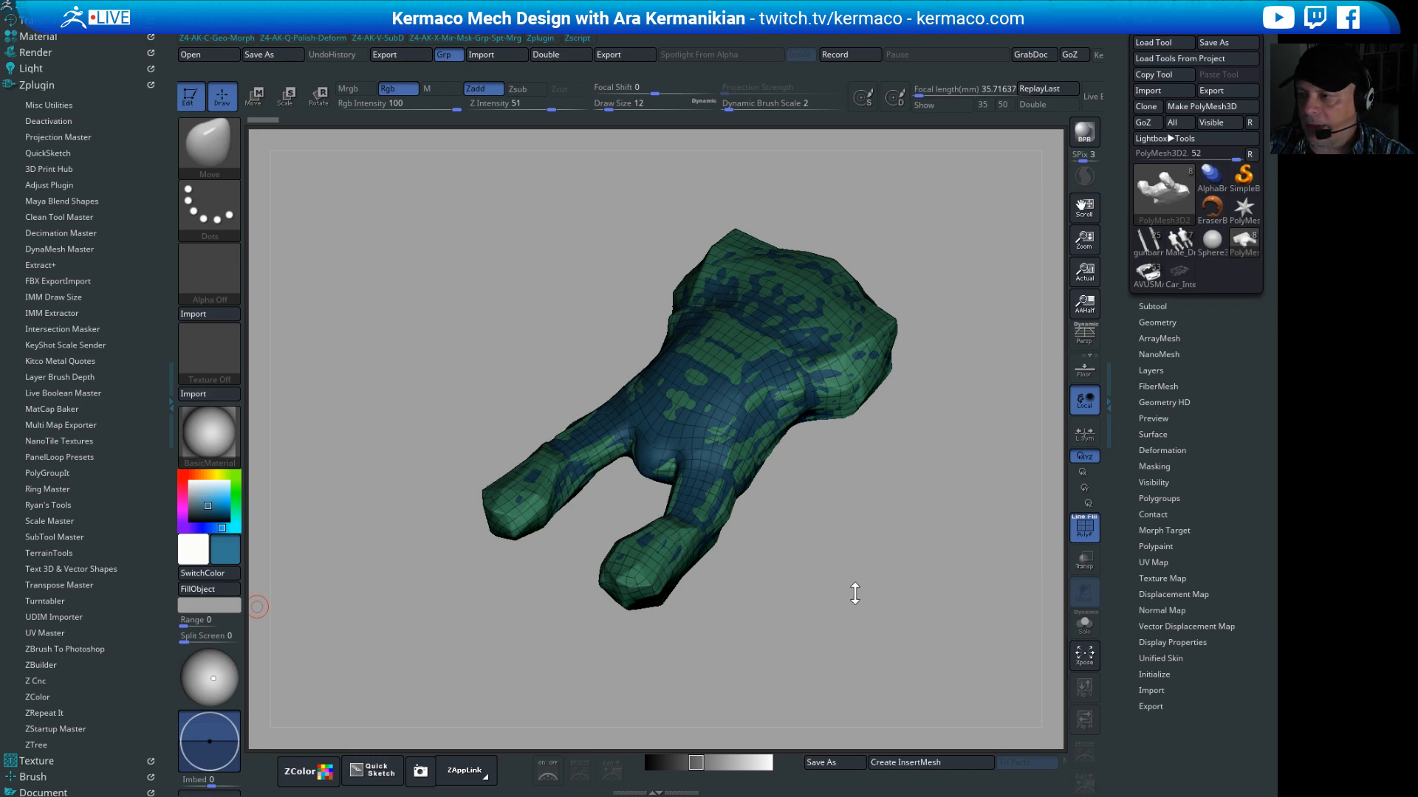
Step: Examine the overlapping green and blue body mesh from several angles
mouse_move(855, 594)
mouse_down()
mouse_move(849, 574)
mouse_move(940, 528)
mouse_move(913, 548)
mouse_move(925, 542)
mouse_up()
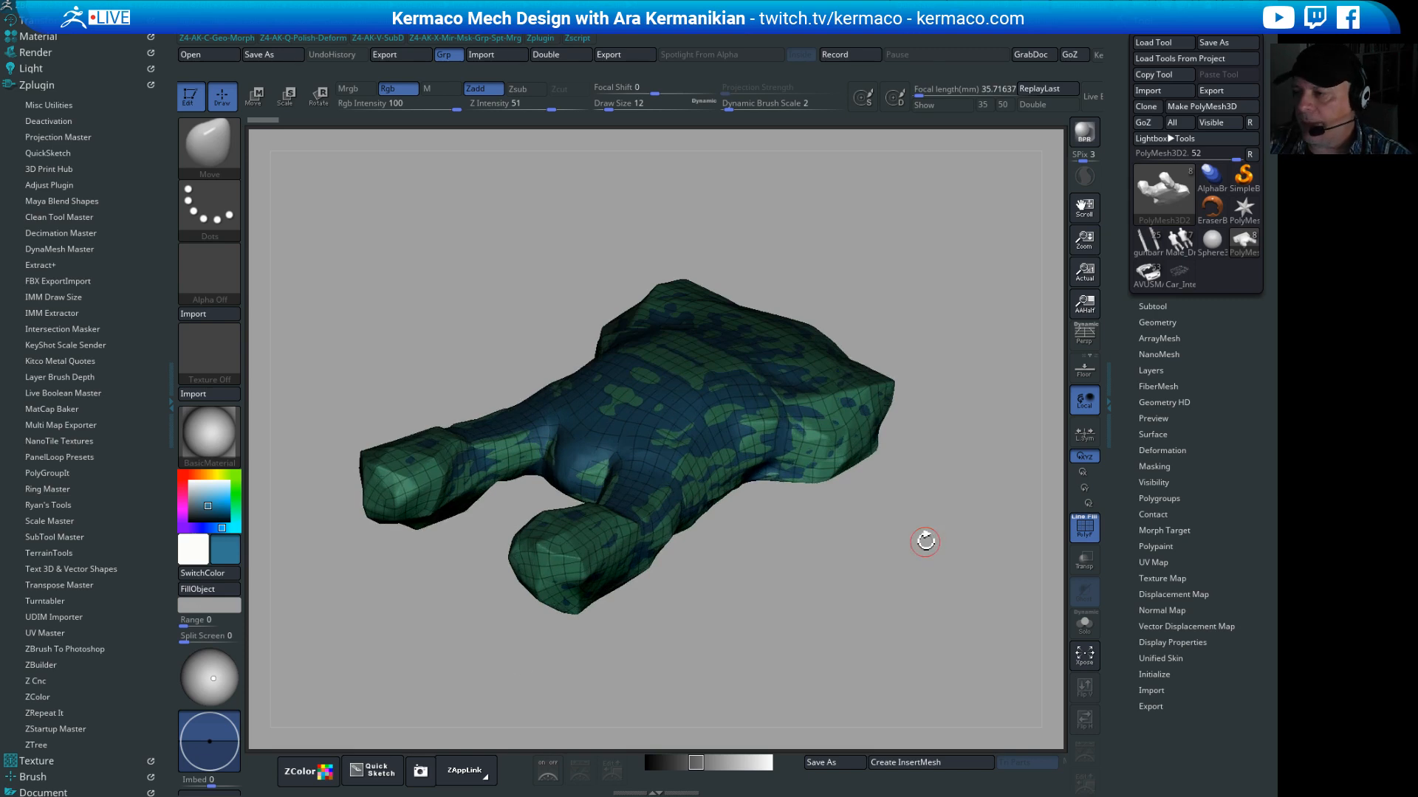
drag(1012, 508, 846, 524)
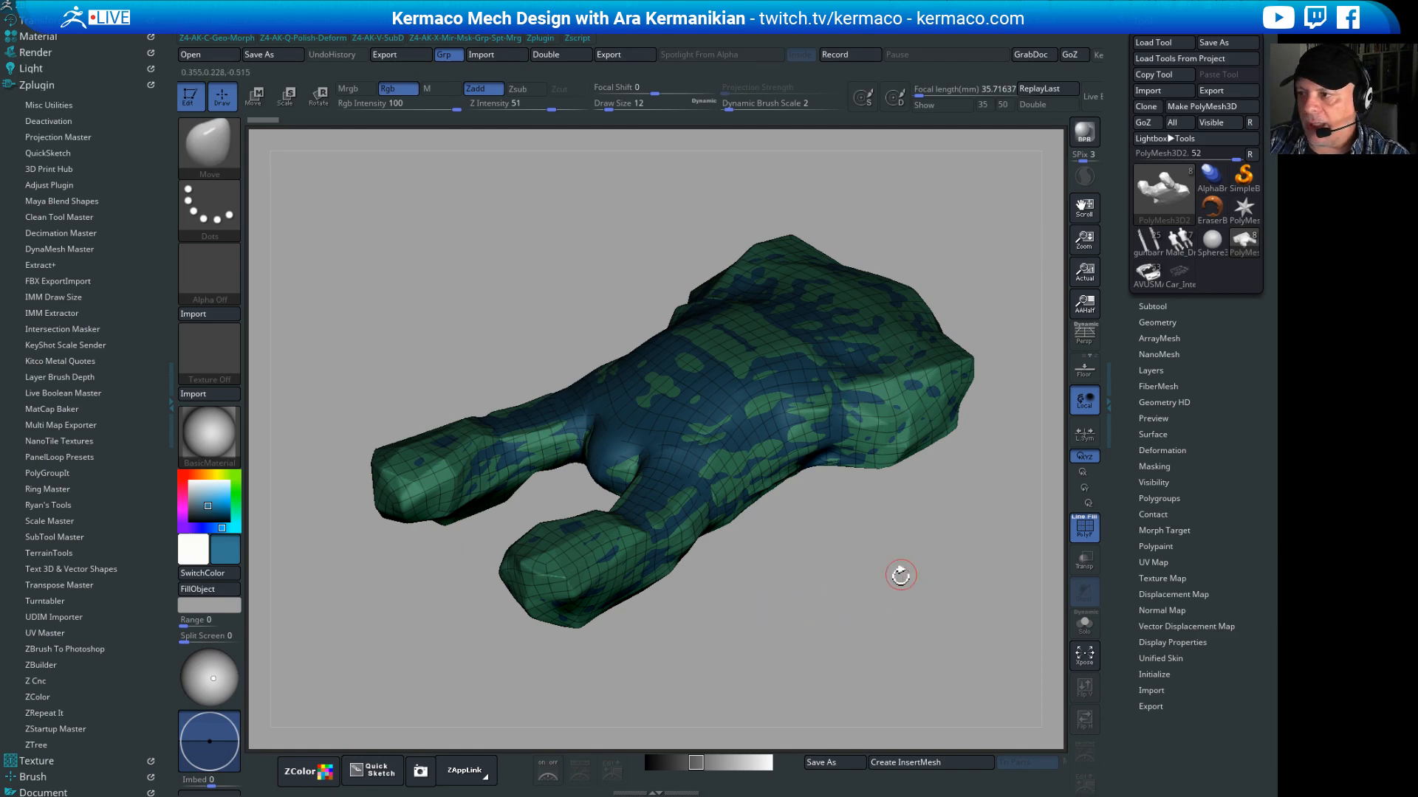
drag(882, 576, 896, 522)
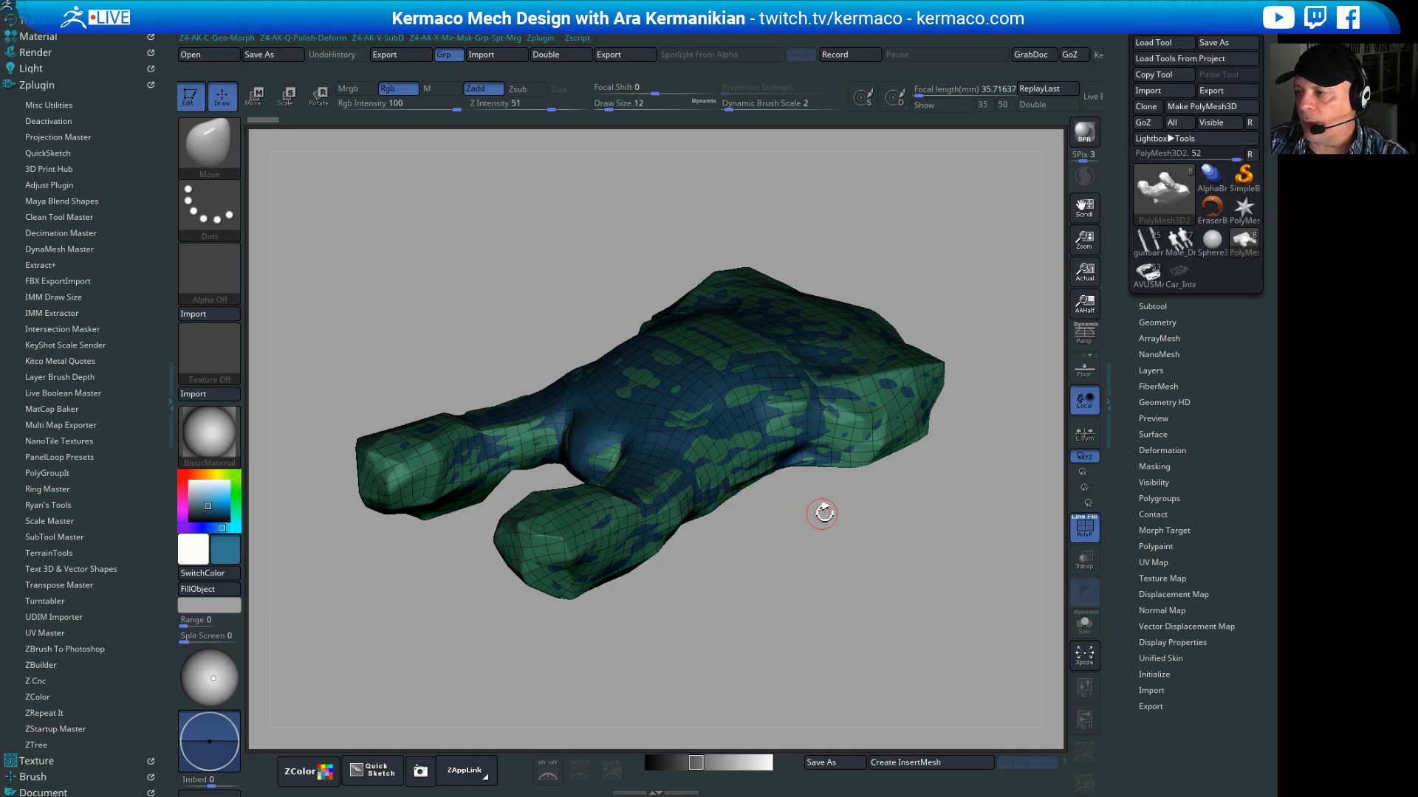
drag(822, 507, 893, 525)
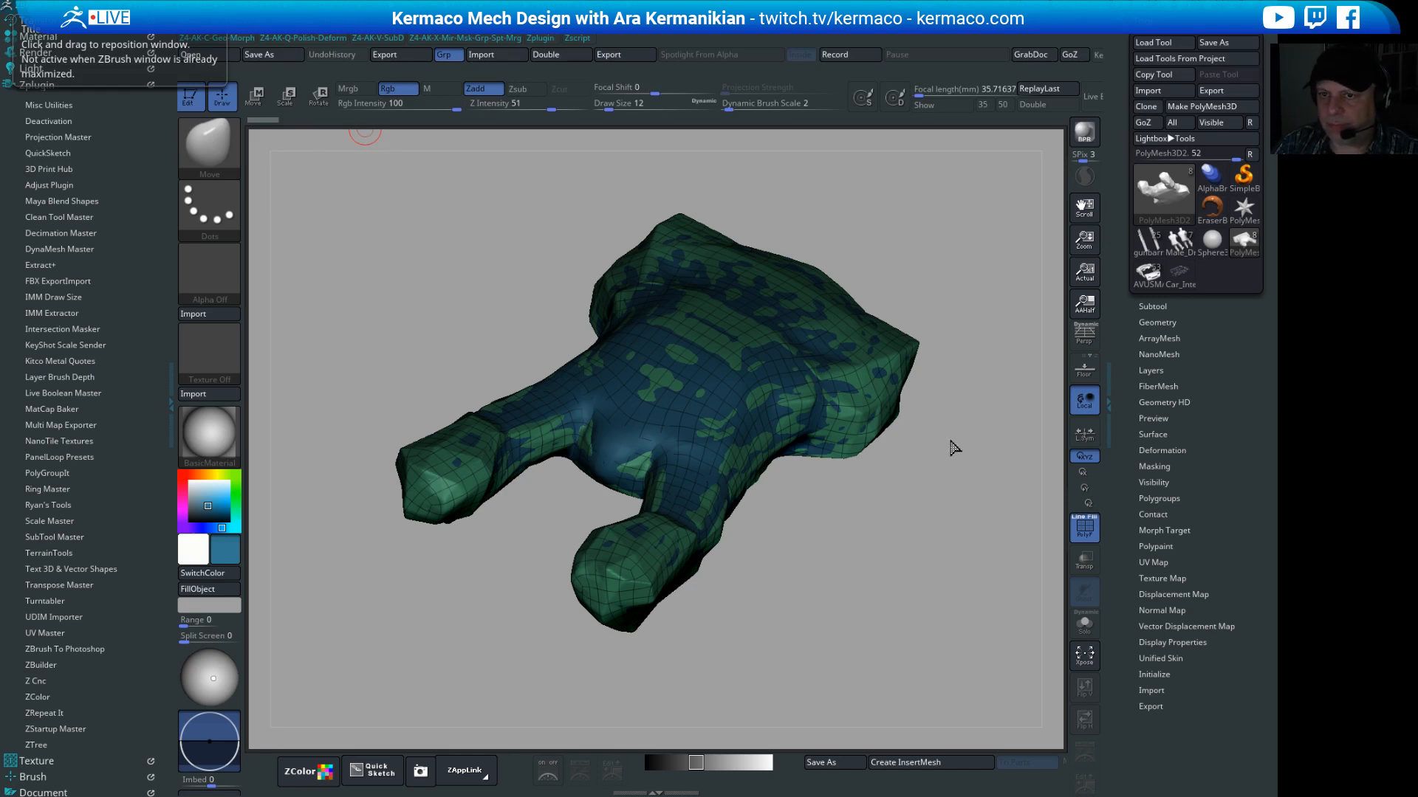
drag(829, 547, 893, 529)
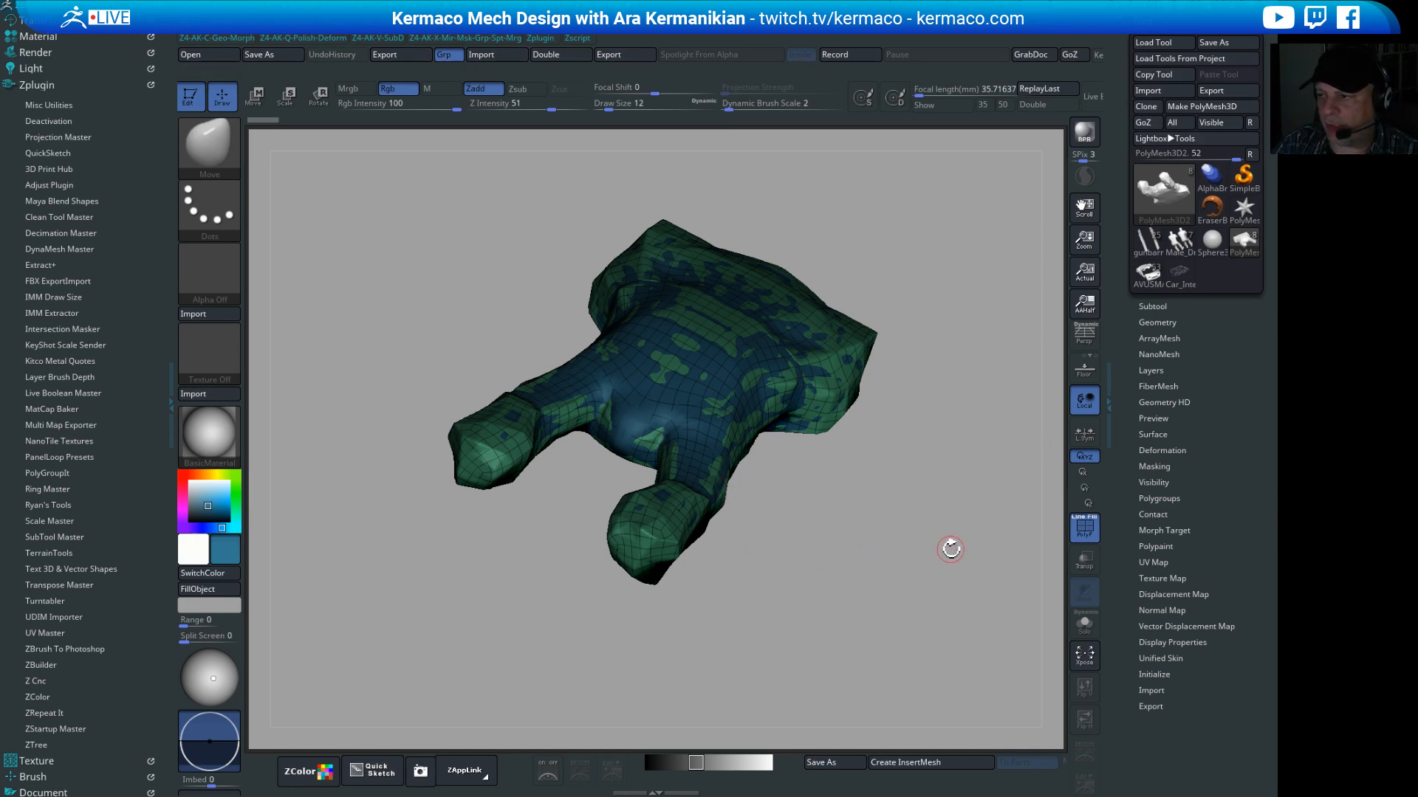
mouse_move(951, 551)
mouse_down()
mouse_move(885, 554)
mouse_move(876, 523)
mouse_move(902, 528)
mouse_move(807, 516)
mouse_up()
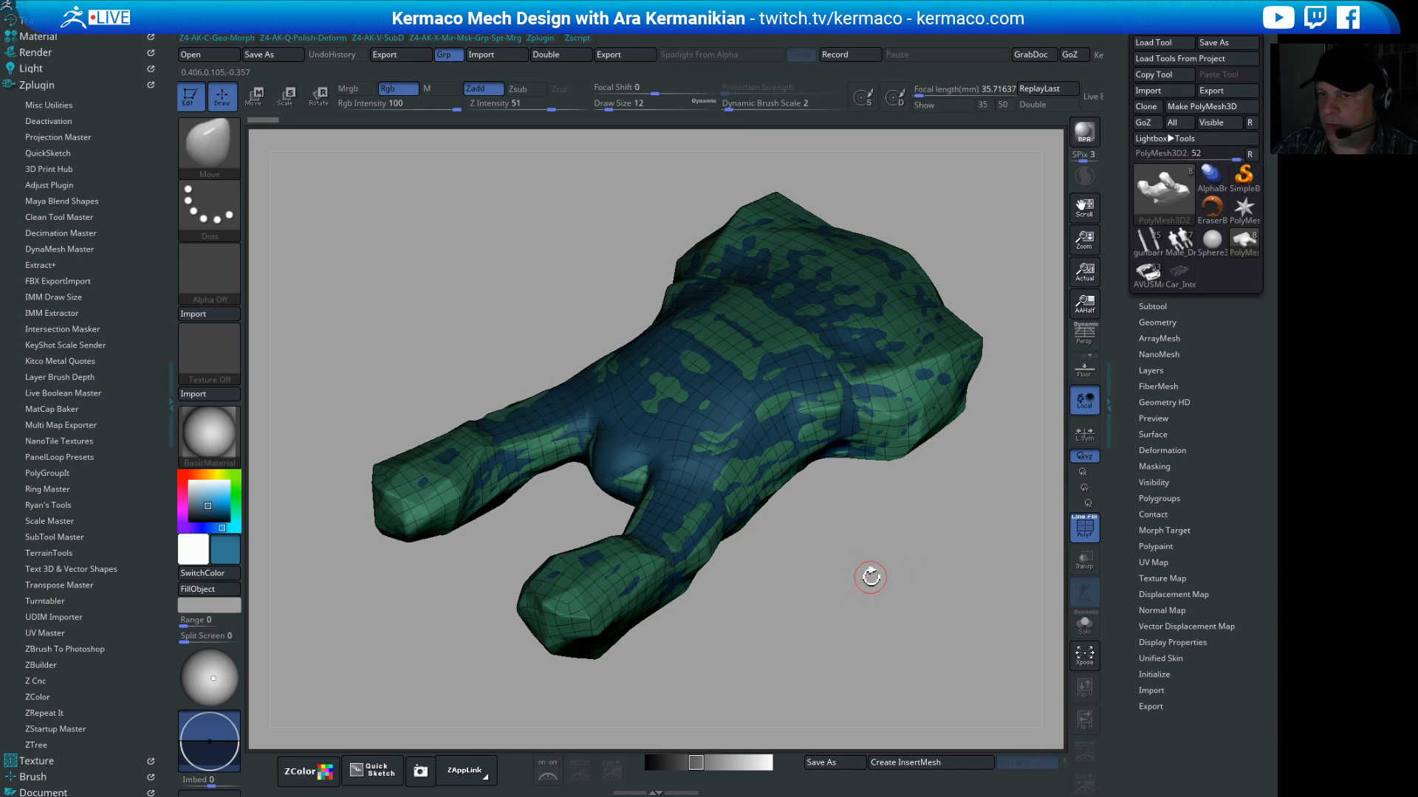
mouse_move(871, 577)
mouse_down()
mouse_move(903, 581)
mouse_move(940, 554)
mouse_move(896, 569)
mouse_up()
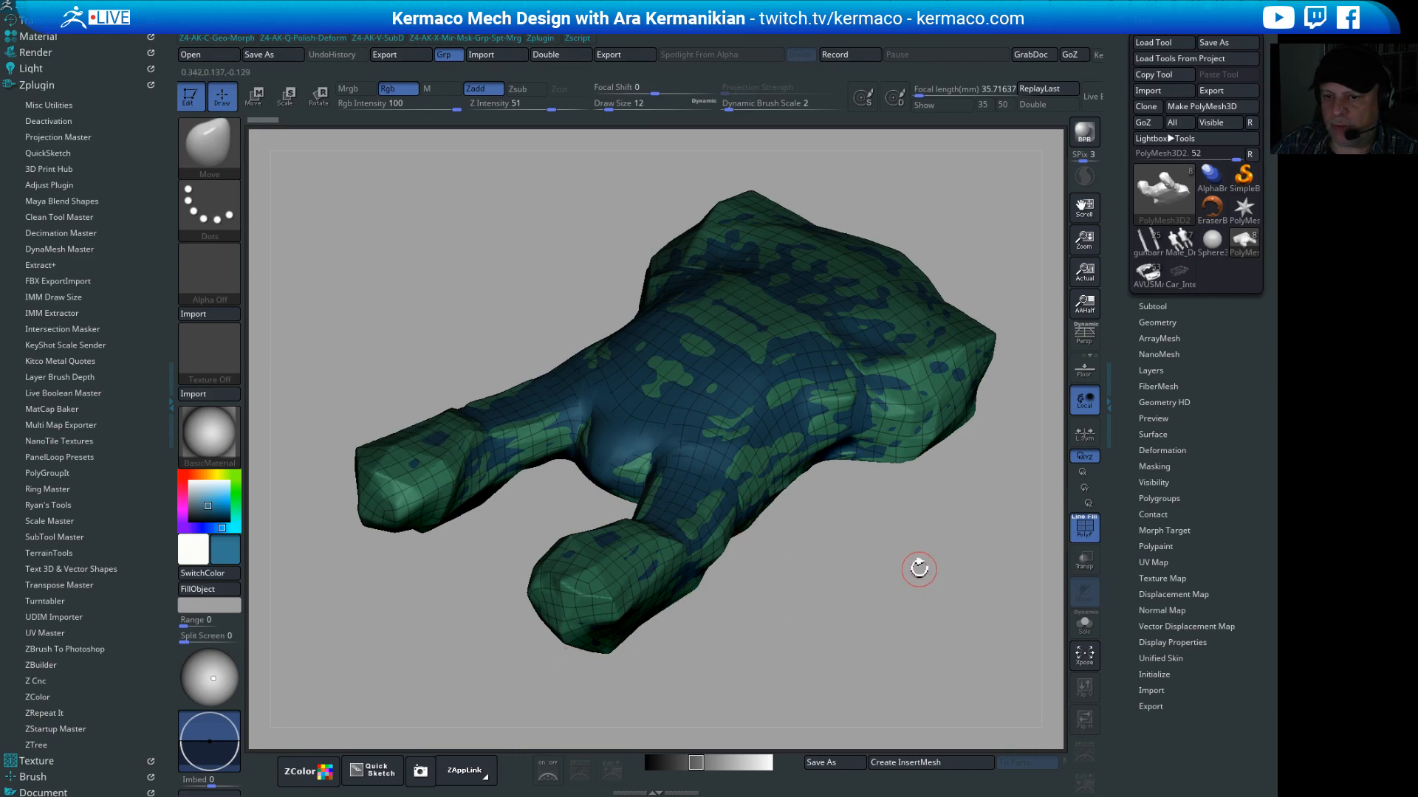
mouse_move(886, 564)
mouse_down()
mouse_move(963, 567)
mouse_move(895, 561)
mouse_move(908, 557)
mouse_move(914, 584)
mouse_move(889, 556)
mouse_move(902, 561)
mouse_move(886, 535)
mouse_move(898, 541)
mouse_up()
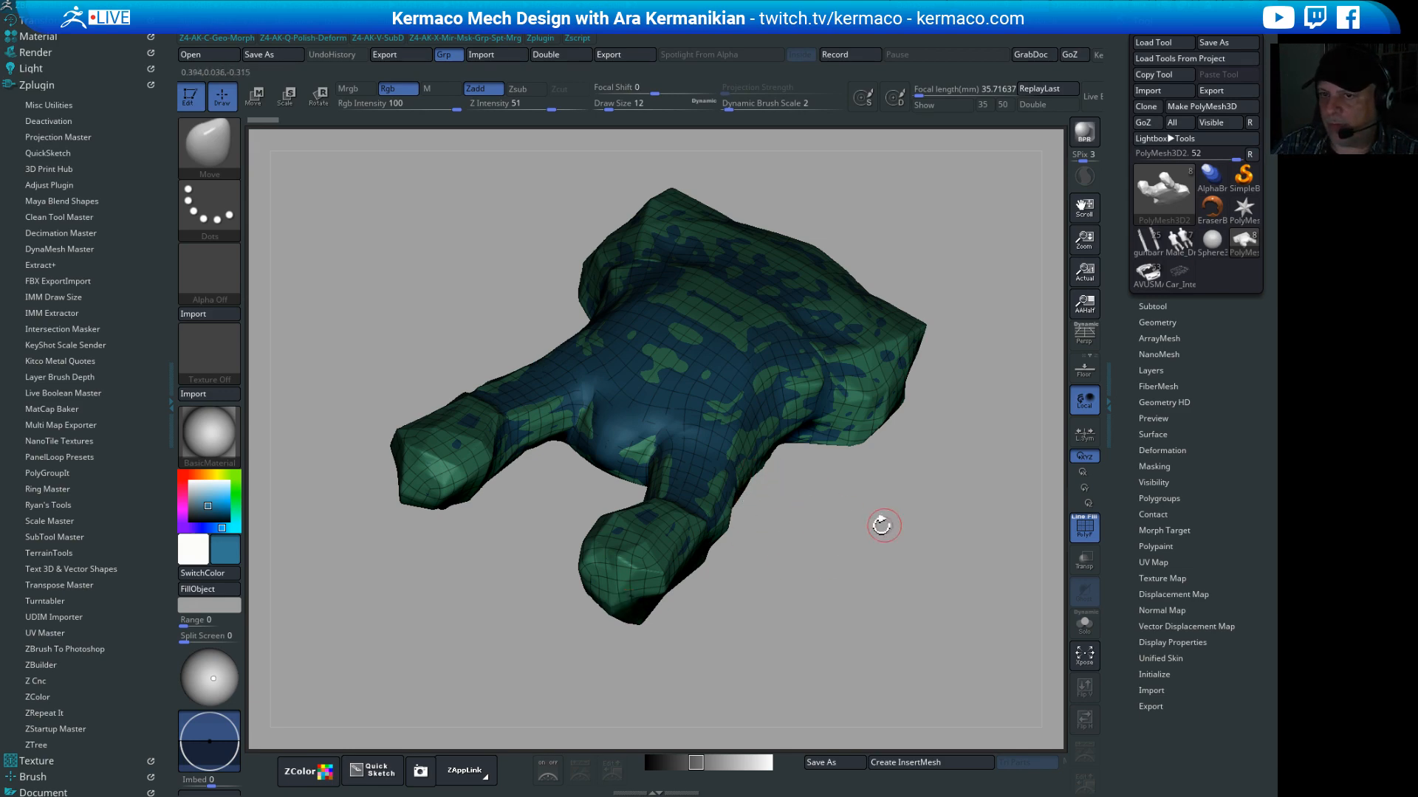
drag(883, 512, 915, 542)
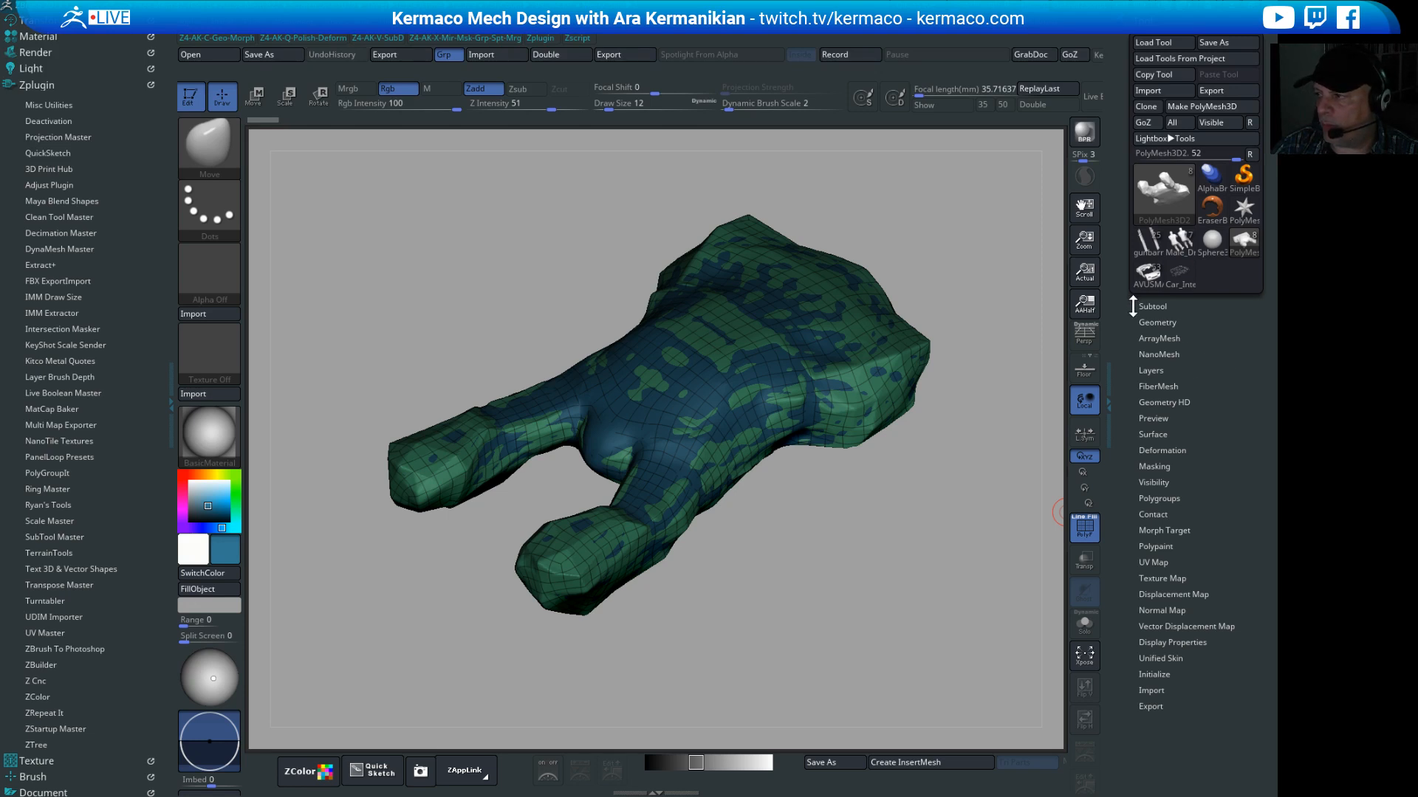
Step: Open the subtool list and make all the aston variants in the parts folder visible
click(1158, 306)
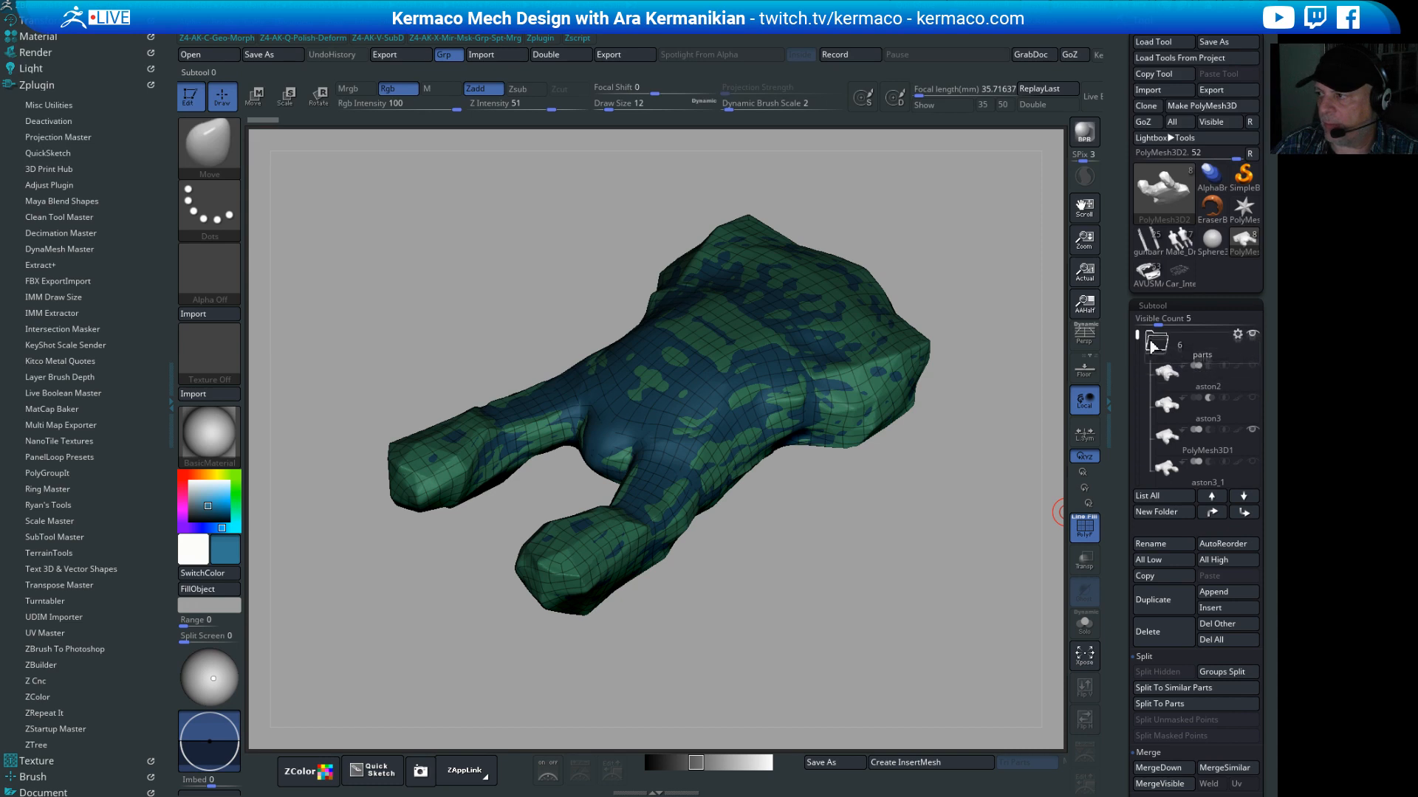
drag(1139, 336, 1142, 331)
drag(809, 570, 841, 572)
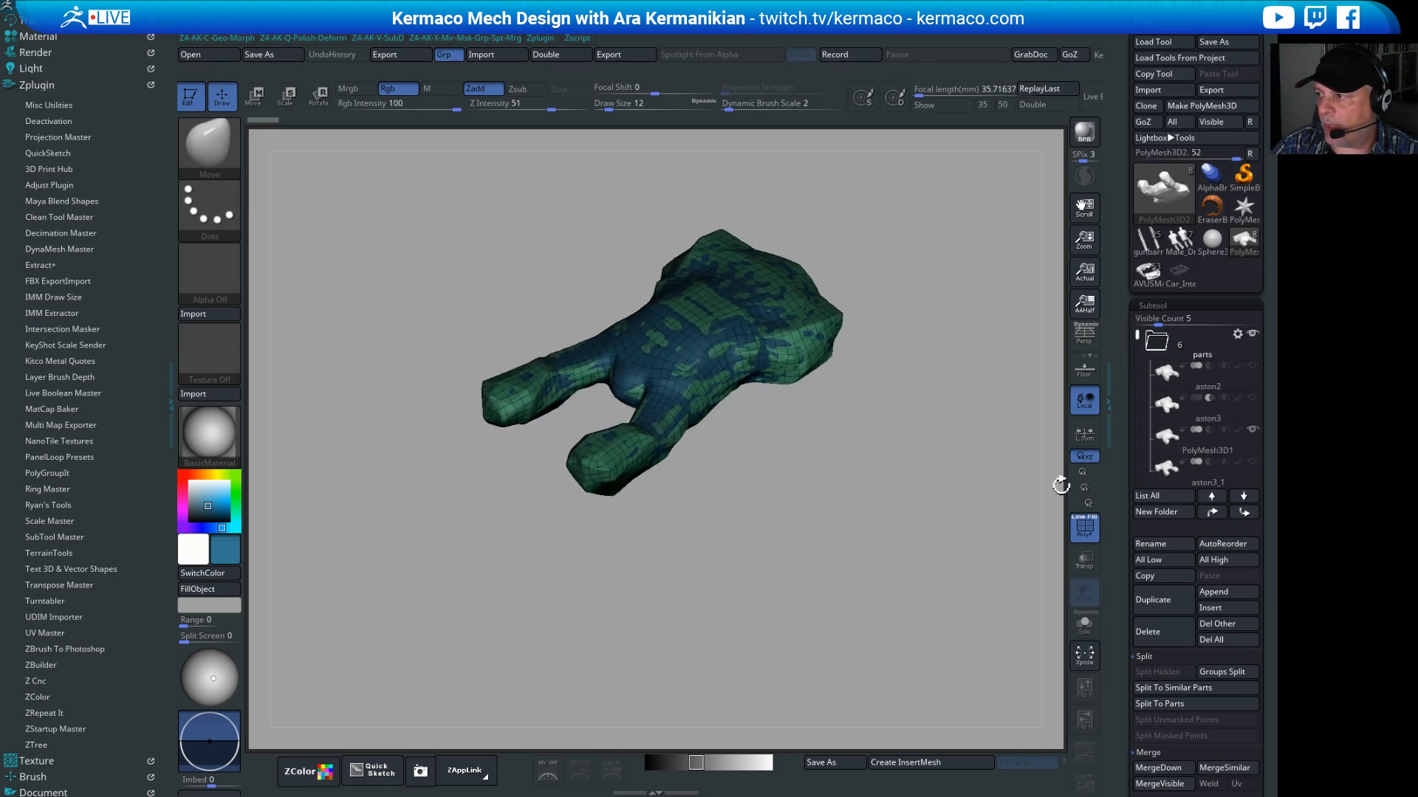
click(1253, 367)
click(1252, 397)
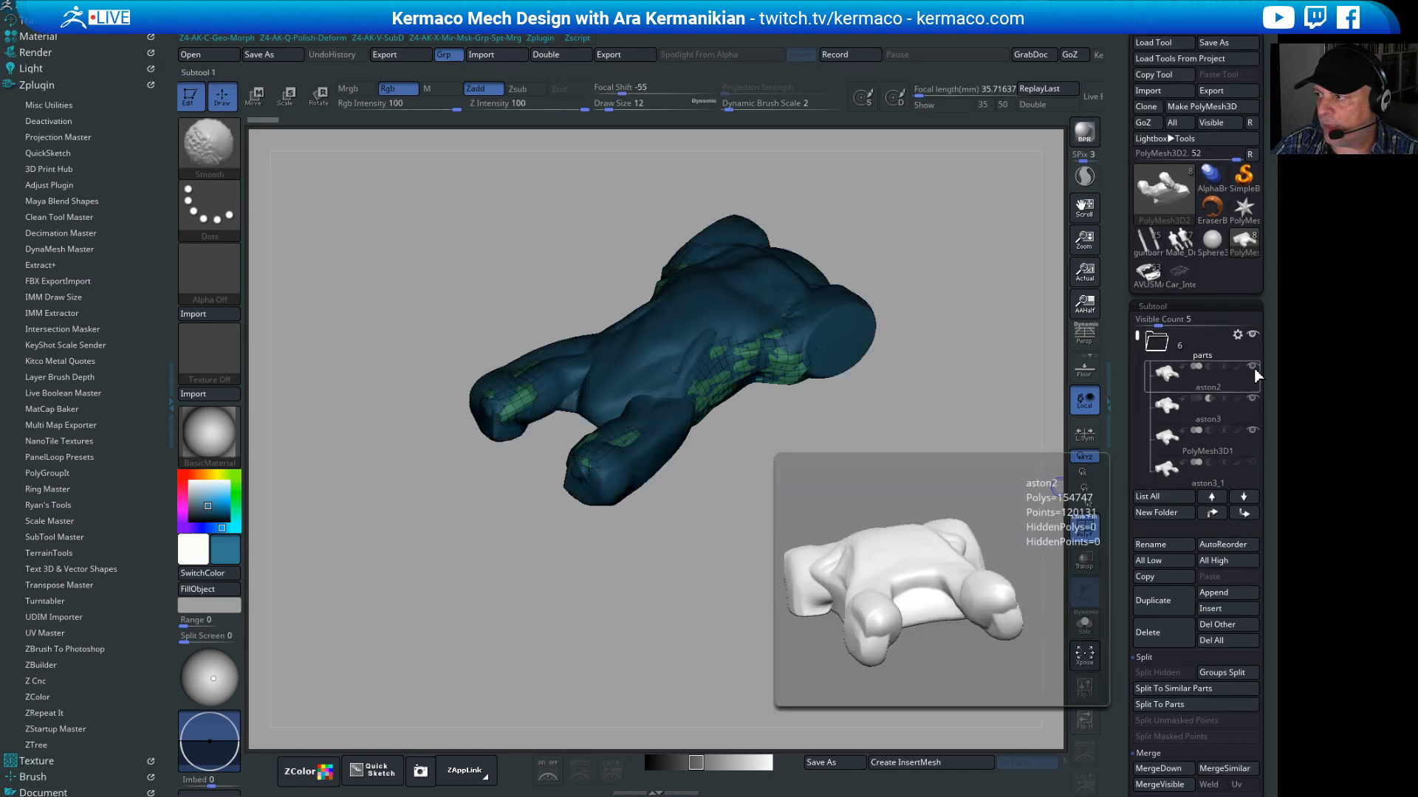
shift+click(1251, 369)
shift+click(1251, 369)
mouse_move(1043, 406)
mouse_down()
mouse_move(1044, 481)
mouse_move(1000, 547)
mouse_move(958, 572)
mouse_up()
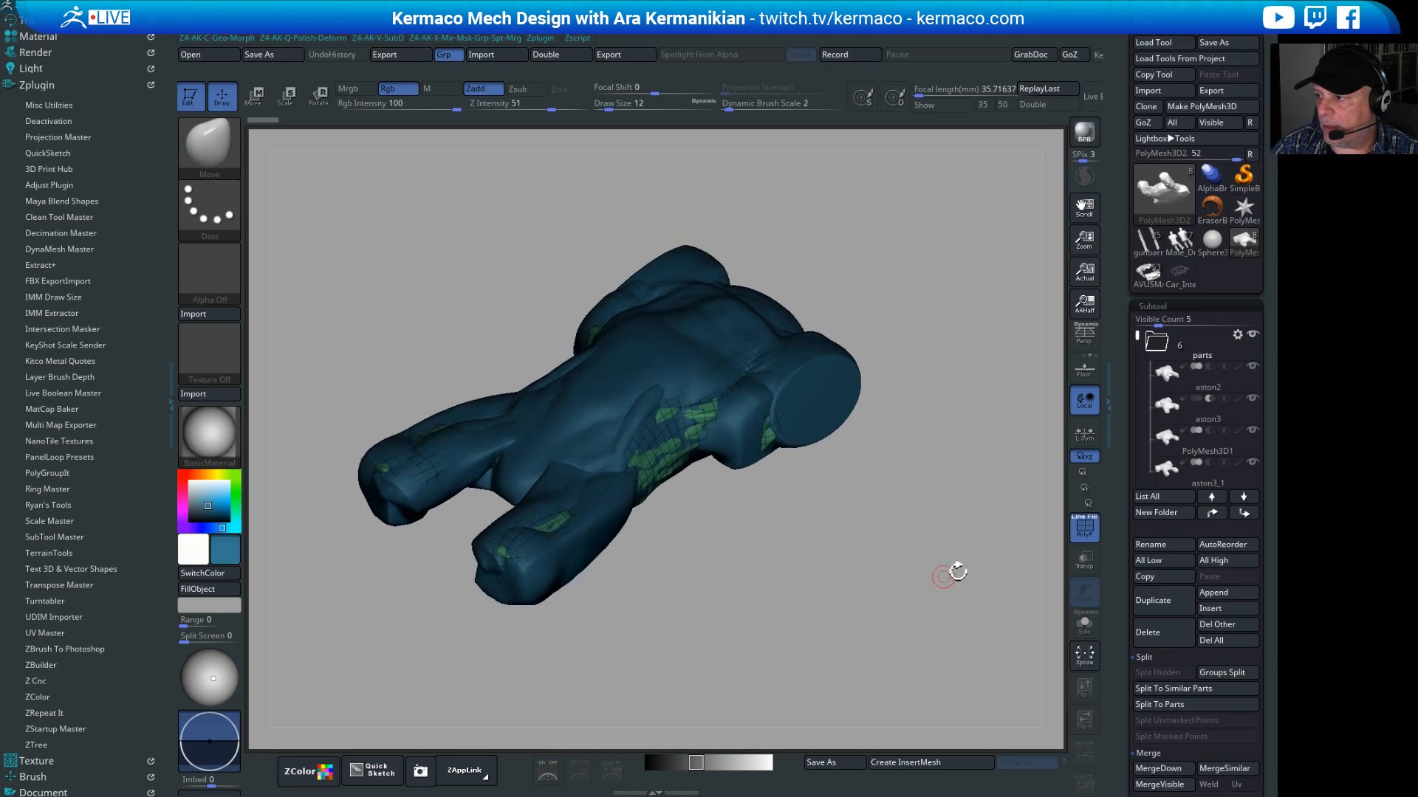
Step: Hide the car interior wireframe subtool and spread the remaining body variants apart with Xpose
click(1084, 655)
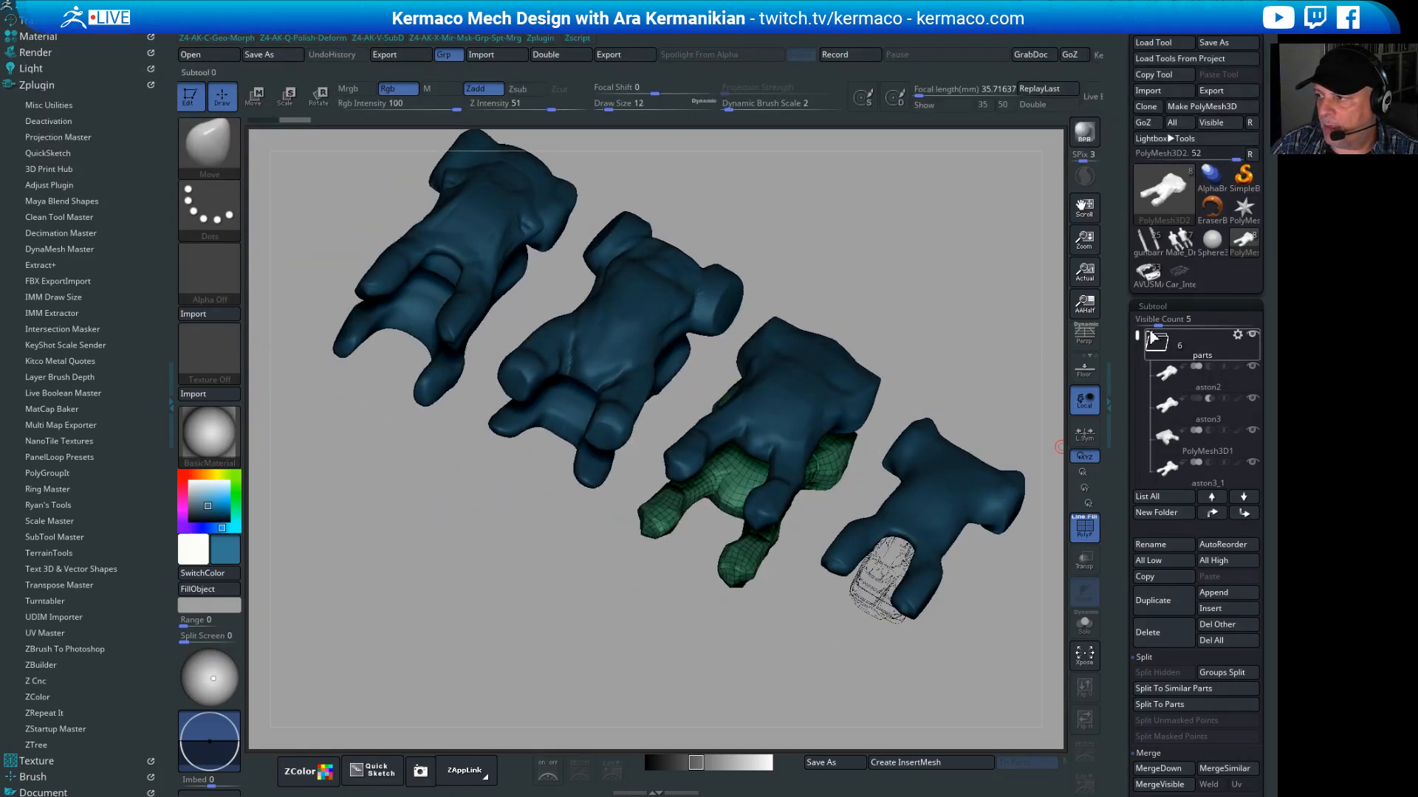
drag(1142, 338, 1137, 399)
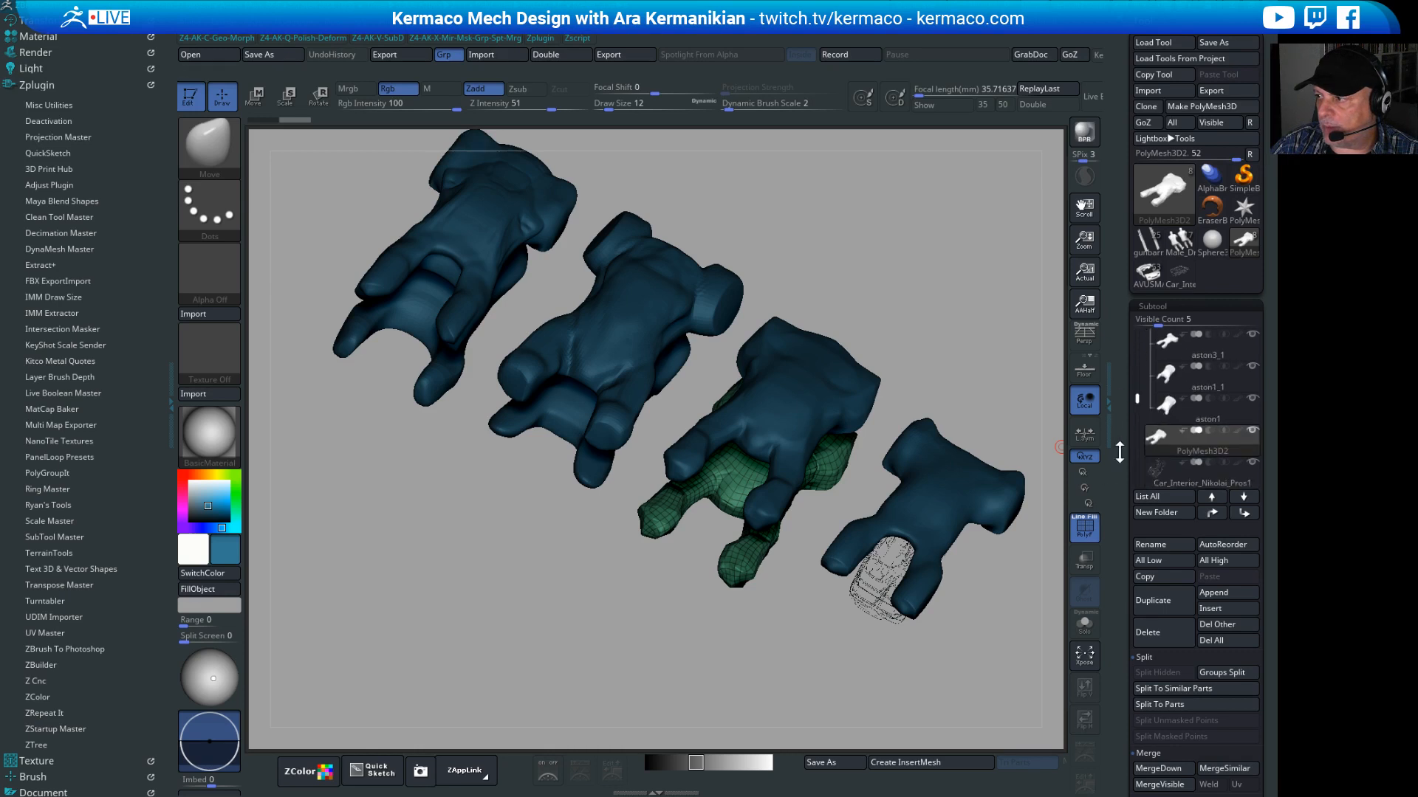
click(1086, 654)
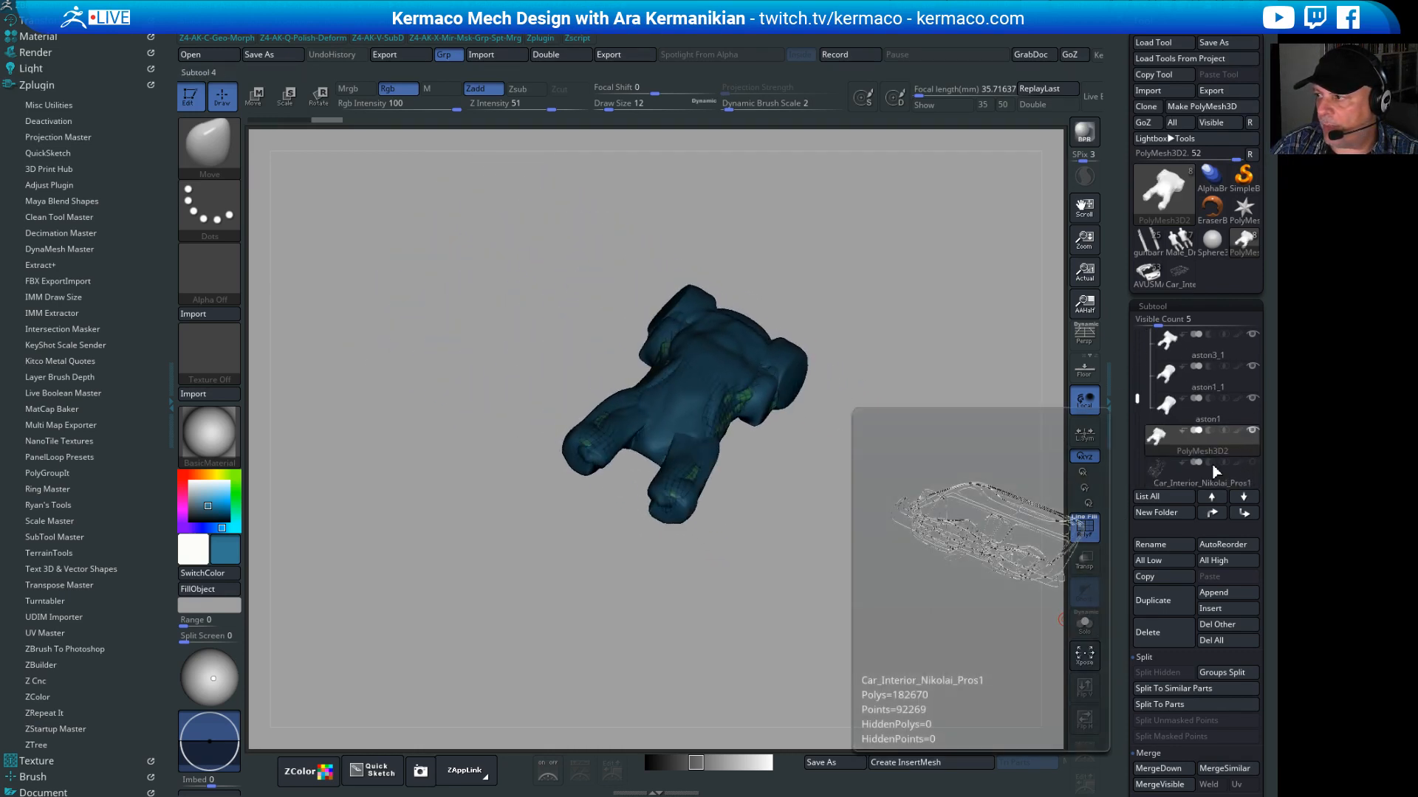
click(1084, 654)
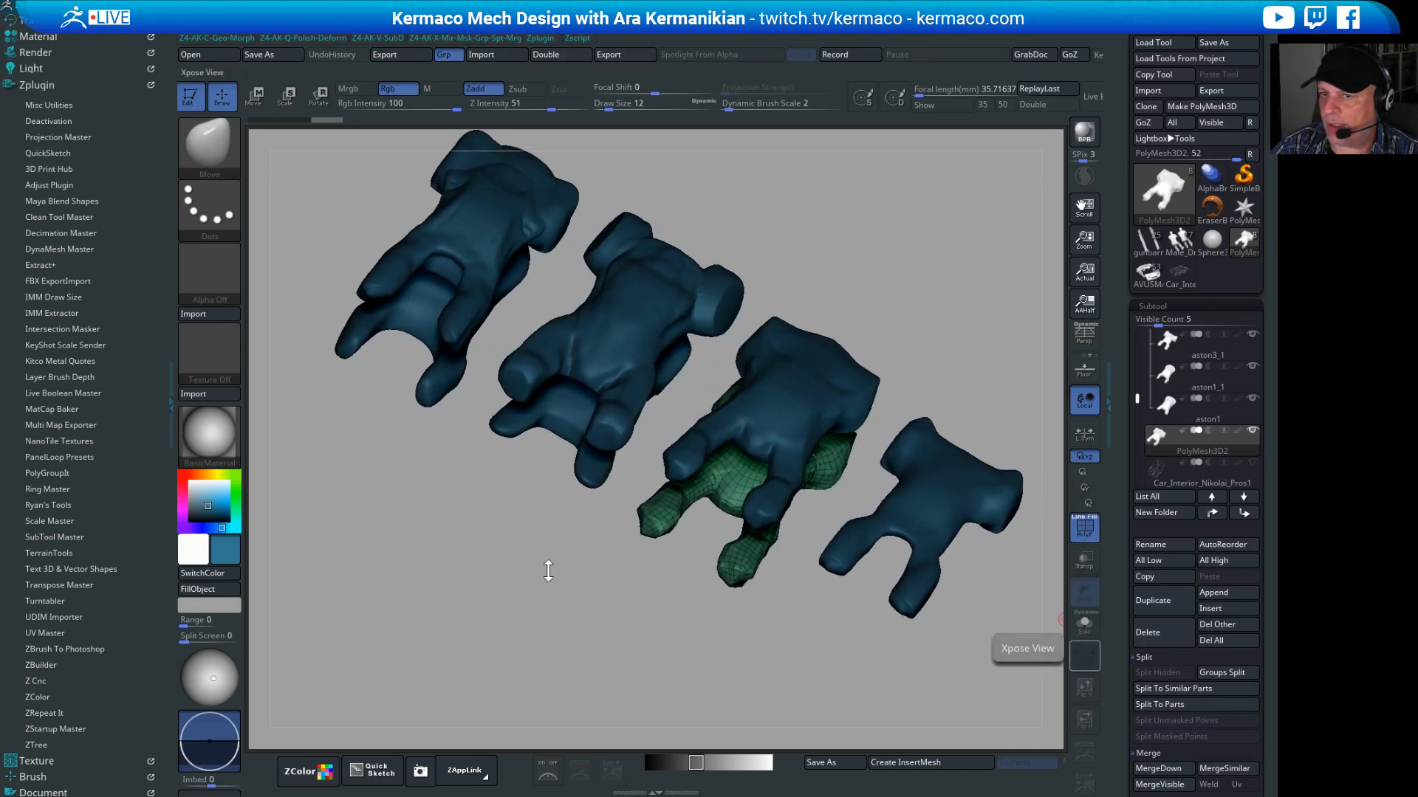
Step: Compare the shapes of the spread-out body variants from above, the front and low angles
drag(612, 606, 580, 601)
drag(960, 322, 912, 373)
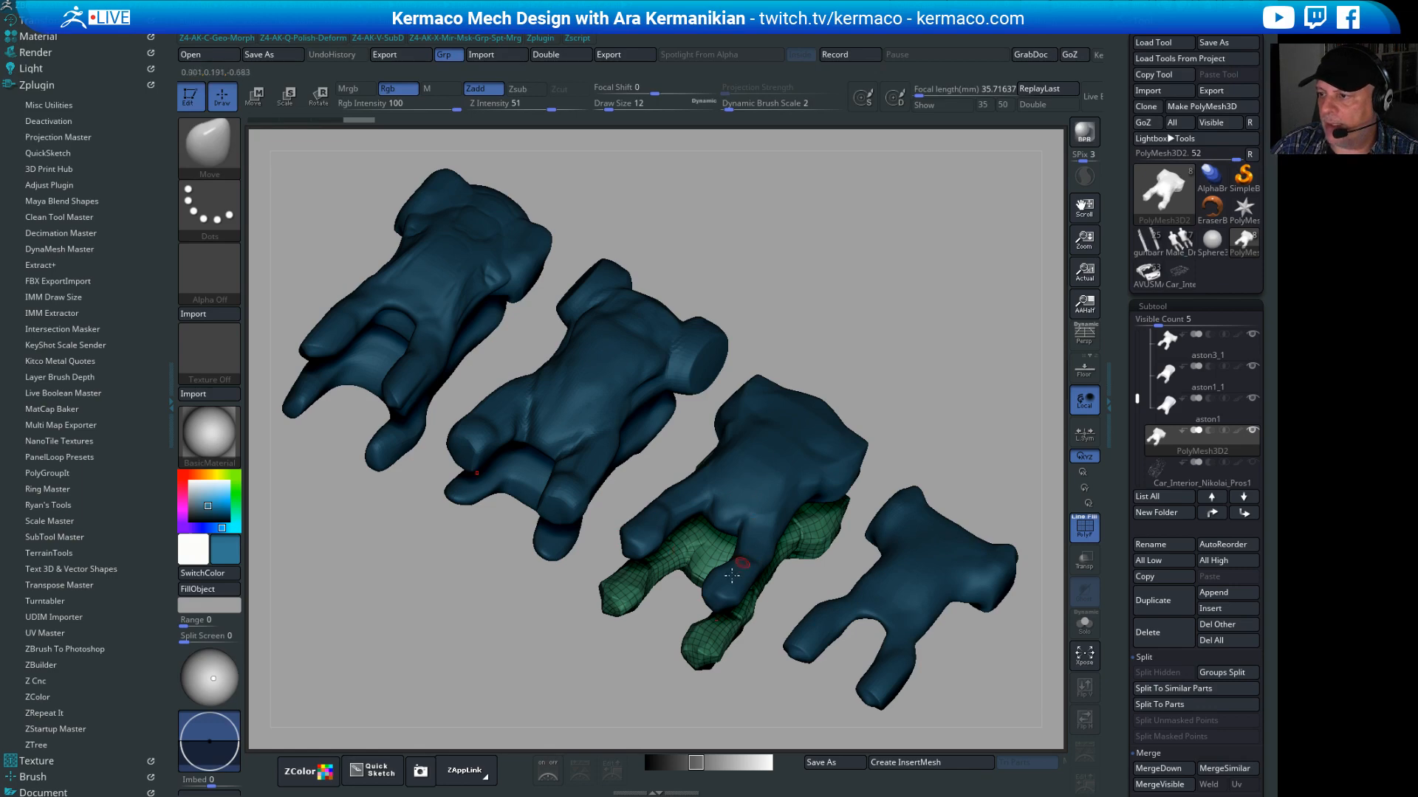
drag(1016, 419, 941, 372)
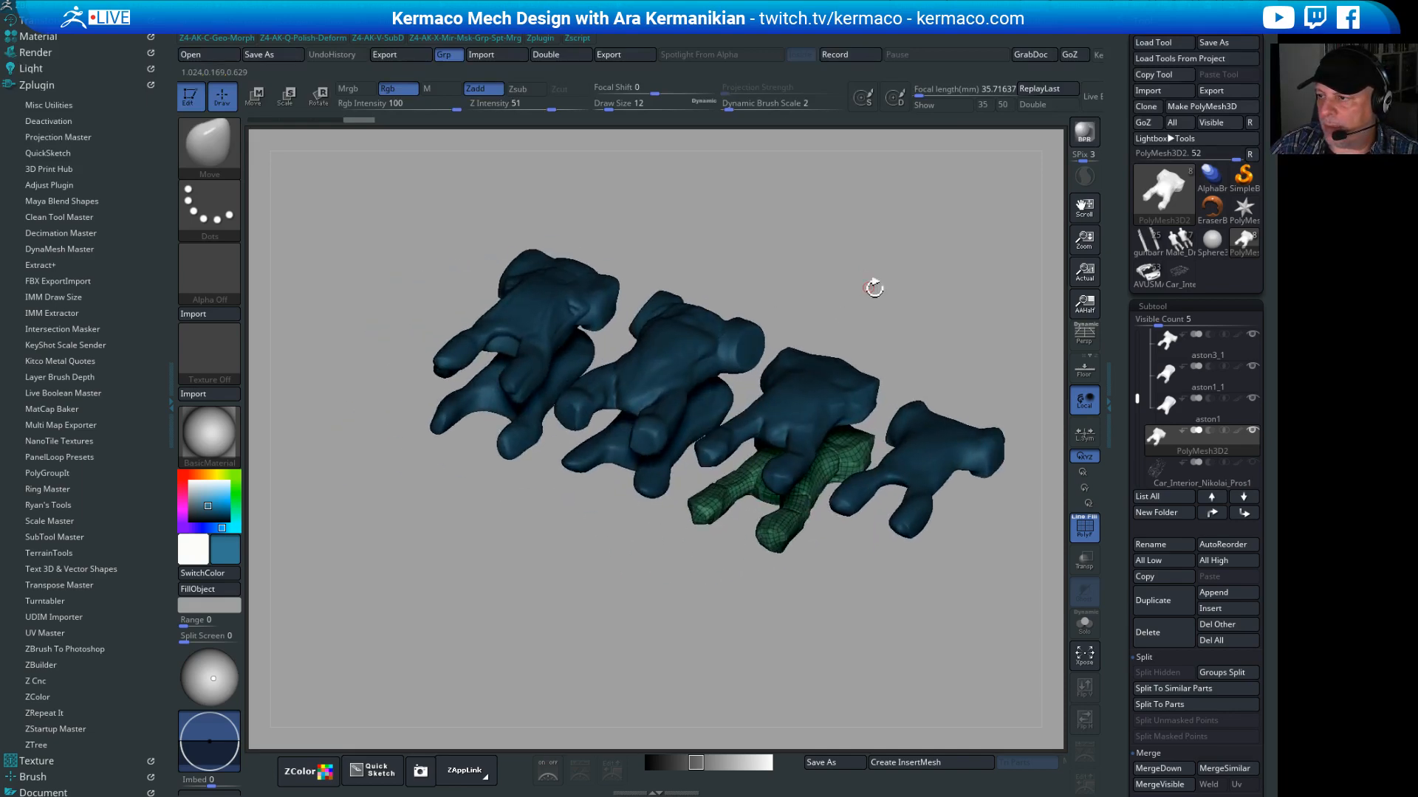
drag(873, 287, 610, 373)
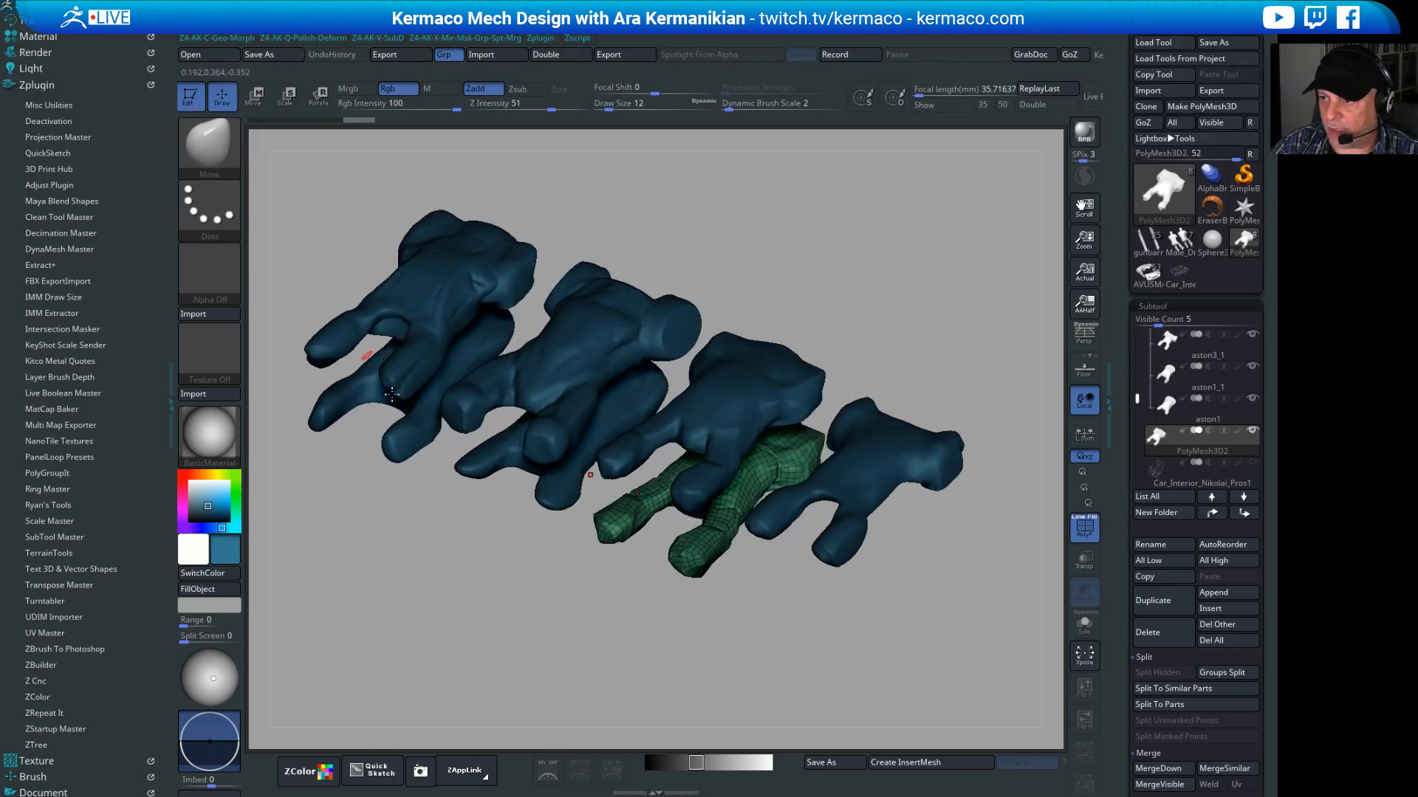
drag(942, 365, 734, 389)
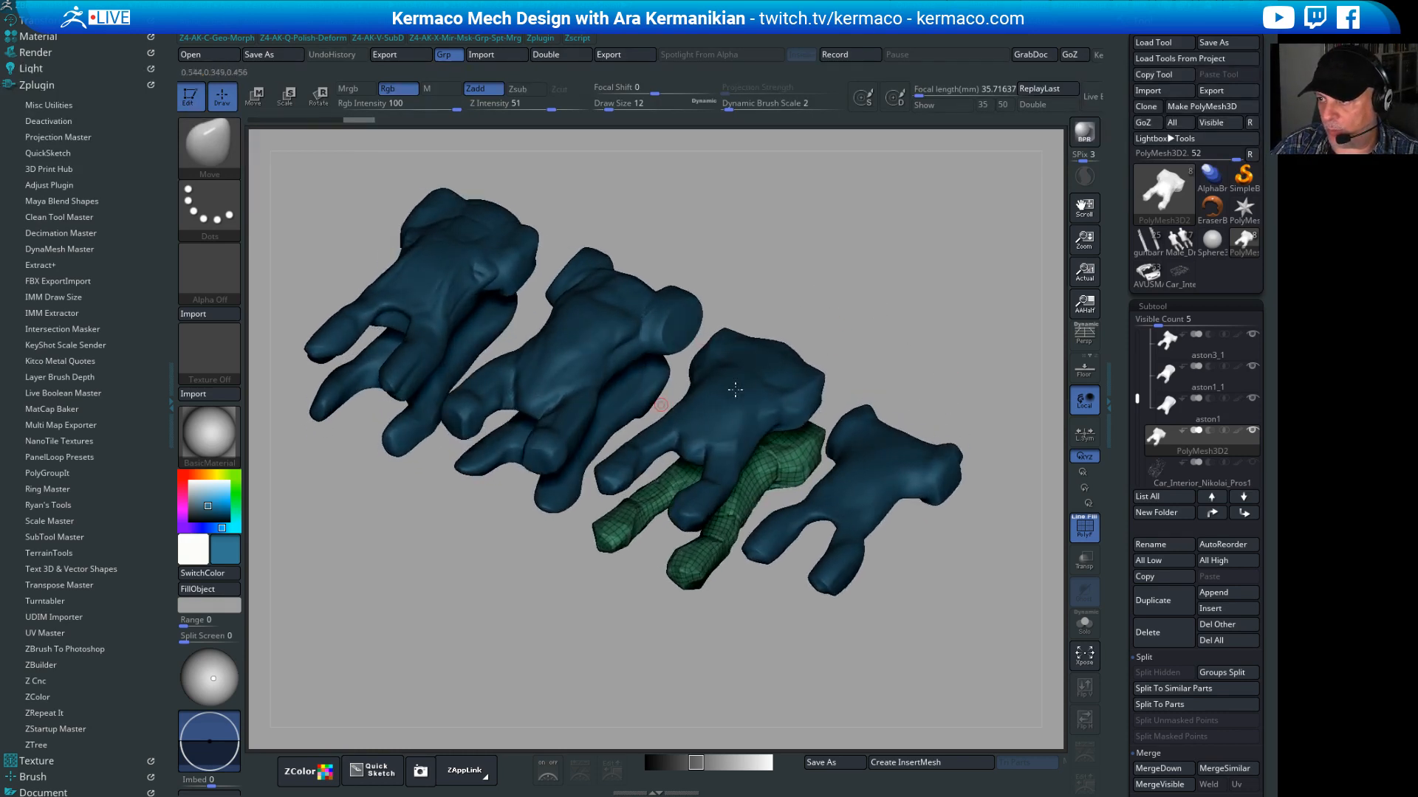
drag(921, 338, 511, 306)
drag(882, 264, 848, 262)
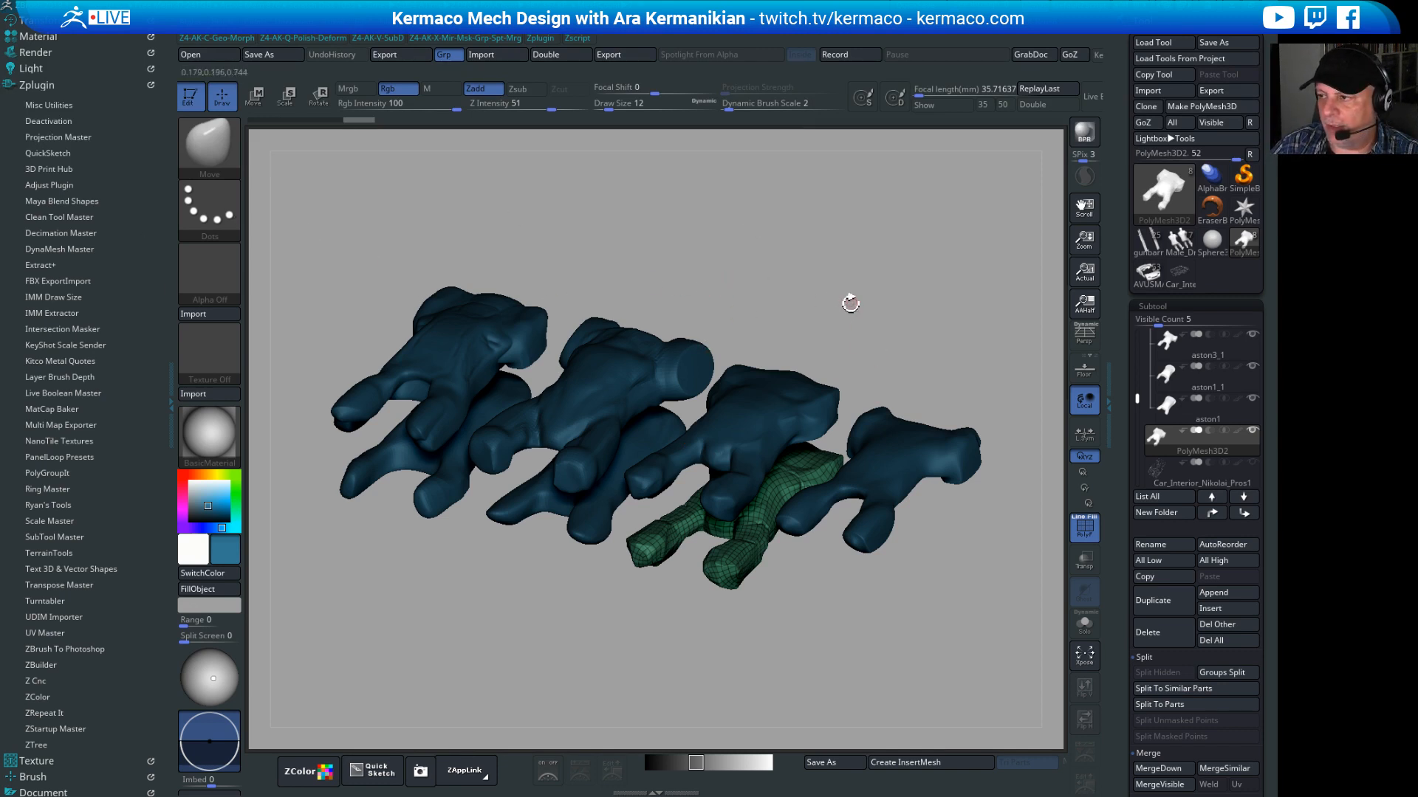
drag(886, 321, 748, 331)
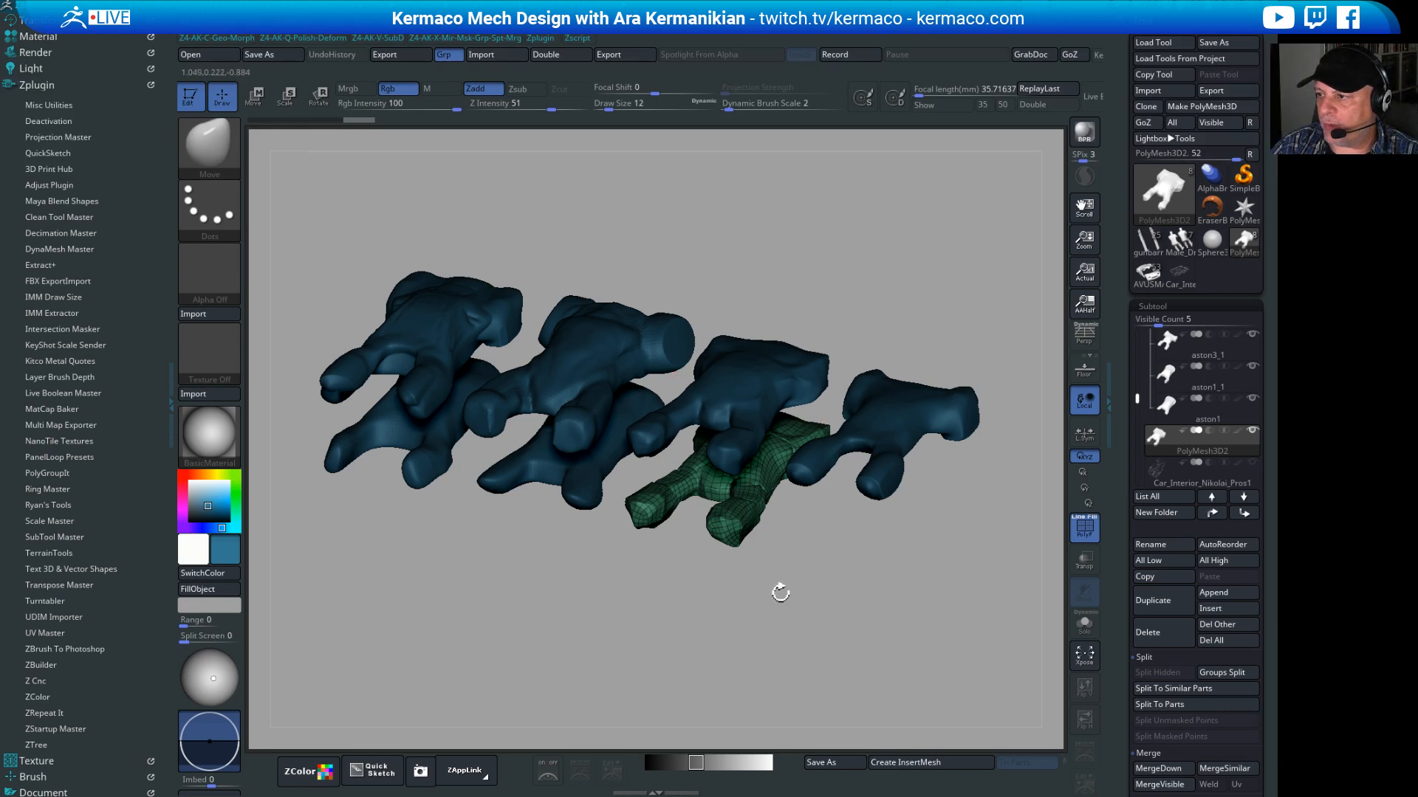
drag(781, 593, 918, 530)
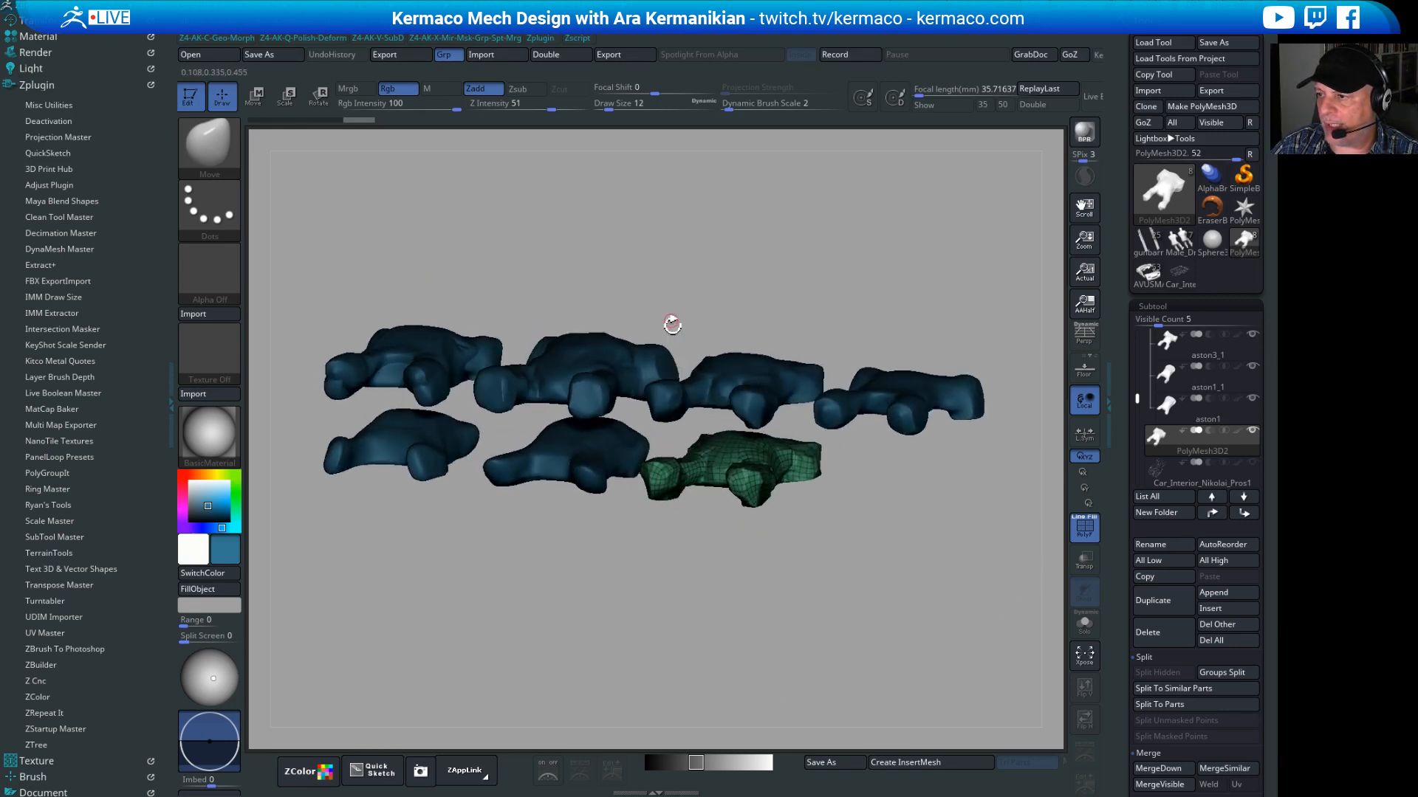
Step: Inspect the PolyMesh3D2 subtool alone in Solo mode, restore the other subtools and collapse the Xpose layout
click(1088, 624)
drag(914, 569, 805, 561)
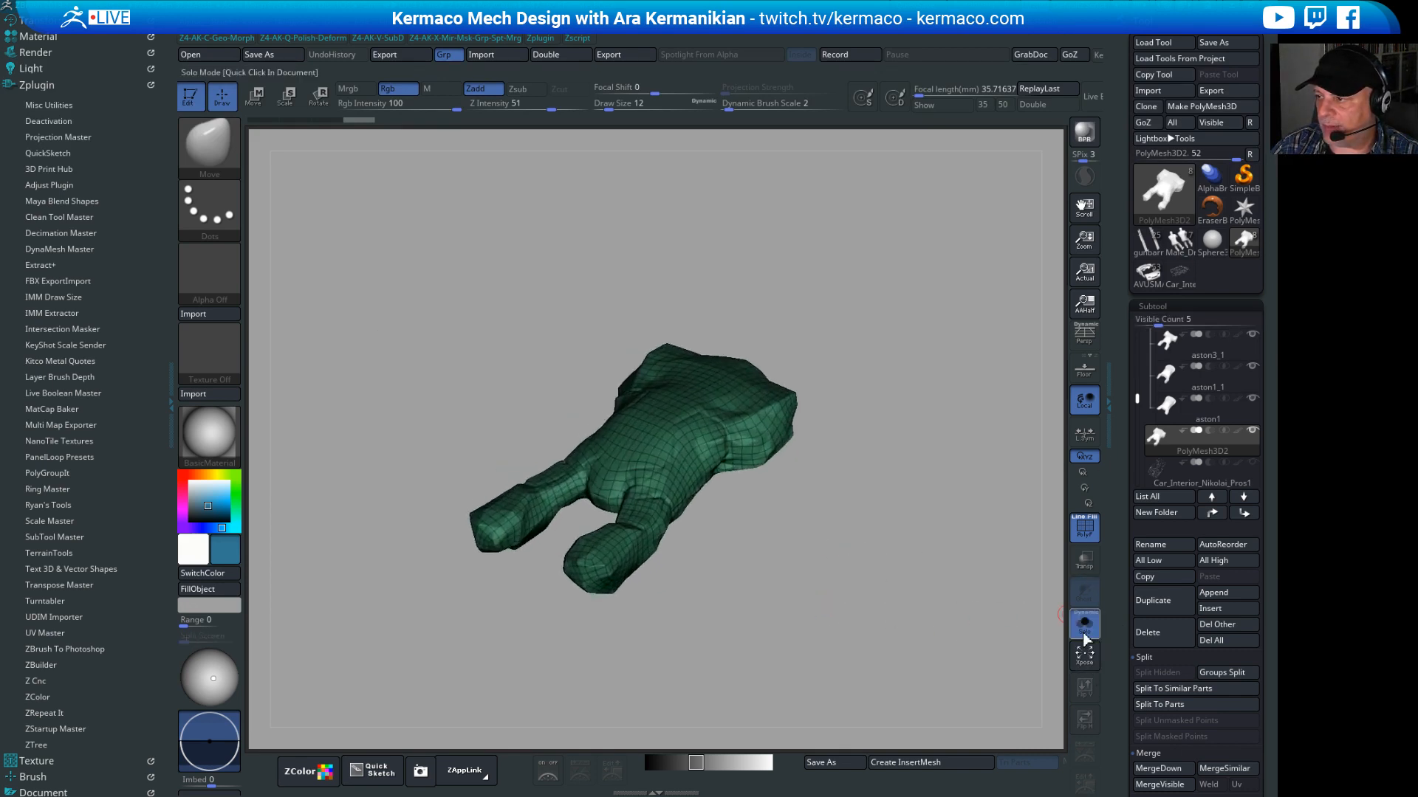
click(1083, 624)
click(1084, 655)
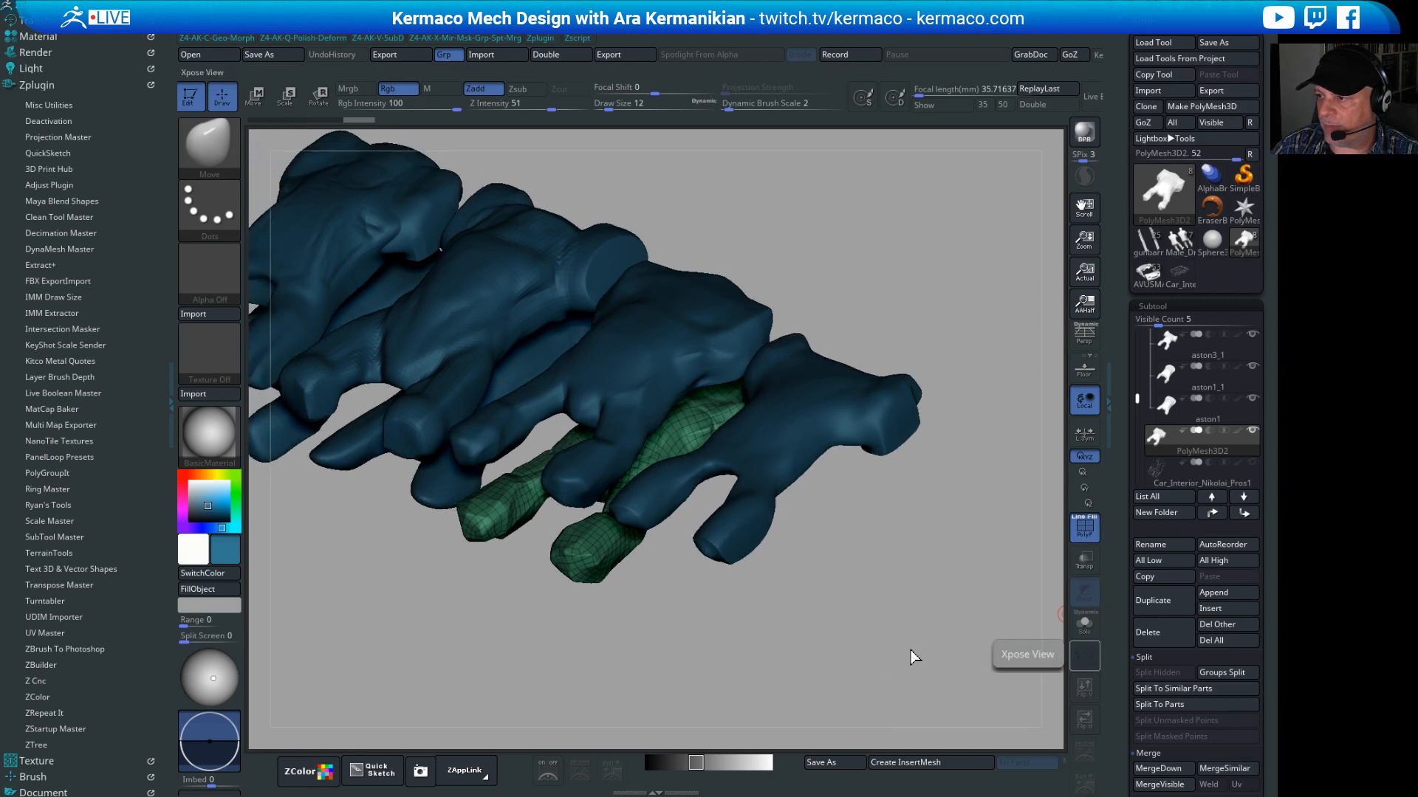
drag(822, 568, 751, 458)
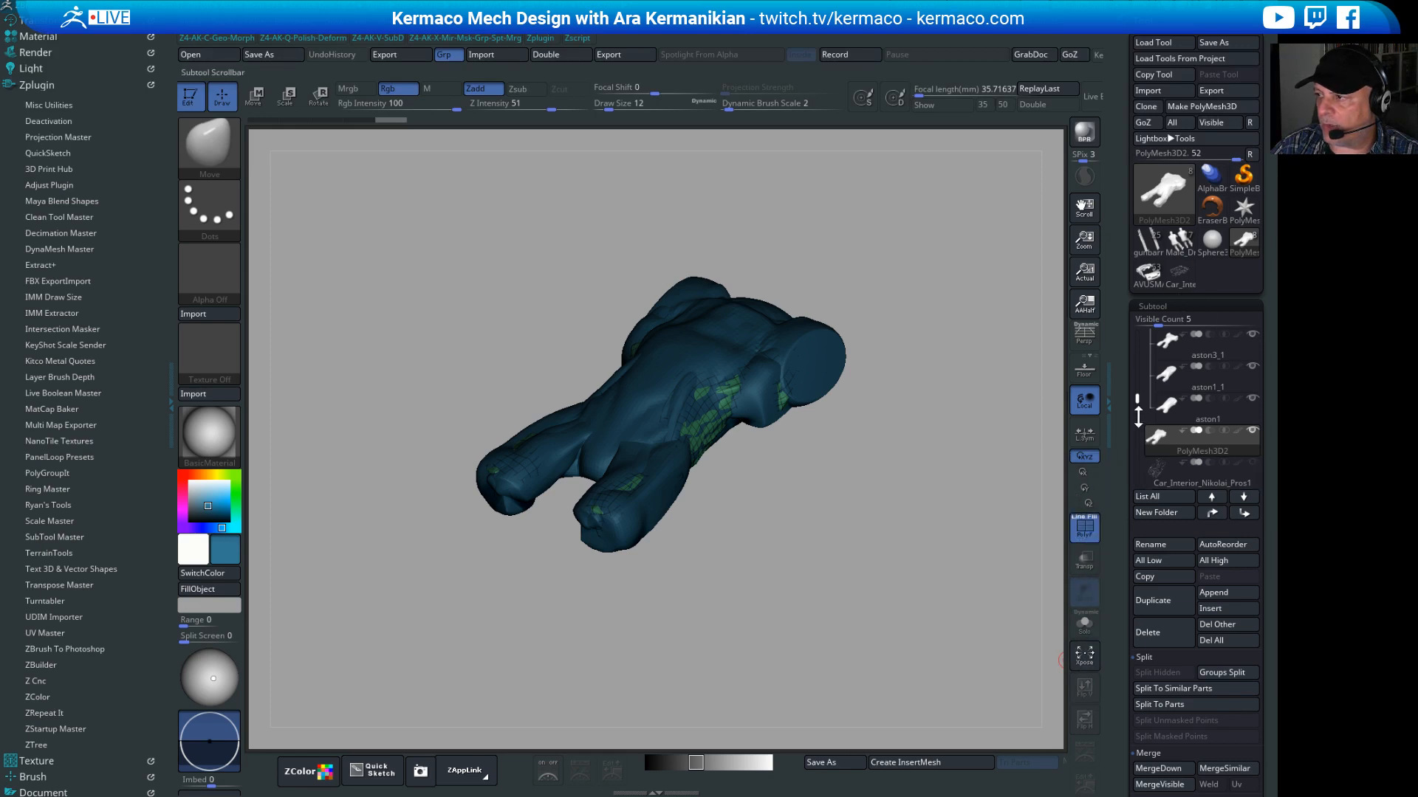
drag(1140, 395, 1138, 417)
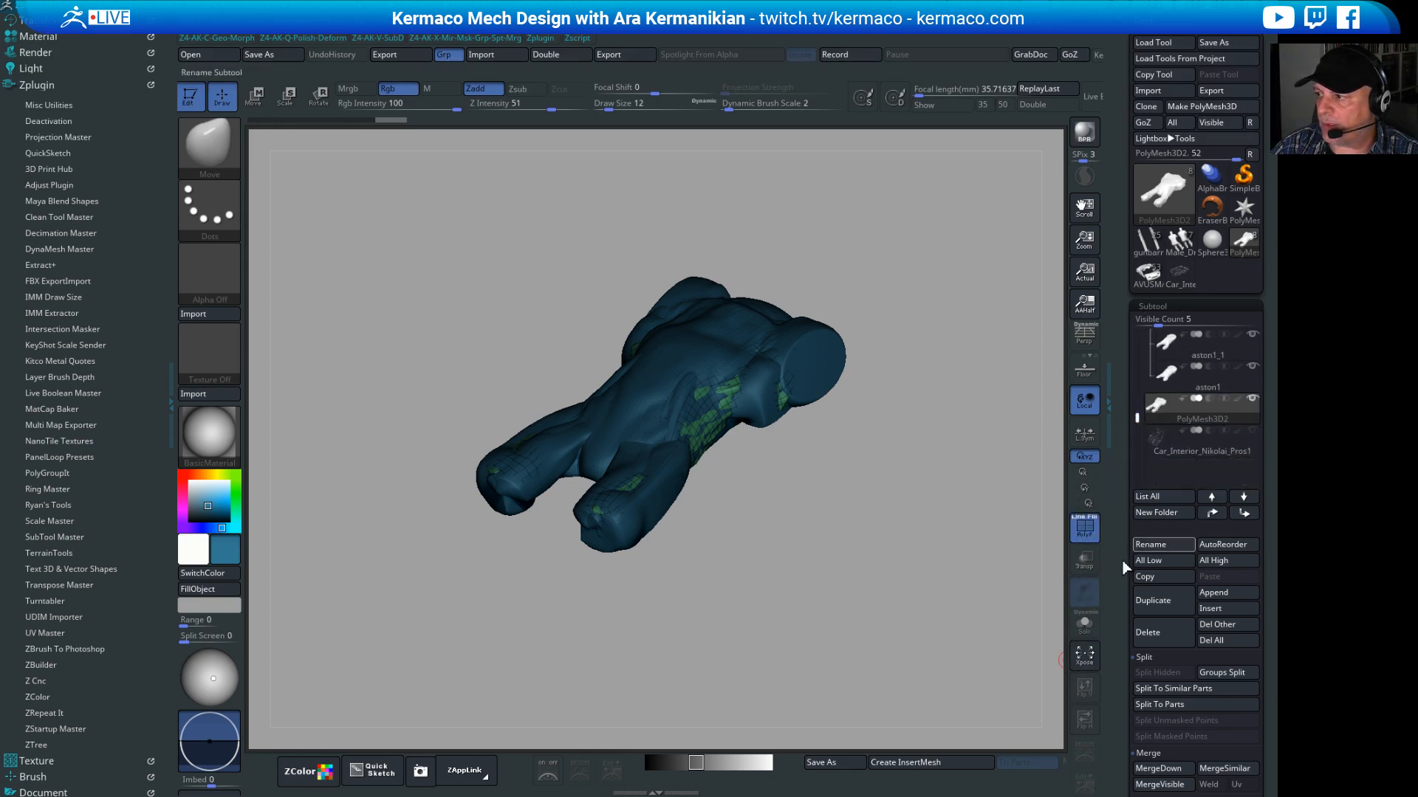
Step: Spread the subtools apart again with Xpose and compare the body forms from the front and above
click(1097, 653)
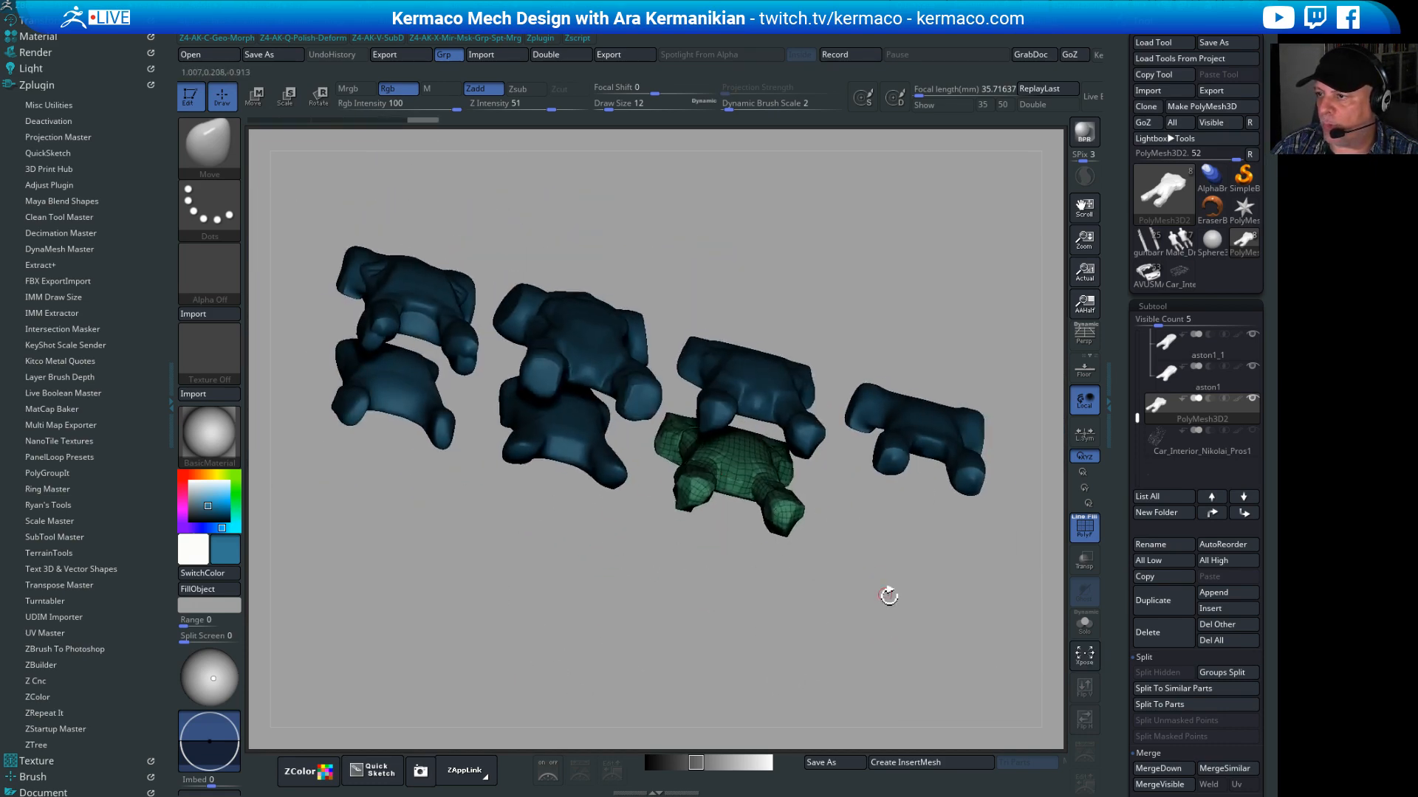
drag(889, 596, 560, 426)
drag(823, 615, 832, 642)
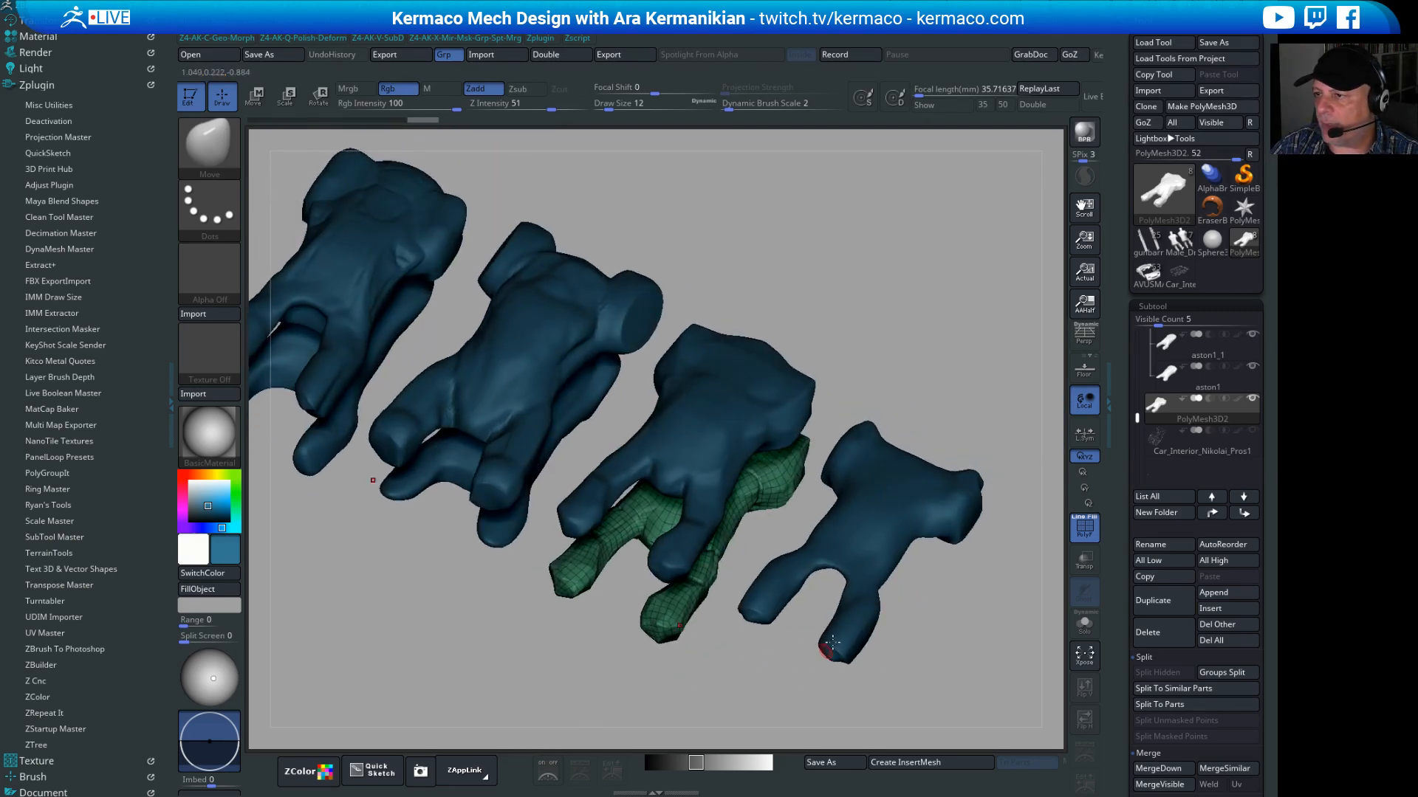
drag(832, 221, 692, 268)
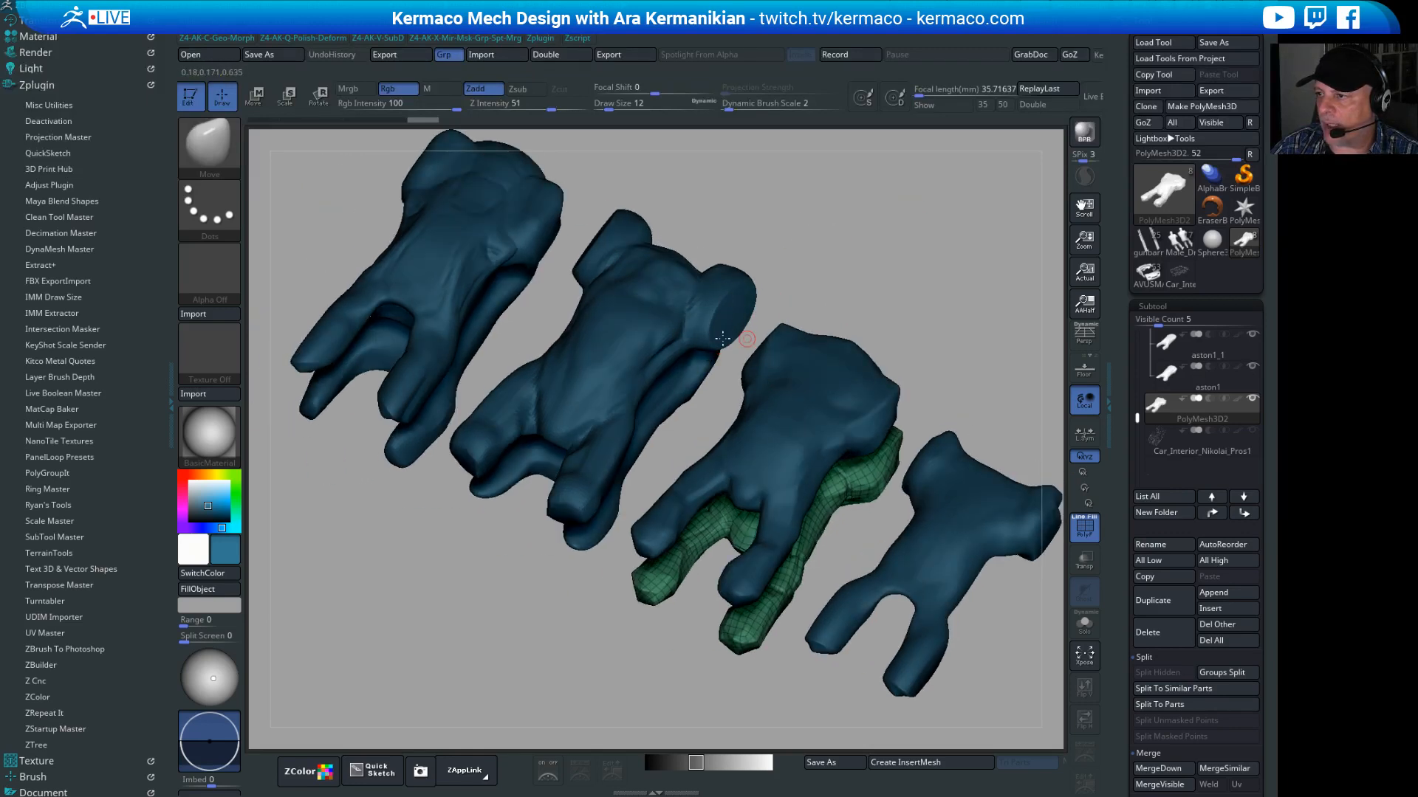
drag(957, 344, 915, 347)
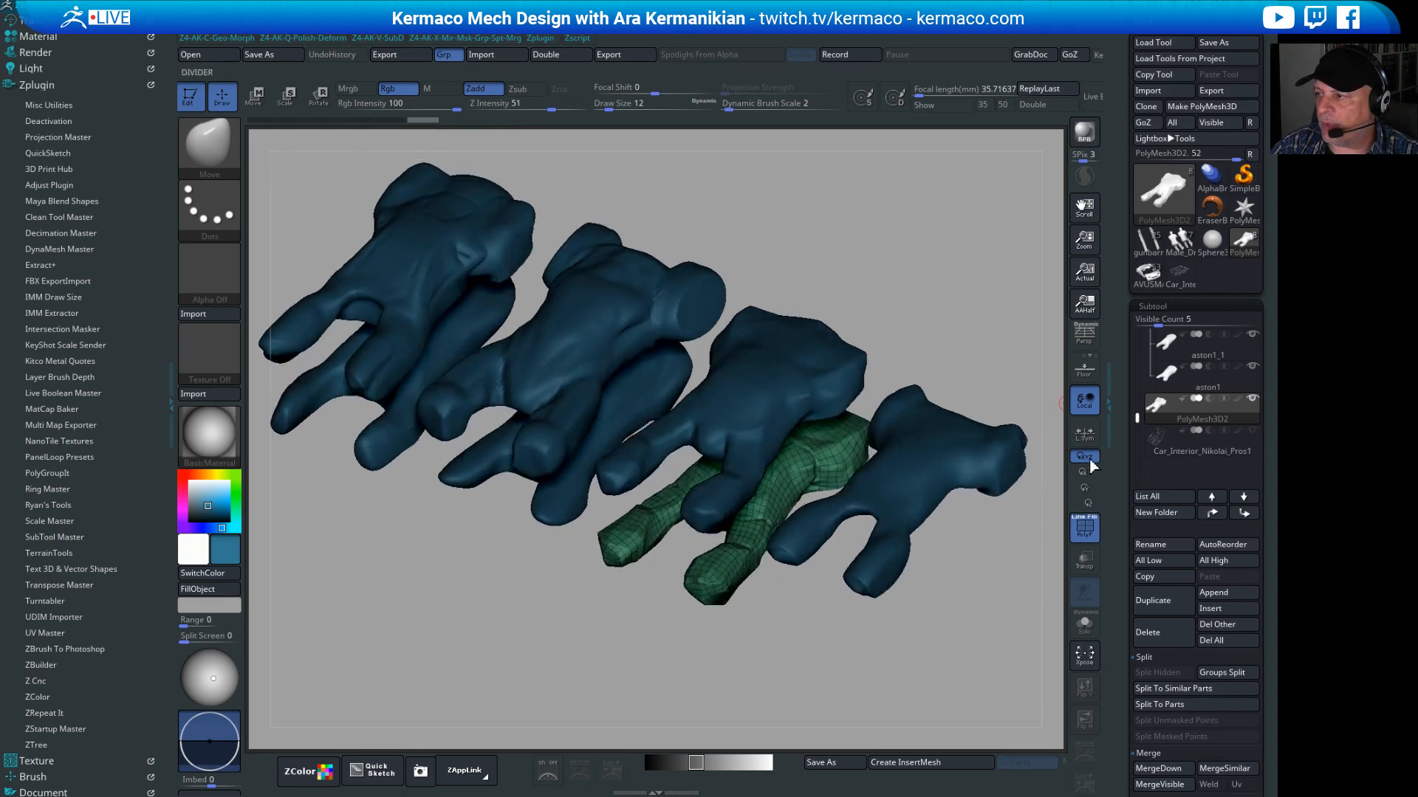
Step: Turn off the polyframe display and frame the shaded body variants in the view
click(1084, 528)
drag(868, 617, 919, 599)
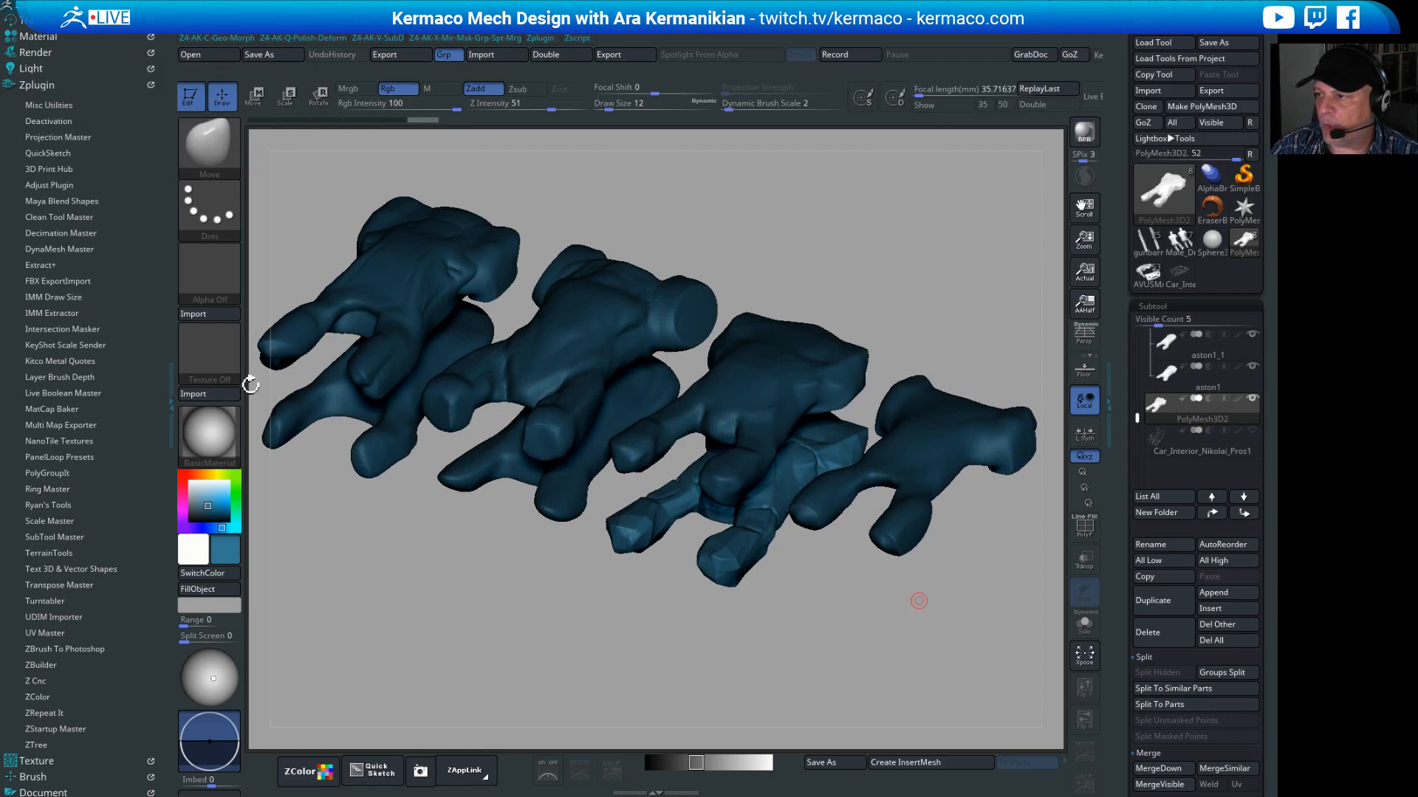
drag(847, 217, 846, 302)
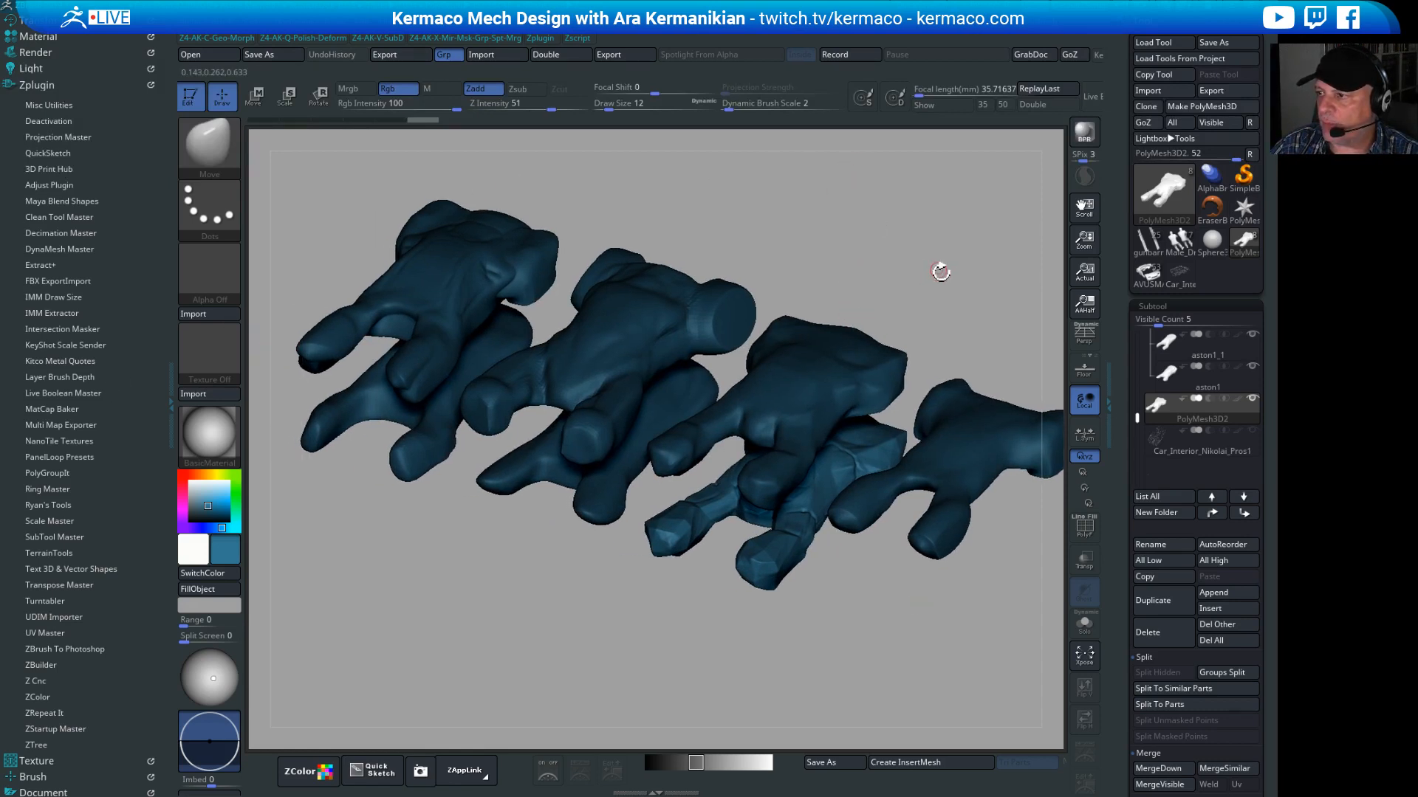
key(f)
drag(946, 276, 883, 285)
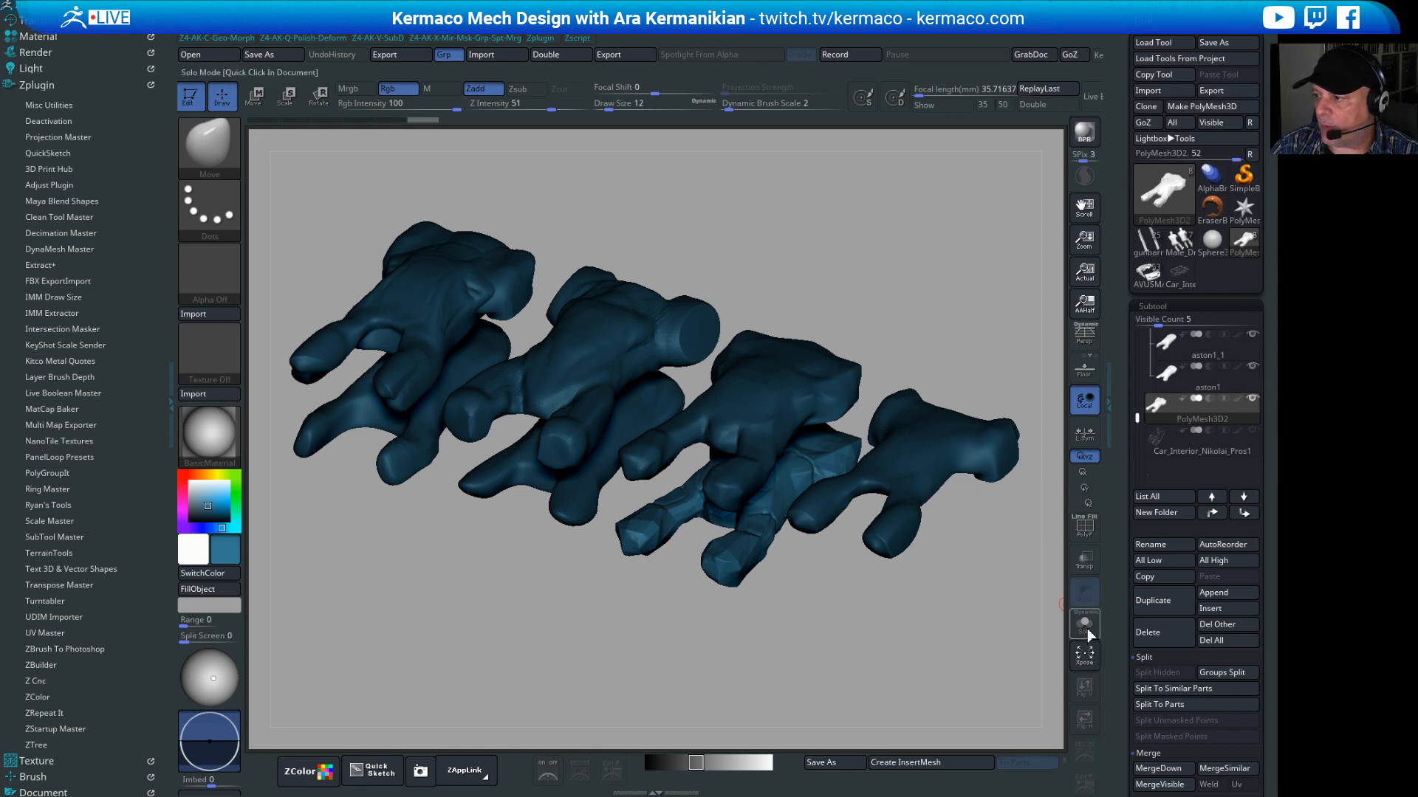
Step: Collapse the Xpose layout, isolate the aston2 subtool in Solo mode and inspect it from the side and above
click(1090, 657)
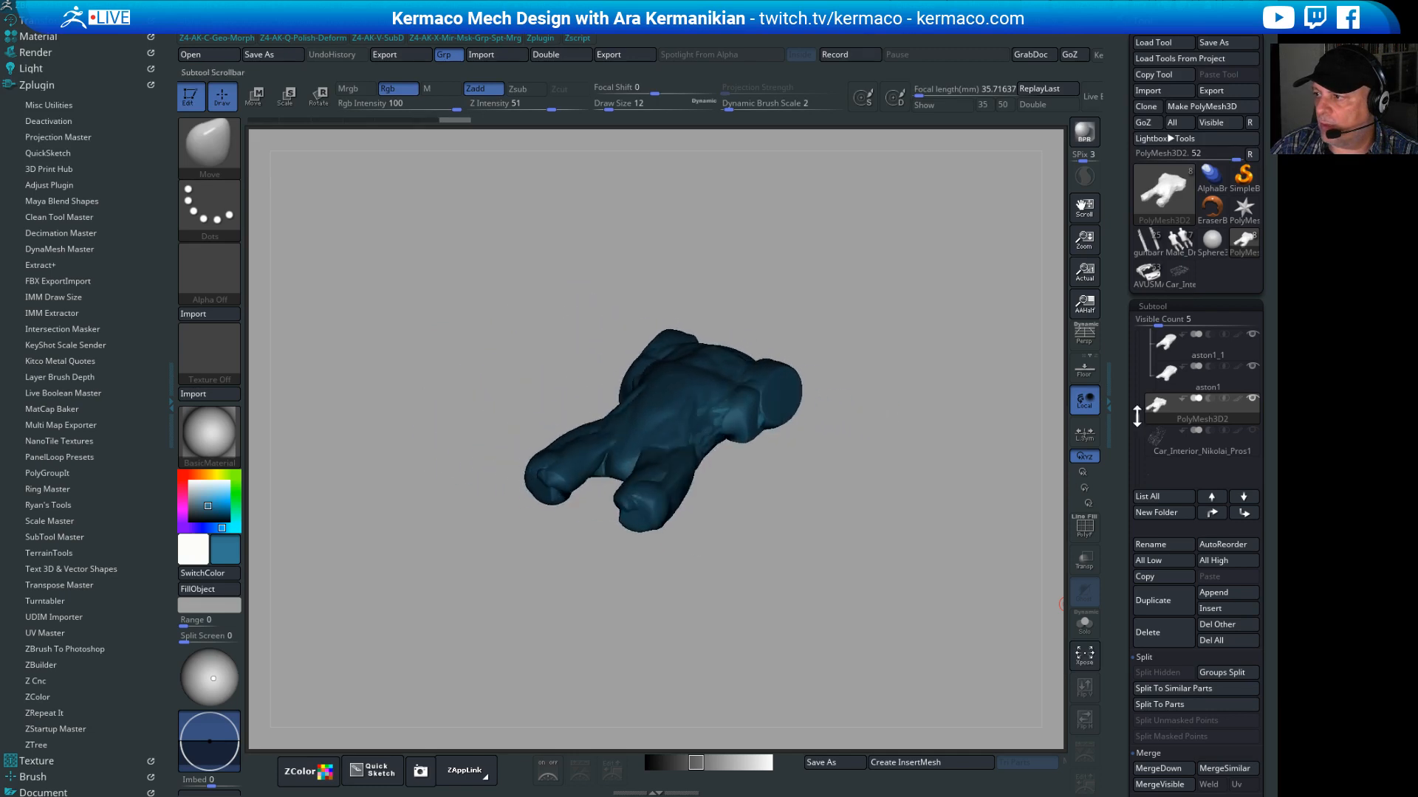
drag(1137, 417, 1123, 484)
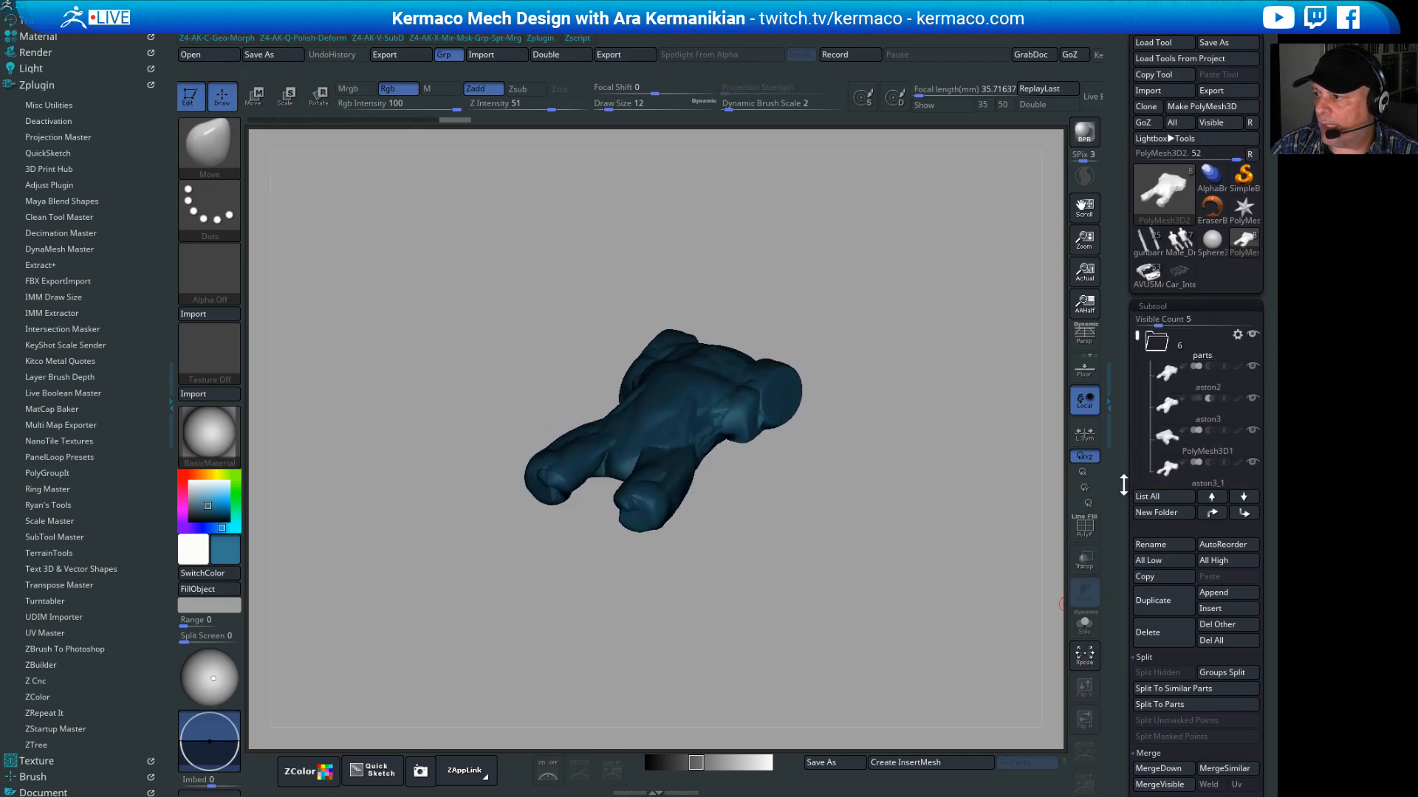
click(1084, 624)
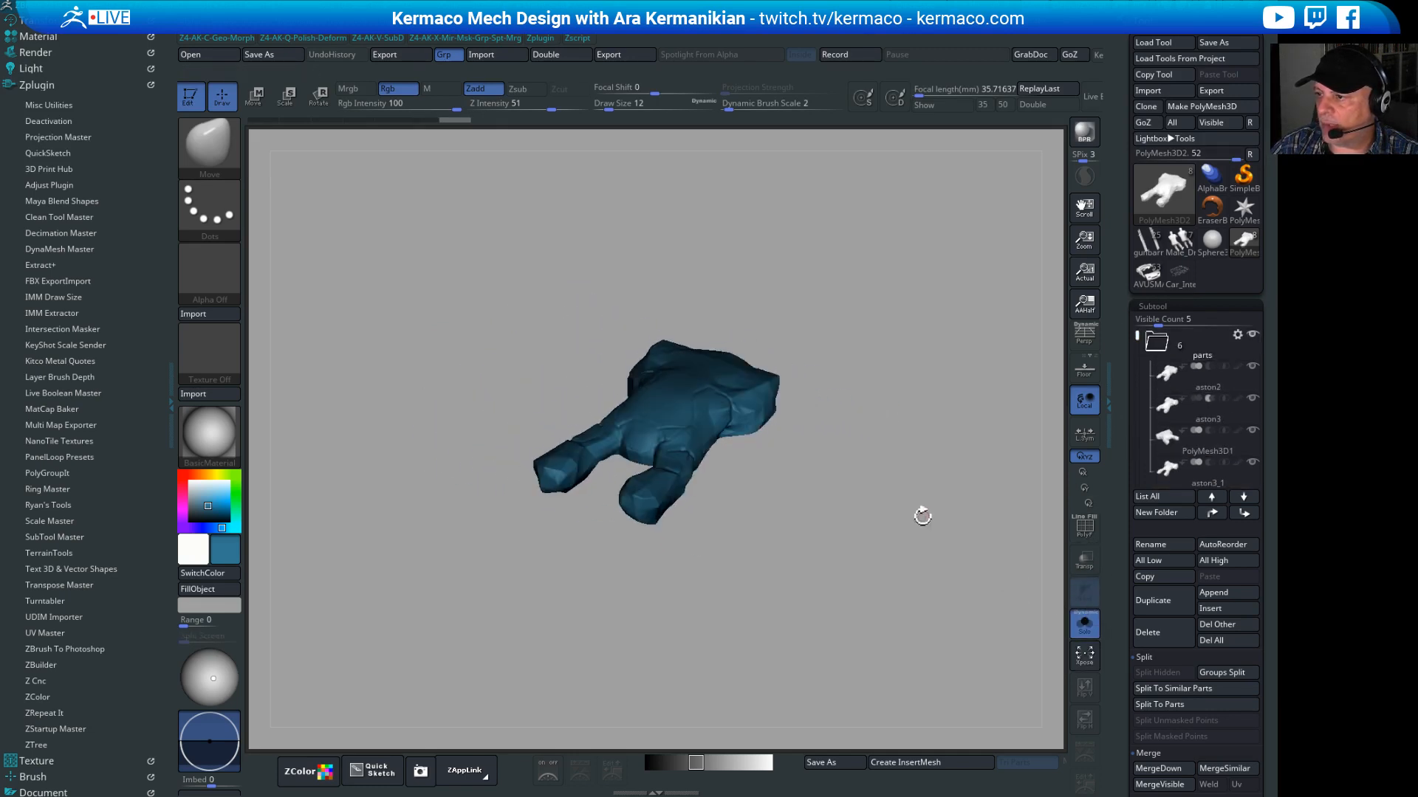
click(1181, 373)
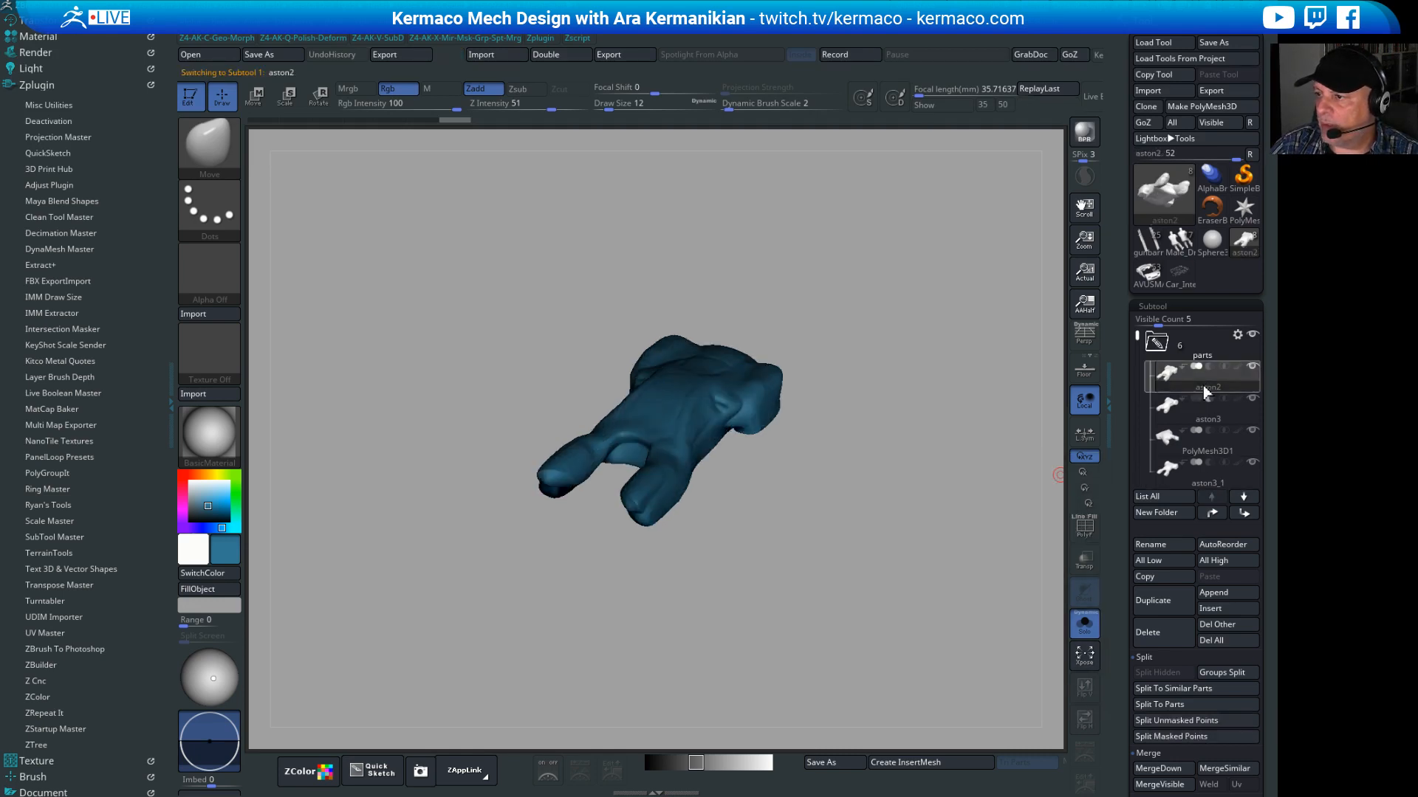
drag(870, 564, 772, 556)
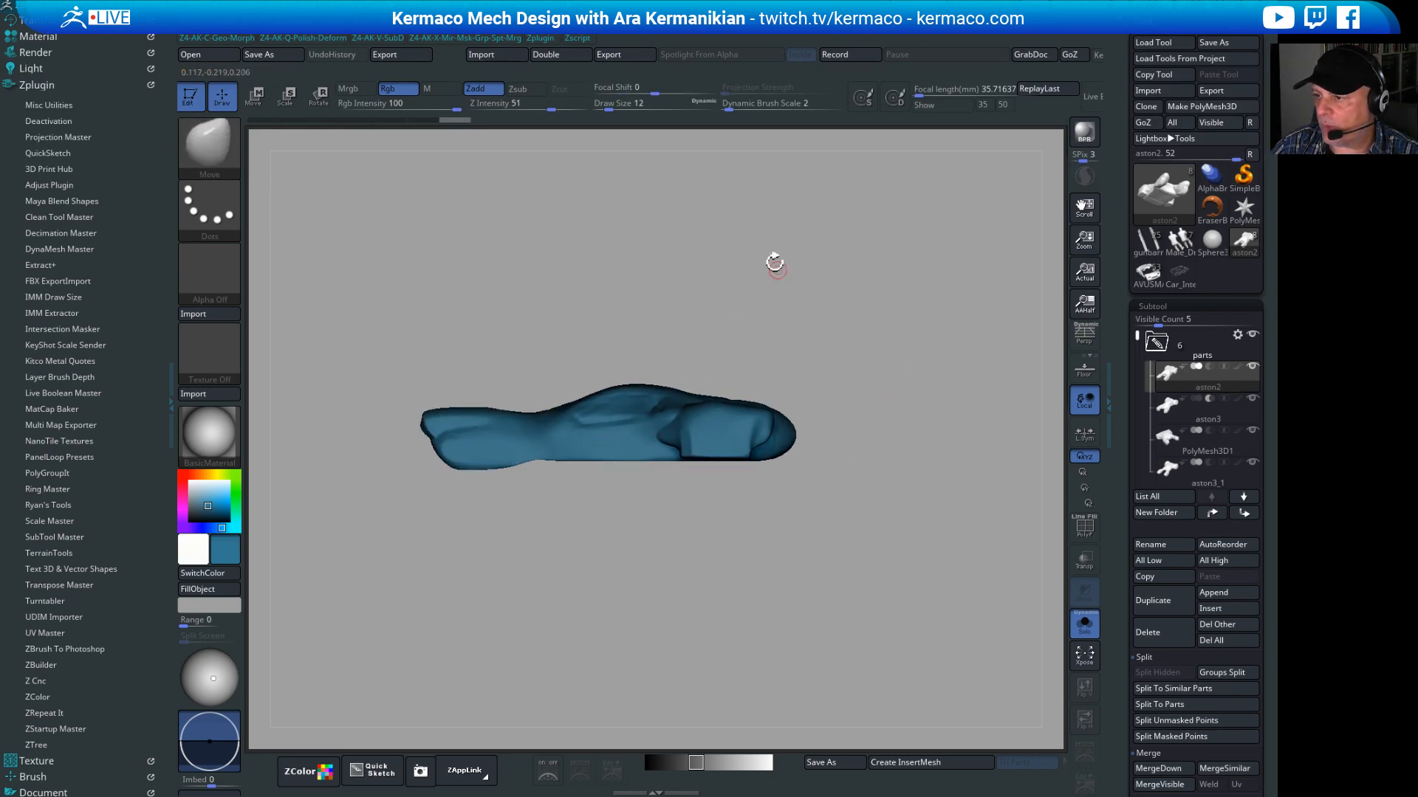
drag(774, 264, 844, 411)
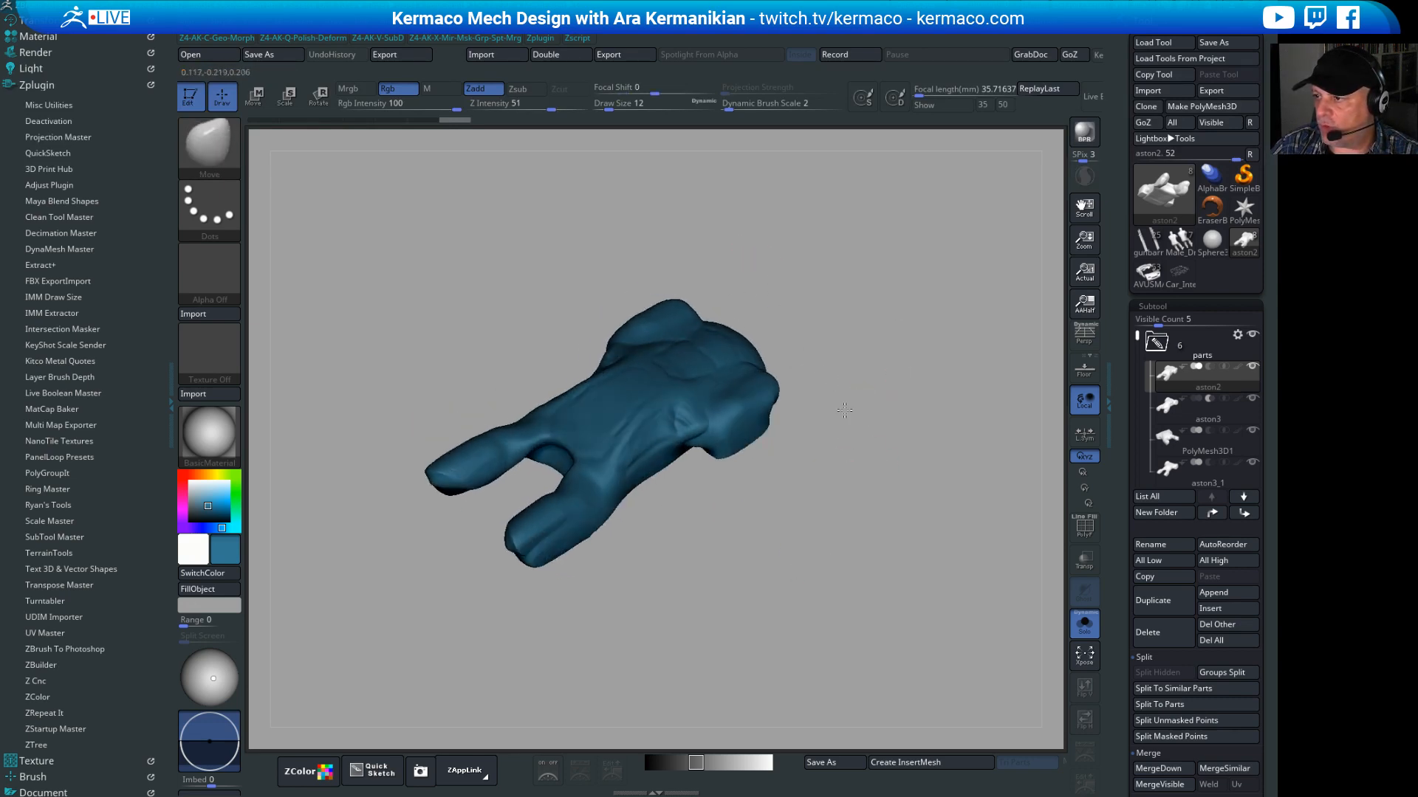
Step: Inspect the aston3 and PolyMesh3D1 subtools one after the other in Solo mode
click(1207, 422)
mouse_move(845, 568)
mouse_down()
mouse_move(872, 596)
mouse_move(828, 573)
mouse_up()
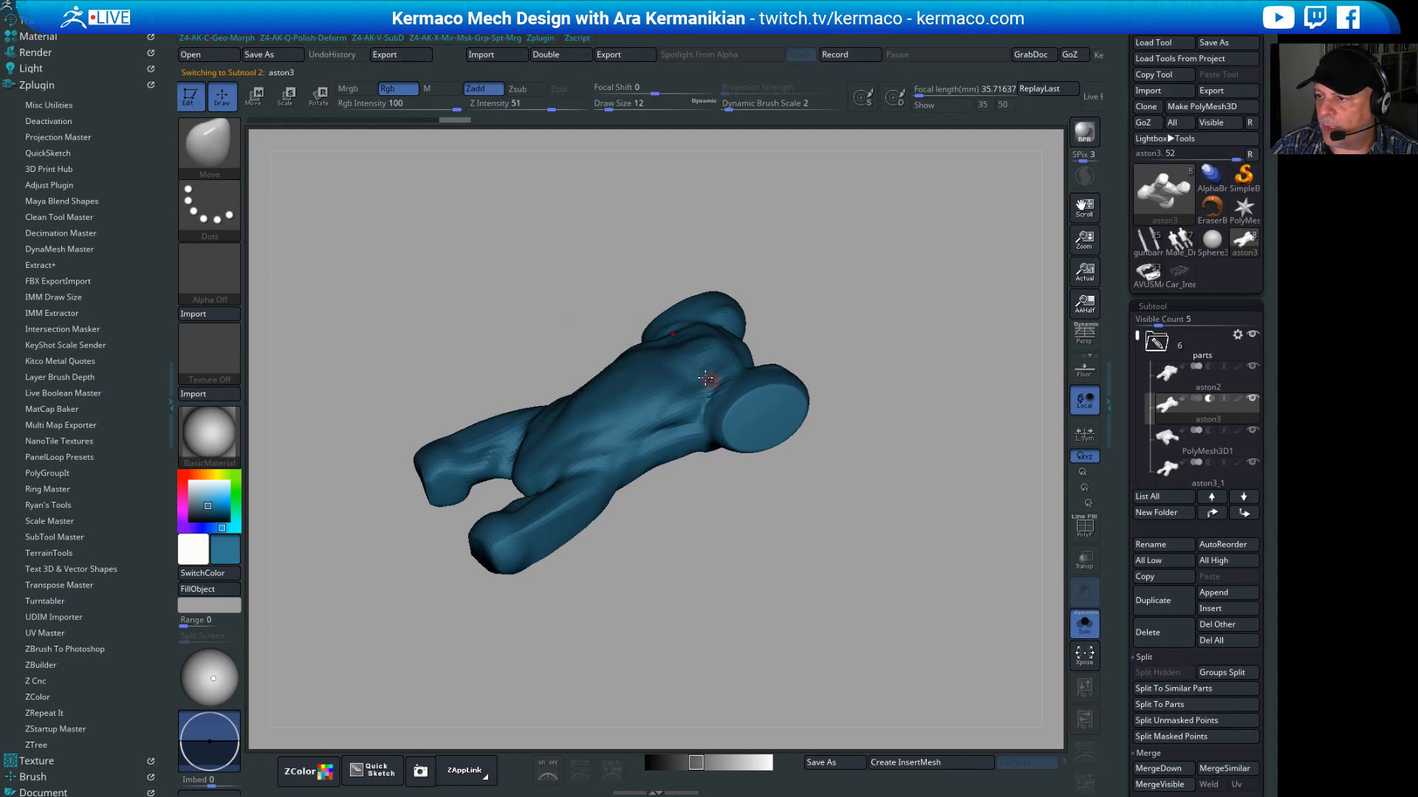
mouse_move(705, 586)
mouse_down()
mouse_move(720, 591)
mouse_move(701, 583)
mouse_up()
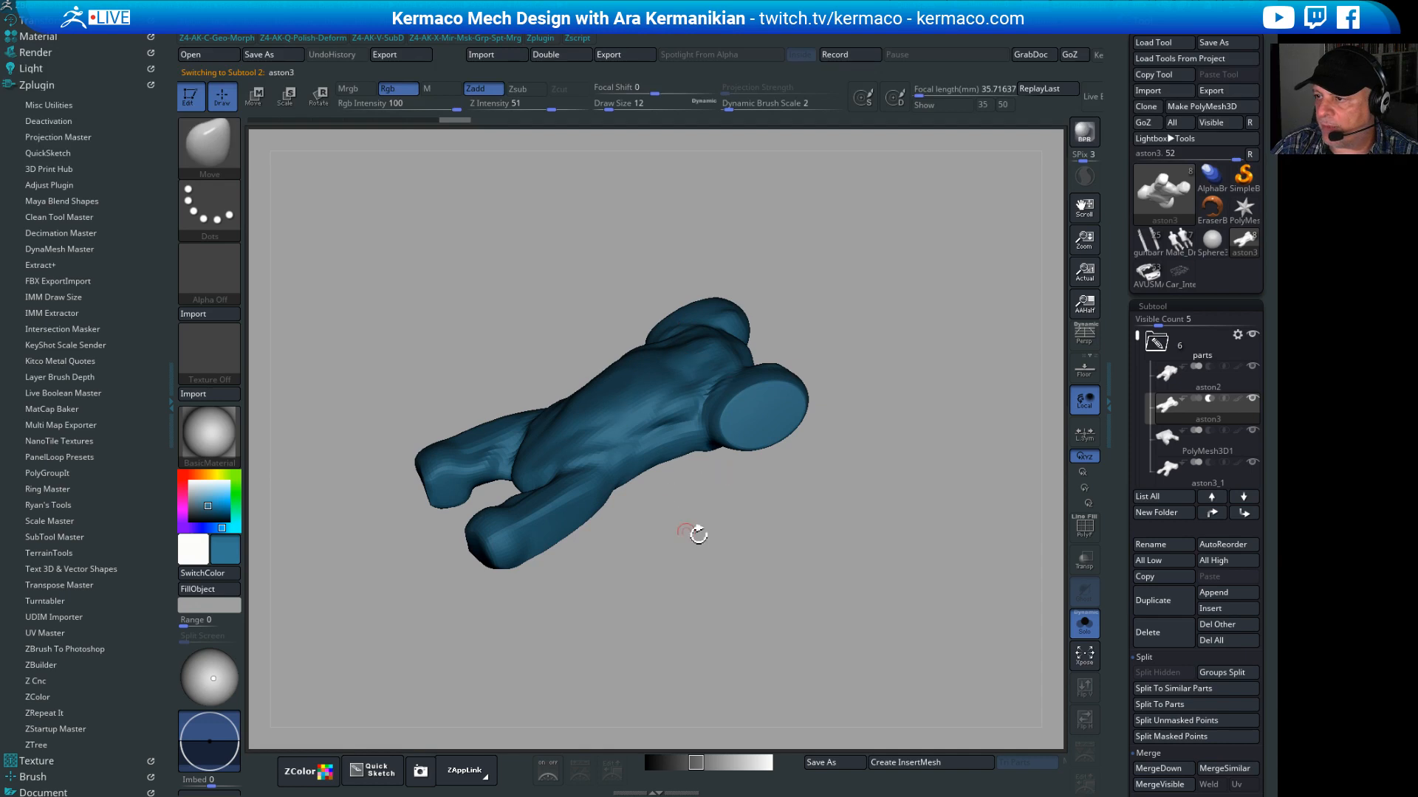
drag(778, 519, 967, 495)
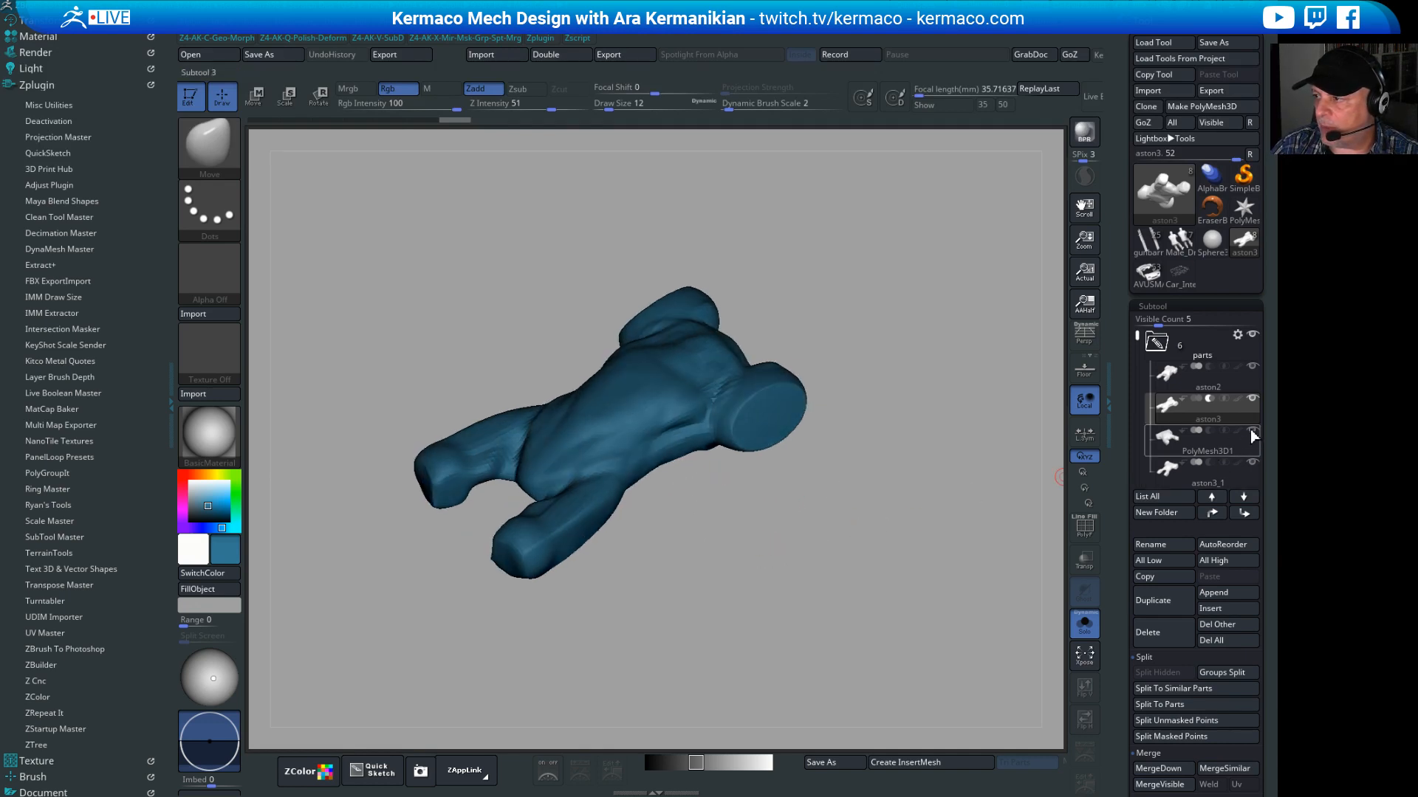
click(1203, 450)
mouse_move(892, 522)
mouse_down()
mouse_move(871, 408)
mouse_move(890, 525)
mouse_move(910, 541)
mouse_up()
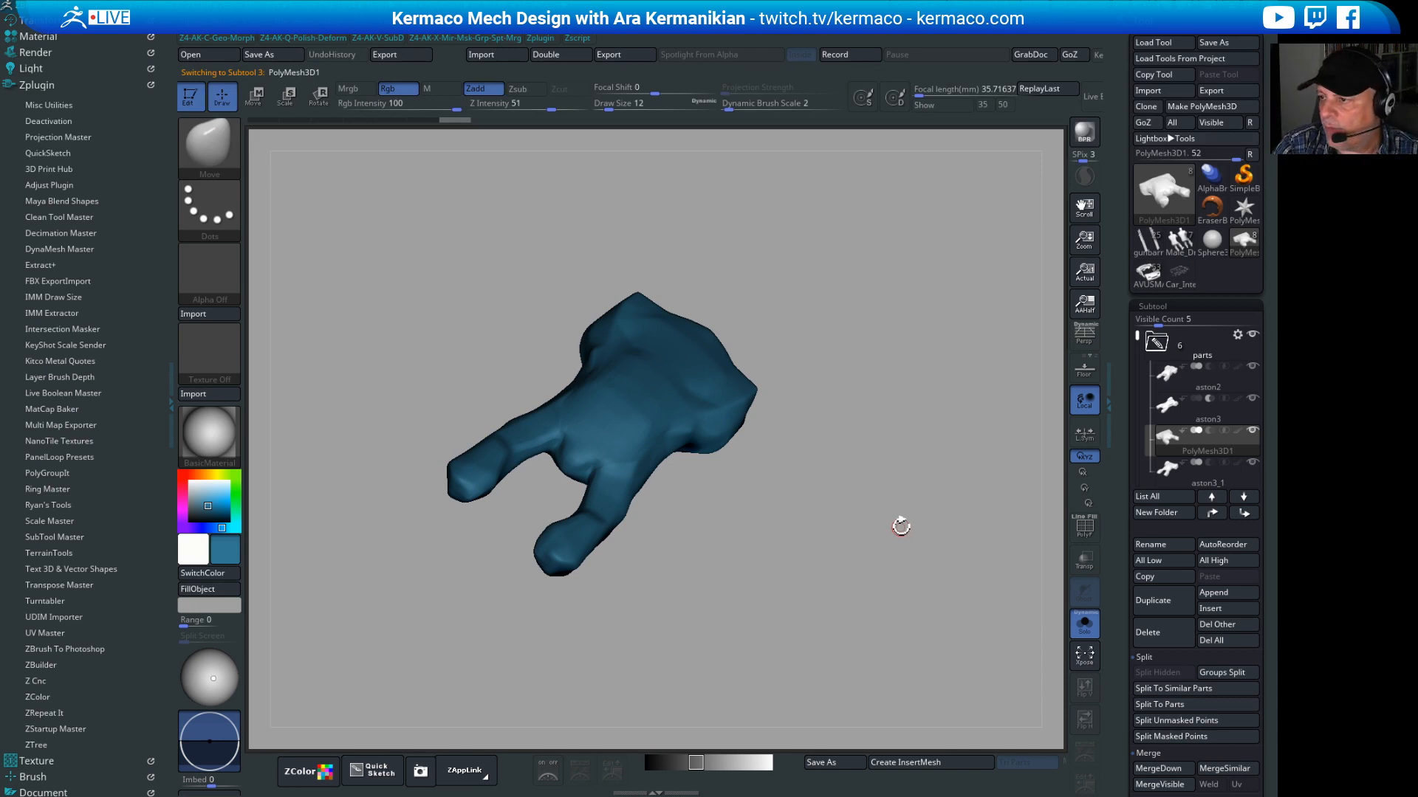
Step: Review the aston3_1 and aston1_1 subtools in Solo mode and hide both variants
key(Down)
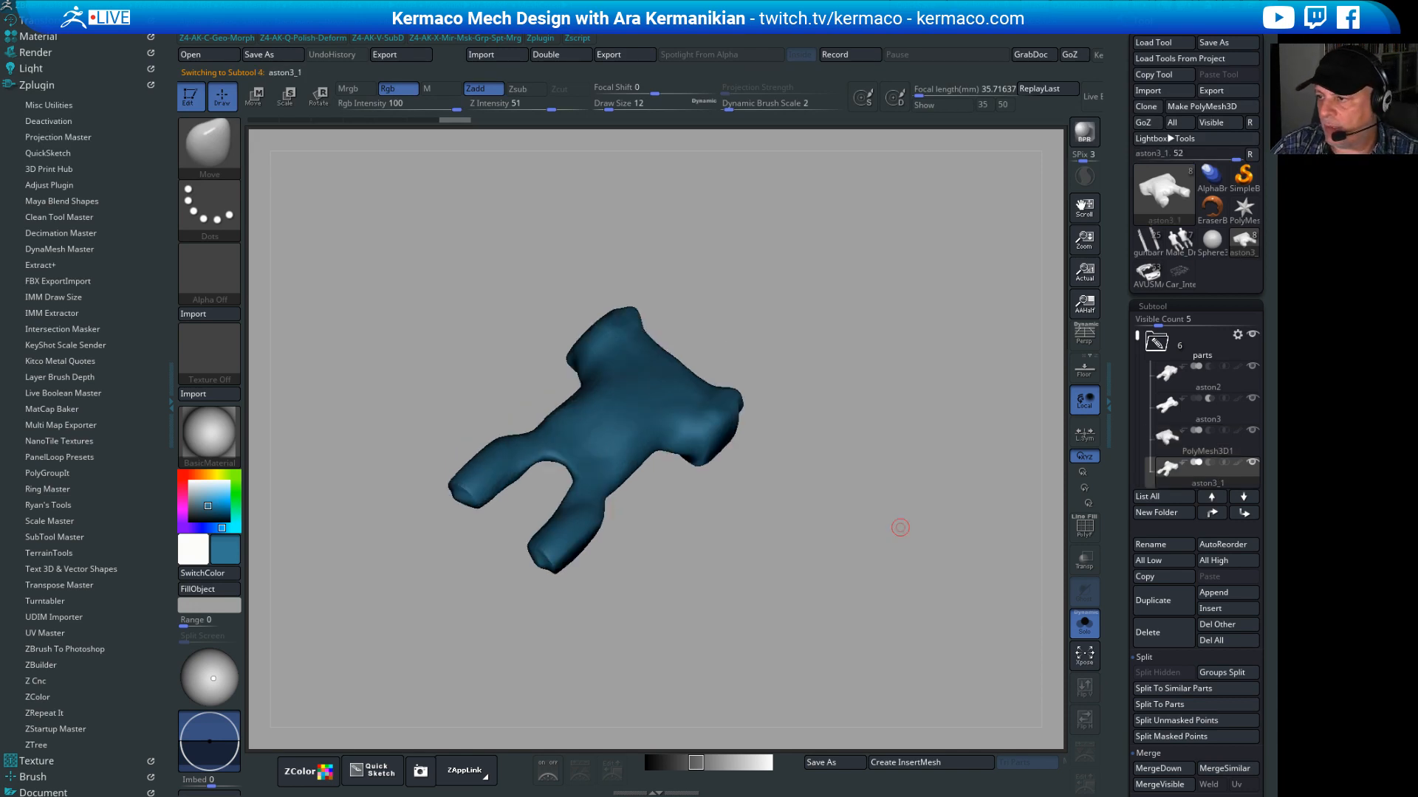
drag(835, 577, 825, 628)
drag(832, 571, 1057, 489)
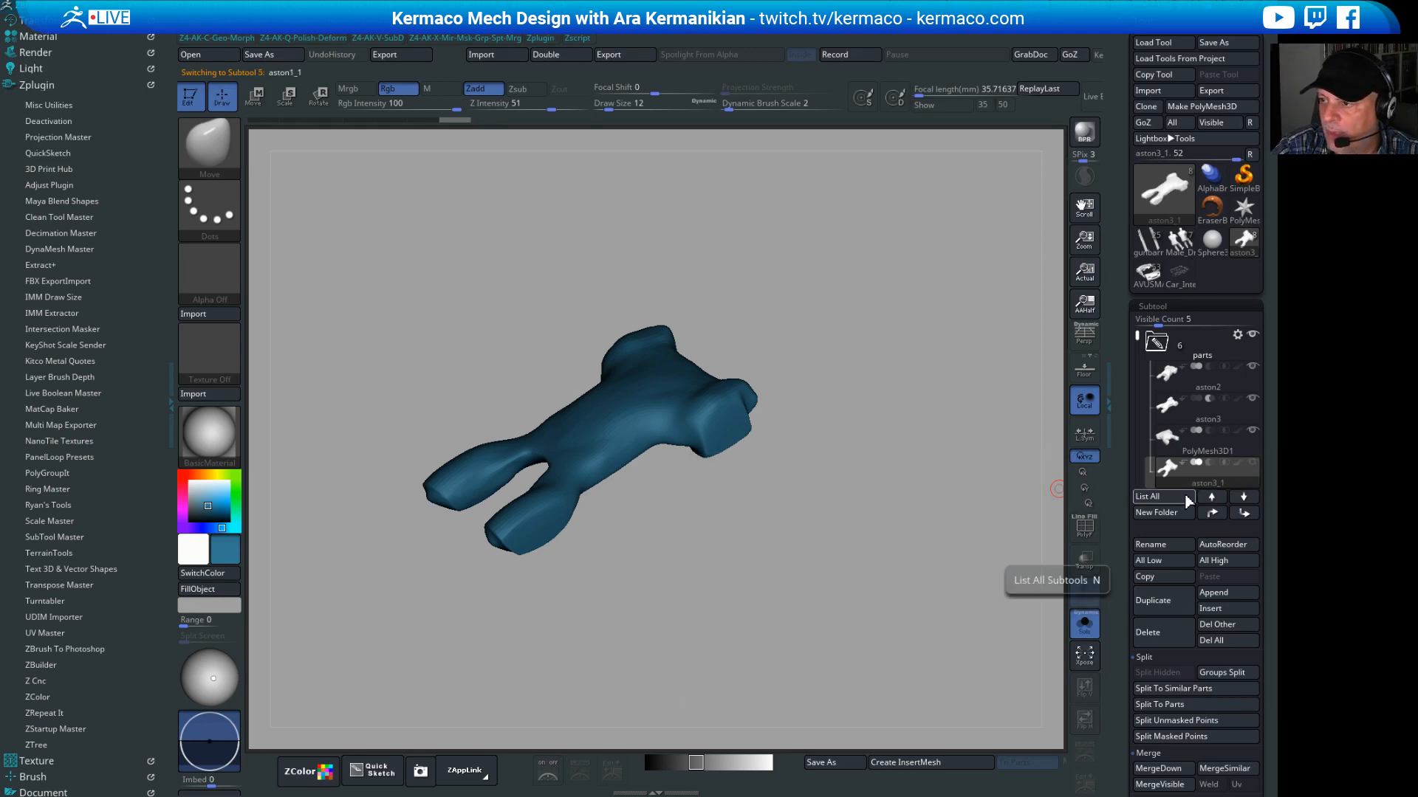
mouse_move(918, 604)
mouse_down()
mouse_move(626, 561)
mouse_move(884, 501)
mouse_move(862, 373)
mouse_move(984, 389)
mouse_up()
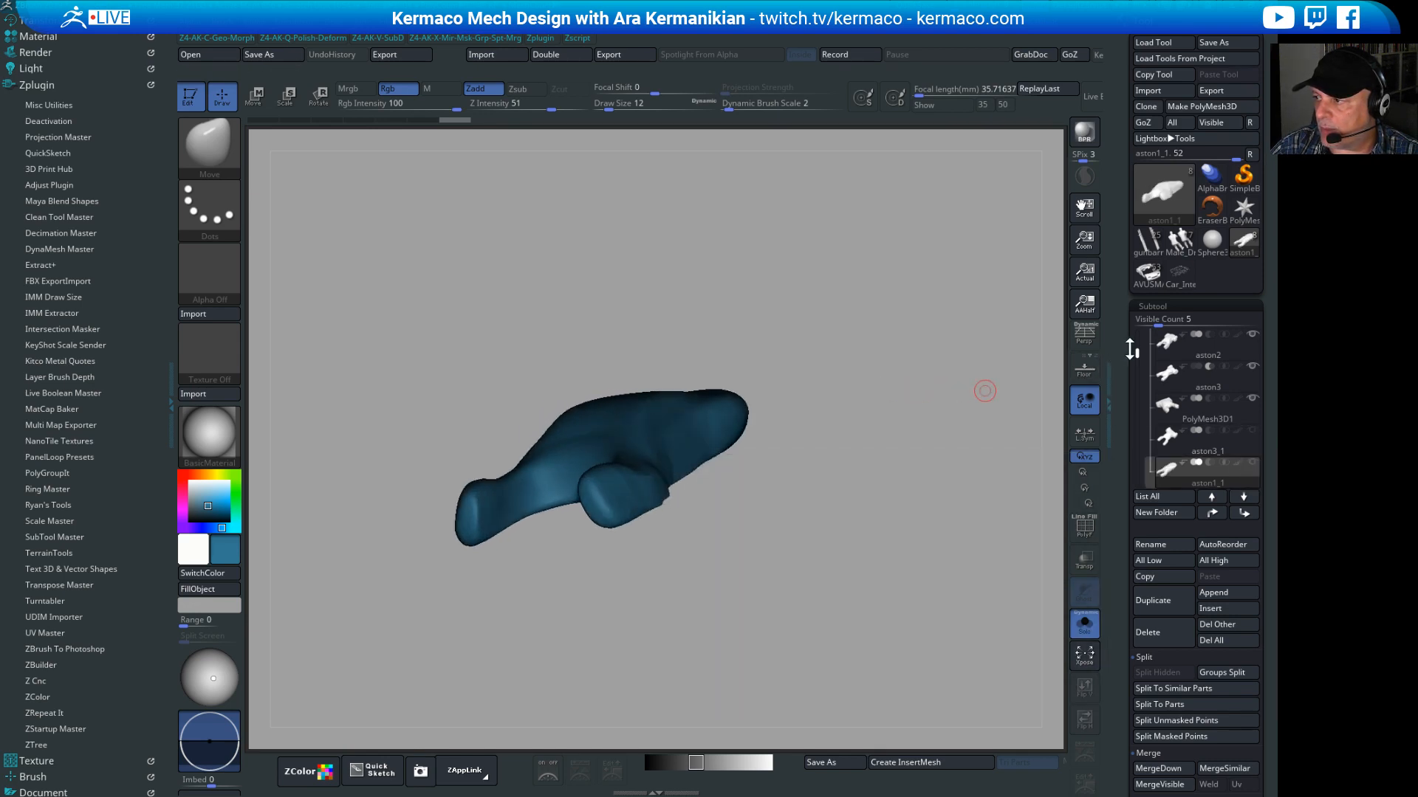
scroll(1147, 366, down, 2)
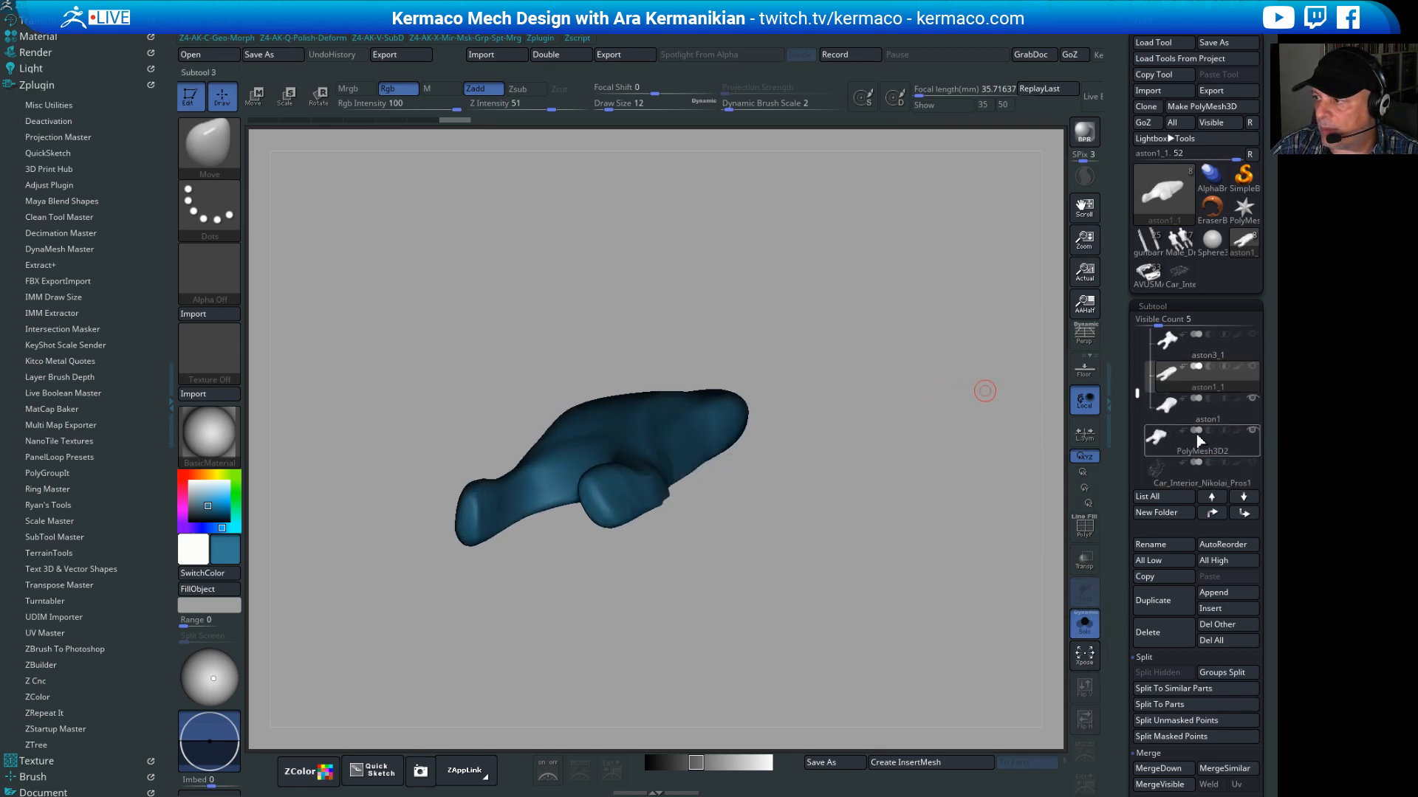
Step: Examine the aston1 subtool from the side in Solo mode and hide it
click(1196, 427)
drag(915, 441, 498, 506)
drag(952, 474, 884, 475)
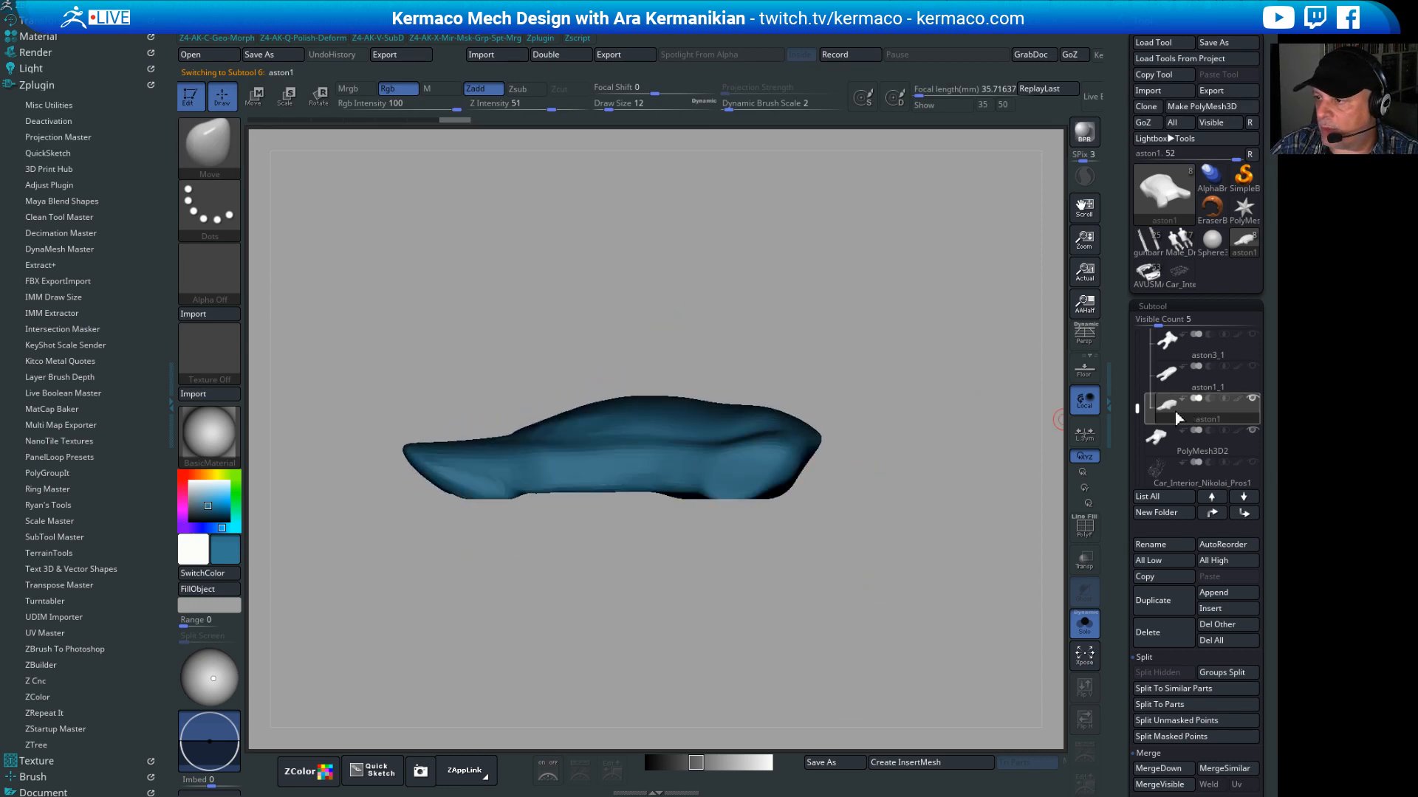
mouse_move(1254, 401)
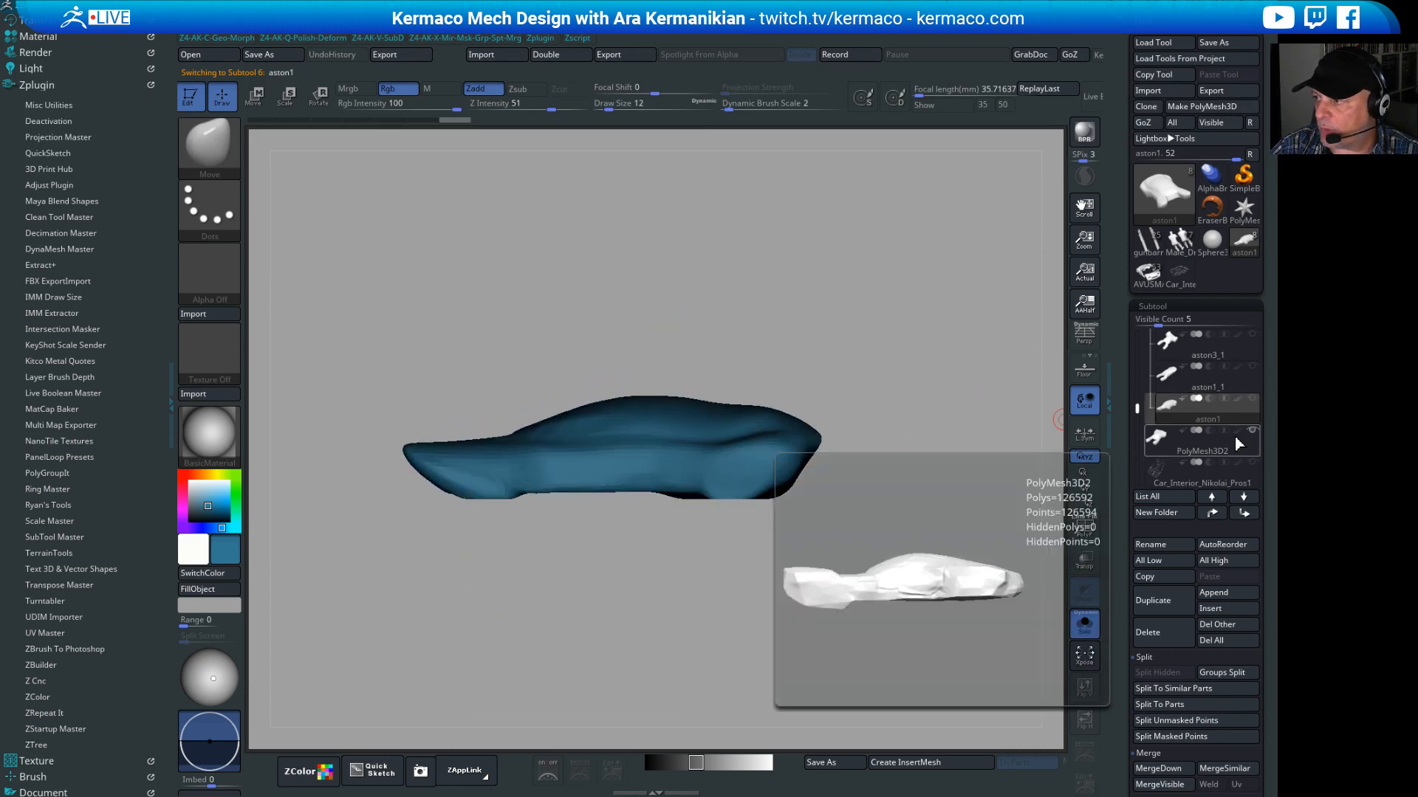
Step: Select the faceted PolyMesh3D2 subtool and inspect its form up close in Solo mode
click(1200, 446)
mouse_move(843, 494)
mouse_down()
mouse_move(886, 402)
mouse_move(899, 443)
mouse_move(913, 436)
mouse_move(906, 400)
mouse_move(892, 476)
mouse_up()
drag(714, 681, 659, 591)
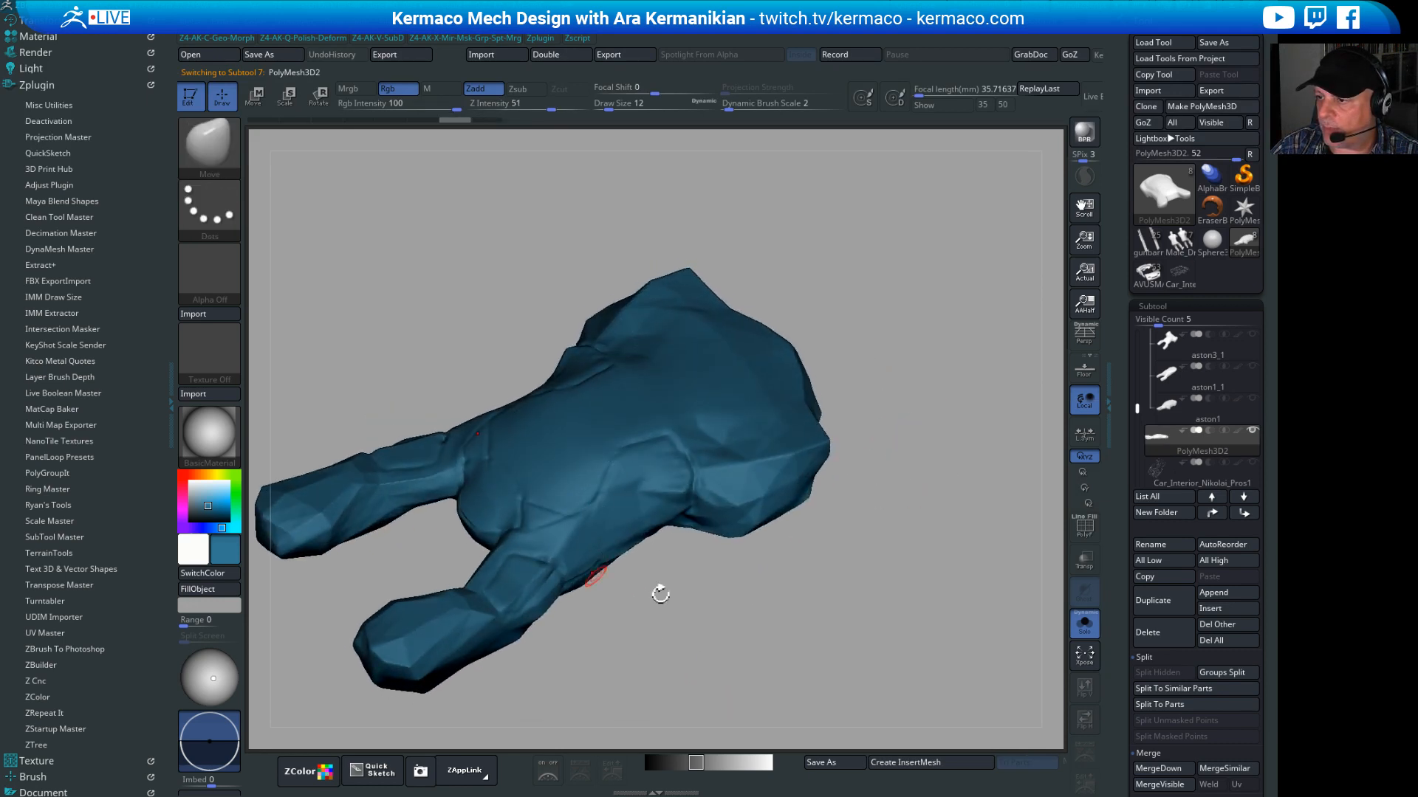
drag(801, 668, 934, 544)
Step: Leave Solo mode, spread the remaining visible subtools apart with Xpose and compare them from above and a low angle
click(1087, 627)
click(1084, 655)
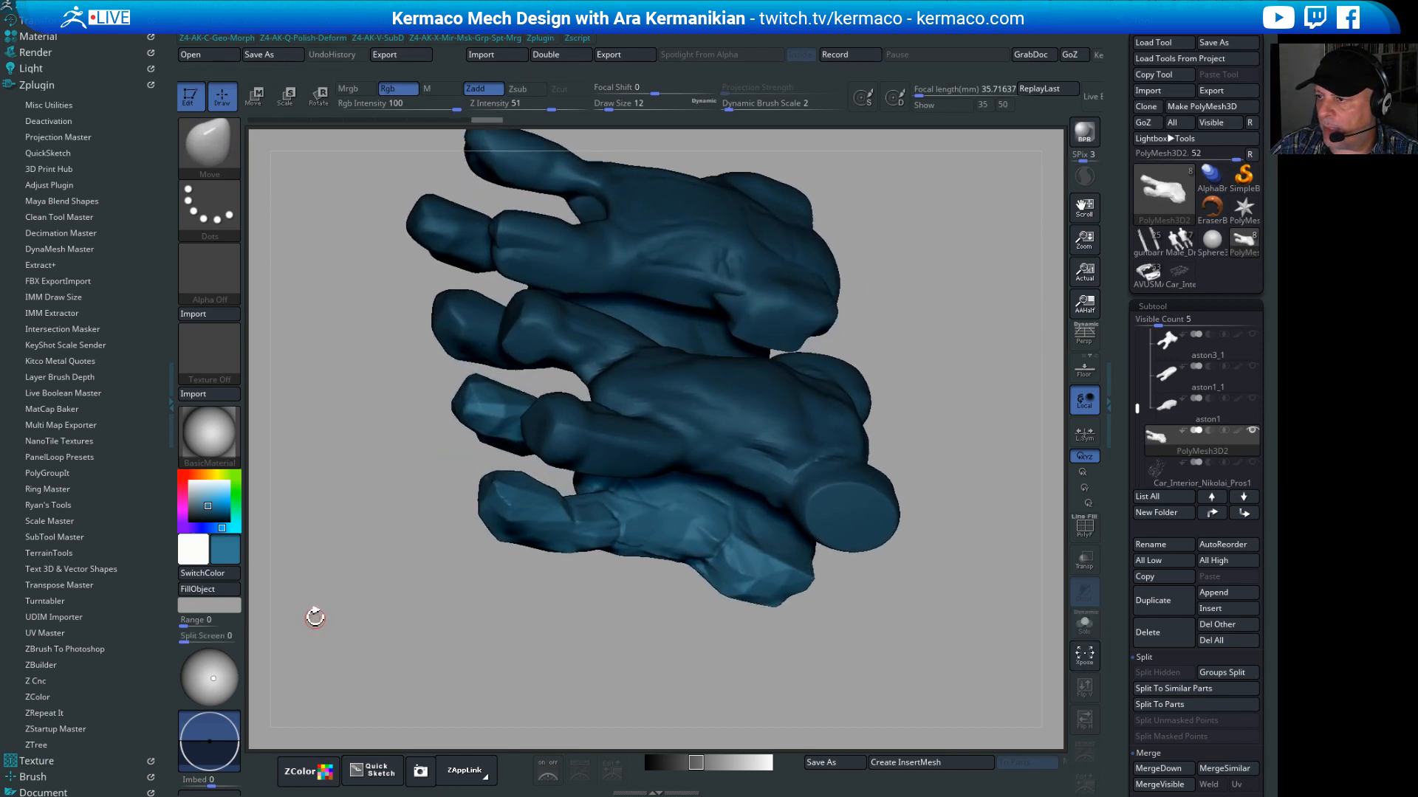
drag(482, 574, 569, 340)
drag(391, 677, 450, 642)
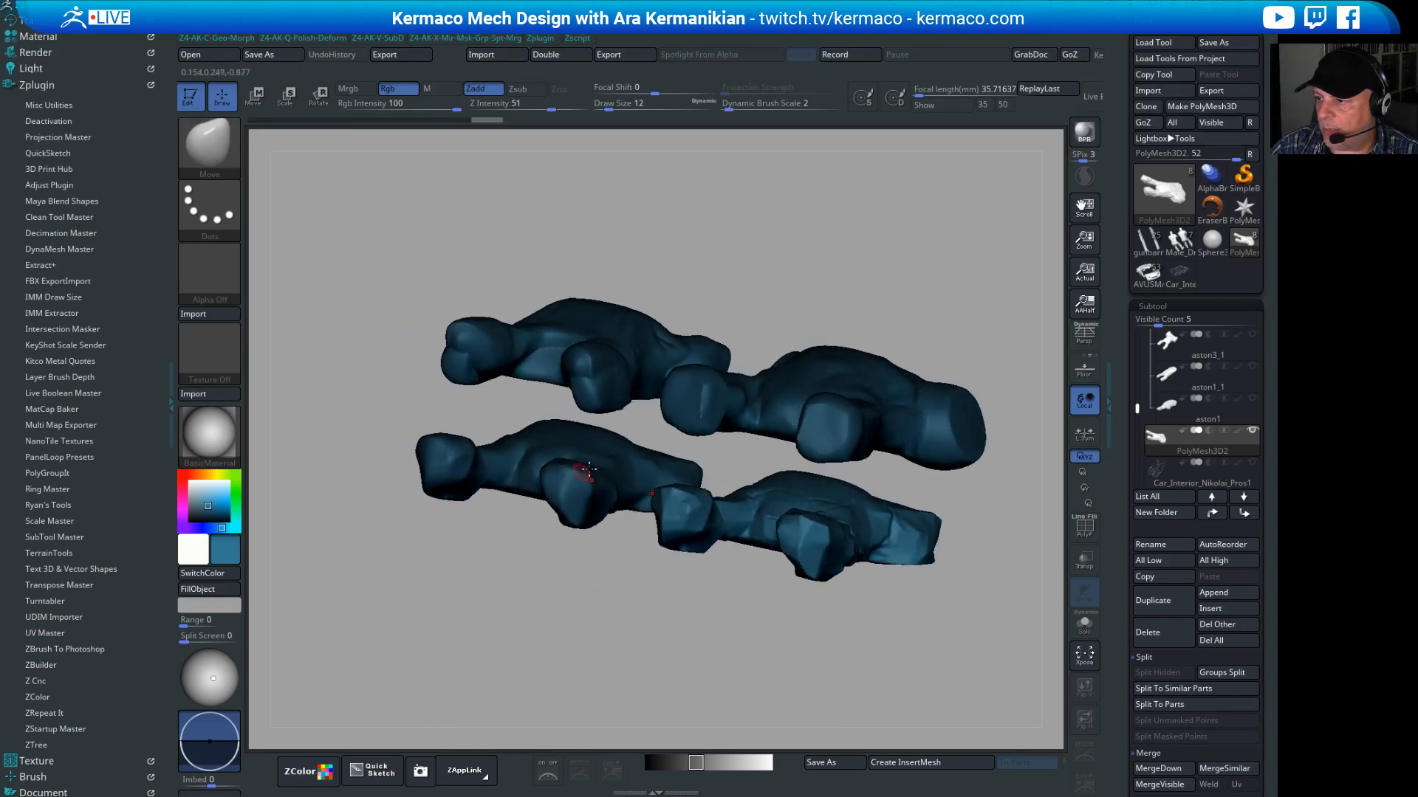
Step: Collapse the Xpose layout, isolate PolyMesh3D1 in Solo mode and hide it, switching to the aston3 subtool
click(1134, 408)
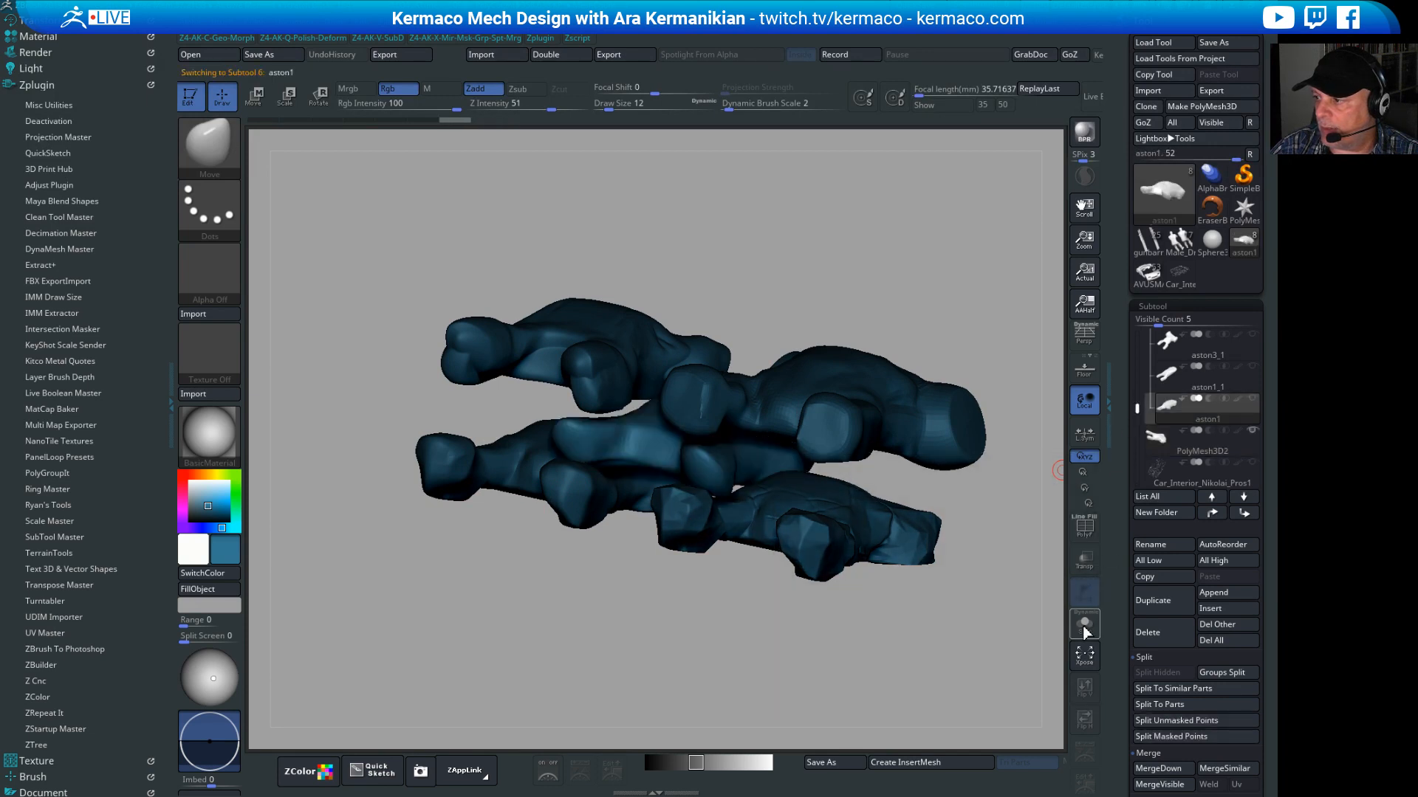
scroll(1222, 401, up, 2)
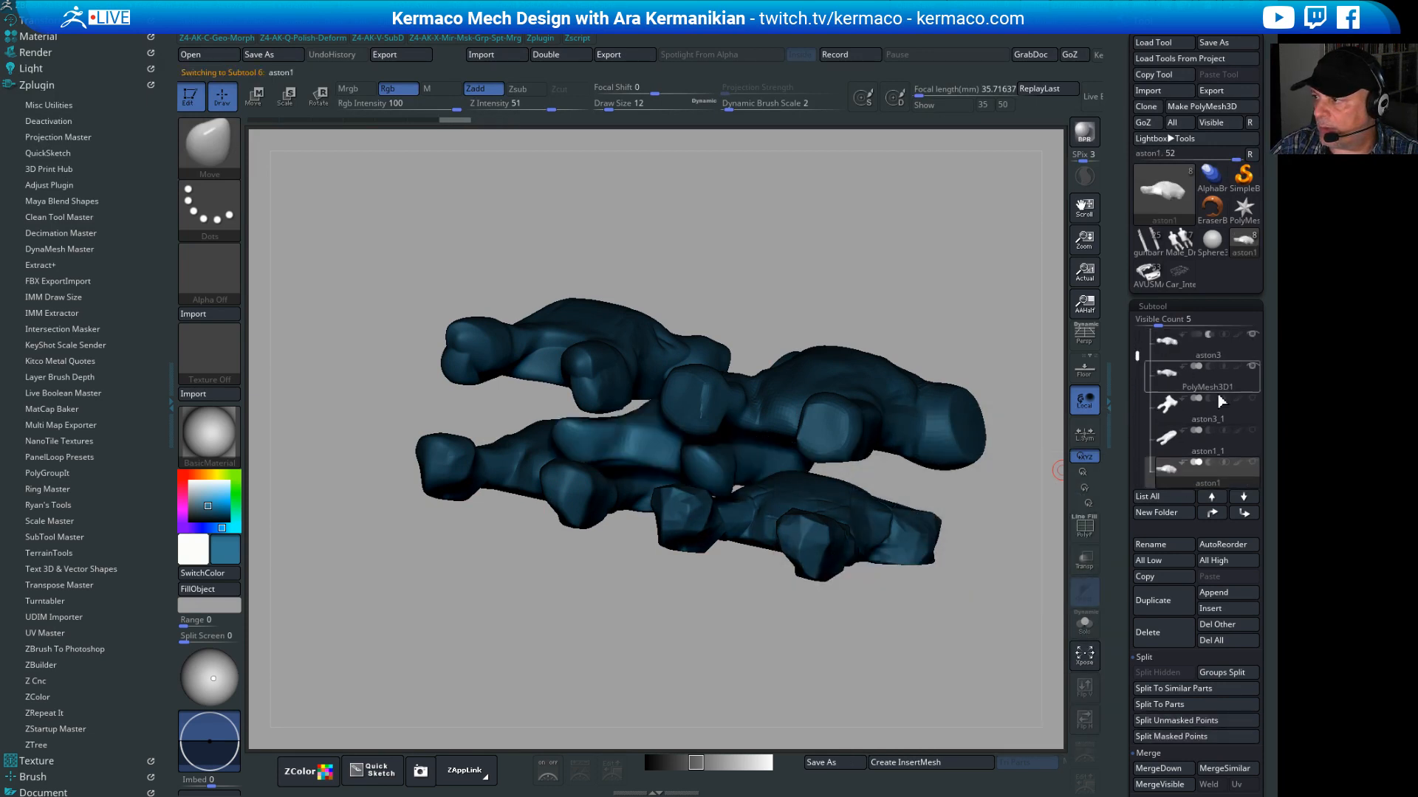
click(1211, 380)
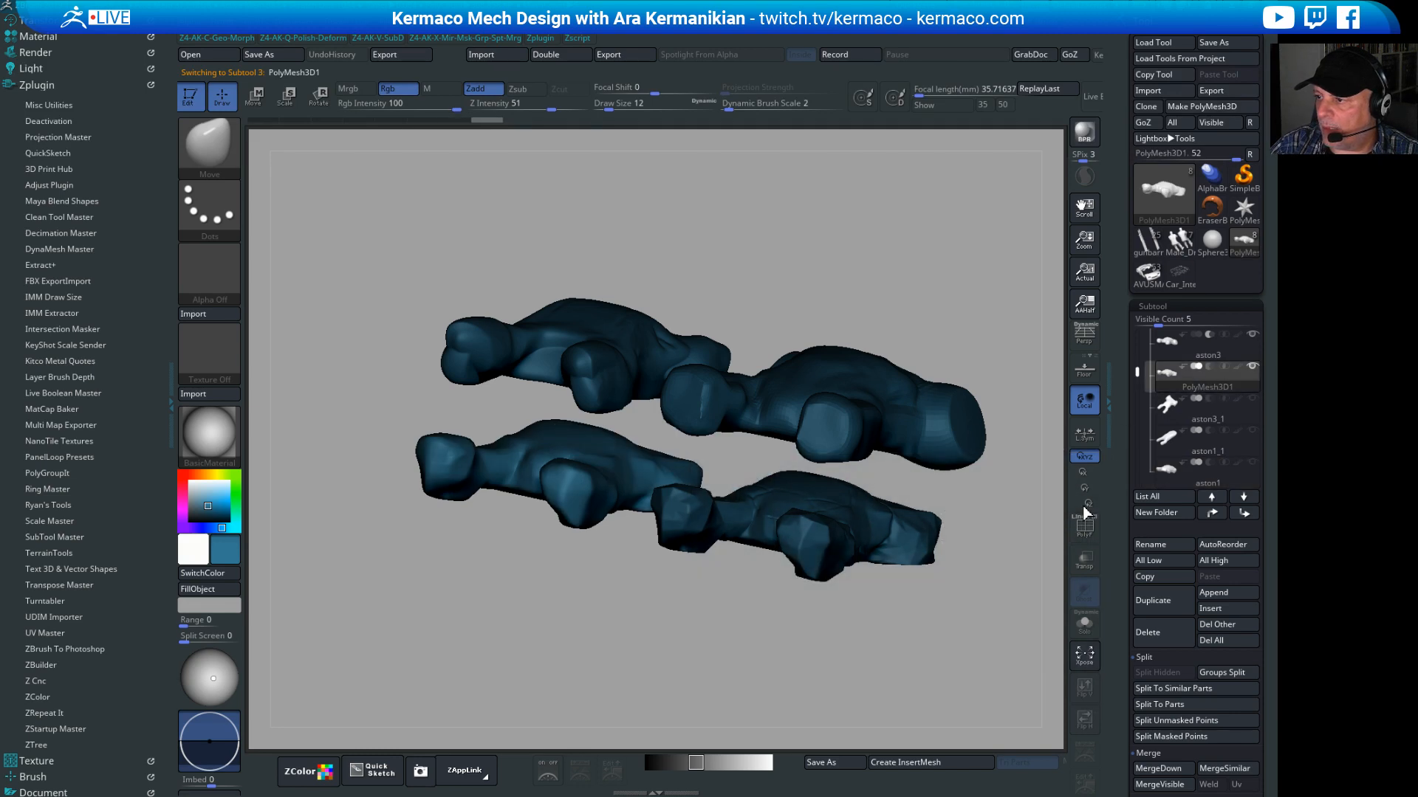
mouse_move(1257, 365)
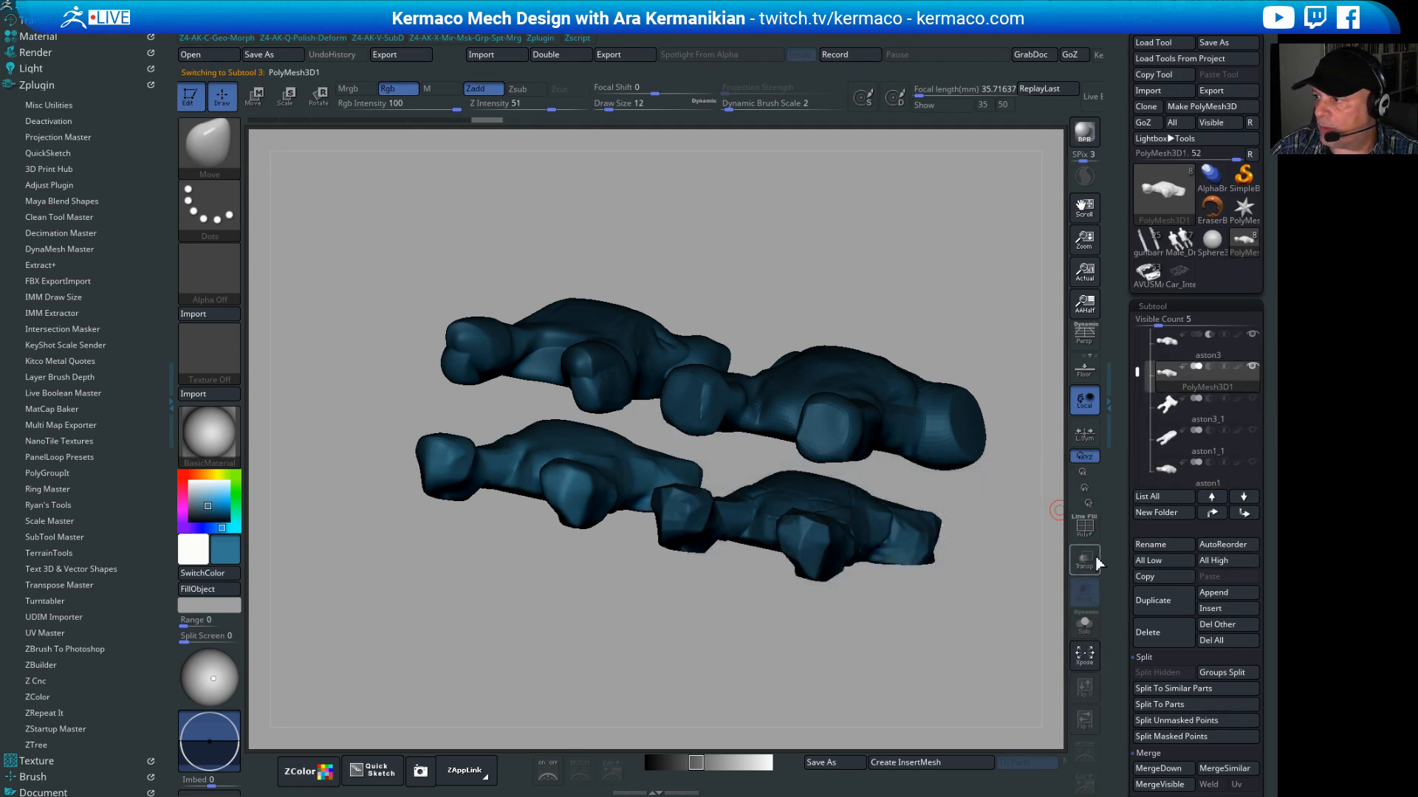
click(1087, 659)
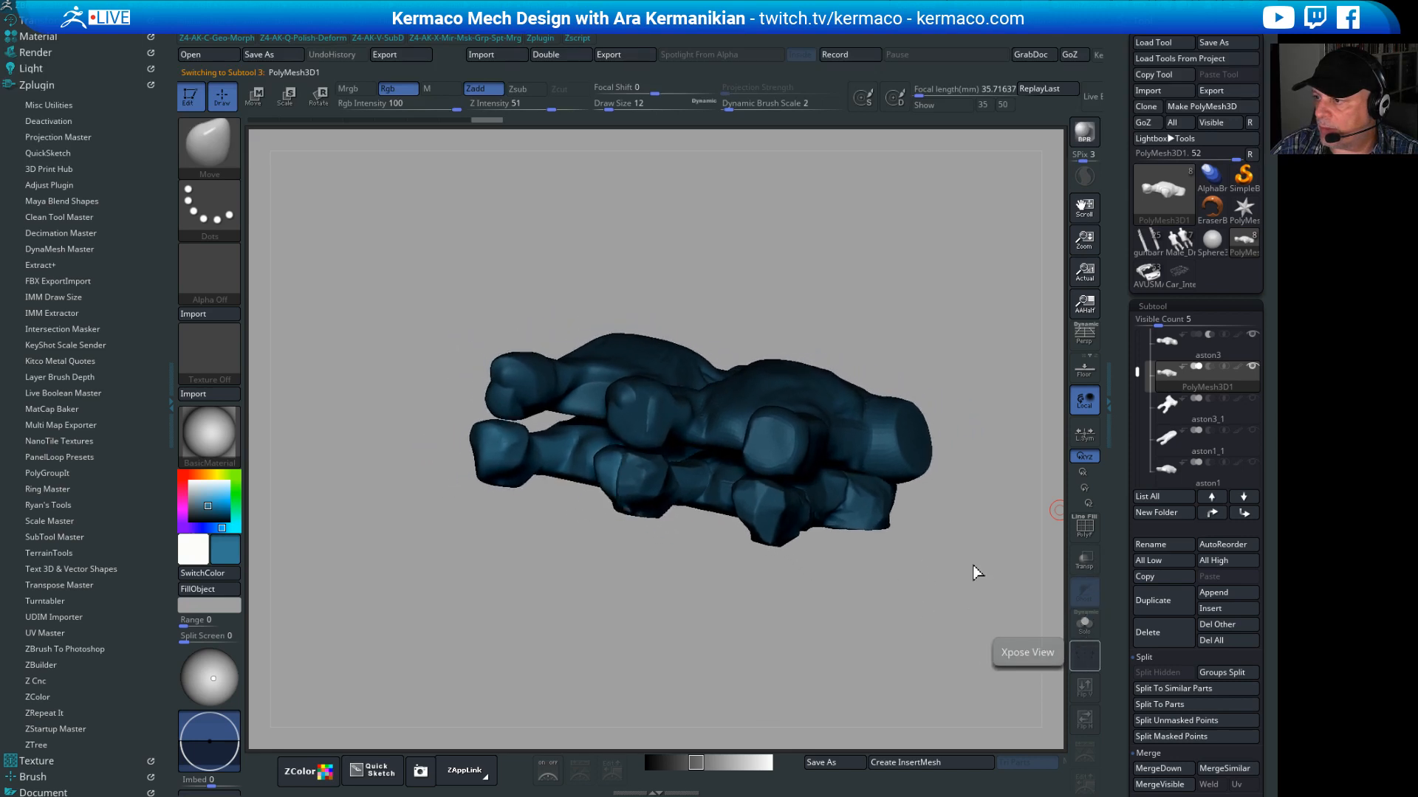
click(1085, 626)
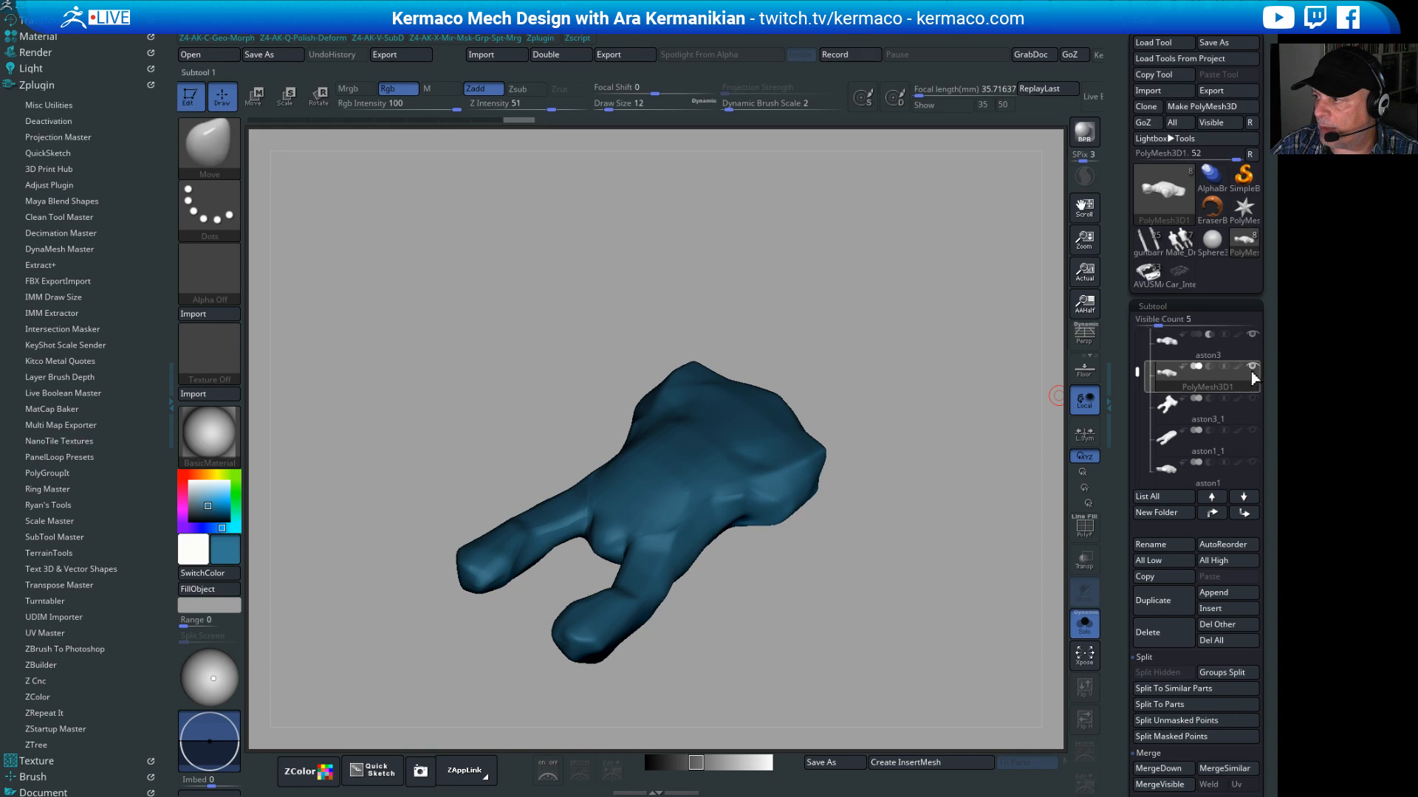
mouse_move(1253, 373)
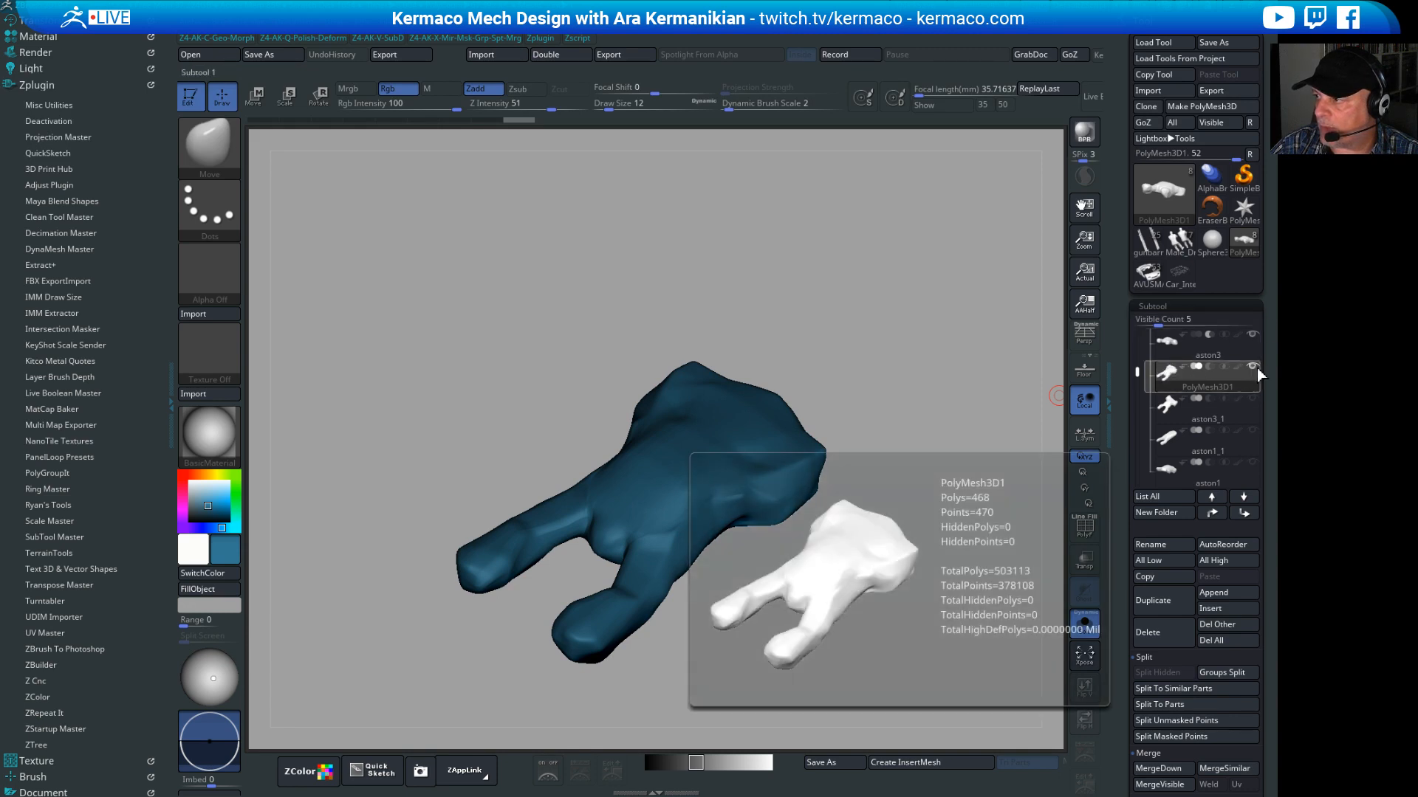
click(1211, 344)
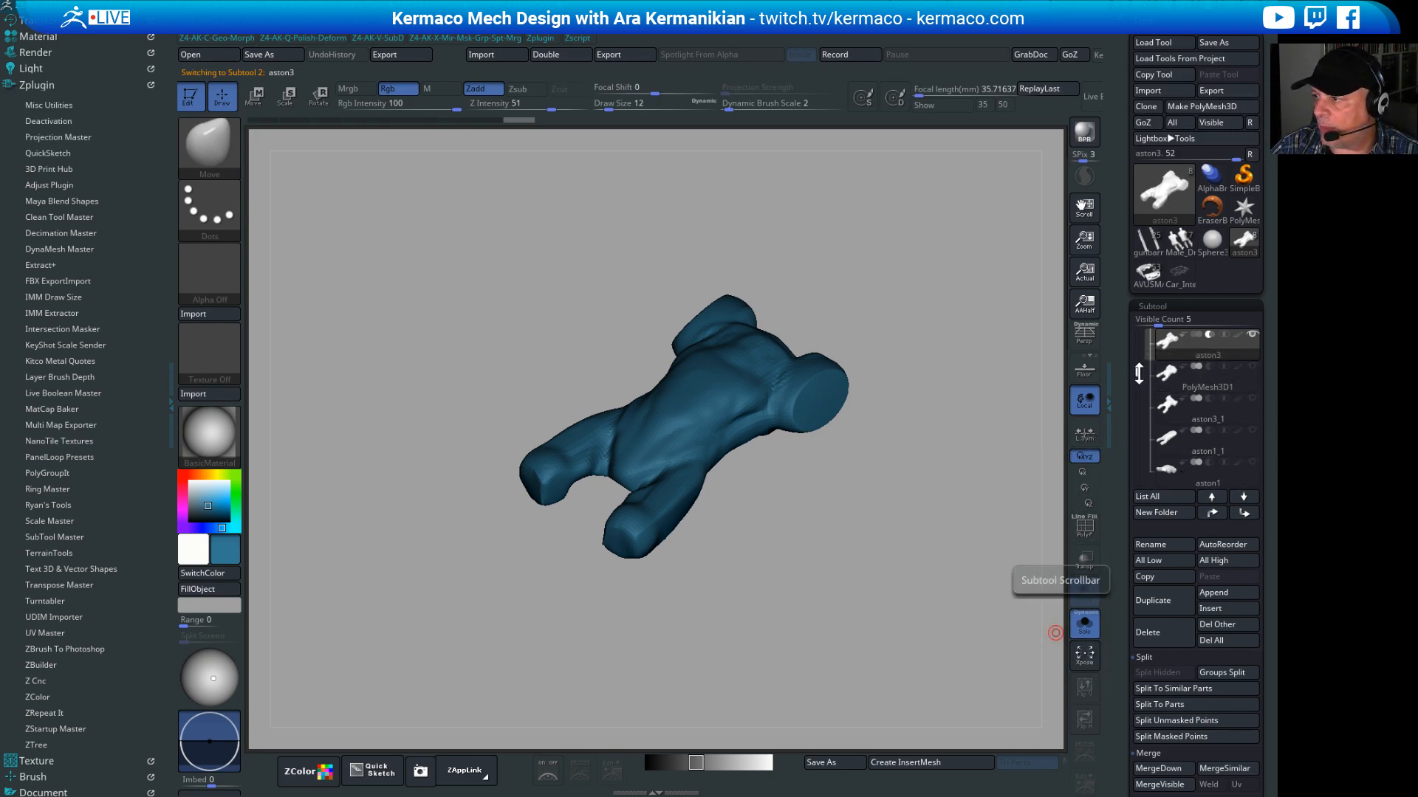
Step: Leave Solo mode, spread aston2, aston3 and PolyMesh3D2 apart with Xpose and compare their shapes from several angles
drag(1137, 350, 1133, 384)
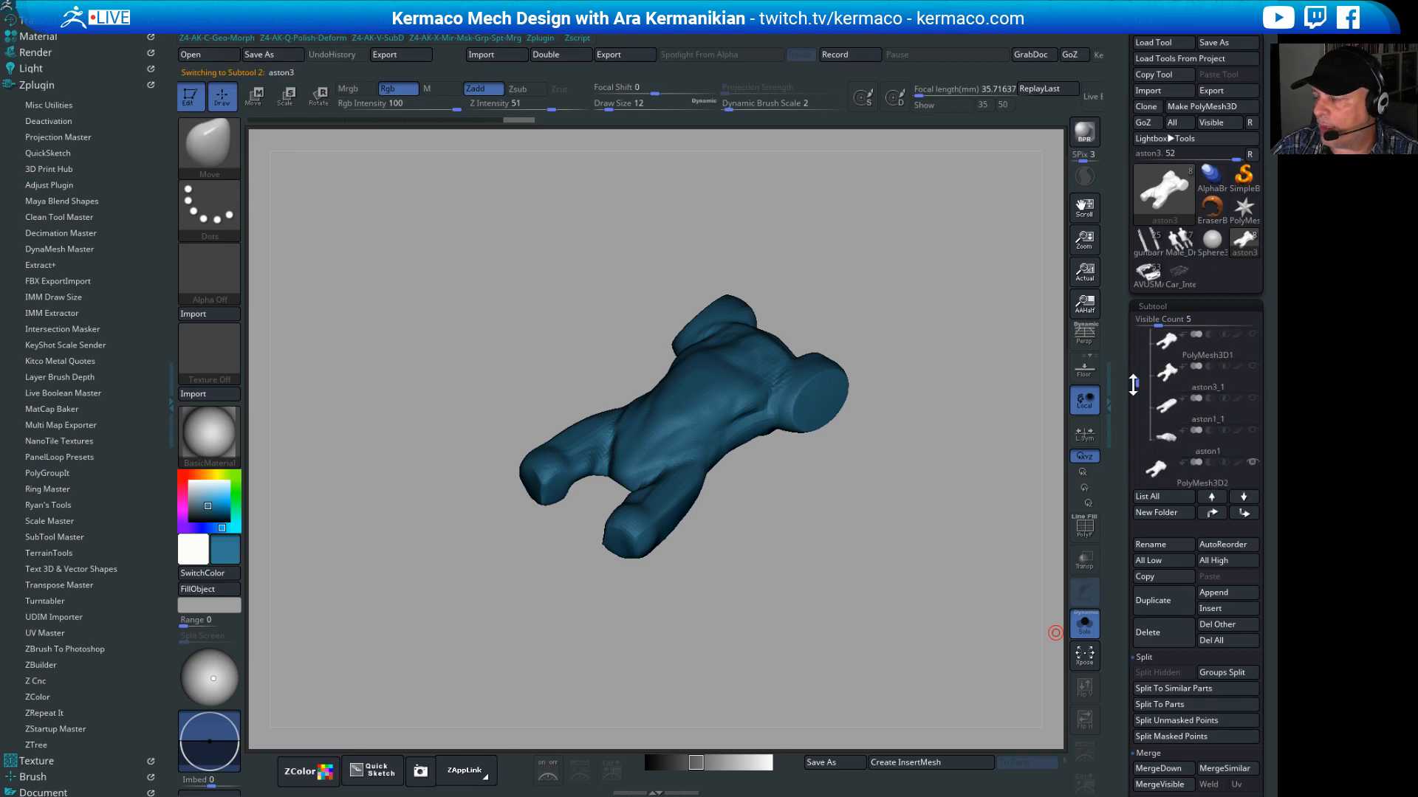
click(1085, 633)
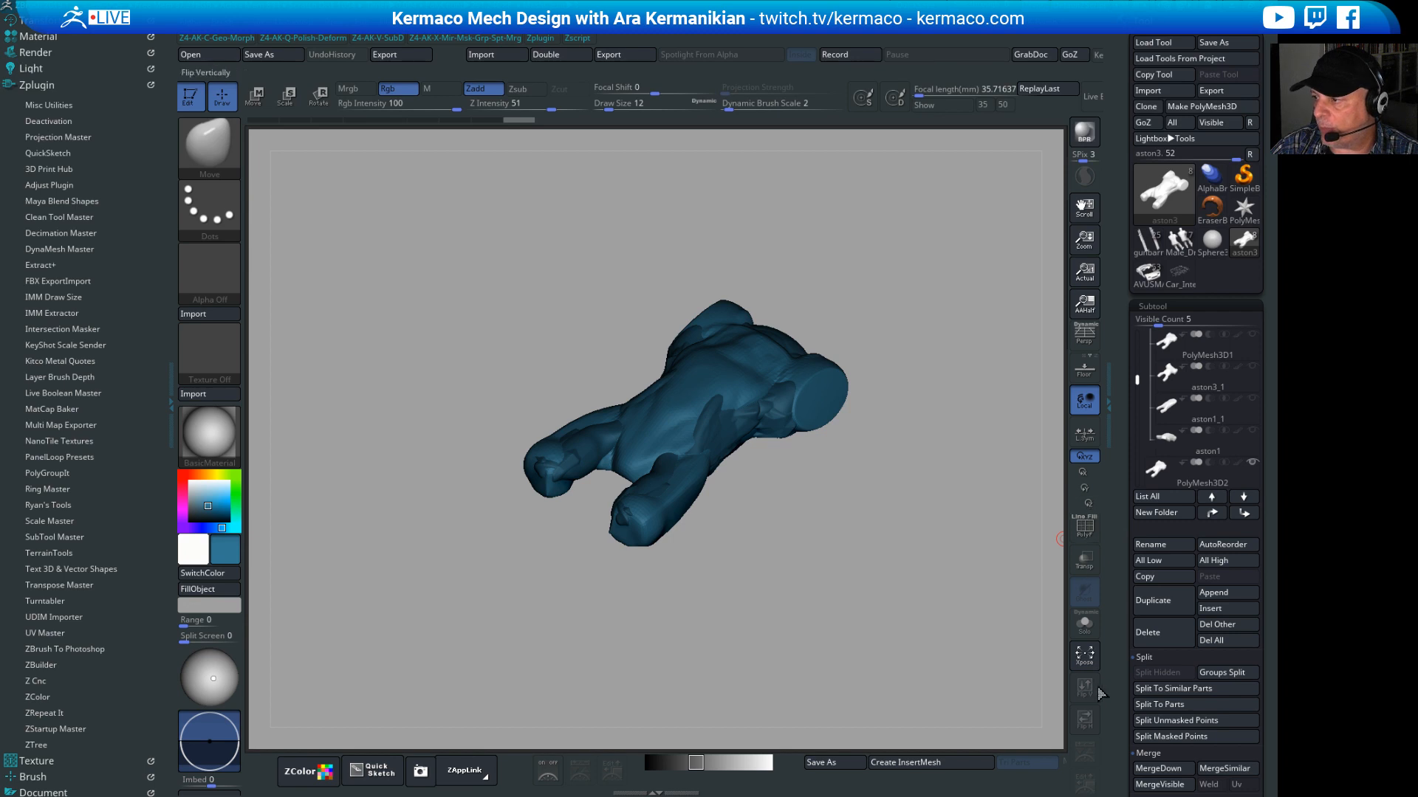
click(1091, 660)
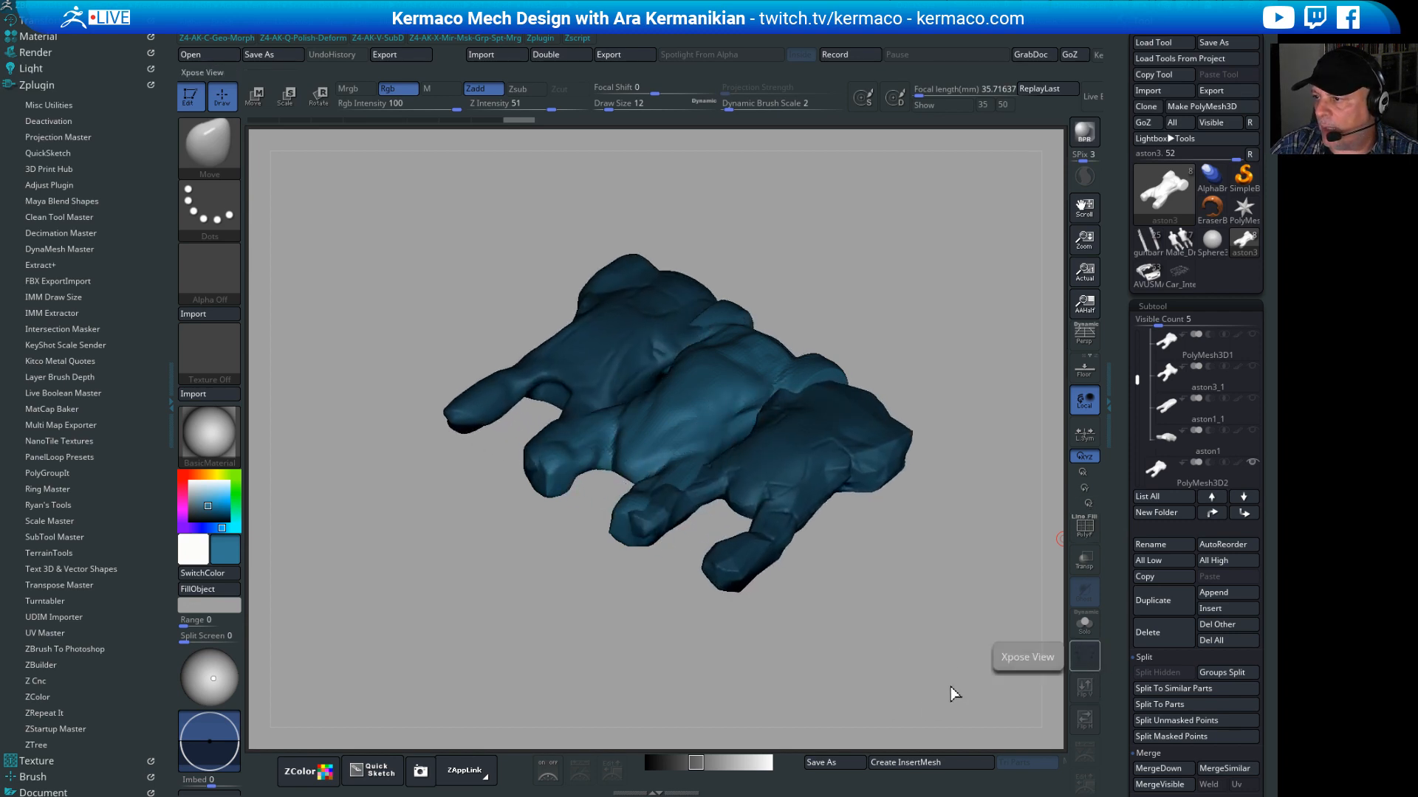
alt+drag(915, 285, 820, 265)
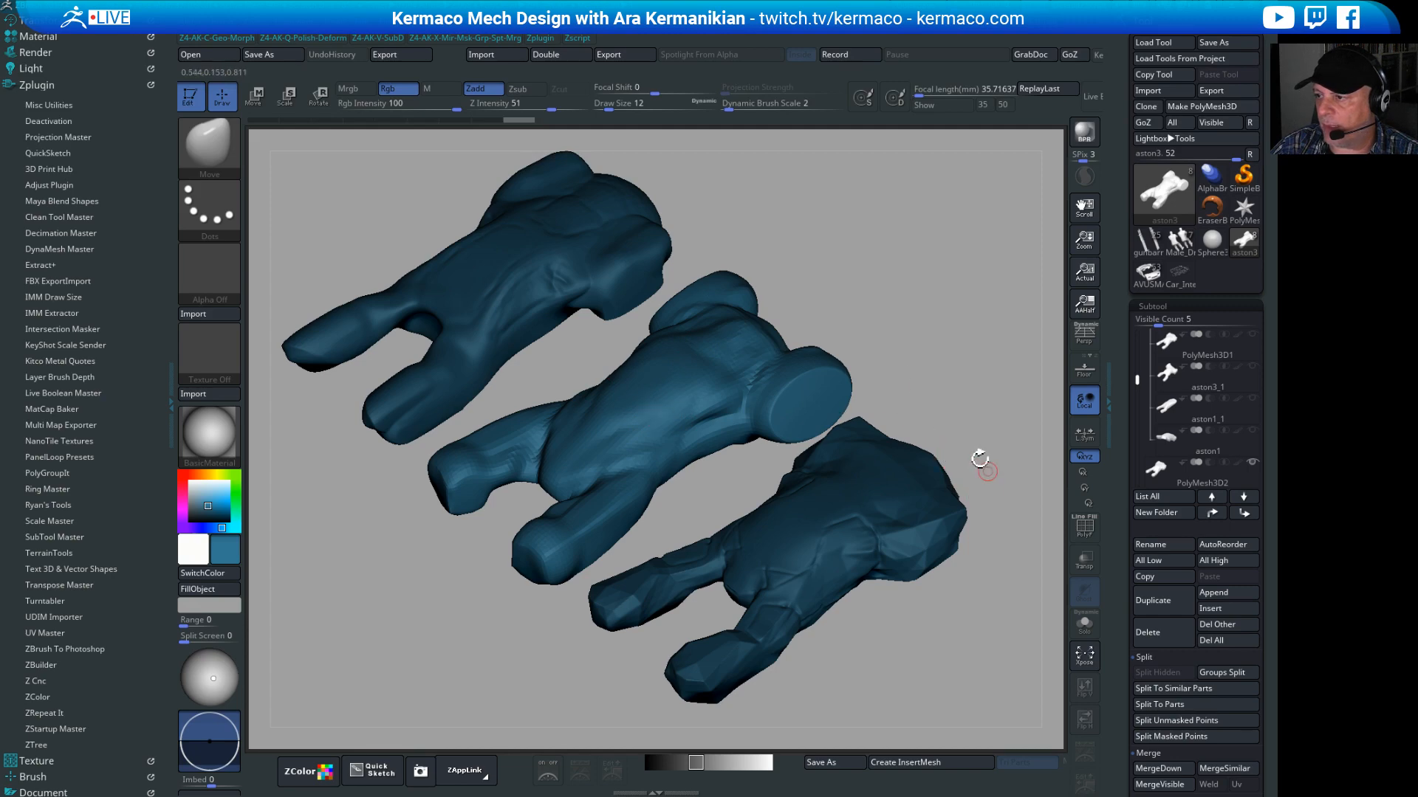
drag(927, 346, 761, 323)
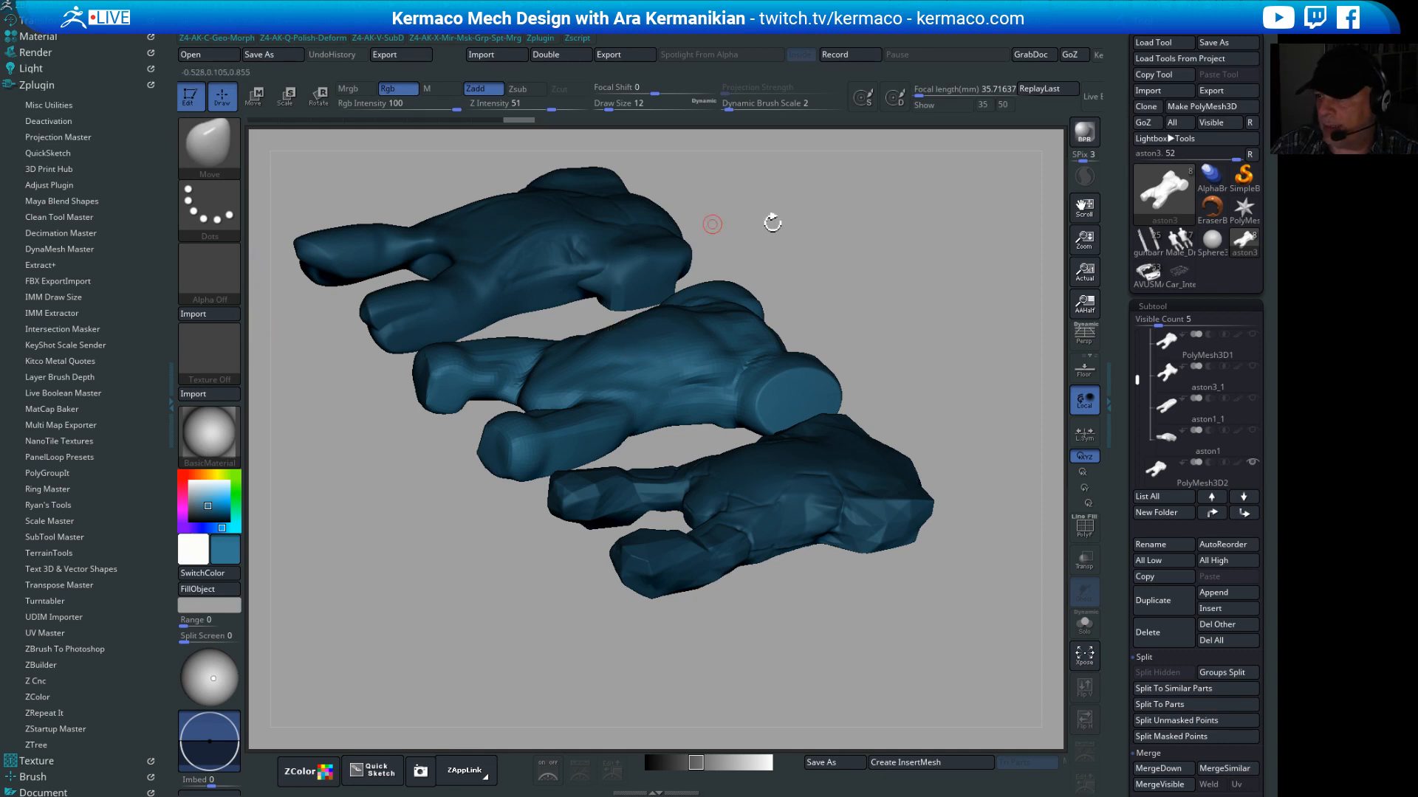
drag(854, 417, 921, 386)
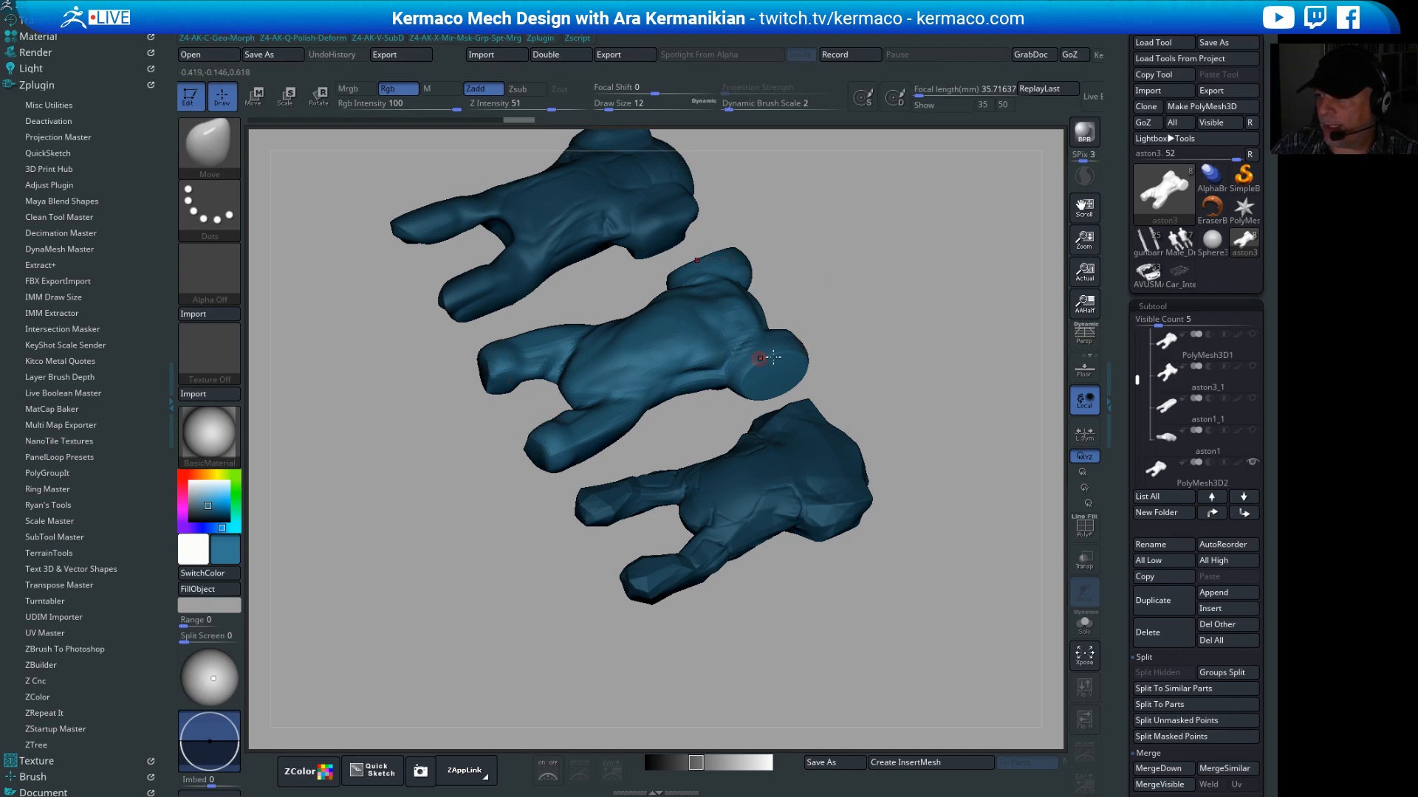
drag(905, 378, 1055, 442)
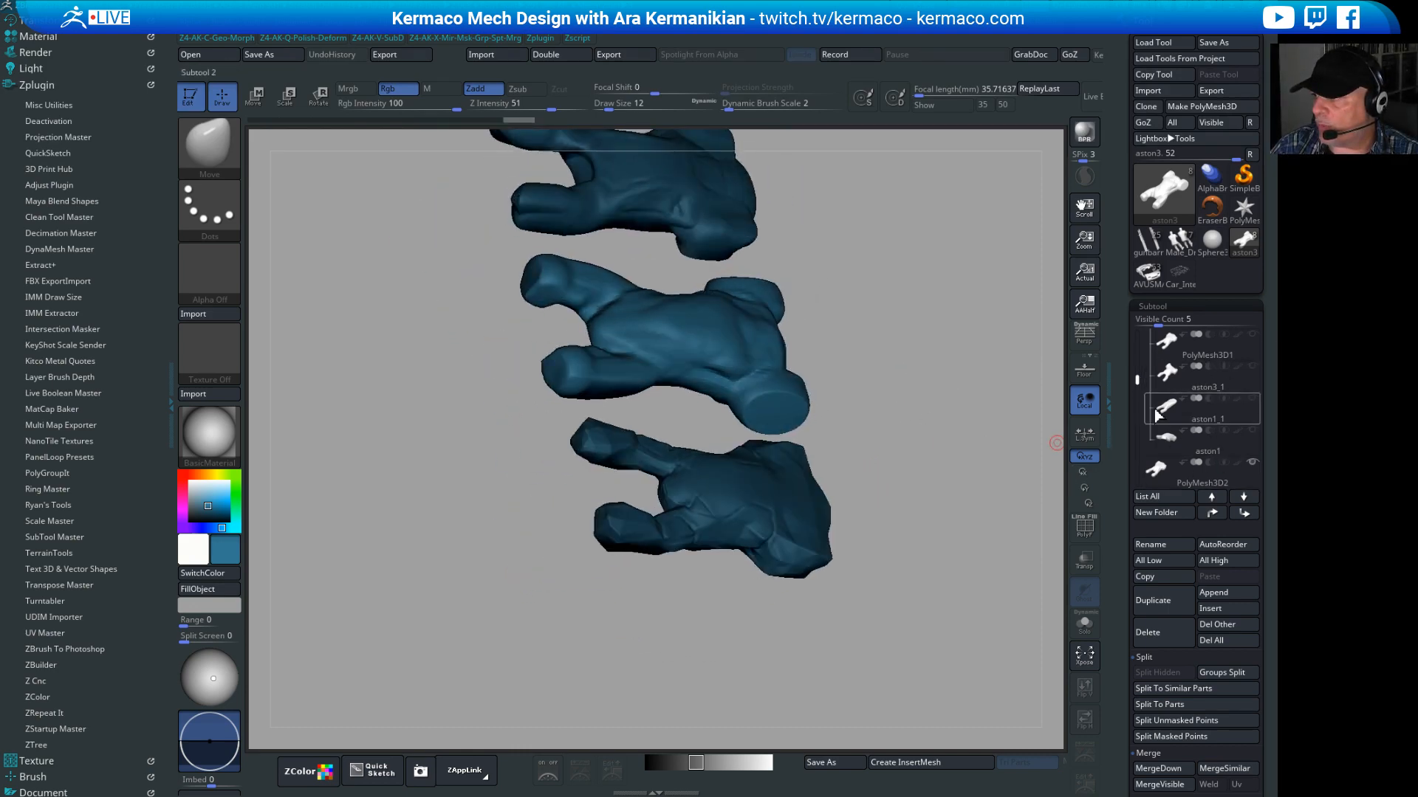
Step: Select the PolyMesh3D1 subtool and create a new subtool folder named 2nd choice starting at it
click(1202, 388)
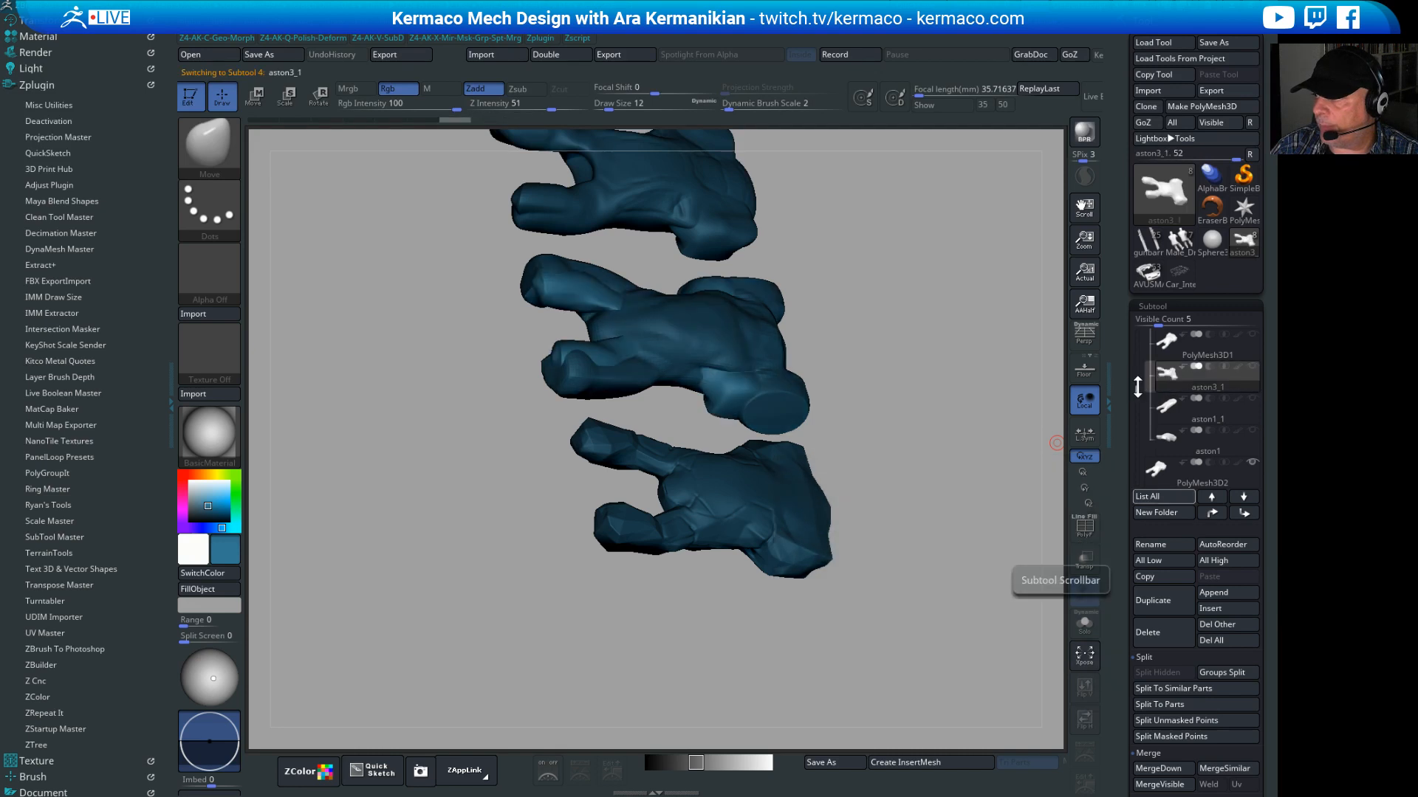
drag(1137, 385, 1127, 339)
drag(994, 357, 1061, 359)
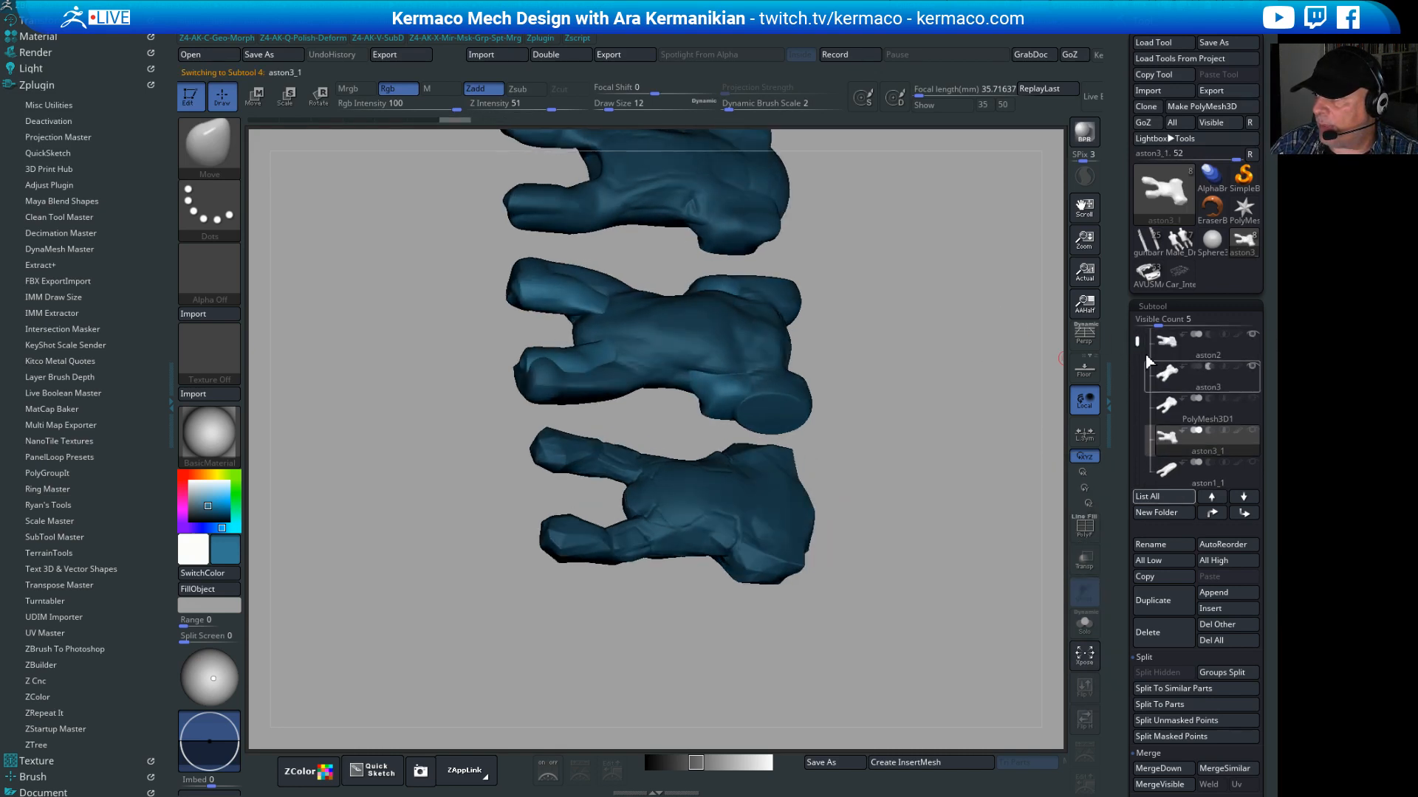
click(1219, 359)
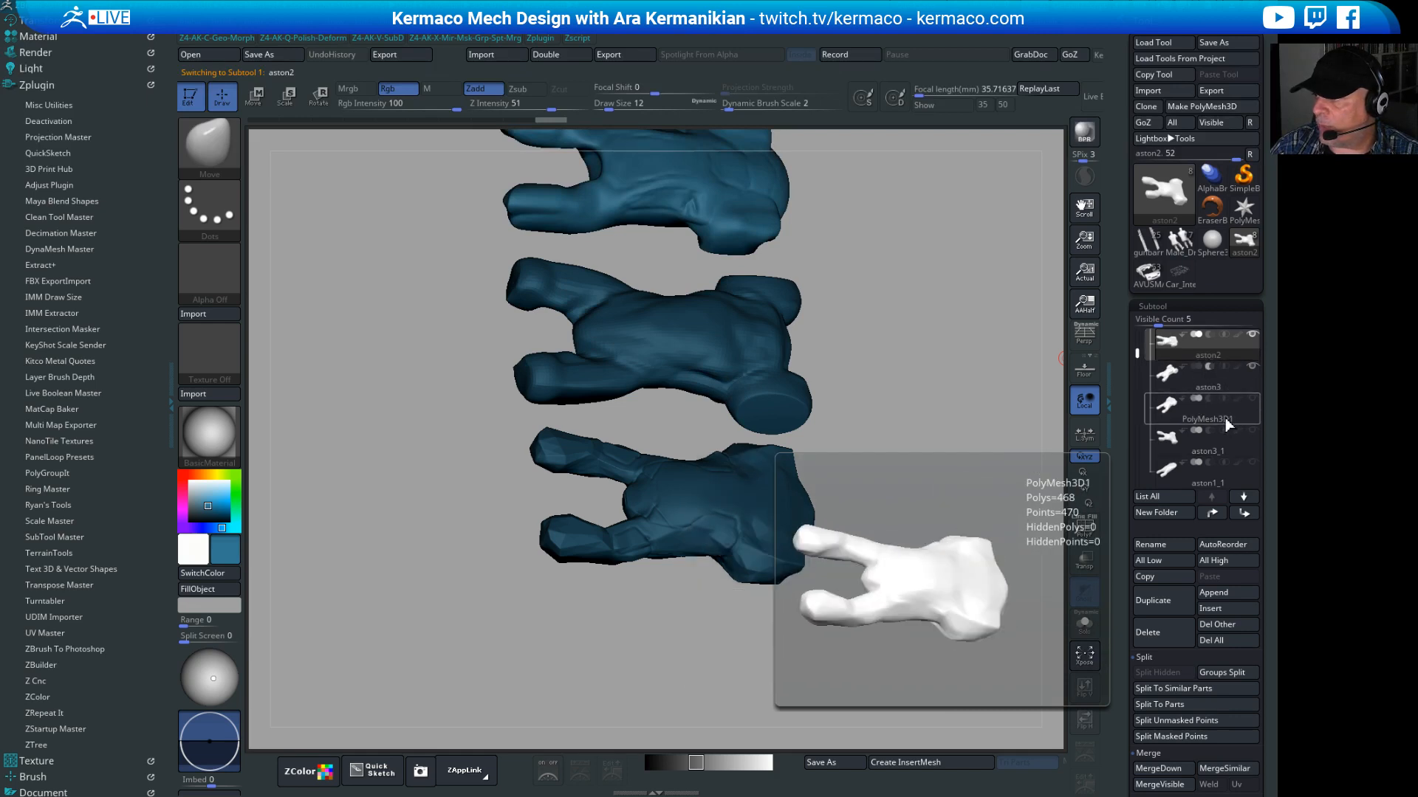
click(1224, 420)
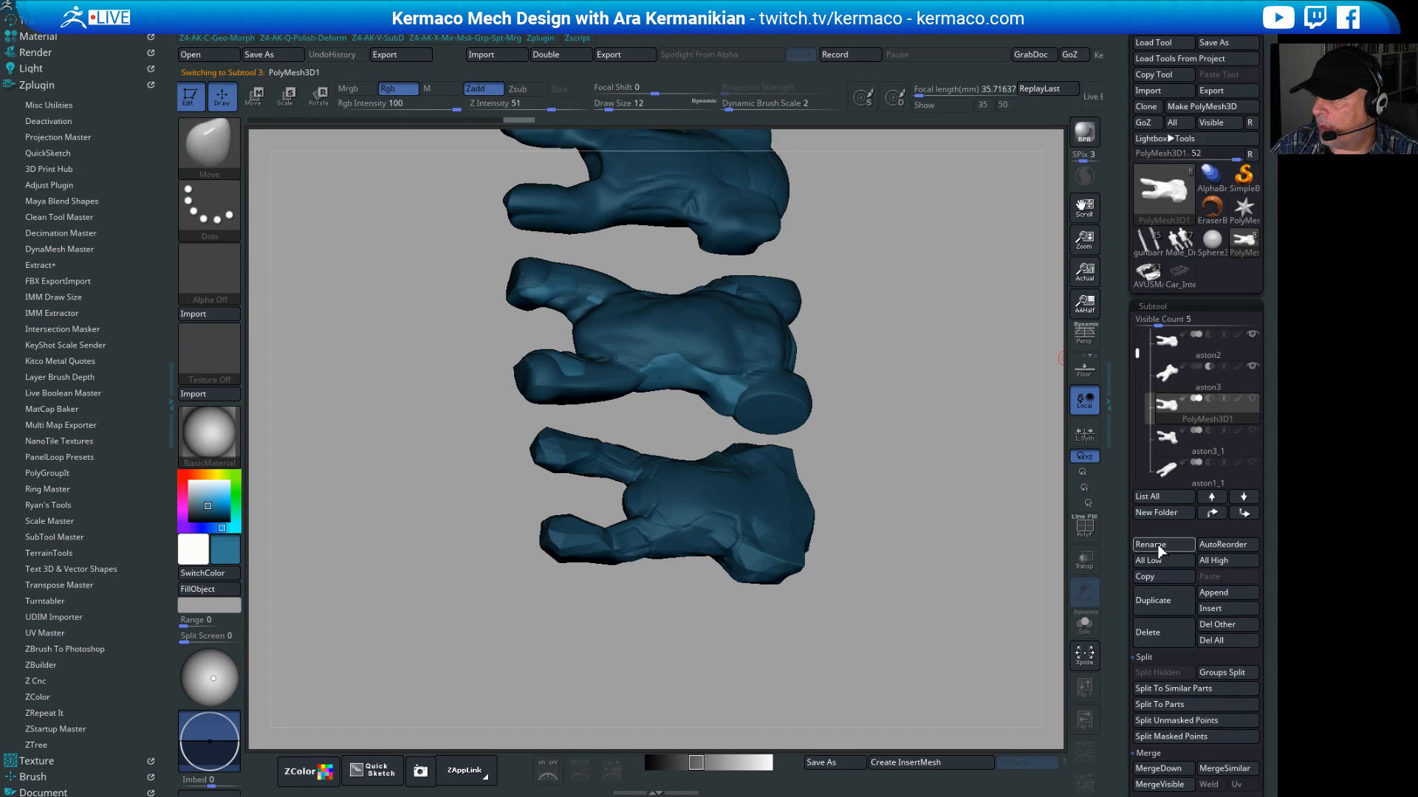
click(1163, 513)
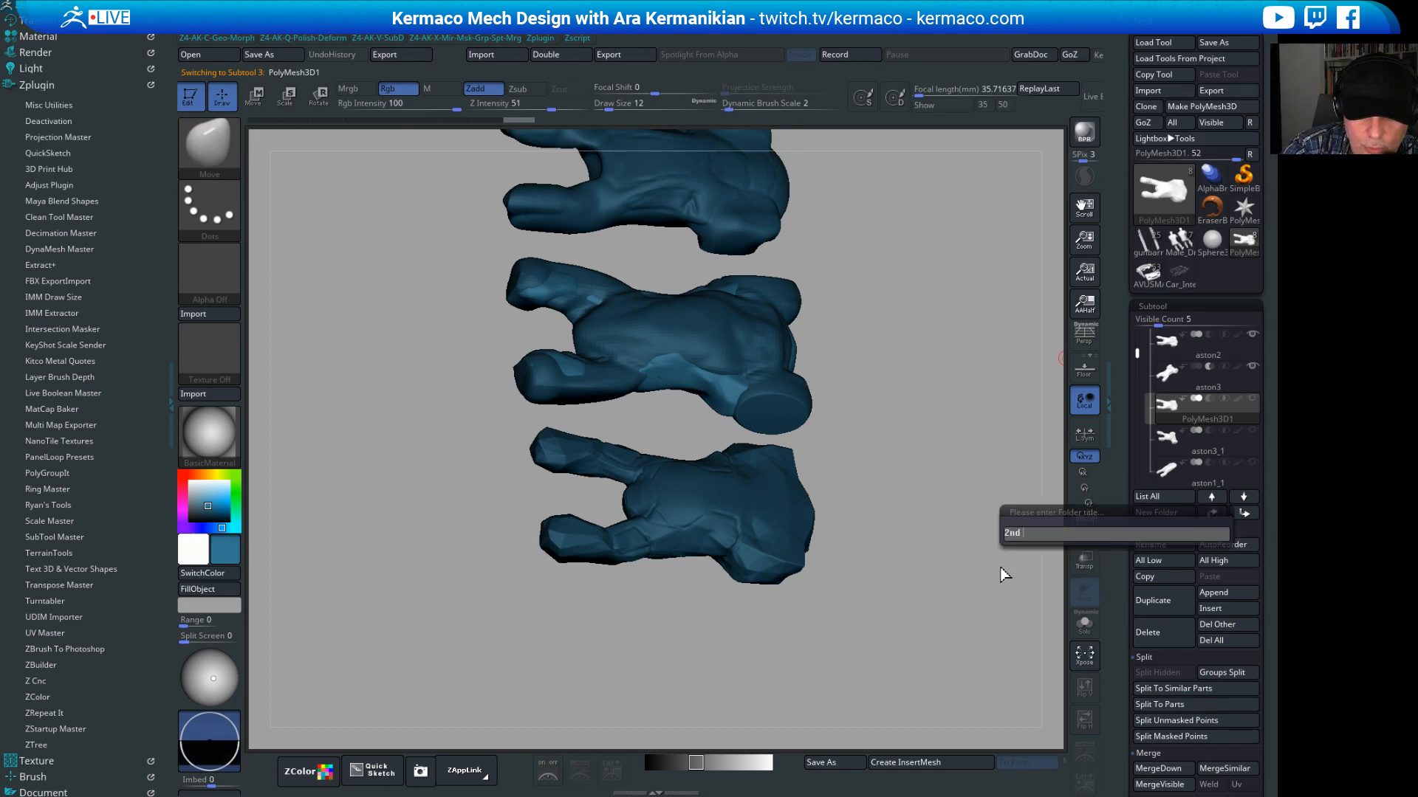
text(2nd choic)
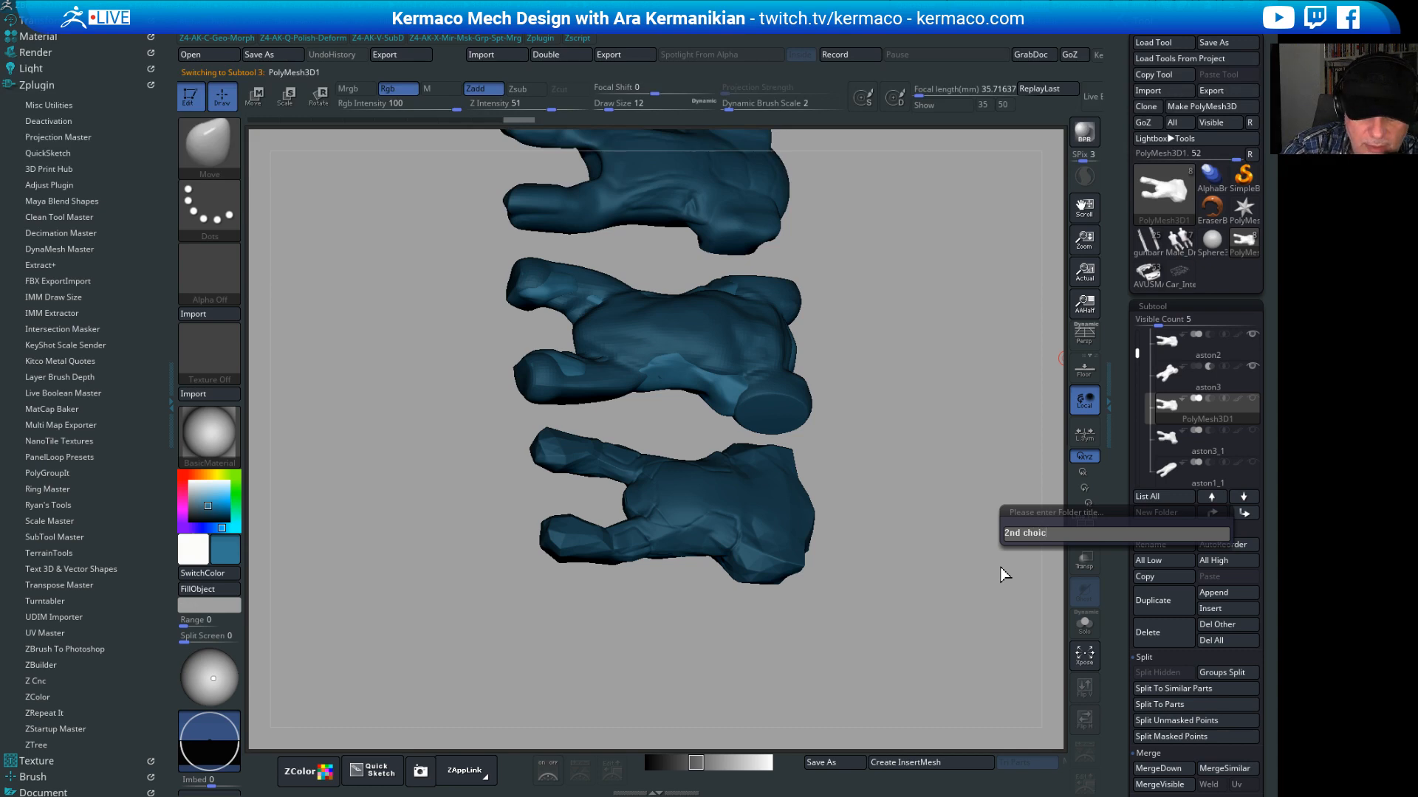
text(e)
key(Return)
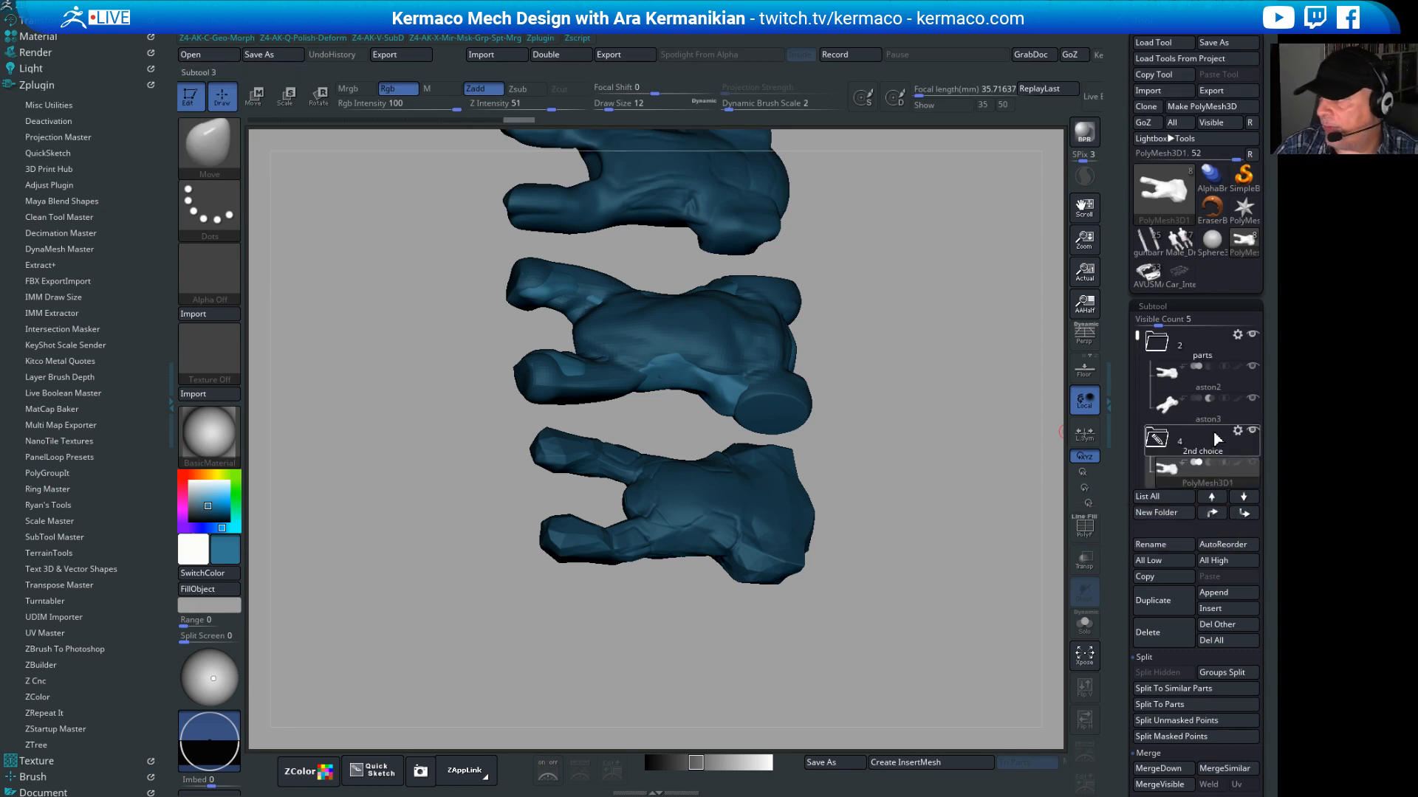
Step: Move the aston3 subtool into the 2nd choice folder and collapse that folder
mouse_move(1200, 419)
mouse_down()
mouse_move(1180, 448)
mouse_move(1201, 446)
mouse_up()
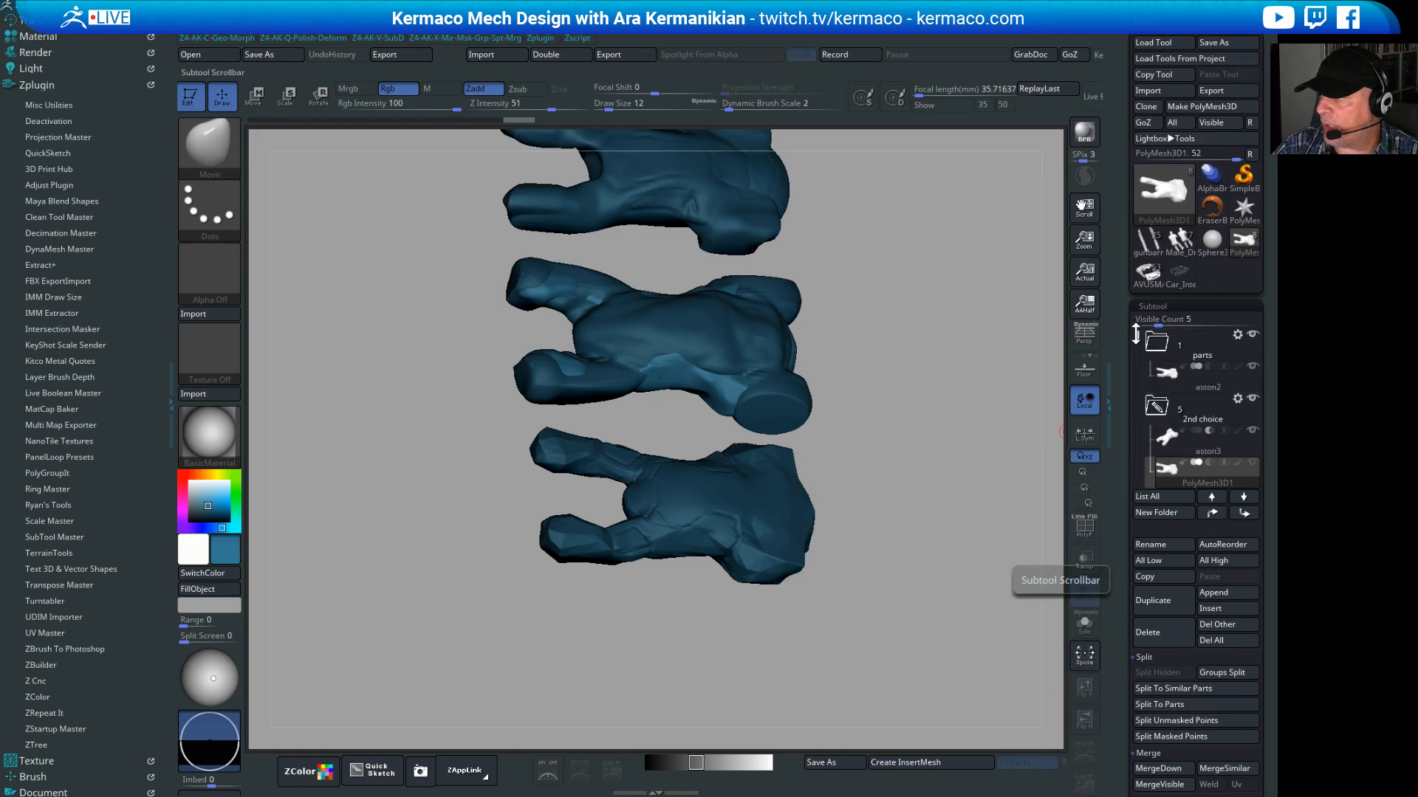
mouse_move(1137, 337)
mouse_down()
mouse_move(1140, 373)
mouse_move(1137, 359)
mouse_up()
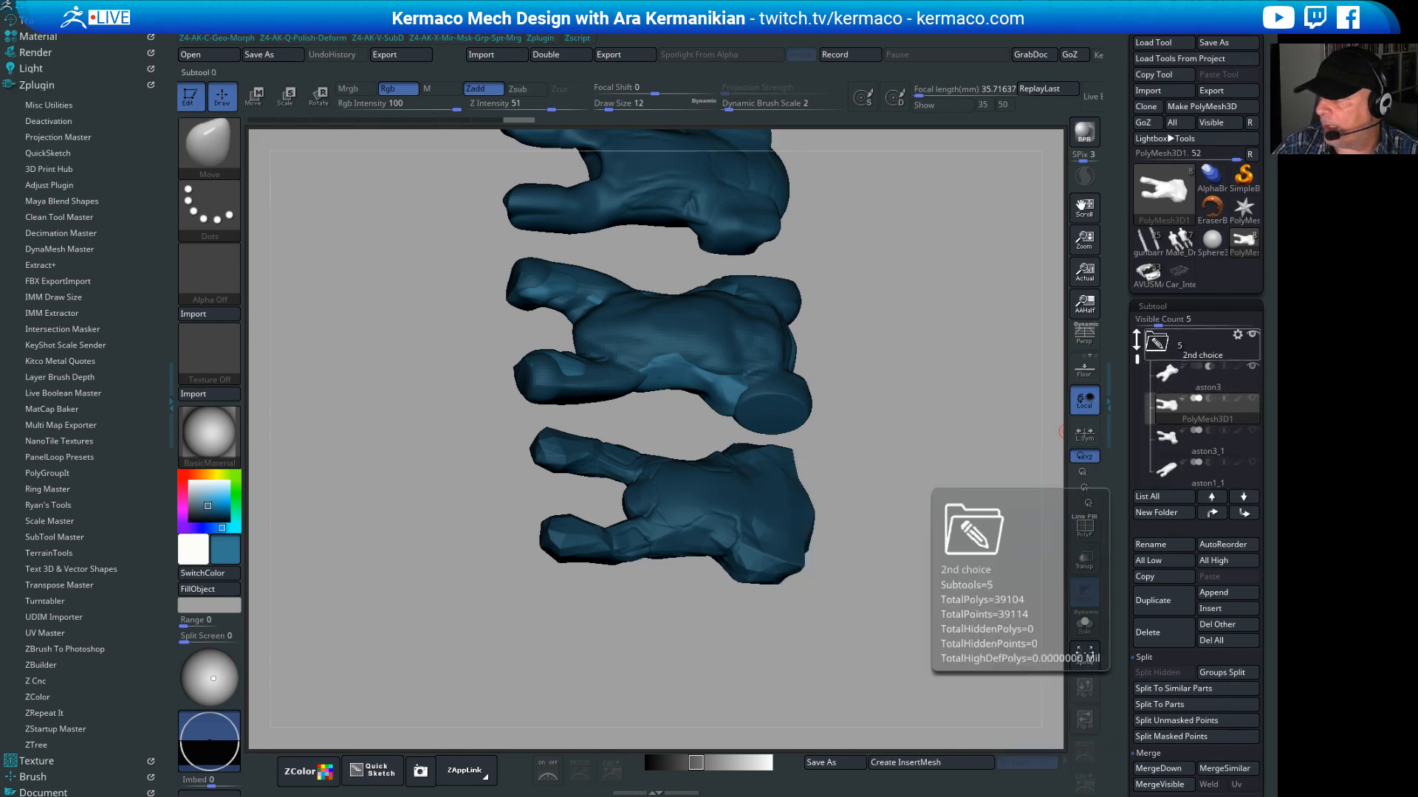
mouse_move(1138, 360)
mouse_down()
mouse_move(1117, 411)
mouse_move(1131, 360)
mouse_up()
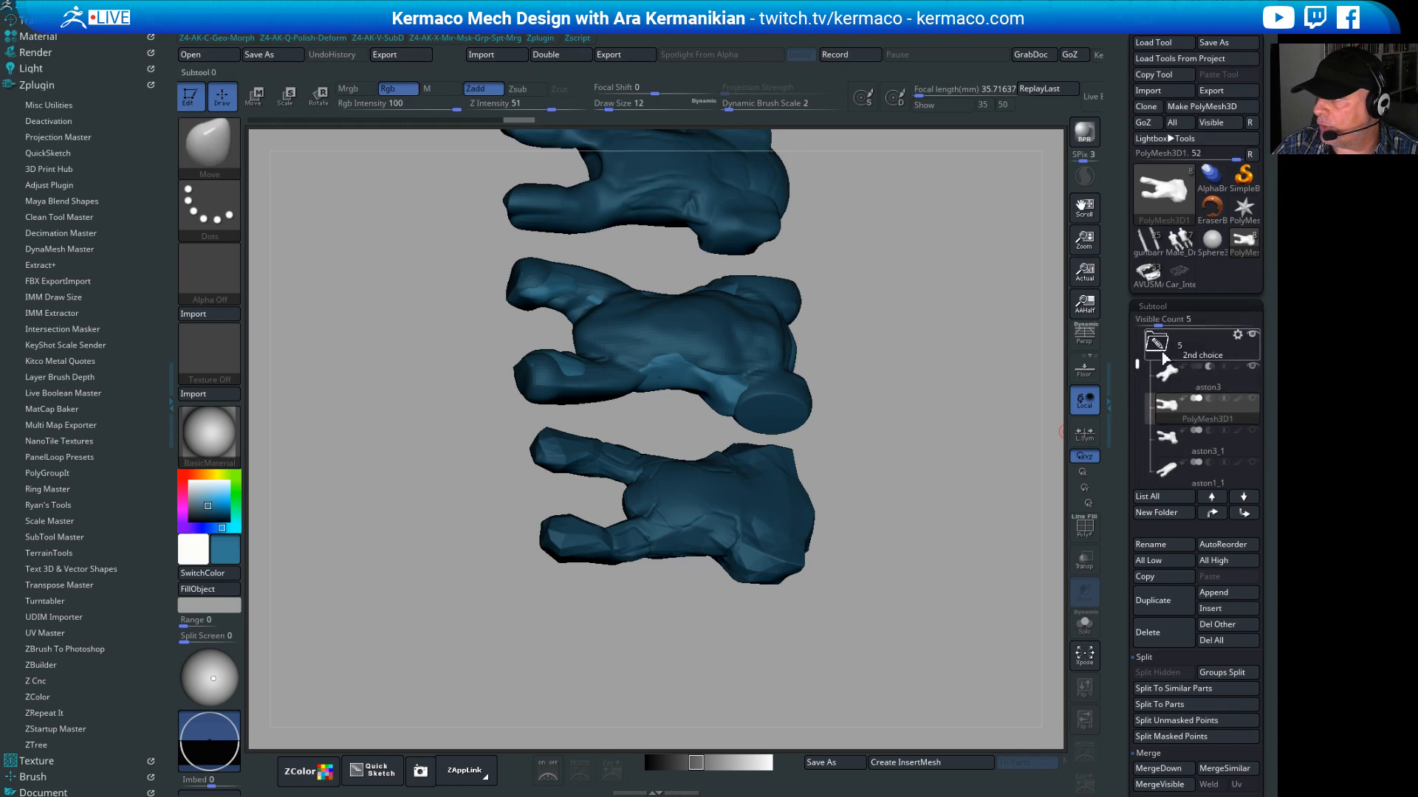
click(1157, 340)
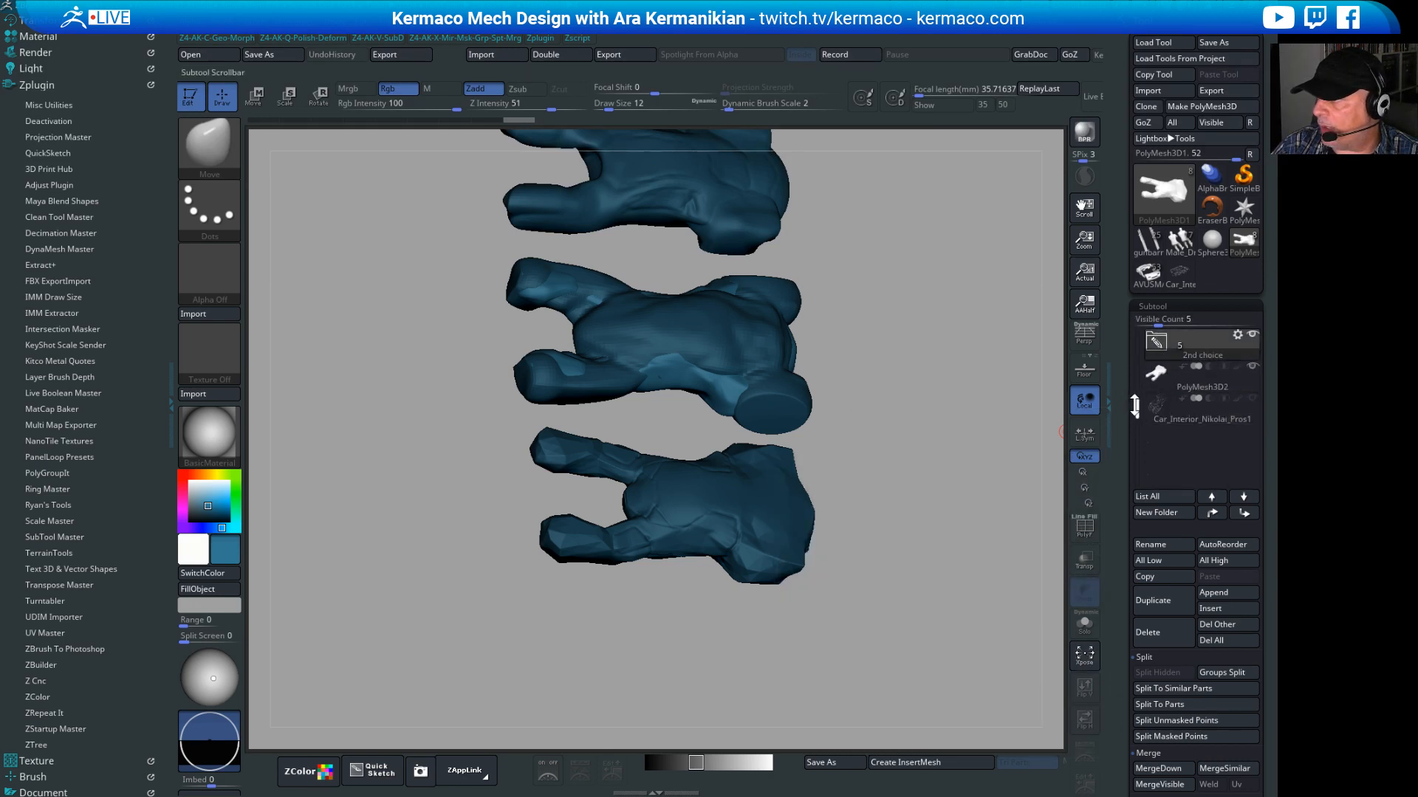
drag(1135, 390, 1133, 331)
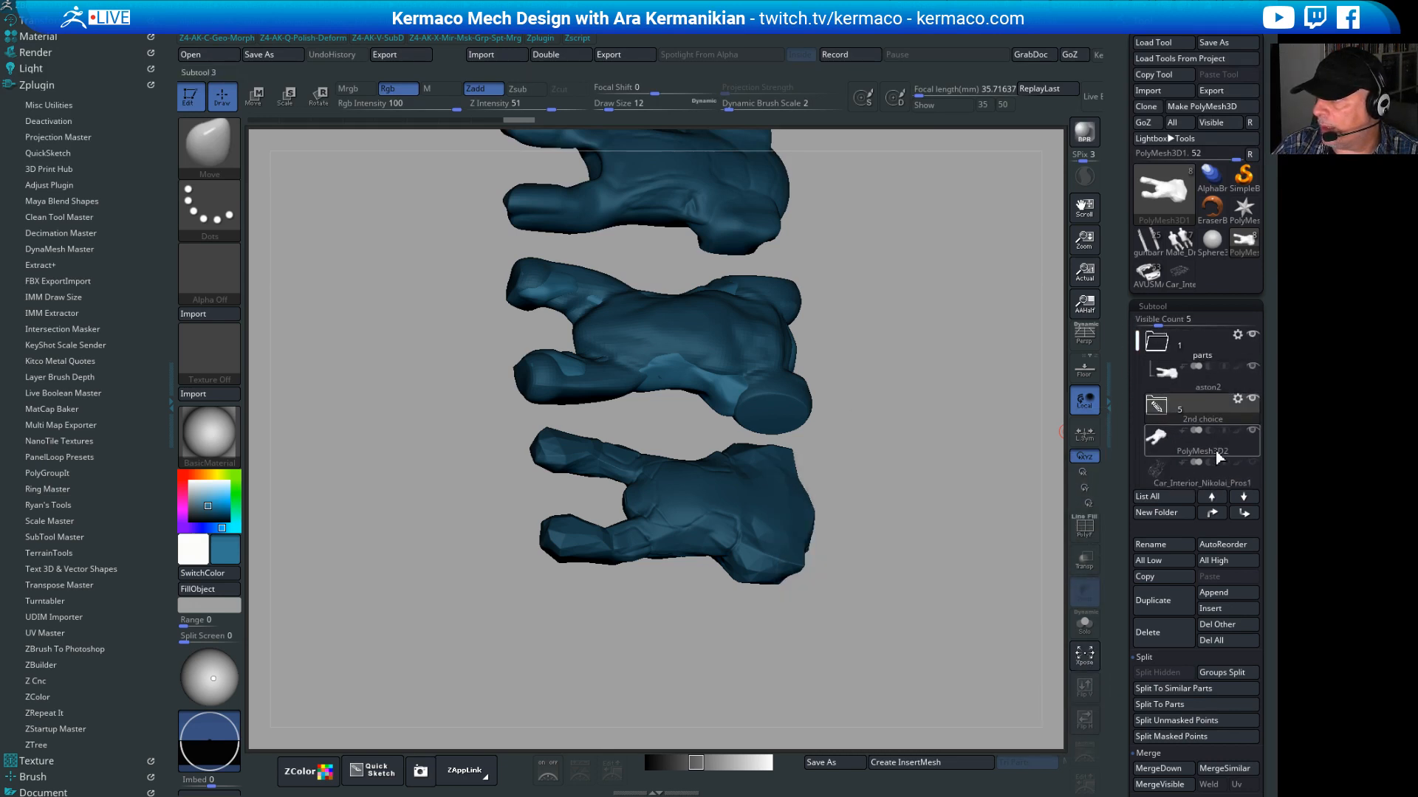
Step: Collapse the Xpose layout and reorder the subtools so PolyMesh3D2 and aston2 sit above the 2nd choice folder, outside any folder
click(1215, 453)
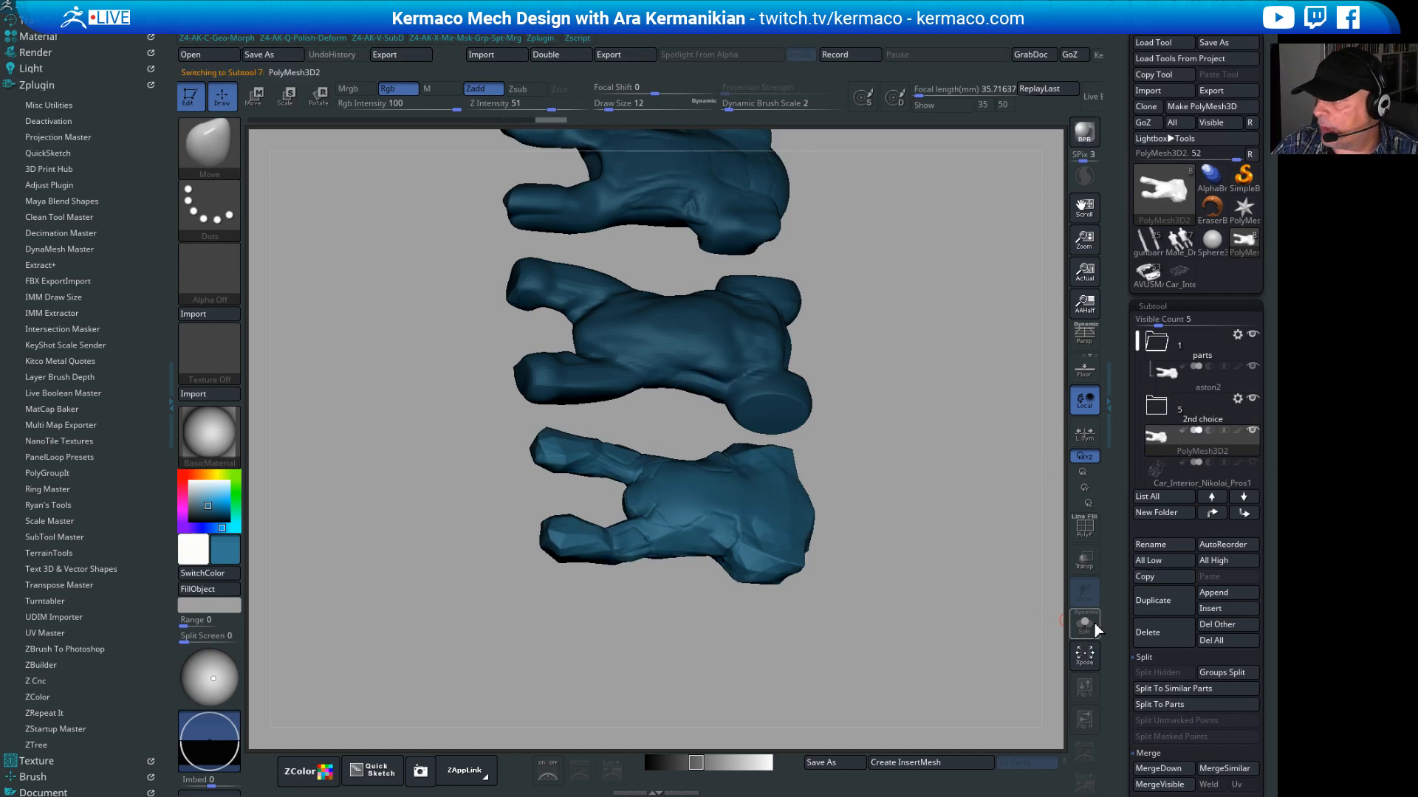
click(1084, 655)
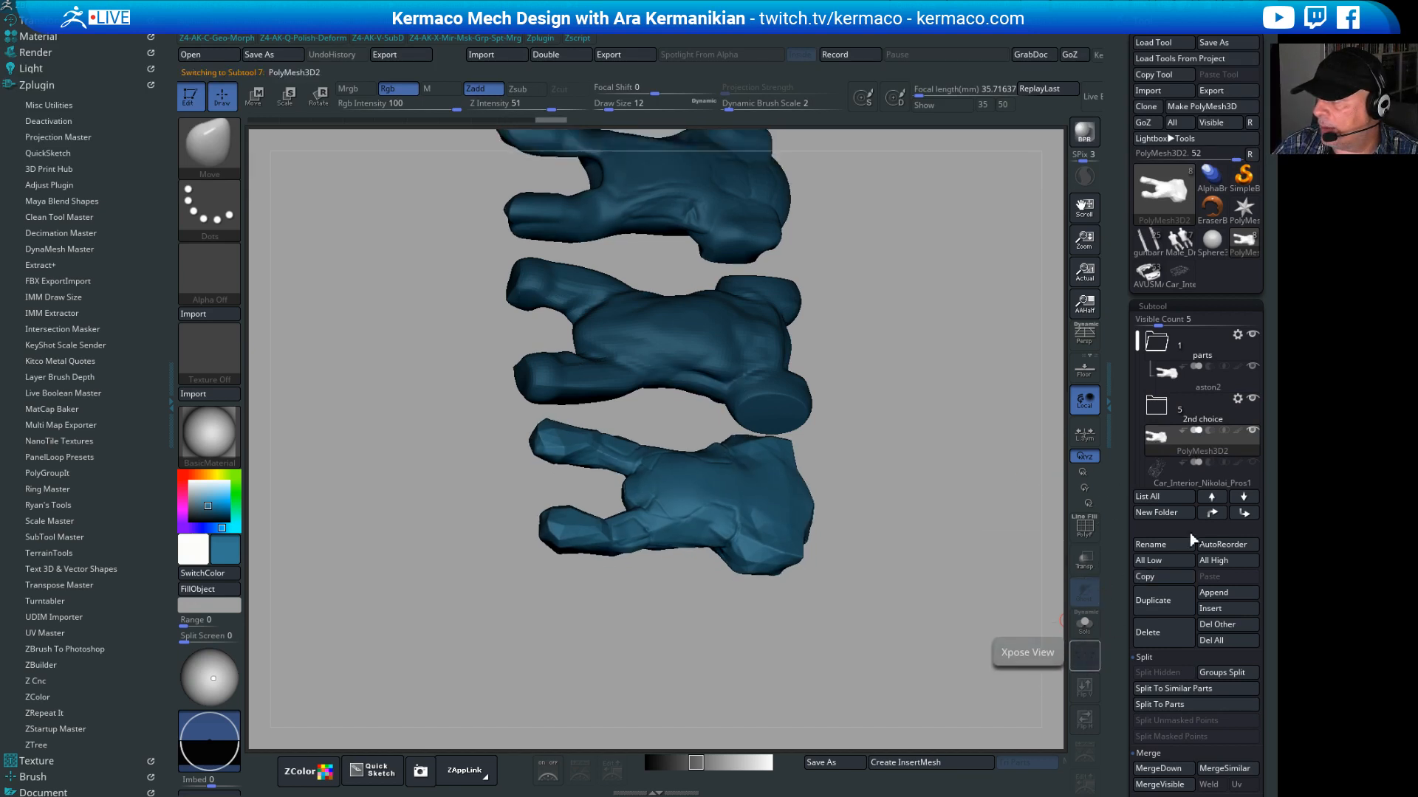
click(1211, 514)
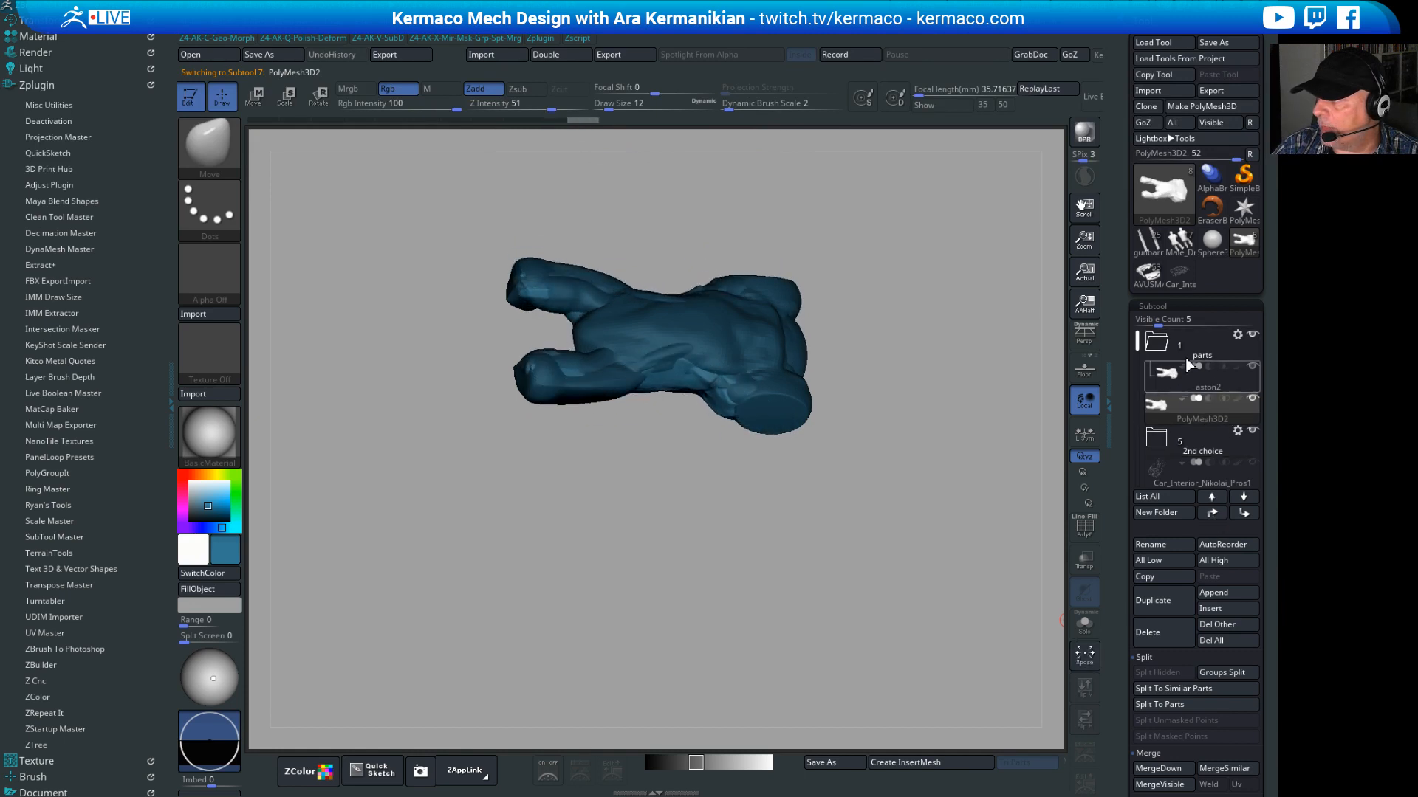
mouse_move(1185, 385)
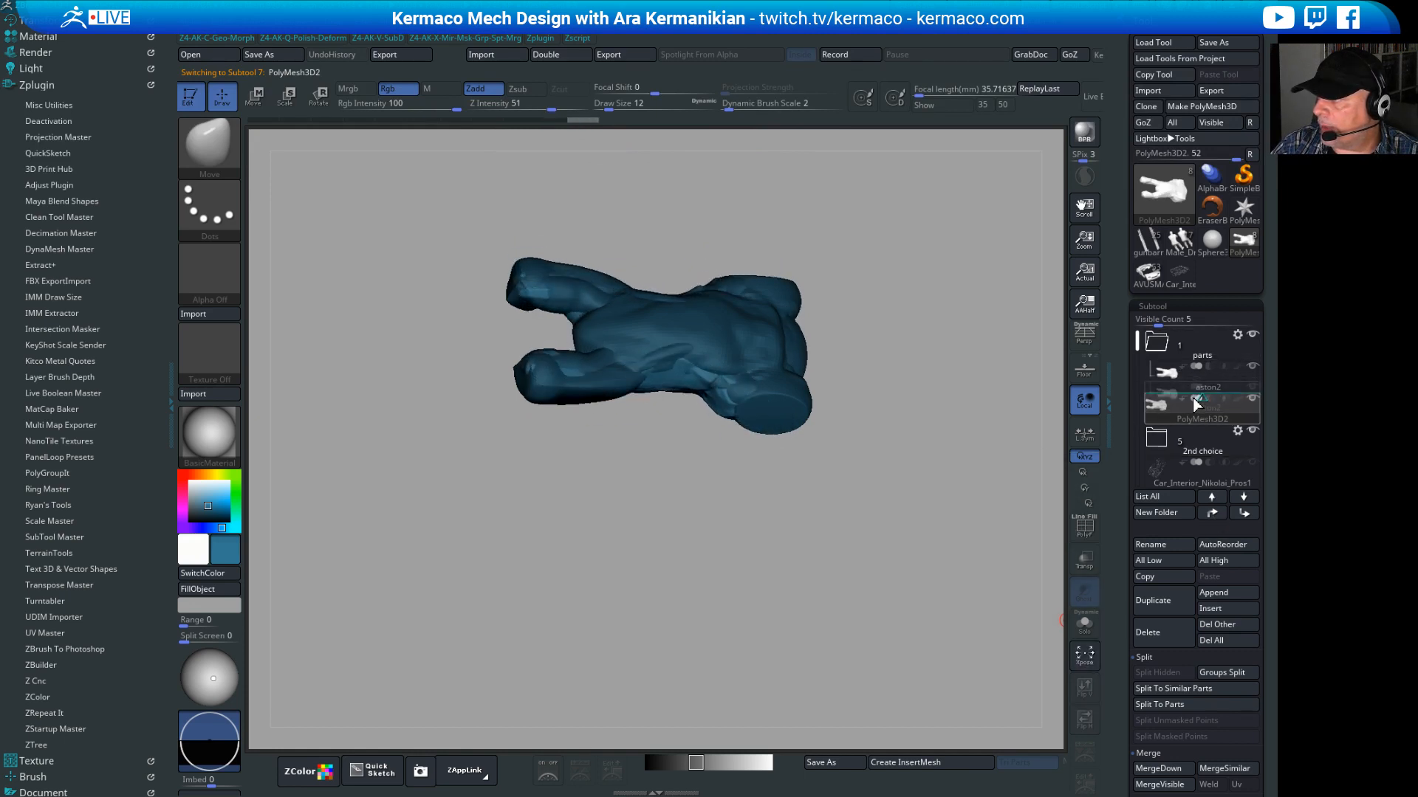
drag(1196, 405, 1195, 403)
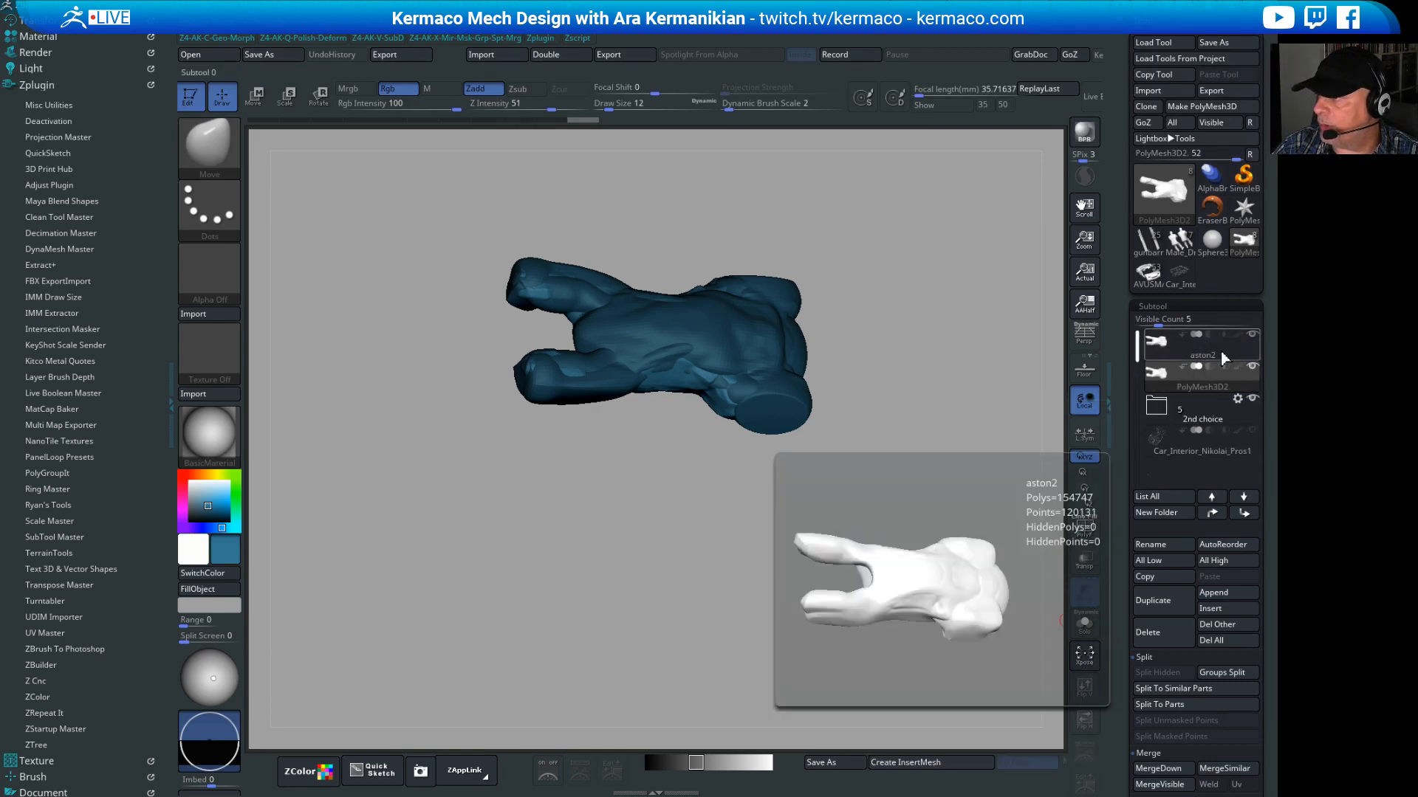
Step: Turn the overlapping bodies to a straight plan view and replace SelectRect with the TrimCurve brush
drag(1061, 620, 960, 423)
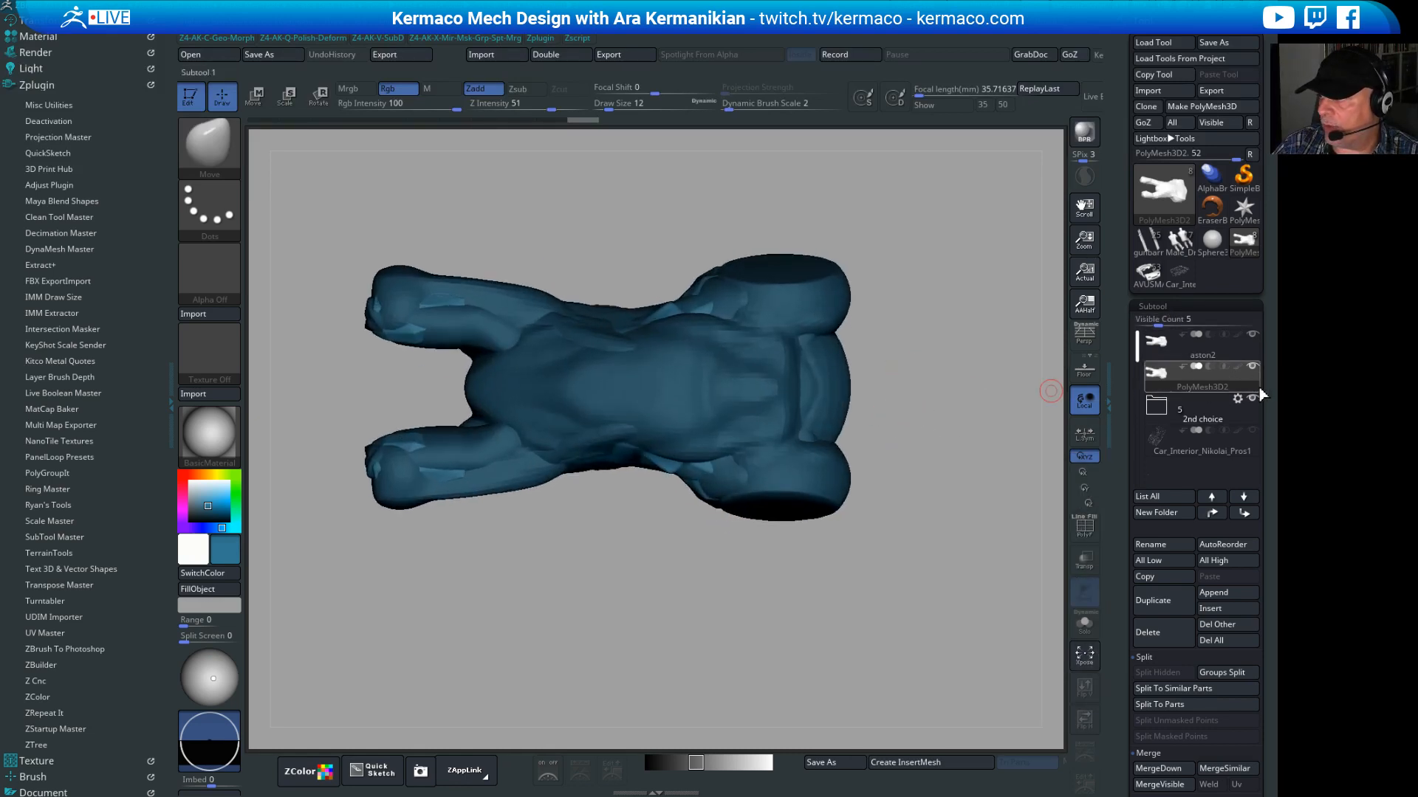
drag(924, 473, 912, 431)
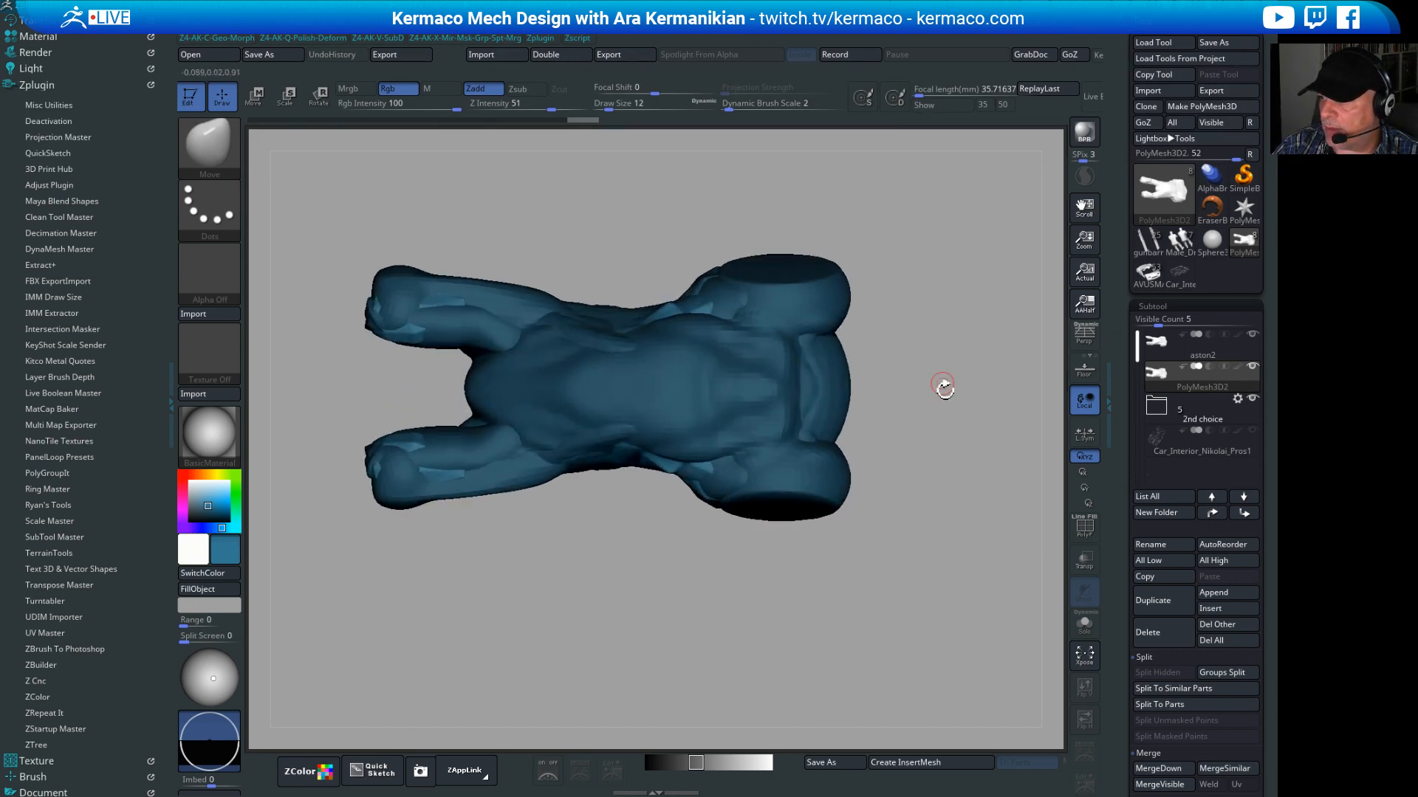
drag(943, 386, 952, 325)
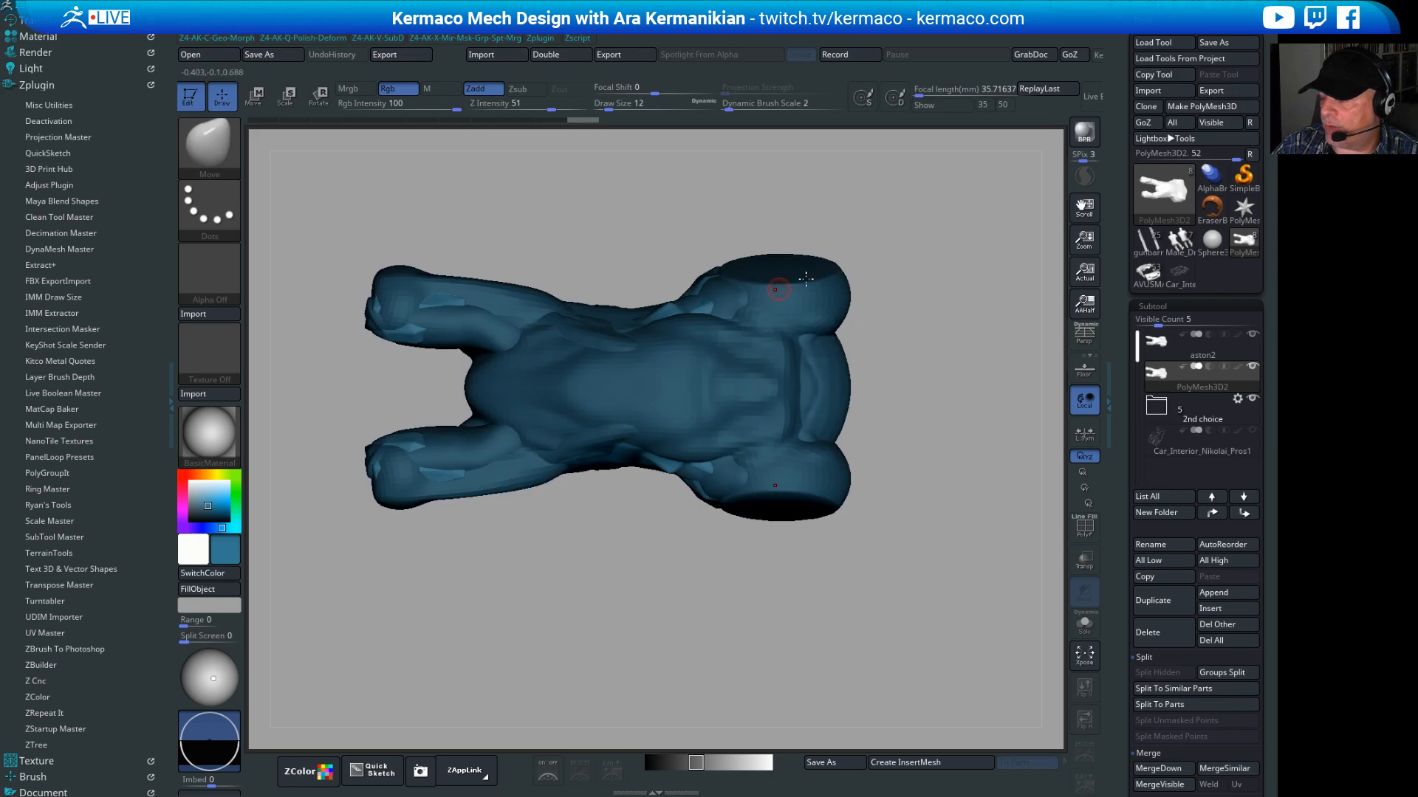
key(ctrl+shift)
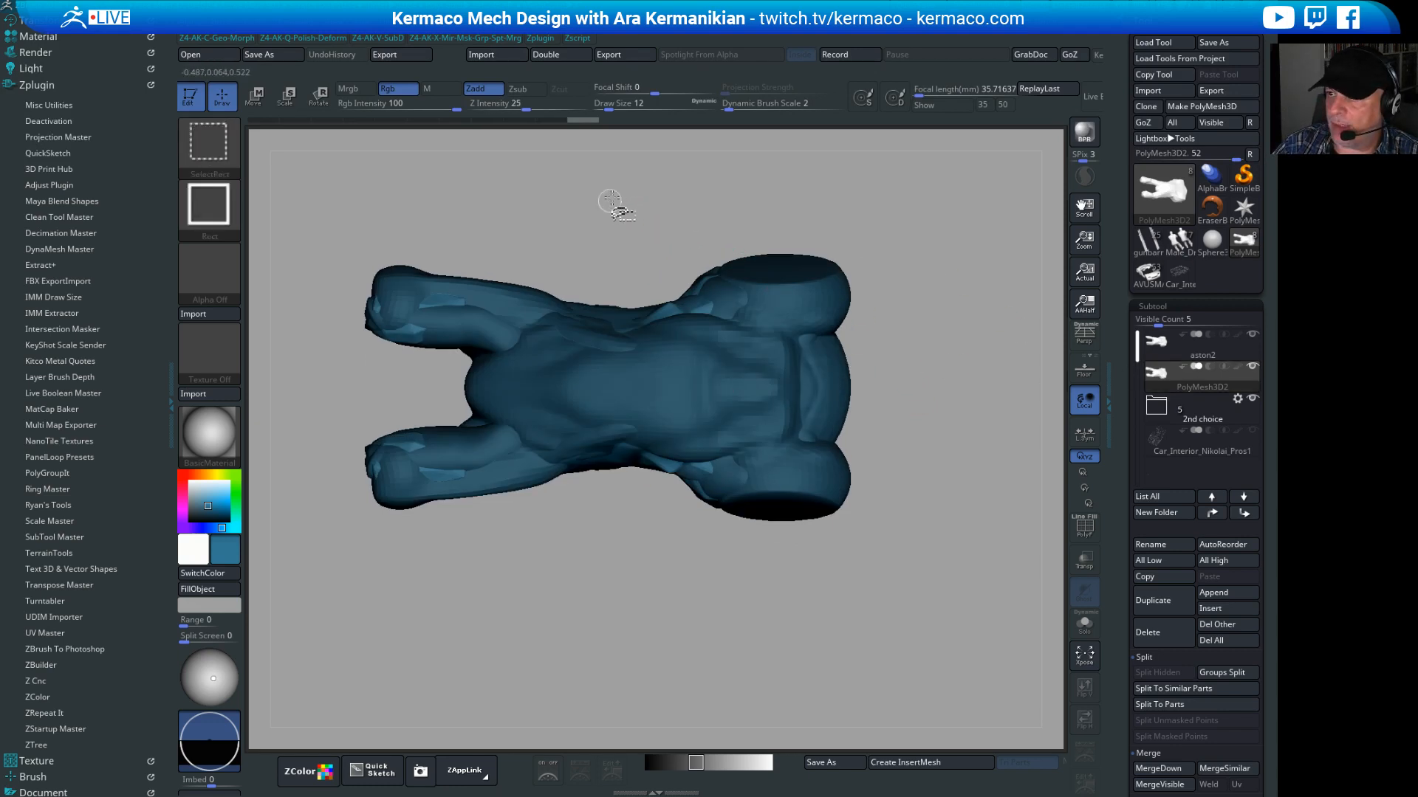
click(214, 144)
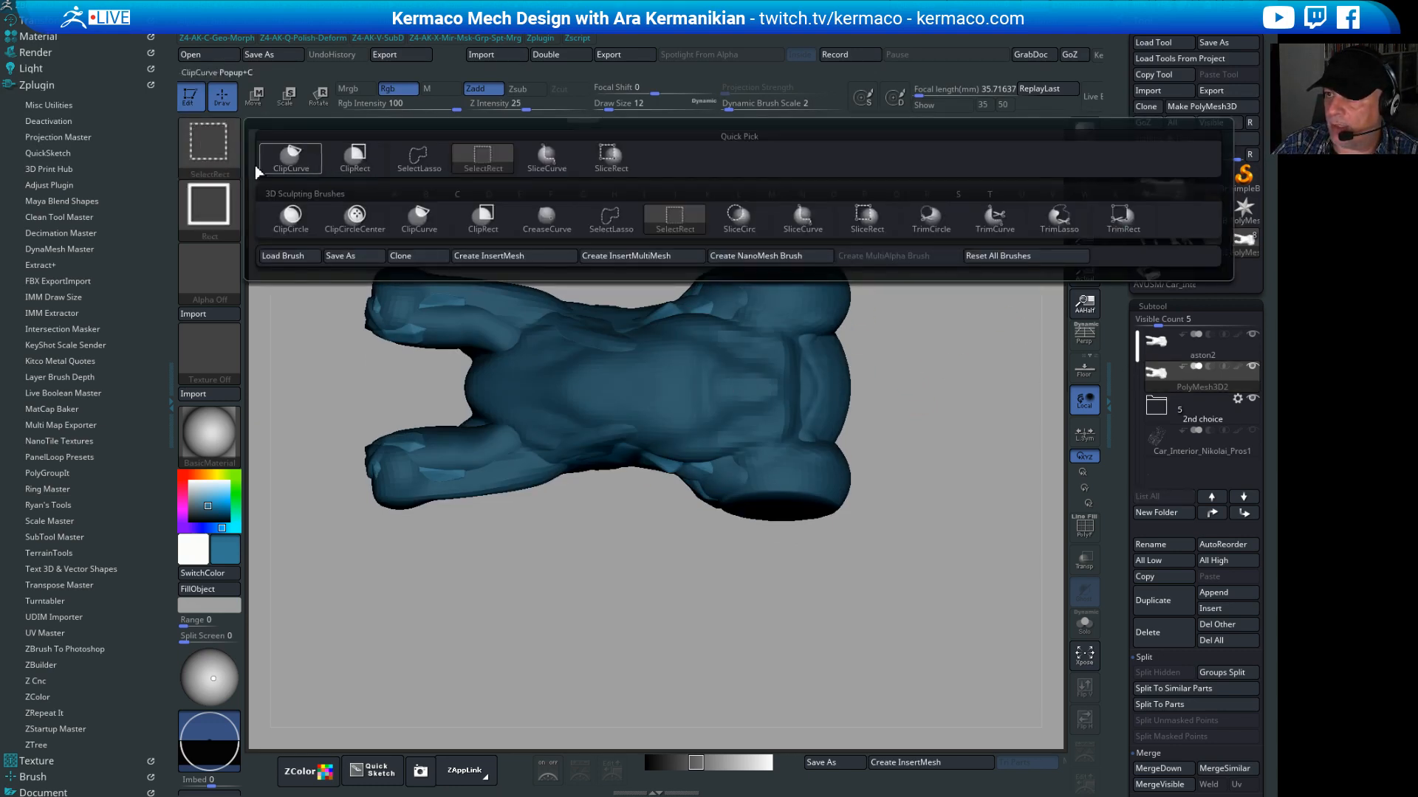
click(274, 150)
click(209, 144)
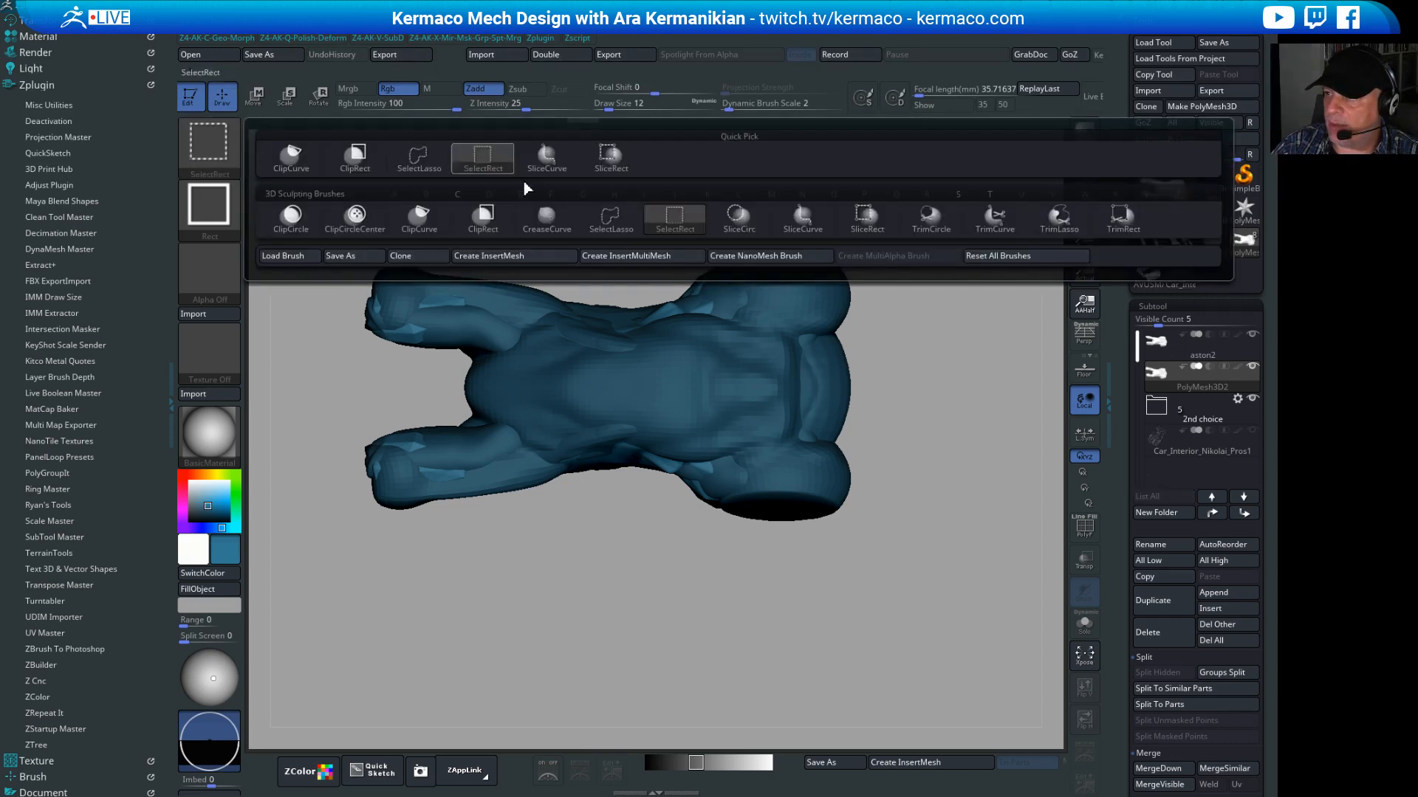
ctrl+shift+click(1003, 217)
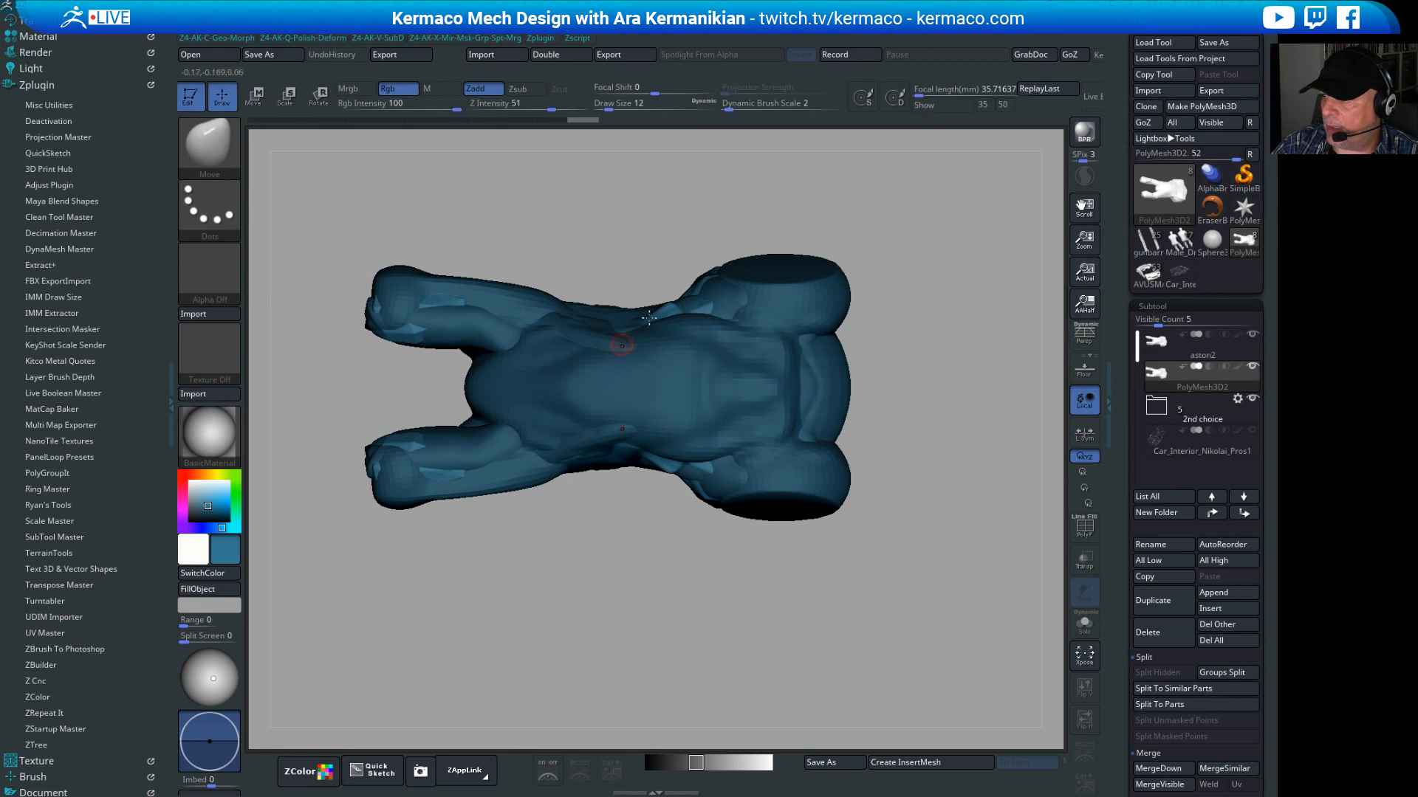
key(ctrl+shift)
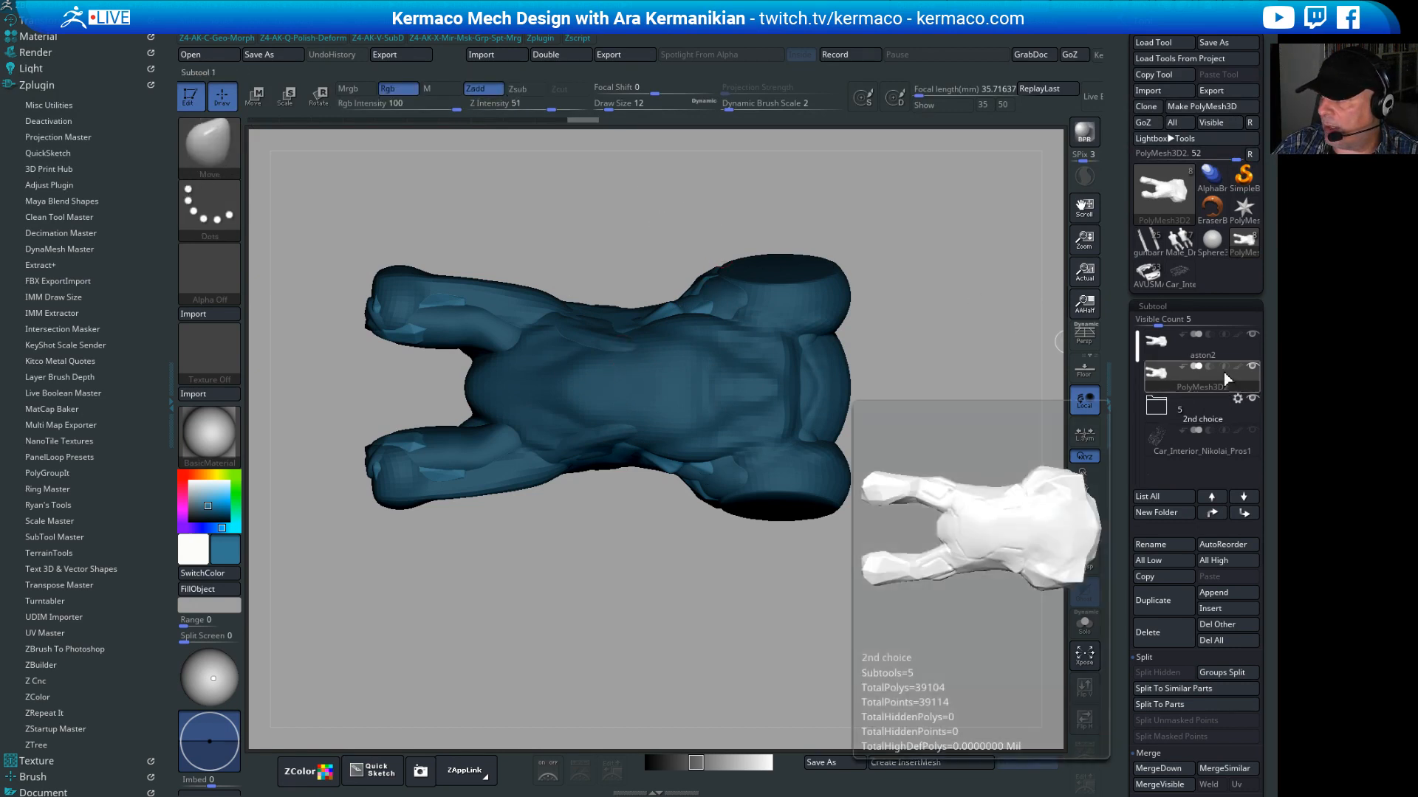
Step: Select aston2, try TrimCurve cuts across its round shoulder end, and turn on PolyFrame to display its wireframe
click(1215, 353)
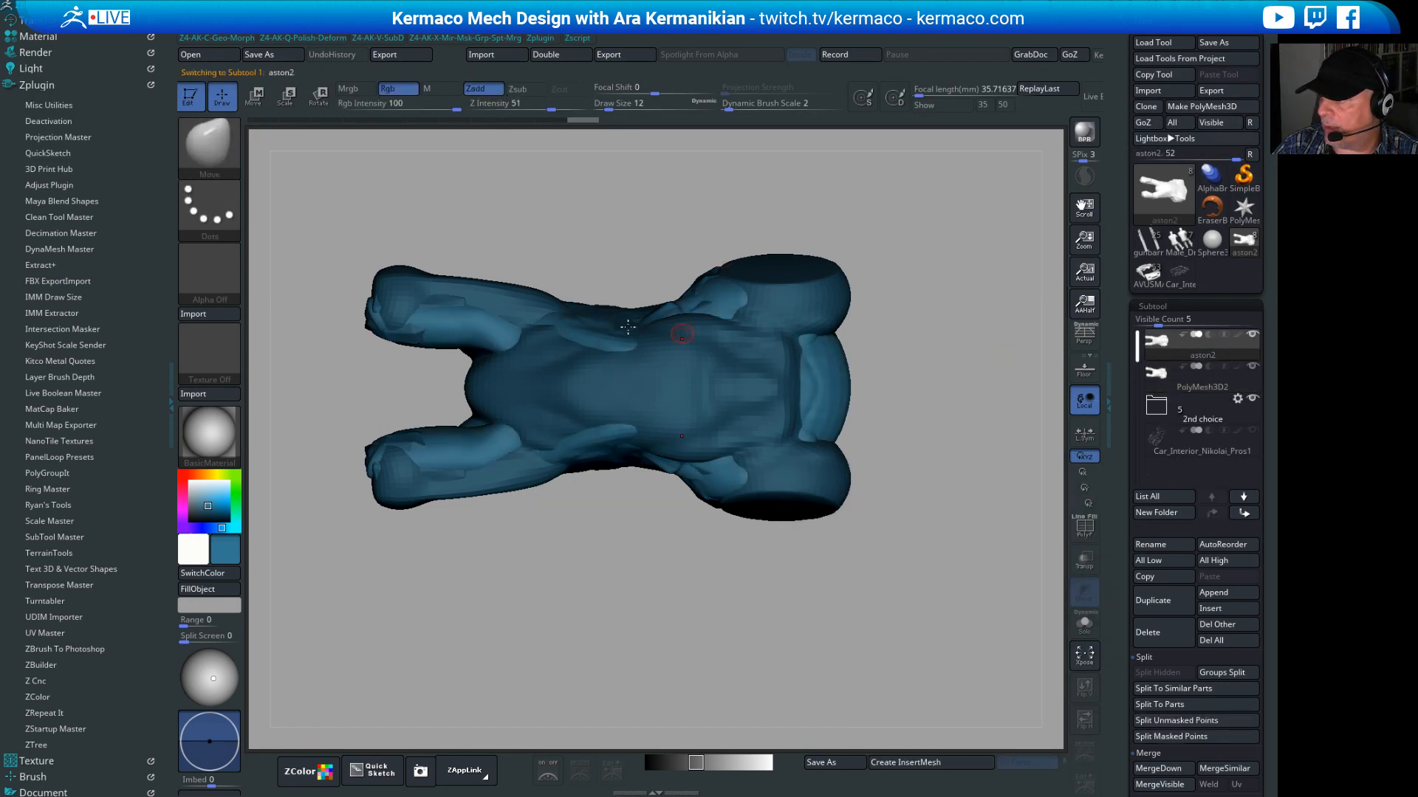
mouse_move(604, 203)
ctrl+shift+mouse_down()
mouse_move(746, 291)
mouse_move(764, 327)
mouse_move(739, 320)
mouse_move(986, 350)
ctrl+shift+mouse_up()
key(alt)
mouse_move(966, 440)
ctrl+shift+mouse_down()
mouse_move(936, 476)
mouse_move(1119, 481)
ctrl+shift+mouse_up()
drag(944, 464, 1071, 436)
click(1082, 526)
shift+drag(901, 465, 965, 446)
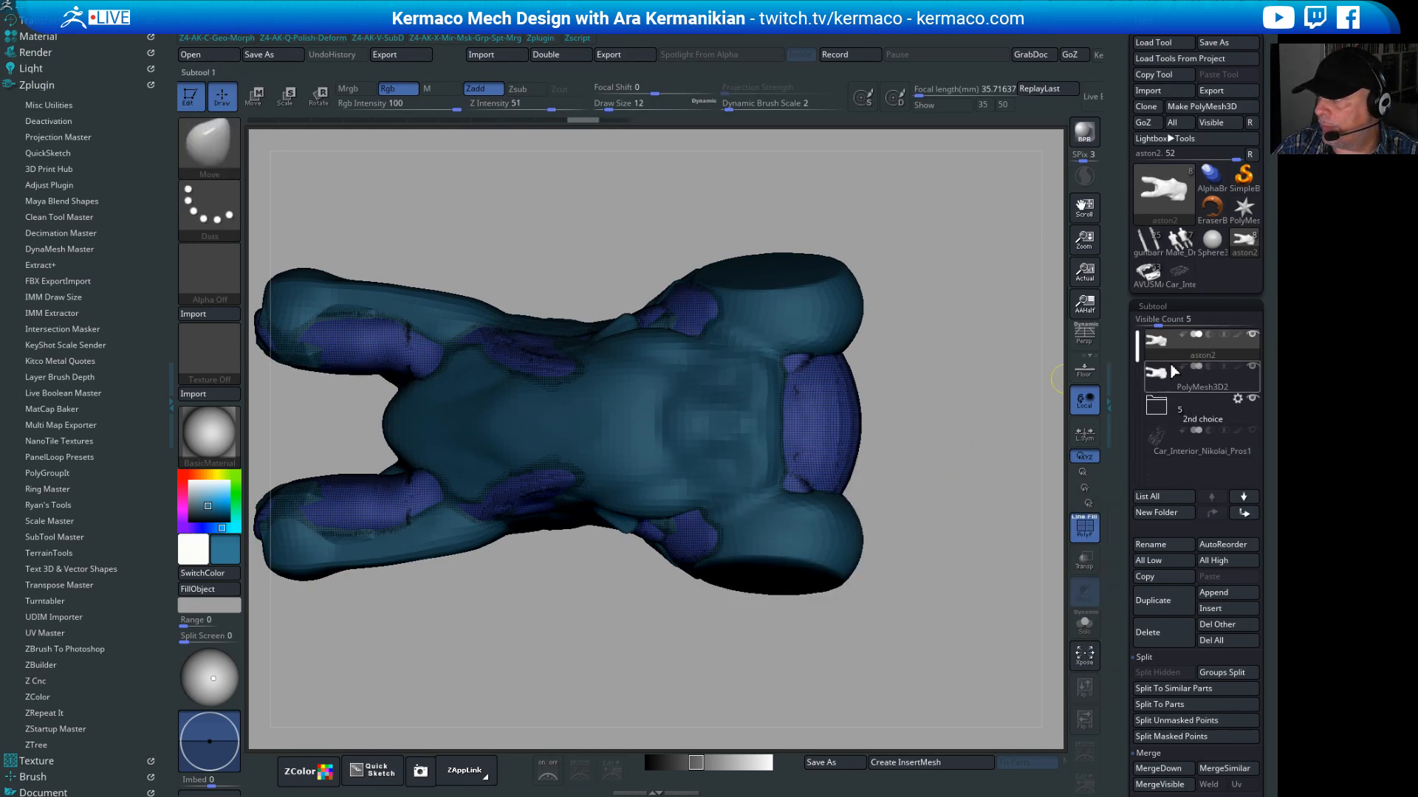
Step: Expand the 2nd choice folder and move the aston2 subtool into it
drag(923, 421, 990, 415)
click(1156, 409)
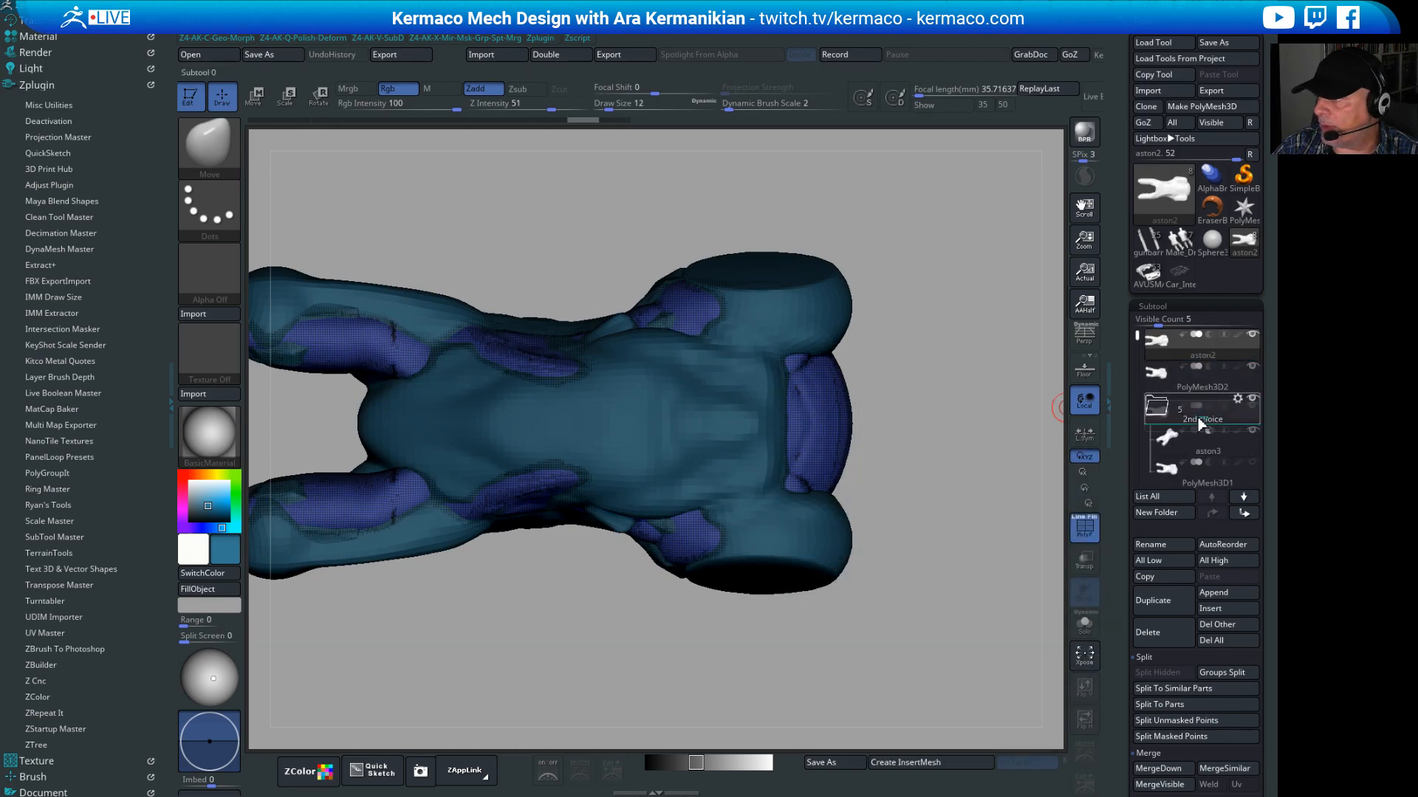
drag(1200, 417, 1200, 418)
Step: Move aston3 out of the 2nd choice folder to below PolyMesh3D2, and collapse and hide the folder
click(1215, 446)
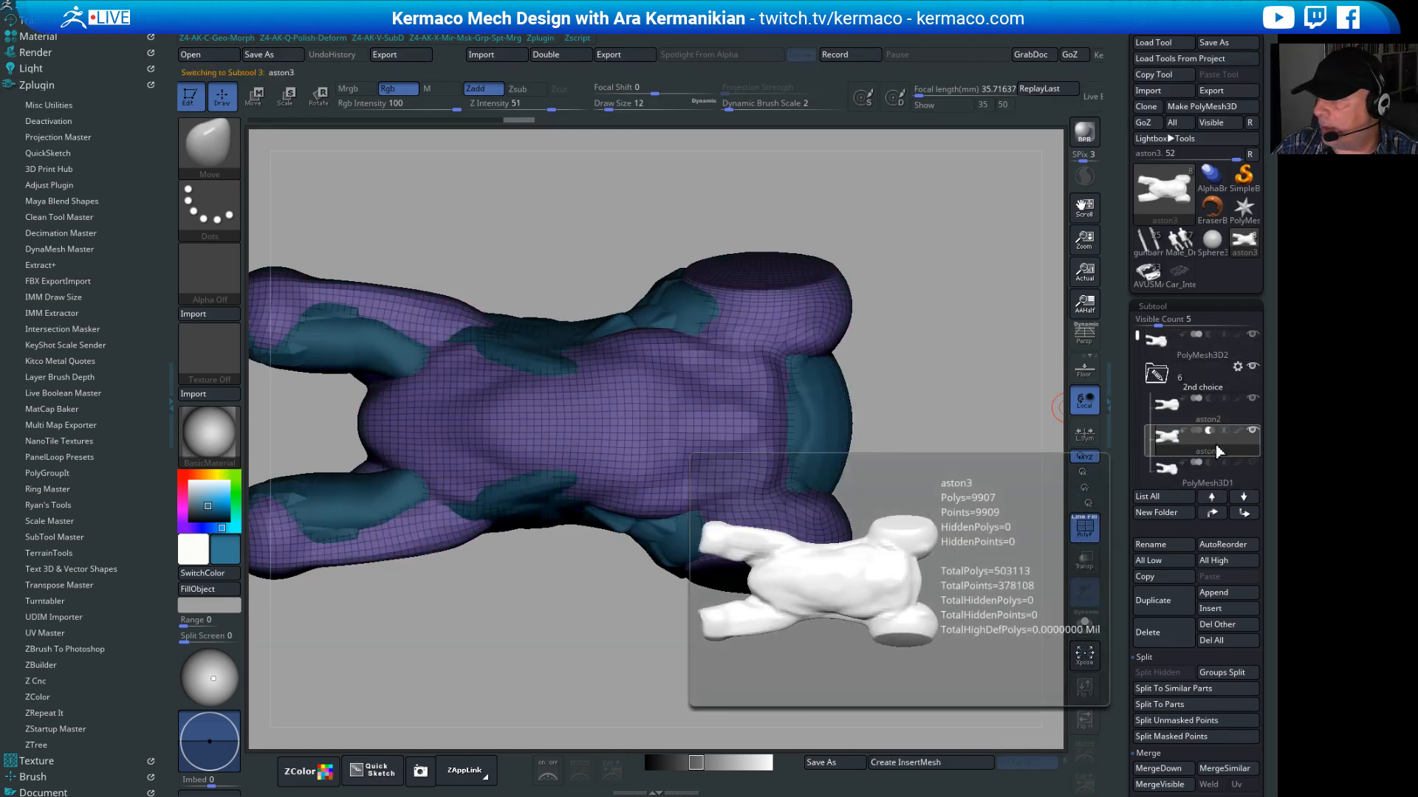
drag(1180, 449, 1198, 351)
click(1158, 410)
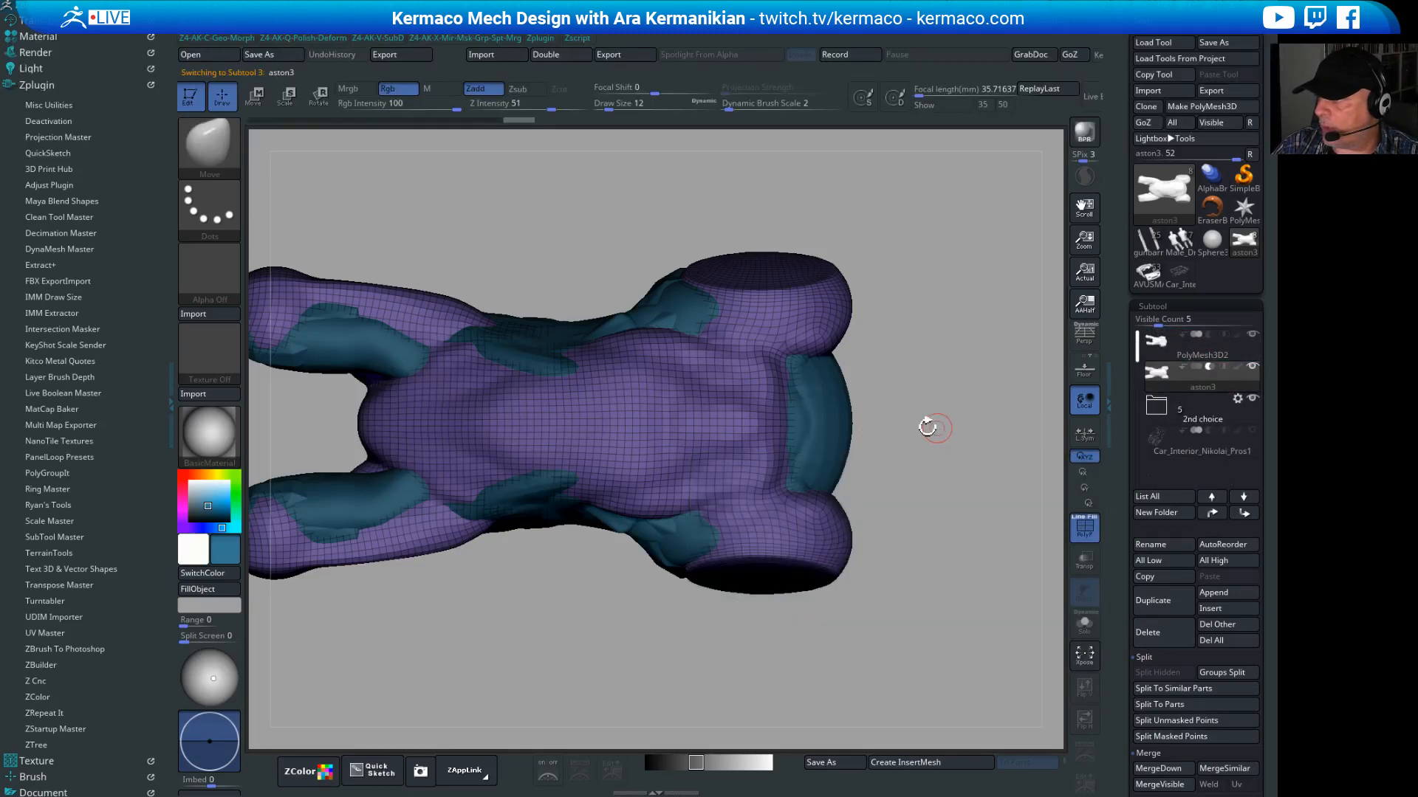
drag(932, 427, 886, 345)
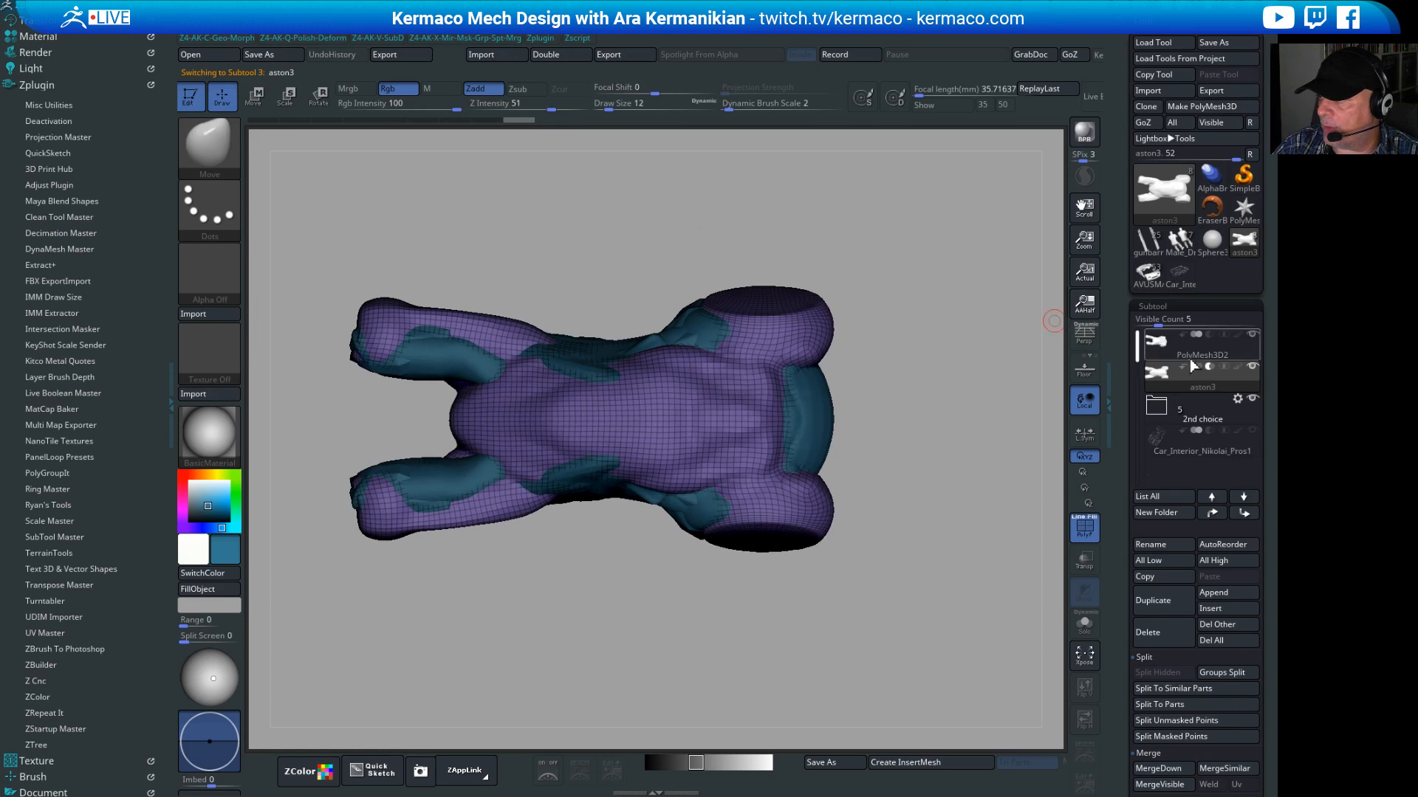
click(1250, 399)
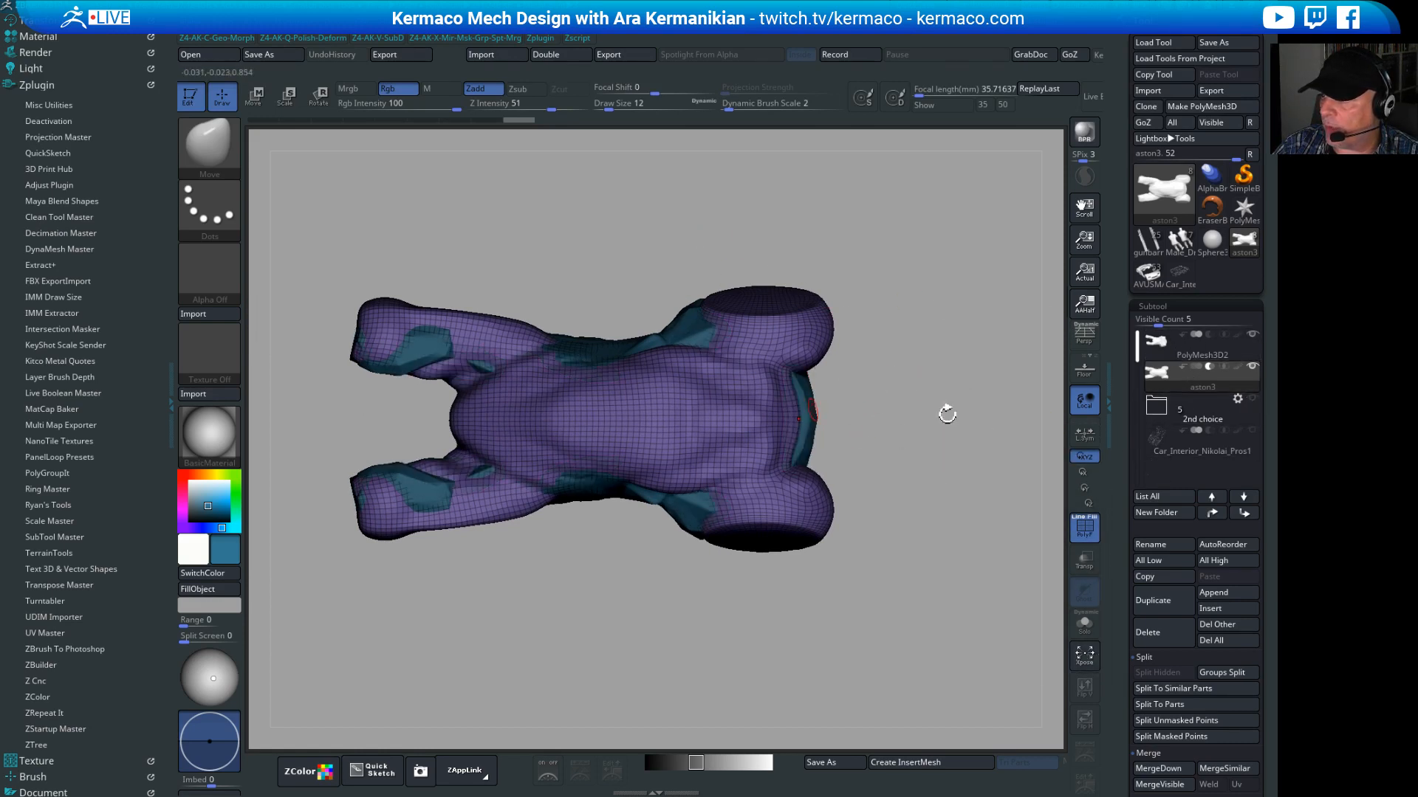
Step: Cut away the round rear wheel bulge on one side of aston3 with a diagonal TrimCurve in plan view
mouse_move(620, 224)
ctrl+shift+mouse_down()
mouse_move(670, 316)
mouse_move(727, 361)
mouse_move(888, 374)
ctrl+shift+mouse_up()
mouse_move(937, 375)
ctrl+shift+mouse_down()
mouse_move(855, 332)
mouse_move(839, 190)
mouse_move(848, 196)
ctrl+shift+mouse_up()
key(ctrl+shift)
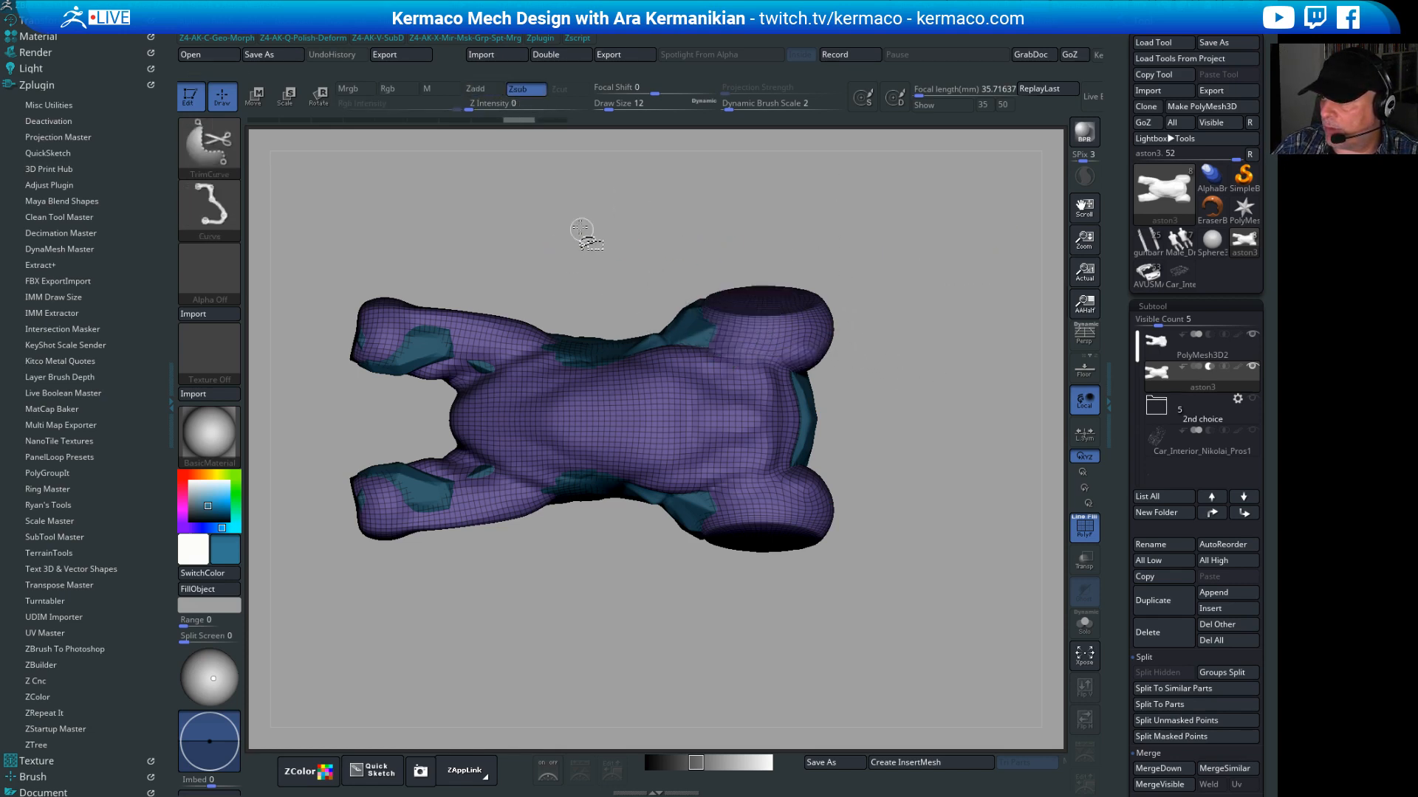
ctrl+shift+drag(680, 307, 690, 276)
mouse_move(916, 307)
mouse_down()
mouse_move(1013, 288)
mouse_move(972, 235)
mouse_move(907, 310)
mouse_up()
mouse_move(598, 229)
ctrl+shift+mouse_down()
mouse_move(708, 347)
mouse_move(968, 406)
ctrl+shift+mouse_up()
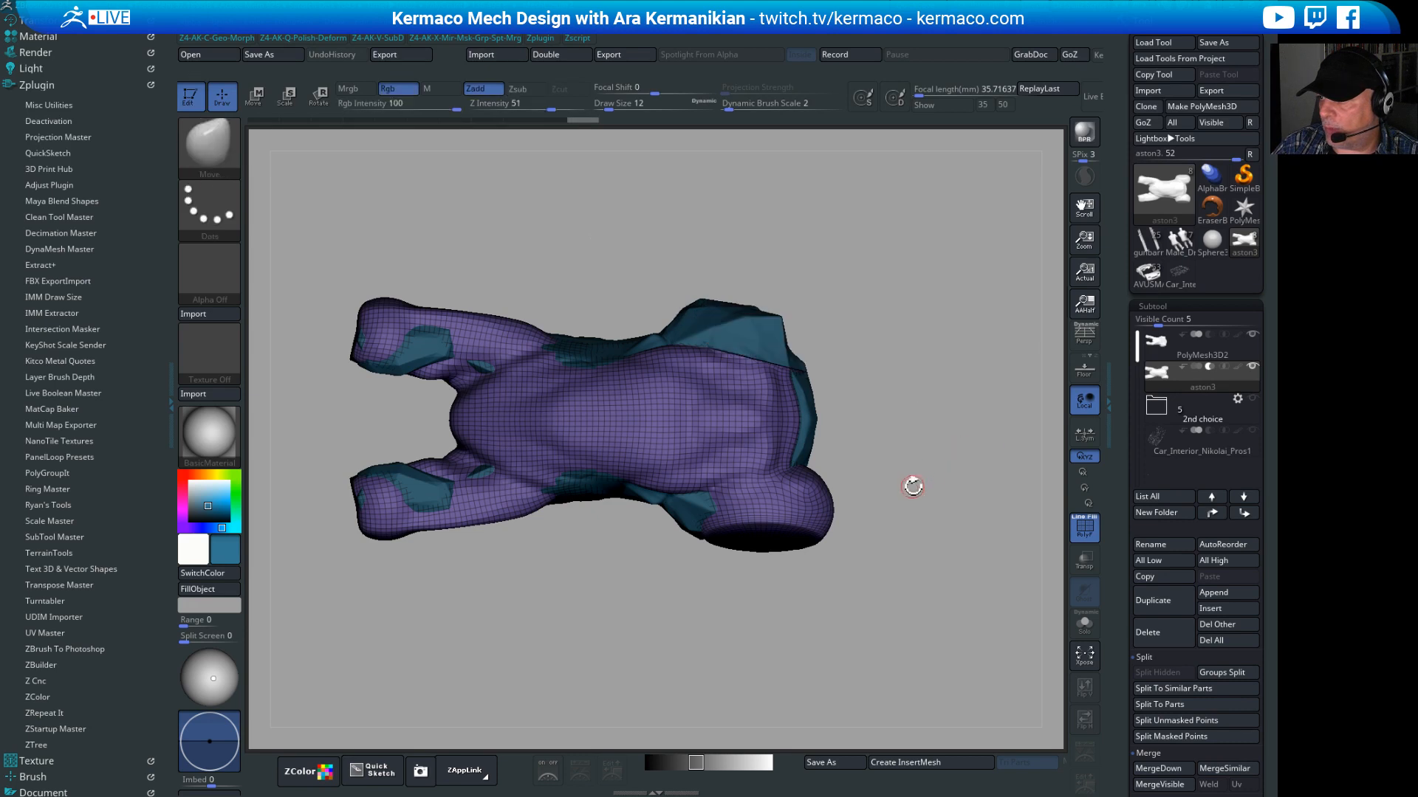
Step: Trim off the rear end of aston3 with a nearly straight crosswise TrimCurve beside the cut bulge
key(ctrl+shift)
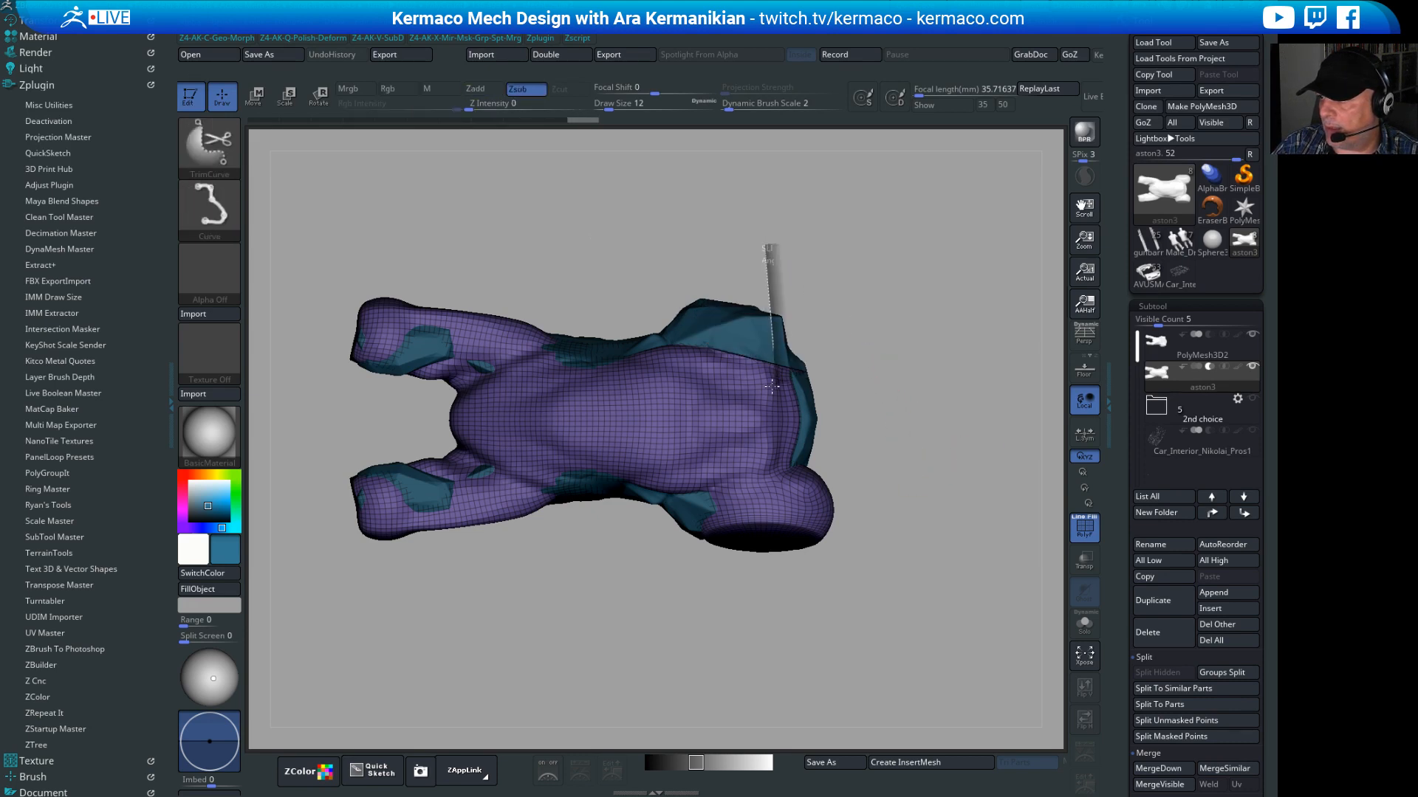
ctrl+shift+drag(784, 398, 776, 403)
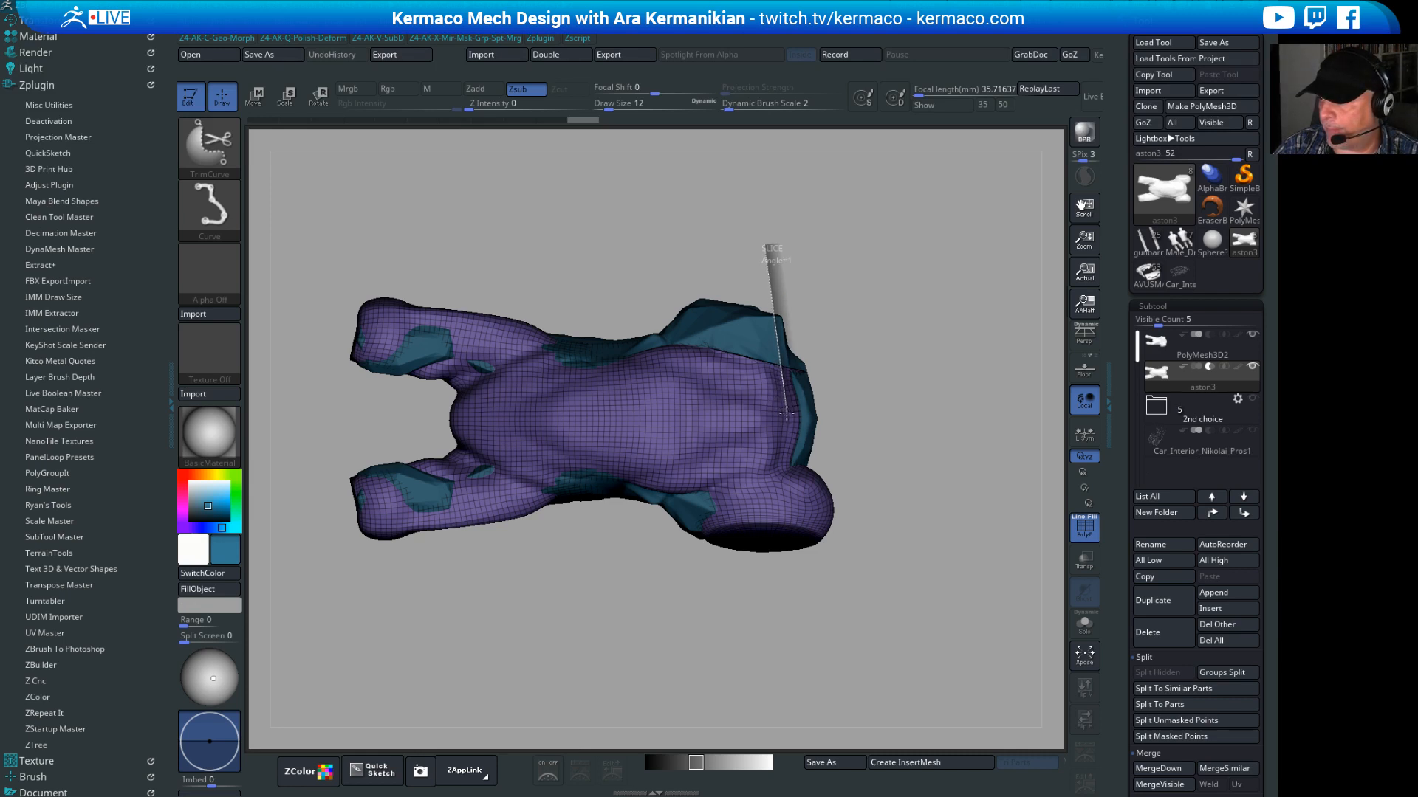
mouse_move(840, 432)
ctrl+shift+mouse_down()
mouse_move(866, 441)
mouse_move(841, 447)
ctrl+shift+mouse_up()
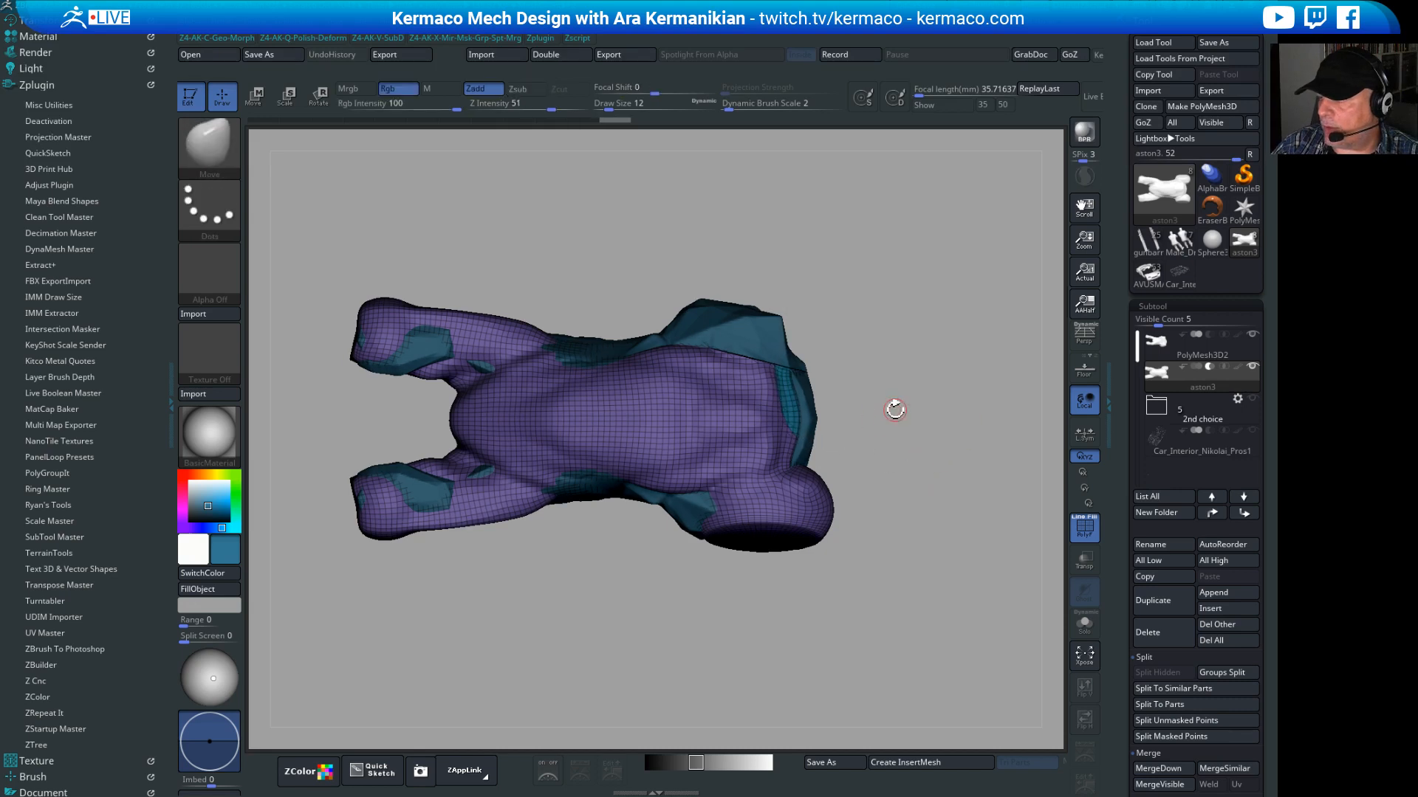
Step: Restore the custom user interface from the configuration preferences
key(space)
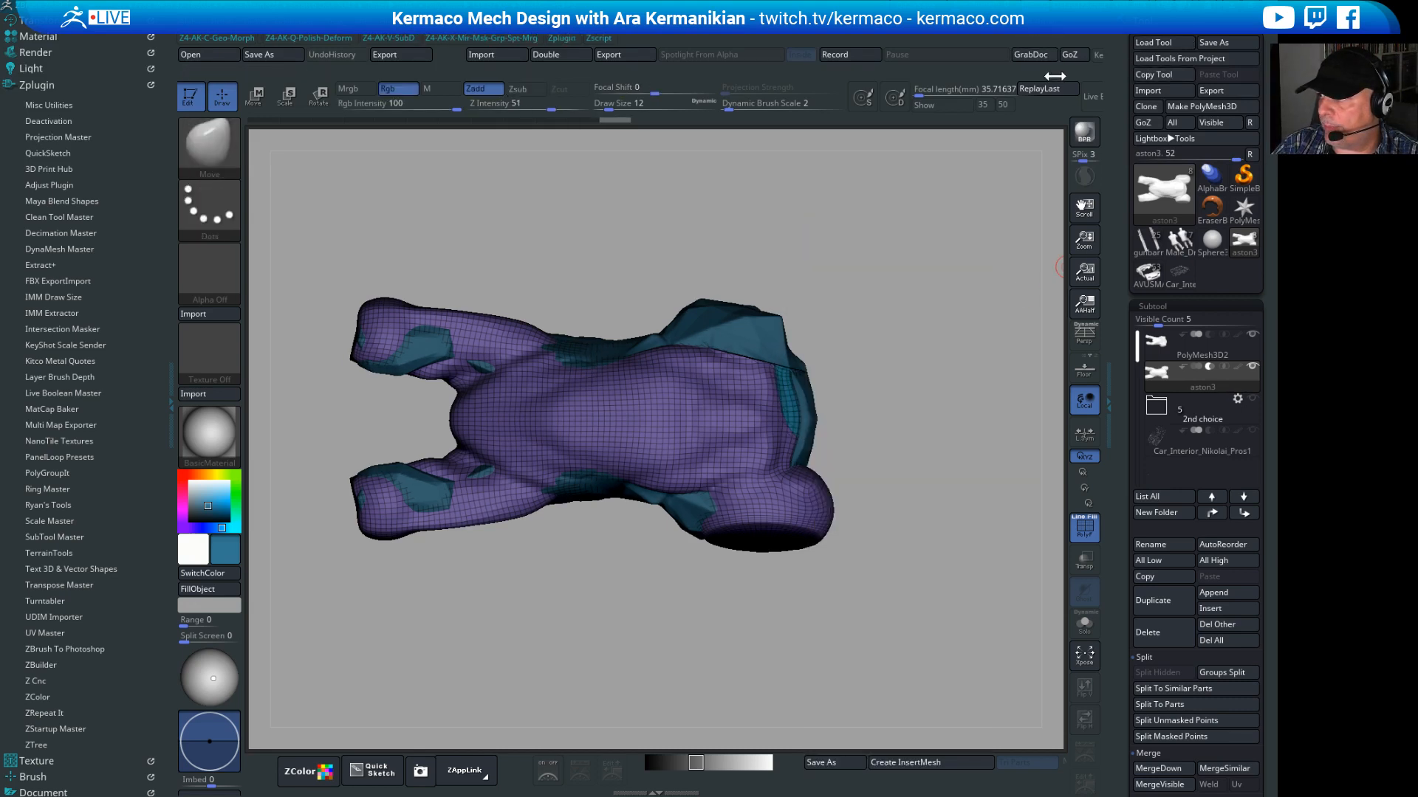
key(shift)
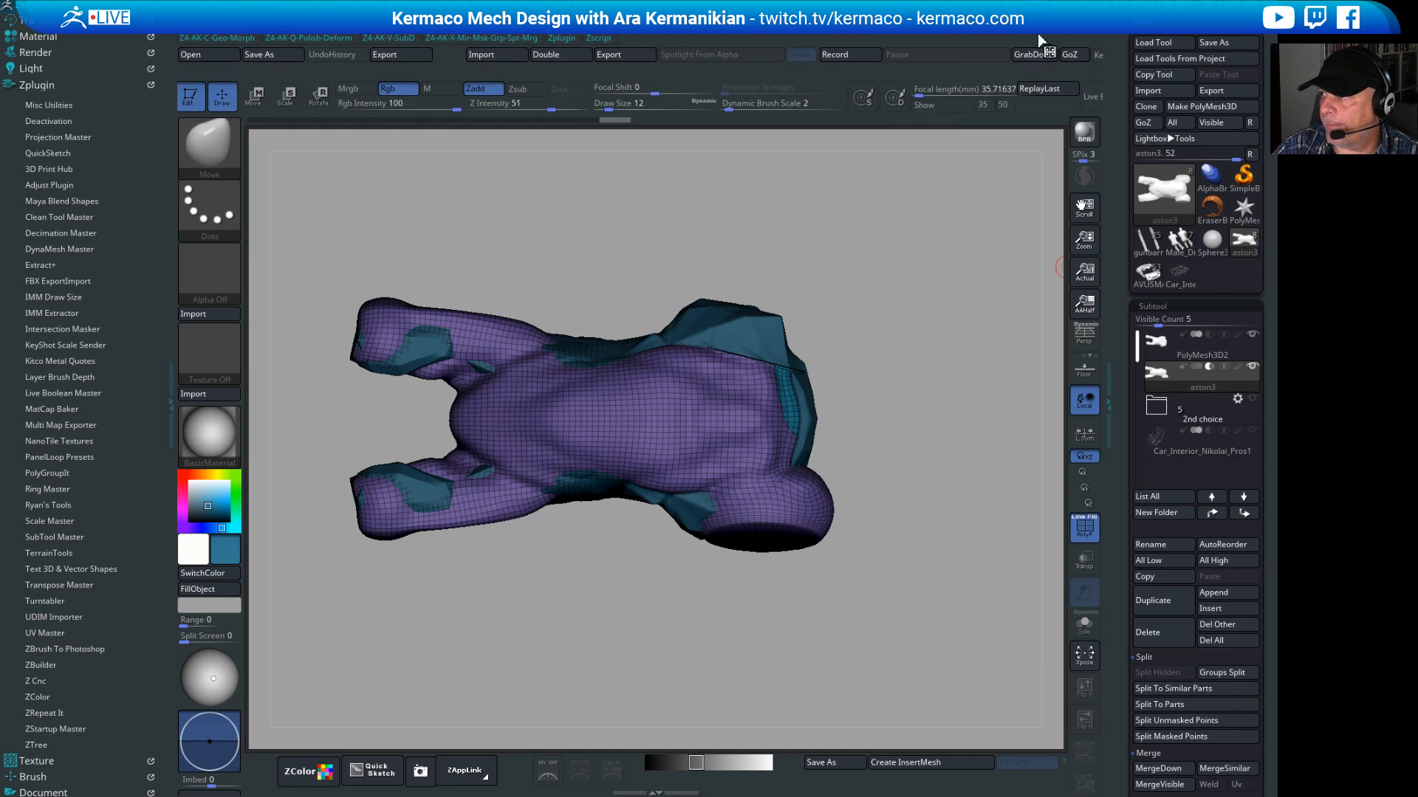
key(ctrl)
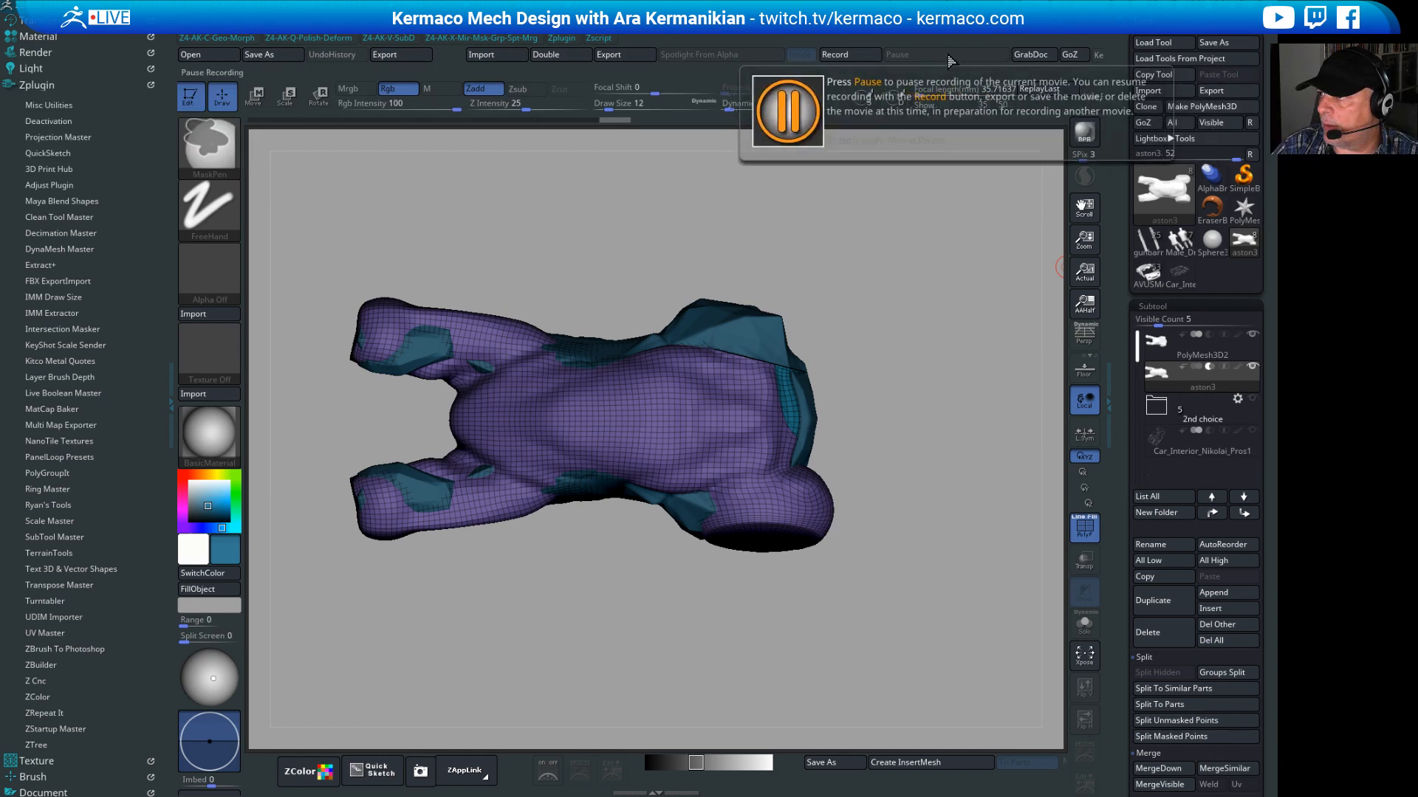
key(ctrl)
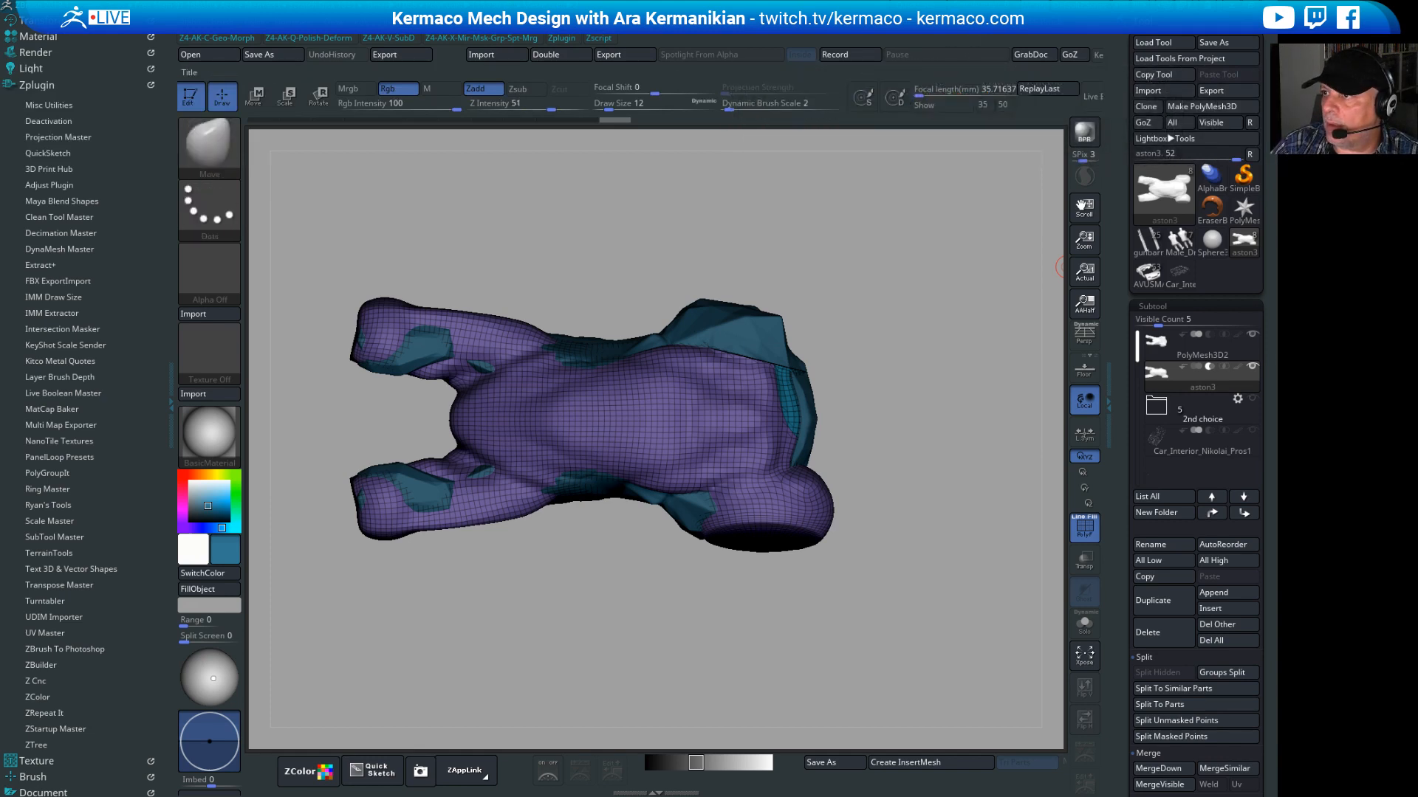
click(676, 37)
click(685, 71)
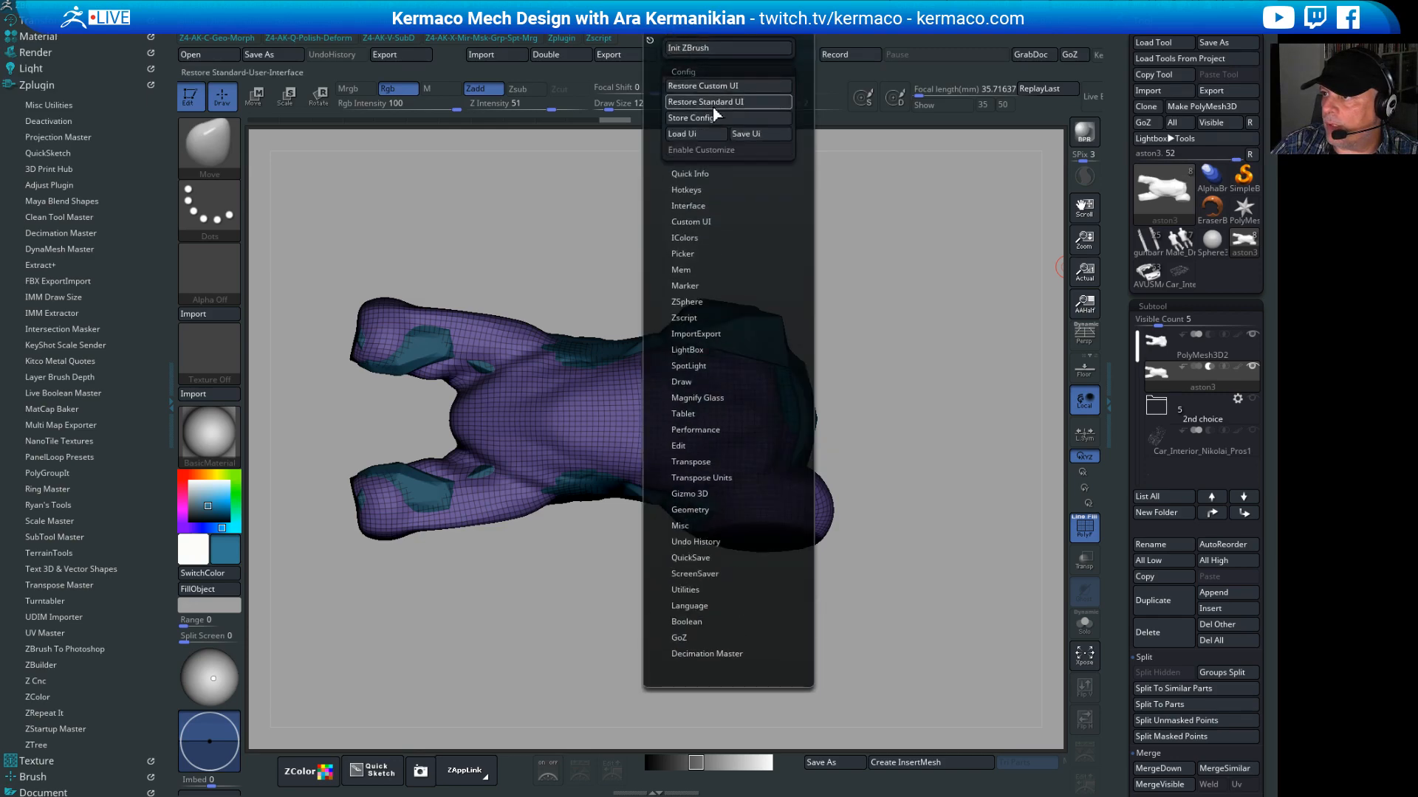
click(716, 85)
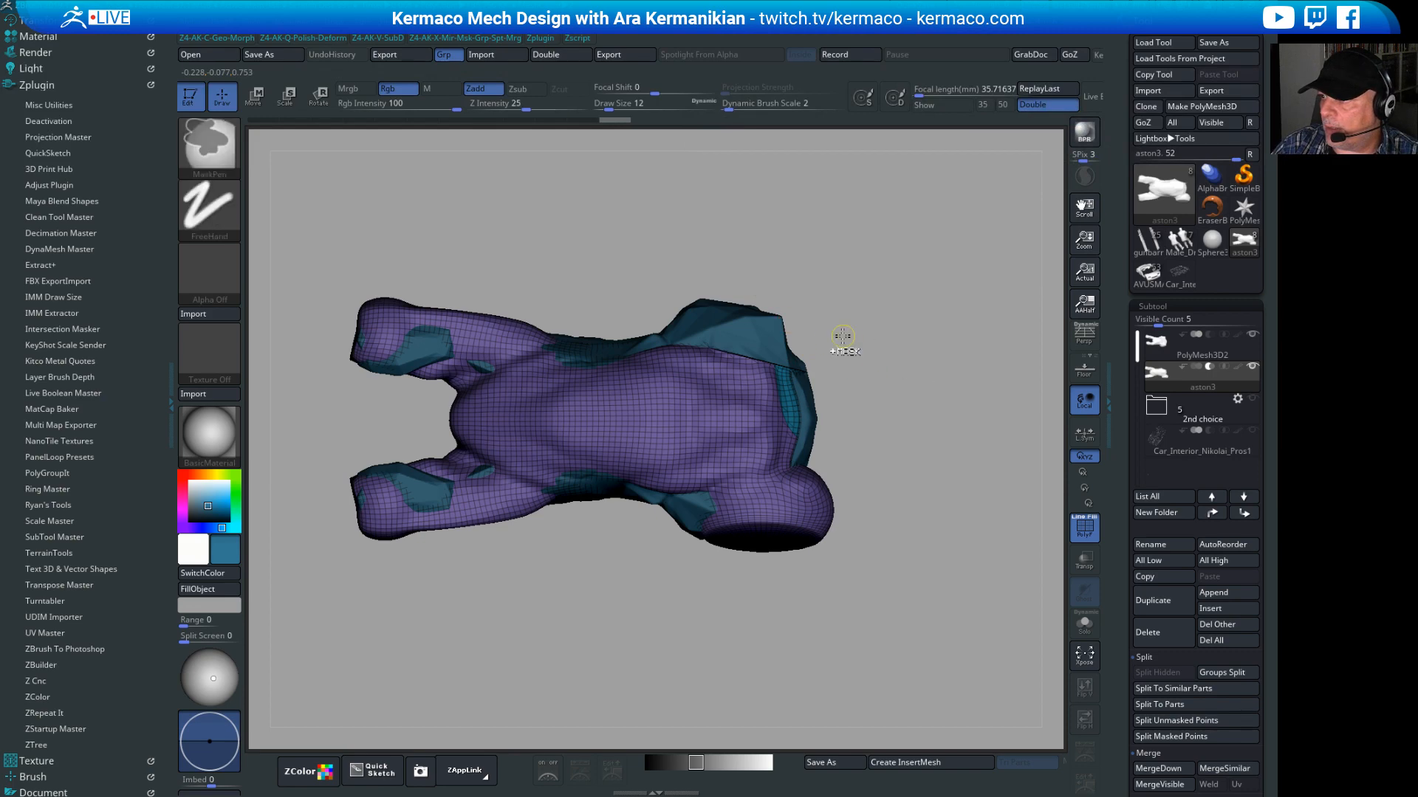
Step: Mirror and weld aston3 across X to copy the rear trims to the opposite side
key(ctrl+q)
click(867, 451)
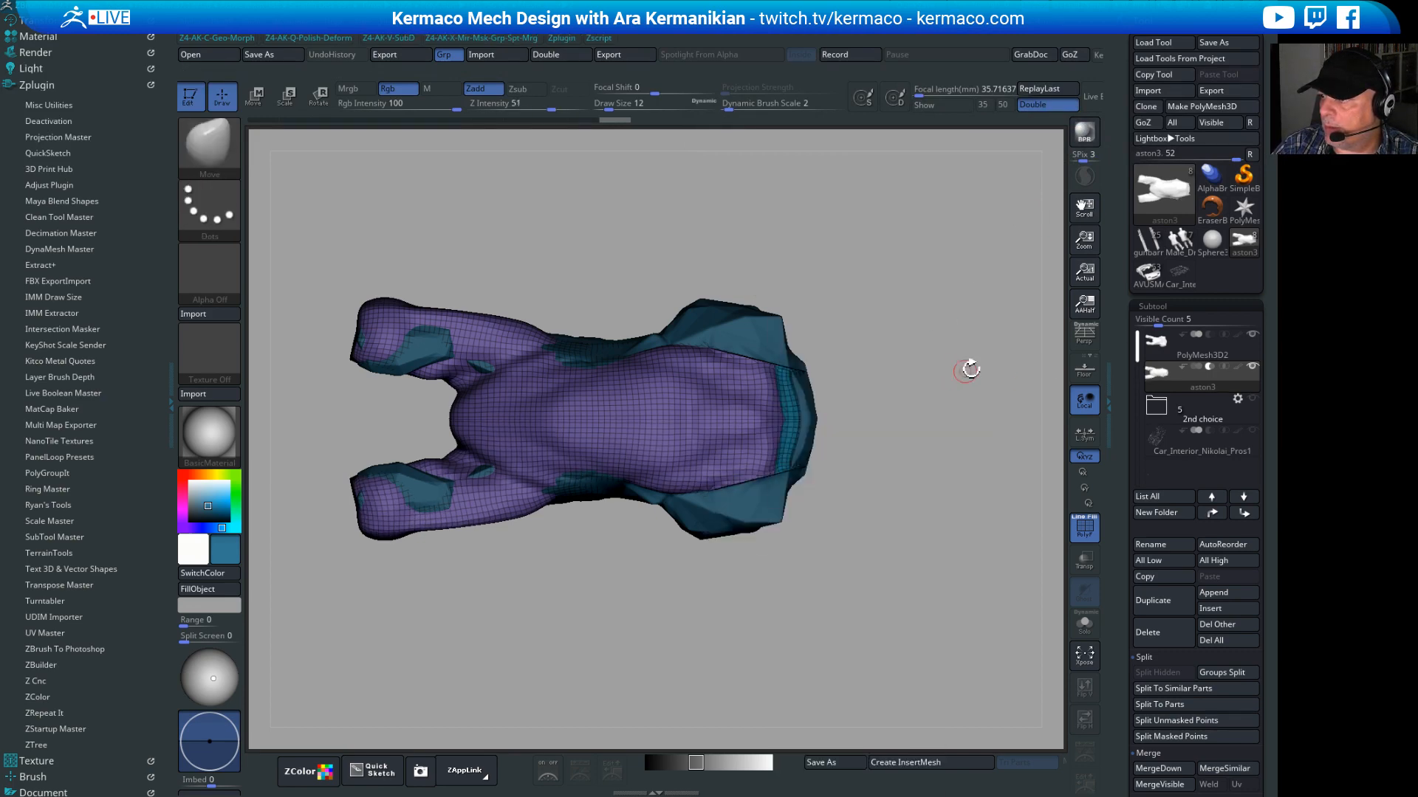
drag(968, 369, 882, 332)
mouse_move(770, 231)
ctrl+shift+mouse_down()
mouse_move(811, 335)
mouse_move(807, 533)
mouse_move(897, 501)
mouse_move(932, 434)
ctrl+shift+mouse_up()
mouse_move(943, 447)
mouse_down()
mouse_move(950, 365)
mouse_move(943, 439)
mouse_up()
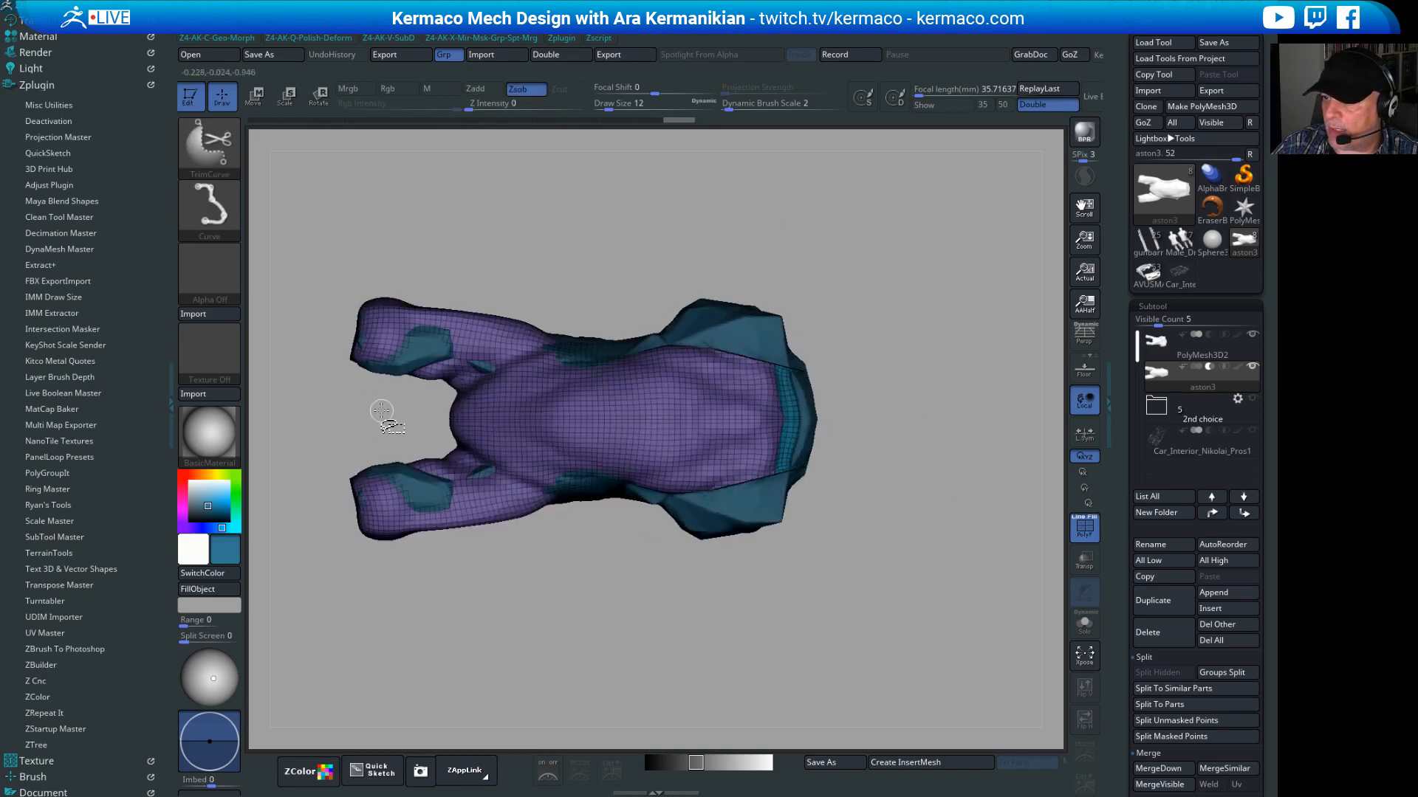
Step: Trim the front arm off one side of aston3 with TrimCurve, and mirror and weld the result across X
ctrl+shift+drag(374, 415, 691, 279)
key(ctrl+x)
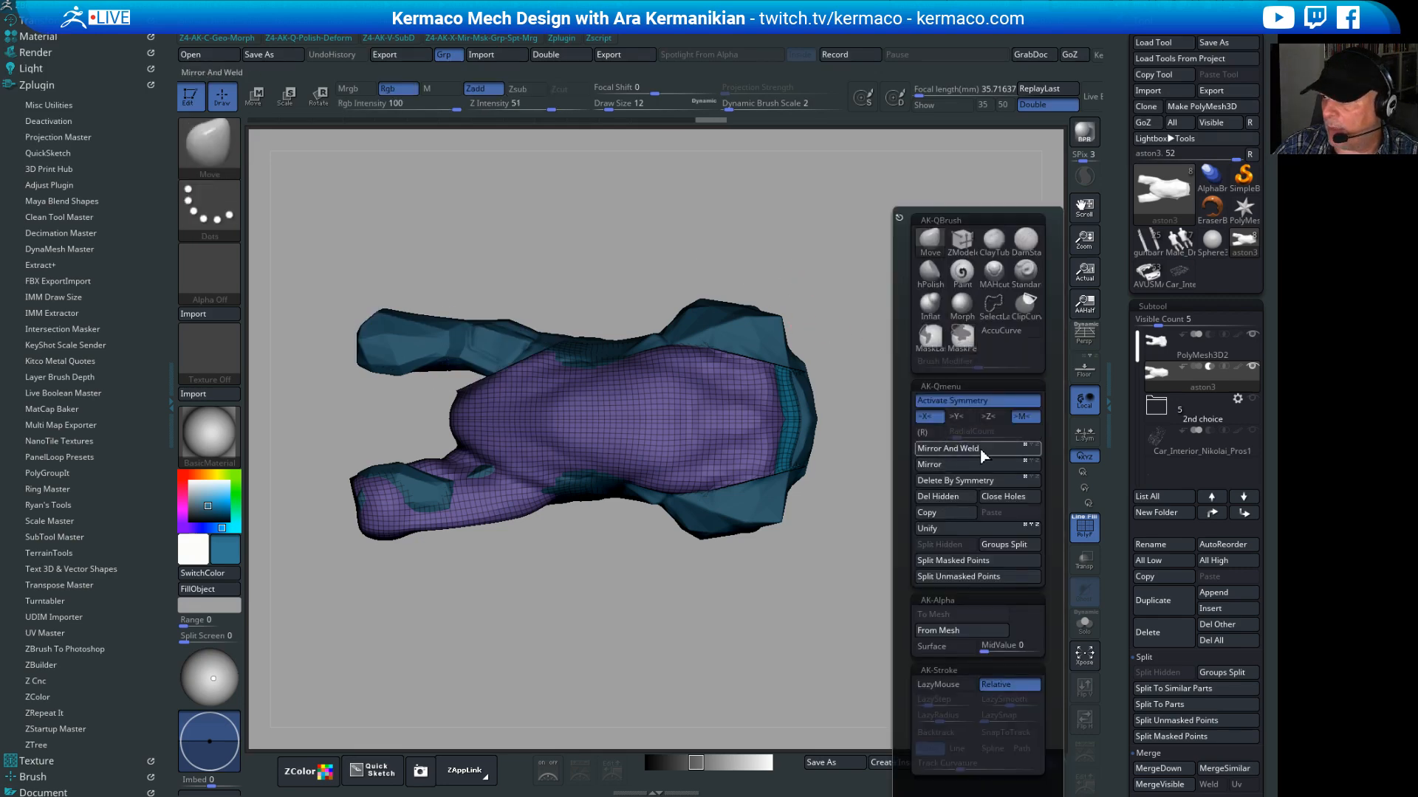
click(980, 451)
mouse_move(728, 564)
mouse_down()
mouse_move(960, 362)
mouse_move(948, 264)
mouse_move(904, 198)
mouse_move(844, 224)
mouse_move(873, 339)
mouse_up()
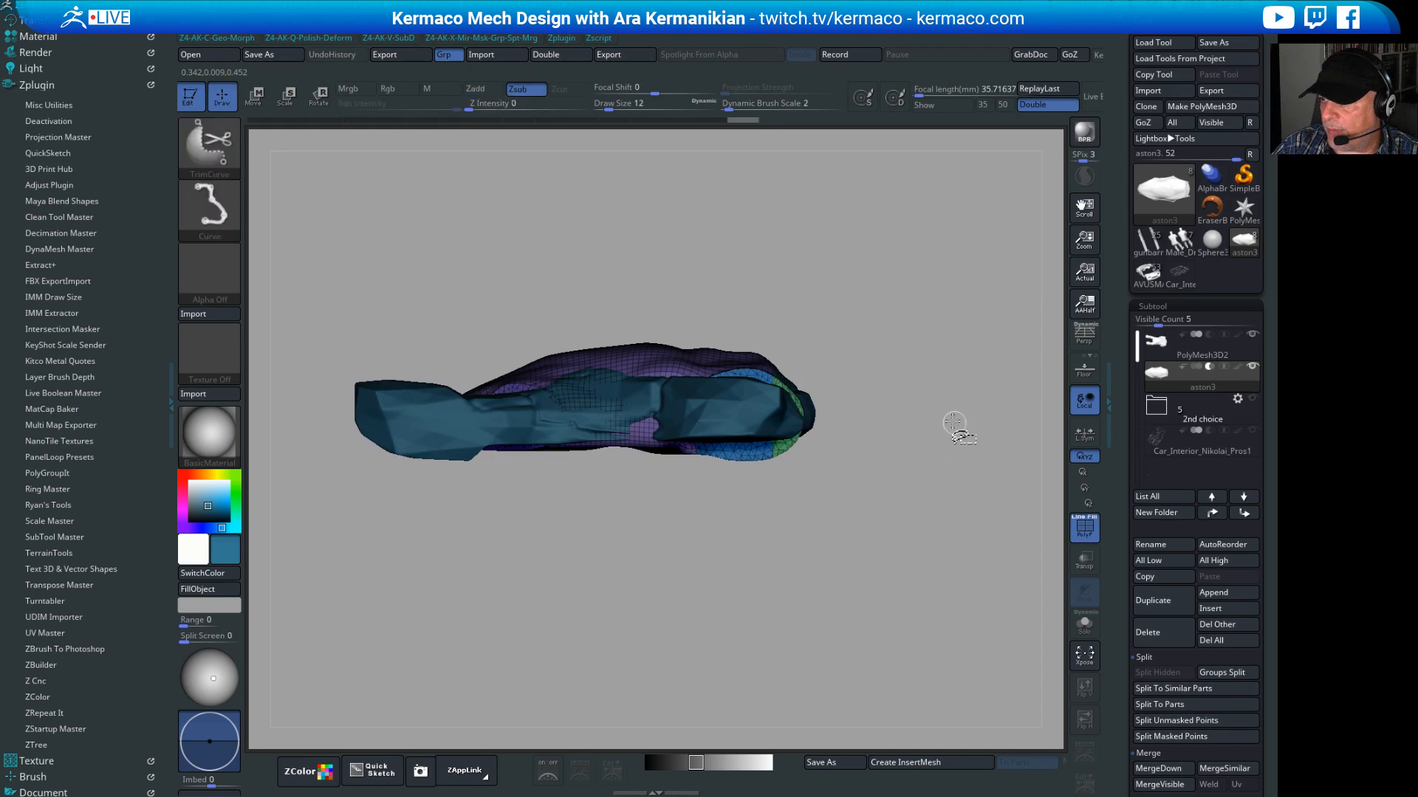
Step: Trim the underside of aston3 flat with a horizontal TrimCurve along its full length in side view
ctrl+shift+drag(952, 421, 150, 434)
drag(908, 218, 872, 336)
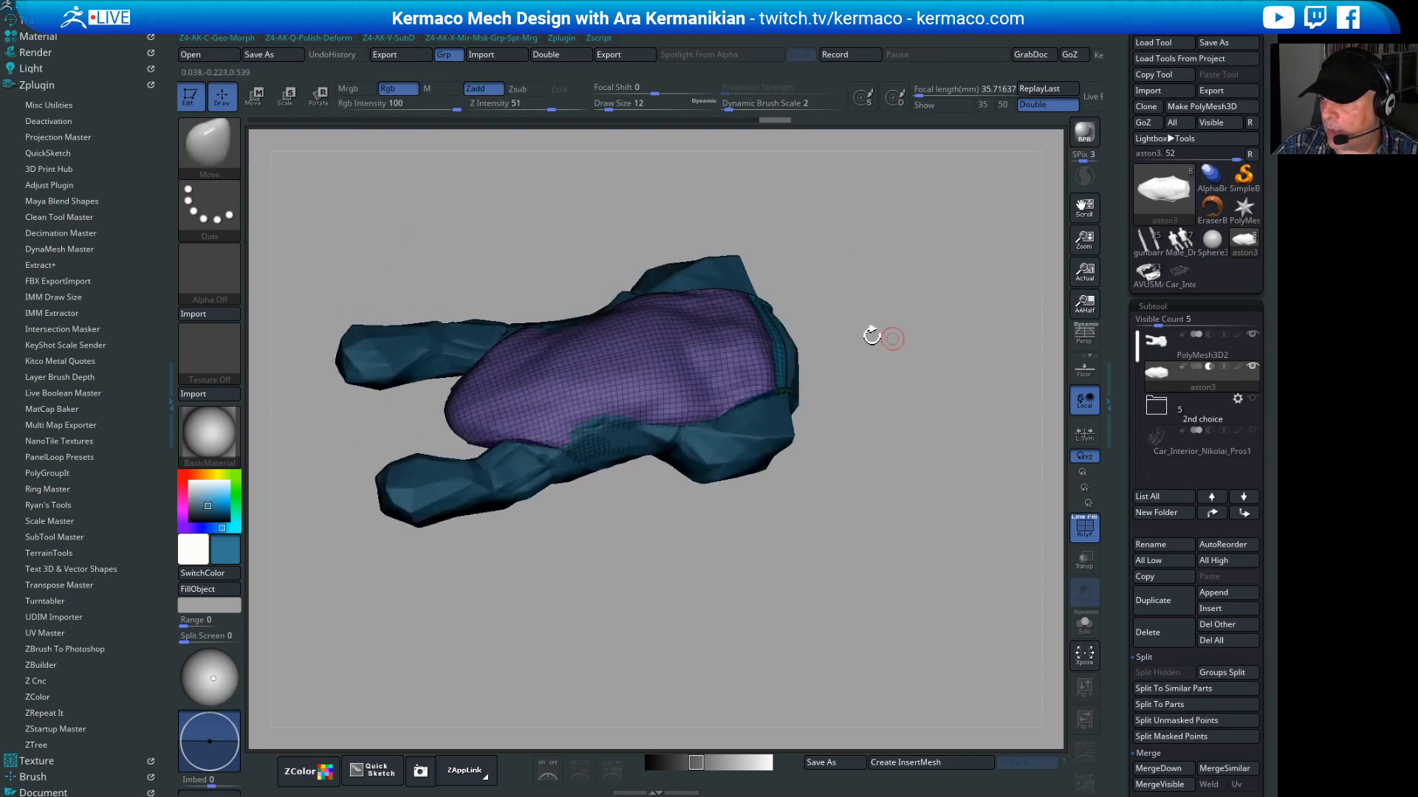
drag(899, 436, 881, 455)
drag(935, 517, 859, 317)
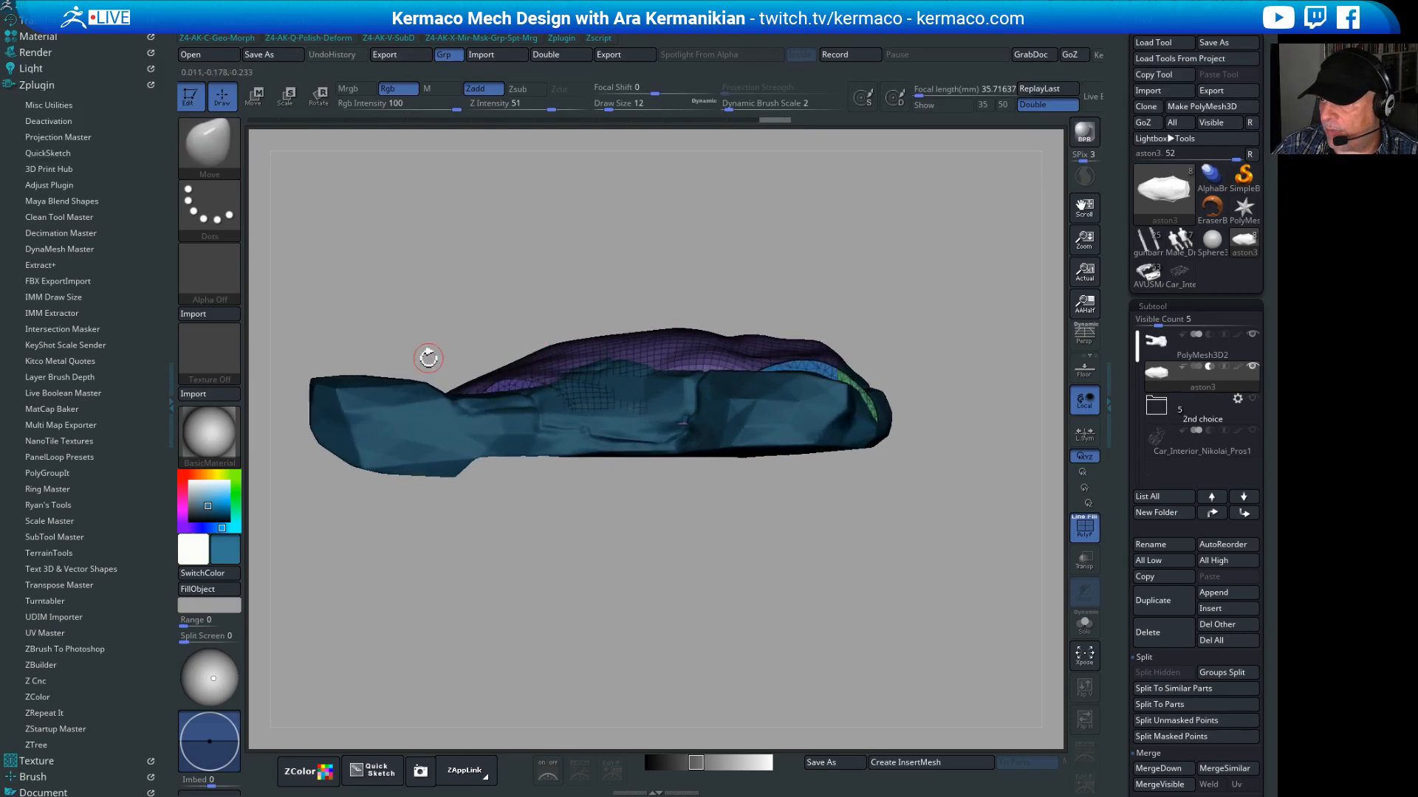
Step: Trim a rear side of aston3 with a slanted TrimCurve in end view, and mirror and weld it across X
drag(757, 246, 783, 260)
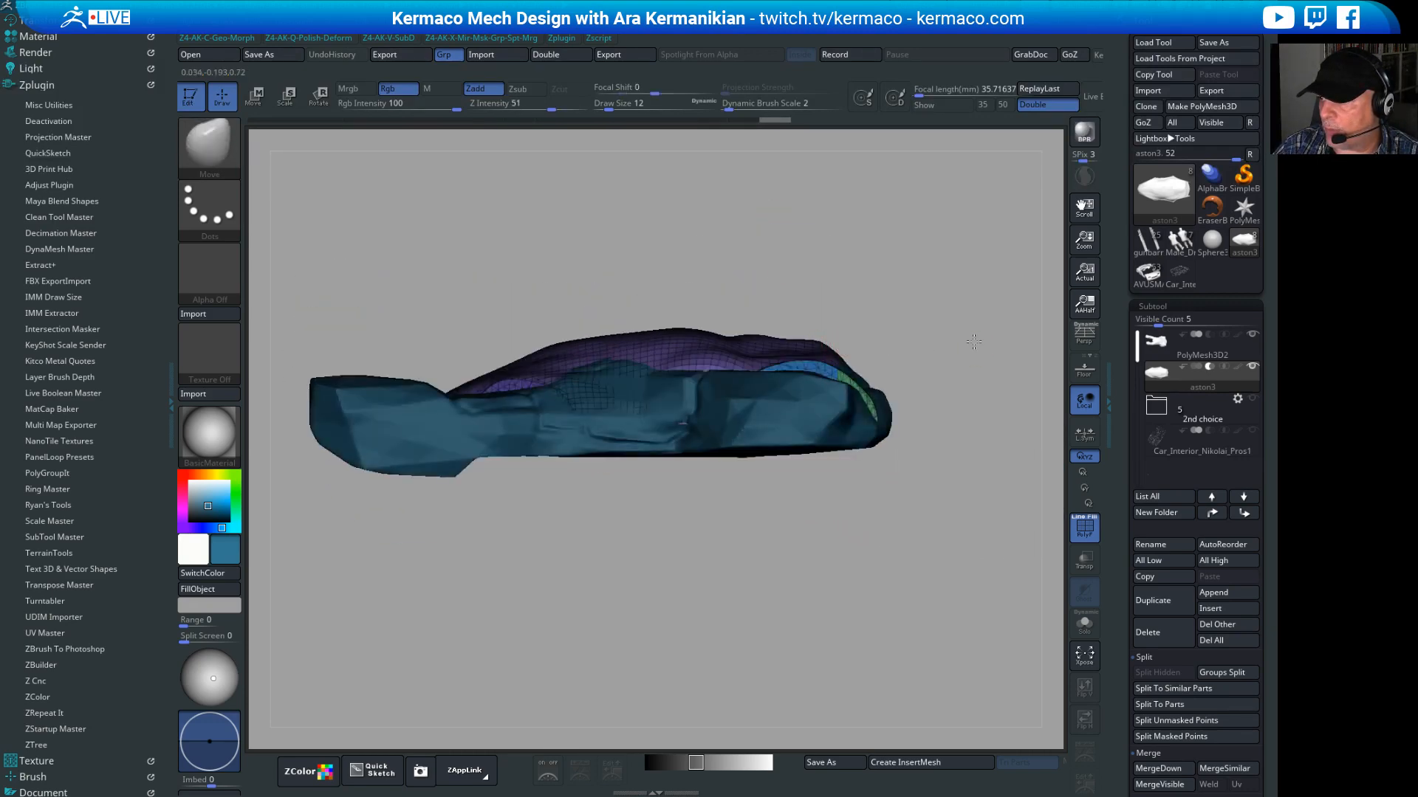
mouse_move(973, 341)
mouse_down()
mouse_move(923, 253)
mouse_move(734, 227)
mouse_move(774, 227)
mouse_up()
mouse_move(538, 272)
ctrl+shift+mouse_down()
mouse_move(648, 380)
mouse_move(628, 447)
ctrl+shift+mouse_up()
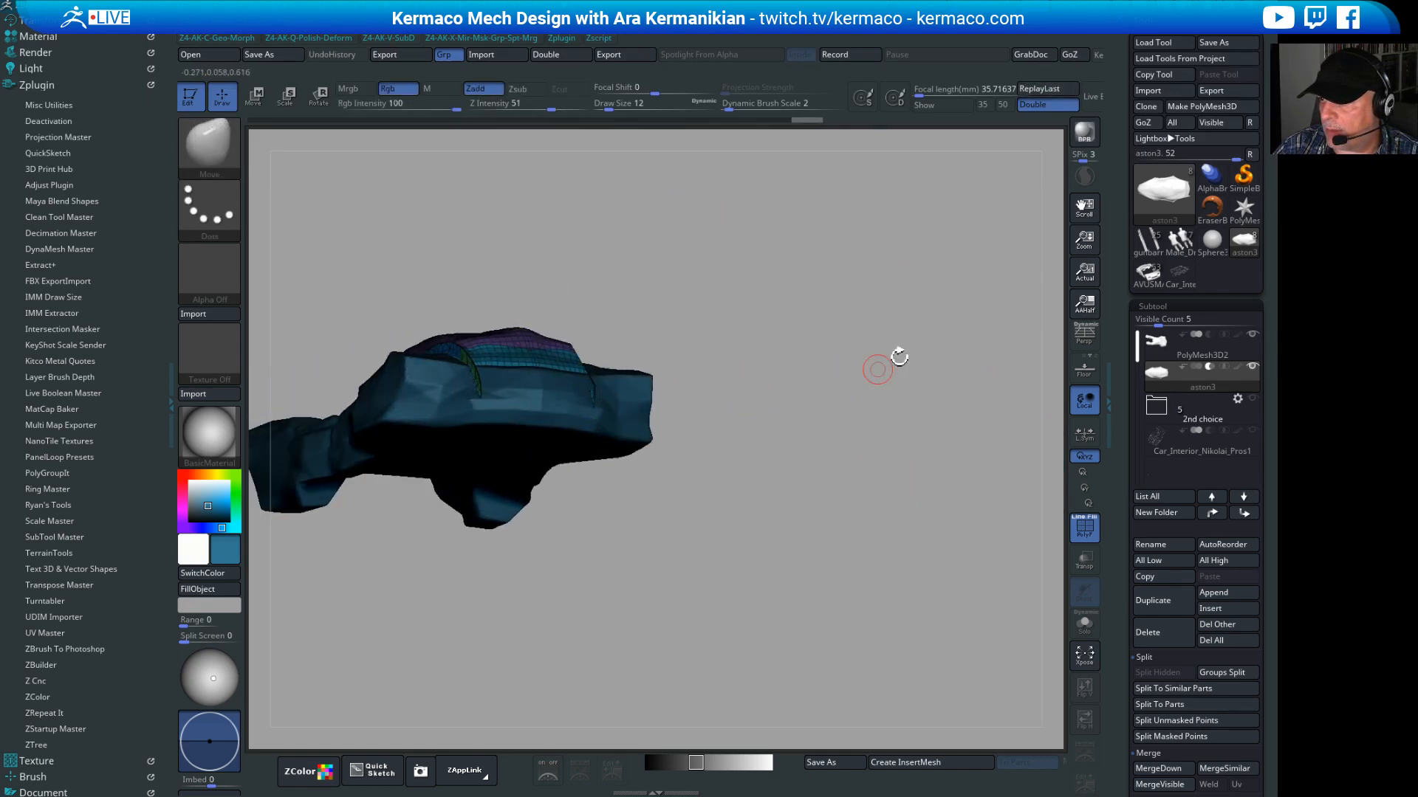
drag(877, 369, 911, 377)
key(q)
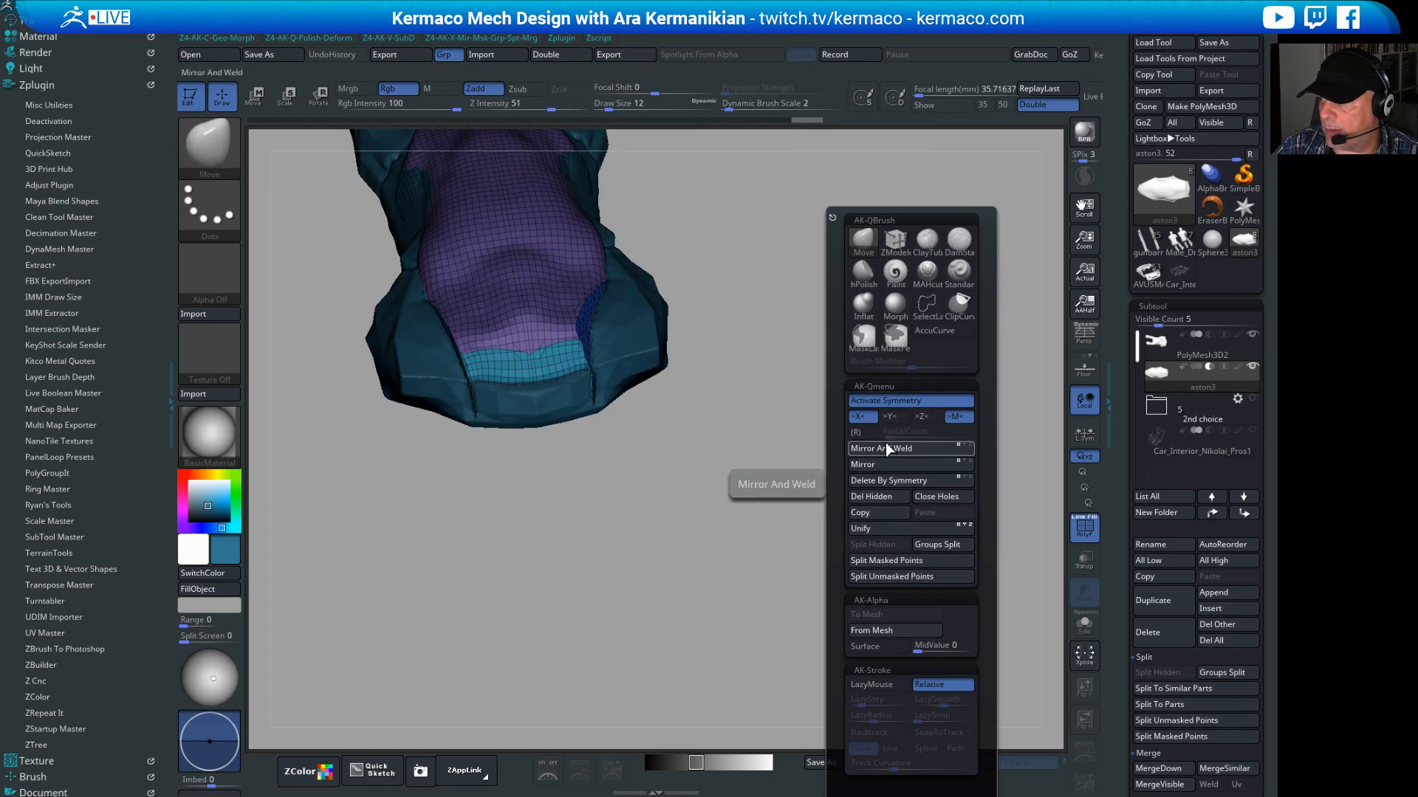
click(888, 448)
drag(642, 496, 518, 268)
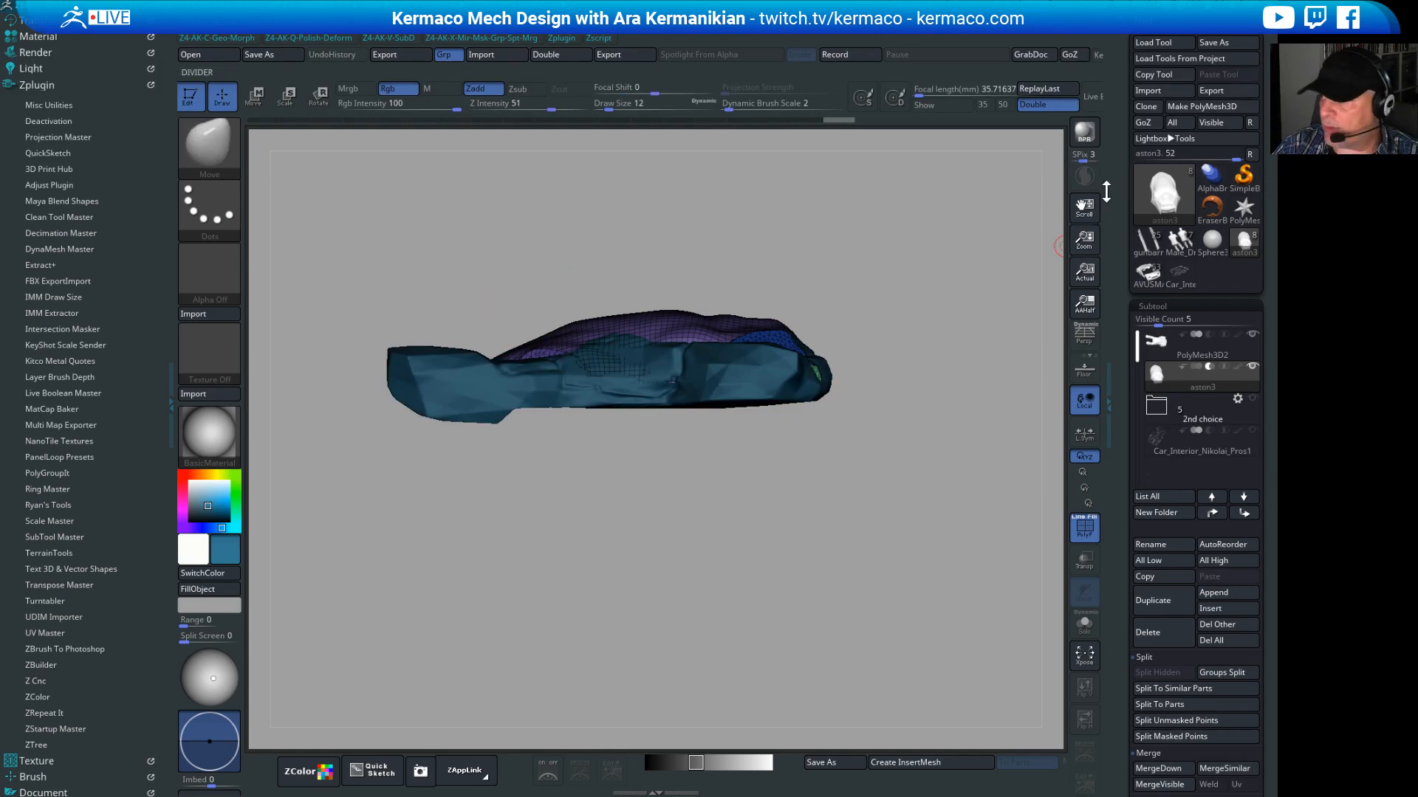
Step: Choose the ClayTubes brush with a draw size of 29 and turn on Sculptris Pro mode
key(ctrl+q)
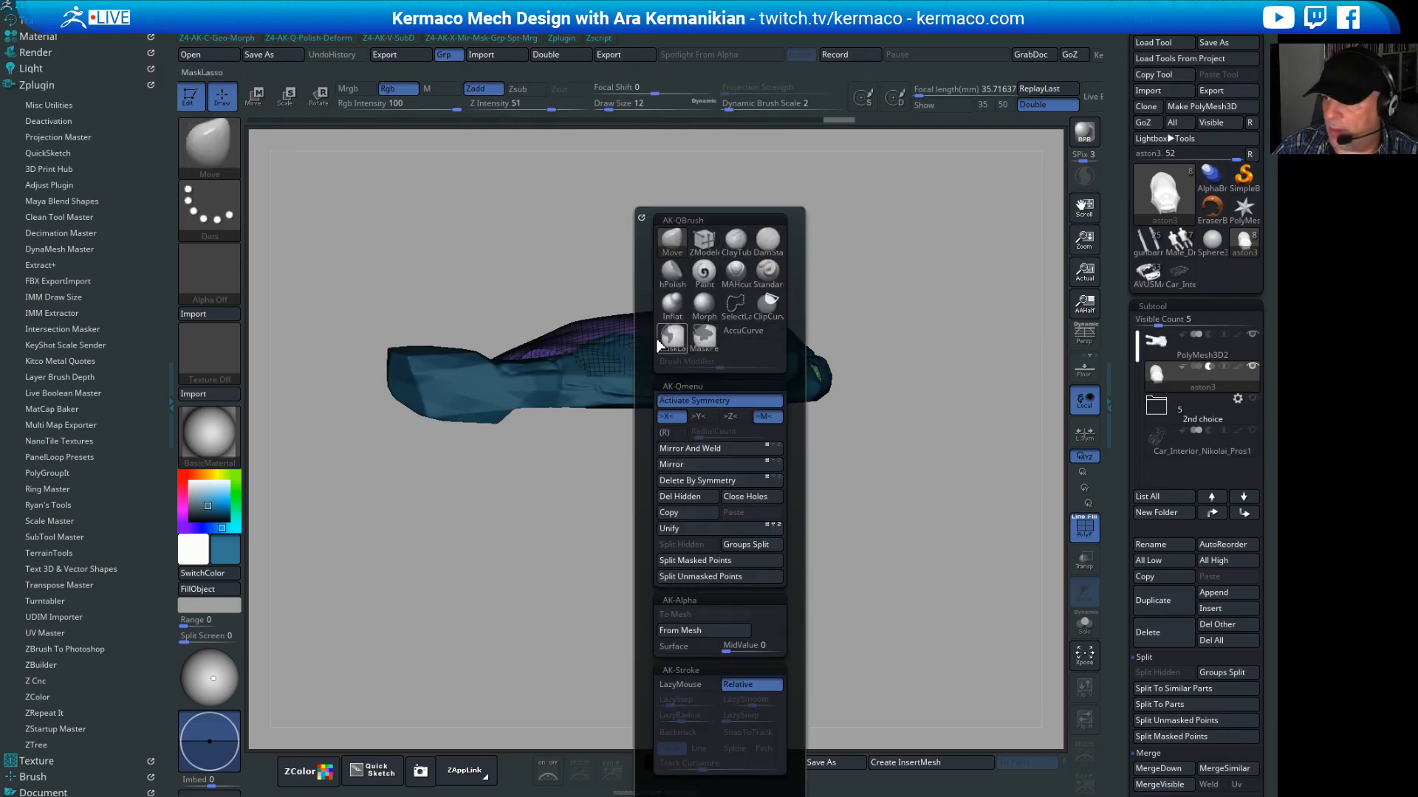
click(738, 243)
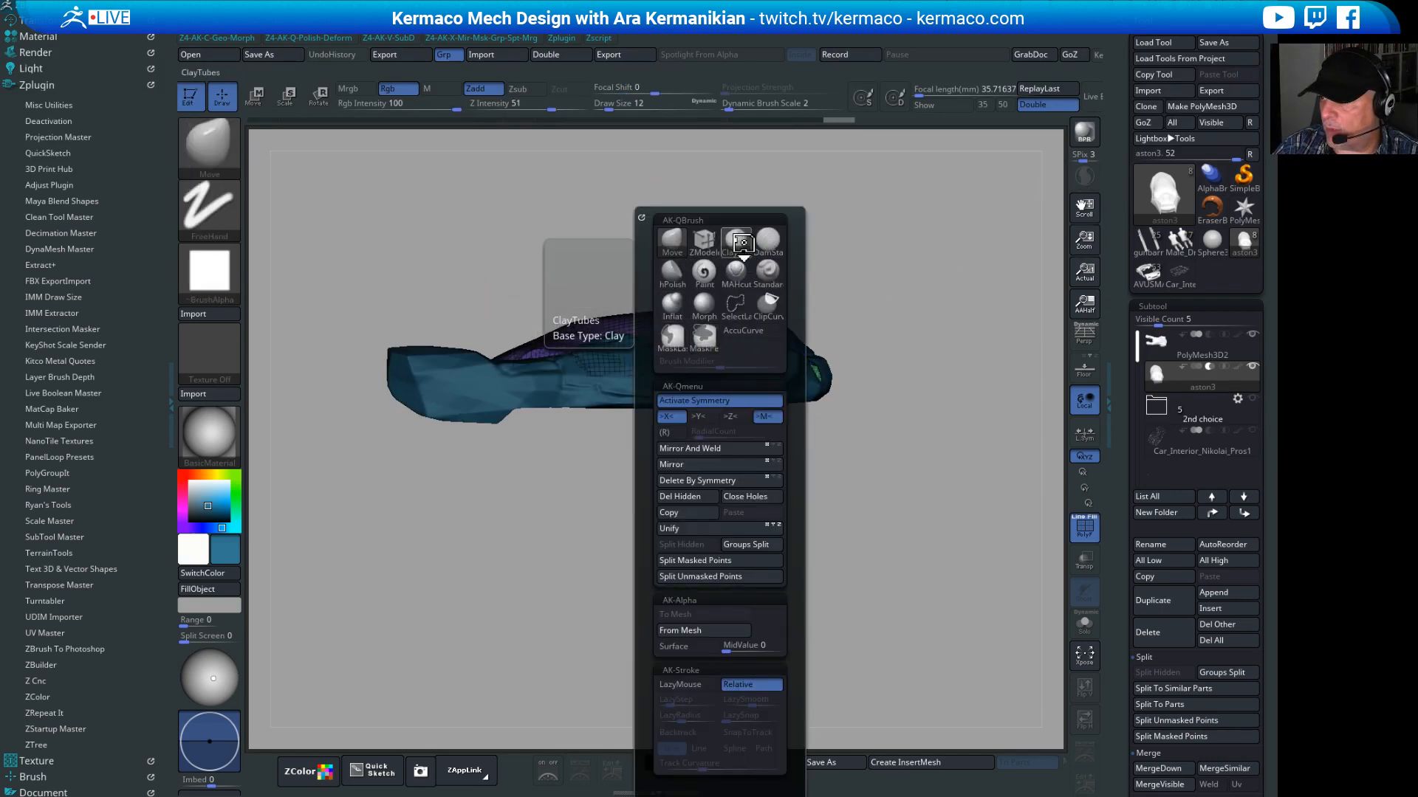
key(s)
drag(781, 245, 798, 247)
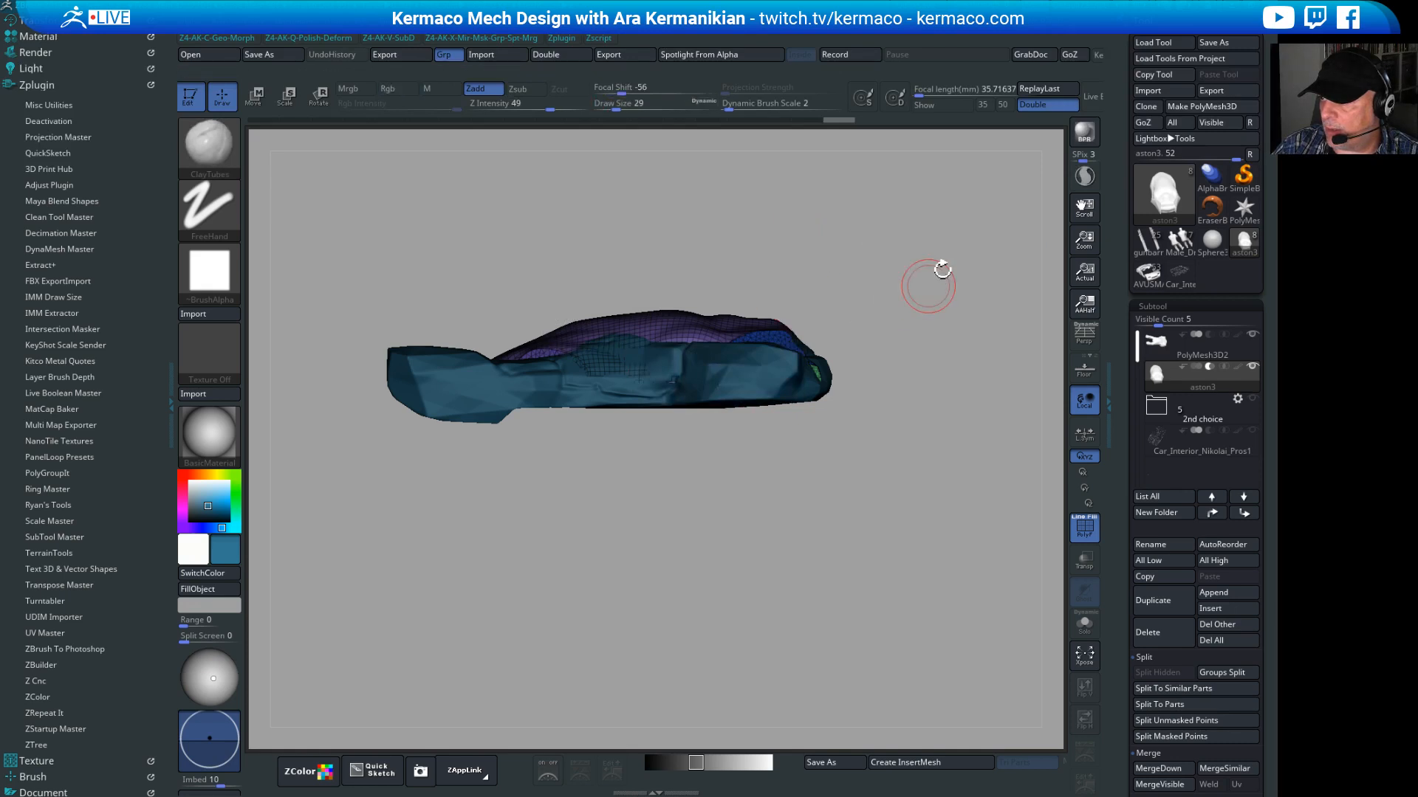
drag(930, 287, 978, 336)
click(1082, 179)
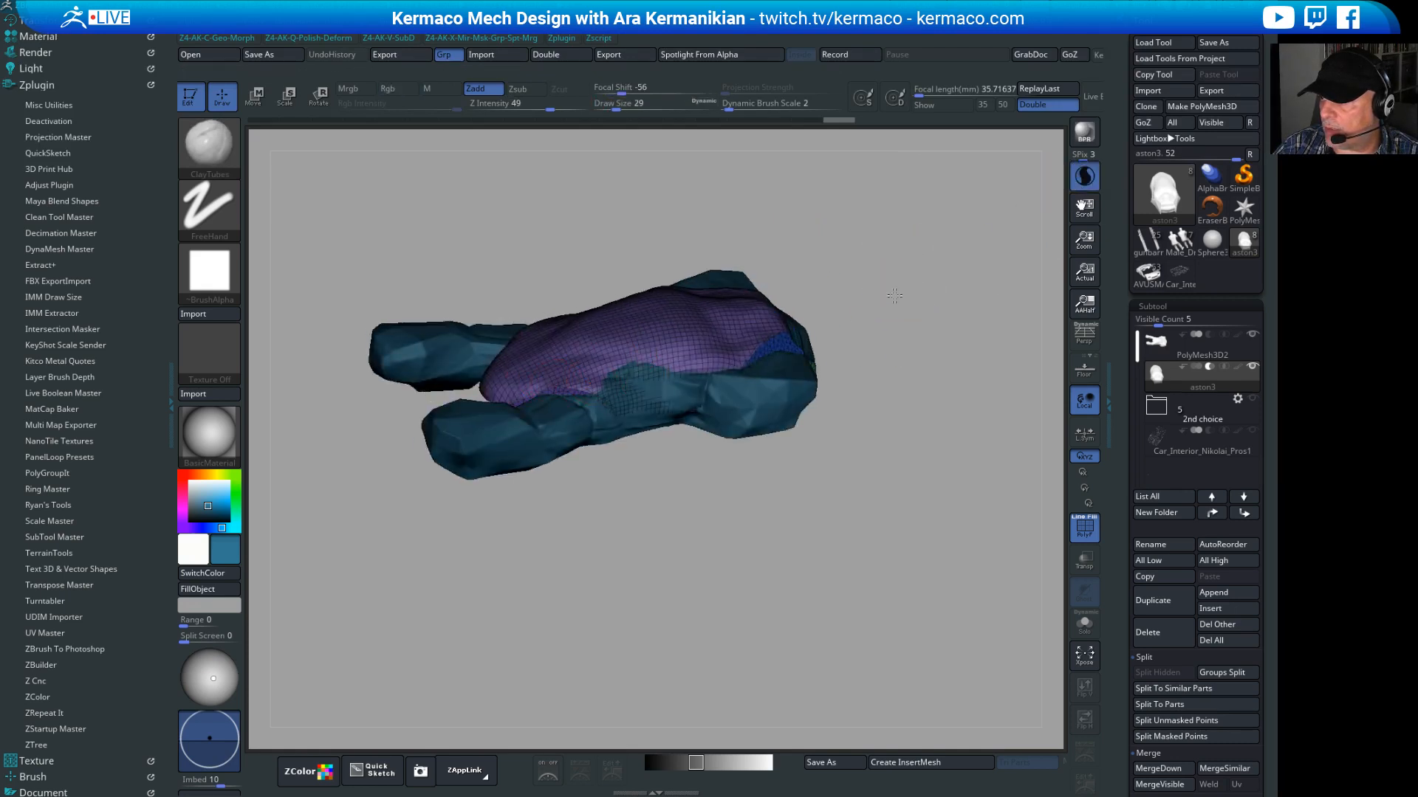
Step: Smooth the front edge of aston3 between the arms and turn on transparency for the other subtools
alt+drag(960, 255, 981, 297)
shift+drag(556, 439, 582, 434)
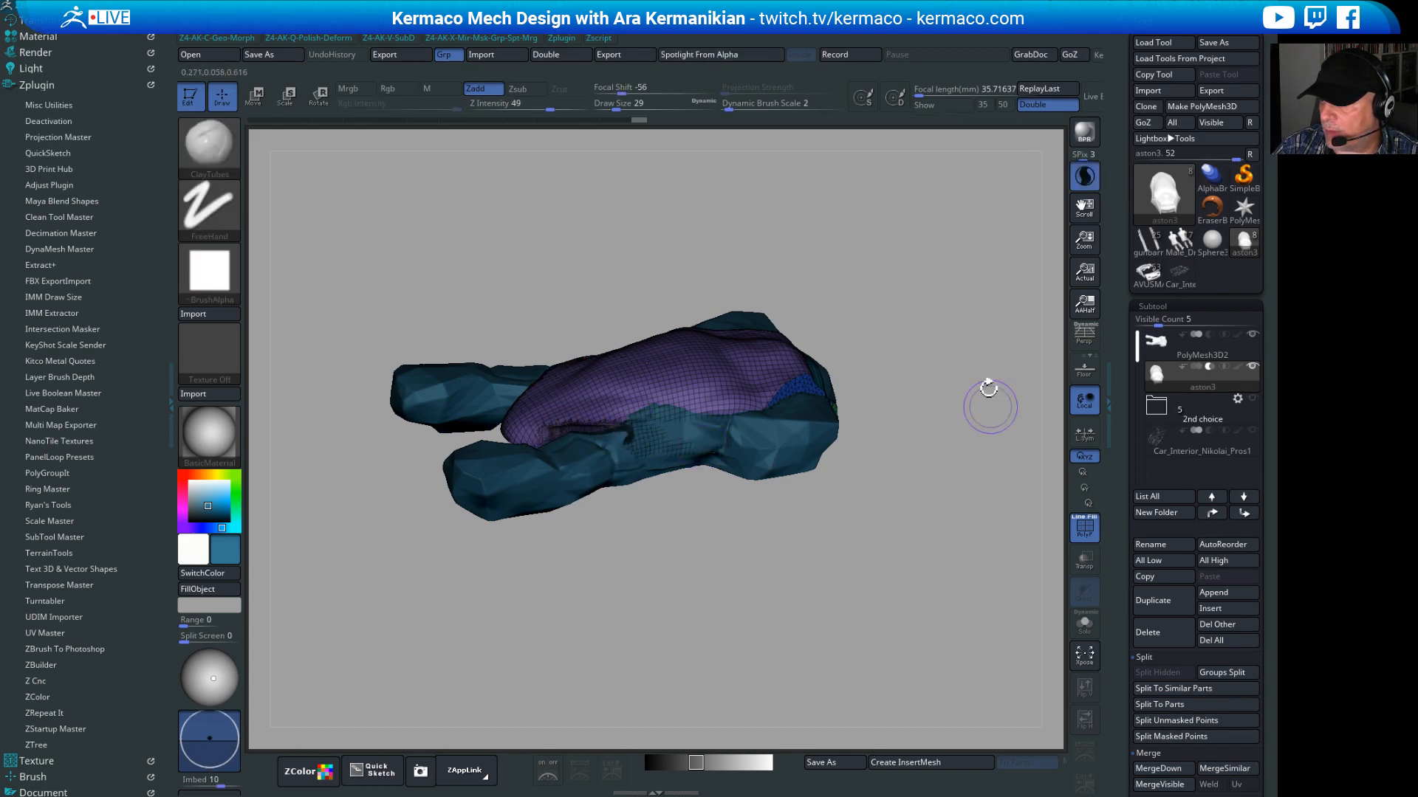
drag(987, 403, 572, 440)
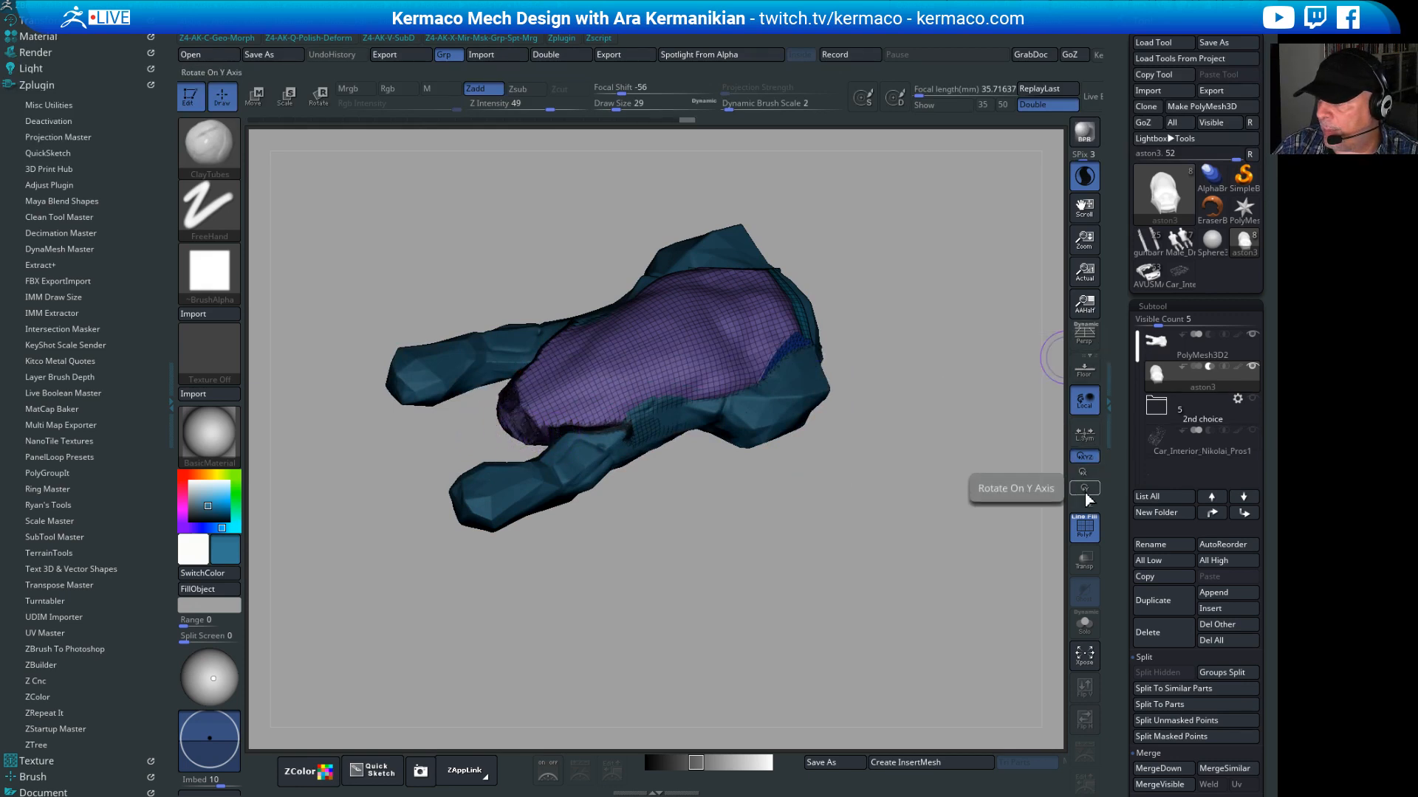
click(1084, 559)
Step: Enlarge the brush to draw size 51 and smooth down the front tip of aston3 into a blunt nose
mouse_move(866, 519)
mouse_down()
mouse_move(849, 510)
mouse_move(870, 519)
mouse_up()
mouse_move(828, 215)
mouse_down()
mouse_move(790, 196)
mouse_move(828, 273)
mouse_move(777, 303)
mouse_move(556, 267)
mouse_move(514, 283)
mouse_move(521, 304)
mouse_up()
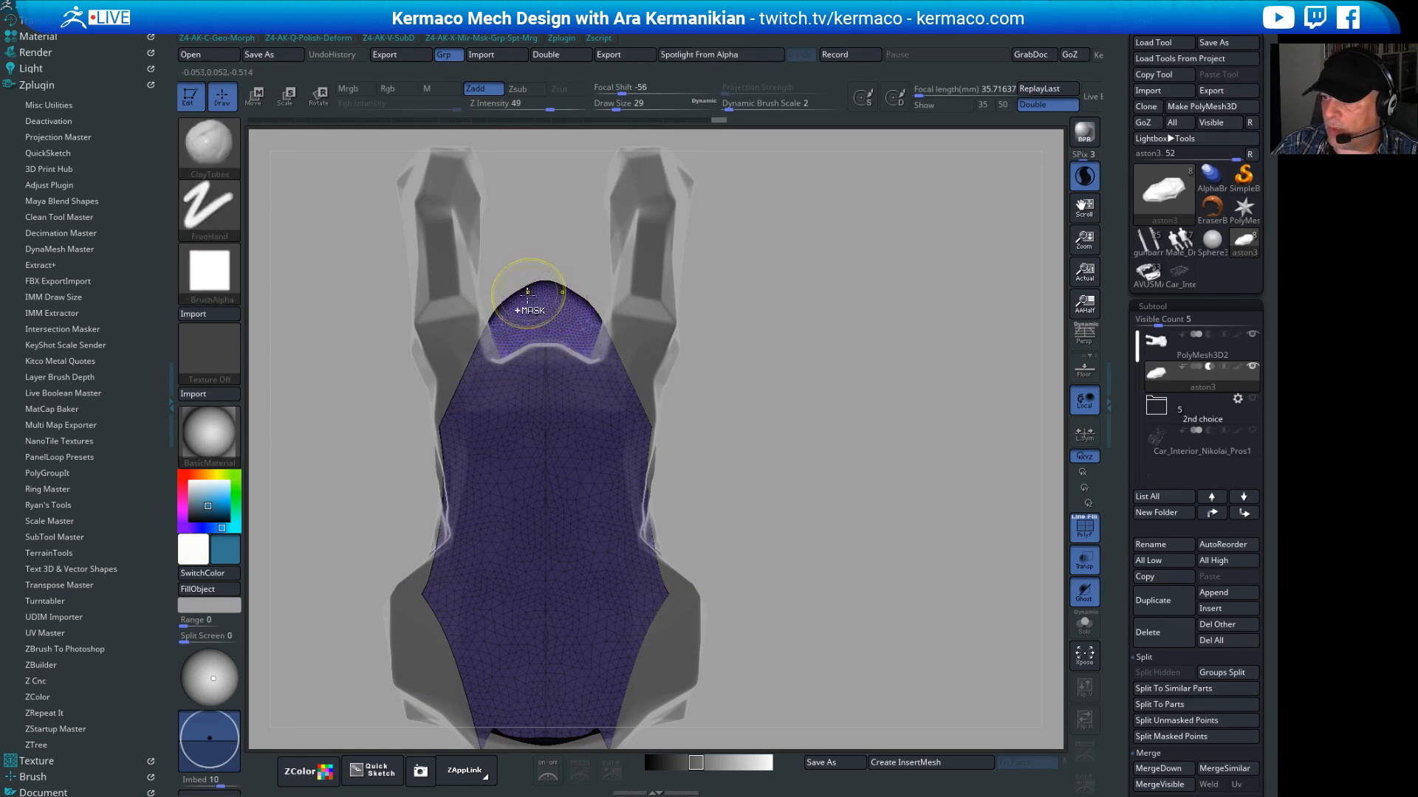
drag(905, 215, 552, 294)
key(s)
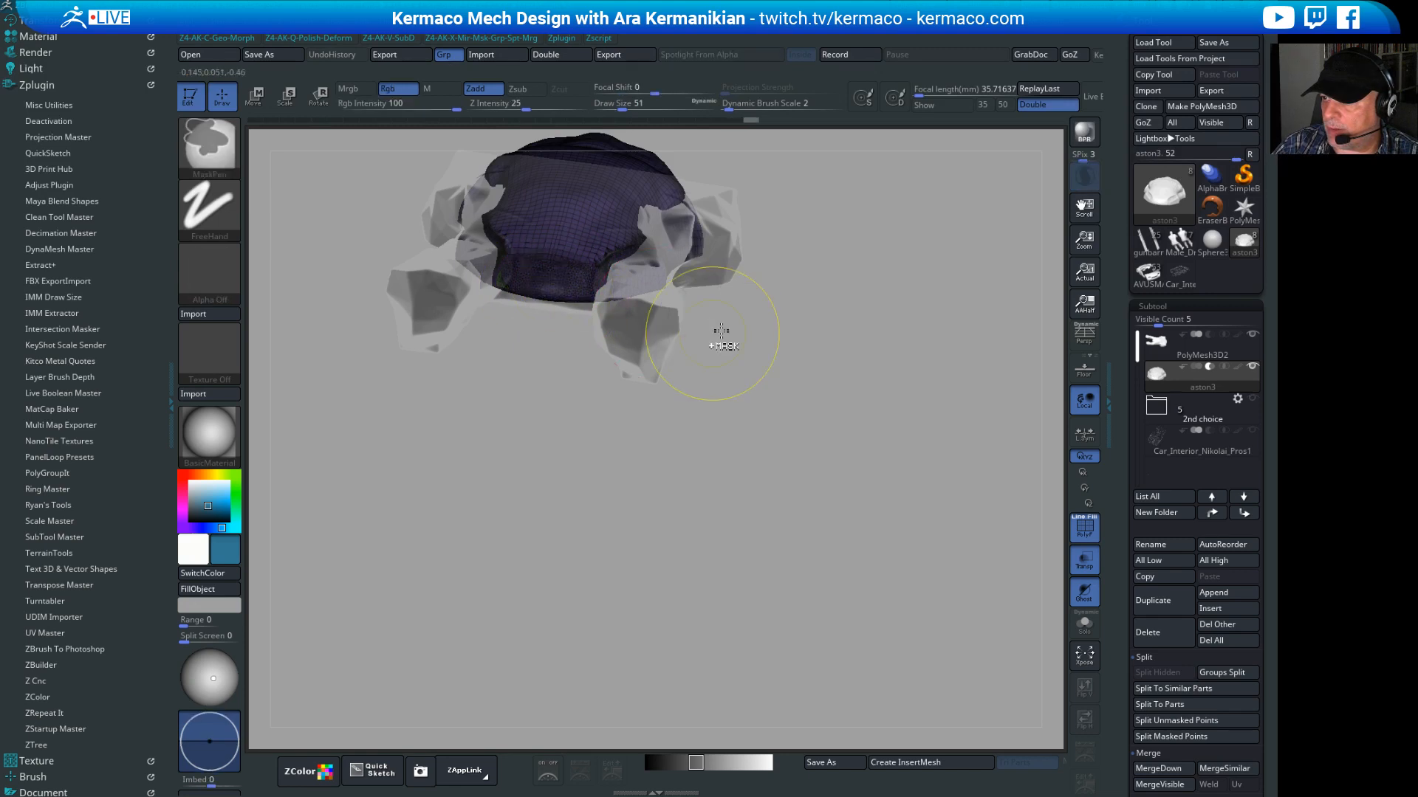
mouse_move(721, 331)
mouse_down()
mouse_move(864, 390)
mouse_move(476, 393)
mouse_up()
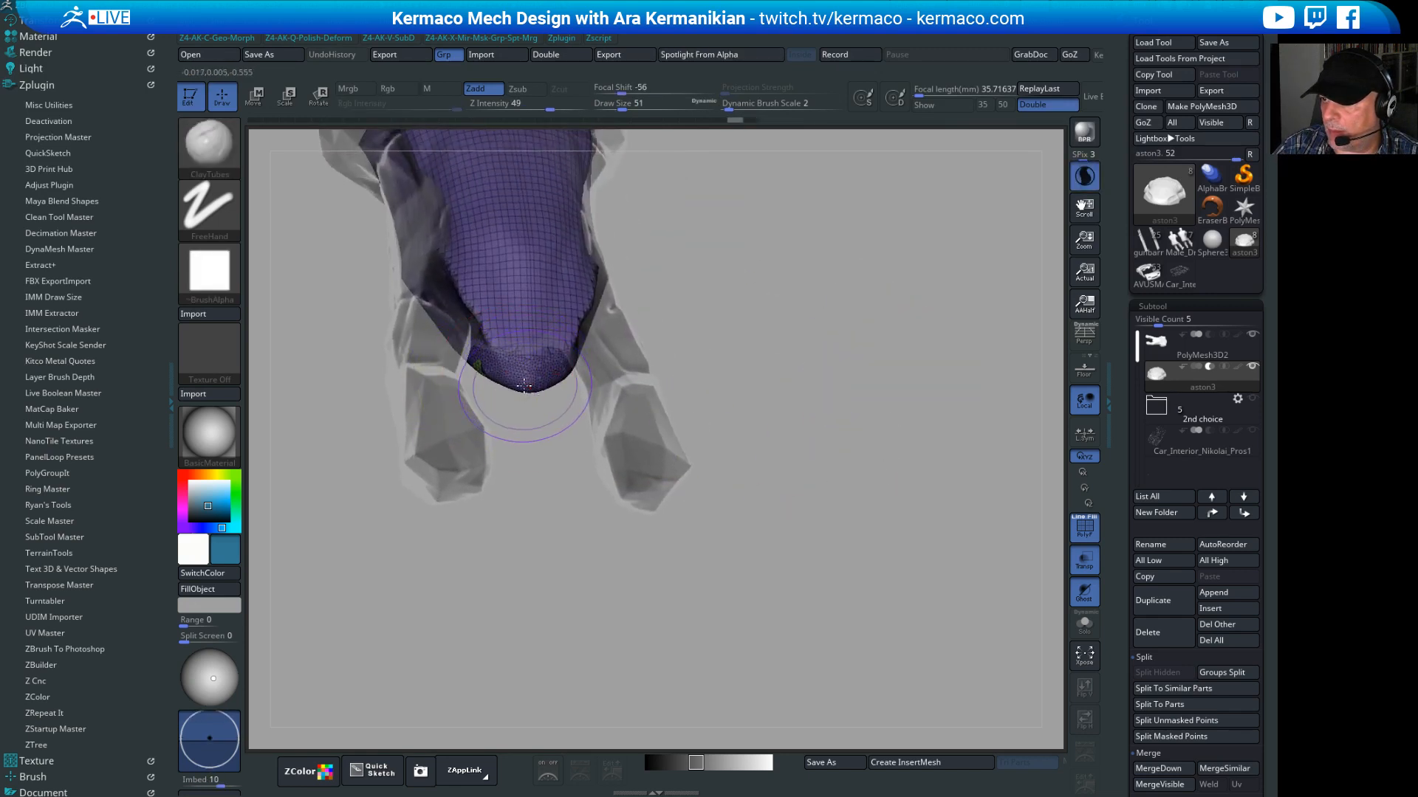
key(shift)
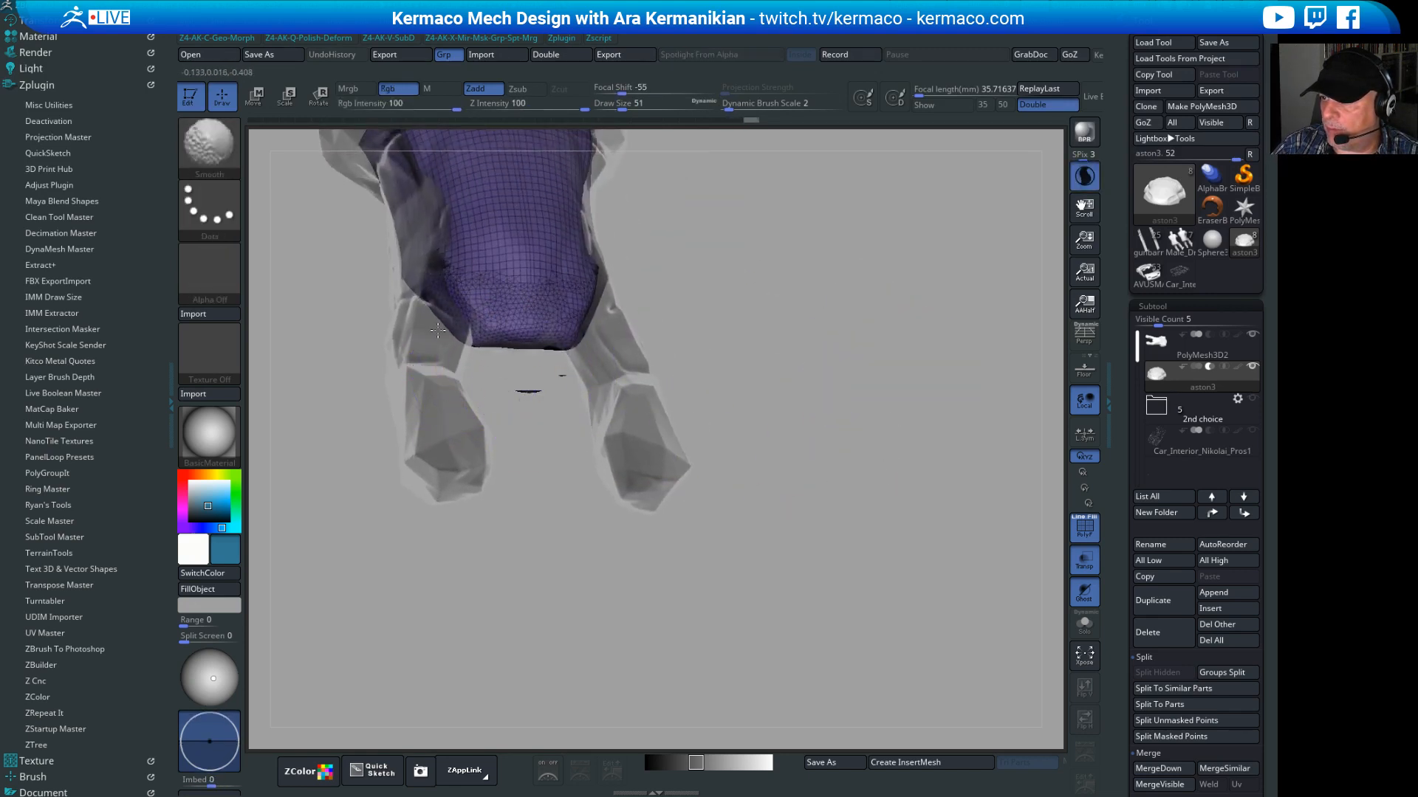
mouse_move(934, 328)
mouse_down()
mouse_move(652, 326)
mouse_move(654, 396)
mouse_move(621, 388)
mouse_up()
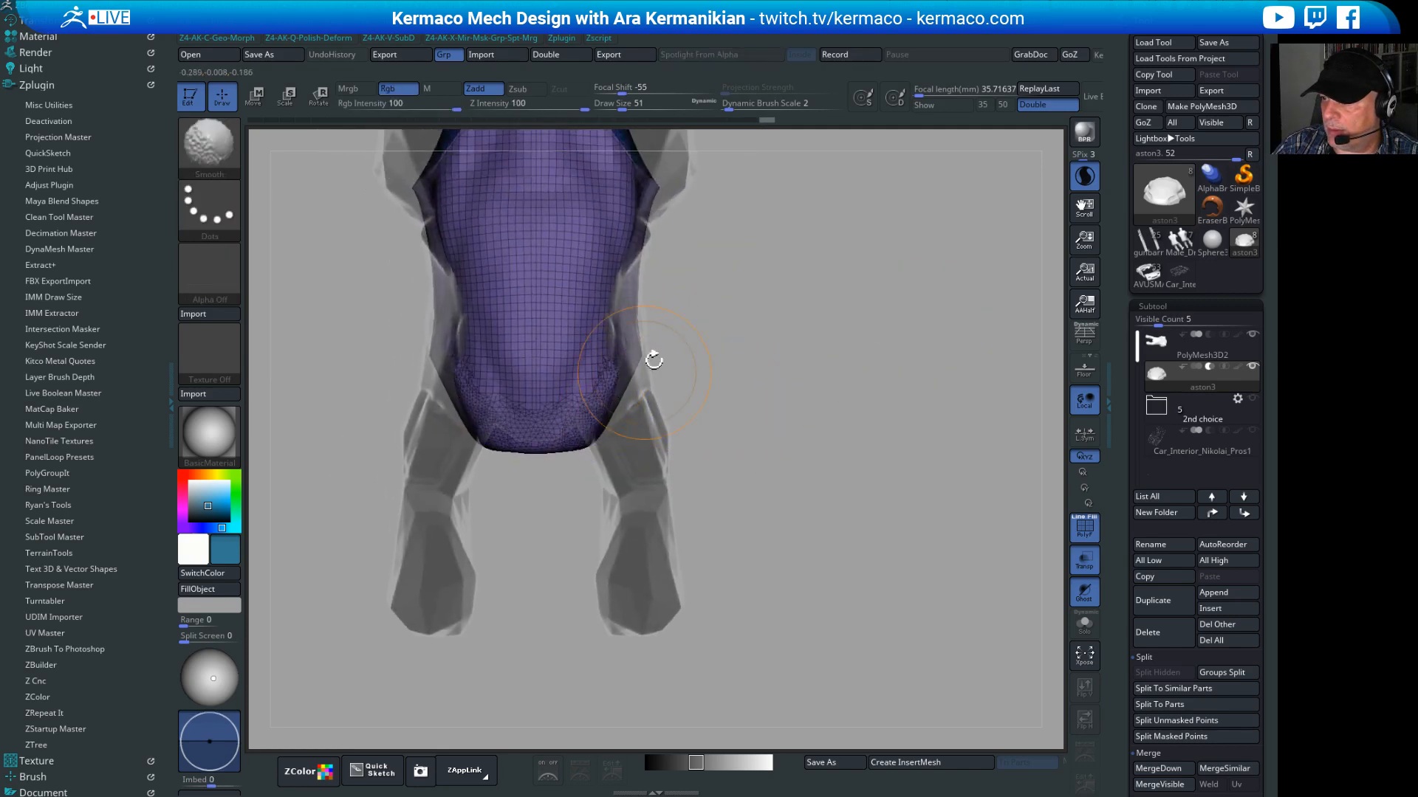
Step: Smooth the side edges of aston3's nose from several angles with the Smooth brush
mouse_move(780, 448)
mouse_down()
mouse_move(892, 251)
mouse_move(831, 255)
mouse_up()
shift+drag(641, 275, 669, 267)
mouse_move(1004, 325)
mouse_down()
mouse_move(1063, 374)
mouse_move(936, 338)
mouse_move(879, 414)
mouse_move(925, 478)
mouse_move(907, 465)
mouse_up()
shift+drag(636, 462, 645, 462)
mouse_move(960, 425)
mouse_down()
mouse_move(917, 250)
mouse_move(936, 218)
mouse_up()
drag(908, 378, 753, 151)
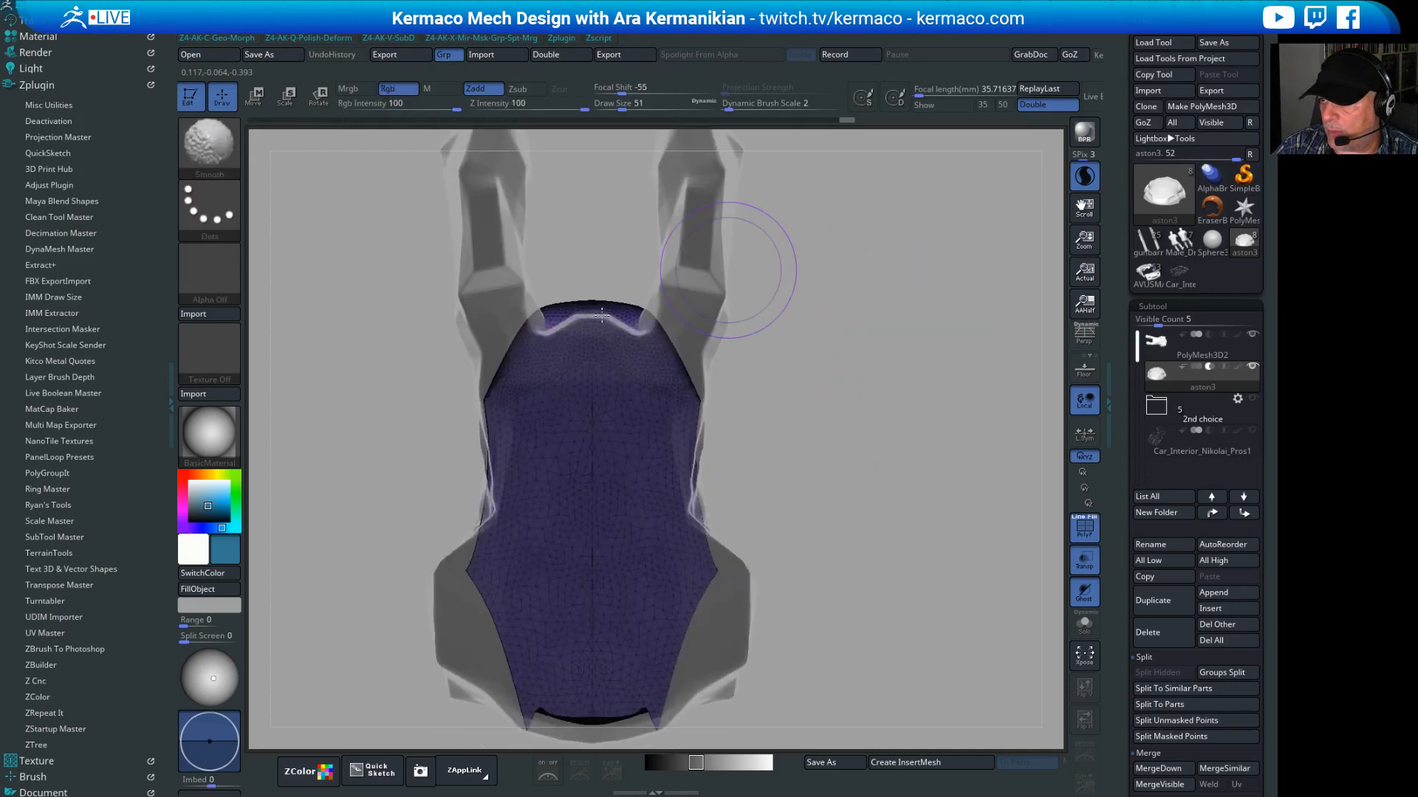
Step: Trim one front corner of aston3's nose with a diagonal TrimCurve from the underside view
key(ctrl+shift)
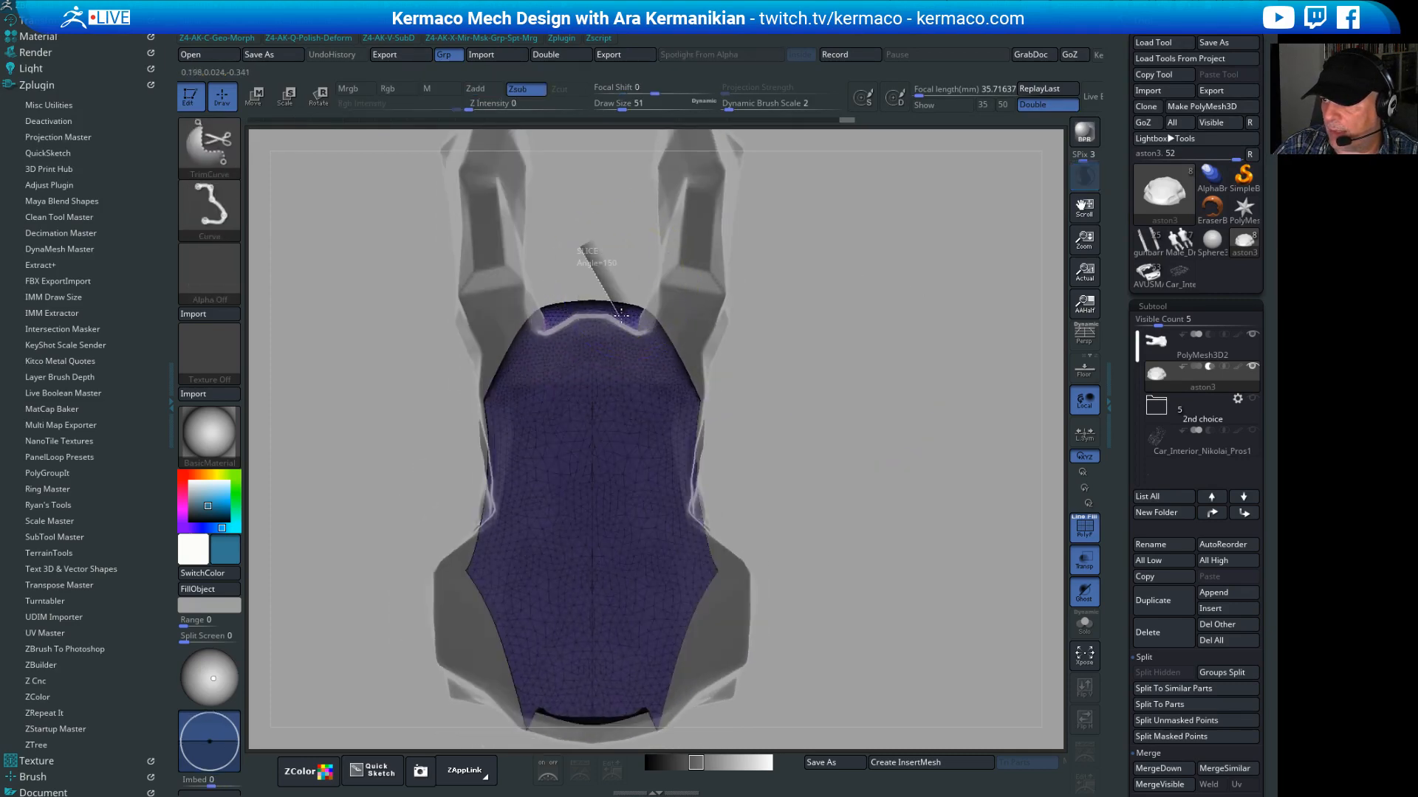
ctrl+shift+drag(621, 316, 787, 392)
drag(968, 327, 946, 472)
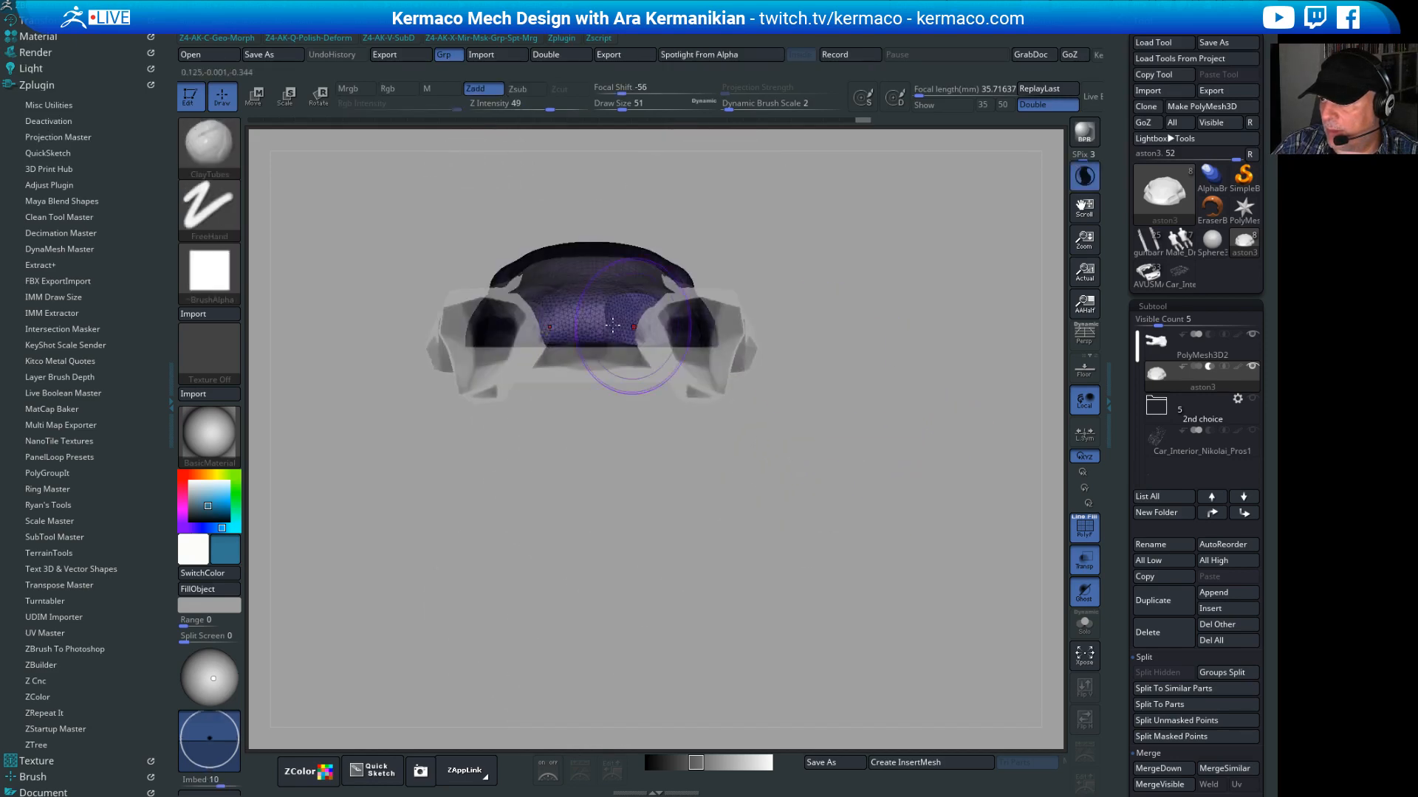
Step: Mirror and weld the trimmed nose of aston3 so both front corners match
key(ctrl+q)
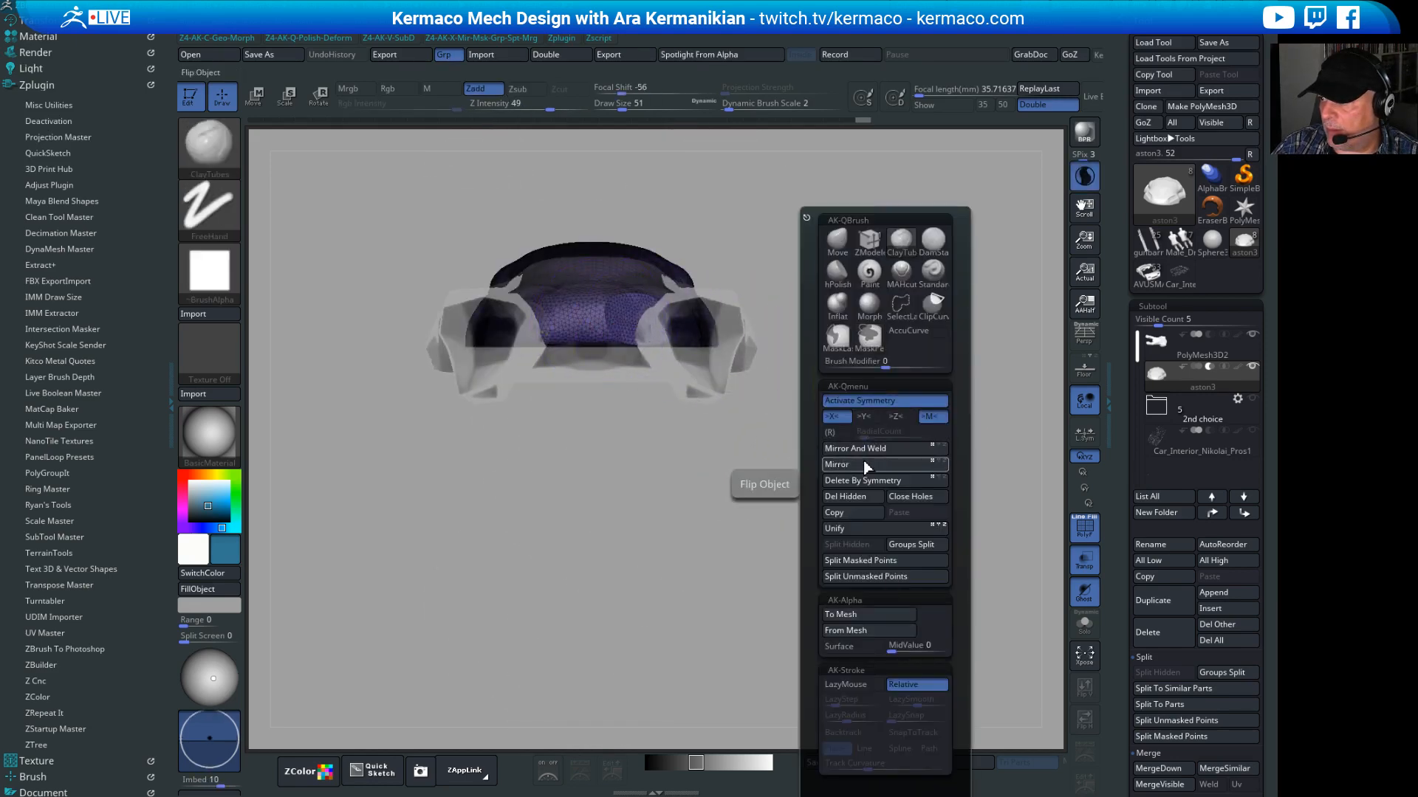
click(870, 465)
click(882, 451)
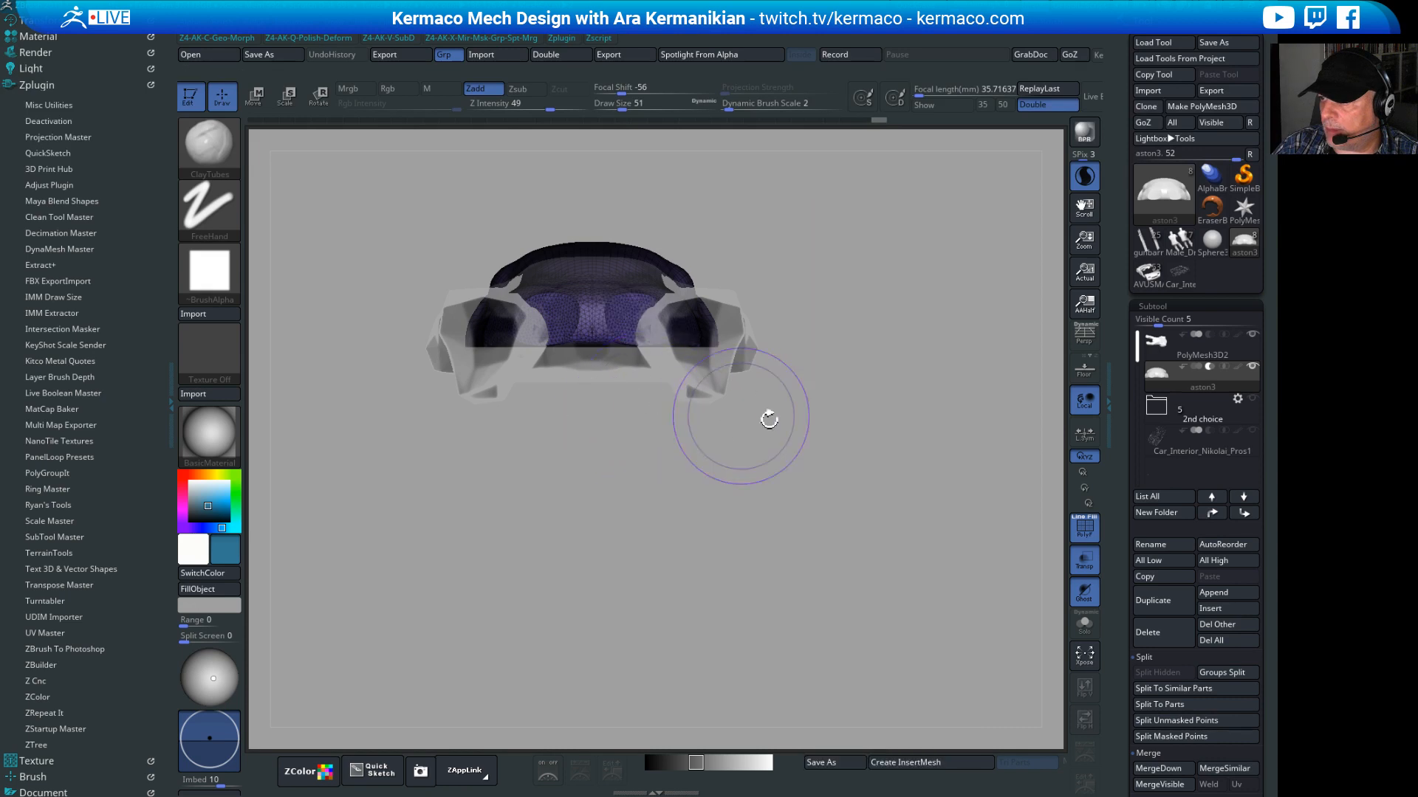
Step: Smooth the trimmed nose edges of aston3 and carve into its front with the ClayTubes brush
drag(769, 417, 719, 473)
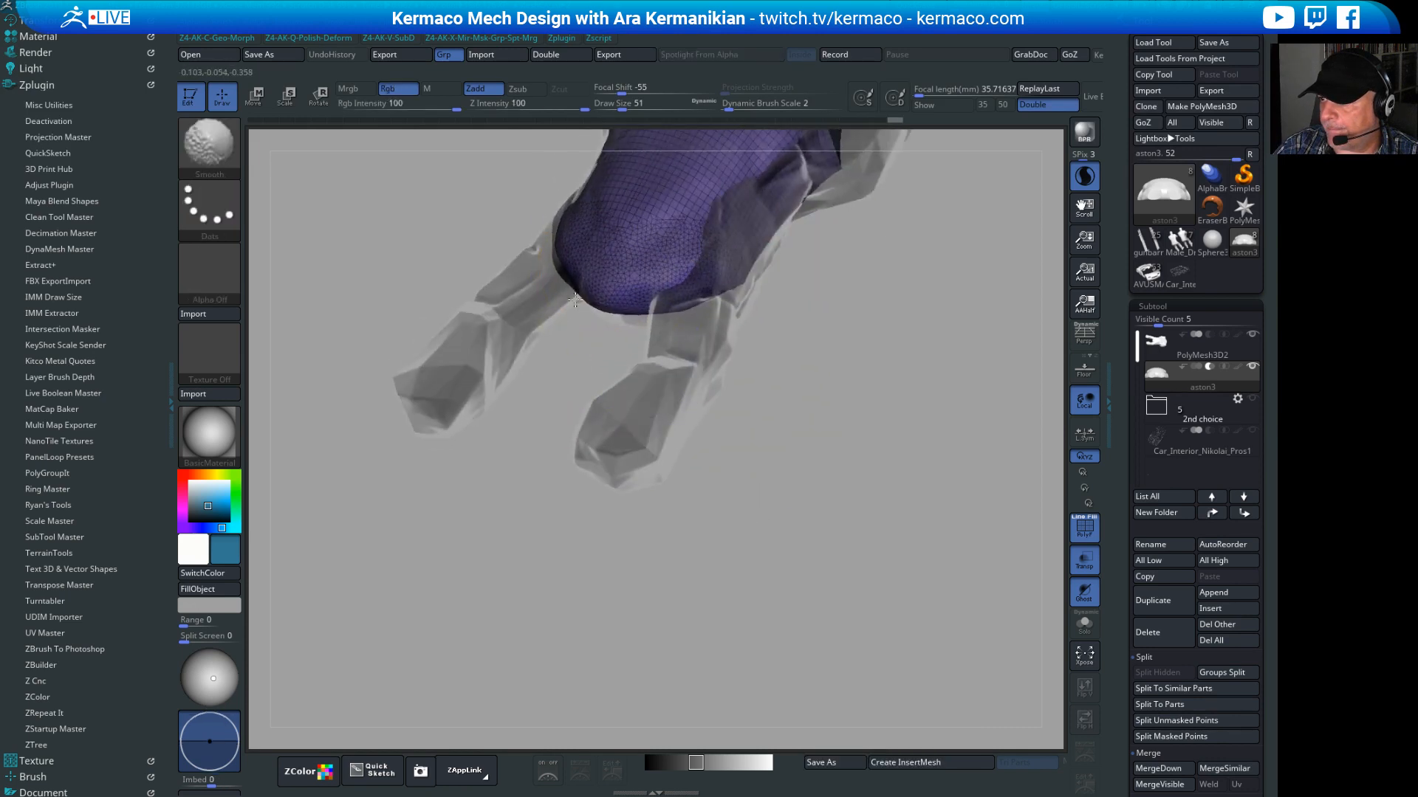
alt+drag(621, 289, 660, 283)
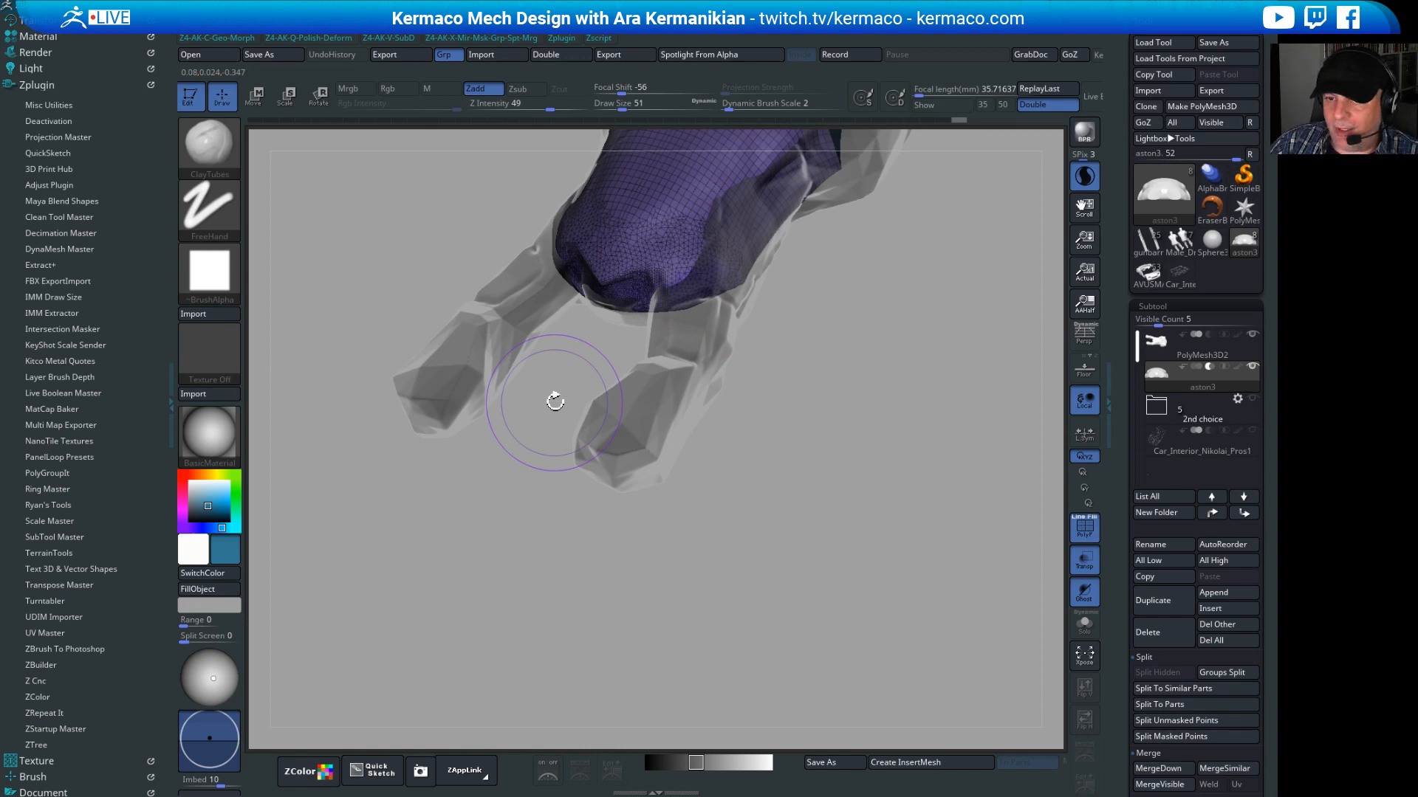
drag(874, 370, 876, 425)
mouse_move(554, 385)
mouse_down()
mouse_move(574, 390)
mouse_move(545, 374)
mouse_up()
drag(950, 408, 910, 404)
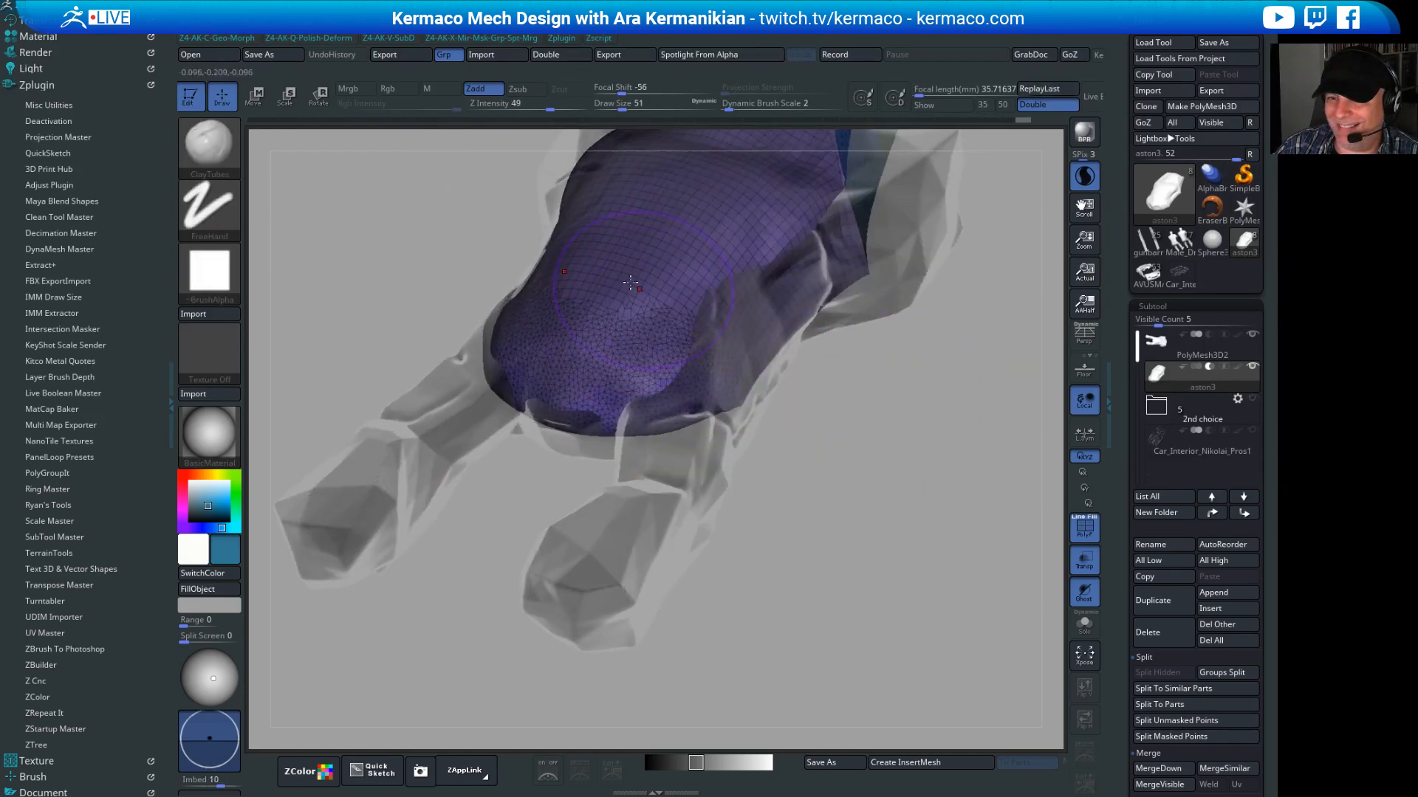
Step: Carve recesses into both sides of aston3's nose with ClayTubes and soften them with Smooth
alt+drag(666, 376, 587, 405)
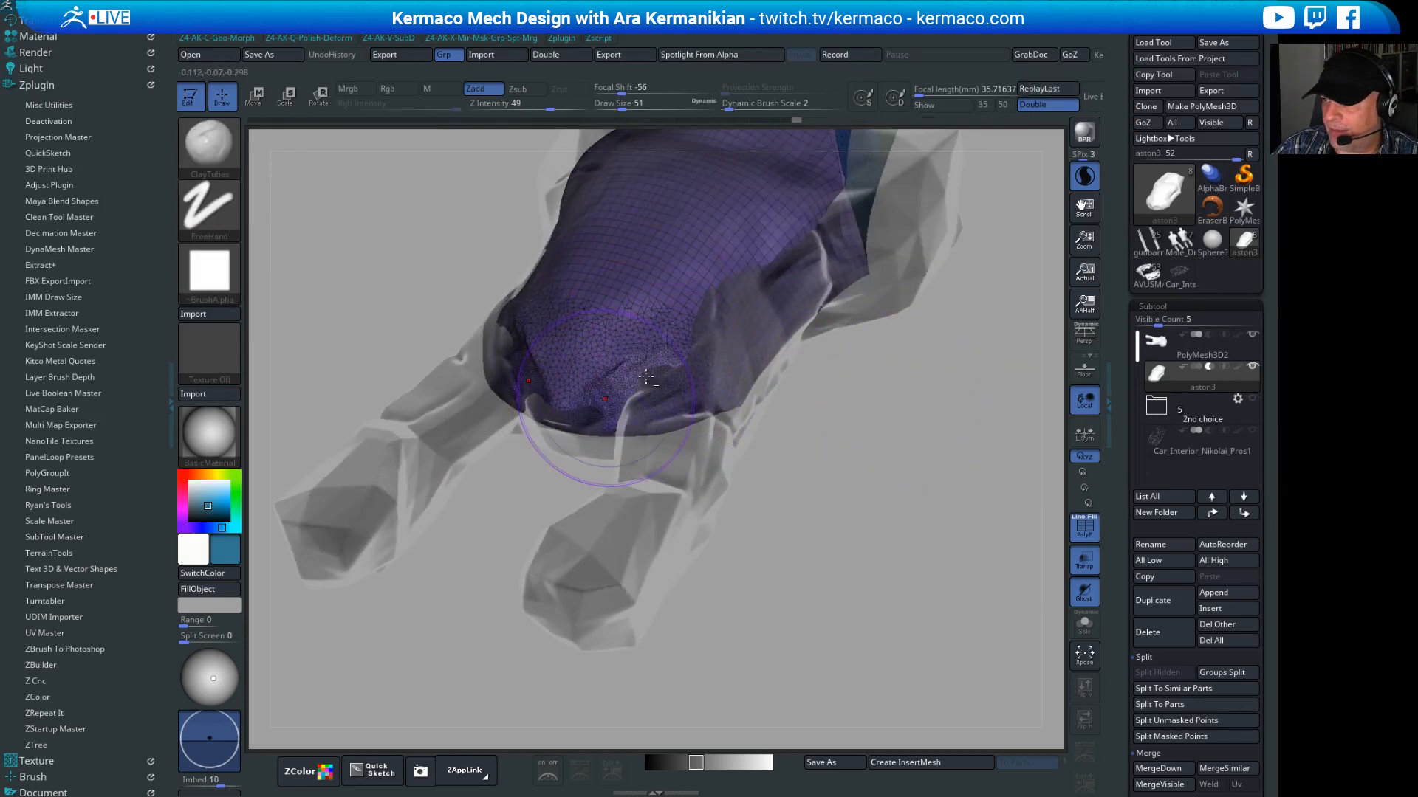
shift+drag(661, 355, 584, 422)
drag(871, 466, 886, 396)
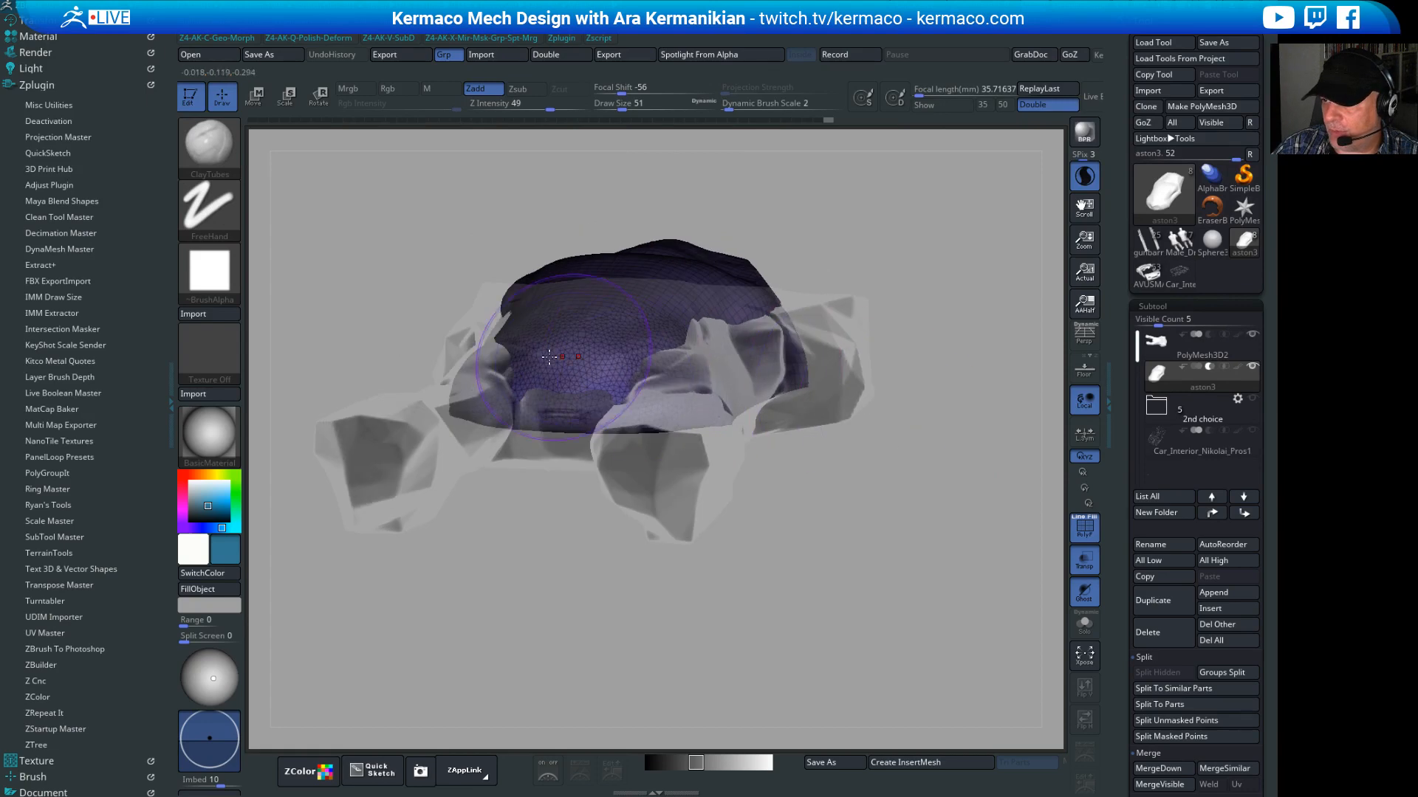
drag(944, 438, 856, 509)
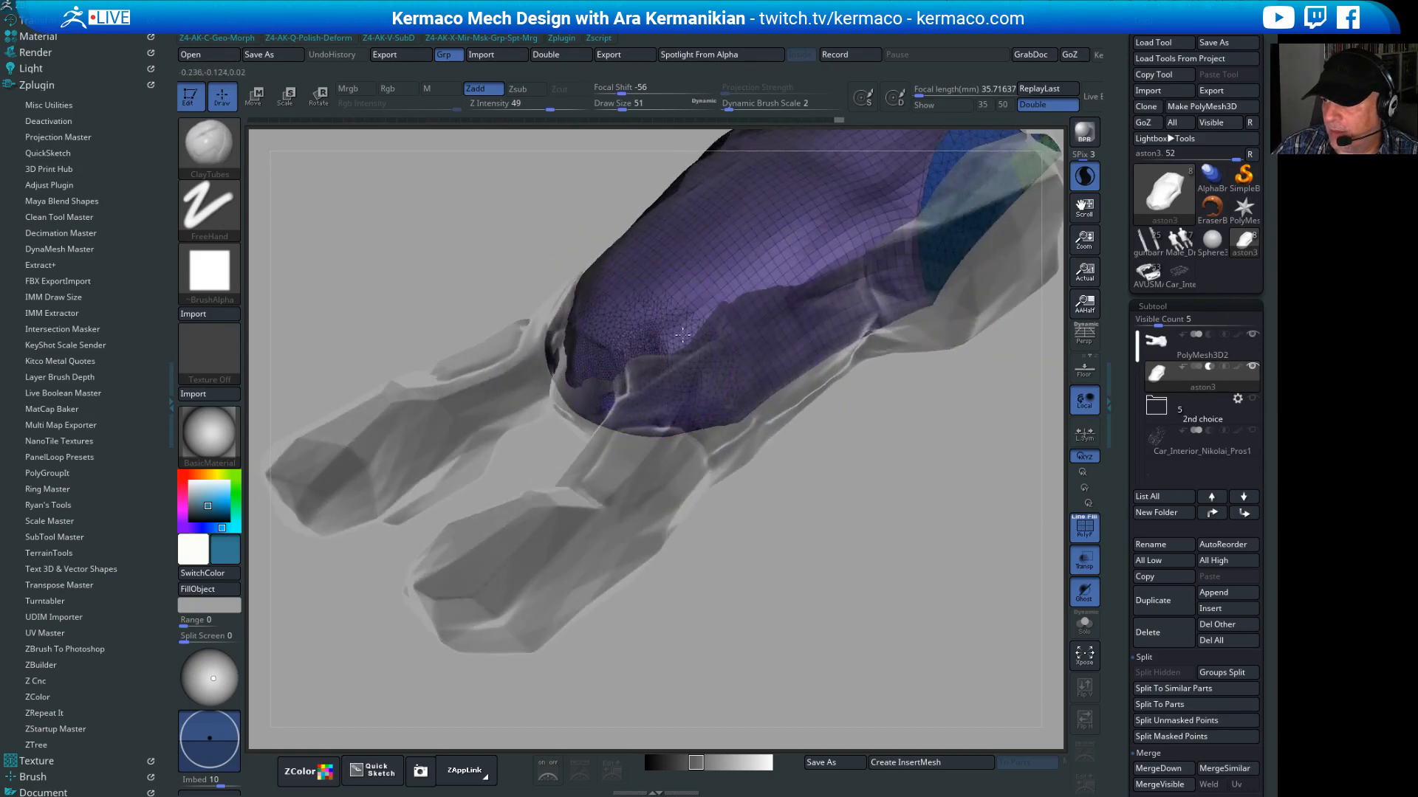
Step: Smooth the carved recesses and side creases of aston3's nose
drag(459, 396, 452, 399)
mouse_move(805, 417)
mouse_down()
mouse_move(938, 369)
mouse_move(819, 354)
mouse_up()
drag(866, 473, 567, 329)
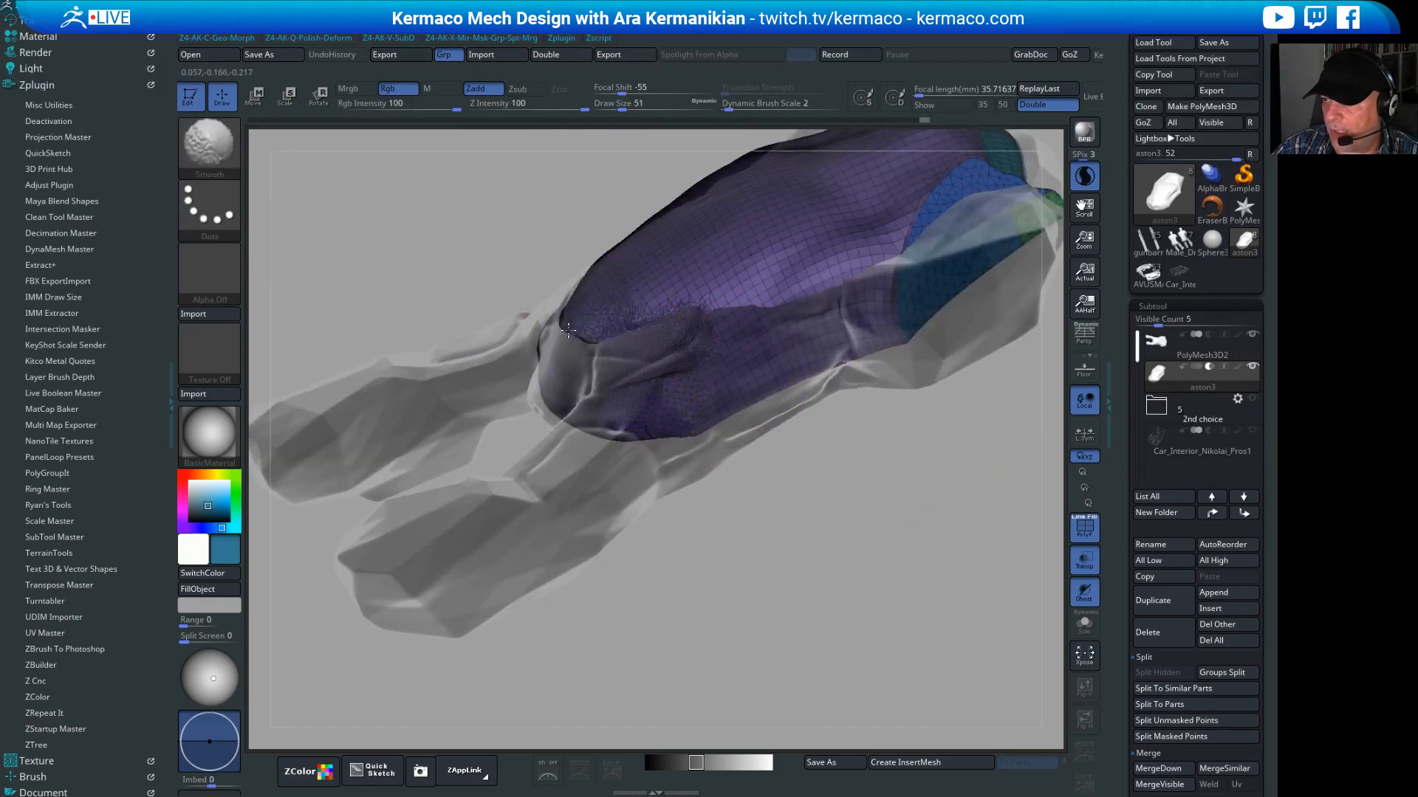
mouse_move(762, 487)
mouse_down()
mouse_move(797, 510)
mouse_move(851, 509)
mouse_up()
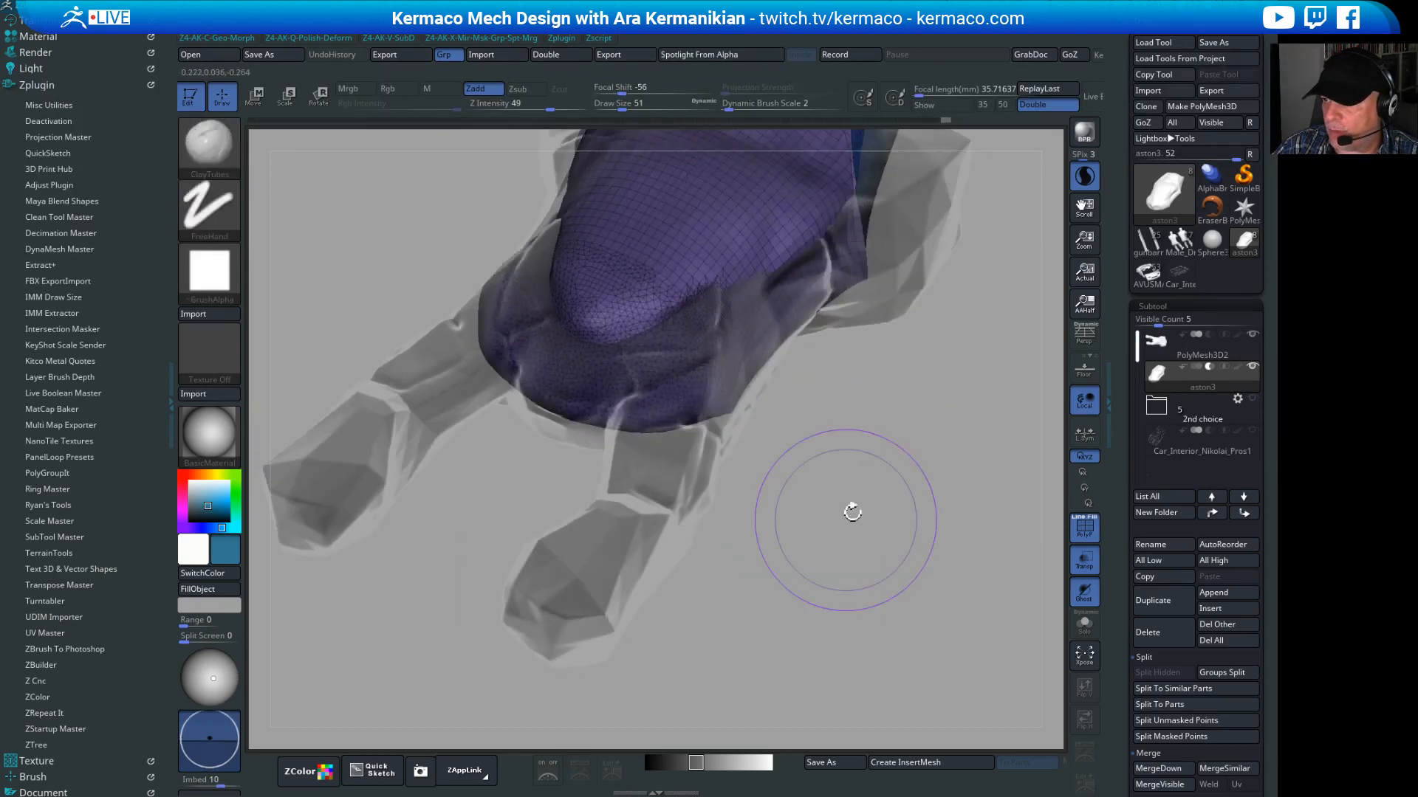
Step: Reshape the front slope of aston3 with the Move brush in side view and smooth its upper surface
key(ctrl+space)
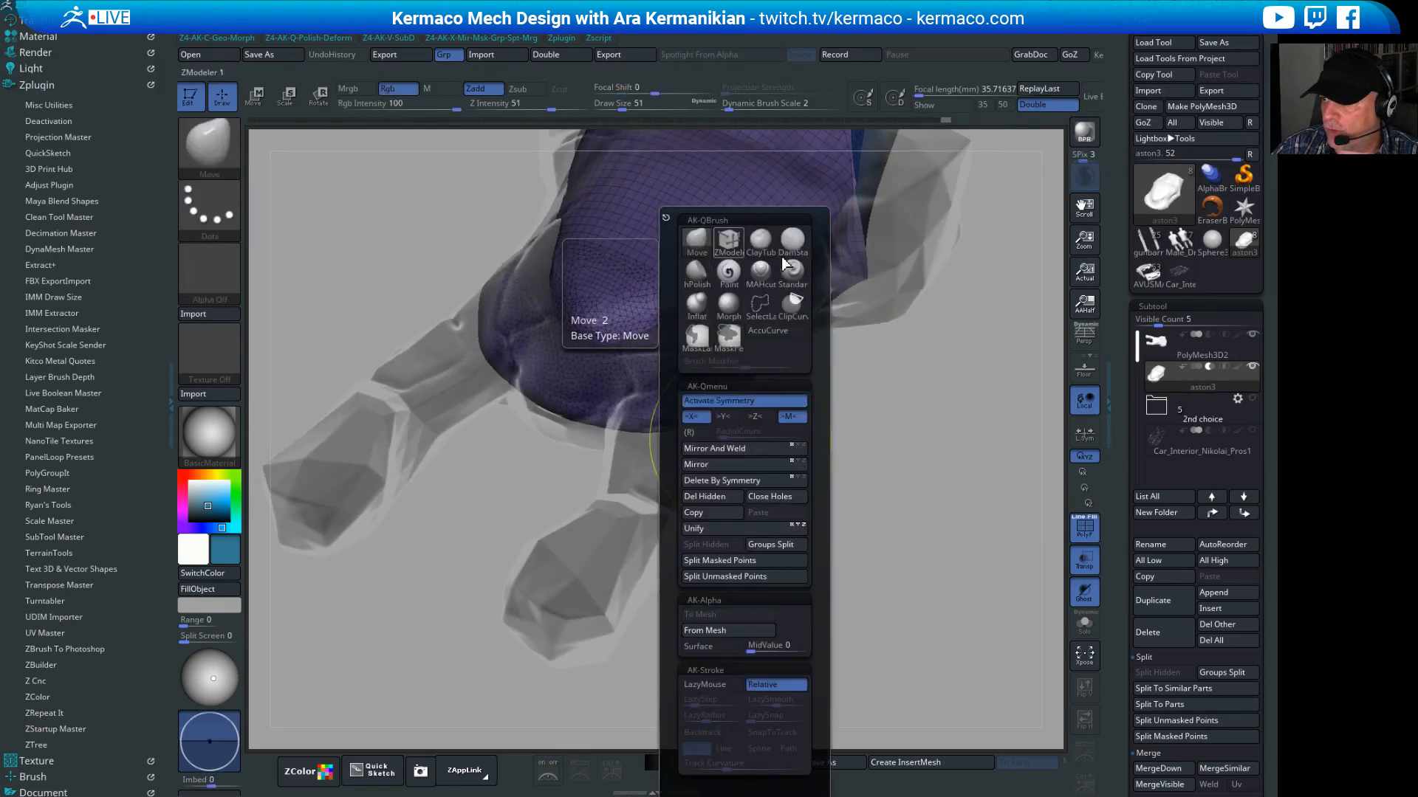
click(696, 277)
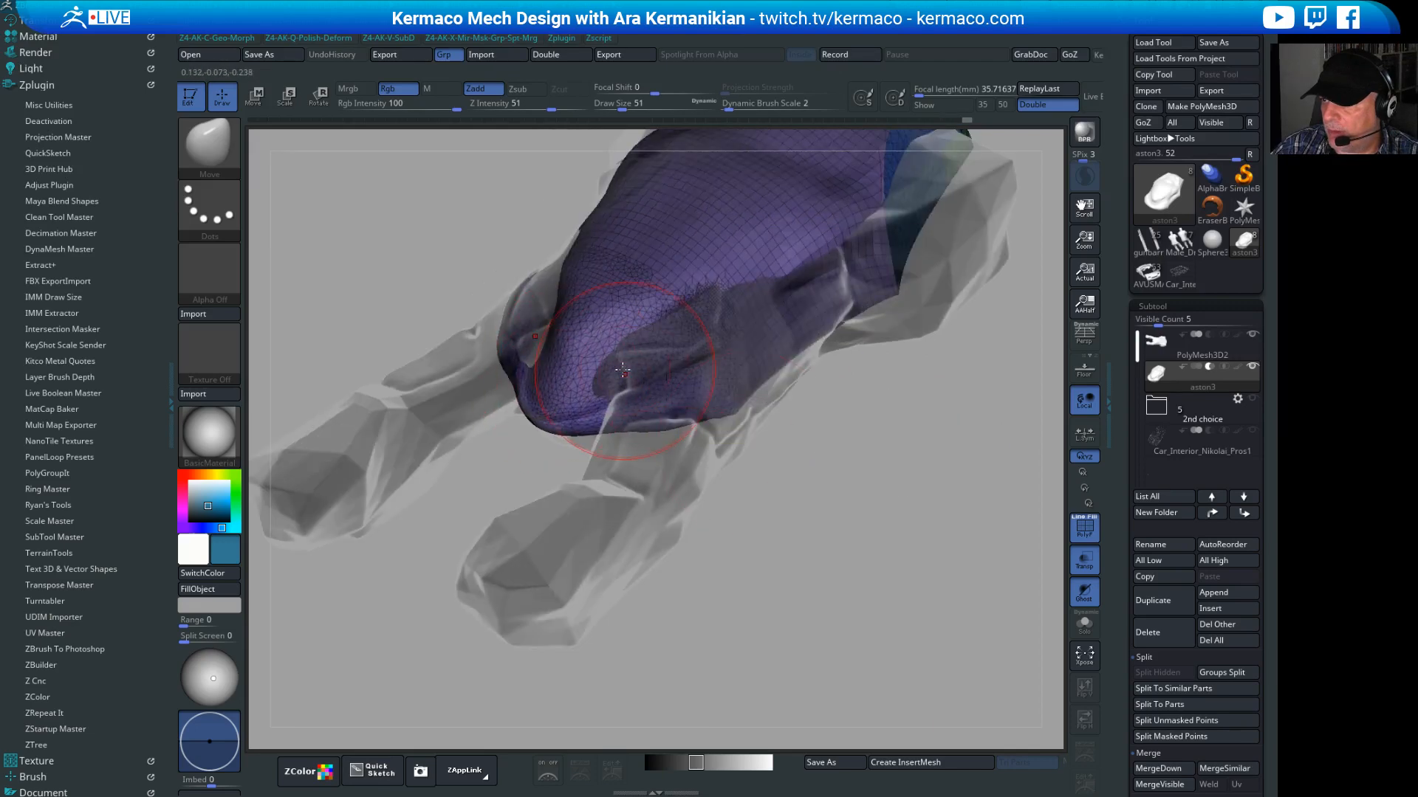
mouse_move(885, 481)
mouse_down()
mouse_move(958, 336)
mouse_move(842, 279)
mouse_up()
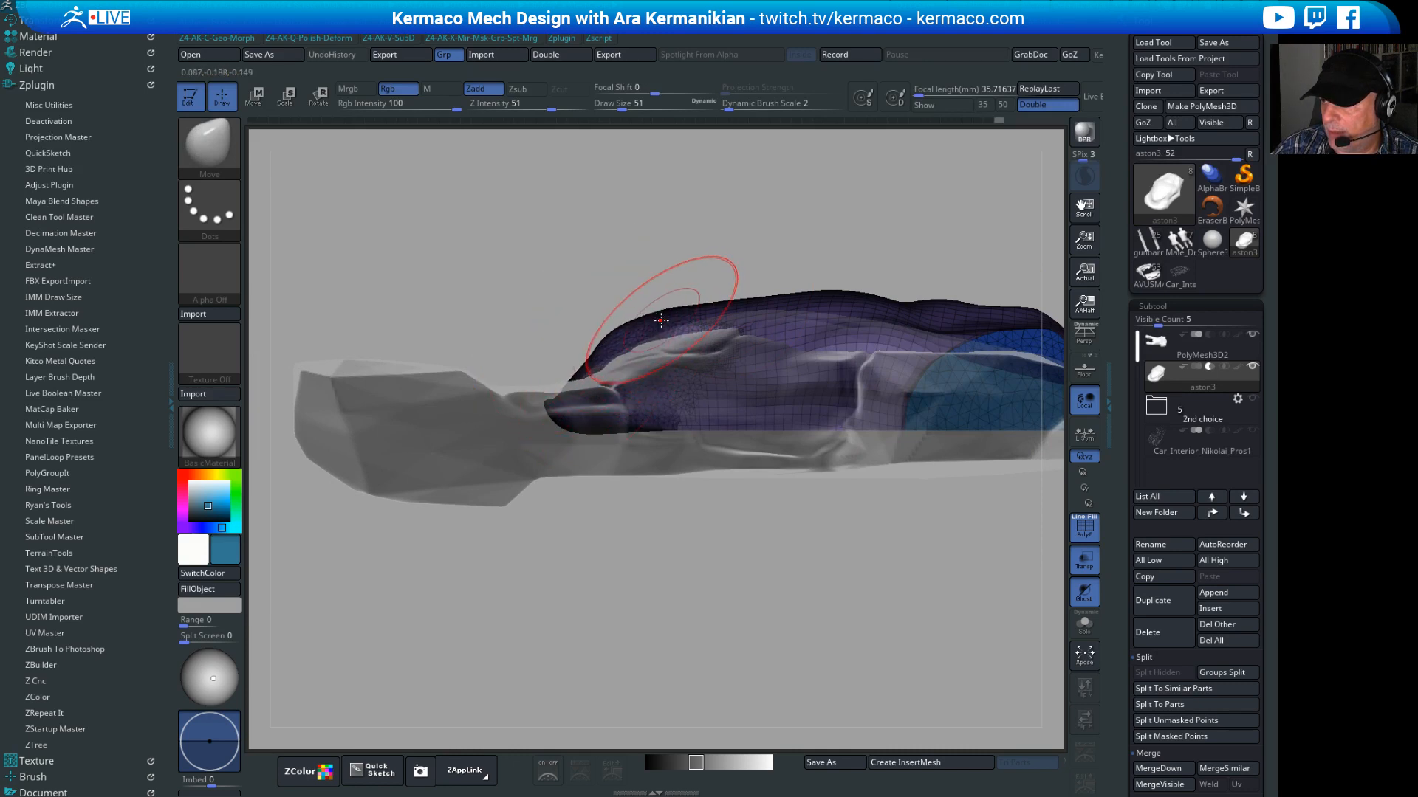
mouse_move(635, 309)
mouse_down()
mouse_move(676, 317)
mouse_move(656, 333)
mouse_up()
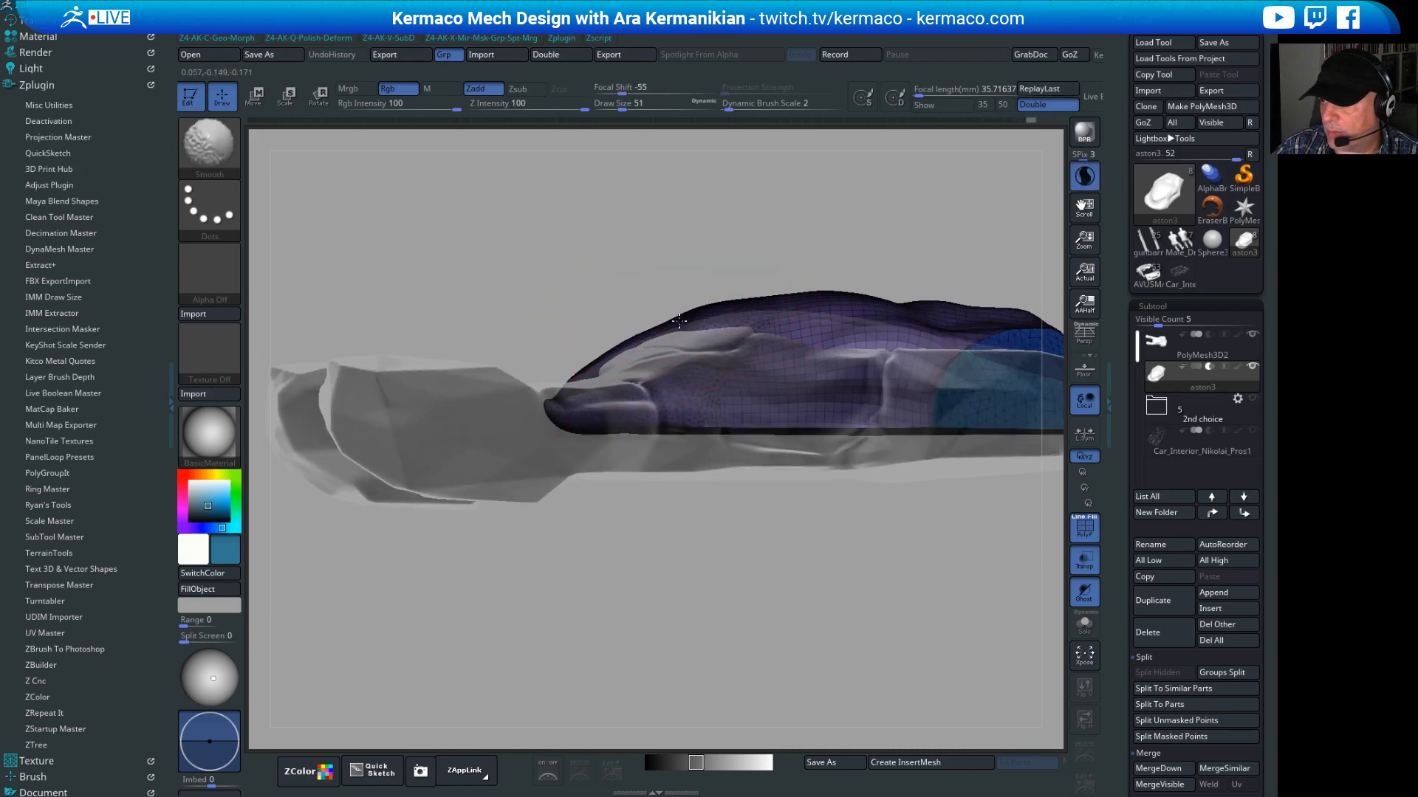
shift+drag(855, 222, 901, 222)
mouse_move(817, 234)
alt+mouse_down()
mouse_move(835, 278)
mouse_move(942, 229)
mouse_move(752, 230)
mouse_move(835, 314)
mouse_move(908, 285)
mouse_move(958, 390)
mouse_move(665, 472)
mouse_move(458, 443)
mouse_move(523, 386)
alt+mouse_up()
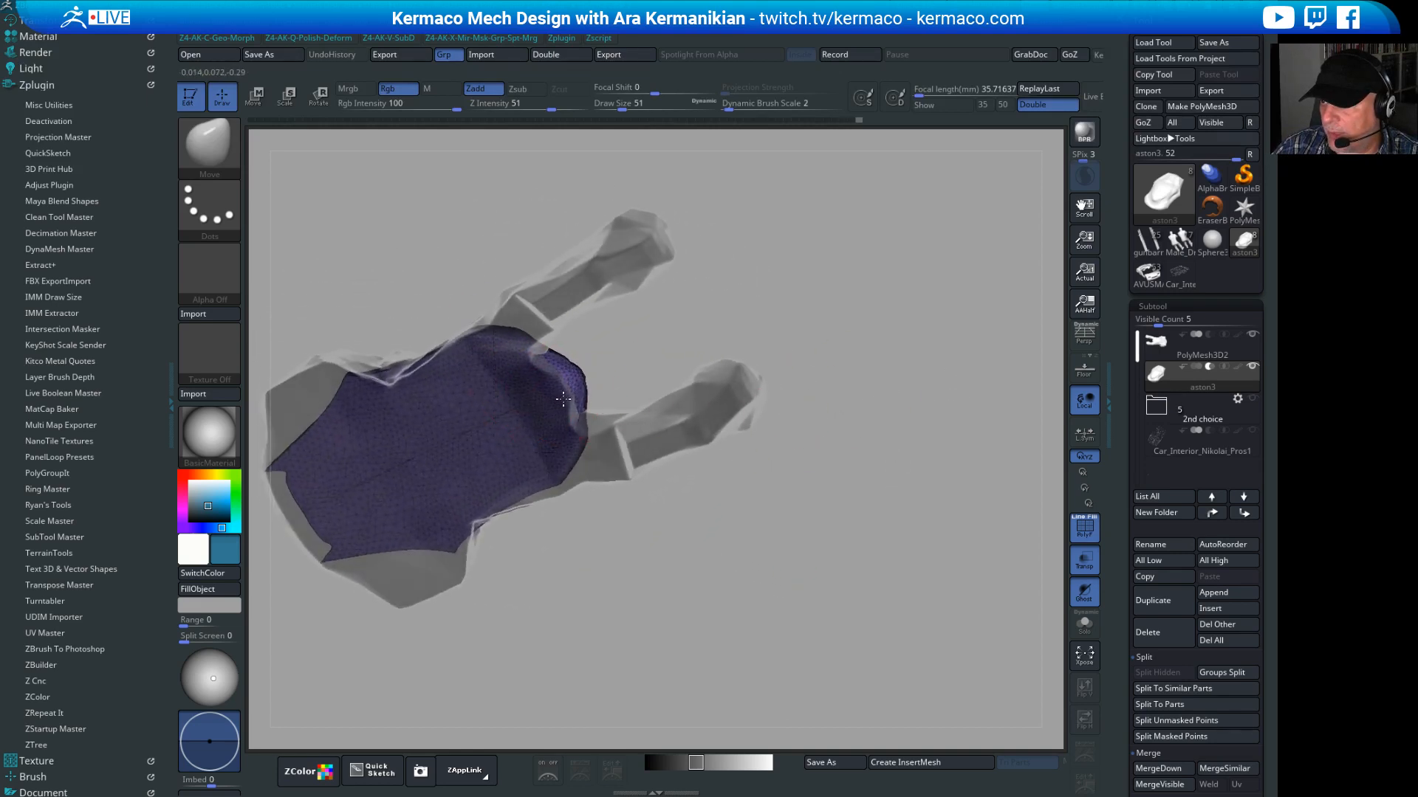
Step: Reshape aston3's nose tip into a narrower front with the Move brush and smooth its sides
drag(929, 283, 666, 341)
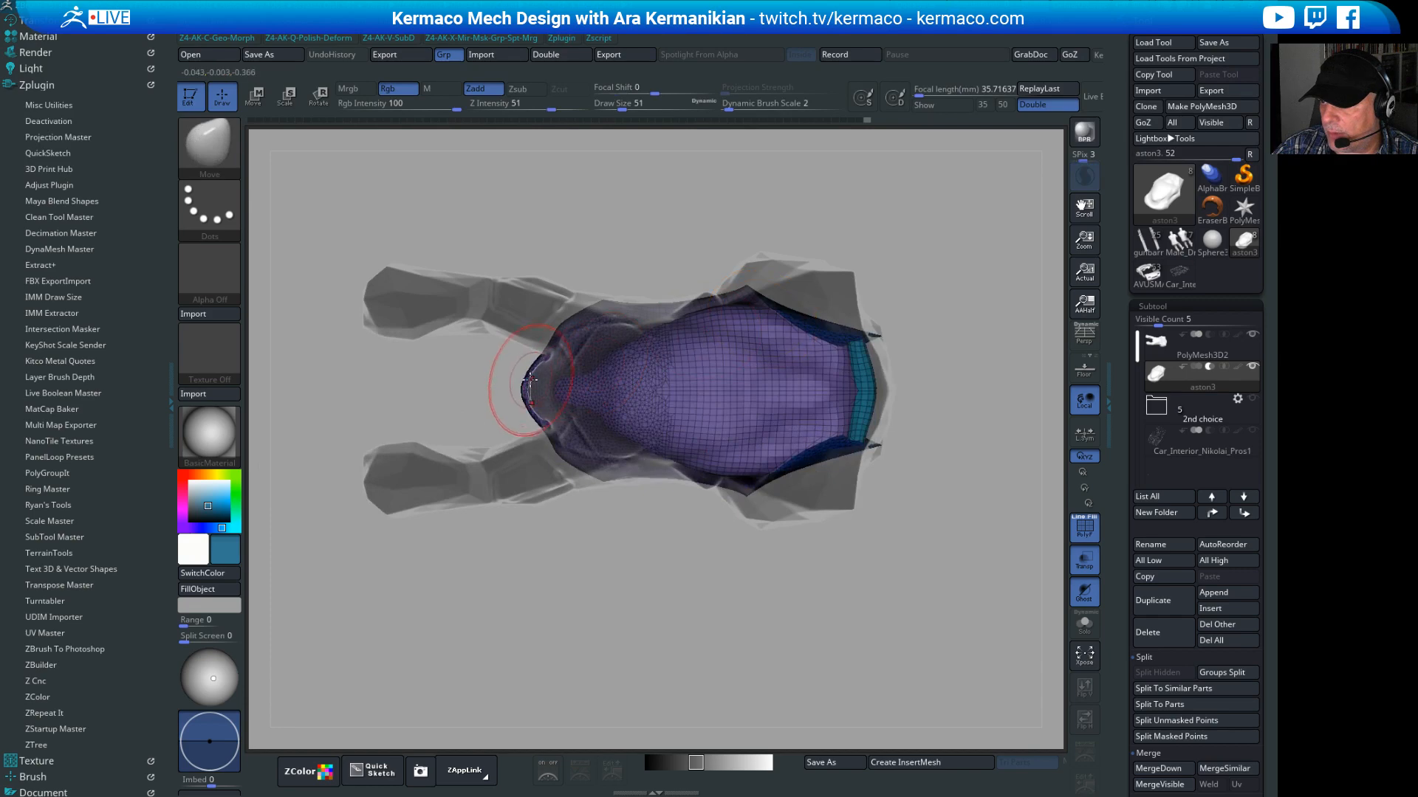
mouse_move(561, 431)
right_down()
mouse_move(632, 411)
mouse_move(552, 382)
right_up()
drag(815, 362, 872, 440)
alt+drag(849, 313, 844, 397)
shift+drag(629, 401, 621, 402)
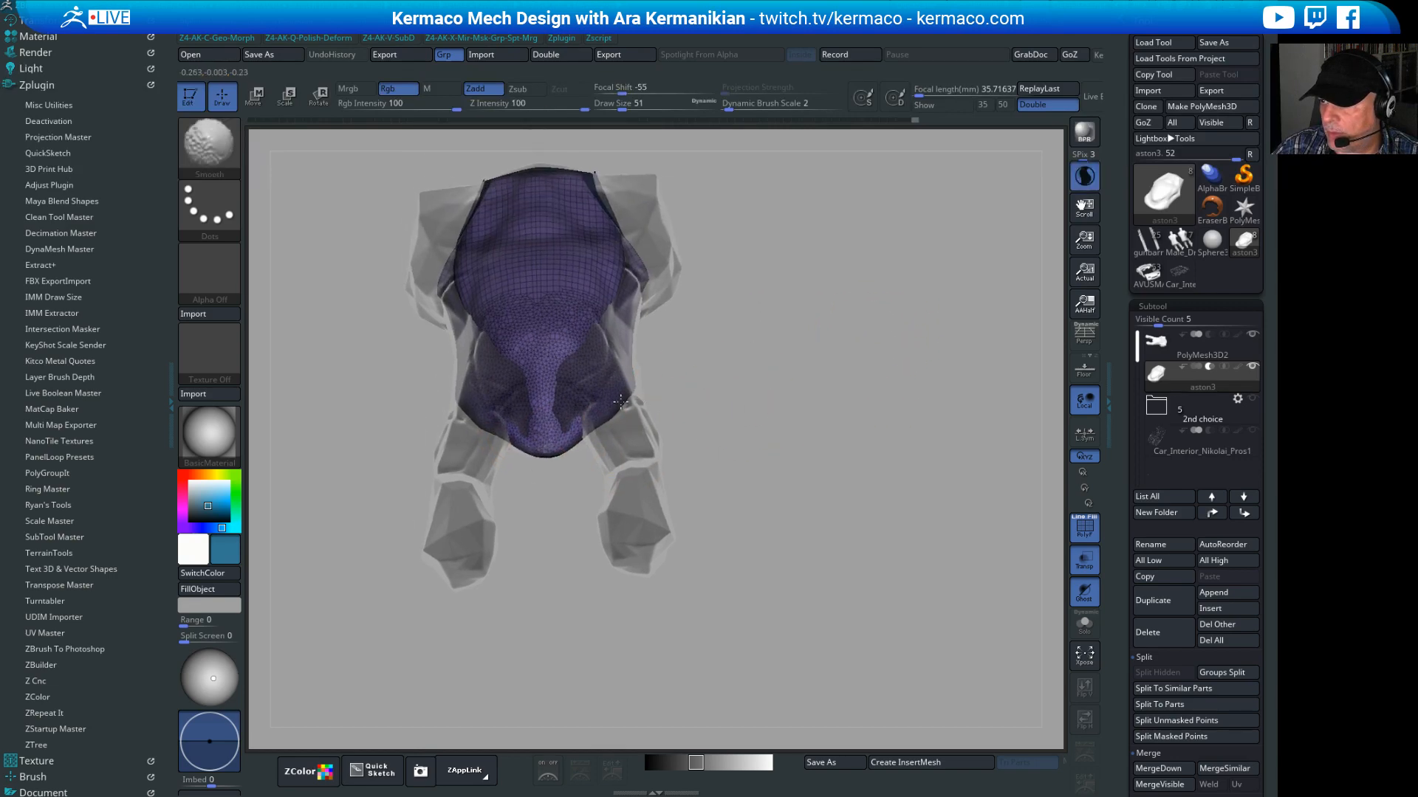
Step: Smooth the flanks, rear corners and lower front edge of aston3
drag(787, 387, 725, 382)
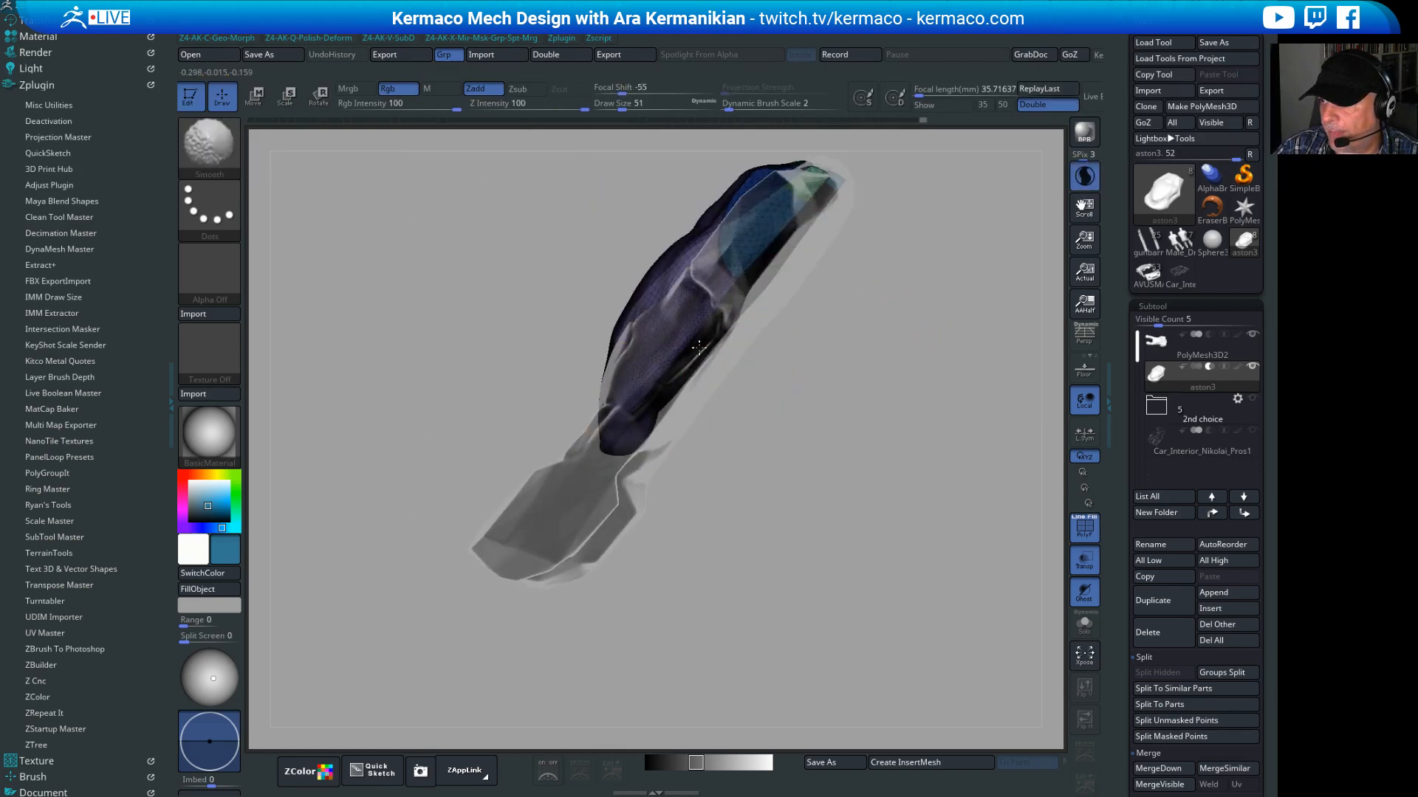
drag(885, 346, 978, 374)
alt+drag(867, 318, 904, 436)
shift+drag(648, 248, 668, 310)
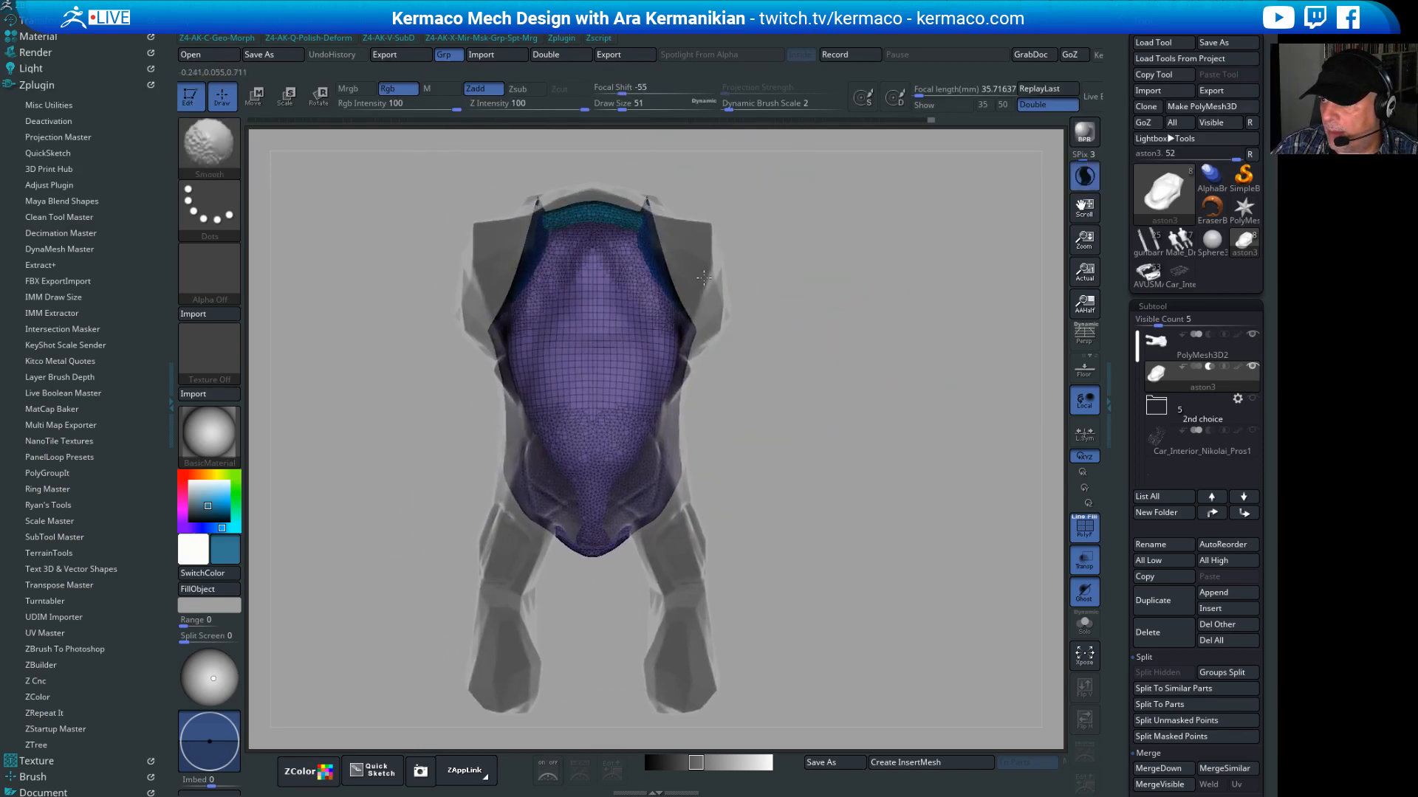
drag(975, 216, 654, 211)
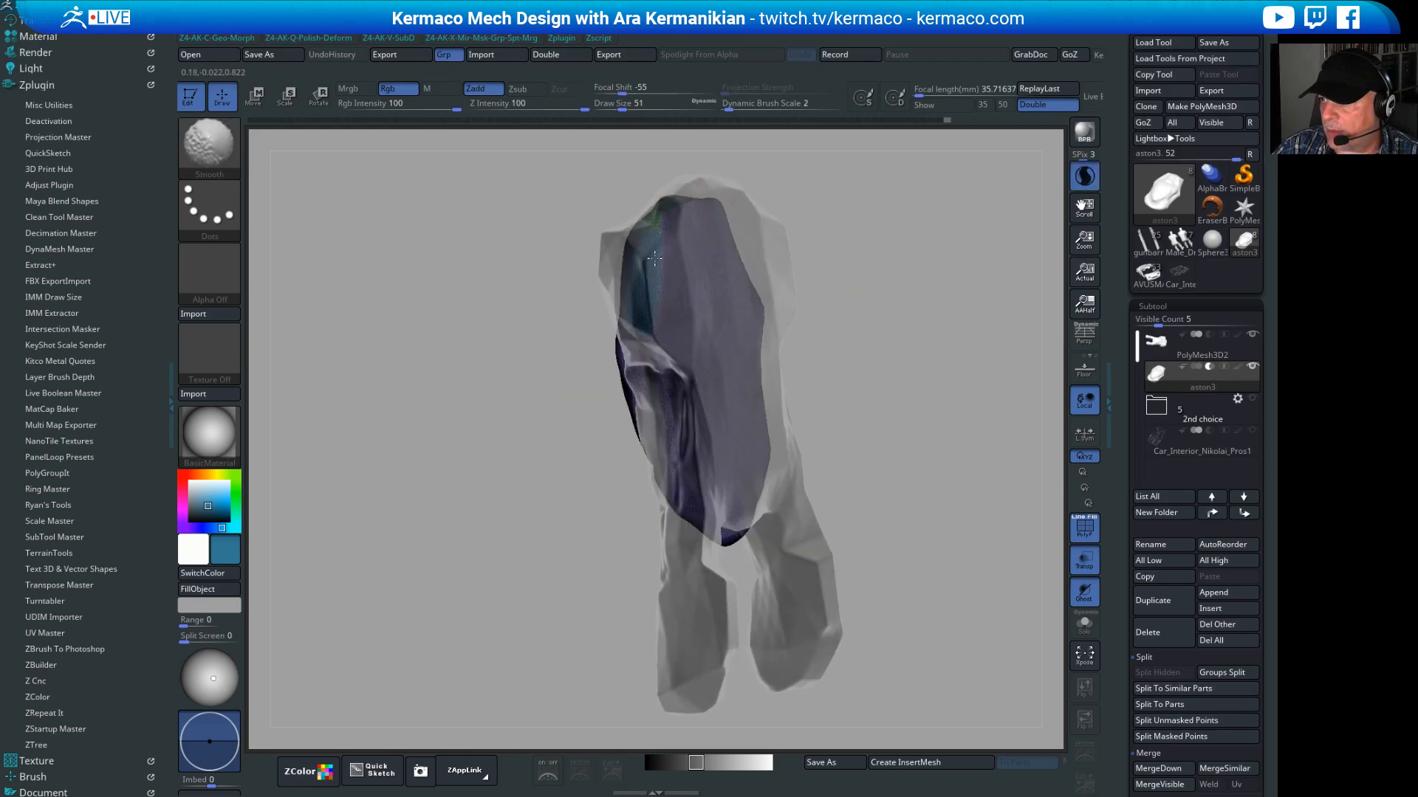
shift+drag(708, 512, 709, 521)
drag(879, 347, 1069, 297)
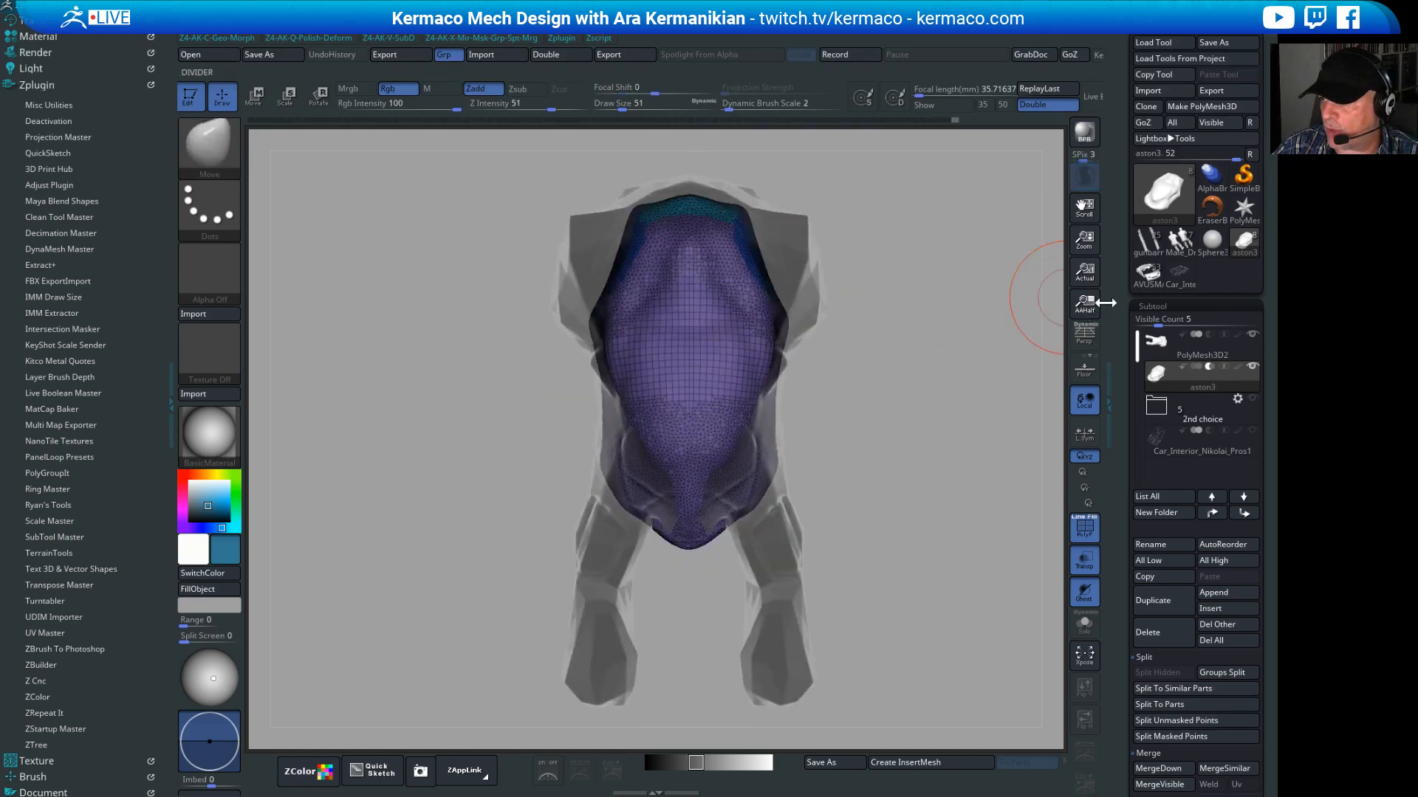
Step: Even out the rear roofline bump of aston3 in side view with the Move and Smooth brushes
drag(1027, 349, 989, 312)
mouse_move(946, 257)
mouse_down()
mouse_move(952, 228)
mouse_move(982, 221)
mouse_move(908, 236)
mouse_move(921, 239)
mouse_move(873, 281)
mouse_move(1022, 361)
mouse_move(914, 300)
mouse_up()
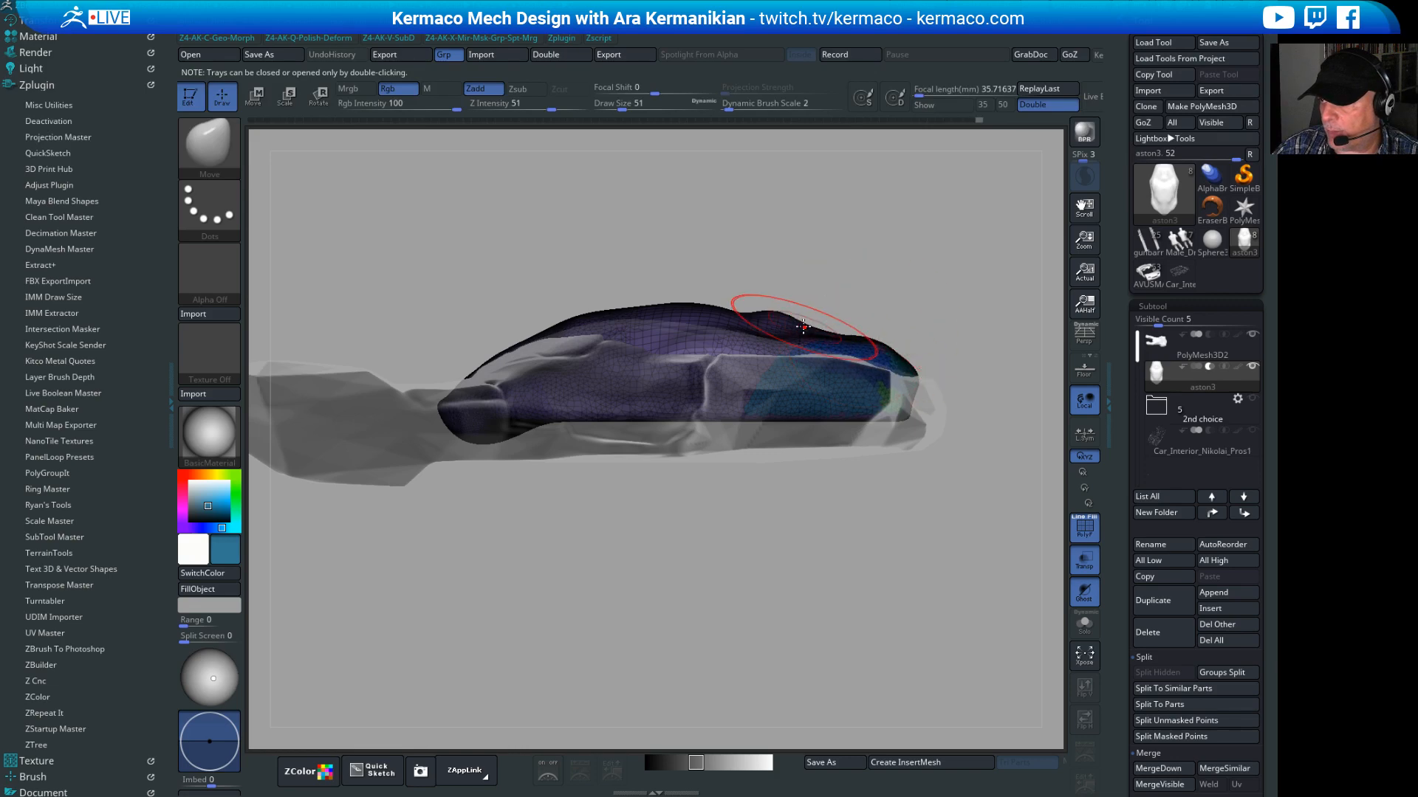
key(shift)
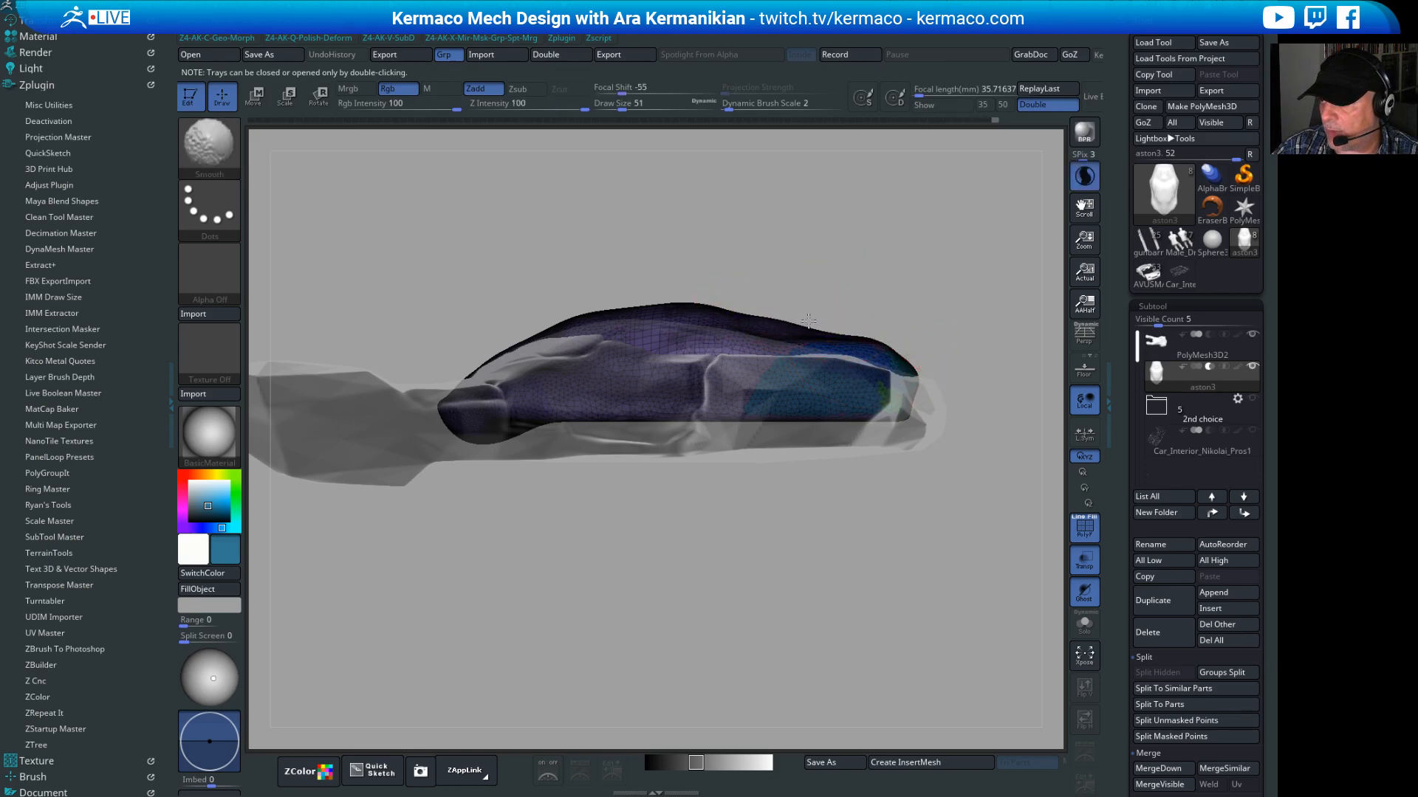
drag(831, 278, 753, 273)
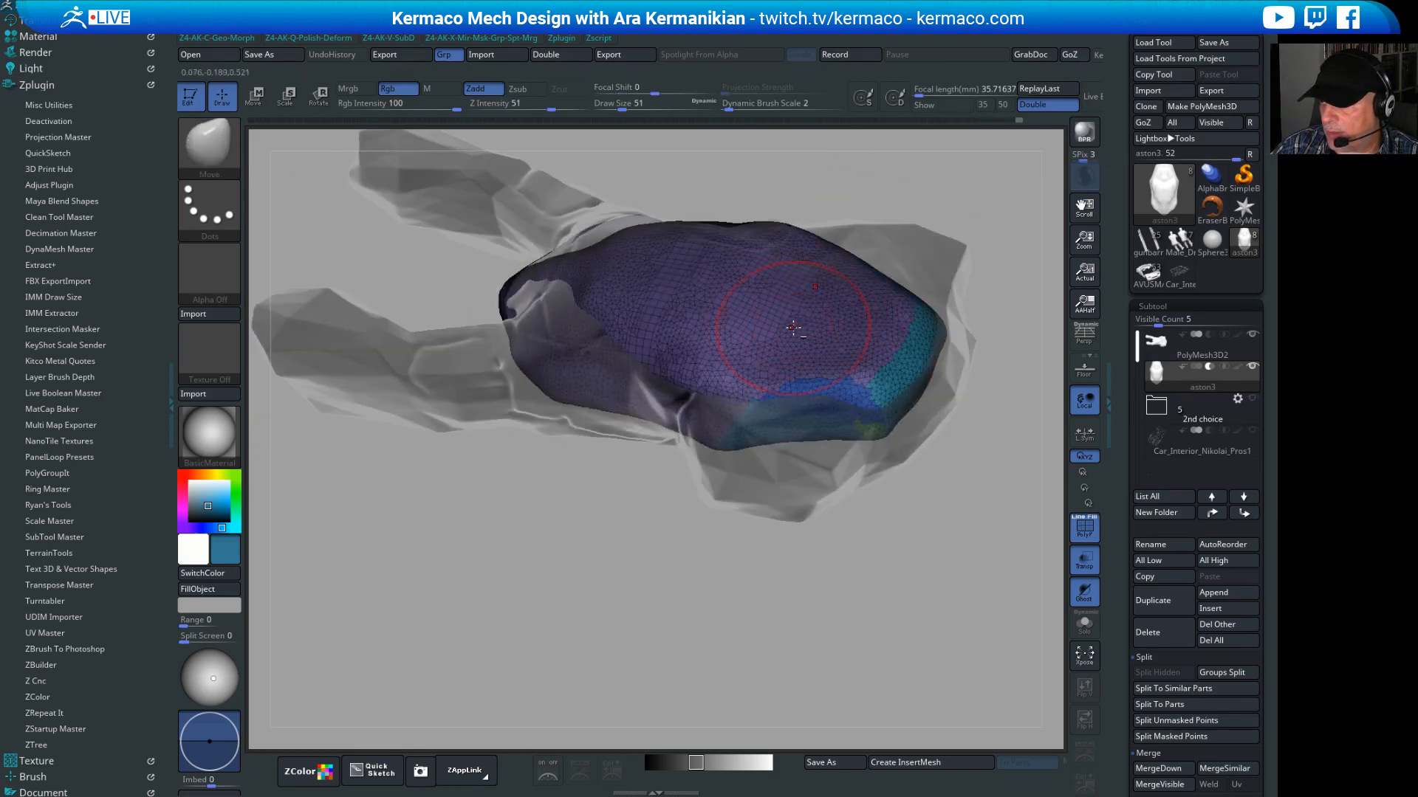
Step: Push a raised step across the middle of aston3's roof with the Move brush
mouse_move(1012, 318)
mouse_down()
mouse_move(949, 484)
mouse_move(650, 364)
mouse_up()
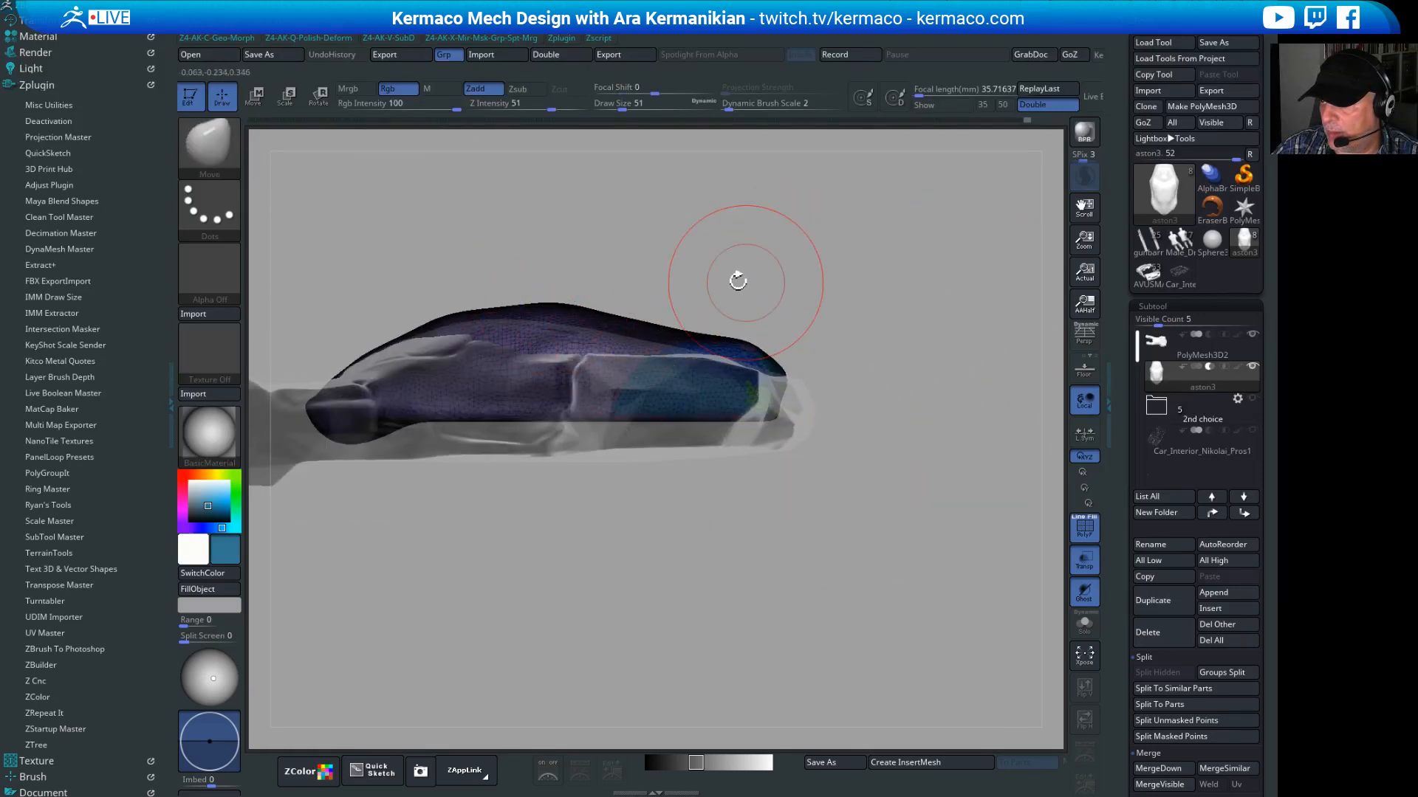
alt+drag(738, 279, 883, 285)
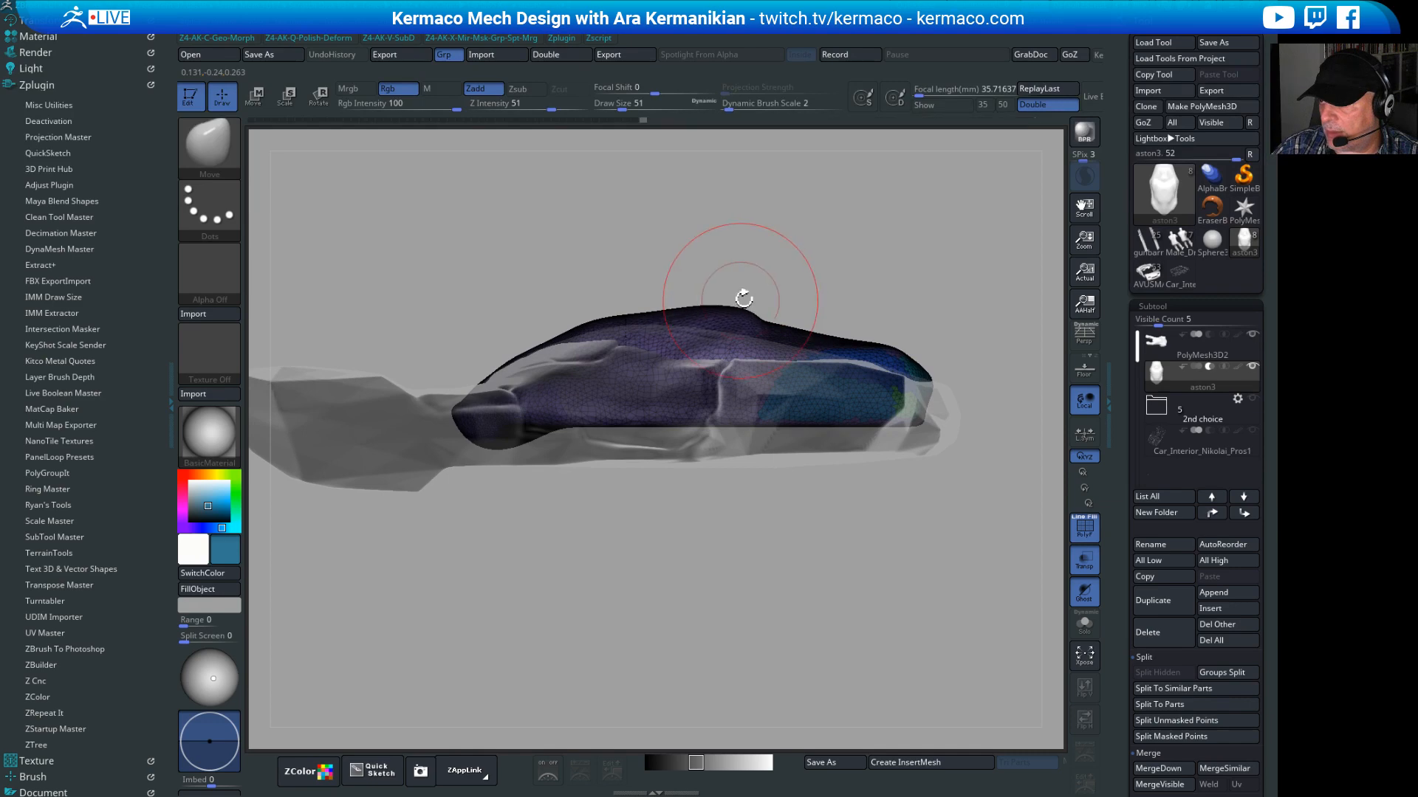
drag(744, 298, 720, 266)
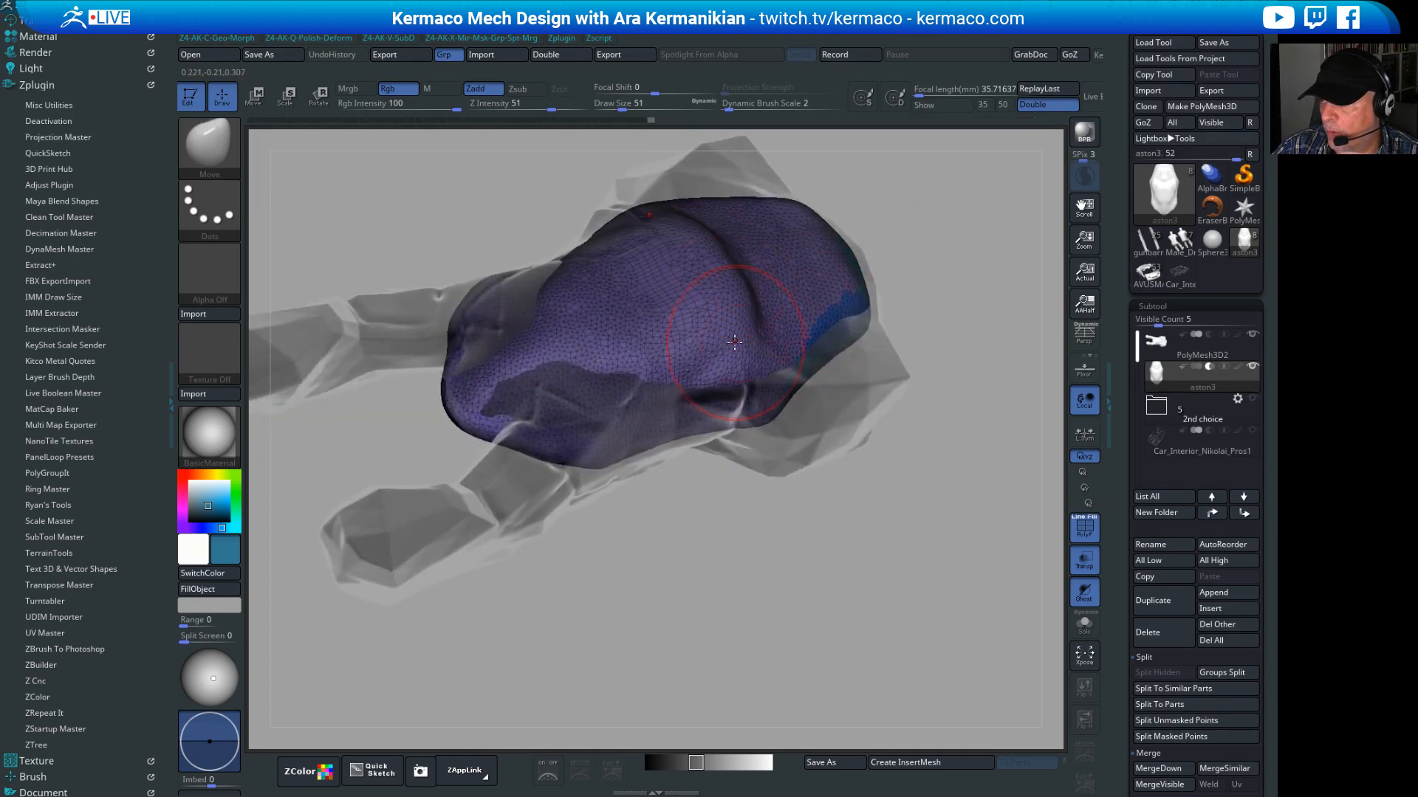
Step: Turn off transparency and soften the raised step on aston3's roof with the Smooth and Move brushes
drag(942, 308, 1049, 425)
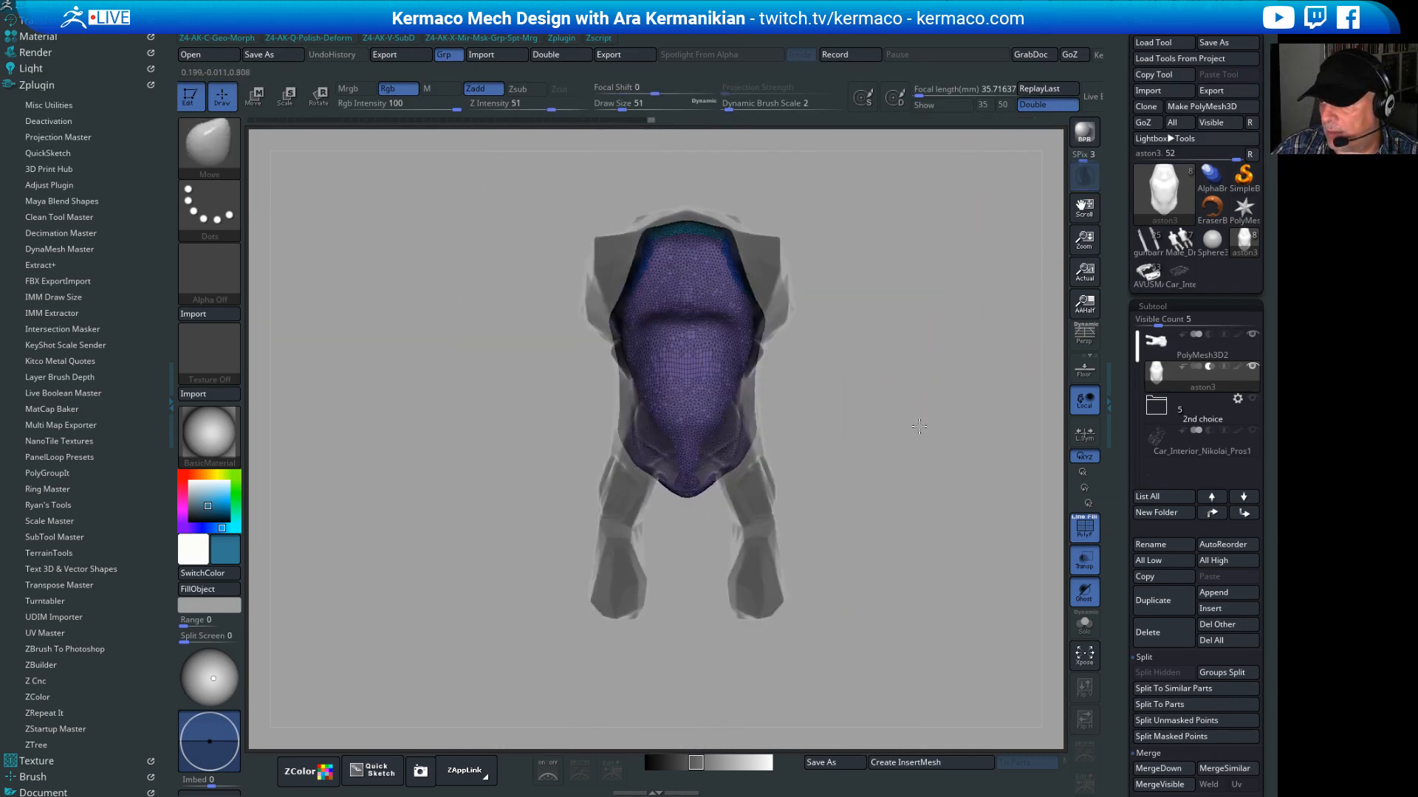
click(1083, 562)
mouse_move(943, 531)
mouse_down()
mouse_move(848, 325)
mouse_move(957, 441)
mouse_move(580, 325)
mouse_up()
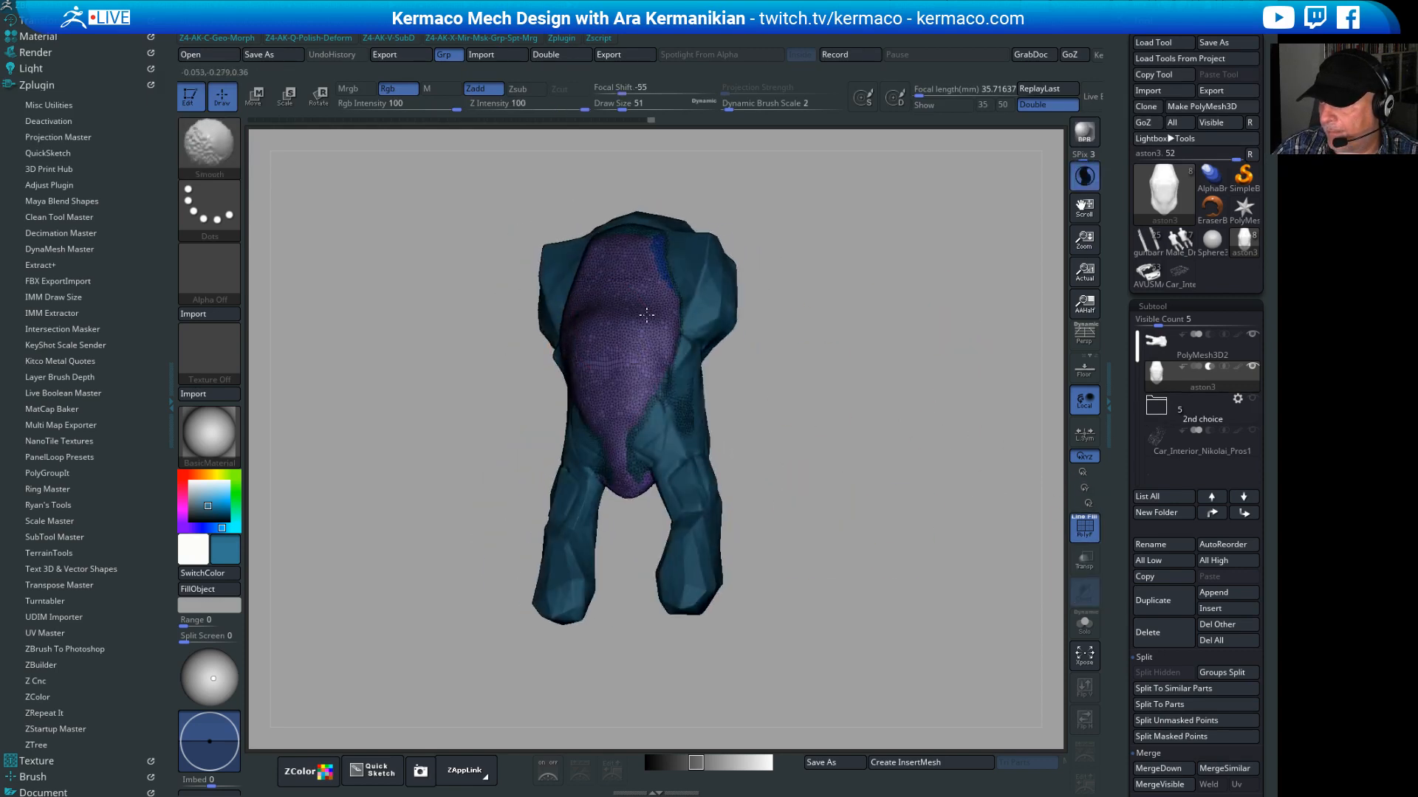
mouse_move(849, 347)
mouse_down()
mouse_move(874, 295)
mouse_move(911, 290)
mouse_move(895, 248)
mouse_move(931, 176)
mouse_move(966, 227)
mouse_move(952, 258)
mouse_up()
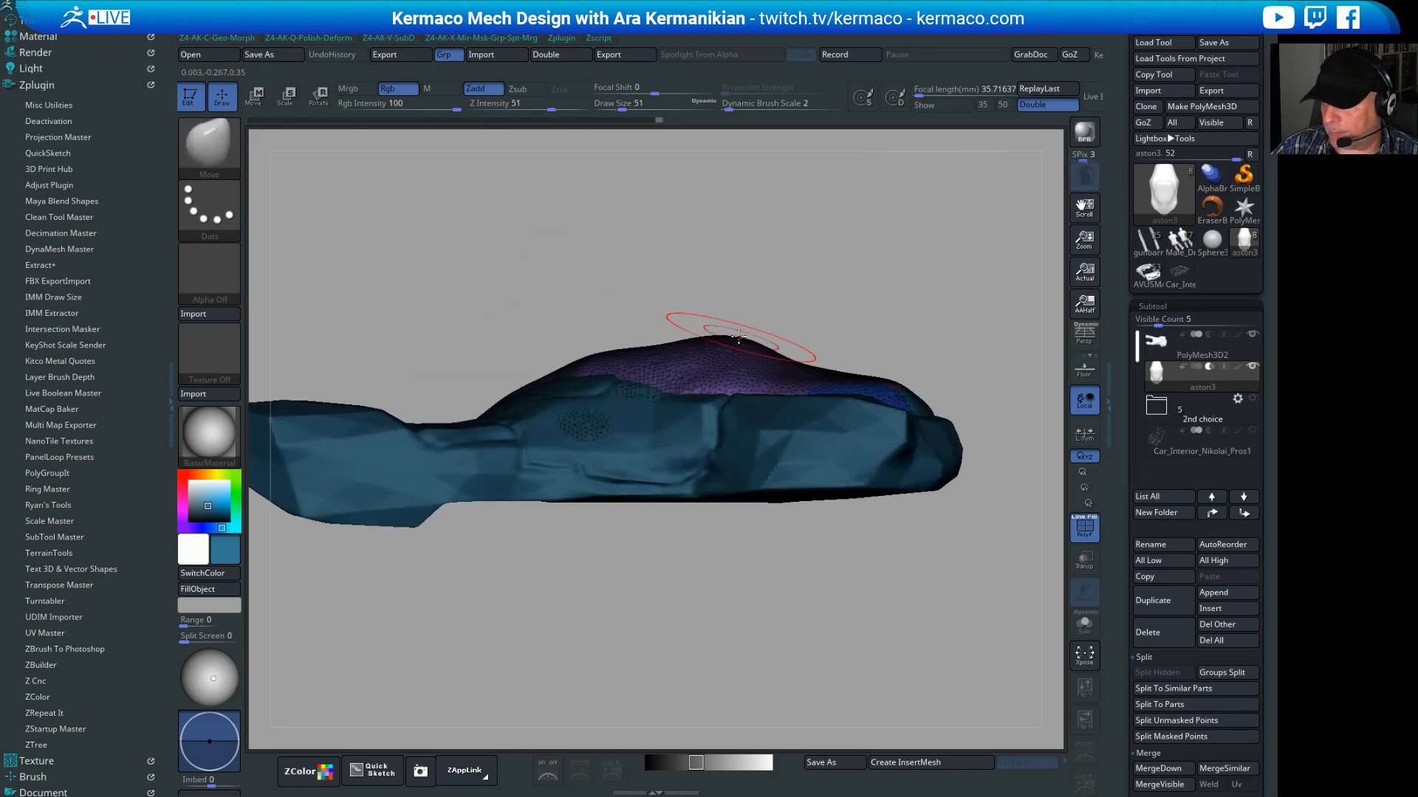
mouse_move(744, 336)
mouse_down()
mouse_move(901, 354)
mouse_move(1275, 315)
mouse_up()
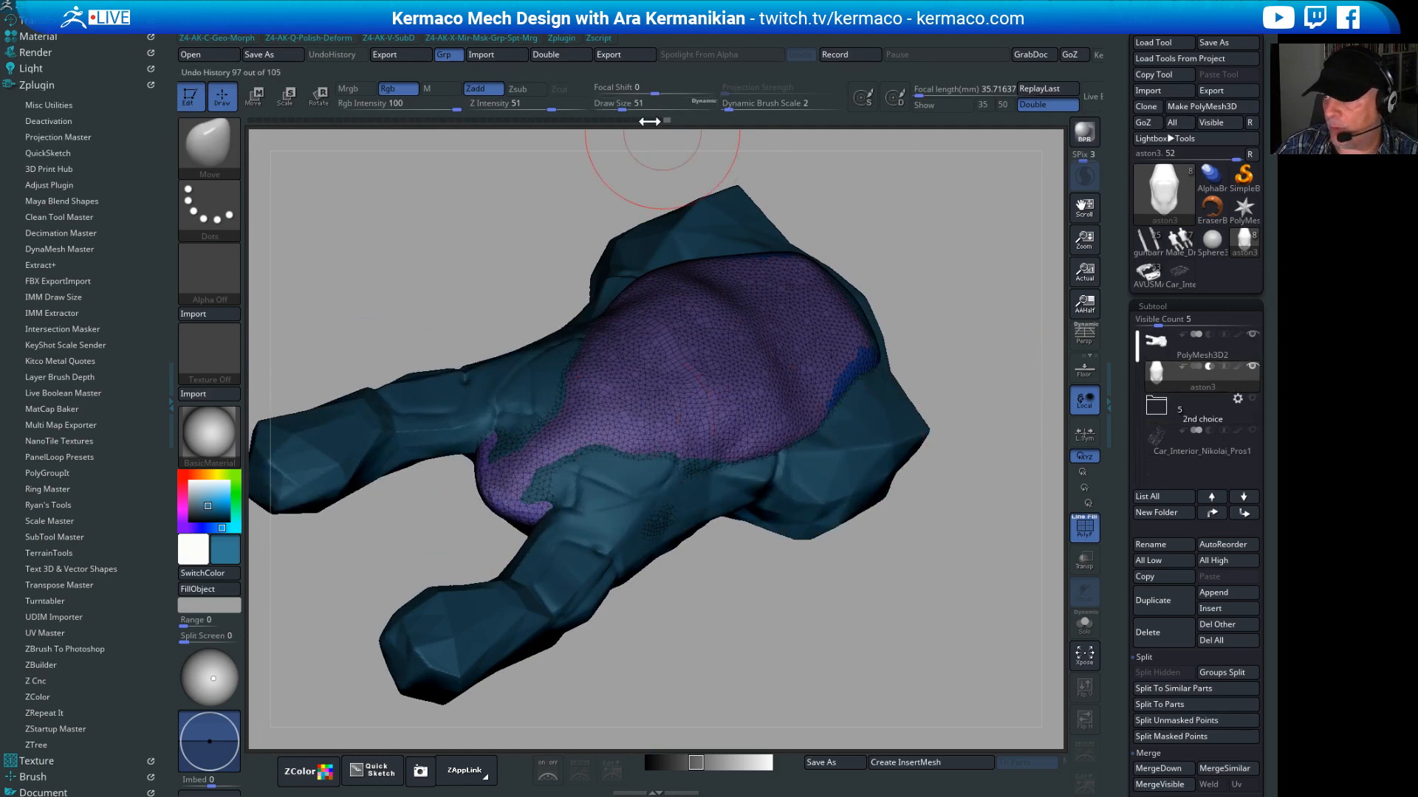
Step: Rewind aston3's undo history to the full body with limbs and put the subtool in the 2nd choice folder
drag(649, 122, 175, 138)
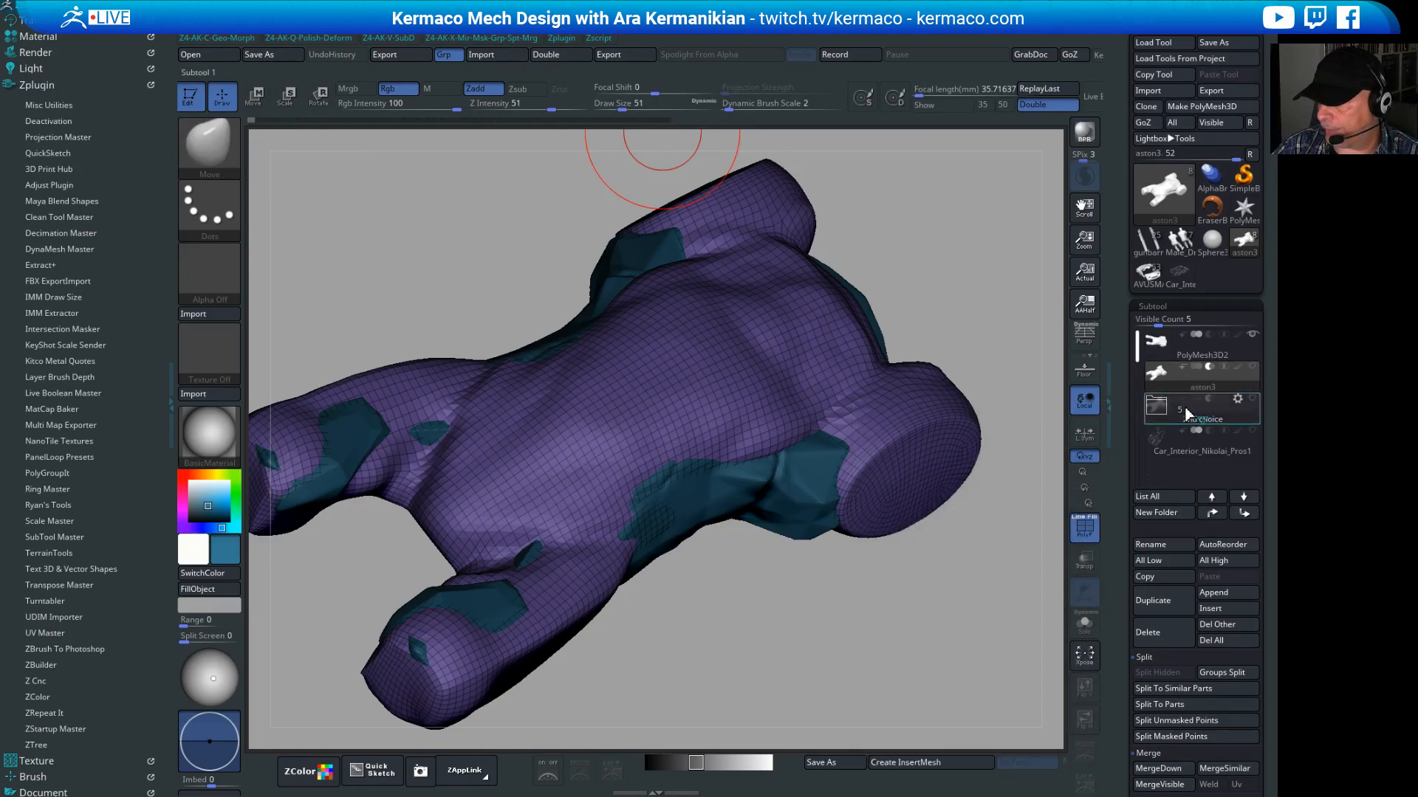
drag(1186, 408, 1191, 413)
click(1192, 357)
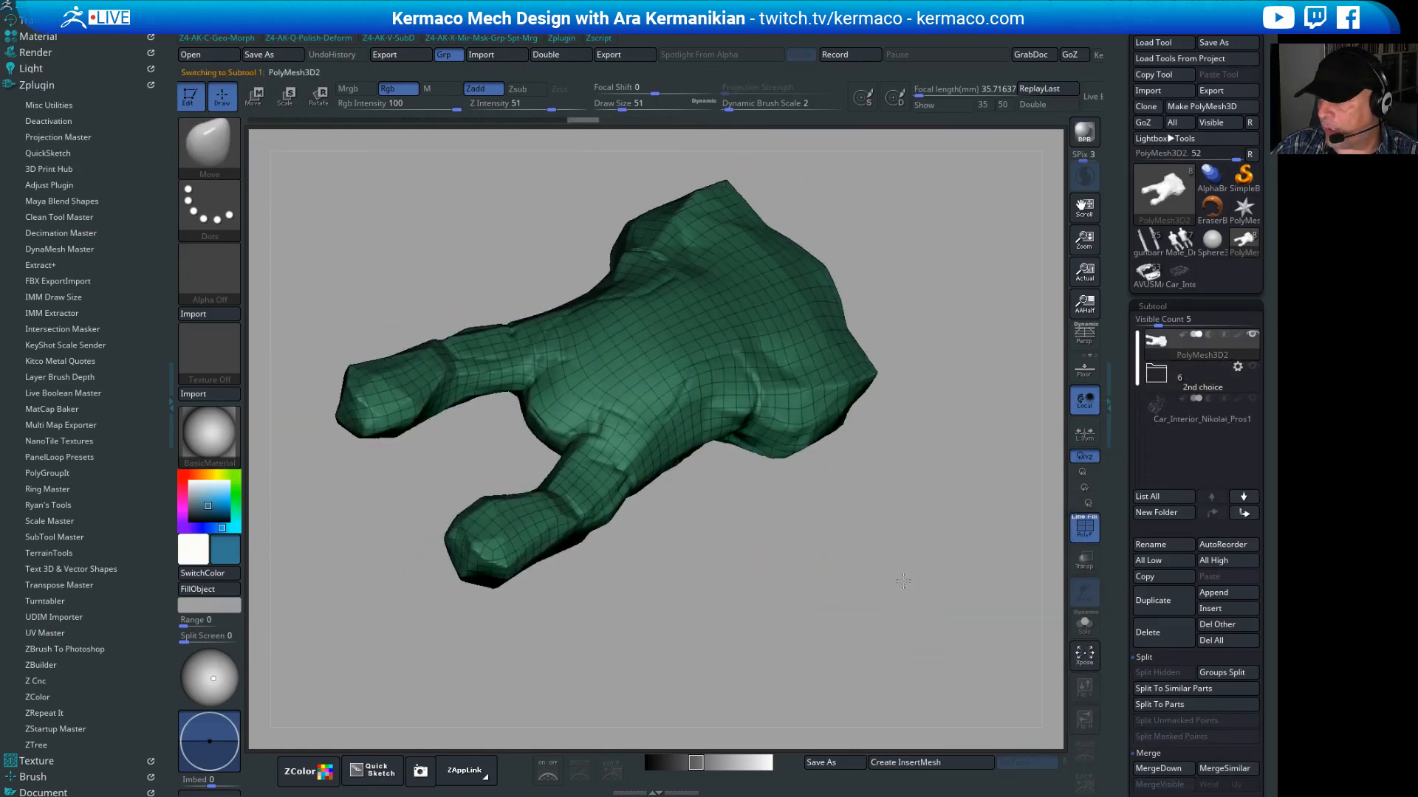
Step: Hide the polyframe lines on PolyMesh3D2 and set the Move brush draw size to 35
click(1084, 526)
drag(921, 576, 875, 492)
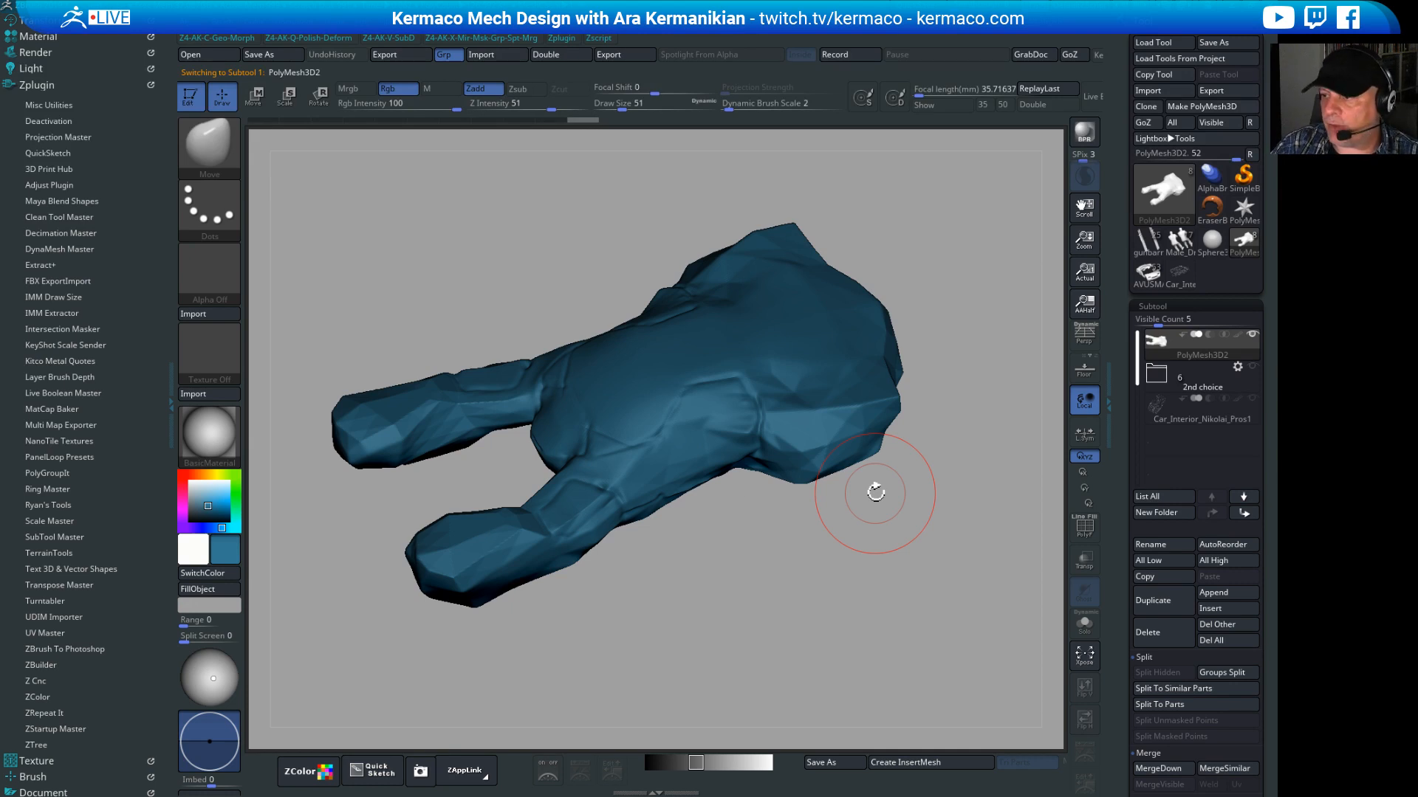
mouse_move(785, 573)
mouse_down()
mouse_move(864, 605)
mouse_move(844, 570)
mouse_move(823, 649)
mouse_move(845, 673)
mouse_move(891, 578)
mouse_move(810, 607)
mouse_move(854, 645)
mouse_move(865, 563)
mouse_move(835, 654)
mouse_move(848, 623)
mouse_up()
key(s)
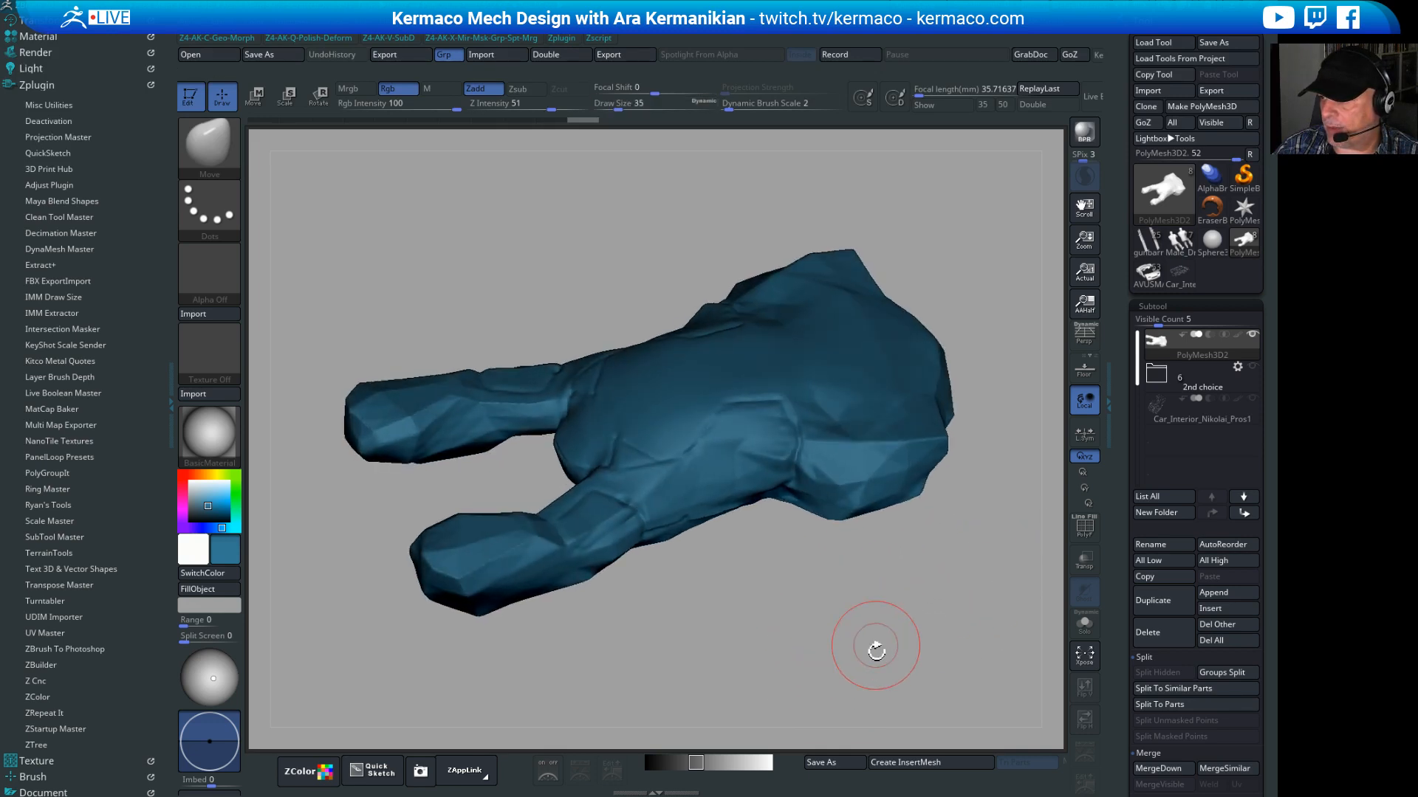
Step: Show the car interior subtool, isolate it with Solo and set the draw size to 9
click(1248, 408)
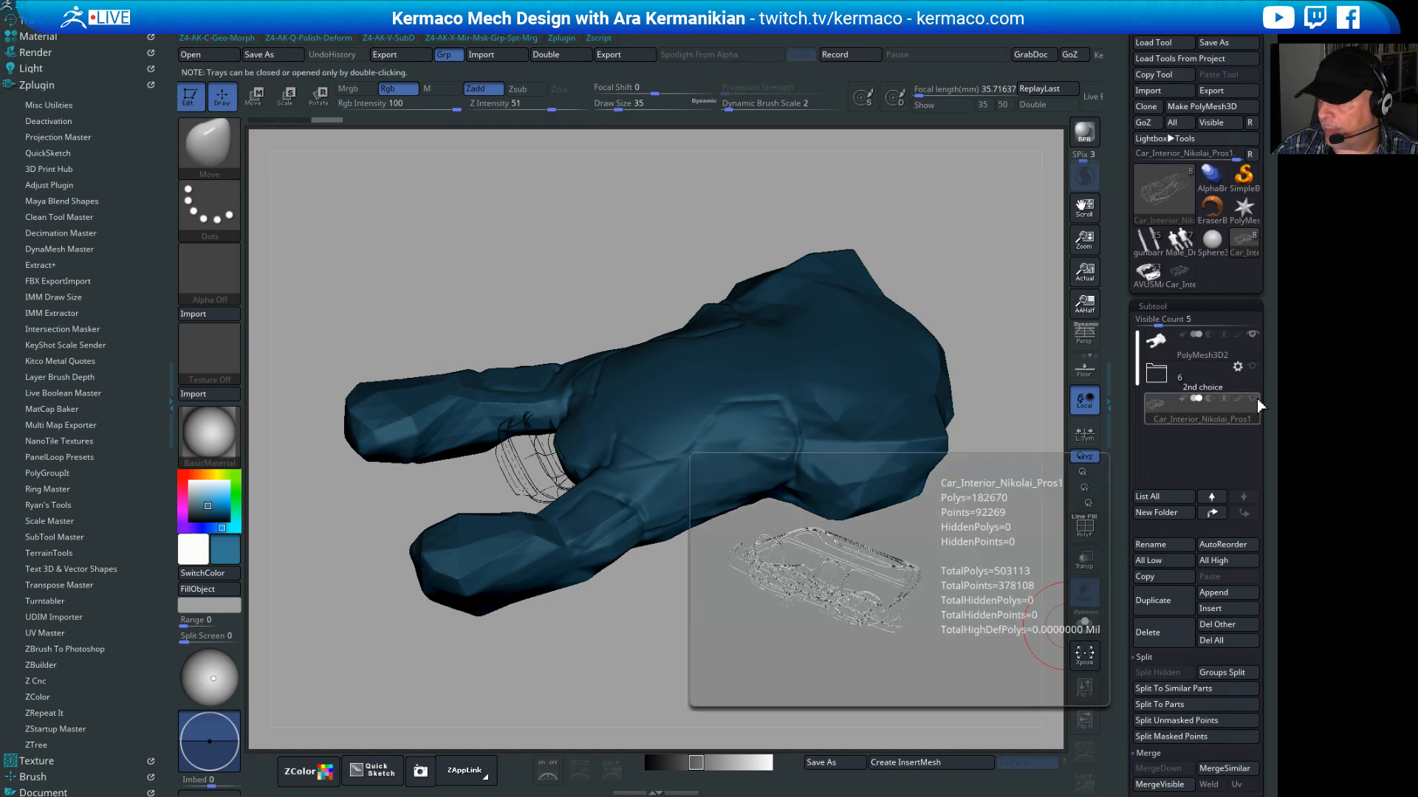
click(1084, 626)
drag(826, 657, 553, 316)
mouse_move(681, 391)
mouse_down()
mouse_move(924, 308)
mouse_move(826, 517)
mouse_move(668, 411)
mouse_up()
key(s)
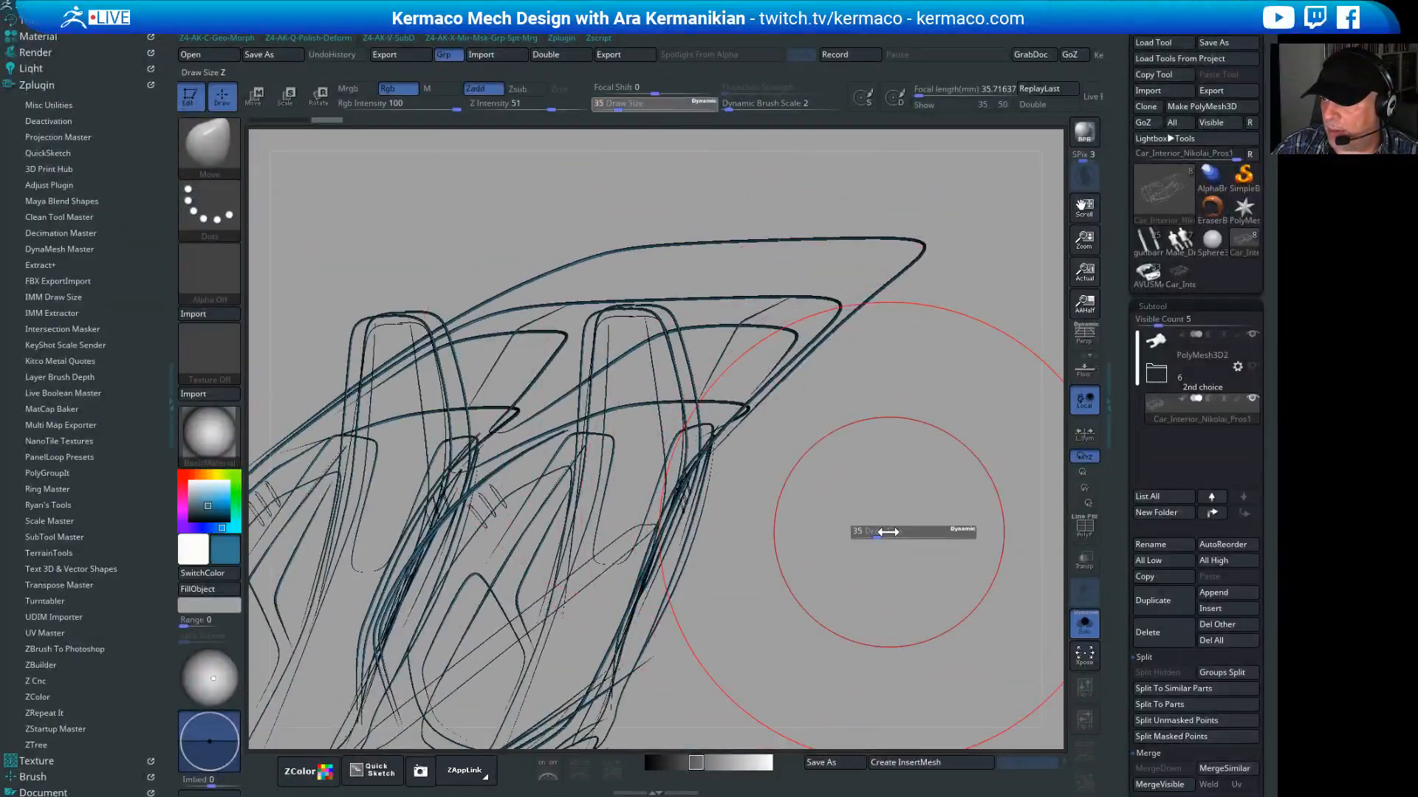
drag(886, 533, 863, 537)
Step: Turn on the polyframe display and examine the car interior's seat outlines up close and from several angles
mouse_move(838, 597)
alt+mouse_down()
mouse_move(907, 493)
mouse_move(661, 358)
alt+mouse_up()
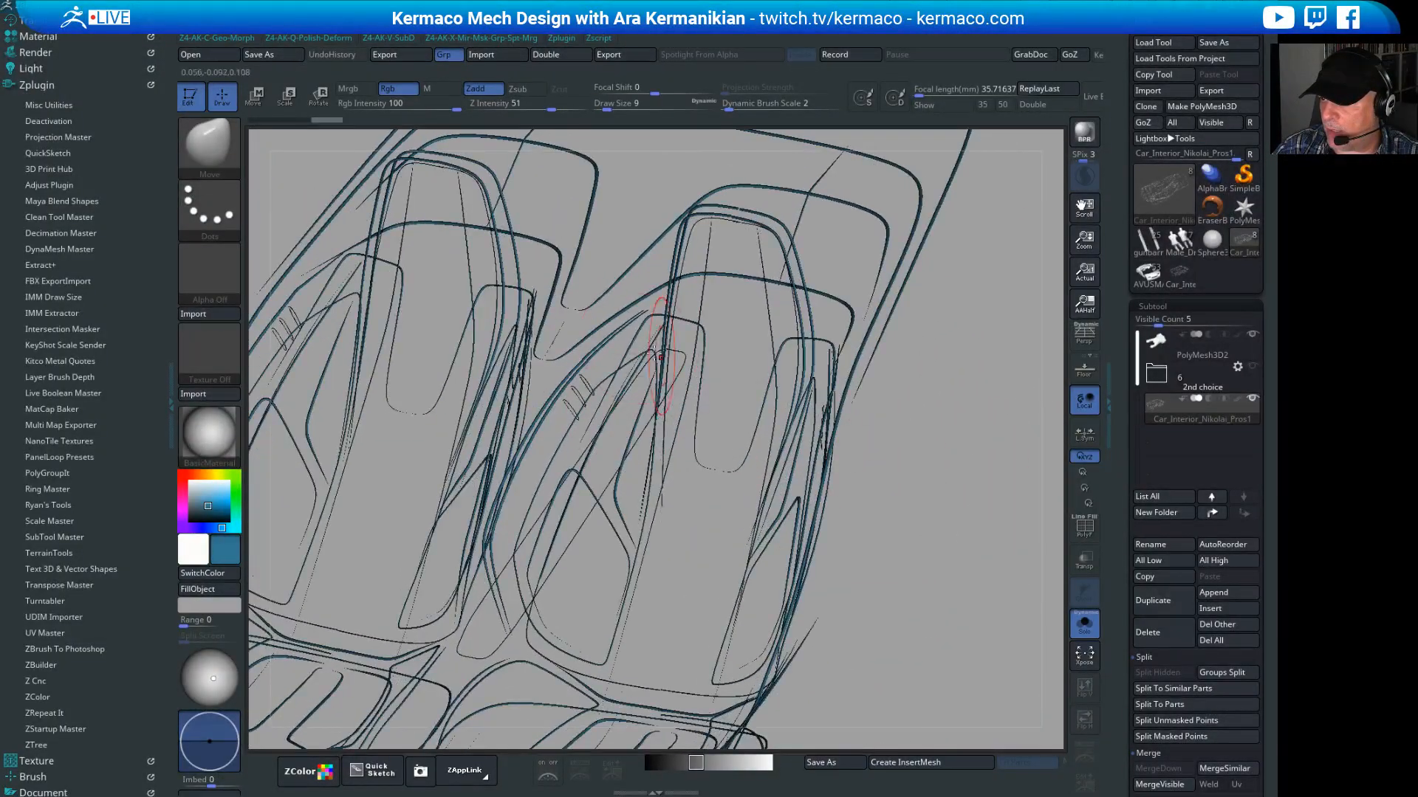
mouse_move(944, 547)
mouse_down()
mouse_move(975, 538)
mouse_move(906, 511)
mouse_move(839, 570)
mouse_move(908, 555)
mouse_move(986, 576)
mouse_move(880, 544)
mouse_move(883, 662)
mouse_move(1031, 515)
mouse_up()
alt+drag(997, 622, 1113, 548)
key(shift+f)
alt+drag(839, 545, 396, 460)
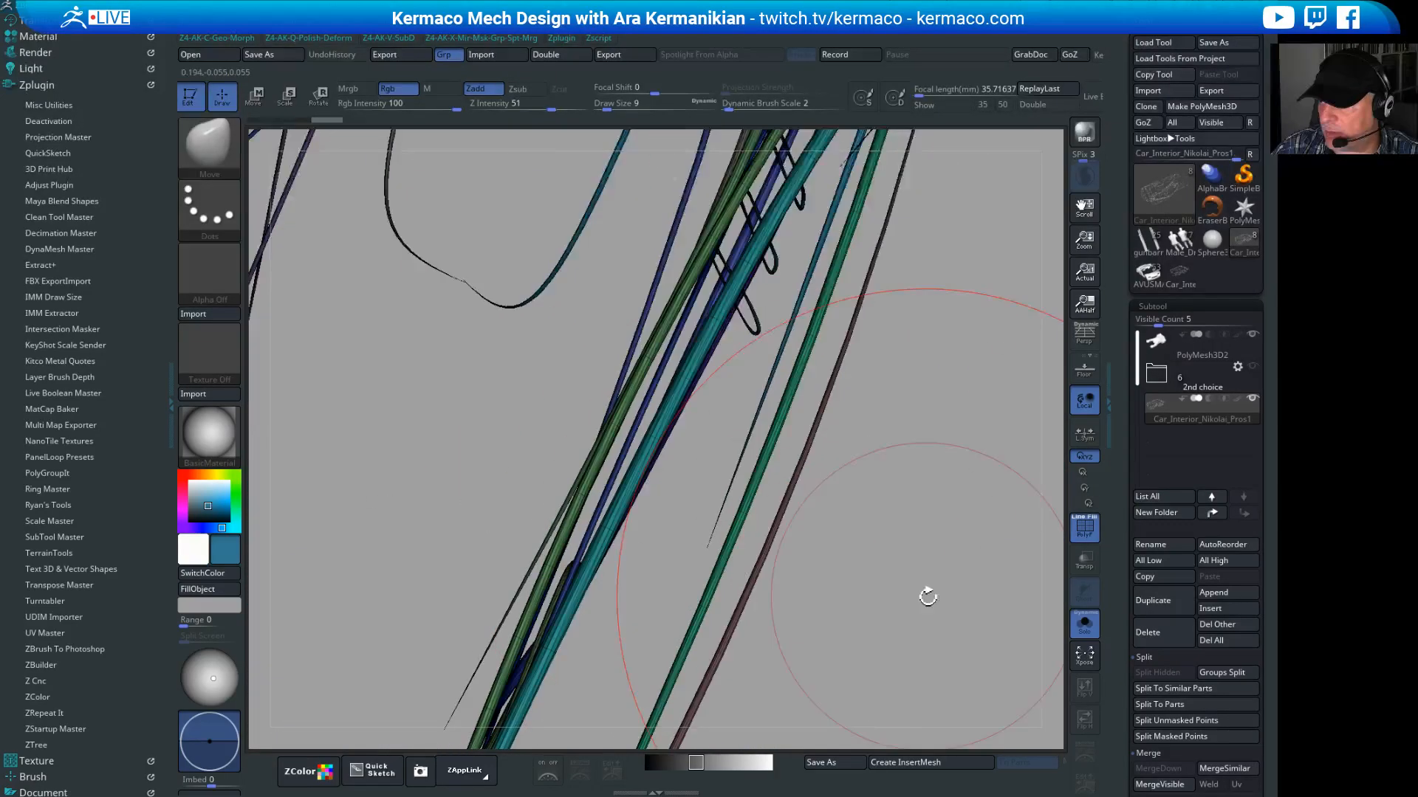
mouse_move(927, 595)
alt+mouse_down()
mouse_move(632, 521)
mouse_move(768, 532)
mouse_move(621, 491)
mouse_move(959, 617)
mouse_move(800, 579)
mouse_move(1034, 465)
mouse_move(850, 536)
mouse_move(955, 495)
mouse_move(863, 538)
mouse_move(839, 512)
mouse_move(925, 487)
alt+mouse_up()
mouse_move(983, 414)
mouse_down()
mouse_move(927, 452)
mouse_move(949, 433)
mouse_move(816, 430)
mouse_up()
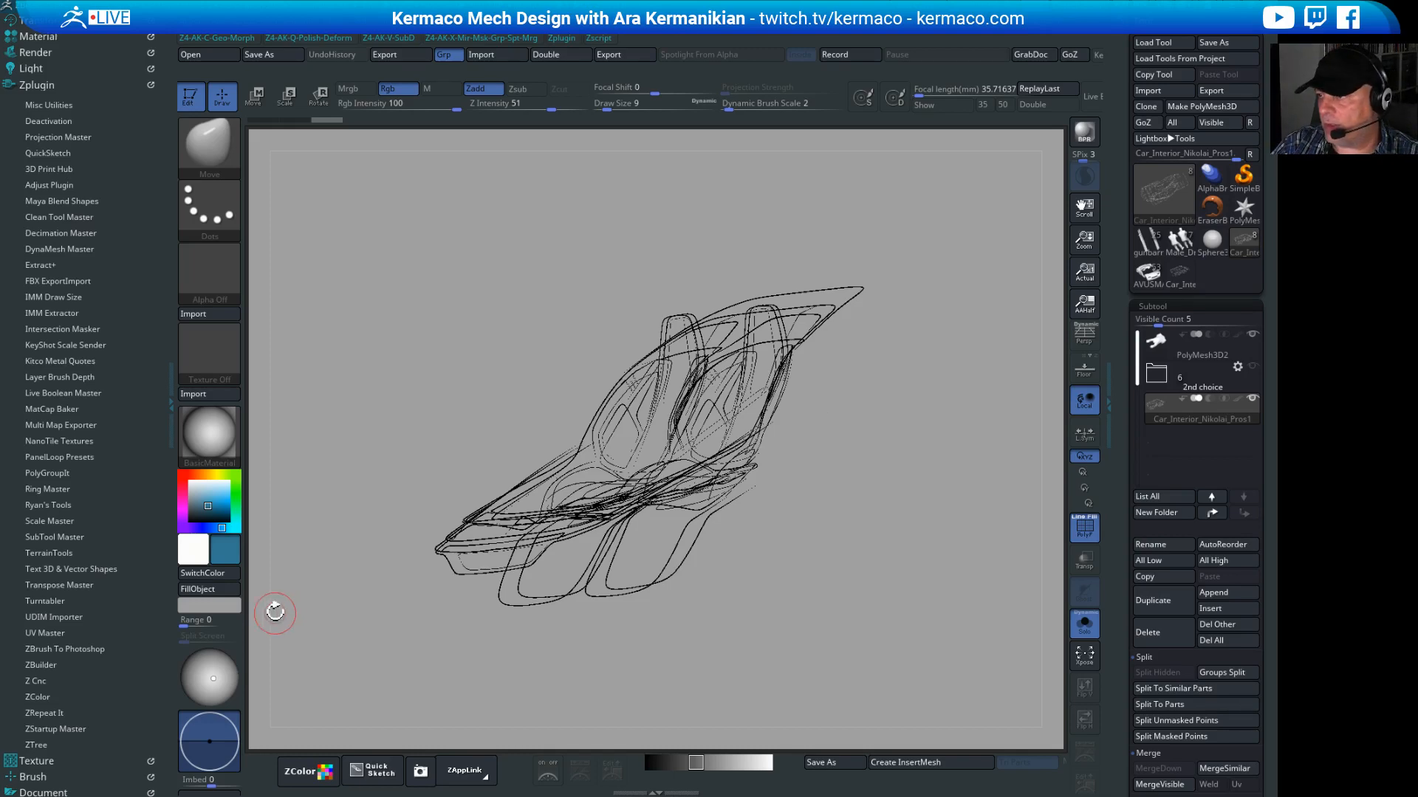
drag(852, 554, 792, 398)
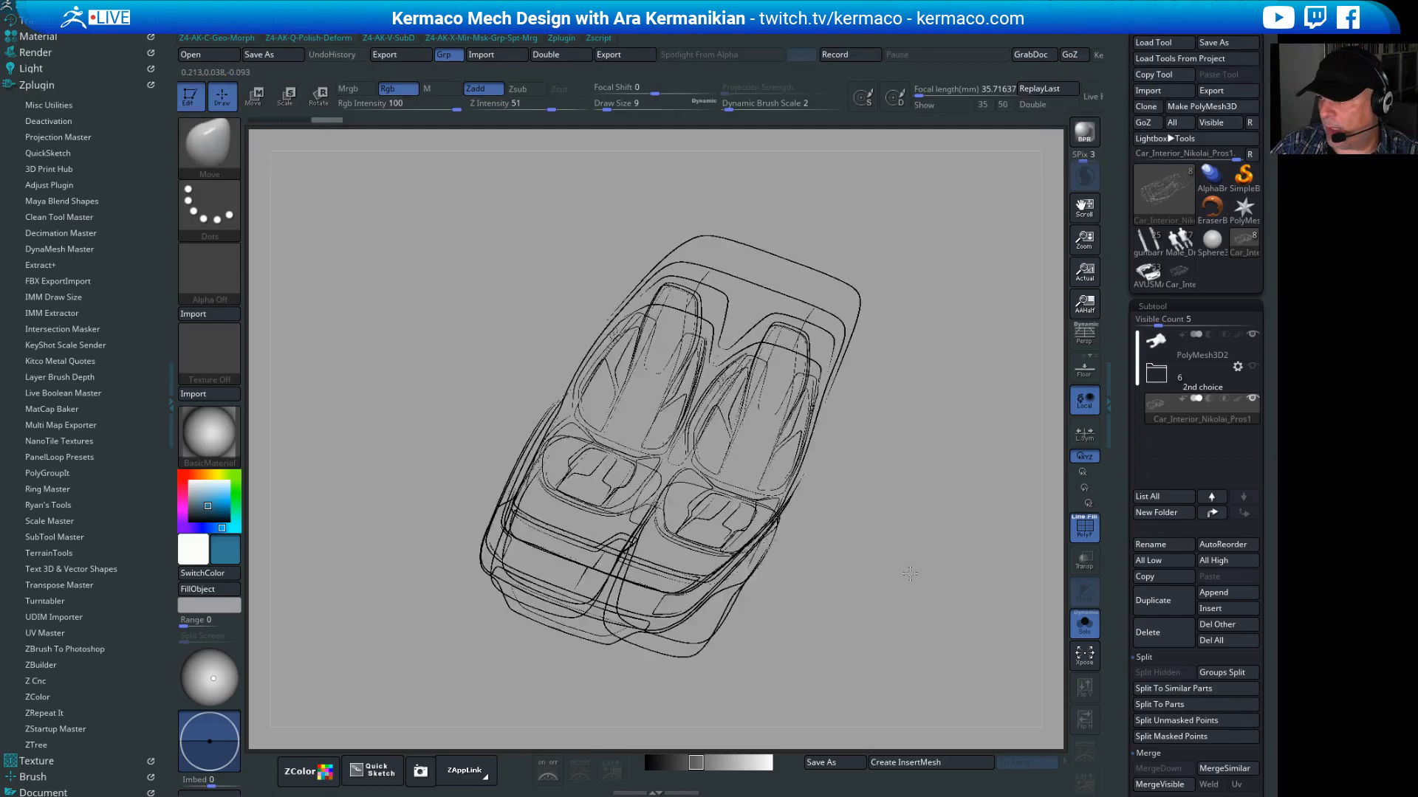
mouse_move(909, 574)
mouse_down()
mouse_move(864, 570)
mouse_move(932, 595)
mouse_move(992, 484)
mouse_move(875, 382)
mouse_move(930, 347)
mouse_move(955, 307)
mouse_move(864, 317)
mouse_move(949, 378)
mouse_move(974, 573)
mouse_move(843, 533)
mouse_move(863, 433)
mouse_move(889, 414)
mouse_move(916, 468)
mouse_move(918, 411)
mouse_move(886, 384)
mouse_move(881, 575)
mouse_move(875, 413)
mouse_move(848, 512)
mouse_move(880, 535)
mouse_move(770, 490)
mouse_up()
drag(886, 503, 1027, 462)
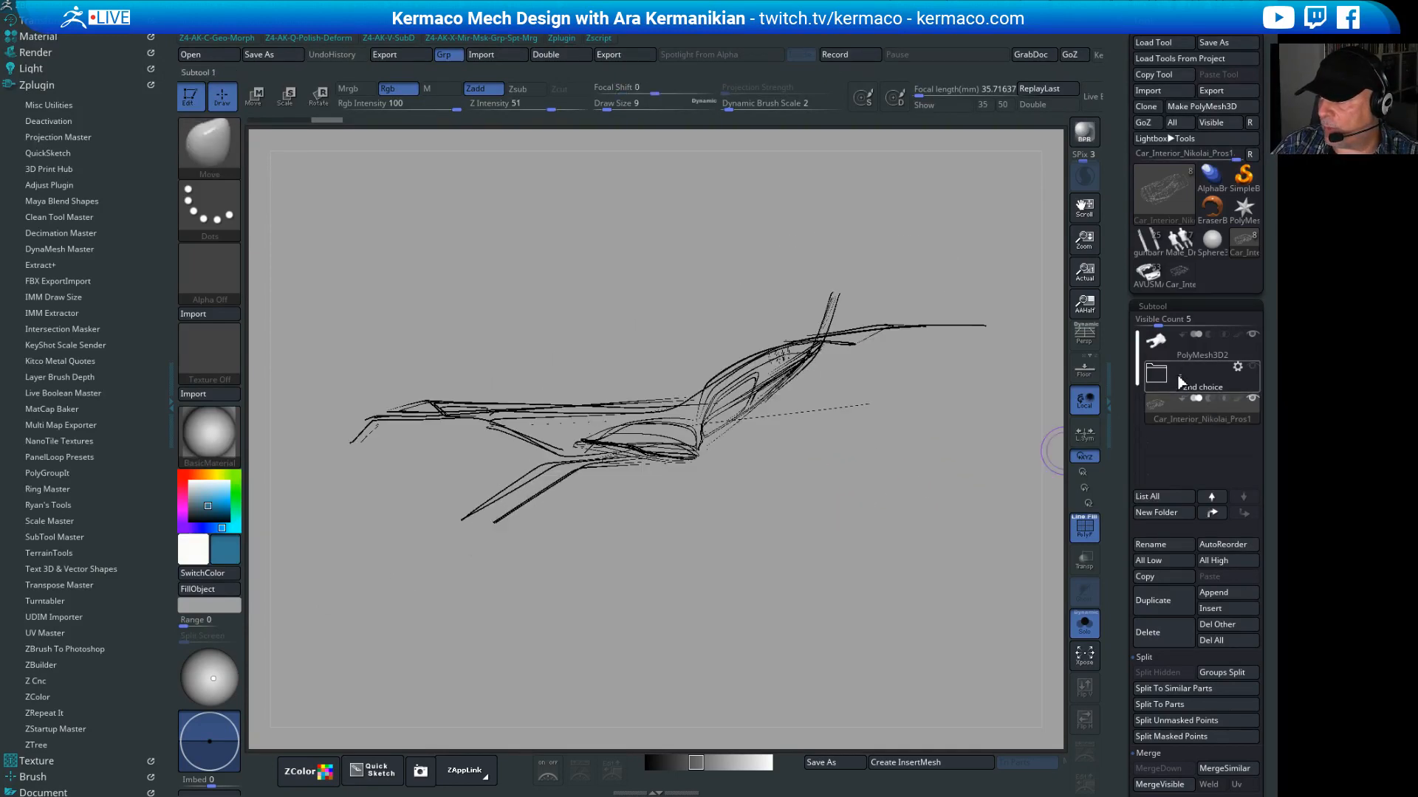
Step: Move the 2nd choice folder below the car interior subtool and turn off Solo mode
drag(1180, 378, 1172, 445)
click(1196, 378)
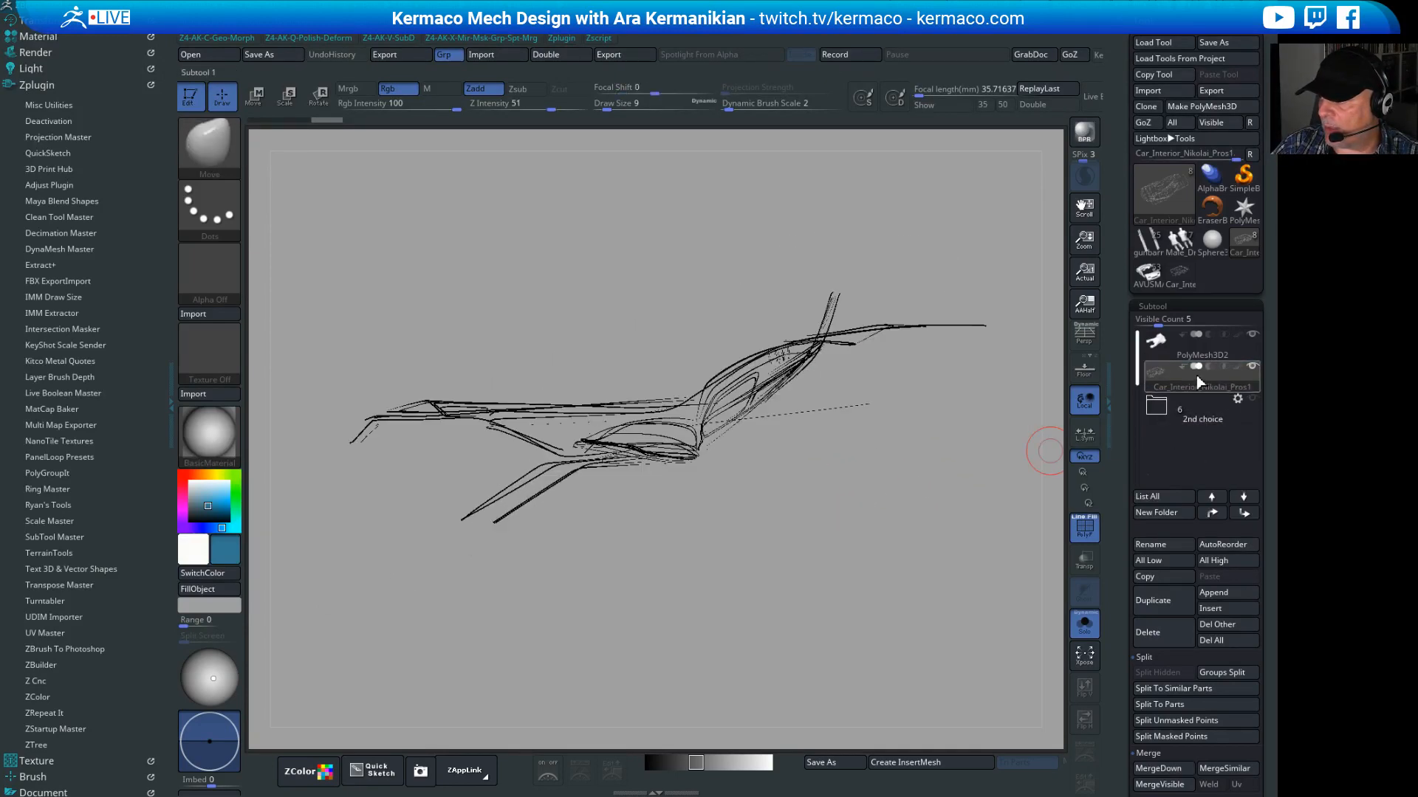
click(1078, 628)
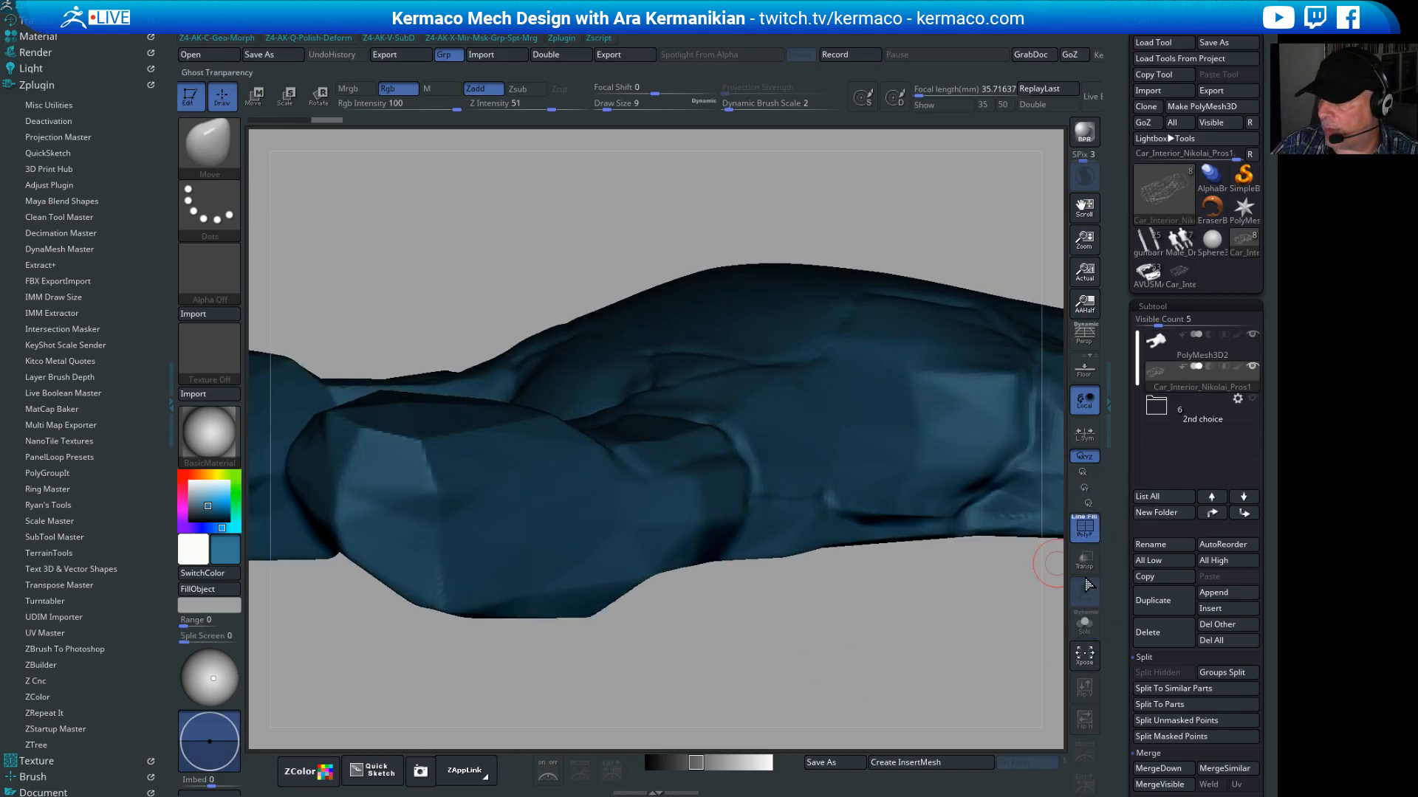
Step: Turn on ghost transparency and check how the car interior fits inside the body from the front and side
click(1085, 586)
drag(832, 664, 906, 687)
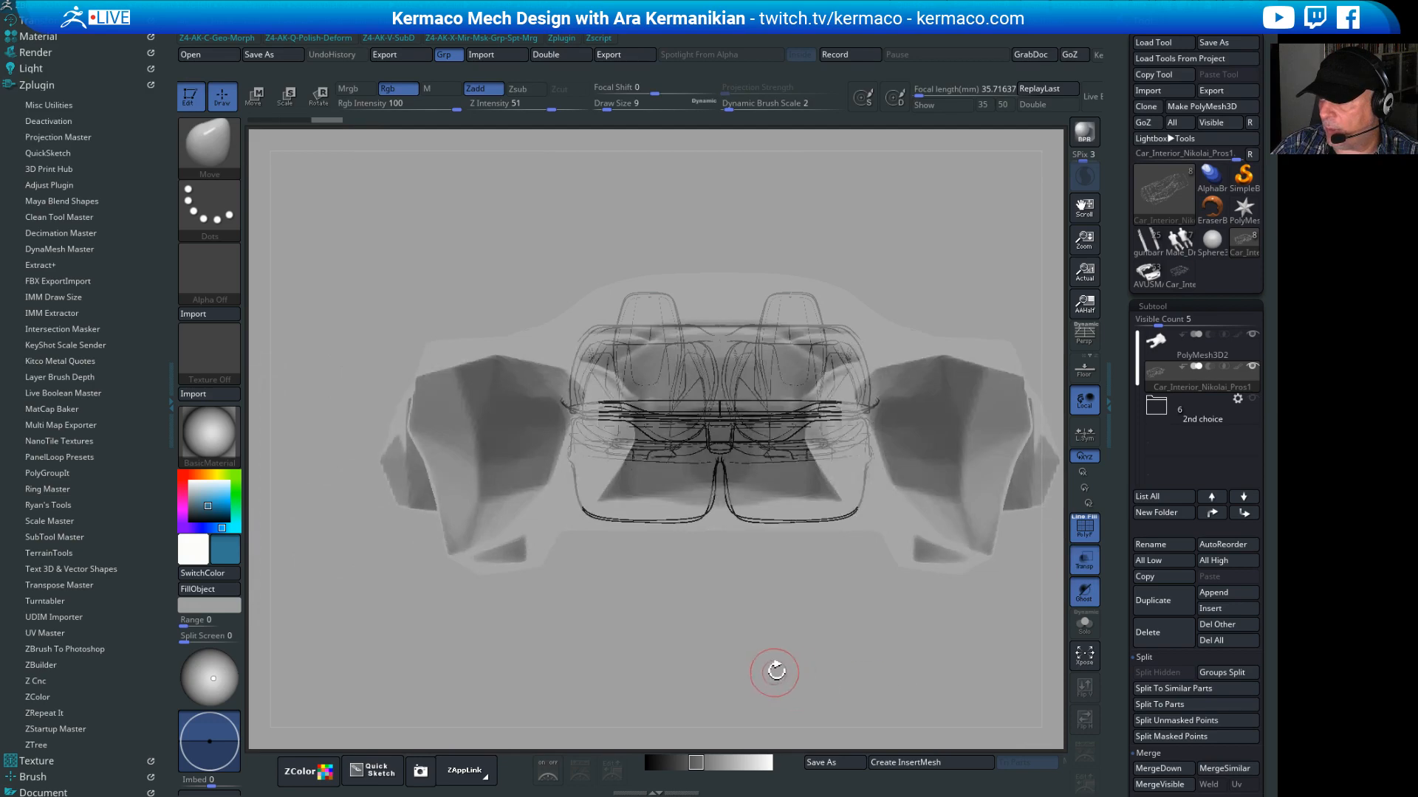
drag(776, 670, 789, 641)
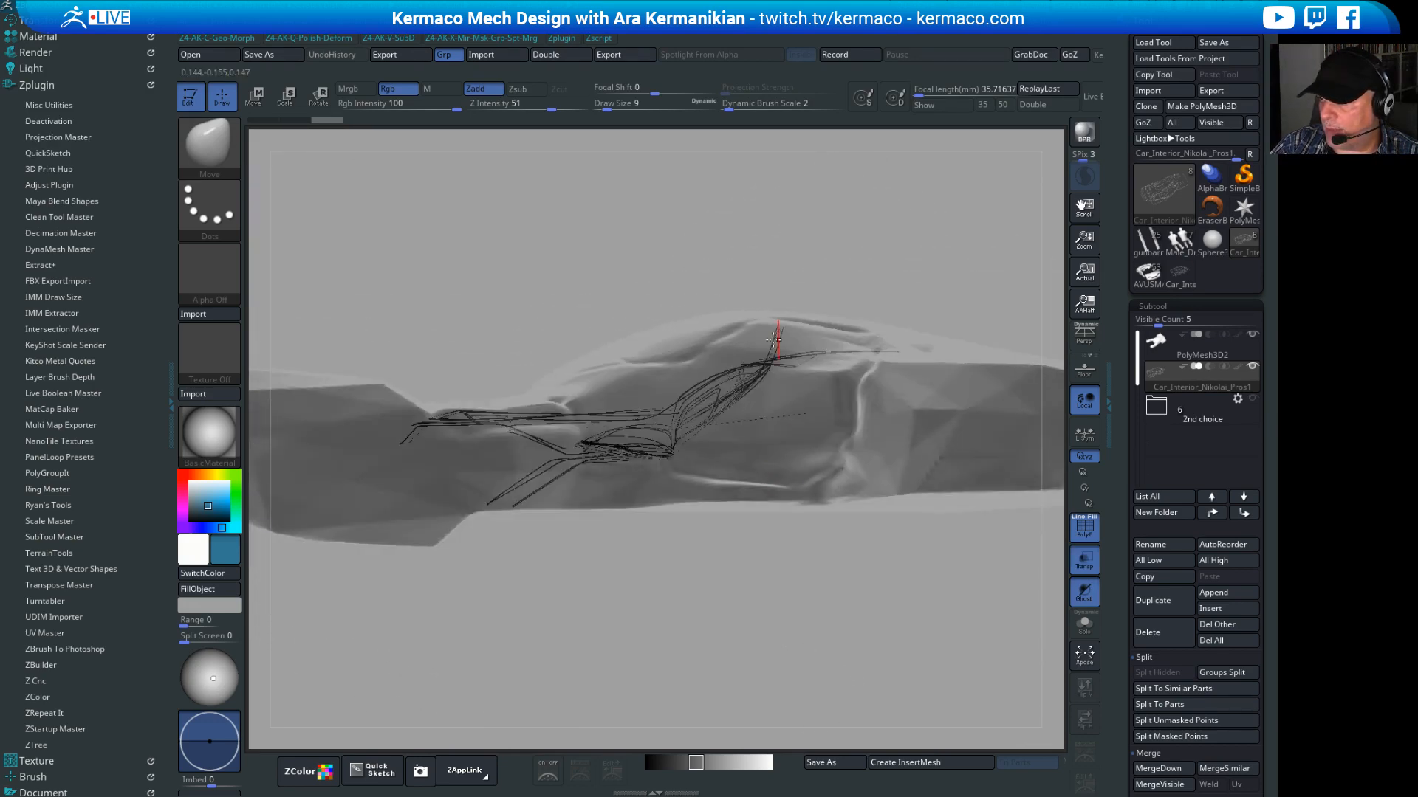
drag(760, 576, 827, 635)
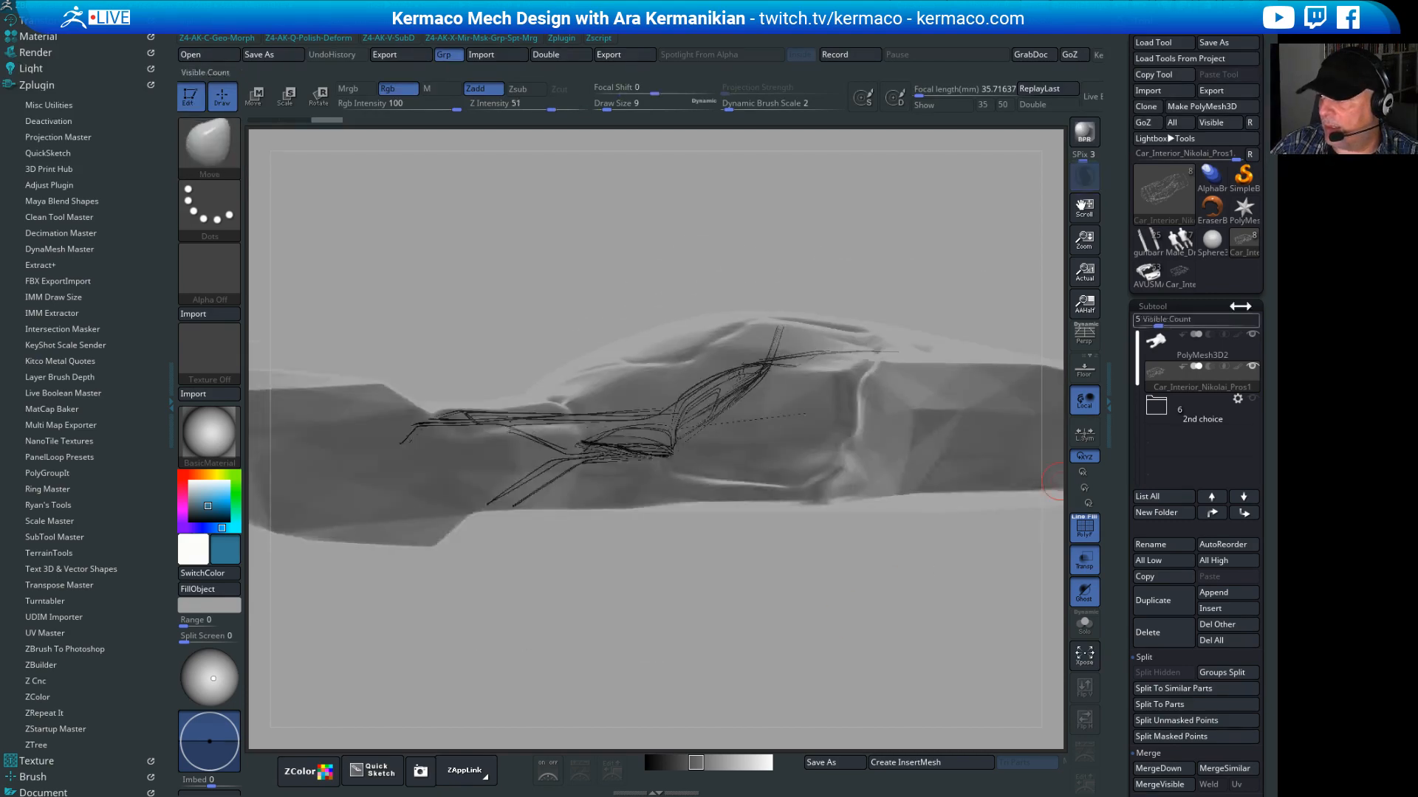
Step: Switch to the seated male driver tool, hide its polyframe lines and inspect the two figures from several angles
click(1176, 254)
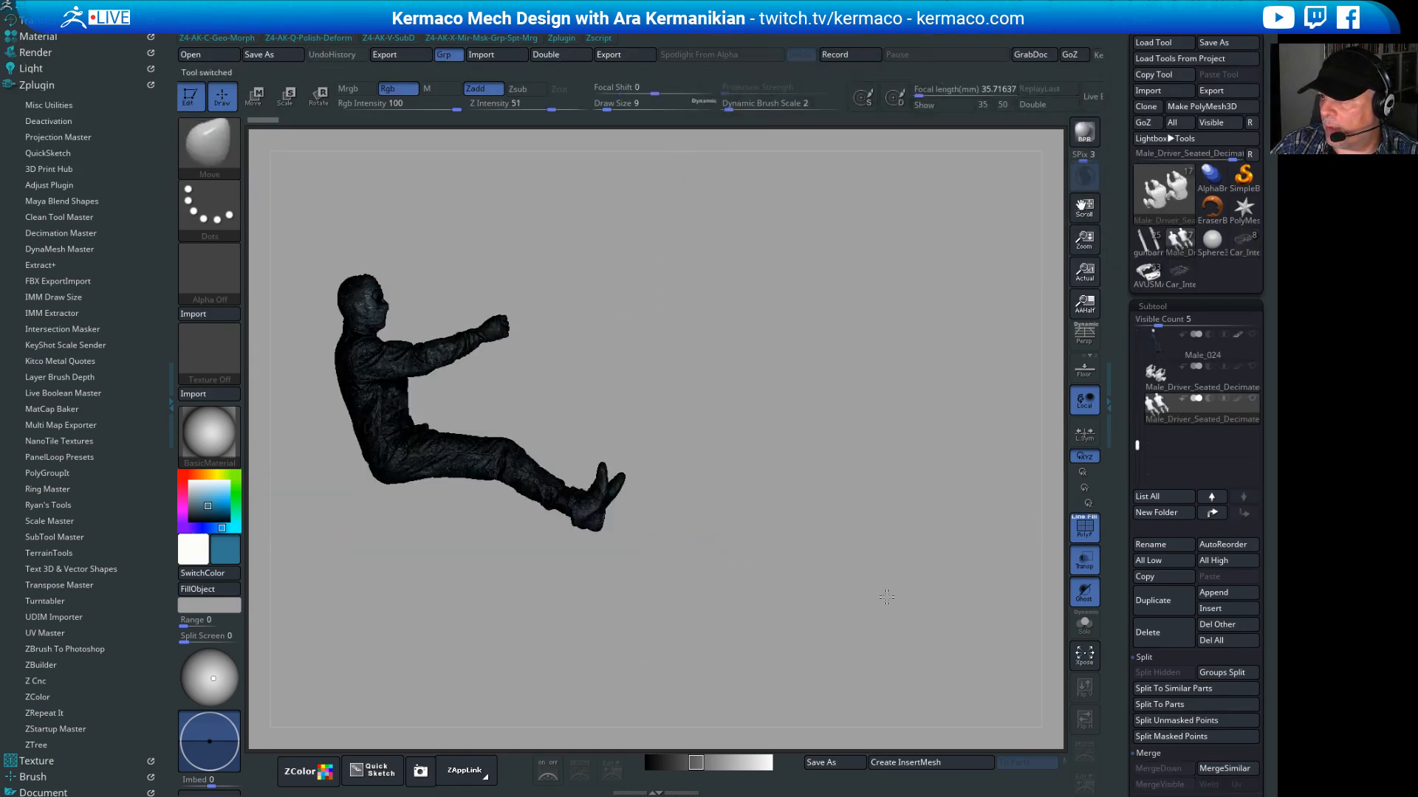
drag(876, 595, 1052, 521)
drag(886, 507, 1055, 412)
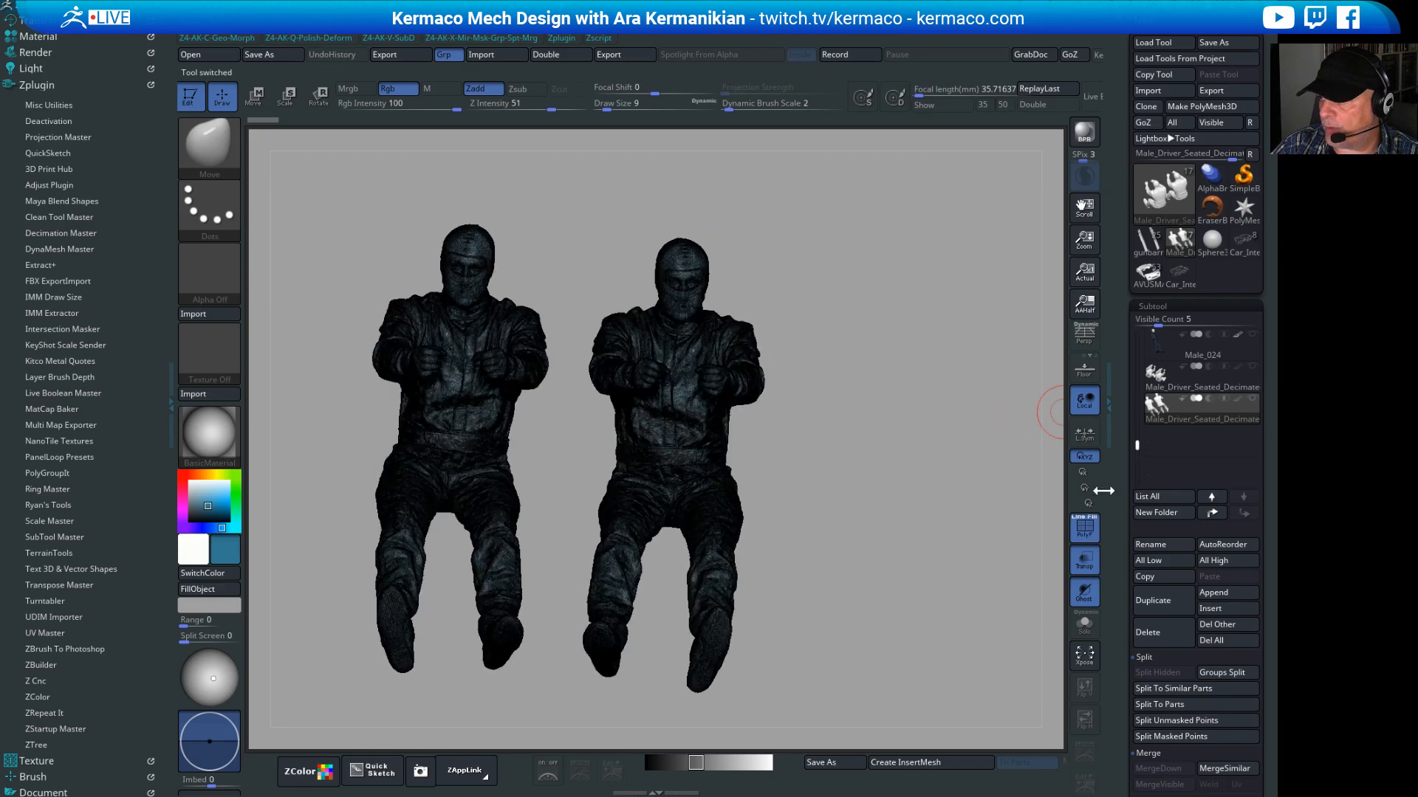
click(1083, 529)
drag(1021, 530, 796, 418)
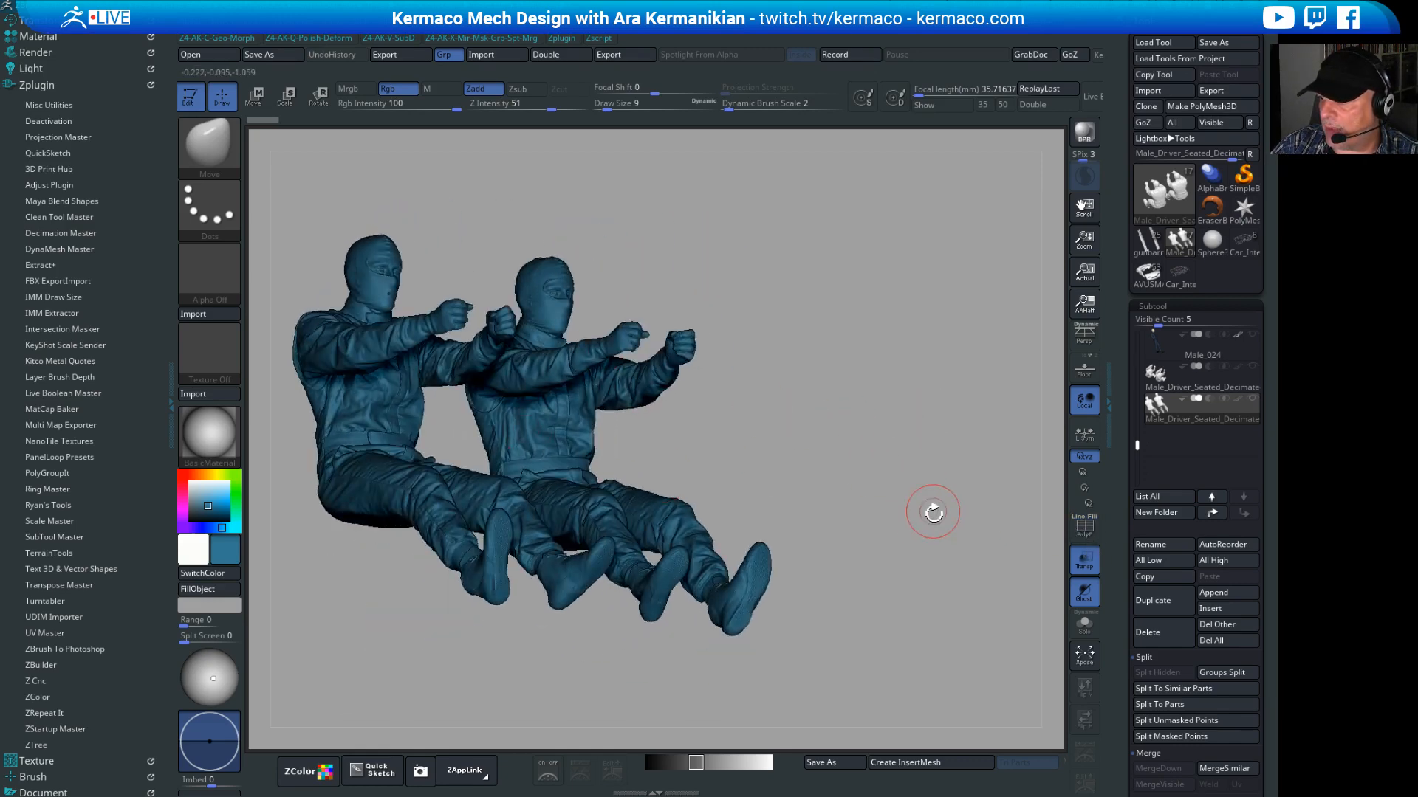
drag(934, 512, 951, 477)
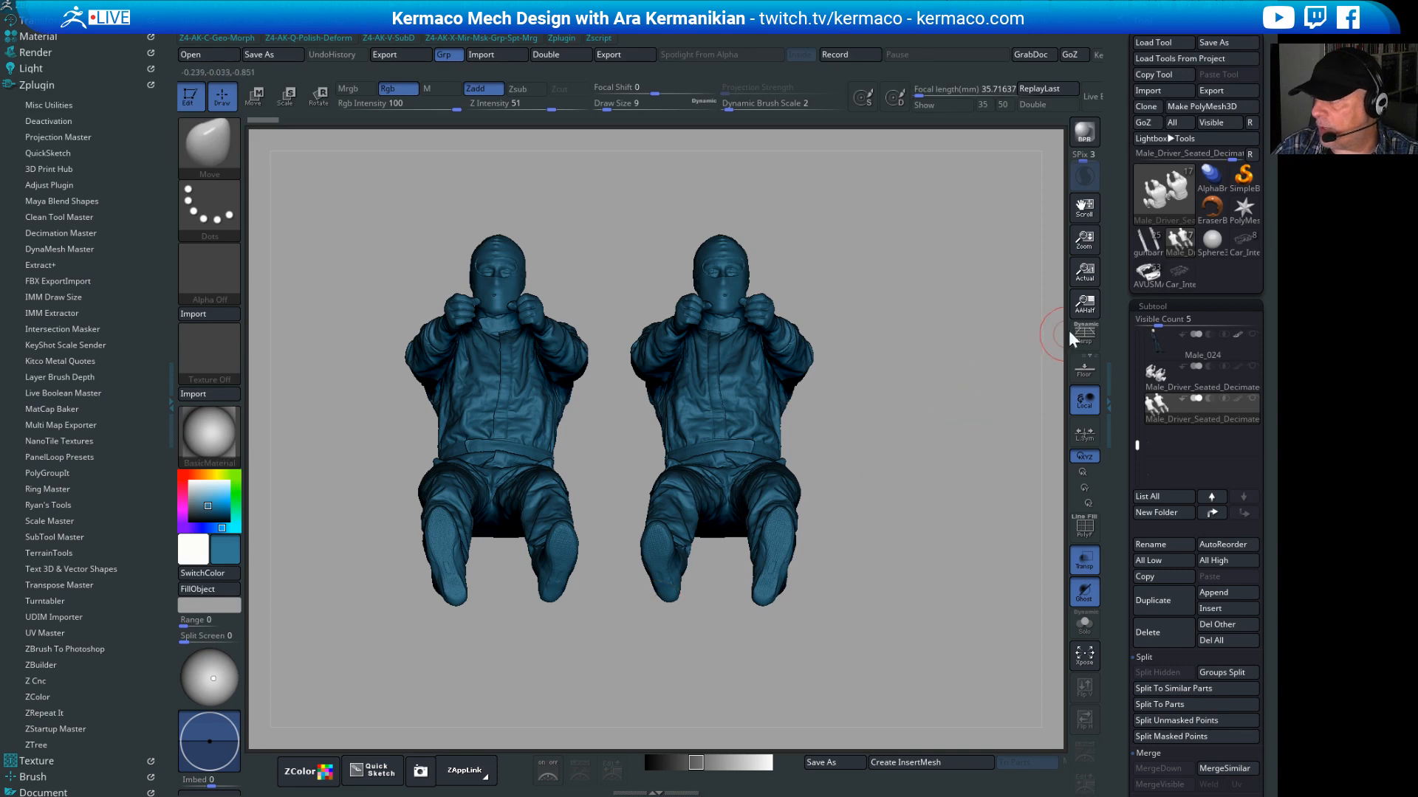
Step: Check the Male_024 subtool and copy the Male_Driver_Seated_Decimated subtool
mouse_move(1215, 354)
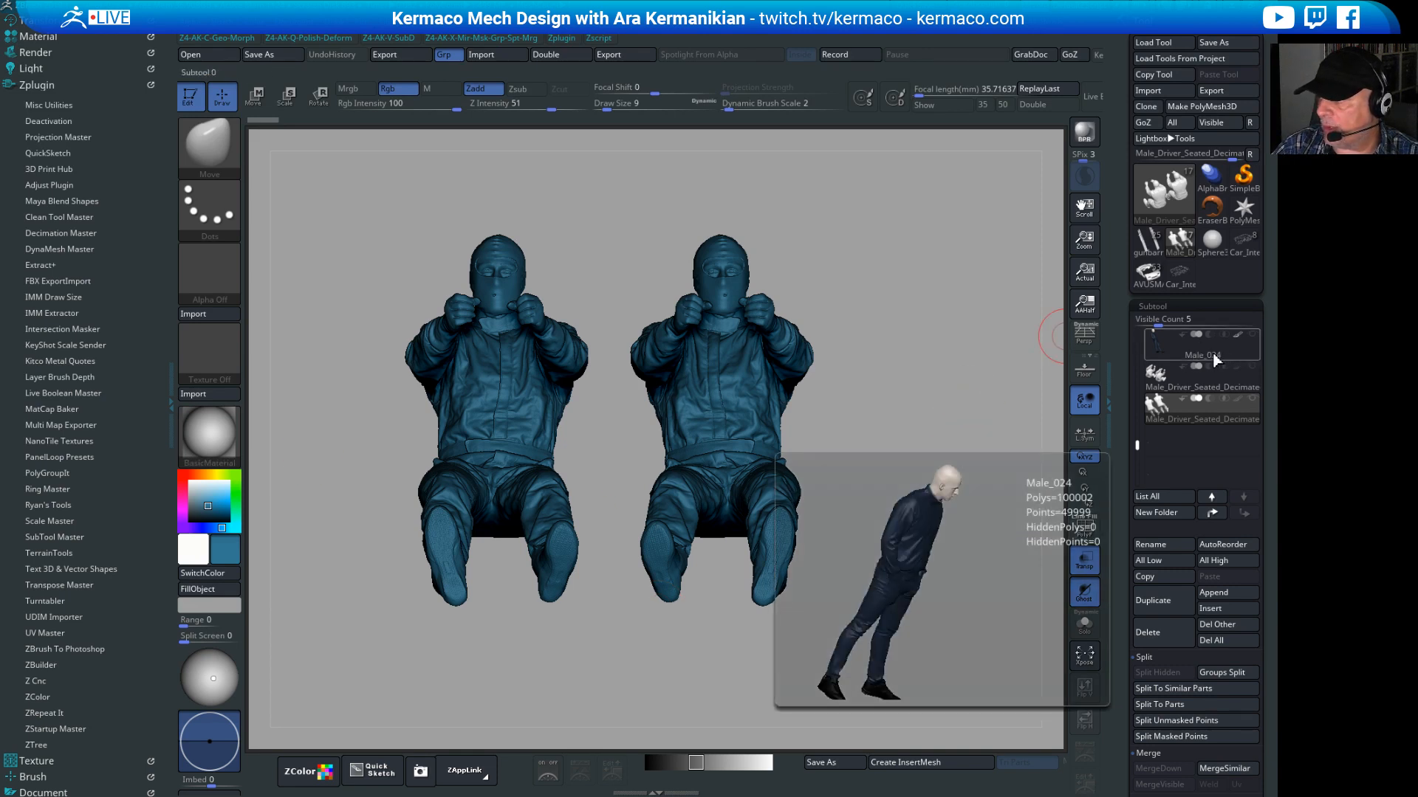
click(1215, 352)
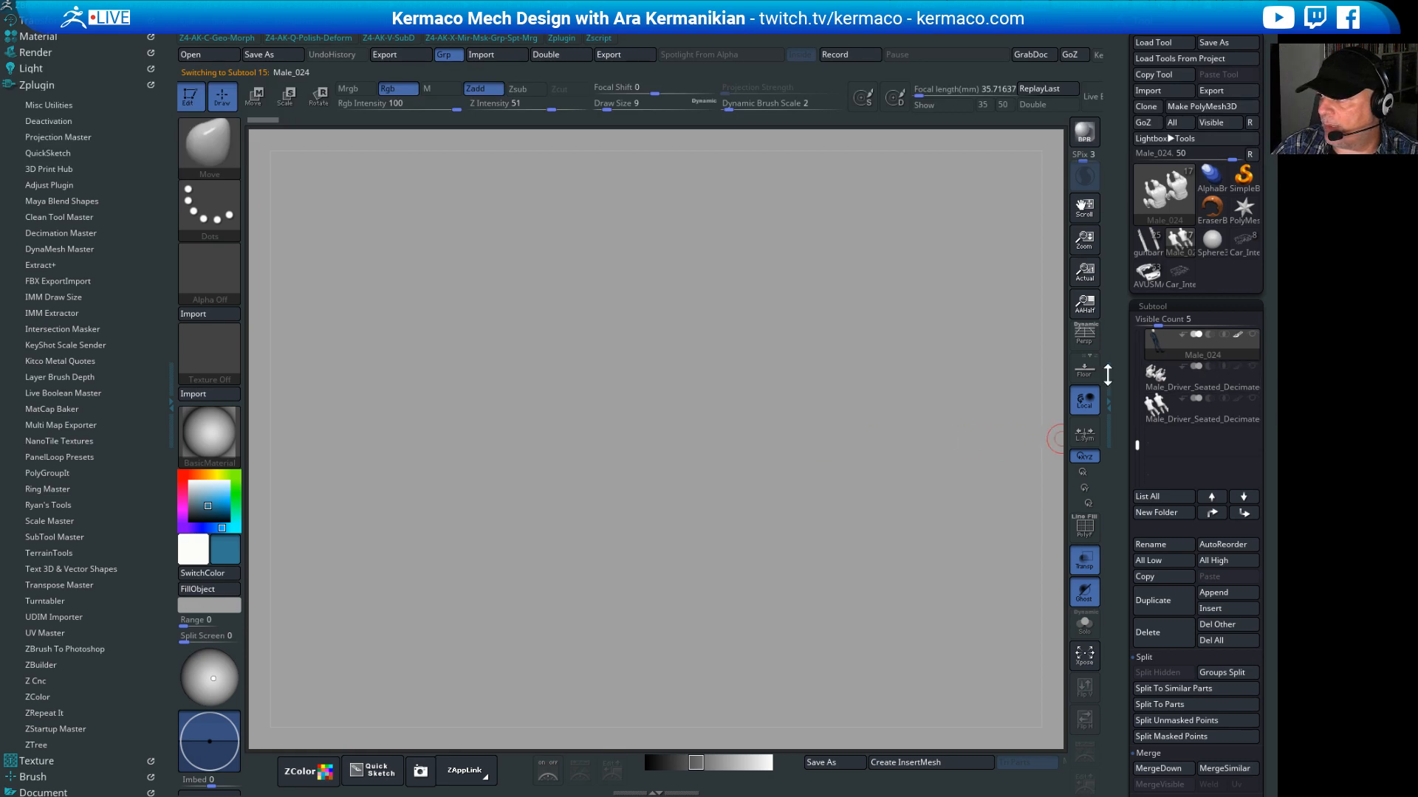
alt+drag(886, 468, 916, 502)
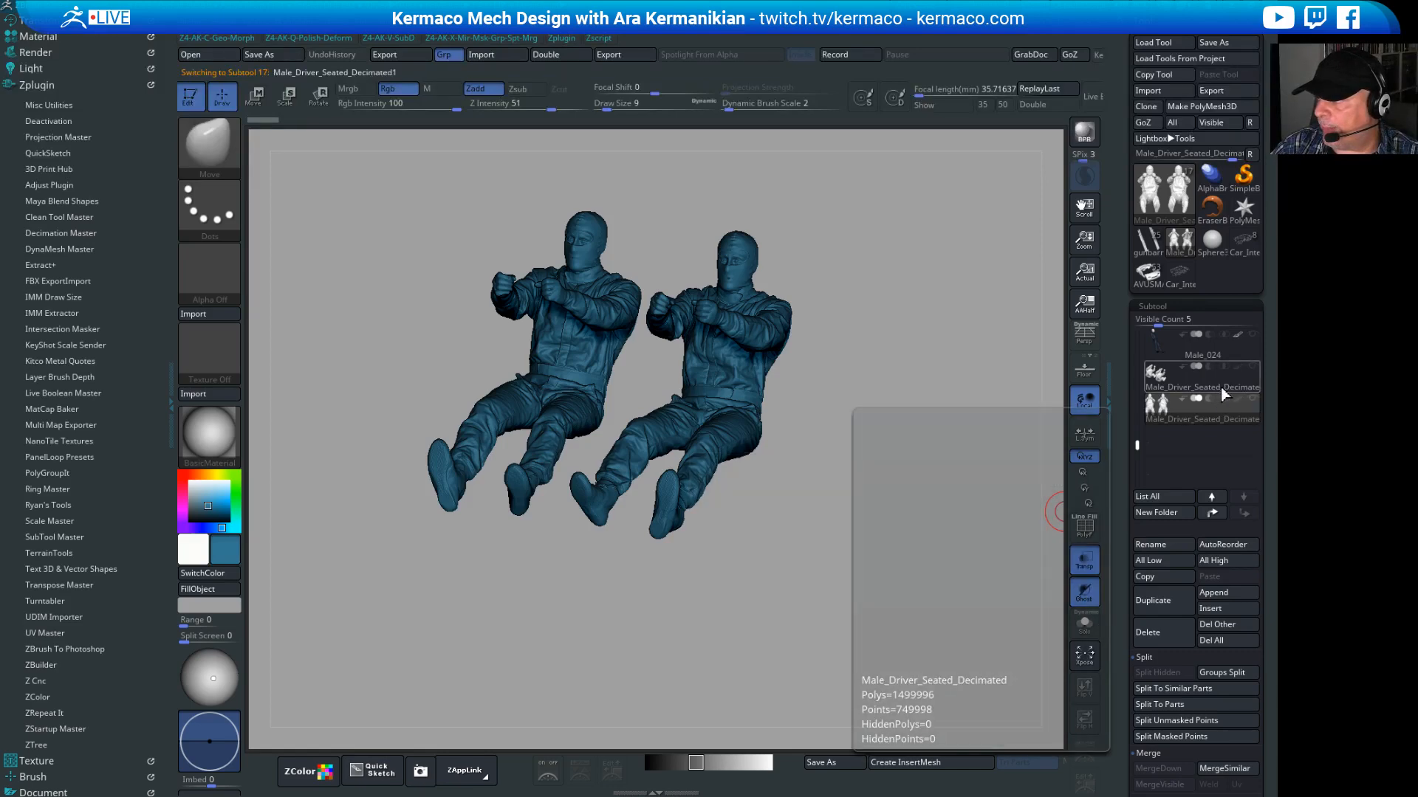
click(1219, 400)
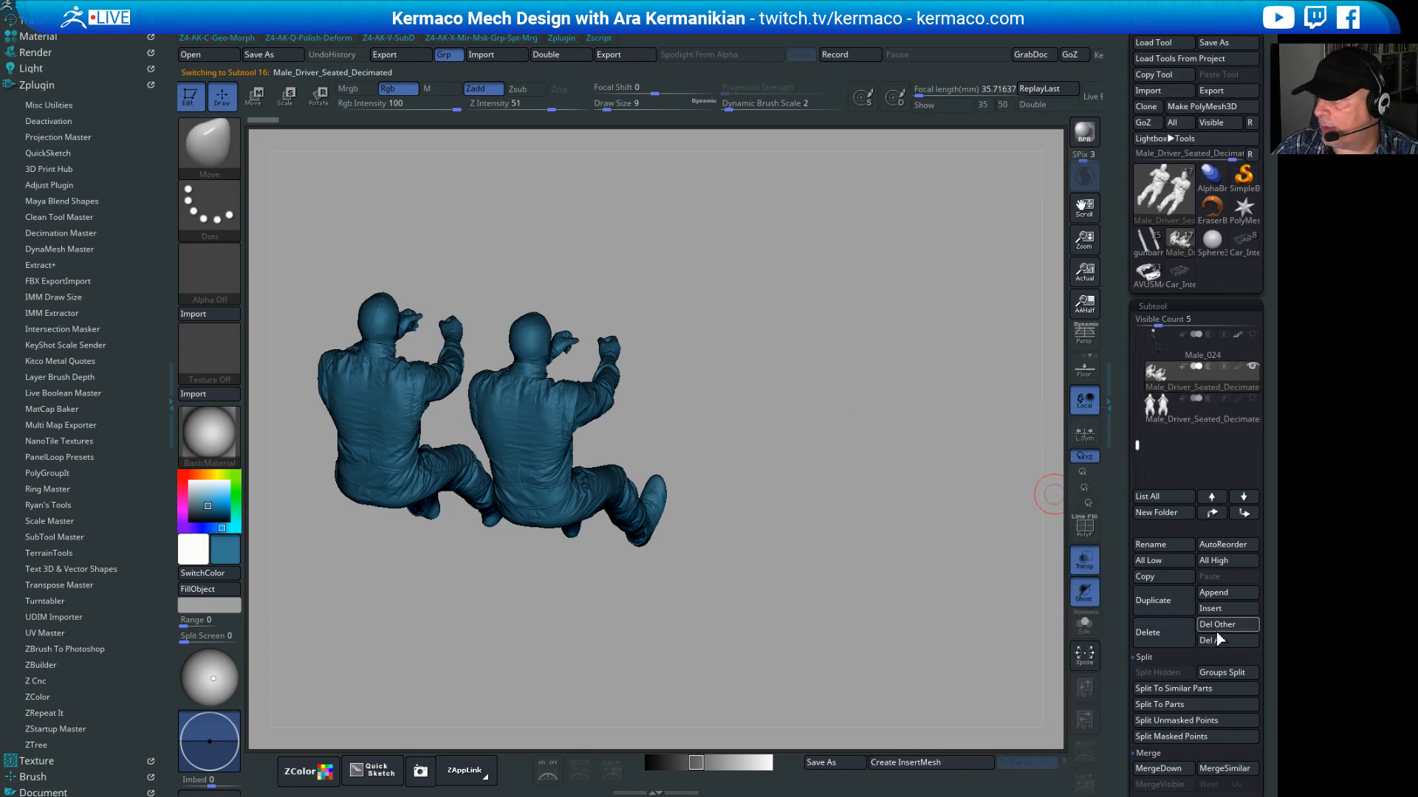
click(1168, 575)
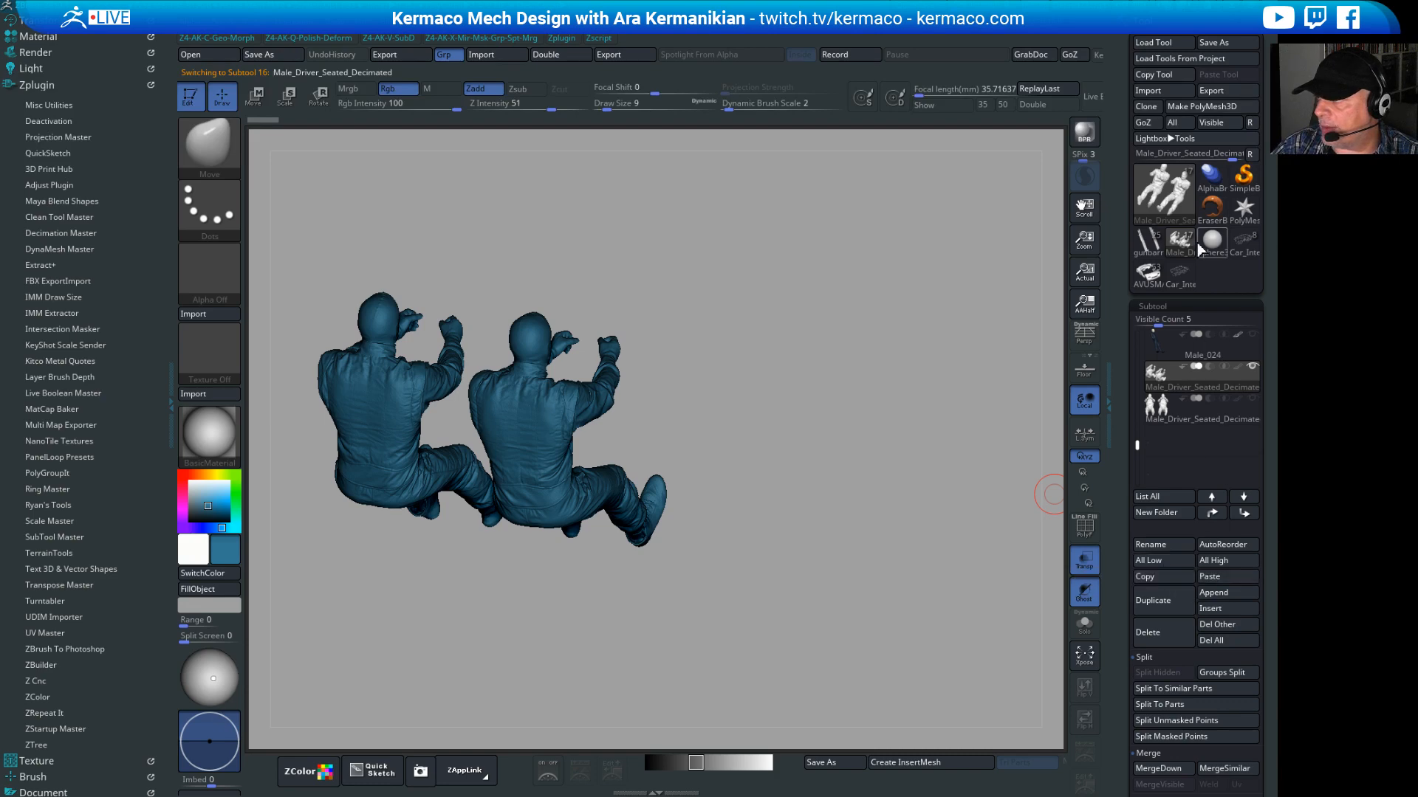
Step: Return to the tool holding the body and car interior and paste the seated drivers into it
mouse_move(1182, 283)
click(1180, 275)
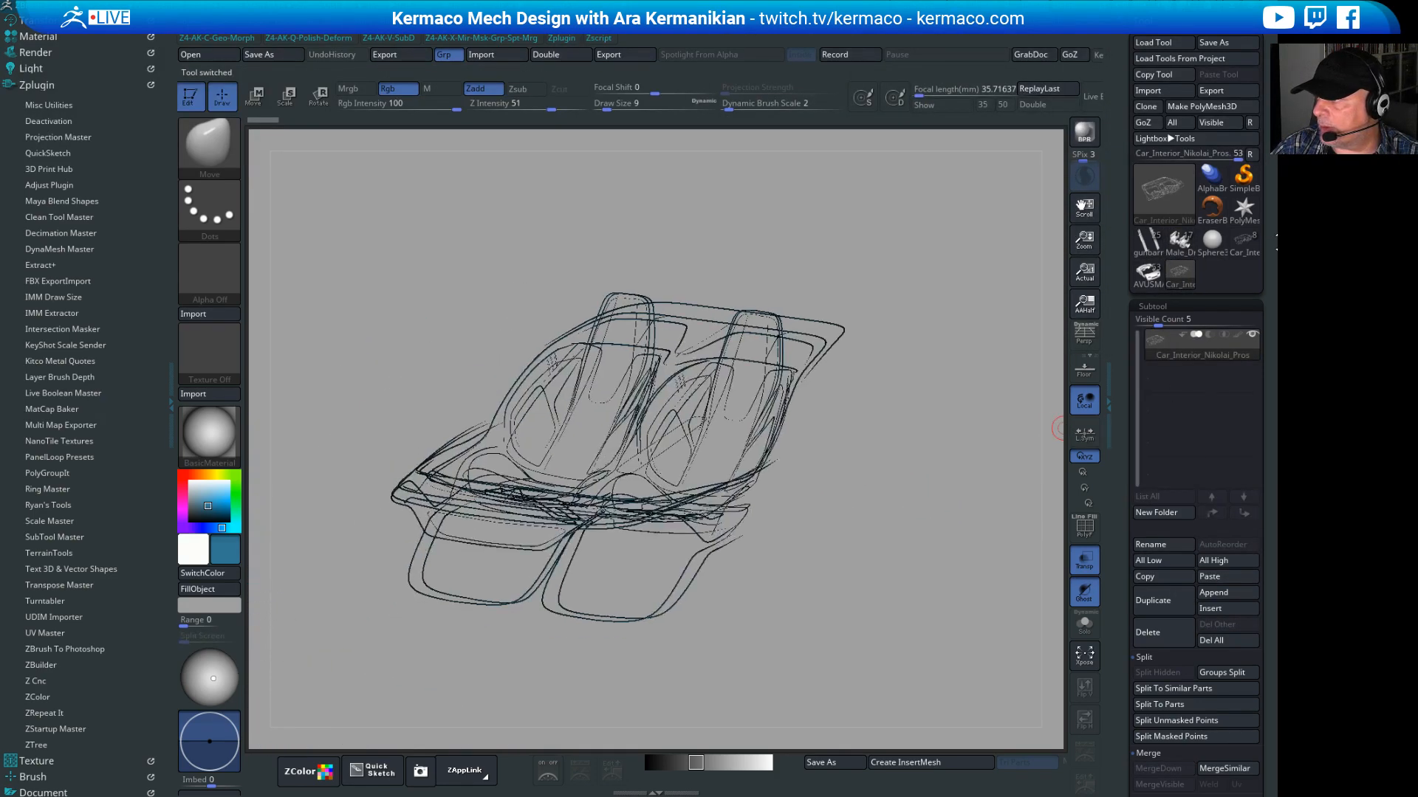
click(1242, 251)
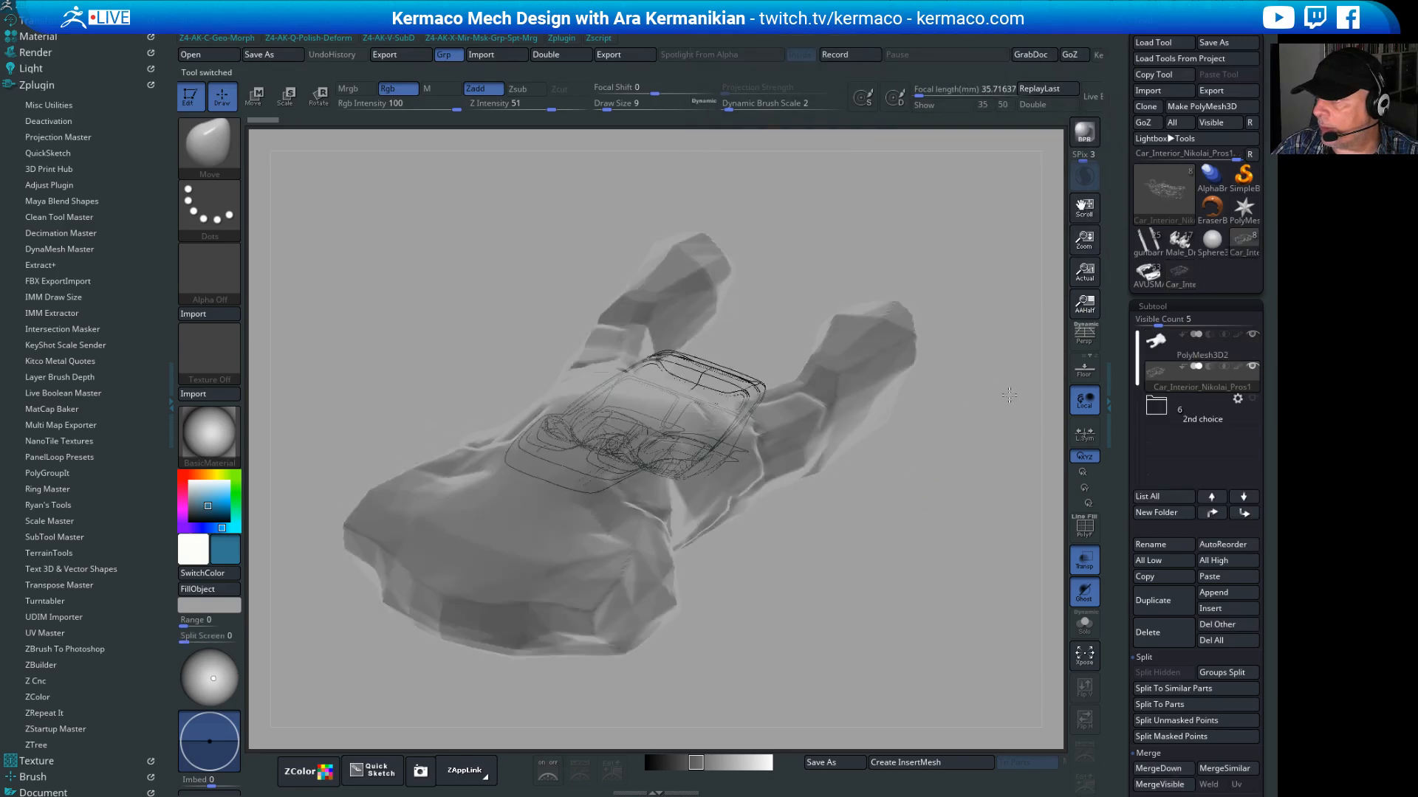
drag(1009, 395, 1054, 480)
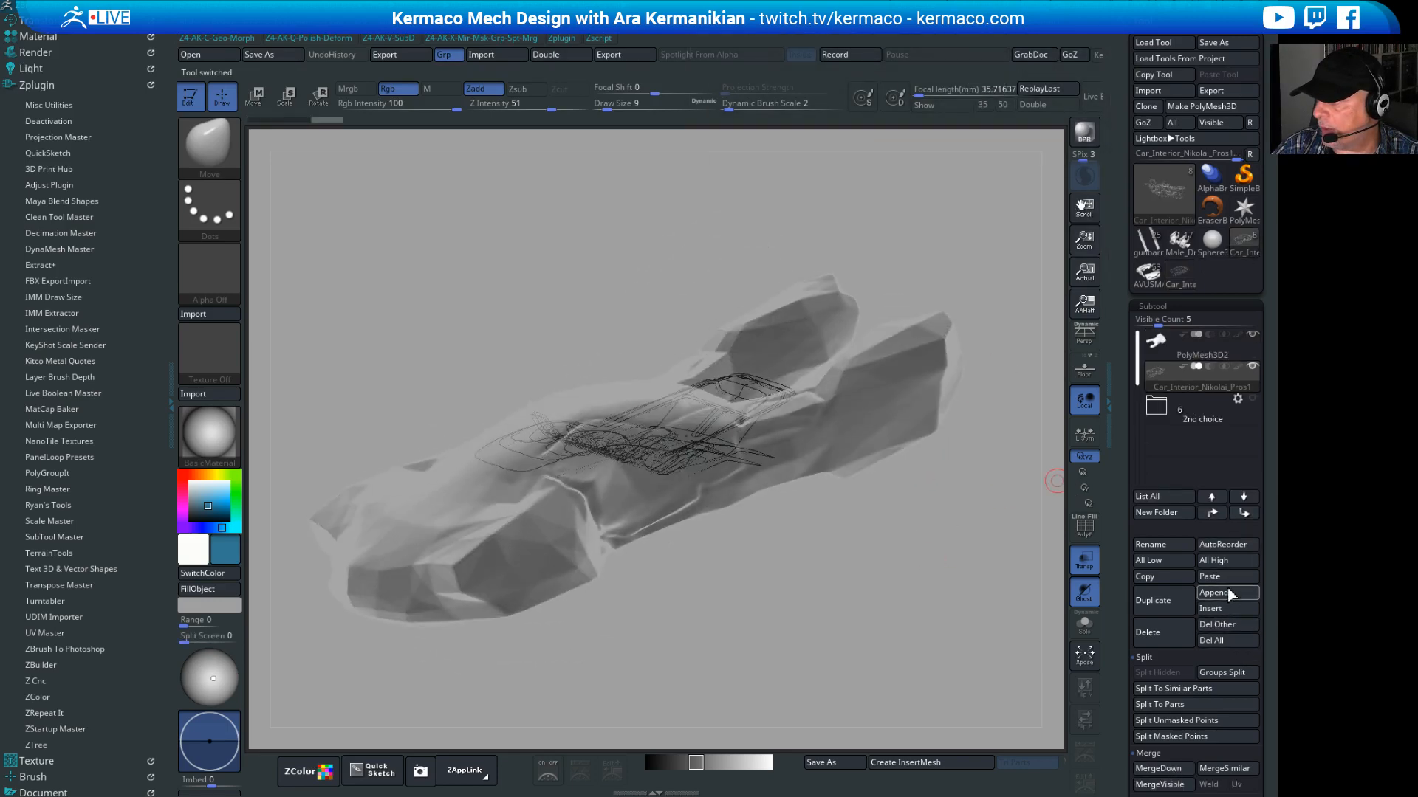
click(1202, 578)
drag(934, 591, 802, 386)
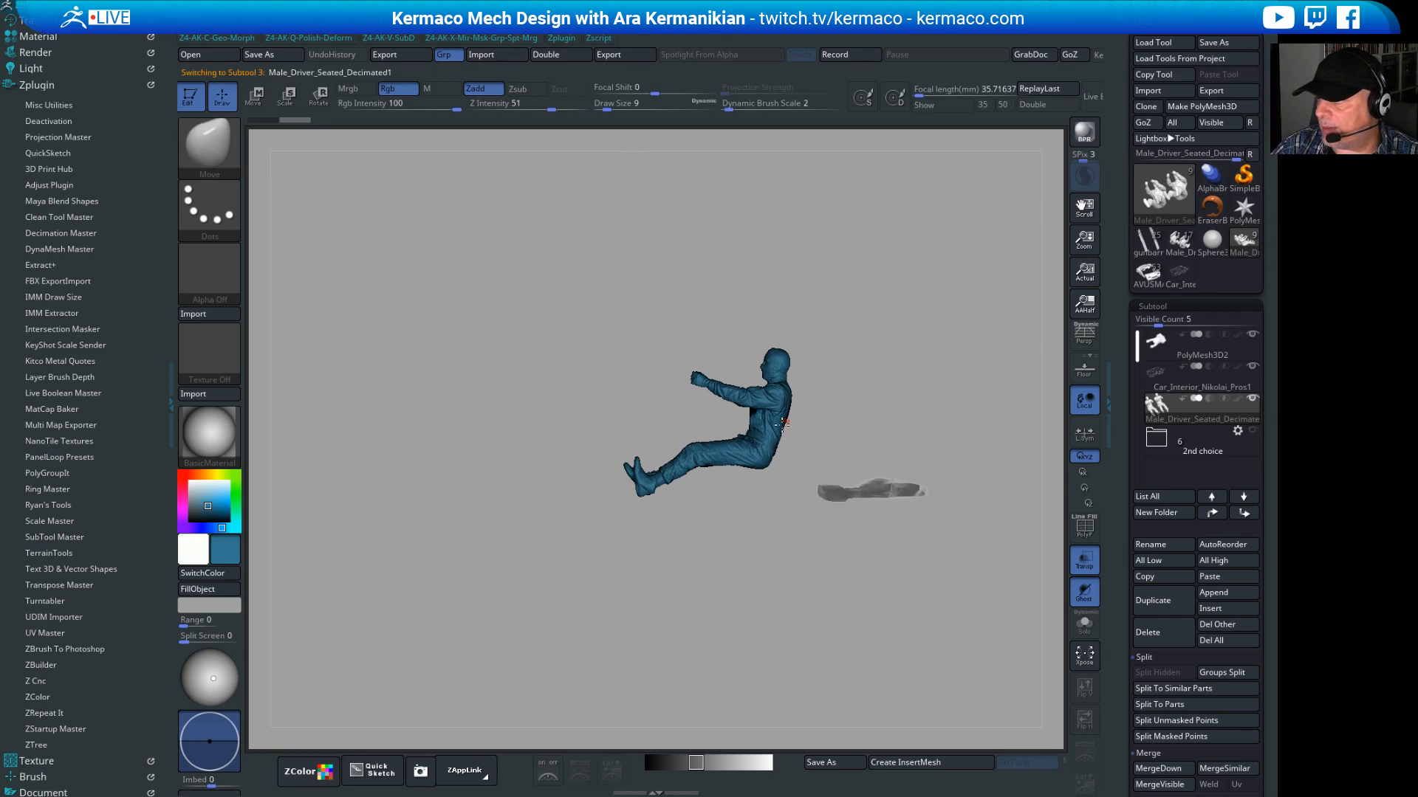
Step: Scale PolyMesh3D2 up to the drivers' size and move it so the body surrounds the seated figures
click(1208, 362)
key(w)
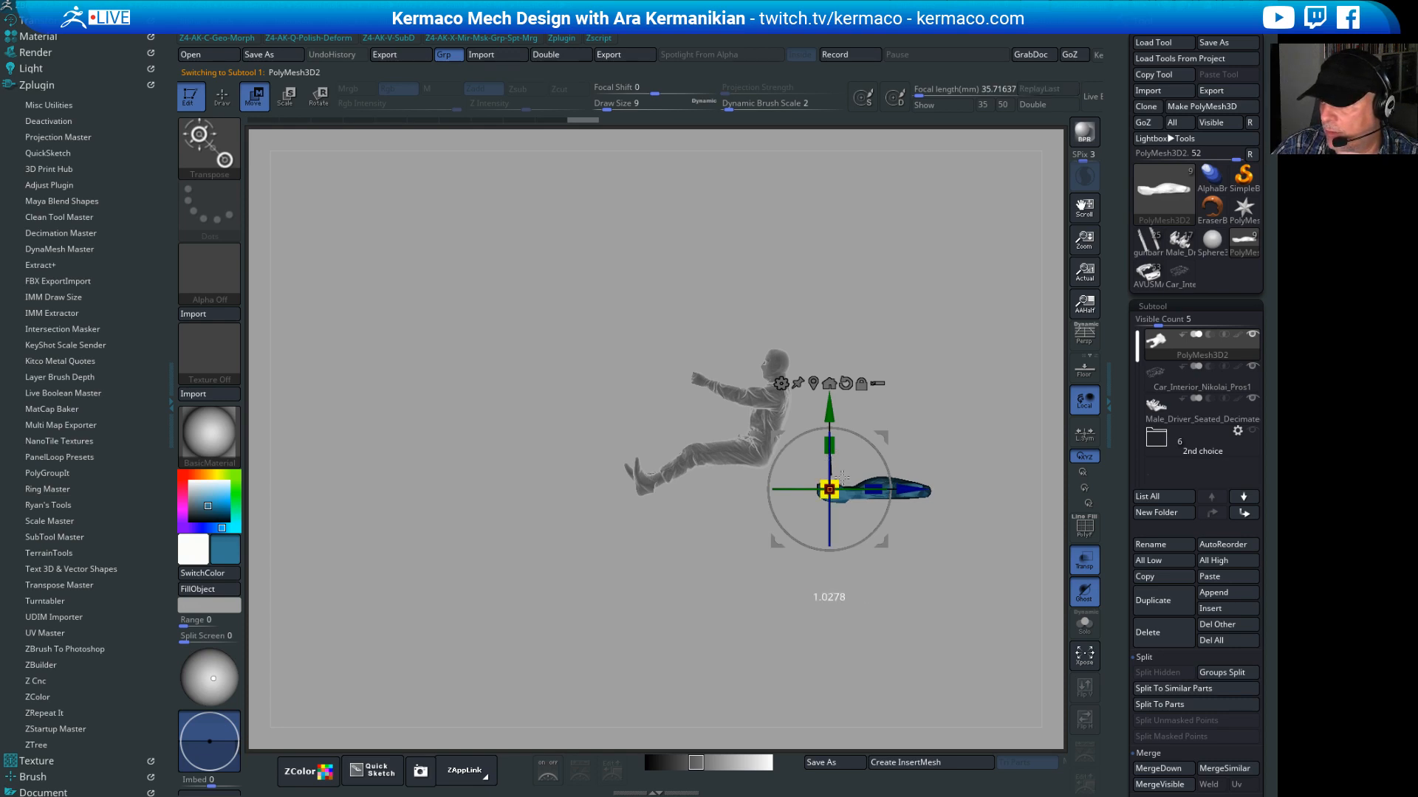
drag(842, 478, 553, 492)
mouse_move(493, 407)
mouse_down()
mouse_move(493, 331)
mouse_move(447, 421)
mouse_move(495, 411)
mouse_up()
alt+drag(812, 283, 841, 243)
drag(501, 435, 452, 436)
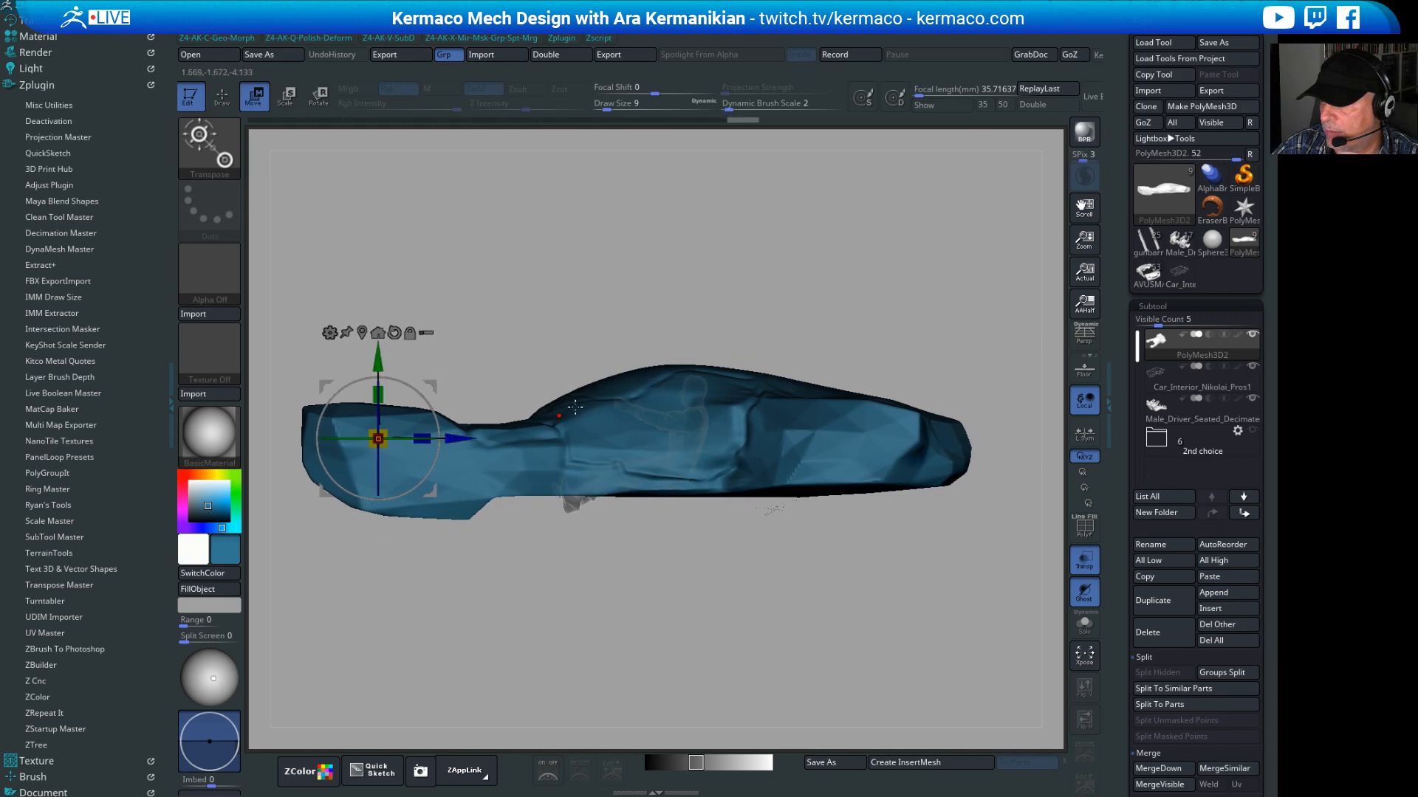
Step: From the front, adjust the body's height around the drivers and scale it up slightly
drag(650, 250, 616, 248)
drag(598, 359, 477, 423)
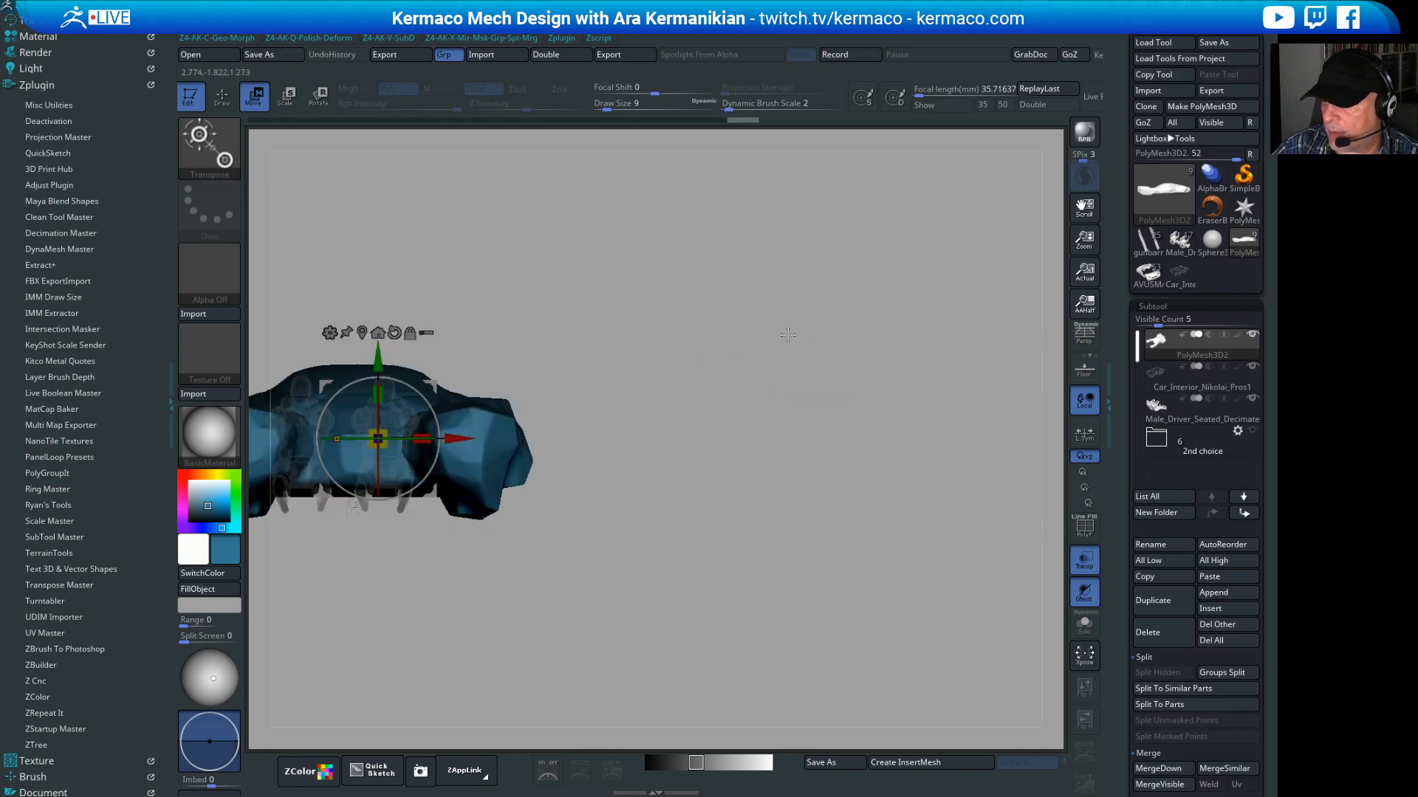
drag(698, 323, 622, 432)
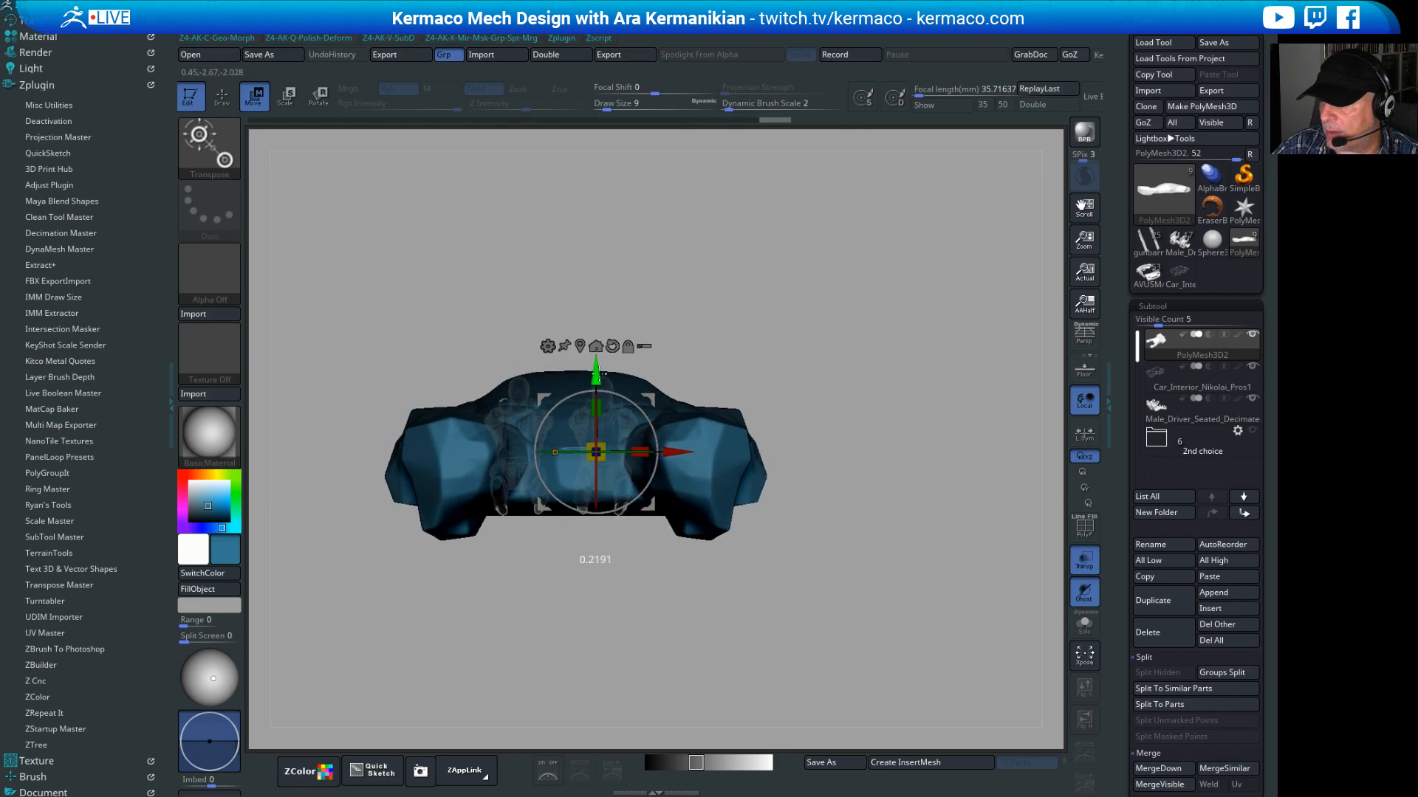
drag(598, 351, 599, 362)
drag(600, 443, 622, 444)
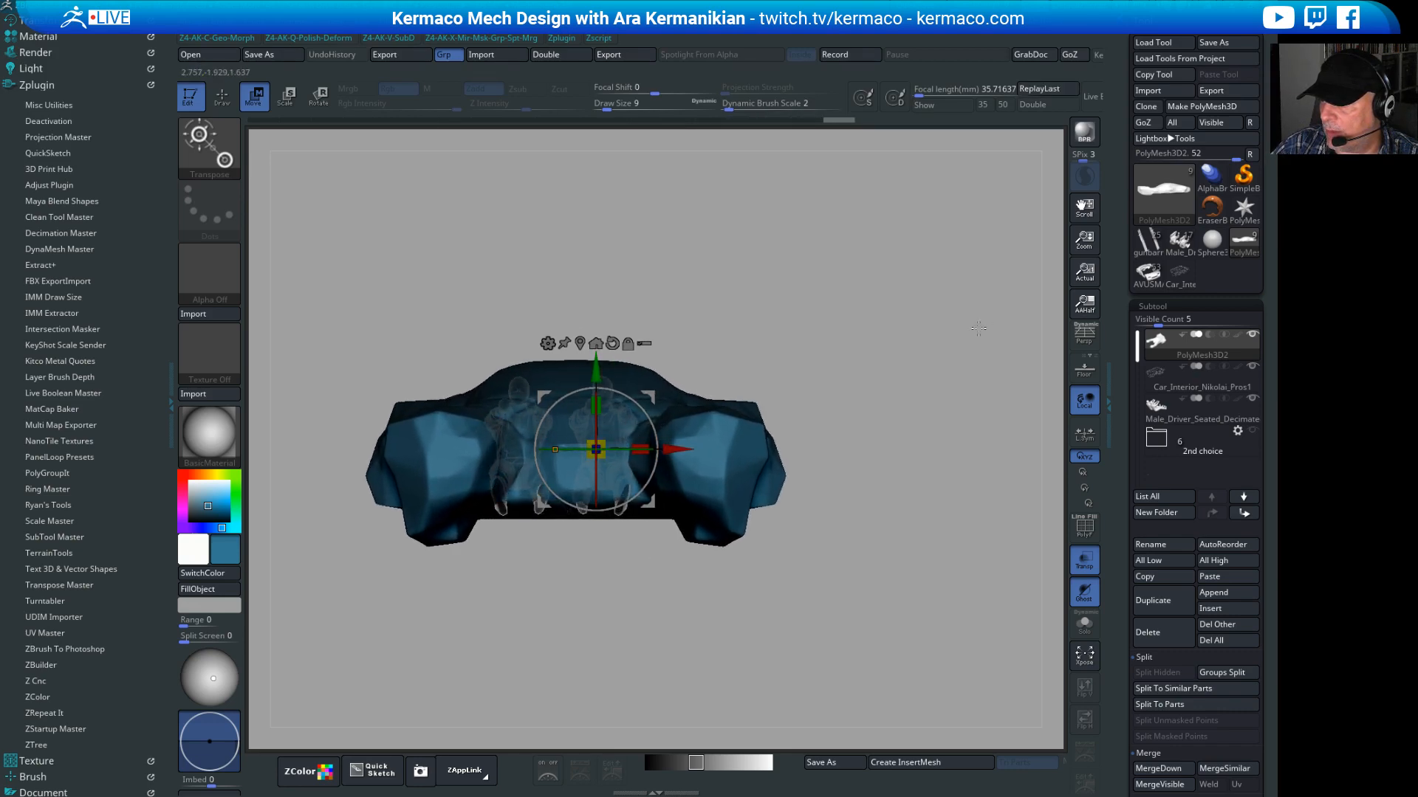
Step: Enlarge the body further and shift it along its length to place the drivers within the cabin
alt+drag(1011, 254, 850, 278)
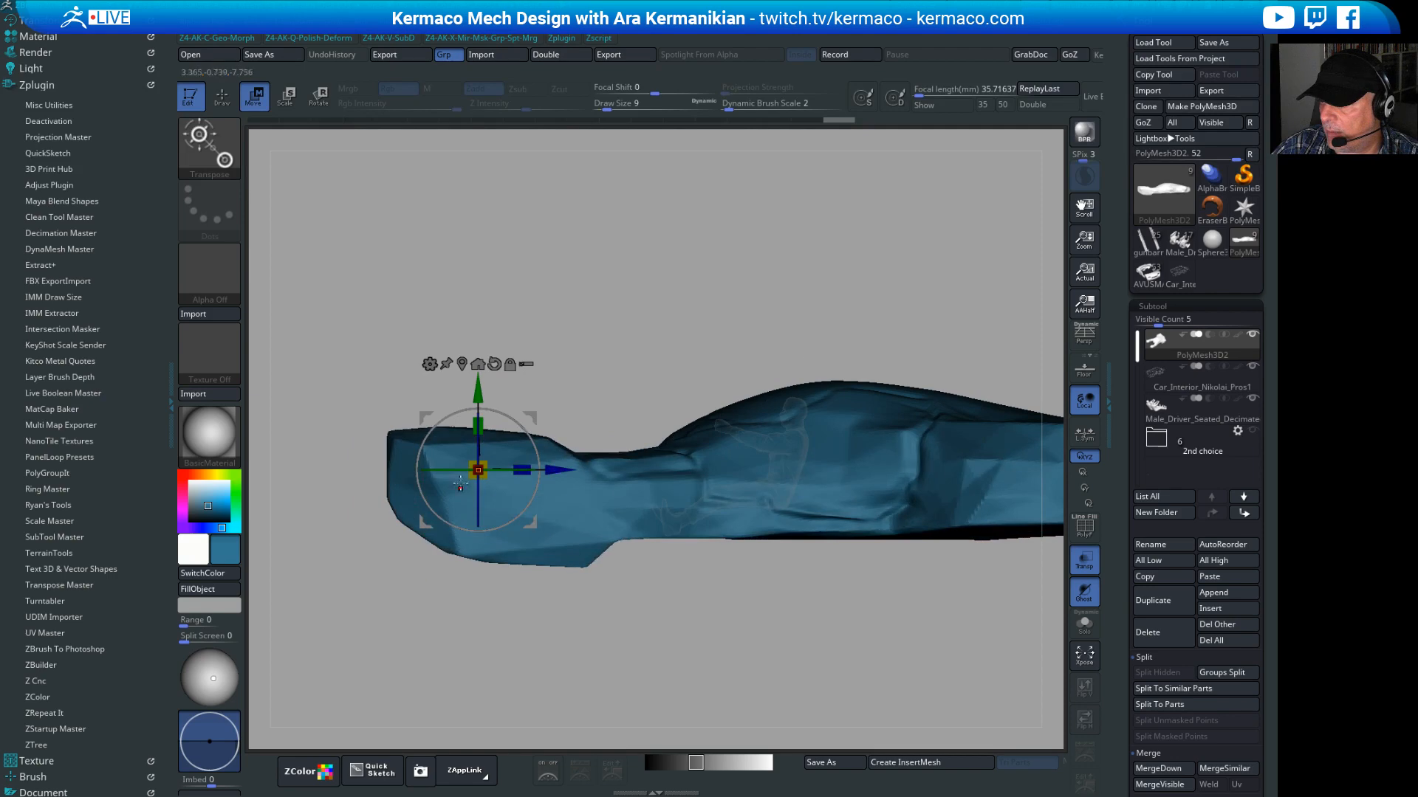
drag(551, 471, 504, 477)
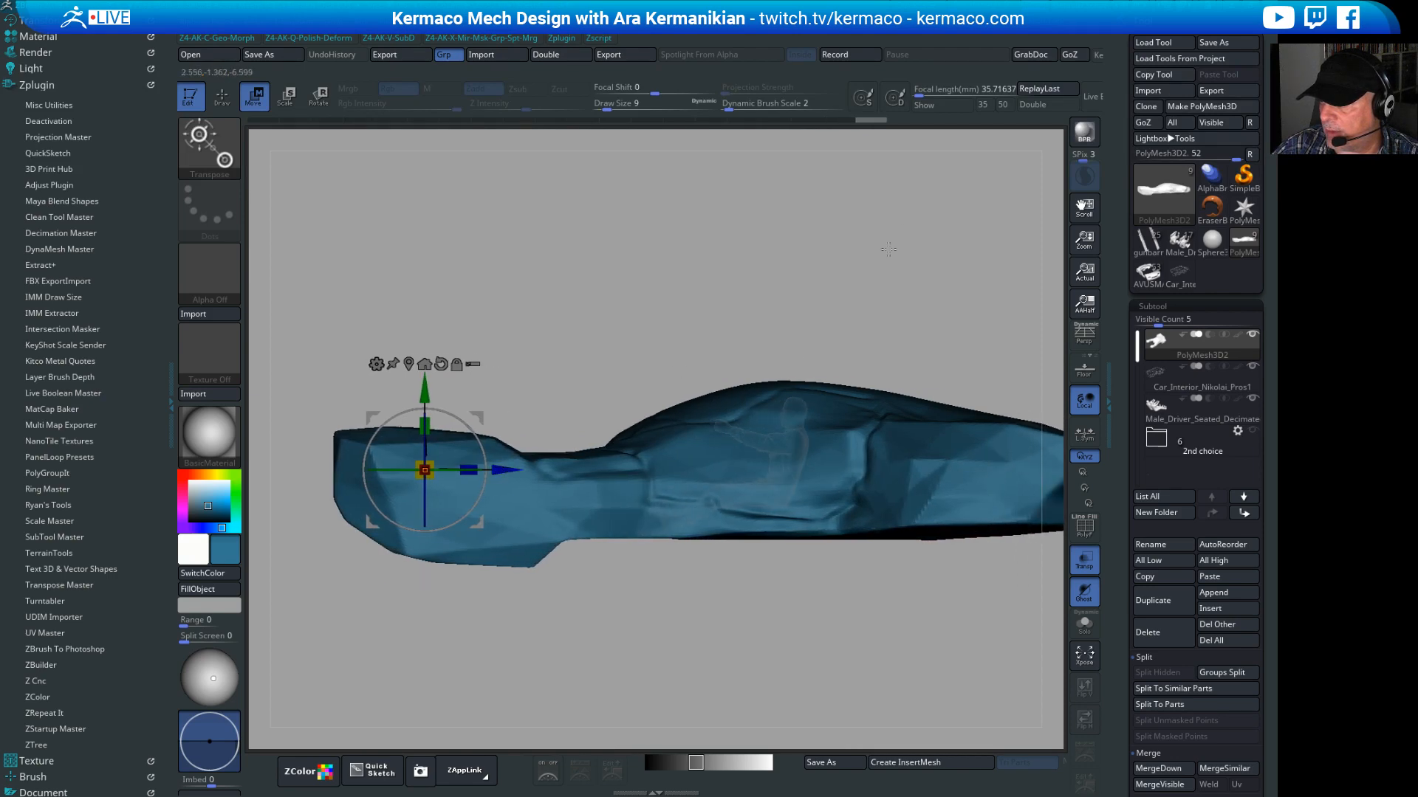
drag(888, 249, 920, 363)
alt+drag(769, 641, 627, 568)
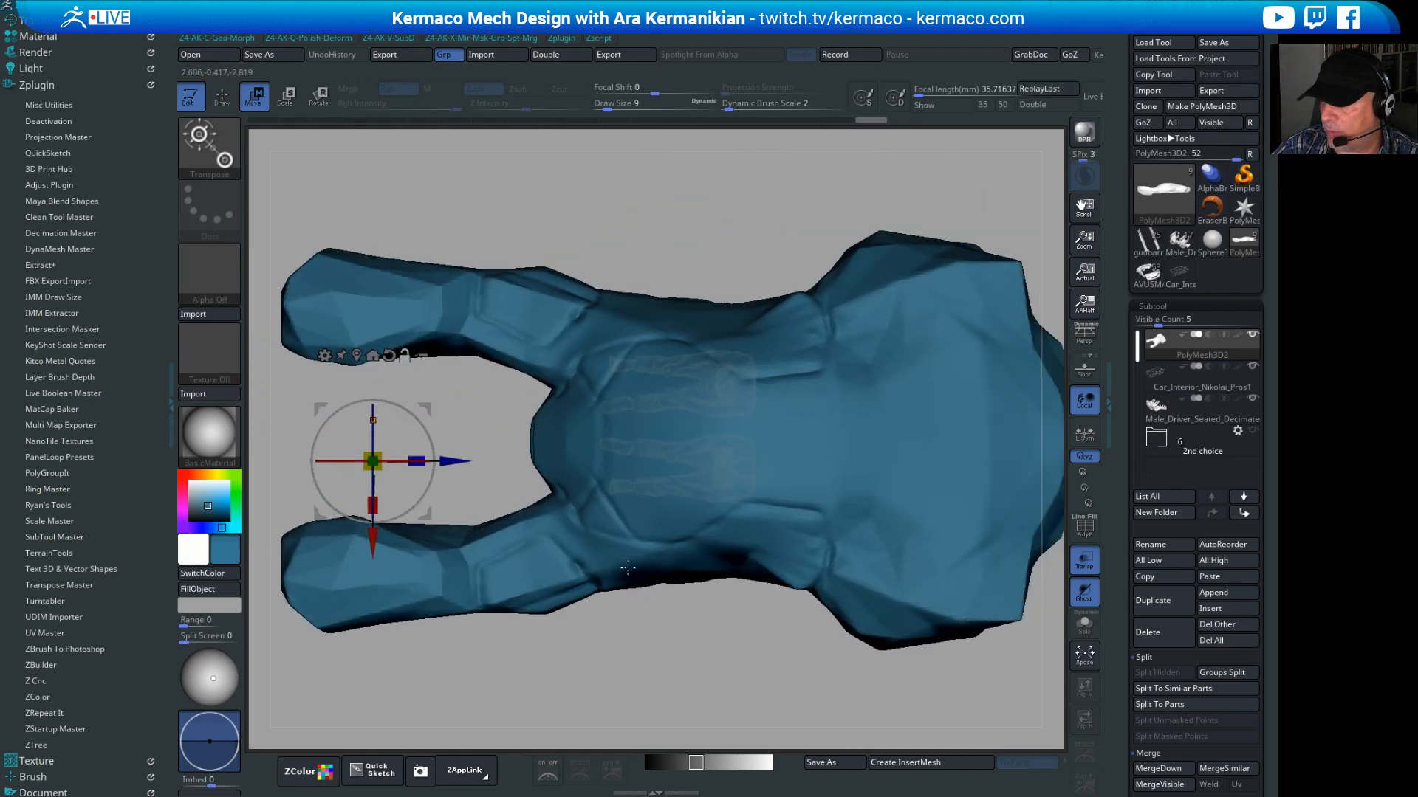
drag(384, 452, 686, 554)
alt+drag(734, 649, 563, 668)
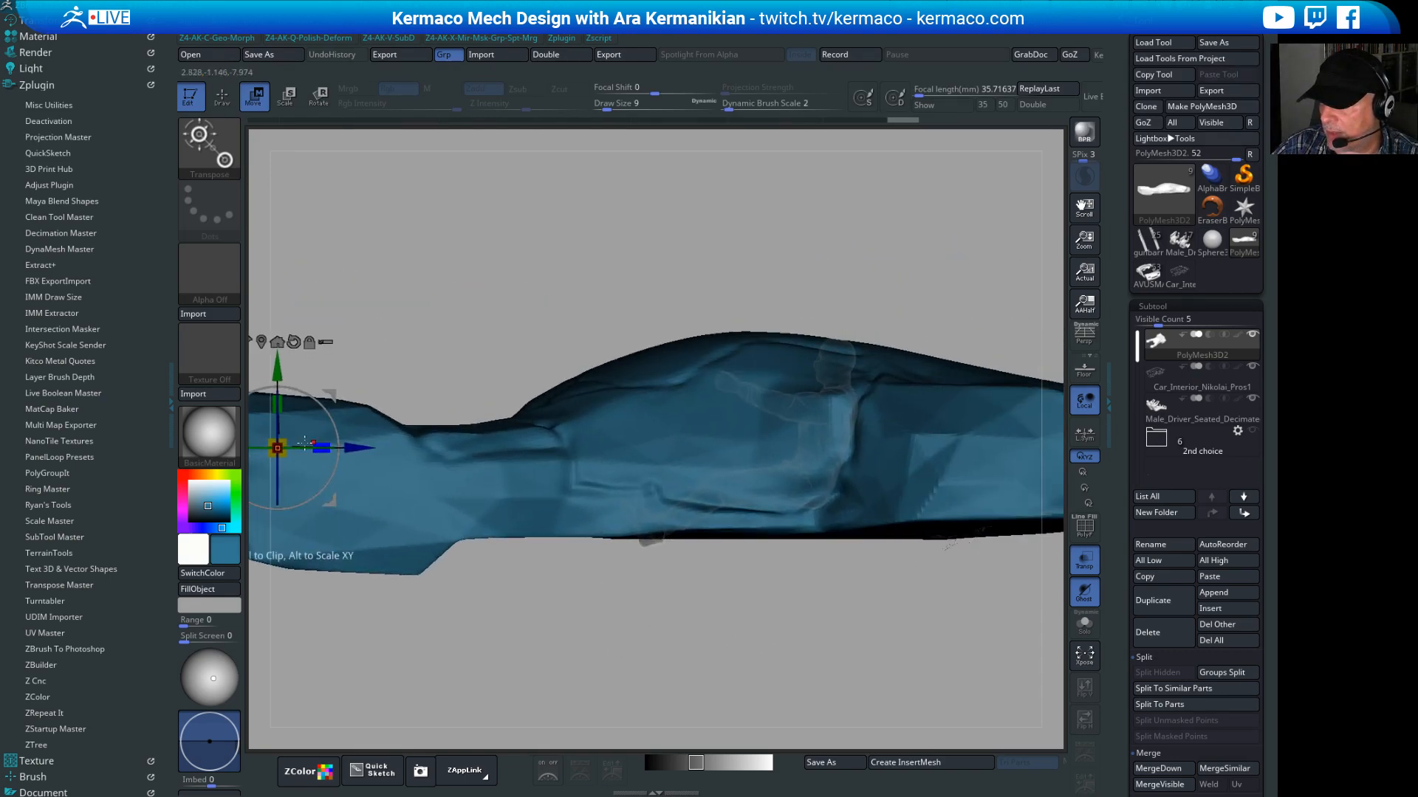
drag(356, 447, 419, 447)
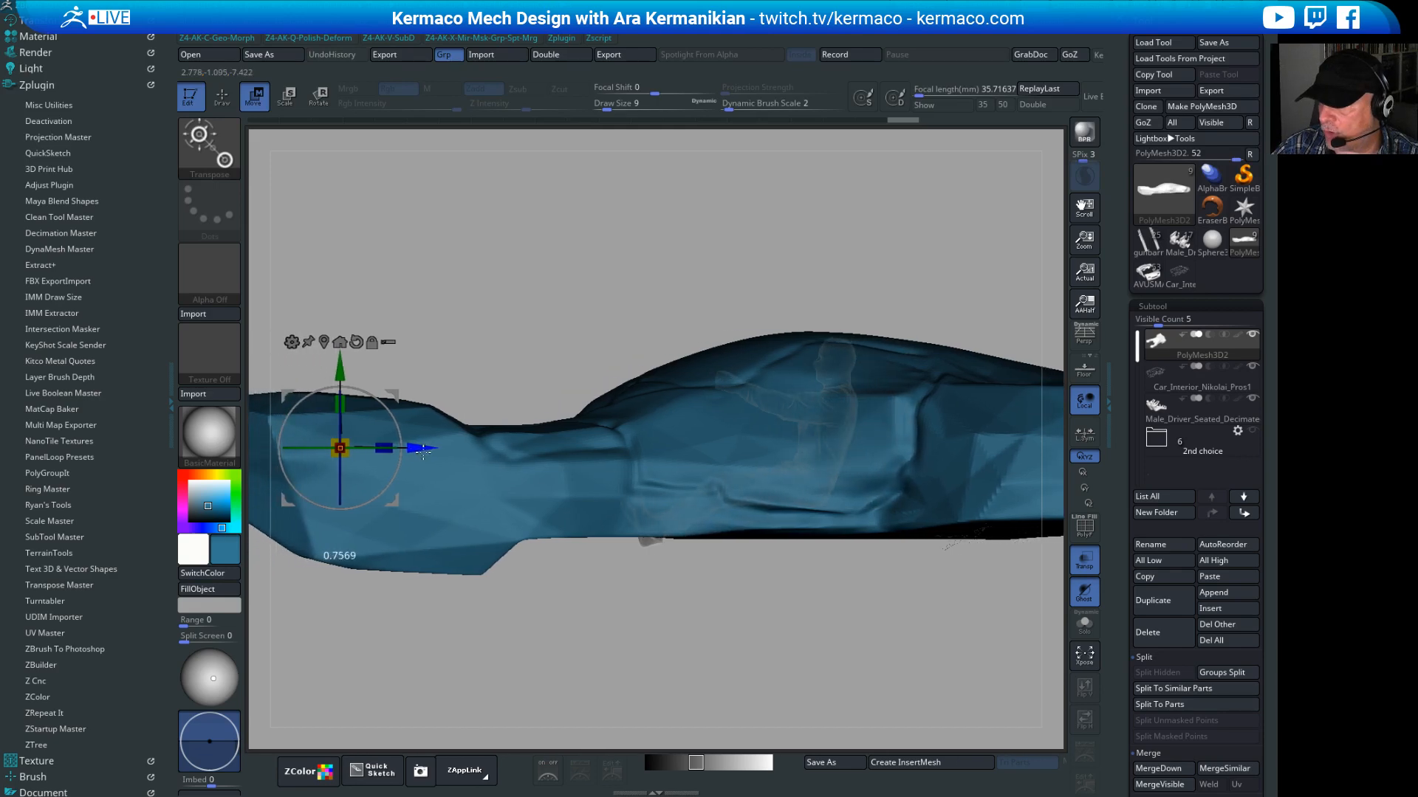
Step: Centre the transform gizmo on the body, reset its orientation, and adjust the body's height around the drivers from the front
drag(628, 628, 768, 649)
mouse_move(869, 506)
alt+mouse_down()
mouse_move(929, 518)
mouse_move(902, 497)
mouse_move(879, 427)
mouse_move(870, 508)
alt+mouse_up()
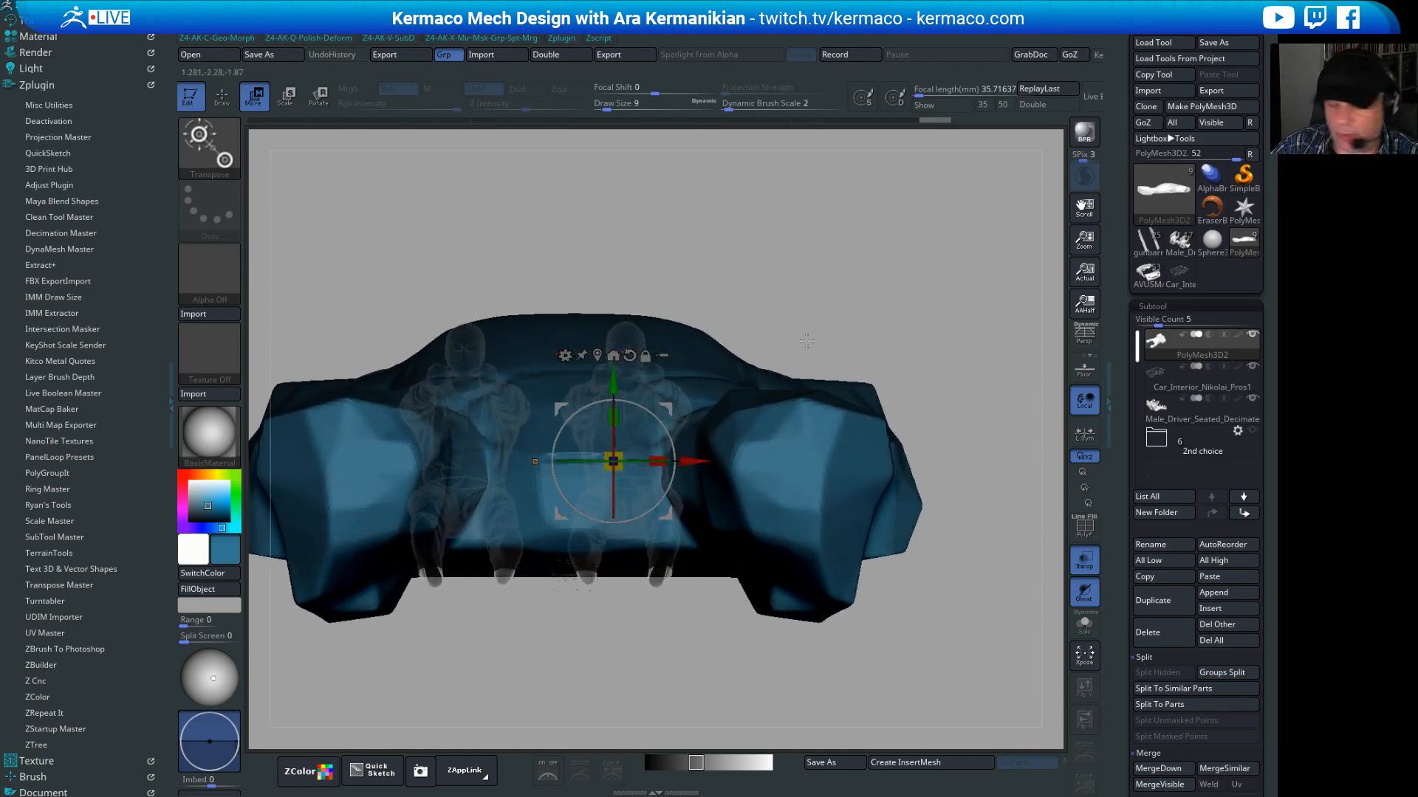
key(space)
click(769, 401)
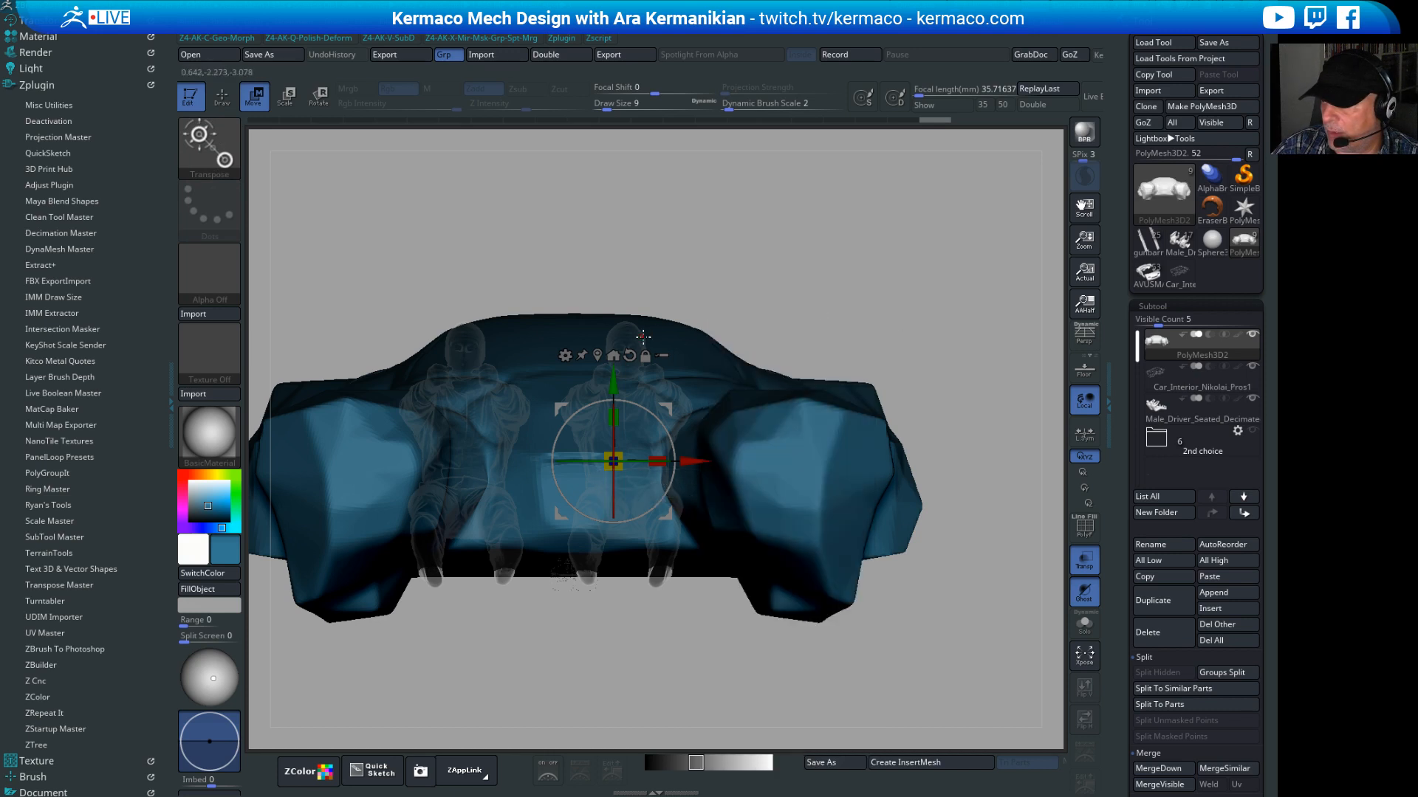
click(599, 355)
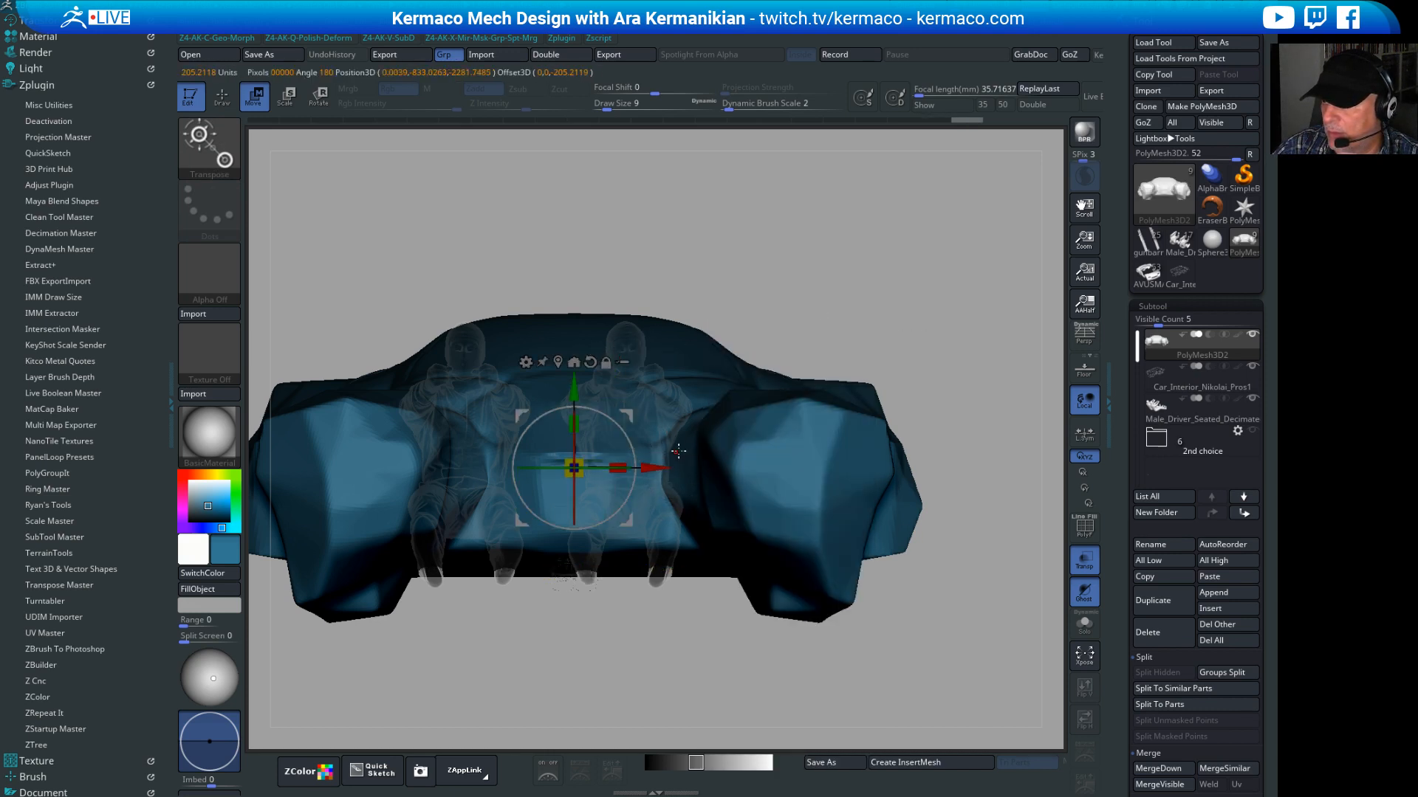
click(590, 362)
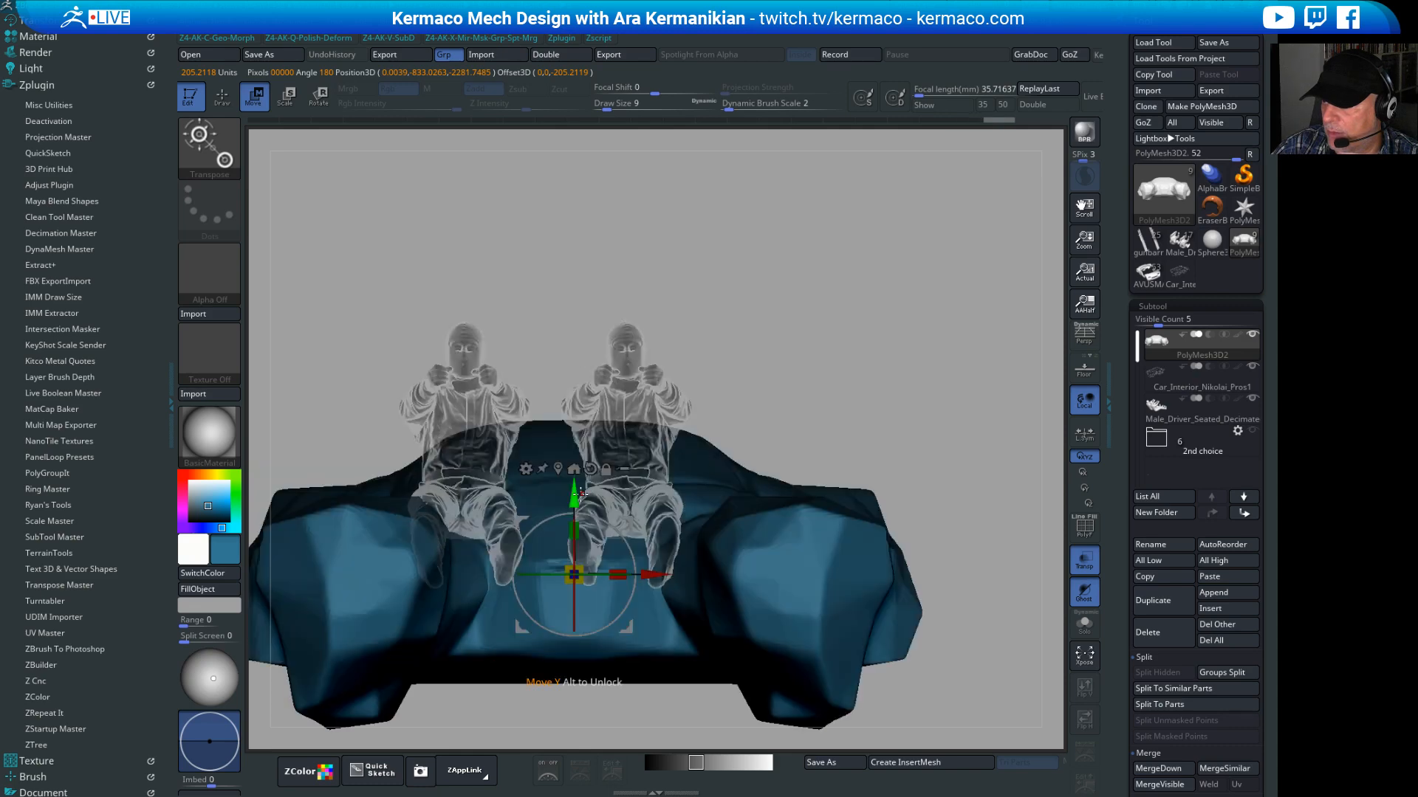
drag(580, 495, 580, 393)
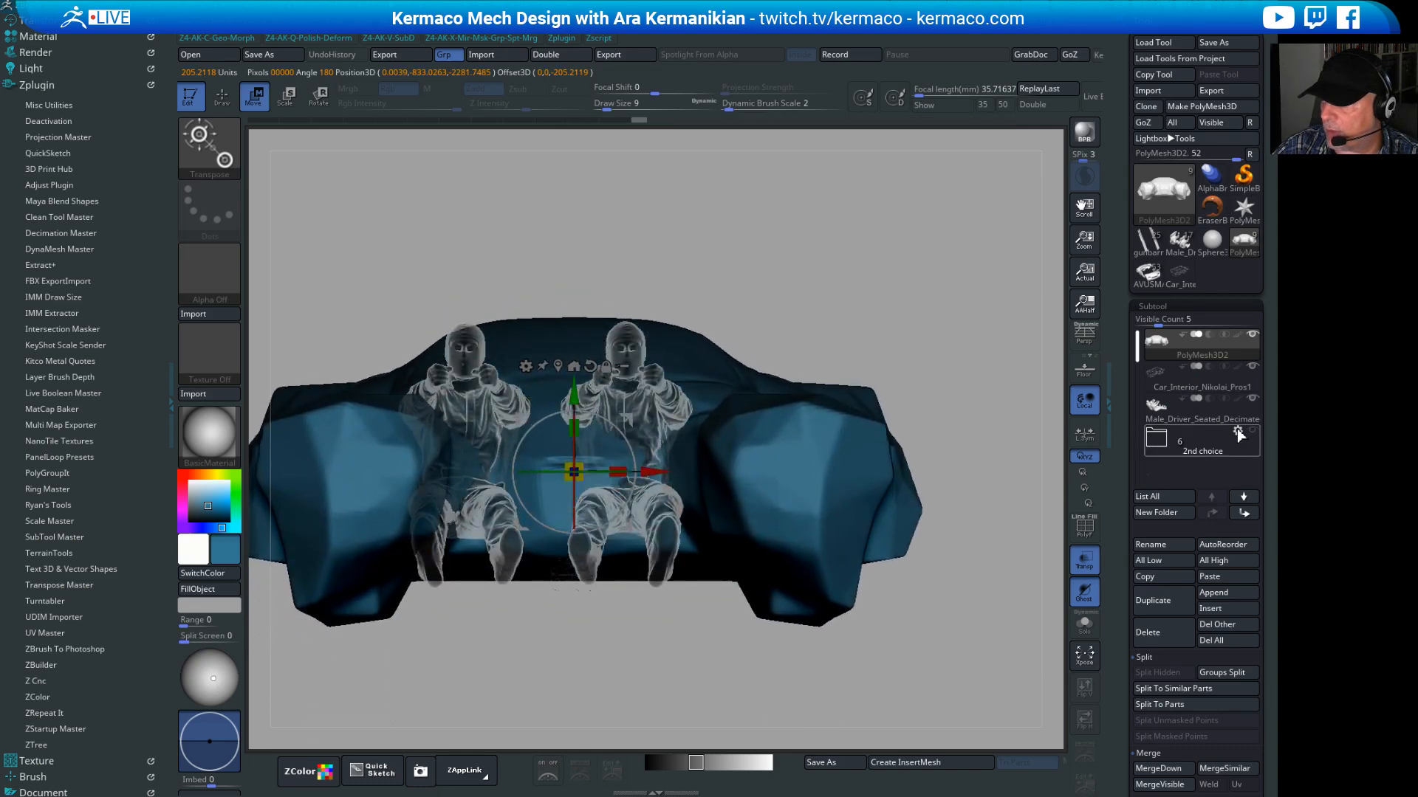
Step: Select the seated drivers, centre the gizmo on them, and shift them sideways to the middle of the body
click(1194, 418)
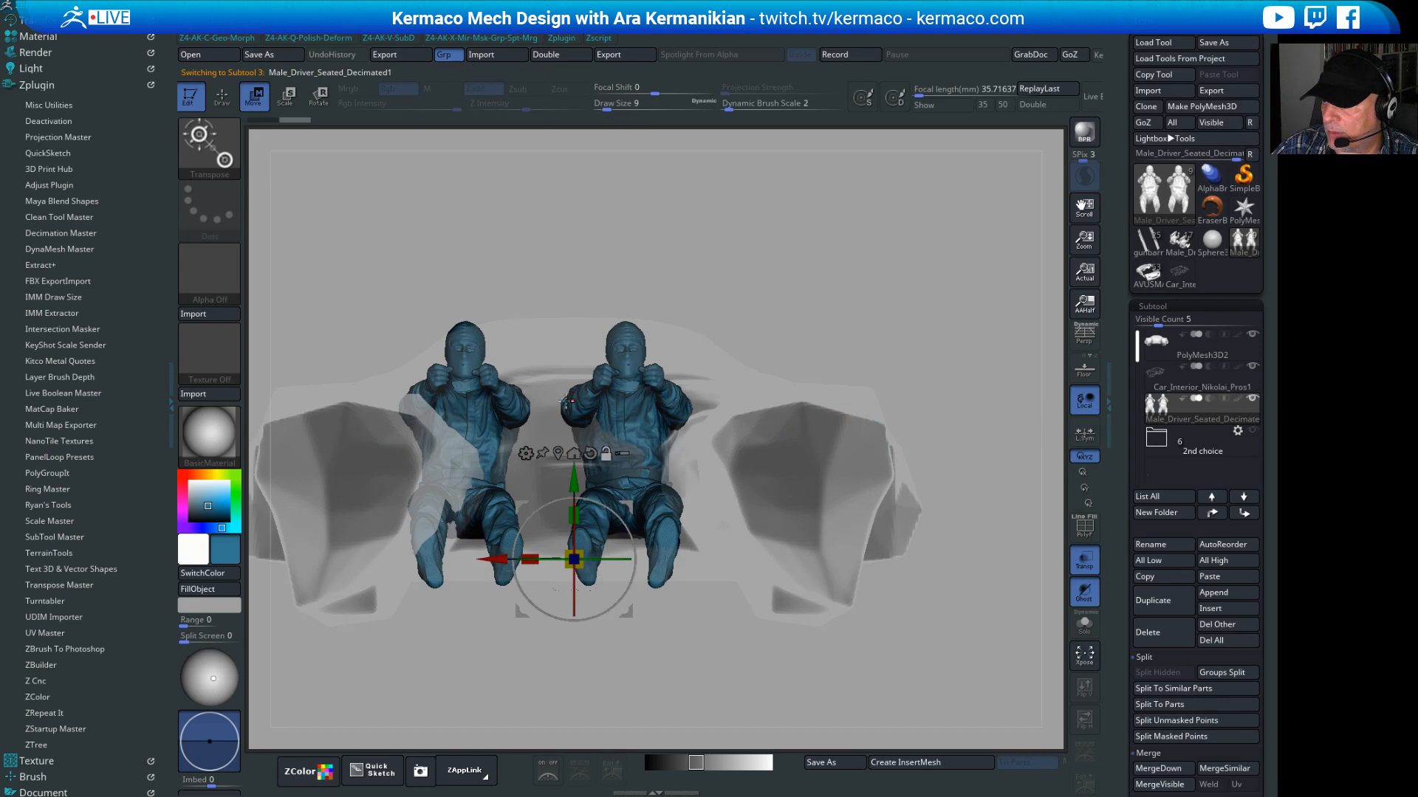
click(547, 457)
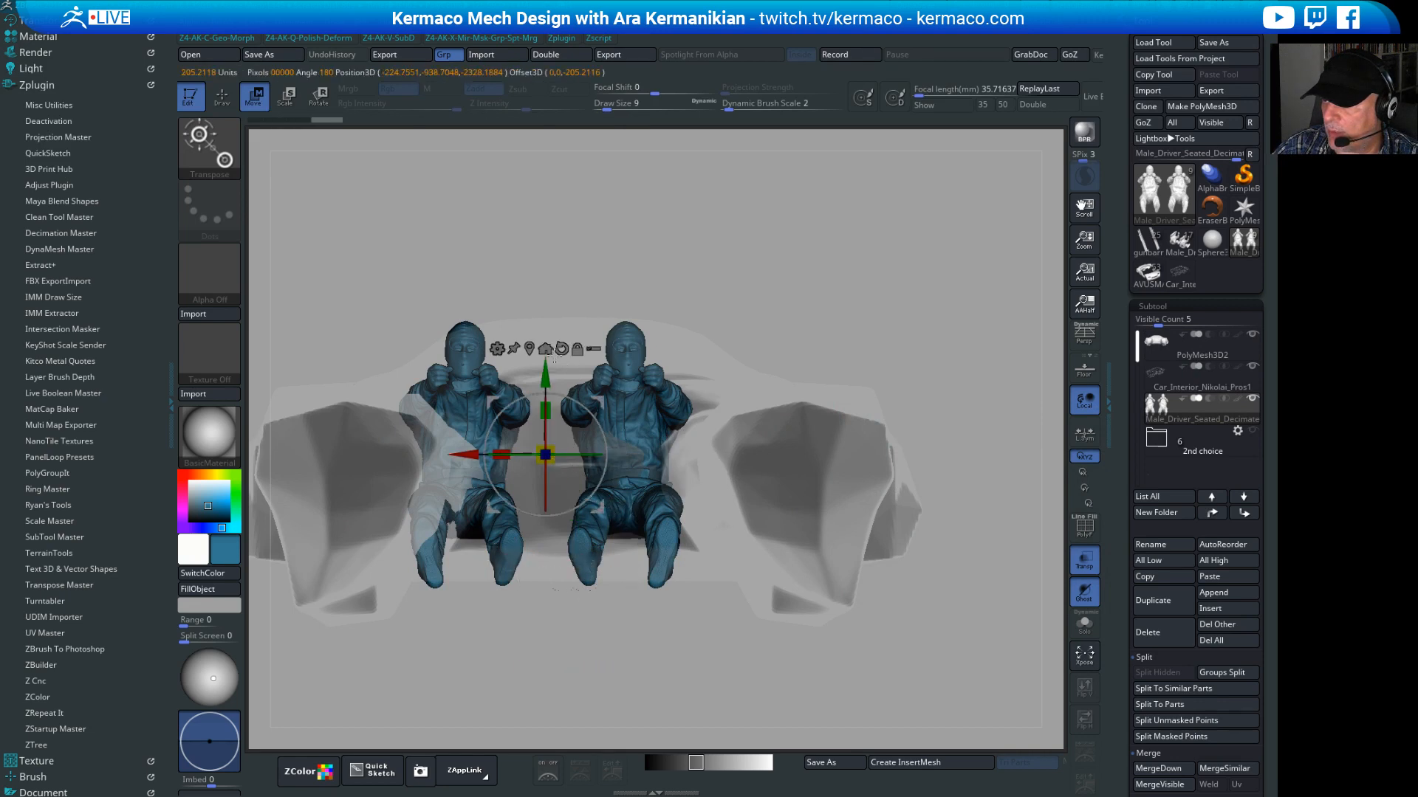
drag(544, 355, 592, 387)
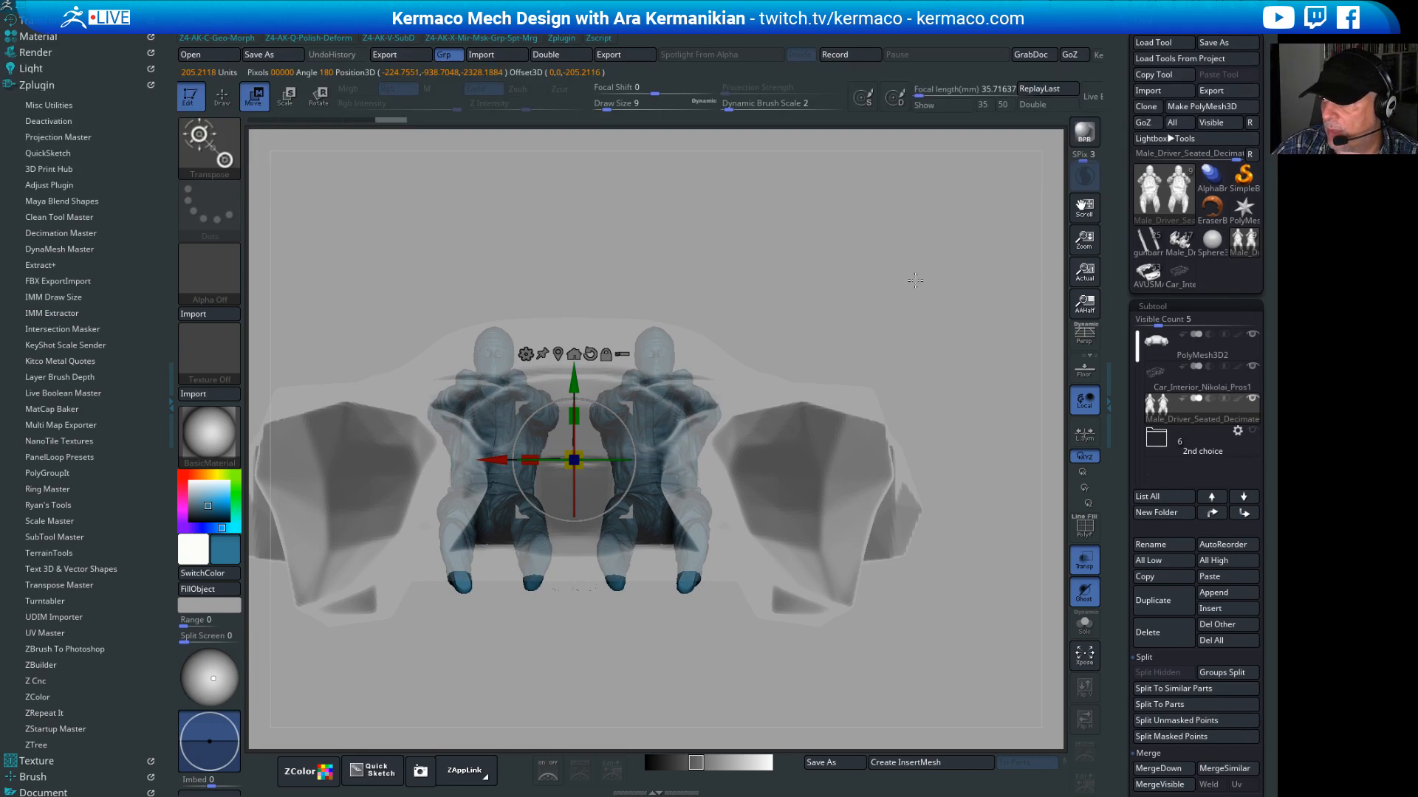
mouse_move(914, 280)
mouse_down()
mouse_move(807, 286)
mouse_move(900, 267)
mouse_up()
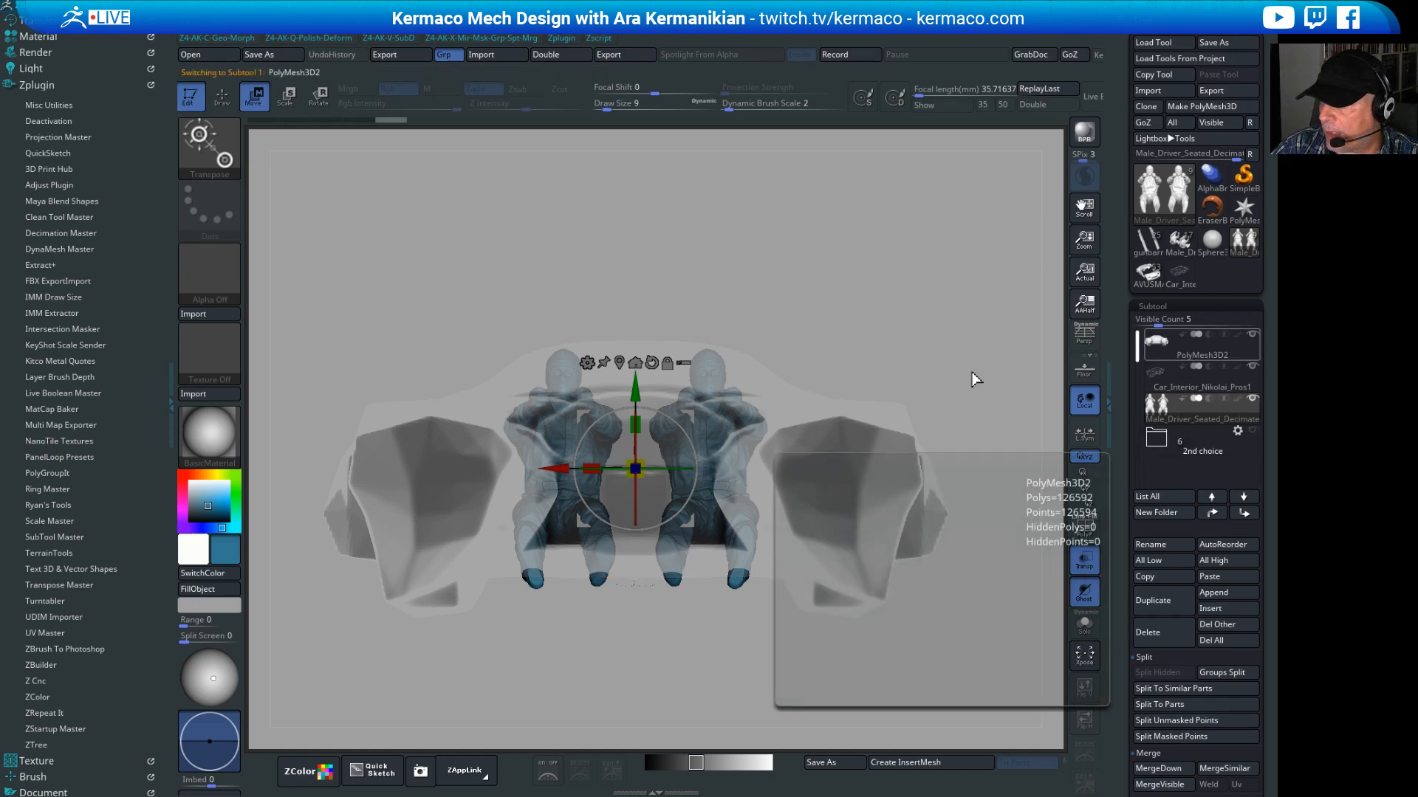
Step: Scale PolyMesh3D2 up slightly and reposition it vertically and lengthwise around the seated drivers
click(1172, 354)
drag(641, 473, 648, 466)
drag(631, 401, 633, 409)
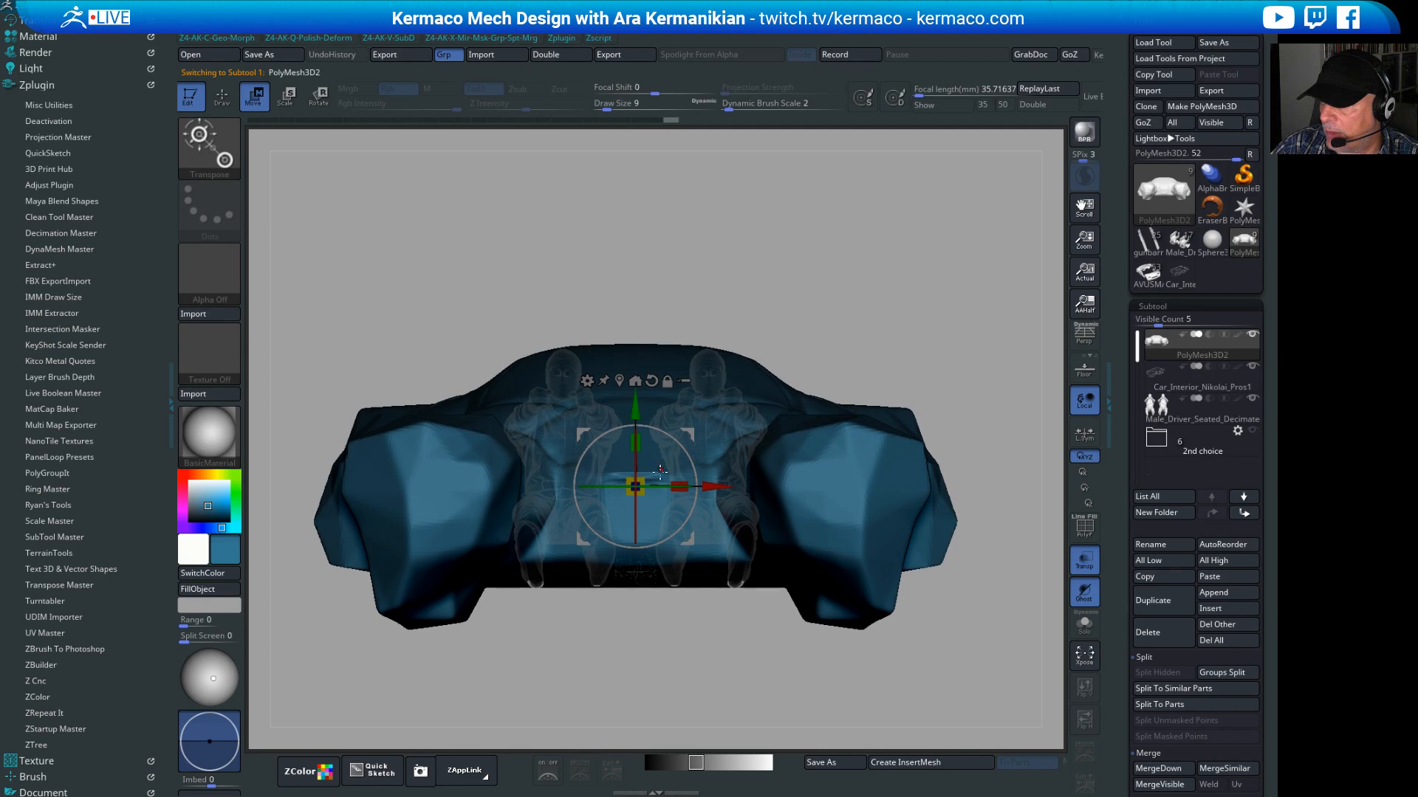
drag(641, 479, 649, 469)
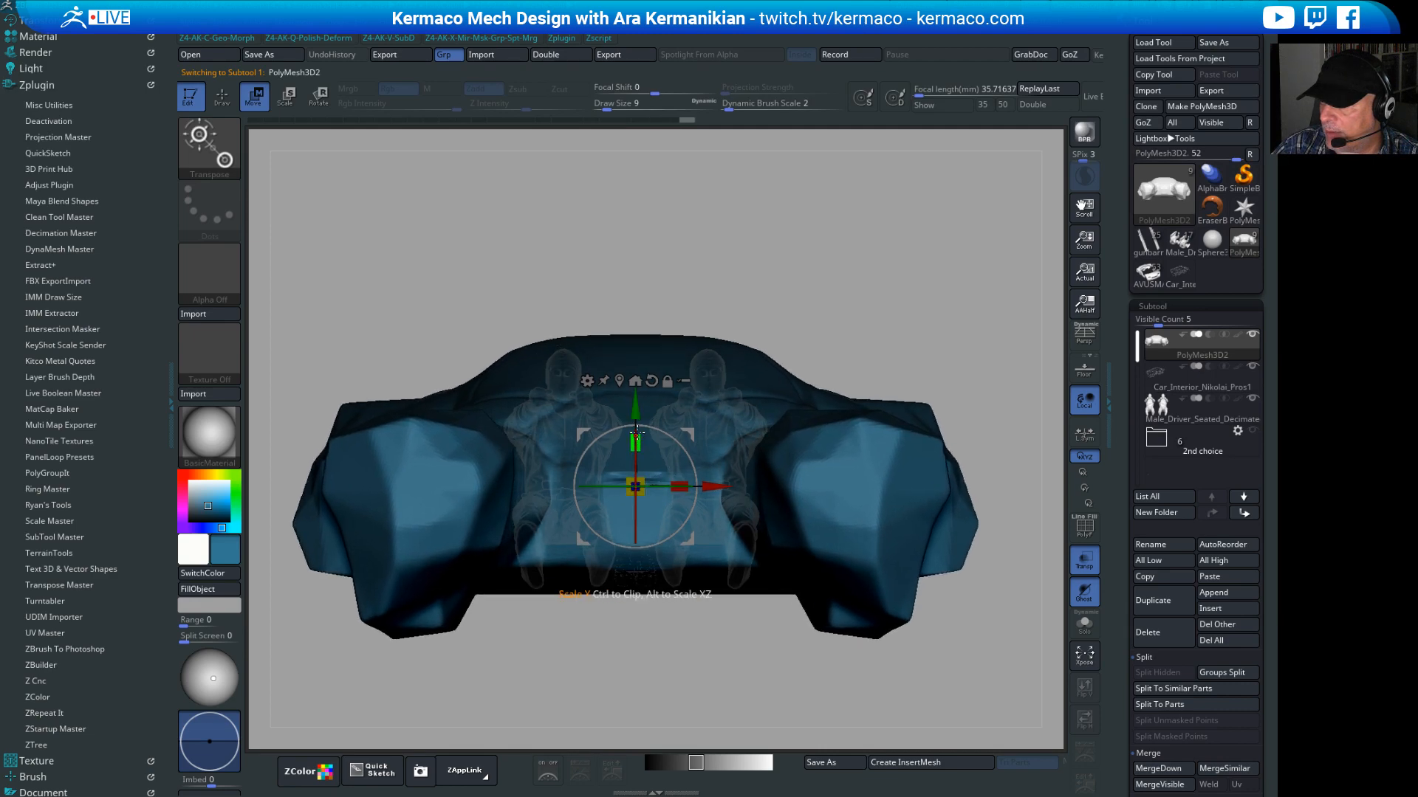
drag(641, 418, 641, 423)
shift+drag(952, 267, 815, 279)
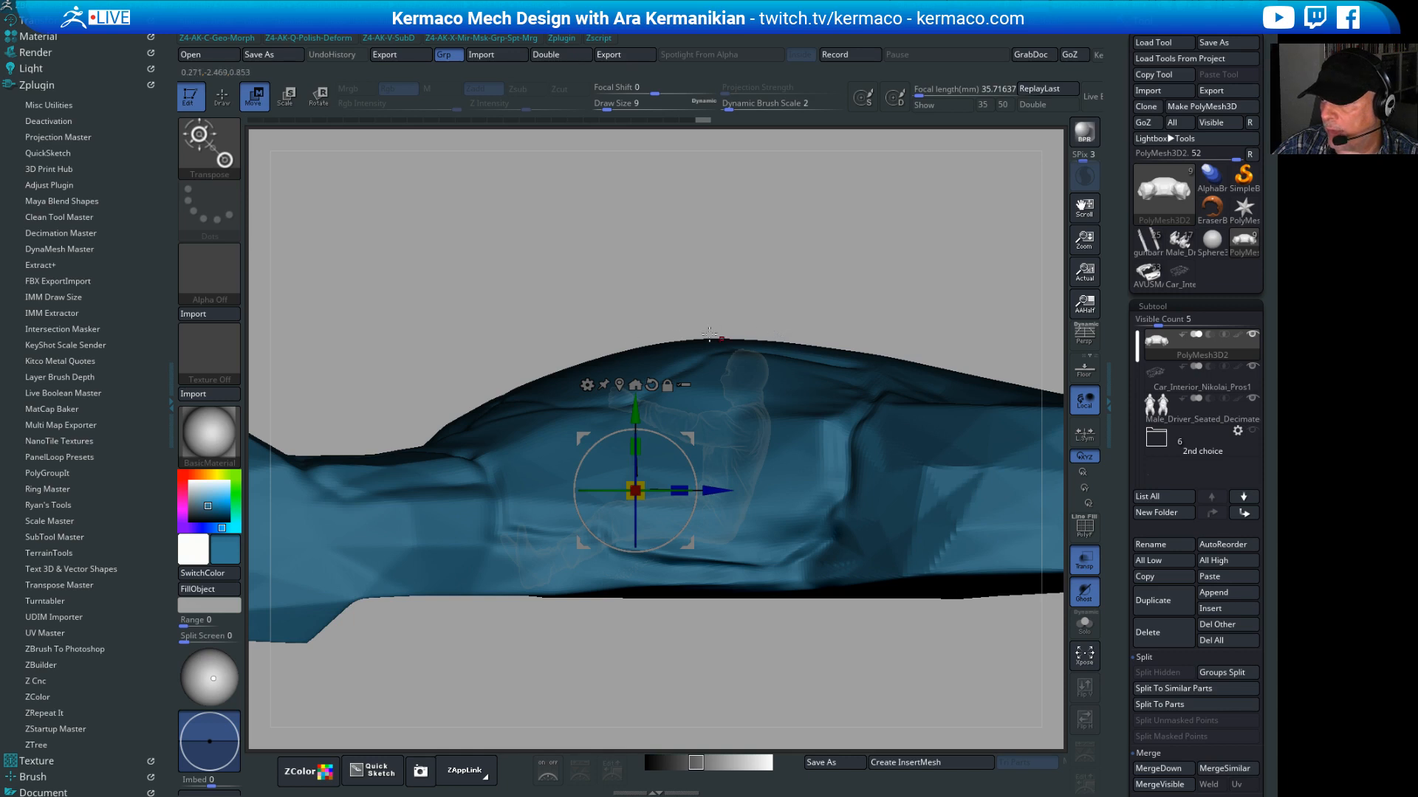
drag(714, 487, 746, 489)
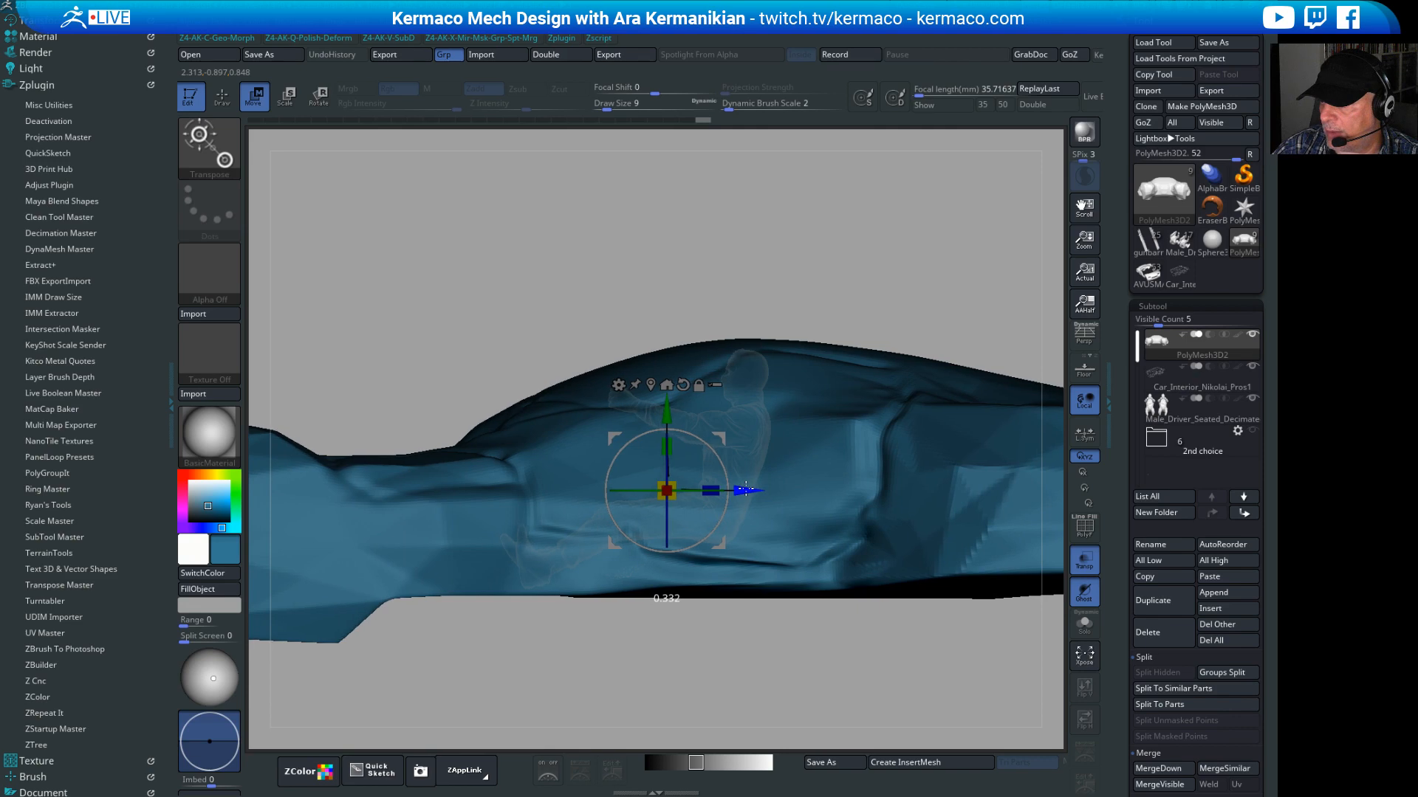
Step: Scale the car interior up towards the drivers' size and hide the body
drag(692, 233, 990, 377)
click(1203, 383)
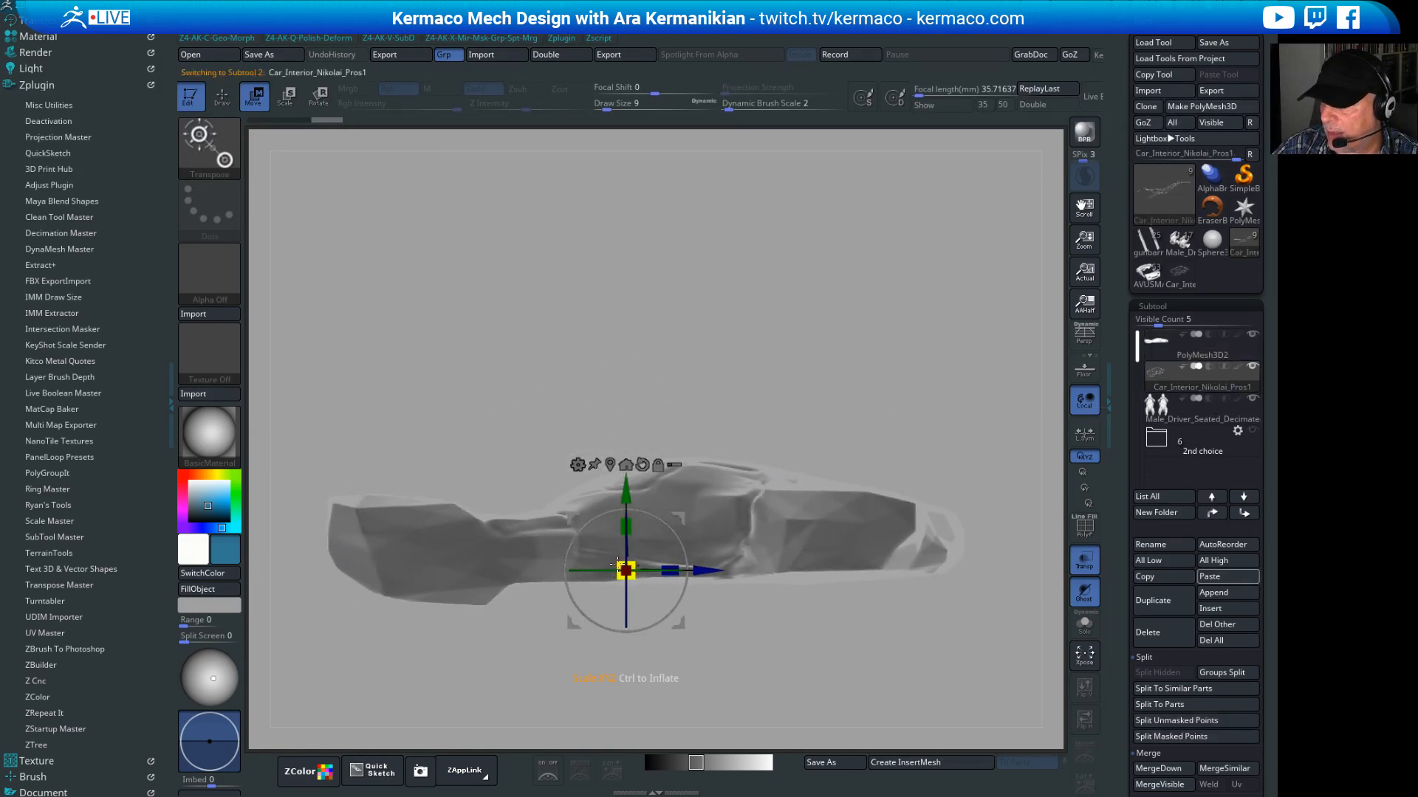
drag(637, 561, 846, 364)
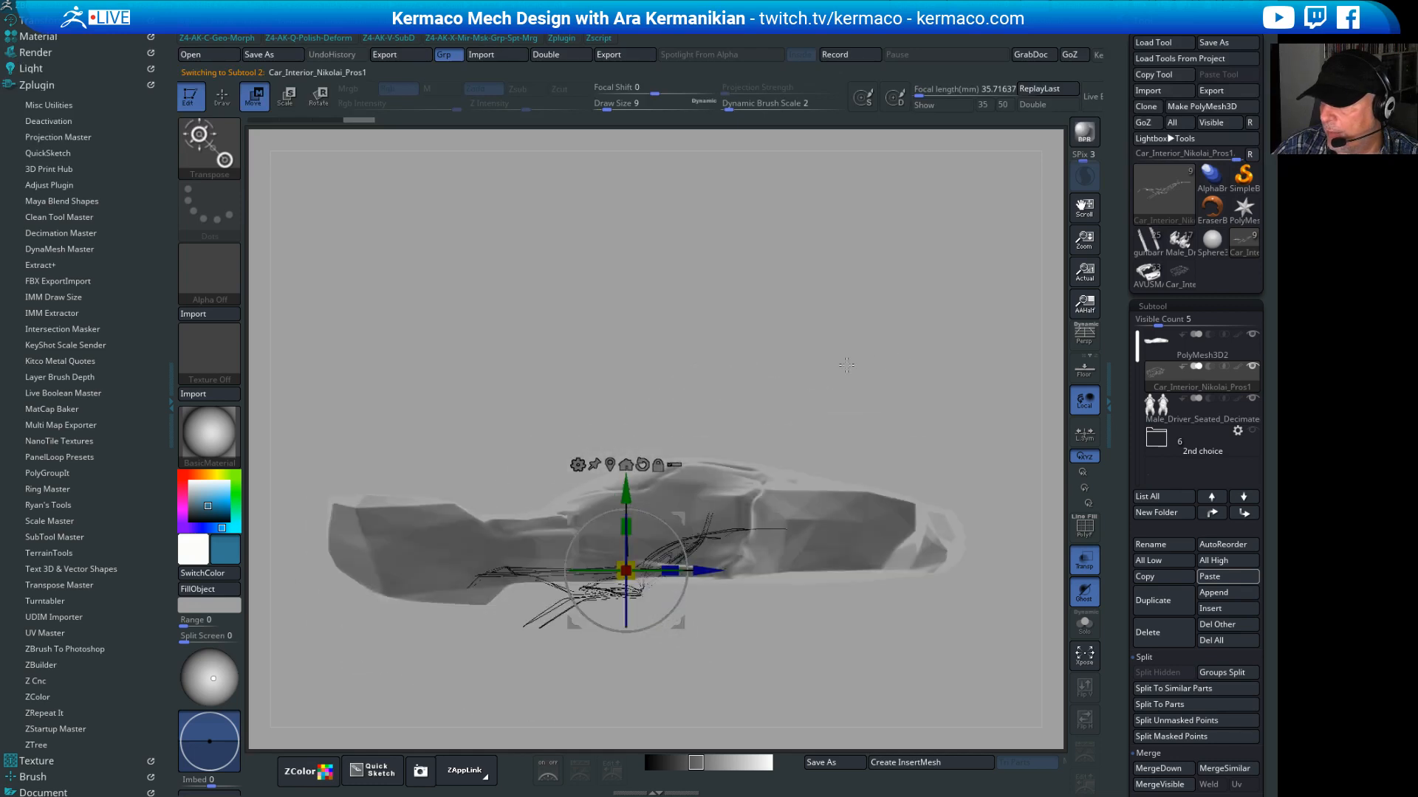
click(1252, 337)
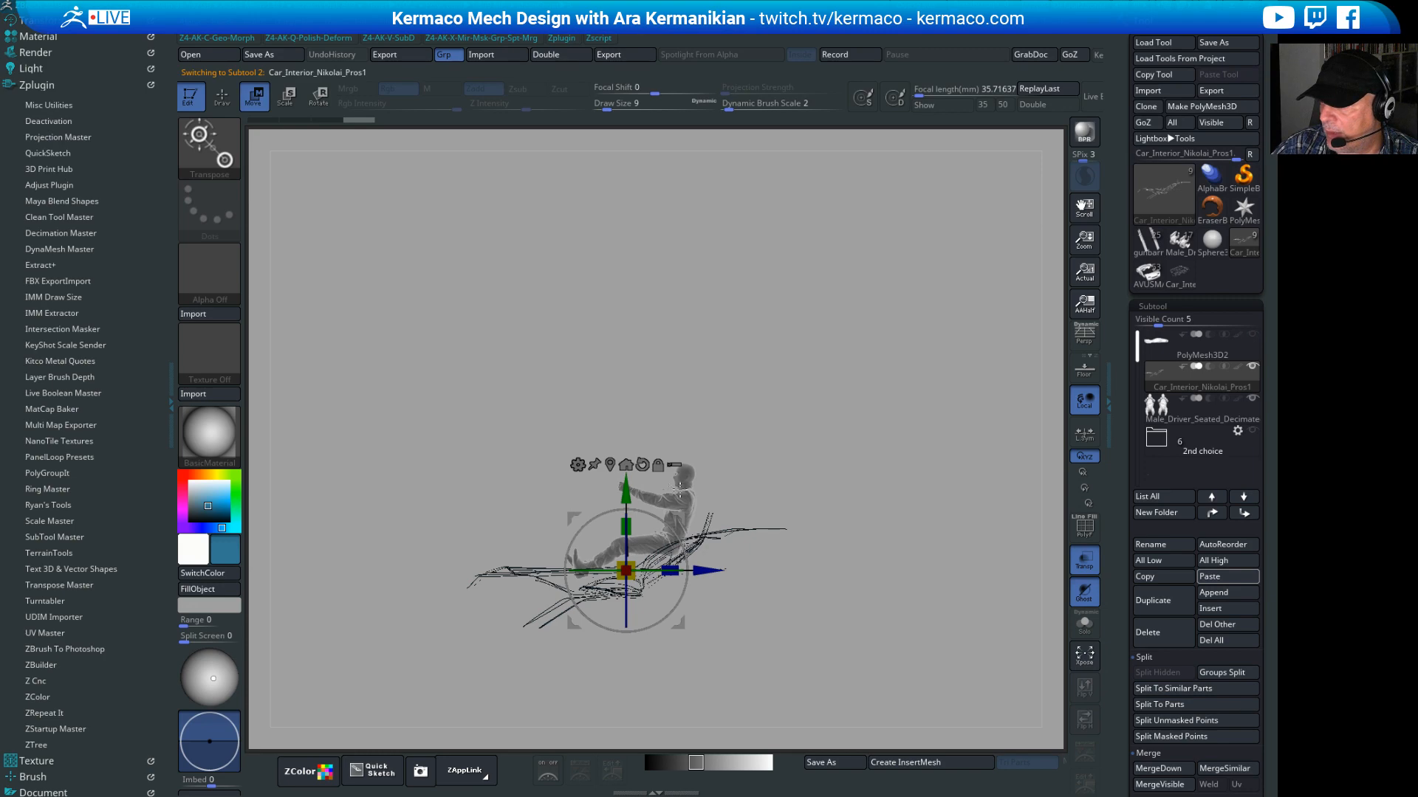
Step: Move the car interior up and back along its length to align its seats beneath the drivers
drag(626, 494, 626, 469)
drag(914, 414, 883, 304)
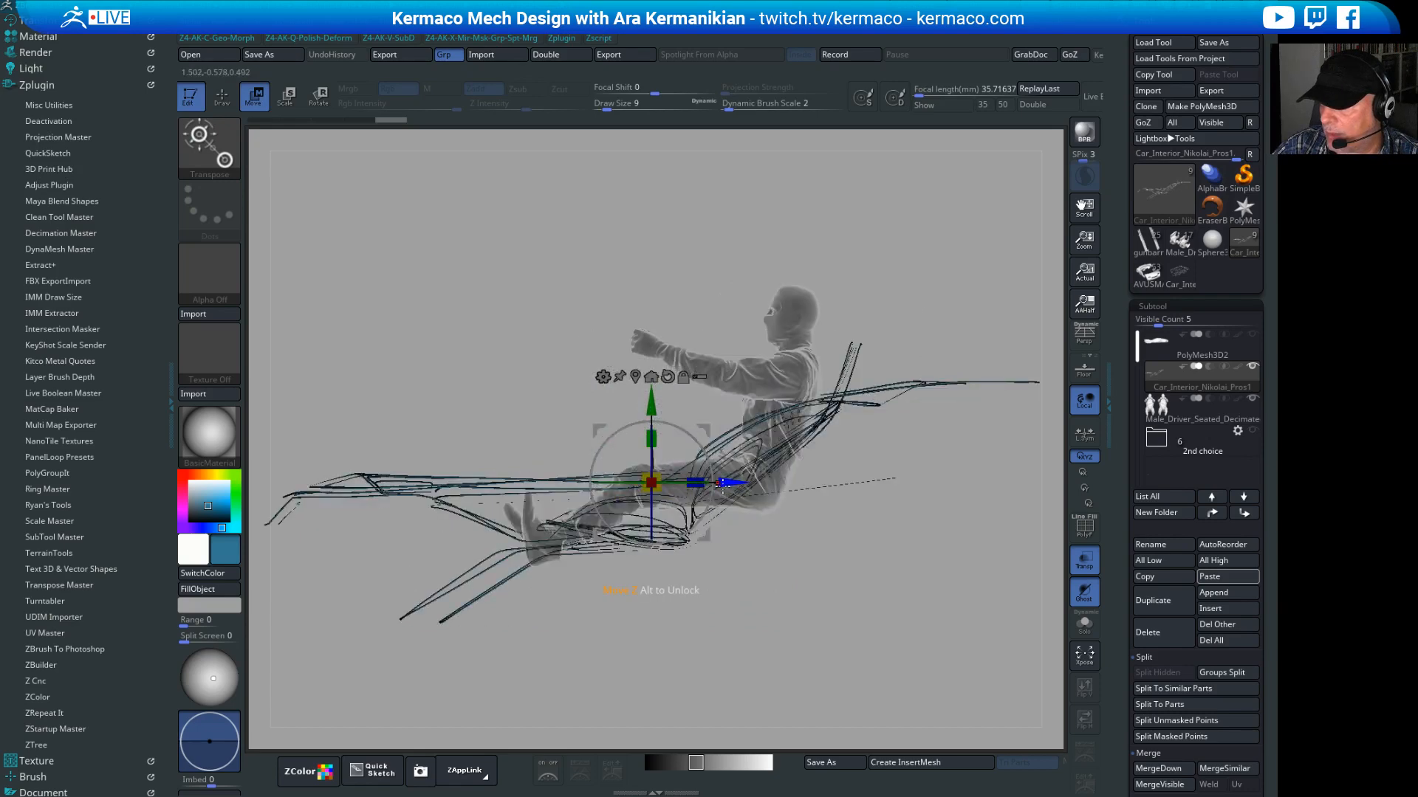
drag(733, 488, 820, 471)
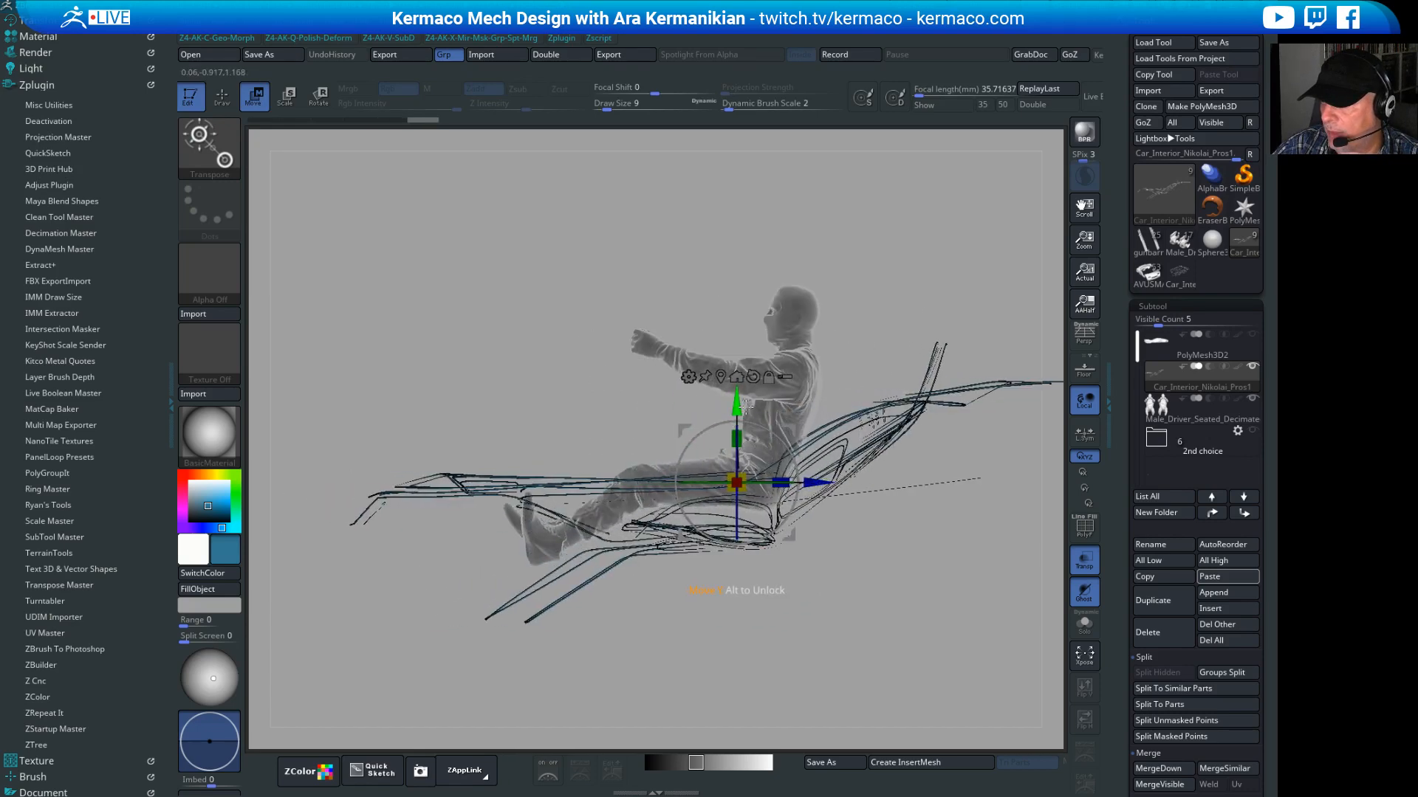
drag(745, 386, 745, 378)
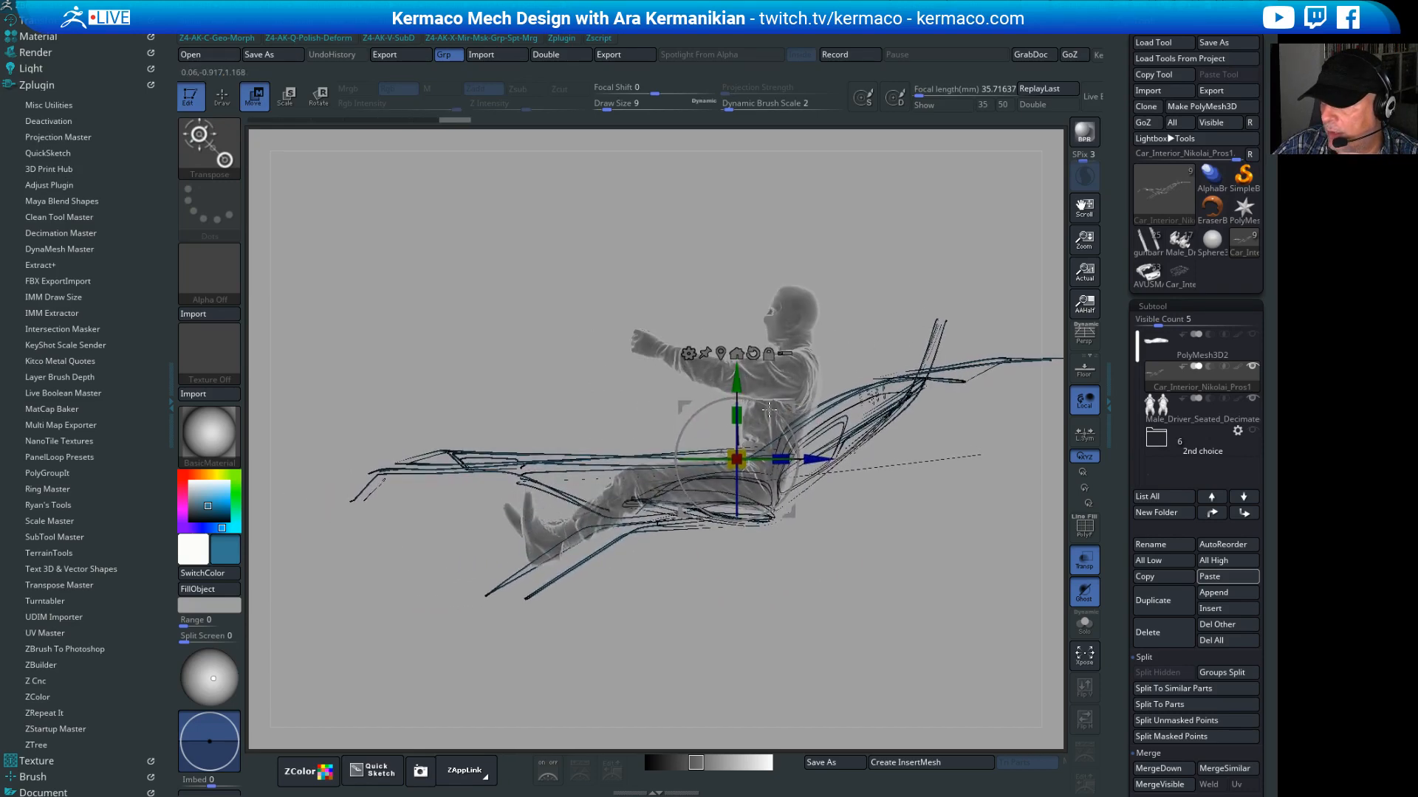
drag(916, 599, 998, 637)
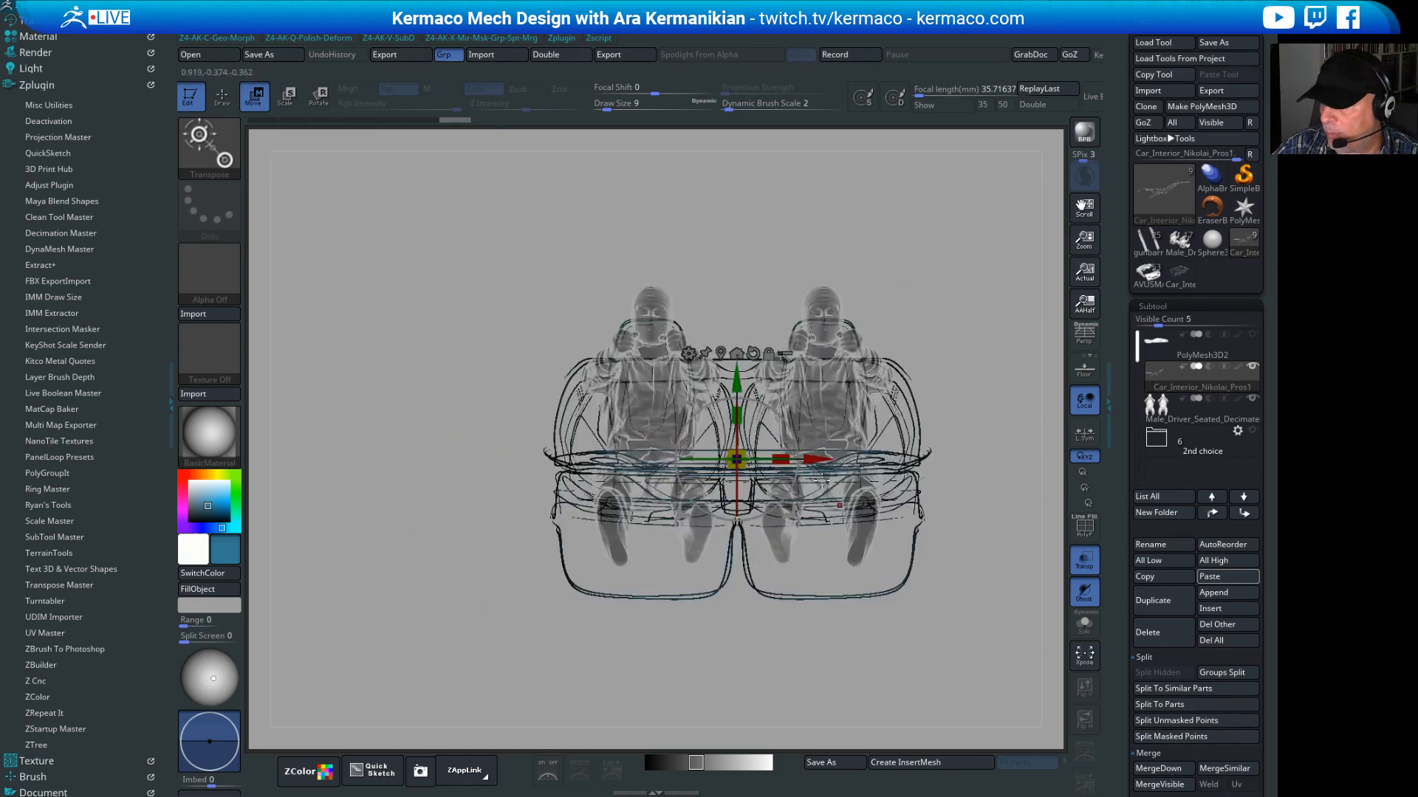
drag(912, 327, 916, 446)
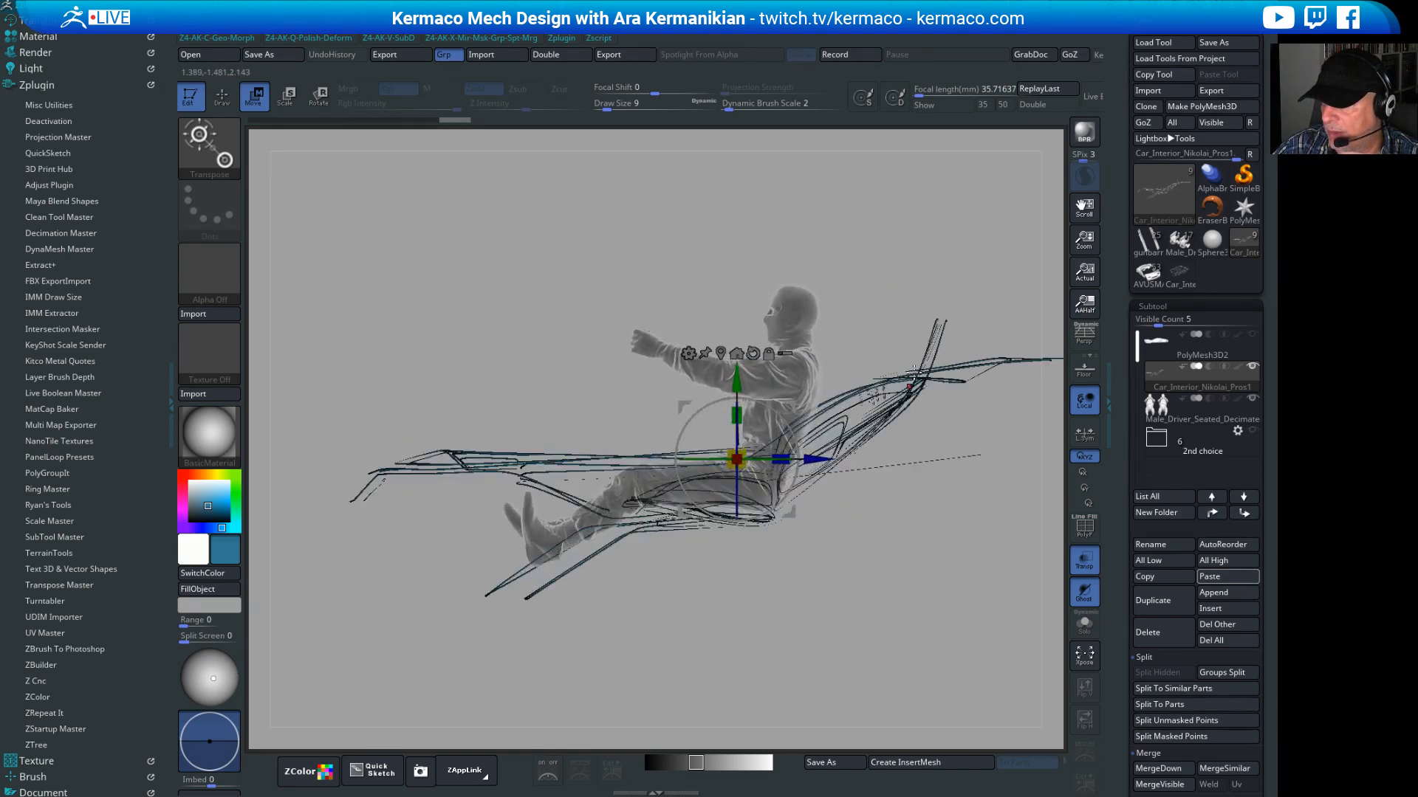
alt+drag(888, 596, 852, 595)
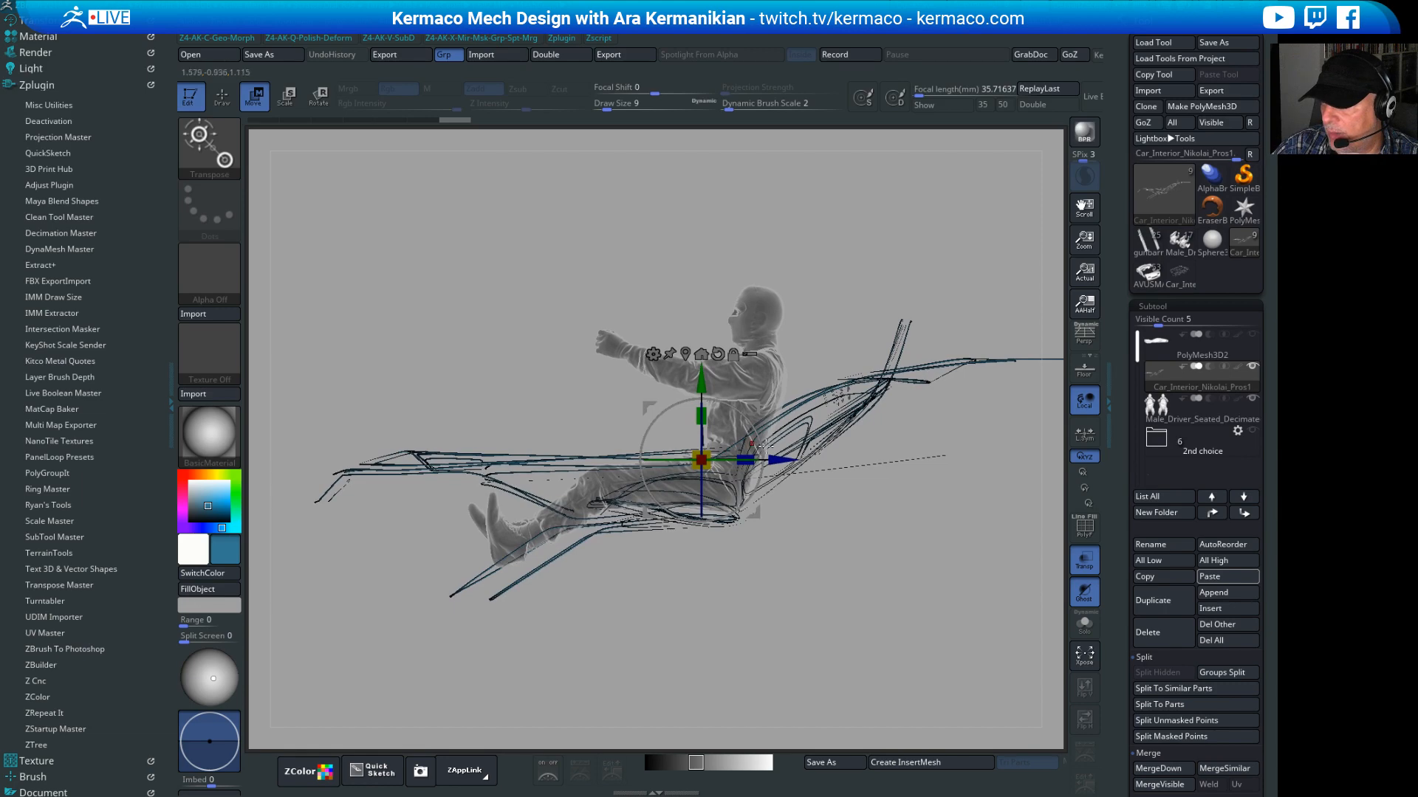
drag(783, 460, 797, 460)
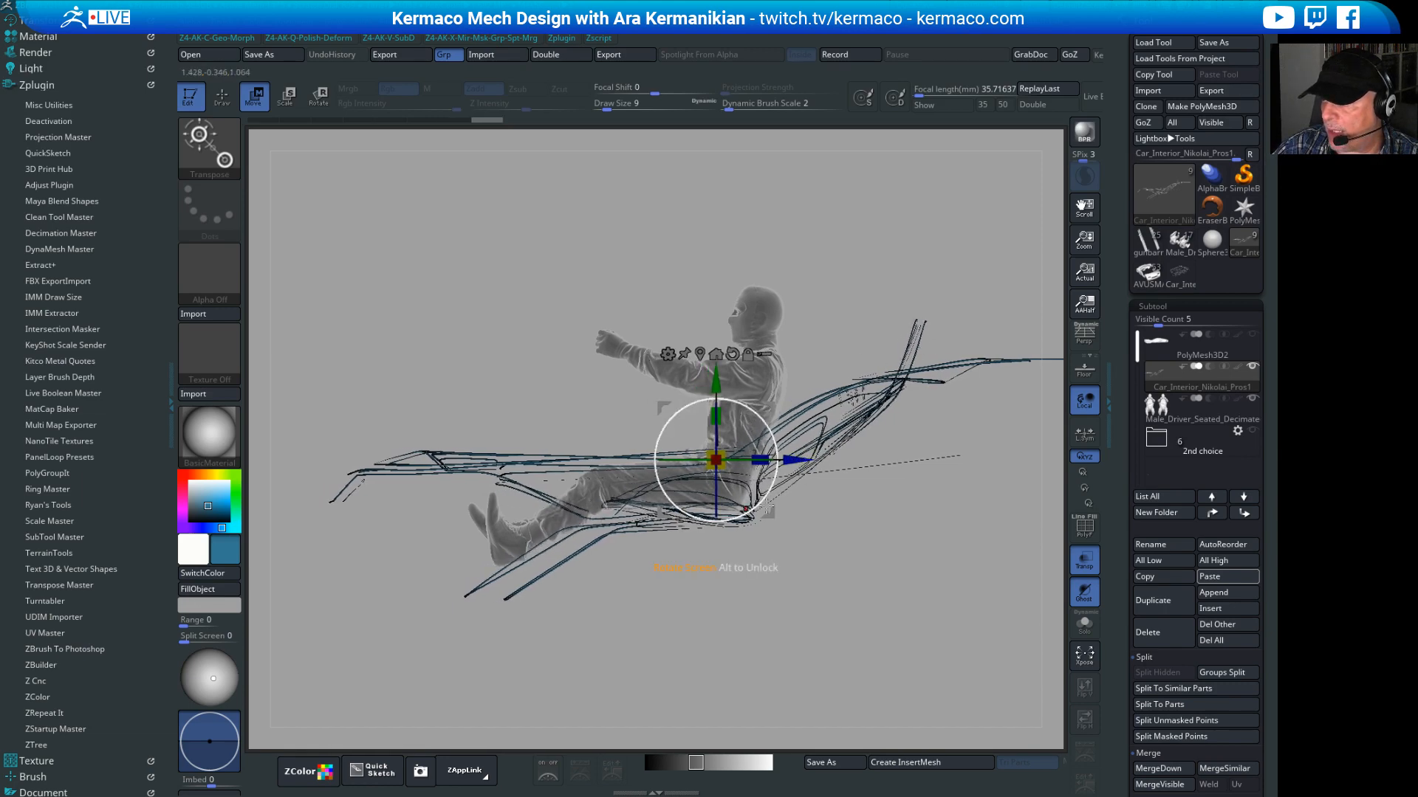
mouse_move(925, 572)
mouse_down()
mouse_move(966, 583)
mouse_move(916, 559)
mouse_up()
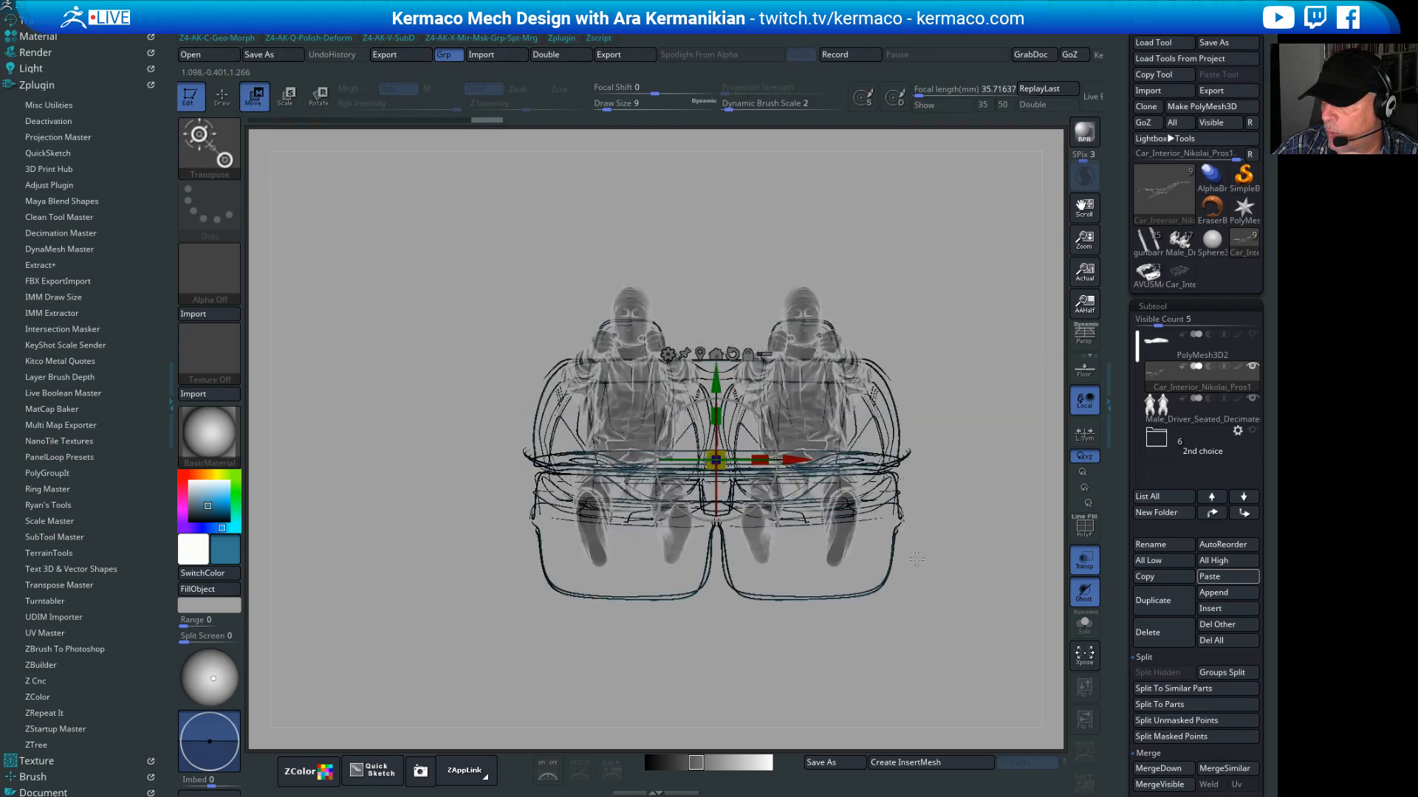
drag(953, 495, 869, 506)
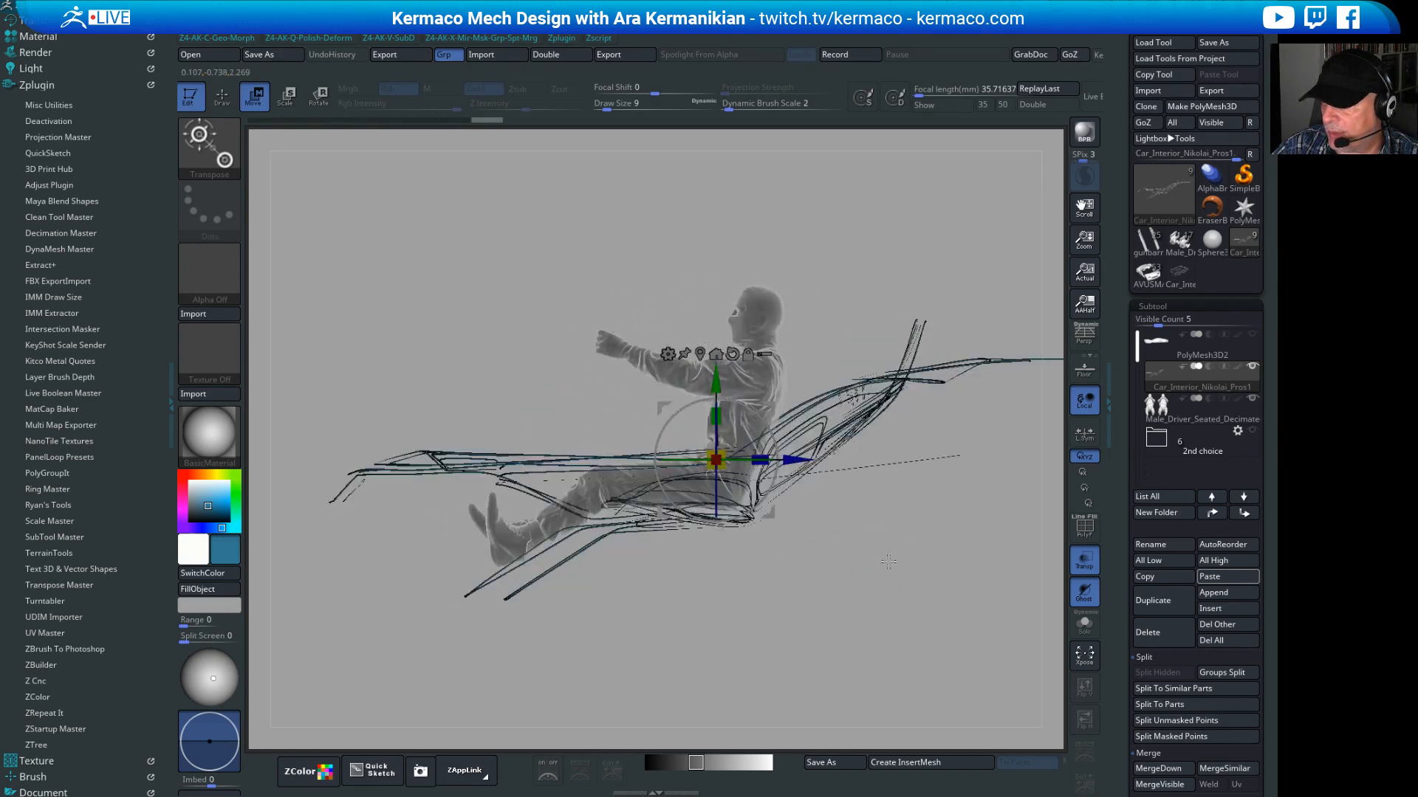
Step: Return to the body and examine how the drivers and car interior fit inside it from several angles
alt+drag(888, 562, 841, 576)
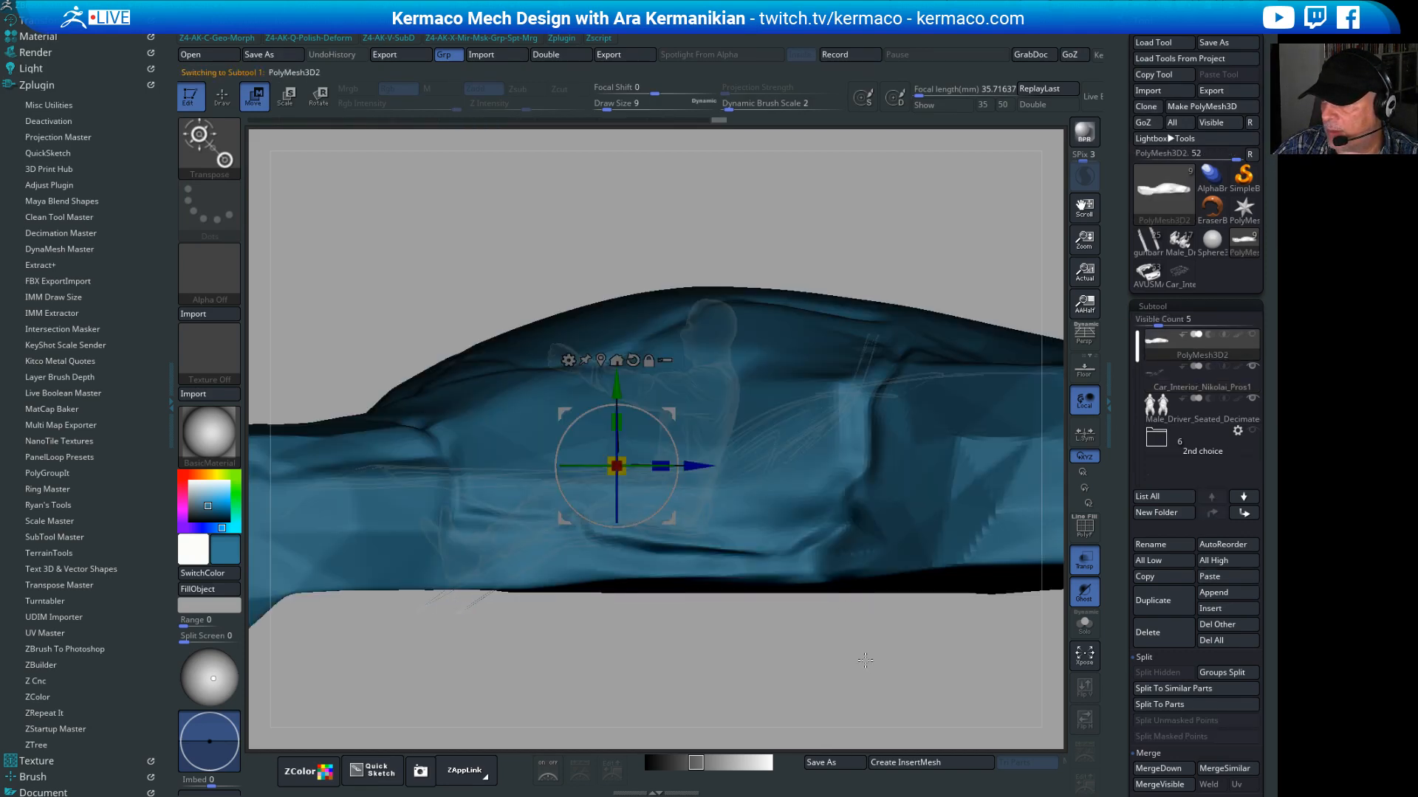
drag(801, 648, 636, 562)
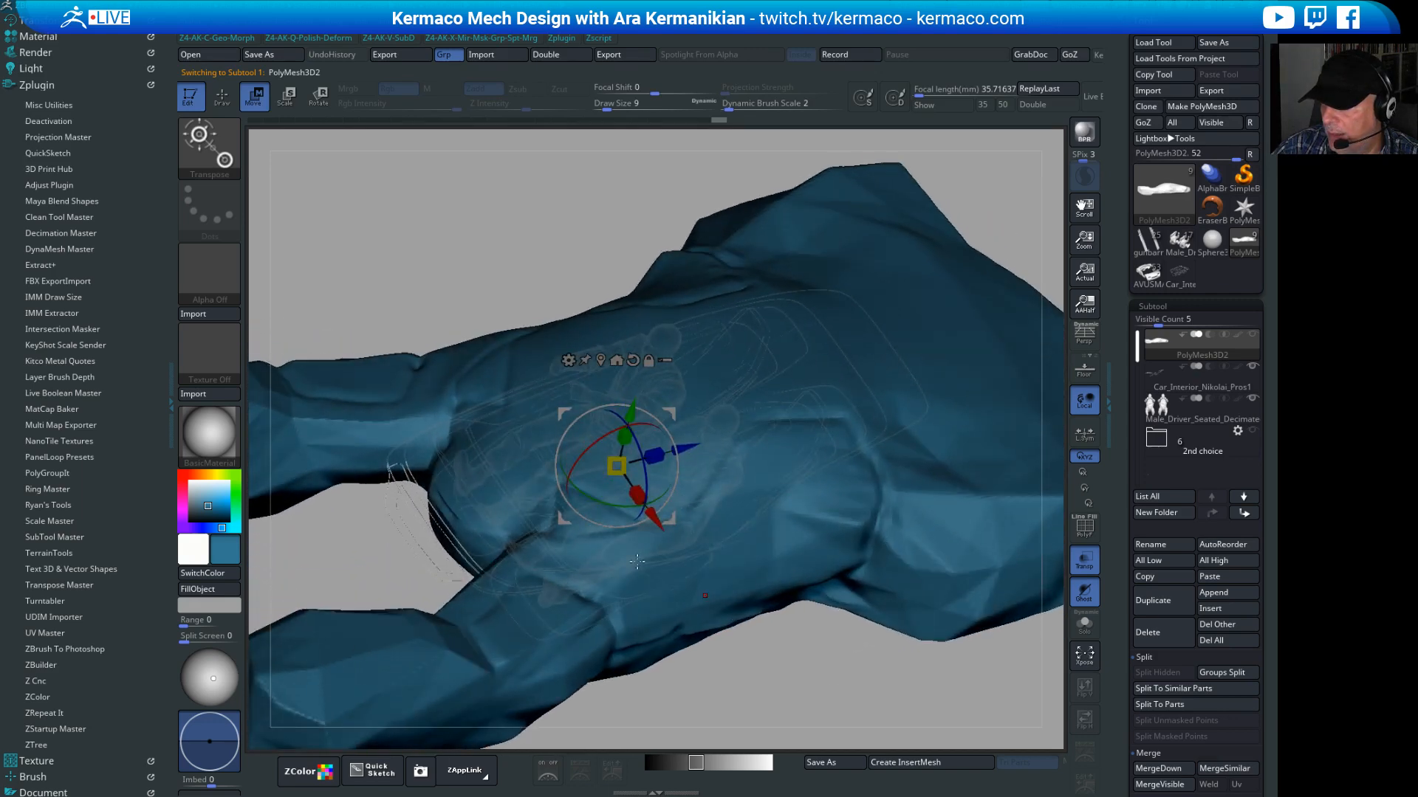
drag(917, 690, 797, 220)
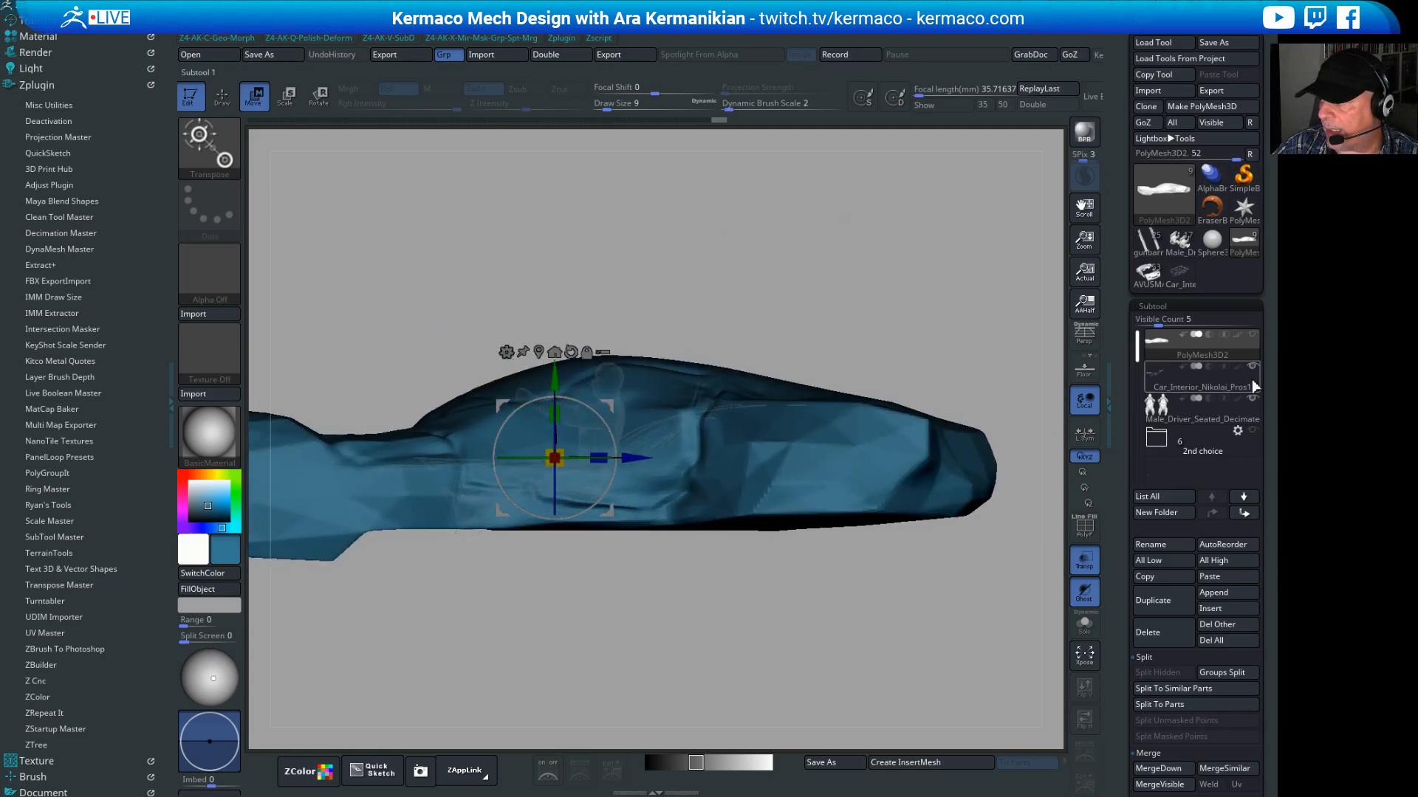
Step: Duplicate the car interior subtool and mask the front portion of the copy
click(1215, 382)
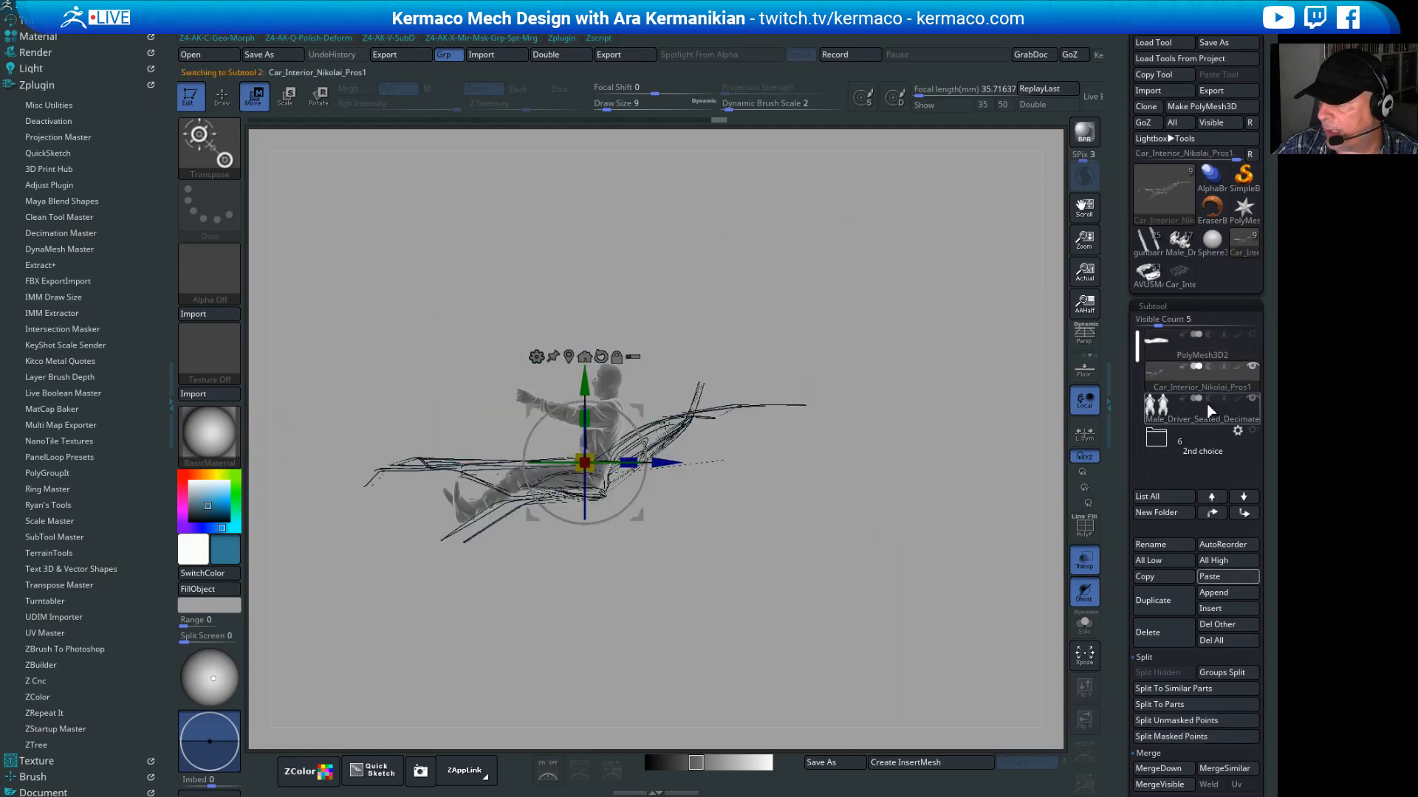
click(1165, 602)
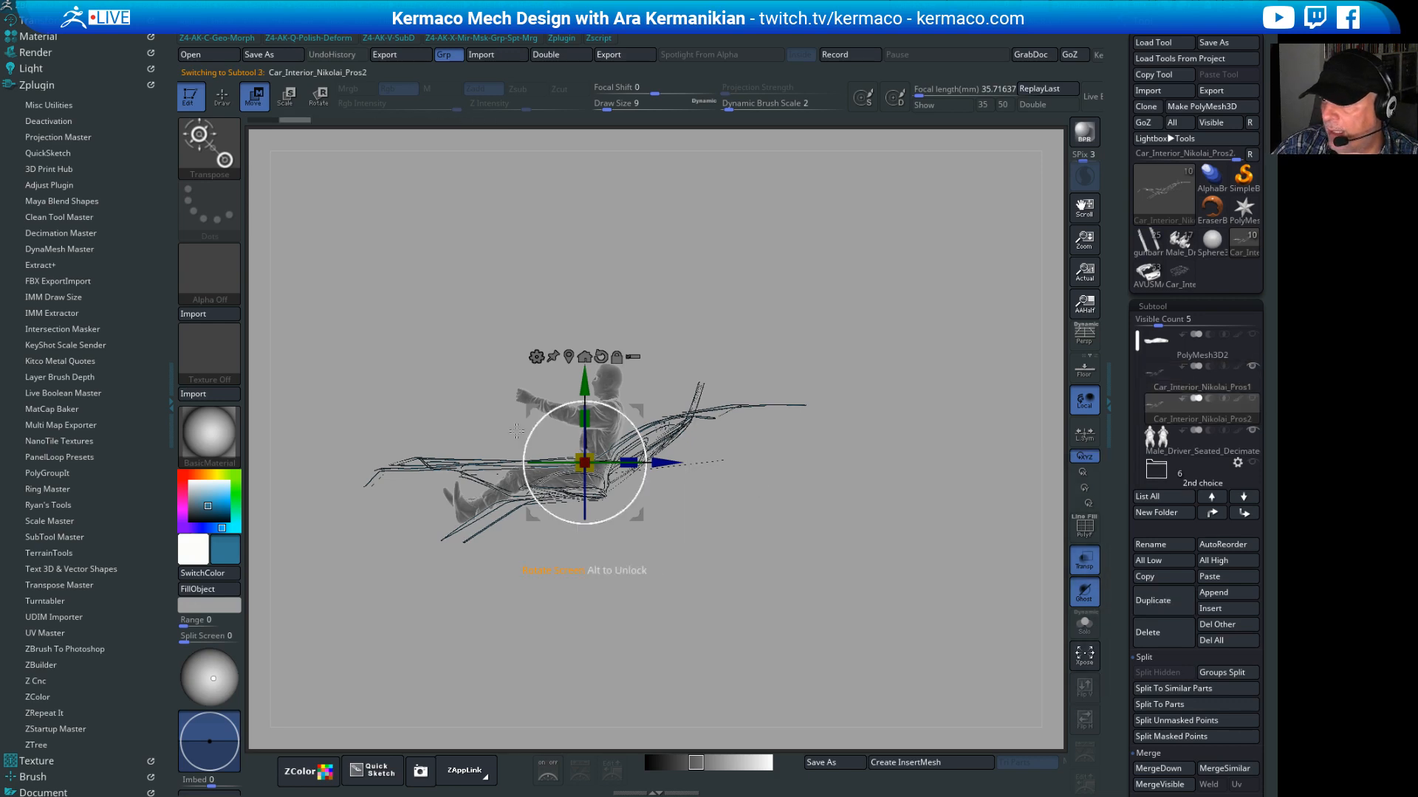
mouse_move(328, 292)
ctrl+mouse_down()
mouse_move(578, 628)
mouse_move(604, 633)
ctrl+mouse_up()
Step: Try rotating the whole unmasked rear portion of the interior copy upright, and undo it
alt+drag(662, 462, 619, 413)
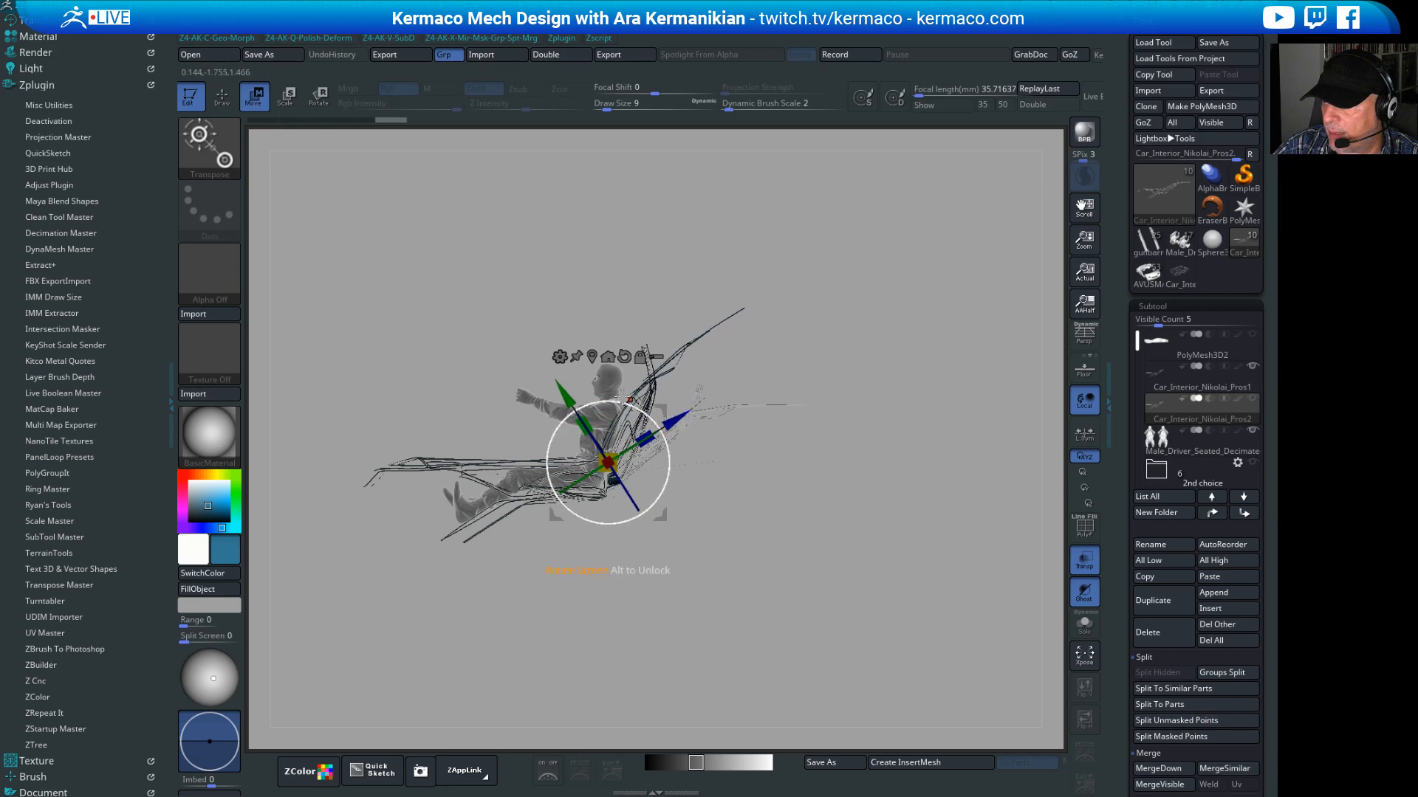
click(624, 357)
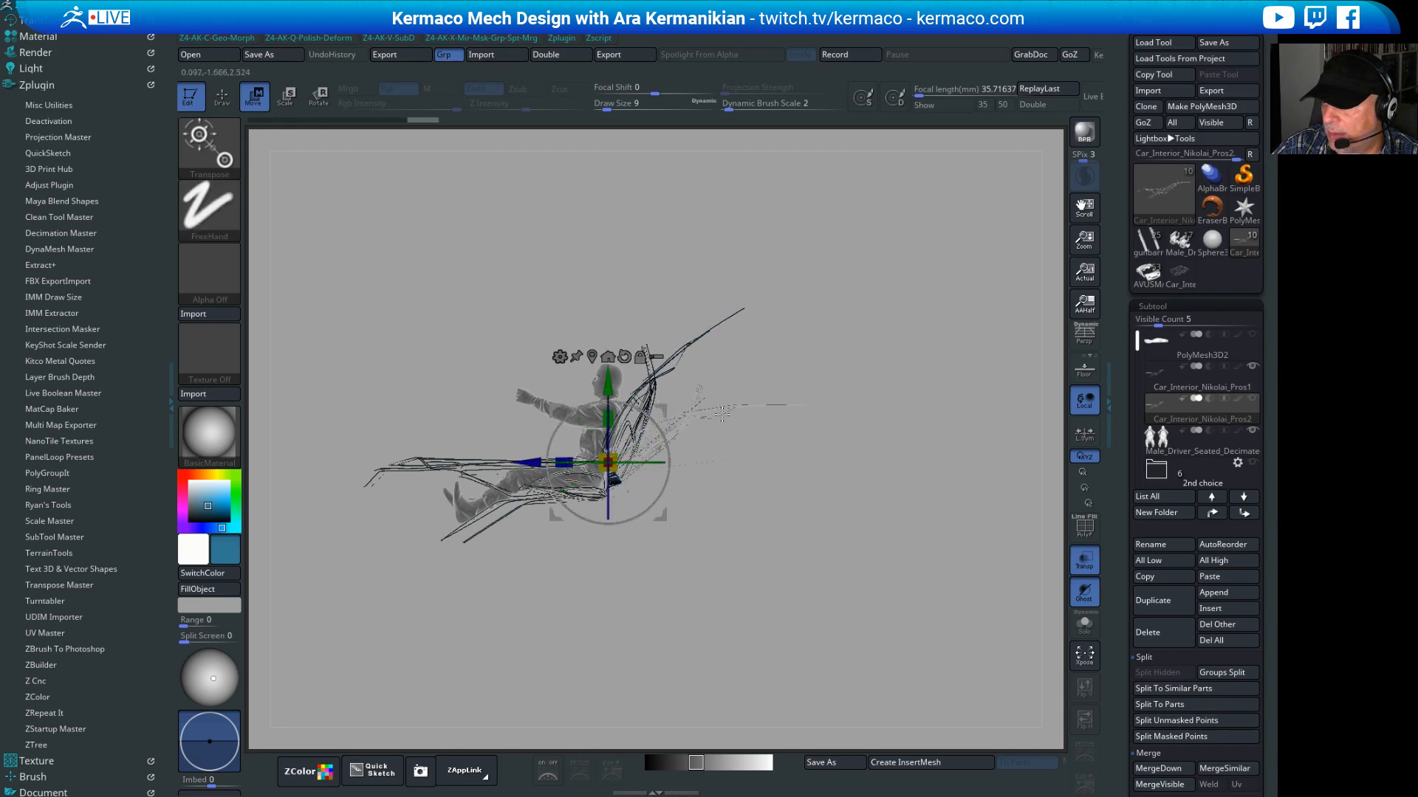
key(ctrl+z)
key(ctrl+z)
Step: Mask the rear end of the interior copy as well and rotate its seat backs more upright behind the drivers
ctrl+drag(888, 500, 658, 430)
mouse_move(882, 458)
ctrl+mouse_down()
mouse_move(712, 397)
mouse_move(712, 358)
ctrl+mouse_up()
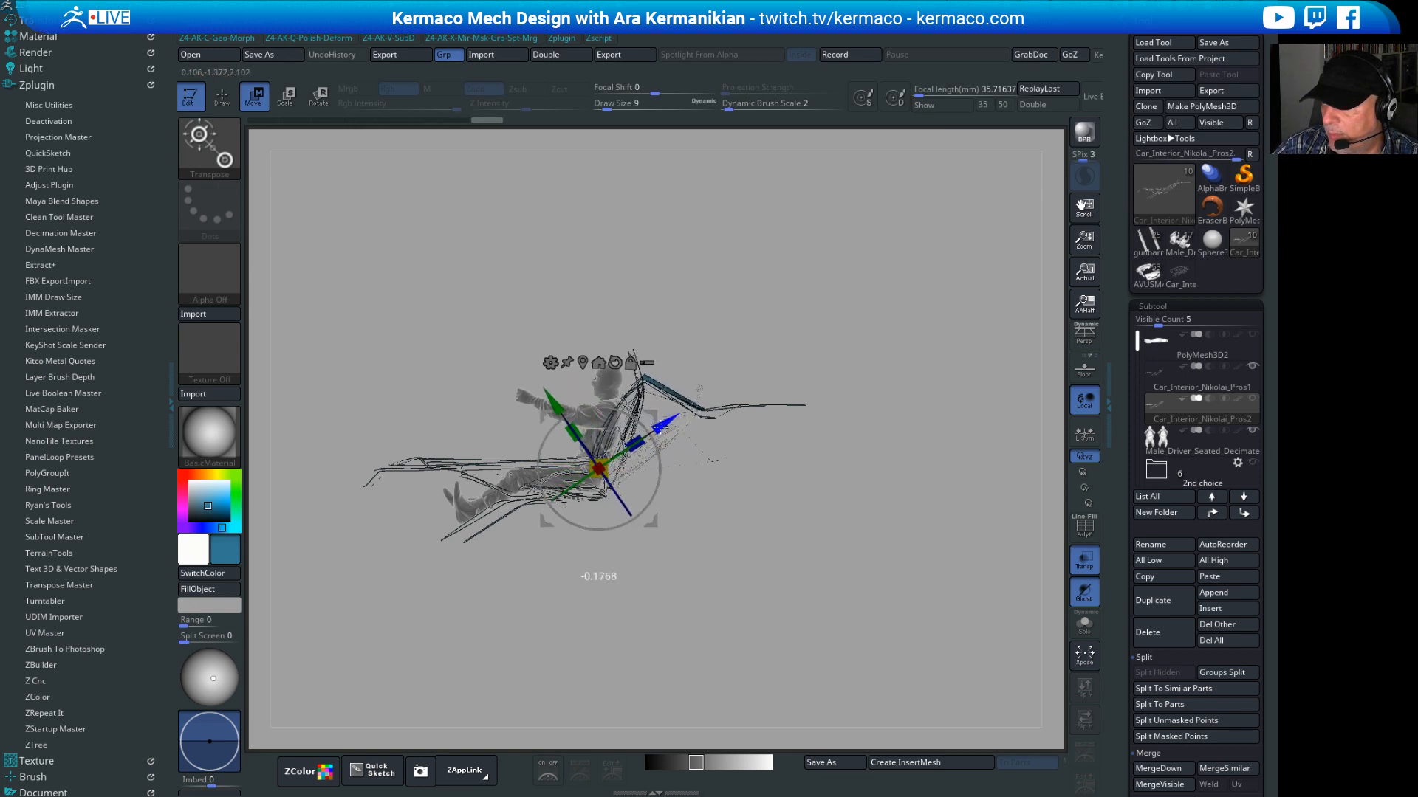
drag(564, 418, 564, 418)
drag(804, 487, 768, 454)
drag(889, 576, 836, 472)
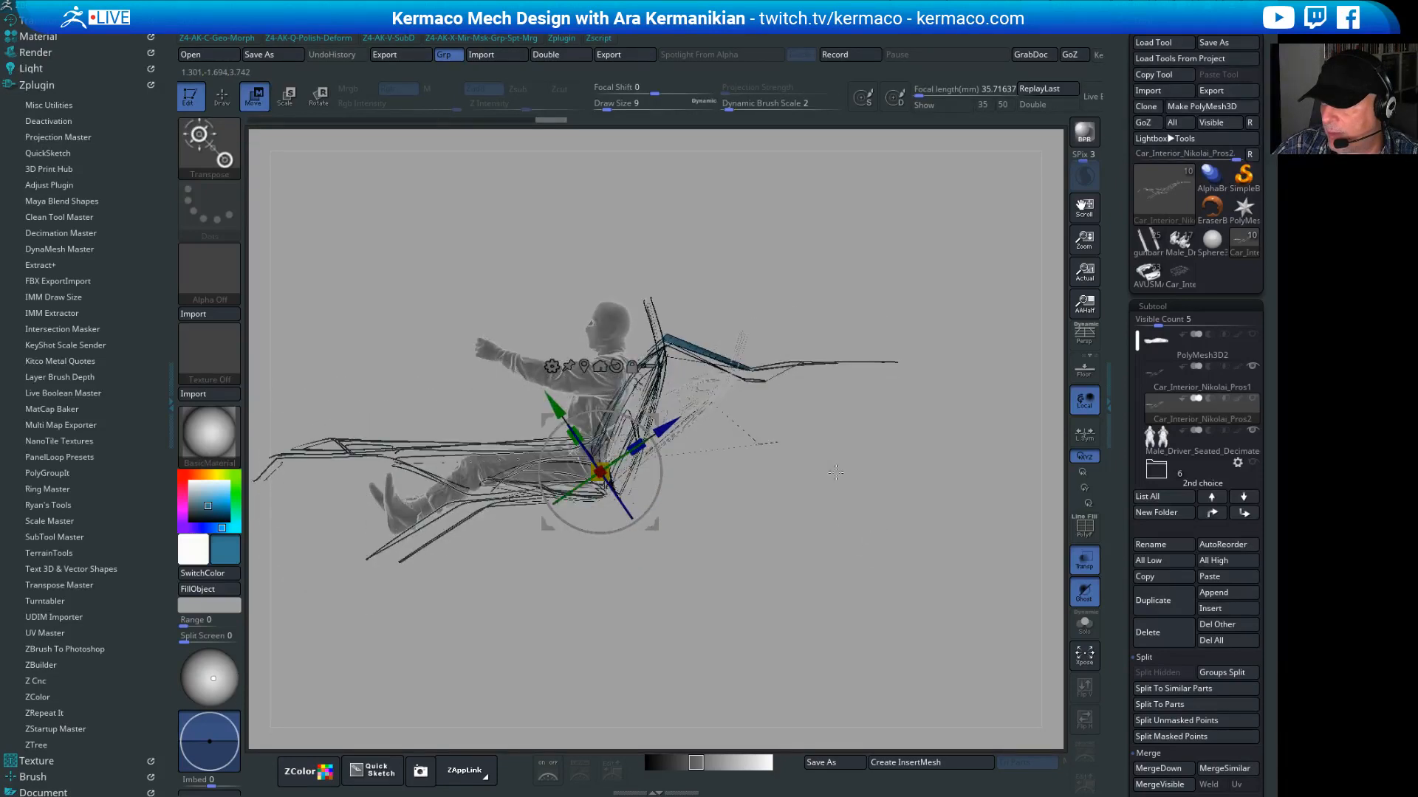
drag(871, 526, 838, 425)
drag(847, 556, 1273, 407)
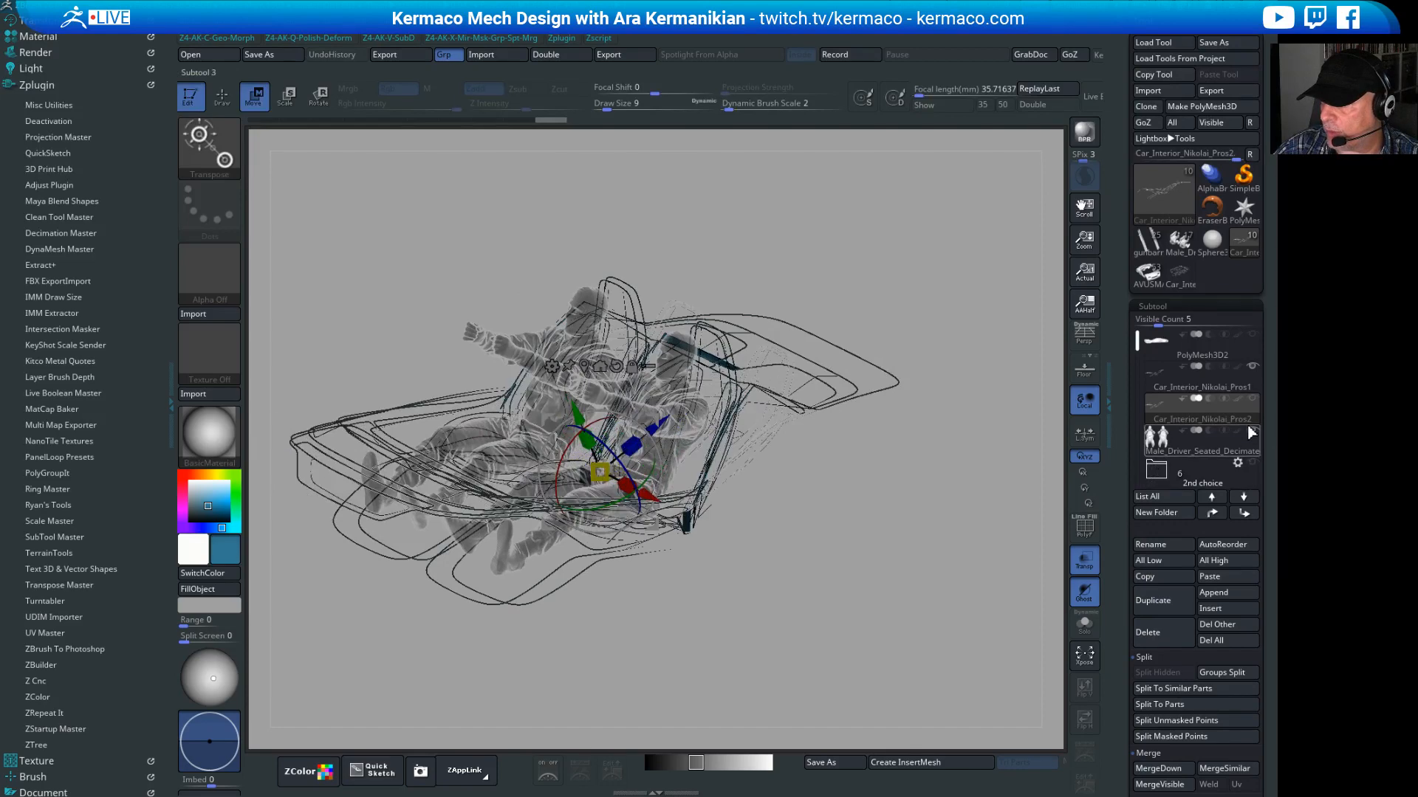
Step: Put the original car interior subtool in a new folder named parts and move that folder to the end of the subtool list
click(1240, 376)
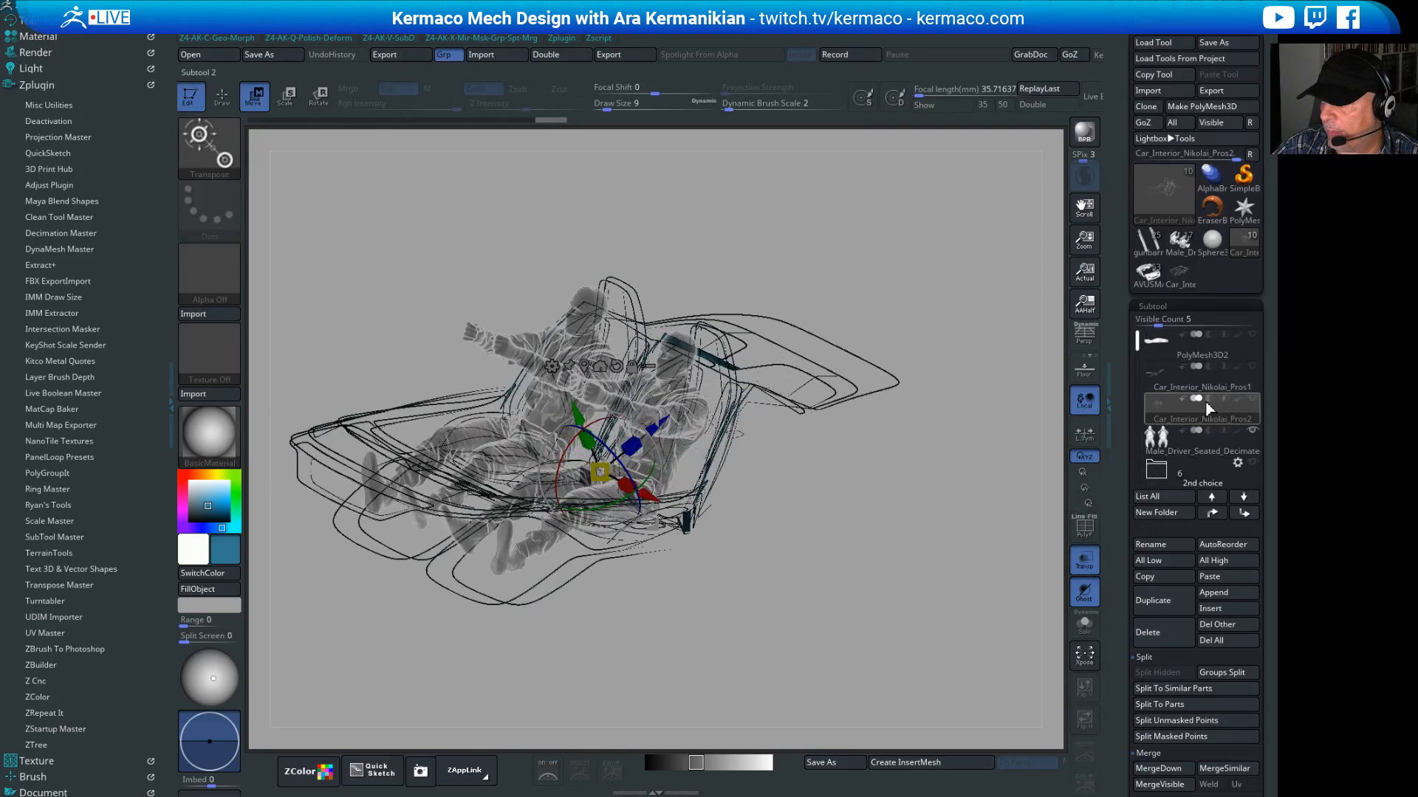
click(1190, 381)
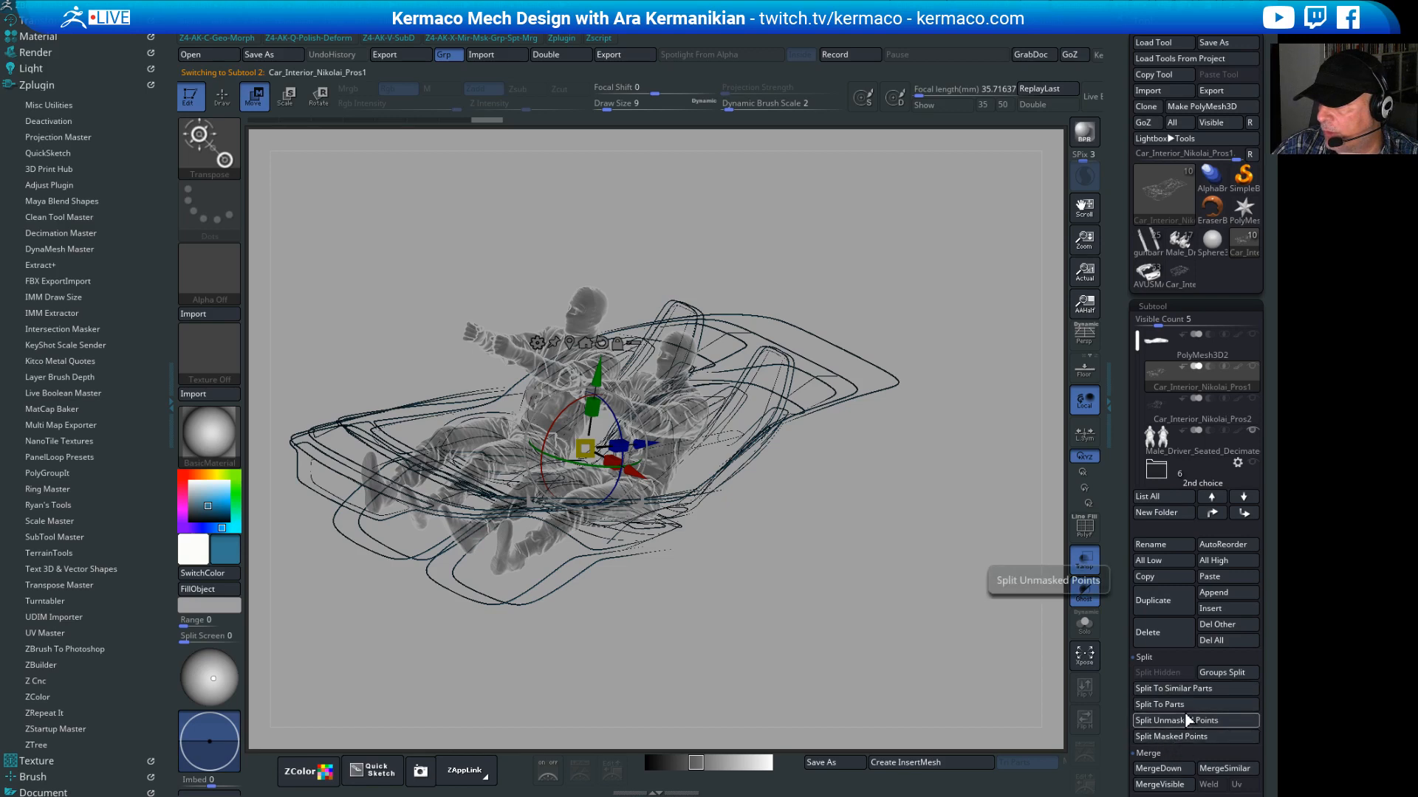
click(1157, 514)
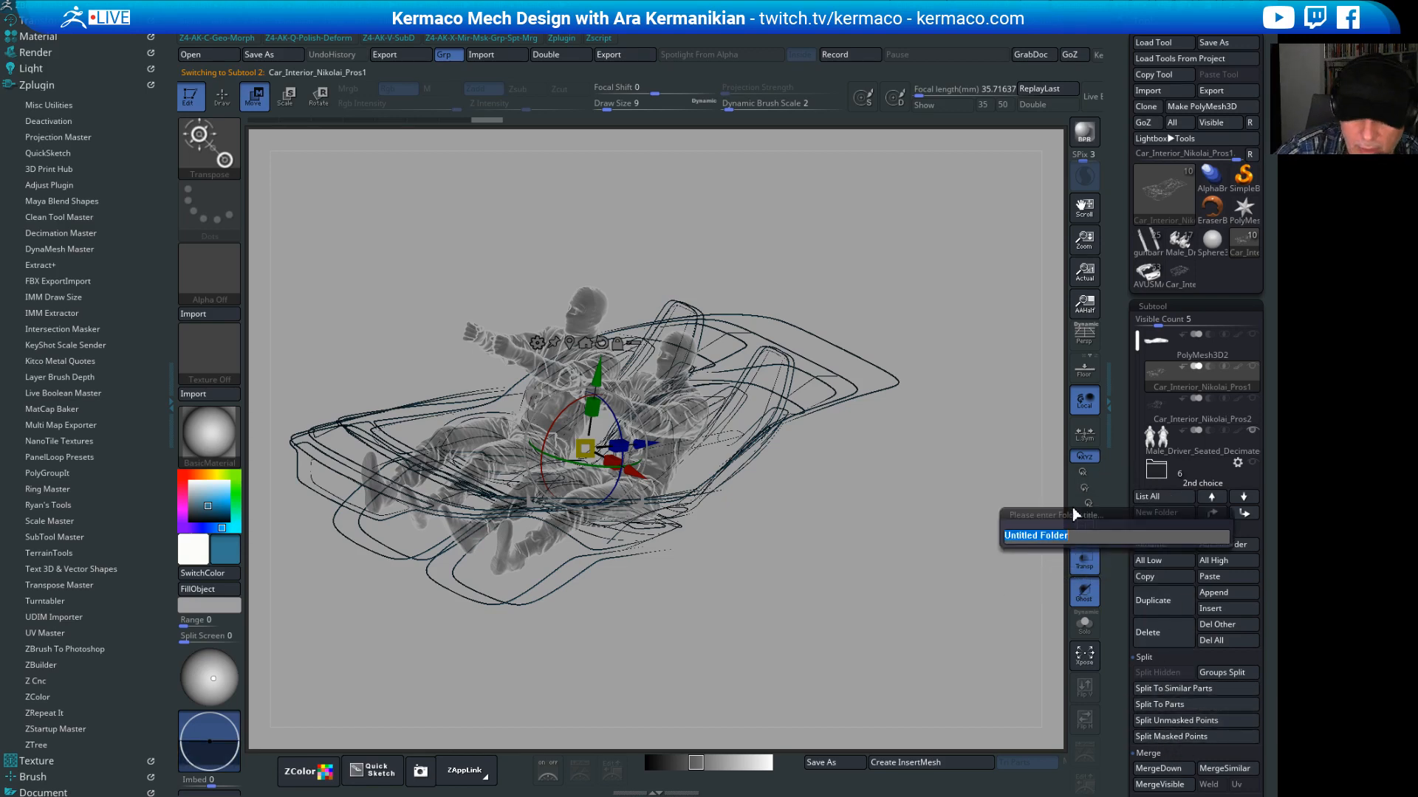
text(parts)
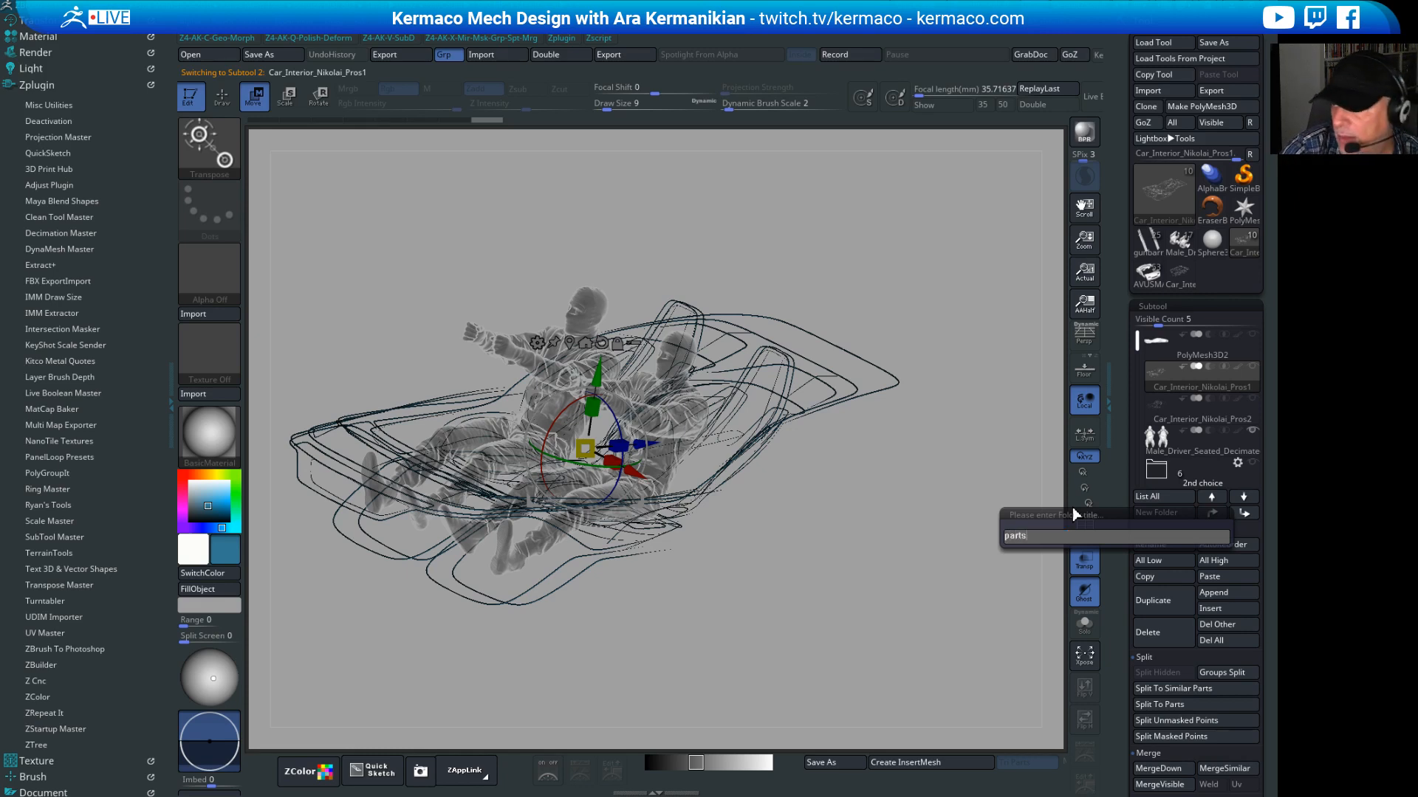
key(Return)
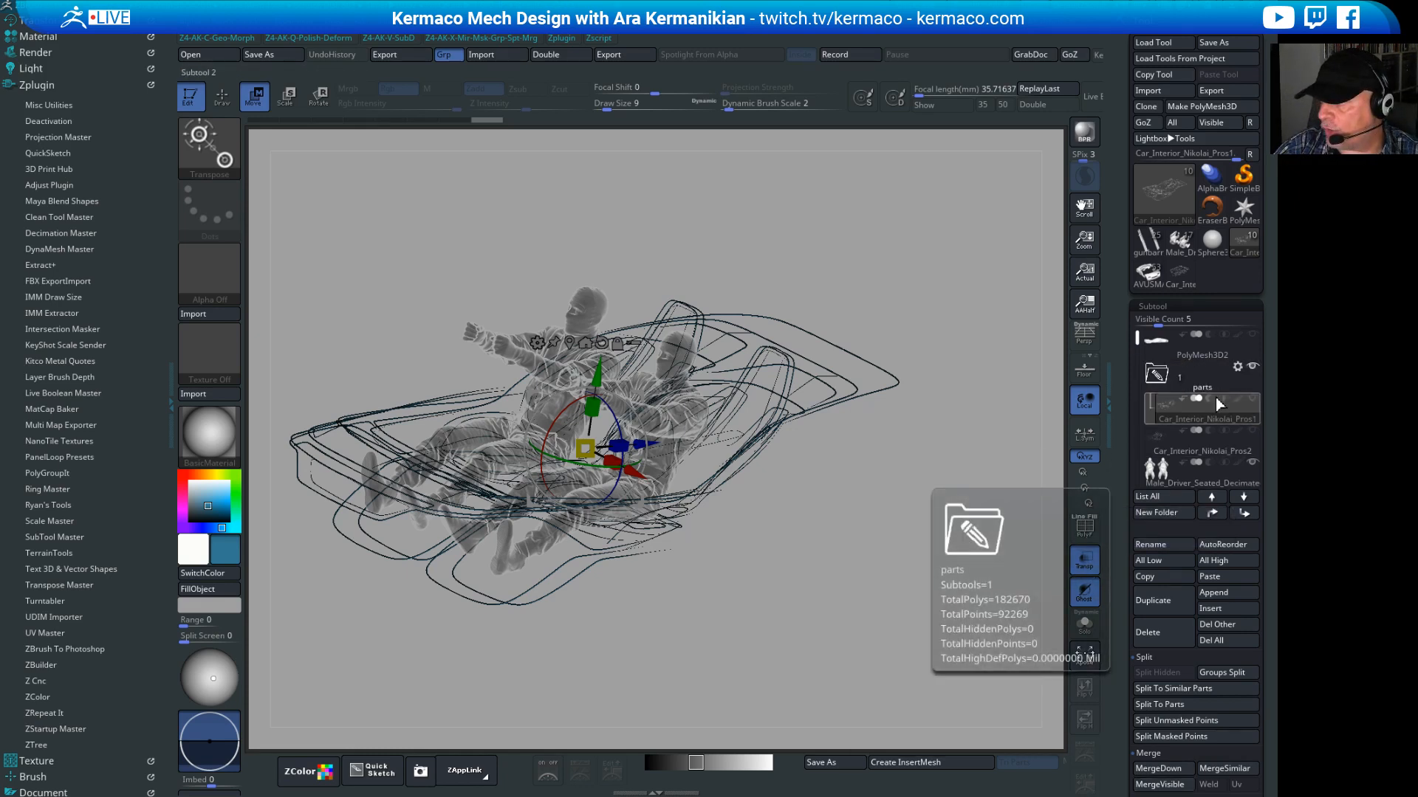
click(1163, 378)
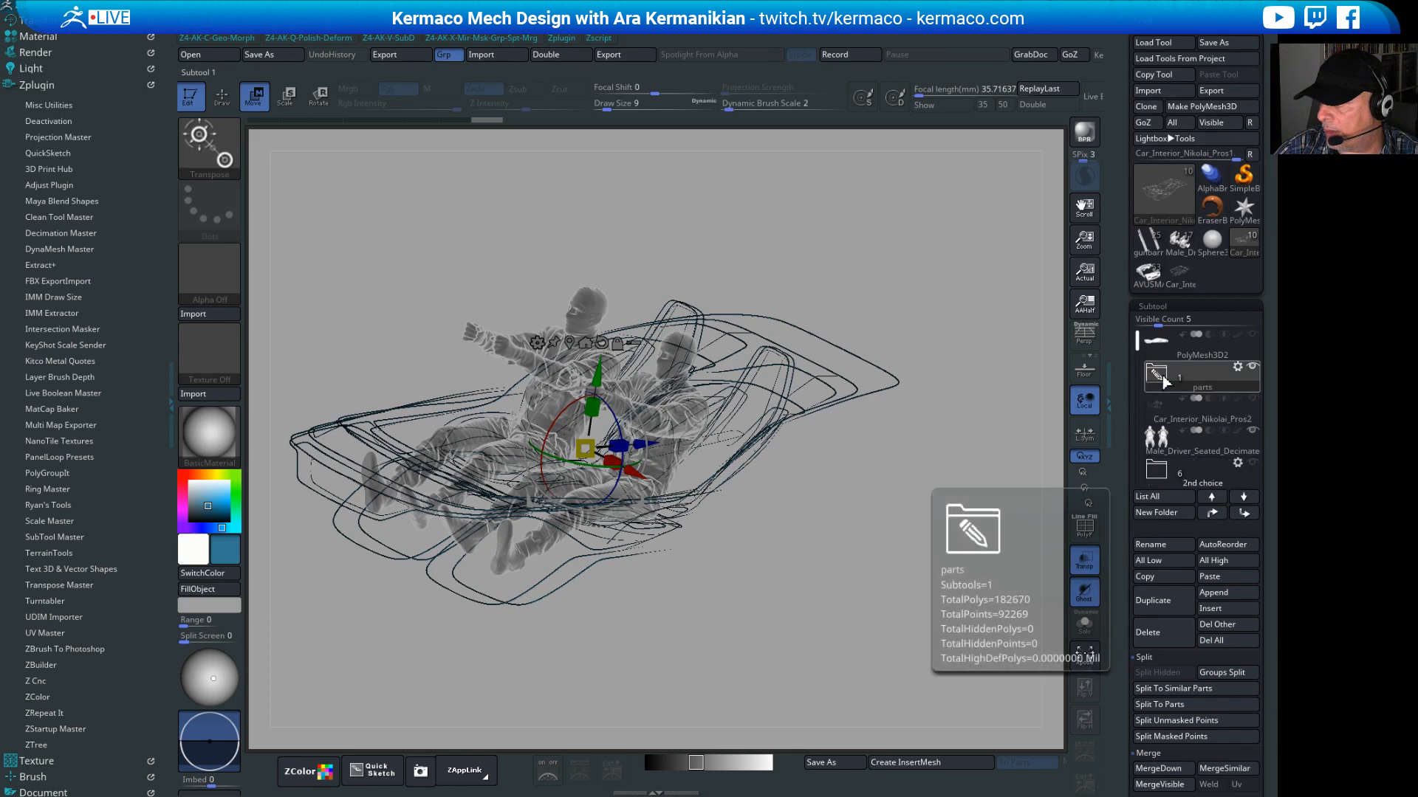
drag(1162, 382, 1190, 471)
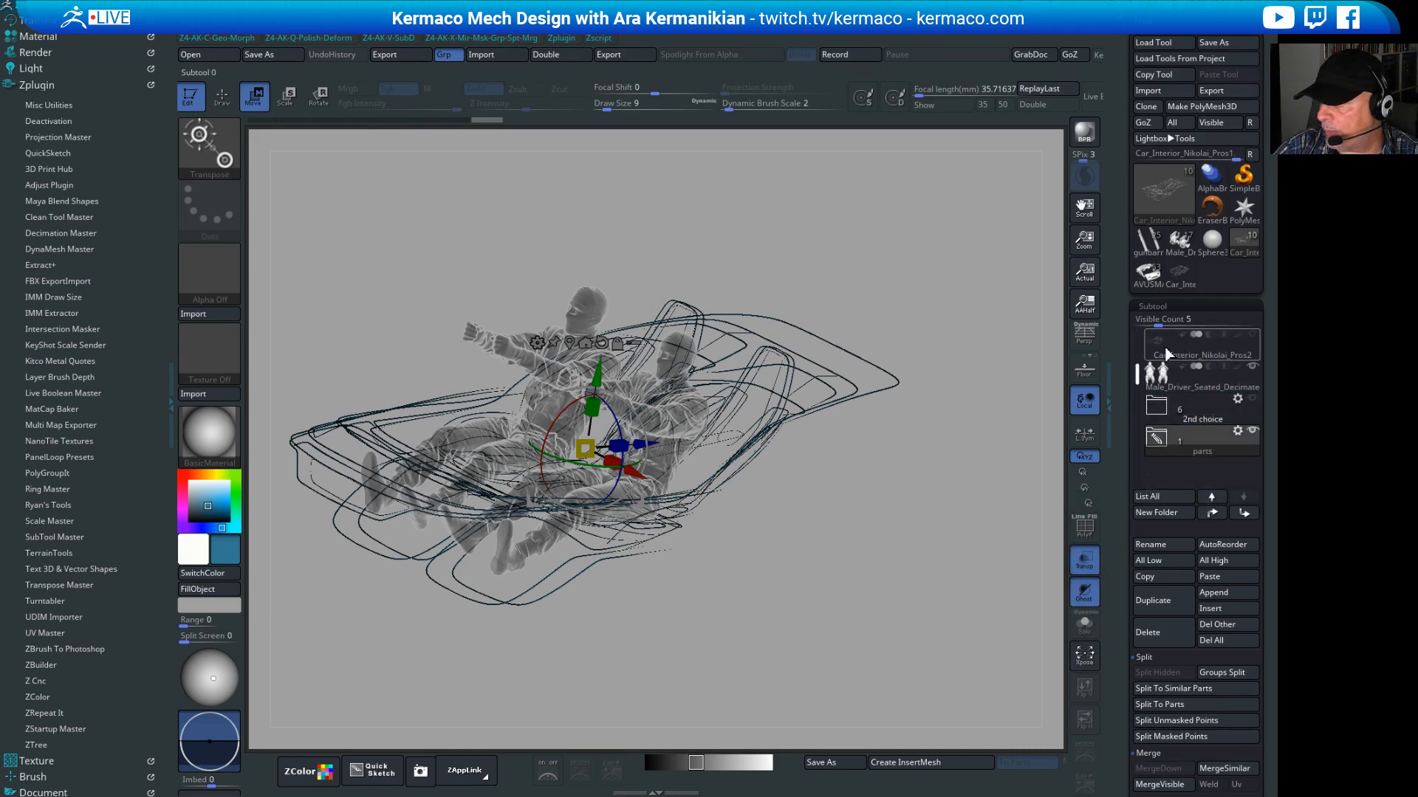
Step: Realign the gizmo on the adapted car interior copy and nudge its unmasked seat backs slightly along the length of the interior
click(1167, 355)
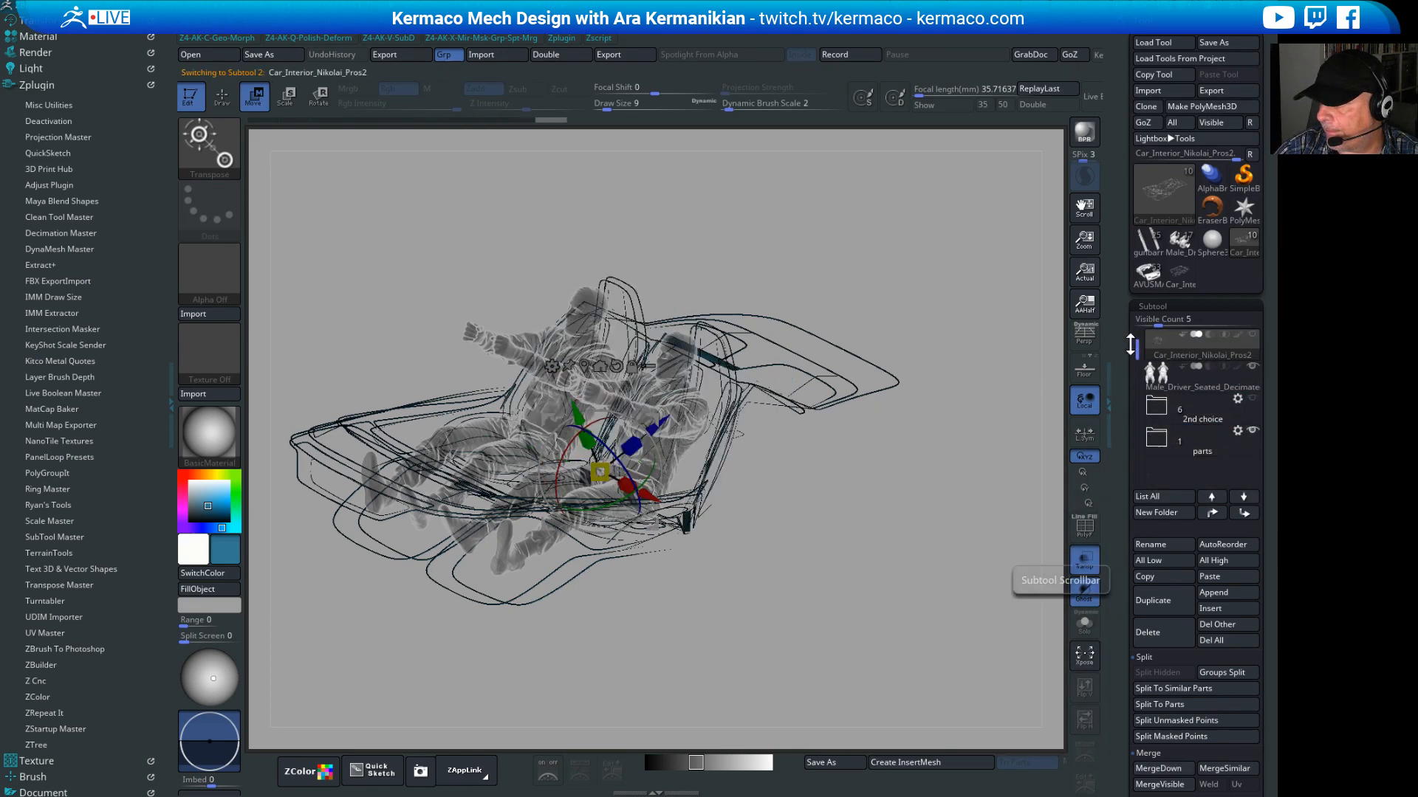
scroll(1129, 344, up, 1)
mouse_move(1225, 354)
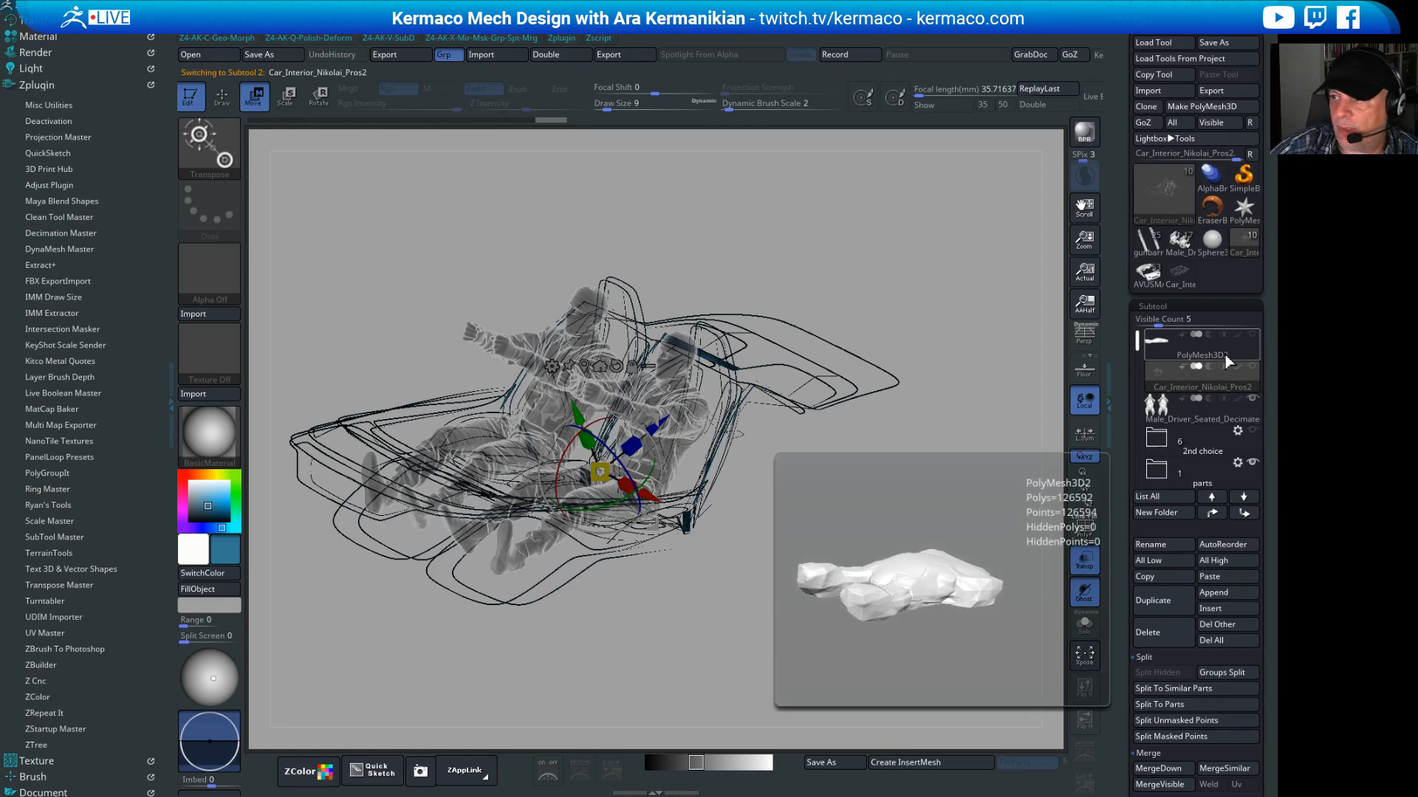
shift+drag(925, 242, 956, 258)
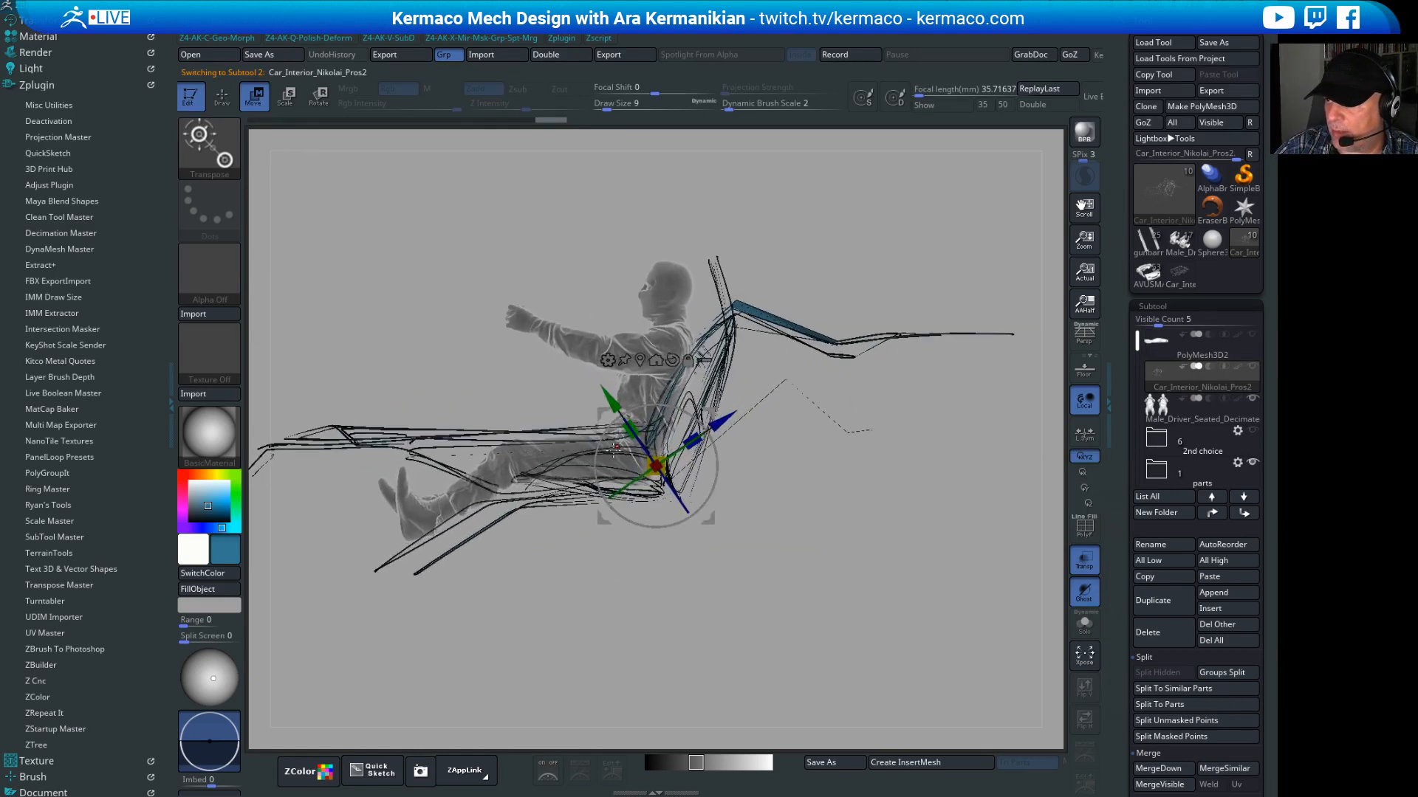
click(663, 350)
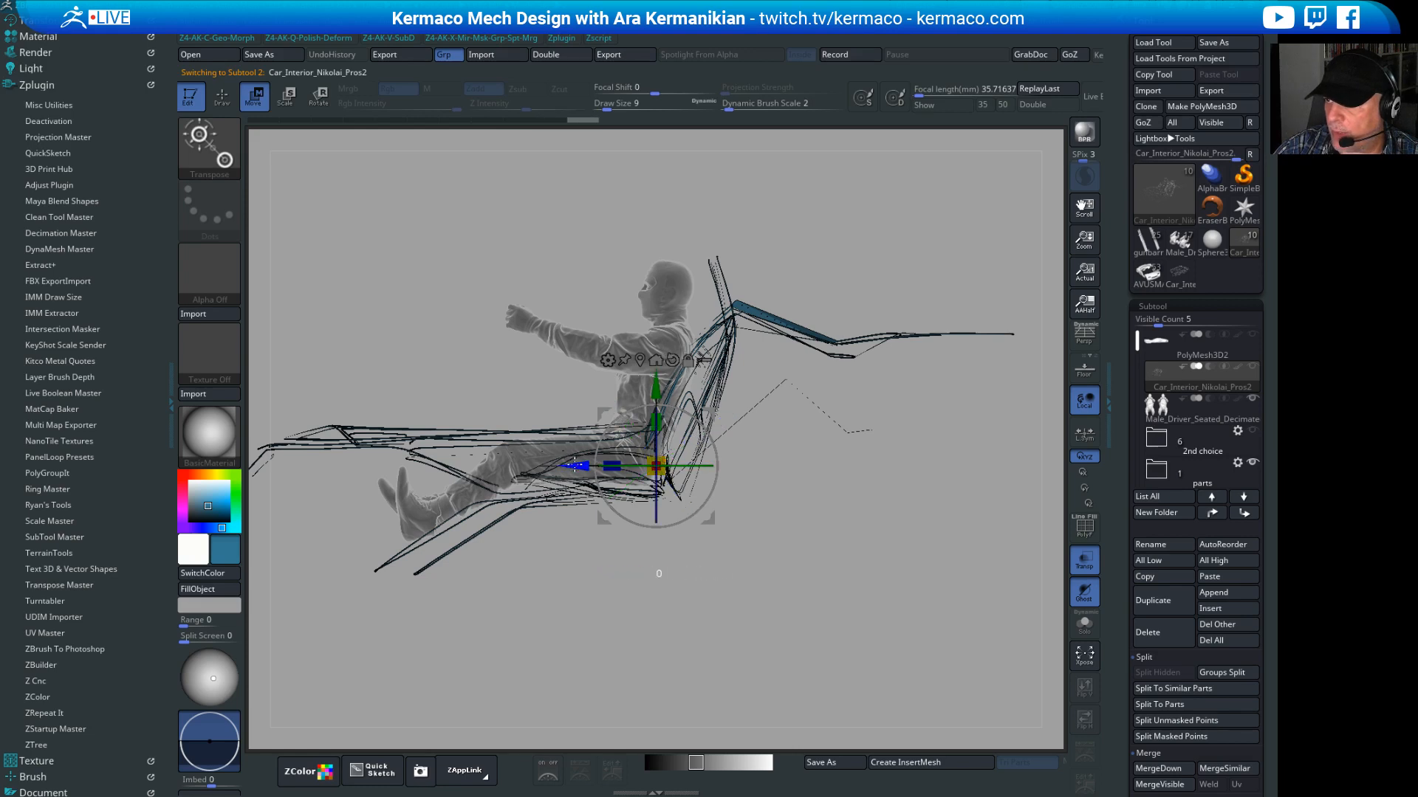
mouse_move(575, 466)
mouse_down()
mouse_move(552, 468)
mouse_move(580, 467)
mouse_up()
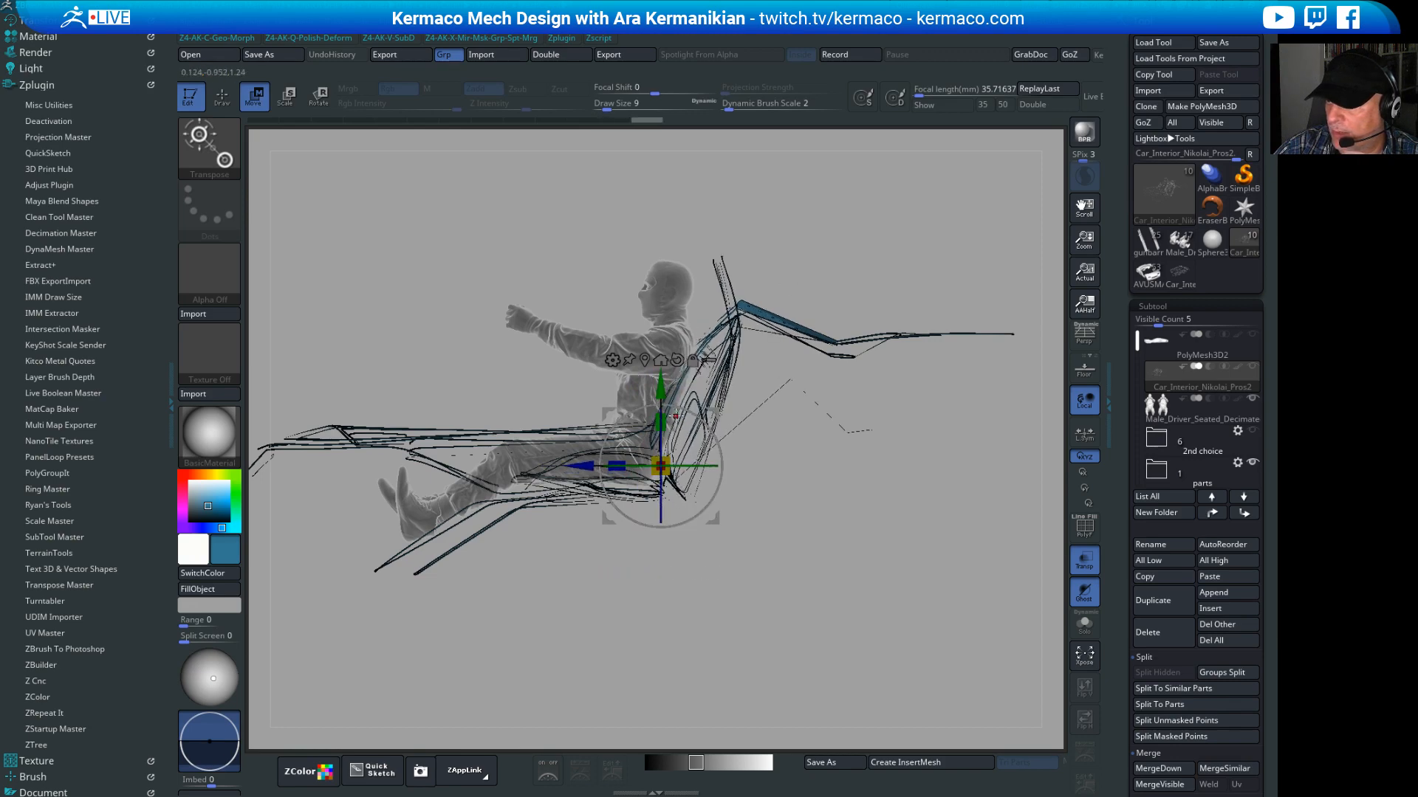
drag(581, 465, 578, 464)
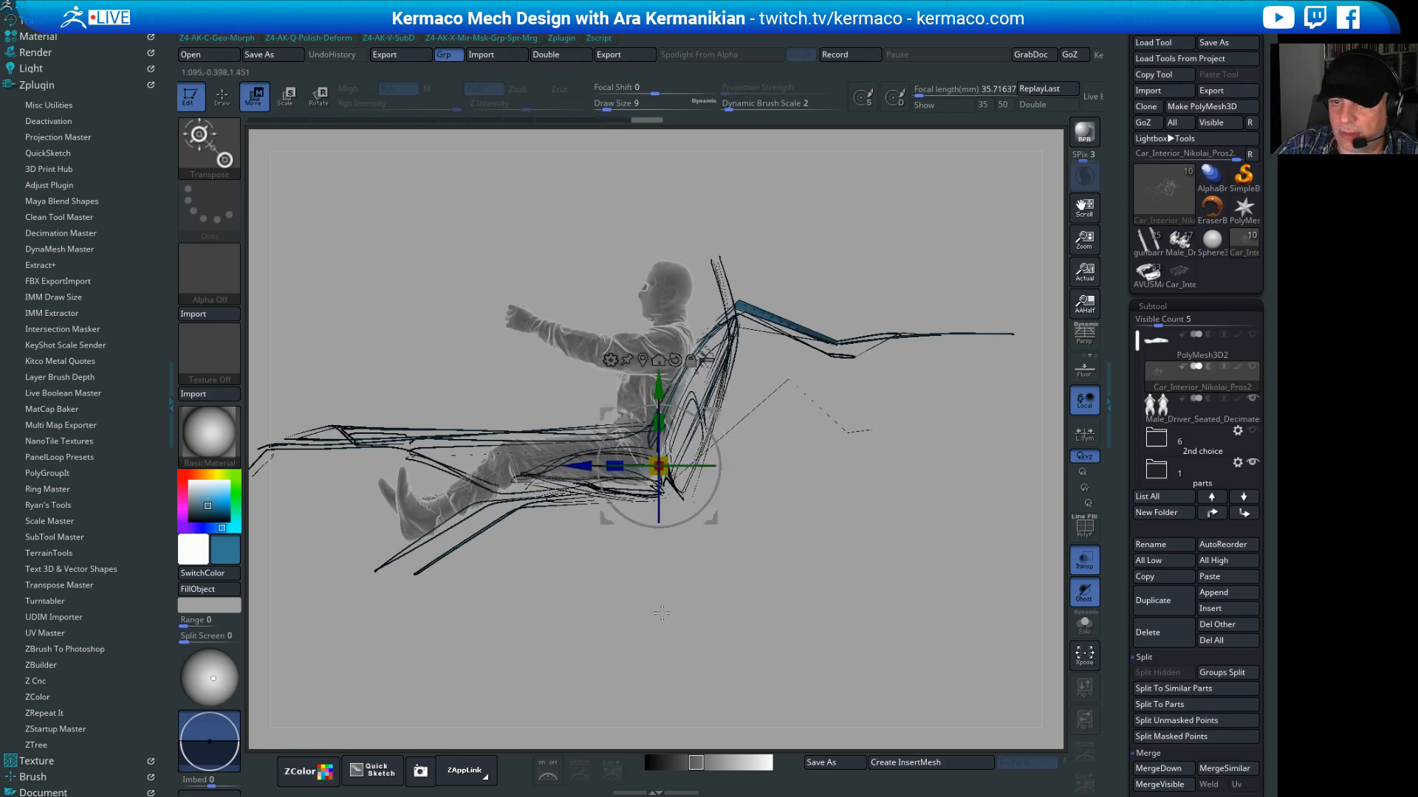
shift+drag(661, 613, 688, 529)
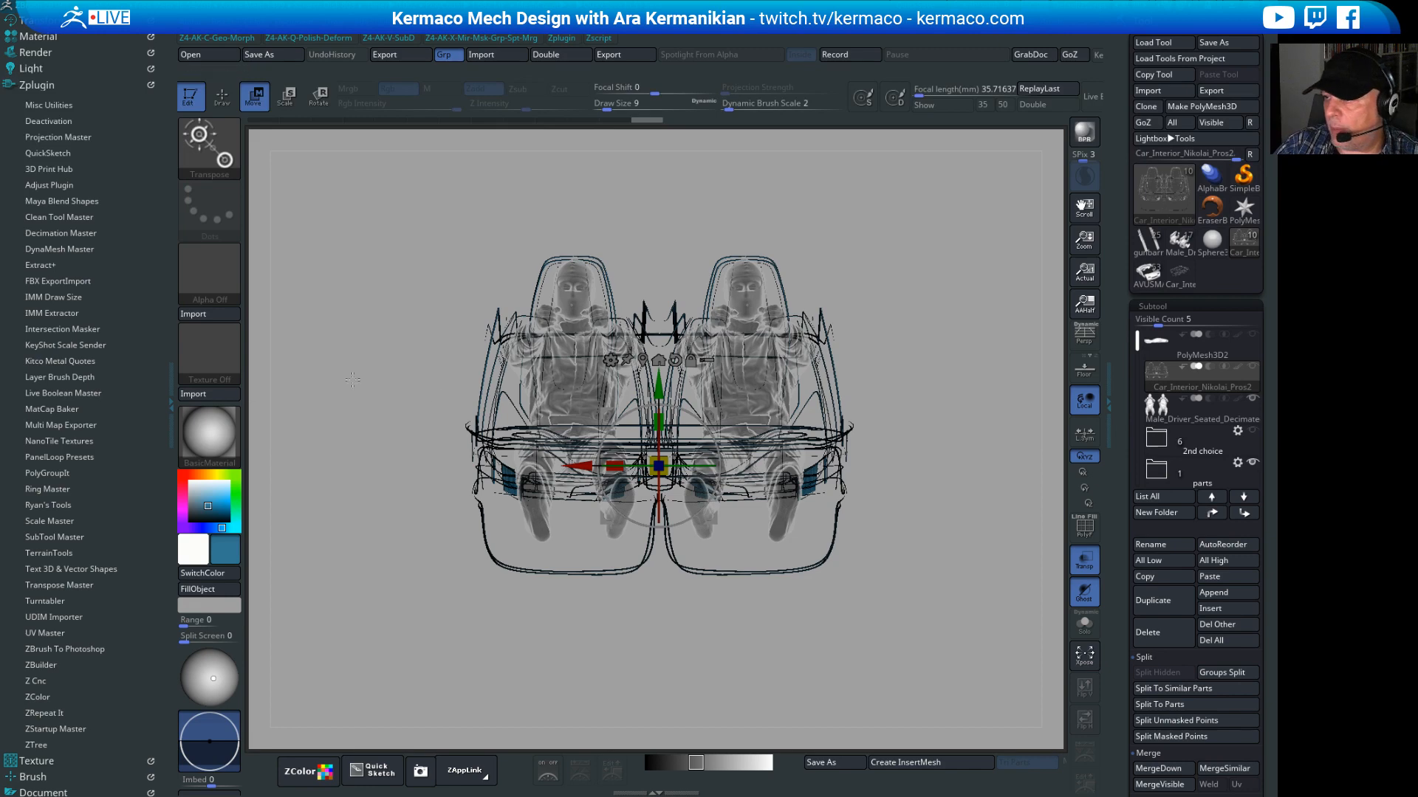
drag(908, 376, 920, 556)
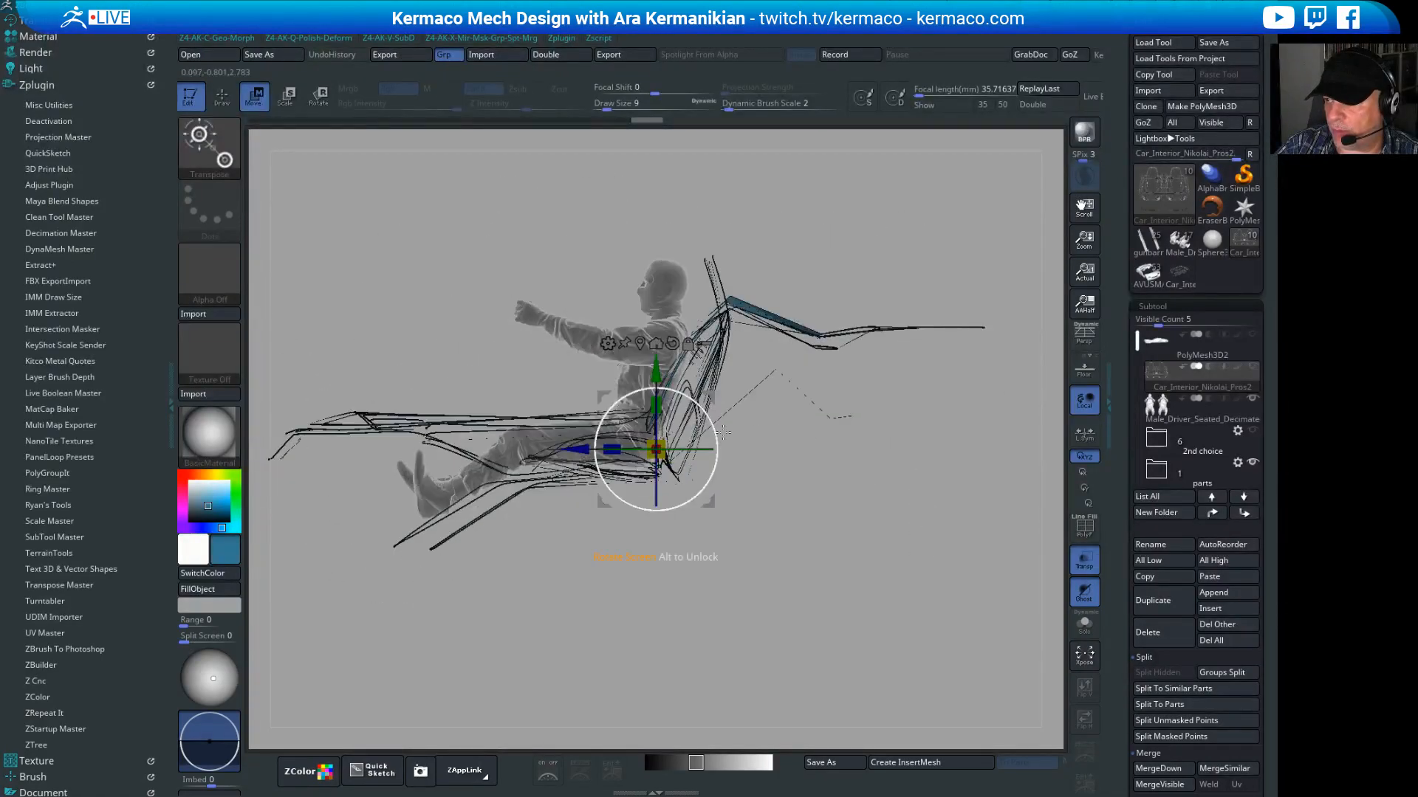
drag(720, 432, 709, 466)
Step: Mask the hips and legs of the seated drivers with the MaskLasso brush, leaving their upper bodies unmasked
click(1216, 424)
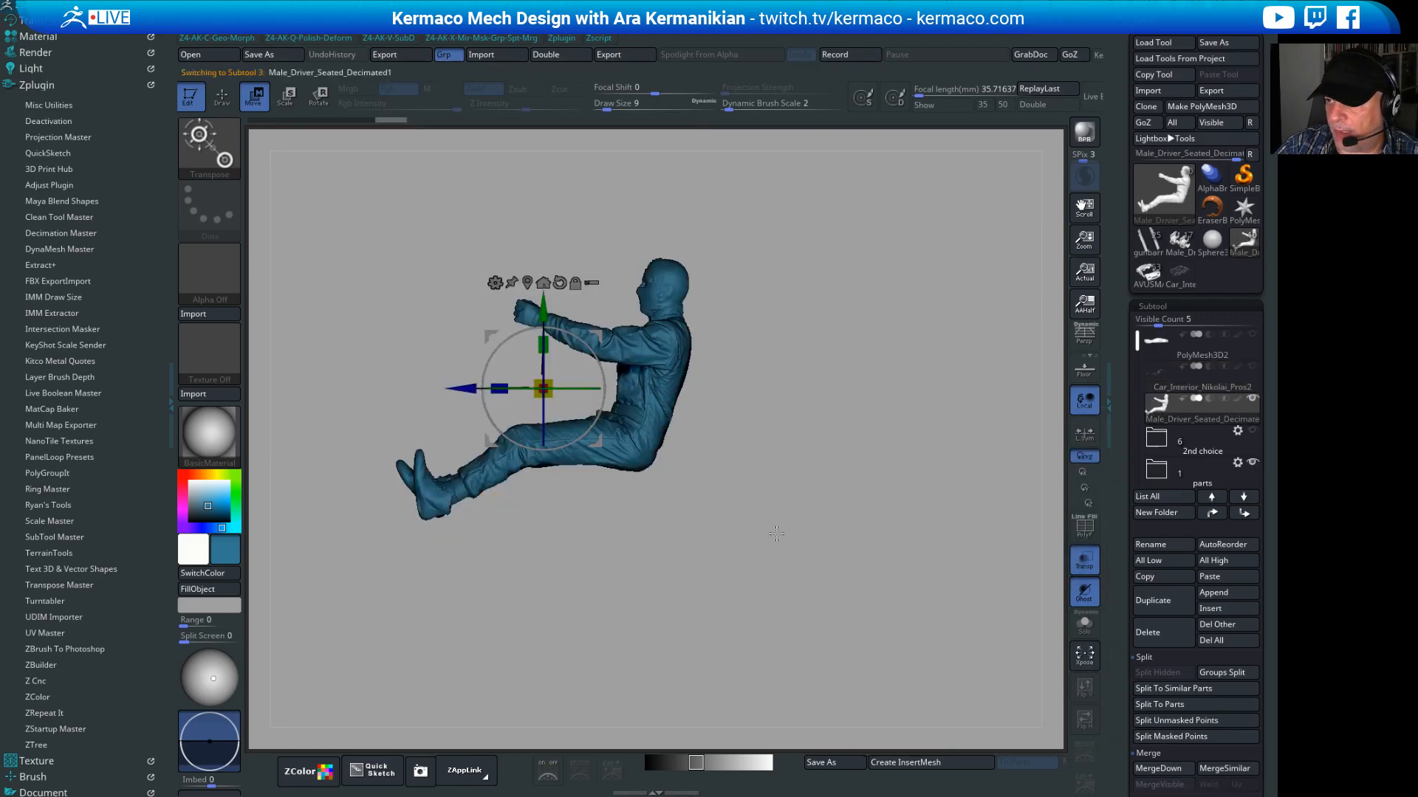
mouse_move(749, 578)
ctrl+mouse_down()
mouse_move(251, 520)
mouse_move(251, 403)
mouse_move(263, 406)
ctrl+mouse_up()
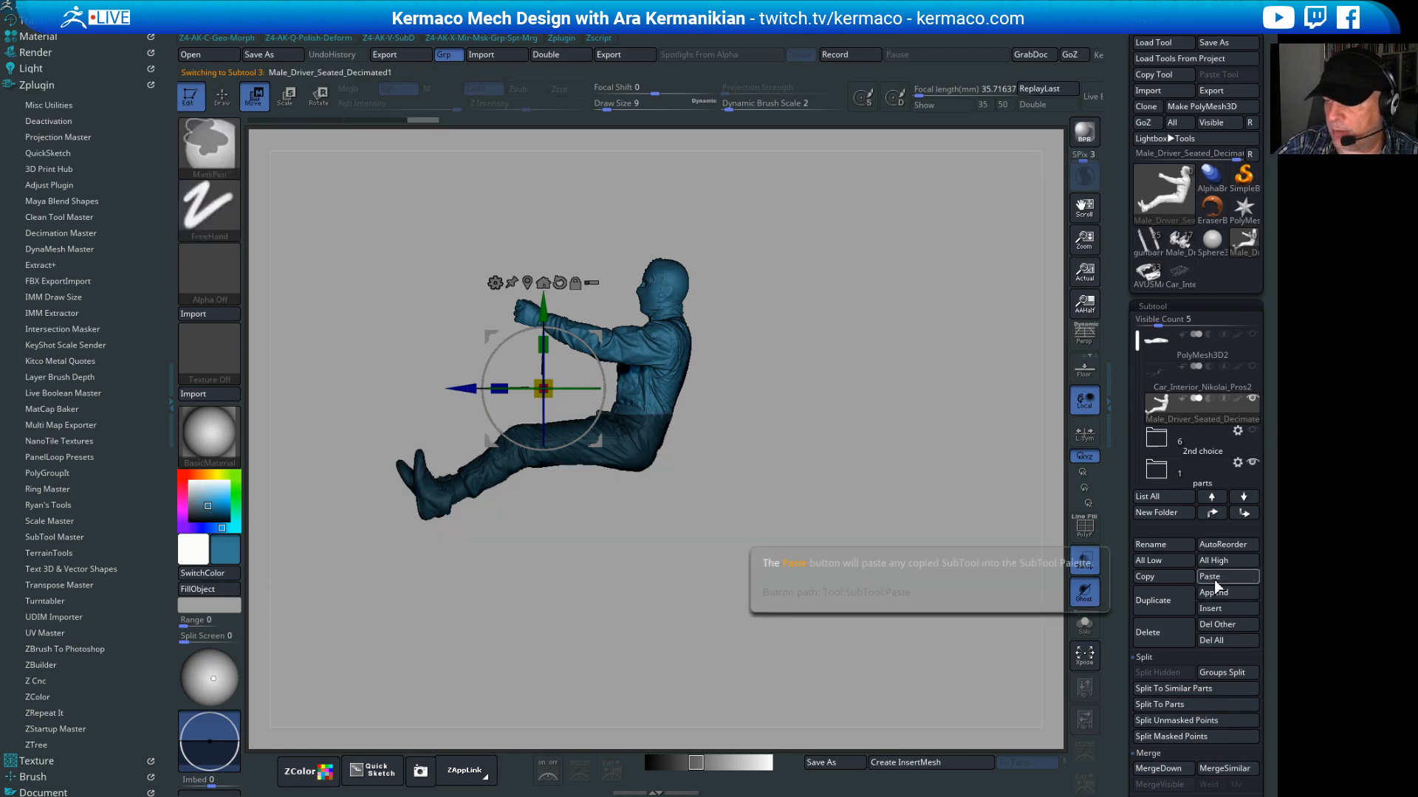
key(ctrl+z)
key(ctrl)
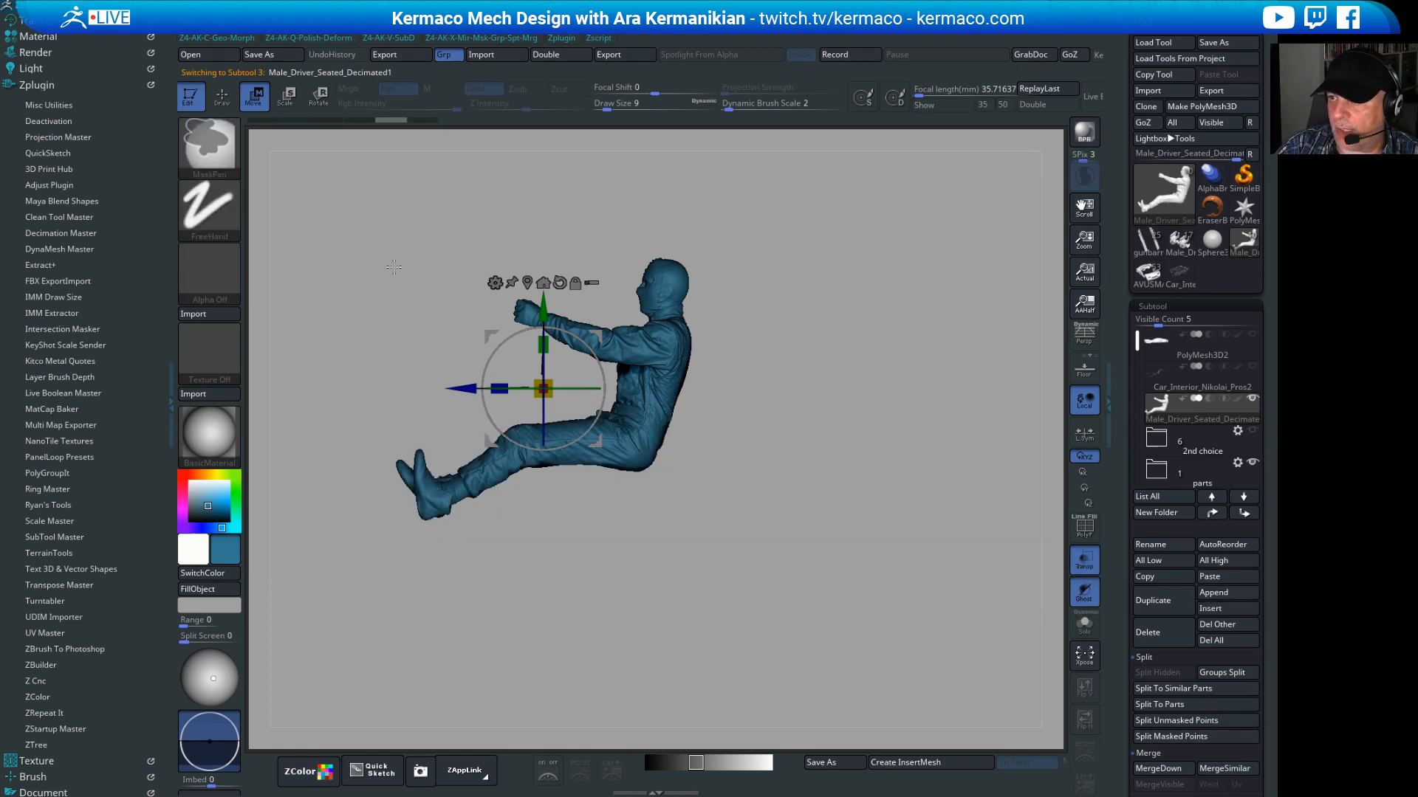
click(201, 138)
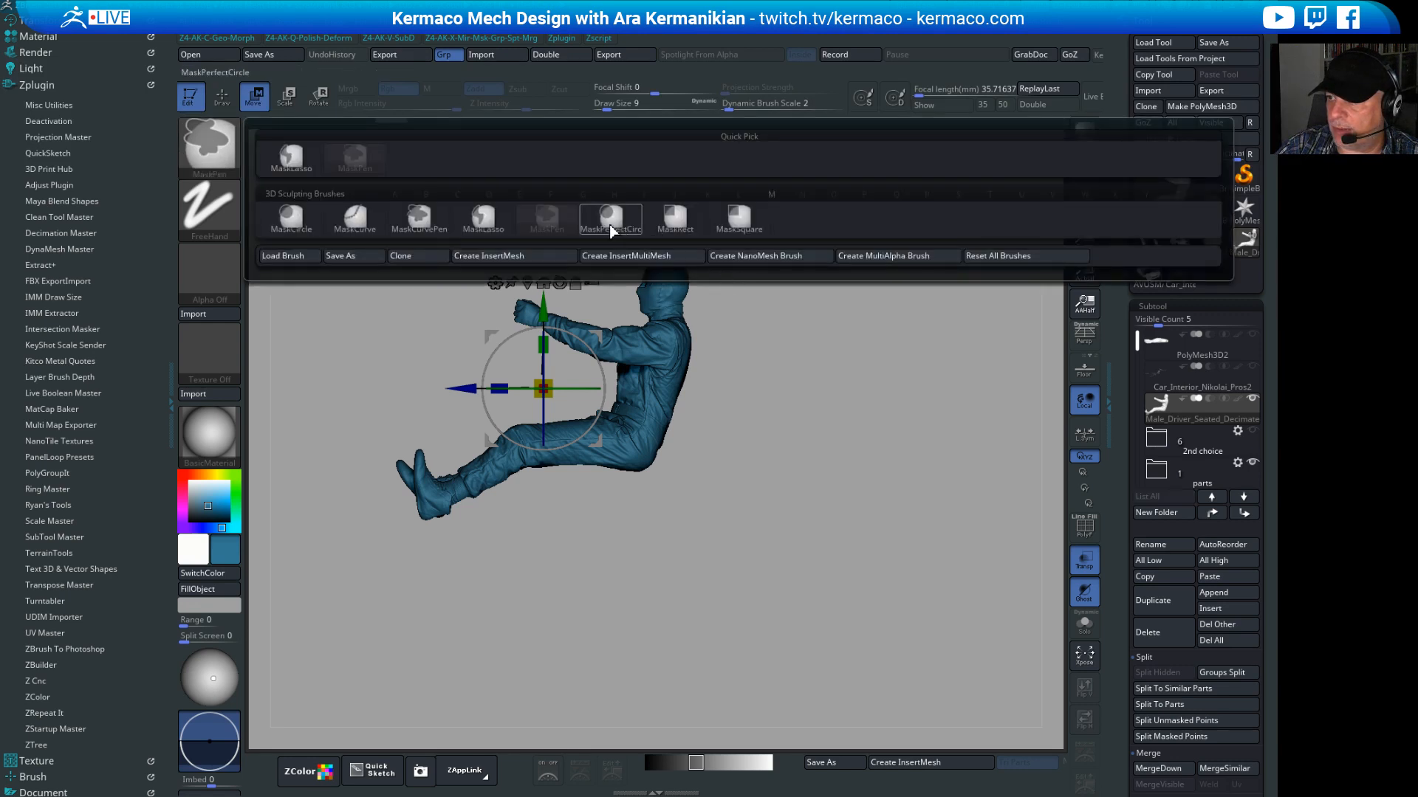
click(476, 219)
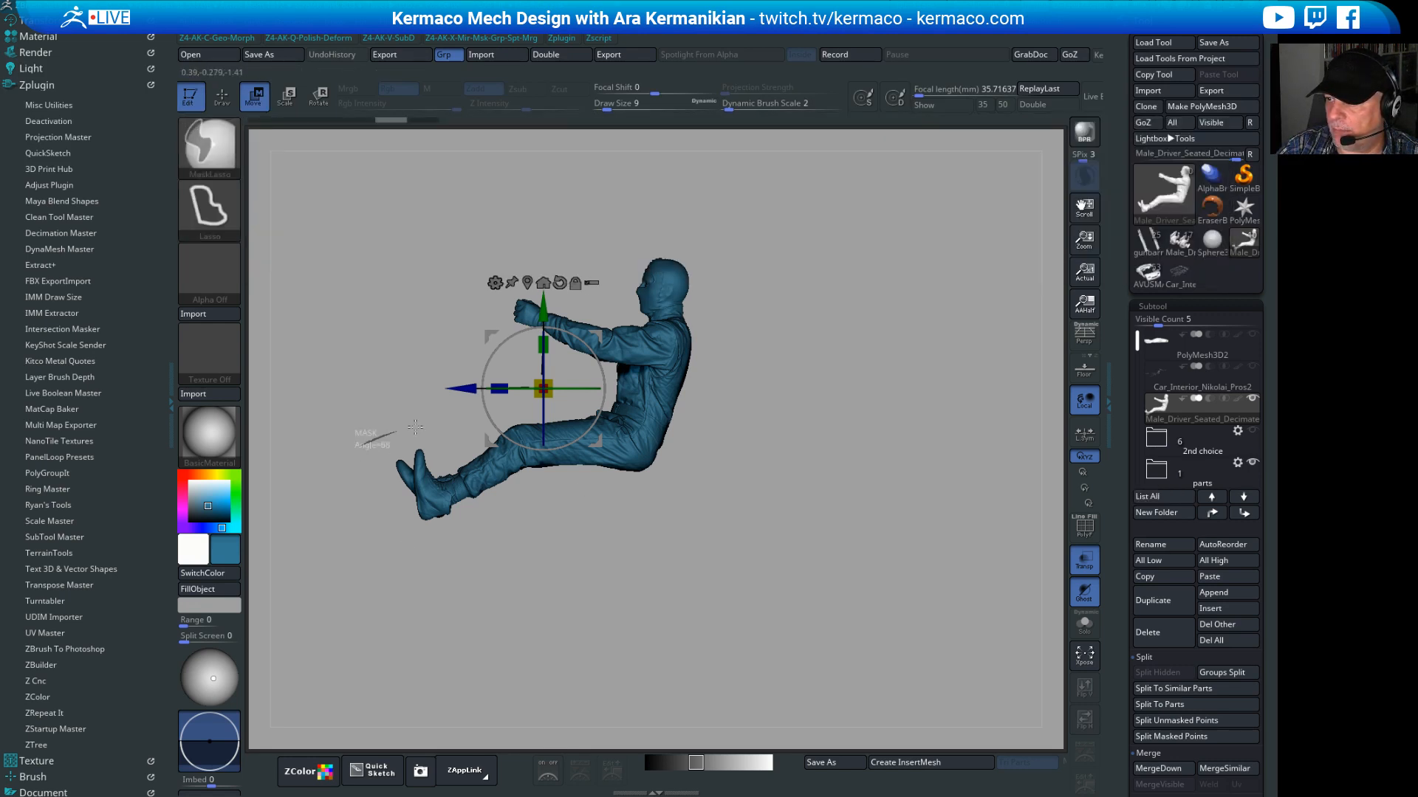
mouse_move(415, 427)
ctrl+mouse_down()
mouse_move(622, 399)
mouse_move(561, 469)
mouse_move(380, 567)
ctrl+mouse_up()
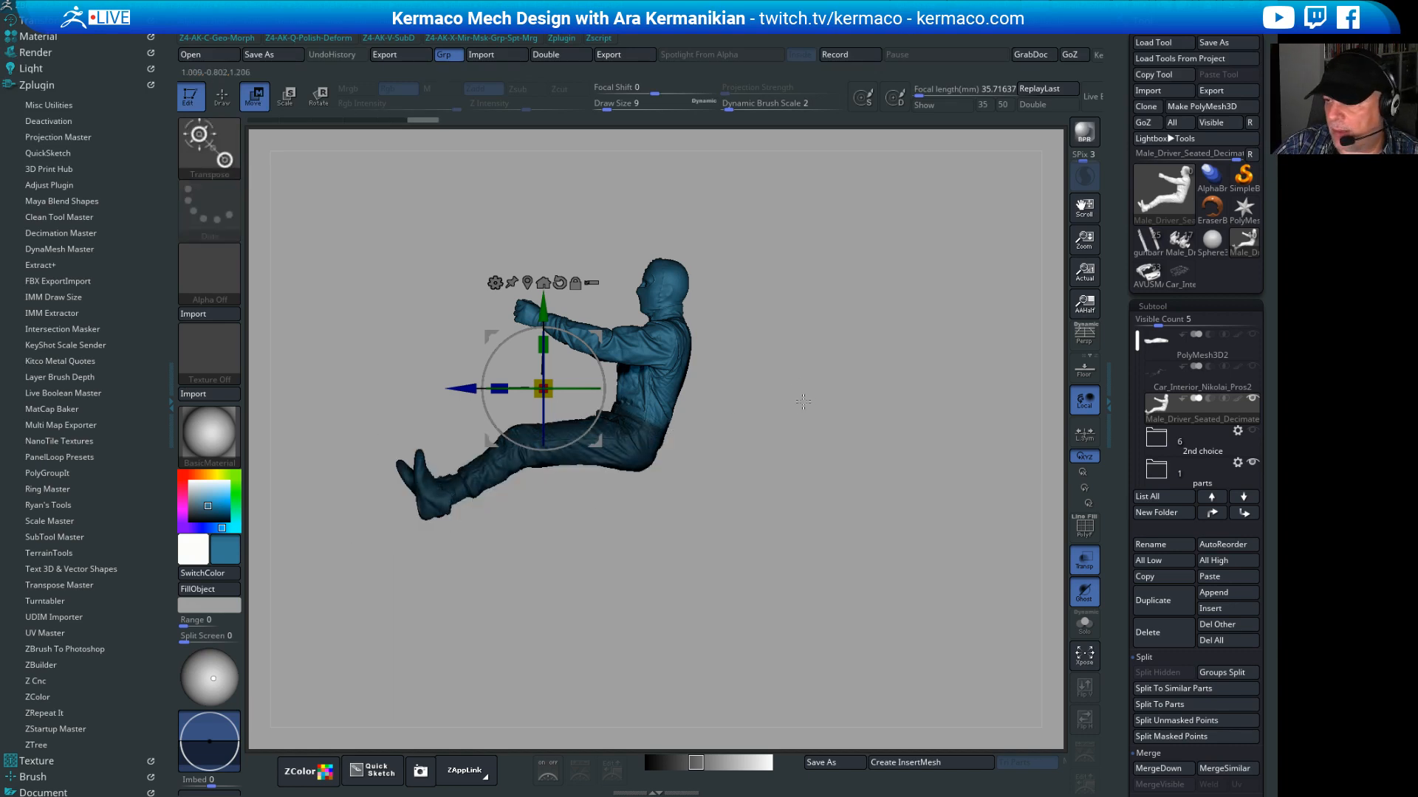
Step: Blur the mask edge at the drivers' waists and open the masking options
drag(719, 488, 821, 493)
mouse_move(821, 493)
alt+mouse_down()
mouse_move(826, 513)
mouse_move(804, 510)
alt+mouse_up()
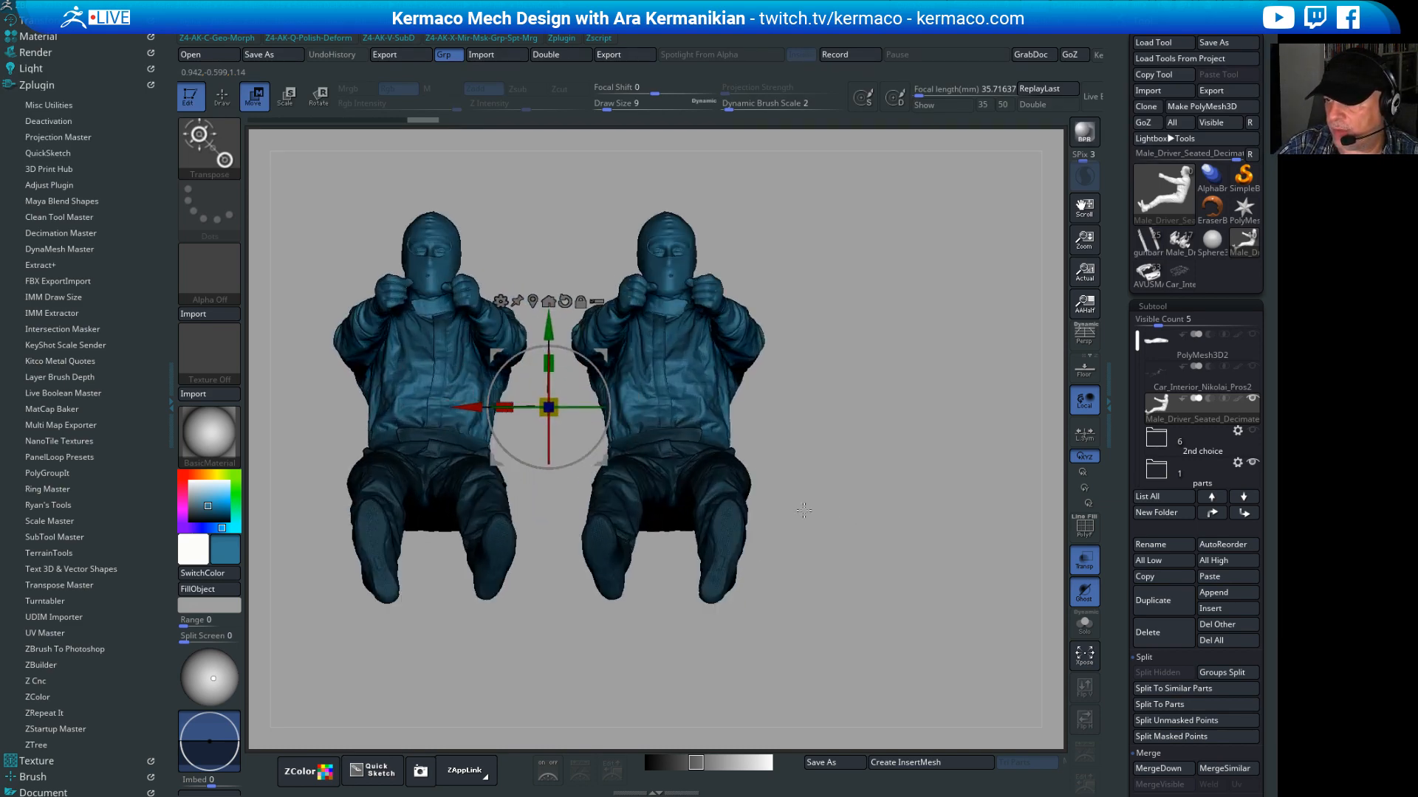
ctrl+click(667, 459)
ctrl+drag(936, 502, 931, 502)
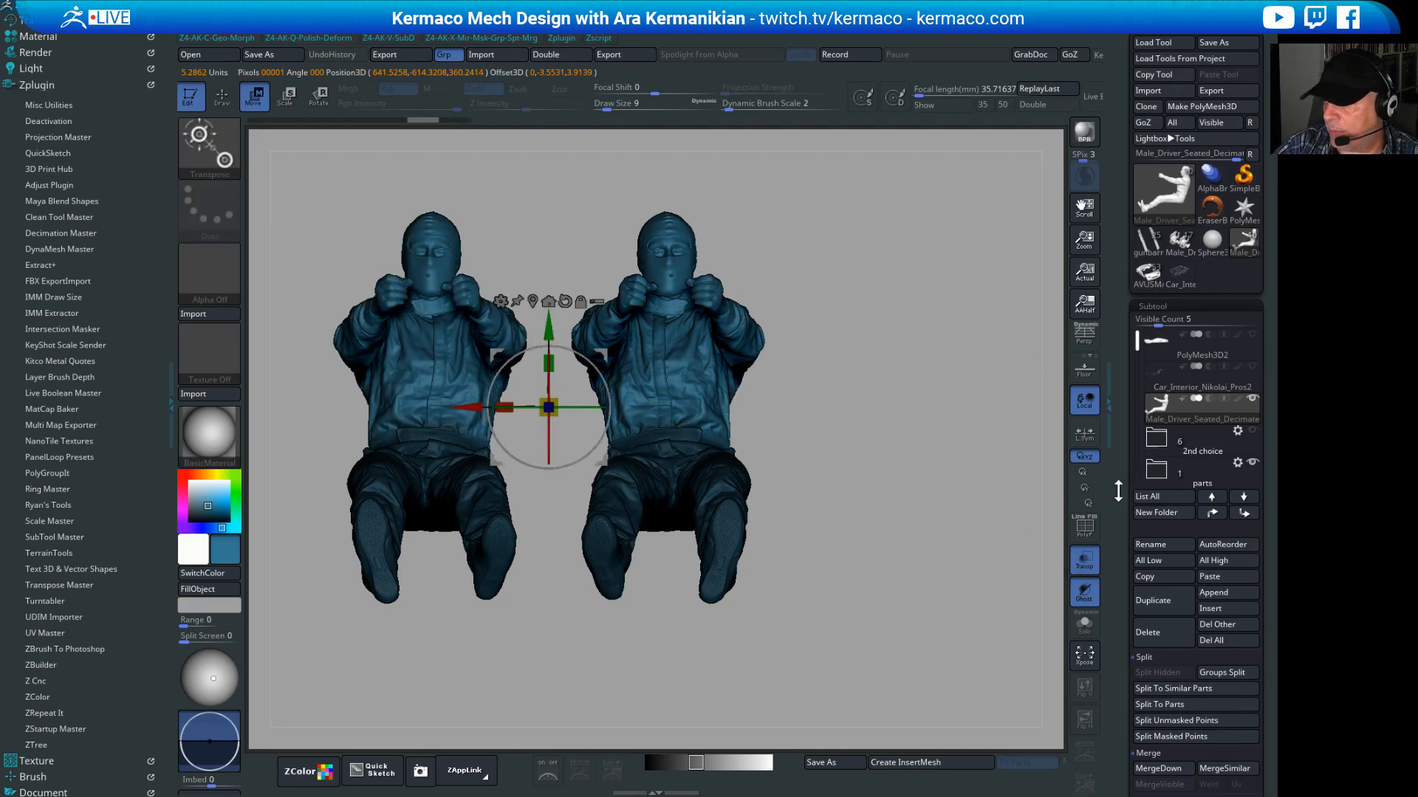
drag(1118, 491, 1118, 412)
drag(863, 531, 822, 555)
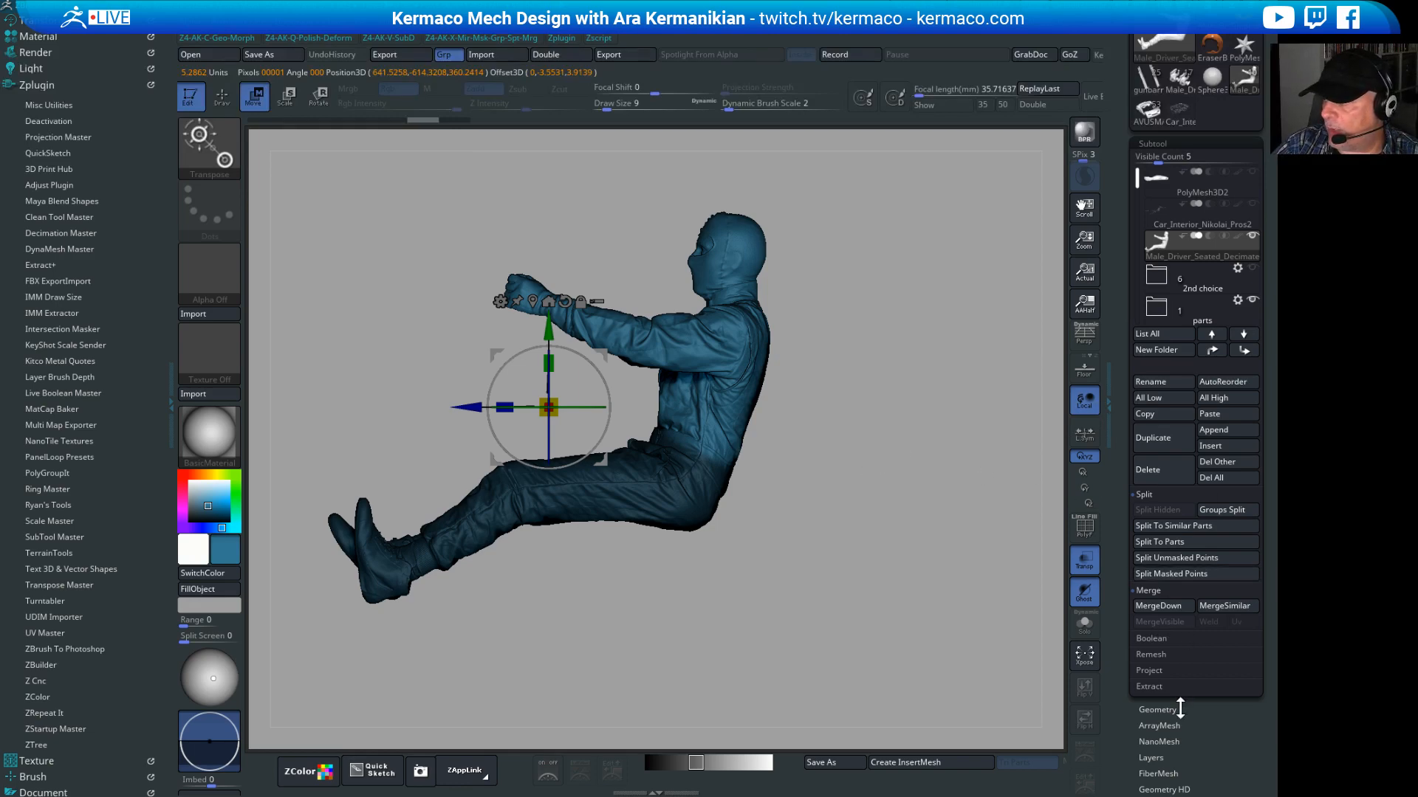
drag(1197, 761, 1197, 667)
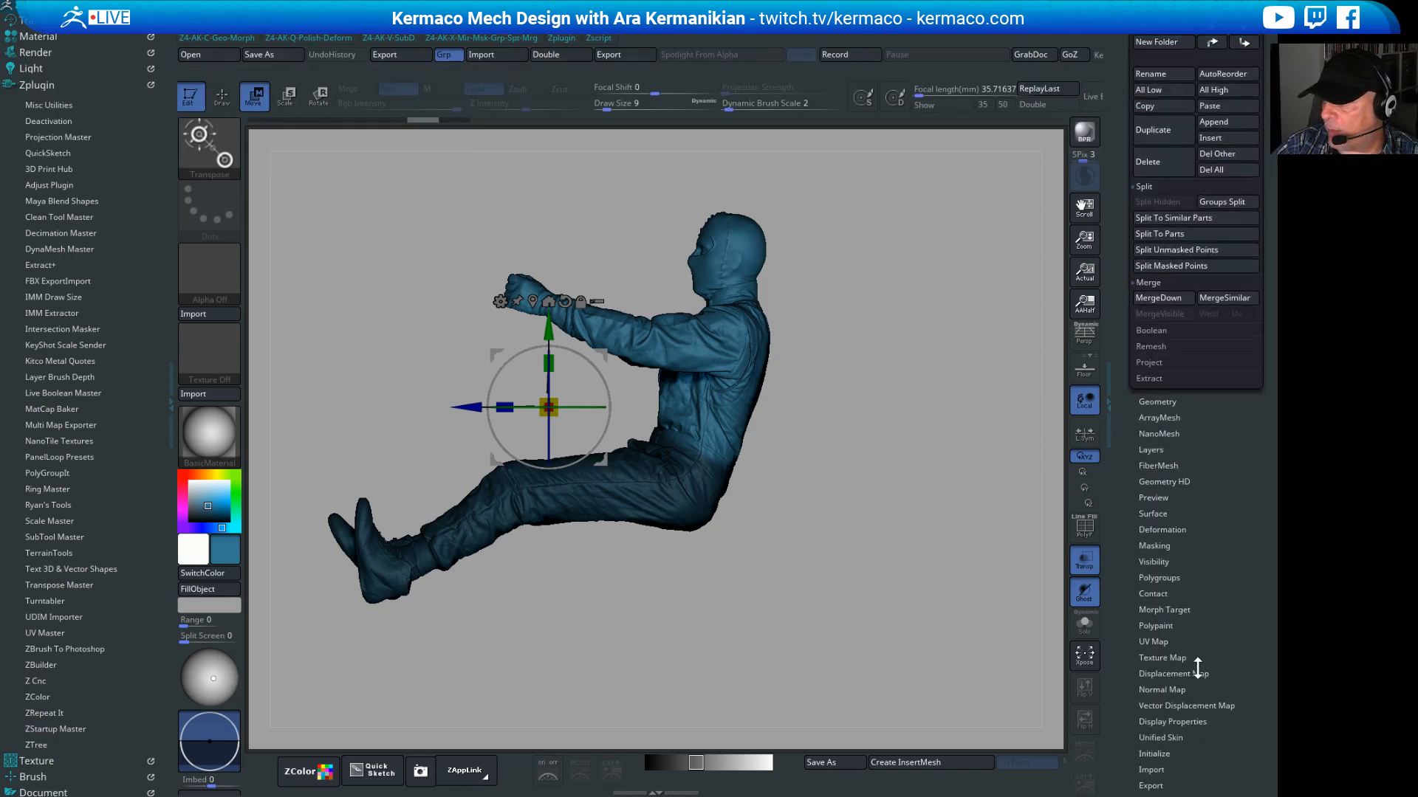
click(1152, 546)
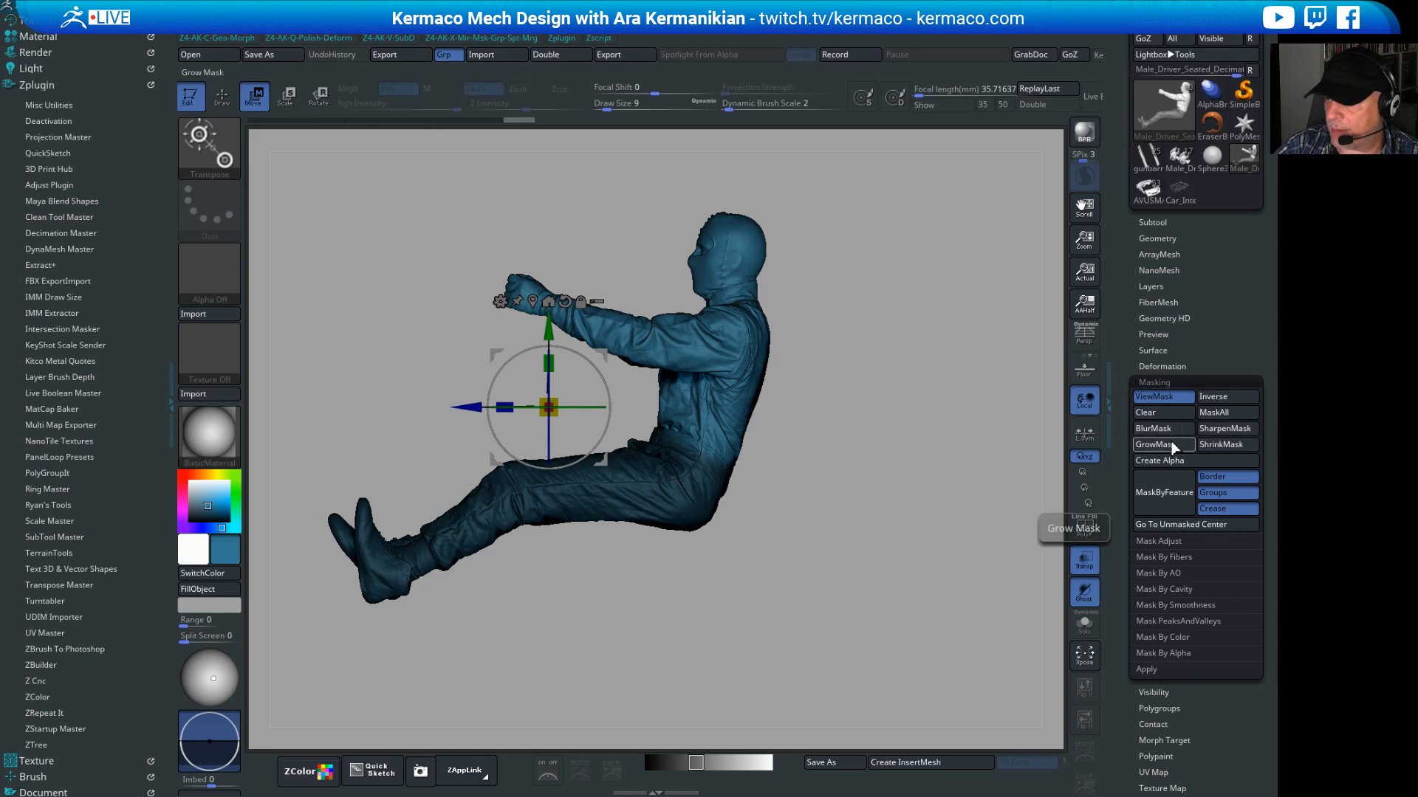
Step: Reposition the gizmo's pivot at the drivers' hips, checking its placement from the side and back
alt+drag(455, 405, 639, 405)
alt+drag(734, 325, 733, 390)
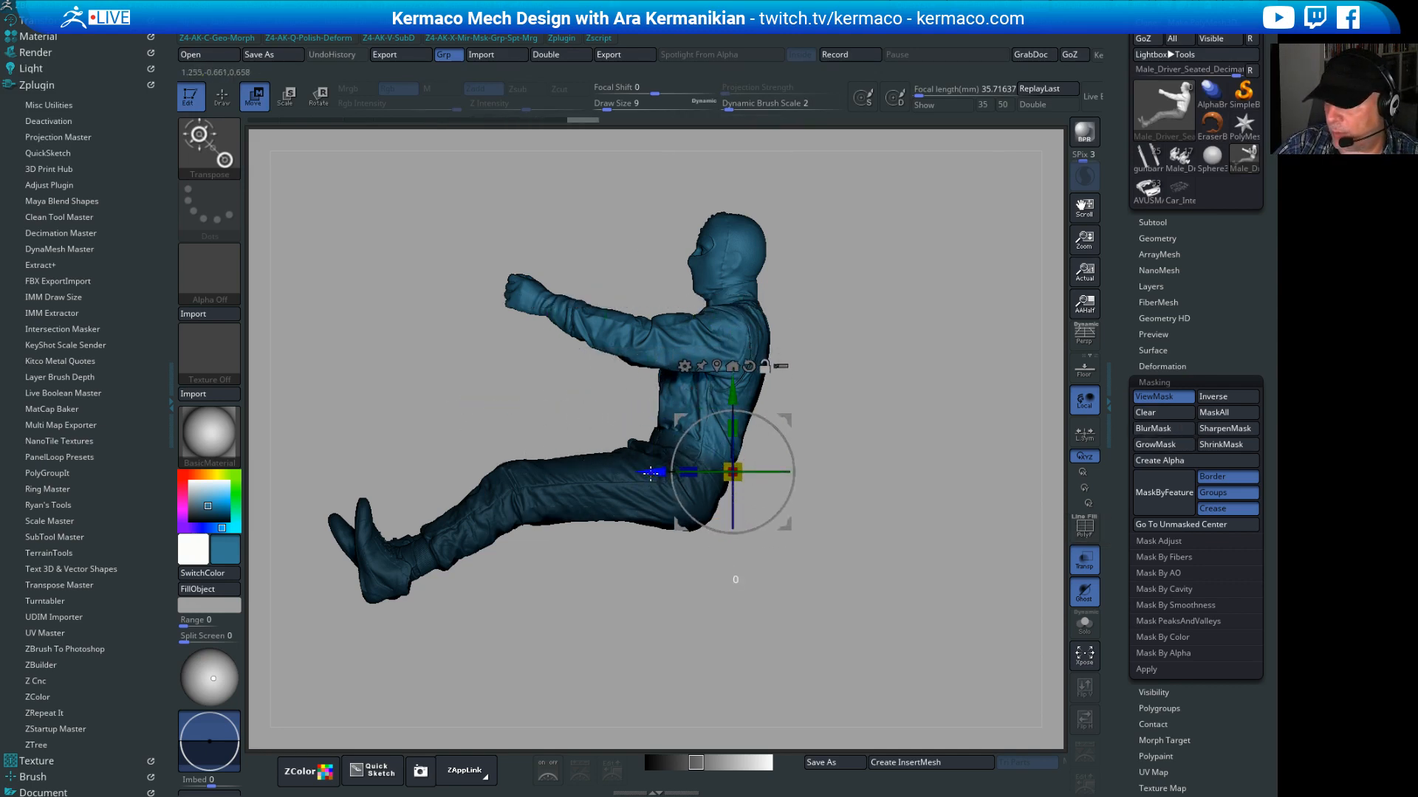
alt+drag(650, 473, 627, 473)
alt+drag(709, 398, 709, 389)
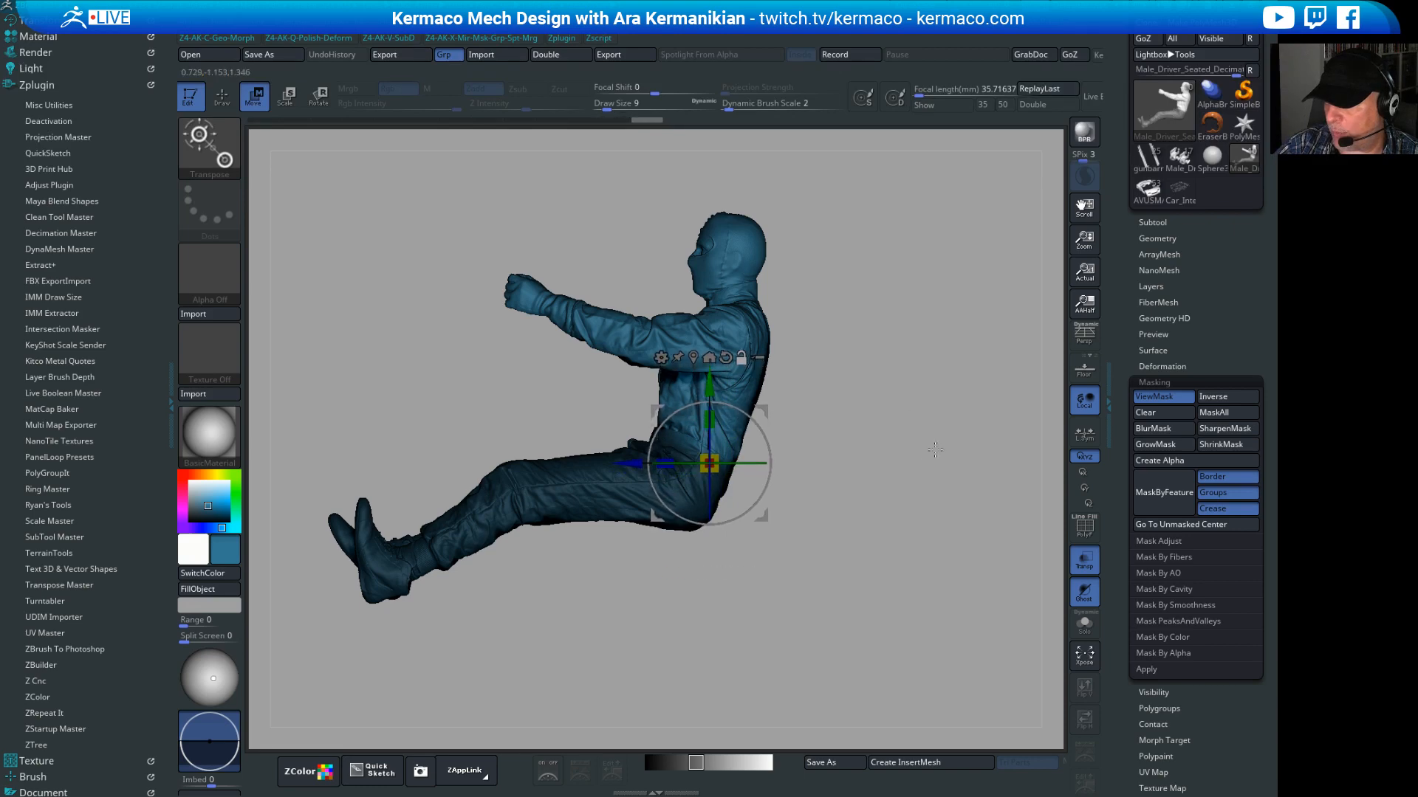
shift+drag(915, 447, 827, 449)
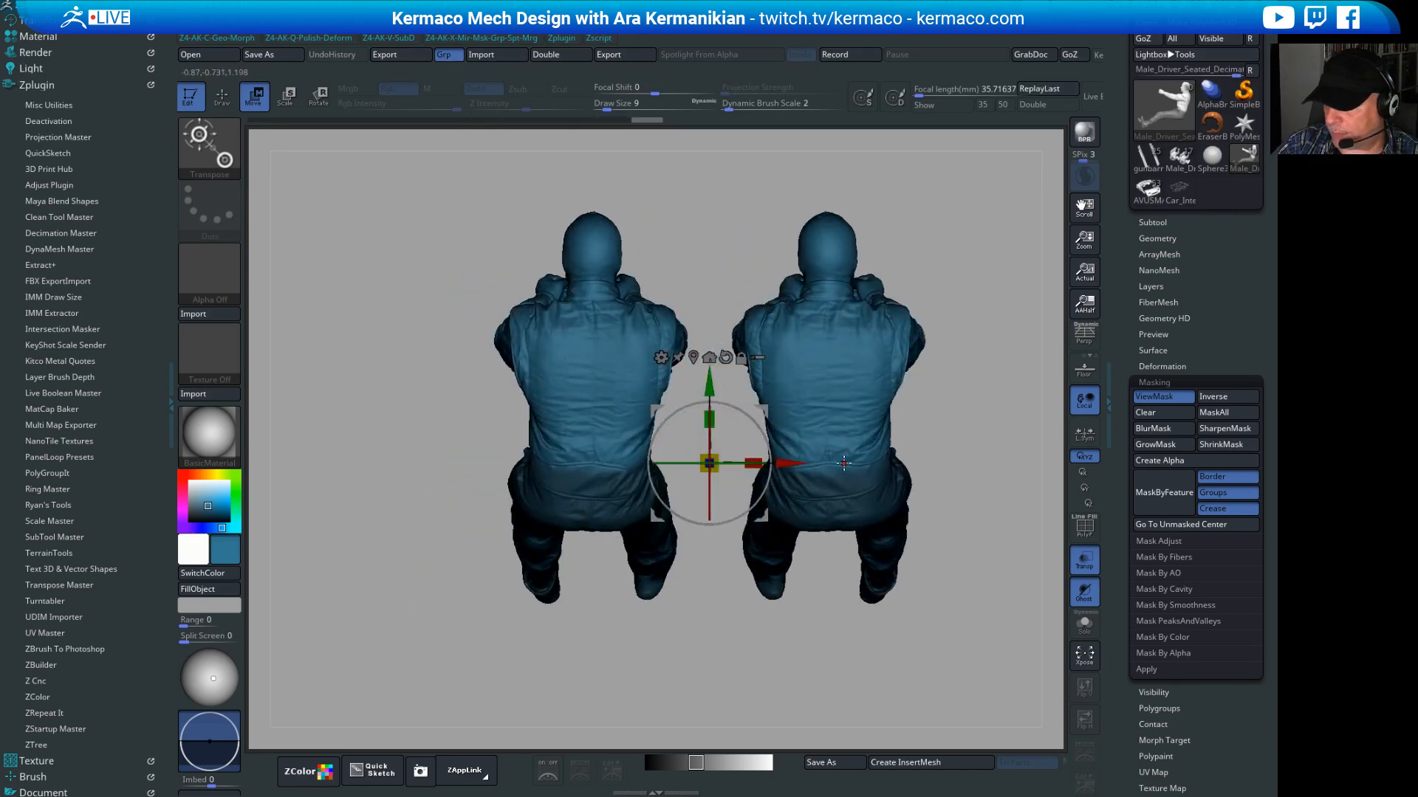
shift+drag(950, 440, 1030, 462)
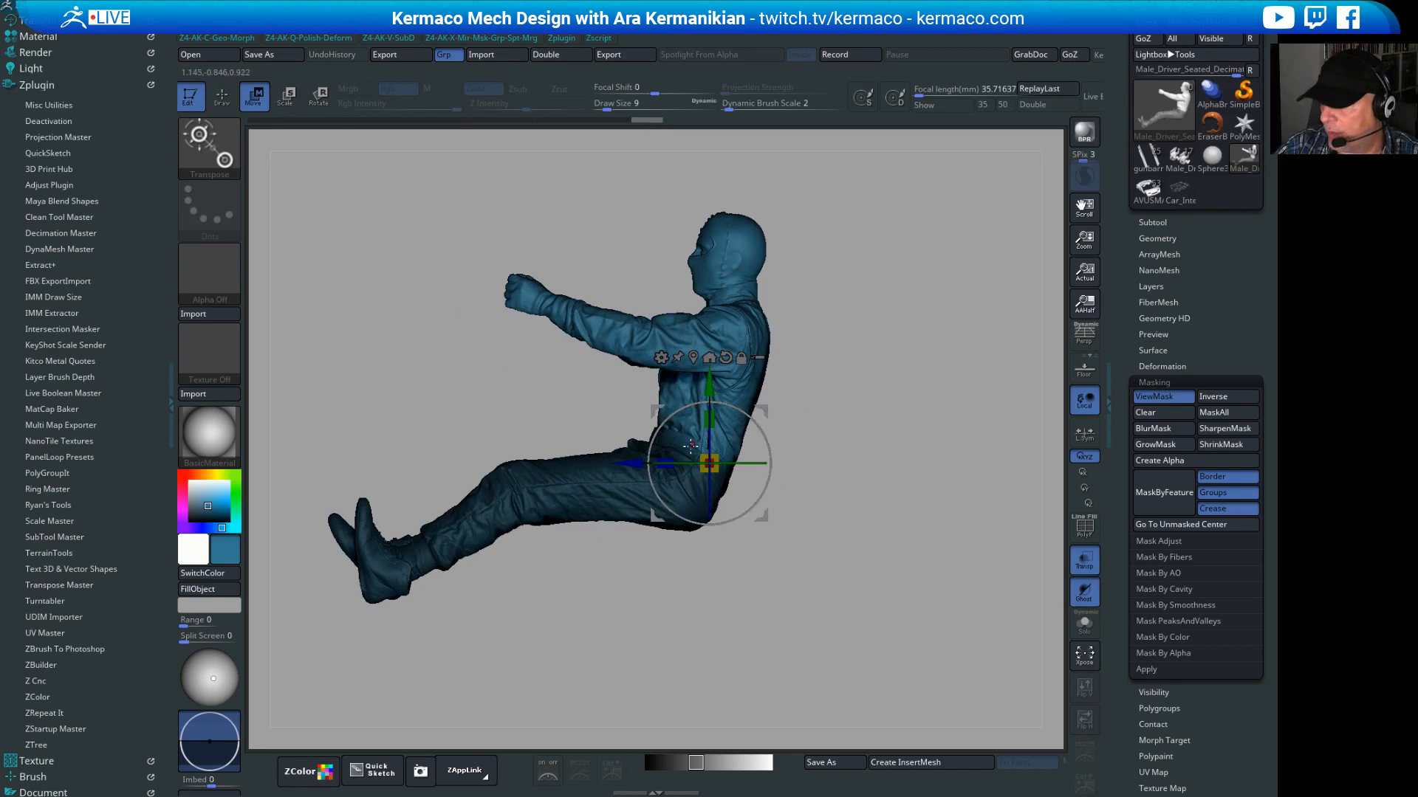
Step: Show the adapted car interior around the drivers while keeping the body hidden
click(1085, 570)
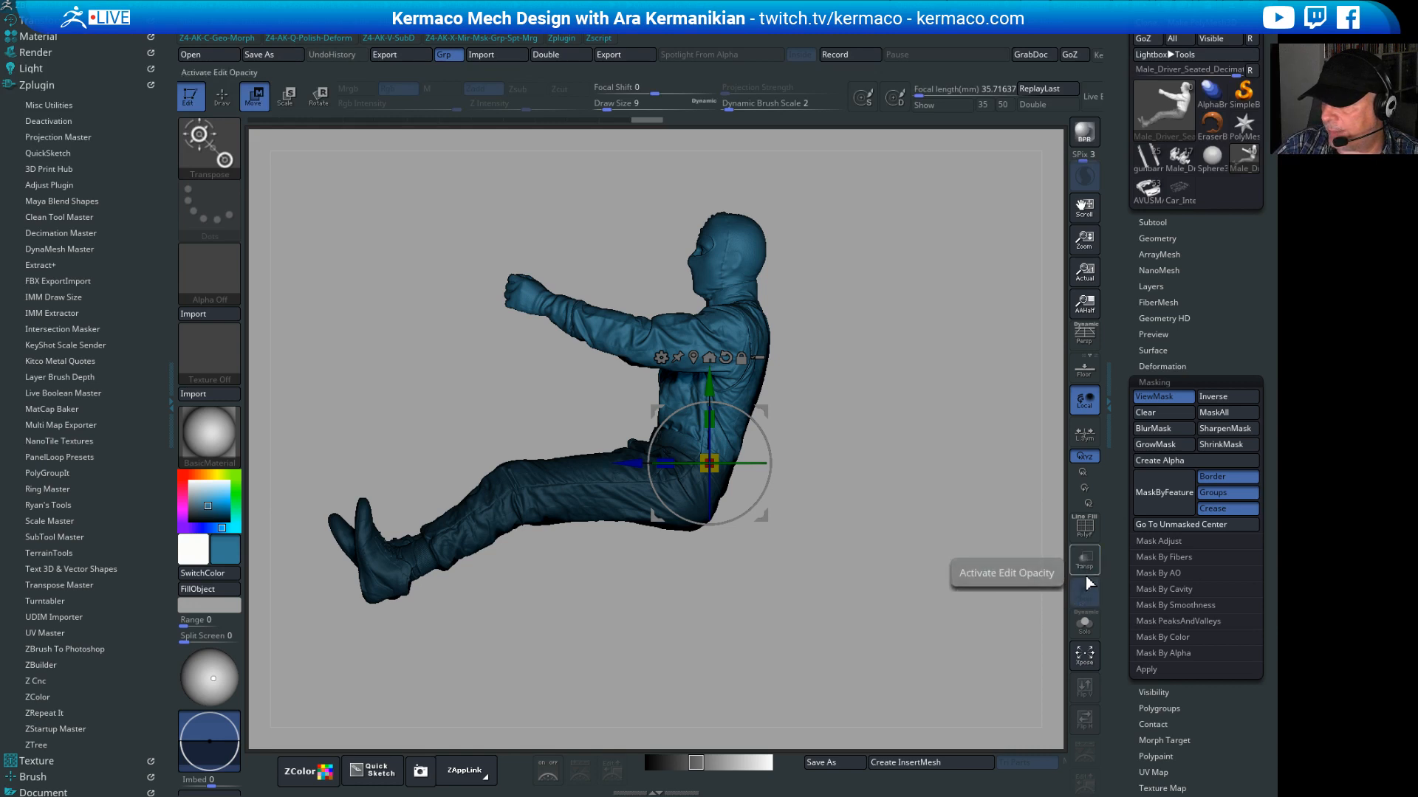
click(1085, 570)
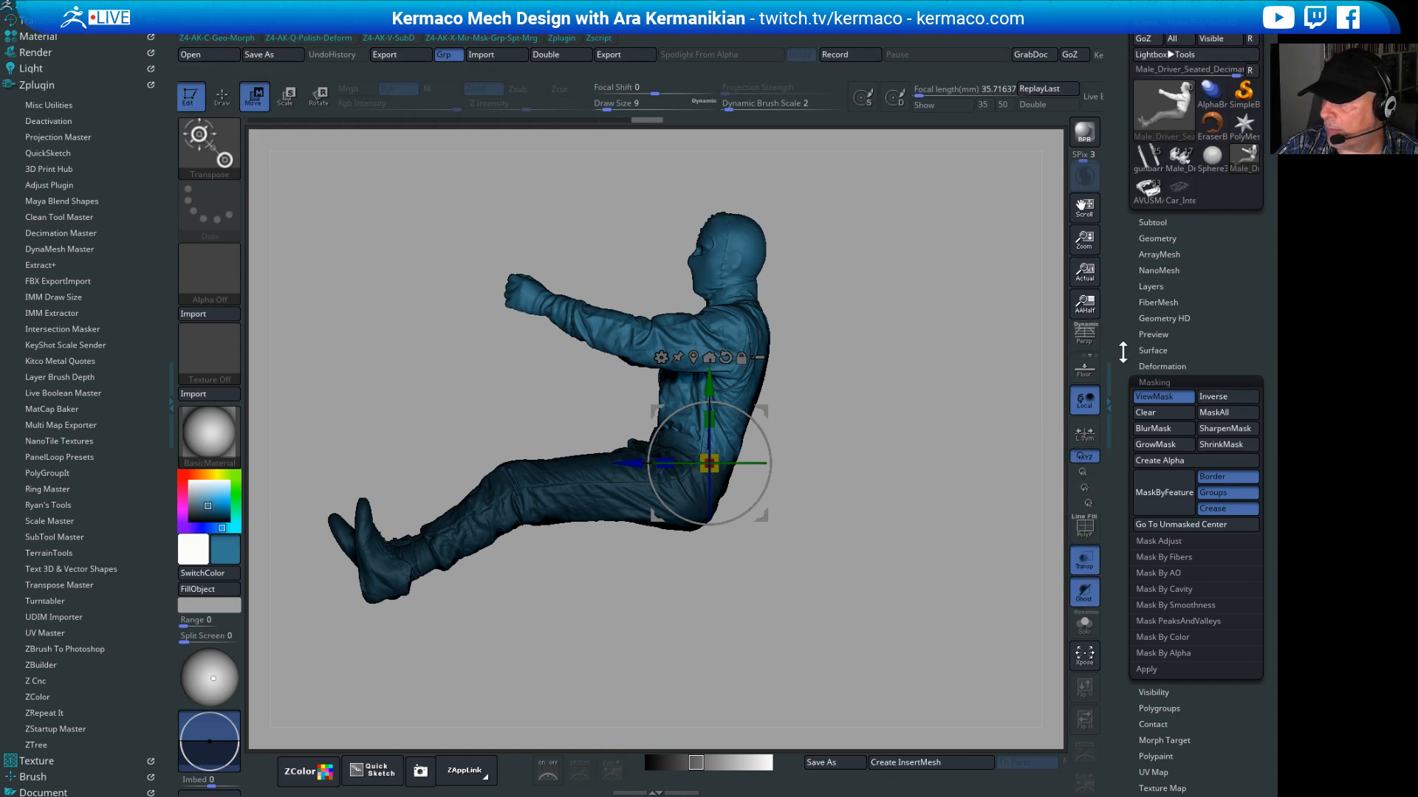
drag(1120, 363, 1117, 444)
click(1157, 307)
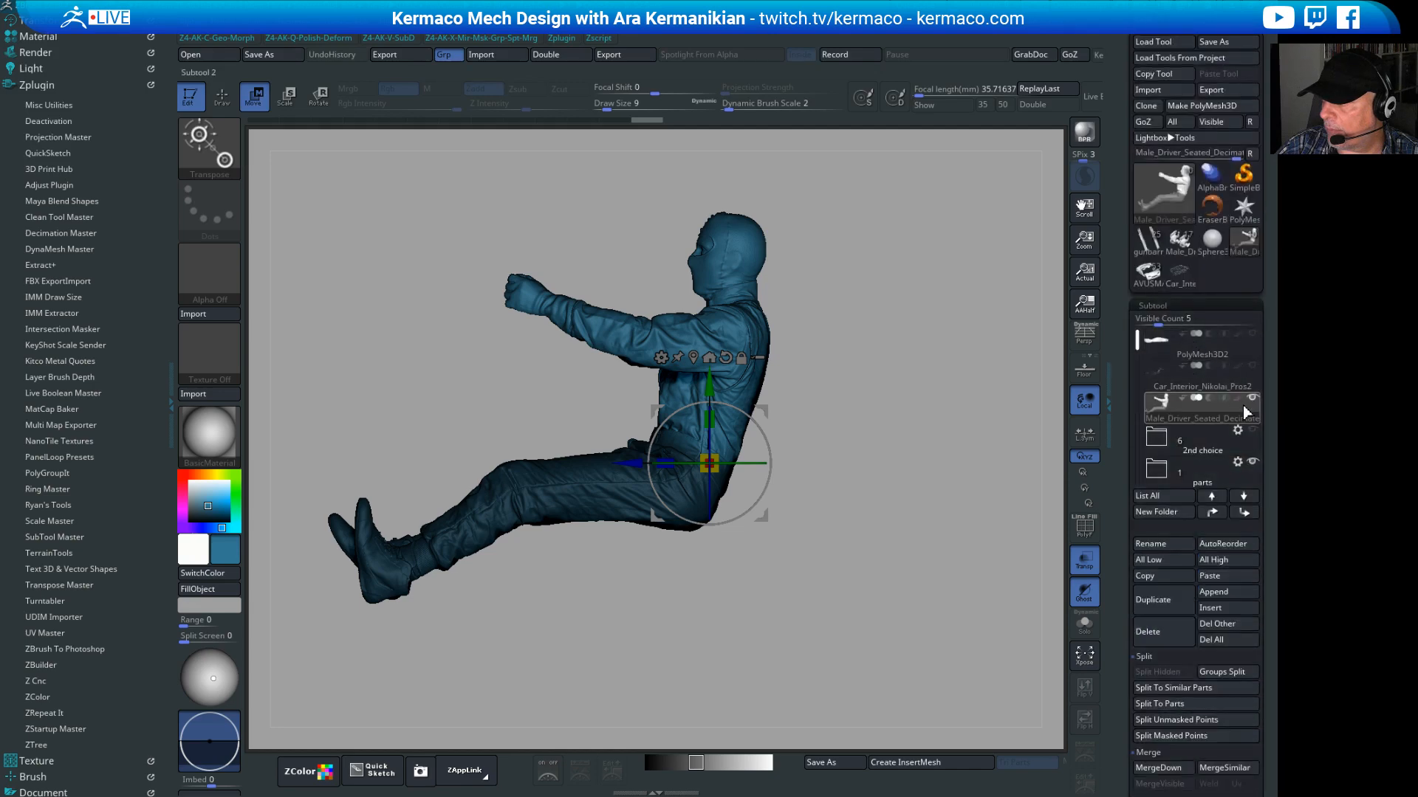
click(1252, 365)
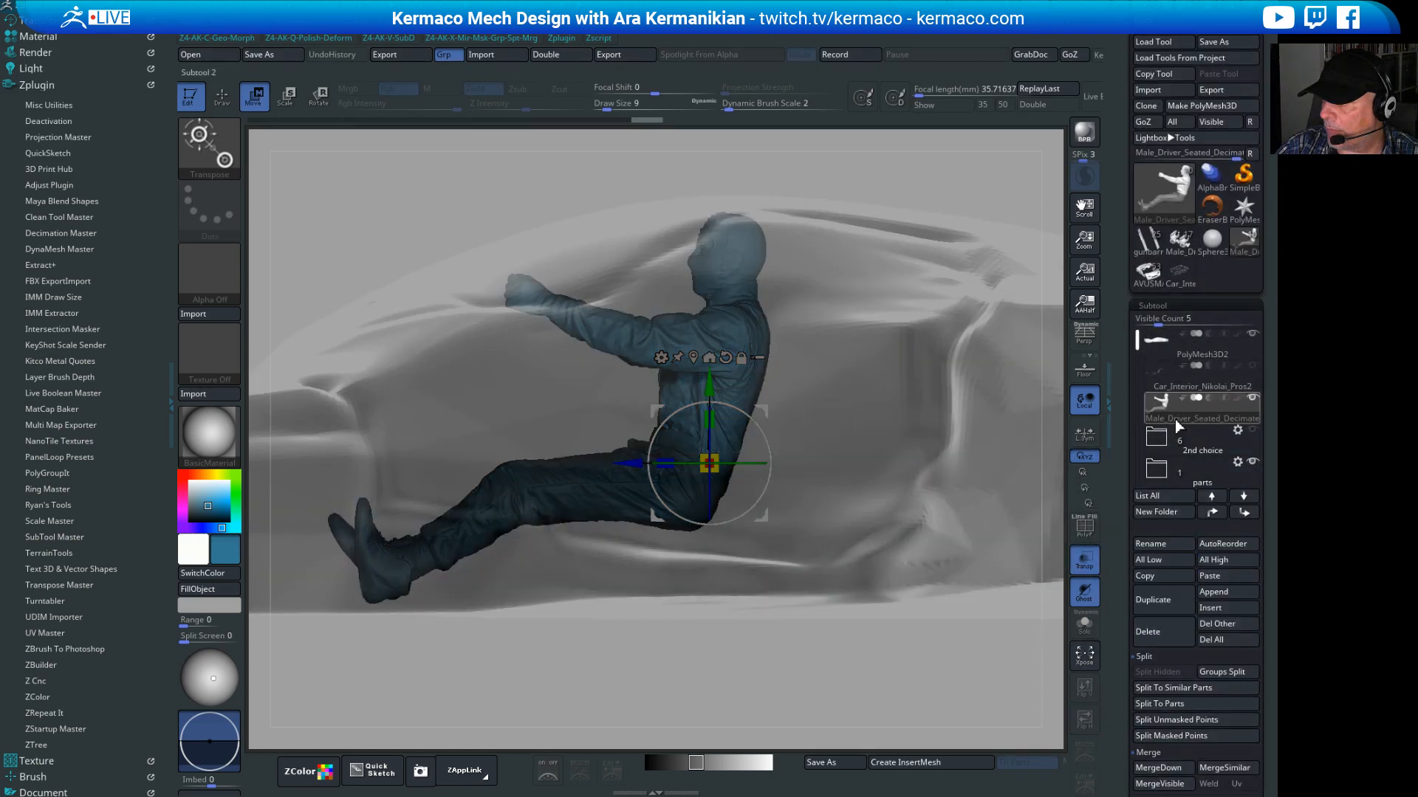
click(1252, 333)
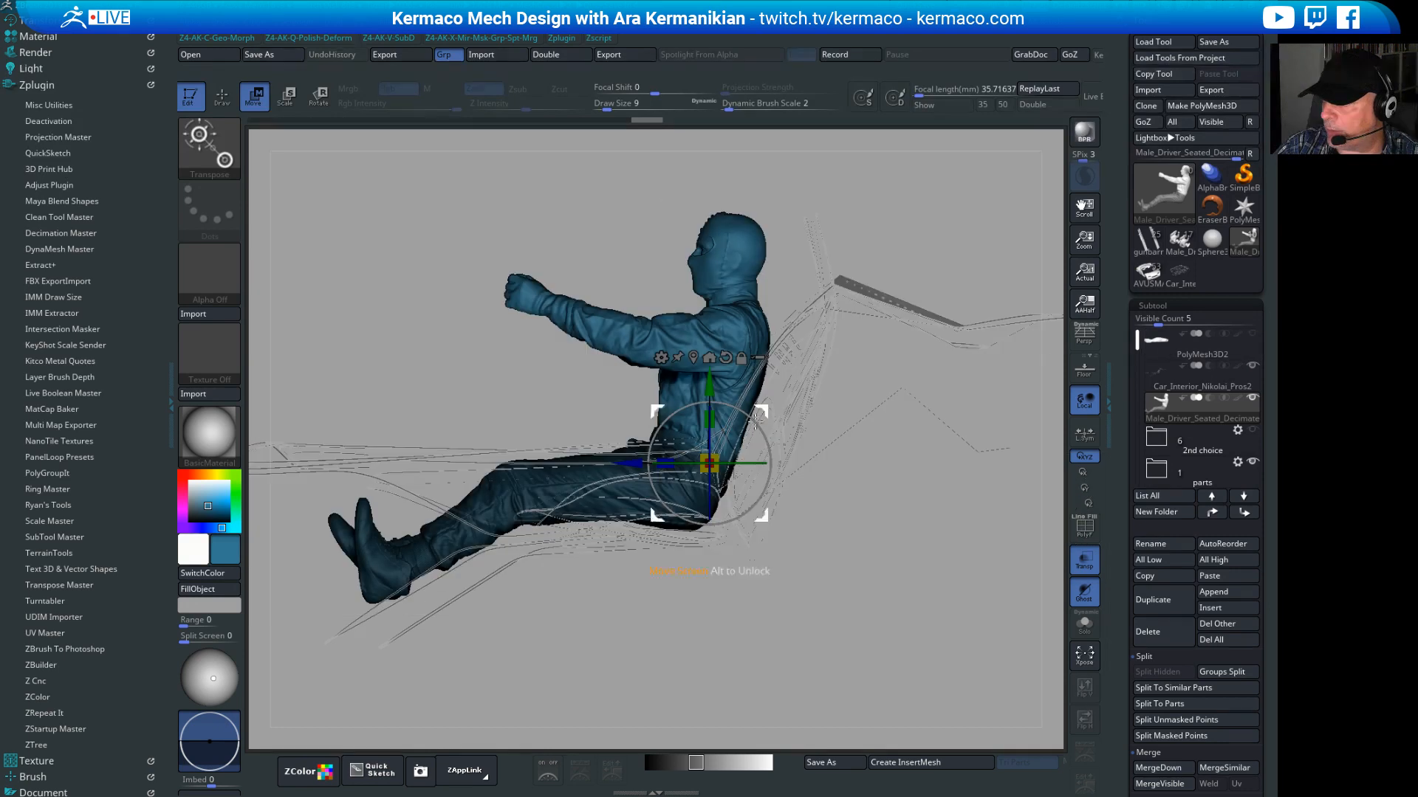
Step: Rotate the drivers' unmasked upper bodies backward about the hips to recline them against the car interior's seat backs
drag(756, 440, 705, 410)
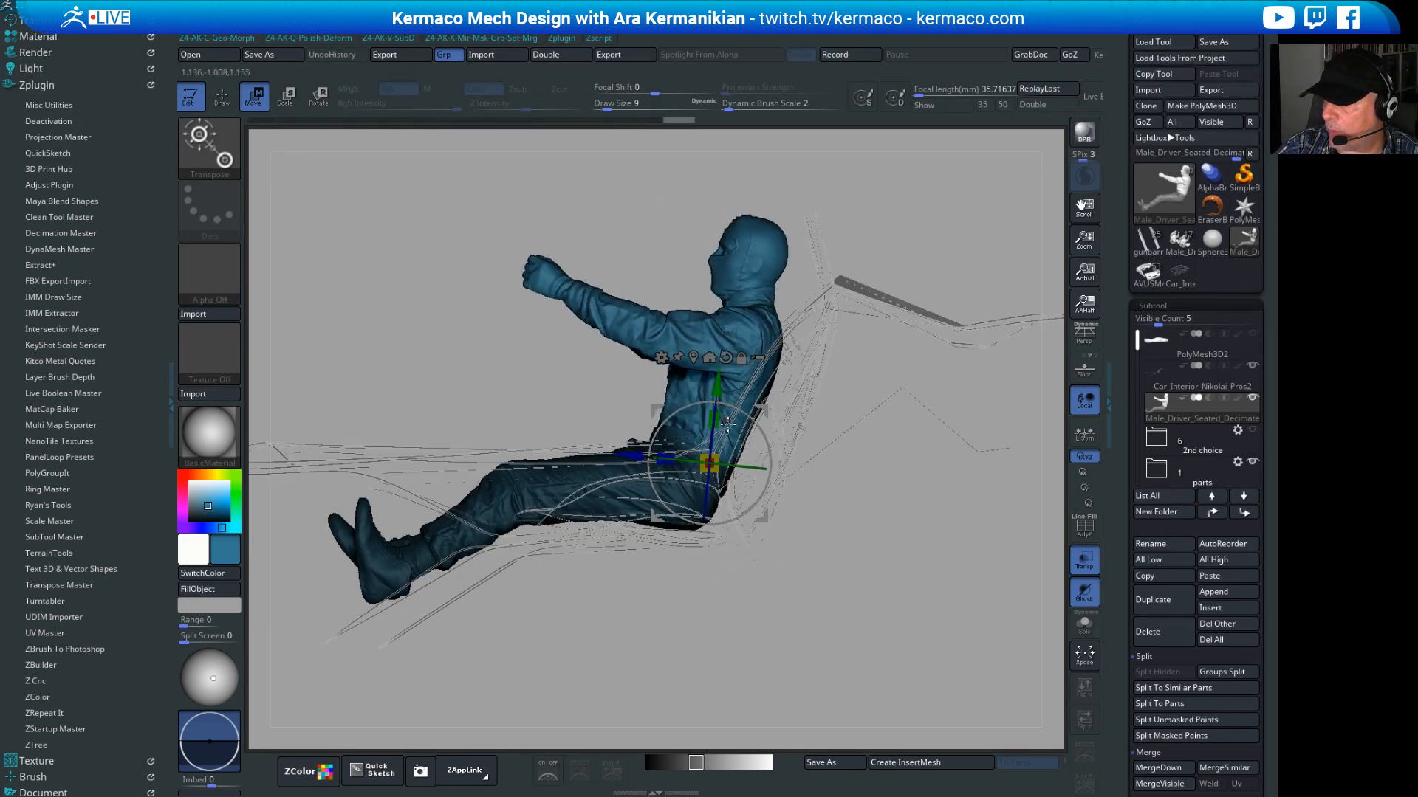
key(ctrl+z)
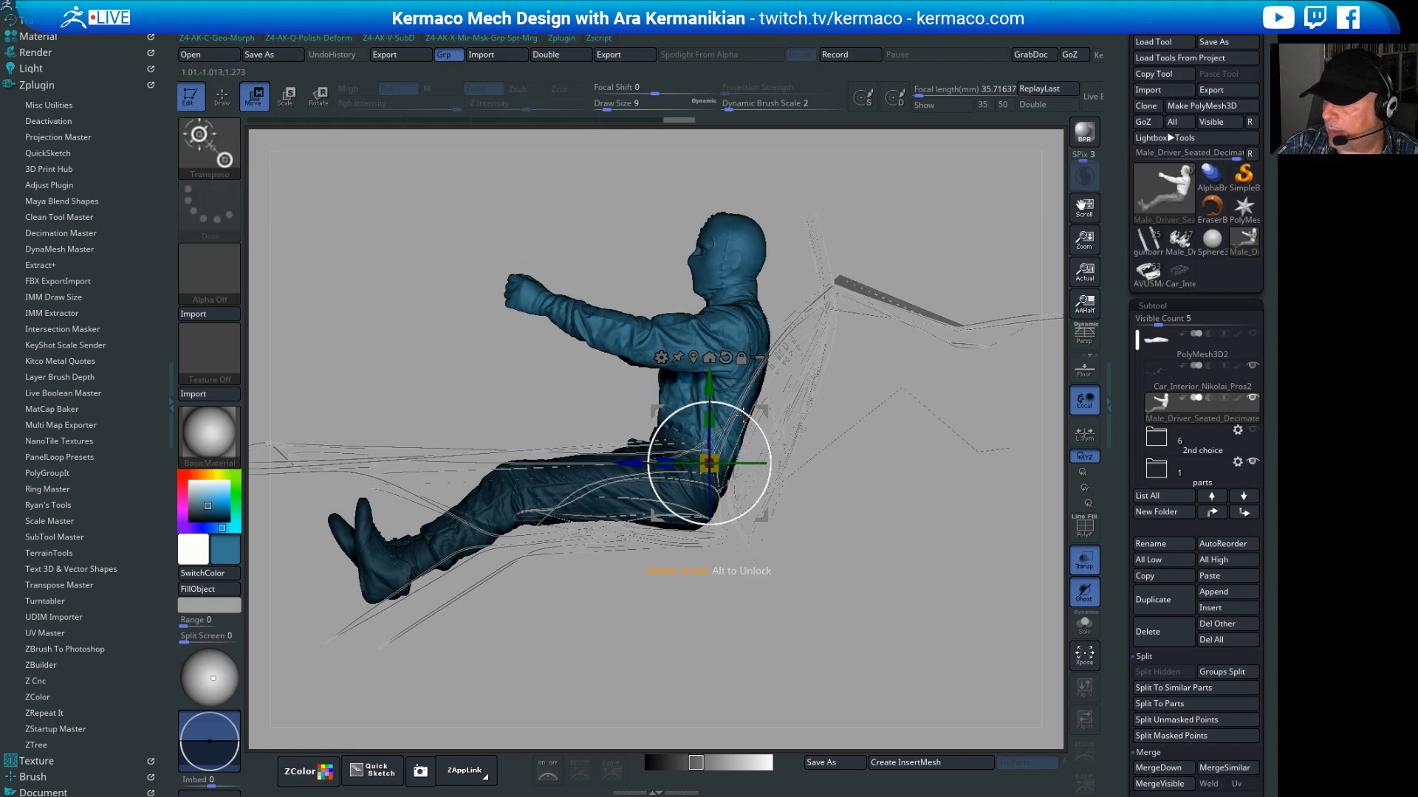
drag(762, 437, 773, 456)
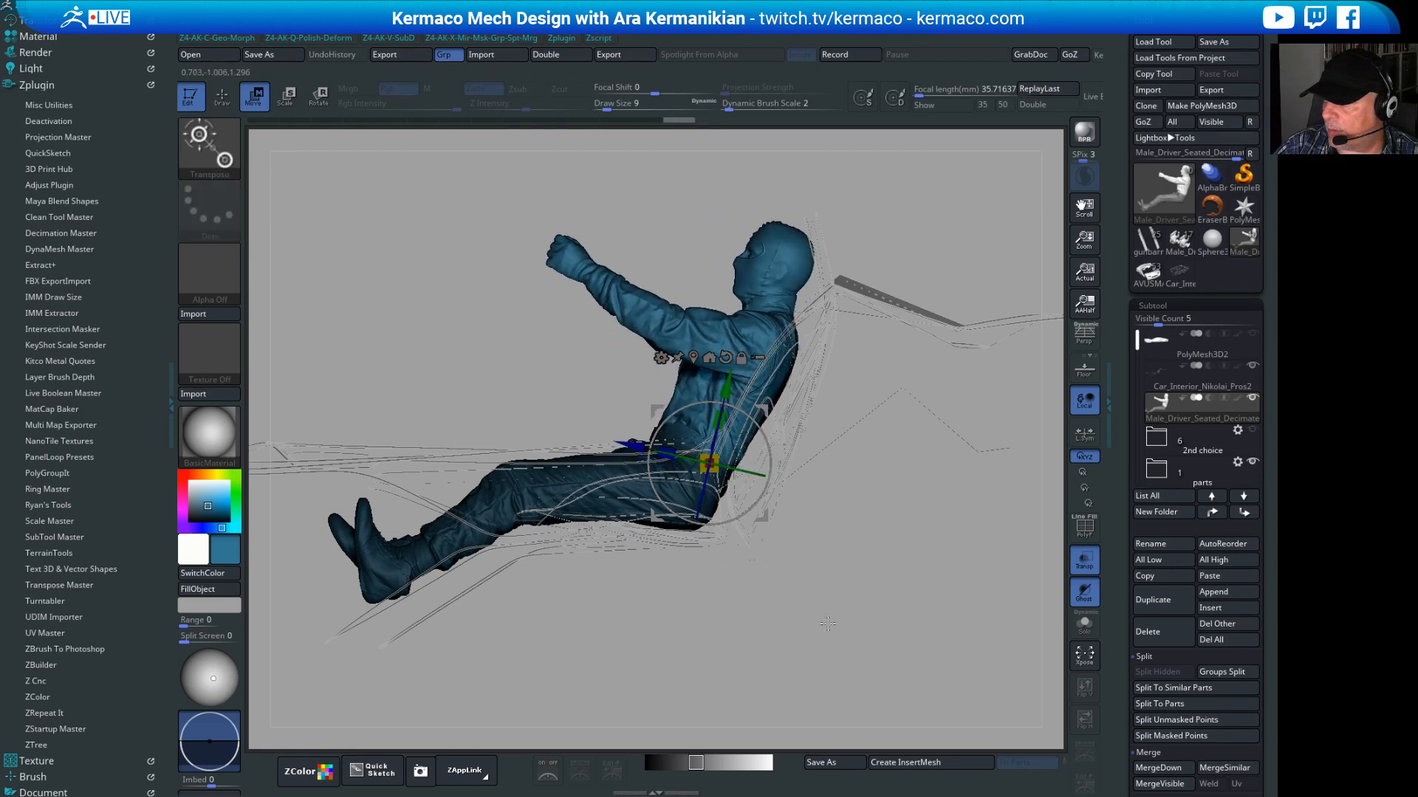
Step: From a top view of the two drivers, activate symmetry and mask both figures' arms with a lasso selection
drag(812, 517, 1086, 473)
drag(907, 450, 941, 246)
drag(782, 680, 856, 636)
drag(980, 598, 938, 411)
drag(1012, 175, 878, 214)
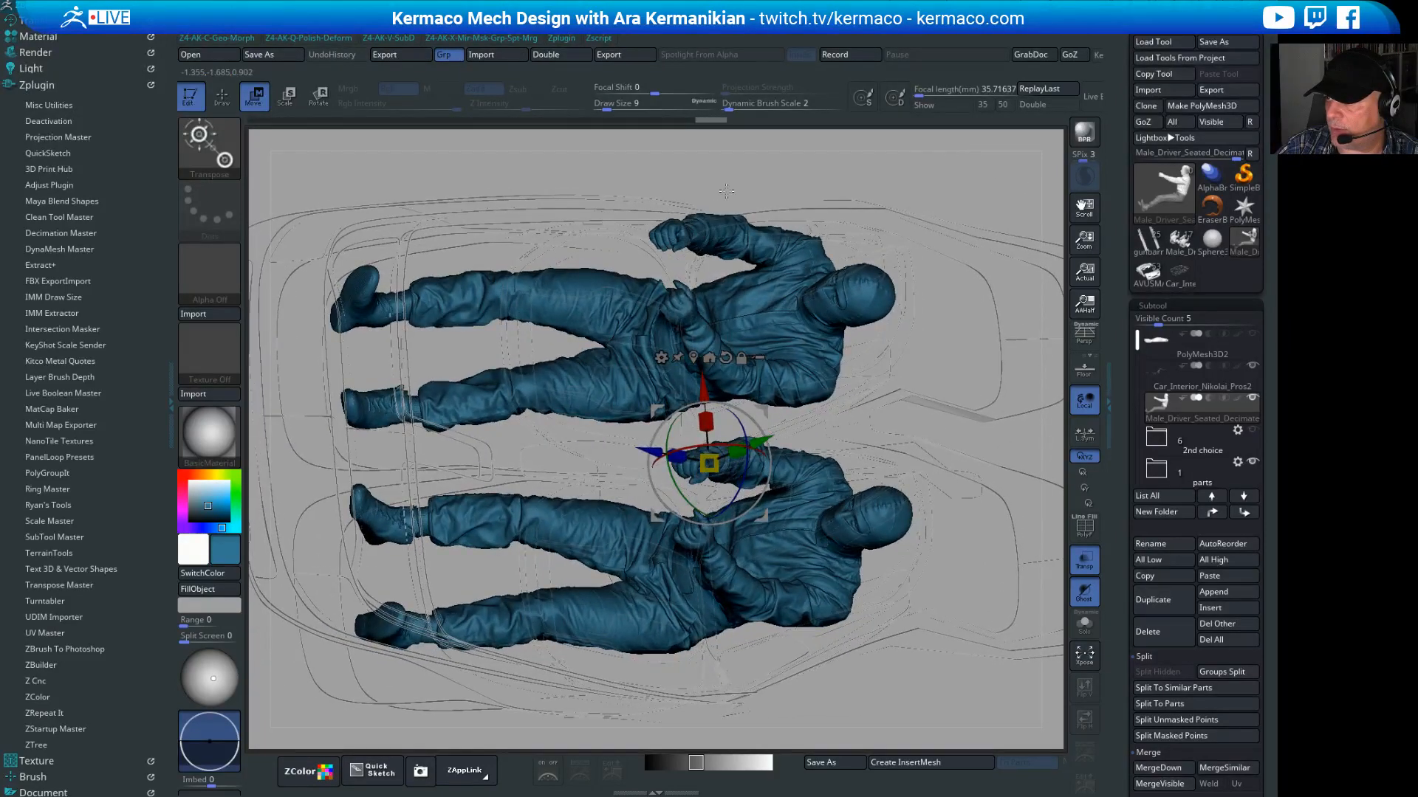
mouse_move(670, 181)
ctrl+mouse_down()
mouse_move(622, 182)
mouse_move(567, 244)
mouse_move(643, 266)
mouse_move(790, 274)
mouse_move(916, 236)
mouse_move(917, 189)
ctrl+mouse_up()
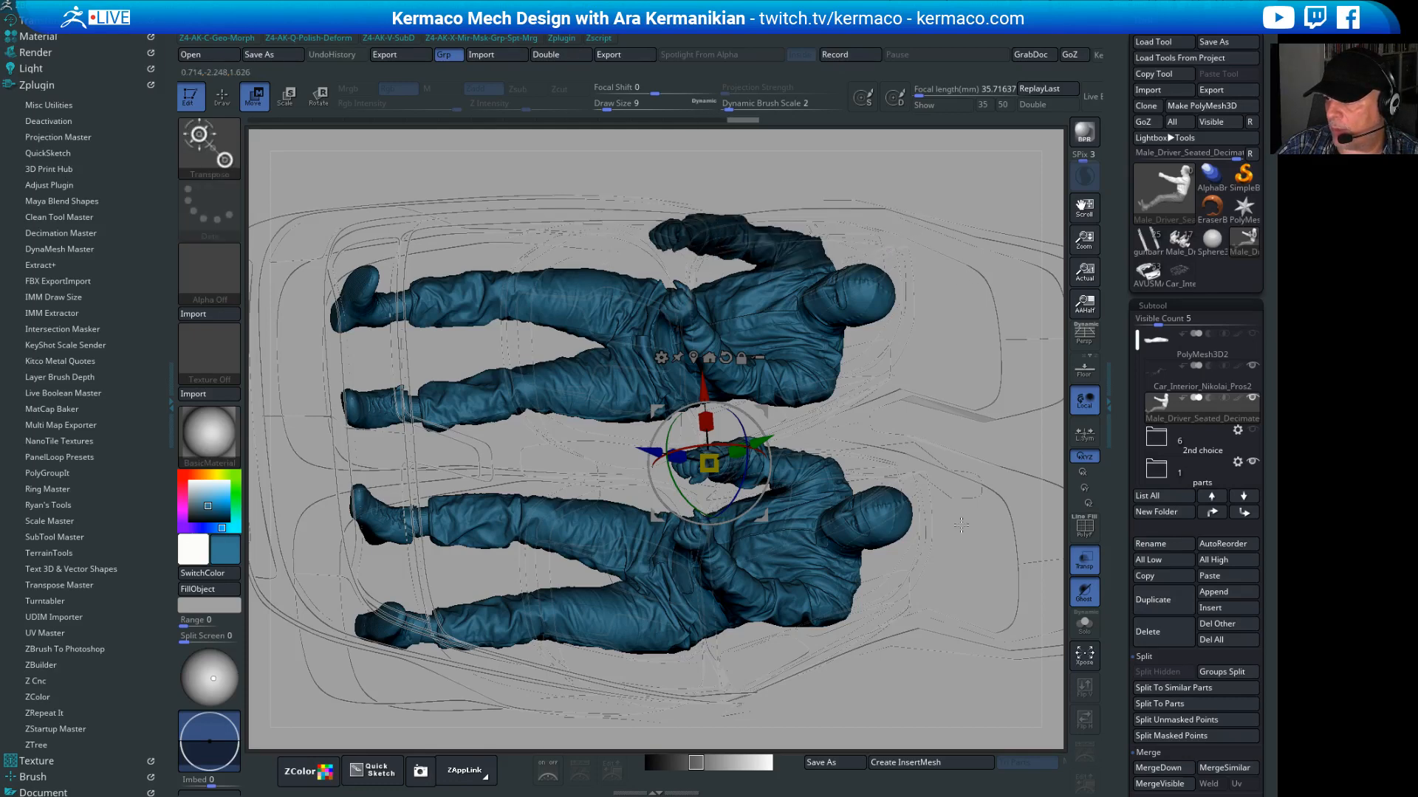
key(ctrl+z)
key(space)
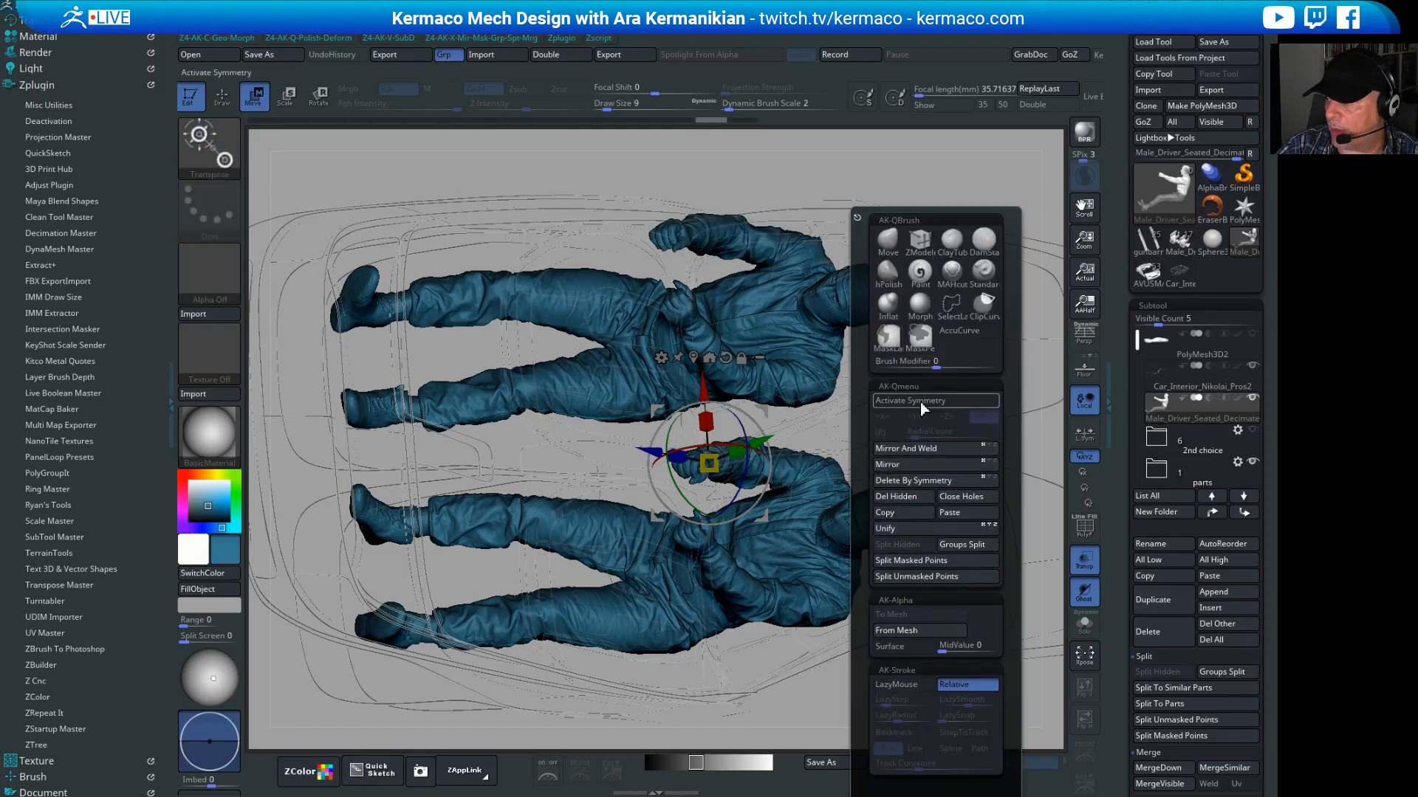
mouse_move(693, 173)
ctrl+mouse_down()
mouse_move(595, 232)
mouse_move(669, 261)
mouse_move(761, 267)
mouse_move(882, 244)
mouse_move(884, 181)
ctrl+mouse_up()
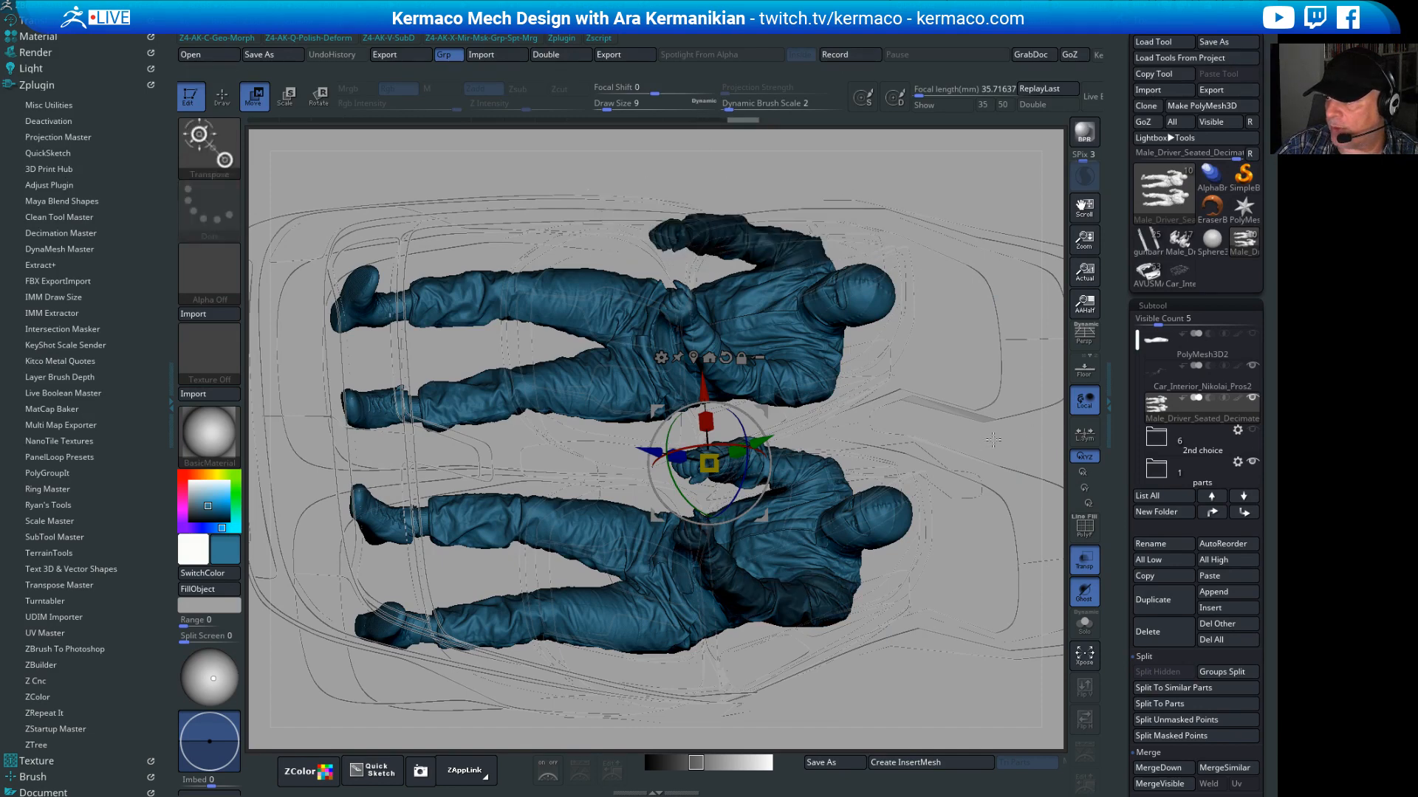
Step: Check the arm masks from several angles and invert the mask so only the drivers' arms are unmasked
drag(993, 440, 935, 513)
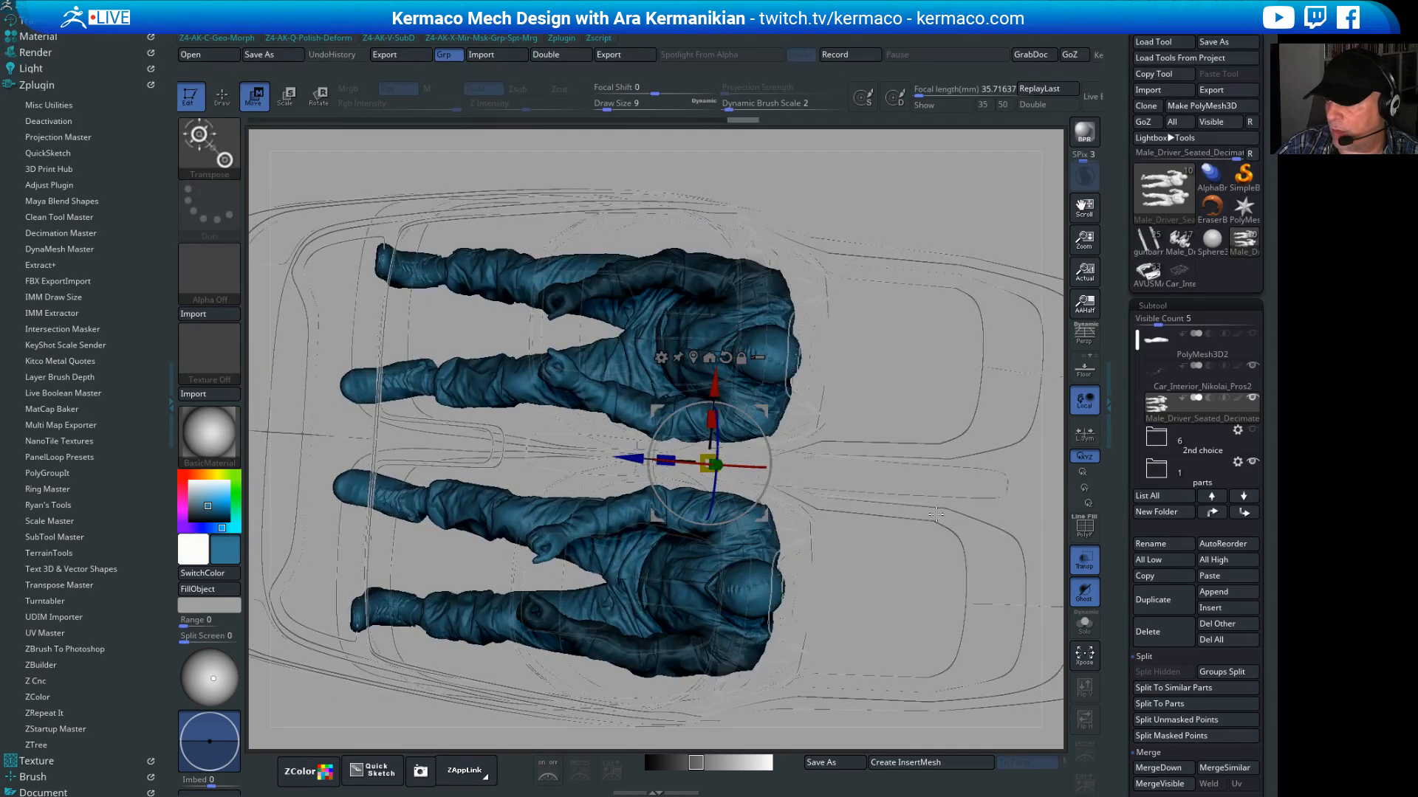
mouse_move(964, 251)
mouse_down()
mouse_move(914, 429)
mouse_move(546, 439)
mouse_move(554, 481)
mouse_move(624, 493)
mouse_move(895, 450)
mouse_up()
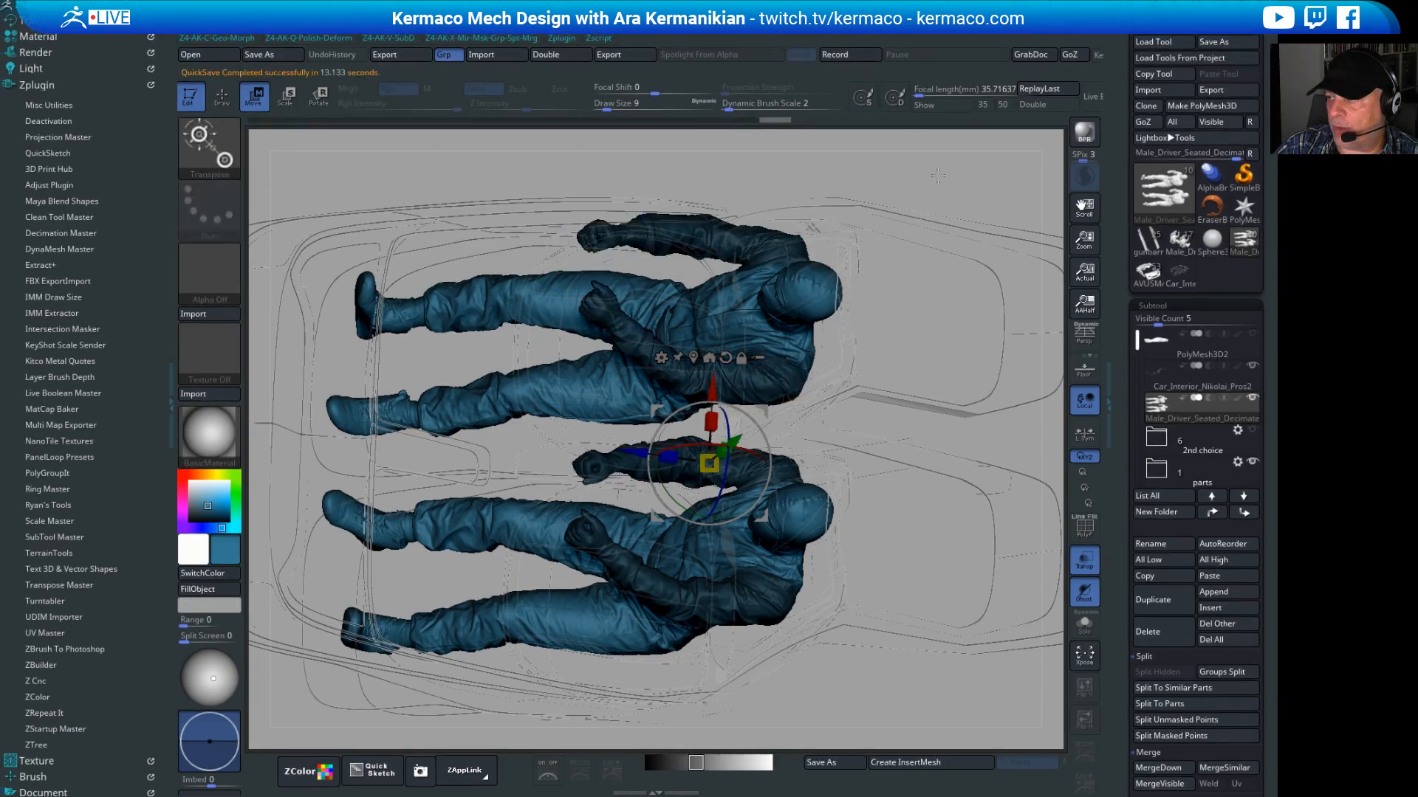
drag(954, 190, 785, 197)
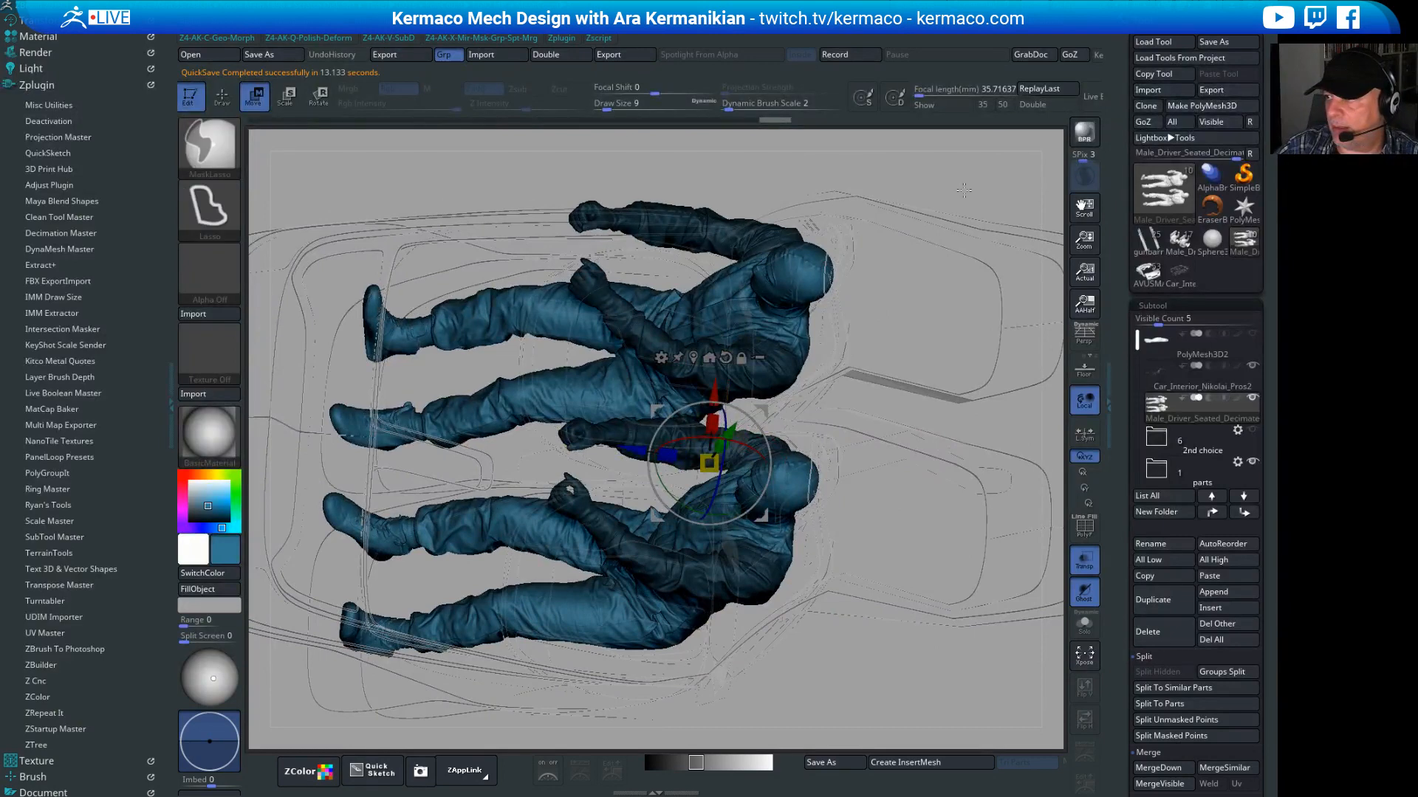
ctrl+click(1032, 227)
drag(863, 655, 859, 582)
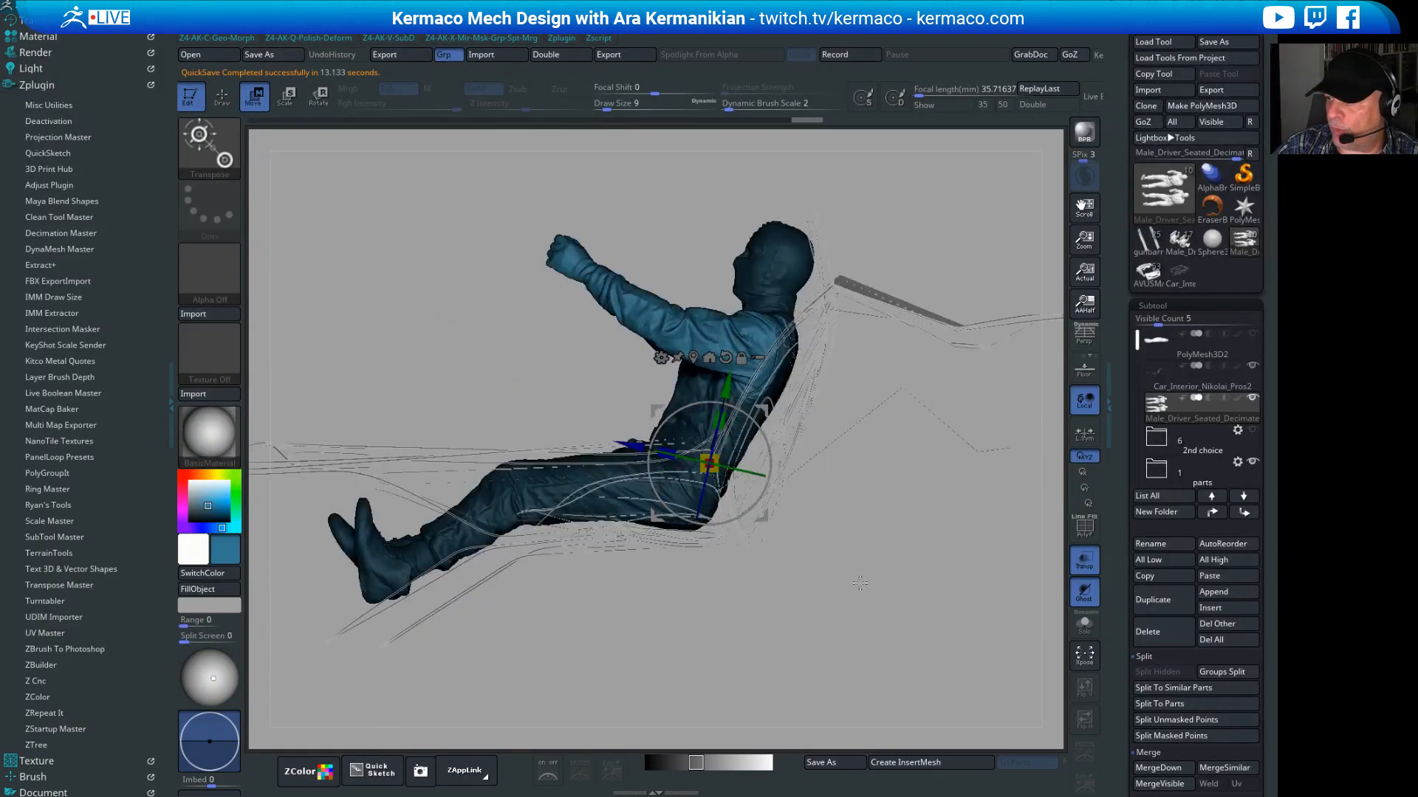
Step: Relocate the gizmo's pivot to the drivers' shoulders in the side view
alt+click(713, 392)
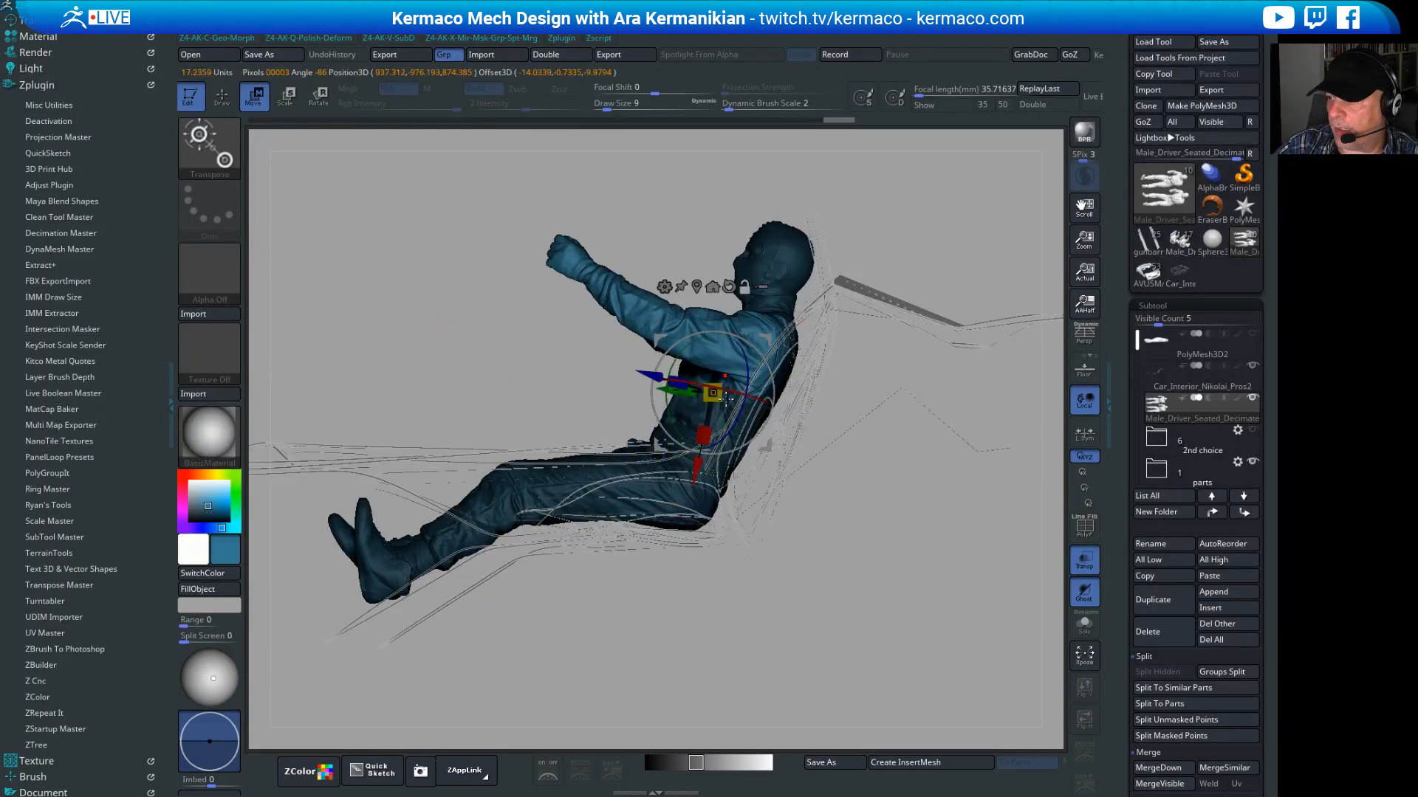
key(ctrl+z)
alt+drag(732, 393, 758, 276)
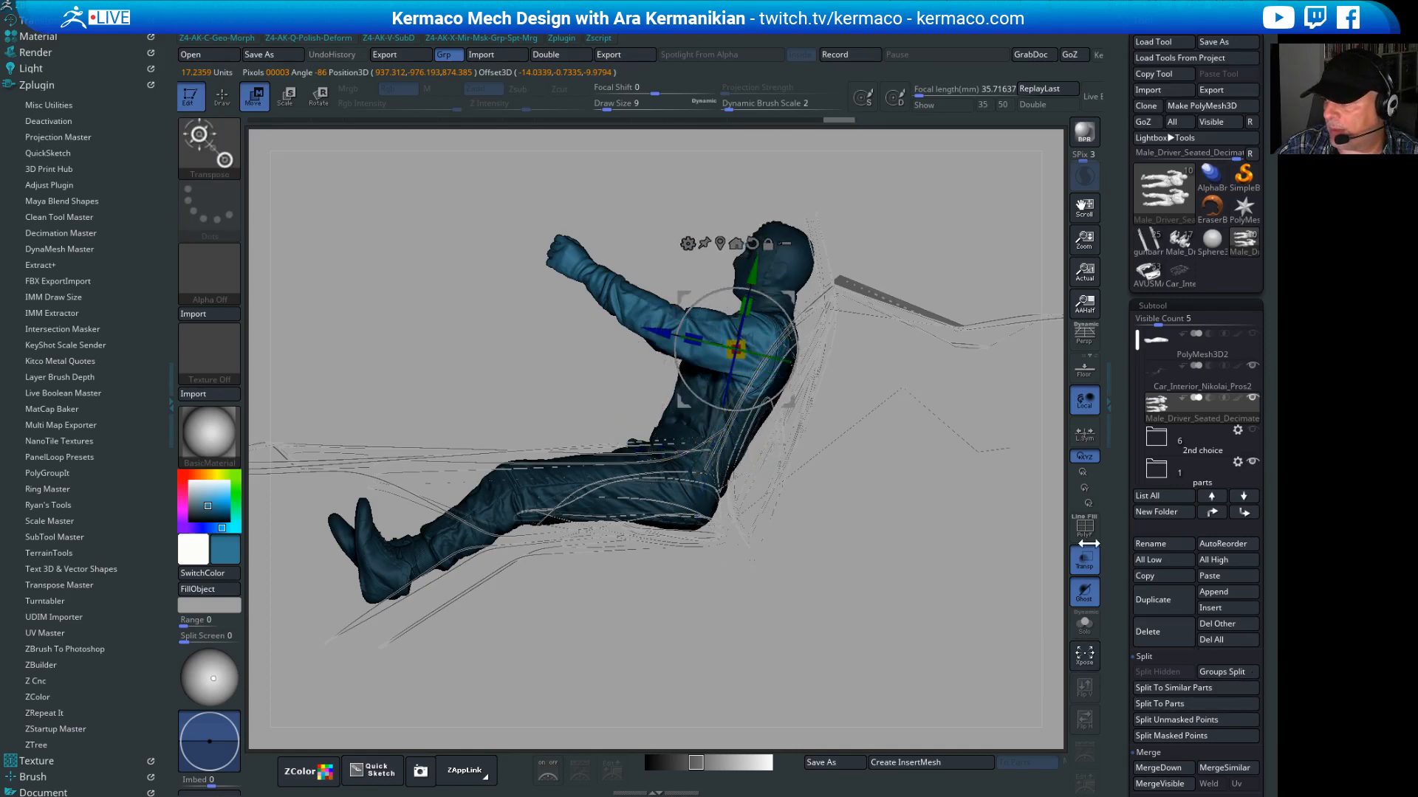
Step: Open the tool's Masking options
click(1104, 657)
drag(1119, 675, 1125, 583)
drag(1131, 692, 1145, 594)
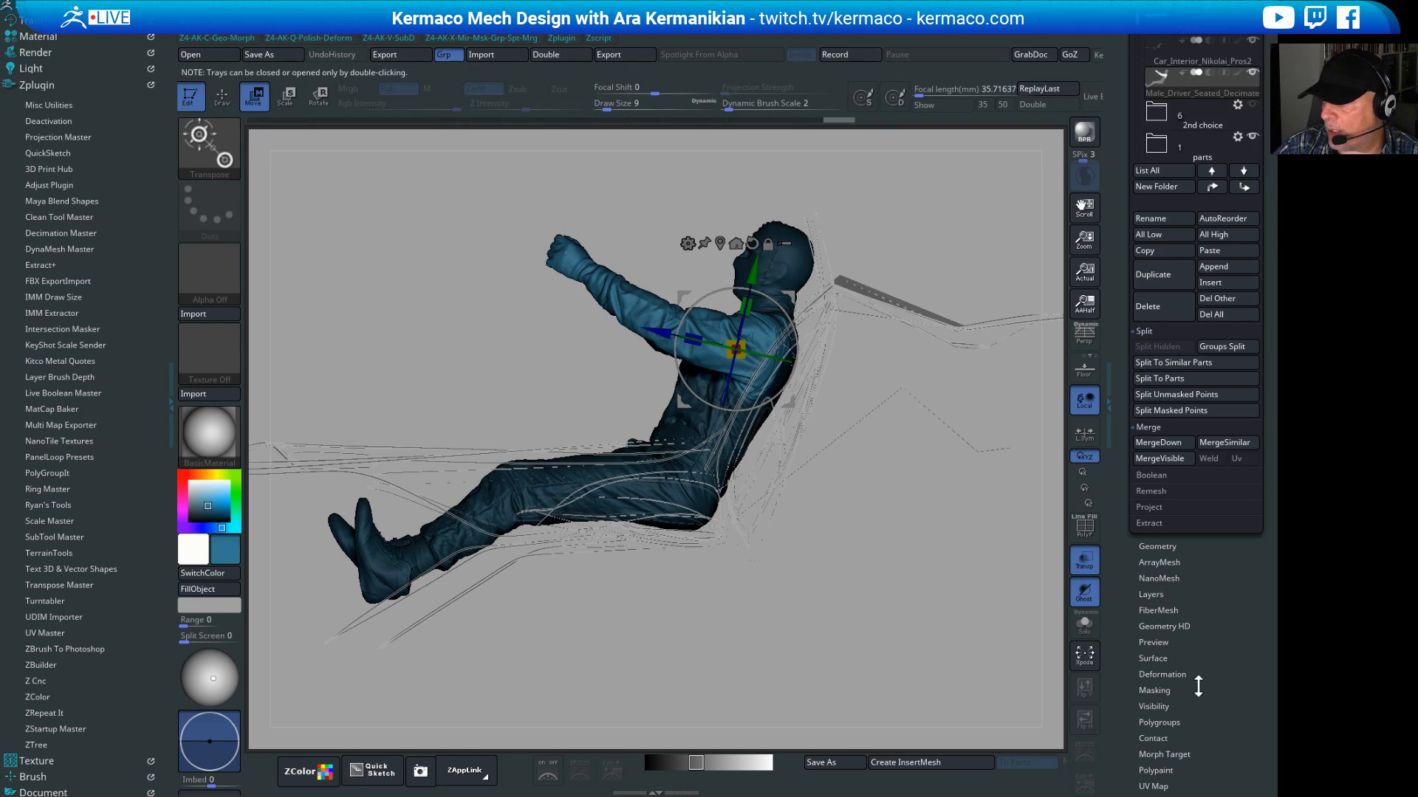
click(1153, 691)
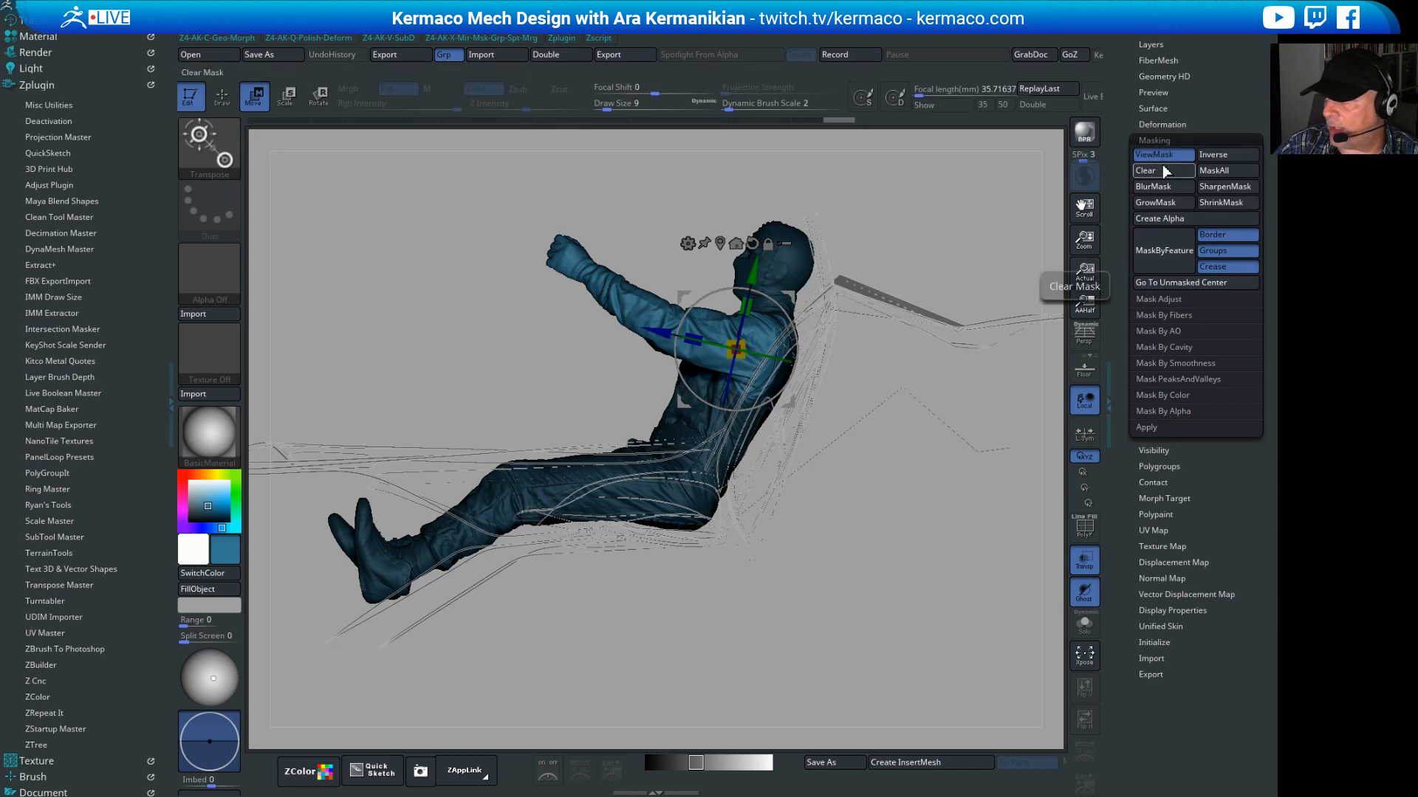
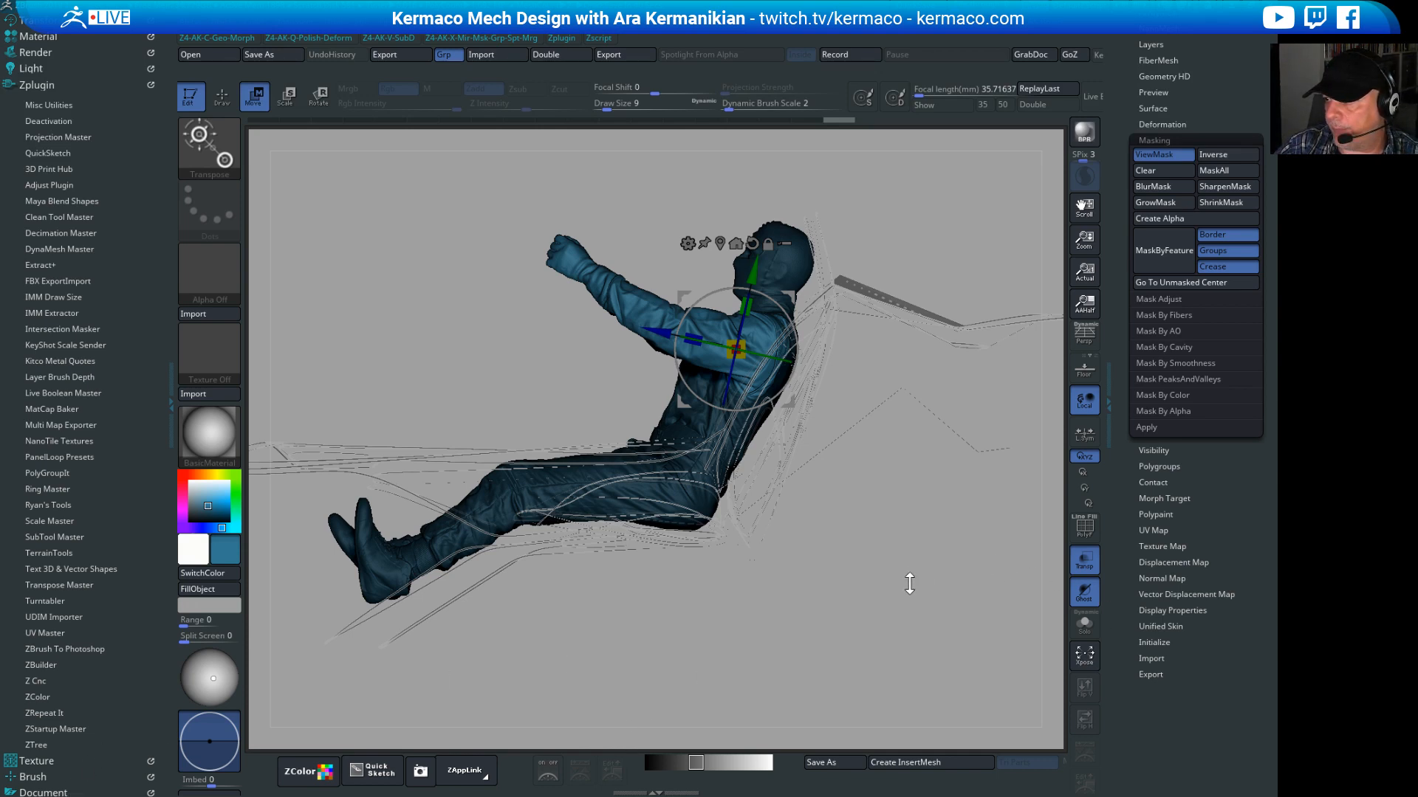
mouse_move(910, 584)
mouse_down()
mouse_move(912, 669)
mouse_move(903, 594)
mouse_up()
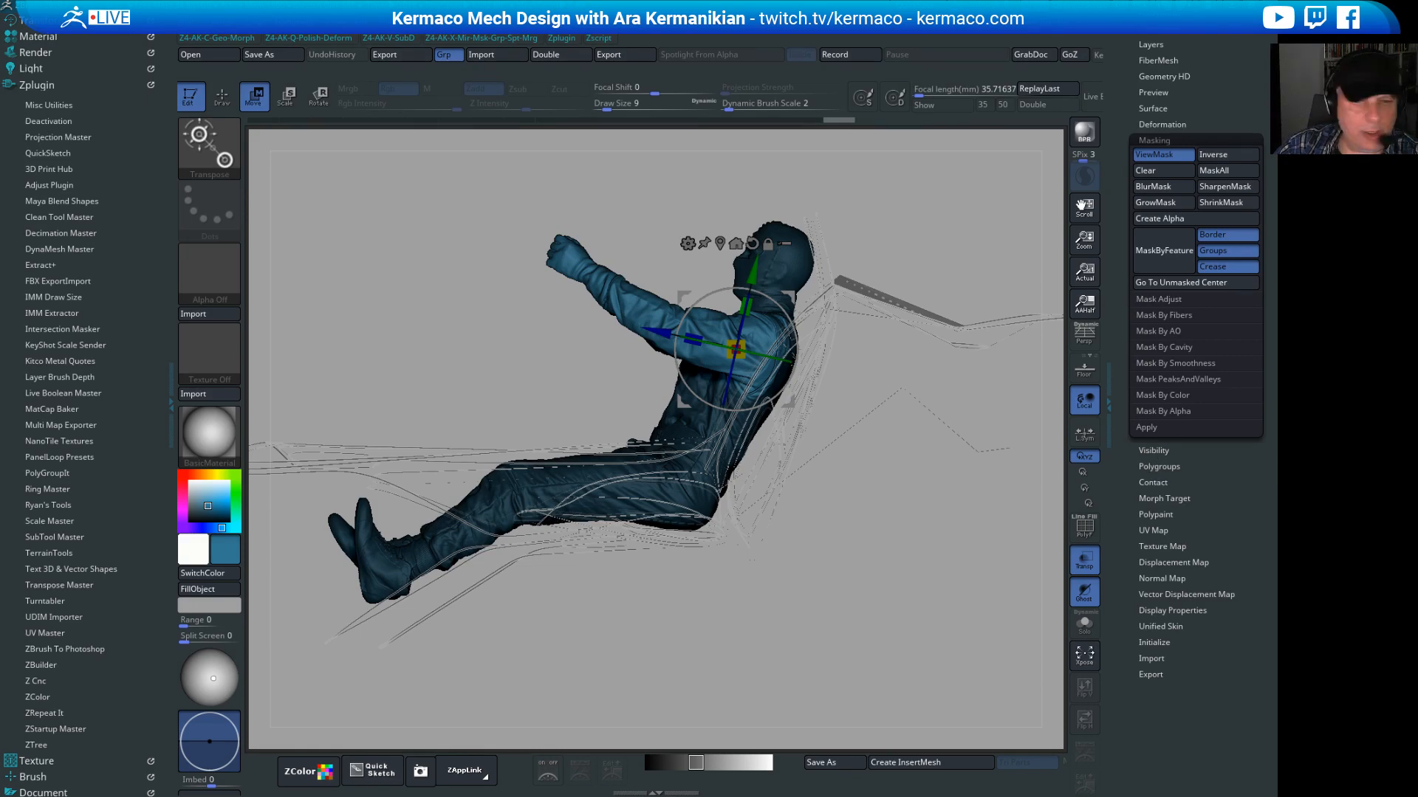
Step: Switch to the vehicle reference image board, then reposition and resize it to show the whole collection over the canvas
right_drag(4, 531, 637, 430)
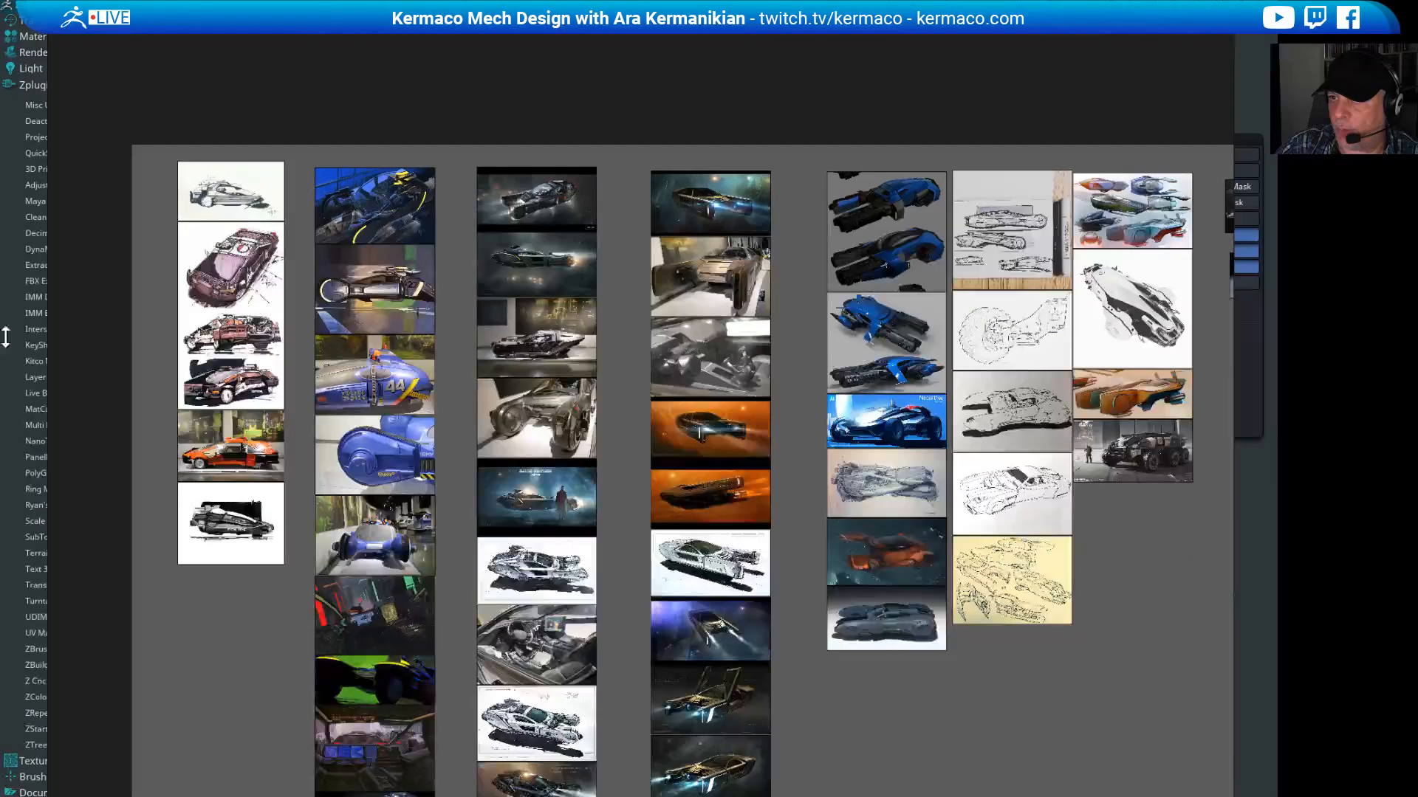
drag(54, 35, 285, 216)
scroll(616, 536, down, 2)
middle_drag(792, 300, 694, 220)
right_drag(727, 293, 599, 124)
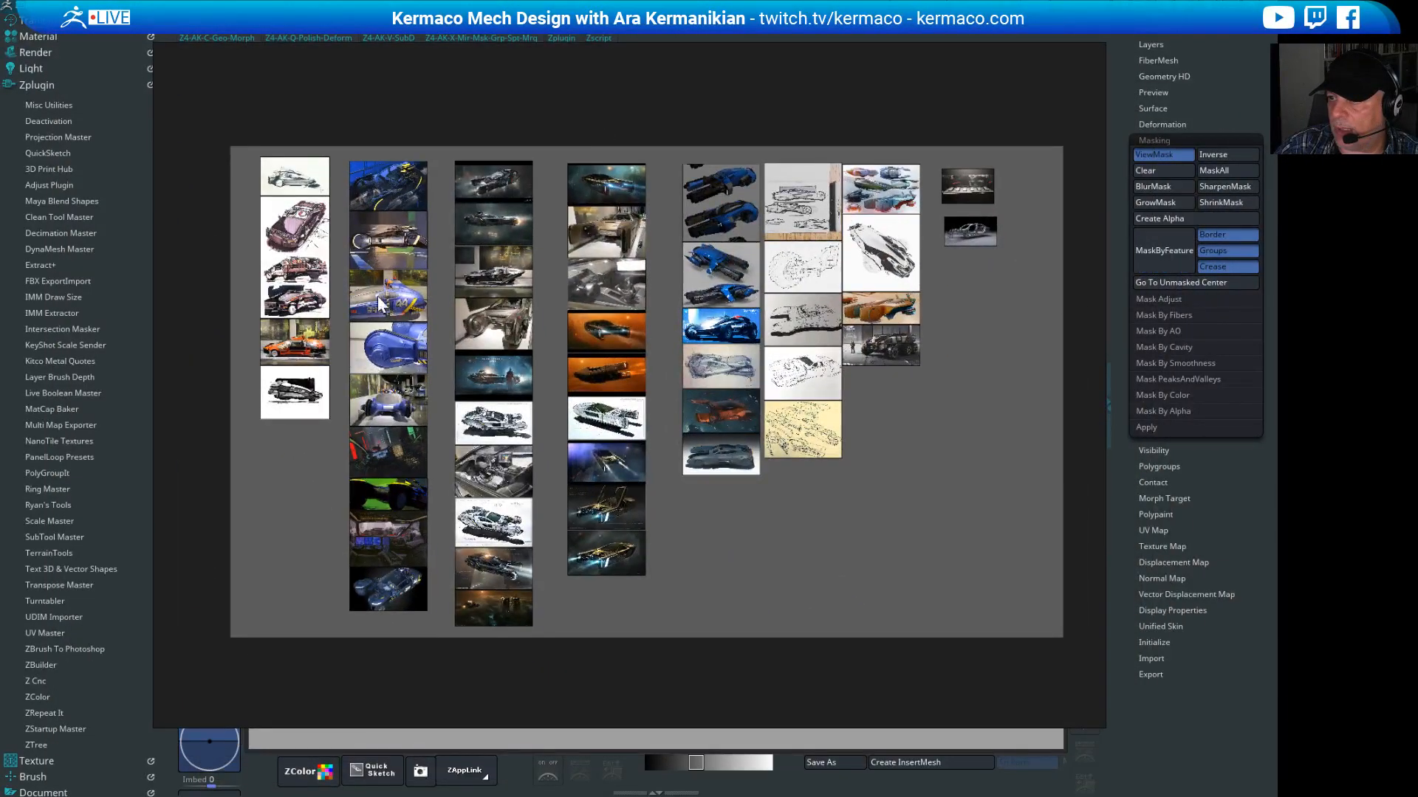
Step: Examine the Blade Runner concept sketches, renders and museum photos for vehicle proportions and cockpit placement
scroll(310, 212, up, 5)
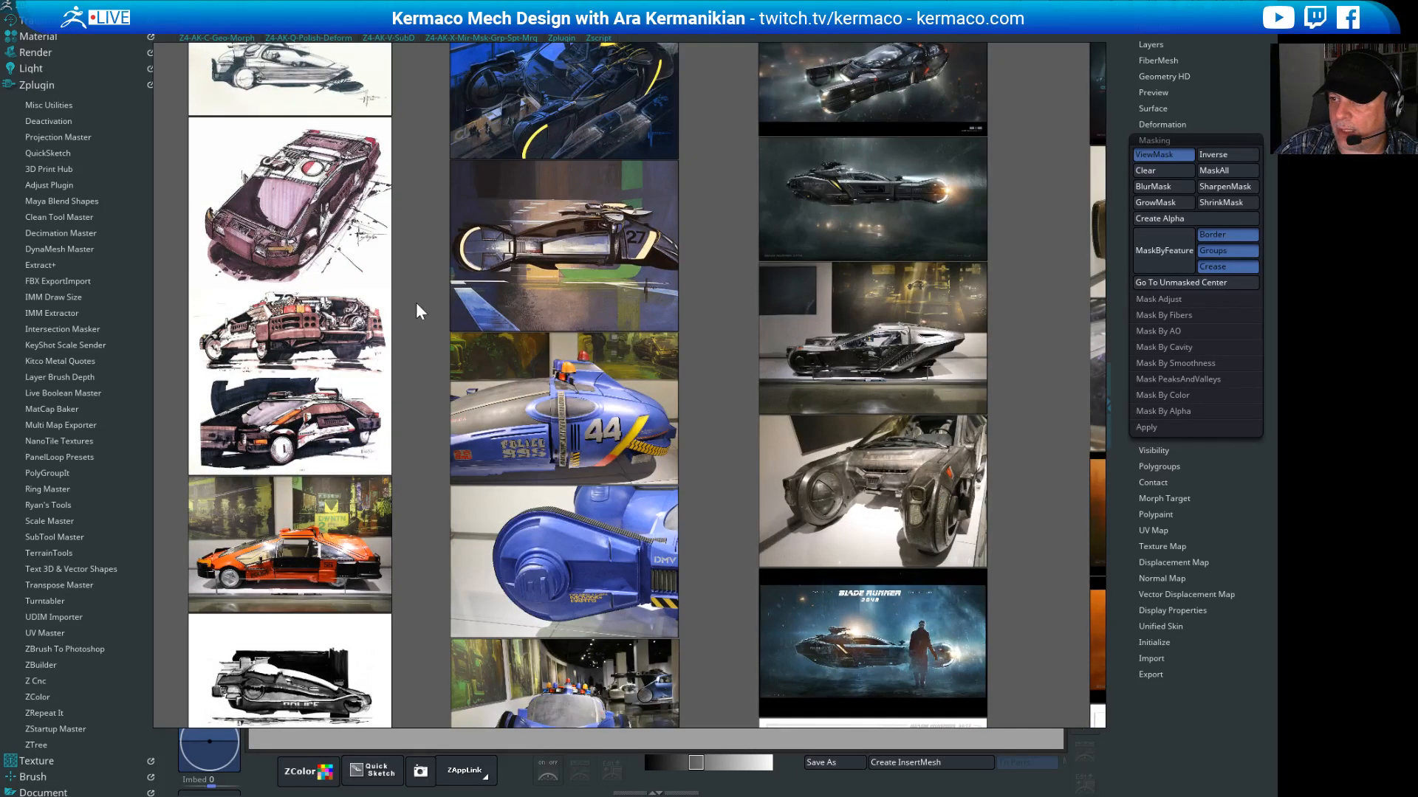
scroll(417, 310, down, 2)
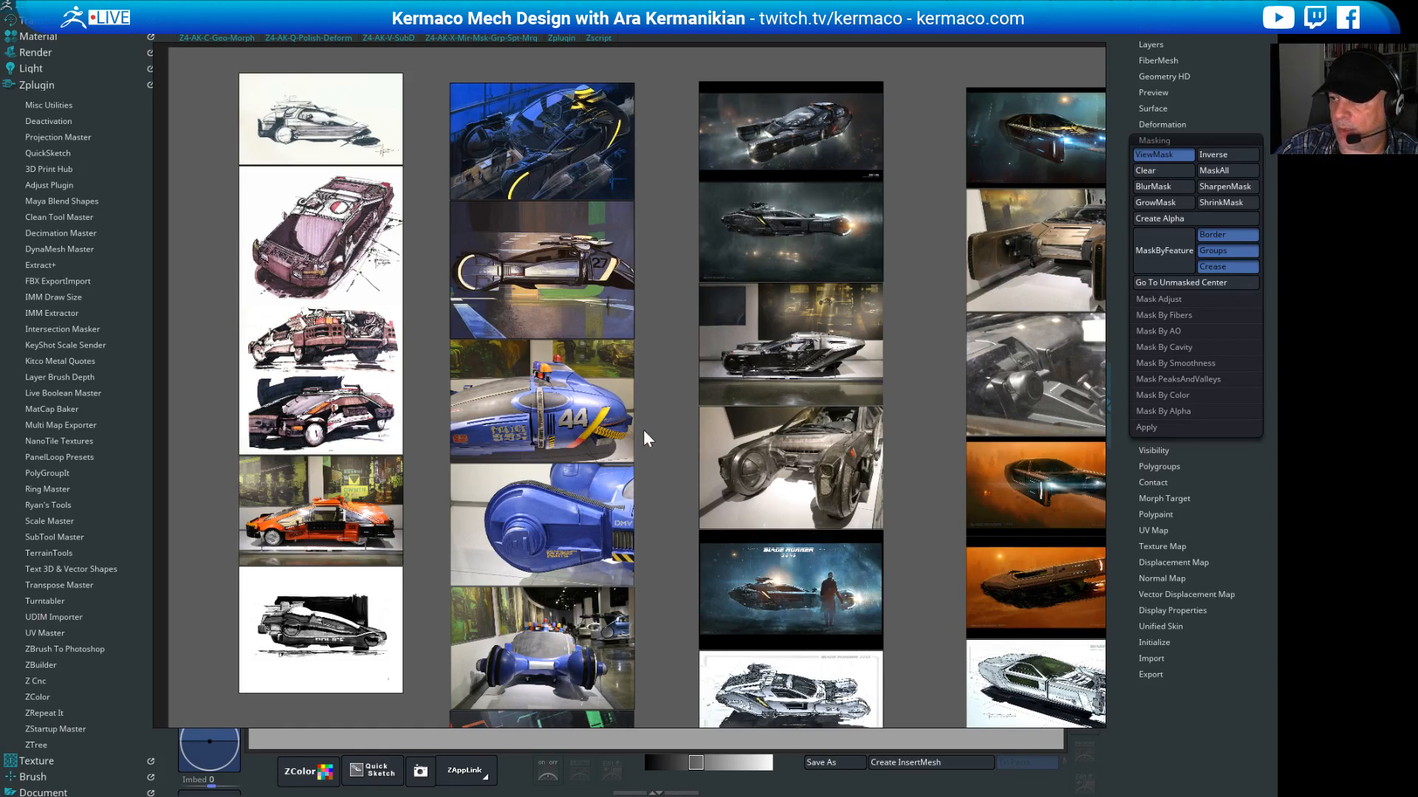
scroll(644, 429, down, 2)
middle_drag(672, 462, 623, 450)
scroll(622, 450, down, 2)
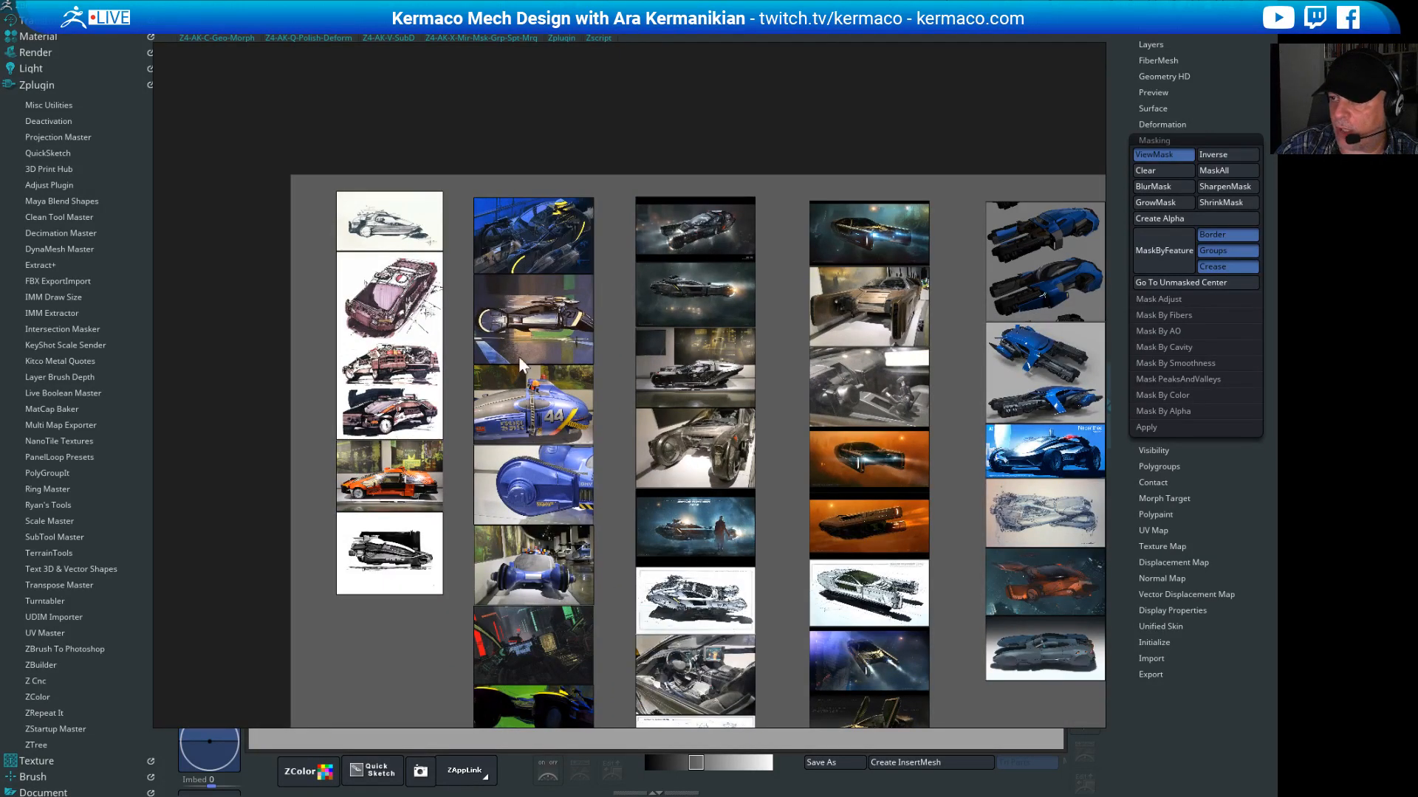
scroll(694, 369, up, 12)
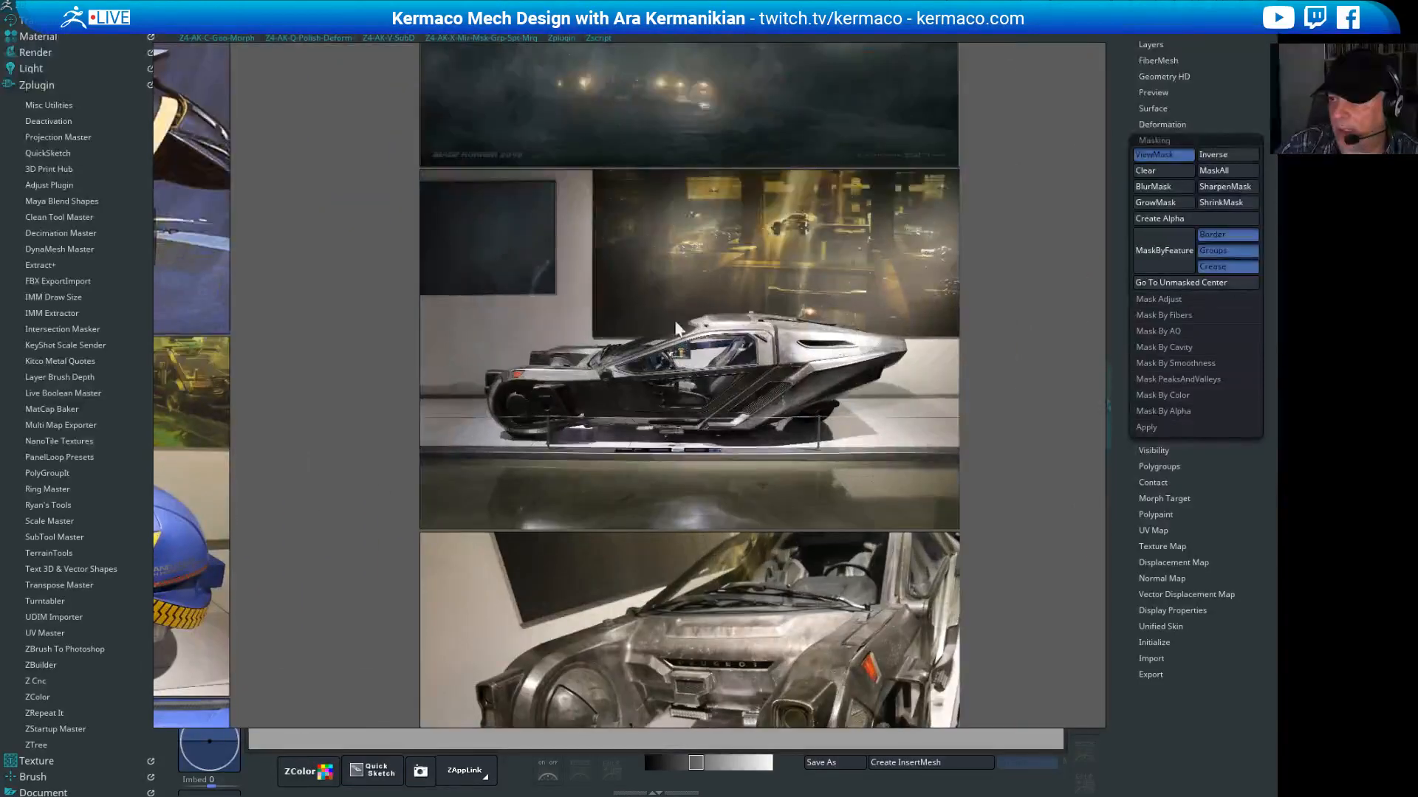
scroll(756, 391, down, 3)
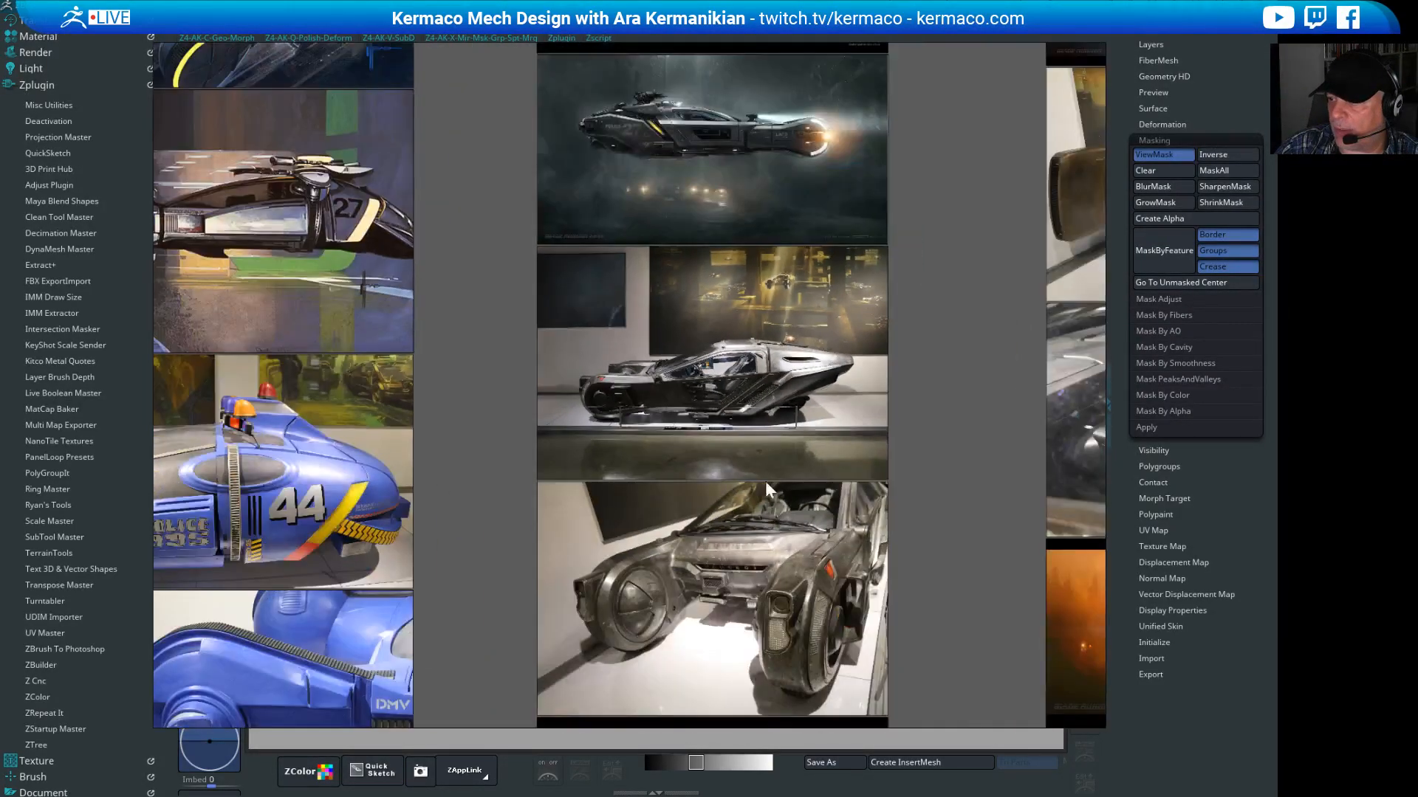
scroll(713, 287, down, 4)
scroll(709, 473, up, 6)
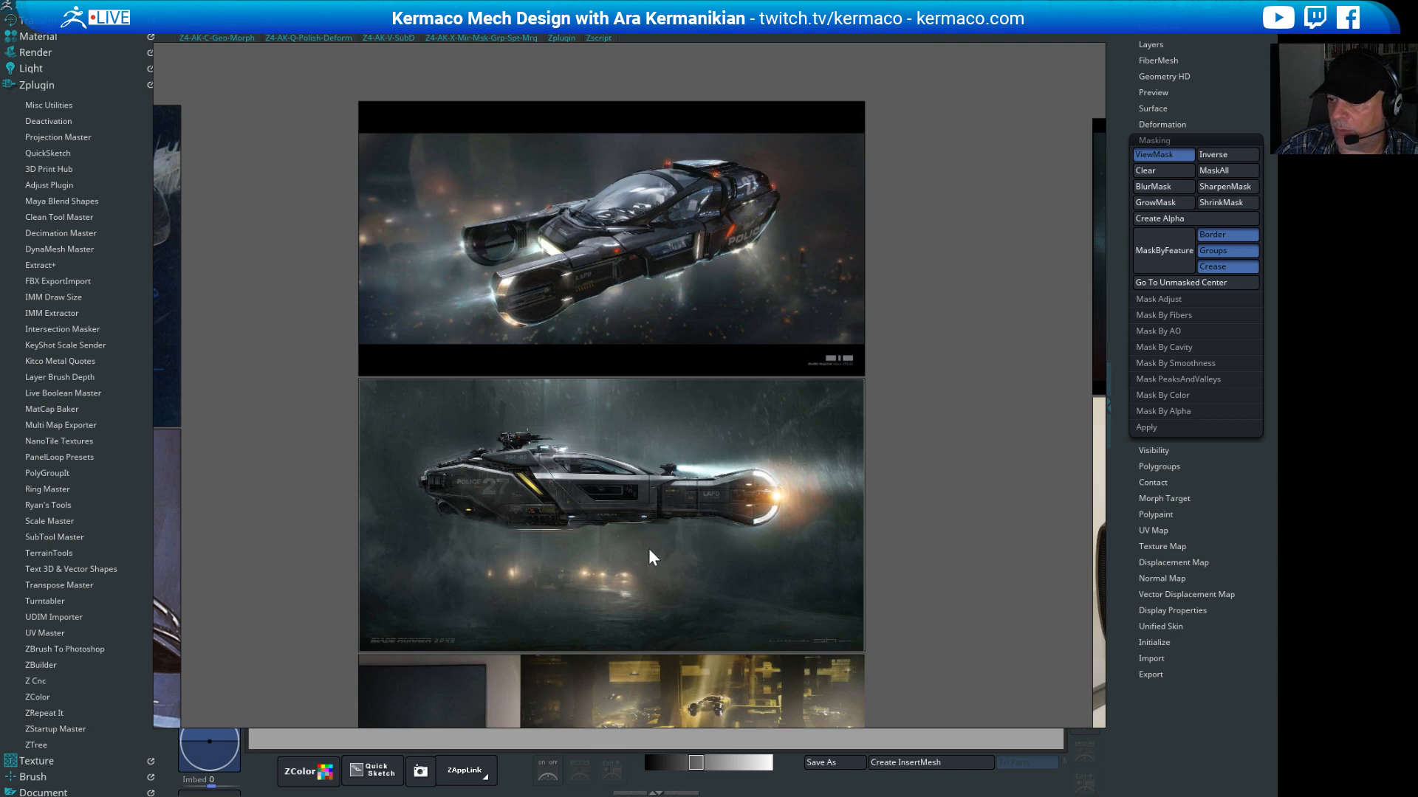
scroll(592, 533, down, 6)
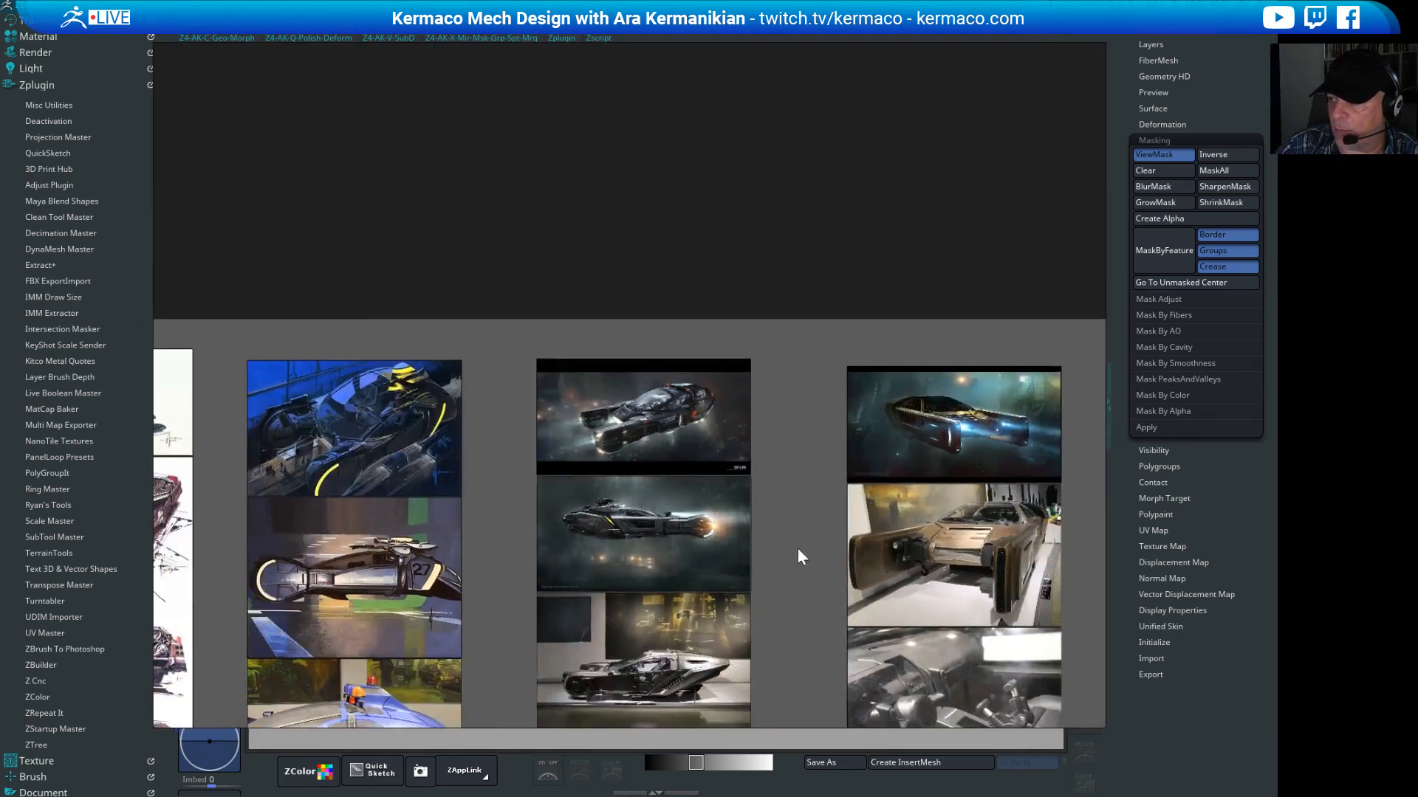
Step: Survey the blue hovercar renders and line-drawn vehicle sketches on the reference board, and return to the driver model
middle_drag(797, 548, 423, 484)
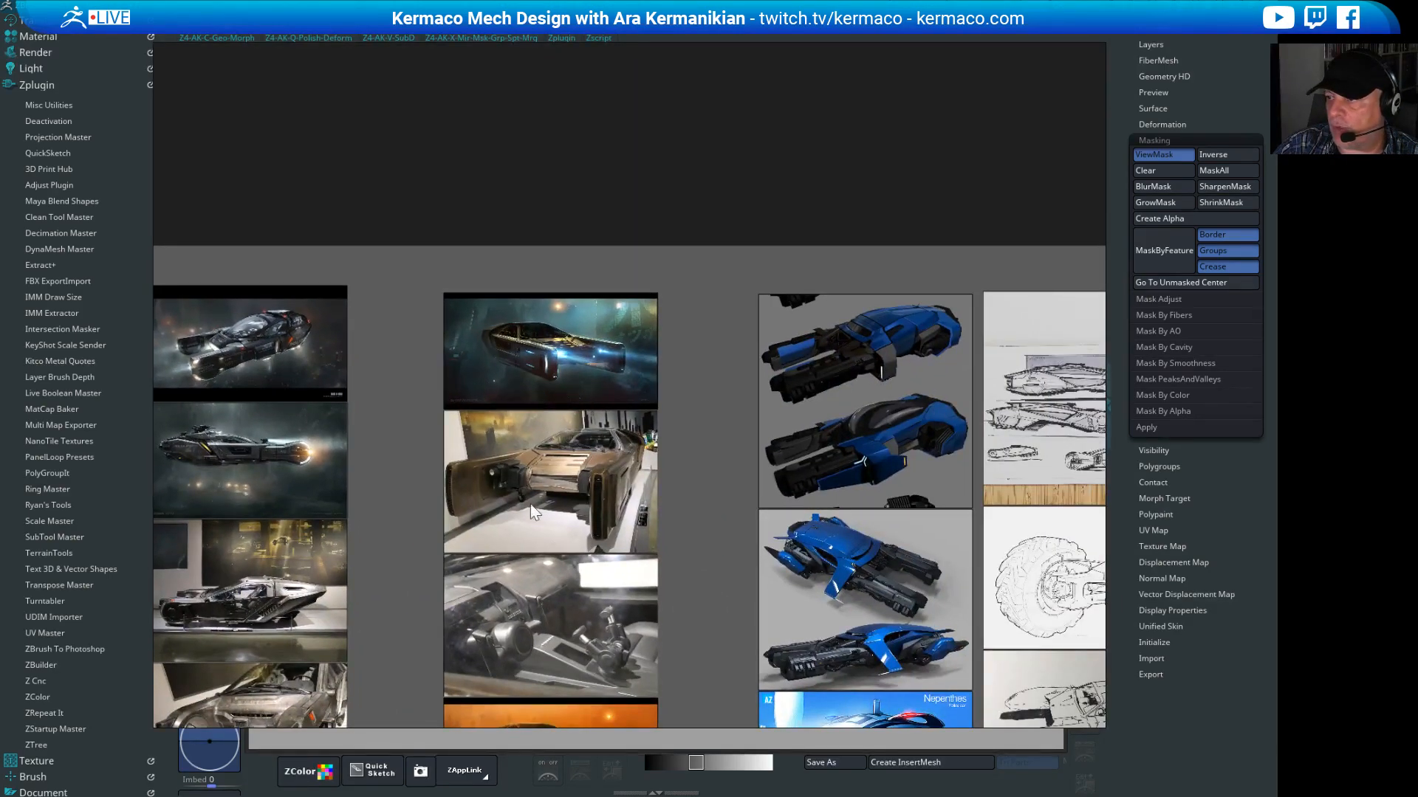
scroll(530, 503, down, 8)
scroll(644, 543, up, 5)
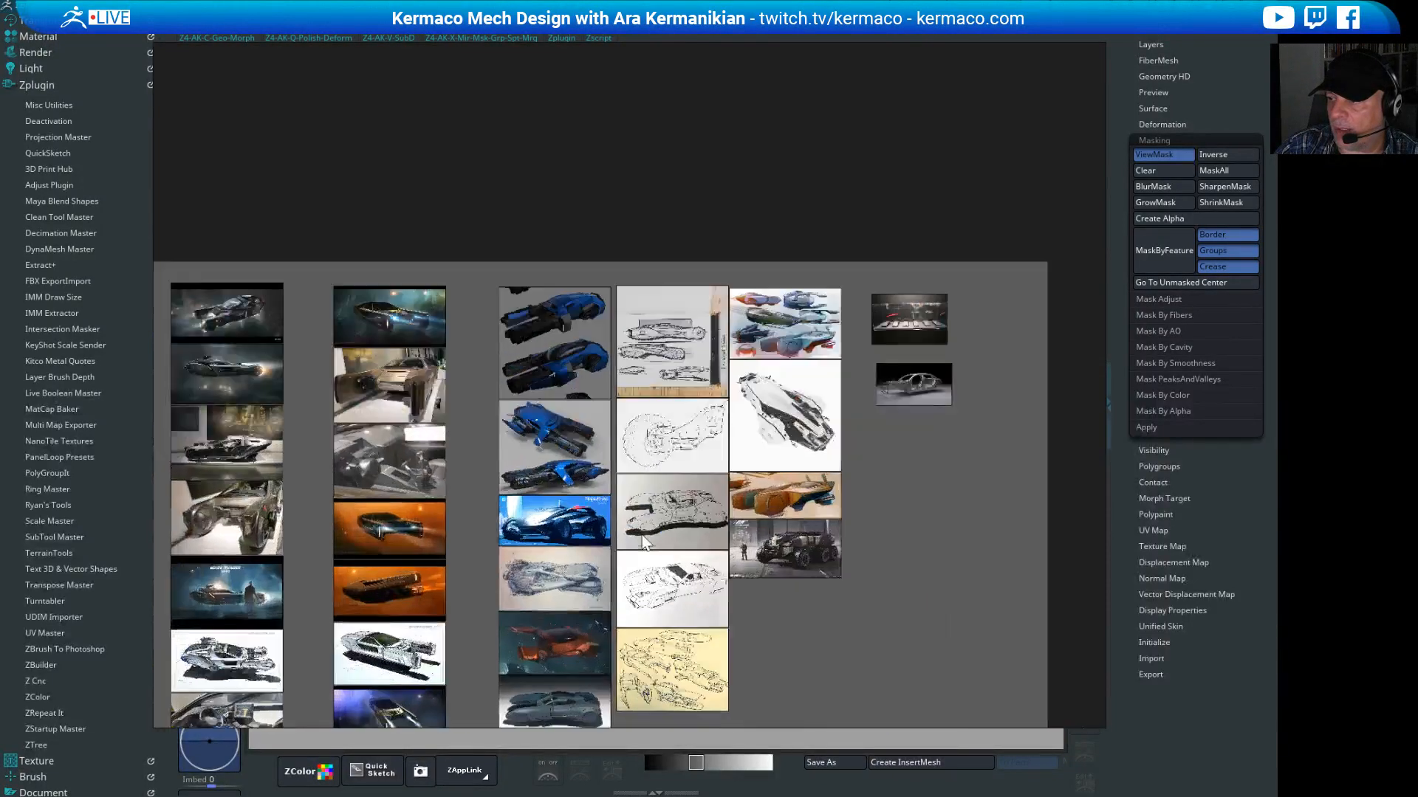
scroll(644, 542, up, 2)
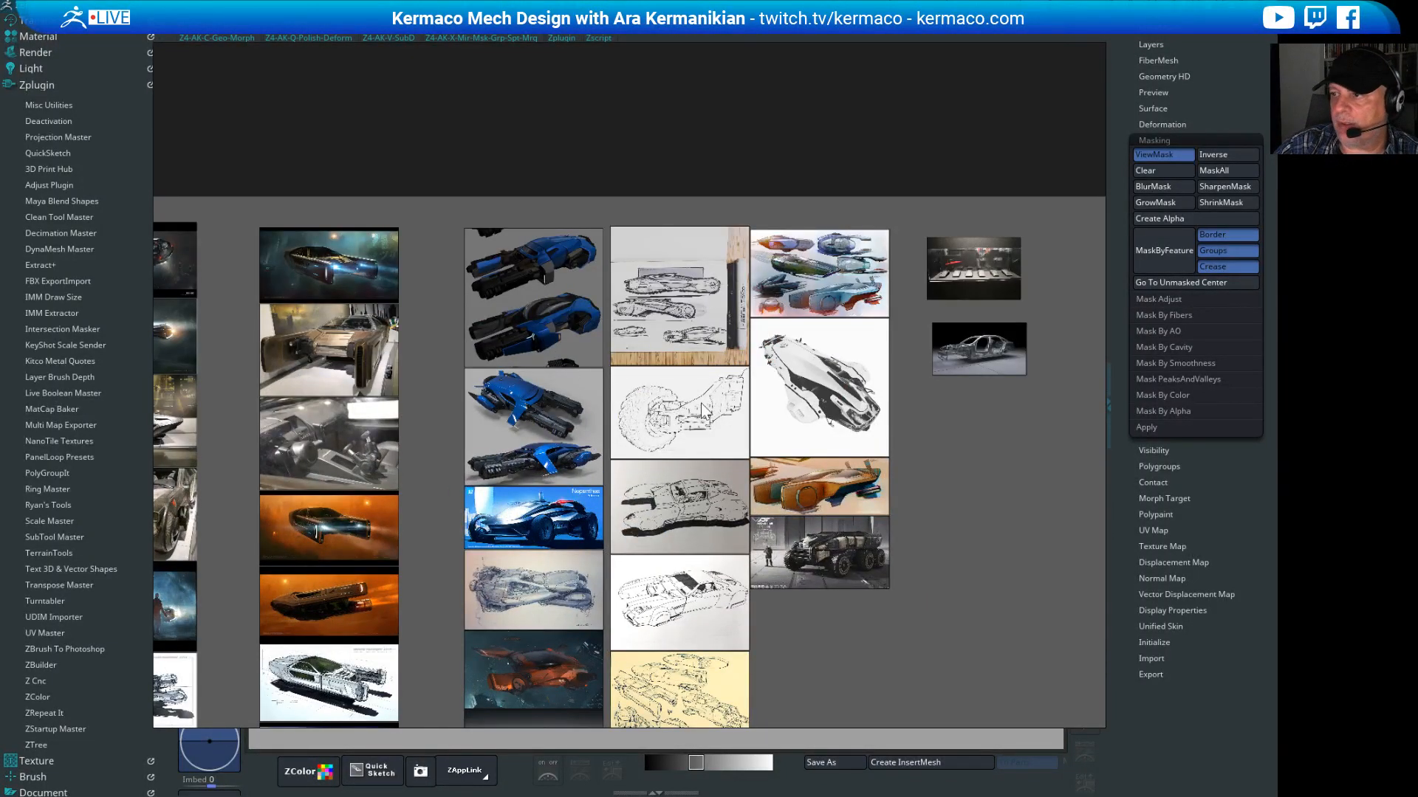
scroll(685, 492, down, 1)
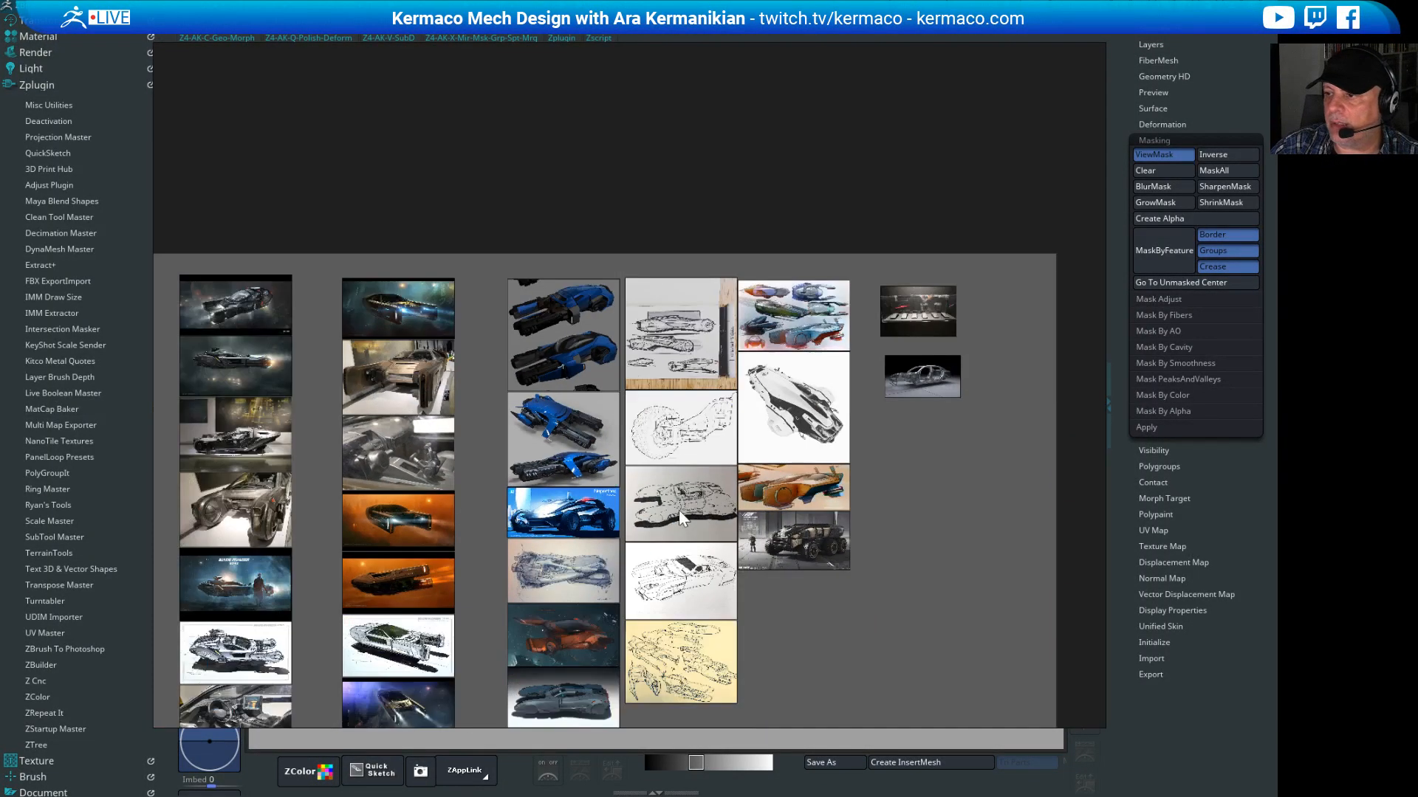
scroll(679, 509, up, 2)
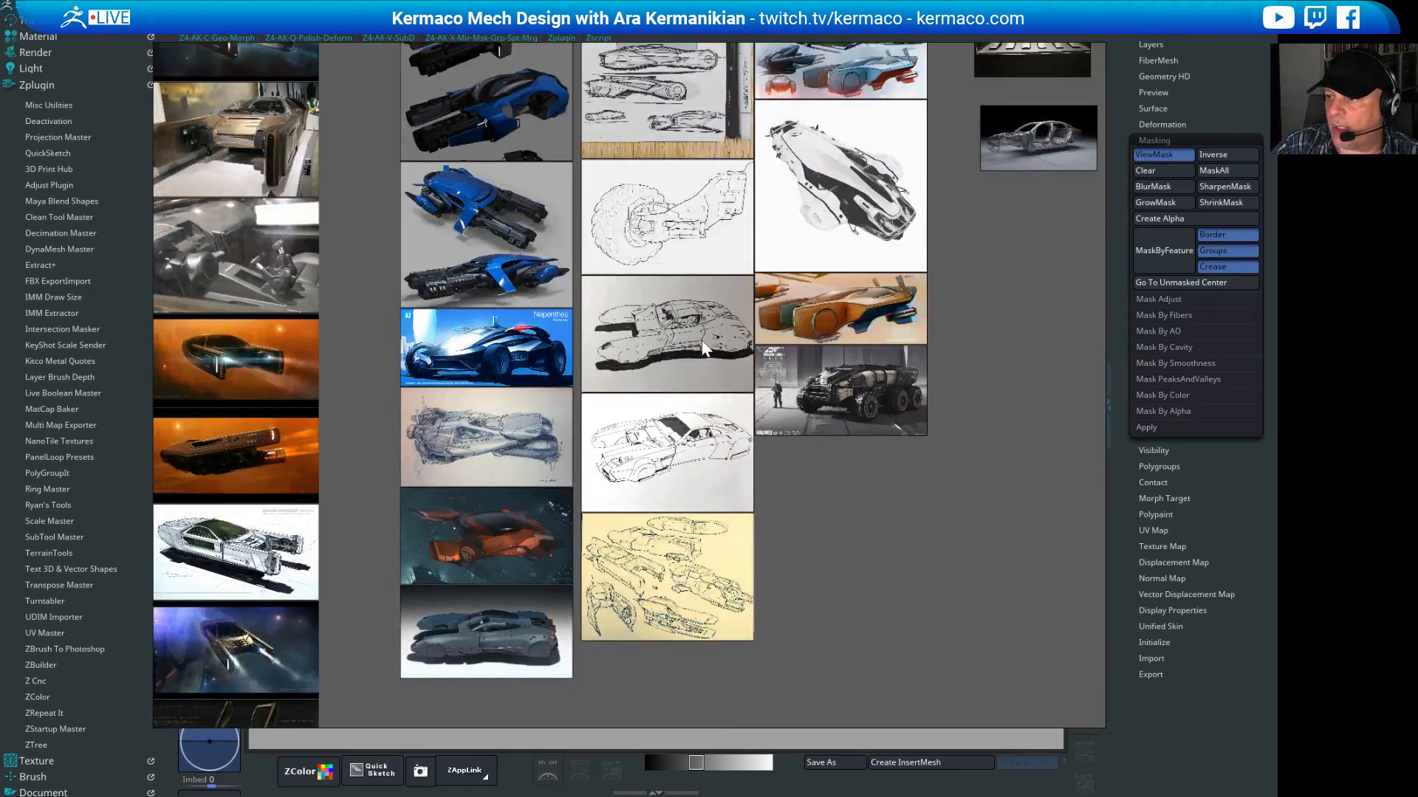
scroll(706, 570, down, 5)
middle_drag(471, 618, 661, 325)
scroll(604, 343, down, 3)
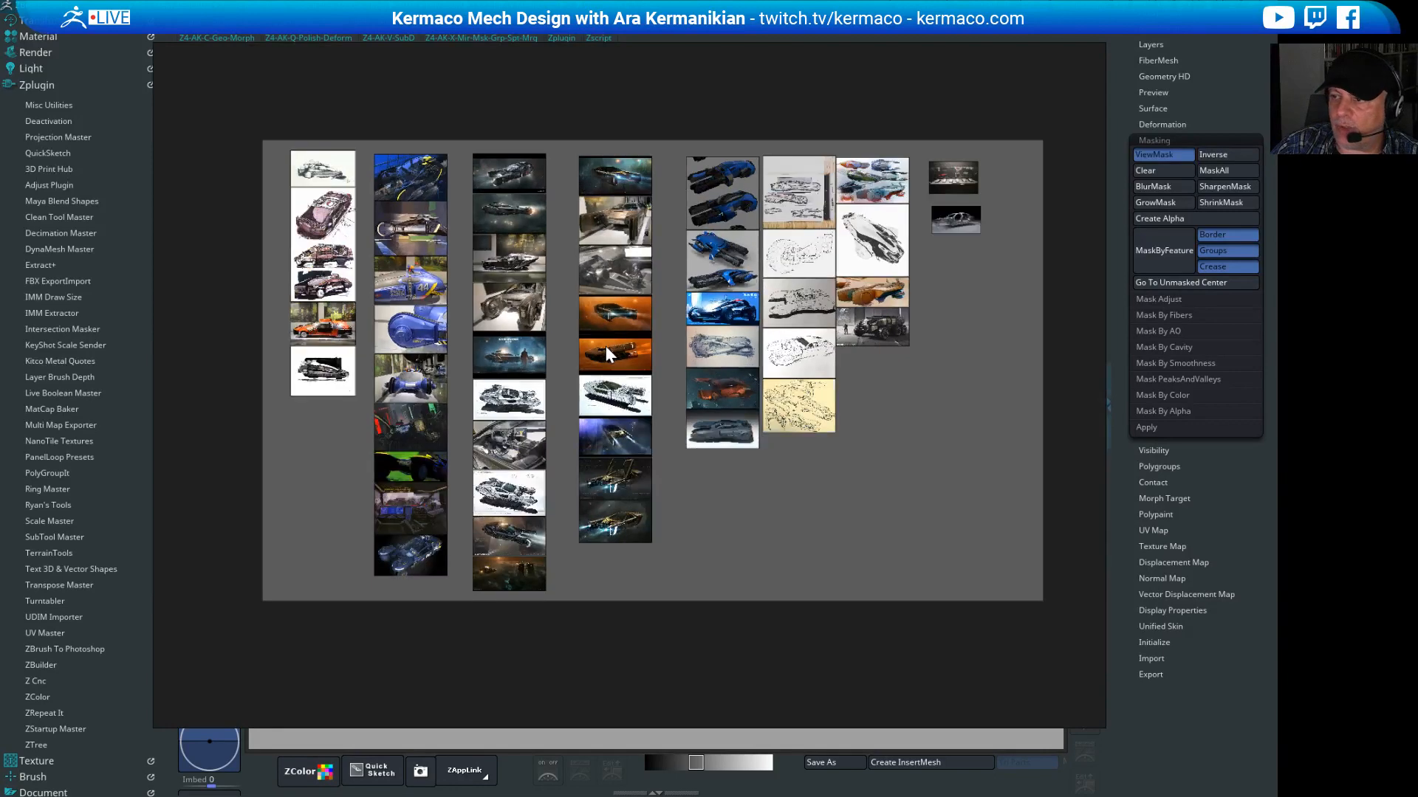
drag(862, 75, 849, 86)
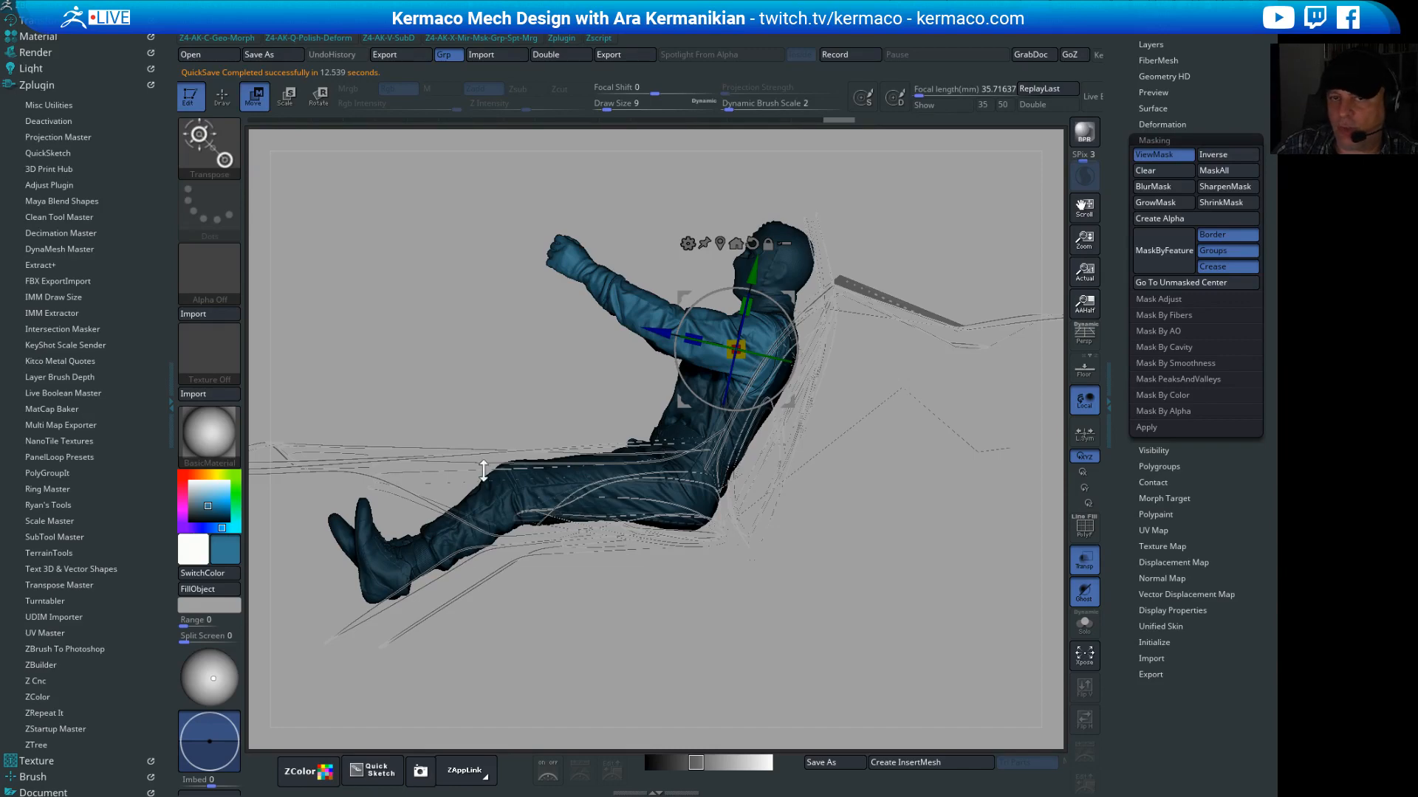
Step: Fine-tune the gizmo's pivot slightly backward and upward within the drivers' shoulders
mouse_move(963, 229)
mouse_down()
mouse_move(986, 235)
mouse_move(962, 228)
mouse_up()
mouse_move(659, 334)
alt+mouse_down()
mouse_move(711, 344)
mouse_move(676, 337)
alt+mouse_up()
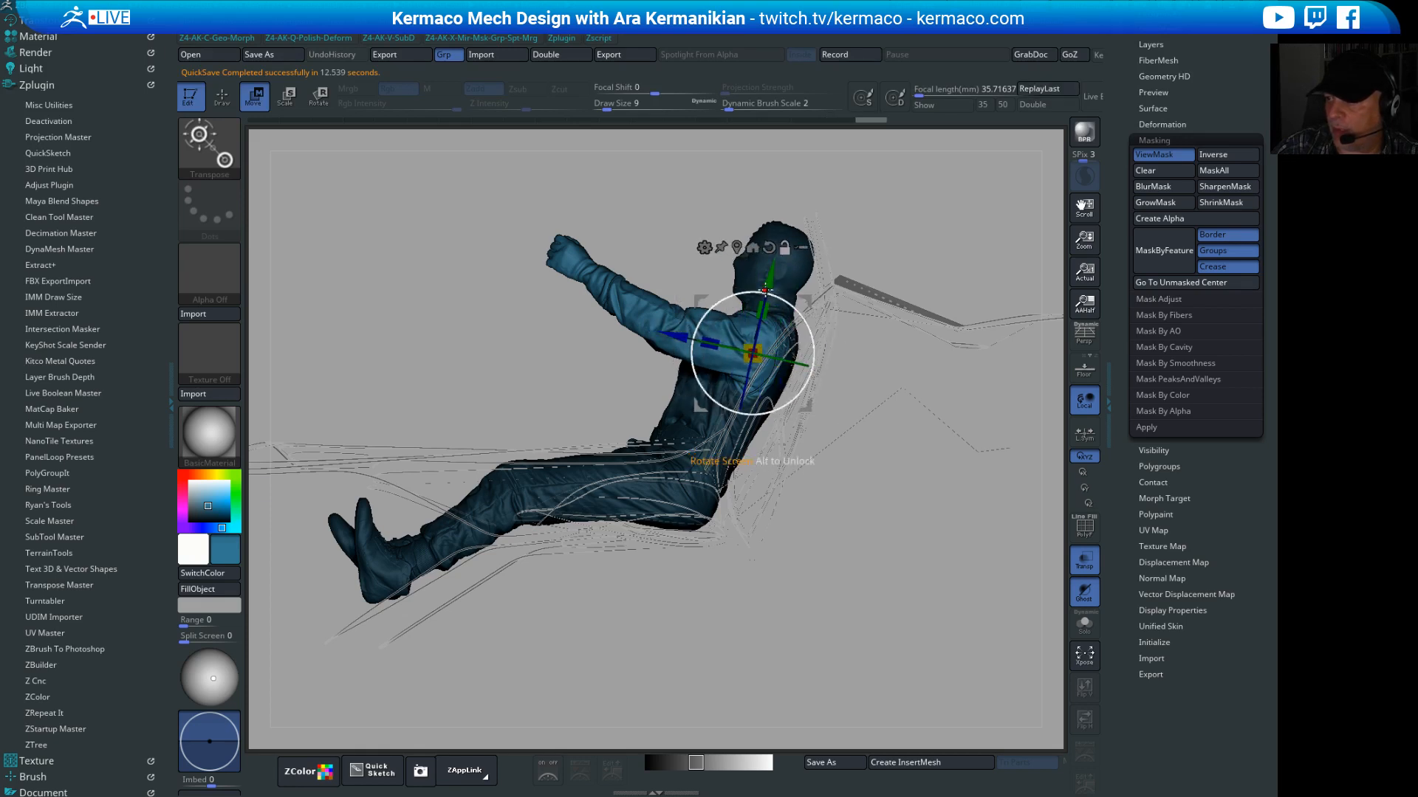
alt+drag(769, 275, 772, 268)
alt+drag(678, 329, 676, 328)
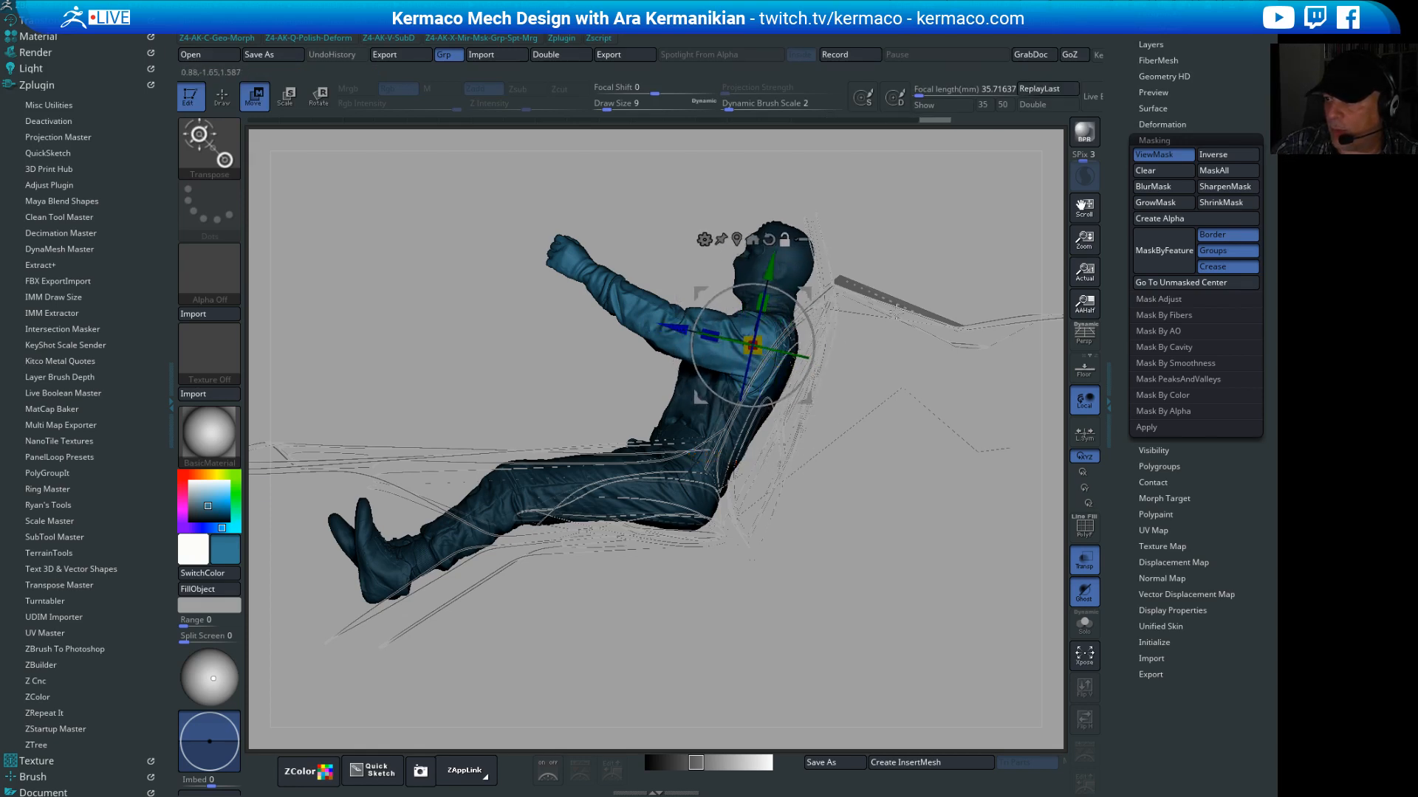
Step: Rotate the drivers' unmasked arms downward about the shoulders so the forearms reach forward
drag(806, 327, 786, 291)
mouse_move(850, 248)
mouse_down()
mouse_move(933, 274)
mouse_move(931, 349)
mouse_up()
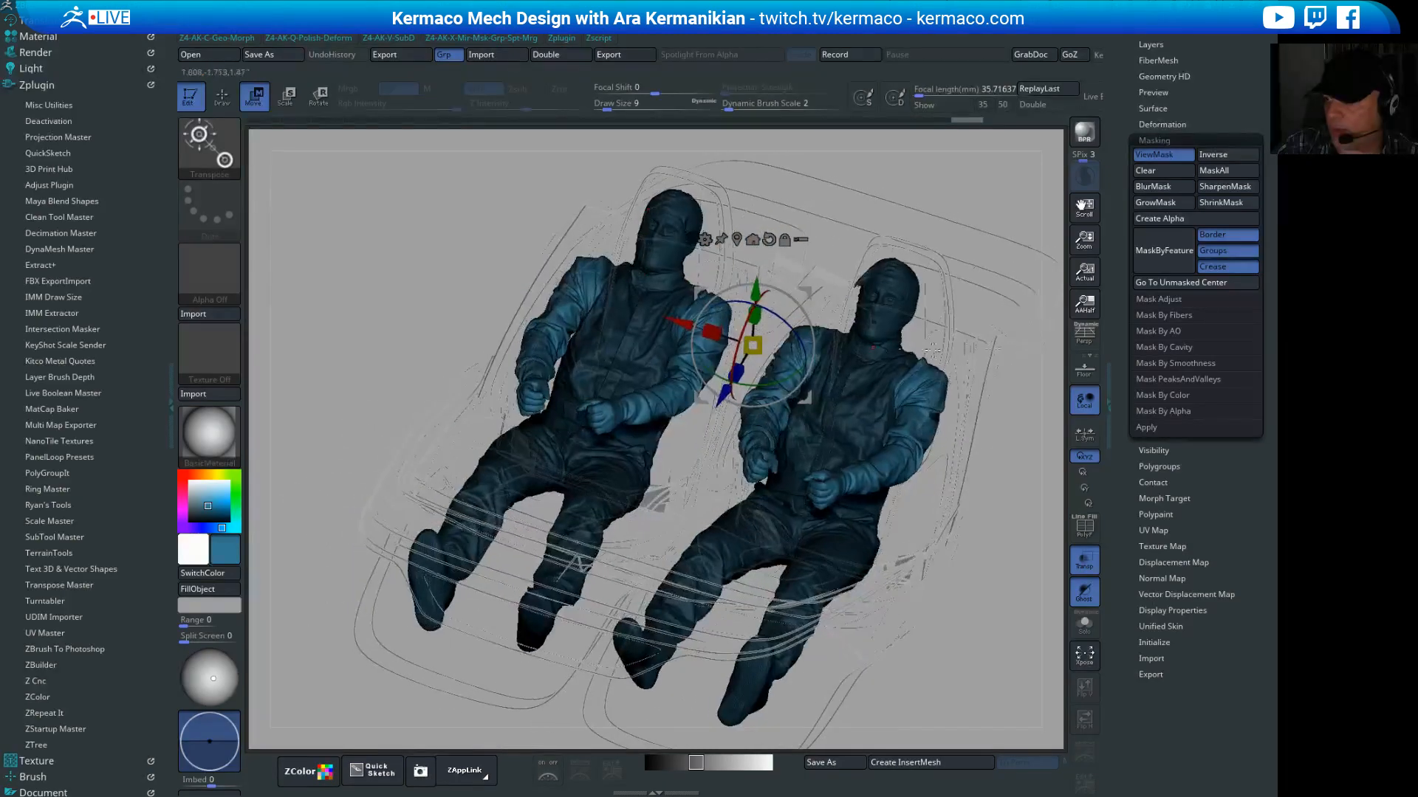
shift+drag(800, 197, 820, 205)
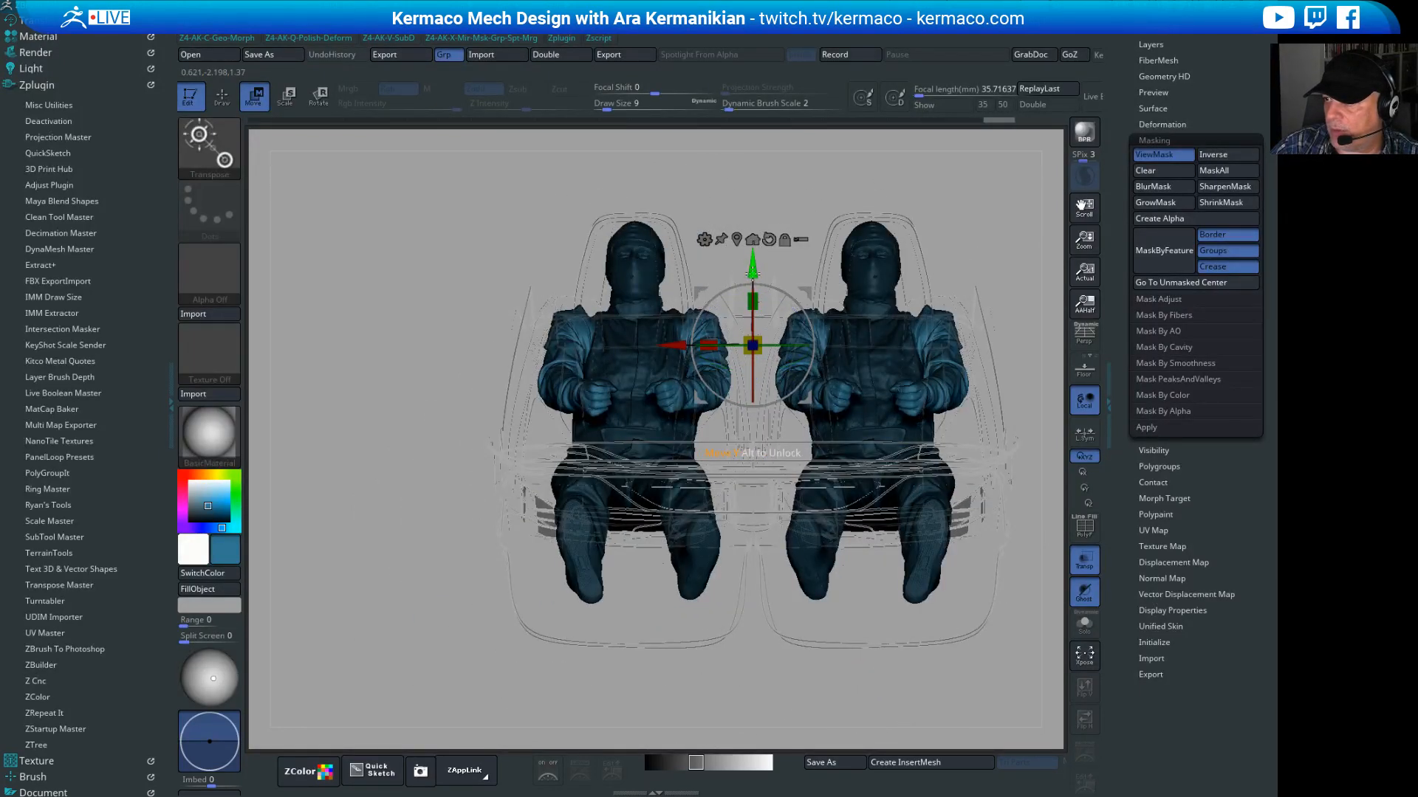
Step: Try lowering the drivers' arms by about 0.095 and clearing the mask, and undo both changes
drag(753, 264, 752, 279)
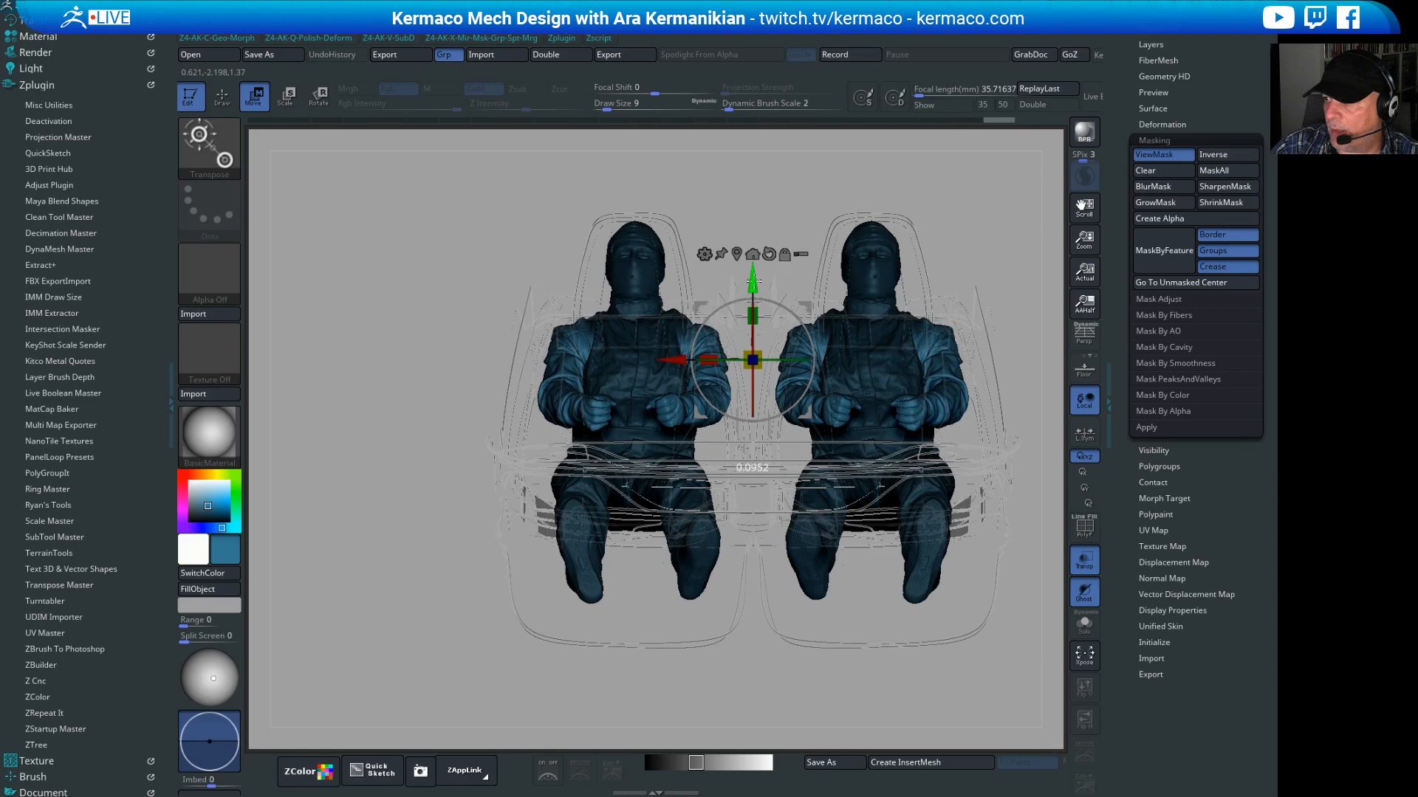
drag(784, 186, 657, 200)
drag(749, 281, 749, 278)
mouse_move(892, 193)
ctrl+mouse_down()
mouse_move(917, 221)
mouse_move(984, 239)
mouse_move(900, 242)
ctrl+mouse_up()
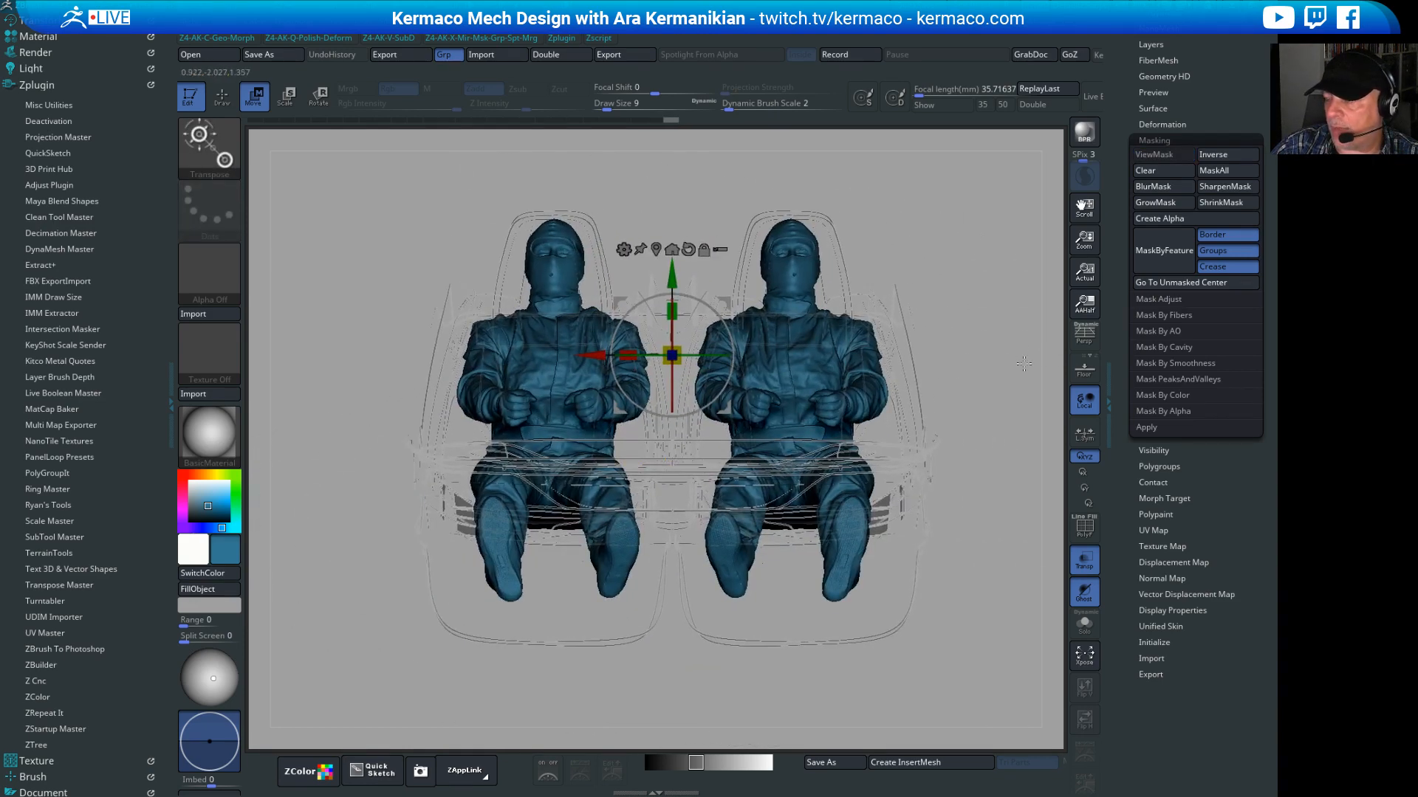
drag(968, 231, 955, 278)
key(ctrl+h)
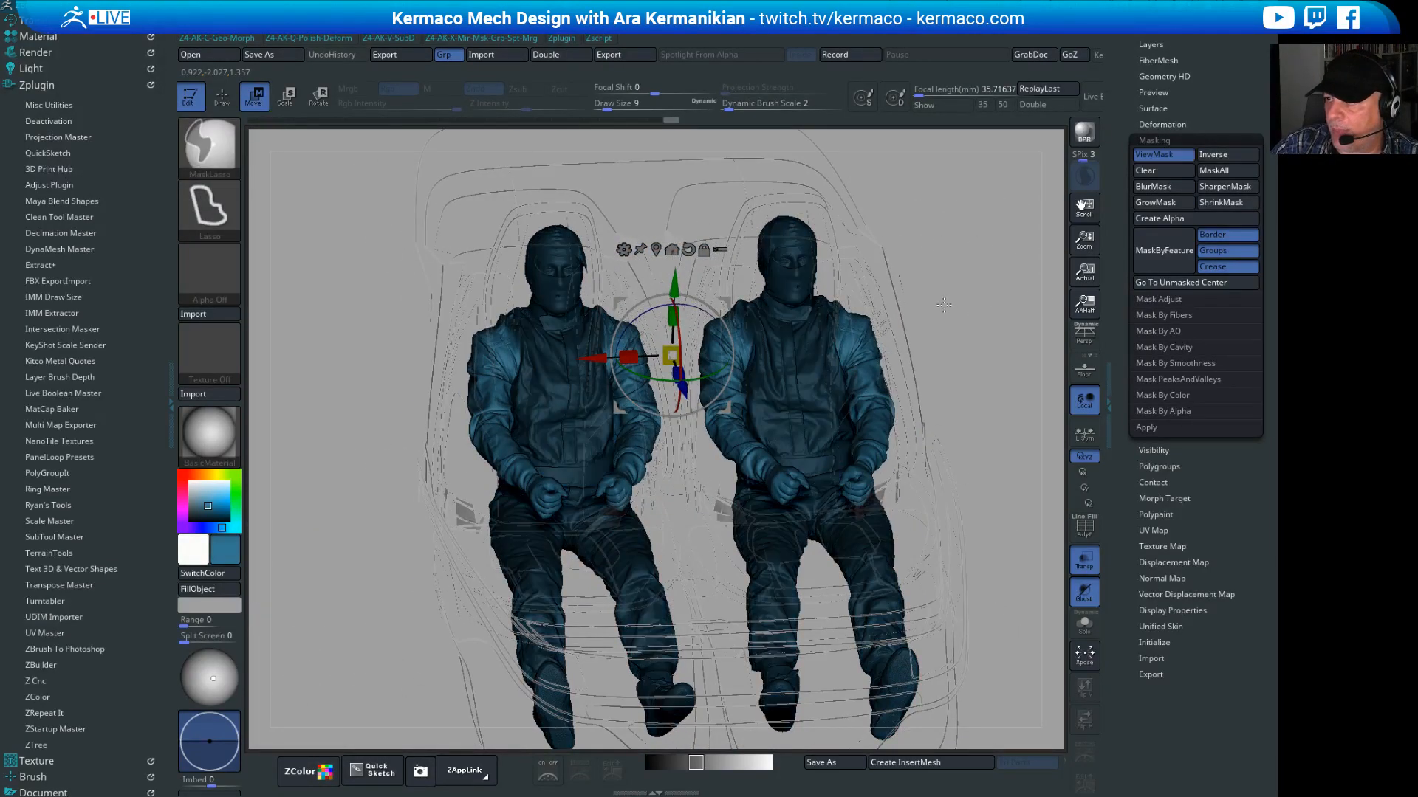
key(ctrl)
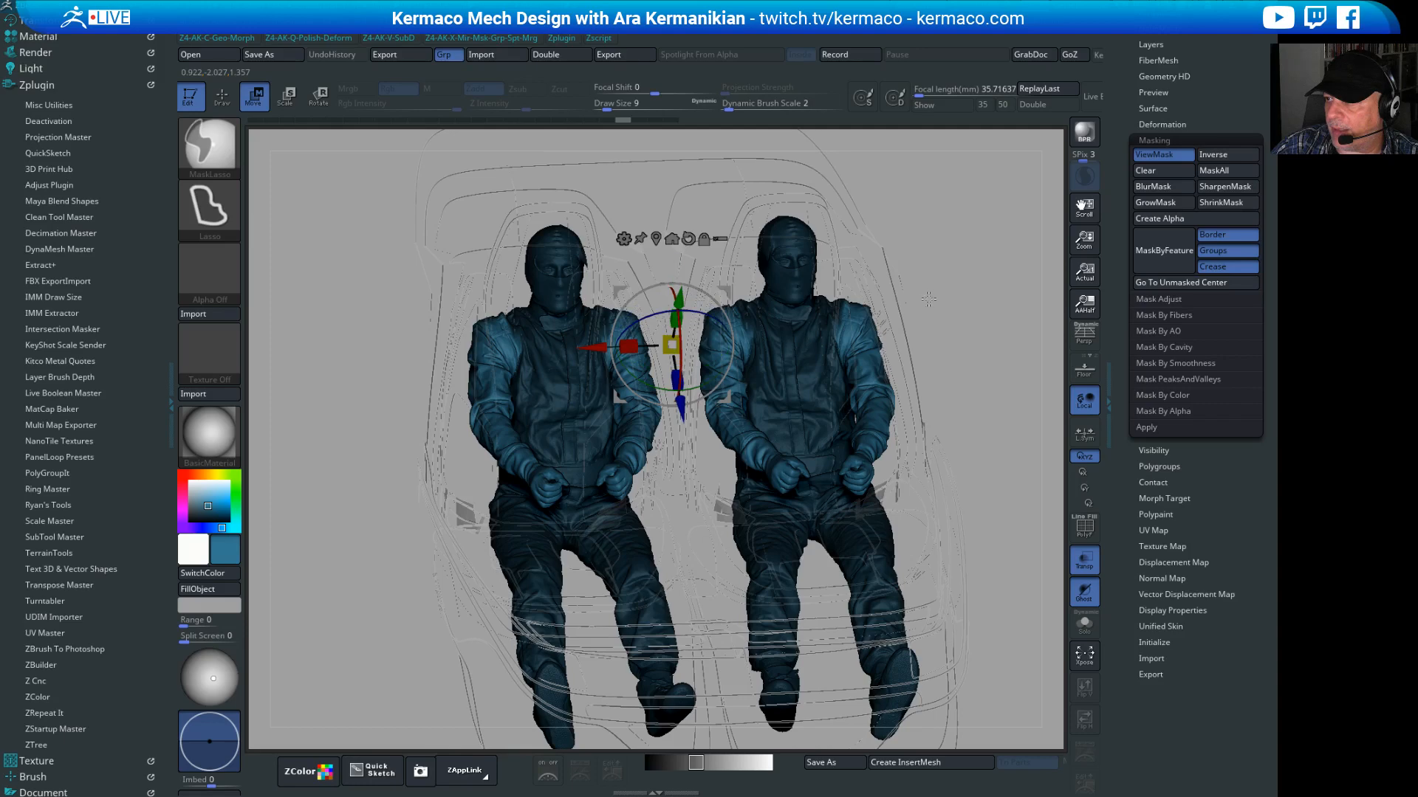
key(ctrl+z)
Step: Lower the drivers' unmasked arms by about 0.08 and fine-tune their rotation at the shoulders
mouse_move(696, 222)
ctrl+mouse_down()
mouse_move(895, 273)
mouse_move(834, 181)
ctrl+mouse_up()
mouse_move(952, 273)
mouse_down()
mouse_move(655, 309)
mouse_move(731, 303)
mouse_move(720, 263)
mouse_move(1026, 259)
mouse_up()
click(704, 238)
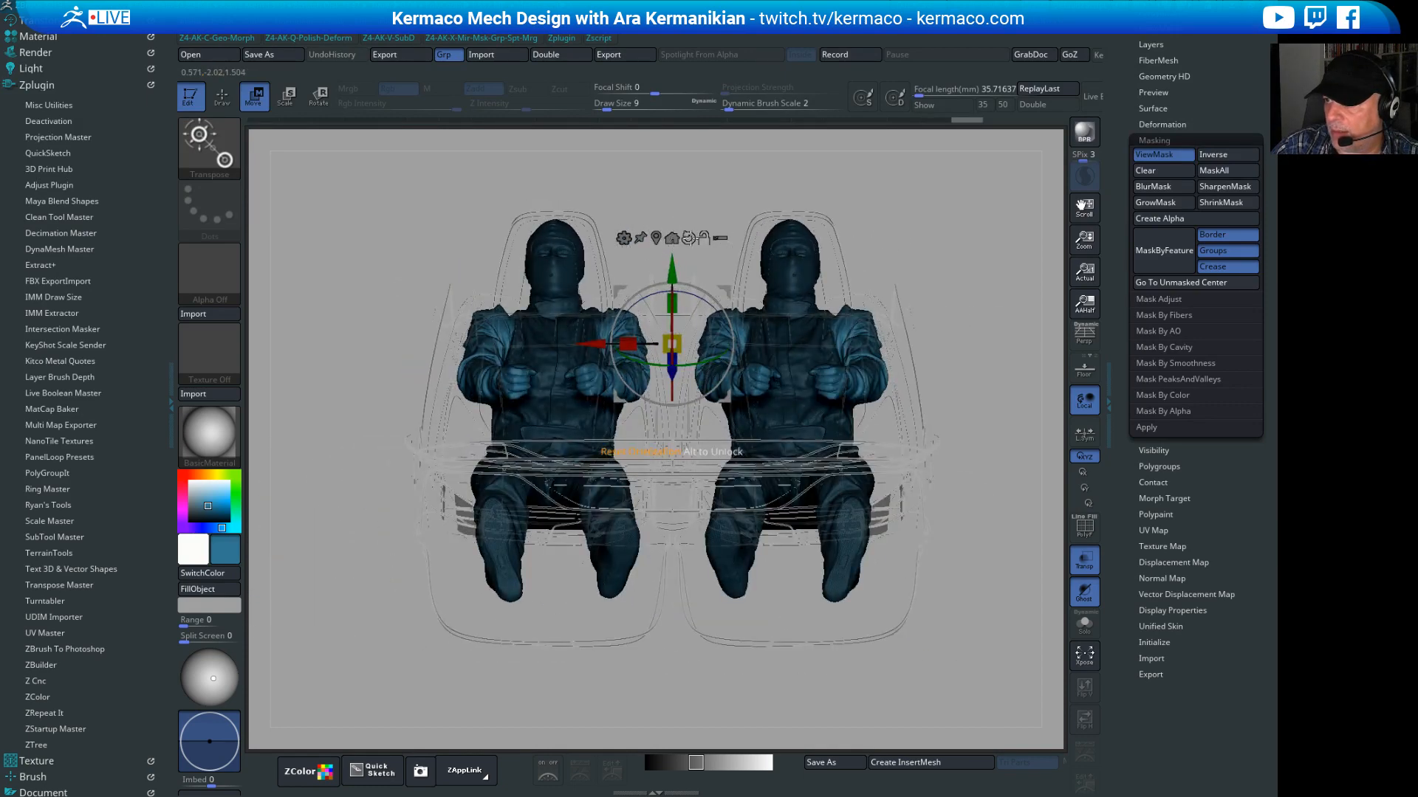
drag(669, 265, 663, 279)
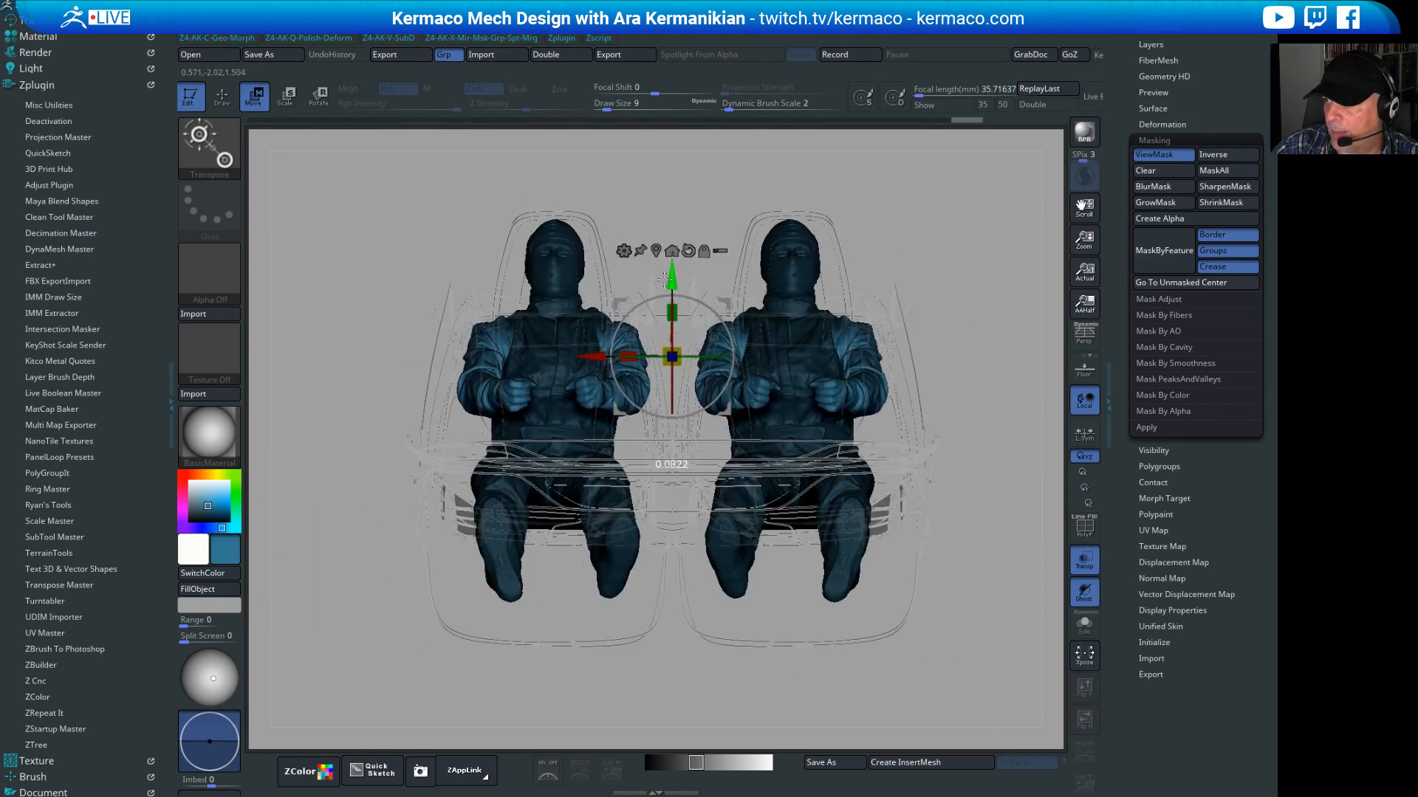
drag(953, 239, 882, 266)
drag(803, 346, 786, 373)
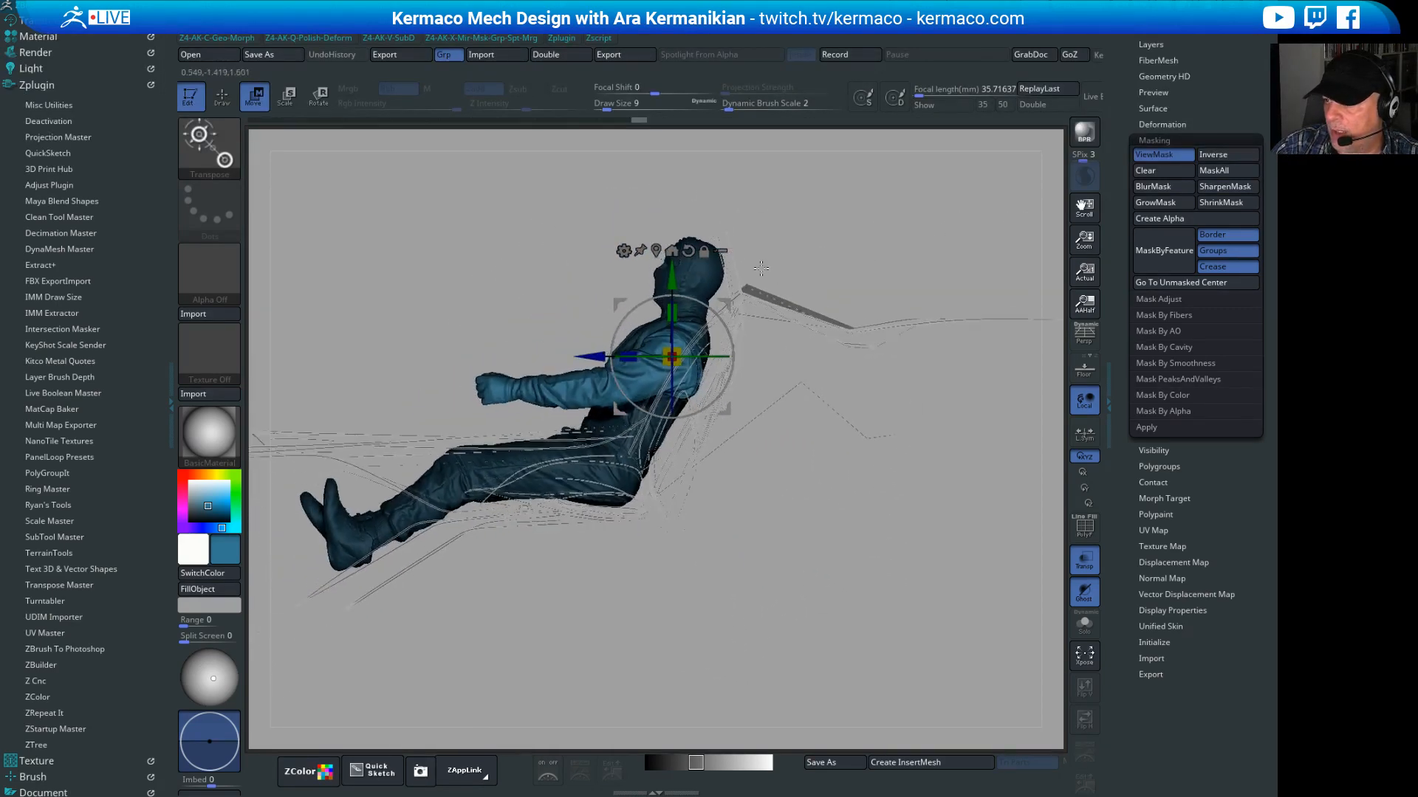
Step: Reveal the PolyMesh3D2 body around the drivers and inspect how the posed figures fit inside it
drag(856, 533, 784, 530)
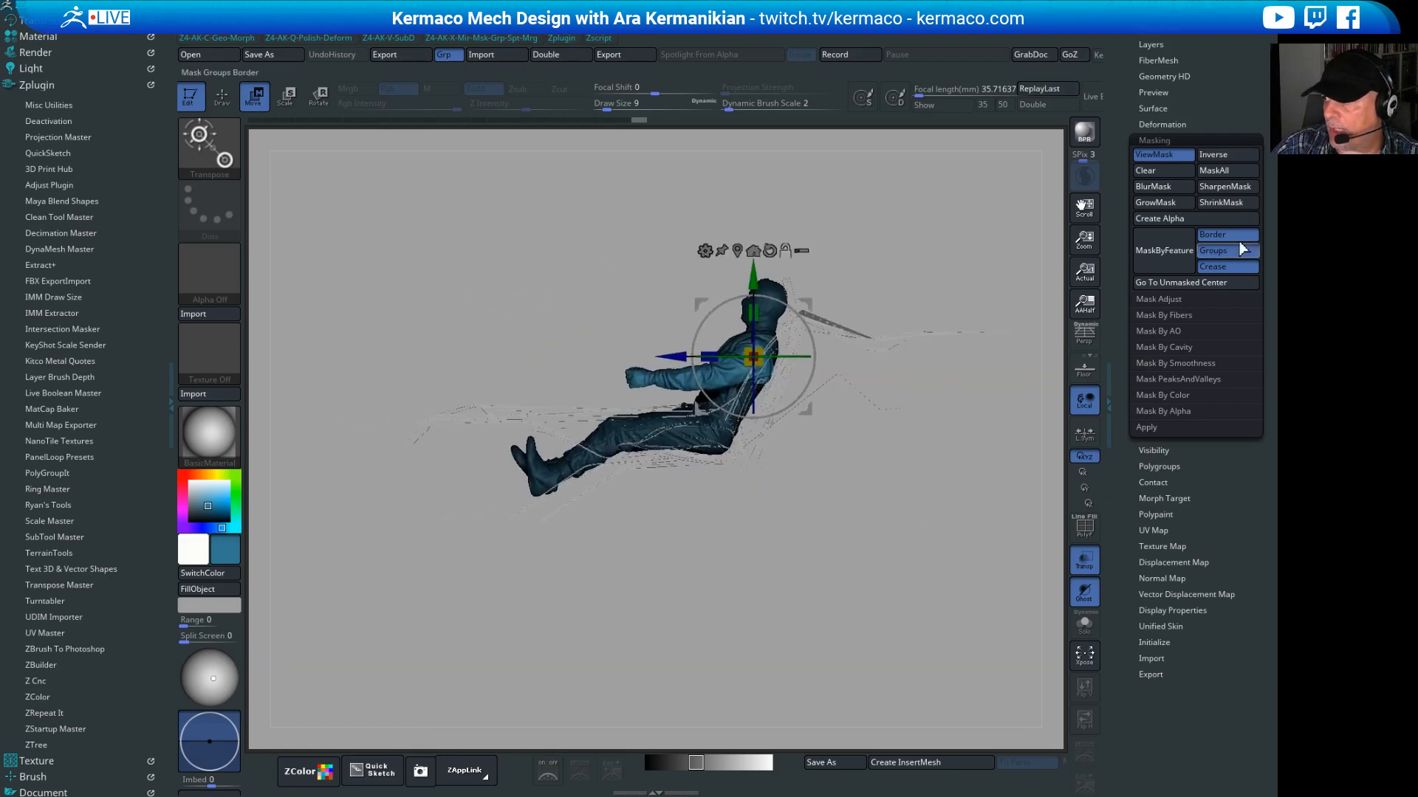
drag(1117, 168, 1116, 494)
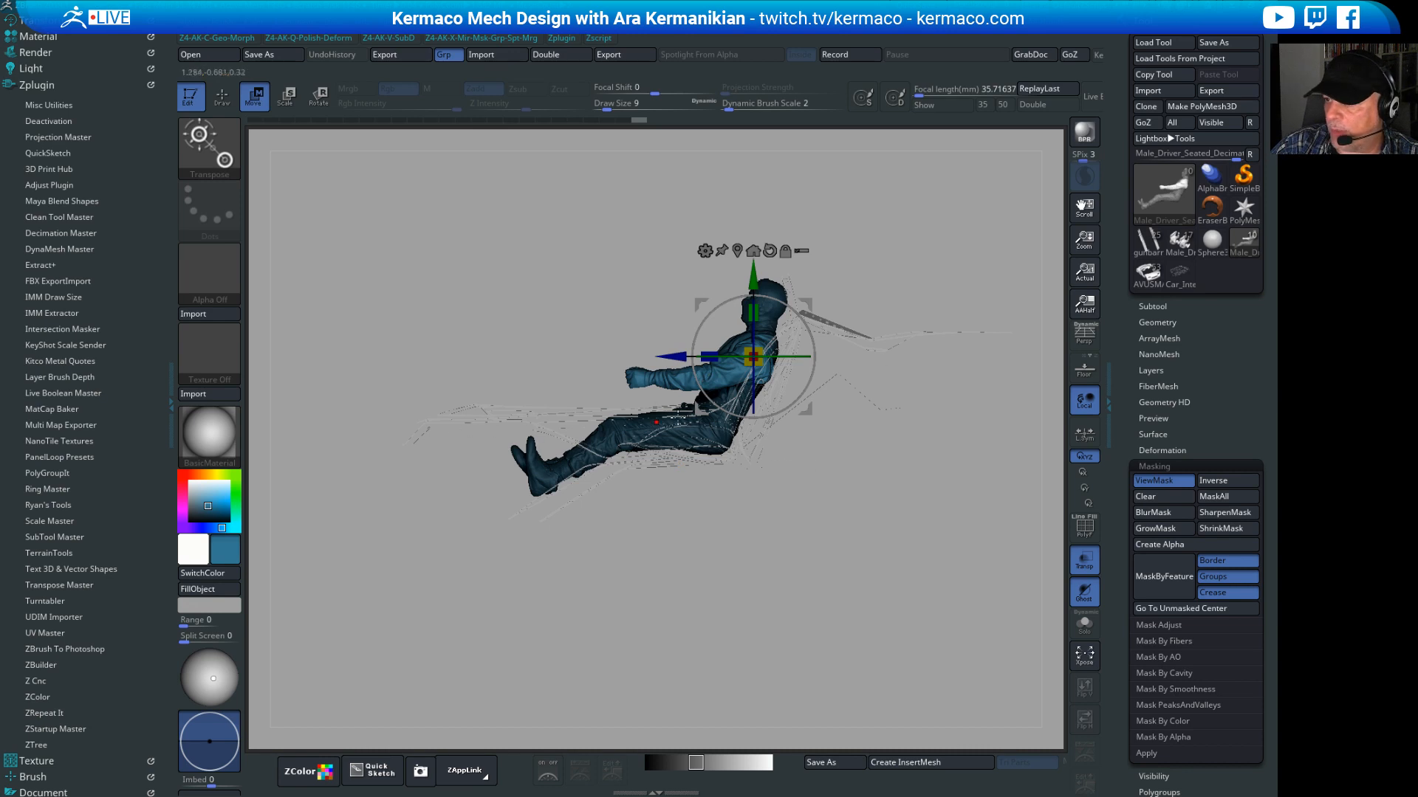
click(1154, 306)
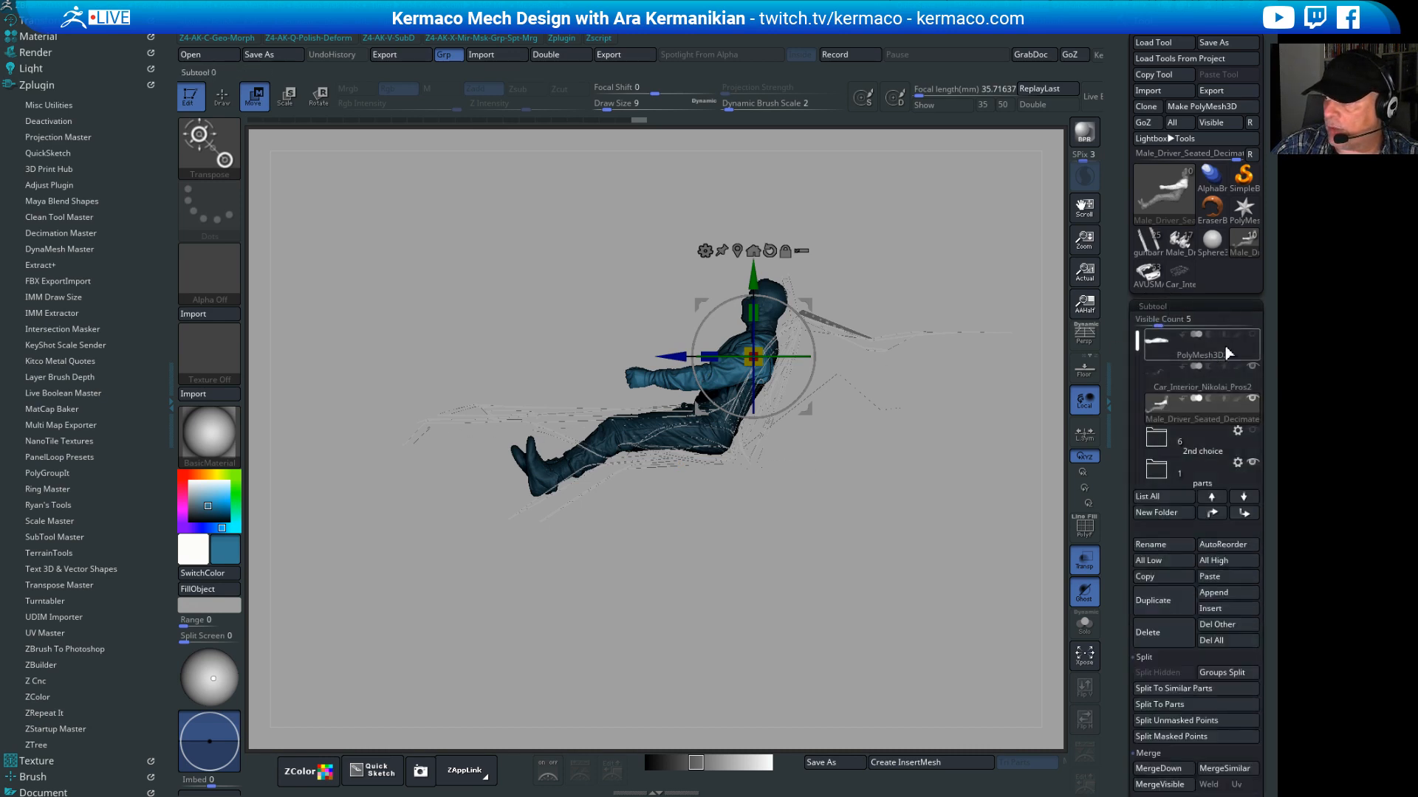
click(1252, 334)
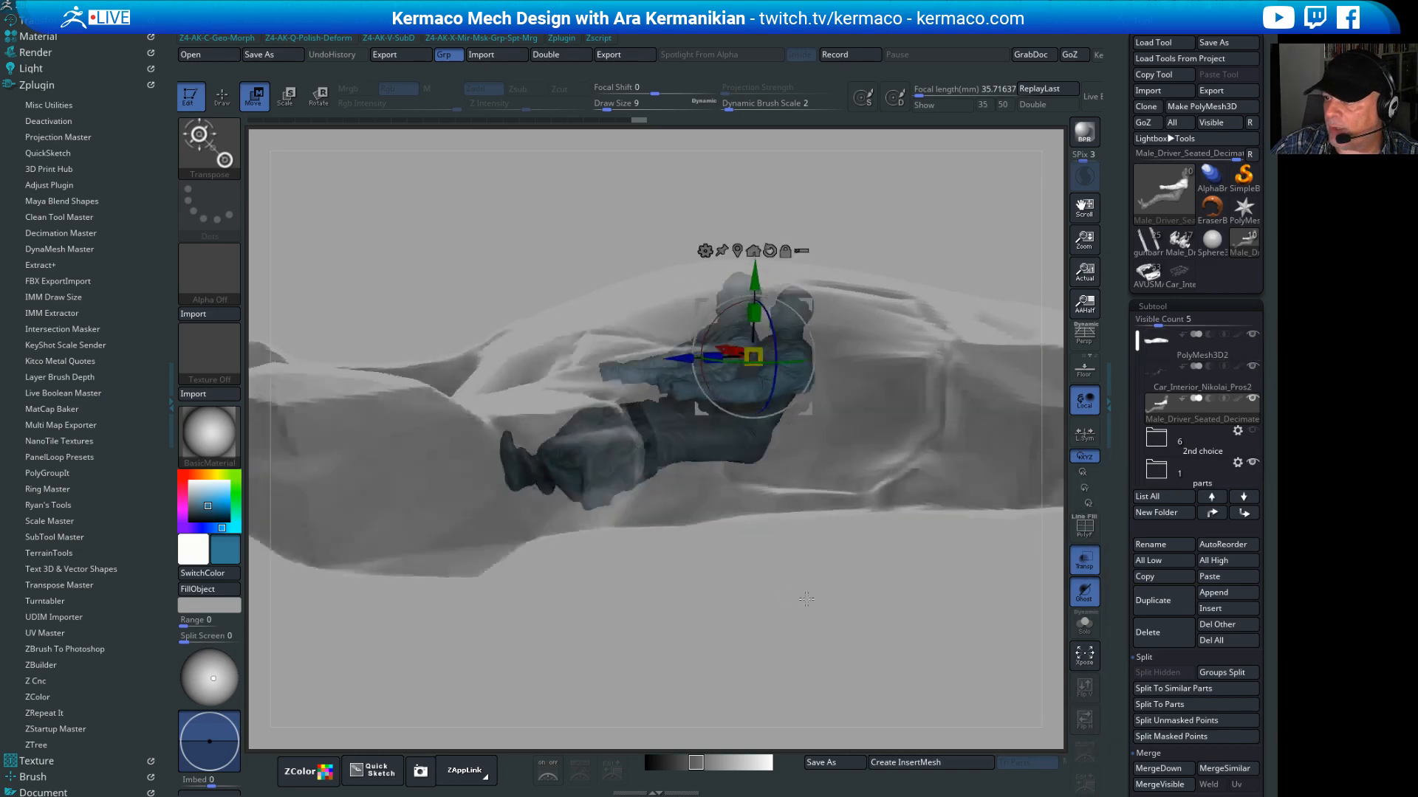
mouse_move(807, 598)
mouse_down()
mouse_move(842, 636)
mouse_move(849, 672)
mouse_move(794, 602)
mouse_up()
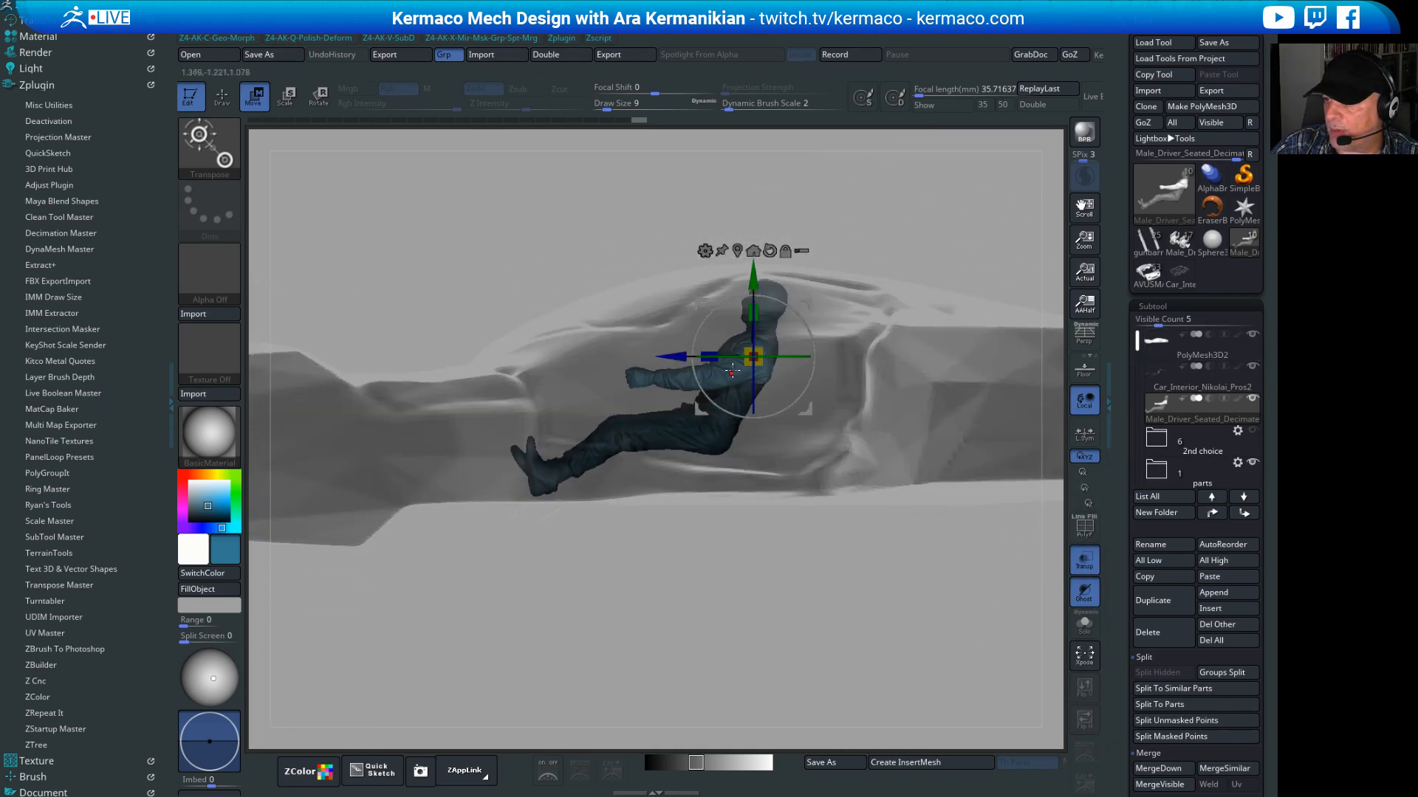
drag(857, 603, 768, 561)
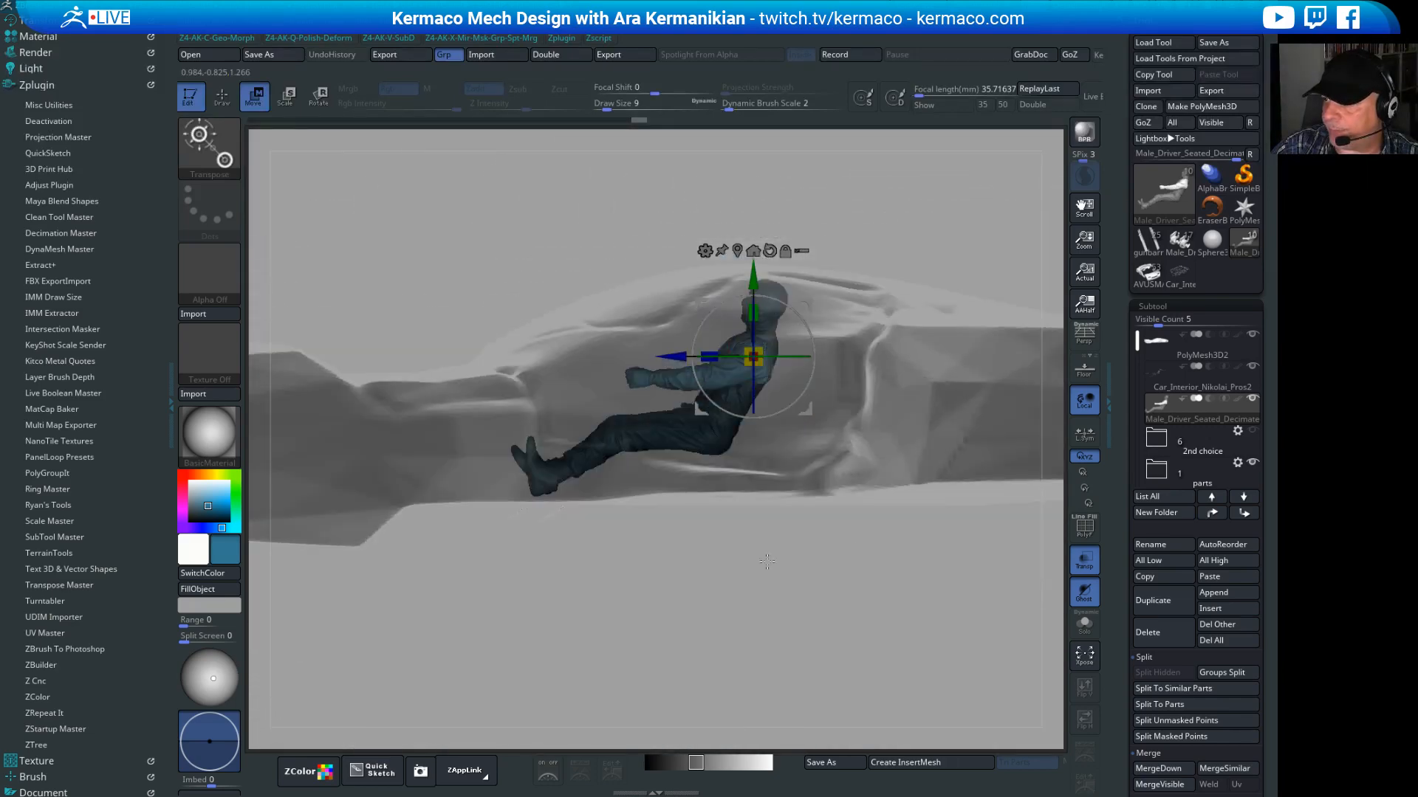
drag(908, 570, 860, 680)
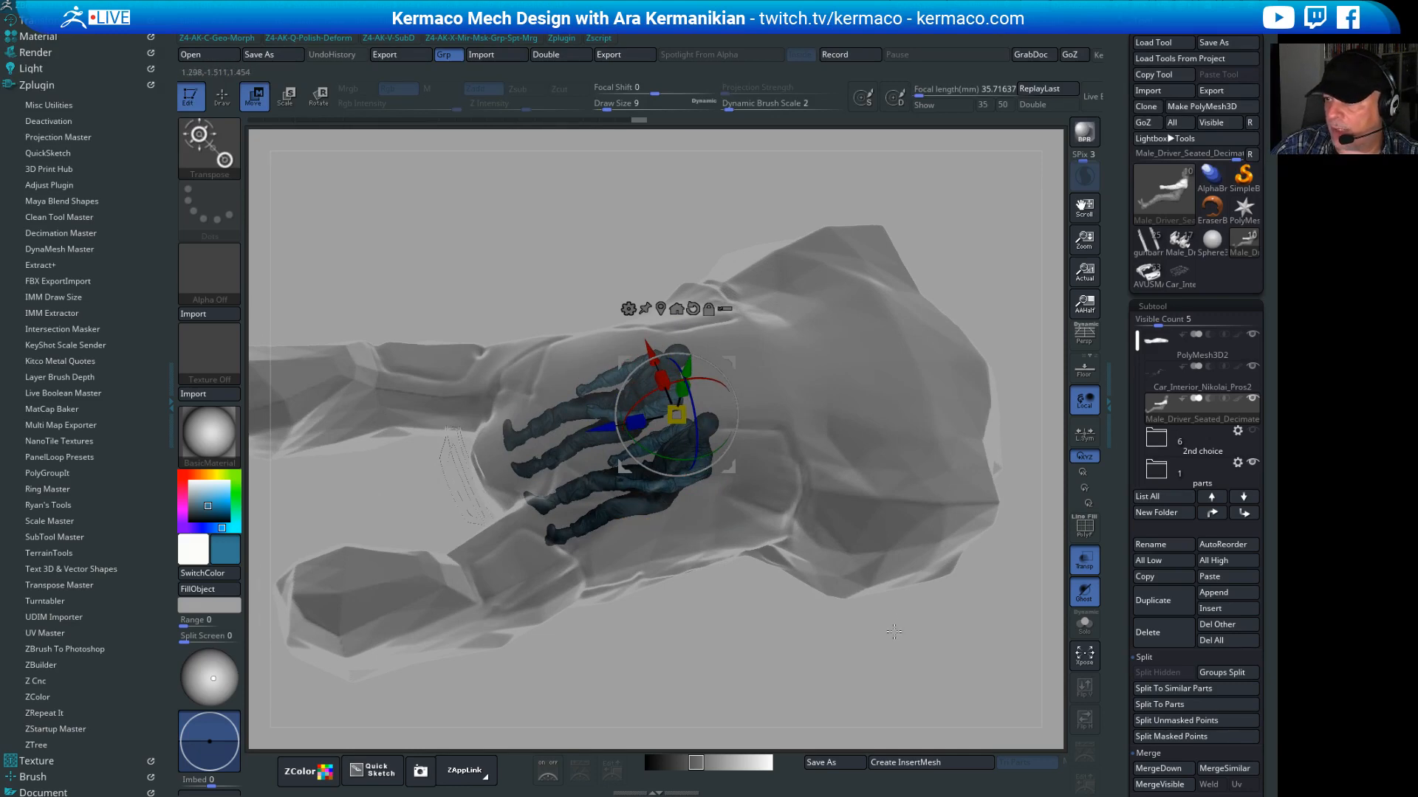
drag(662, 347, 887, 334)
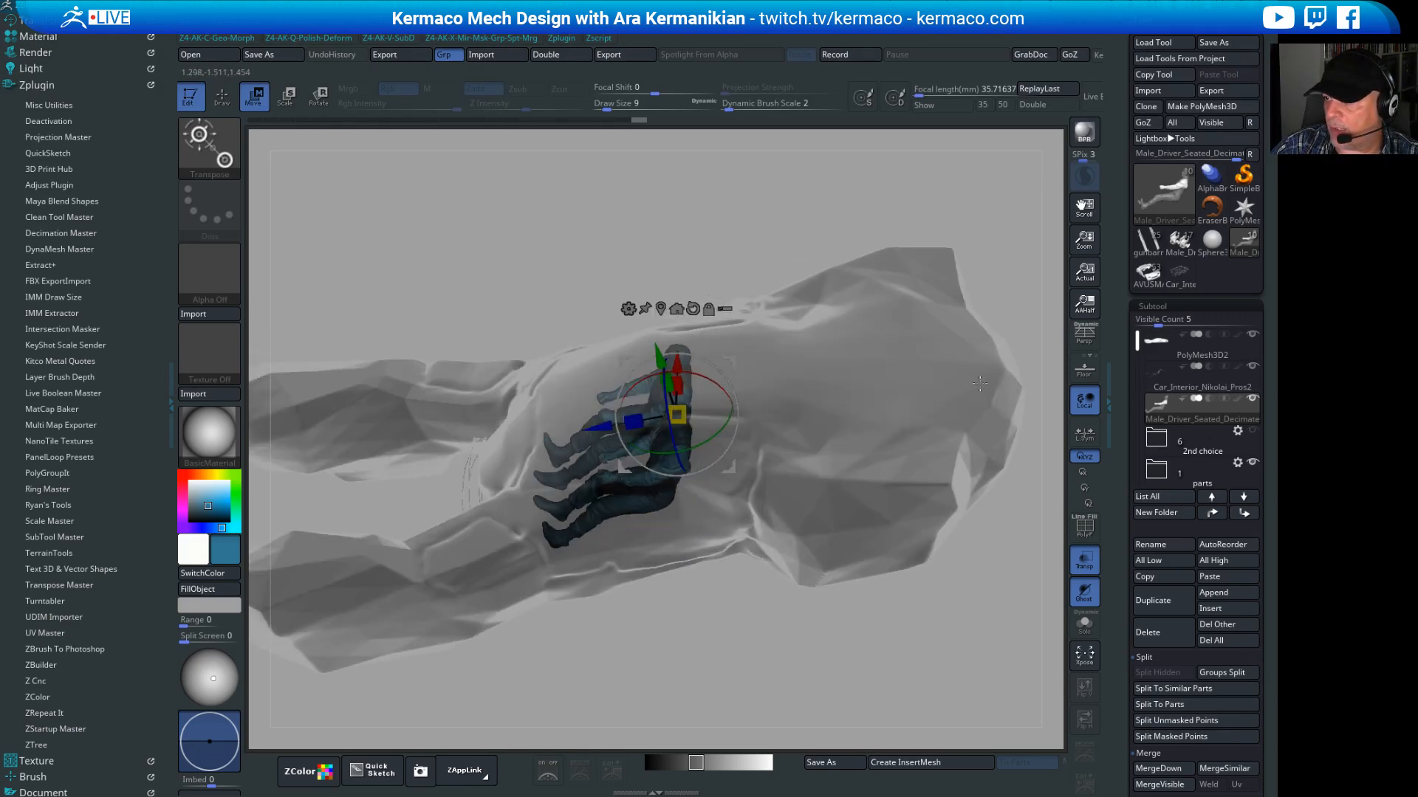
drag(1007, 202, 781, 448)
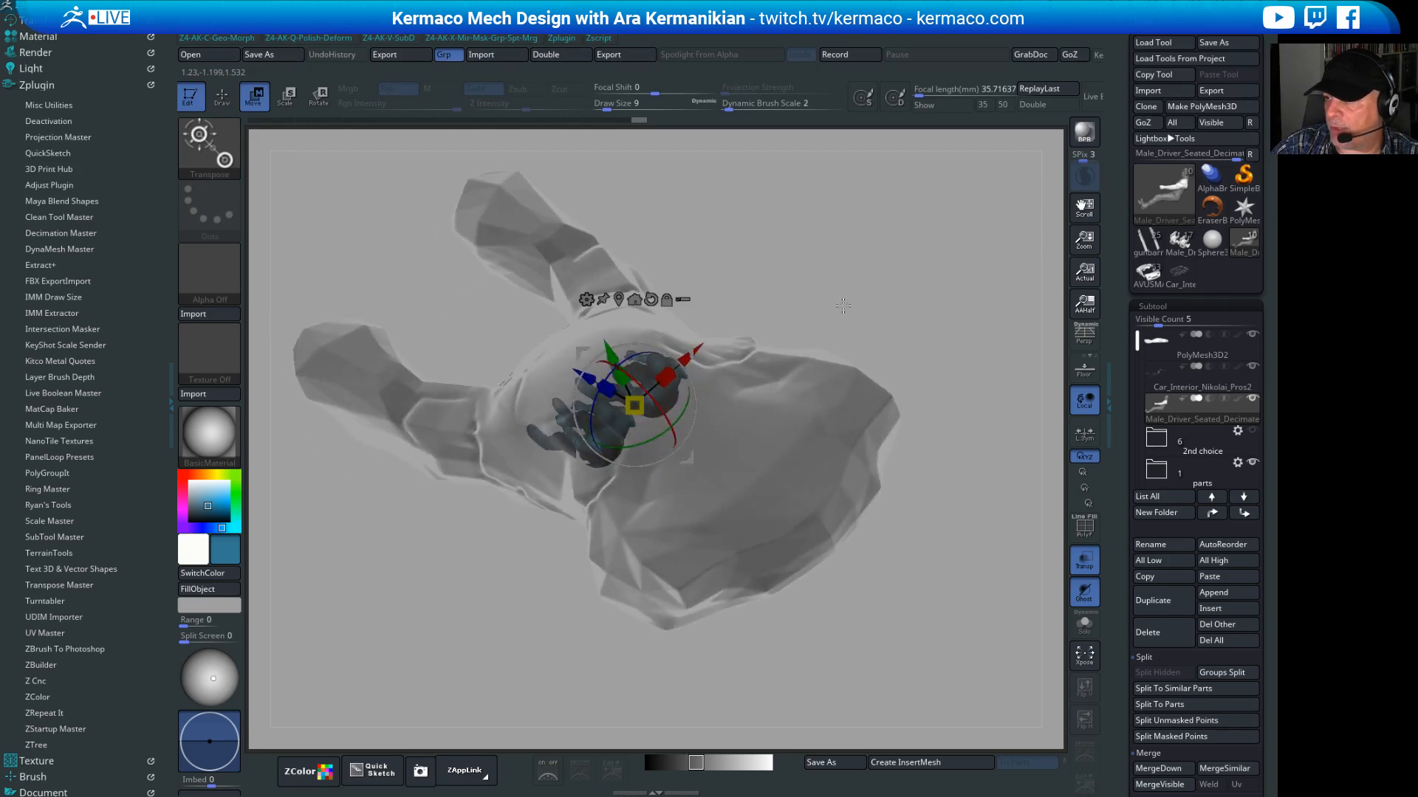
drag(843, 305, 934, 278)
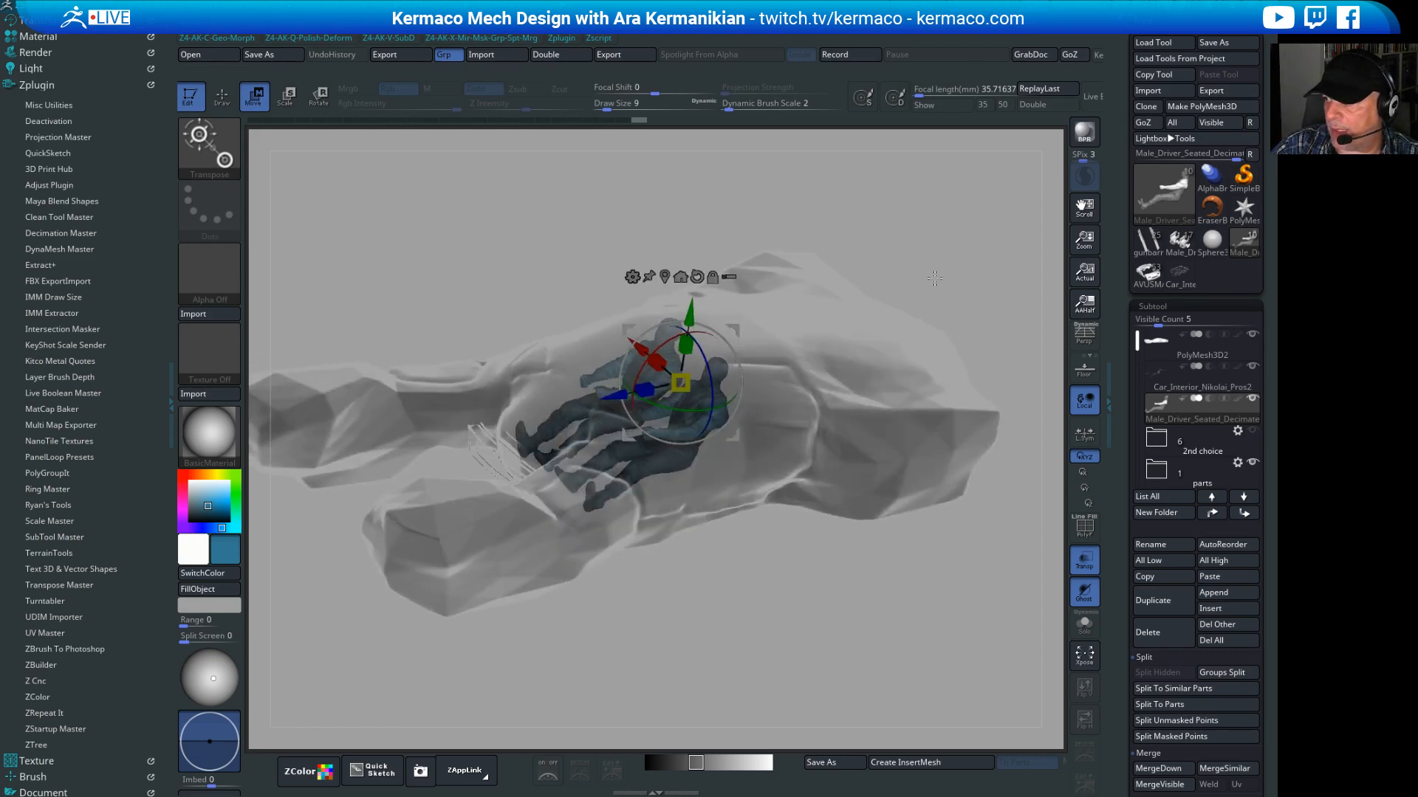
Step: Make PolyMesh3D2 the active subtool, turn off Ghost transparency, and inspect its canopy shape from the front and side
click(1191, 359)
drag(915, 231, 908, 275)
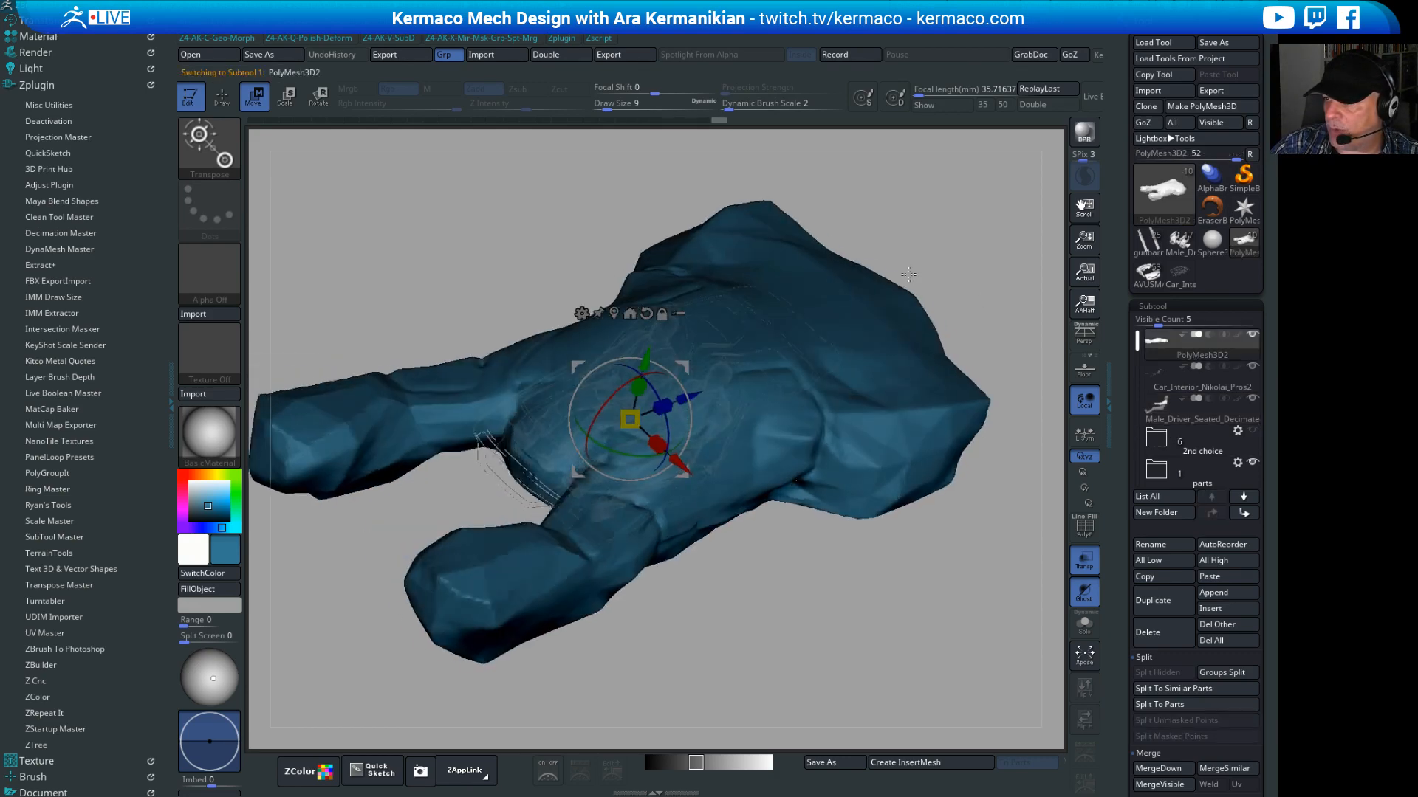
drag(787, 570, 876, 521)
click(1084, 594)
drag(877, 520, 864, 311)
alt+drag(837, 136, 855, 333)
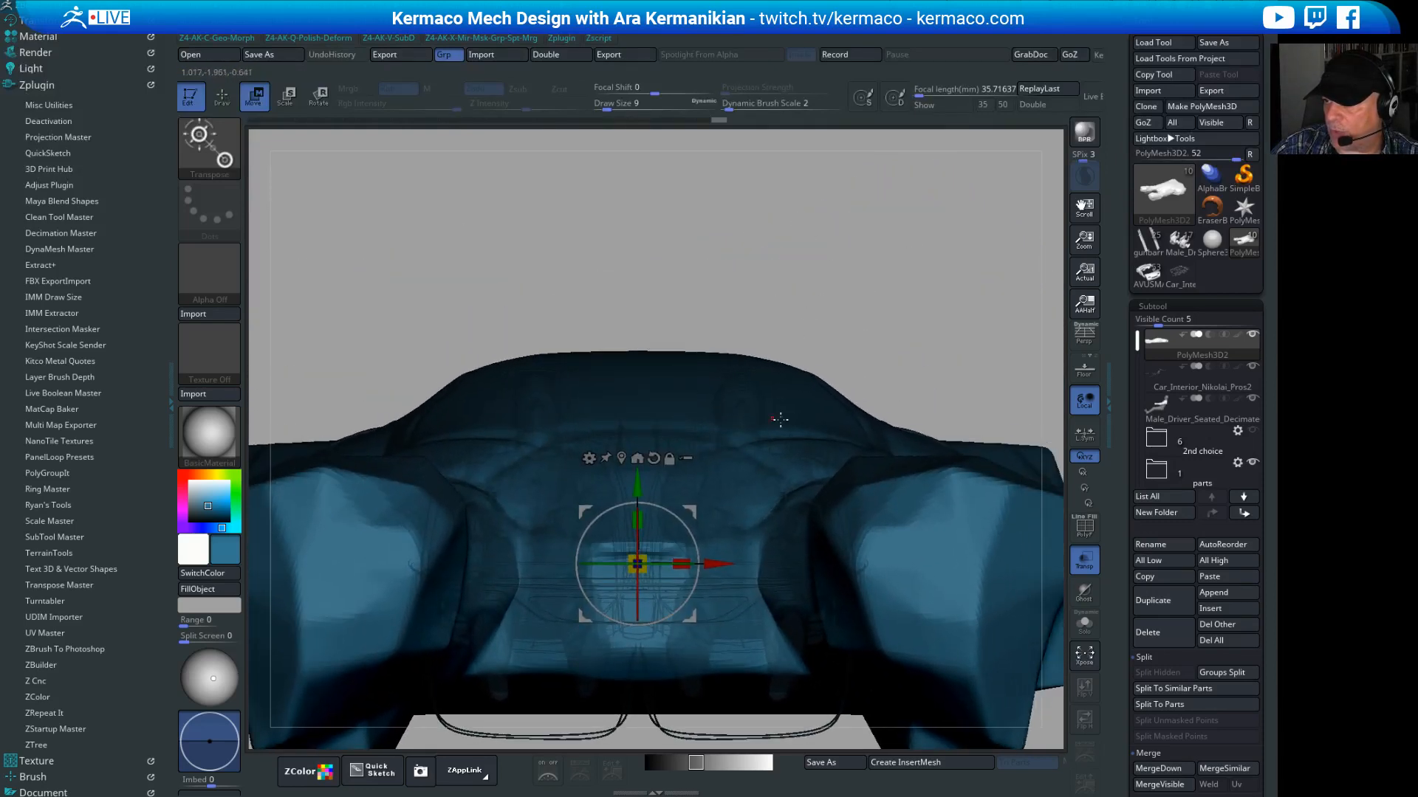
drag(572, 418, 741, 376)
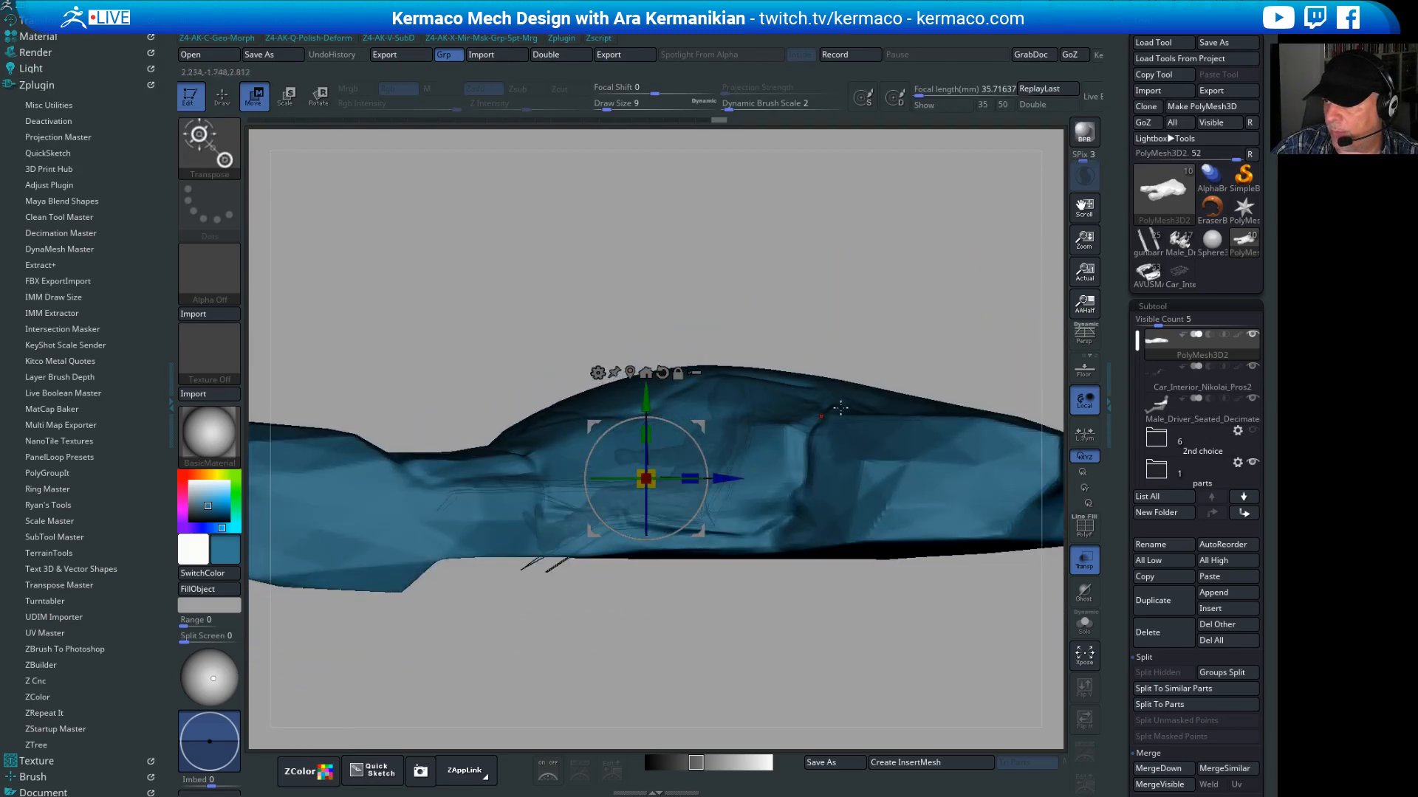
mouse_move(879, 284)
mouse_down()
mouse_move(892, 351)
mouse_move(899, 289)
mouse_up()
drag(841, 325, 841, 311)
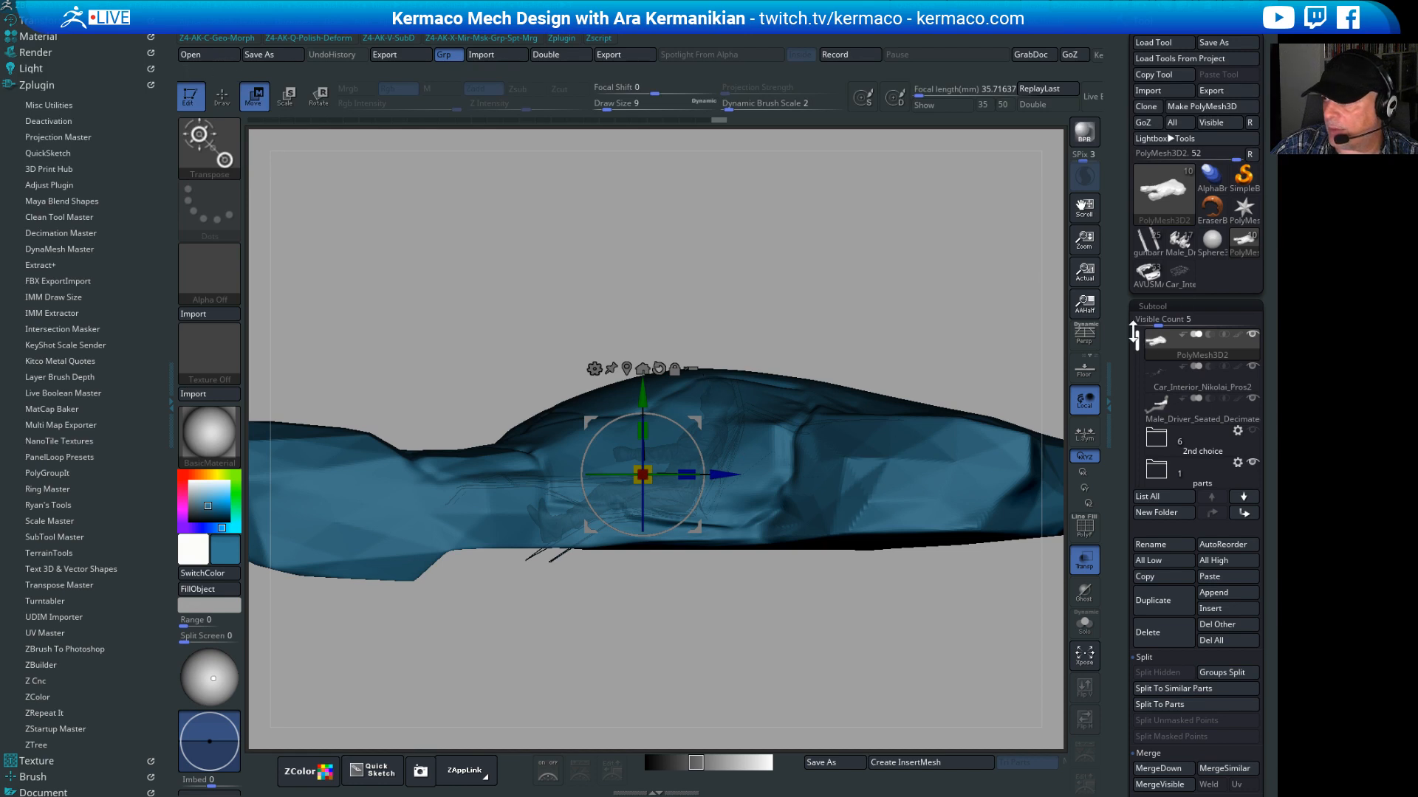
Step: Mask the entire PolyMesh3D2 car body using the MaskPen brush
alt+drag(833, 369, 901, 429)
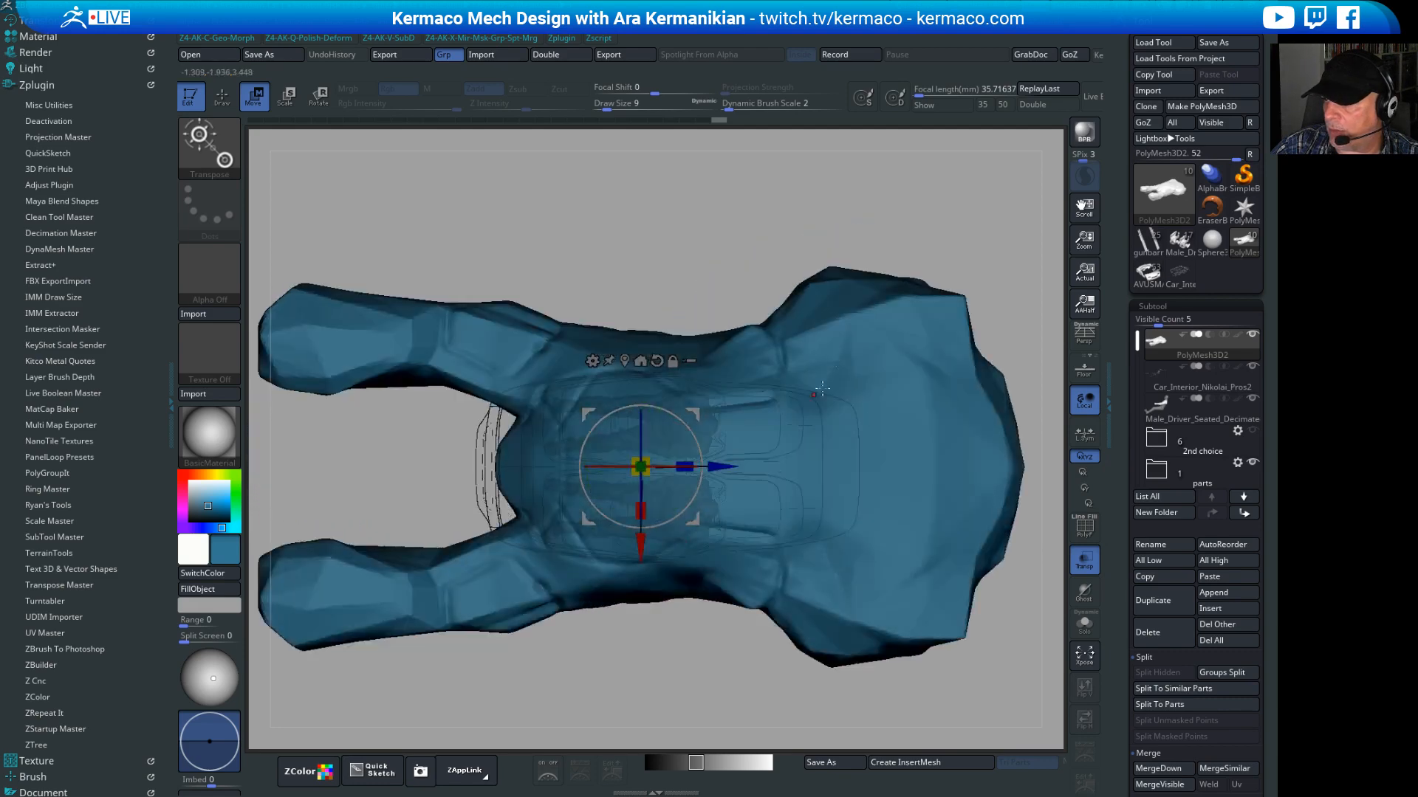
mouse_move(402, 469)
alt+mouse_down()
mouse_move(401, 319)
mouse_move(476, 413)
mouse_move(1044, 628)
mouse_move(1019, 569)
alt+mouse_up()
key(ctrl+z)
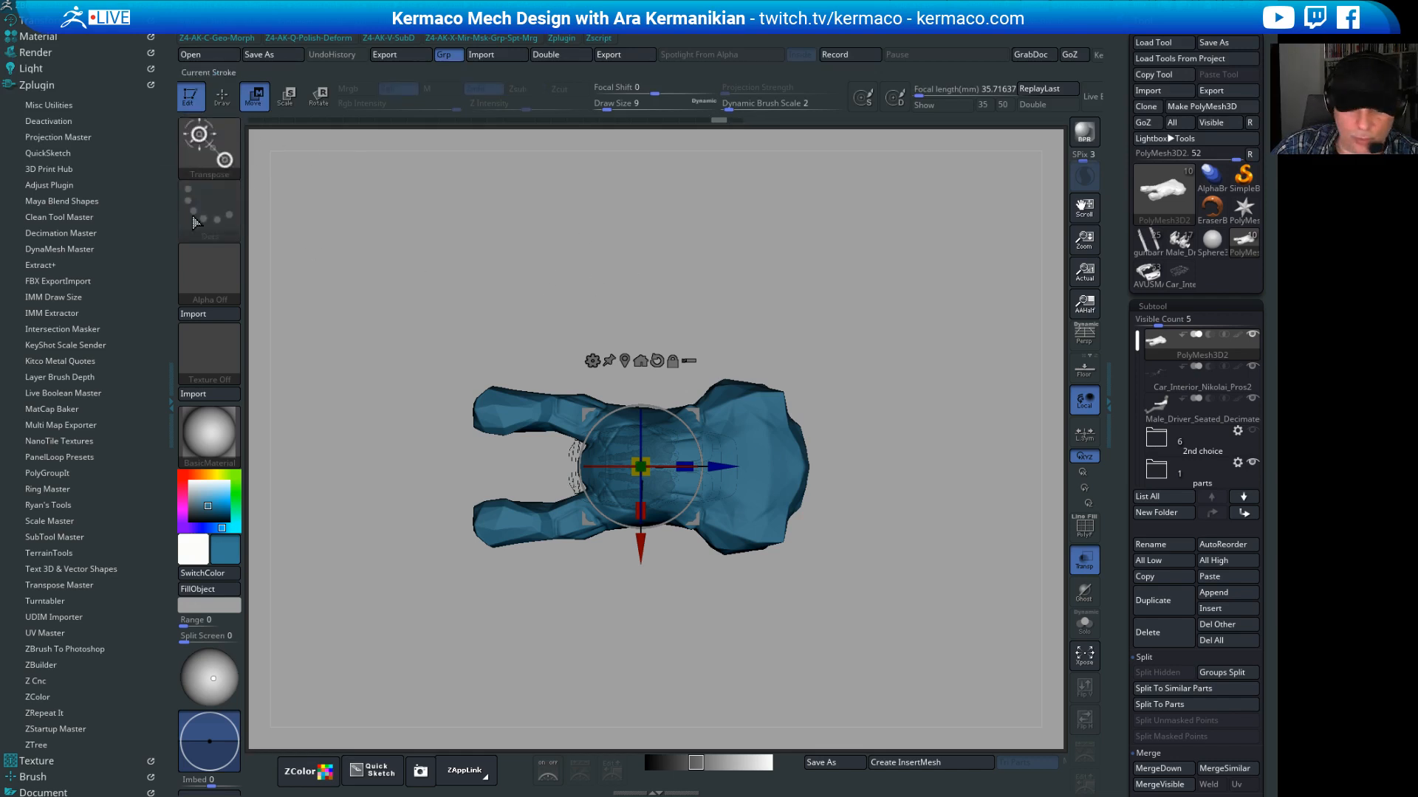
ctrl+click(201, 145)
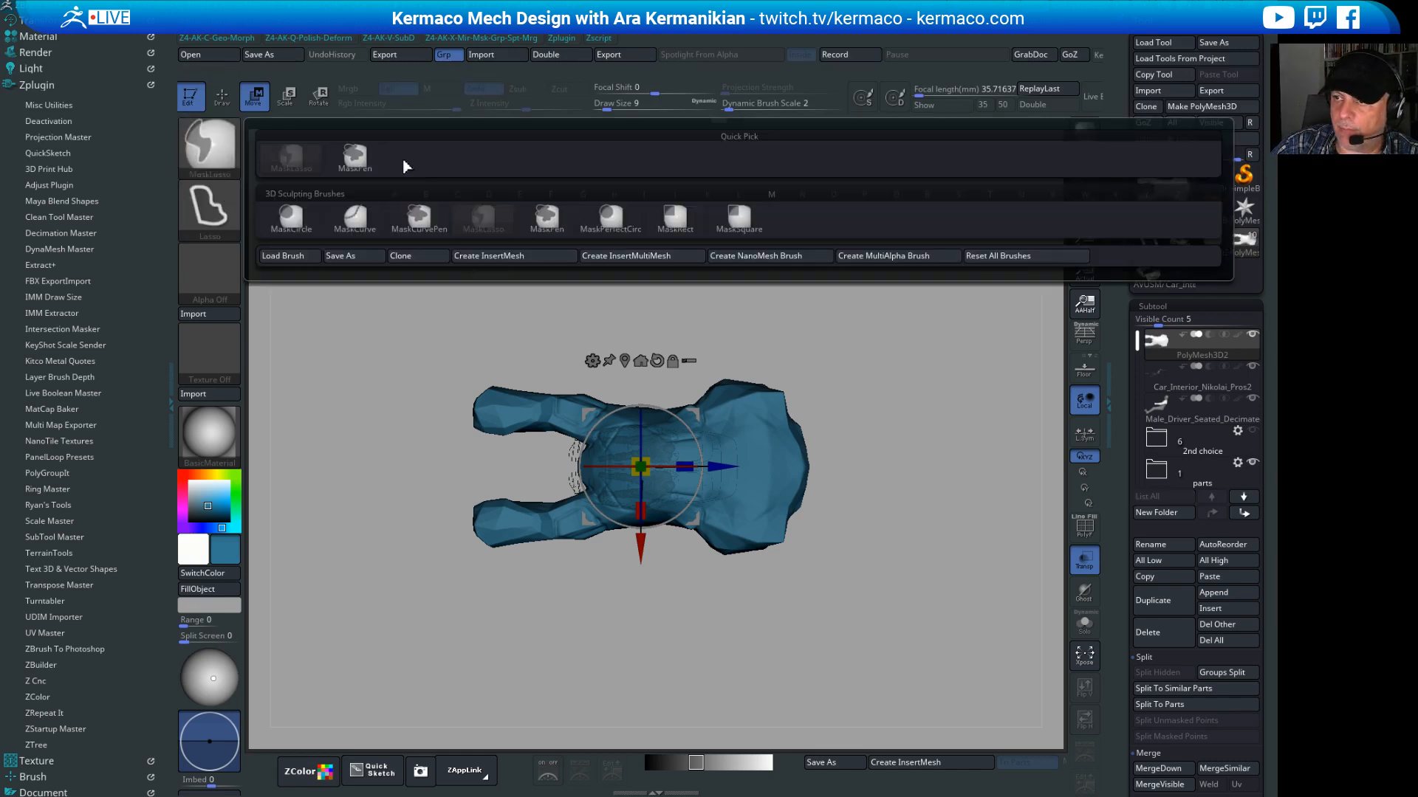
ctrl+click(349, 164)
ctrl+drag(373, 254, 1003, 635)
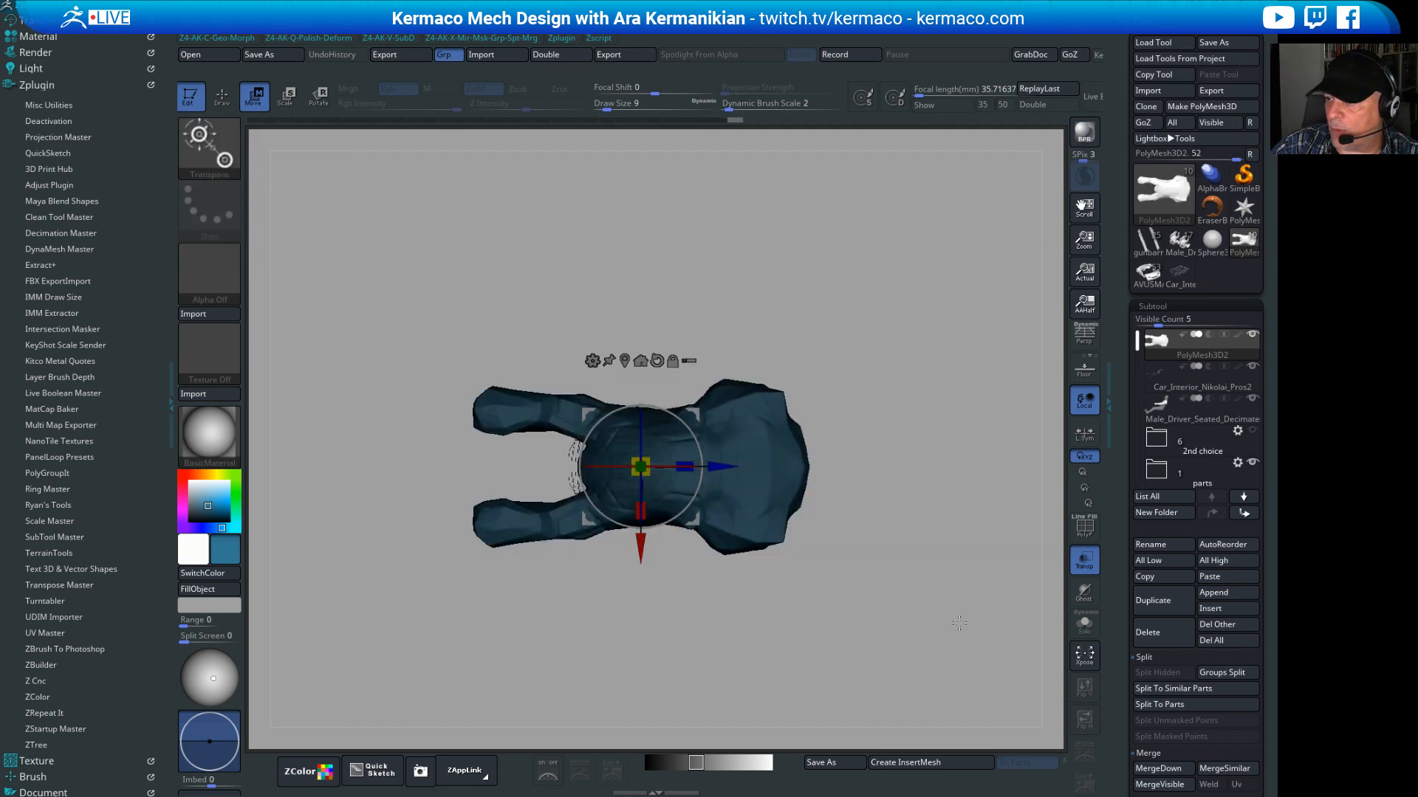
Step: Try to shift the driver and interior along the Z axis inside the masked body in side view, and undo the move
mouse_move(956, 576)
mouse_down()
mouse_move(966, 468)
mouse_move(934, 474)
mouse_move(952, 557)
mouse_up()
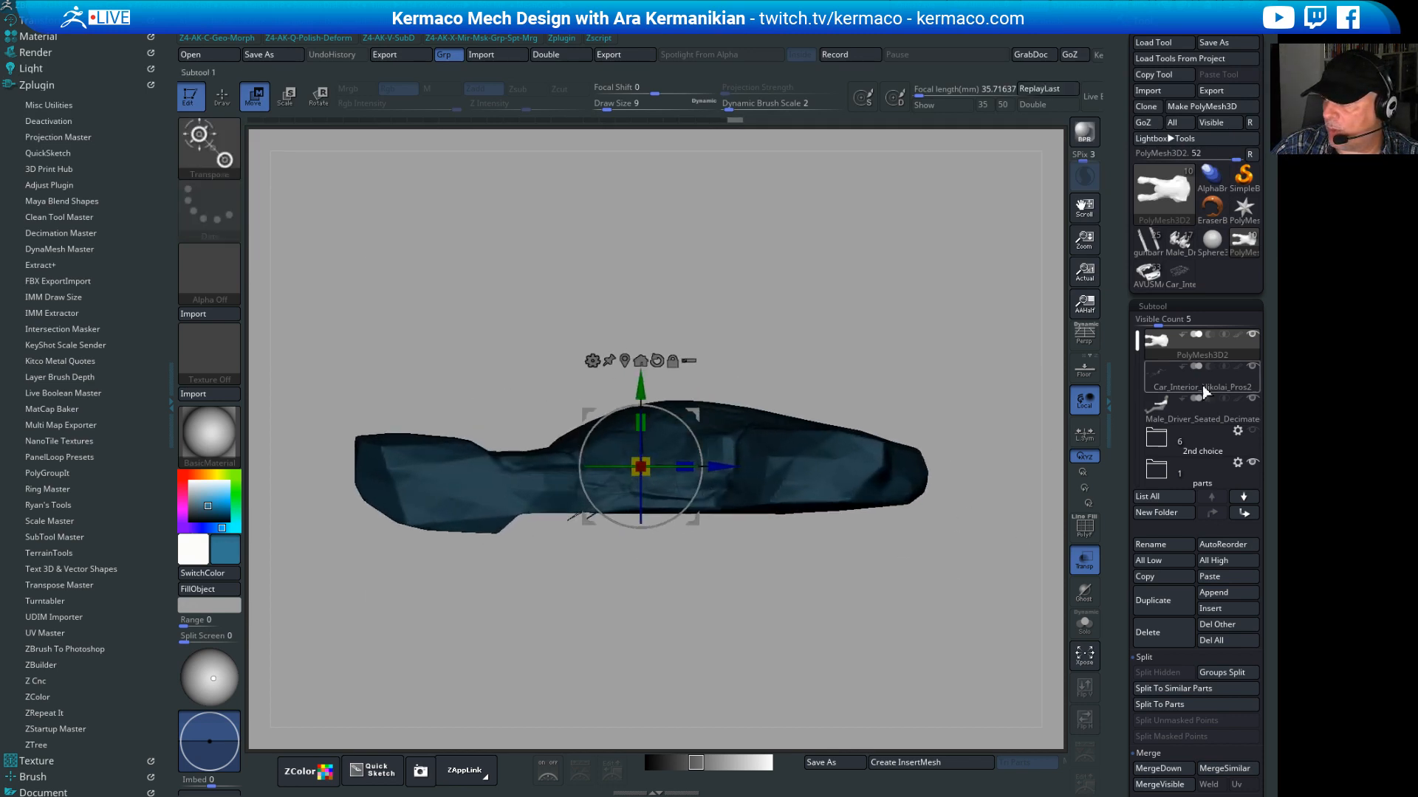
alt+drag(870, 335, 849, 366)
drag(849, 366, 696, 388)
alt+drag(805, 377, 680, 451)
key(ctrl+z)
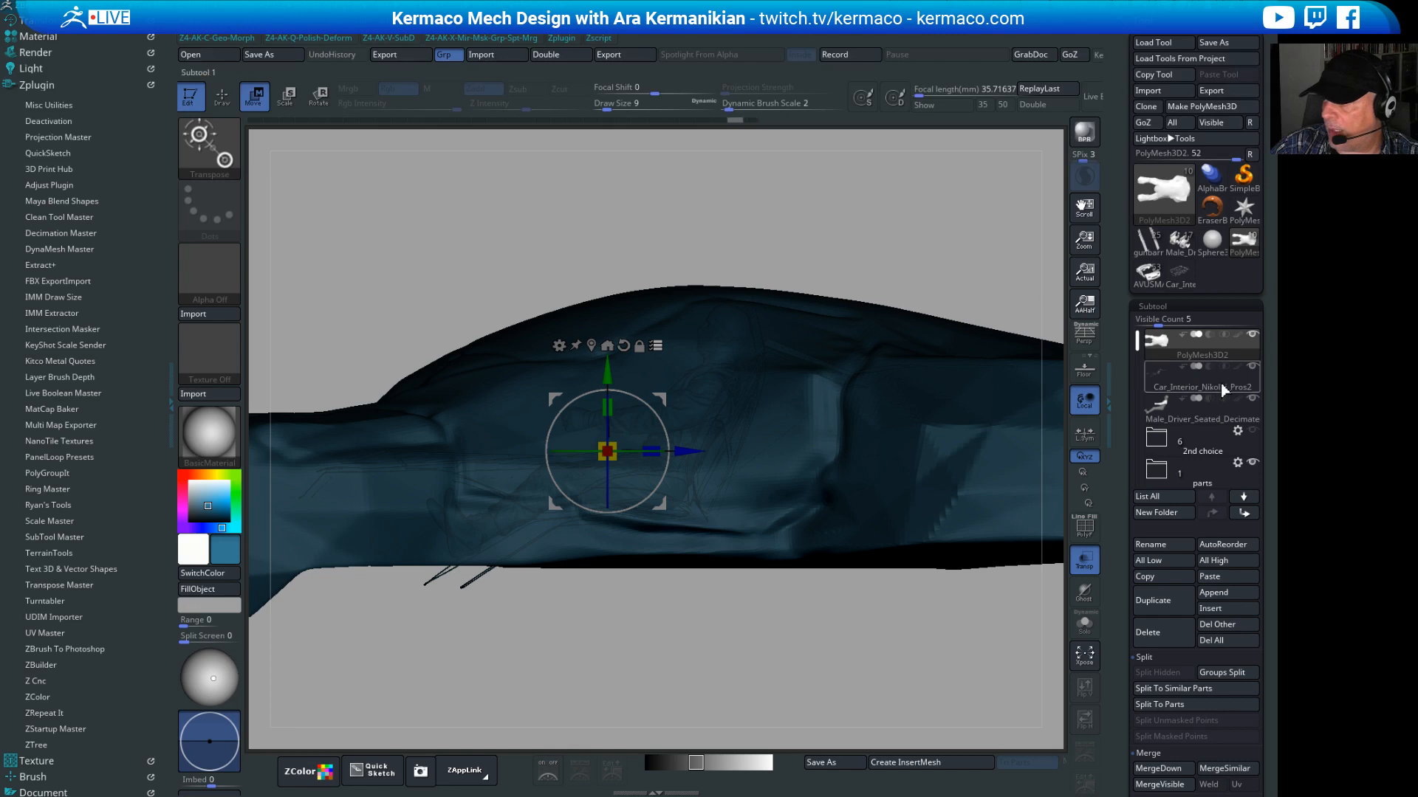
click(1234, 418)
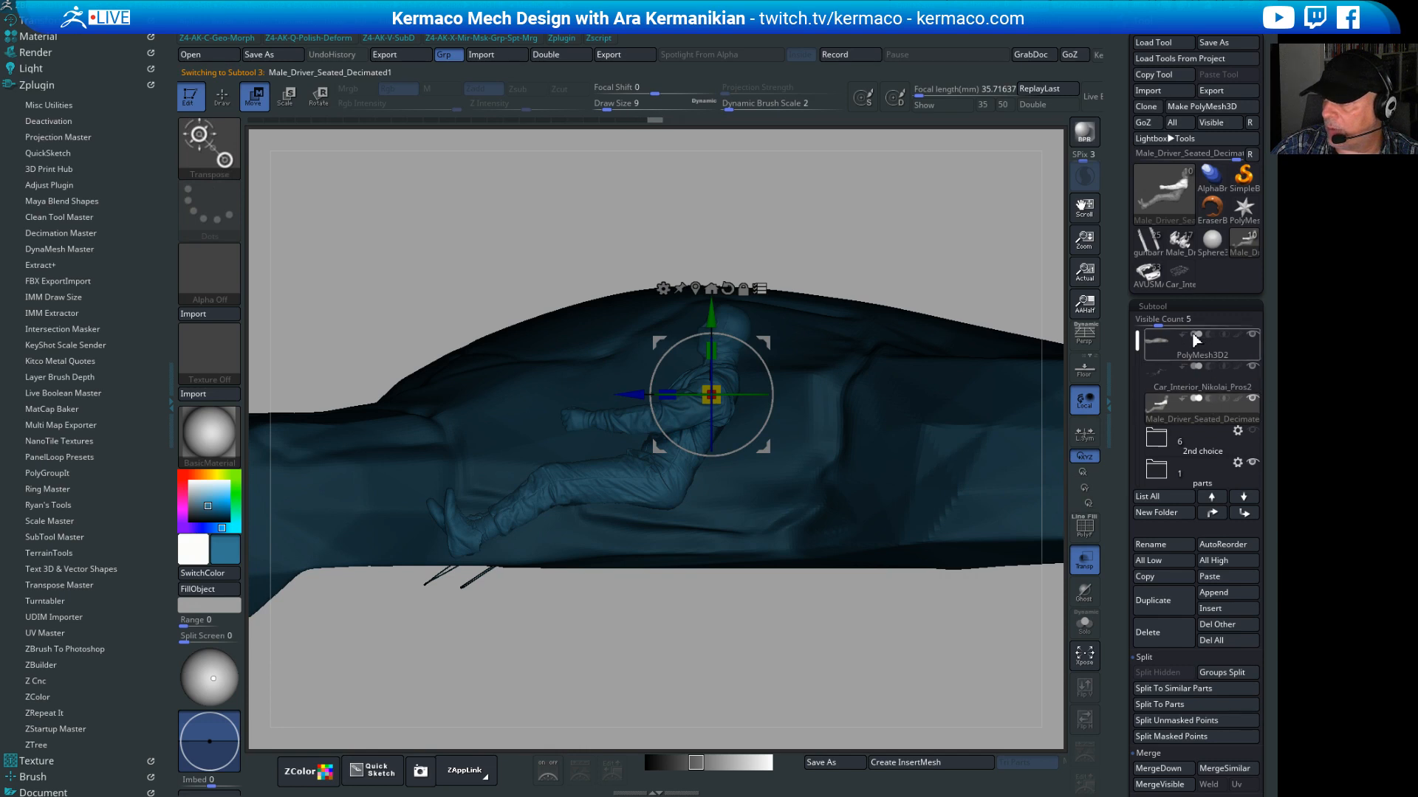
click(1201, 362)
alt+drag(722, 455, 652, 362)
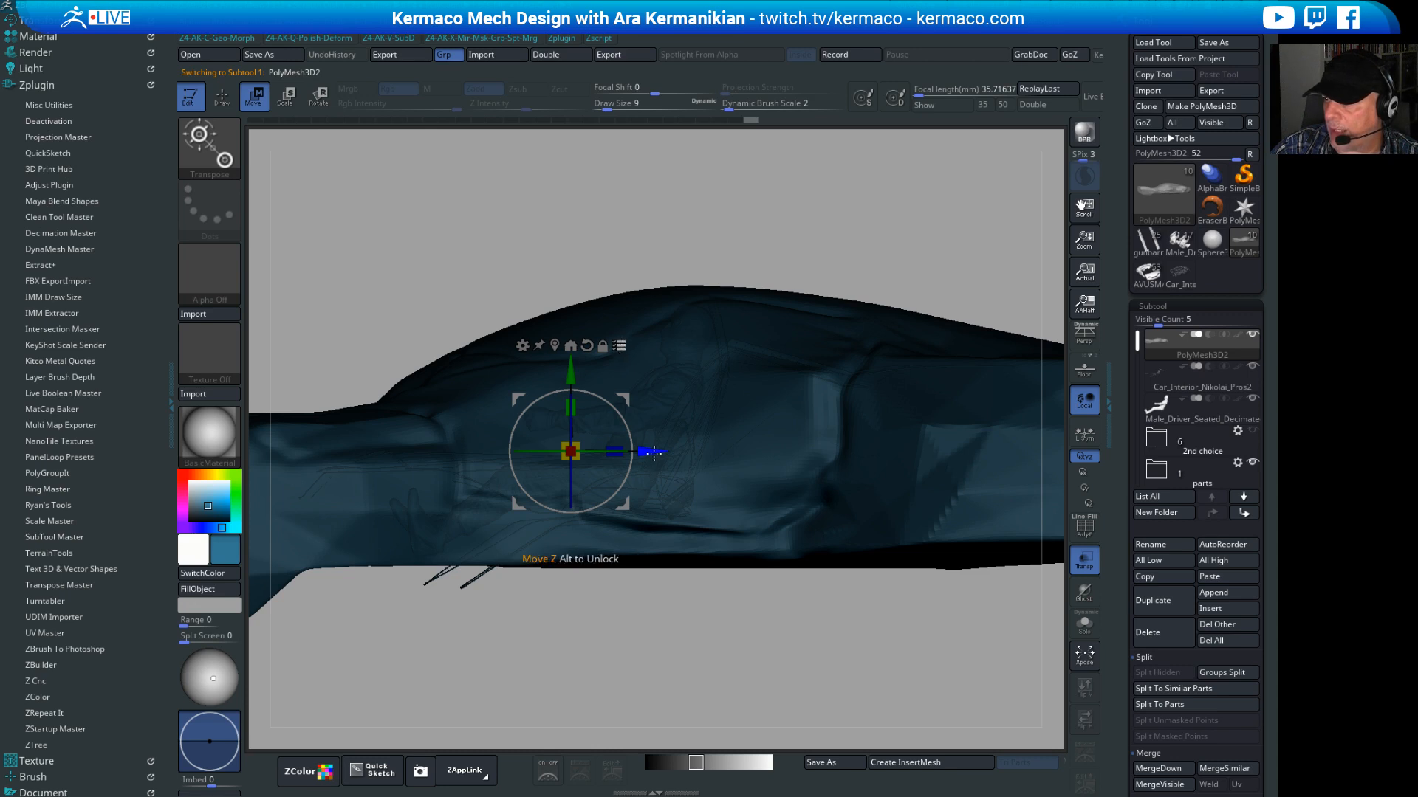
alt+drag(656, 449, 682, 445)
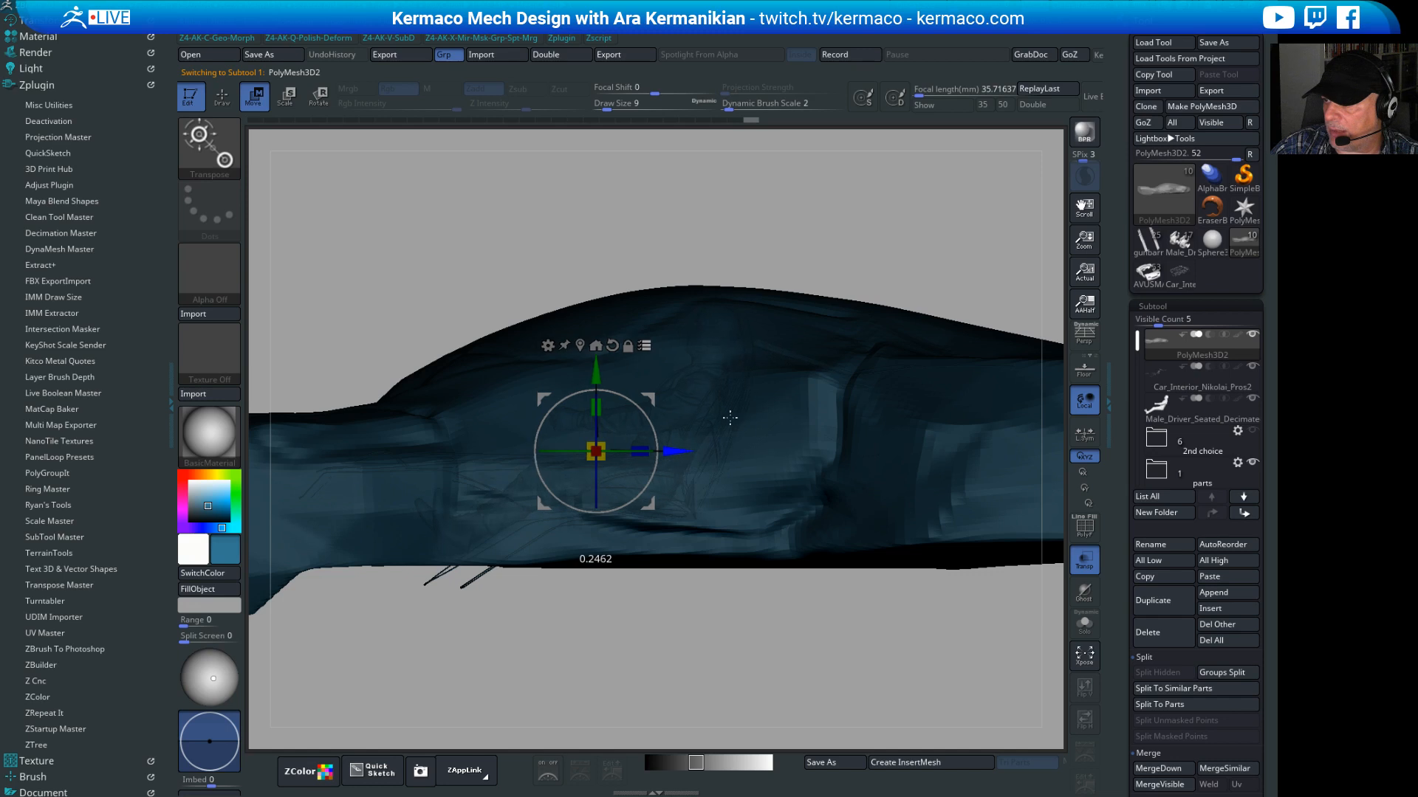
key(ctrl+z)
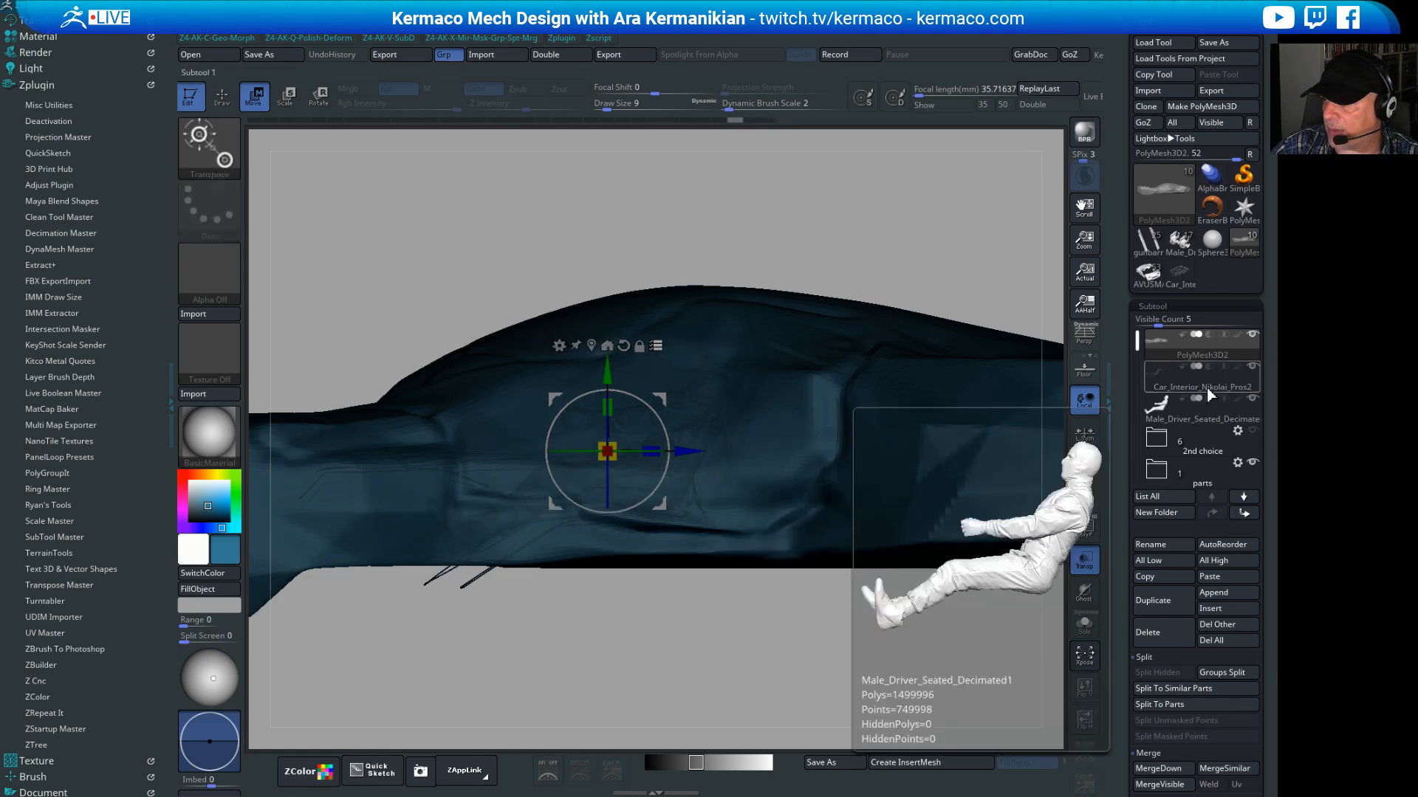
Step: Move the unmasked interior and driver slightly forward along the Z axis, with the PolyMesh3D2 body as the active subtool
click(1194, 387)
ctrl+drag(910, 271, 932, 302)
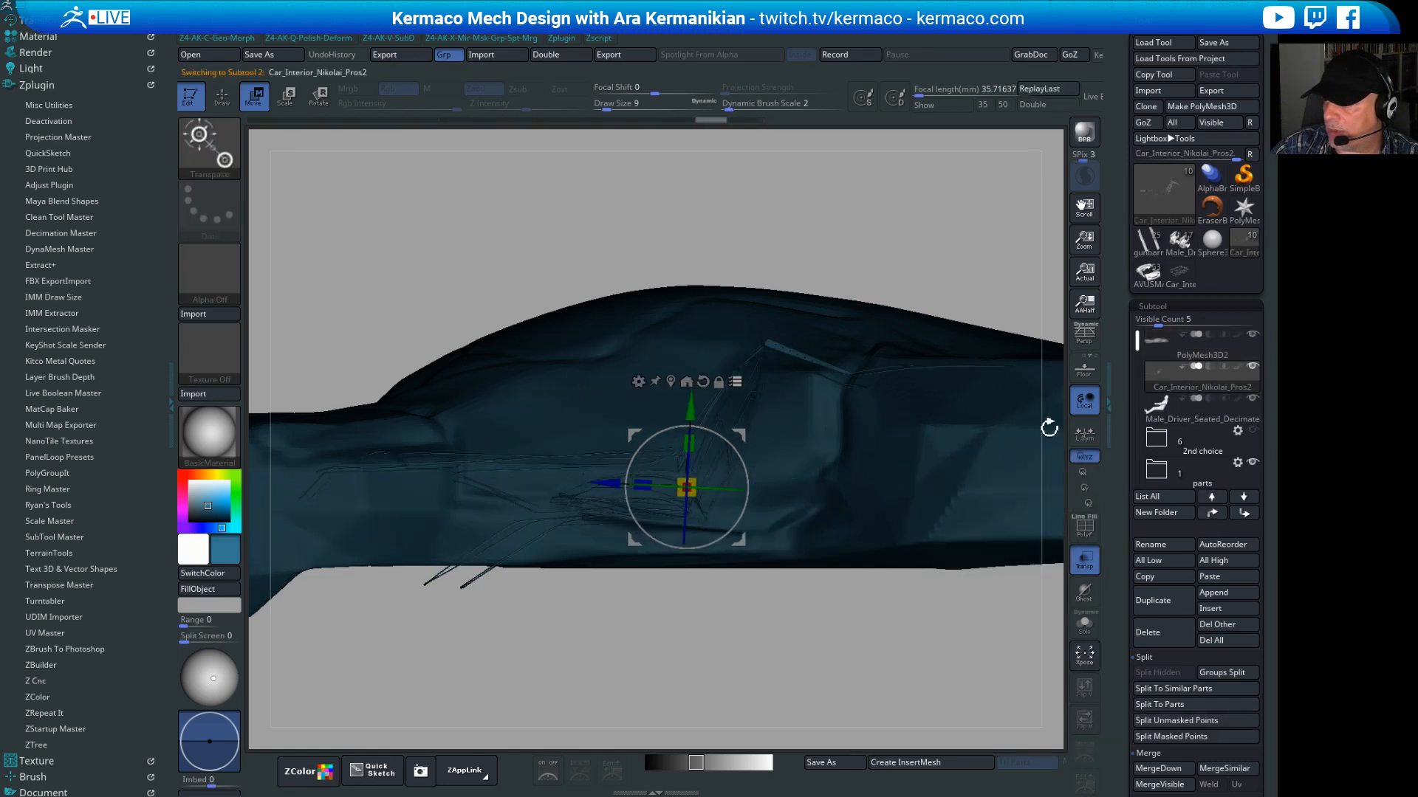
click(1221, 353)
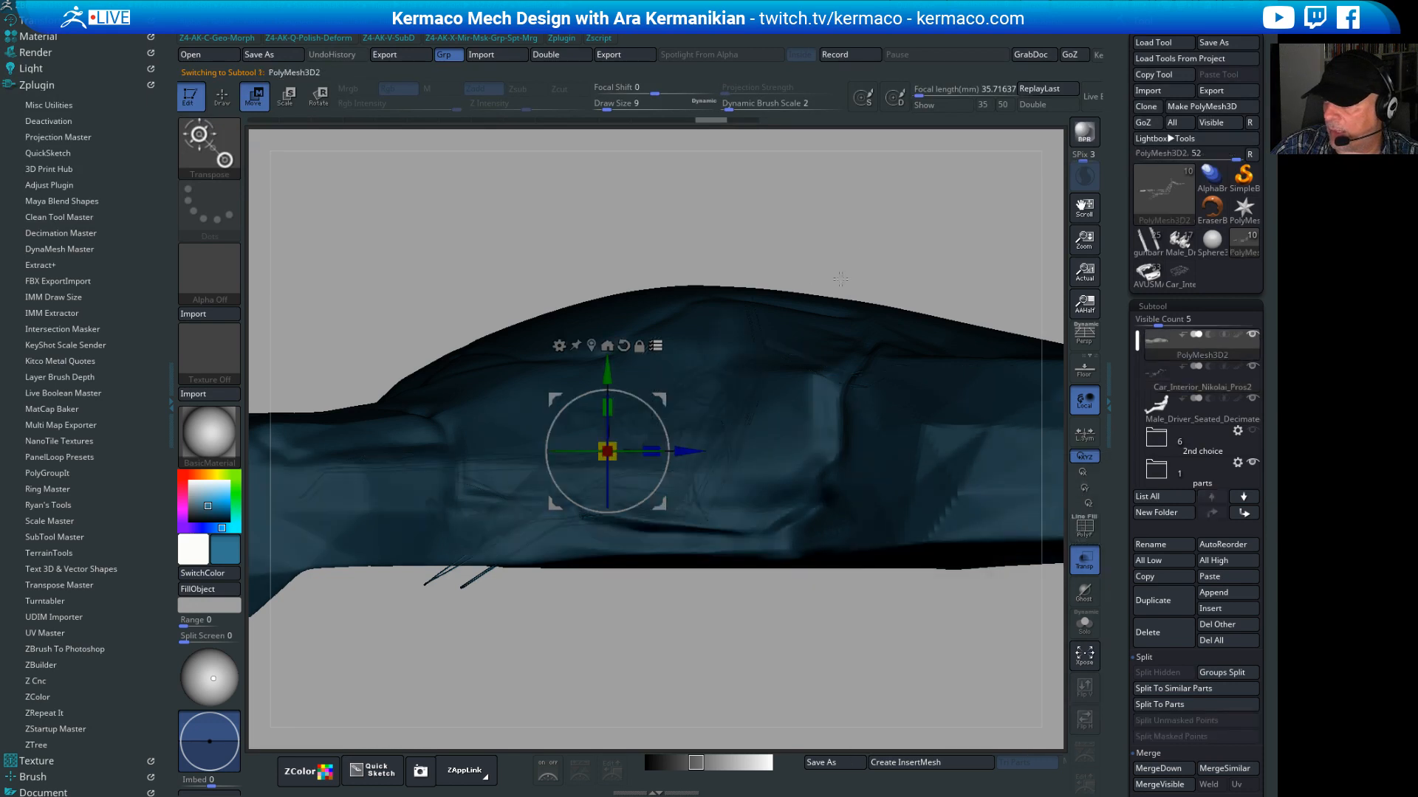
mouse_move(672, 451)
mouse_down()
mouse_move(343, 428)
mouse_move(714, 449)
mouse_move(624, 445)
mouse_move(647, 446)
mouse_up()
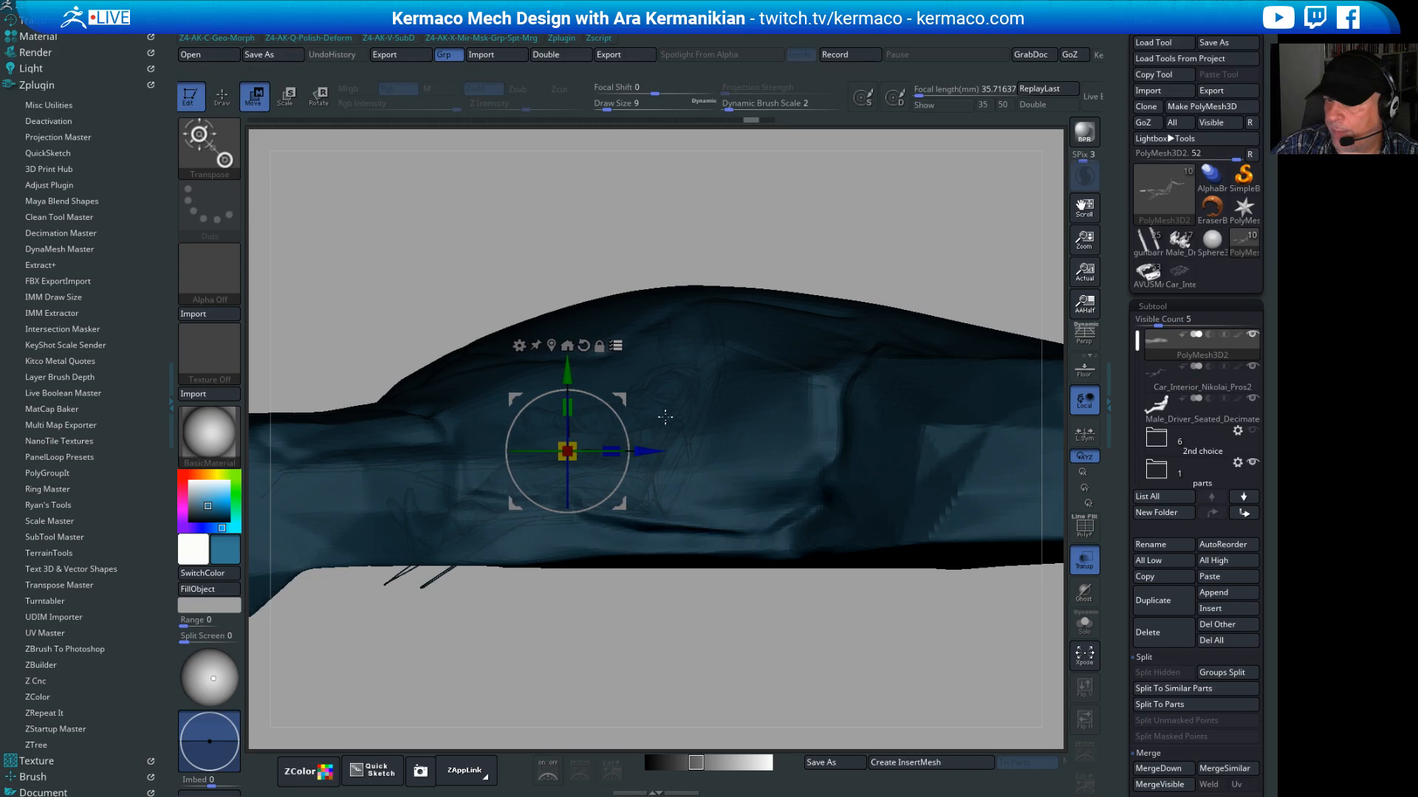
Step: Raise the interior and driver slightly along the Y axis inside the car body
drag(767, 215, 548, 480)
drag(599, 247, 681, 316)
drag(472, 715, 622, 615)
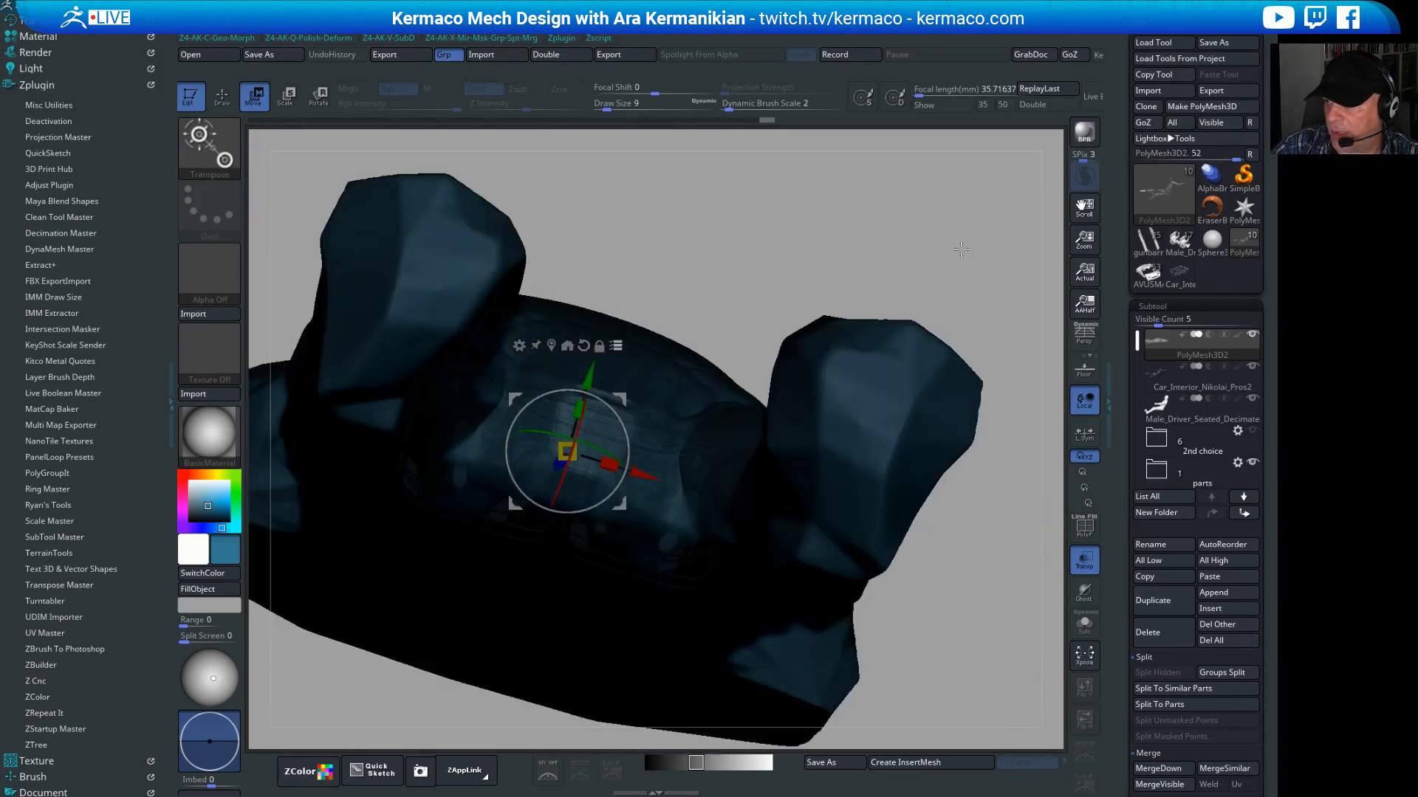
shift+drag(961, 249, 889, 247)
drag(567, 375, 567, 360)
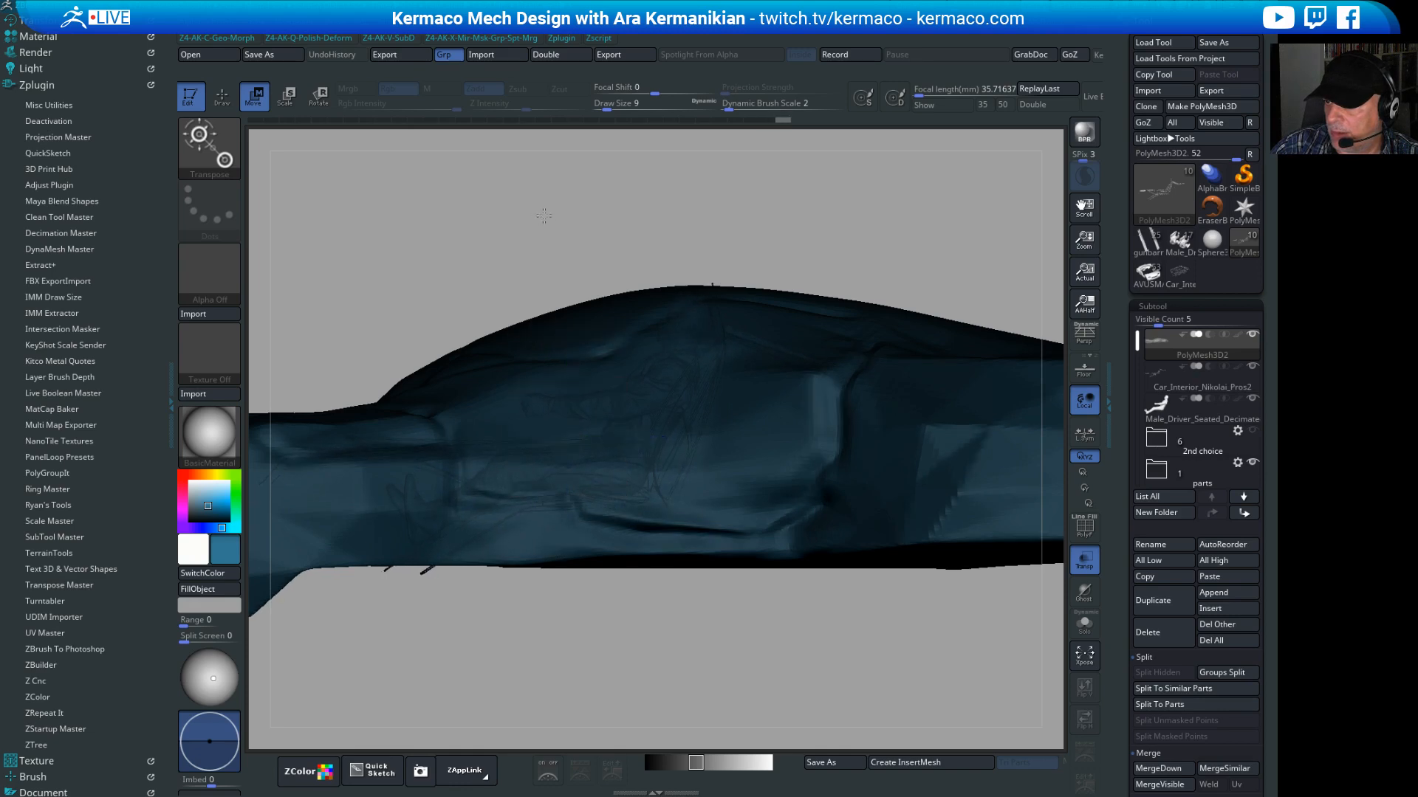
drag(544, 216, 690, 177)
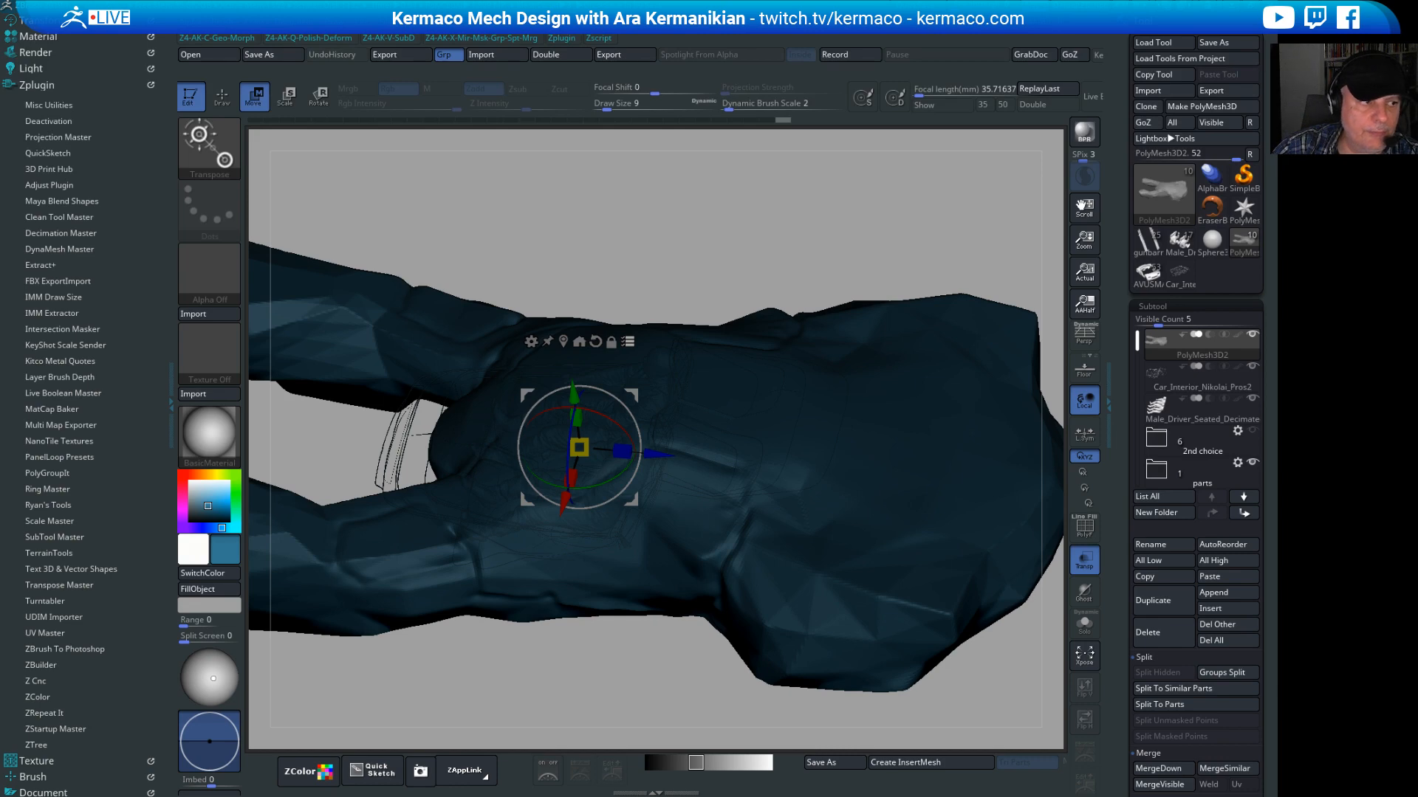
Step: Switch to the reference image board and examine the car cockpit photo and the front view of the Peugeot vehicle
right_drag(937, 796, 889, 673)
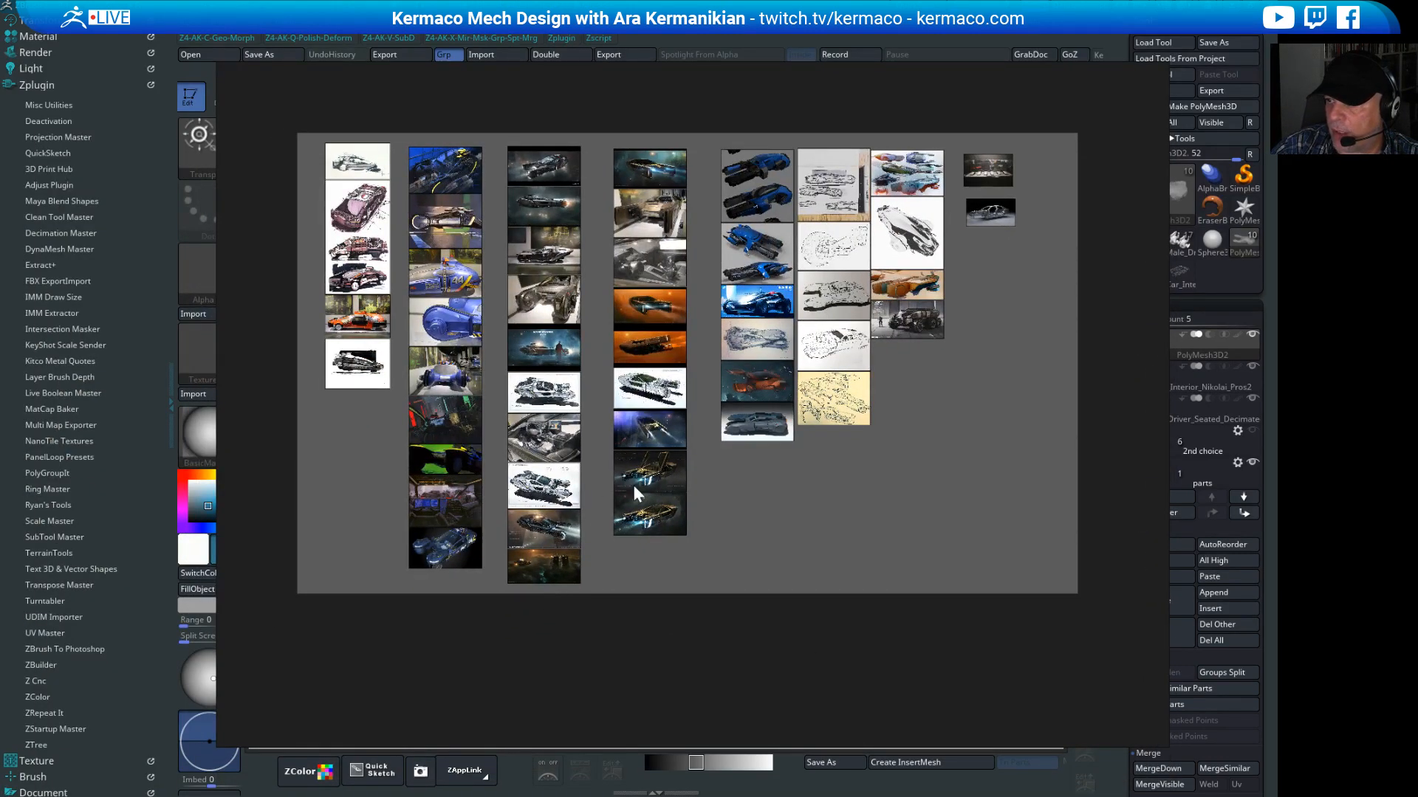
double_click(547, 445)
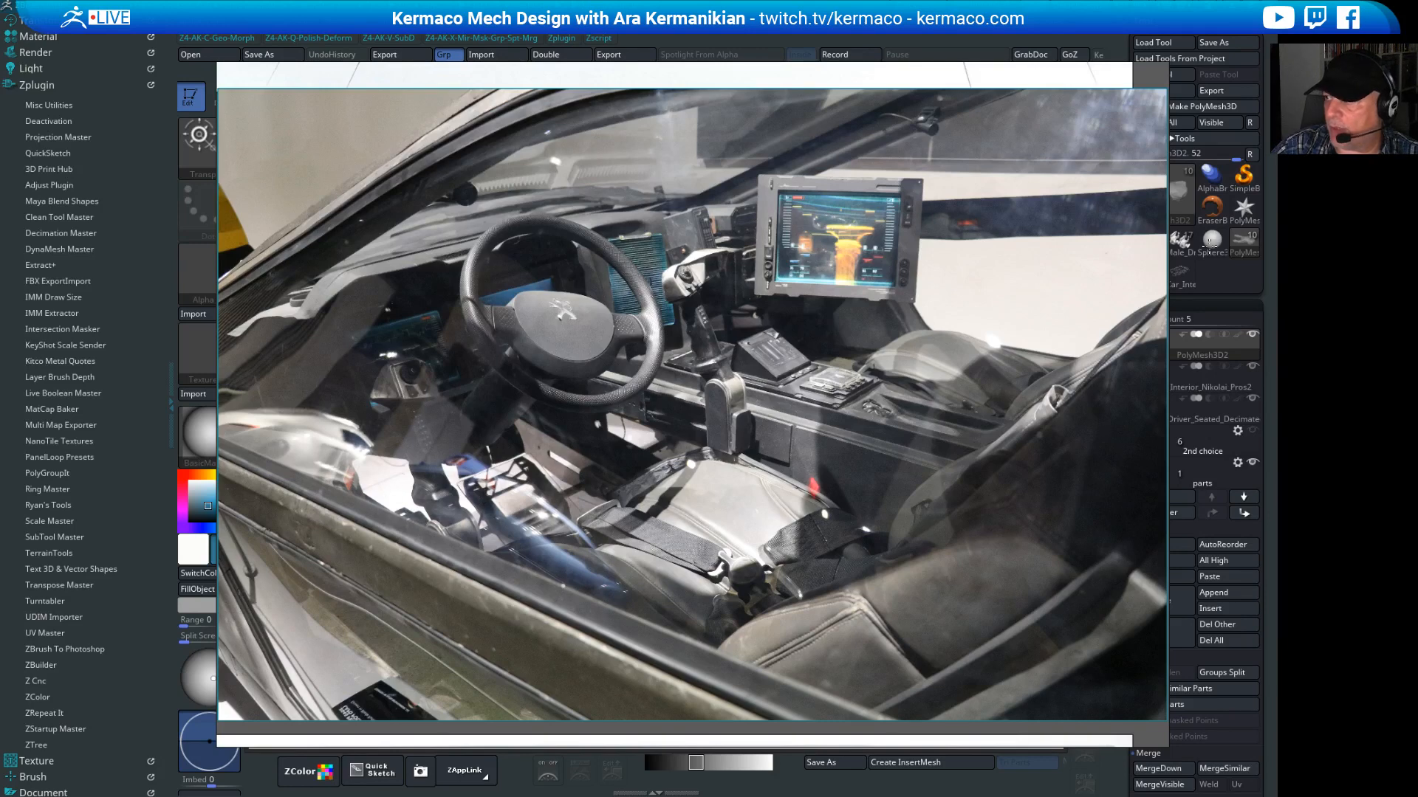
double_click(737, 437)
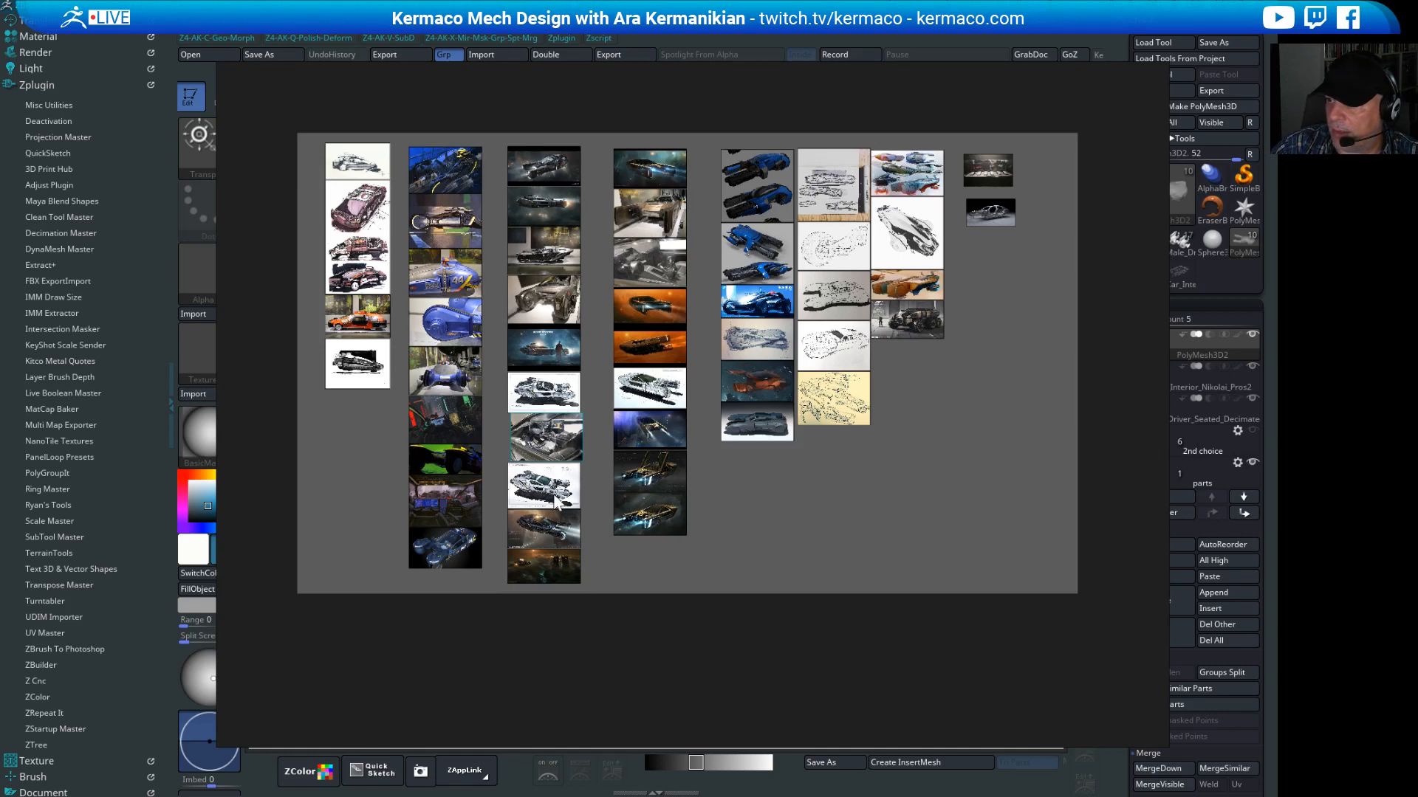
key(space)
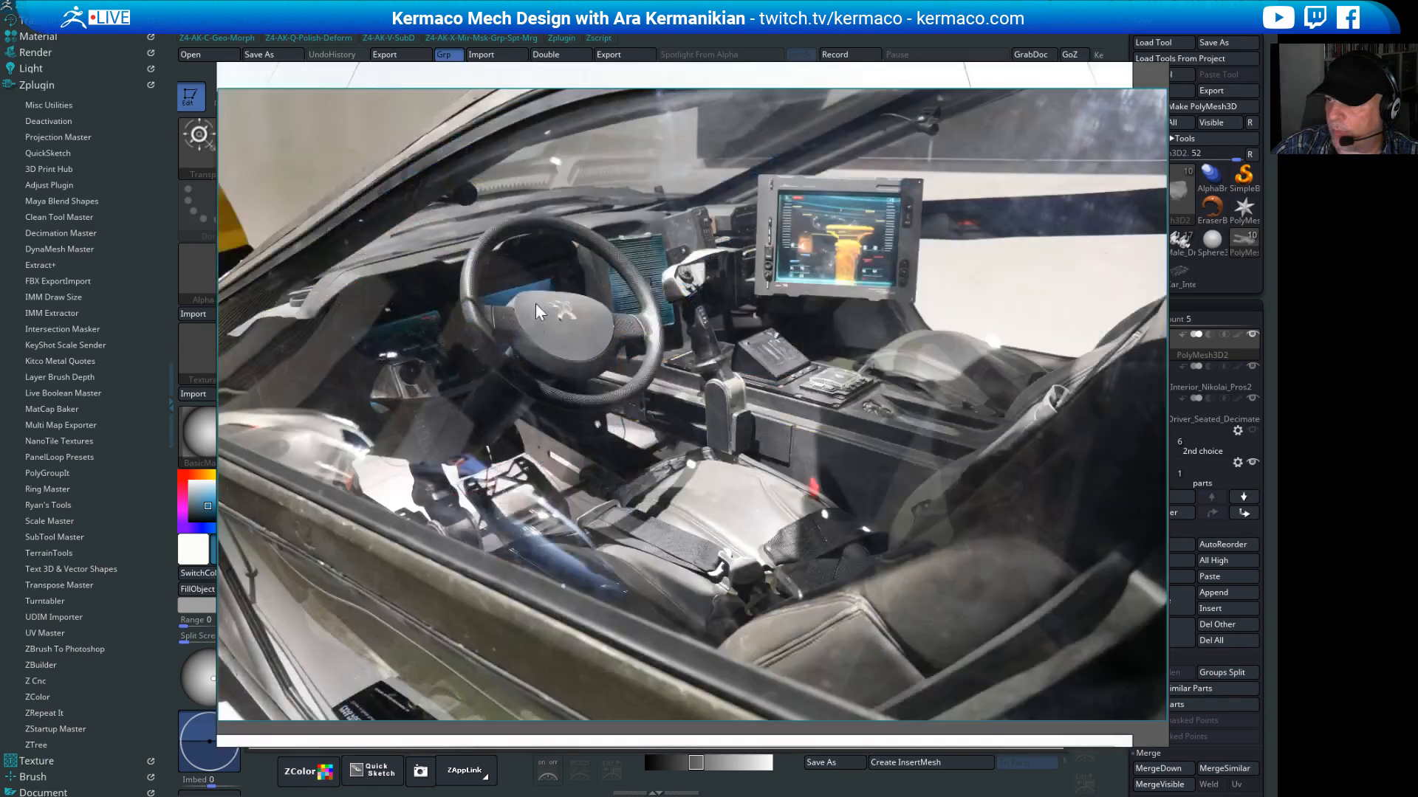
key(space)
click(567, 299)
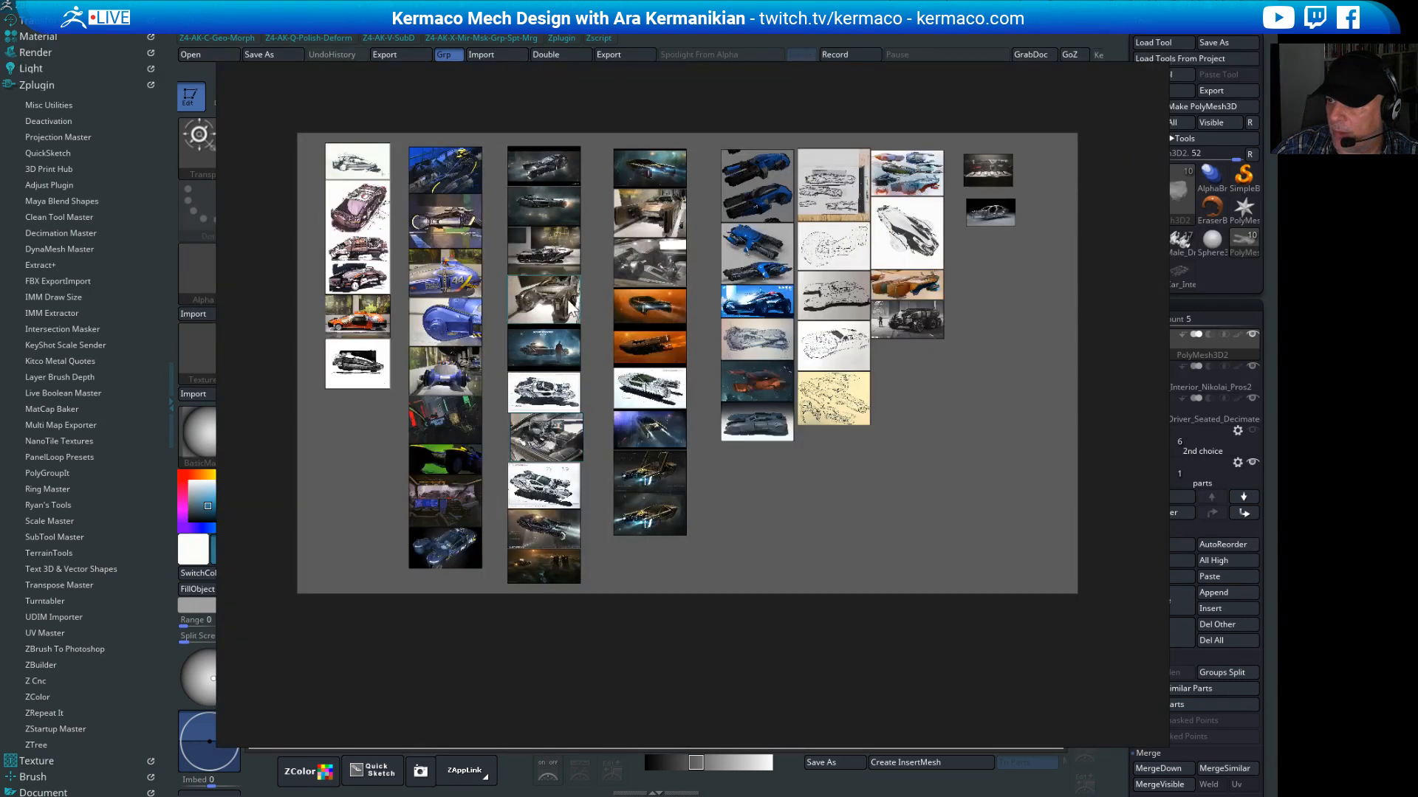
key(space)
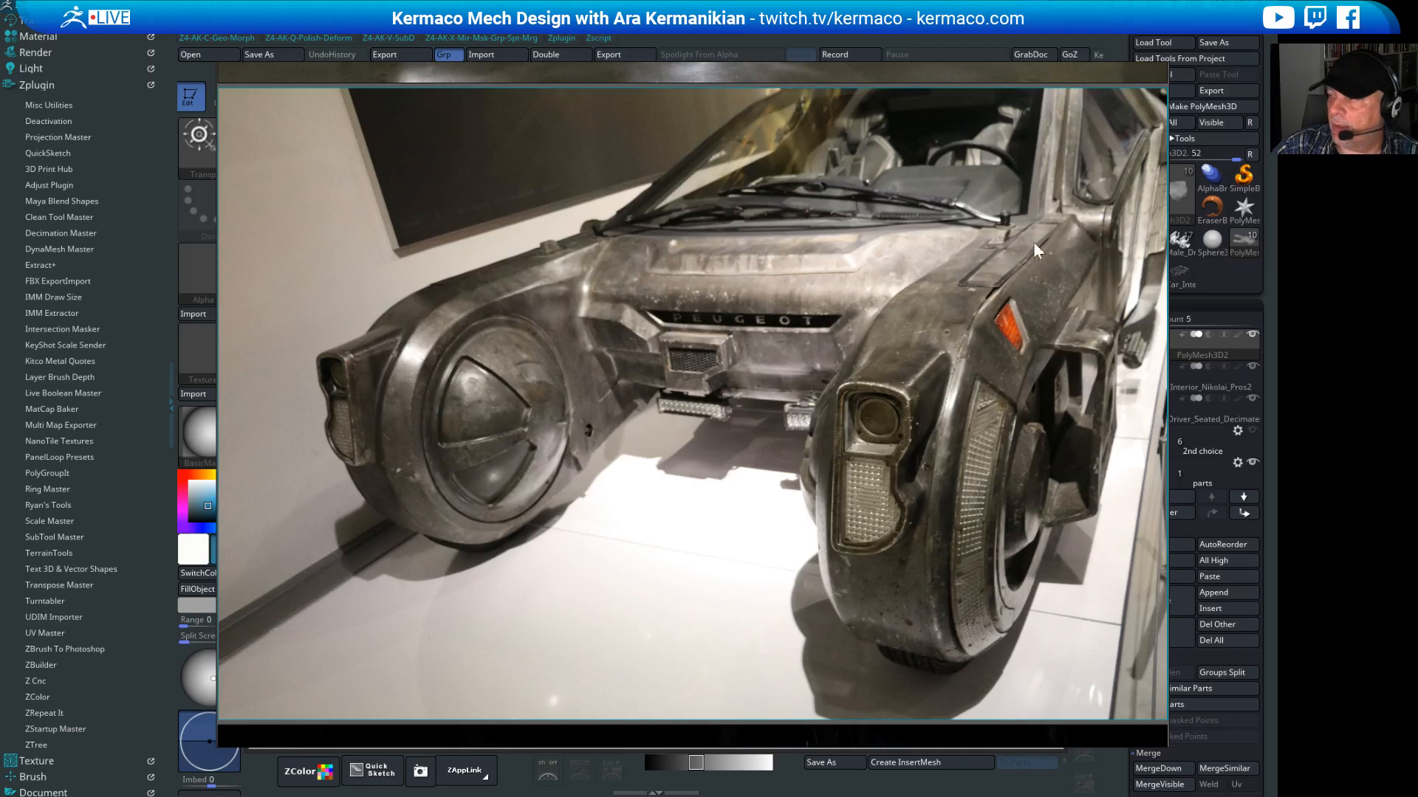
key(space)
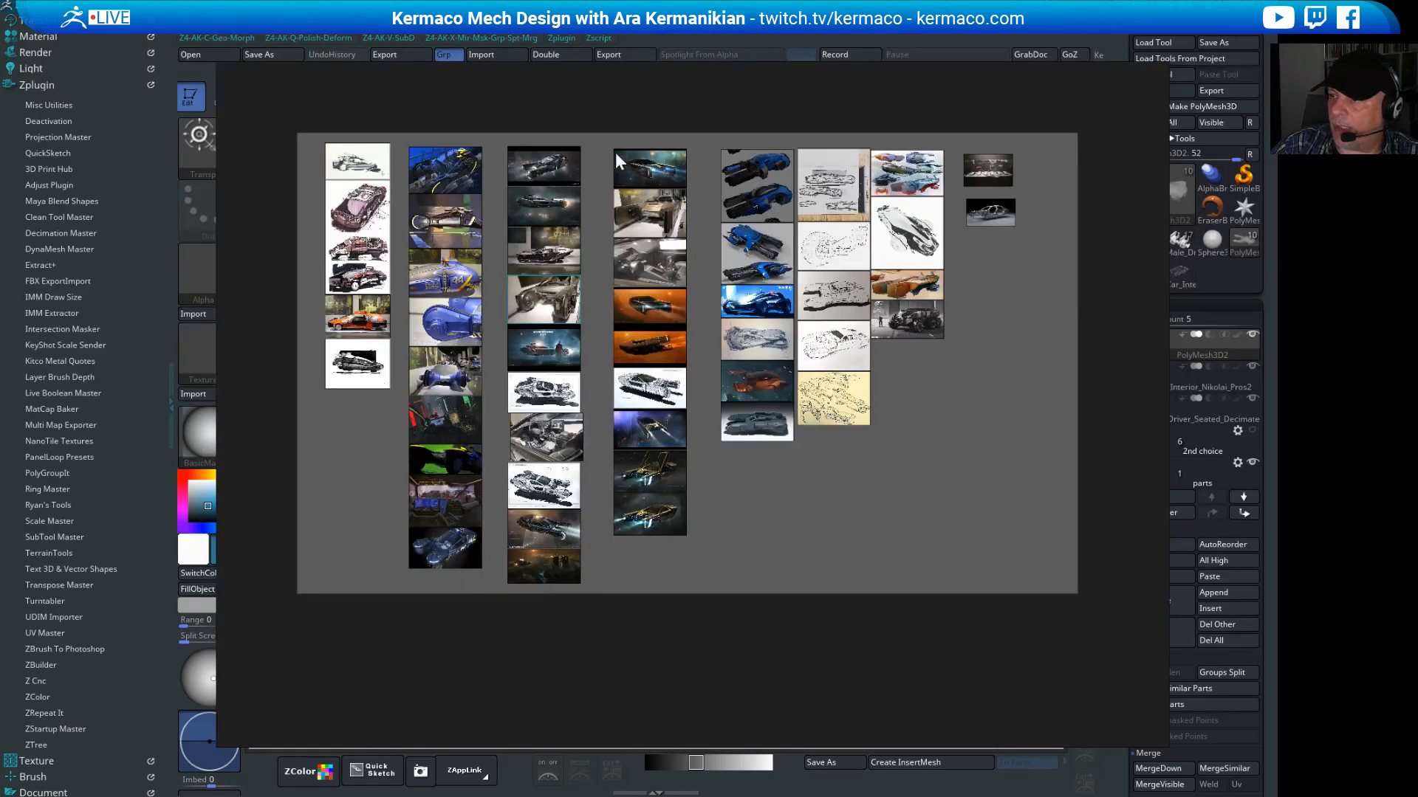
double_click(542, 206)
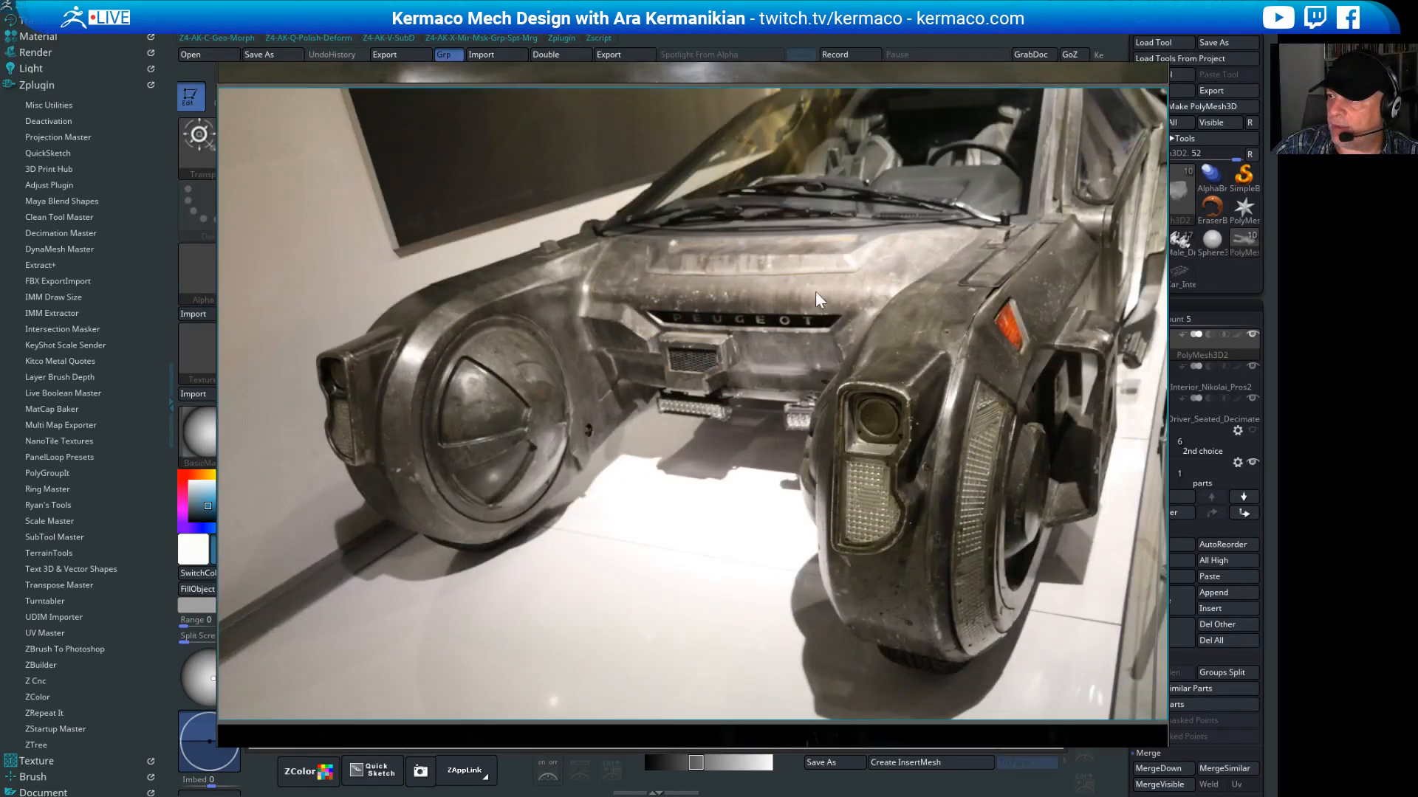
key(space)
Step: Examine the side and three-quarter concept images of the flying police car on the reference board
double_click(519, 211)
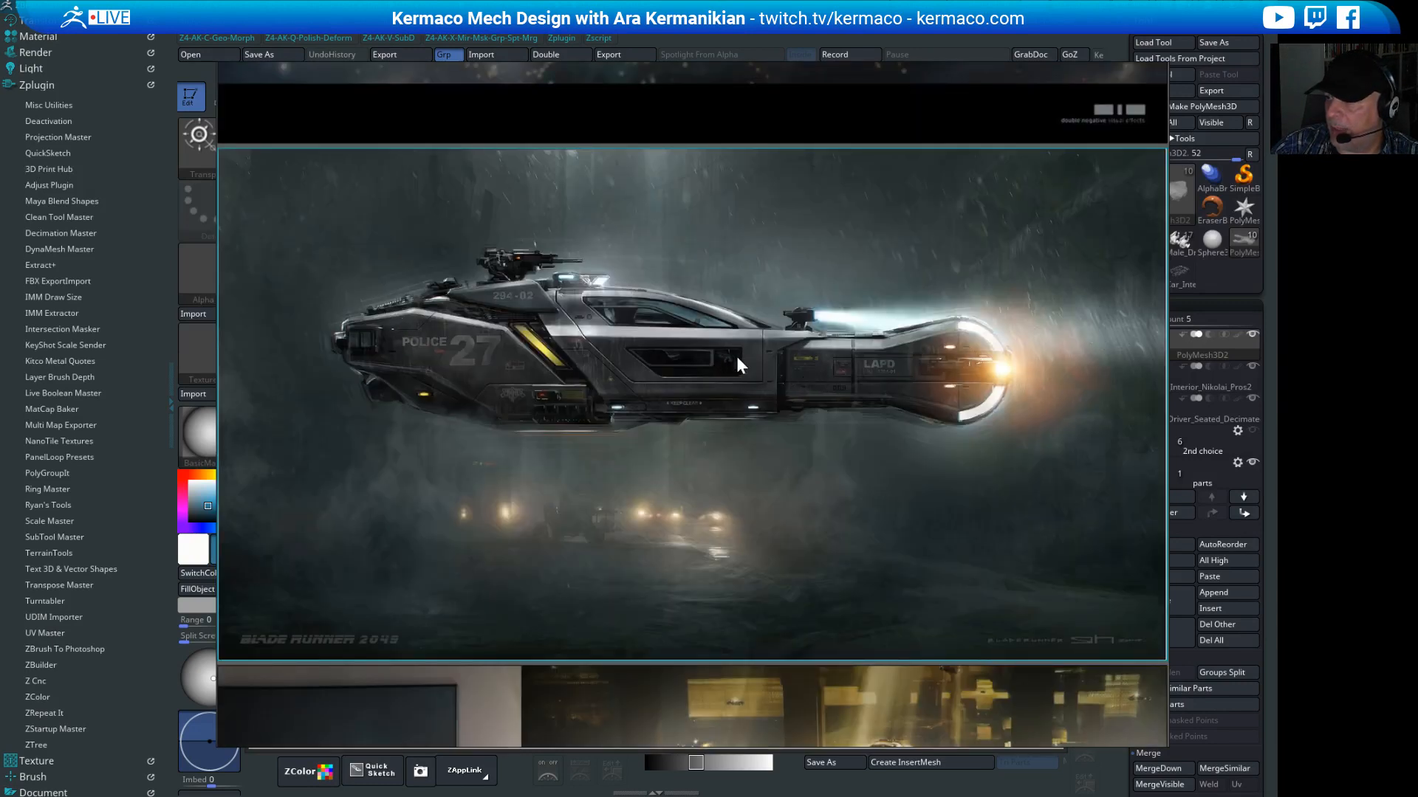
key(space)
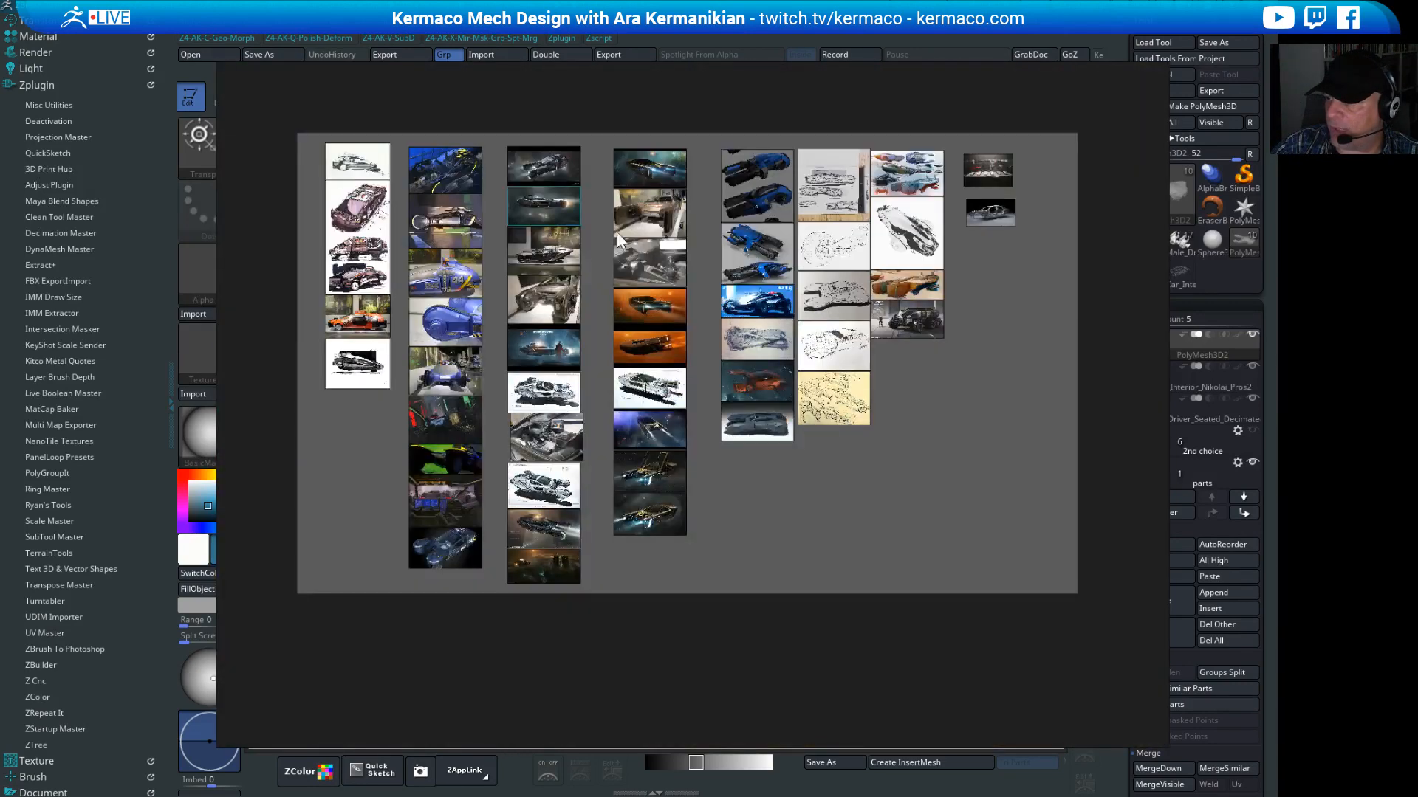
double_click(555, 166)
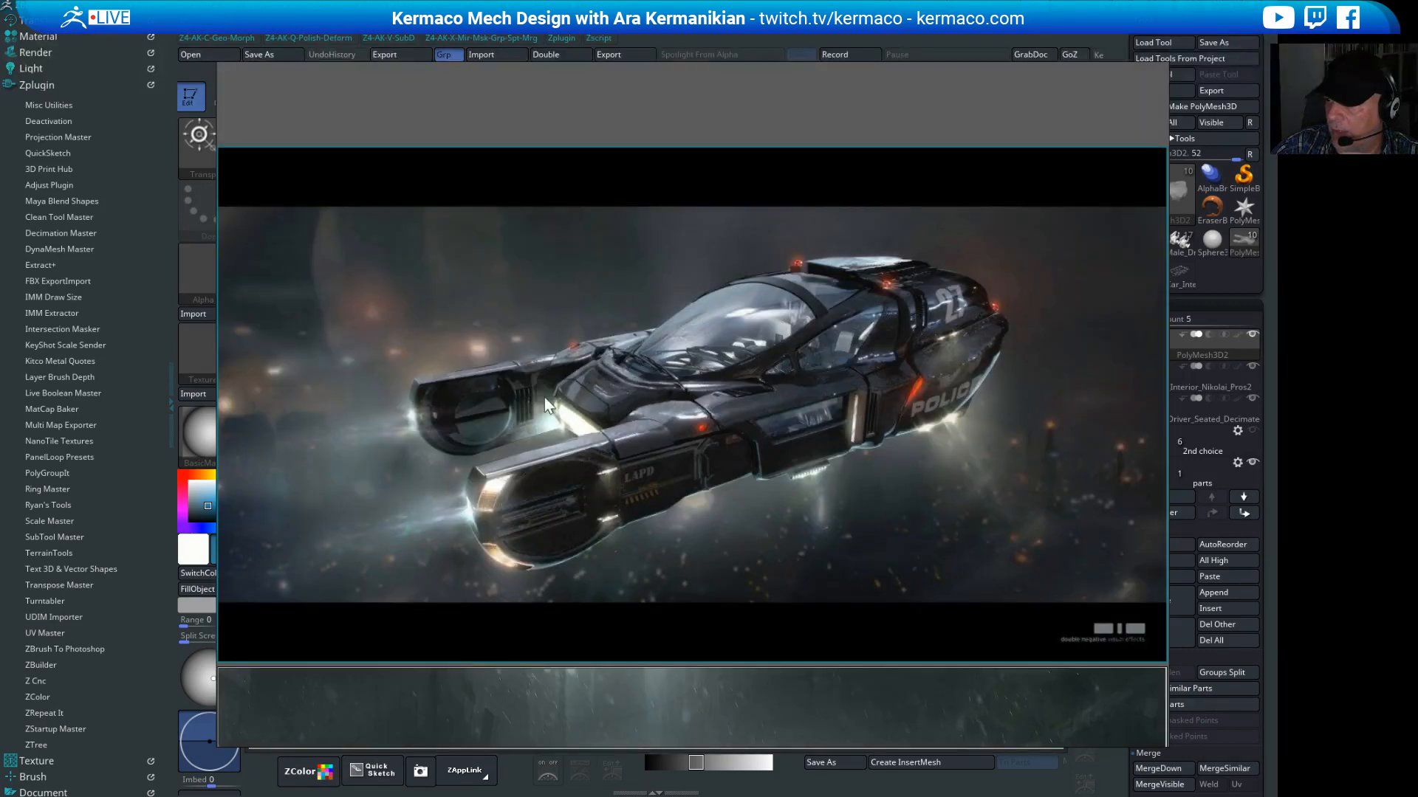
key(space)
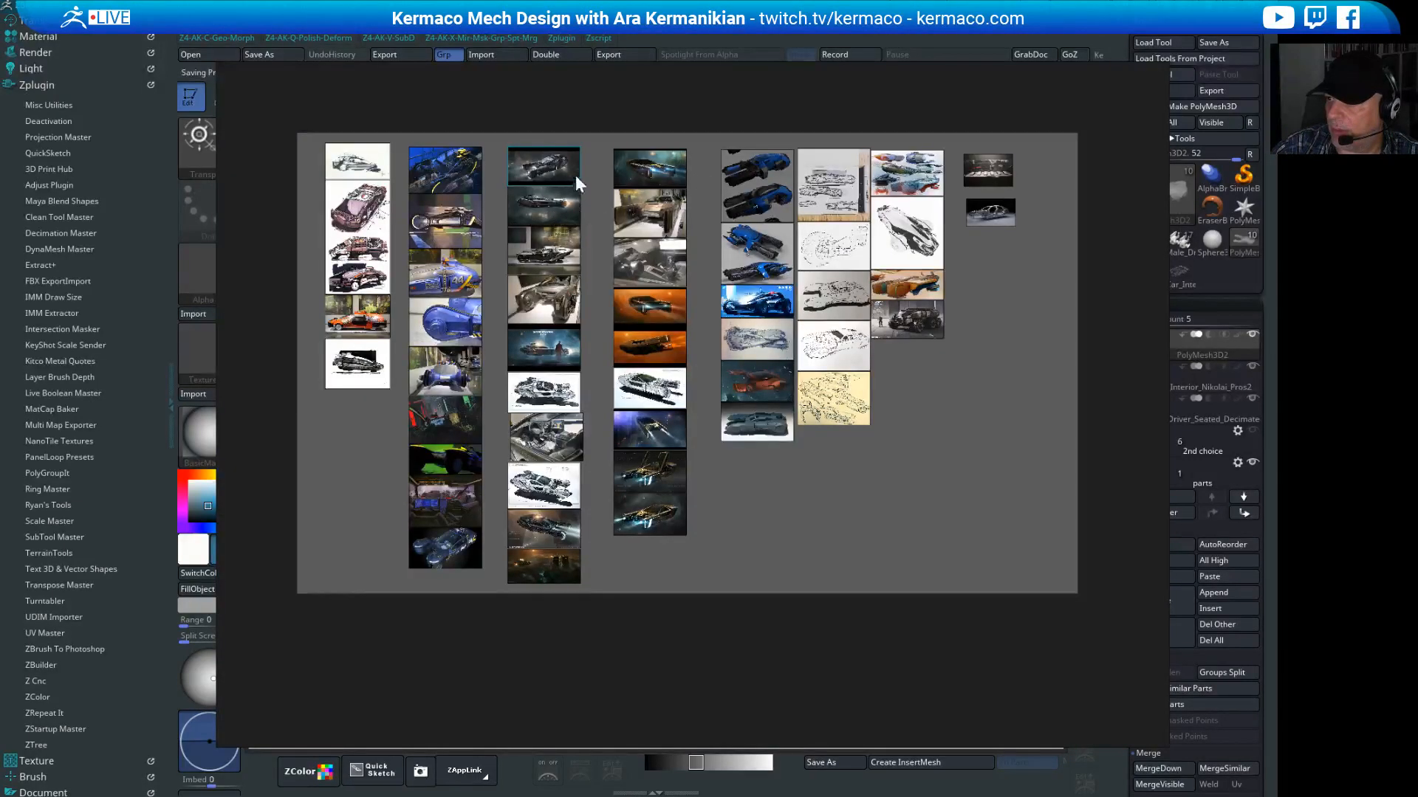
key(space)
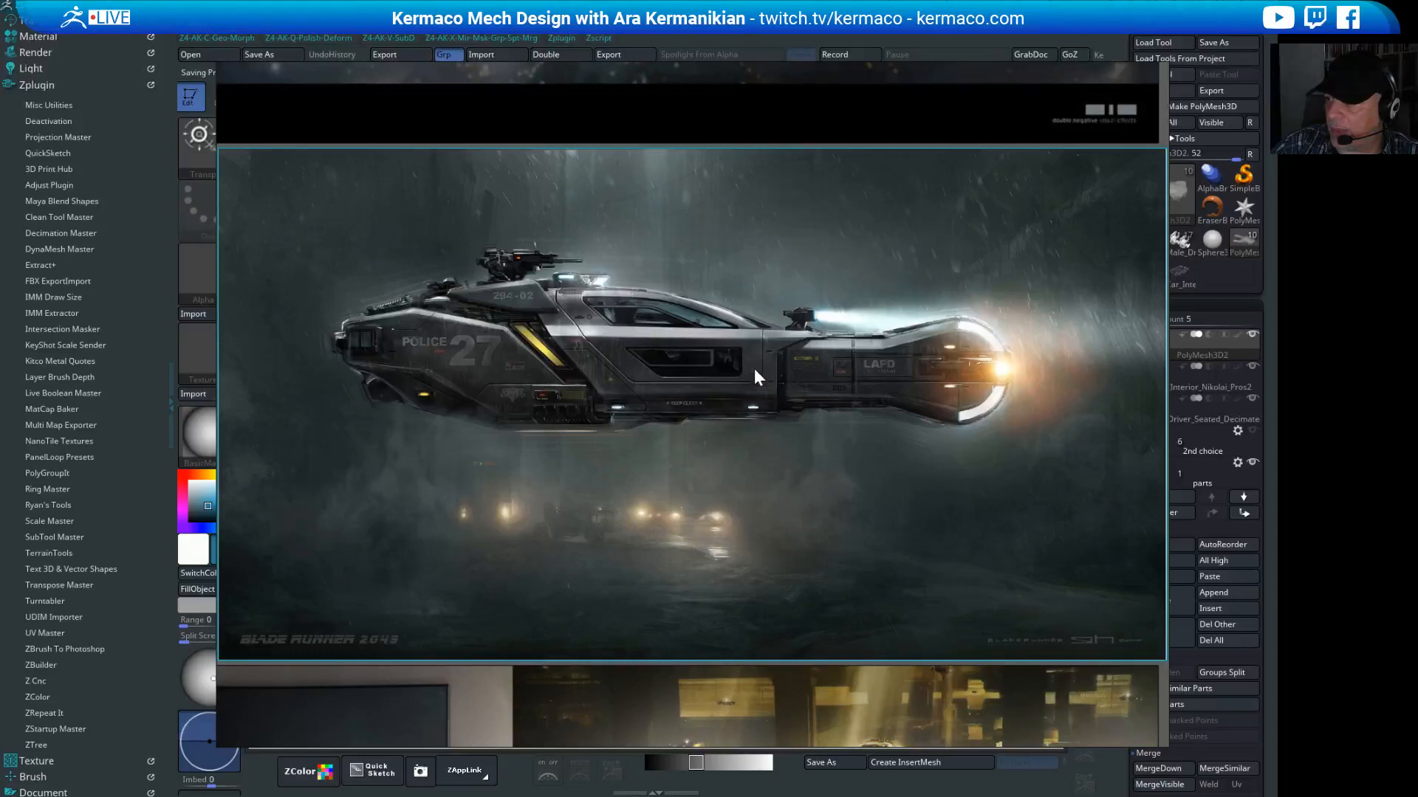
key(space)
Step: Compare the front wheel pods in the Peugeot photo, the blue police car photo and the blue and yellow concept painting
double_click(632, 298)
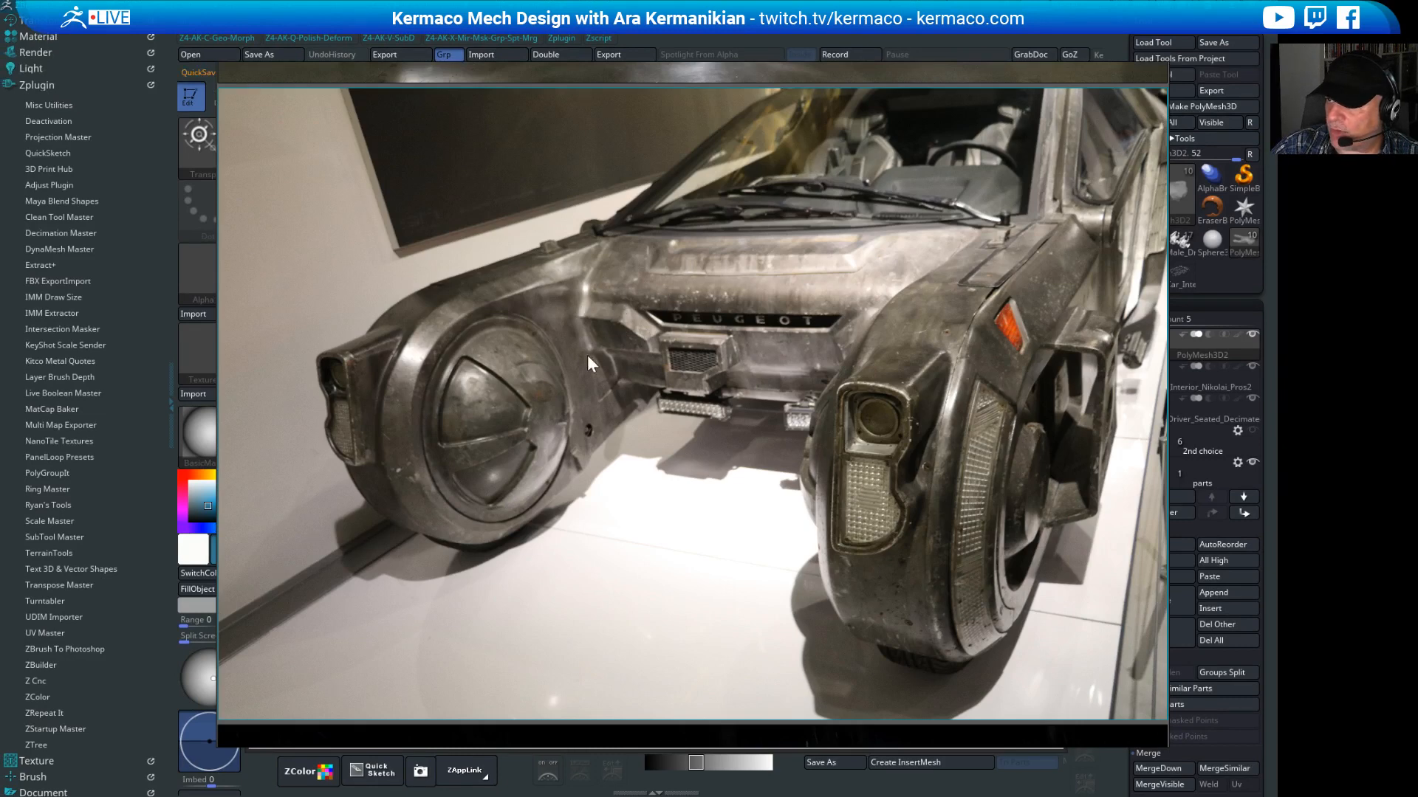
double_click(673, 367)
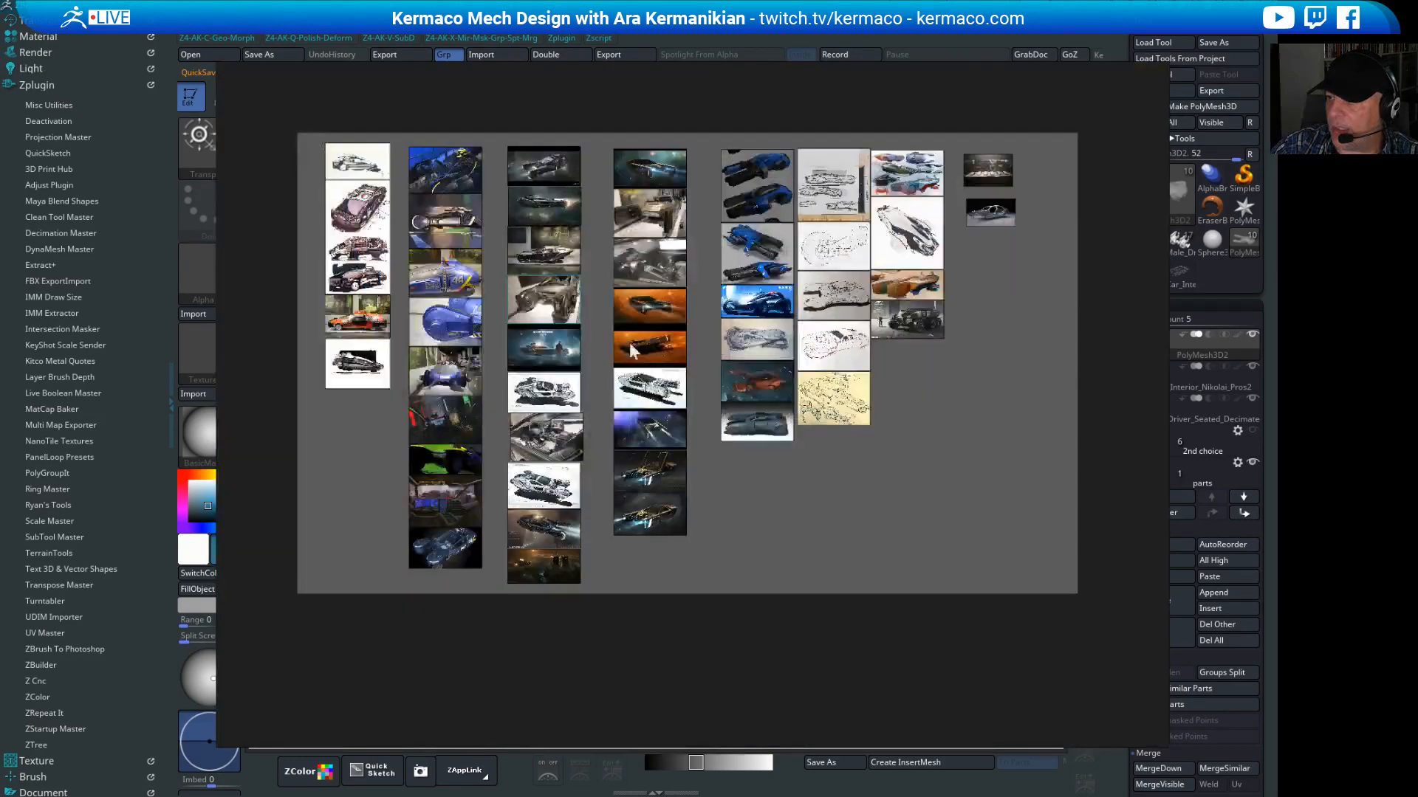
click(452, 382)
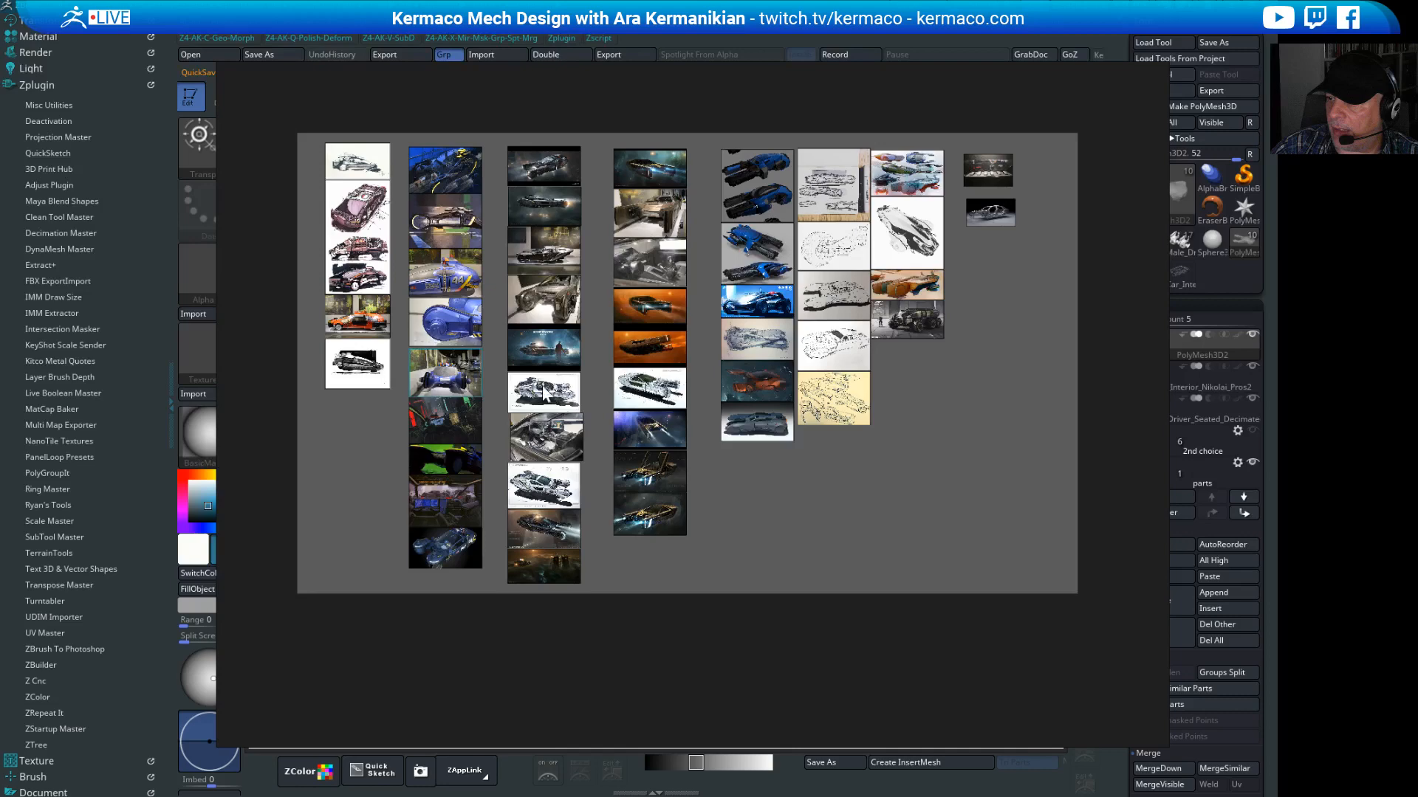
double_click(444, 367)
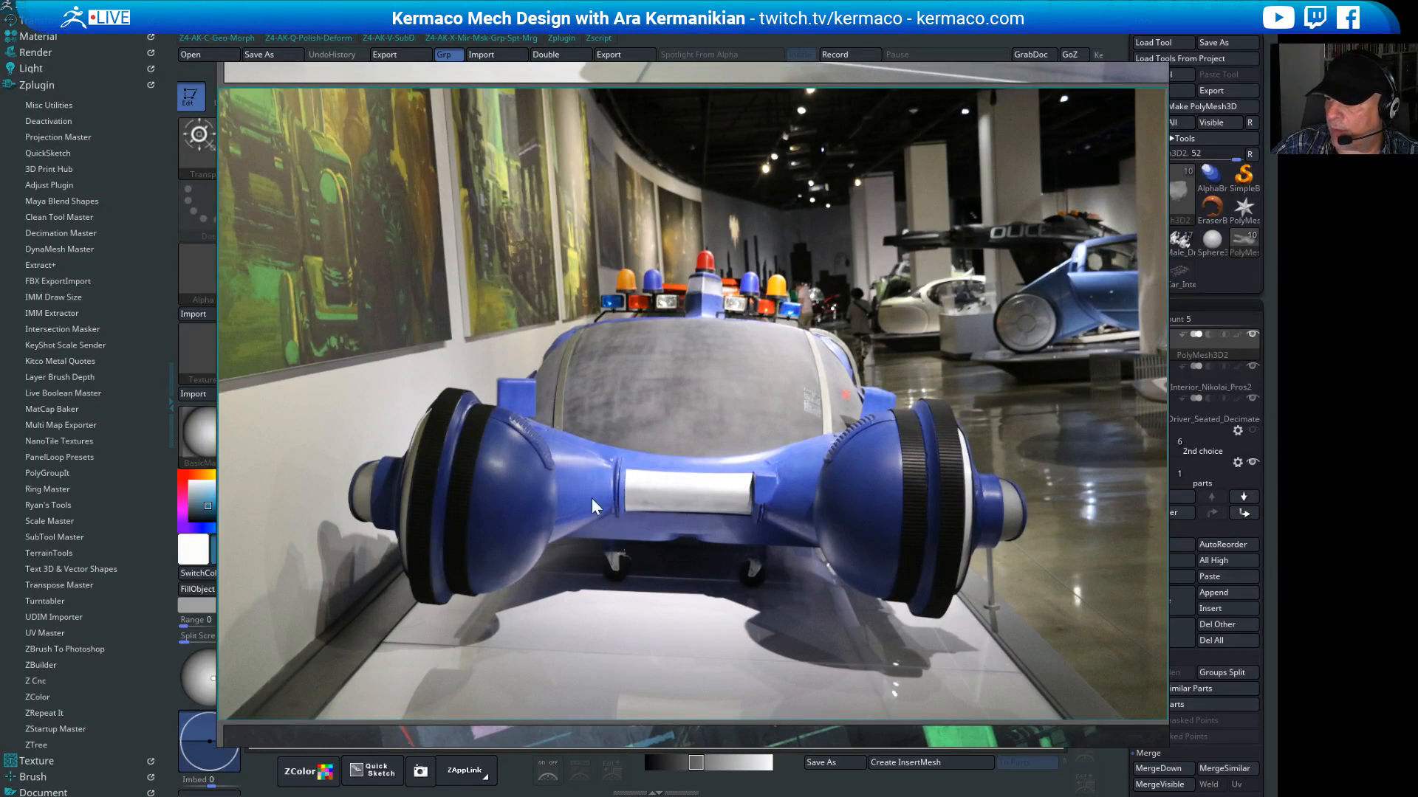
double_click(910, 409)
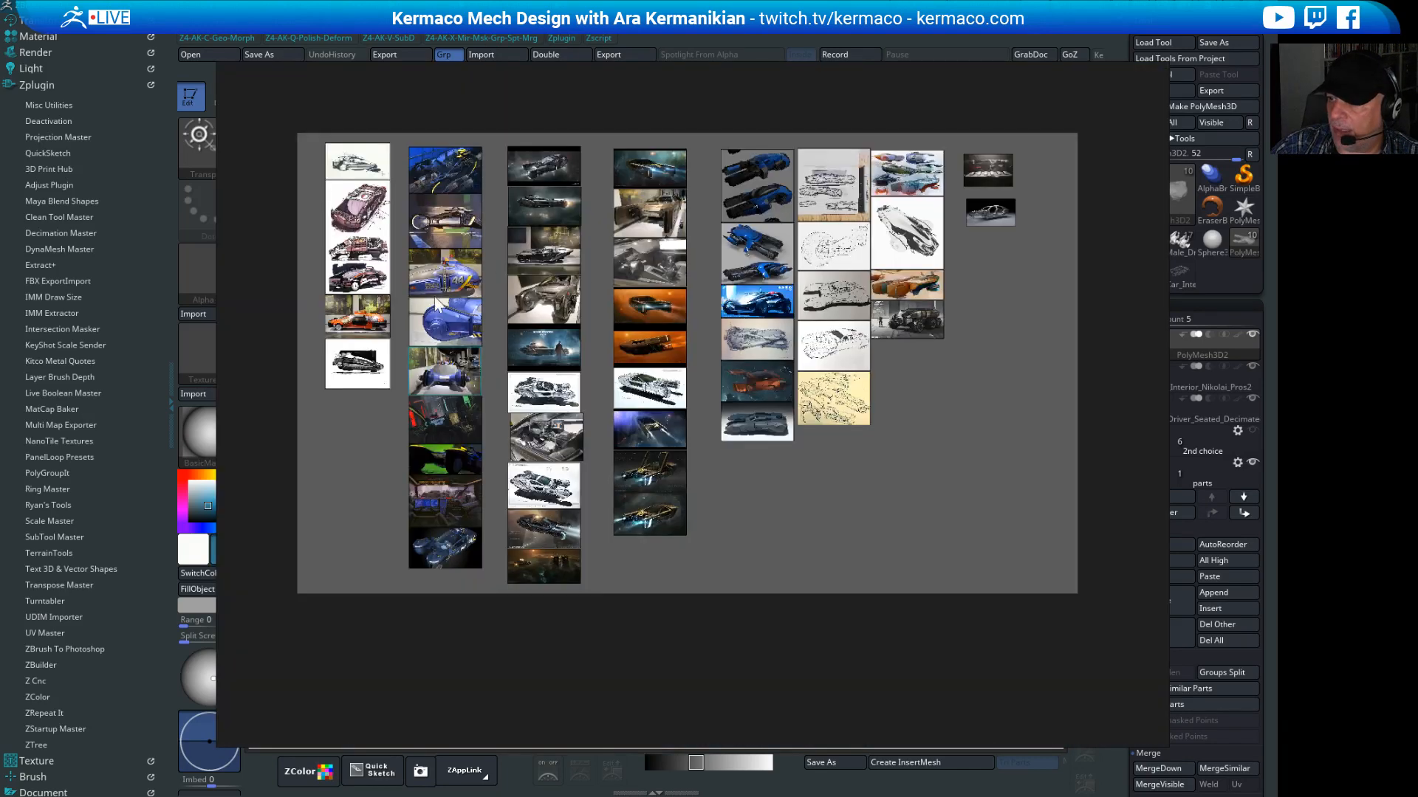
double_click(437, 180)
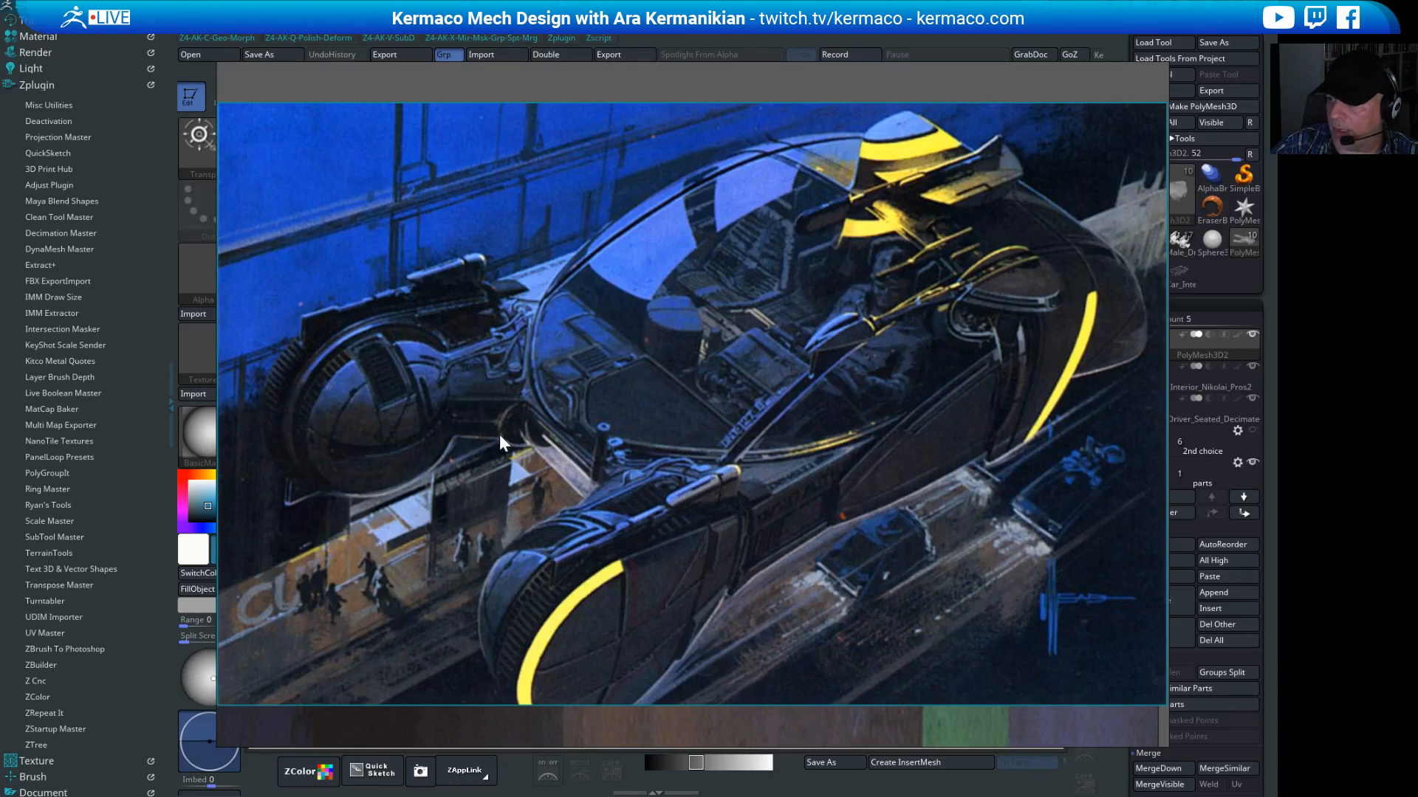
Step: Examine the front wheels and nose in the Peugeot photo on the reference board, and return to the car model in ZBrush
double_click(533, 378)
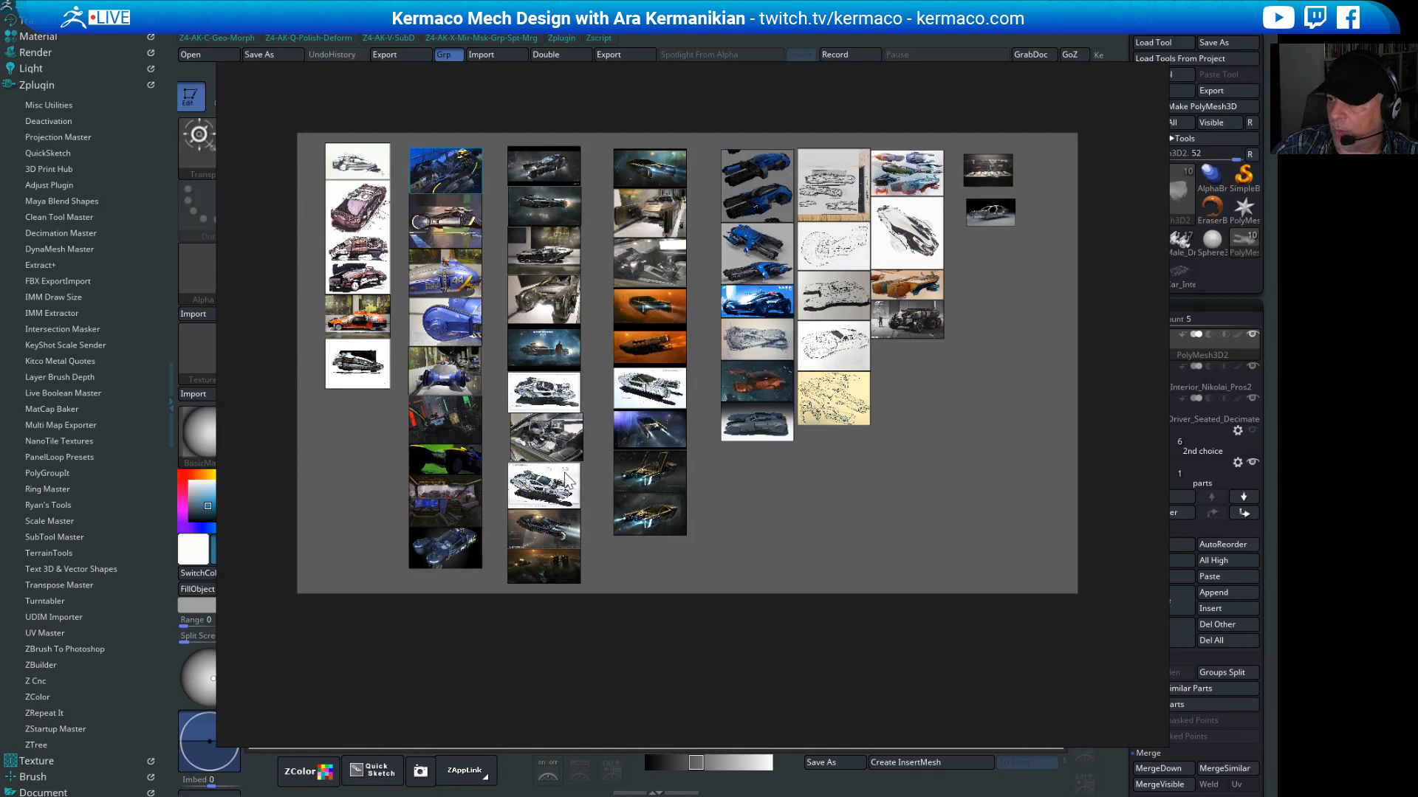
double_click(555, 310)
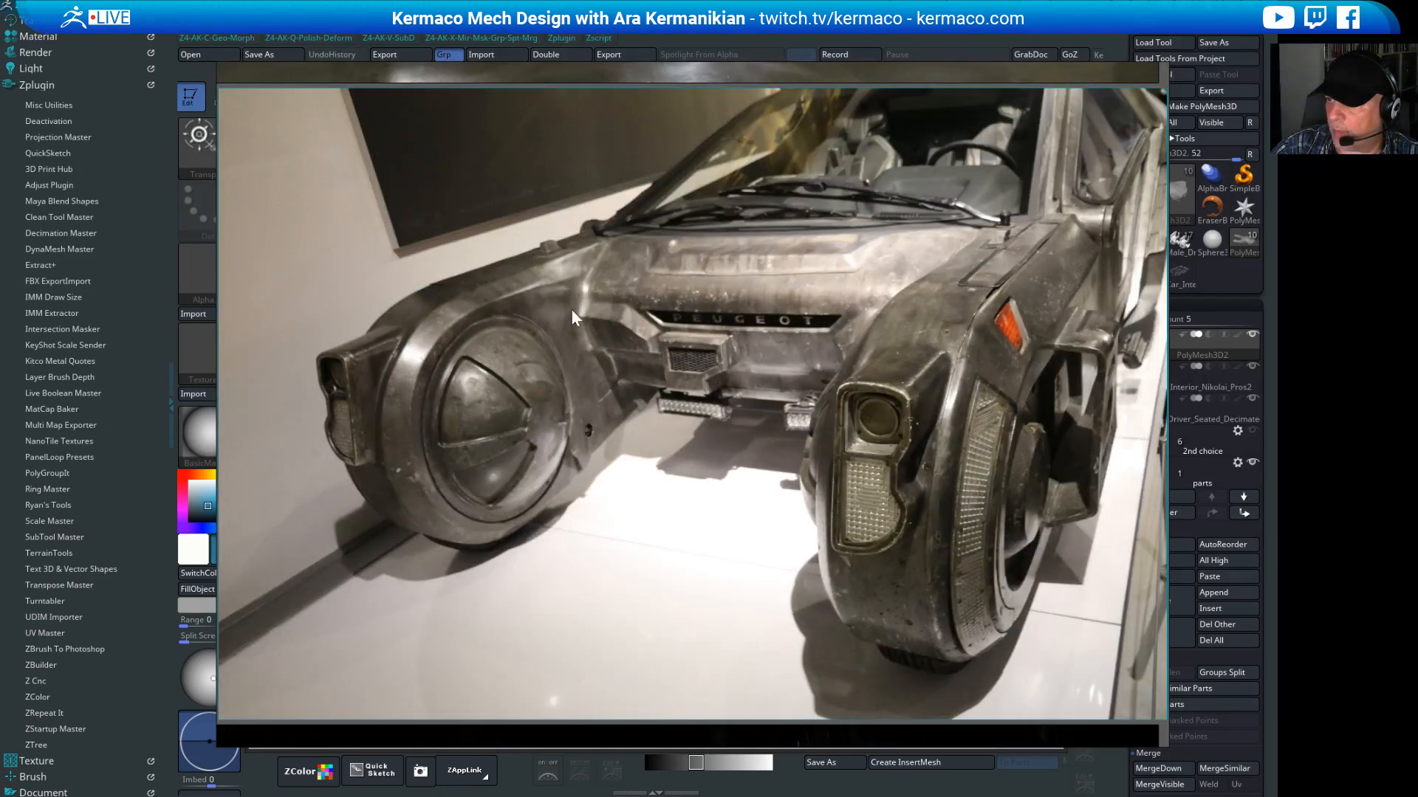
double_click(796, 382)
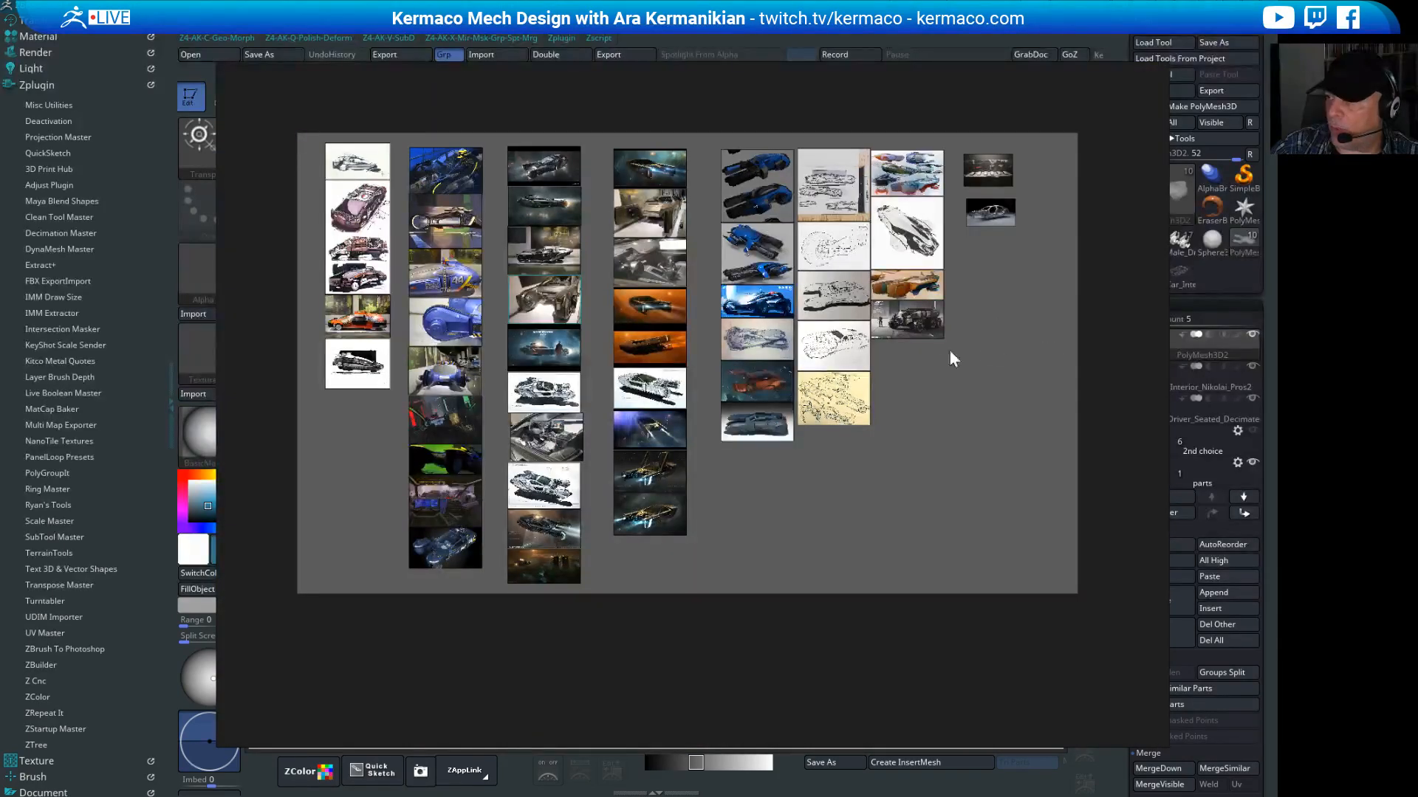
mouse_move(1122, 249)
middle_down()
mouse_move(1113, 242)
mouse_move(1131, 238)
middle_up()
right_drag(1093, 269, 0, 277)
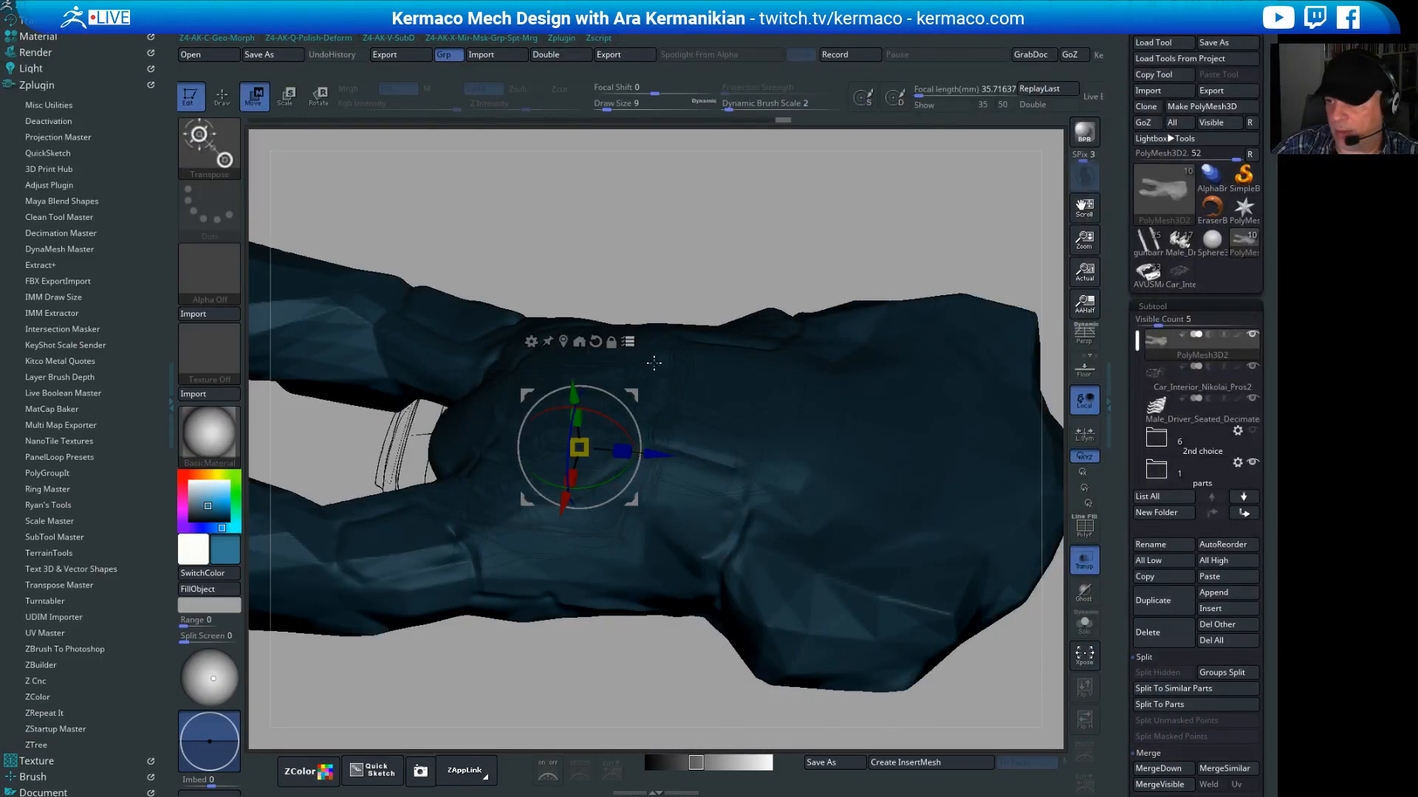
Step: Nudge the car body slightly along the Z axis over the interior and driver
drag(724, 192, 357, 407)
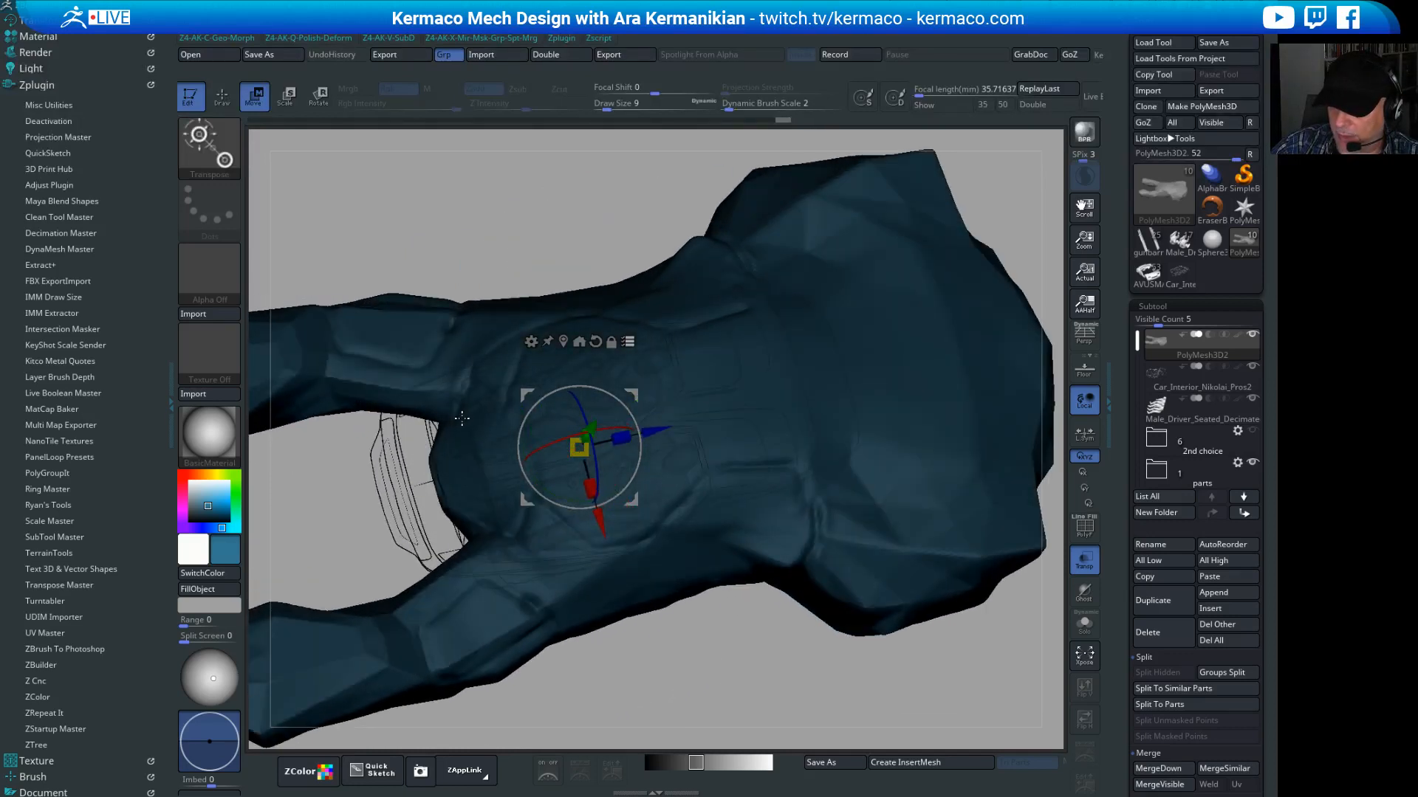
drag(359, 397, 819, 302)
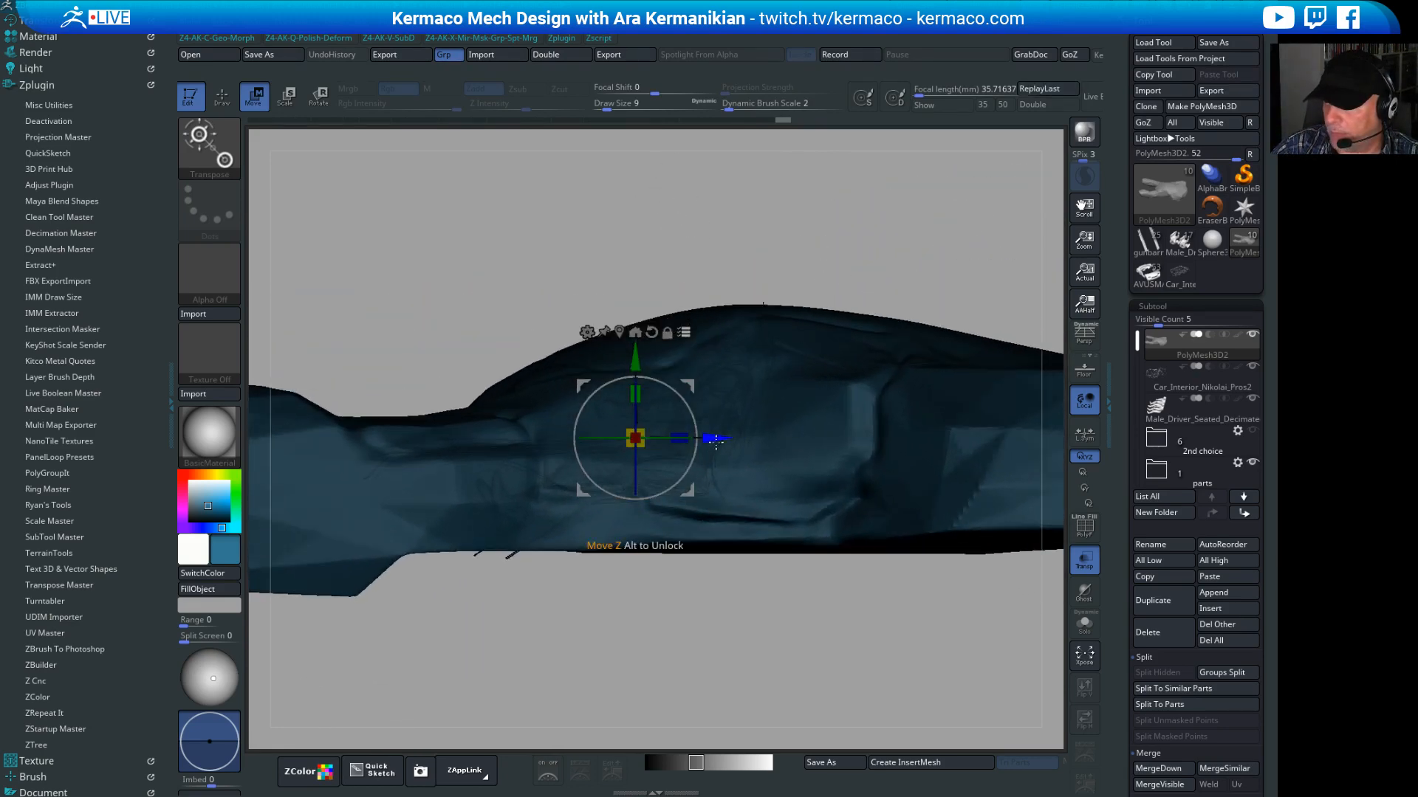
drag(721, 438, 719, 438)
drag(659, 636, 473, 474)
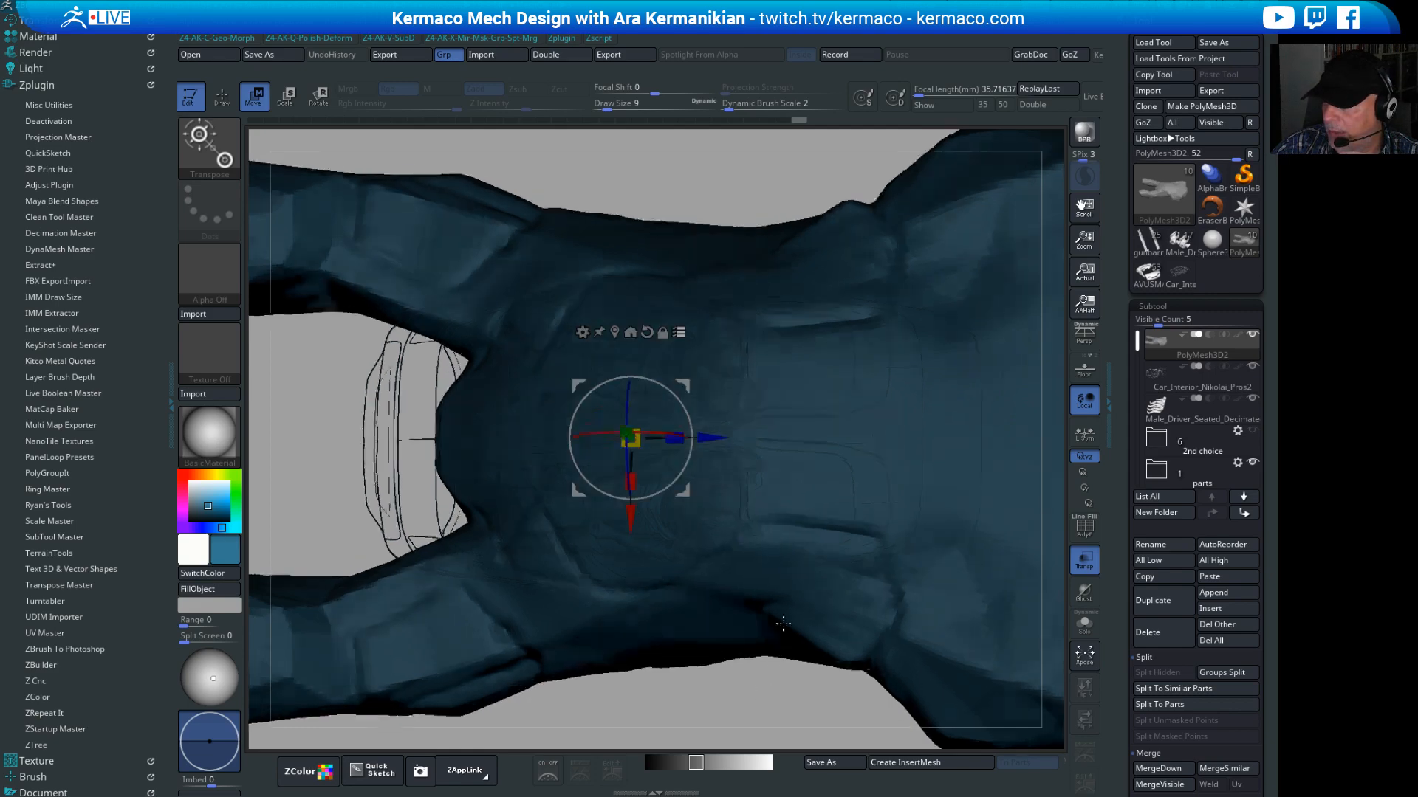
drag(780, 711, 766, 546)
drag(919, 318, 772, 395)
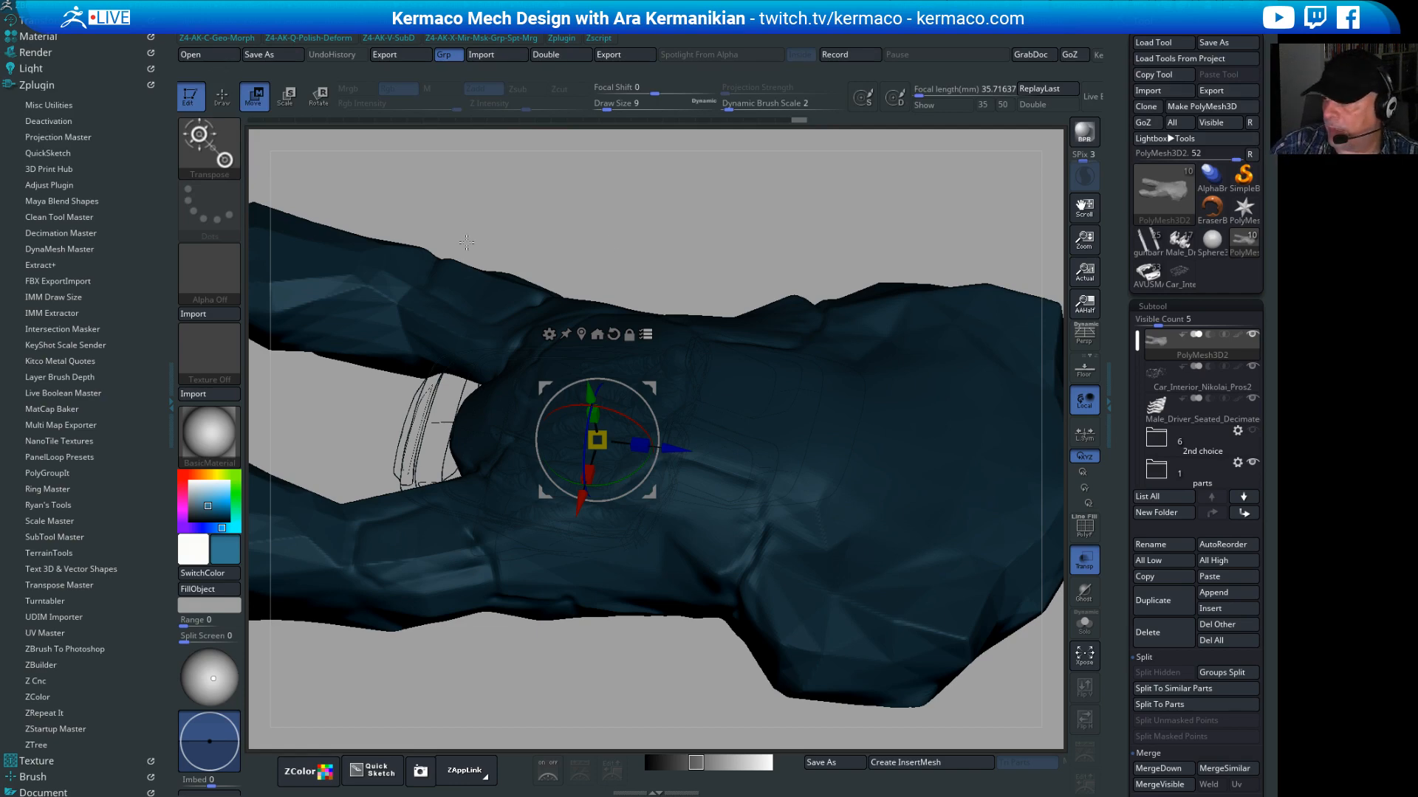
shift+drag(842, 162, 846, 127)
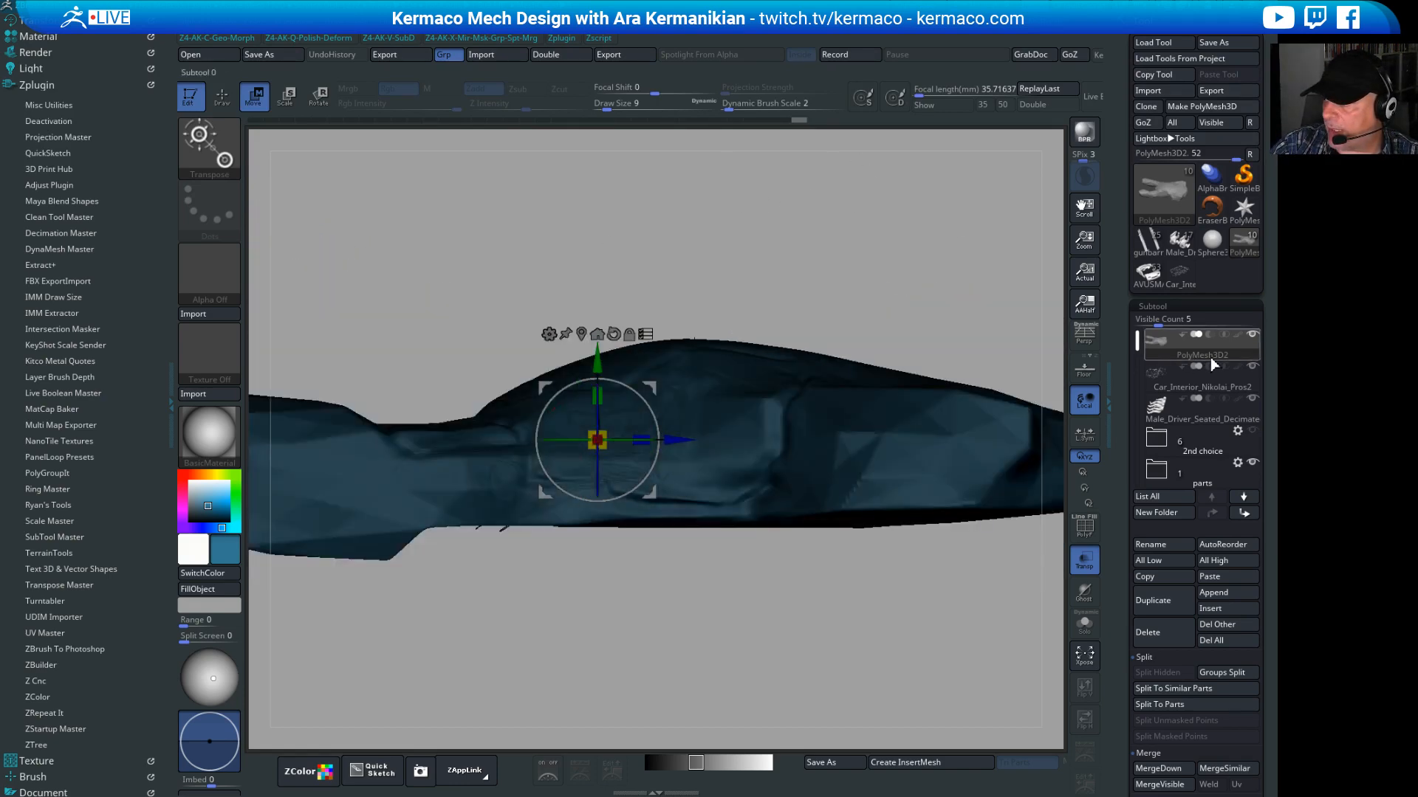
alt+drag(866, 288, 656, 335)
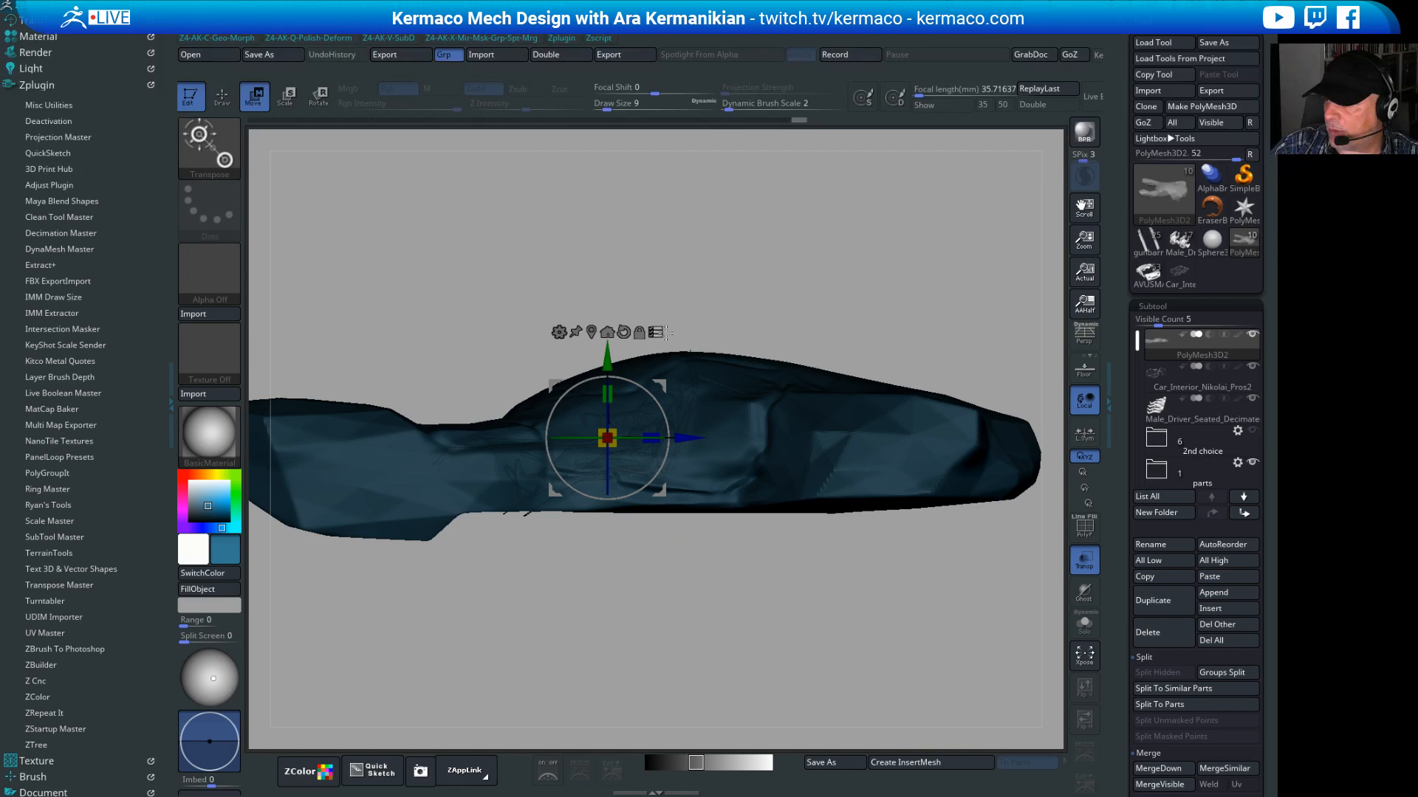
Step: Return to draw mode with the Move brush and lighten the car body's colour to a pale blue-grey
key(q)
mouse_move(753, 350)
mouse_down()
mouse_move(854, 220)
mouse_move(924, 244)
mouse_up()
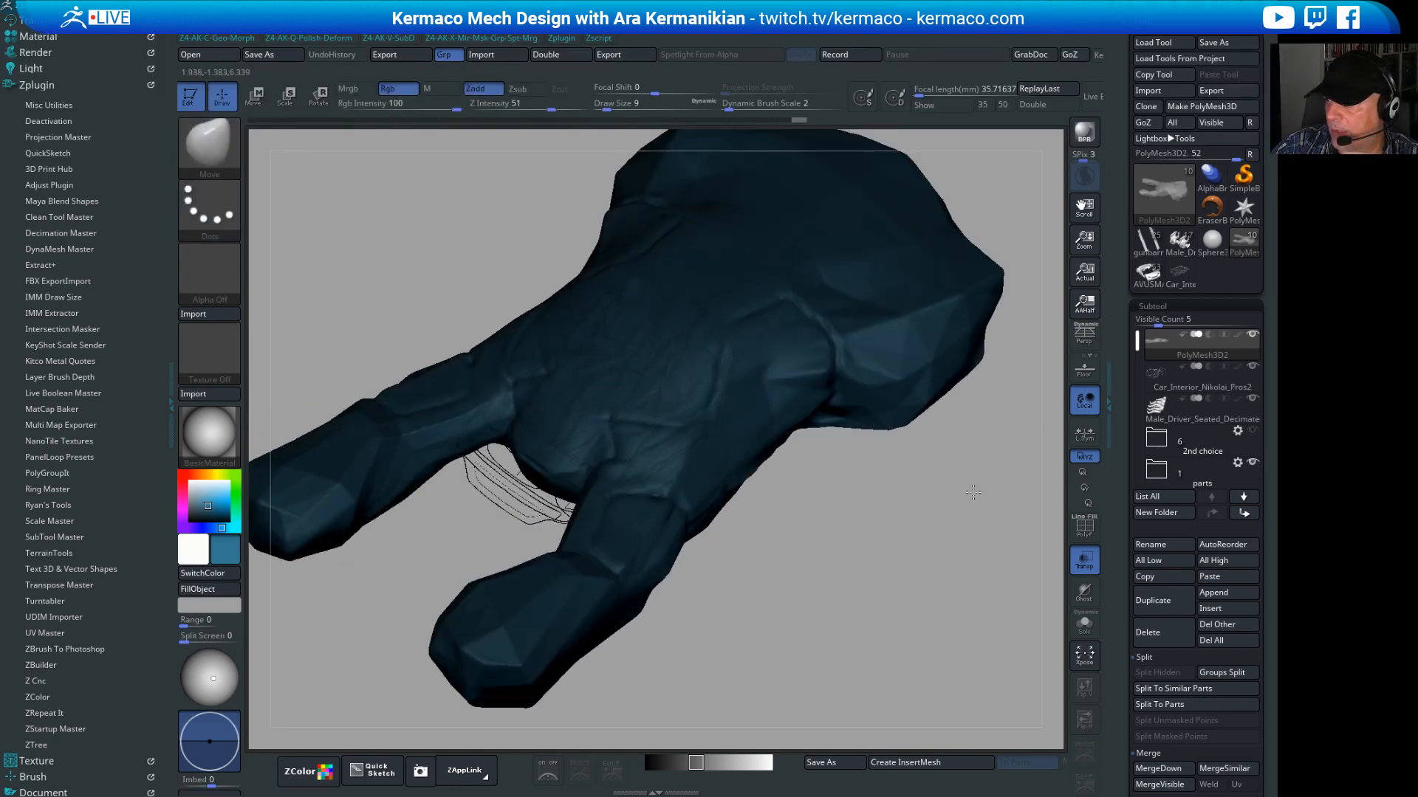
alt+drag(973, 493, 551, 451)
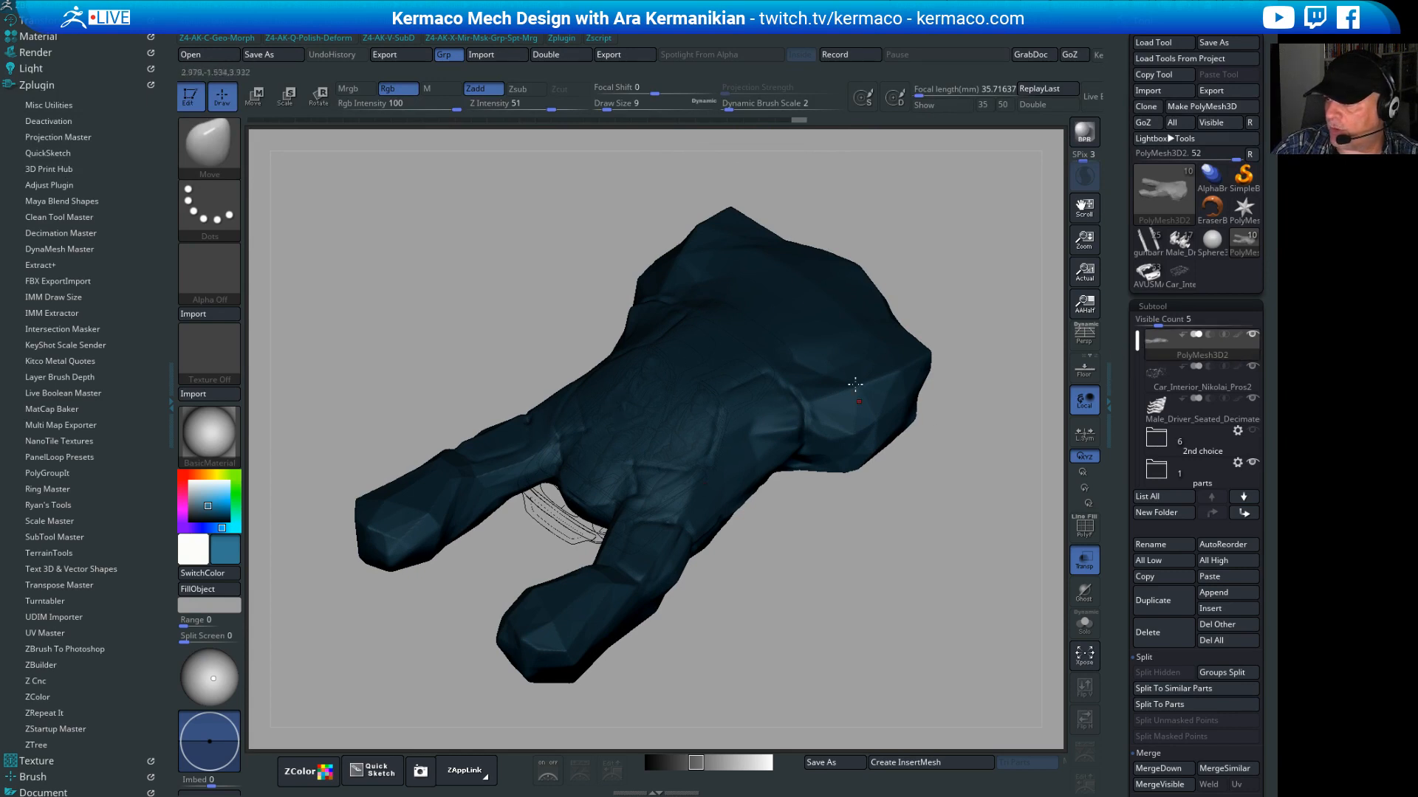
click(198, 496)
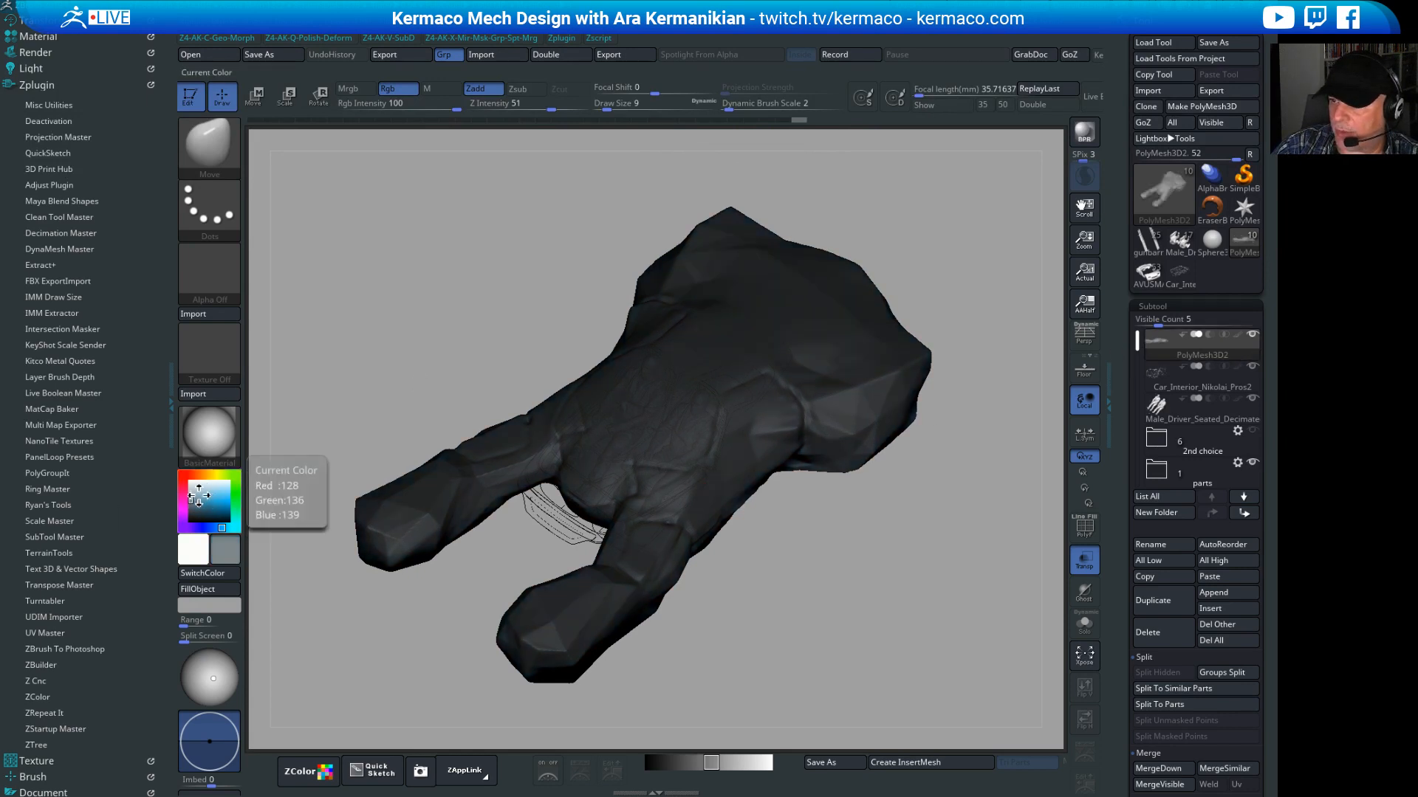
drag(199, 496, 199, 475)
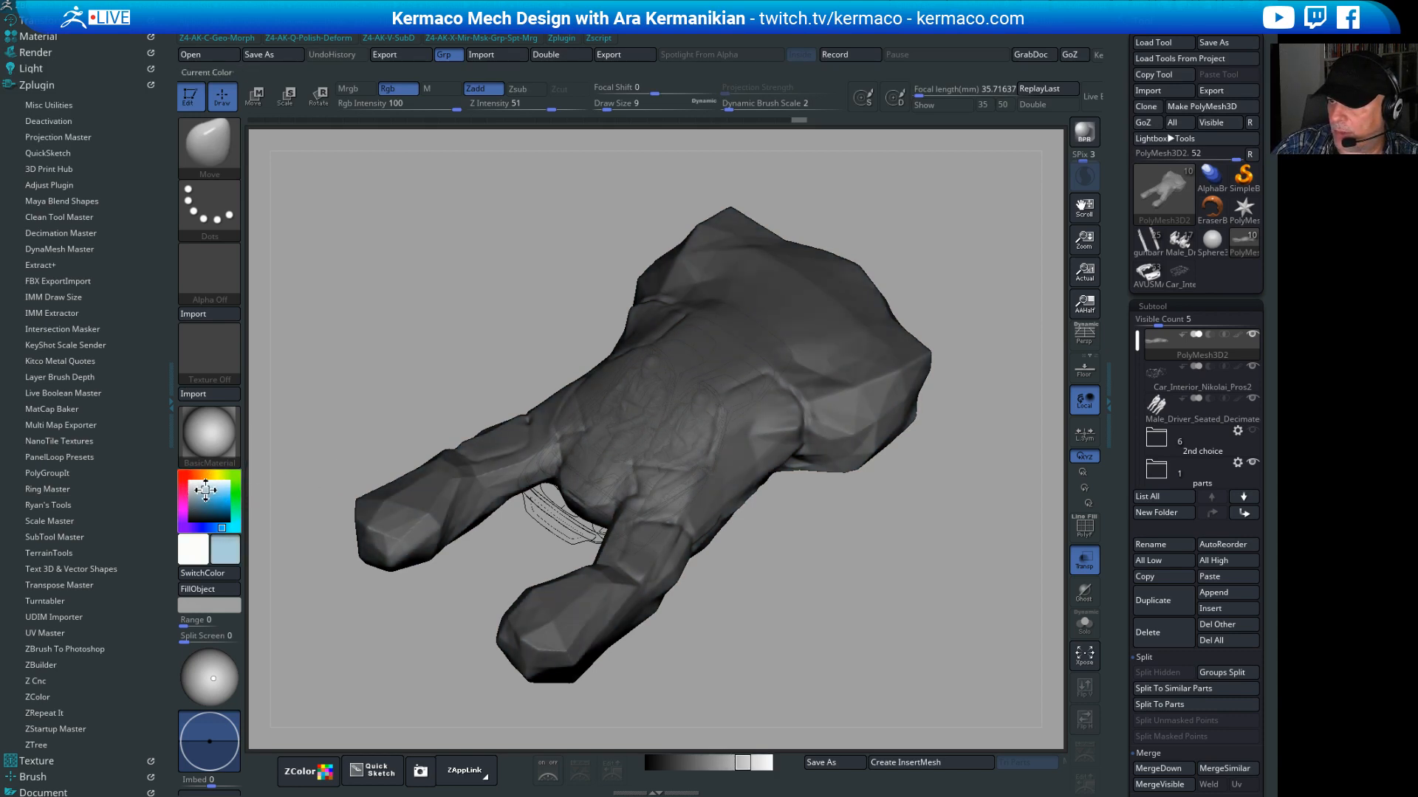
click(207, 487)
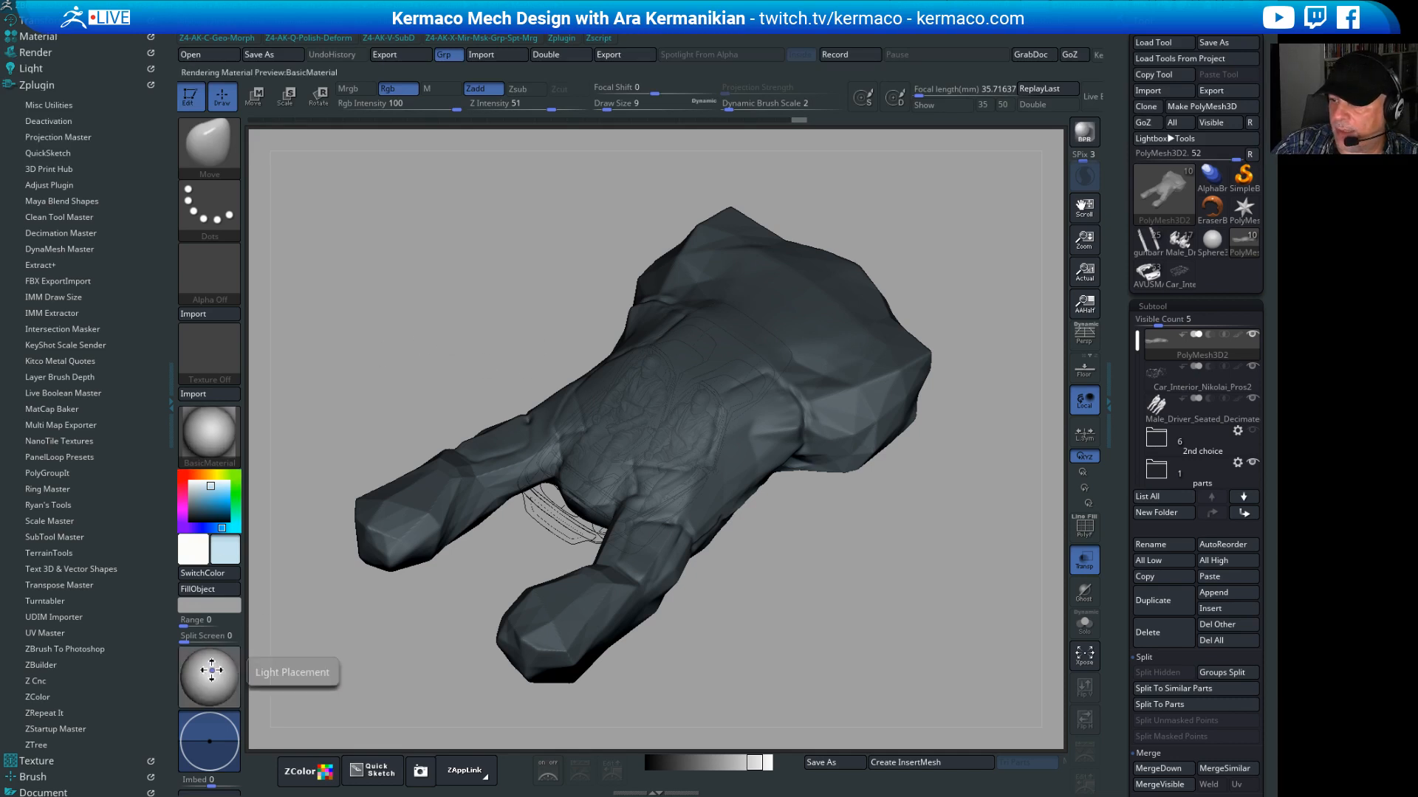
Step: Shift the main light towards the upper left of the model, and enable and position a second light
drag(212, 670, 200, 660)
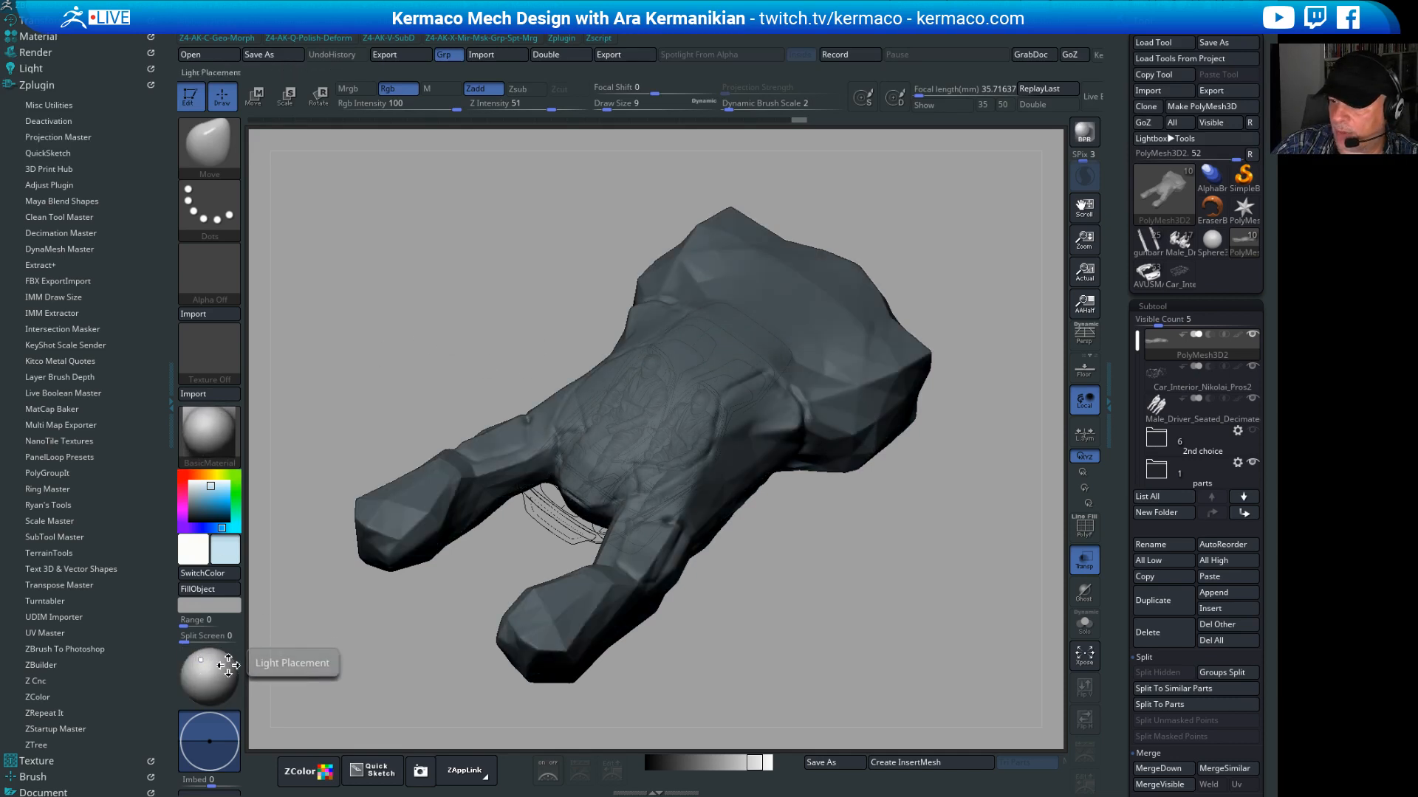
click(33, 84)
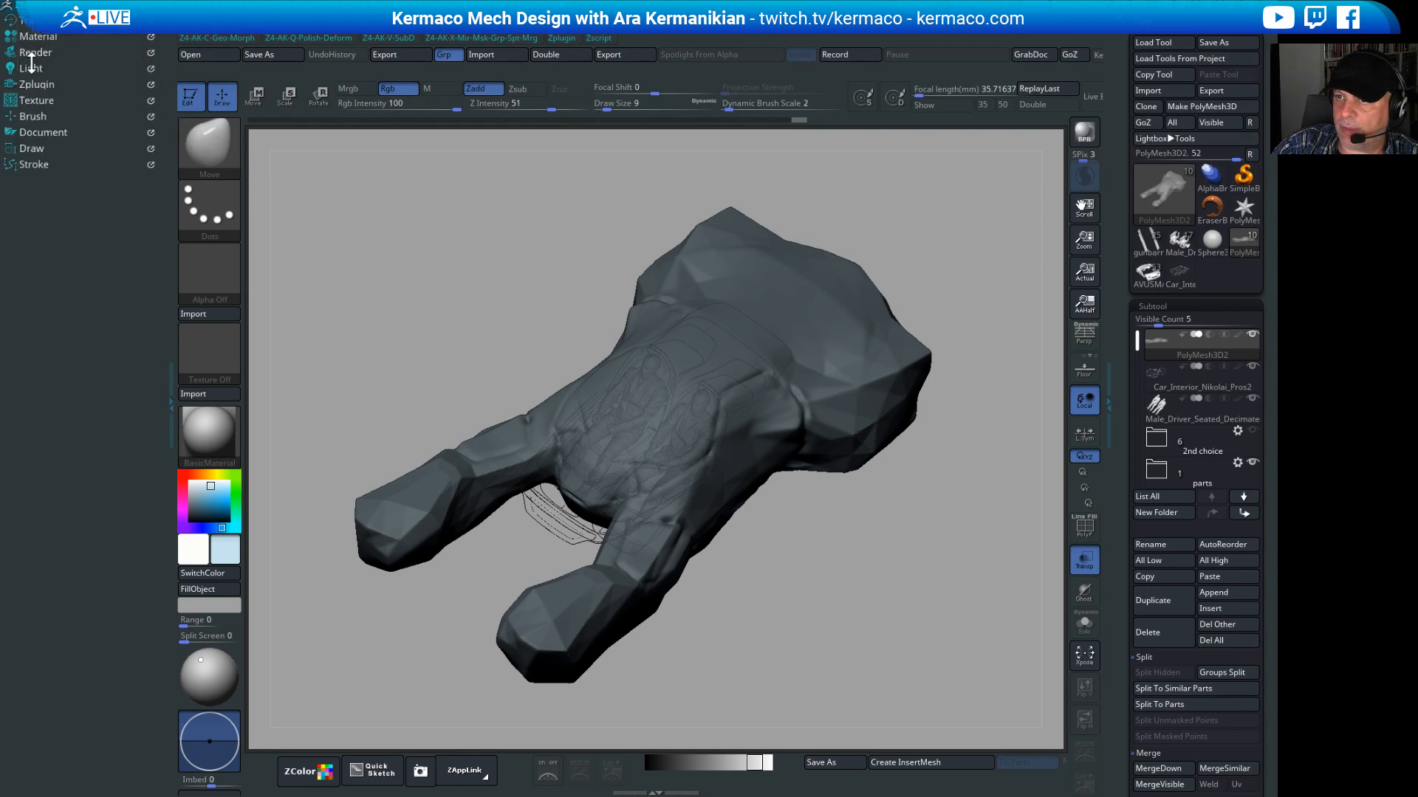
click(31, 68)
click(134, 118)
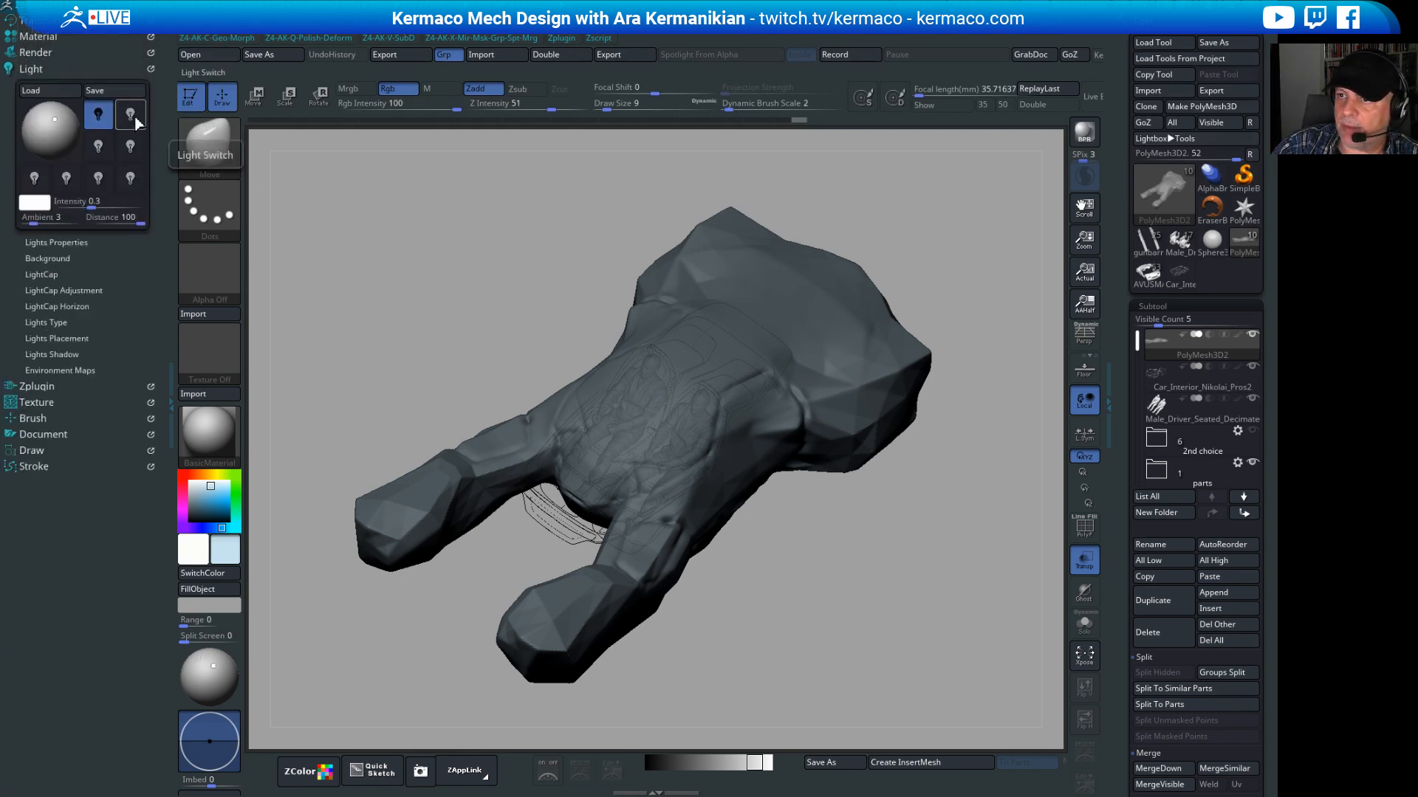
click(137, 123)
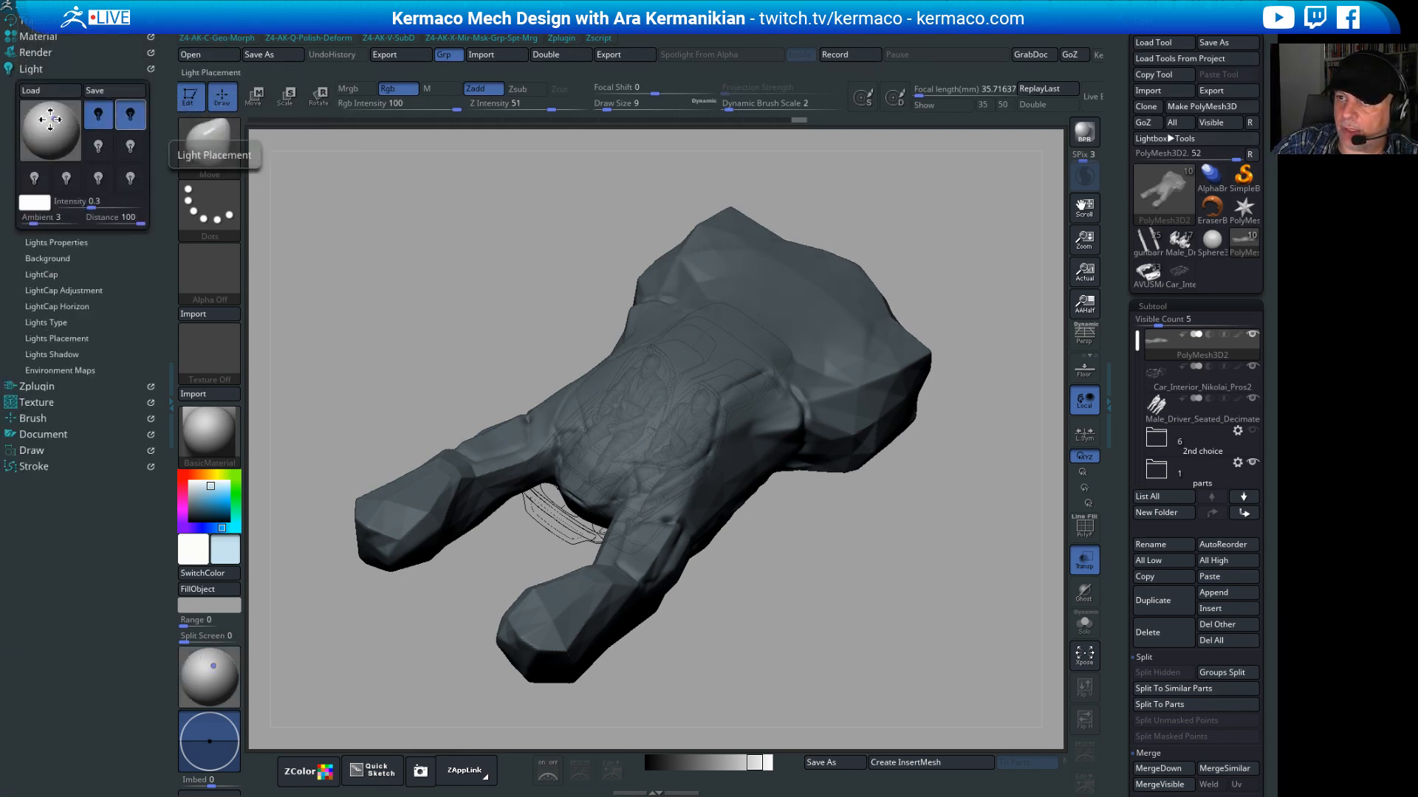
drag(50, 119, 37, 119)
click(130, 115)
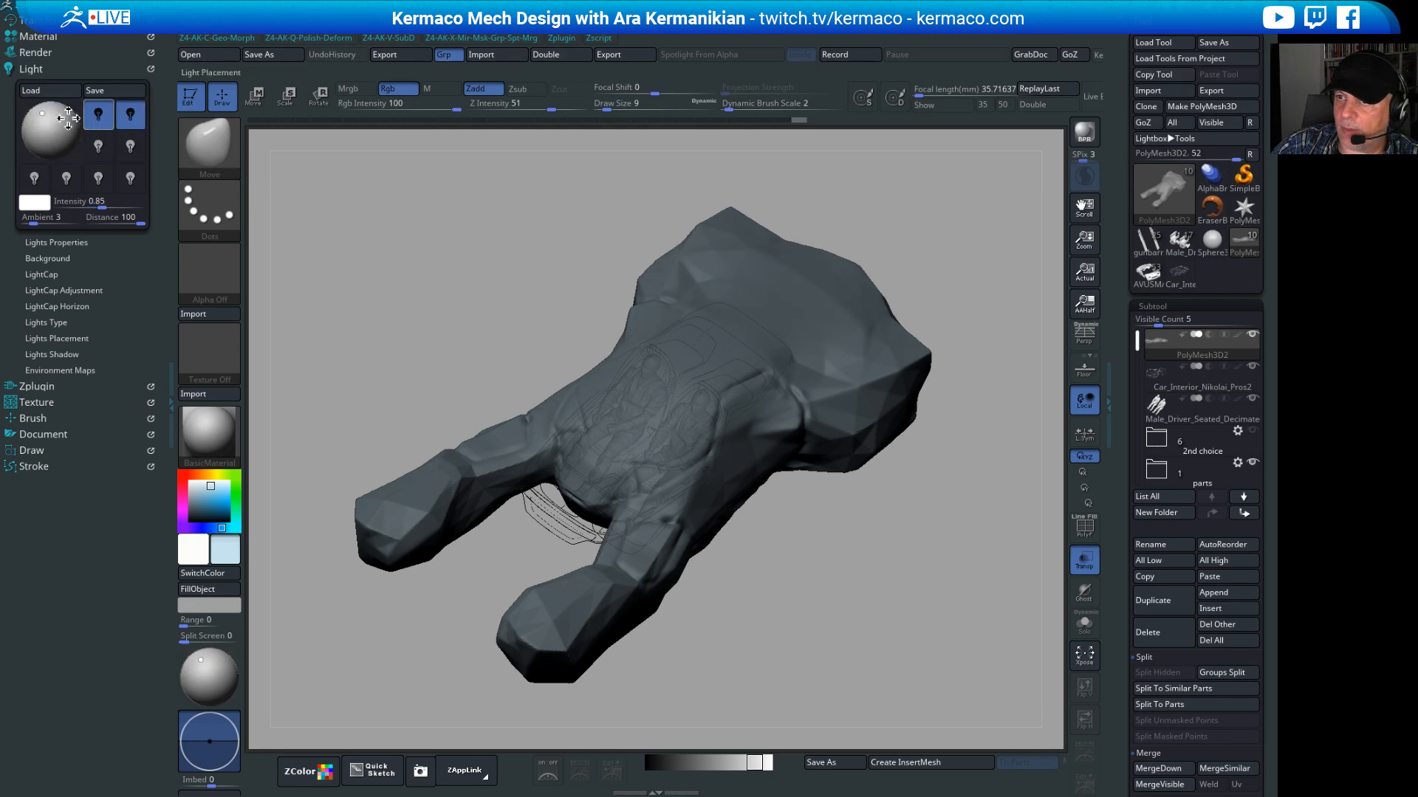
click(65, 127)
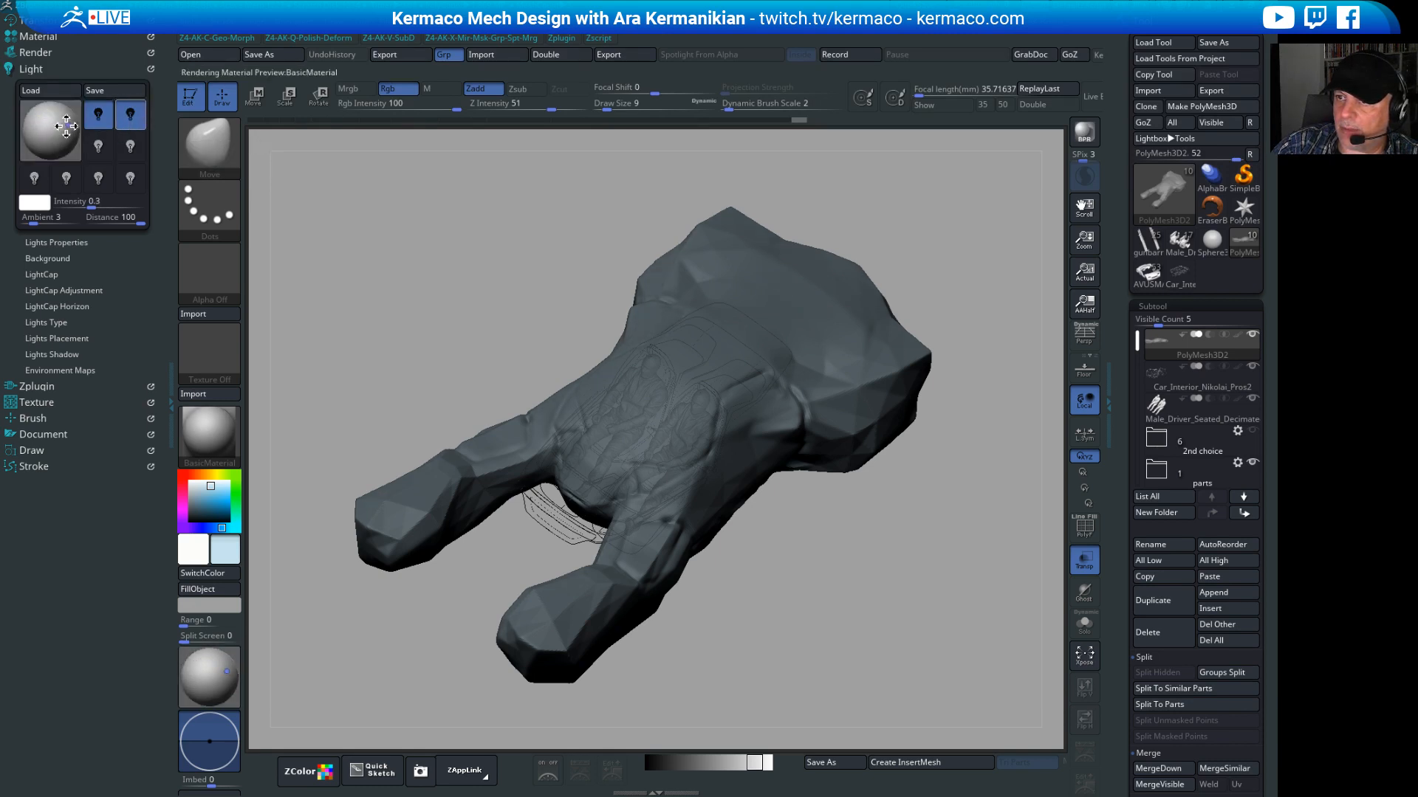
click(107, 149)
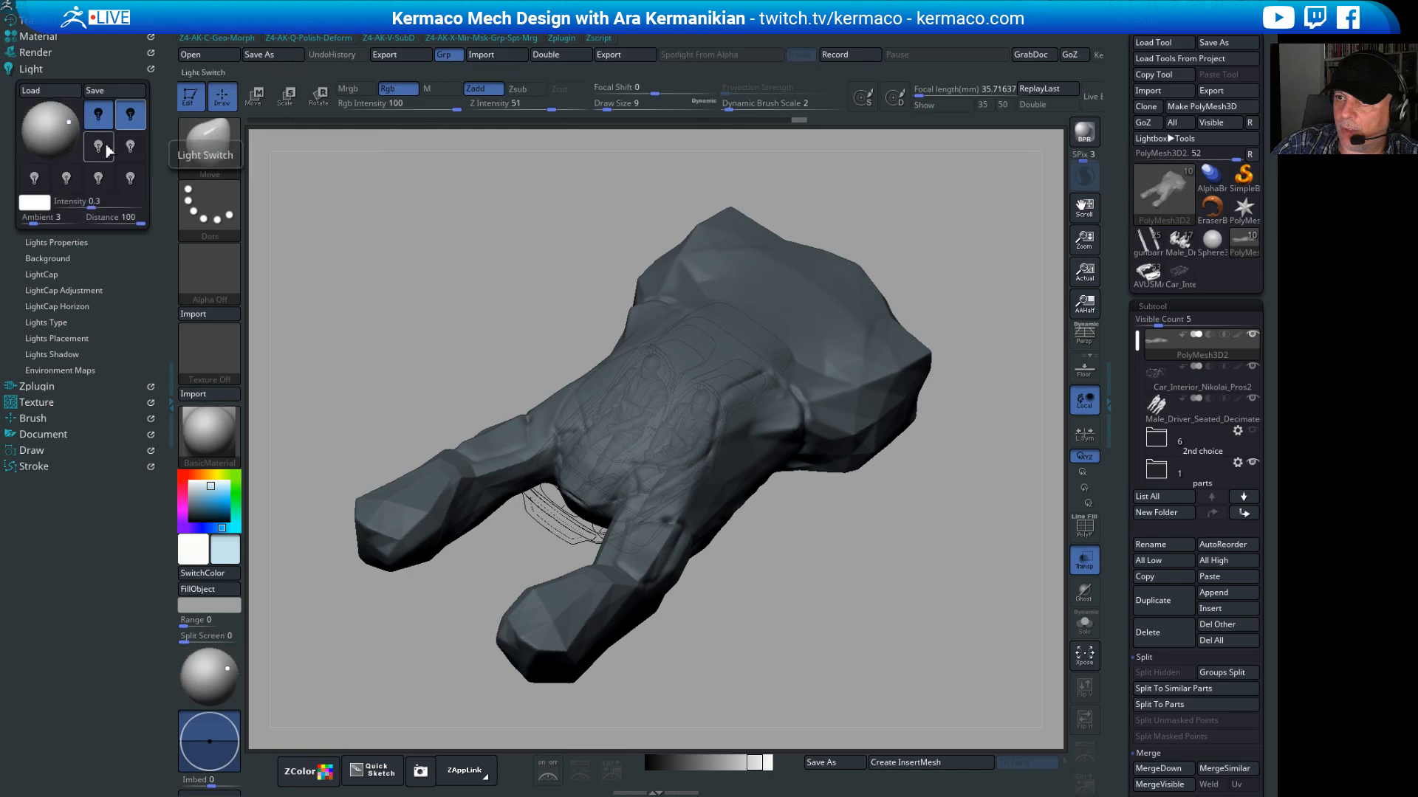
click(130, 115)
mouse_move(414, 240)
mouse_down()
mouse_move(419, 220)
mouse_move(463, 215)
mouse_move(468, 236)
mouse_up()
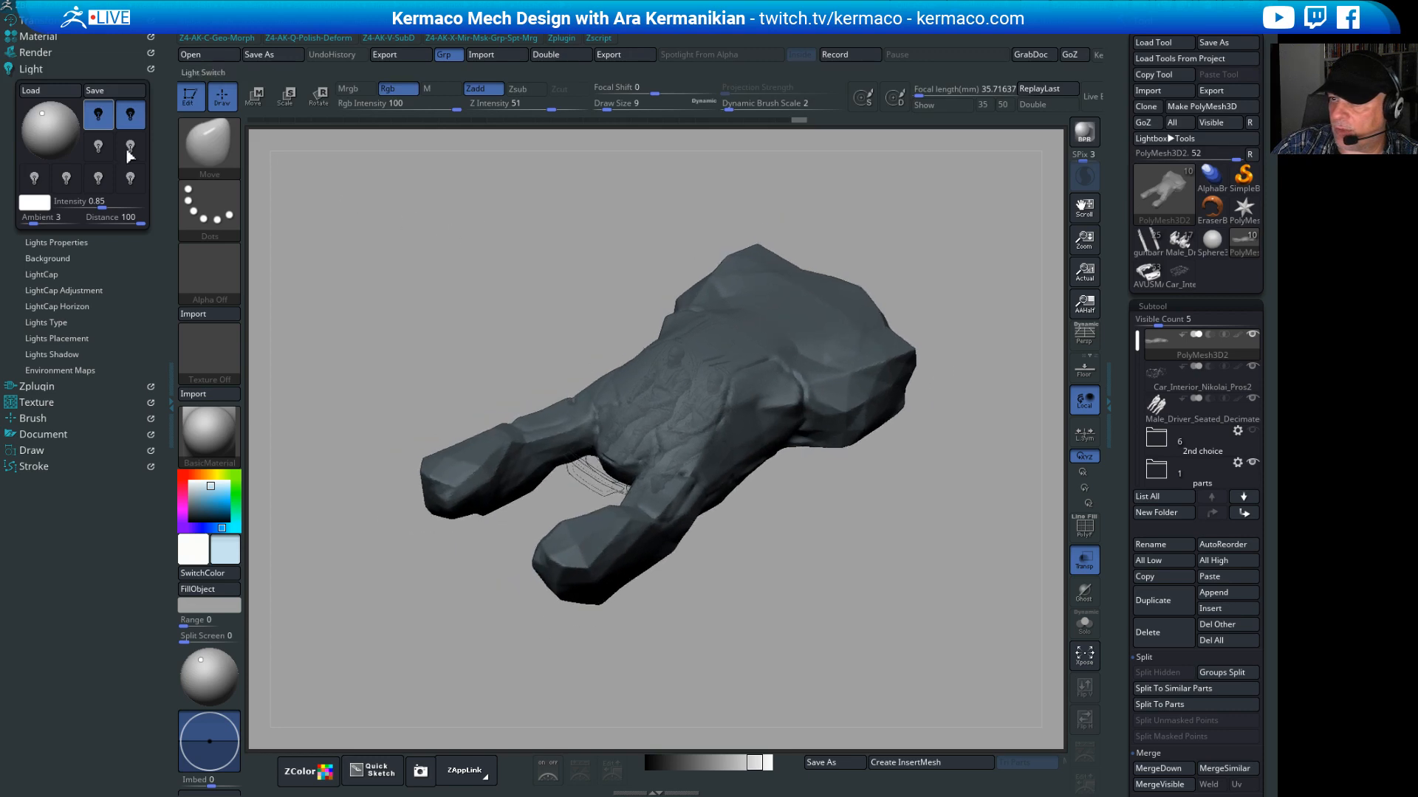
click(16, 70)
Step: Enlarge the Move brush to a draw size of 386 and clear the mask from the car body
mouse_move(873, 579)
mouse_down()
mouse_move(843, 538)
mouse_move(864, 550)
mouse_up()
mouse_move(876, 498)
mouse_down()
mouse_move(823, 572)
mouse_move(786, 508)
mouse_up()
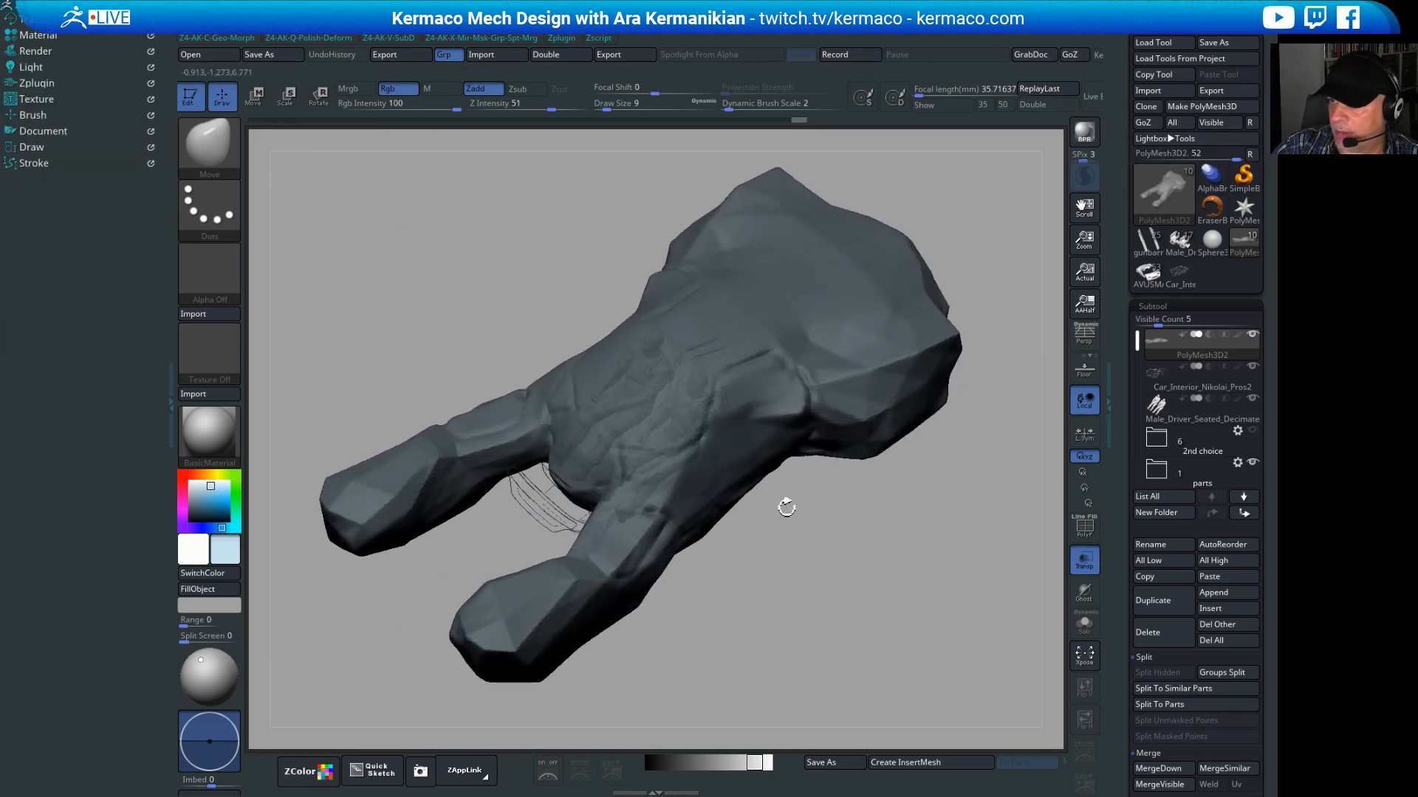
key(s)
drag(866, 435, 877, 436)
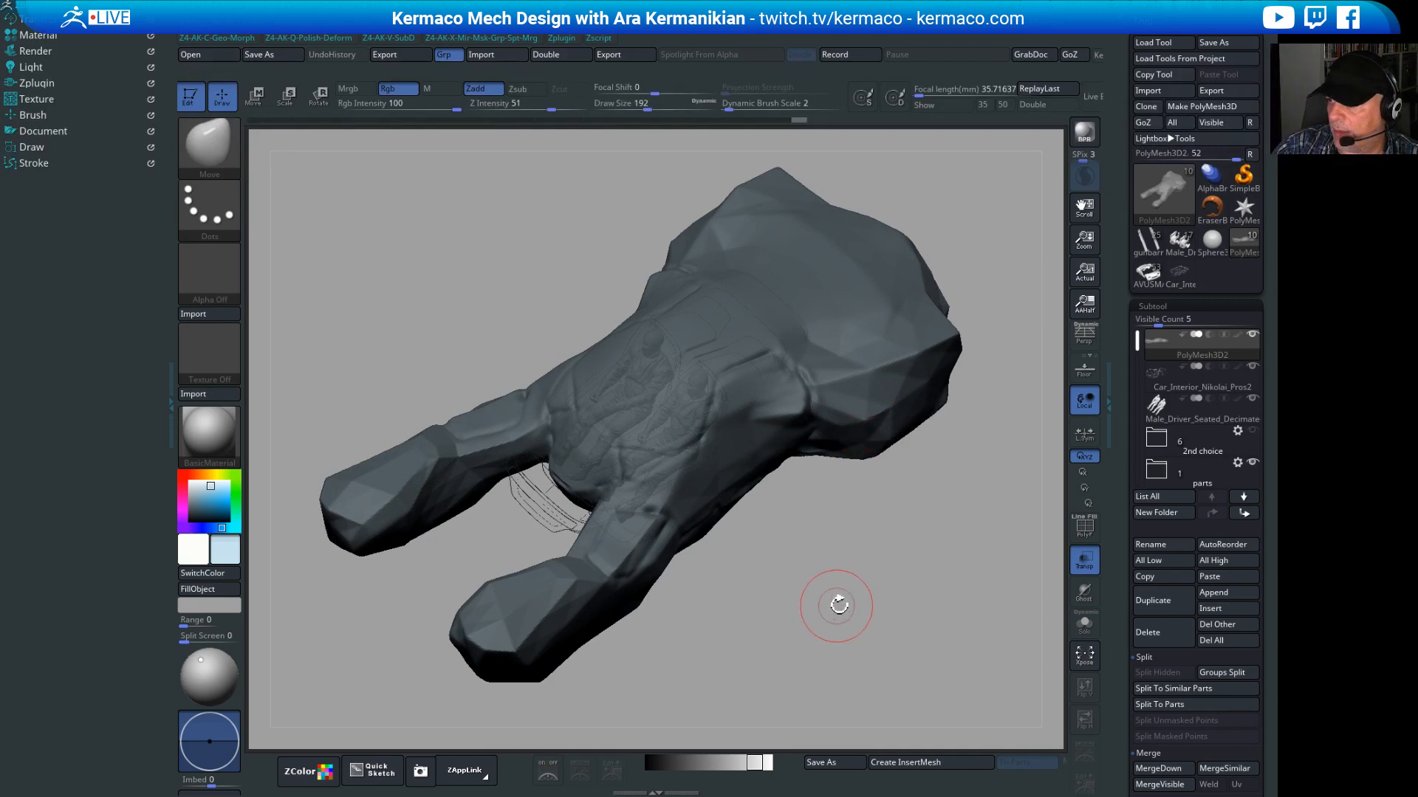
drag(839, 604, 799, 488)
key(s)
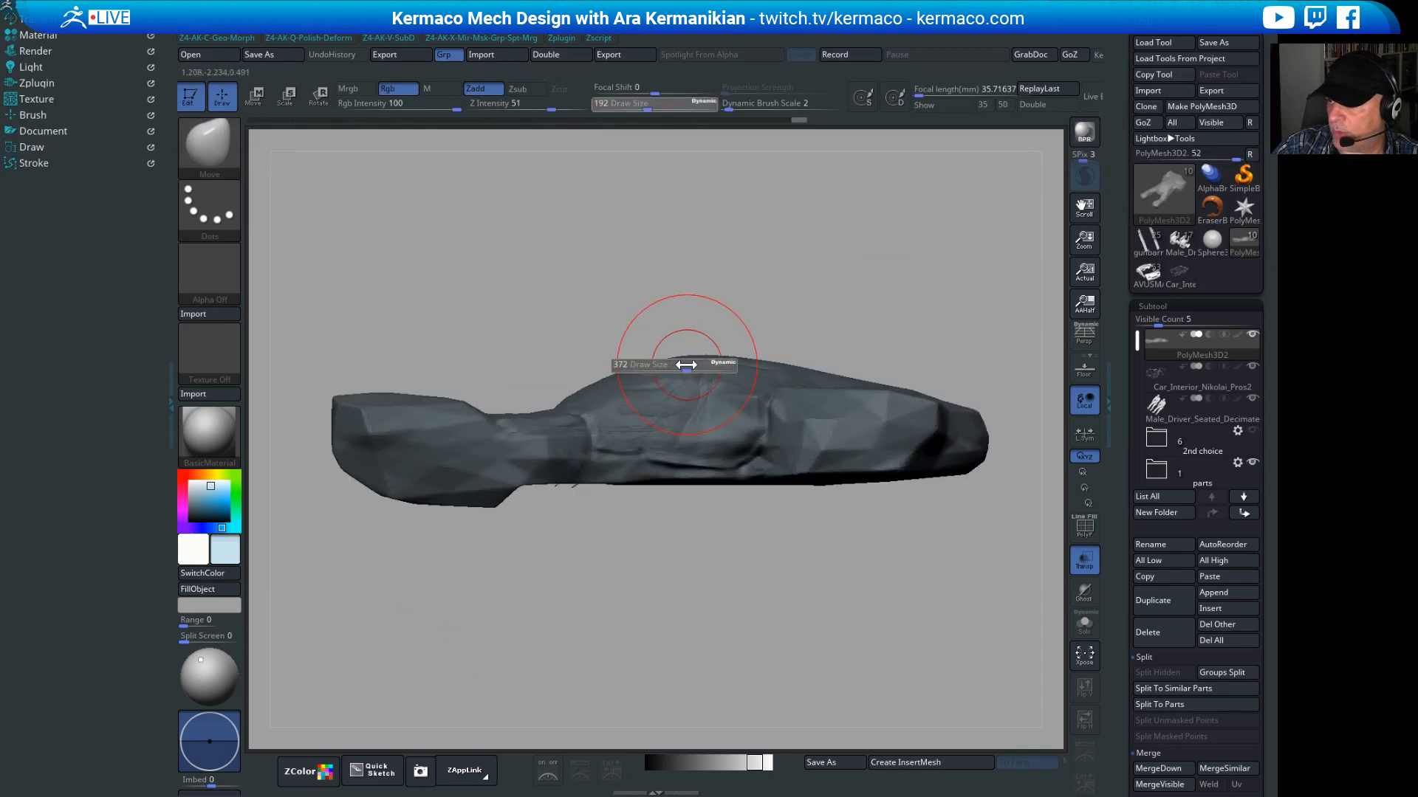
drag(667, 365, 729, 364)
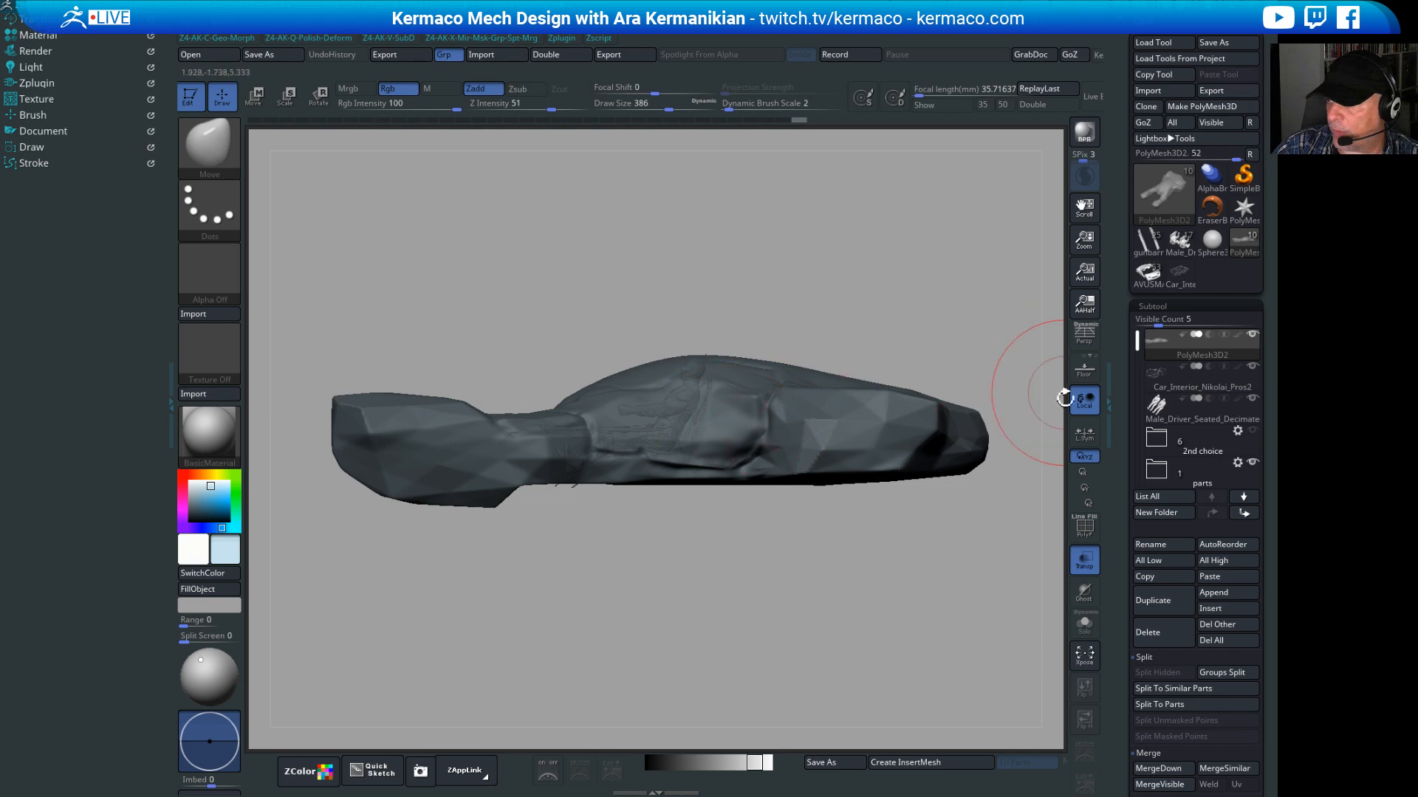
ctrl+drag(787, 251, 934, 291)
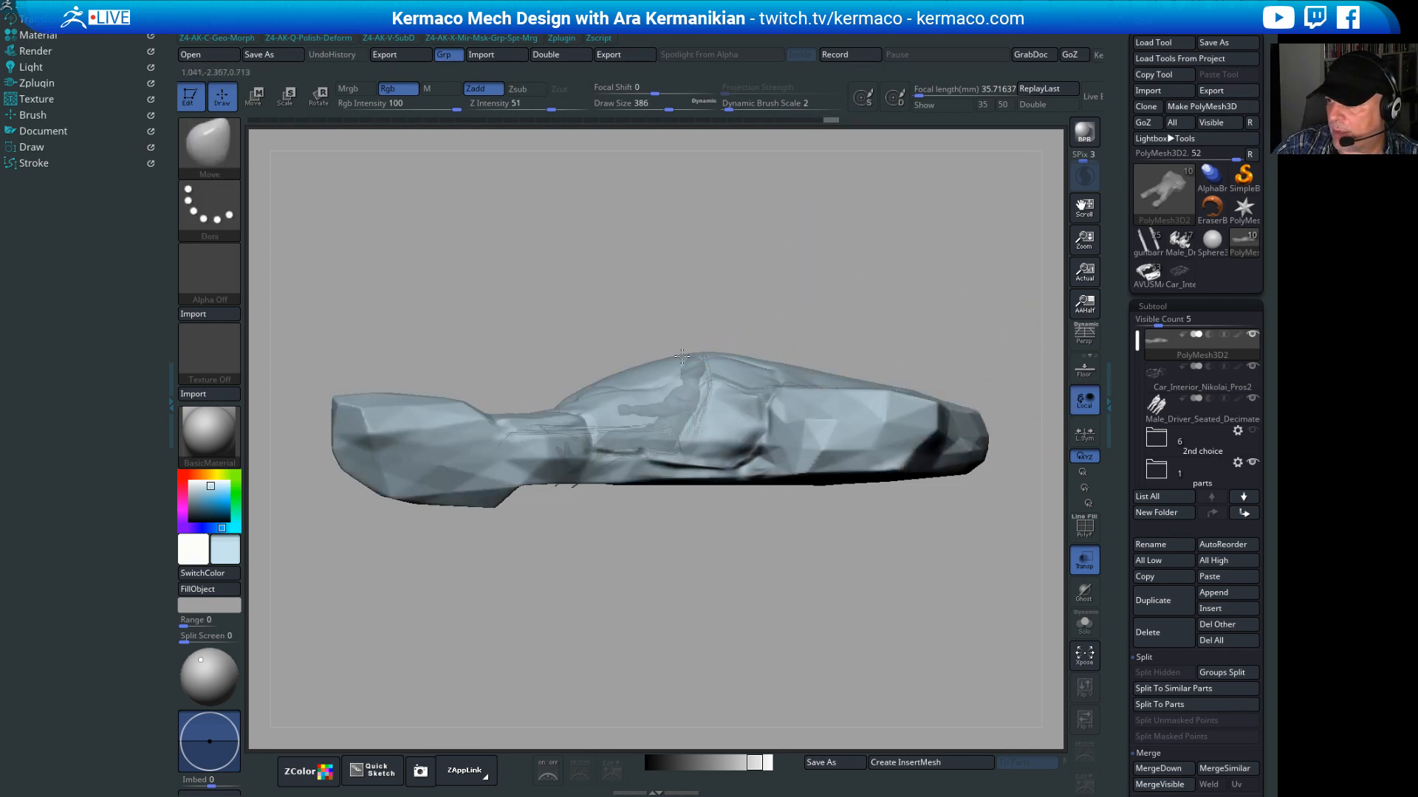
Step: Reshape the windshield slope and cockpit side of the car body with the Move brush, reducing the draw size to 331
drag(590, 382, 590, 383)
drag(592, 383, 599, 389)
drag(633, 411, 629, 416)
drag(805, 285, 633, 373)
mouse_move(809, 336)
mouse_down()
mouse_move(784, 366)
mouse_move(859, 431)
mouse_move(747, 331)
mouse_up()
key(s)
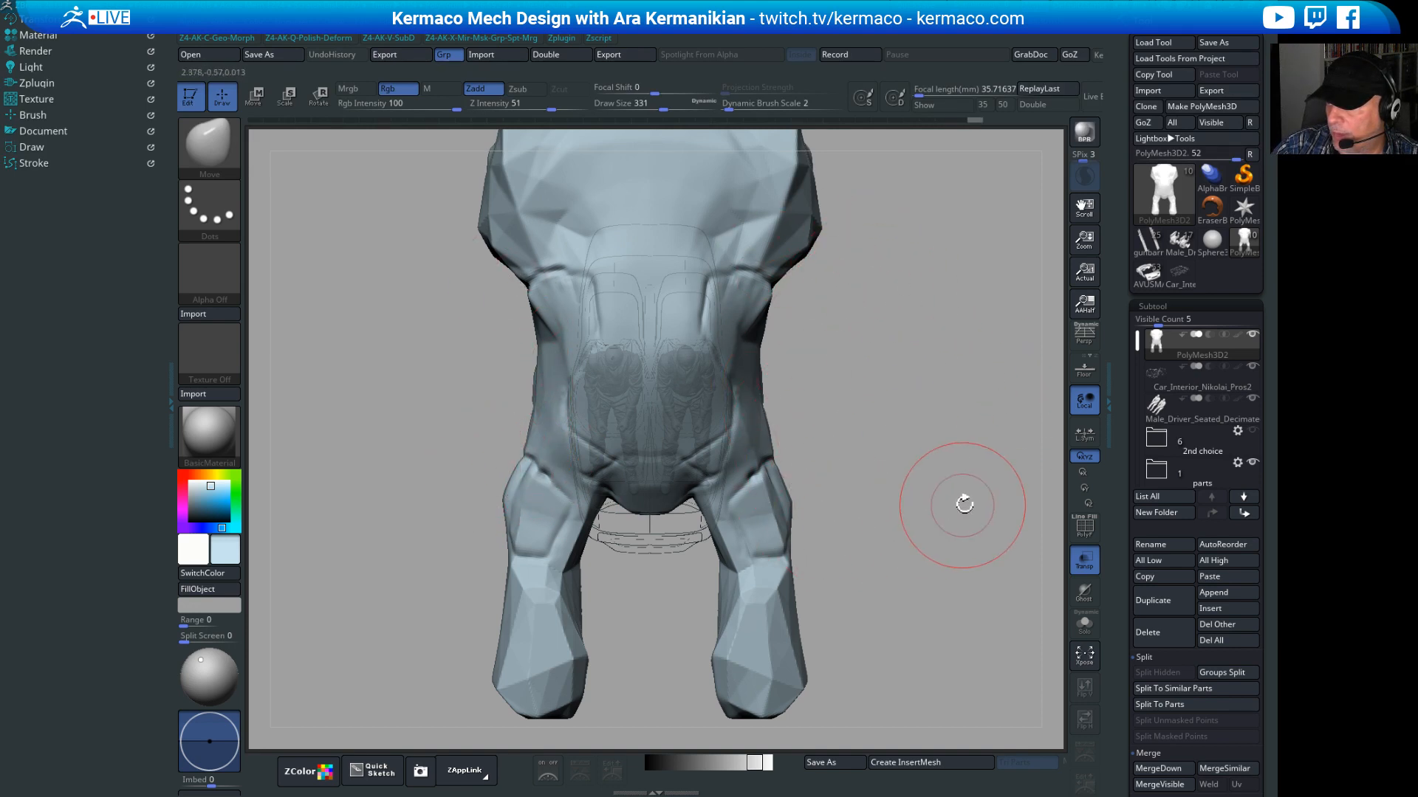
alt+drag(962, 505, 852, 519)
drag(852, 519, 746, 465)
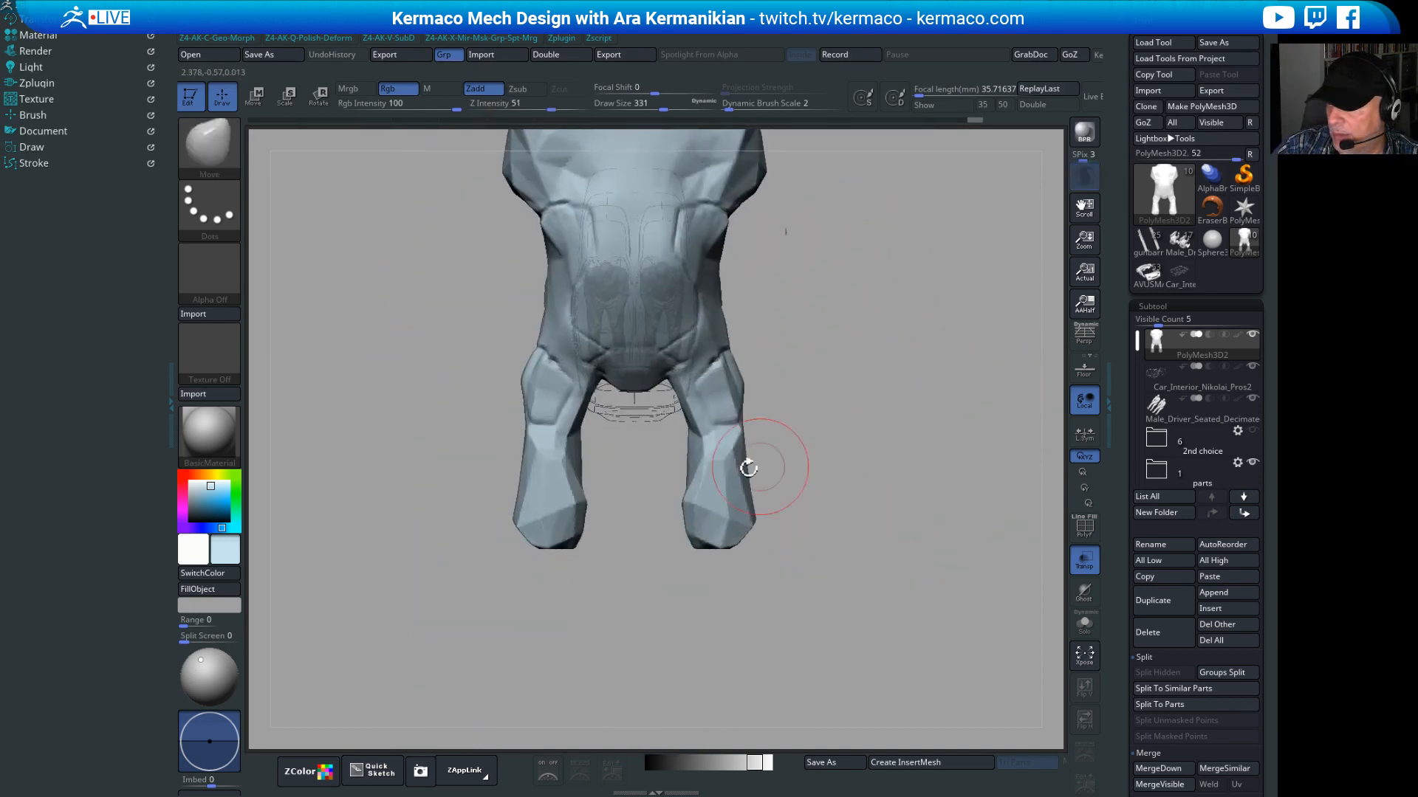
mouse_move(588, 620)
mouse_down()
mouse_move(863, 443)
mouse_move(904, 455)
mouse_move(751, 405)
mouse_up()
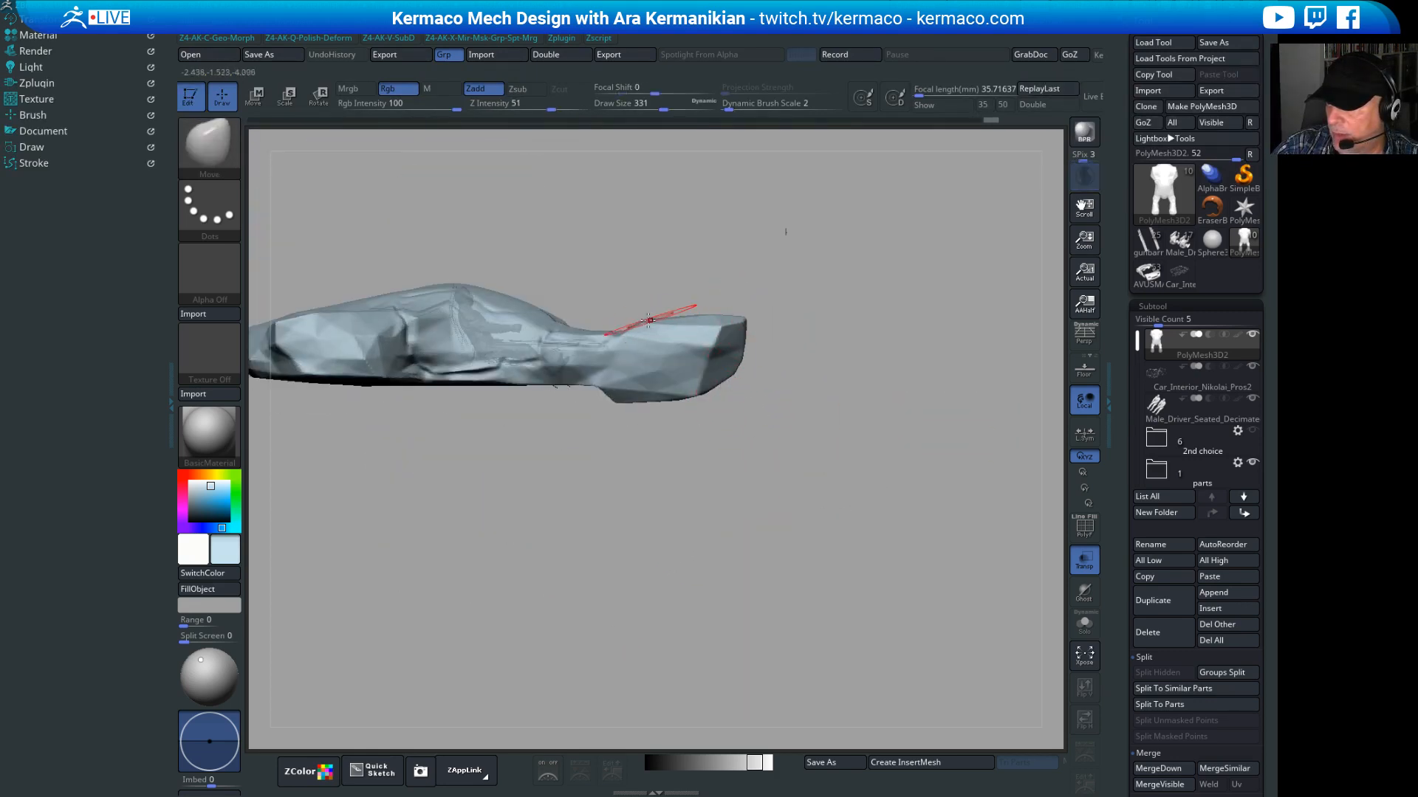
drag(838, 354, 754, 344)
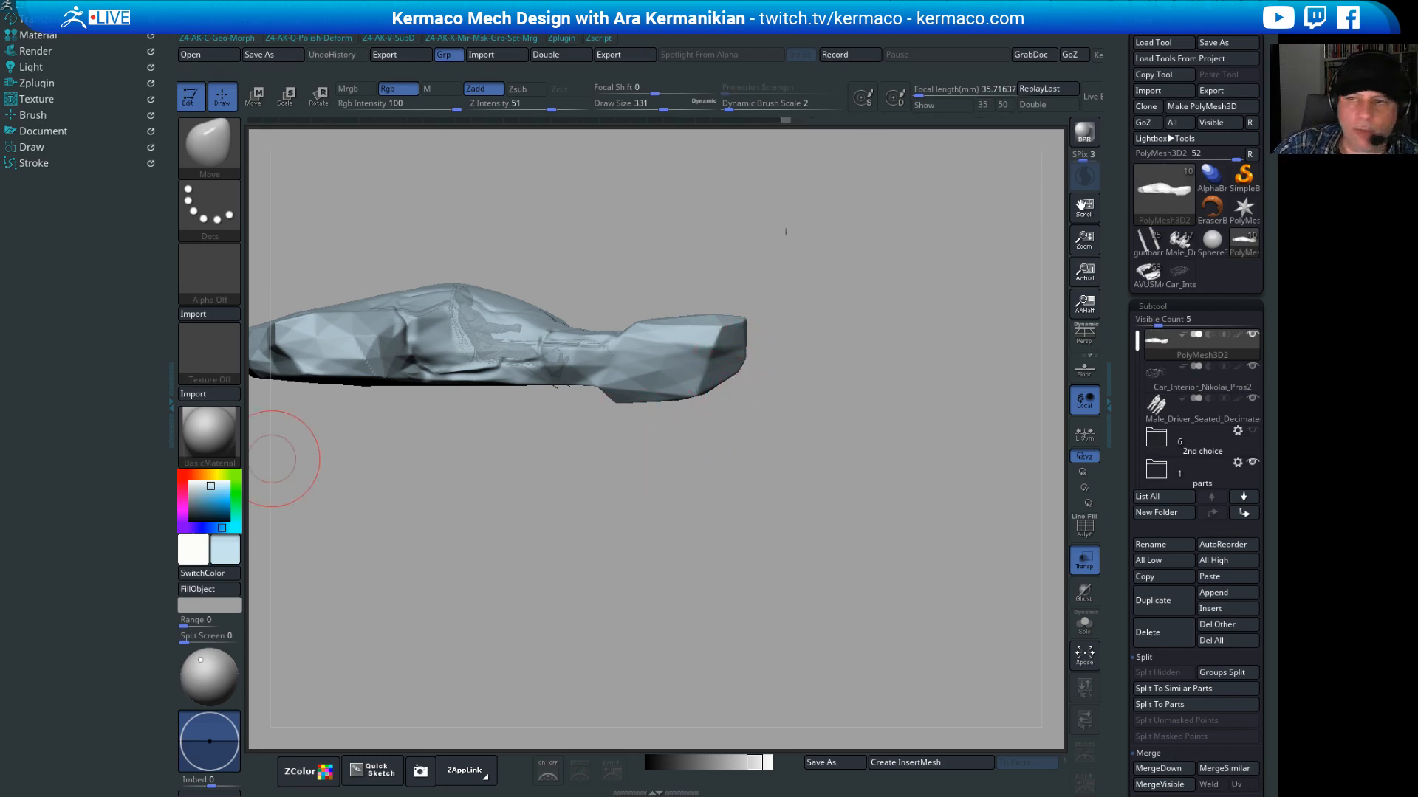
Step: Switch to the reference board and examine the concept painting of the dark vehicle marked 27
key(alt+Tab)
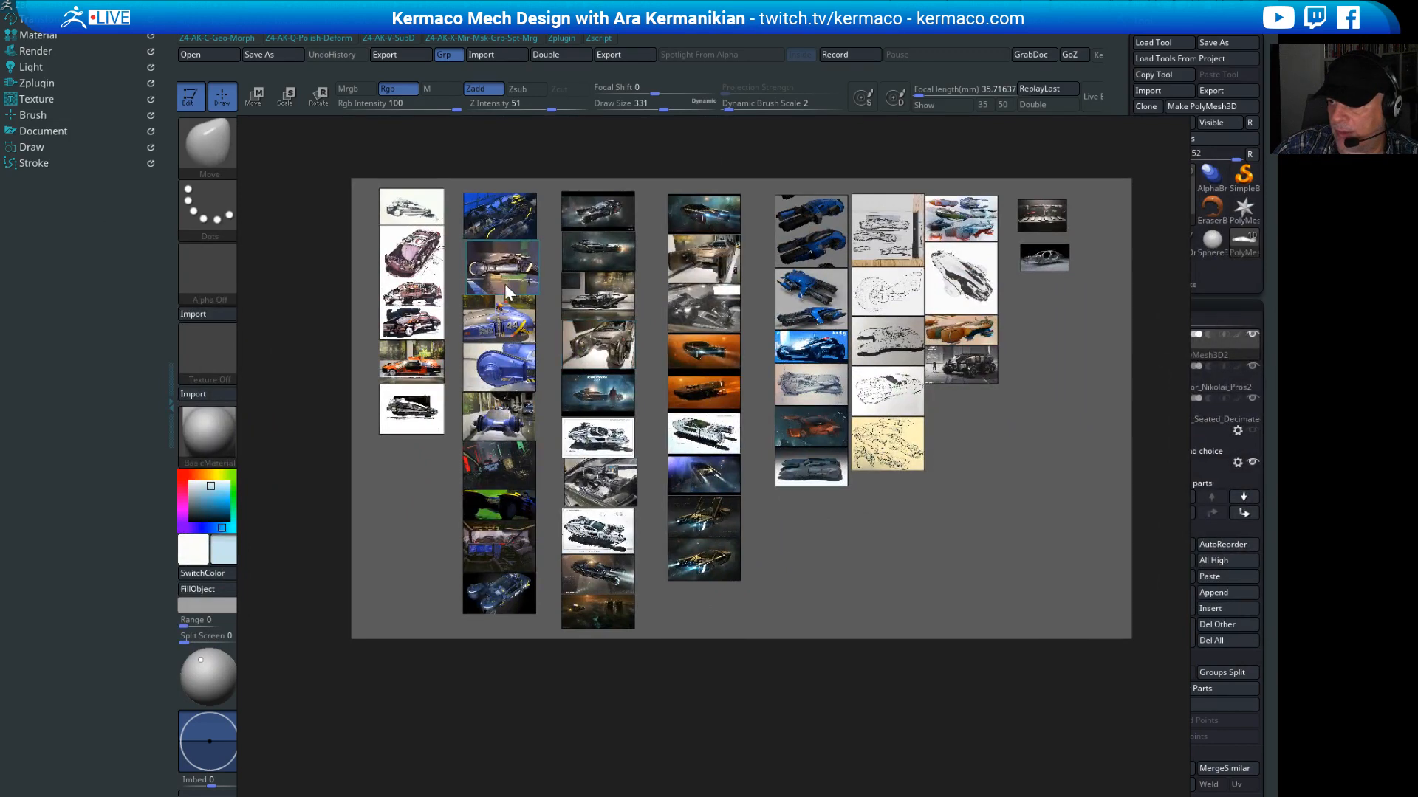
double_click(496, 267)
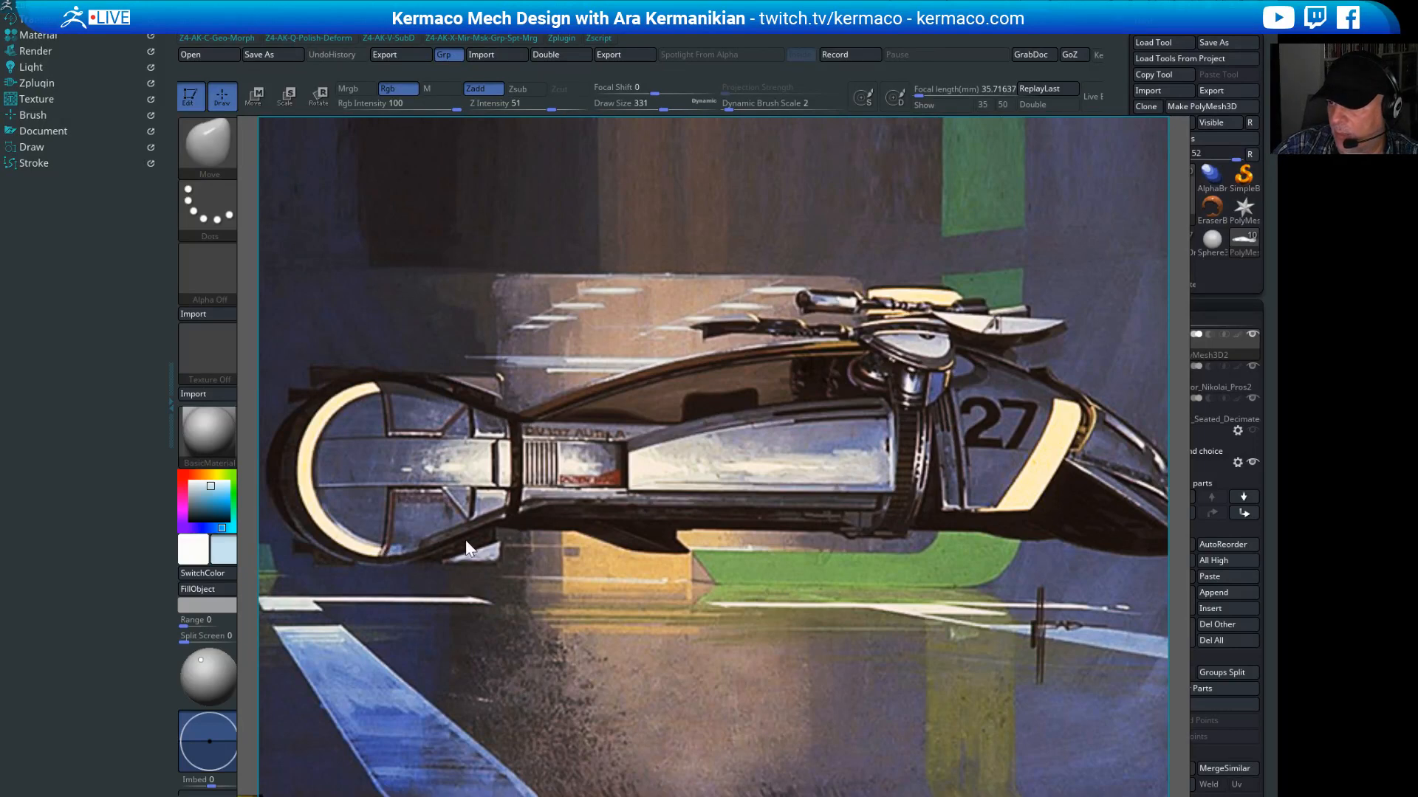
double_click(658, 374)
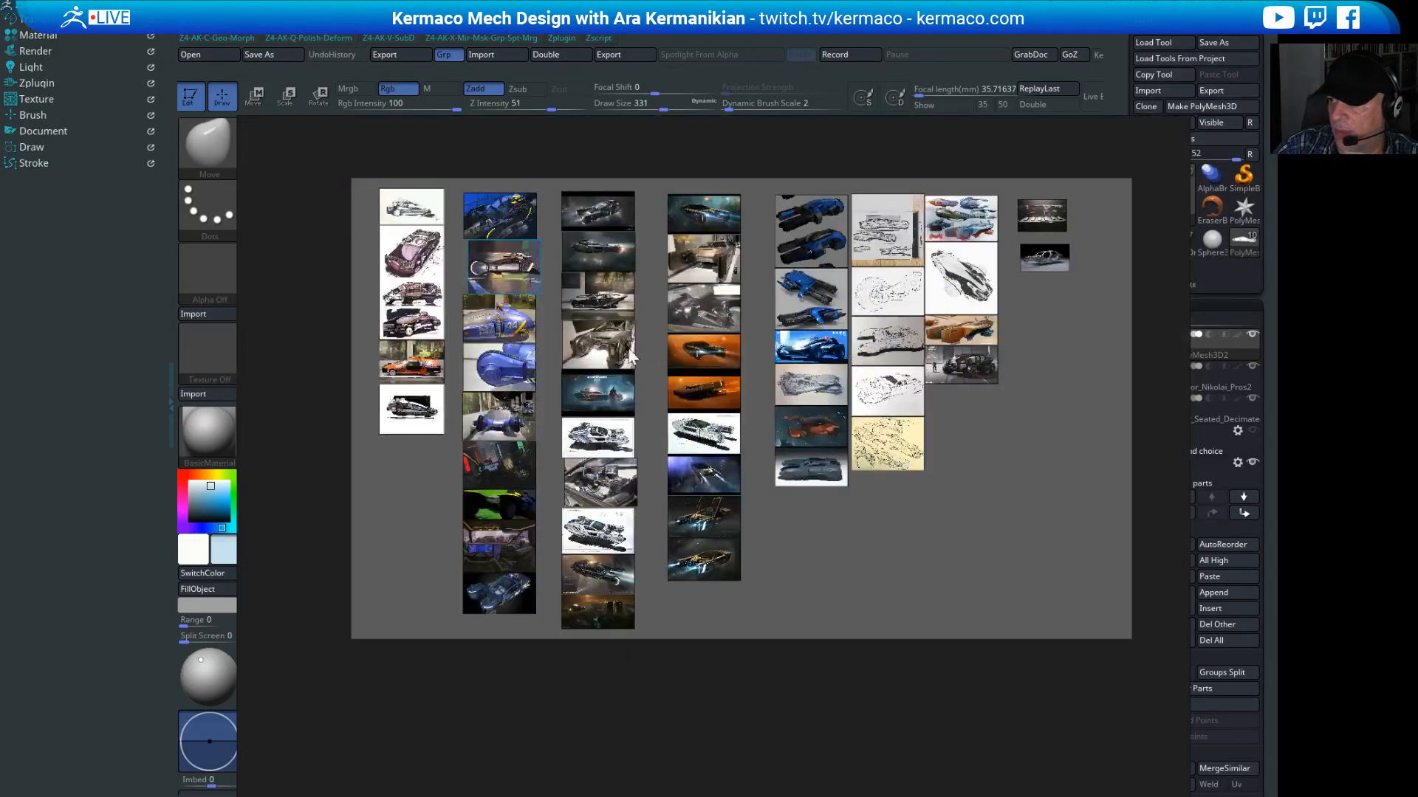
Step: Examine the side-view Blade Runner 2049 concept of the dark police car on the reference board and return to the sculpt
click(613, 260)
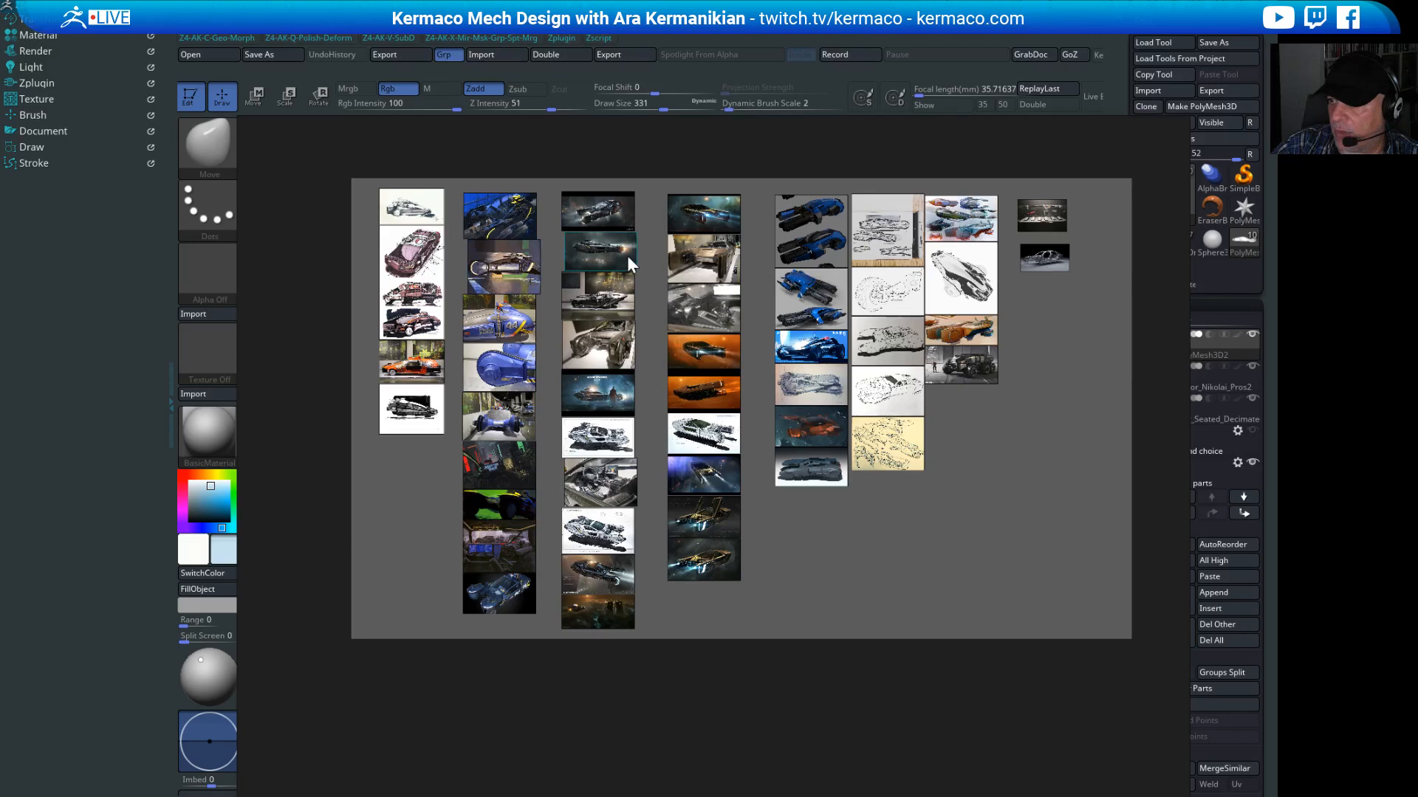
double_click(627, 255)
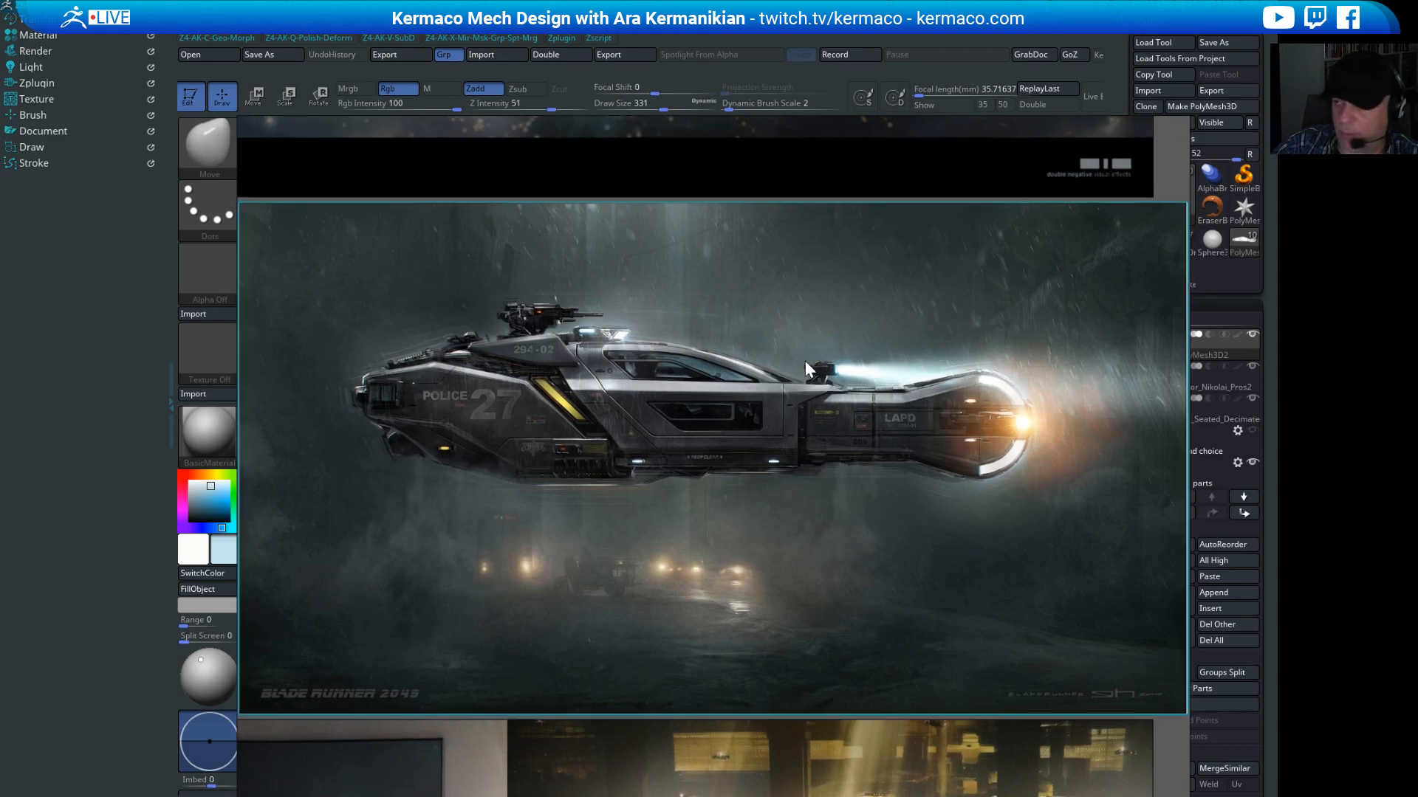
middle_drag(827, 388, 821, 386)
scroll(969, 330, down, 10)
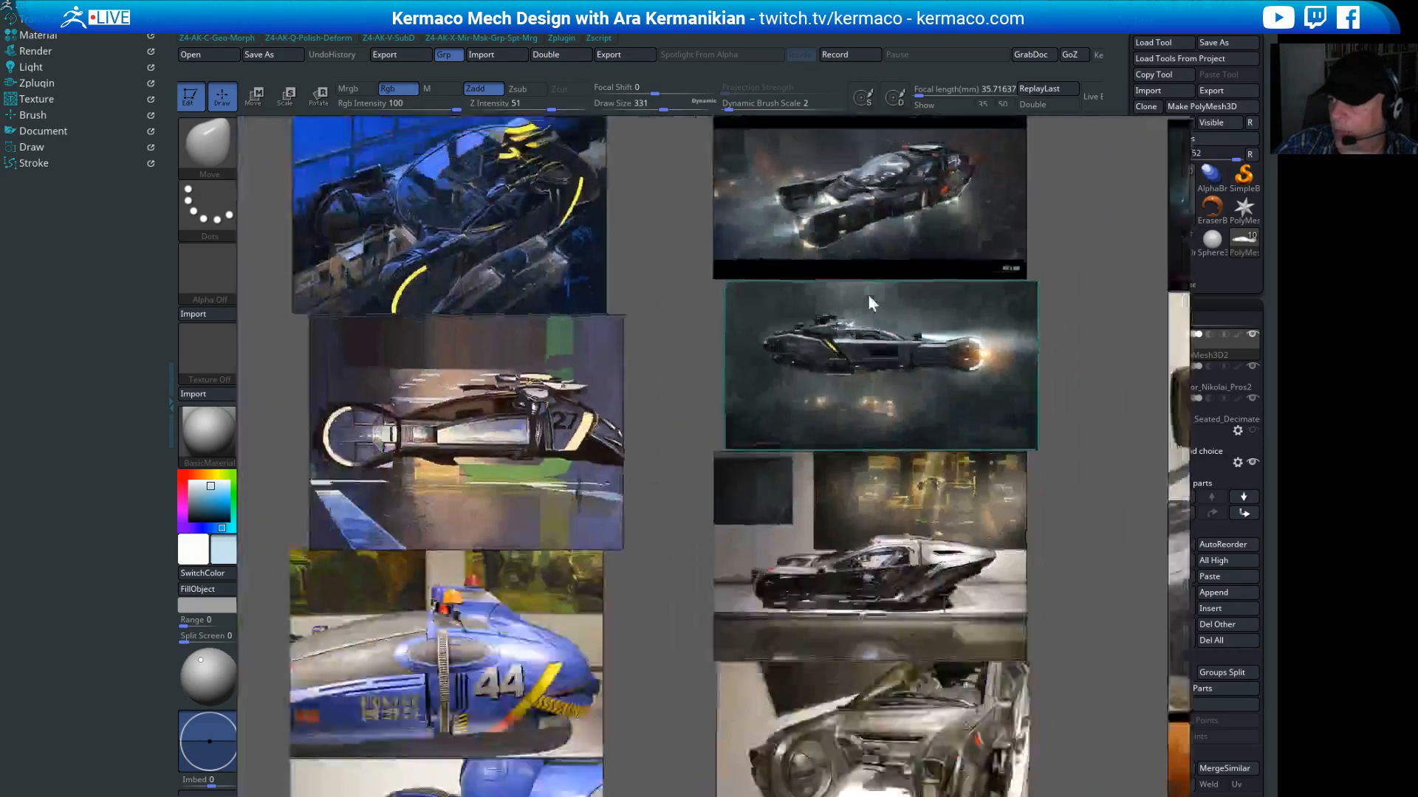
middle_drag(929, 334, 591, 270)
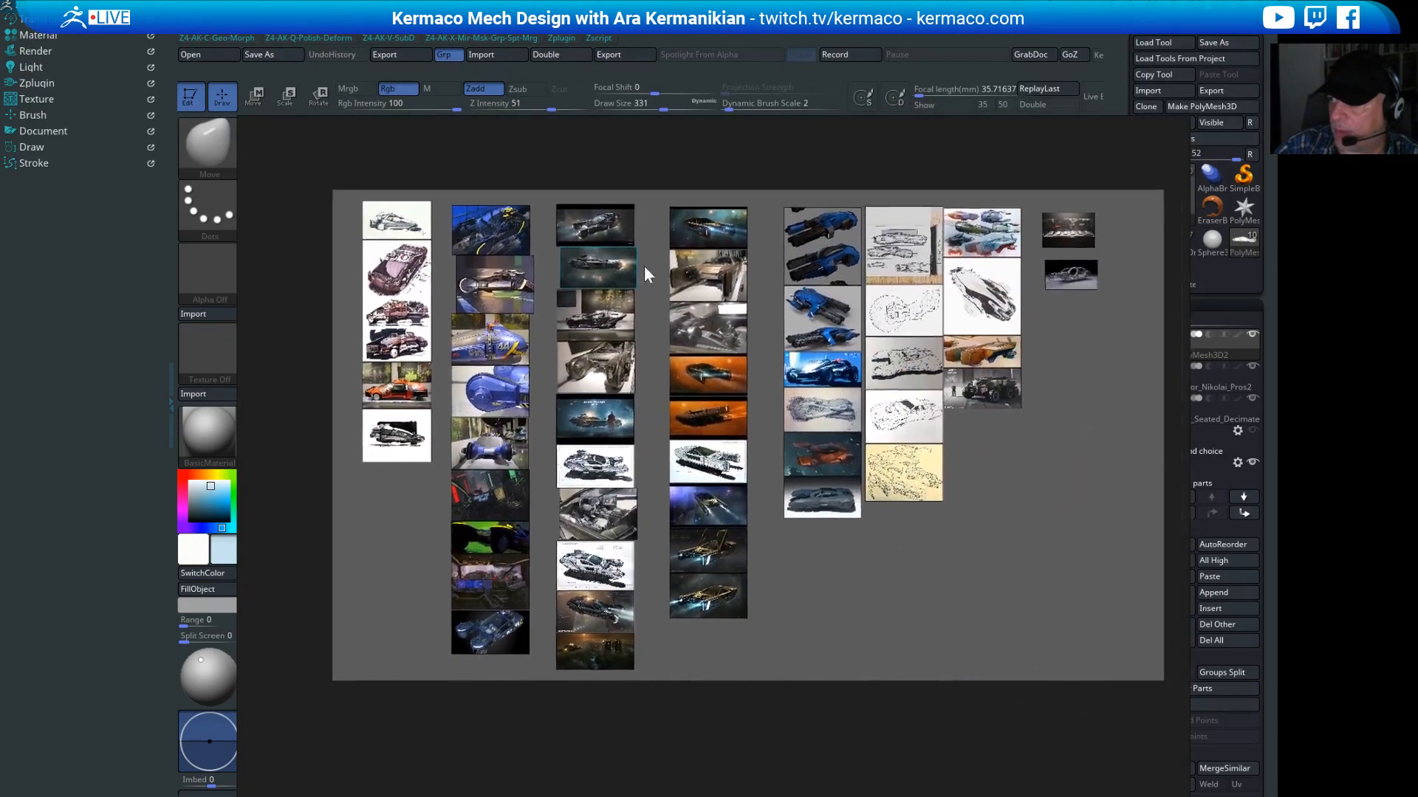
right_drag(954, 161, 0, 137)
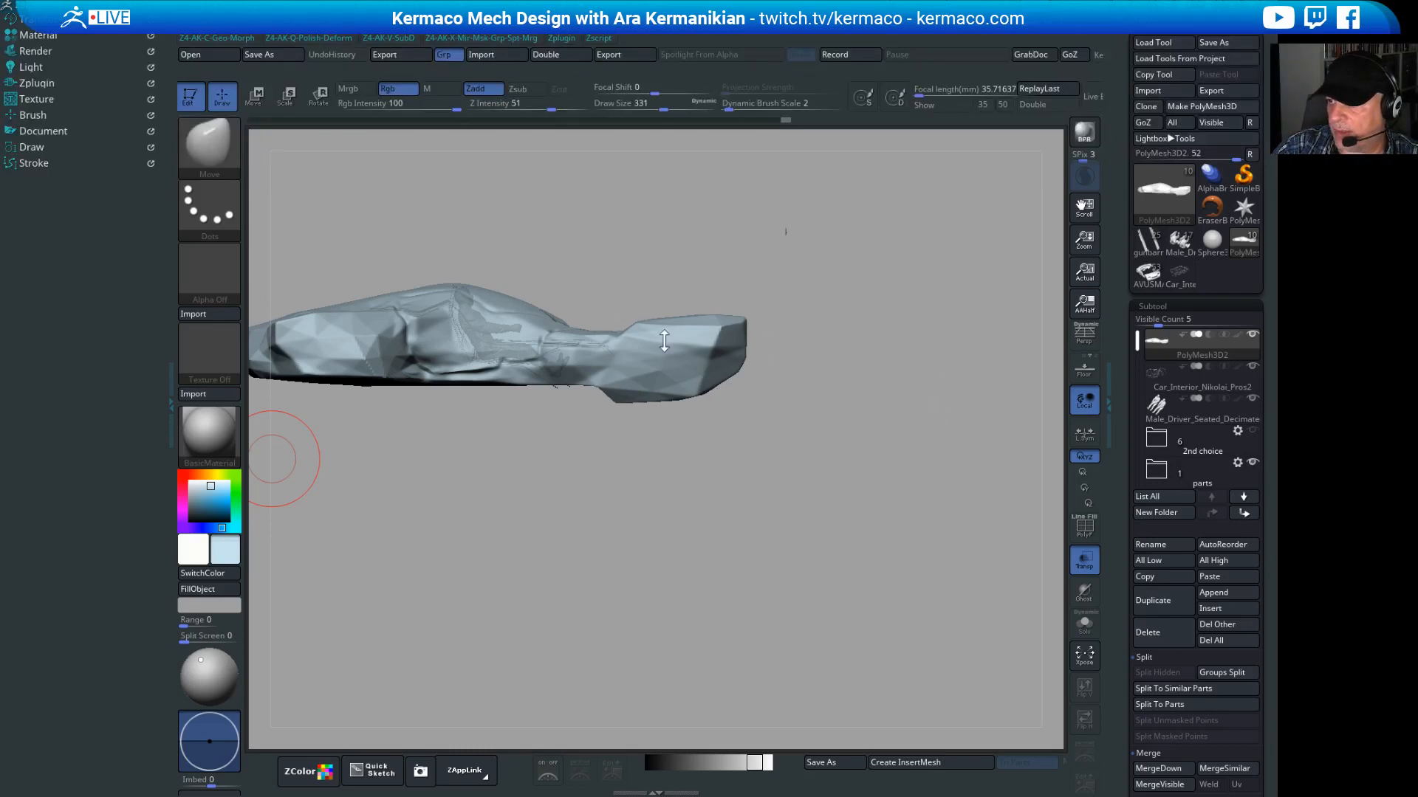
Step: Set the draw size to 476 and store a morph target for the car body
mouse_move(744, 518)
mouse_down()
mouse_move(781, 536)
mouse_move(694, 496)
mouse_move(805, 550)
mouse_move(812, 584)
mouse_up()
key(s)
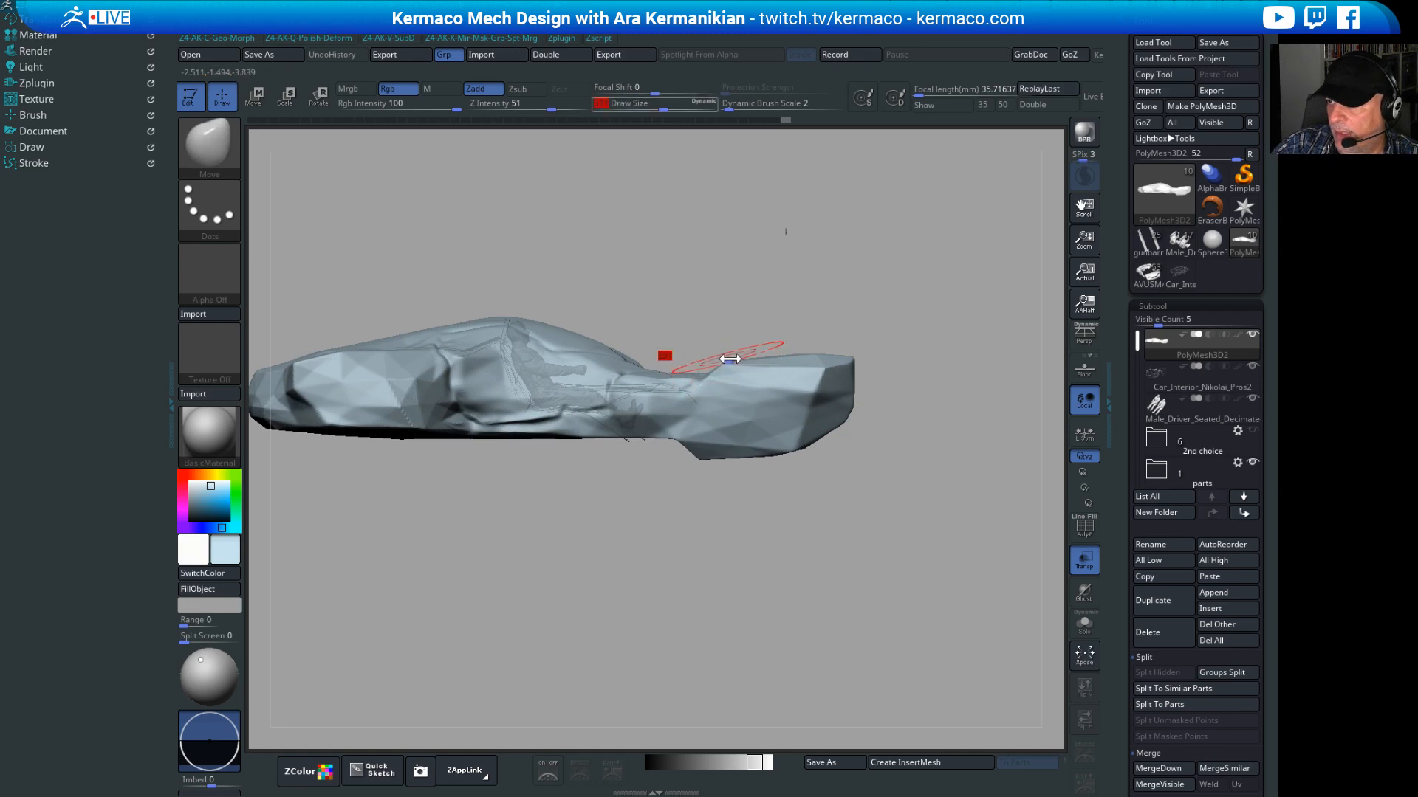
drag(729, 358, 742, 357)
alt+drag(916, 561, 934, 538)
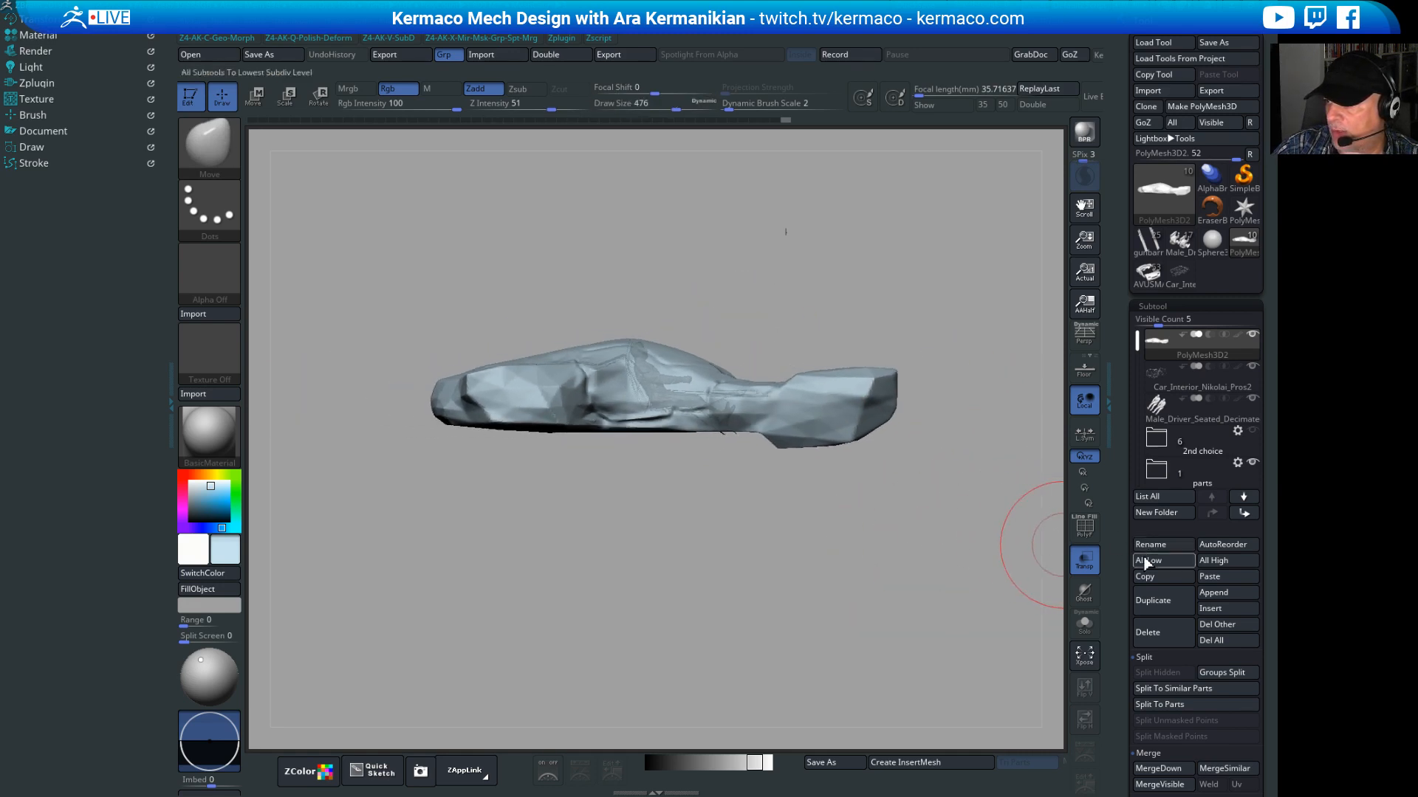
drag(1118, 573, 1165, 434)
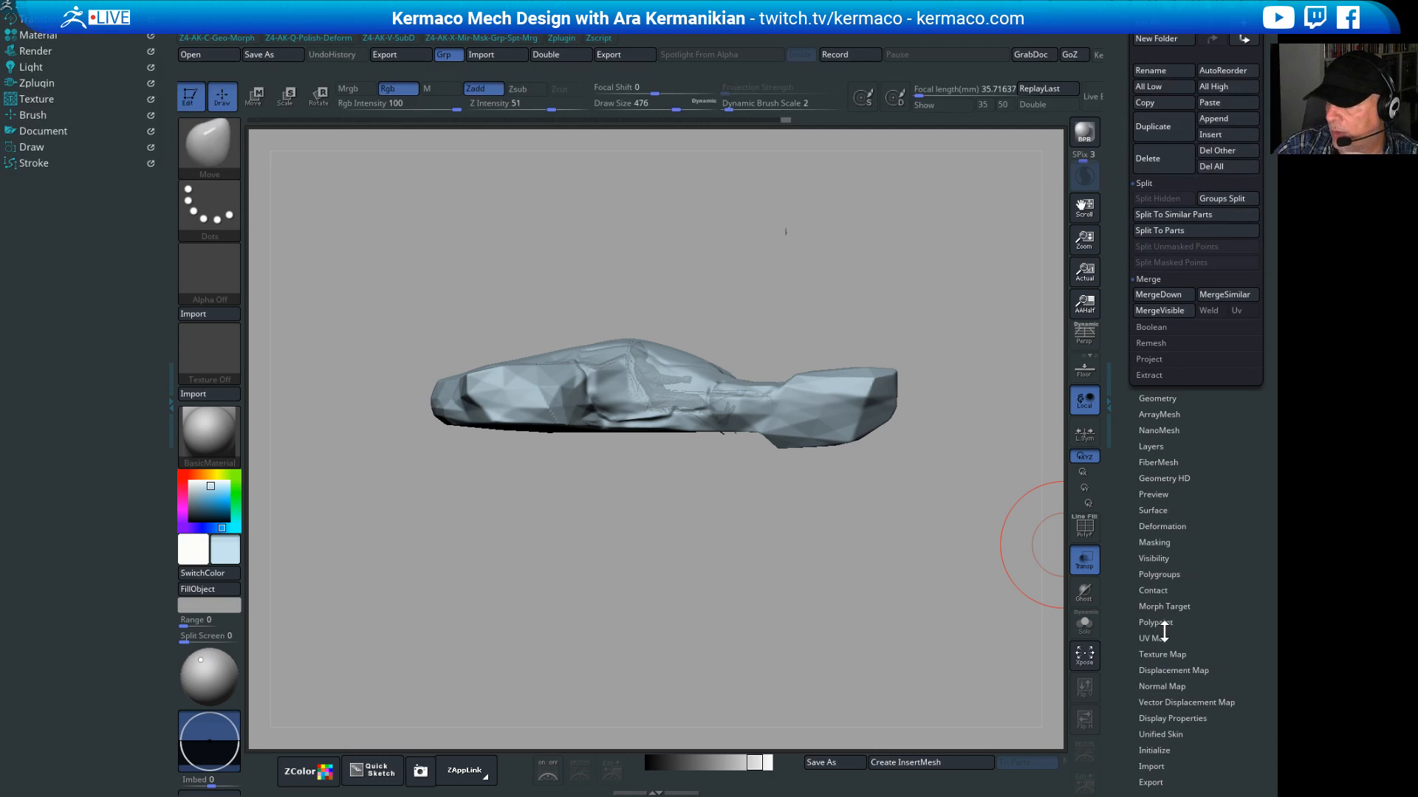
click(1176, 606)
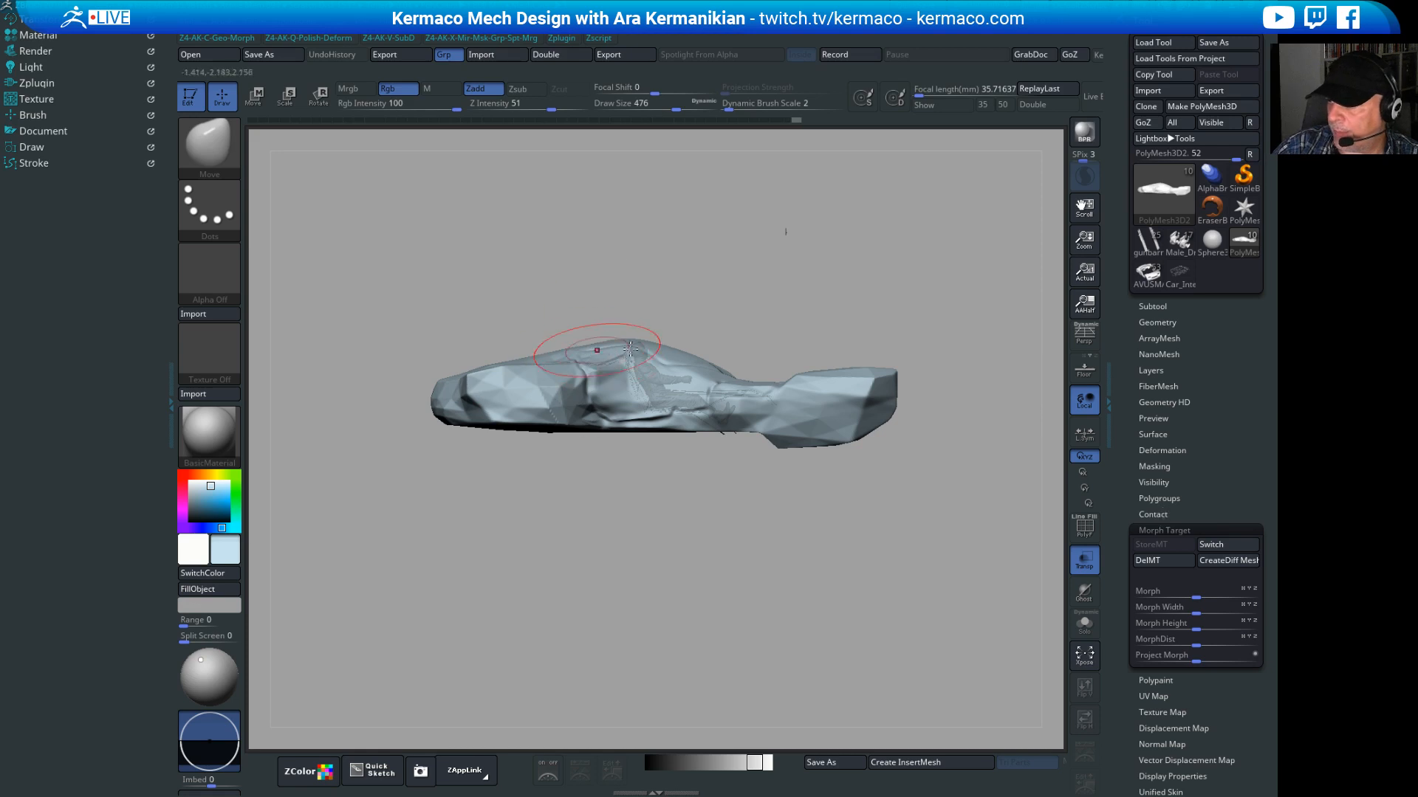
Step: Try to reshape the front prong with the Move brush at draw size 338, and undo the strokes
key(s)
drag(799, 379, 788, 379)
drag(802, 397, 802, 391)
alt+drag(899, 295, 841, 349)
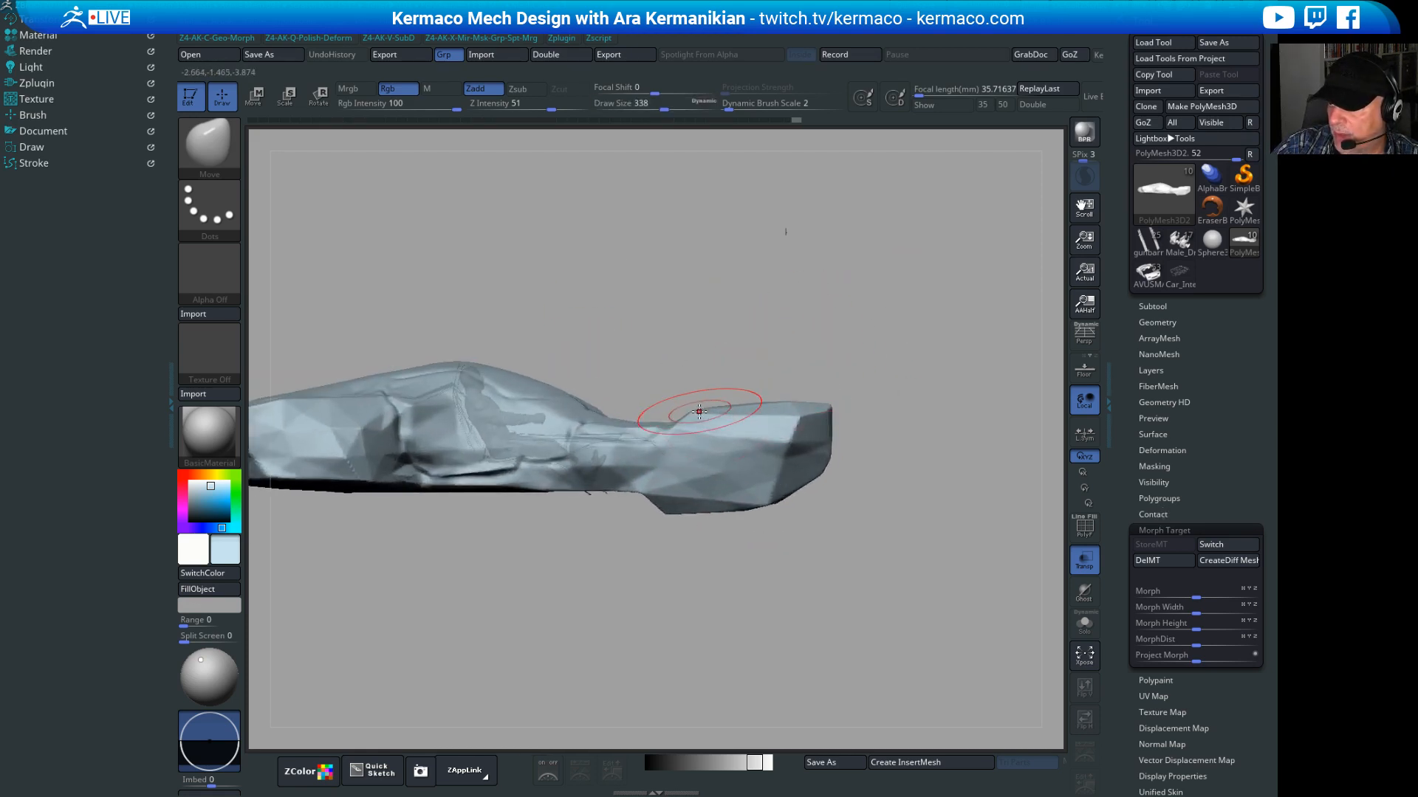
key(ctrl+z)
key(ctrl+z)
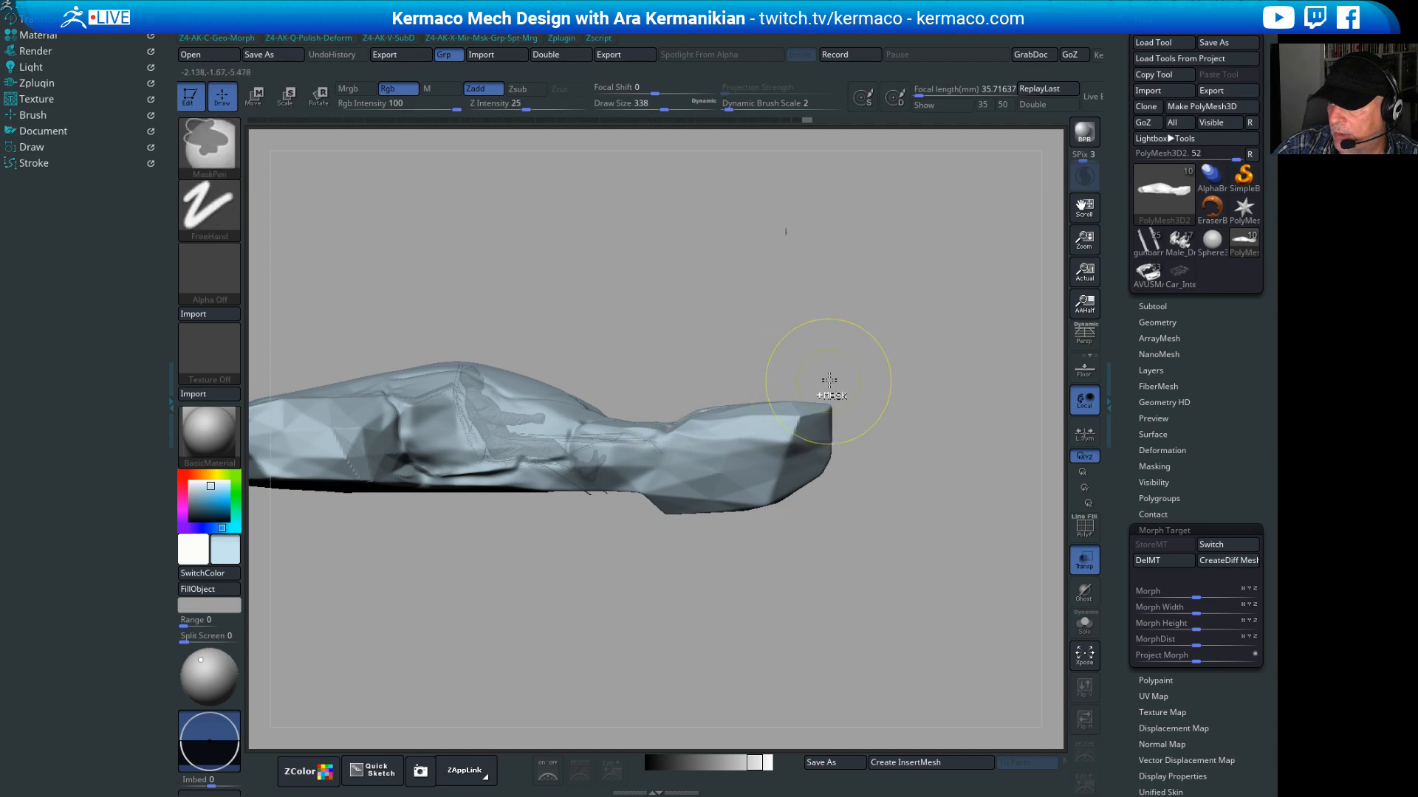
Step: Activate X symmetry and step the car body back to an earlier state in its undo history
key(space)
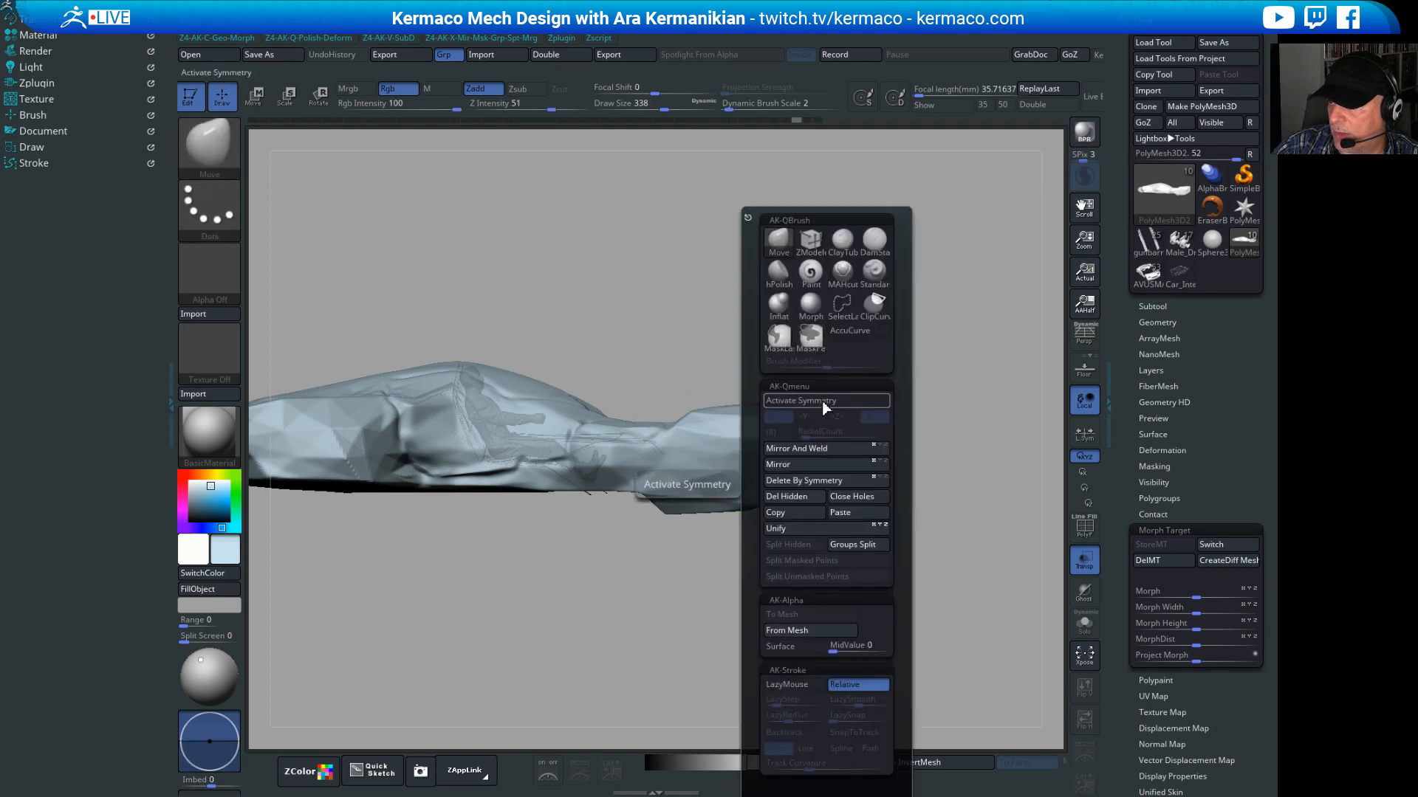
click(810, 405)
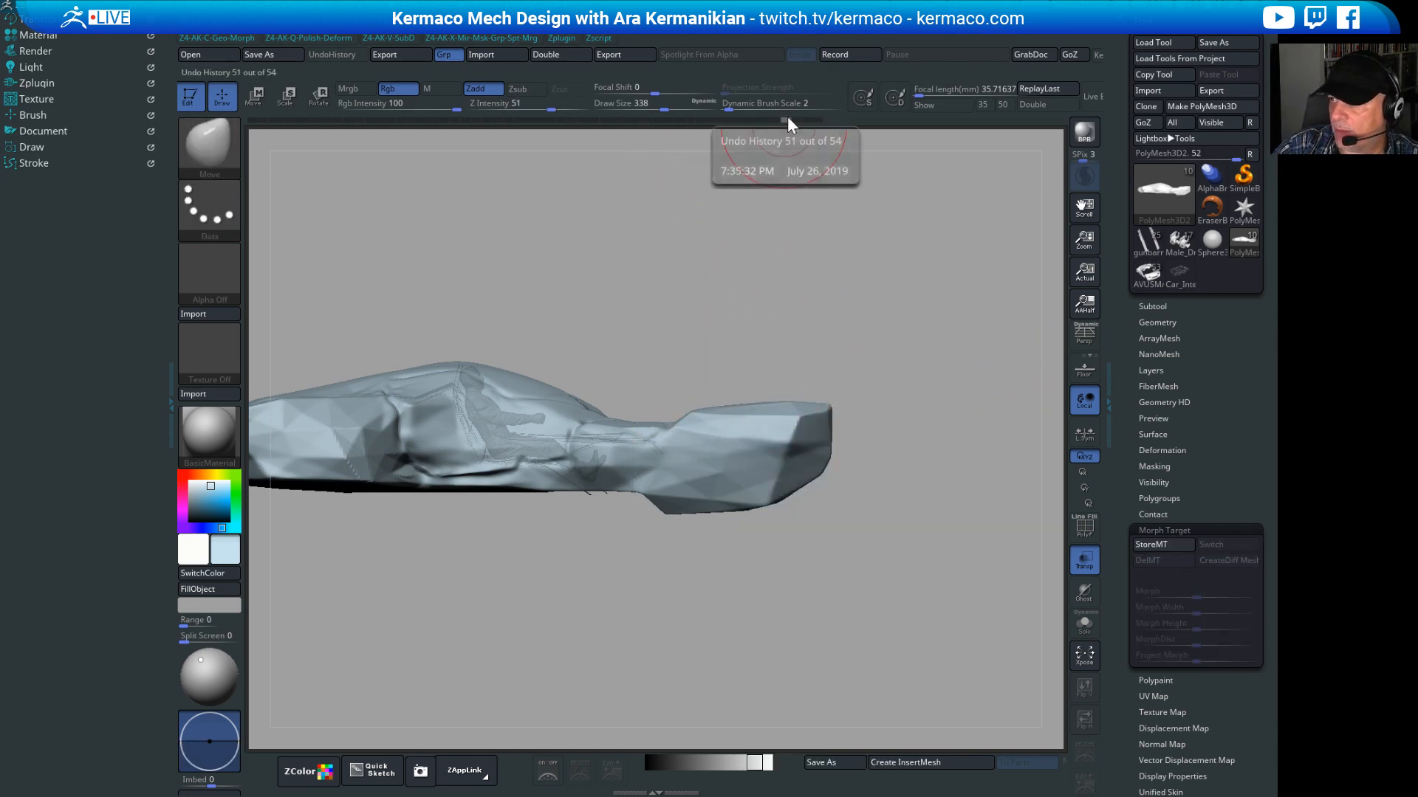
mouse_move(790, 120)
mouse_down()
mouse_move(439, 132)
mouse_move(623, 140)
mouse_up()
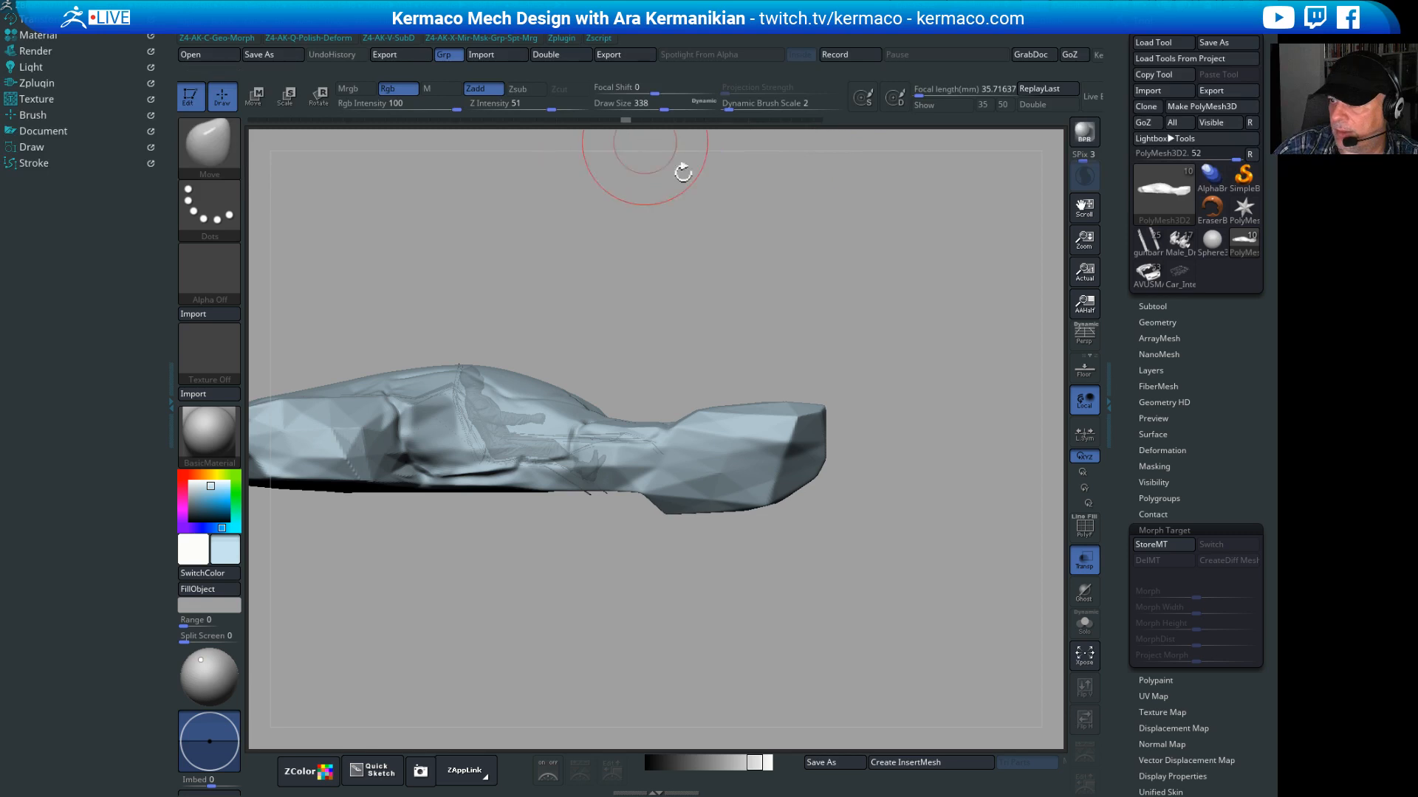
Step: Select the Move brush and store a new morph target for the car body
key(ctrl)
key(b)
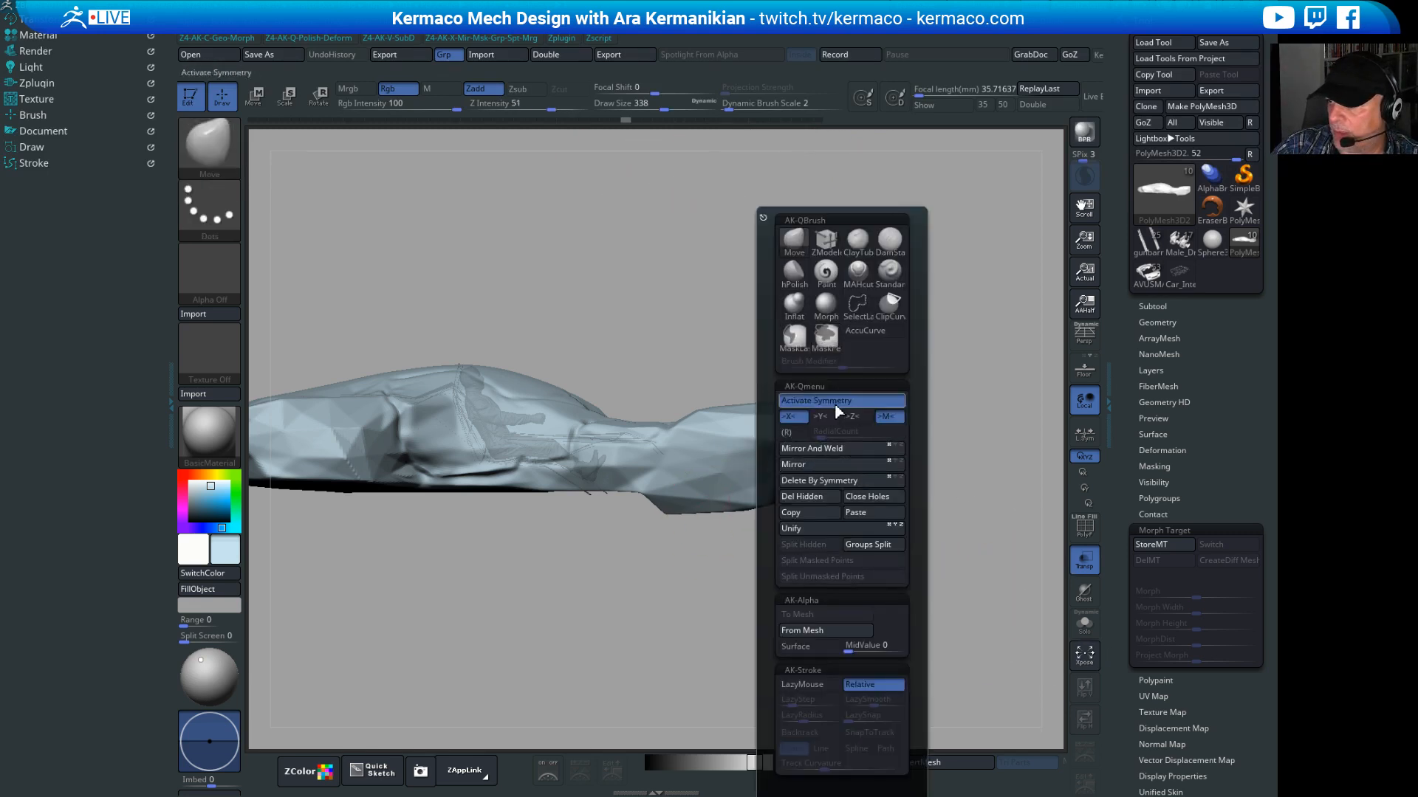
key(m)
key(v)
click(1157, 546)
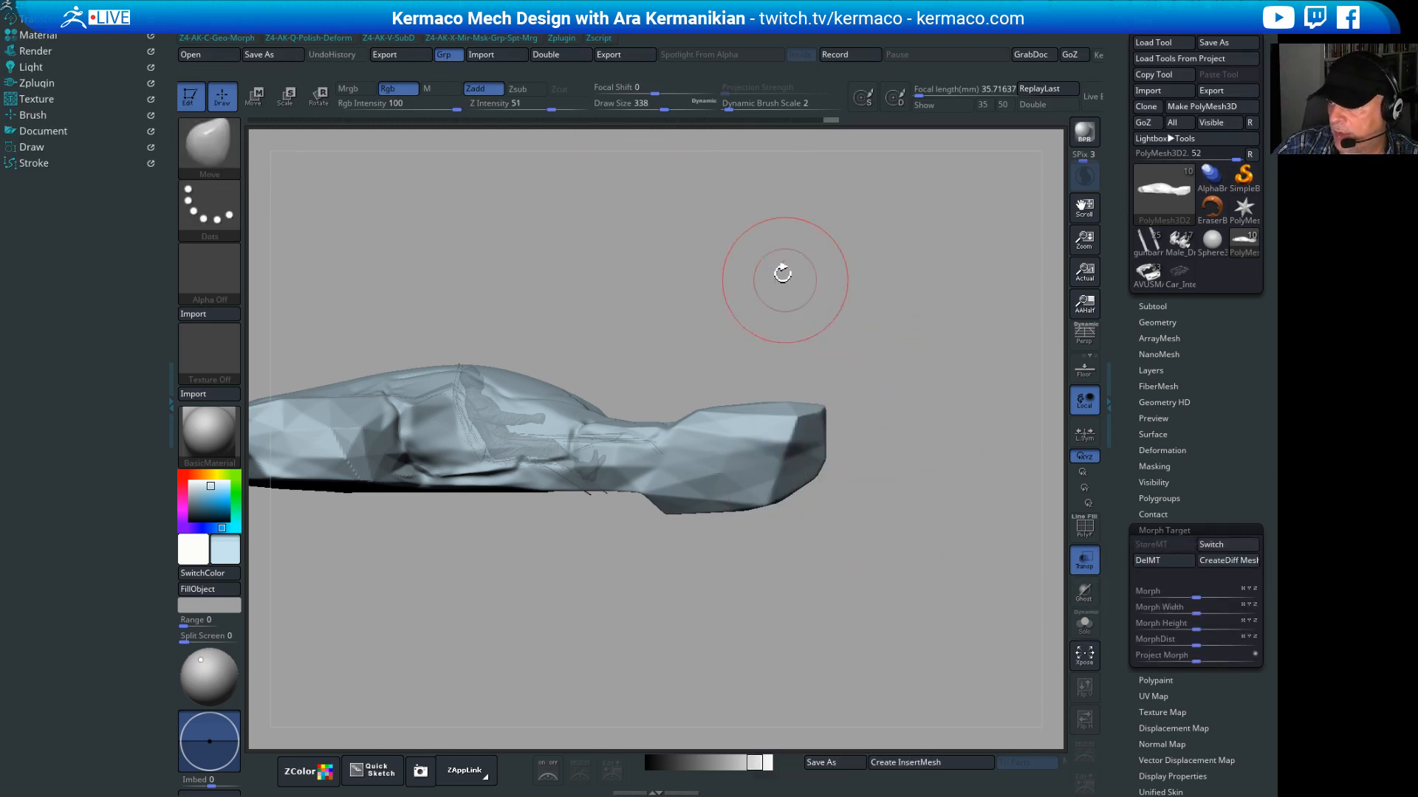
Step: Round the side profile of the front prongs with the Move brush, using draw sizes of 245 and 422
mouse_move(778, 269)
mouse_down()
mouse_move(826, 279)
mouse_move(794, 275)
mouse_up()
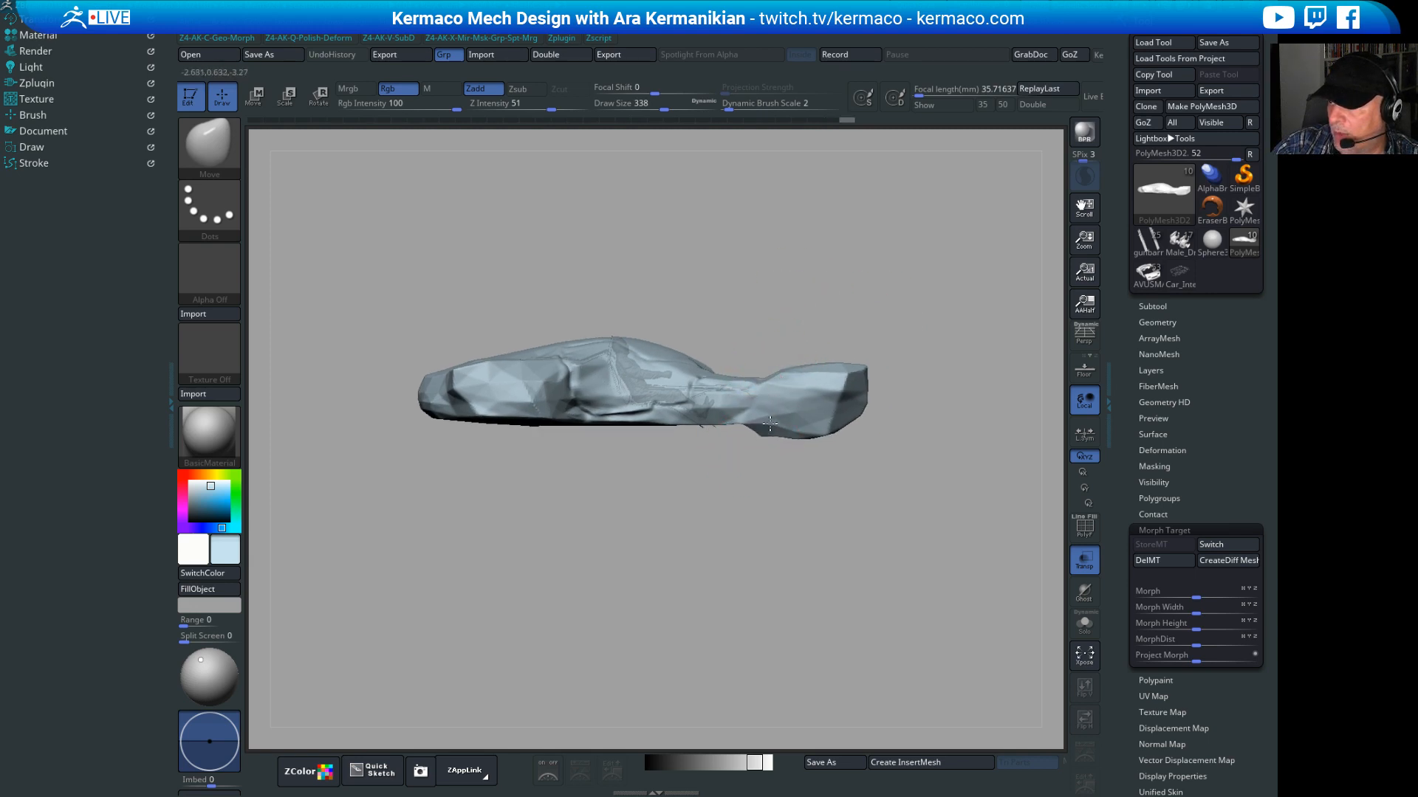
key(s)
drag(780, 418, 767, 423)
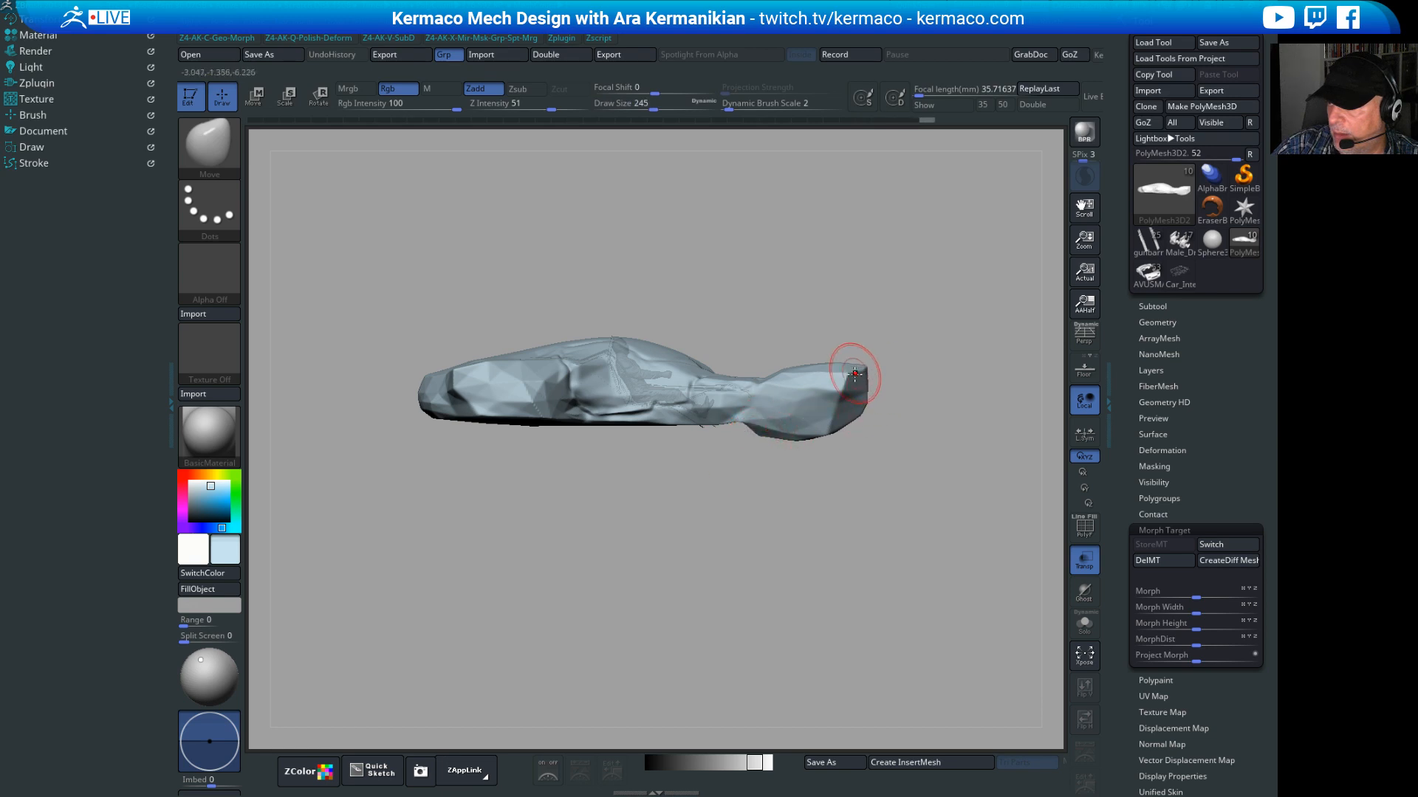
alt+drag(924, 440, 854, 472)
key(s)
drag(844, 438, 860, 438)
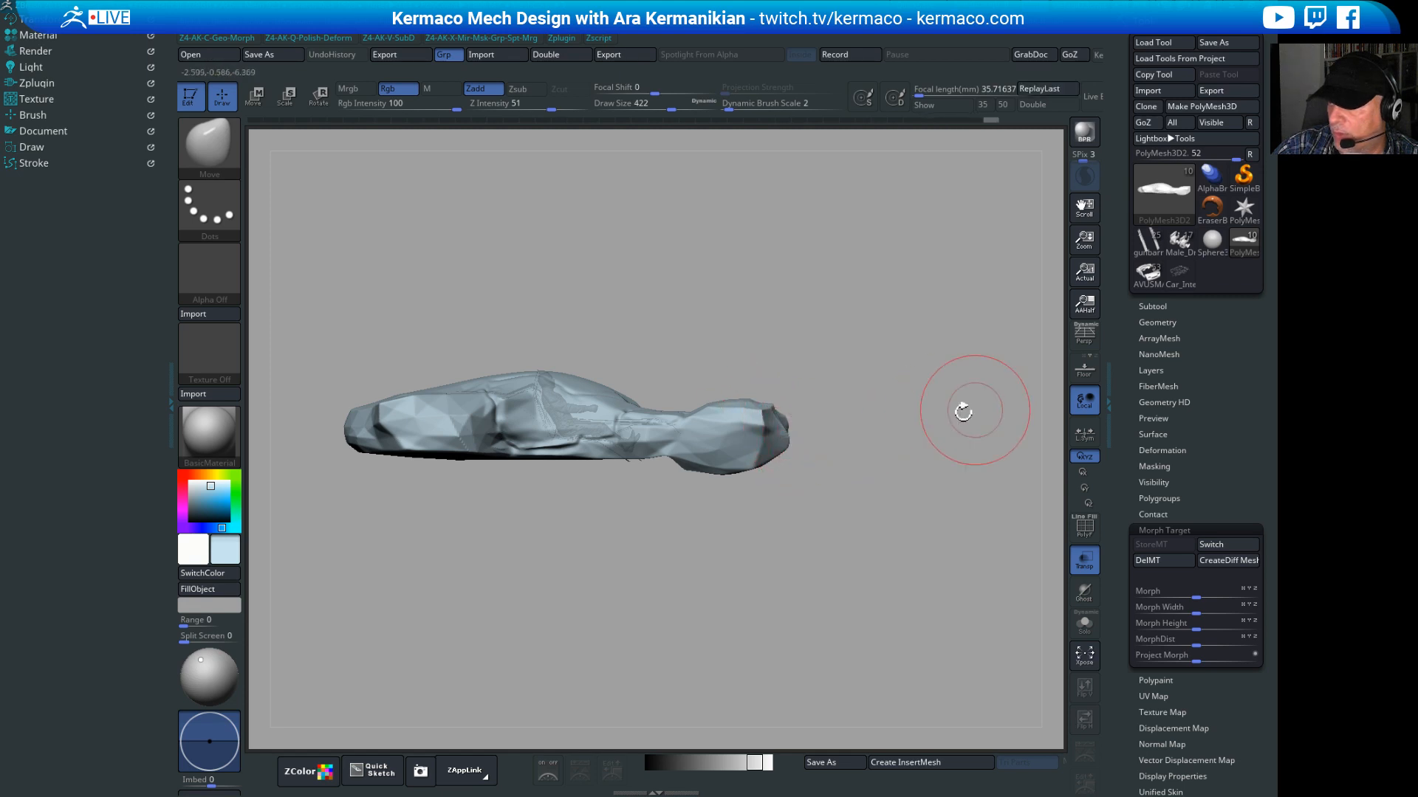
Step: Reshape the tips and outer edges of both front prongs from above with the Move brush at draw size 305
drag(965, 411, 758, 521)
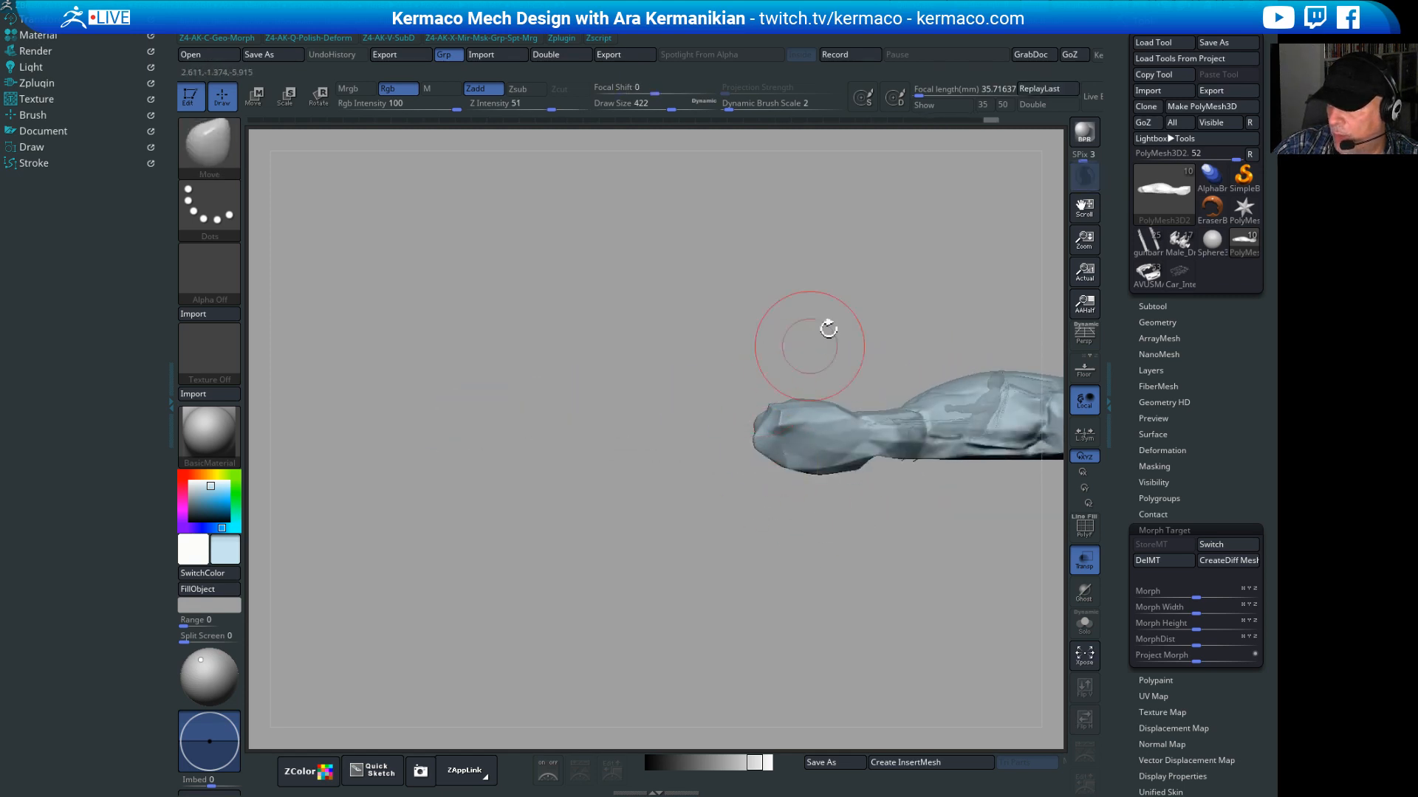
mouse_move(826, 319)
mouse_down()
mouse_move(857, 473)
mouse_move(750, 466)
mouse_up()
key(s)
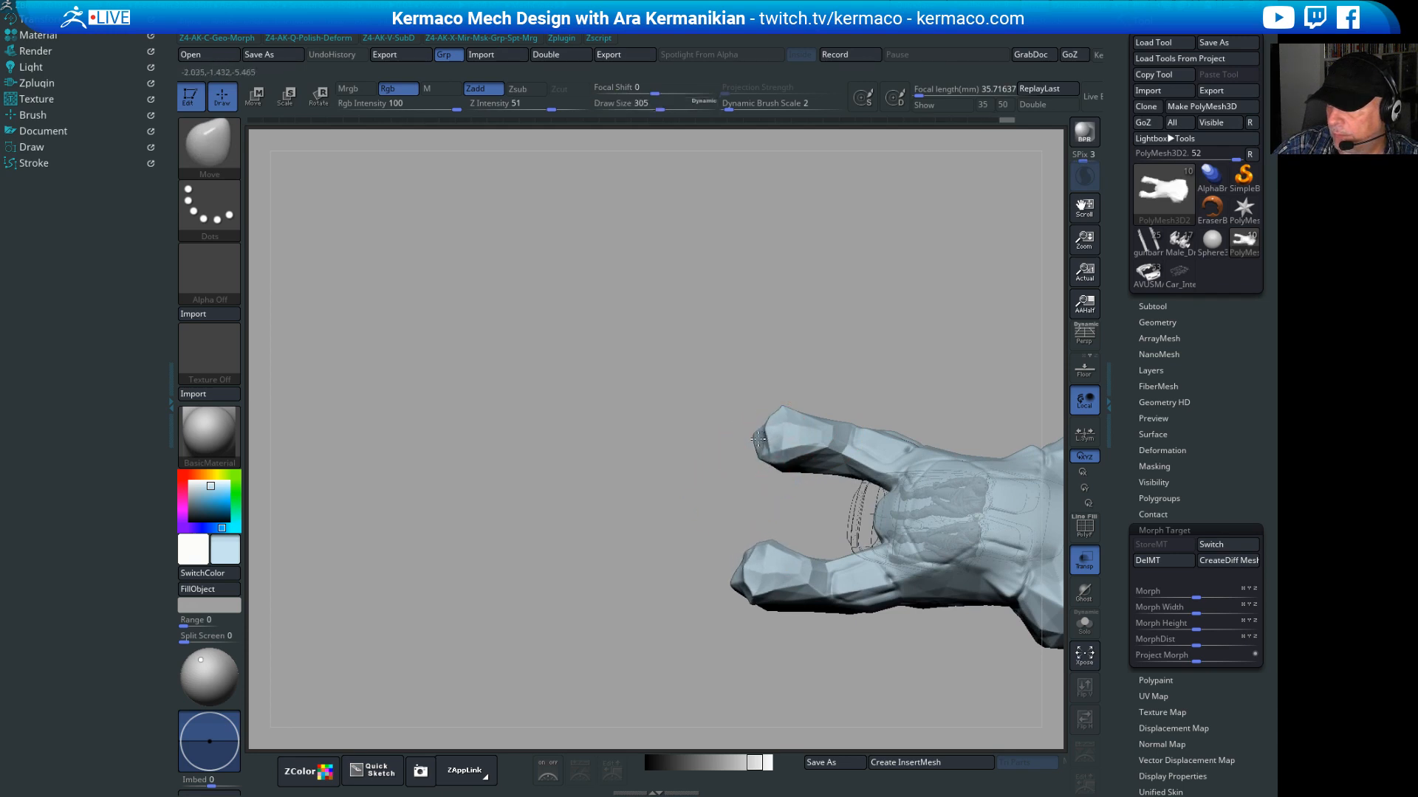
drag(661, 476, 671, 496)
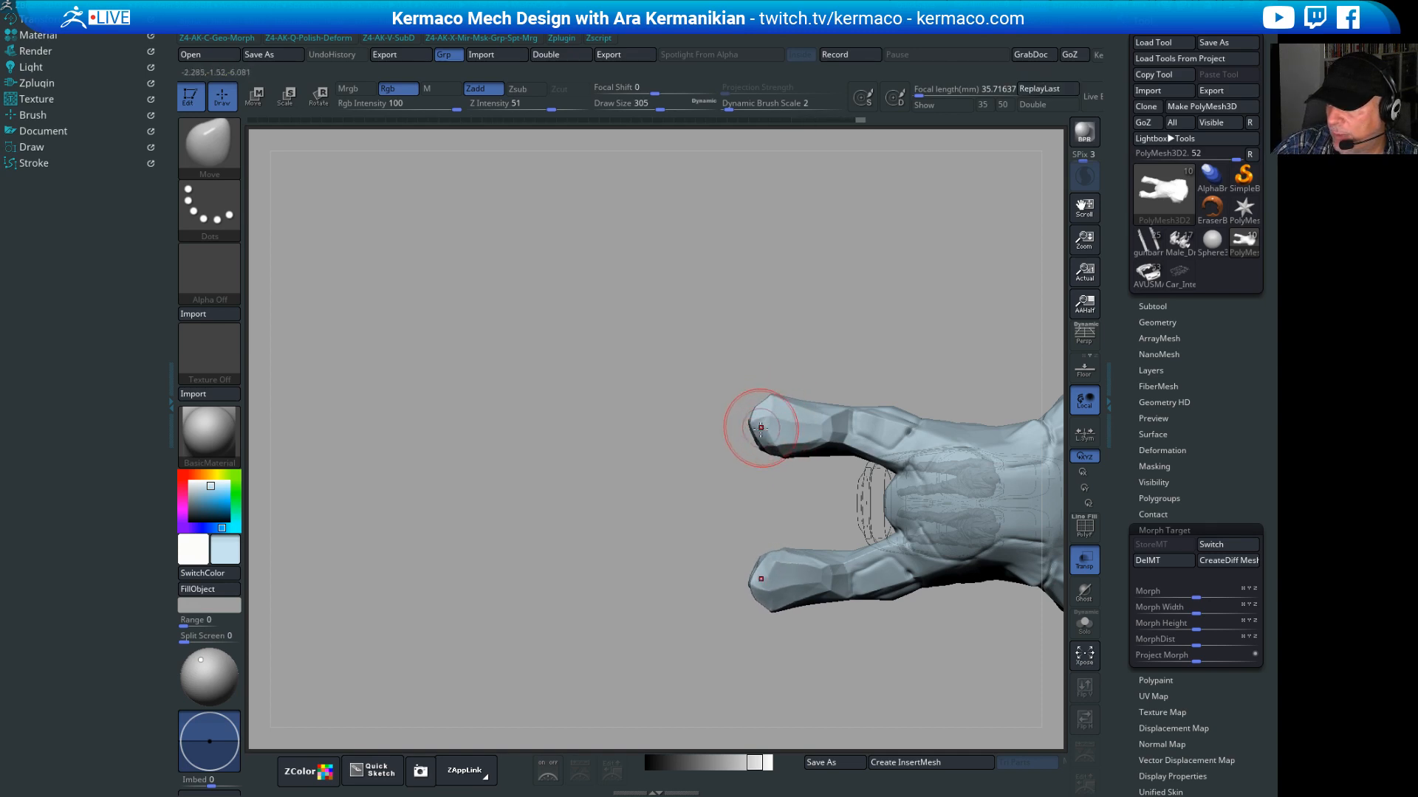
drag(777, 396, 805, 395)
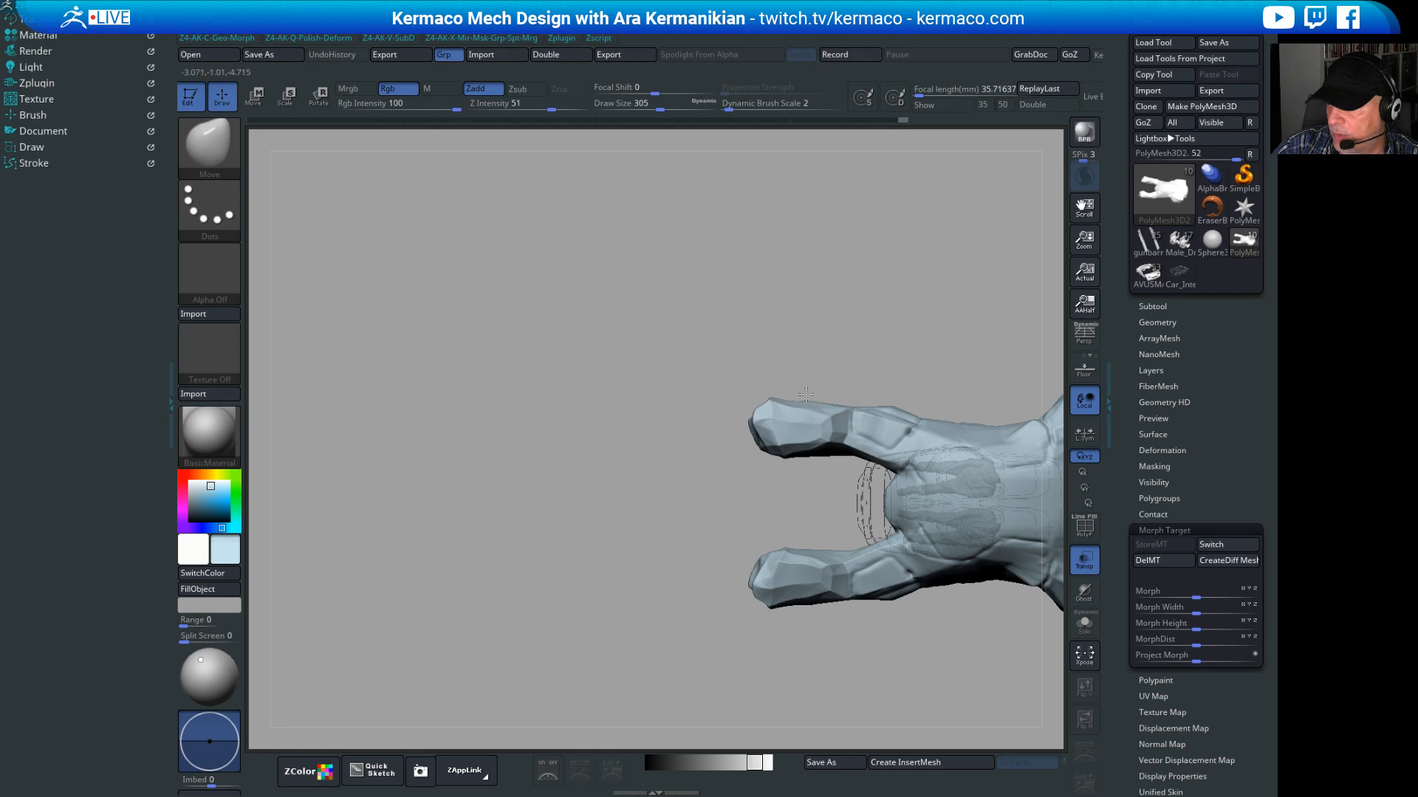
drag(848, 340, 840, 215)
drag(801, 348, 817, 427)
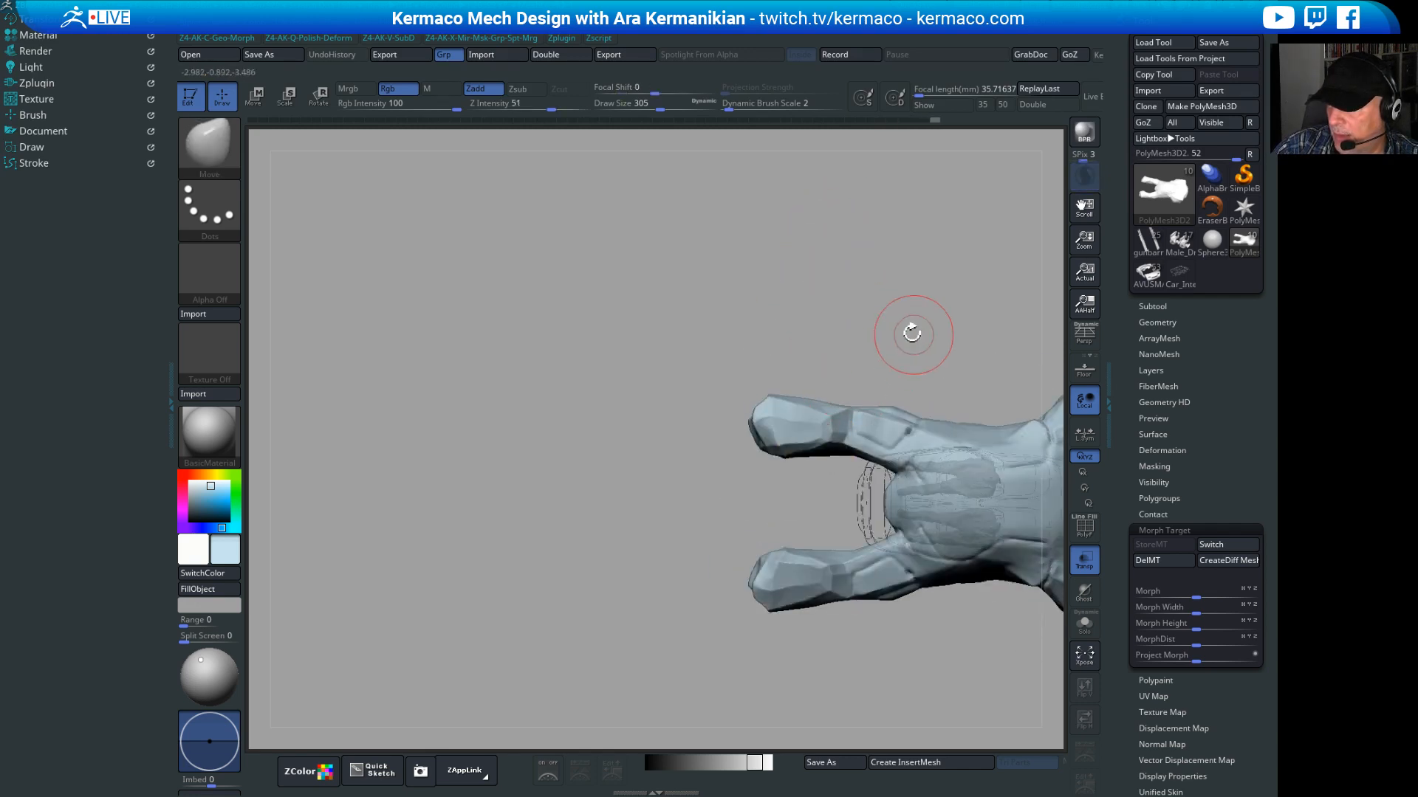
Step: Mask the car body from the side view, leaving only the front ends of the prongs unmasked
drag(912, 332, 753, 279)
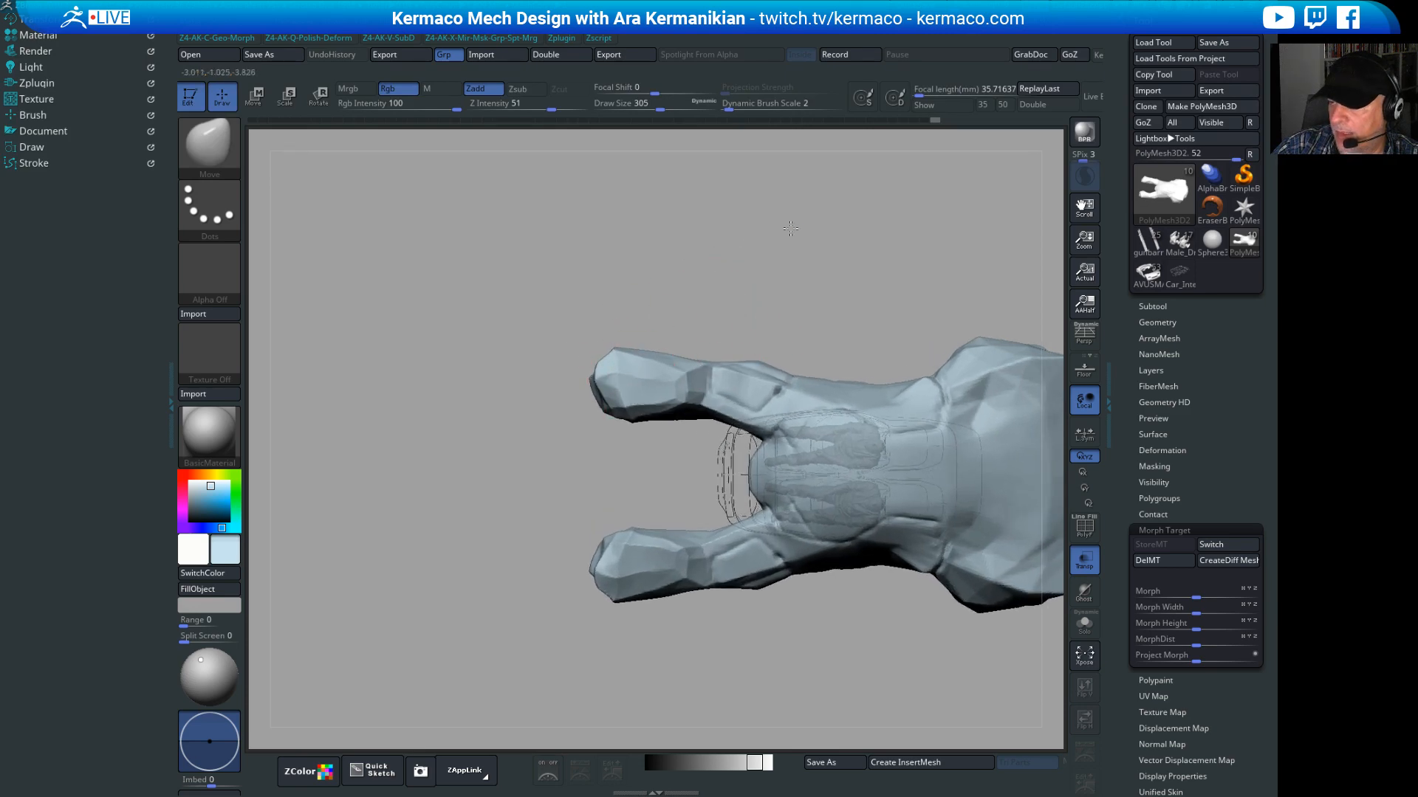
drag(793, 224, 794, 111)
alt+drag(1038, 508, 943, 556)
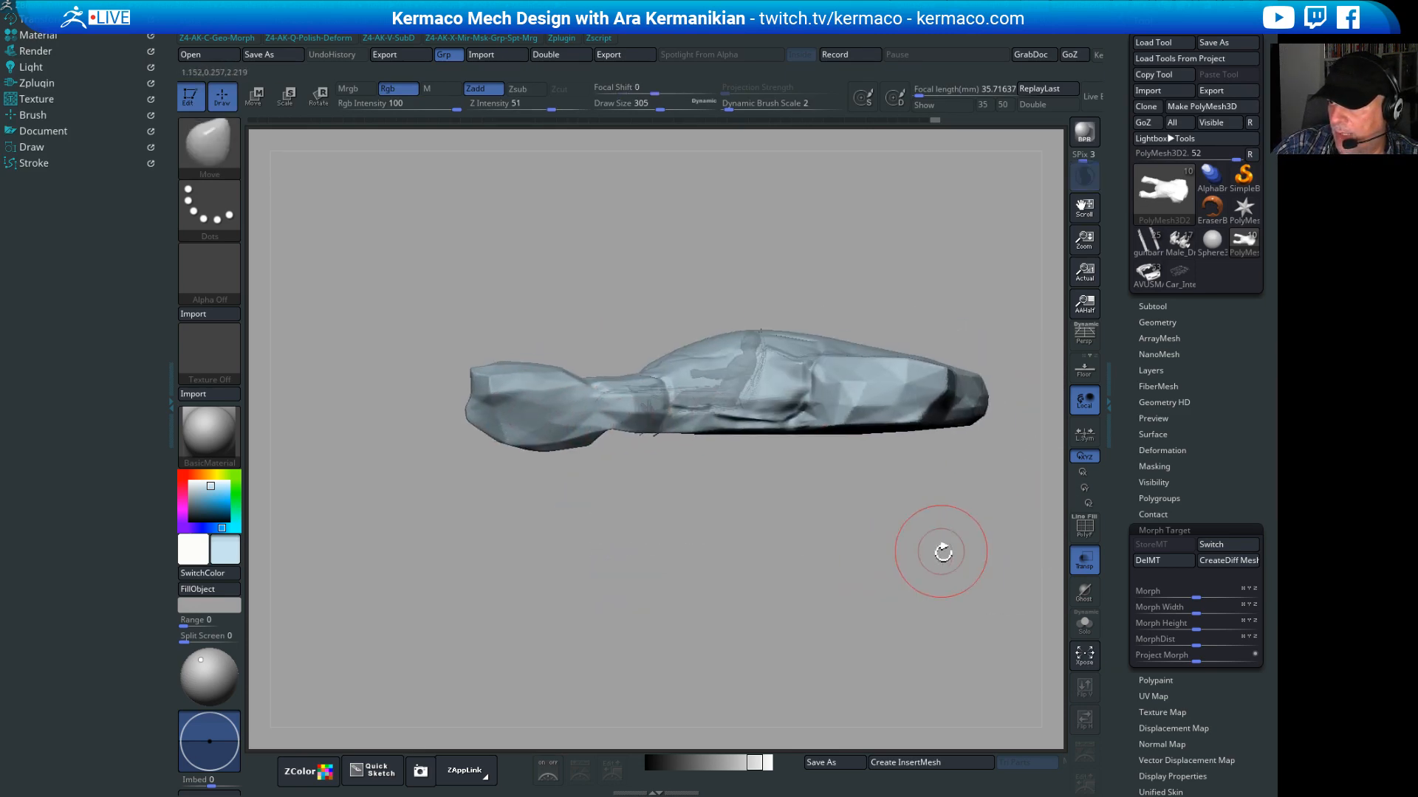
mouse_move(1038, 540)
ctrl+mouse_down()
mouse_move(516, 269)
mouse_move(550, 262)
ctrl+mouse_up()
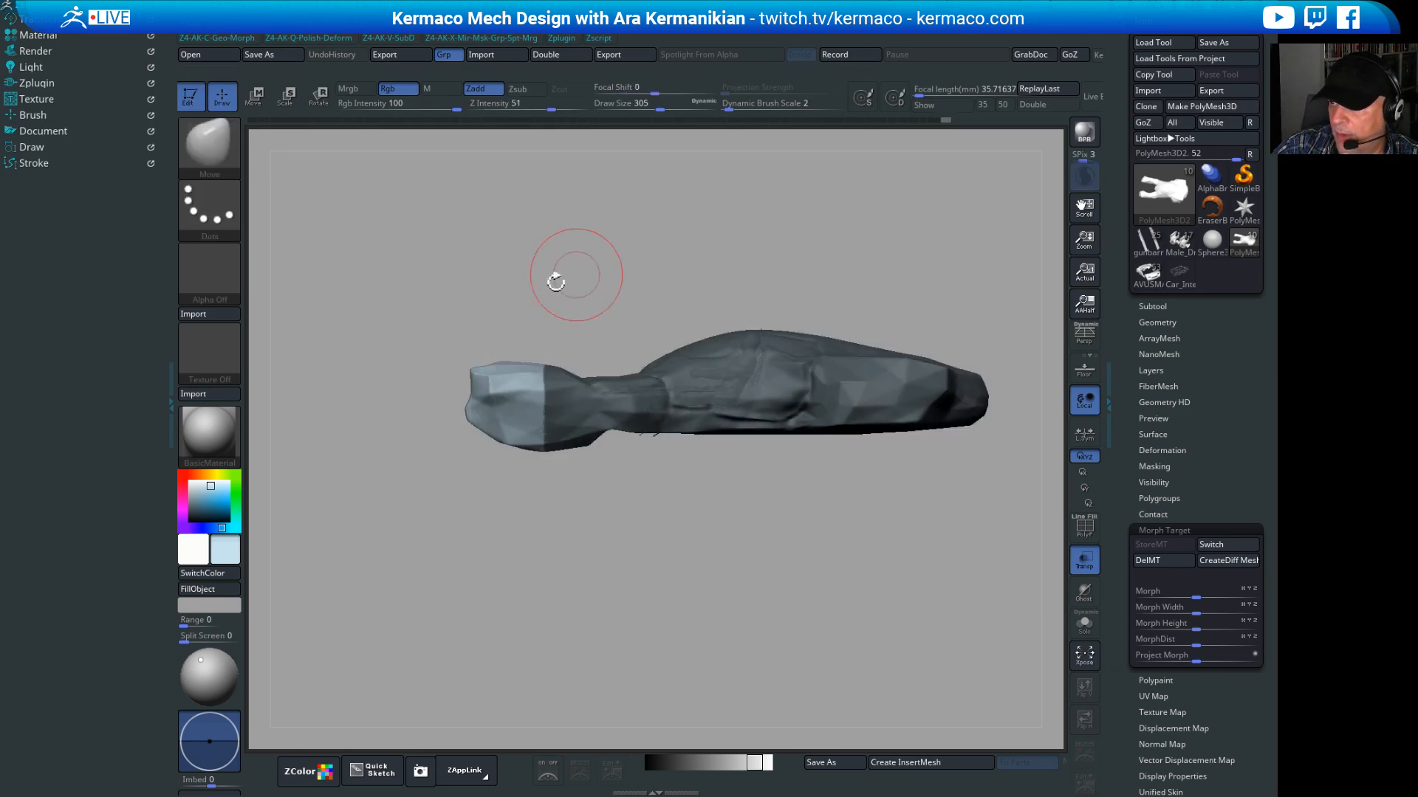
Step: Extend the mask closer to the prong tips and clip the tips to a round profile with the ClipCircleCenter brush
ctrl+shift+click(209, 144)
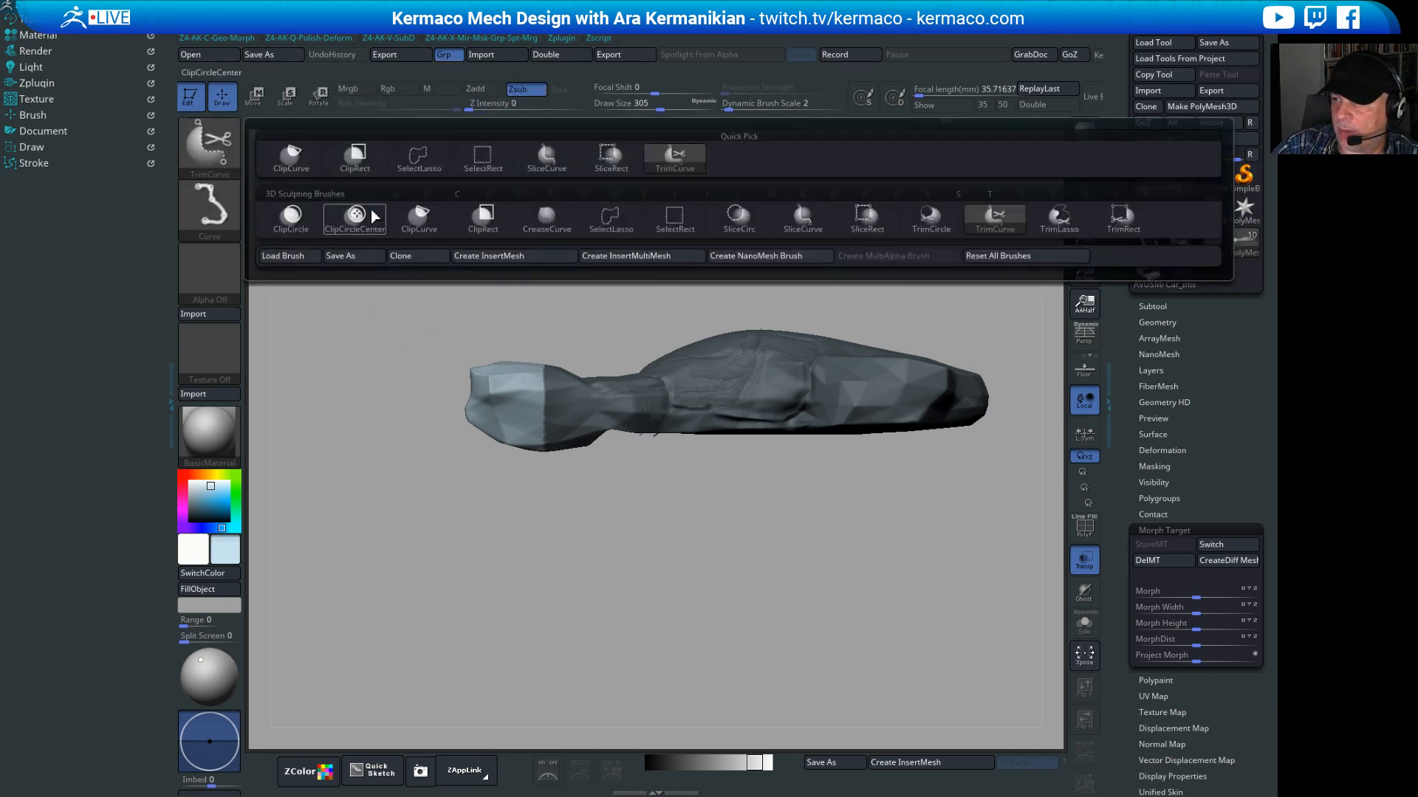
click(357, 216)
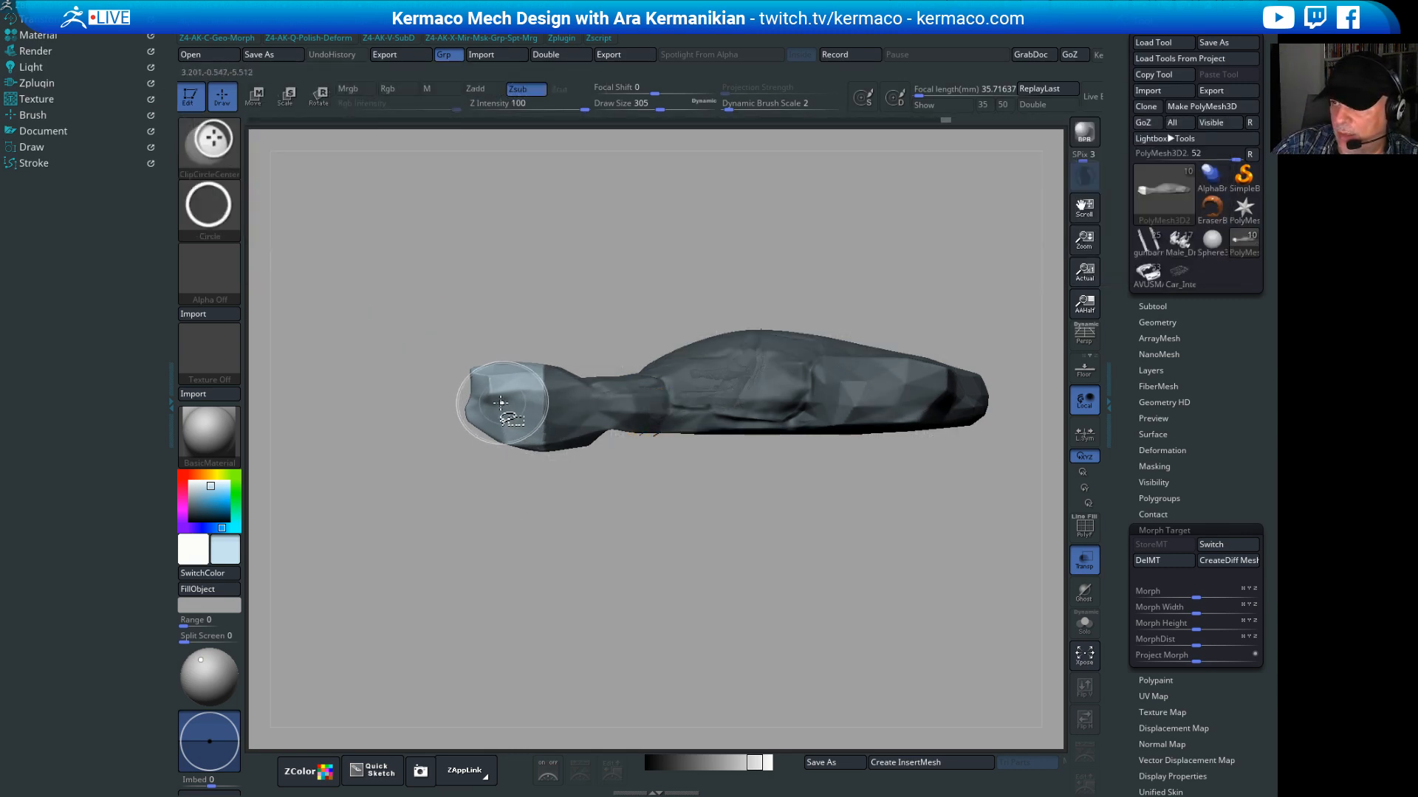
ctrl+drag(1032, 507, 531, 303)
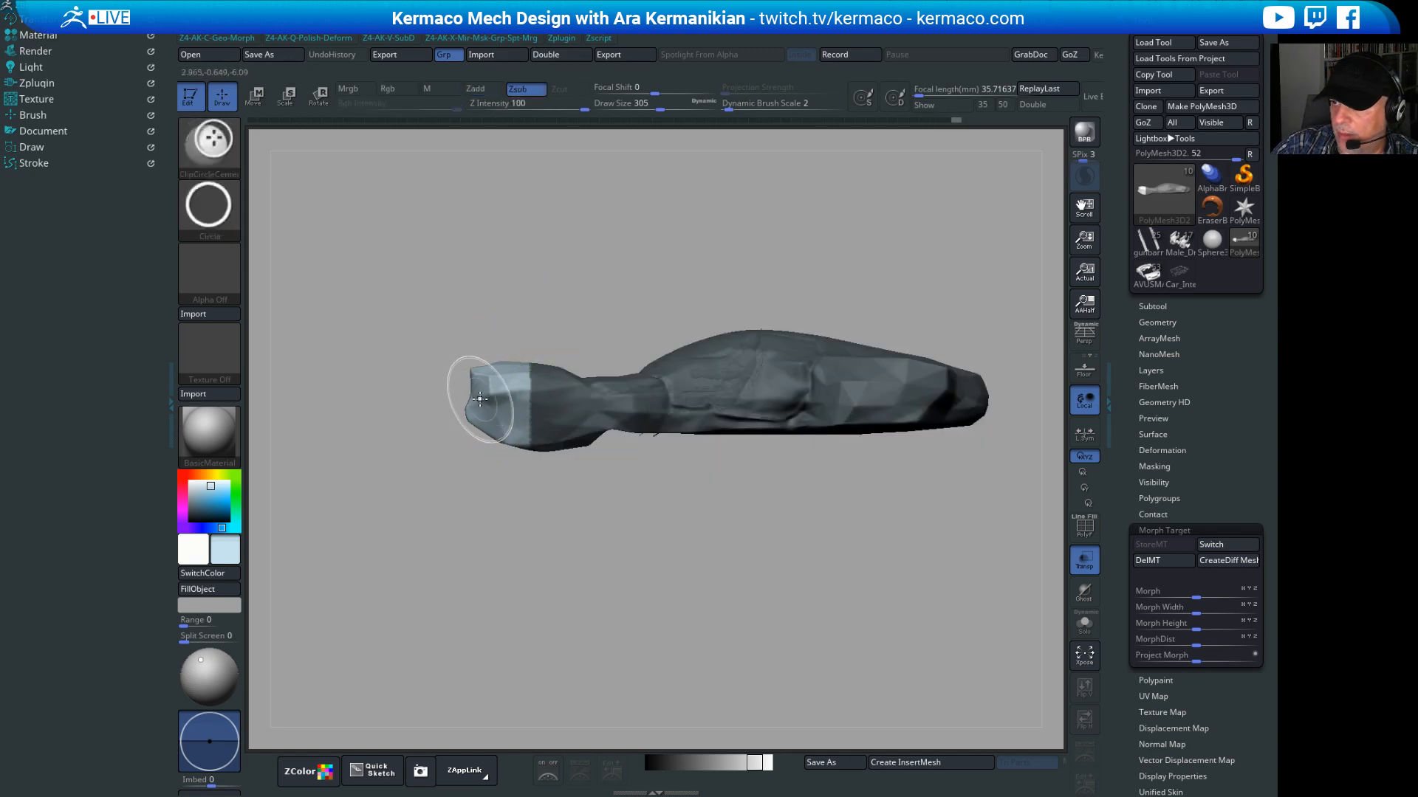
ctrl+shift+drag(480, 400, 589, 428)
mouse_move(707, 533)
mouse_down()
mouse_move(737, 623)
mouse_move(813, 588)
mouse_move(731, 594)
mouse_move(677, 494)
mouse_up()
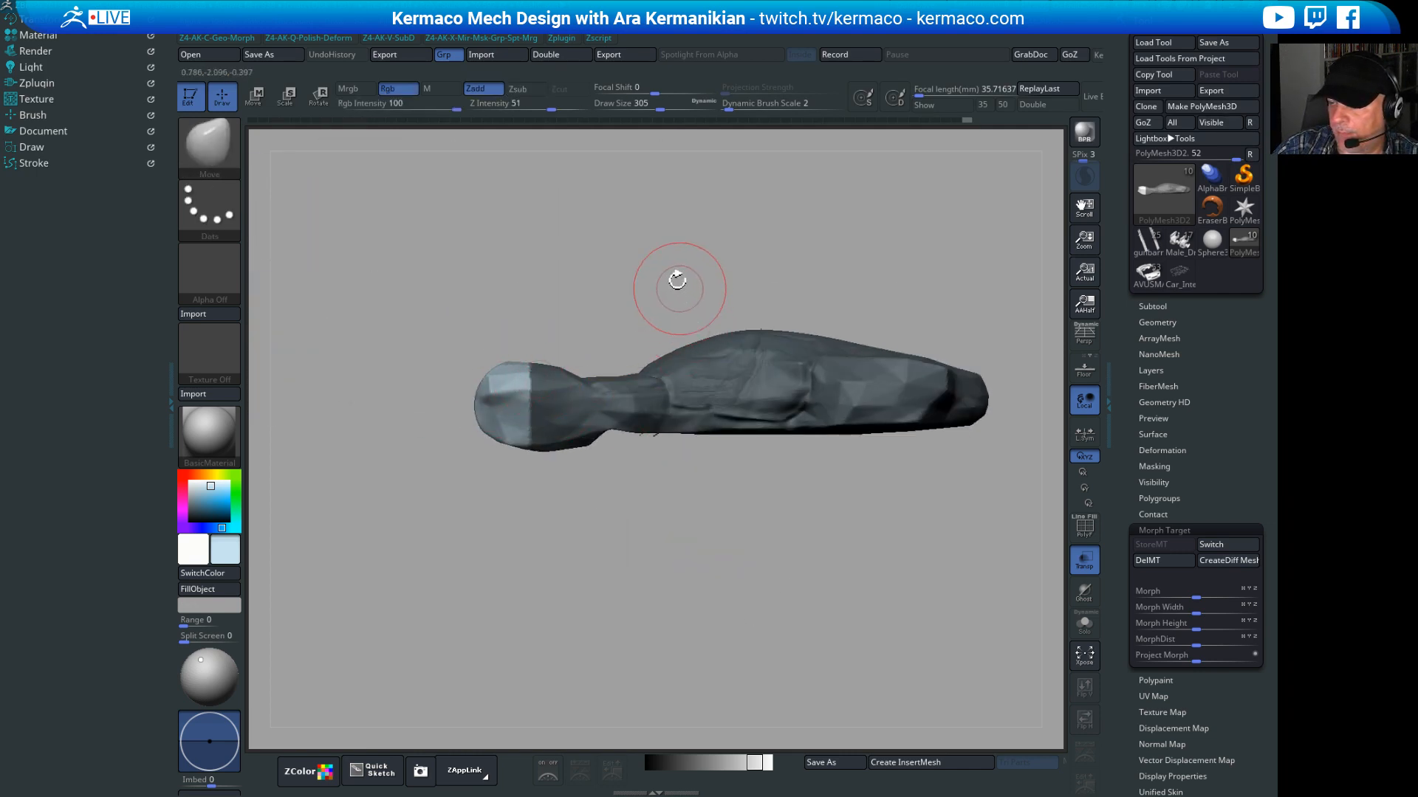
Step: Clear the mask and smooth the clipped tips of the front prongs with the Smooth brush
key(shift)
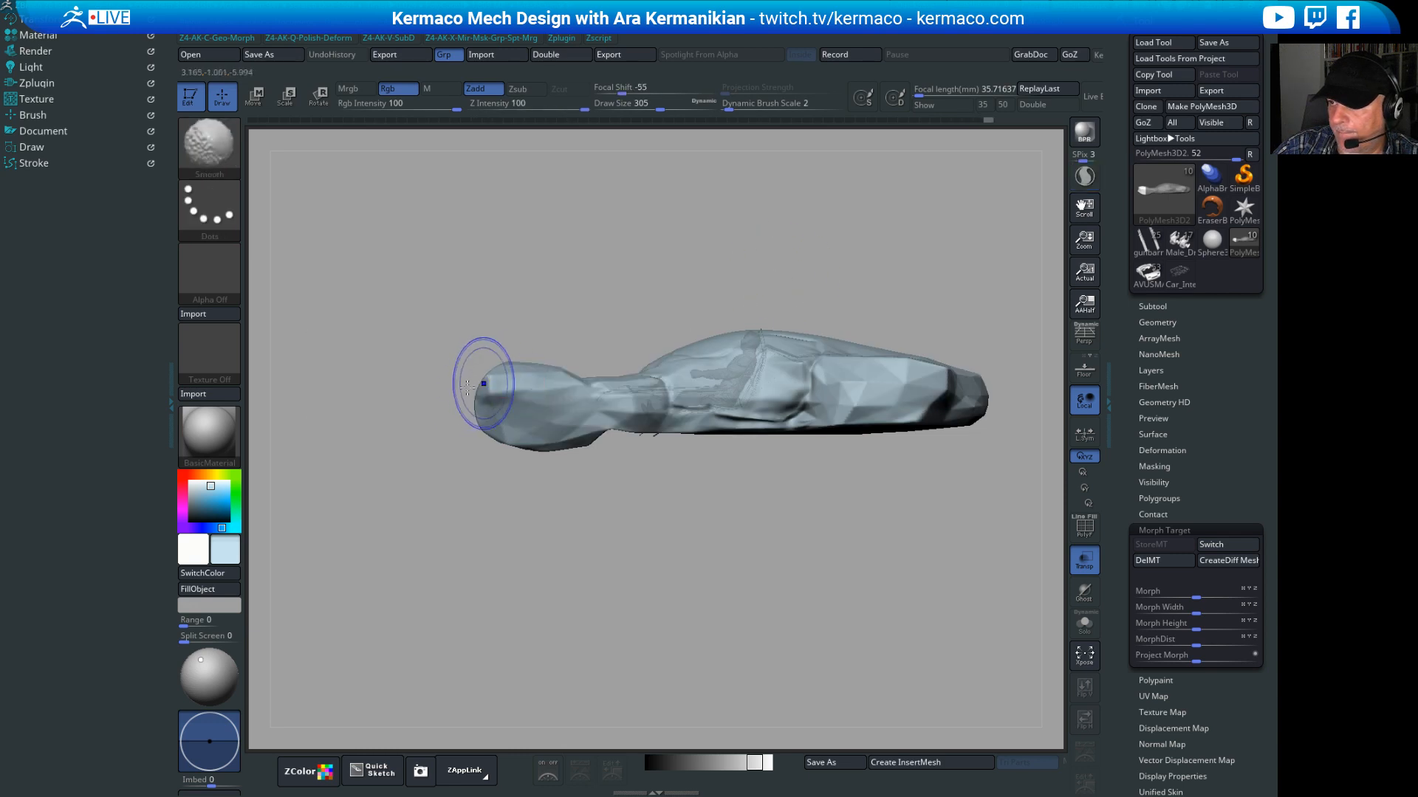
drag(750, 278, 549, 337)
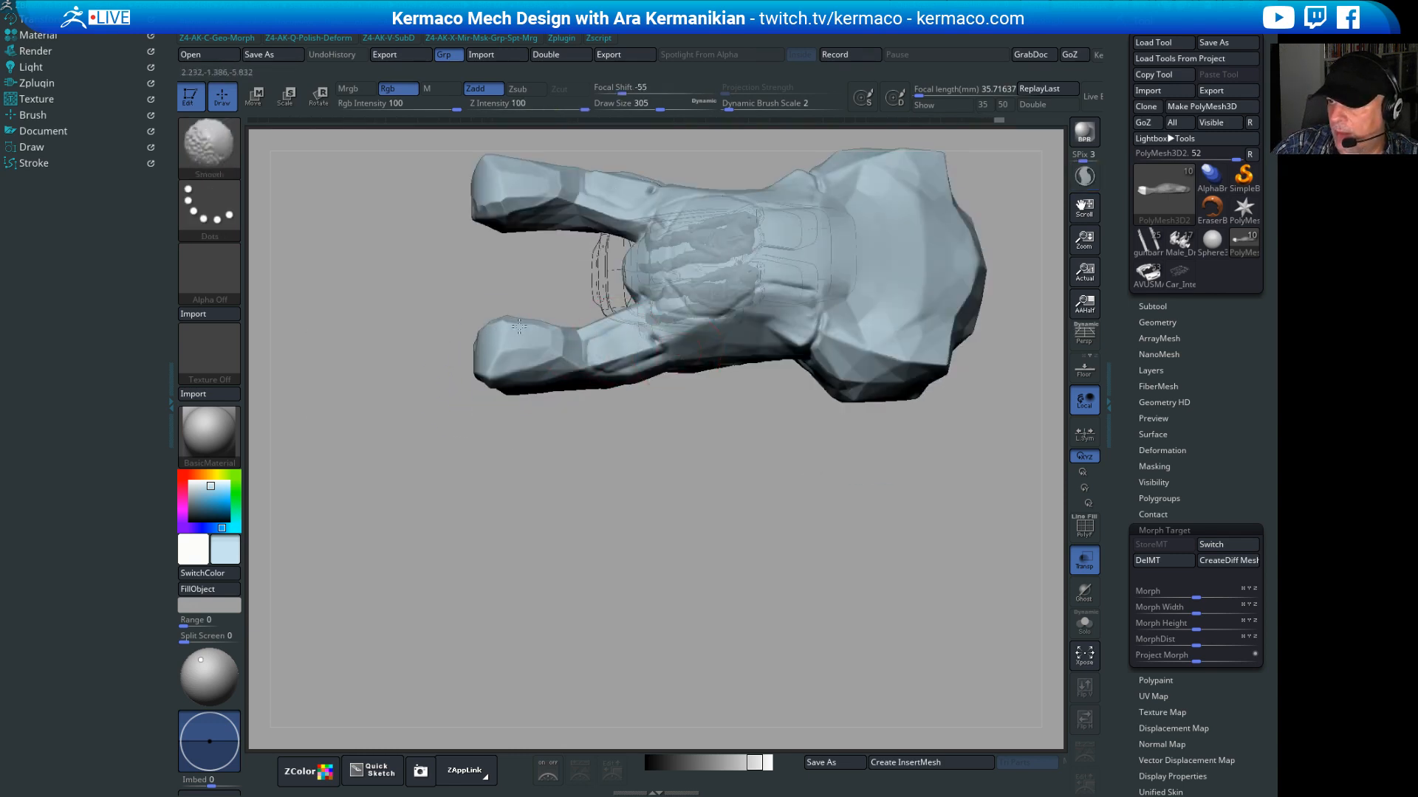
drag(649, 500, 1052, 333)
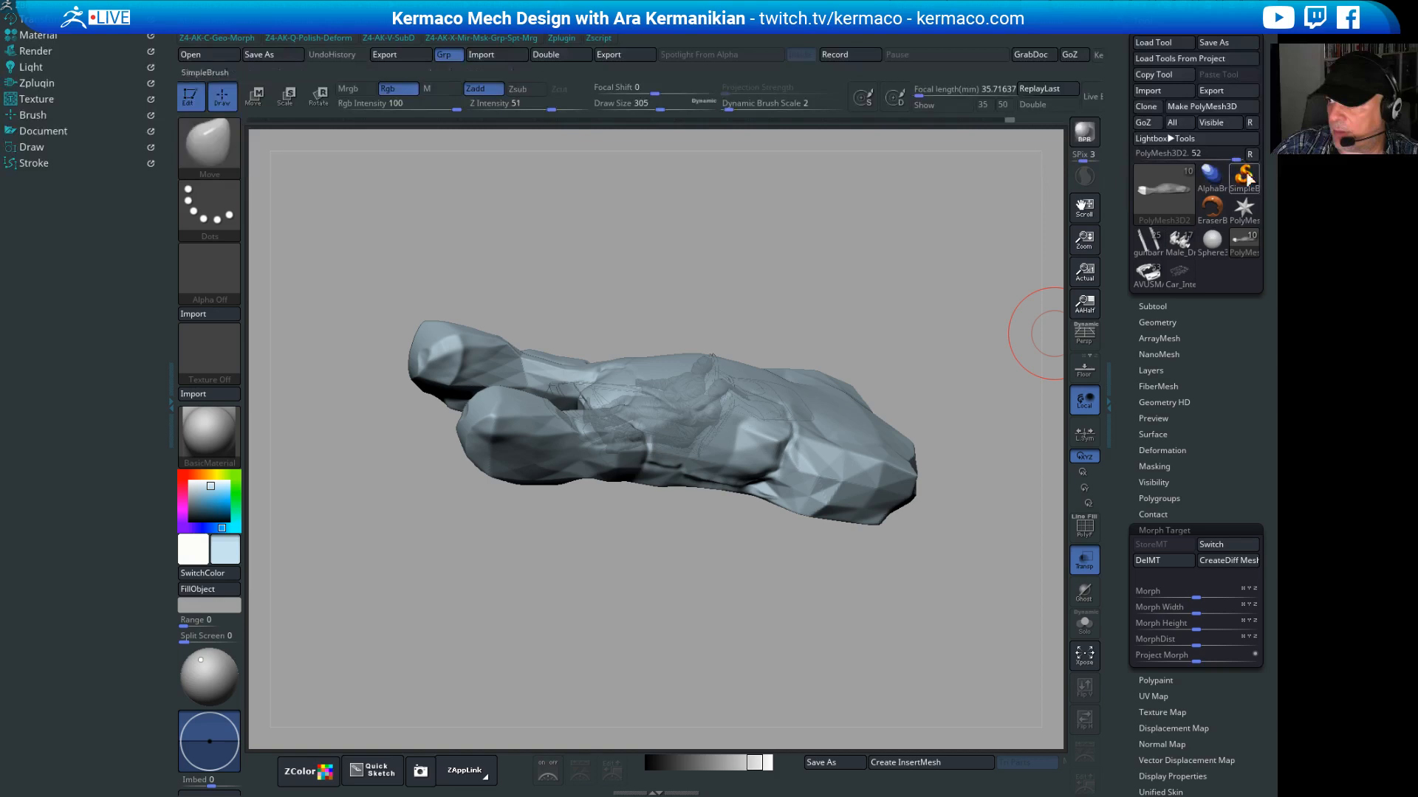
drag(857, 297, 861, 321)
click(1084, 176)
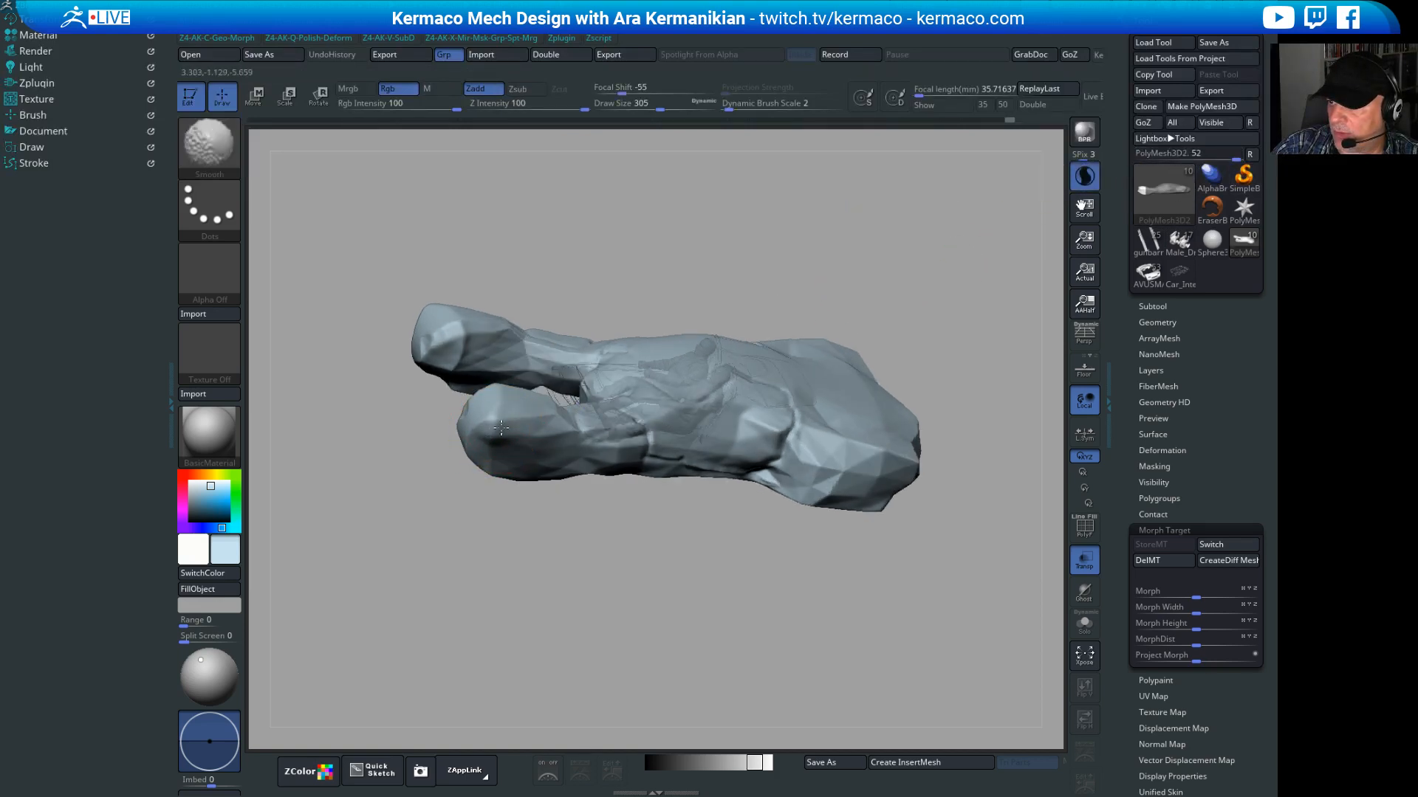
mouse_move(501, 428)
shift+mouse_down()
mouse_move(484, 420)
mouse_move(515, 433)
shift+mouse_up()
Step: Set the draw size to 344 and smooth the front prong tip further
key(s)
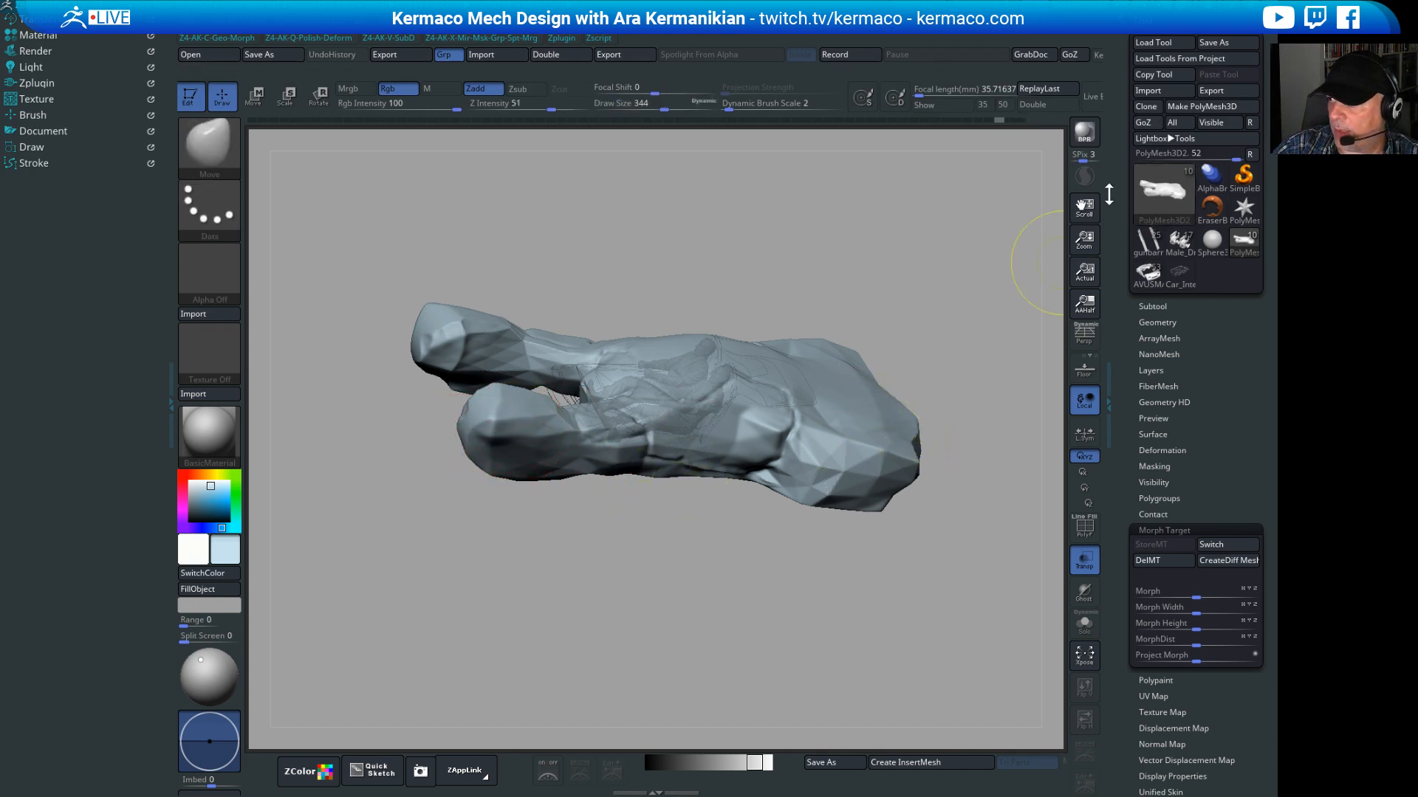
click(1084, 175)
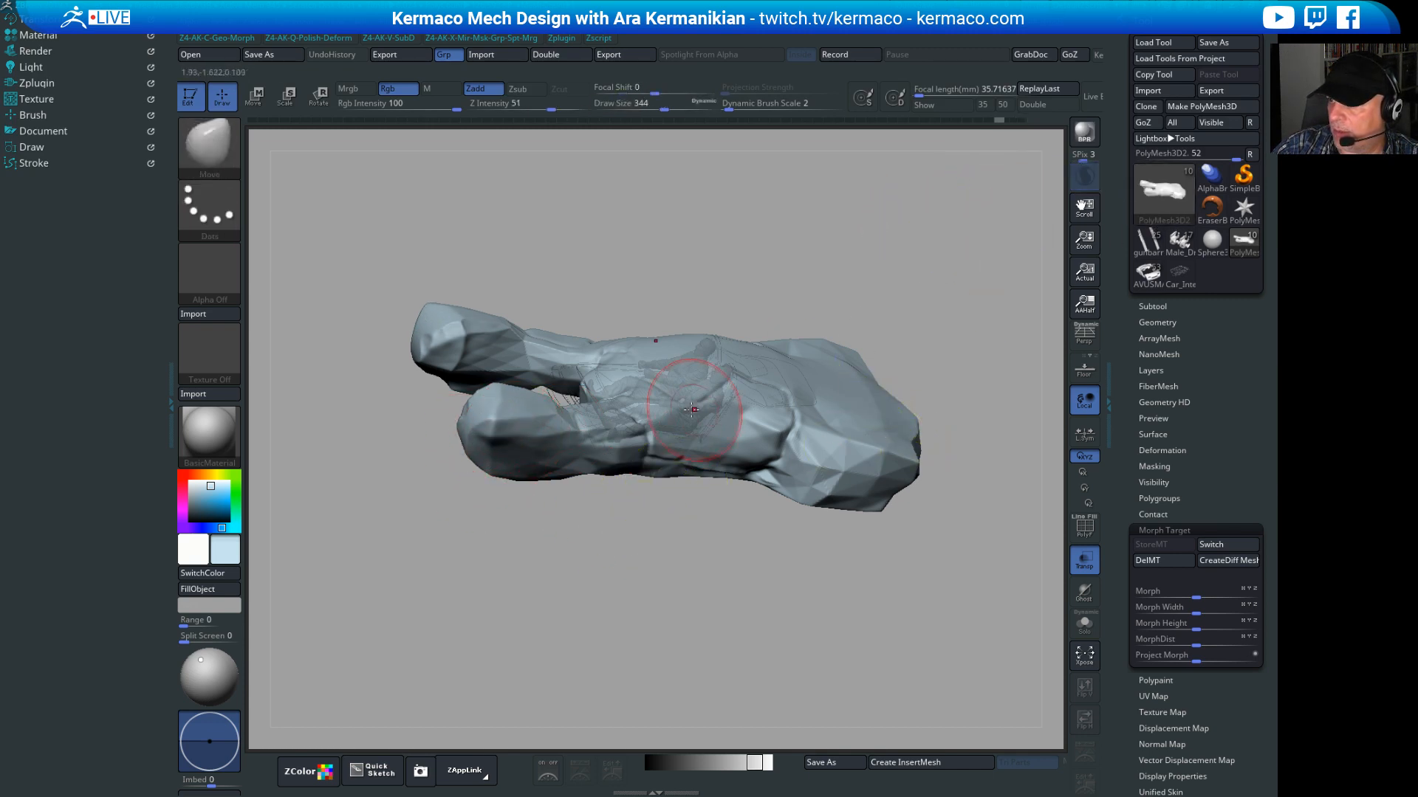
click(1094, 537)
click(1095, 536)
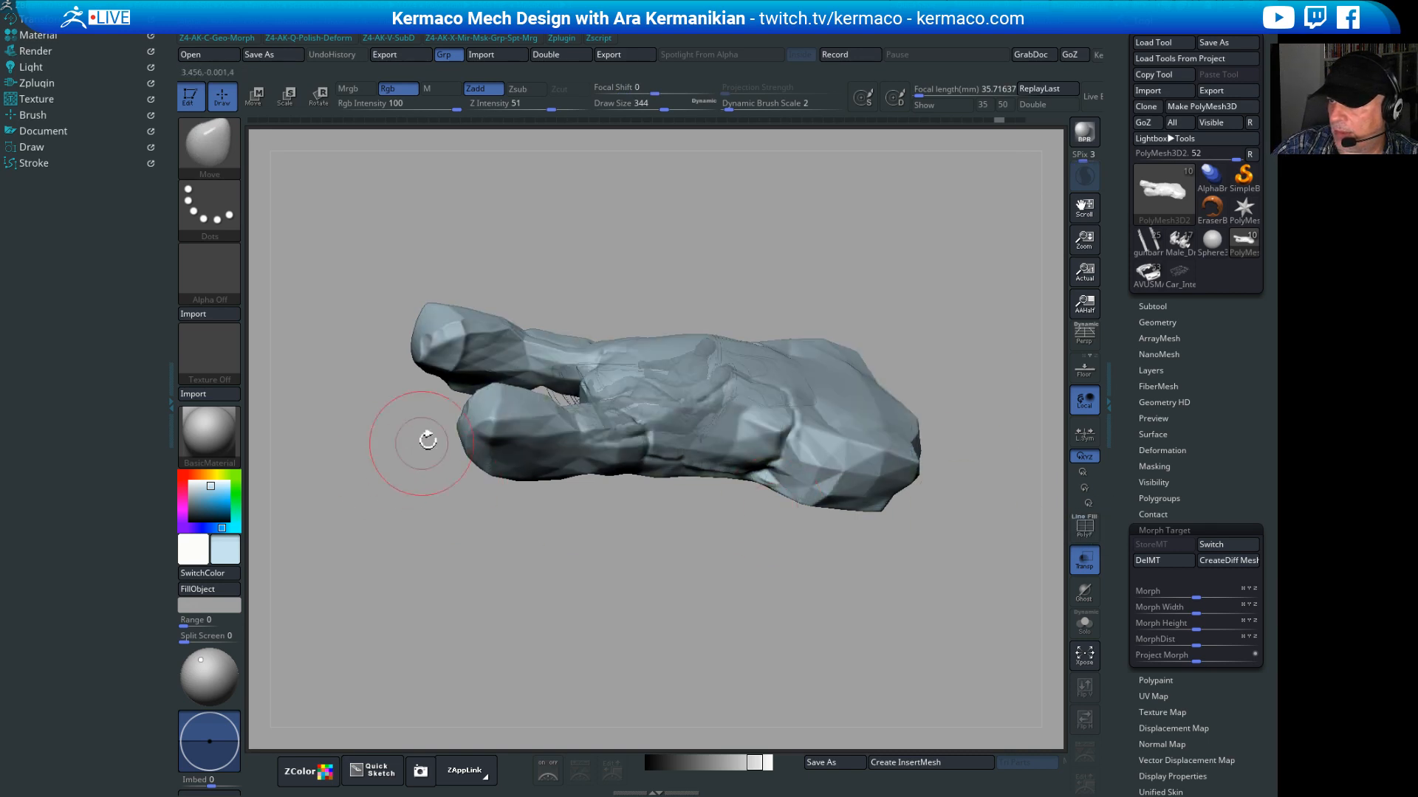
shift+click(502, 422)
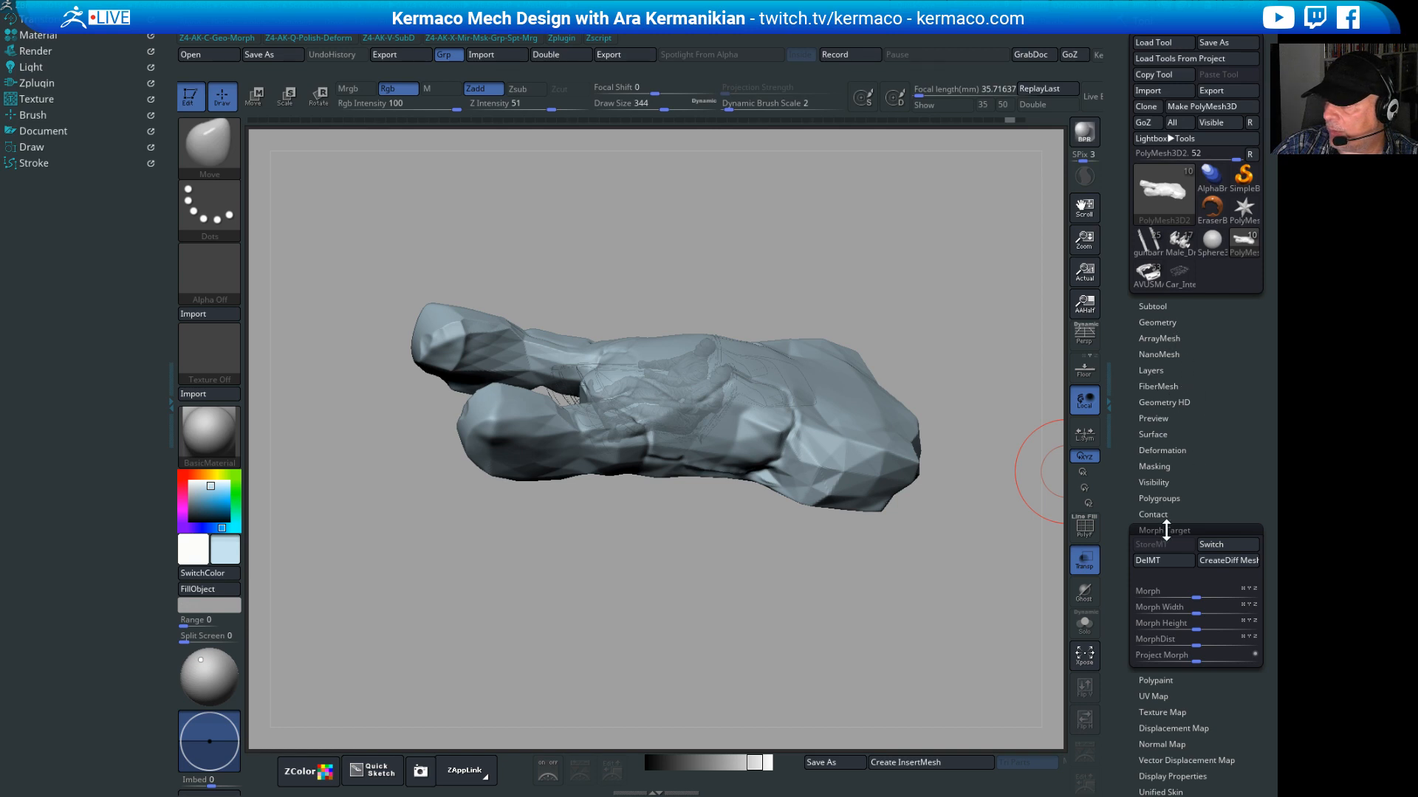
Step: Check the car body at a lower subdivision level and return it to level 4
click(1165, 528)
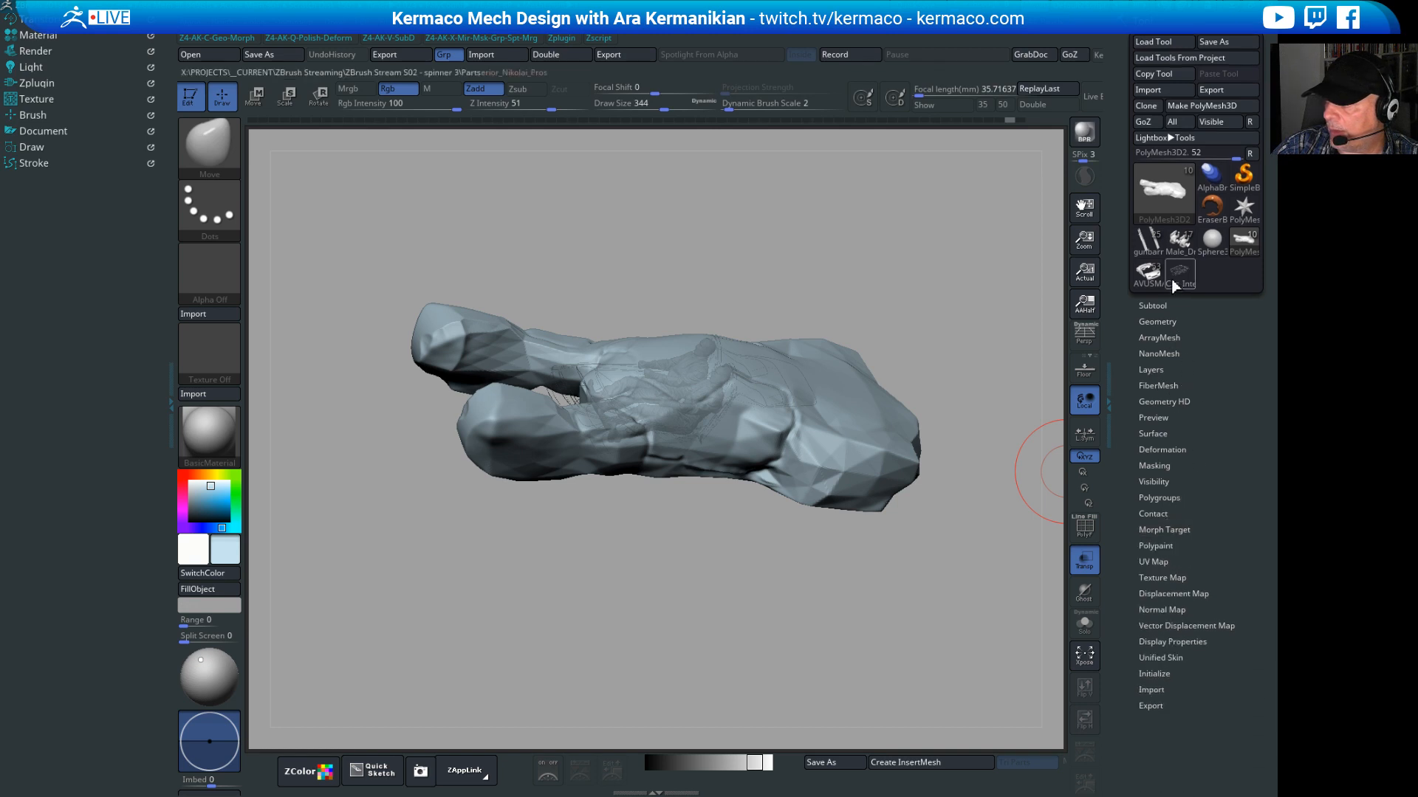
click(1157, 322)
click(1141, 354)
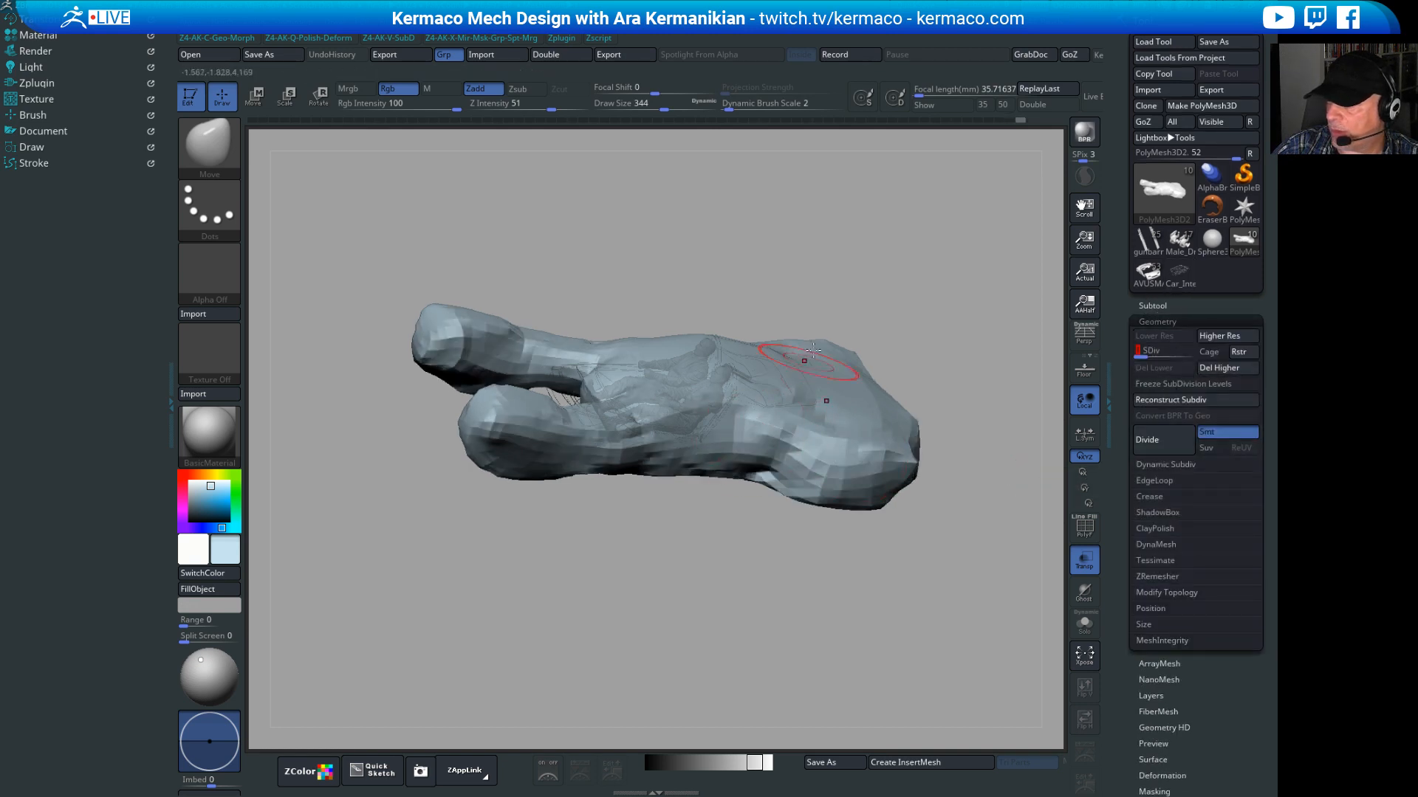
click(1180, 355)
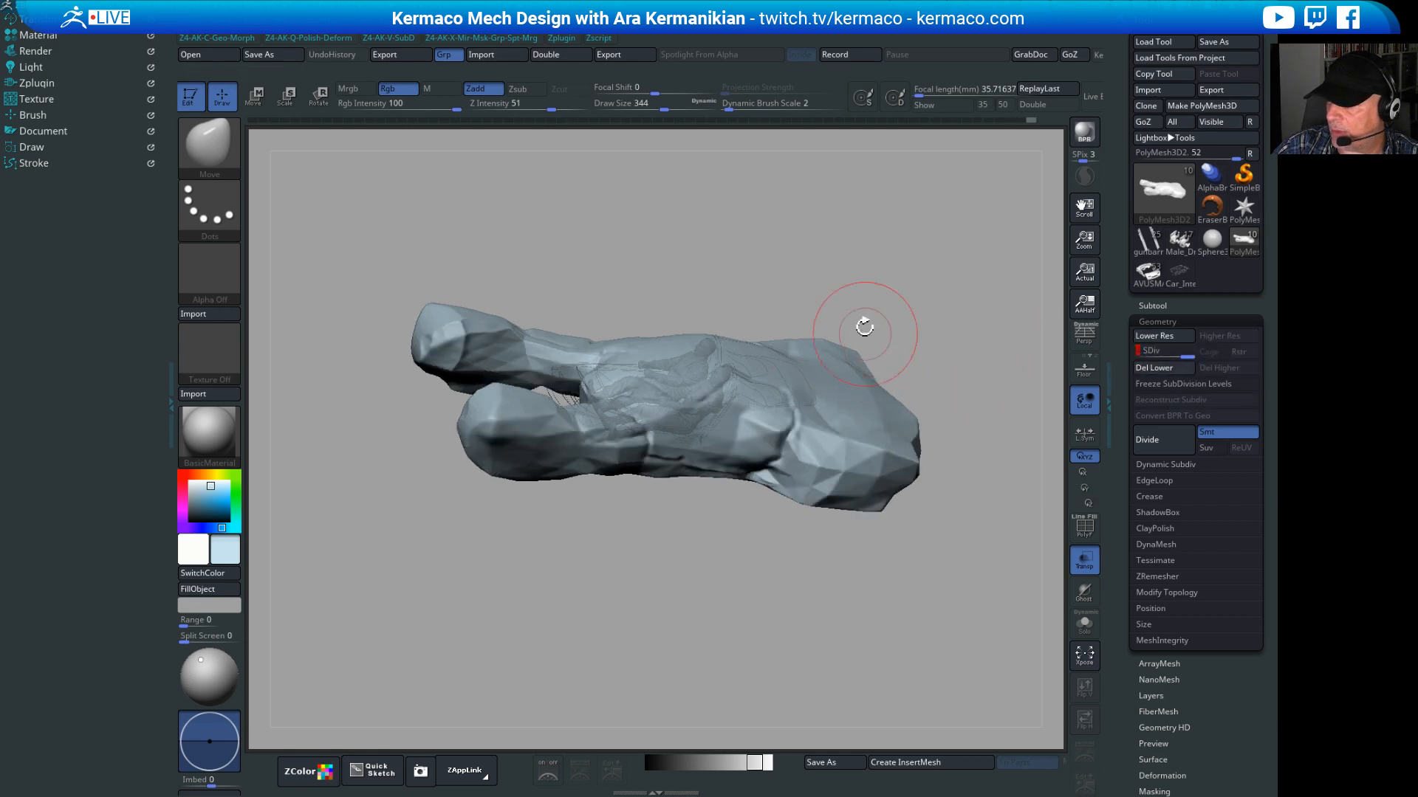
Step: Polish the faceted surface of the front prong tips with the hPolish brush
drag(864, 325, 912, 328)
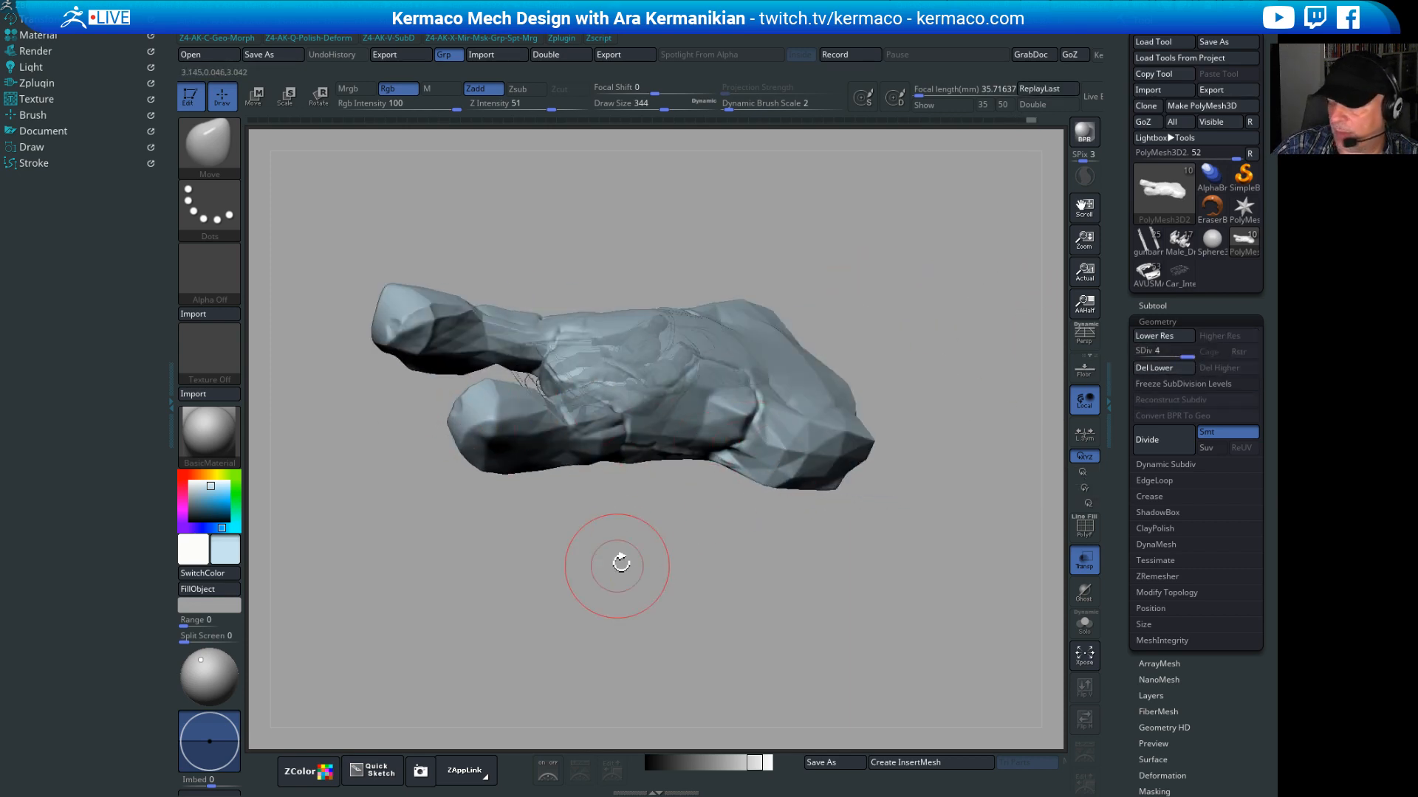
key(space)
click(577, 278)
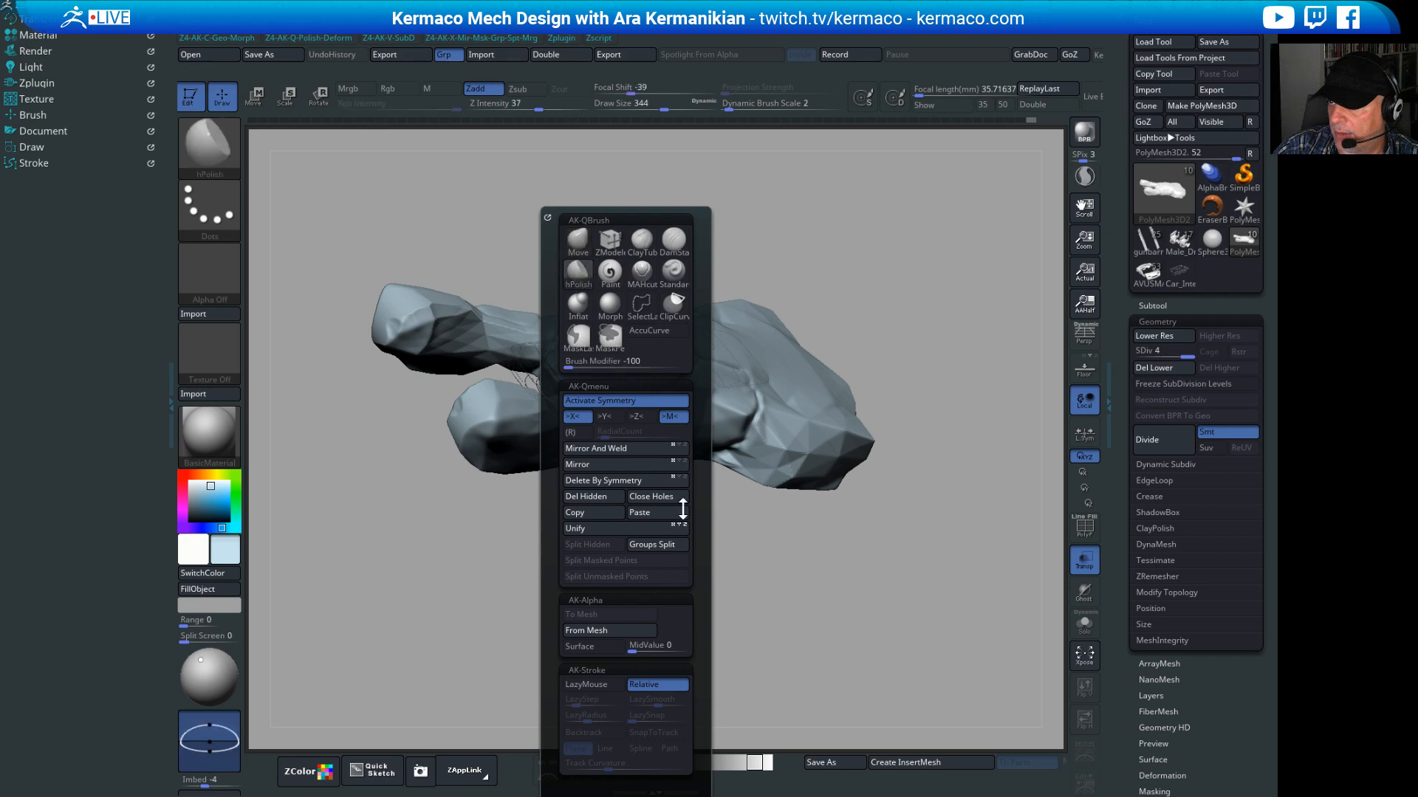
drag(395, 601, 500, 423)
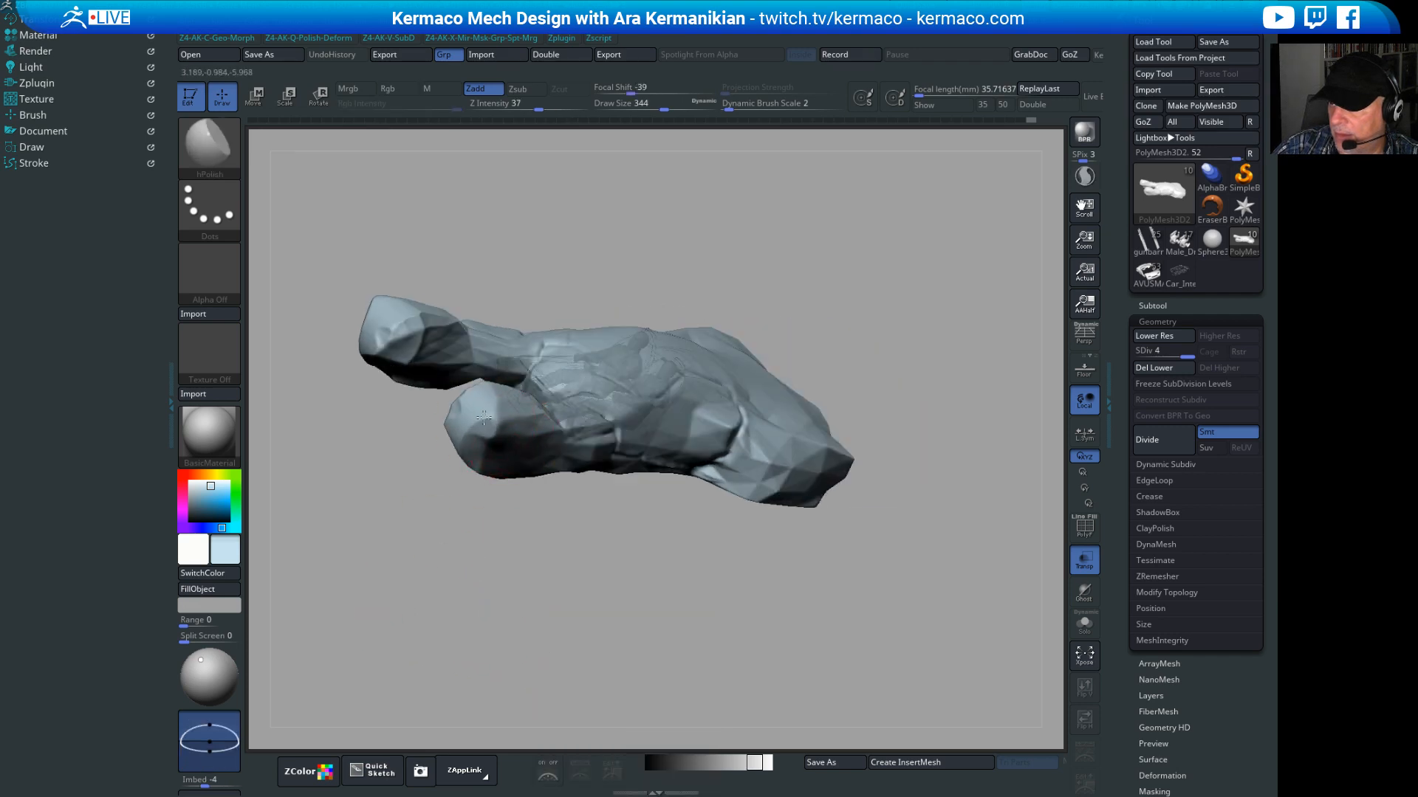
drag(502, 413, 488, 416)
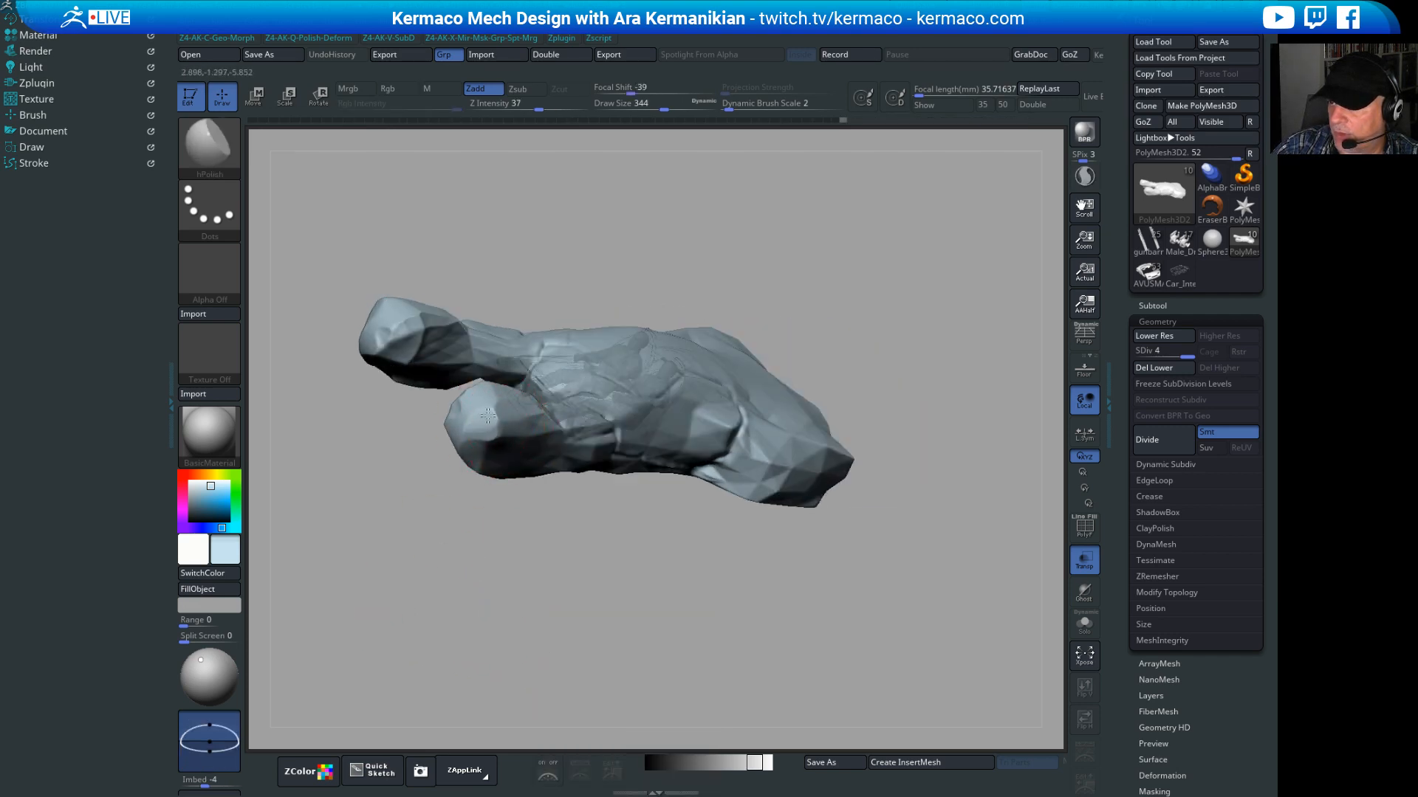
mouse_move(642, 592)
mouse_down()
mouse_move(565, 561)
mouse_move(579, 563)
mouse_move(575, 530)
mouse_up()
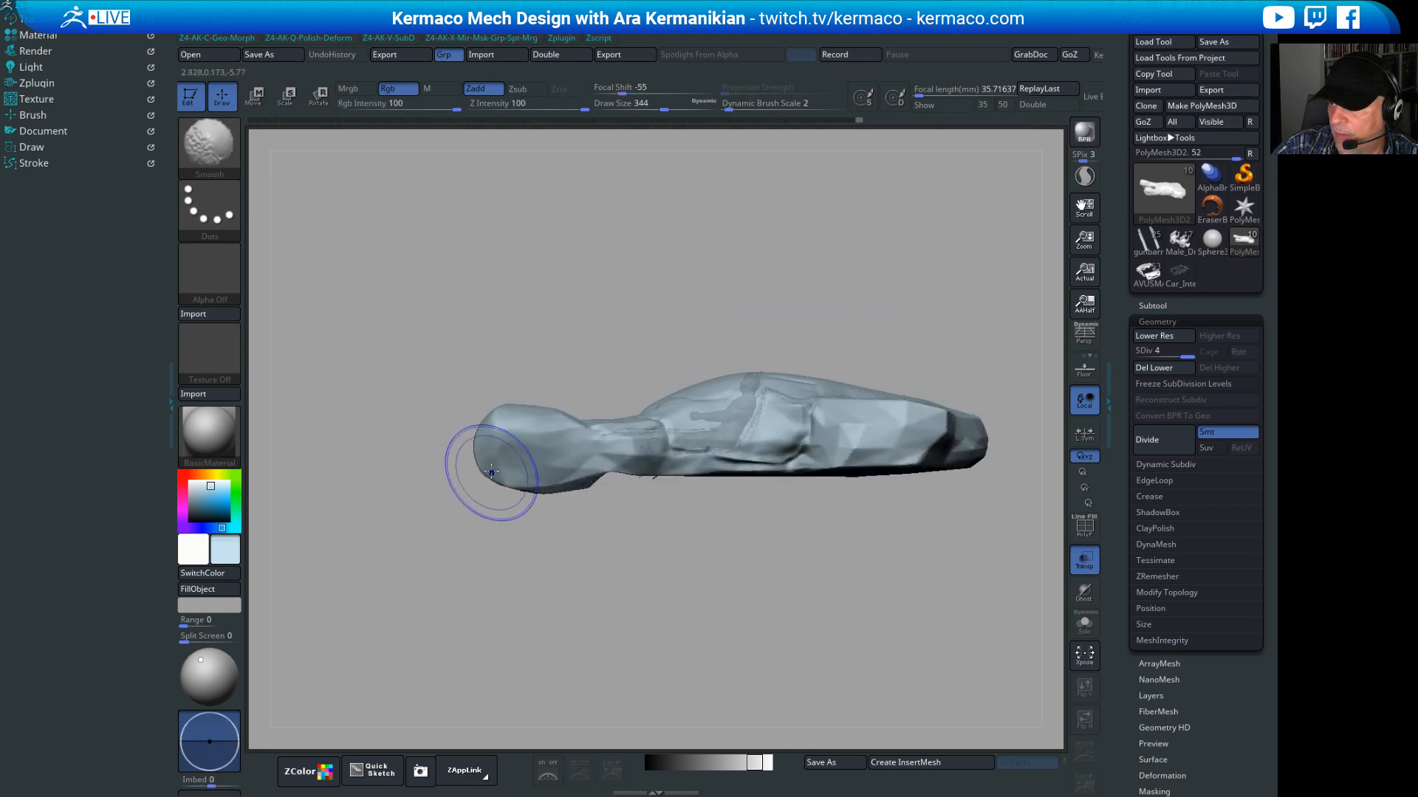
Step: Smooth the outer sides and upper surface of the front prongs, checking them from the side and above
shift+drag(490, 471, 499, 464)
mouse_move(653, 565)
mouse_down()
mouse_move(601, 443)
mouse_move(583, 517)
mouse_move(623, 585)
mouse_up()
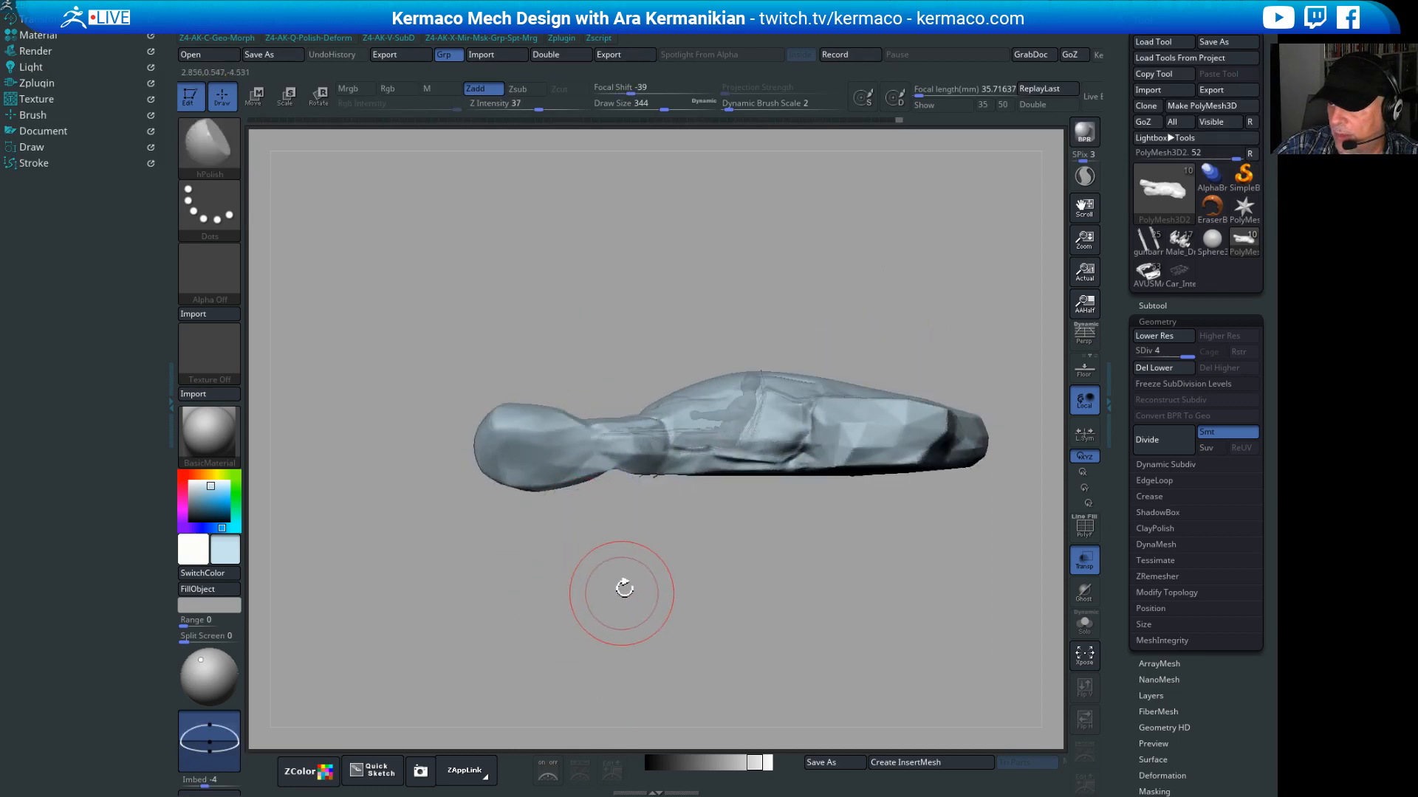
drag(580, 415, 532, 446)
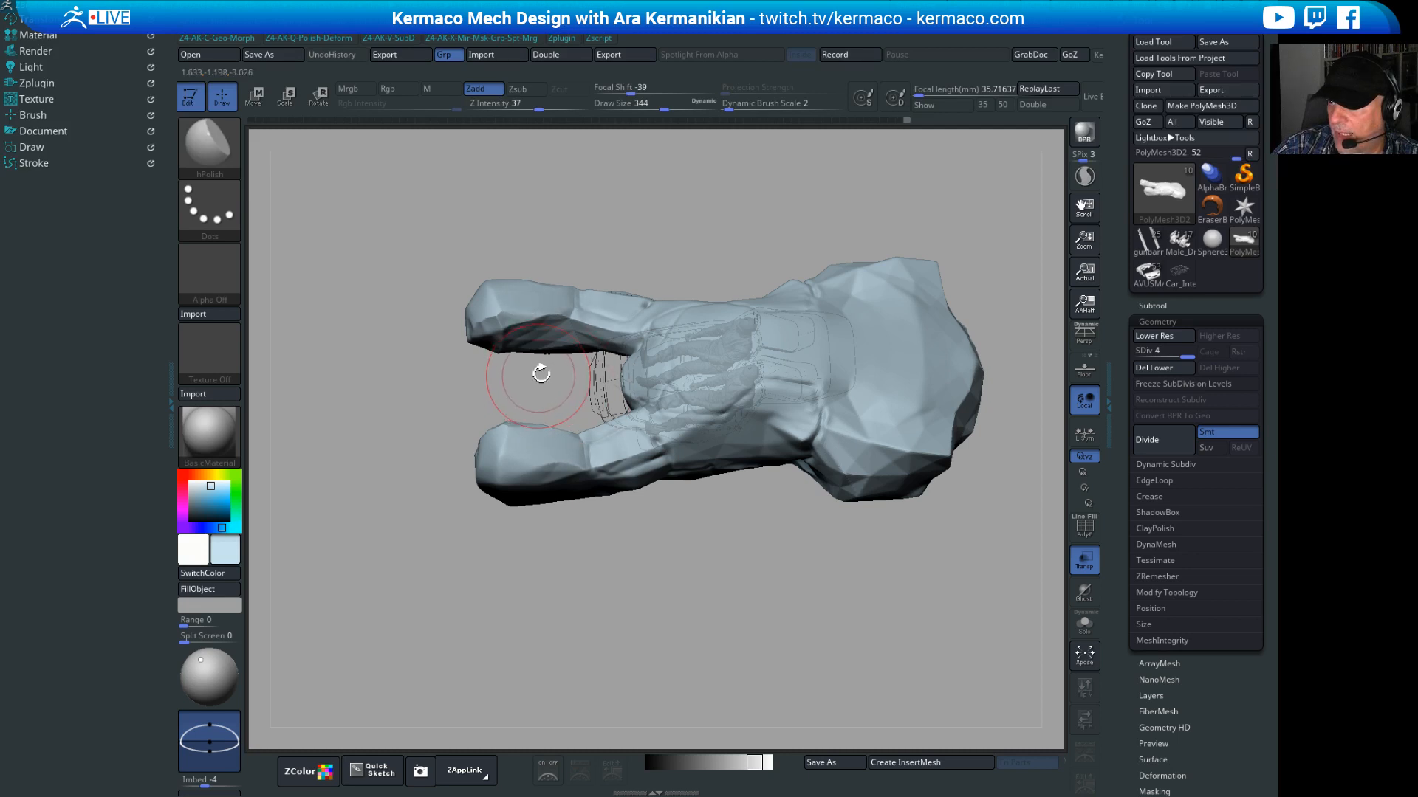
drag(670, 259, 678, 147)
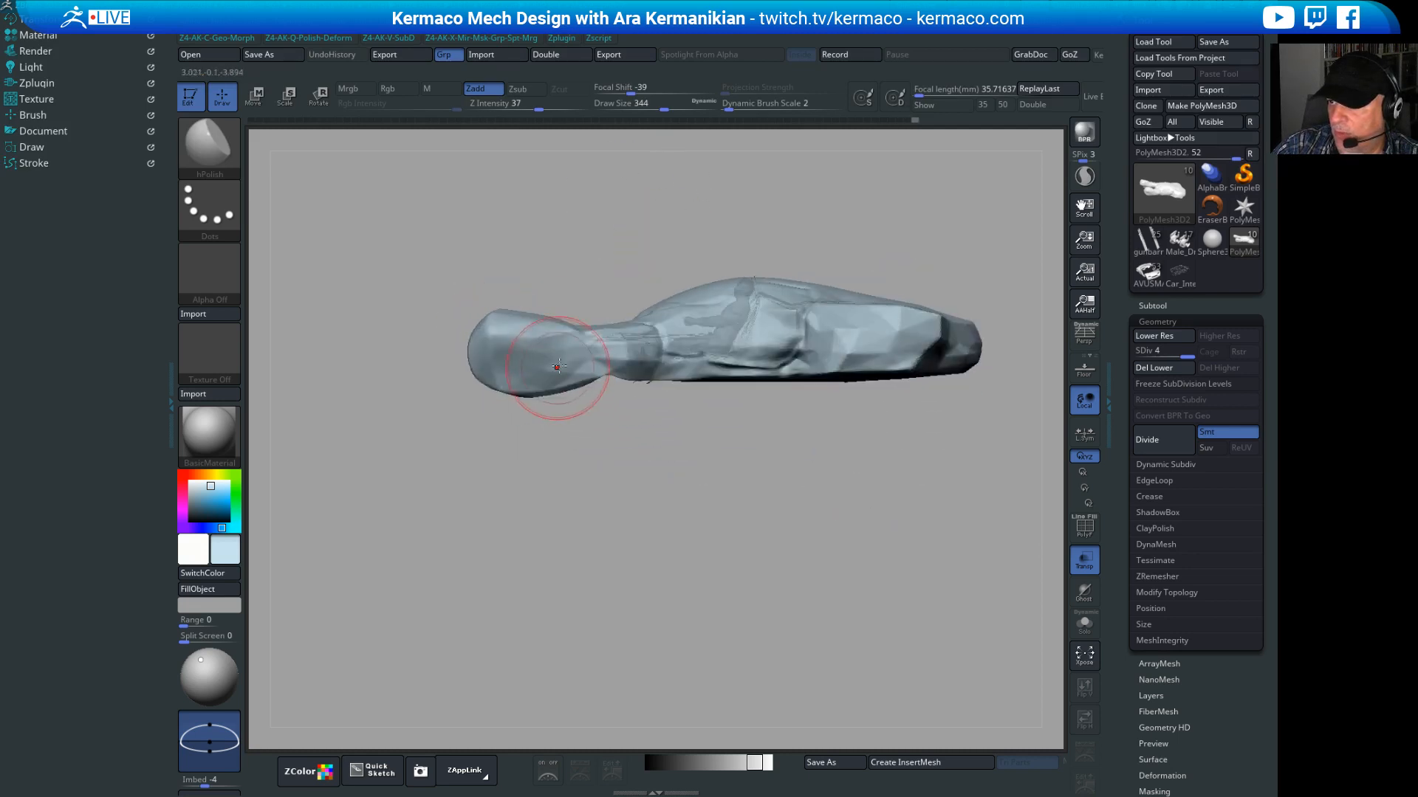
shift+drag(553, 317, 539, 321)
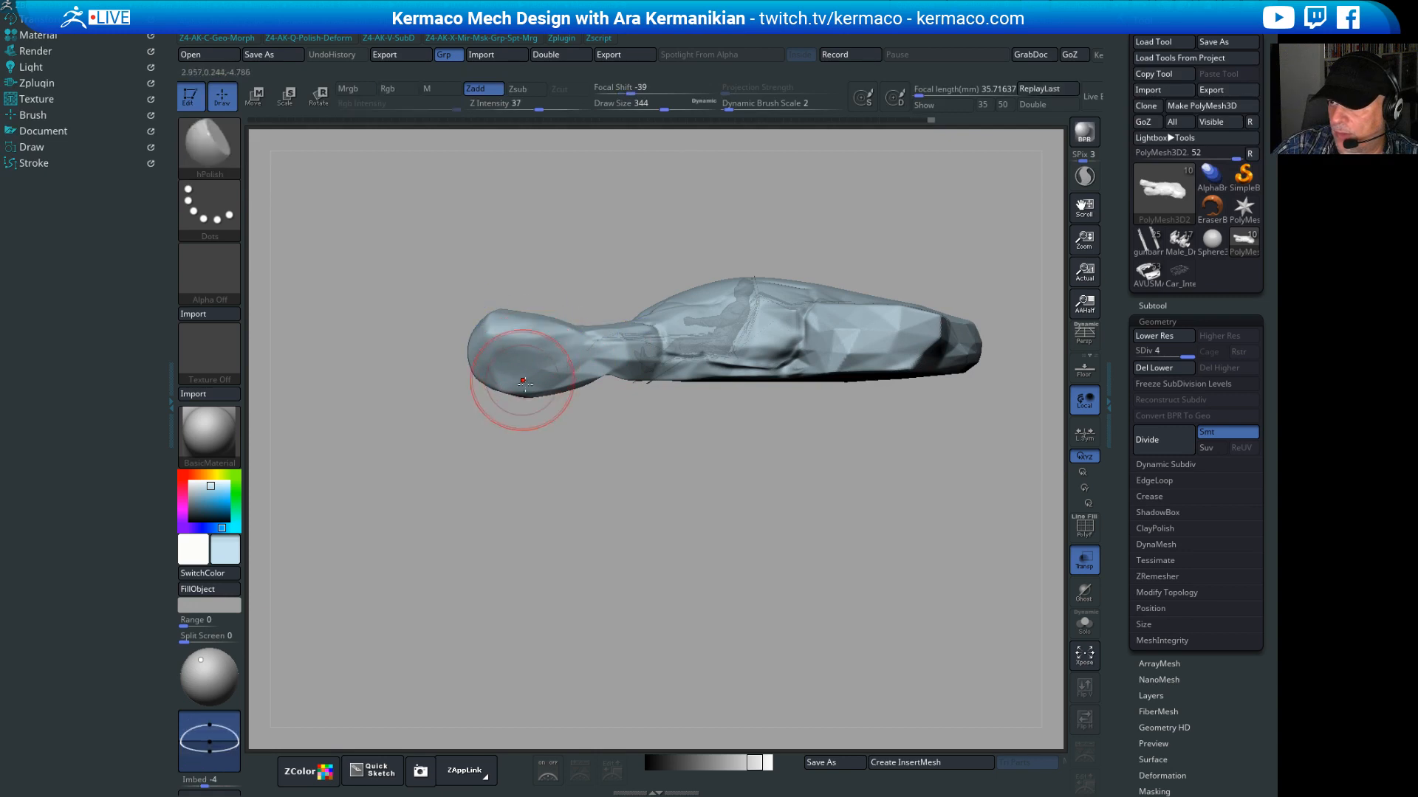
Step: Mask the car body from the side view up to the rounded prong tips, leaving only the tips unmasked
ctrl+drag(1006, 437, 539, 241)
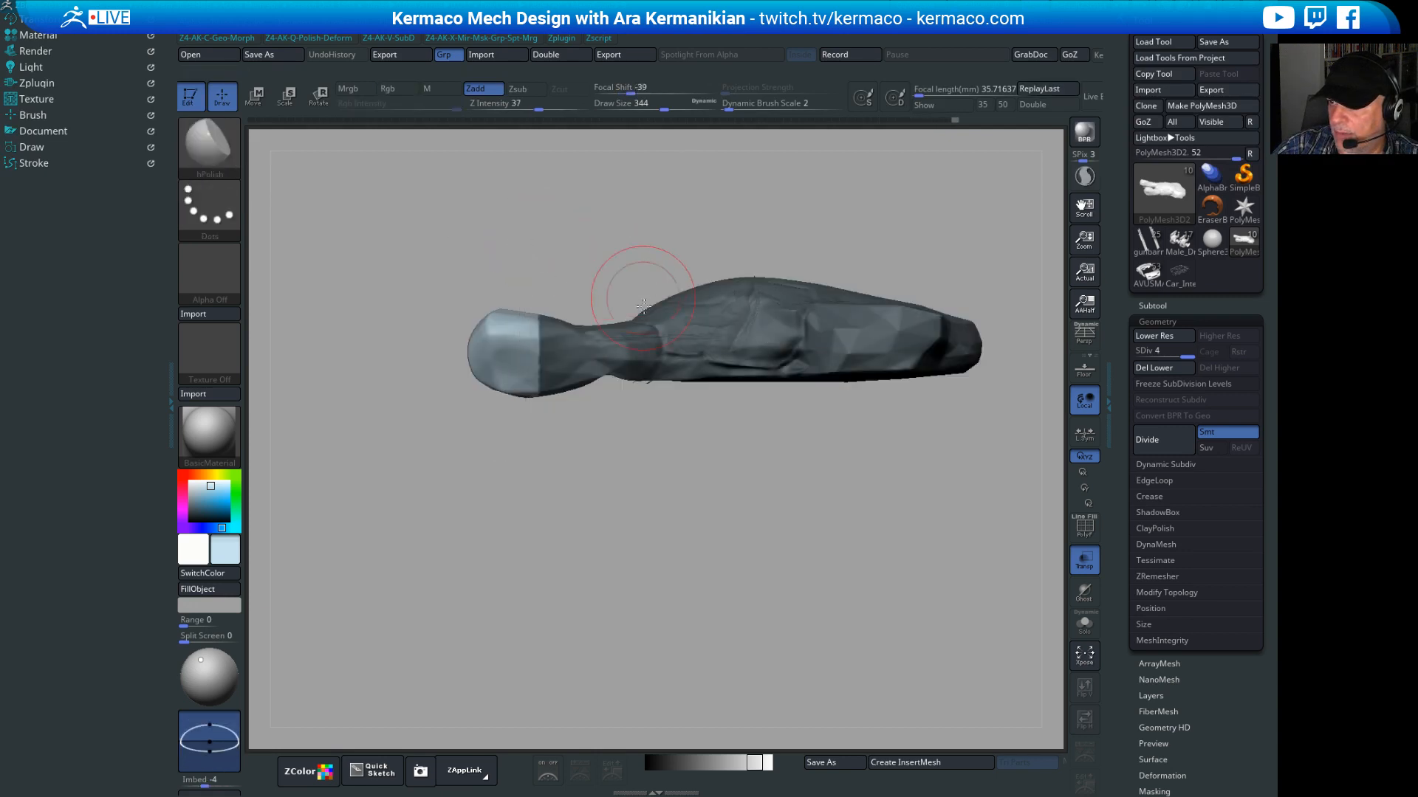
key(w)
mouse_move(1007, 456)
ctrl+mouse_down()
mouse_move(500, 266)
mouse_move(526, 264)
ctrl+mouse_up()
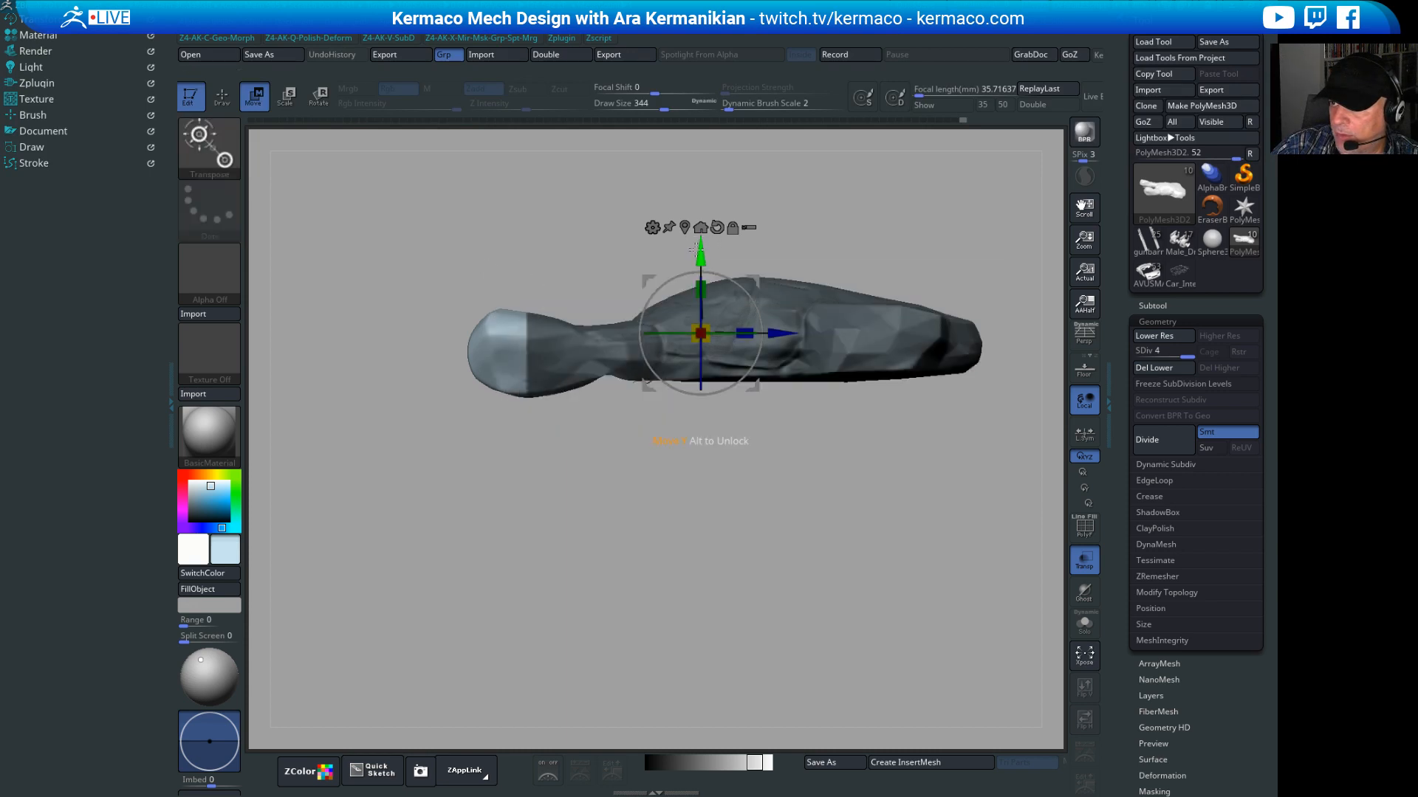
Step: Adjust the unmasked prong tips with the transform gizmo placed at the prongs, and smooth them with the mask cleared
mouse_move(695, 249)
mouse_down()
mouse_move(710, 277)
mouse_move(694, 263)
mouse_up()
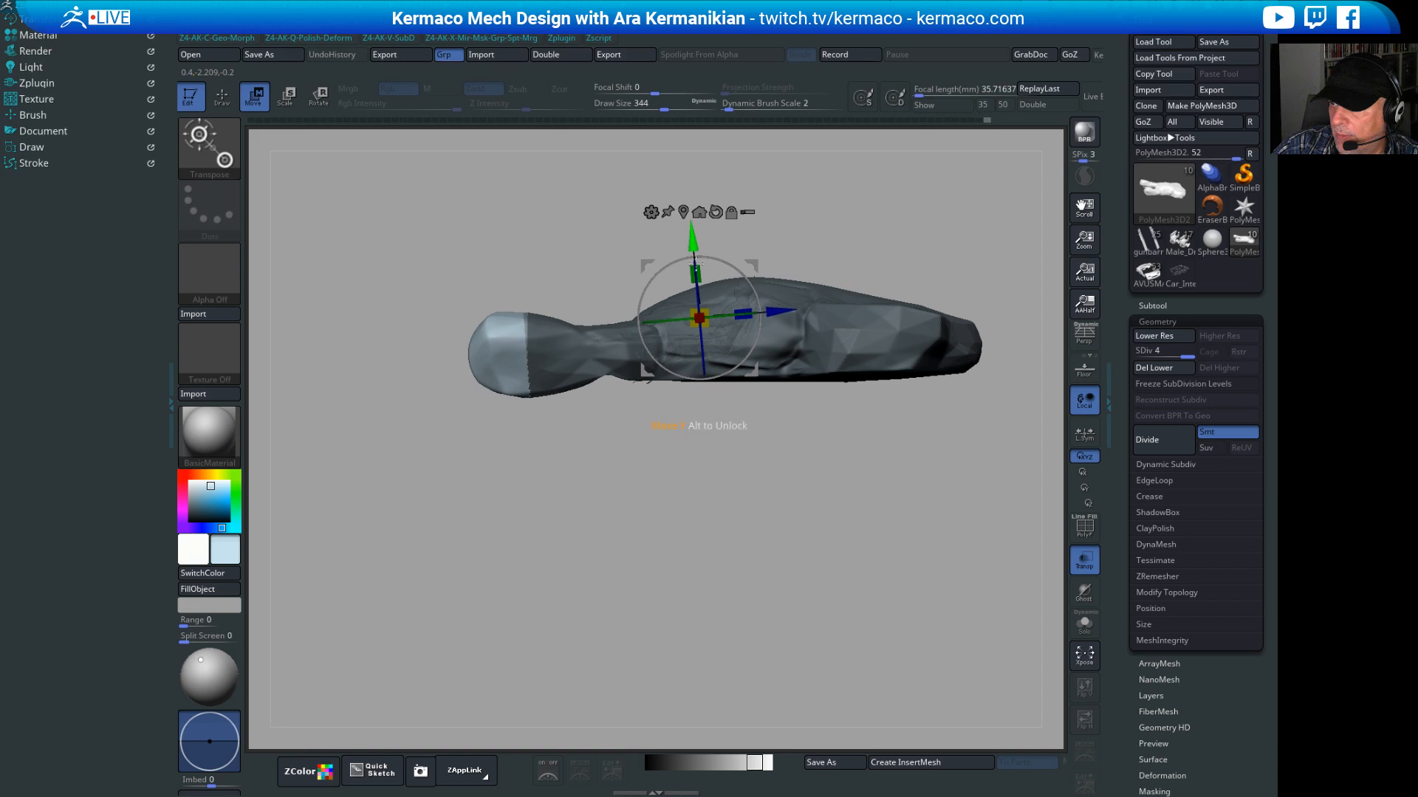
alt+drag(772, 314, 609, 335)
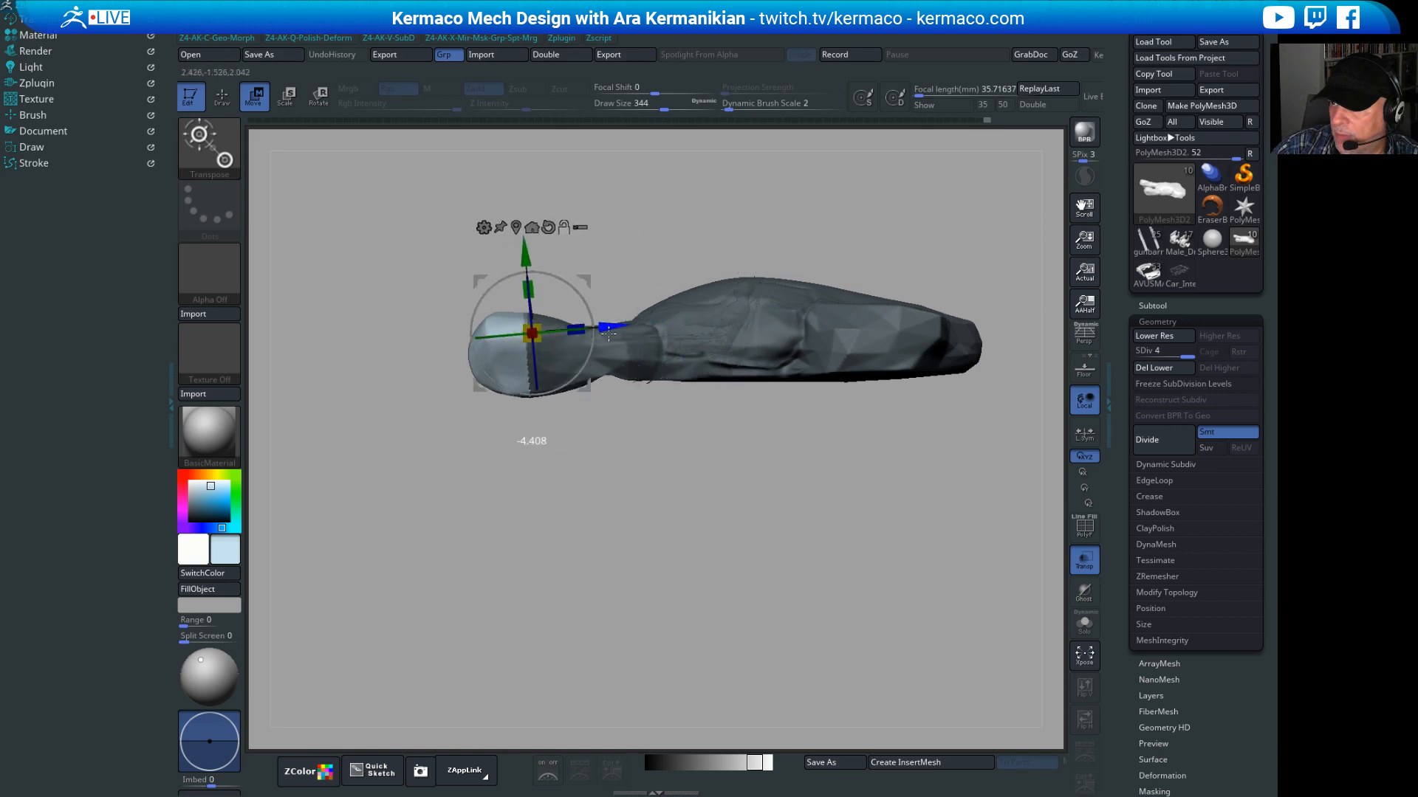
alt+drag(526, 255, 527, 269)
alt+drag(620, 339, 574, 308)
ctrl+drag(779, 605, 810, 636)
key(q)
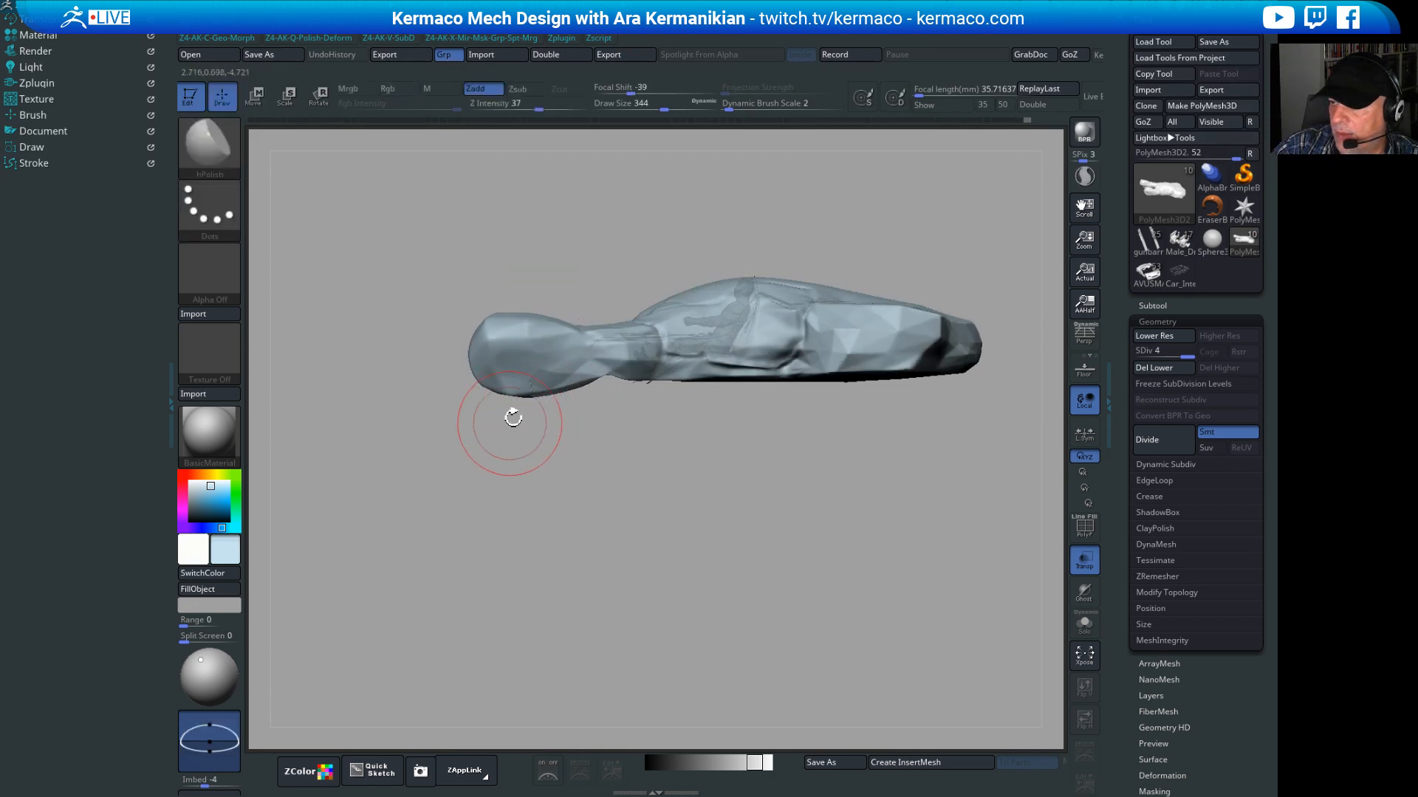
mouse_move(533, 364)
shift+mouse_down()
mouse_move(517, 385)
mouse_move(497, 332)
mouse_move(519, 333)
shift+mouse_up()
Step: Compare the current car body with its stored morph target by switching between the two shapes
mouse_move(827, 454)
mouse_down()
mouse_move(892, 468)
mouse_move(902, 509)
mouse_up()
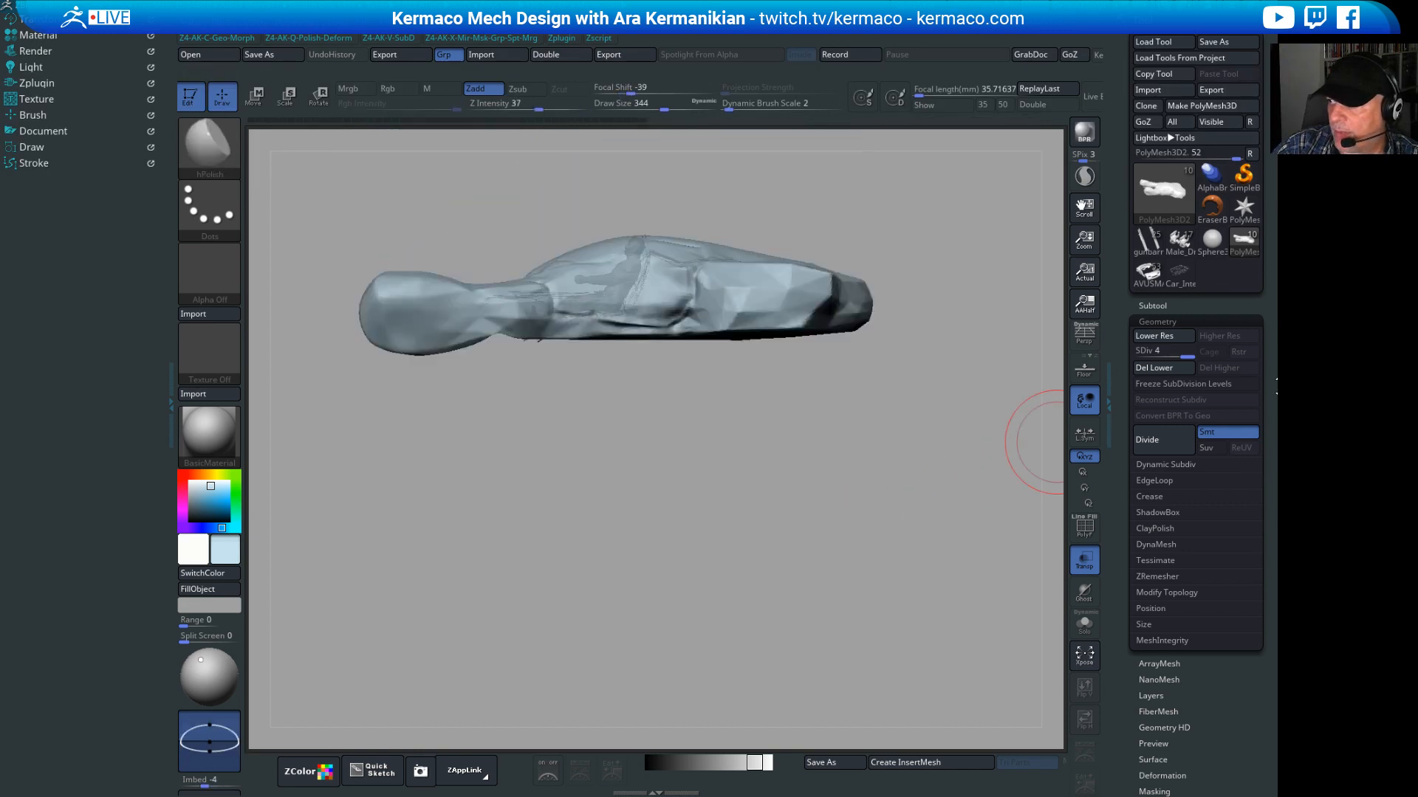
scroll(1129, 620, down, 5)
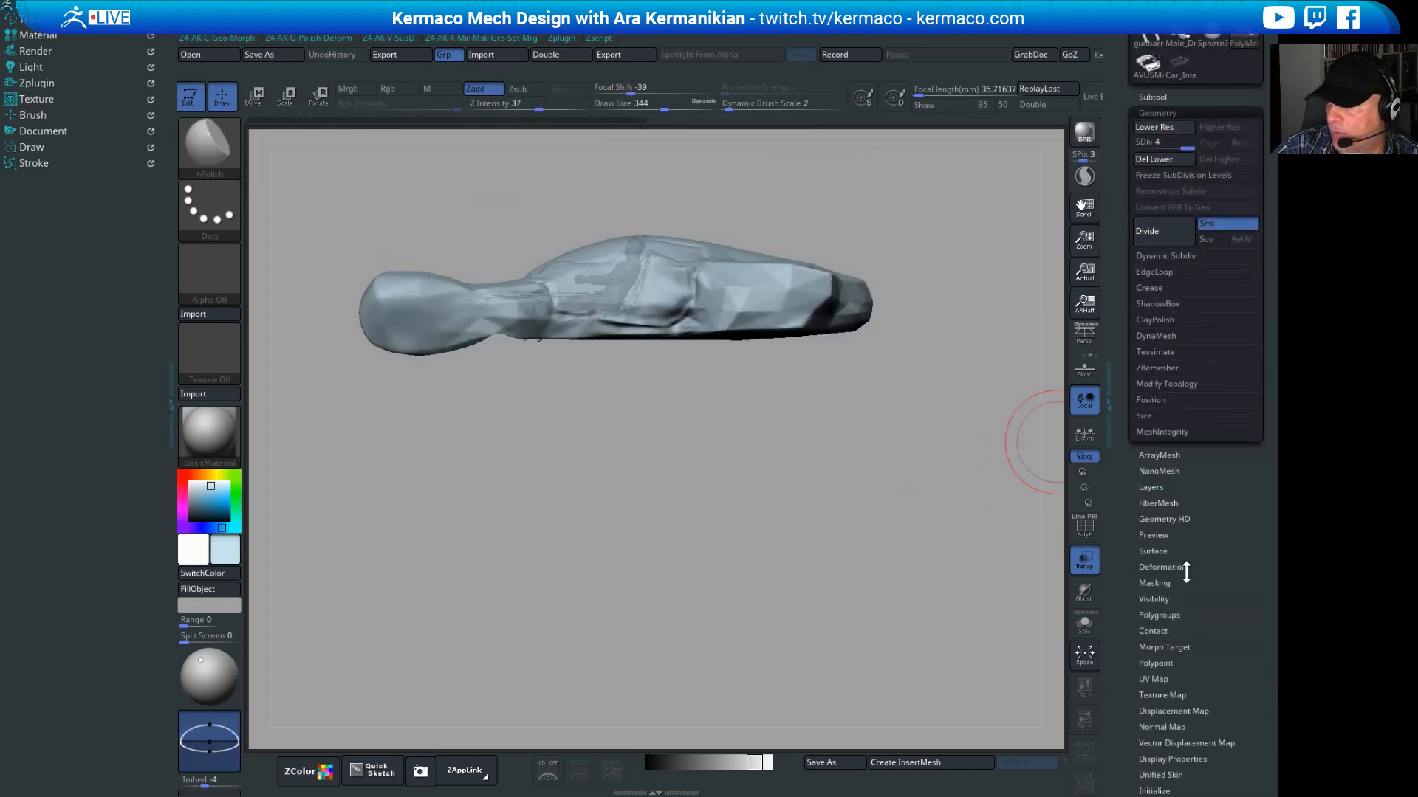
click(1181, 570)
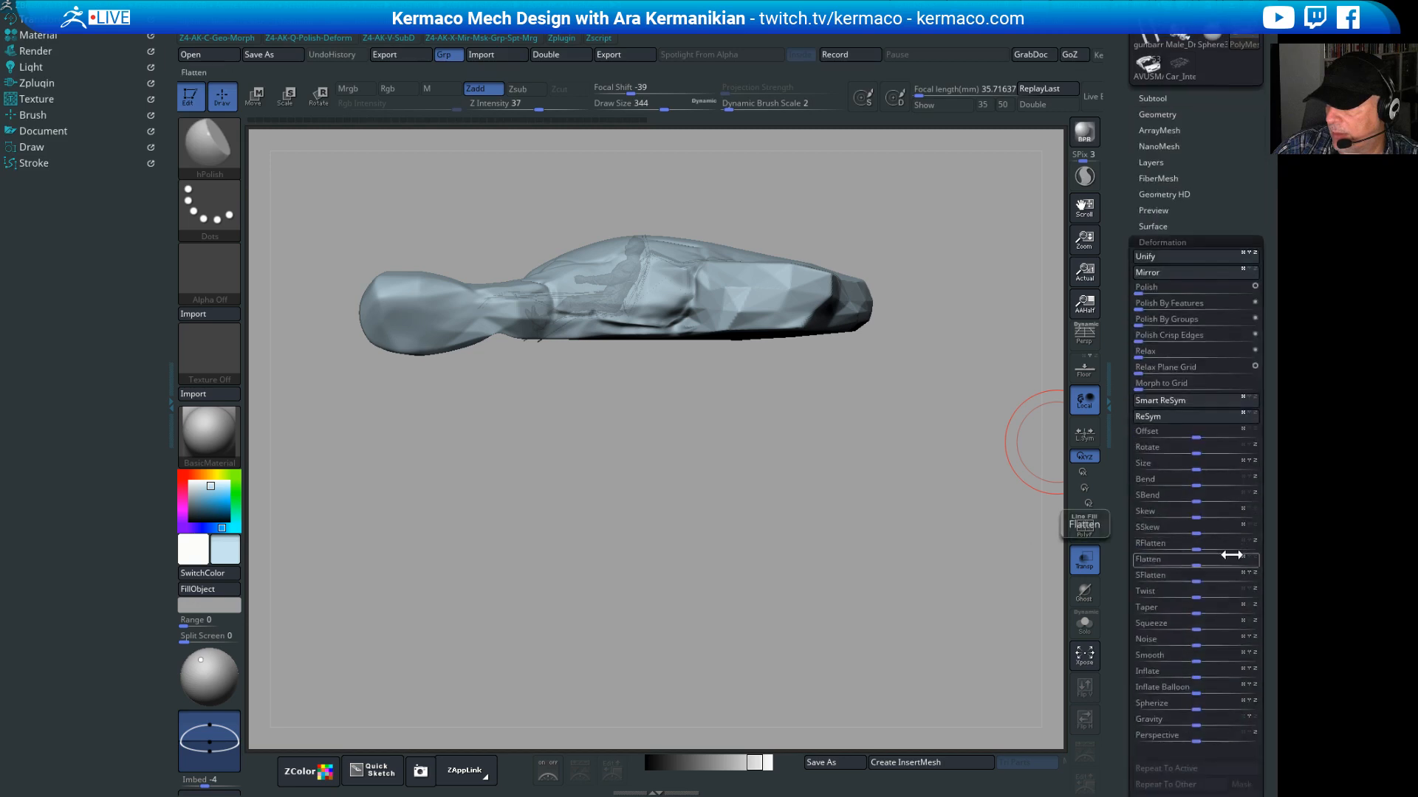
click(1166, 238)
click(1159, 322)
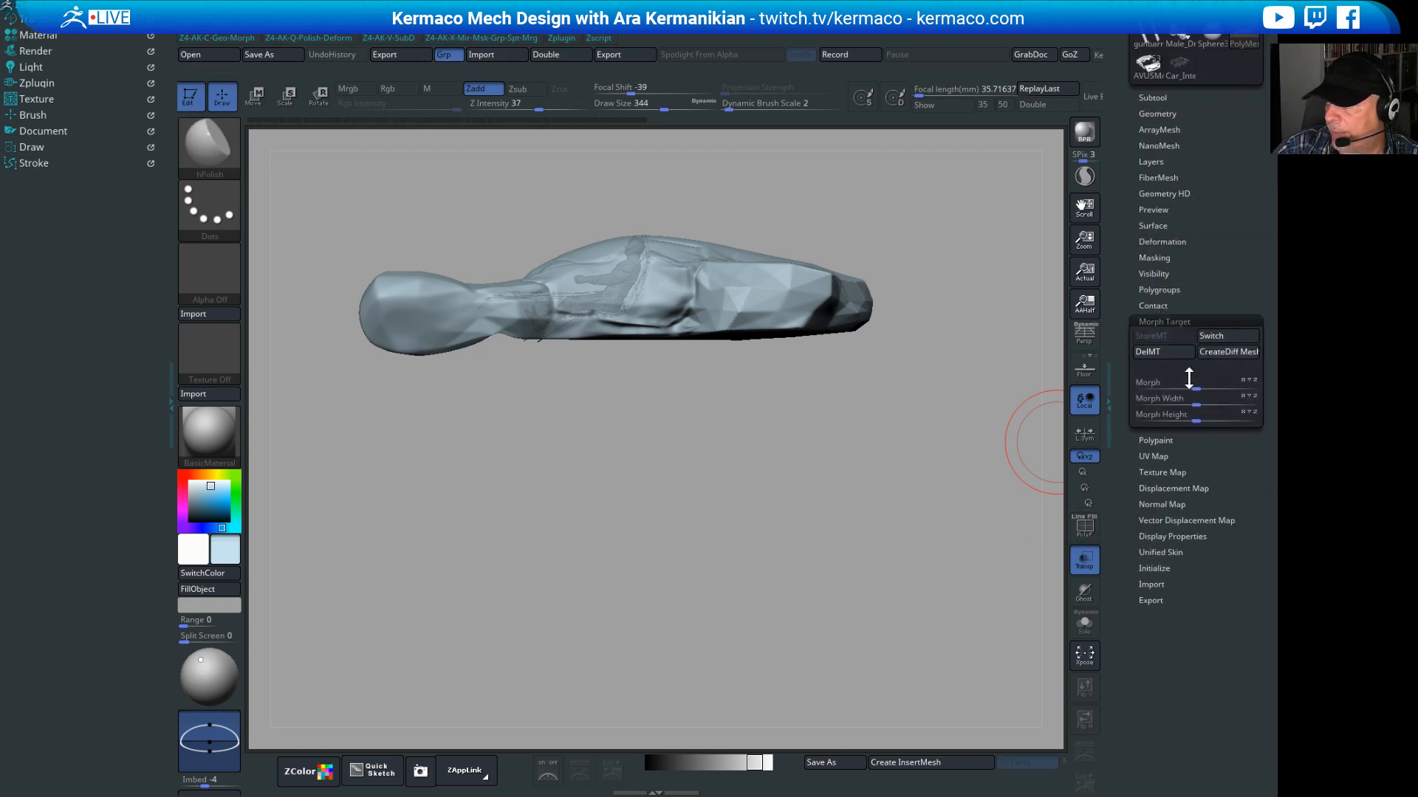
click(1229, 336)
click(1229, 335)
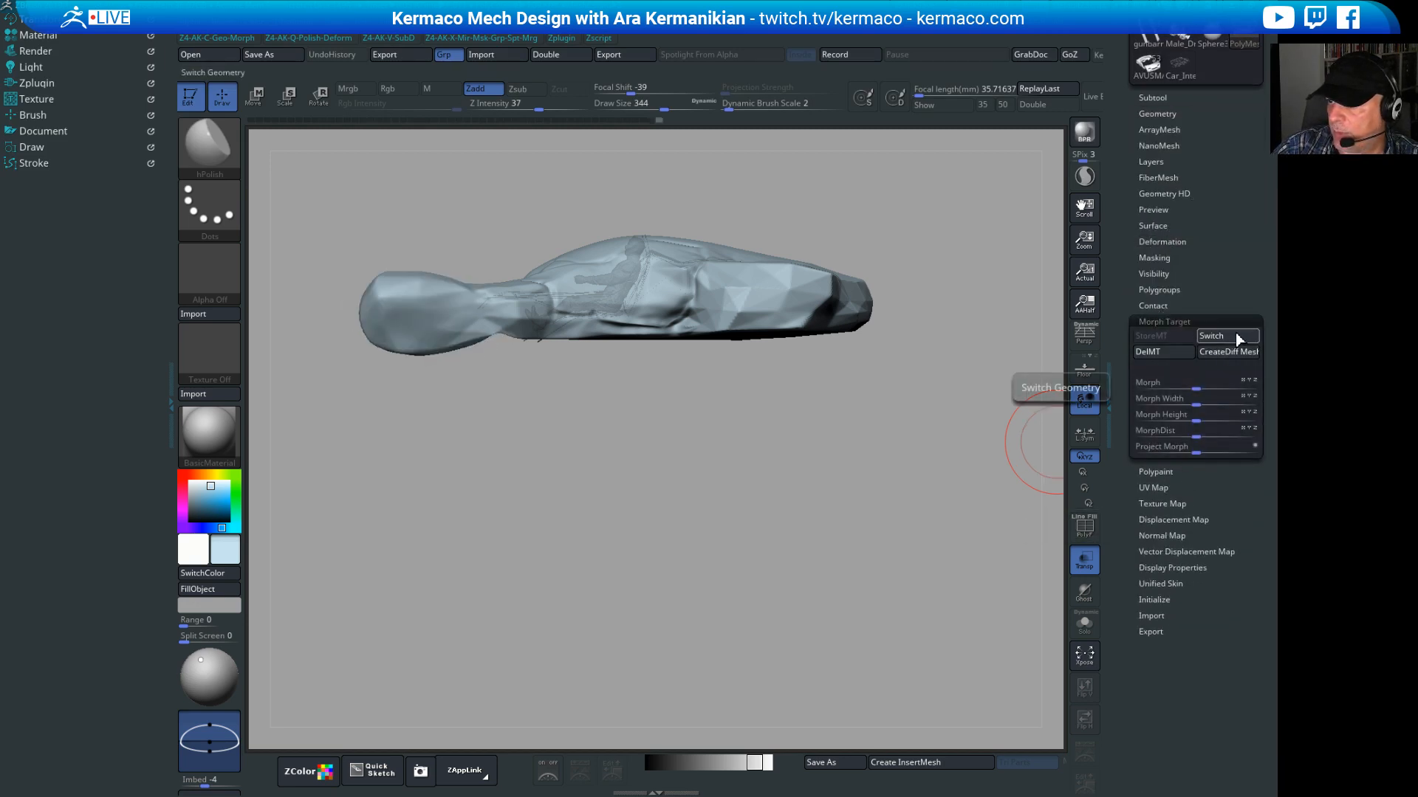
Step: Blend the car body toward its stored morph target with a Morph amount of 34 and inspect the prongs from above and the side
mouse_move(1194, 386)
mouse_down()
mouse_move(1267, 393)
mouse_move(1098, 402)
mouse_move(1261, 390)
mouse_move(1204, 394)
mouse_move(1216, 393)
mouse_up()
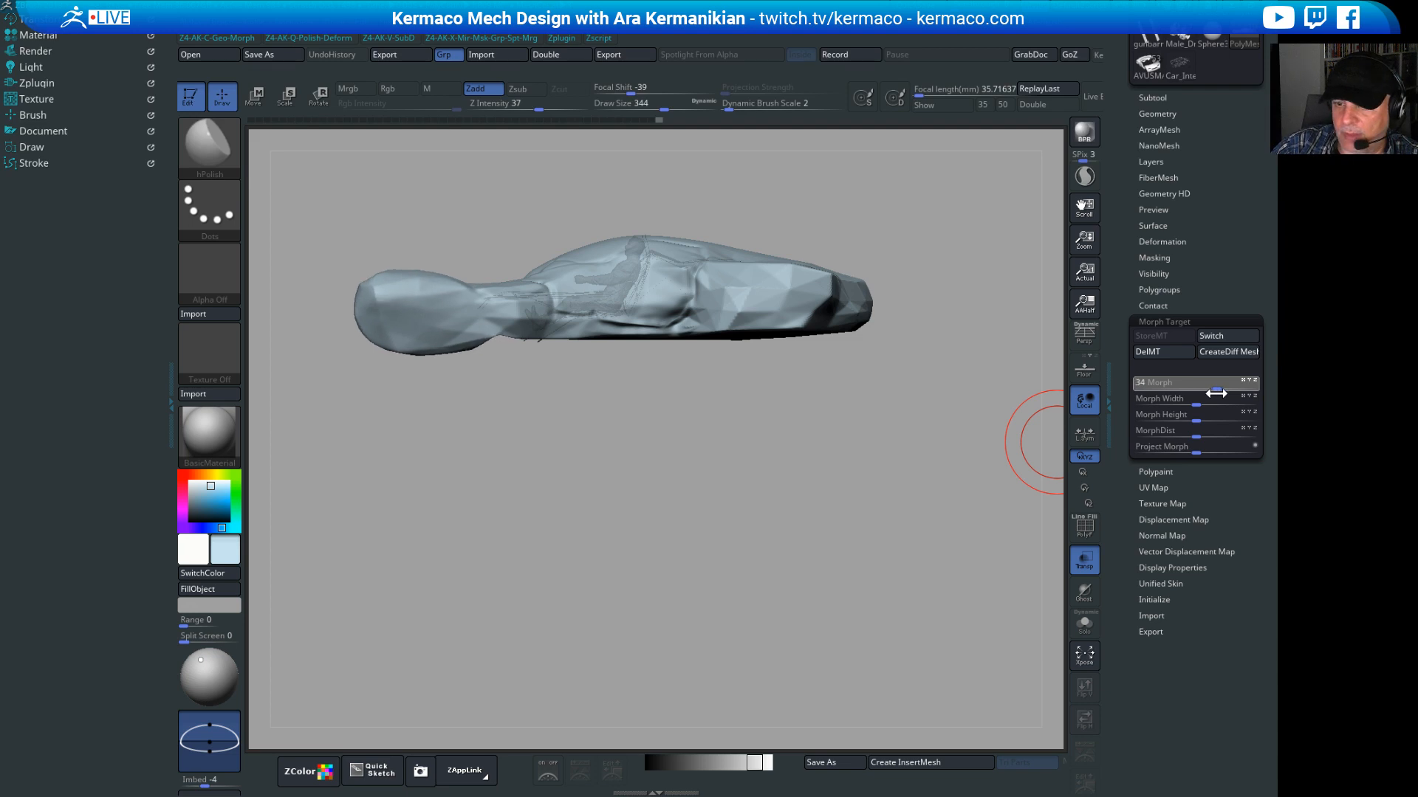
click(1183, 390)
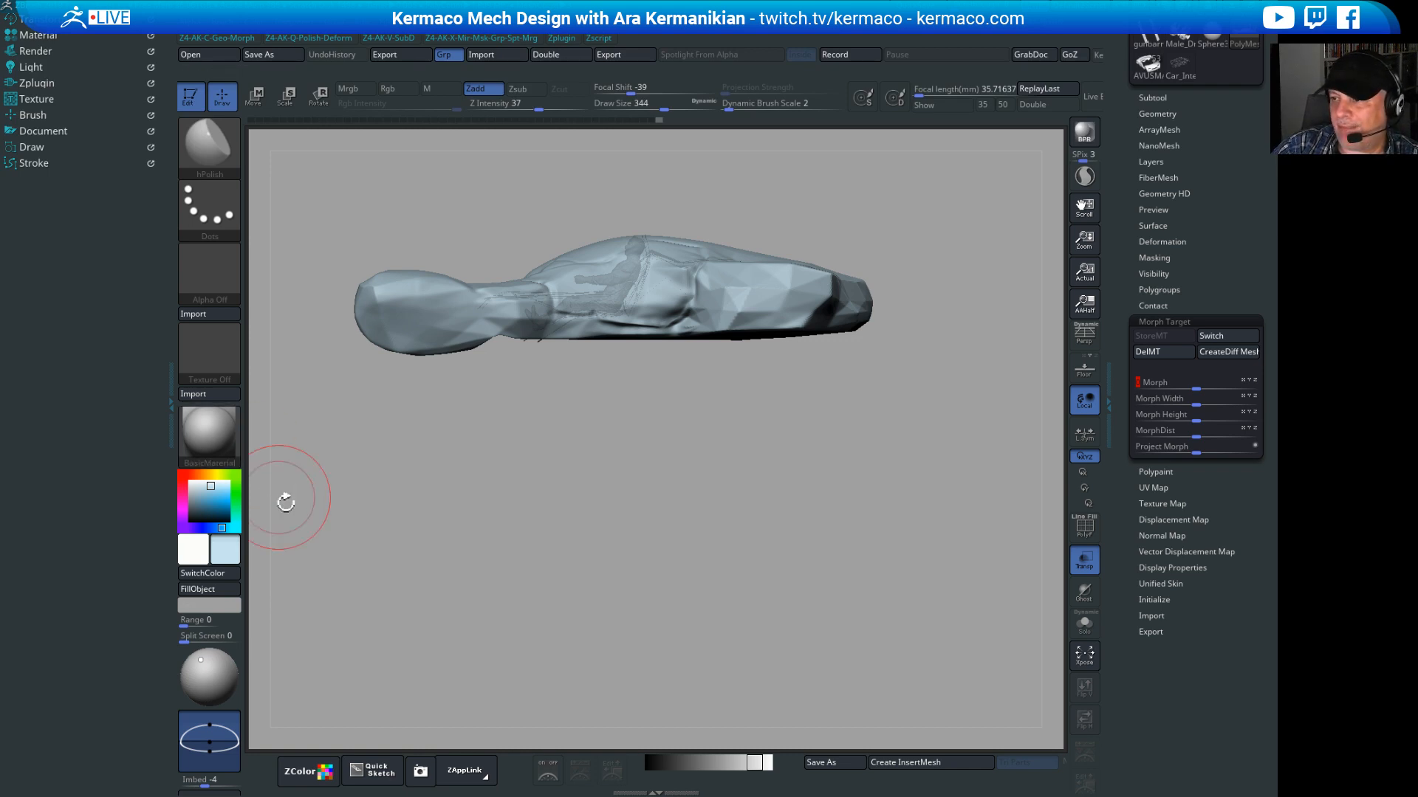
drag(586, 418, 604, 556)
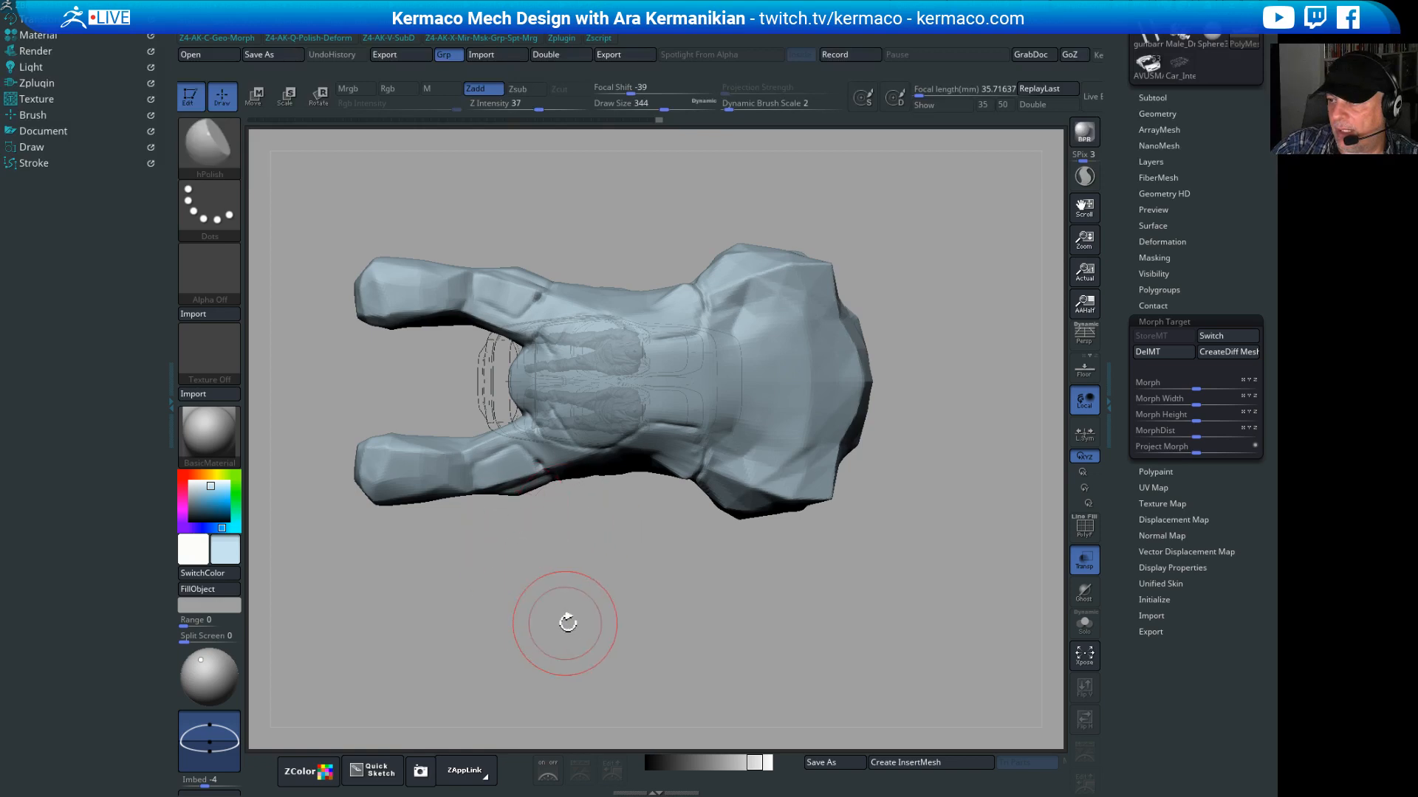
drag(563, 621, 547, 481)
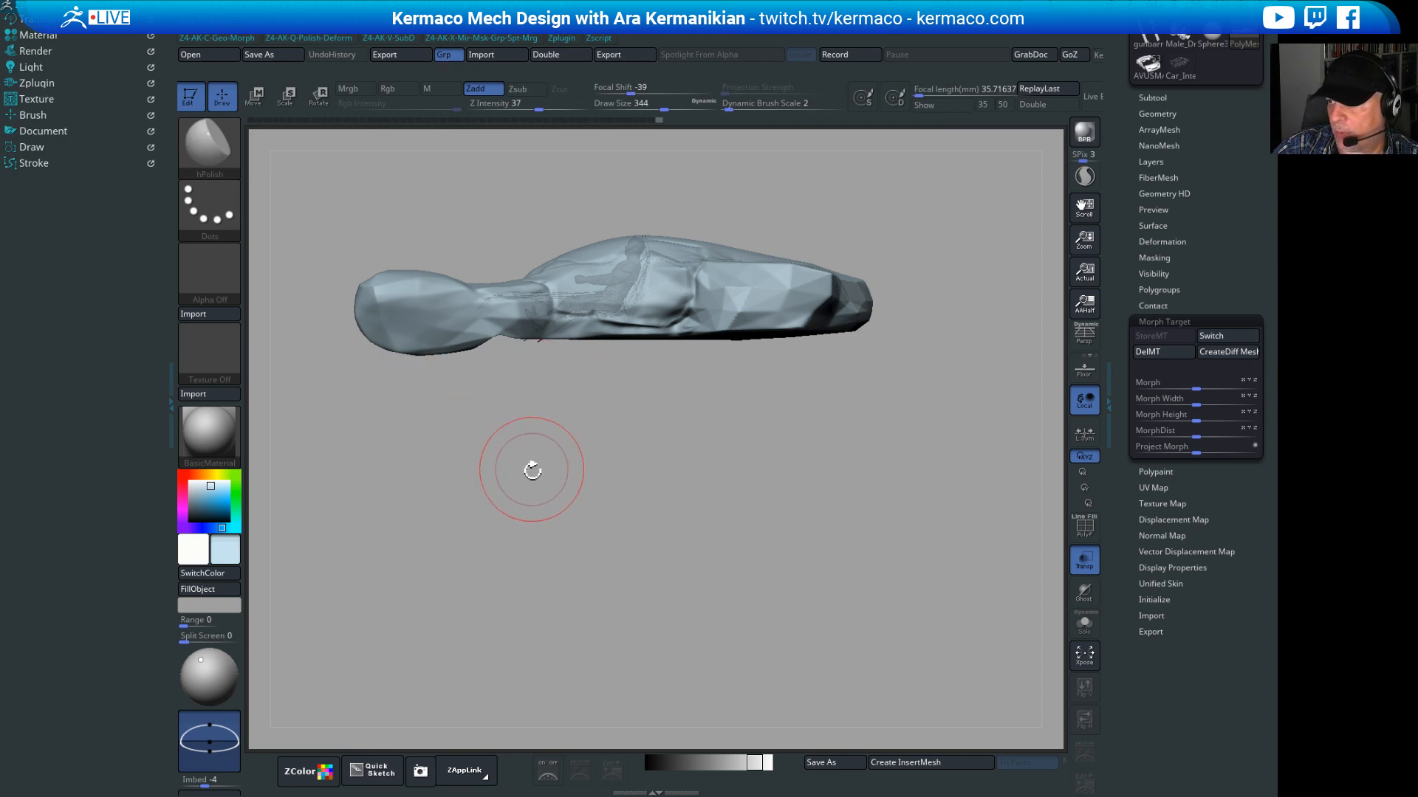
alt+drag(532, 468, 574, 541)
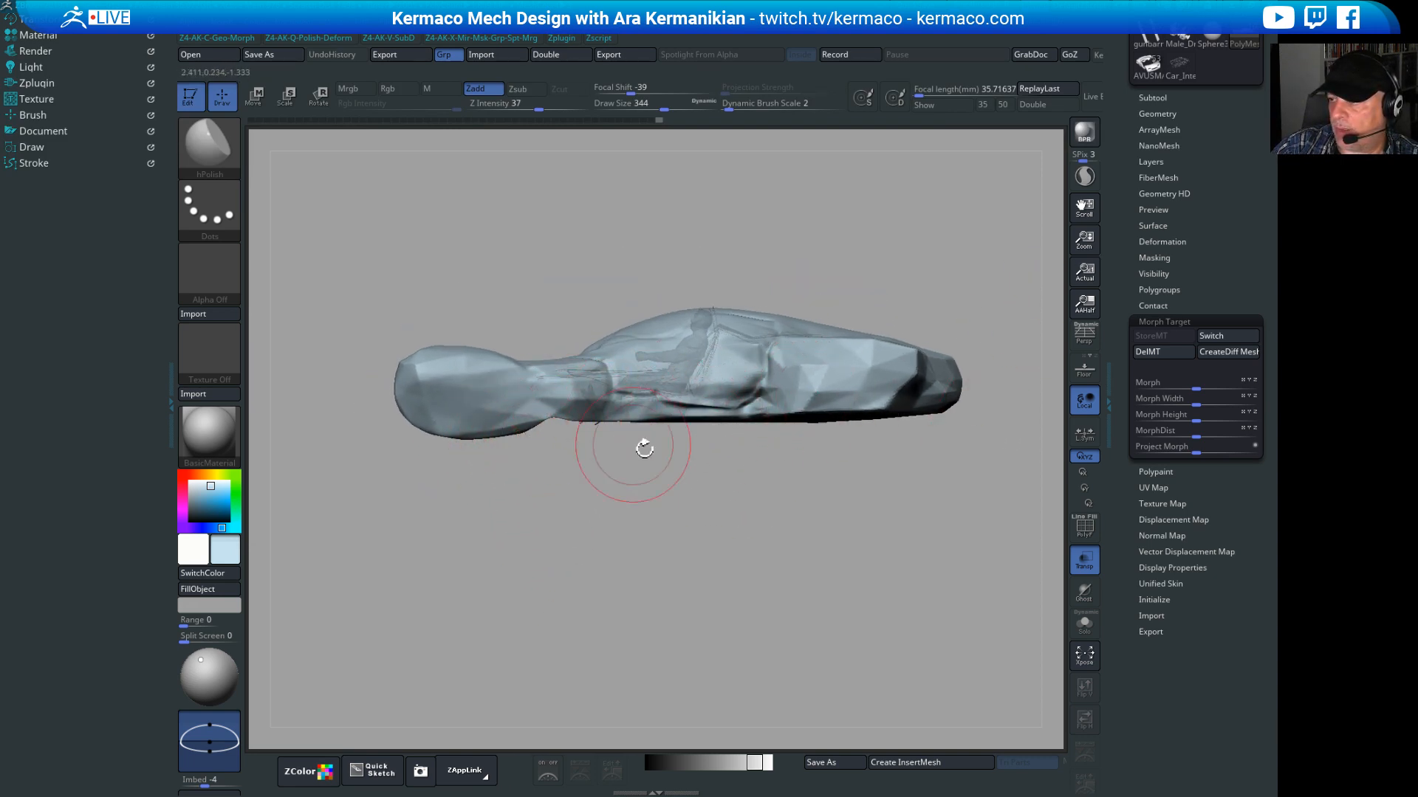
Step: Inspect the rounded prongs from above and the side, switching between the car body and its morph target once more
drag(686, 522, 715, 625)
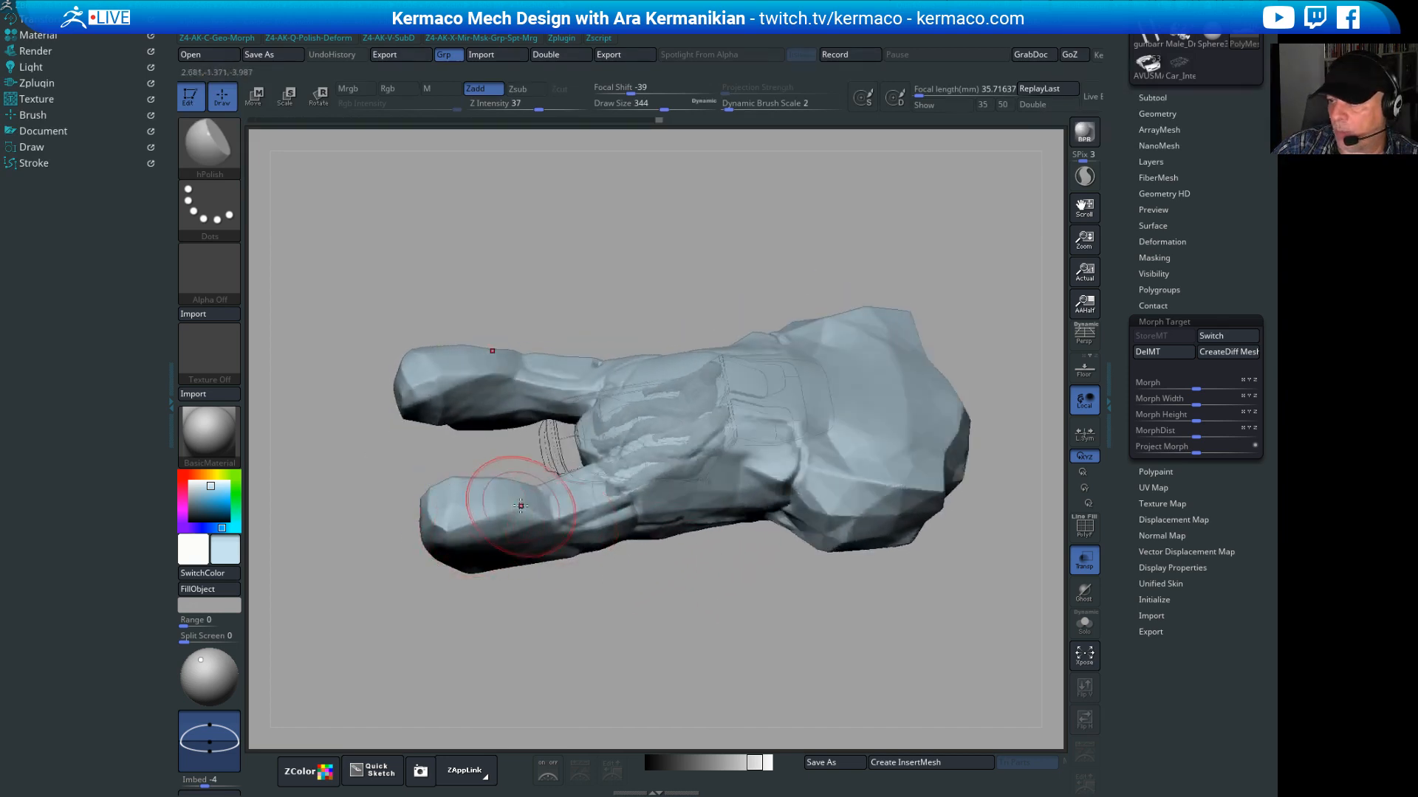
drag(570, 286, 584, 223)
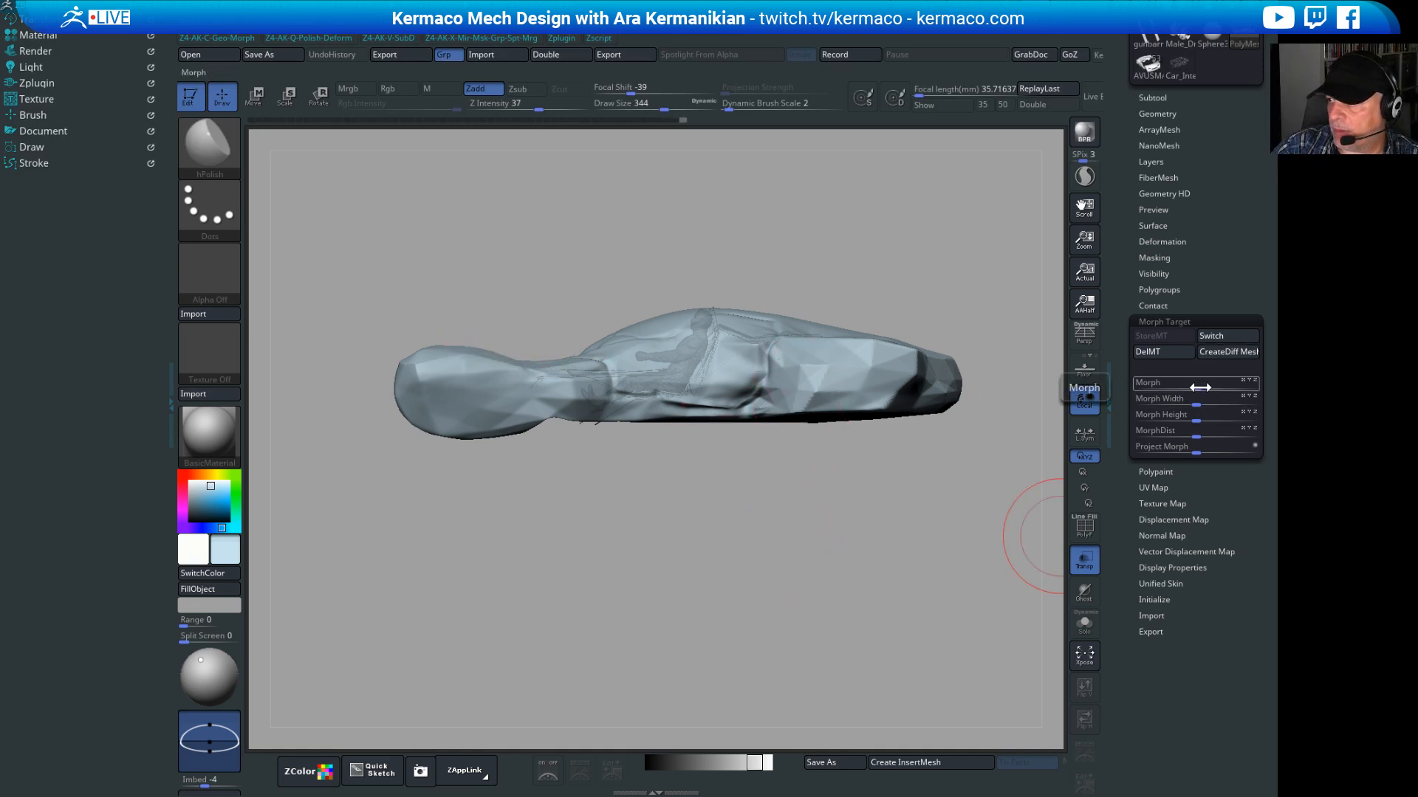
click(1236, 332)
click(1237, 332)
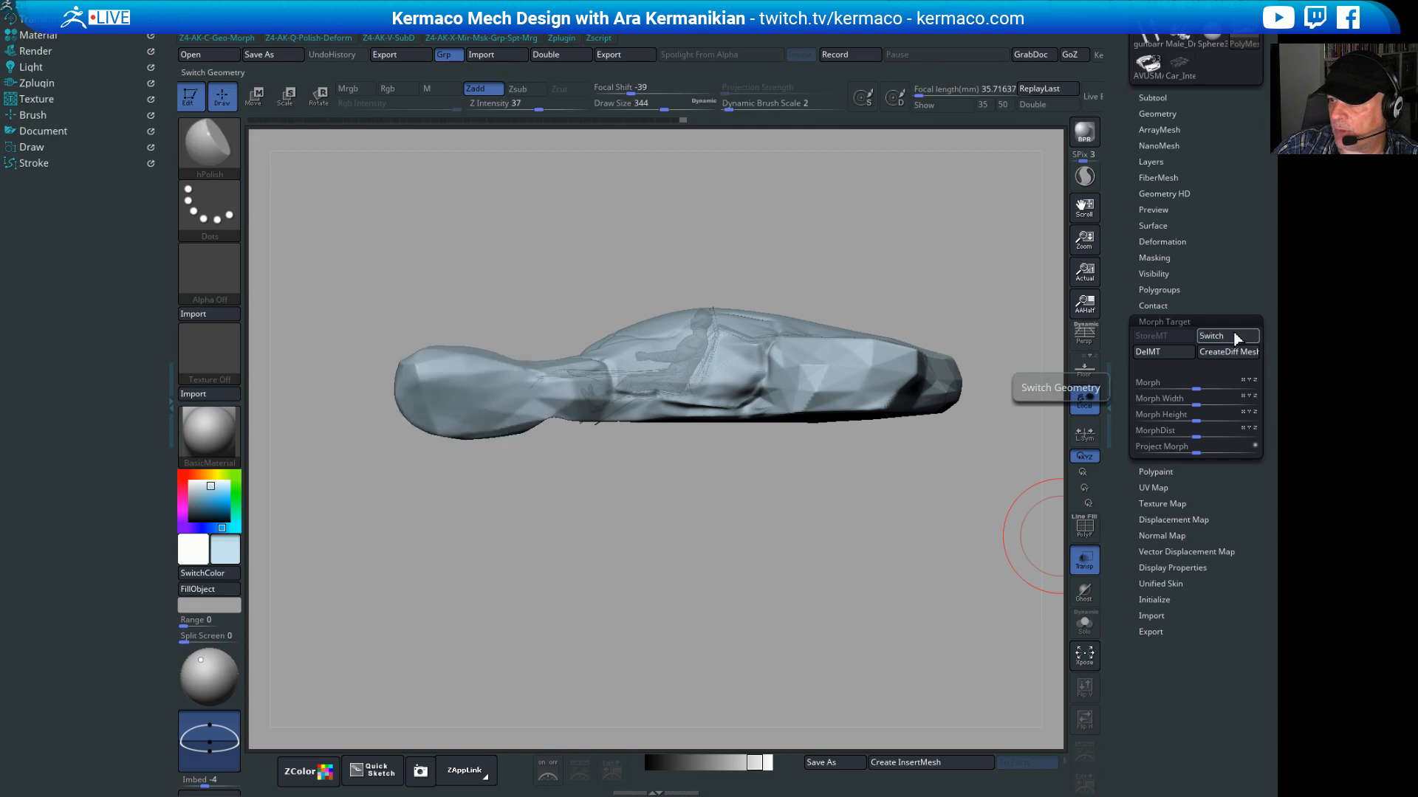
Step: Blend the car body fully toward its stored morph target with a Morph amount of 100 to restore the angular prongs
drag(1198, 382, 1225, 408)
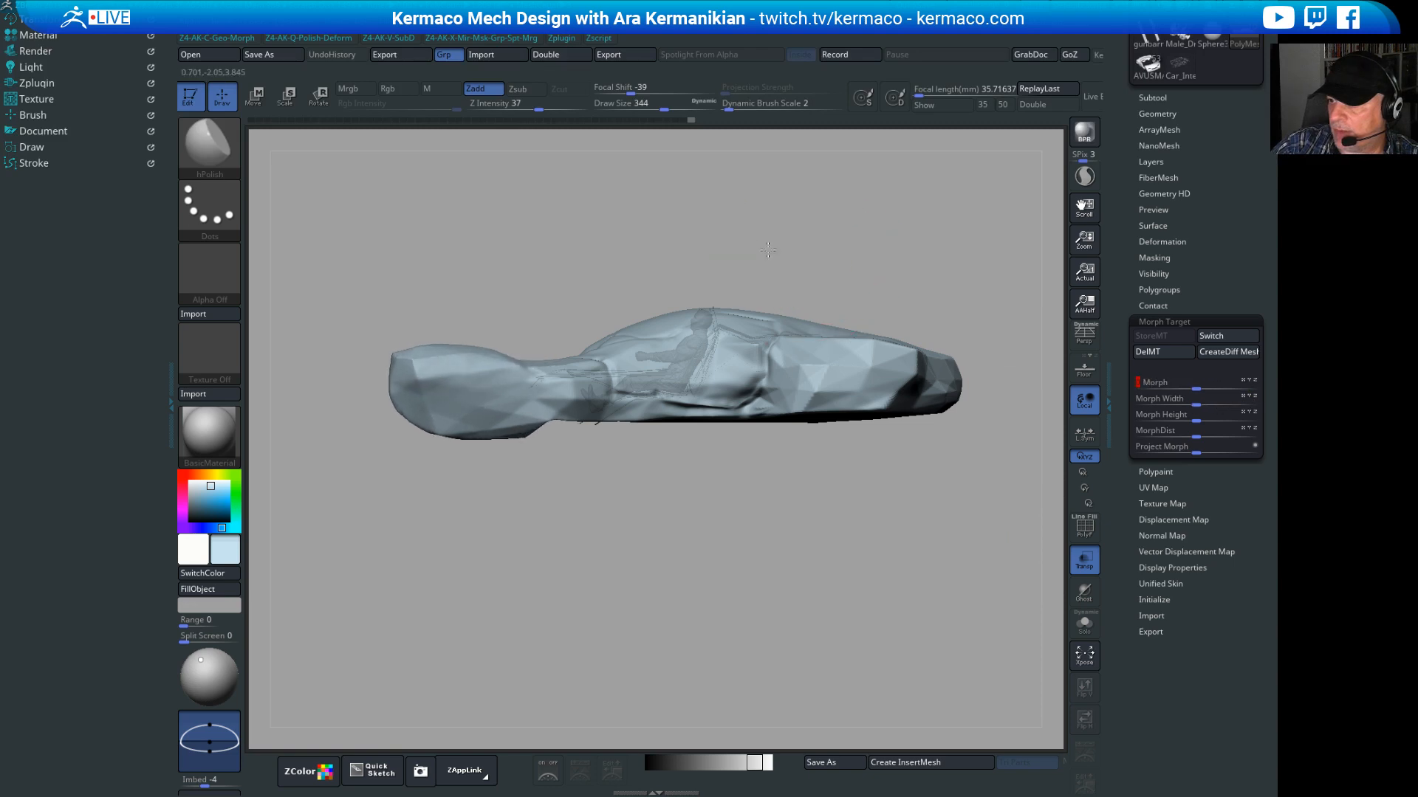
drag(768, 244, 978, 414)
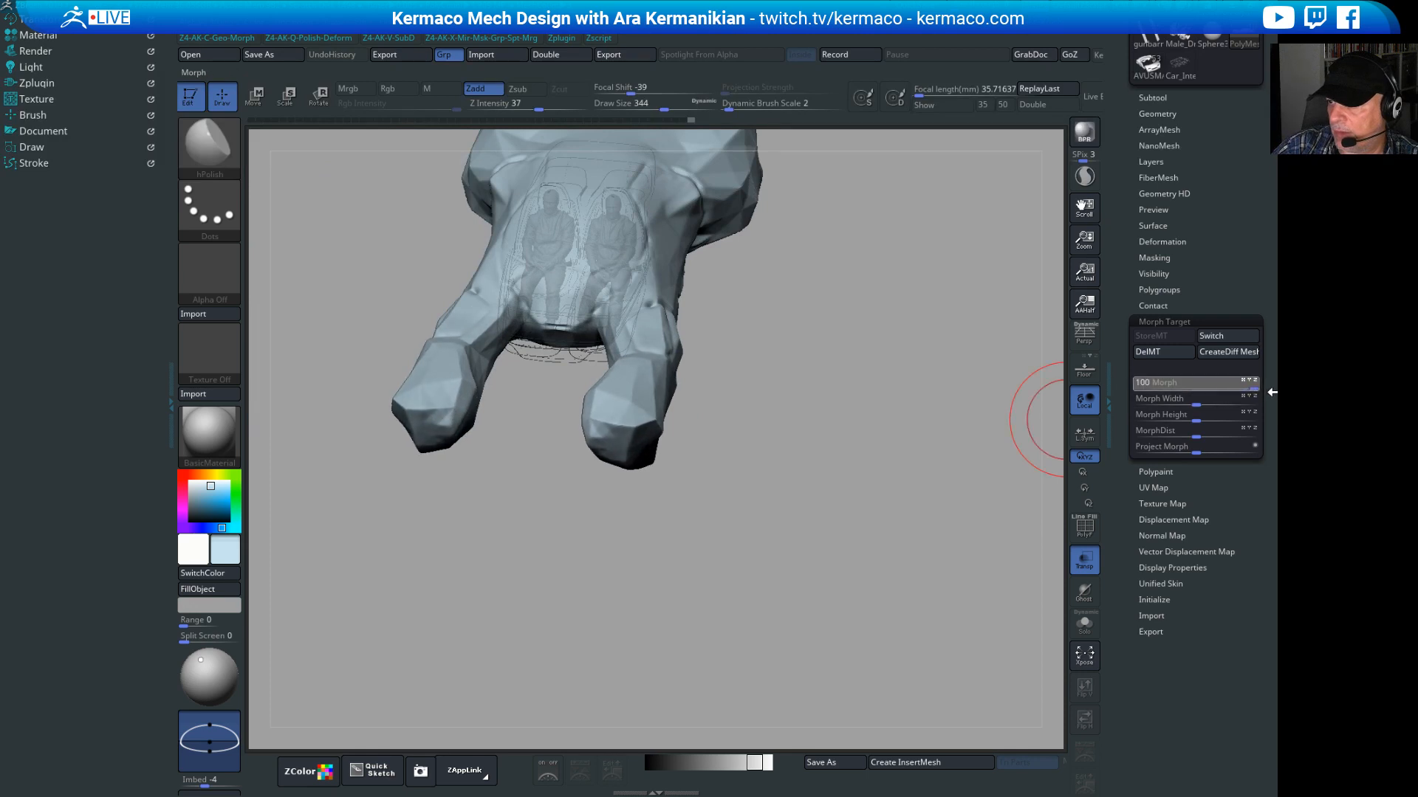
drag(1197, 396, 1273, 393)
mouse_move(794, 464)
mouse_down()
mouse_move(667, 402)
mouse_move(535, 395)
mouse_up()
mouse_move(675, 590)
alt+mouse_down()
mouse_move(583, 598)
mouse_move(590, 535)
alt+mouse_up()
mouse_move(801, 553)
alt+mouse_down()
mouse_move(806, 517)
mouse_move(826, 561)
alt+mouse_up()
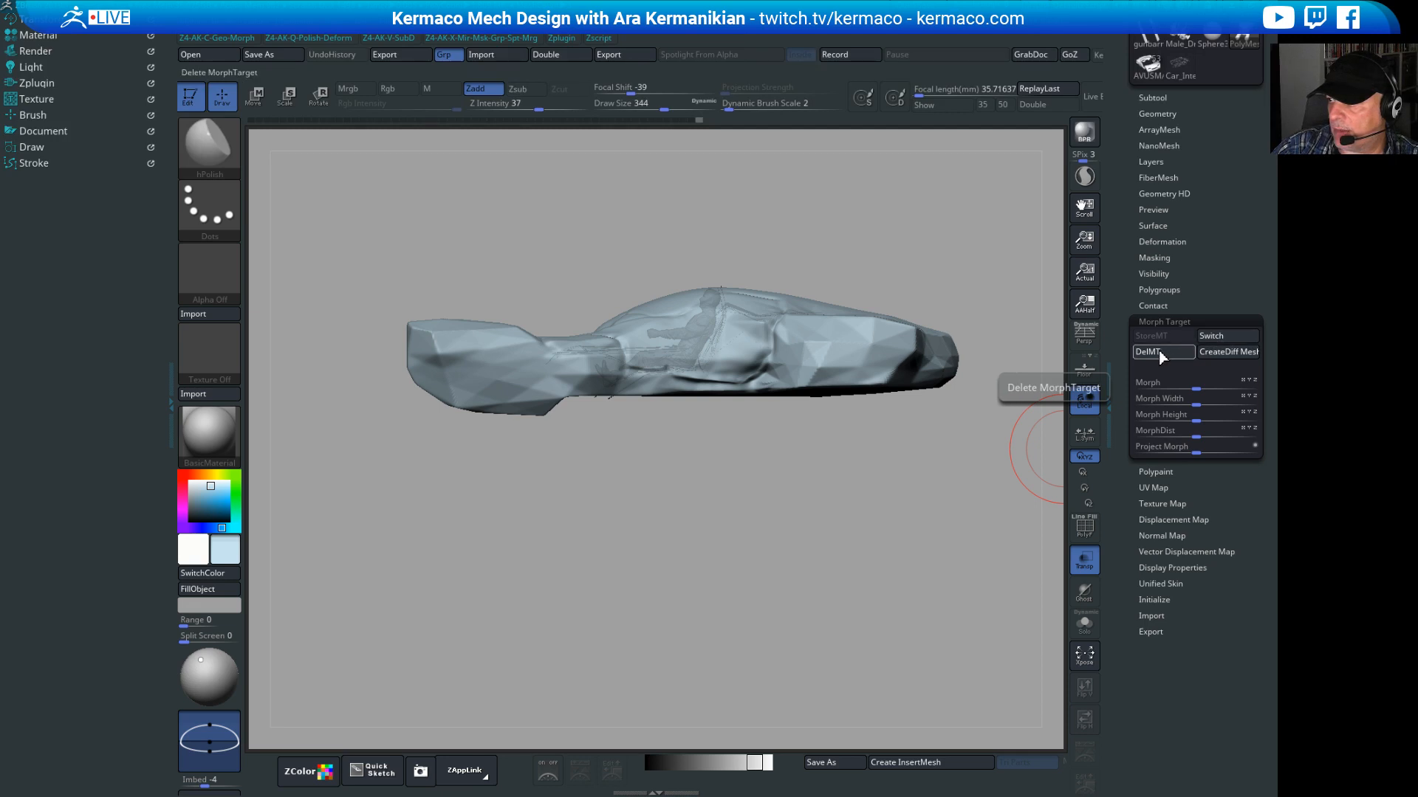
Step: Delete the stored morph target and inspect the prong tips from several angles
click(1161, 353)
drag(652, 545, 664, 588)
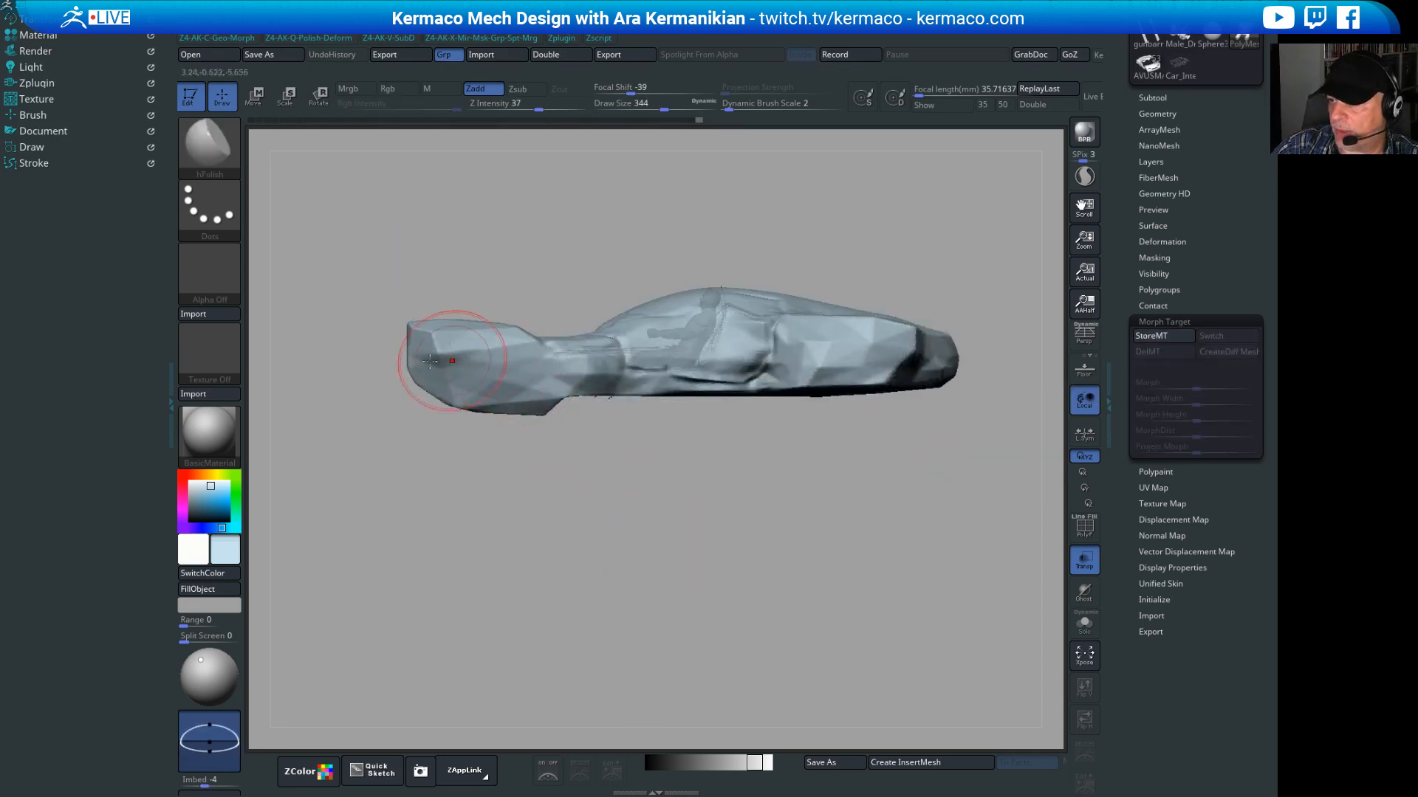
drag(528, 217, 703, 448)
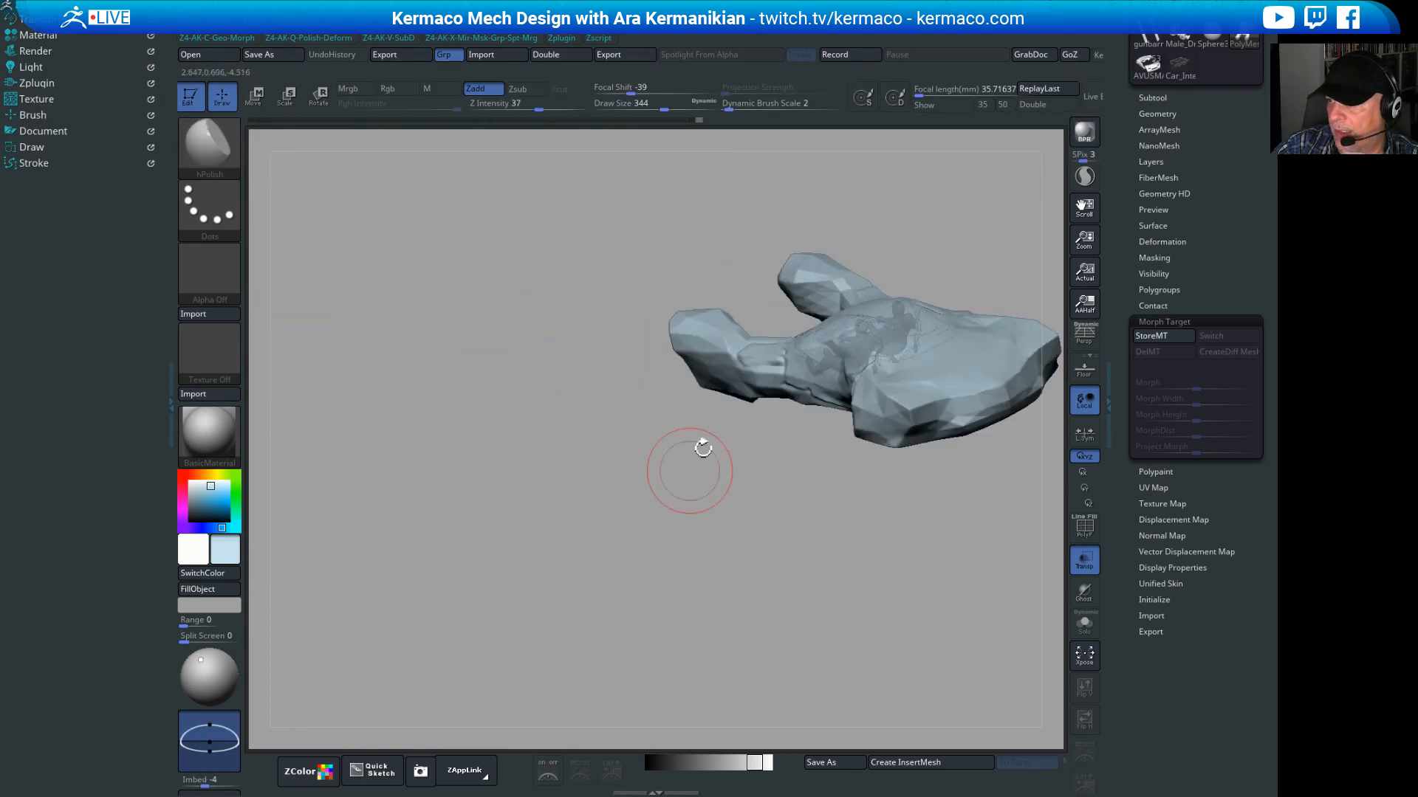
drag(681, 367, 633, 498)
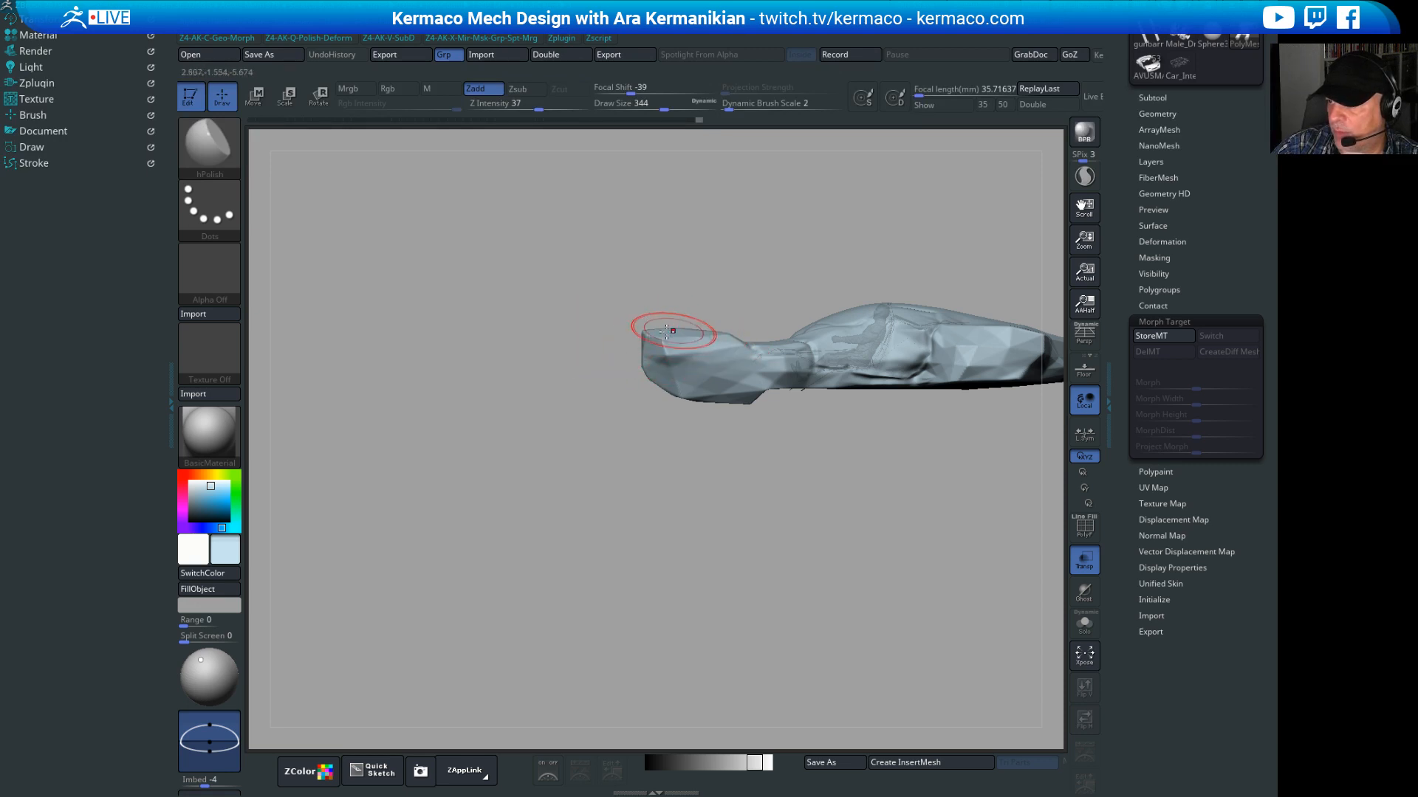
mouse_move(605, 237)
mouse_down()
mouse_move(914, 485)
mouse_move(952, 242)
mouse_move(781, 459)
mouse_move(569, 370)
mouse_move(667, 305)
mouse_move(656, 302)
mouse_move(644, 373)
mouse_up()
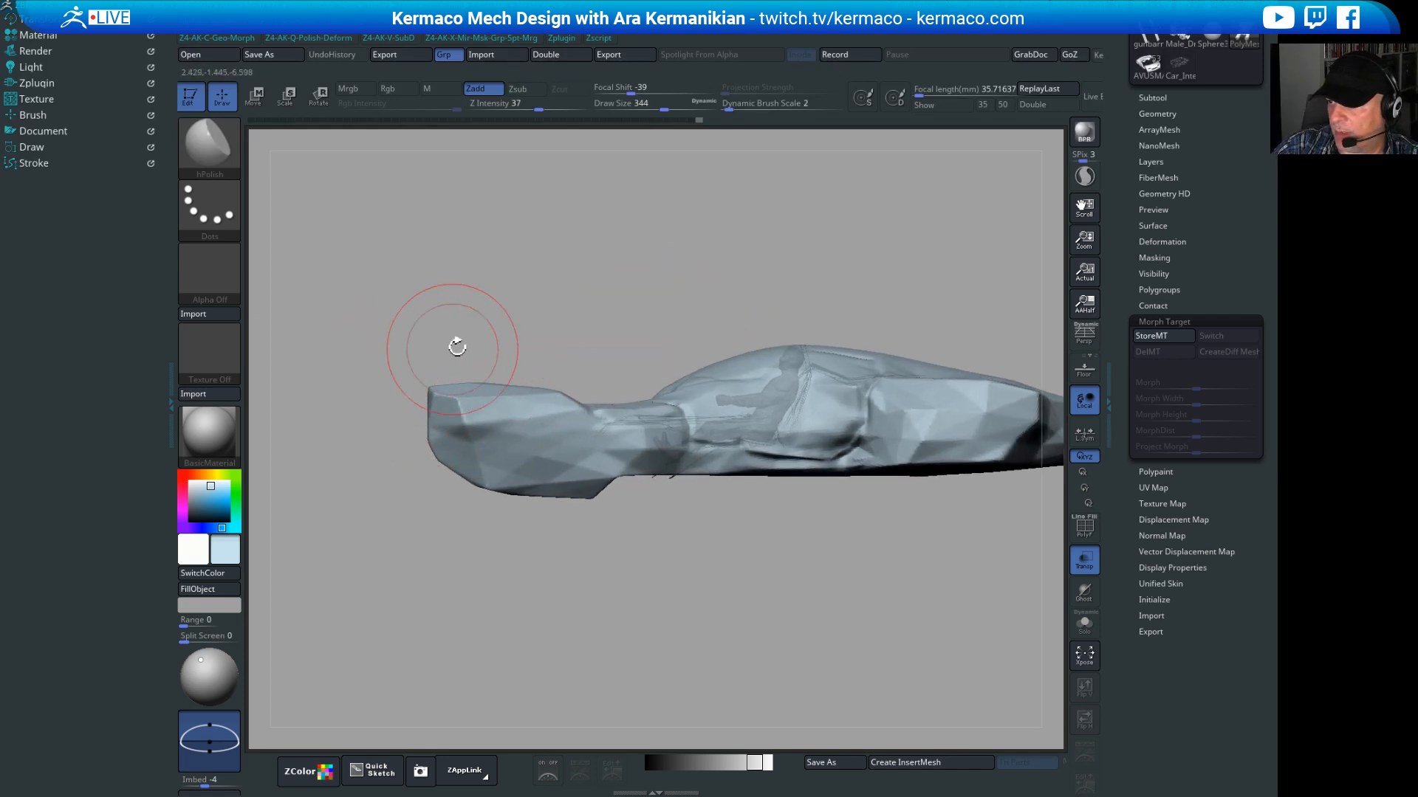
mouse_move(457, 347)
mouse_down()
mouse_move(664, 369)
mouse_move(781, 411)
mouse_move(734, 459)
mouse_move(545, 443)
mouse_up()
mouse_move(873, 458)
alt+mouse_down()
mouse_move(928, 433)
mouse_move(774, 538)
mouse_move(870, 452)
mouse_move(851, 485)
mouse_move(908, 538)
mouse_move(779, 448)
alt+mouse_up()
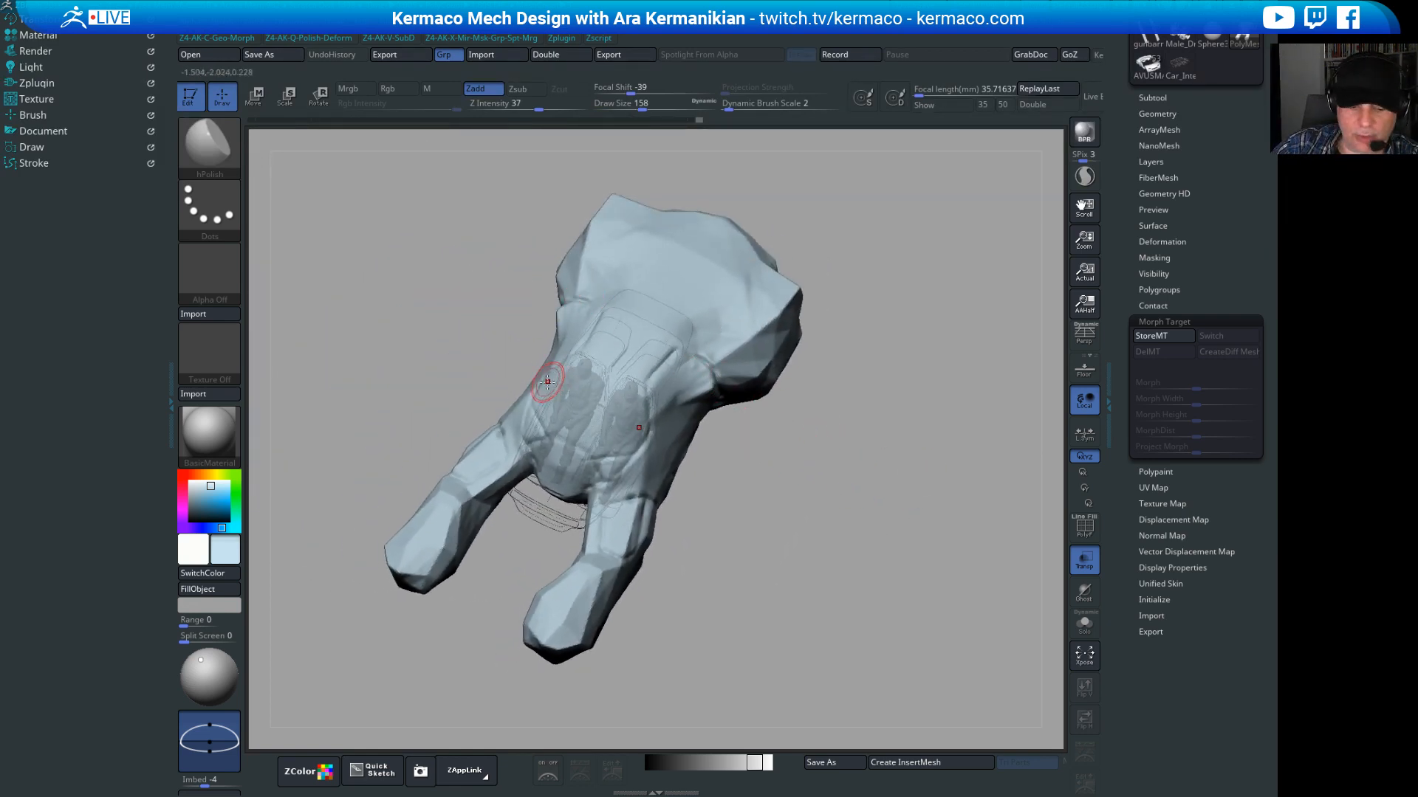
Step: Choose the Move brush with a draw size of 386 and store the car body's current shape as a new morph target
key(b)
key(m)
key(v)
key(s)
drag(706, 378, 732, 378)
mouse_move(768, 472)
mouse_down()
mouse_move(759, 402)
mouse_move(792, 338)
mouse_up()
mouse_move(717, 368)
shift+mouse_down()
mouse_move(1045, 379)
mouse_move(917, 379)
mouse_move(871, 413)
shift+mouse_up()
click(1165, 335)
mouse_move(871, 414)
alt+mouse_down()
mouse_move(825, 490)
mouse_move(821, 532)
alt+mouse_up()
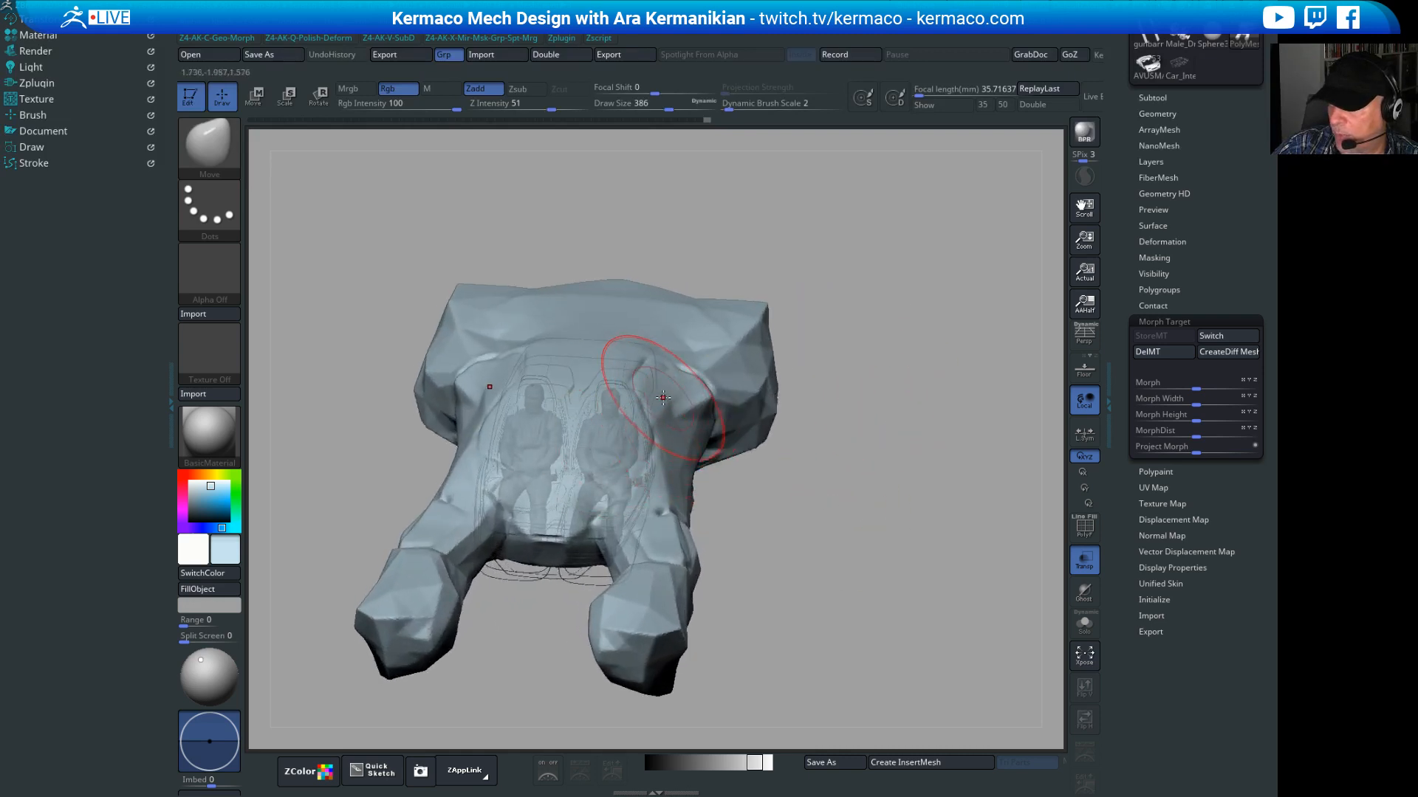
Step: Reshape the roof and the slope behind the canopy with the Move brush, reducing the draw size to 251
drag(905, 453, 613, 443)
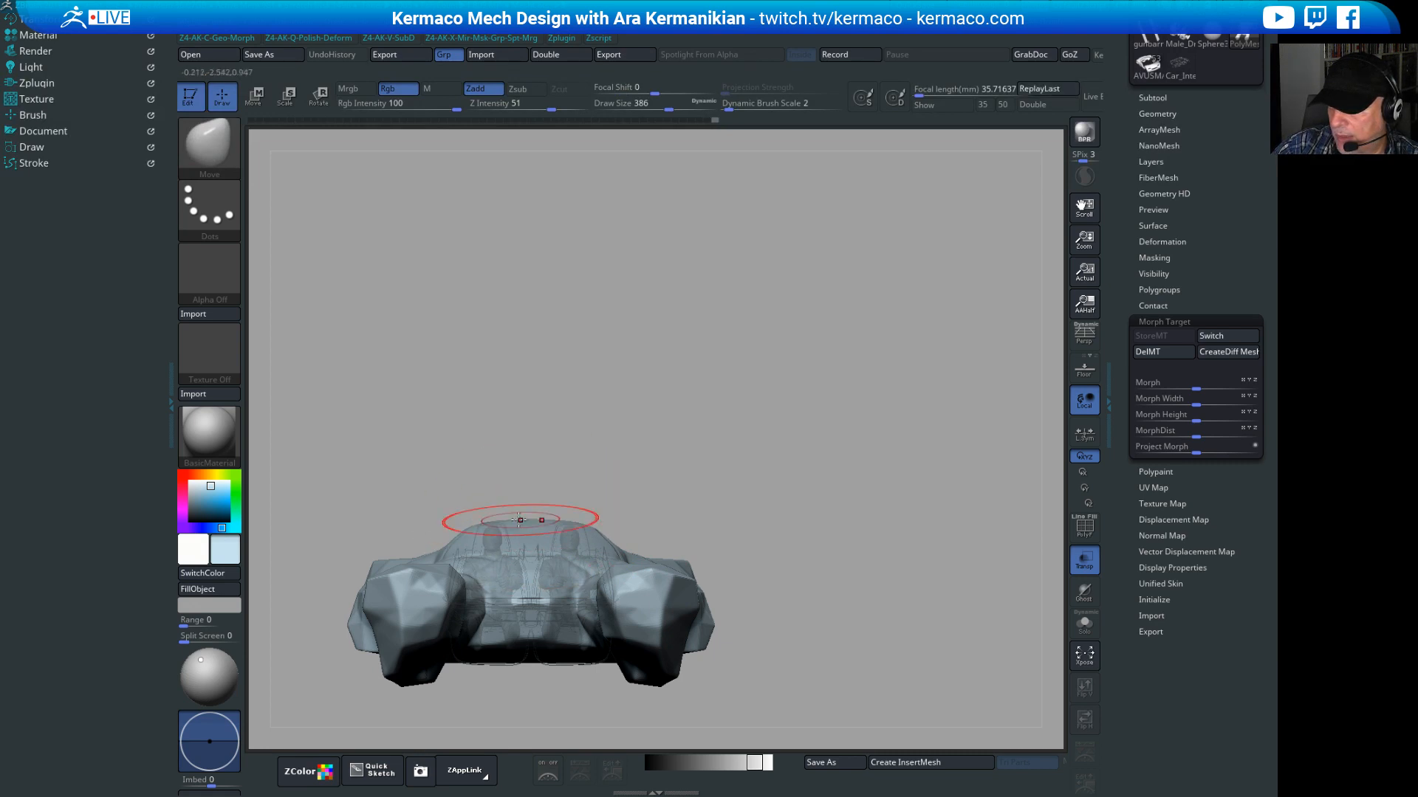
mouse_move(454, 530)
right_down()
mouse_move(643, 484)
mouse_move(721, 497)
mouse_move(677, 463)
mouse_move(835, 413)
mouse_move(555, 502)
right_up()
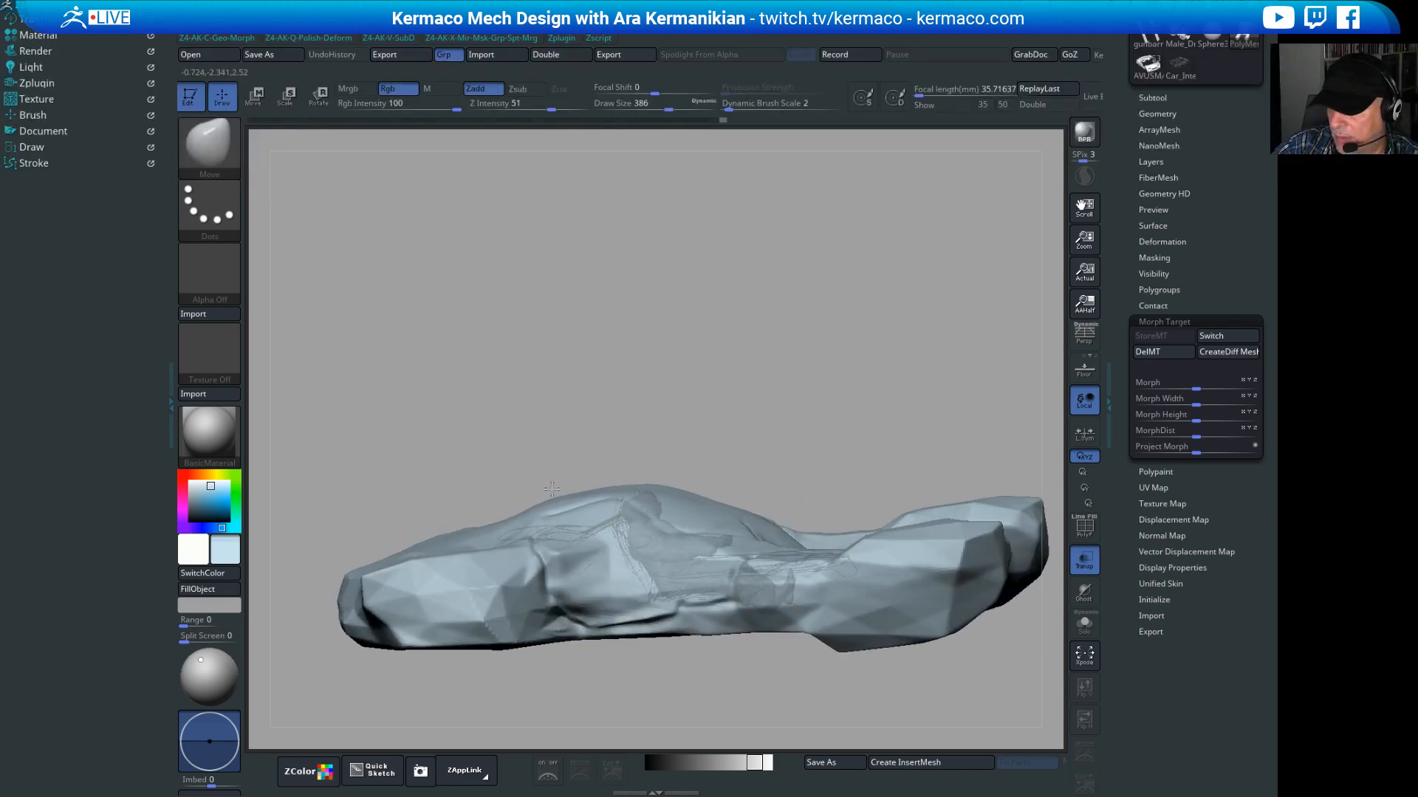
right_drag(686, 418, 607, 459)
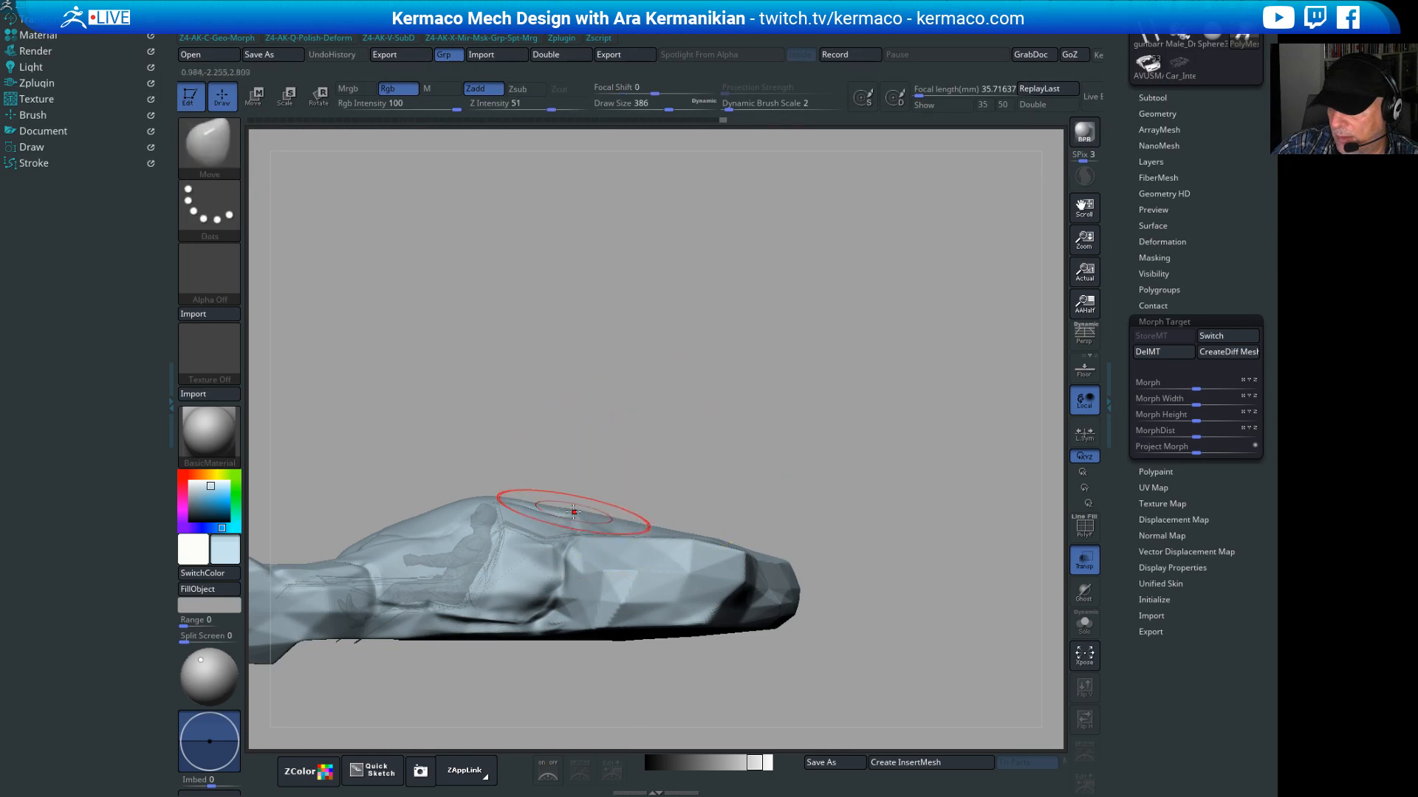
key(s)
drag(541, 521, 563, 514)
right_drag(684, 480, 607, 509)
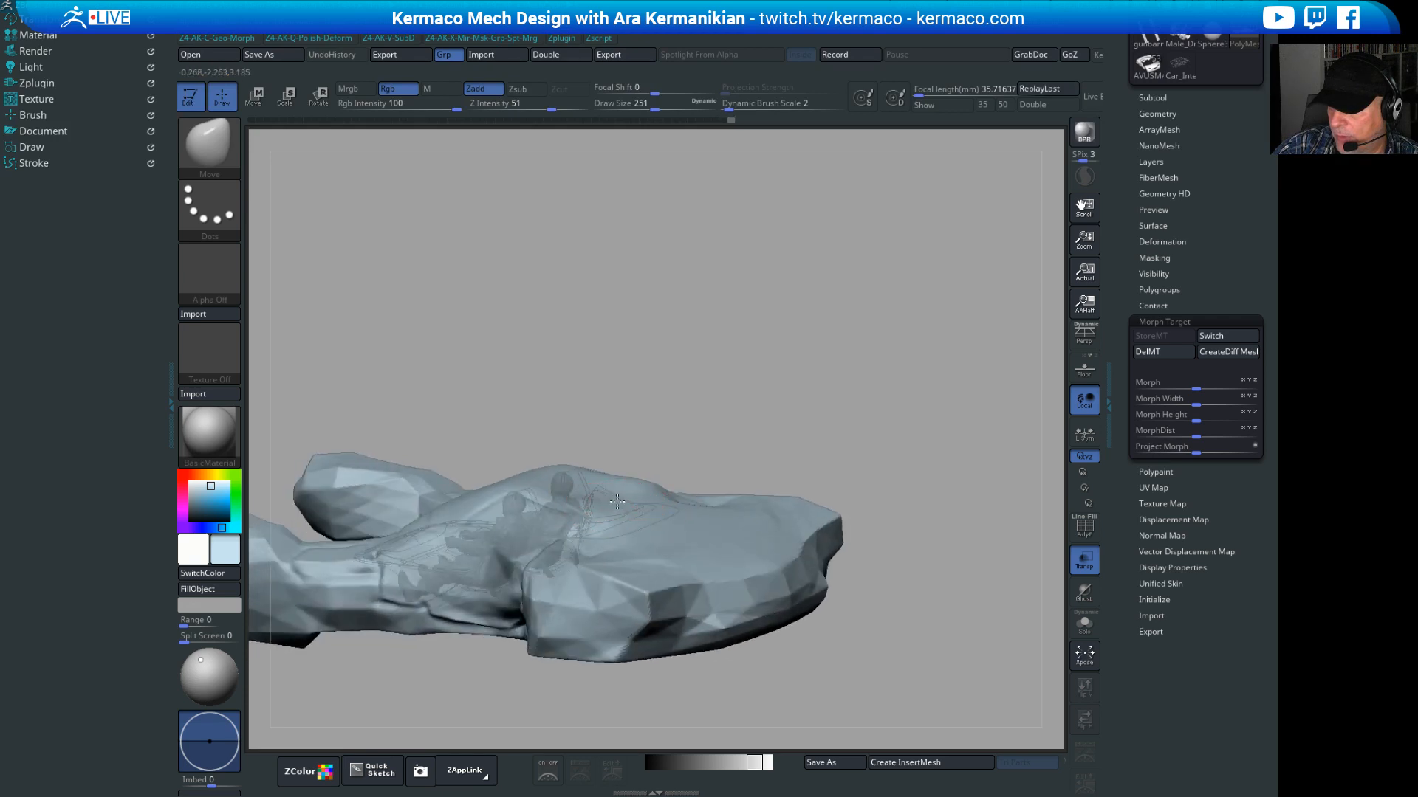
right_drag(829, 417, 602, 484)
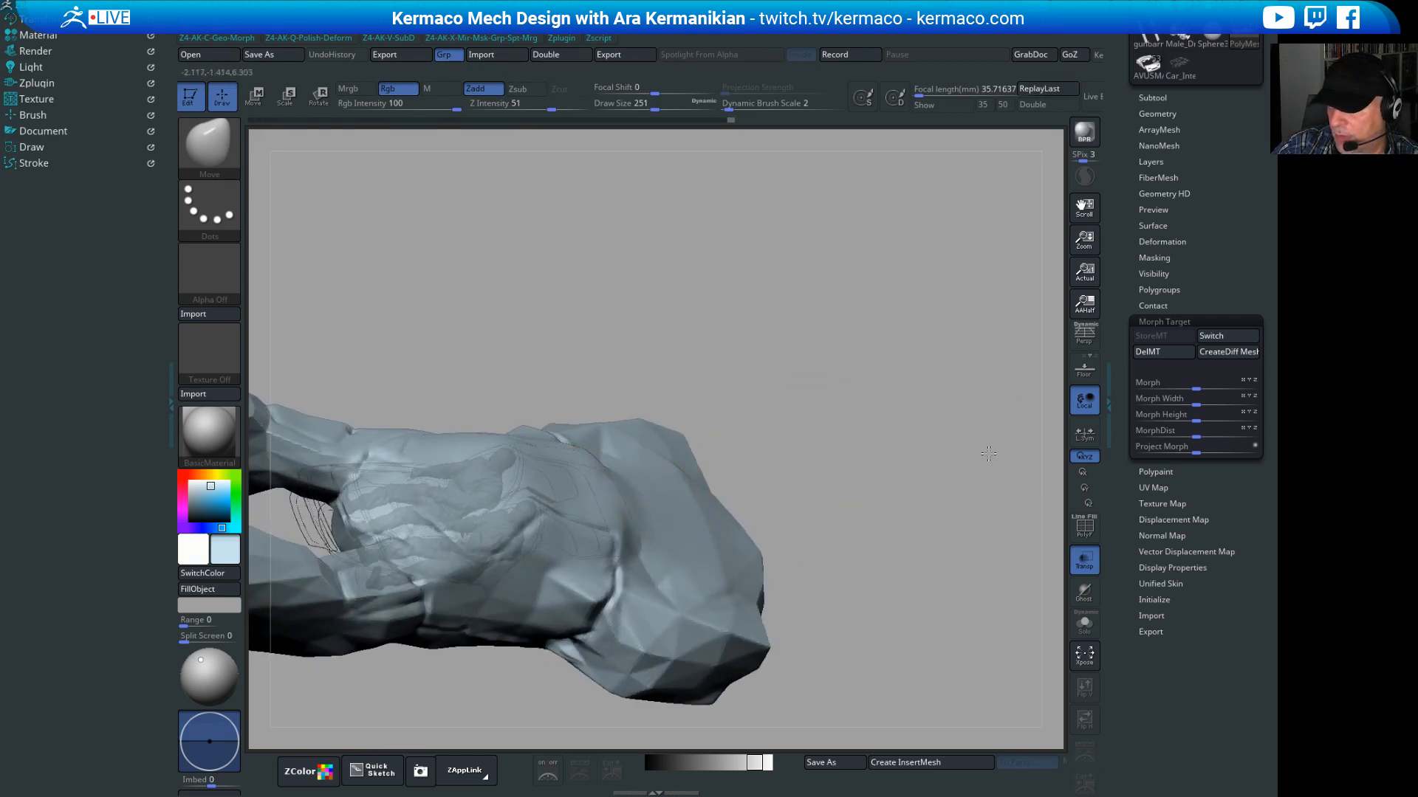
shift+right_drag(988, 453, 631, 543)
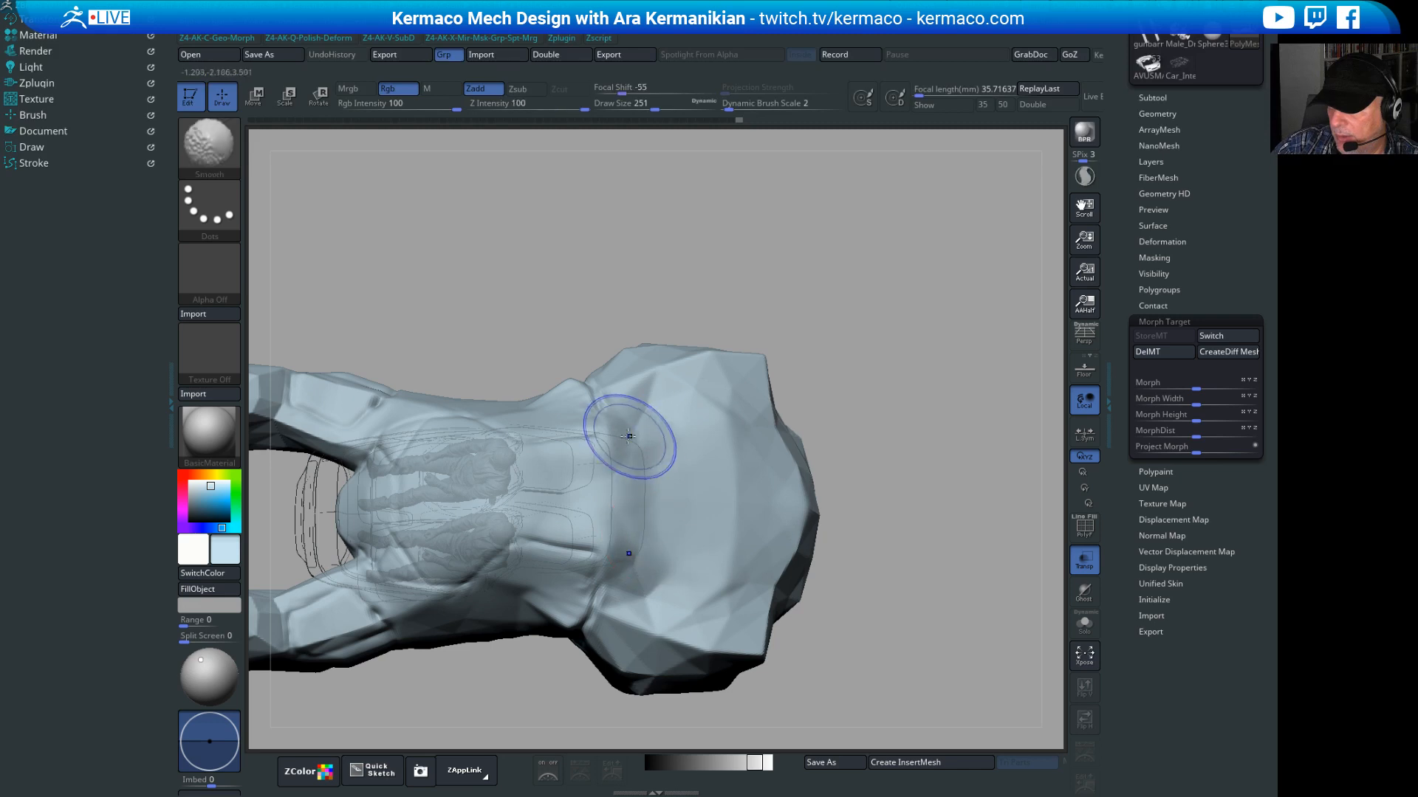
shift+right_drag(952, 457, 948, 318)
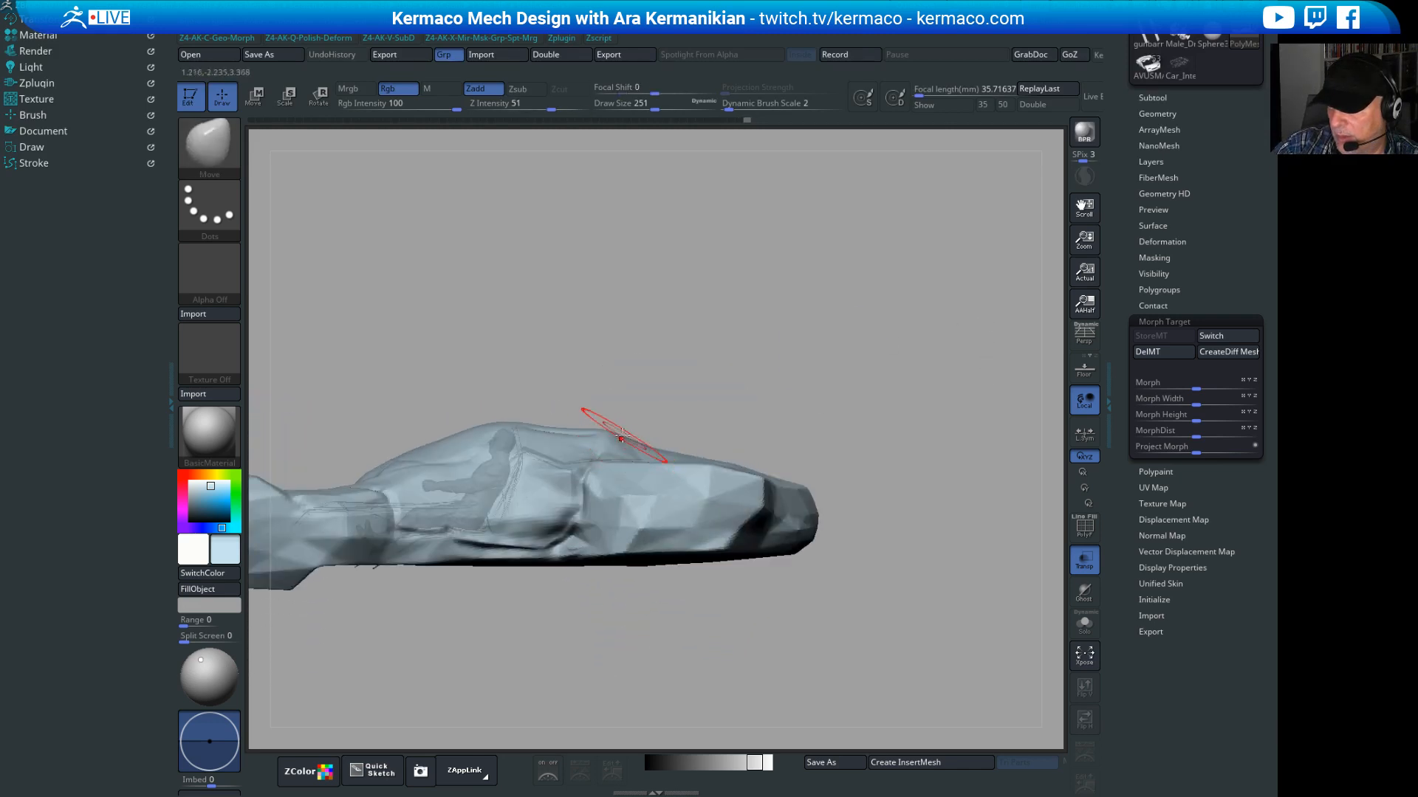
drag(619, 435, 568, 430)
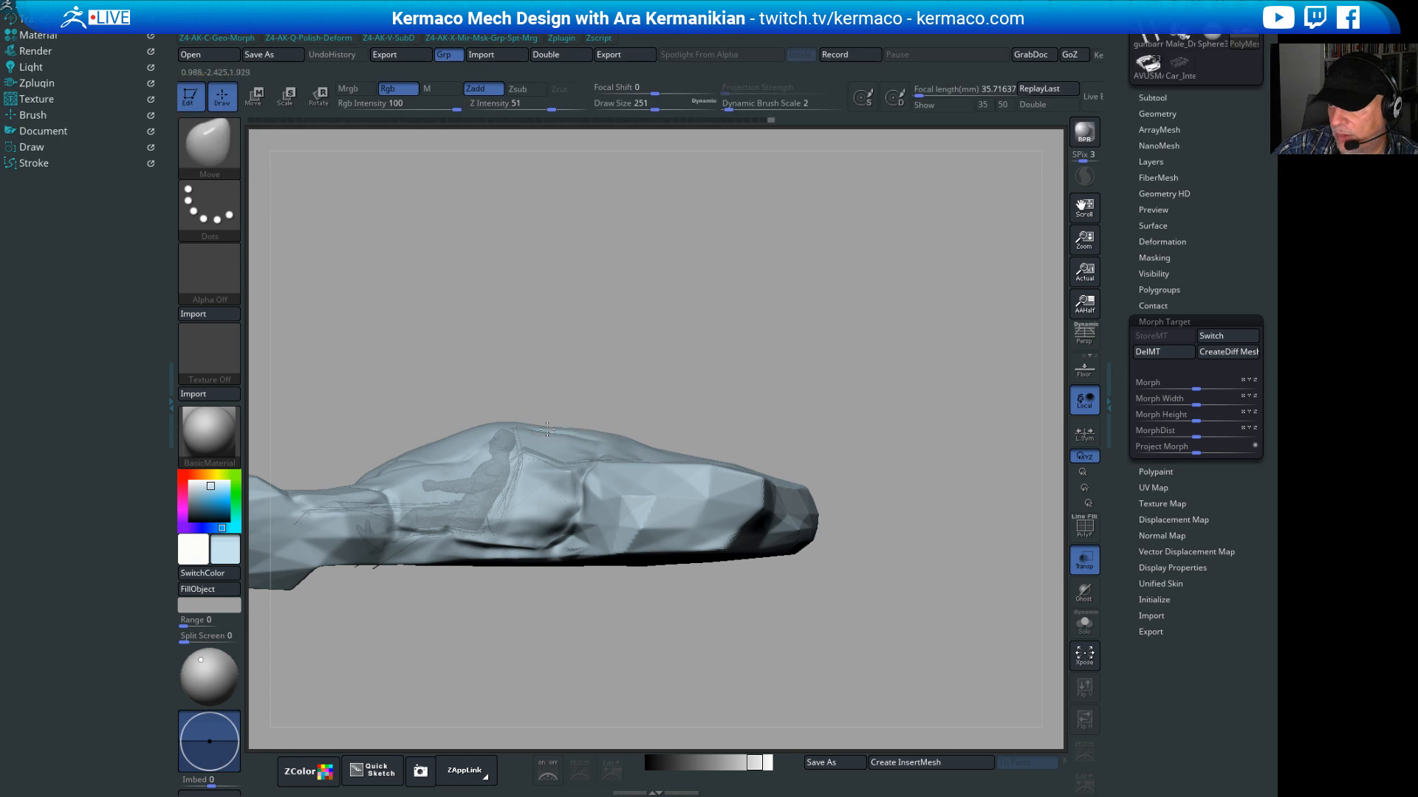
Step: Clip the rear roofline along a straight slope from the side view with ClipCurve, and smooth the roof behind the canopy
alt+right_drag(716, 332, 807, 287)
ctrl+right_drag(808, 287, 743, 285)
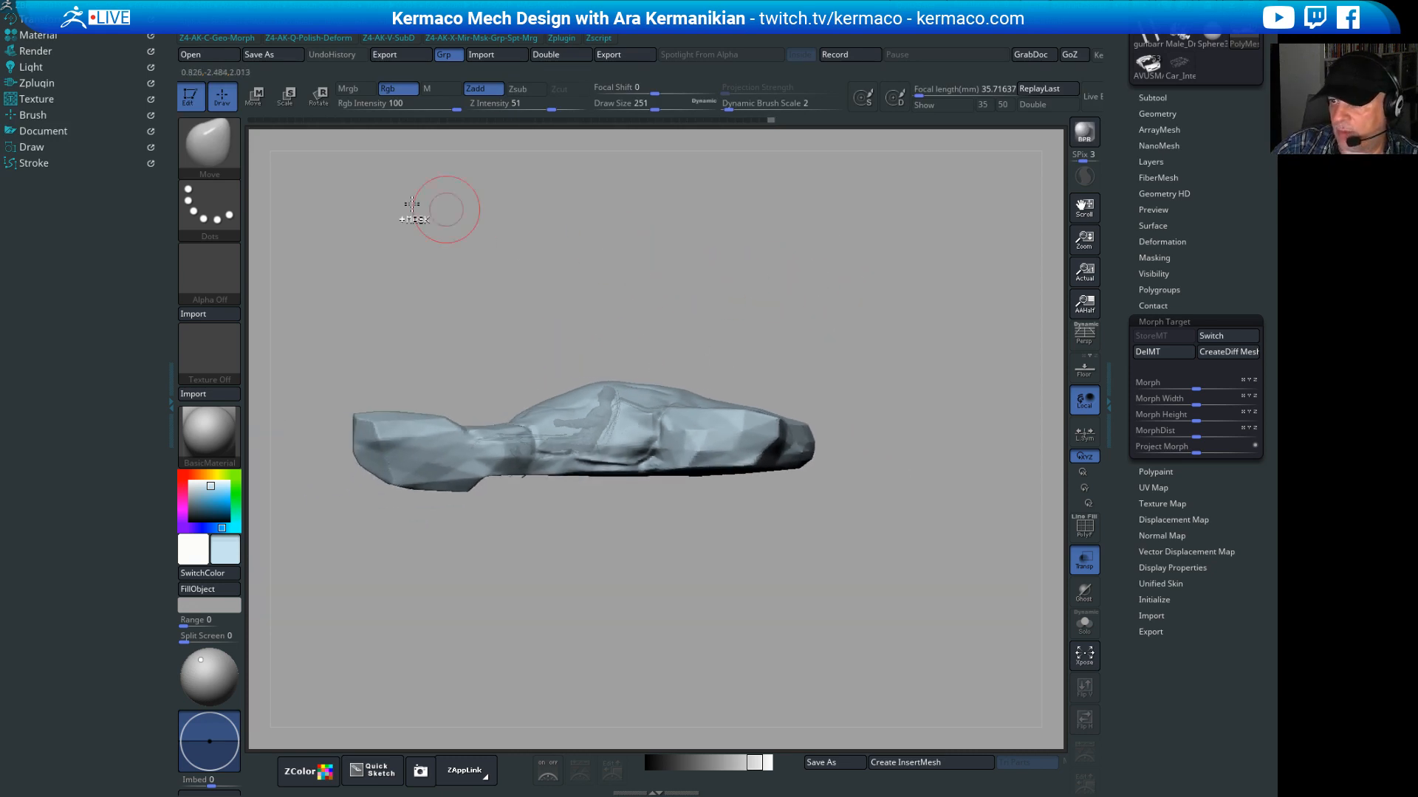
ctrl+shift+click(209, 144)
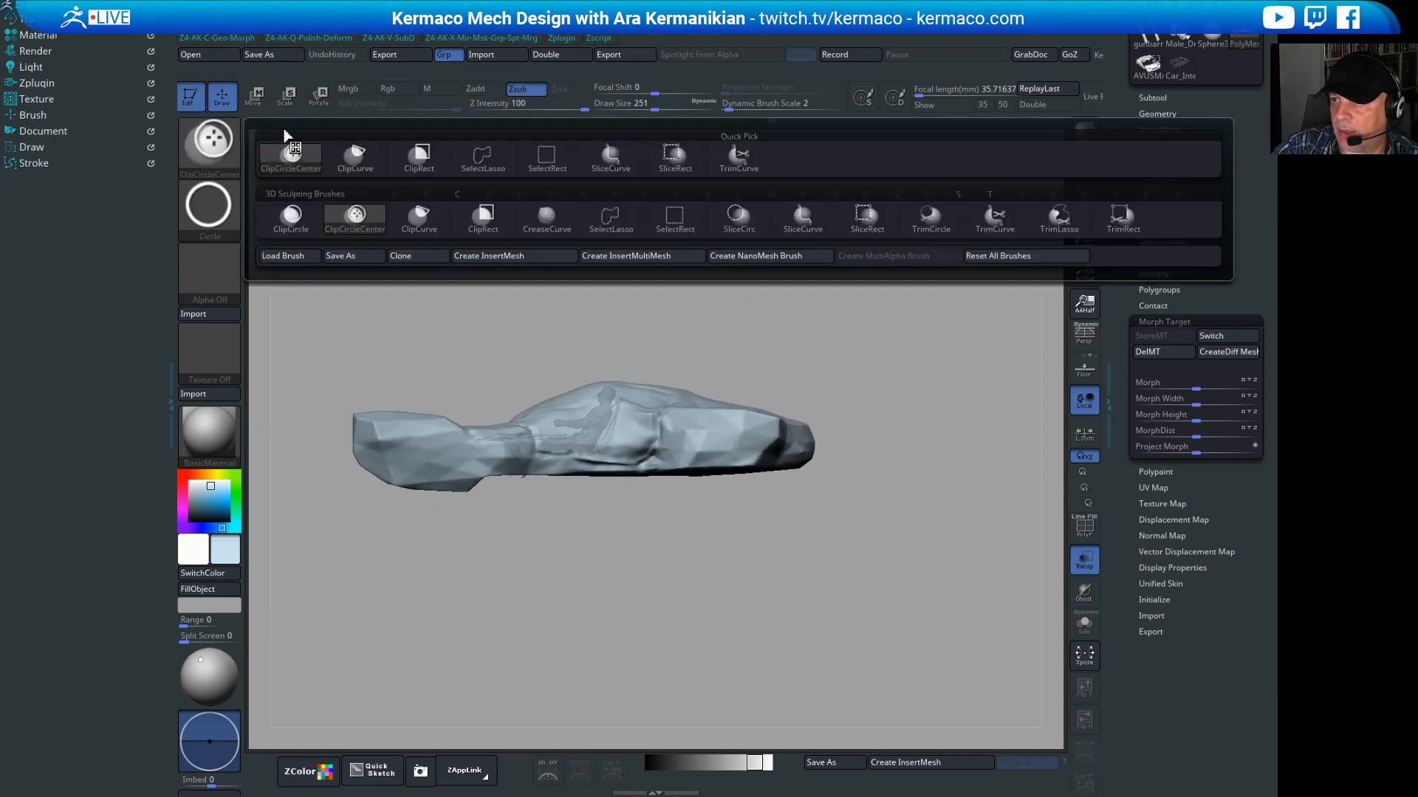
click(336, 153)
mouse_move(484, 313)
ctrl+shift+mouse_down()
mouse_move(849, 380)
mouse_move(1023, 363)
mouse_move(956, 402)
mouse_move(976, 418)
ctrl+shift+mouse_up()
mouse_move(906, 307)
mouse_down()
mouse_move(668, 423)
mouse_move(663, 386)
mouse_up()
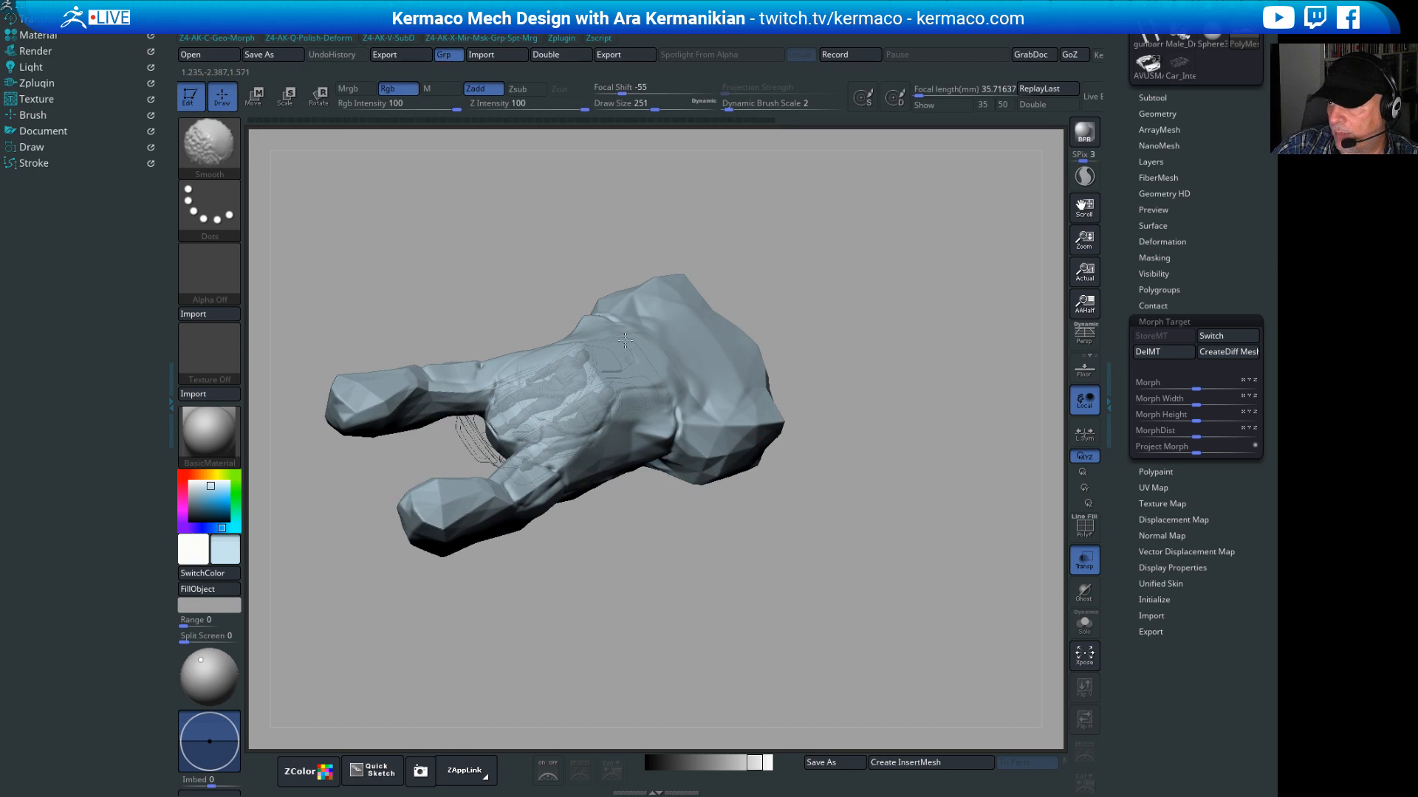
mouse_move(897, 390)
mouse_down()
mouse_move(857, 288)
mouse_move(902, 253)
mouse_move(813, 265)
mouse_up()
shift+drag(533, 385, 566, 372)
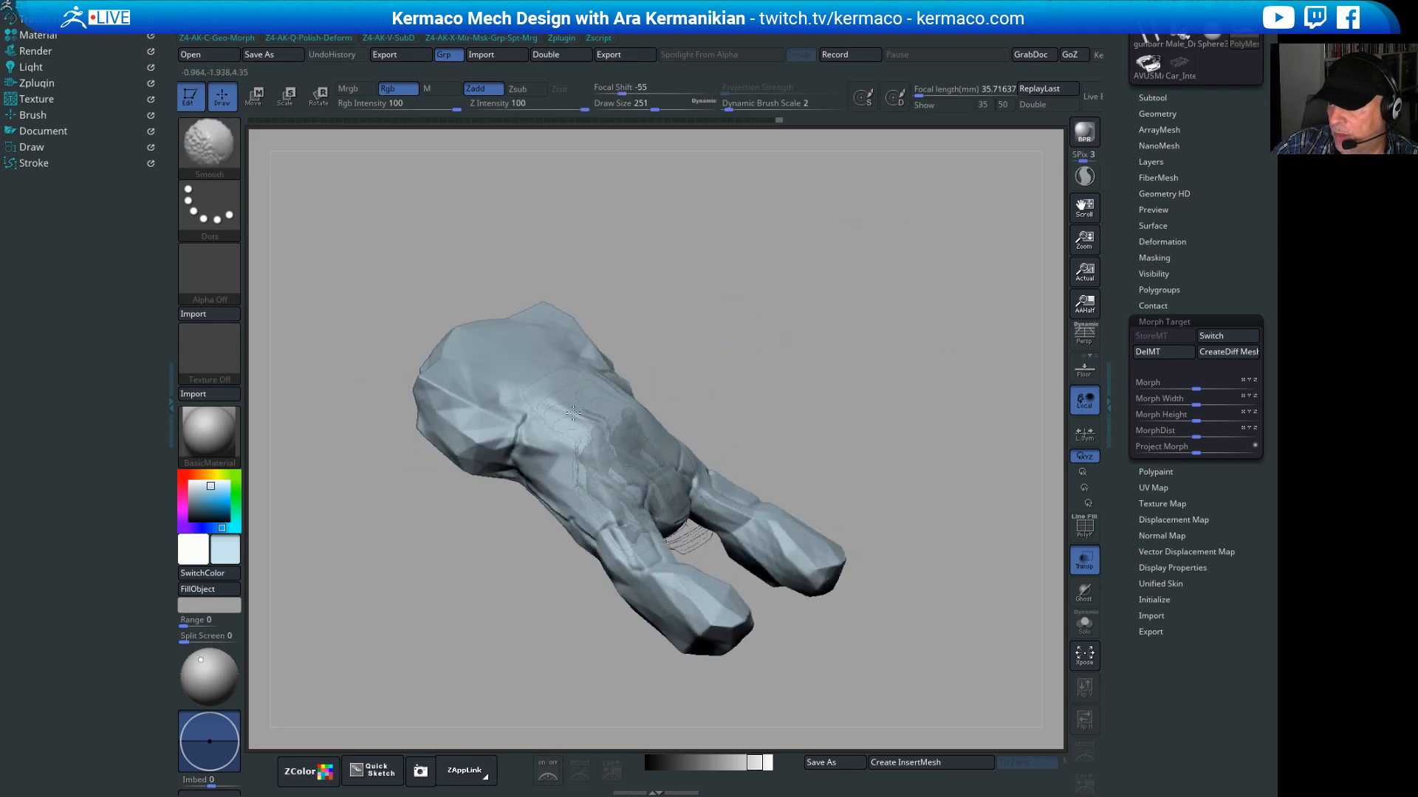
Step: Clip the sloping rear roofline again from the side view and reshape the rear shoulders beside the canopy with the Move brush
mouse_move(875, 255)
mouse_down()
mouse_move(898, 244)
mouse_move(645, 265)
mouse_move(848, 386)
mouse_move(723, 287)
mouse_up()
mouse_move(518, 310)
ctrl+shift+mouse_down()
mouse_move(919, 356)
mouse_move(924, 411)
ctrl+shift+mouse_up()
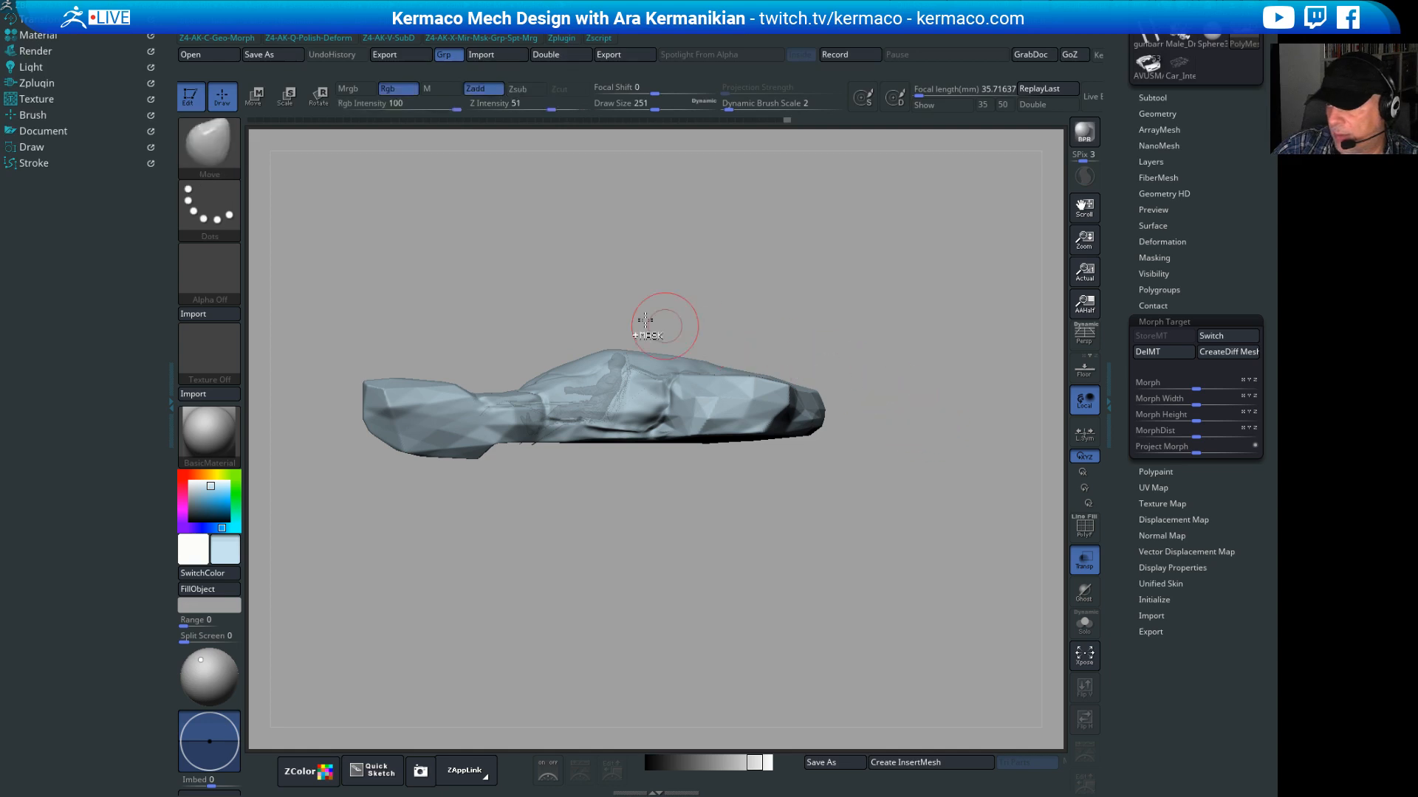
mouse_move(533, 284)
ctrl+shift+mouse_down()
mouse_move(929, 381)
mouse_move(932, 413)
mouse_move(949, 385)
mouse_move(937, 405)
ctrl+shift+mouse_up()
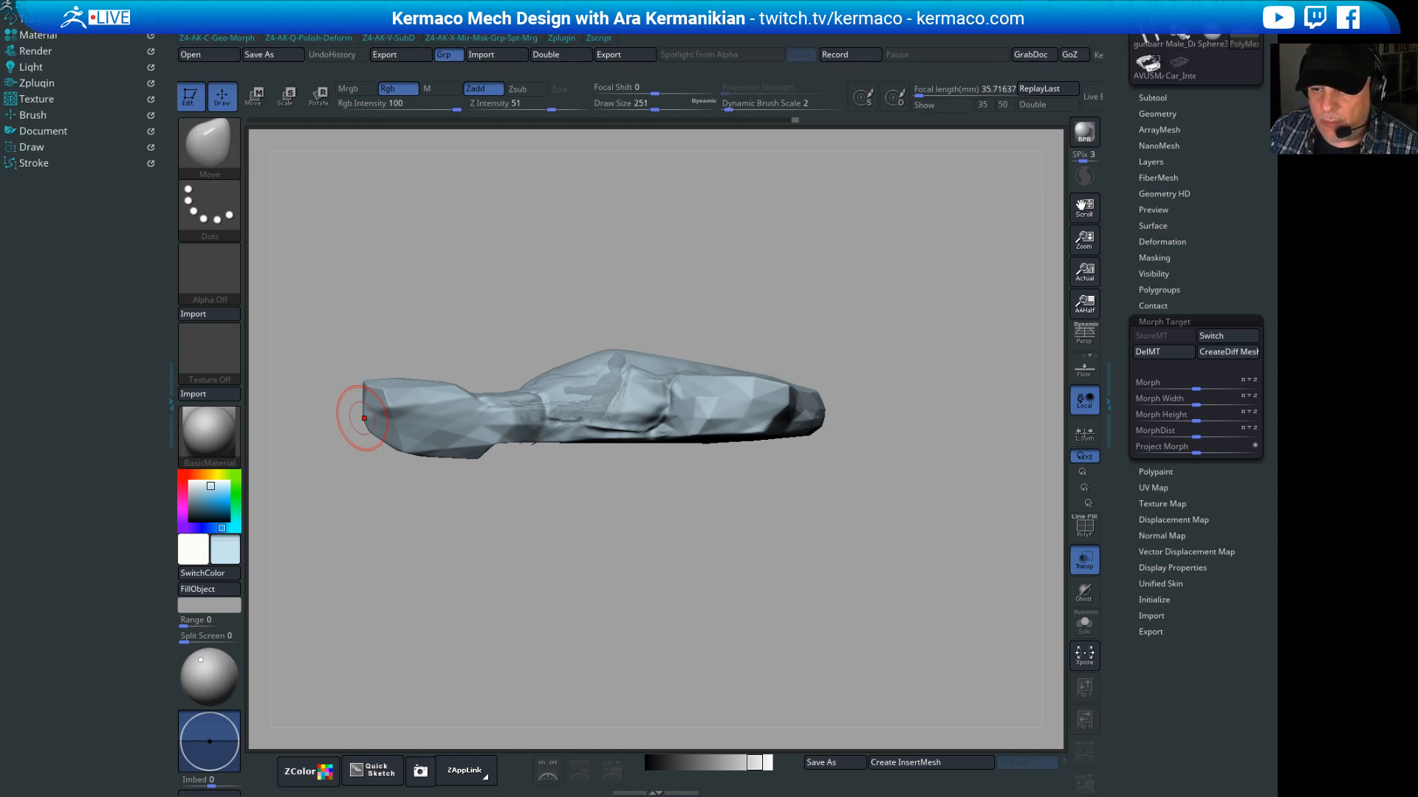
drag(878, 296, 714, 365)
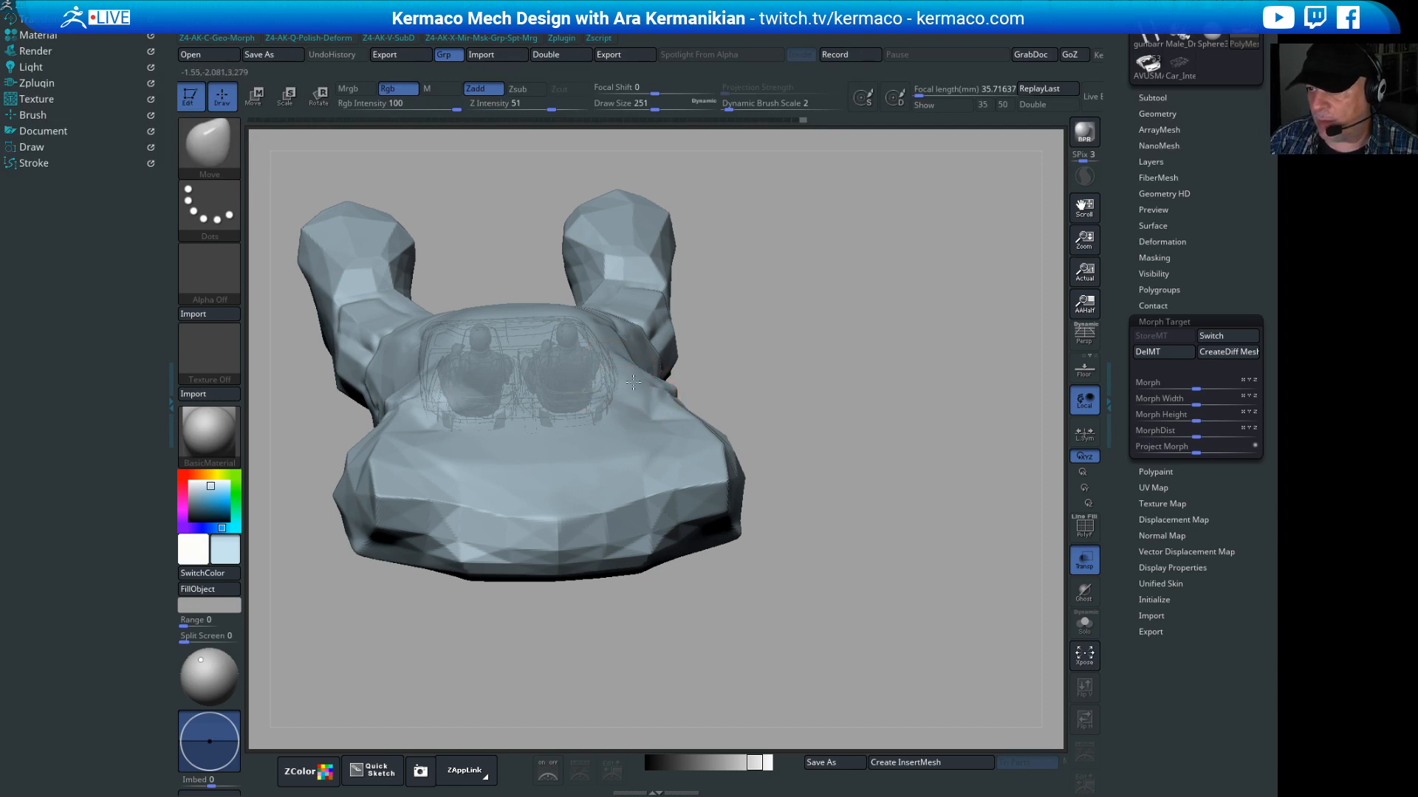
drag(629, 410, 679, 375)
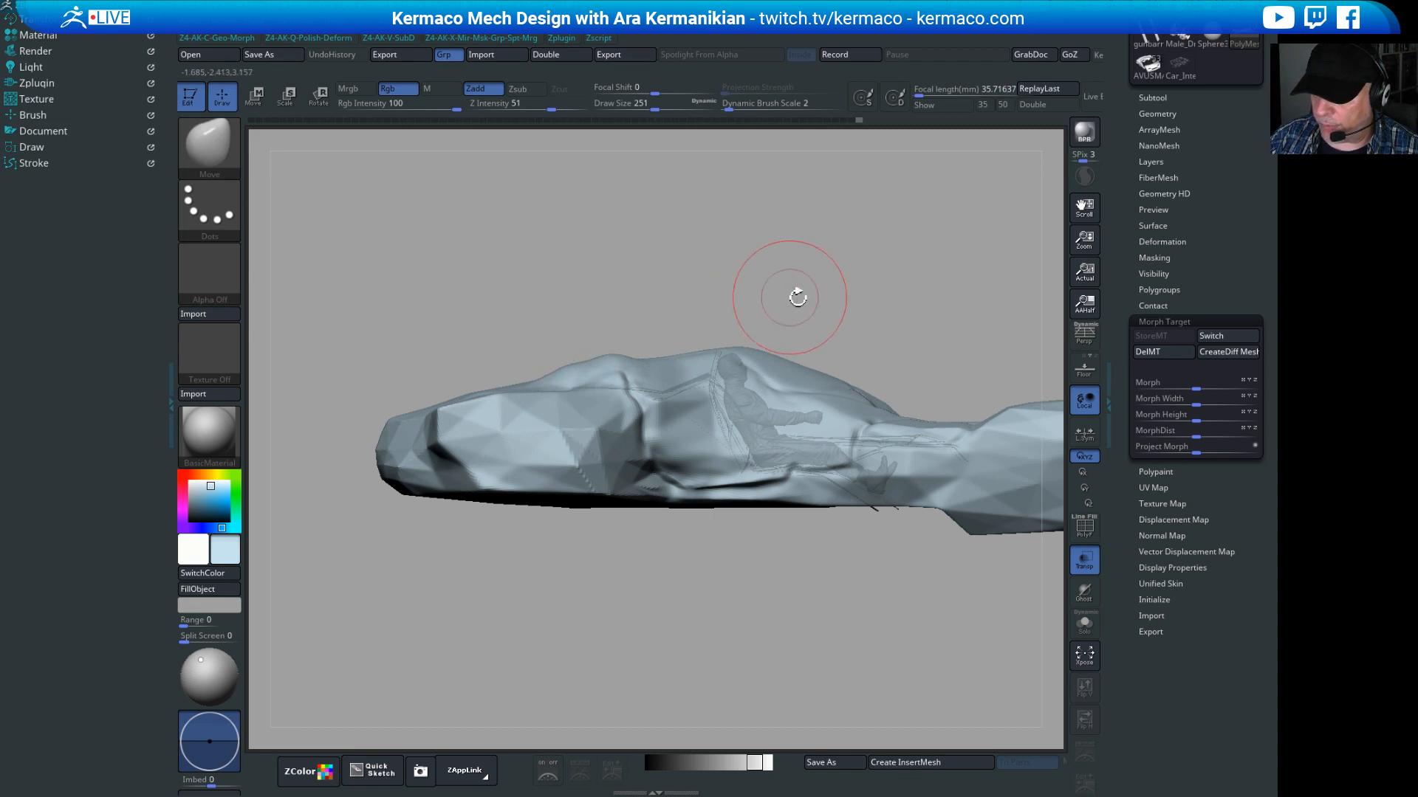
Step: Clip along the top of the car body from the opposite side view and smooth the roofline behind the canopy
alt+drag(796, 295, 753, 248)
mouse_move(298, 329)
ctrl+shift+mouse_down()
mouse_move(896, 237)
mouse_move(849, 310)
ctrl+shift+mouse_up()
mouse_move(494, 295)
shift+mouse_down()
mouse_move(538, 293)
mouse_move(525, 329)
shift+mouse_up()
mouse_move(587, 668)
mouse_down()
mouse_move(607, 621)
mouse_move(640, 593)
mouse_move(713, 611)
mouse_up()
alt+drag(854, 430, 932, 476)
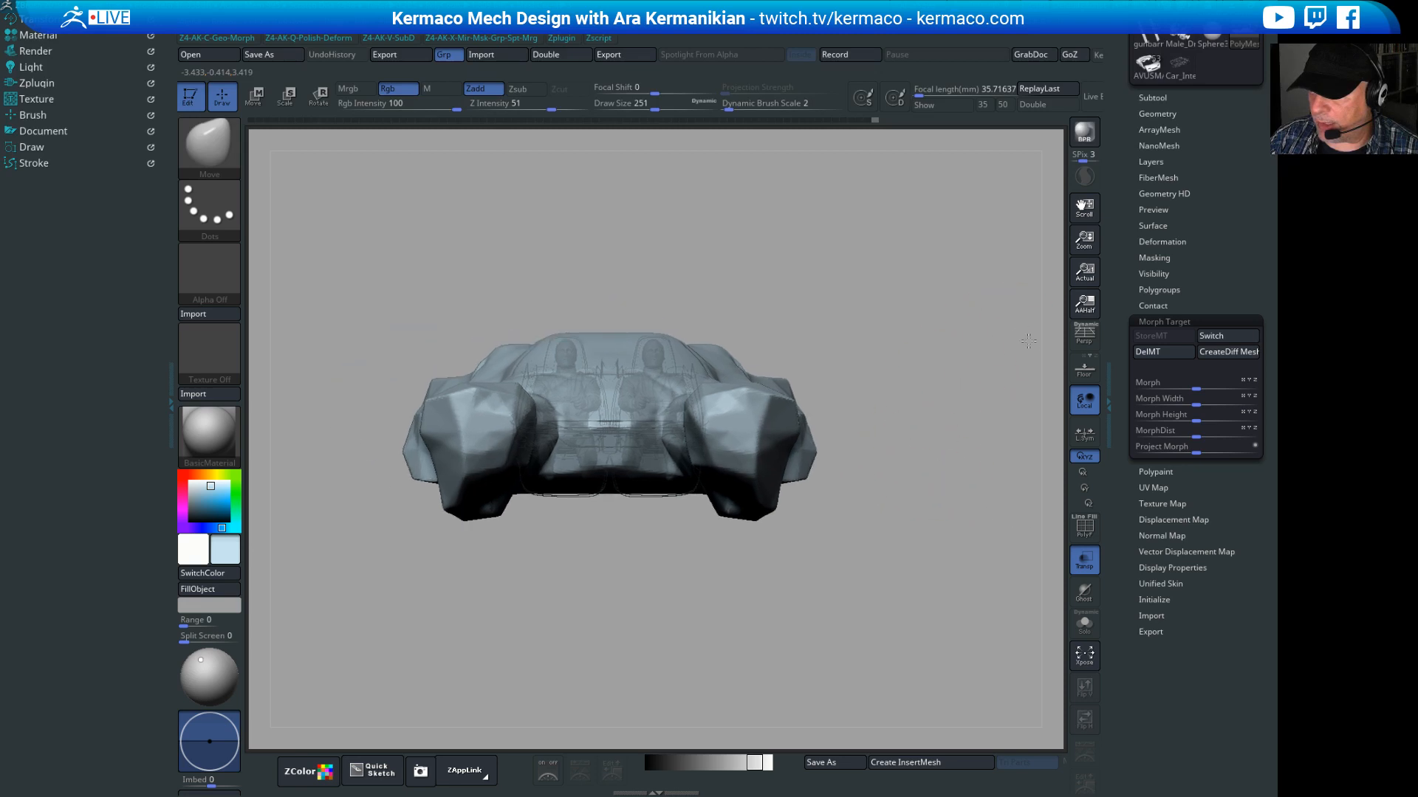
Step: Refine the rear shoulders beside the canopy with the Move brush at a draw size of 177, and smooth them from above
drag(993, 347, 927, 399)
key(s)
drag(747, 443, 739, 443)
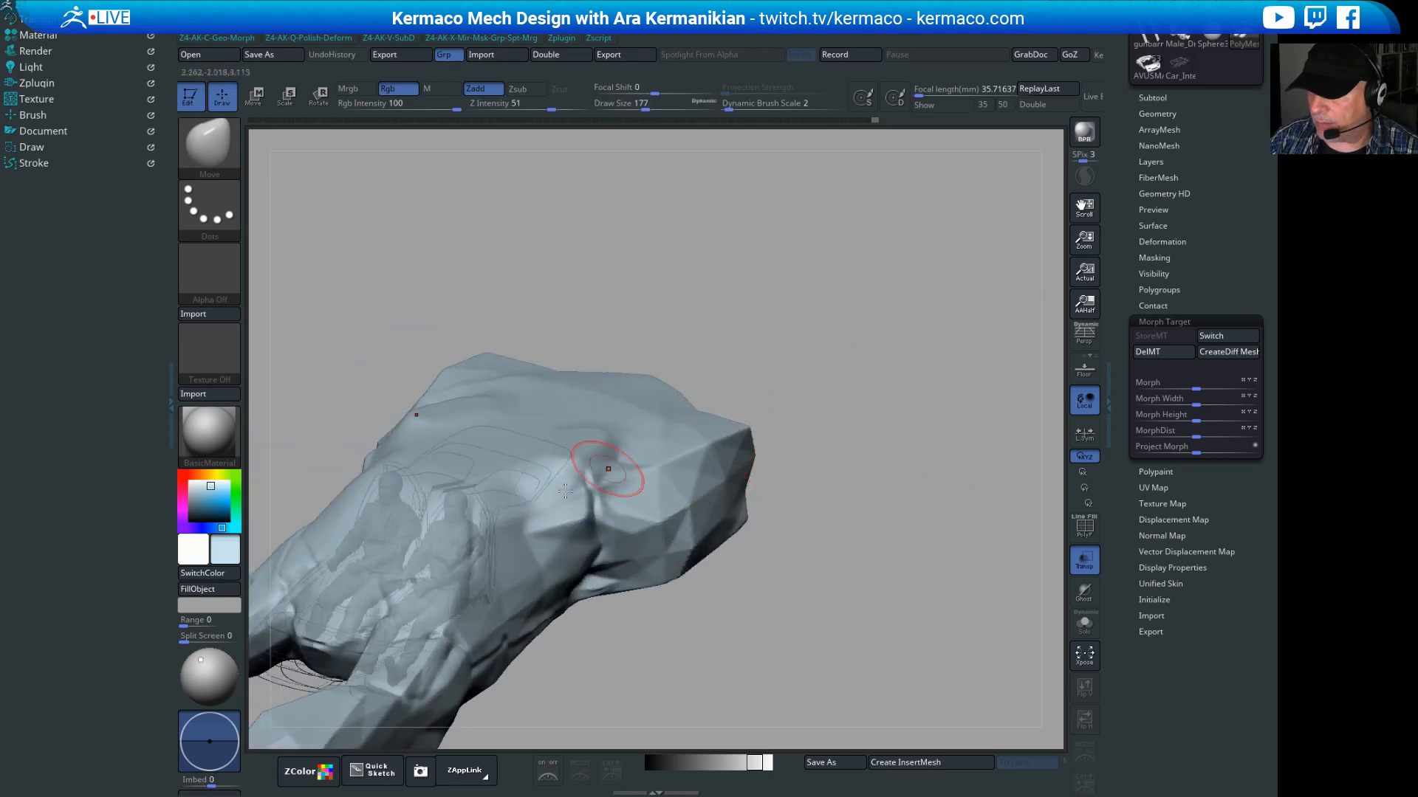
drag(908, 480, 822, 405)
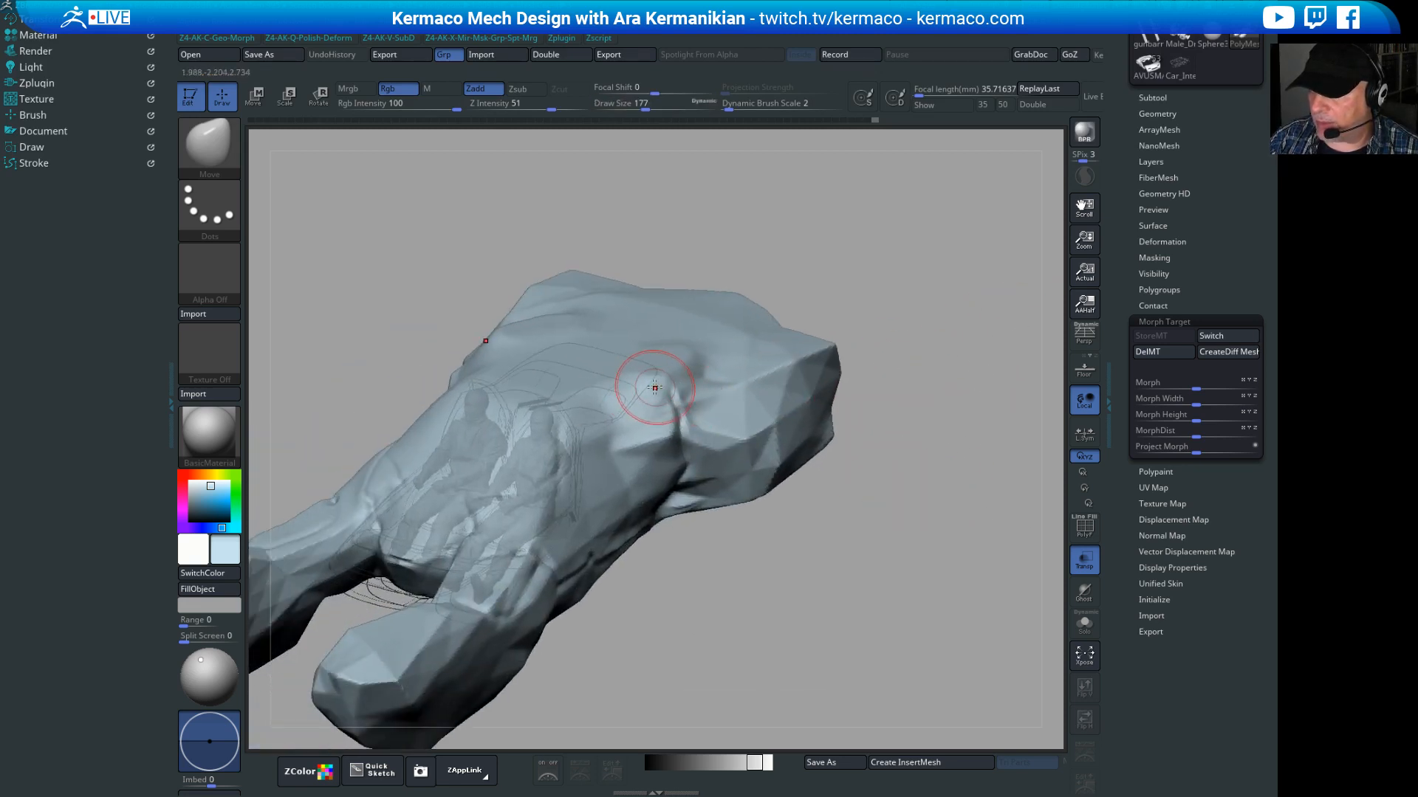
shift+drag(999, 367, 982, 458)
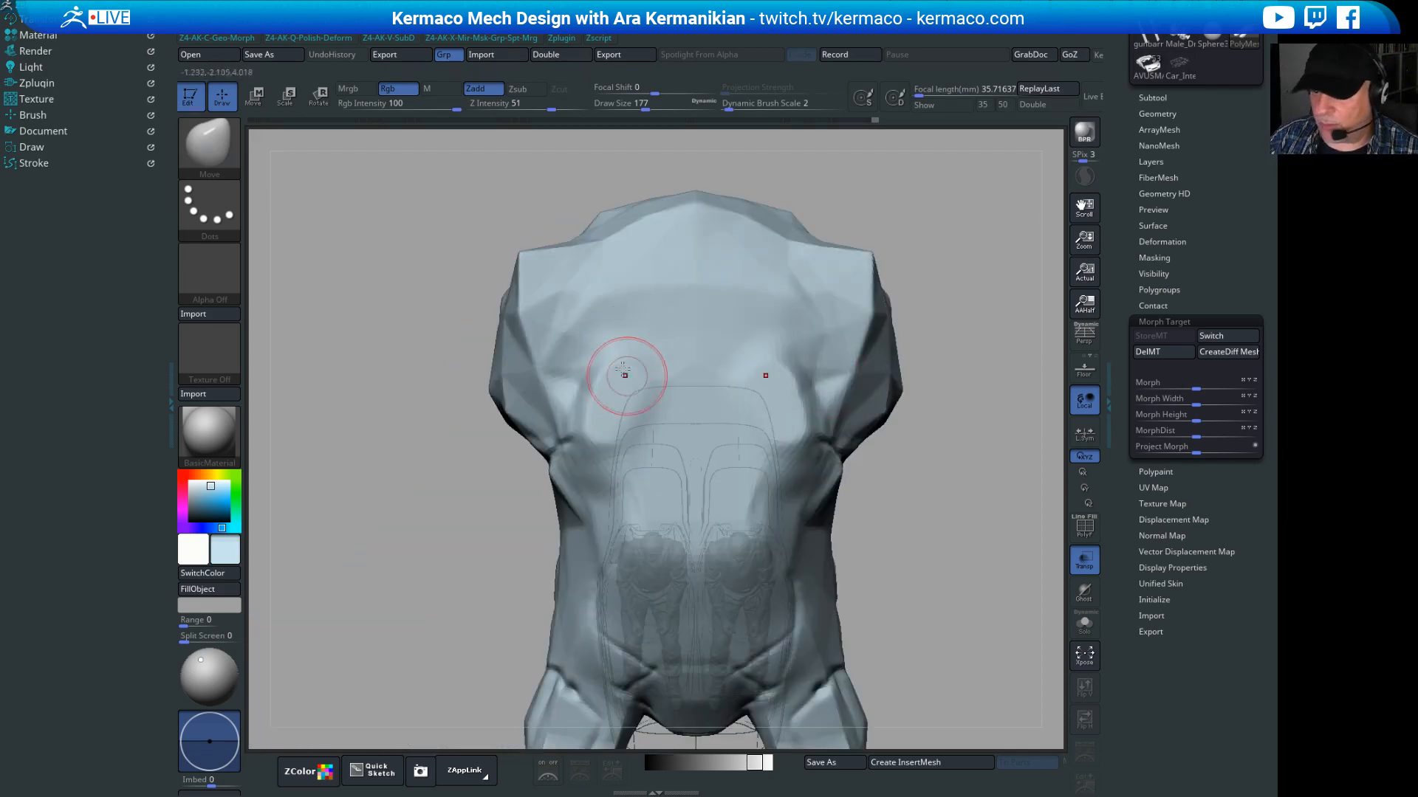
key(shift)
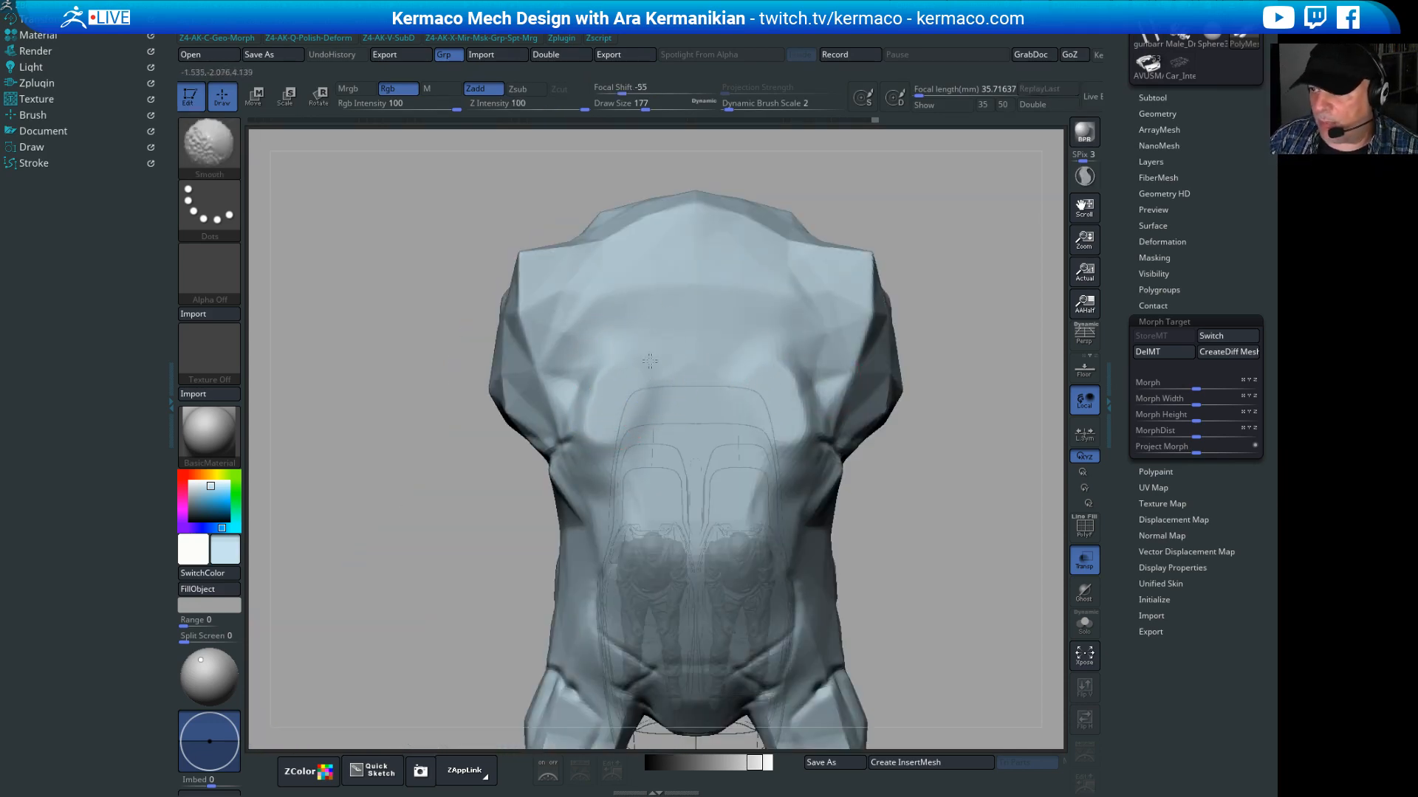
Step: Smooth the bump in the rear roofline behind the canopy from the side, and frame the whole car body from above
drag(965, 418, 689, 307)
mouse_move(898, 484)
mouse_down()
mouse_move(971, 406)
mouse_move(982, 324)
mouse_up()
alt+drag(664, 543, 284, 629)
shift+drag(453, 355, 483, 358)
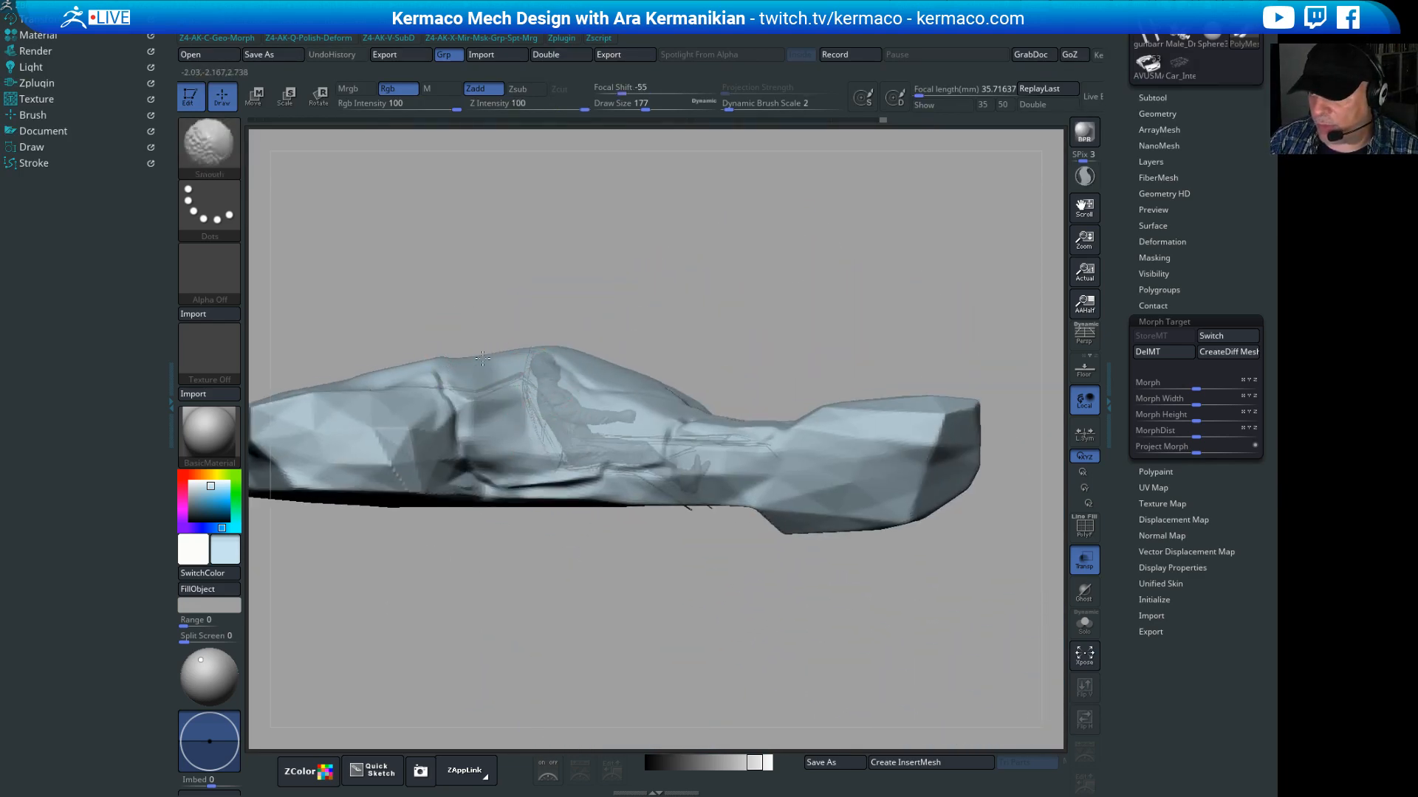
drag(776, 236, 813, 340)
drag(654, 519, 729, 625)
mouse_move(744, 174)
mouse_down()
mouse_move(739, 162)
mouse_move(693, 187)
mouse_move(601, 200)
mouse_up()
key(f)
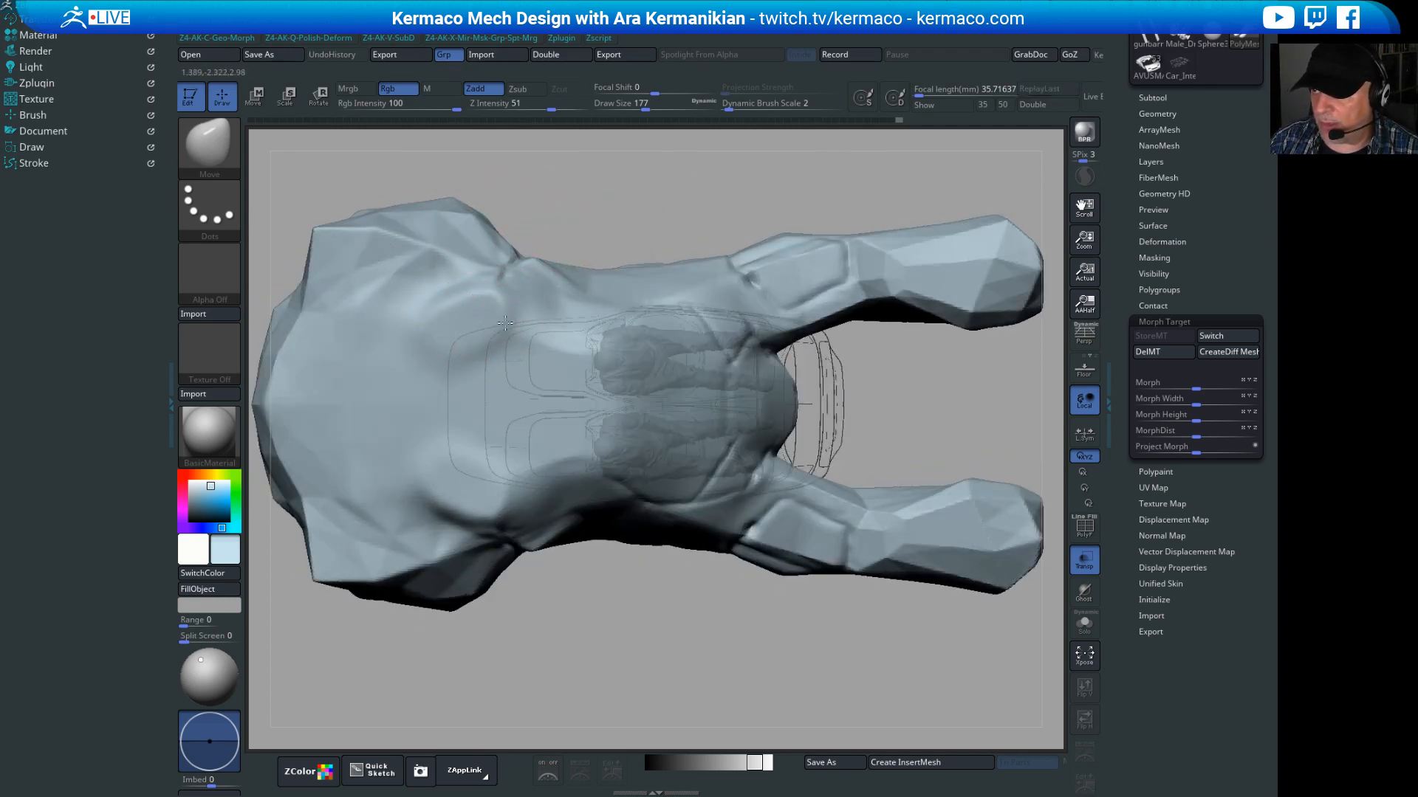
Step: Flatten the rear deck and the inner sides of the rear shoulders behind the canopy with the hPolish brush at draw size 177
drag(505, 323, 509, 325)
mouse_move(707, 210)
mouse_down()
mouse_move(506, 268)
mouse_move(702, 229)
mouse_move(842, 294)
mouse_move(814, 309)
mouse_move(728, 285)
mouse_move(538, 298)
mouse_up()
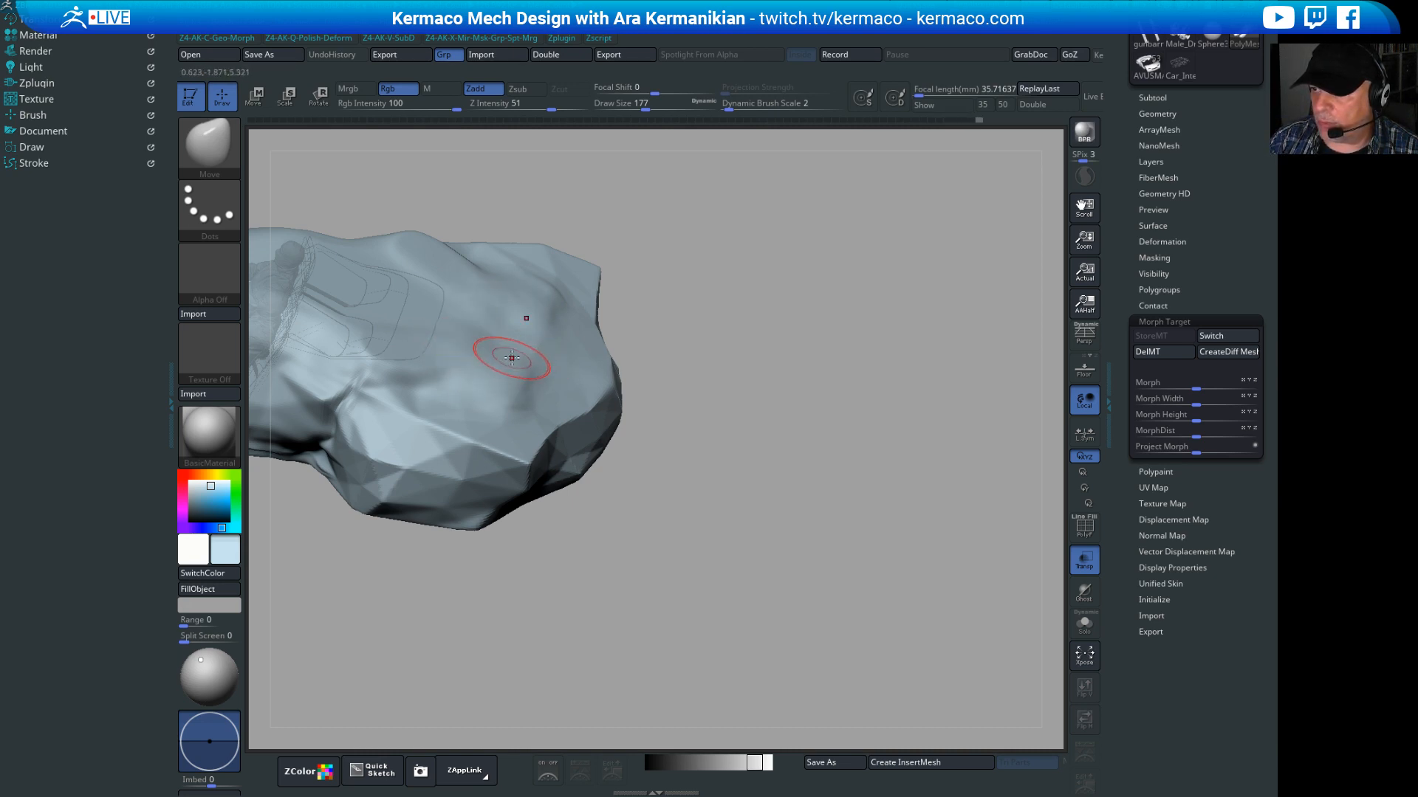
key(space)
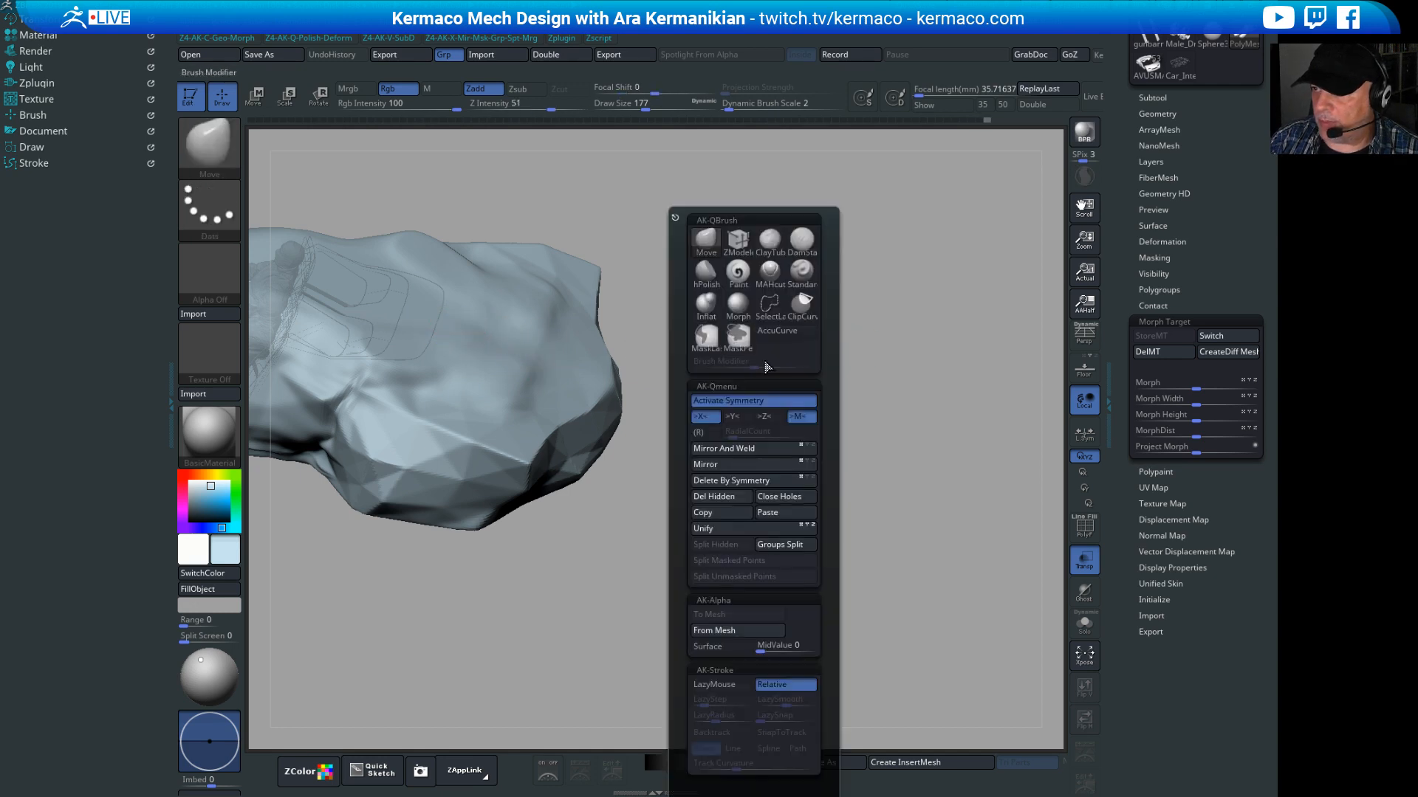
click(705, 271)
click(700, 276)
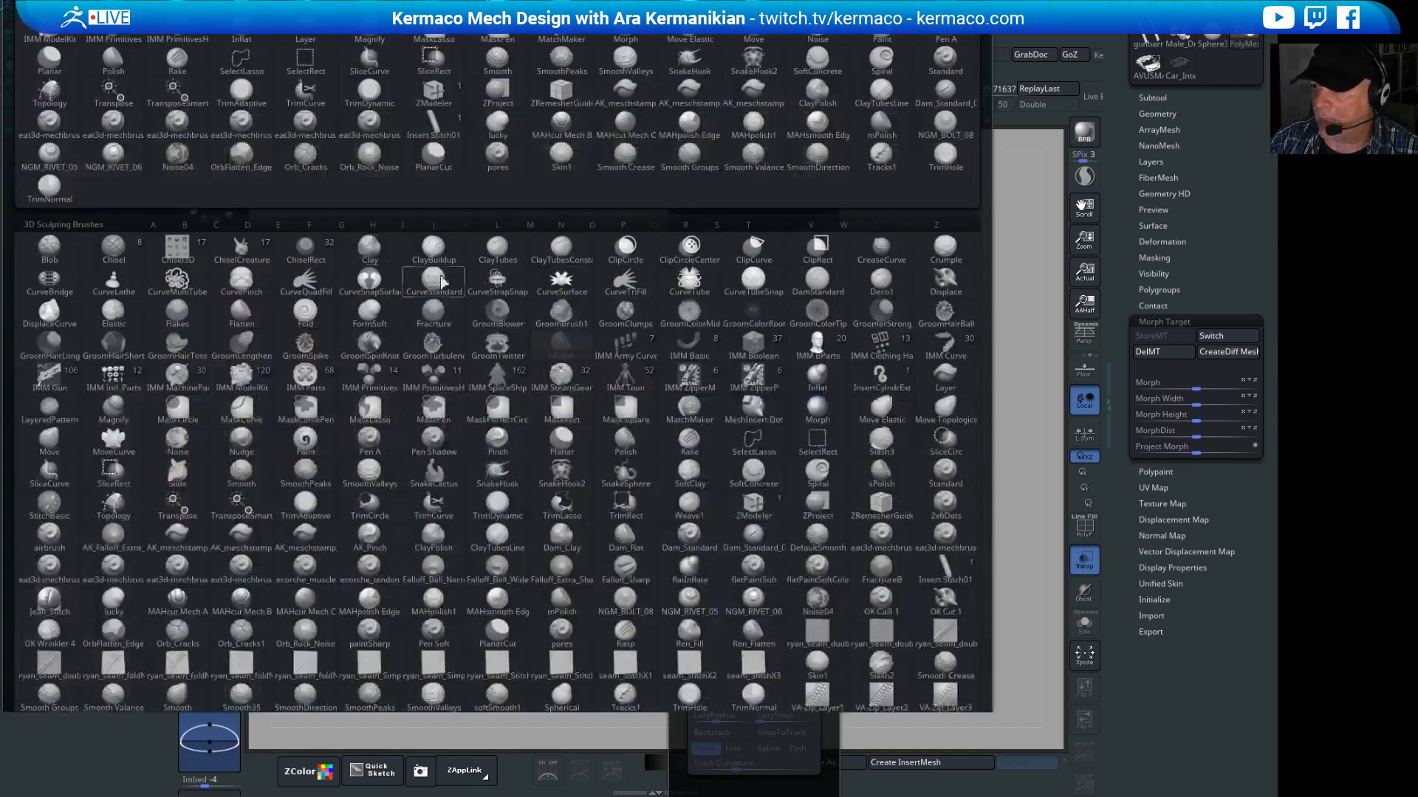
drag(497, 271, 528, 299)
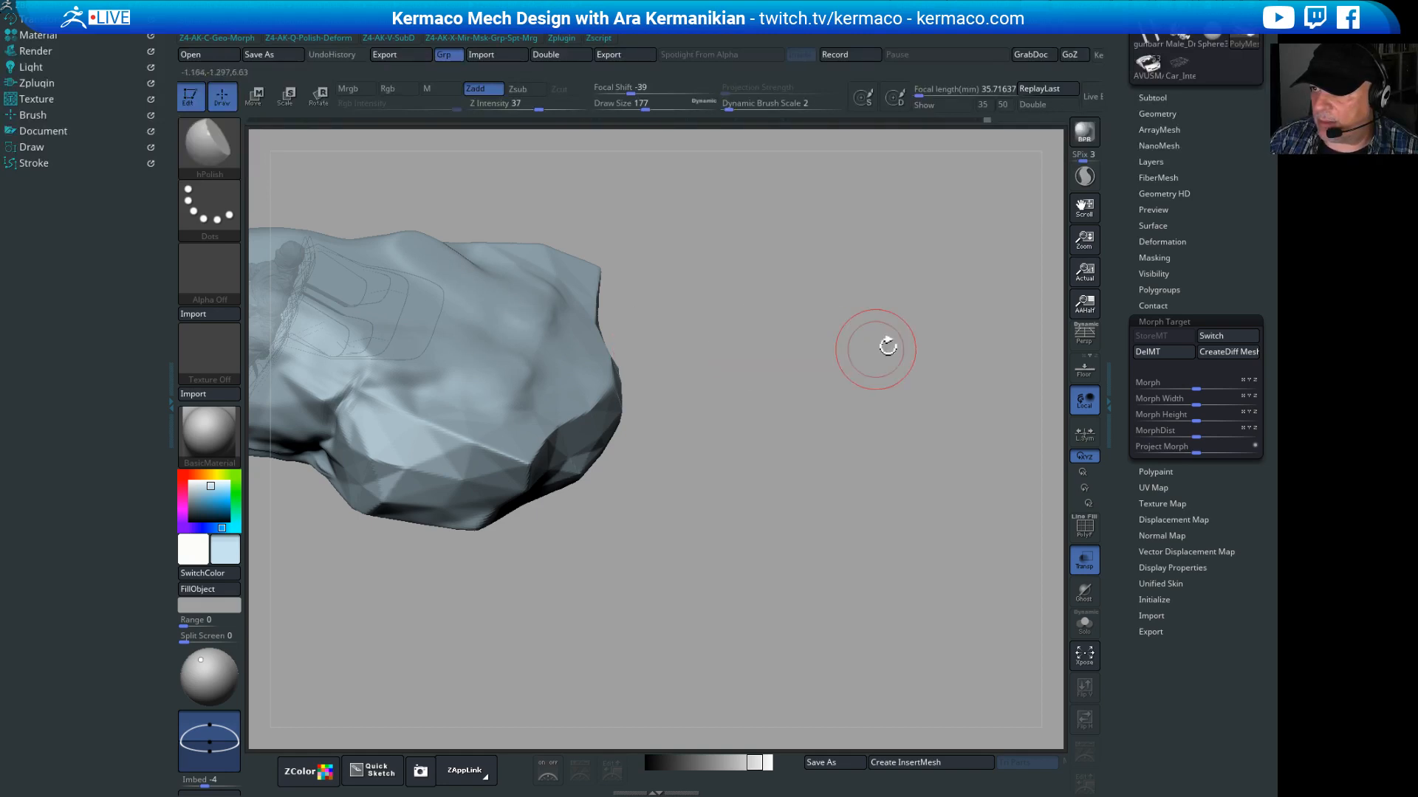
drag(886, 348, 506, 320)
drag(490, 378, 464, 343)
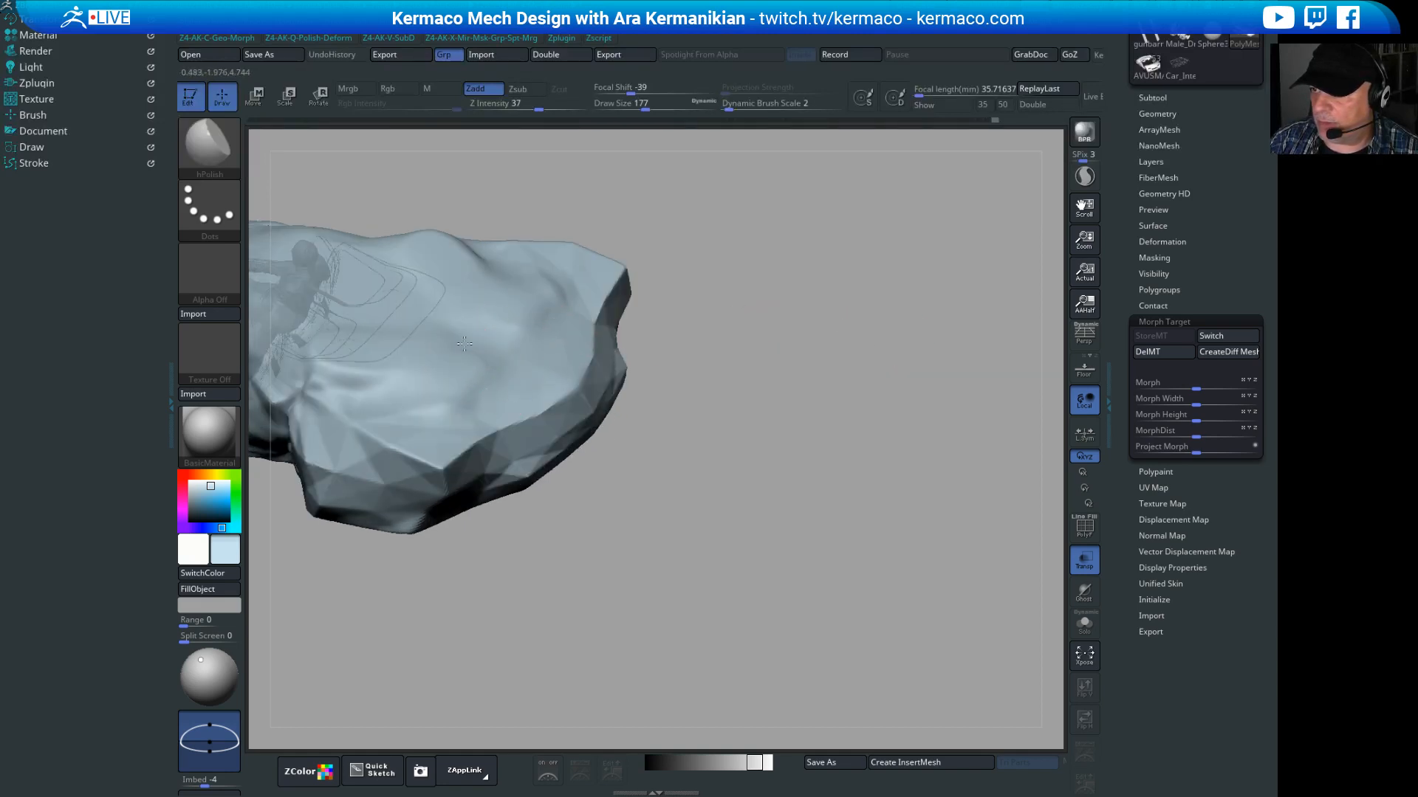
mouse_move(854, 289)
mouse_down()
mouse_move(754, 294)
mouse_move(923, 354)
mouse_up()
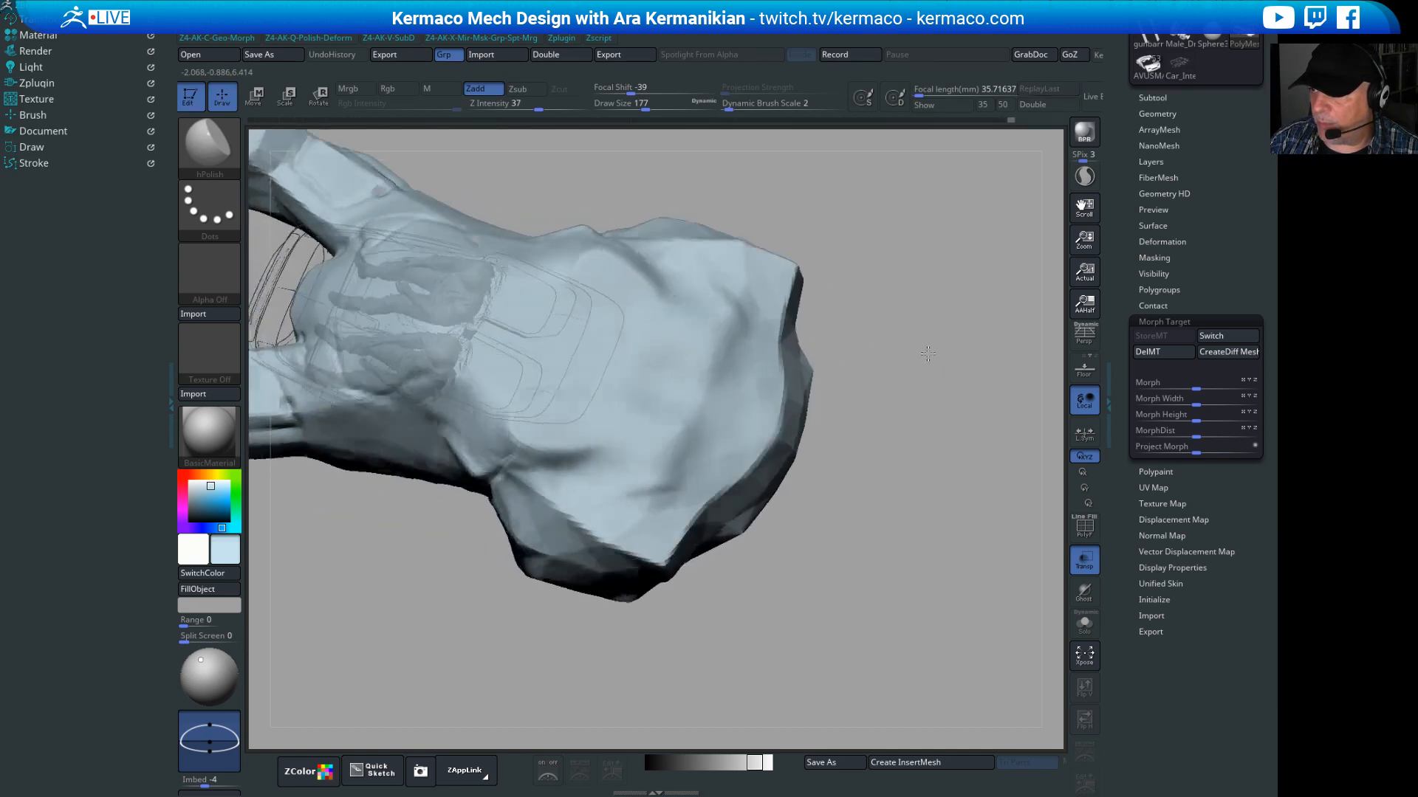
drag(592, 336, 705, 370)
drag(945, 377, 966, 377)
mouse_move(666, 347)
mouse_down()
mouse_move(701, 355)
mouse_move(632, 333)
mouse_up()
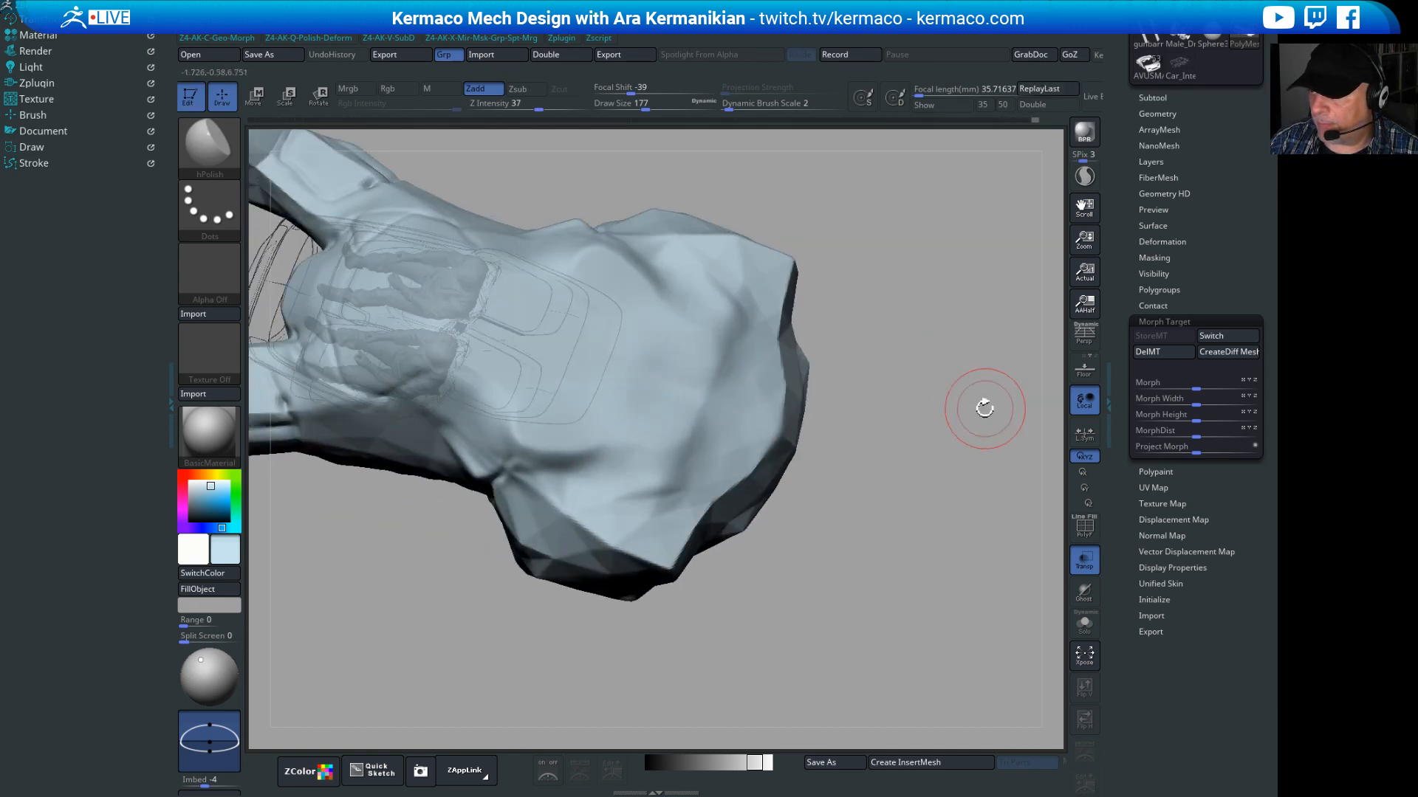
Step: Show the subtool list and isolate the car body in Solo mode, hiding the driver and interior
mouse_move(984, 409)
mouse_down()
mouse_move(977, 275)
mouse_move(952, 296)
mouse_up()
alt+drag(812, 237, 797, 325)
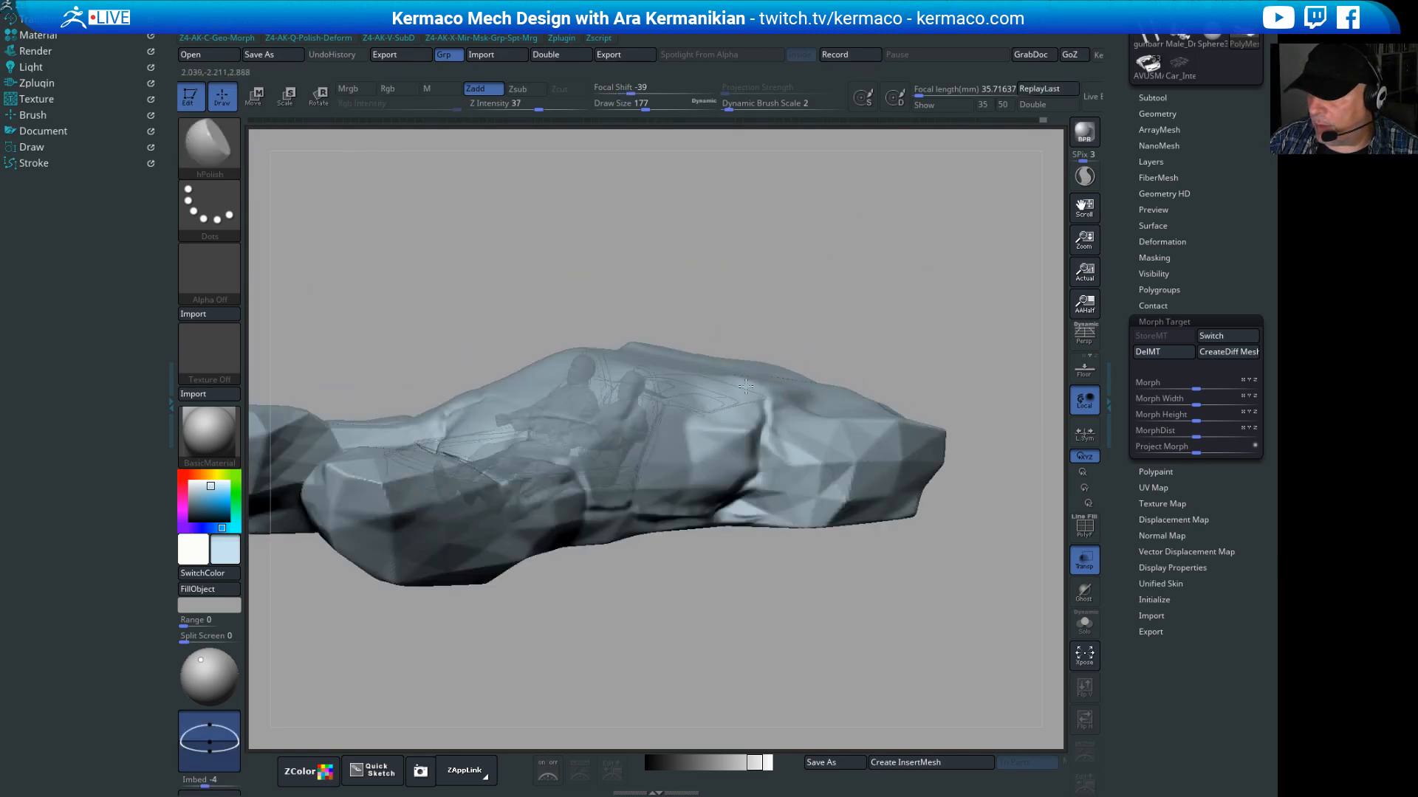
alt+drag(944, 304, 953, 222)
drag(1114, 233, 1142, 320)
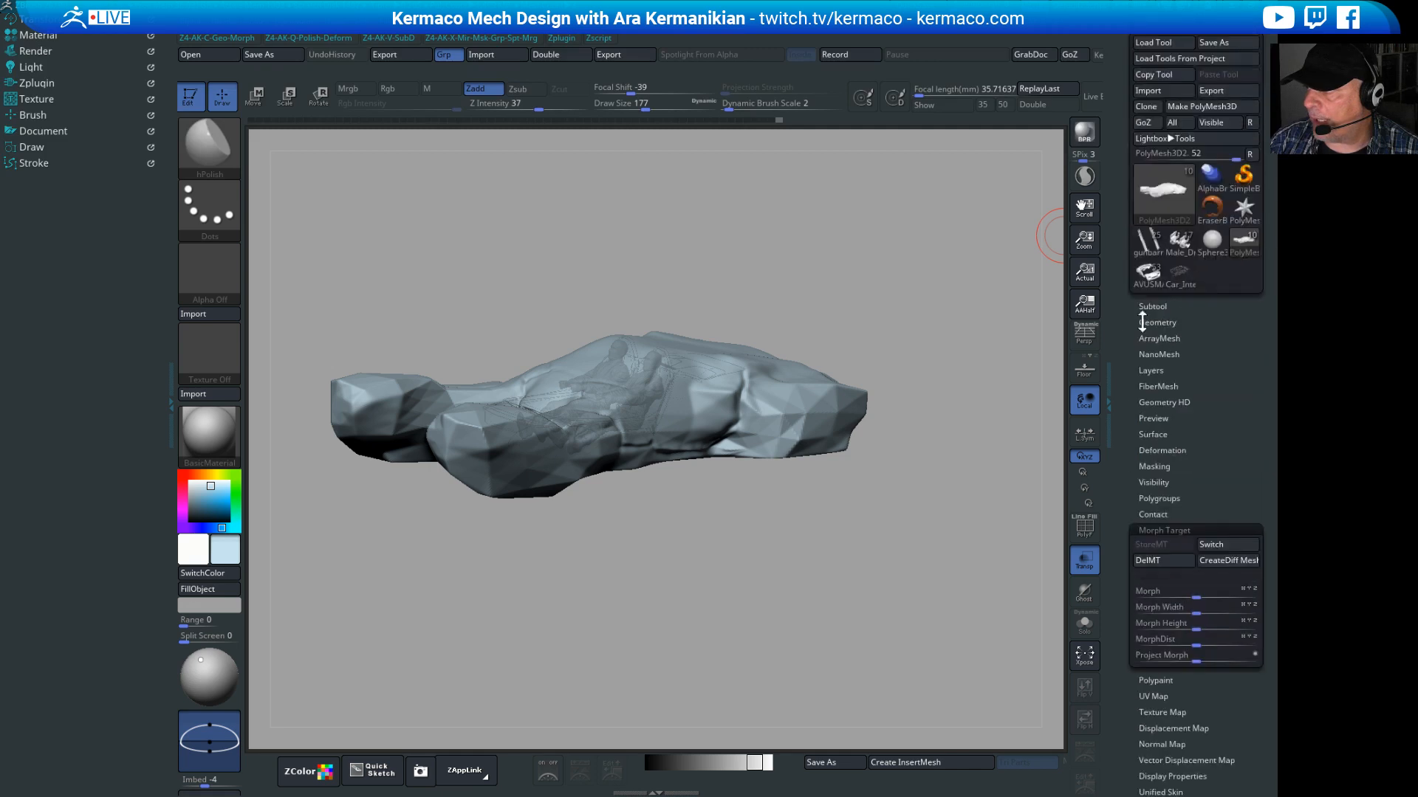
click(1162, 305)
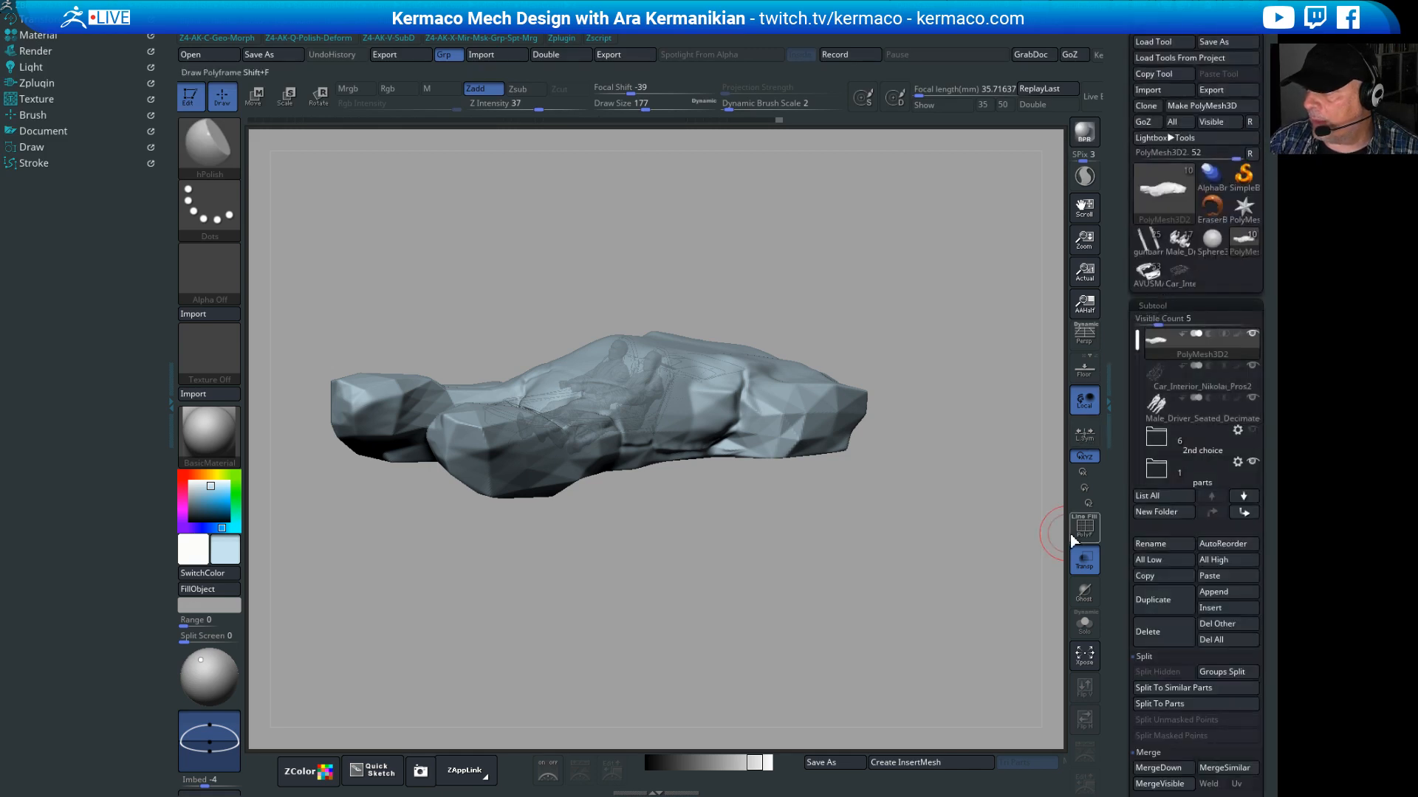
click(1084, 623)
Step: Set the hPolish draw size to 149 and flatten the surface between the canopy and the rear shoulder
mouse_move(903, 339)
mouse_down()
mouse_move(916, 325)
mouse_move(895, 308)
mouse_move(956, 322)
mouse_move(912, 347)
mouse_up()
key(s)
drag(635, 381, 633, 388)
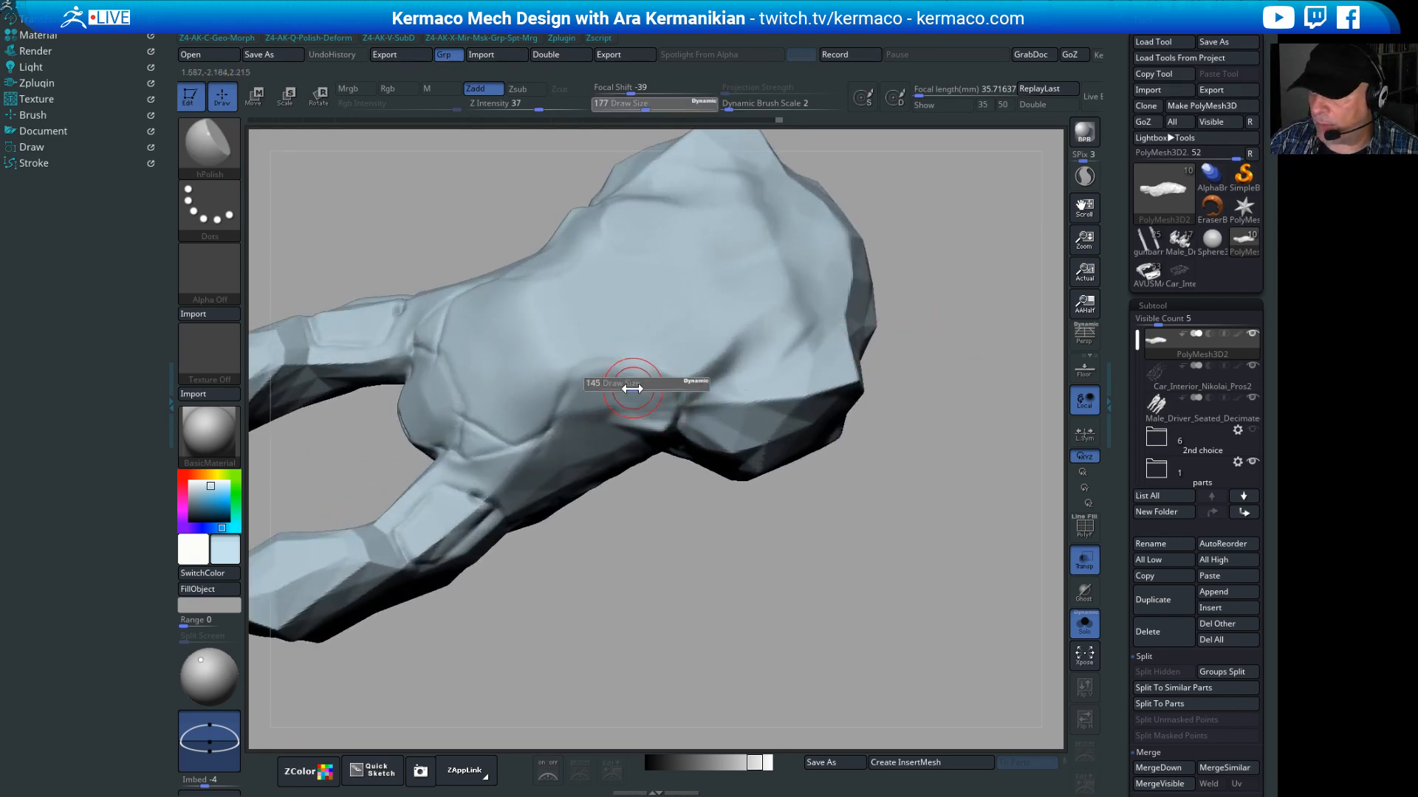
drag(793, 615, 683, 465)
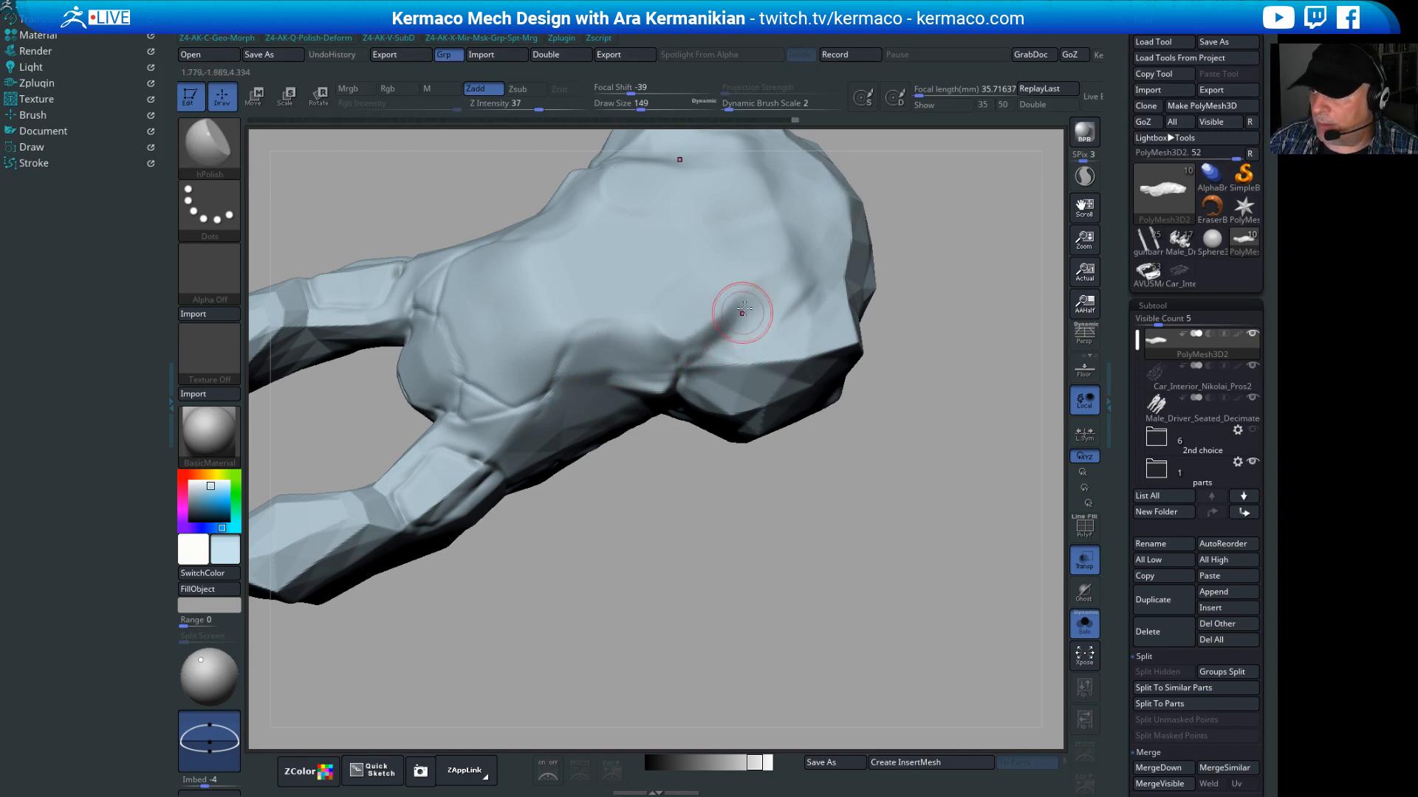
drag(649, 579, 668, 354)
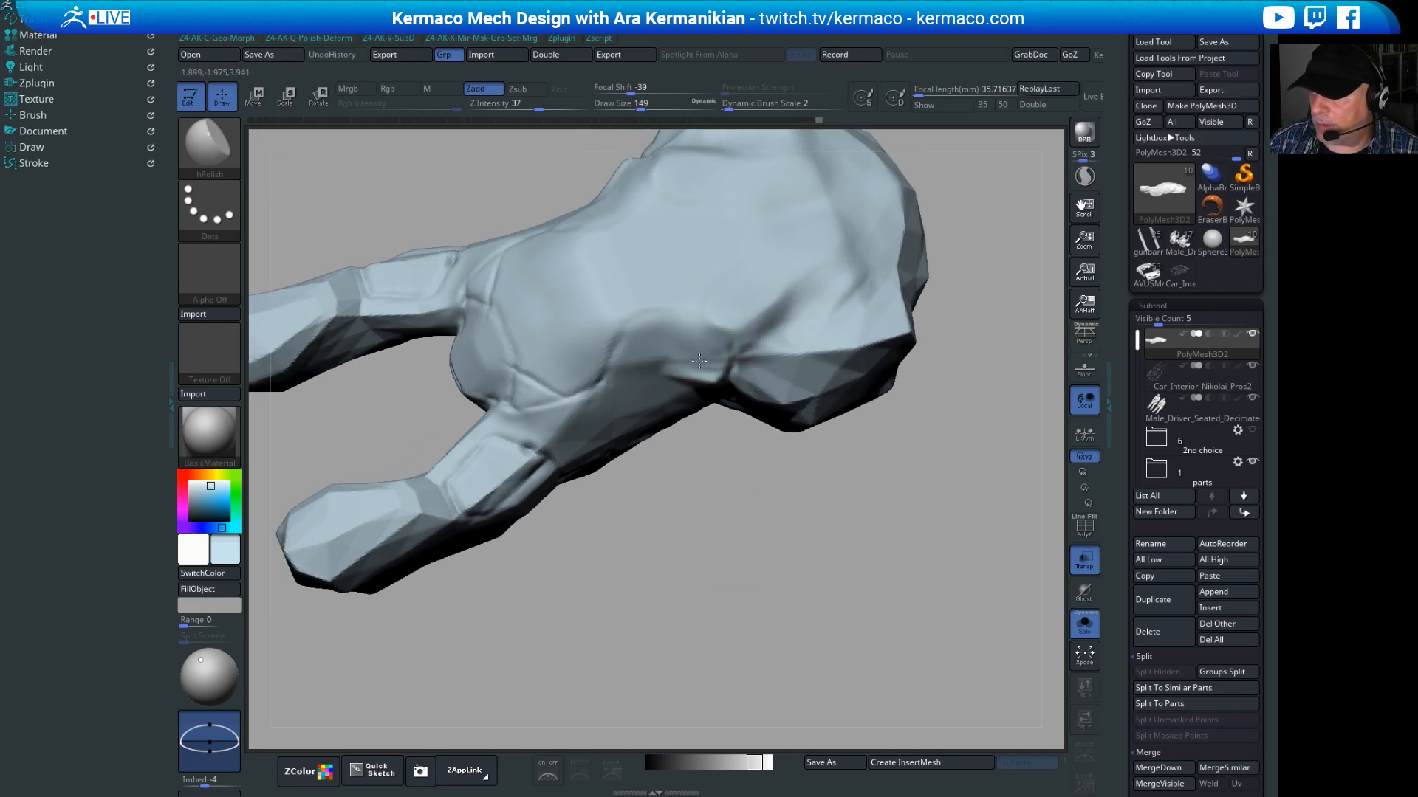
Step: Reduce the hPolish draw size to 104 and polish the crease where the rear shoulder meets the canopy side
key(s)
drag(797, 324, 781, 324)
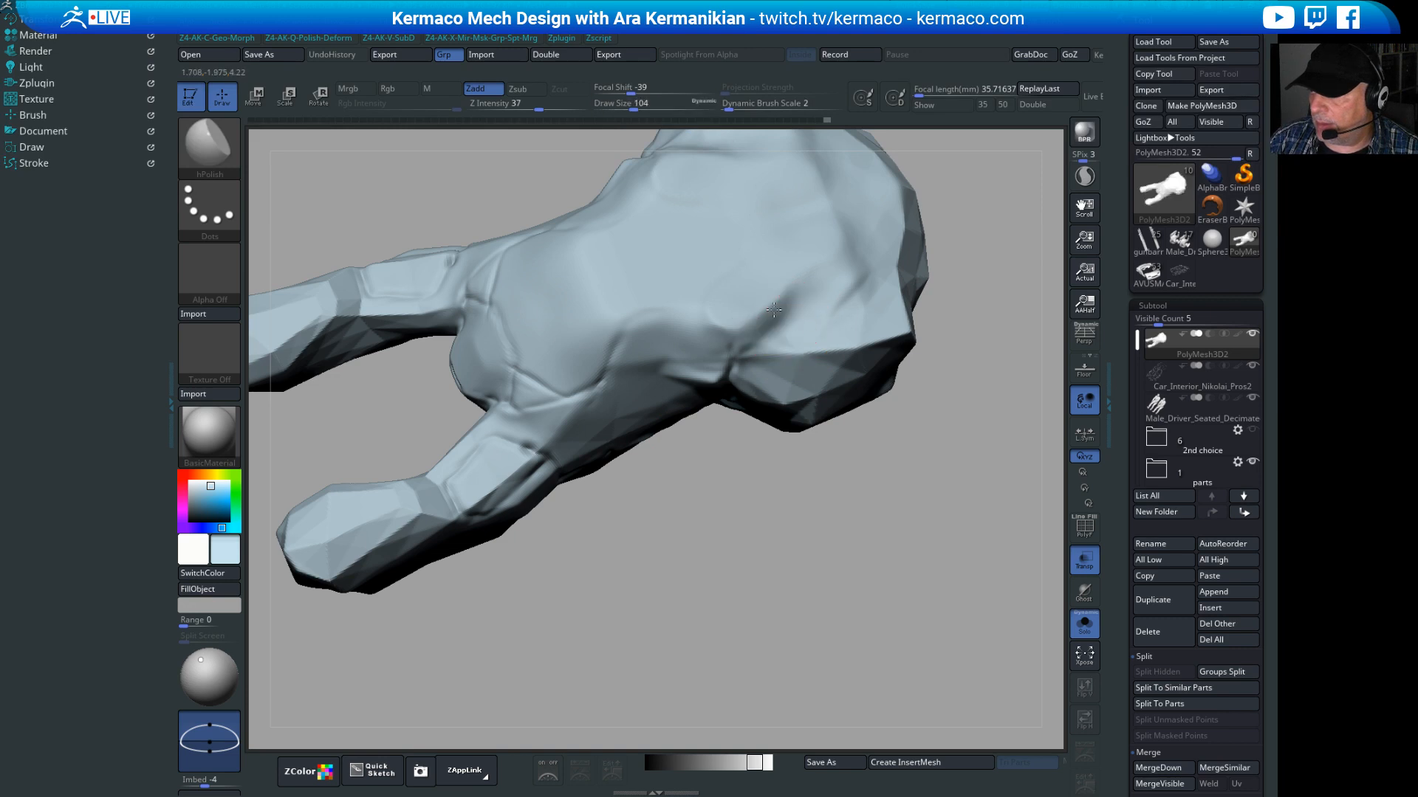
mouse_move(738, 443)
mouse_down()
mouse_move(790, 480)
mouse_move(870, 581)
mouse_move(853, 613)
mouse_up()
drag(654, 414, 649, 422)
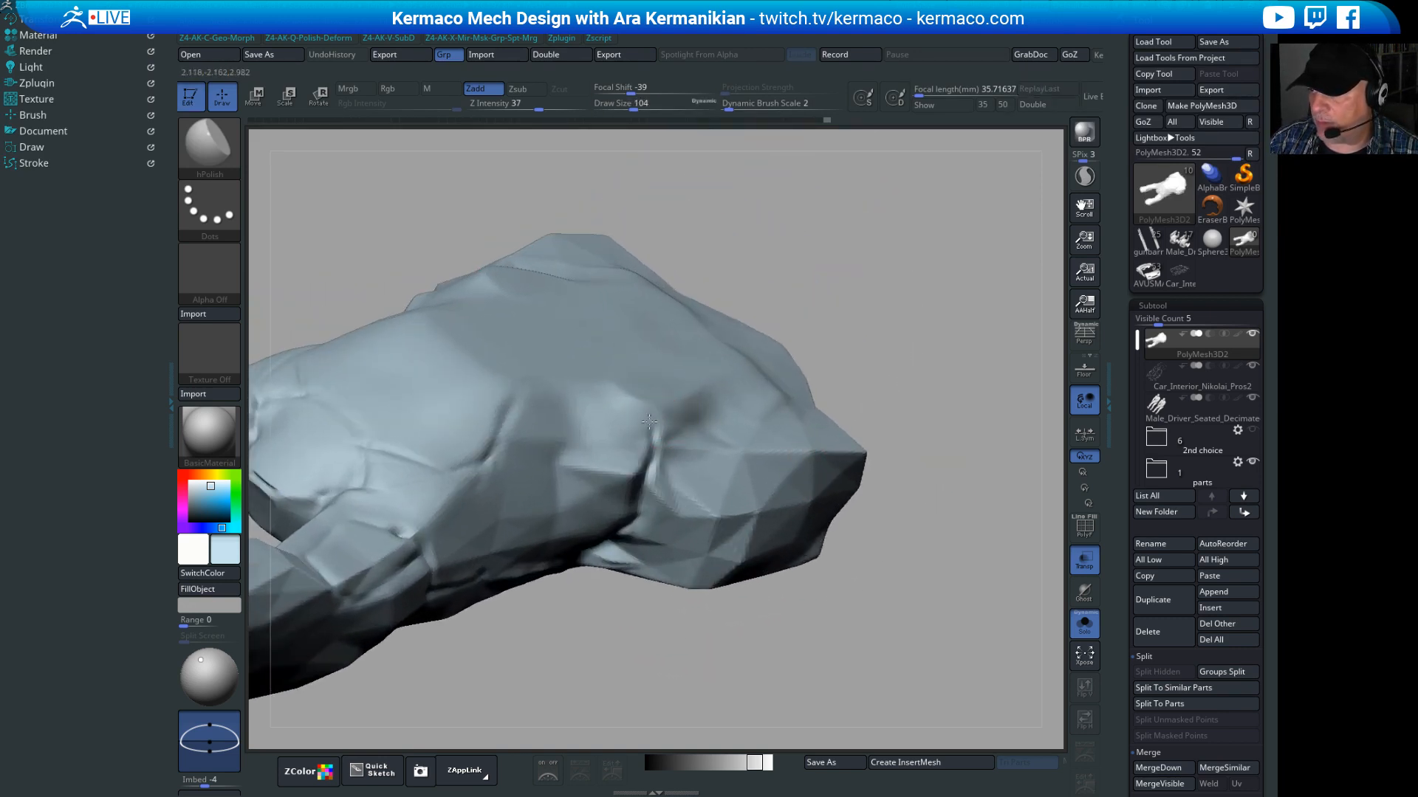
alt+drag(902, 296, 988, 256)
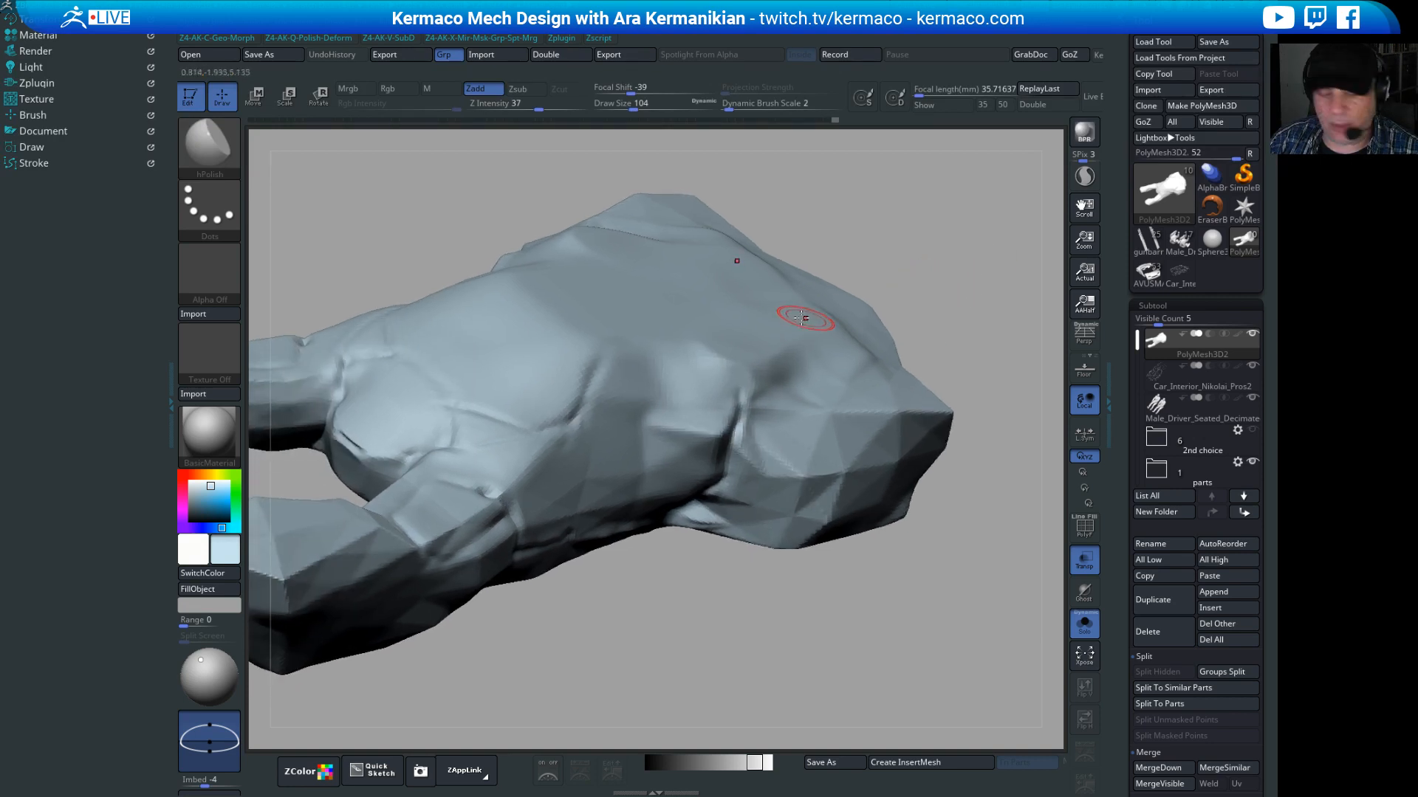
key(b)
key(z)
key(m)
key(space)
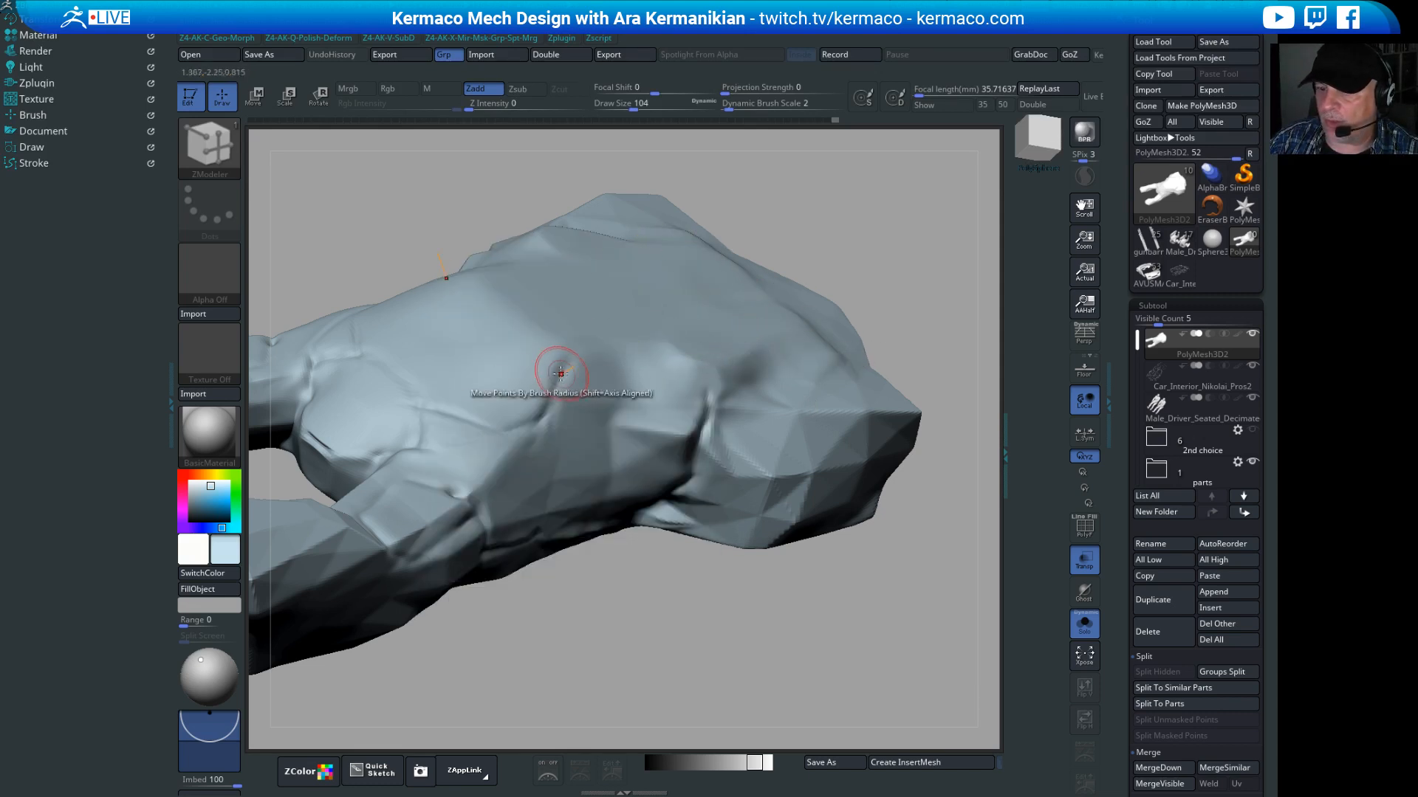
drag(899, 220, 837, 261)
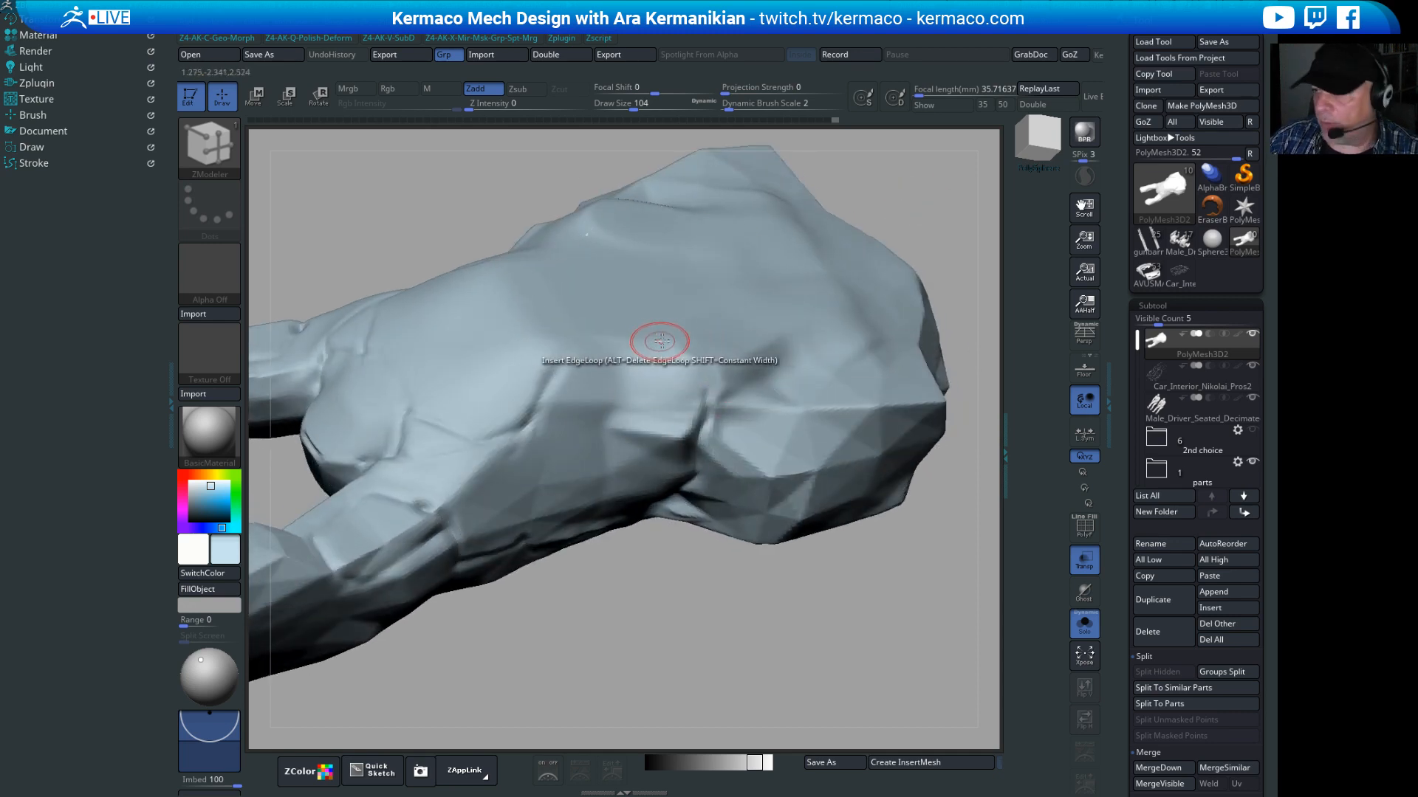
Step: Try to reshape the surface in front of the rear shoulder crease with the Move brush, and undo the stroke
key(b)
key(m)
key(v)
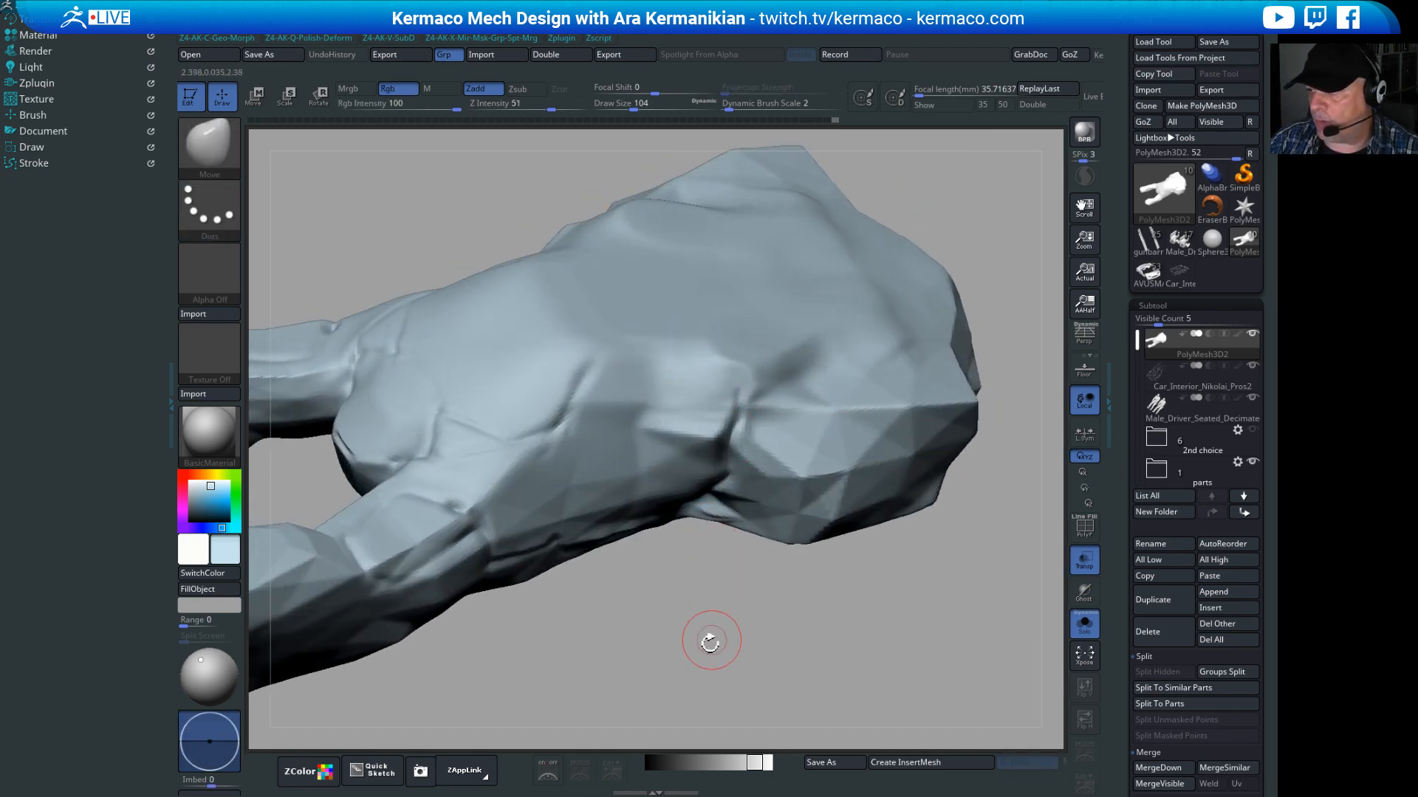
mouse_move(710, 641)
mouse_down()
mouse_move(766, 497)
mouse_move(728, 592)
mouse_move(658, 618)
mouse_move(763, 353)
mouse_up()
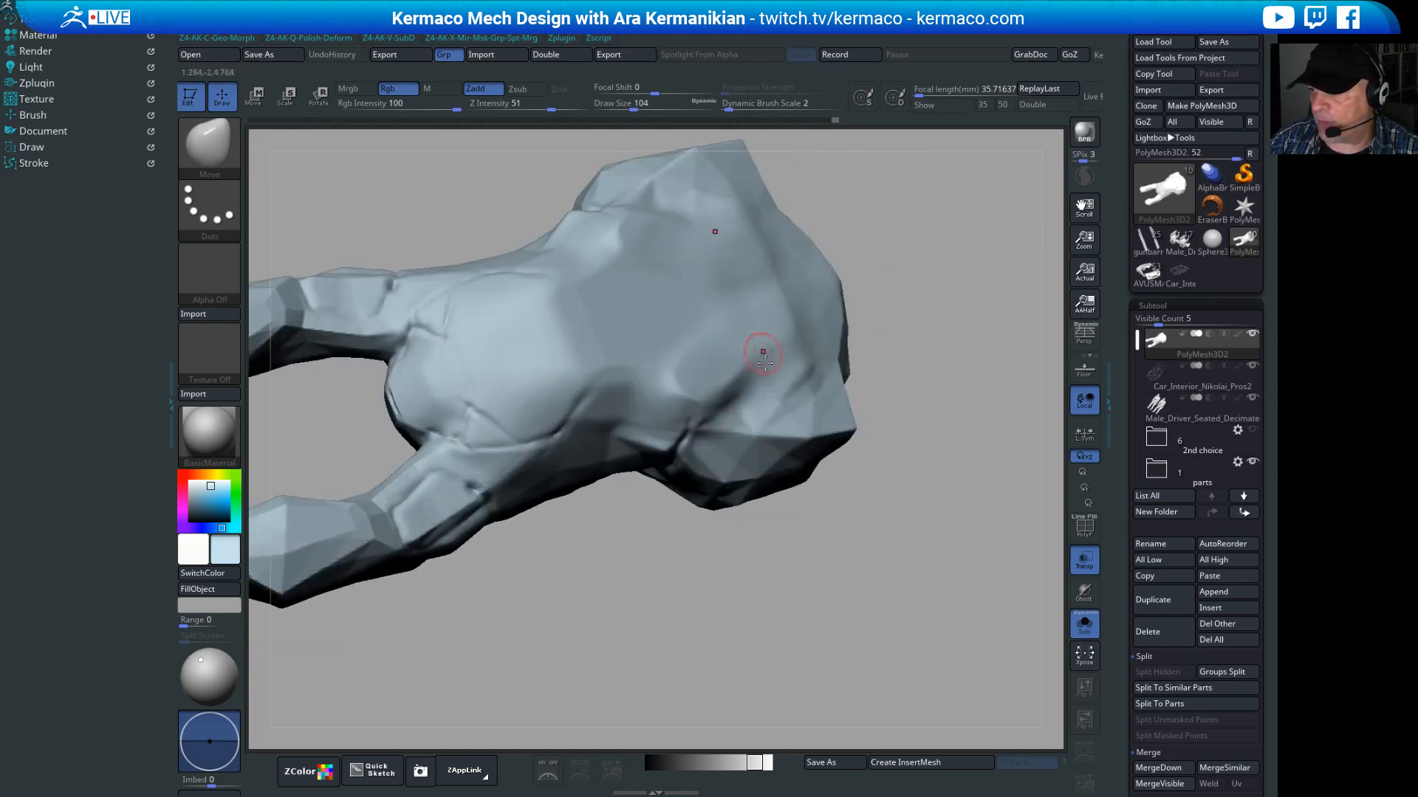
alt+drag(953, 356, 964, 428)
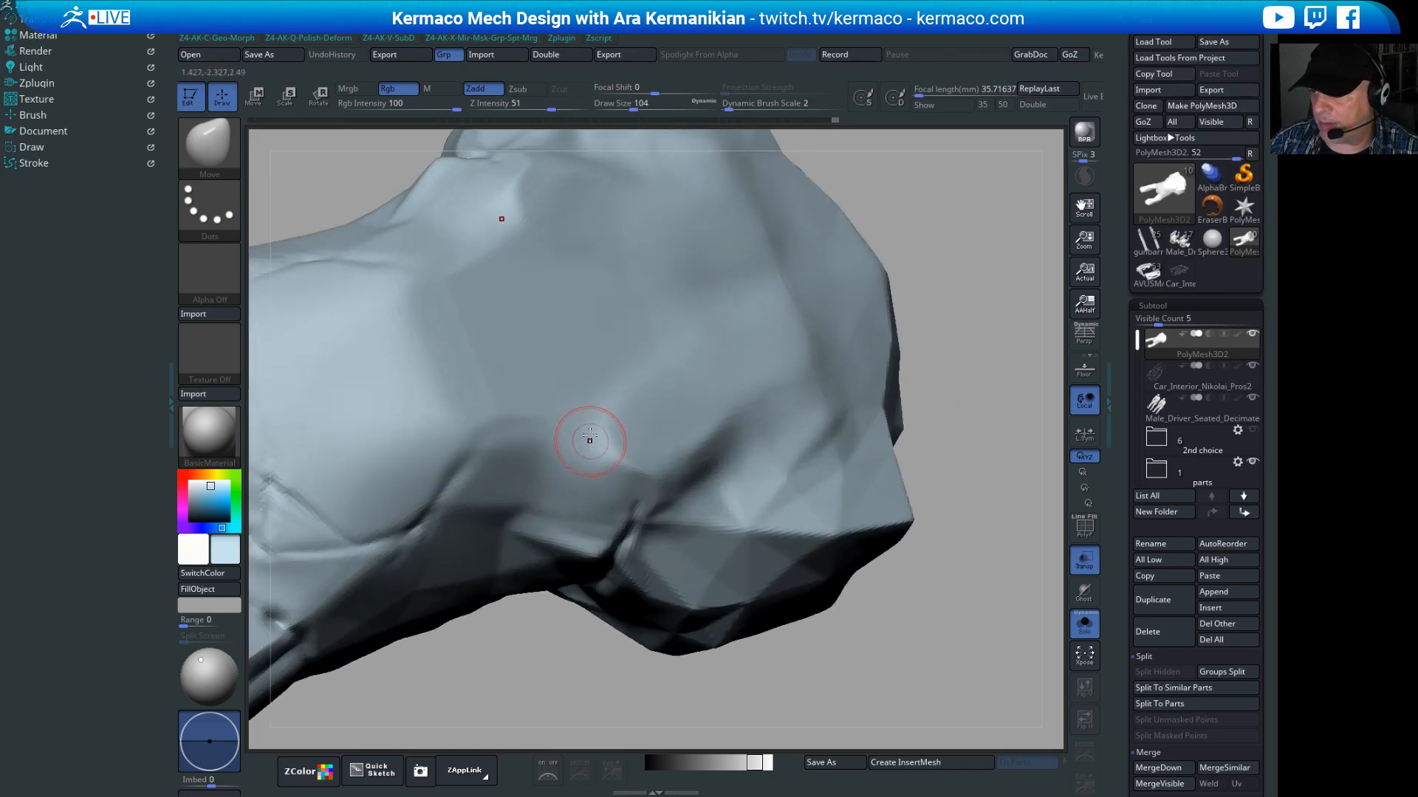
drag(598, 435, 592, 455)
key(ctrl+z)
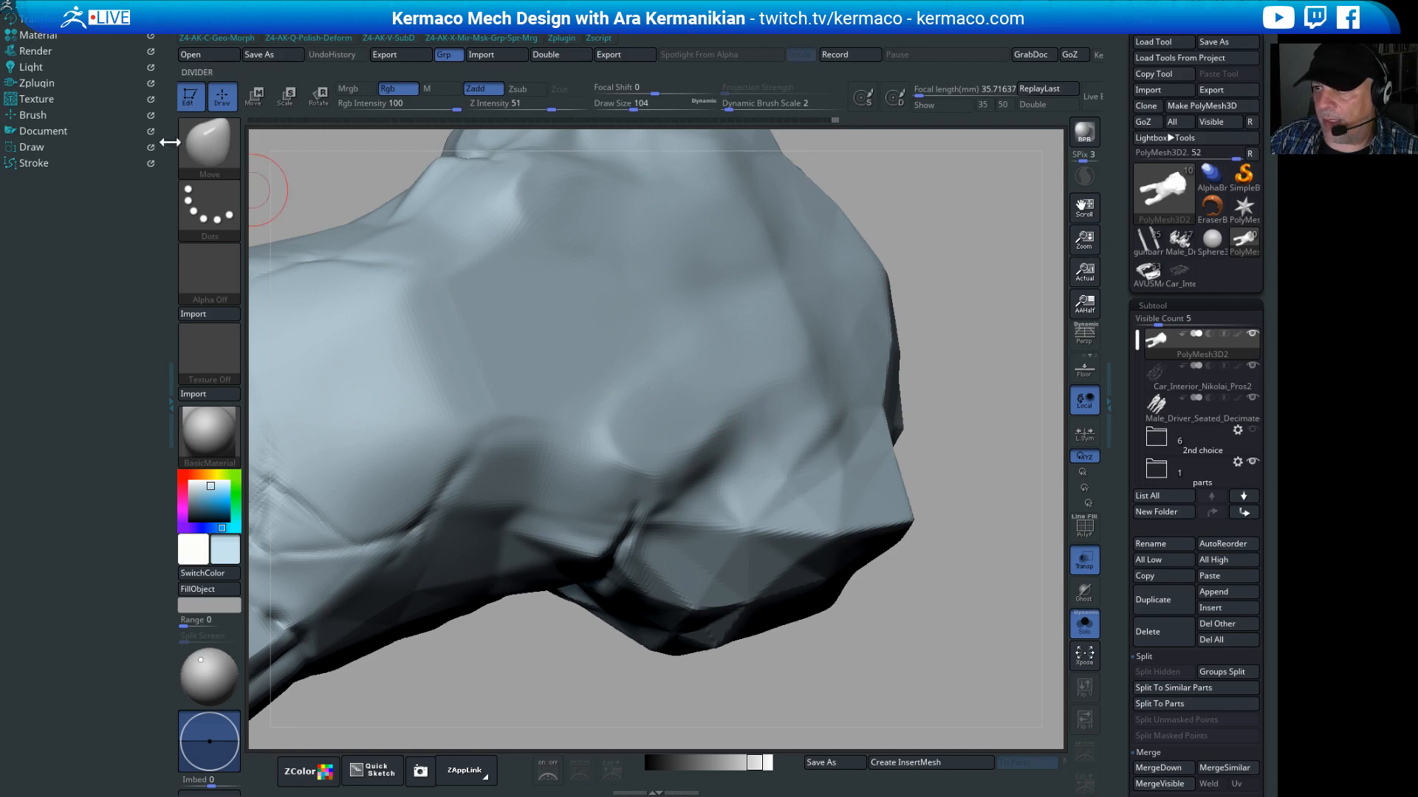
Step: Switch back to the hPolish brush and flatten the bump on the inner side of the rear shoulder
click(209, 144)
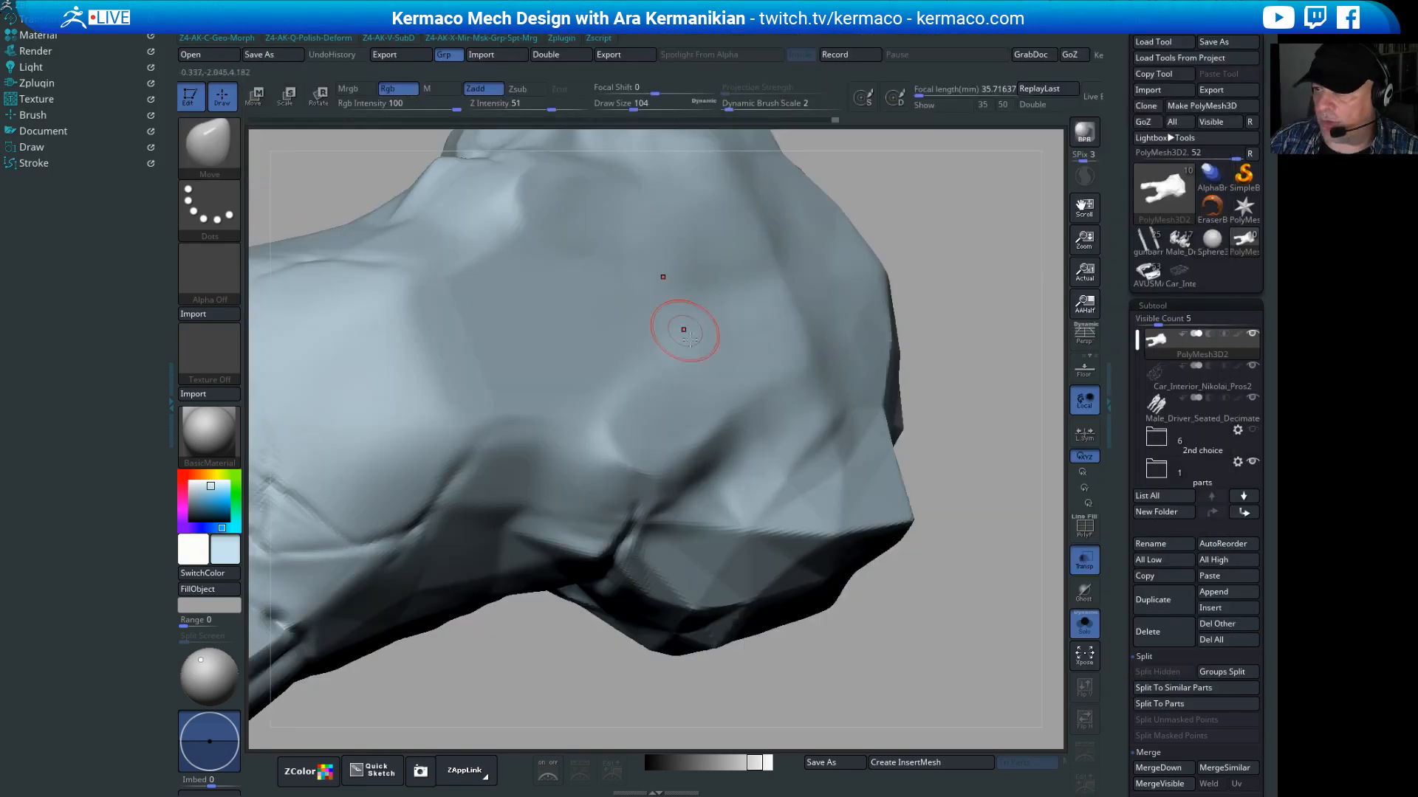
key(space)
click(644, 277)
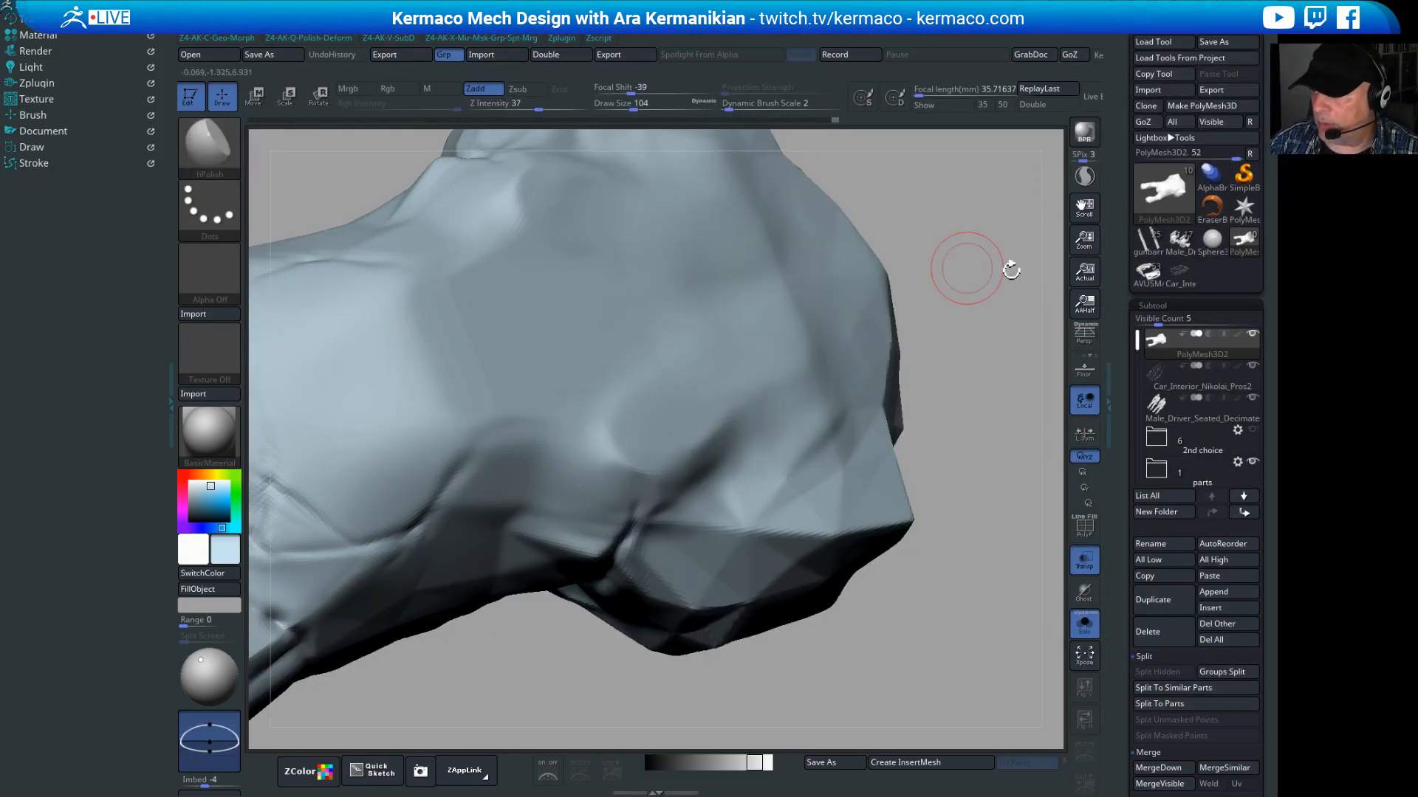
drag(967, 351, 694, 403)
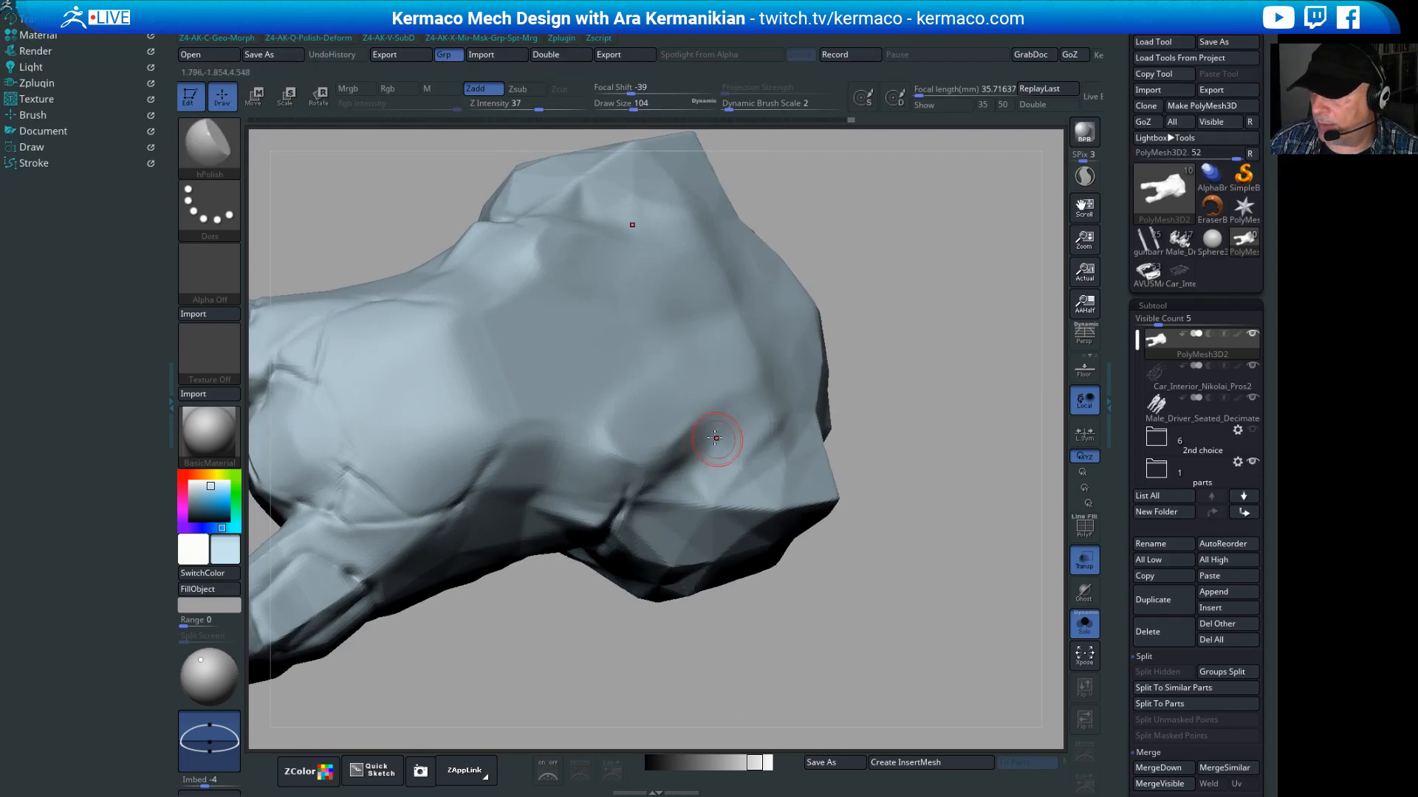
alt+drag(871, 405, 659, 426)
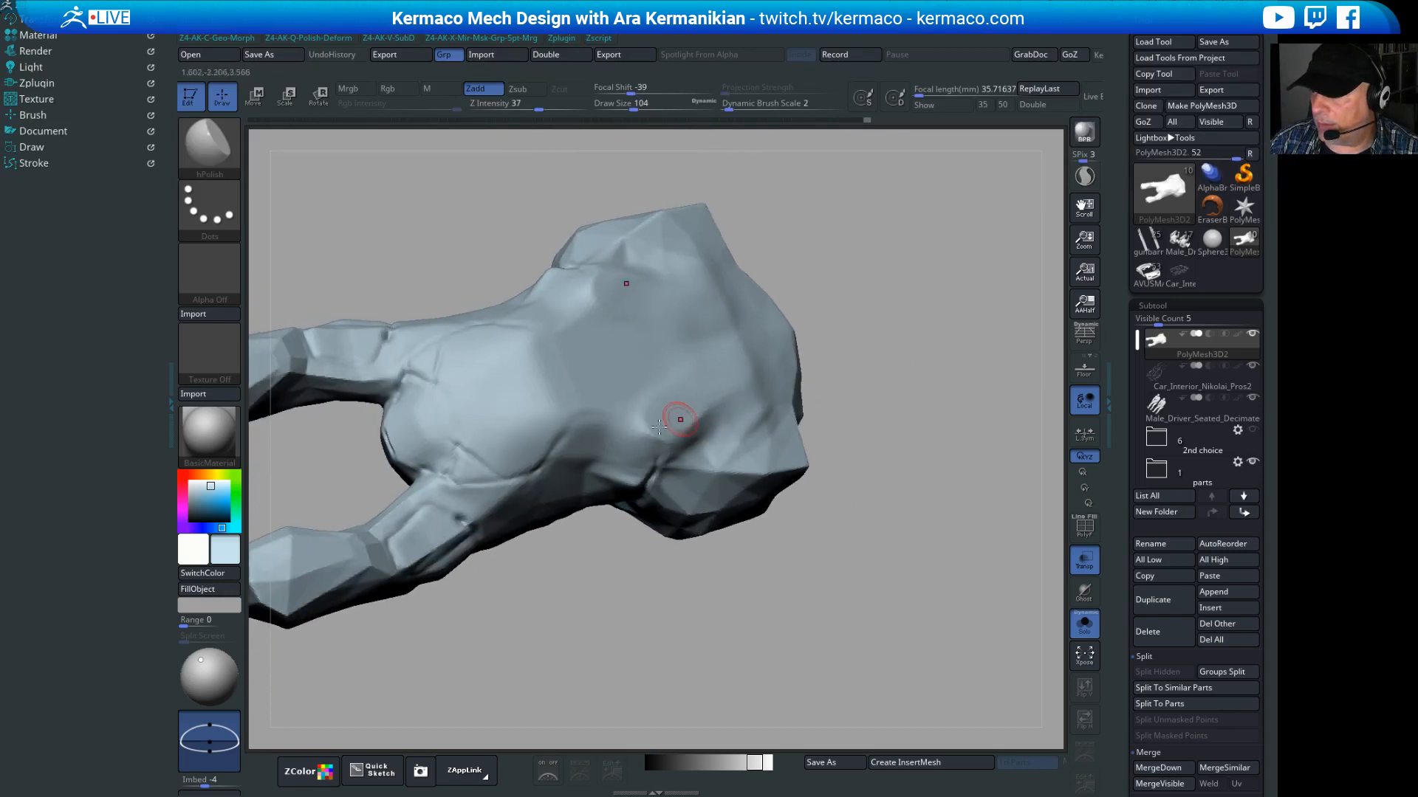
drag(959, 326, 953, 260)
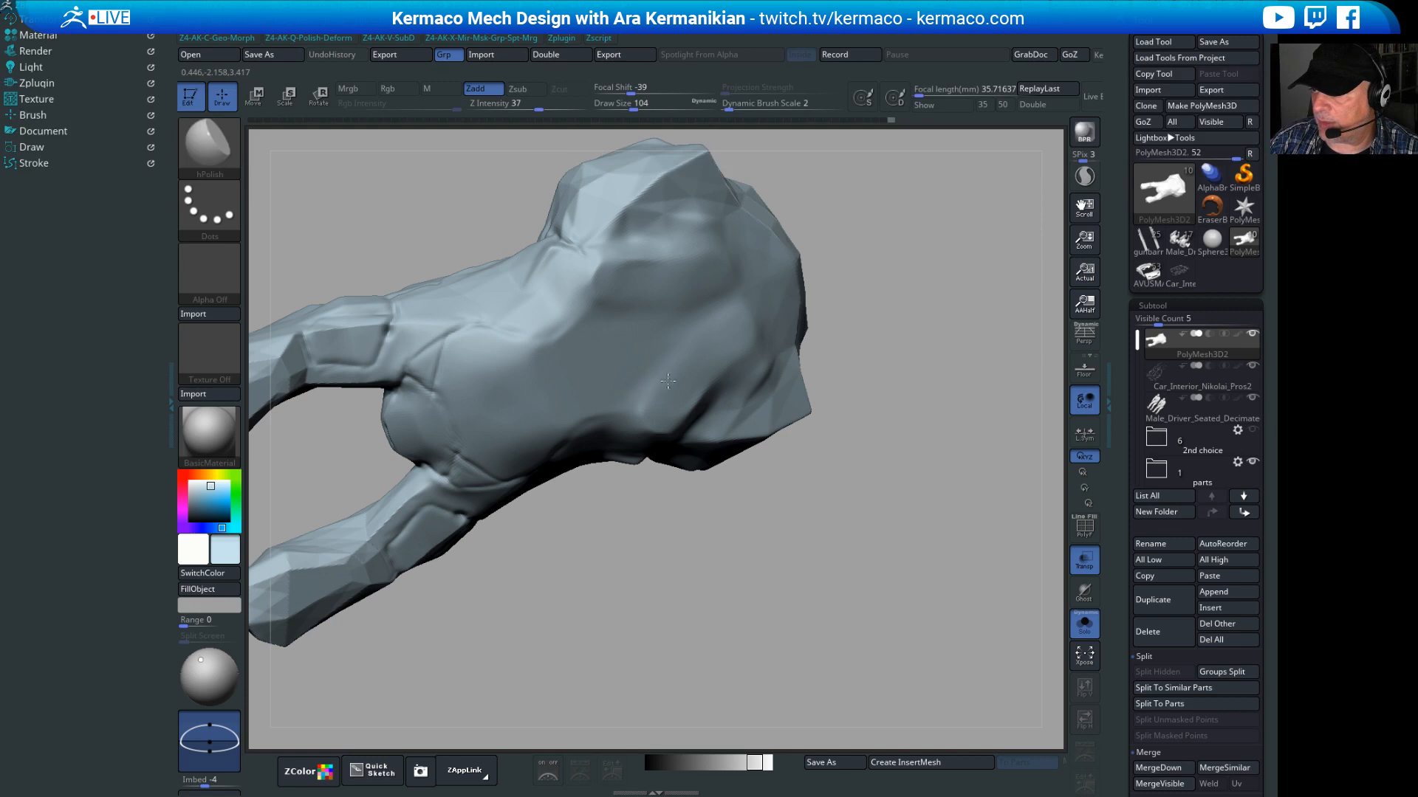
Step: Polish the transition between the canopy side and the rear shoulder, working along the edge of the hollow
drag(757, 350, 705, 443)
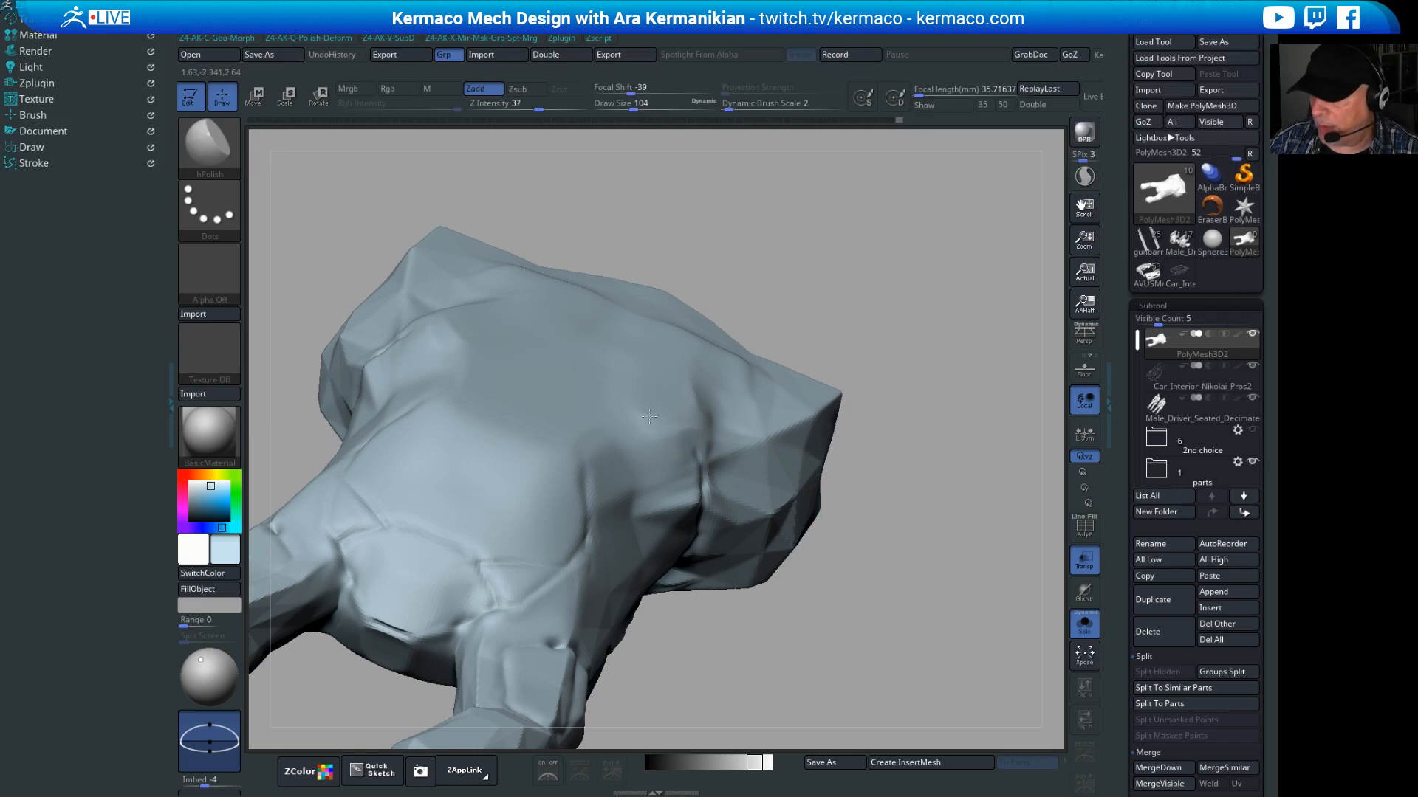
drag(955, 268, 926, 369)
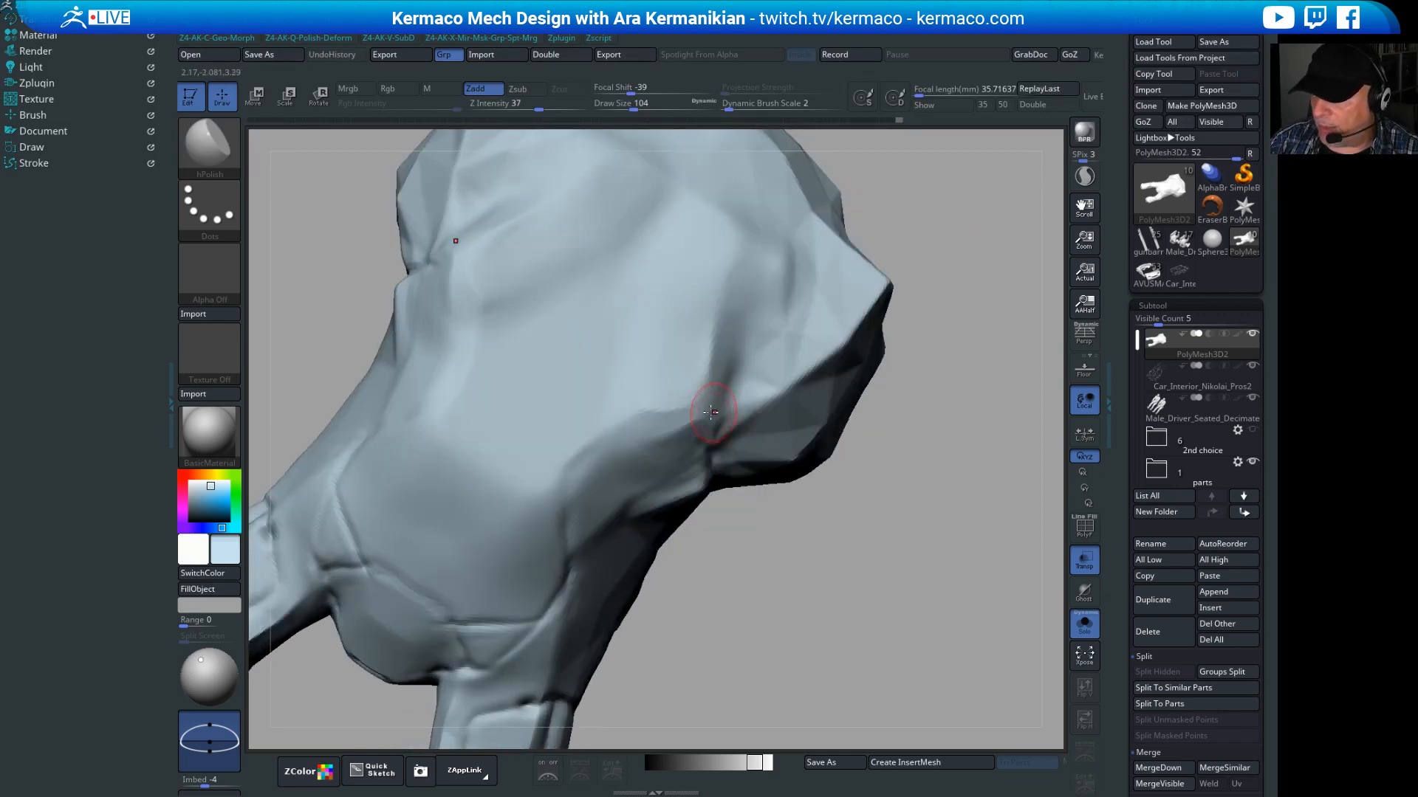
drag(713, 411, 654, 406)
drag(807, 459, 784, 453)
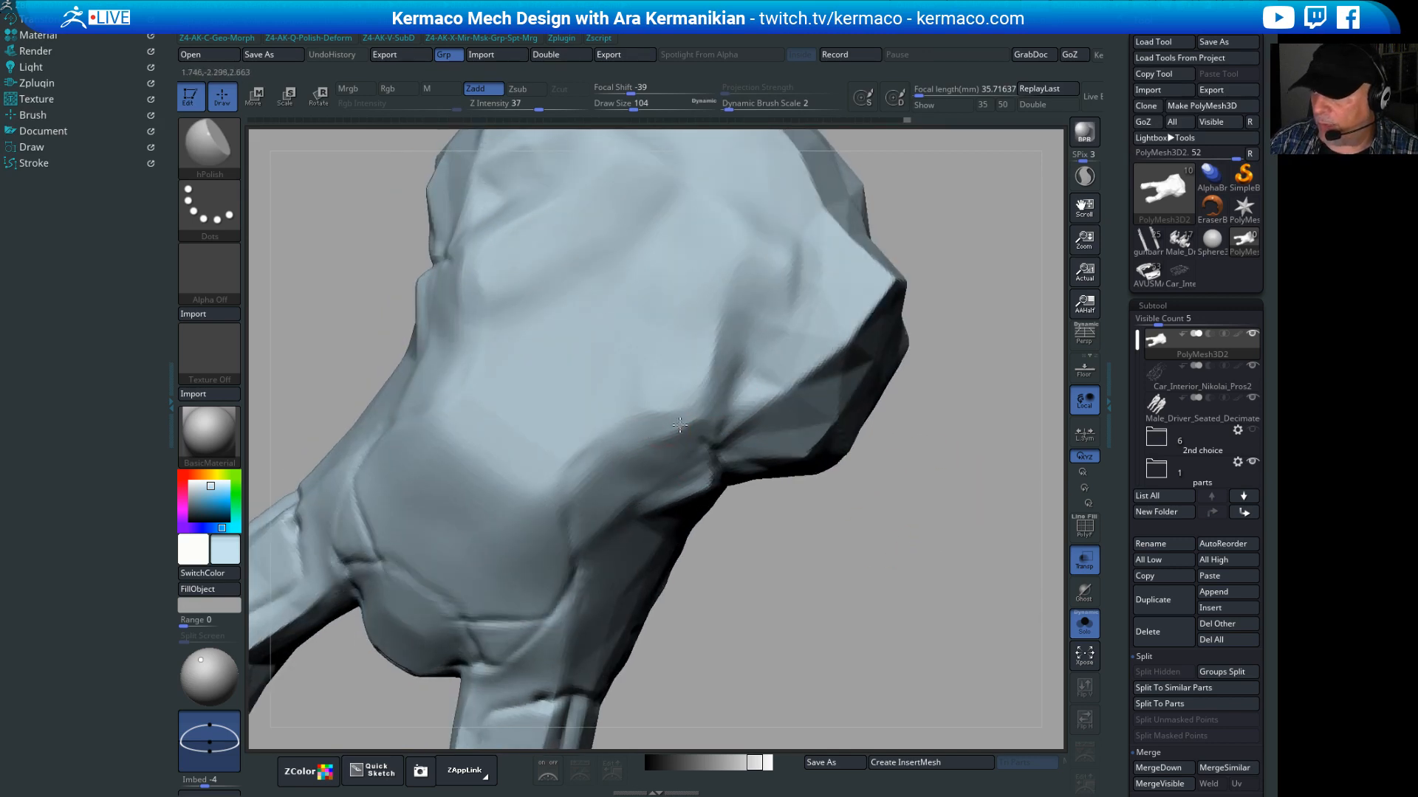
drag(717, 371, 711, 402)
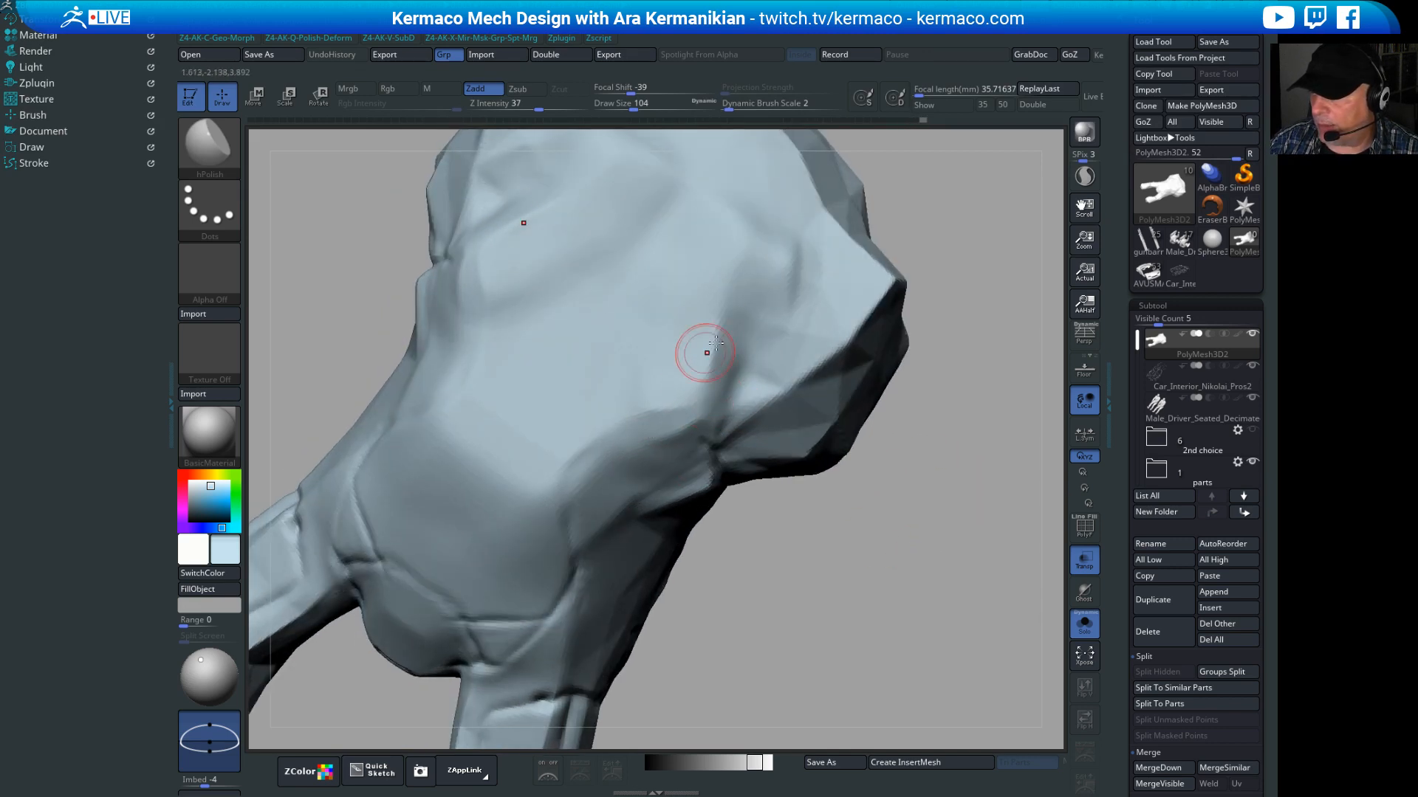
drag(744, 331, 716, 396)
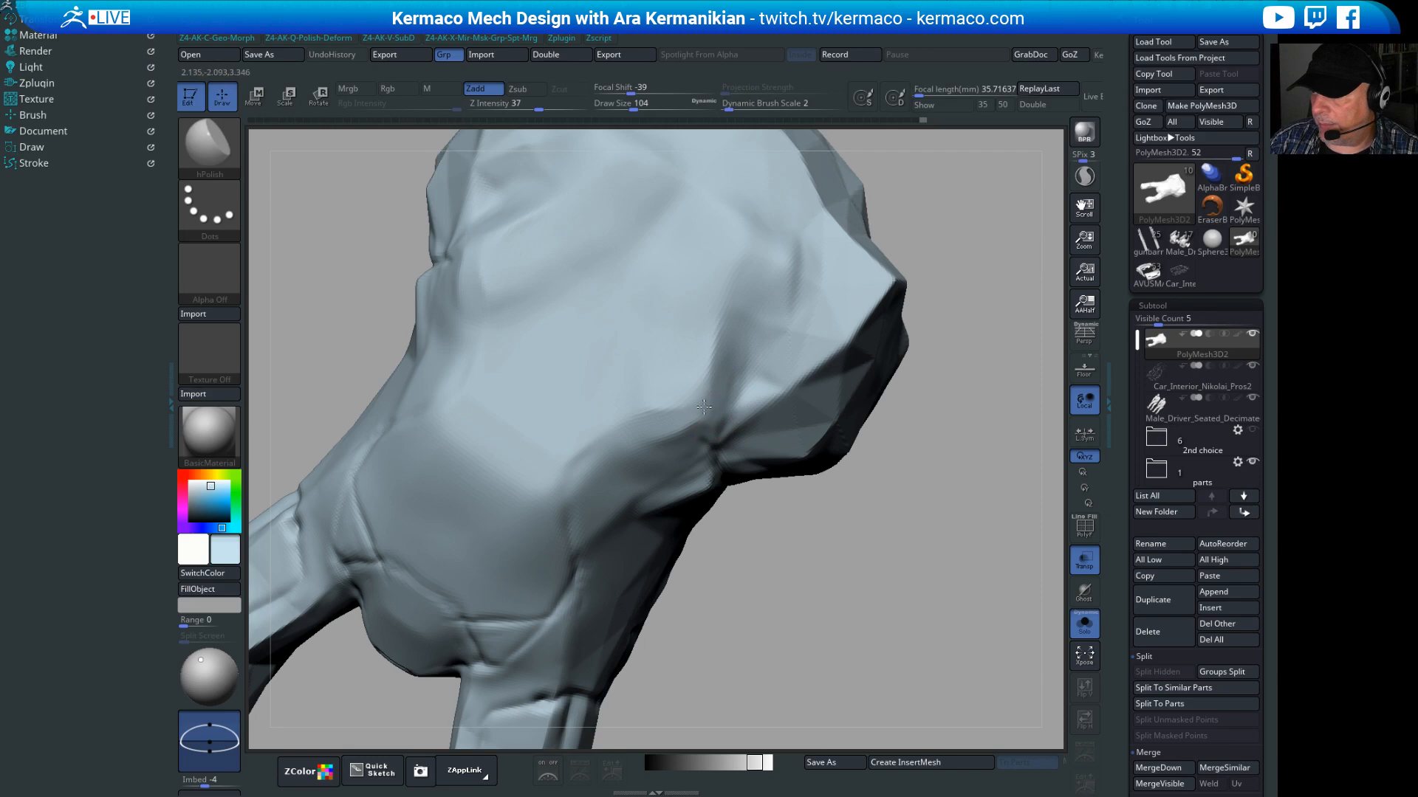
Step: Refine the inner rear shoulder and rear deck with hPolish from several angles, and frame the whole car body
drag(876, 542, 676, 386)
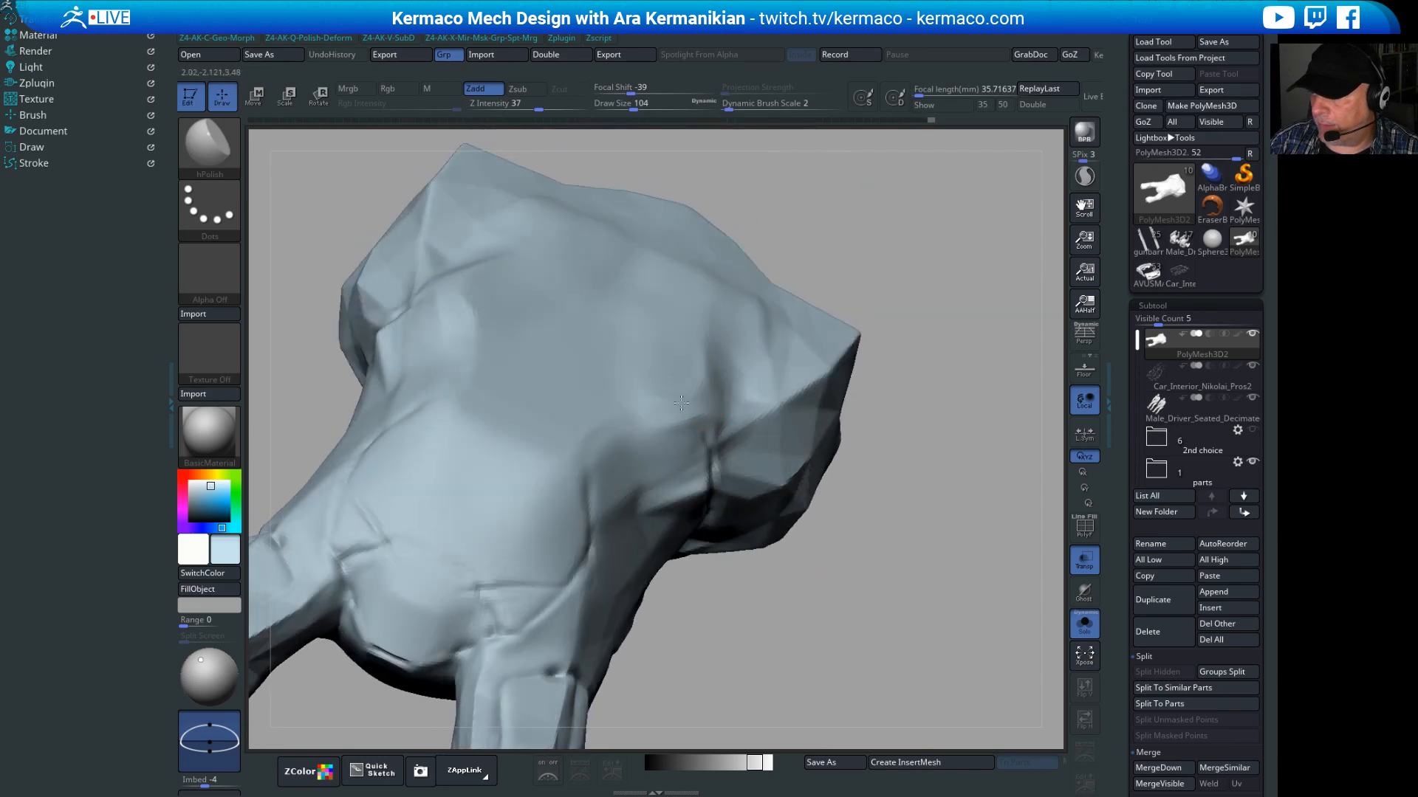
mouse_move(939, 283)
mouse_down()
mouse_move(901, 231)
mouse_move(809, 297)
mouse_move(768, 365)
mouse_move(707, 361)
mouse_up()
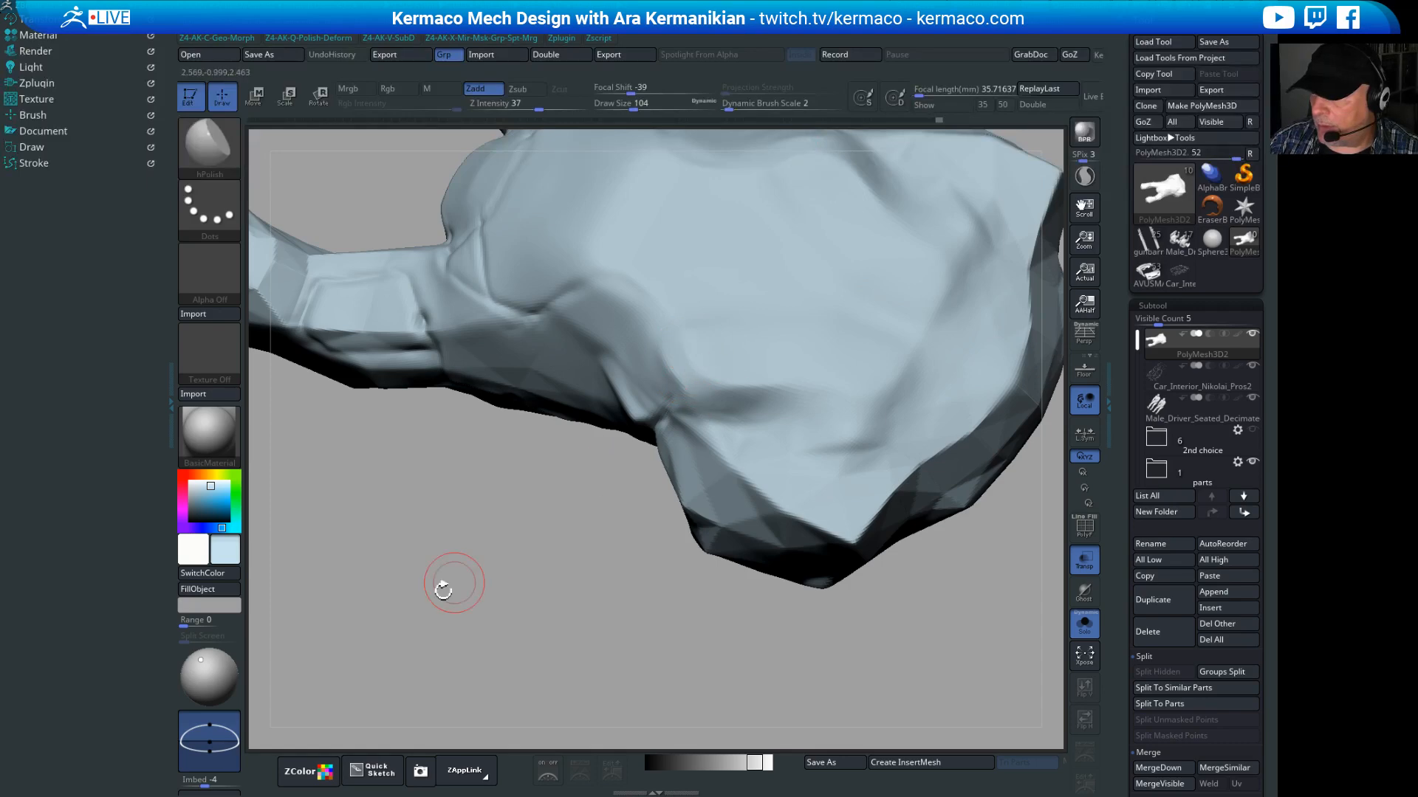
drag(443, 579, 722, 414)
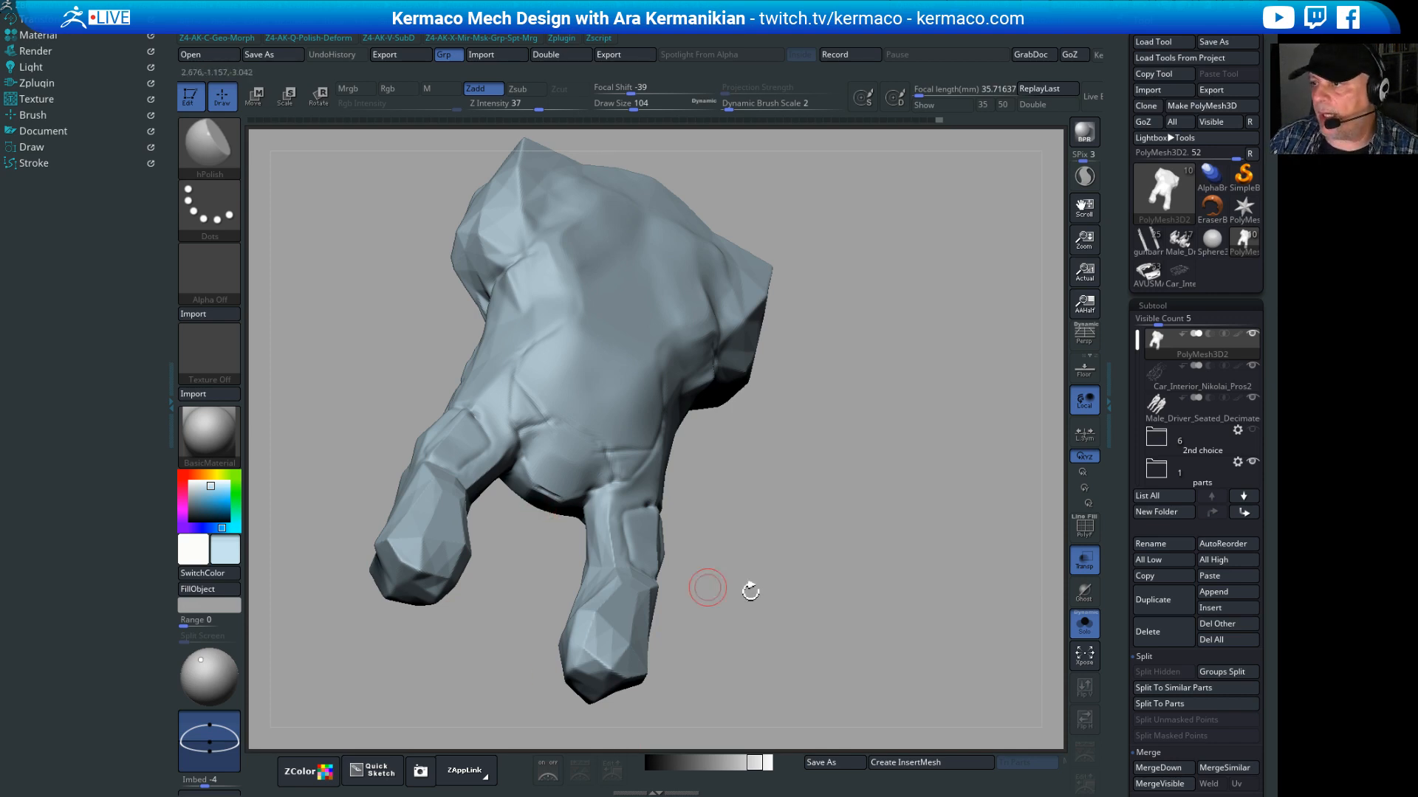
Step: Polish the canopy side and the flank in front of the rear shoulder crease with hPolish, working from several angles
drag(900, 544, 779, 464)
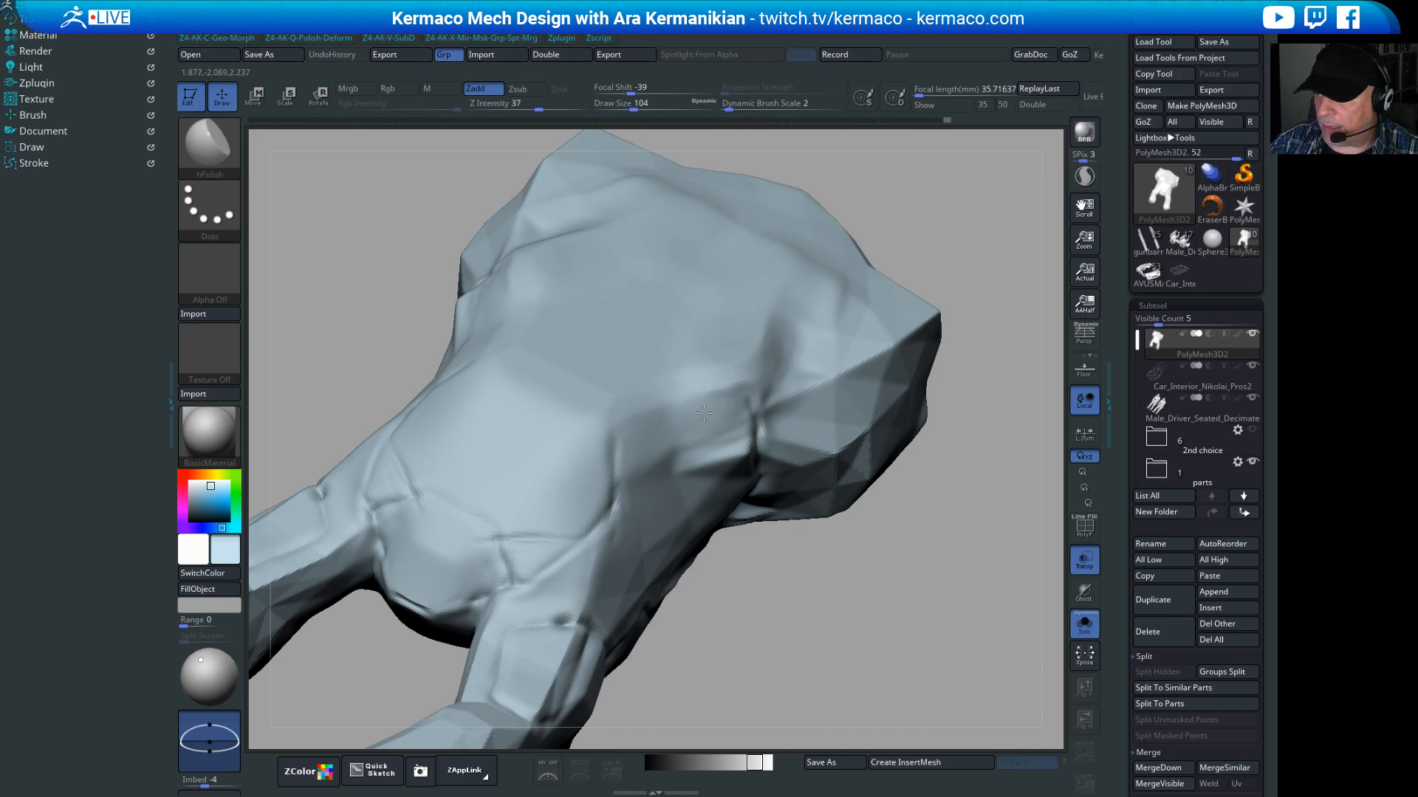
drag(889, 611, 671, 471)
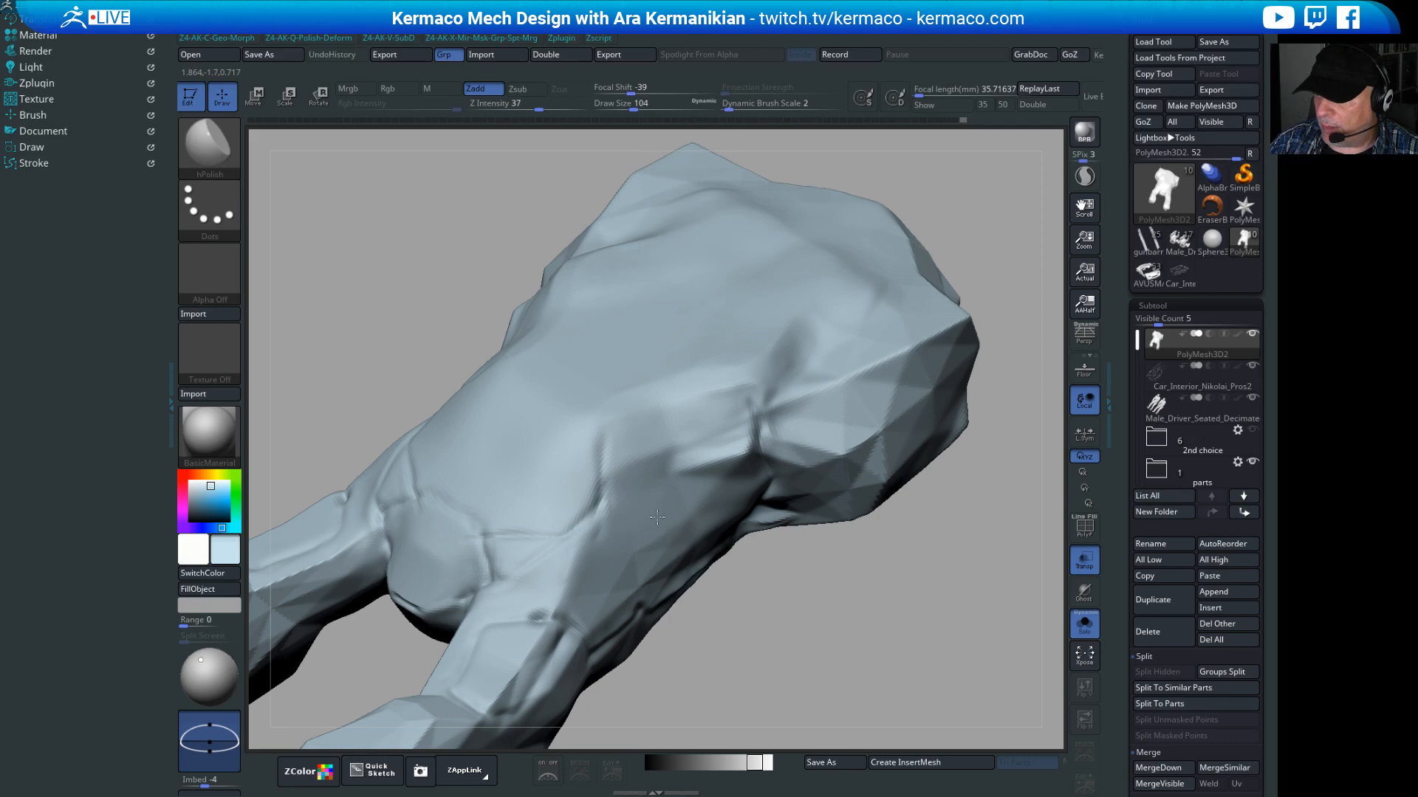
drag(823, 657, 787, 567)
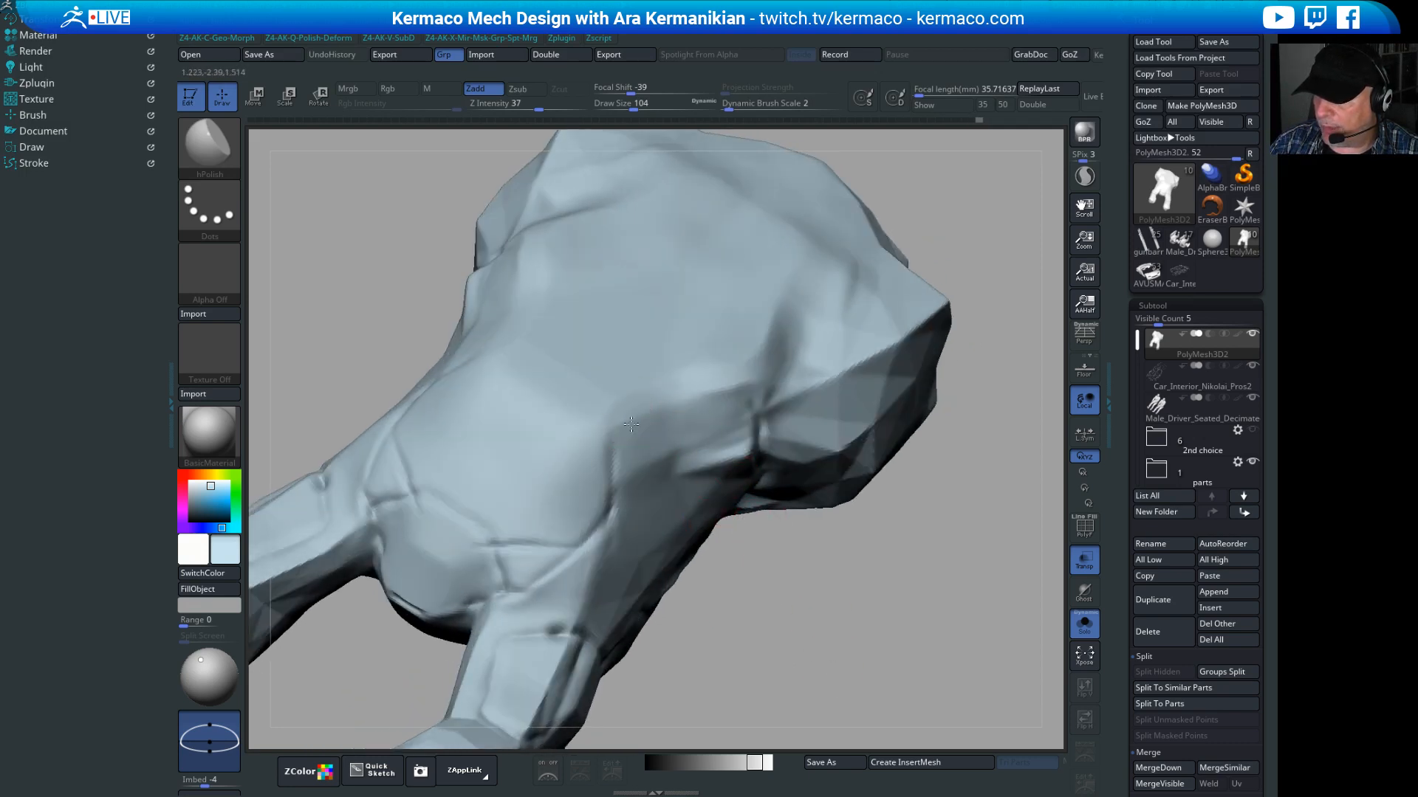
drag(774, 691, 739, 528)
drag(771, 702, 579, 463)
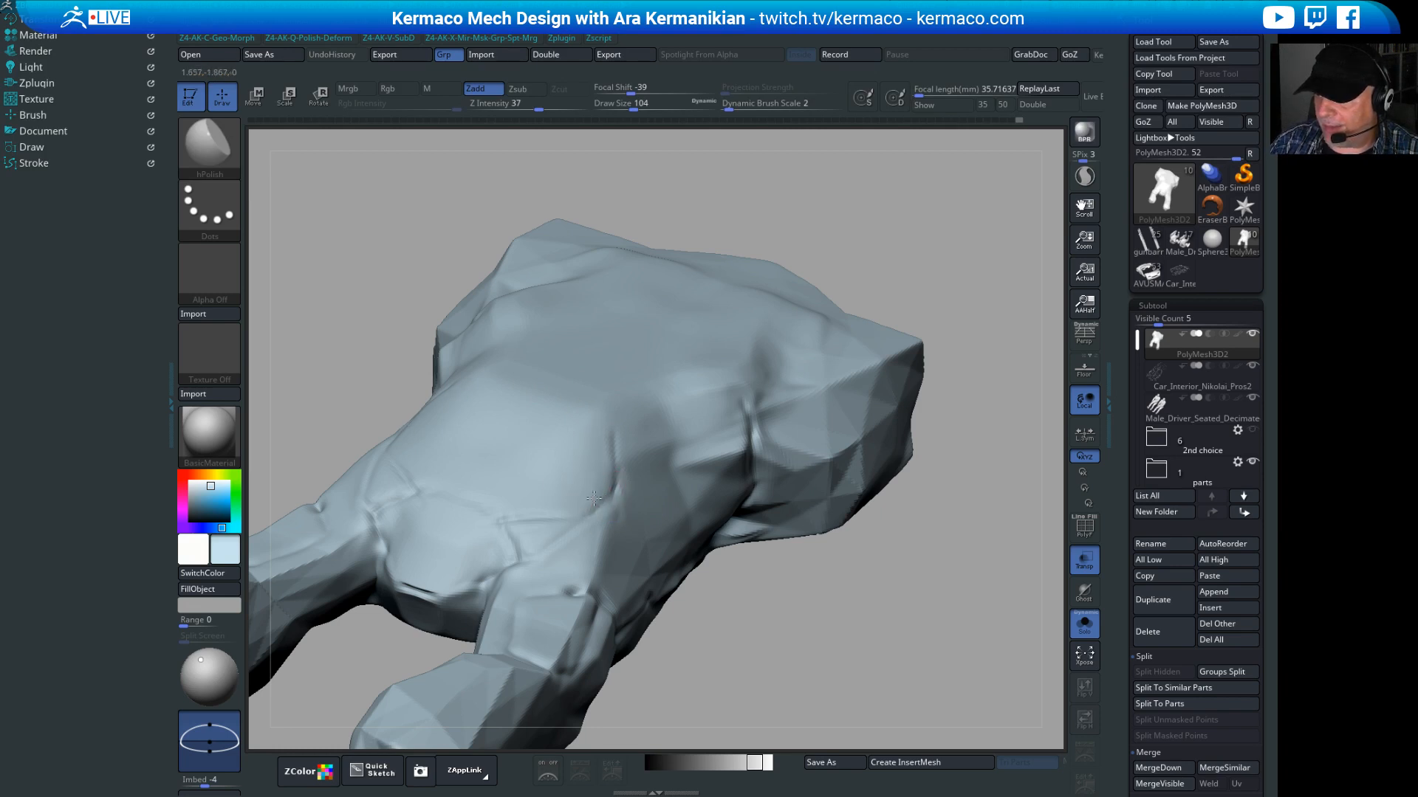
Step: Flatten the windshield surface at the front of the canopy with hPolish strokes
drag(539, 505, 569, 487)
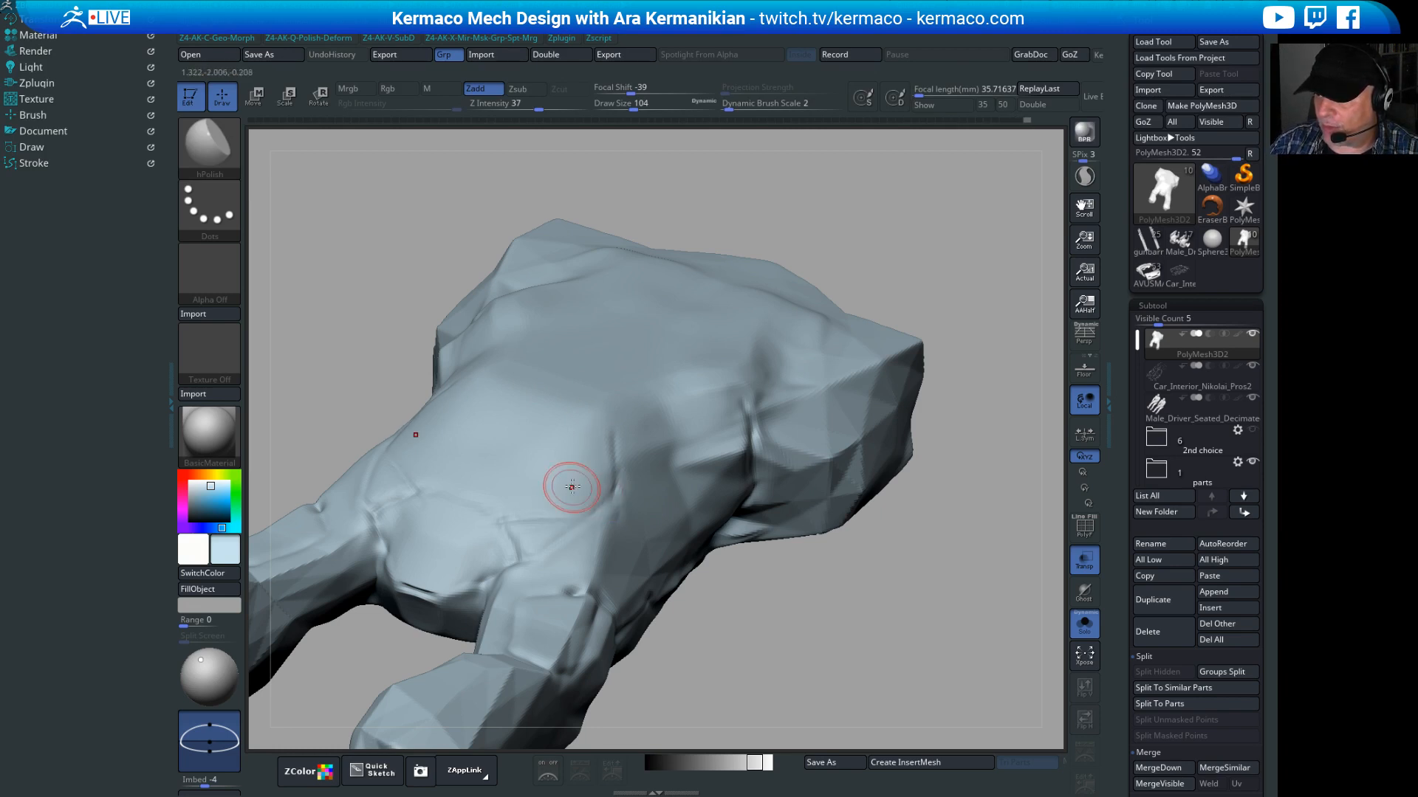
drag(811, 580, 812, 685)
drag(522, 459, 447, 440)
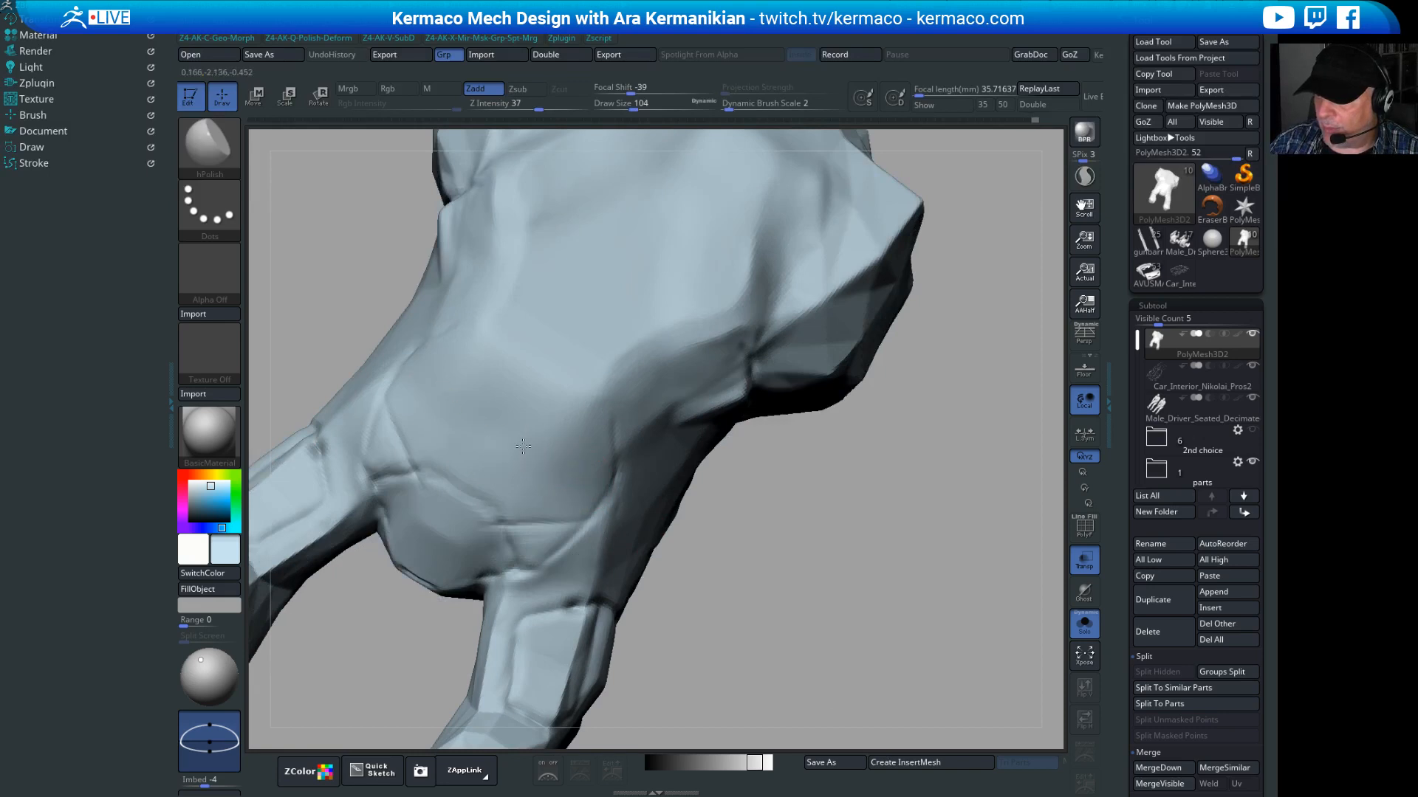
mouse_move(486, 367)
mouse_down()
mouse_move(506, 375)
mouse_move(547, 450)
mouse_up()
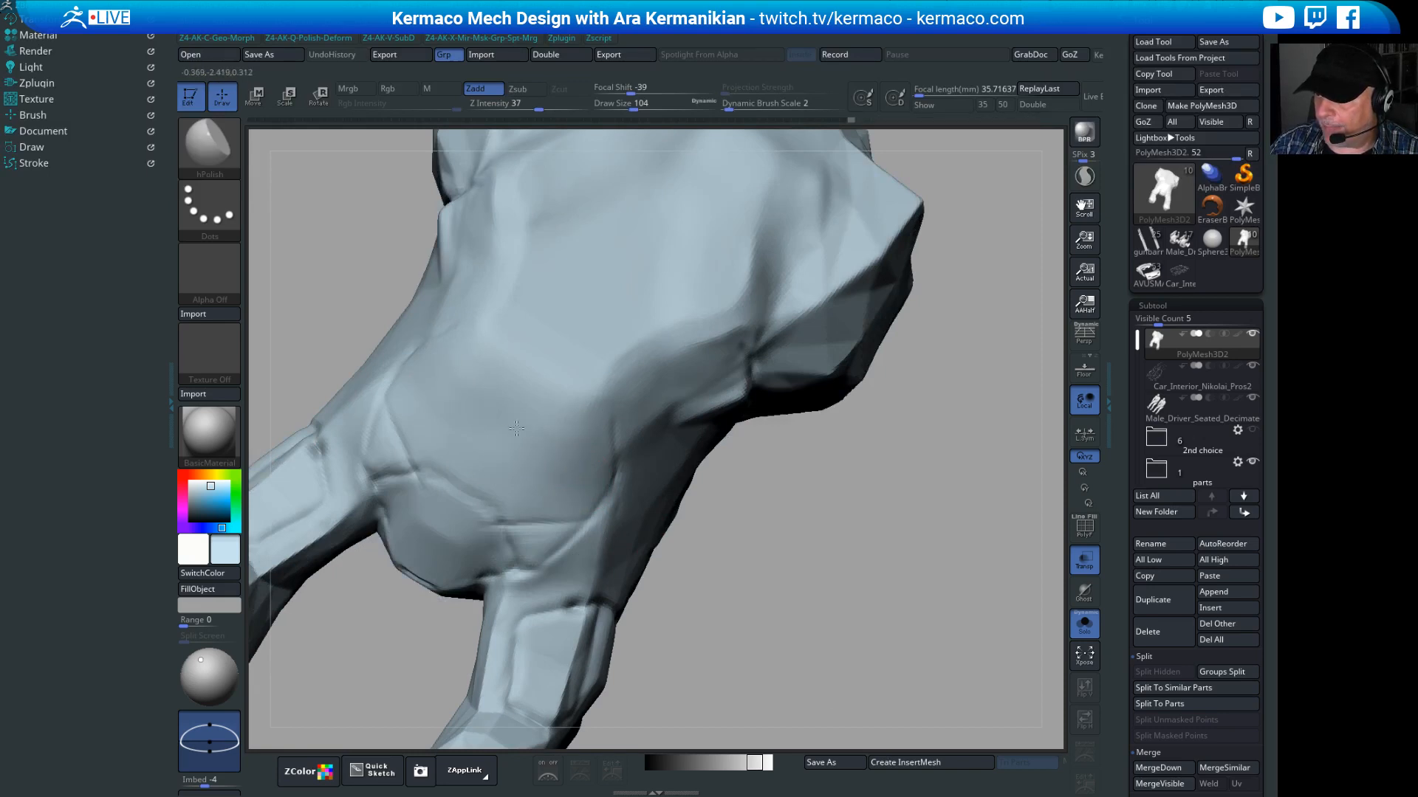
drag(426, 392, 515, 501)
mouse_move(712, 611)
mouse_down()
mouse_move(940, 468)
mouse_move(901, 258)
mouse_move(857, 234)
mouse_move(649, 464)
mouse_up()
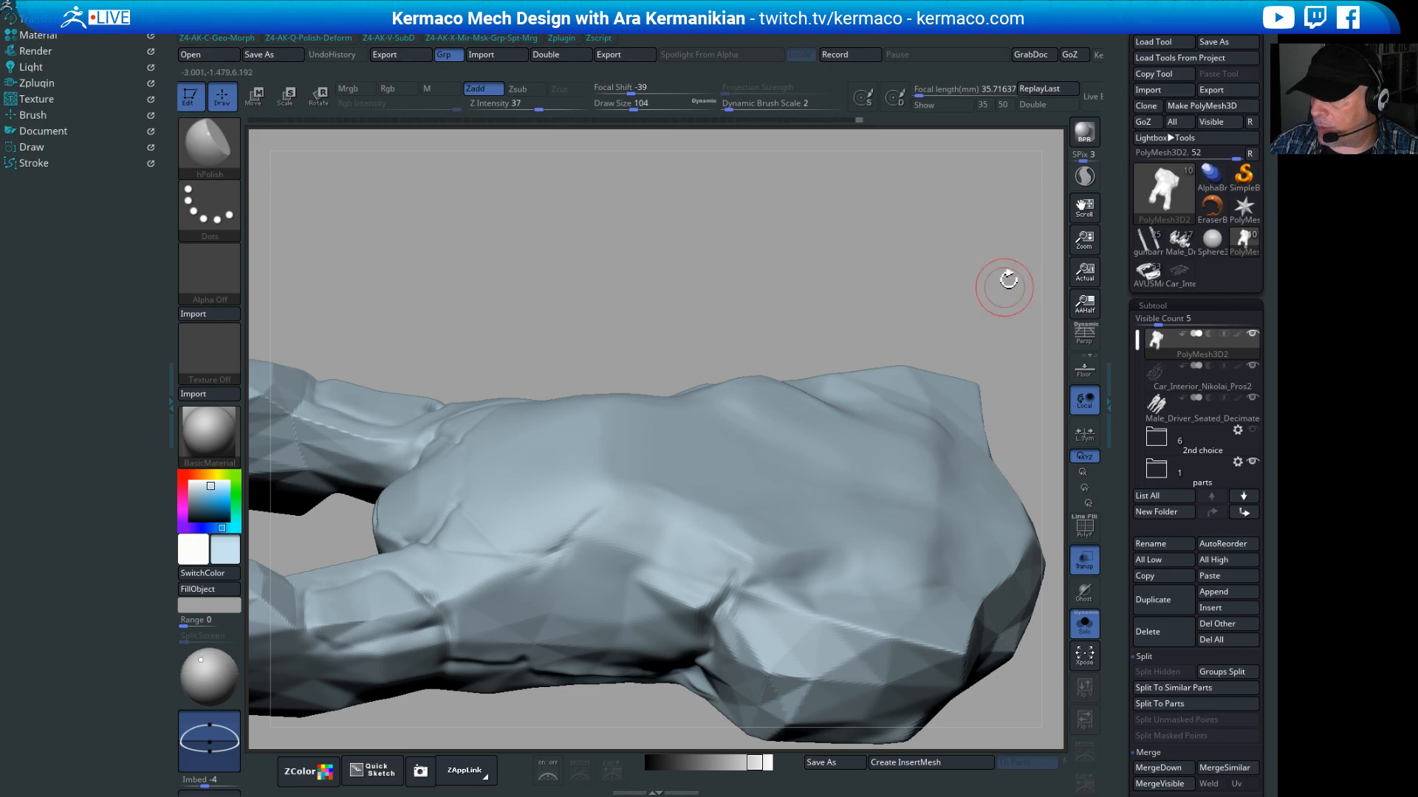
Step: Polish the rounded nose between the two front forks and the crease where it meets the windshield
drag(1006, 279, 971, 323)
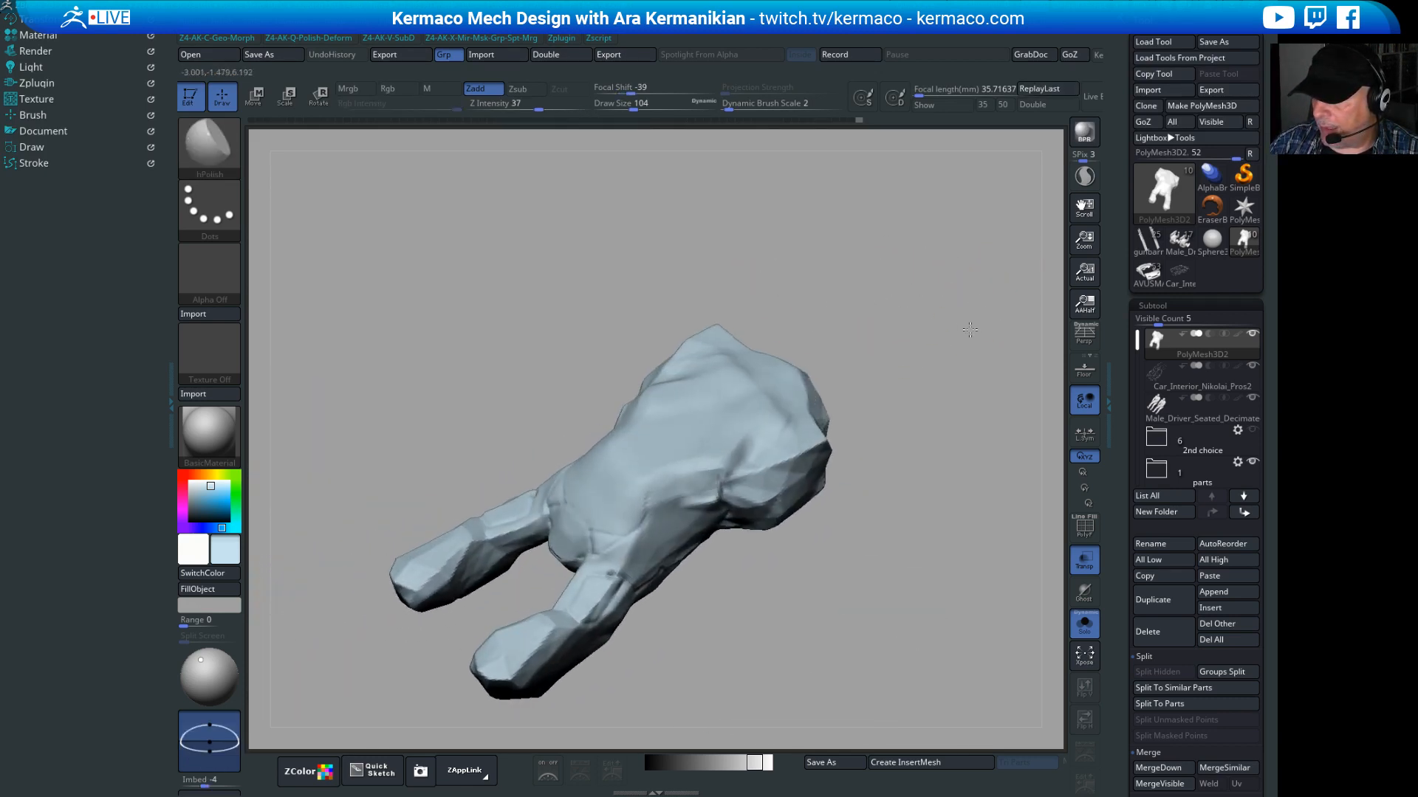
mouse_move(831, 550)
mouse_down()
mouse_move(840, 586)
mouse_move(873, 555)
mouse_up()
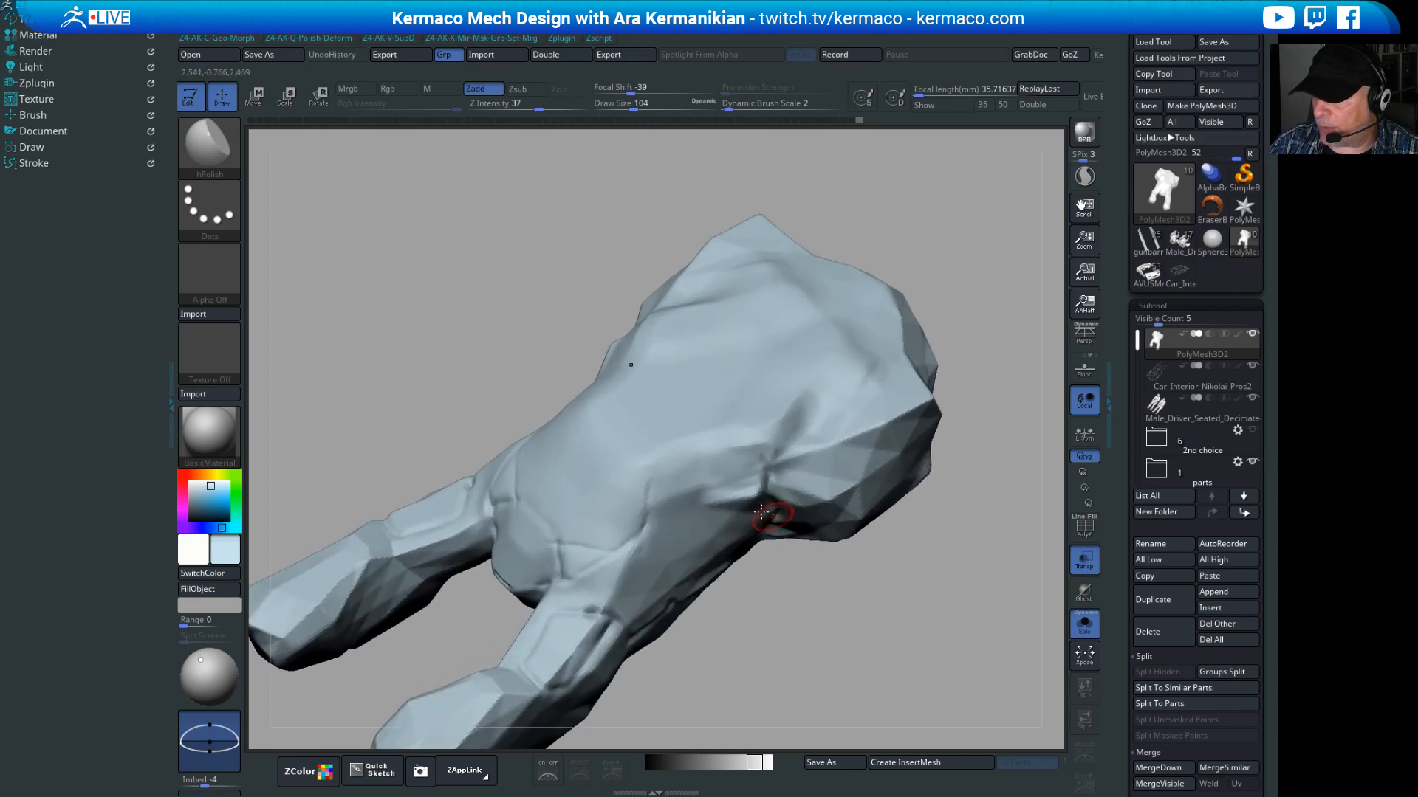
mouse_move(945, 664)
mouse_down()
mouse_move(912, 587)
mouse_move(935, 714)
mouse_up()
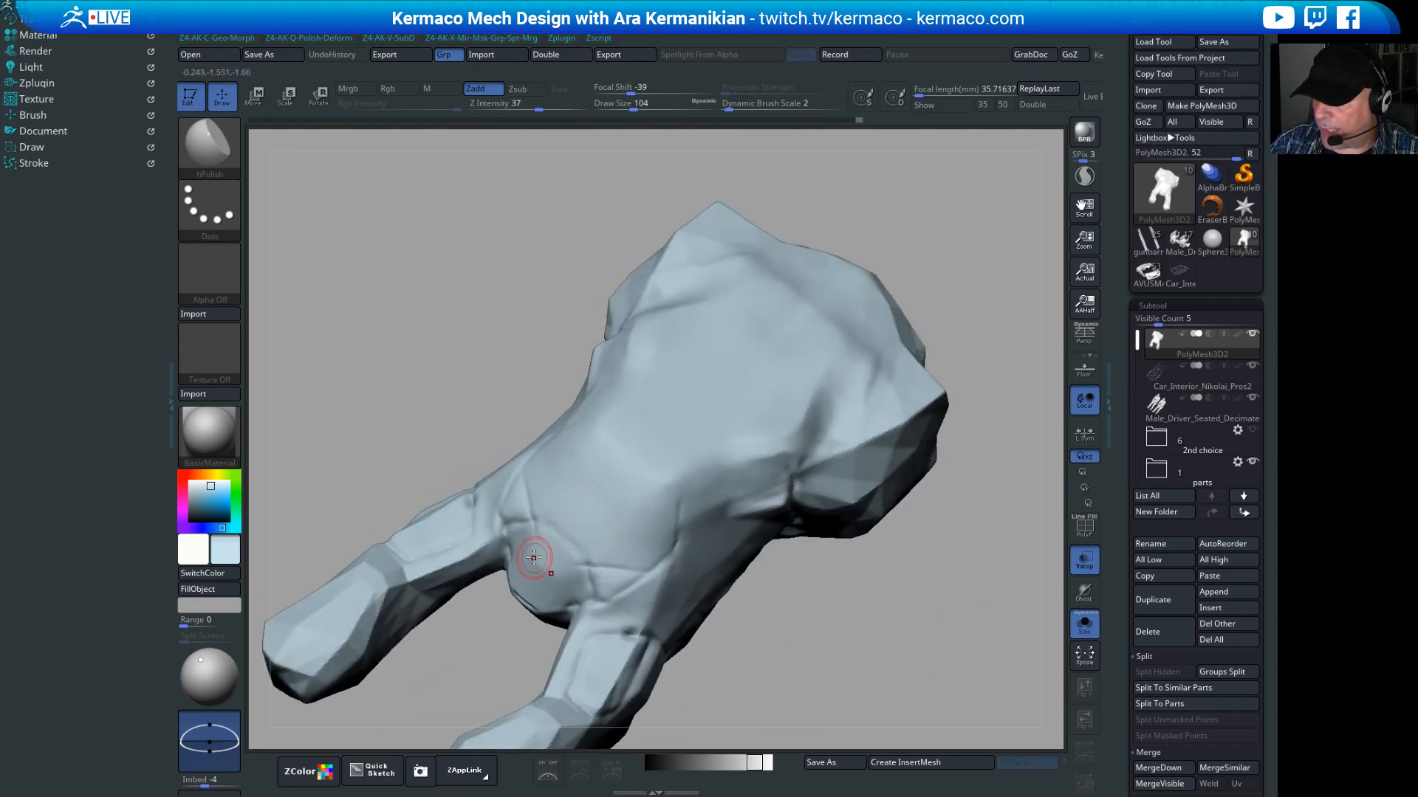
drag(540, 538, 564, 554)
drag(474, 666, 528, 668)
mouse_move(578, 586)
mouse_down()
mouse_move(576, 602)
mouse_move(545, 603)
mouse_up()
mouse_move(515, 656)
mouse_down()
mouse_move(938, 665)
mouse_move(875, 666)
mouse_up()
drag(568, 592, 569, 591)
drag(788, 649, 831, 620)
drag(608, 581, 624, 582)
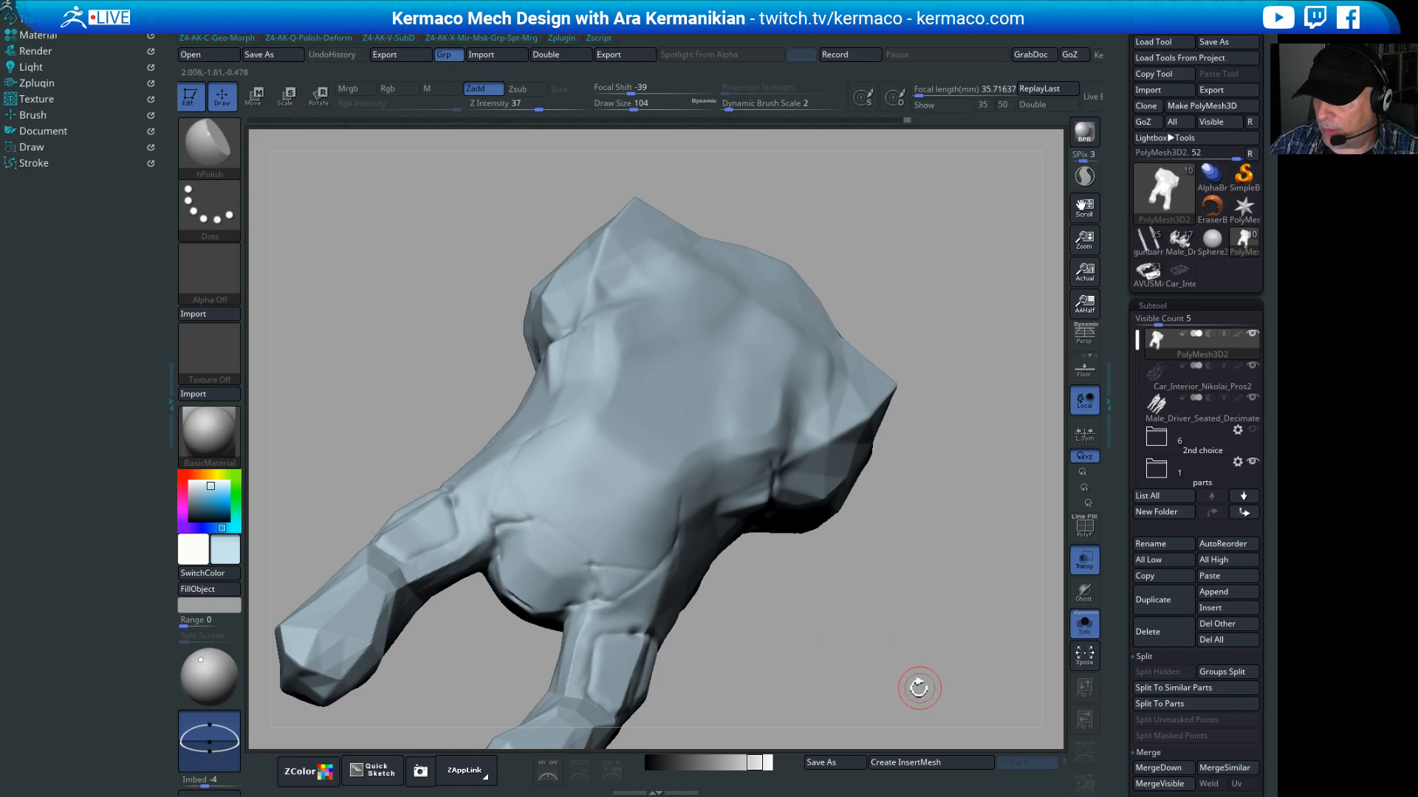
Step: Refine the joins between the nose and the inner sides of the front forks up close with hPolish
mouse_move(919, 689)
alt+mouse_down()
mouse_move(896, 602)
mouse_move(917, 506)
alt+mouse_up()
mouse_move(913, 633)
mouse_down()
mouse_move(901, 537)
mouse_move(957, 591)
mouse_move(715, 676)
mouse_move(639, 485)
mouse_move(797, 577)
mouse_move(689, 507)
mouse_up()
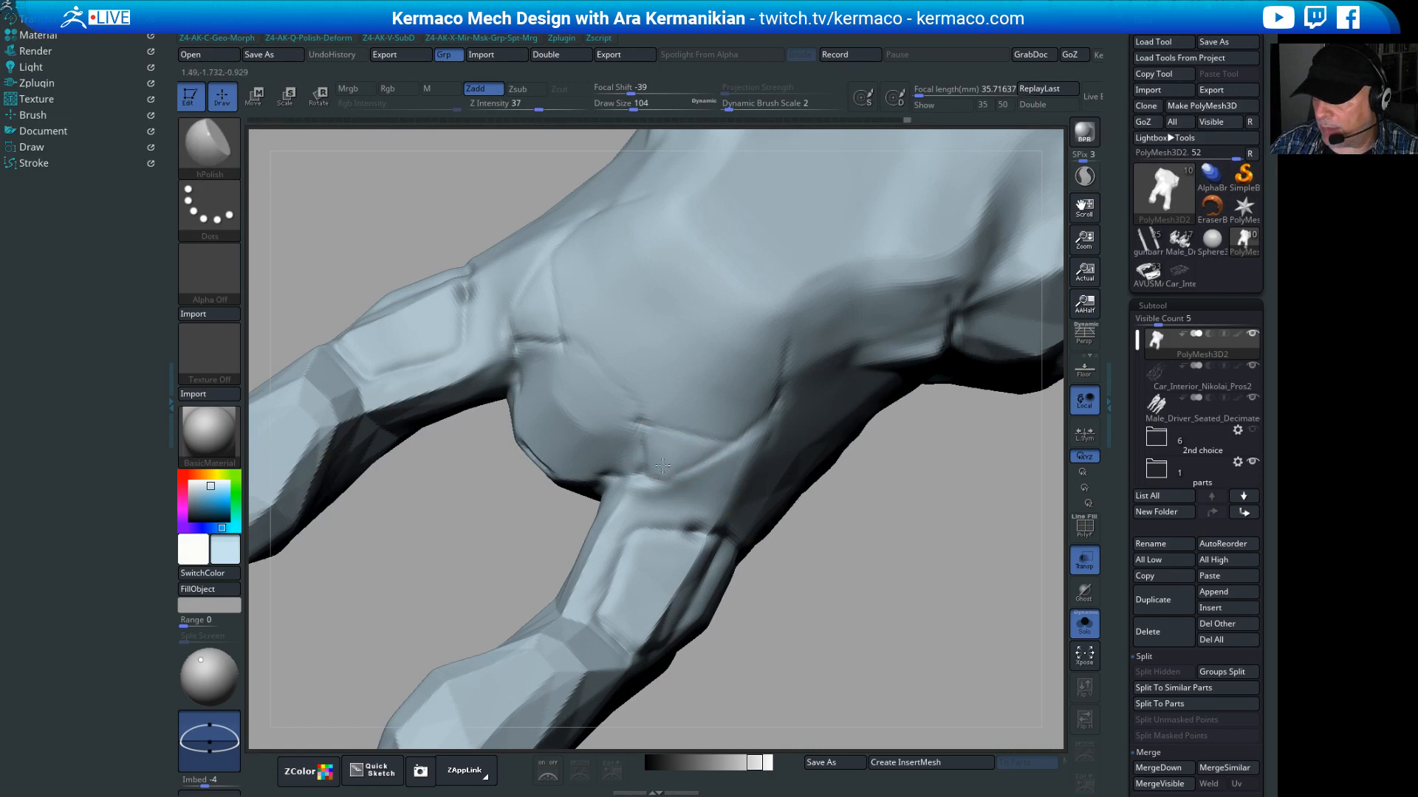
mouse_move(918, 655)
alt+mouse_down()
mouse_move(852, 617)
mouse_move(892, 495)
mouse_move(1004, 352)
mouse_move(979, 280)
mouse_move(940, 266)
mouse_move(944, 286)
mouse_move(968, 281)
mouse_move(904, 295)
mouse_move(927, 320)
mouse_move(790, 312)
mouse_move(722, 538)
alt+mouse_up()
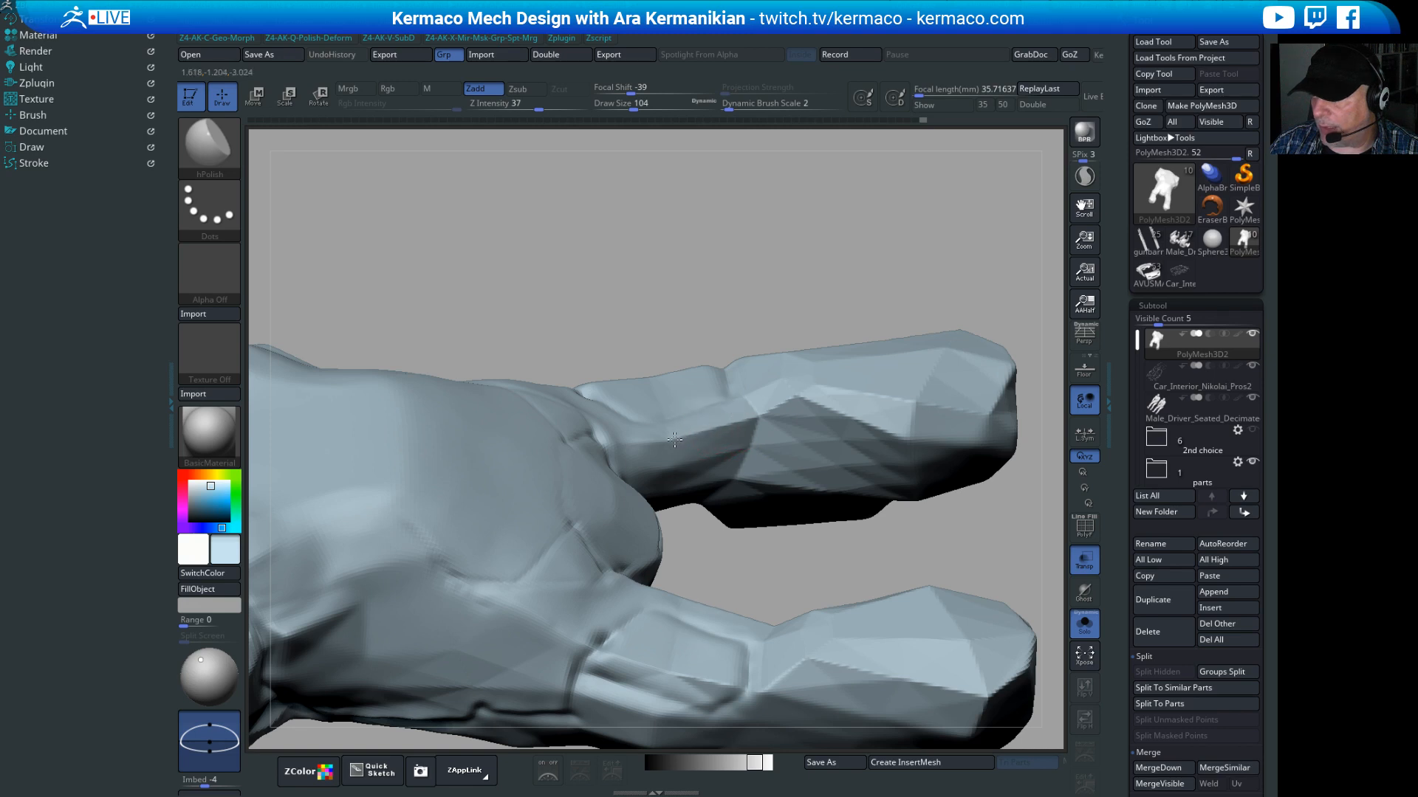
key(shift)
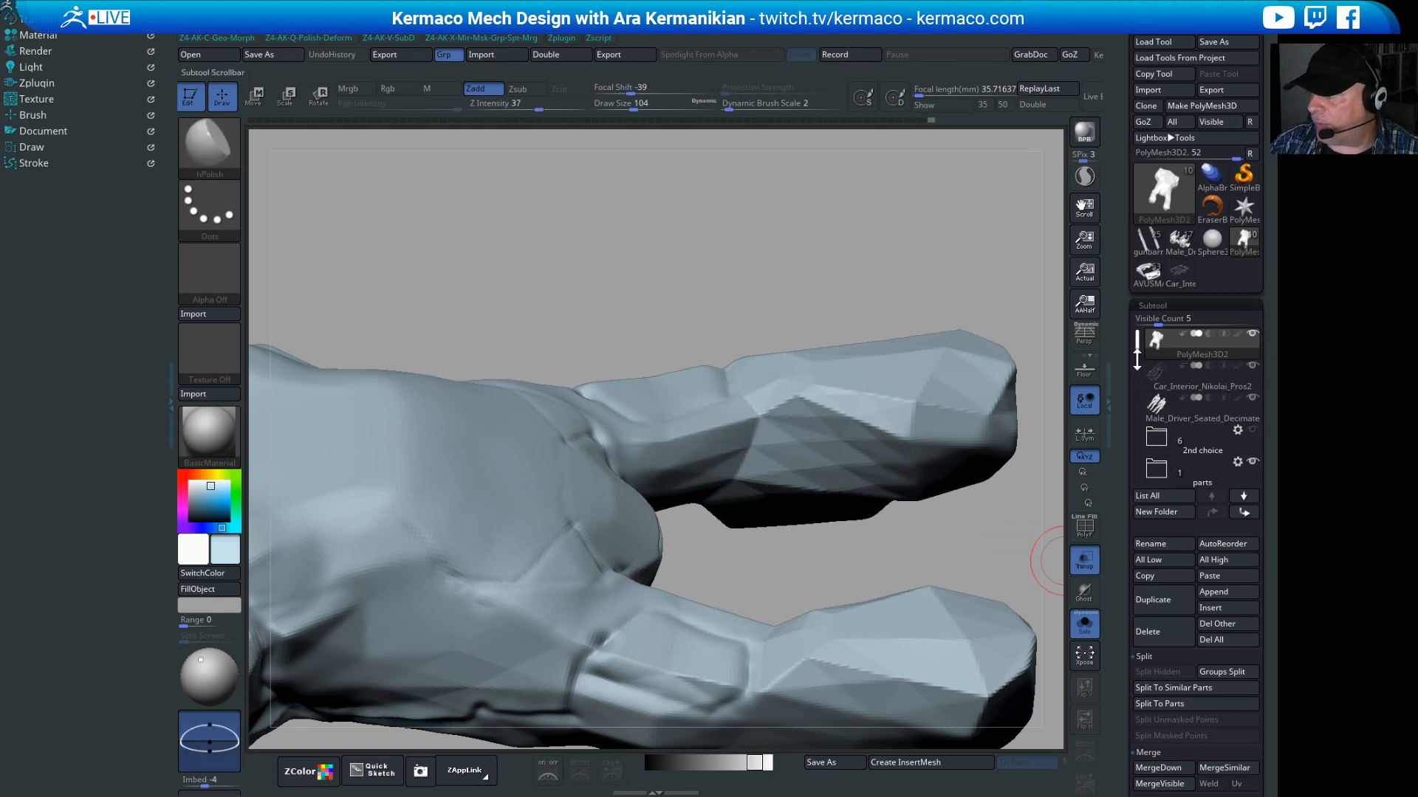
Step: Inspect the body and front forks at subdivision level 3 in the Geometry settings, and return to level 4
mouse_move(1138, 341)
mouse_down()
mouse_move(1136, 418)
mouse_move(1123, 310)
mouse_up()
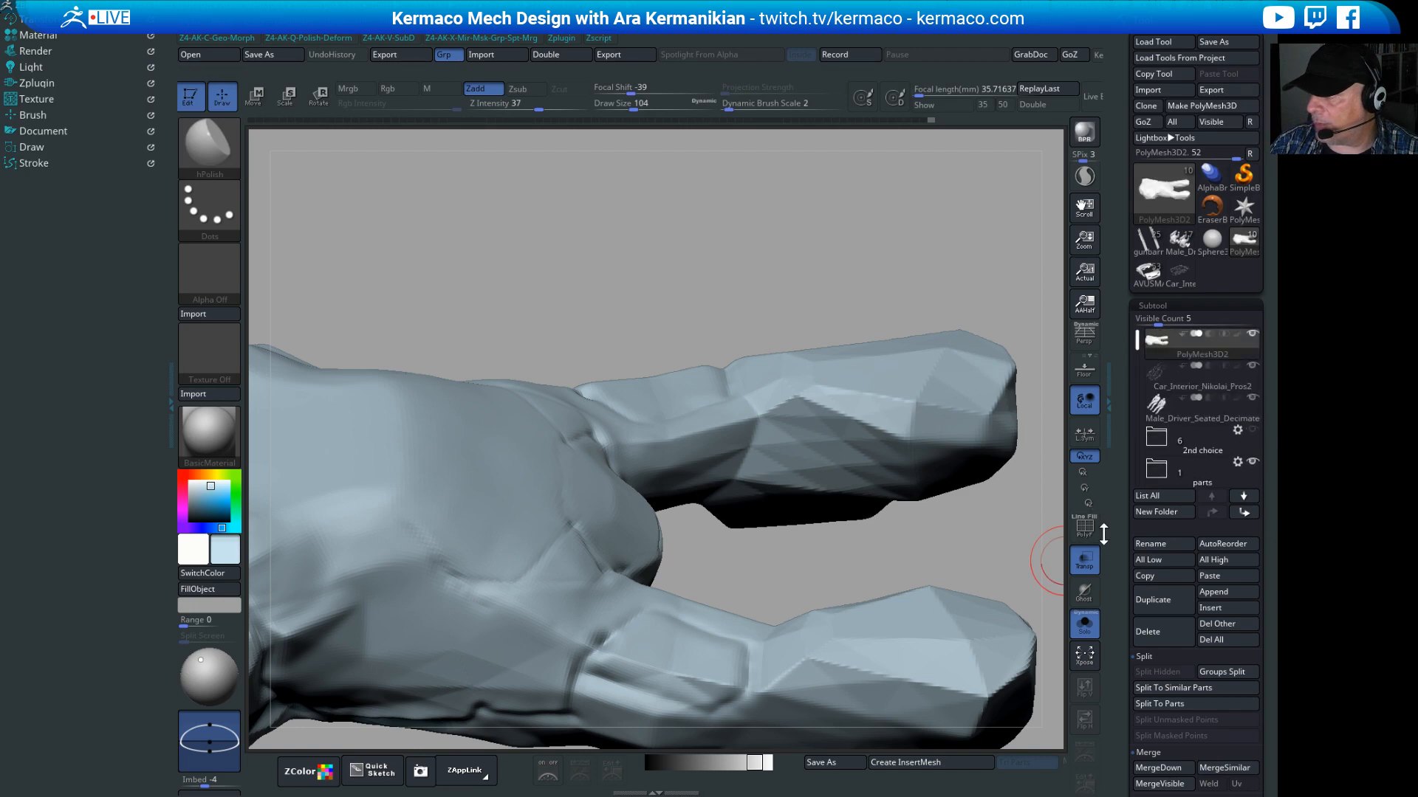
scroll(1152, 531, down, 10)
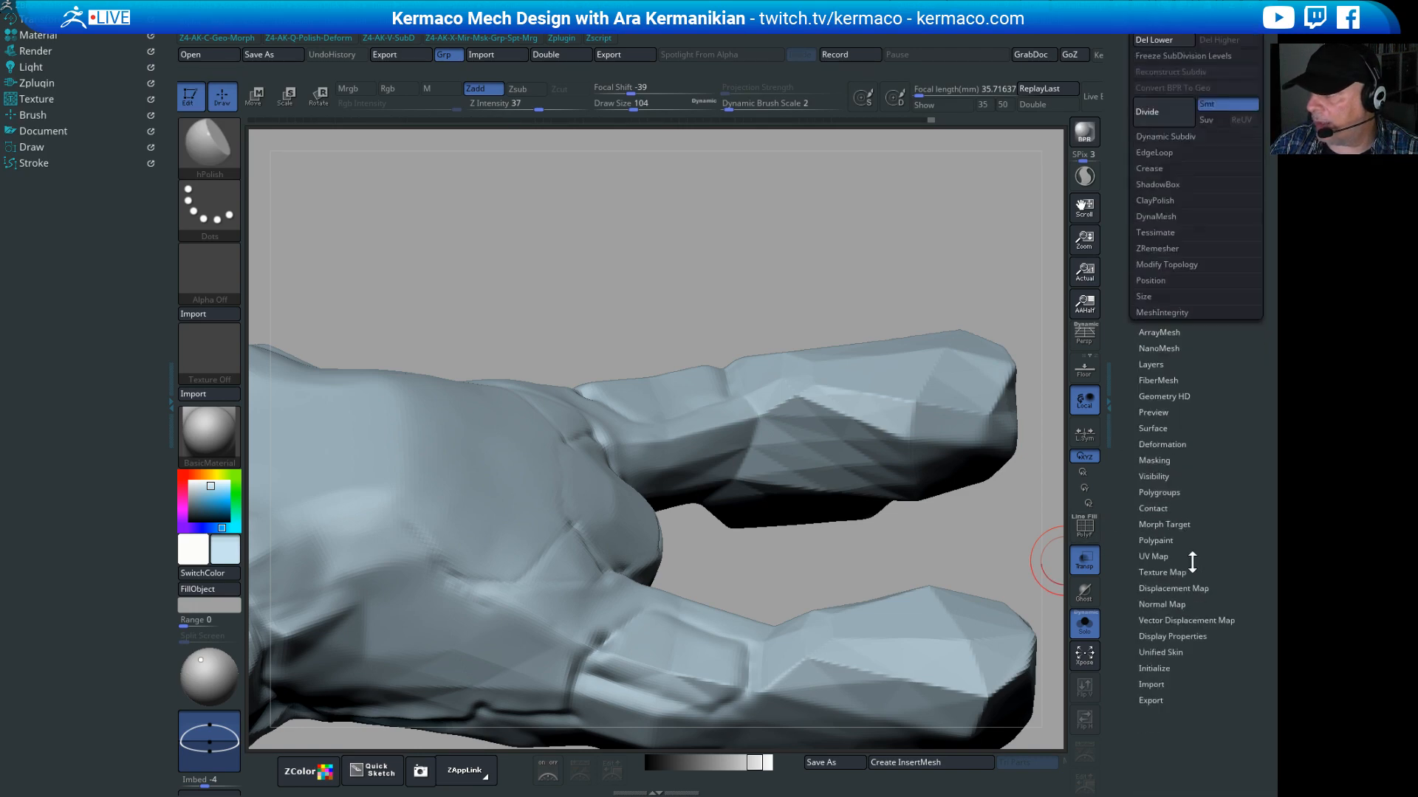
scroll(1235, 573, up, 8)
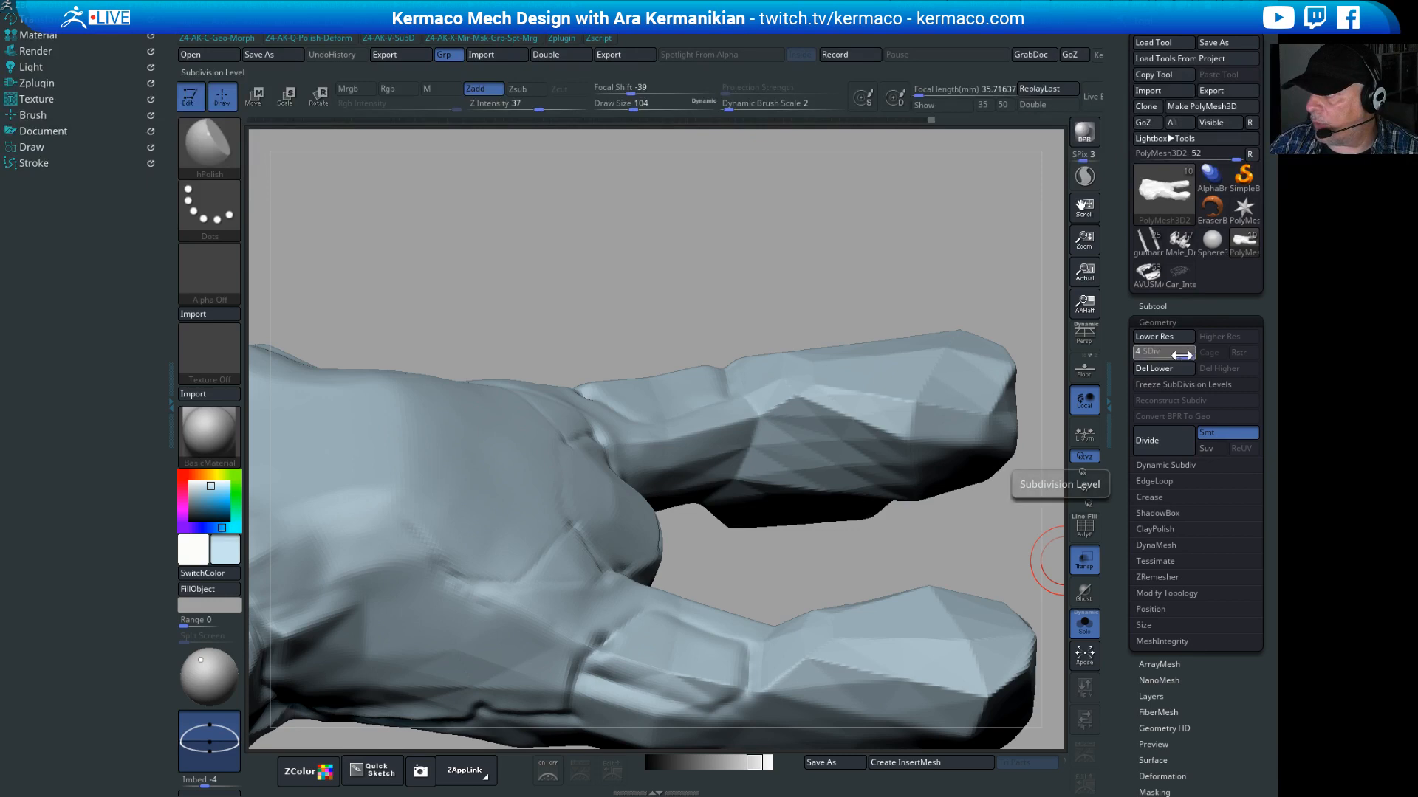
alt+drag(853, 563, 806, 521)
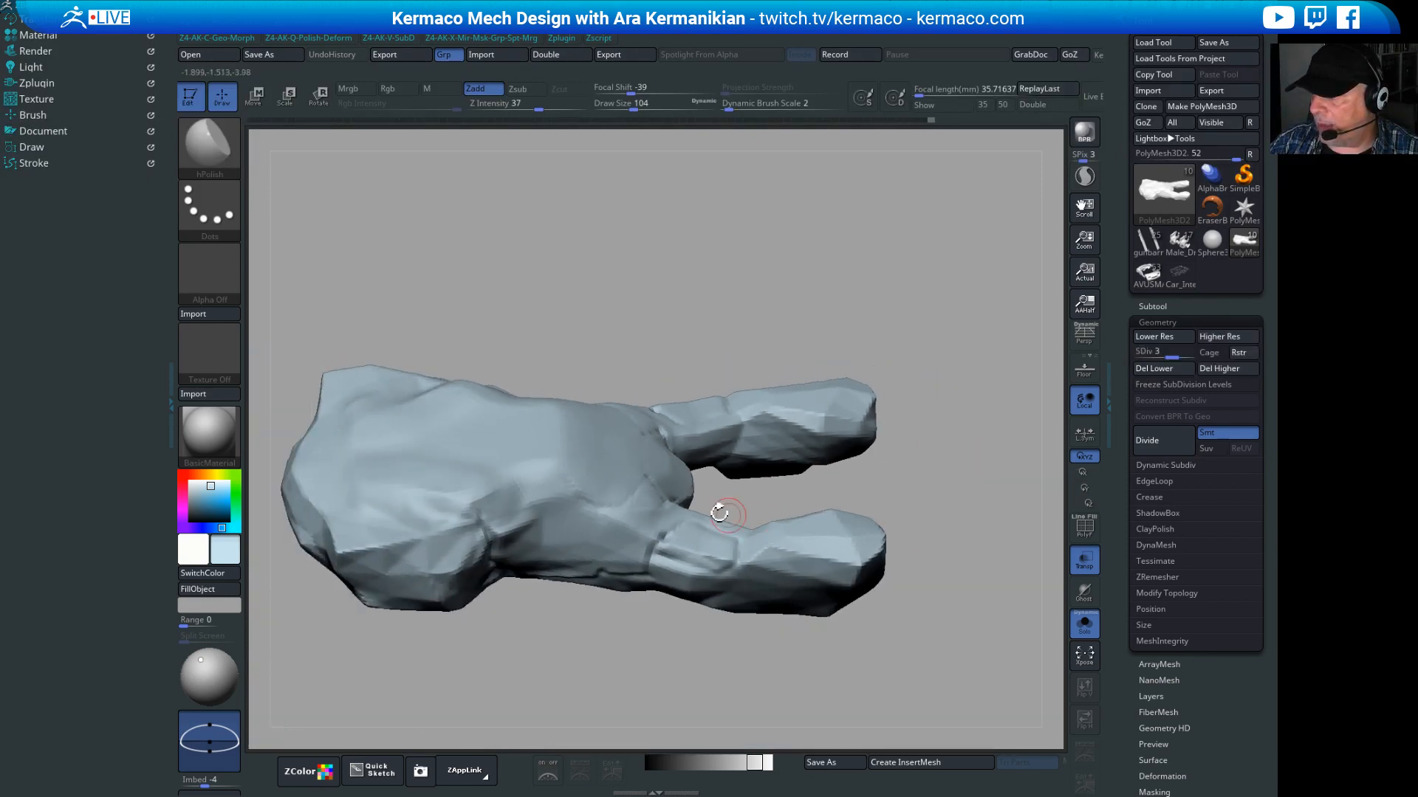
drag(953, 486, 878, 547)
alt+drag(700, 606, 777, 601)
drag(795, 550, 802, 587)
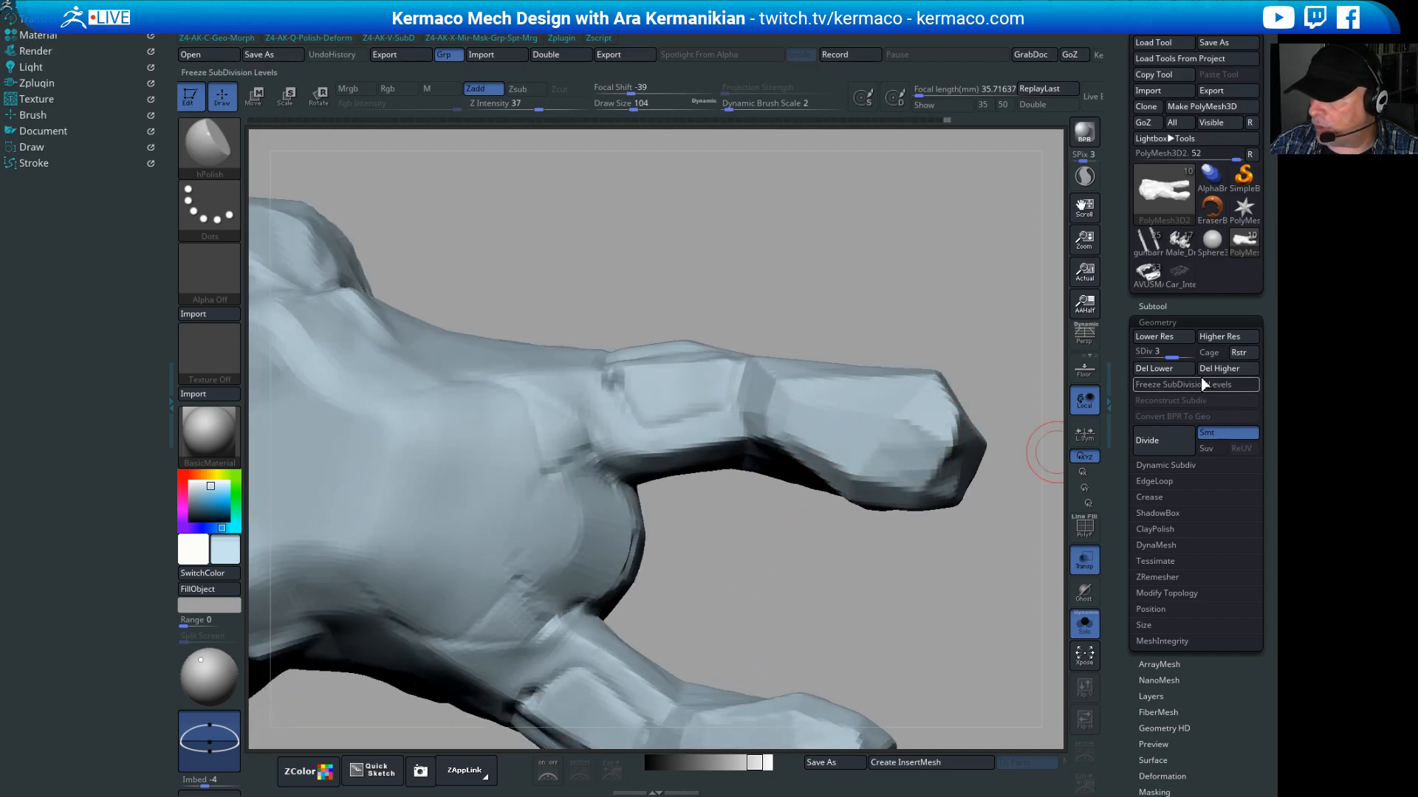
click(1176, 356)
Step: Polish and smooth the upper crease along the front fork
drag(917, 601, 797, 452)
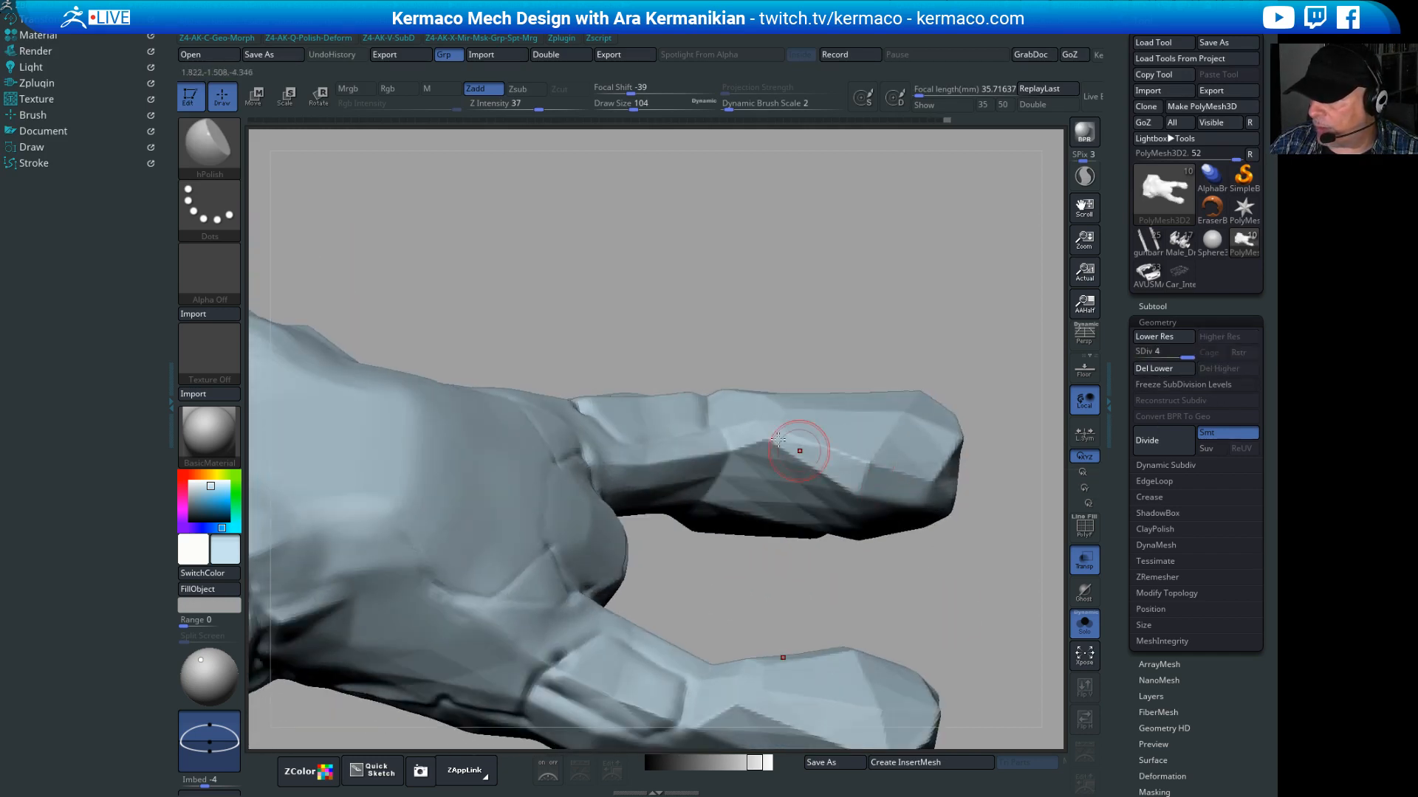
key(shift)
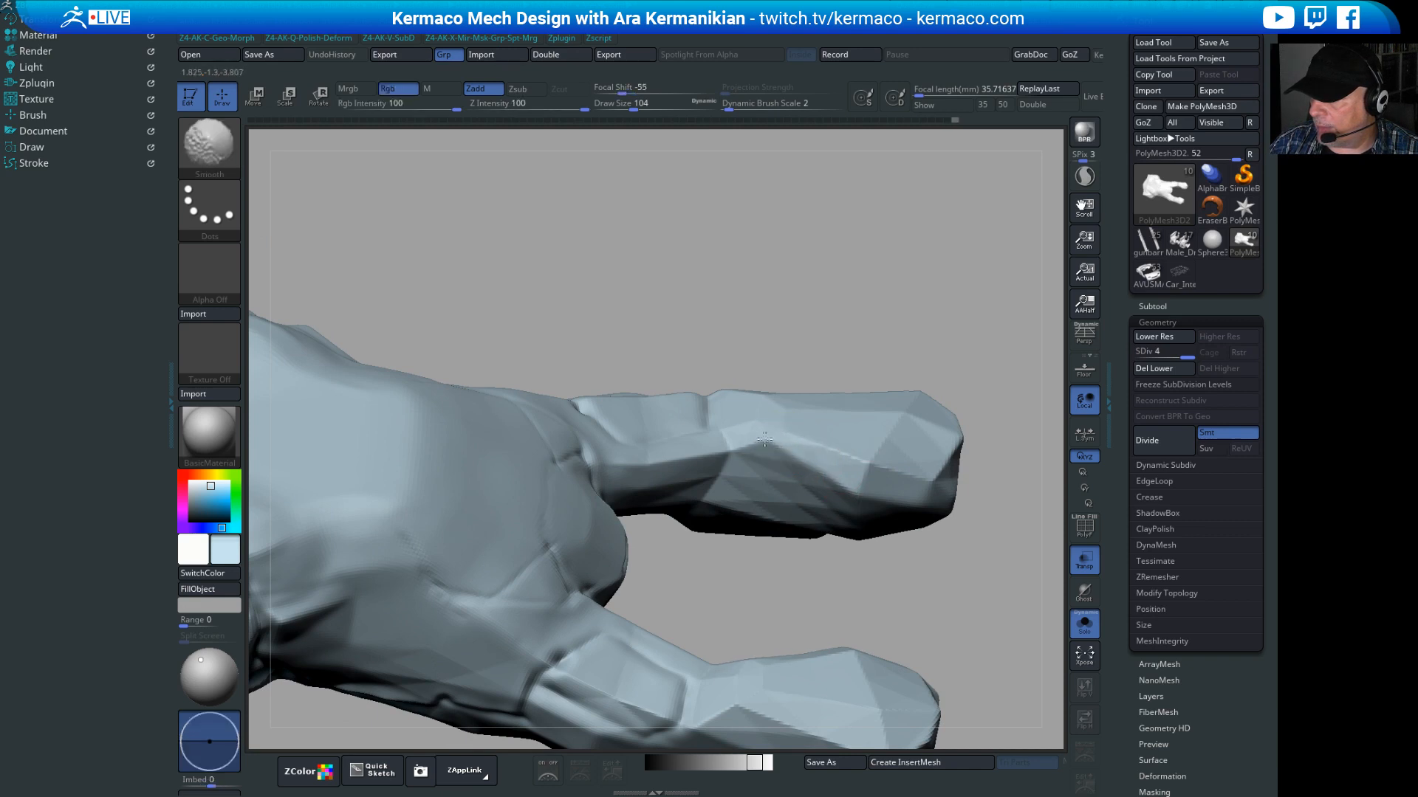
alt+drag(892, 600, 889, 504)
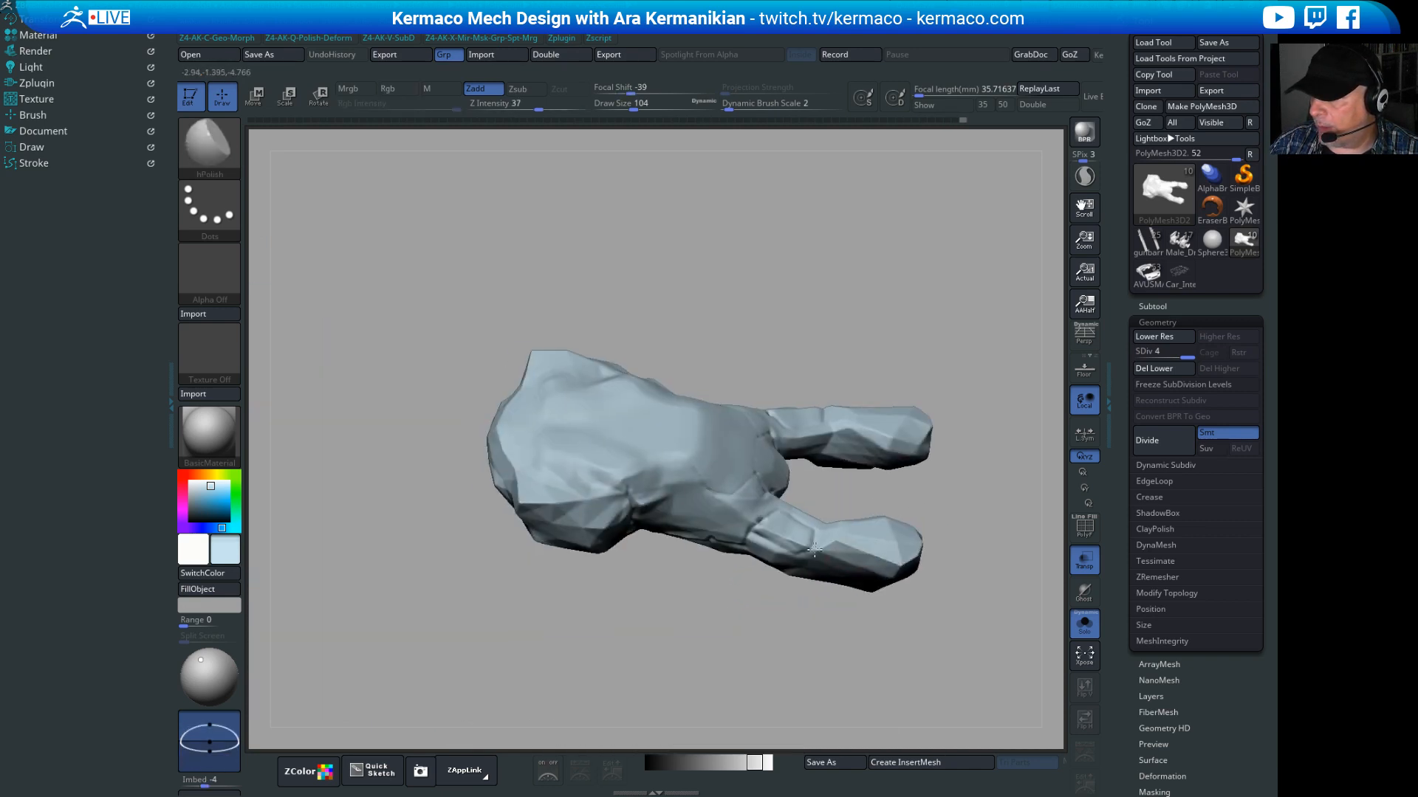
Step: Polish the upper edge of the rear shoulder and the edge running across the rear end with hPolish
mouse_move(817, 378)
mouse_down()
mouse_move(888, 279)
mouse_move(873, 300)
mouse_move(783, 310)
mouse_move(724, 291)
mouse_move(790, 250)
mouse_move(870, 484)
mouse_move(772, 513)
mouse_move(753, 497)
mouse_move(804, 537)
mouse_move(845, 621)
mouse_move(979, 617)
mouse_move(788, 604)
mouse_move(825, 592)
mouse_move(826, 650)
mouse_move(831, 590)
mouse_up()
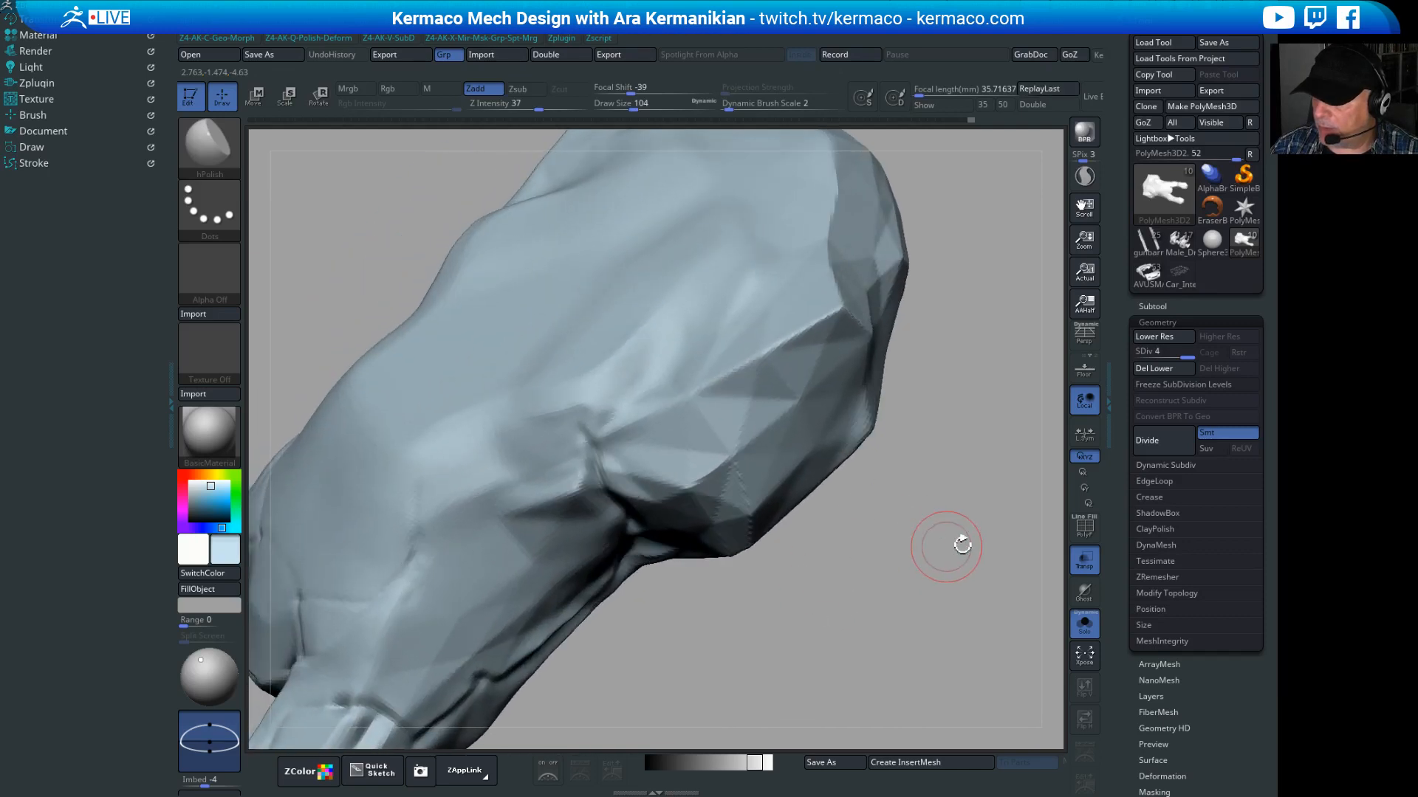
alt+drag(962, 544, 868, 664)
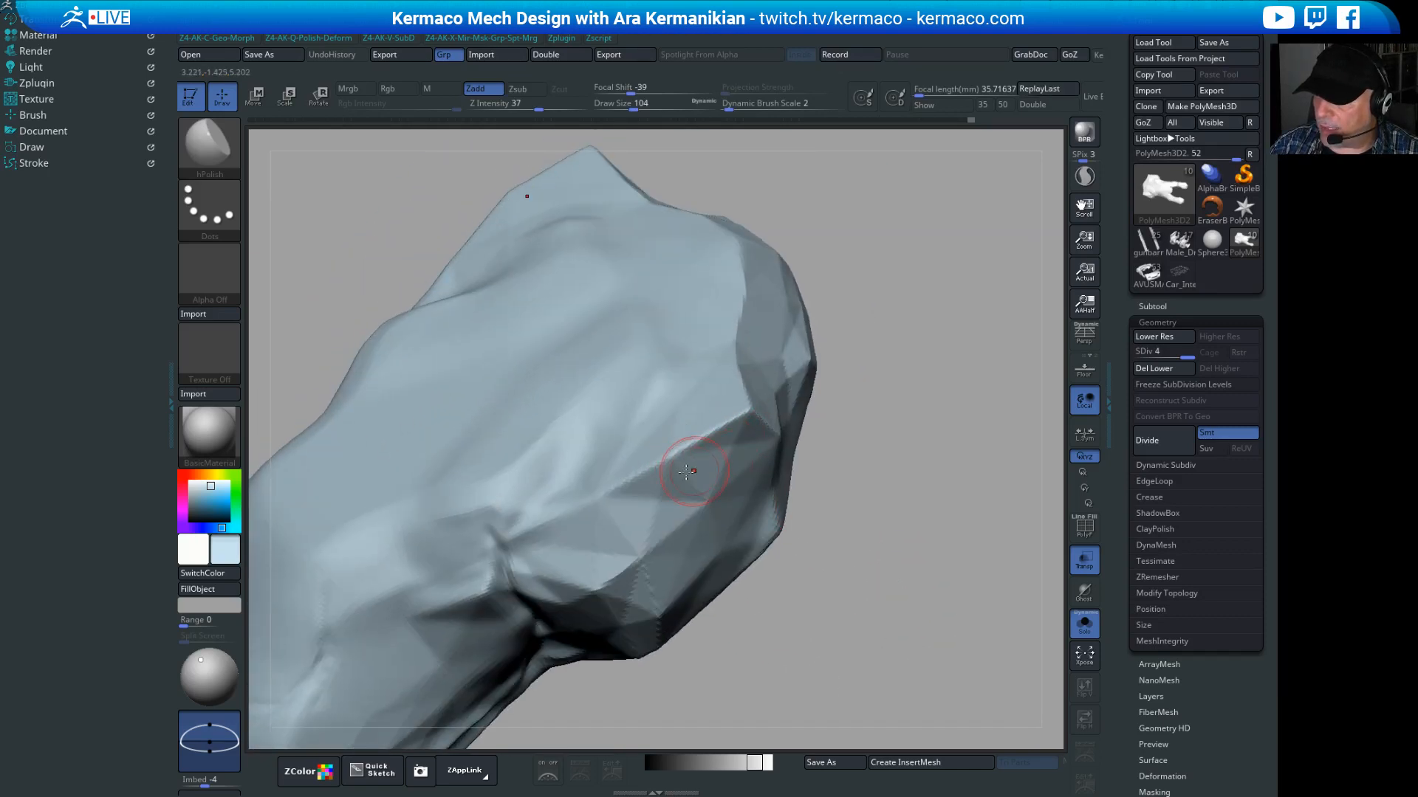
mouse_move(856, 496)
mouse_down()
mouse_move(914, 496)
mouse_move(874, 500)
mouse_move(1020, 305)
mouse_move(1018, 341)
mouse_up()
click(1165, 193)
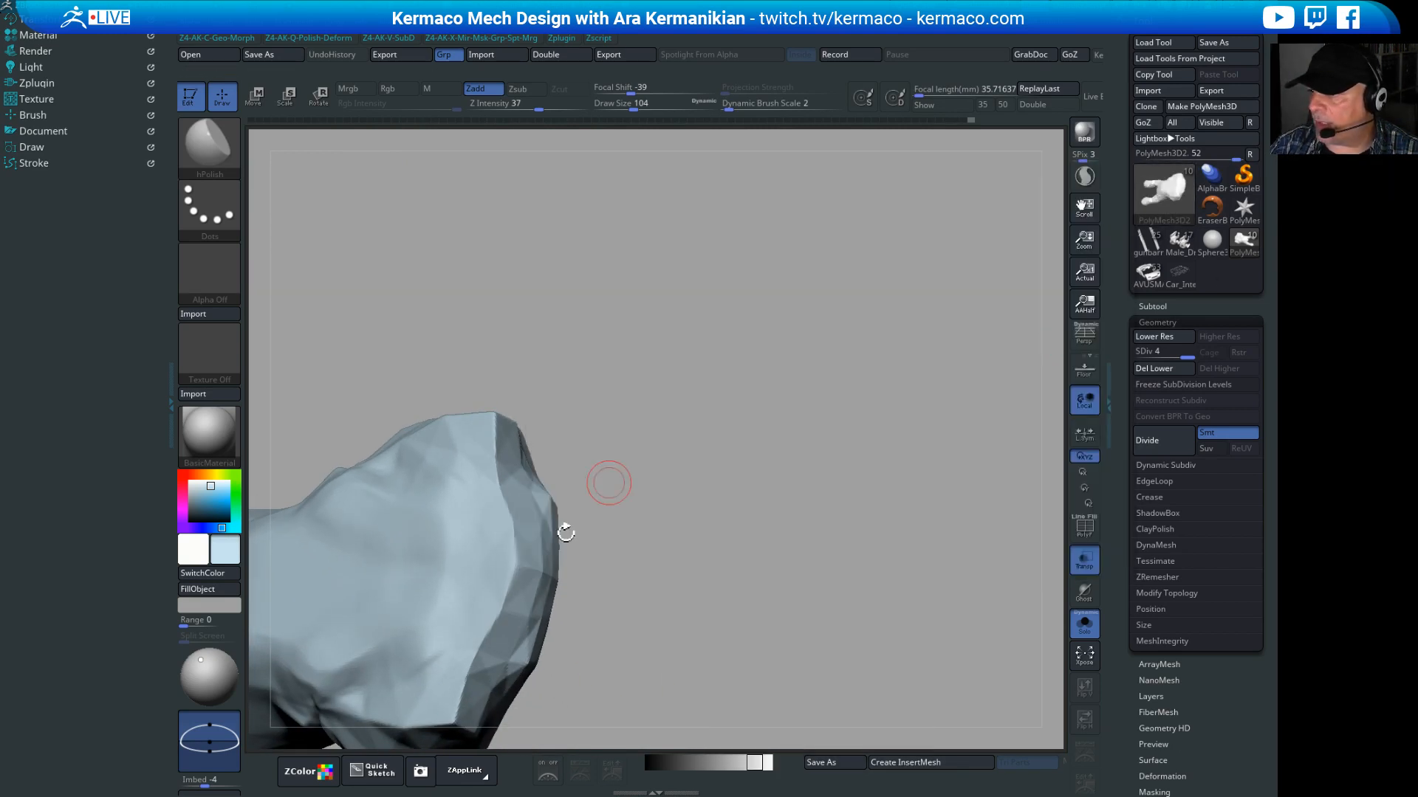
drag(693, 563, 827, 532)
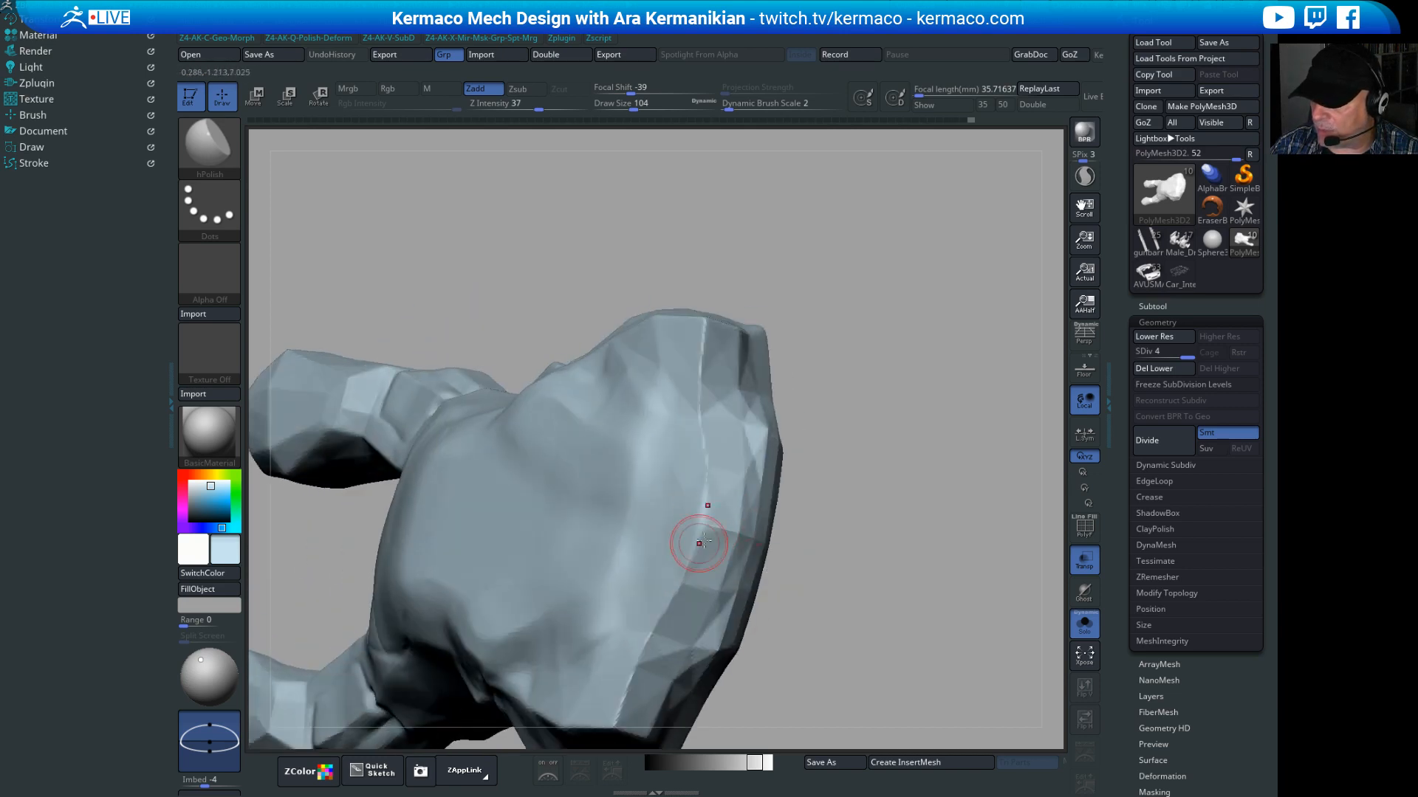
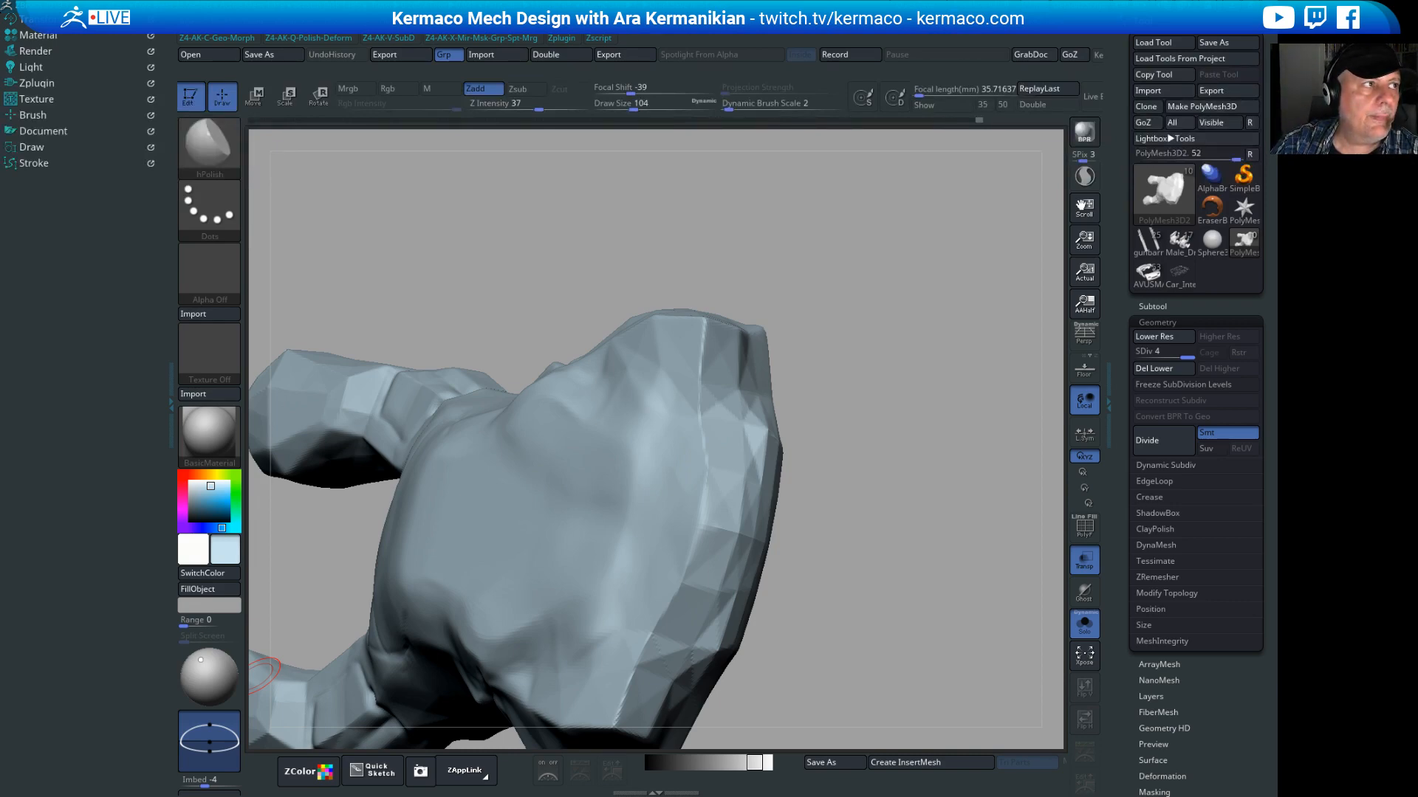
Step: Switch to the kermaco Instagram profile in the browser and look through its posts for the faceted flying-car concepts
drag(0, 661, 681, 0)
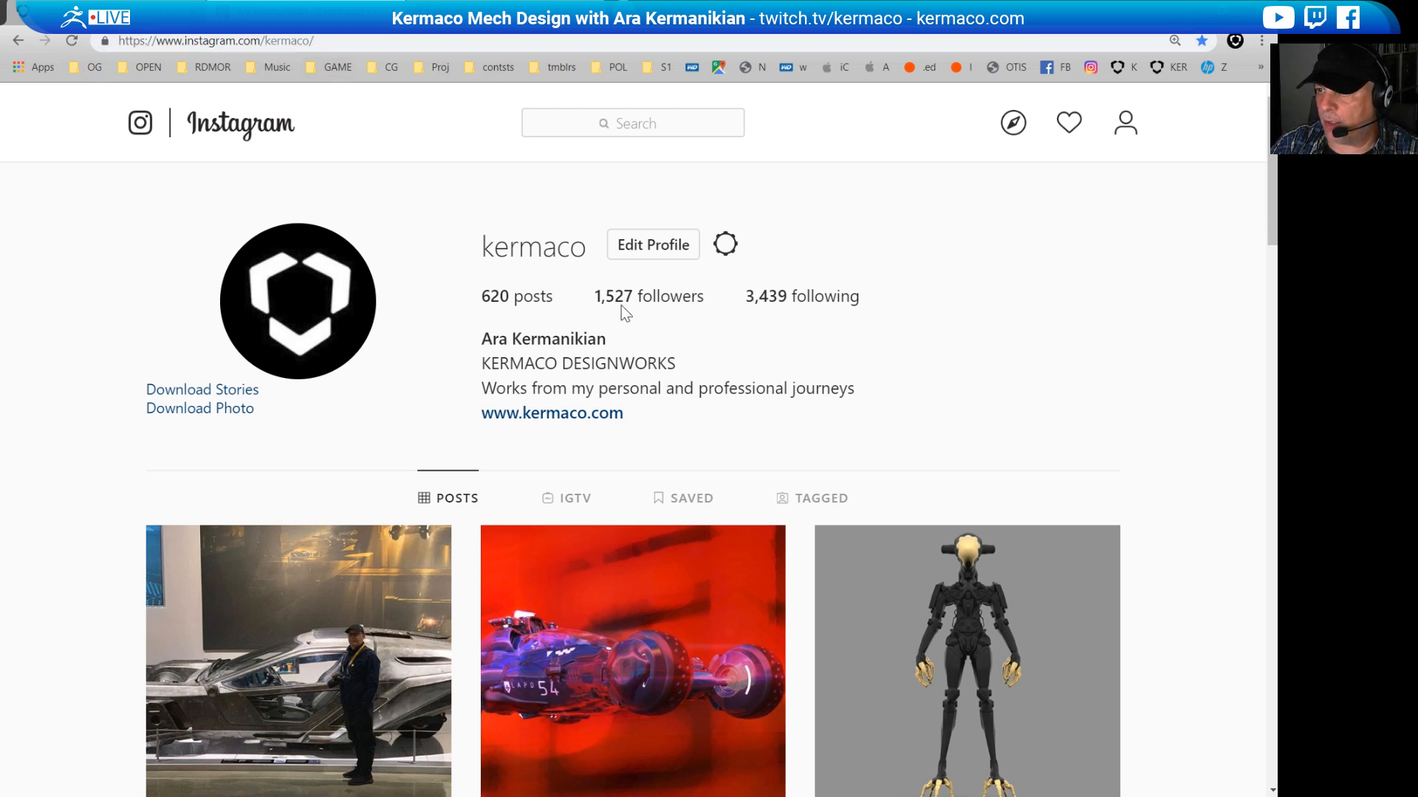
scroll(347, 485, down, 3)
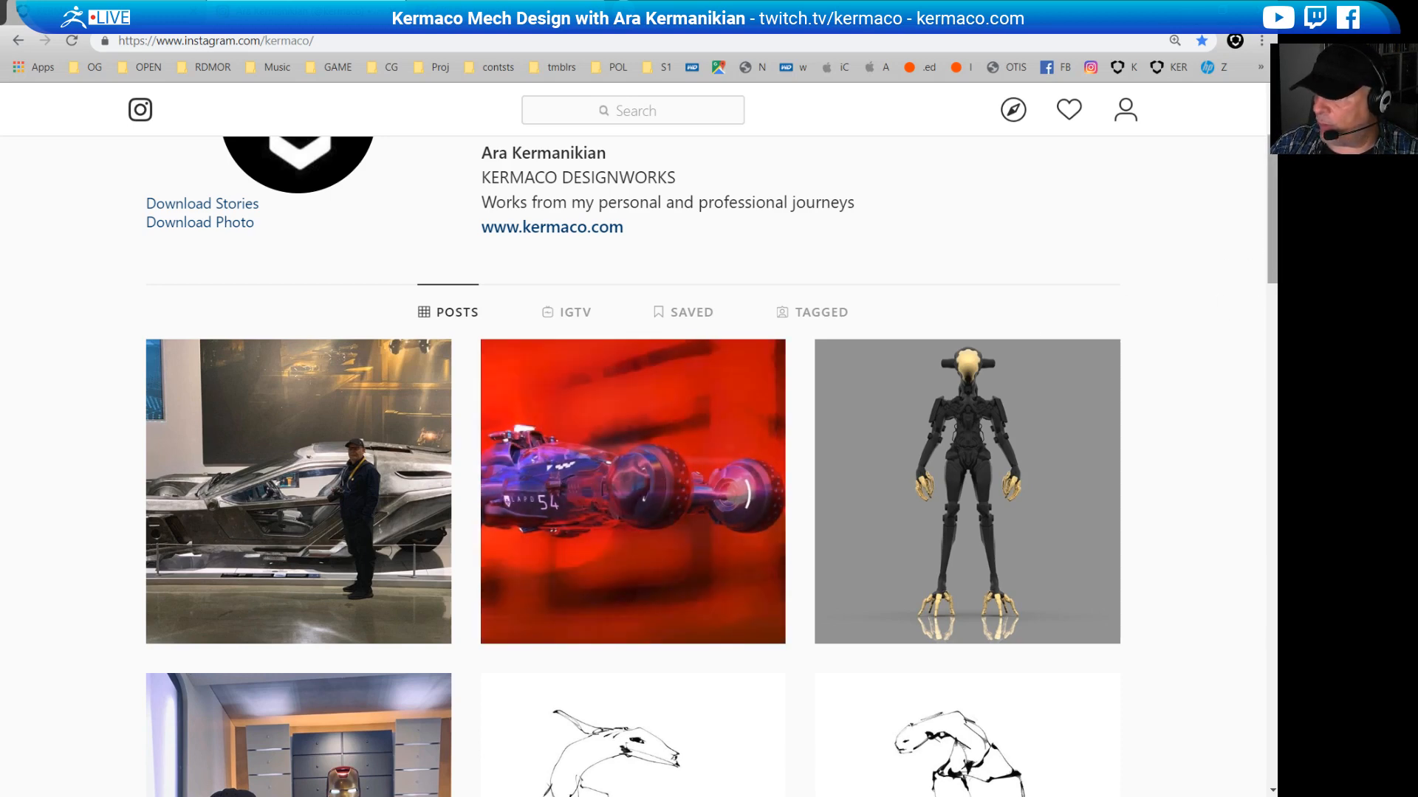
scroll(1273, 266, down, 1)
scroll(968, 332, down, 2)
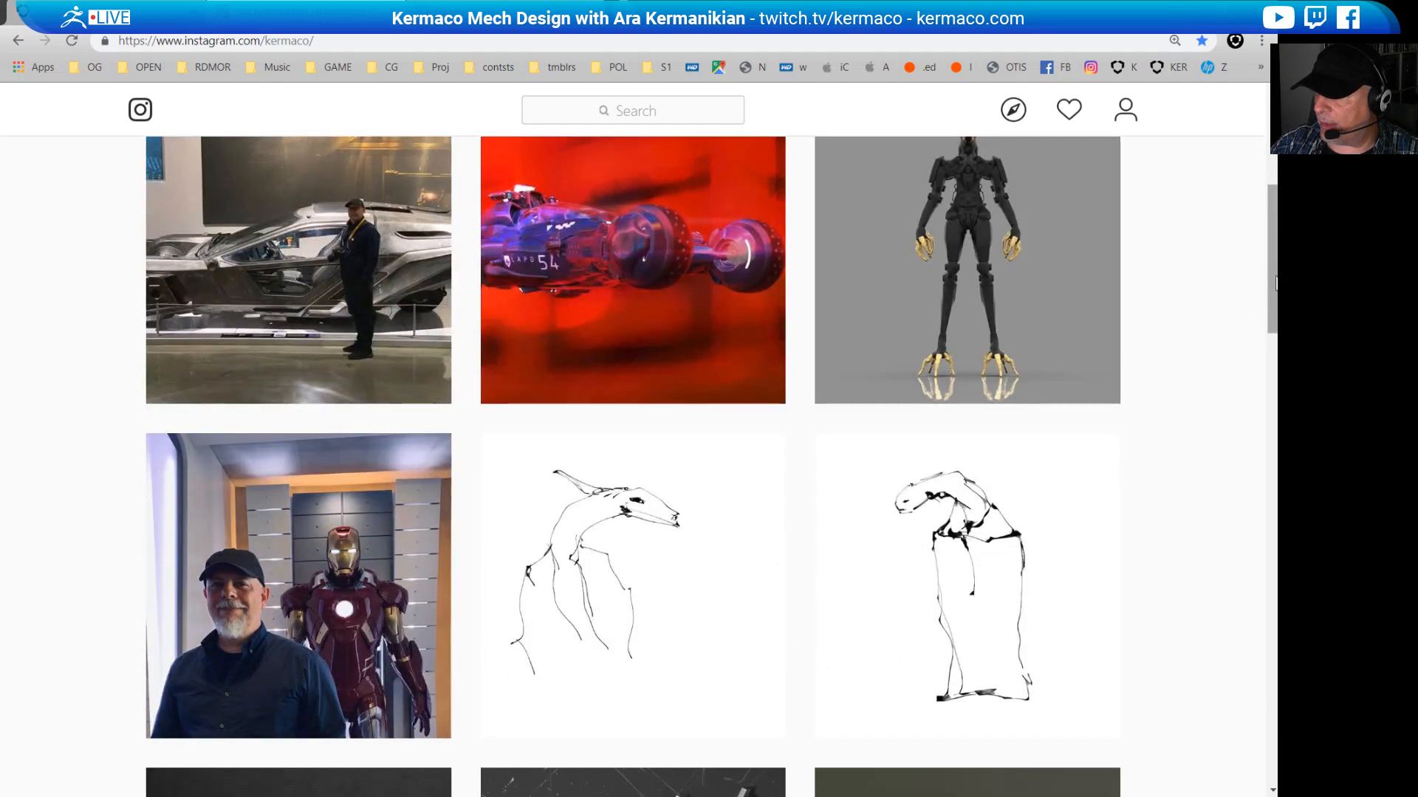
scroll(1129, 271, up, 3)
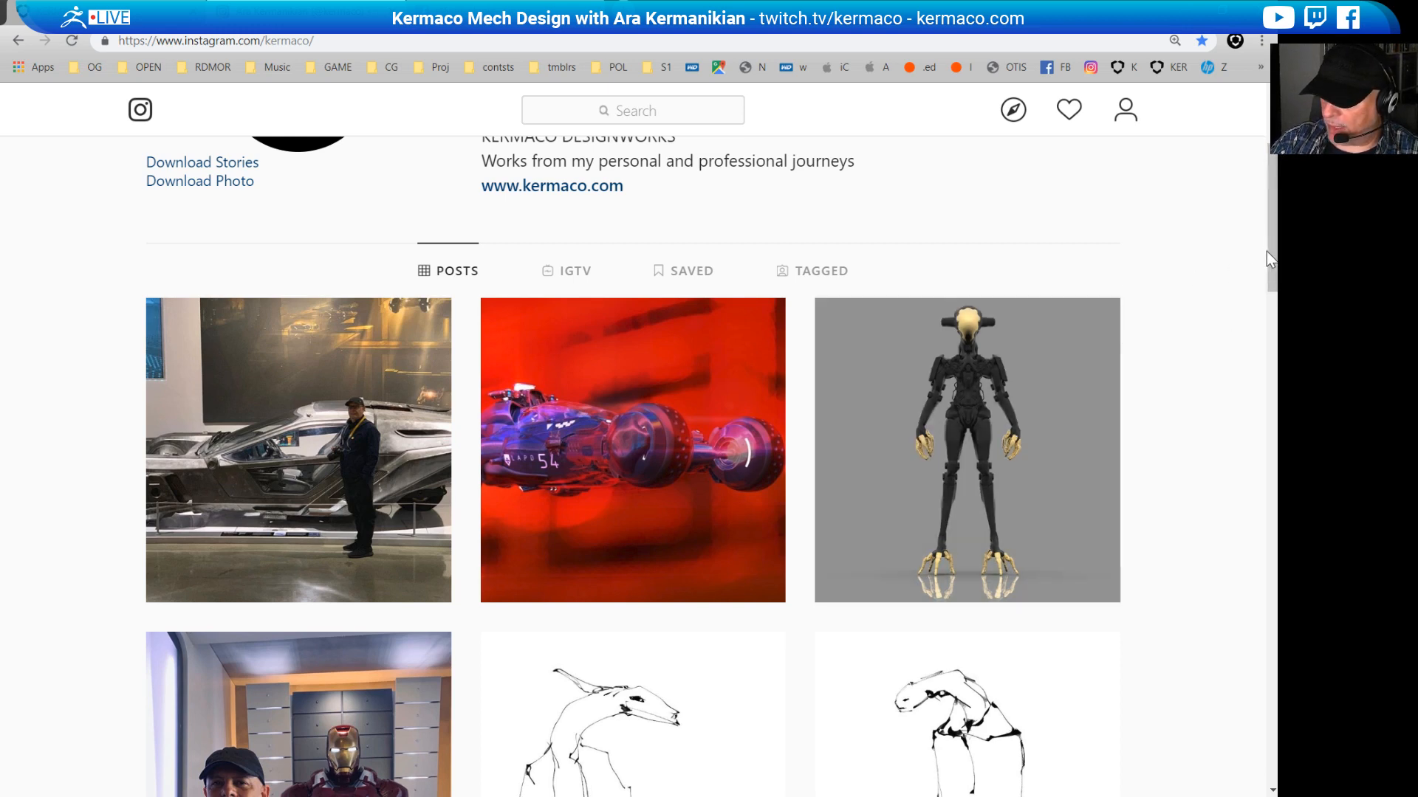
drag(1268, 259, 1250, 505)
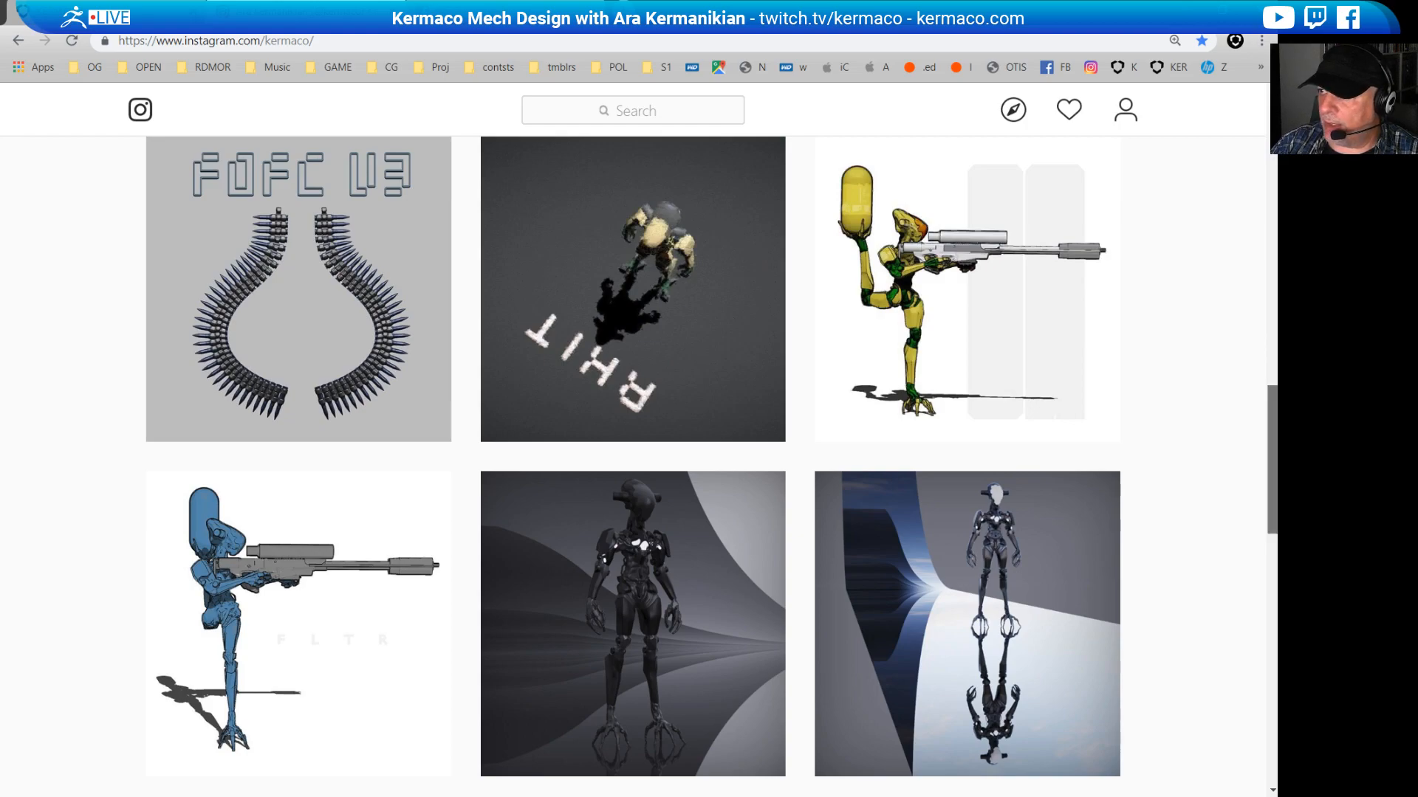
scroll(1044, 399, down, 1)
drag(1270, 485, 1271, 787)
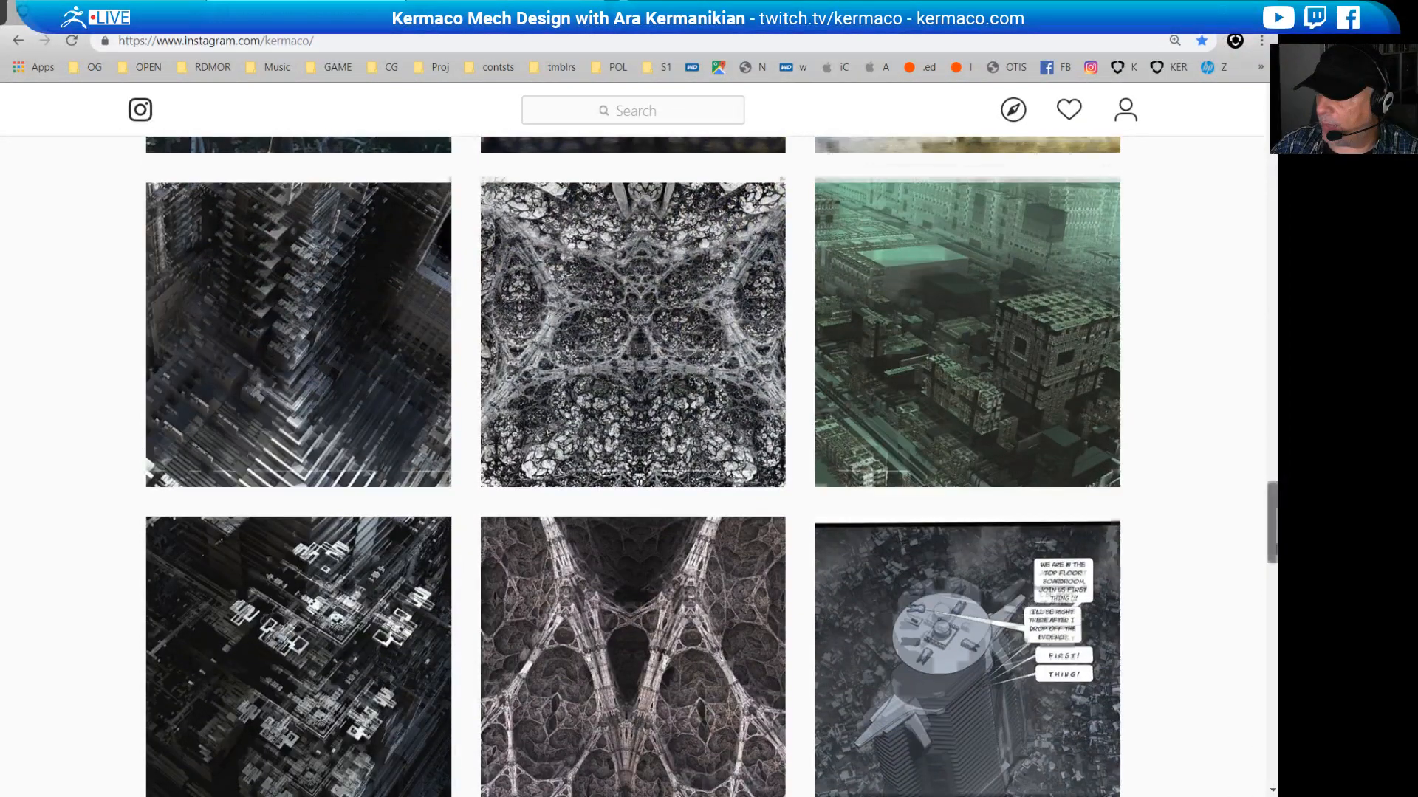
drag(1271, 526, 1271, 624)
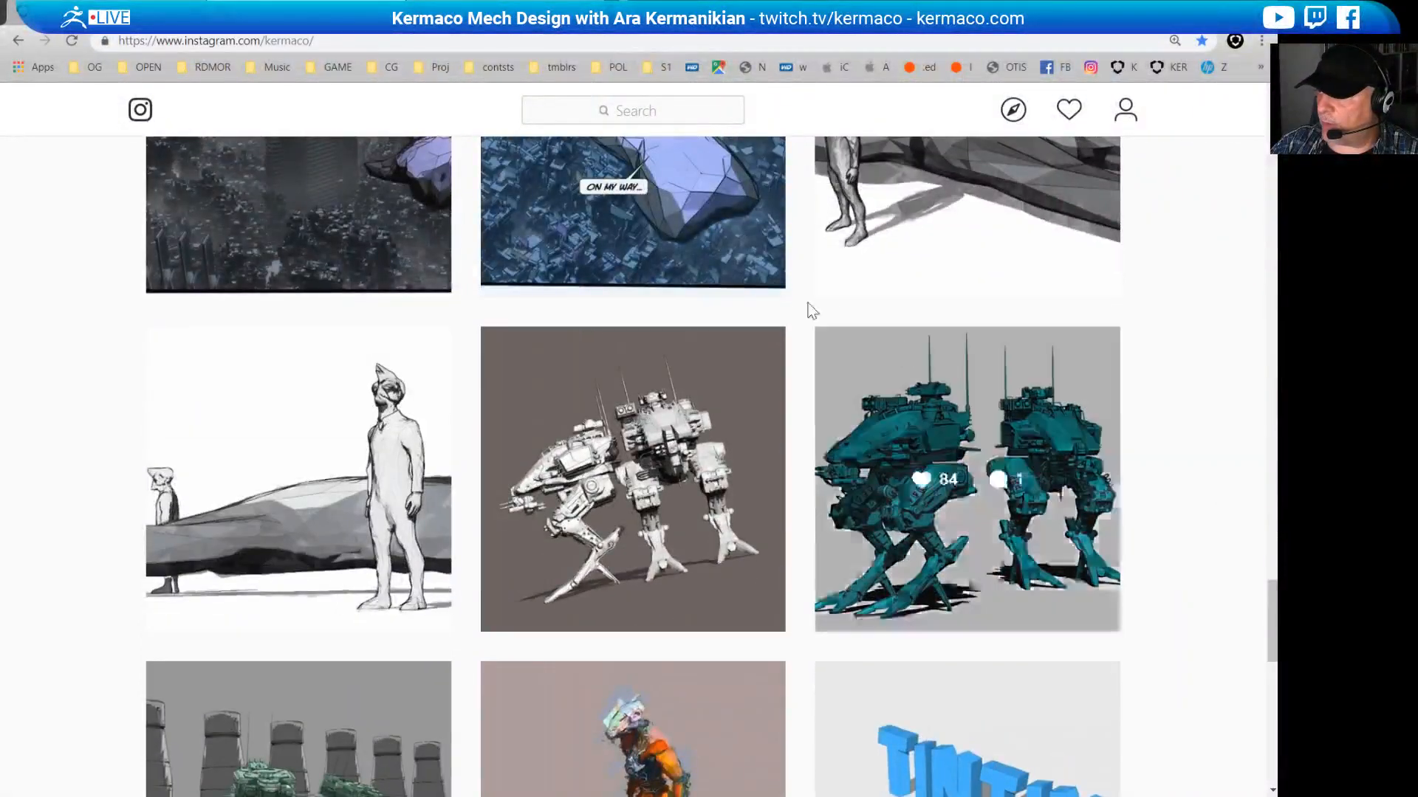
scroll(1272, 626, up, 3)
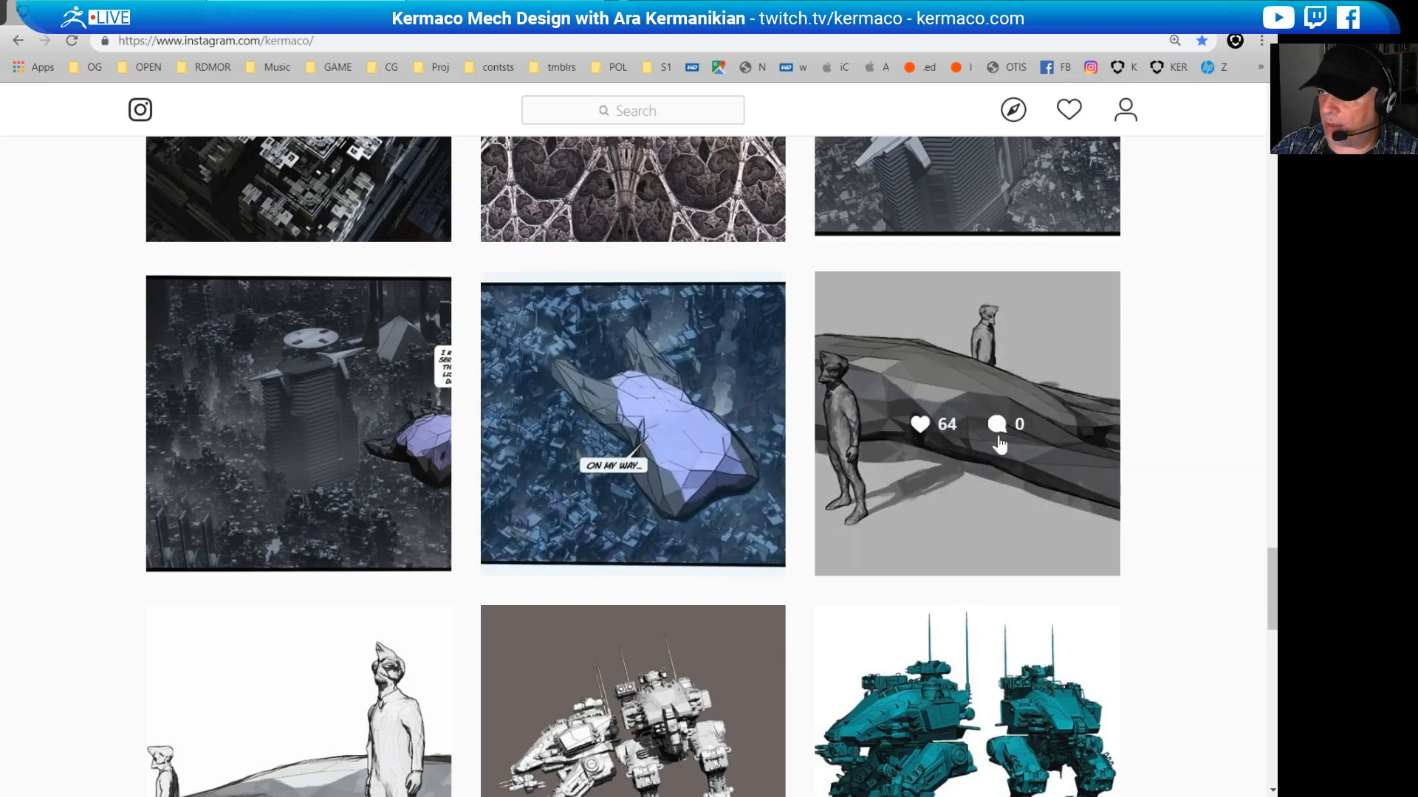
Step: View the Spinner concept posts showing the parked car with figures, the flights over the city and the tower top
click(929, 399)
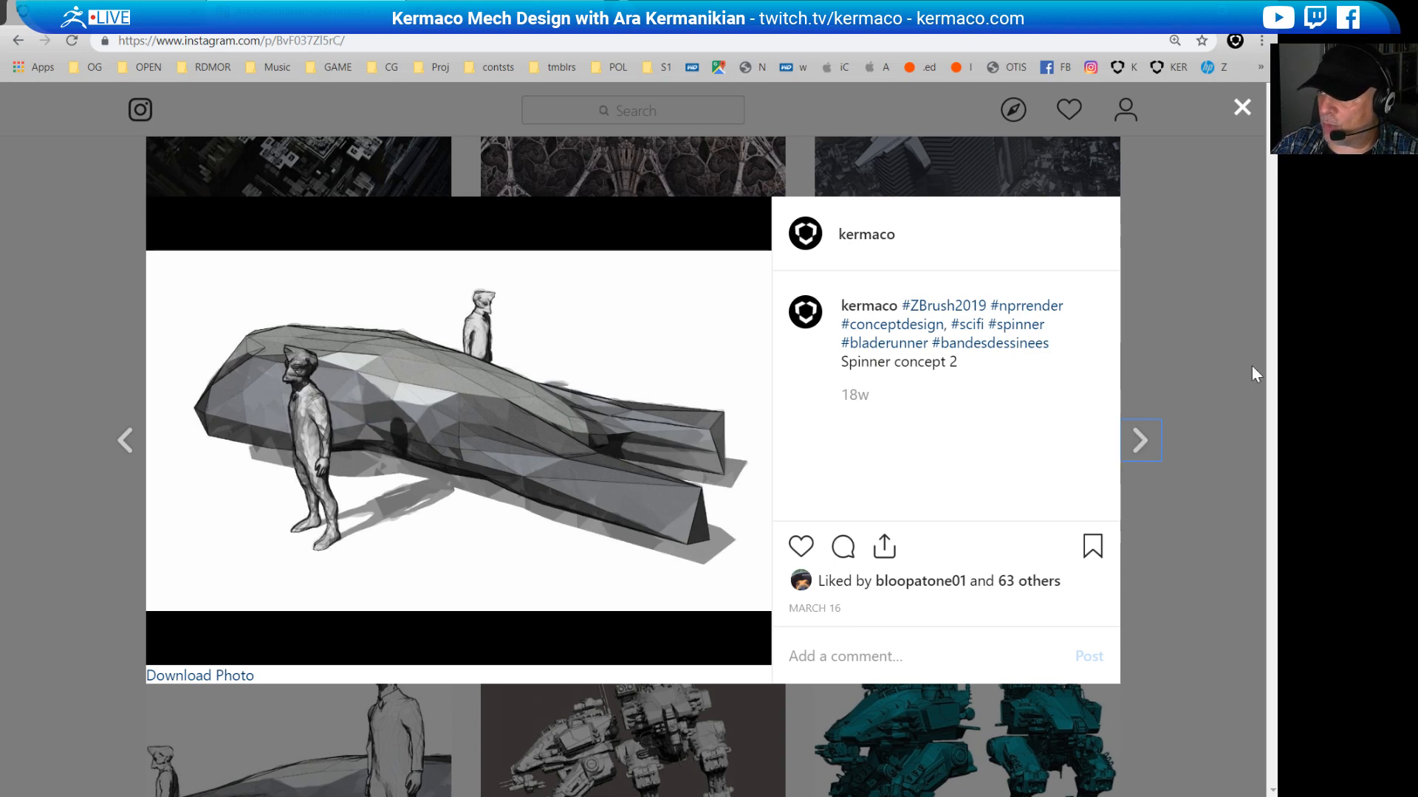
click(1242, 110)
click(749, 373)
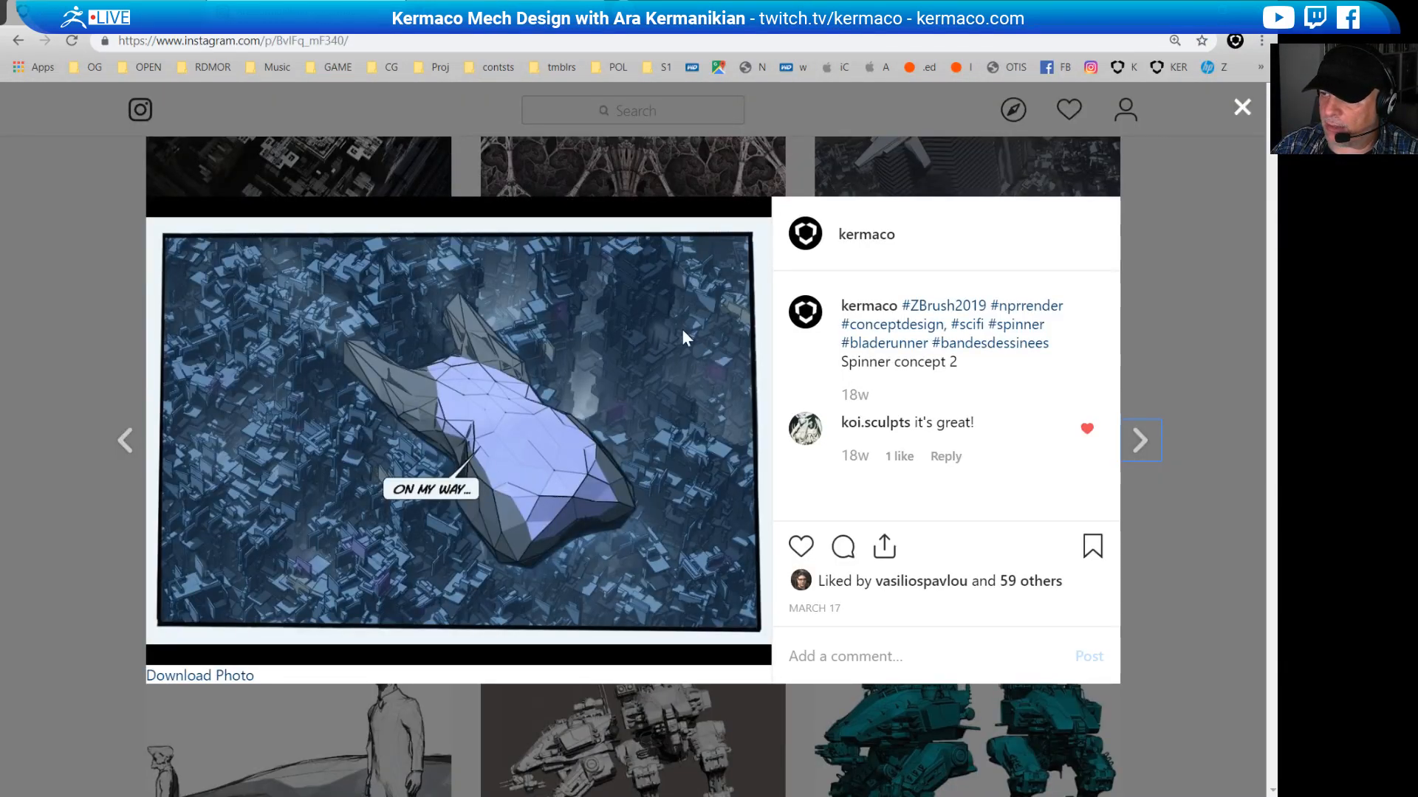
click(119, 441)
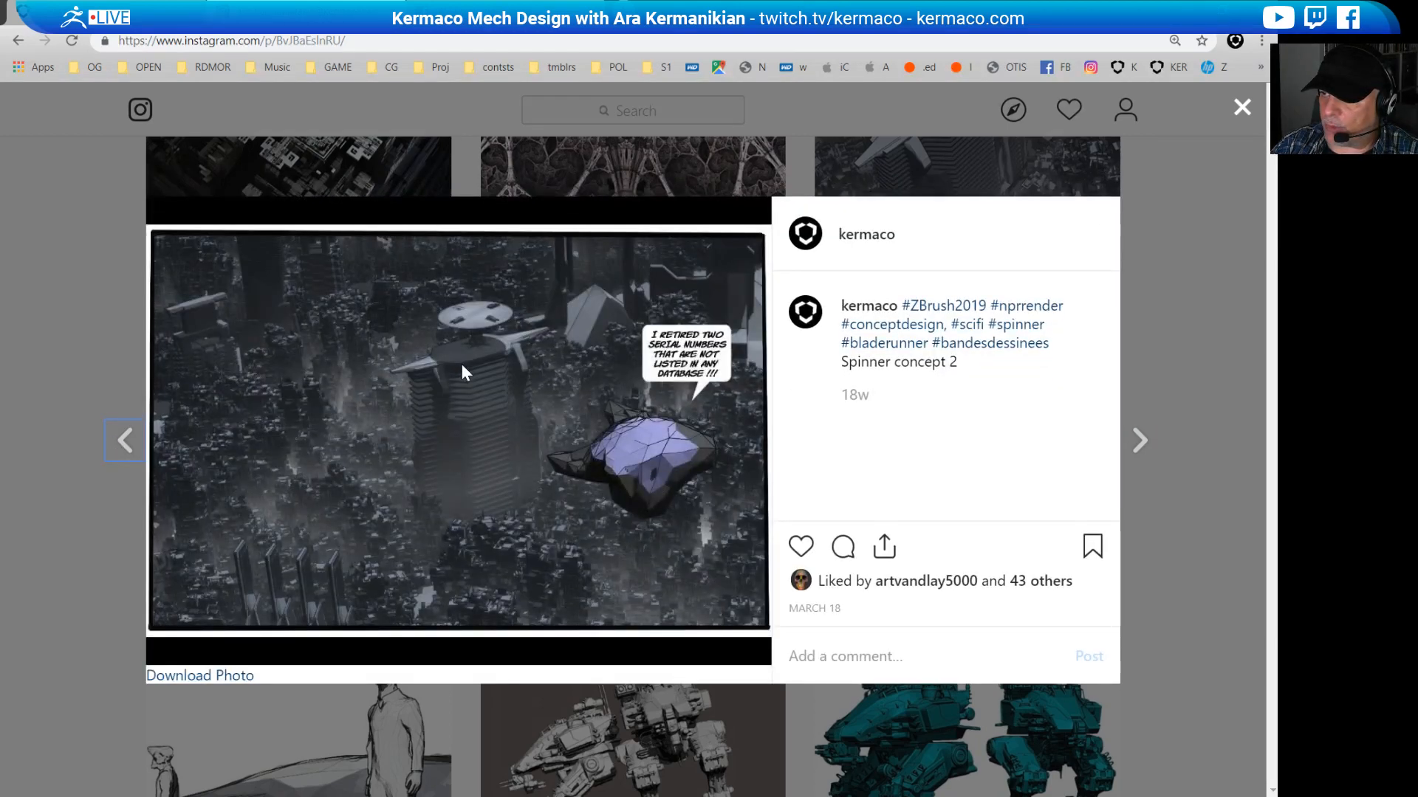
click(127, 443)
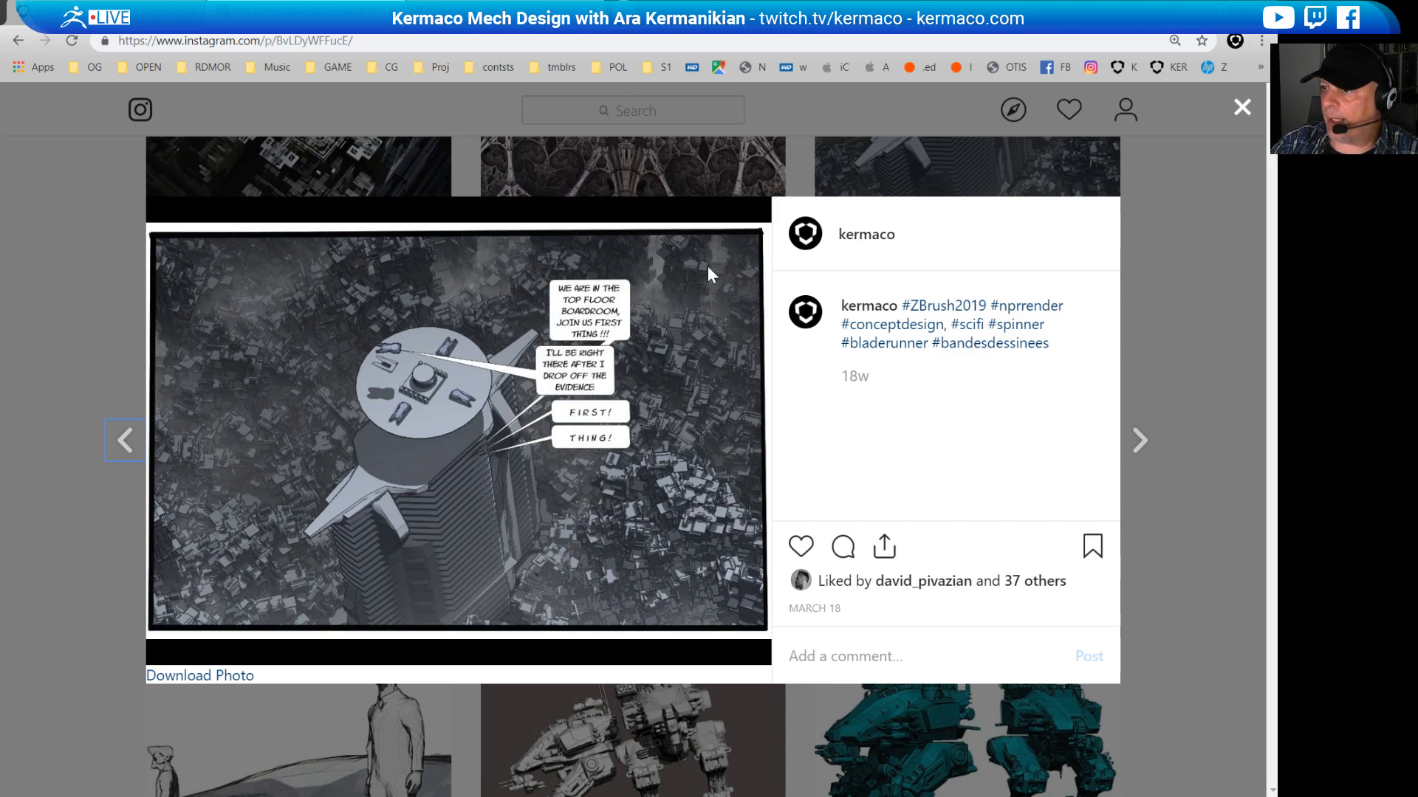
click(1243, 109)
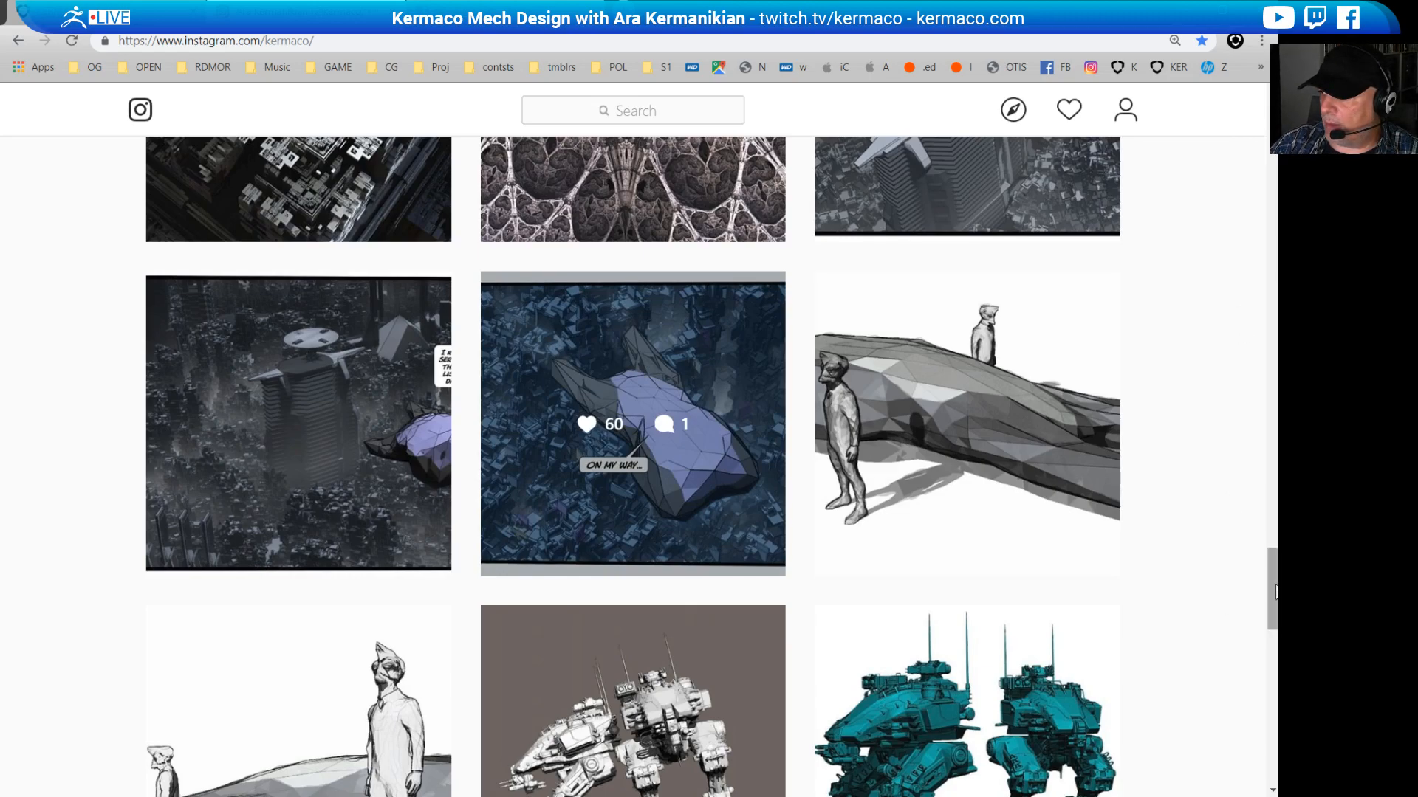
Step: View the side-on Spinner concept 2 post with the two standing figures, and switch back to ZBrush
drag(1275, 591, 1247, 626)
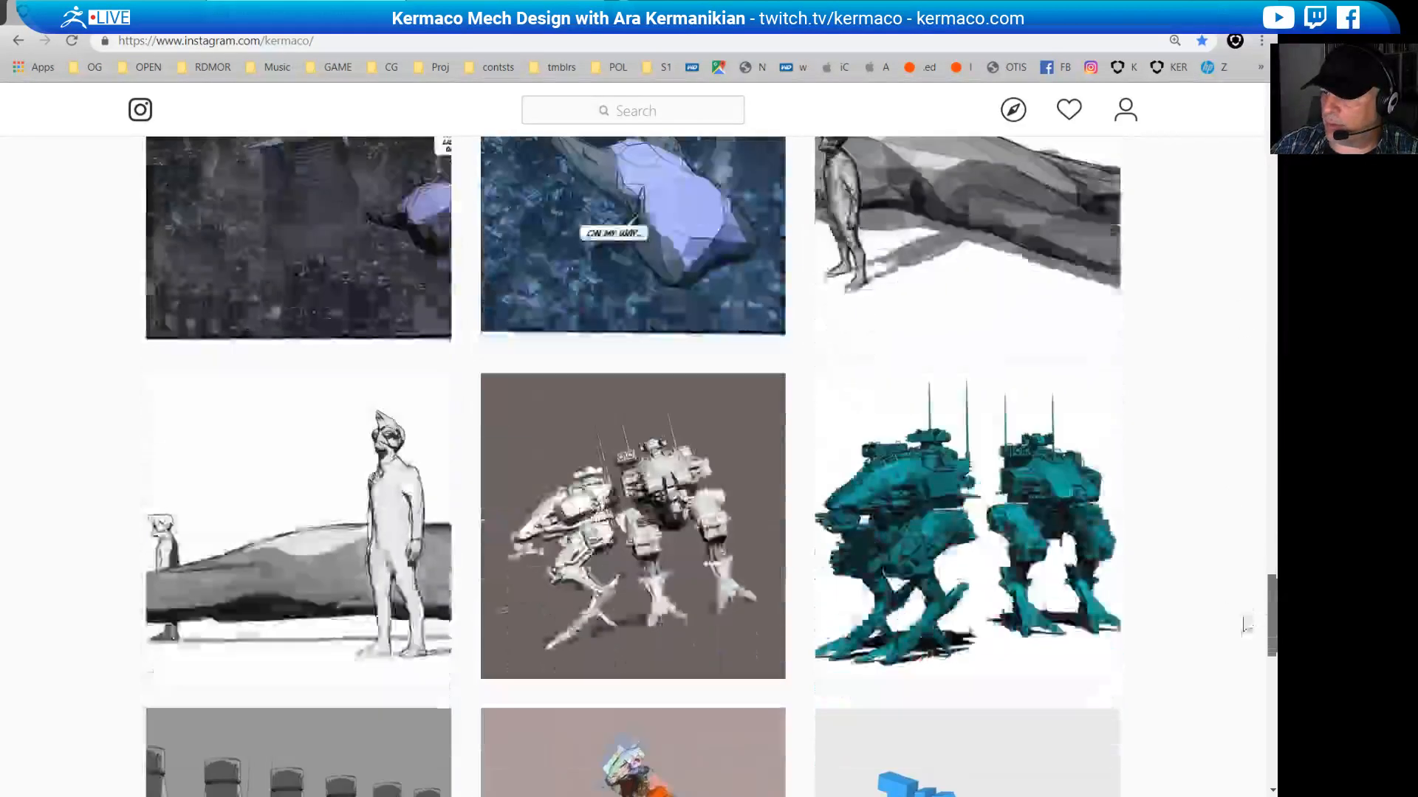
click(389, 589)
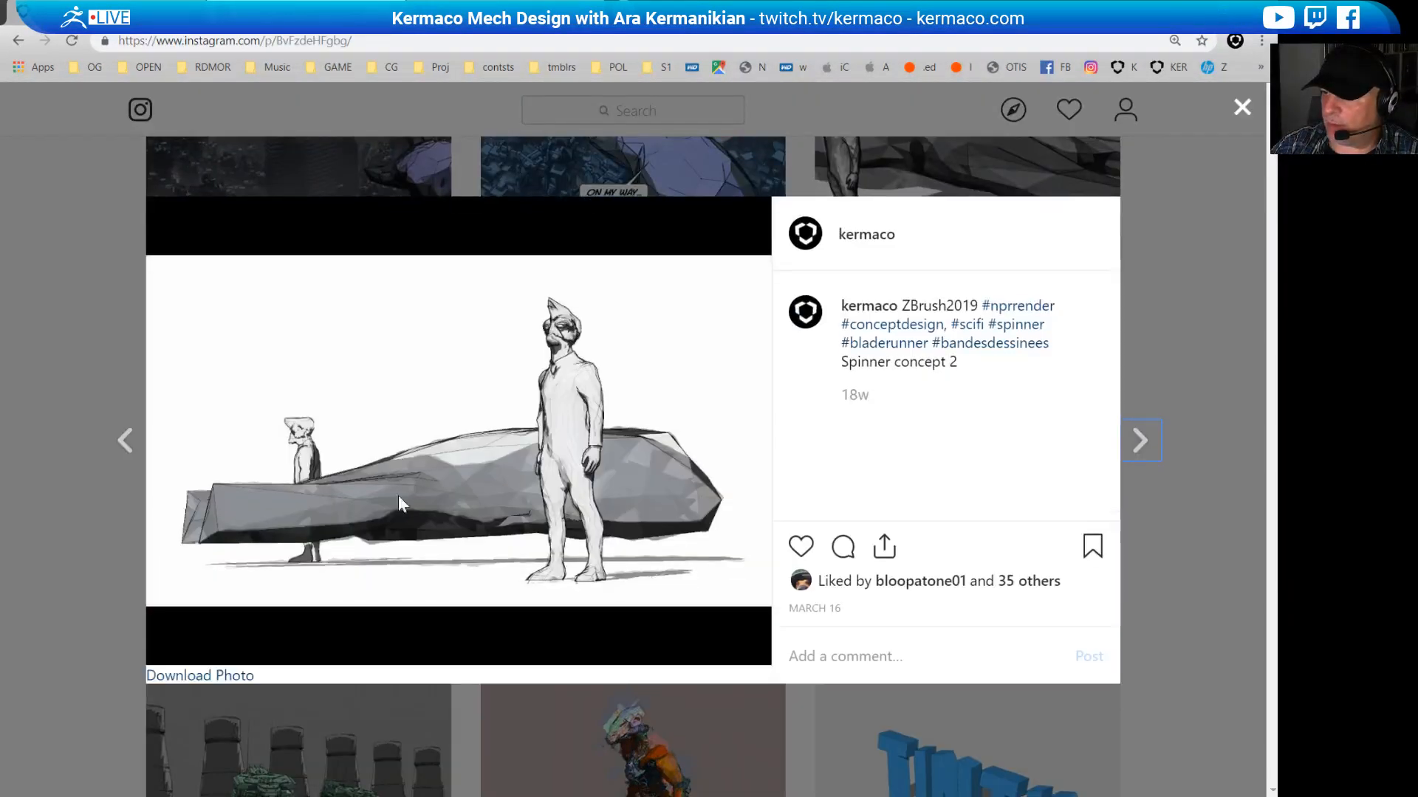
click(1241, 112)
key(alt+Tab)
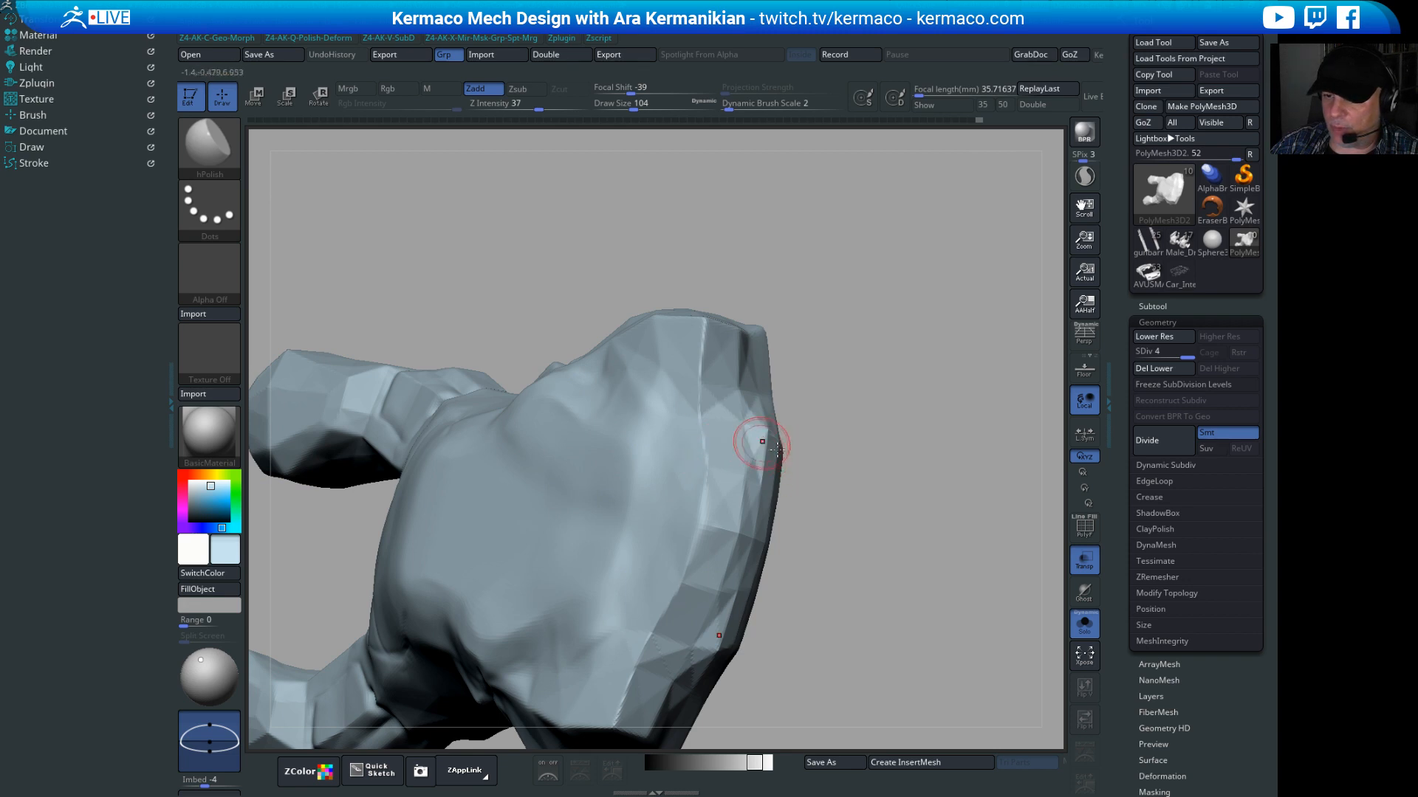
Step: Examine the rear end and the rear shoulder of the body from several angles
mouse_move(854, 554)
mouse_down()
mouse_move(851, 496)
mouse_move(826, 512)
mouse_up()
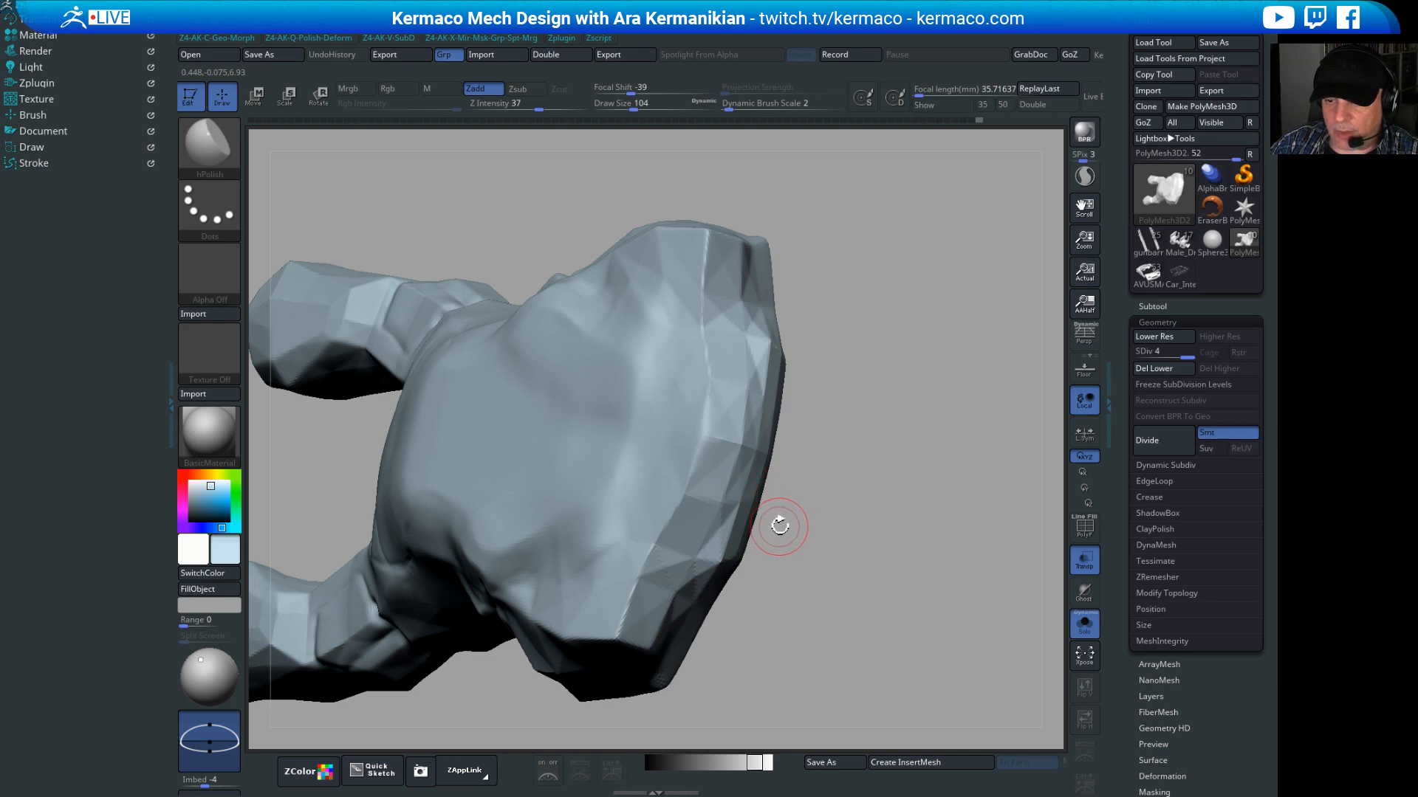
drag(803, 567, 782, 421)
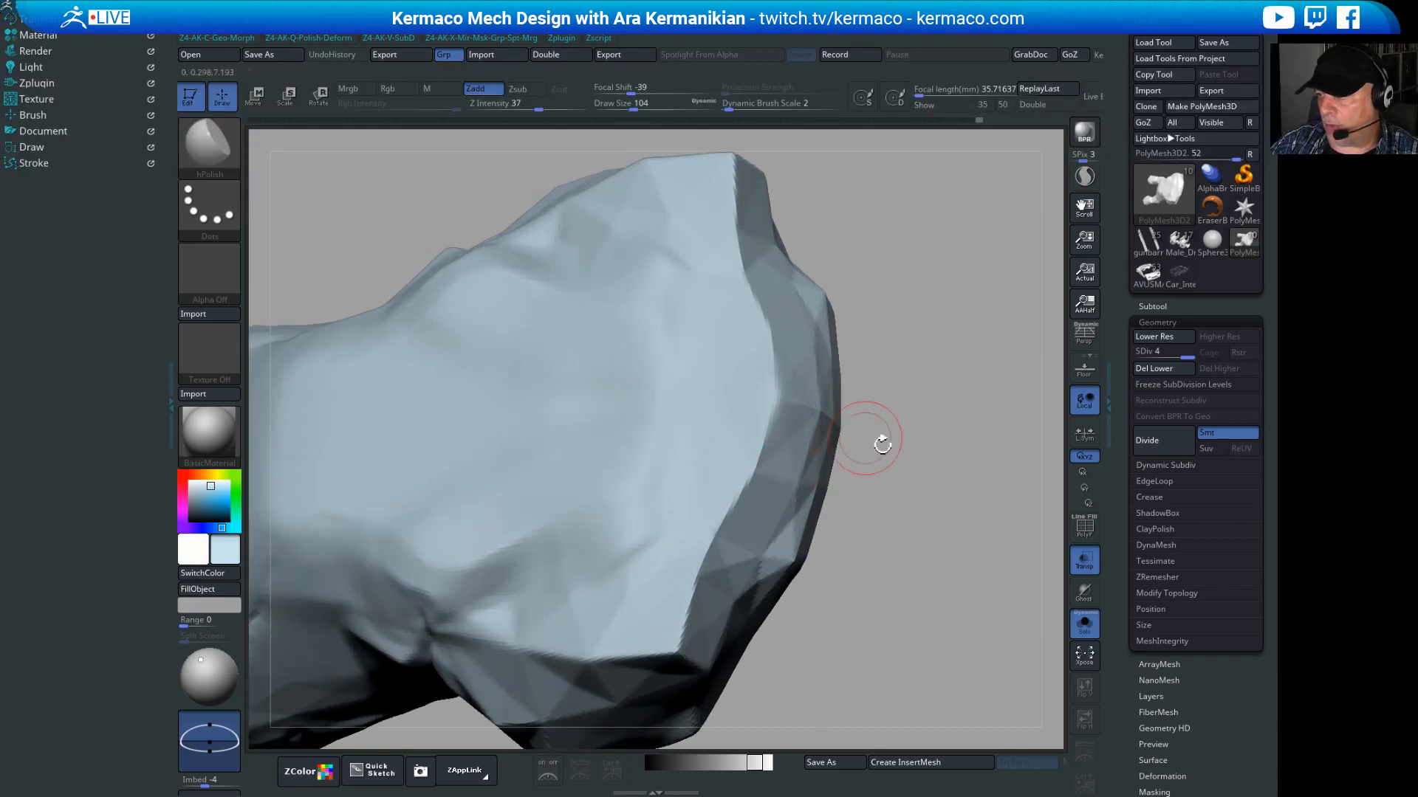
drag(880, 443, 706, 392)
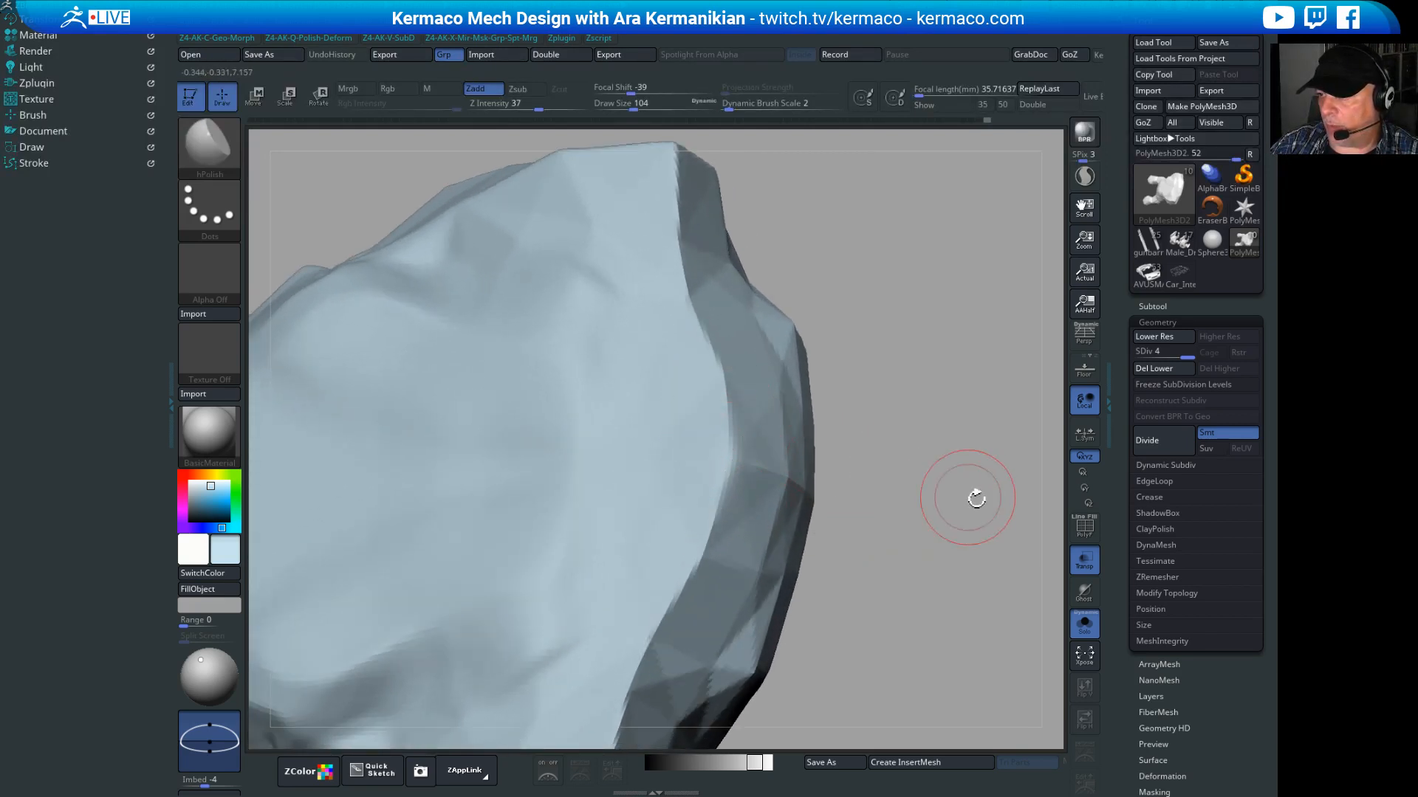
drag(974, 490, 953, 528)
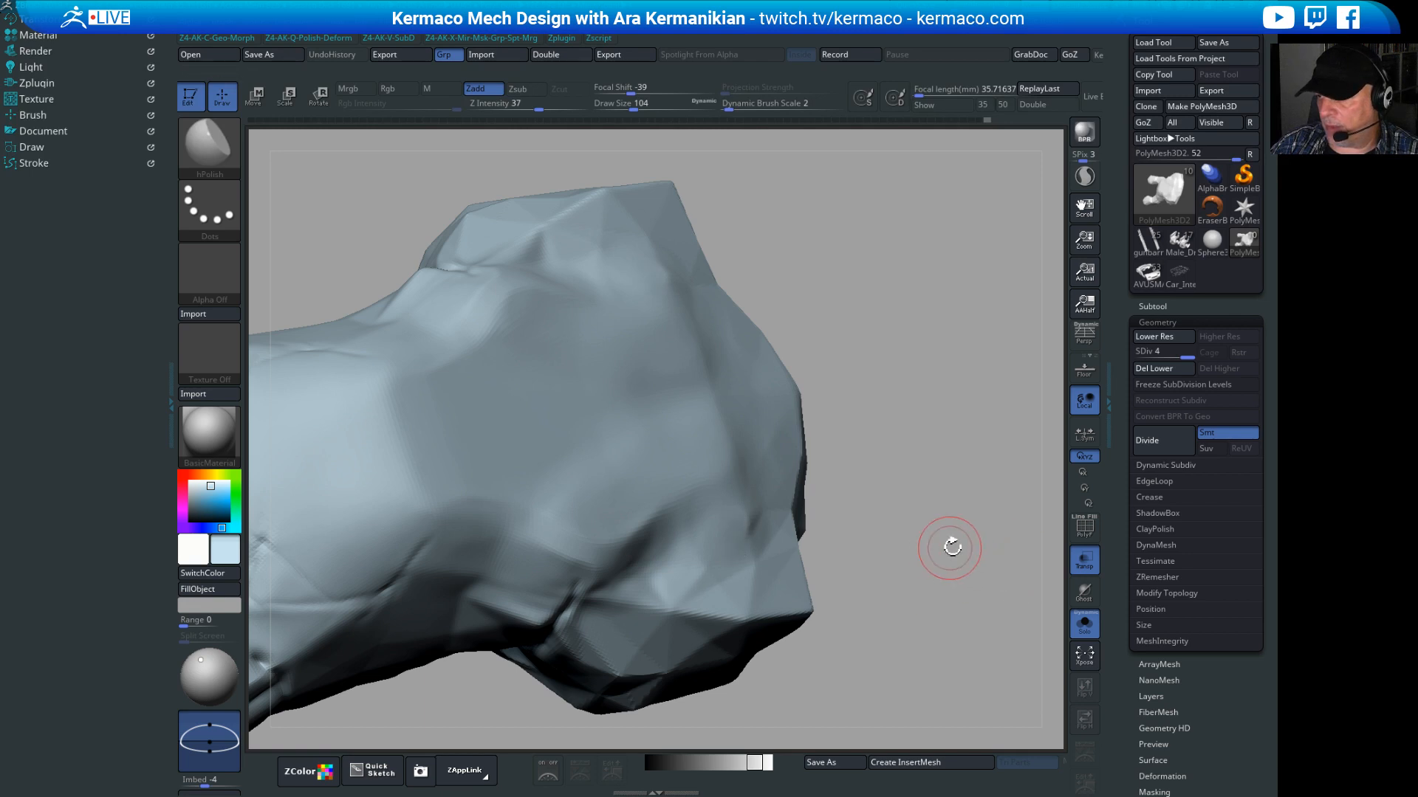
drag(935, 569, 1060, 563)
click(1084, 559)
click(1084, 559)
drag(941, 628, 969, 612)
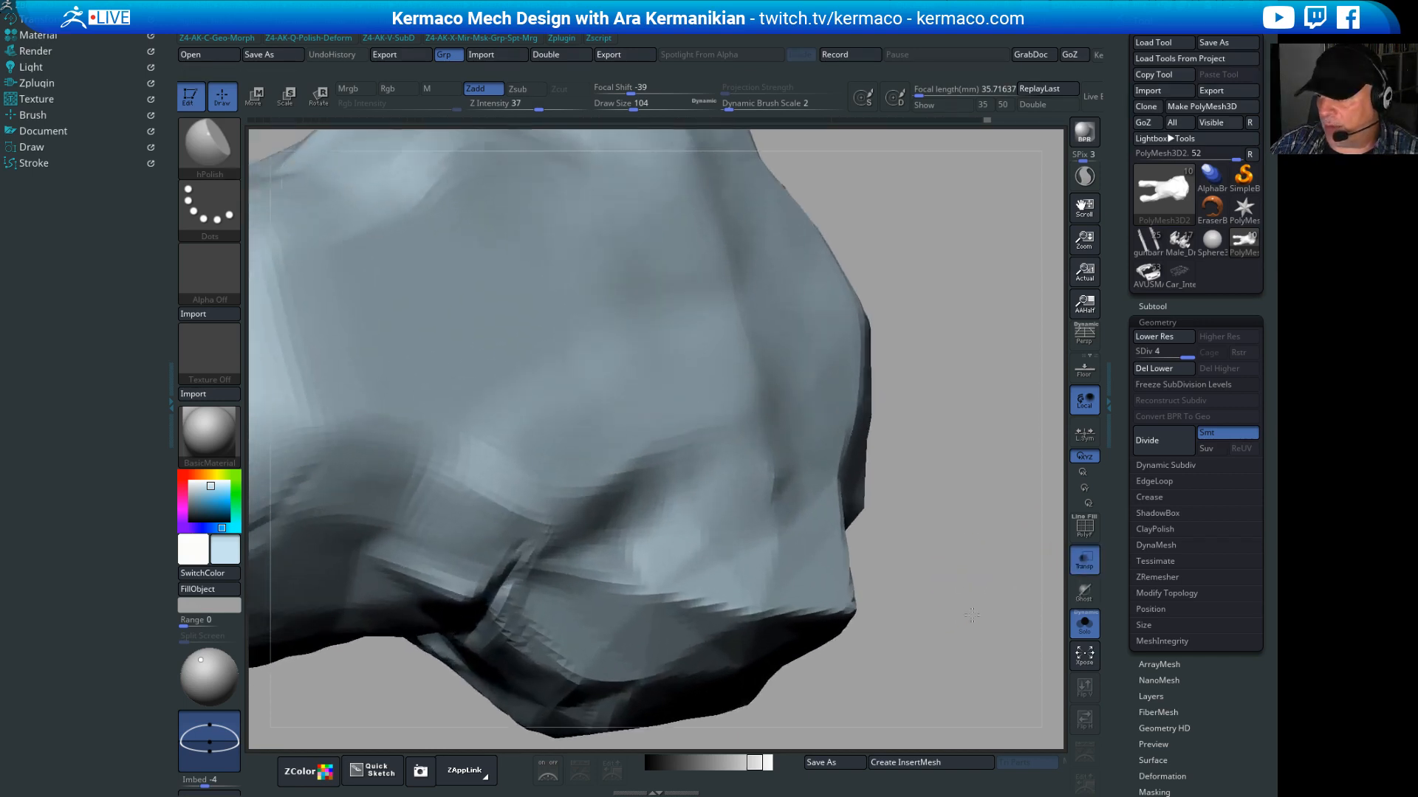
Step: Set the draw size to 51 and refine the hollow beside the rear shoulder with hPolish and Smooth
key(s)
drag(735, 534, 724, 534)
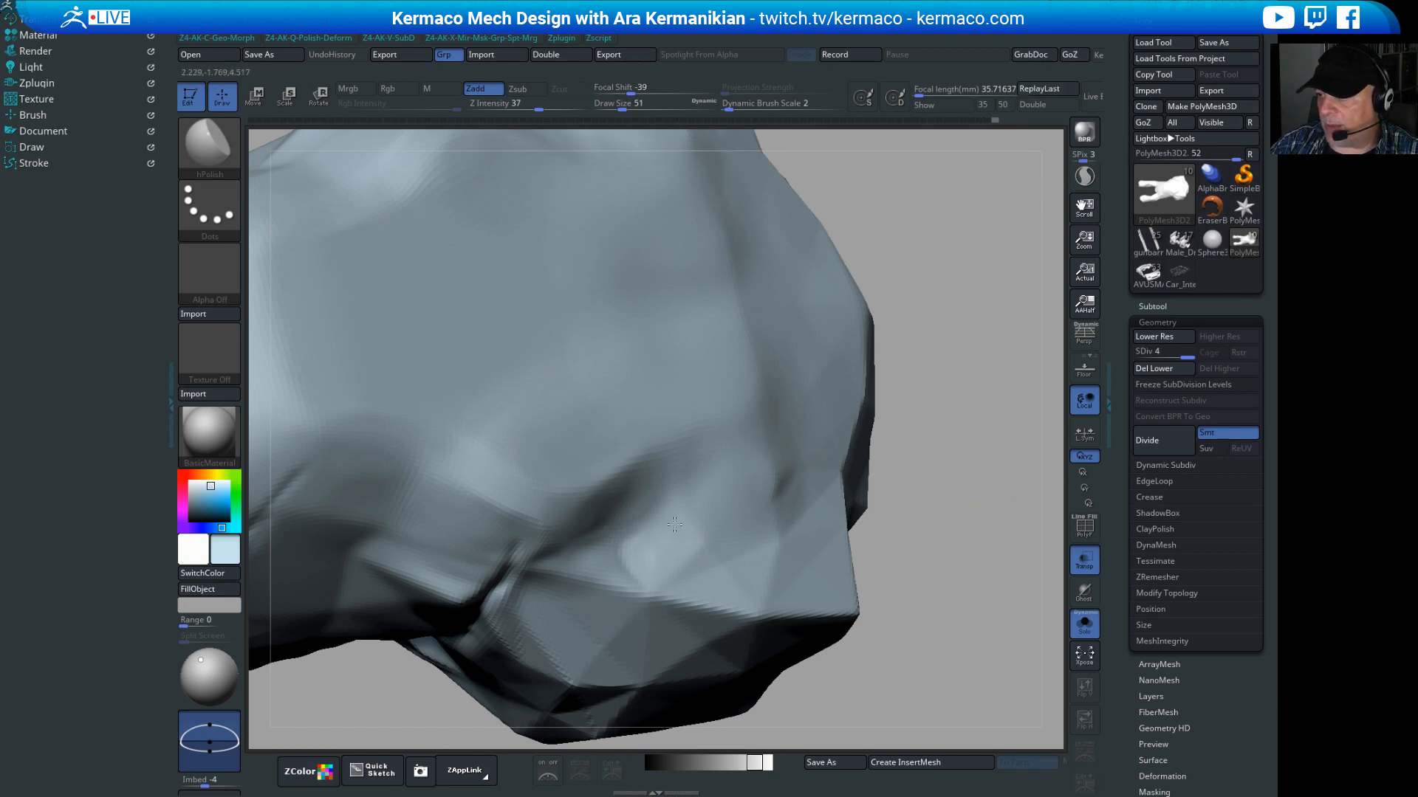
key(shift)
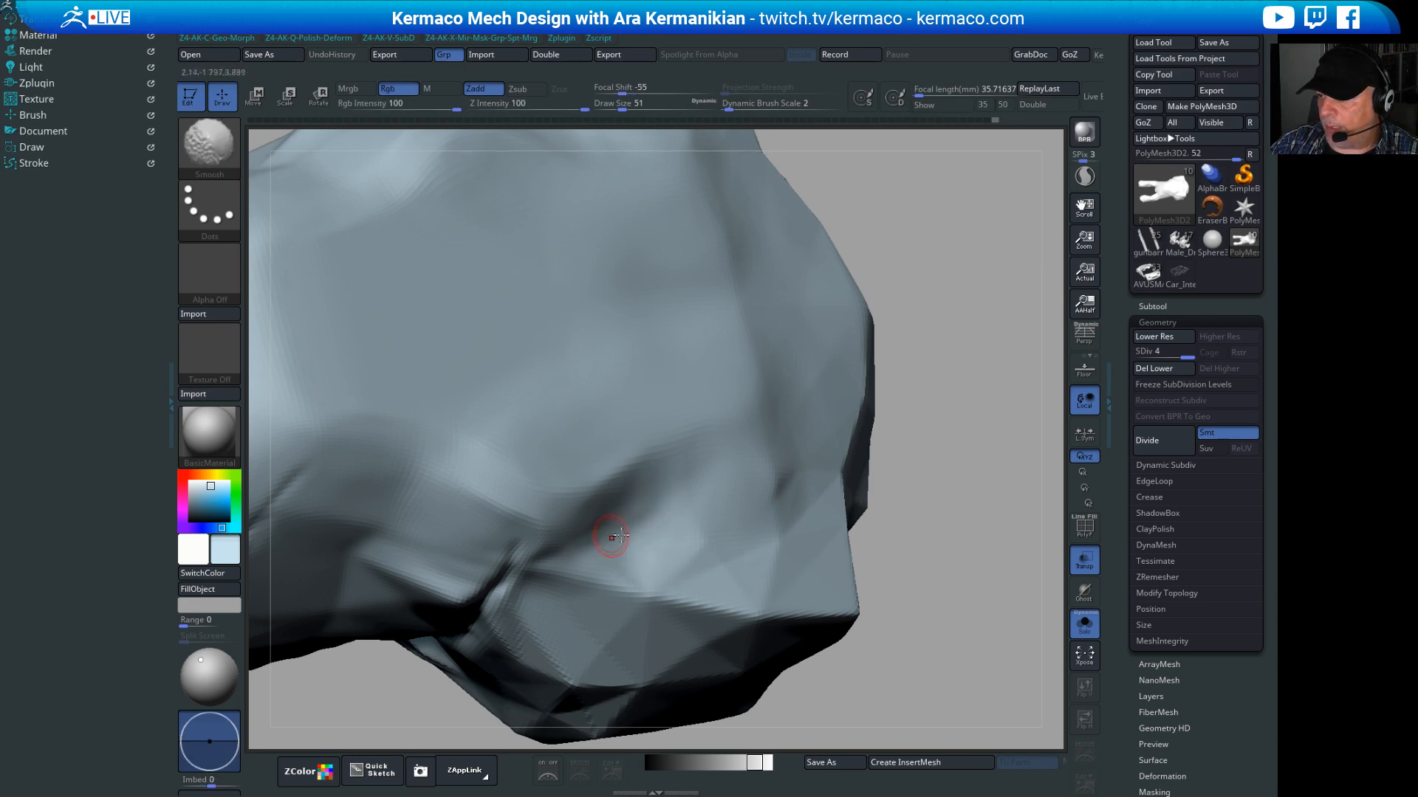
drag(1033, 520, 1005, 530)
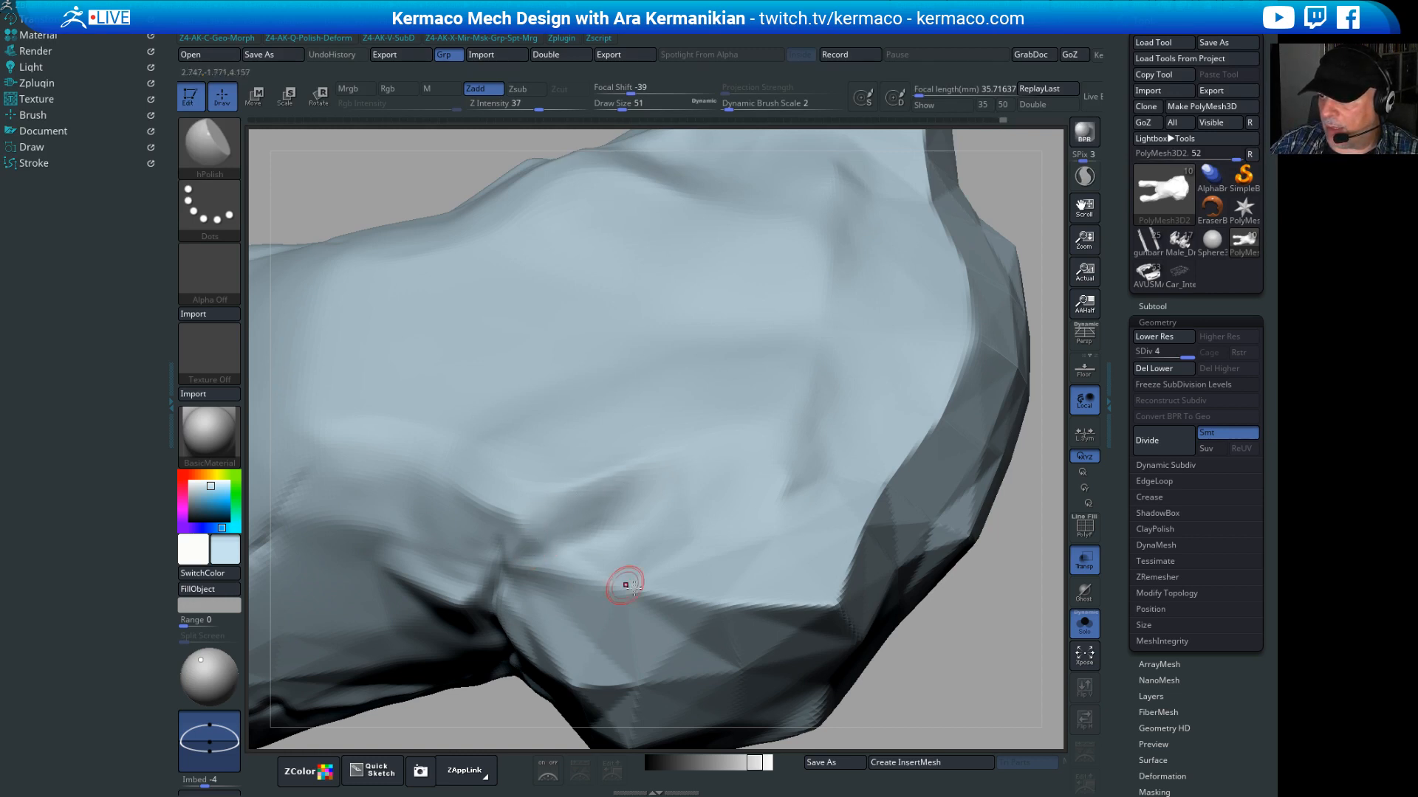
drag(1000, 626, 729, 510)
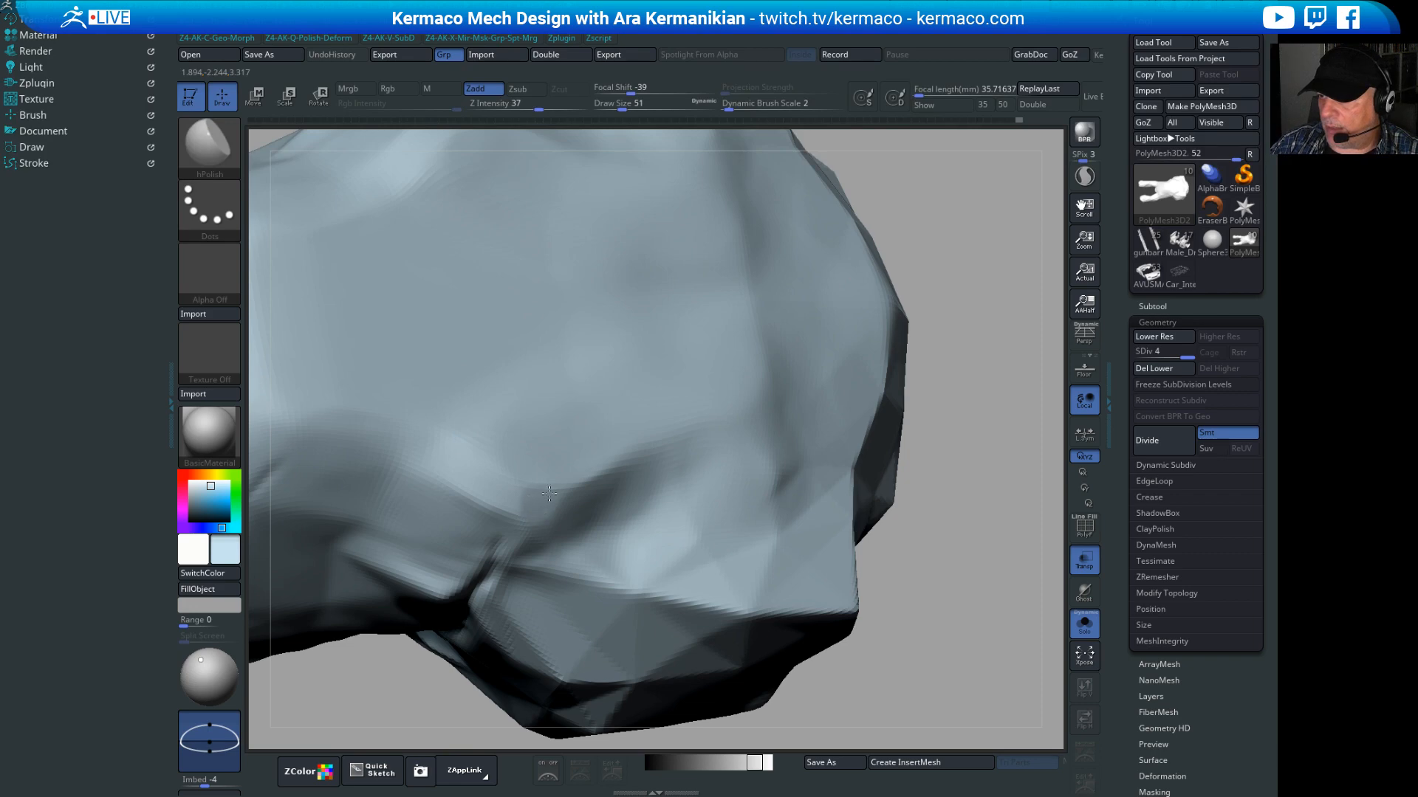
drag(996, 573, 628, 506)
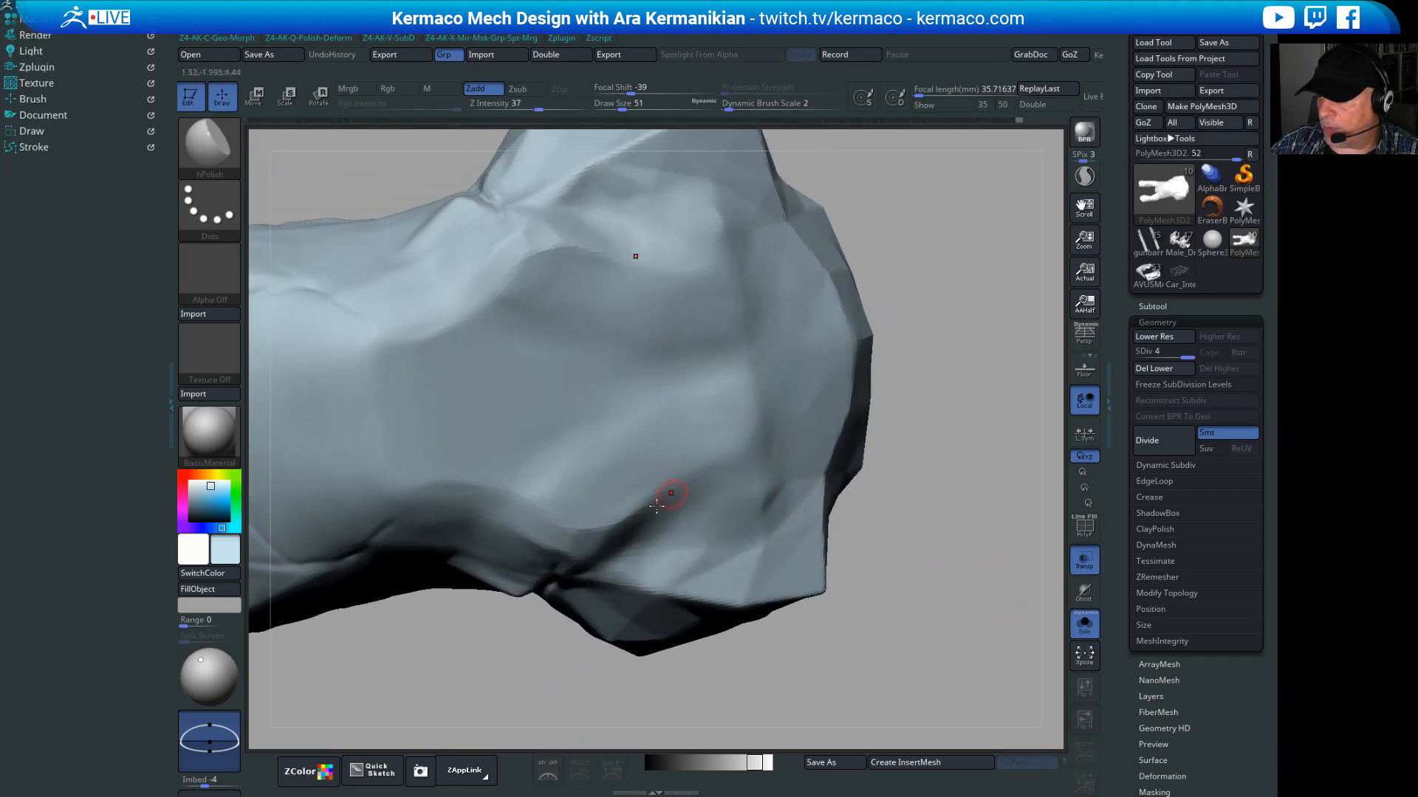
Step: Polish and smooth the upper surface of the body between the canopy and the rear end
drag(902, 556, 711, 453)
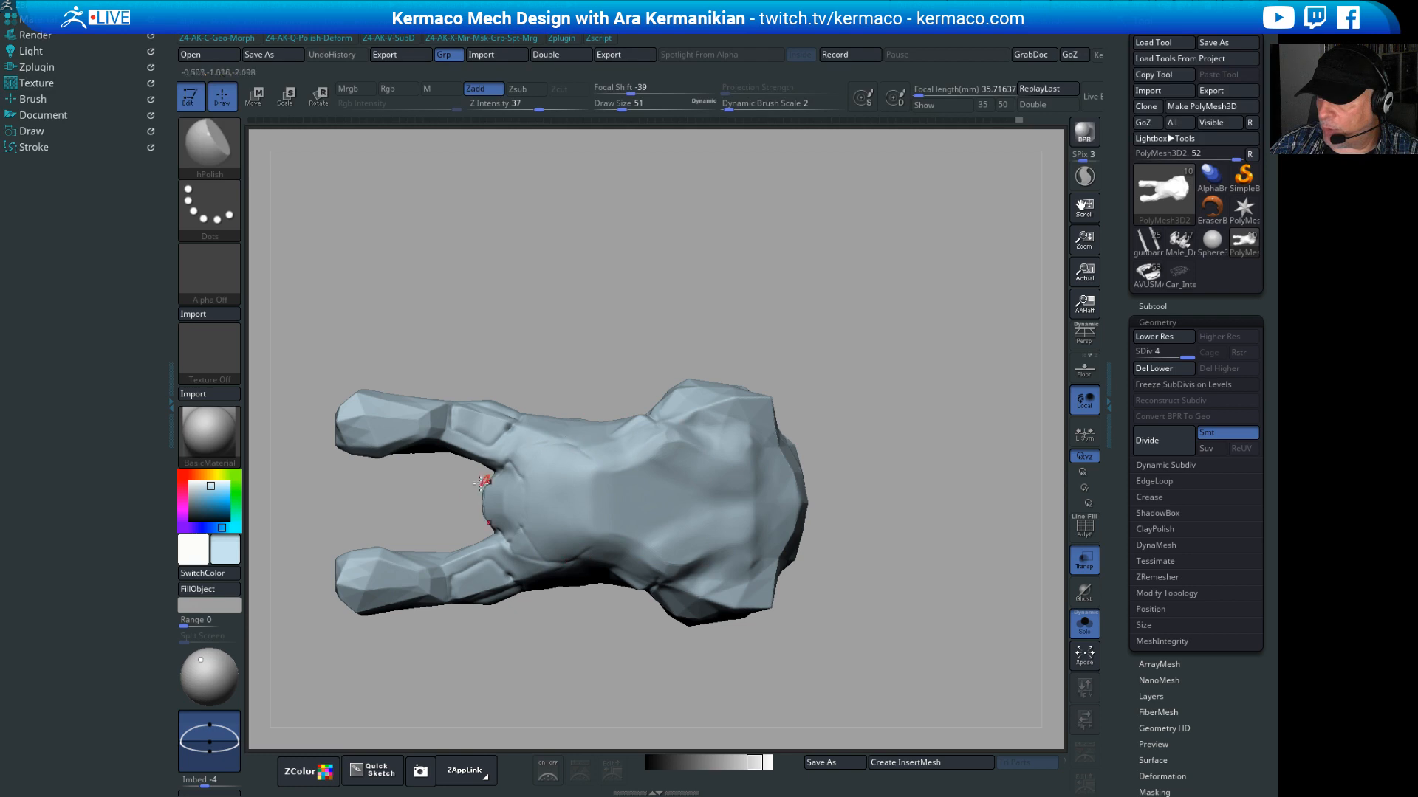
alt+drag(882, 558, 569, 465)
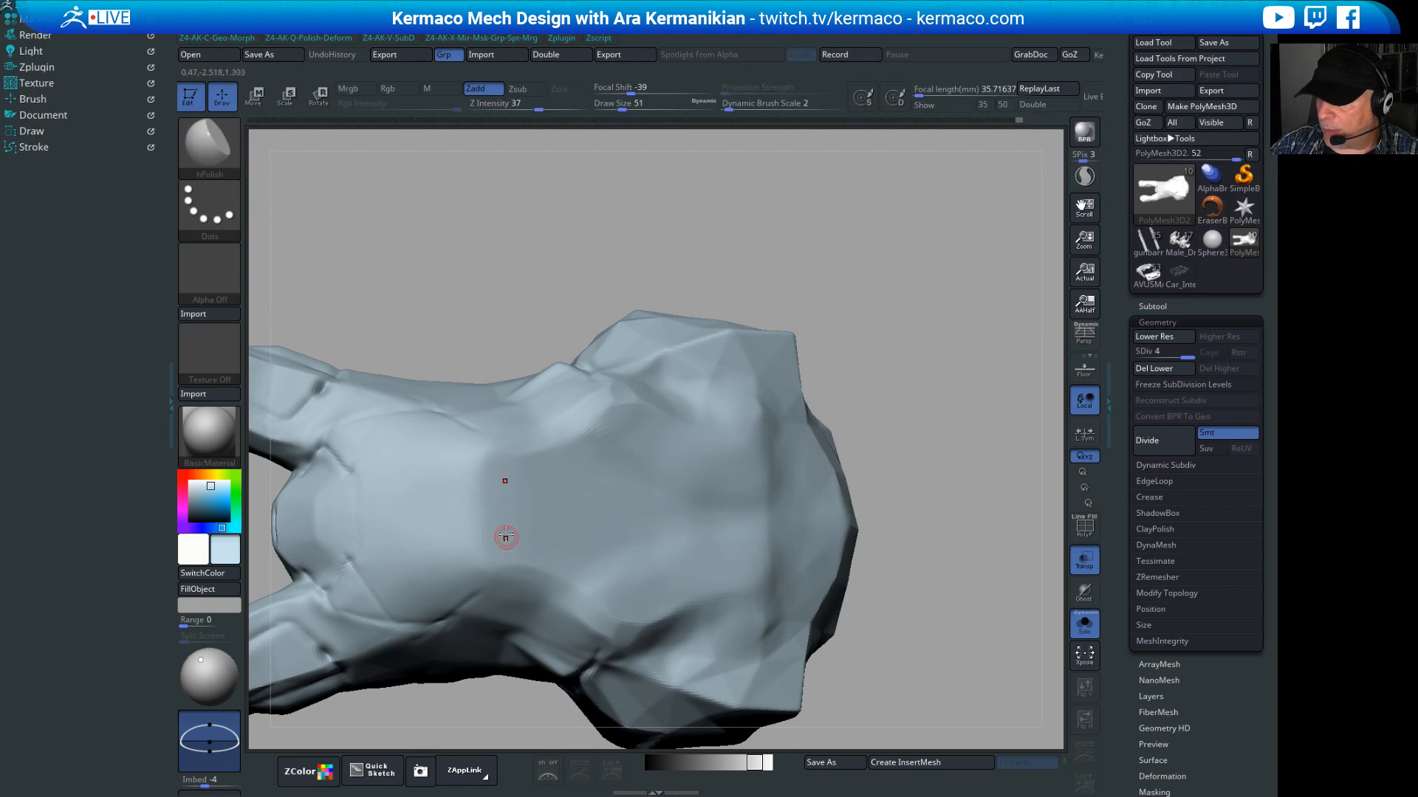
drag(923, 484, 956, 443)
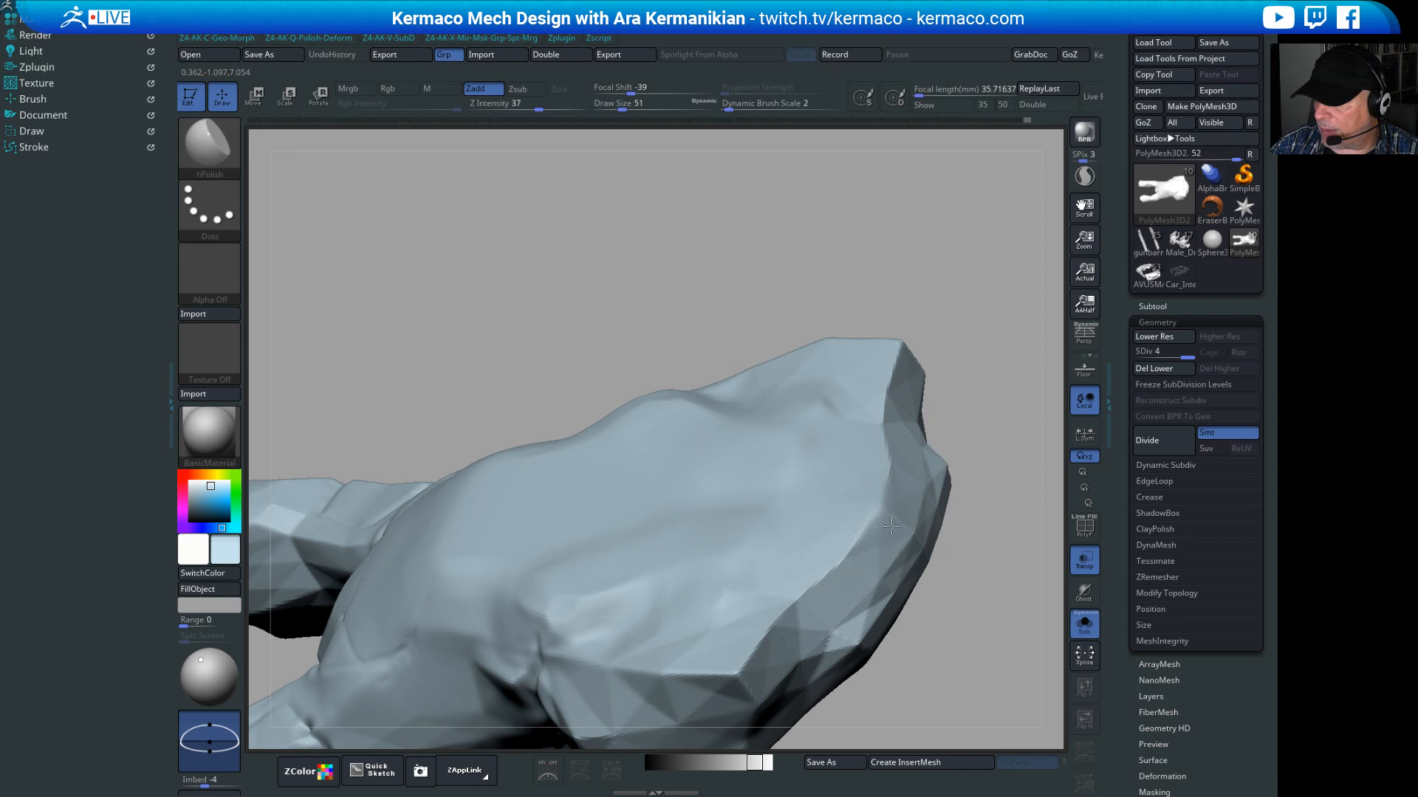
mouse_move(986, 596)
mouse_down()
mouse_move(888, 545)
mouse_move(881, 604)
mouse_move(921, 627)
mouse_move(903, 569)
mouse_move(913, 599)
mouse_move(874, 595)
mouse_move(926, 554)
mouse_move(929, 590)
mouse_up()
key(shift)
alt+drag(830, 237, 816, 436)
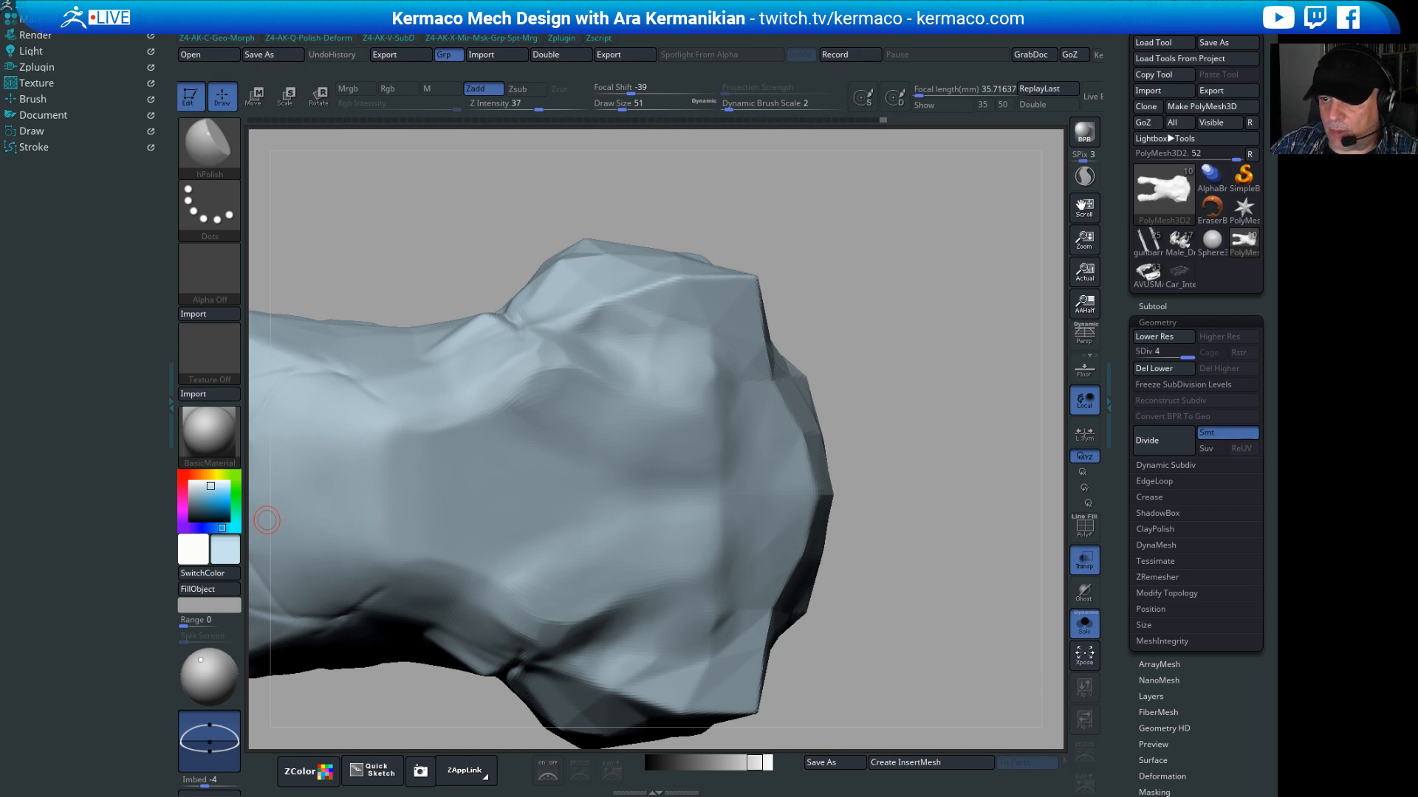
Step: Refine the upper edge and outer facets of the rear shoulder with hPolish
mouse_move(842, 399)
mouse_down()
mouse_move(895, 436)
mouse_move(943, 330)
mouse_move(854, 392)
mouse_up()
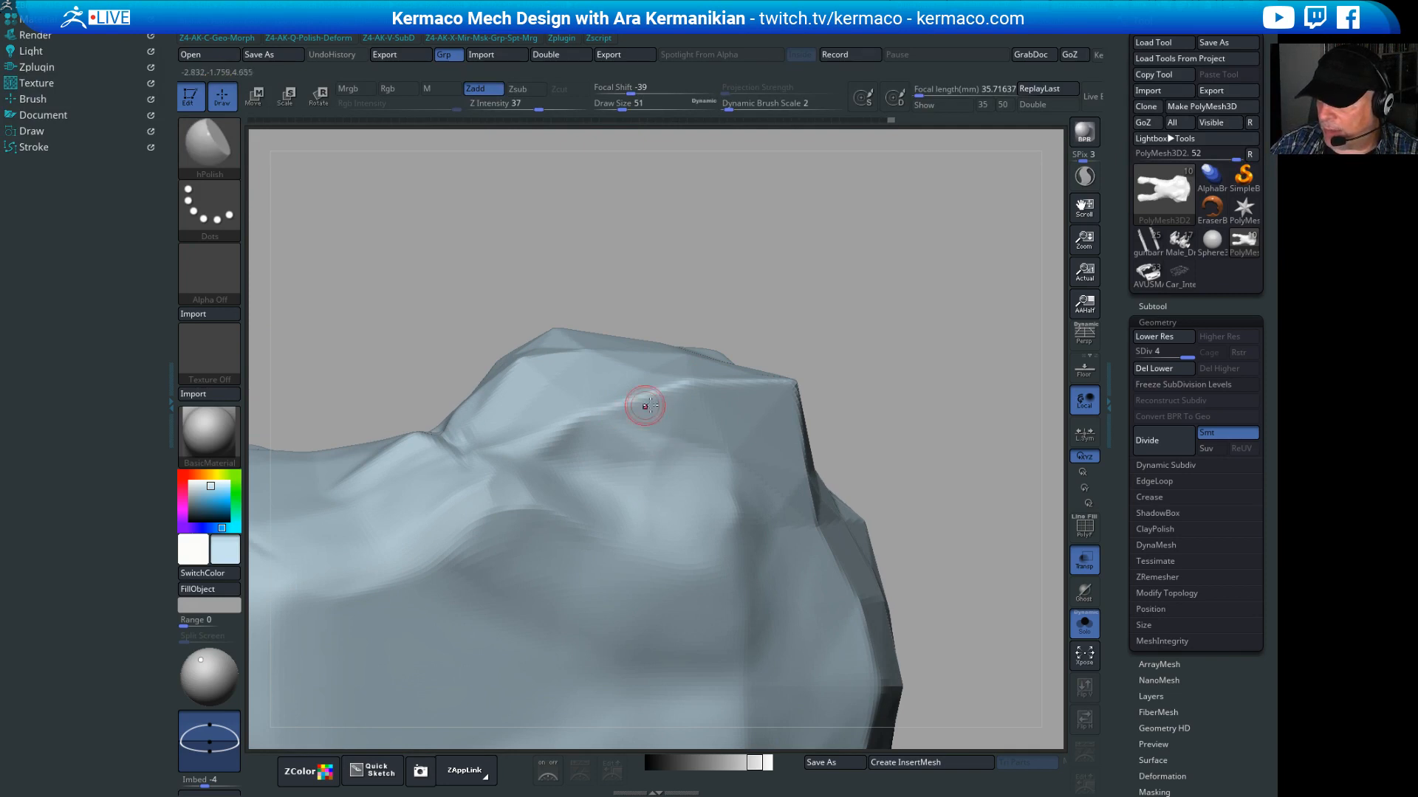
mouse_move(849, 426)
mouse_down()
mouse_move(939, 427)
mouse_move(949, 468)
mouse_move(864, 424)
mouse_up()
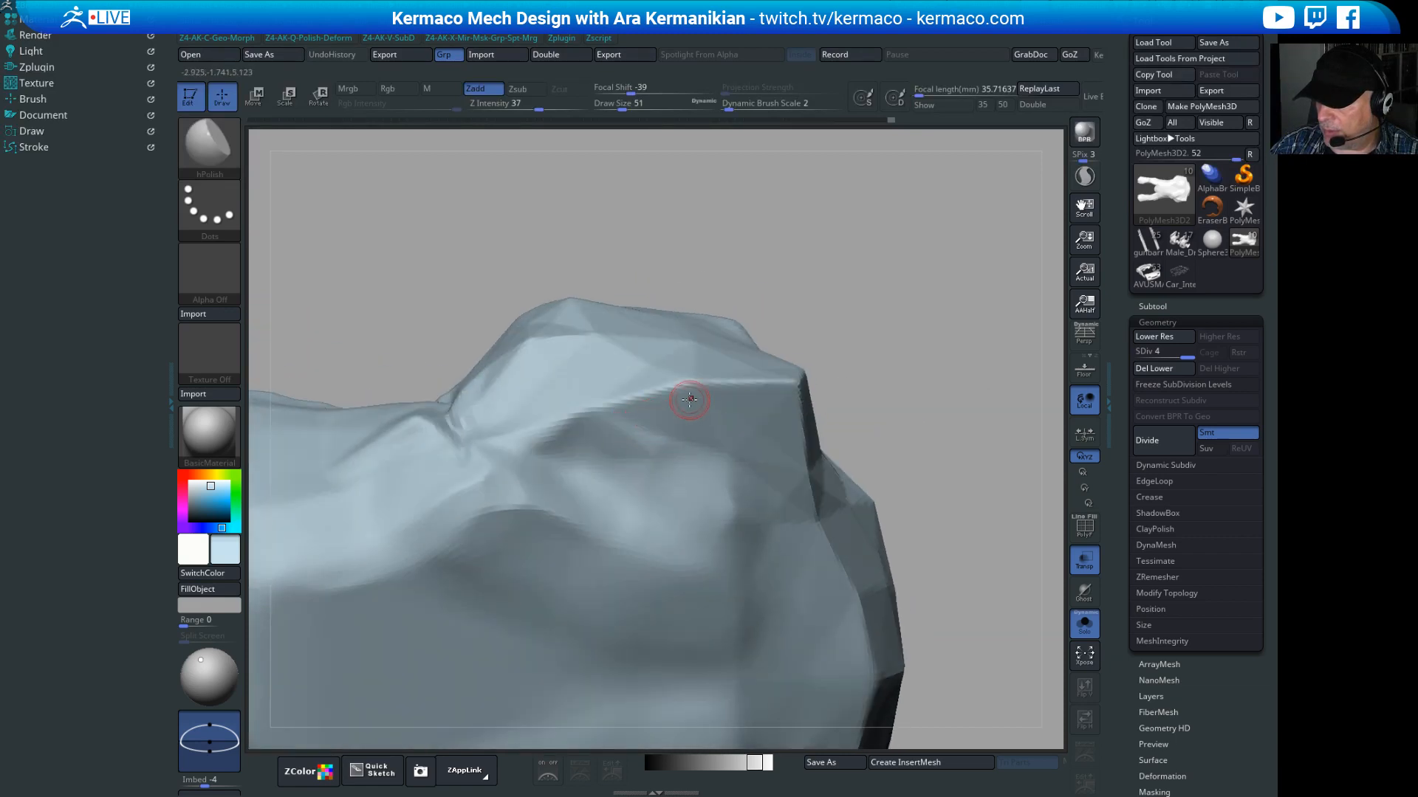
alt+drag(965, 450, 923, 376)
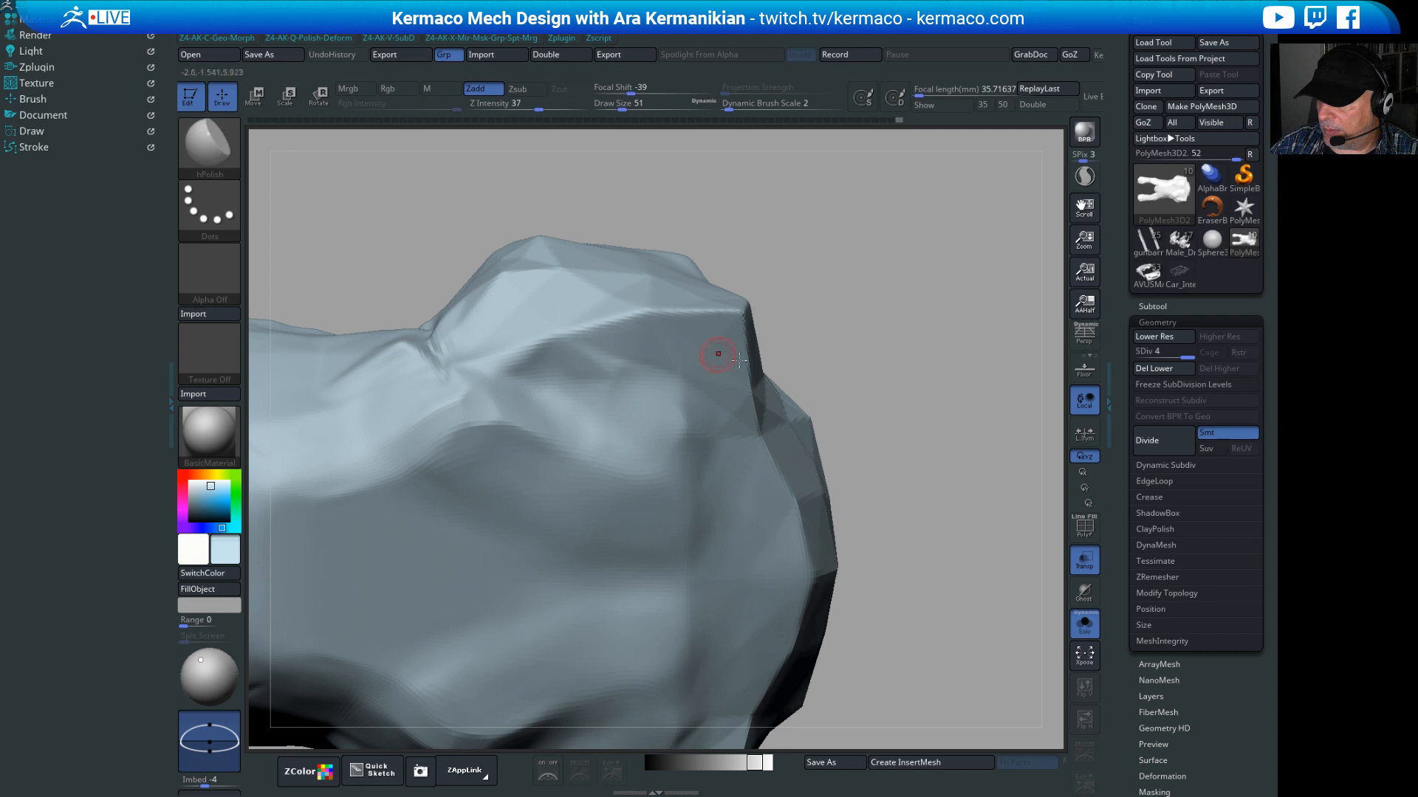
mouse_move(879, 369)
mouse_down()
mouse_move(923, 335)
mouse_move(882, 412)
mouse_move(850, 368)
mouse_move(820, 485)
mouse_move(709, 649)
mouse_move(702, 715)
mouse_move(768, 623)
mouse_move(914, 715)
mouse_move(895, 607)
mouse_move(801, 649)
mouse_up()
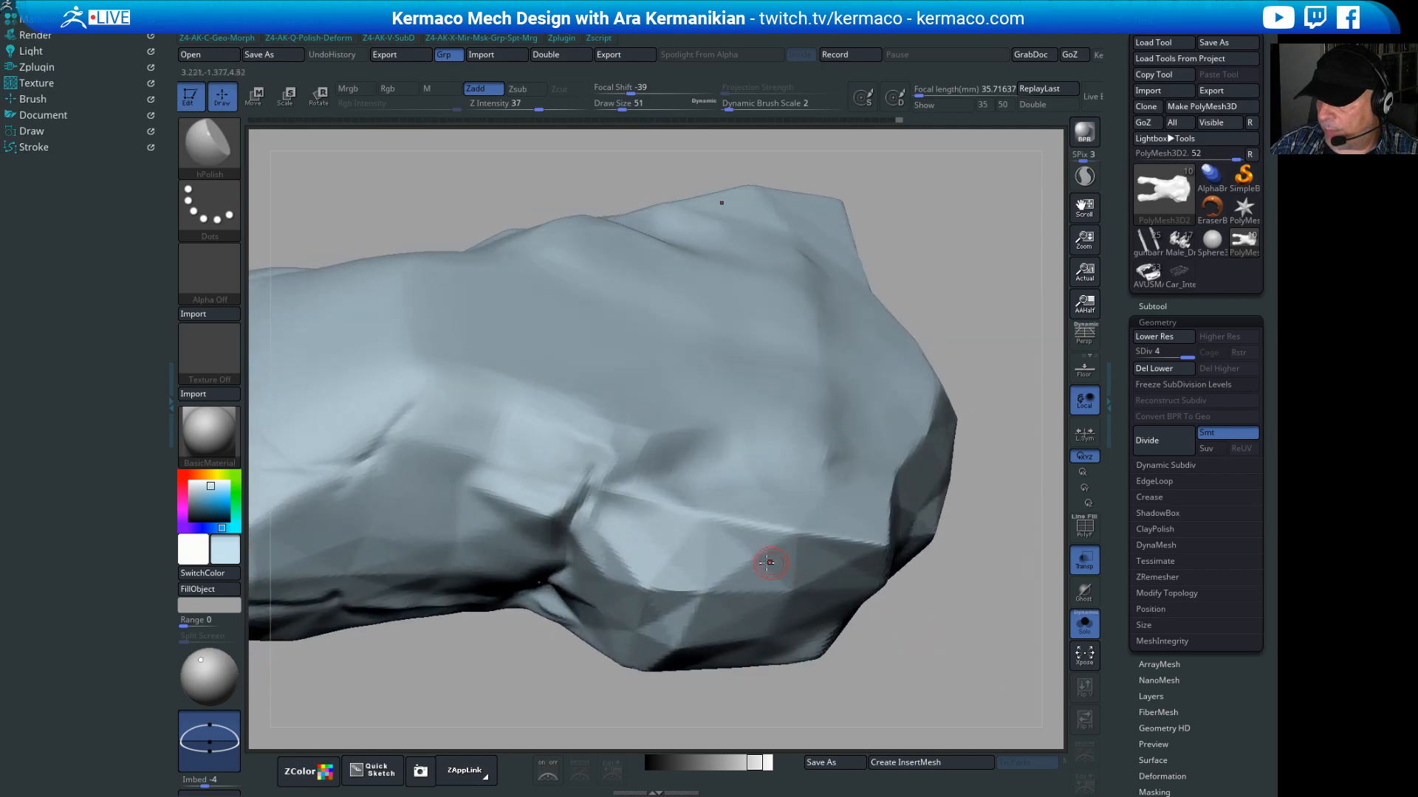
drag(942, 671, 916, 581)
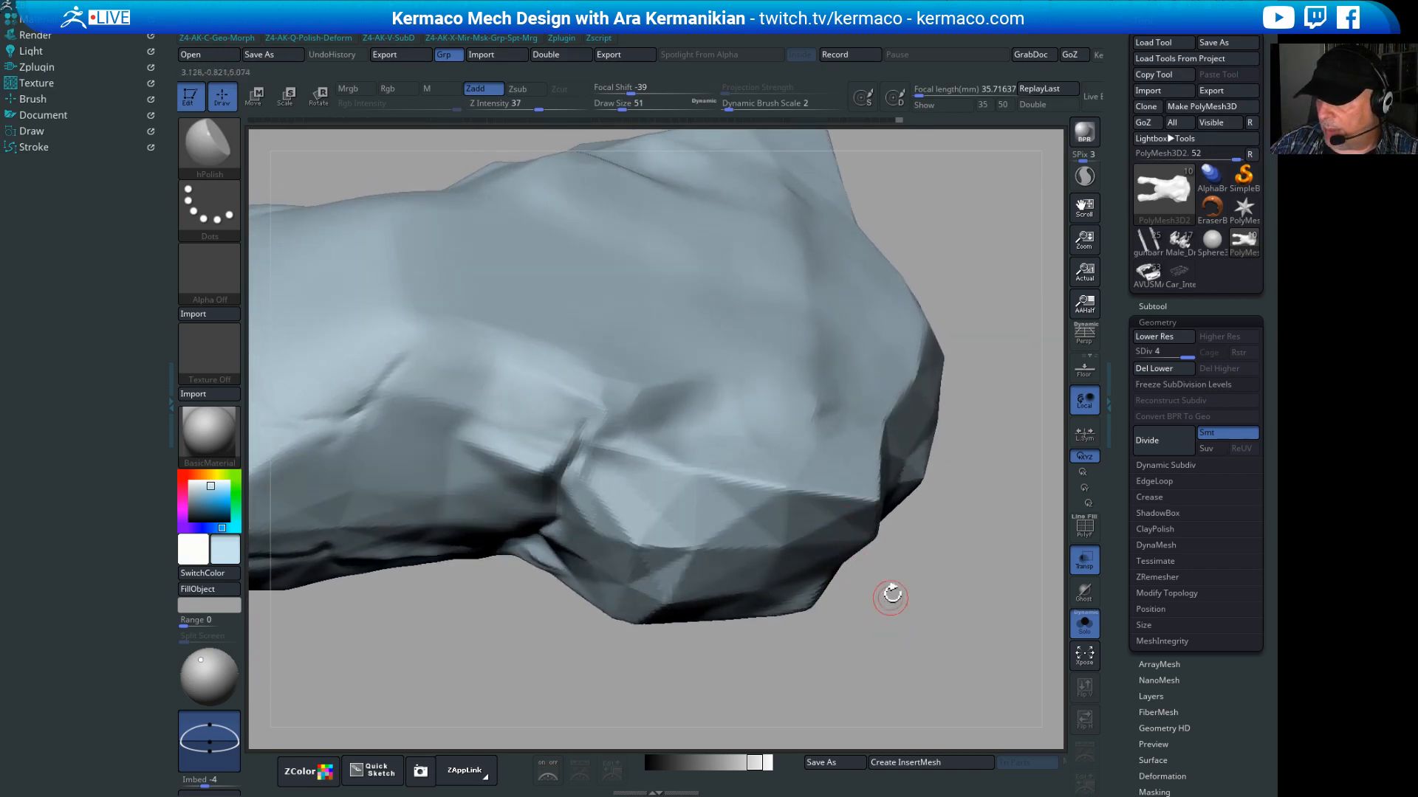
Step: Polish the side facets and outer corner of the rear shoulder with hPolish
drag(927, 630, 754, 538)
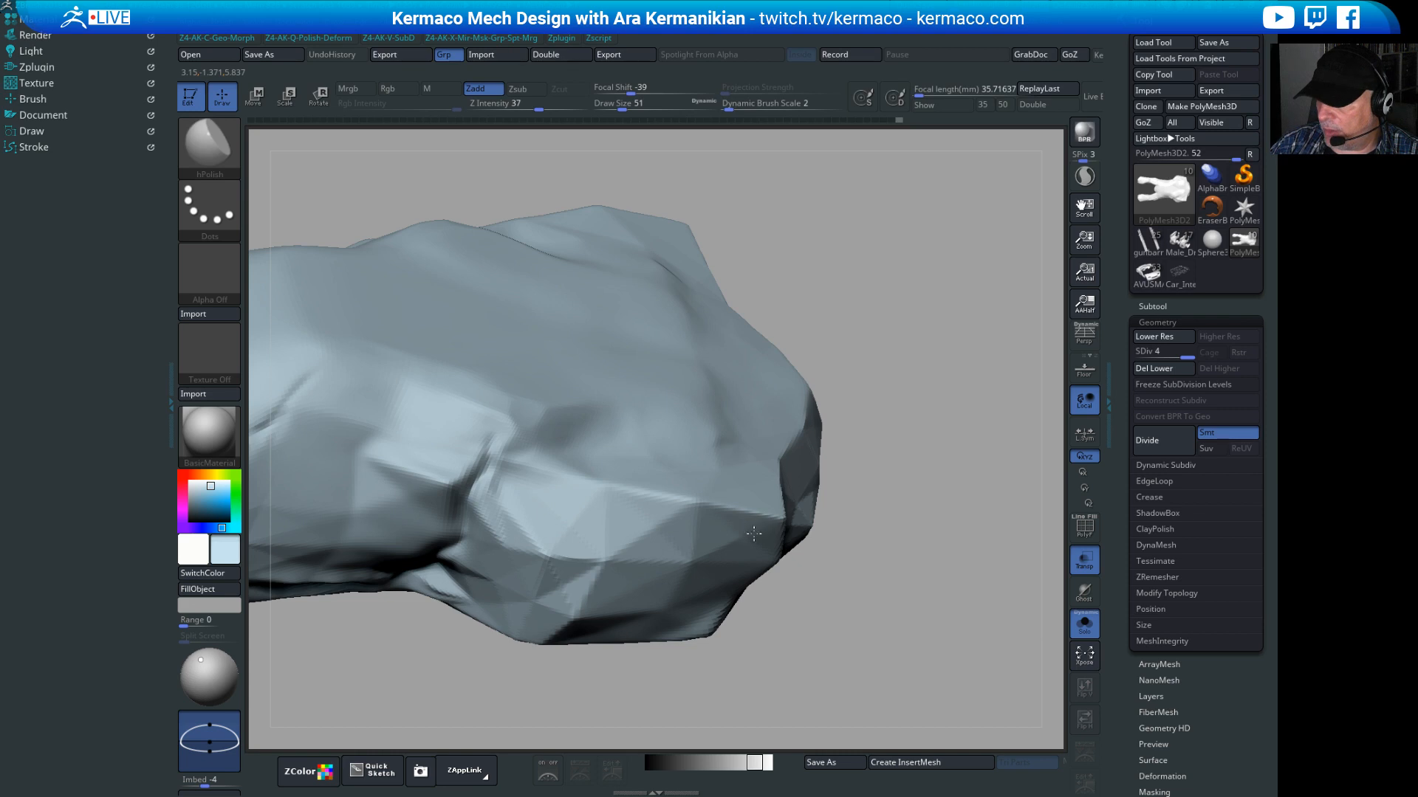
drag(793, 546, 872, 571)
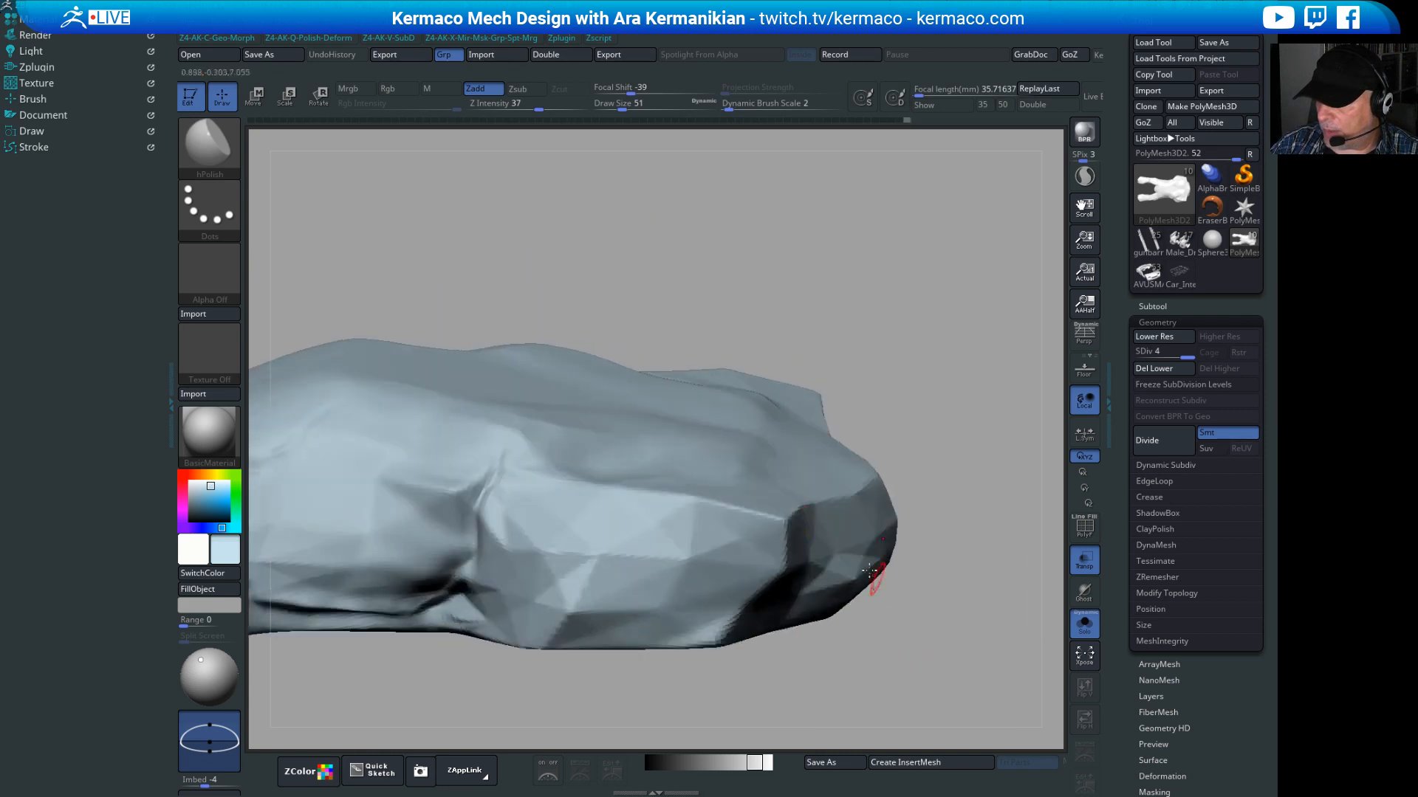
mouse_move(868, 684)
mouse_down()
mouse_move(809, 526)
mouse_move(849, 517)
mouse_up()
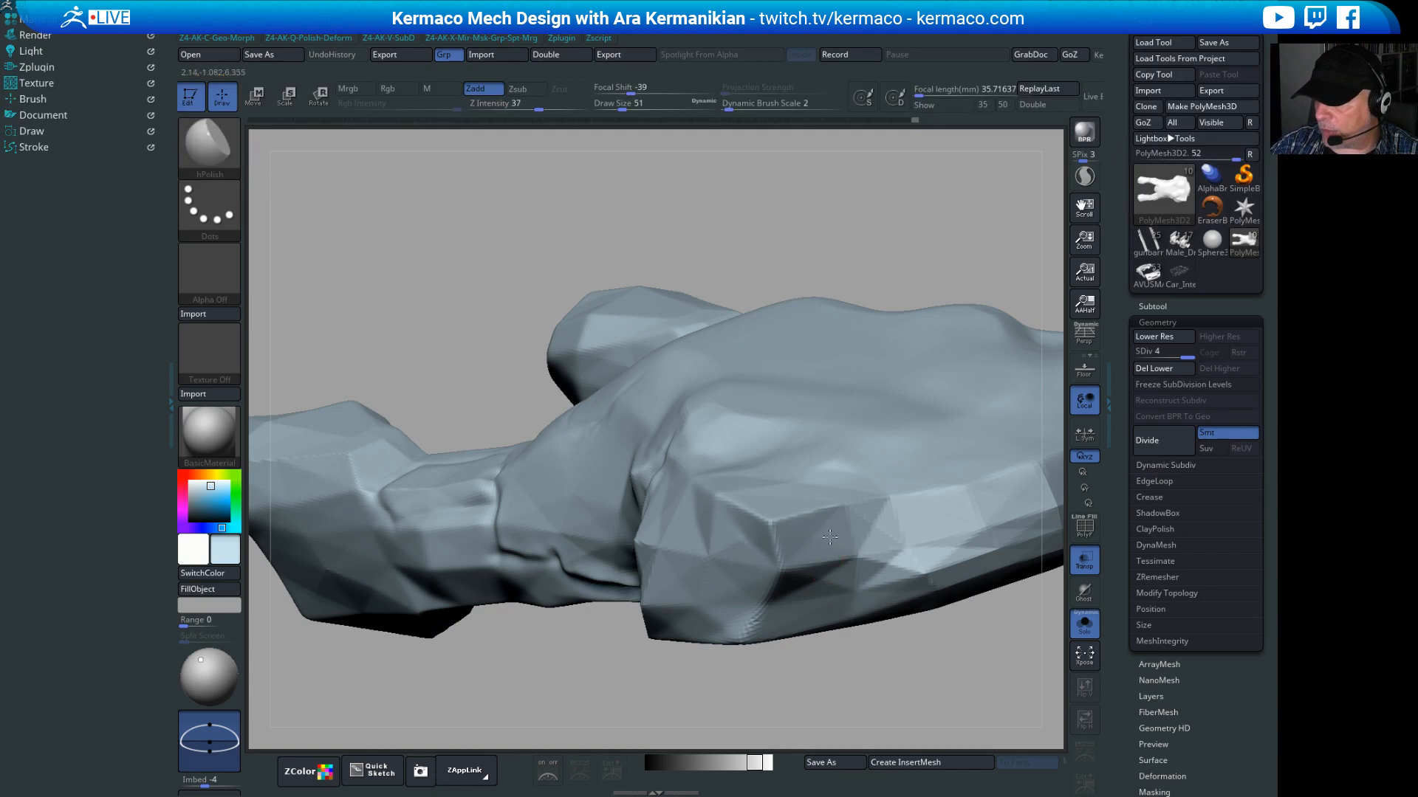
drag(866, 697, 702, 475)
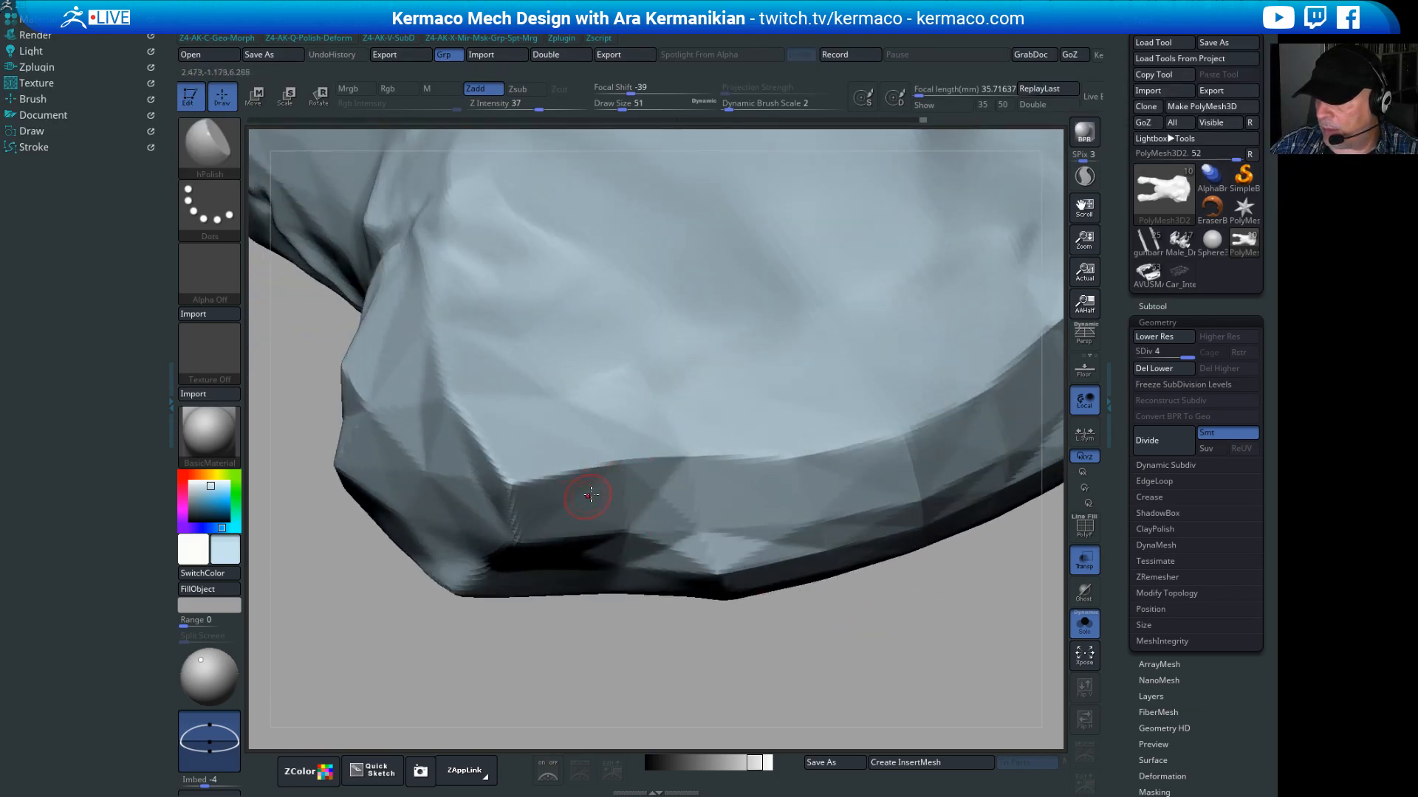
mouse_move(636, 674)
mouse_down()
mouse_move(572, 658)
mouse_move(649, 627)
mouse_move(626, 671)
mouse_move(587, 669)
mouse_up()
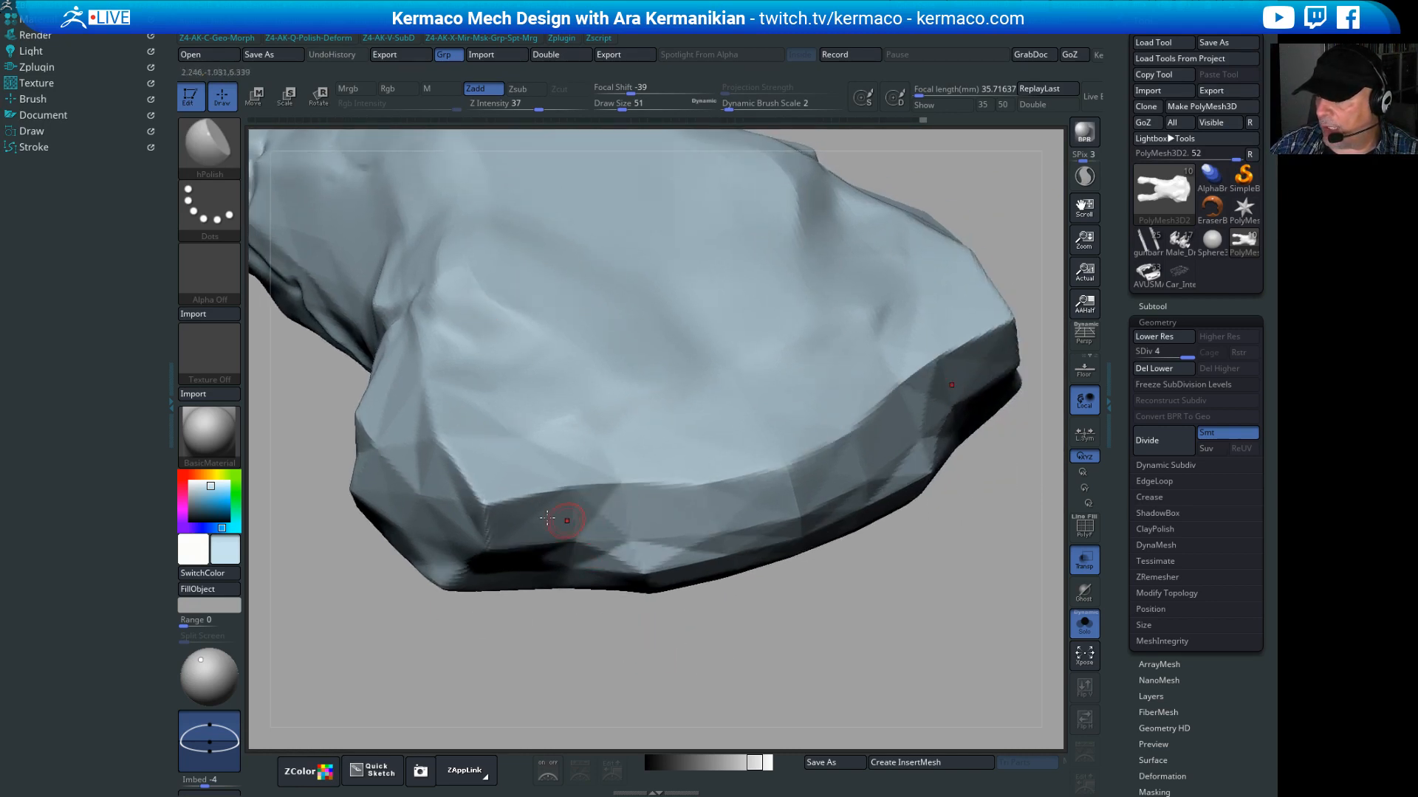
Step: Refine the upper edge and facets across the body's rear face with hPolish
mouse_move(840, 658)
alt+mouse_down()
mouse_move(849, 694)
mouse_move(838, 668)
alt+mouse_up()
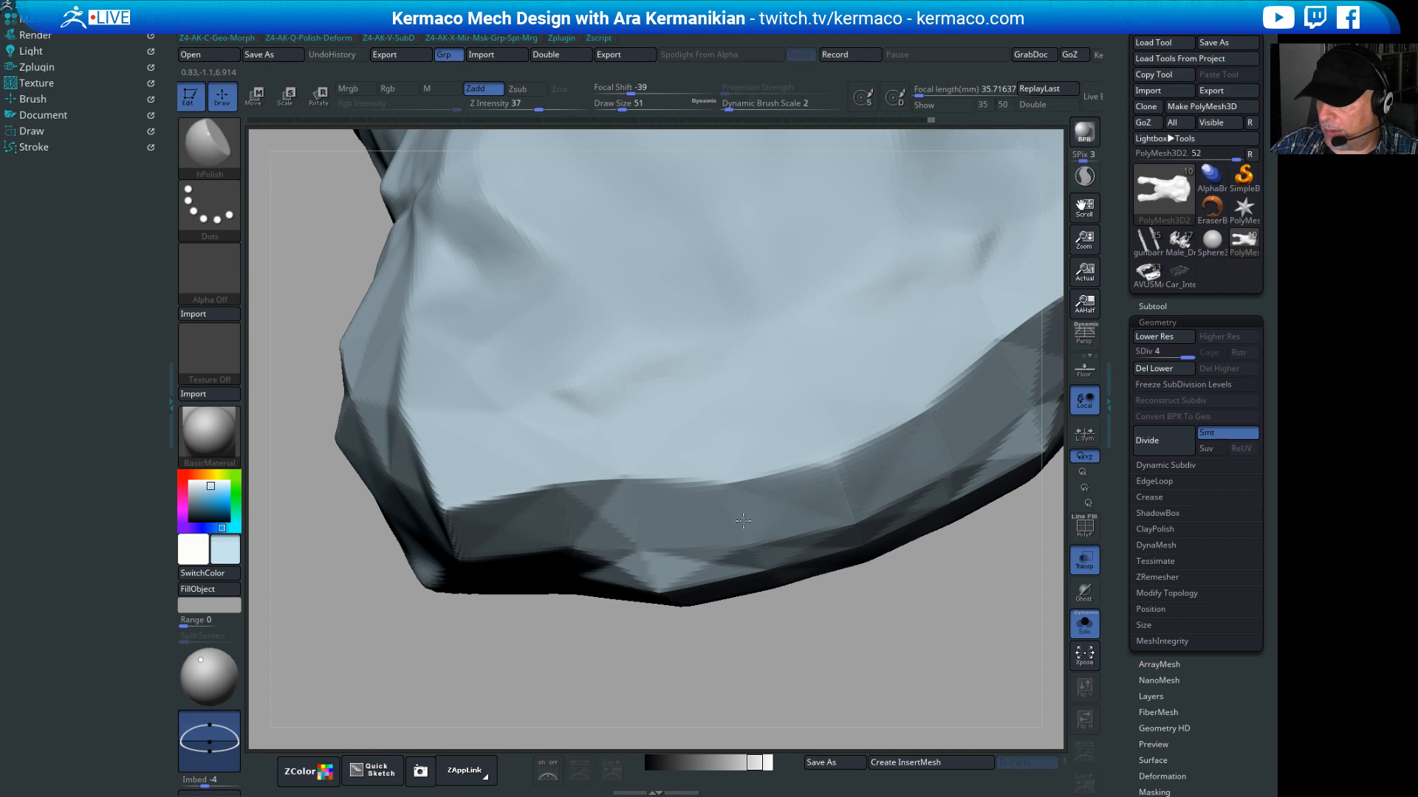
drag(909, 627, 962, 644)
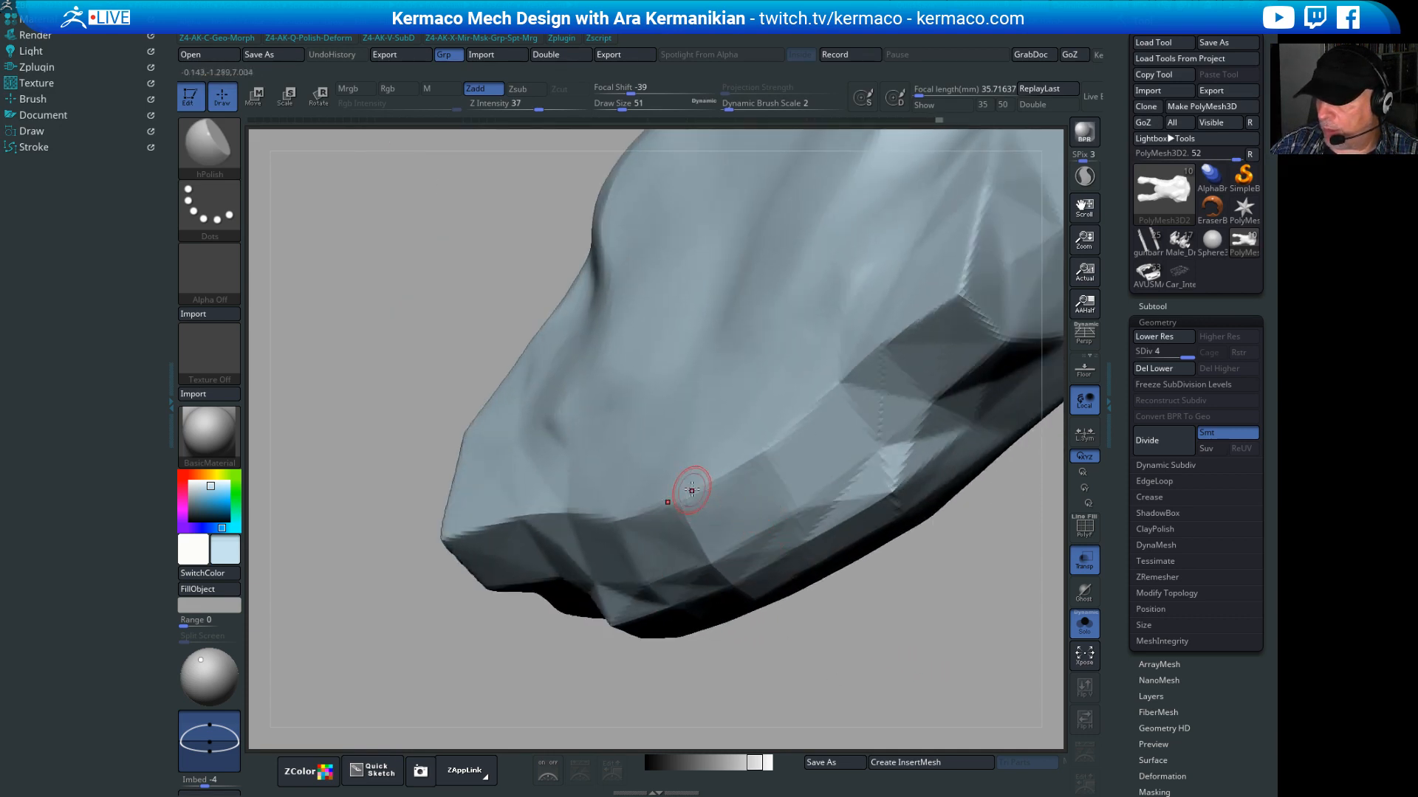
drag(827, 646, 889, 652)
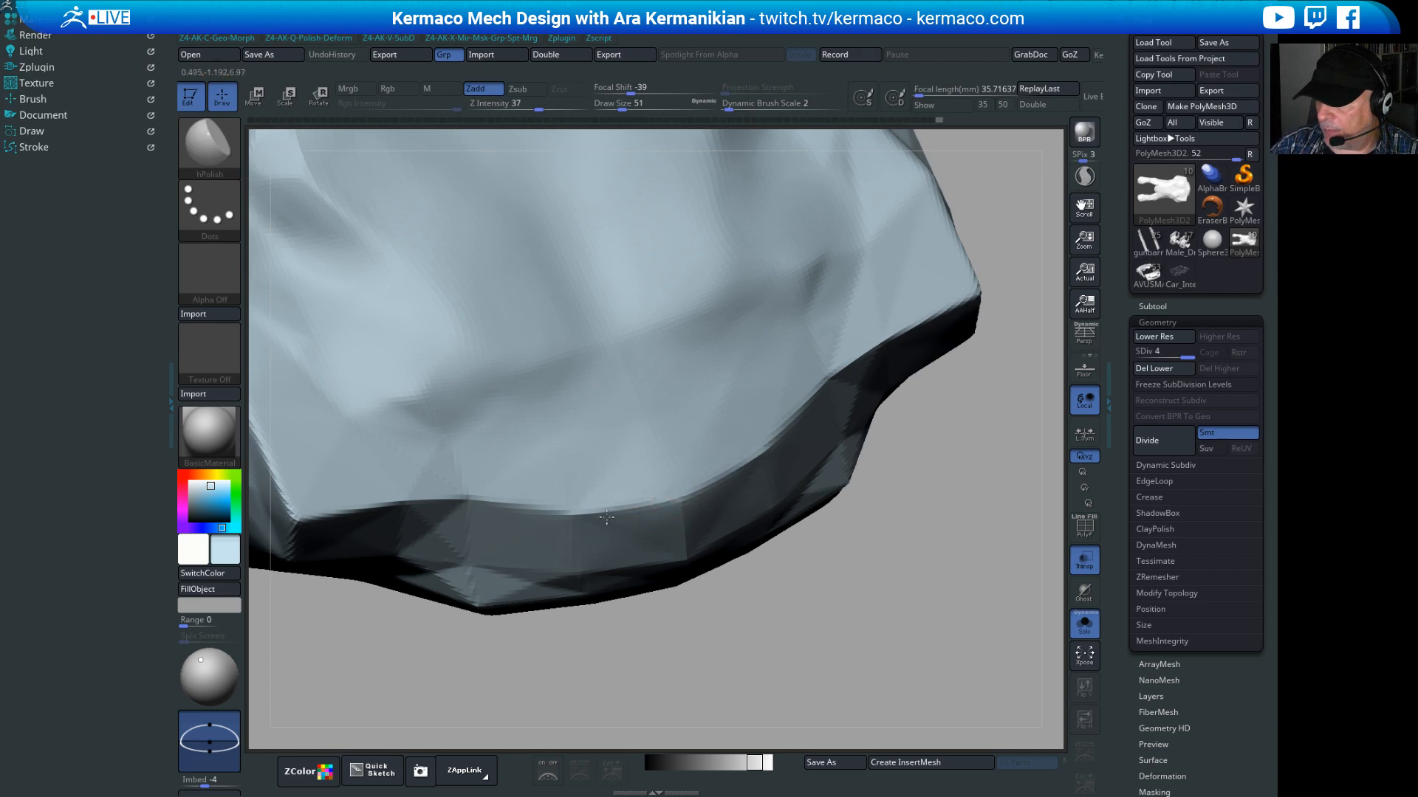
drag(848, 538, 896, 557)
drag(787, 679, 696, 507)
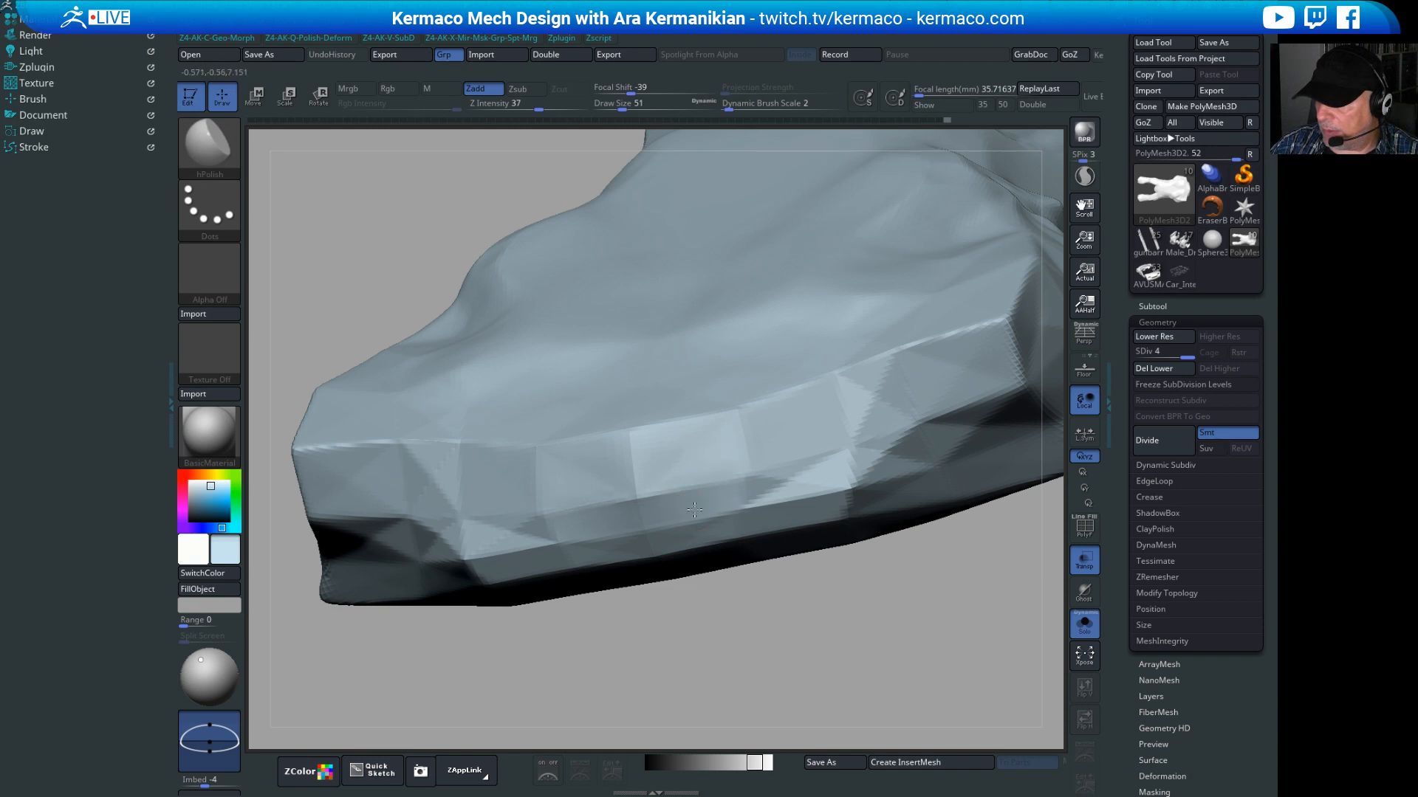
drag(769, 664, 699, 536)
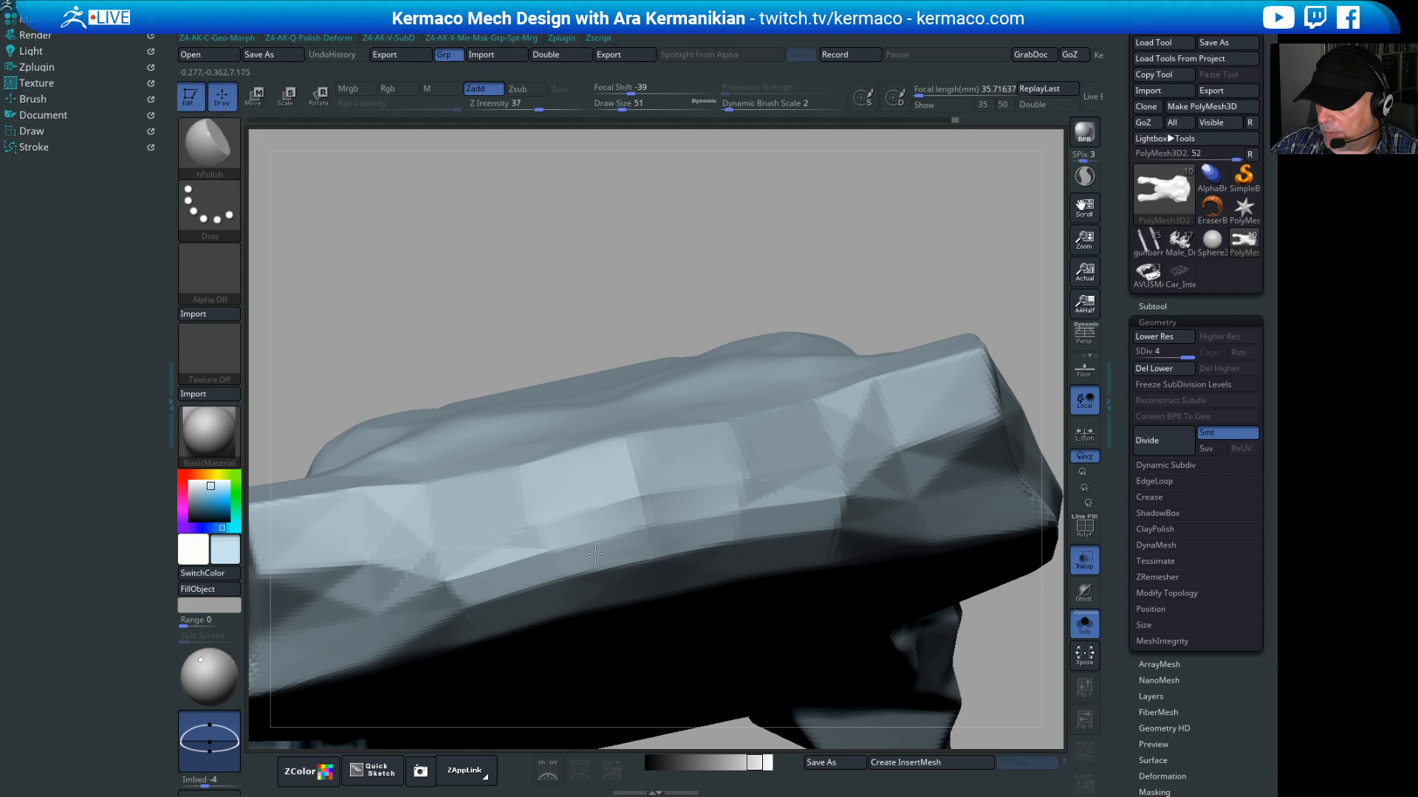
Step: Polish the lower rear facets and the top surface around the pointed shoulder corner
drag(650, 526, 614, 528)
drag(948, 220, 696, 262)
drag(859, 285, 899, 589)
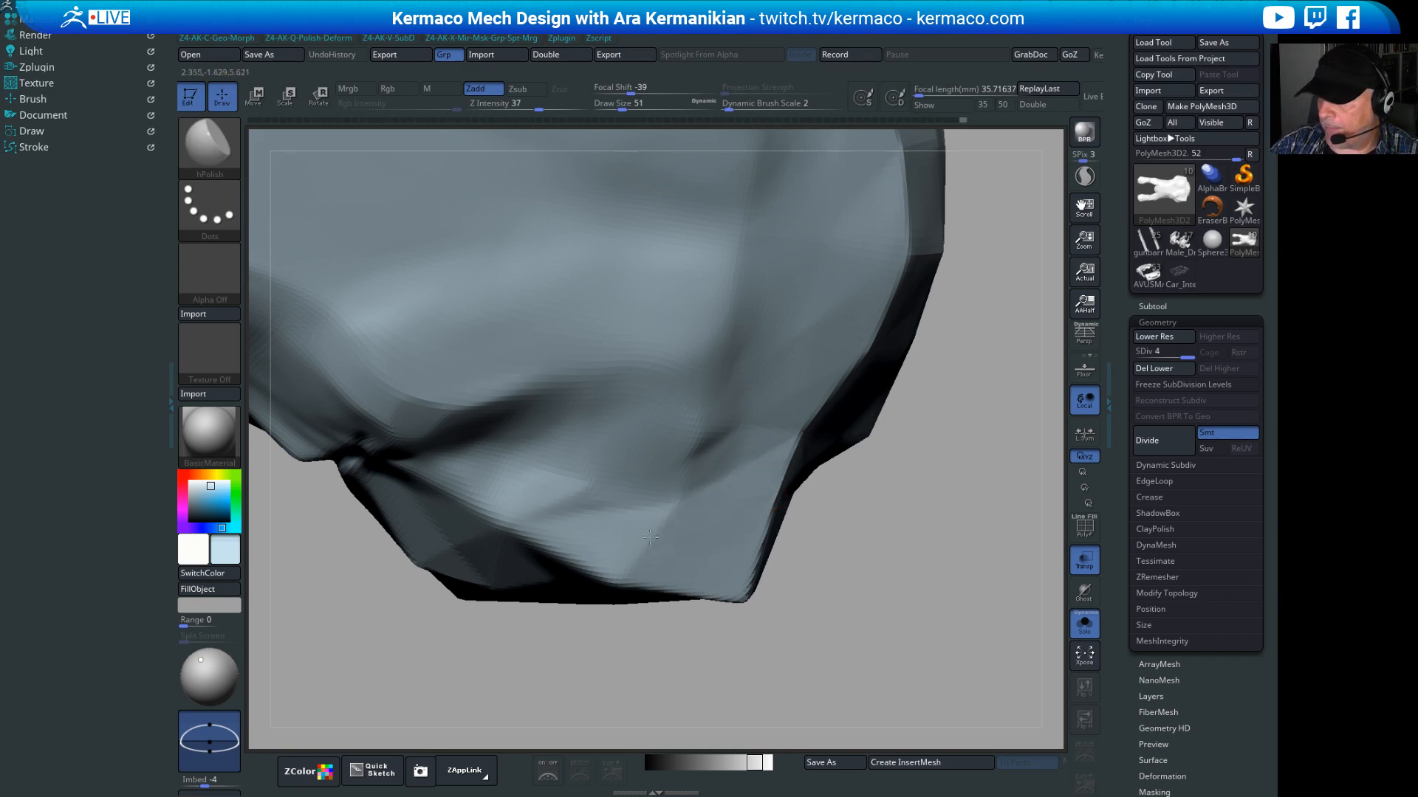
drag(889, 650, 687, 572)
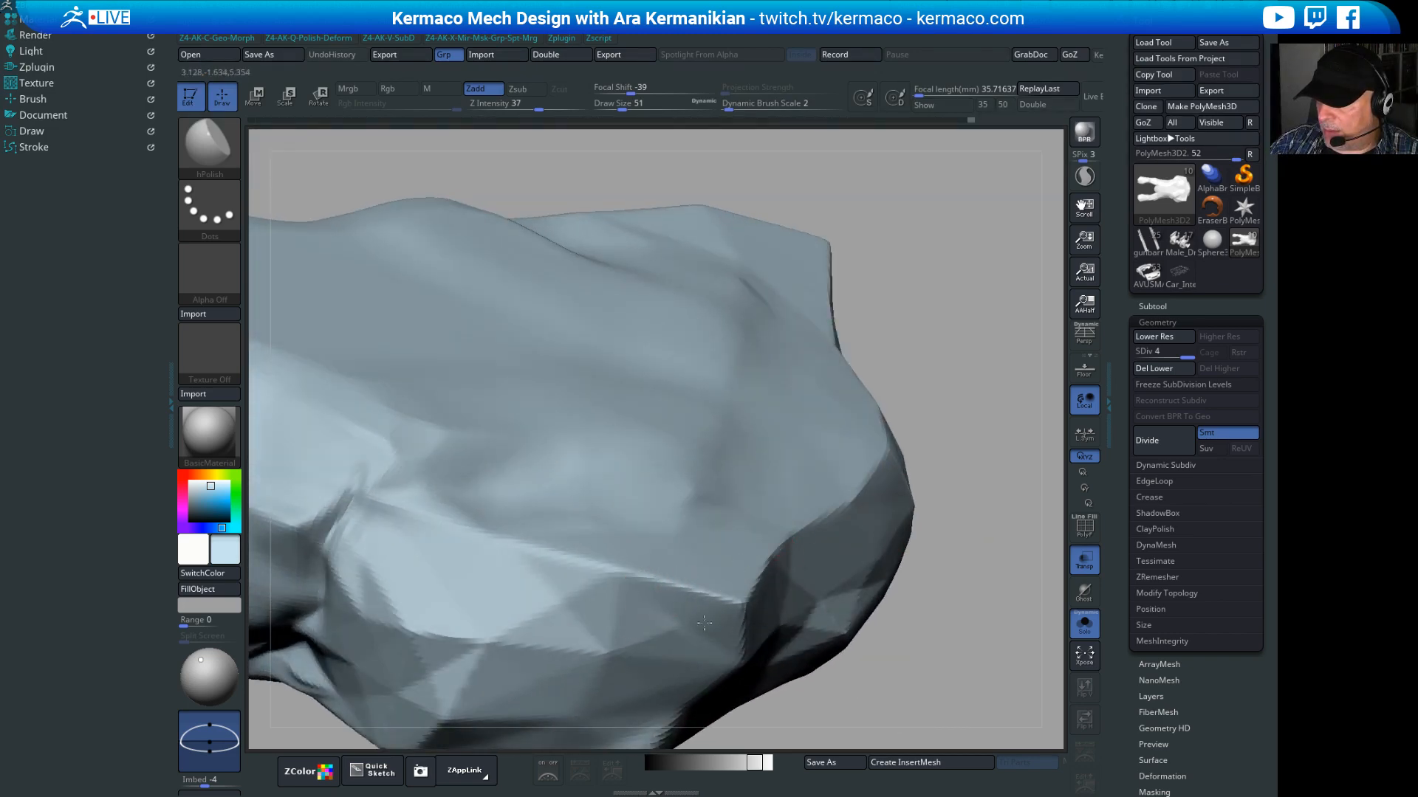
Step: Polish the body side between the canopy edge and the root of the front fork with hPolish
alt+drag(1060, 576, 654, 456)
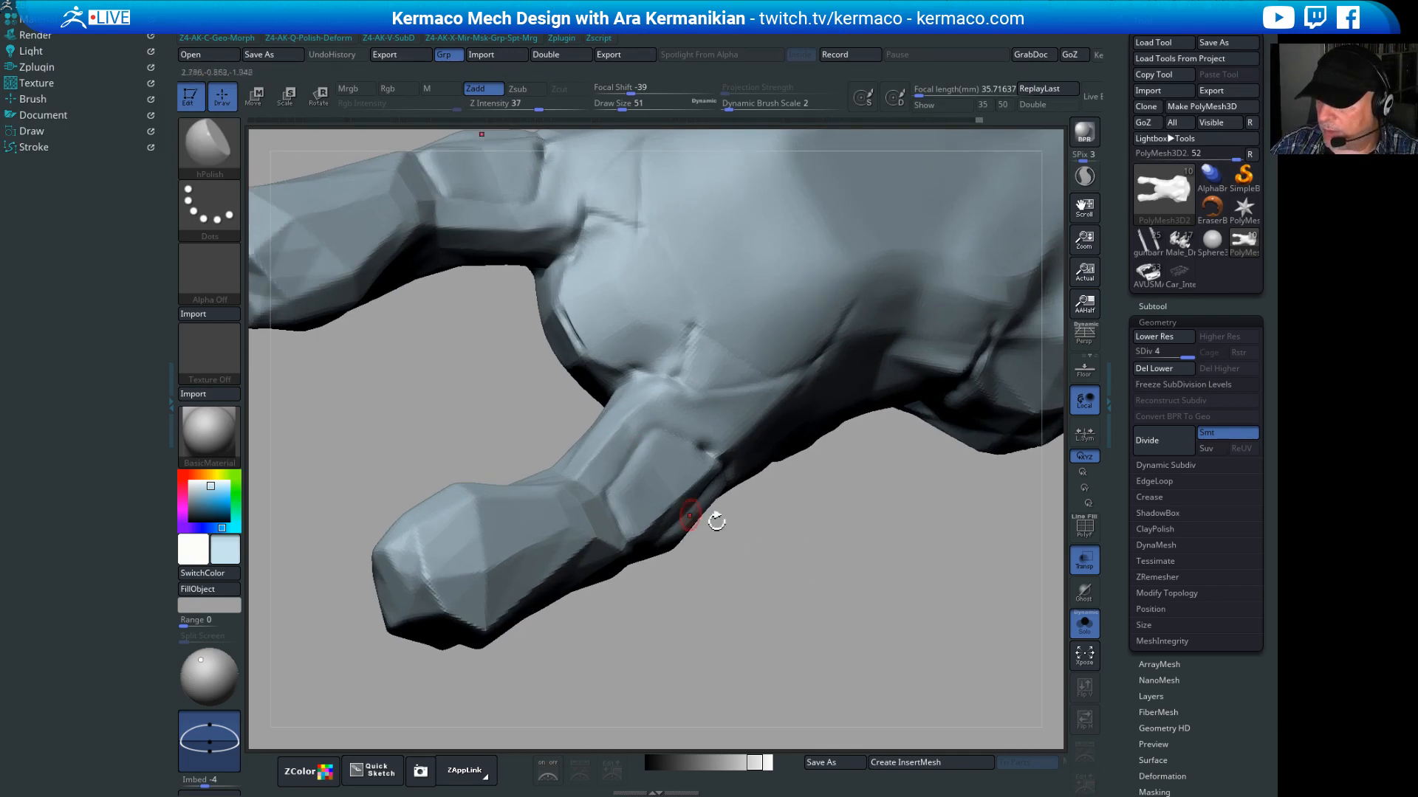
drag(716, 521, 749, 543)
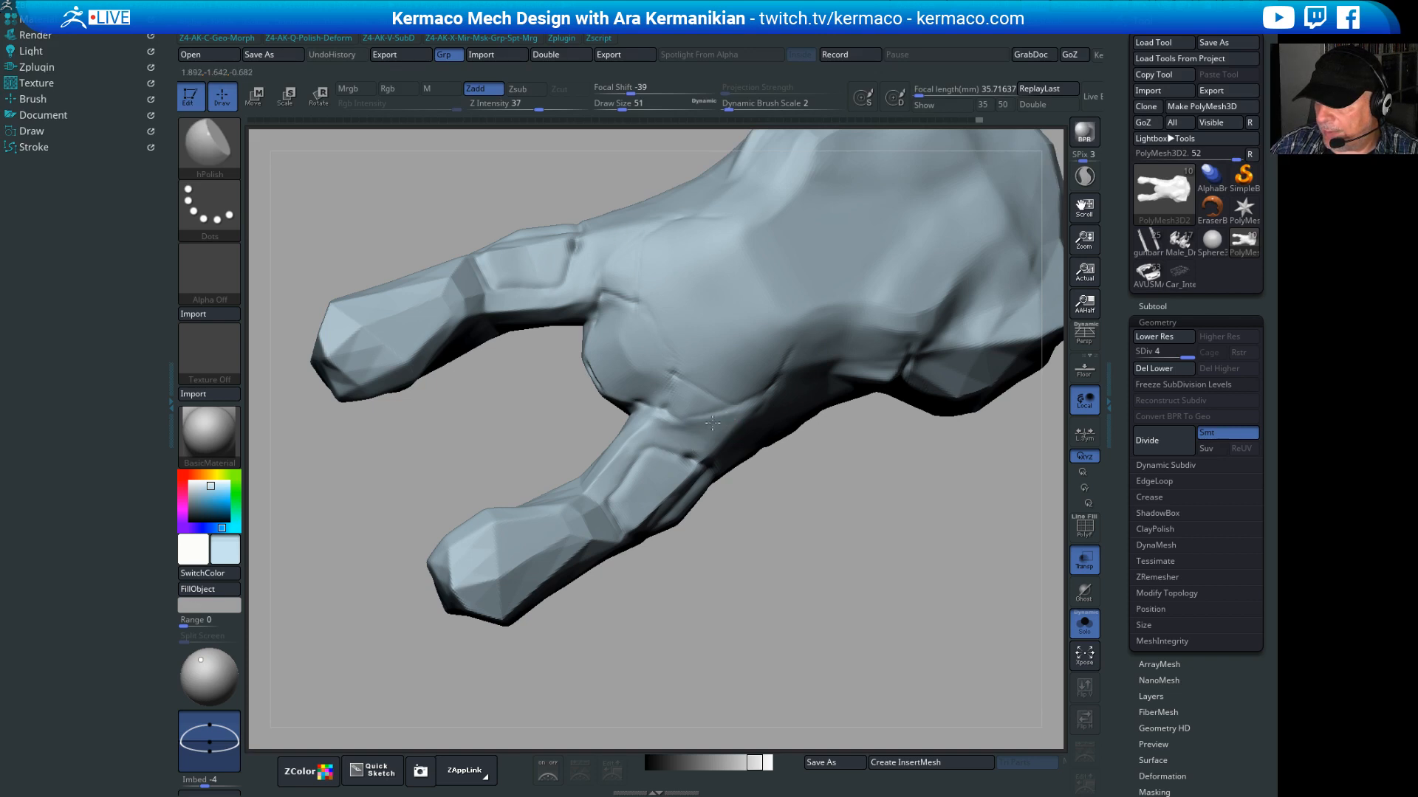
alt+drag(848, 551, 773, 554)
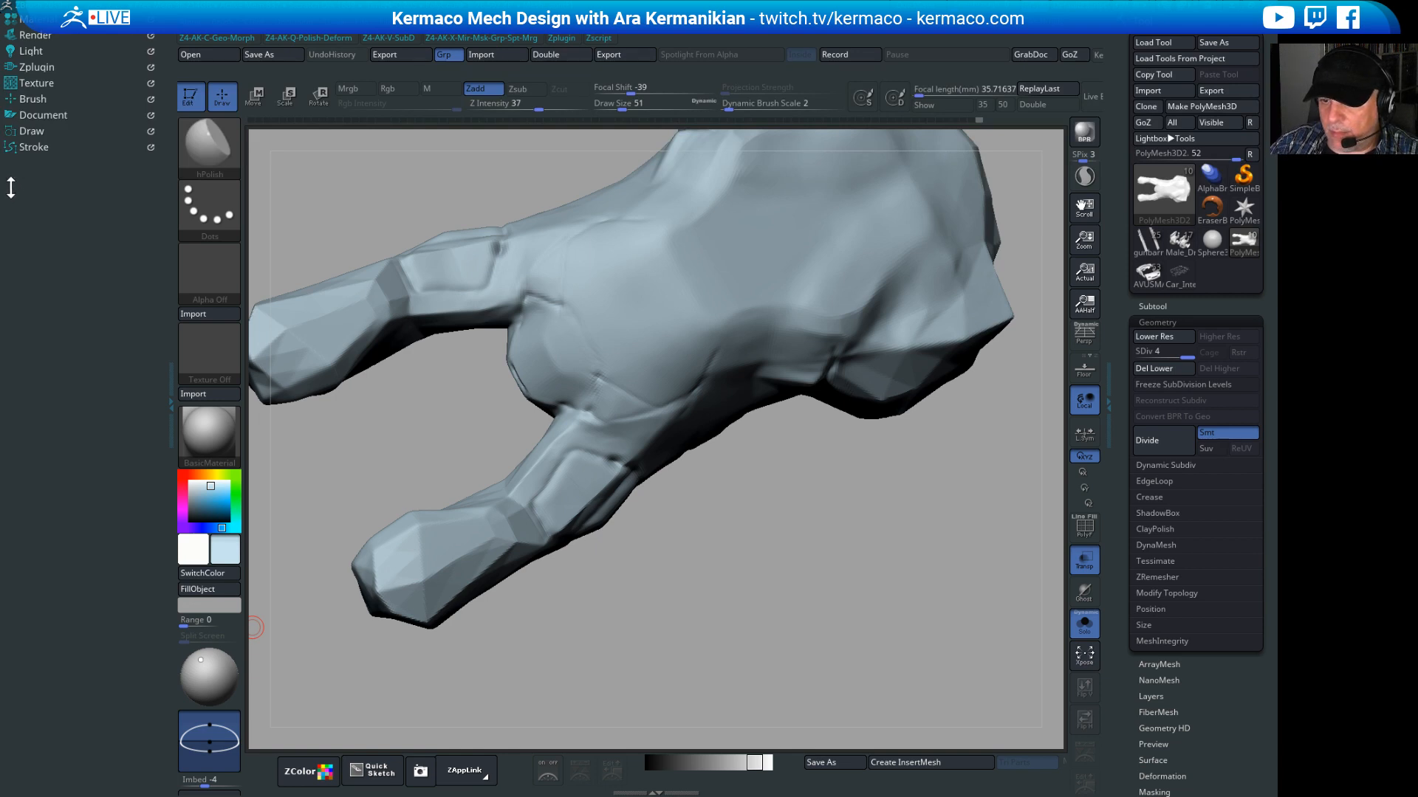
drag(740, 629, 710, 610)
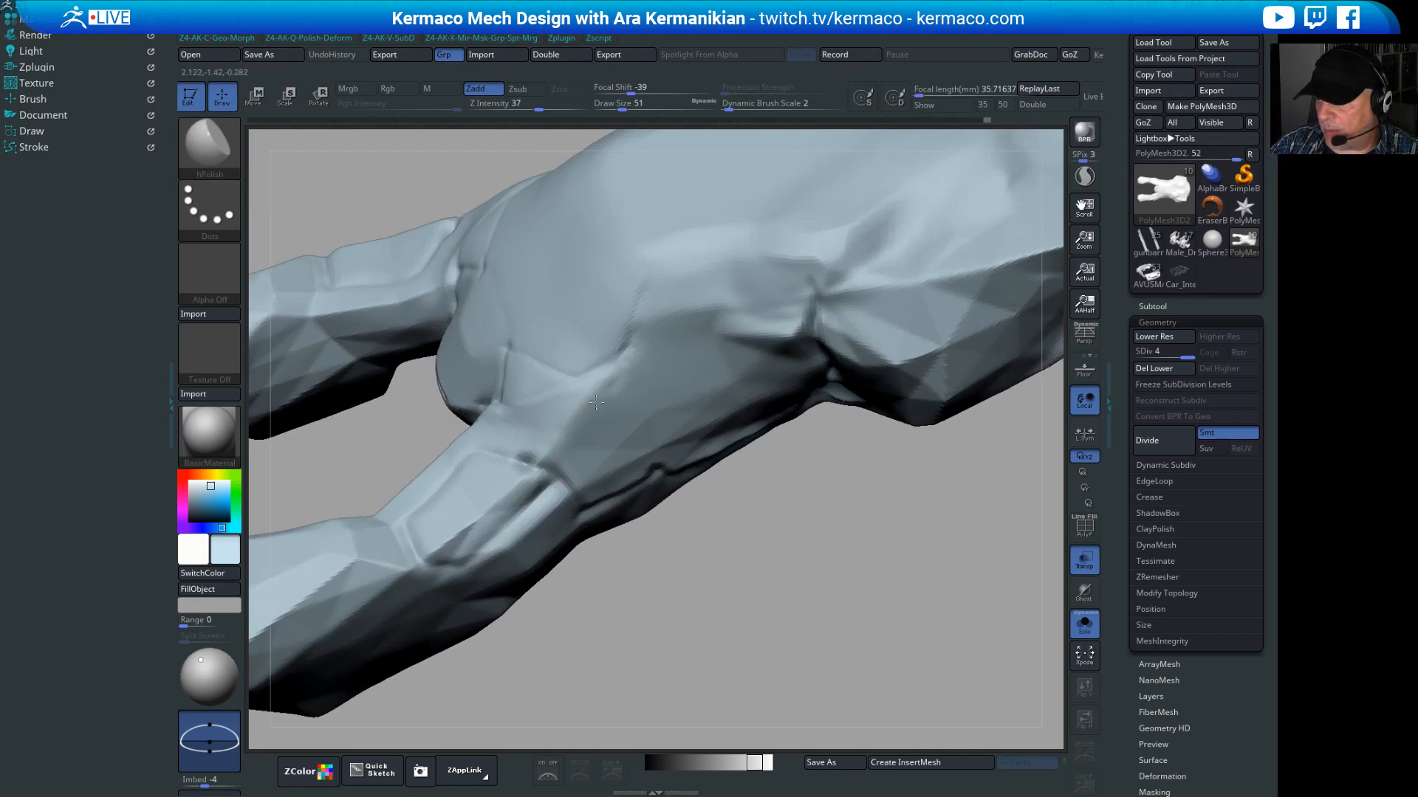
mouse_move(782, 584)
mouse_down()
mouse_move(906, 610)
mouse_move(809, 583)
mouse_up()
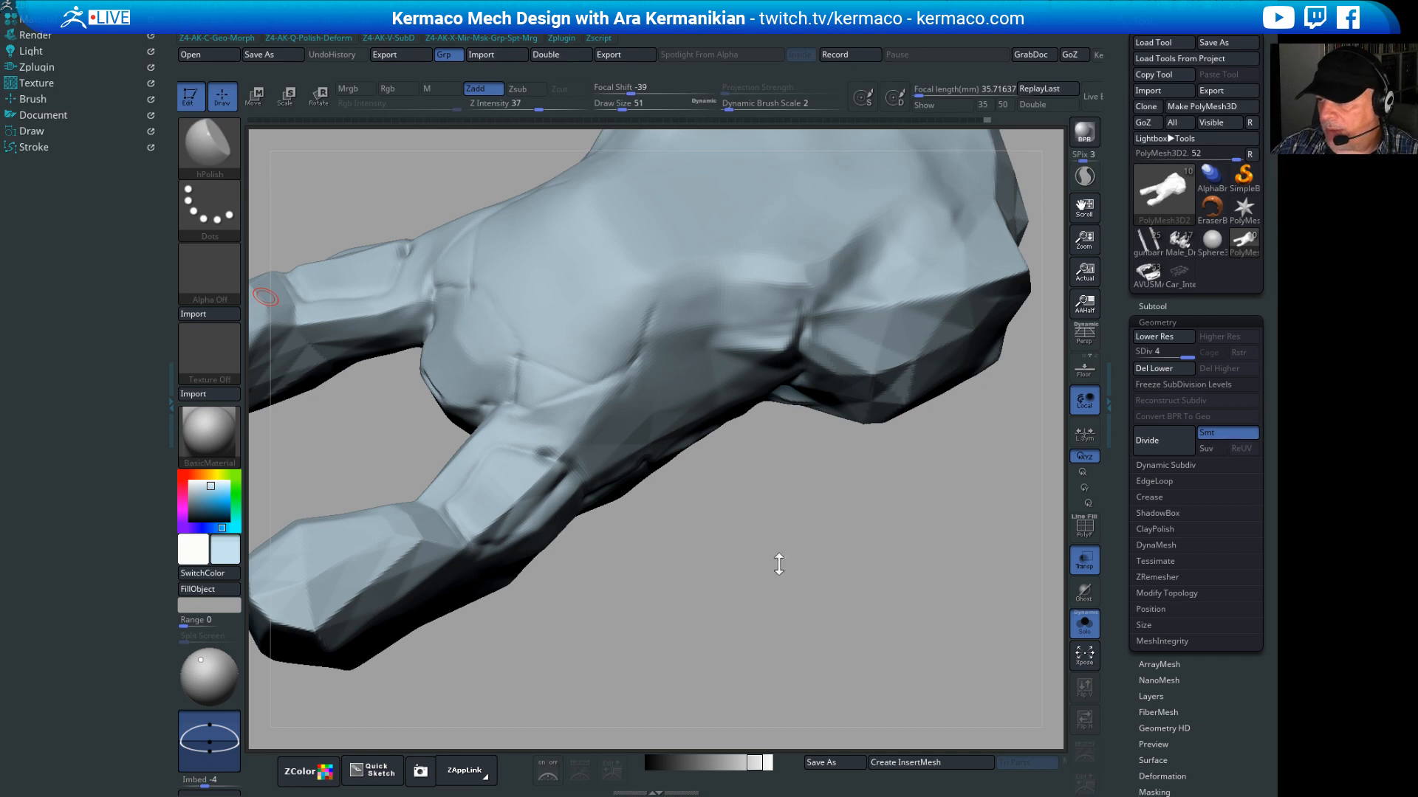
drag(779, 564, 629, 426)
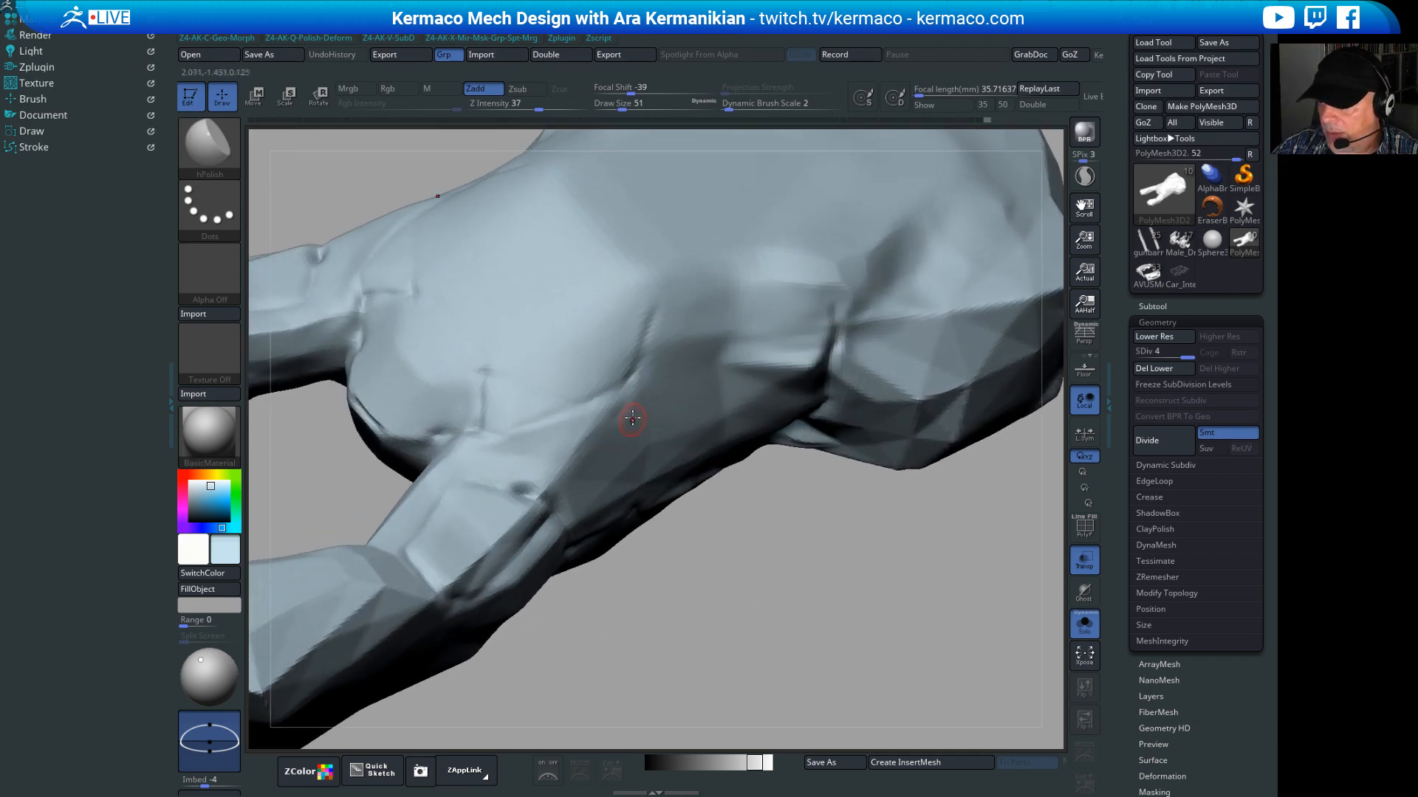
drag(744, 579, 593, 470)
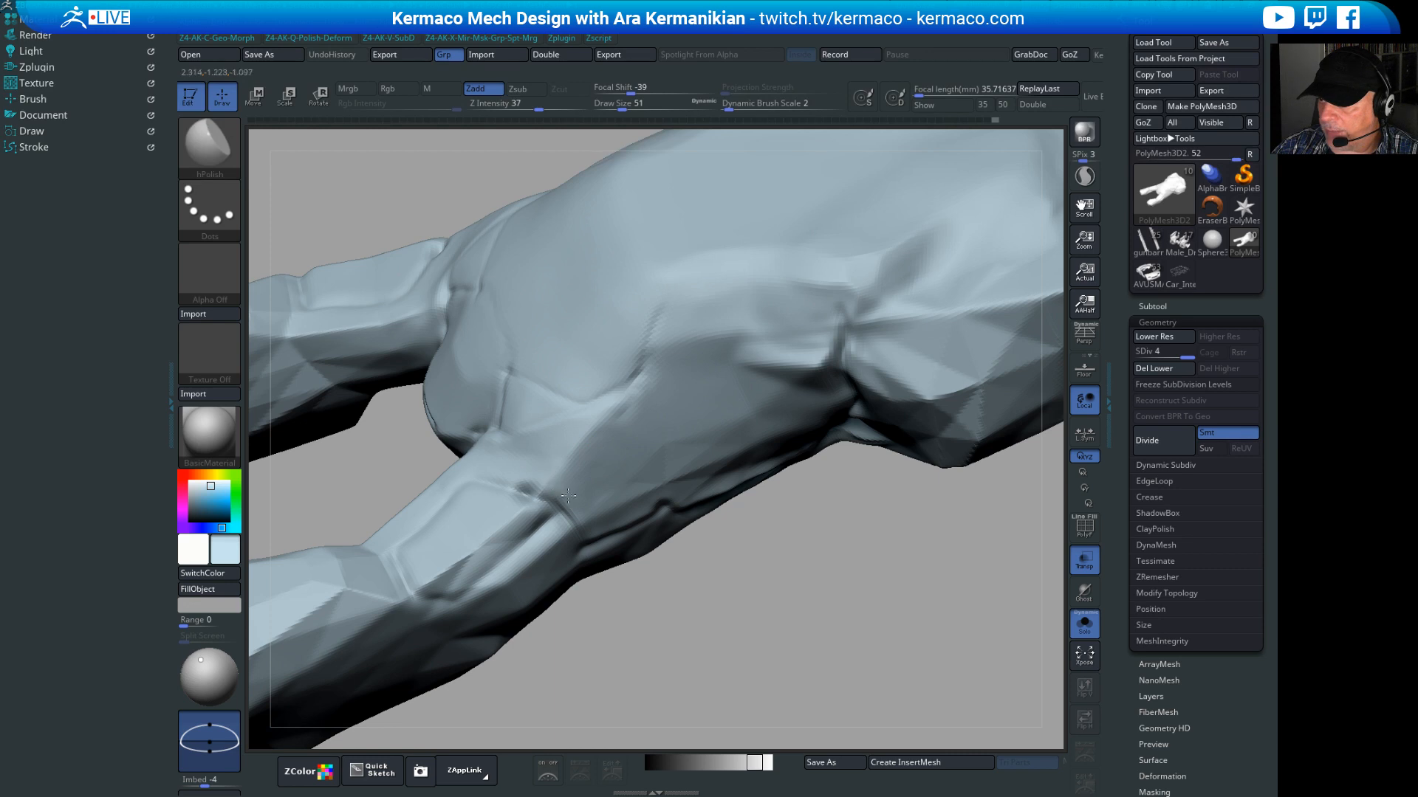
drag(760, 591, 625, 441)
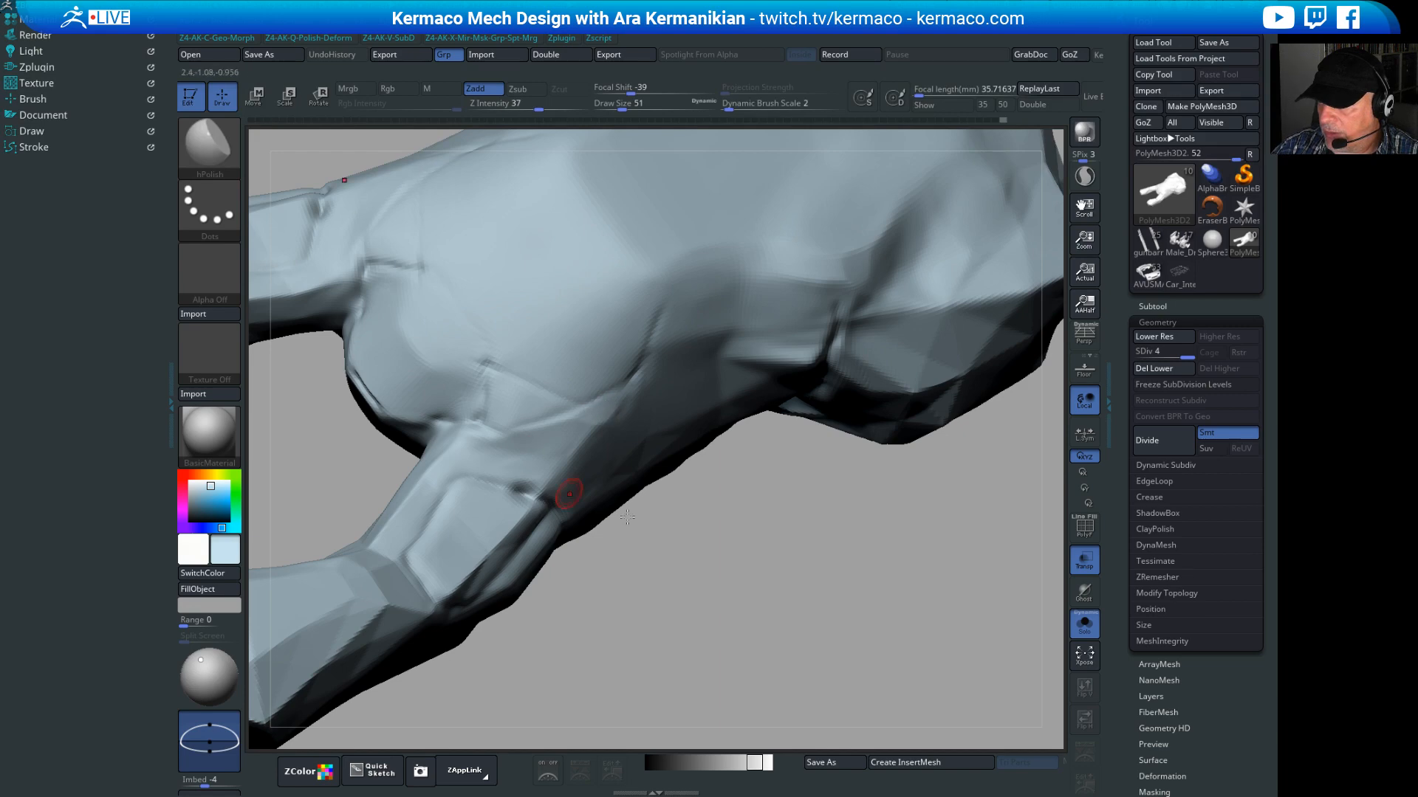
Step: Refine the flank from the fork joint back toward the rear shoulder with hPolish
drag(627, 517, 687, 590)
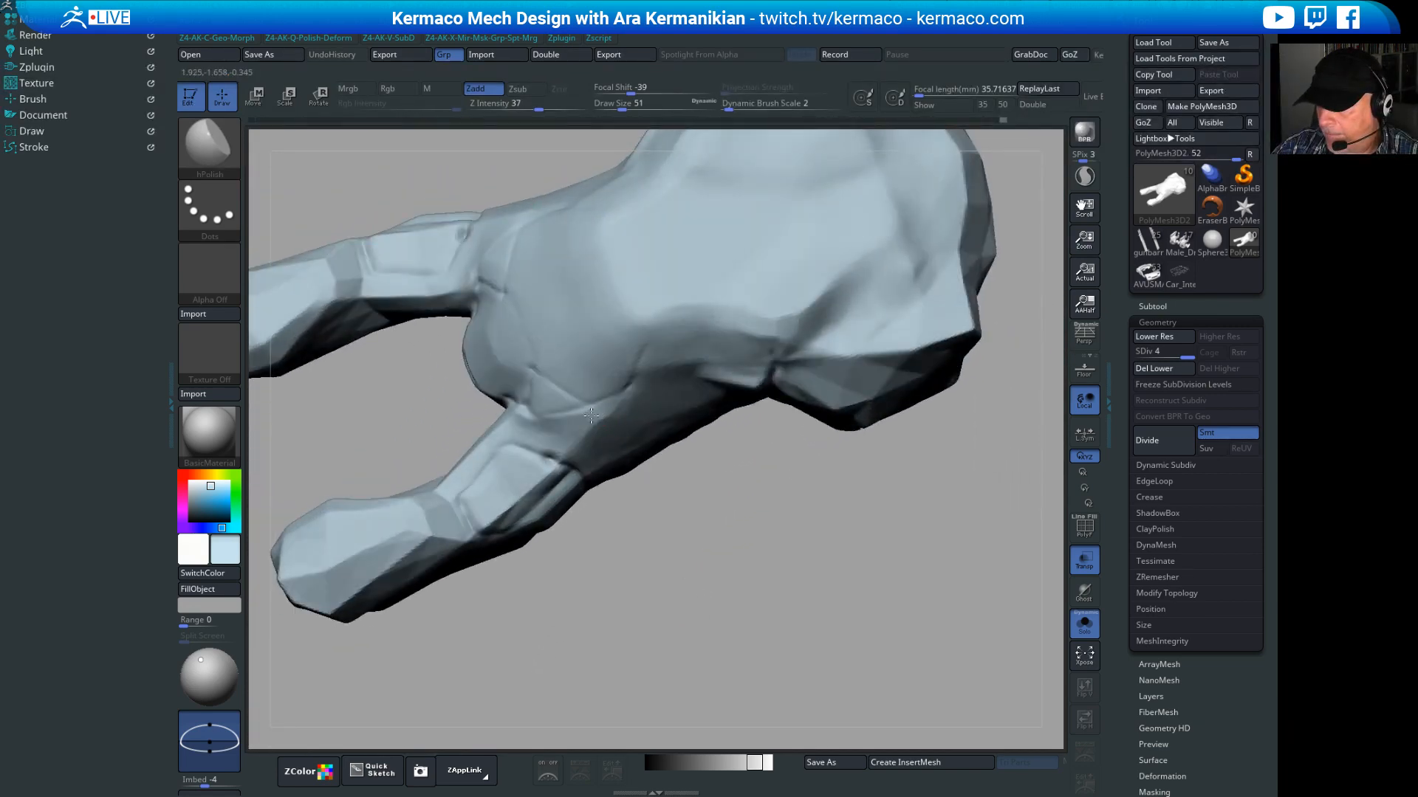
drag(702, 557, 584, 420)
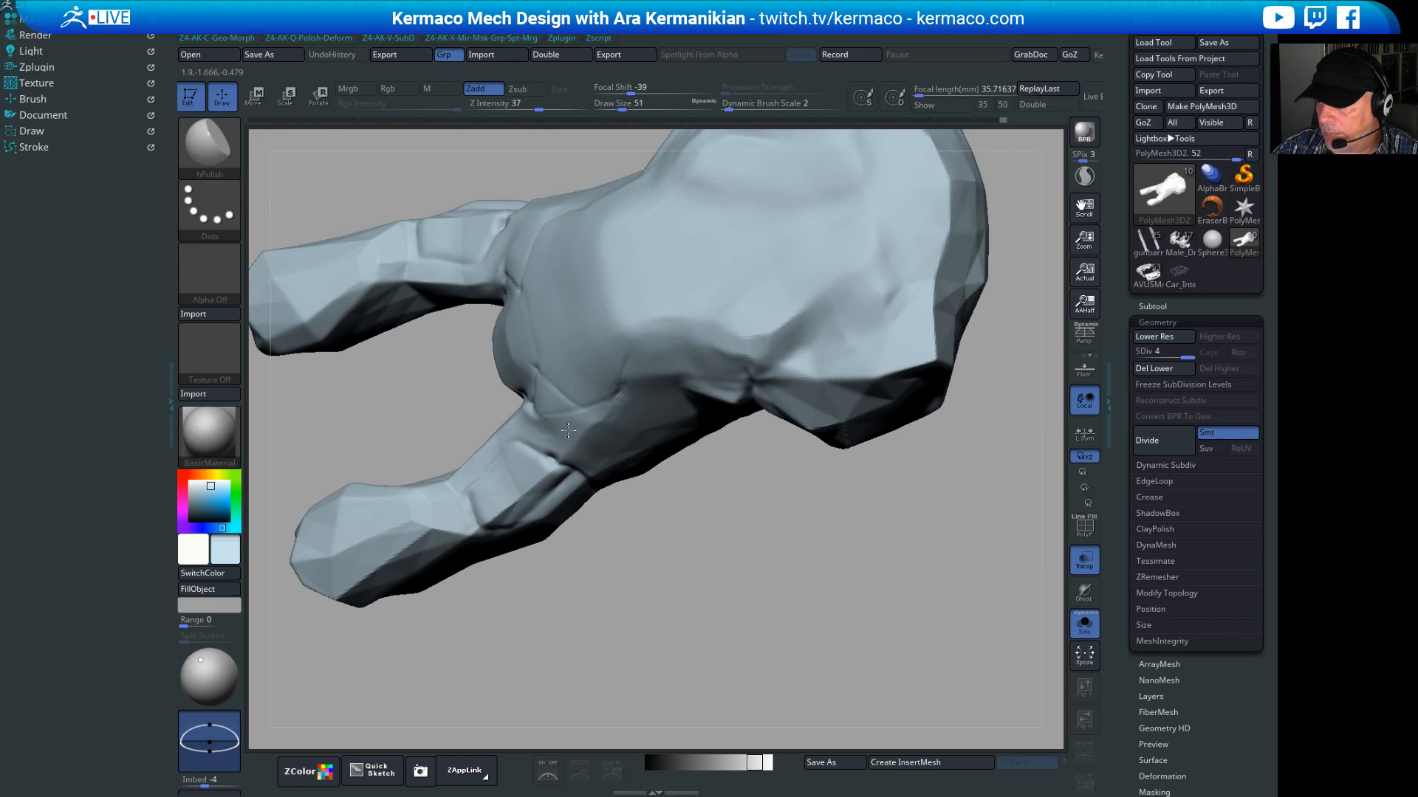
drag(668, 573, 619, 402)
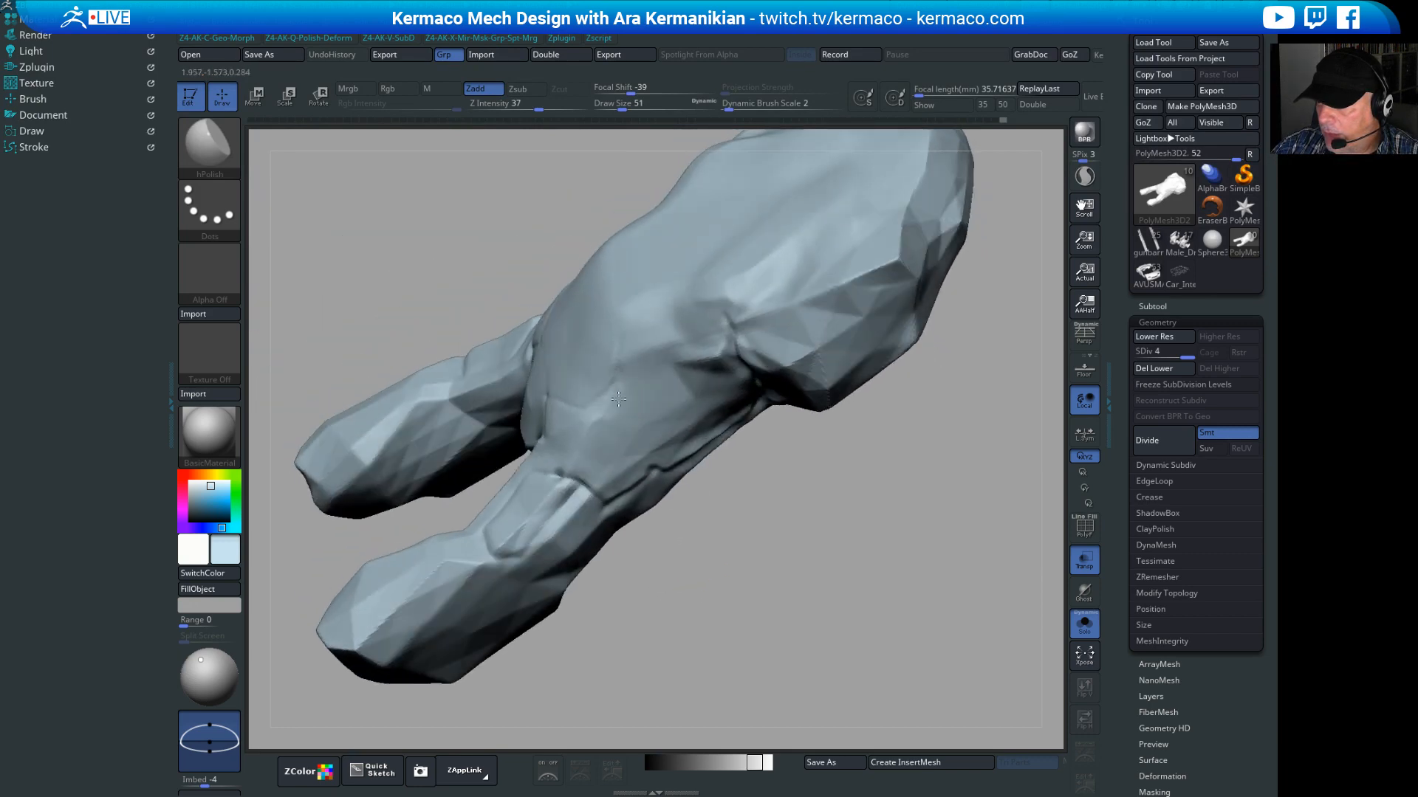
drag(761, 547, 671, 386)
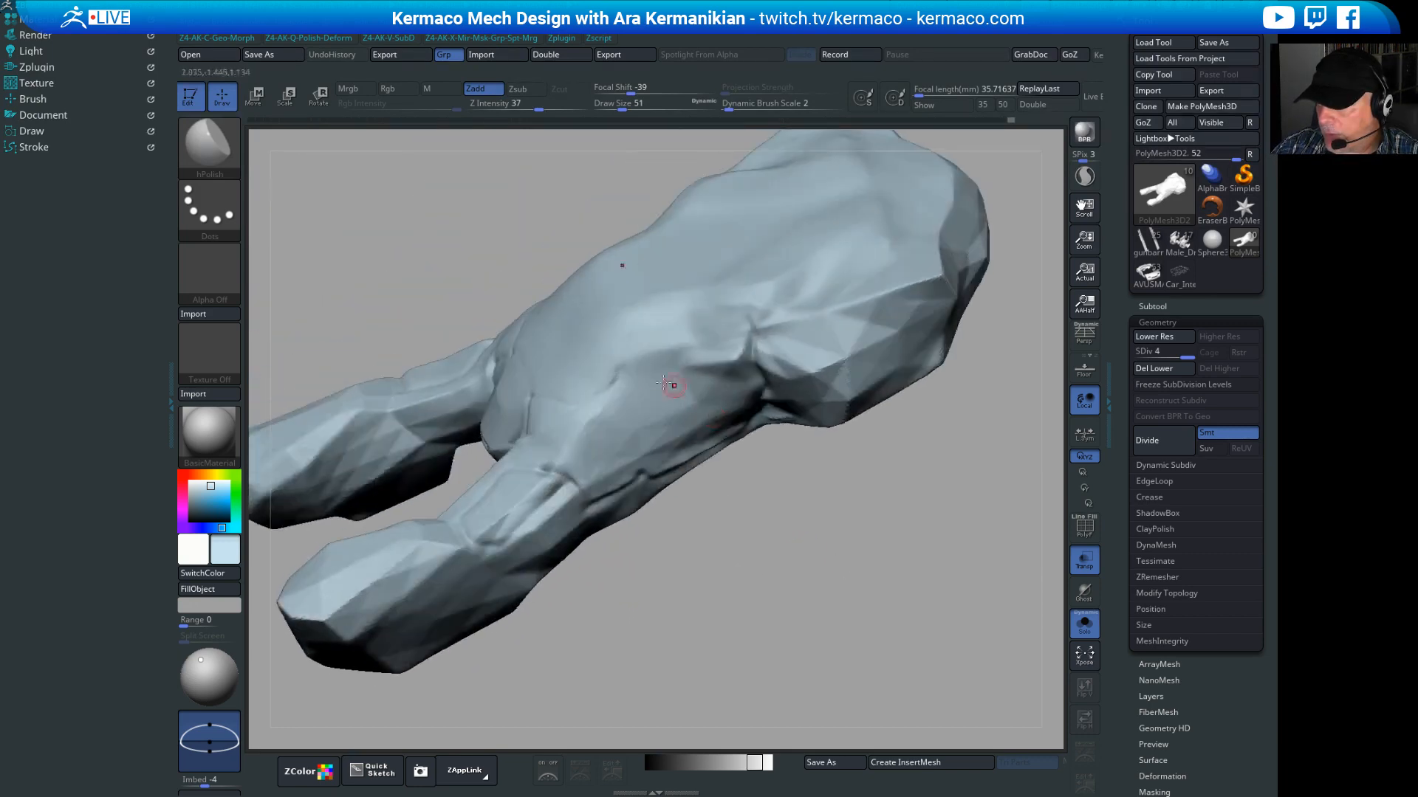
drag(763, 517, 820, 565)
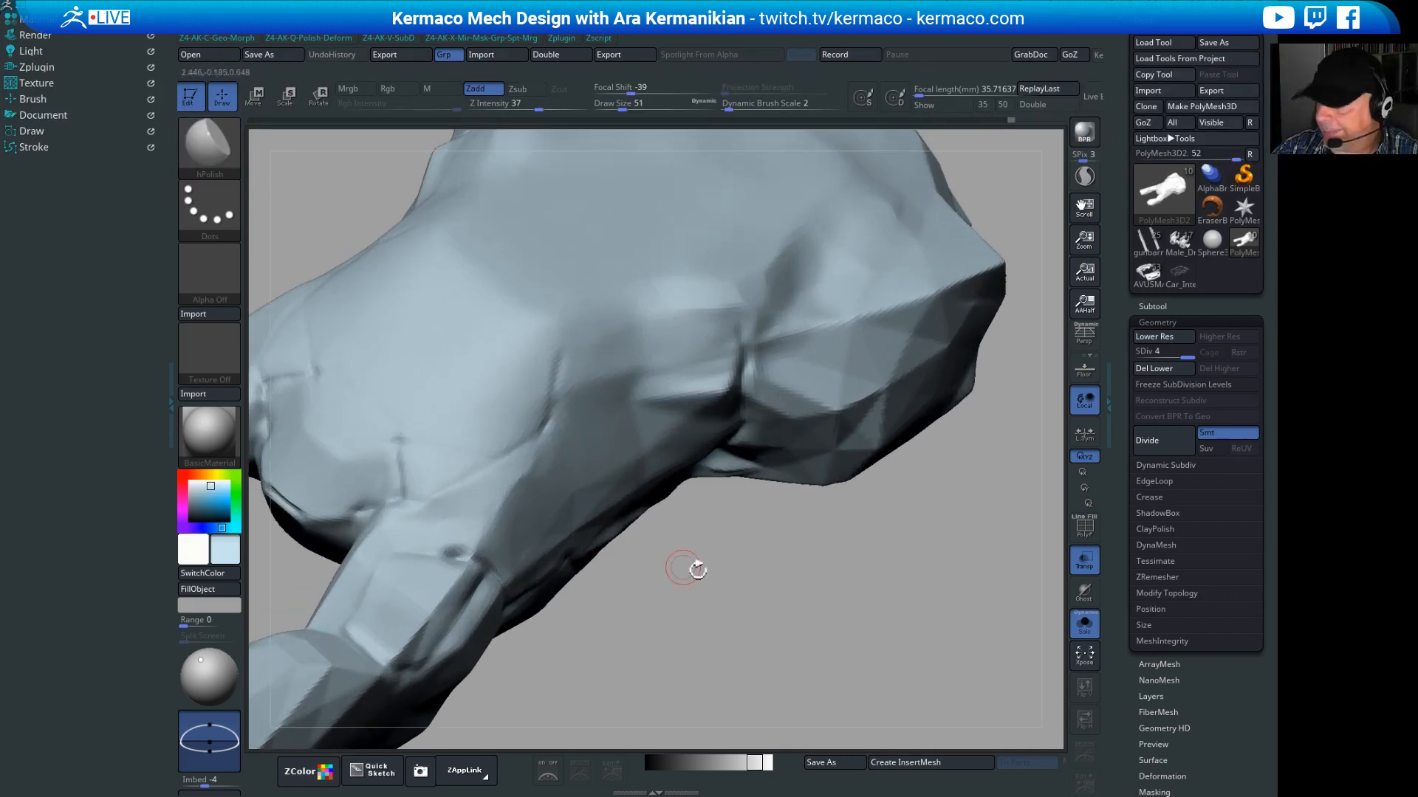
Step: Select the DamStandard brush and carve the crease along the canopy's front corner above the fork joint
key(ctrl+q)
click(640, 404)
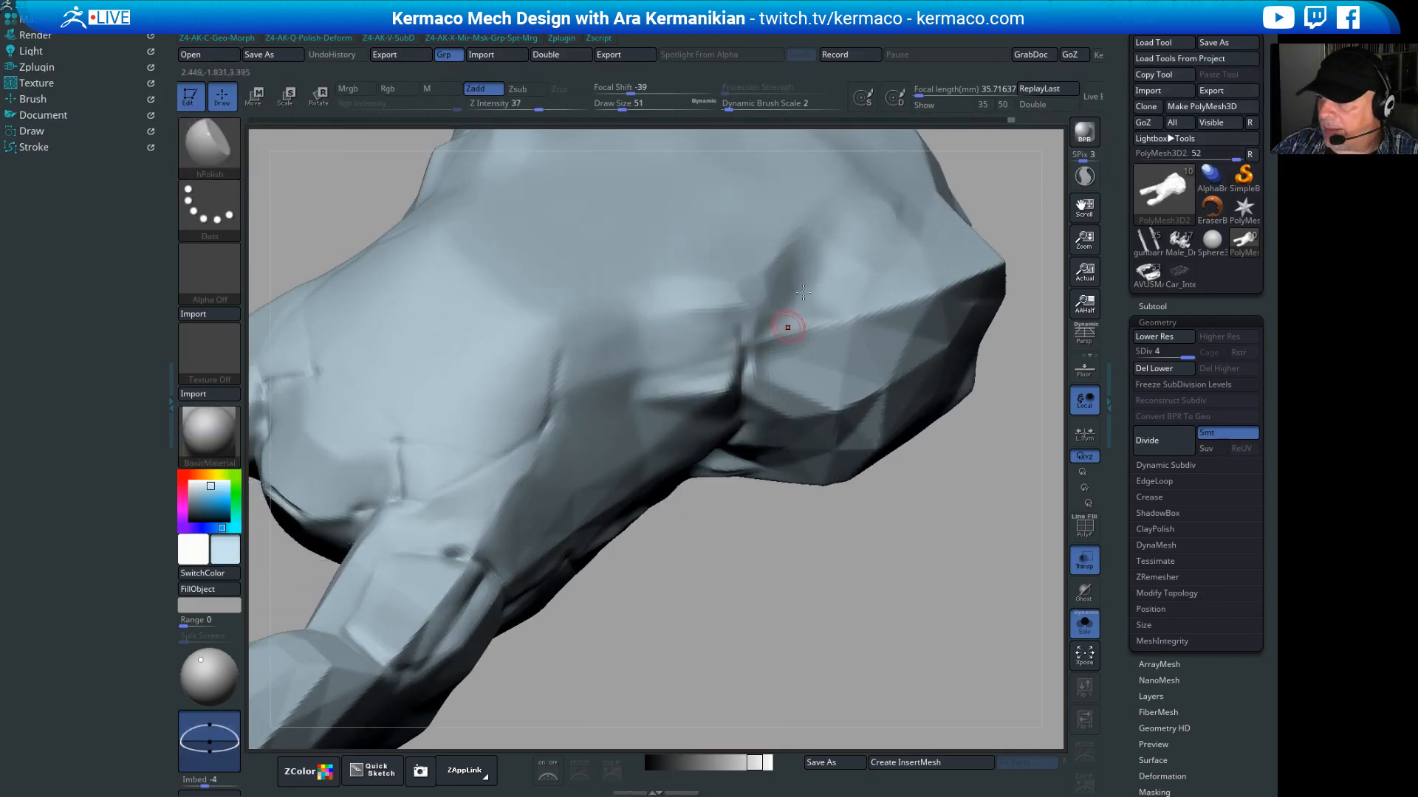
key(ctrl+q)
click(782, 239)
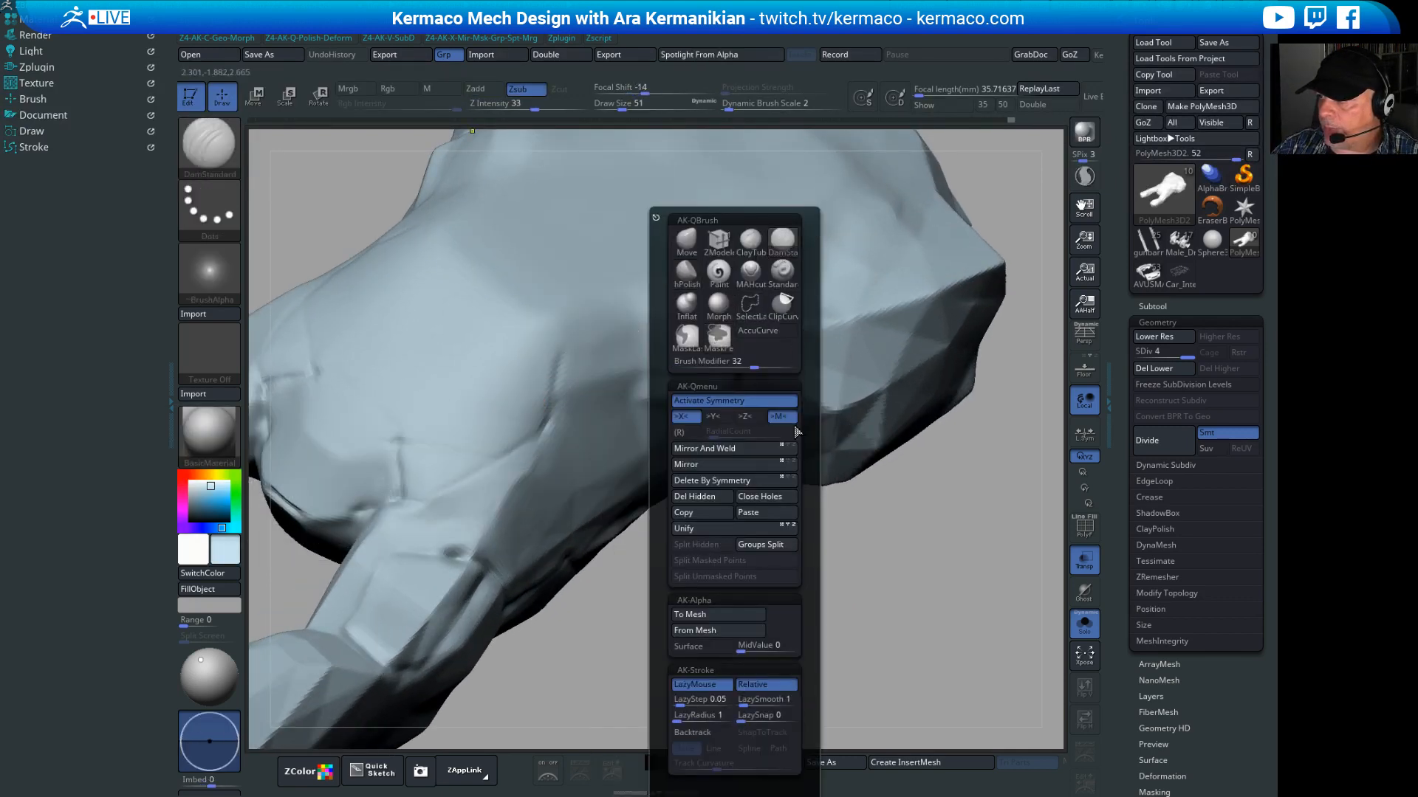
drag(889, 496, 728, 584)
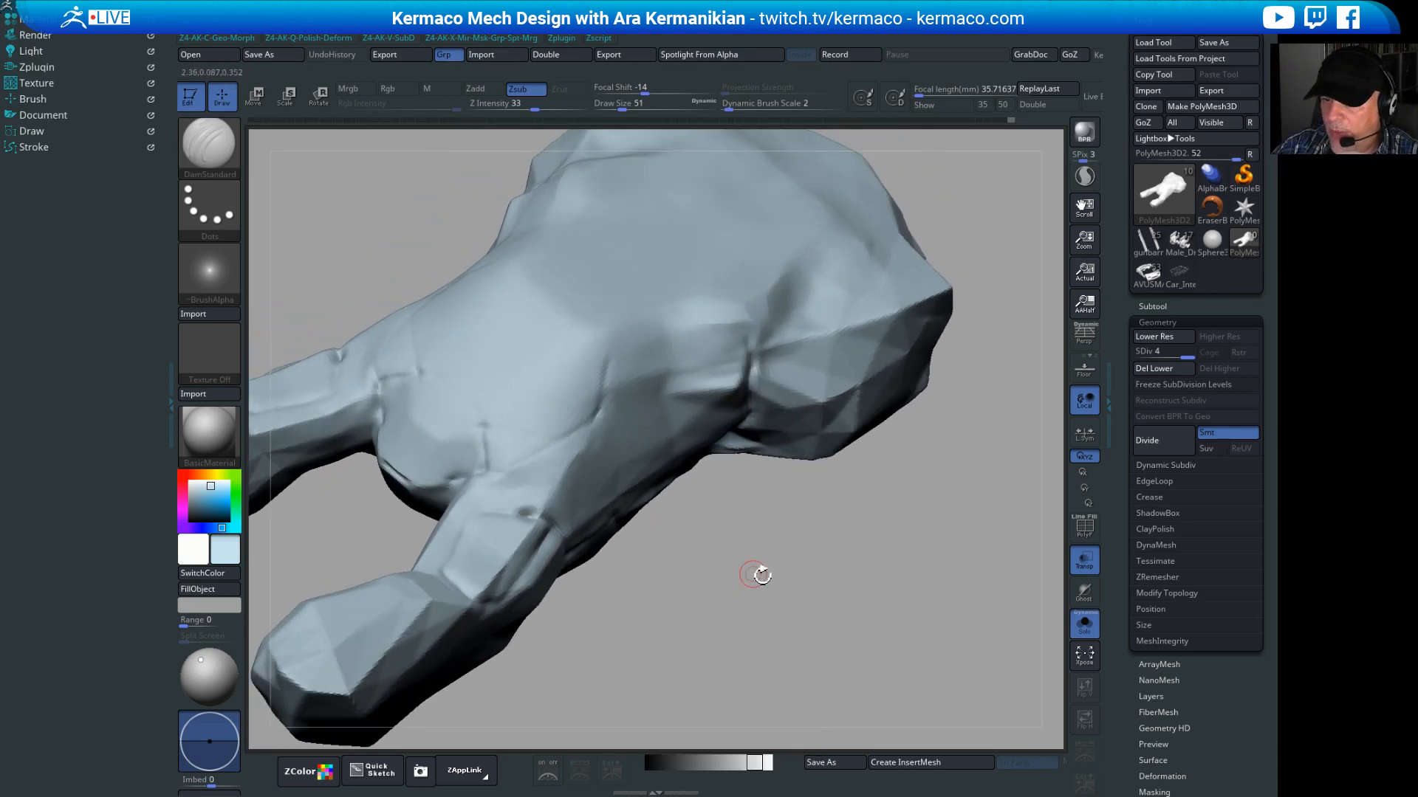
mouse_move(835, 596)
mouse_down()
mouse_move(832, 556)
mouse_move(879, 555)
mouse_move(835, 392)
mouse_move(832, 478)
mouse_move(812, 450)
mouse_move(820, 469)
mouse_move(848, 430)
mouse_move(914, 426)
mouse_move(901, 435)
mouse_up()
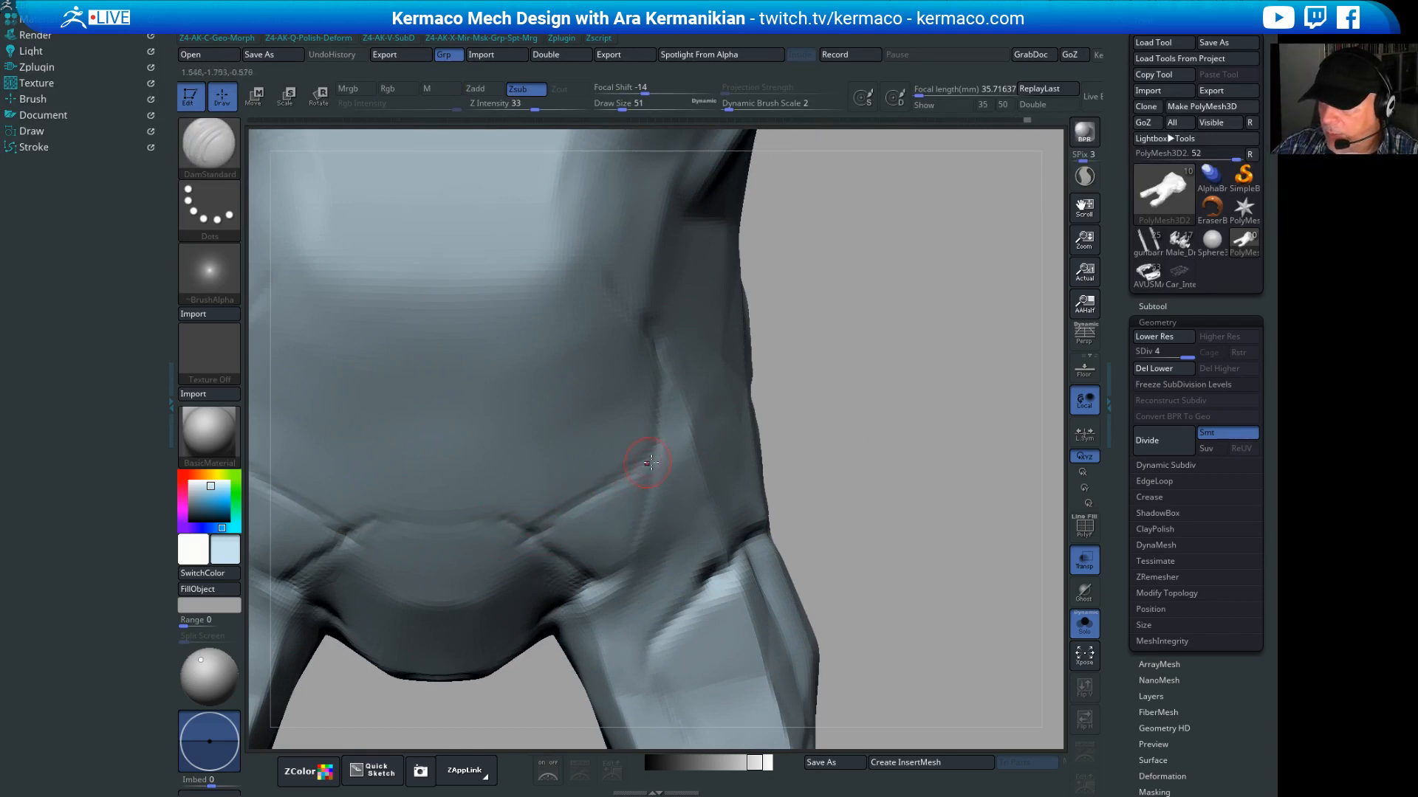
drag(949, 437, 649, 412)
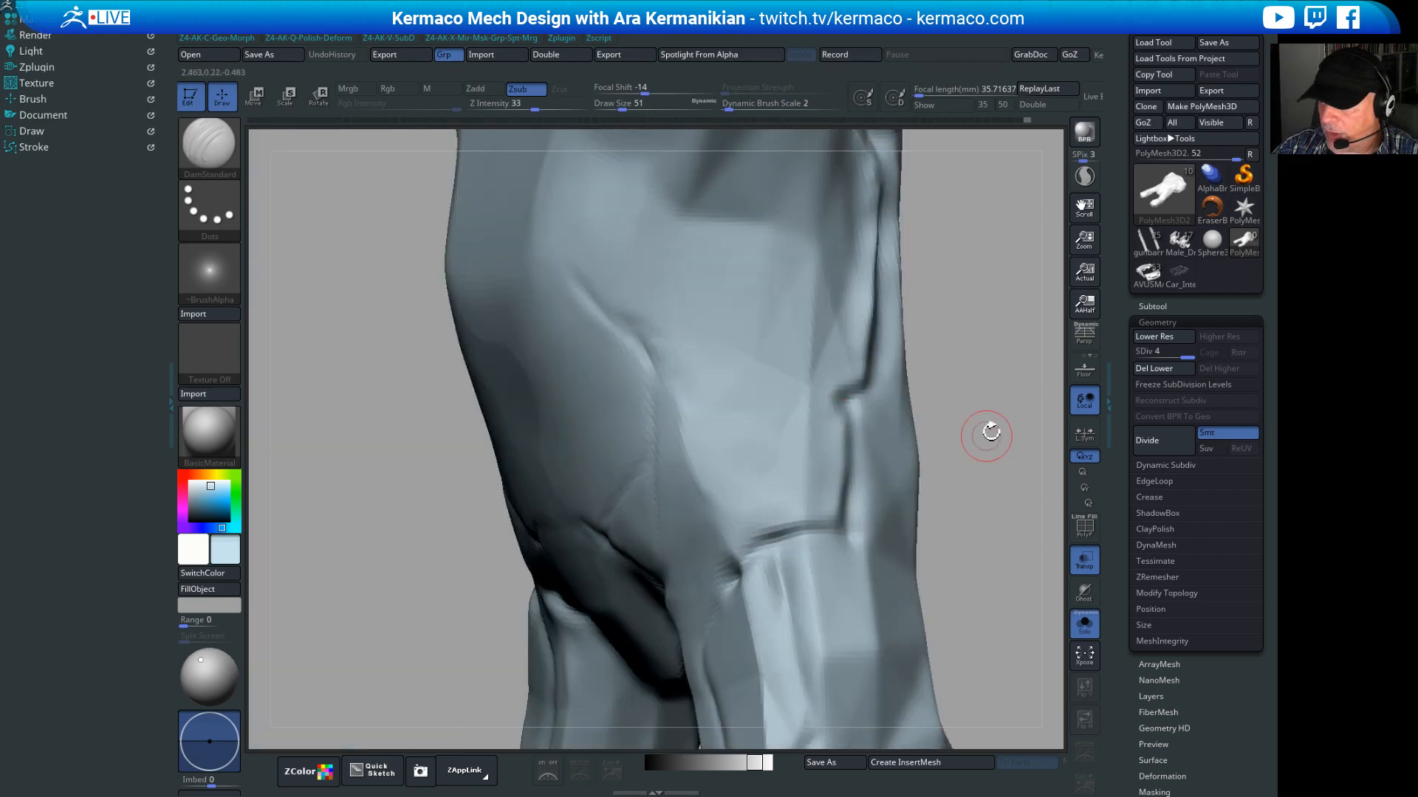
mouse_move(987, 428)
mouse_down()
mouse_move(899, 389)
mouse_move(914, 313)
mouse_move(522, 494)
mouse_move(564, 472)
mouse_up()
mouse_move(818, 415)
alt+mouse_down()
mouse_move(797, 411)
mouse_move(847, 370)
mouse_move(853, 316)
alt+mouse_up()
Step: Frame the whole body, show the Stroke settings and select the Paint brush
key(f)
key(f)
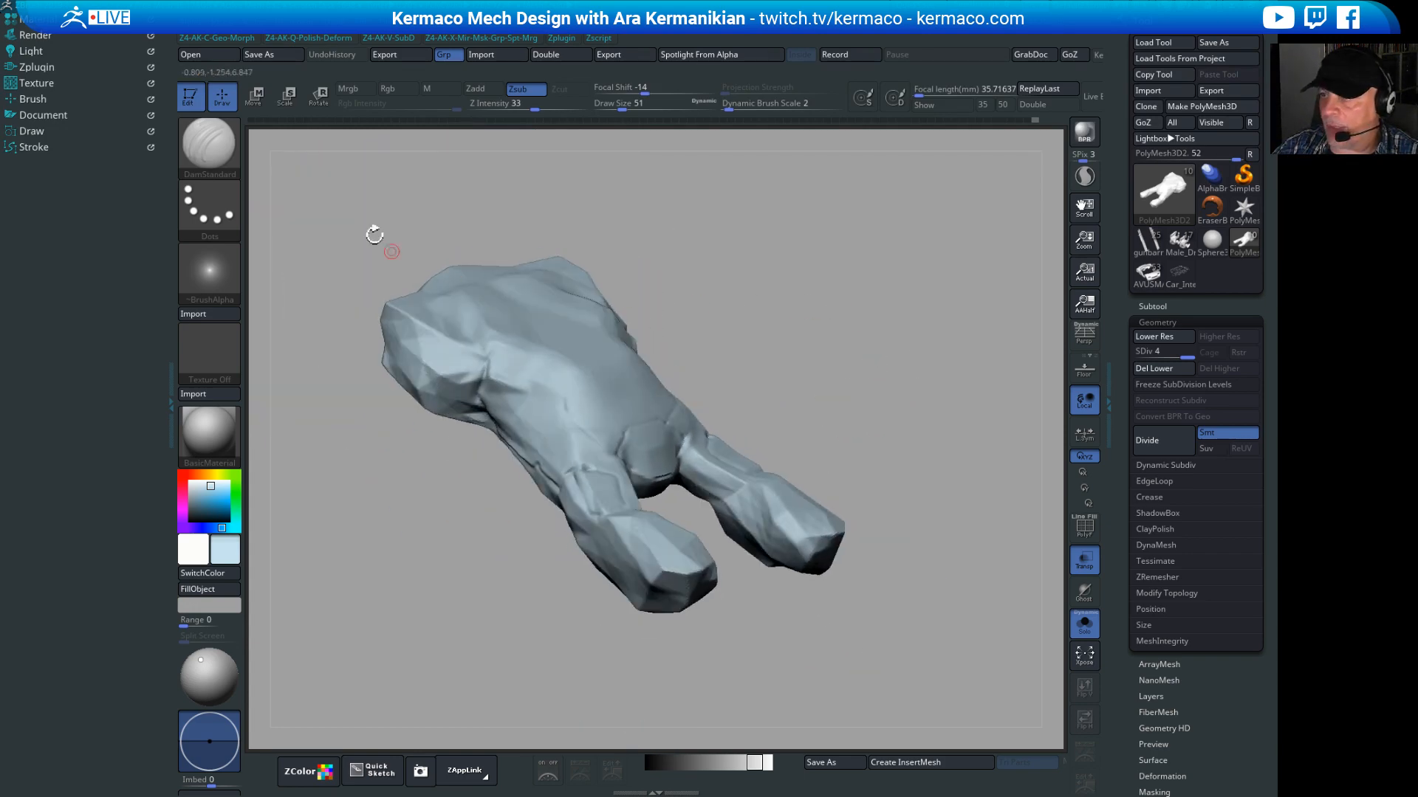
click(34, 147)
click(210, 148)
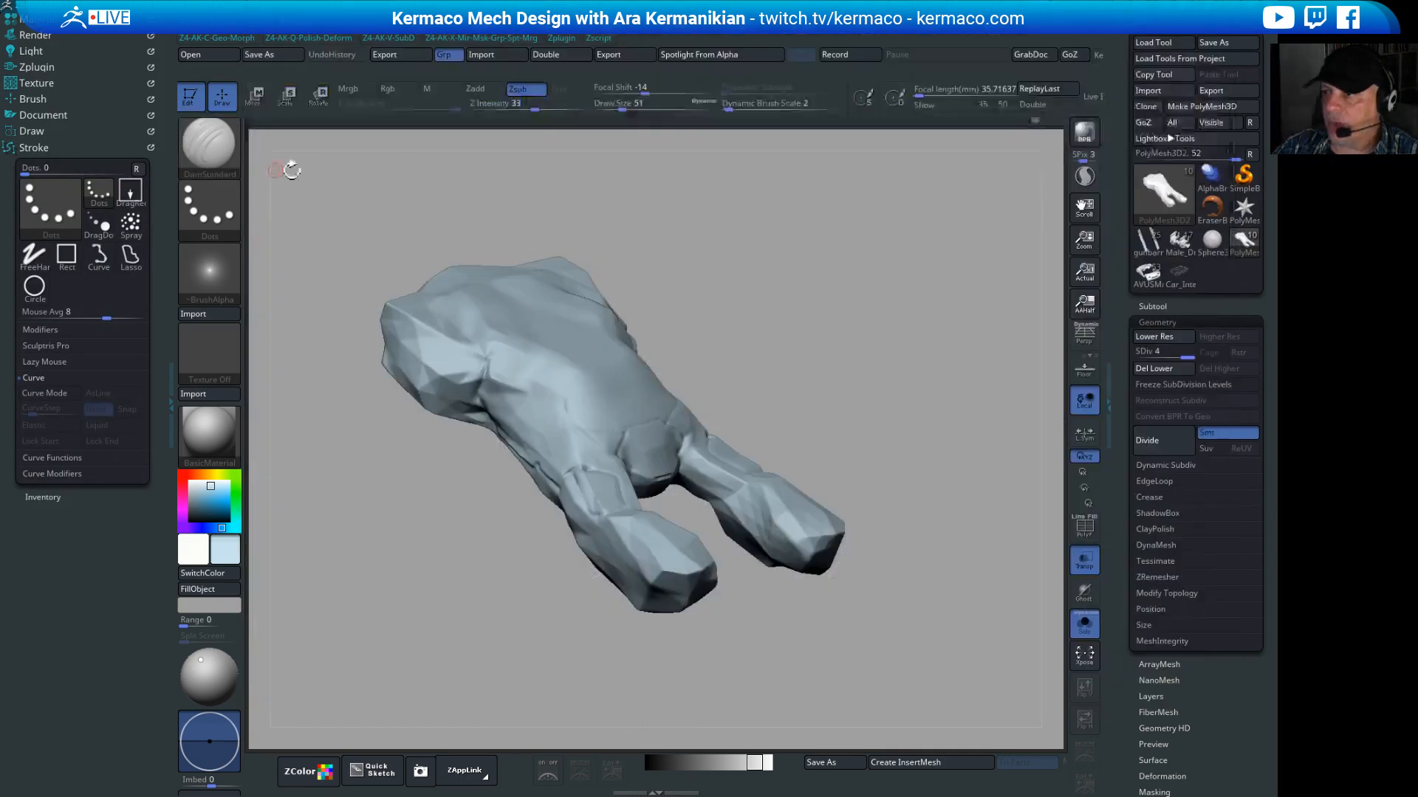
key(space)
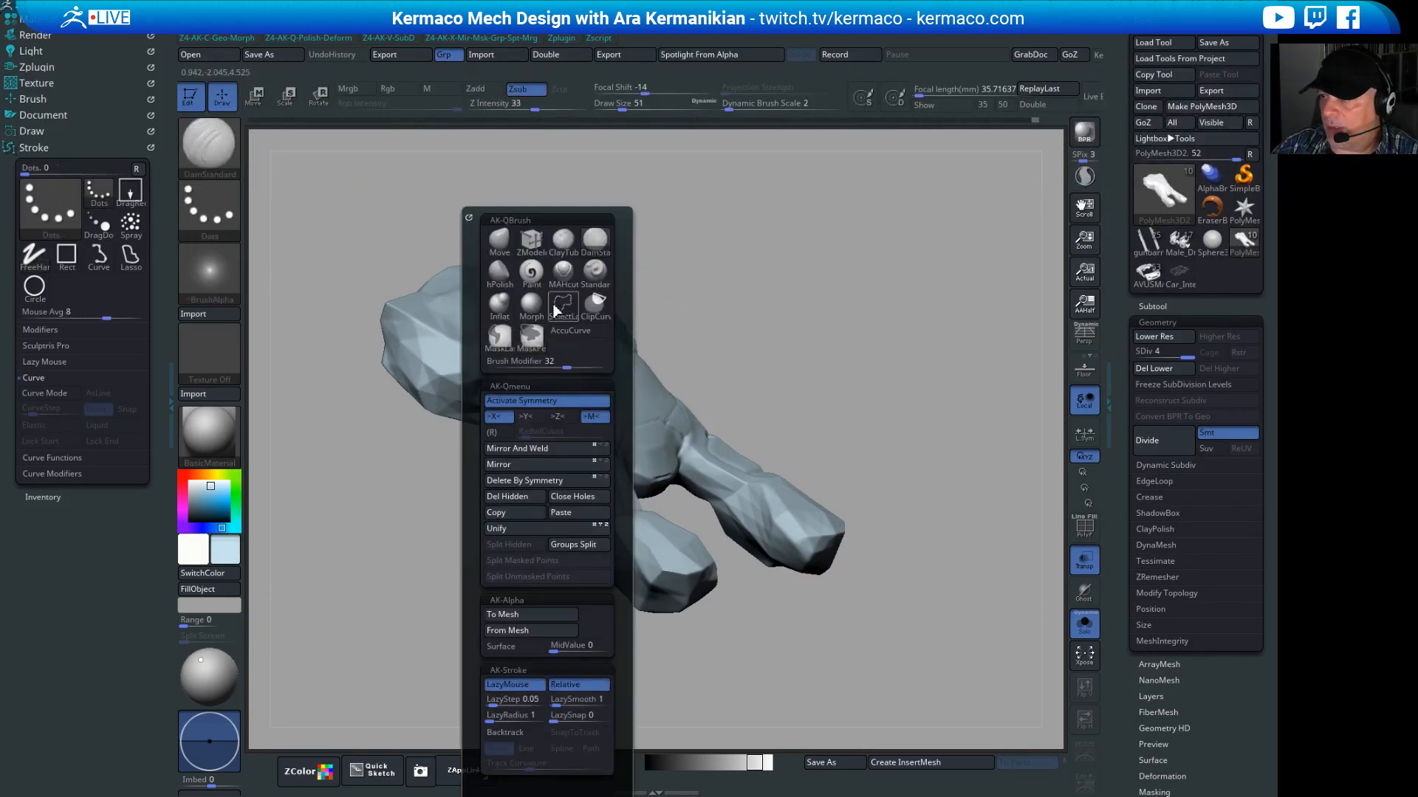
click(532, 274)
Step: Turn the body to a view from above its front and choose a dark blue paint color
alt+drag(883, 314, 851, 295)
drag(948, 291, 849, 287)
alt+drag(877, 408, 889, 435)
drag(889, 436, 932, 428)
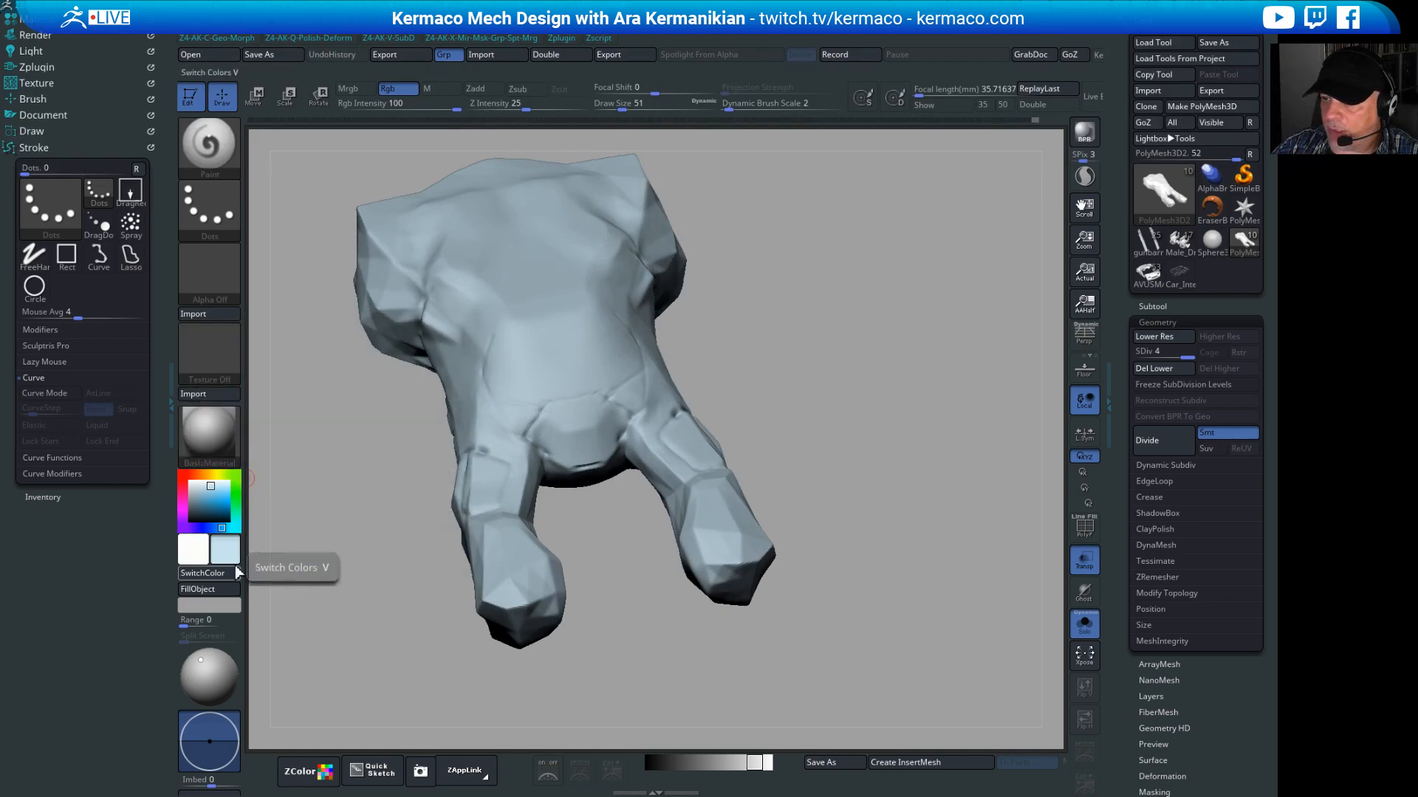
click(212, 513)
drag(212, 512, 205, 516)
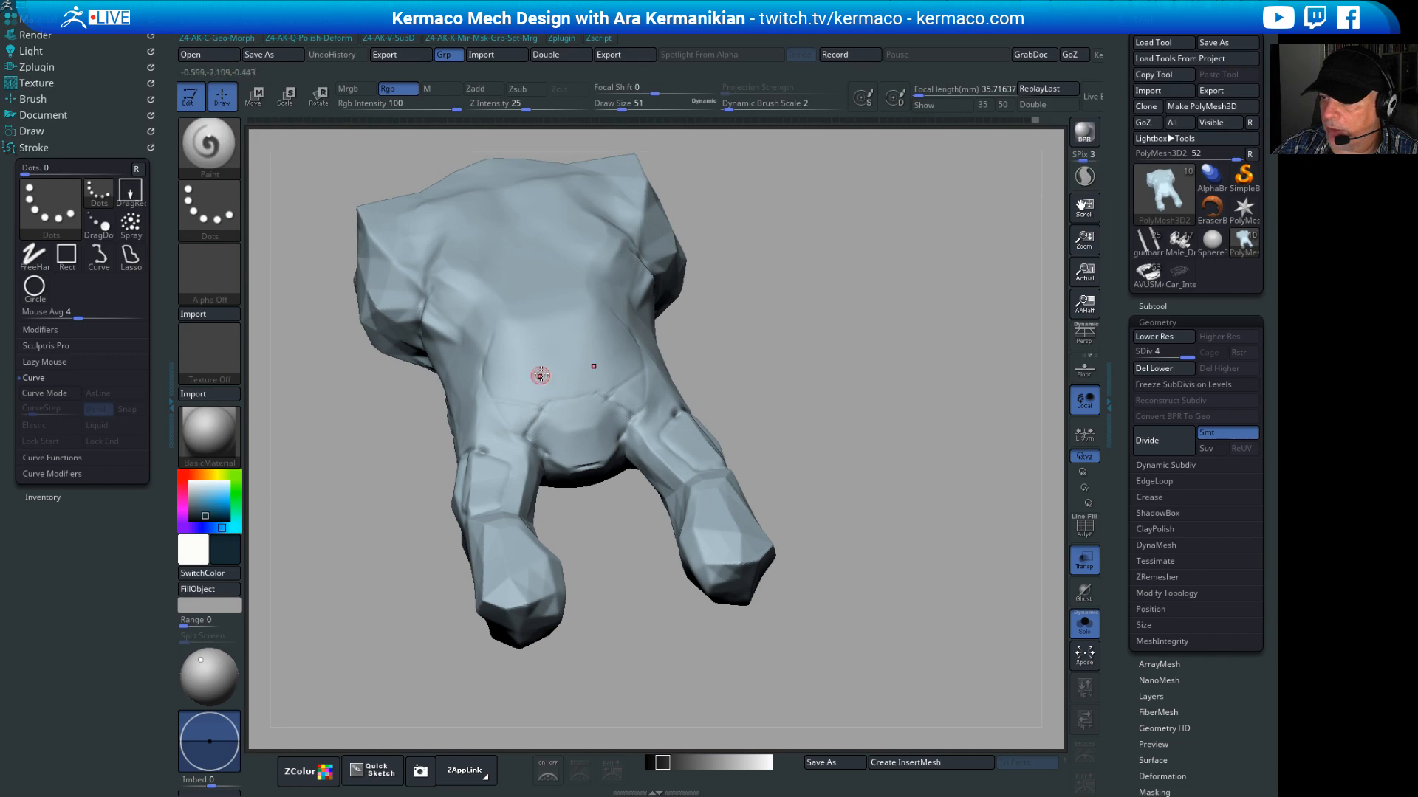
Step: Paint dark outlines of a small panel and a larger hexagonal panel along the centre of the roof, viewed from the front
drag(609, 363, 550, 377)
drag(798, 374, 598, 362)
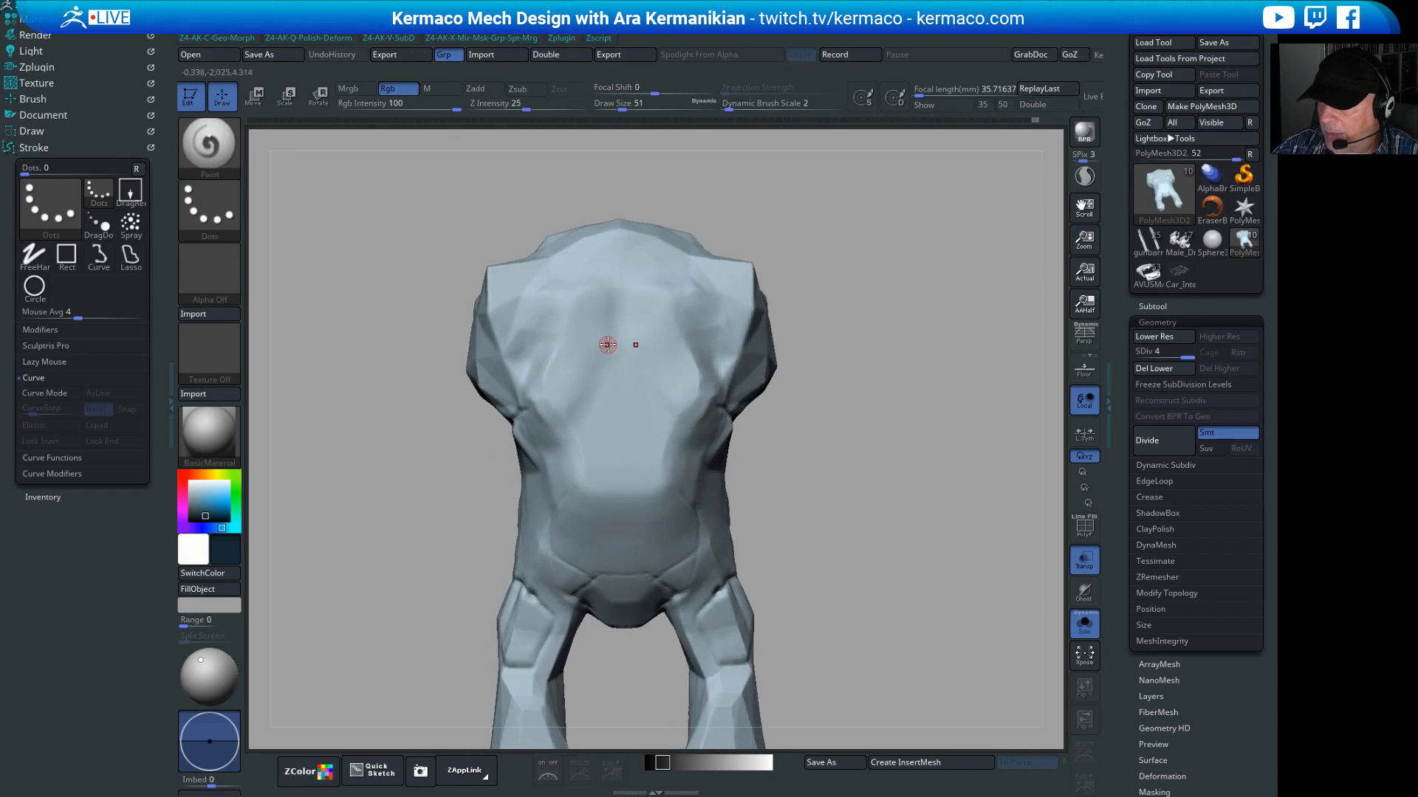
click(617, 344)
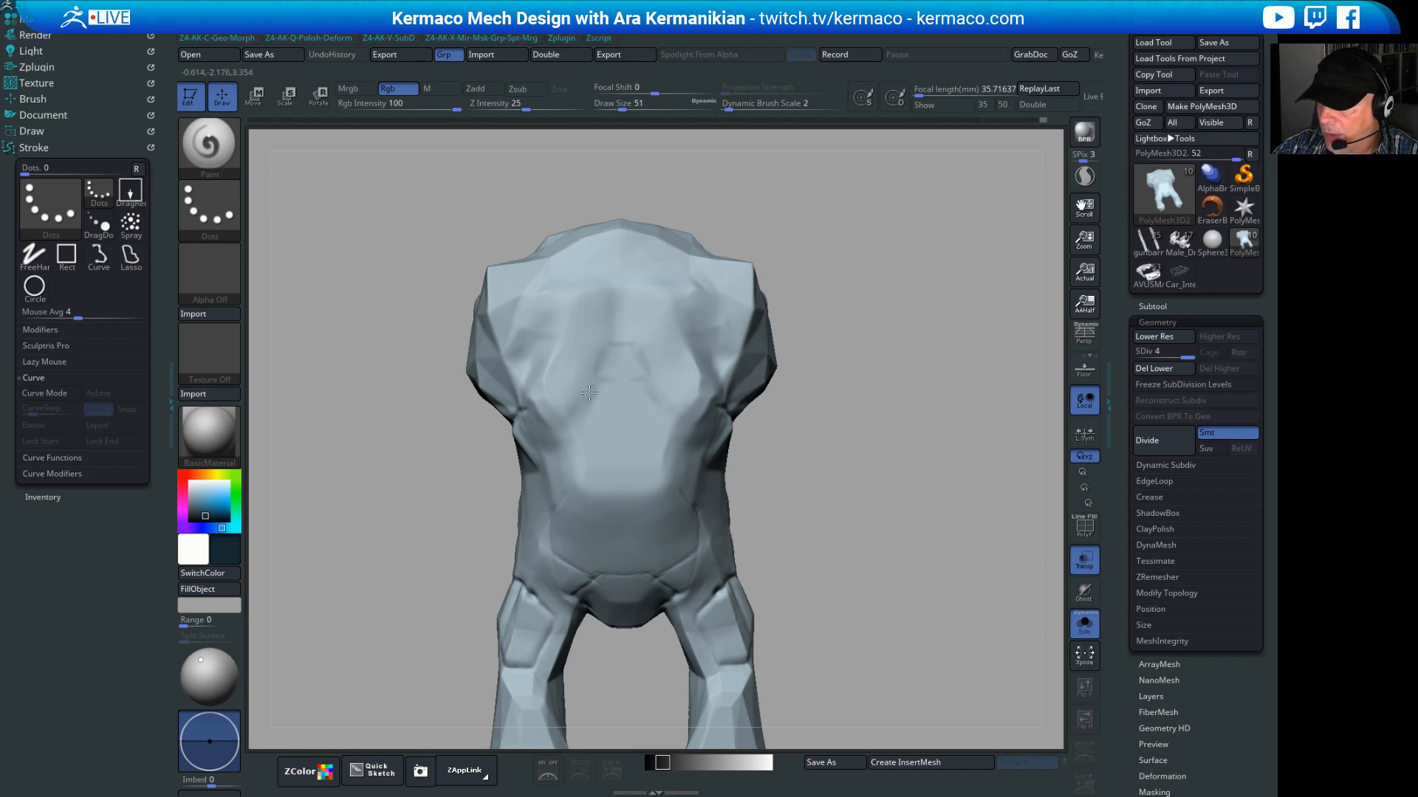
drag(577, 419, 626, 481)
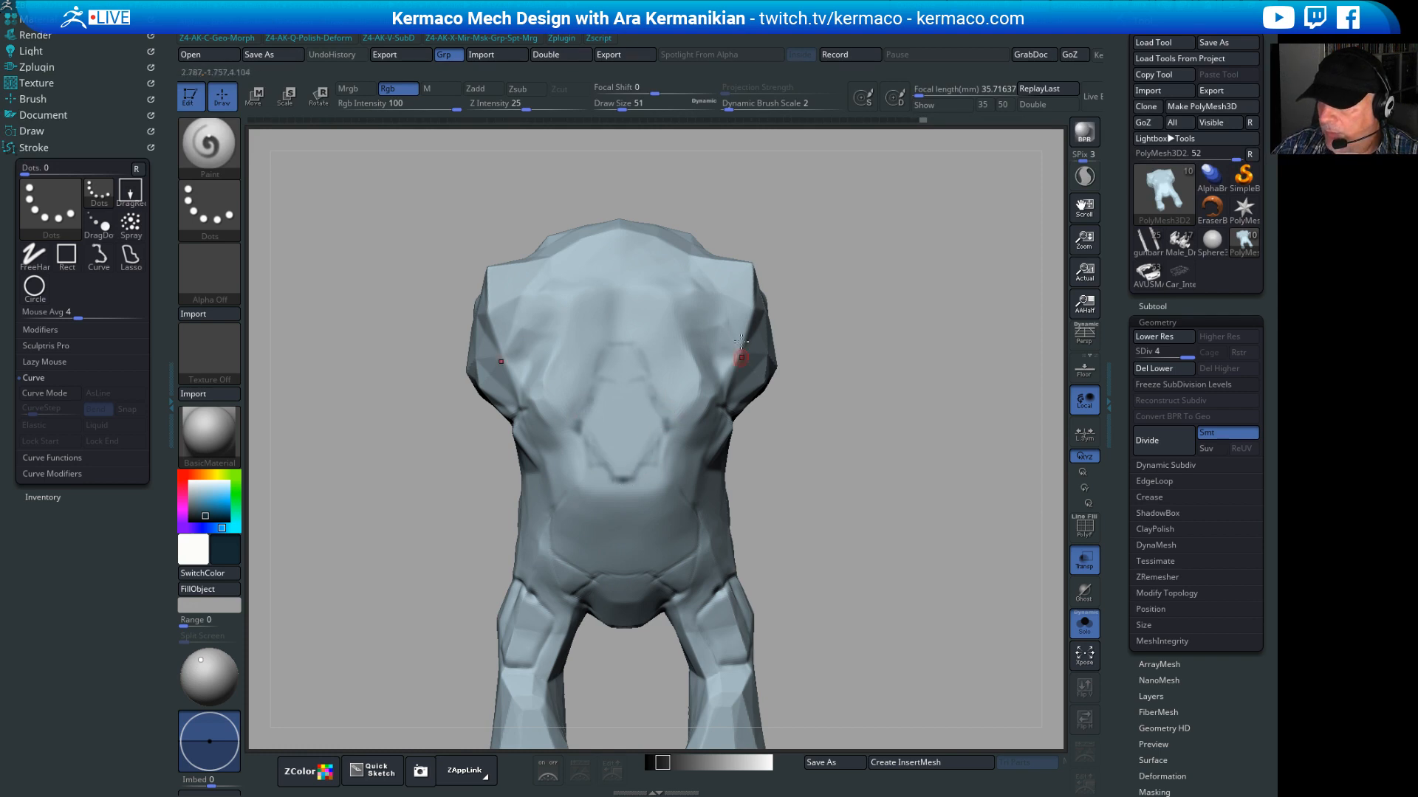
Step: Close and darken the outlines of the two connected roof panels, strengthening the hexagon's sides and corners
drag(863, 461, 945, 395)
mouse_move(819, 211)
alt+mouse_down()
mouse_move(890, 242)
mouse_move(867, 225)
alt+mouse_up()
mouse_move(714, 402)
mouse_down()
mouse_move(705, 390)
mouse_move(704, 409)
mouse_move(778, 444)
mouse_up()
drag(737, 491, 763, 484)
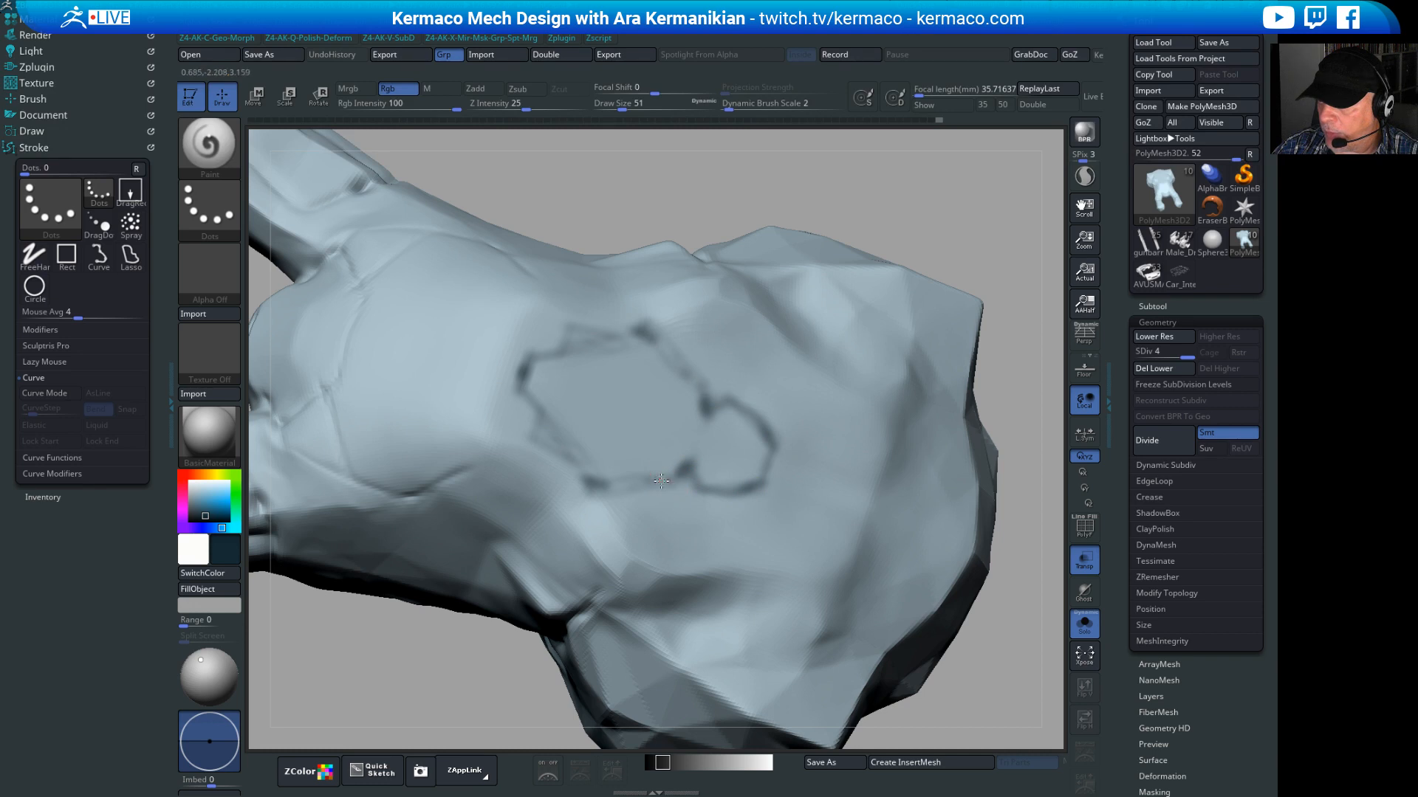
drag(660, 480, 593, 486)
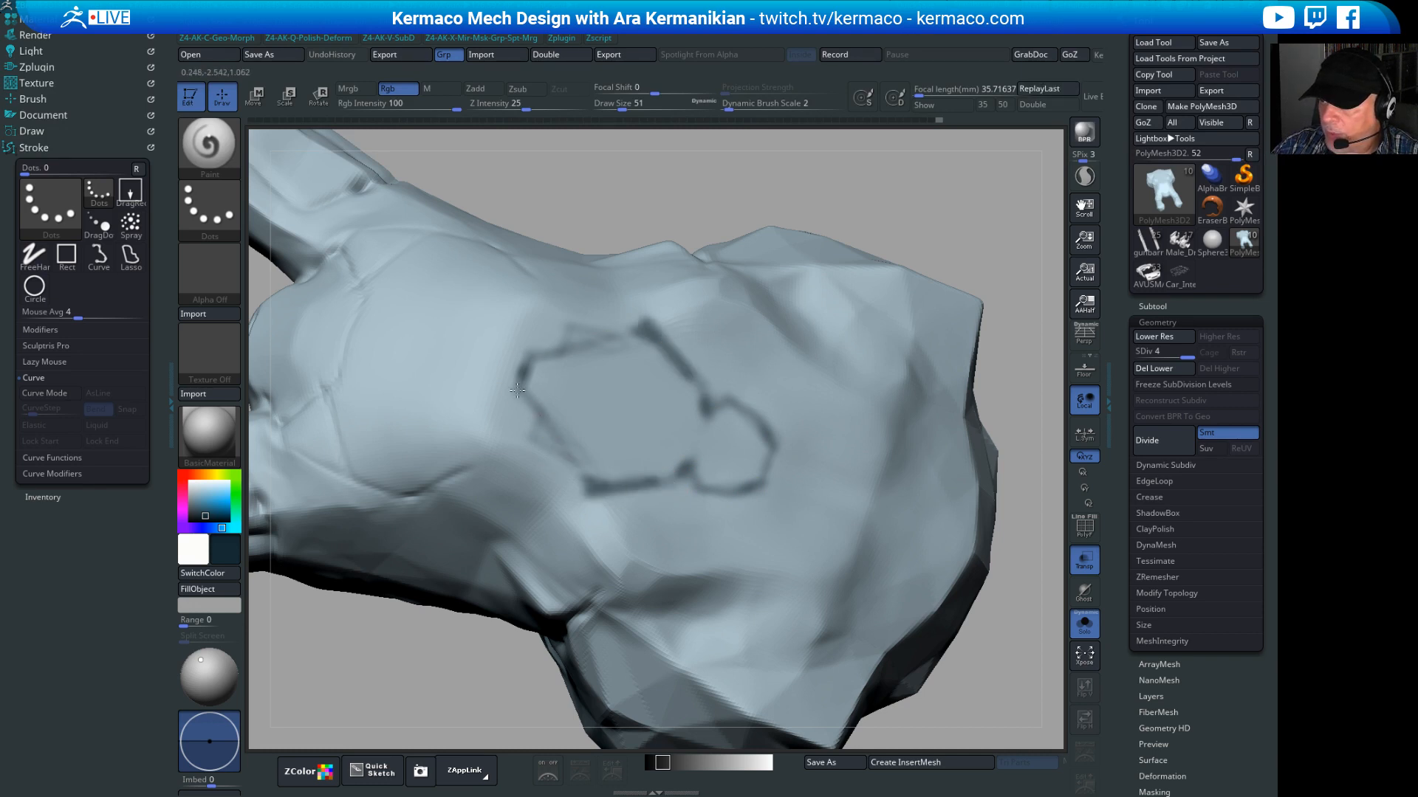
drag(550, 424, 521, 400)
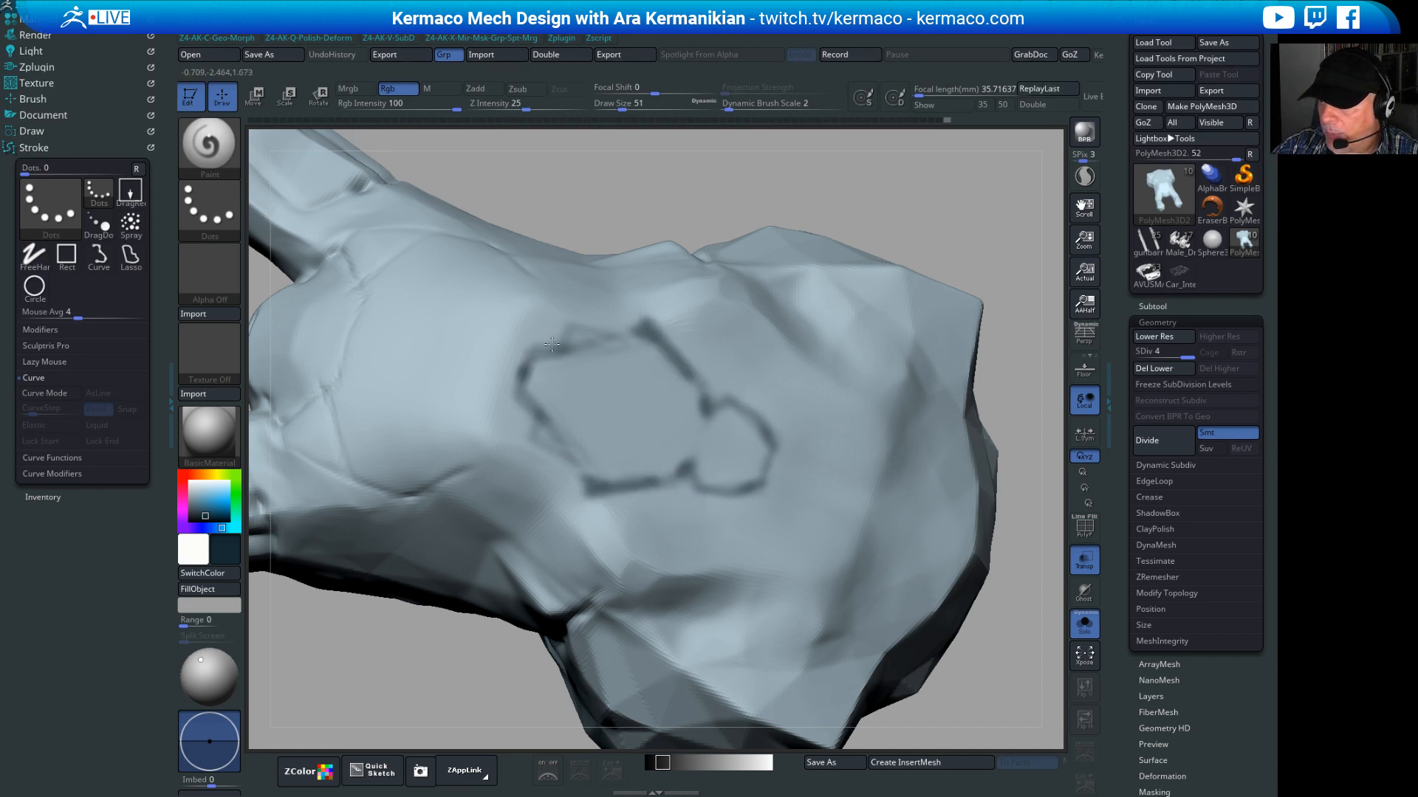
drag(635, 334, 606, 335)
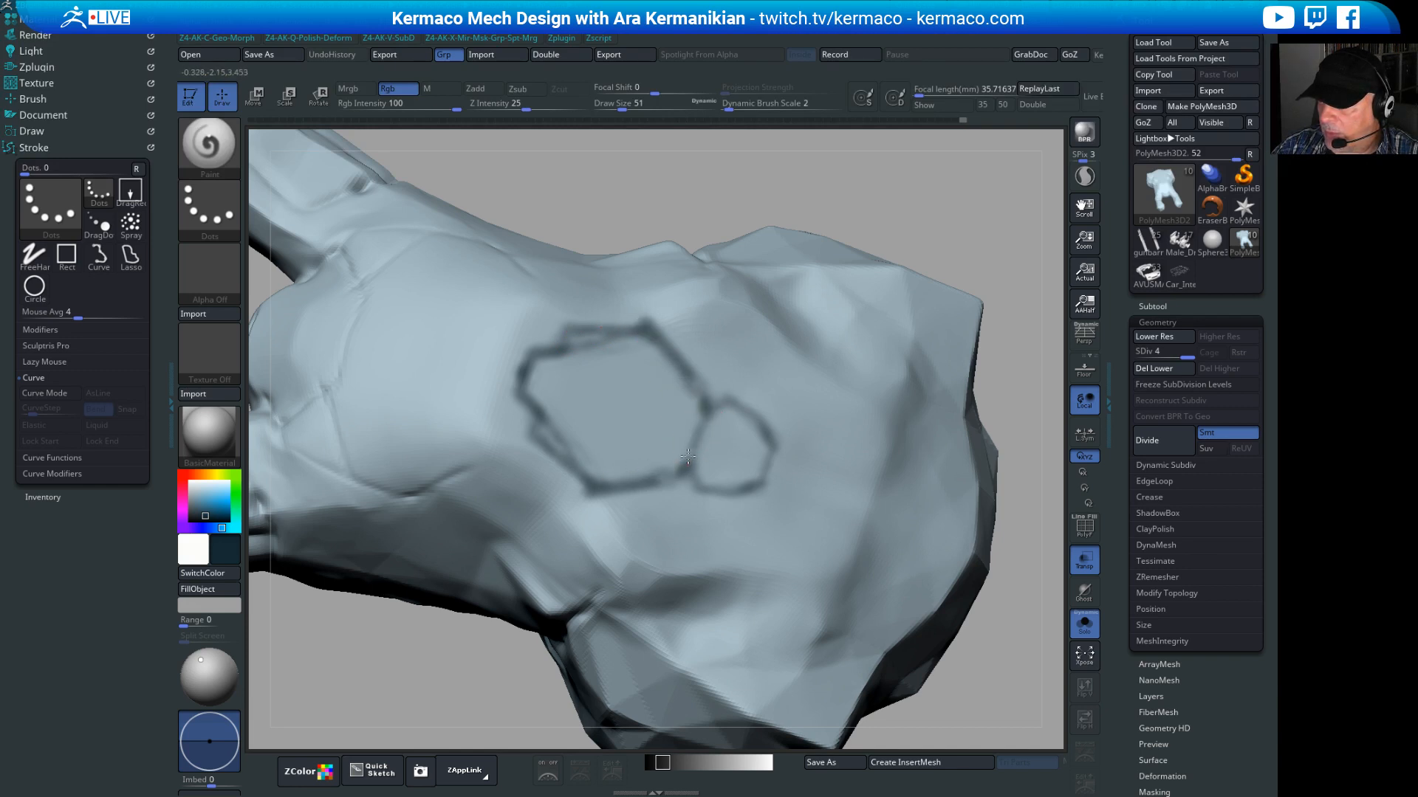
Step: Reinforce the roof panel outlines and paint lines from the hexagon's front corners toward the canopy front
key(f)
mouse_move(898, 201)
mouse_down()
mouse_move(880, 263)
mouse_move(908, 219)
mouse_move(804, 305)
mouse_up()
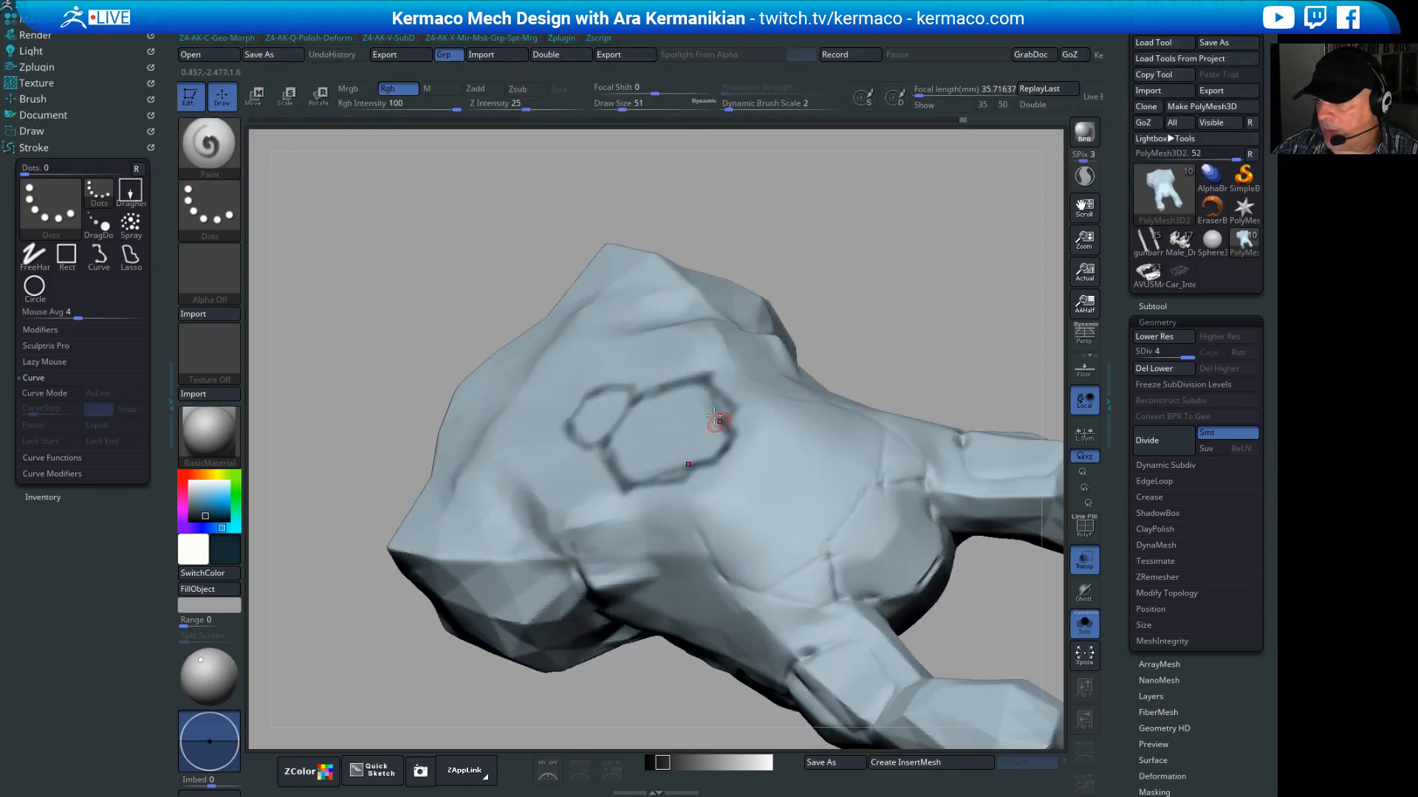
mouse_move(904, 367)
mouse_down()
mouse_move(880, 298)
mouse_move(845, 286)
mouse_move(839, 313)
mouse_up()
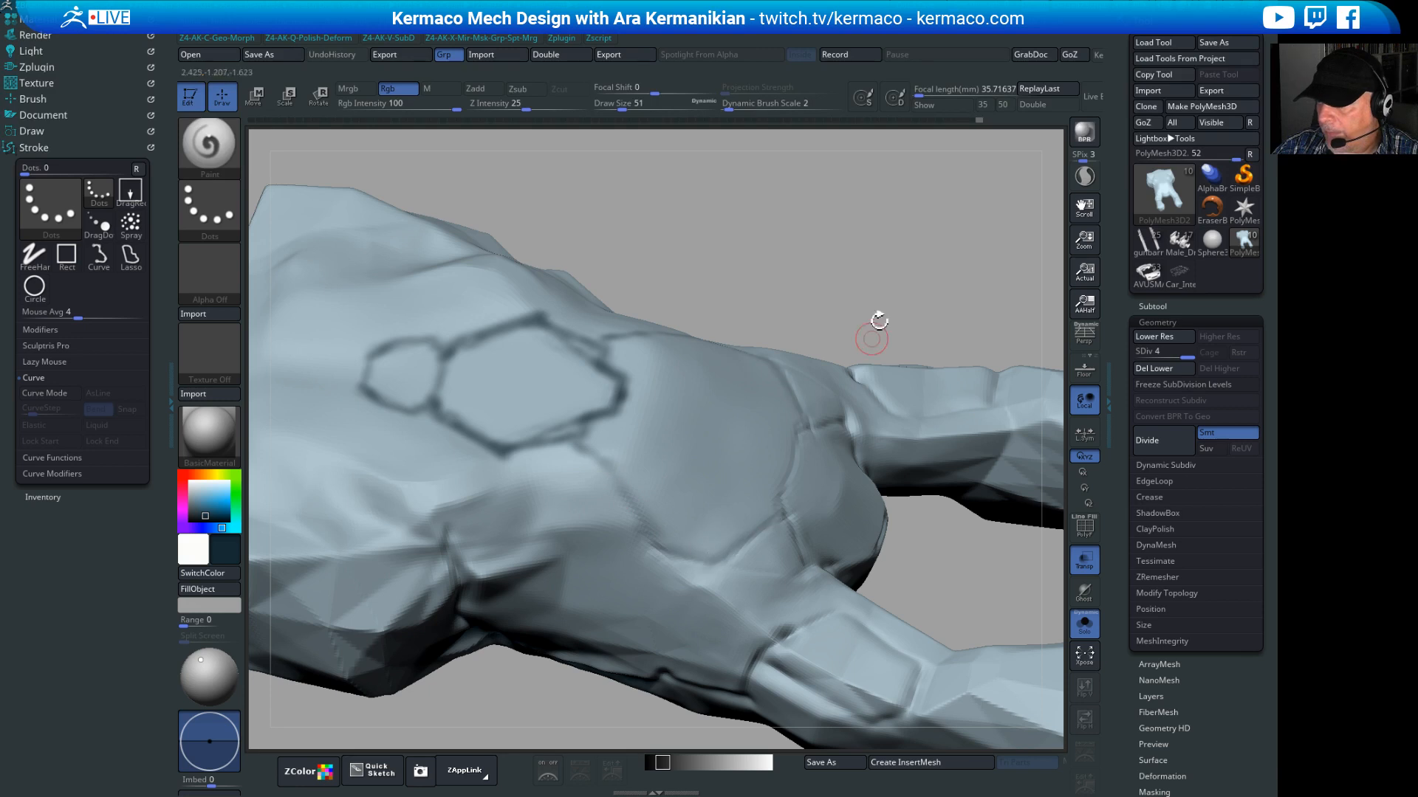
mouse_move(874, 330)
alt+mouse_down()
mouse_move(657, 330)
mouse_move(640, 311)
alt+mouse_up()
Step: Fill the windshield area with dark blue at draw size 140, set the draw size to 74, and undo the last stroke
key(s)
mouse_move(520, 484)
mouse_down()
mouse_move(550, 484)
mouse_move(498, 465)
mouse_move(467, 482)
mouse_move(484, 463)
mouse_move(462, 483)
mouse_move(506, 517)
mouse_move(487, 533)
mouse_move(530, 542)
mouse_move(508, 467)
mouse_move(560, 466)
mouse_move(522, 539)
mouse_up()
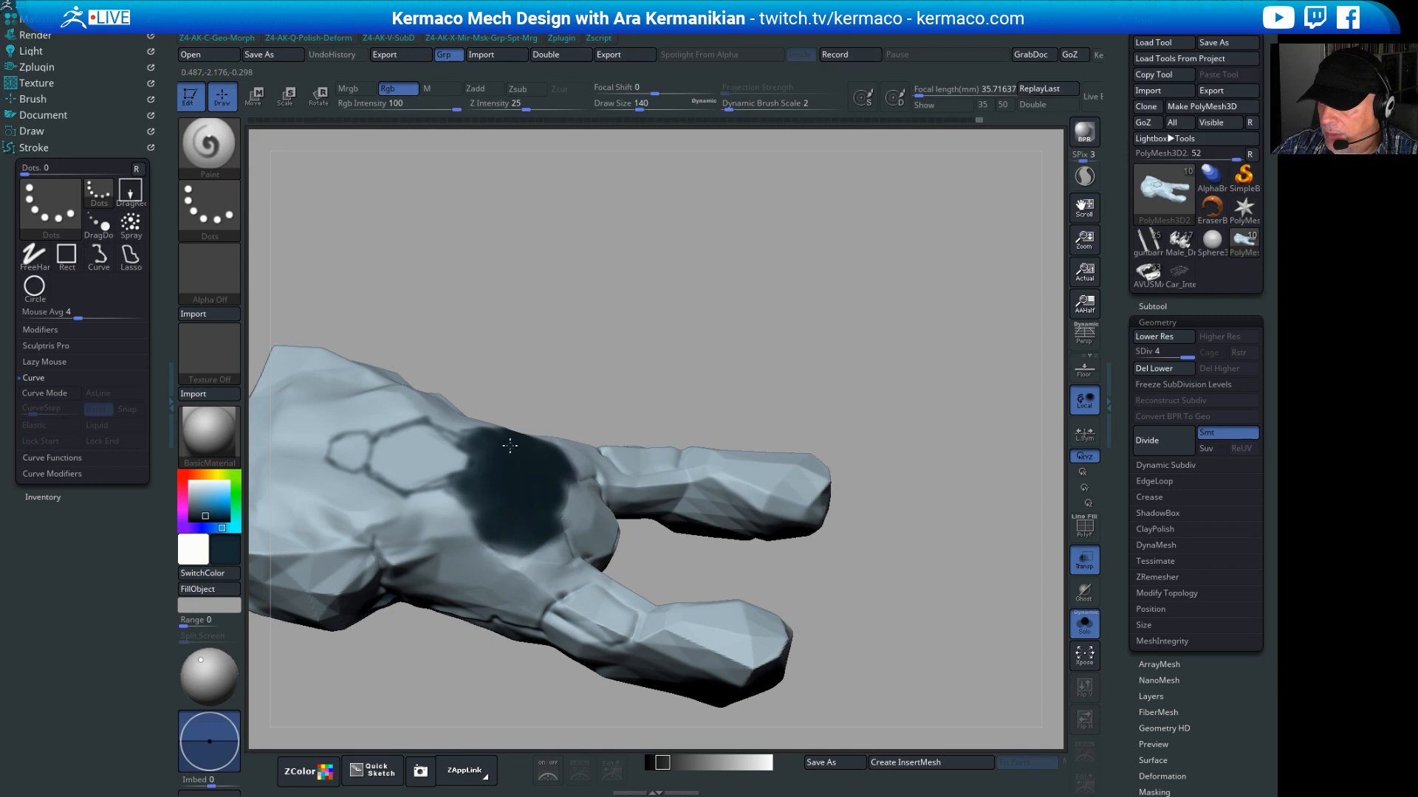
mouse_move(618, 434)
mouse_down()
mouse_move(718, 397)
mouse_move(720, 432)
mouse_up()
key(s)
mouse_move(513, 445)
mouse_down()
mouse_move(500, 446)
mouse_move(507, 421)
mouse_move(543, 409)
mouse_up()
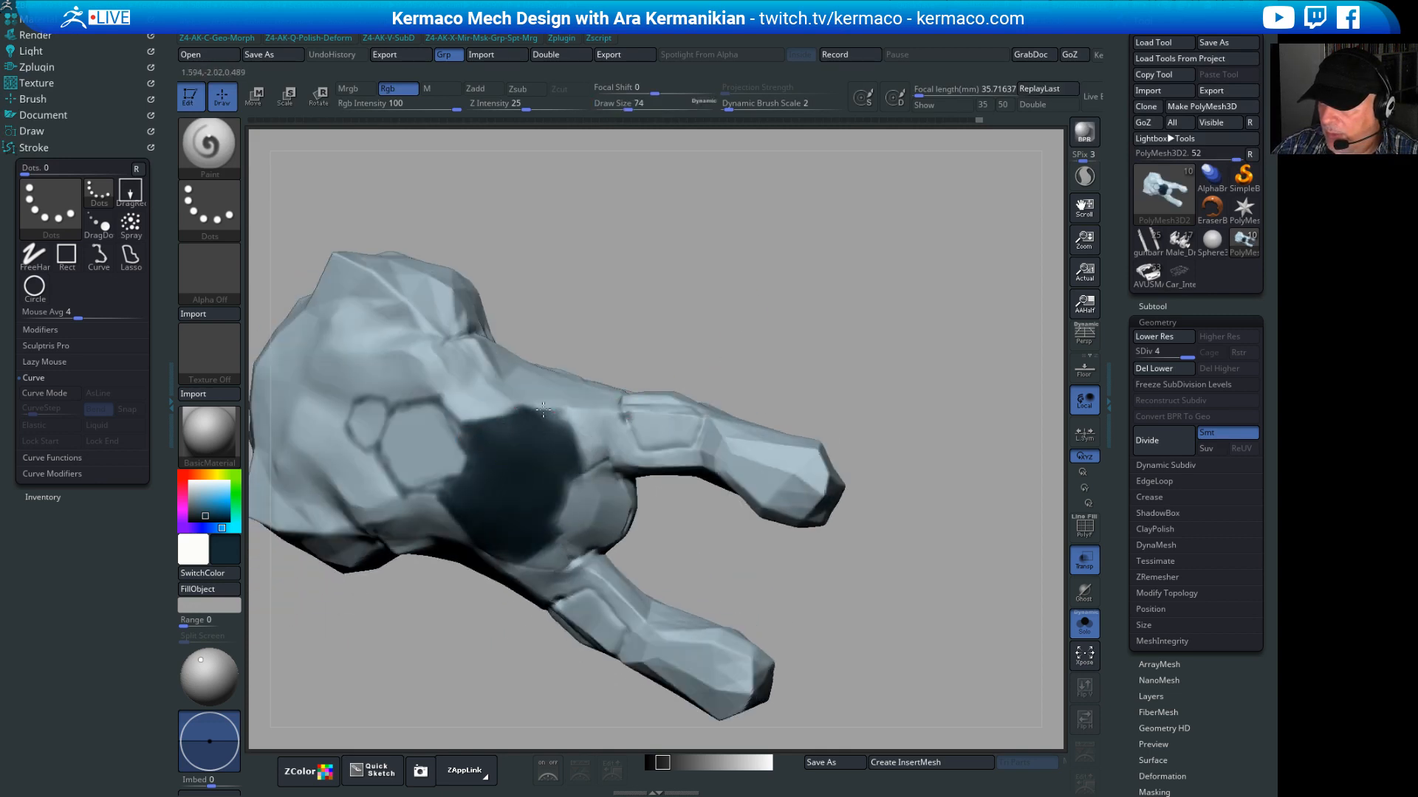
key(ctrl+z)
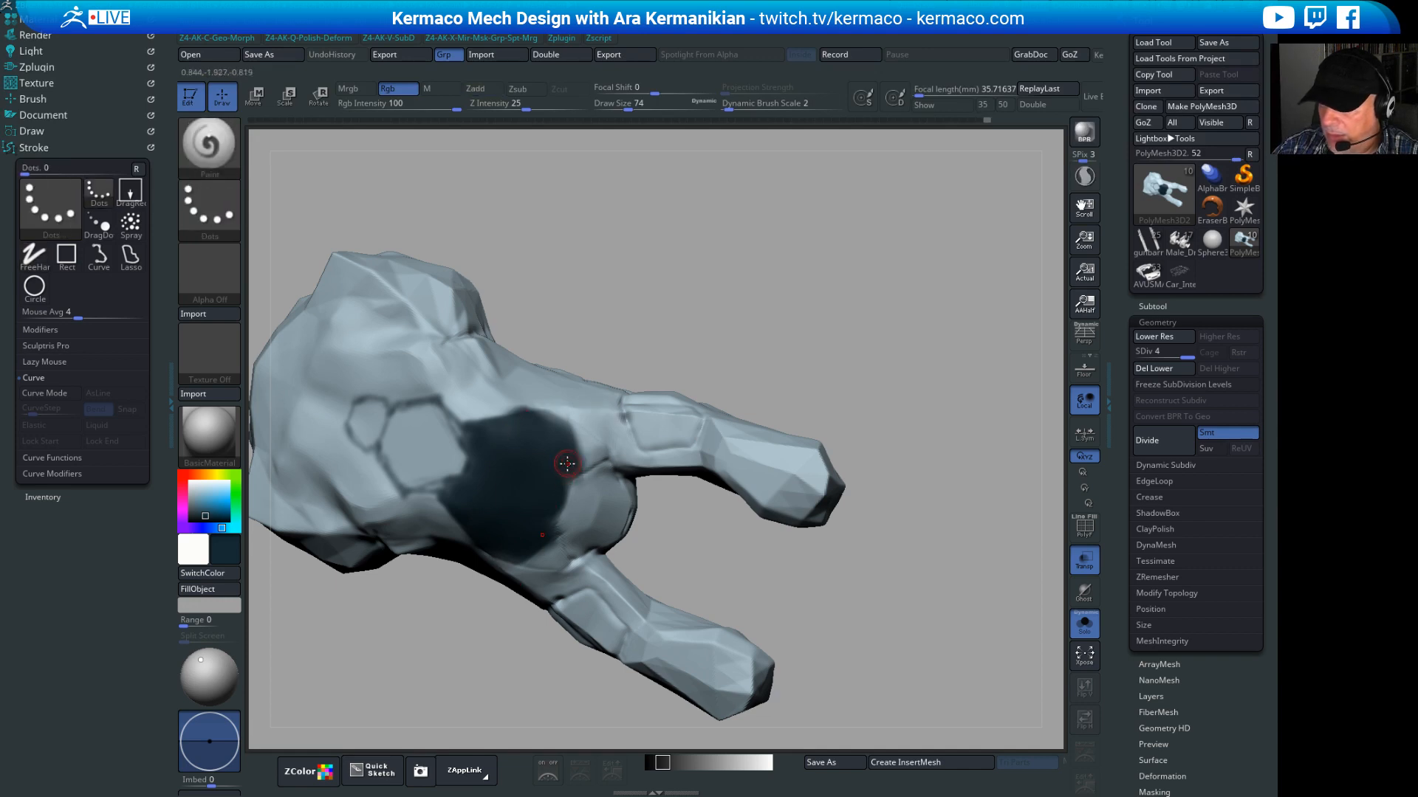
Step: Fill the nose panel below the windshield with dark blue, leaving a thin light gap between the two areas
drag(757, 340, 720, 309)
drag(854, 310, 668, 434)
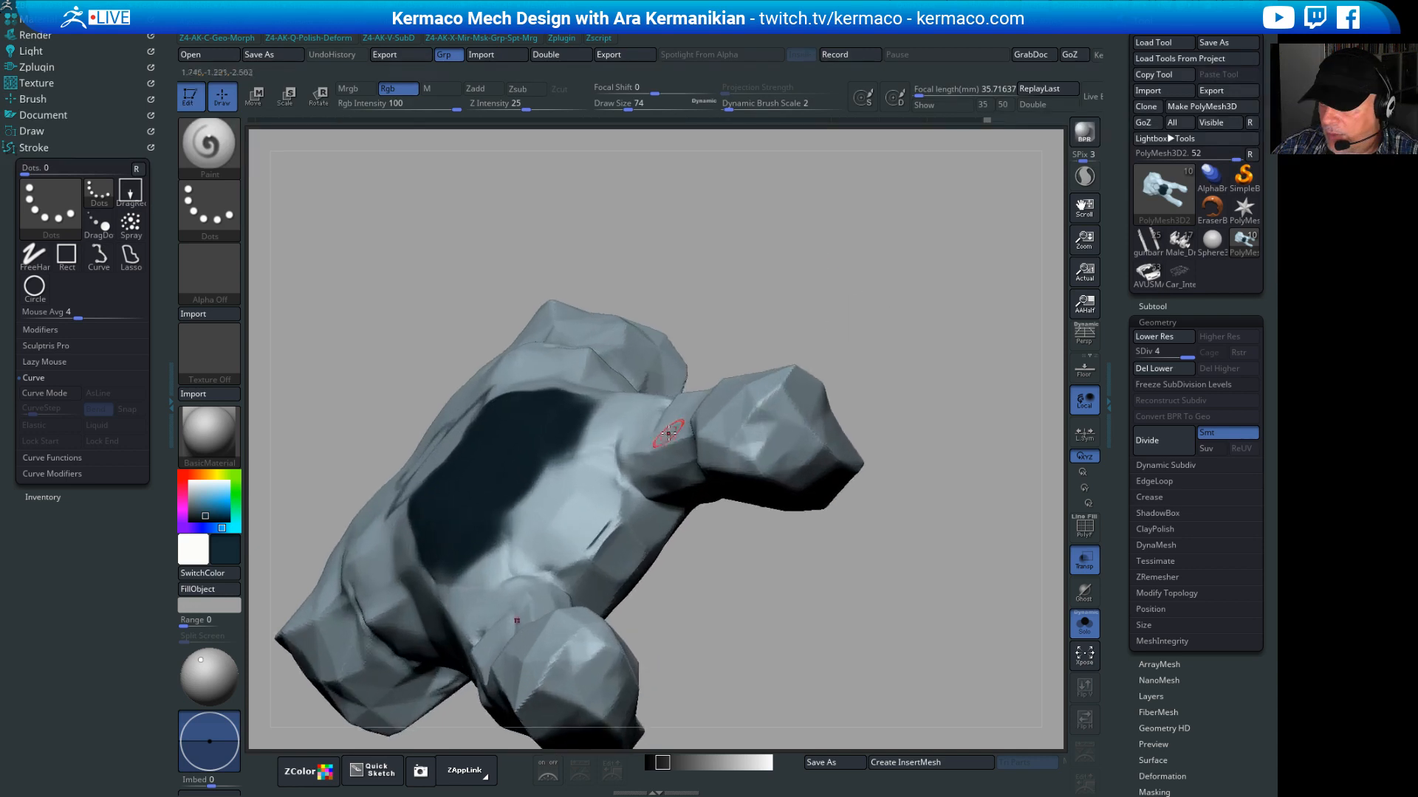
drag(754, 592, 805, 626)
mouse_move(573, 518)
mouse_down()
mouse_move(575, 502)
mouse_move(556, 502)
mouse_move(569, 472)
mouse_move(624, 454)
mouse_move(614, 481)
mouse_move(588, 485)
mouse_move(590, 543)
mouse_move(623, 510)
mouse_move(602, 565)
mouse_move(630, 535)
mouse_up()
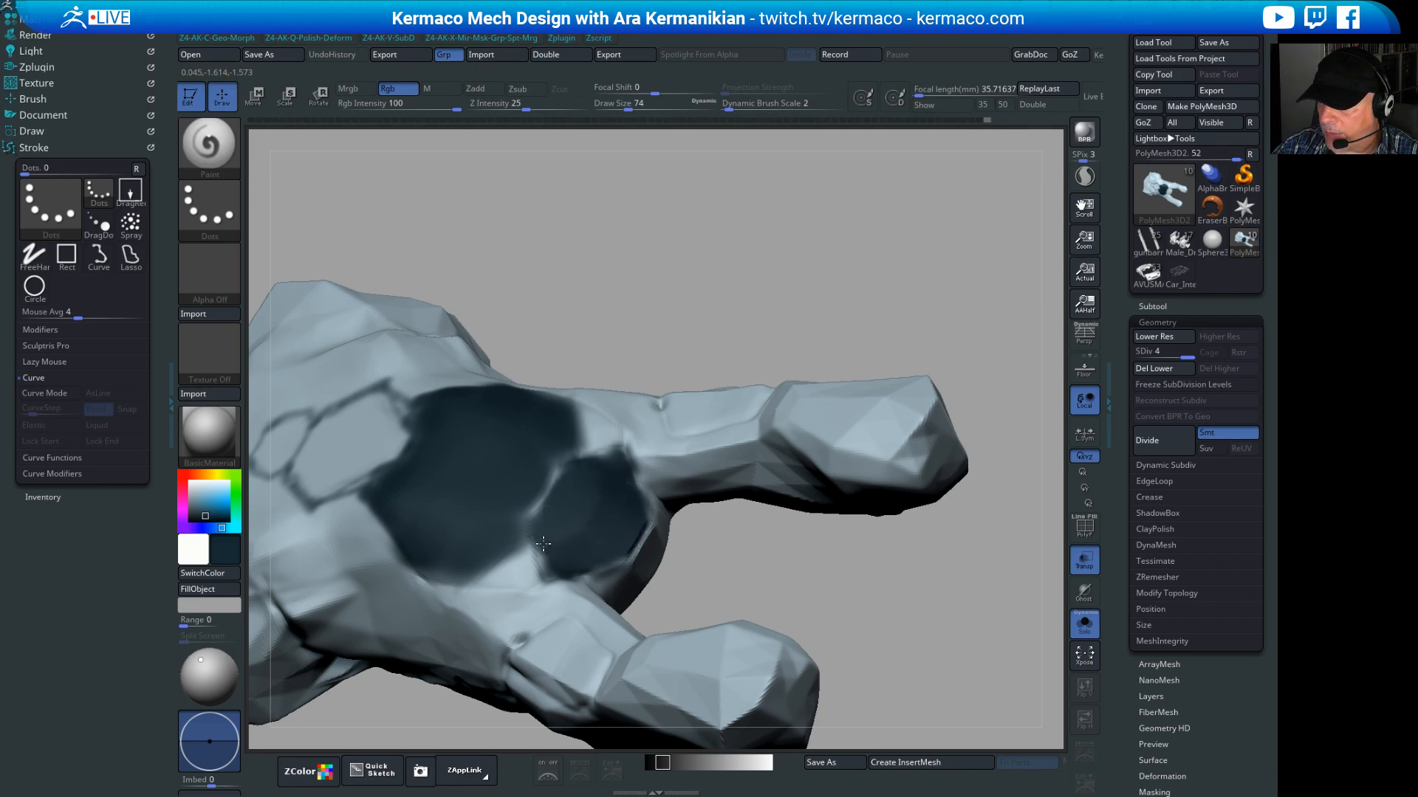
mouse_move(833, 588)
mouse_down()
mouse_move(419, 588)
mouse_move(422, 576)
mouse_up()
mouse_move(652, 543)
mouse_down()
mouse_move(604, 574)
mouse_move(661, 539)
mouse_move(616, 628)
mouse_move(680, 524)
mouse_move(604, 626)
mouse_up()
mouse_move(638, 519)
mouse_down()
mouse_move(600, 572)
mouse_move(628, 515)
mouse_up()
Step: Continue the dark blue paint around the nose and fill a rounded patch on the underside between the forks
drag(844, 338, 686, 473)
mouse_move(764, 506)
mouse_down()
mouse_move(698, 555)
mouse_move(601, 557)
mouse_move(636, 502)
mouse_move(583, 587)
mouse_move(631, 498)
mouse_move(649, 506)
mouse_move(638, 540)
mouse_up()
shift+drag(883, 586, 757, 528)
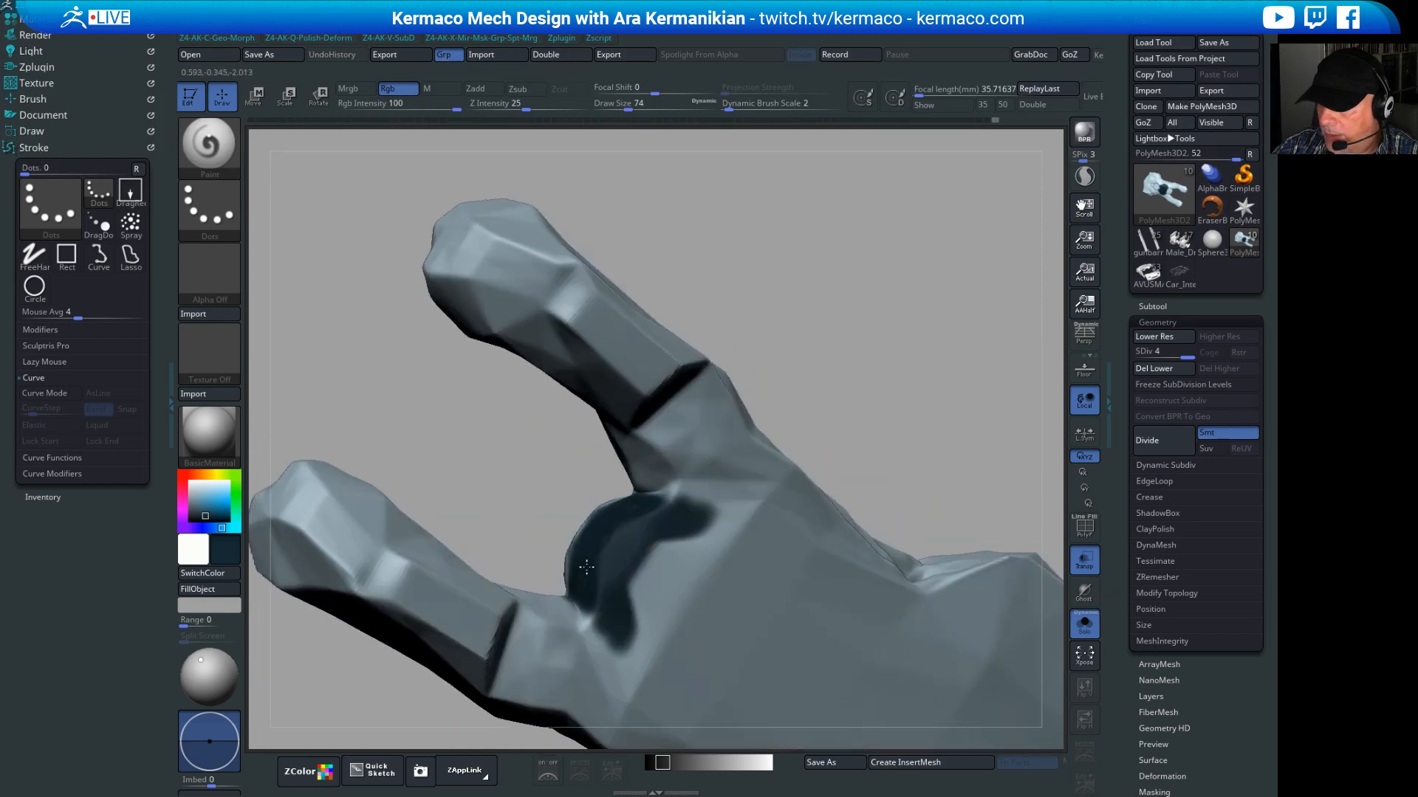
mouse_move(587, 567)
mouse_down()
mouse_move(661, 569)
mouse_move(724, 531)
mouse_move(635, 653)
mouse_move(745, 515)
mouse_move(768, 576)
mouse_move(746, 536)
mouse_move(694, 642)
mouse_move(669, 624)
mouse_move(702, 630)
mouse_move(649, 646)
mouse_up()
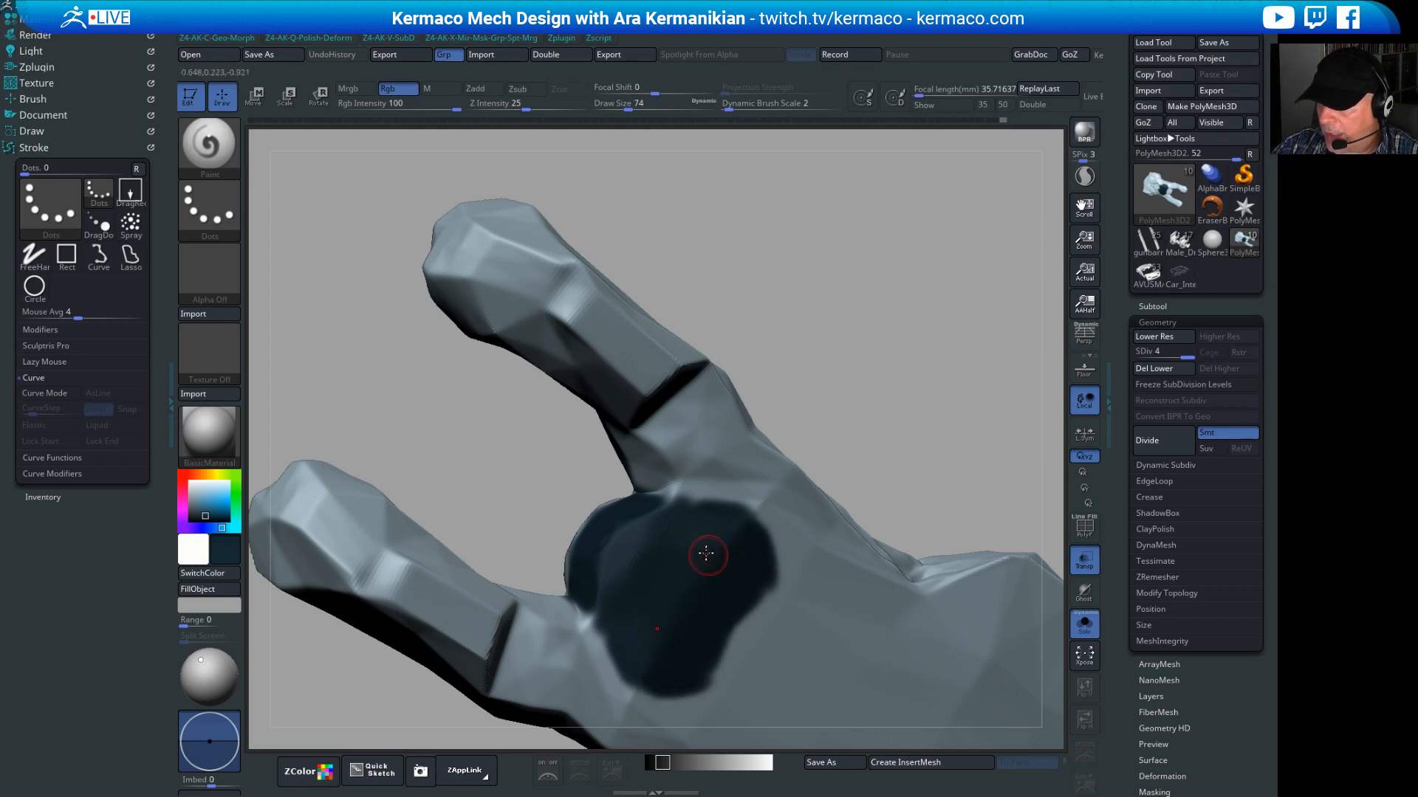
drag(674, 505, 653, 505)
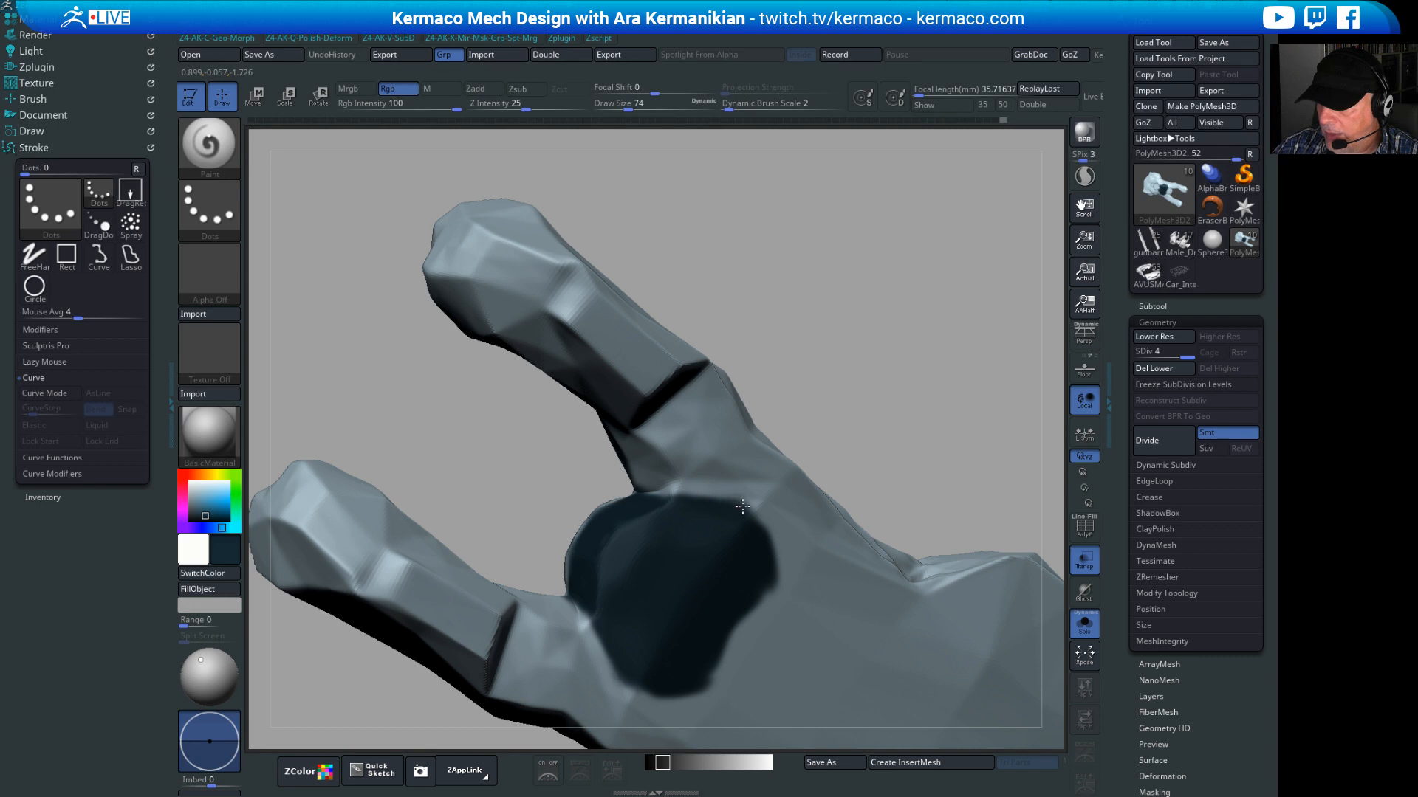
mouse_move(742, 506)
mouse_down()
mouse_move(771, 587)
mouse_move(721, 655)
mouse_move(648, 649)
mouse_up()
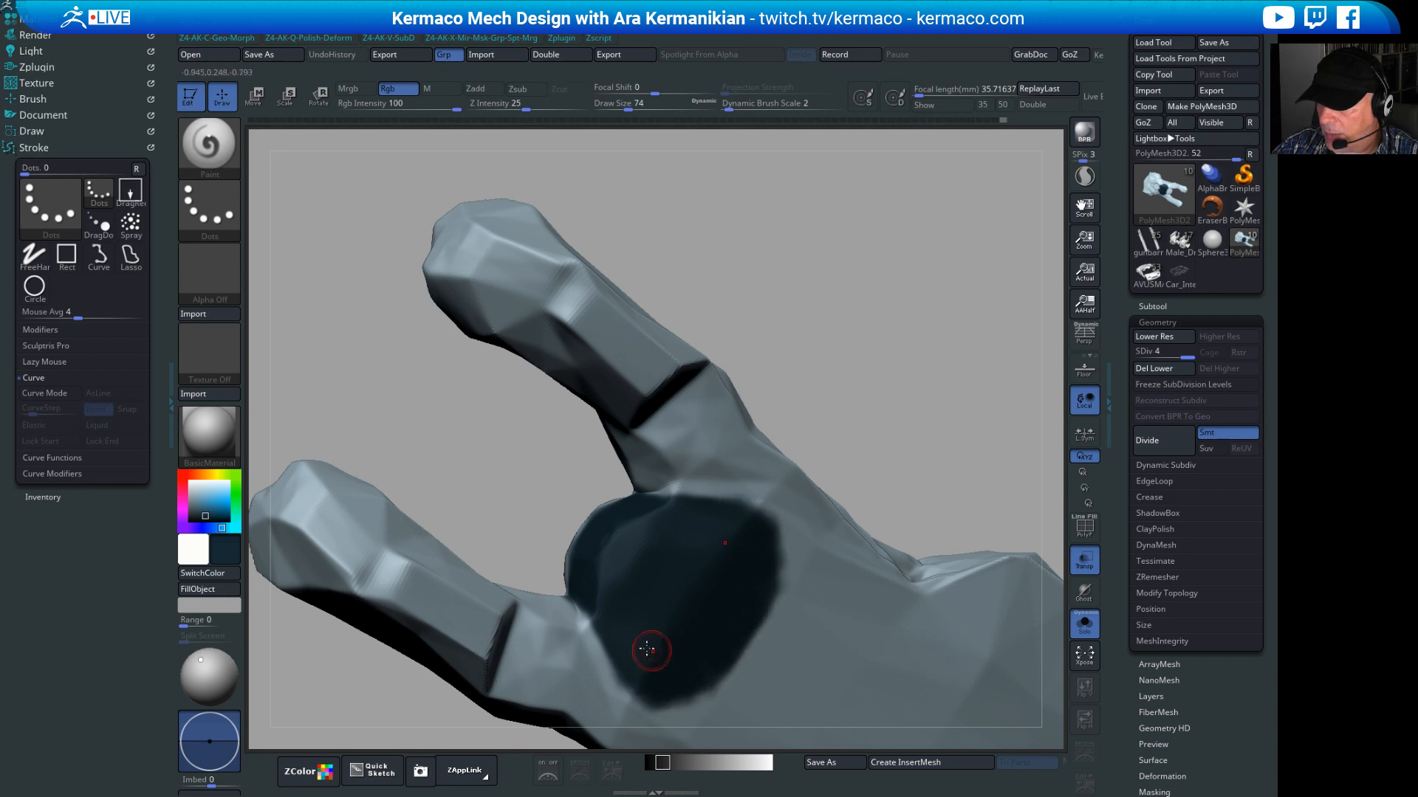
Step: Extend the dark underside patch toward the rear of the body and square the view from below
alt+drag(913, 389, 782, 336)
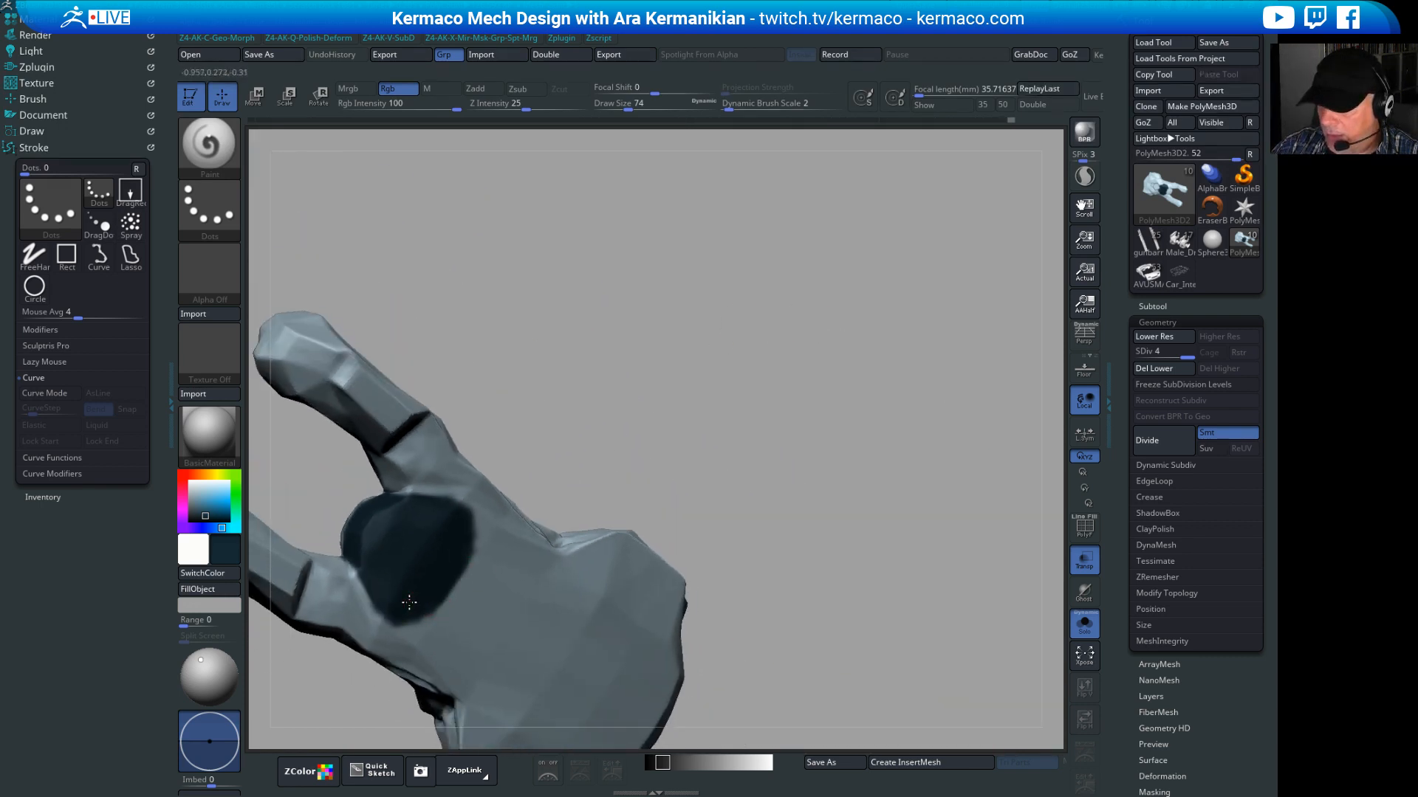
mouse_move(409, 603)
mouse_down()
mouse_move(484, 561)
mouse_move(468, 584)
mouse_up()
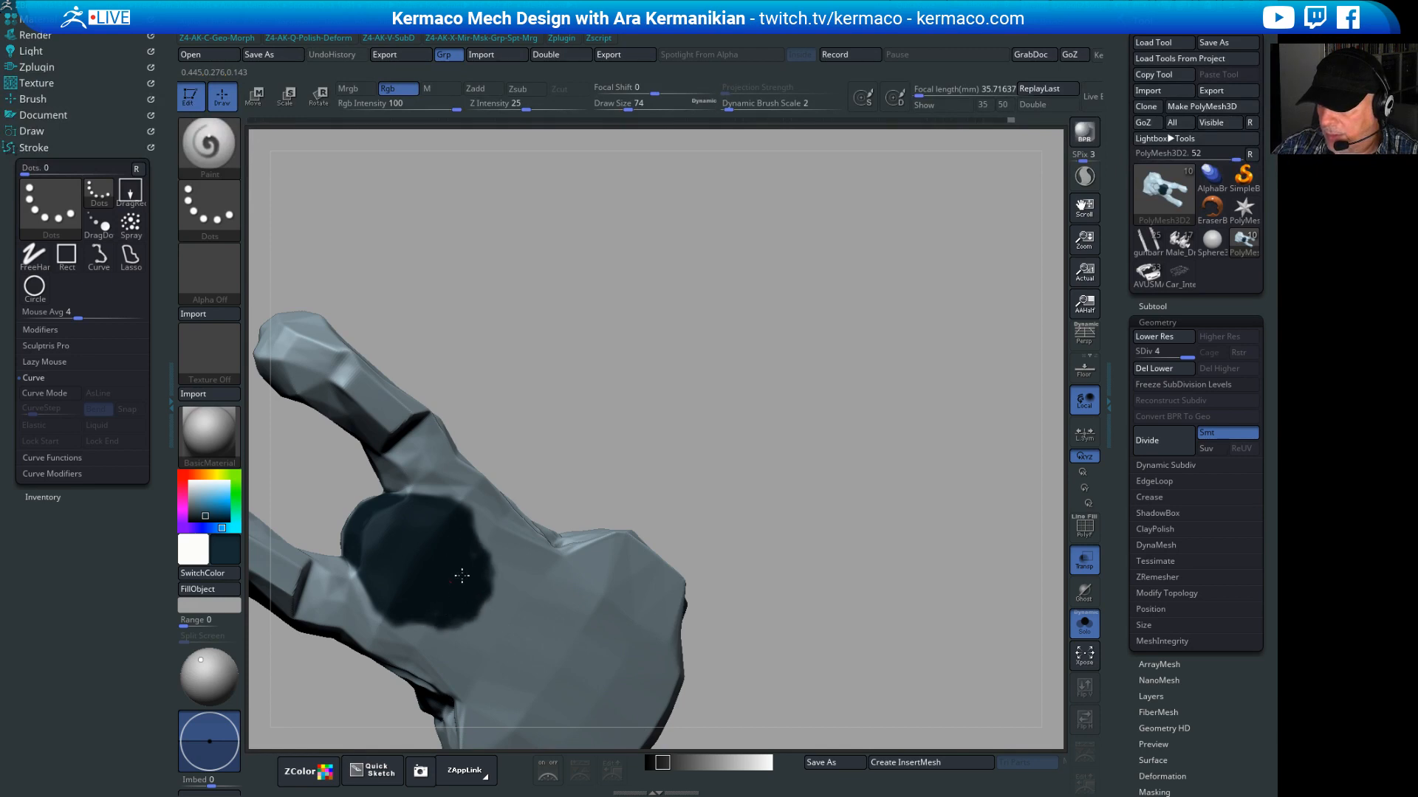
right_drag(462, 576, 853, 209)
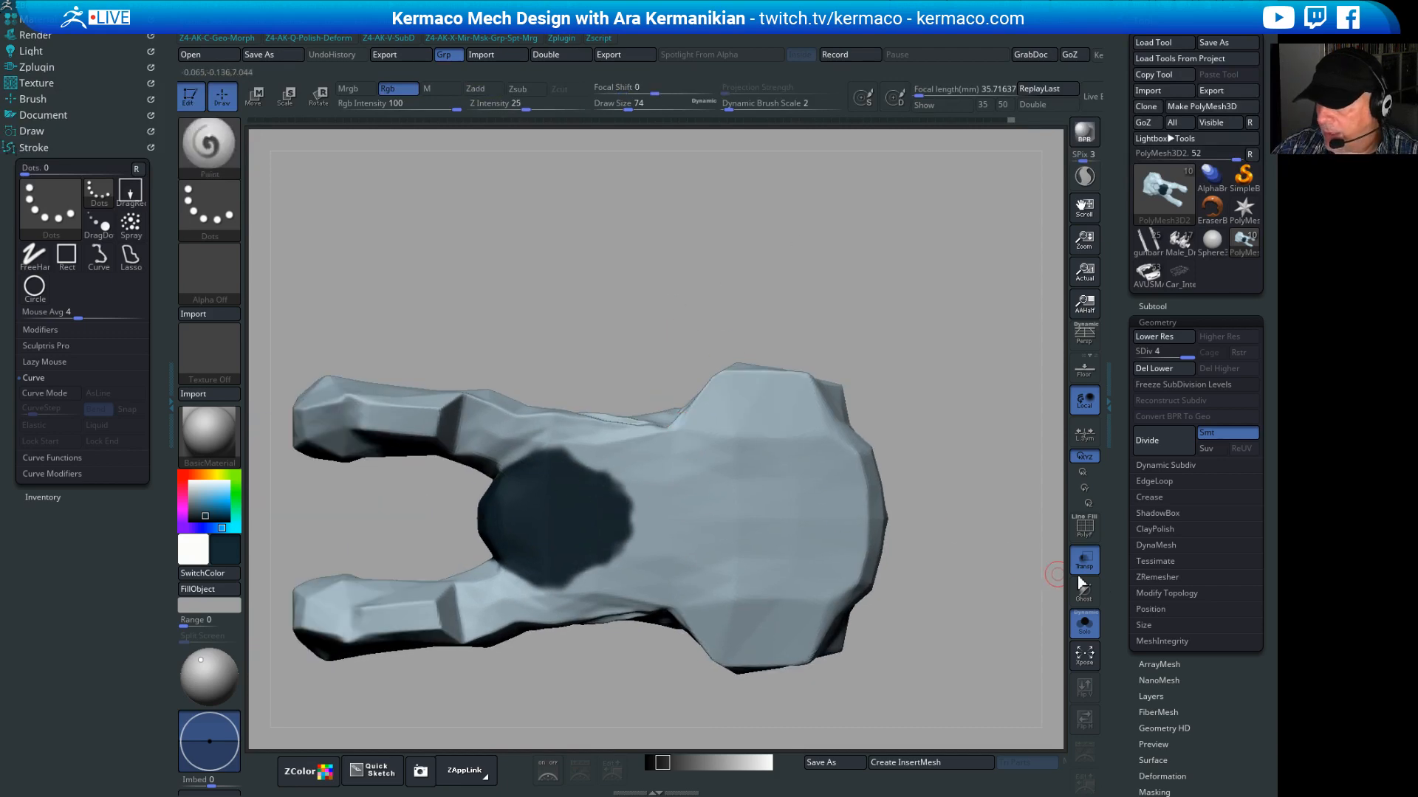
Step: Turn off Solo, choose a light blue paint color, and paint over the underside patch's rear and sides to trim it
click(1085, 624)
mouse_move(993, 516)
right_down()
mouse_move(819, 202)
mouse_move(704, 206)
mouse_move(644, 363)
right_up()
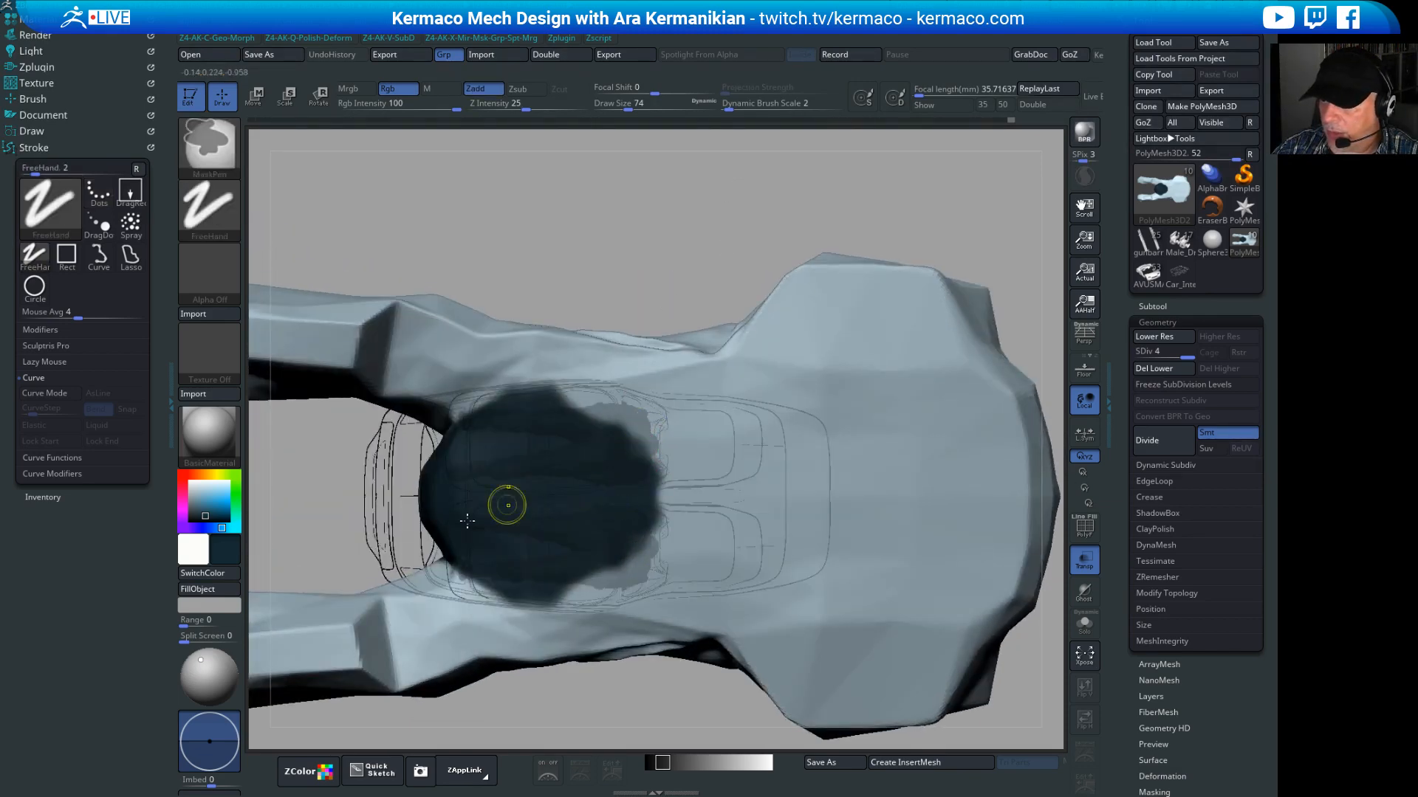
mouse_move(193, 549)
mouse_down()
mouse_move(627, 554)
mouse_move(835, 517)
mouse_up()
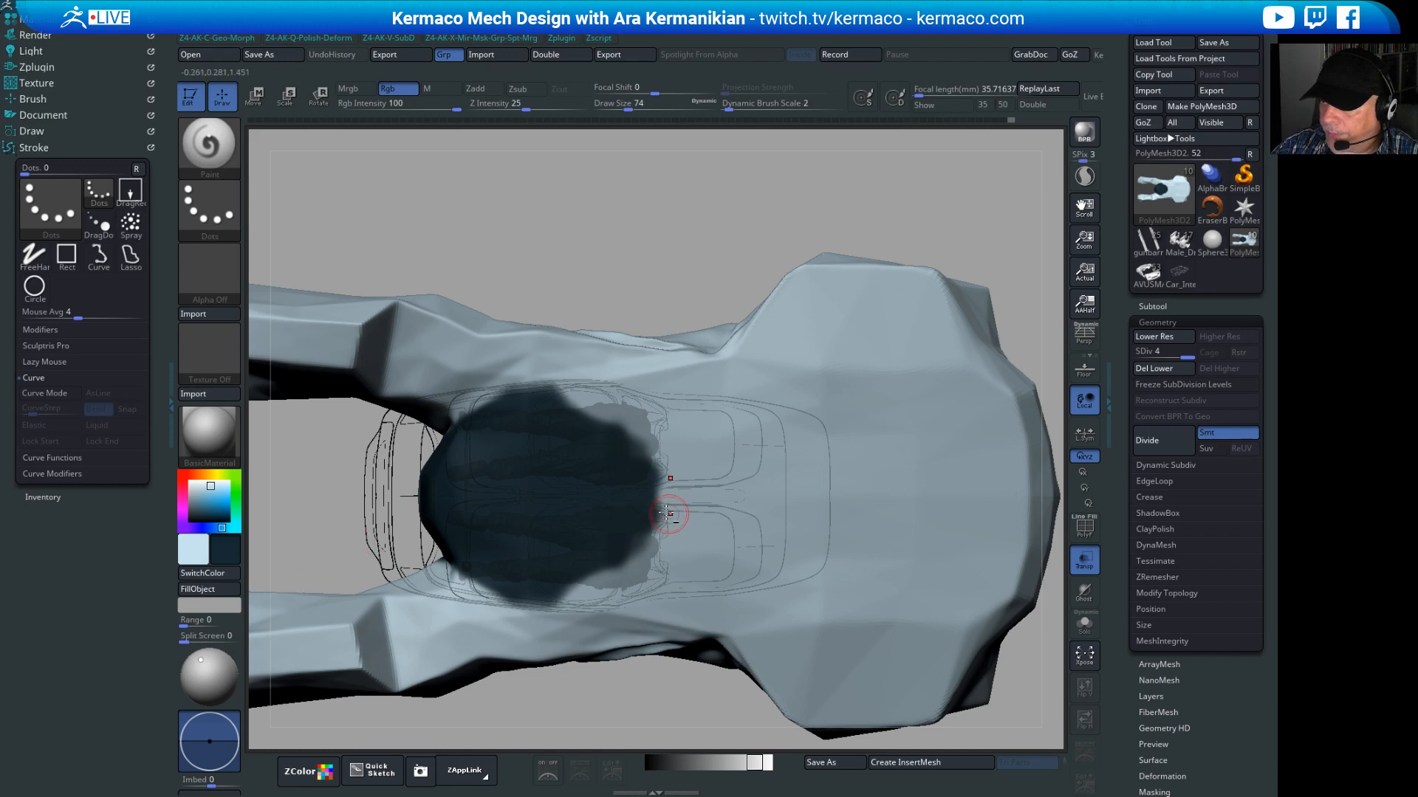
mouse_move(668, 515)
mouse_down()
mouse_move(650, 451)
mouse_move(642, 517)
mouse_move(591, 392)
mouse_move(509, 391)
mouse_move(569, 403)
mouse_move(621, 443)
mouse_move(642, 504)
mouse_move(598, 532)
mouse_move(579, 480)
mouse_move(564, 546)
mouse_move(564, 507)
mouse_up()
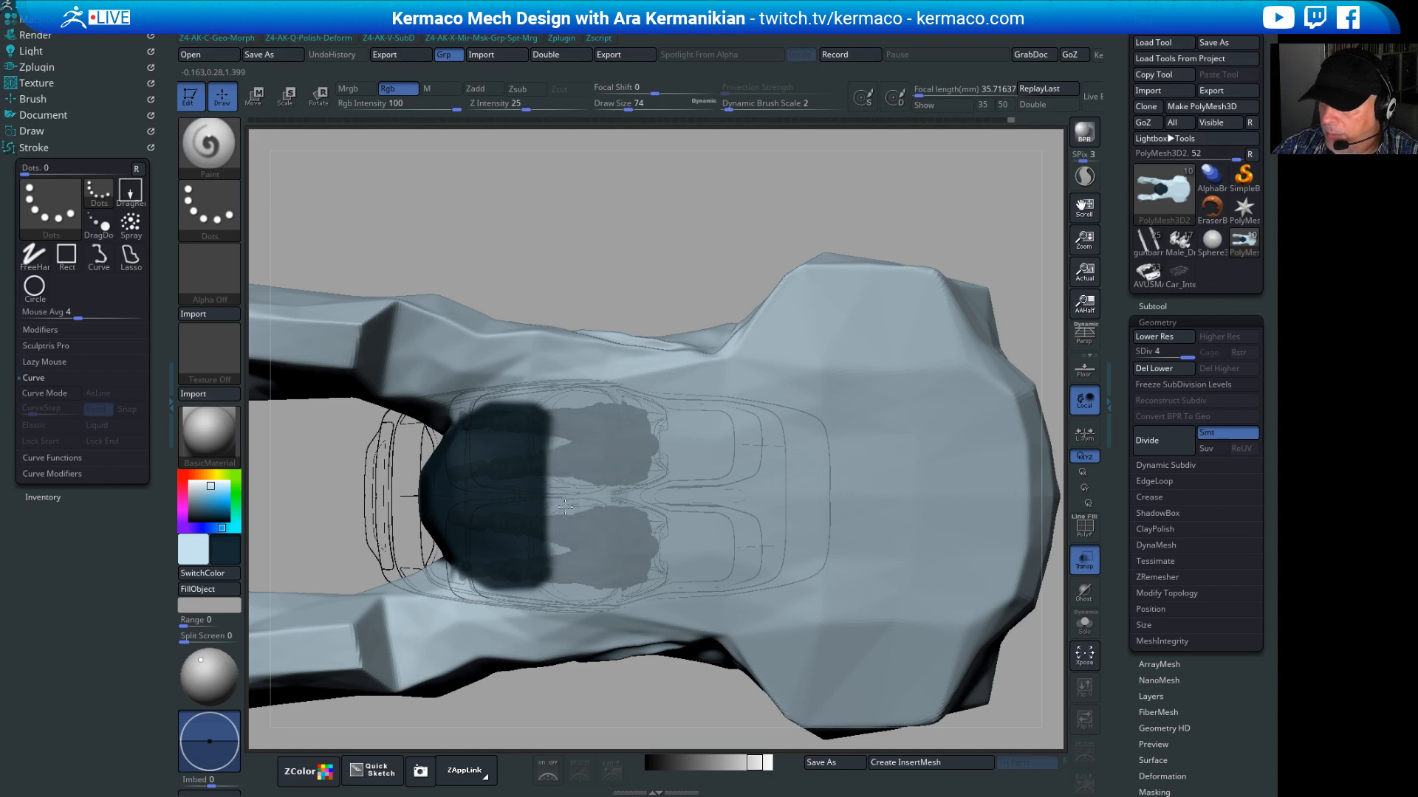
mouse_move(547, 407)
mouse_down()
mouse_move(547, 443)
mouse_move(505, 402)
mouse_move(491, 409)
mouse_move(564, 410)
mouse_move(486, 404)
mouse_up()
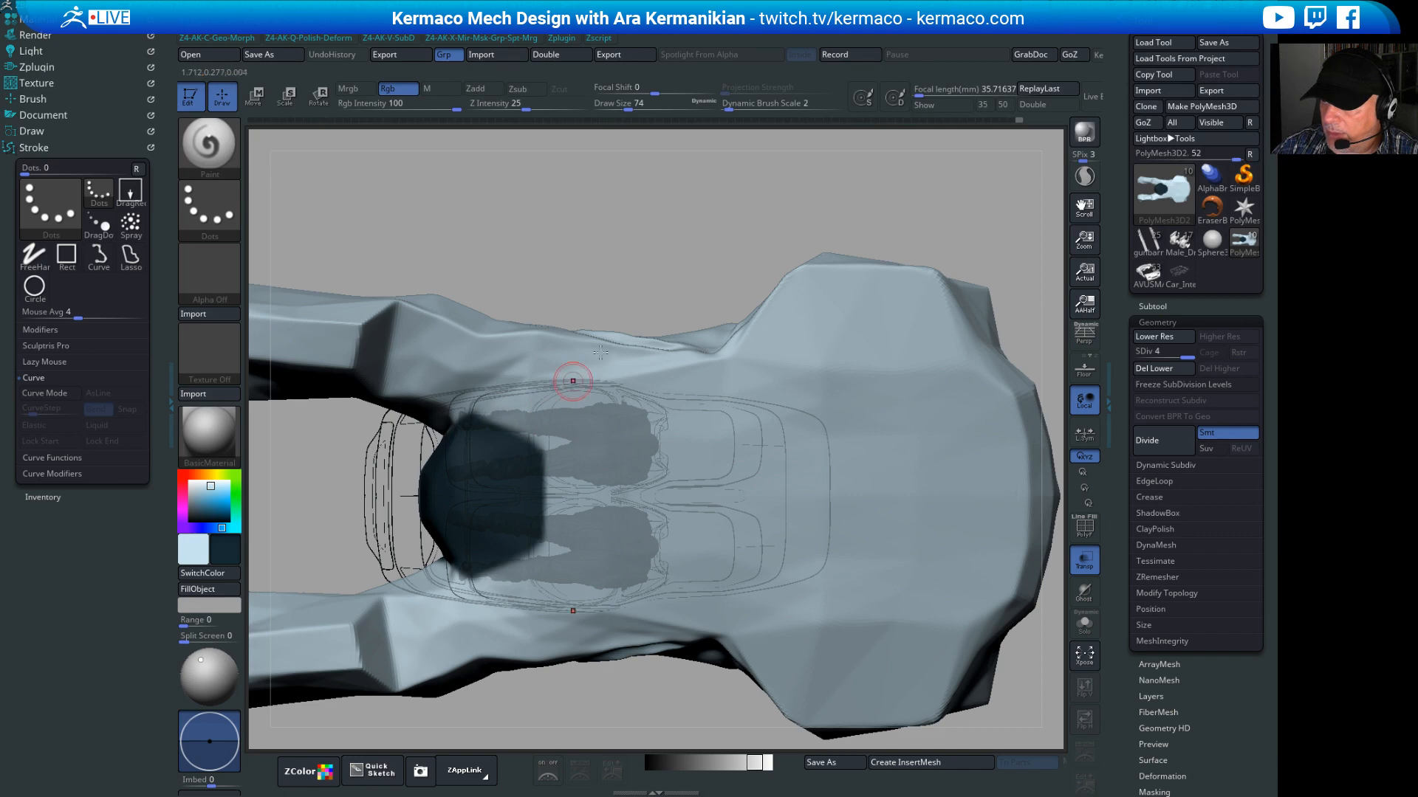
Step: Reshape the dark nose and underside areas beside the fork joints, trimming the nose panel's side corners with light blue
mouse_move(574, 217)
mouse_down()
mouse_move(702, 357)
mouse_move(750, 285)
mouse_move(747, 239)
mouse_move(784, 116)
mouse_move(563, 405)
mouse_move(500, 360)
mouse_move(510, 349)
mouse_move(526, 388)
mouse_up()
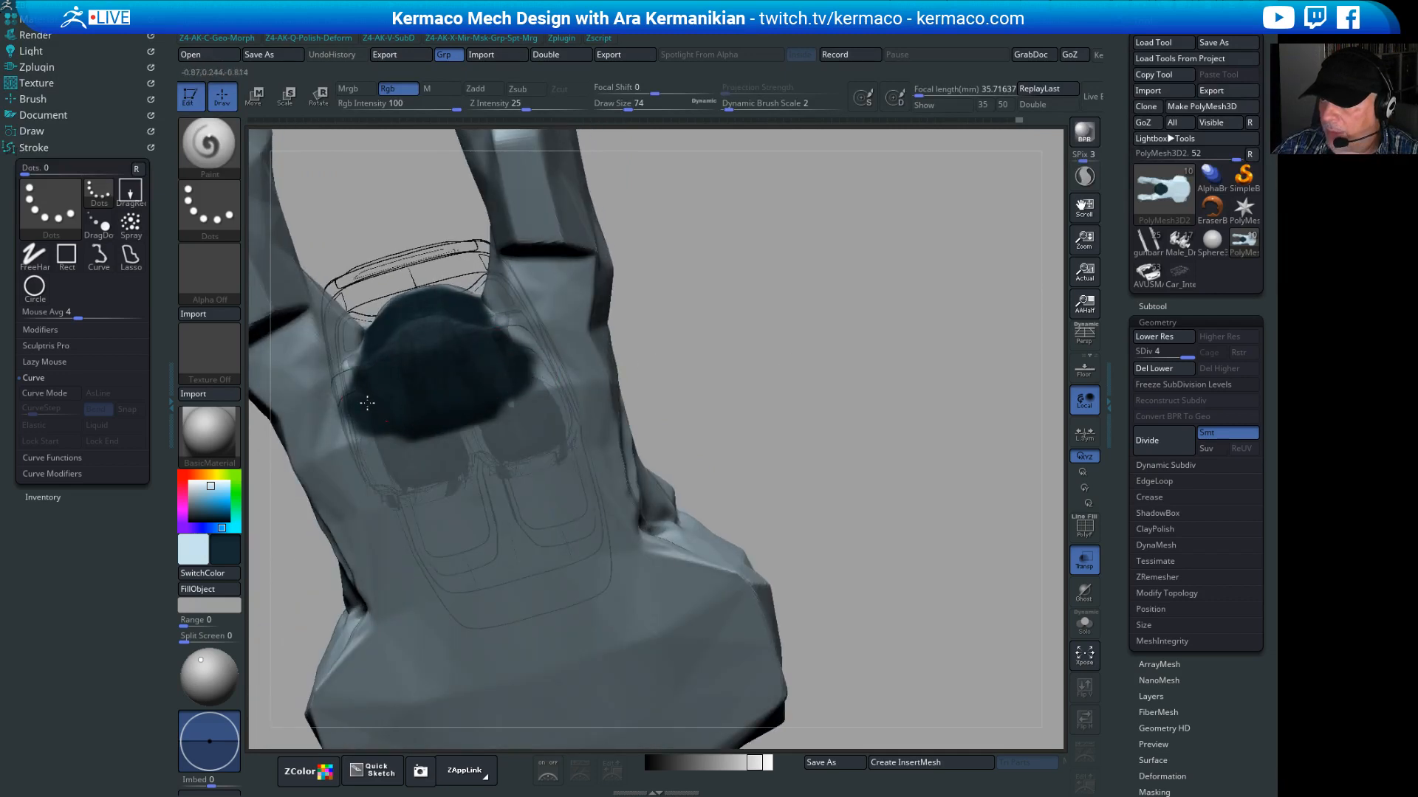
mouse_move(649, 307)
mouse_down()
mouse_move(516, 405)
mouse_move(674, 357)
mouse_up()
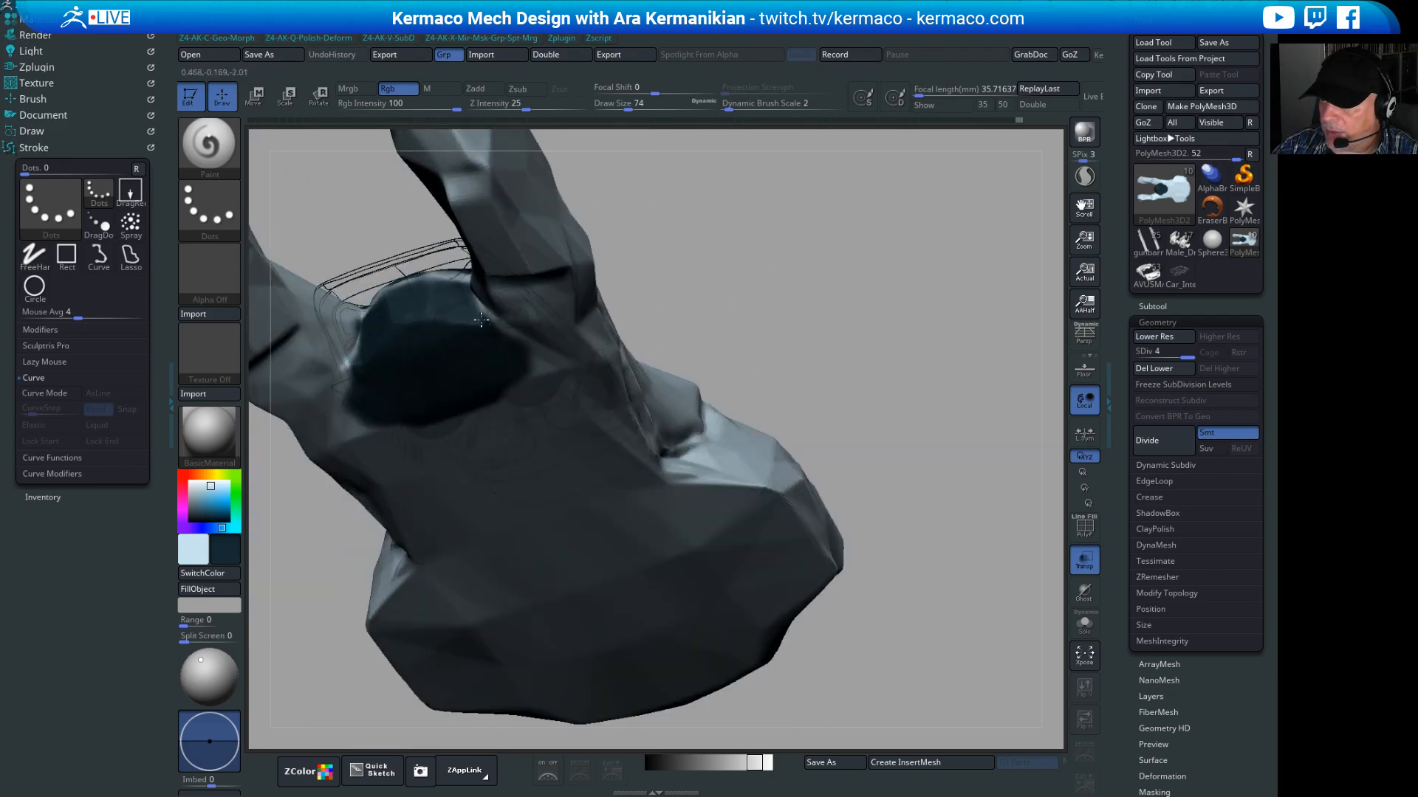
mouse_move(729, 267)
mouse_down()
mouse_move(817, 244)
mouse_move(905, 389)
mouse_move(990, 281)
mouse_move(871, 316)
mouse_up()
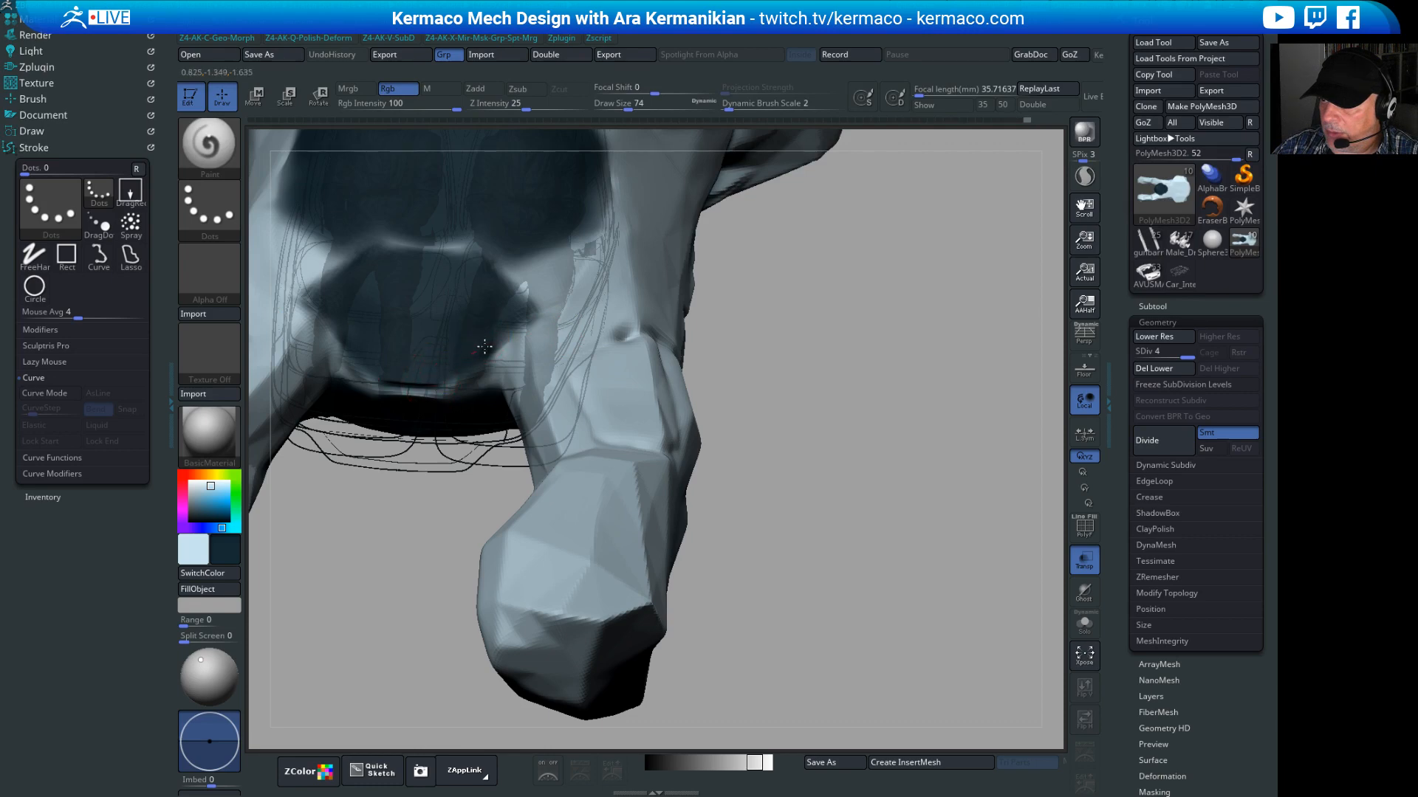
drag(753, 414, 889, 477)
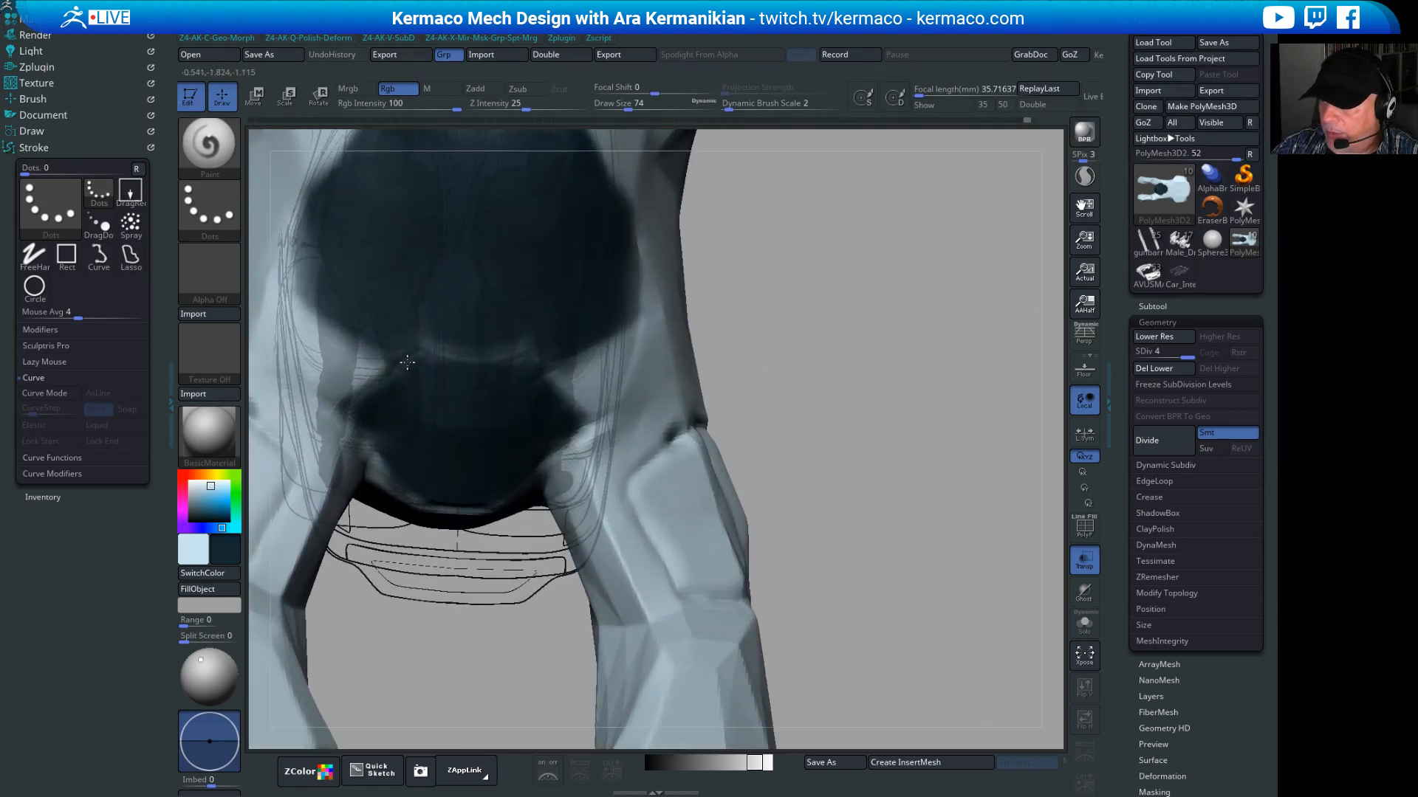
drag(875, 401, 776, 362)
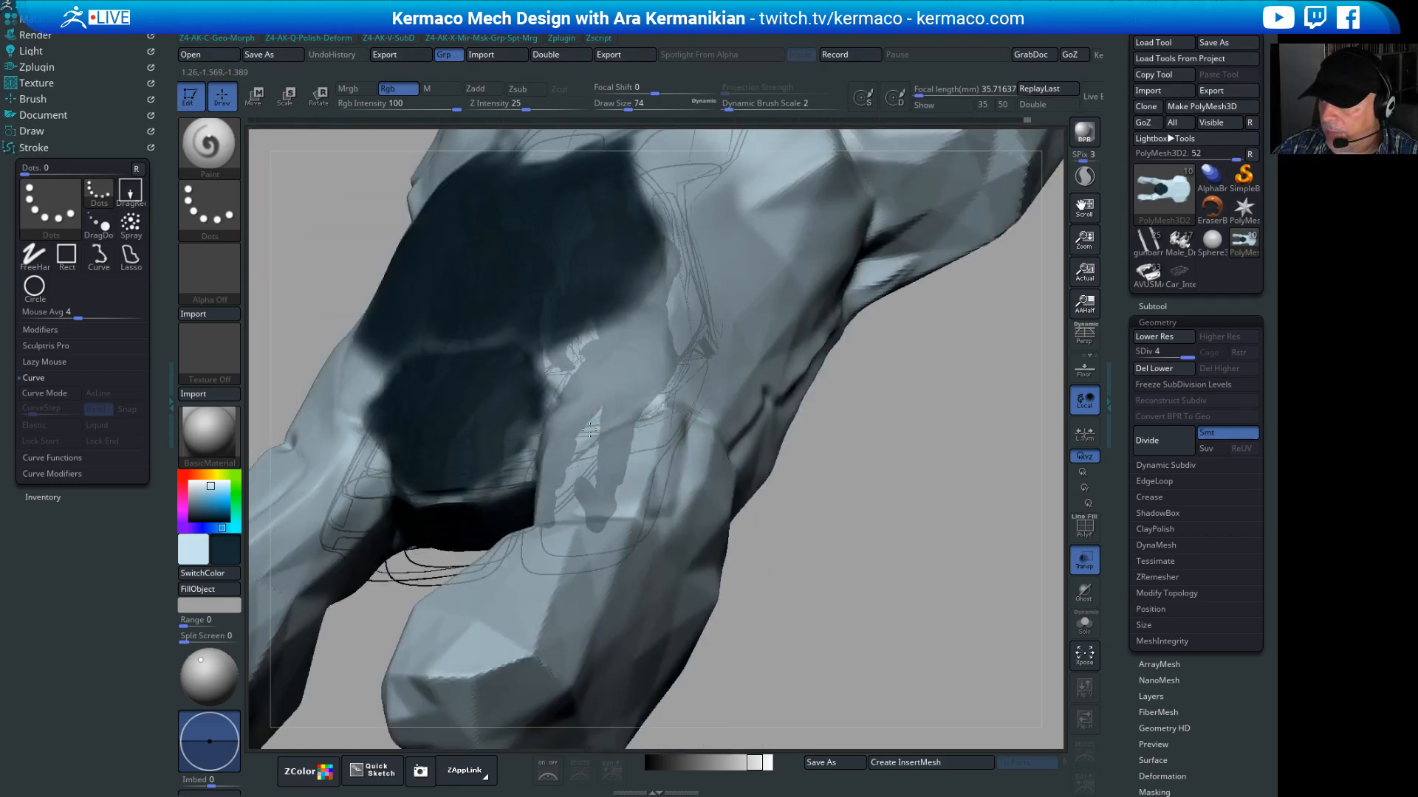
Step: Examine the dark canopy and nose patches against the wireframe interior and seated figure from above and both sides
drag(917, 451, 738, 324)
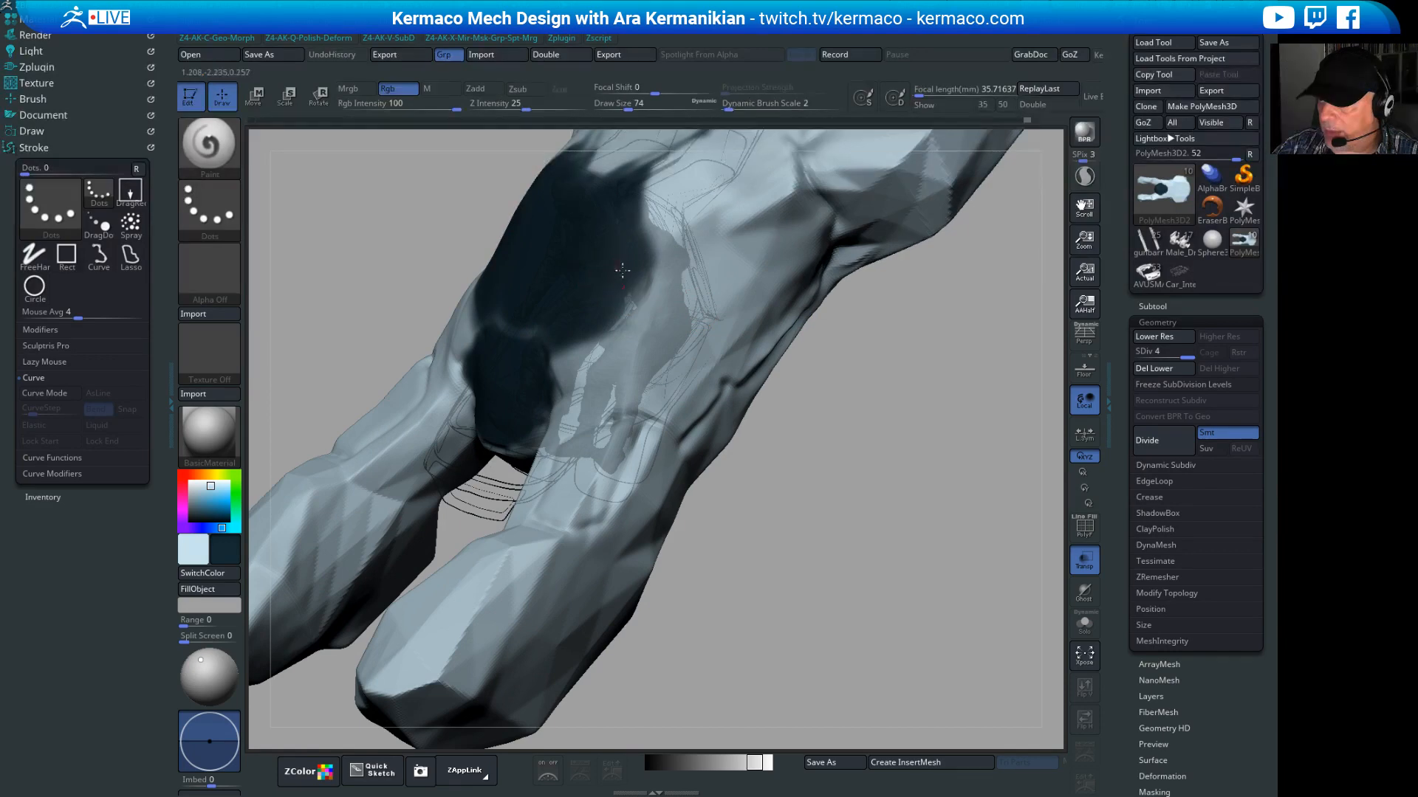
alt+drag(844, 317, 837, 478)
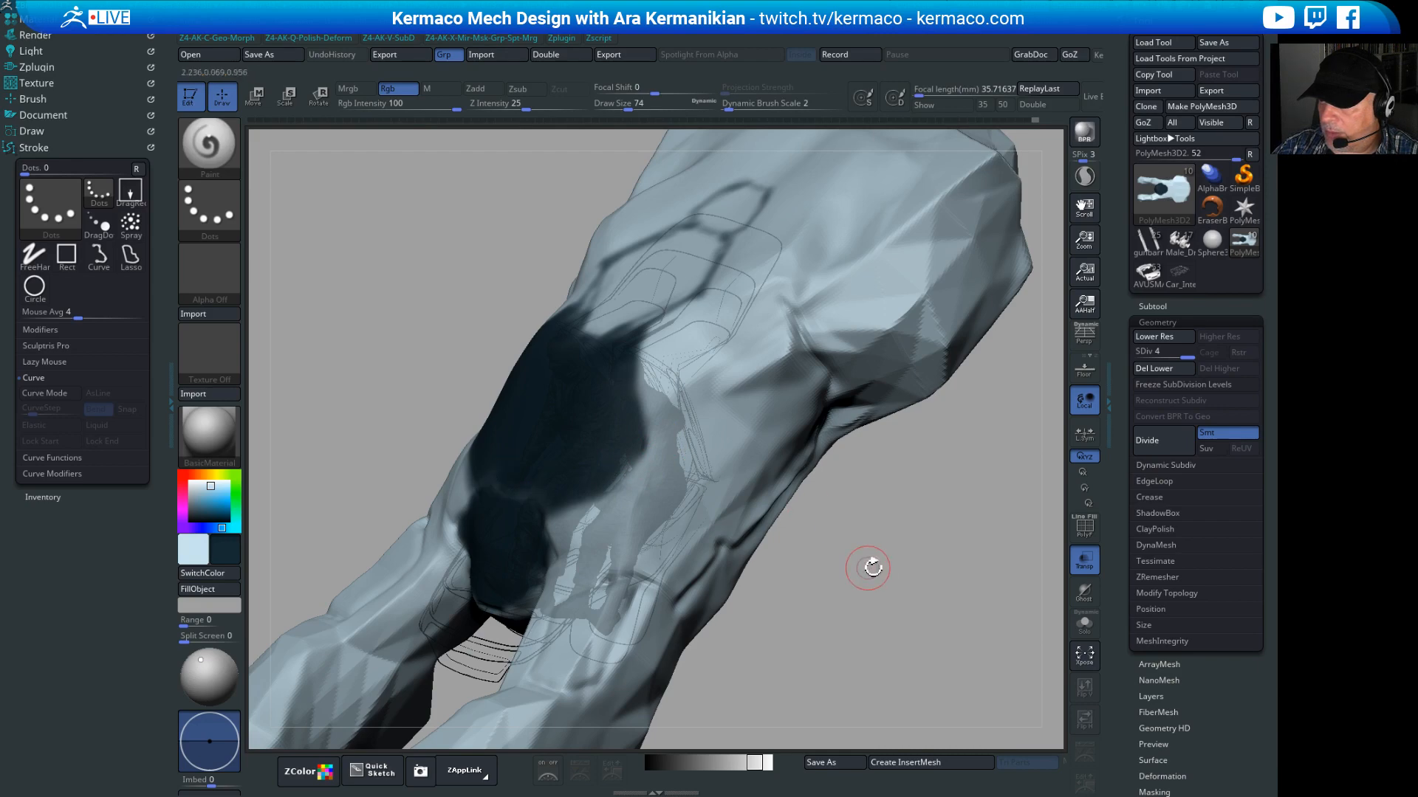
mouse_move(871, 566)
alt+mouse_down()
mouse_move(832, 500)
mouse_move(939, 497)
mouse_move(827, 399)
mouse_move(763, 291)
mouse_move(892, 264)
mouse_move(752, 304)
alt+mouse_up()
drag(833, 260, 704, 316)
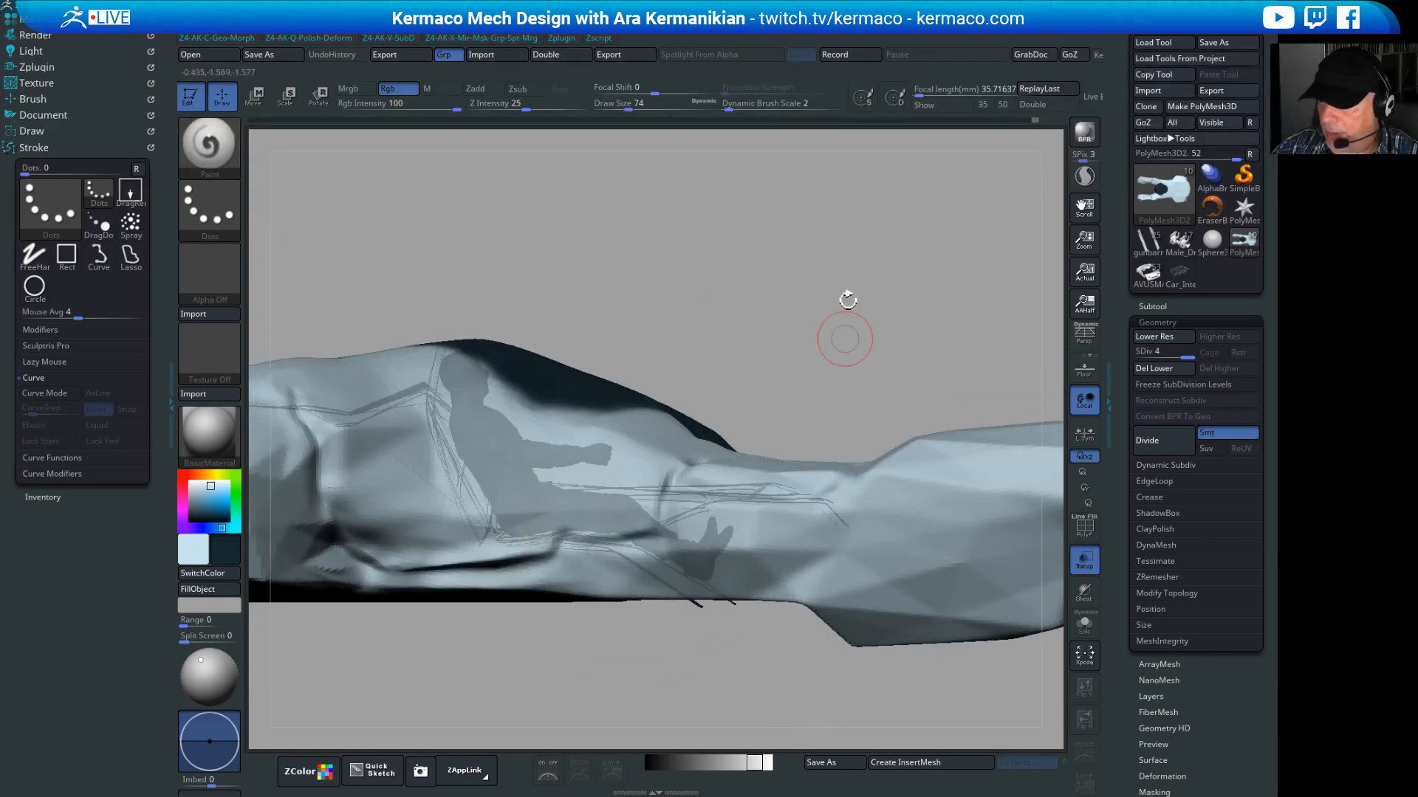
mouse_move(847, 294)
alt+mouse_down()
mouse_move(927, 268)
mouse_move(853, 227)
mouse_move(840, 330)
mouse_move(821, 247)
alt+mouse_up()
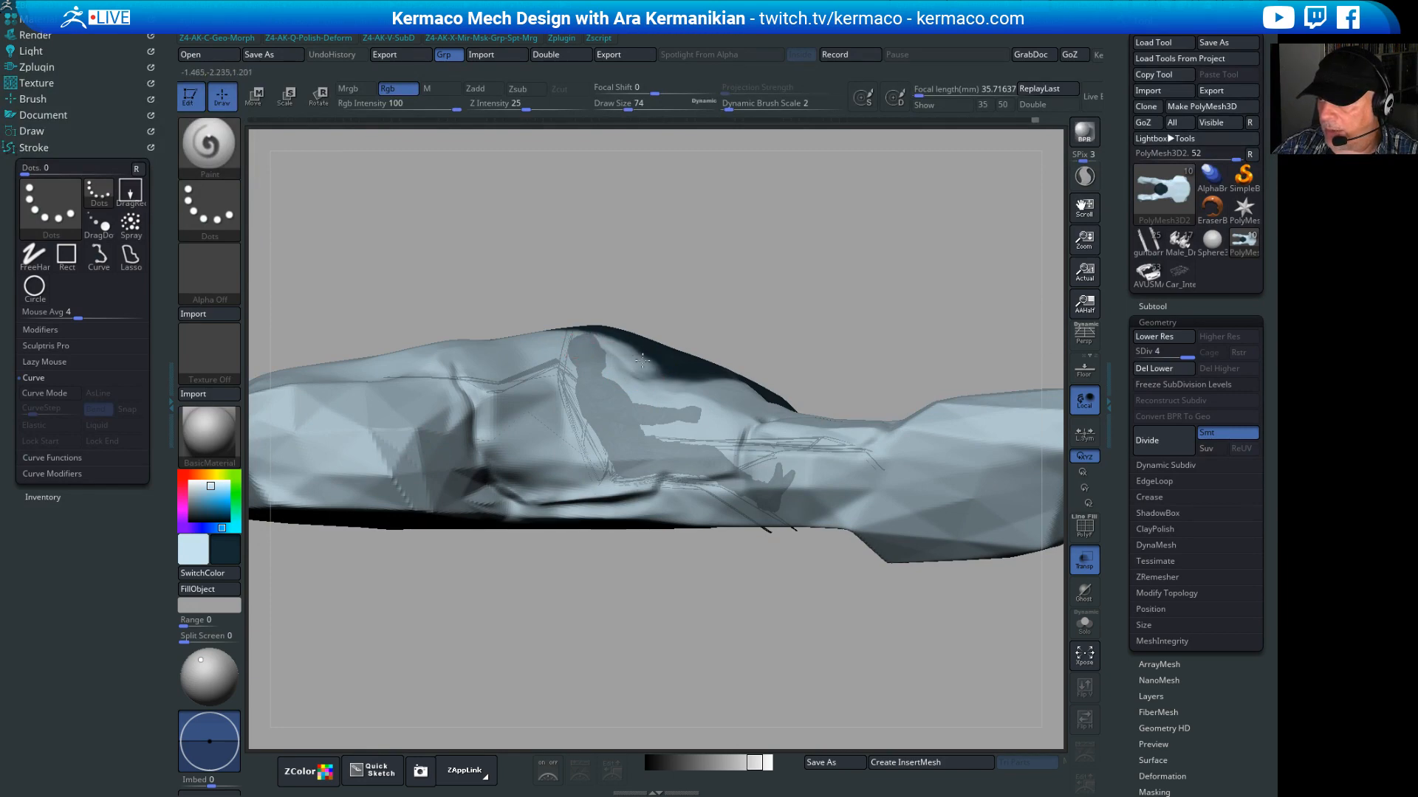
drag(879, 250, 871, 329)
drag(655, 373, 564, 311)
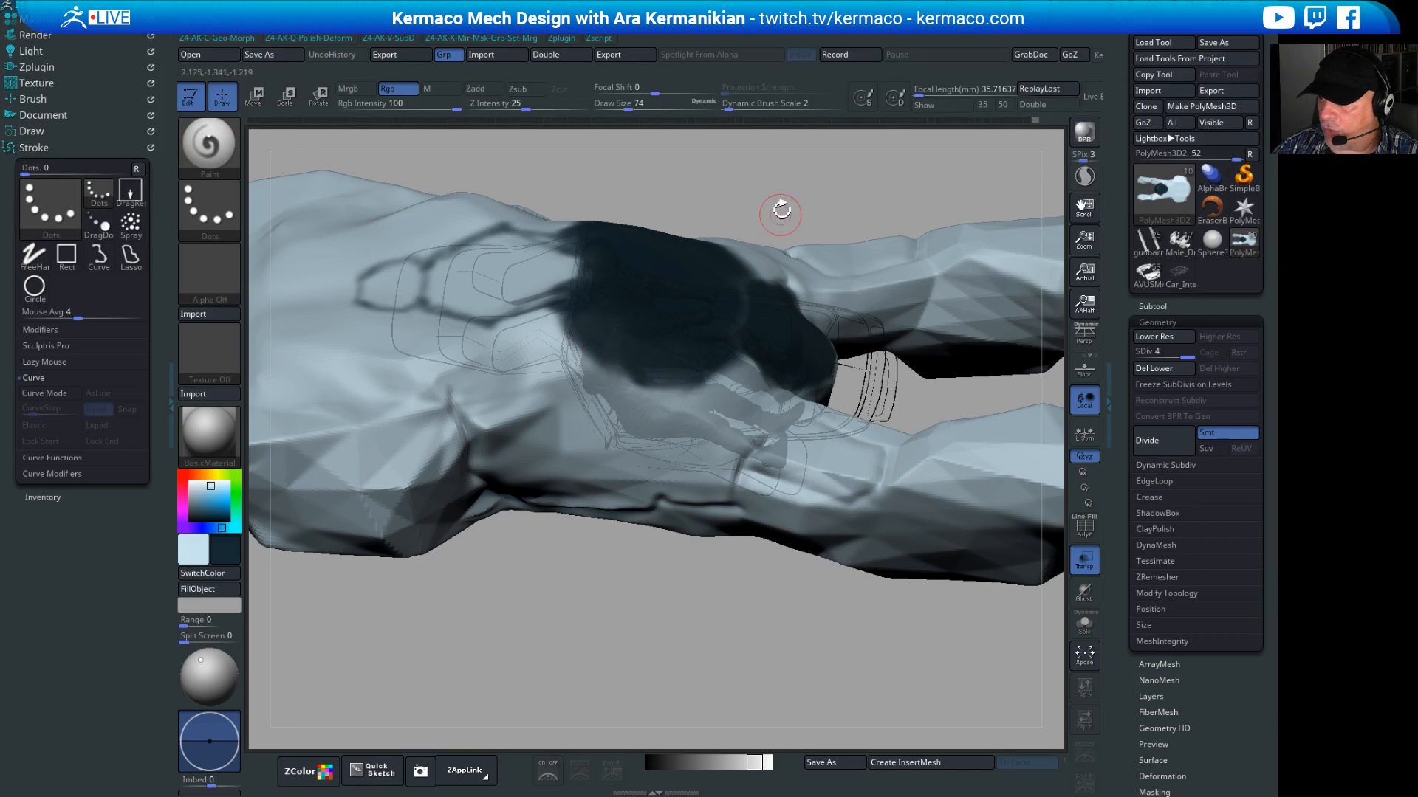
mouse_move(778, 209)
mouse_down()
mouse_move(839, 228)
mouse_move(832, 253)
mouse_move(758, 288)
mouse_move(741, 242)
mouse_move(696, 401)
mouse_move(526, 472)
mouse_up()
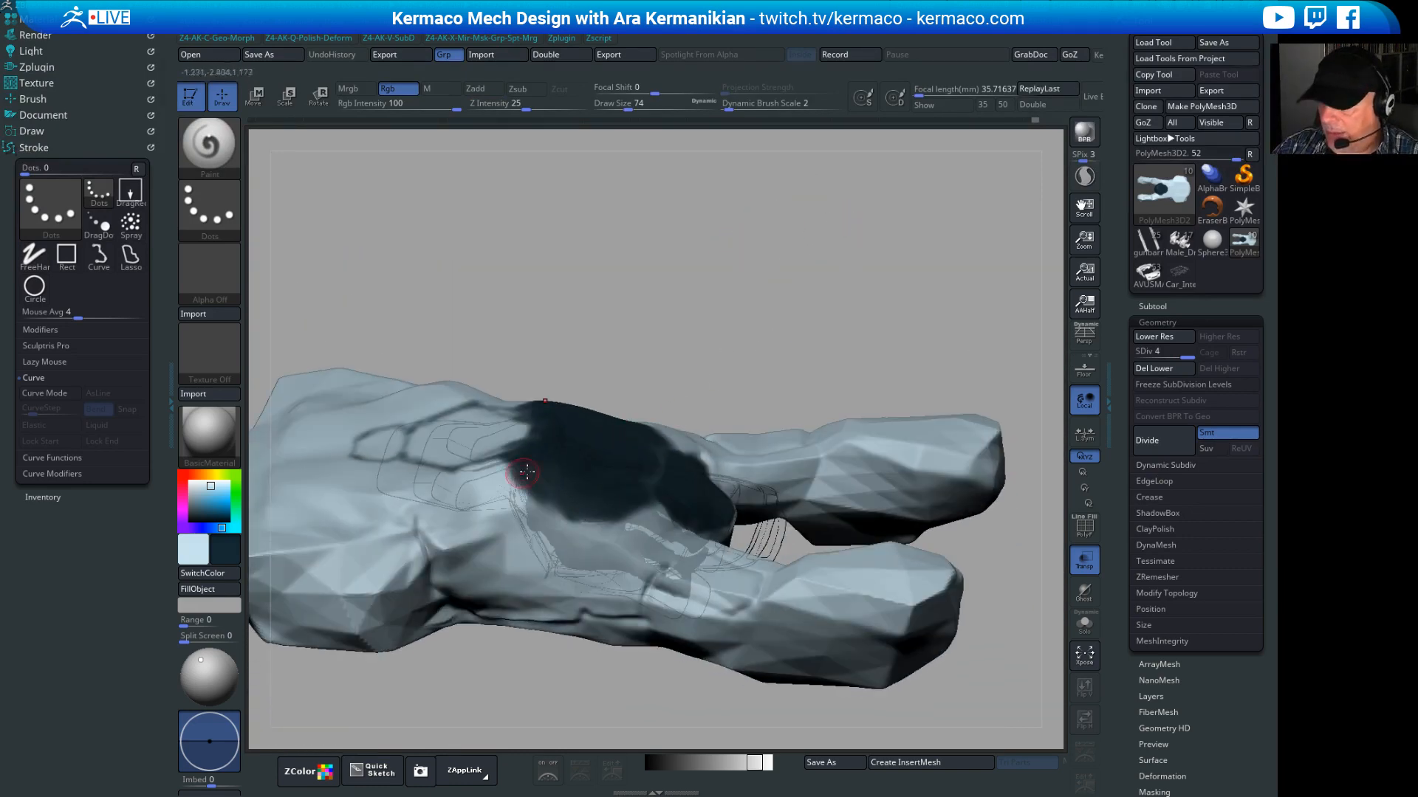
alt+drag(697, 402, 746, 354)
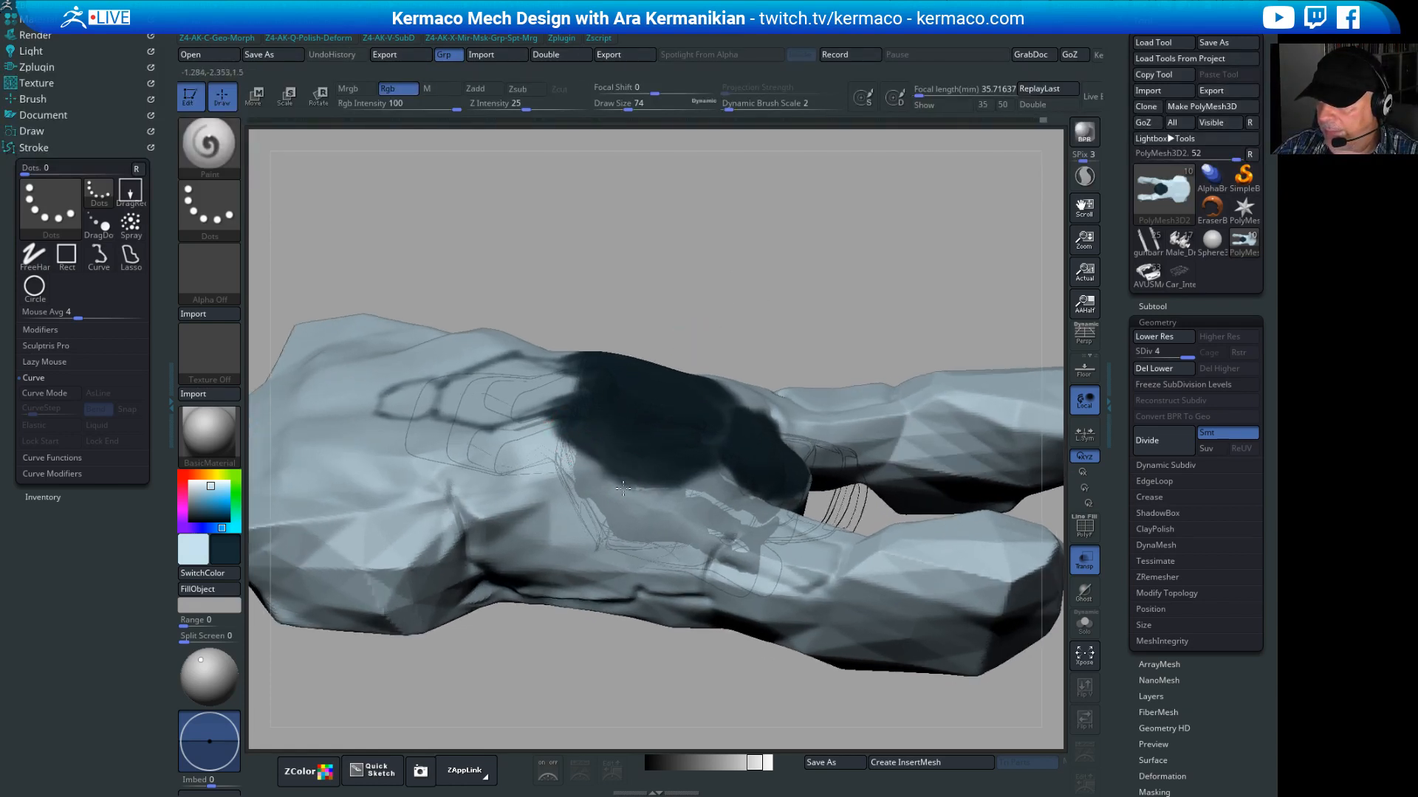
mouse_move(816, 297)
mouse_down()
mouse_move(822, 197)
mouse_move(632, 408)
mouse_up()
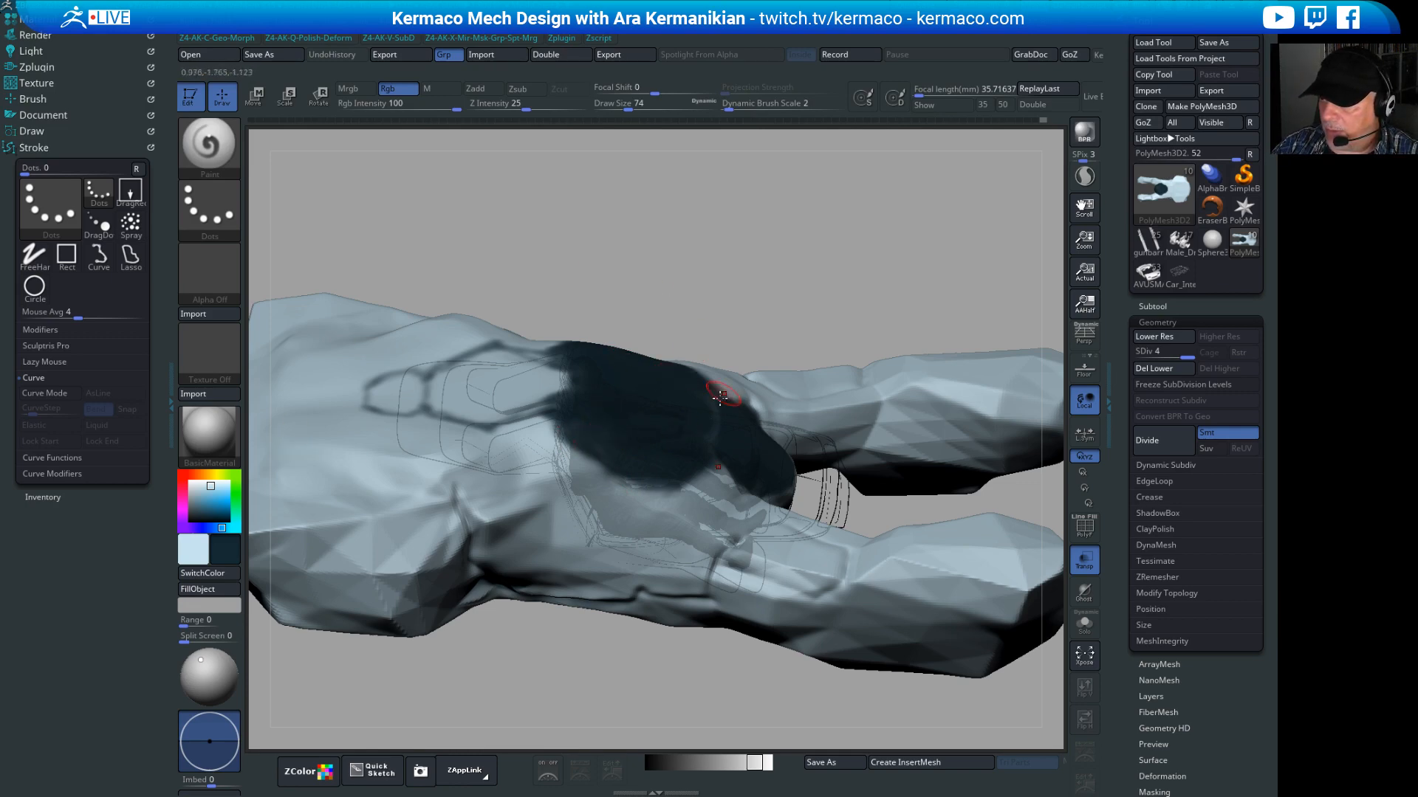
Step: Paint a dark side-window band below the canopy, from beside the seated figure's head forward to the prong base, leaving a light seam
drag(791, 310, 805, 354)
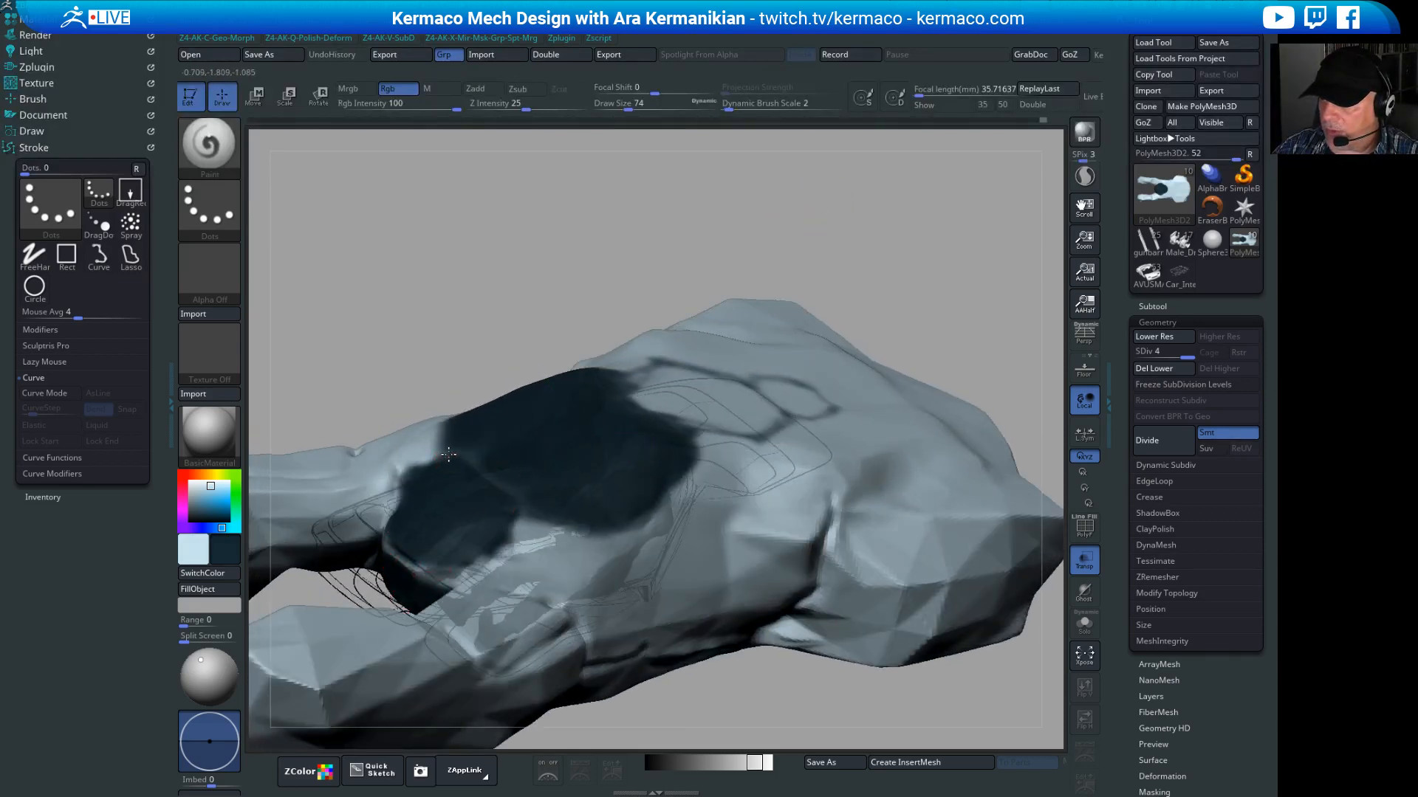
drag(727, 295, 720, 225)
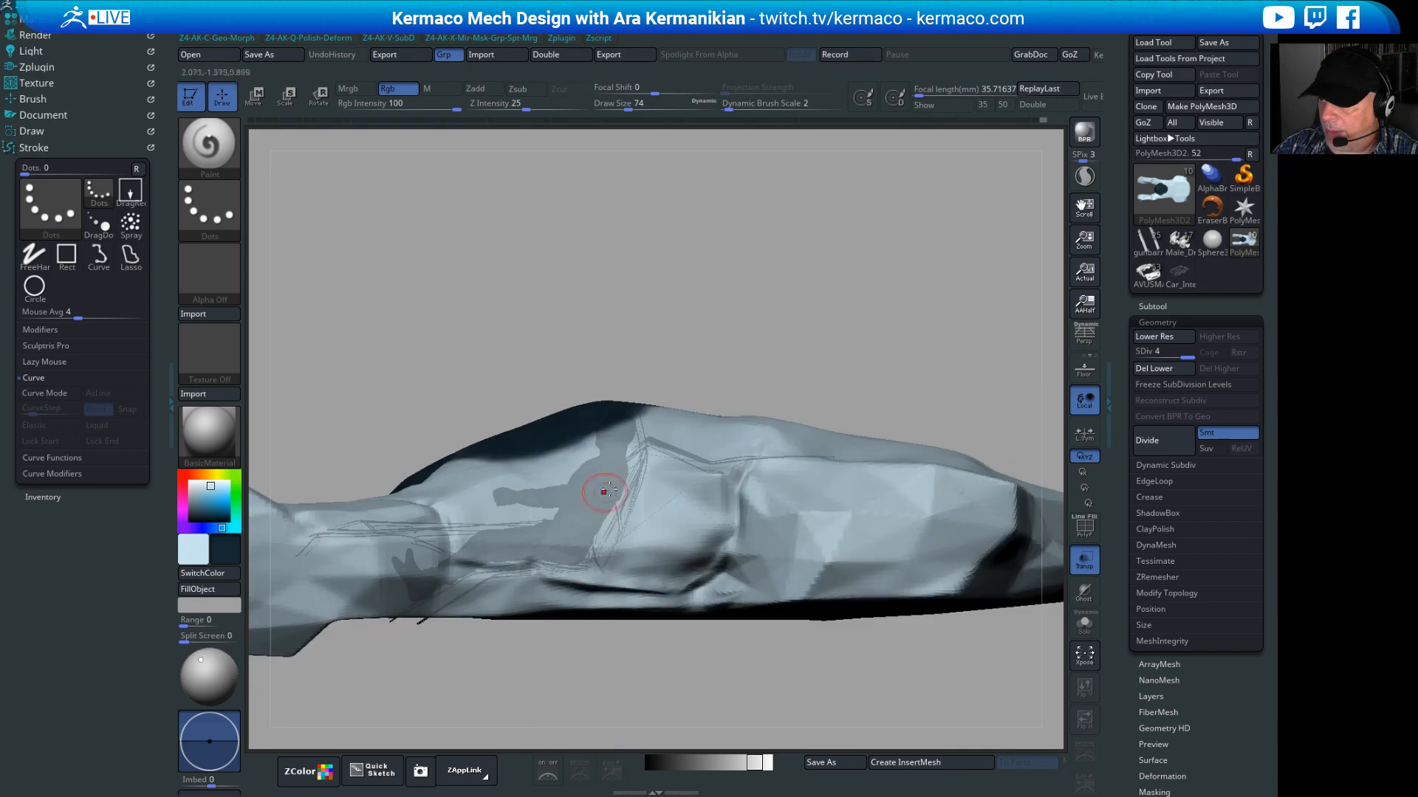
mouse_move(593, 455)
mouse_down()
mouse_move(554, 473)
mouse_move(624, 441)
mouse_move(630, 479)
mouse_up()
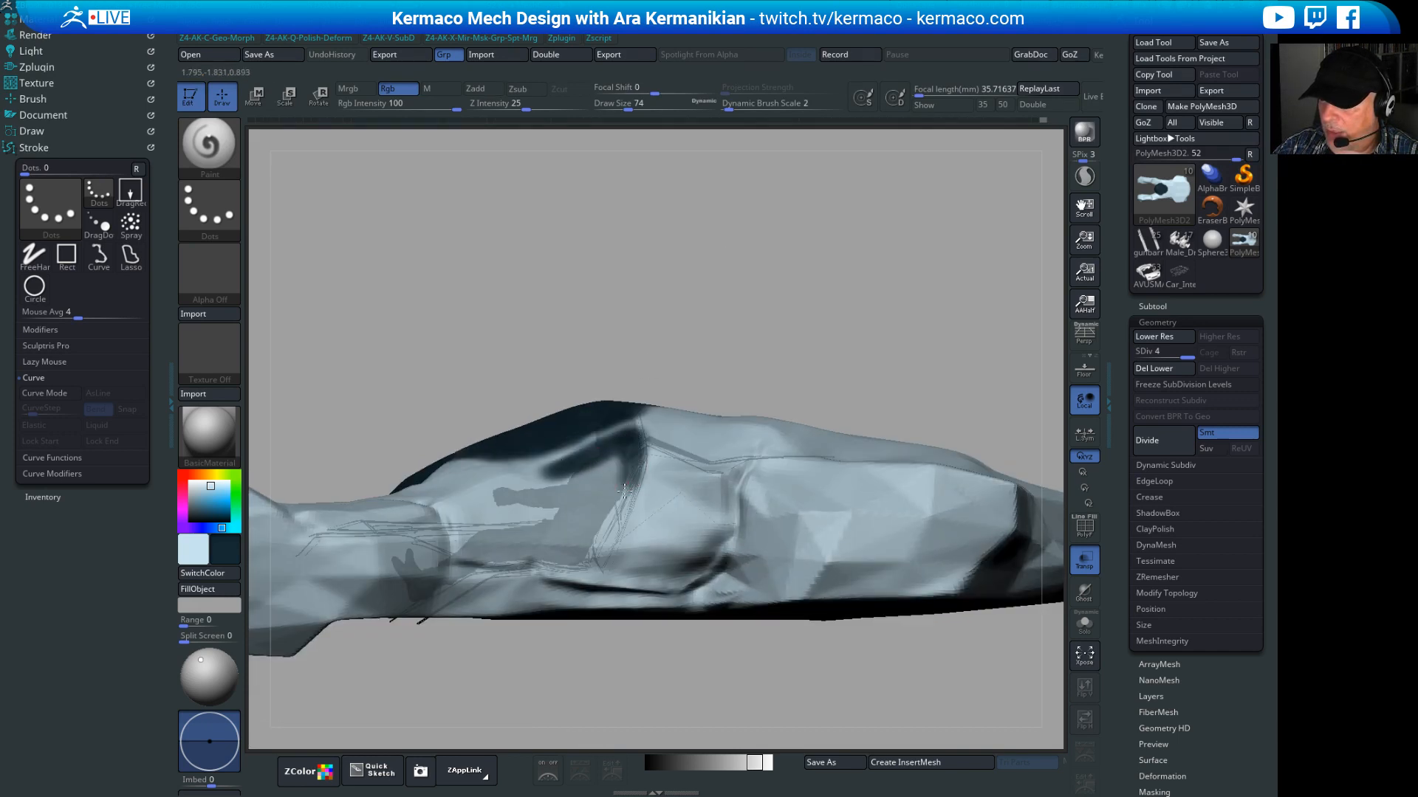
drag(519, 485, 559, 467)
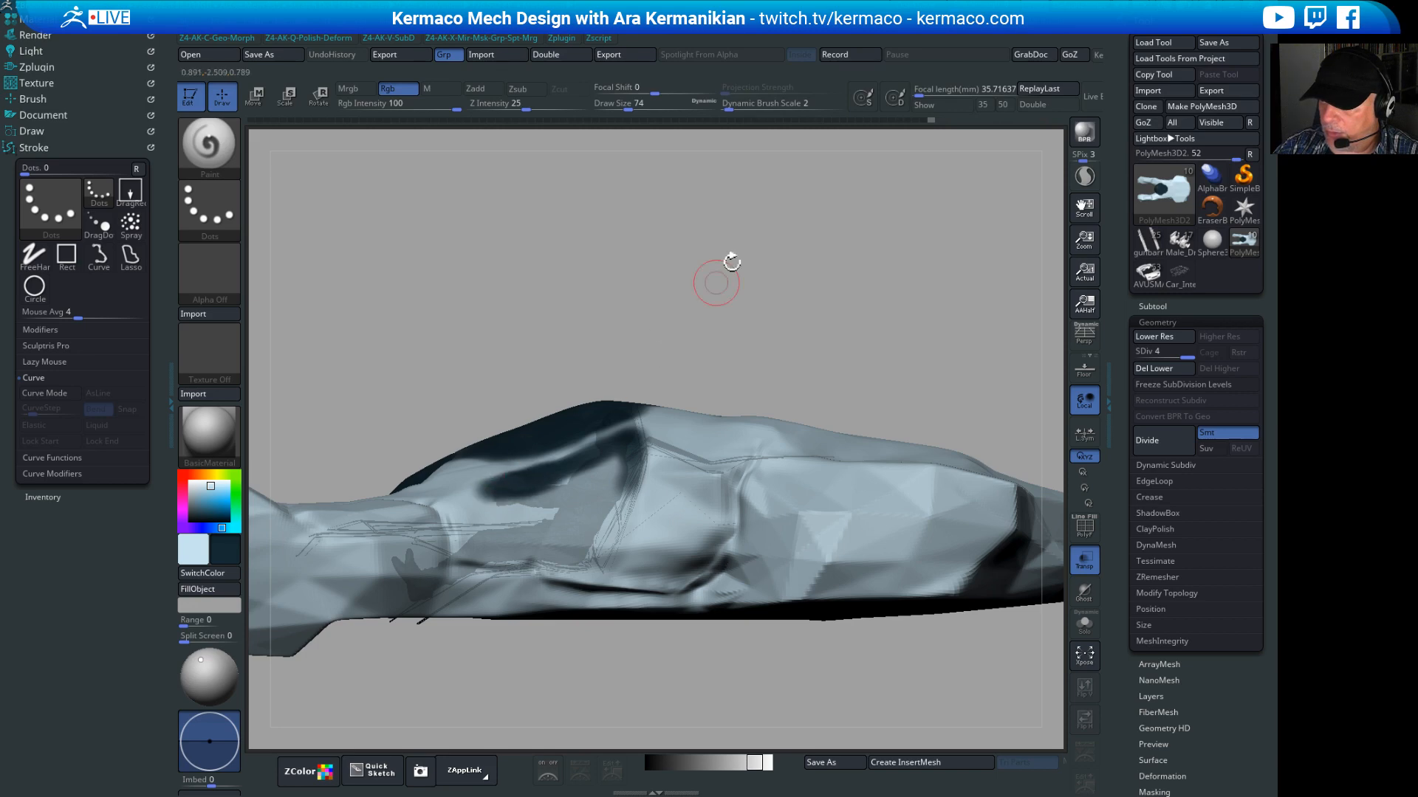
drag(726, 261, 730, 336)
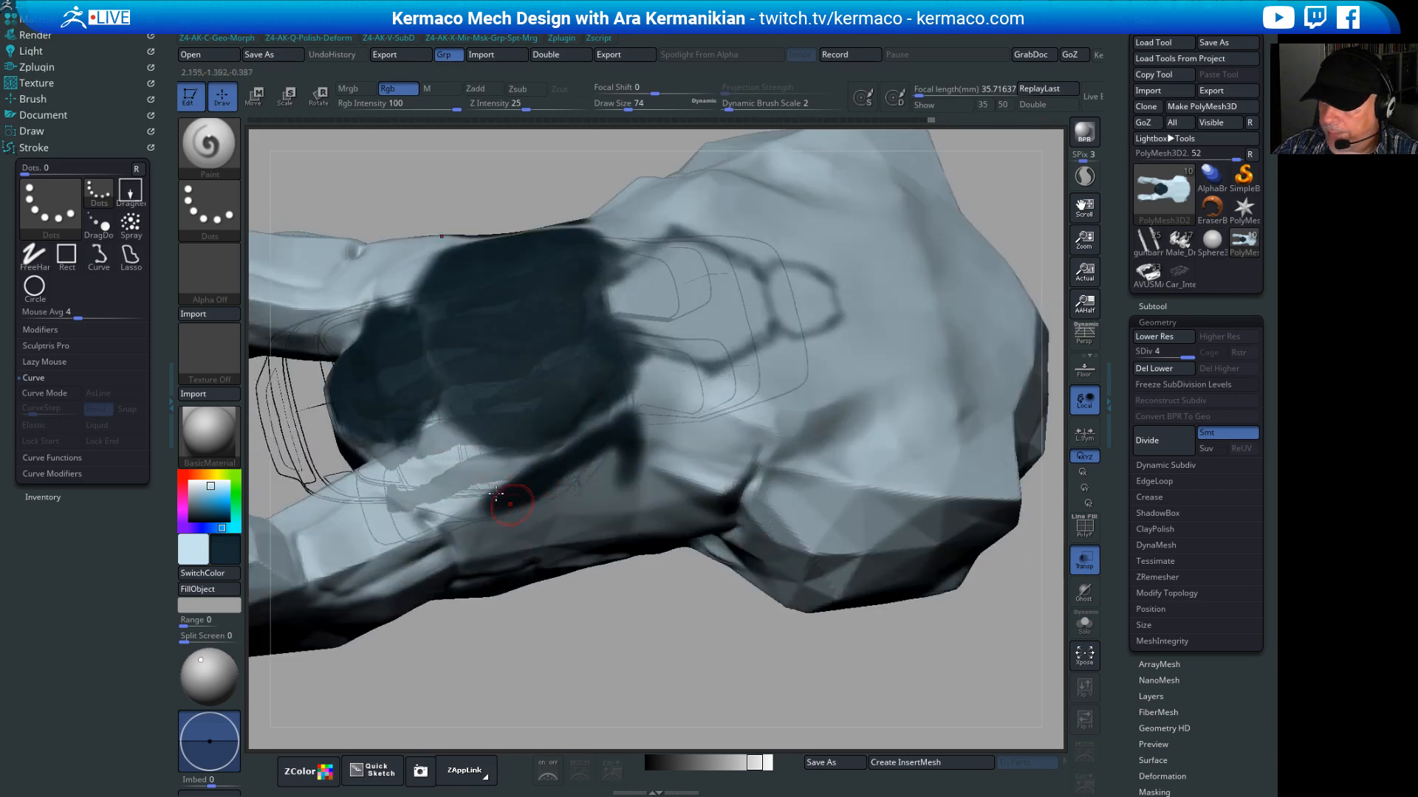
mouse_move(496, 493)
mouse_down()
mouse_move(478, 463)
mouse_move(415, 474)
mouse_move(431, 499)
mouse_move(436, 437)
mouse_move(514, 485)
mouse_move(467, 523)
mouse_up()
Step: Extend the dark side-window paint rearward toward the shoulder and down the body side, filling the panel below the canopy seam
mouse_move(746, 368)
right_down()
mouse_move(748, 511)
mouse_move(730, 573)
mouse_move(649, 493)
right_up()
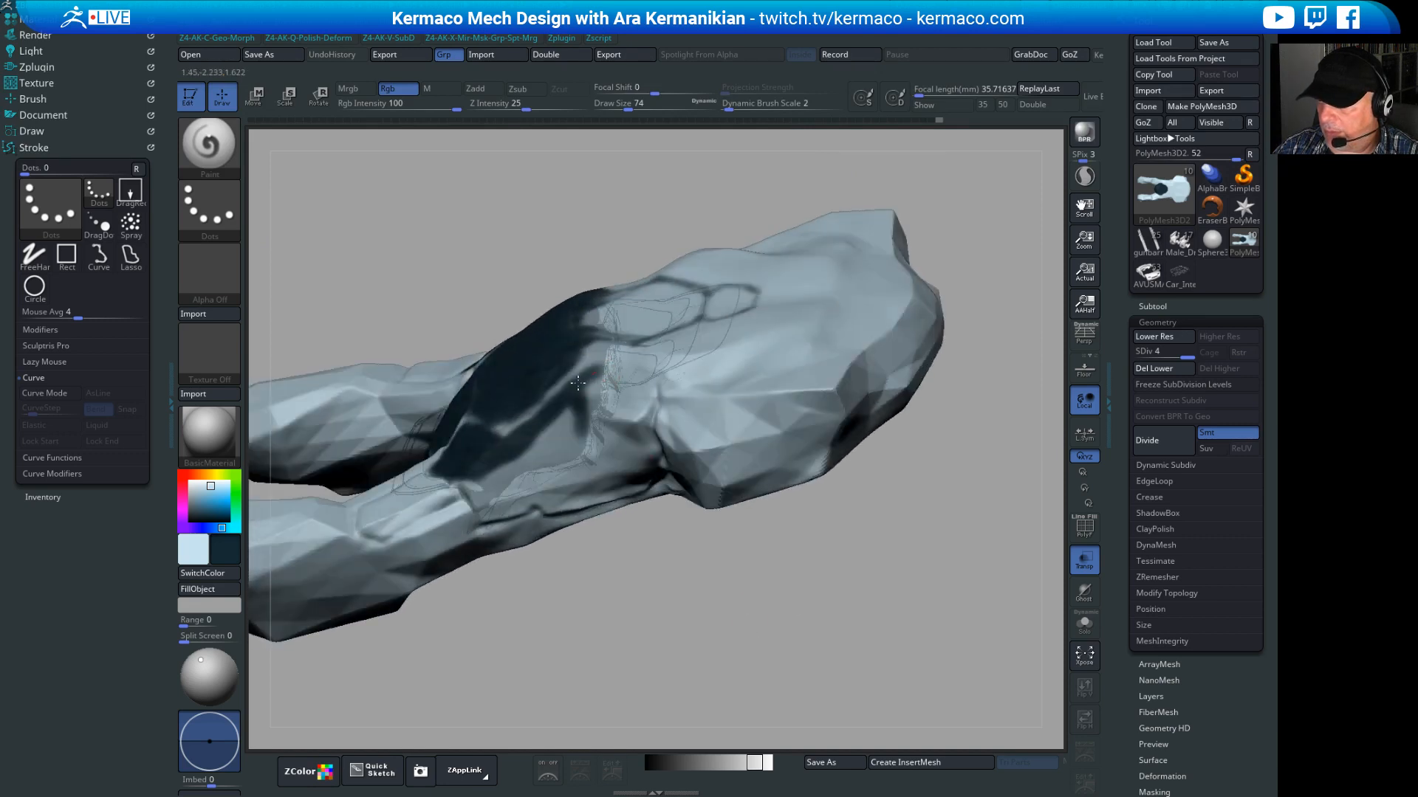
mouse_move(604, 358)
mouse_down()
mouse_move(638, 373)
mouse_move(584, 424)
mouse_move(636, 368)
mouse_up()
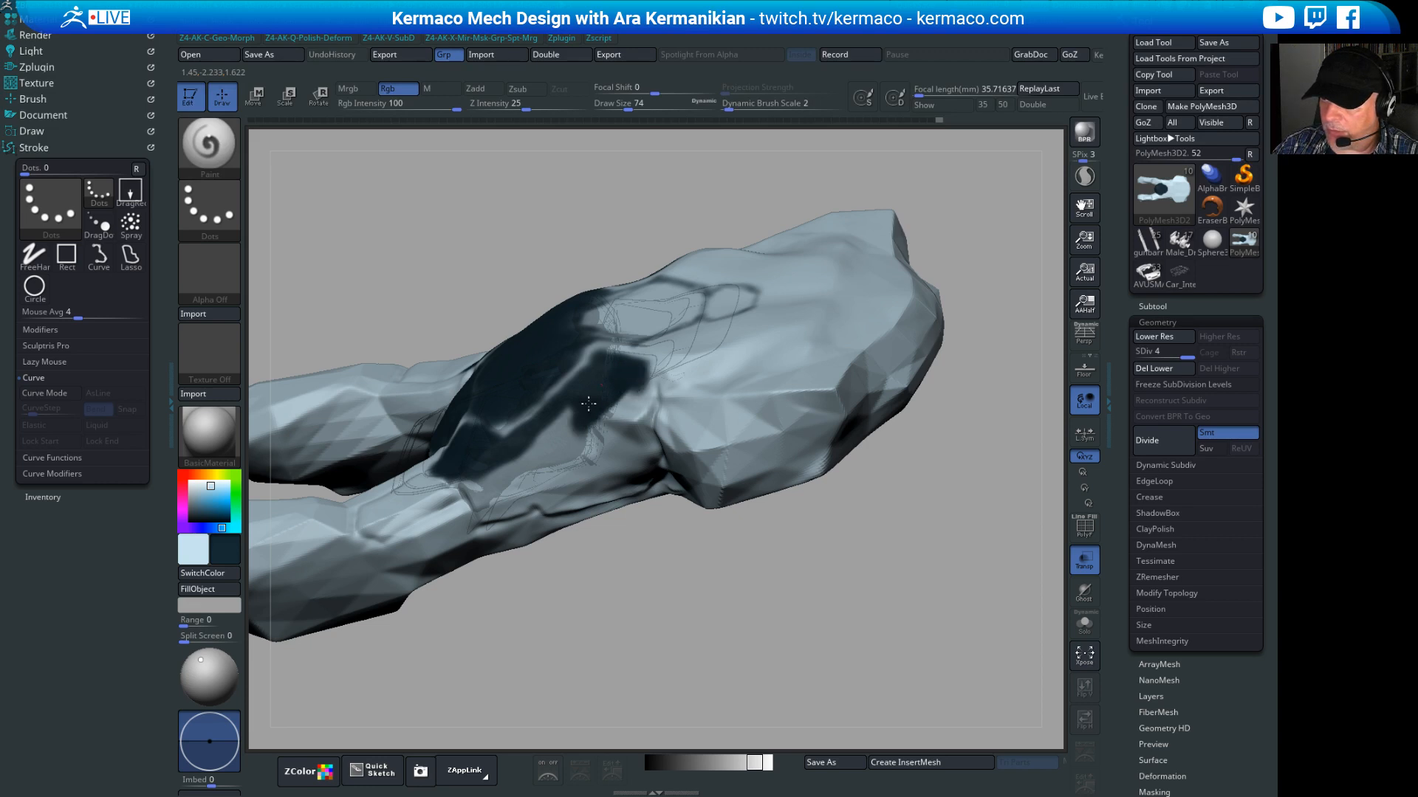
drag(586, 436, 578, 433)
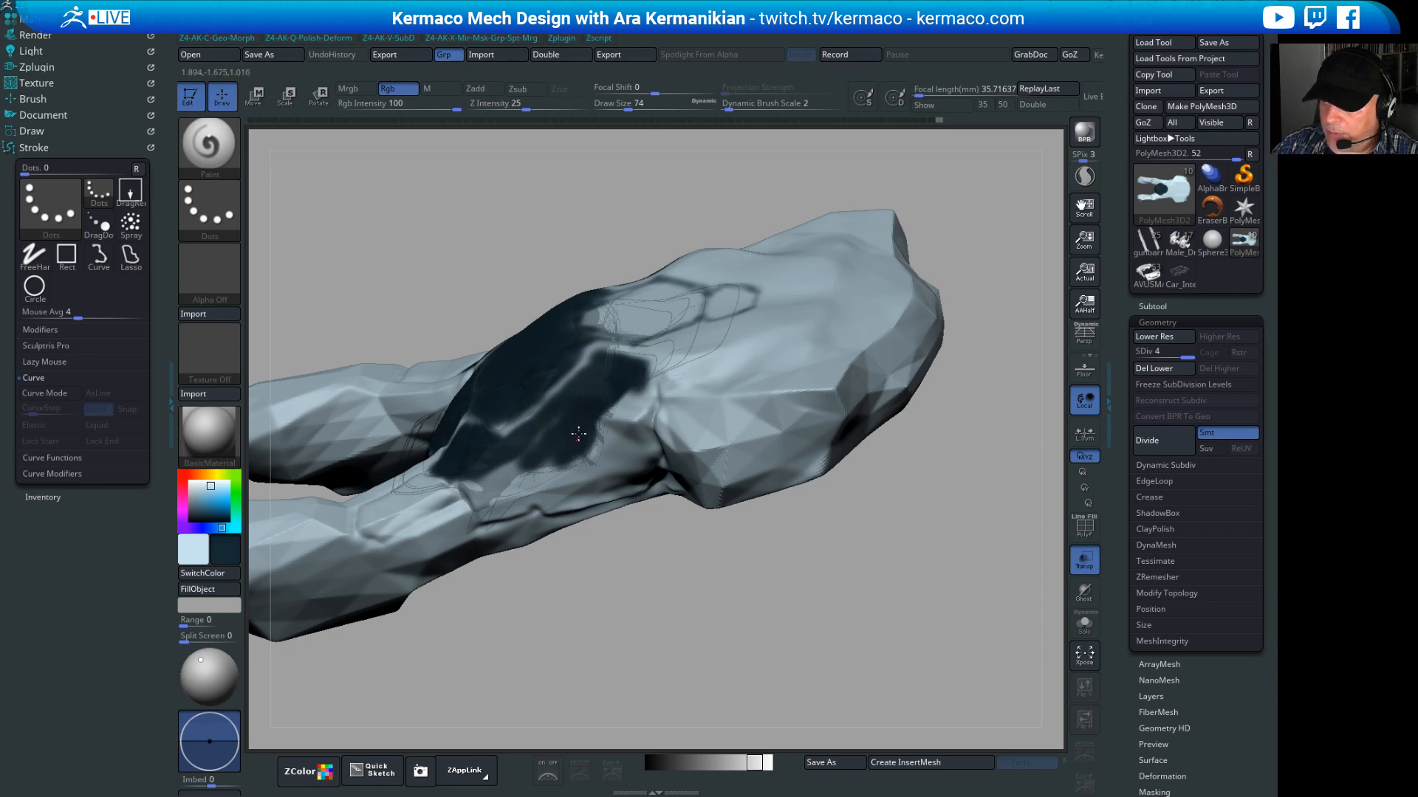
mouse_move(504, 463)
mouse_down()
mouse_move(473, 483)
mouse_move(593, 464)
mouse_up()
drag(756, 627, 582, 382)
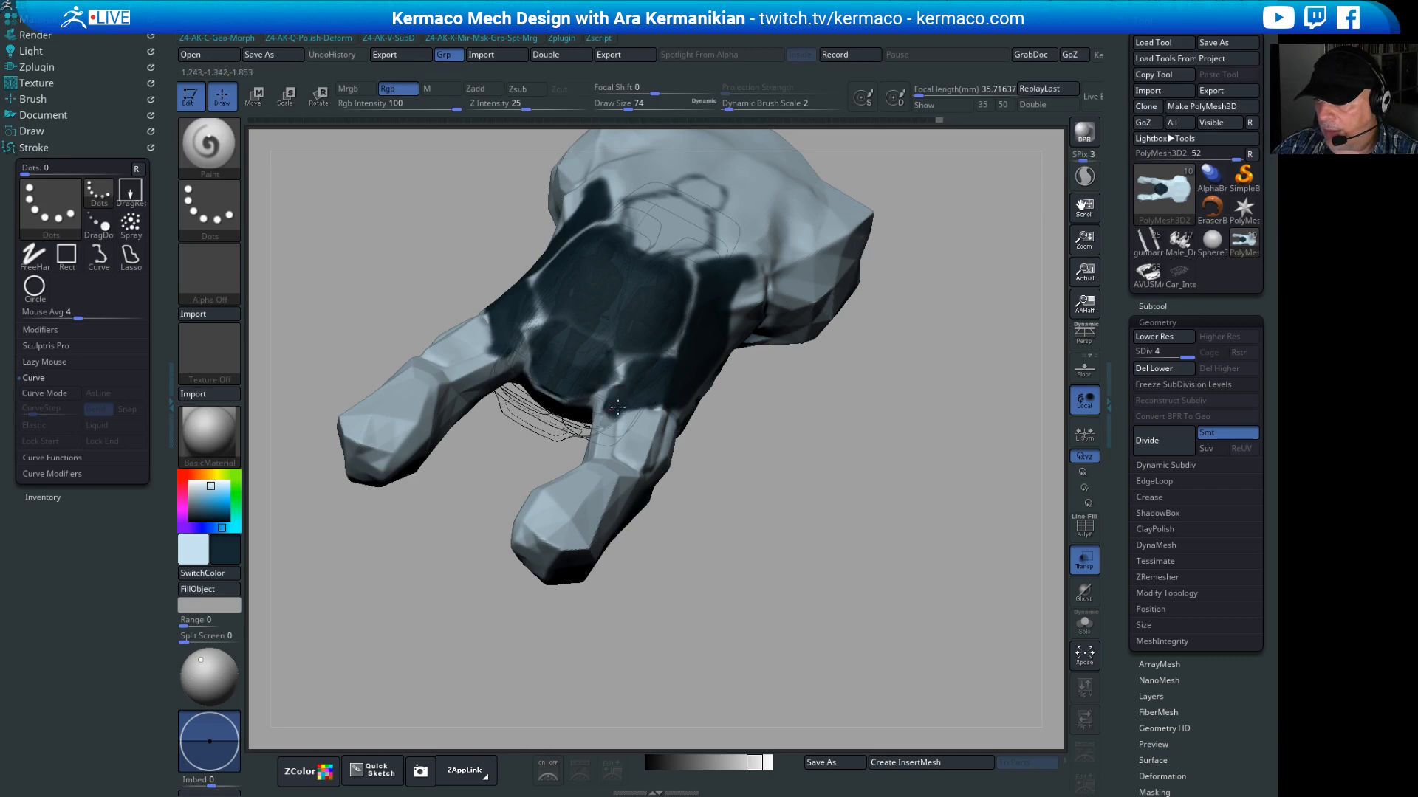
drag(834, 502, 627, 388)
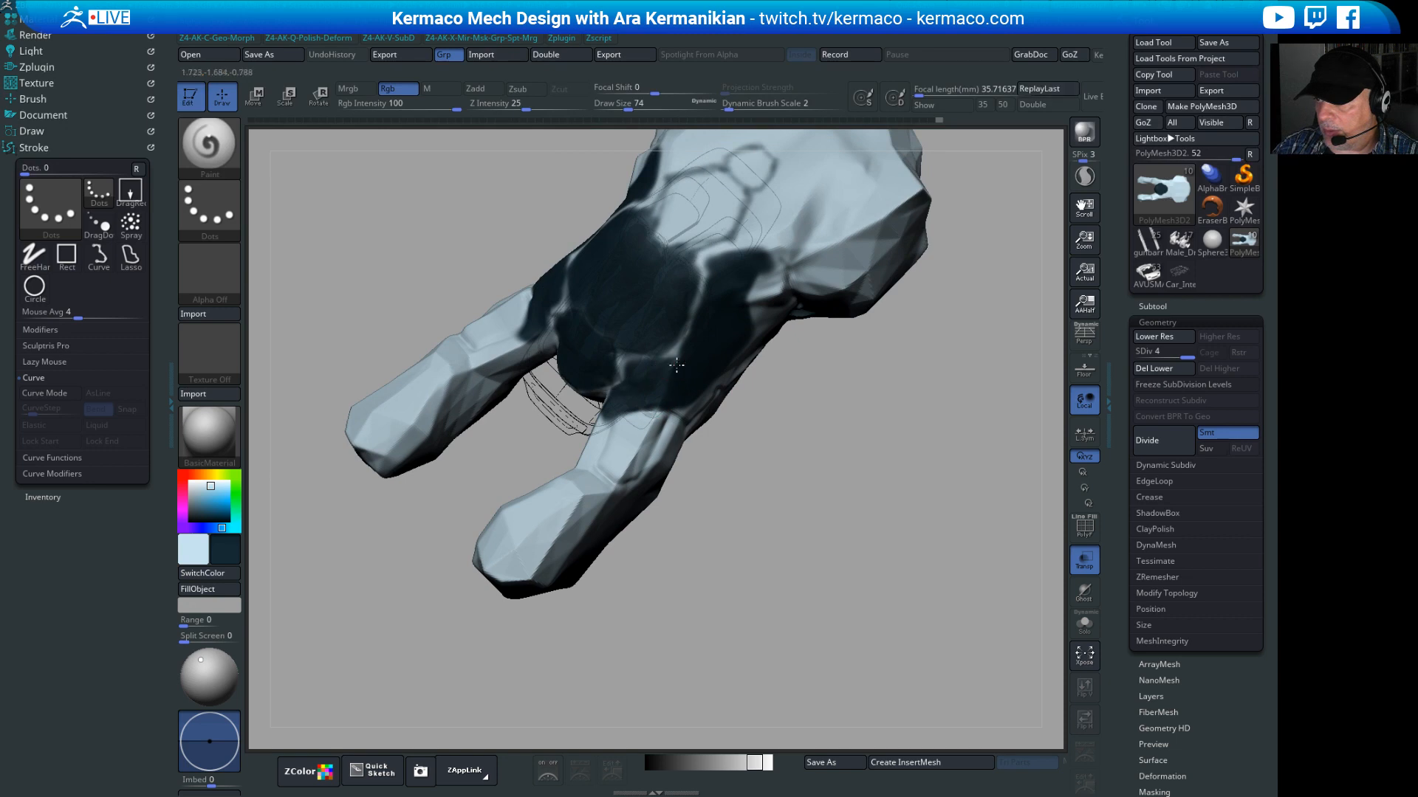
drag(824, 436, 827, 488)
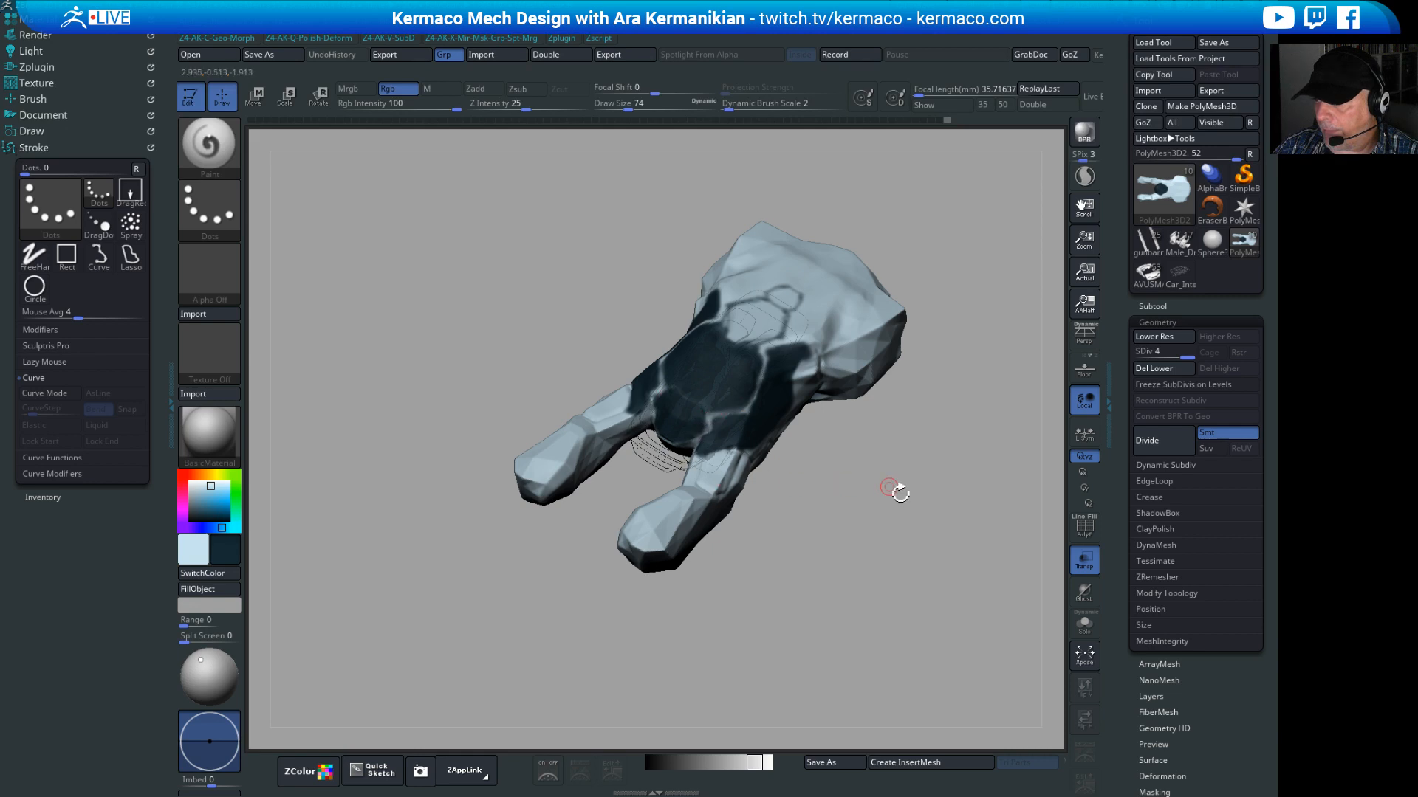
Step: Widen the dark nose patch on the underside outward toward the inner bases of both front prongs
drag(899, 493, 913, 423)
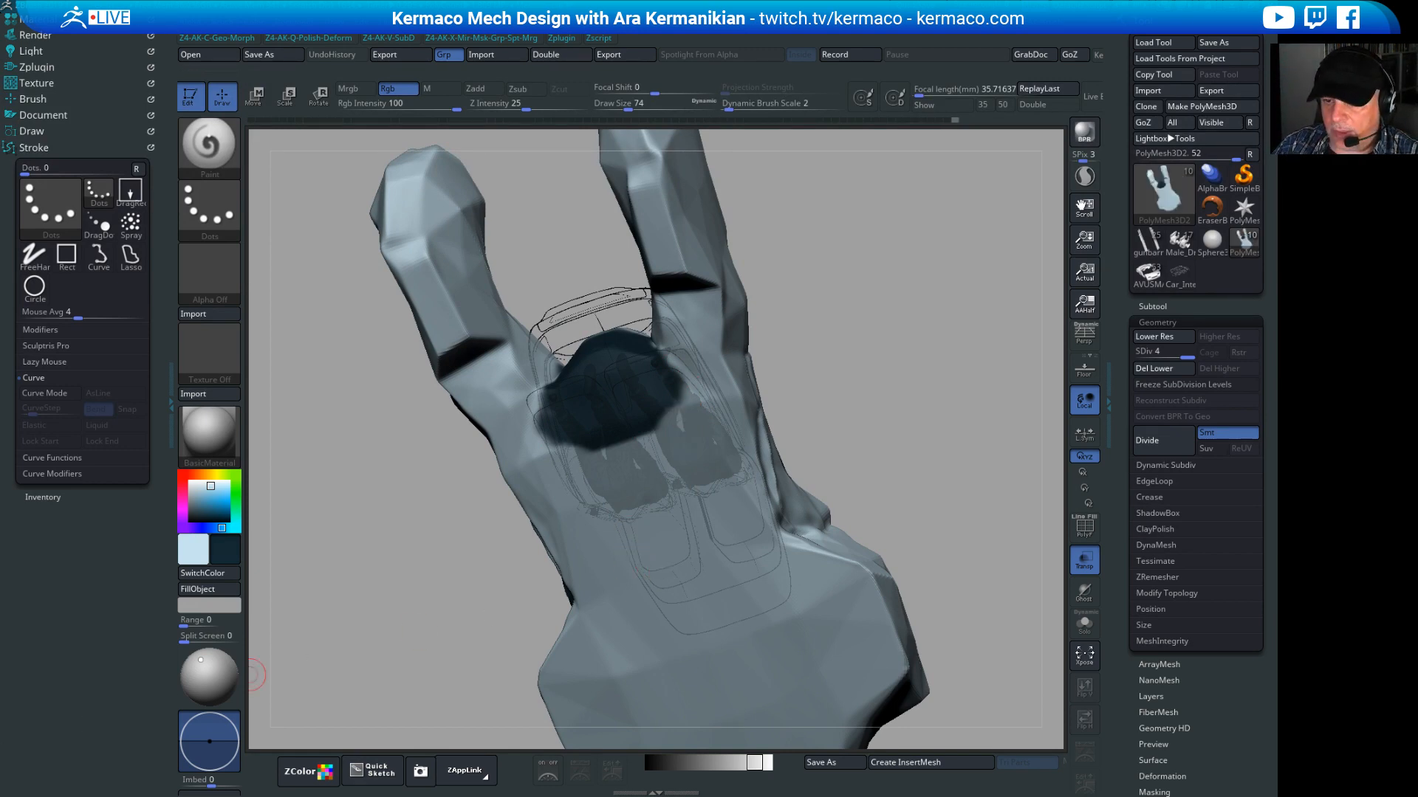
mouse_move(899, 421)
mouse_down()
mouse_move(901, 477)
mouse_move(923, 414)
mouse_move(988, 516)
mouse_move(905, 450)
mouse_up()
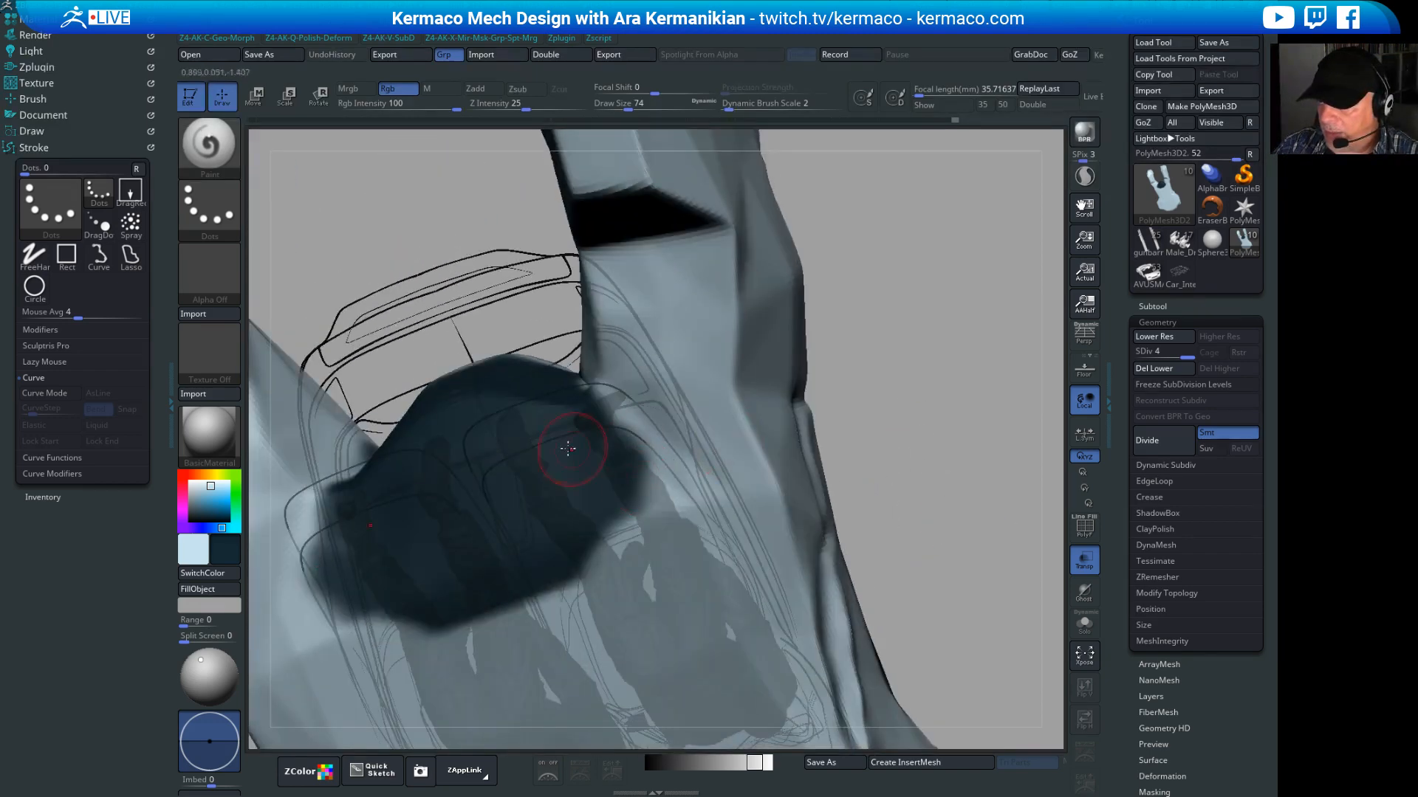
drag(620, 446, 629, 448)
mouse_move(974, 399)
mouse_down()
mouse_move(1020, 474)
mouse_move(999, 424)
mouse_move(972, 410)
mouse_up()
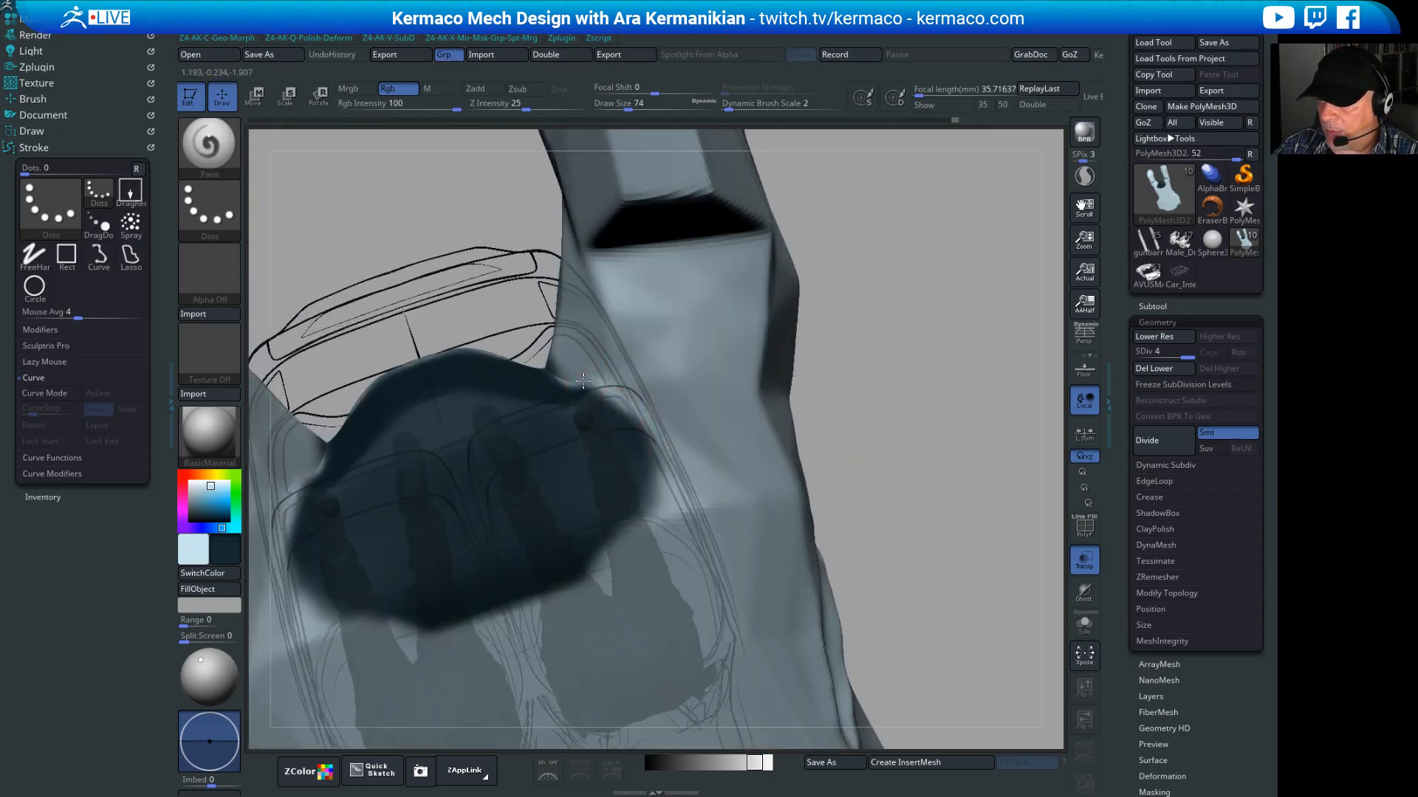
mouse_move(581, 395)
mouse_down()
mouse_move(597, 386)
mouse_move(594, 406)
mouse_move(668, 436)
mouse_up()
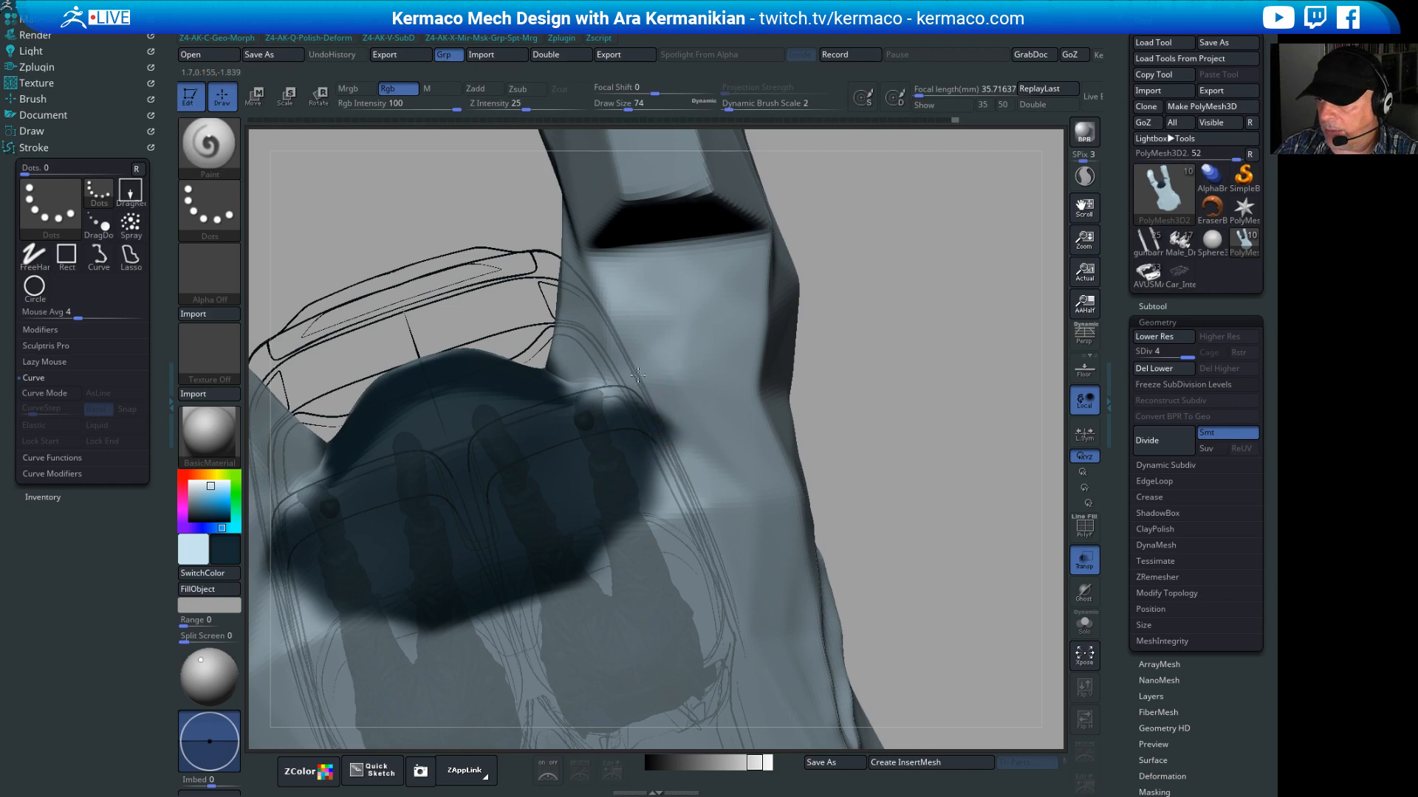
drag(638, 375, 679, 426)
Step: Fill the outlined panel behind the canopy with dark paint and clean up its border next to the small hexagon
mouse_move(1021, 486)
alt+mouse_down()
mouse_move(721, 424)
mouse_move(782, 633)
mouse_move(937, 421)
mouse_move(904, 487)
mouse_move(849, 509)
mouse_move(799, 643)
mouse_move(642, 639)
mouse_move(644, 621)
alt+mouse_up()
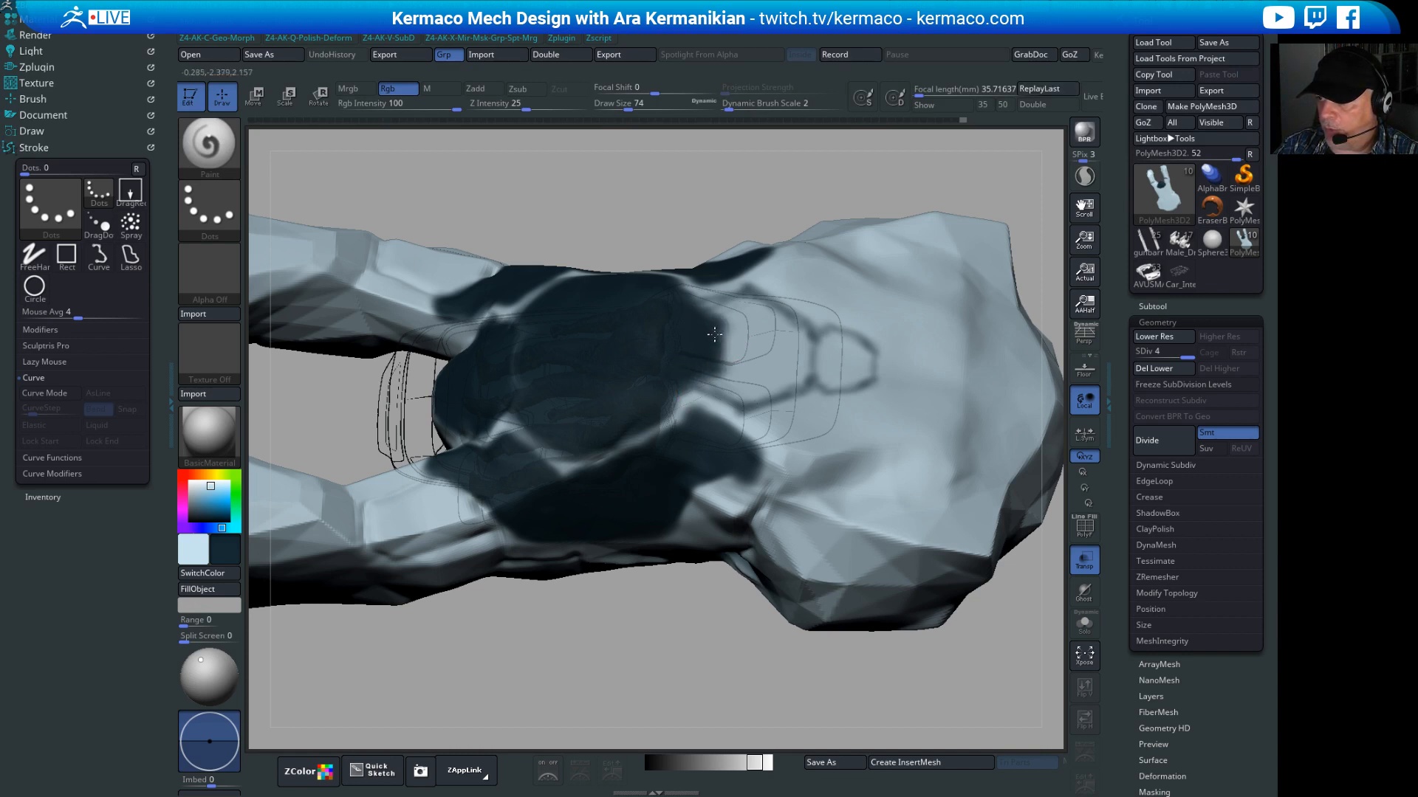
alt+drag(641, 204, 649, 195)
drag(649, 195, 860, 310)
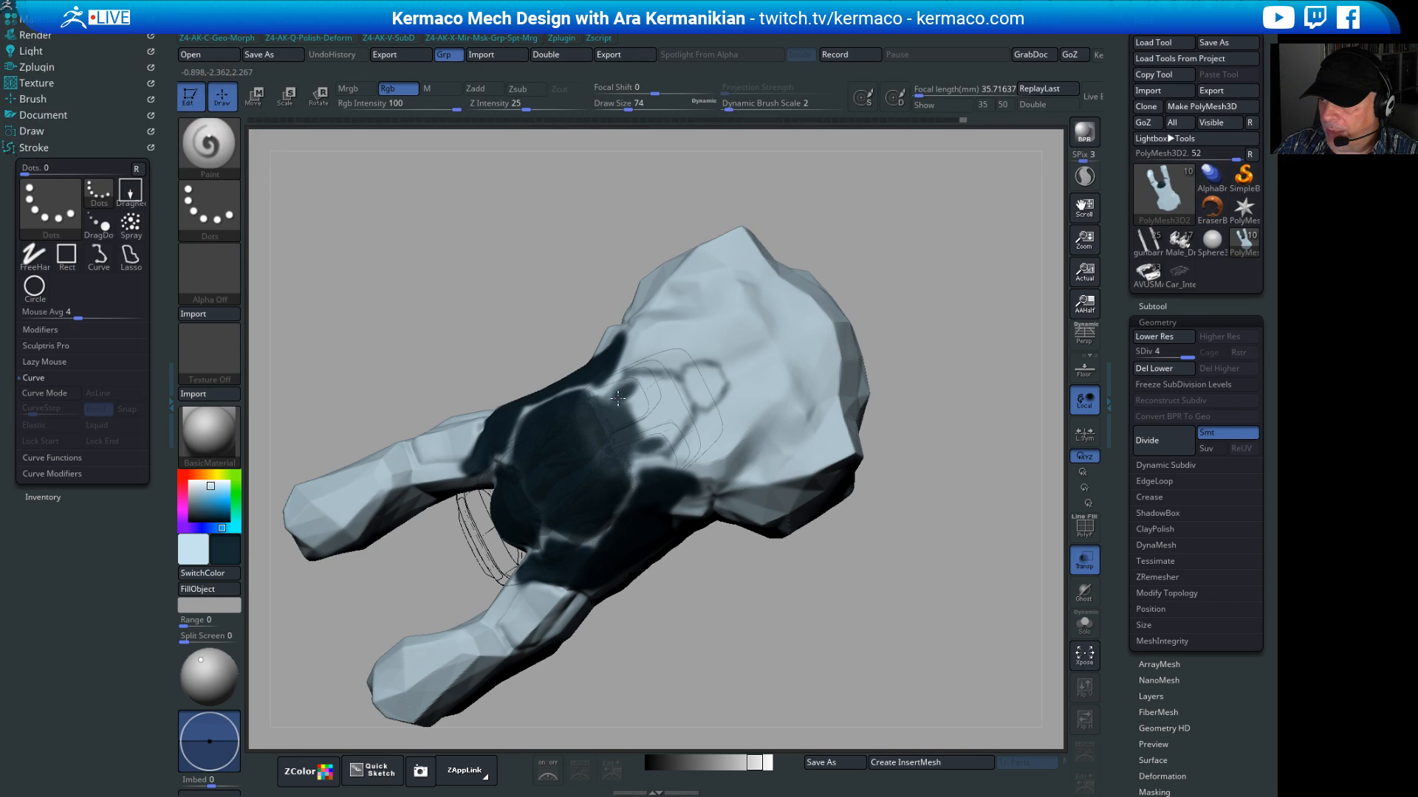
mouse_move(629, 374)
mouse_down()
mouse_move(646, 429)
mouse_move(624, 402)
mouse_move(668, 413)
mouse_move(643, 385)
mouse_up()
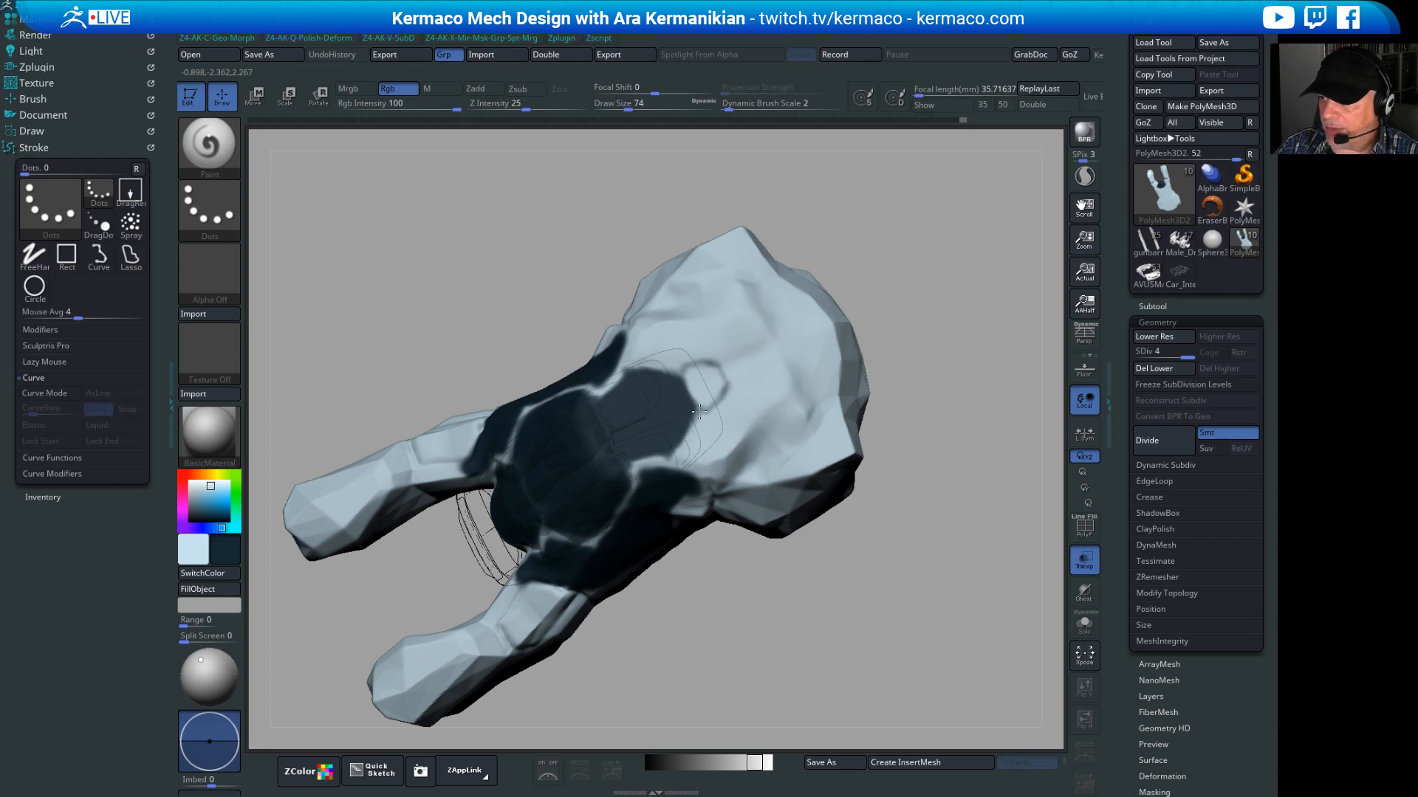
drag(700, 412, 670, 436)
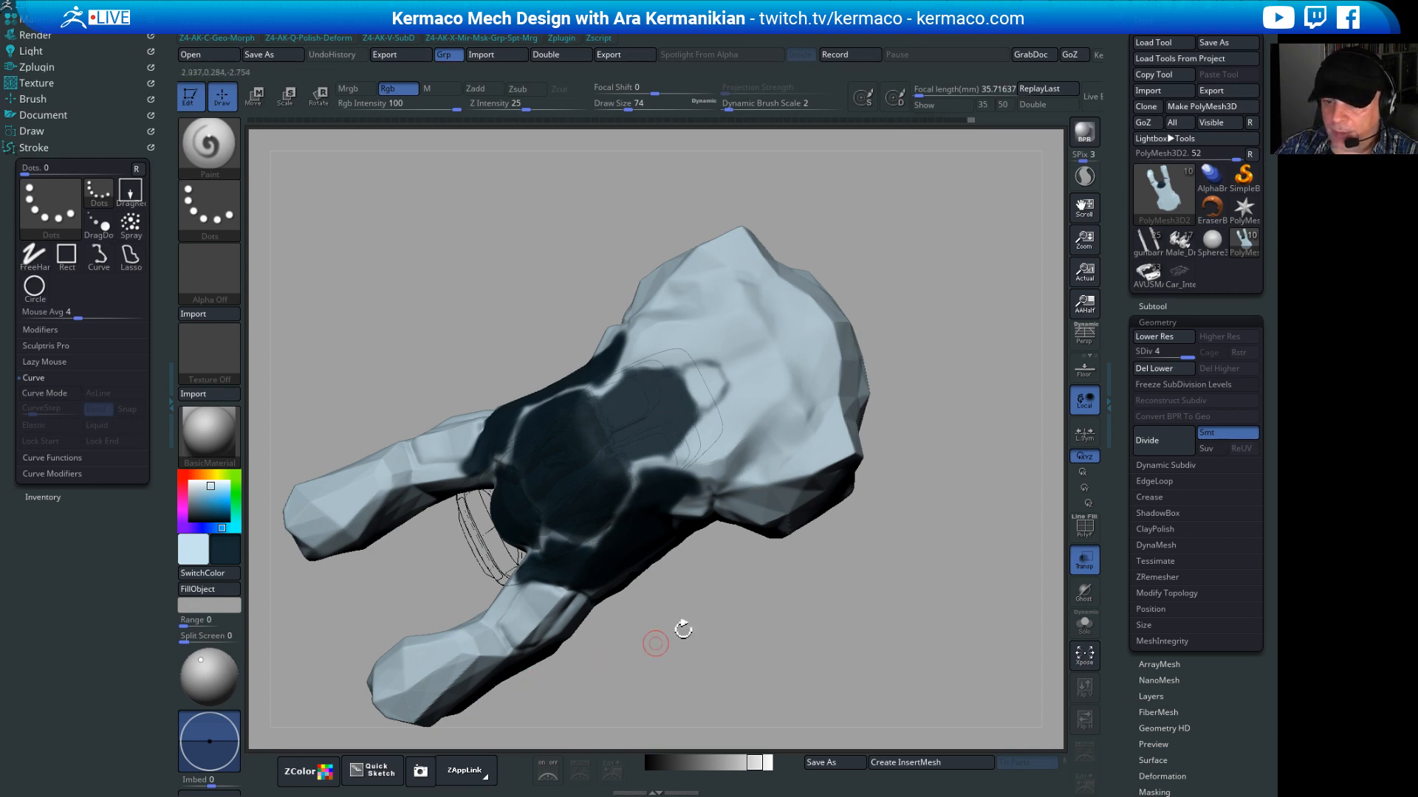
drag(813, 674, 886, 691)
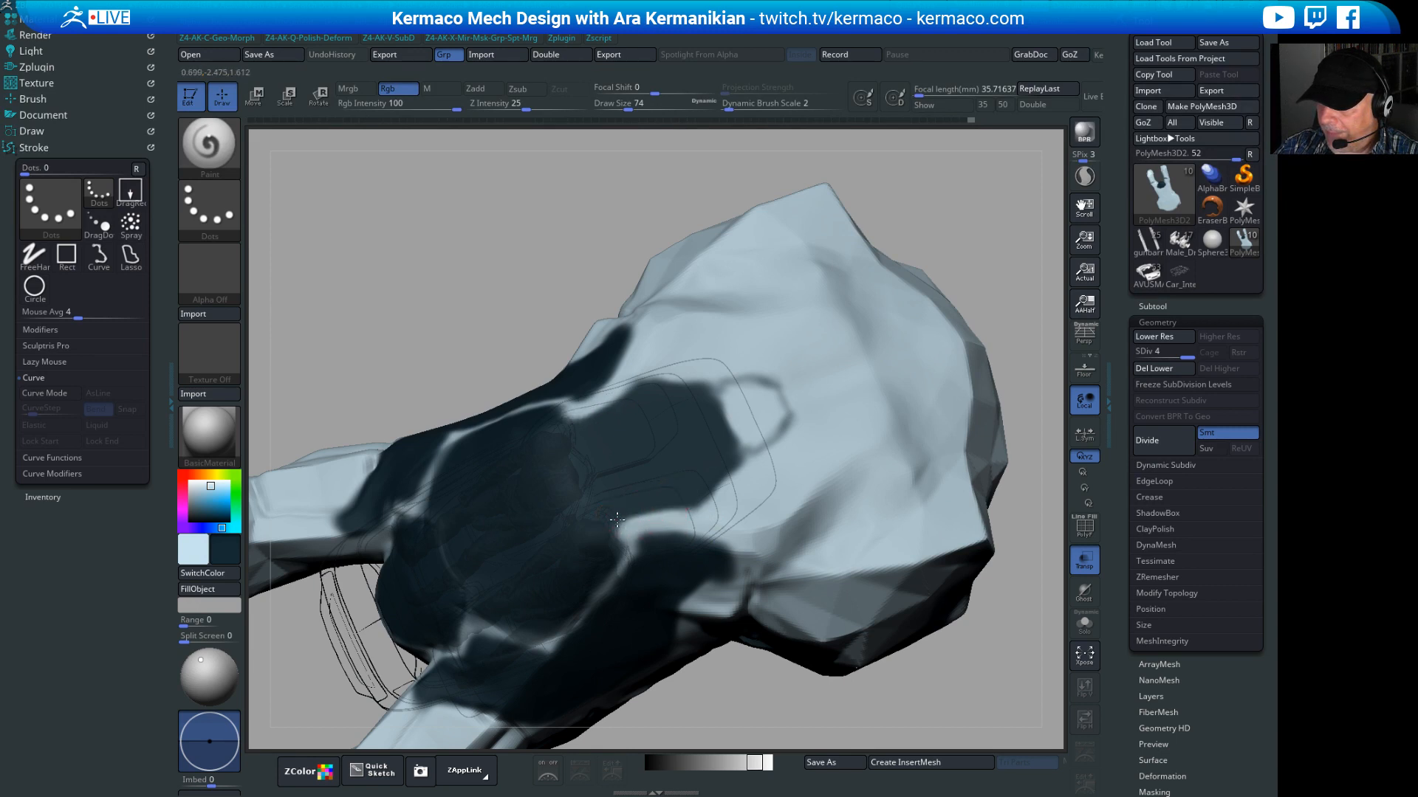
mouse_move(731, 500)
mouse_down()
mouse_move(707, 488)
mouse_move(717, 470)
mouse_move(758, 468)
mouse_up()
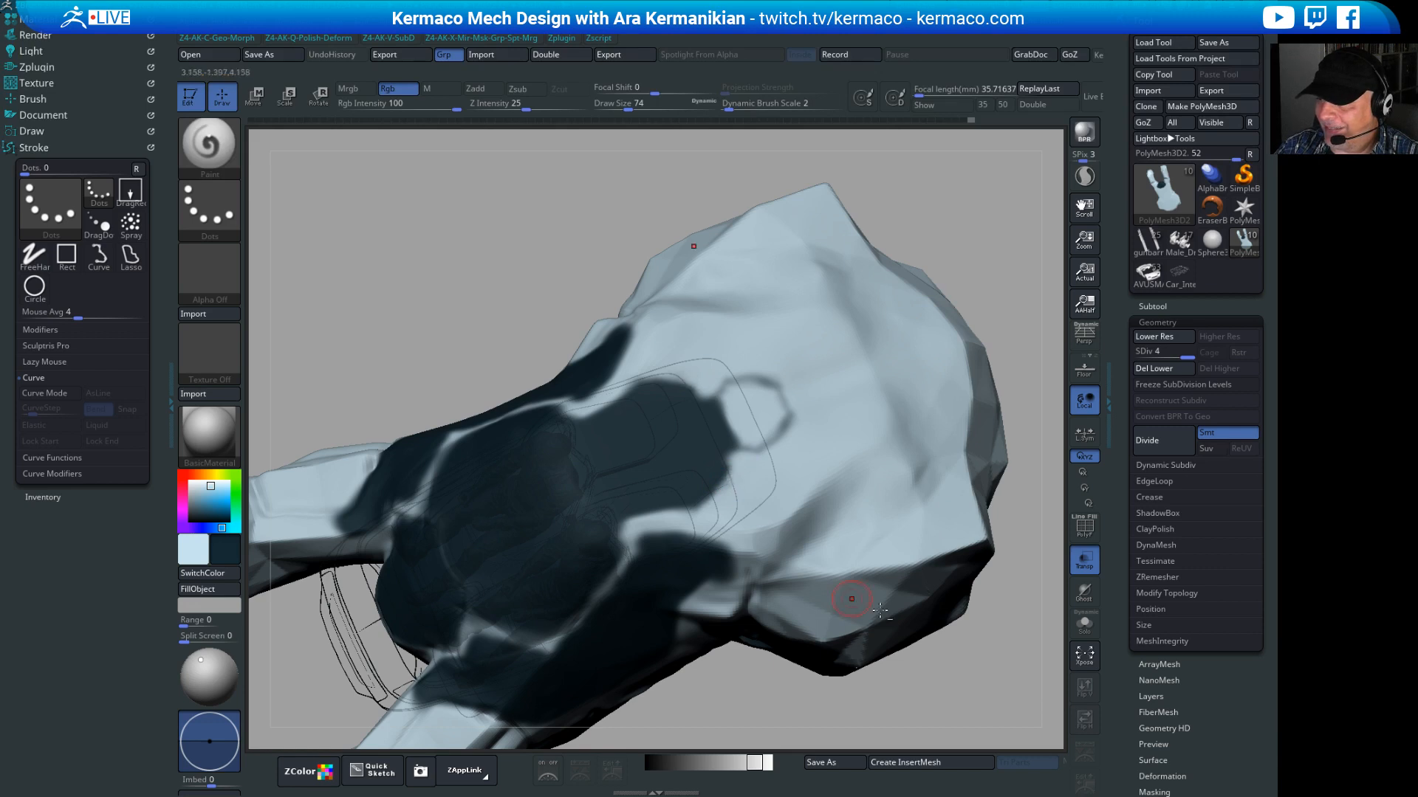
Step: Review the painted window pattern on the whole body from a distance, in side profile and from above
alt+drag(978, 706, 975, 551)
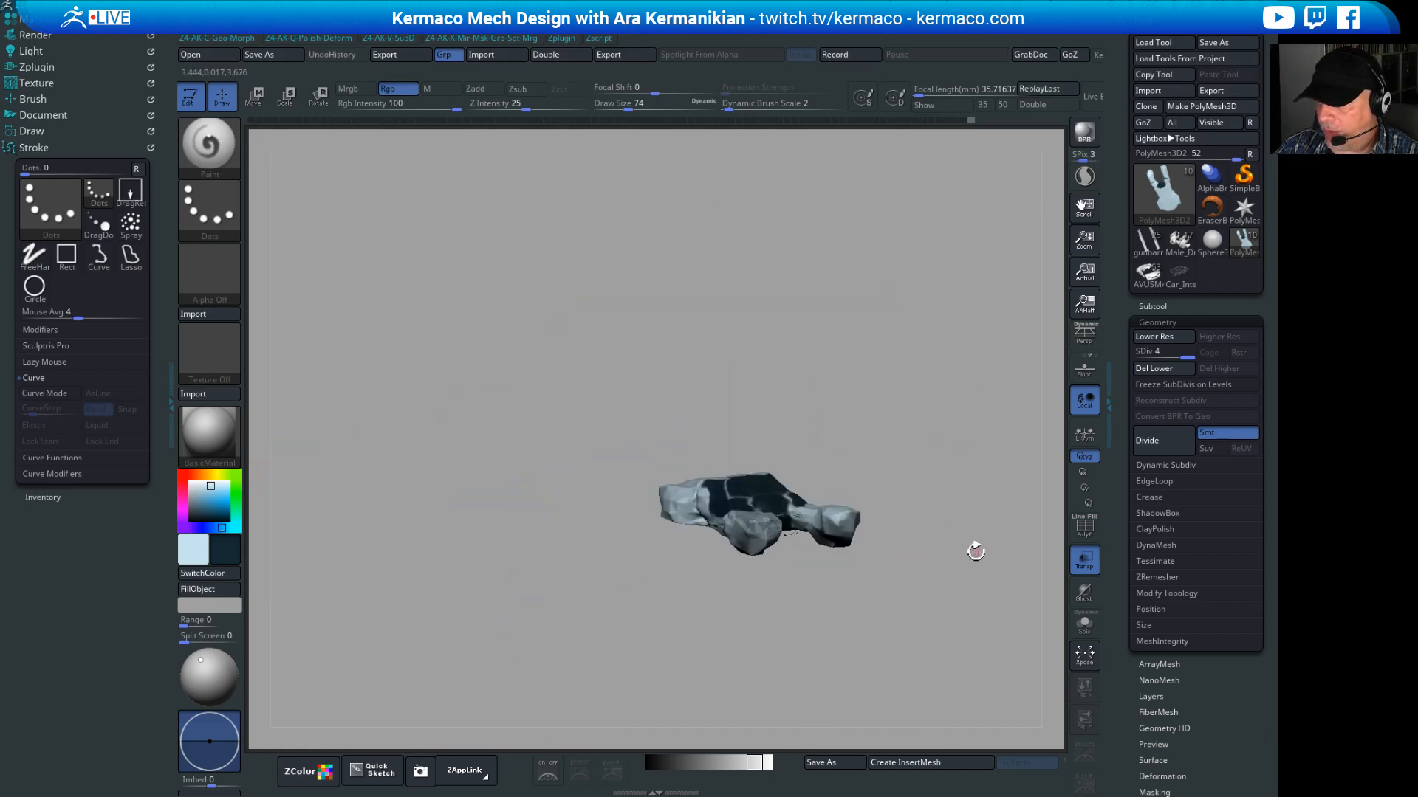
mouse_move(979, 487)
mouse_down()
mouse_move(1006, 563)
mouse_move(997, 505)
mouse_up()
mouse_move(998, 505)
alt+mouse_down()
mouse_move(778, 480)
mouse_move(745, 391)
mouse_move(817, 576)
mouse_move(756, 576)
mouse_move(704, 514)
mouse_move(820, 554)
mouse_move(832, 579)
alt+mouse_up()
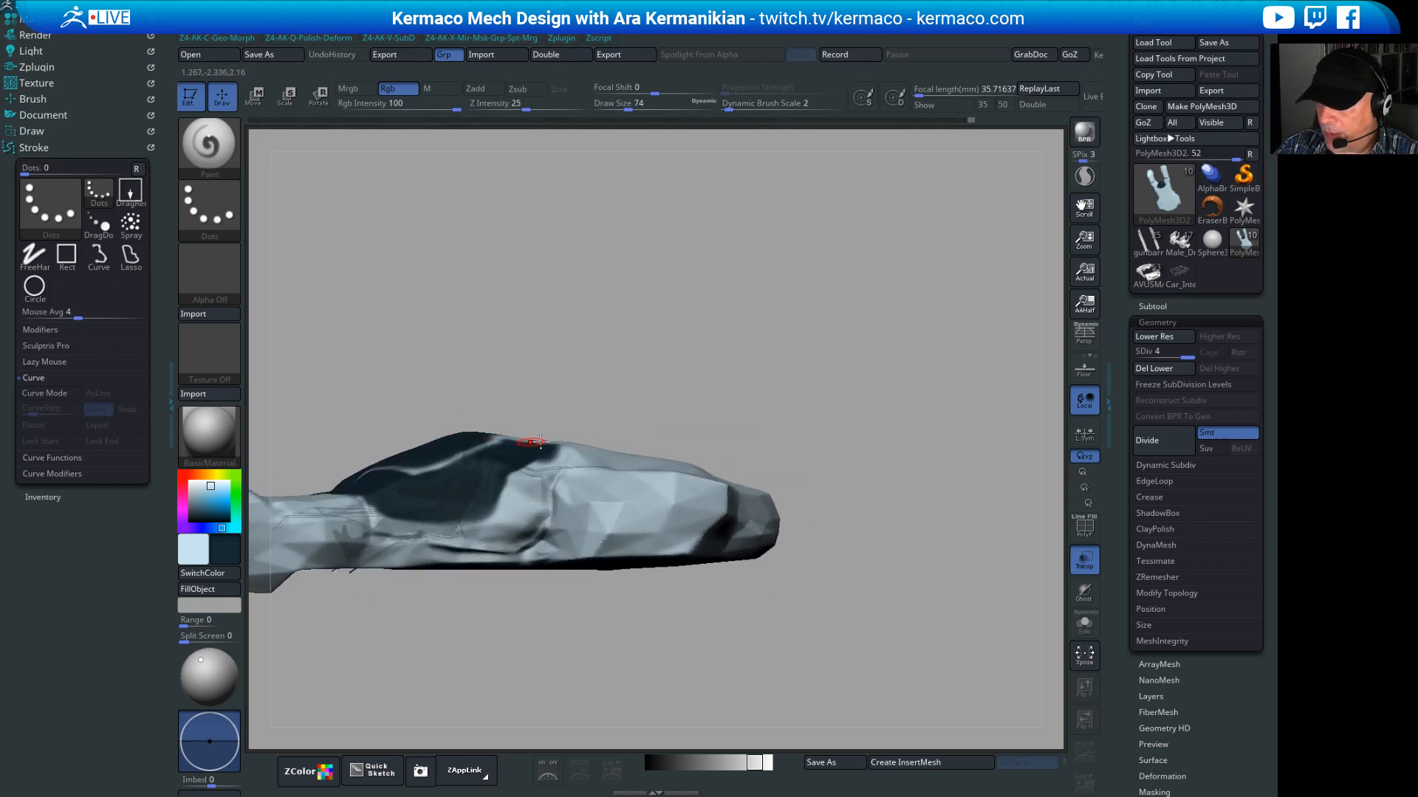
drag(753, 222, 835, 322)
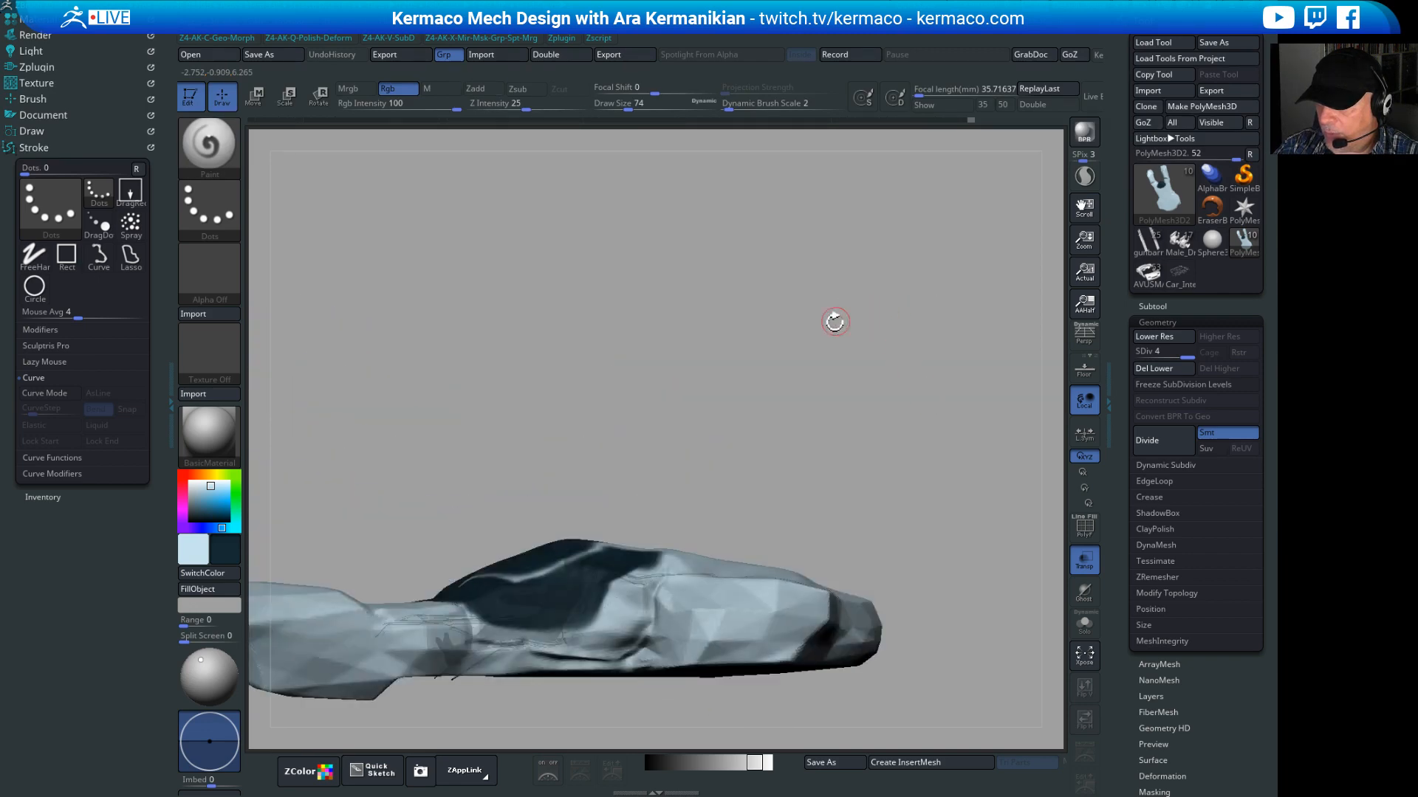
alt+drag(507, 511, 653, 440)
drag(831, 409, 774, 455)
shift+drag(917, 324, 818, 443)
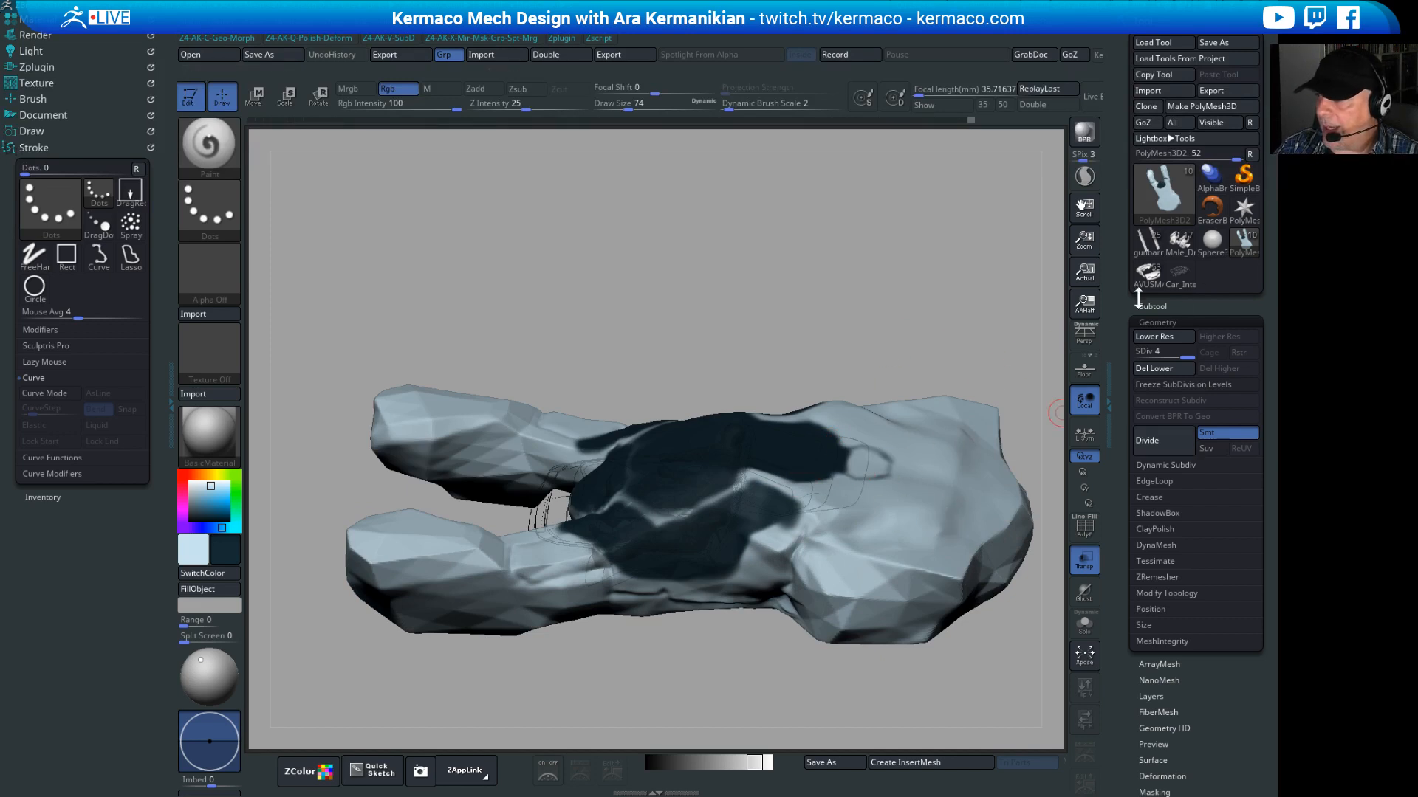
Step: Turn off polypaint display on the PolyMesh3D2 subtool and set the active colour to white
shift+click(1182, 308)
click(1238, 335)
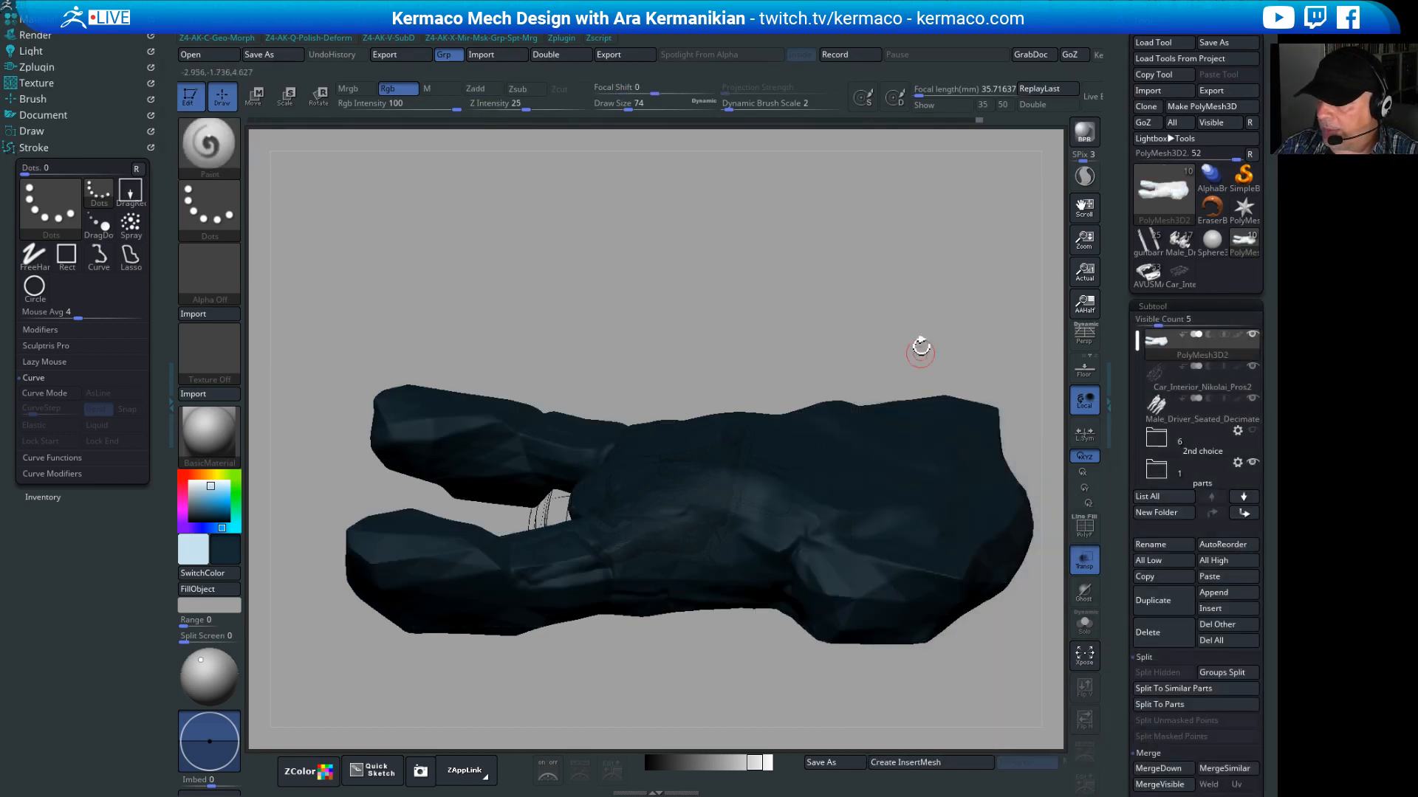
click(190, 482)
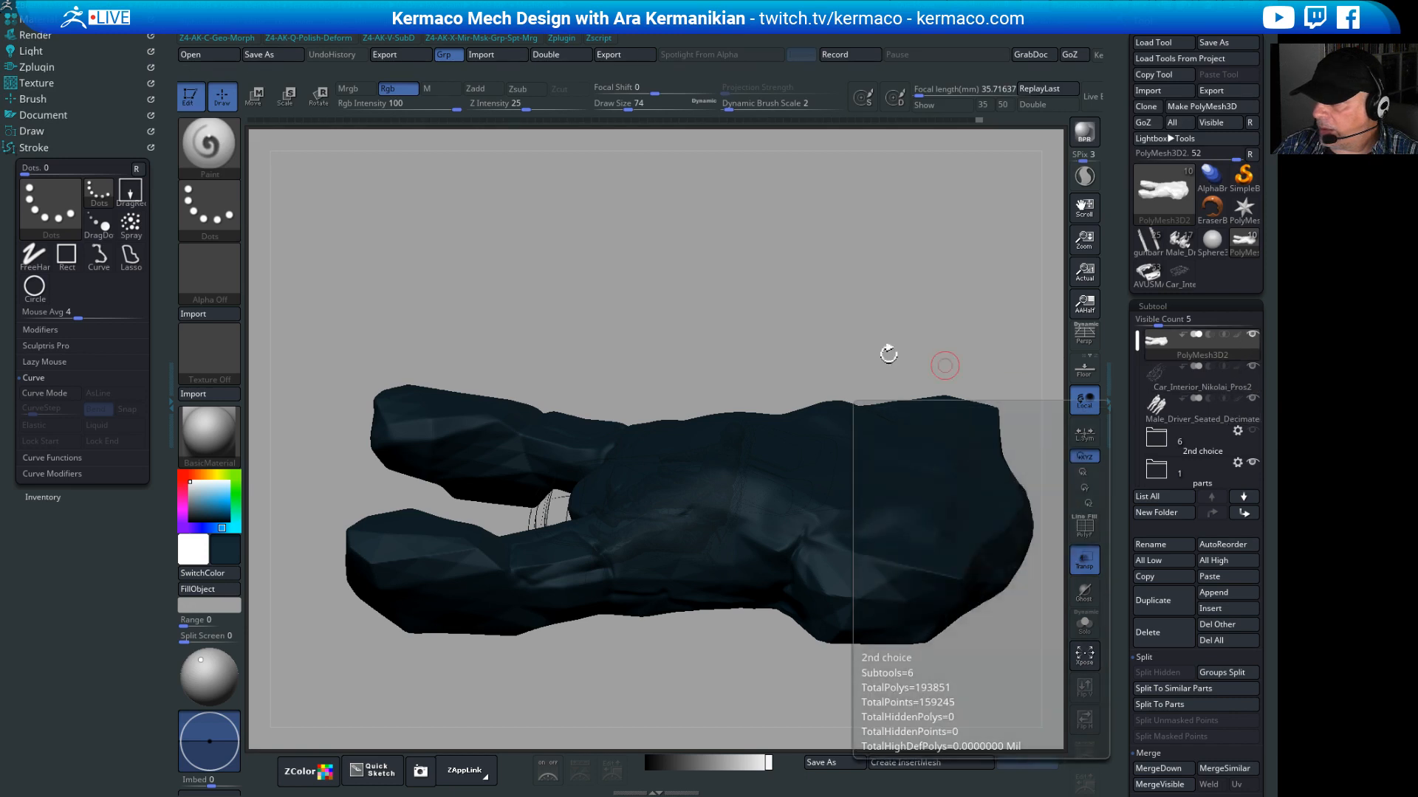
Step: Compare the PolyMesh3D2 body with its polypaint display toggled on and off
mouse_move(893, 351)
mouse_down()
mouse_move(823, 263)
mouse_move(553, 285)
mouse_move(827, 243)
mouse_up()
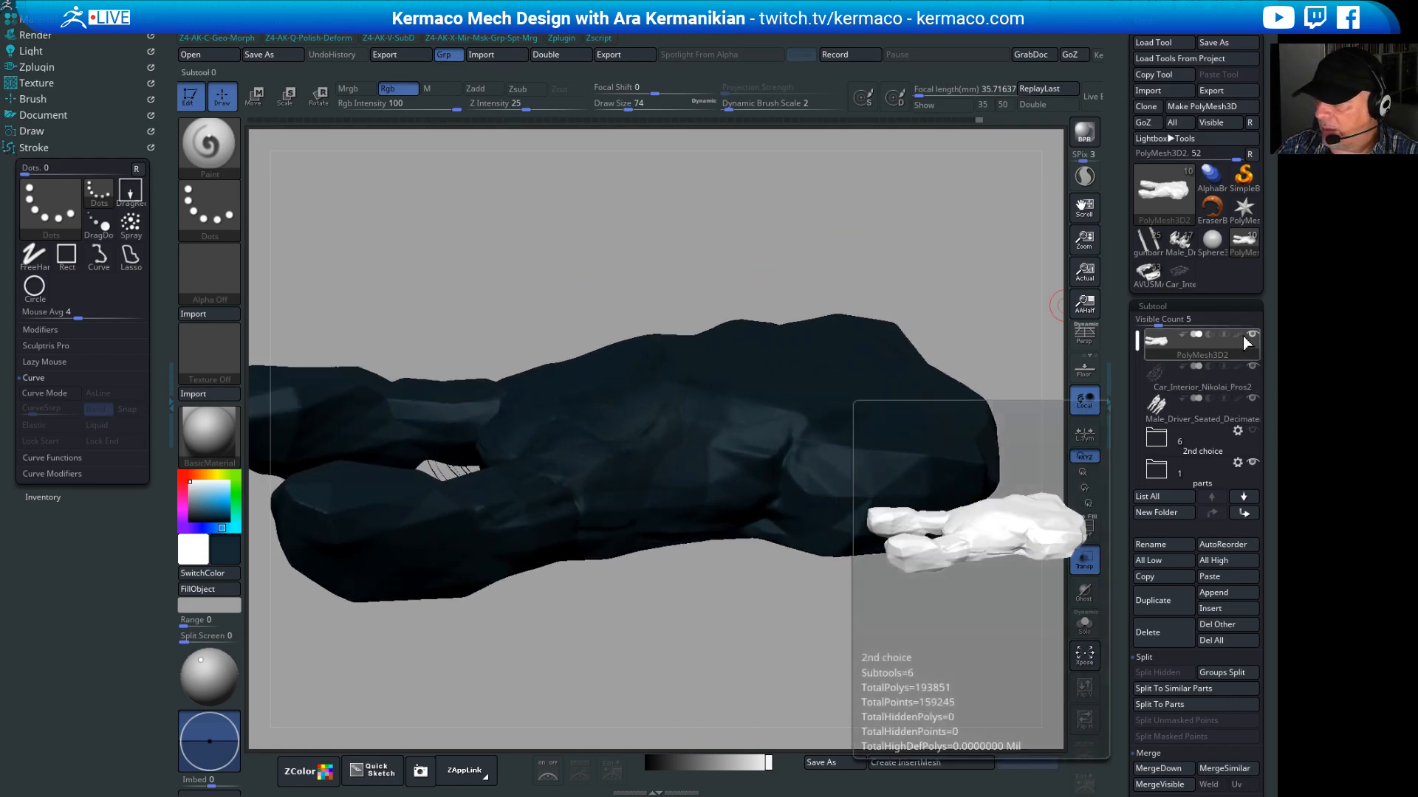
click(1238, 336)
click(1237, 336)
click(1237, 336)
click(1237, 336)
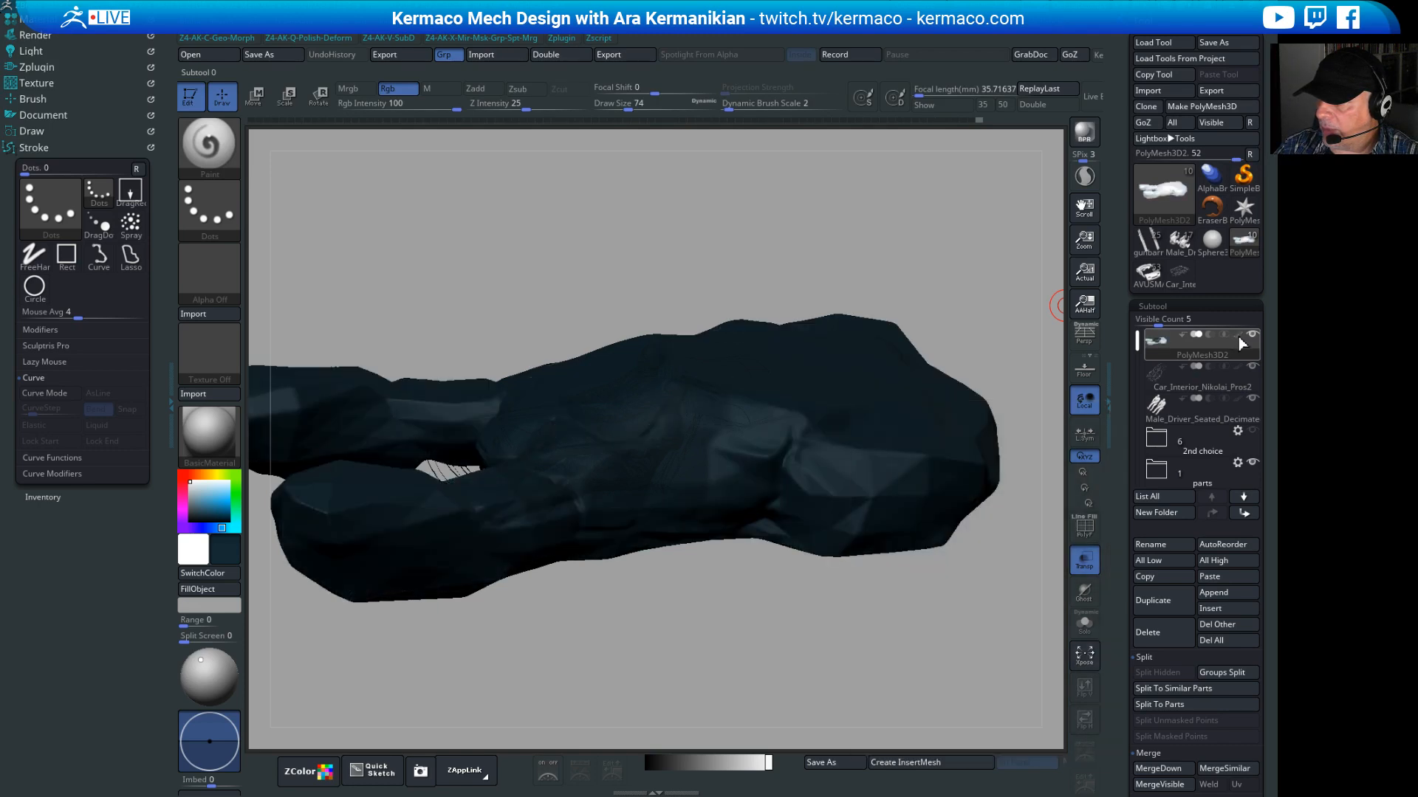
click(1237, 335)
click(1238, 336)
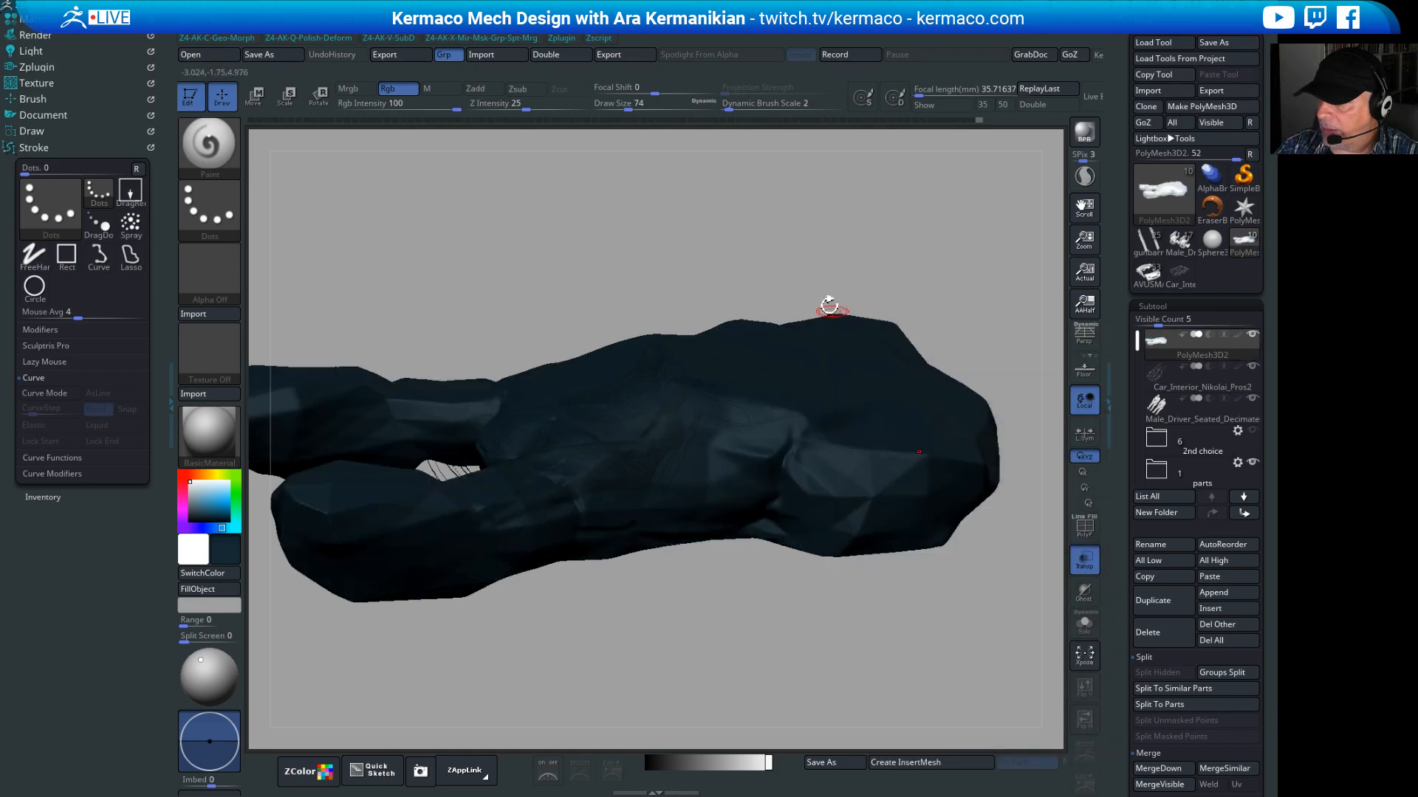
alt+drag(829, 306, 548, 248)
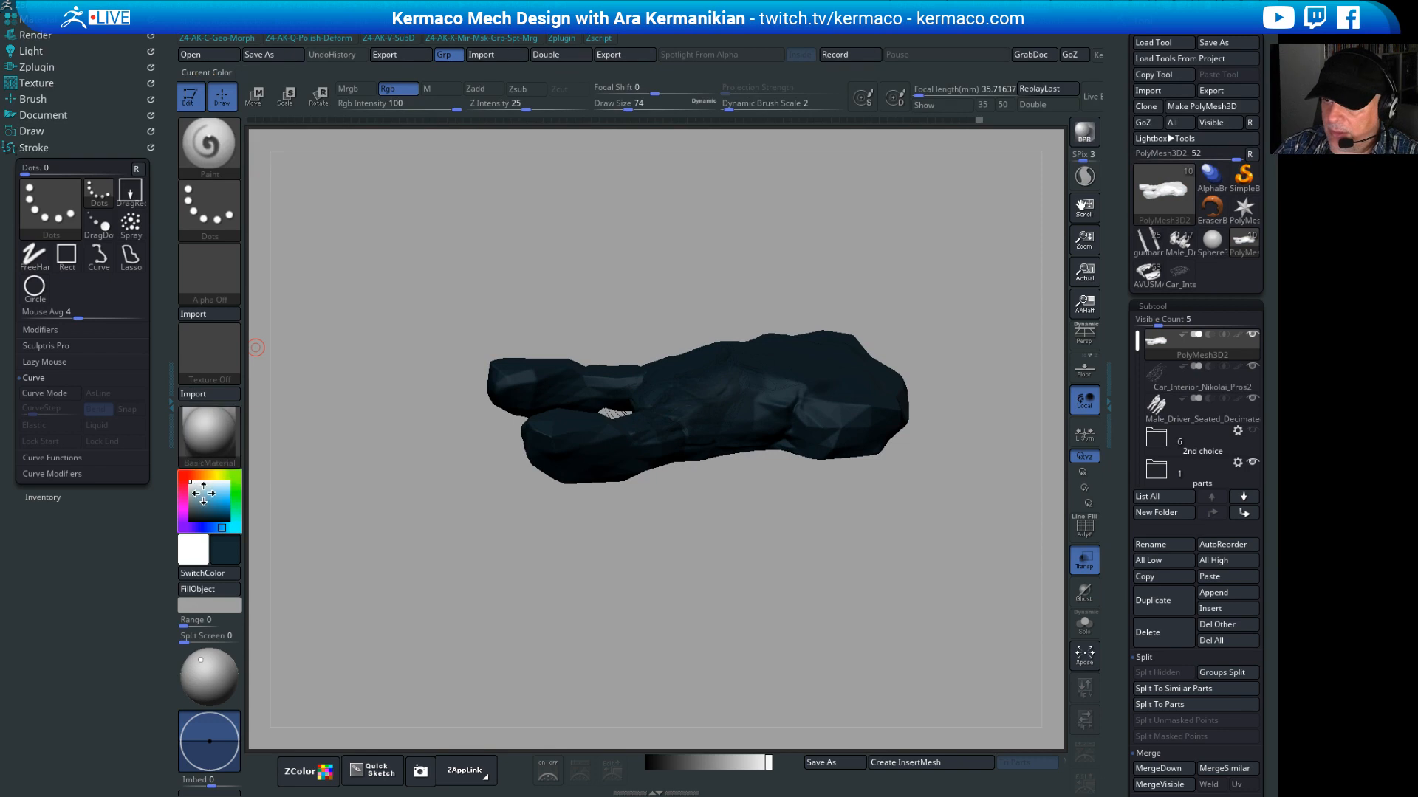
Step: Try a light grey colour on the vehicle body and view it from several angles
click(199, 493)
drag(200, 492, 194, 487)
alt+drag(408, 599, 450, 609)
click(235, 574)
alt+drag(560, 631, 202, 517)
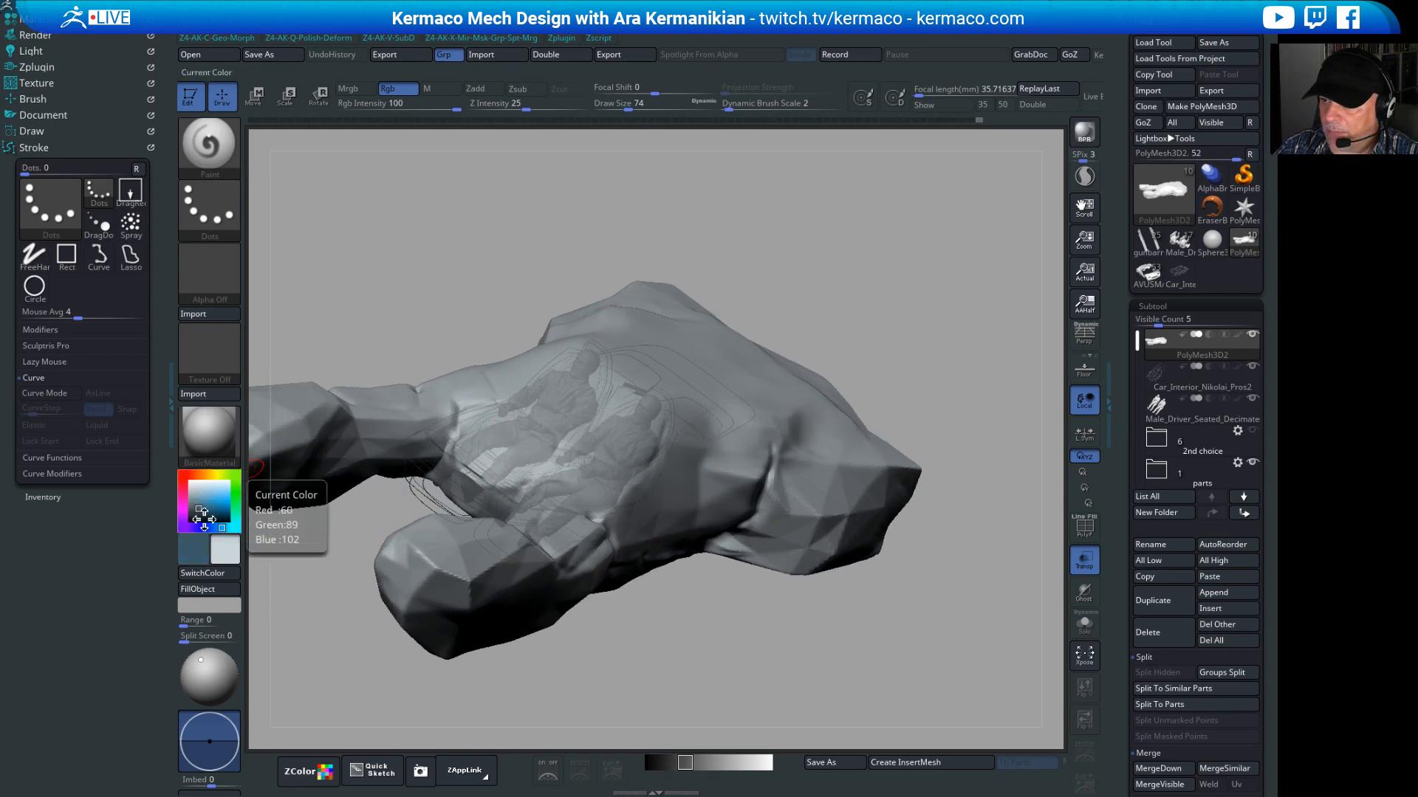
click(224, 549)
click(226, 550)
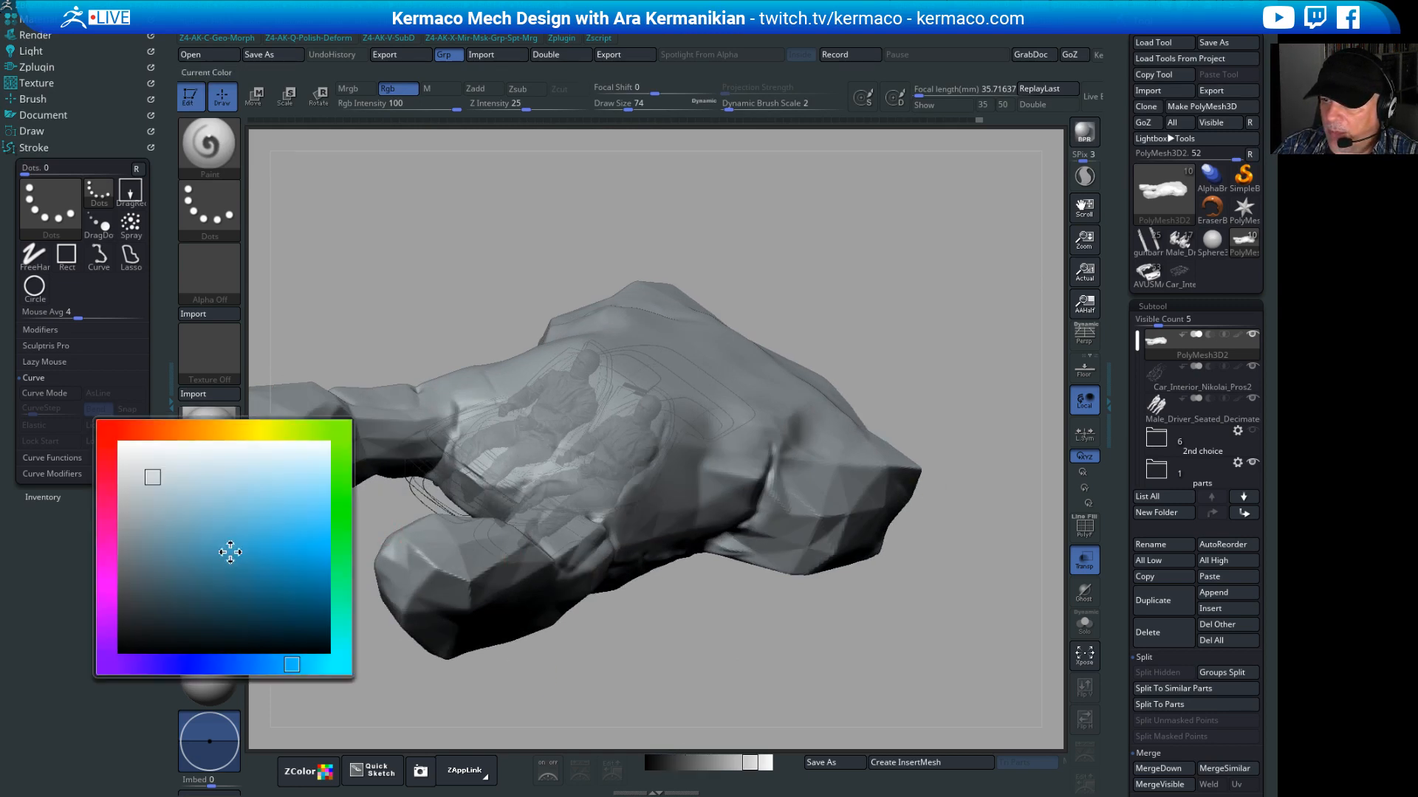
drag(604, 620, 613, 614)
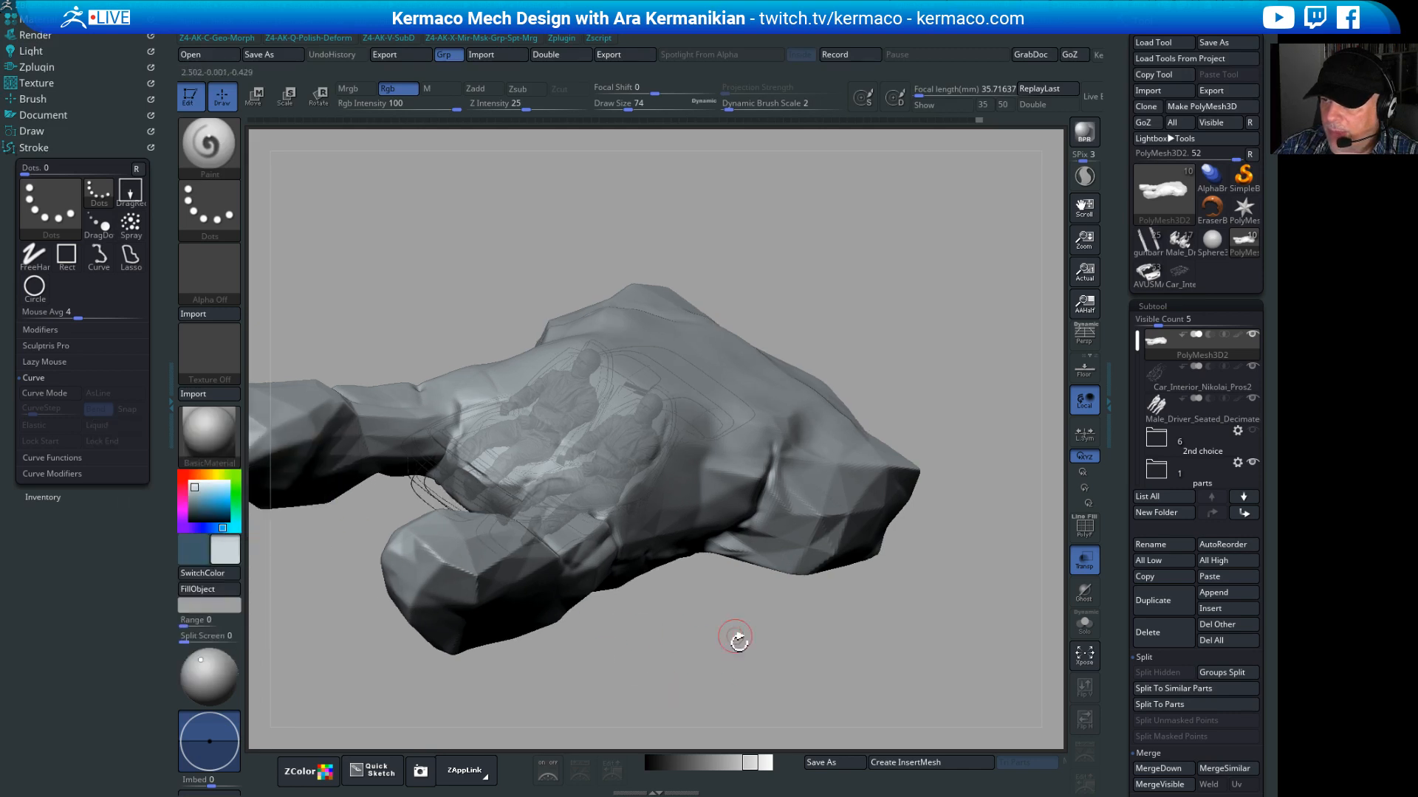
alt+drag(773, 652, 1025, 496)
drag(870, 578, 801, 577)
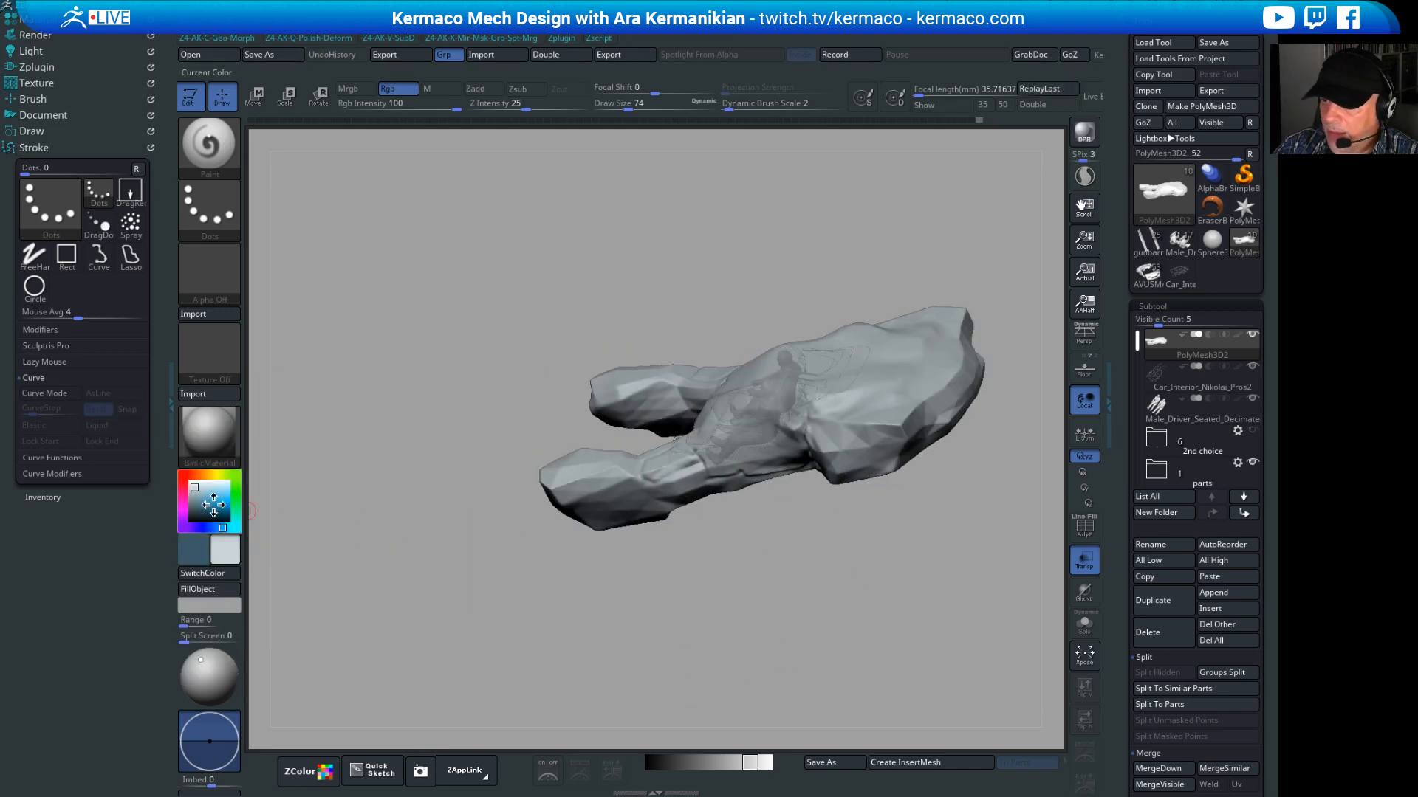
Step: Recolour the body, testing a dark slate tone before settling on a light blue active colour
drag(192, 493, 198, 511)
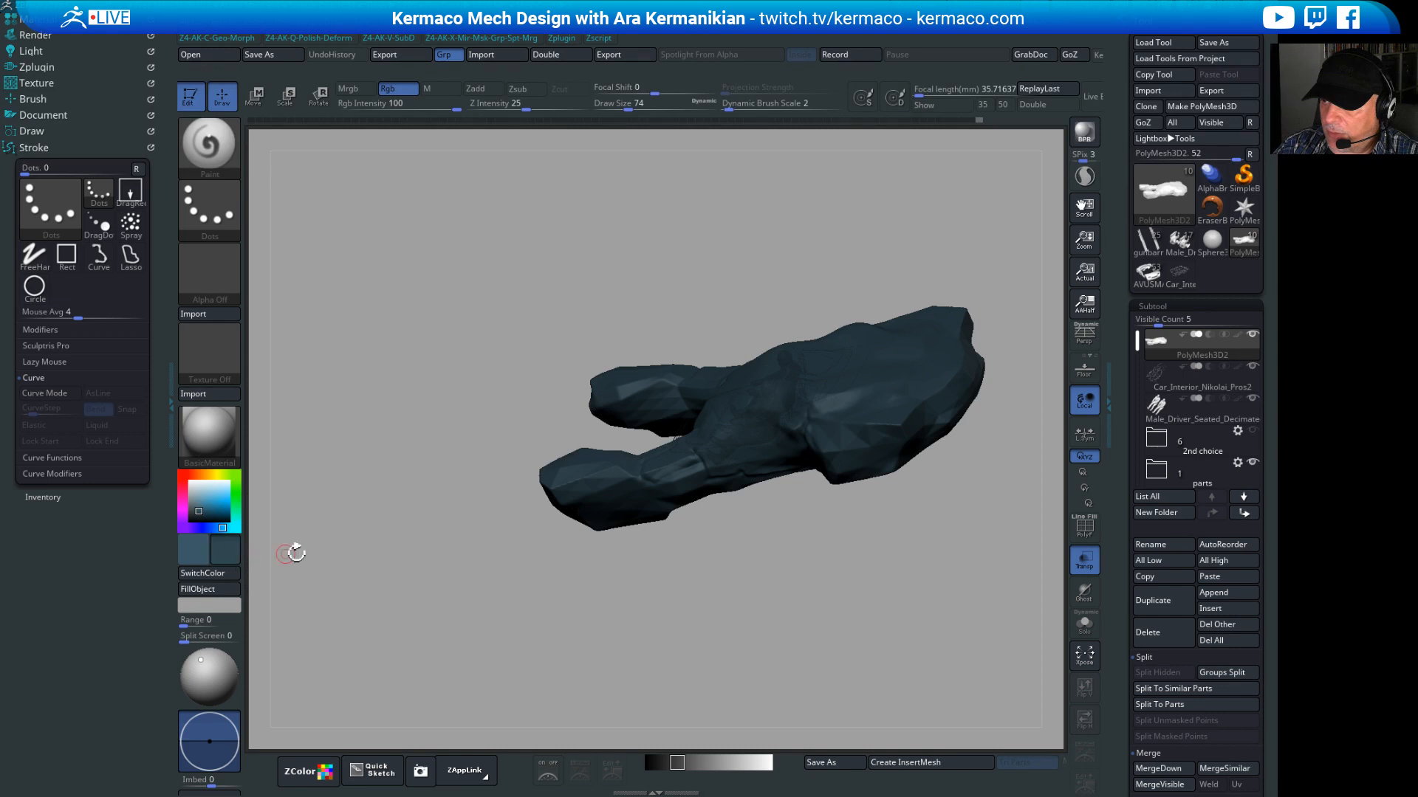
click(210, 574)
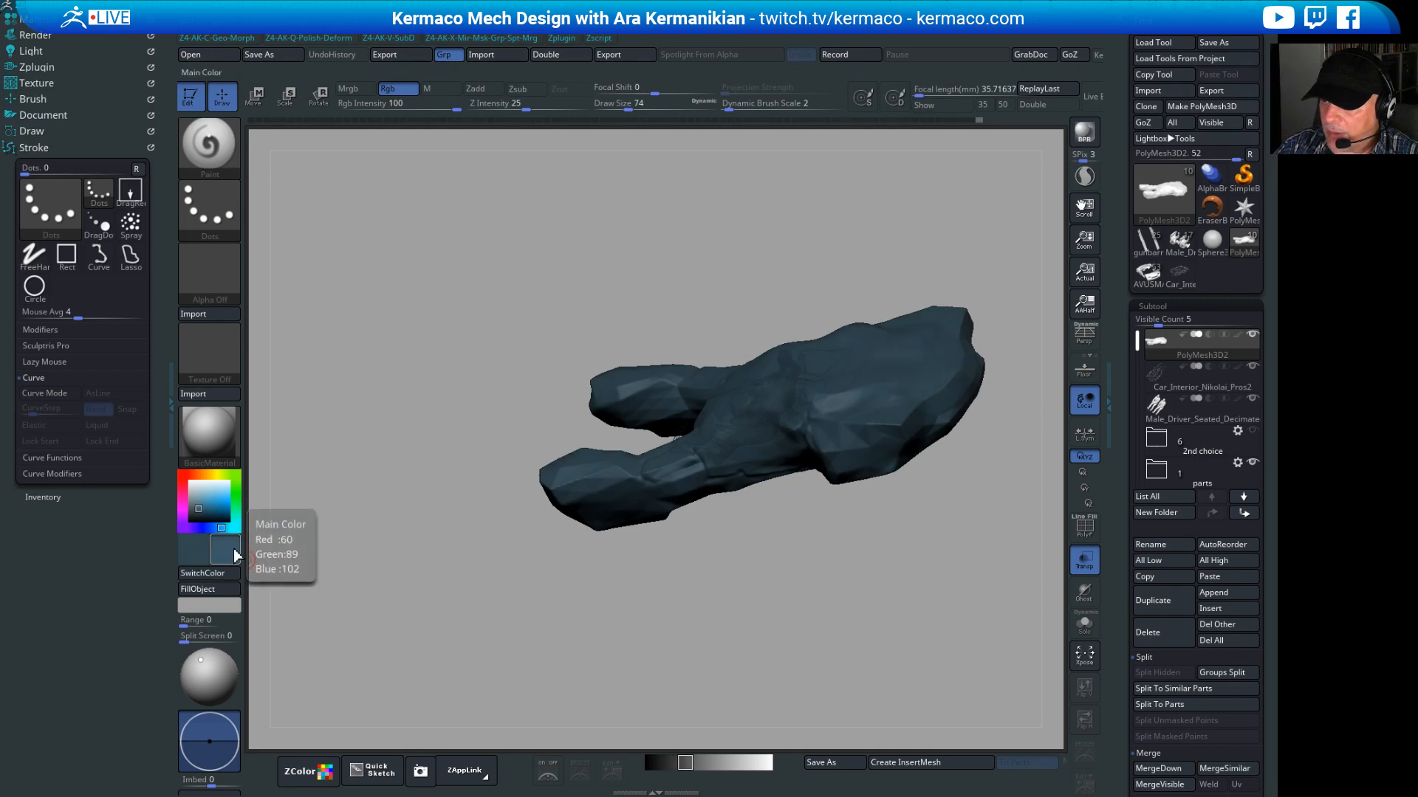
click(232, 547)
click(202, 503)
drag(201, 503, 205, 494)
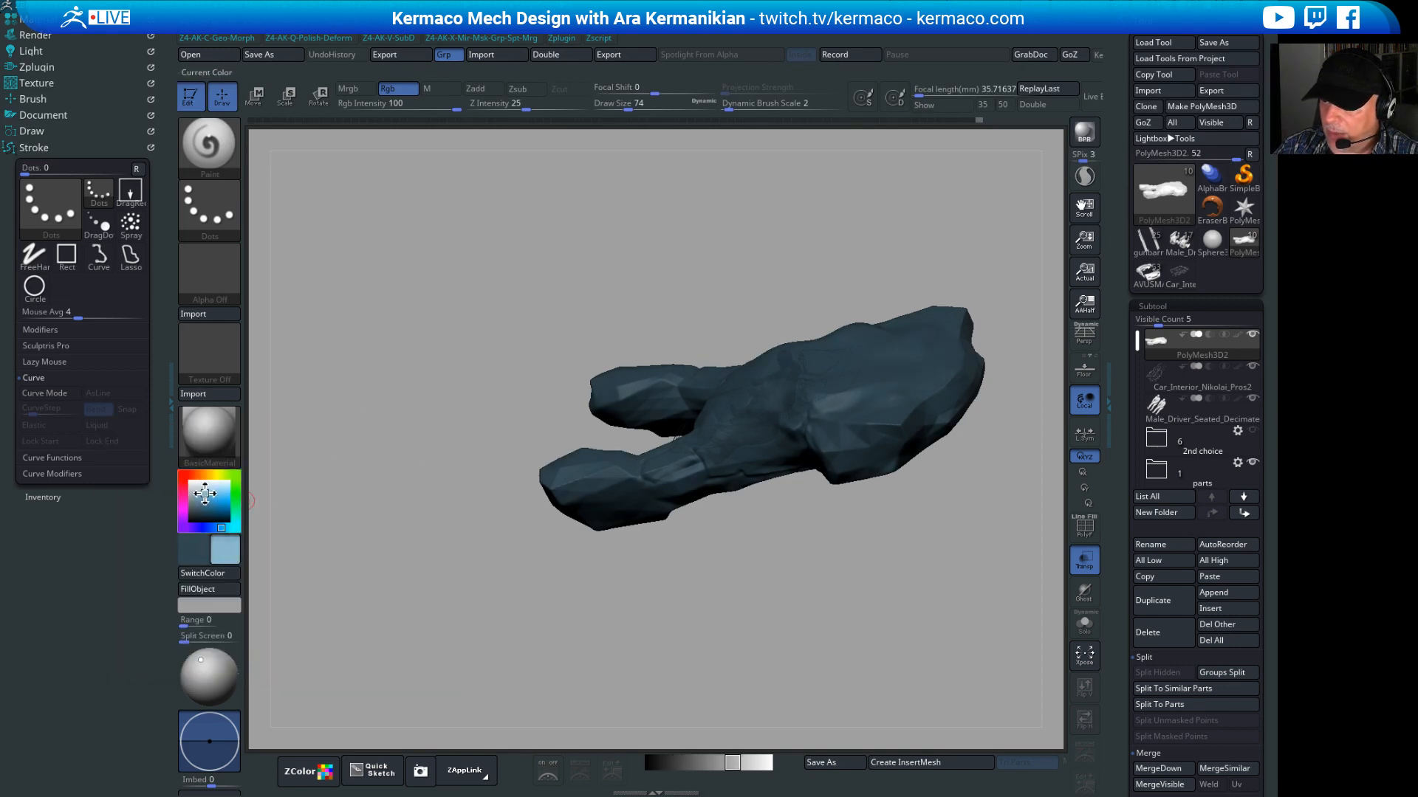
mouse_move(364, 411)
mouse_down()
mouse_move(415, 348)
mouse_move(787, 283)
mouse_move(739, 422)
mouse_up()
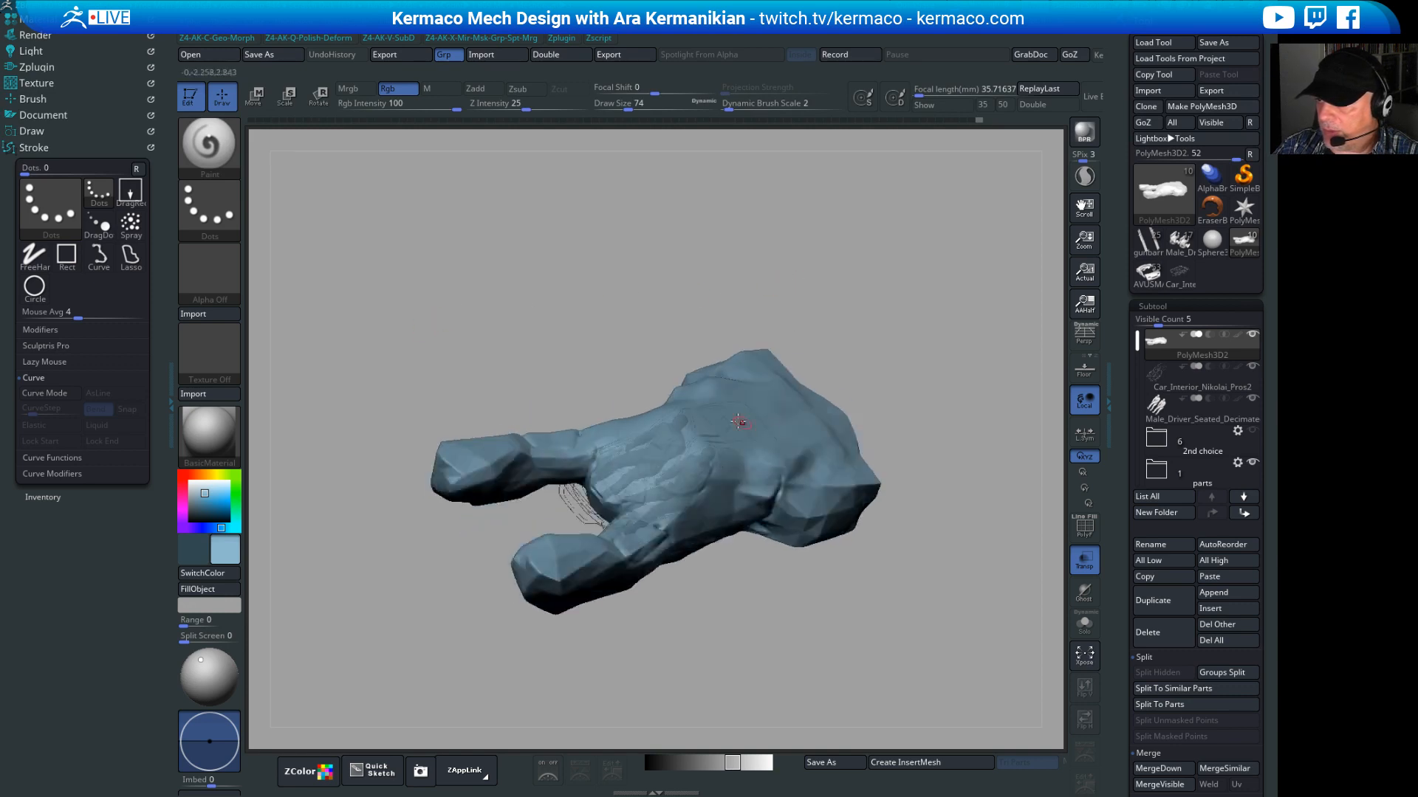
drag(923, 333, 749, 442)
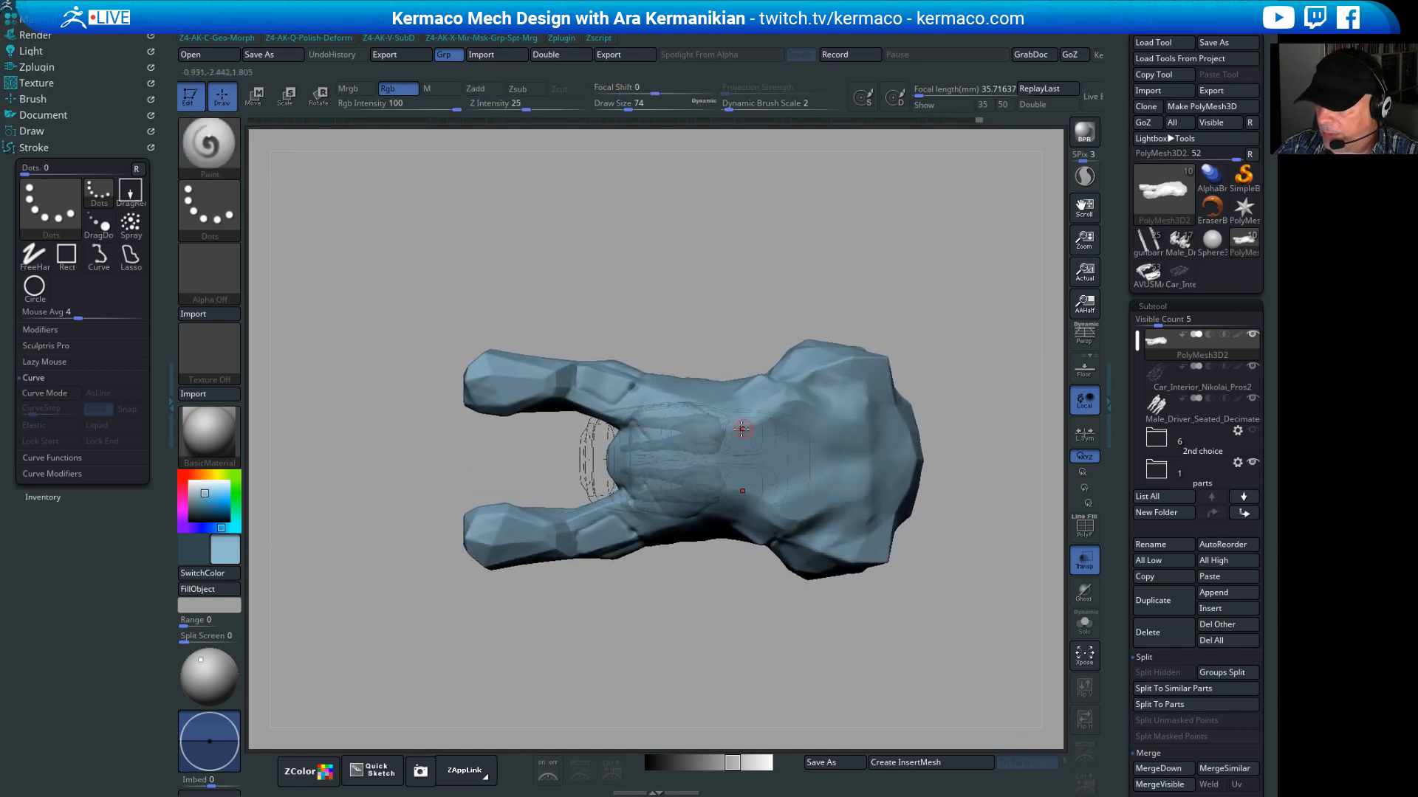
mouse_move(992, 576)
mouse_down()
mouse_move(741, 488)
mouse_move(826, 364)
mouse_move(876, 402)
mouse_move(871, 353)
mouse_move(860, 396)
mouse_move(838, 384)
mouse_up()
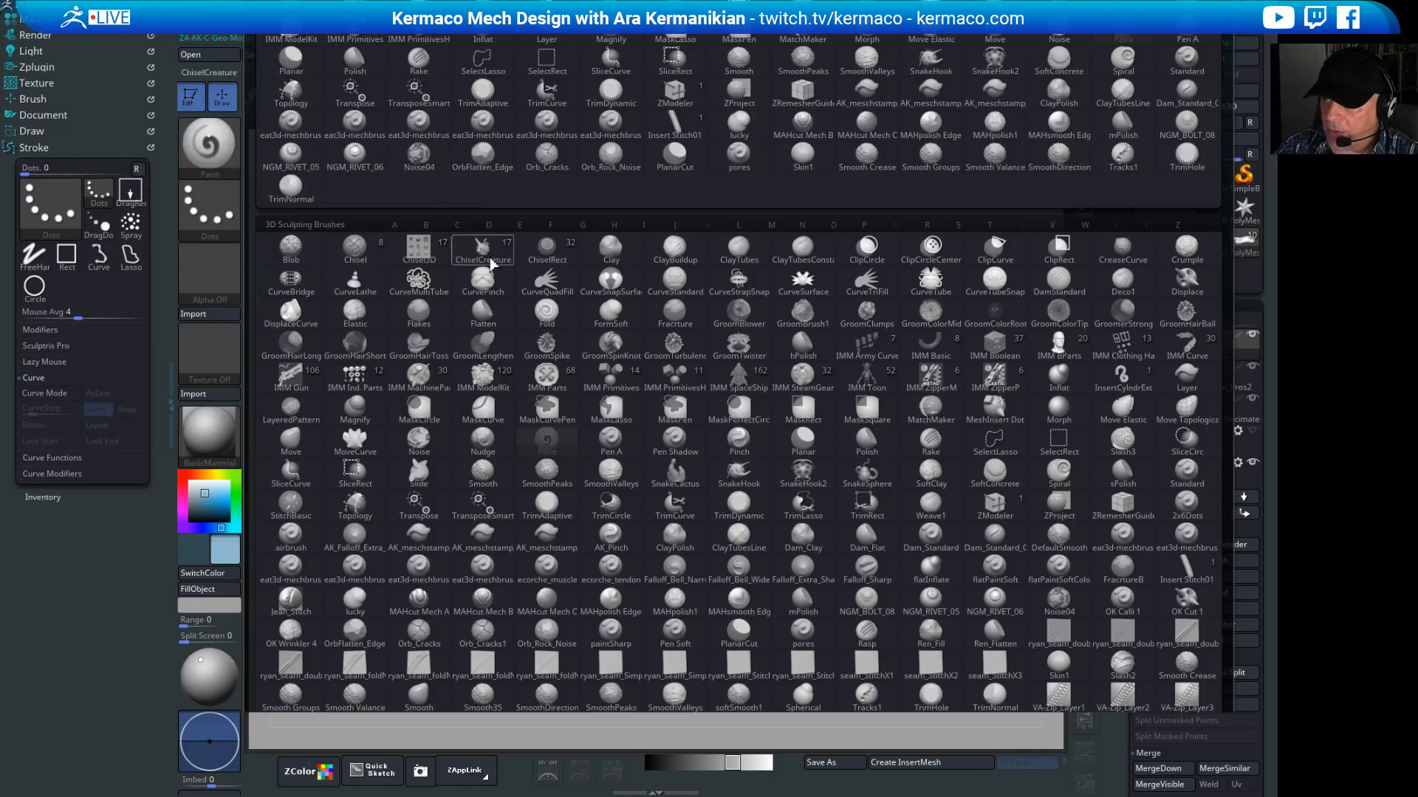
Step: Switch to the Move brush and set its draw size to 217
key(ctrl+q)
key(ctrl+q)
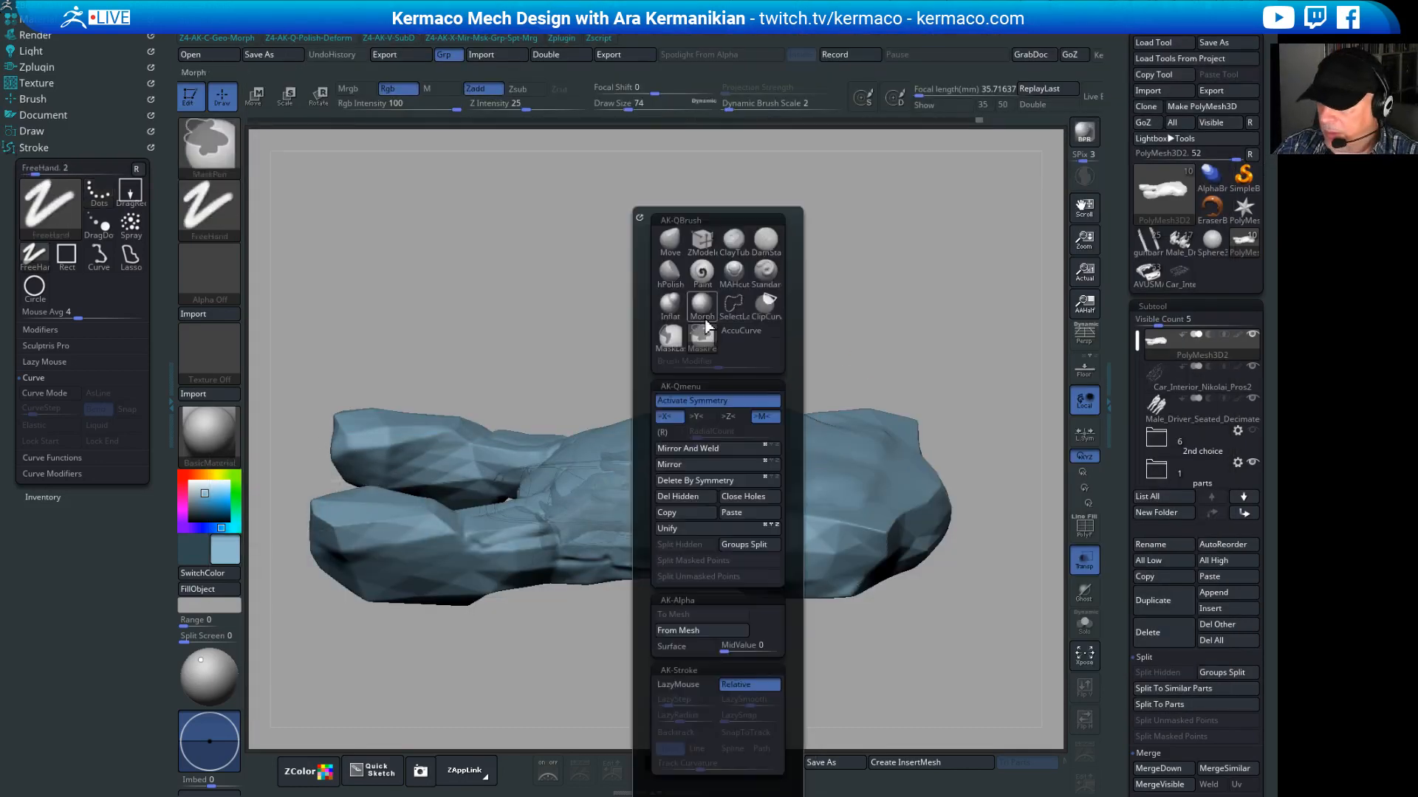
click(670, 240)
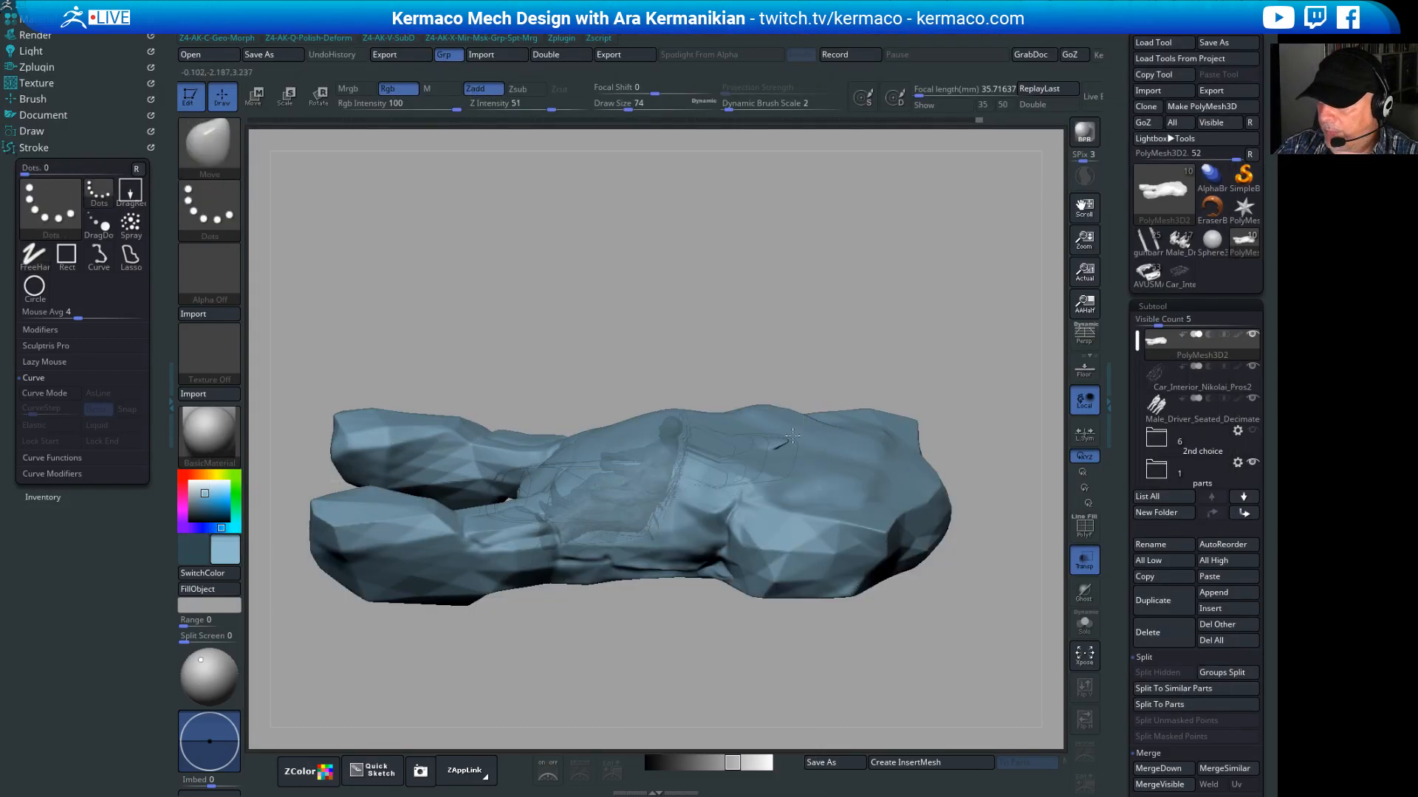
key(ctrl+z)
key(s)
drag(758, 448, 779, 440)
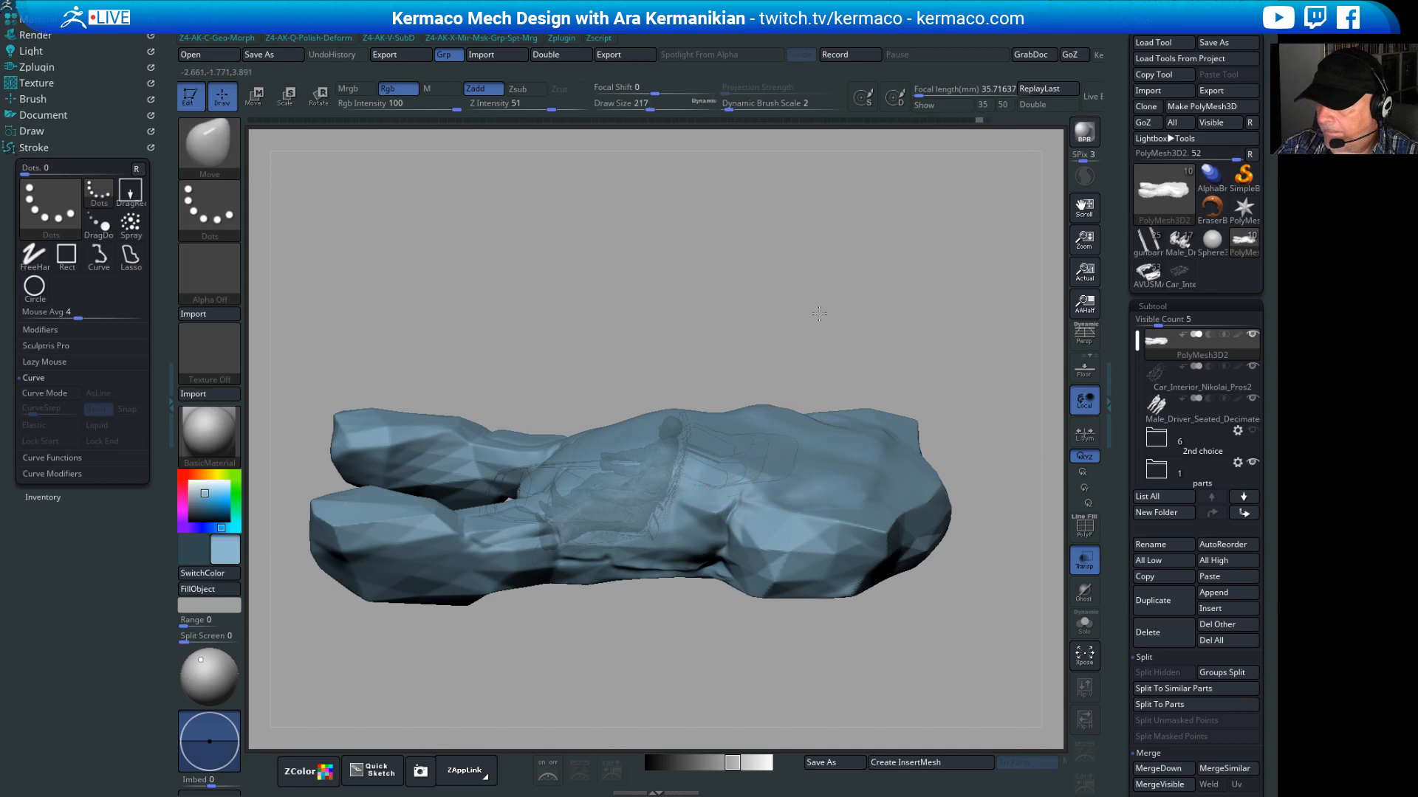
Step: Enlarge the Move brush to draw size 268 and reshape the roofline just behind the driver's head
mouse_move(819, 314)
mouse_down()
mouse_move(769, 387)
mouse_move(812, 369)
mouse_move(700, 443)
mouse_up()
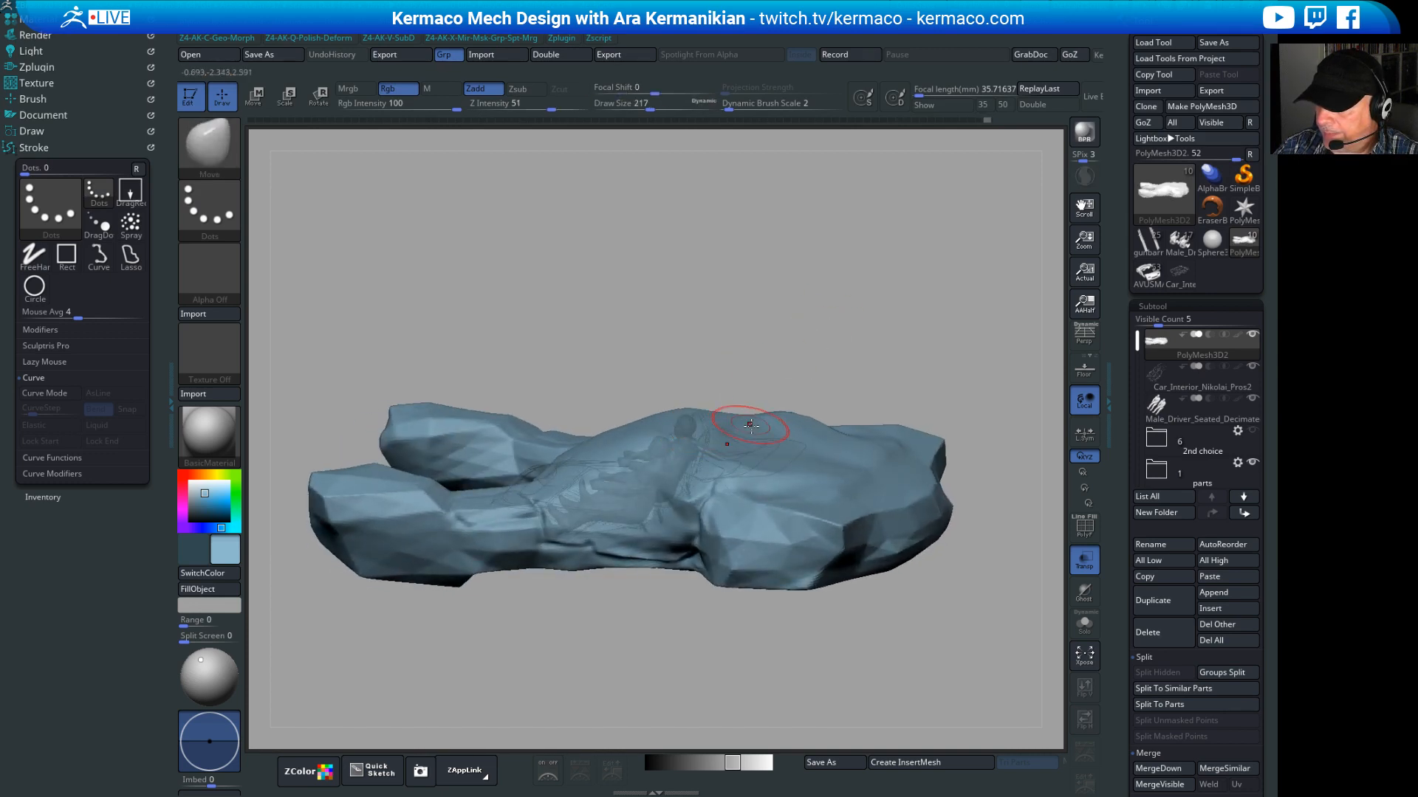
key(s)
drag(749, 441, 757, 440)
mouse_move(800, 390)
shift+mouse_down()
mouse_move(804, 338)
mouse_move(741, 439)
shift+mouse_up()
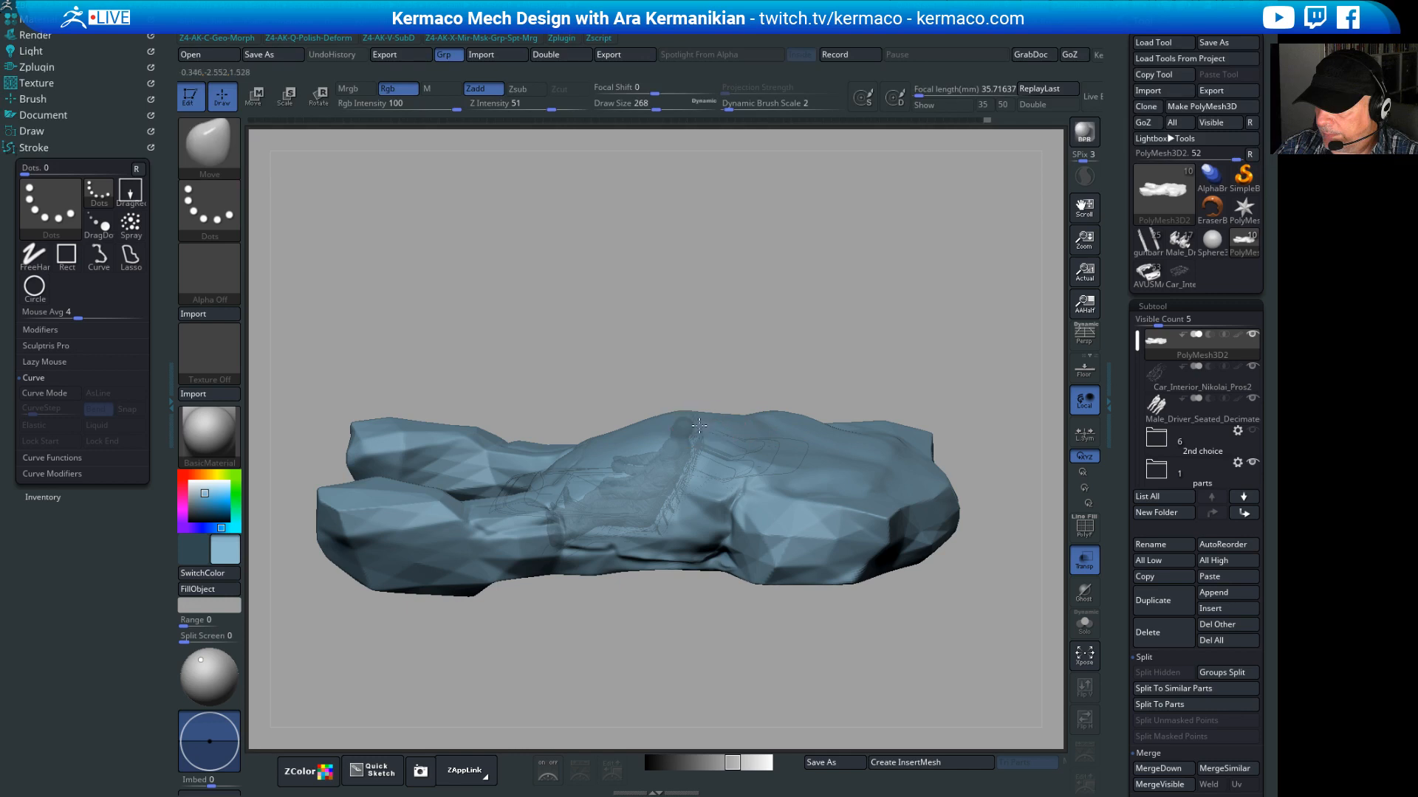
drag(760, 316, 814, 277)
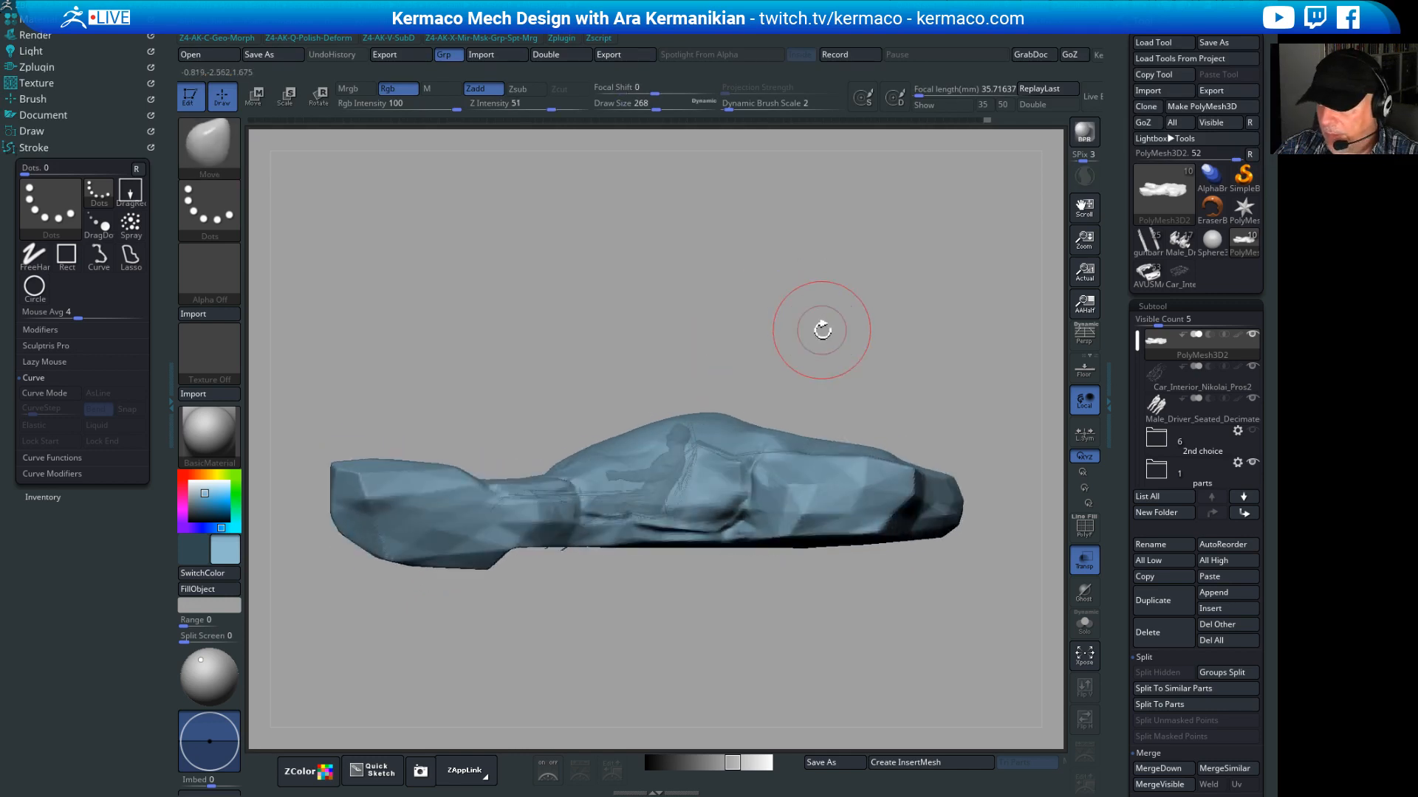
alt+drag(821, 331, 764, 402)
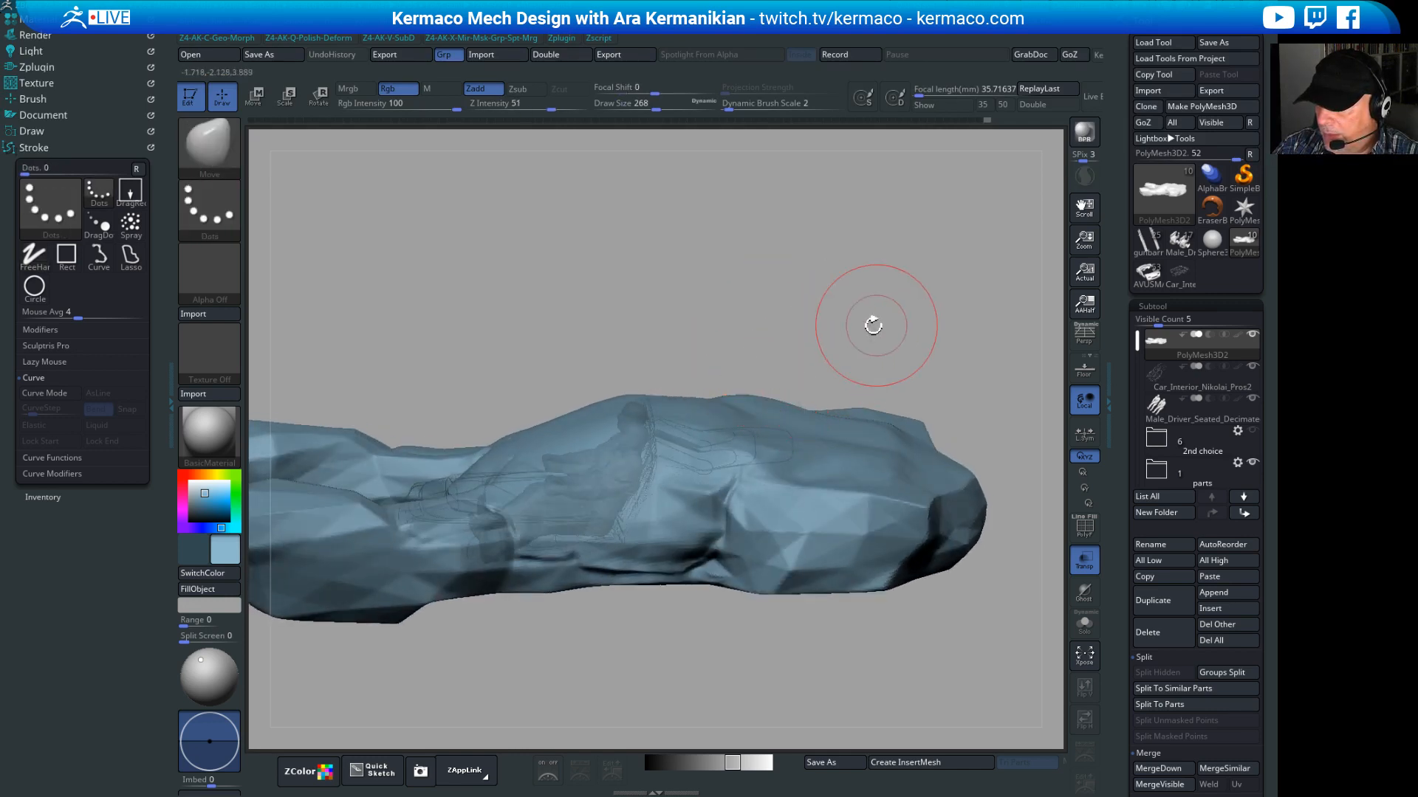
drag(867, 316, 740, 415)
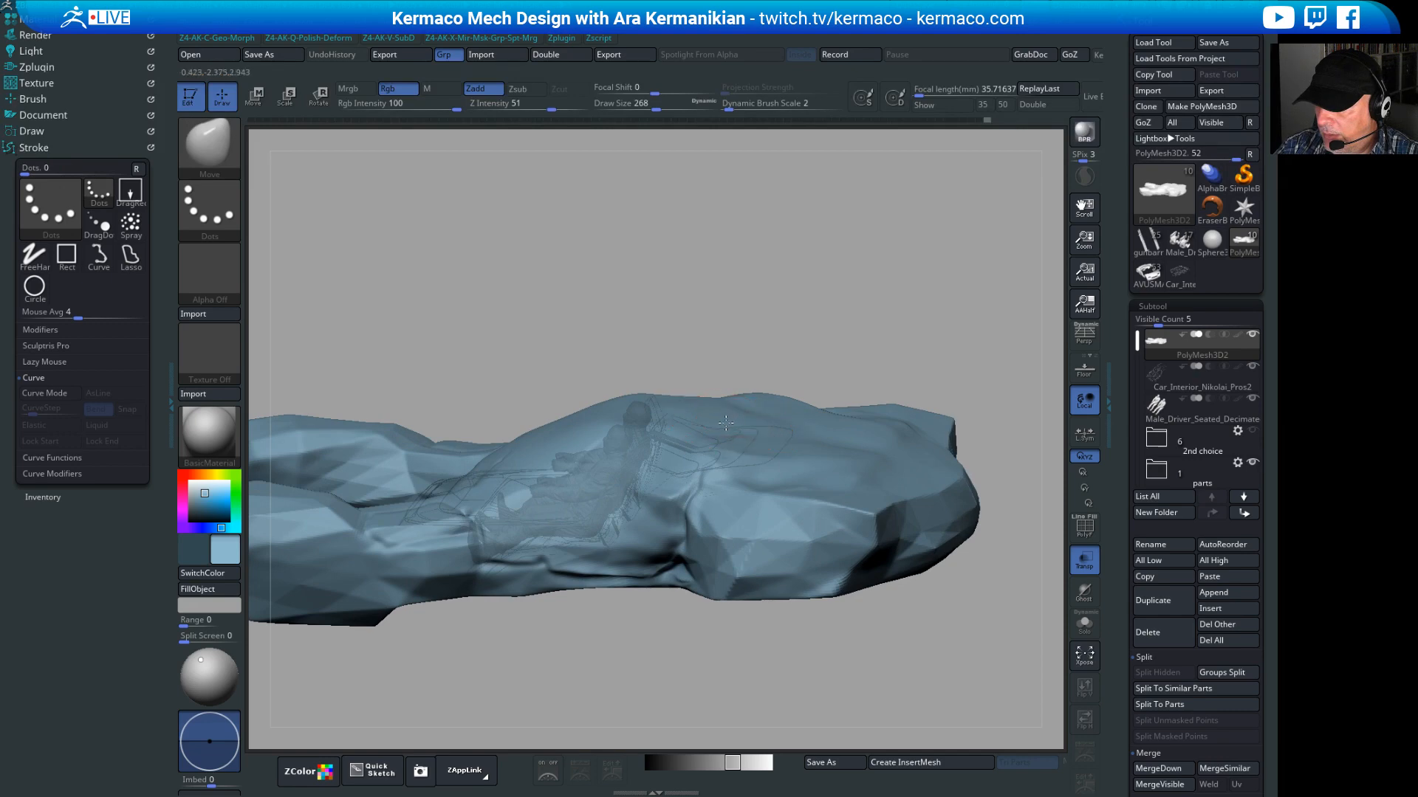
drag(767, 312, 817, 452)
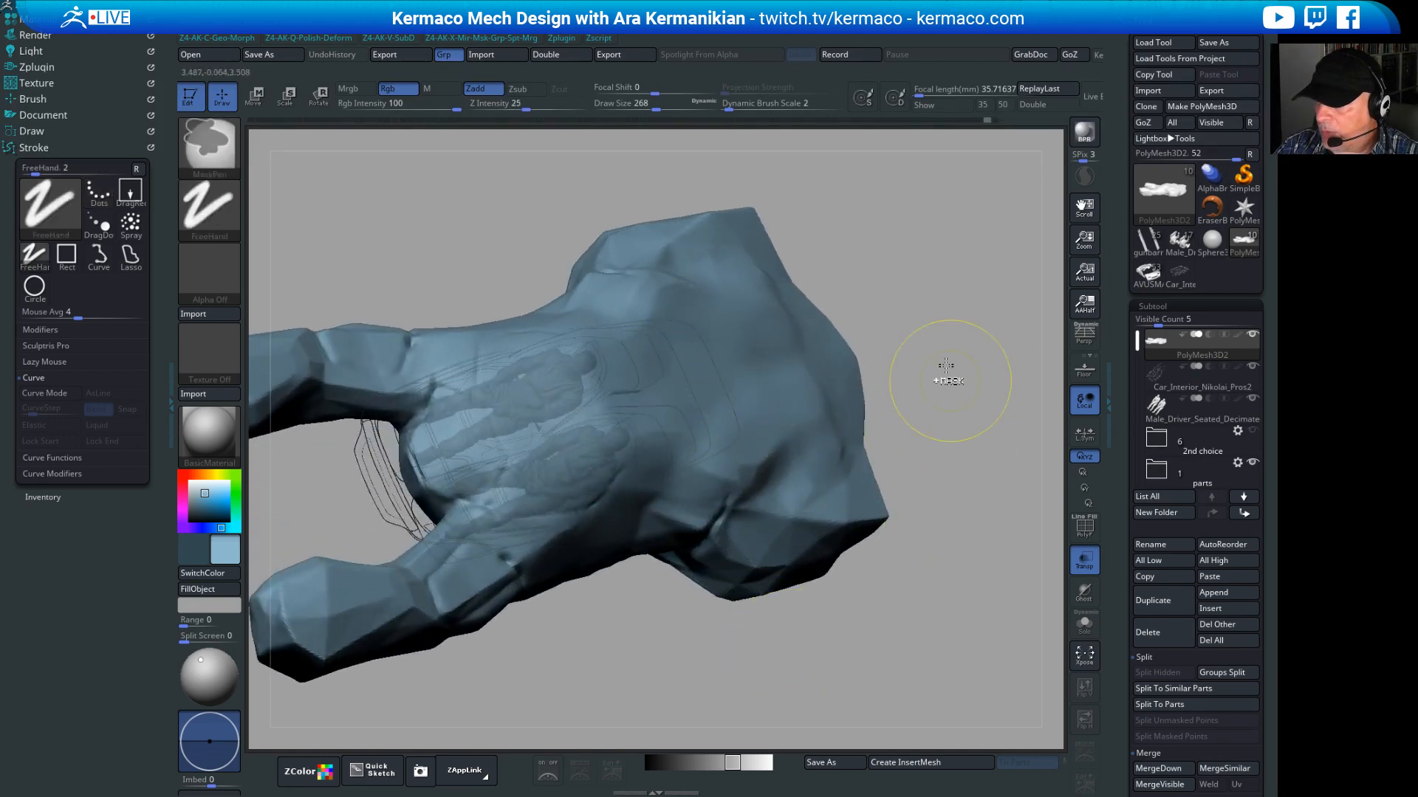
drag(945, 378, 920, 288)
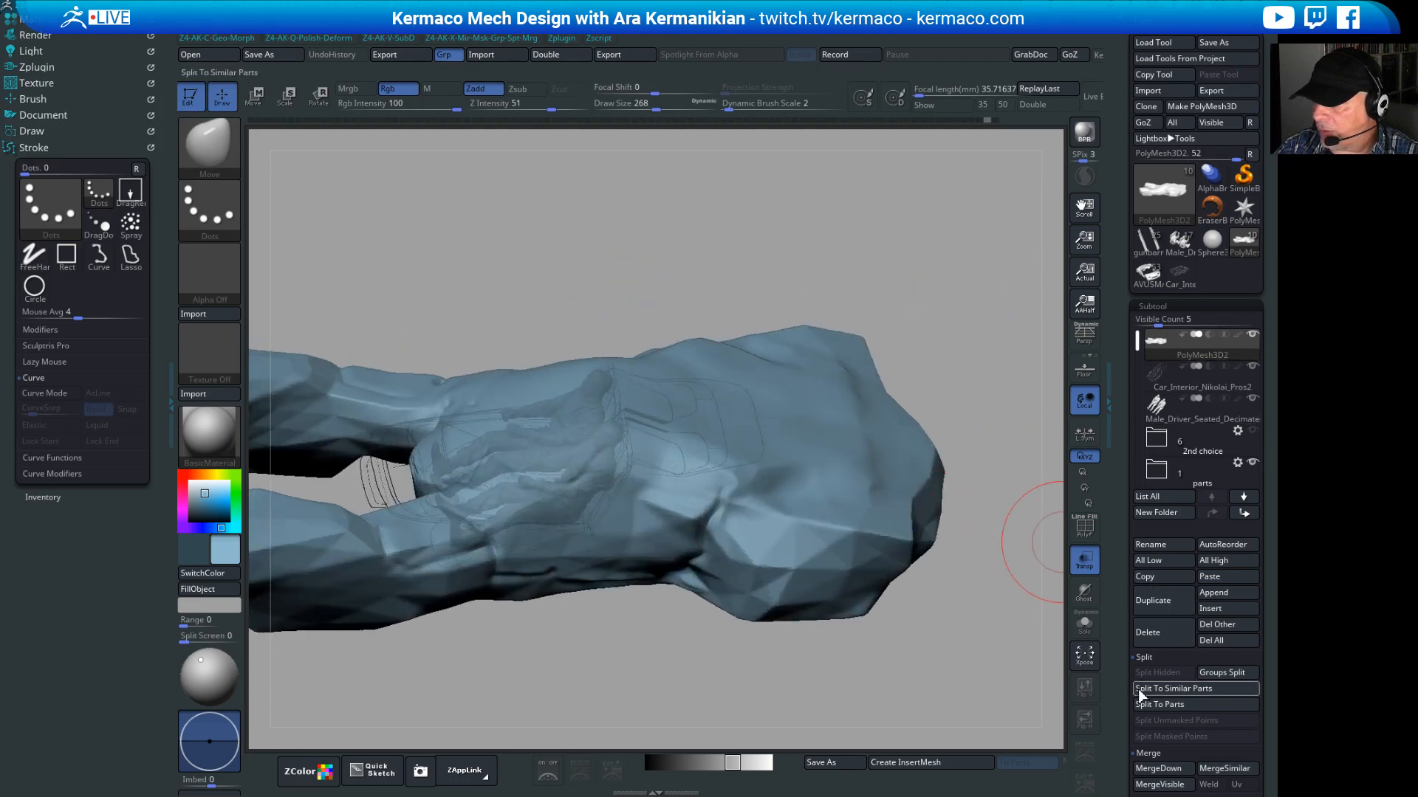
Step: Lower the body's geometry to subdivision level 1
drag(1115, 682, 1121, 391)
click(1149, 600)
click(1149, 600)
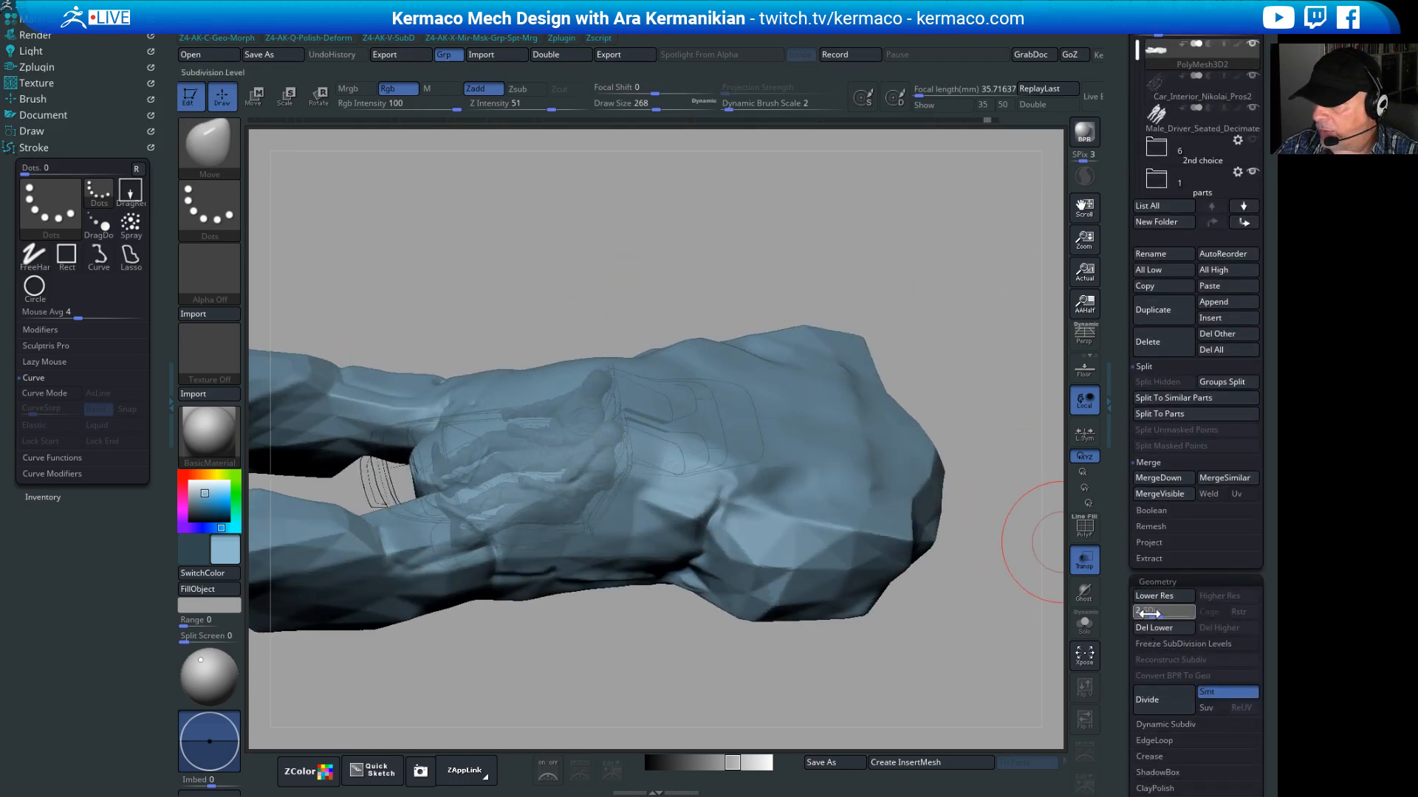
click(1149, 600)
drag(820, 311, 839, 273)
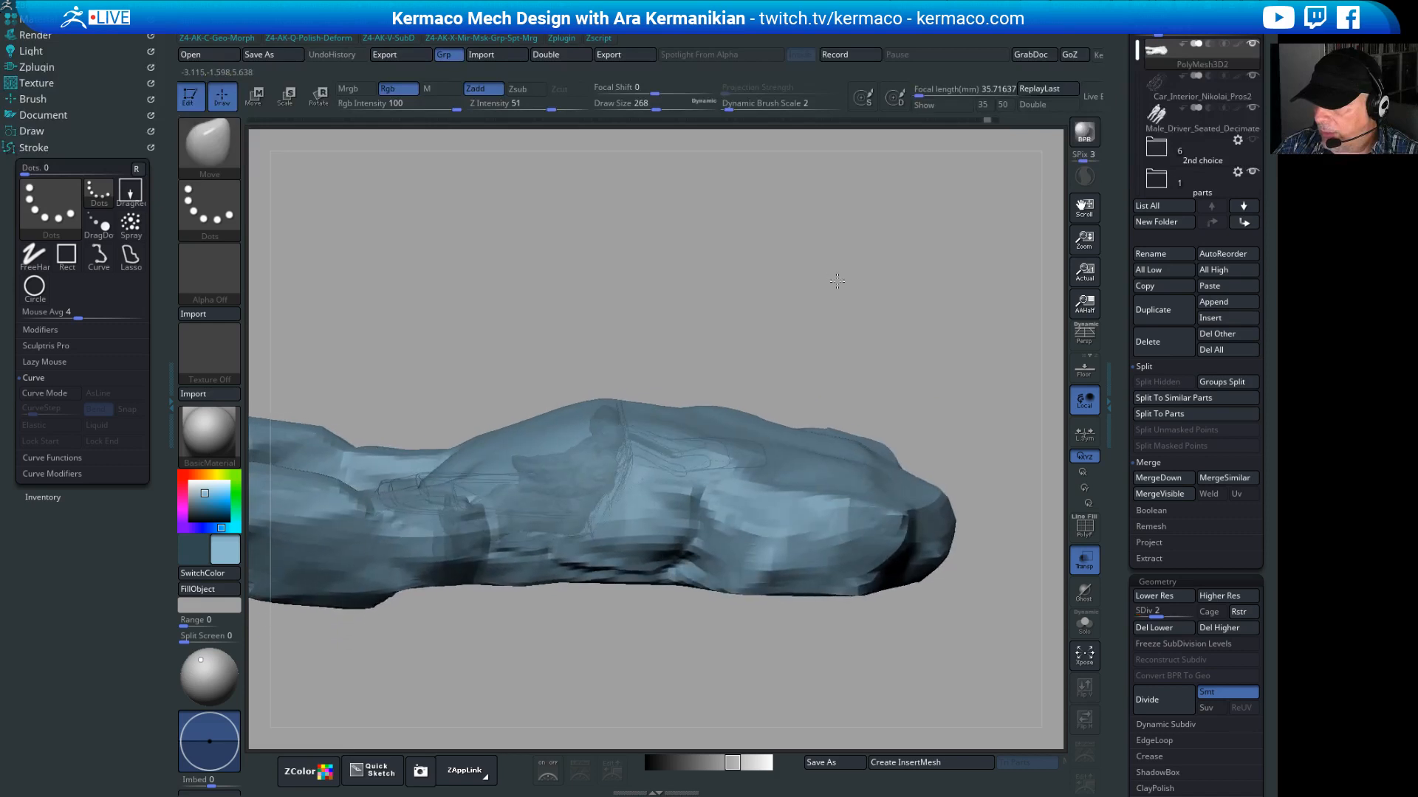
drag(1156, 617, 1091, 612)
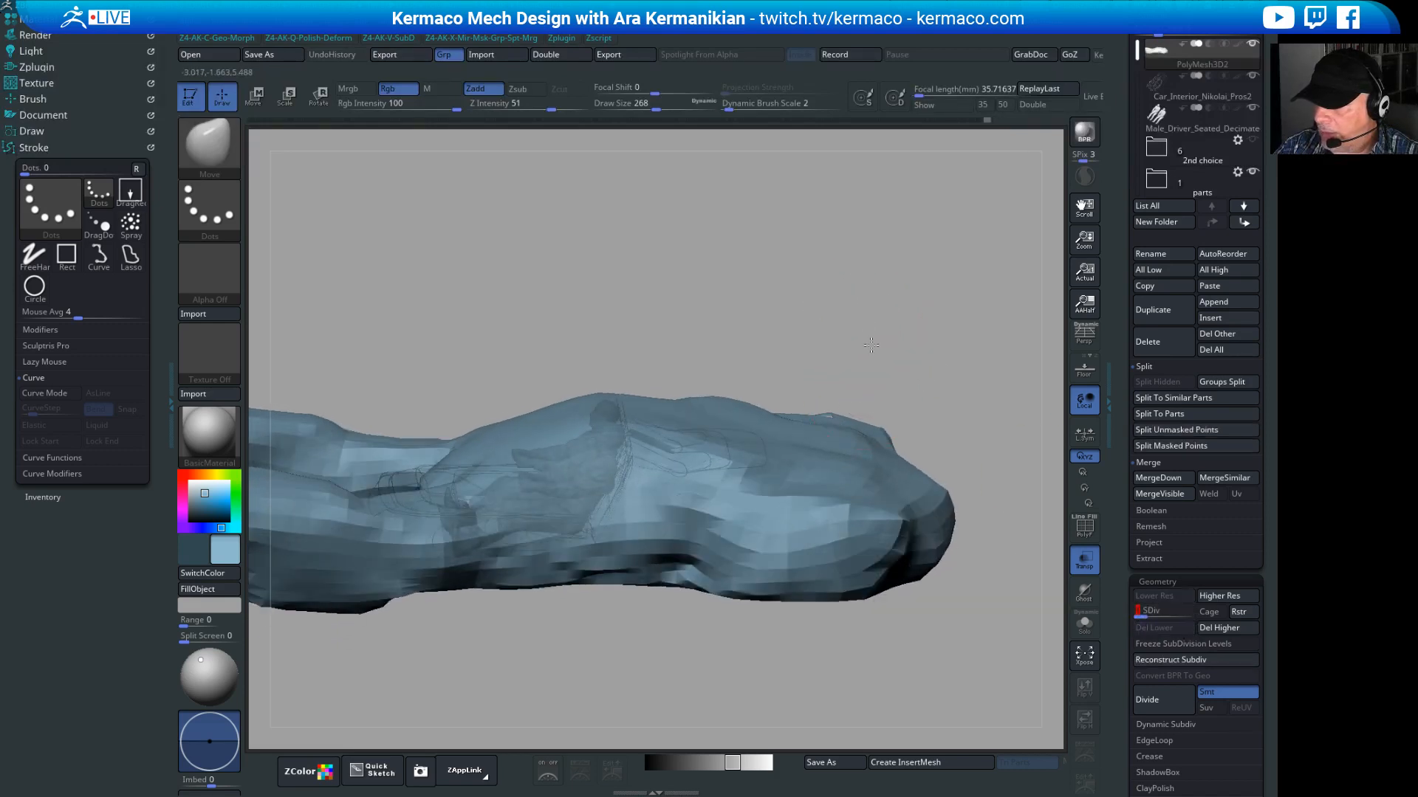
Step: Reshape and smooth the upper body between the canopy peak and the rear deck
drag(862, 389, 681, 401)
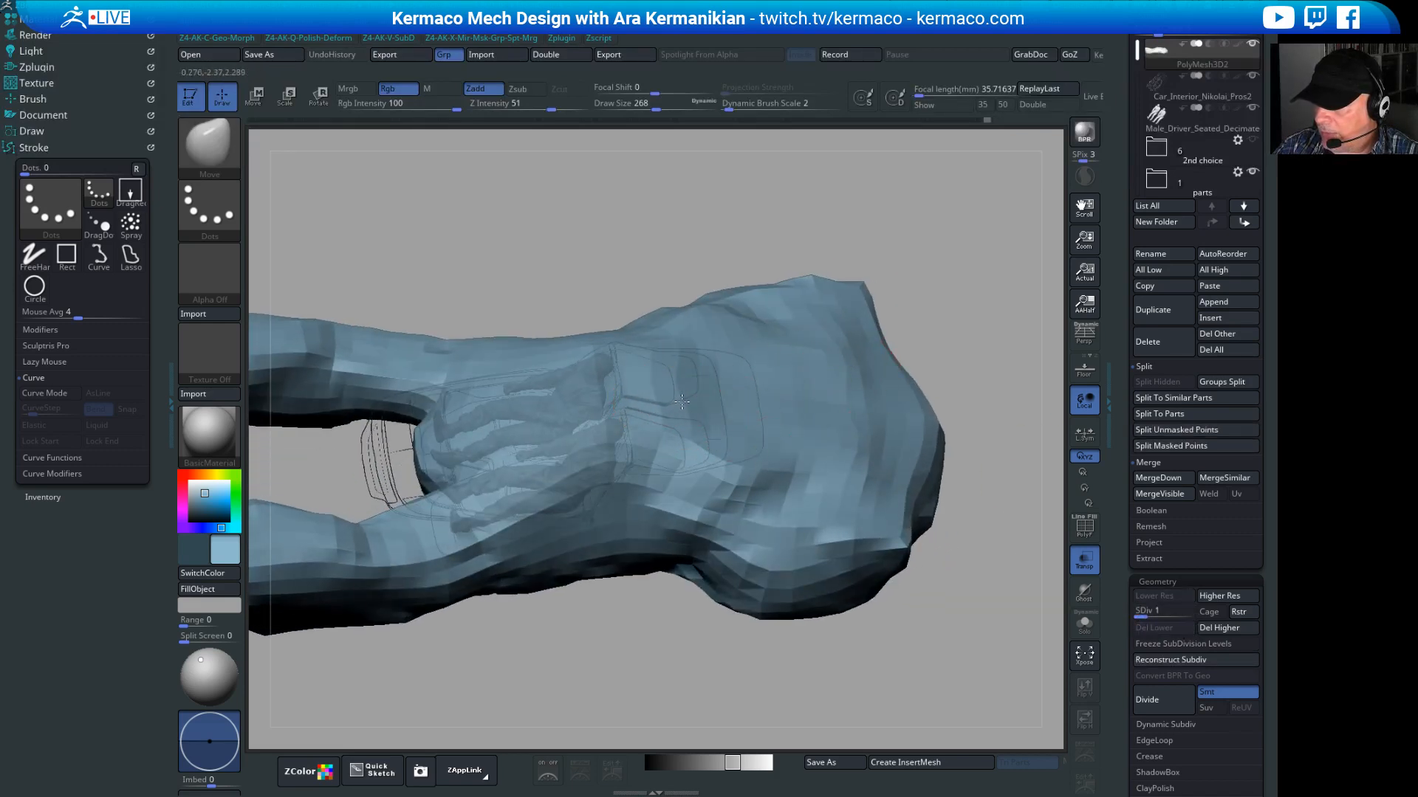
shift+drag(800, 248, 804, 173)
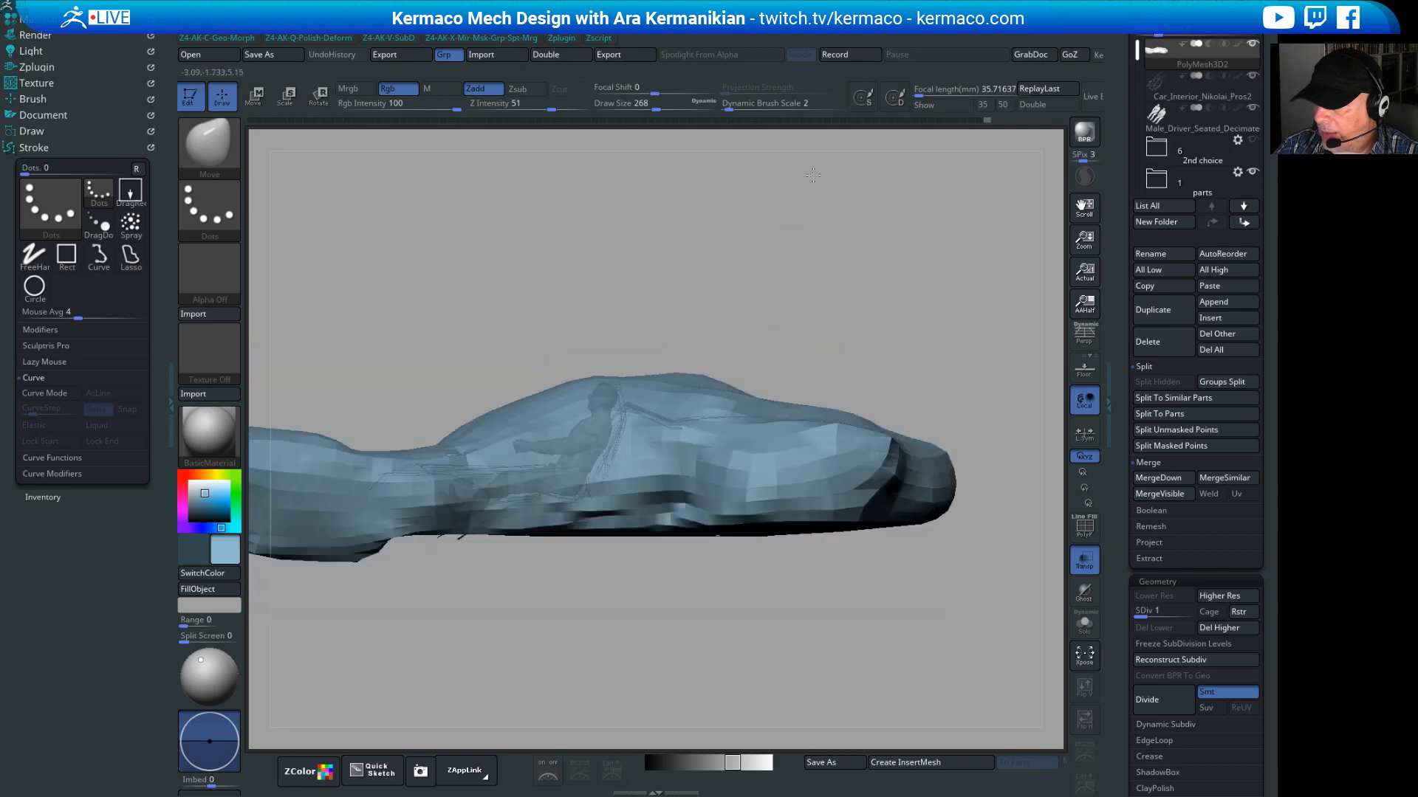
drag(672, 347, 627, 348)
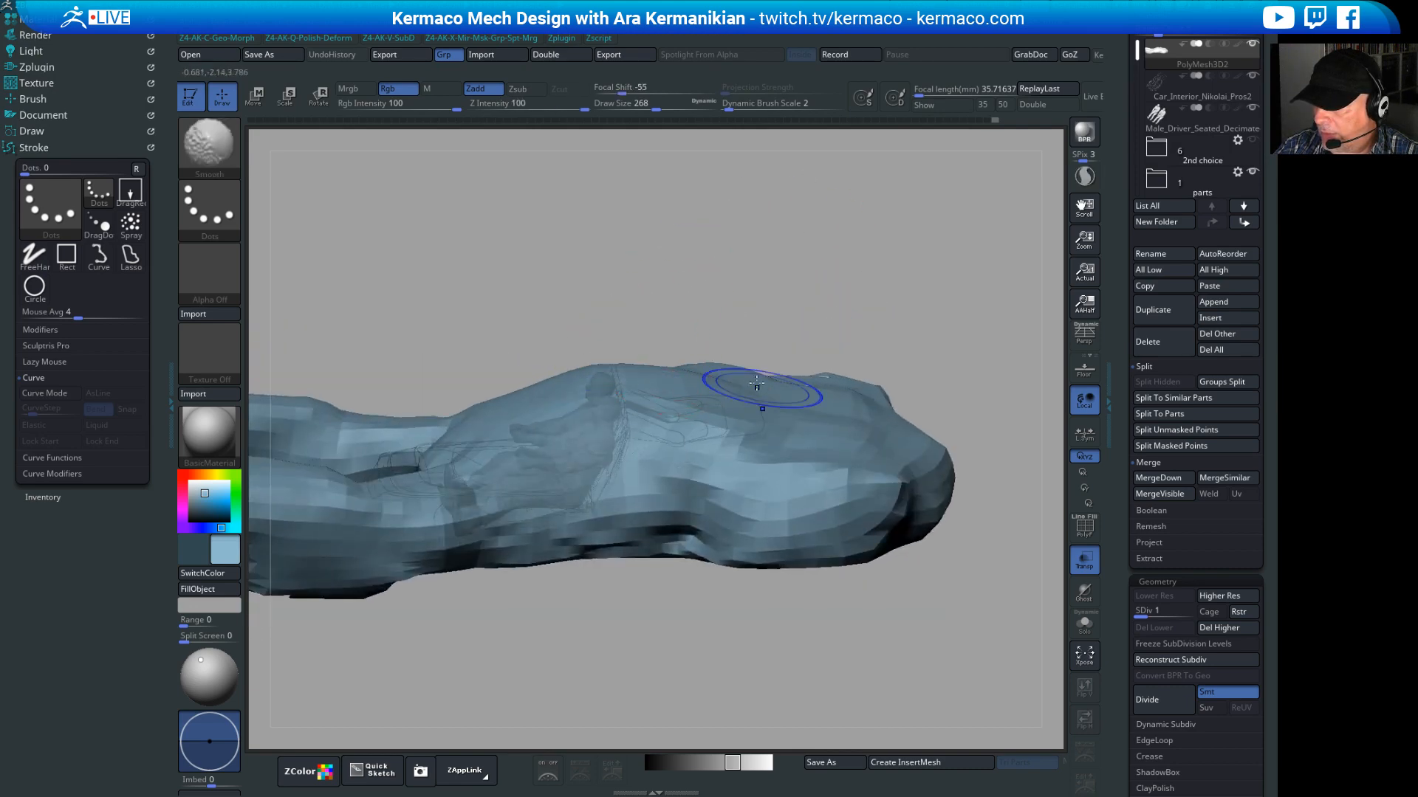
shift+drag(871, 332, 775, 290)
mouse_move(913, 266)
shift+mouse_down()
mouse_move(847, 272)
mouse_move(774, 325)
shift+mouse_up()
Step: Flatten the top of the canopy roof across its width, checking the form in front and side views
ctrl+shift+drag(443, 326, 820, 371)
key(ctrl+z)
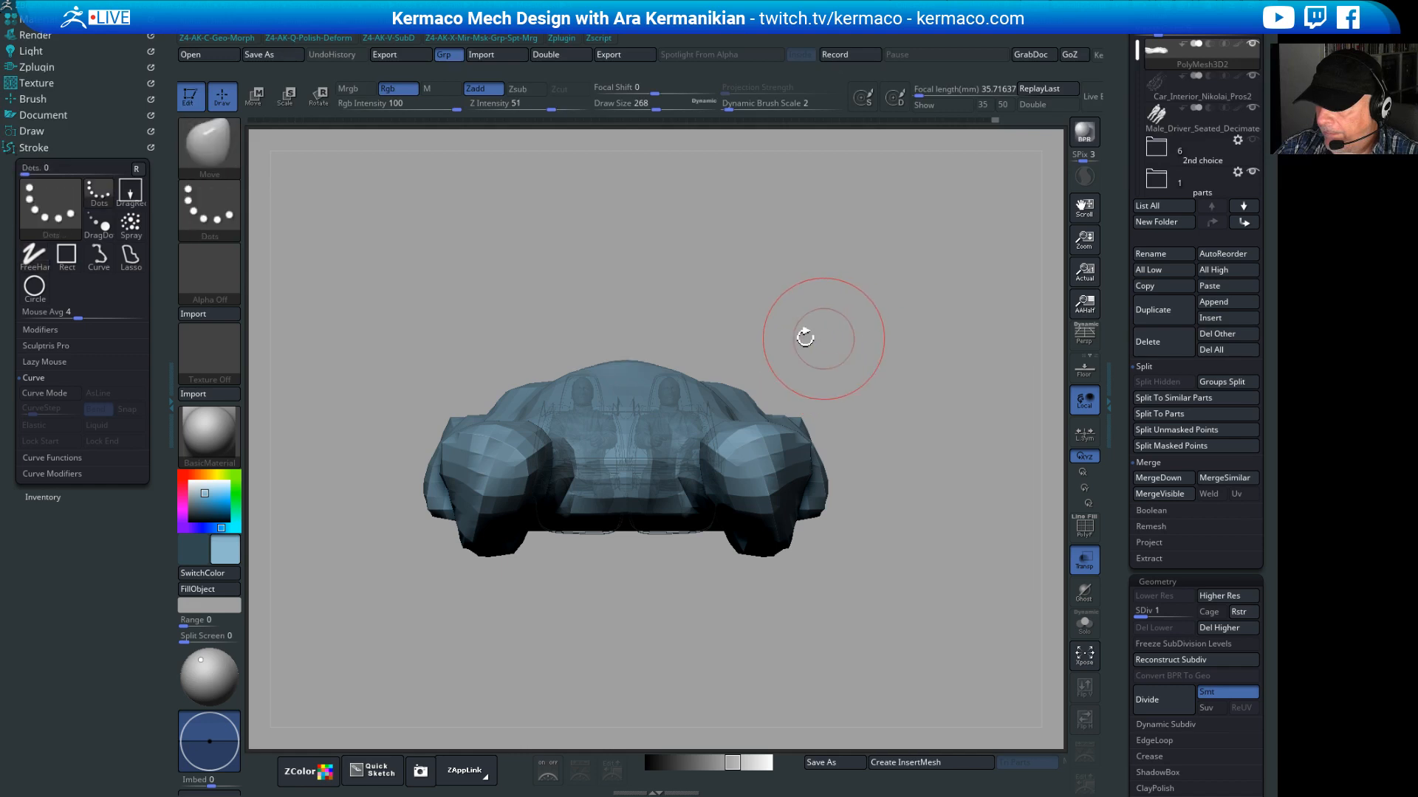
mouse_move(462, 329)
ctrl+shift+mouse_down()
mouse_move(851, 329)
mouse_move(834, 368)
mouse_move(982, 334)
mouse_move(846, 306)
mouse_move(900, 318)
mouse_move(785, 354)
ctrl+shift+mouse_up()
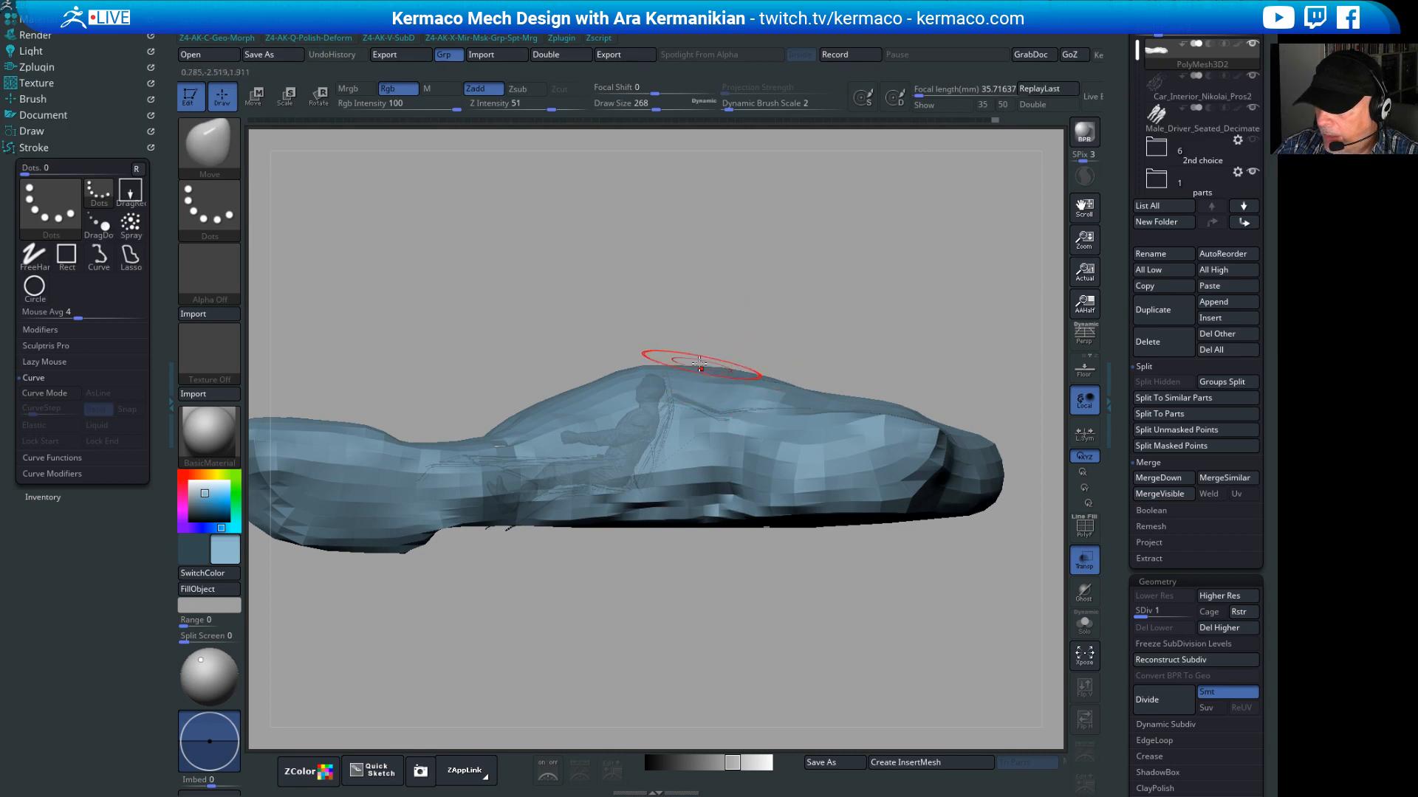
mouse_move(764, 277)
mouse_down()
mouse_move(749, 313)
mouse_move(691, 341)
mouse_move(694, 360)
mouse_up()
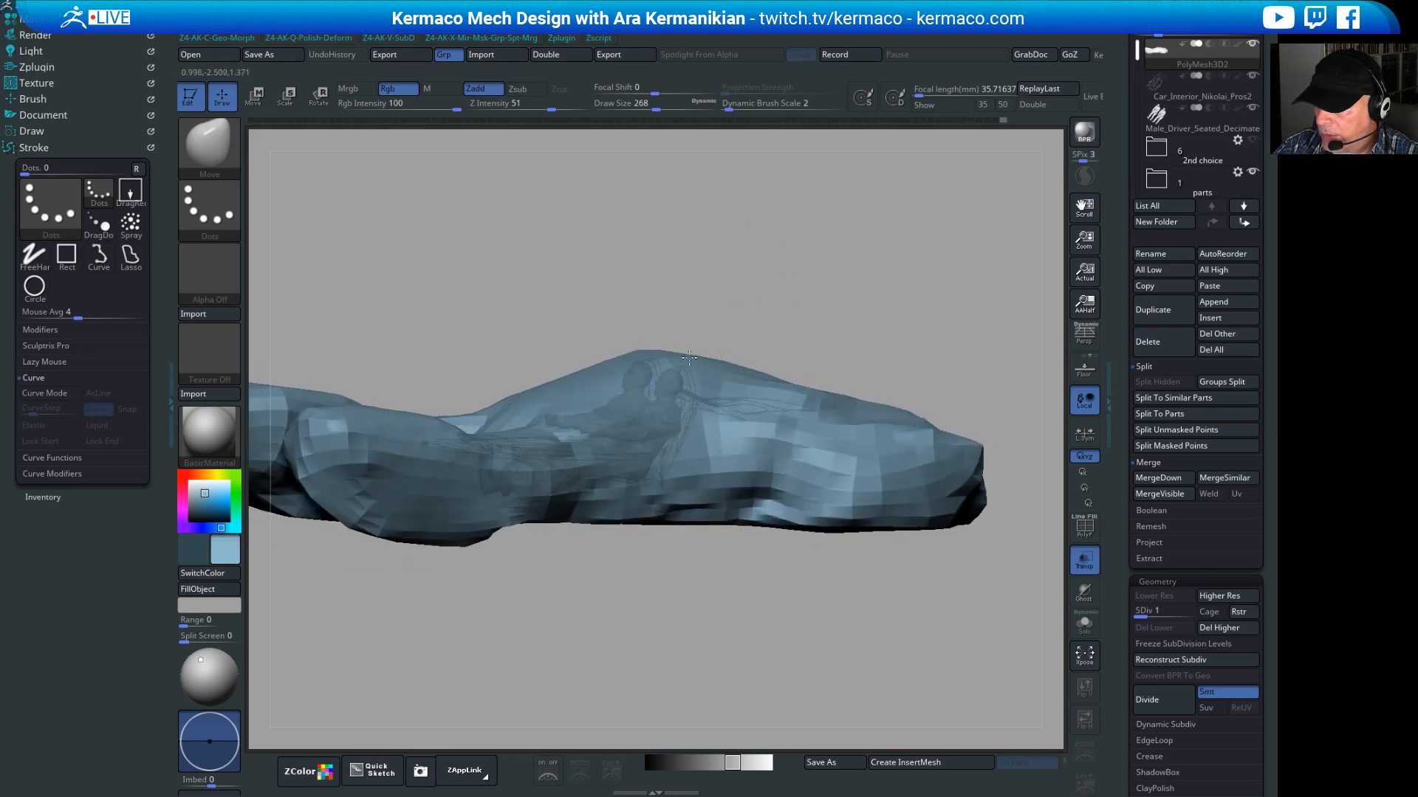
drag(705, 302, 782, 310)
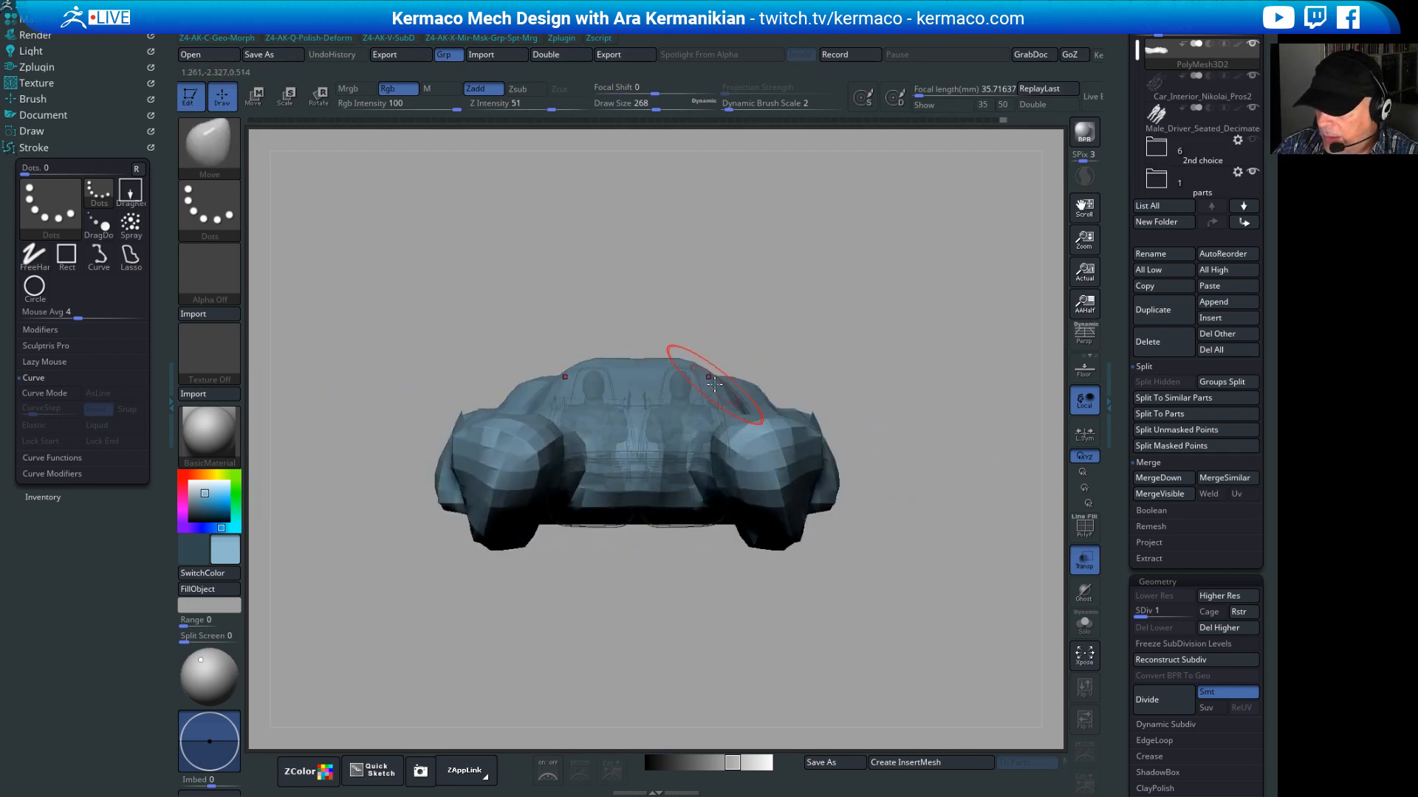
drag(1007, 247, 923, 251)
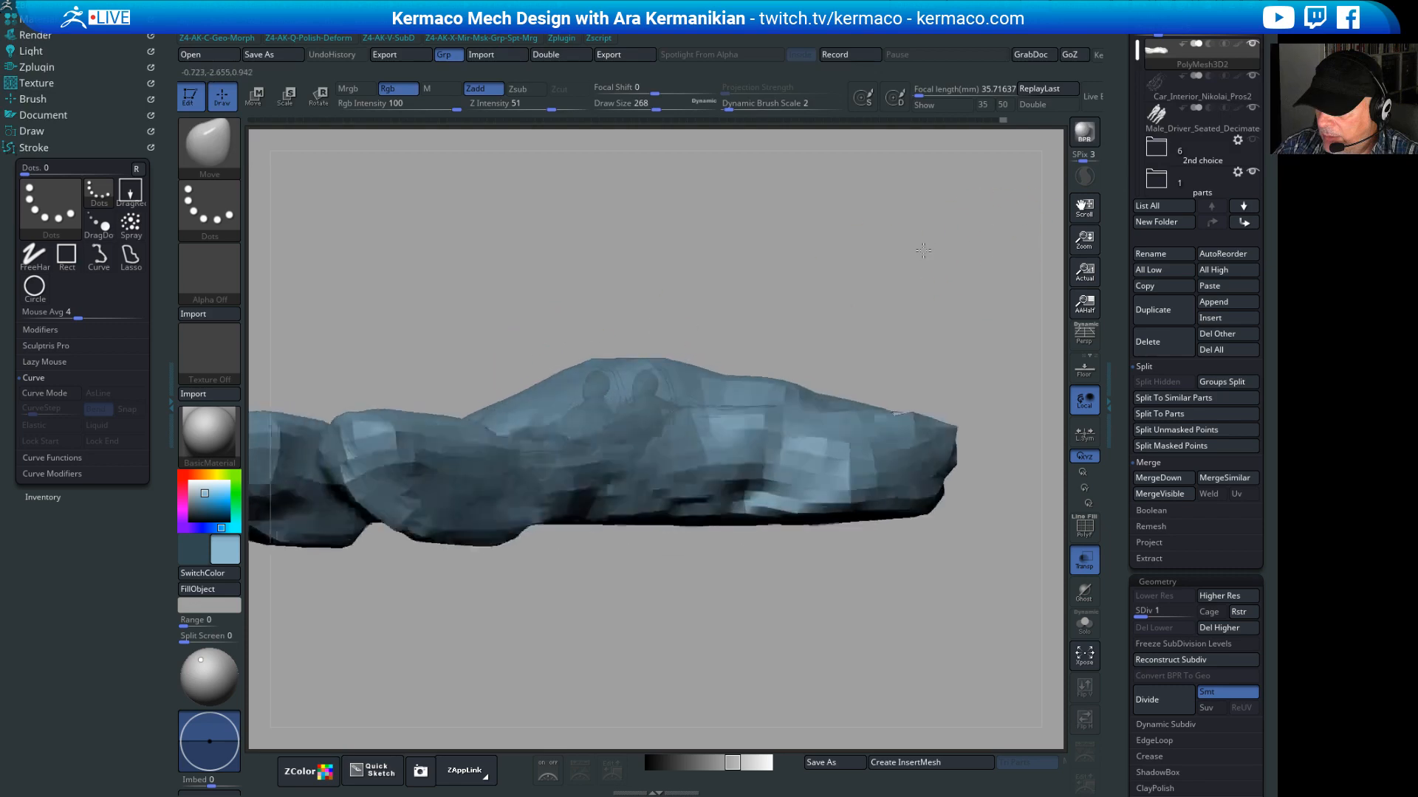
Step: Roll the body back through its undo history to the faceted canopy shape at subdivision level 4
mouse_move(702, 339)
mouse_down()
mouse_move(746, 369)
mouse_move(807, 461)
mouse_move(936, 294)
mouse_move(924, 298)
mouse_up()
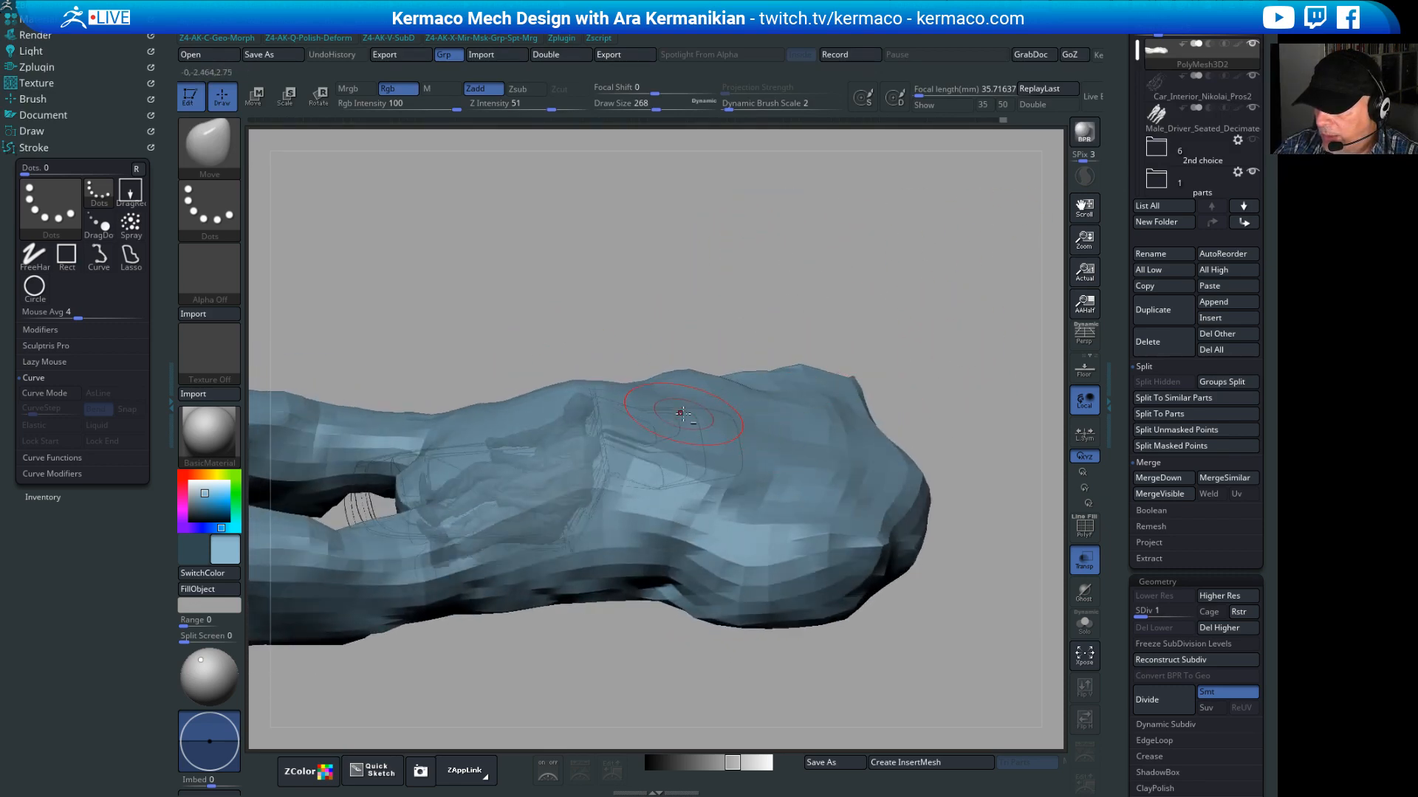
drag(886, 395, 766, 317)
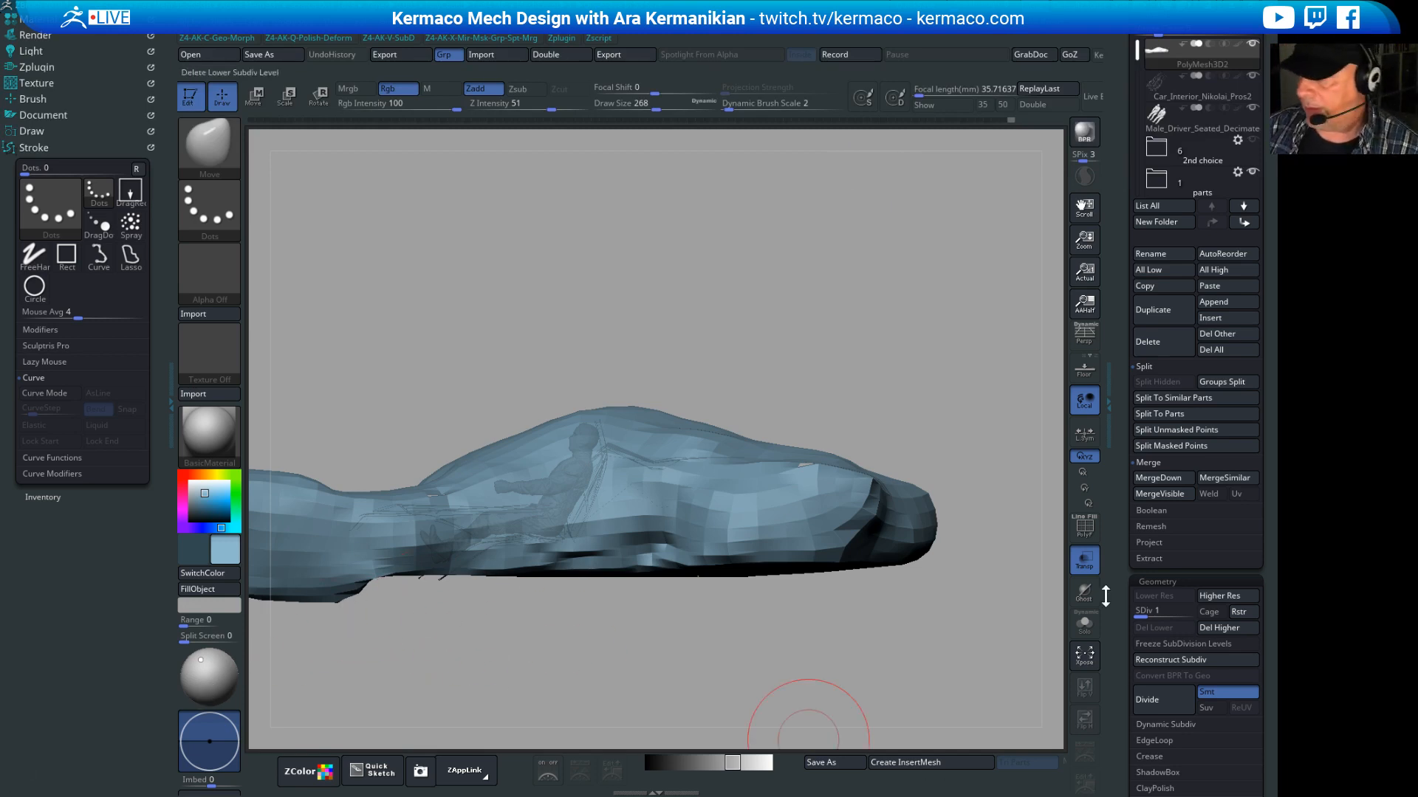
mouse_move(1000, 121)
mouse_down()
mouse_move(886, 122)
mouse_move(1002, 122)
mouse_move(967, 122)
mouse_move(985, 122)
mouse_up()
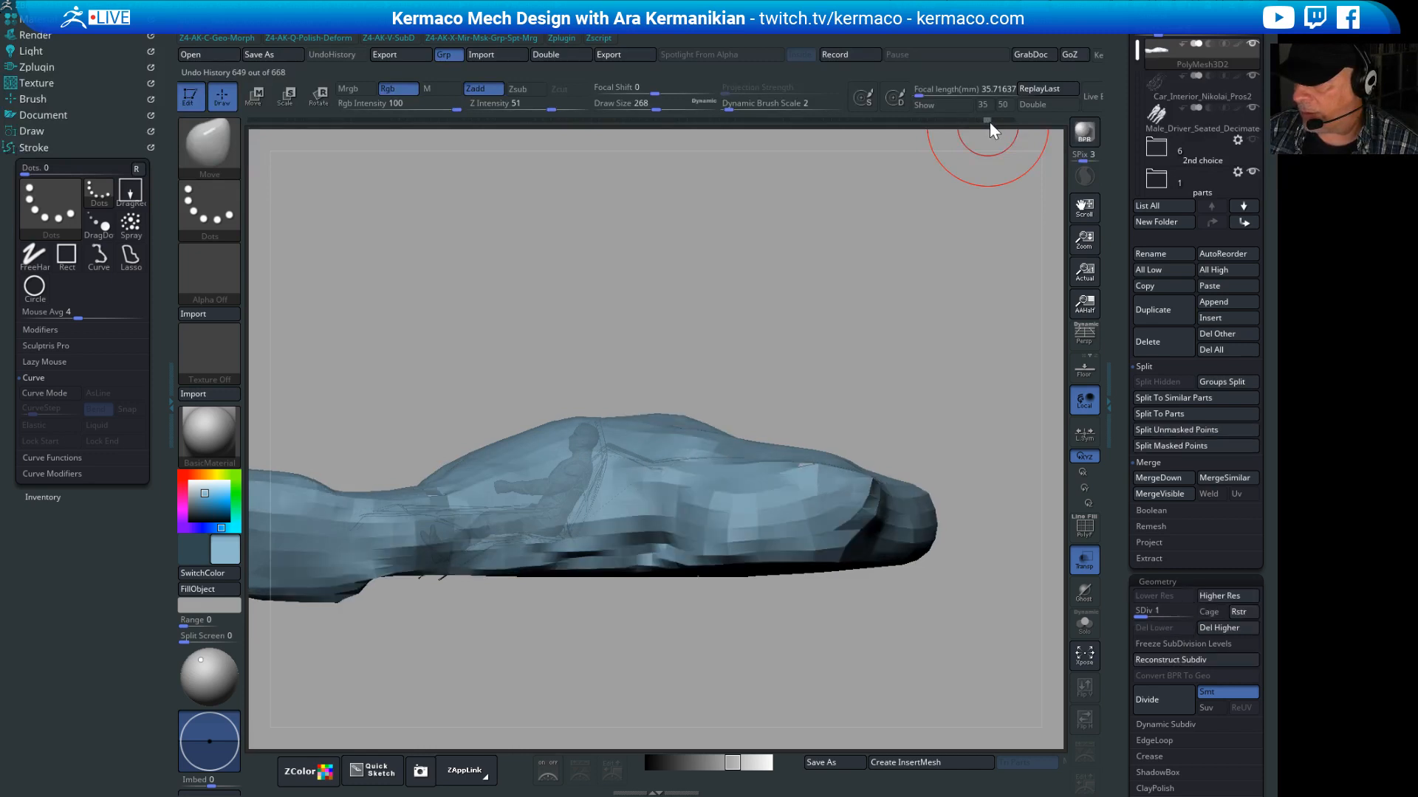
click(979, 121)
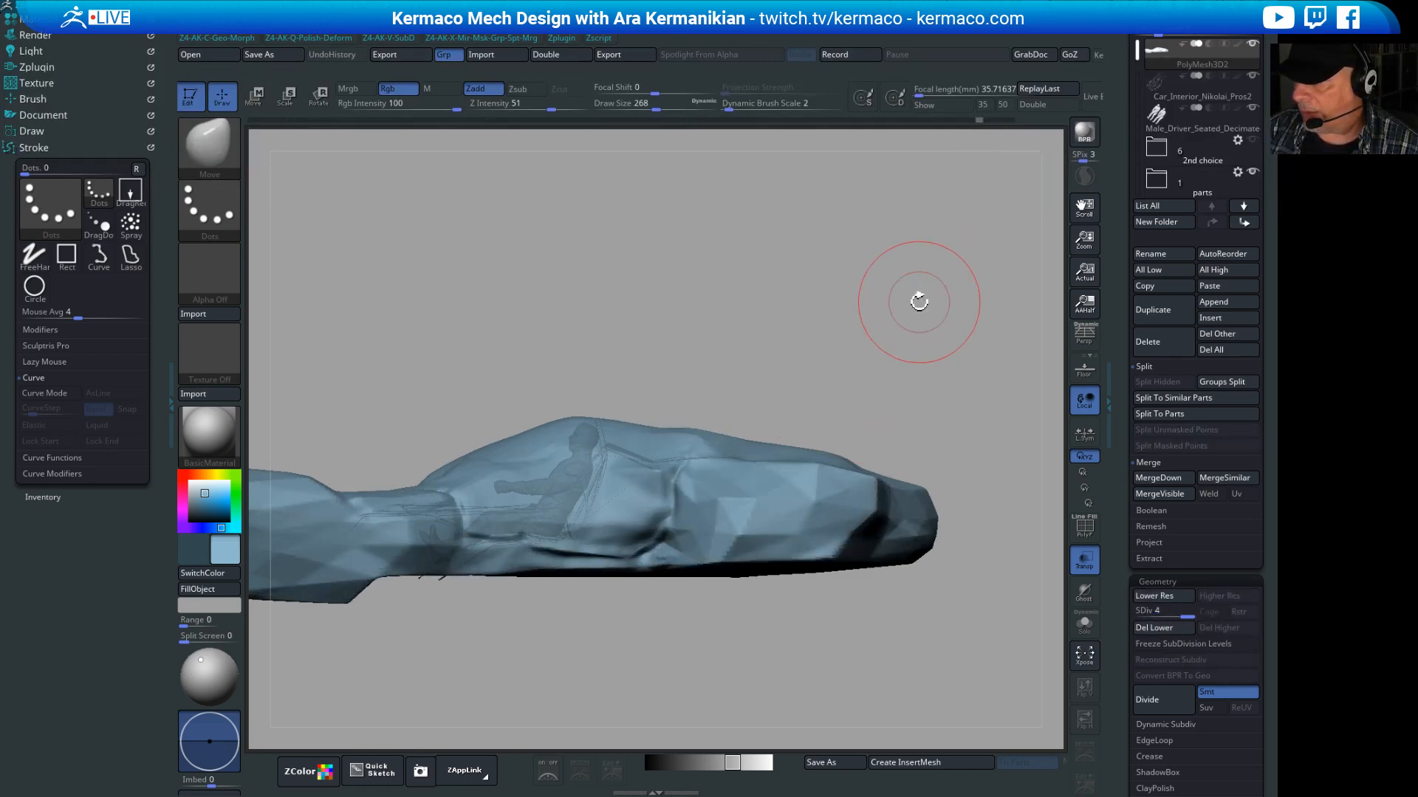
mouse_move(917, 300)
mouse_down()
mouse_move(917, 374)
mouse_move(912, 303)
mouse_up()
drag(824, 327, 764, 385)
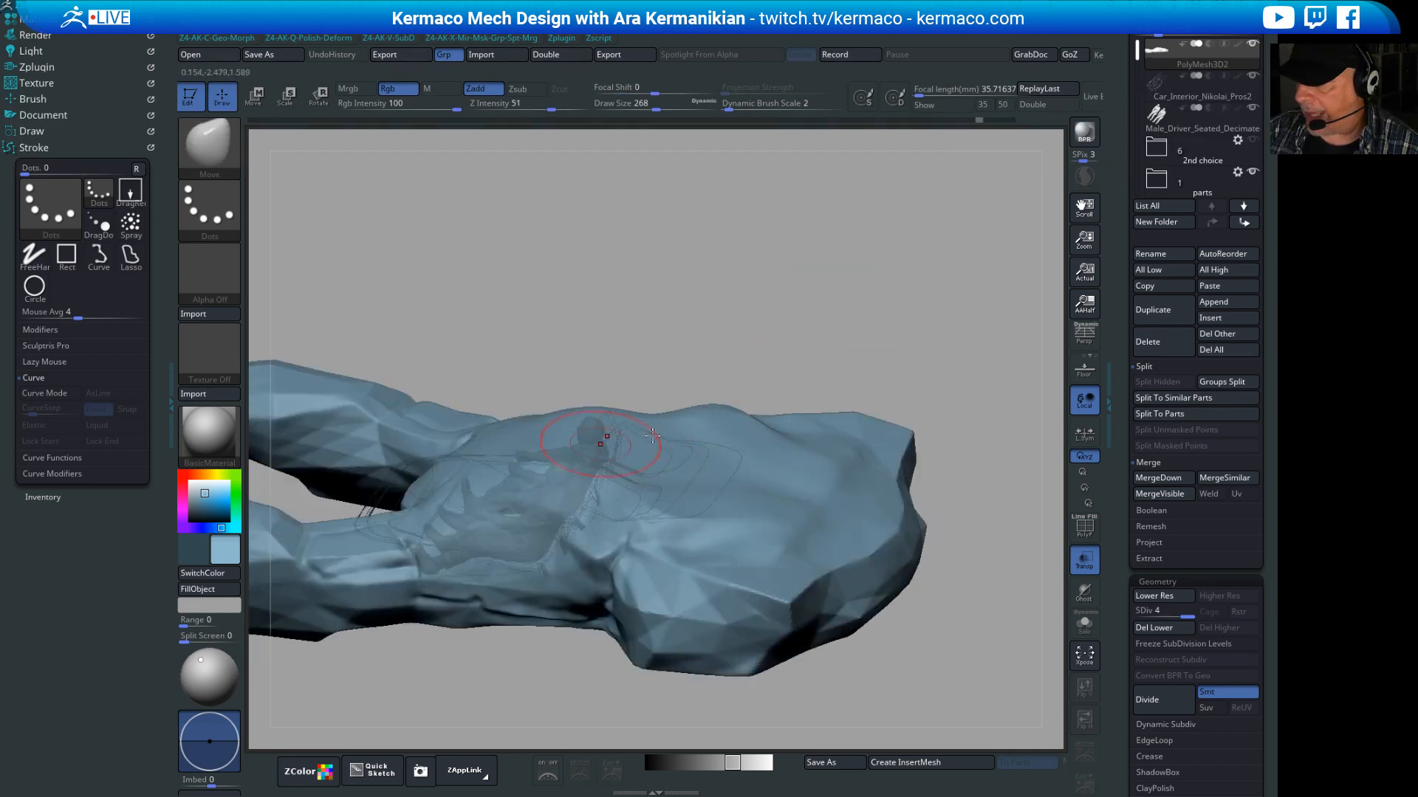
mouse_move(762, 312)
mouse_down()
mouse_move(870, 291)
mouse_move(802, 319)
mouse_move(761, 266)
mouse_move(805, 375)
mouse_move(849, 347)
mouse_move(805, 347)
mouse_move(849, 480)
mouse_move(719, 576)
mouse_move(797, 533)
mouse_move(871, 565)
mouse_up()
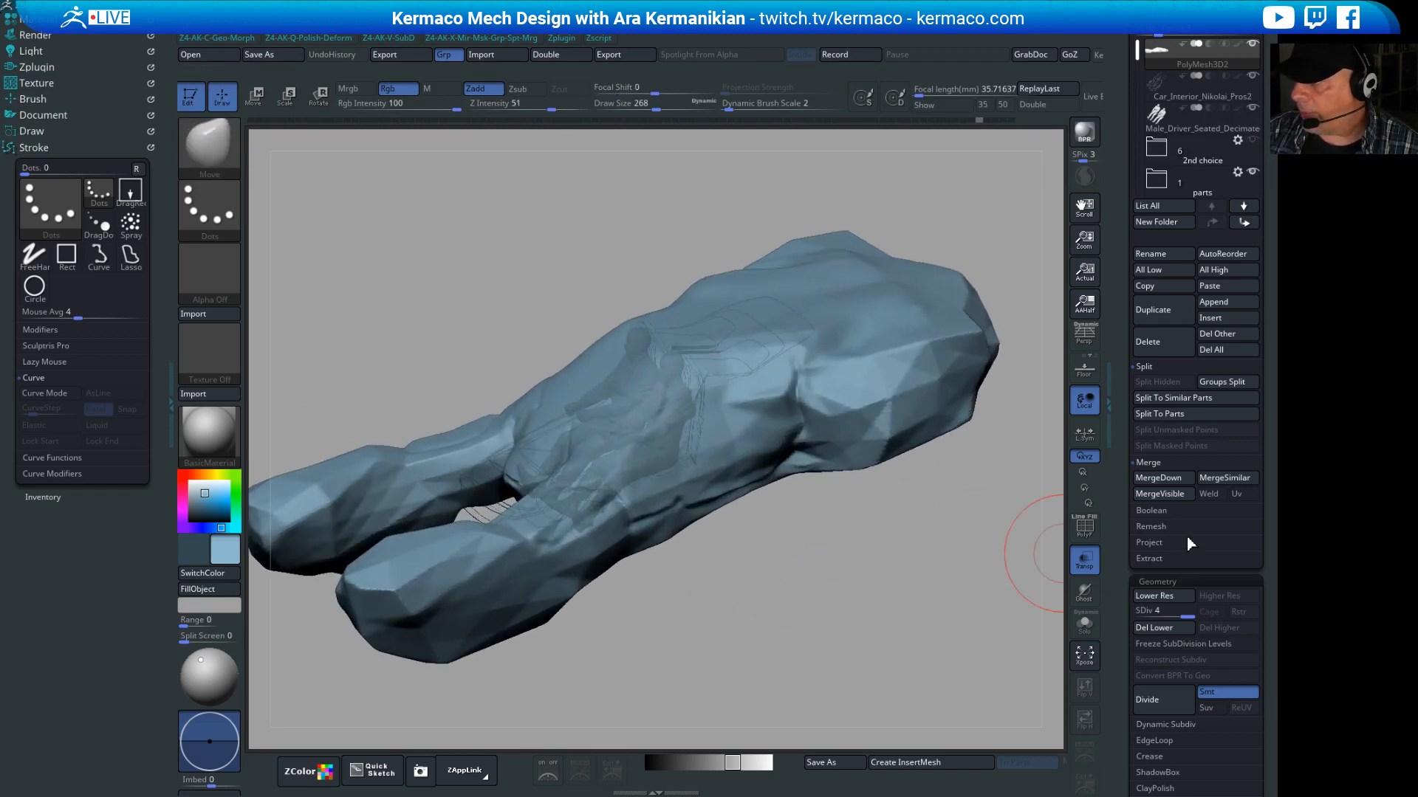
Step: Show the body's painted colours, sample the dark window colour from the canopy and set the draw size to 90
drag(1118, 557, 1159, 739)
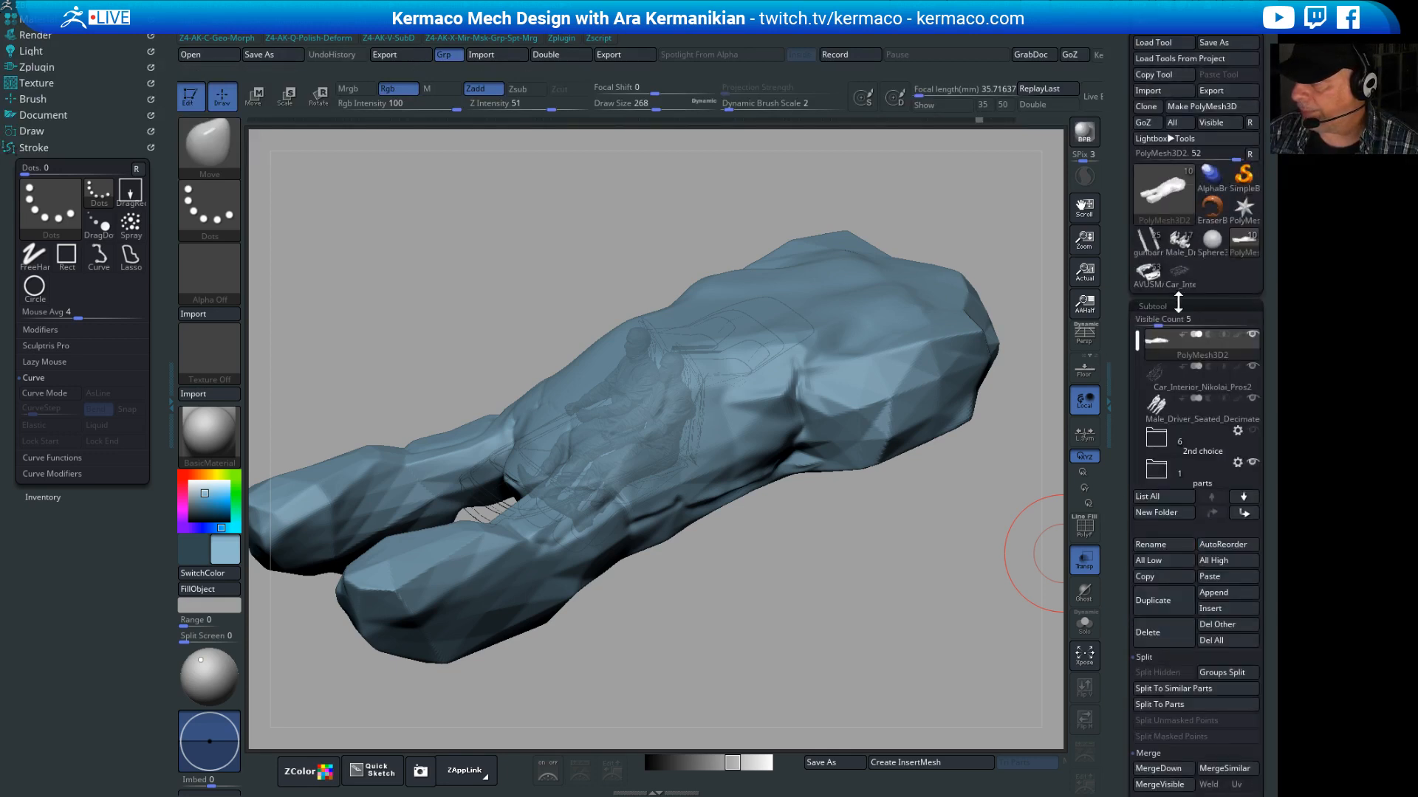
click(1238, 336)
alt+drag(773, 614, 725, 612)
mouse_move(214, 556)
mouse_down()
mouse_move(254, 517)
mouse_move(625, 380)
mouse_move(589, 377)
mouse_up()
key(s)
drag(678, 452, 634, 459)
alt+drag(784, 536, 769, 605)
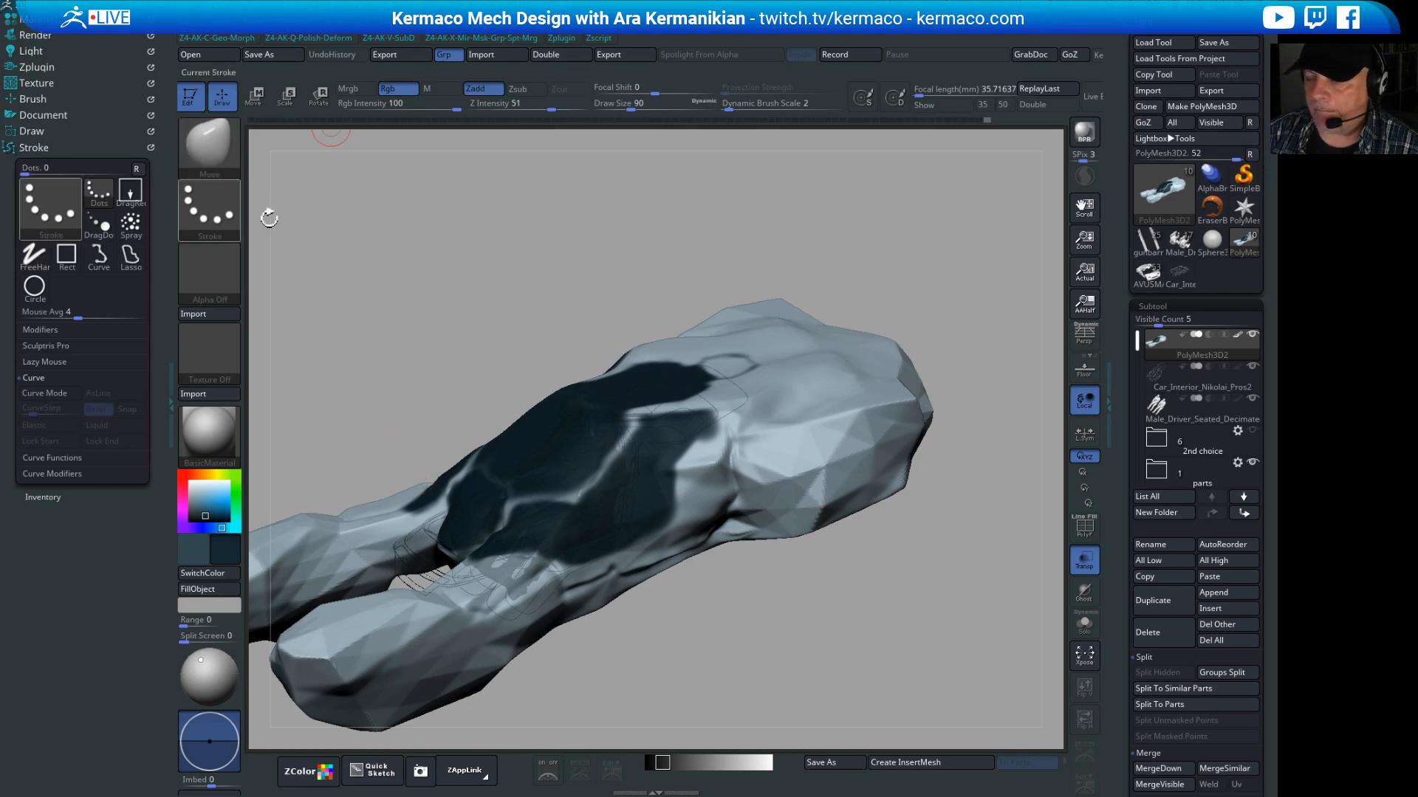
Step: Switch to the Paint brush and try refining the dark rear end of the side window, undoing the last stroke
key(ctrl+space)
key(ctrl+space)
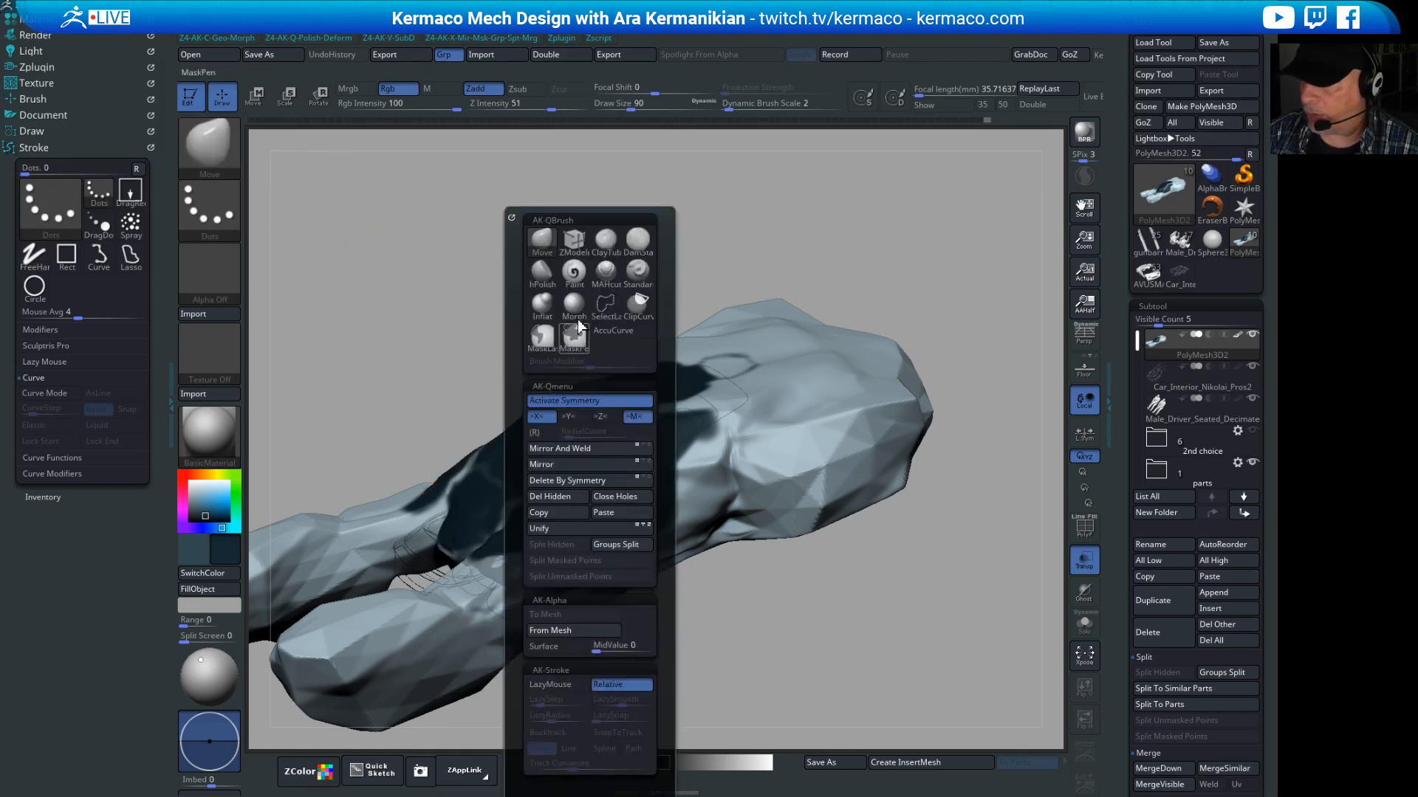
click(574, 271)
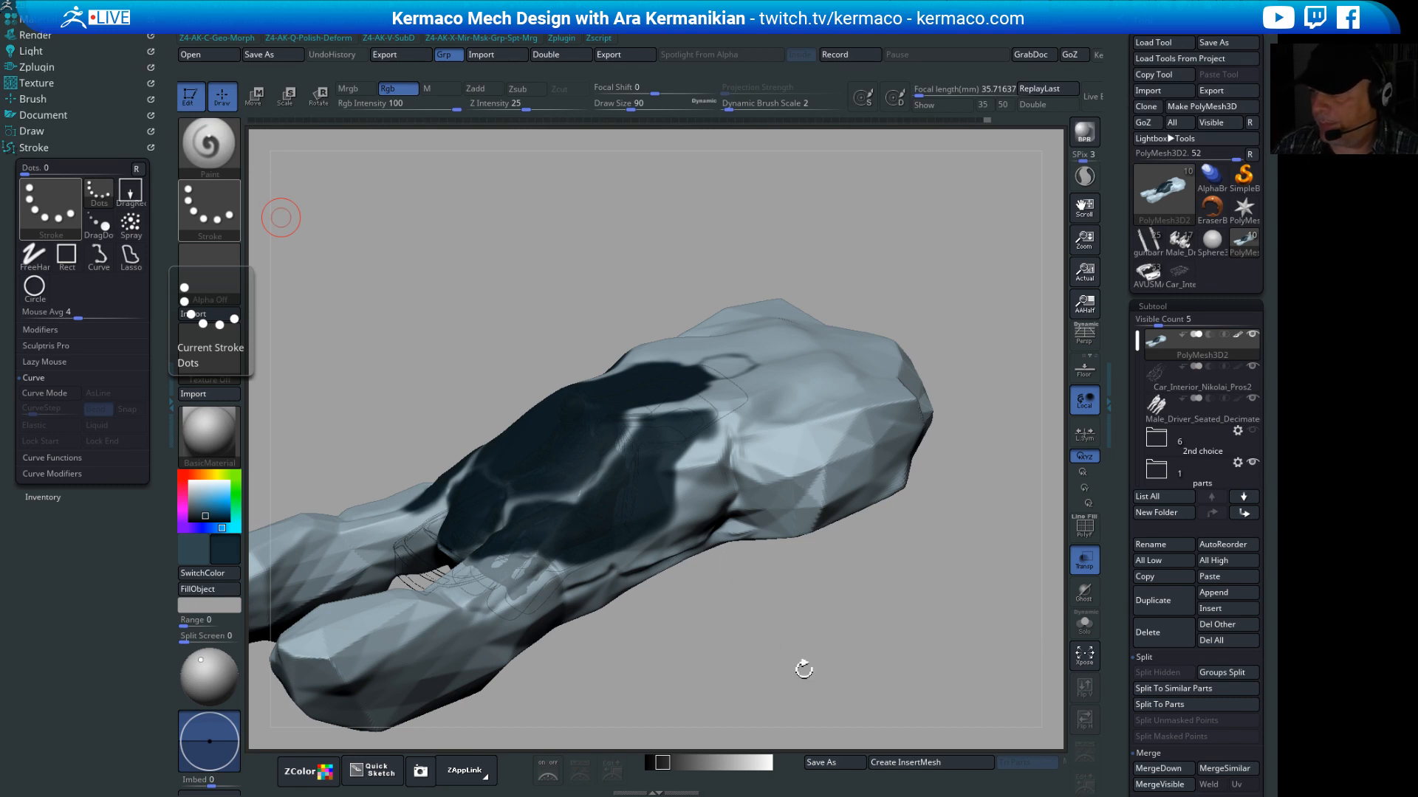
drag(804, 666, 849, 659)
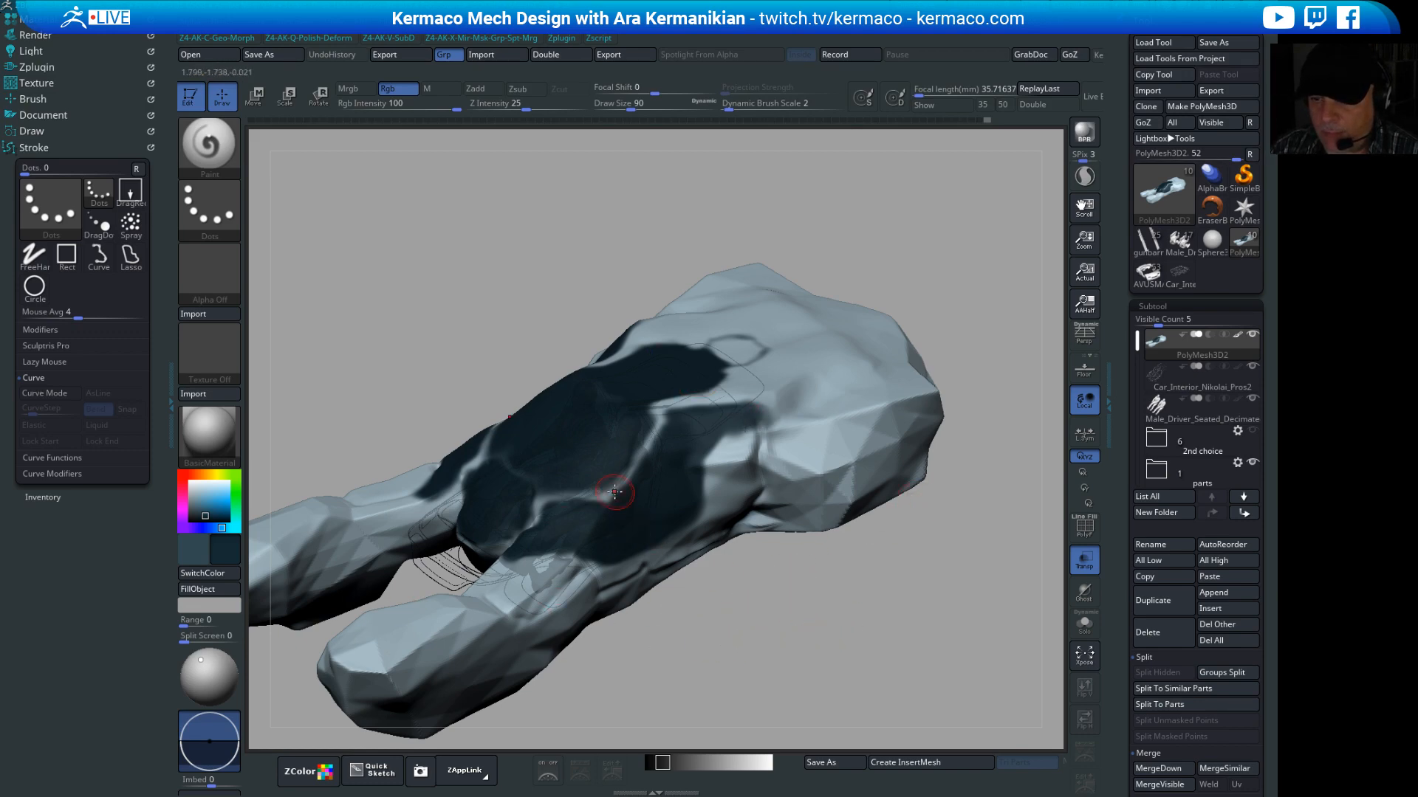
drag(879, 601, 826, 544)
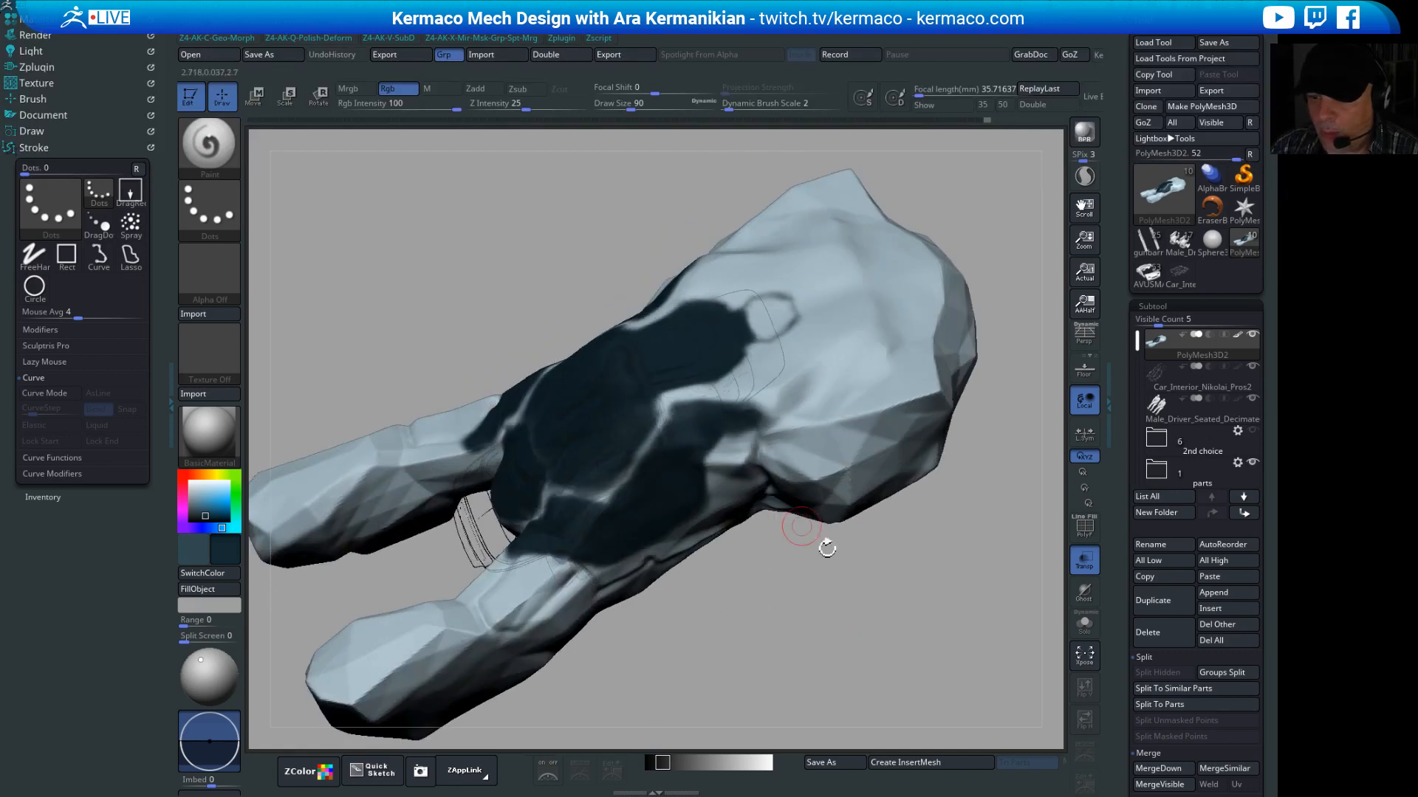
drag(879, 641, 778, 588)
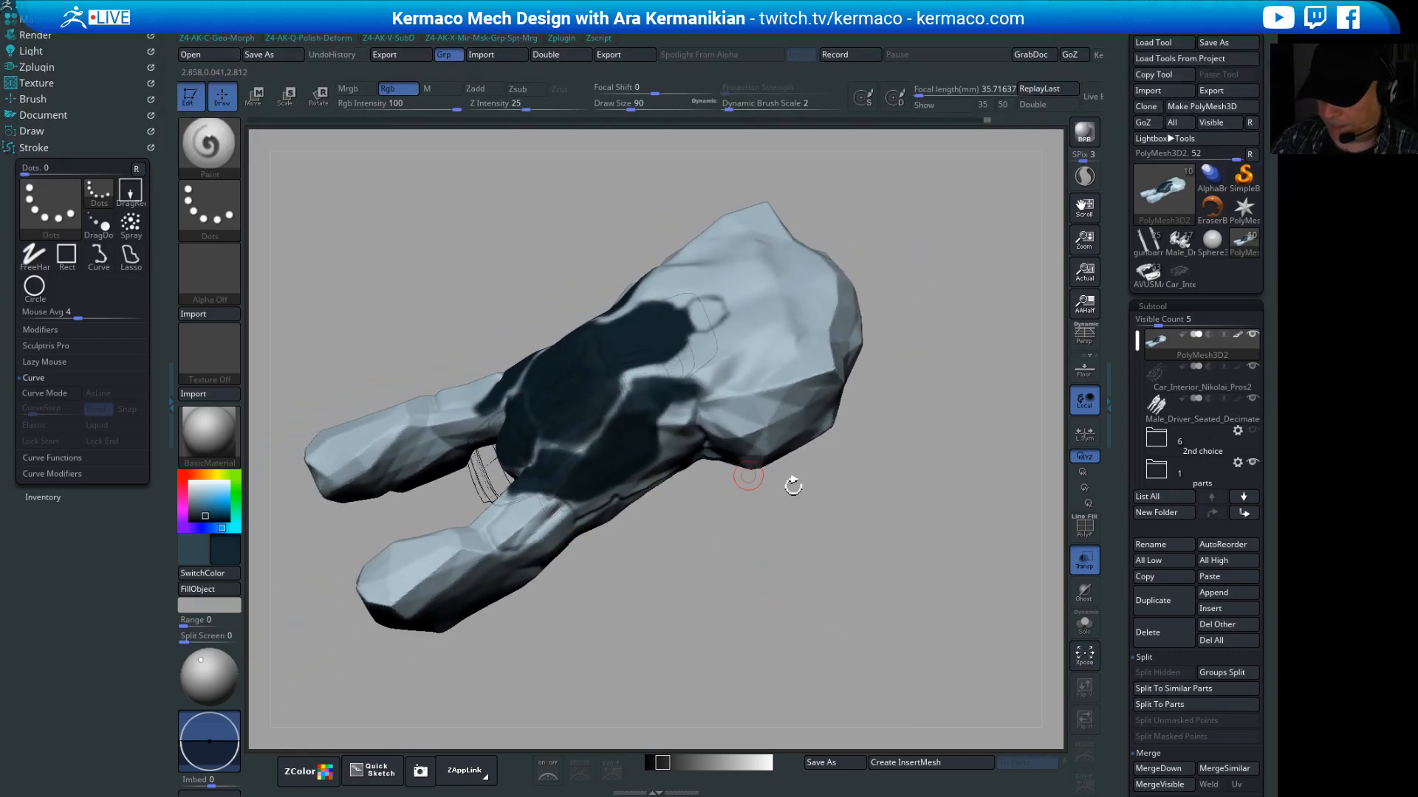
drag(813, 508, 882, 583)
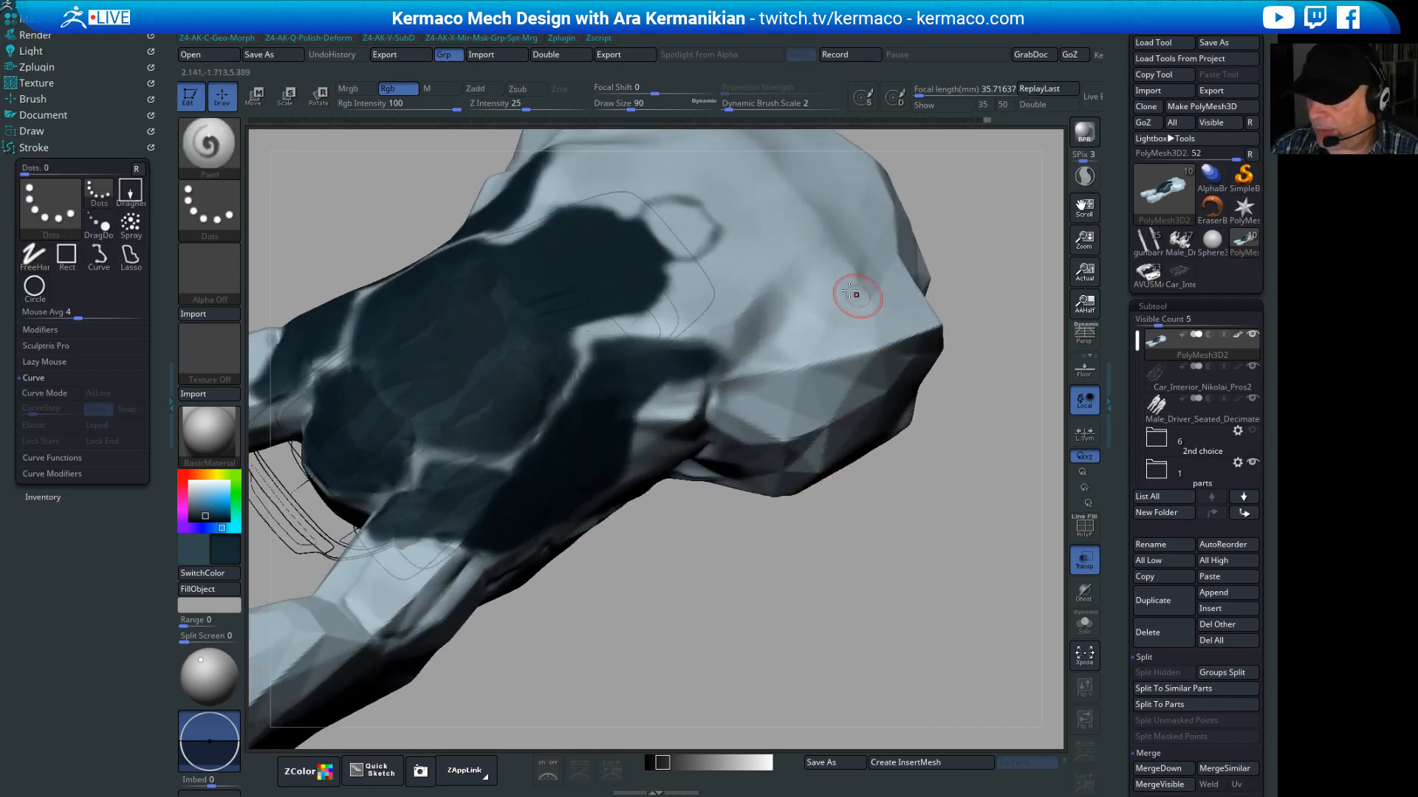
drag(651, 327, 710, 324)
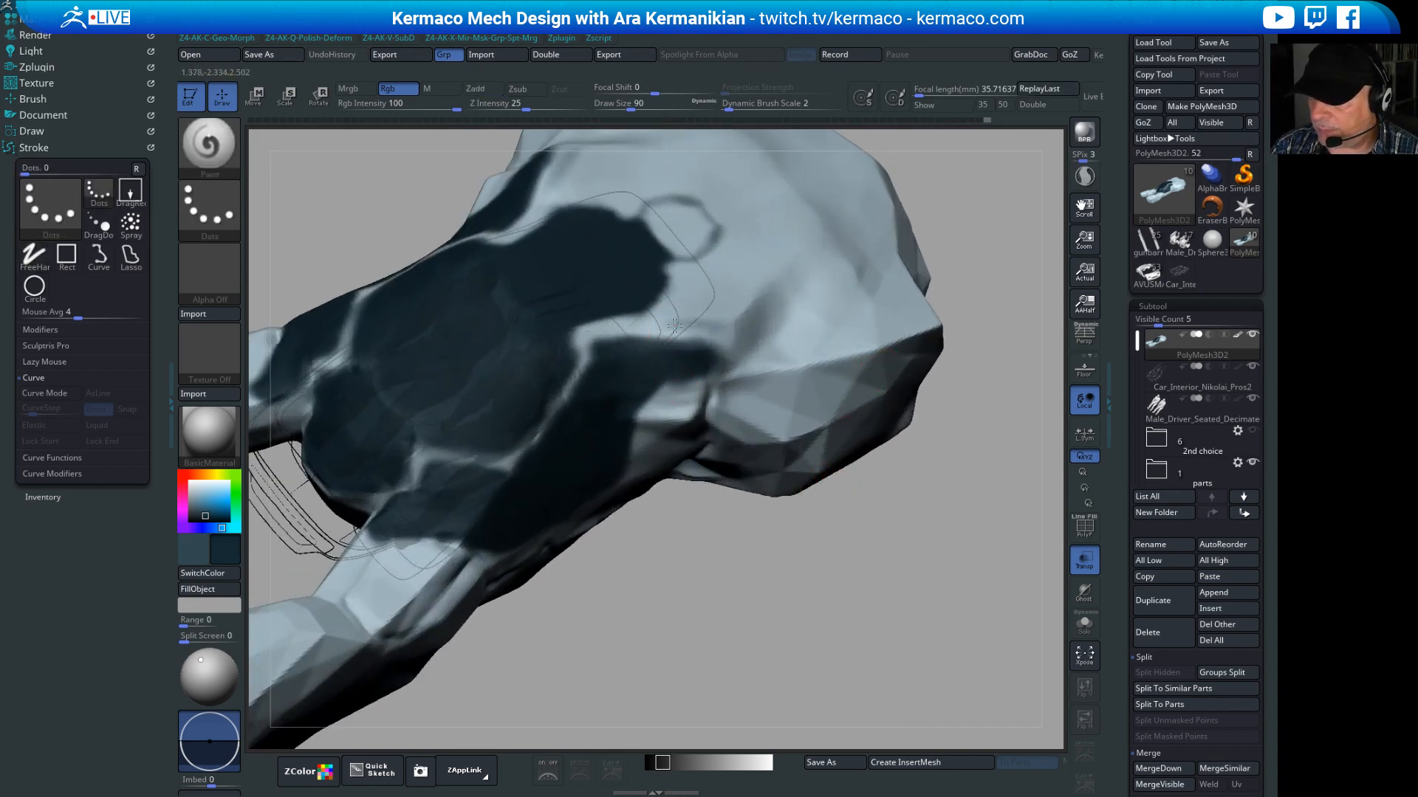
key(ctrl+z)
drag(945, 595, 626, 310)
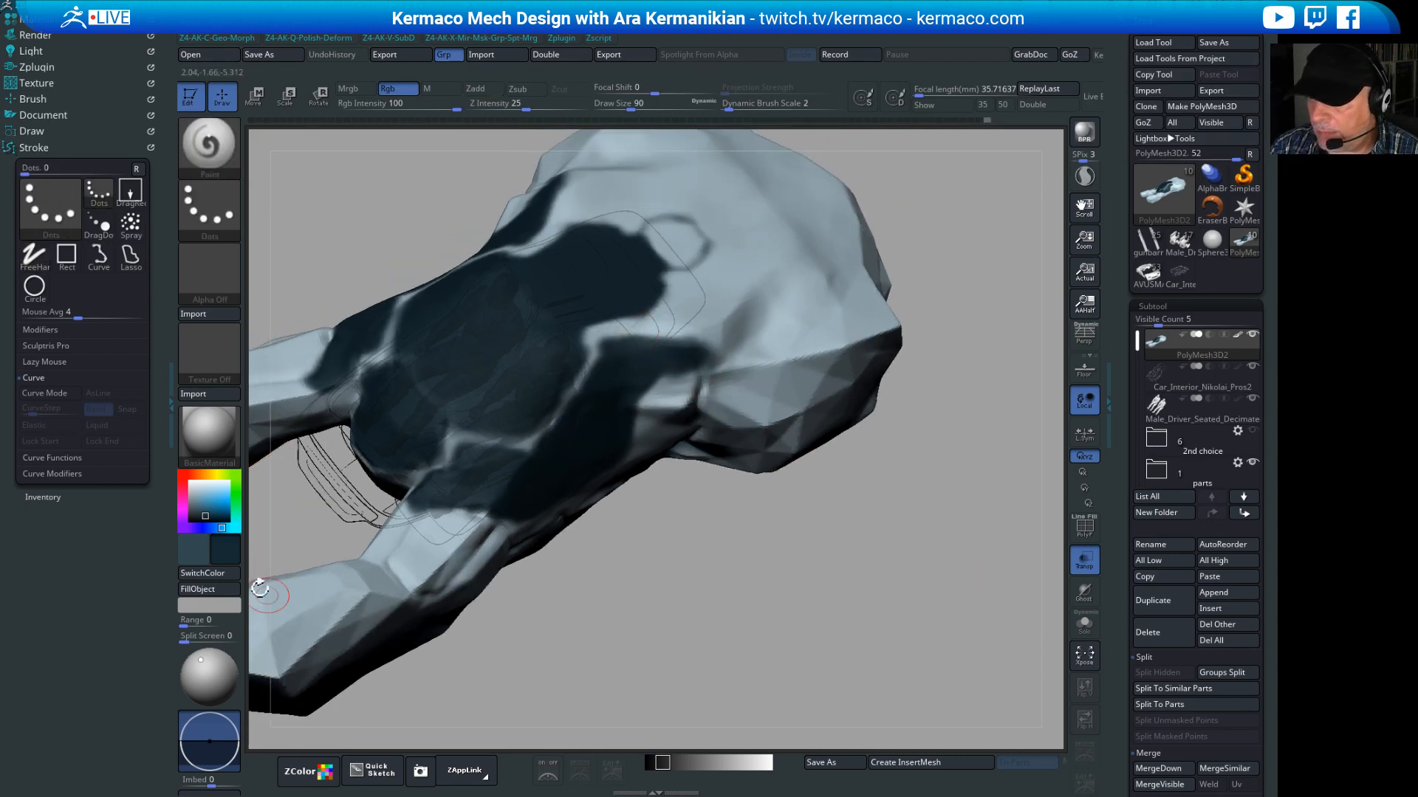
Step: Set the main colour to light blue and paint a dark window area low behind the side window, leaving a light strip above it
click(210, 486)
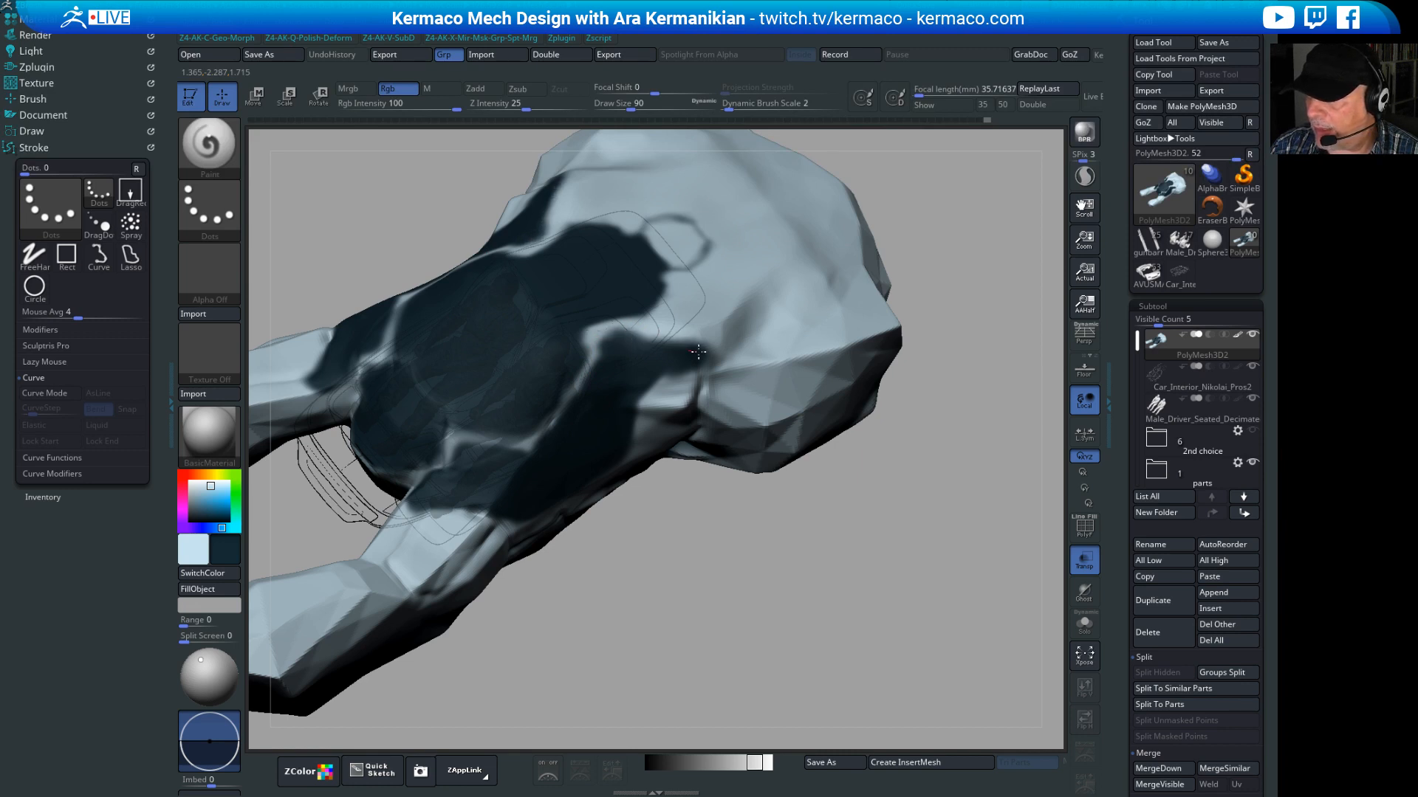
alt+drag(902, 564, 940, 550)
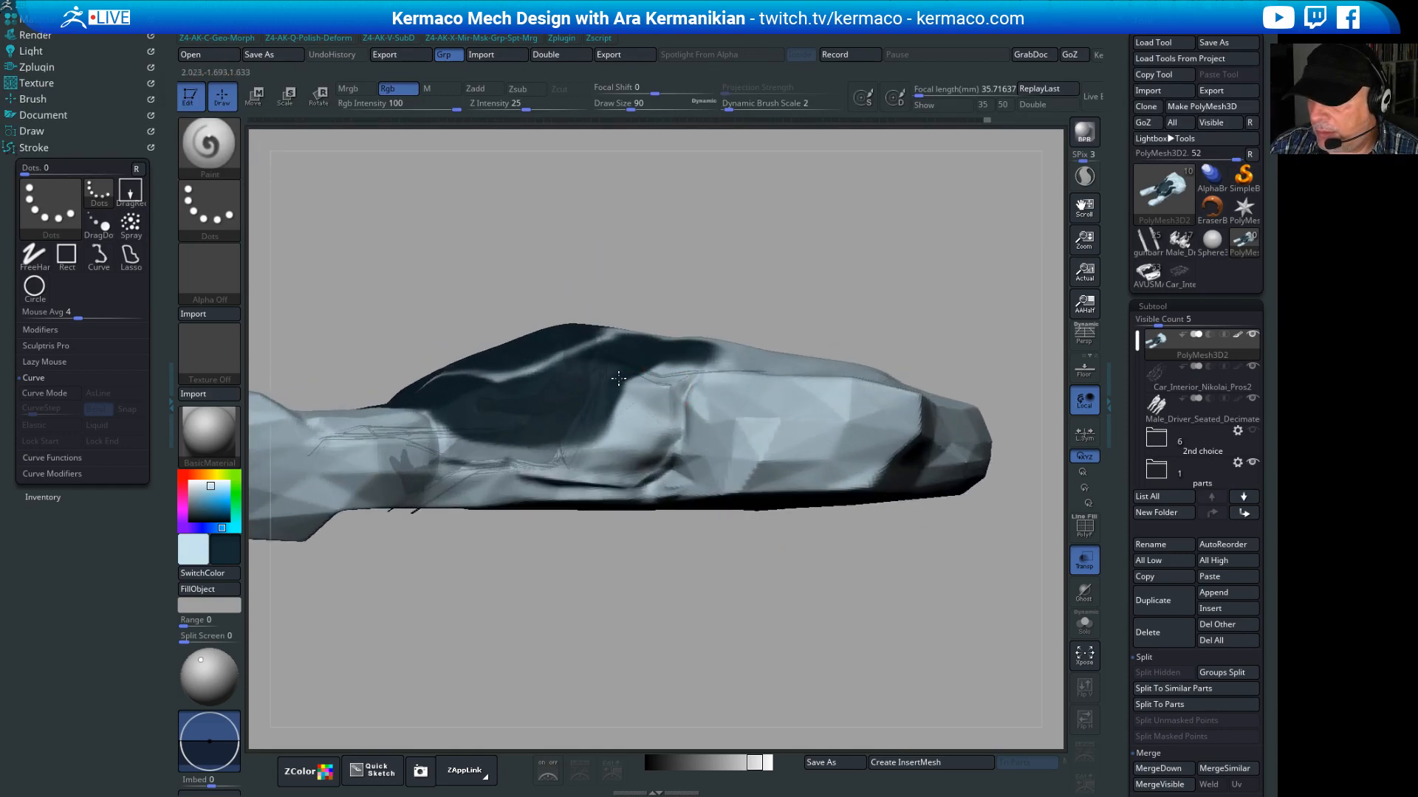
mouse_move(648, 391)
mouse_down()
mouse_move(626, 419)
mouse_move(670, 424)
mouse_up()
mouse_move(683, 534)
mouse_down()
mouse_move(724, 600)
mouse_move(716, 589)
mouse_up()
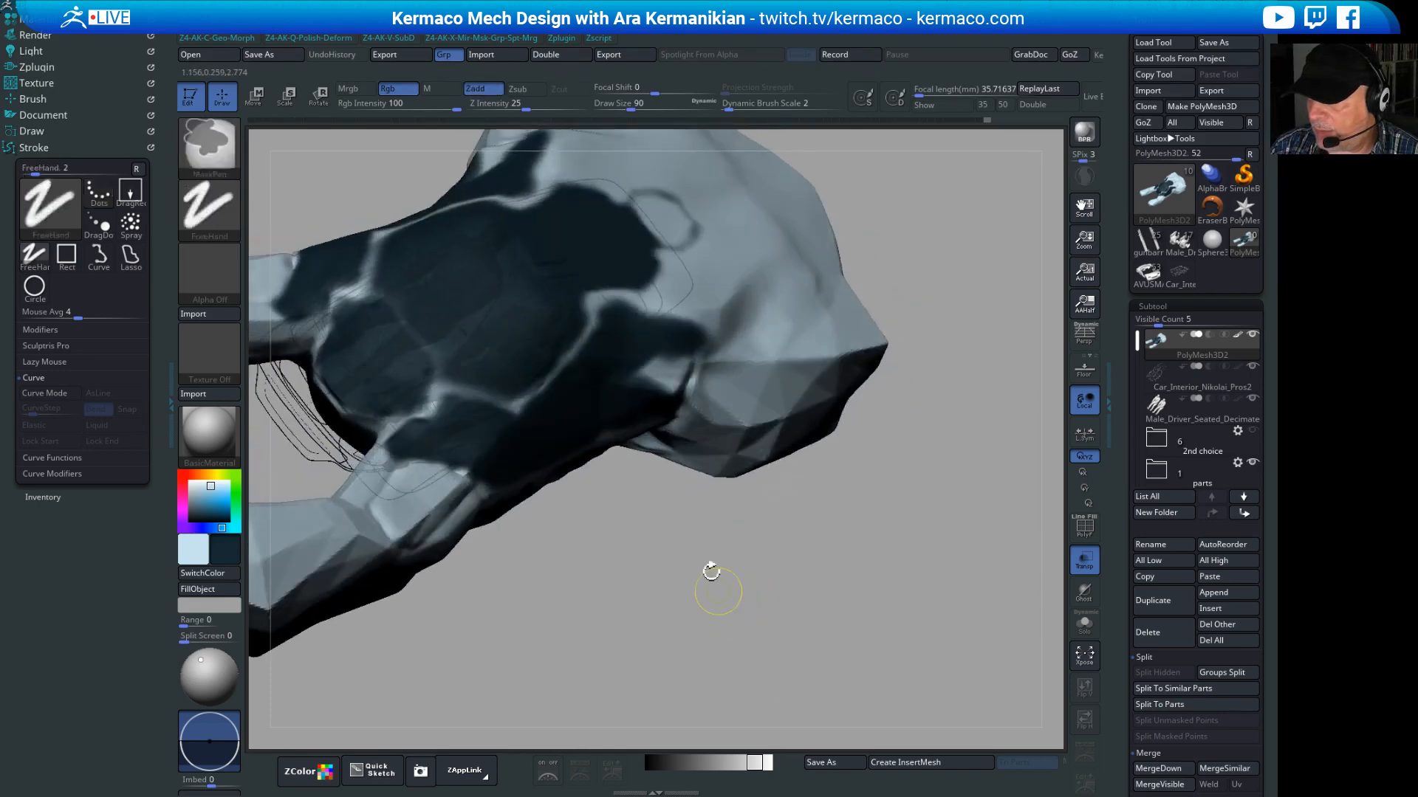
key(ctrl+z)
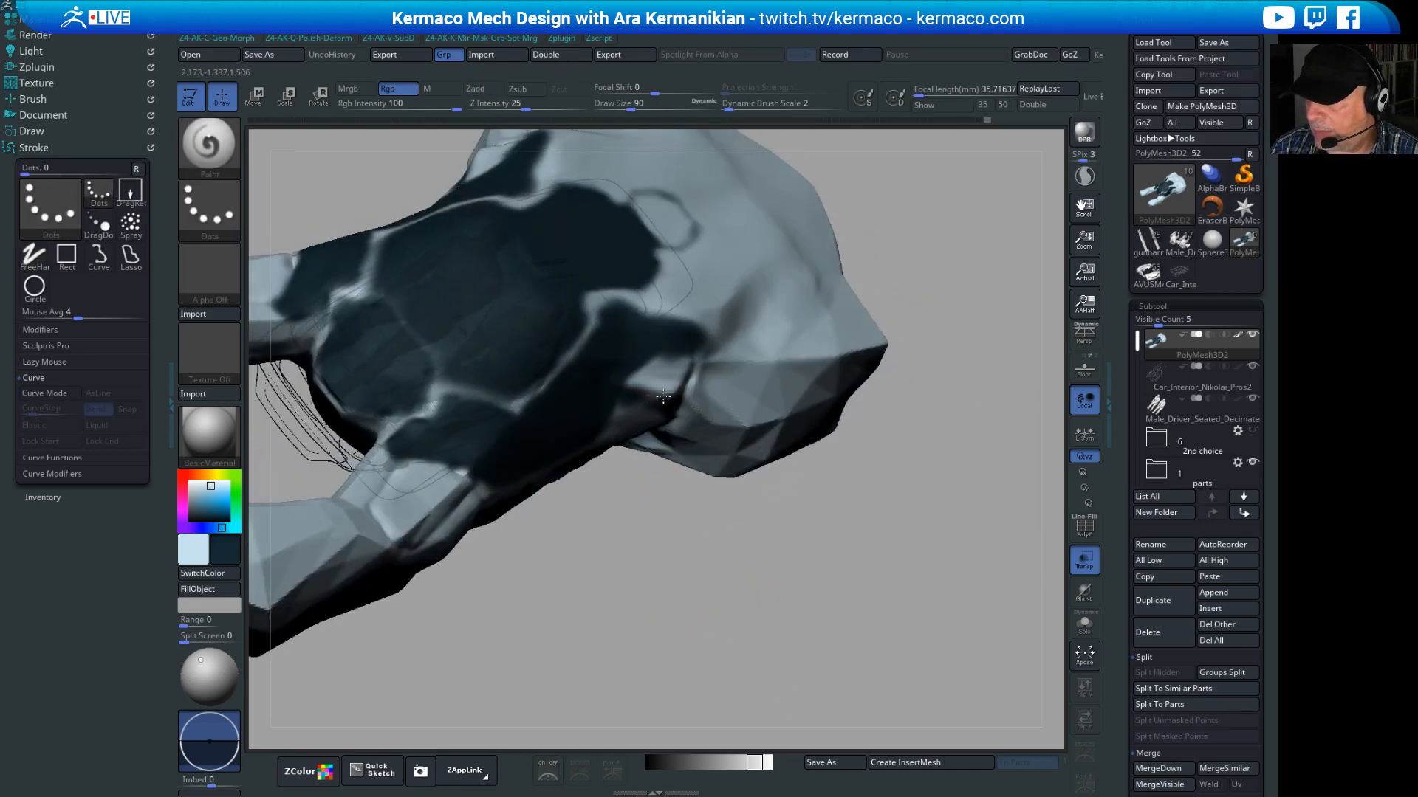
drag(784, 601, 994, 481)
drag(941, 383, 911, 451)
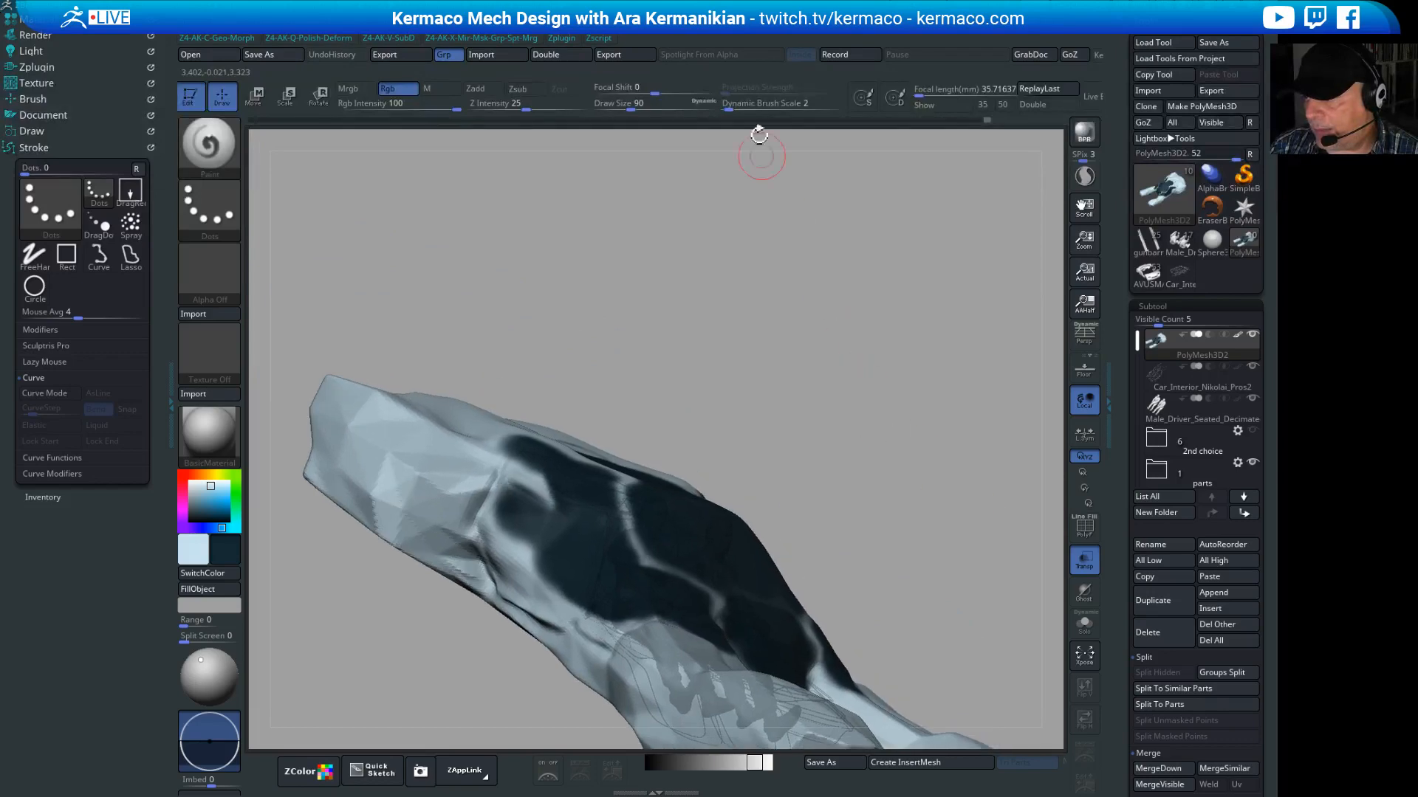
Step: Reduce the draw size to 54 and clean up the painted edges around the rear of the side window and its light strip
drag(844, 365, 729, 461)
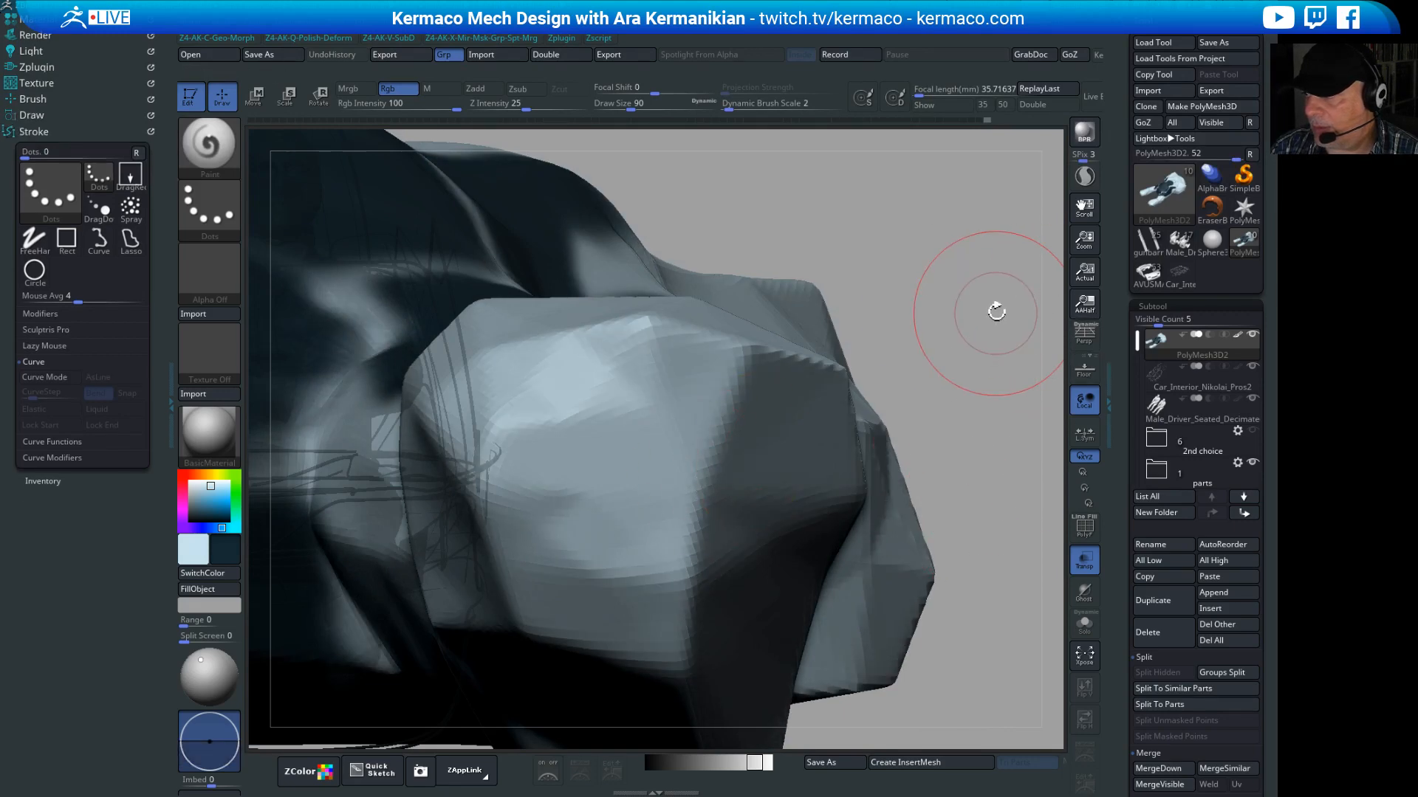
mouse_move(991, 313)
alt+mouse_down()
mouse_move(771, 299)
mouse_move(738, 326)
mouse_move(768, 414)
alt+mouse_up()
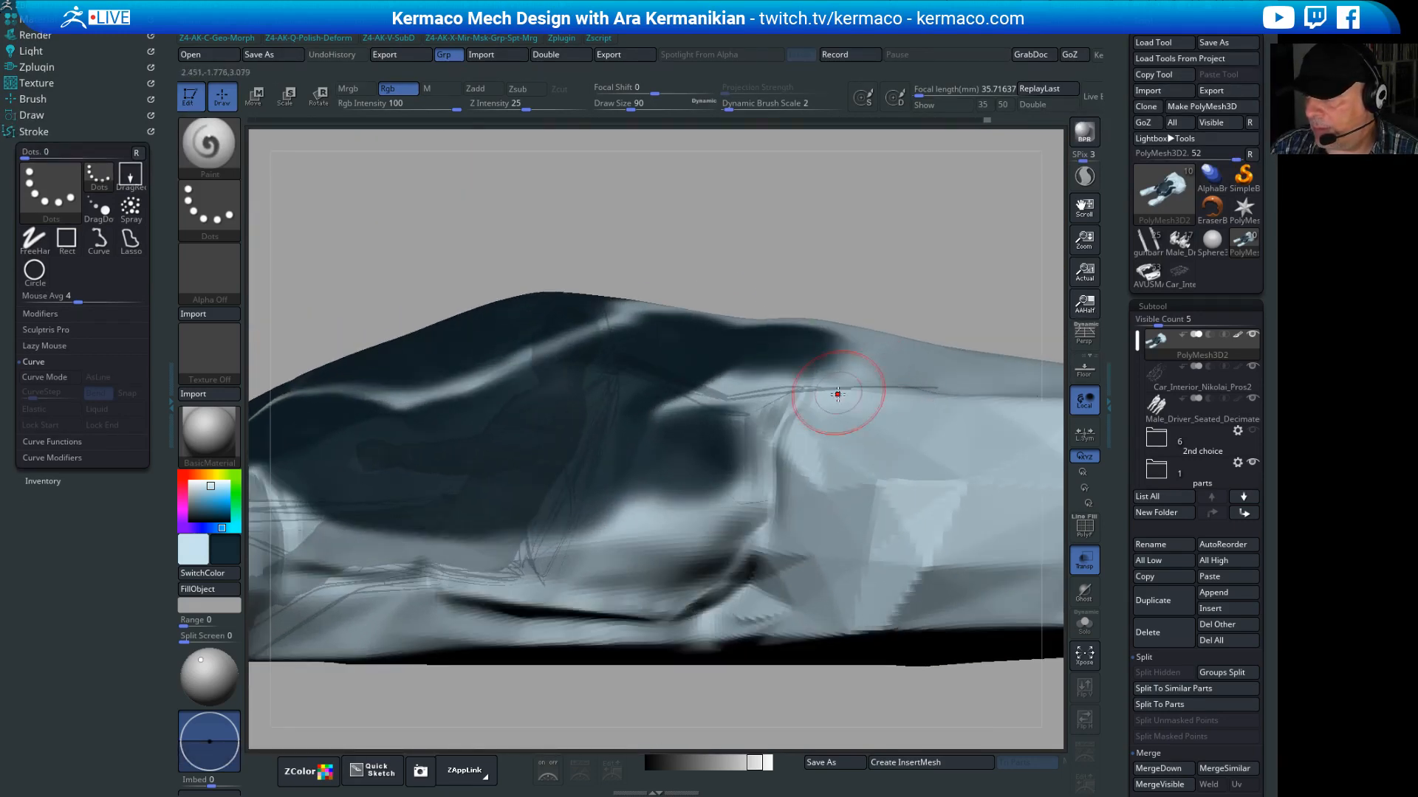
mouse_move(1002, 220)
mouse_down()
mouse_move(975, 259)
mouse_move(959, 332)
mouse_up()
drag(699, 408, 765, 377)
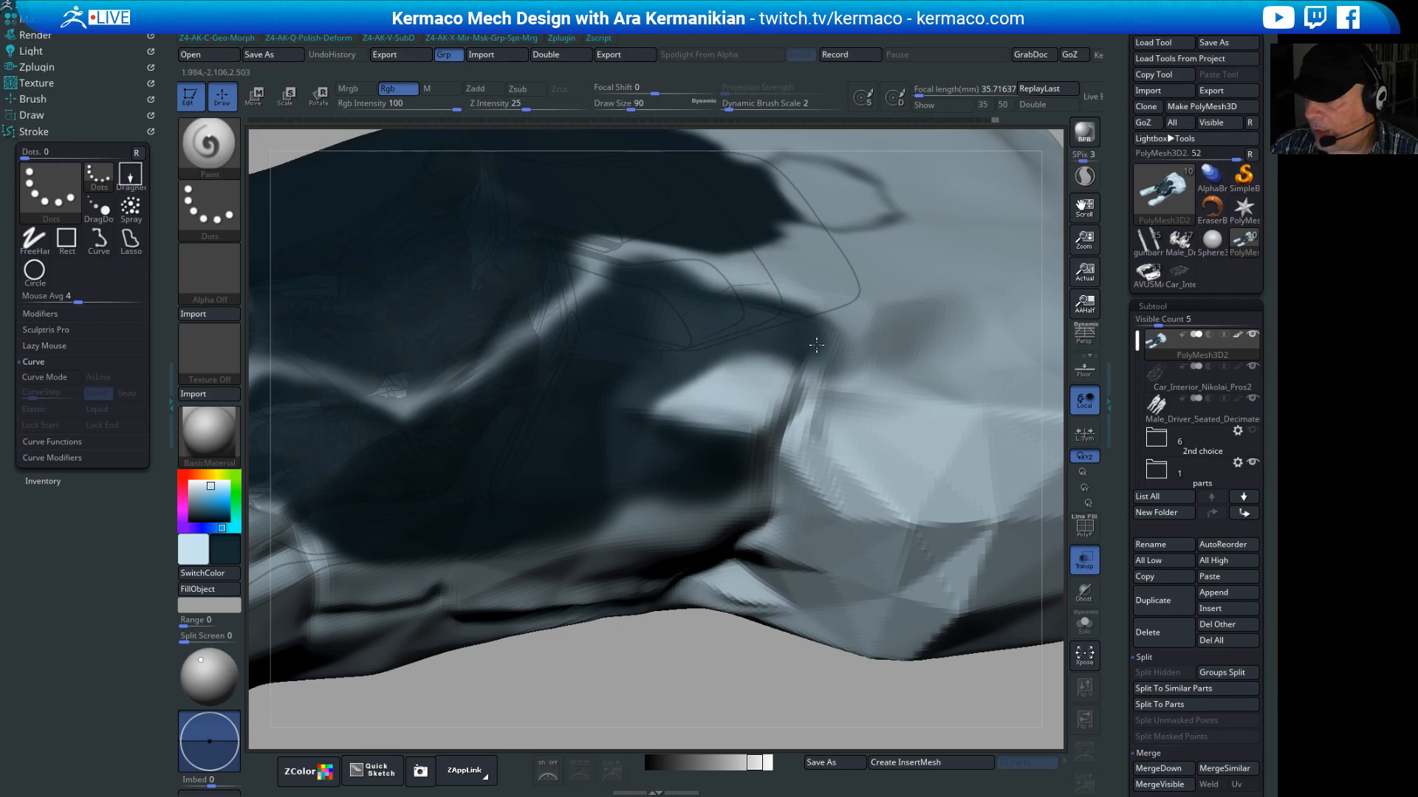
key(s)
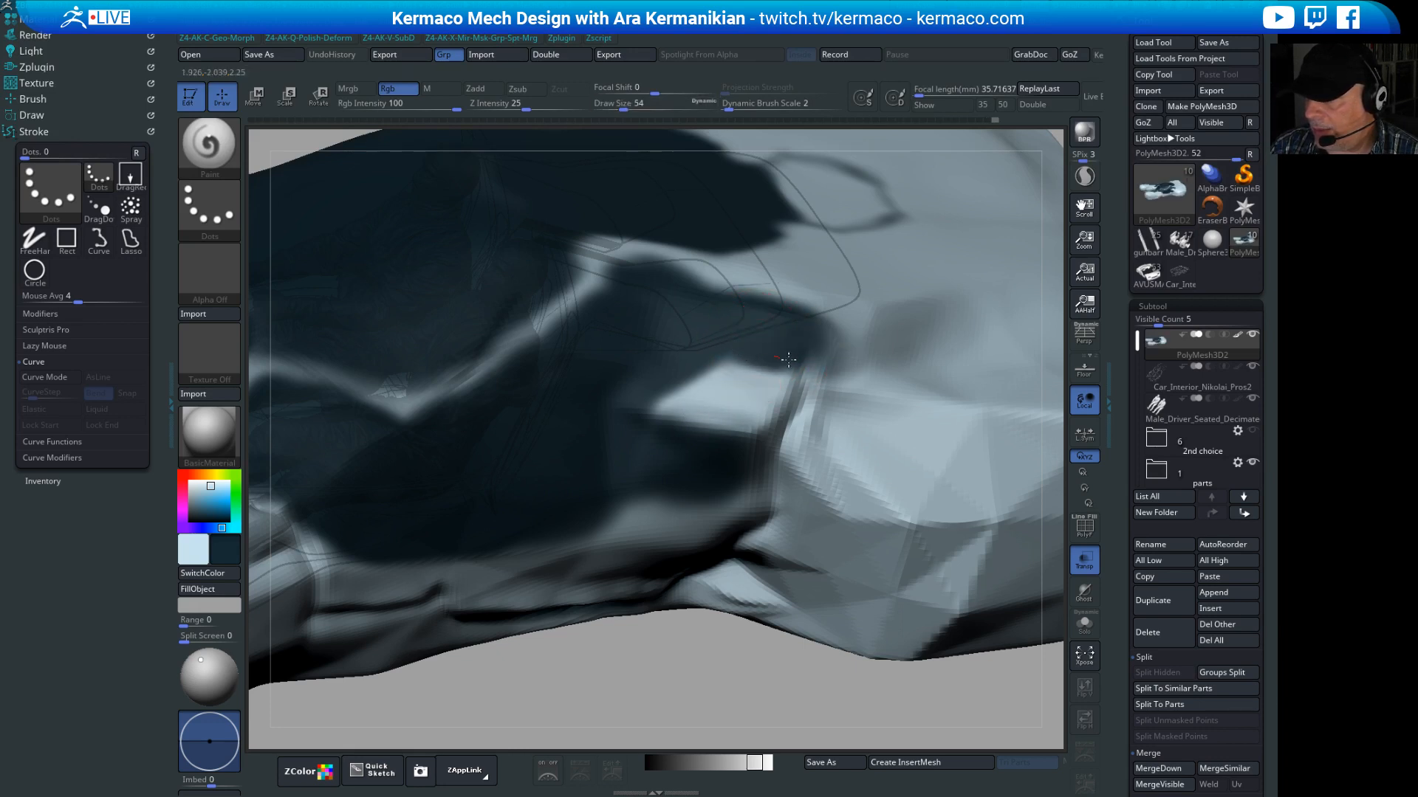
drag(642, 697, 704, 417)
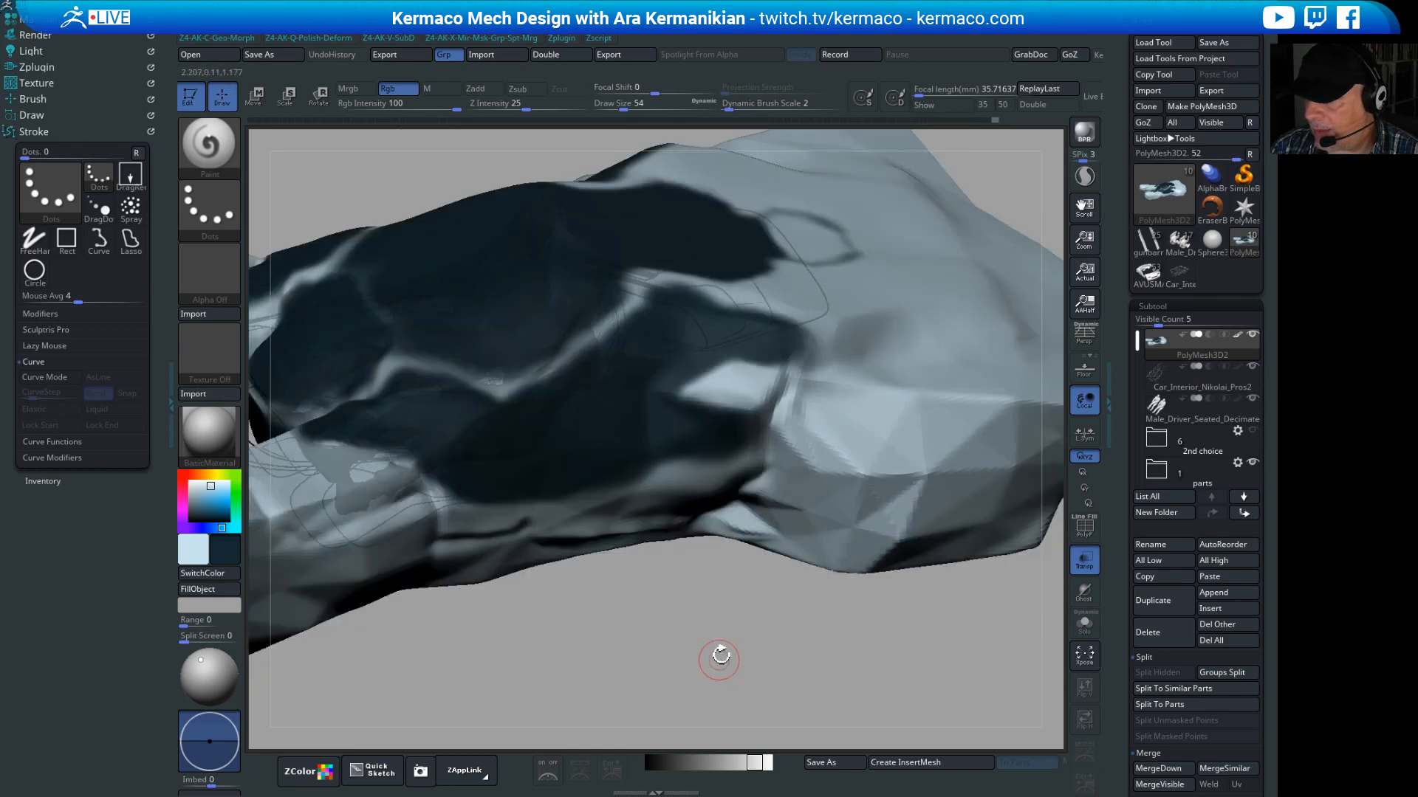
drag(721, 655, 628, 435)
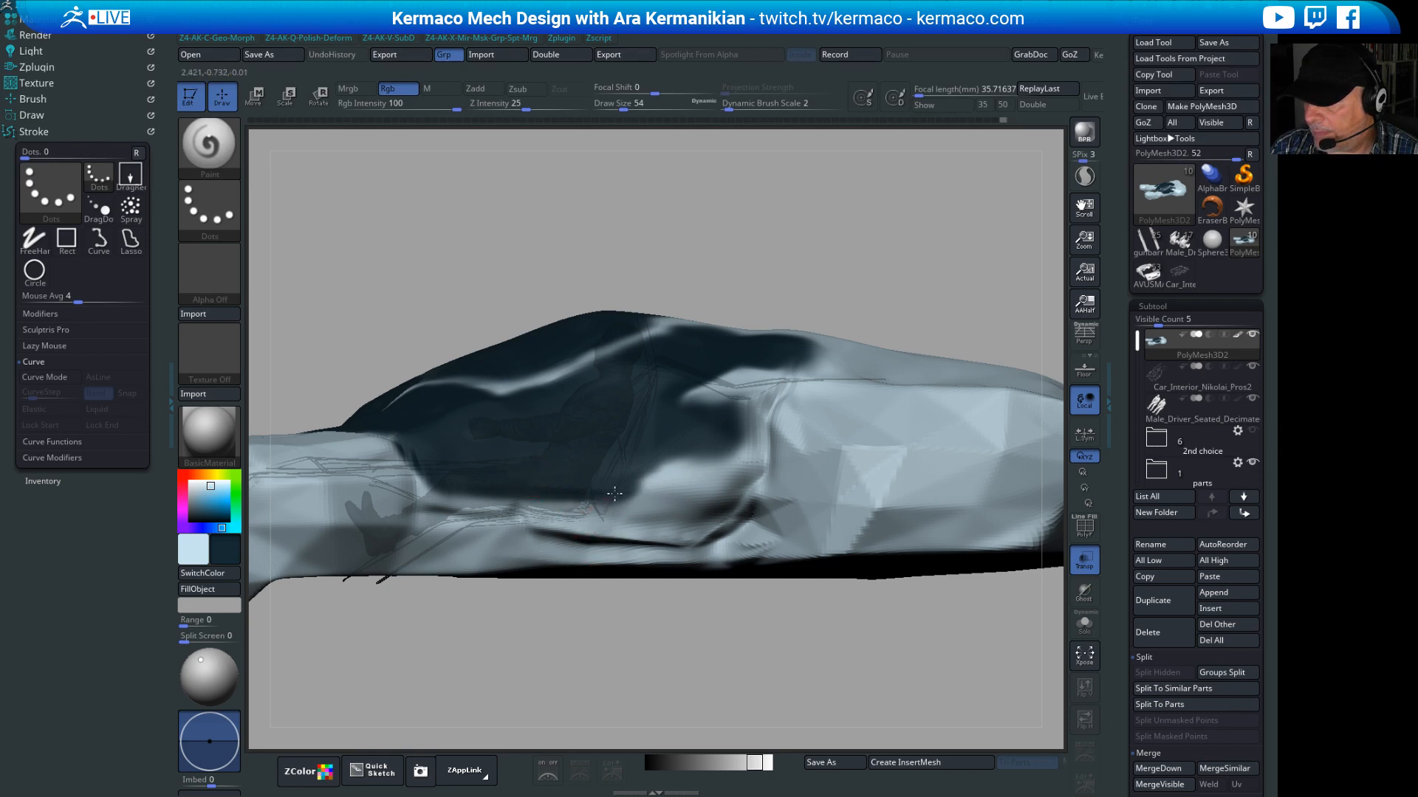
mouse_move(736, 672)
alt+mouse_down()
mouse_move(763, 532)
mouse_move(779, 613)
mouse_move(820, 694)
alt+mouse_up()
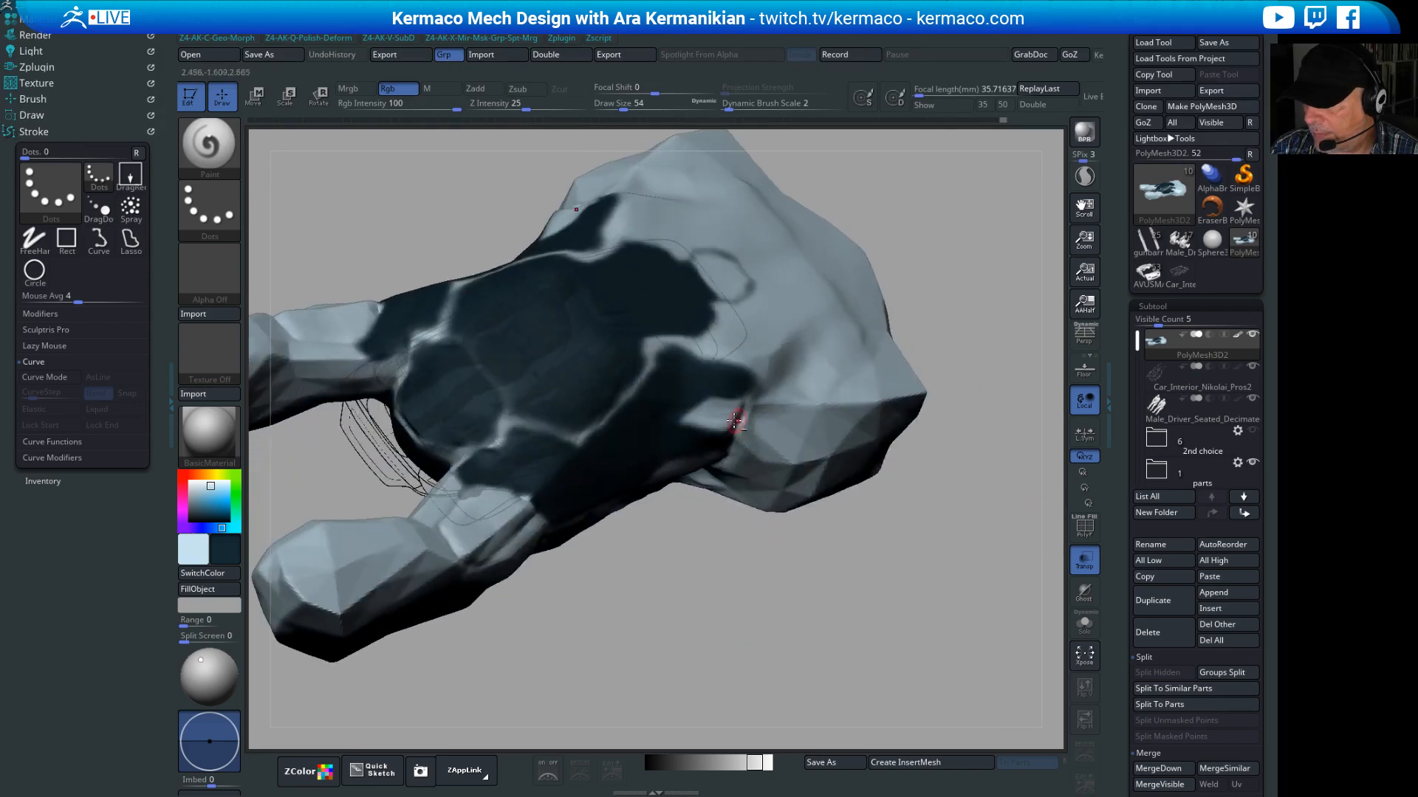
drag(702, 433, 694, 421)
alt+drag(844, 640, 810, 589)
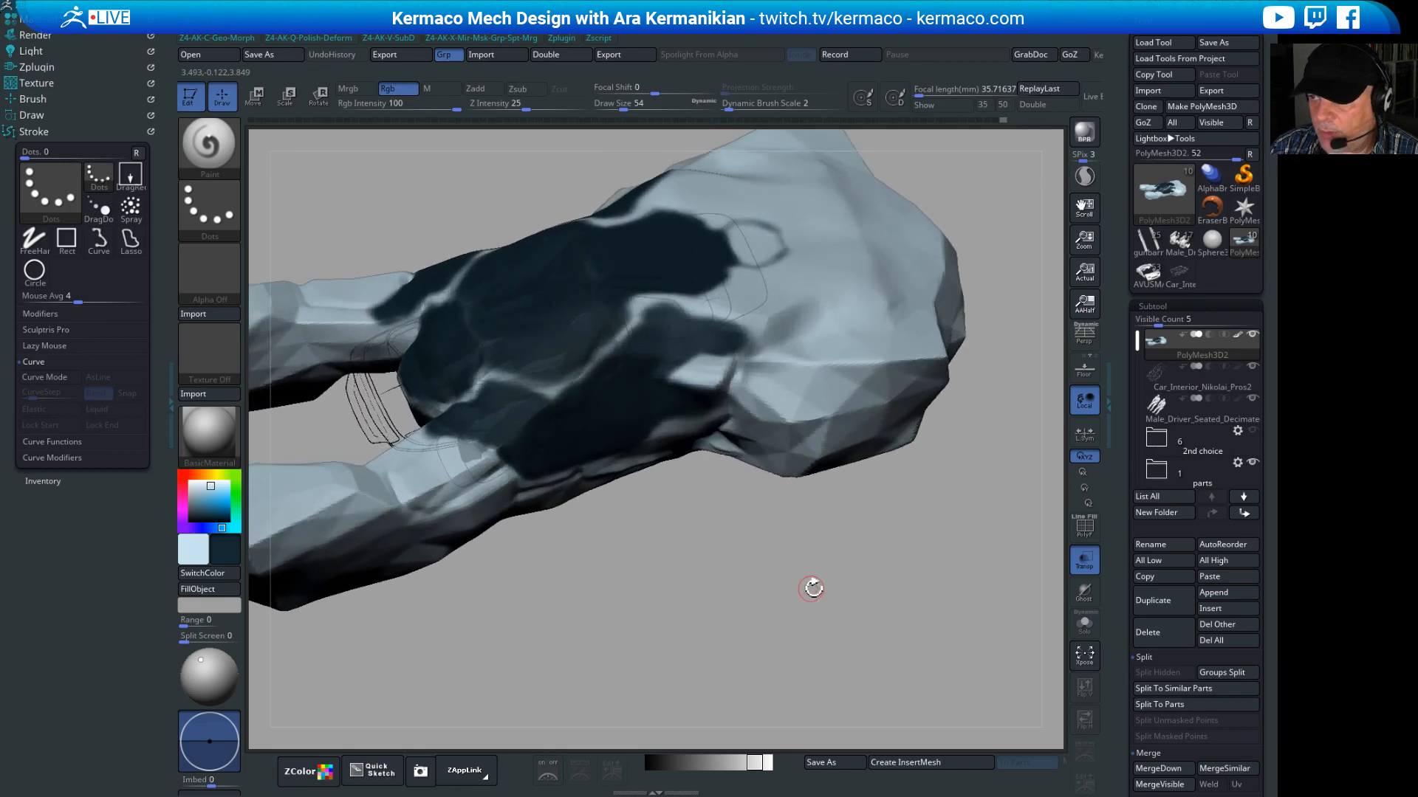
Step: Select the car interior subtool, isolate it with Solo and examine its seat and cabin linework from several angles
click(1197, 380)
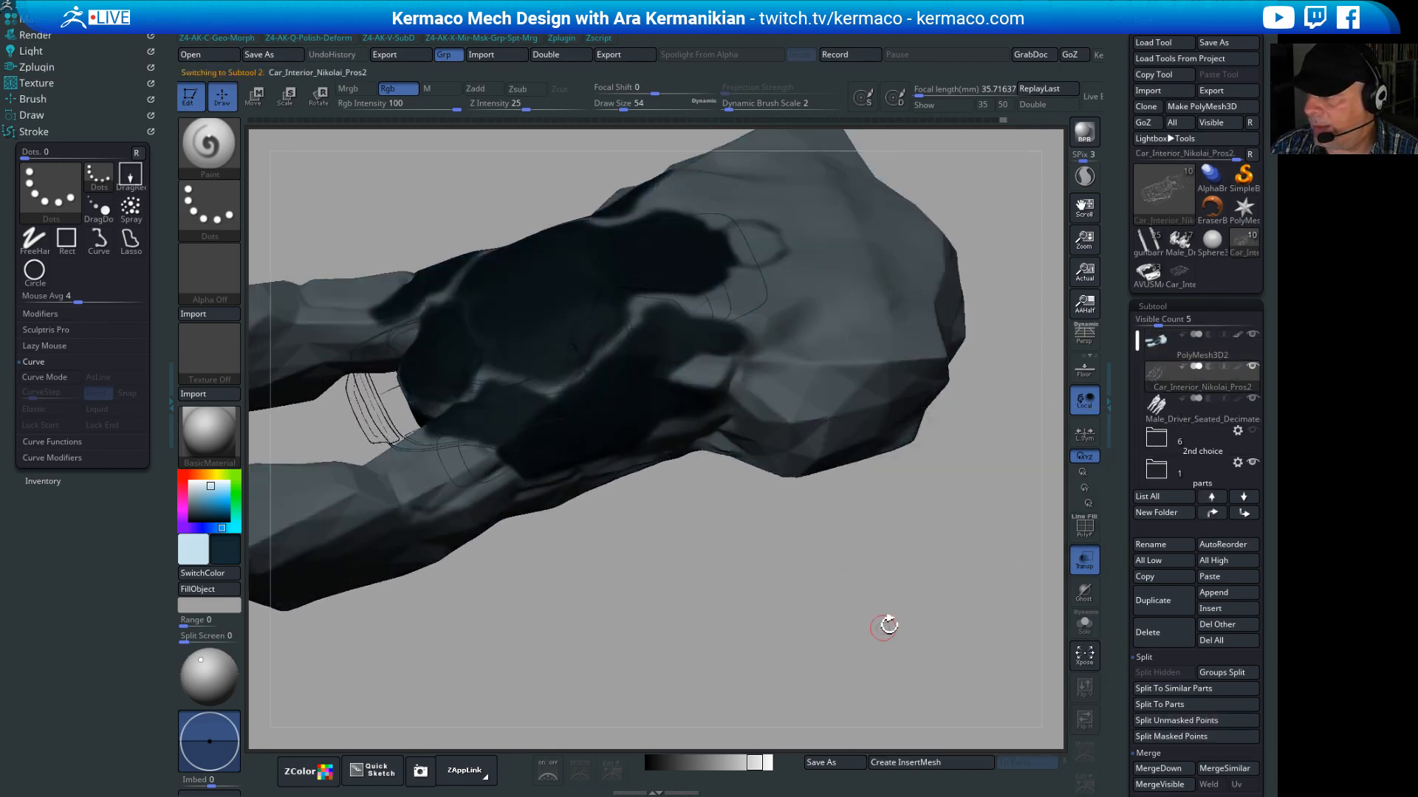
click(1084, 624)
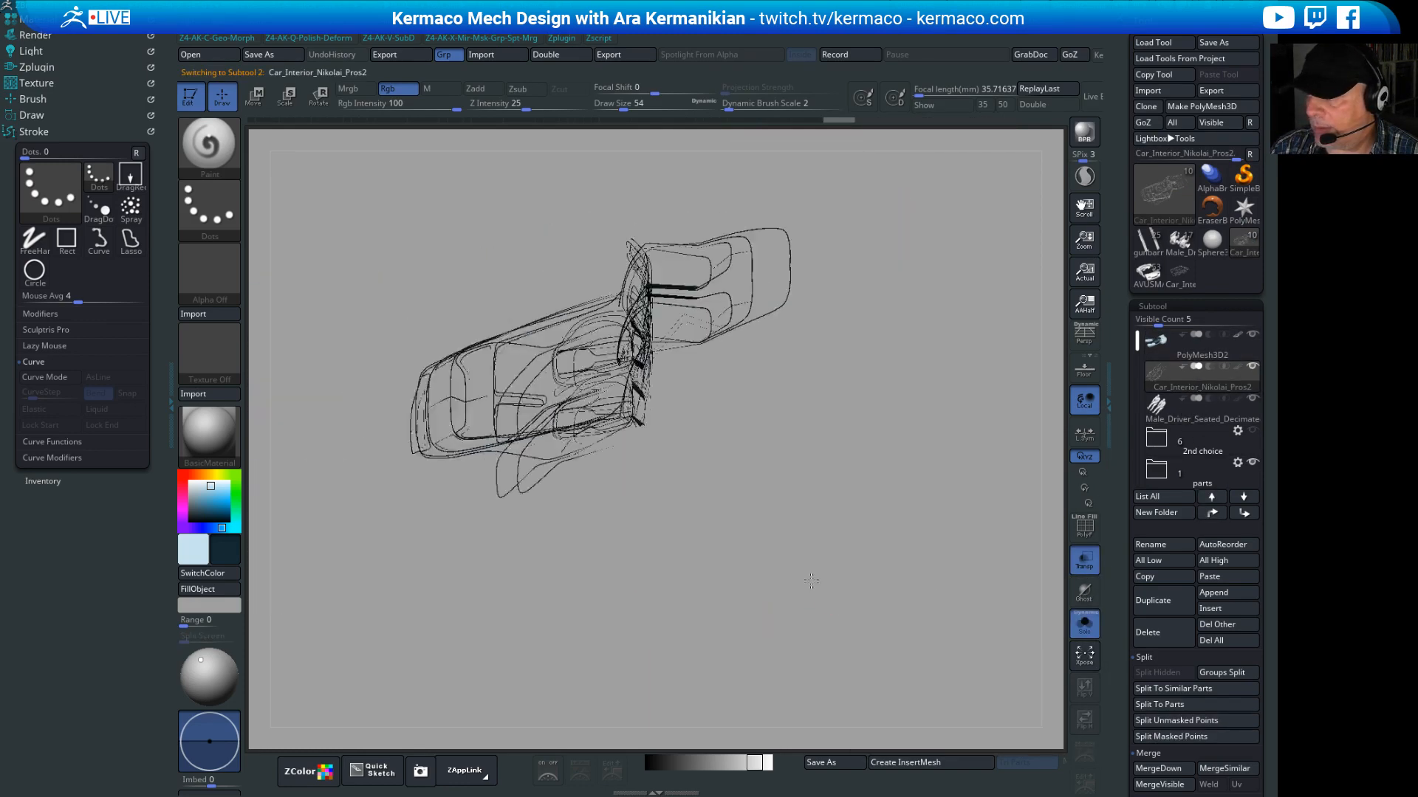
drag(879, 605, 906, 550)
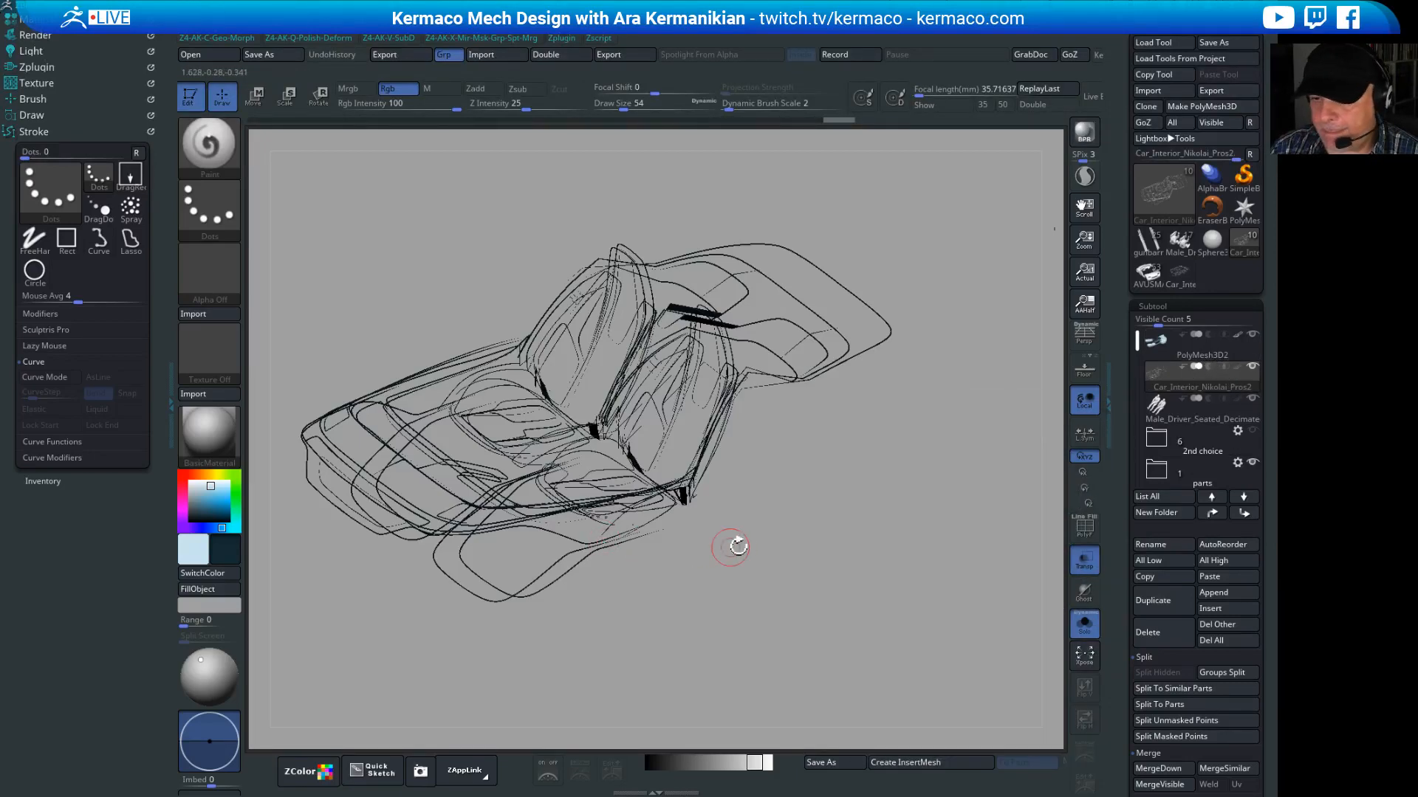
drag(737, 544, 959, 509)
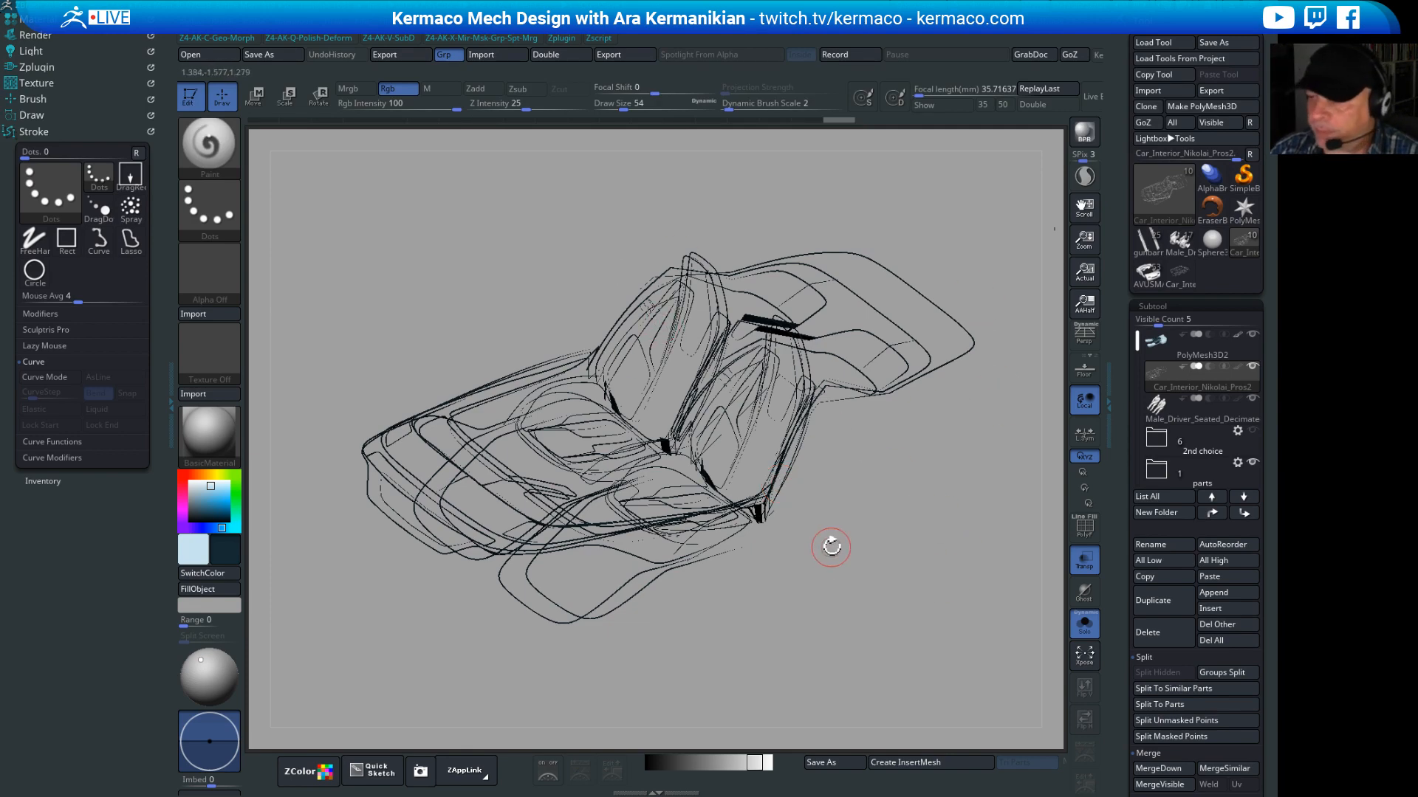
mouse_move(823, 521)
mouse_down()
mouse_move(848, 516)
mouse_move(873, 547)
mouse_up()
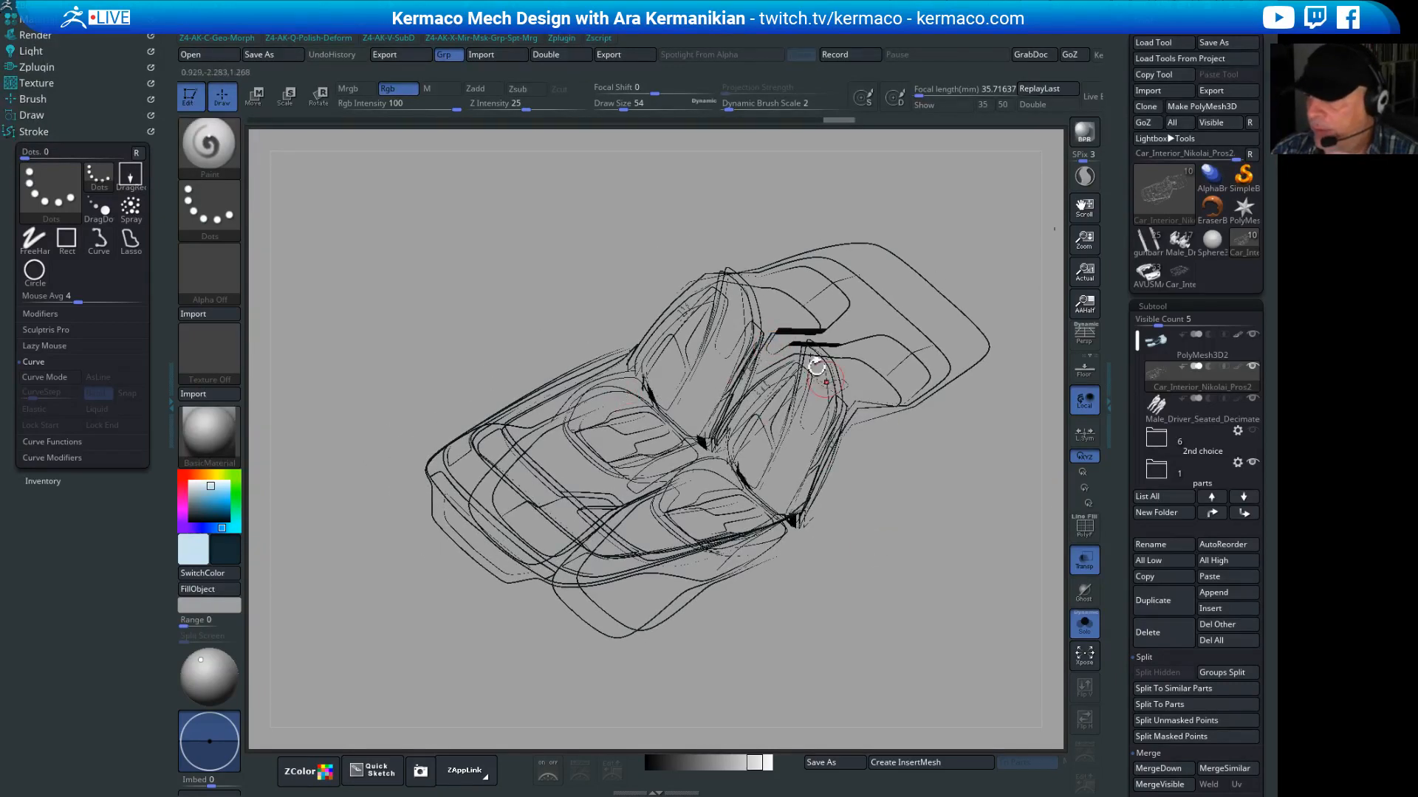
drag(980, 558, 985, 561)
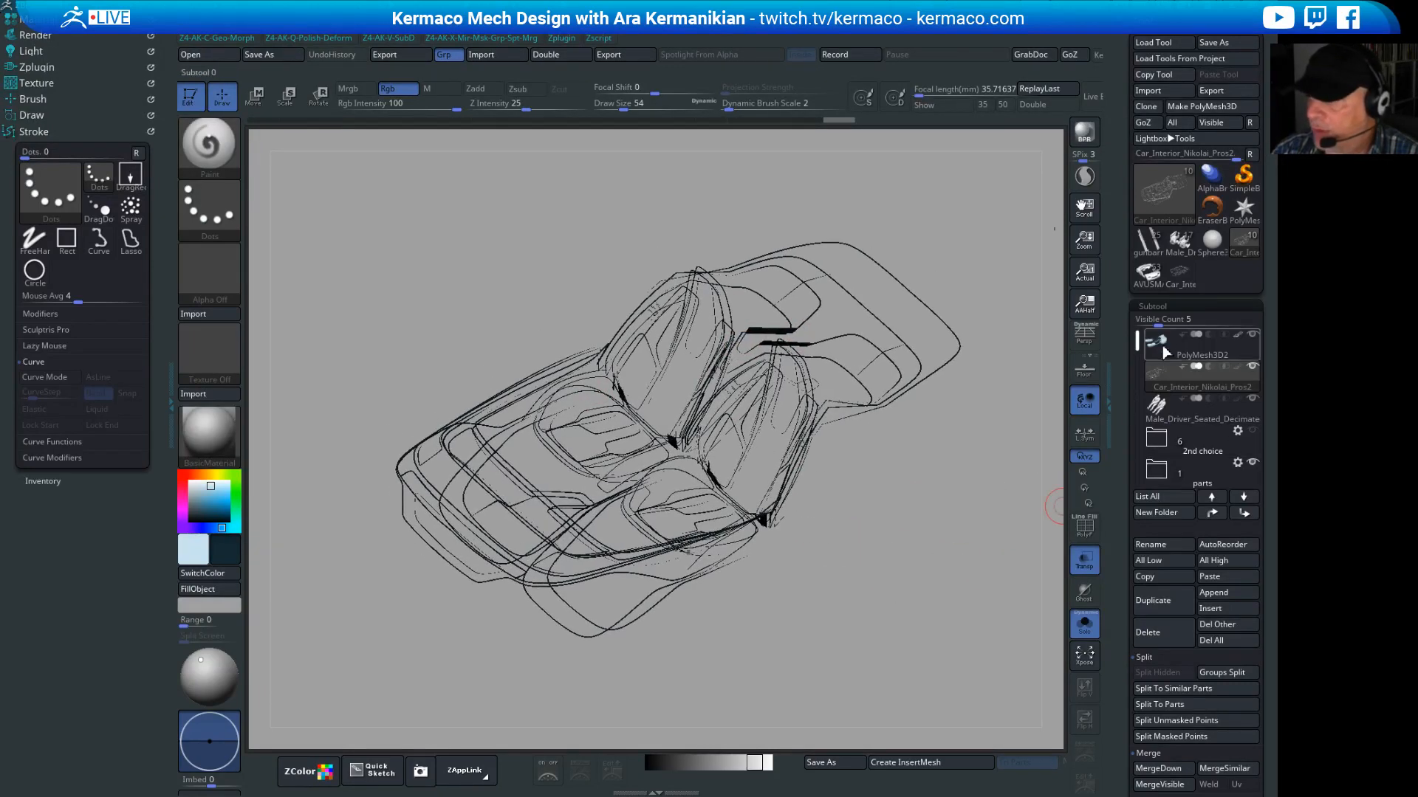
Step: Select the vehicle body subtool and refine the light patch at the rear of the side window with the Paint brush
click(1223, 364)
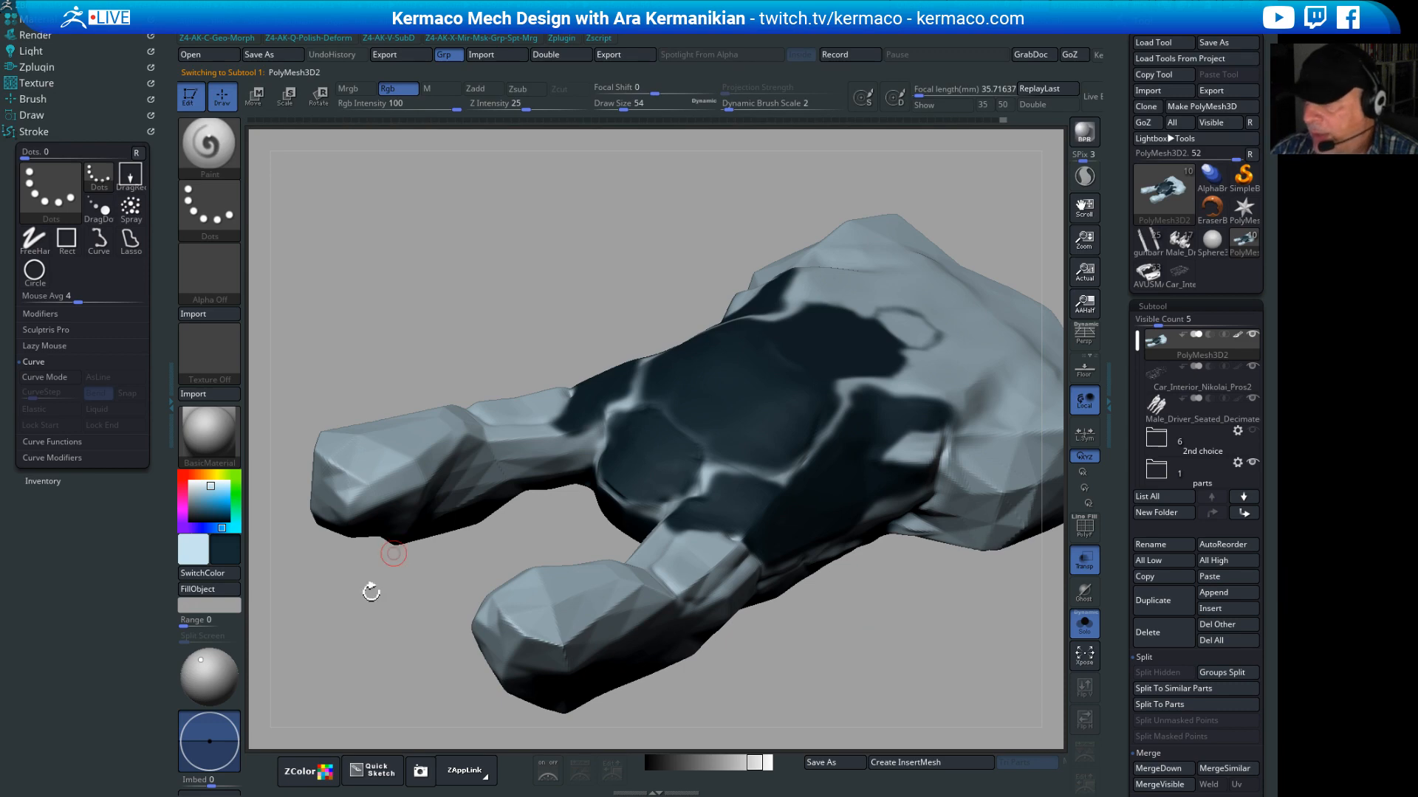
drag(901, 639, 738, 517)
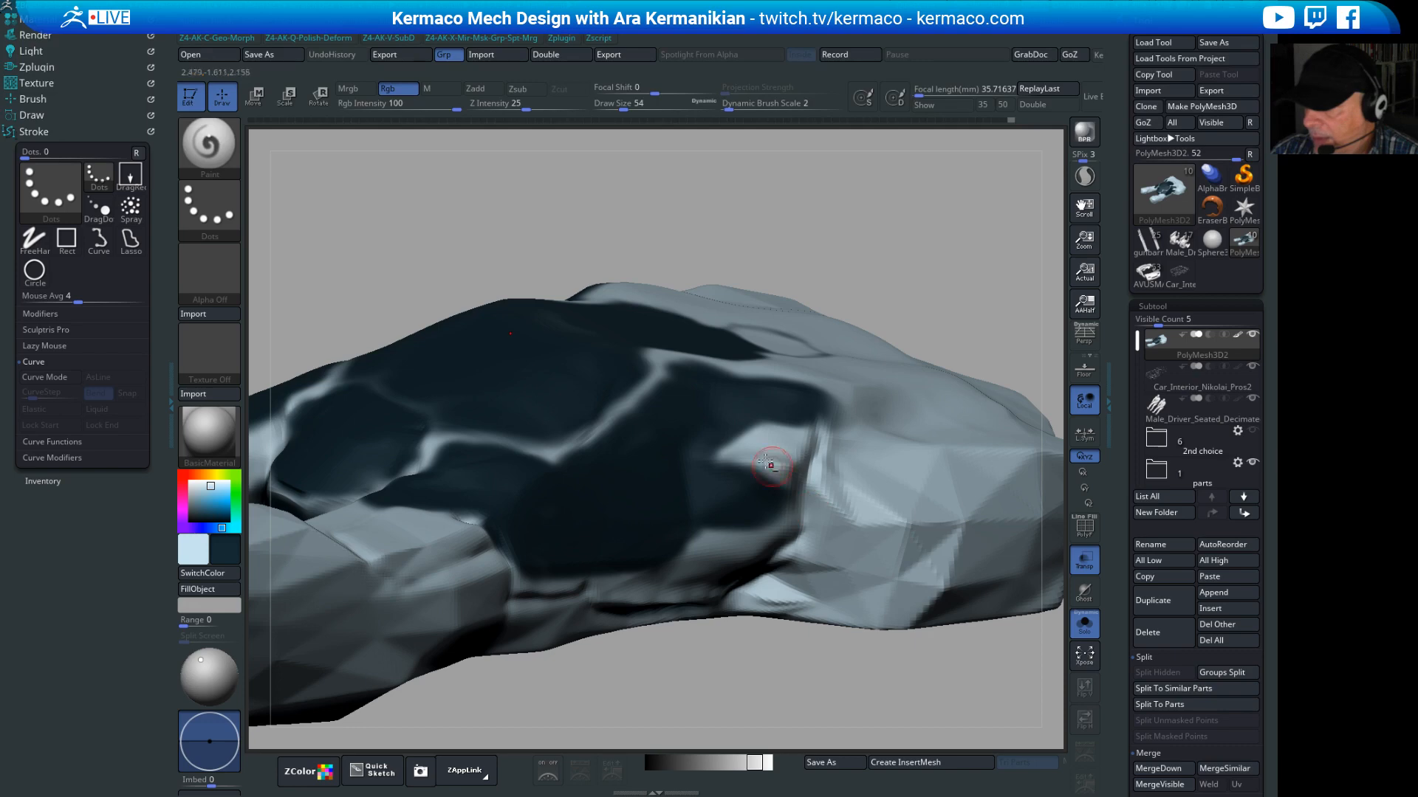
drag(760, 713, 683, 695)
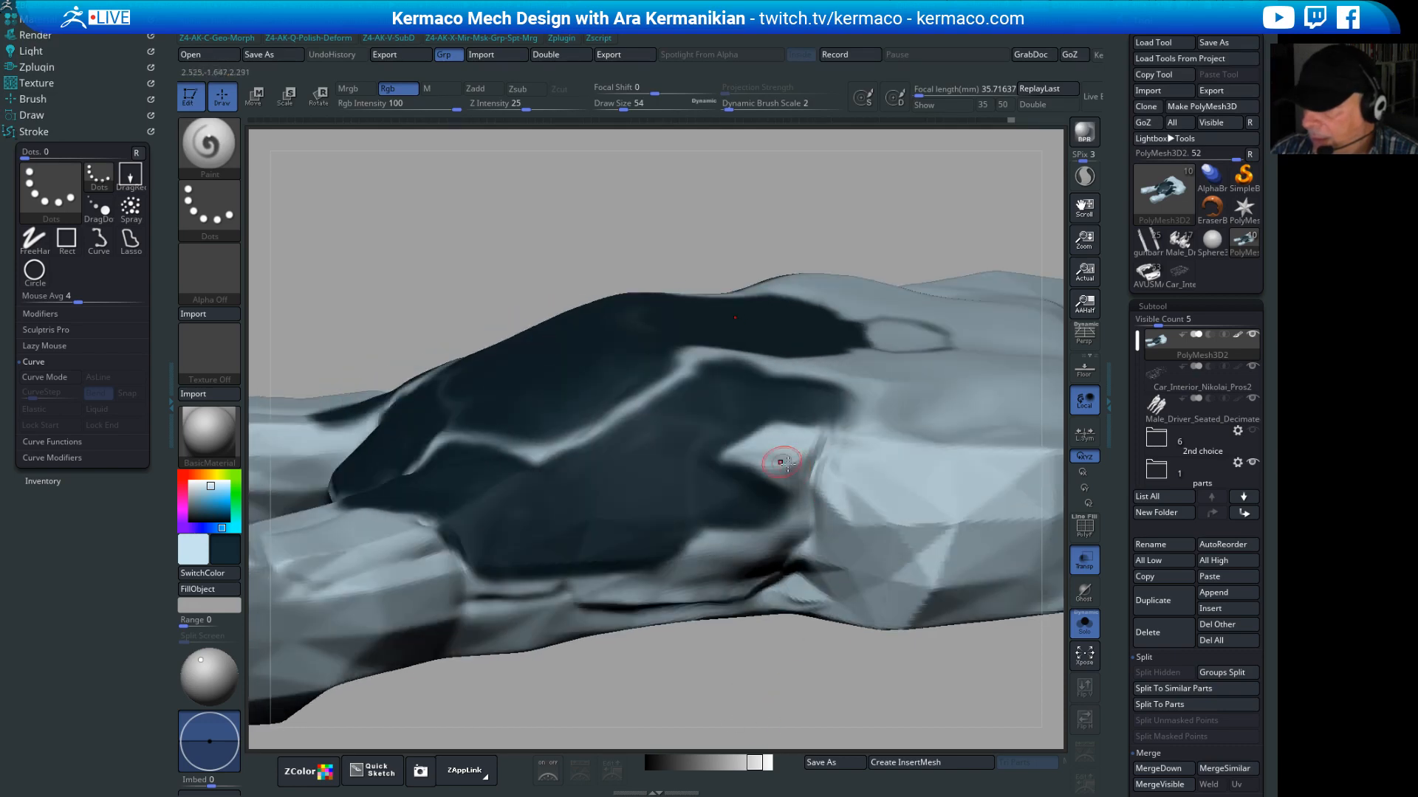
drag(750, 646, 787, 533)
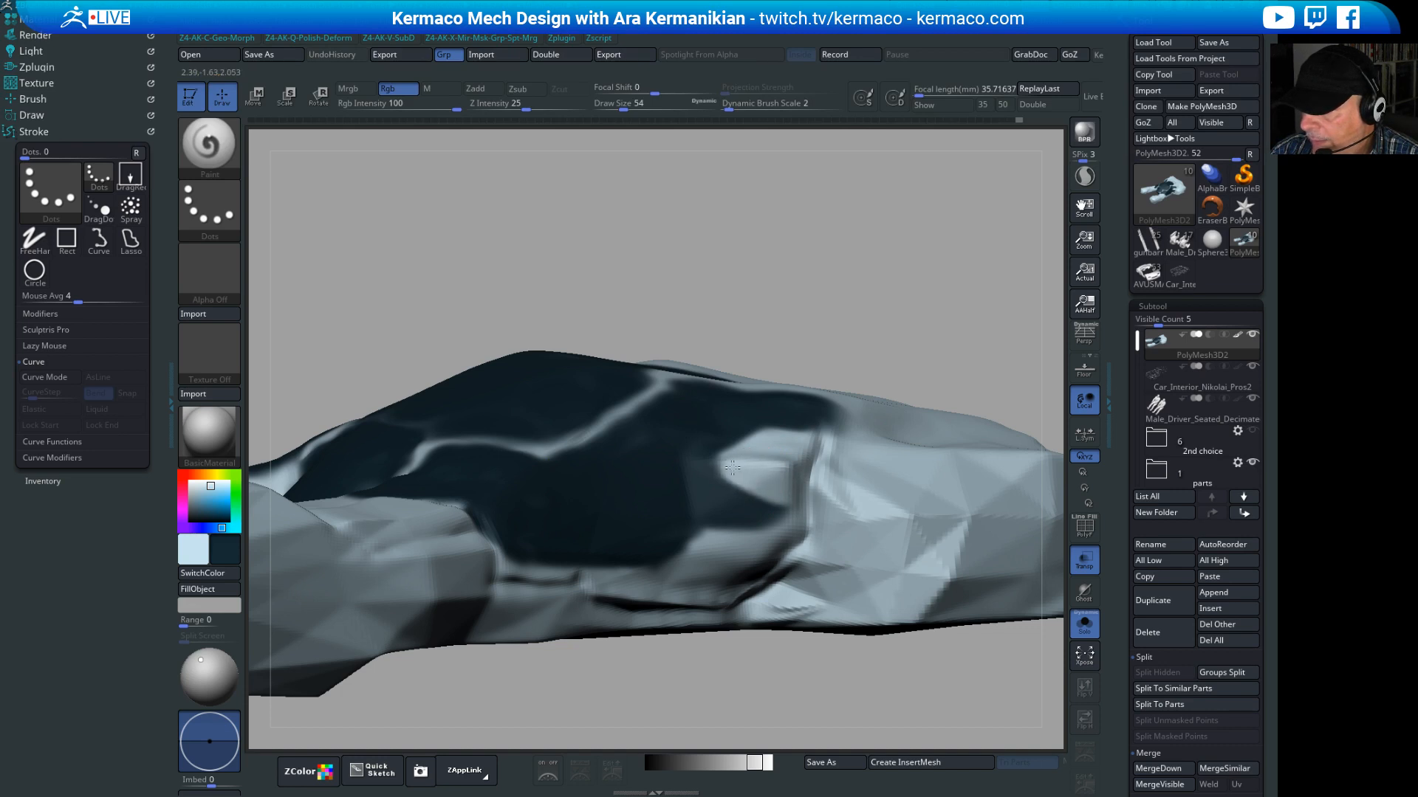
drag(732, 467, 780, 501)
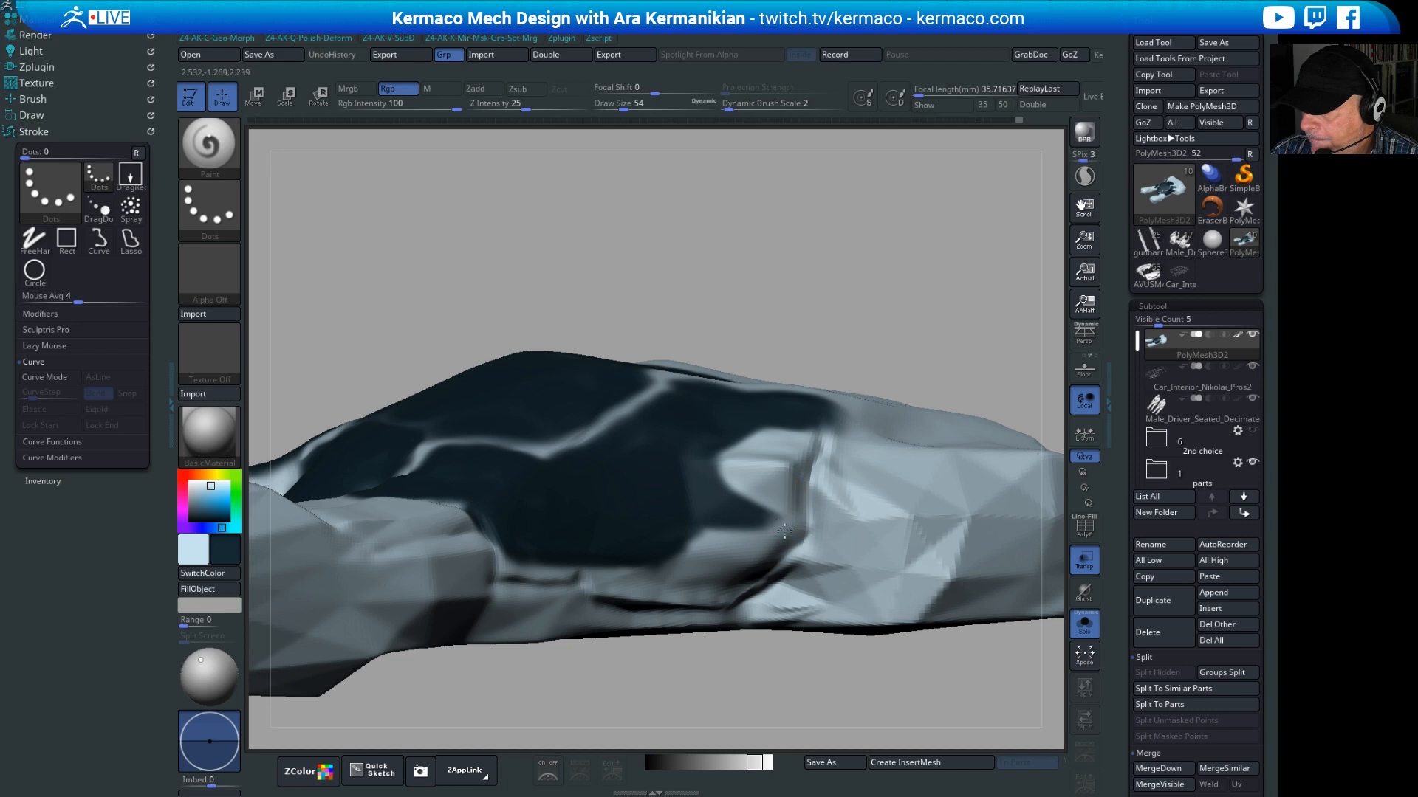
alt+drag(781, 702, 759, 657)
drag(759, 657, 779, 693)
alt+drag(779, 650, 820, 701)
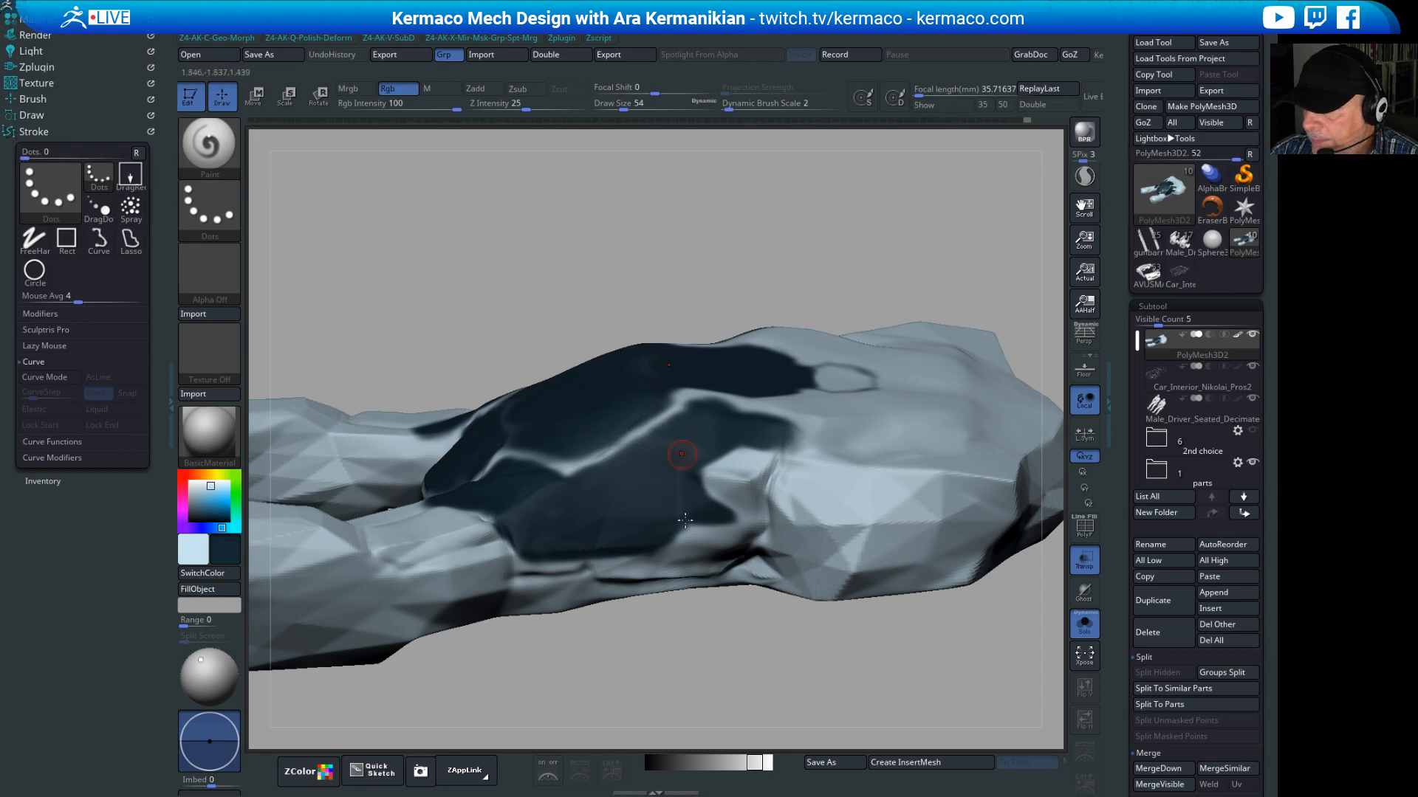
mouse_move(789, 656)
alt+mouse_down()
mouse_move(576, 655)
mouse_move(642, 697)
mouse_move(839, 557)
mouse_move(975, 522)
mouse_move(914, 543)
mouse_move(834, 461)
mouse_move(948, 581)
mouse_move(949, 554)
alt+mouse_up()
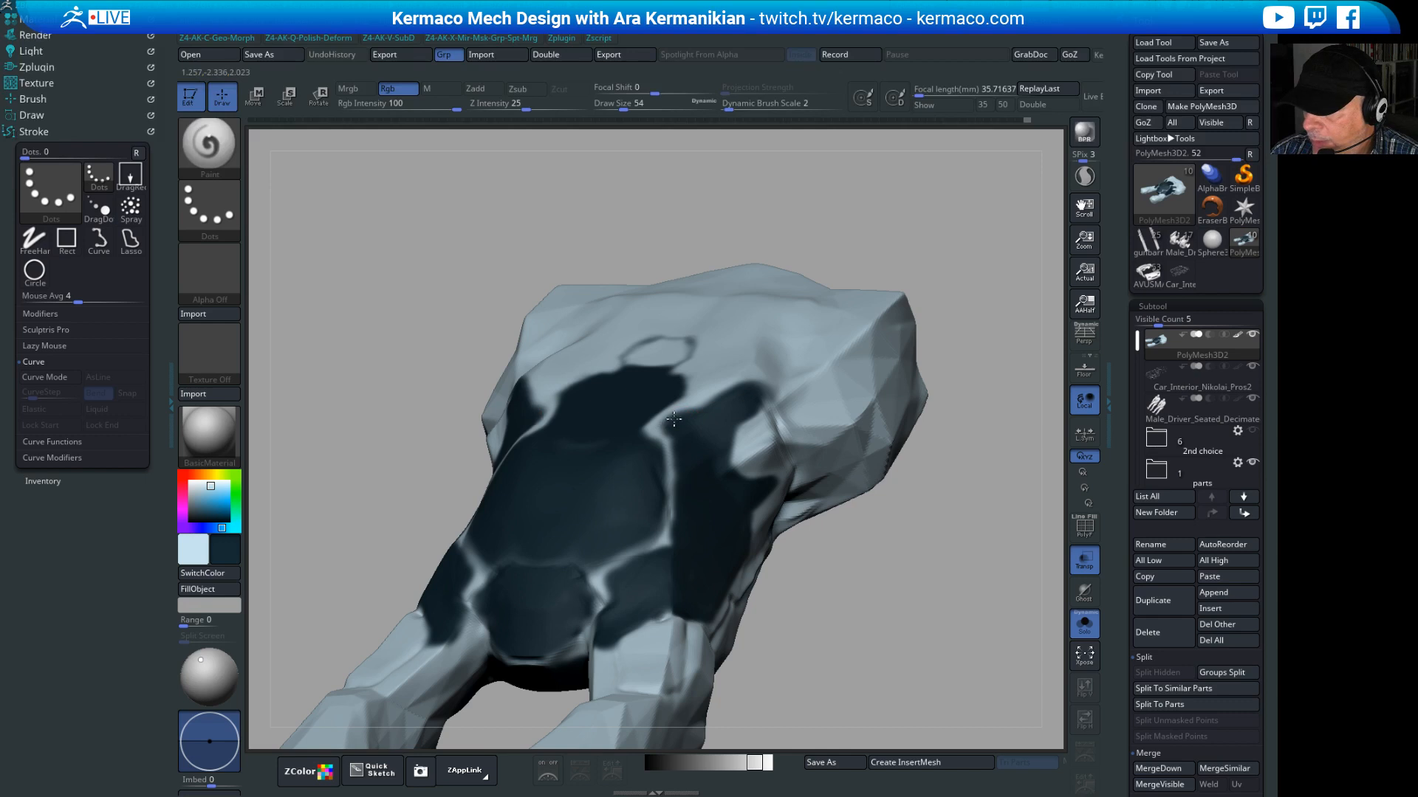
mouse_move(949, 633)
mouse_down()
mouse_move(810, 601)
mouse_move(854, 585)
mouse_move(907, 605)
mouse_move(705, 419)
mouse_up()
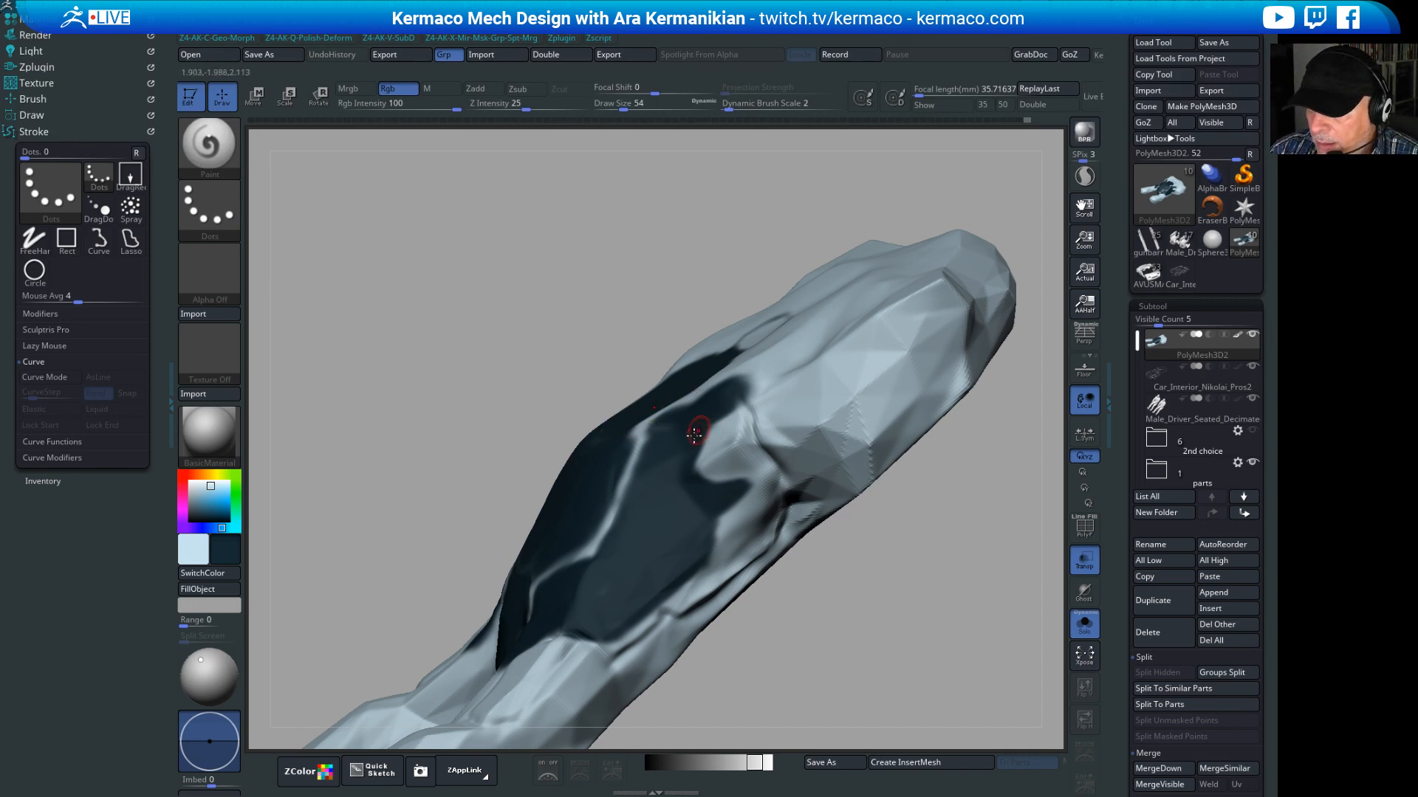
Step: Reduce the draw size to 29 and paint a thin light strip across the side window's rear end, separating a small upper window
key(s)
drag(699, 427, 690, 428)
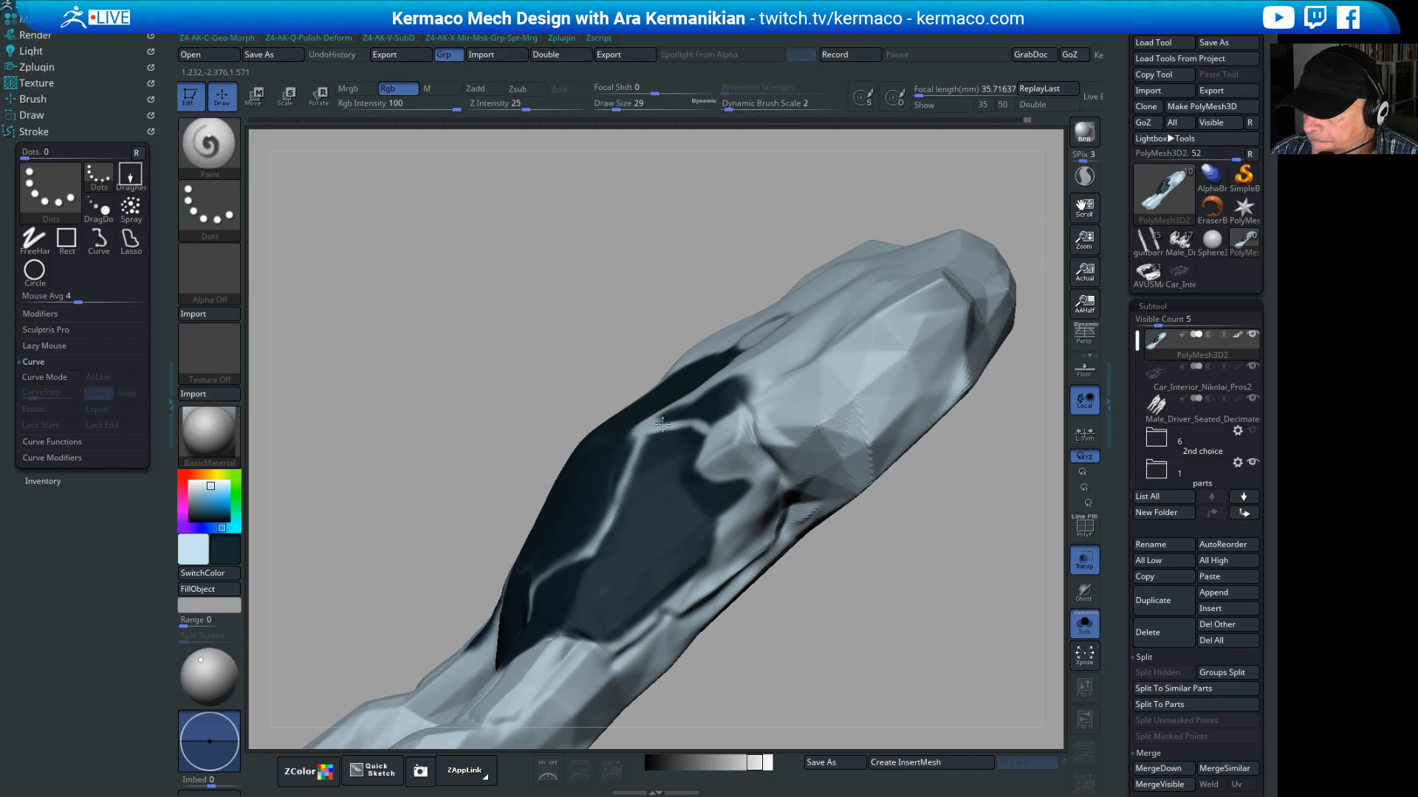
drag(567, 332, 687, 436)
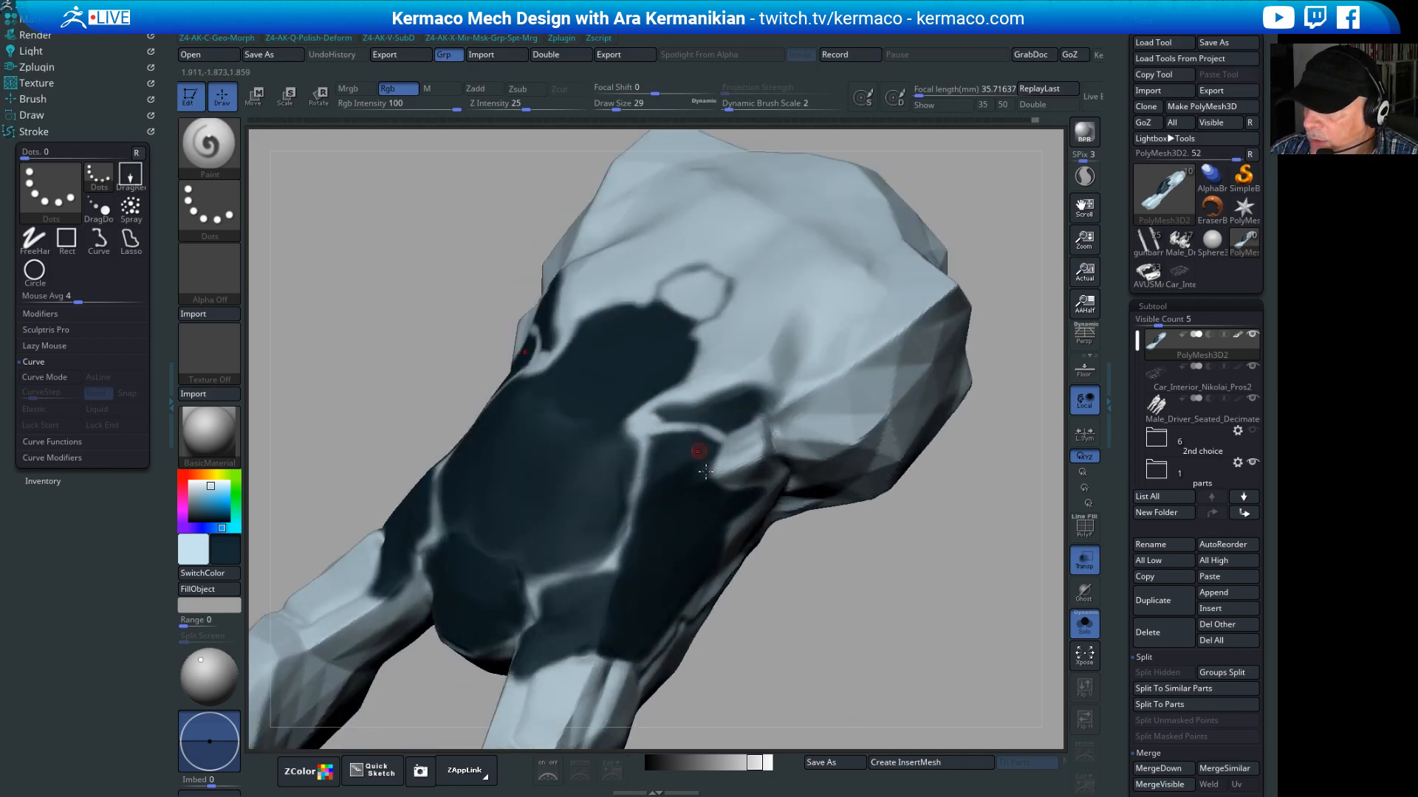
drag(814, 554, 827, 588)
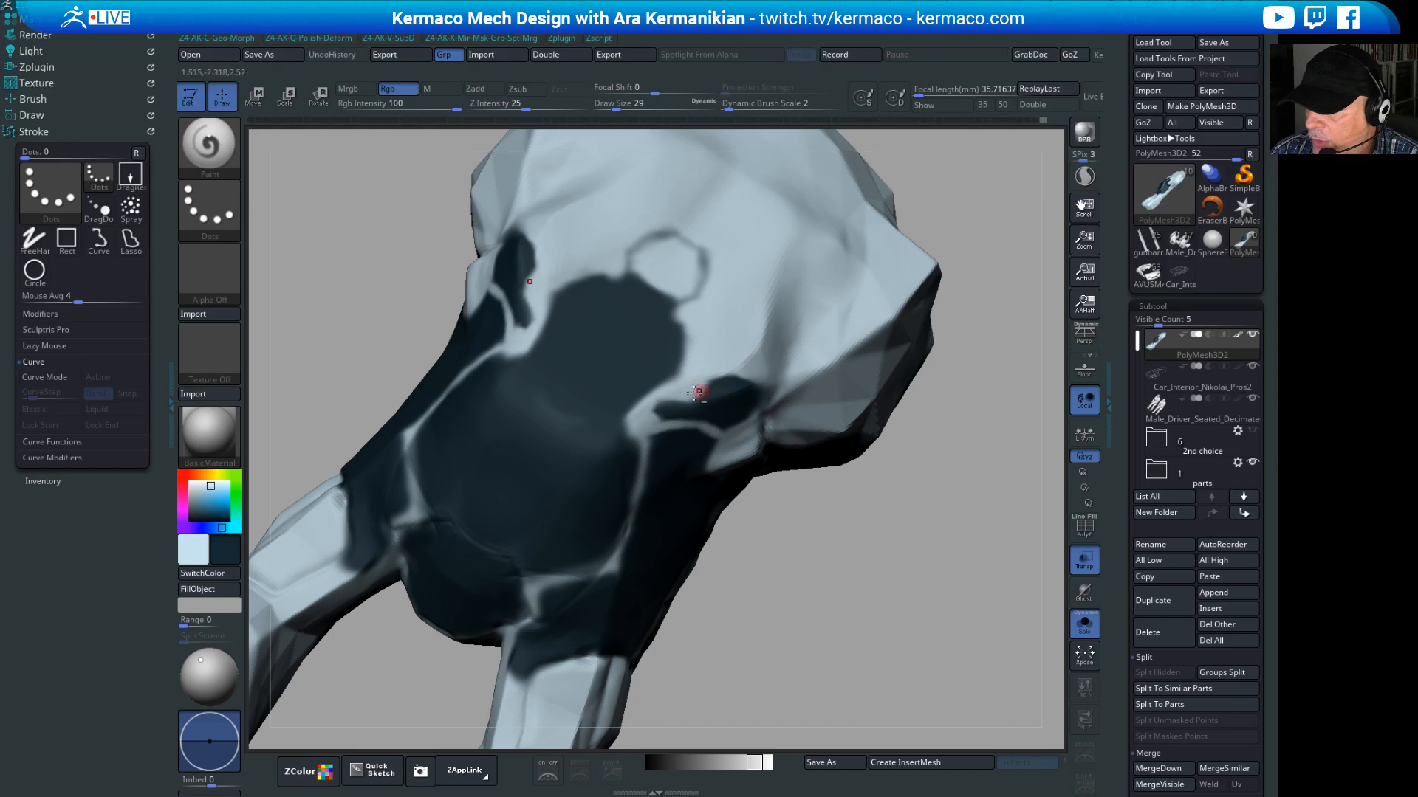
mouse_move(921, 579)
alt+mouse_down()
mouse_move(785, 554)
mouse_move(845, 494)
mouse_move(939, 580)
alt+mouse_up()
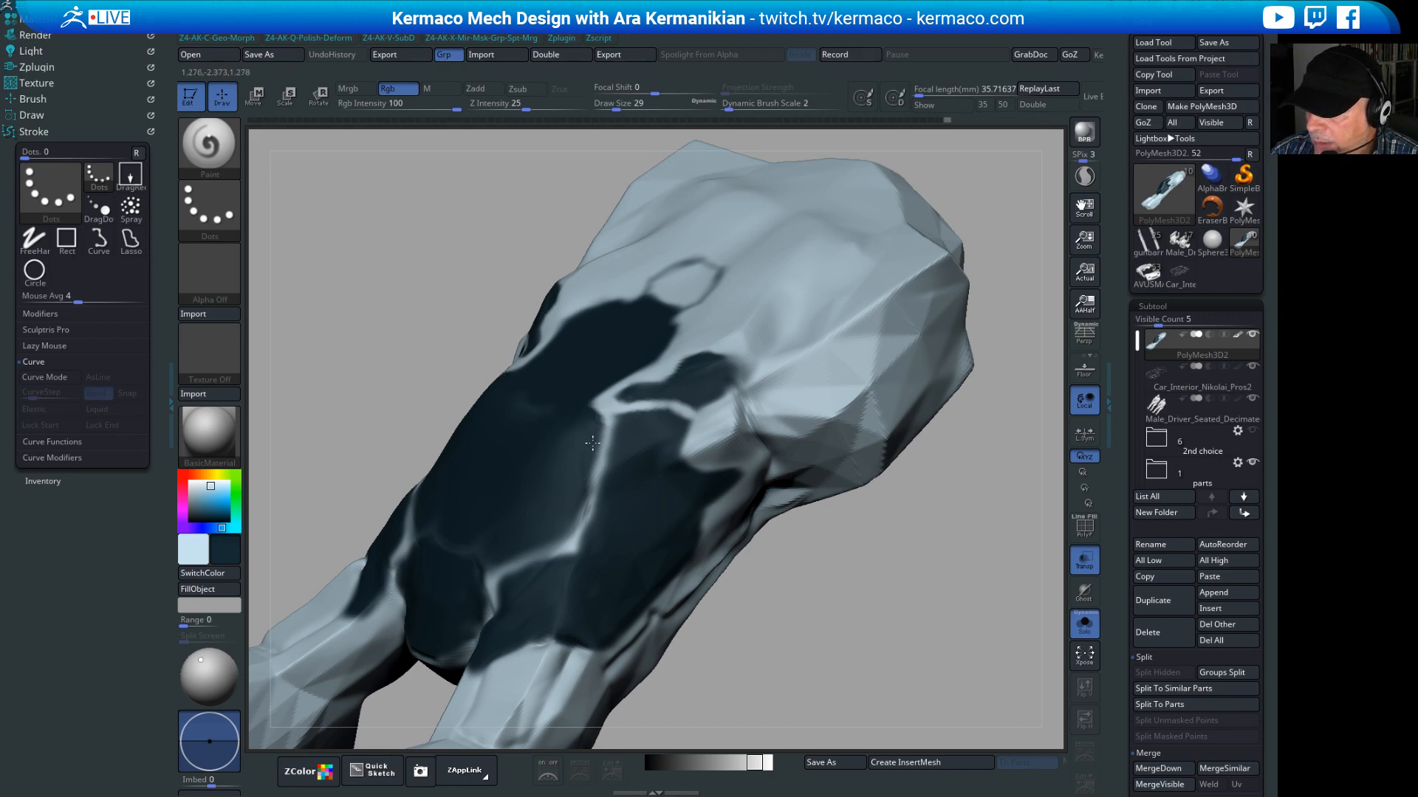
mouse_move(905, 643)
alt+mouse_down()
mouse_move(754, 602)
mouse_move(822, 587)
mouse_move(884, 630)
alt+mouse_up()
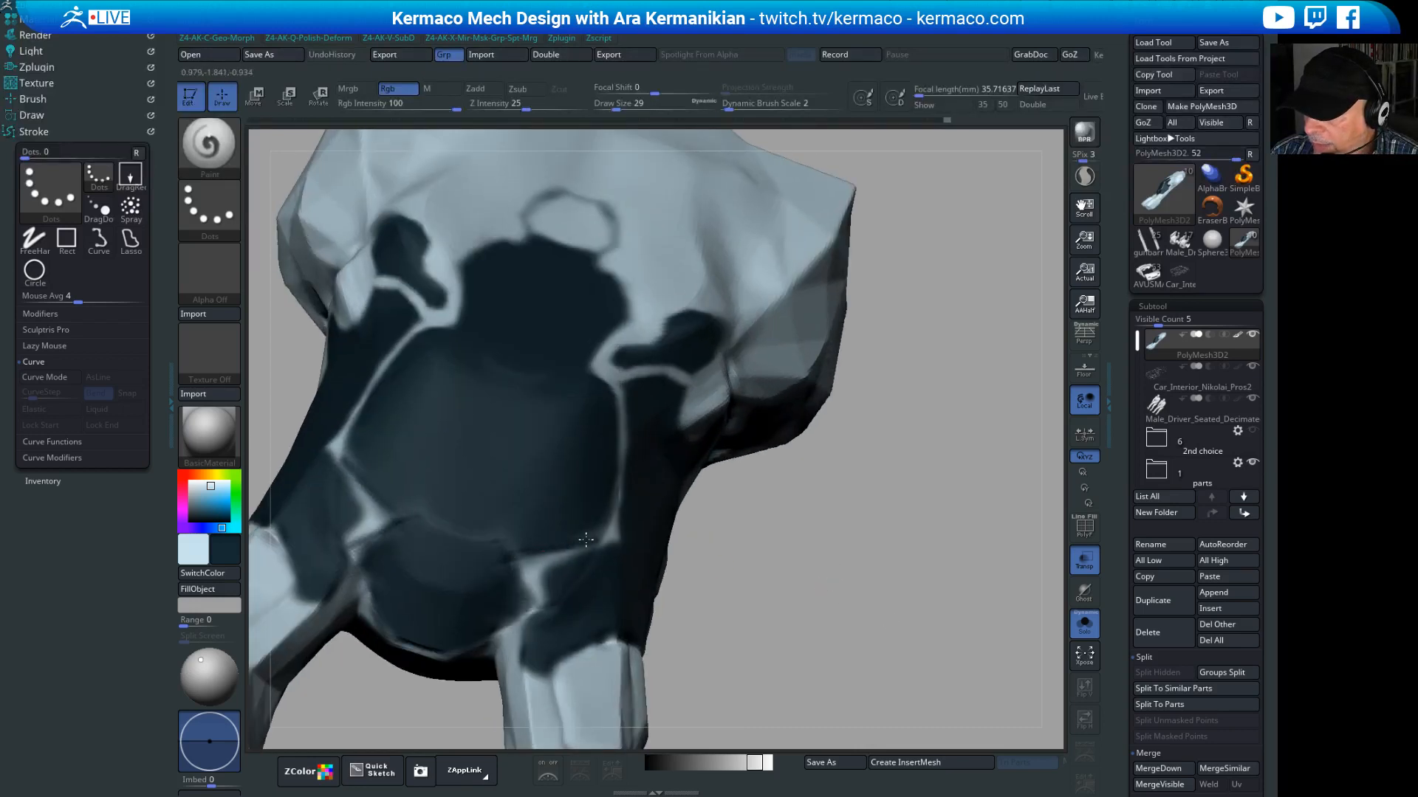
Step: Refine the light dividers around the windshield and the lower front window corners, and quick-save the project
drag(807, 601, 493, 440)
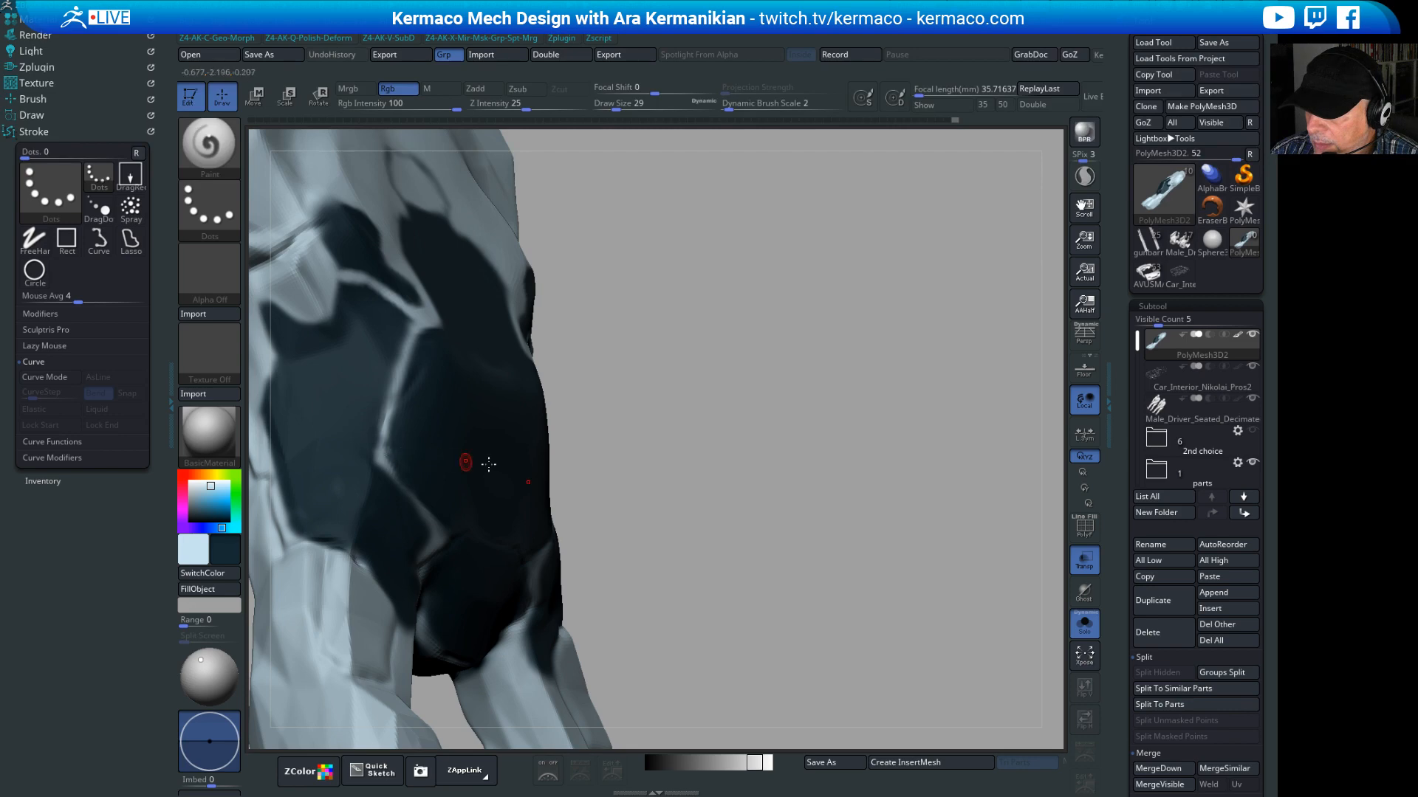
drag(635, 443, 943, 512)
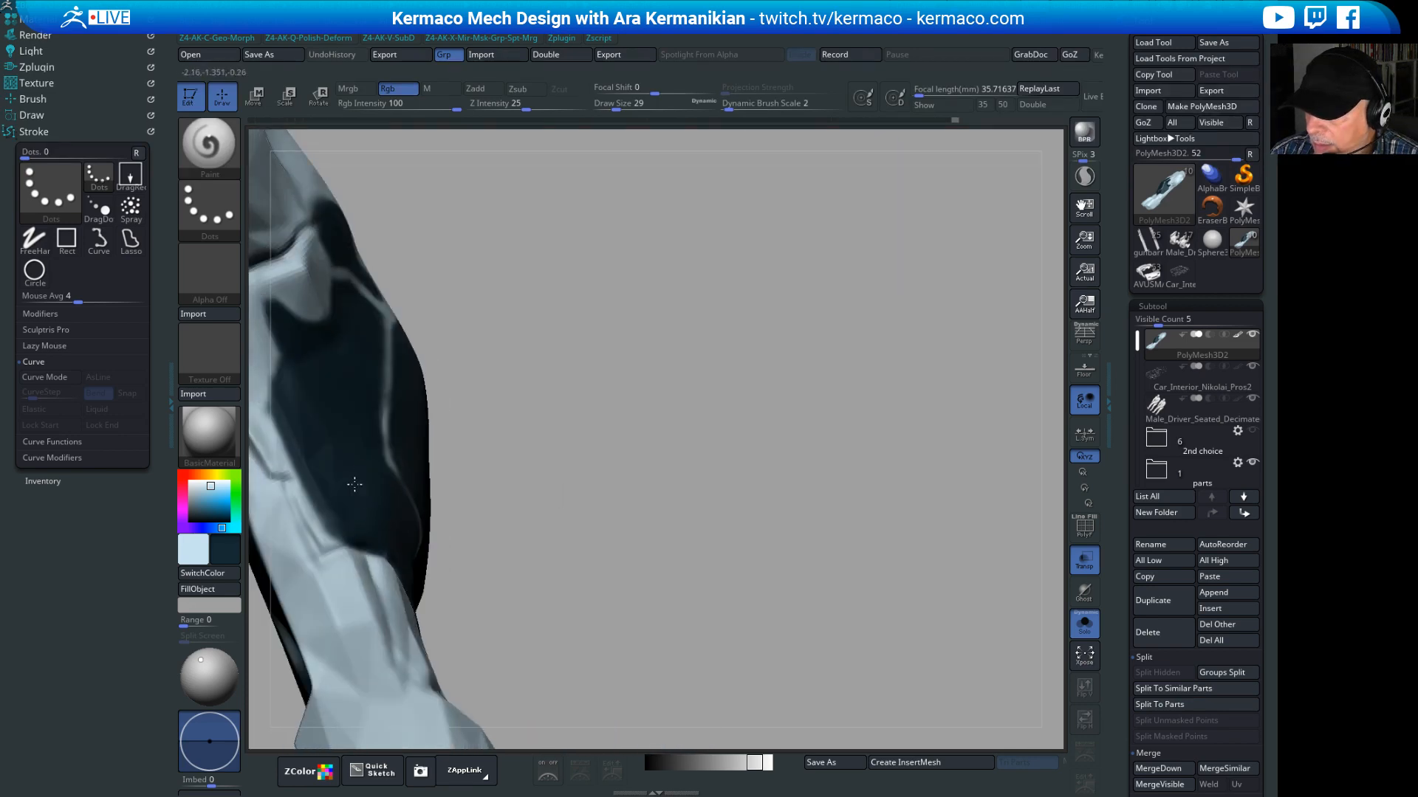
drag(590, 541, 764, 563)
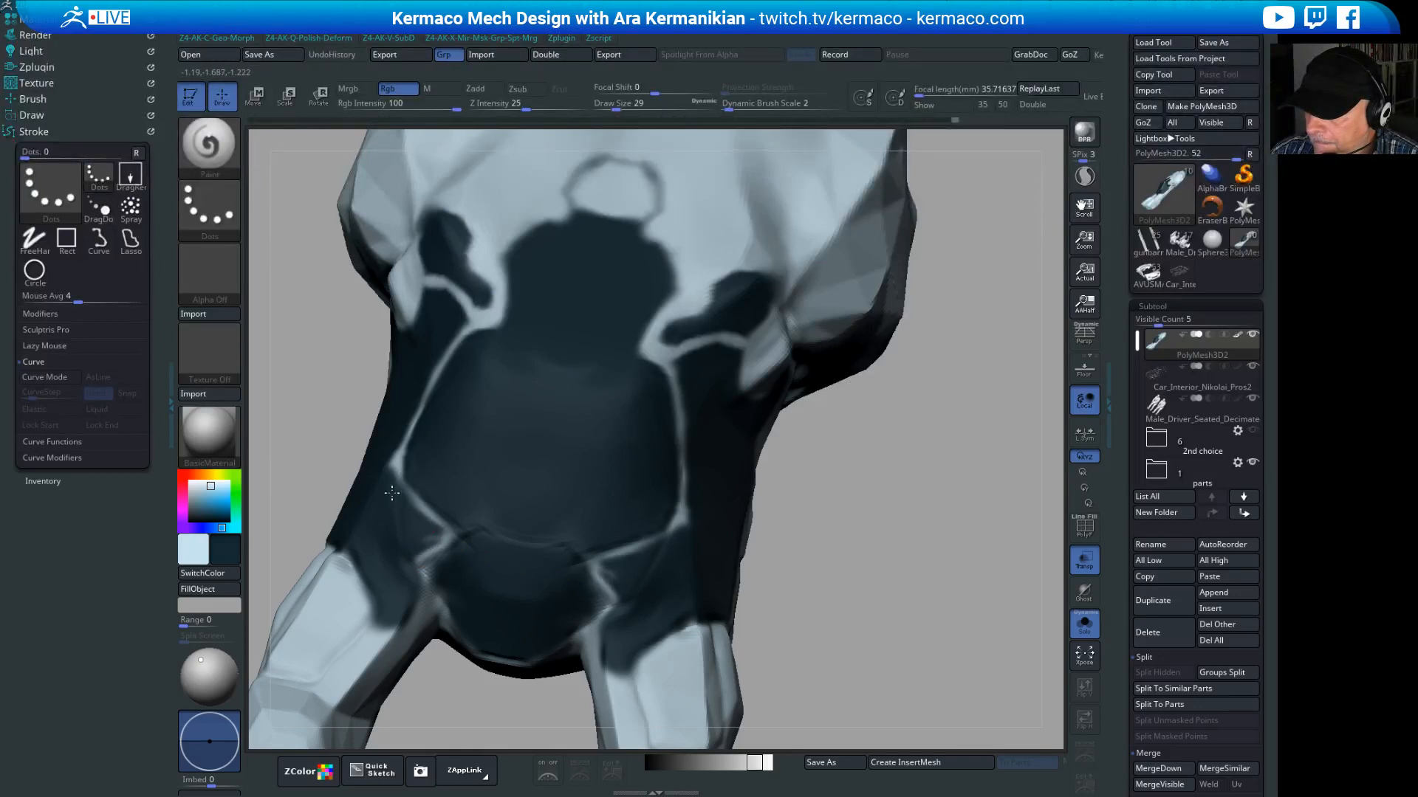
alt+drag(925, 598, 946, 522)
drag(622, 494, 633, 483)
mouse_move(954, 575)
mouse_down()
mouse_move(871, 563)
mouse_move(879, 521)
mouse_move(889, 531)
mouse_move(871, 494)
mouse_move(879, 564)
mouse_up()
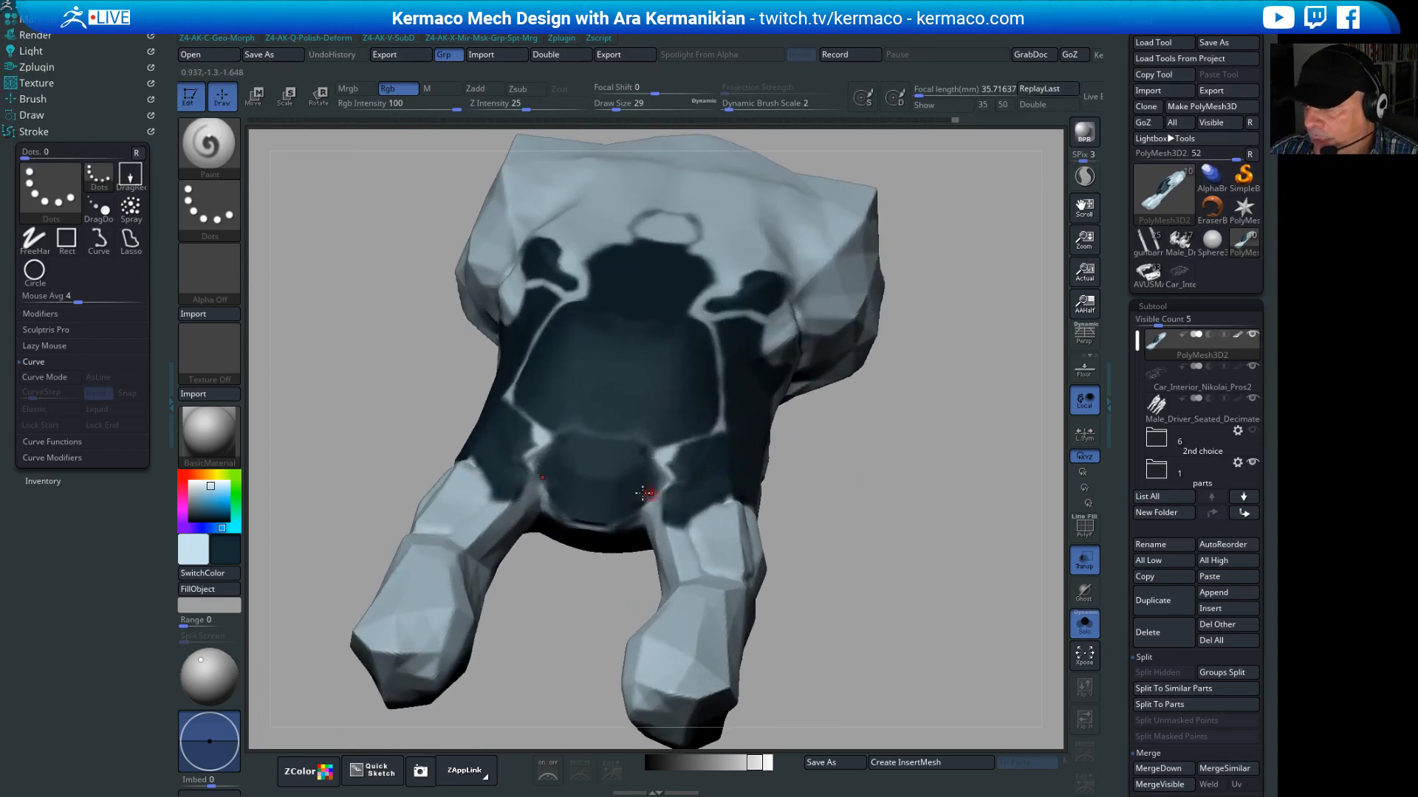
drag(651, 493, 650, 479)
key(f)
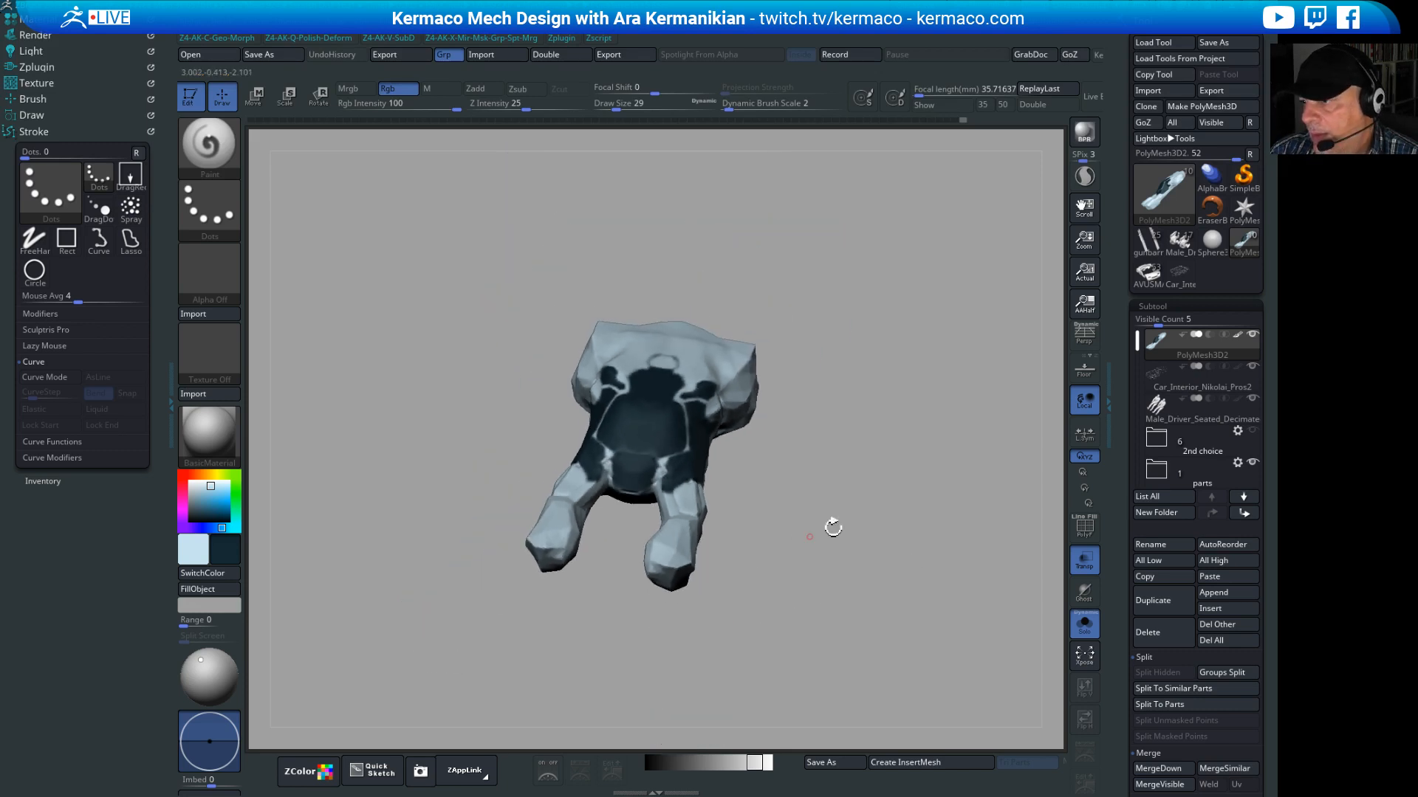
drag(833, 526, 922, 594)
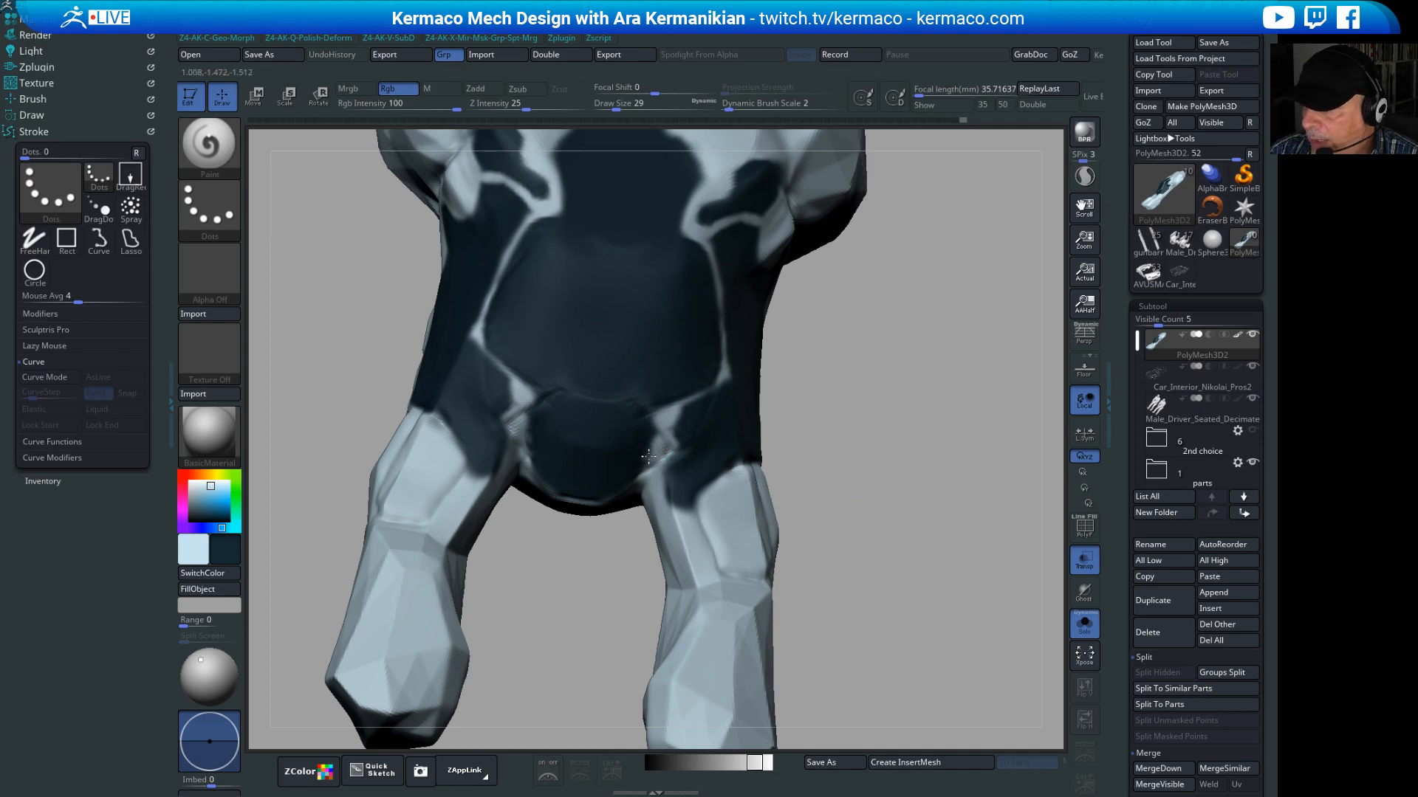
key(ctrl+s)
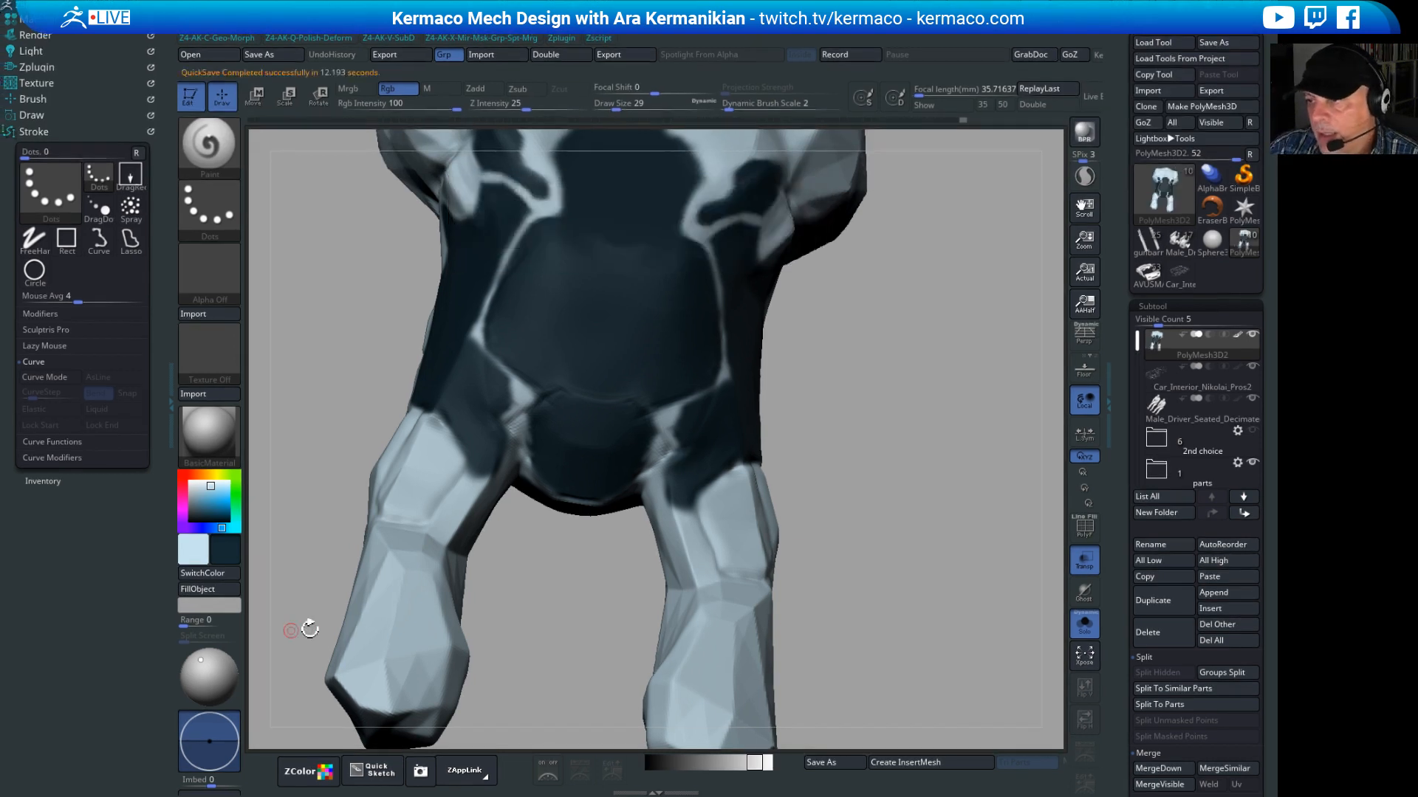
Step: Sharpen the light strip running from the windshield's lower corner to the nose window
drag(931, 486, 974, 497)
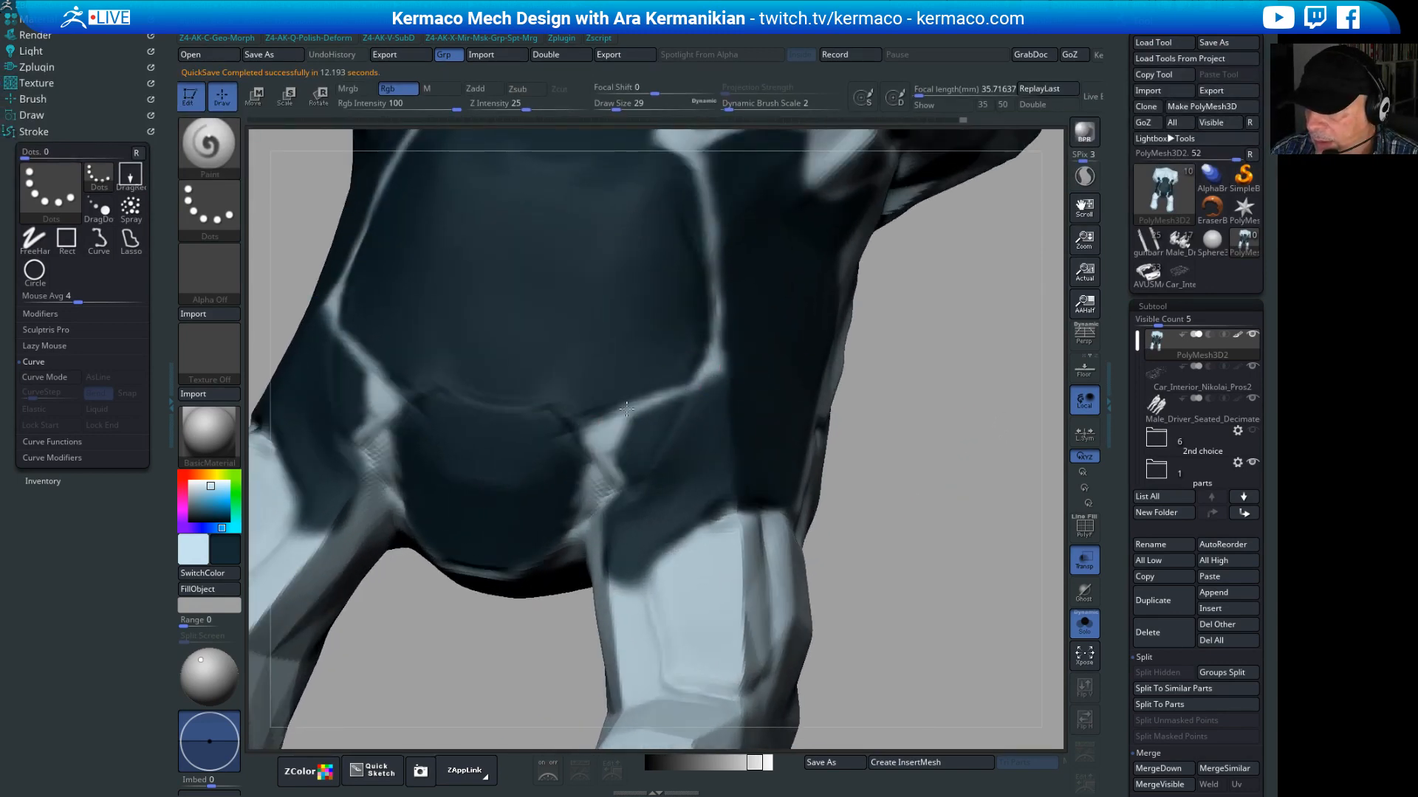
mouse_move(593, 418)
mouse_down()
mouse_move(615, 415)
mouse_move(583, 426)
mouse_move(594, 415)
mouse_up()
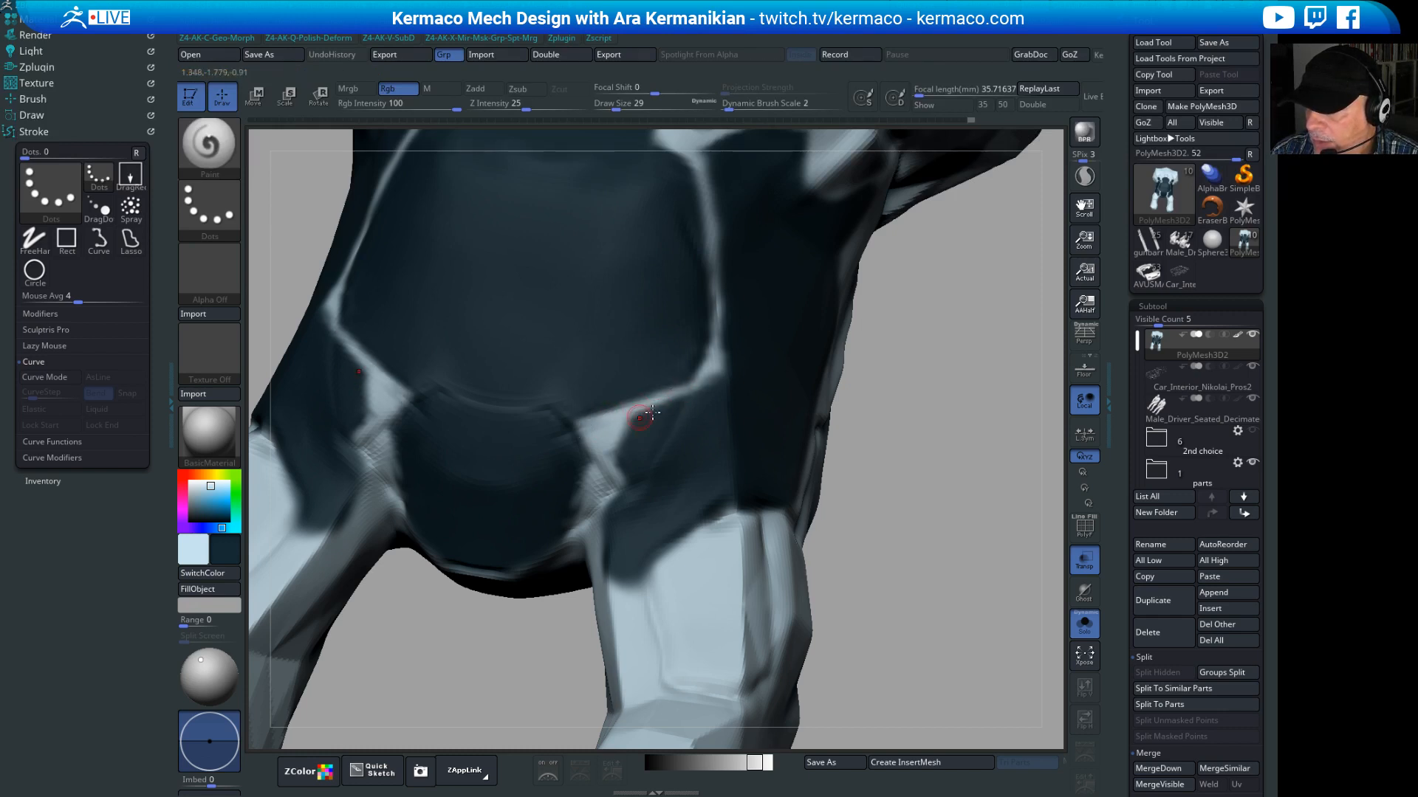
drag(719, 378, 692, 383)
Step: Touch up the light pillar between the windshield and the side window so that it runs cleanly into the lower corner
alt+drag(923, 405, 874, 545)
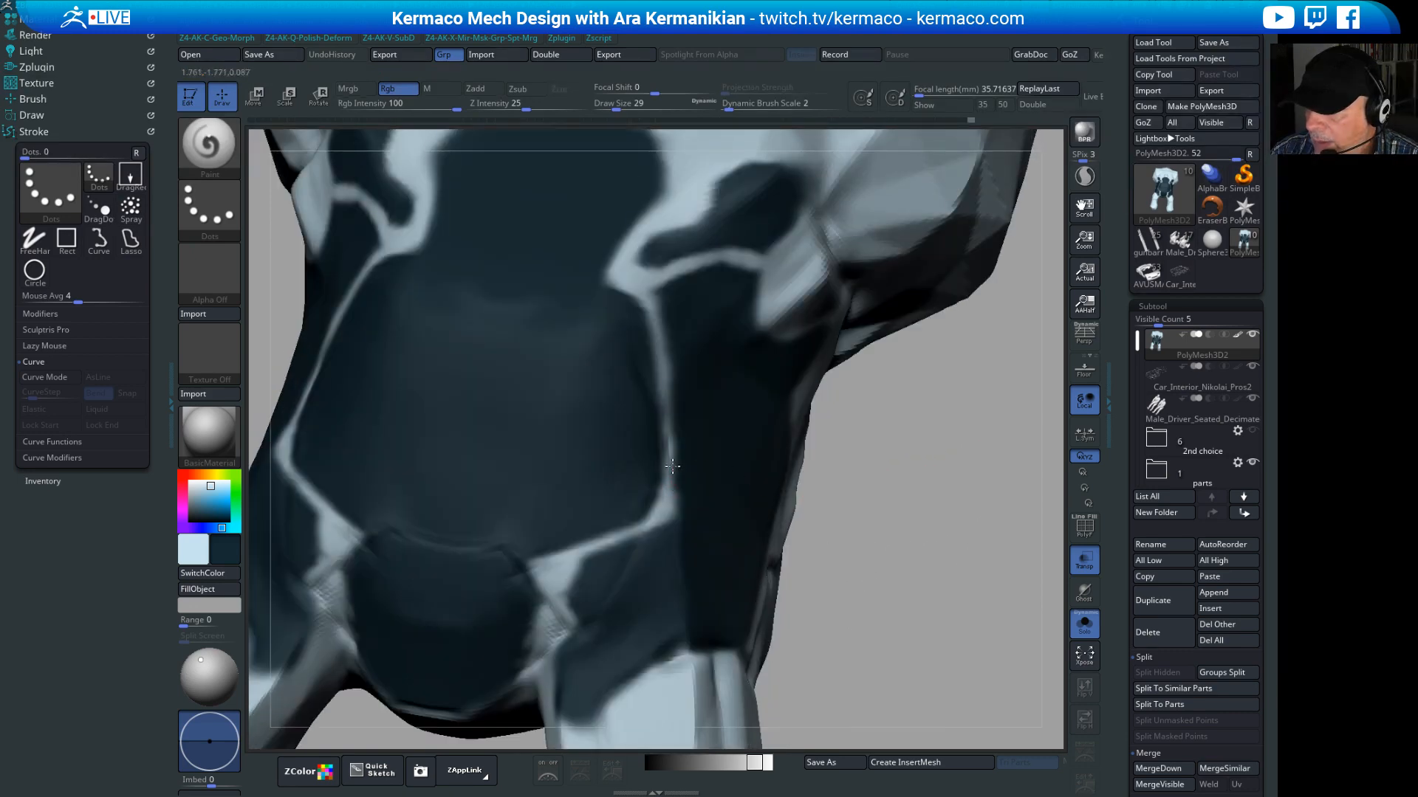
drag(670, 485, 666, 457)
drag(675, 380, 677, 478)
drag(664, 413, 663, 479)
drag(981, 555, 680, 507)
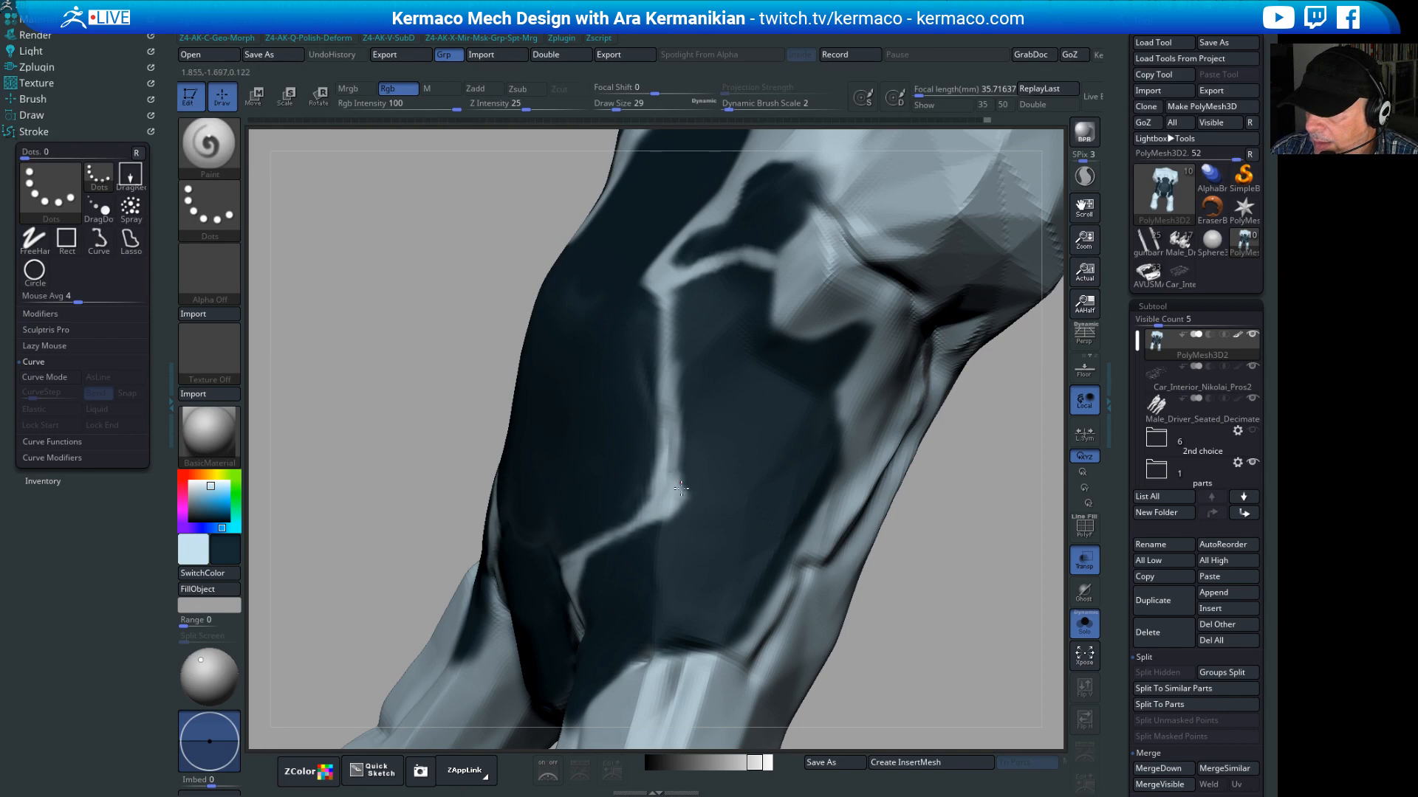
alt+drag(899, 598, 745, 511)
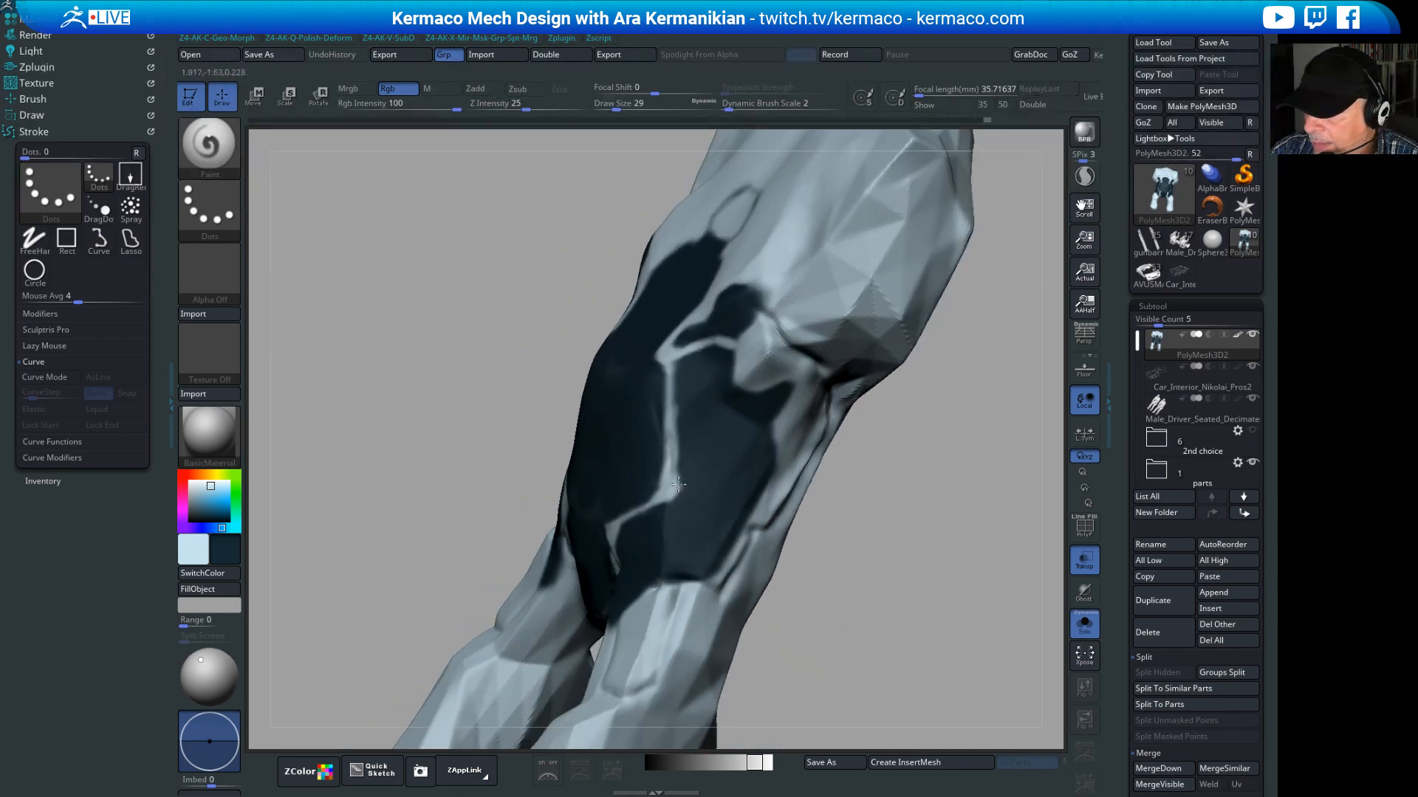
drag(830, 541, 680, 546)
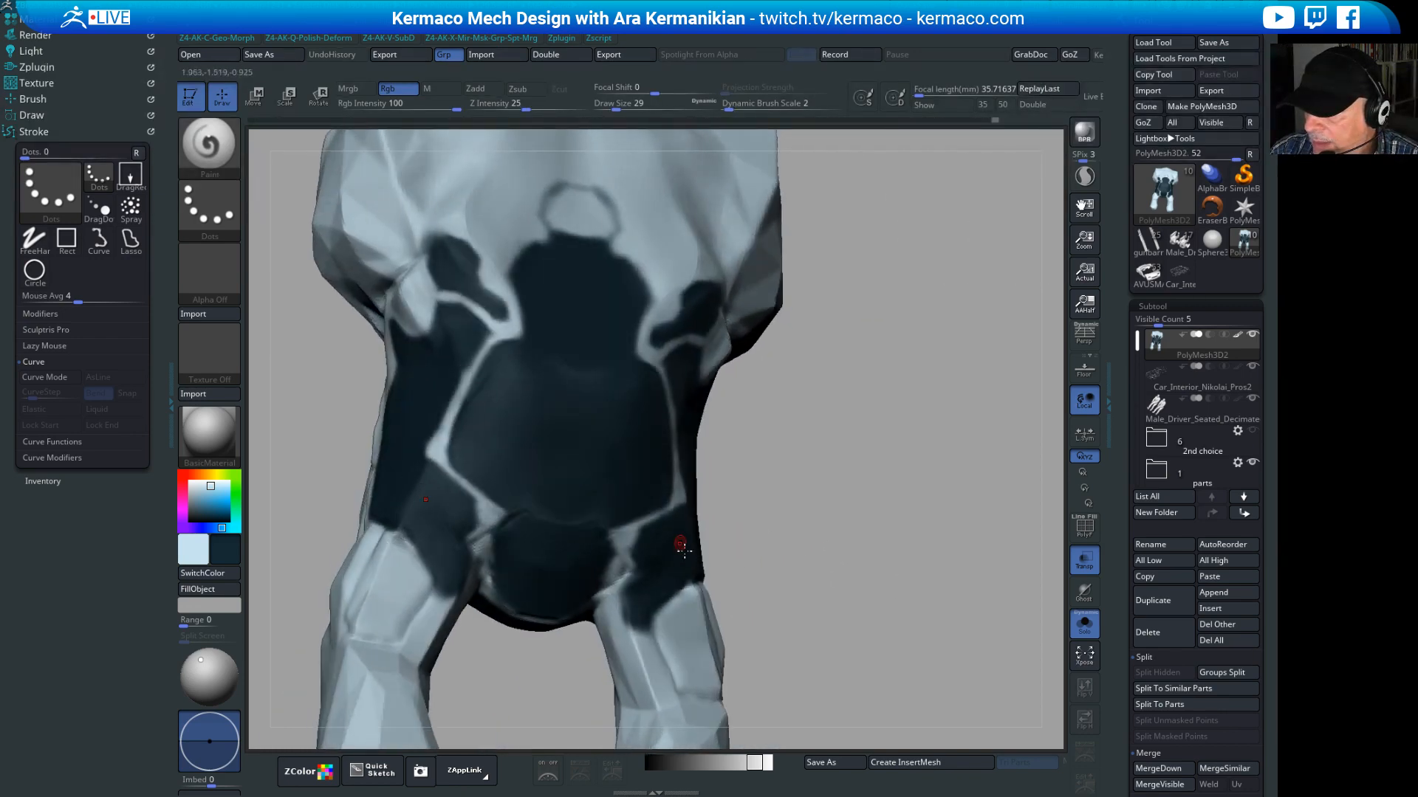
alt+drag(864, 561, 823, 496)
alt+drag(912, 508, 893, 616)
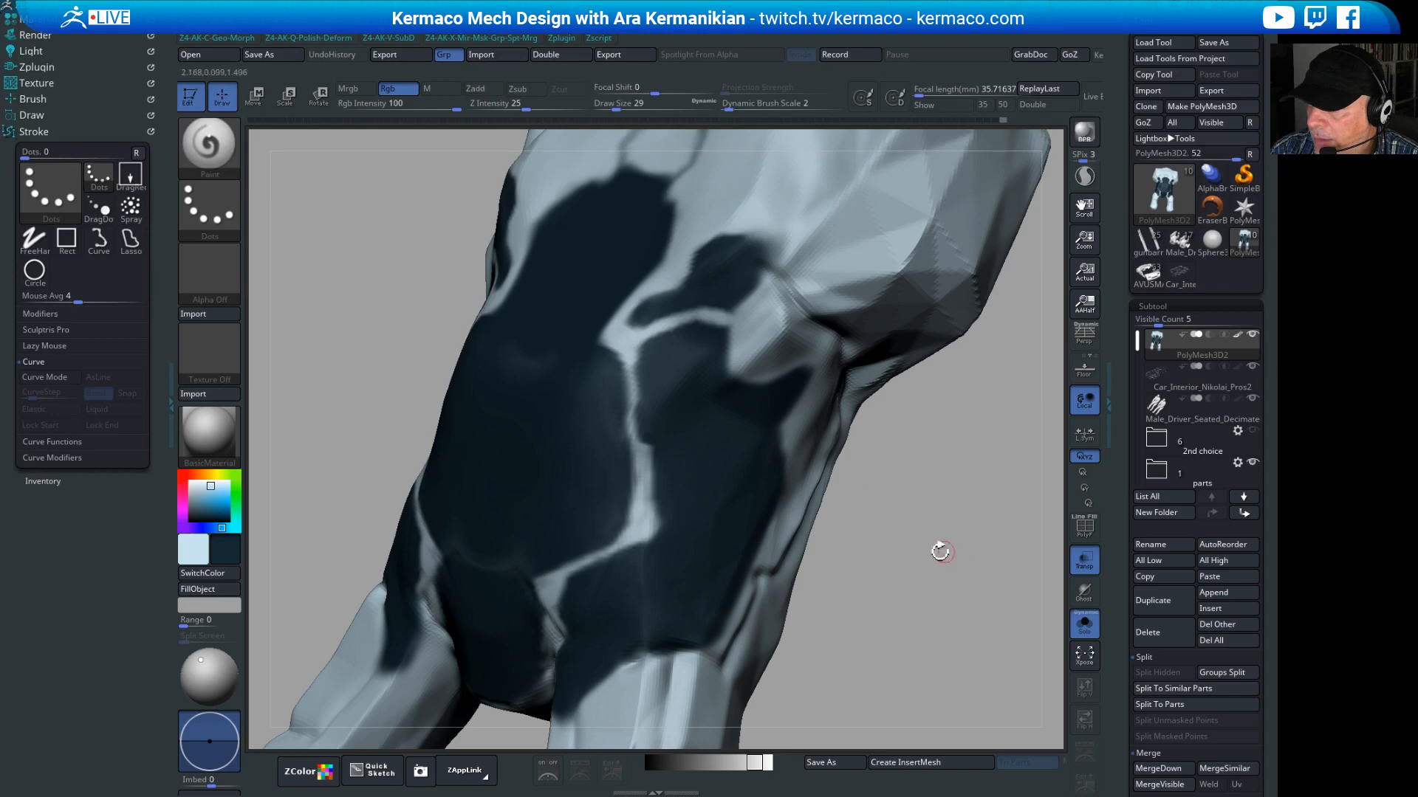
mouse_move(937, 551)
mouse_down()
mouse_move(879, 500)
mouse_move(889, 474)
mouse_move(942, 649)
mouse_up()
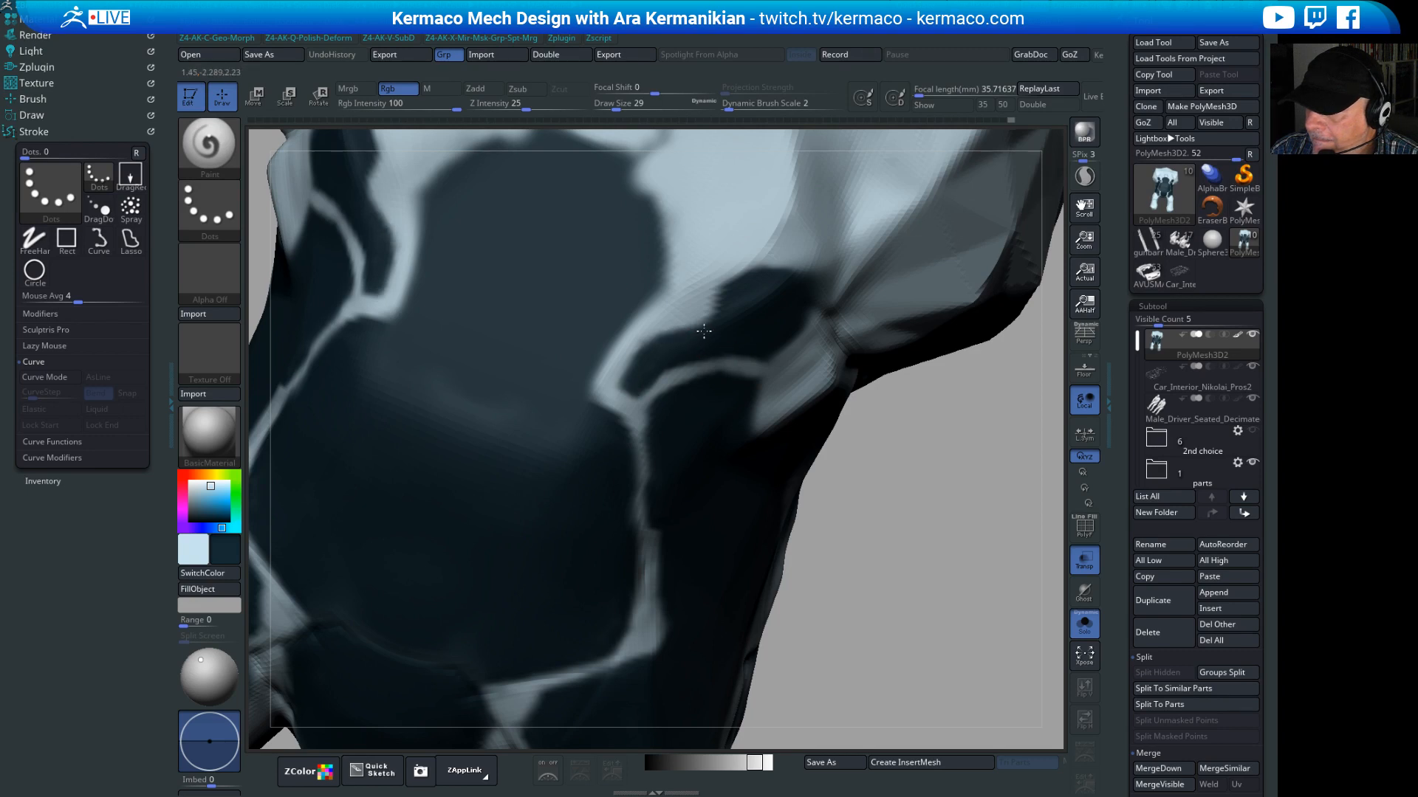
Step: Paint a thin dark, angular panel line across the top of the vehicle's rear end, with its ends wrapping toward the back
key(f)
drag(903, 503, 943, 421)
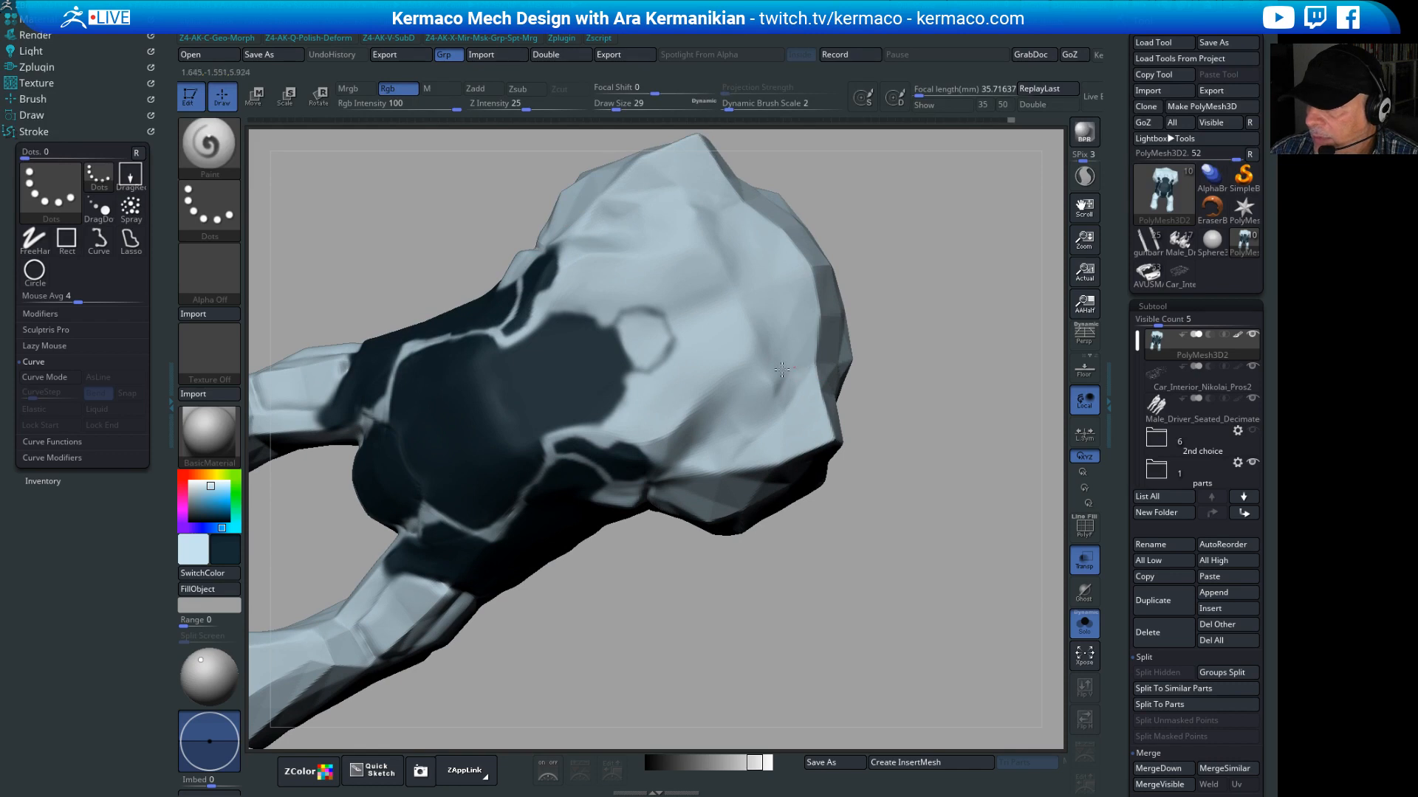
drag(786, 370, 810, 364)
mouse_move(716, 221)
mouse_down()
mouse_move(733, 285)
mouse_move(741, 276)
mouse_up()
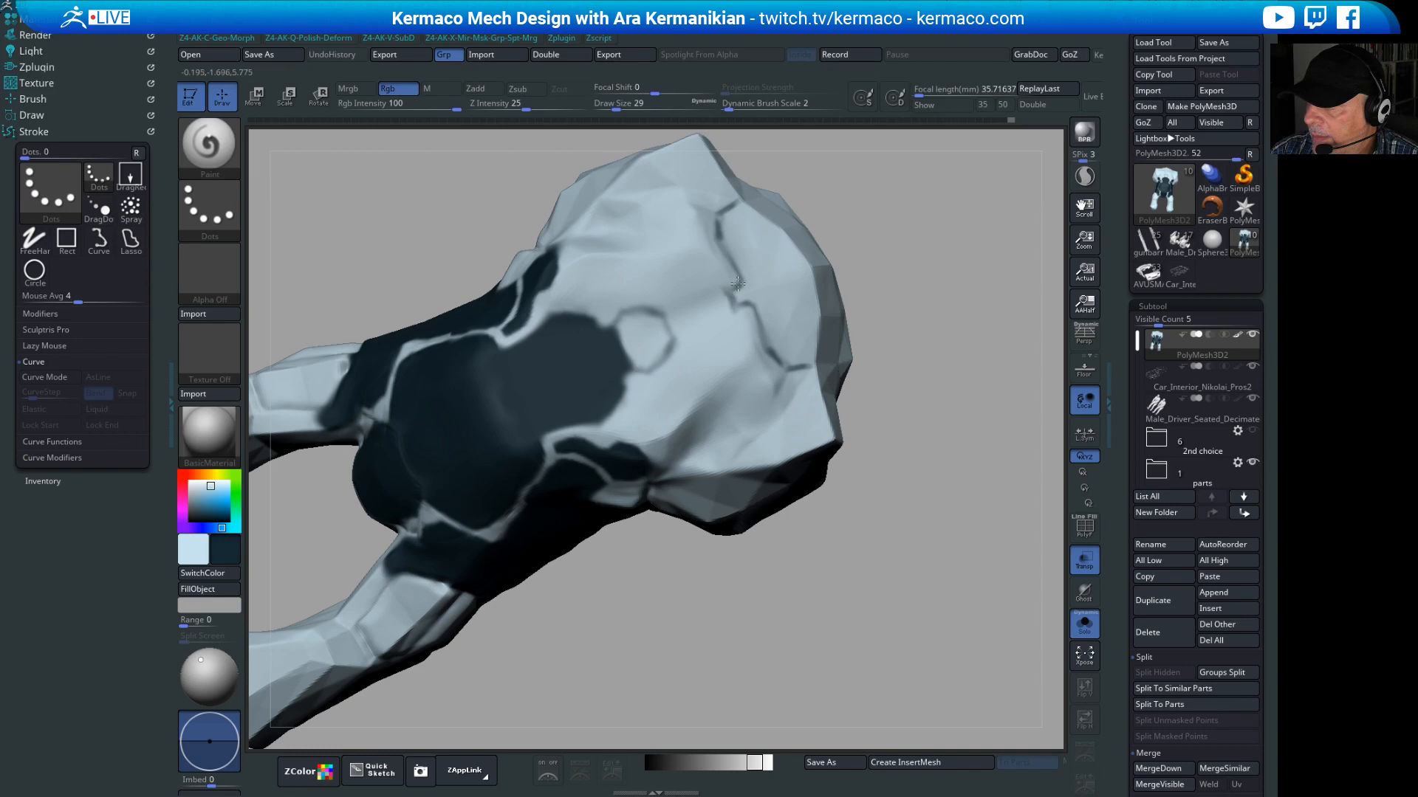
mouse_move(737, 283)
mouse_down()
mouse_move(764, 337)
mouse_move(810, 371)
mouse_up()
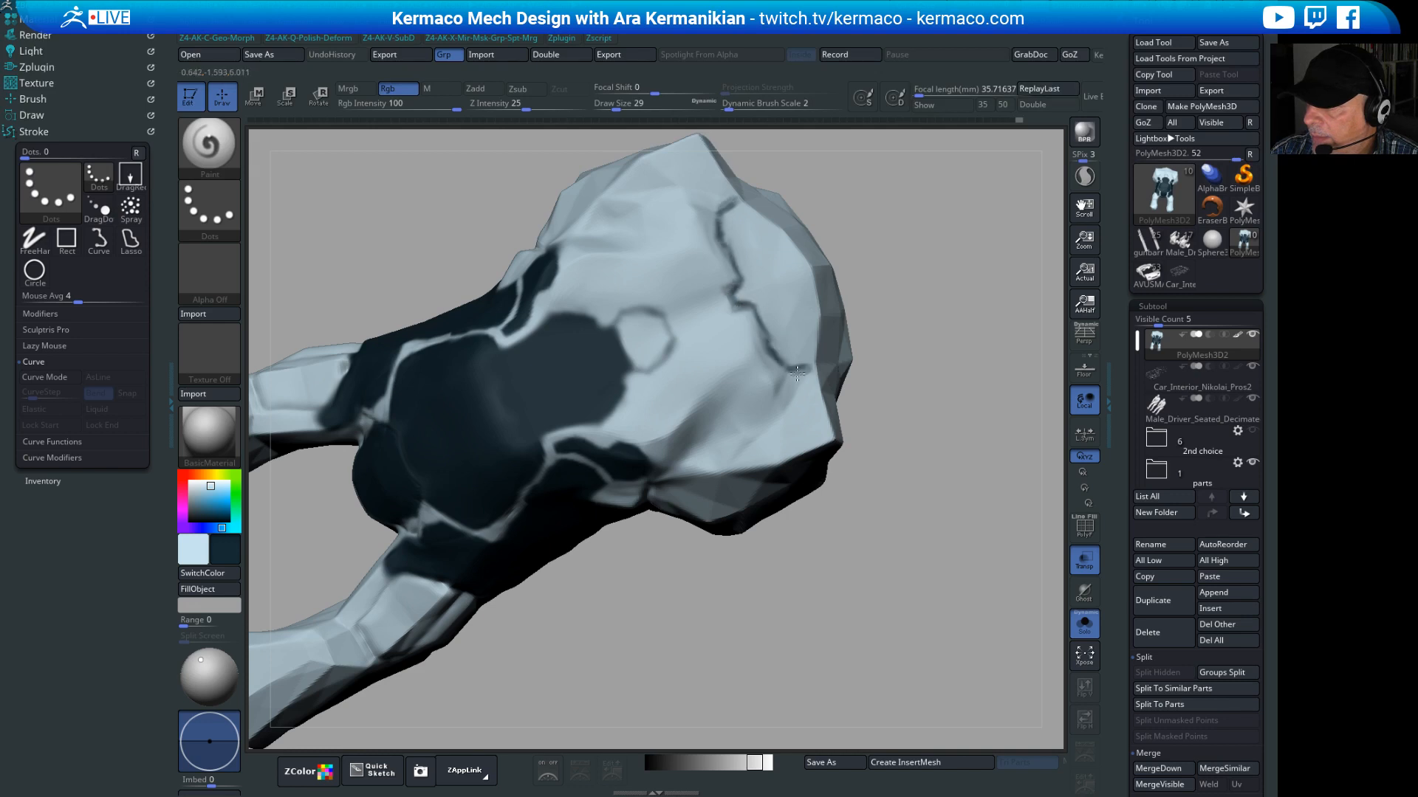
drag(915, 370, 915, 407)
drag(784, 366, 809, 360)
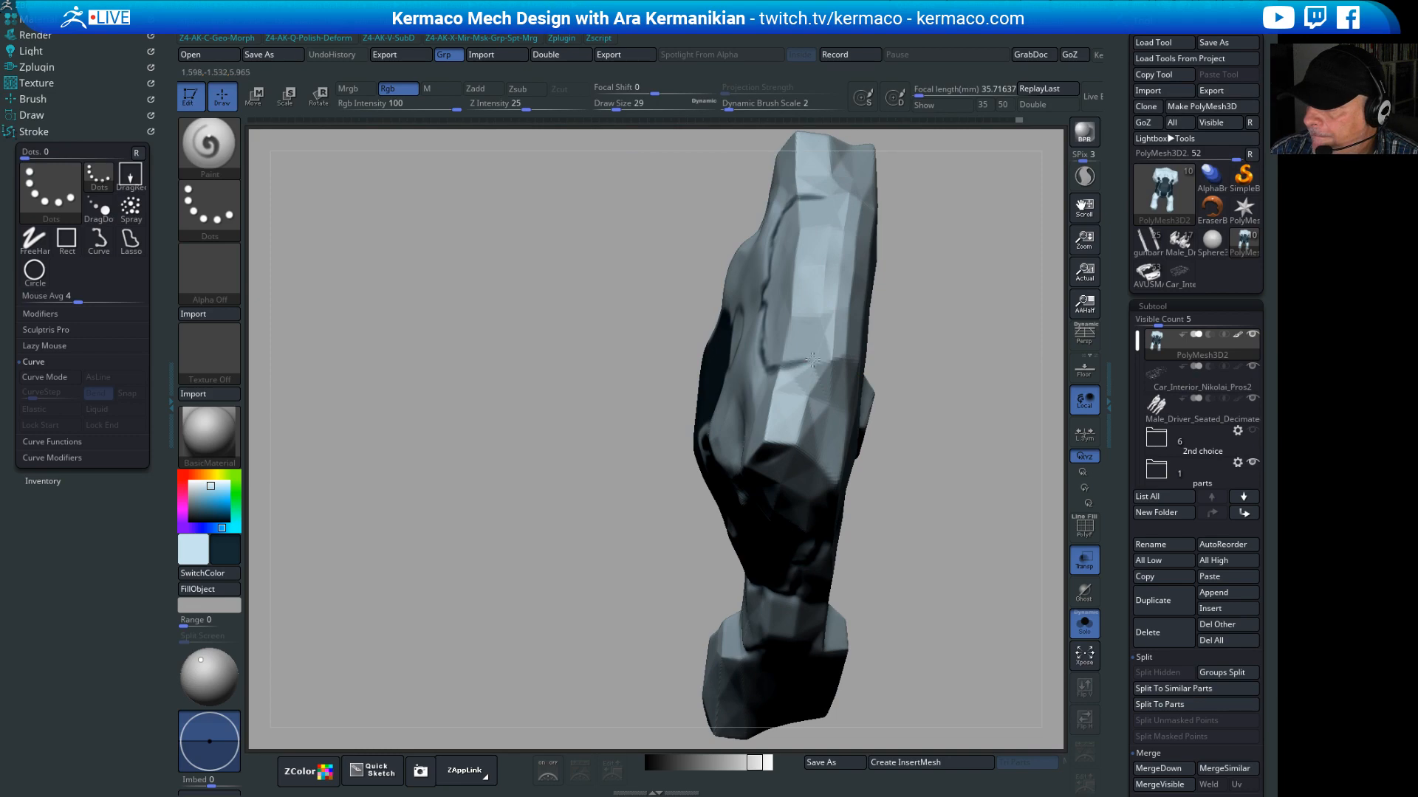
Step: Choose a bright blue as the main paint color for work on the vehicle's rear end
mouse_move(977, 359)
mouse_down()
mouse_move(1028, 408)
mouse_move(883, 308)
mouse_up()
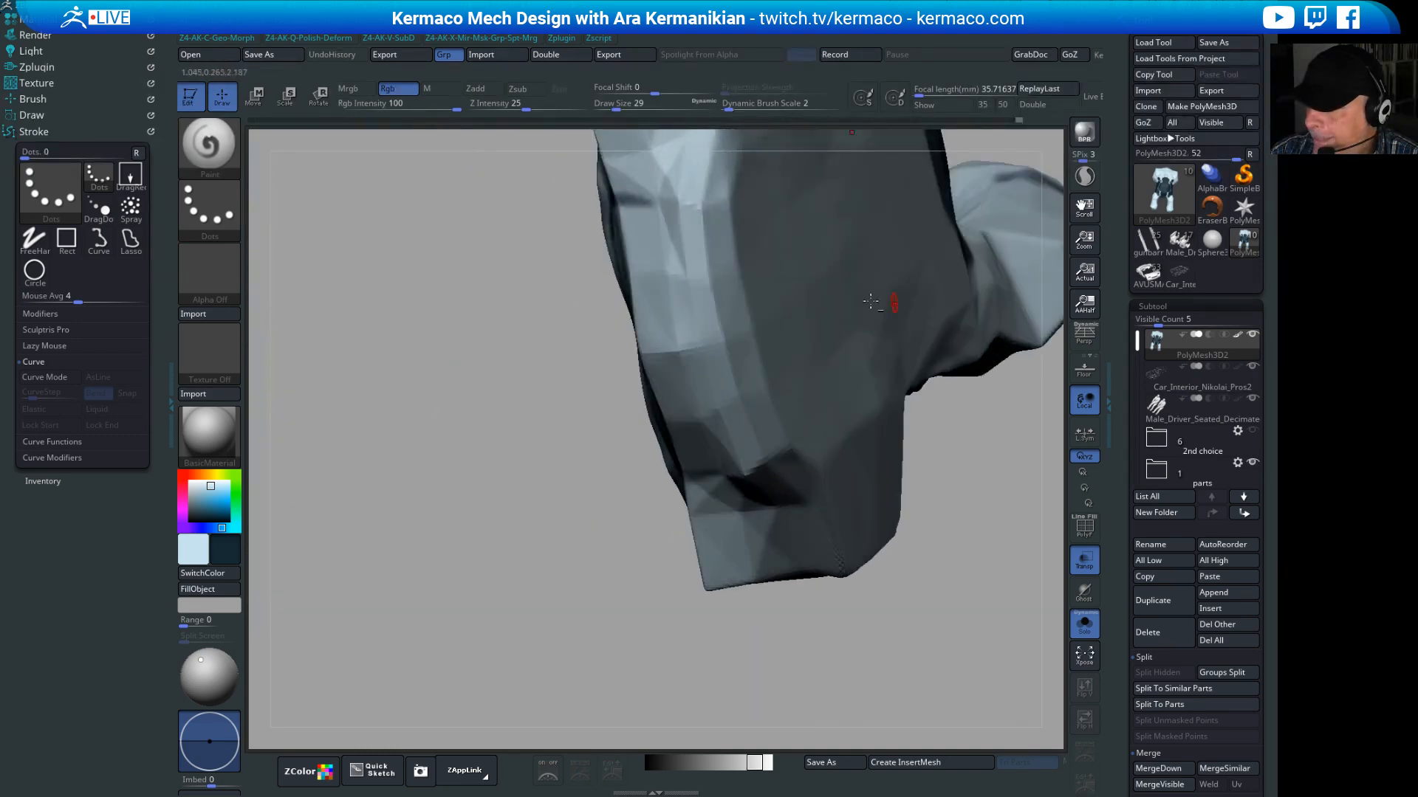
alt+drag(383, 420, 349, 571)
click(227, 502)
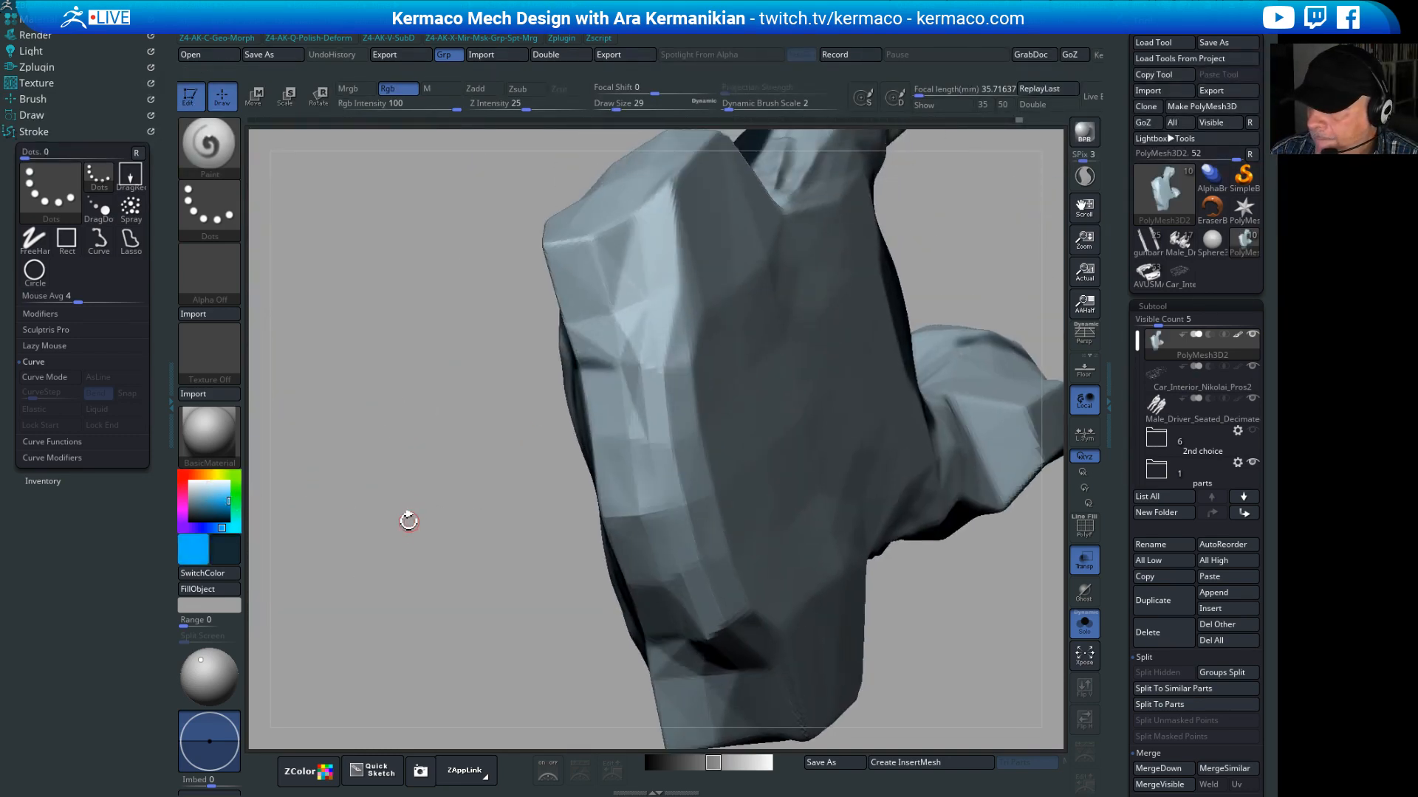
drag(405, 516, 446, 497)
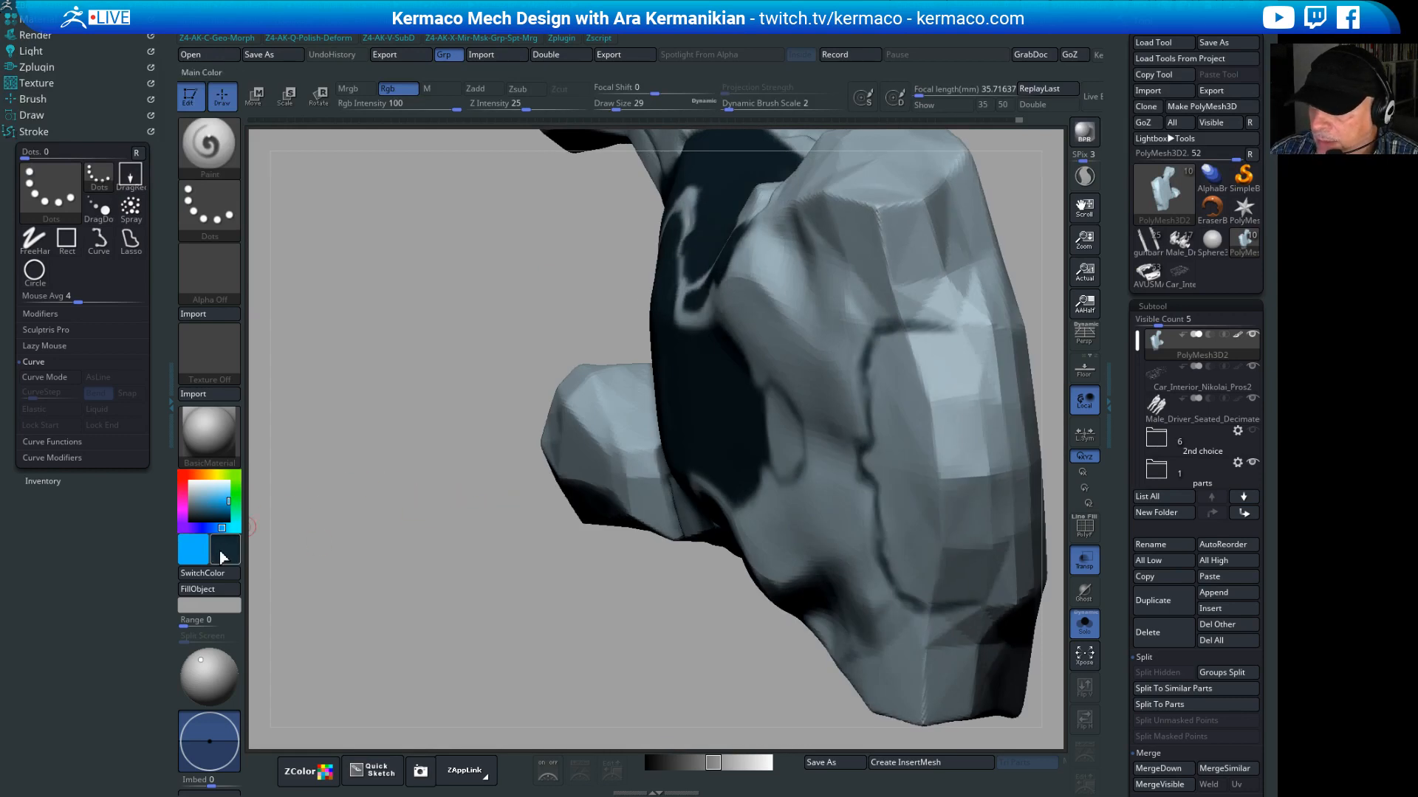
drag(889, 356, 895, 385)
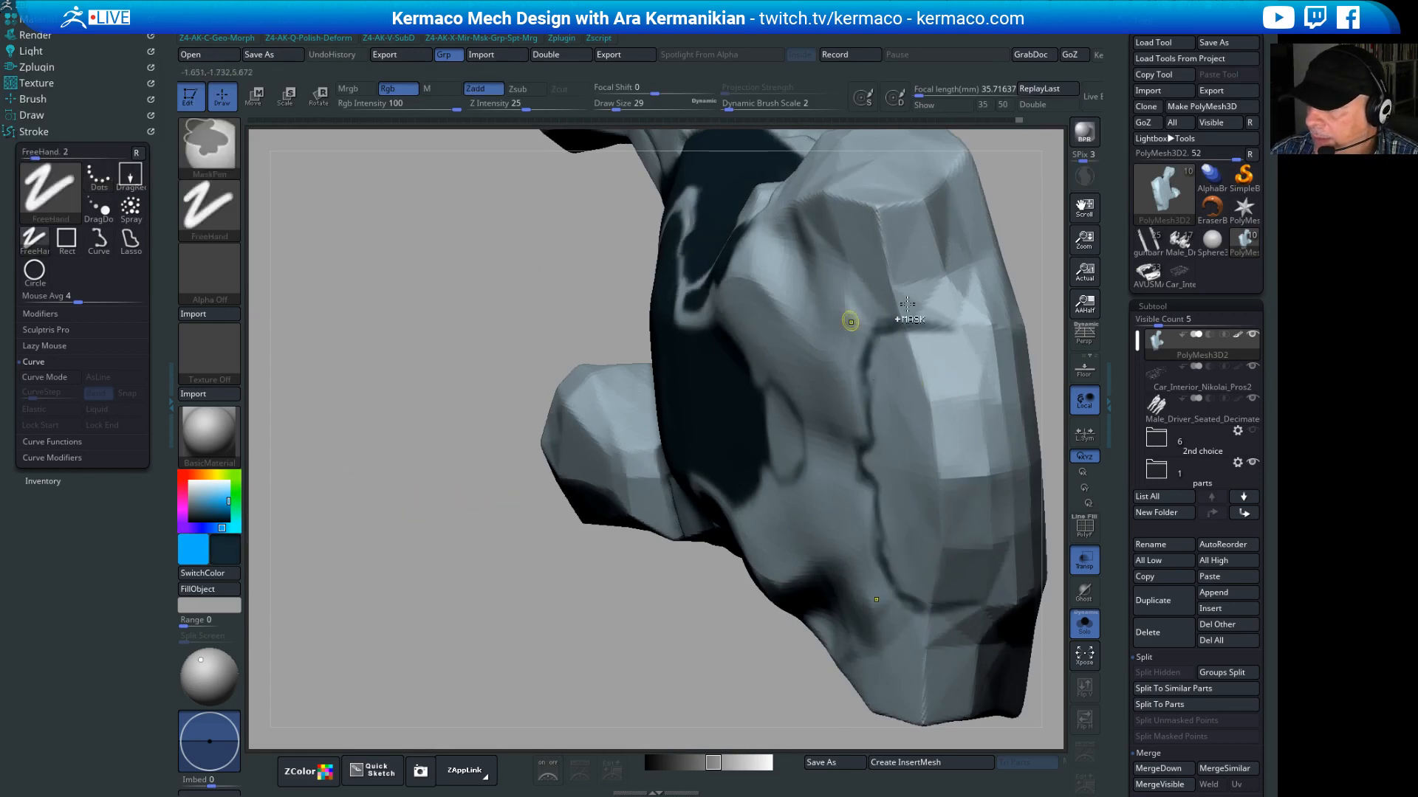
drag(1038, 229, 769, 259)
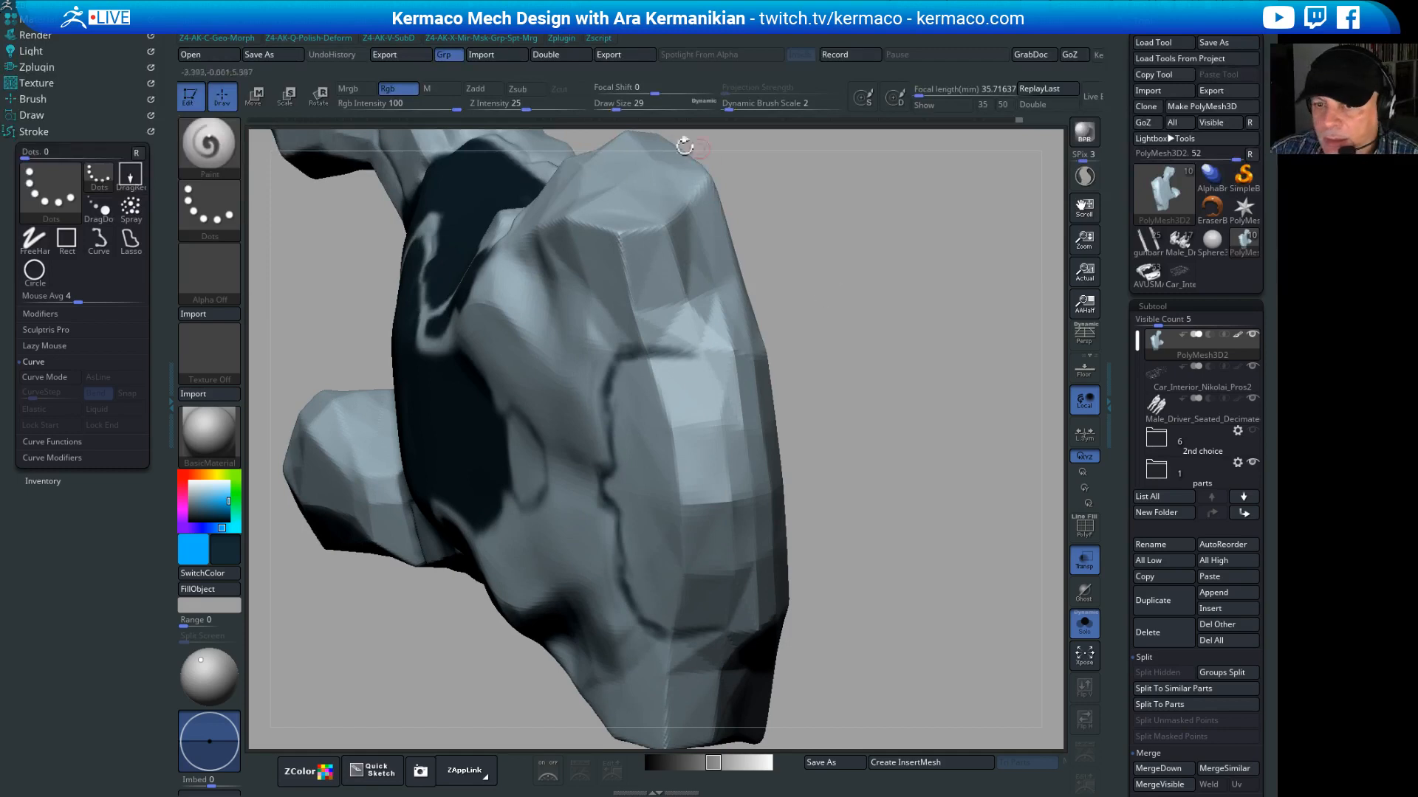
drag(848, 291, 786, 341)
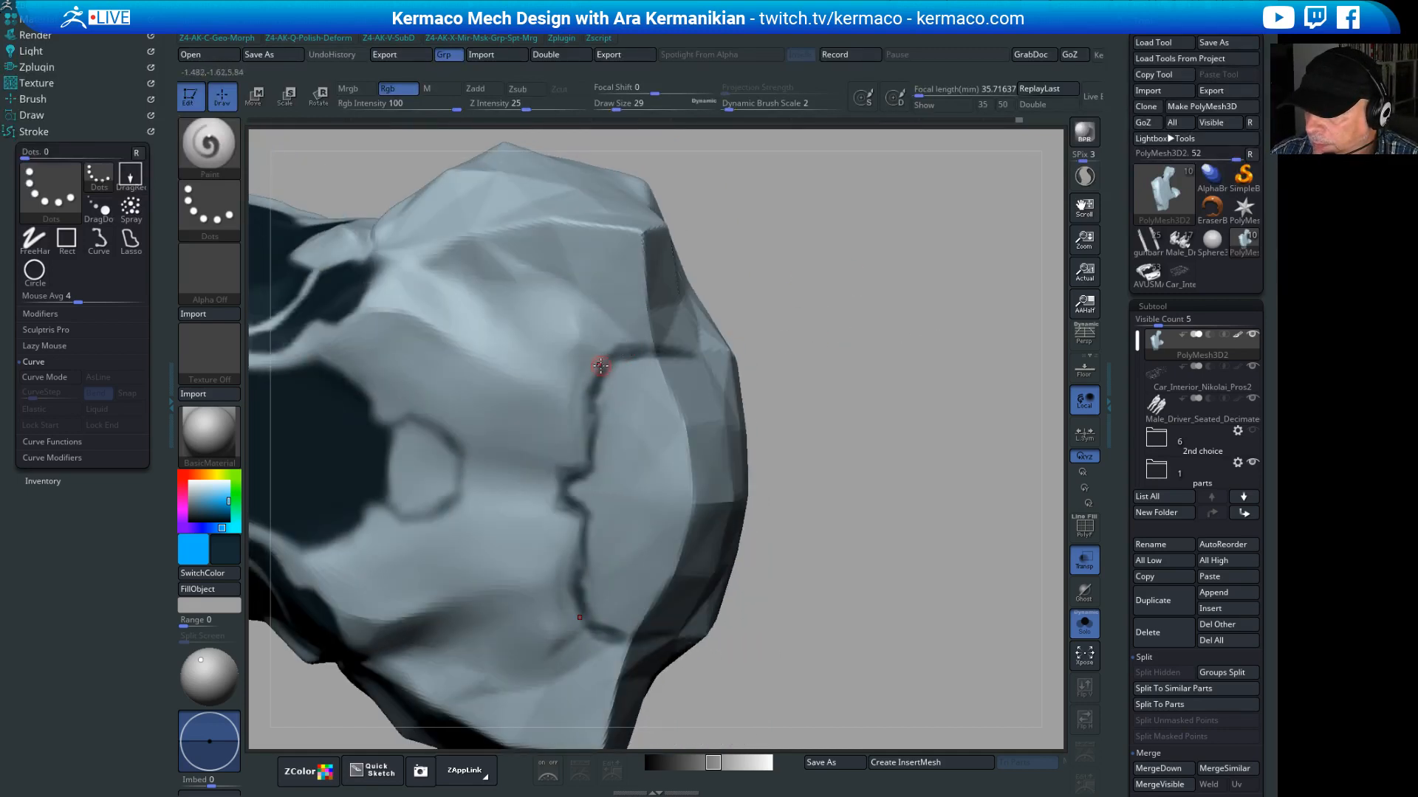
Step: Retouch the dark panel line across the rear end and extend its corners outward toward the body's sides
drag(596, 356, 576, 473)
drag(890, 432, 787, 347)
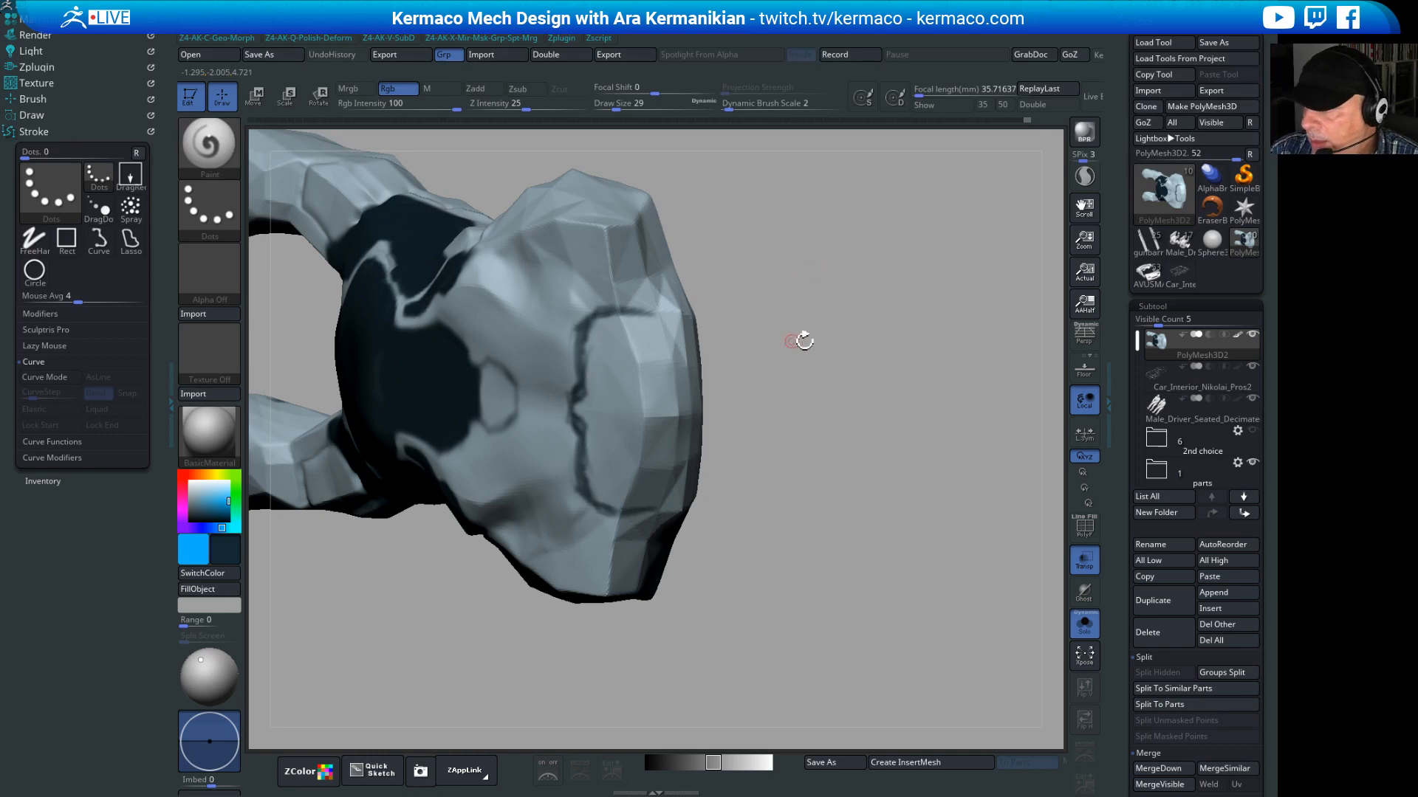
drag(800, 335, 621, 319)
drag(828, 301, 593, 307)
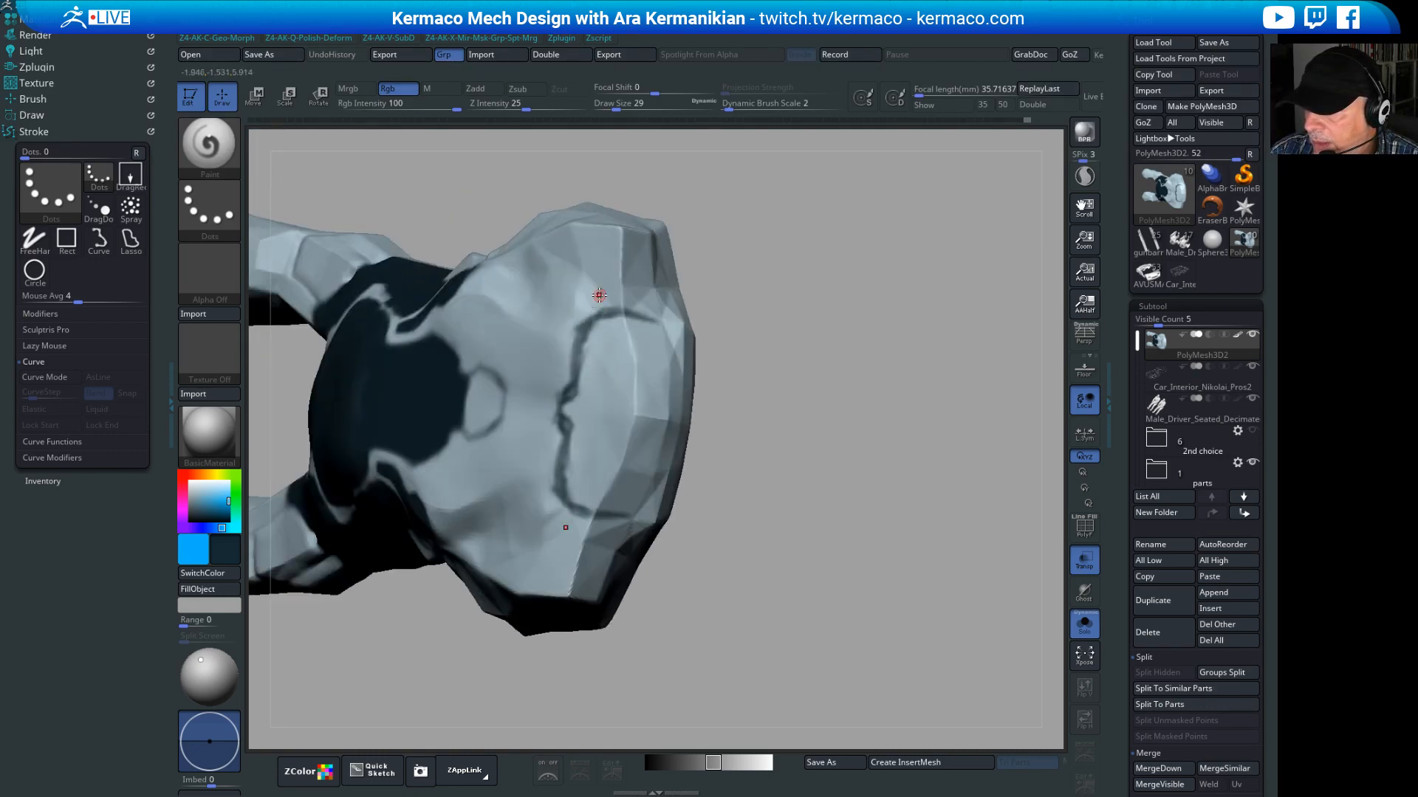
drag(618, 285, 601, 312)
drag(860, 340, 820, 325)
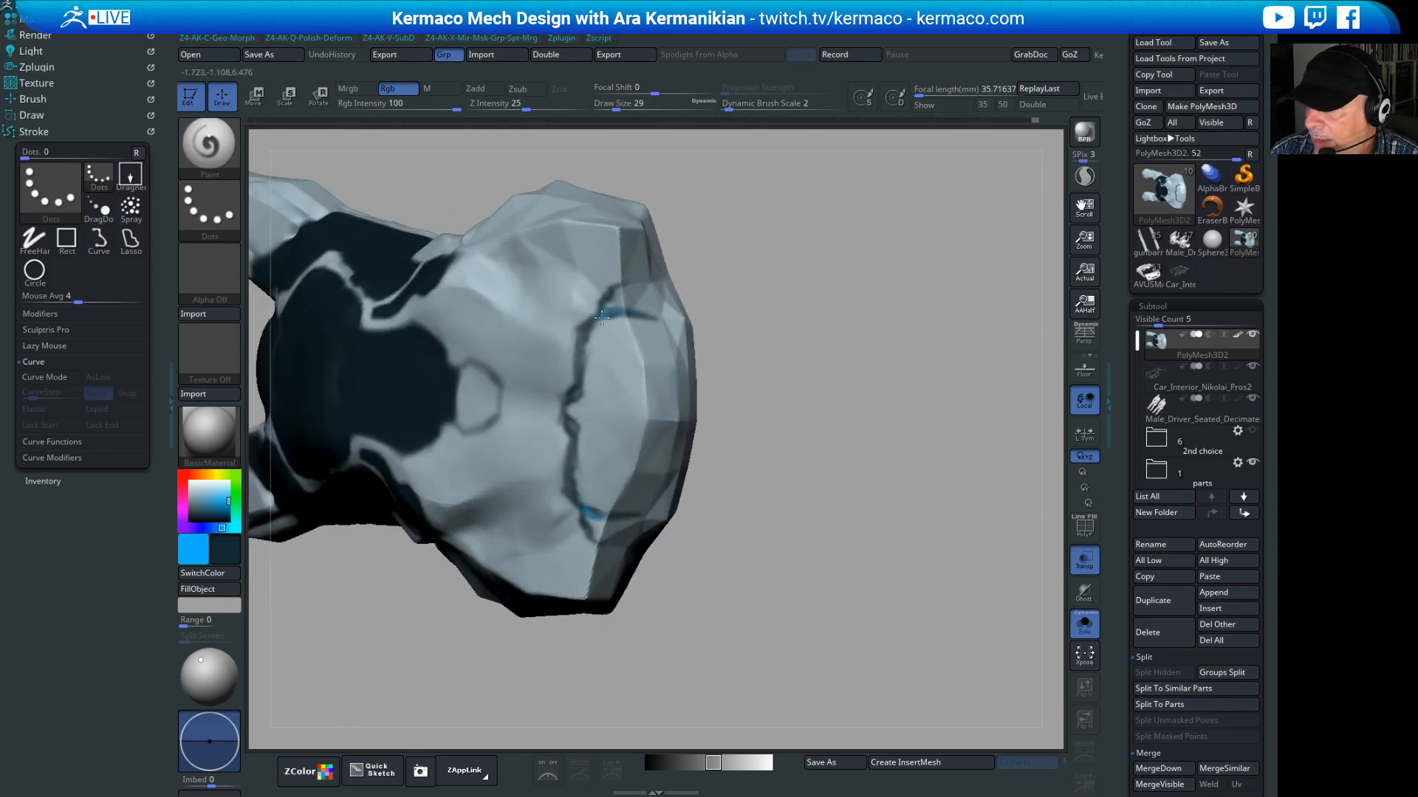
Step: Undo the blue stroke, restore the pale body color, and paint out the old corner branches of the rear panel line
drag(194, 552, 488, 497)
key(ctrl+z)
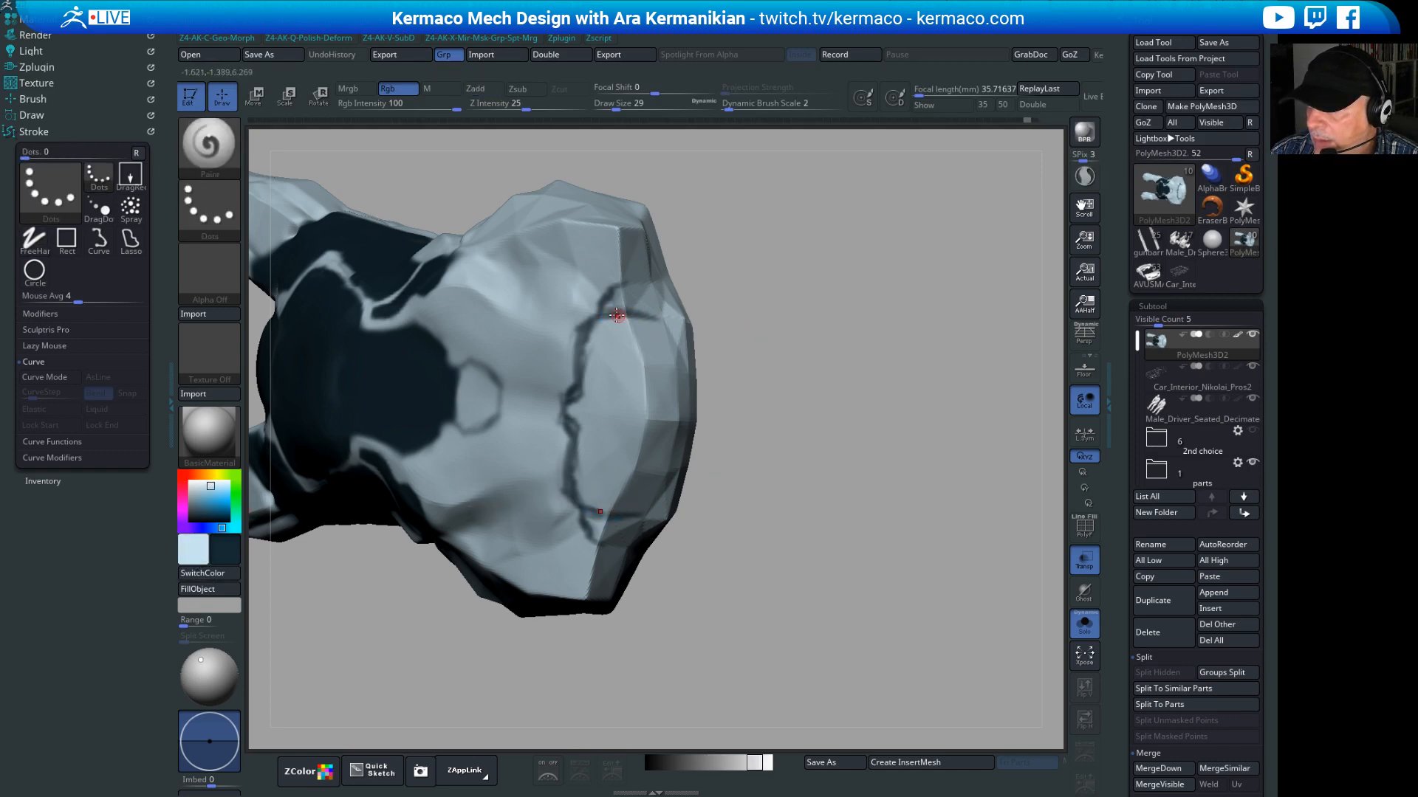
drag(616, 309, 613, 327)
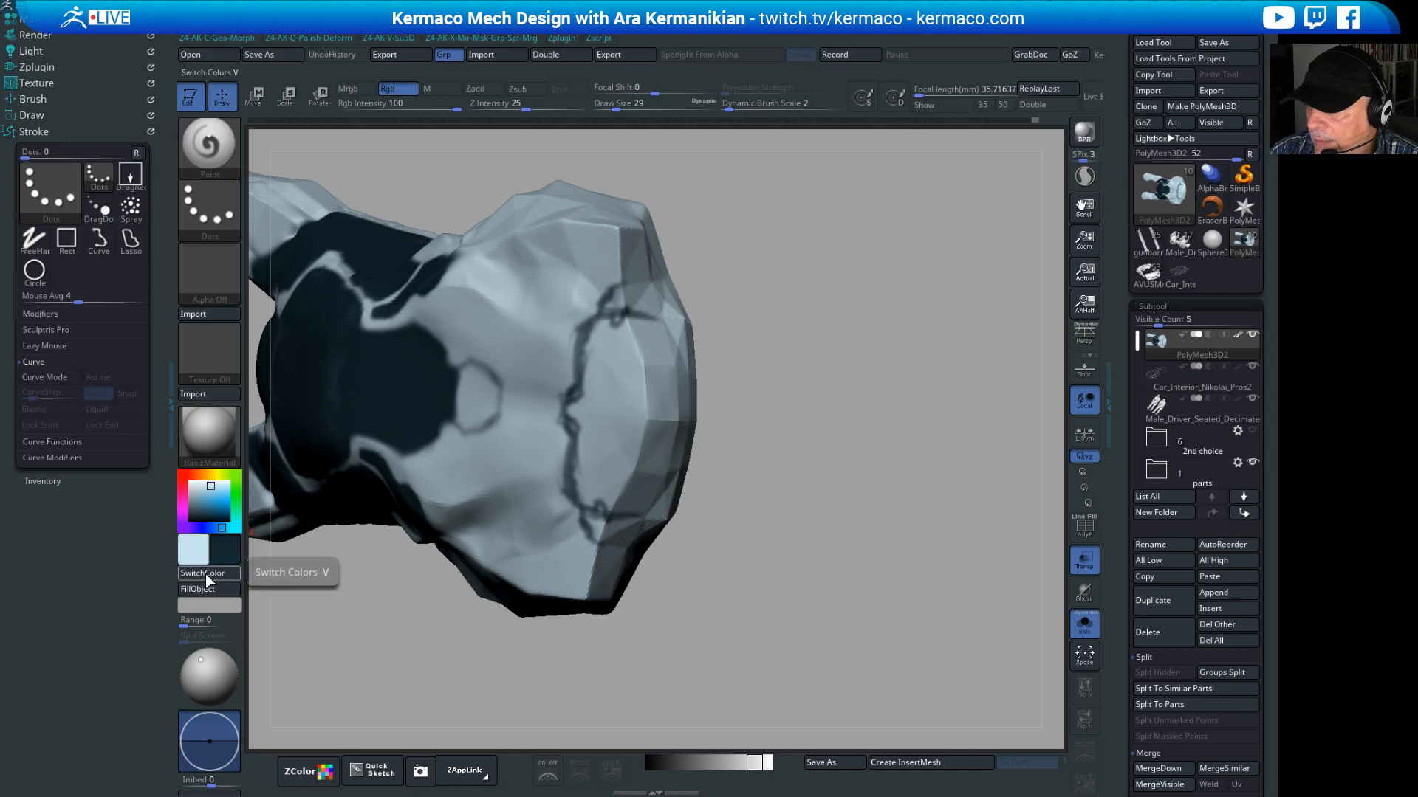
mouse_move(618, 320)
alt+mouse_down()
mouse_move(606, 315)
mouse_move(621, 312)
alt+mouse_up()
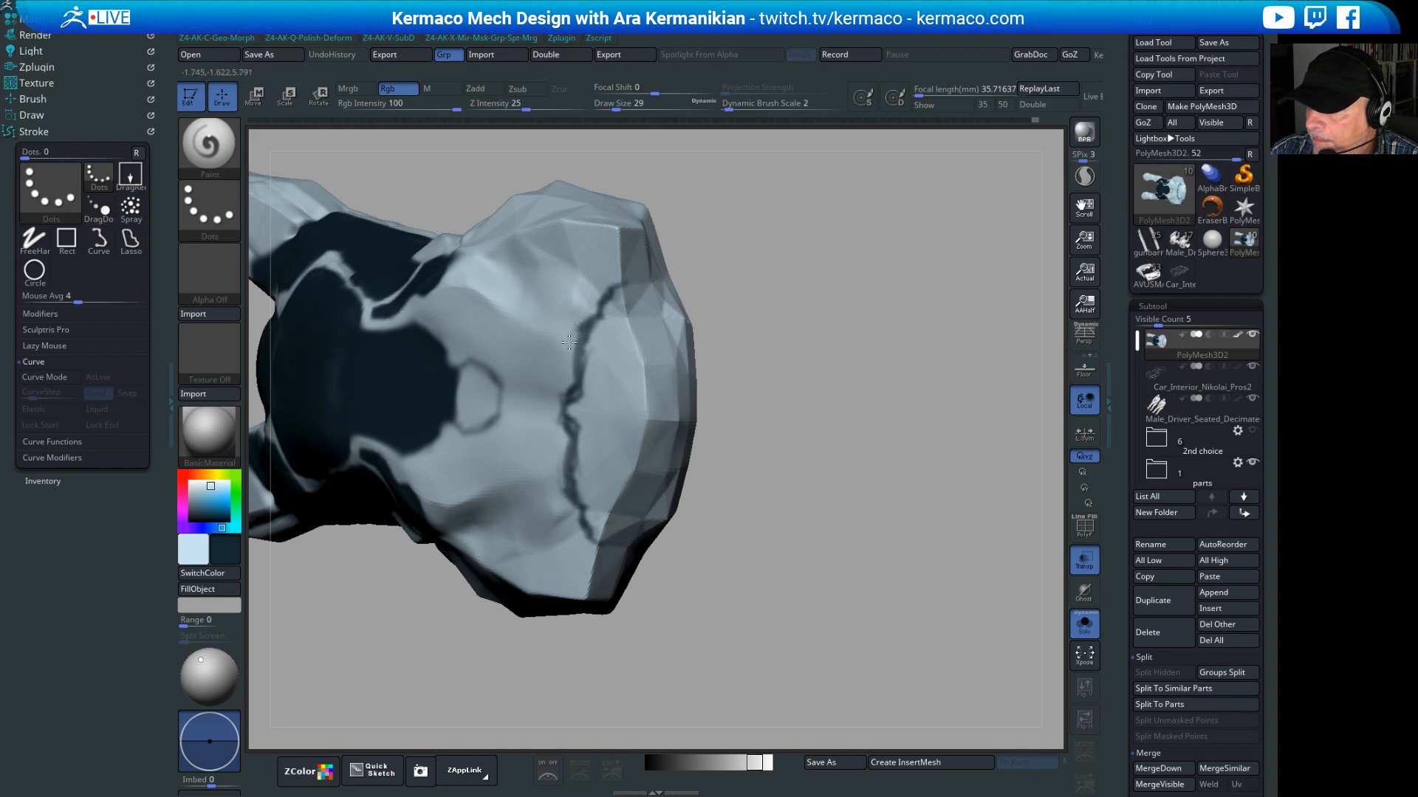
Step: Reshape the rear panel line into crisper angular steps and clean up its kinked ends with dark and pale strokes
alt+drag(569, 342, 571, 353)
drag(573, 391, 560, 410)
mouse_move(723, 436)
alt+mouse_down()
mouse_move(726, 399)
mouse_move(780, 367)
mouse_move(810, 244)
mouse_move(880, 275)
mouse_move(915, 376)
mouse_move(953, 397)
mouse_move(972, 376)
mouse_move(997, 393)
mouse_move(960, 399)
alt+mouse_up()
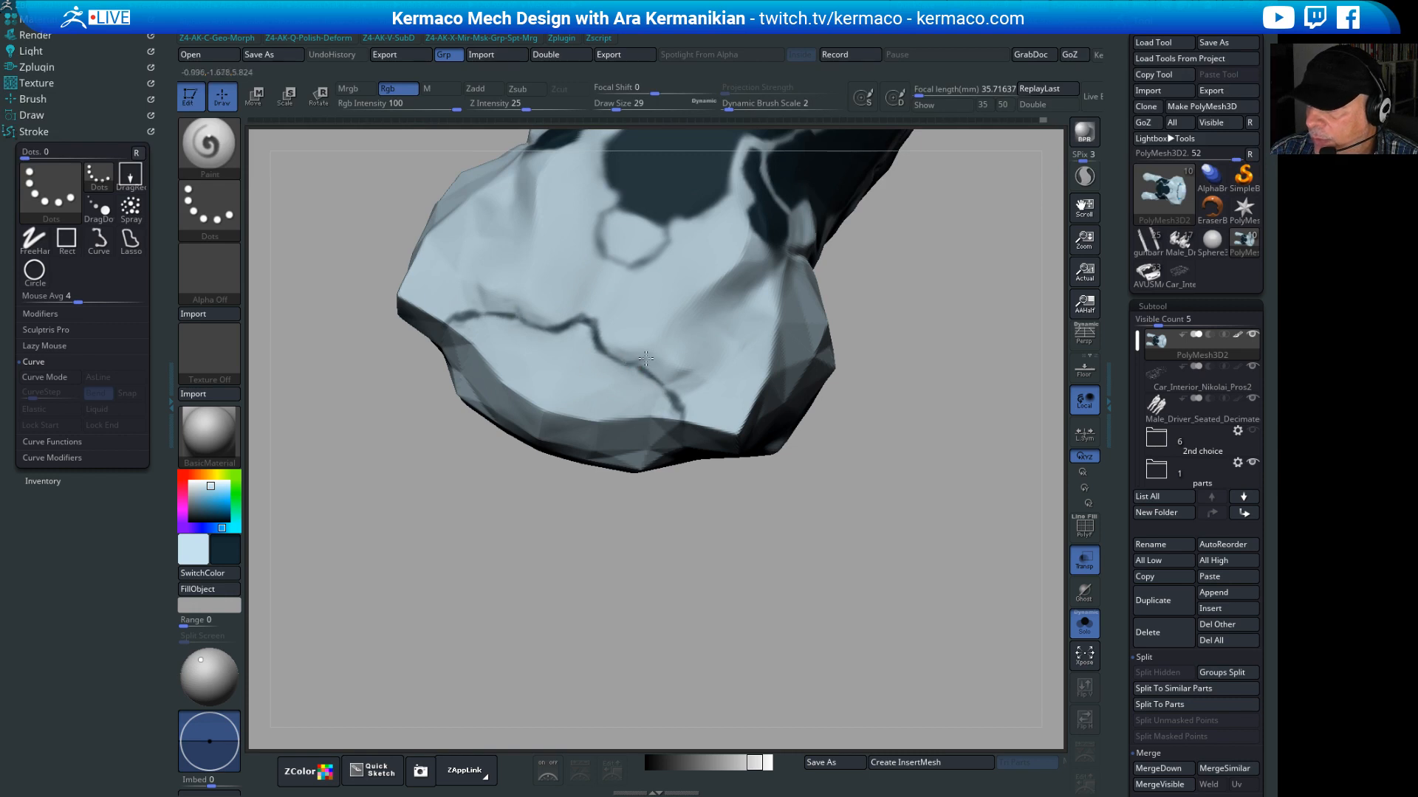
mouse_move(646, 360)
mouse_down()
mouse_move(670, 370)
mouse_move(637, 360)
mouse_up()
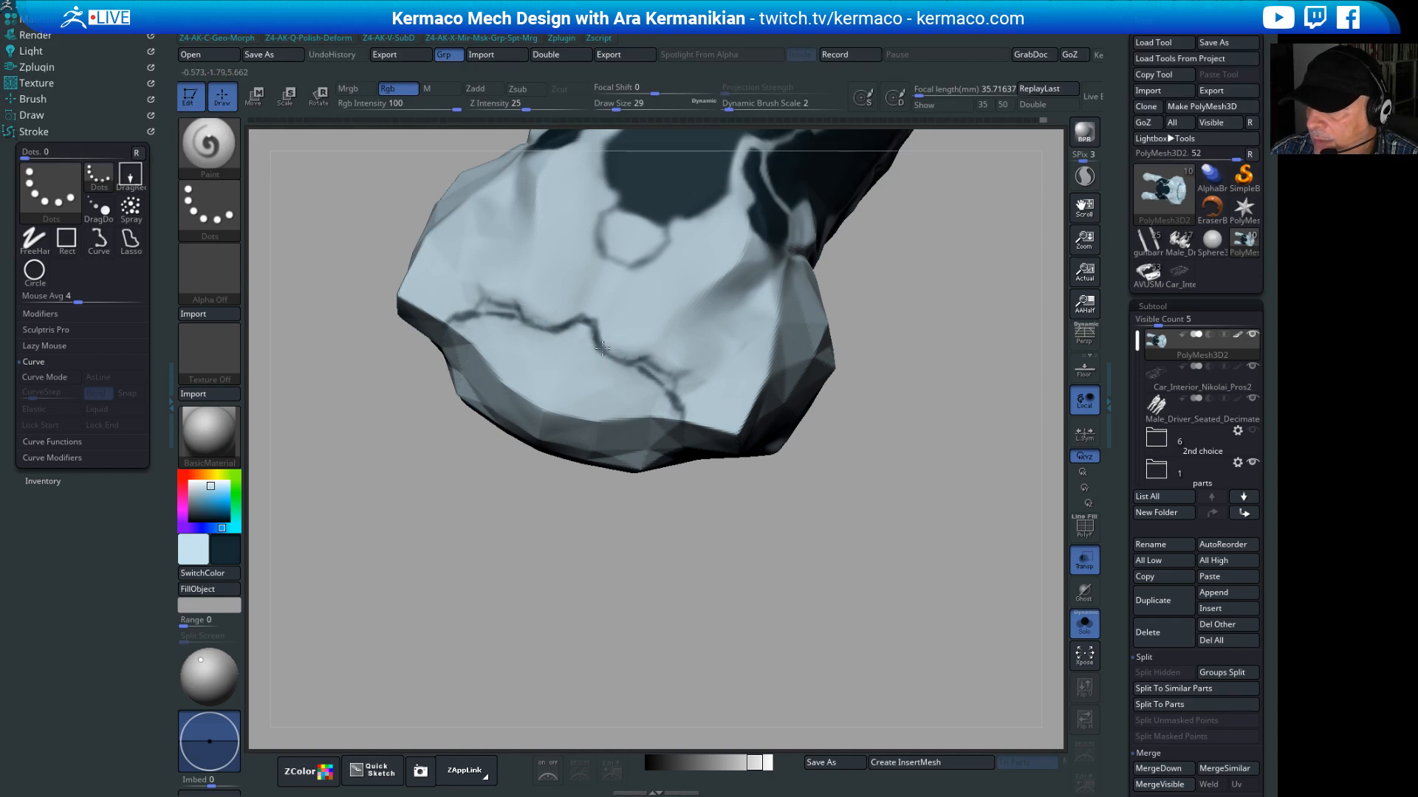
drag(652, 355, 673, 369)
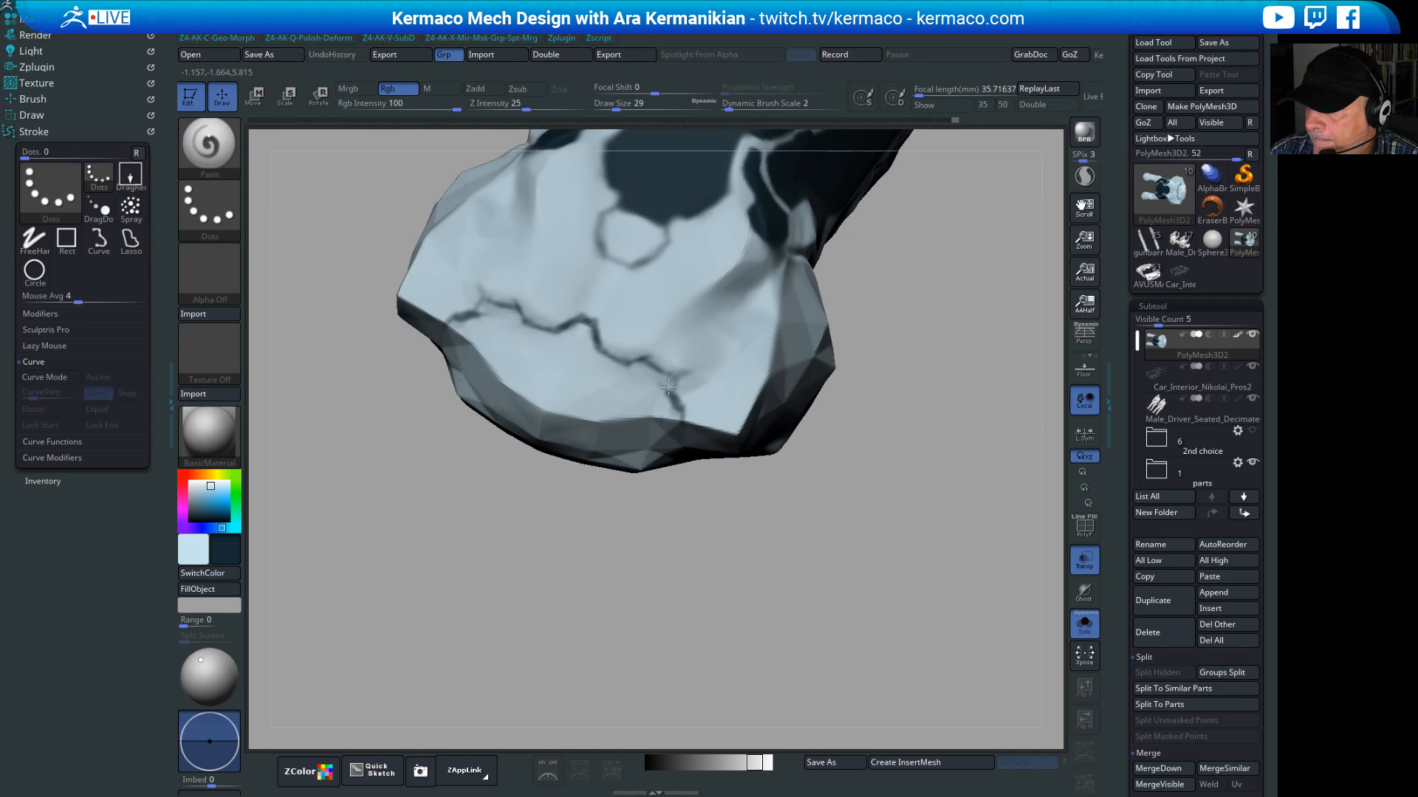
drag(666, 408, 678, 392)
Step: Set the draw size to 59 and fill the small octagon behind the canopy glass with the dark window color
mouse_move(728, 491)
alt+mouse_down()
mouse_move(680, 539)
mouse_move(795, 586)
mouse_move(891, 352)
mouse_move(957, 321)
mouse_move(889, 381)
mouse_move(872, 184)
mouse_move(876, 258)
mouse_move(949, 332)
alt+mouse_up()
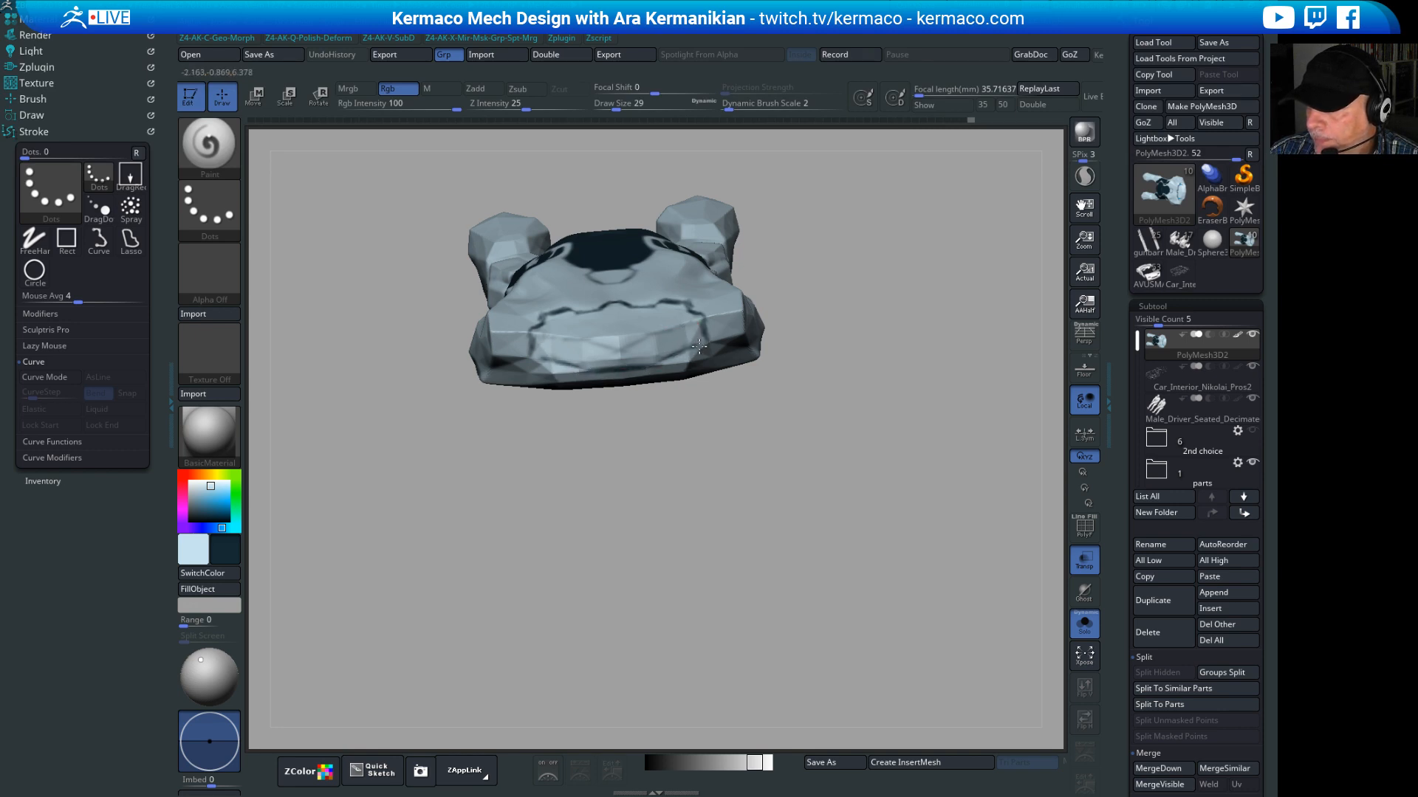
right_drag(699, 345, 923, 443)
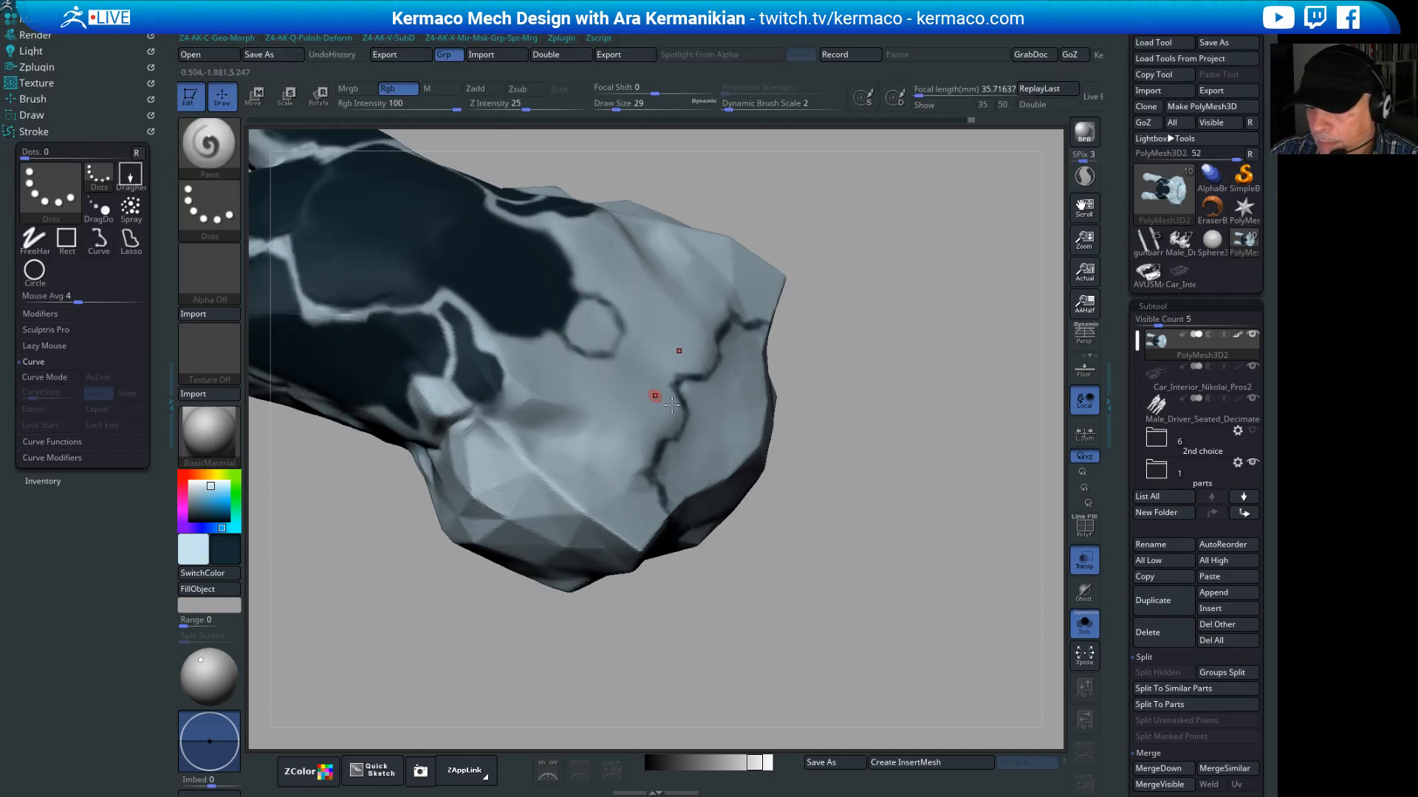
right_drag(671, 404, 806, 403)
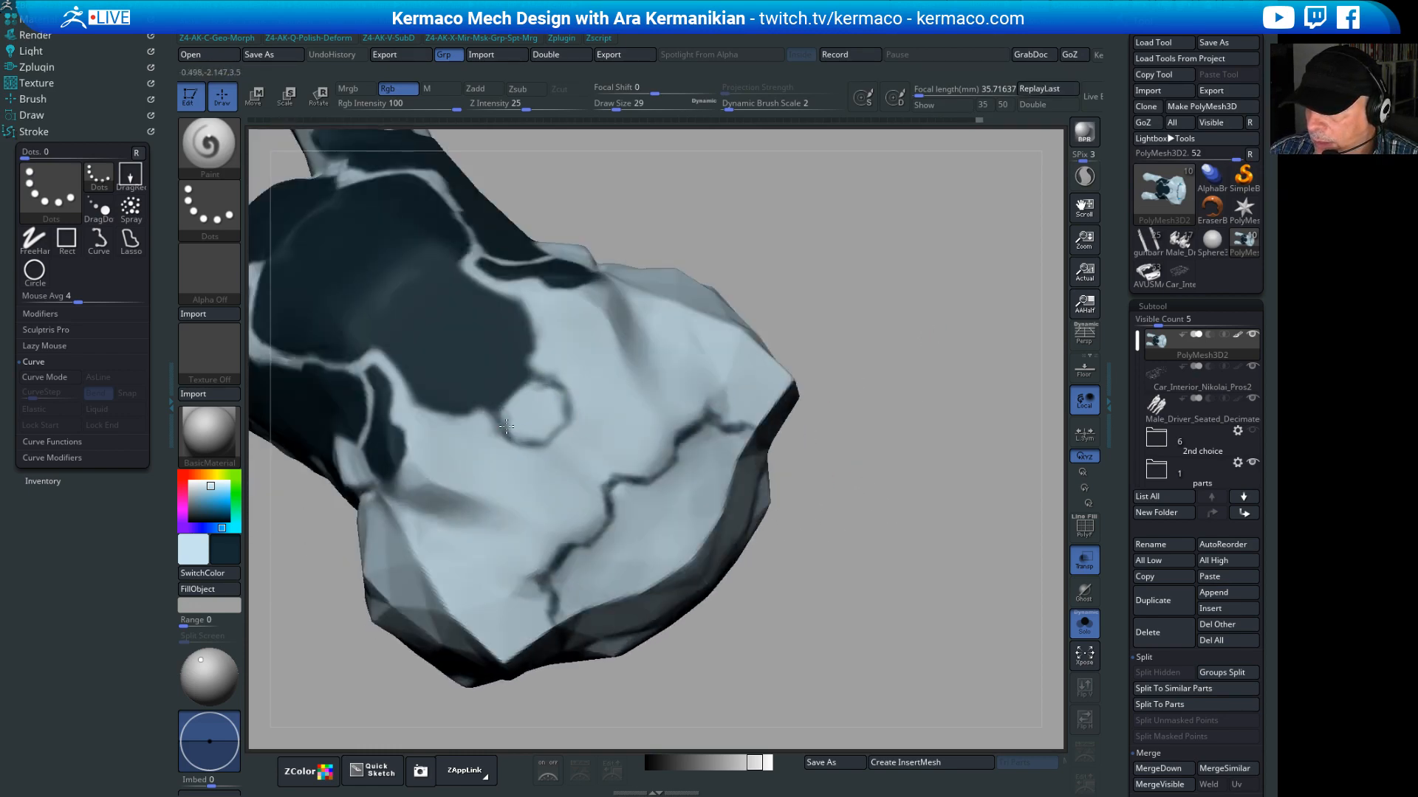
right_drag(905, 296, 829, 290)
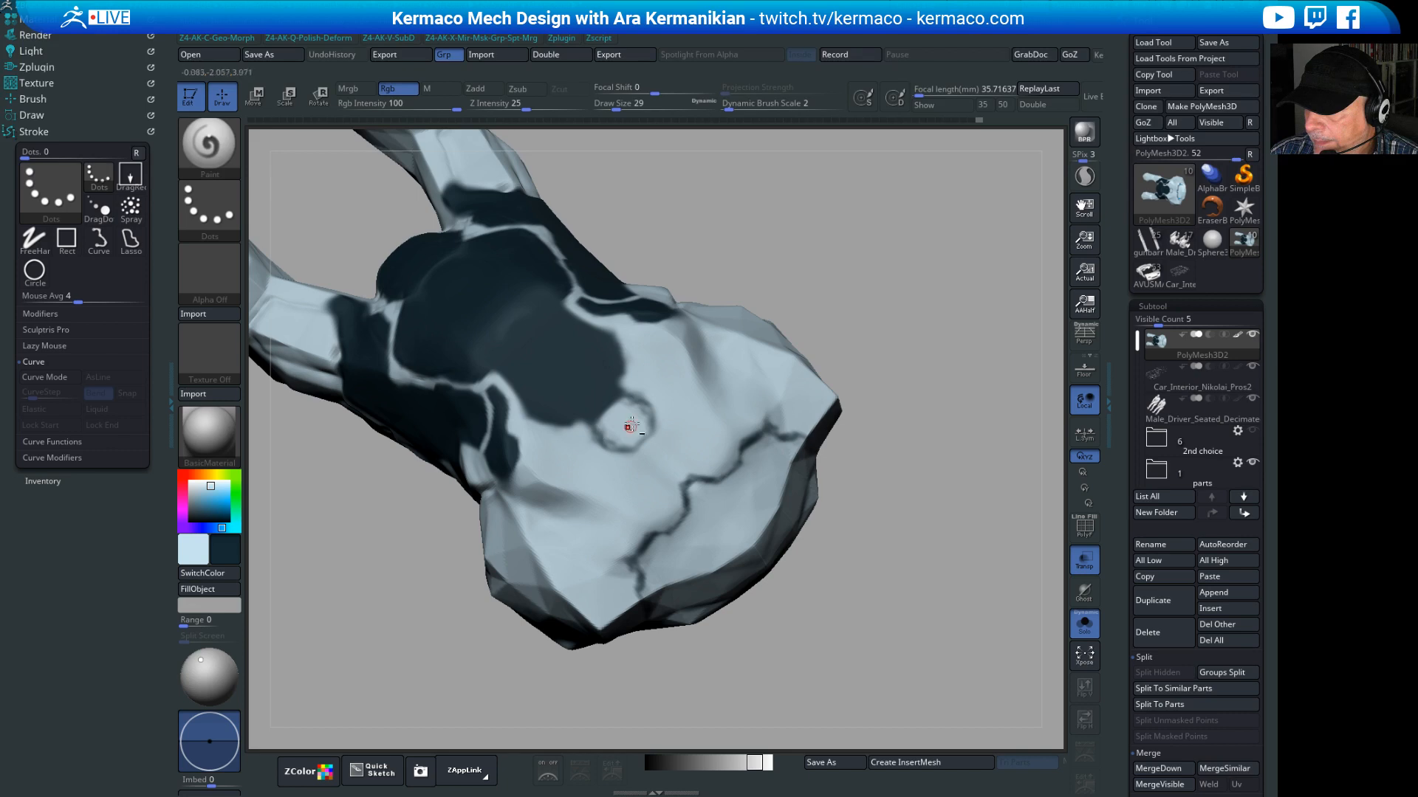
mouse_move(620, 424)
mouse_down()
mouse_move(609, 435)
mouse_move(647, 411)
mouse_move(619, 432)
mouse_up()
key(s)
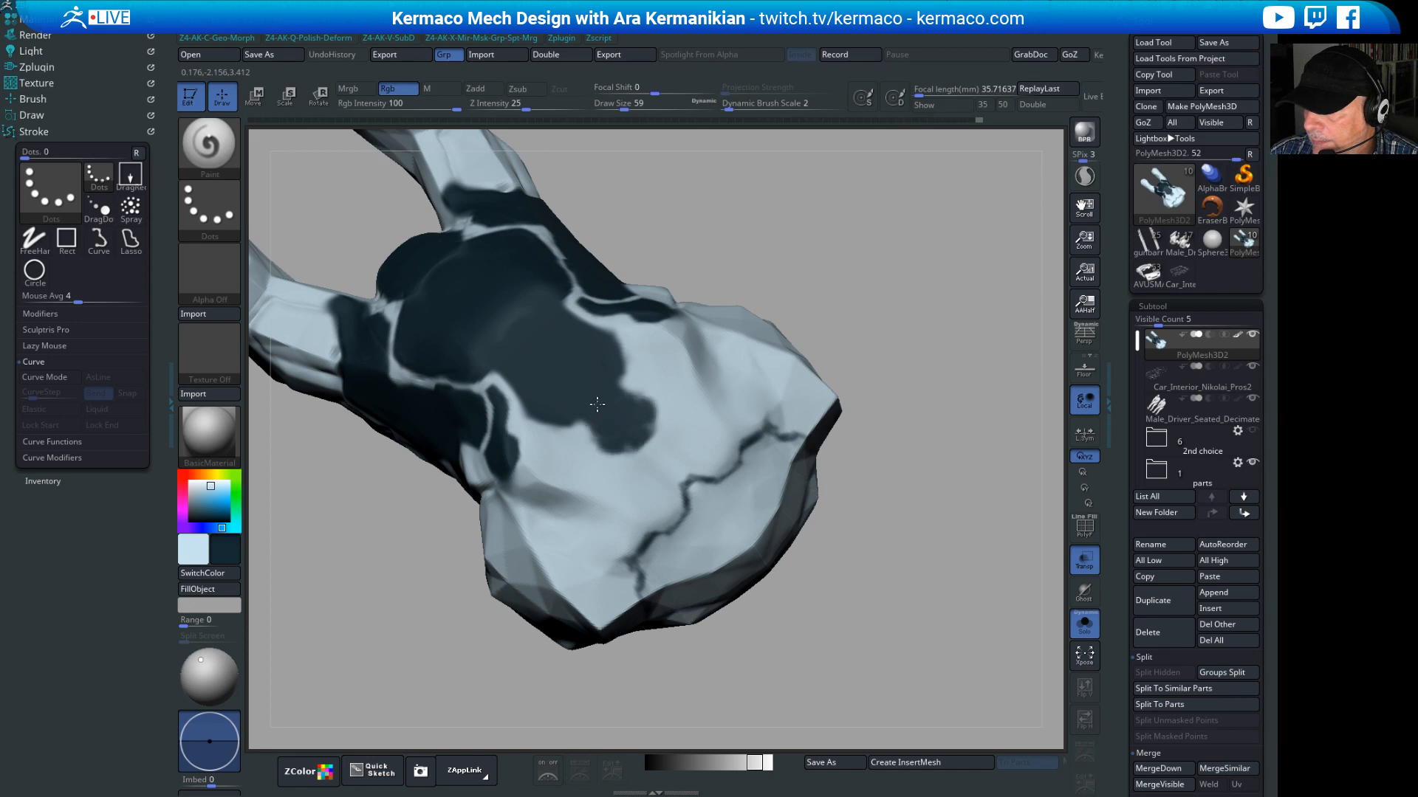
Step: Narrow the neck between the filled octagon and the canopy glass symmetrically with the pale body color
alt+drag(952, 387, 901, 466)
mouse_move(855, 392)
alt+mouse_down()
mouse_move(859, 357)
mouse_move(878, 532)
alt+mouse_up()
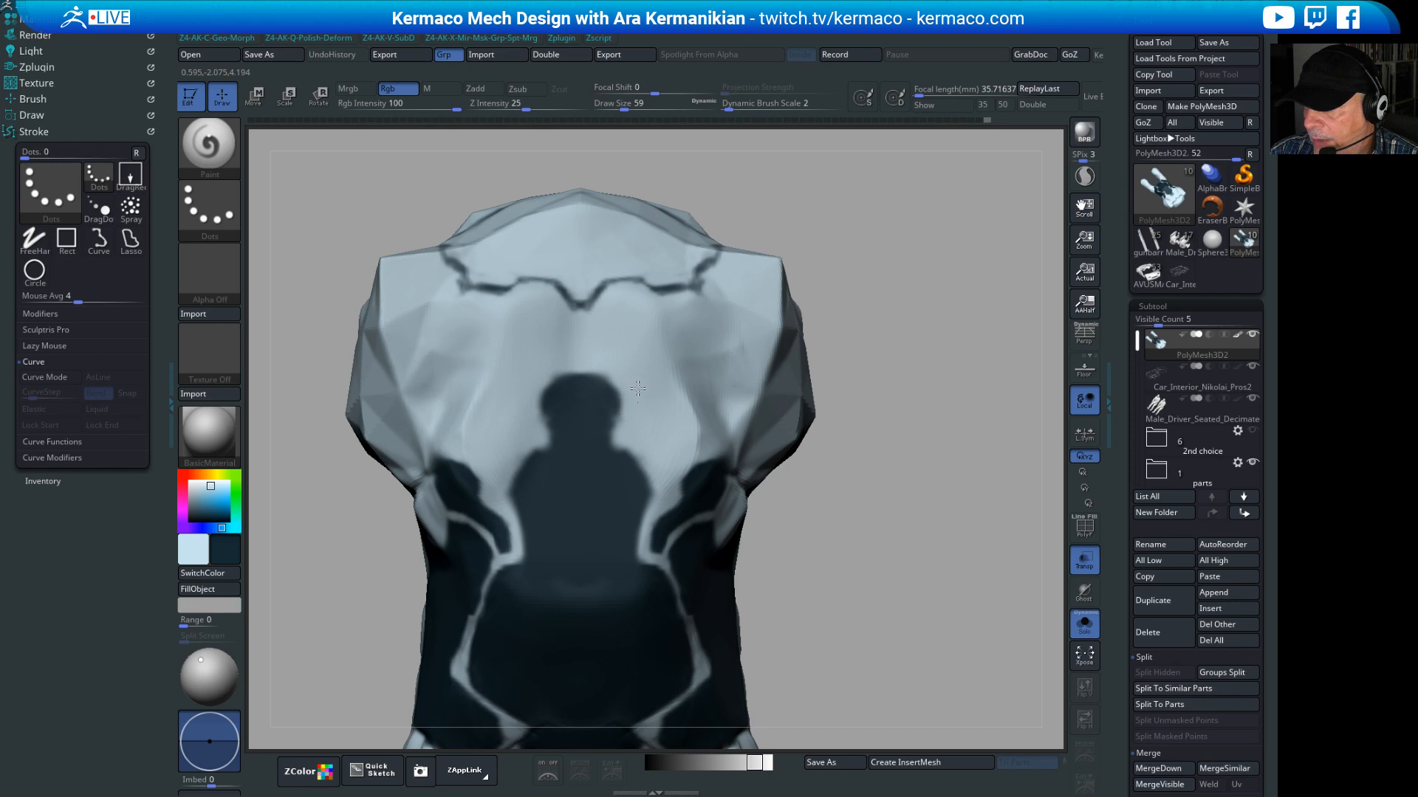
drag(631, 417, 593, 441)
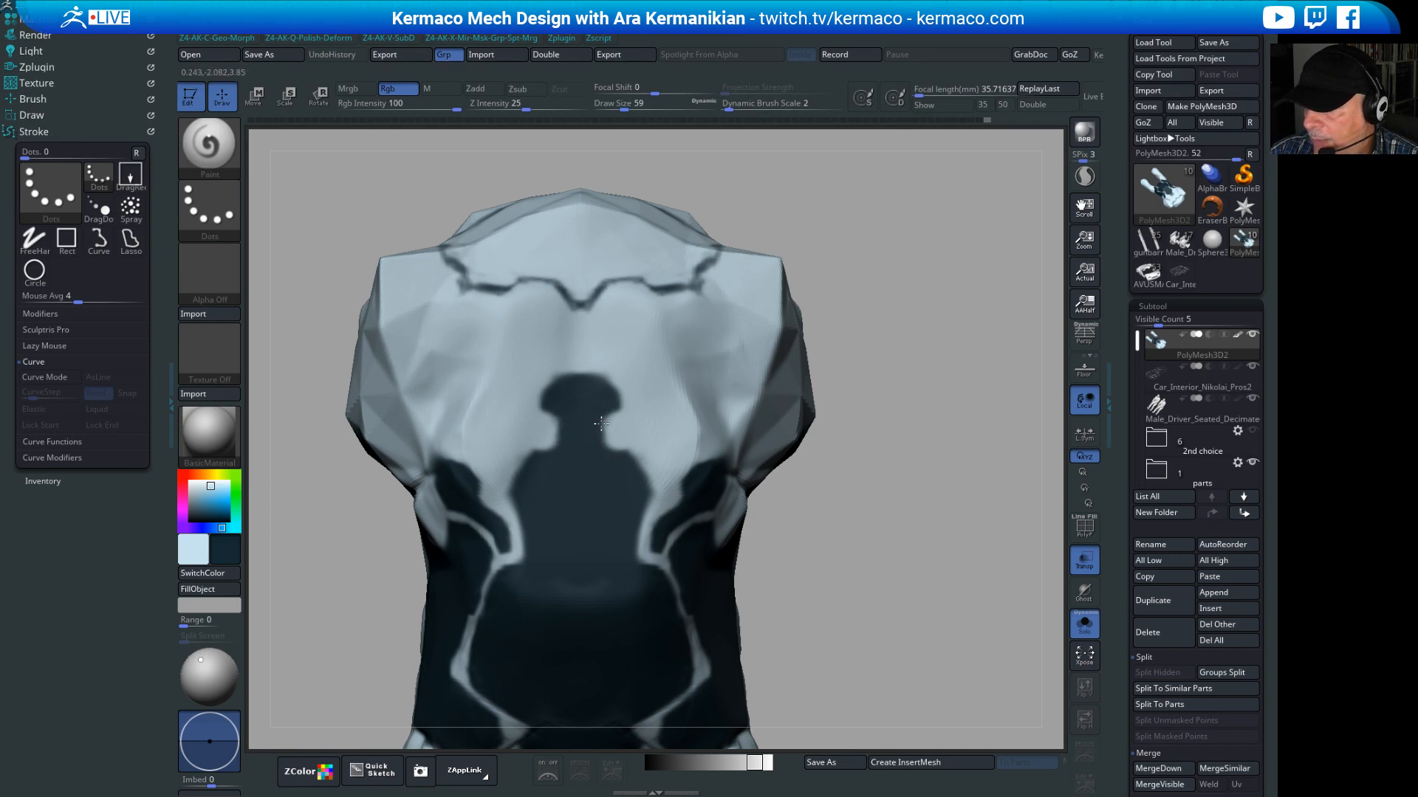
Step: Set the draw size to 33 and refine the edge of the light pillar between the windshield and the side window
alt+drag(920, 479, 759, 449)
alt+drag(875, 548, 796, 415)
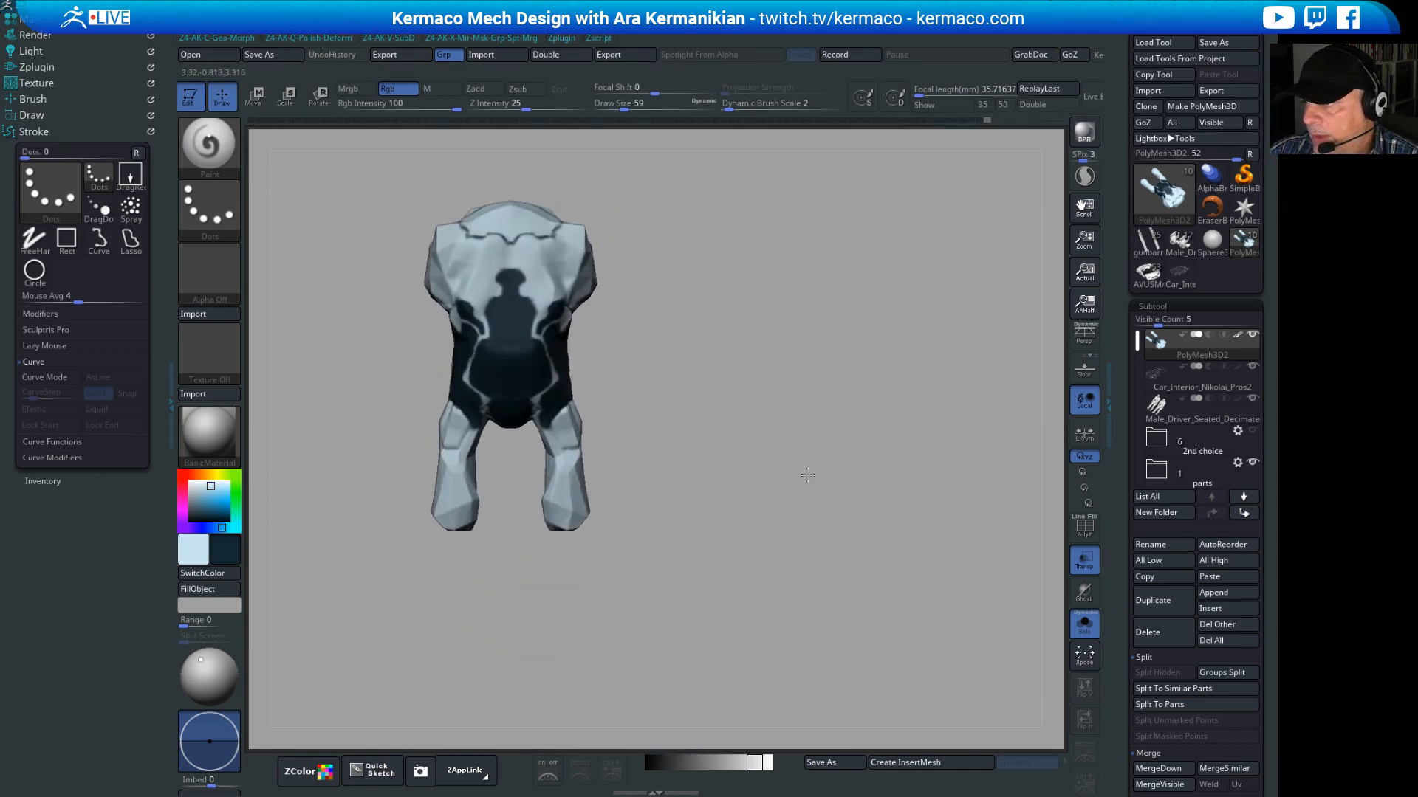
drag(808, 475, 976, 420)
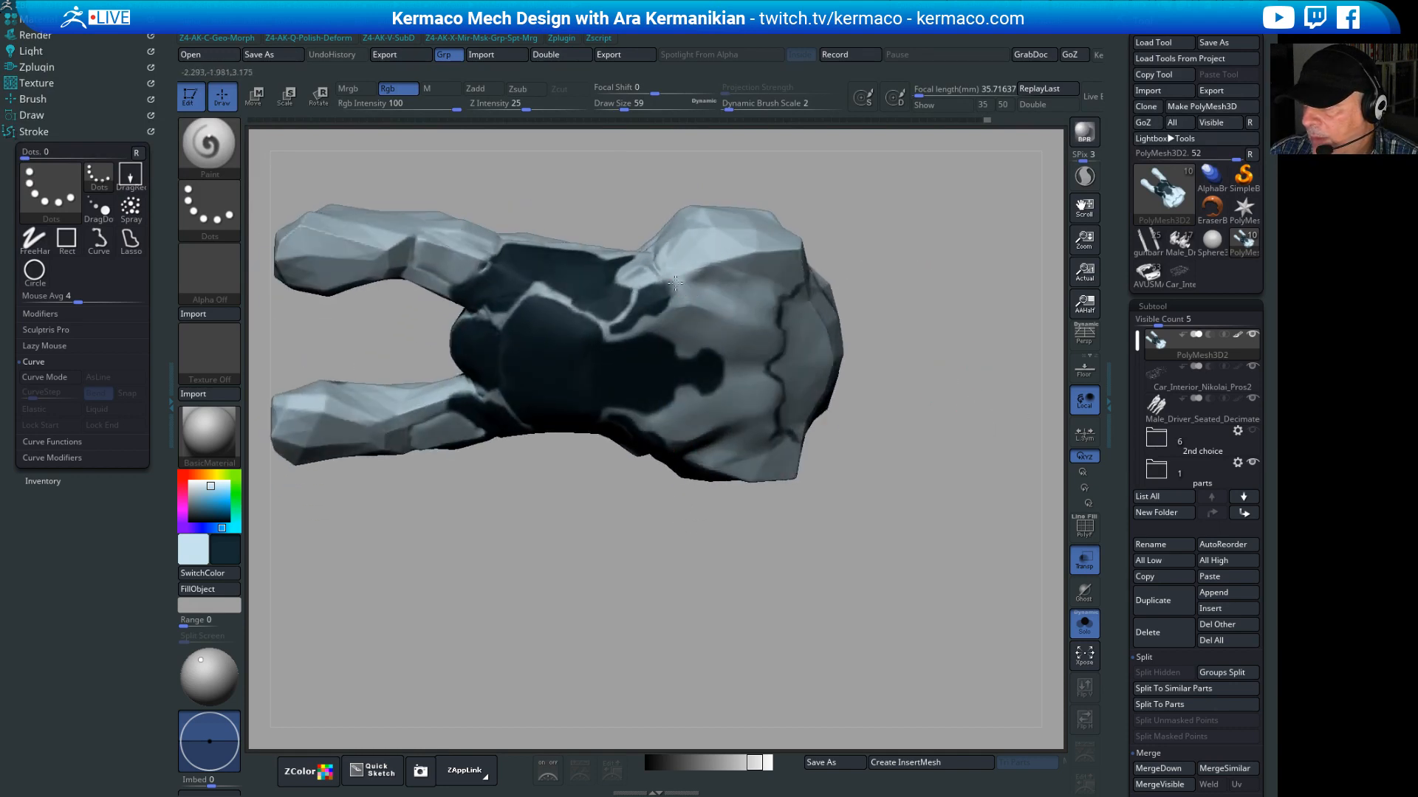
mouse_move(932, 376)
mouse_down()
mouse_move(933, 288)
mouse_move(978, 322)
mouse_move(960, 347)
mouse_move(927, 316)
mouse_move(959, 405)
mouse_move(918, 397)
mouse_move(835, 259)
mouse_move(874, 293)
mouse_move(817, 237)
mouse_move(928, 428)
mouse_move(935, 411)
mouse_move(927, 468)
mouse_move(853, 416)
mouse_move(839, 472)
mouse_move(908, 529)
mouse_move(895, 538)
mouse_move(748, 399)
mouse_up()
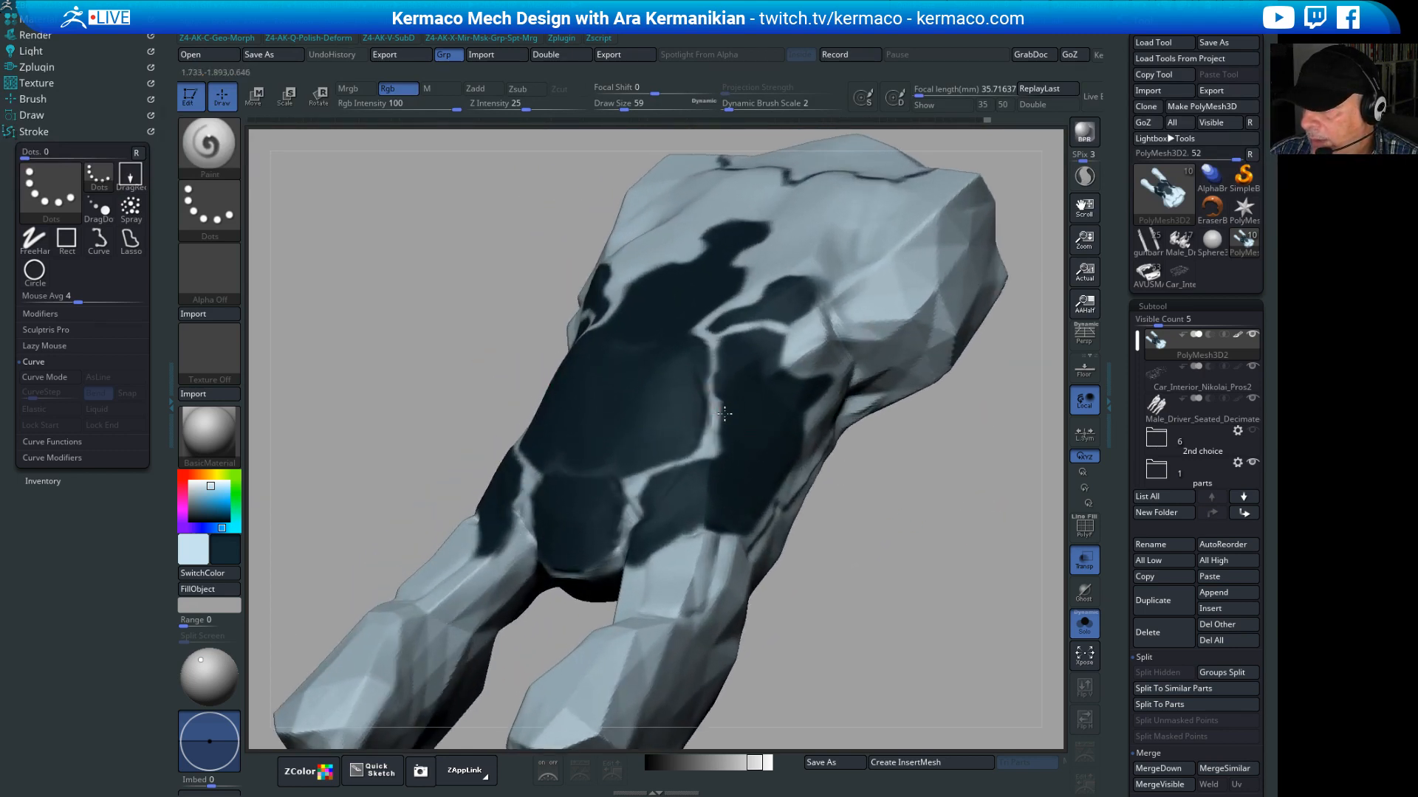
ctrl+right_drag(914, 533, 900, 605)
key(s)
drag(670, 435, 669, 443)
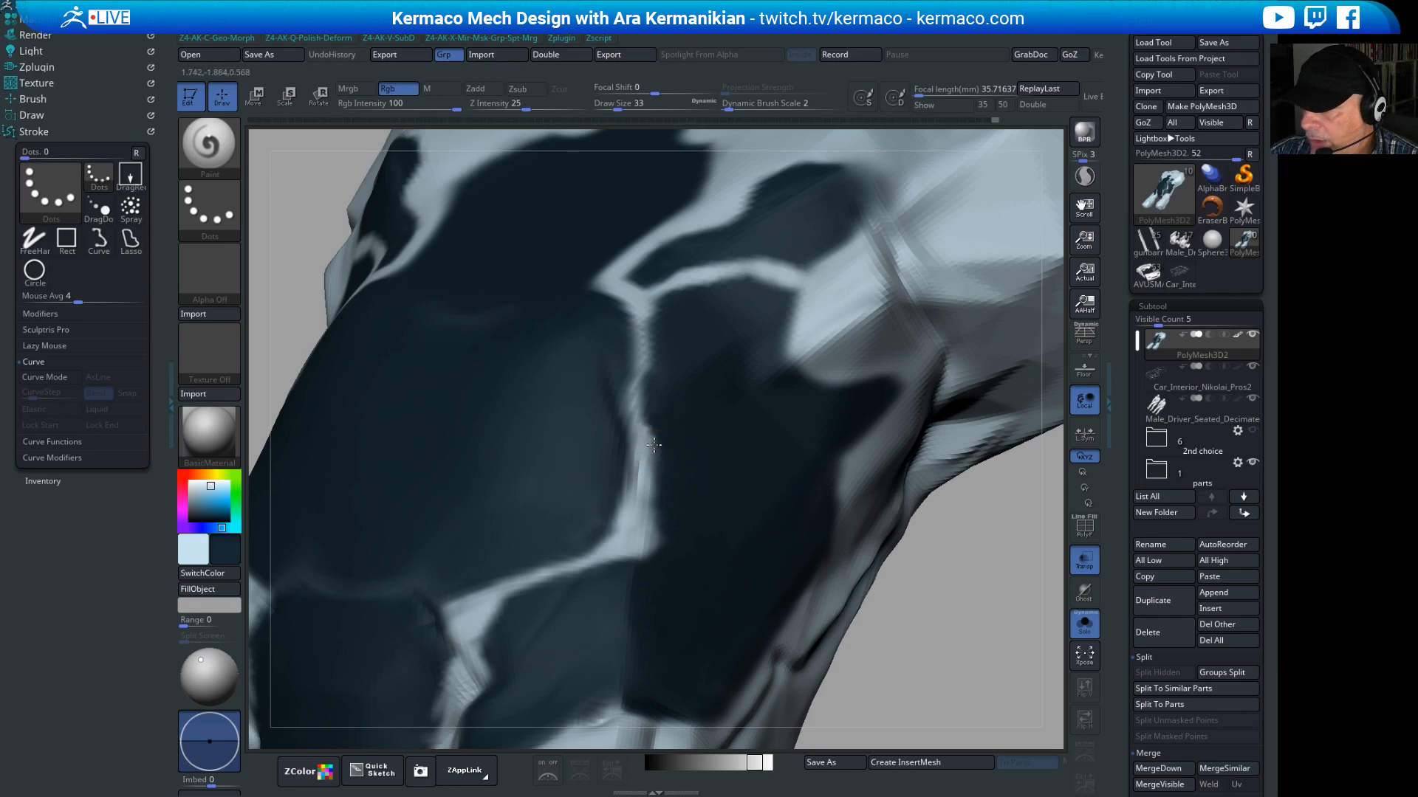
Step: Touch up the light divider around the windshield's lower corner and the nose window
alt+drag(955, 669, 960, 362)
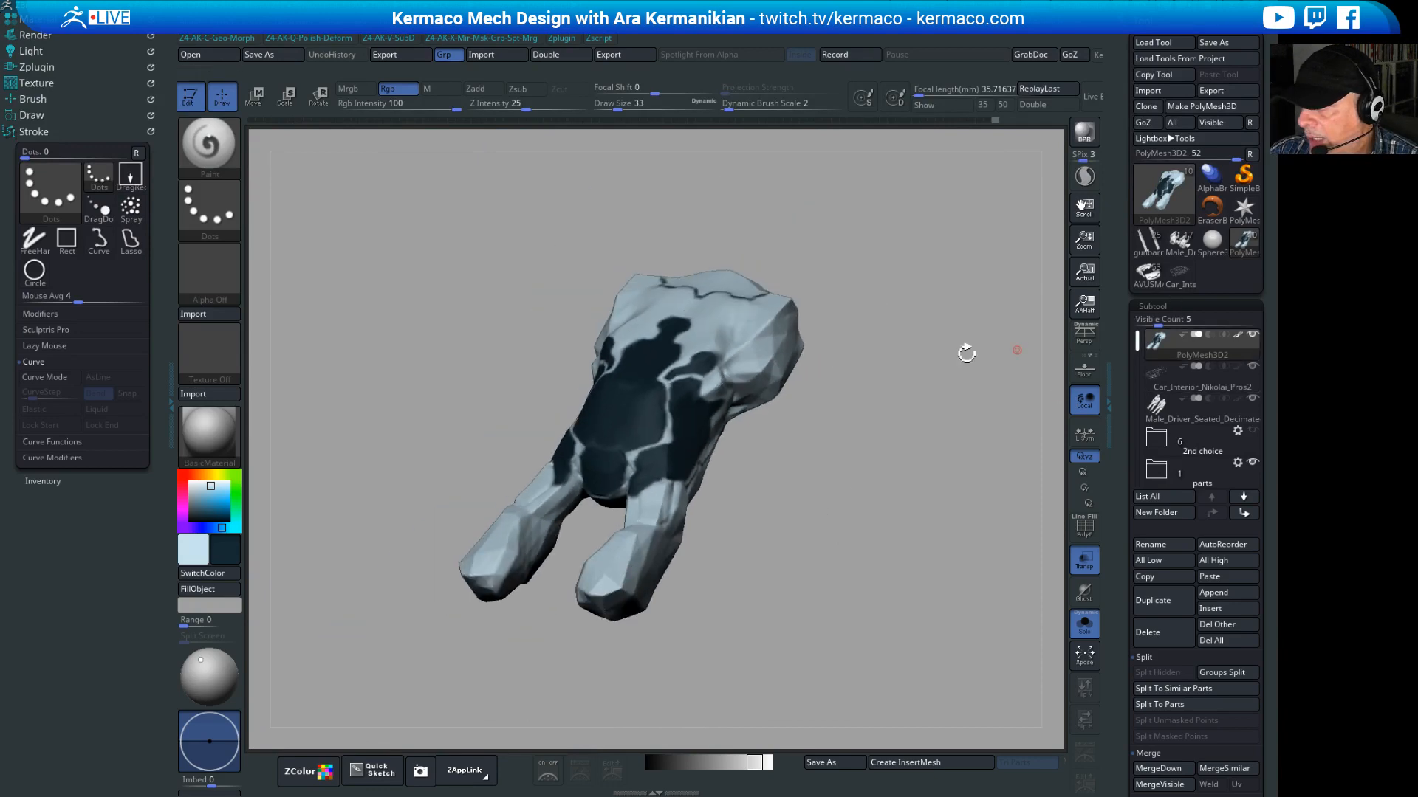
scroll(1137, 561, down, 5)
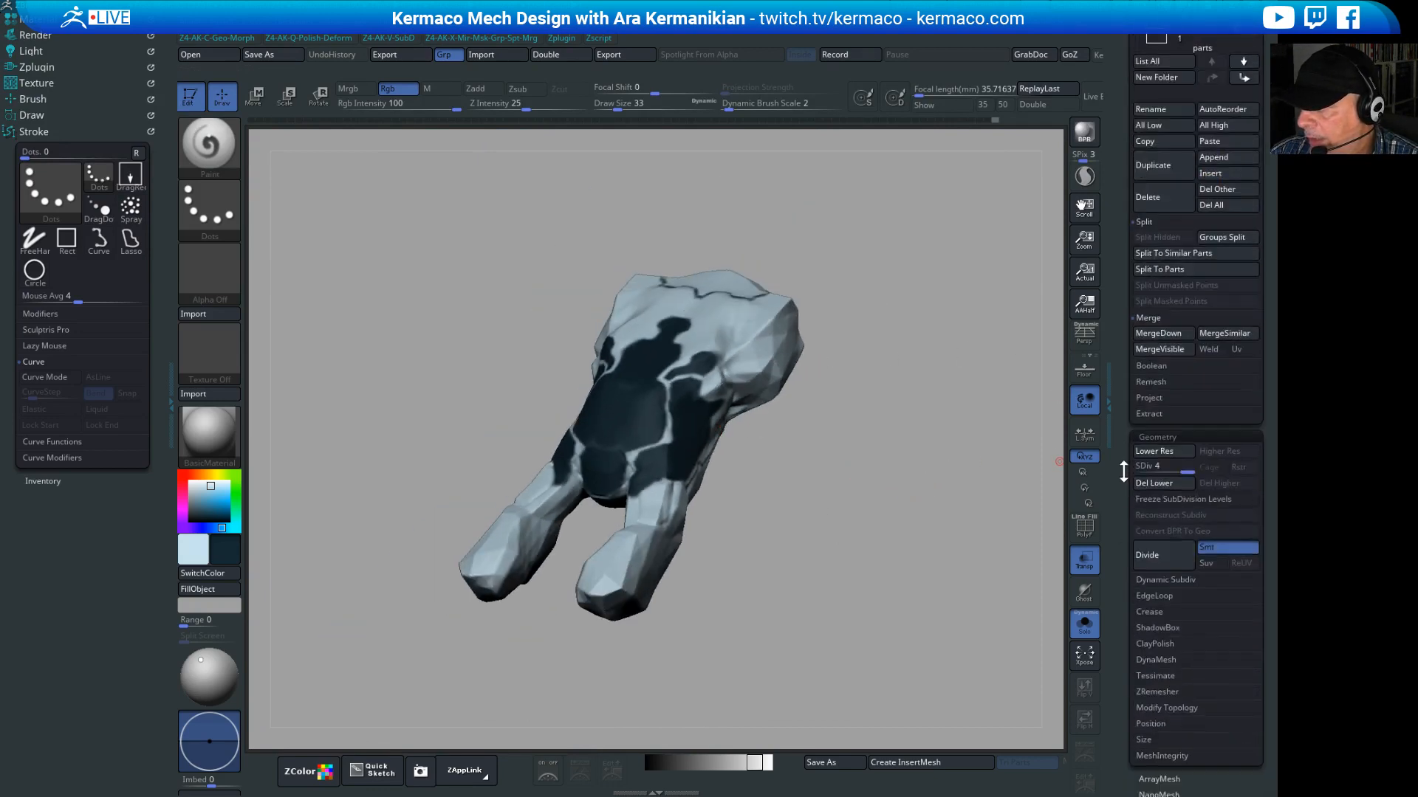
alt+drag(879, 522, 926, 535)
drag(927, 535, 452, 424)
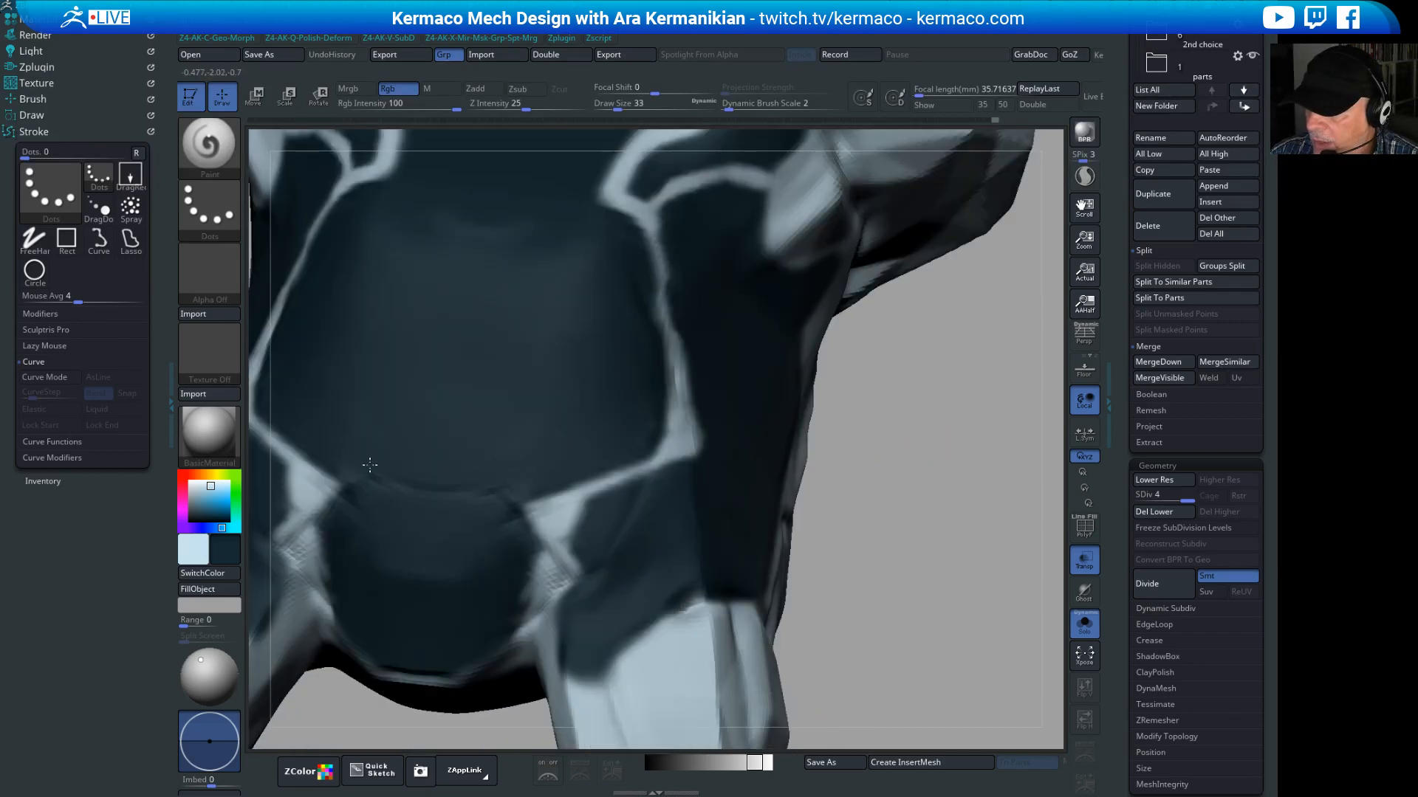
mouse_move(937, 516)
alt+mouse_down()
mouse_move(883, 546)
mouse_move(889, 466)
mouse_move(573, 484)
mouse_move(570, 497)
mouse_move(576, 481)
alt+mouse_up()
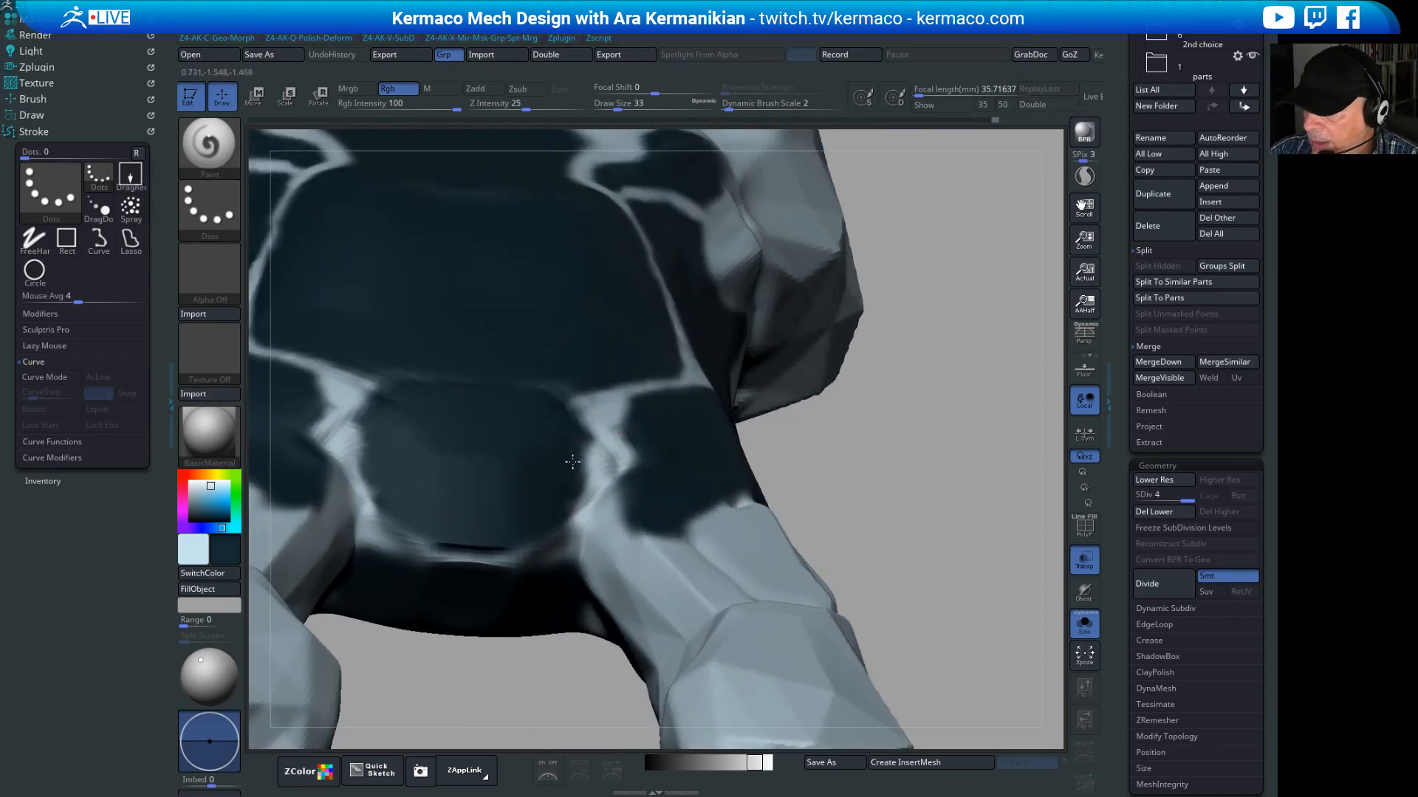
mouse_move(948, 499)
mouse_down()
mouse_move(949, 557)
mouse_move(961, 537)
mouse_move(952, 348)
mouse_move(1006, 346)
mouse_up()
drag(650, 378, 653, 365)
alt+drag(963, 350, 937, 314)
mouse_move(937, 314)
mouse_down()
mouse_move(898, 313)
mouse_move(976, 256)
mouse_move(951, 138)
mouse_move(894, 196)
mouse_up()
drag(610, 583, 721, 615)
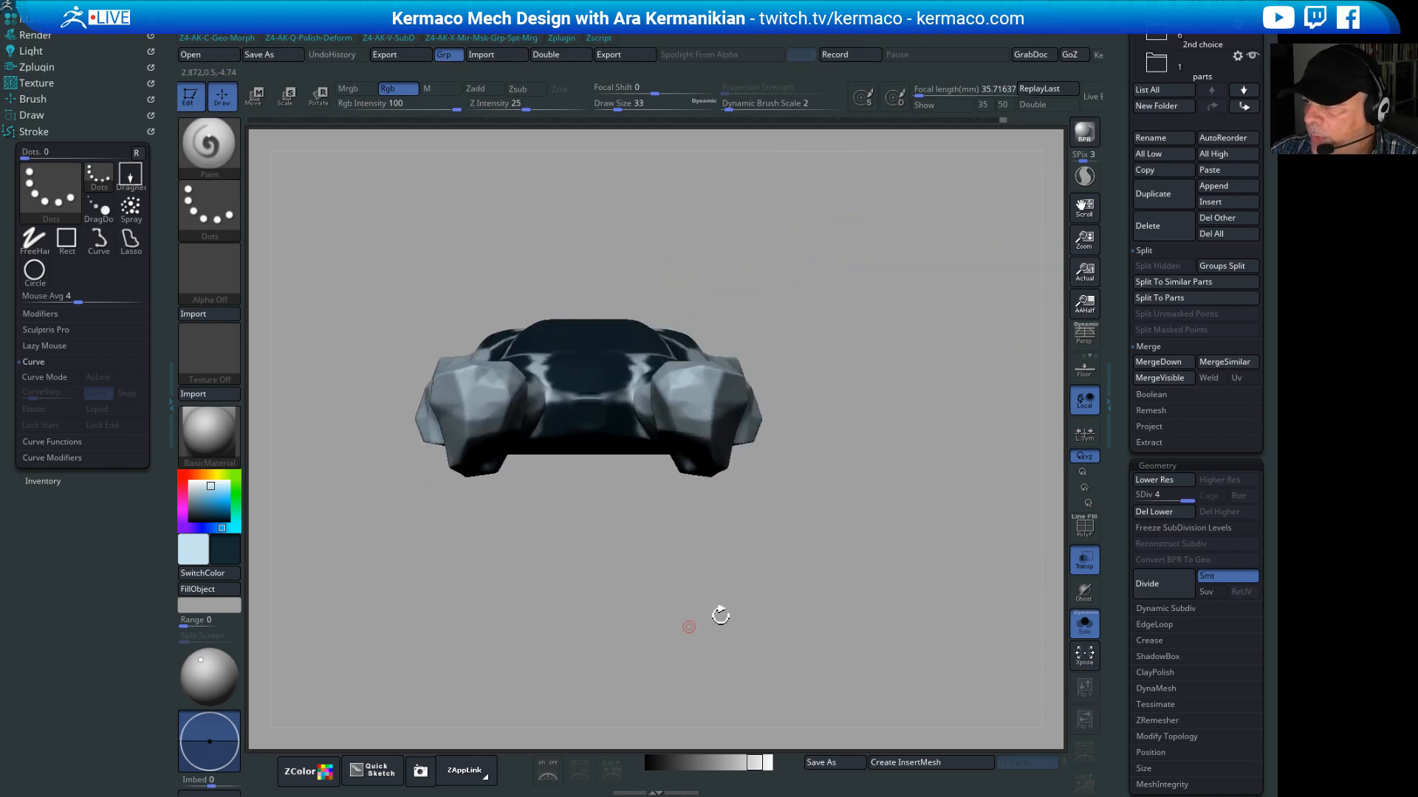
drag(964, 461, 827, 539)
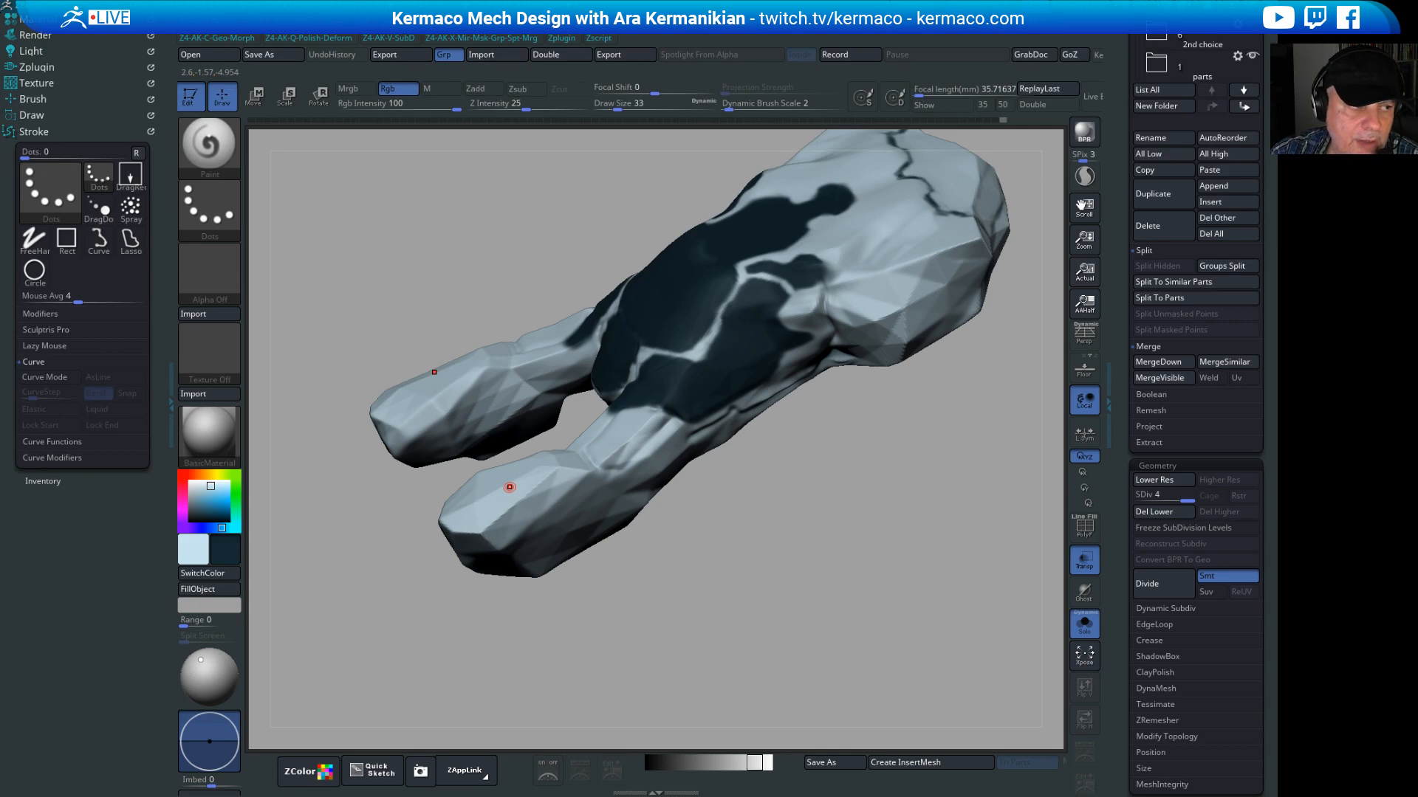
Step: Bring up the reference board and resize and place its window over the model so its images can be browsed
right_drag(0, 443, 1326, 361)
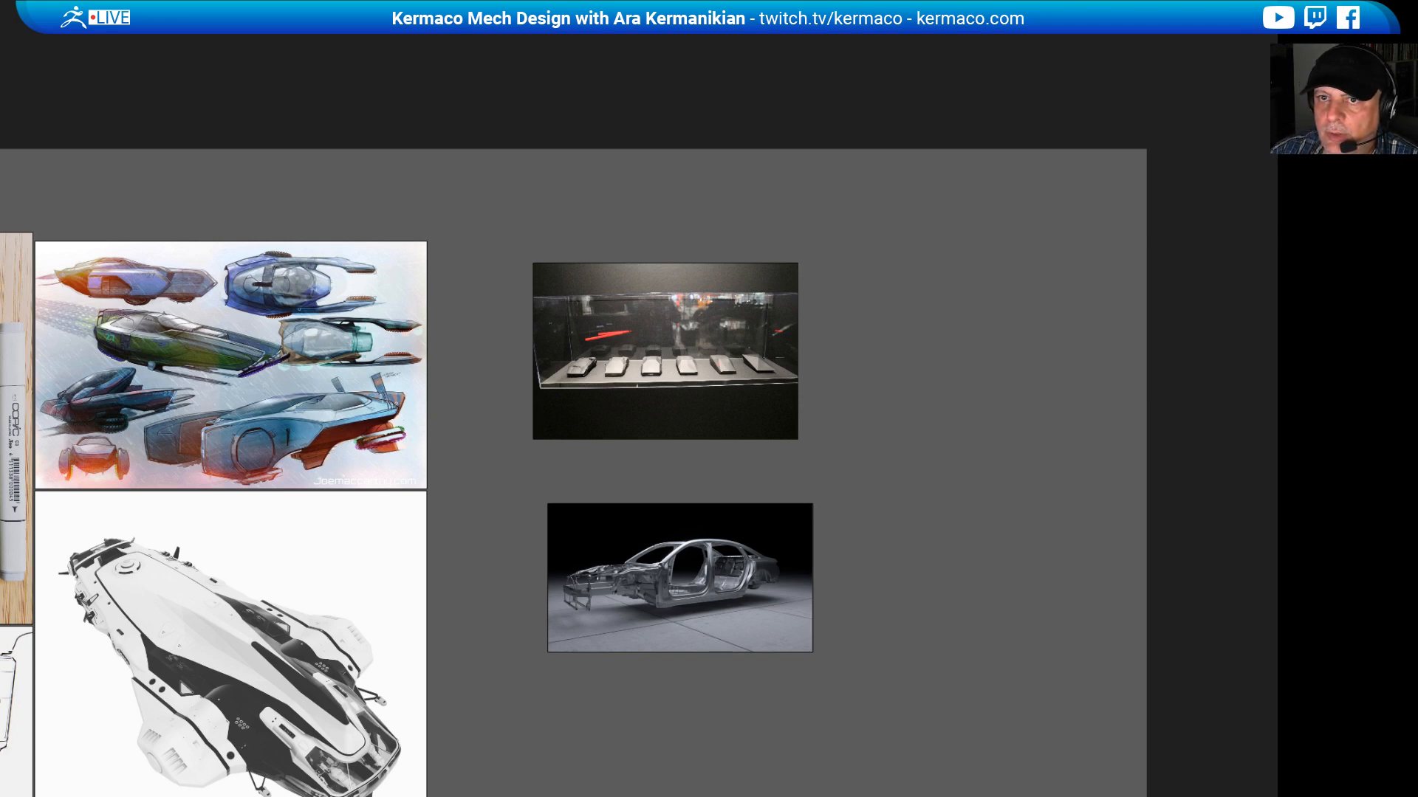
right_drag(708, 398, 707, 675)
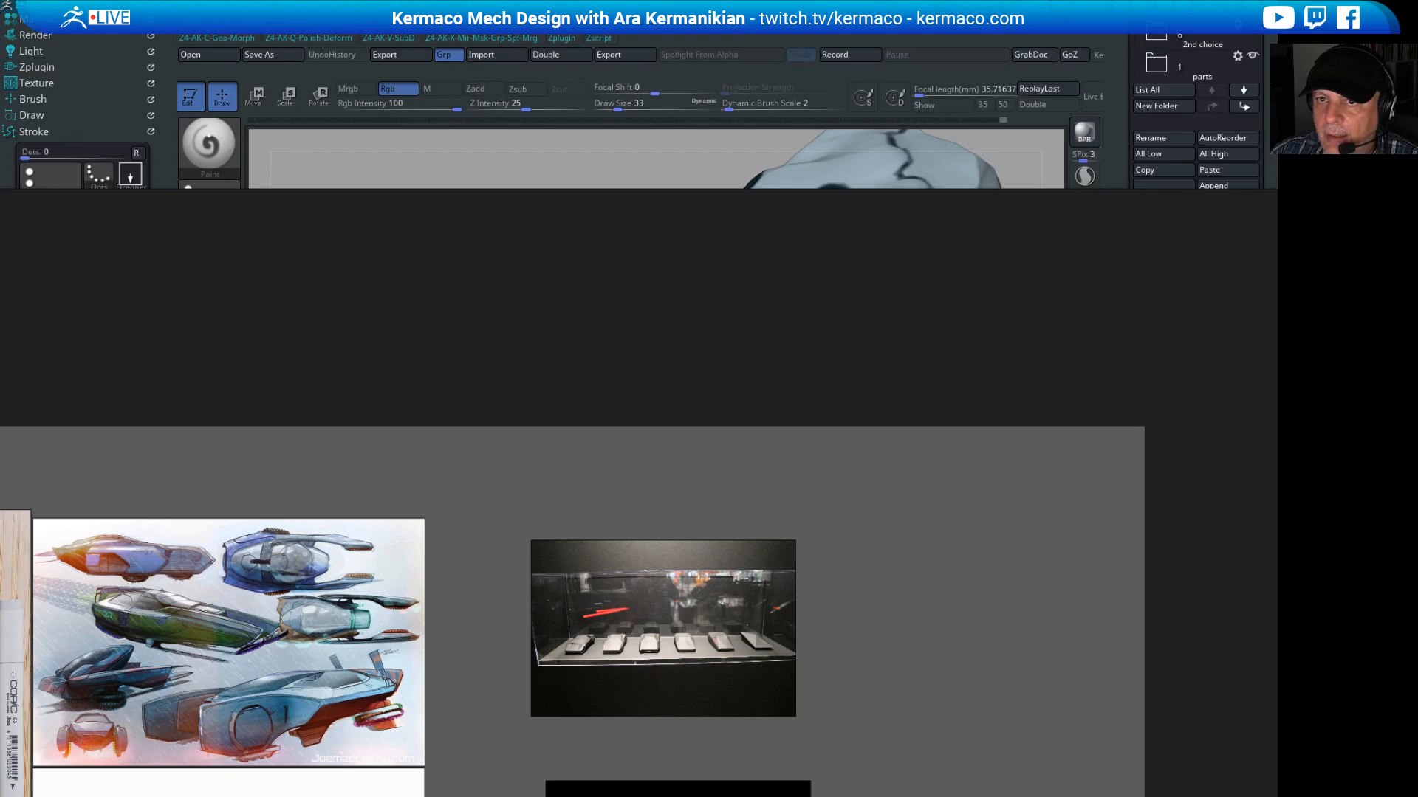
drag(0, 194, 594, 457)
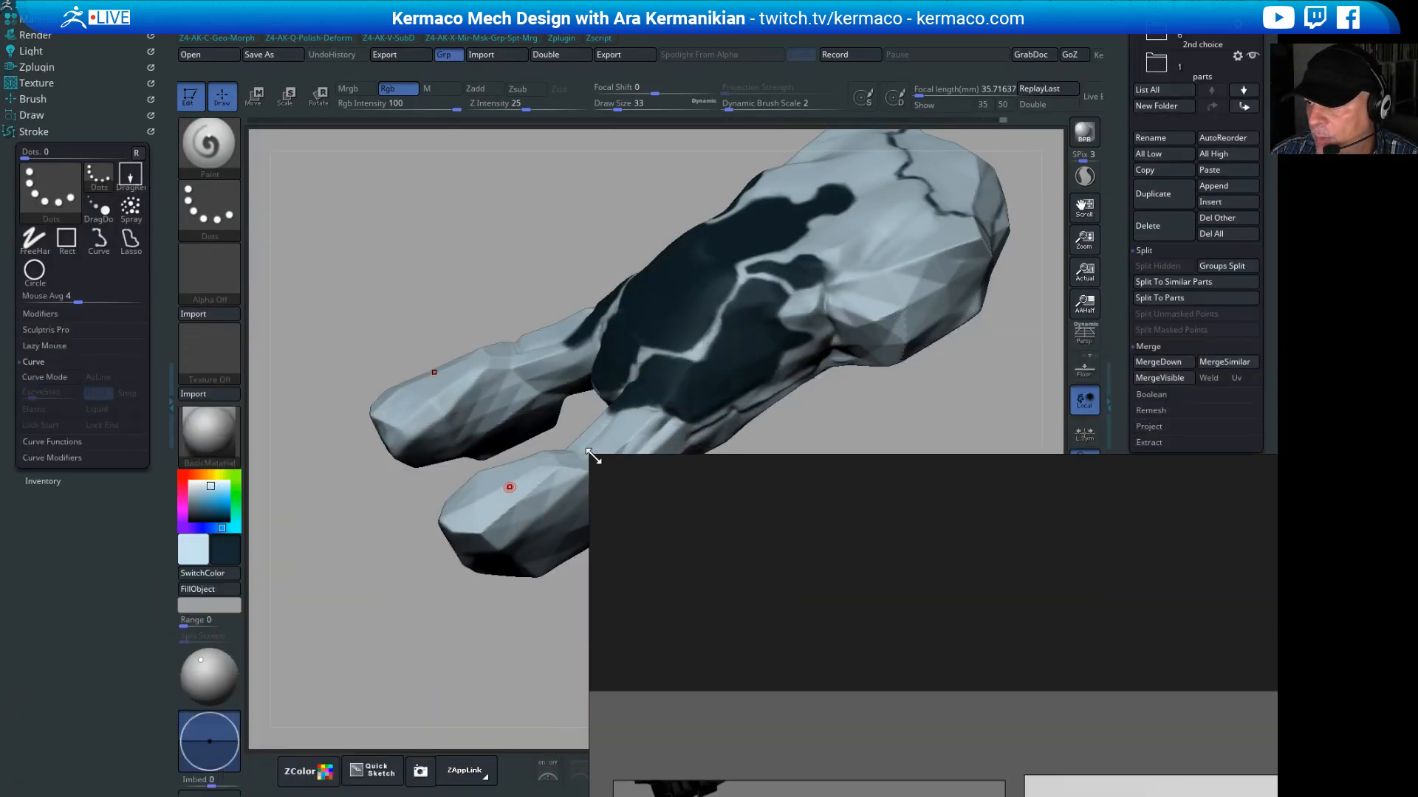
right_drag(849, 554, 419, 104)
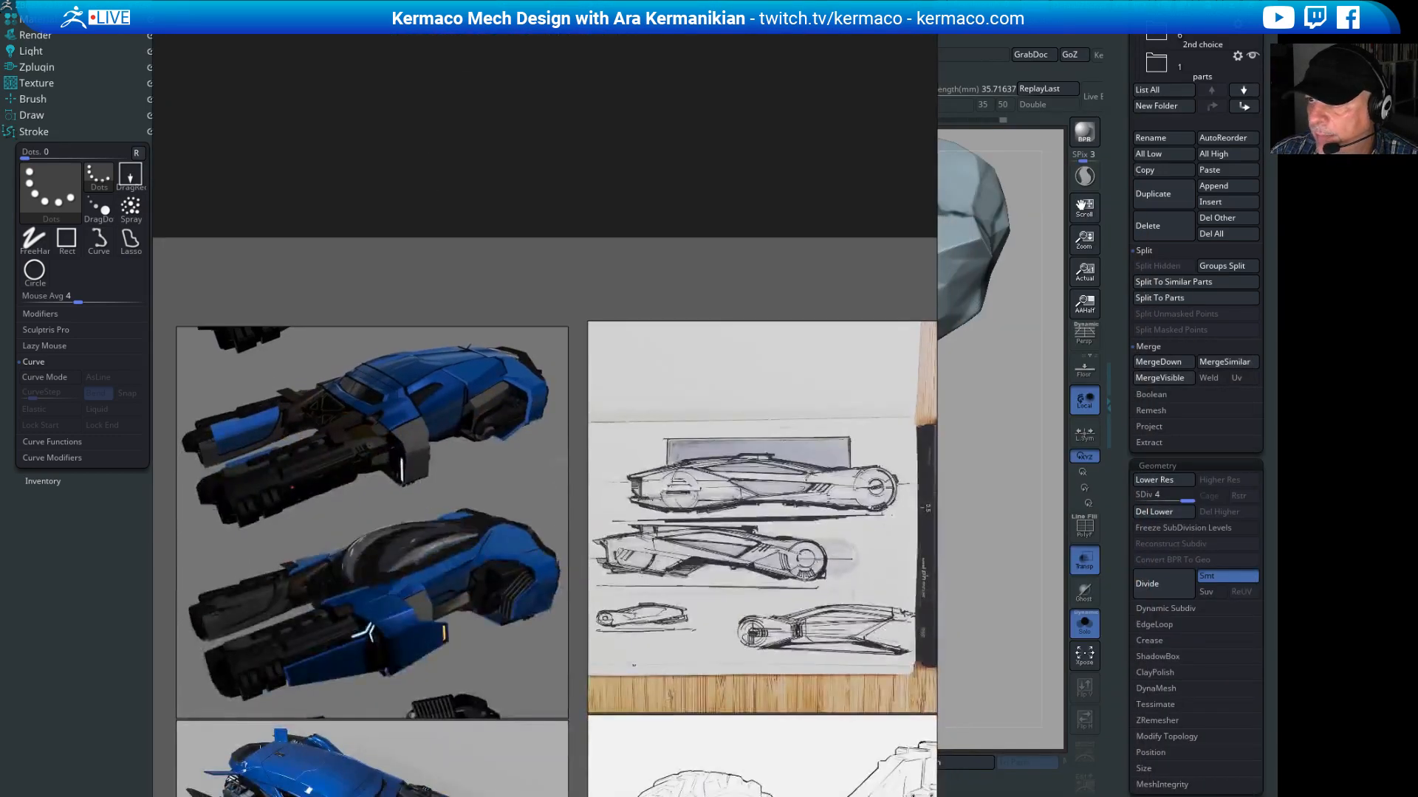
drag(153, 73, 60, 74)
click(938, 76)
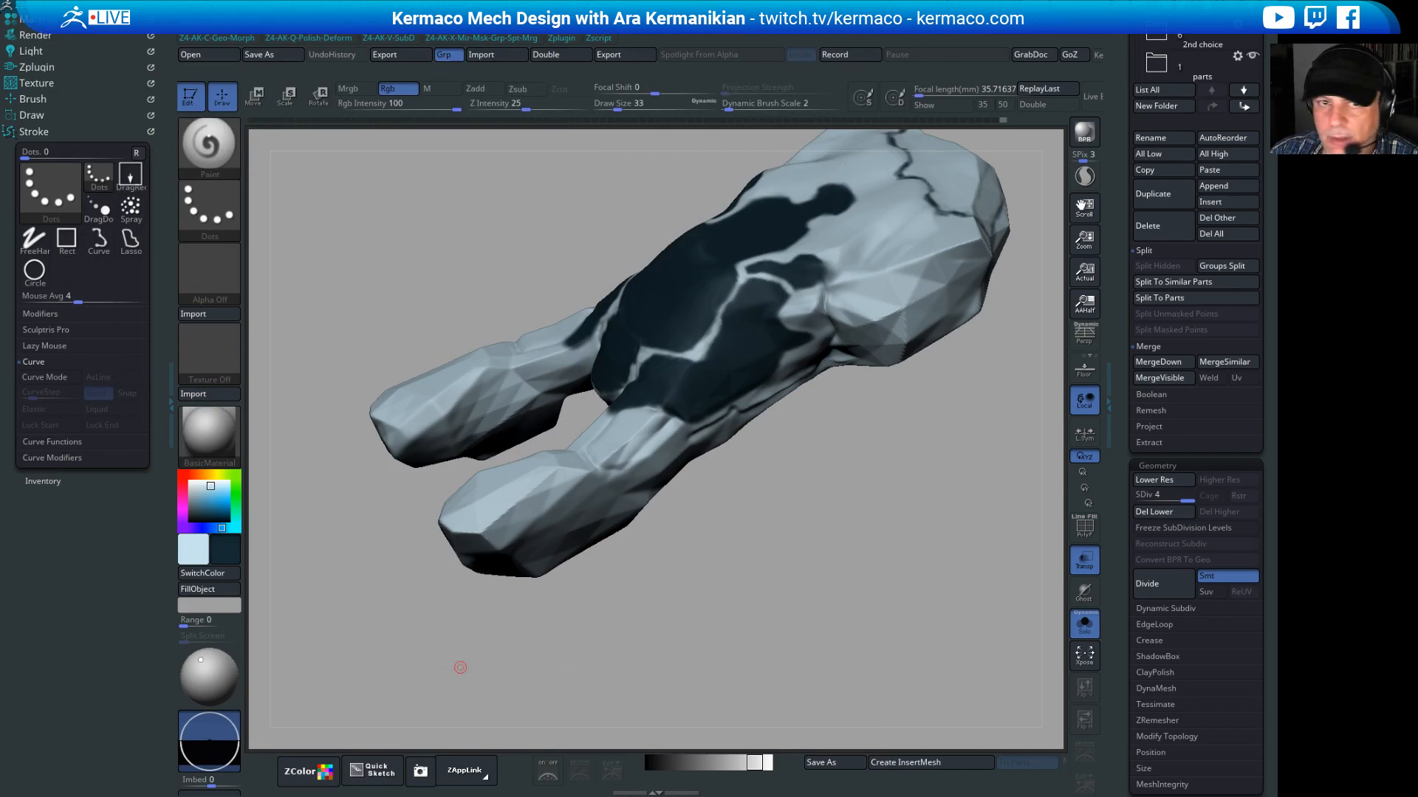
key(alt+Tab)
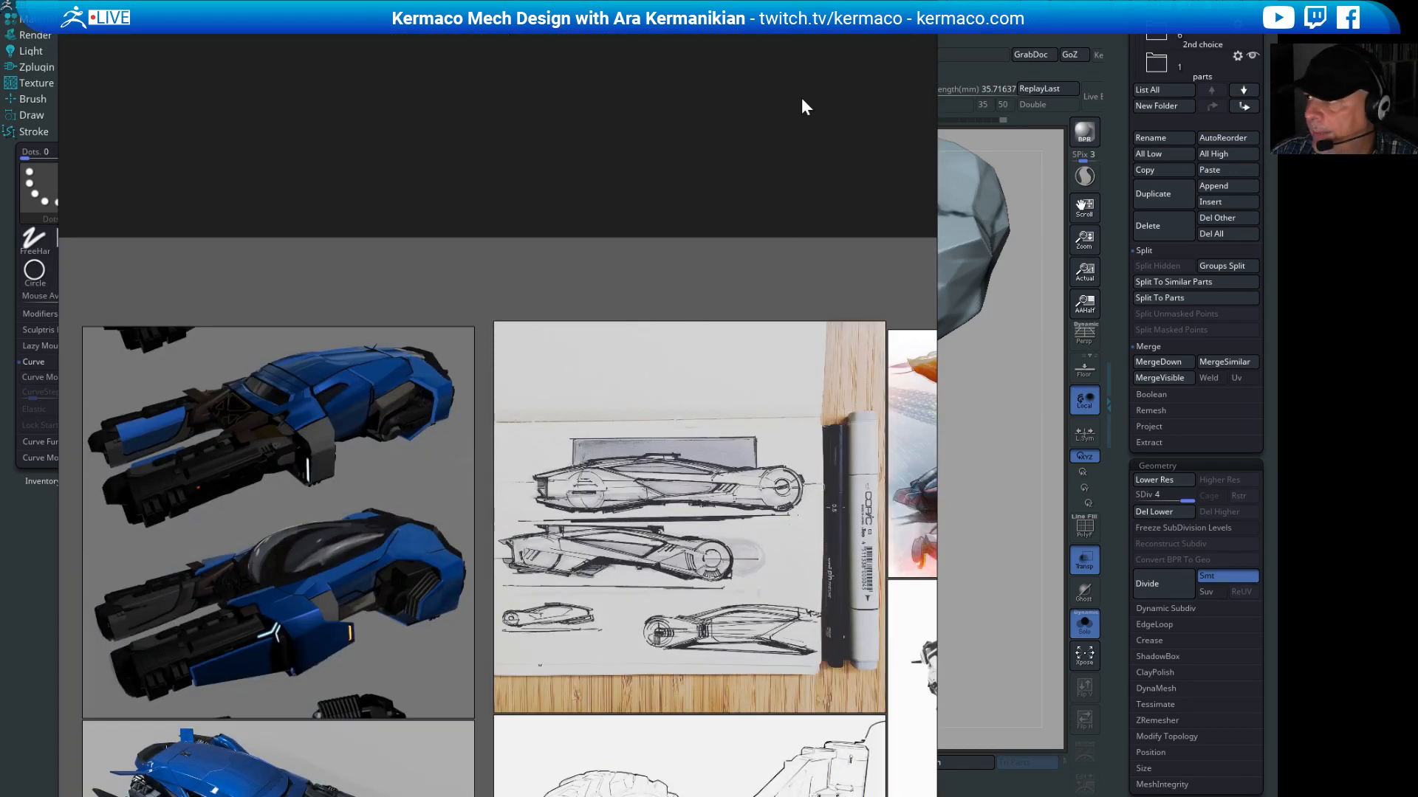
drag(847, 2, 868, 418)
right_drag(869, 665, 954, 297)
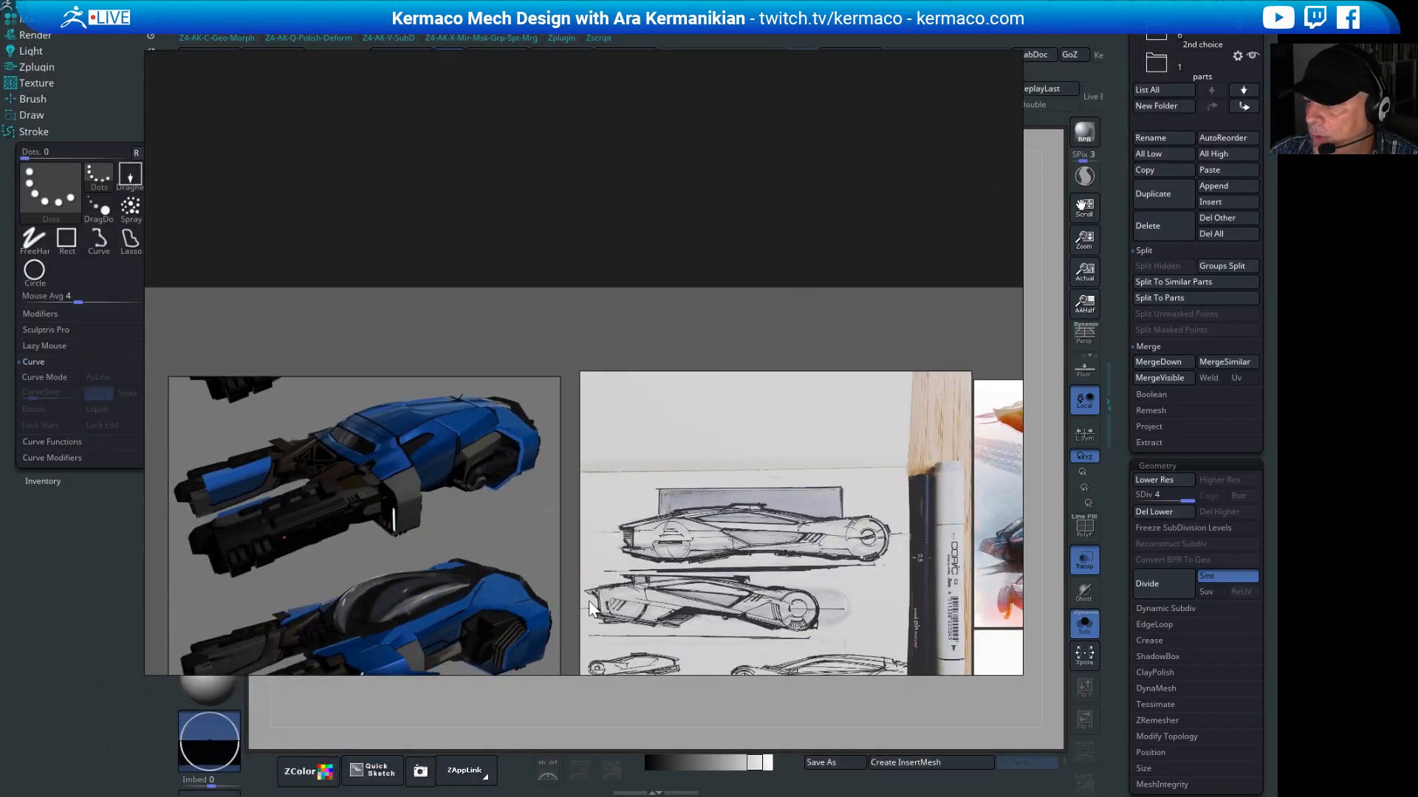
Step: Browse the hover car, motorcycle, police car and cockpit images on the reference board
middle_drag(358, 664, 943, 459)
middle_drag(550, 450, 994, 413)
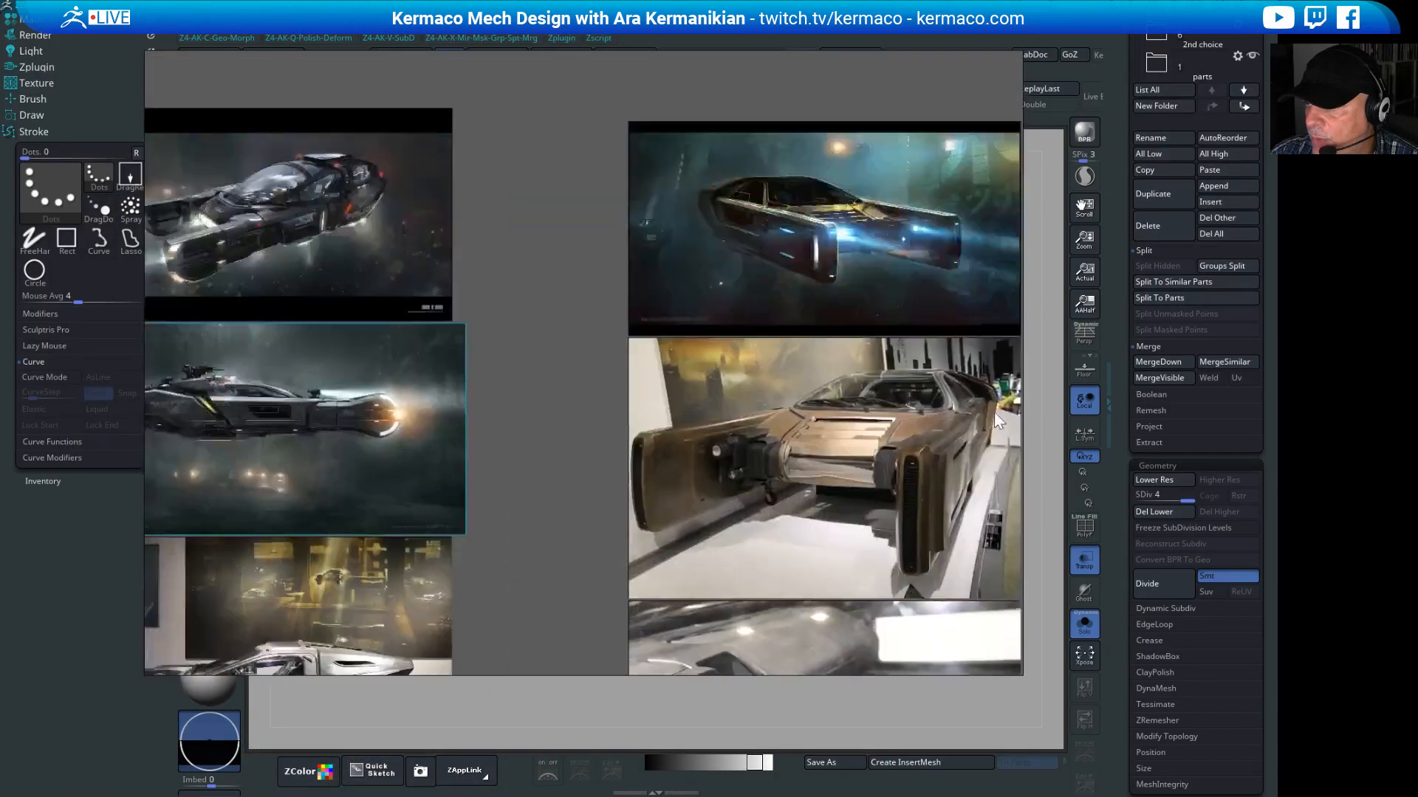
middle_drag(369, 493, 1123, 427)
mouse_move(490, 270)
middle_down()
mouse_move(932, 368)
mouse_move(636, 356)
mouse_move(554, 321)
mouse_move(586, 299)
mouse_move(613, 229)
mouse_move(480, 257)
middle_up()
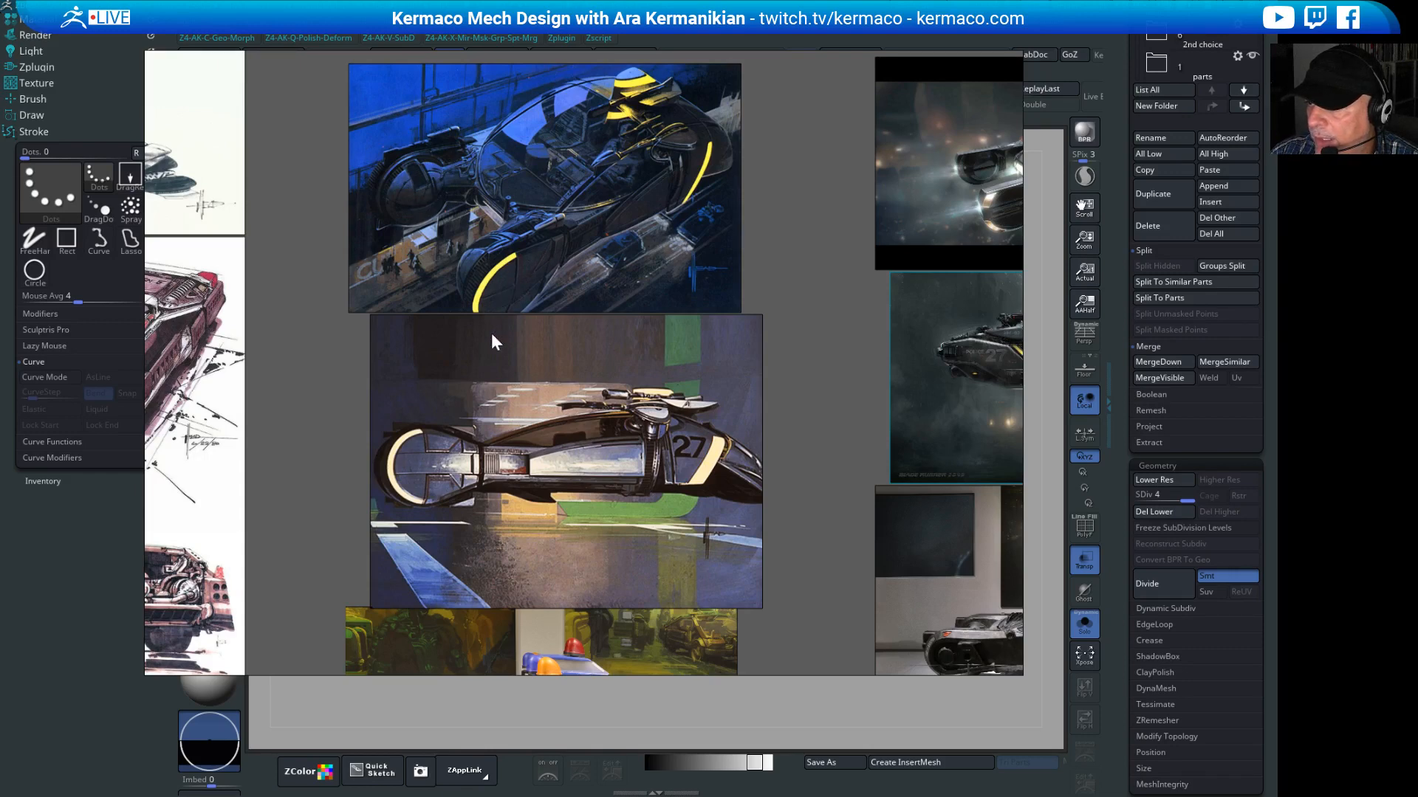
mouse_move(551, 524)
middle_down()
mouse_move(564, 419)
mouse_move(613, 269)
middle_up()
mouse_move(571, 459)
middle_down()
mouse_move(604, 382)
mouse_move(622, 258)
middle_up()
mouse_move(625, 559)
middle_down()
mouse_move(515, 443)
mouse_move(490, 326)
middle_up()
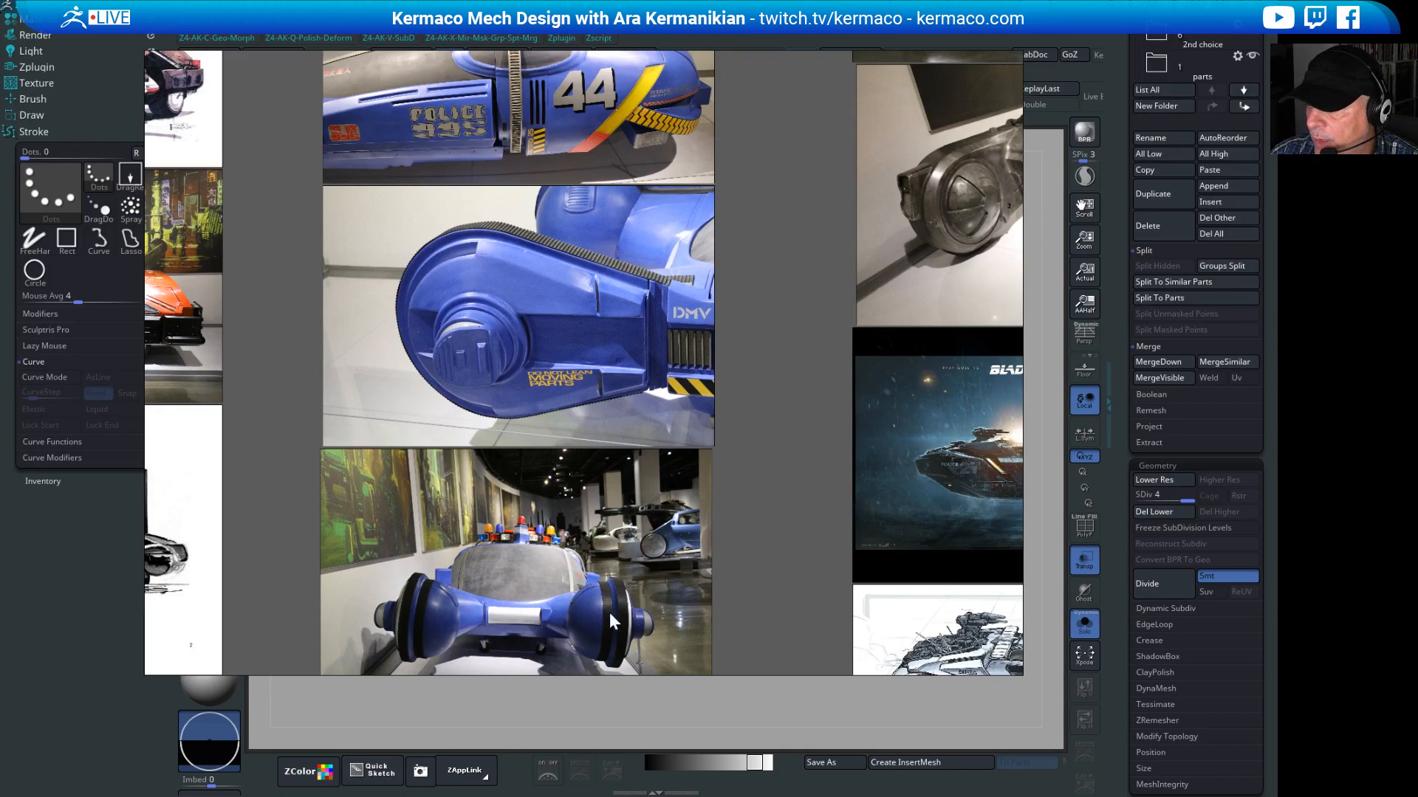
middle_drag(520, 615, 519, 385)
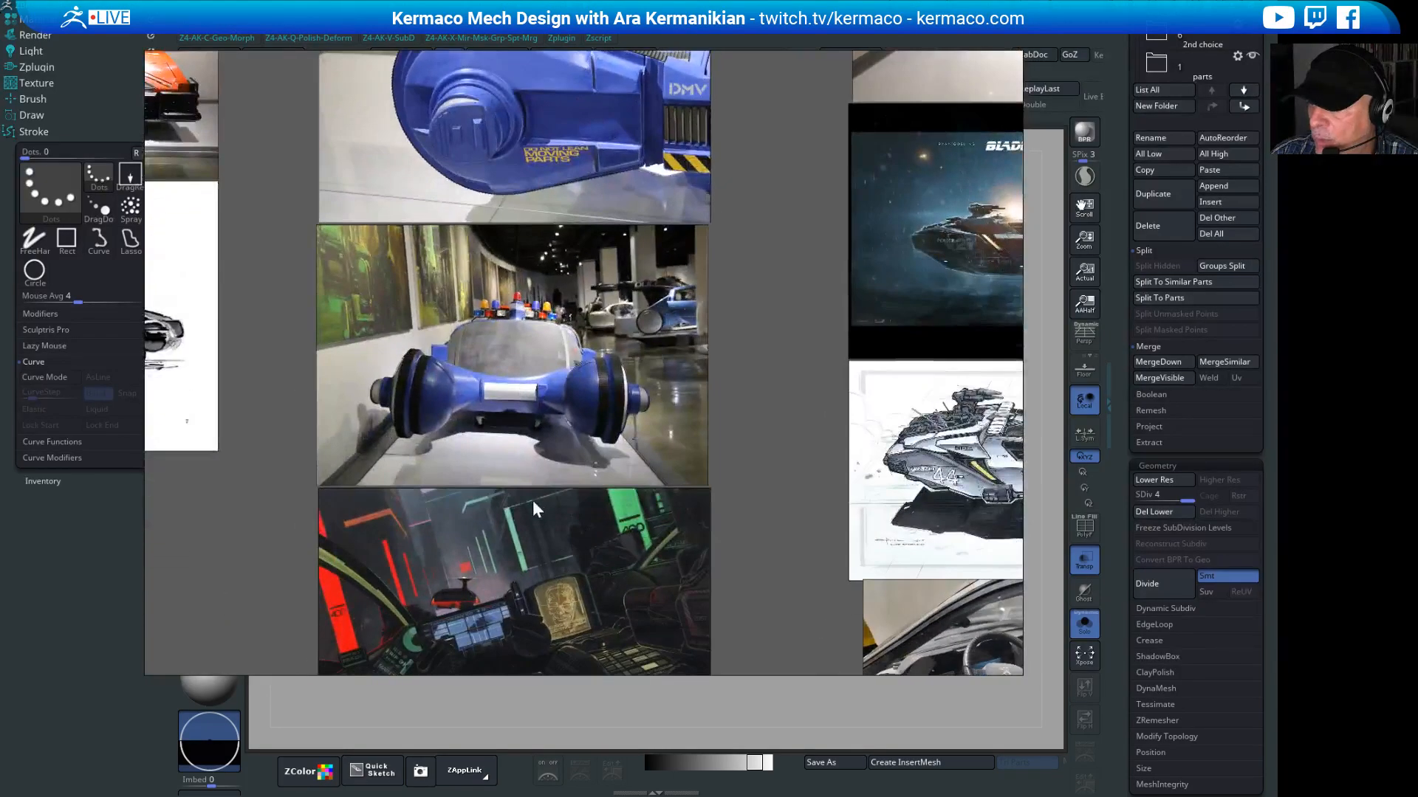
middle_drag(529, 499, 534, 296)
Step: Examine the dark wheeled vehicle painting with the green background, focusing on its wheels and front arms
mouse_move(609, 427)
alt+right_down()
mouse_move(495, 370)
mouse_move(693, 447)
alt+right_up()
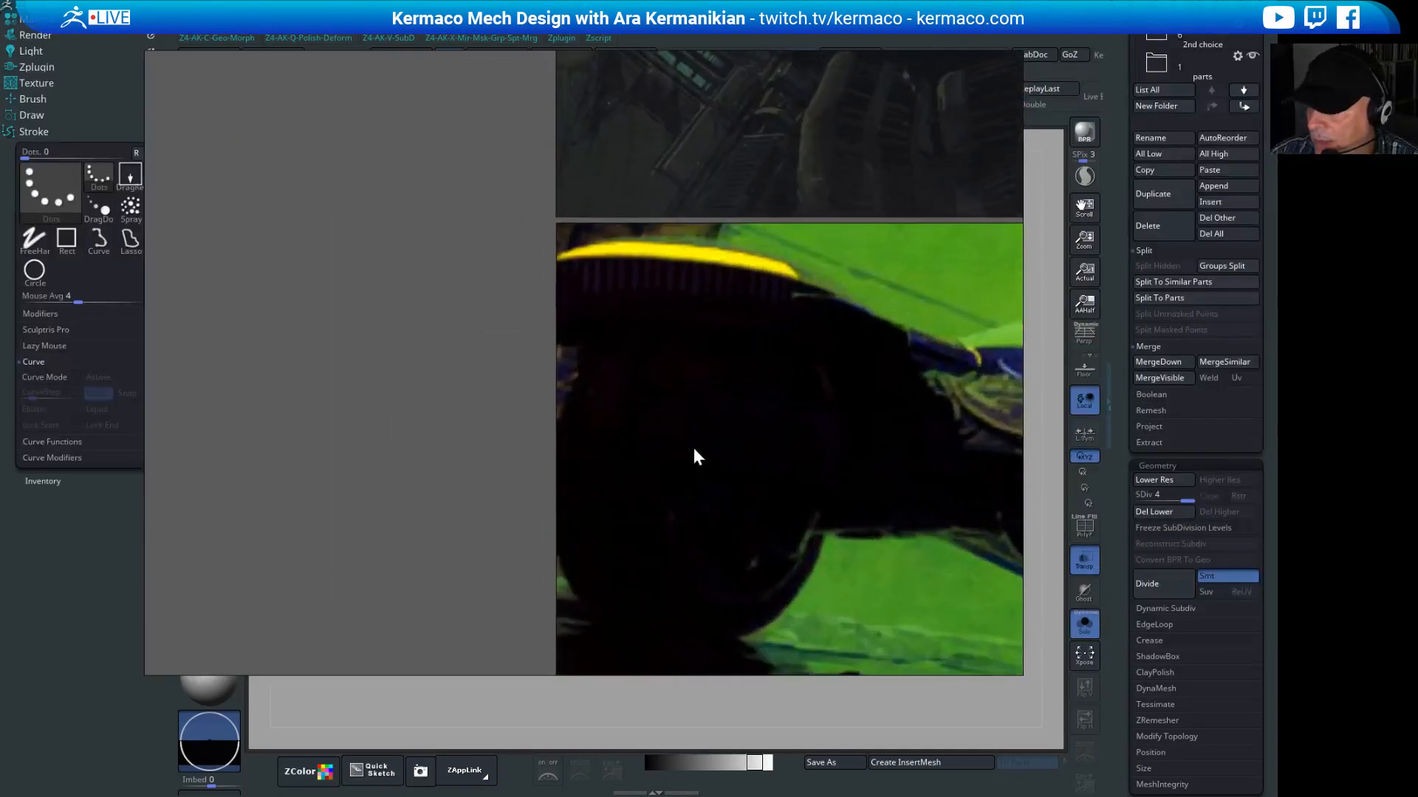
middle_drag(373, 350, 314, 329)
alt+right_drag(745, 369, 640, 375)
middle_drag(639, 375, 509, 338)
alt+right_drag(596, 350, 731, 347)
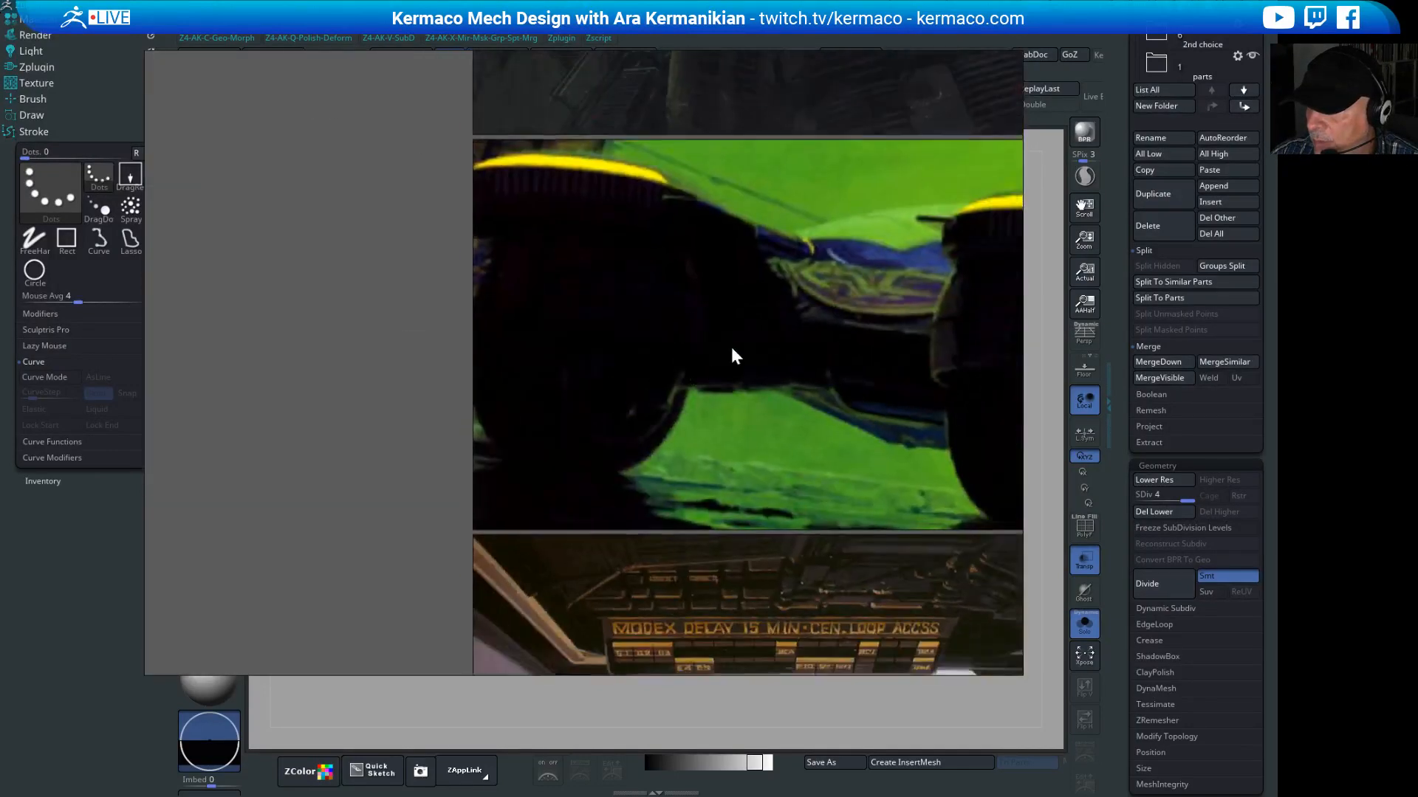
middle_drag(722, 343, 357, 300)
alt+right_drag(643, 330, 610, 324)
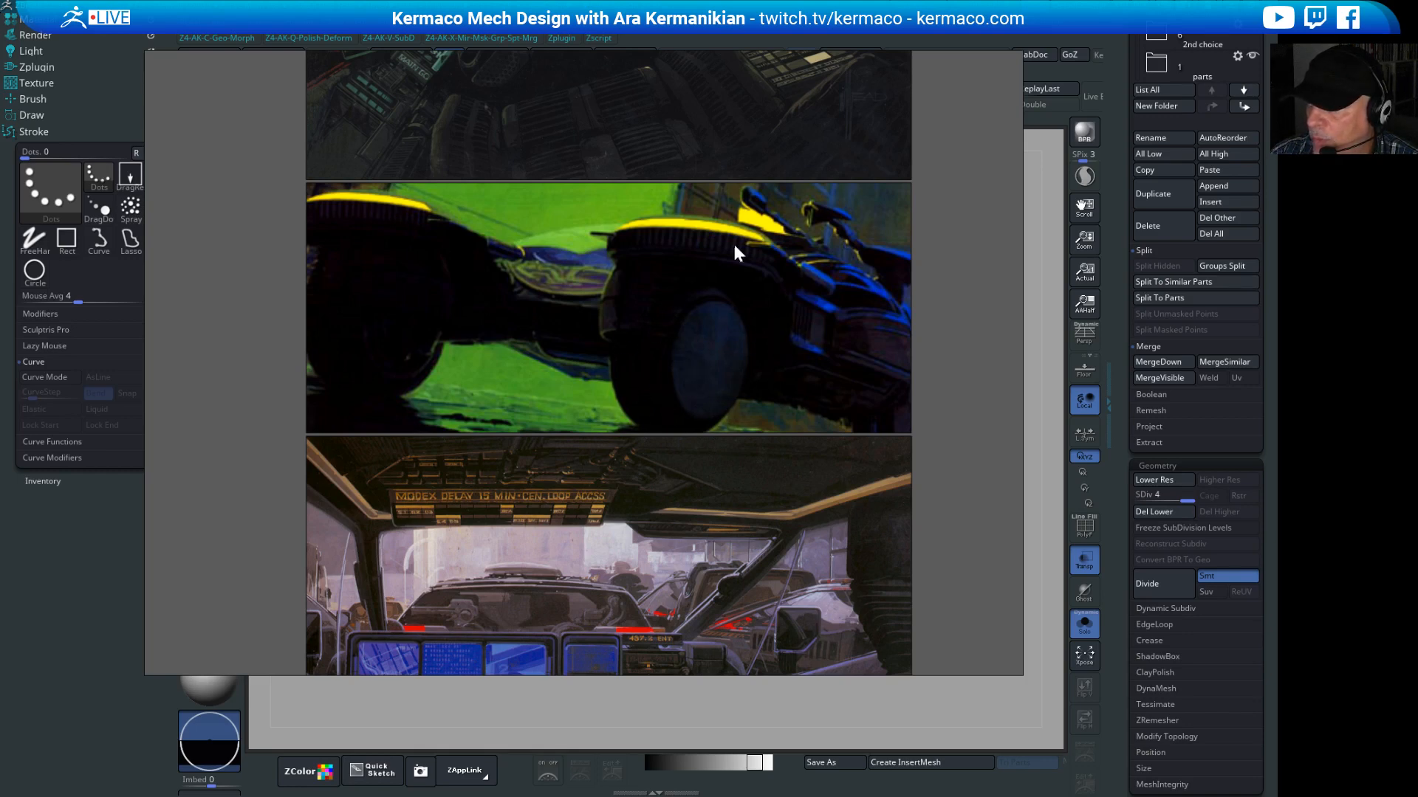
middle_drag(736, 323, 749, 473)
middle_drag(743, 382, 752, 484)
Step: Examine the cockpit dashboard painting and the blue police 44 car render's front wheel pods
scroll(744, 483, down, 3)
mouse_move(659, 345)
middle_down()
mouse_move(646, 441)
mouse_move(615, 174)
middle_up()
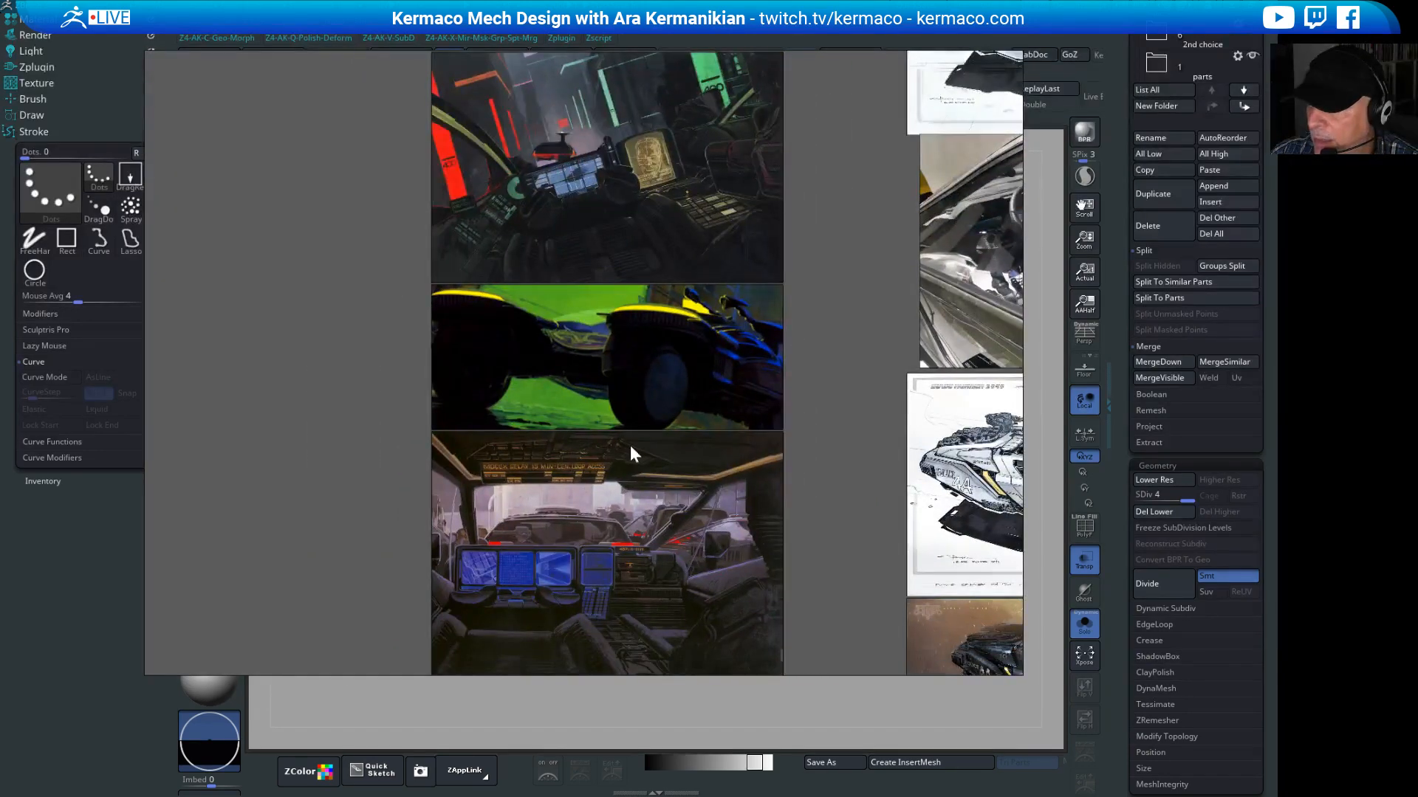
middle_drag(625, 436, 671, 223)
middle_drag(660, 378, 608, 317)
middle_drag(614, 434, 644, 290)
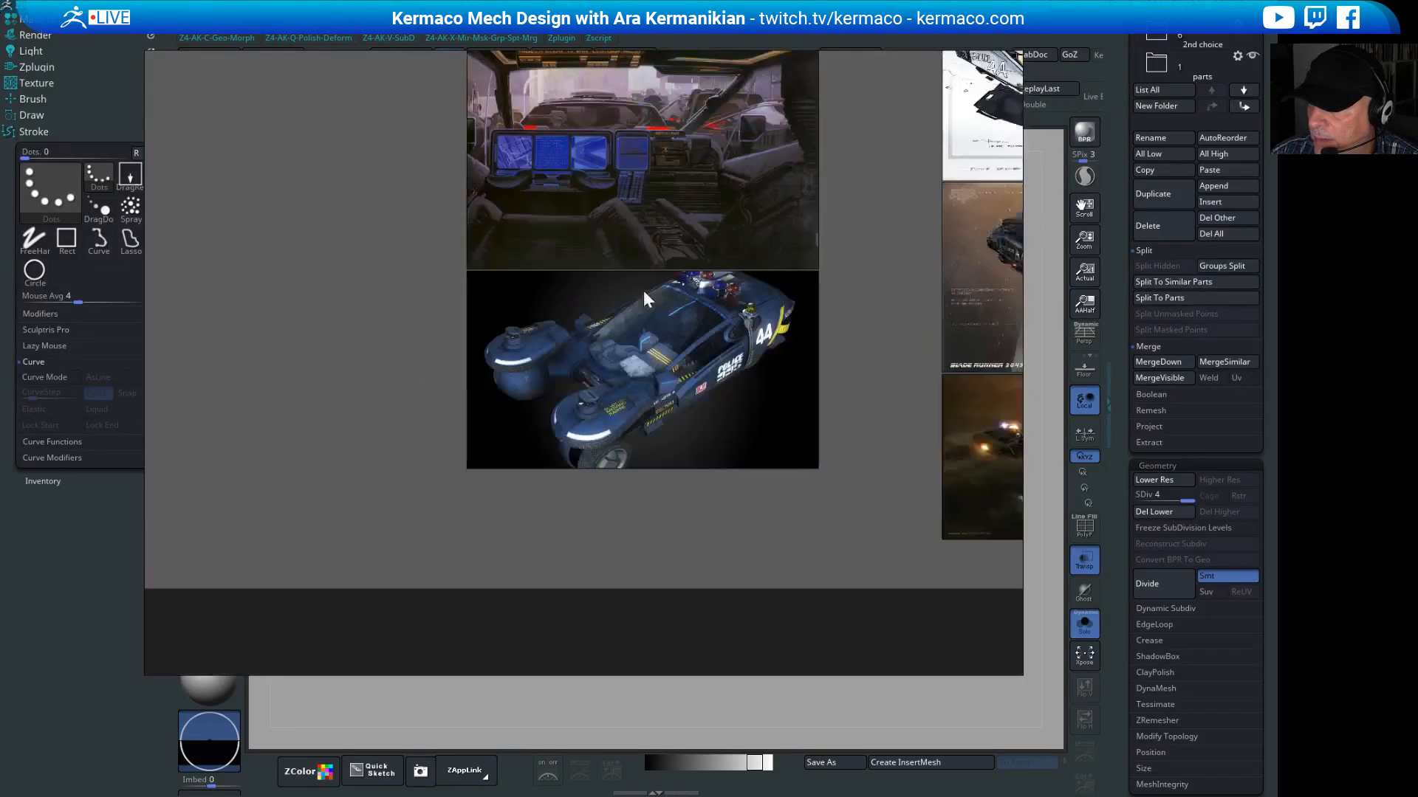
scroll(650, 428, up, 6)
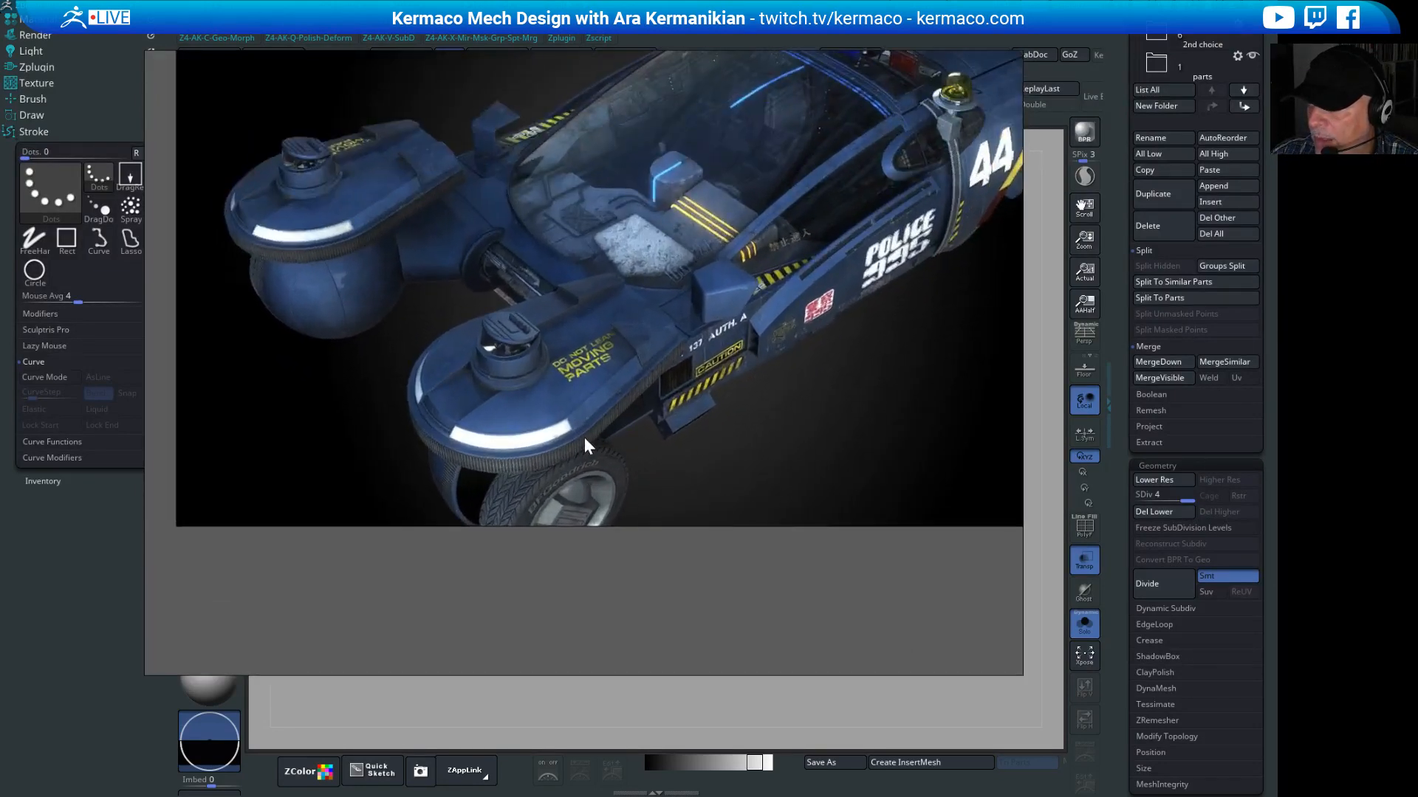
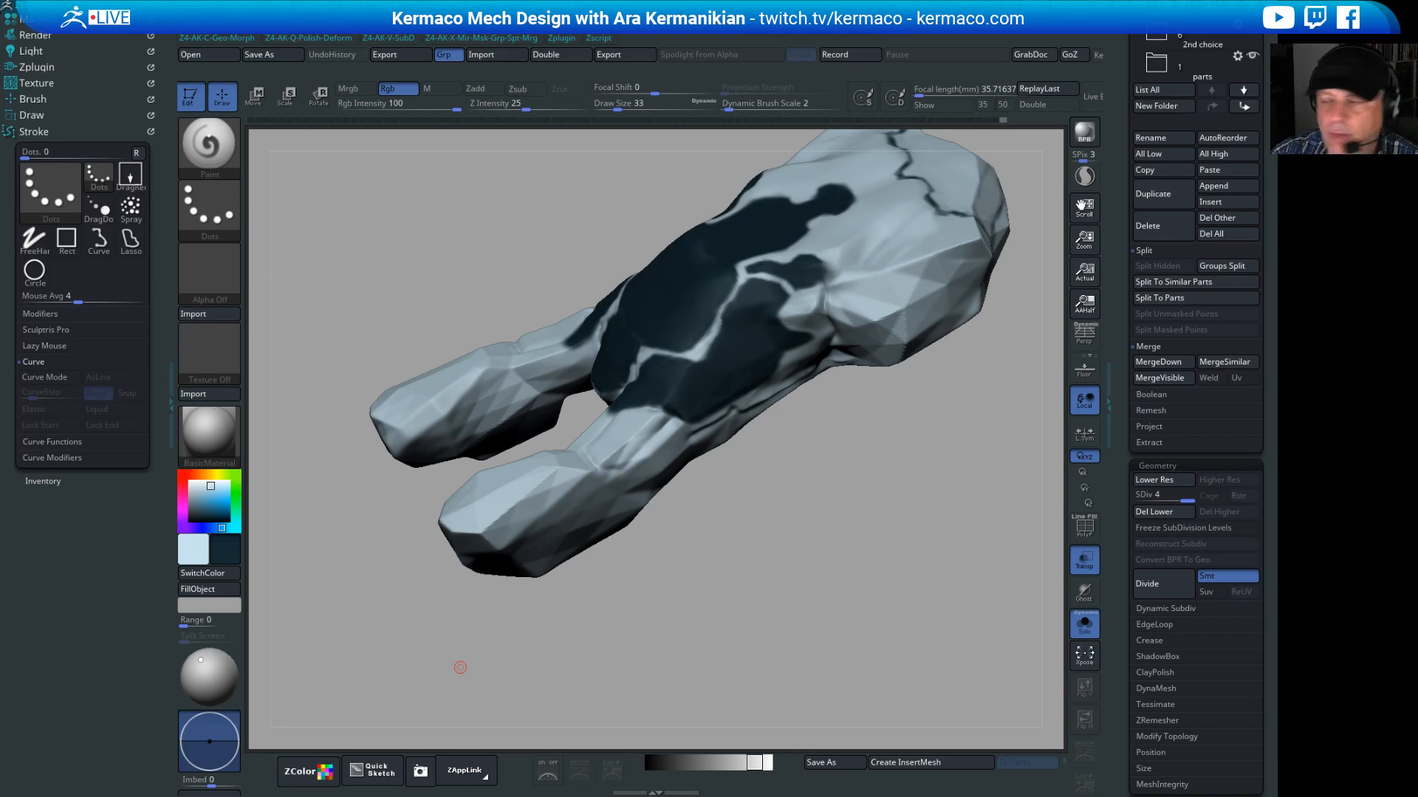
Step: Return to the model and touch up the light divider ends between the windshield and the roof glass symmetrically
mouse_move(823, 529)
mouse_down()
mouse_move(795, 562)
mouse_move(781, 553)
mouse_up()
mouse_move(750, 608)
mouse_down()
mouse_move(725, 557)
mouse_move(730, 606)
mouse_move(674, 472)
mouse_up()
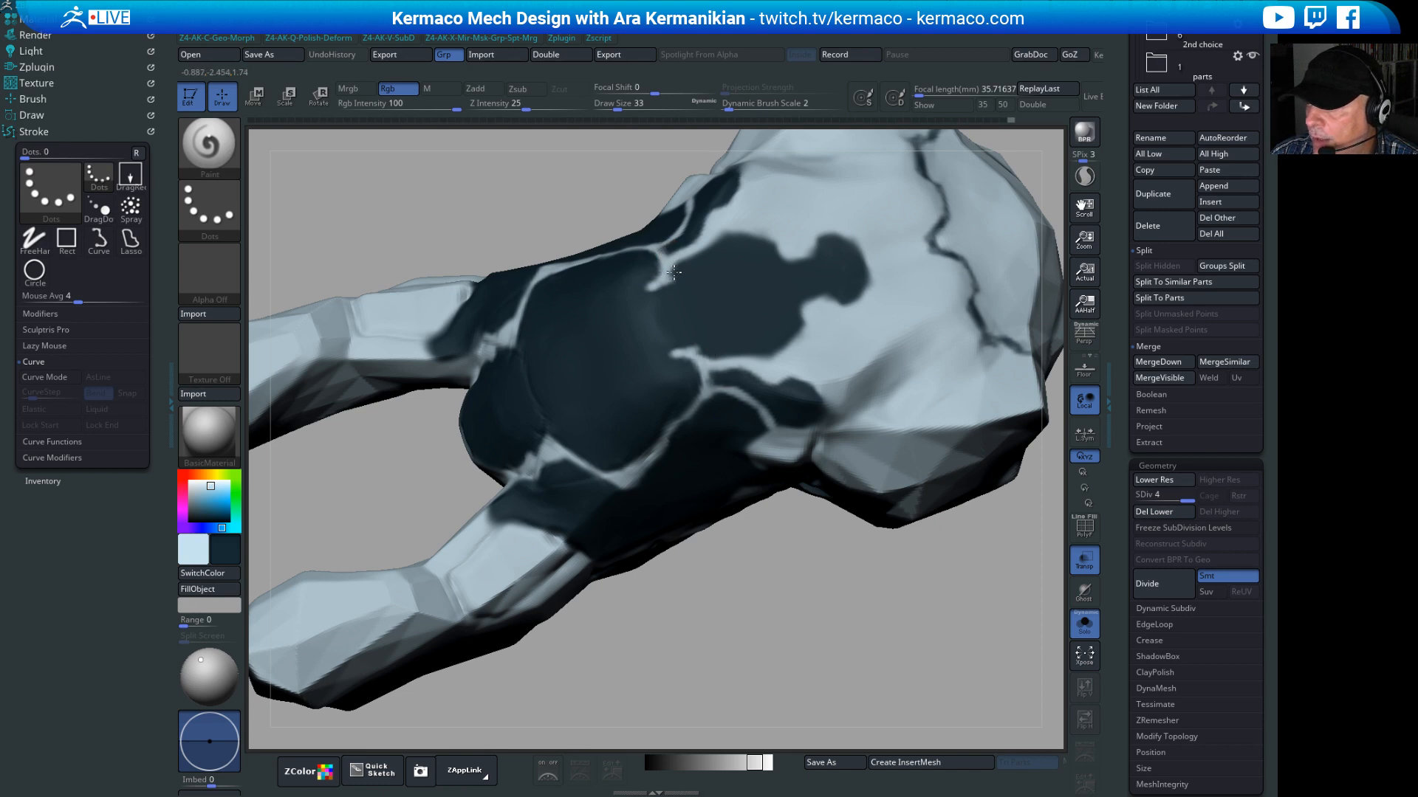
drag(671, 283, 660, 289)
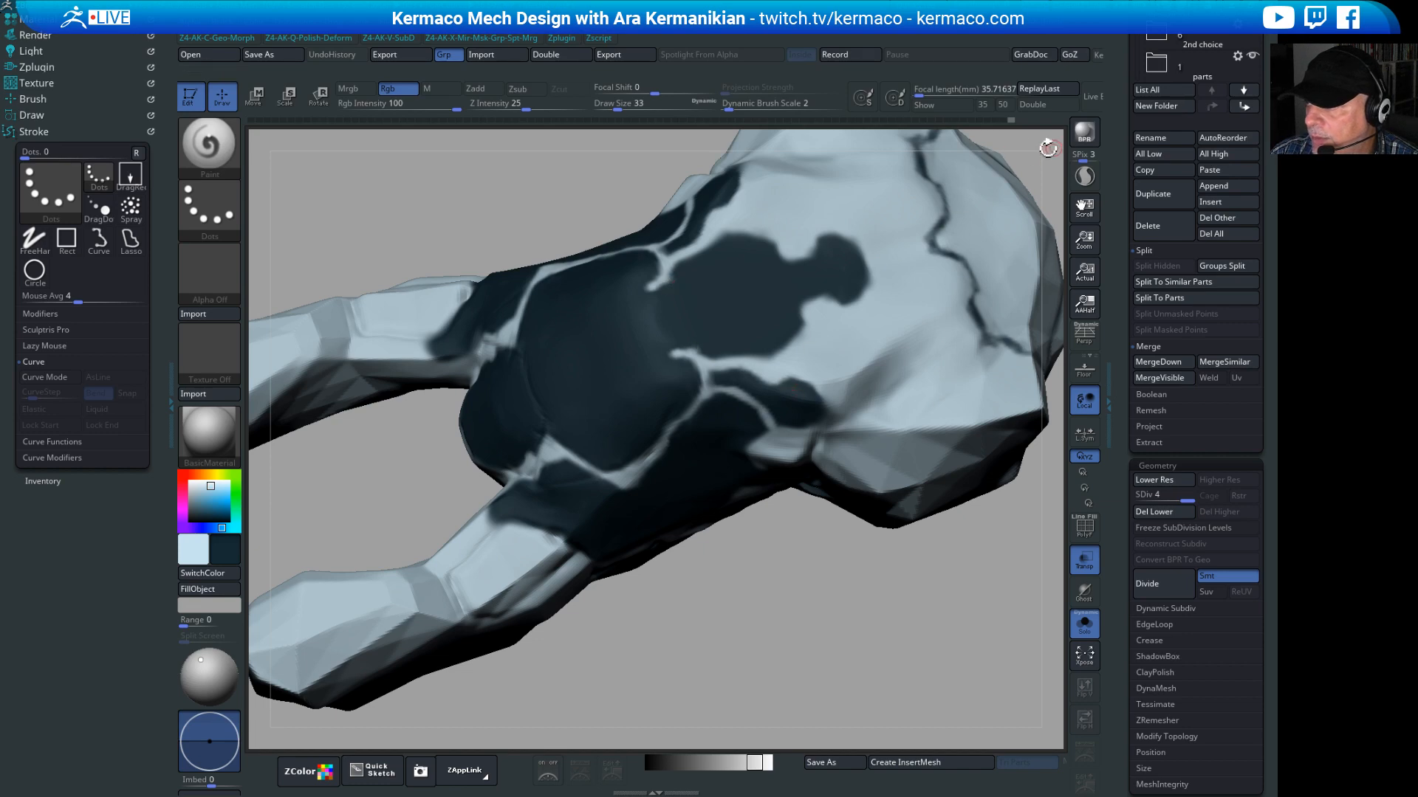
mouse_move(1048, 148)
alt+mouse_down()
mouse_move(946, 252)
mouse_move(964, 210)
alt+mouse_up()
mouse_move(964, 211)
alt+mouse_down()
mouse_move(906, 273)
mouse_move(984, 243)
mouse_move(690, 362)
mouse_move(620, 360)
alt+mouse_up()
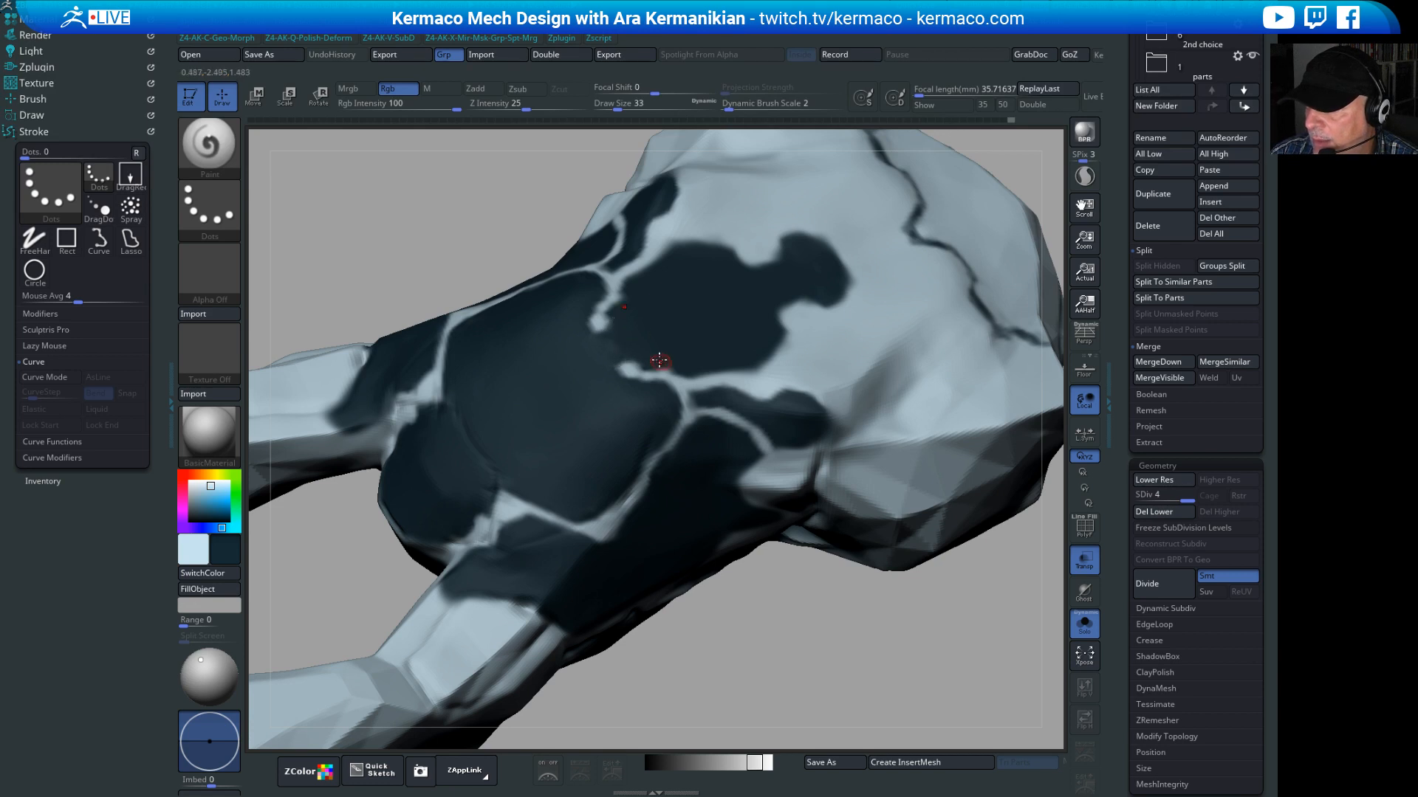
drag(629, 353, 639, 360)
Step: Examine the front arms and the nose glass from the front and from underneath
mouse_move(935, 618)
alt+mouse_down()
mouse_move(781, 618)
mouse_move(859, 448)
mouse_move(848, 375)
mouse_move(875, 497)
mouse_move(804, 494)
alt+mouse_up()
mouse_move(814, 594)
alt+mouse_down()
mouse_move(778, 504)
mouse_move(817, 576)
mouse_move(896, 443)
alt+mouse_up()
drag(848, 555, 785, 475)
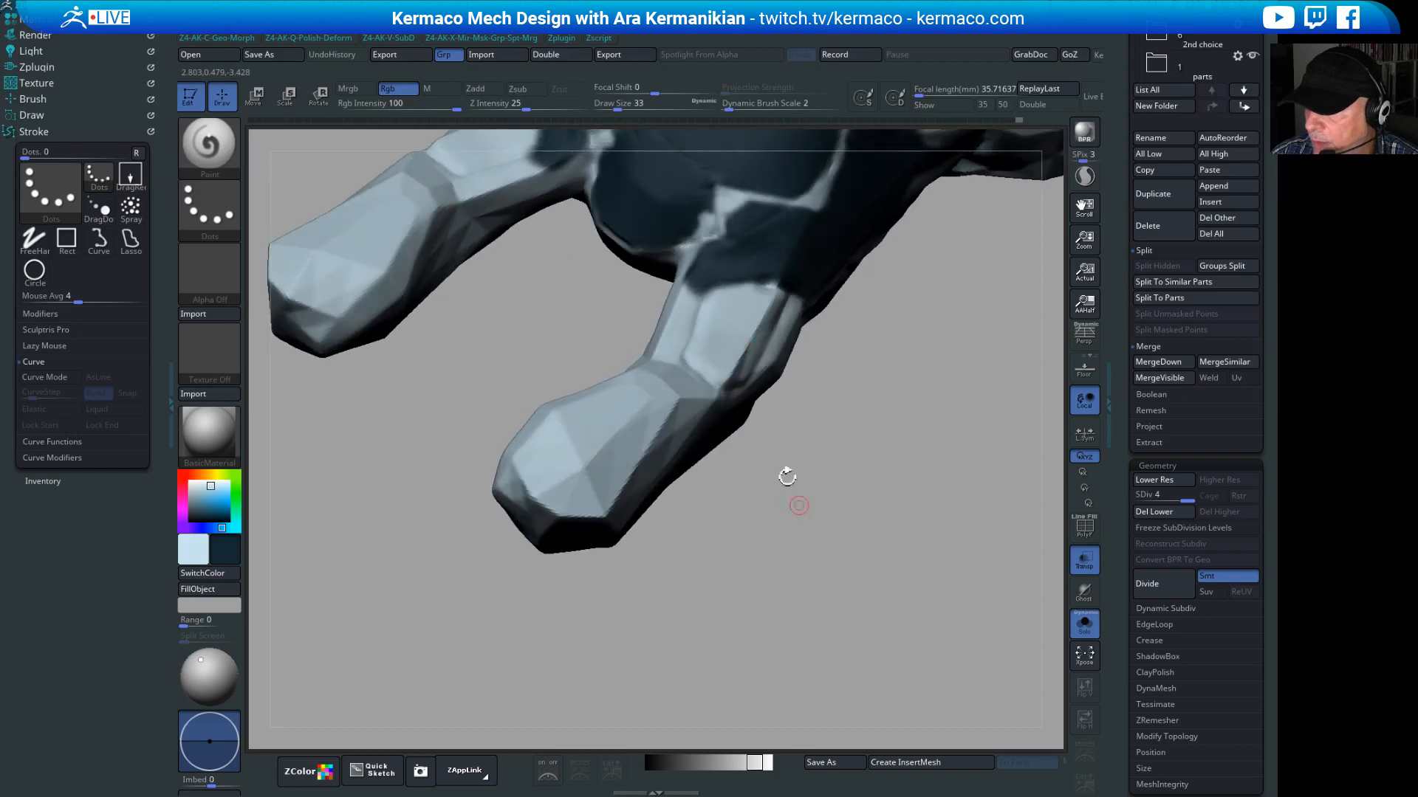
drag(735, 518, 798, 400)
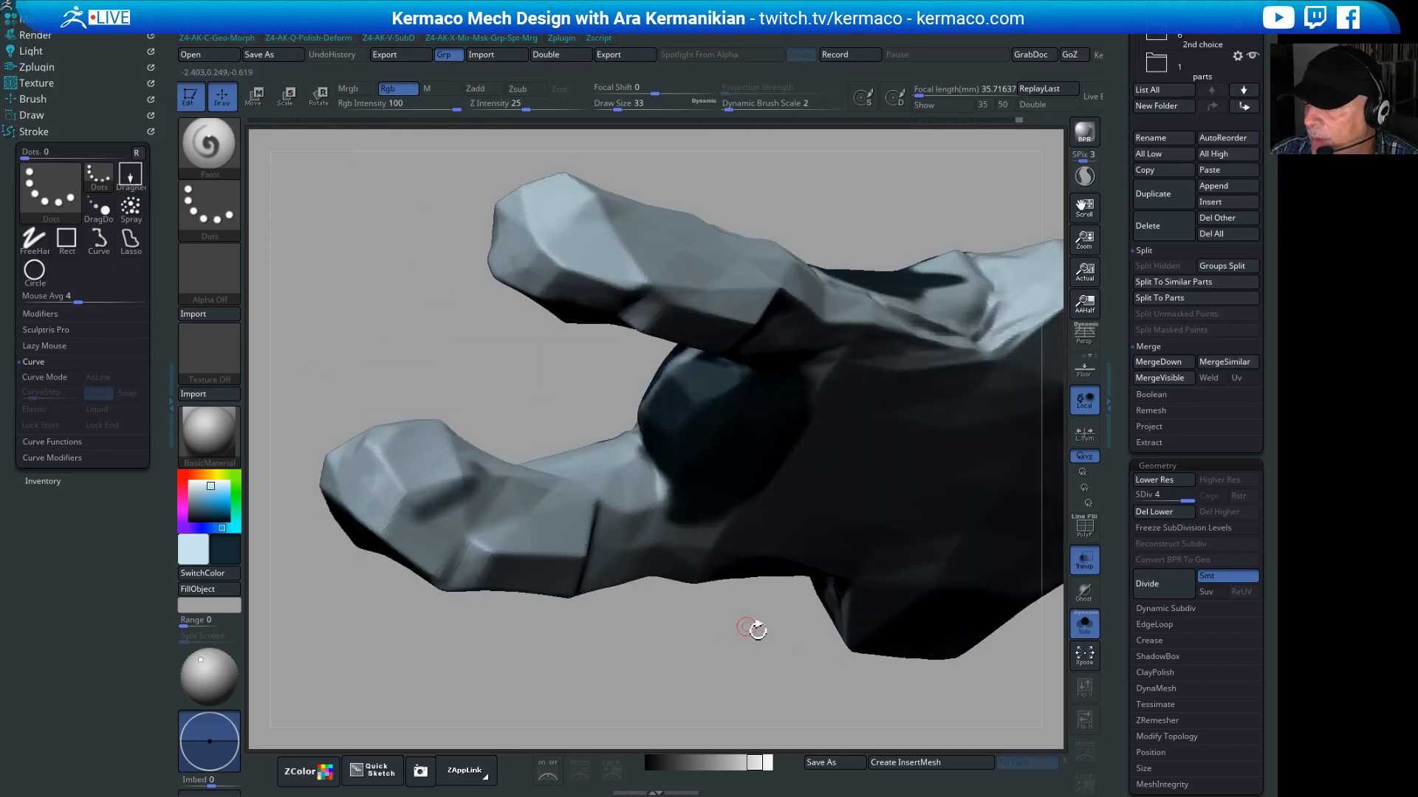
drag(753, 626, 481, 440)
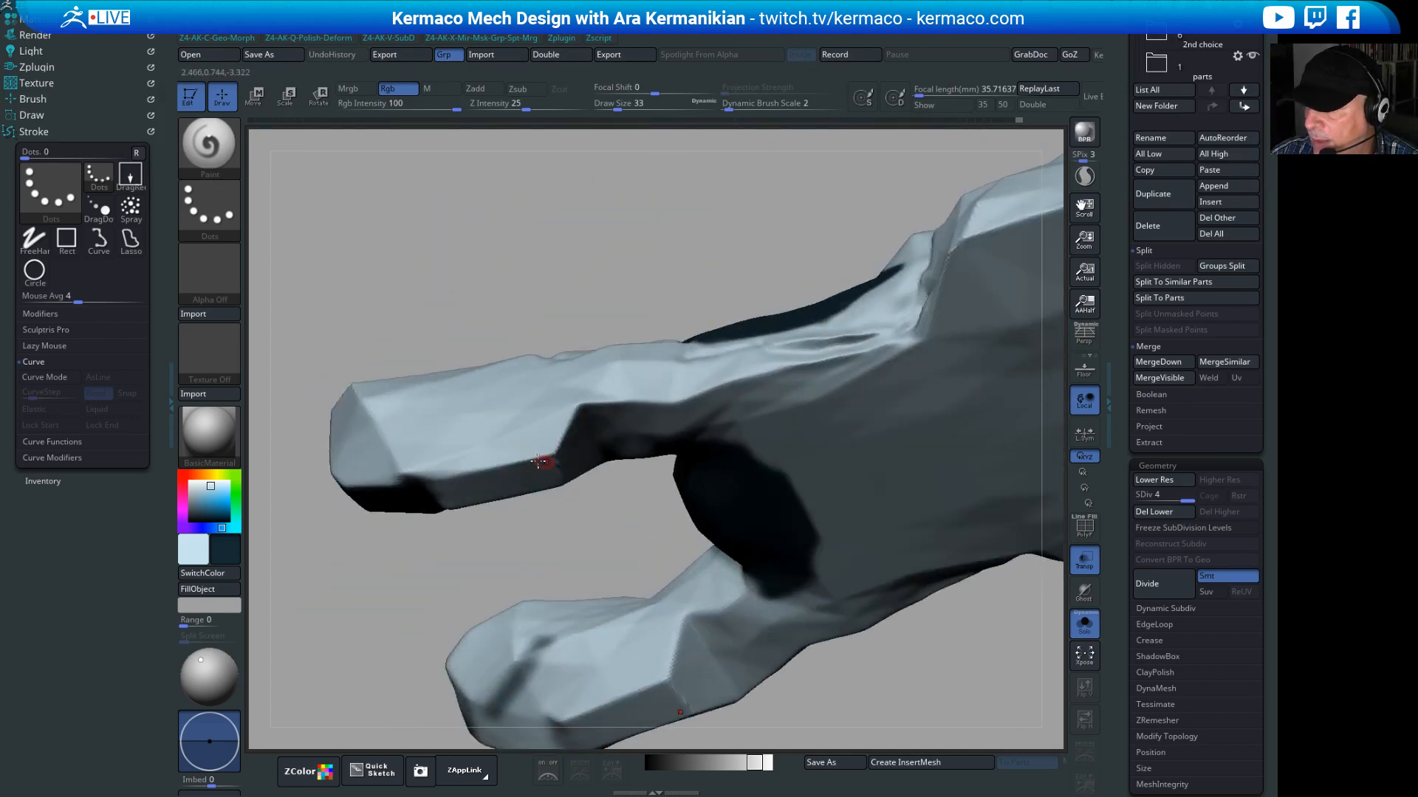
drag(534, 317, 700, 287)
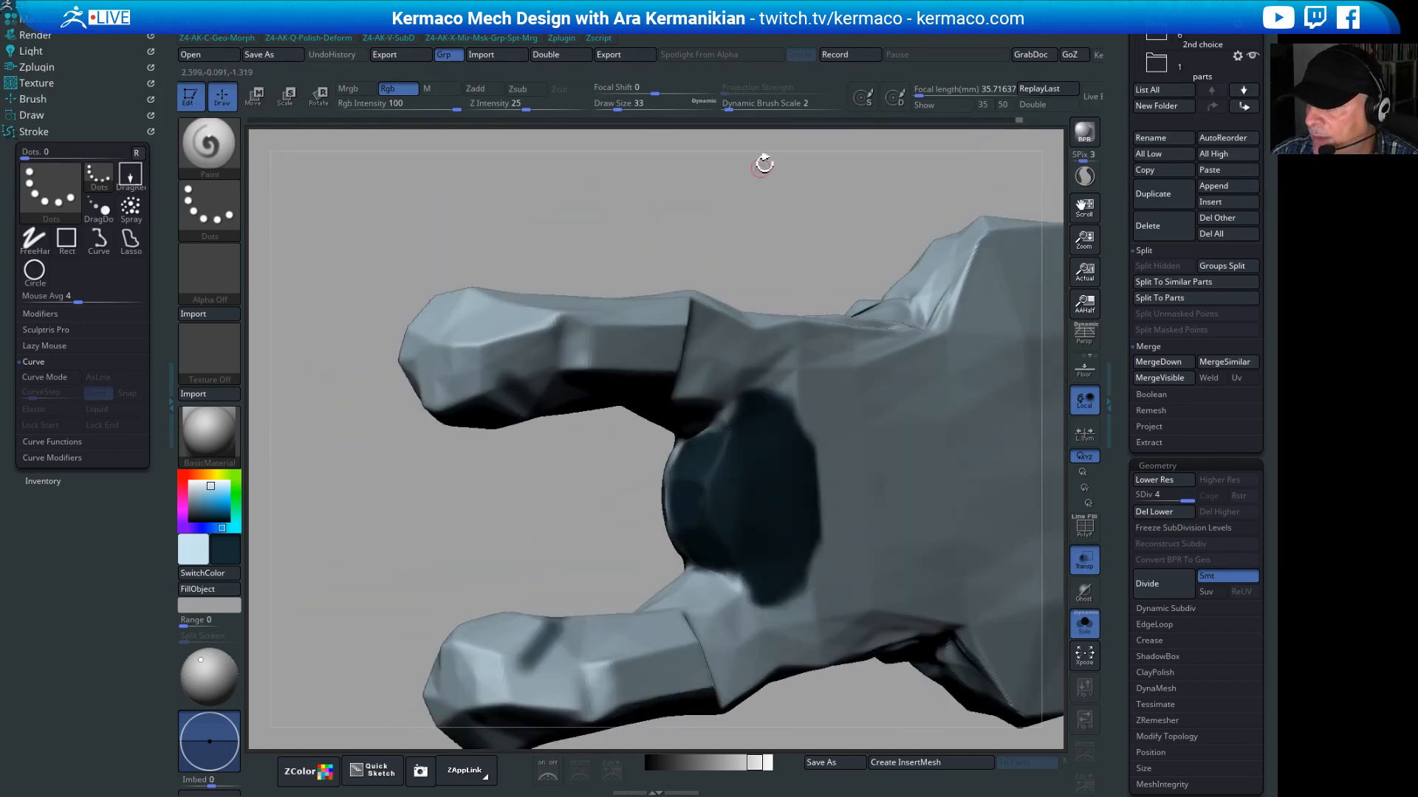
drag(763, 163, 649, 388)
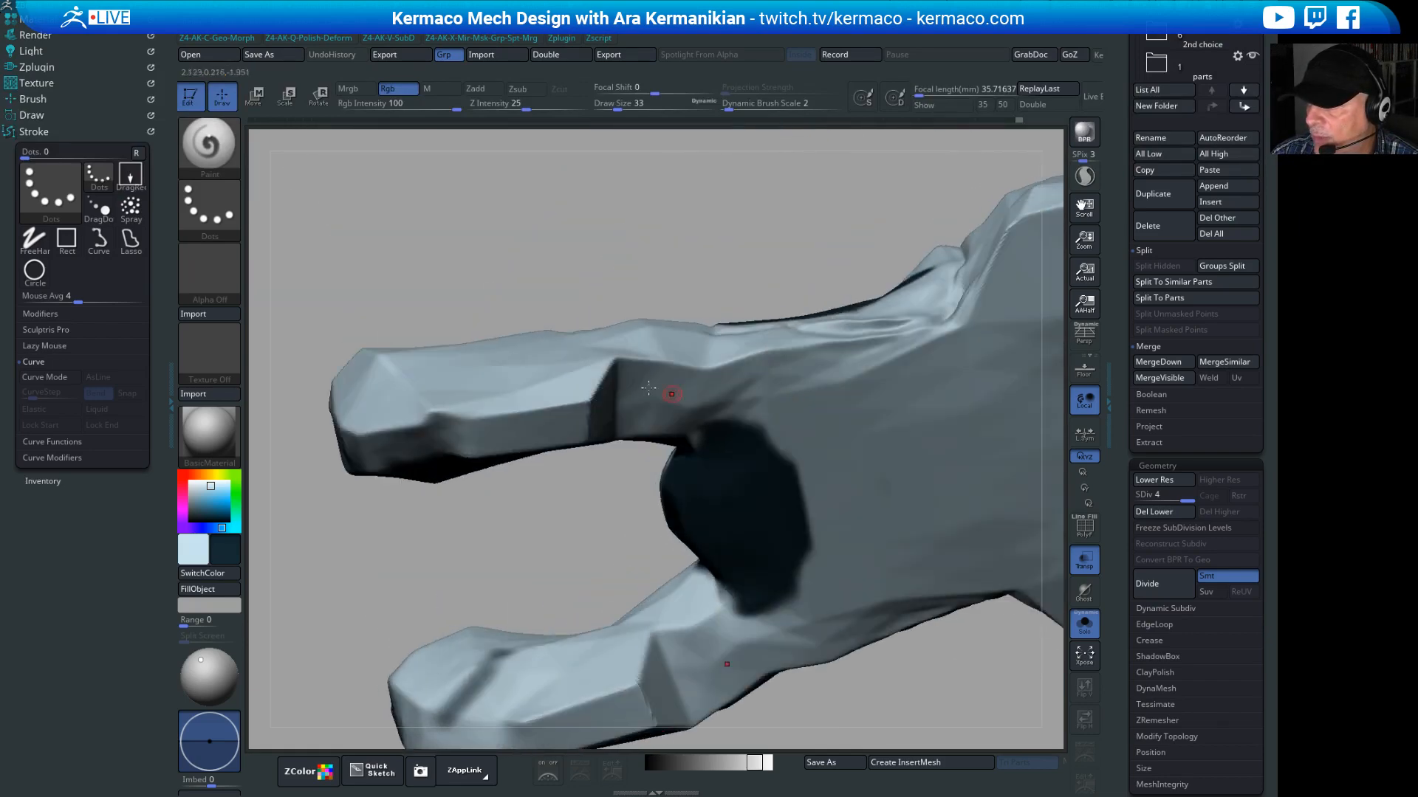
Step: Try to sketch a dark wheel circle with a smaller hub shape on the outer side of the front pod
drag(582, 202, 559, 452)
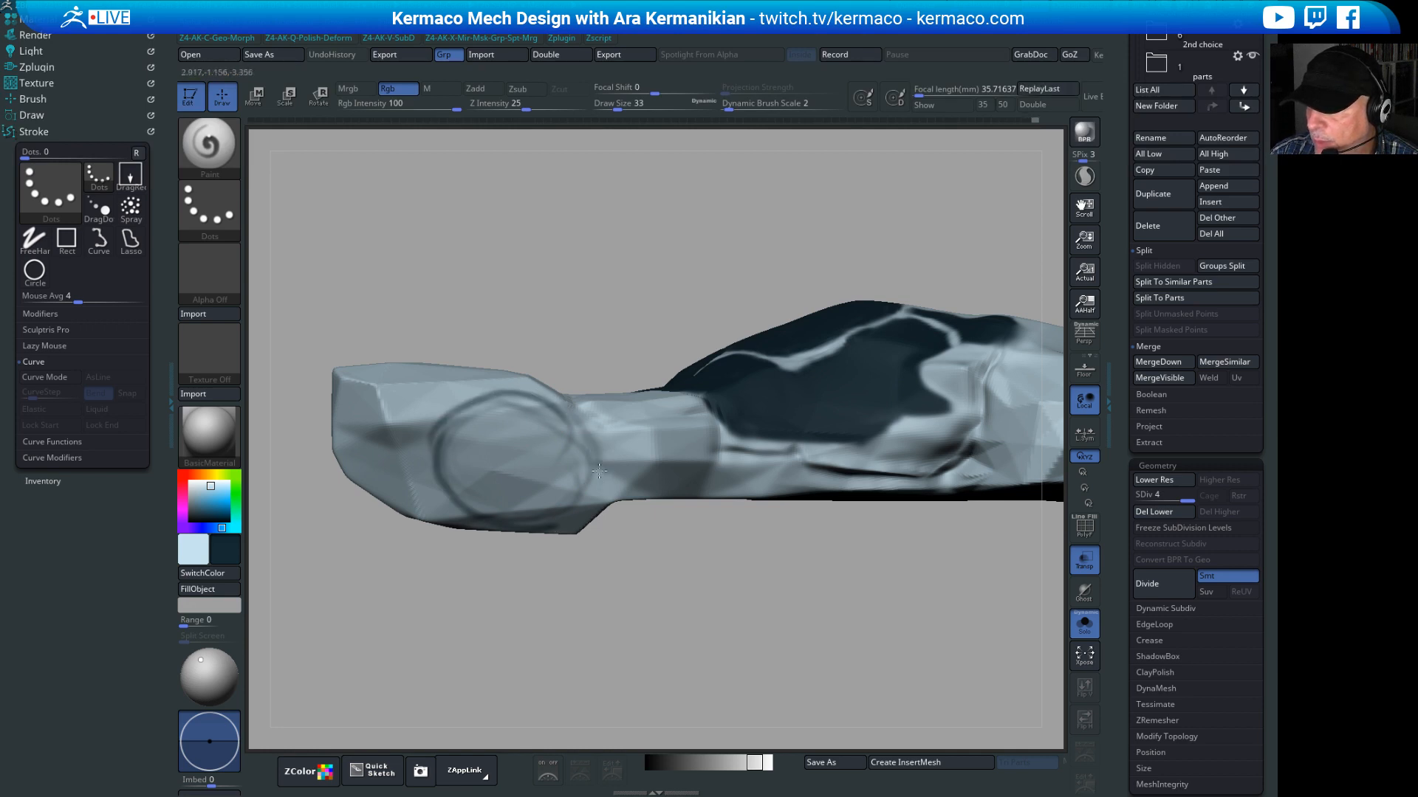
mouse_move(554, 526)
mouse_down()
mouse_move(553, 415)
mouse_move(576, 502)
mouse_up()
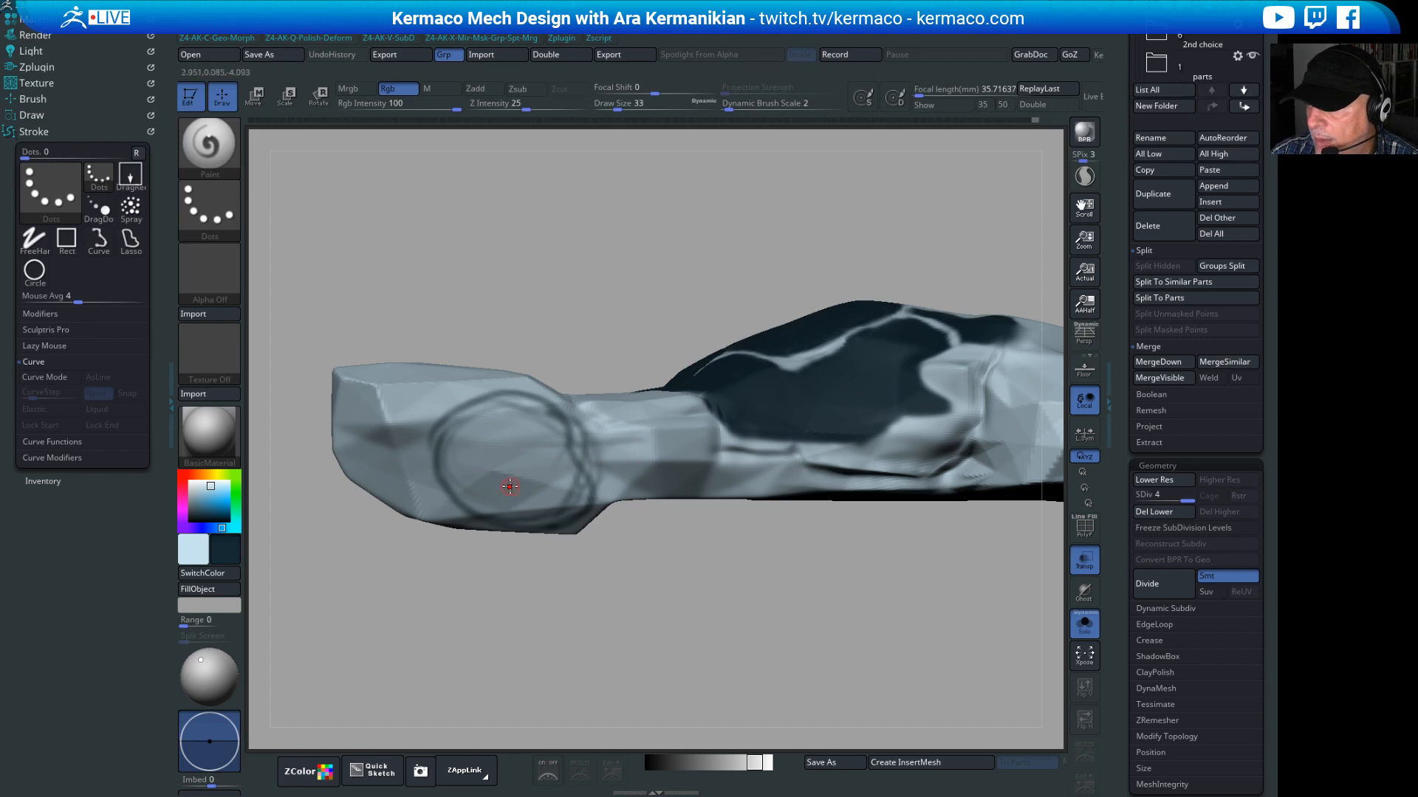
drag(511, 485, 638, 472)
drag(530, 446, 496, 466)
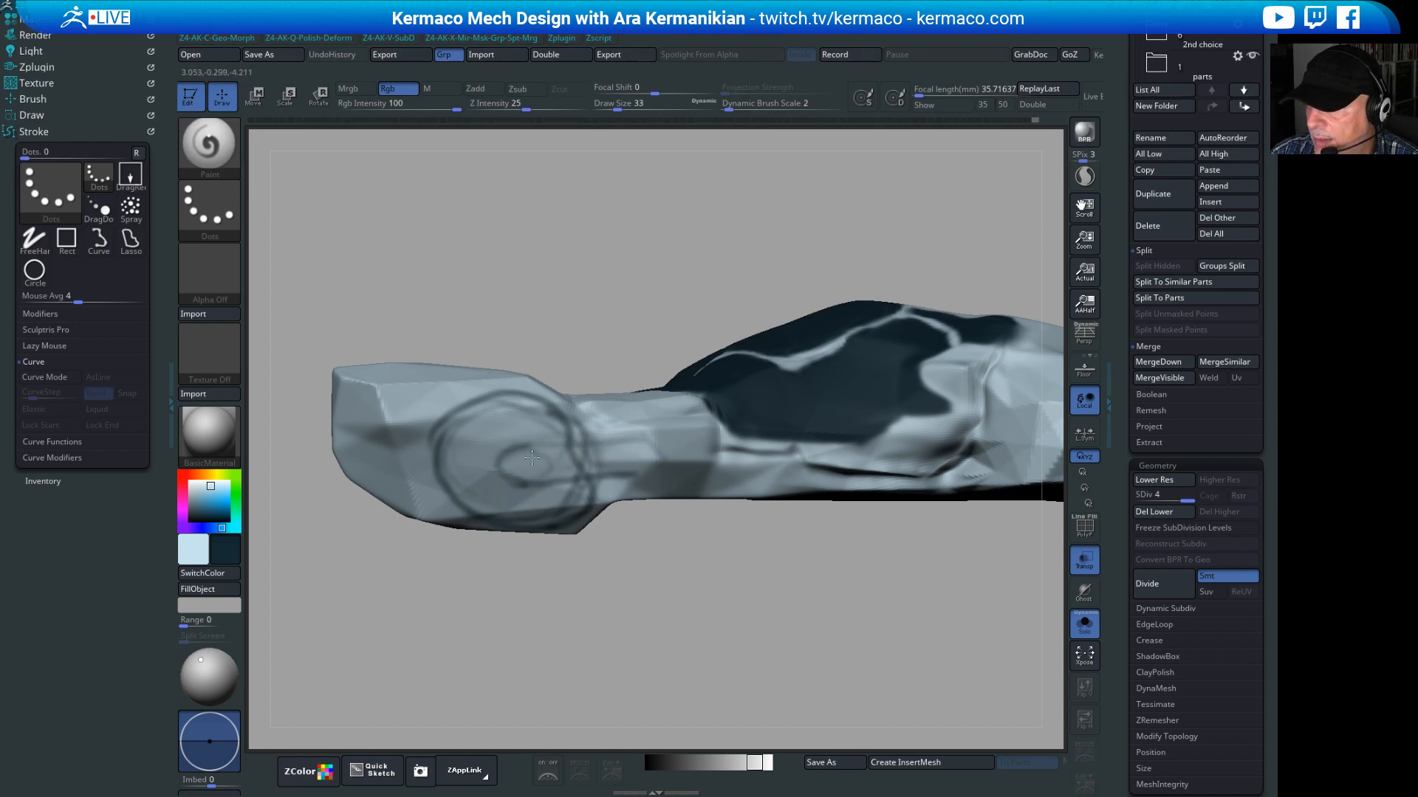
Step: Undo the wheel sketch and clear its remains from the front pod with the pale body color at draw size 132
mouse_move(509, 546)
mouse_down()
mouse_move(773, 592)
mouse_move(603, 574)
mouse_move(628, 564)
mouse_move(778, 586)
mouse_move(638, 582)
mouse_move(557, 381)
mouse_move(593, 417)
mouse_move(473, 383)
mouse_move(434, 354)
mouse_up()
key(ctrl+z)
key(s)
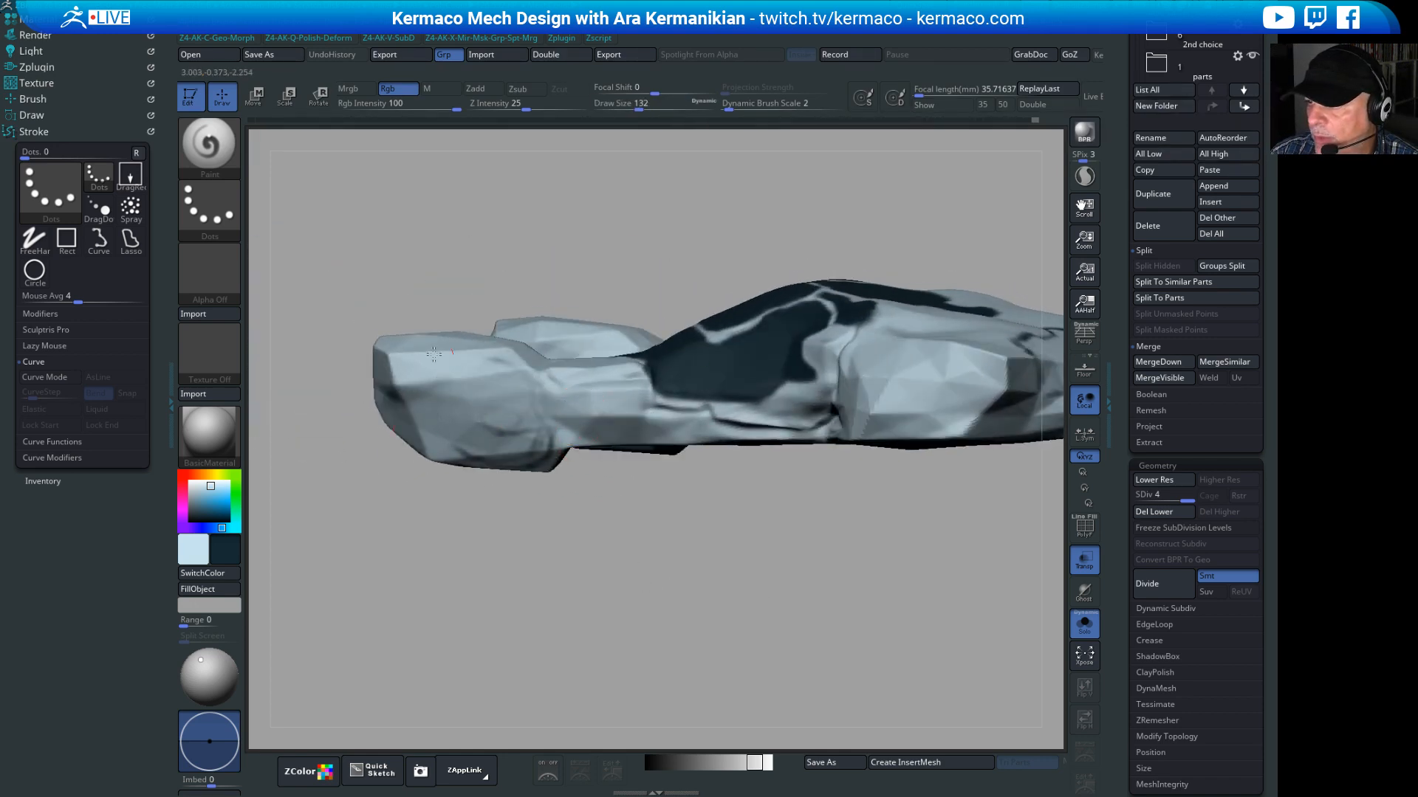
mouse_move(494, 412)
mouse_down()
mouse_move(487, 447)
mouse_move(400, 360)
mouse_up()
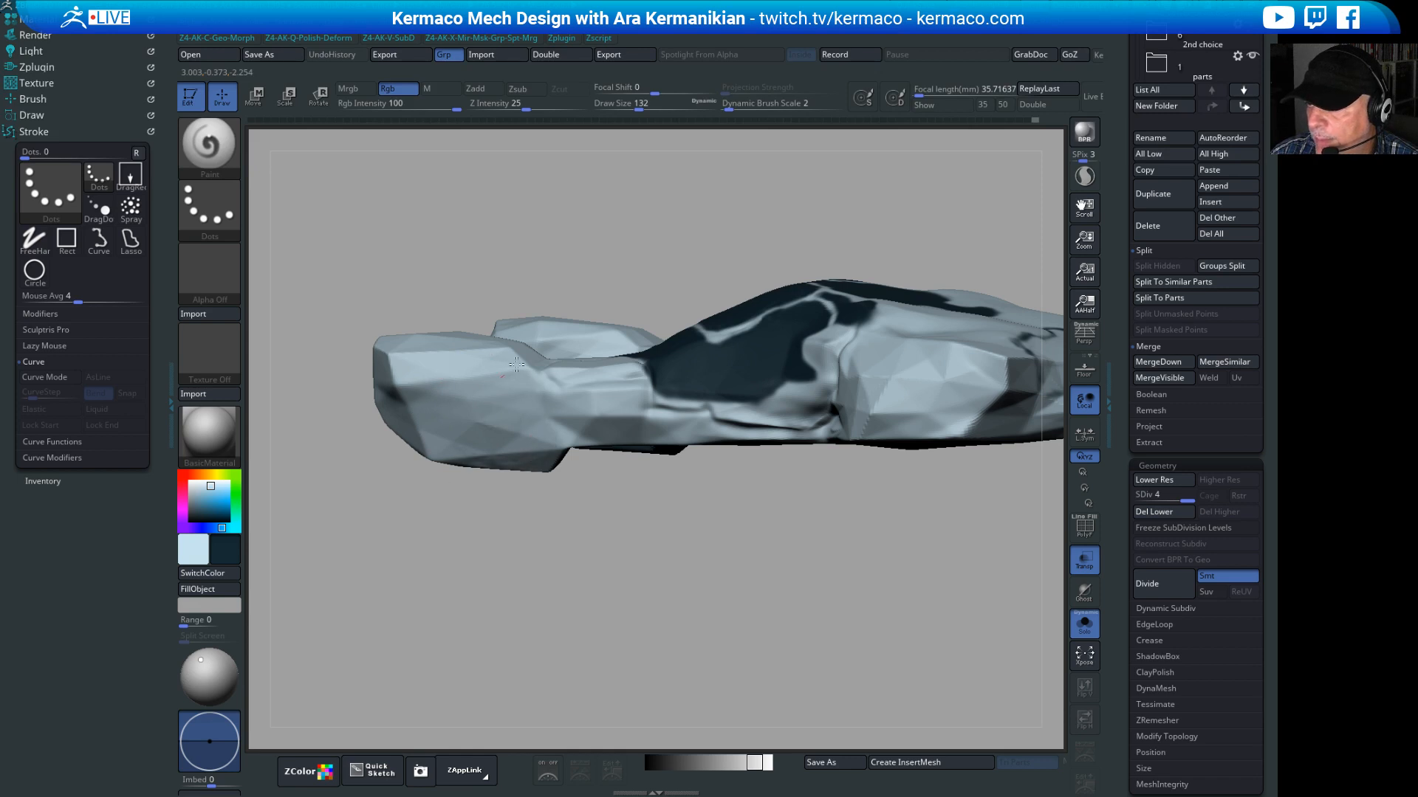
Step: Set the draw size to 68 and paint a dark seam where the front pod meets its connecting arm
mouse_move(675, 210)
mouse_down()
mouse_move(709, 281)
mouse_move(668, 213)
mouse_up()
key(s)
drag(563, 394, 555, 395)
mouse_move(684, 595)
alt+mouse_down()
mouse_move(615, 540)
mouse_move(573, 574)
mouse_move(531, 420)
alt+mouse_up()
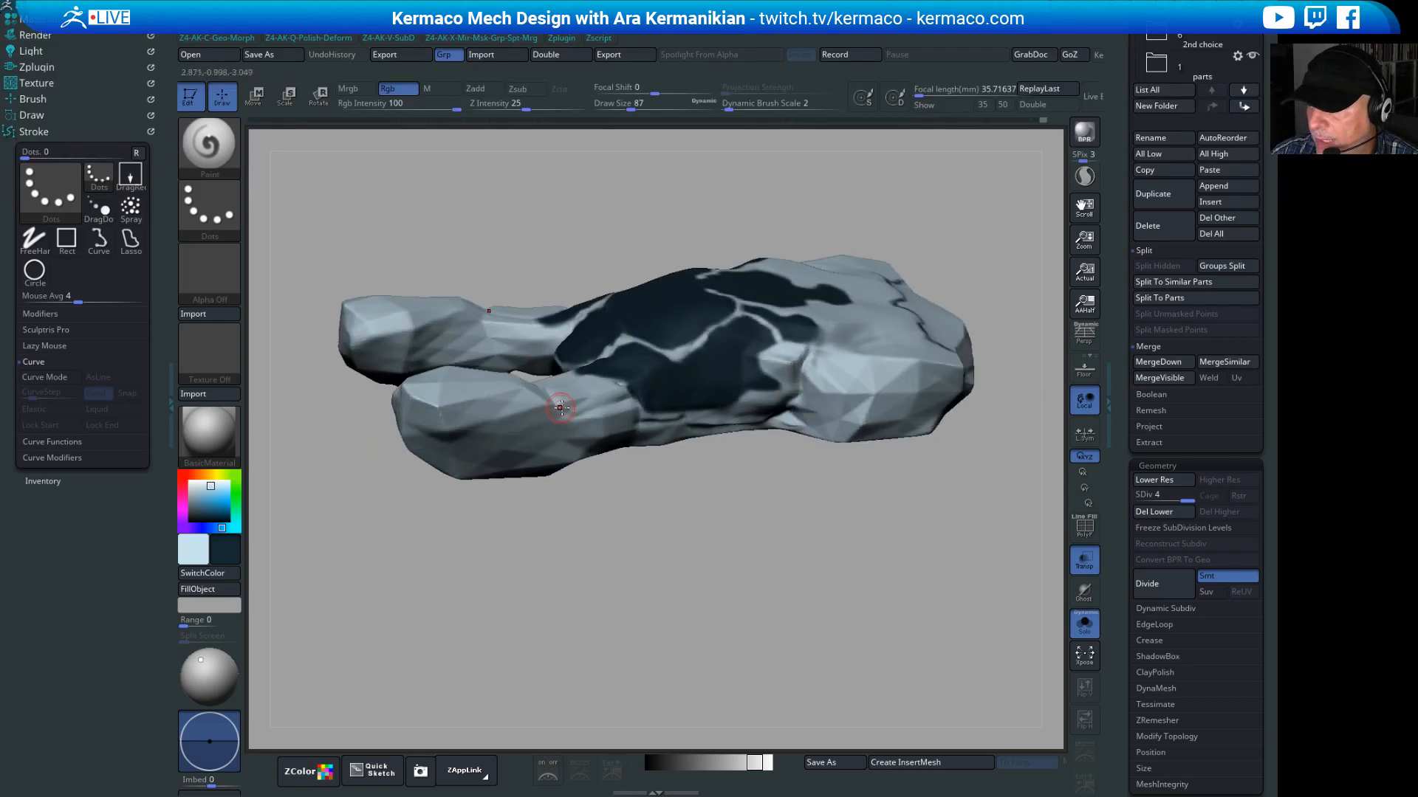
key(s)
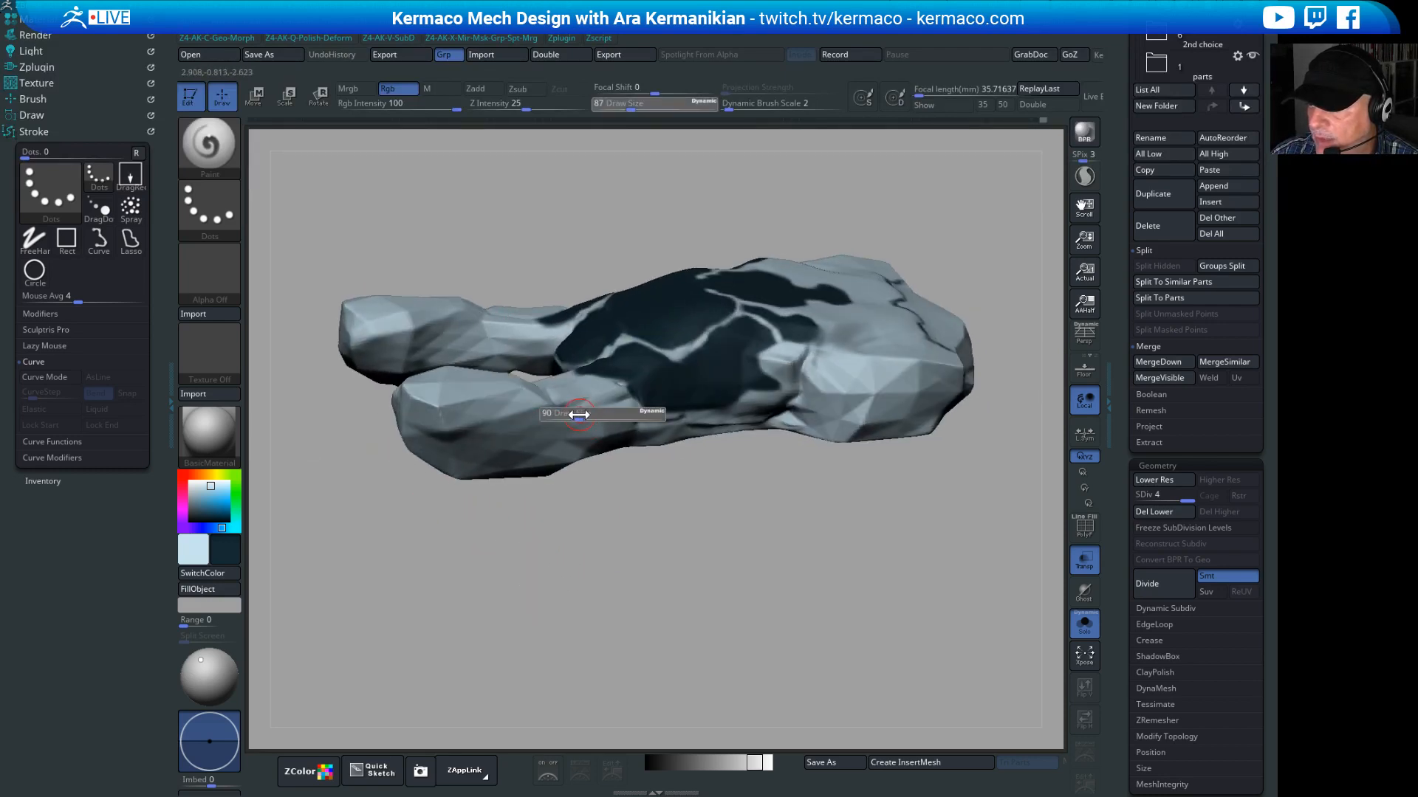
drag(579, 407, 560, 450)
mouse_move(663, 521)
mouse_down()
mouse_move(681, 584)
mouse_move(568, 581)
mouse_move(601, 585)
mouse_move(566, 613)
mouse_move(617, 575)
mouse_move(614, 620)
mouse_up()
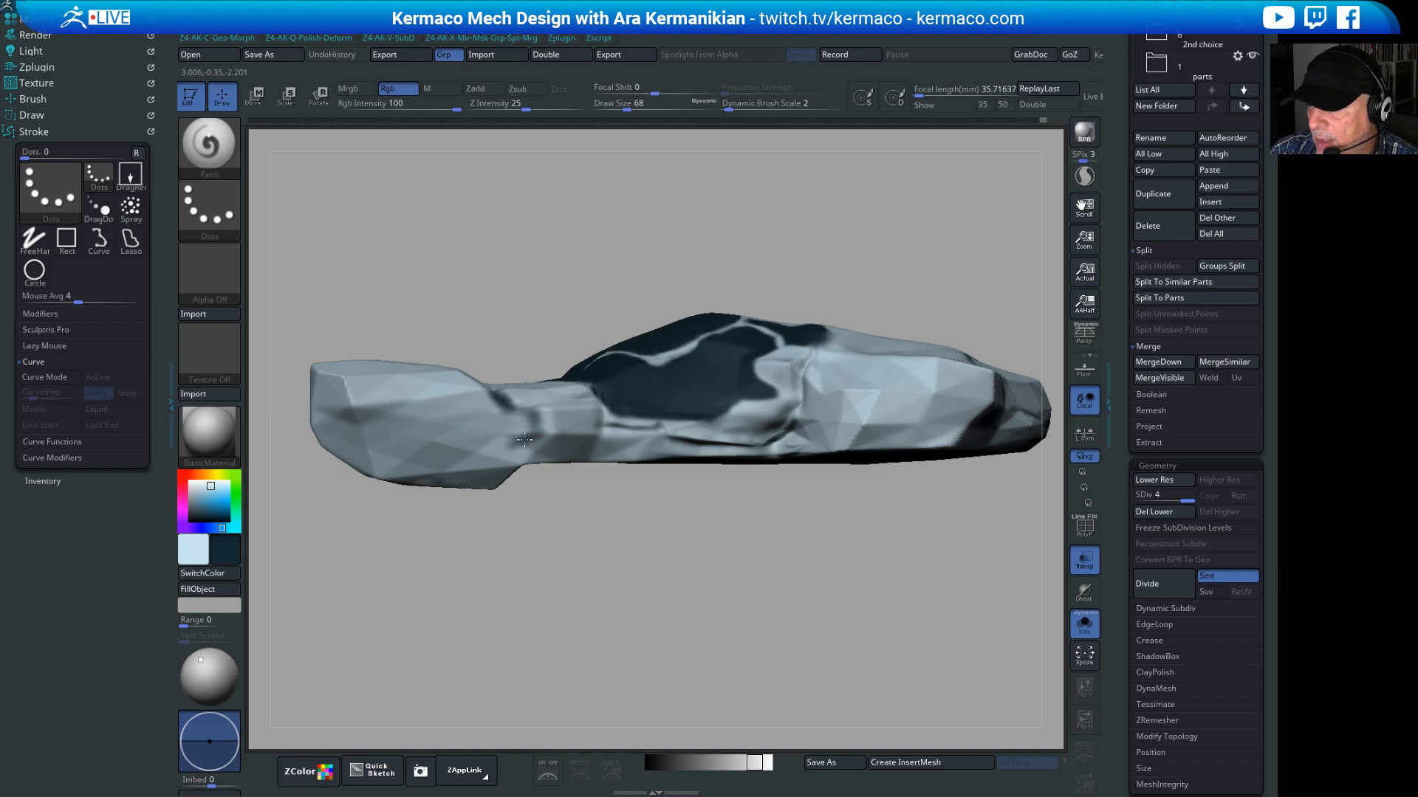
Step: Darken and extend the seam behind the front pod from its upper edge down to the underside
alt+drag(600, 545, 587, 609)
drag(540, 487, 523, 503)
drag(504, 425, 535, 454)
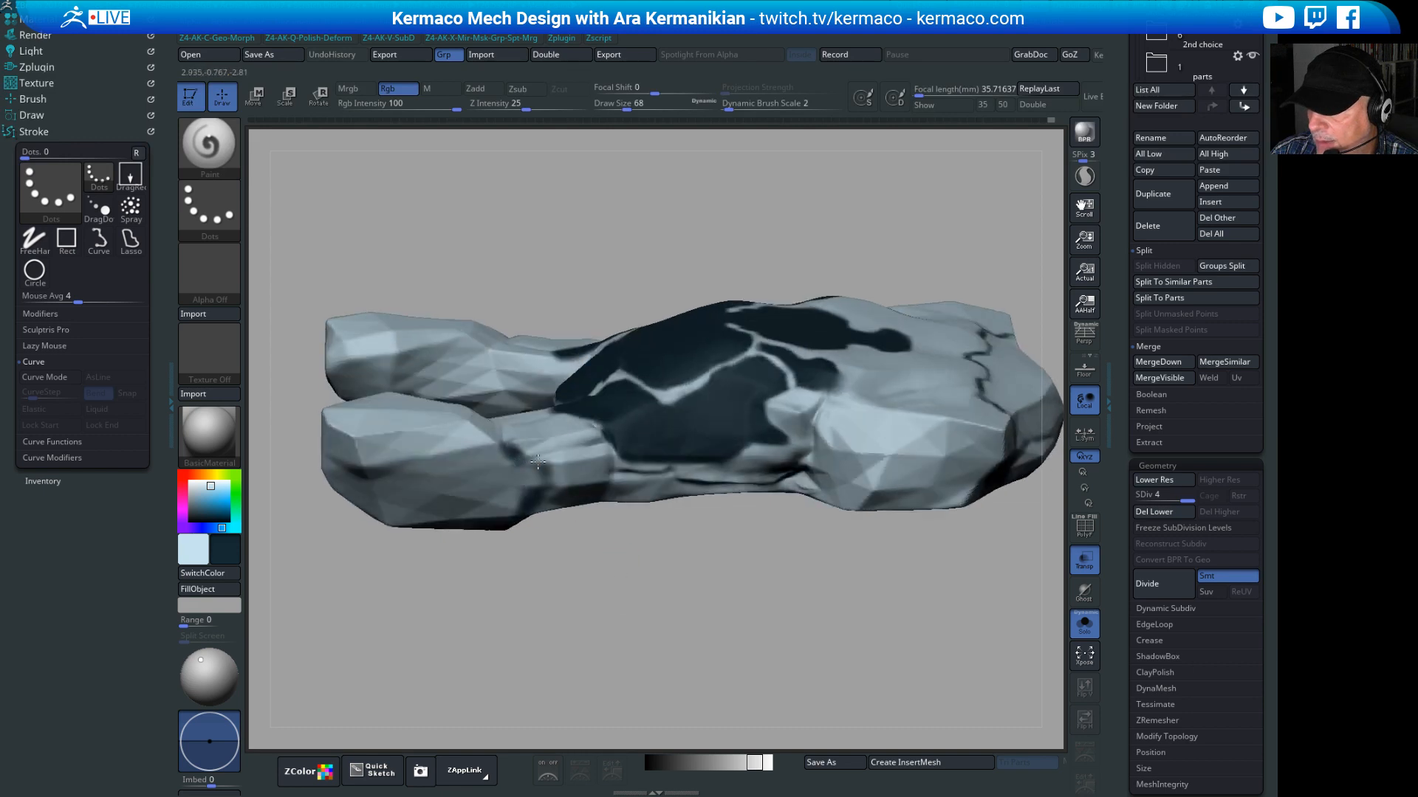
Step: Continue the dark seam behind the front pod across the top and inner side of its connecting arm
drag(592, 548, 594, 591)
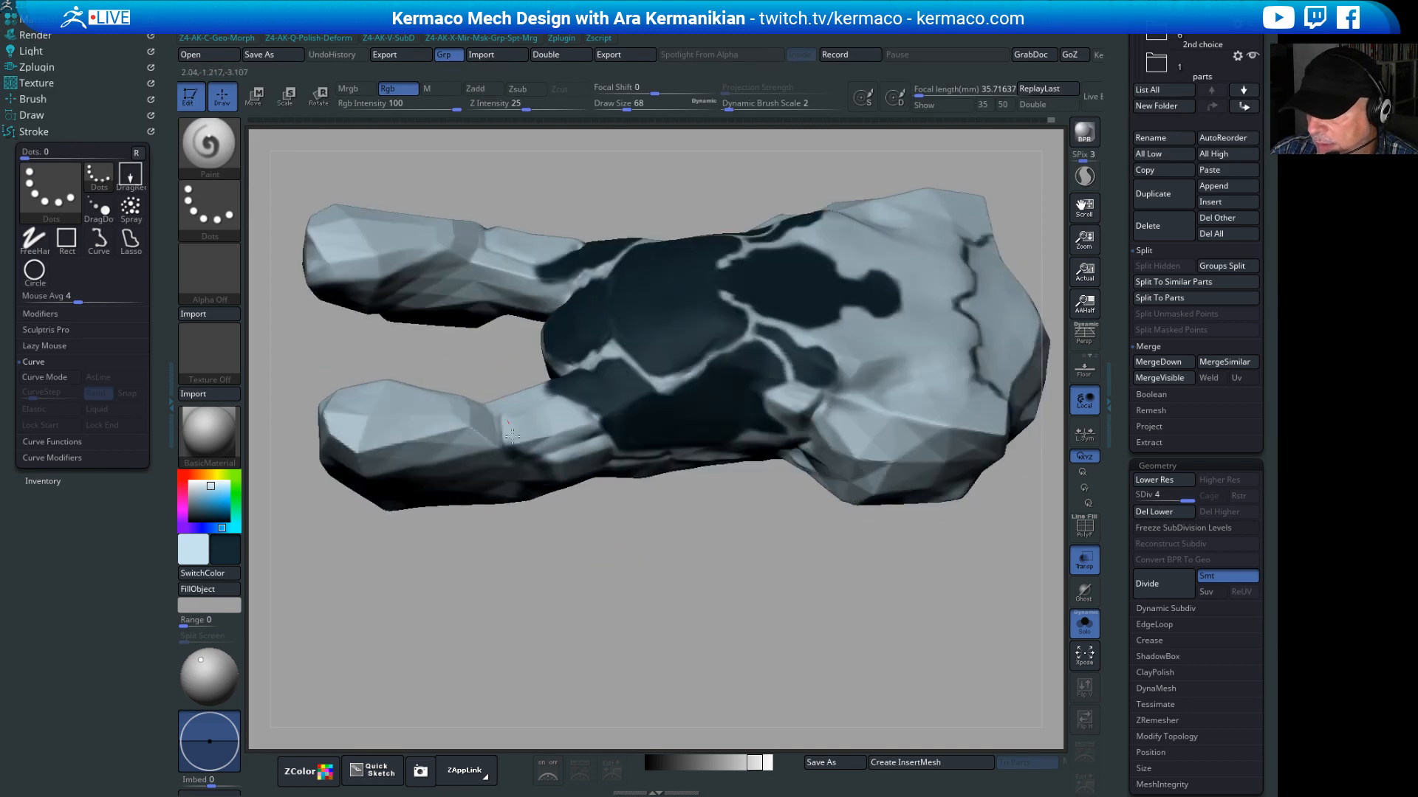
mouse_move(511, 433)
mouse_down()
mouse_move(508, 447)
mouse_move(504, 421)
mouse_up()
drag(564, 544, 565, 591)
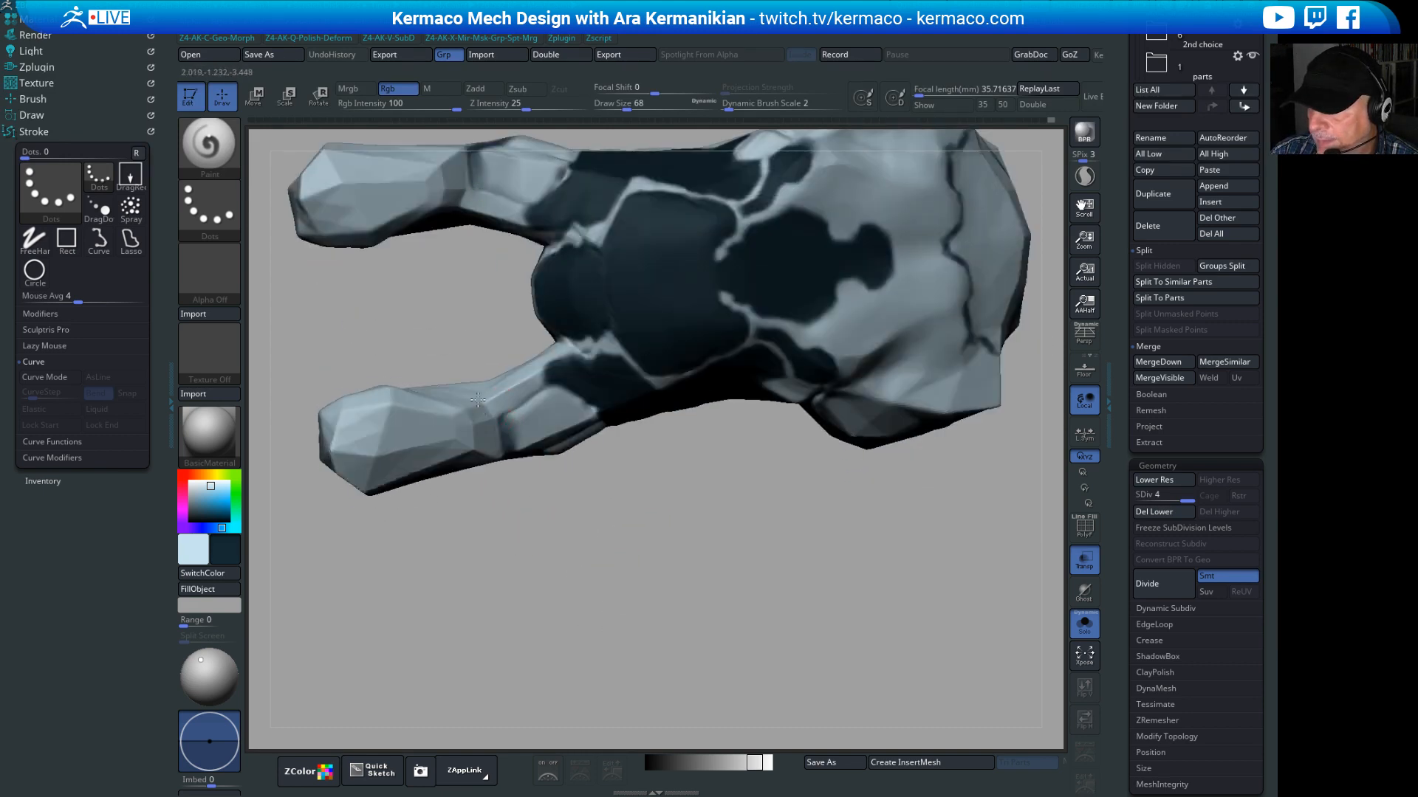
drag(488, 411, 484, 412)
mouse_move(551, 468)
mouse_down()
mouse_move(471, 392)
mouse_move(474, 365)
mouse_up()
drag(618, 512, 694, 417)
drag(450, 317, 461, 348)
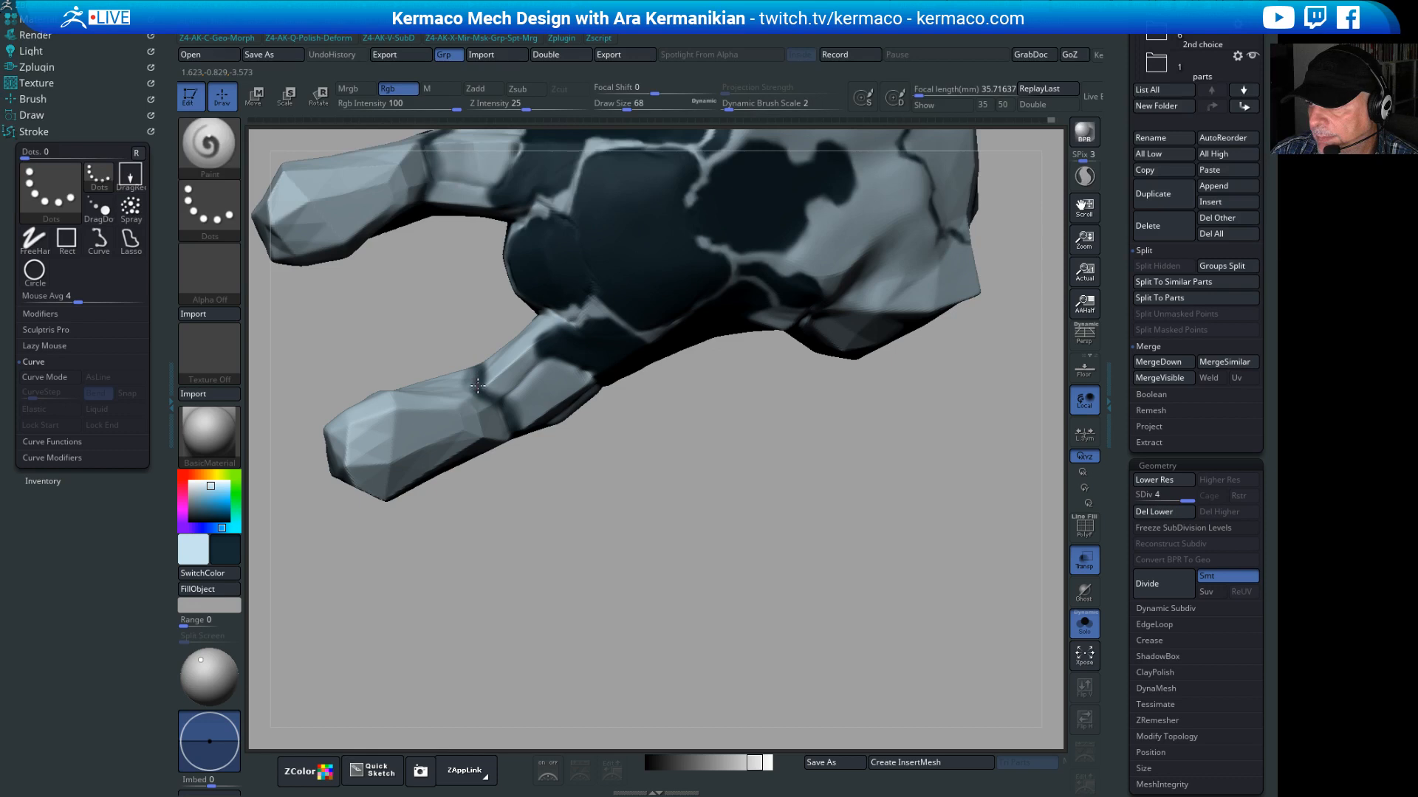
drag(553, 483, 593, 591)
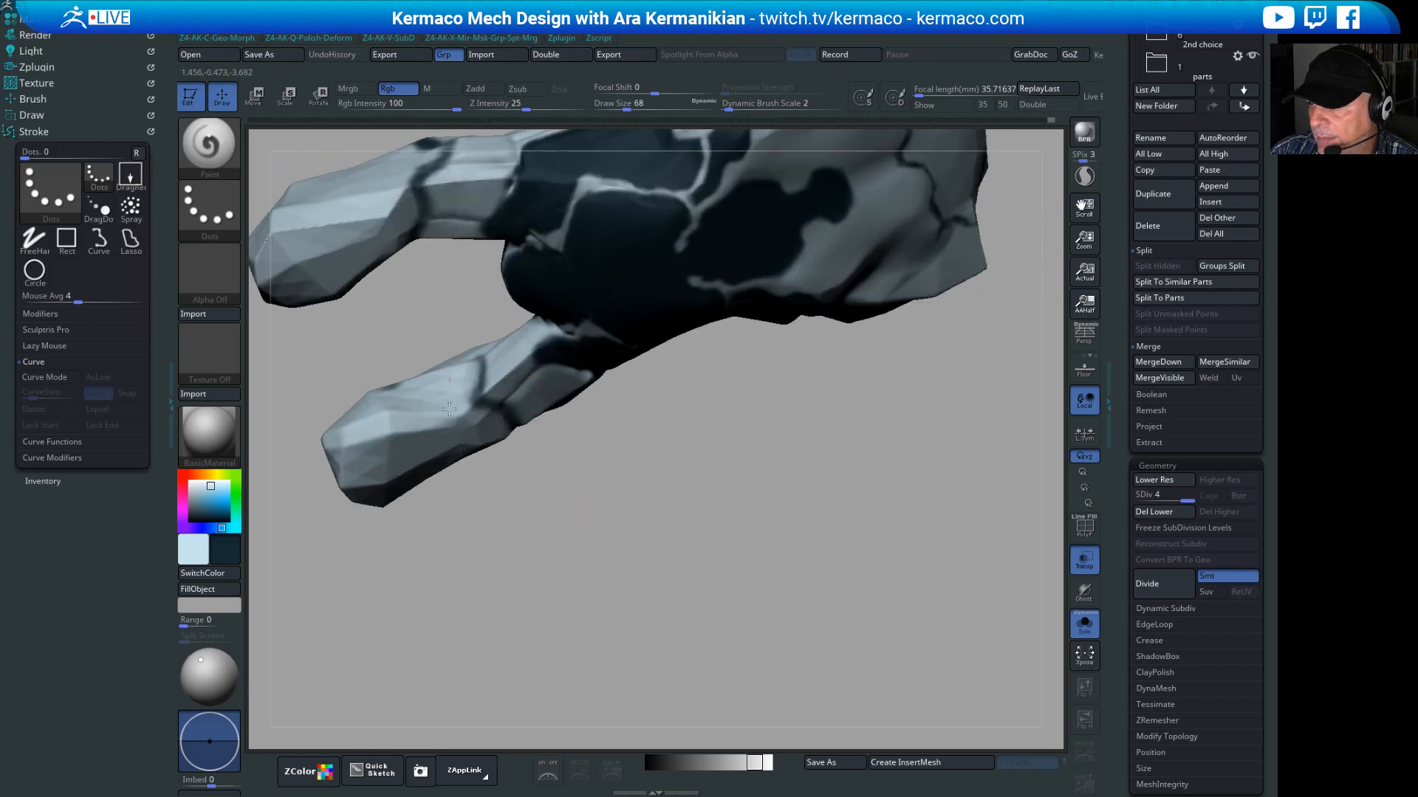
drag(462, 379, 463, 356)
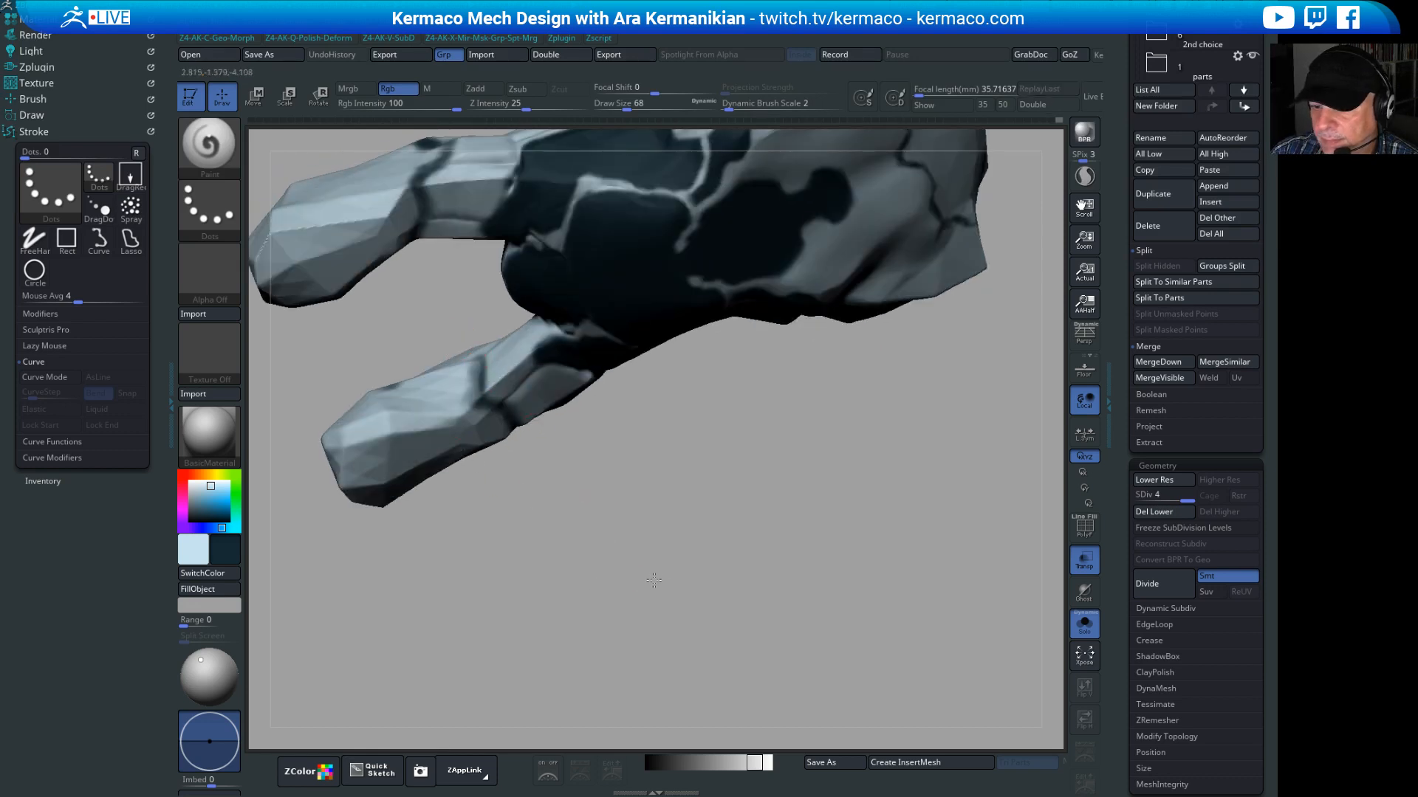
Step: Complete the dark seam around the underside of the front pod joint, checking it from all sides
mouse_move(652, 579)
alt+mouse_down()
mouse_move(611, 529)
mouse_move(741, 541)
mouse_move(712, 589)
mouse_move(540, 339)
alt+mouse_up()
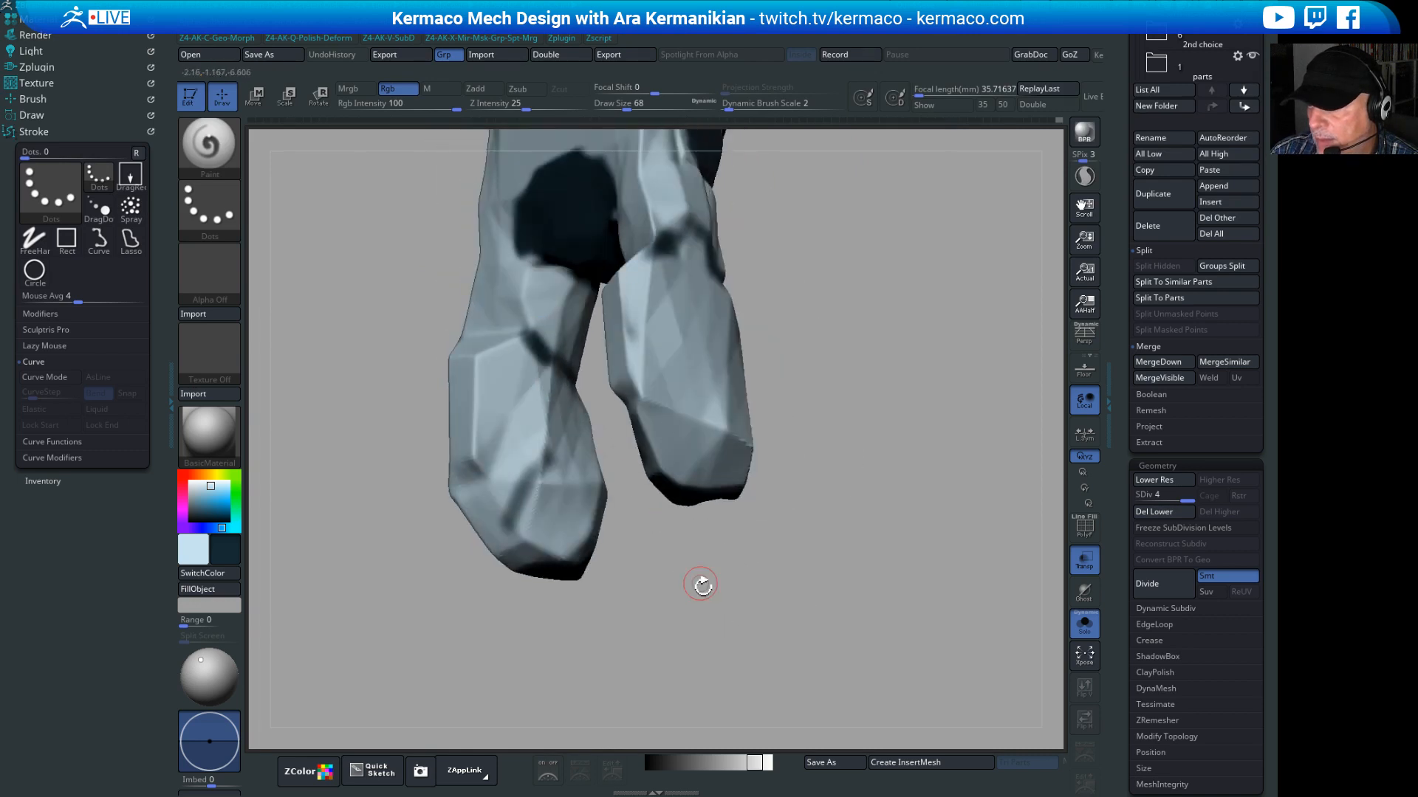
mouse_move(701, 586)
mouse_down()
mouse_move(723, 582)
mouse_move(687, 550)
mouse_up()
drag(503, 332, 543, 329)
mouse_move(771, 299)
mouse_down()
mouse_move(556, 331)
mouse_move(749, 326)
mouse_up()
drag(797, 383, 641, 366)
mouse_move(446, 360)
mouse_down()
mouse_move(503, 369)
mouse_move(541, 353)
mouse_move(668, 386)
mouse_move(851, 202)
mouse_move(756, 228)
mouse_move(697, 339)
mouse_up()
drag(865, 402, 879, 464)
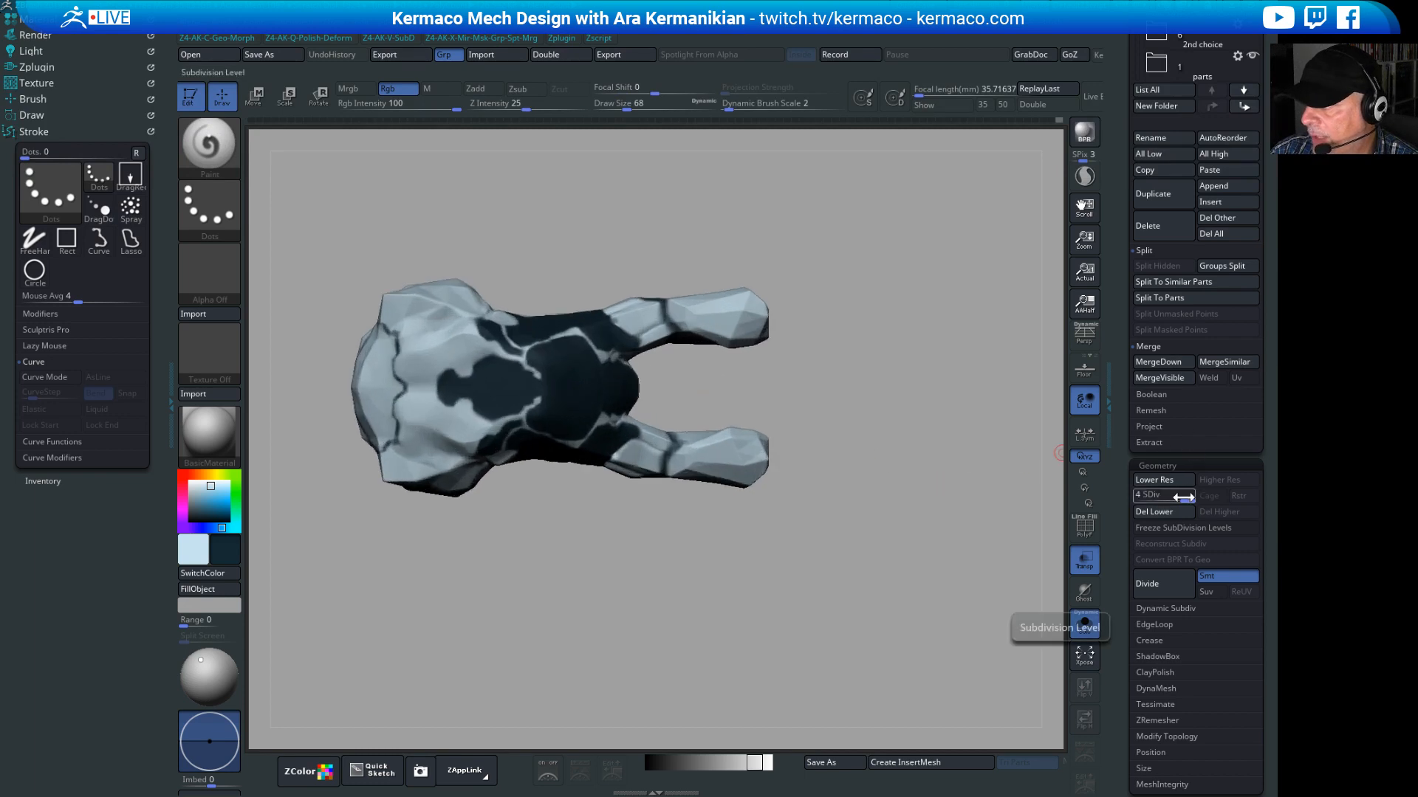
Step: Lower the mesh to subdivision level 1 and mask everything except the two front pods with an inverted MaskLasso selection
drag(1184, 499, 1130, 501)
mouse_move(887, 515)
alt+mouse_down()
mouse_move(933, 522)
mouse_move(849, 487)
alt+mouse_up()
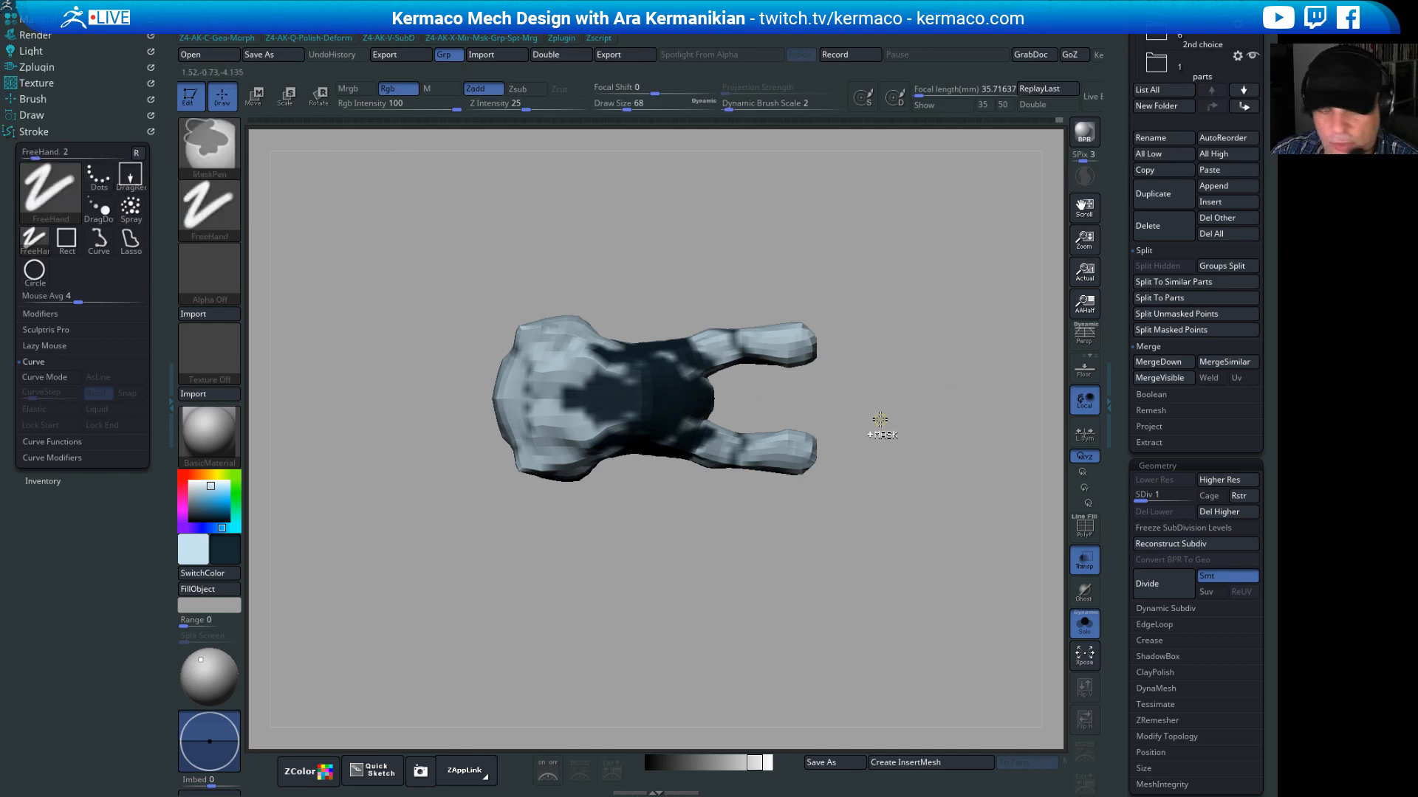
key(ctrl+q)
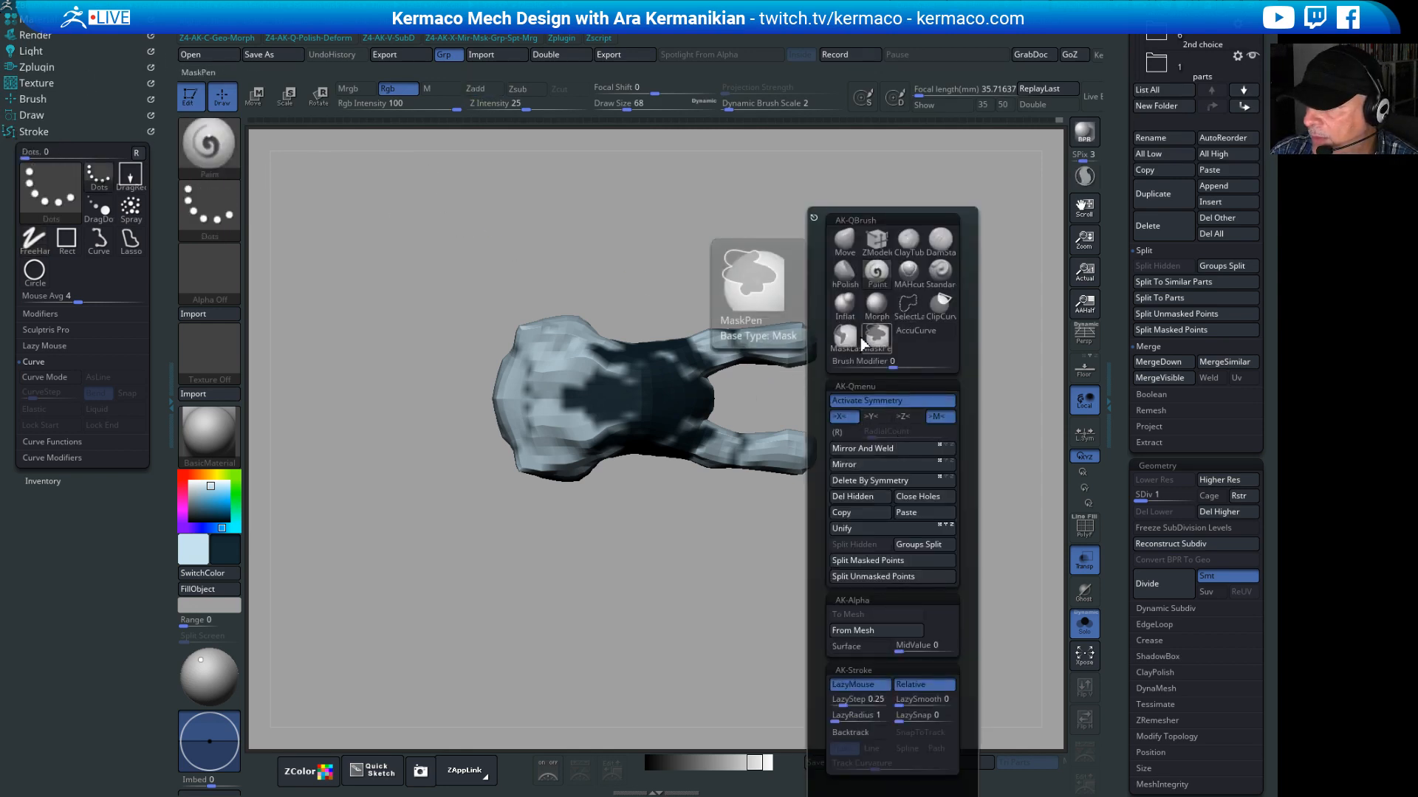
click(846, 339)
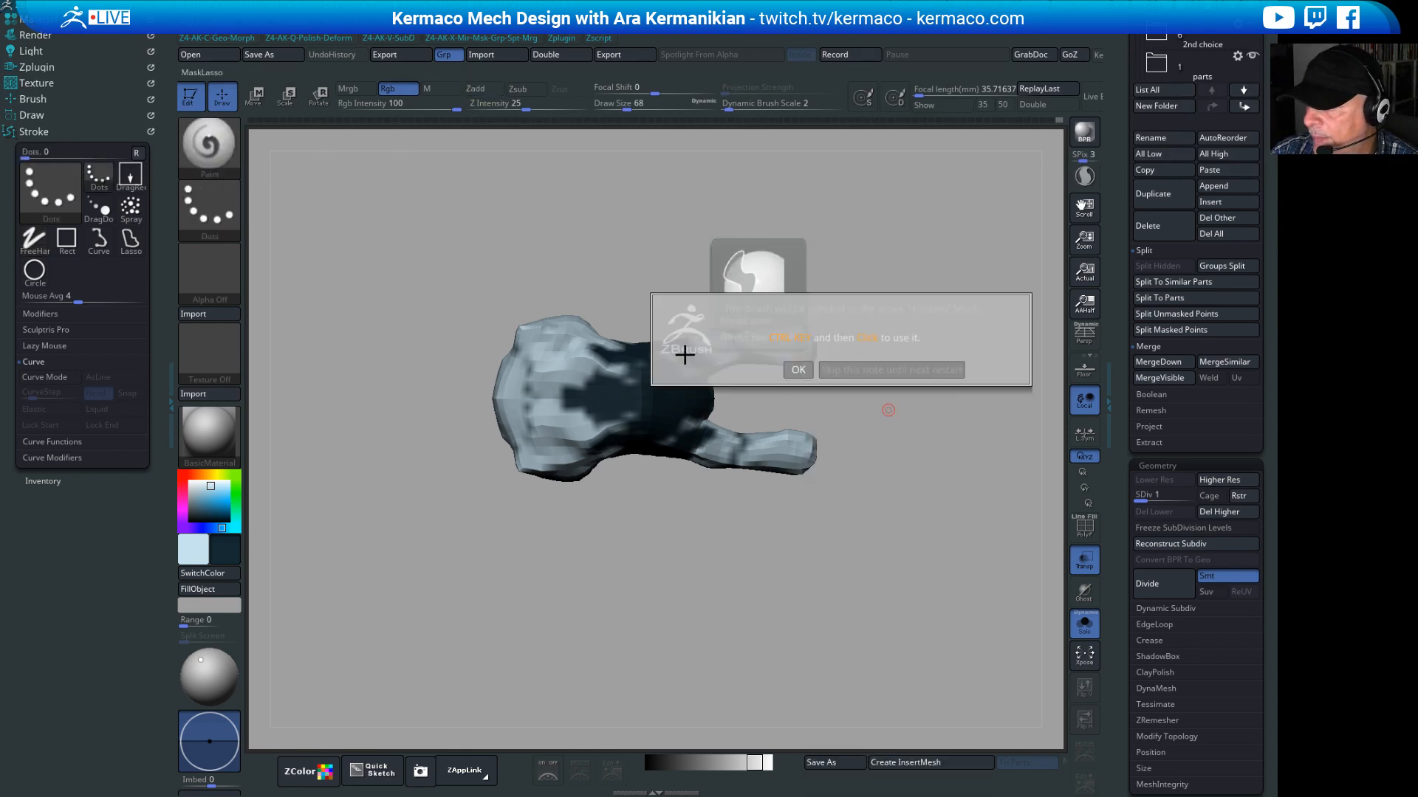
click(799, 370)
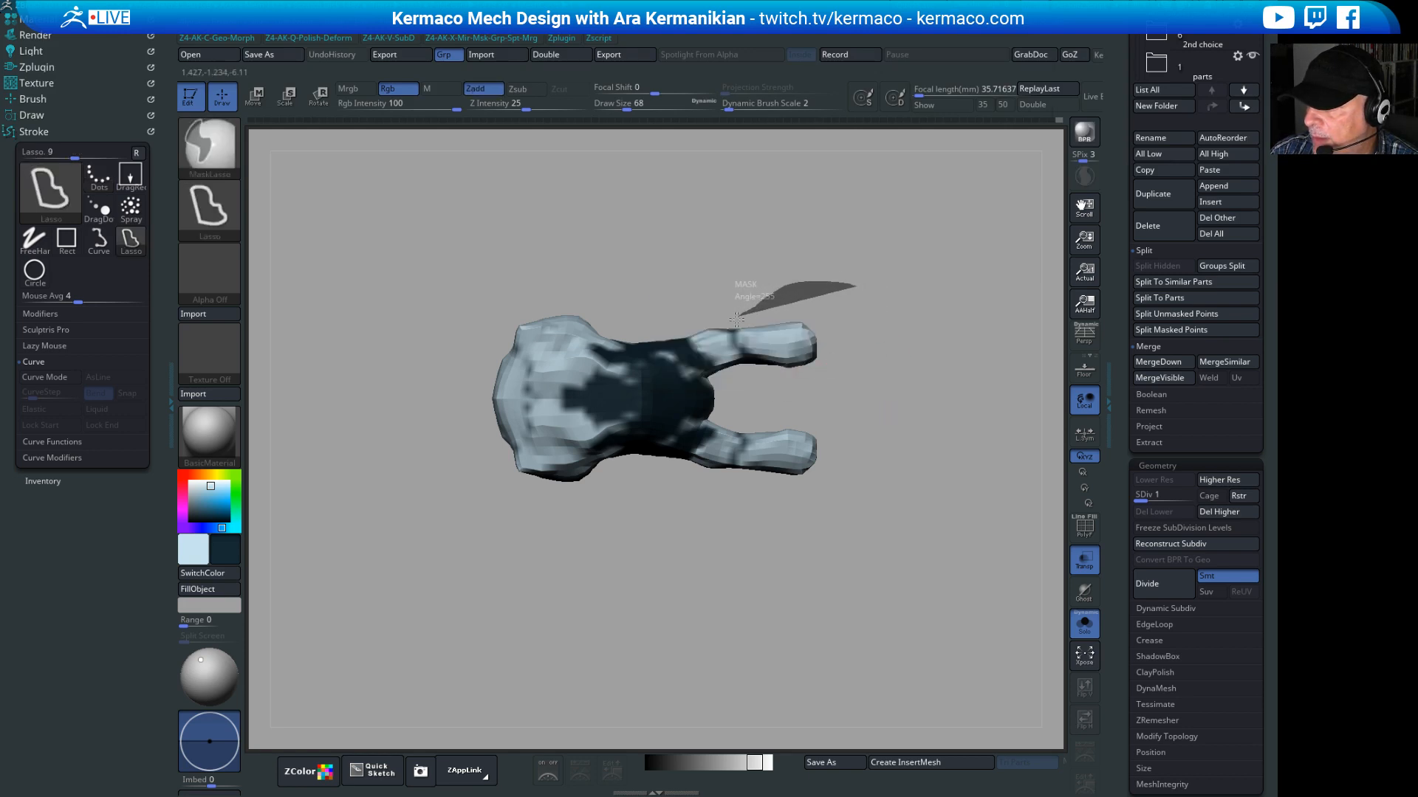
mouse_move(736, 333)
ctrl+mouse_down()
mouse_move(849, 347)
mouse_move(886, 391)
mouse_move(869, 473)
ctrl+mouse_up()
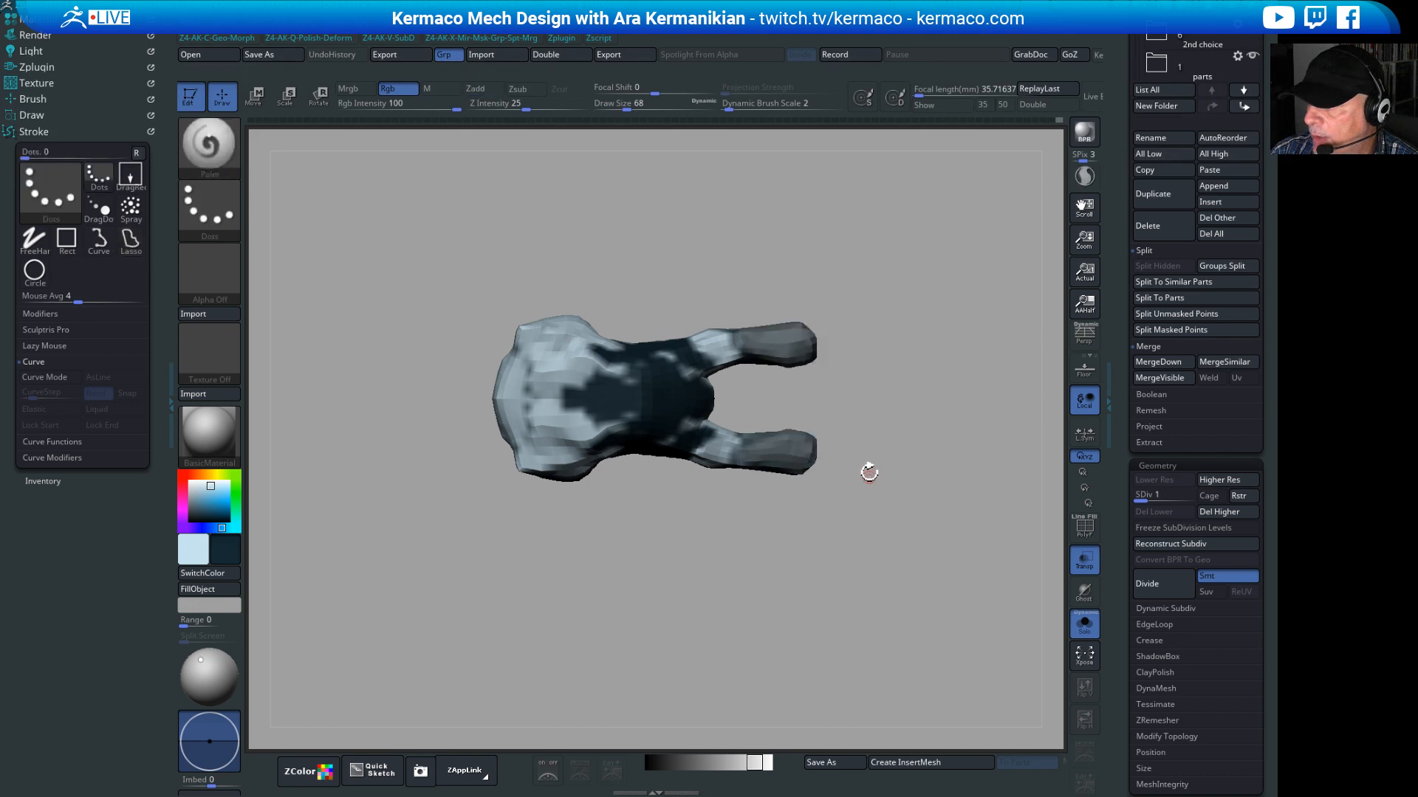
ctrl+click(953, 466)
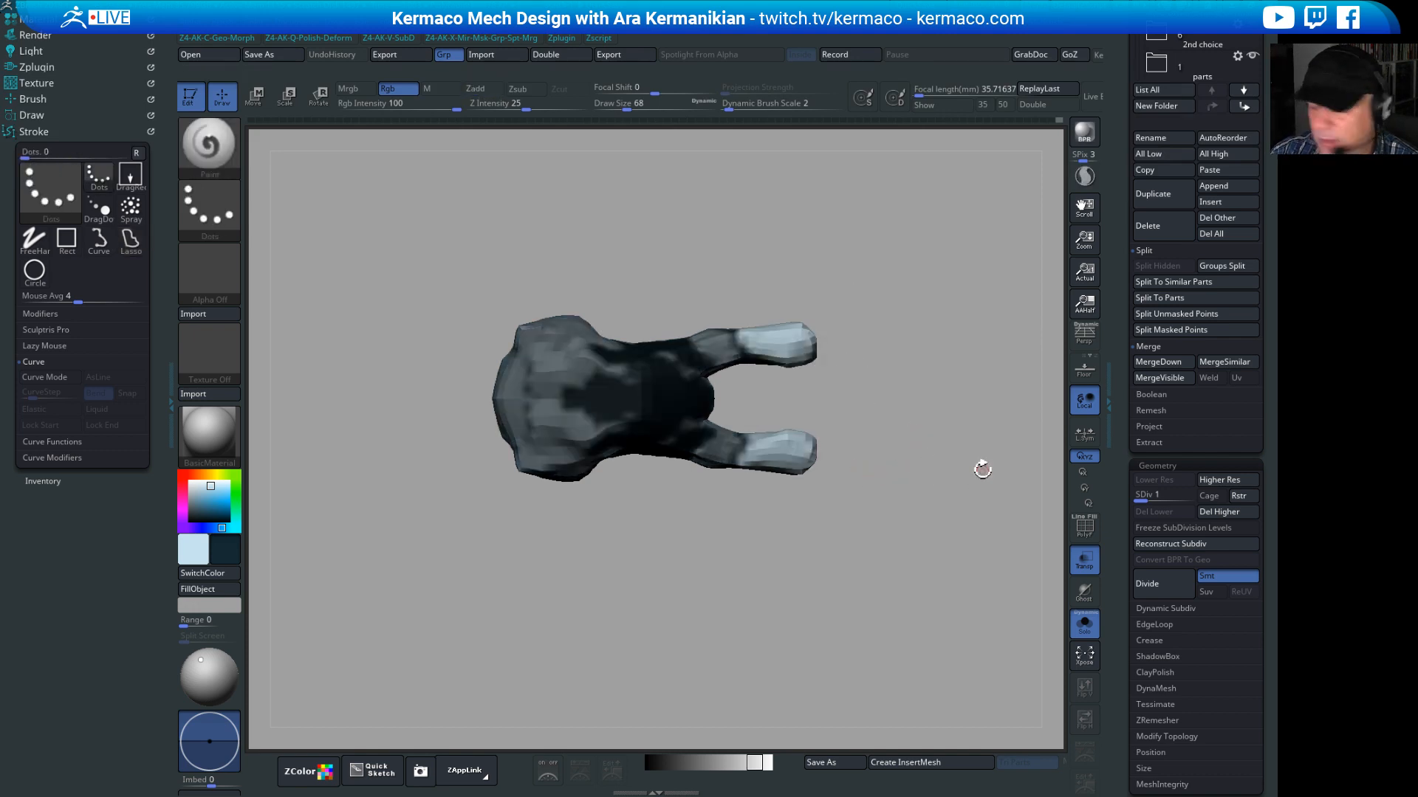
Step: Activate the Move gizmo, reset its orientation and place it on one of the front pods
key(w)
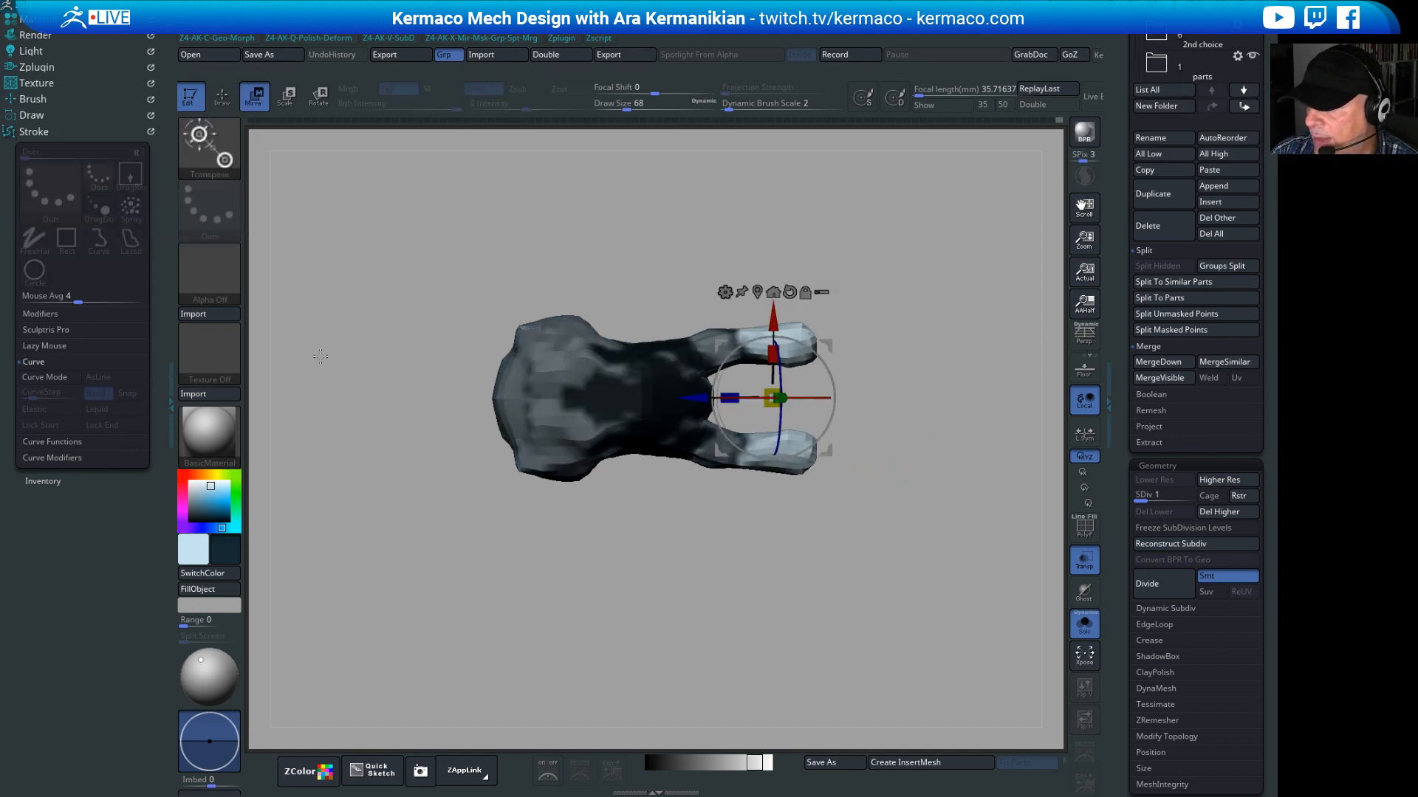
click(790, 290)
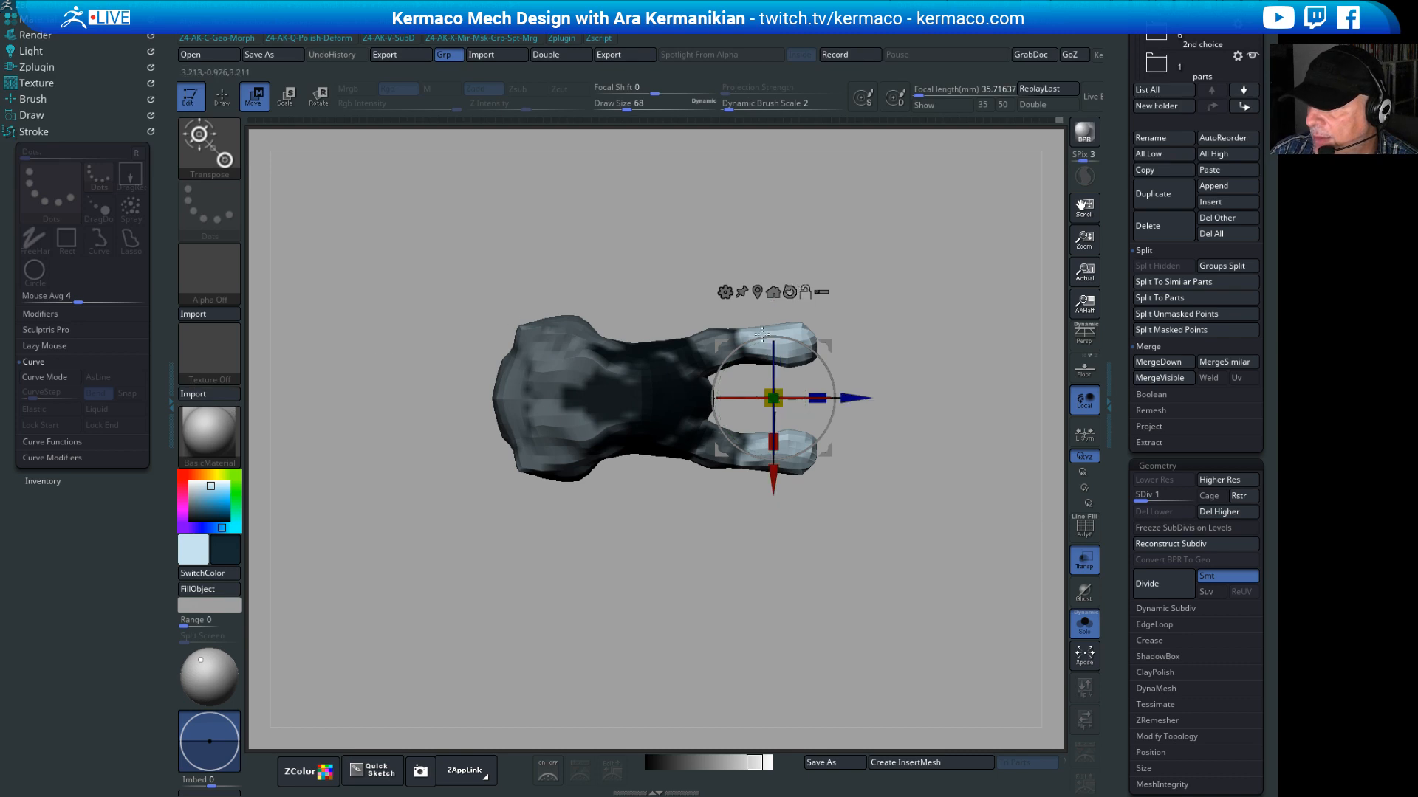
drag(779, 491, 779, 549)
drag(916, 517, 857, 502)
drag(941, 324, 771, 344)
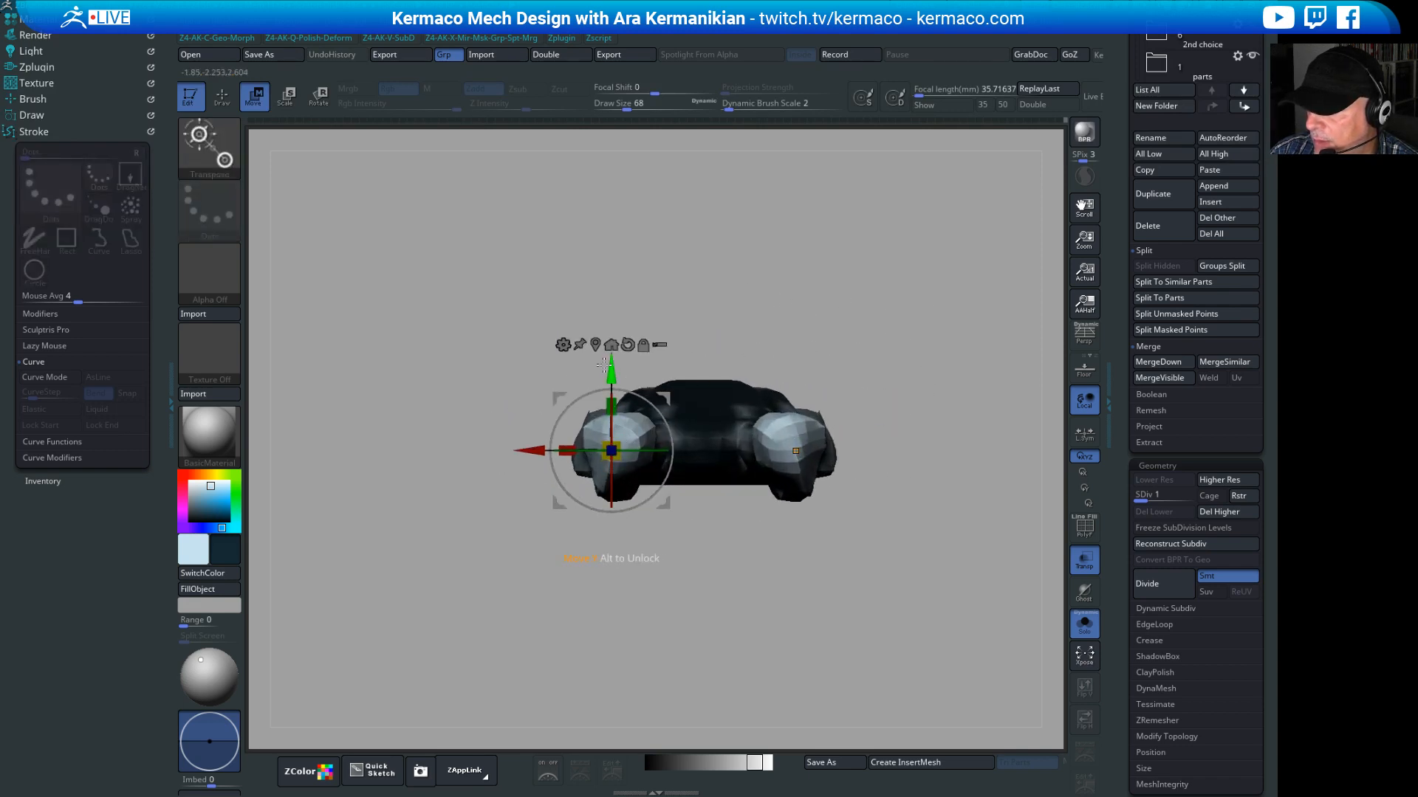
drag(612, 368, 611, 342)
drag(694, 295, 607, 403)
Step: Reposition the gizmo pivot in side view at the joint between the front pod and its arm
alt+drag(535, 346, 534, 367)
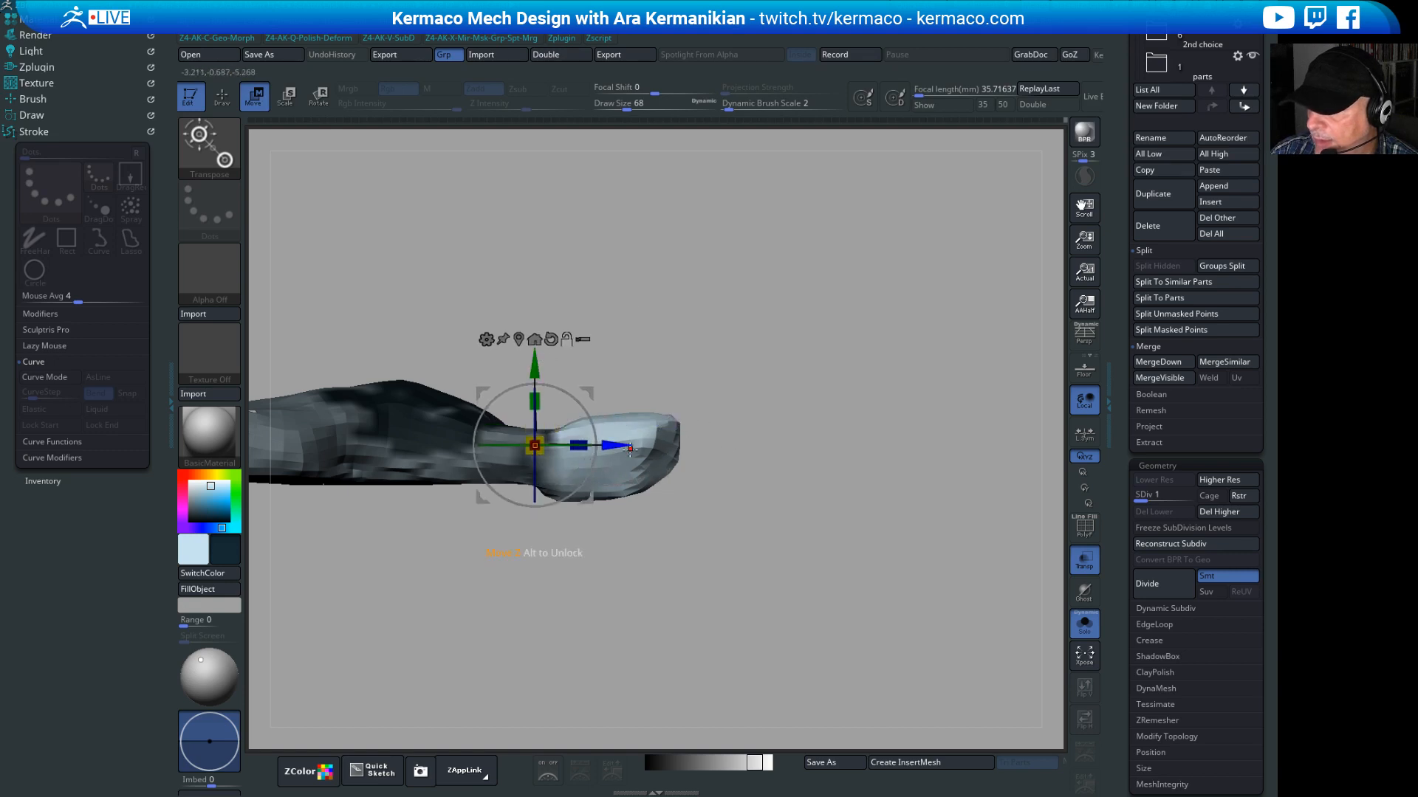
alt+drag(617, 445, 636, 445)
alt+drag(553, 365, 554, 353)
alt+drag(636, 432, 626, 432)
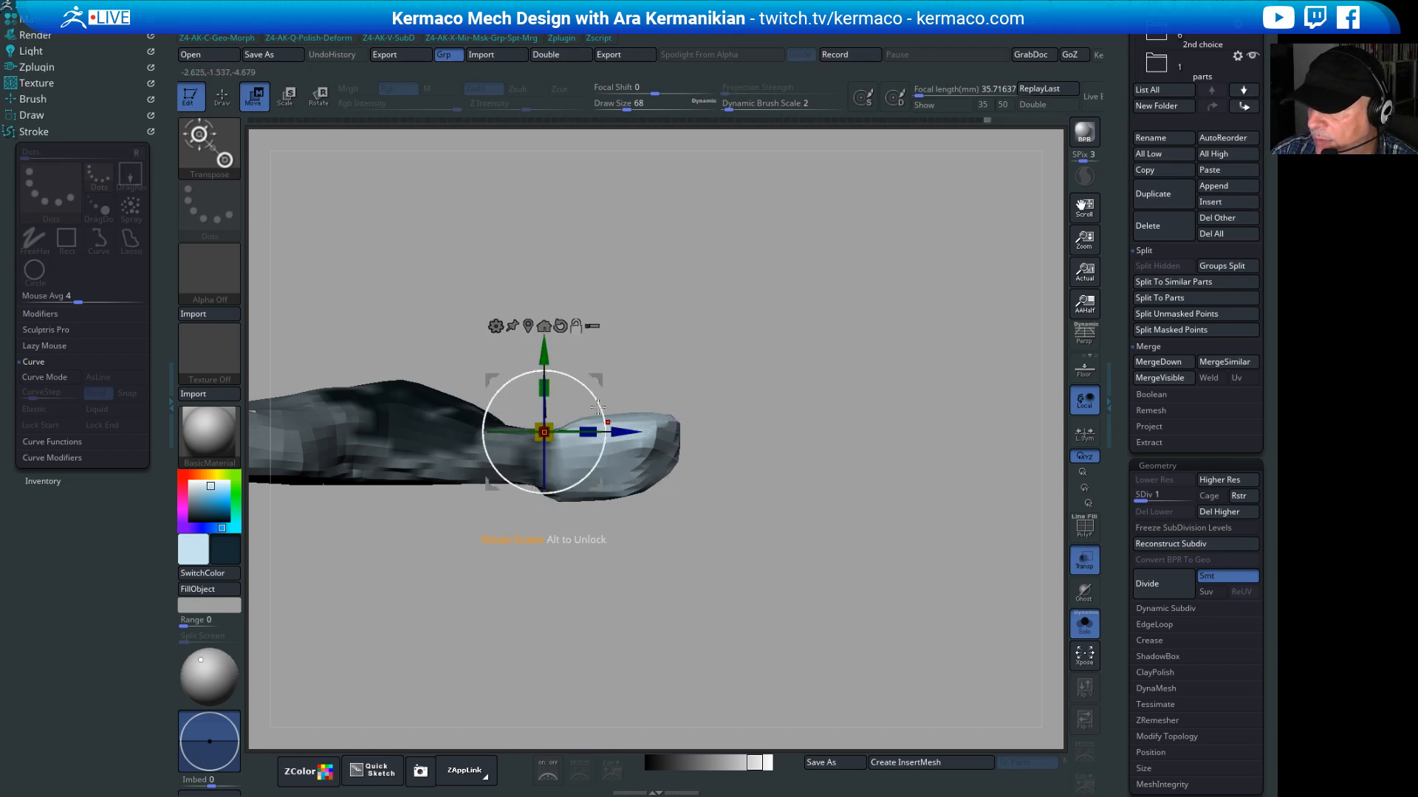
alt+drag(545, 351, 544, 360)
Step: Align the gizmo pivot in top view with the centre of the pod's arm joint
drag(826, 354, 549, 477)
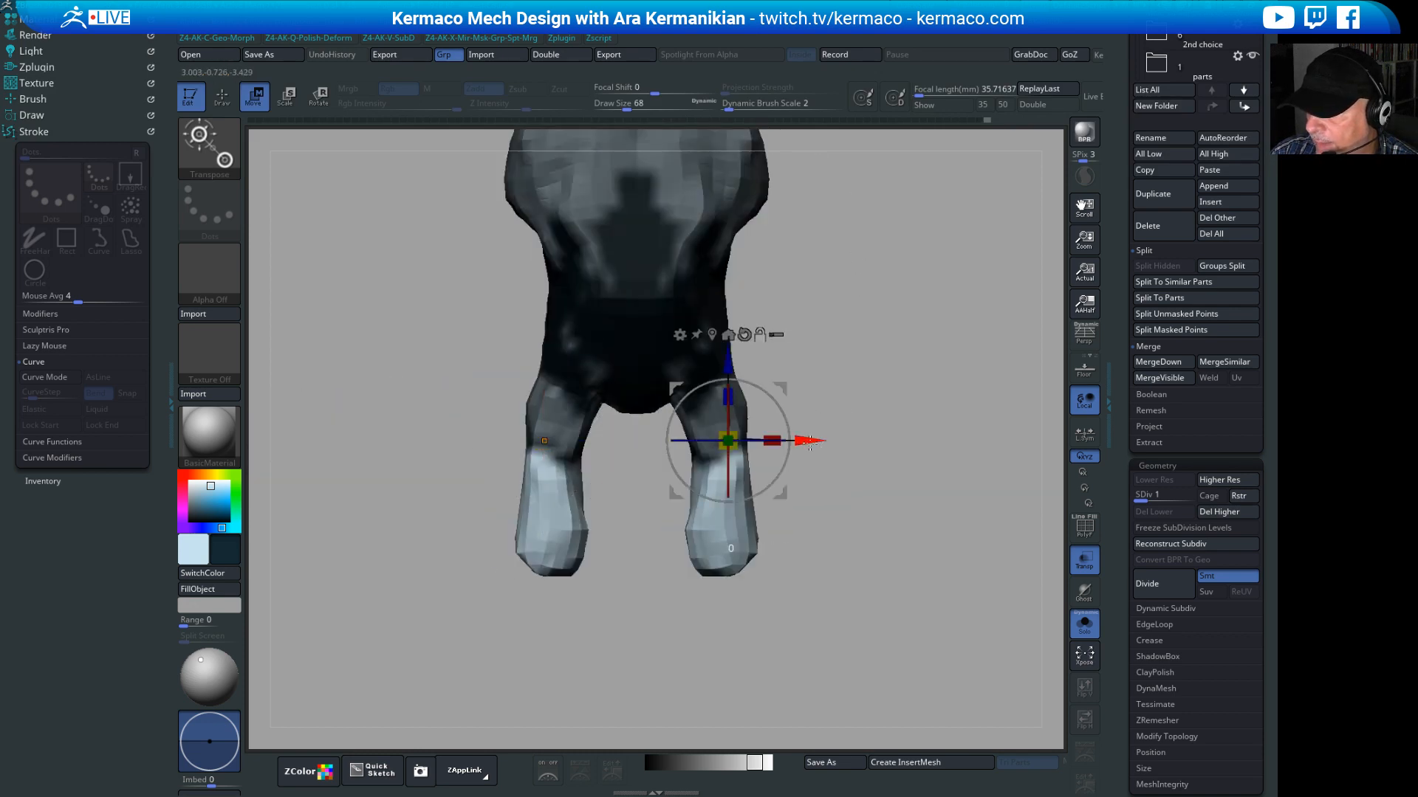
alt+drag(810, 446, 789, 445)
alt+drag(703, 366, 704, 376)
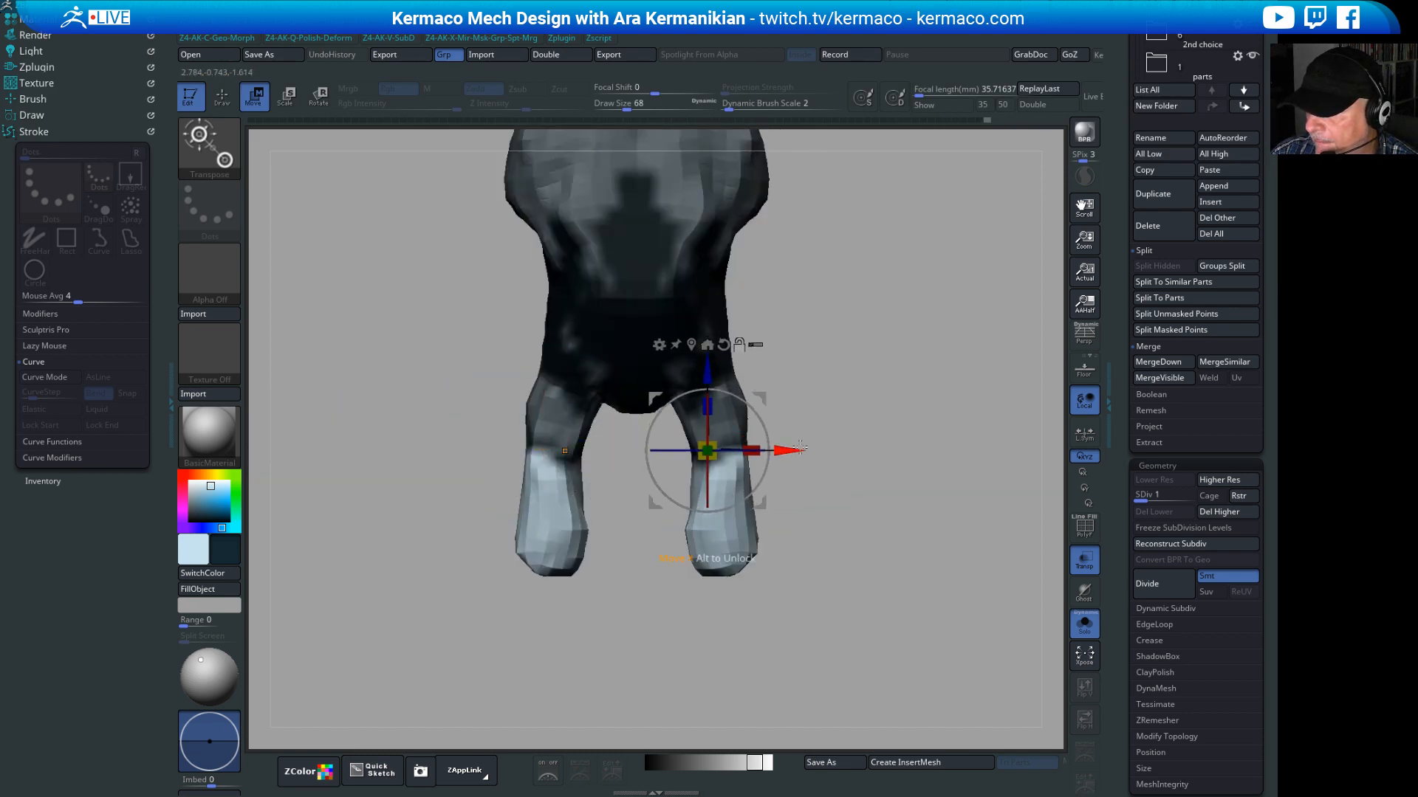
alt+drag(800, 448, 815, 447)
Step: Try rotating the front pods about their lengthwise axis from the front view
drag(932, 461, 735, 457)
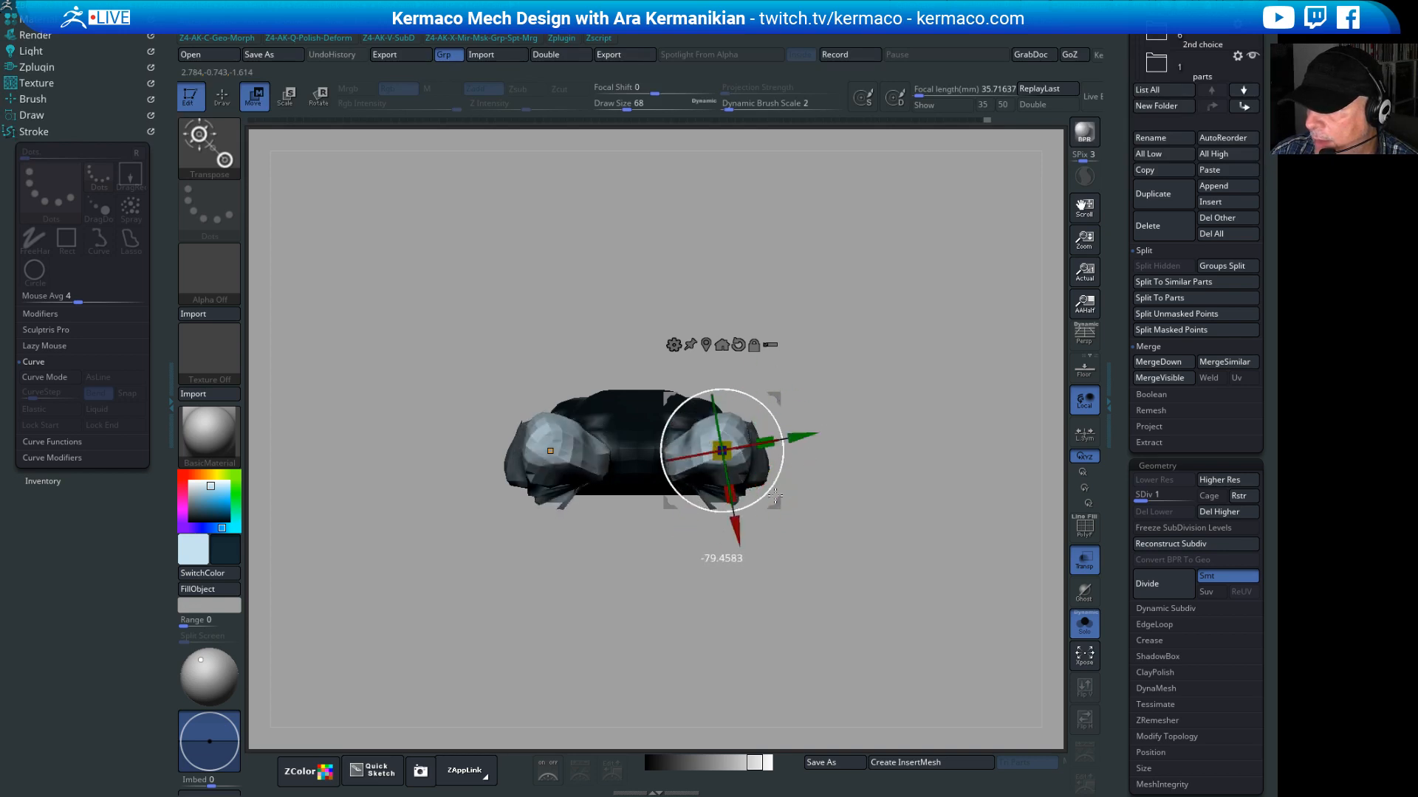
drag(852, 440, 821, 511)
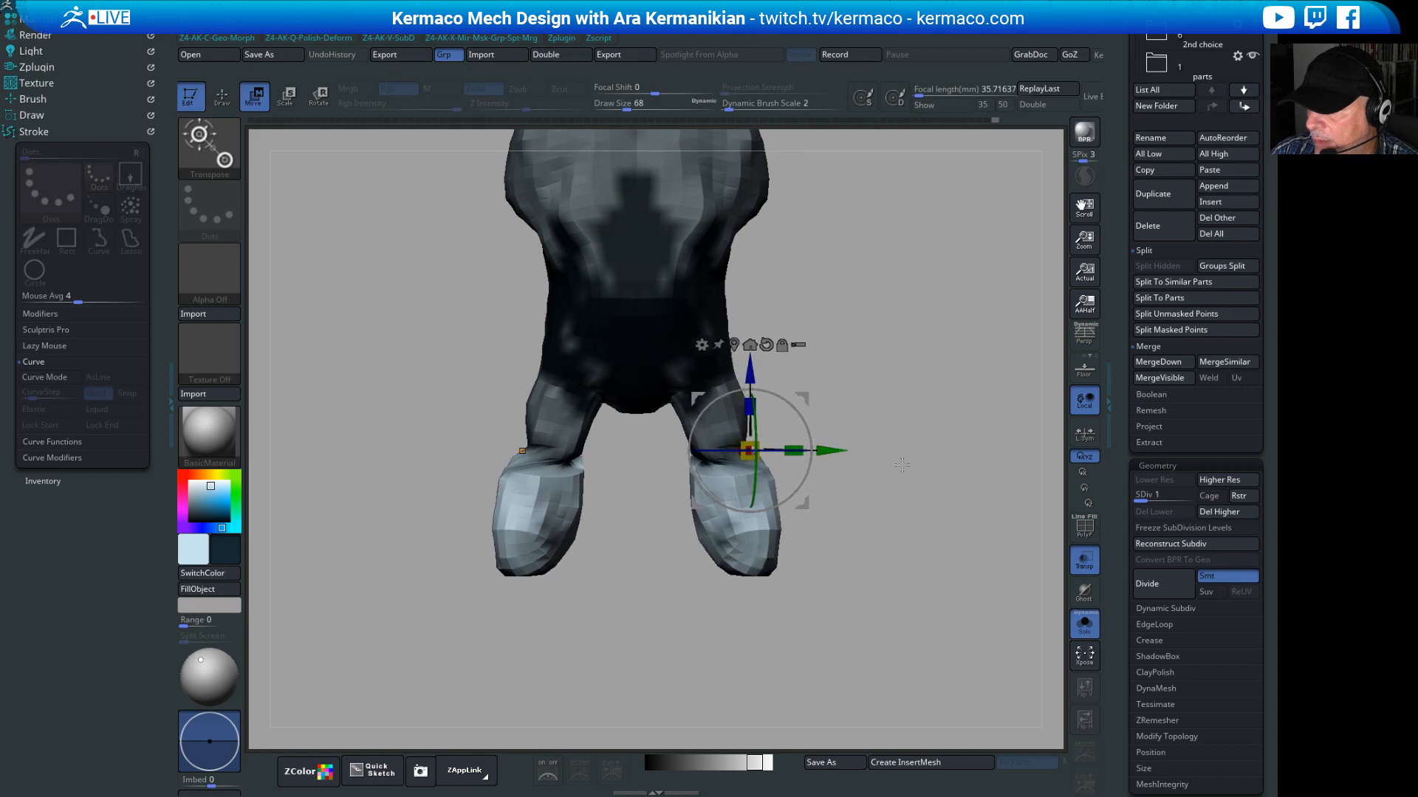
key(ctrl)
key(ctrl+z)
drag(927, 481, 858, 413)
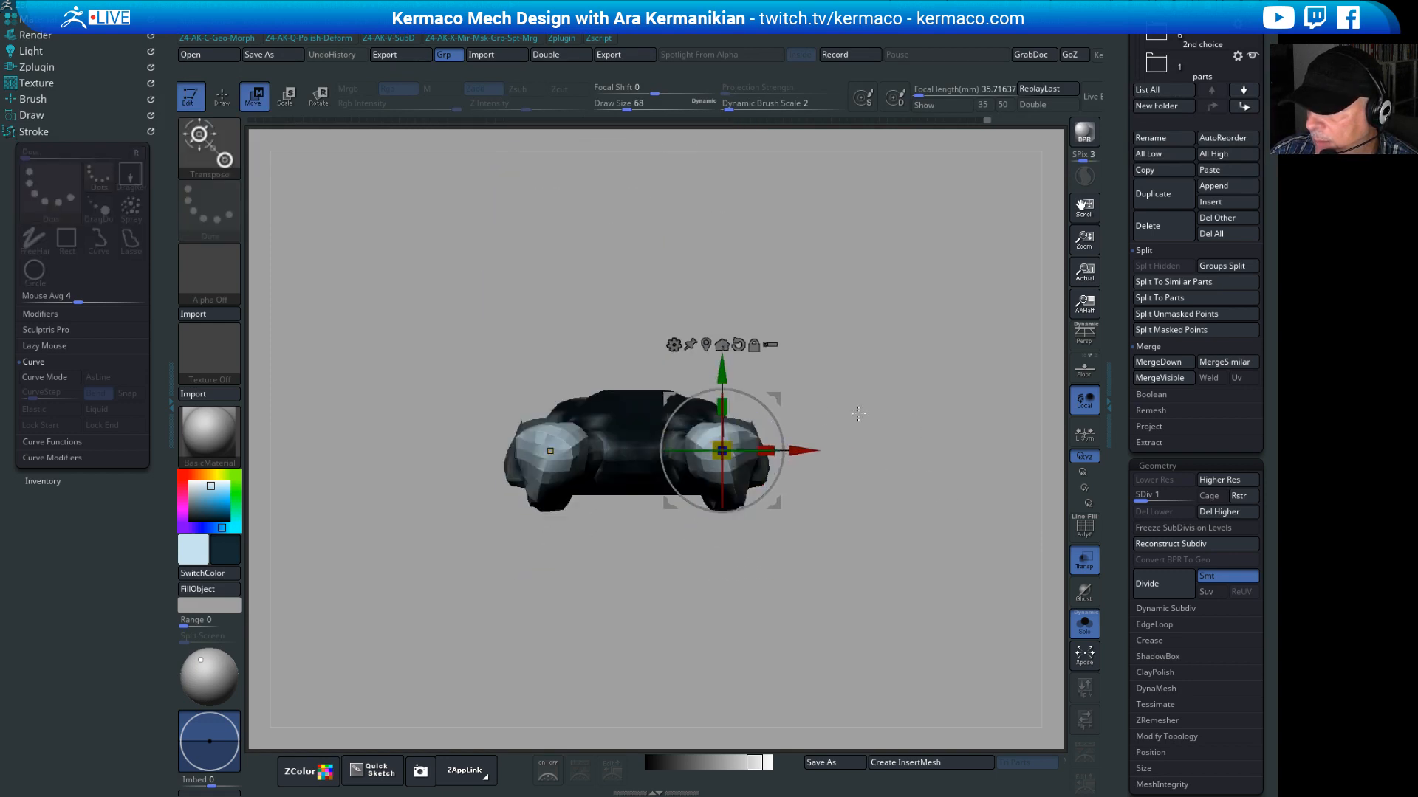
Step: Try rotating the front pods about their arm joints from the side view
drag(970, 387, 818, 445)
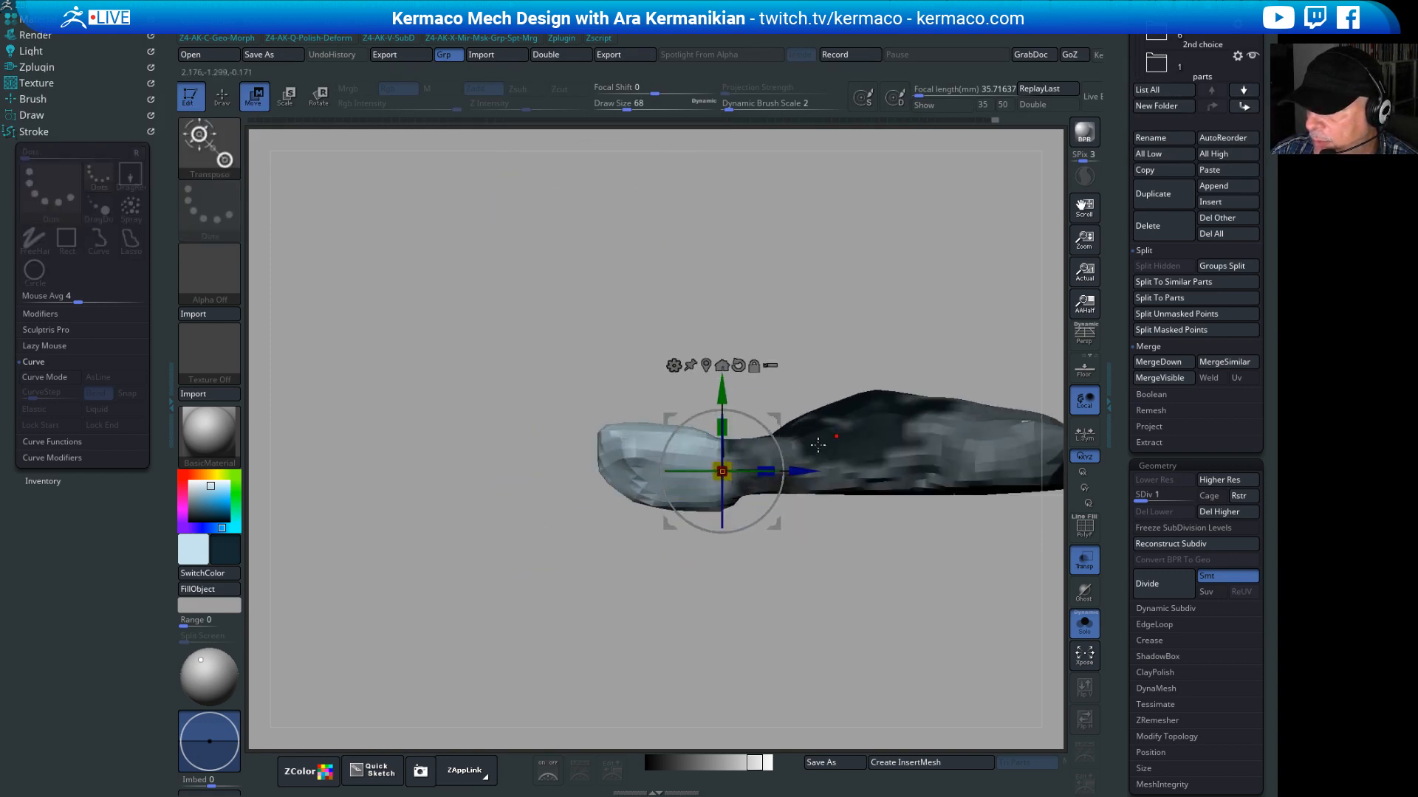
drag(785, 380, 701, 540)
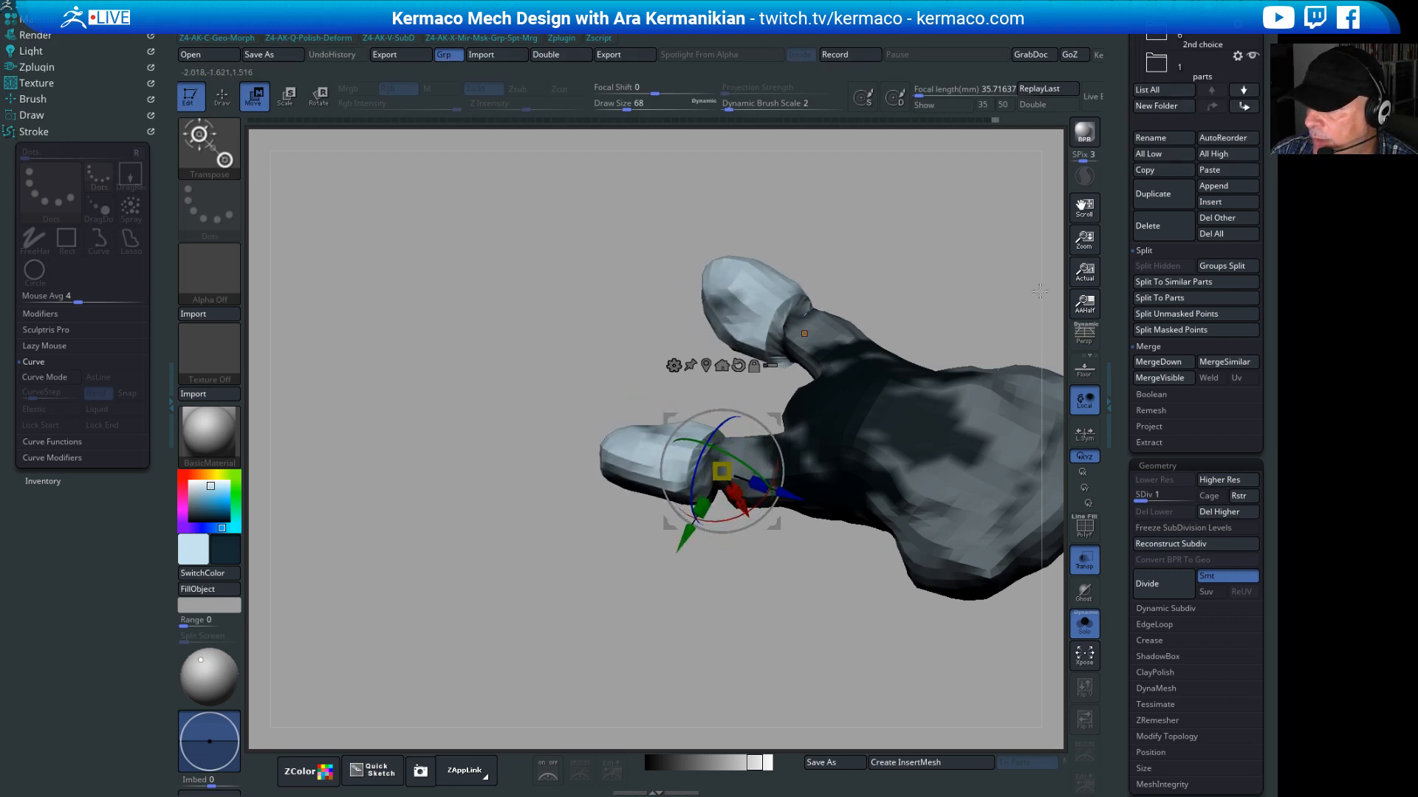
mouse_move(889, 332)
alt+mouse_down()
mouse_move(889, 269)
mouse_move(919, 338)
mouse_move(882, 336)
mouse_move(867, 307)
mouse_move(876, 317)
mouse_move(802, 530)
alt+mouse_up()
key(ctrl+z)
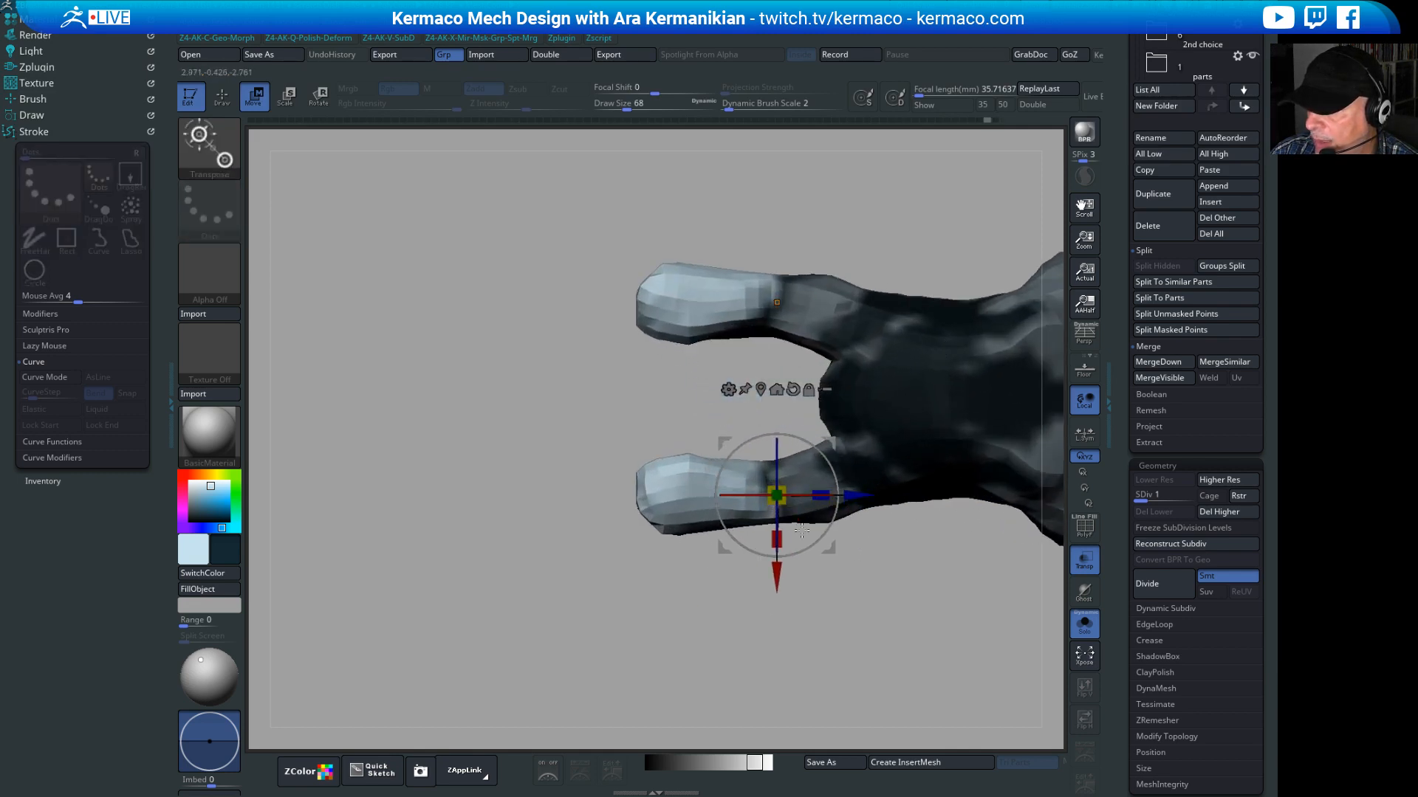
Step: Try sliding the front pods backward over their connecting arms toward the body
drag(864, 495, 909, 502)
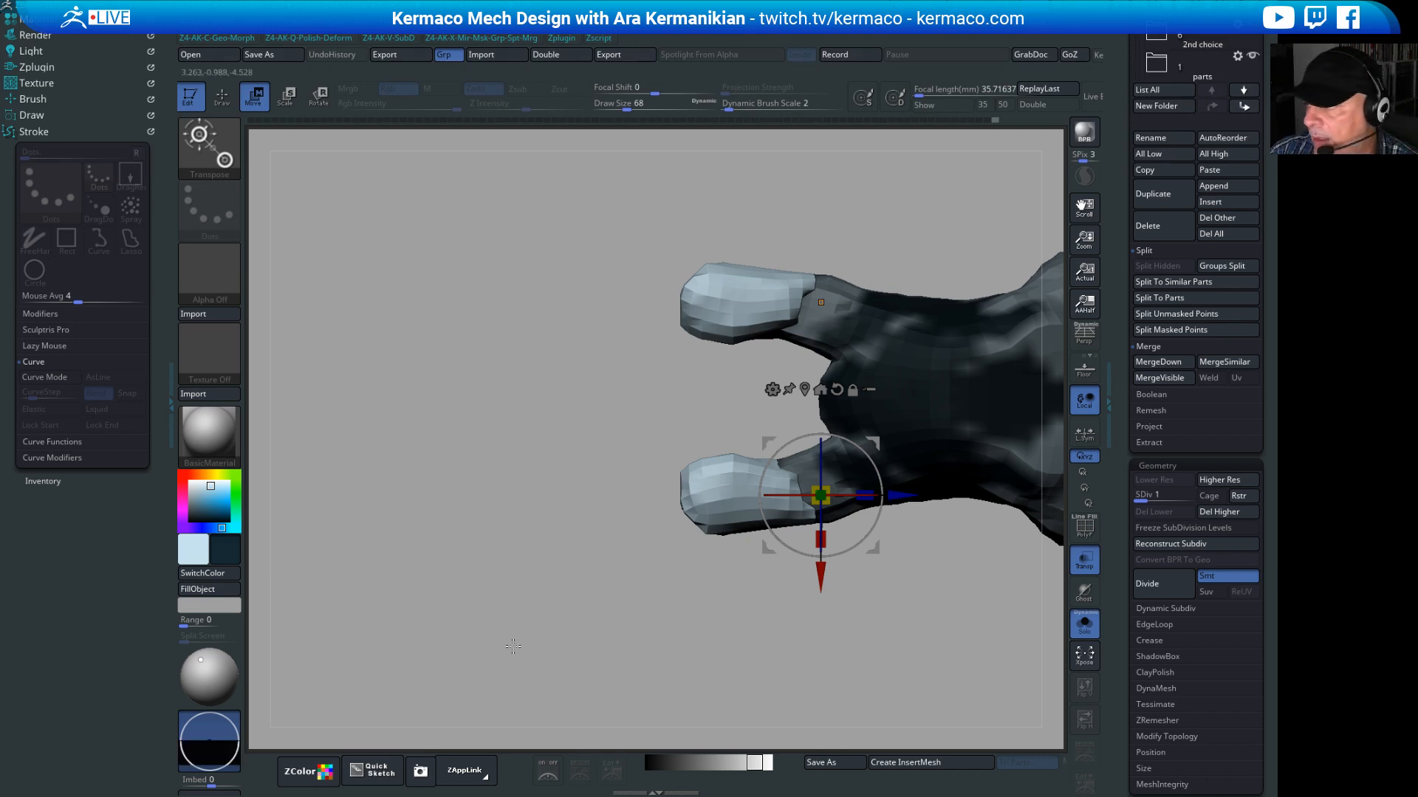
alt+drag(670, 663, 544, 599)
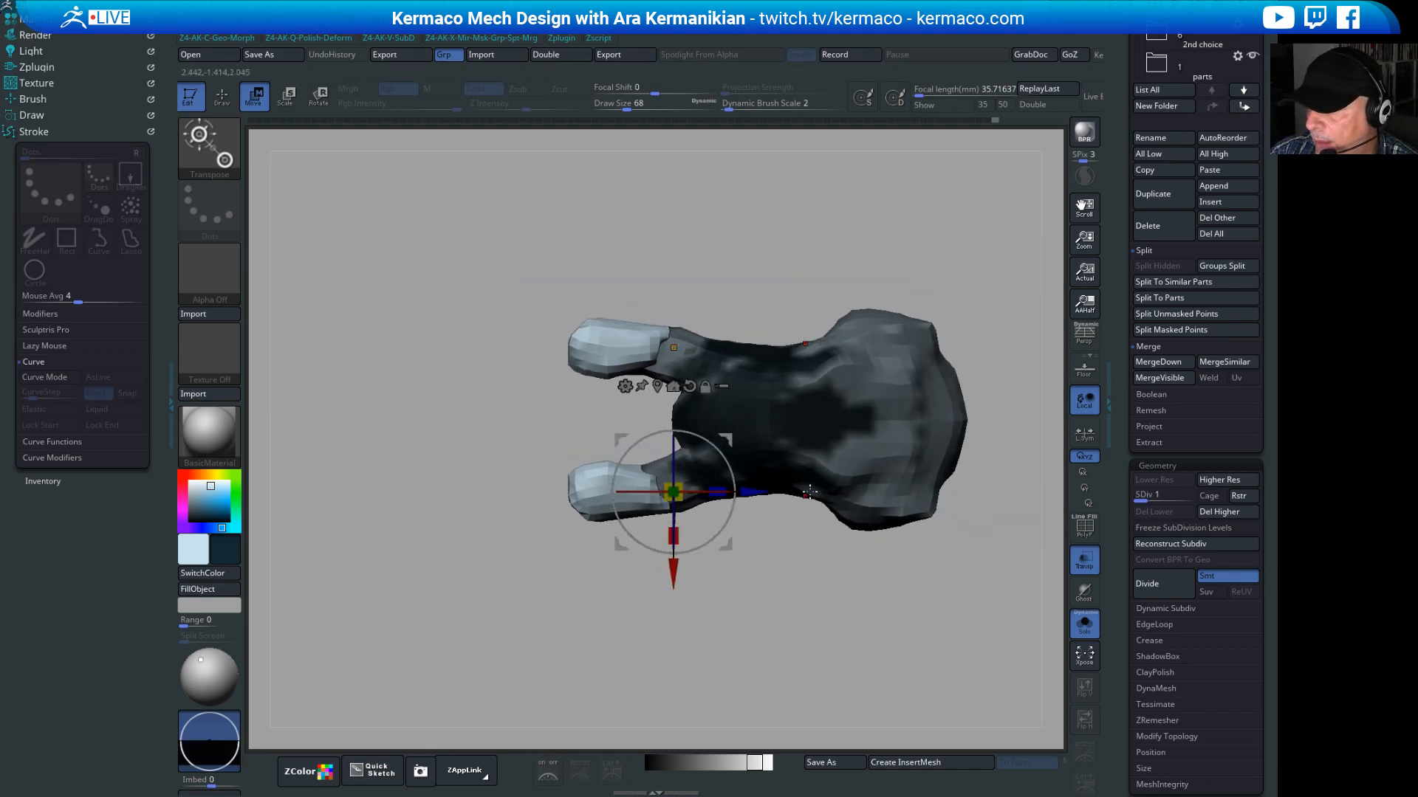
drag(758, 500, 715, 502)
key(ctrl+z)
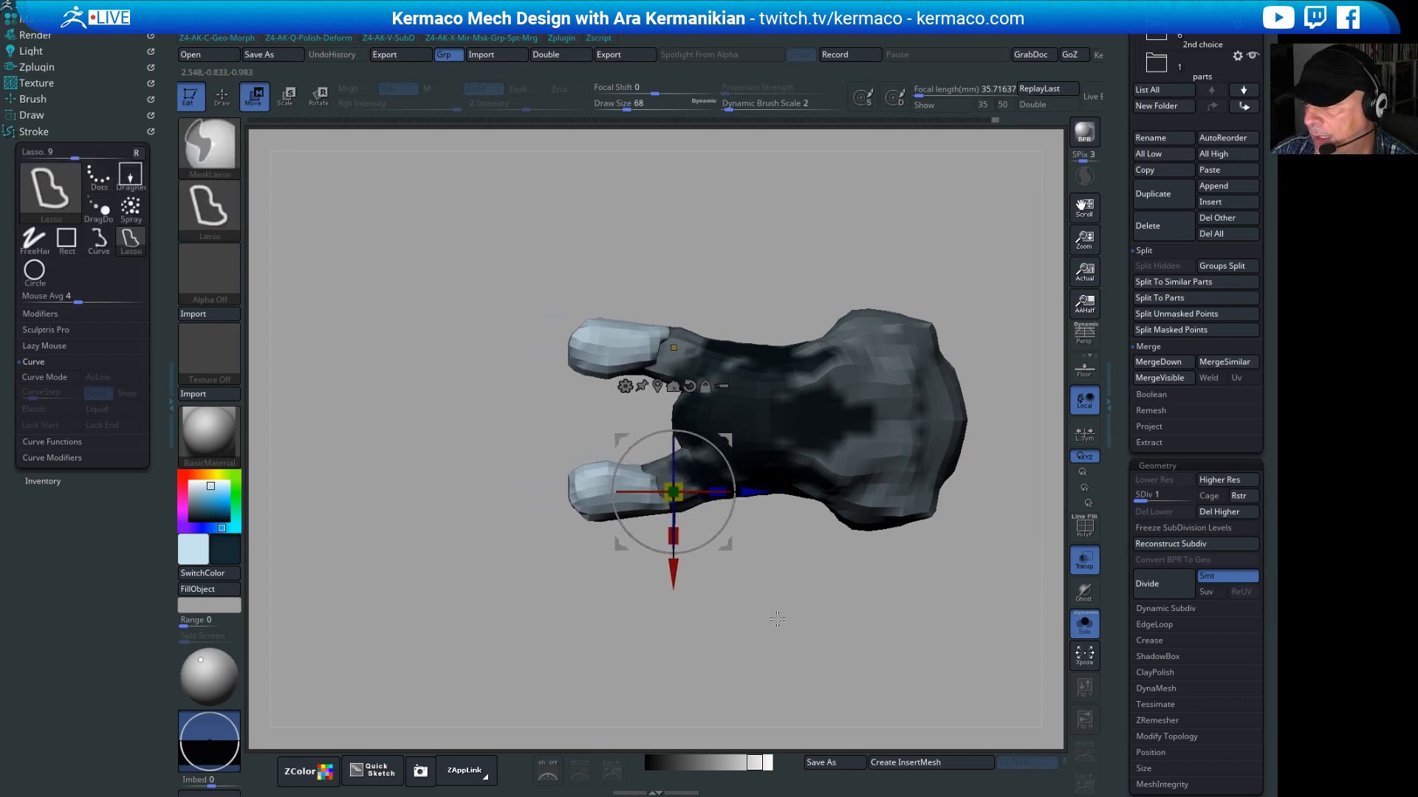
key(ctrl+shift+z)
Step: Bring the front pods forward again, away from the body, to their original arm length
drag(705, 688, 727, 709)
drag(653, 426, 696, 426)
drag(772, 583, 381, 302)
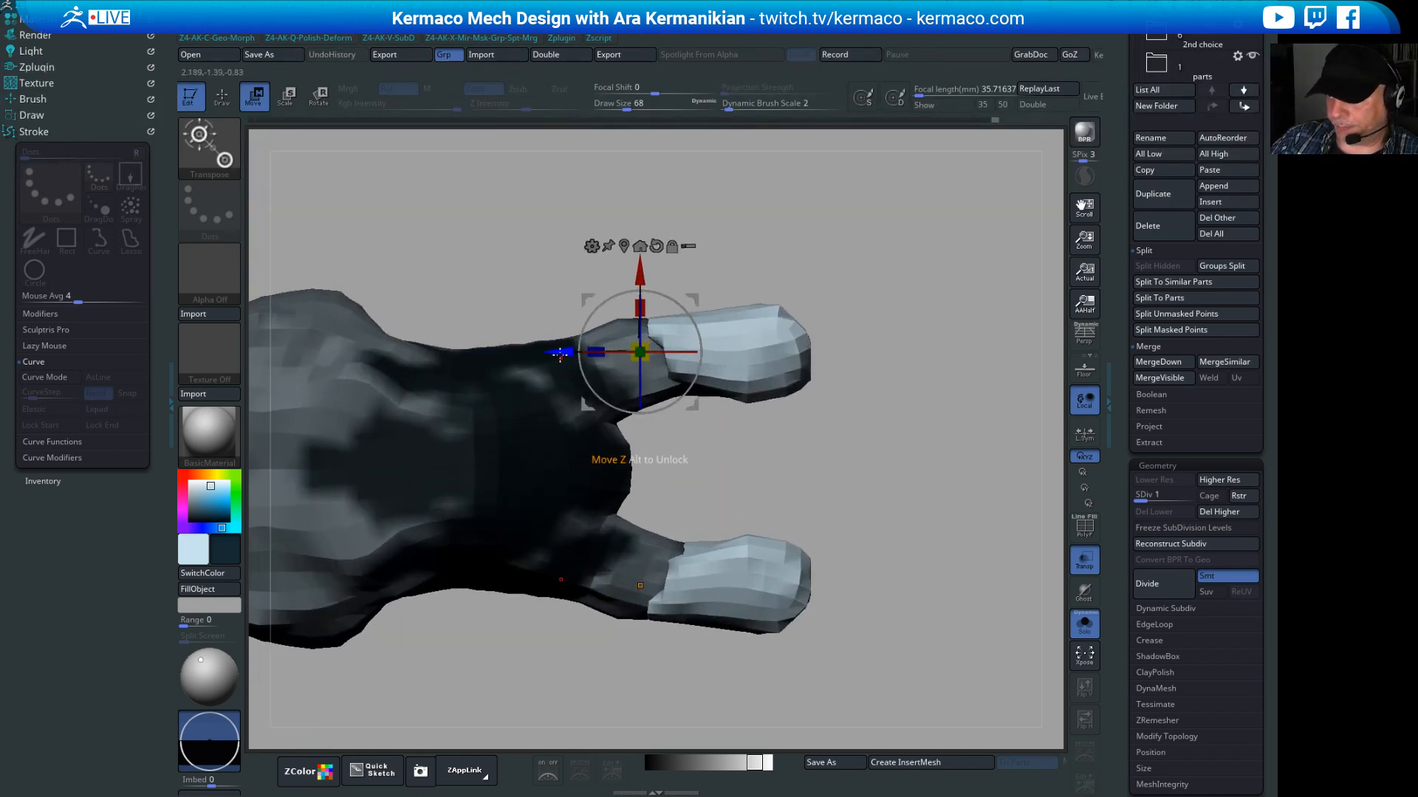
drag(560, 354, 595, 384)
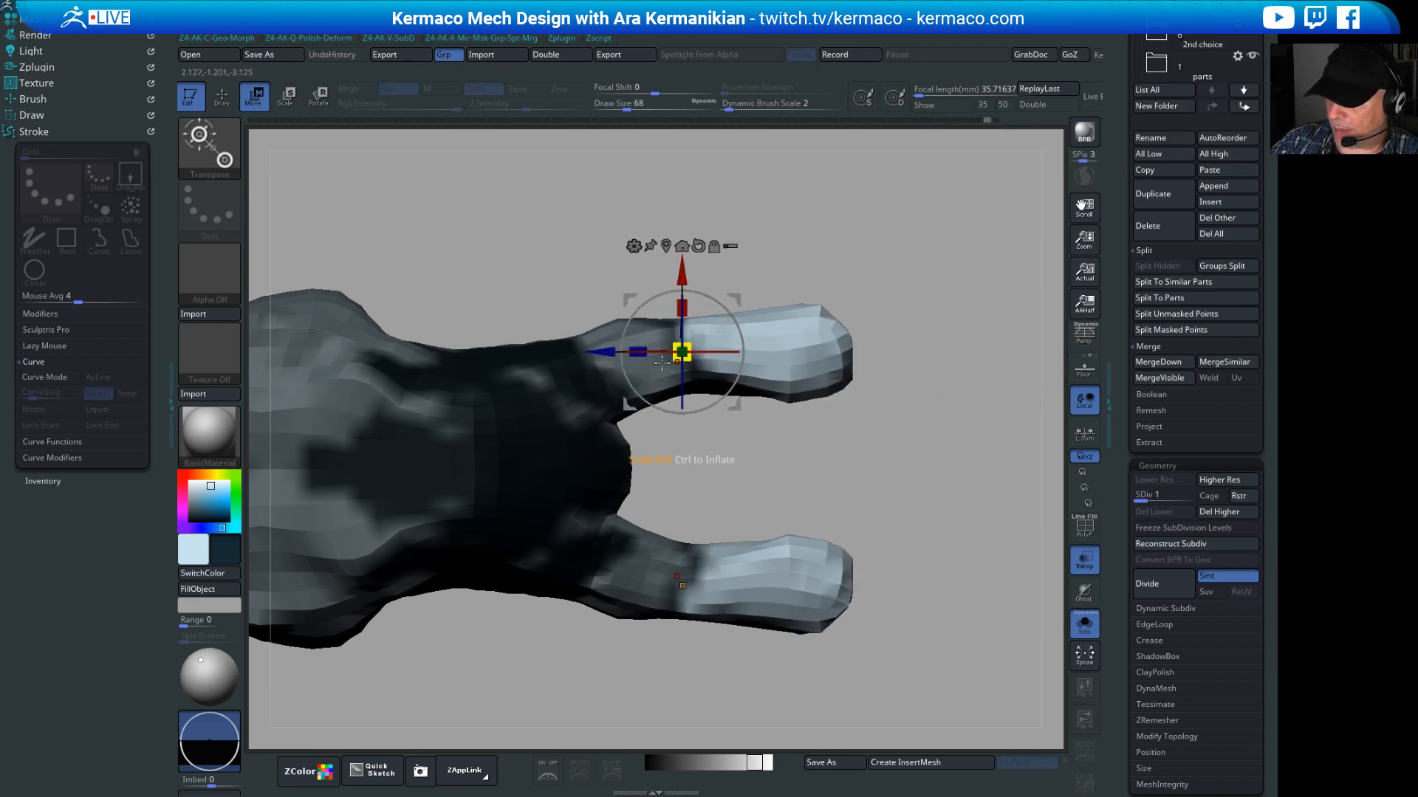
Step: Rotate the front pods slightly about their arm joints in the front view and tilt them in the side view
drag(905, 473, 907, 341)
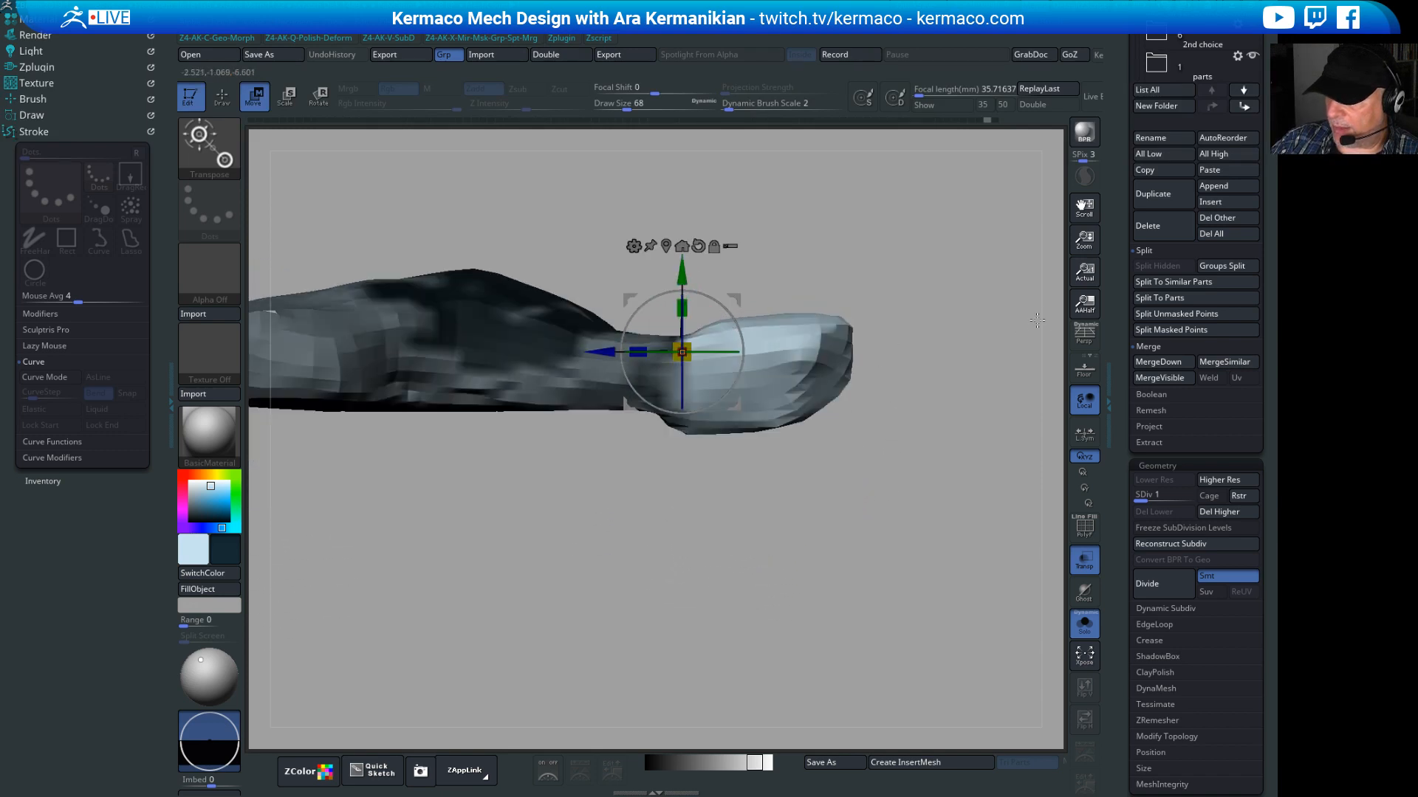
drag(1036, 319, 923, 311)
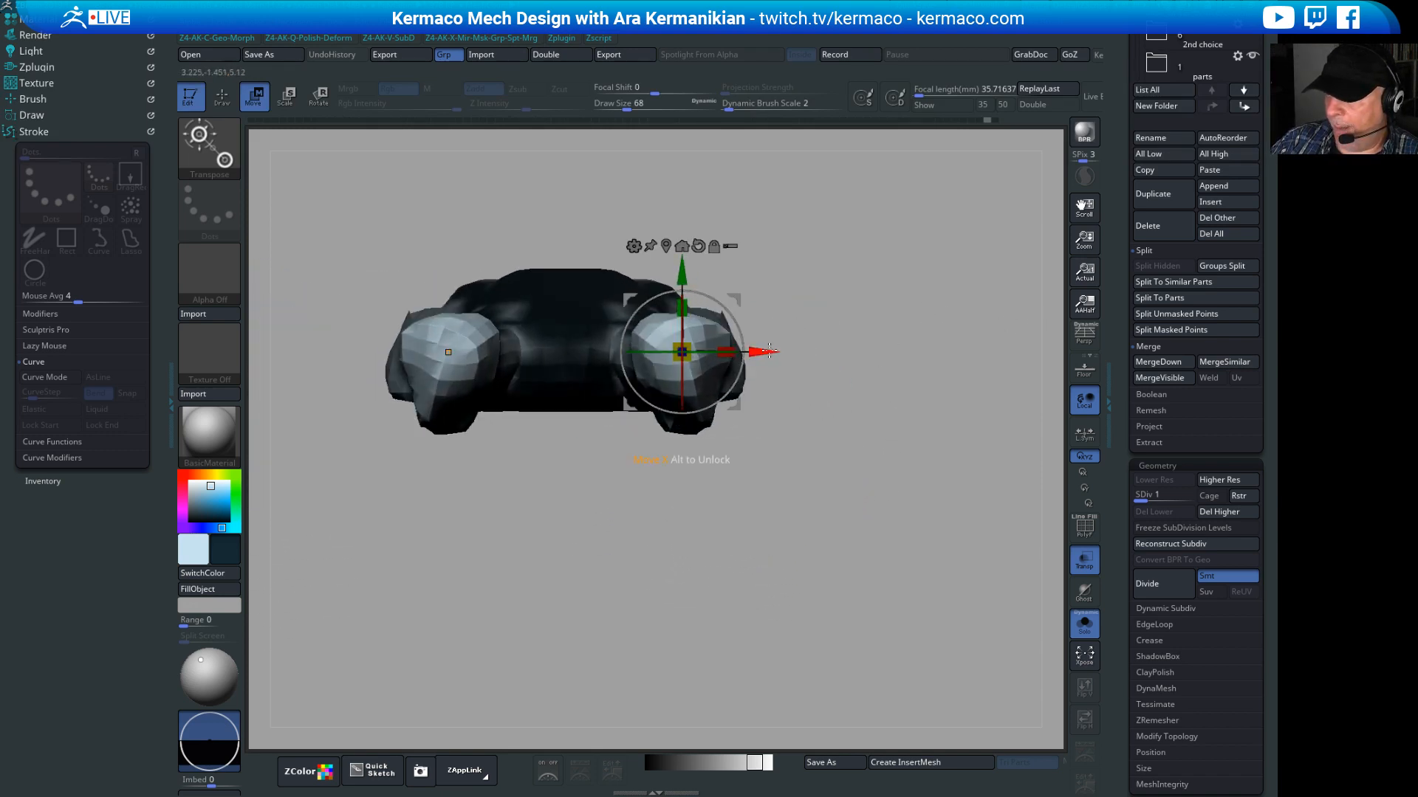
drag(745, 327, 732, 302)
drag(973, 284, 938, 342)
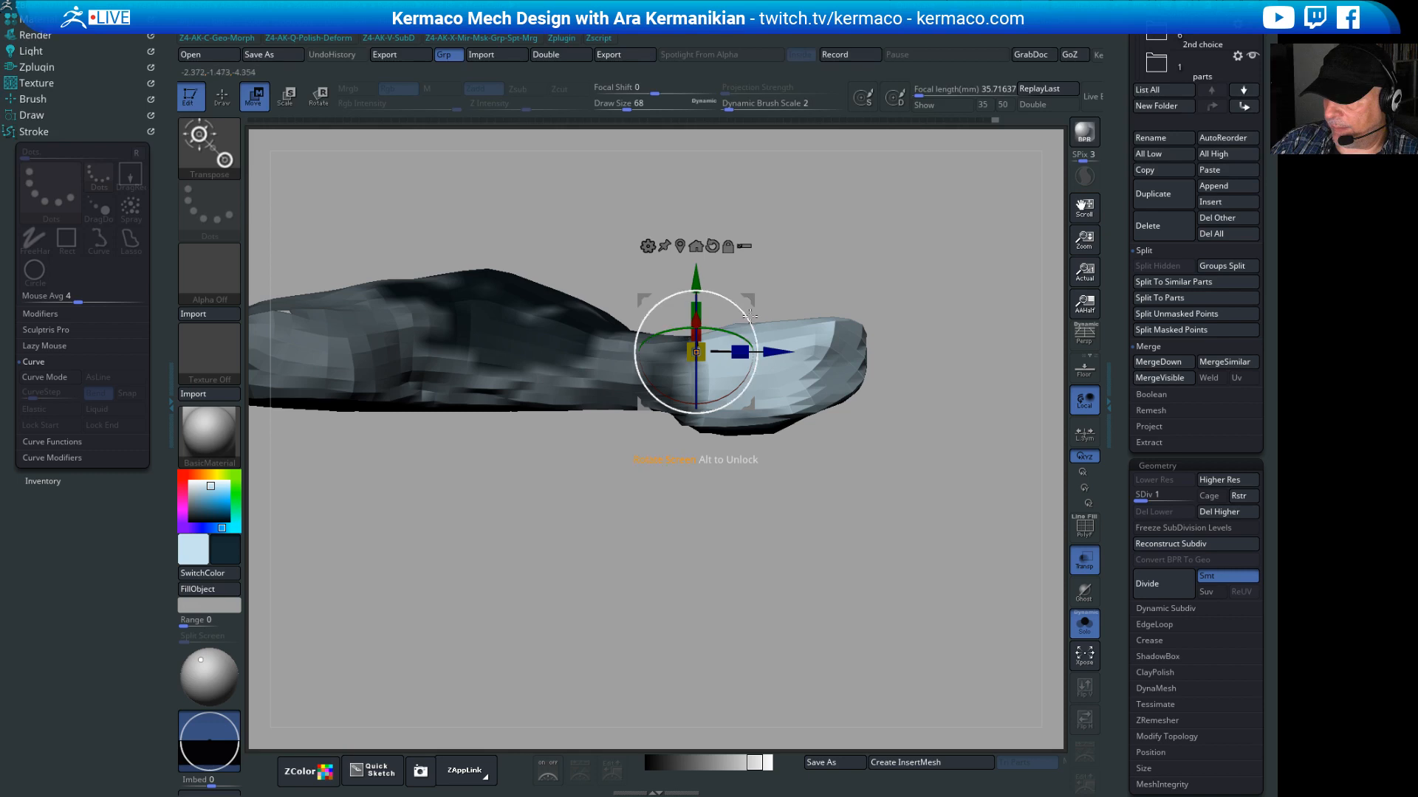
drag(750, 316, 783, 270)
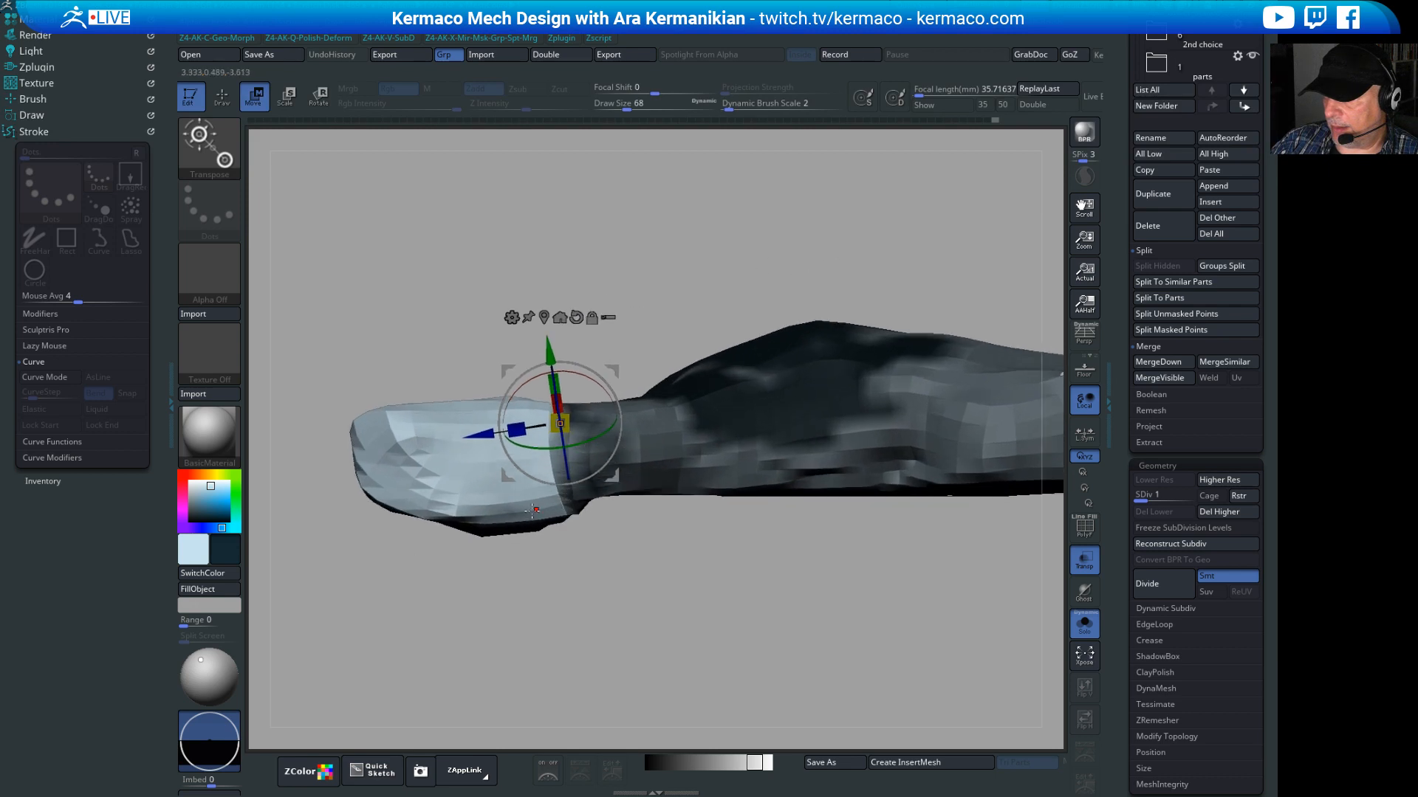
Step: Clear the mask from the vehicle's body and return to drawing with a brush size of 167
drag(849, 614, 840, 378)
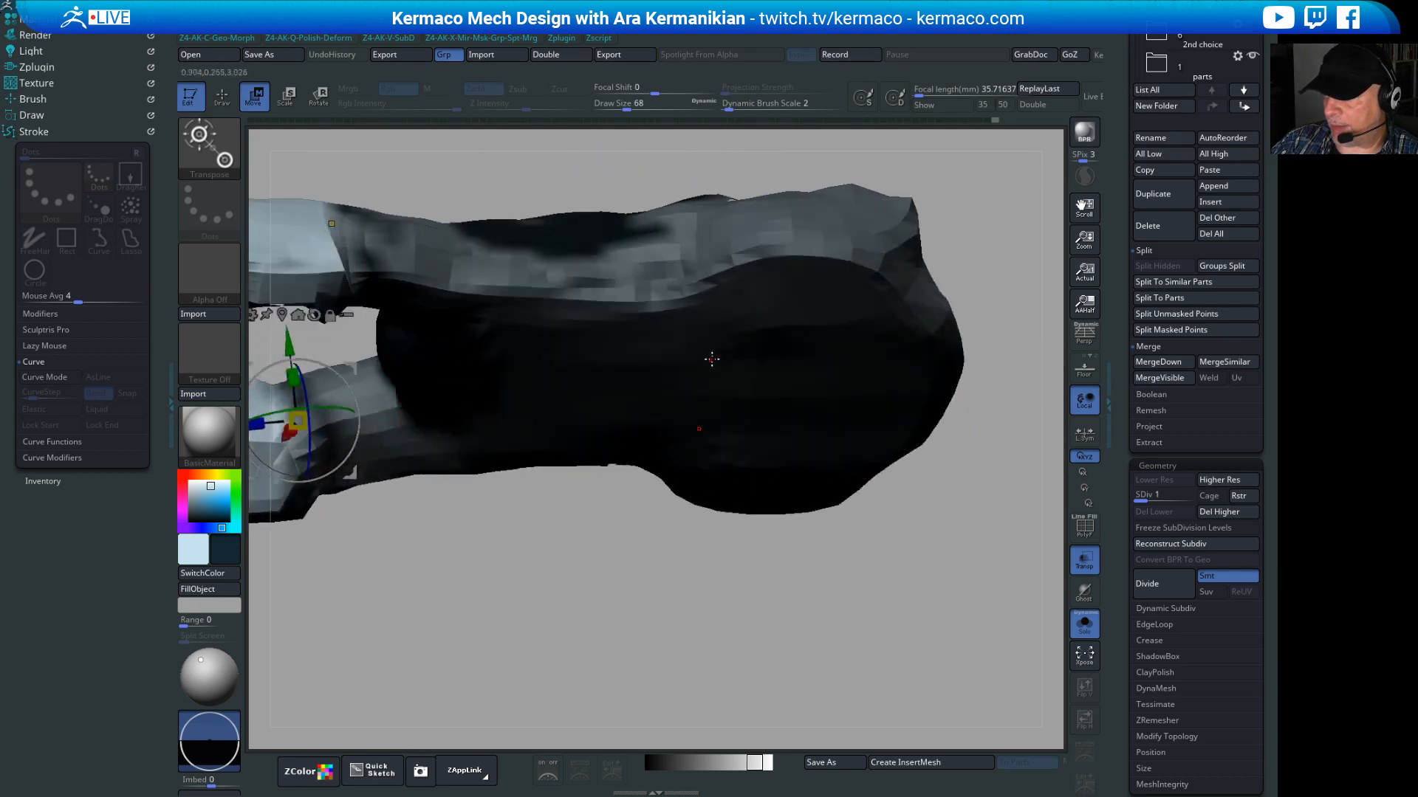
drag(926, 569, 910, 670)
key(ctrl)
mouse_move(606, 563)
mouse_down()
mouse_move(677, 588)
mouse_move(654, 590)
mouse_move(806, 616)
mouse_up()
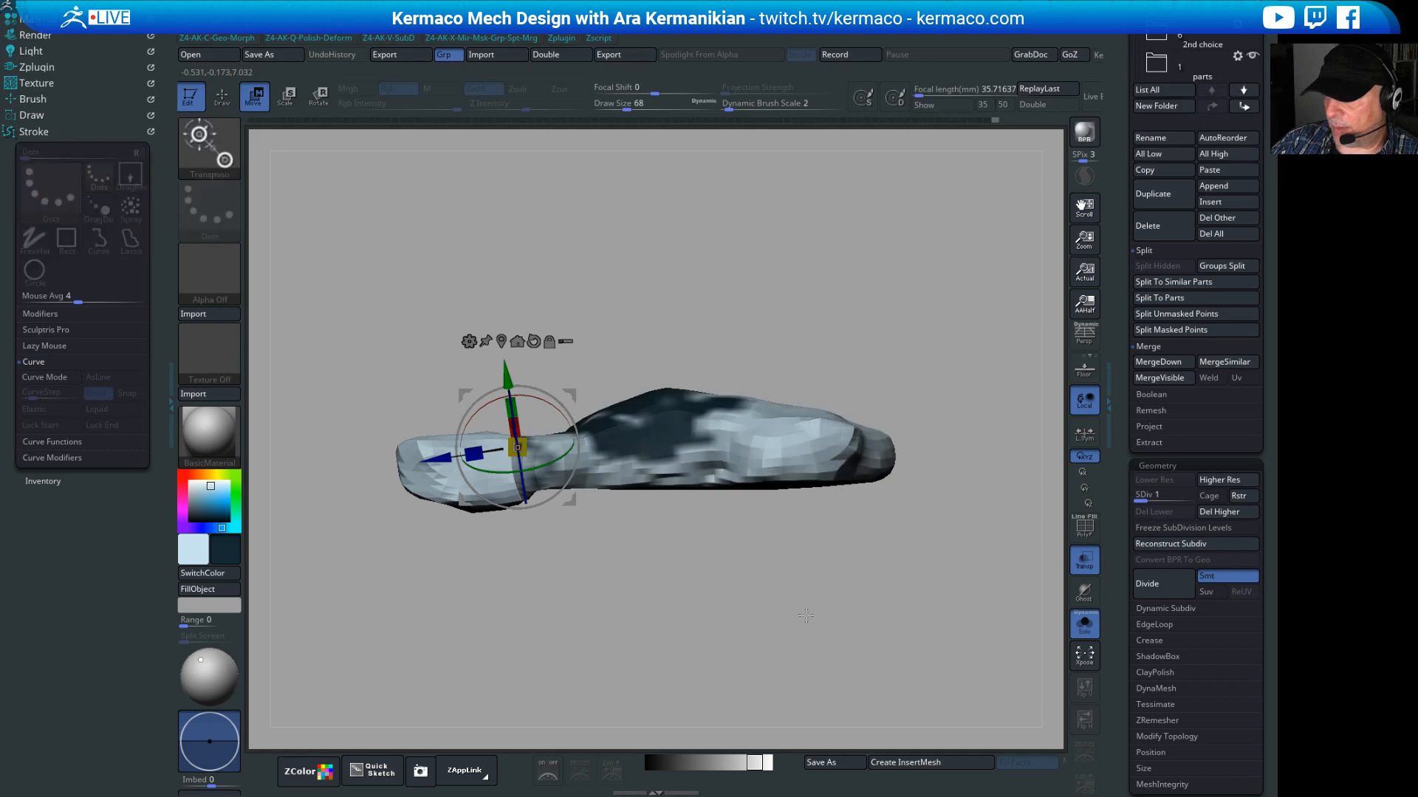
mouse_move(657, 627)
mouse_down()
mouse_move(630, 660)
mouse_move(640, 654)
mouse_up()
key(q)
key(s)
mouse_move(543, 528)
mouse_down()
mouse_move(561, 529)
mouse_move(557, 574)
mouse_up()
drag(595, 639, 600, 698)
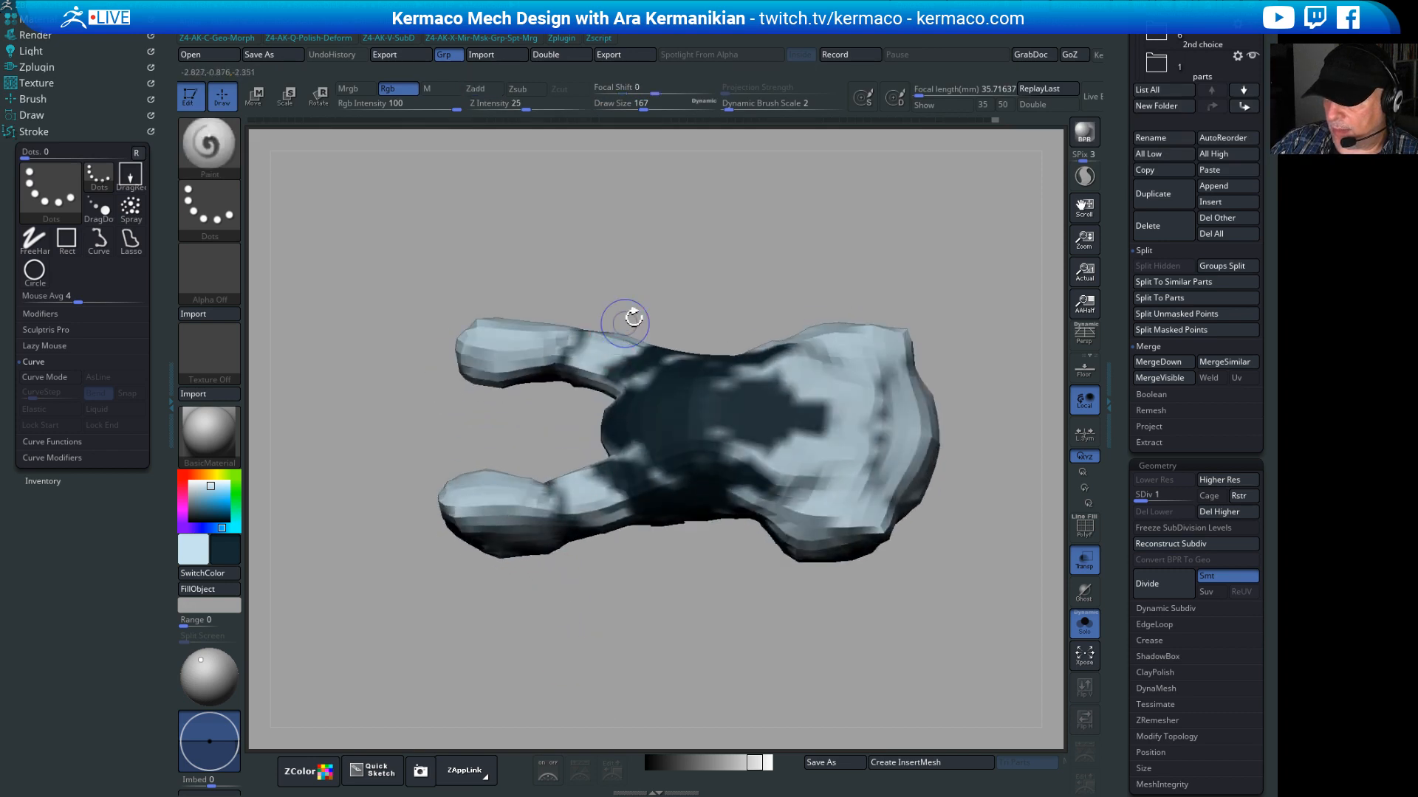
Step: Smooth the undersides of the front pods near their arm joints
mouse_move(532, 430)
mouse_down()
mouse_move(503, 462)
mouse_move(644, 453)
mouse_up()
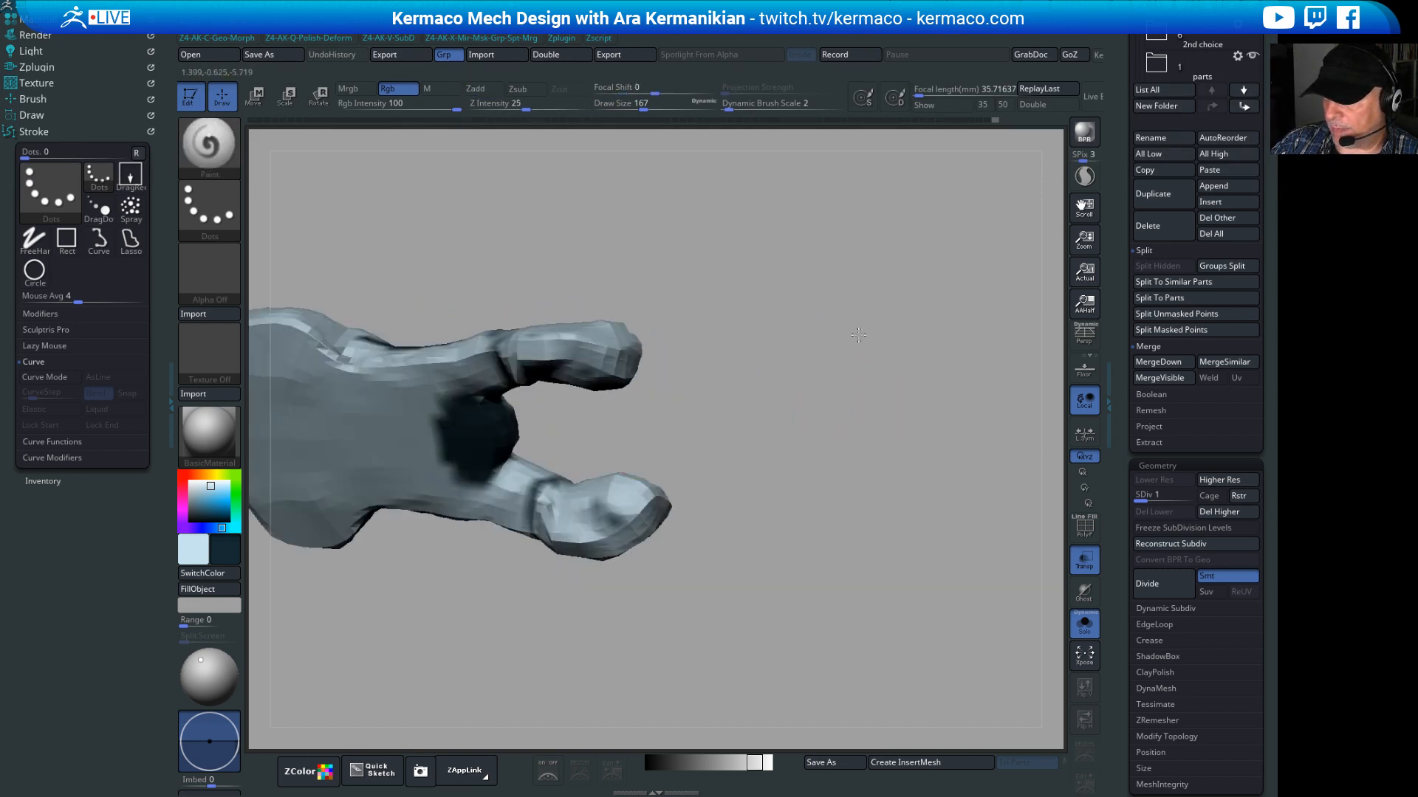
drag(855, 333, 745, 247)
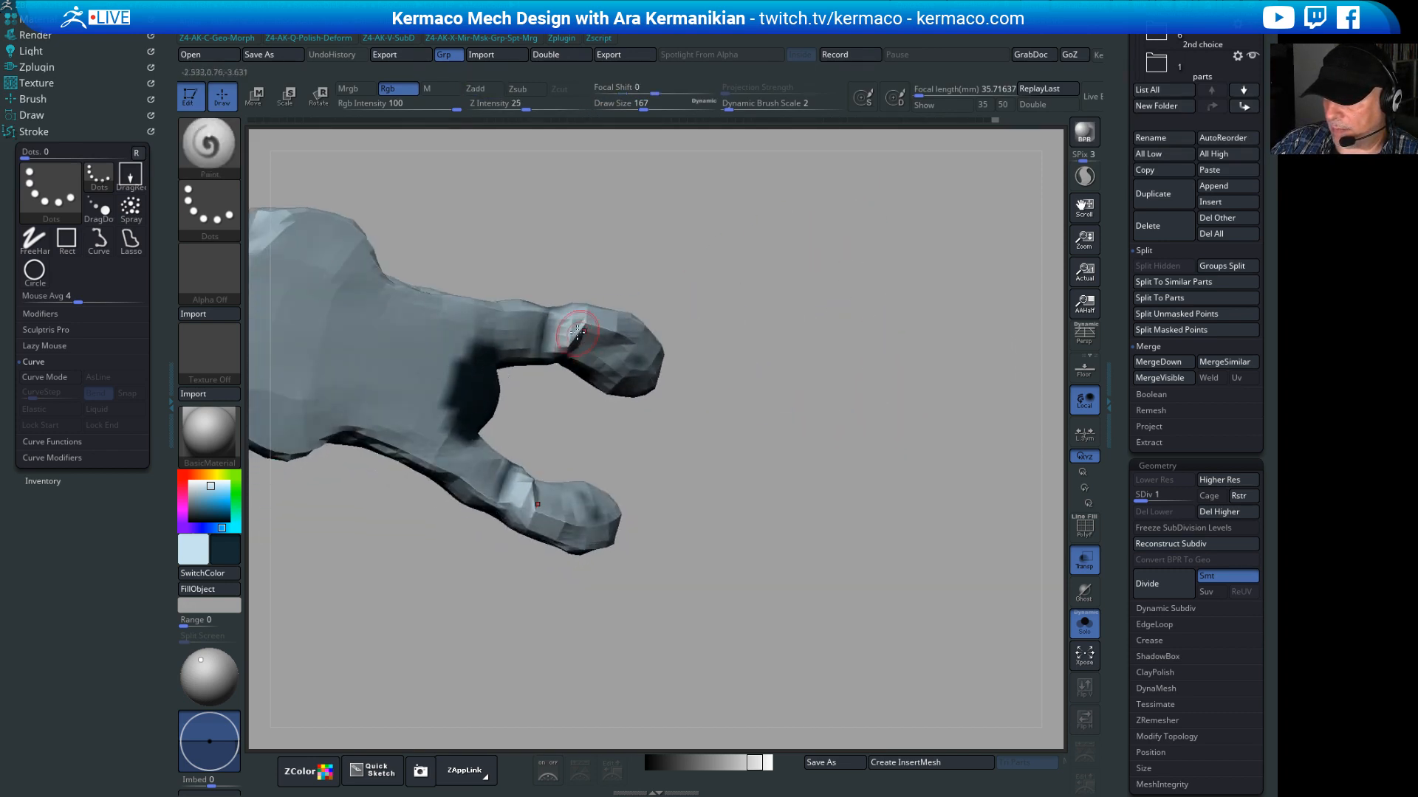
key(shift)
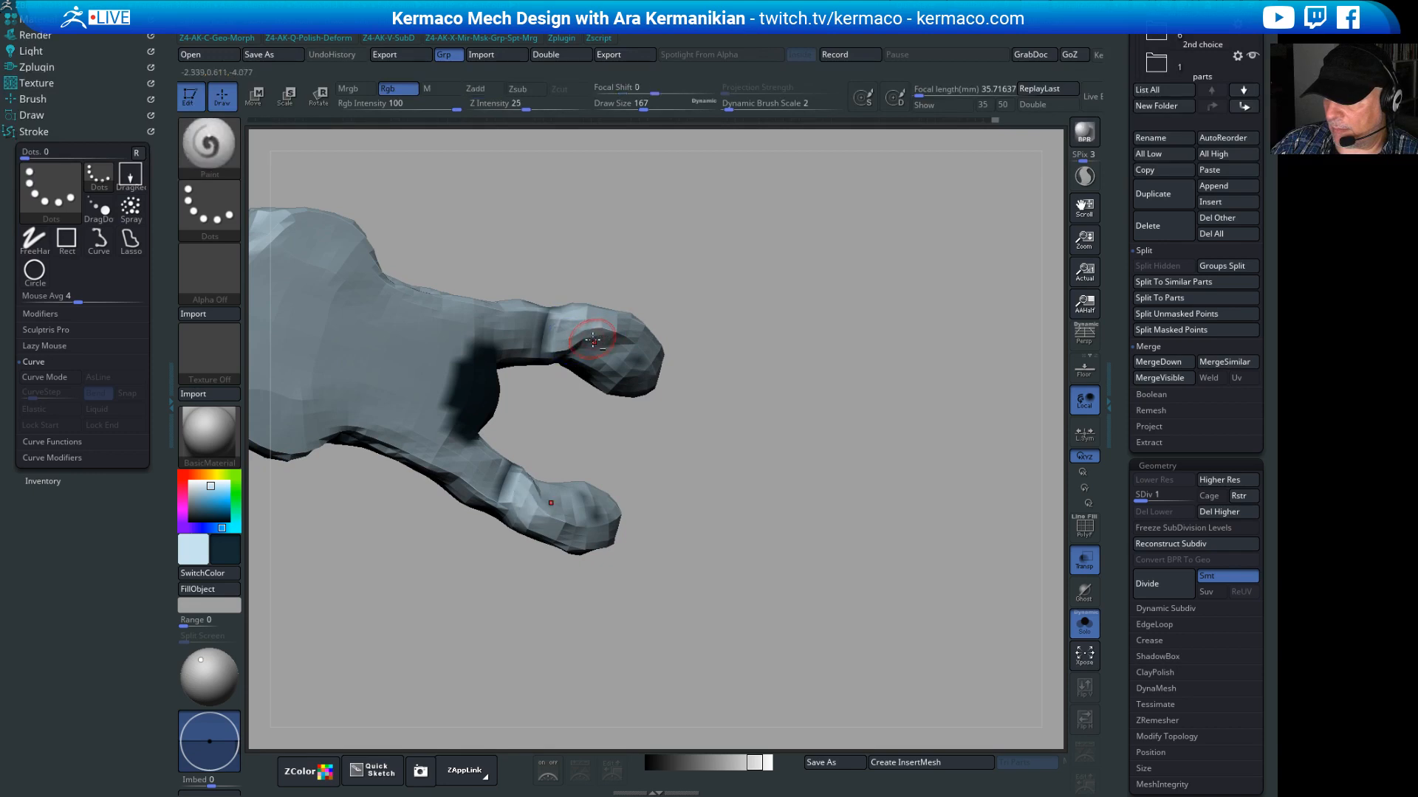
Step: Work the undersides of the front pods with the Inflat brush at draw size 239 and smooth them
key(s)
drag(594, 344, 605, 344)
key(space)
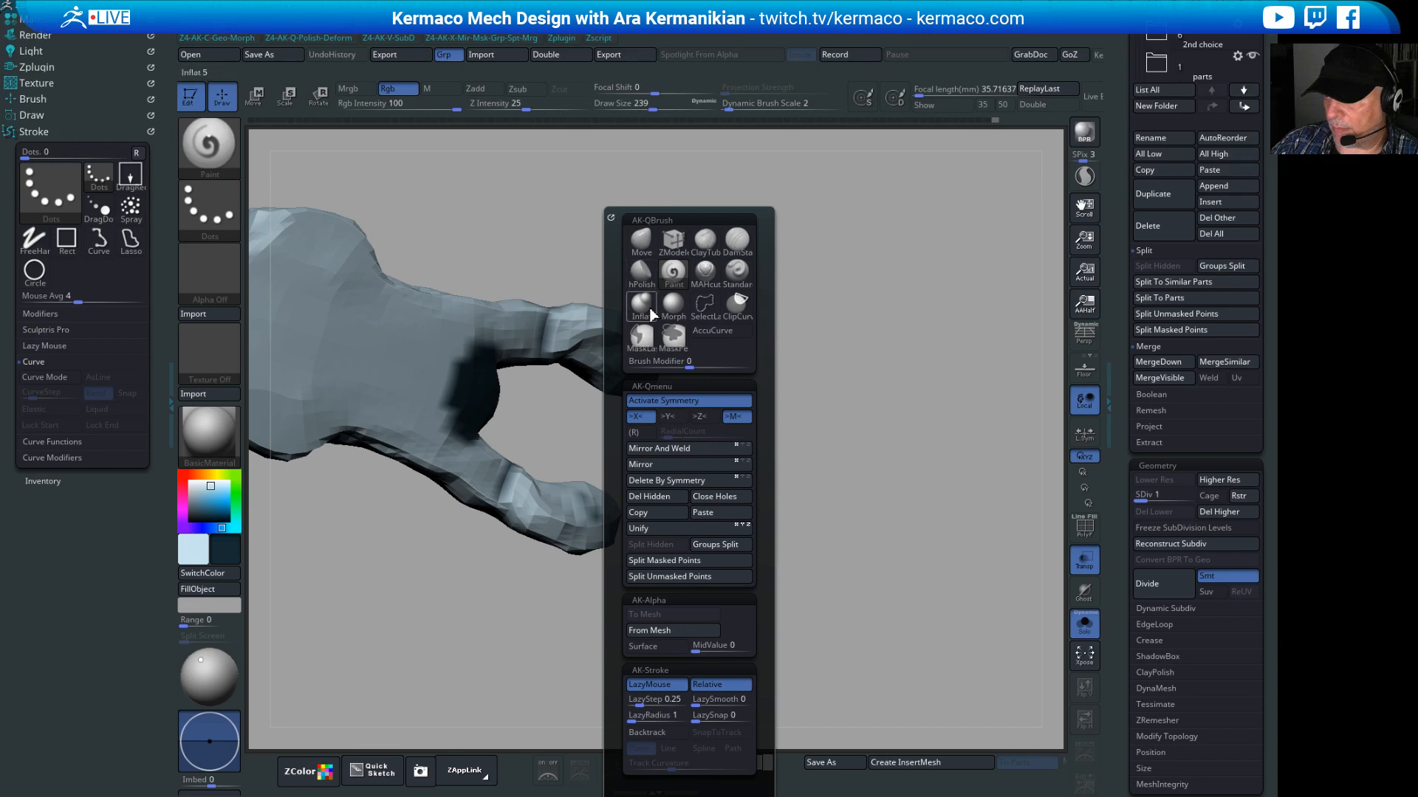
click(651, 314)
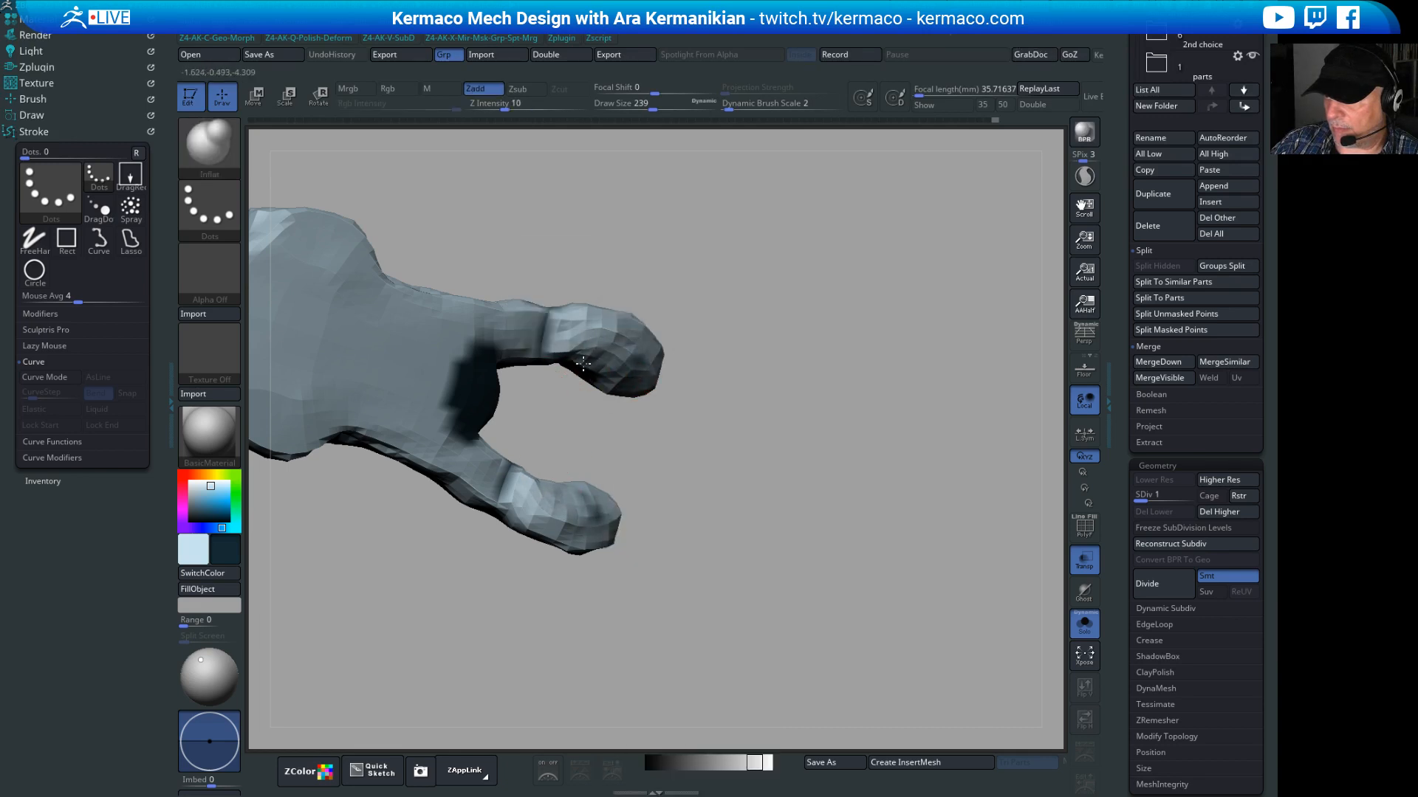
drag(789, 410, 572, 342)
key(shift)
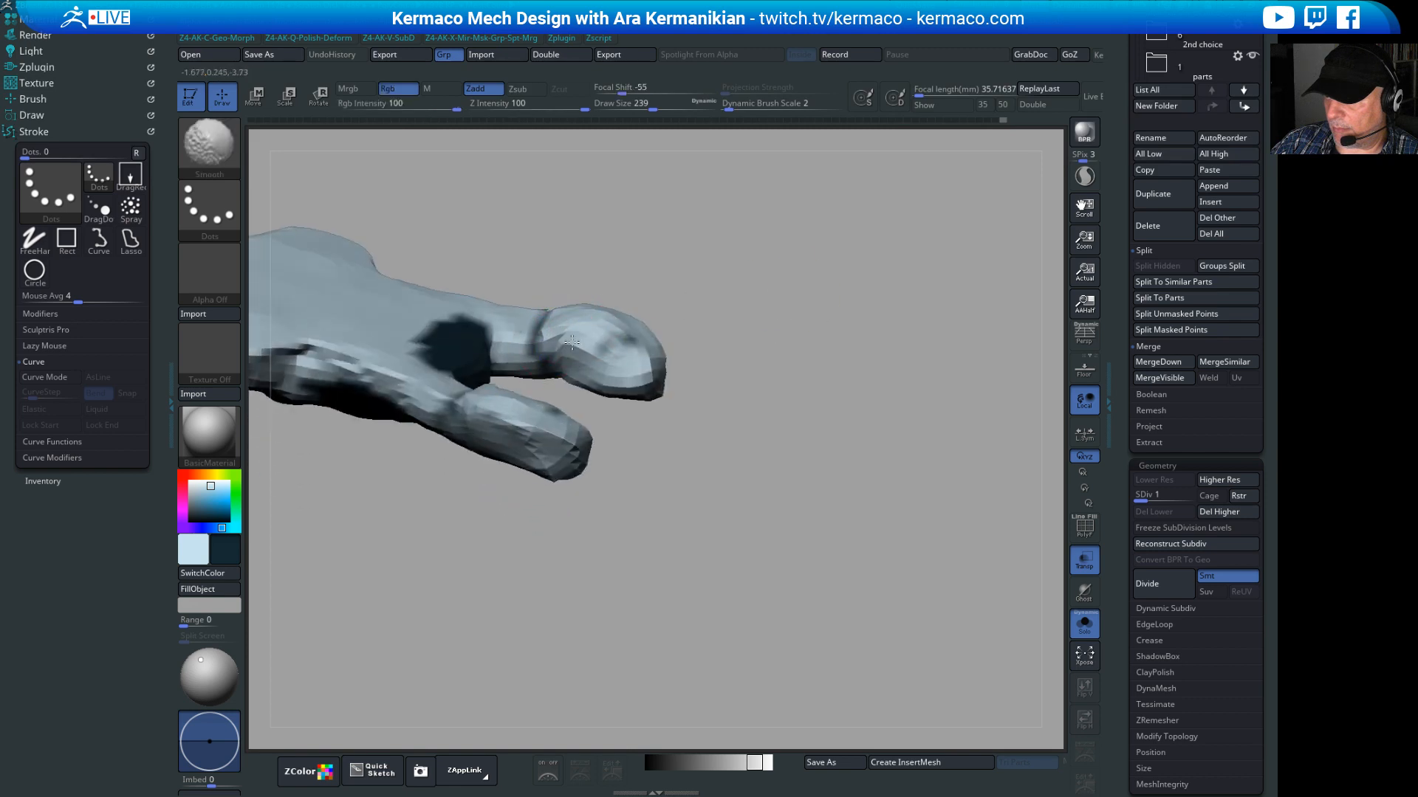
Step: Inflate and smooth the inner sides of the joints where the front pods meet their arms
mouse_move(826, 279)
mouse_down()
mouse_move(914, 488)
mouse_move(968, 398)
mouse_move(779, 499)
mouse_move(880, 617)
mouse_up()
alt+drag(973, 297, 751, 397)
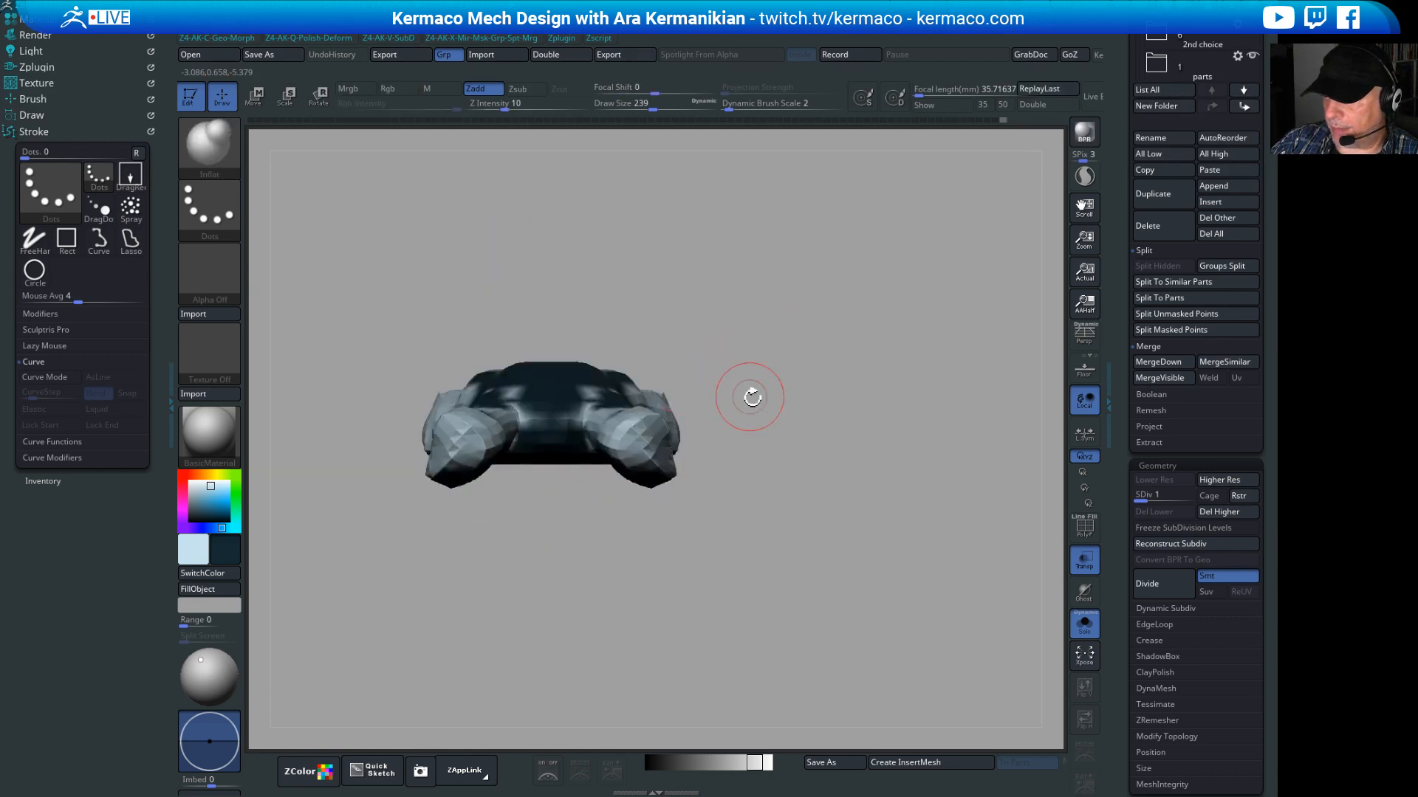
drag(552, 579, 476, 642)
shift+drag(768, 535, 911, 538)
drag(855, 421, 792, 466)
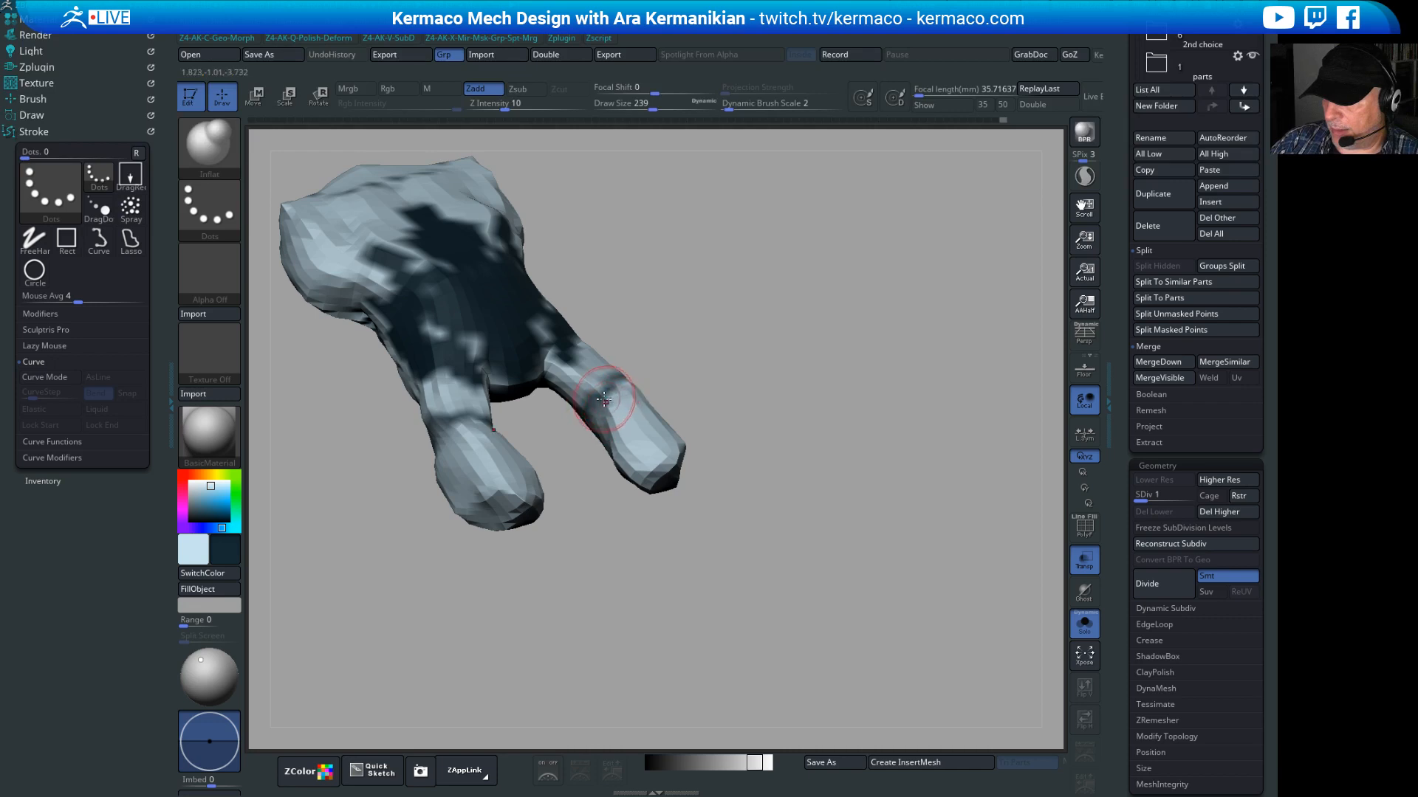
mouse_move(768, 369)
mouse_down()
mouse_move(761, 412)
mouse_move(845, 414)
mouse_move(845, 472)
mouse_up()
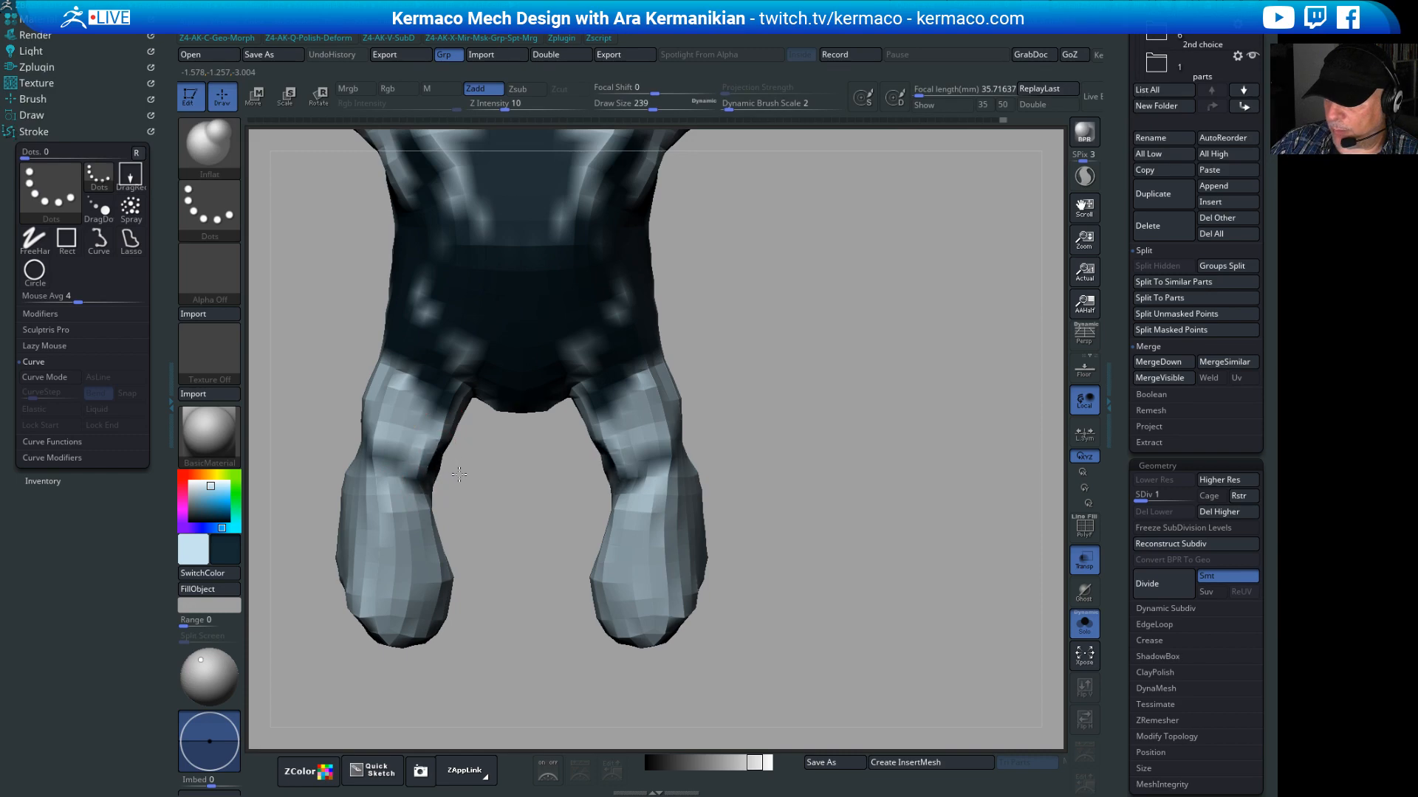
drag(468, 484, 456, 462)
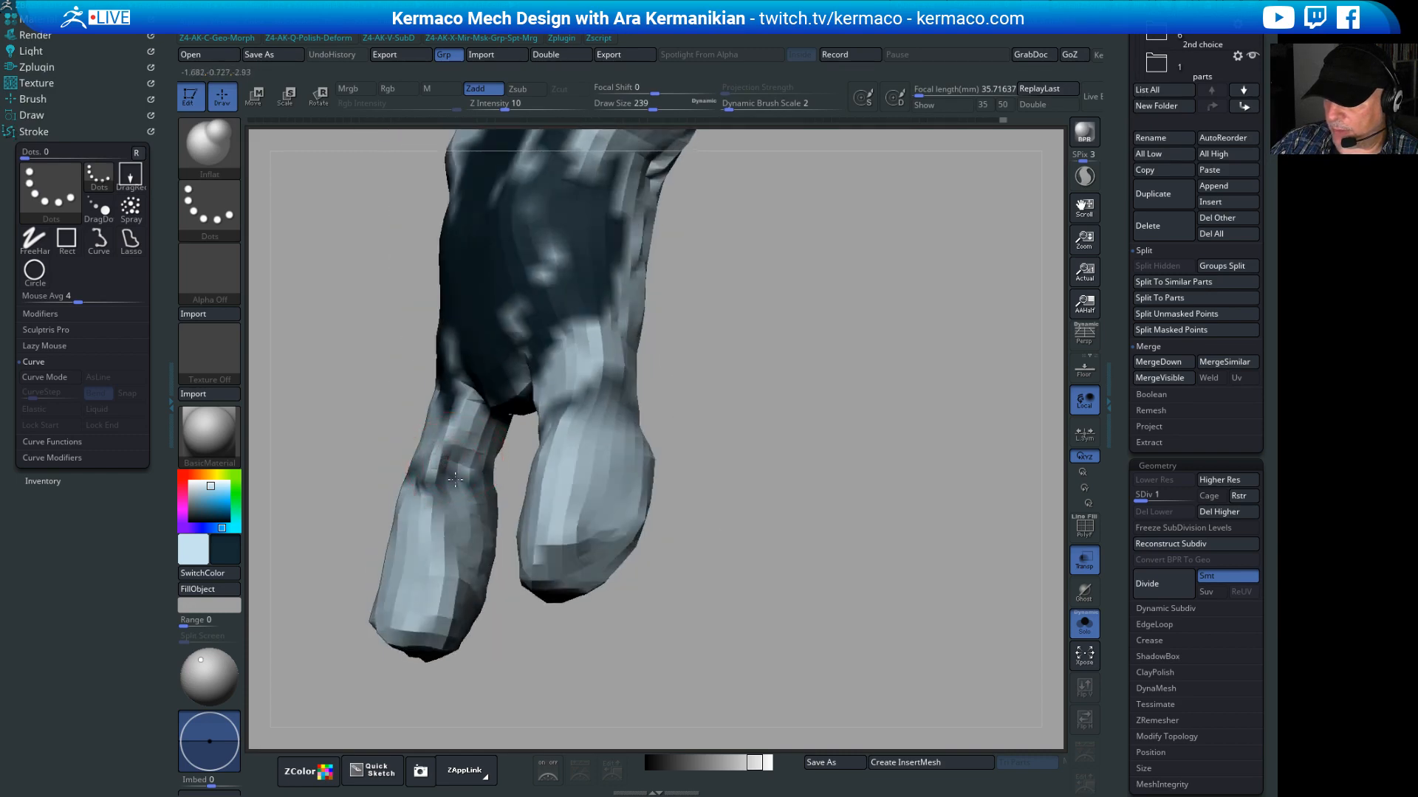
shift+drag(806, 516, 720, 449)
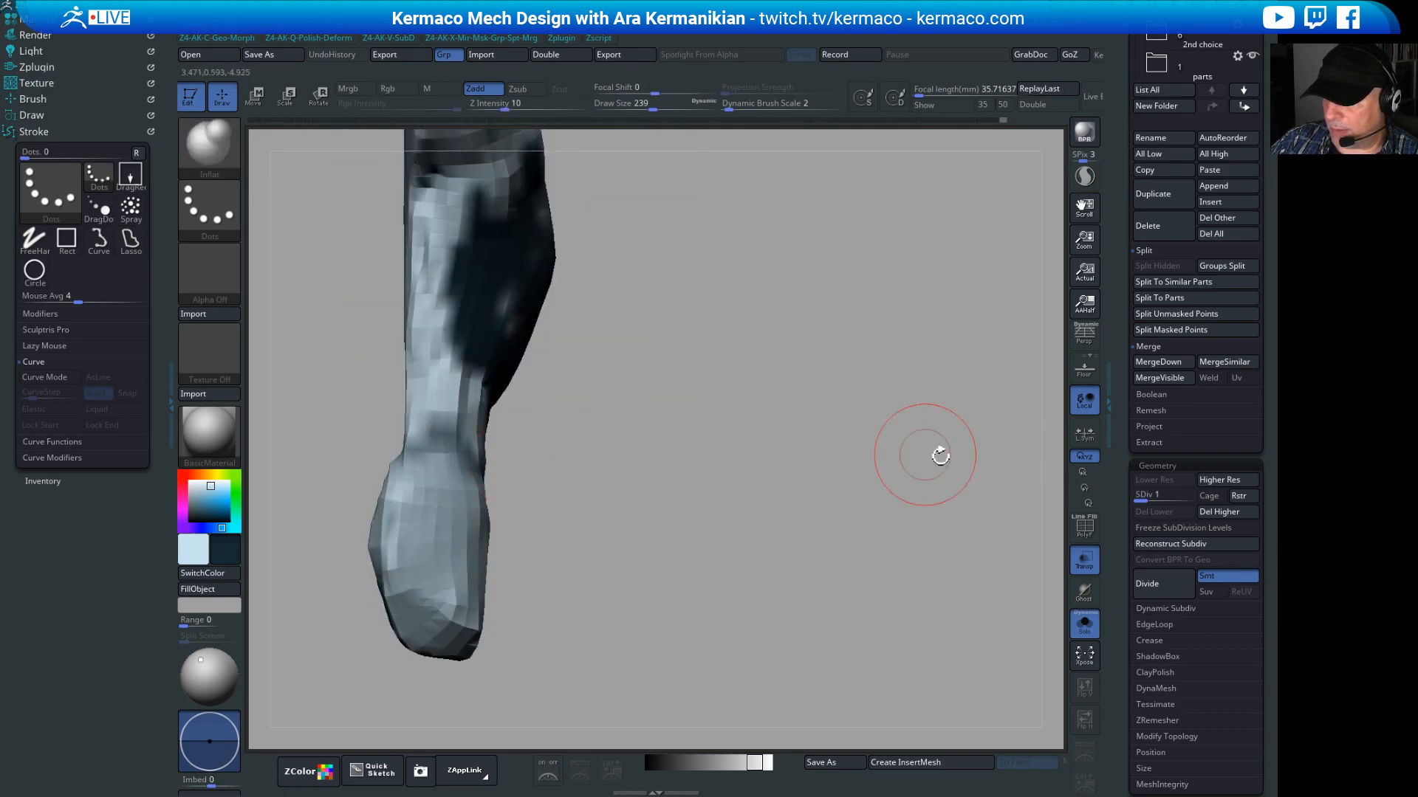
shift+drag(939, 455, 768, 454)
shift+drag(440, 494, 456, 461)
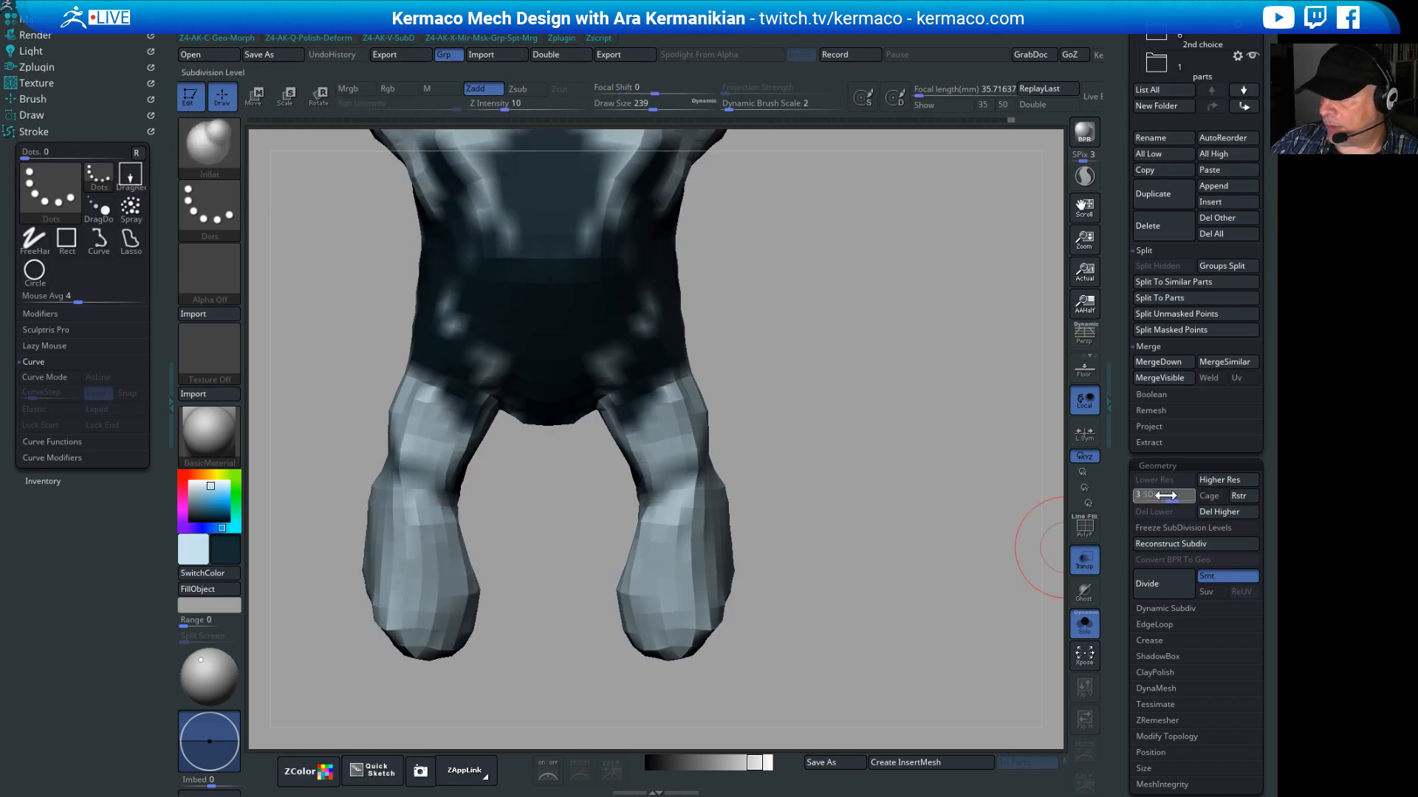
Step: Raise the vehicle mesh to subdivision level 4 and choose the Move brush at draw size 372
drag(1199, 495, 1223, 505)
drag(944, 530, 634, 321)
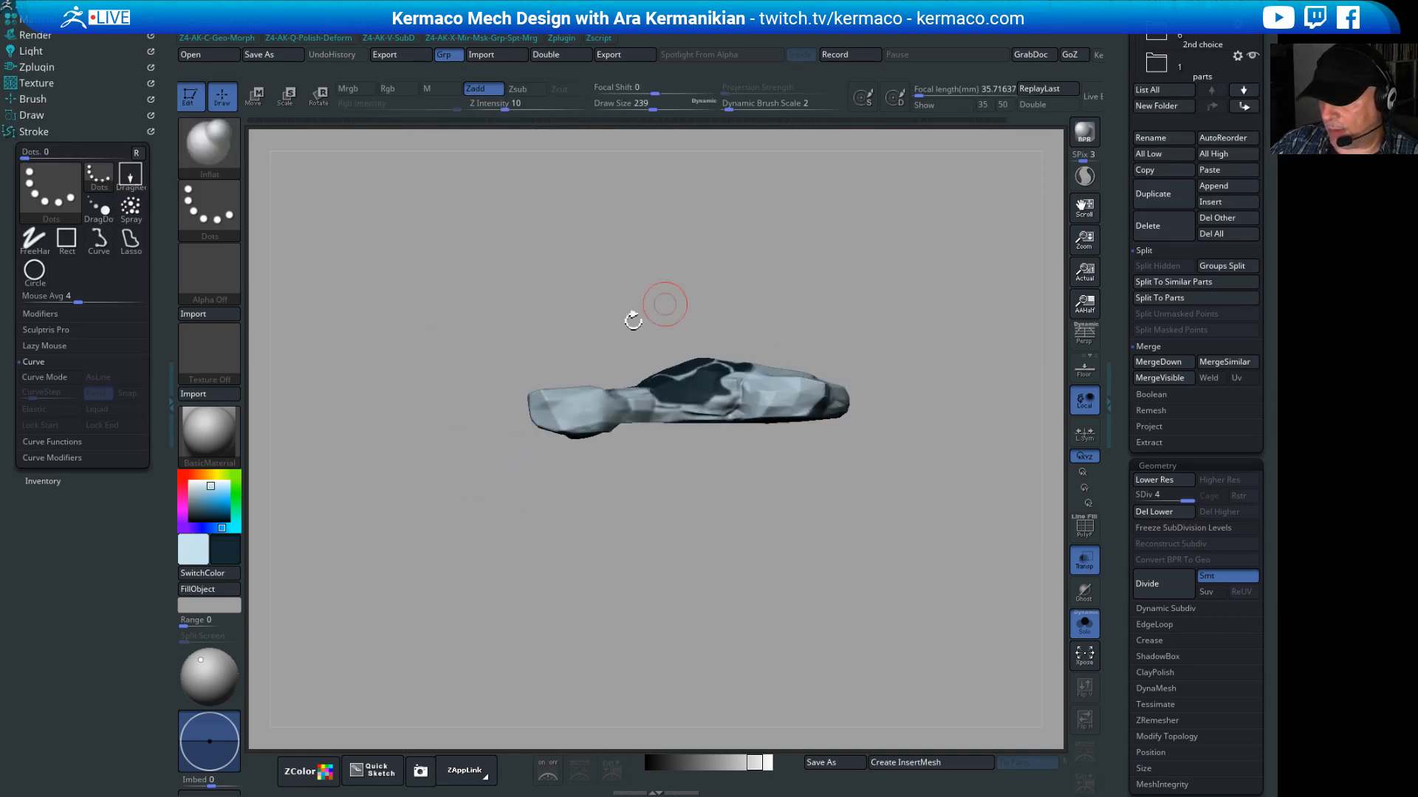
key(s)
click(570, 394)
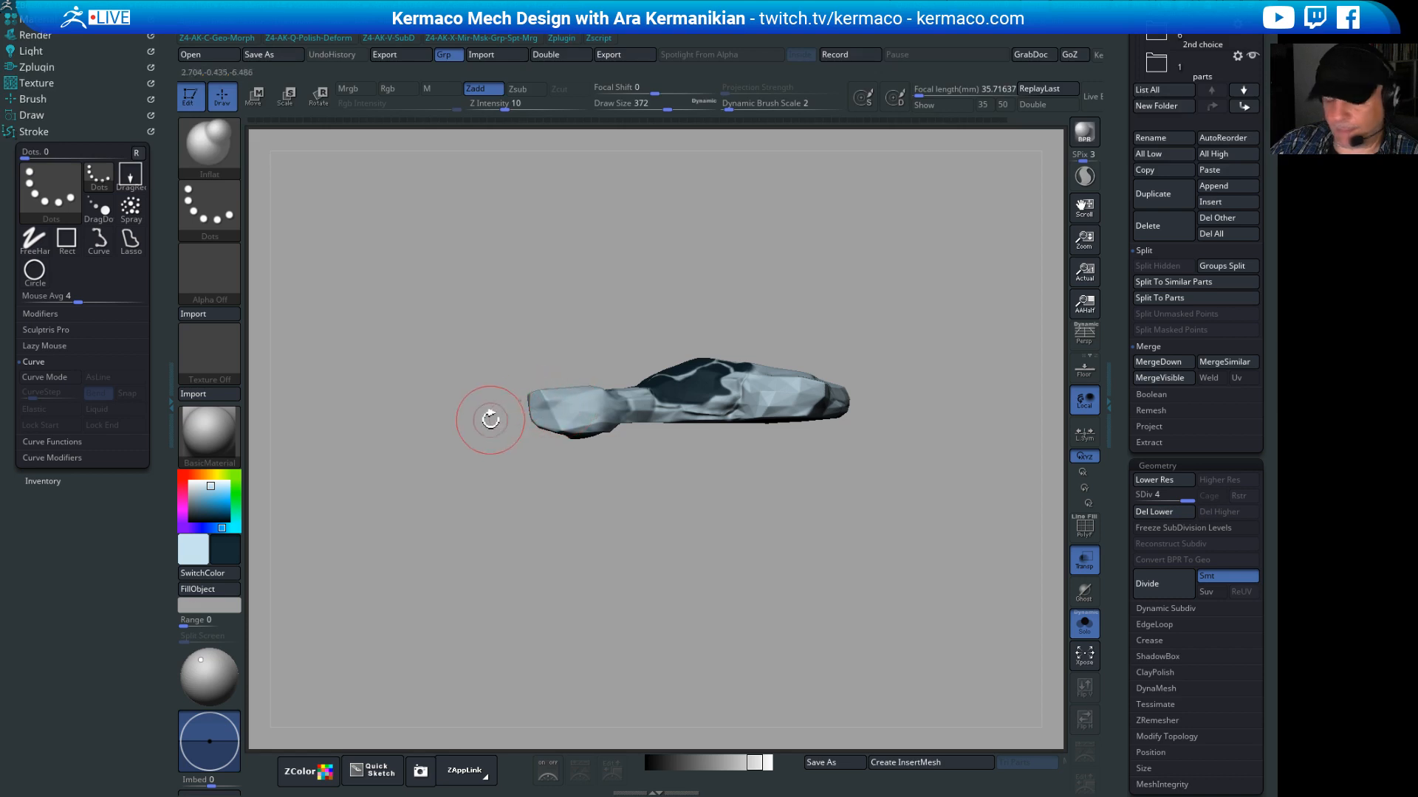
key(space)
click(457, 238)
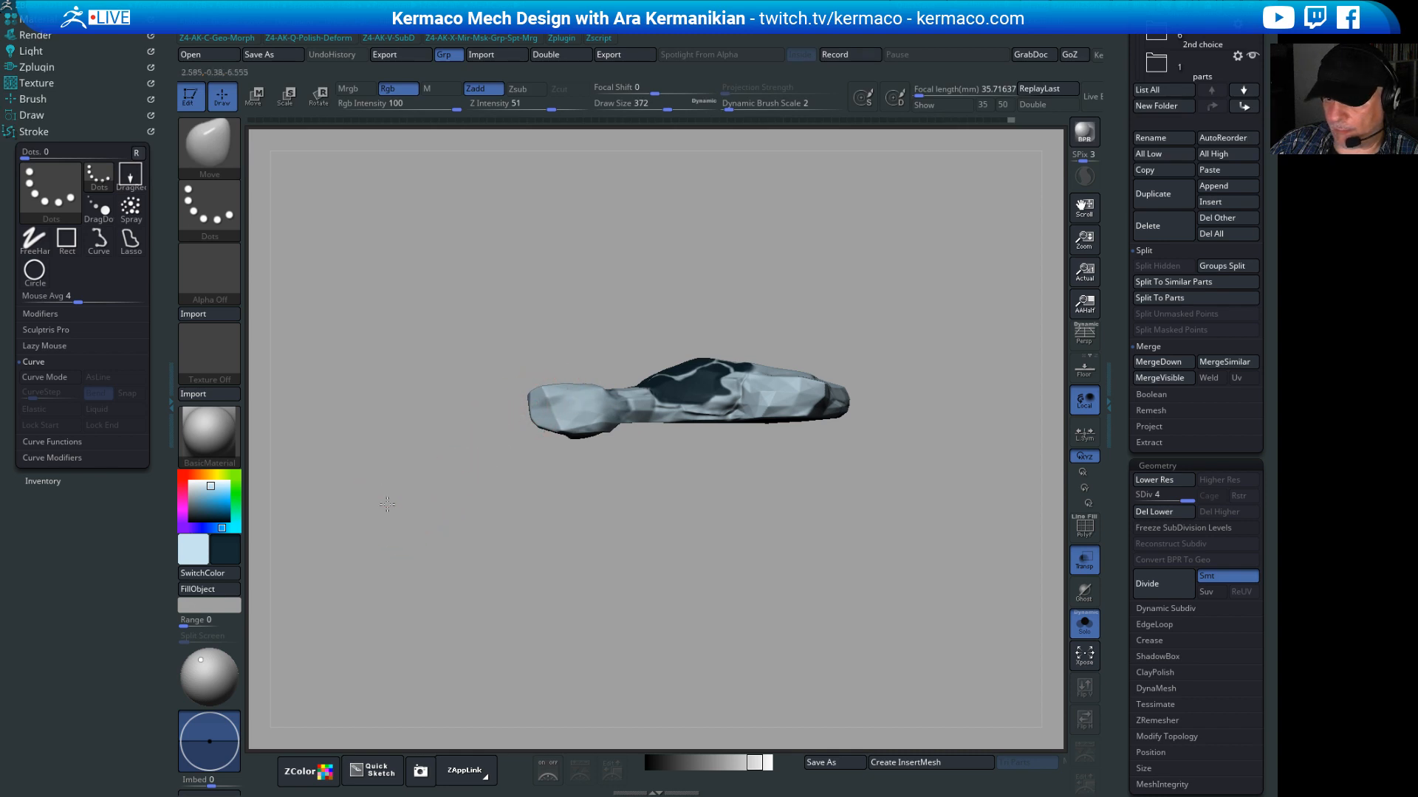
Step: Nudge the front pods' shape from the front view with the Move brush at draw size 293
mouse_move(402, 521)
mouse_down()
mouse_move(522, 570)
mouse_move(829, 509)
mouse_up()
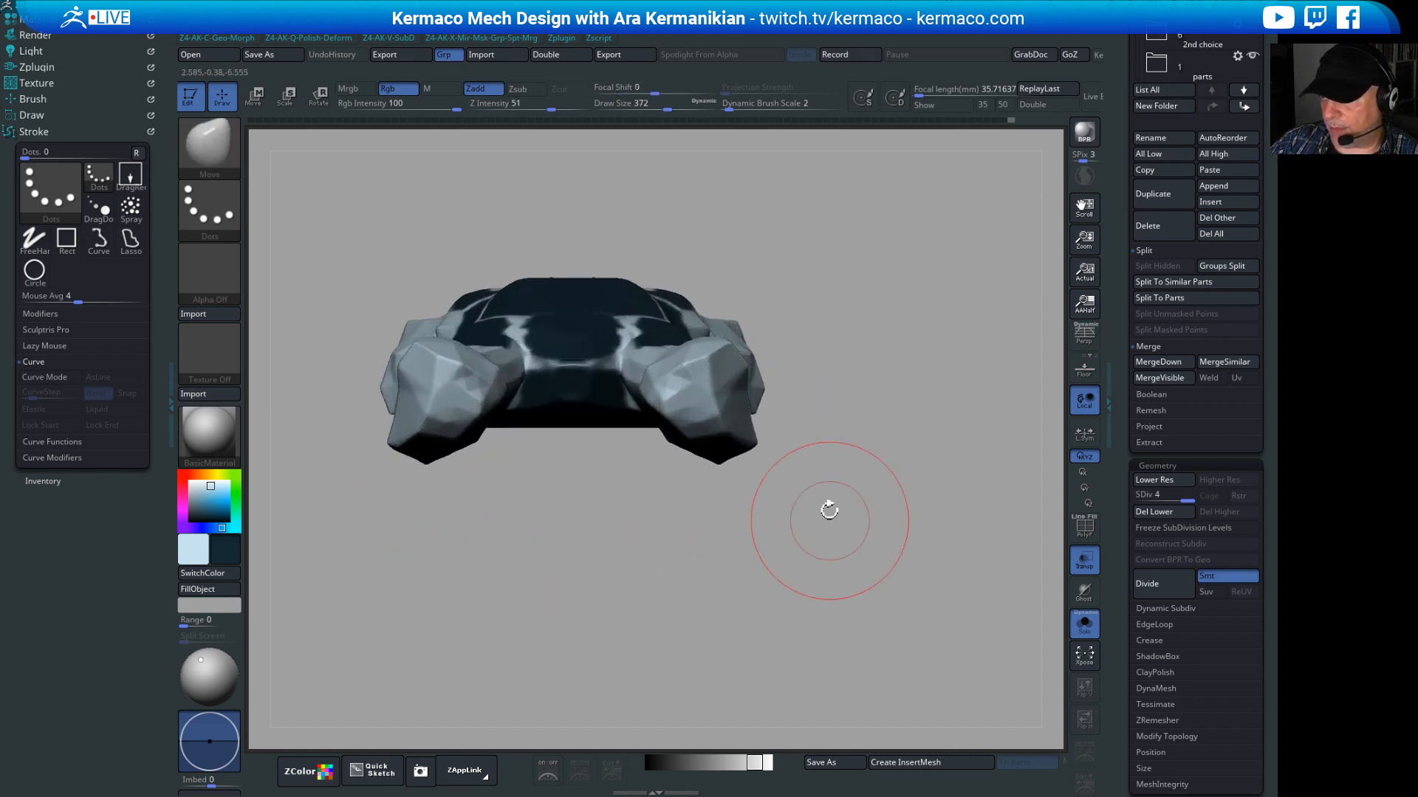
key(s)
click(695, 392)
drag(695, 392, 697, 393)
mouse_move(960, 393)
alt+mouse_down()
mouse_move(1000, 392)
mouse_move(975, 392)
alt+mouse_up()
alt+drag(956, 314, 886, 284)
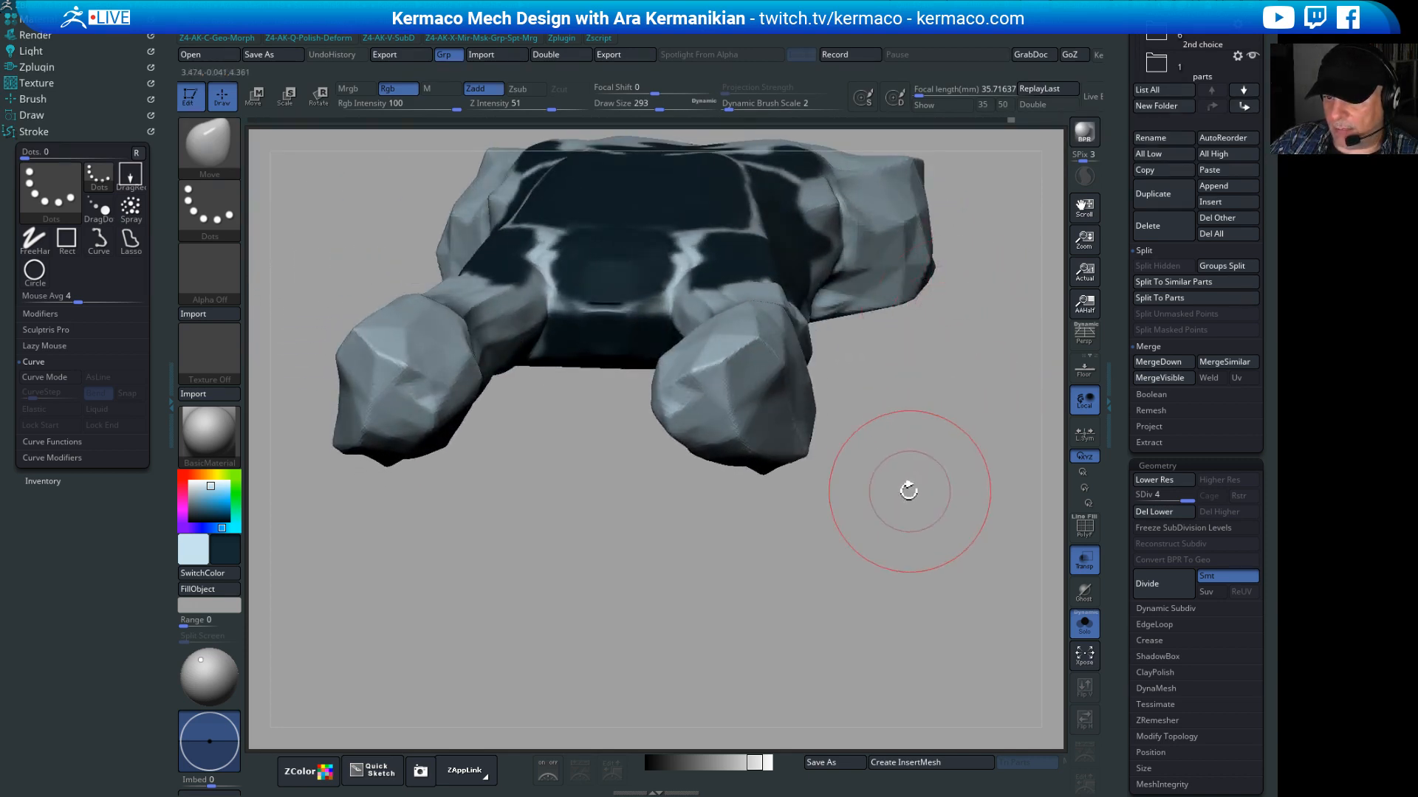
alt+drag(908, 490, 827, 519)
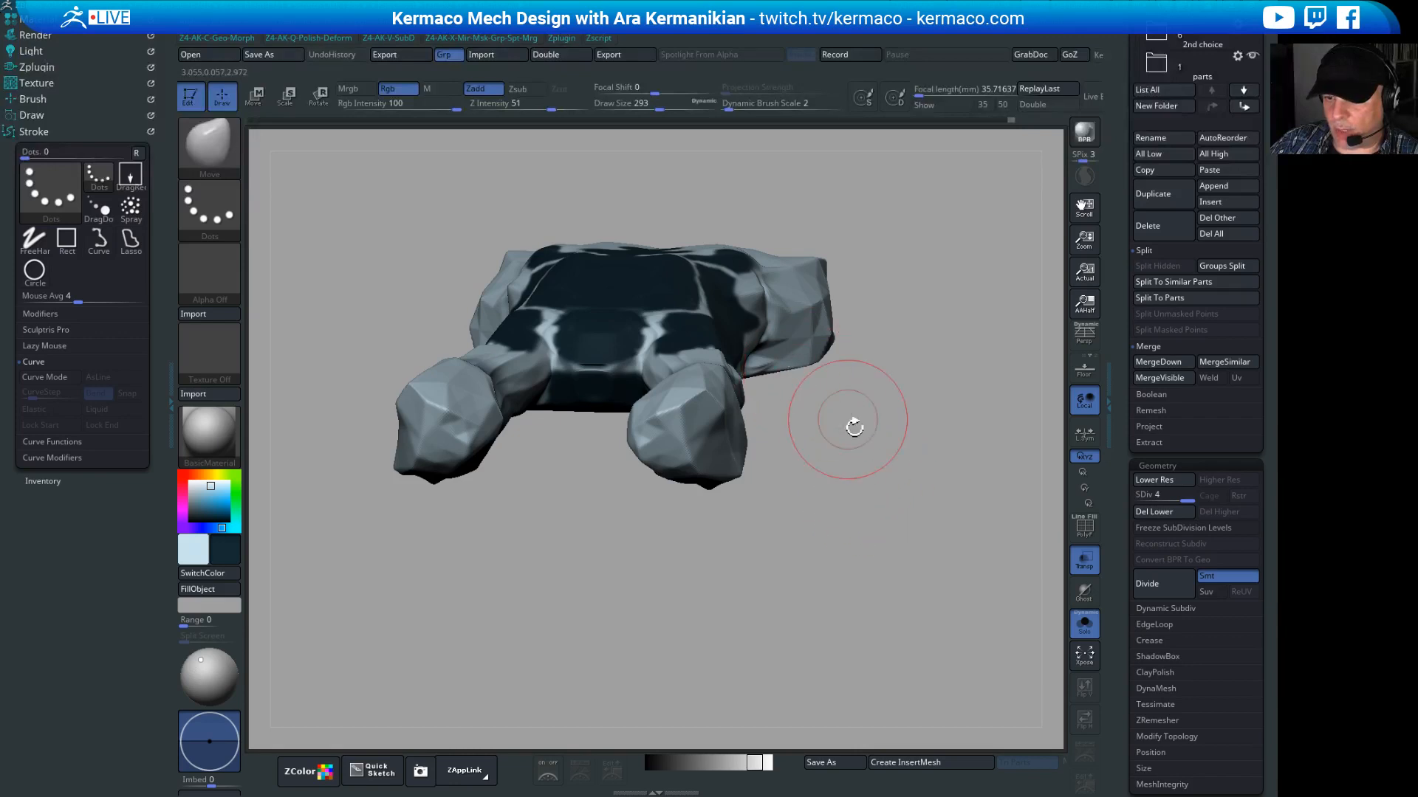
Step: Push down the front pods' upper edge near the arm joints in the side view, and reduce the draw size to 163
mouse_move(883, 481)
mouse_down()
mouse_move(918, 500)
mouse_move(868, 505)
mouse_move(829, 364)
mouse_up()
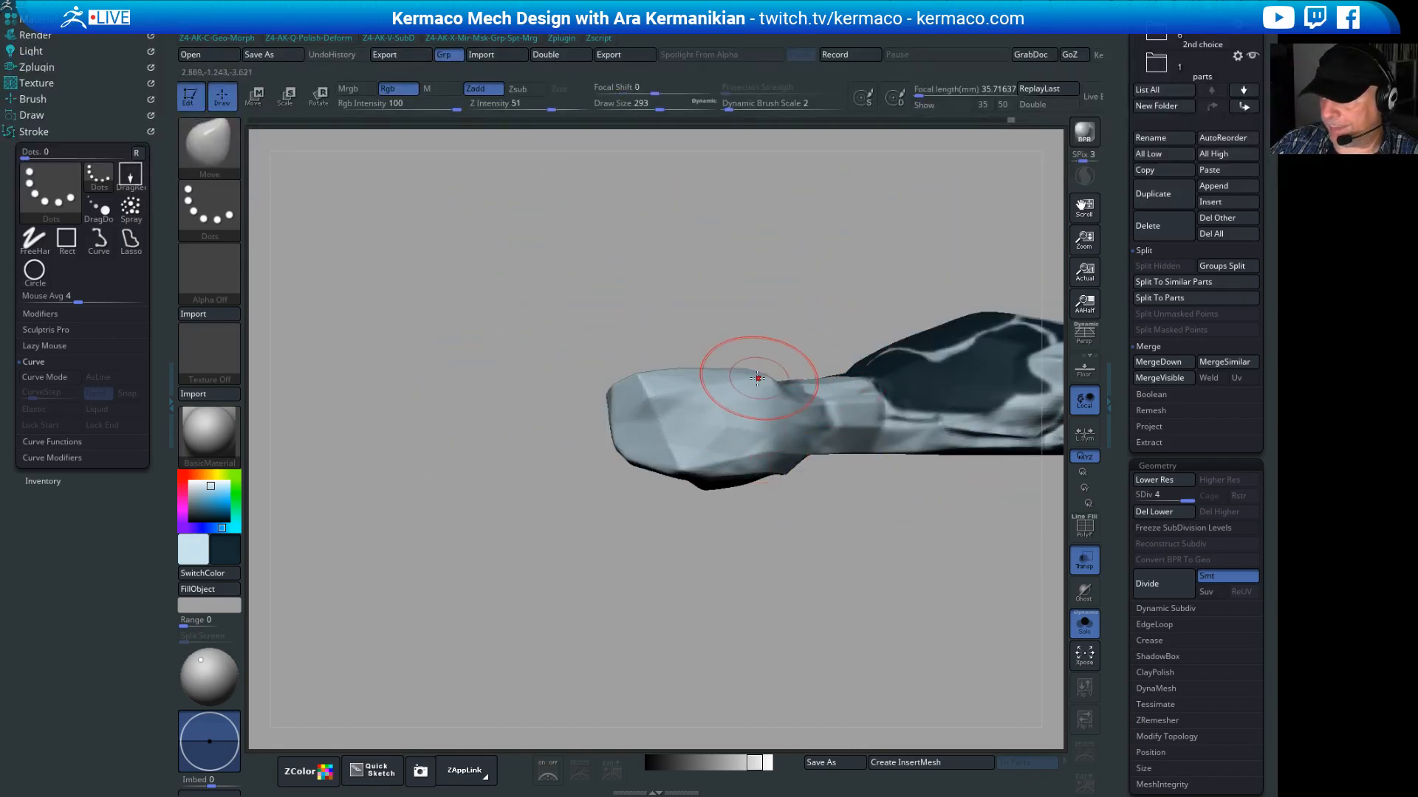
drag(711, 290, 742, 373)
drag(846, 476, 847, 432)
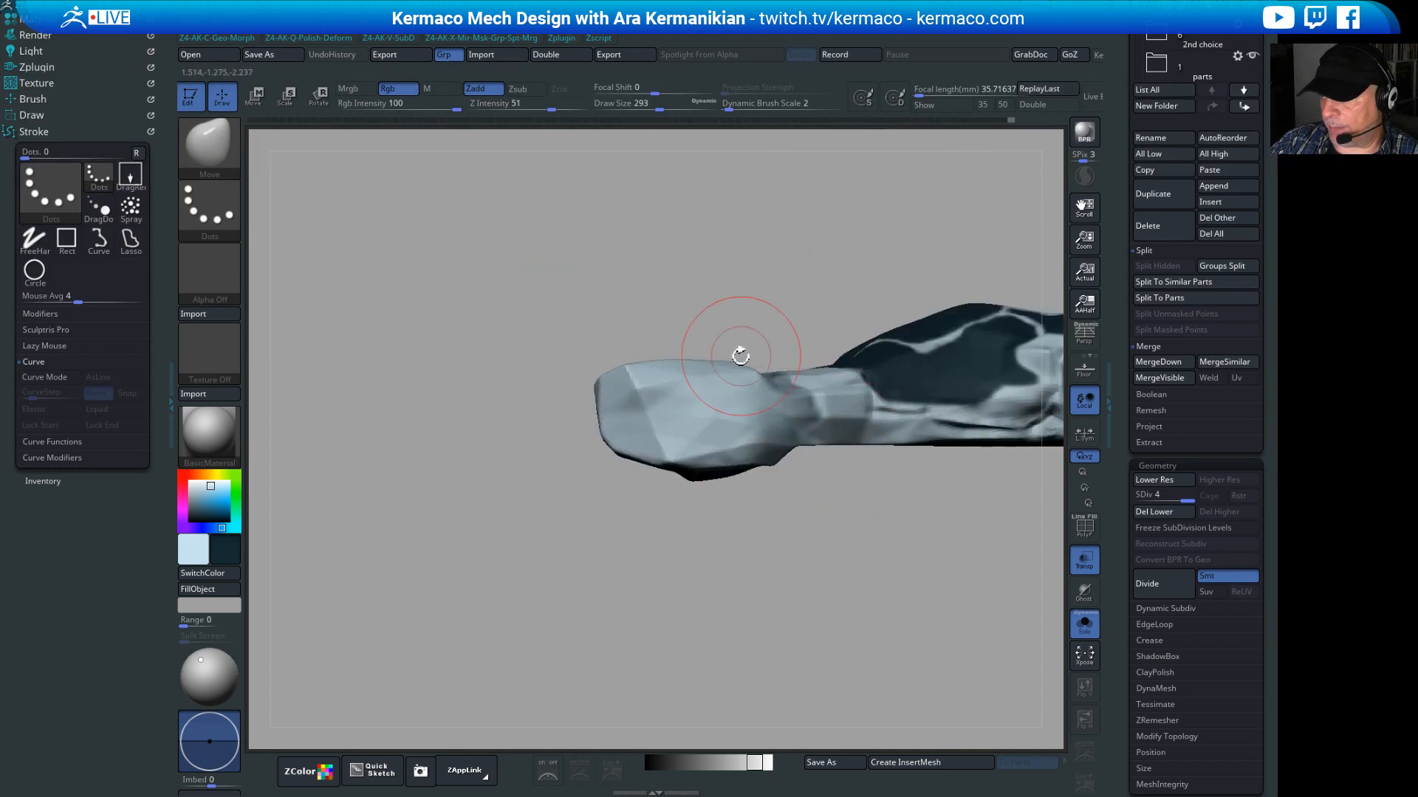
key(s)
drag(741, 376, 717, 376)
alt+drag(797, 263, 543, 297)
mouse_move(543, 297)
alt+mouse_down()
mouse_move(586, 272)
mouse_move(615, 303)
mouse_move(630, 288)
mouse_move(721, 307)
mouse_move(994, 250)
mouse_move(799, 250)
mouse_move(874, 347)
mouse_move(973, 418)
mouse_move(800, 516)
mouse_move(830, 492)
mouse_move(895, 514)
alt+mouse_up()
key(s)
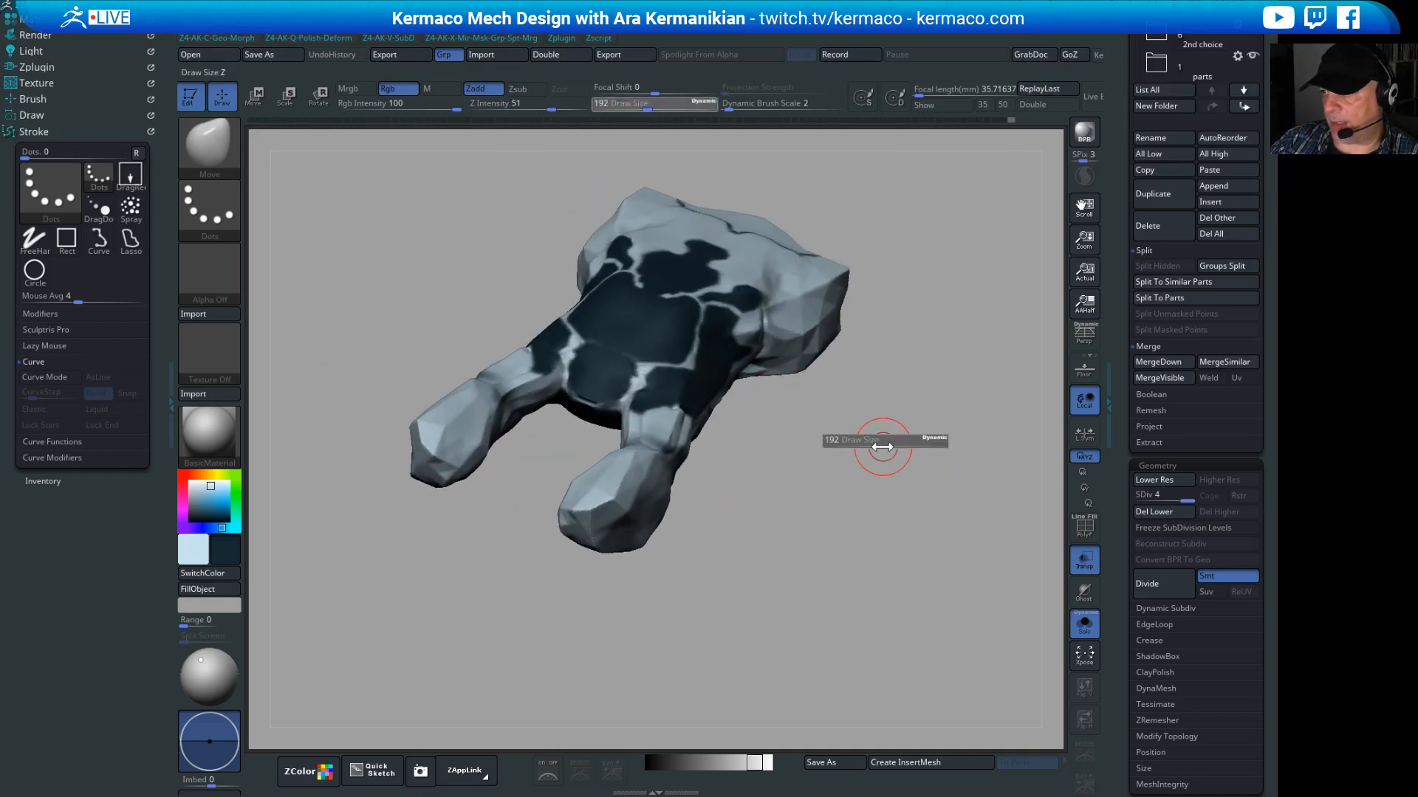
drag(880, 445, 874, 447)
Step: Show the vehicle with its other parts, isolate it again, and examine its silhouette from several angles at a small scale
mouse_move(845, 503)
mouse_down()
mouse_move(952, 332)
mouse_move(921, 312)
mouse_move(630, 252)
mouse_up()
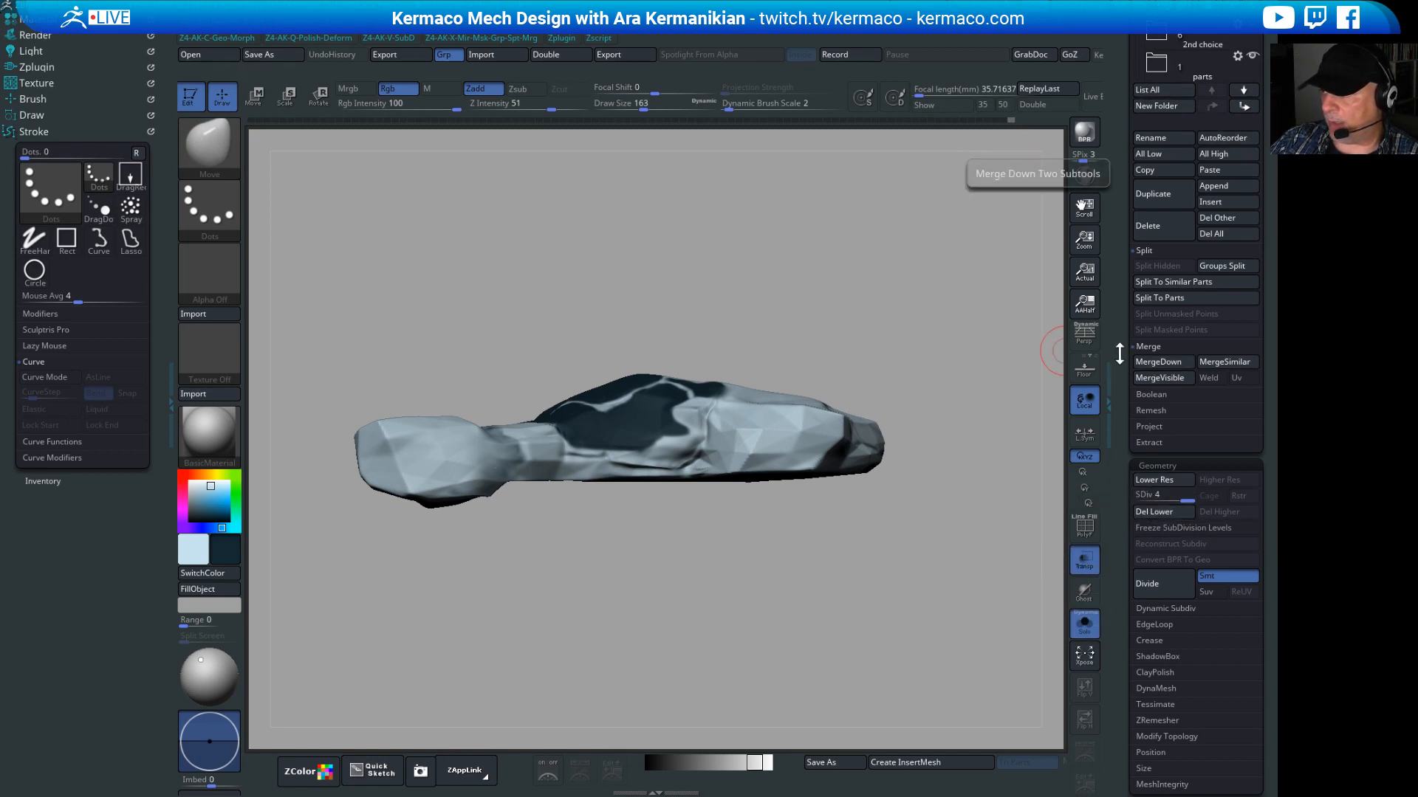
click(1084, 627)
drag(803, 280, 559, 397)
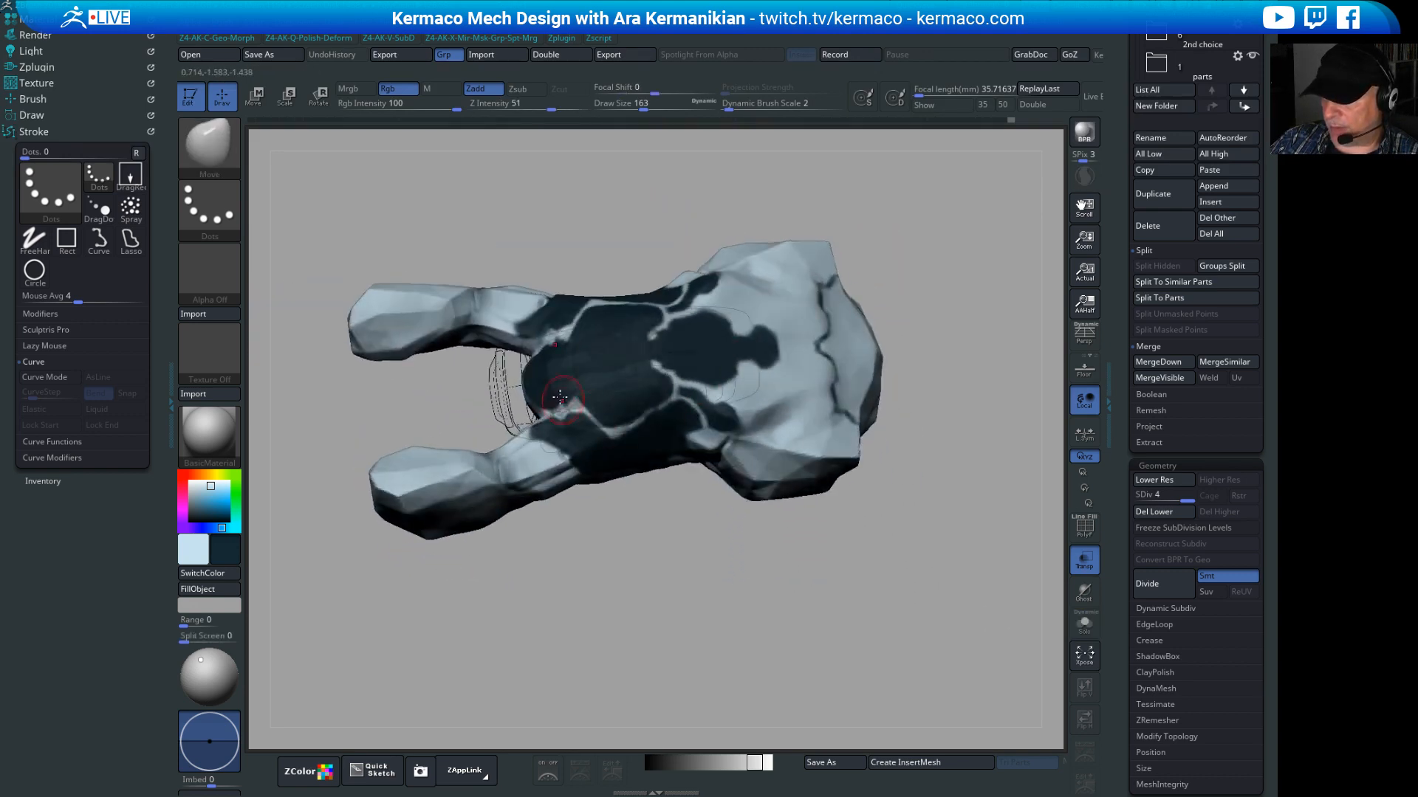
drag(753, 570, 744, 499)
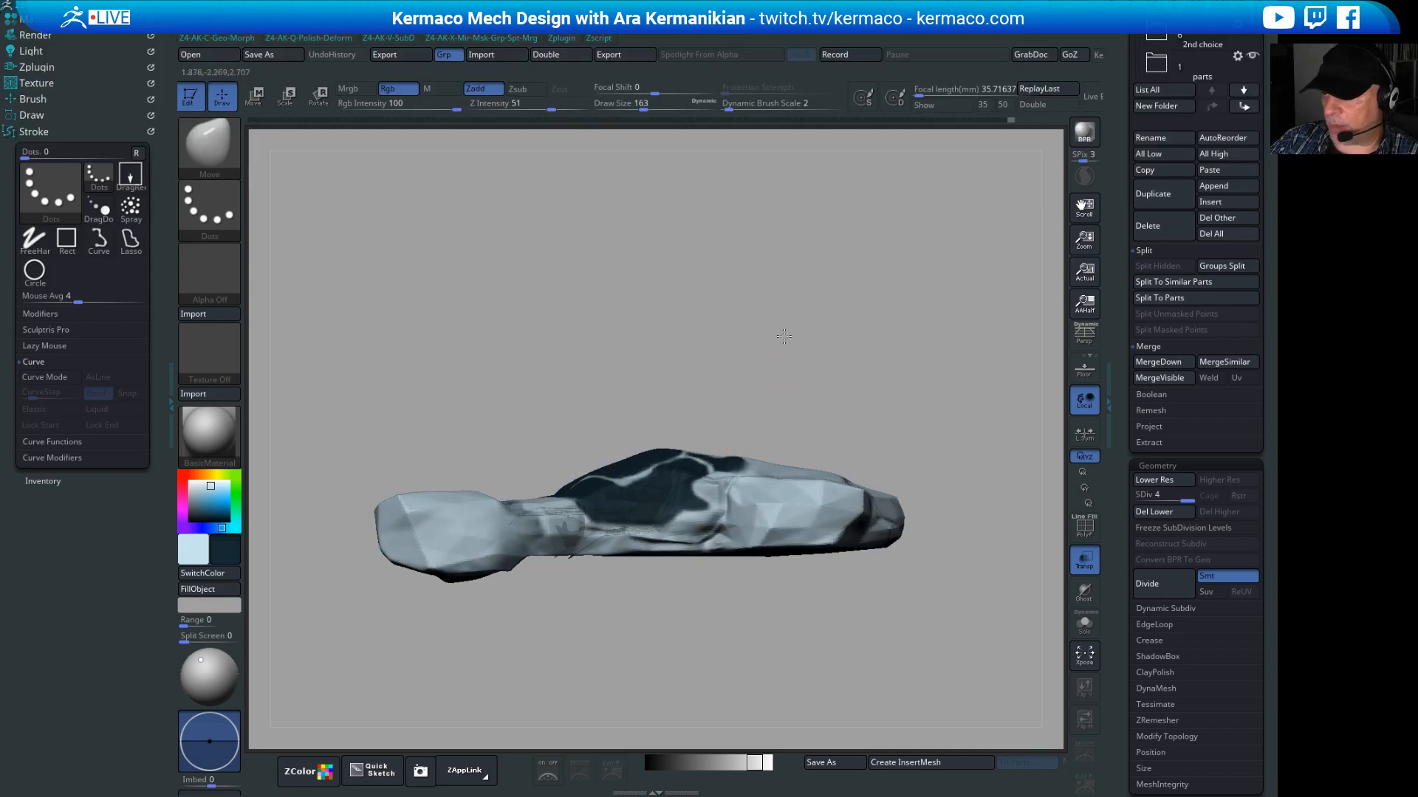
alt+drag(785, 337, 759, 281)
drag(759, 280, 1061, 595)
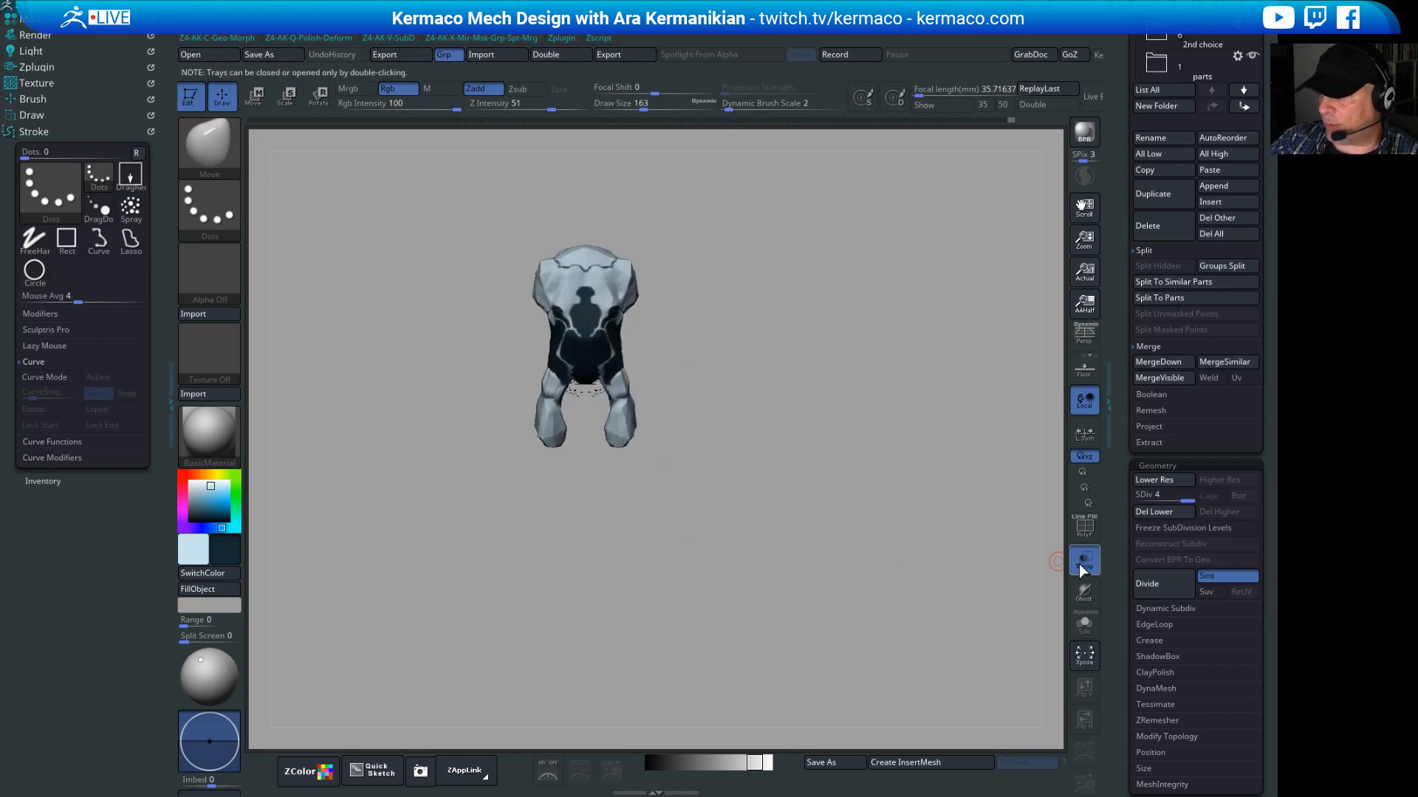
click(1085, 627)
drag(1007, 610, 662, 525)
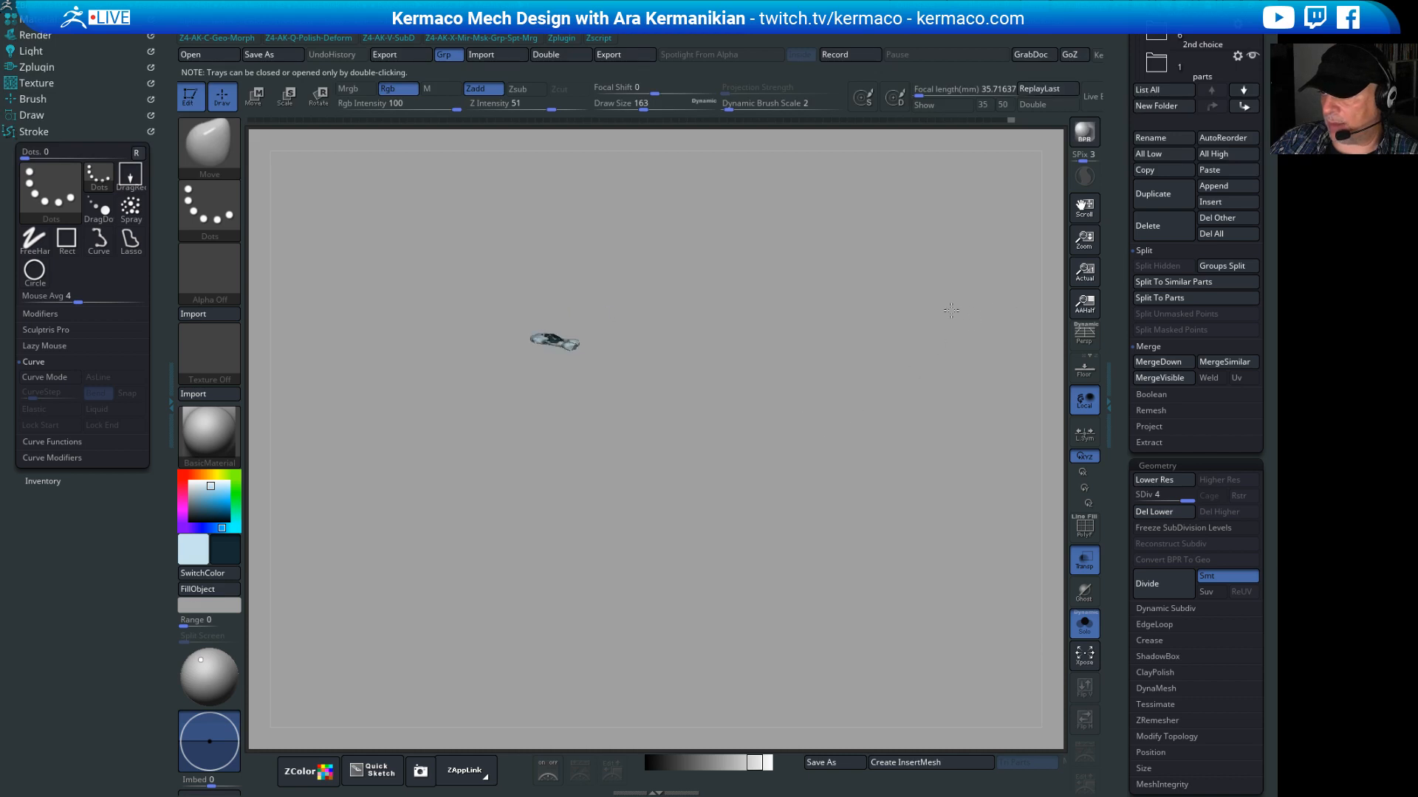
drag(951, 310, 902, 324)
drag(860, 392, 825, 366)
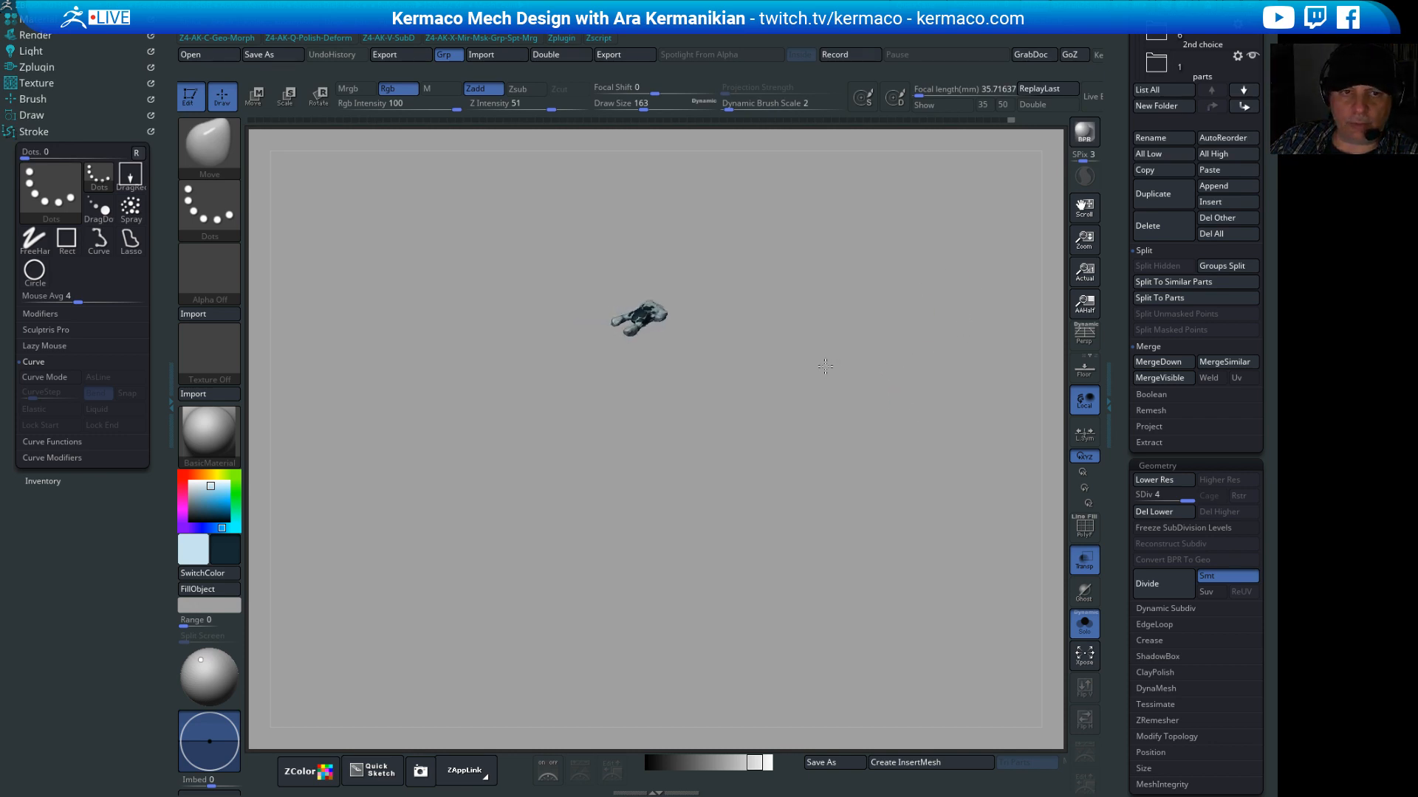
drag(918, 429, 870, 431)
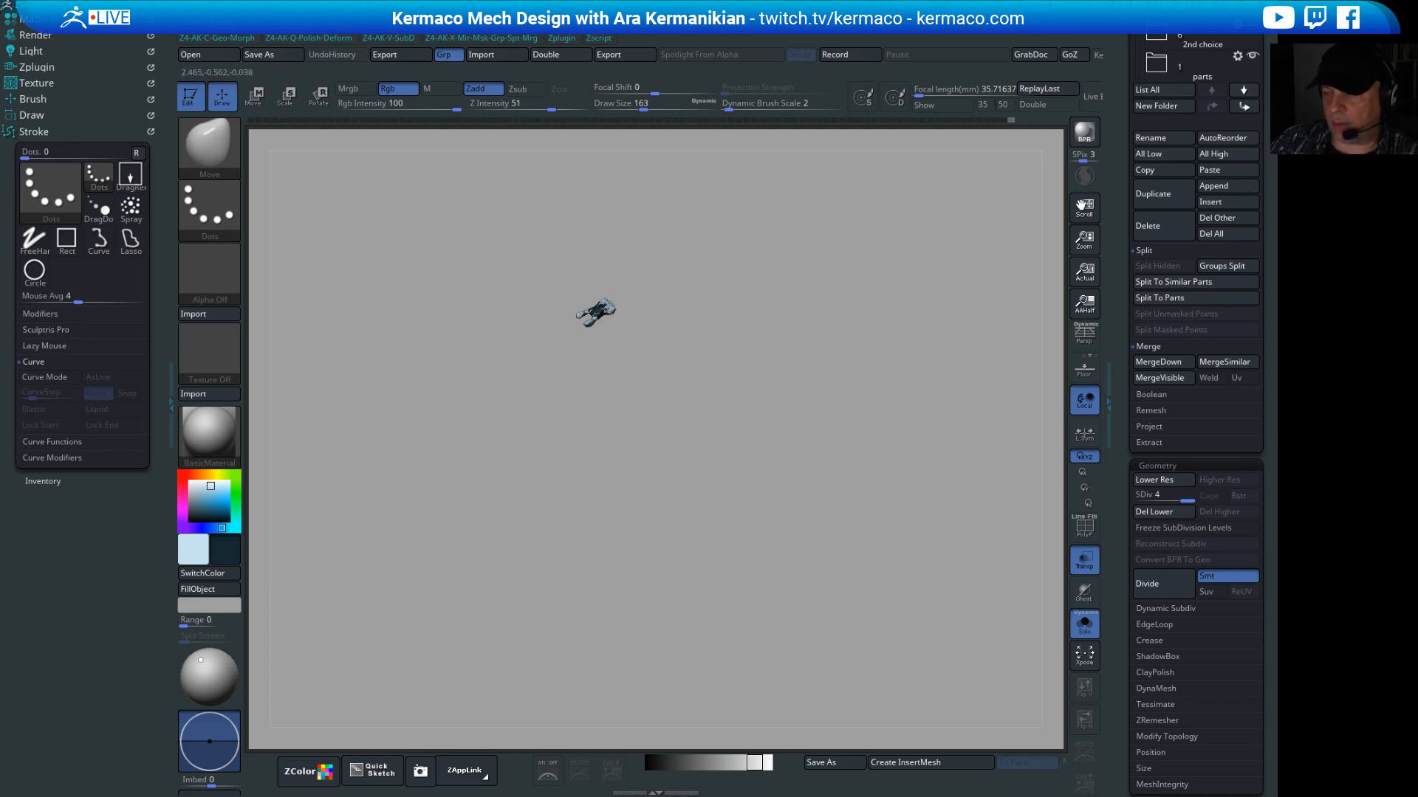
alt+drag(696, 457, 740, 470)
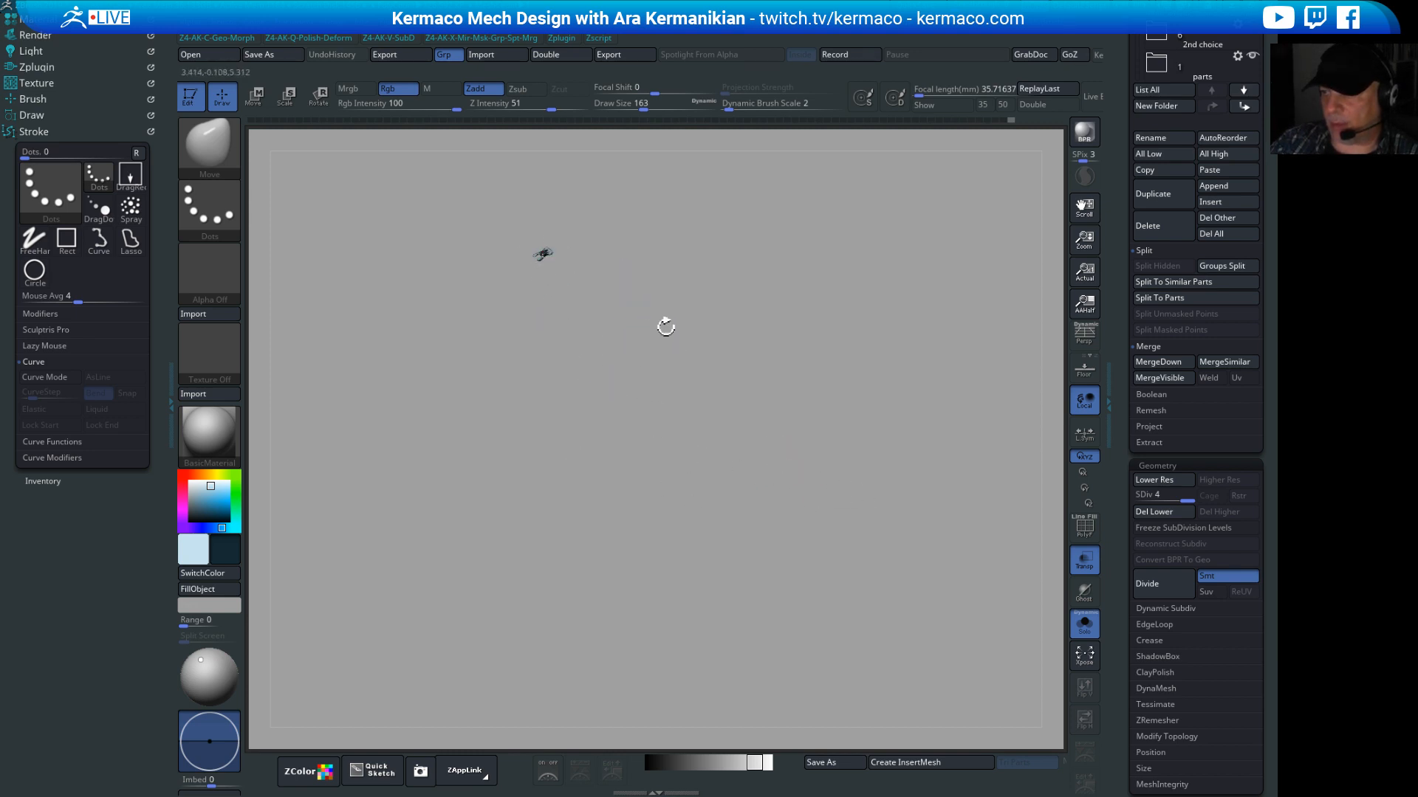
Step: Clip the undersides of the front pods from the side view with a ClipCurve line and check them from the front
alt+drag(634, 344, 694, 437)
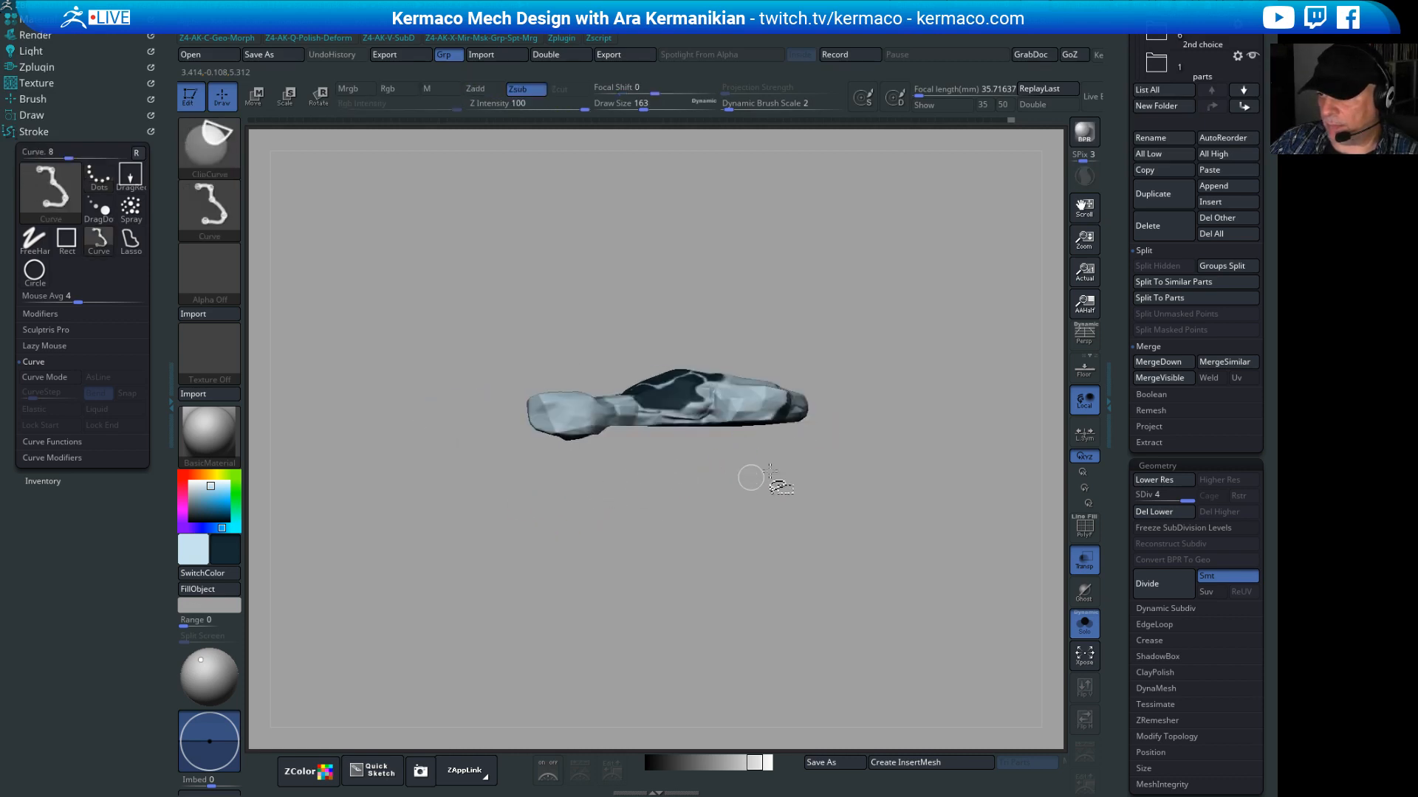
mouse_move(772, 471)
ctrl+shift+mouse_down()
mouse_move(468, 469)
mouse_move(446, 439)
ctrl+shift+mouse_up()
shift+drag(748, 550, 809, 545)
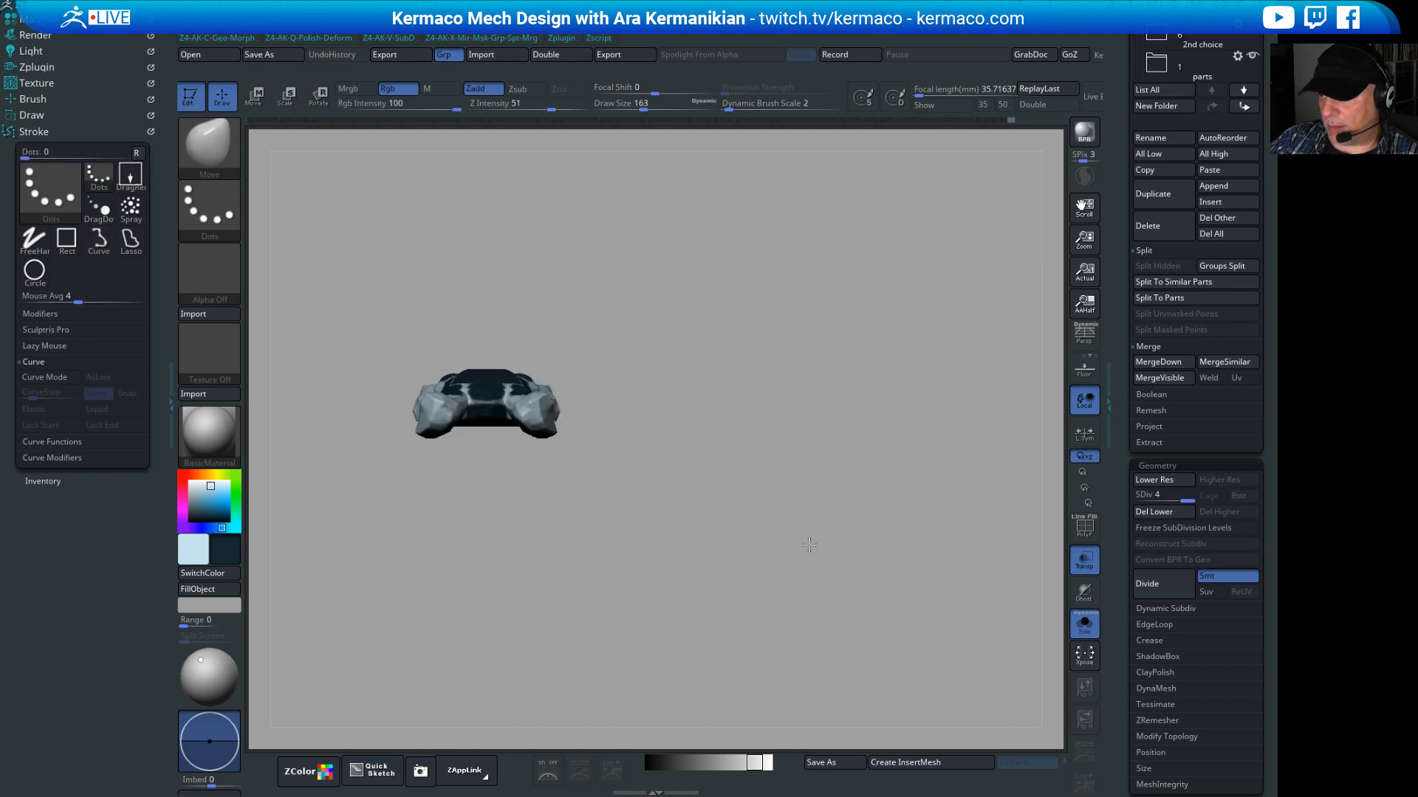
Step: Switch to the Paint brush, reduce the draw size to 71 and paint a round shaded ring on the front pods' outer sides
mouse_move(742, 513)
alt+mouse_down()
mouse_move(826, 497)
mouse_move(832, 411)
mouse_move(825, 480)
mouse_move(877, 403)
mouse_move(847, 554)
mouse_move(709, 605)
mouse_move(682, 536)
mouse_move(679, 592)
alt+mouse_up()
key(ctrl)
key(ctrl+c)
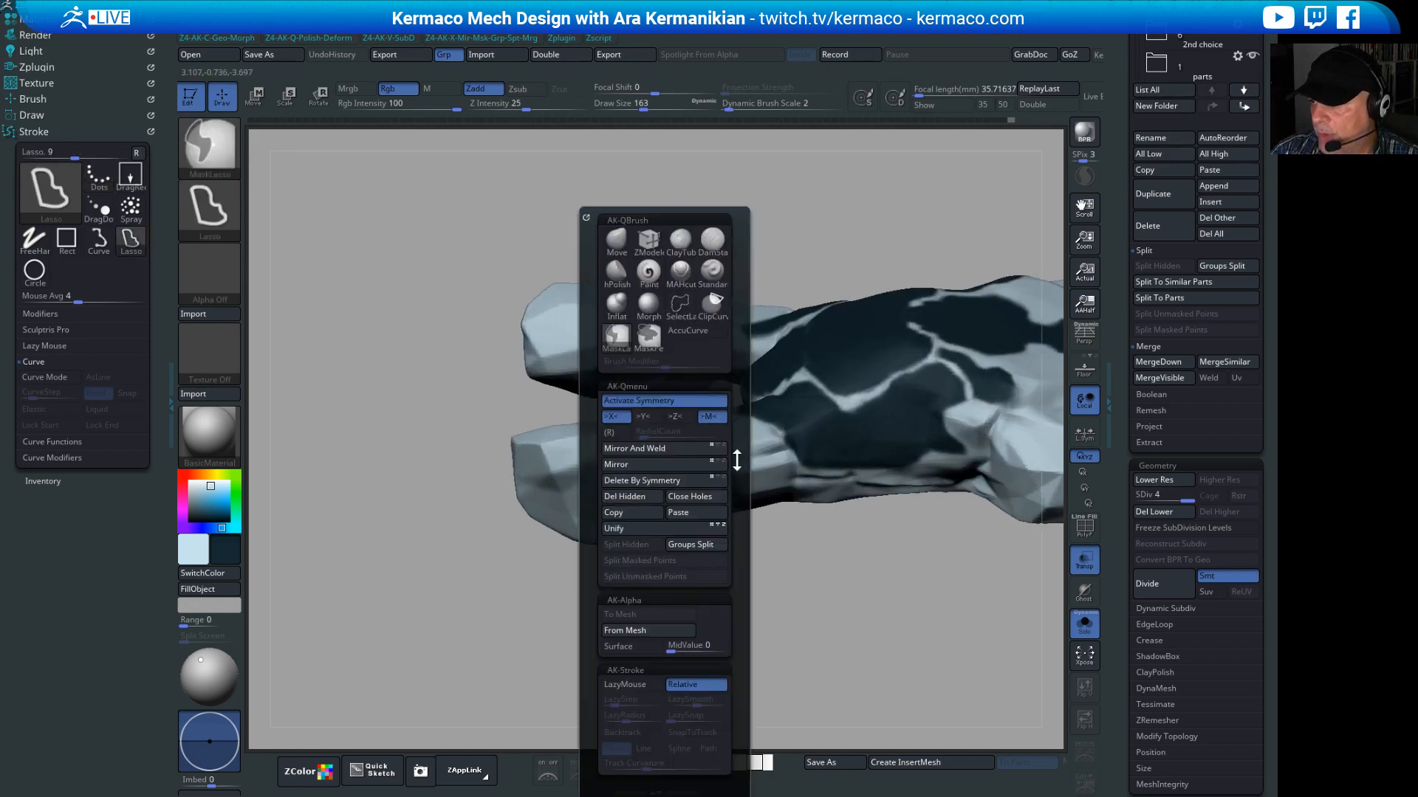
click(649, 271)
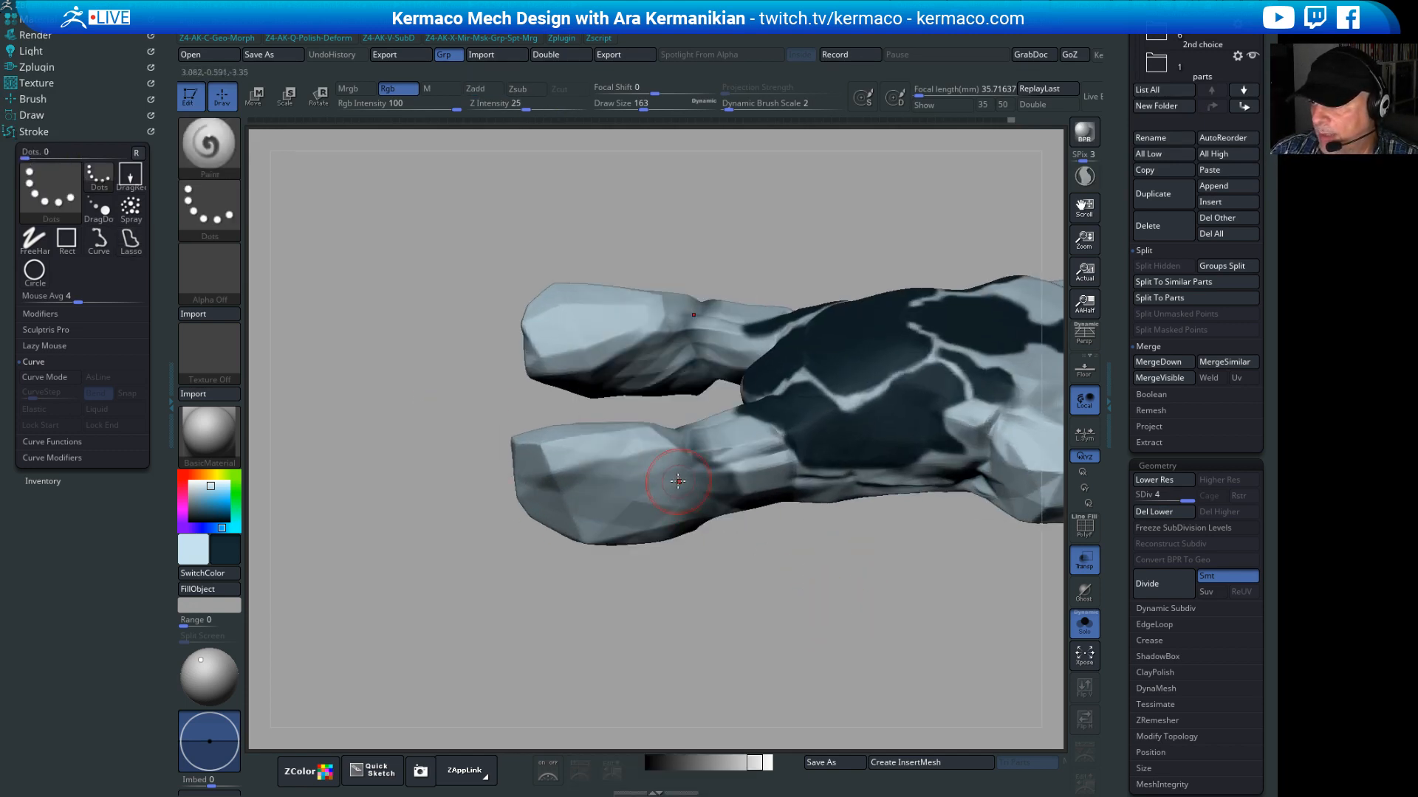
key(s)
drag(686, 475, 669, 480)
key(ctrl+z)
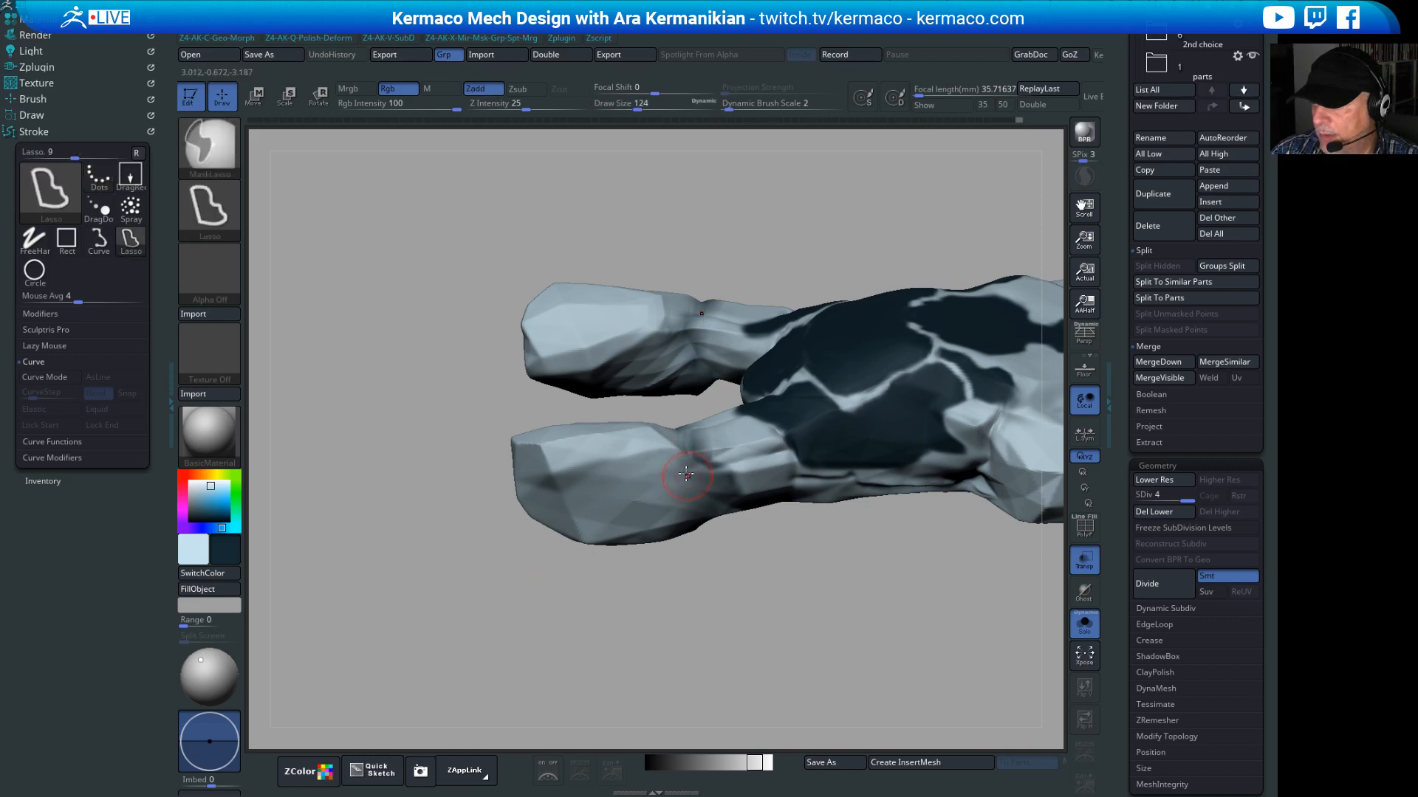
key(s)
drag(675, 470, 670, 473)
mouse_move(814, 633)
alt+mouse_down()
mouse_move(730, 630)
mouse_move(731, 596)
alt+mouse_up()
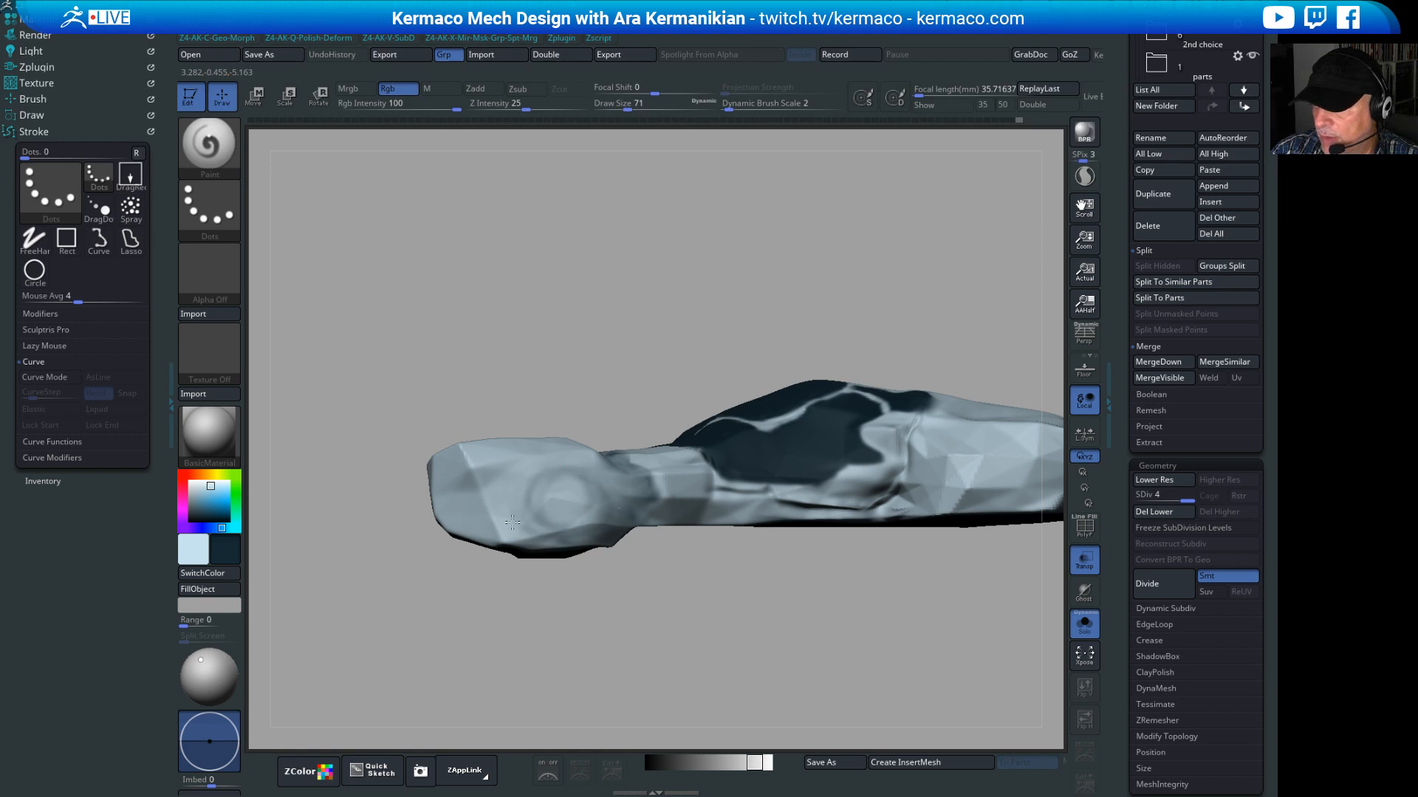
mouse_move(610, 516)
mouse_down()
mouse_move(531, 517)
mouse_move(584, 509)
mouse_move(539, 480)
mouse_move(593, 475)
mouse_up()
Step: Try painting dark recessed marks on the undersides of the front pods, and undo the strokes
mouse_move(680, 637)
mouse_down()
mouse_move(705, 601)
mouse_move(948, 455)
mouse_move(884, 457)
mouse_move(847, 382)
mouse_up()
drag(808, 491, 829, 480)
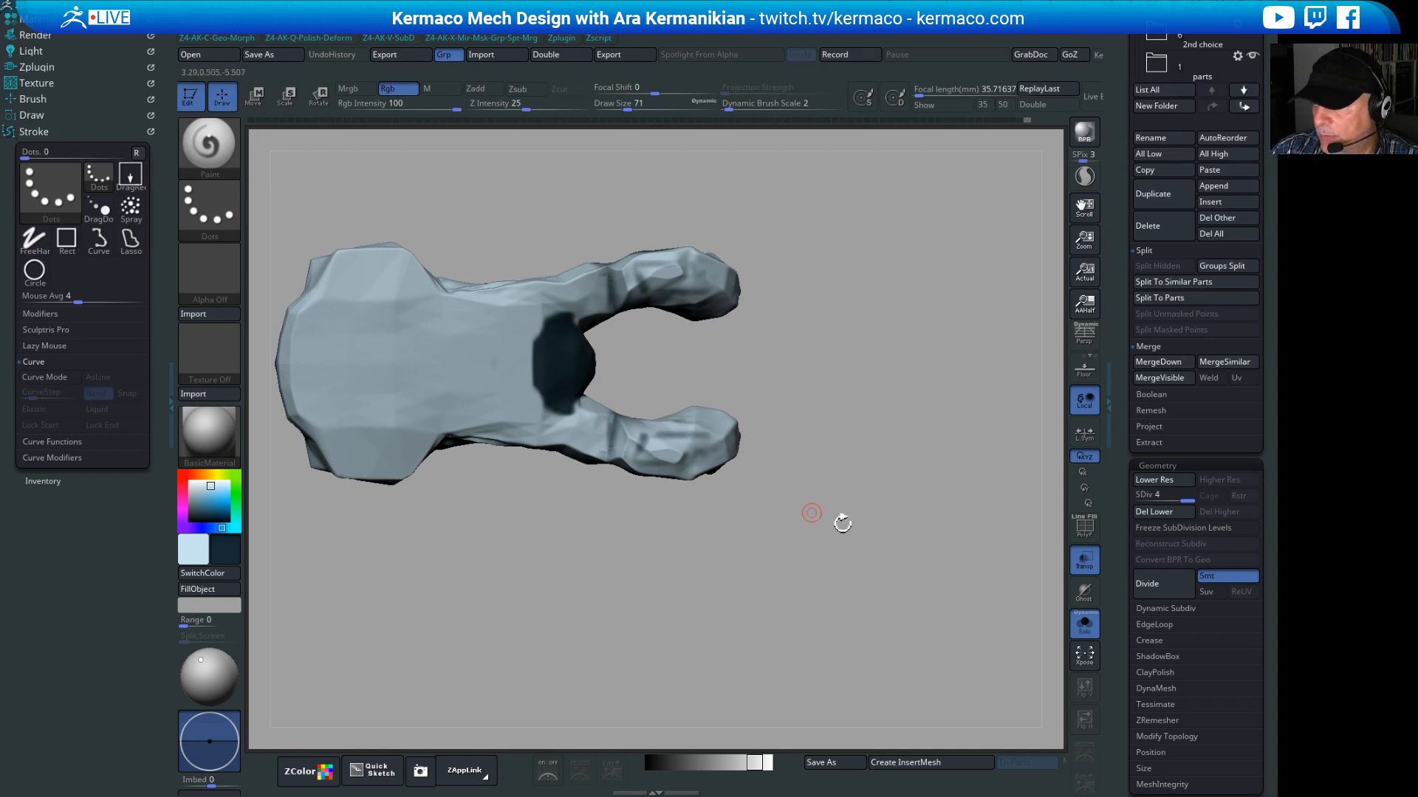
mouse_move(842, 524)
mouse_down()
mouse_move(804, 438)
mouse_move(749, 465)
mouse_up()
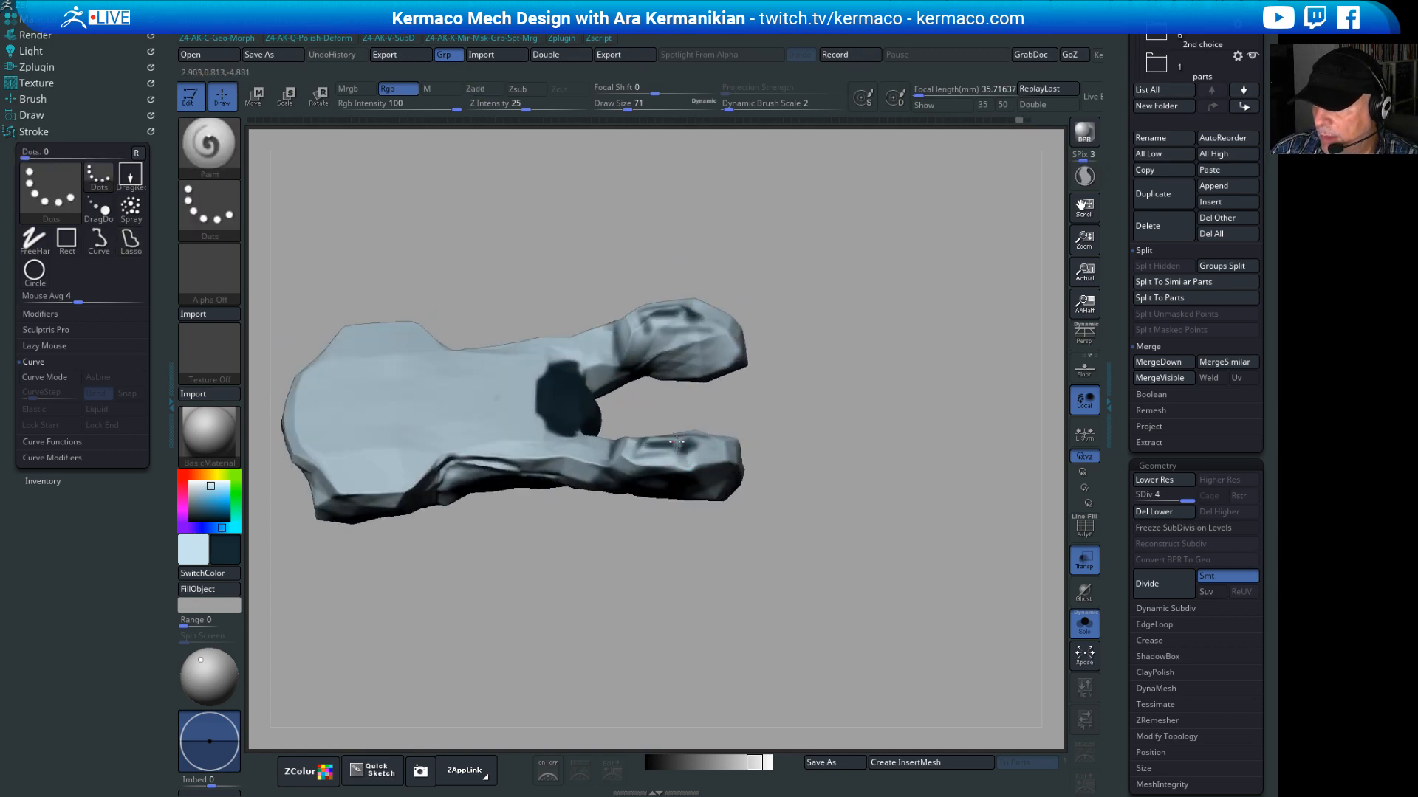
drag(805, 392, 824, 466)
key(ctrl+z)
key(ctrl+z)
key(ctrl+z)
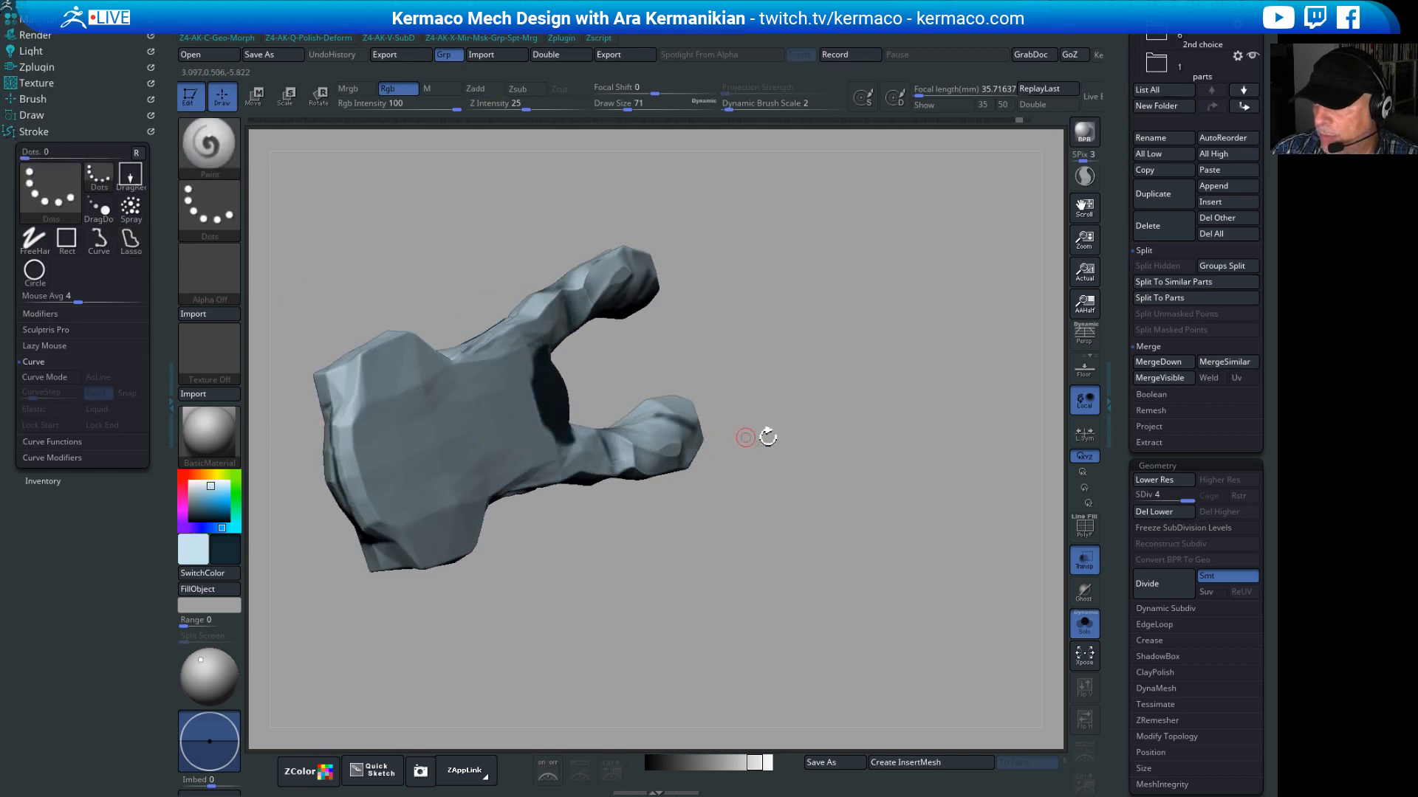
Step: View the vehicle's underside and change the main paint colour to a muted olive green
drag(765, 437, 738, 445)
drag(870, 522, 776, 480)
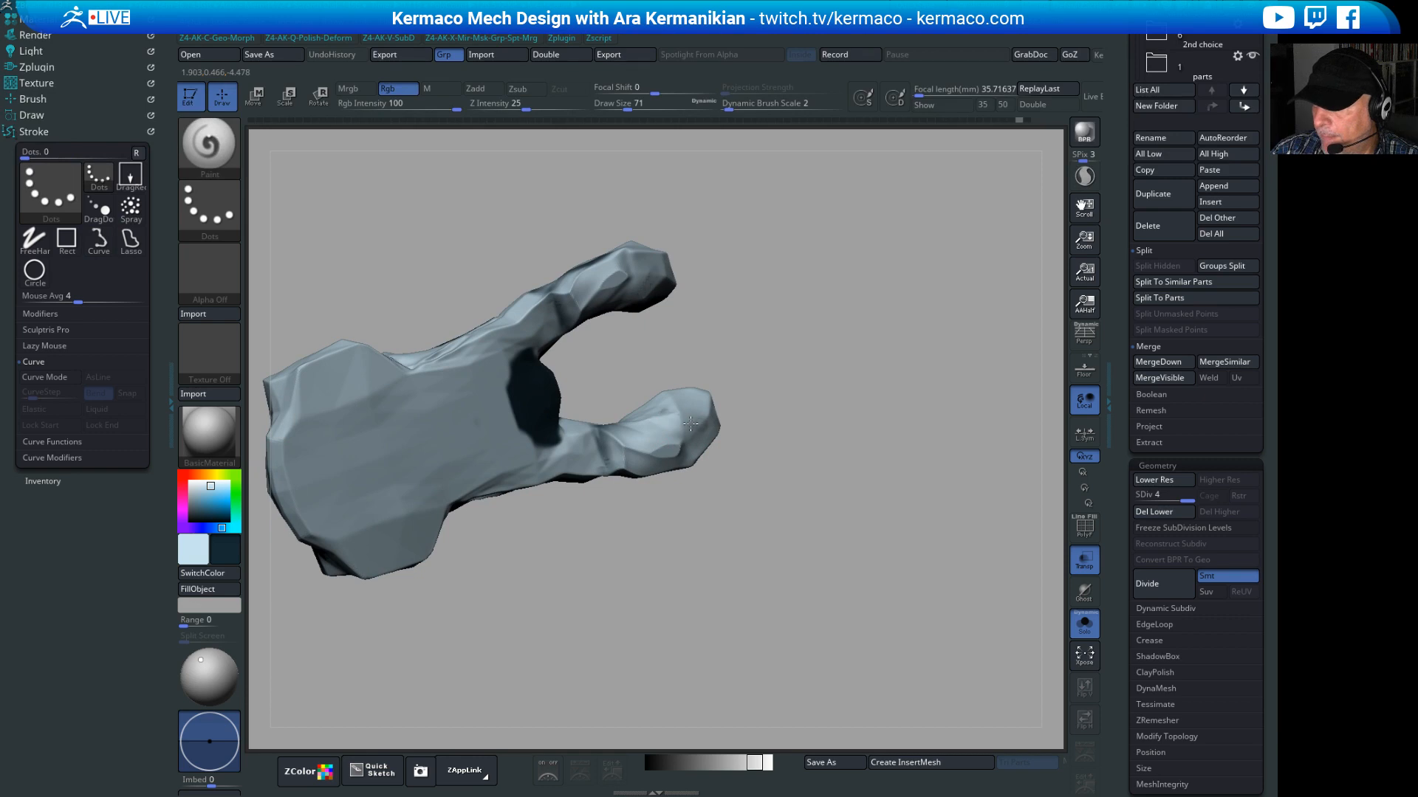
click(191, 474)
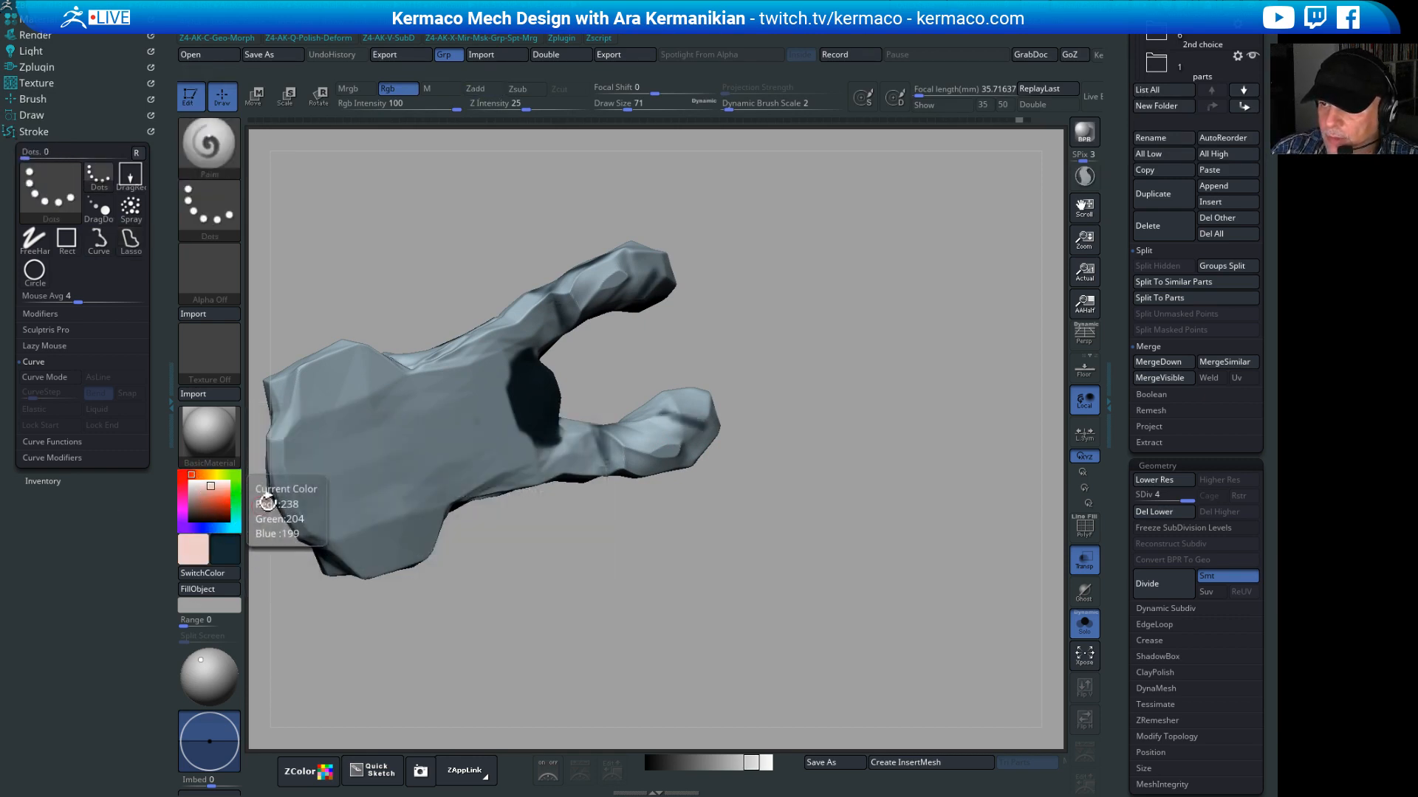
click(223, 527)
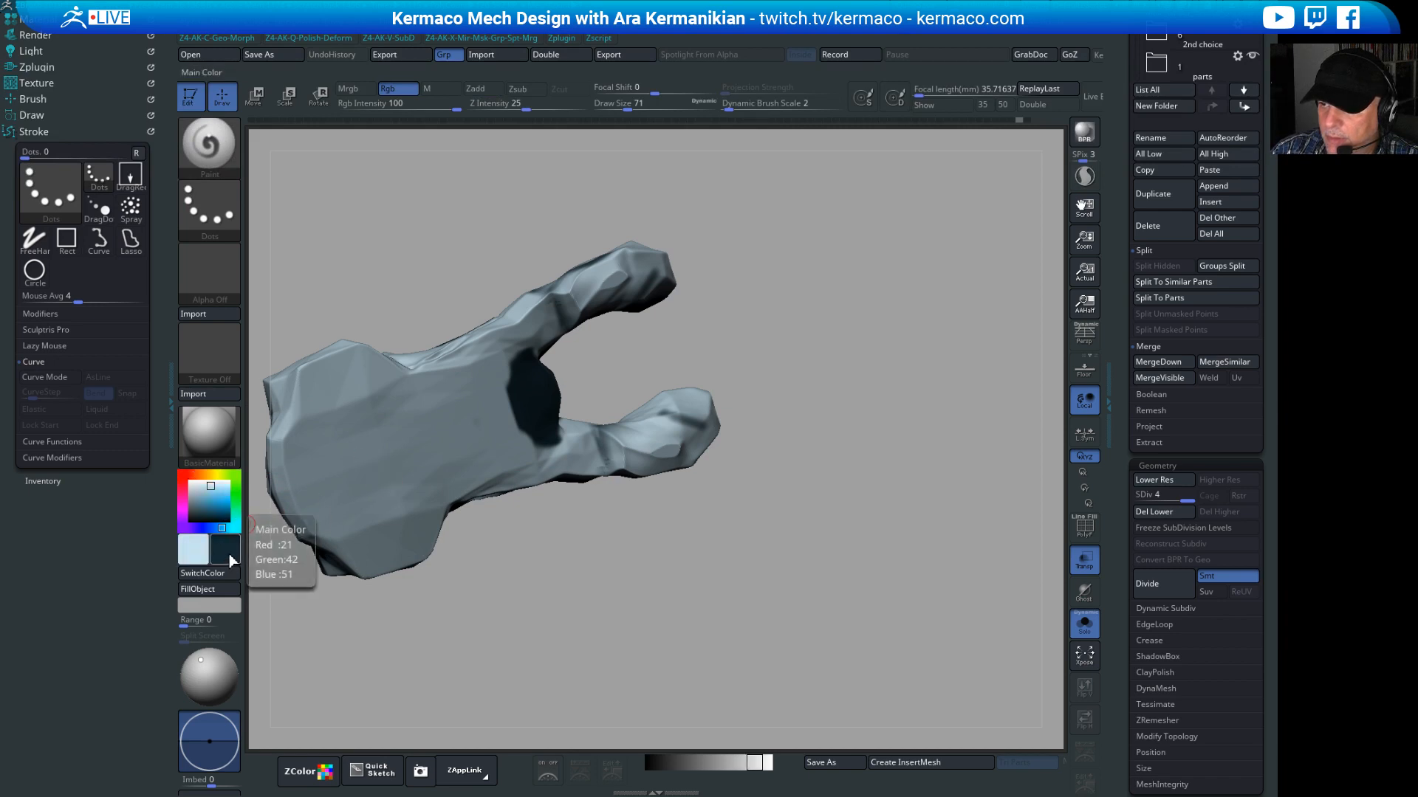
click(229, 552)
click(224, 475)
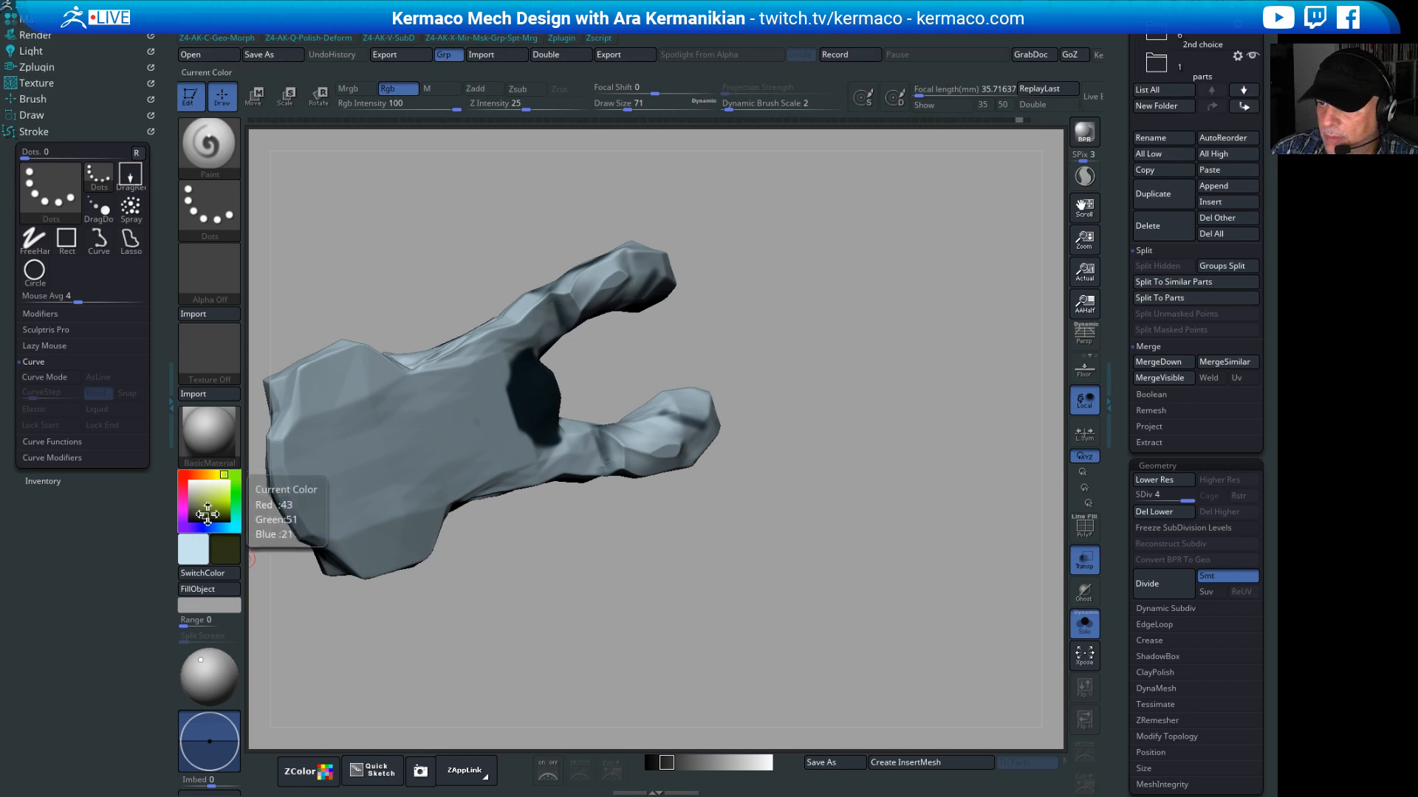
drag(206, 510, 202, 496)
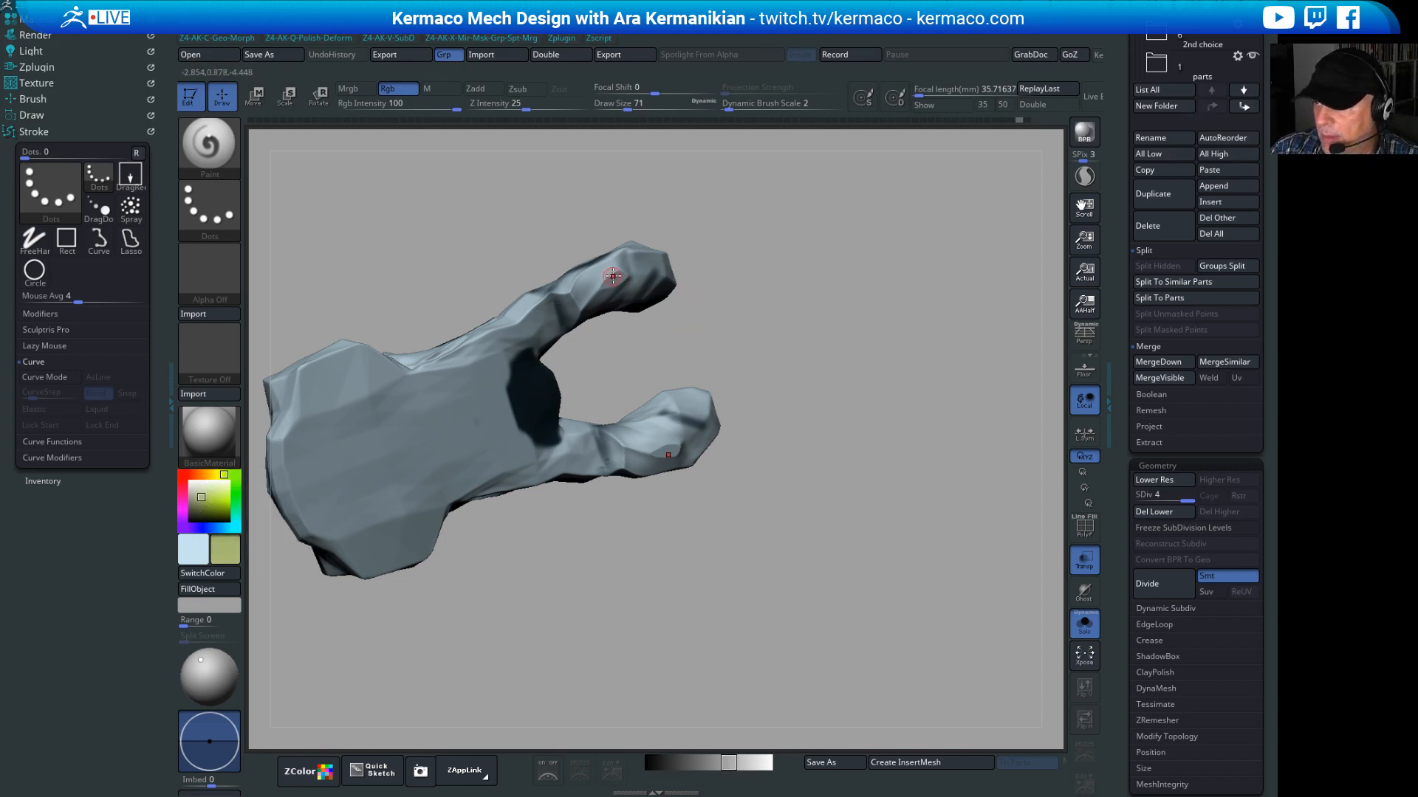
Step: Paint olive patches on the undersides of the front pods and fill the round areas on their outer sides
right_drag(613, 276, 800, 366)
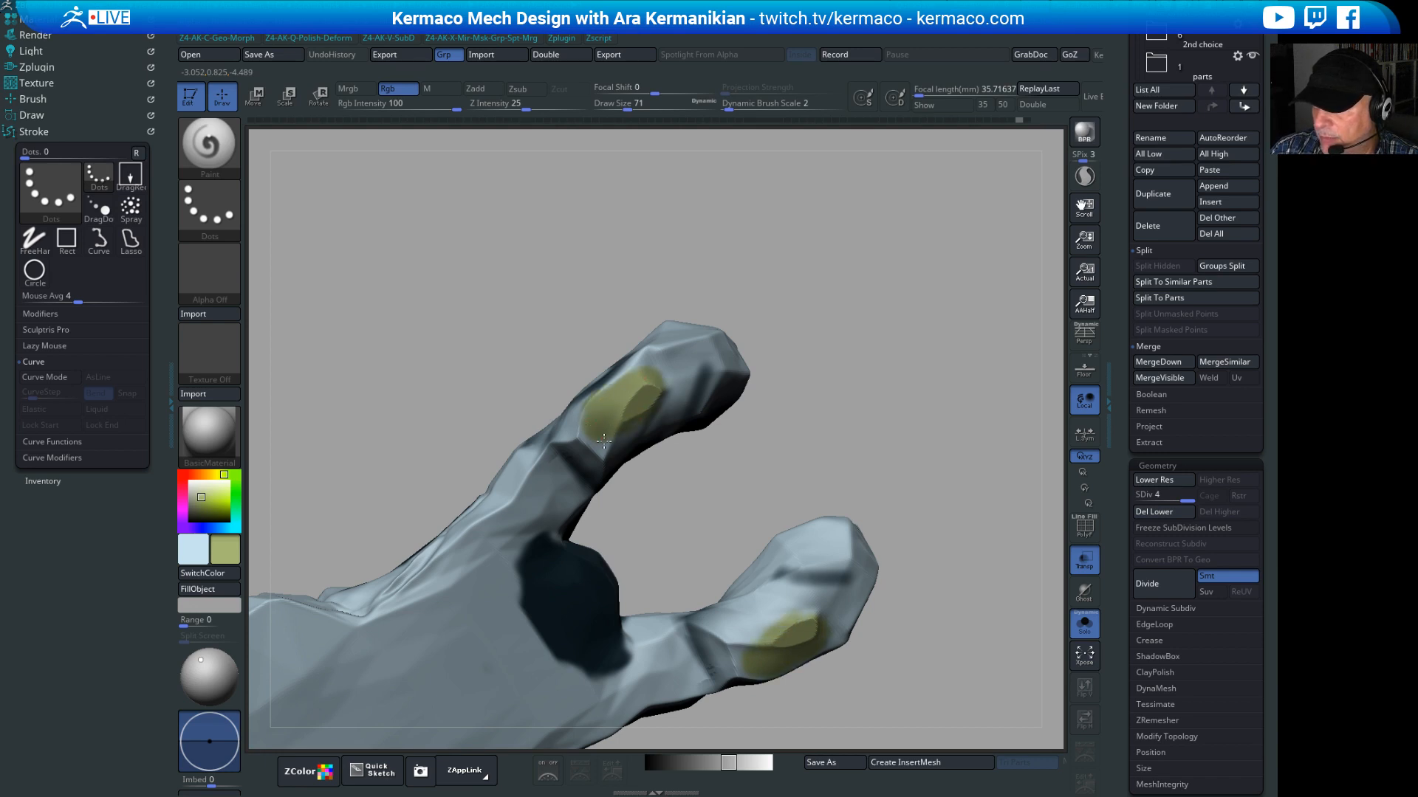
drag(816, 354, 786, 356)
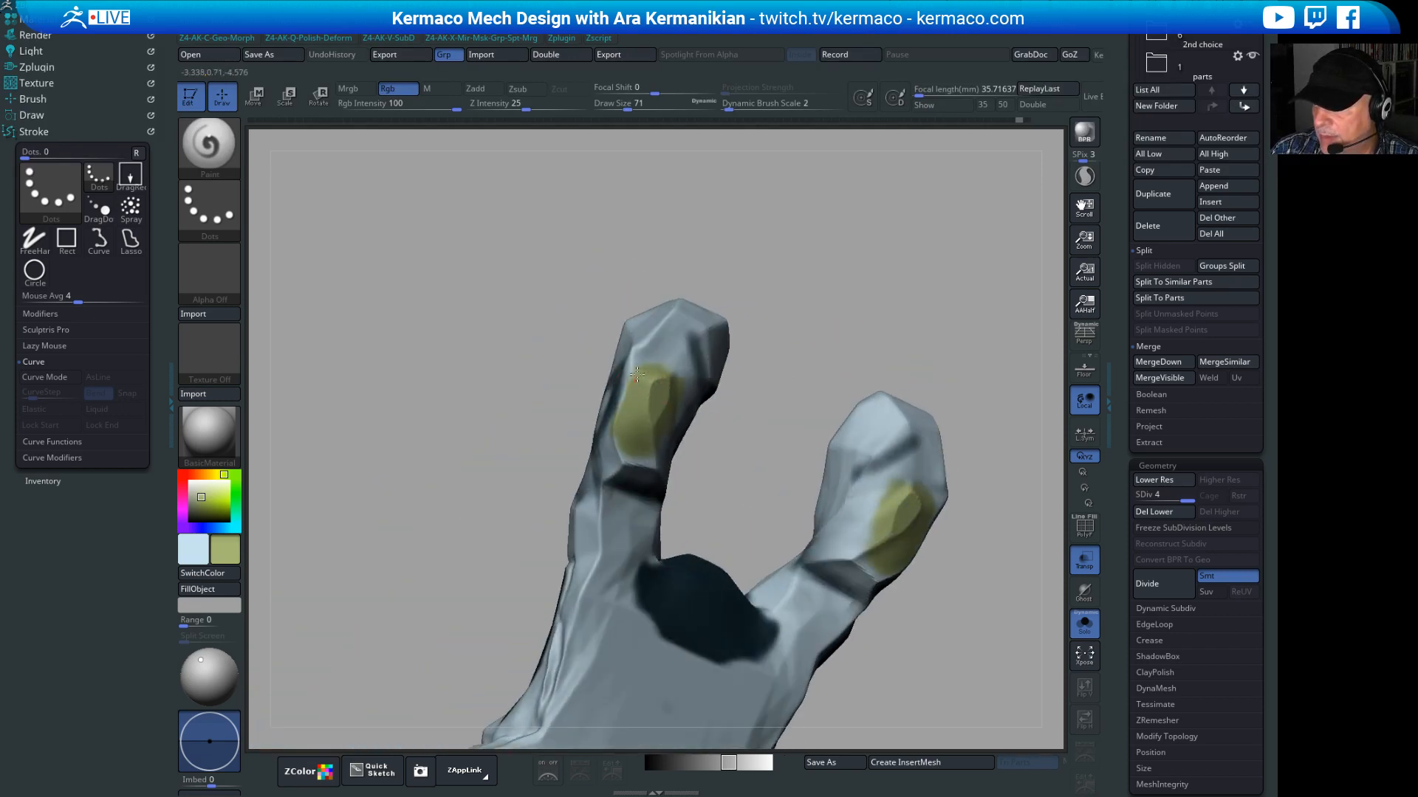
drag(682, 379, 633, 391)
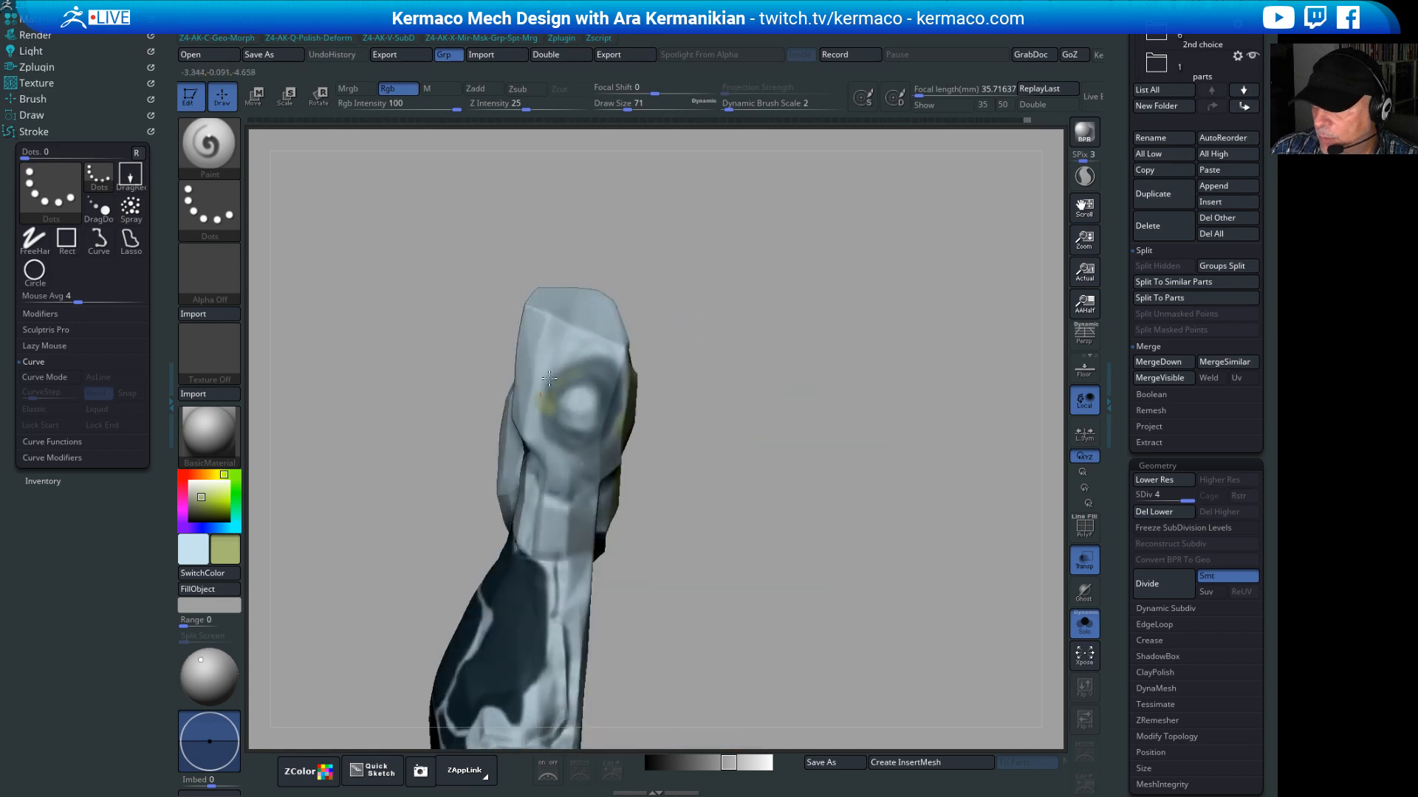
drag(572, 386, 593, 392)
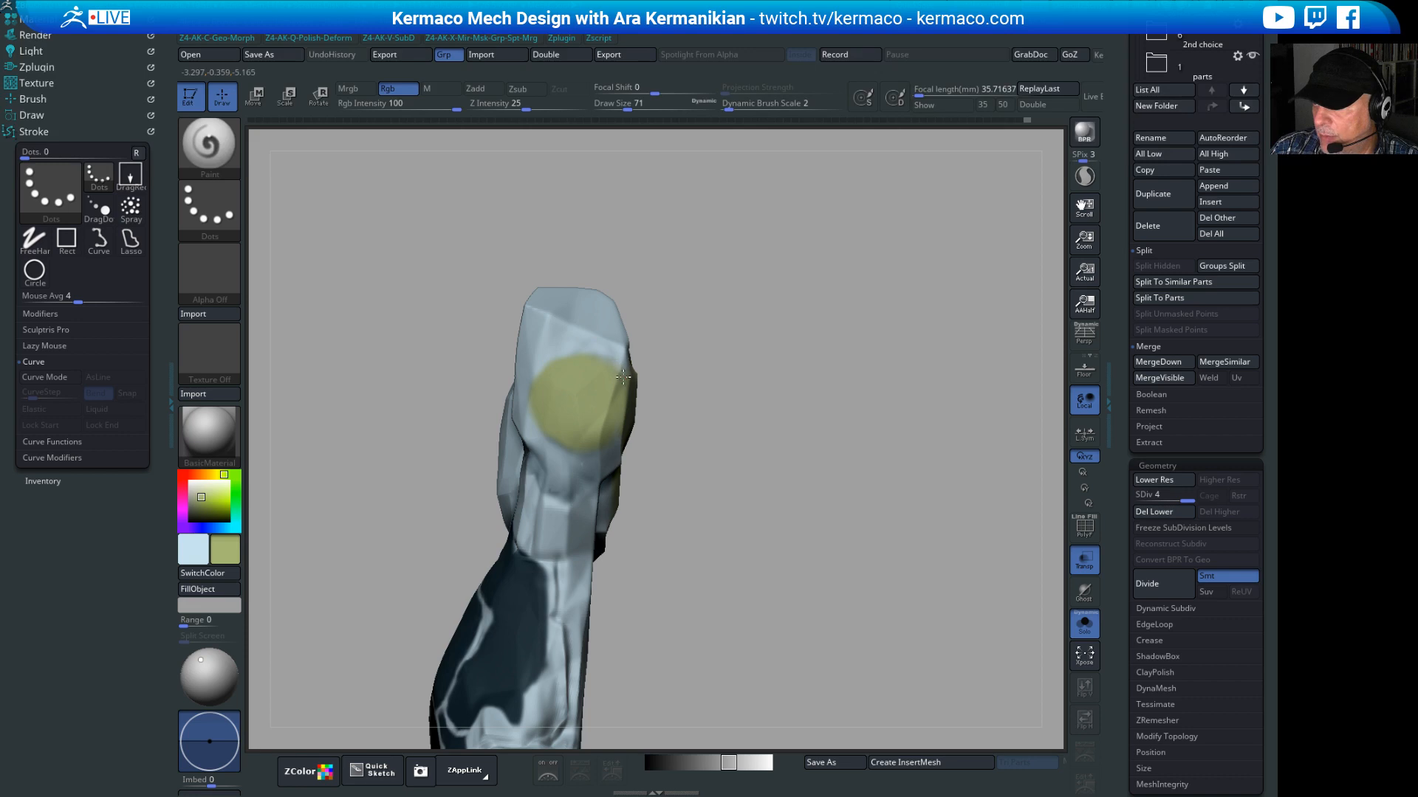
Step: Extend the olive patches across the front pods' undersides and check the outer-side patches from the side view
drag(775, 403, 683, 407)
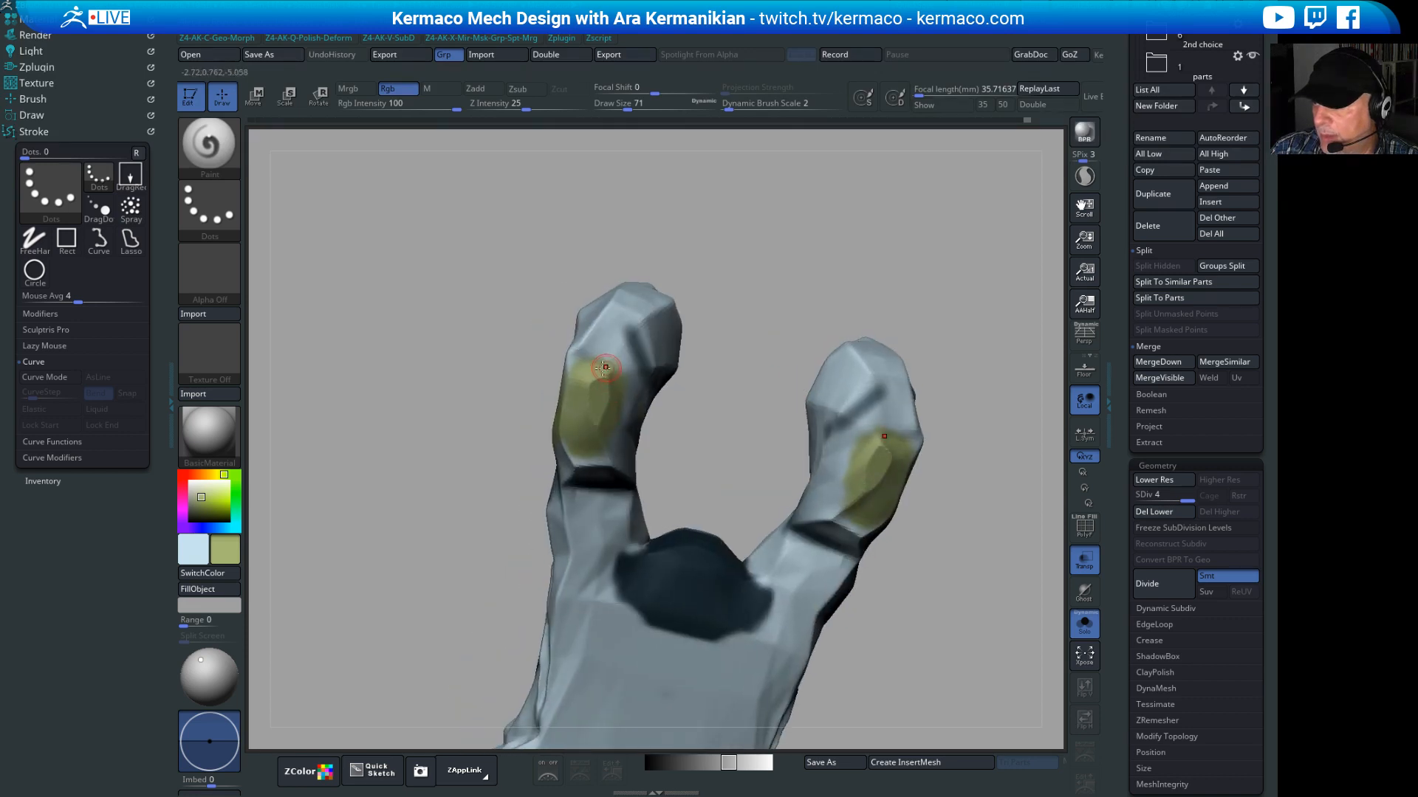
drag(613, 354, 621, 430)
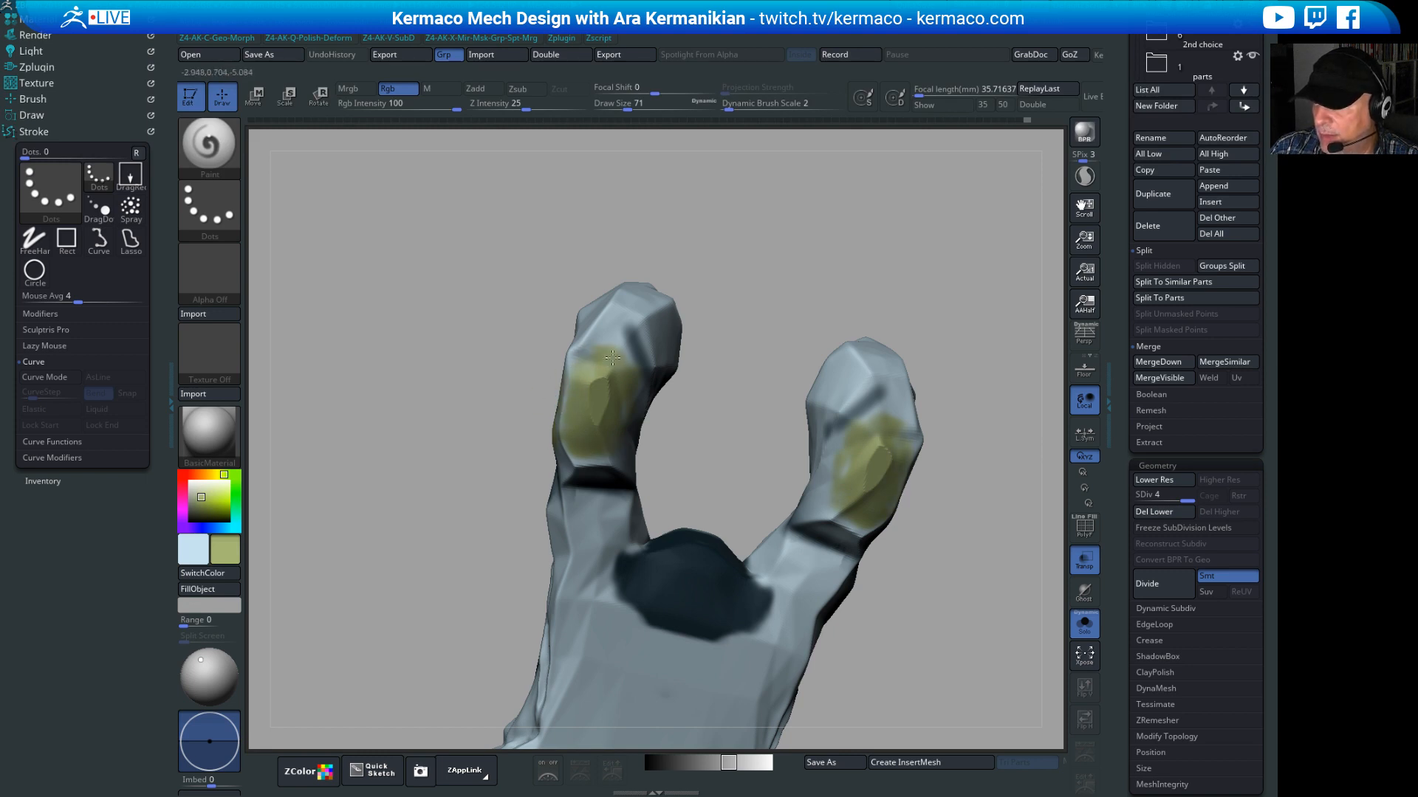
drag(631, 387, 676, 416)
alt+drag(870, 263, 763, 236)
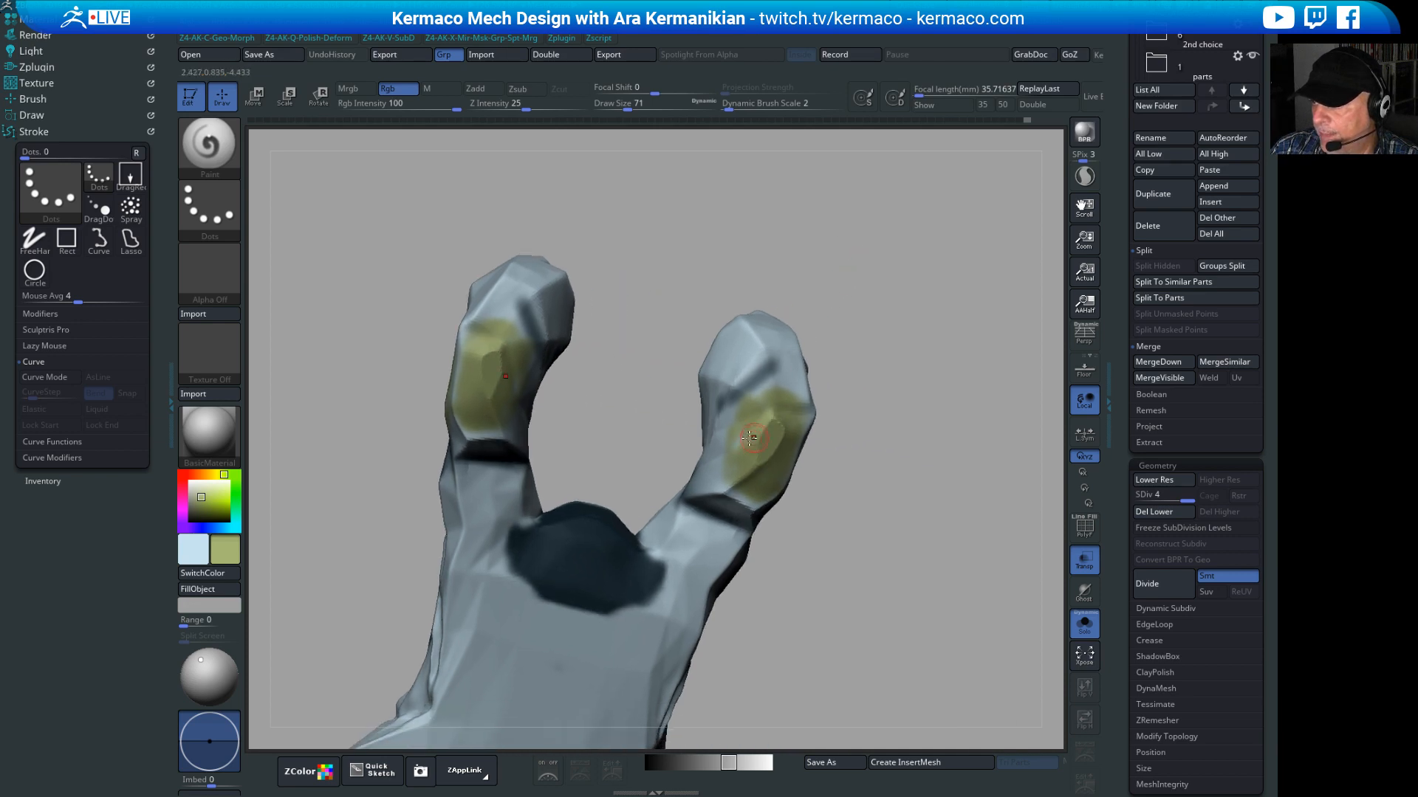
alt+drag(951, 381, 728, 278)
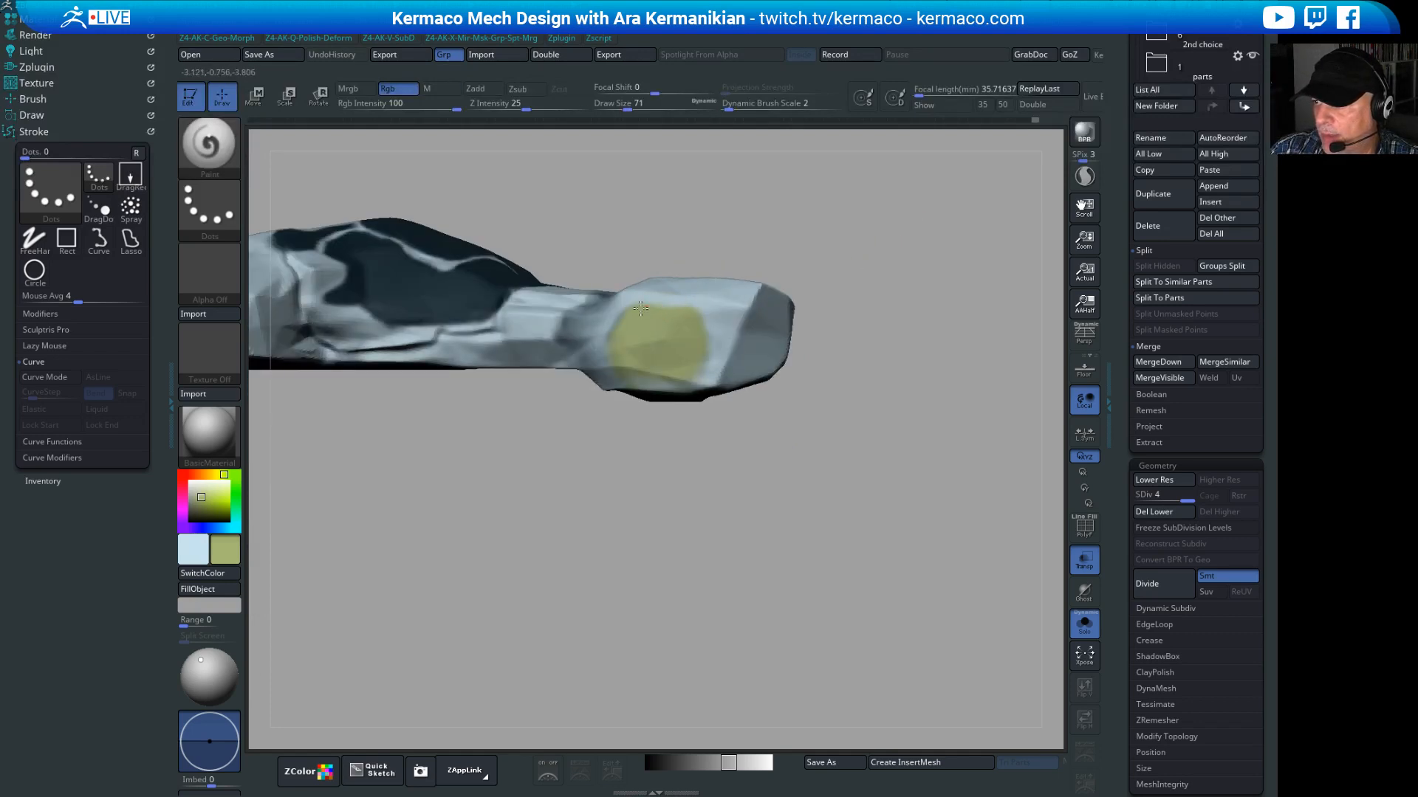
drag(950, 221, 819, 317)
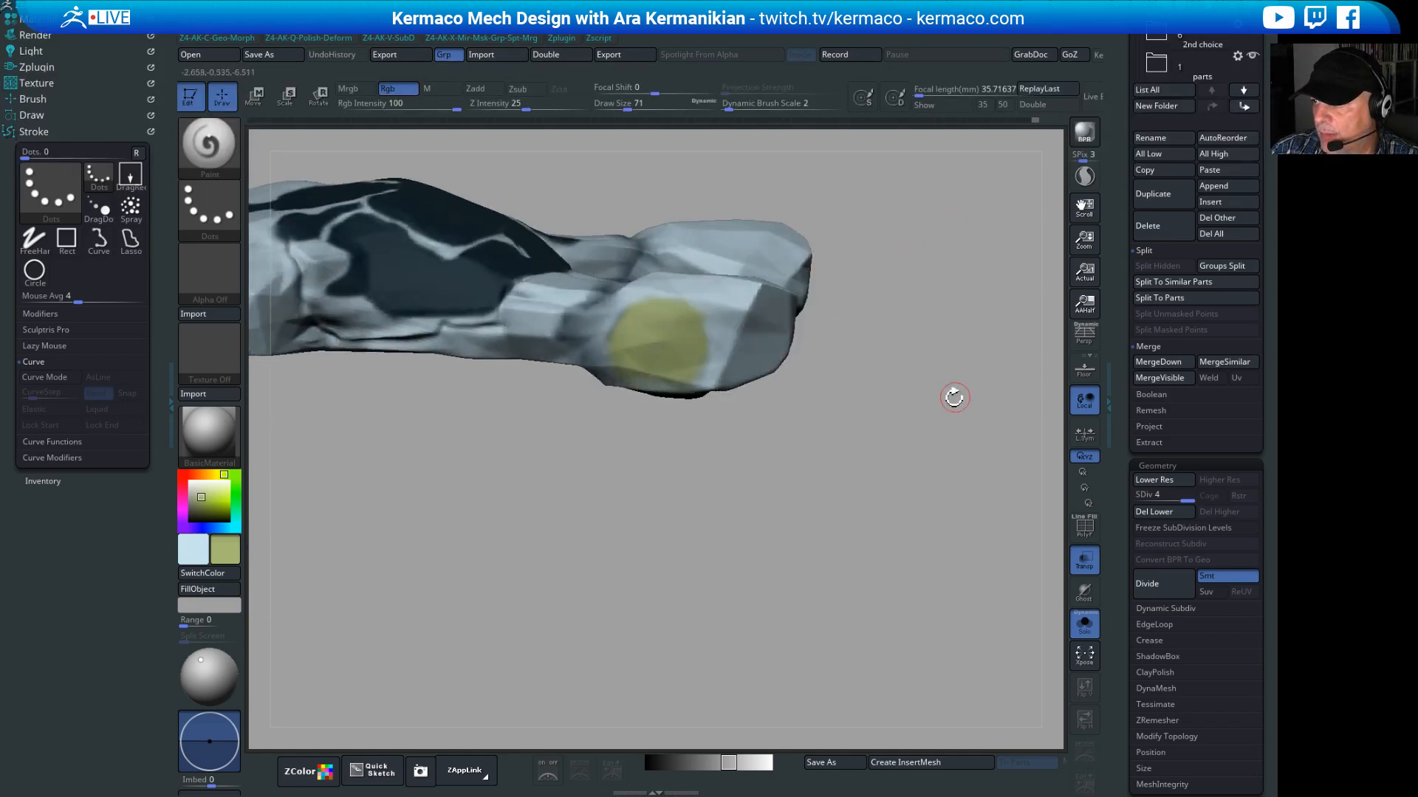
Step: Try painting orange headlight spots on the front faces of the pods from the front view, and undo them
shift+drag(955, 397, 867, 406)
alt+drag(762, 467, 724, 536)
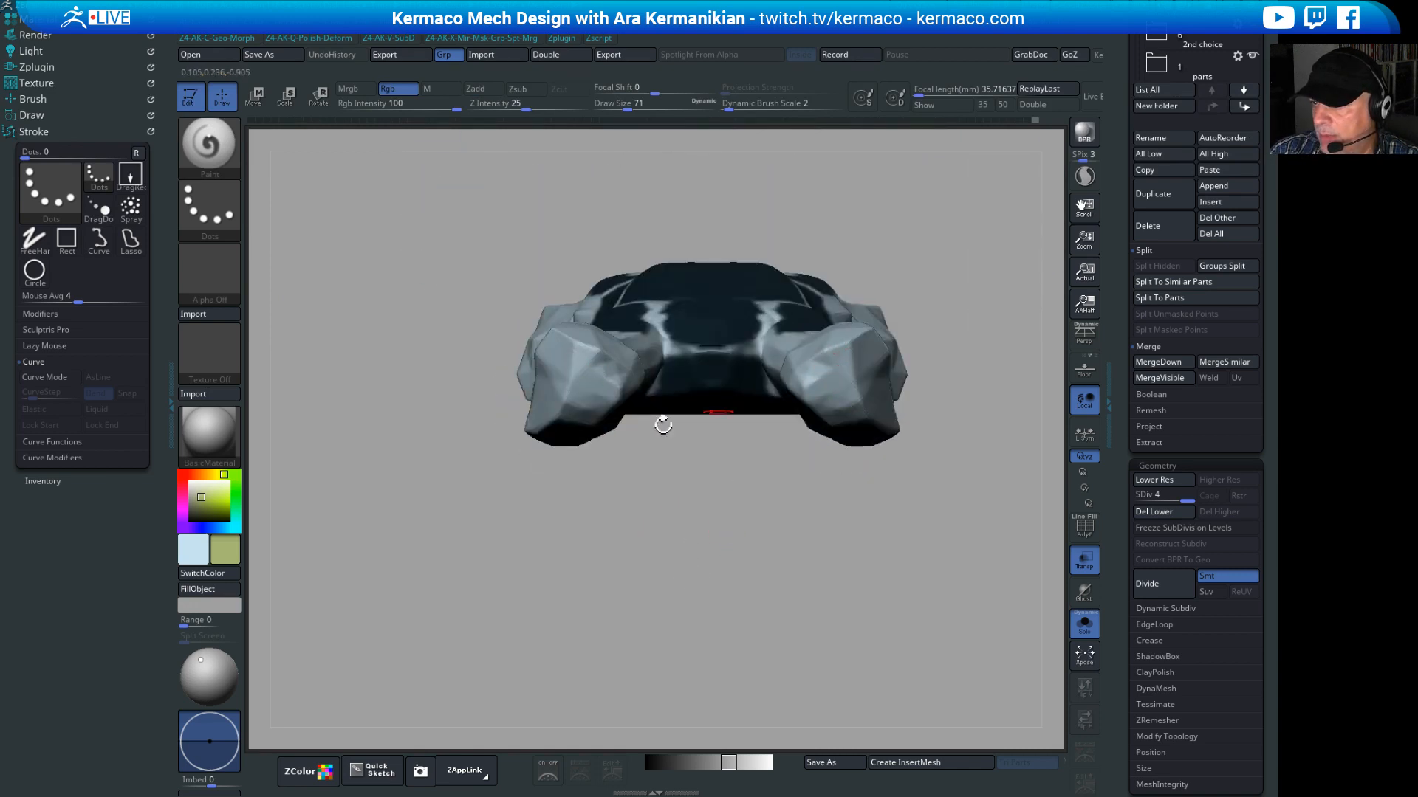
click(197, 475)
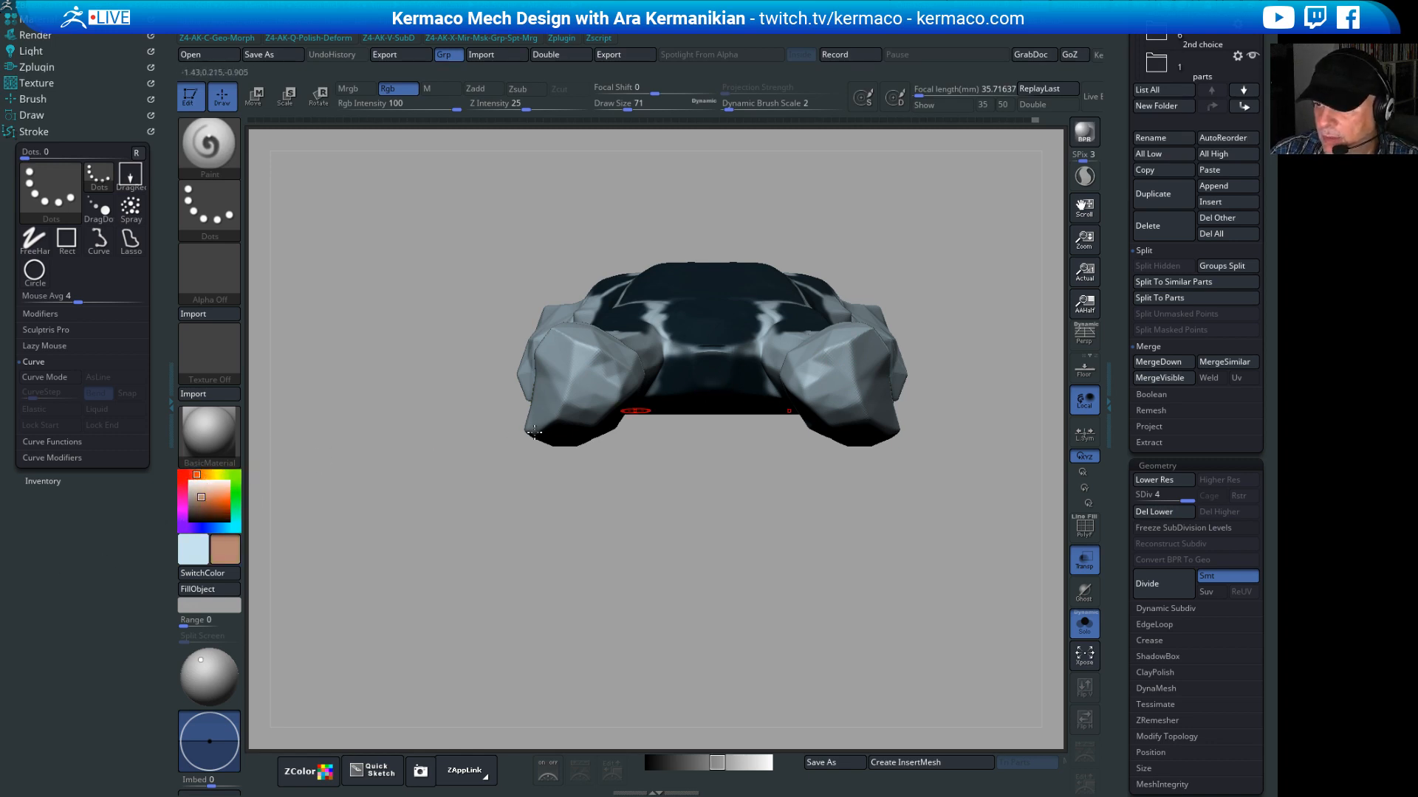
drag(207, 501, 222, 499)
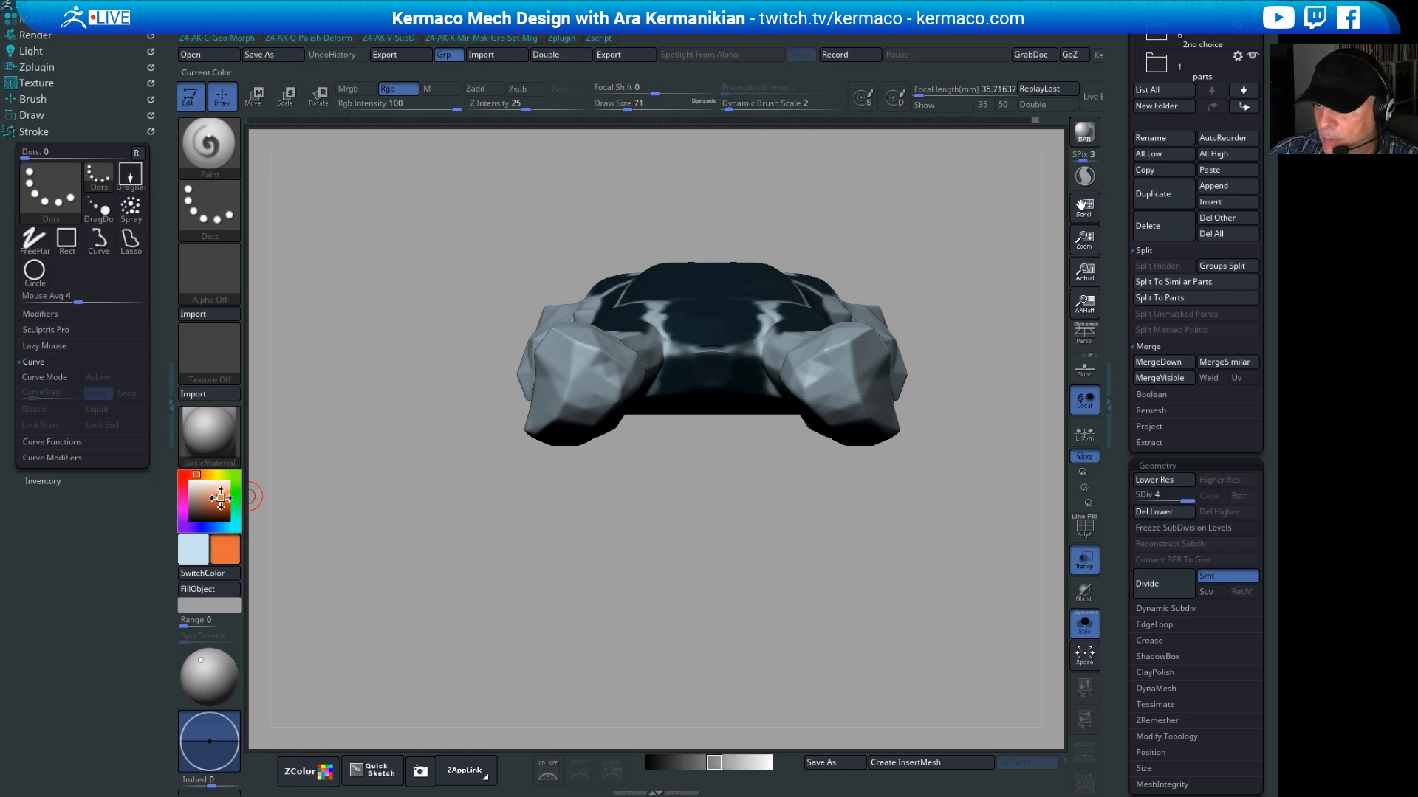
drag(596, 363, 589, 363)
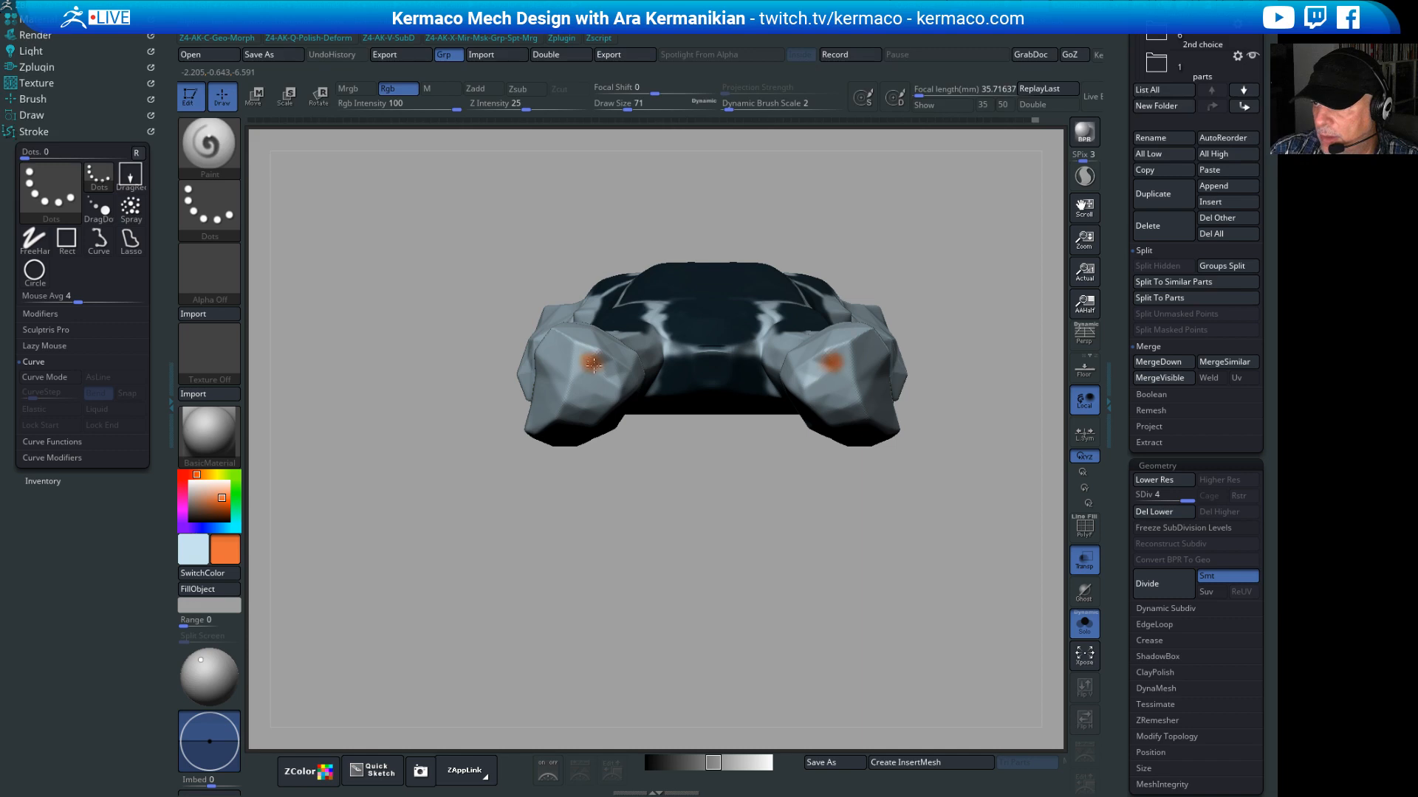
drag(920, 263, 737, 303)
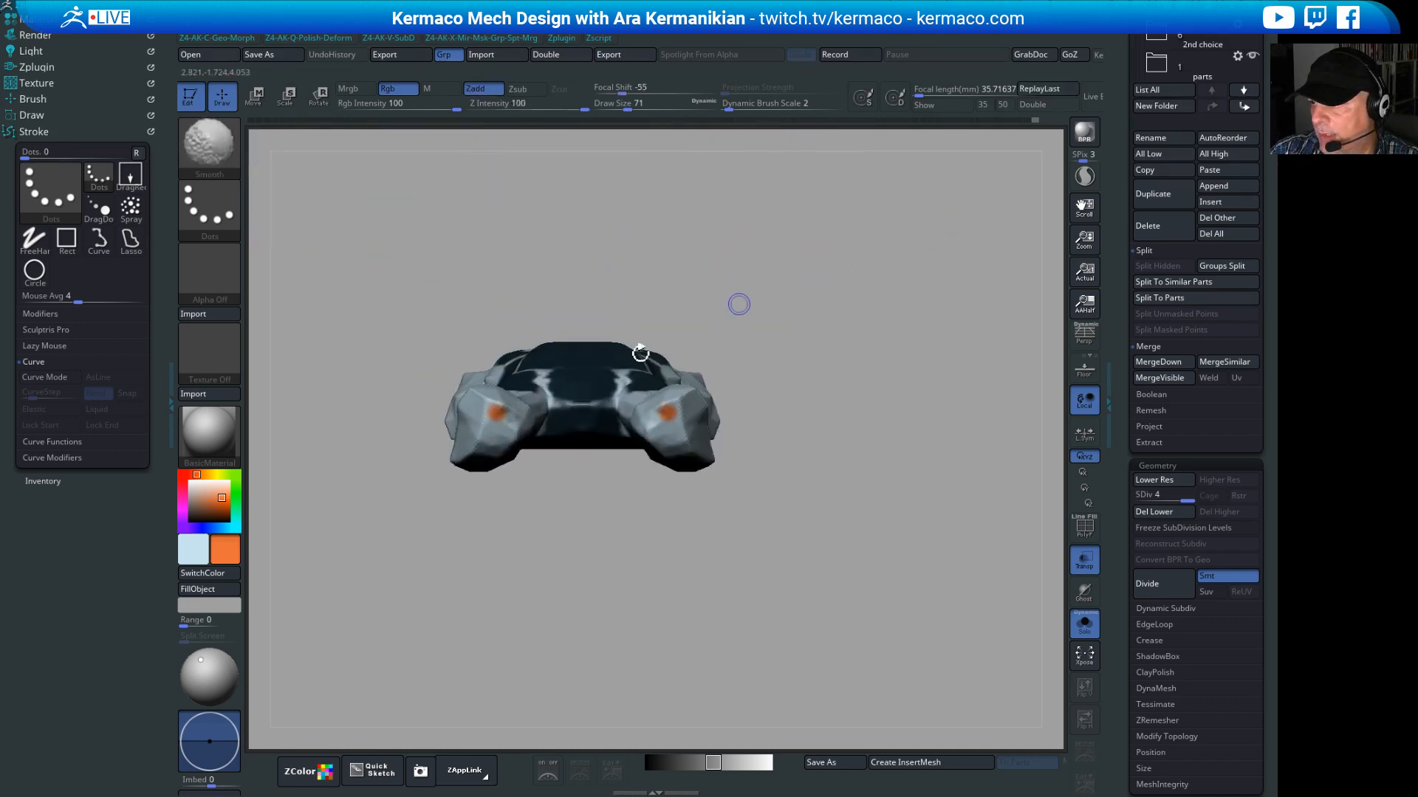
drag(490, 413, 492, 423)
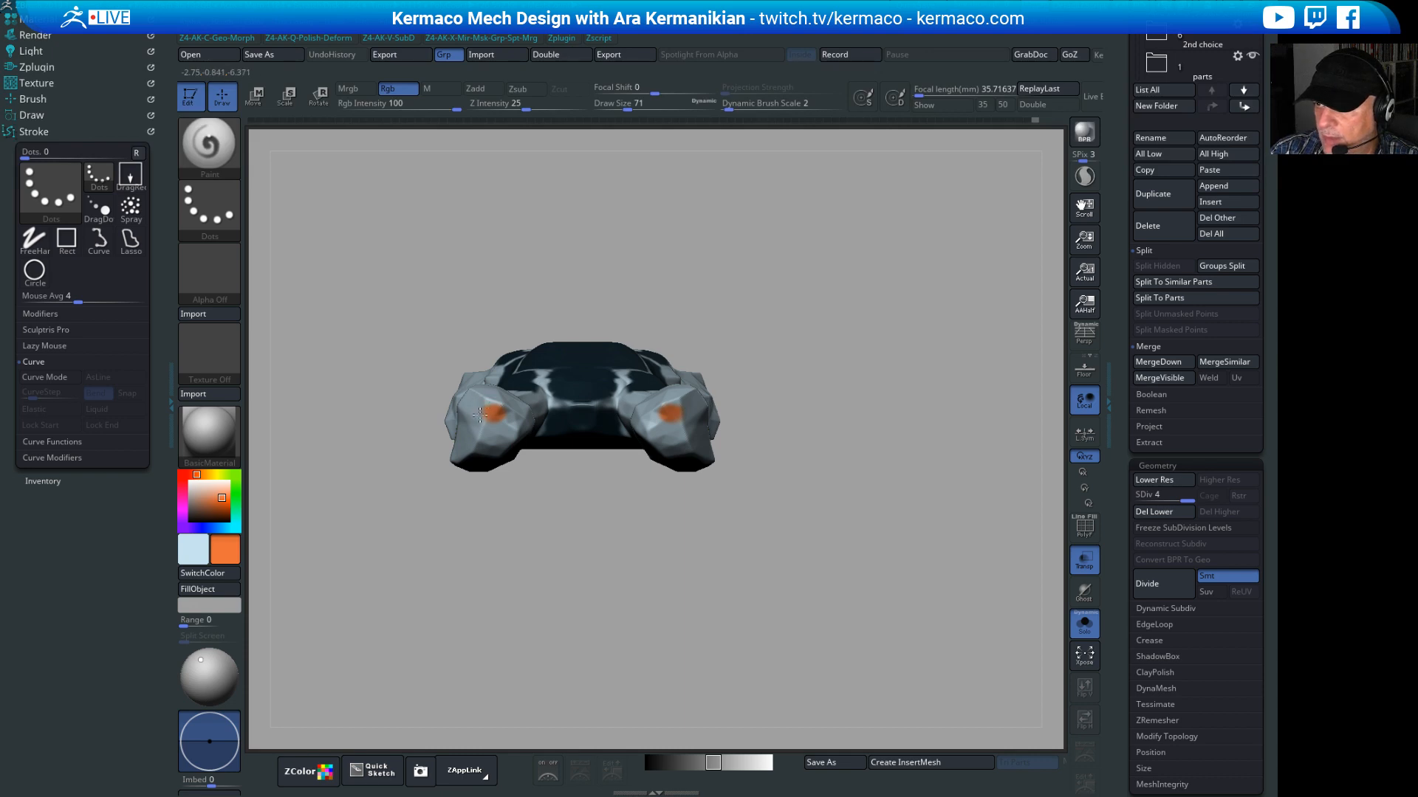
drag(874, 396, 461, 401)
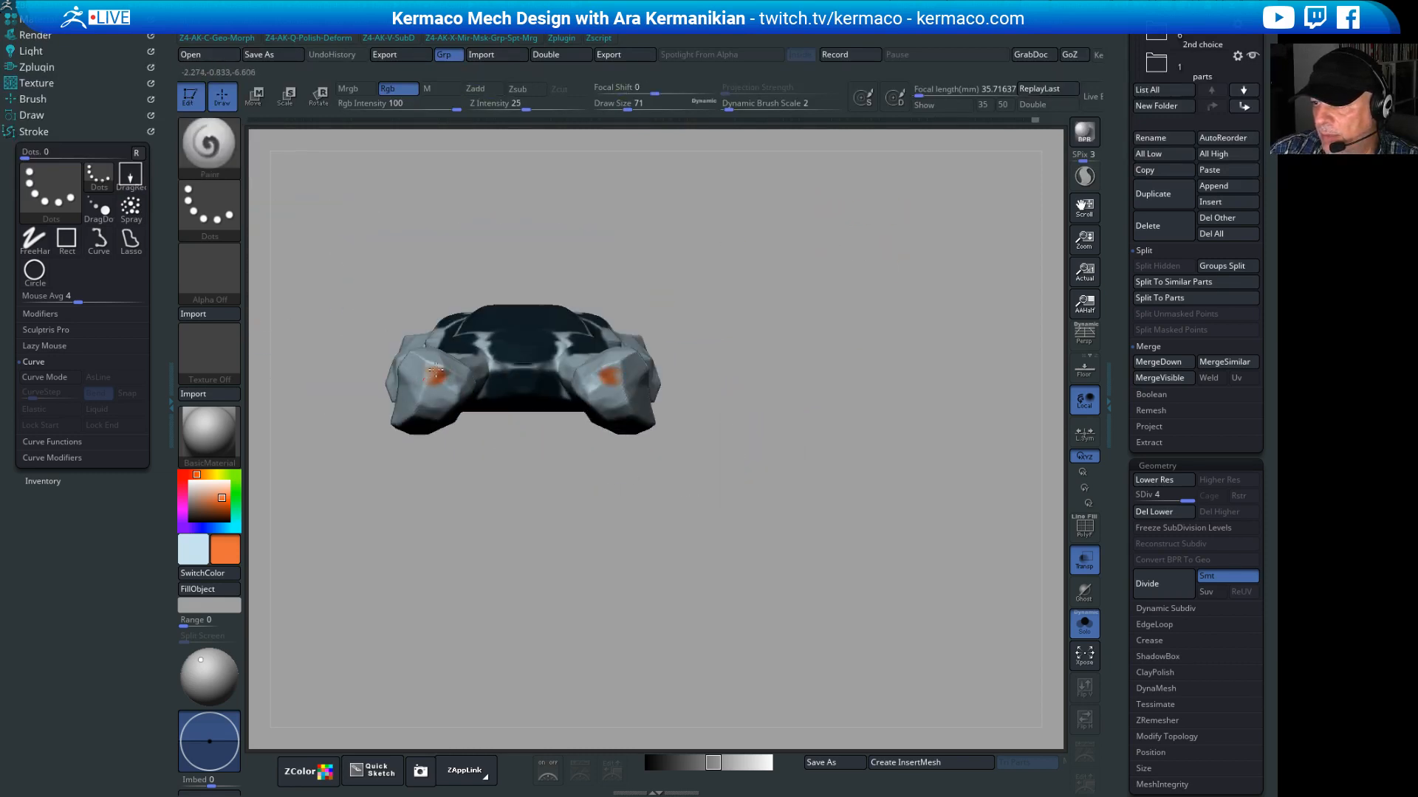
drag(768, 361, 864, 396)
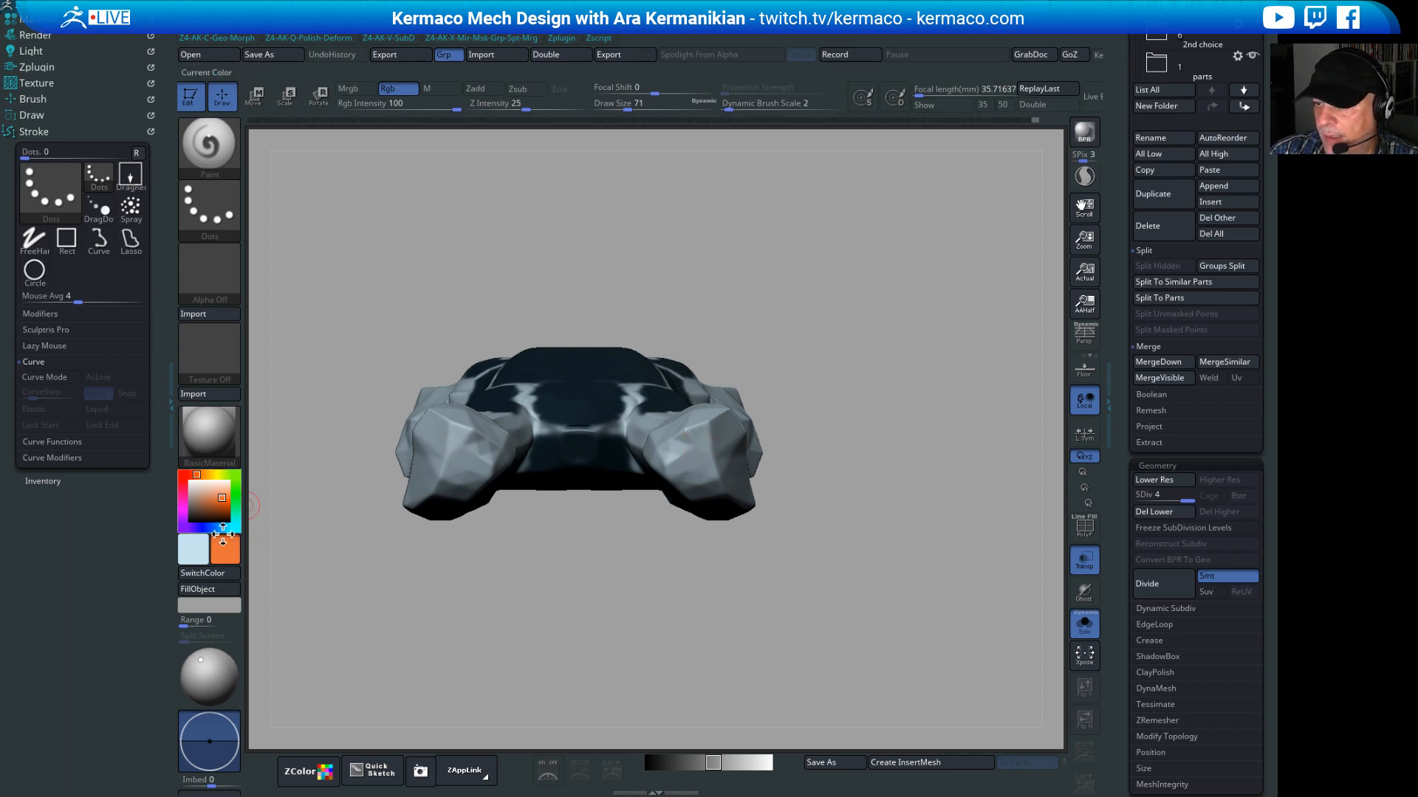
Step: Set the main colour to a muted yellow-olive and paint slanted stripes on the front faces of the pods
drag(215, 473, 221, 475)
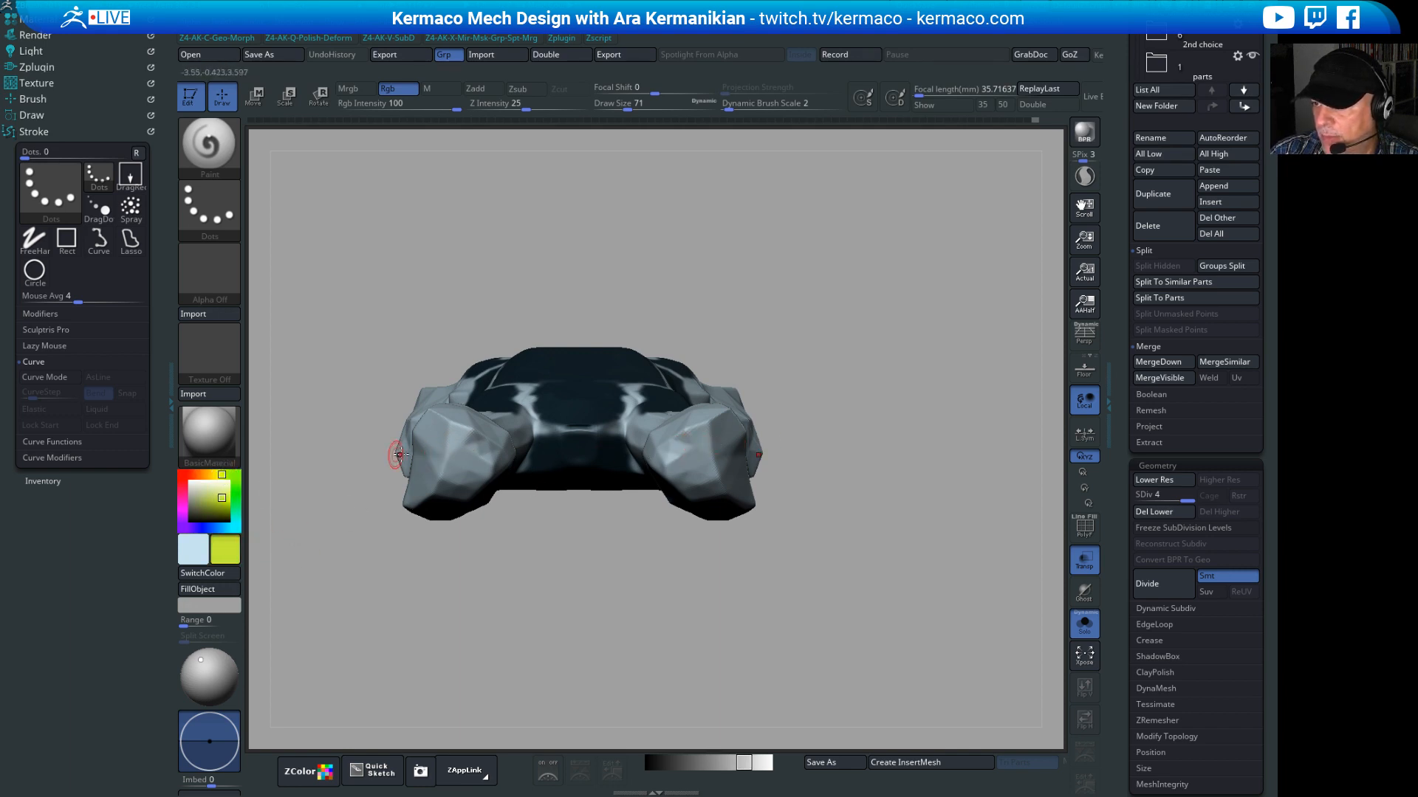
click(197, 493)
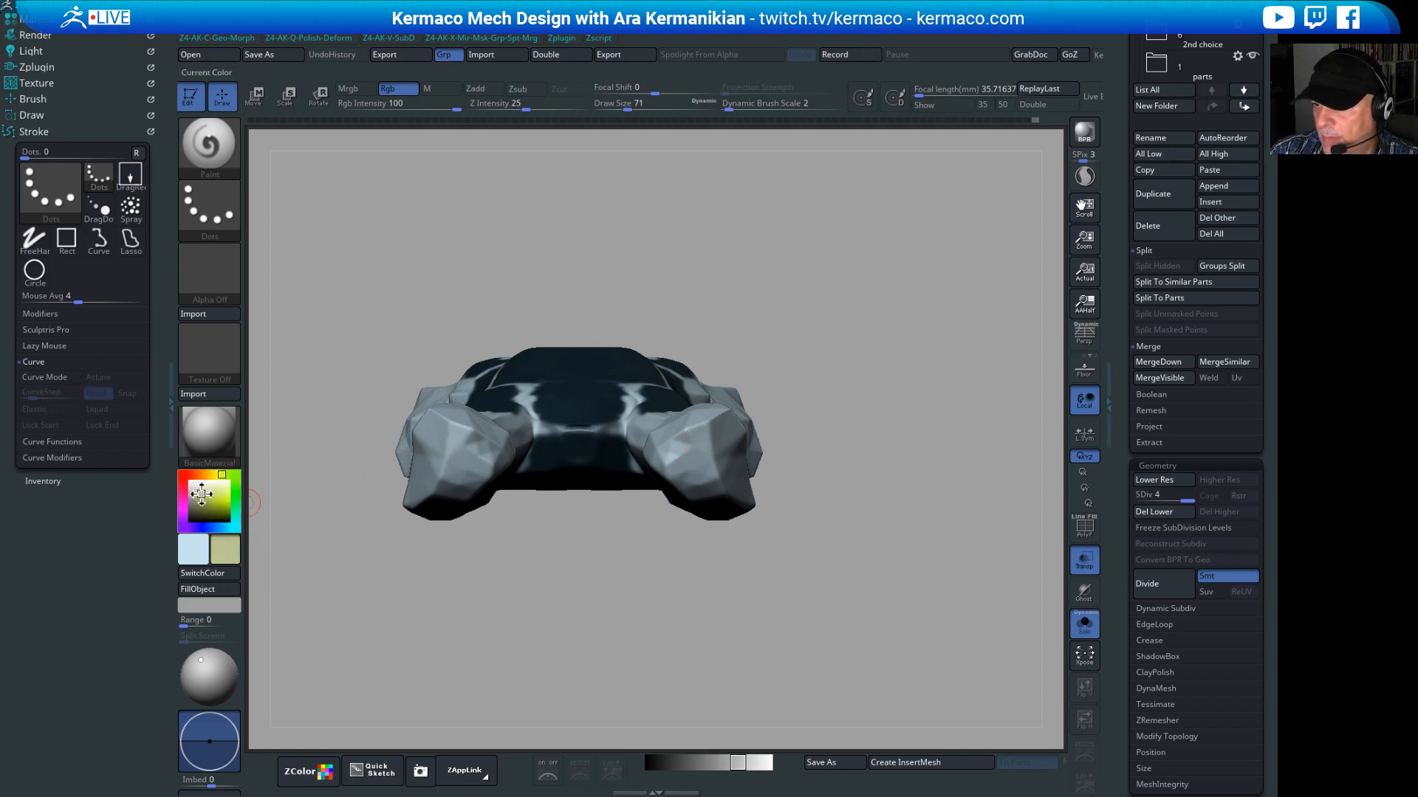
drag(202, 494, 205, 496)
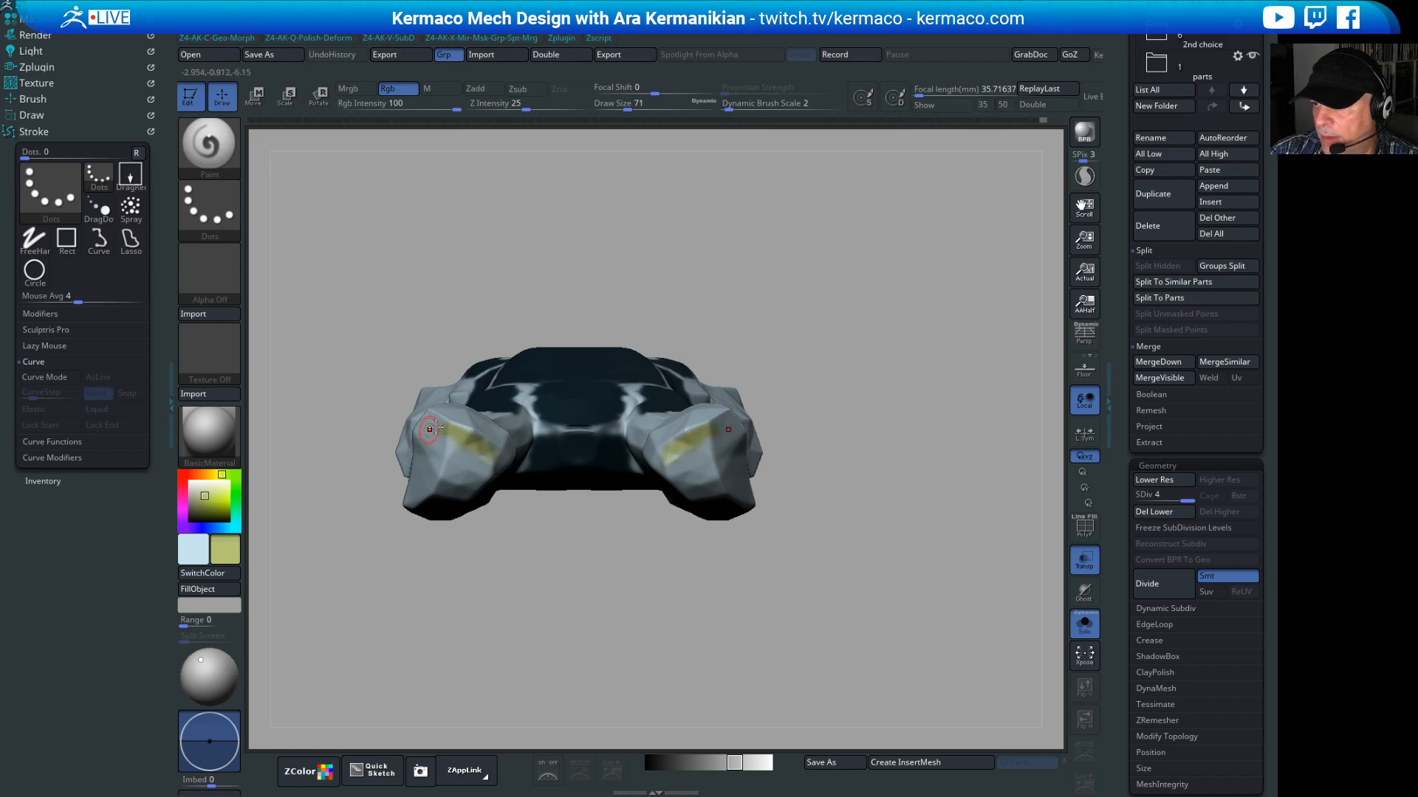
Step: Paint small olive patches where the front arms meet the dark nose, and check the vehicle from below and behind
drag(827, 336, 690, 369)
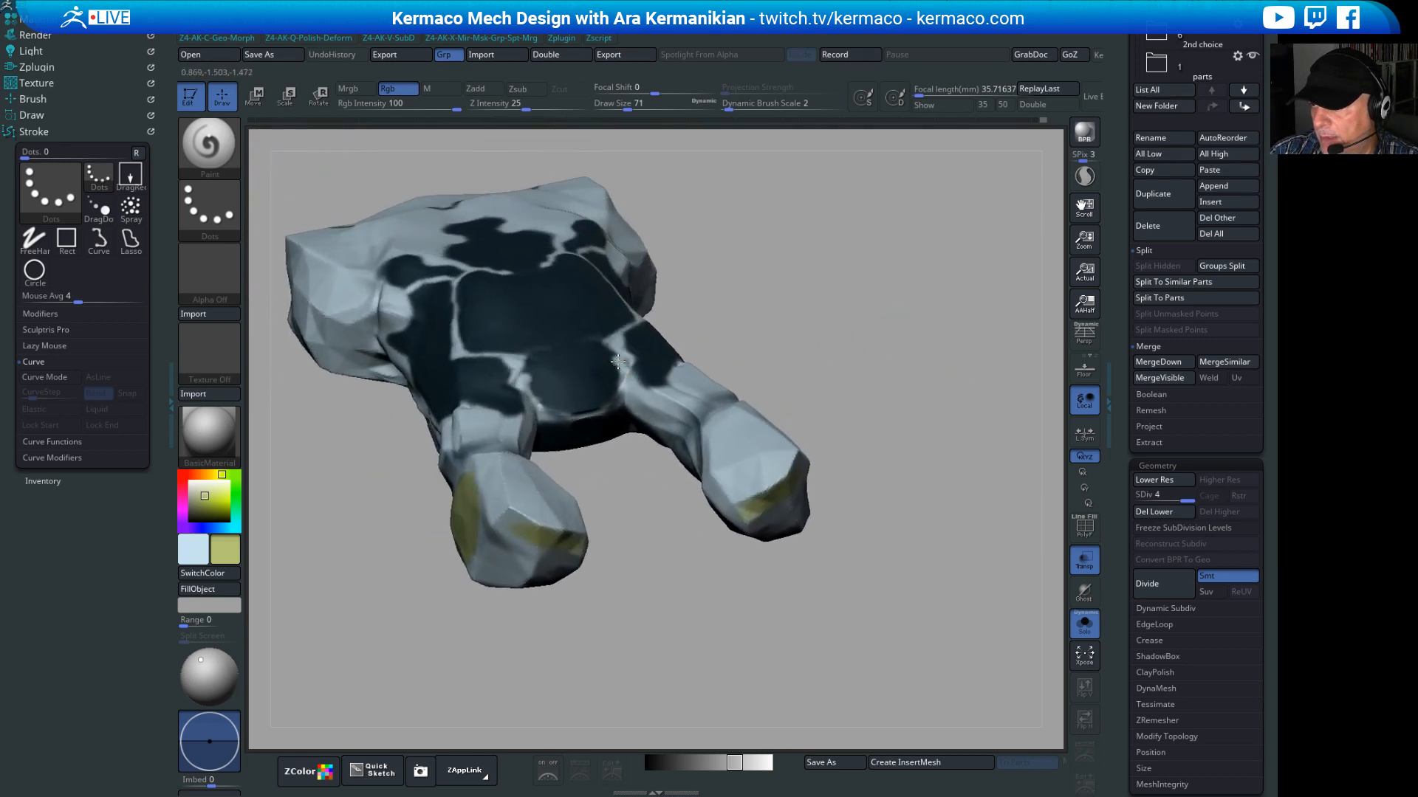
drag(889, 375, 760, 303)
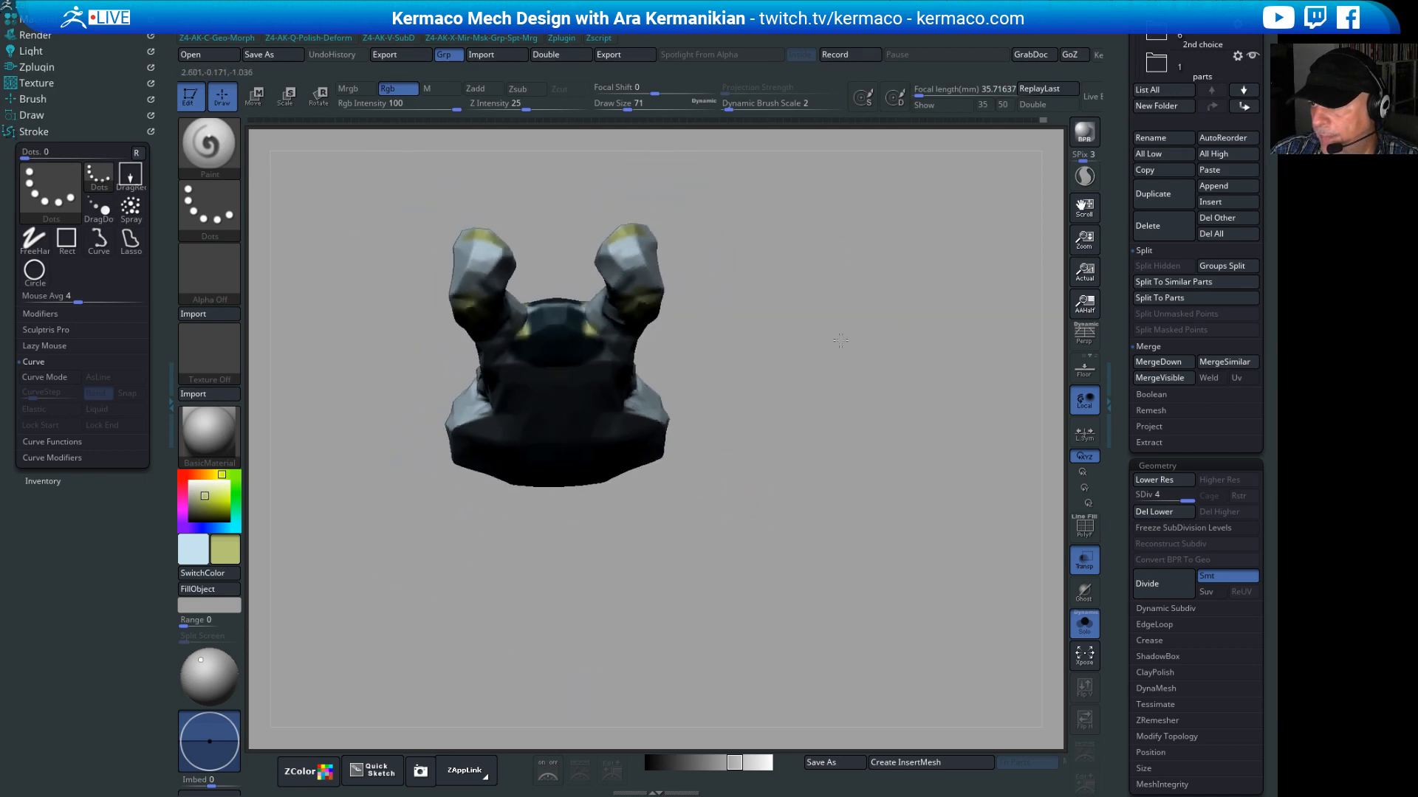
drag(932, 418, 766, 402)
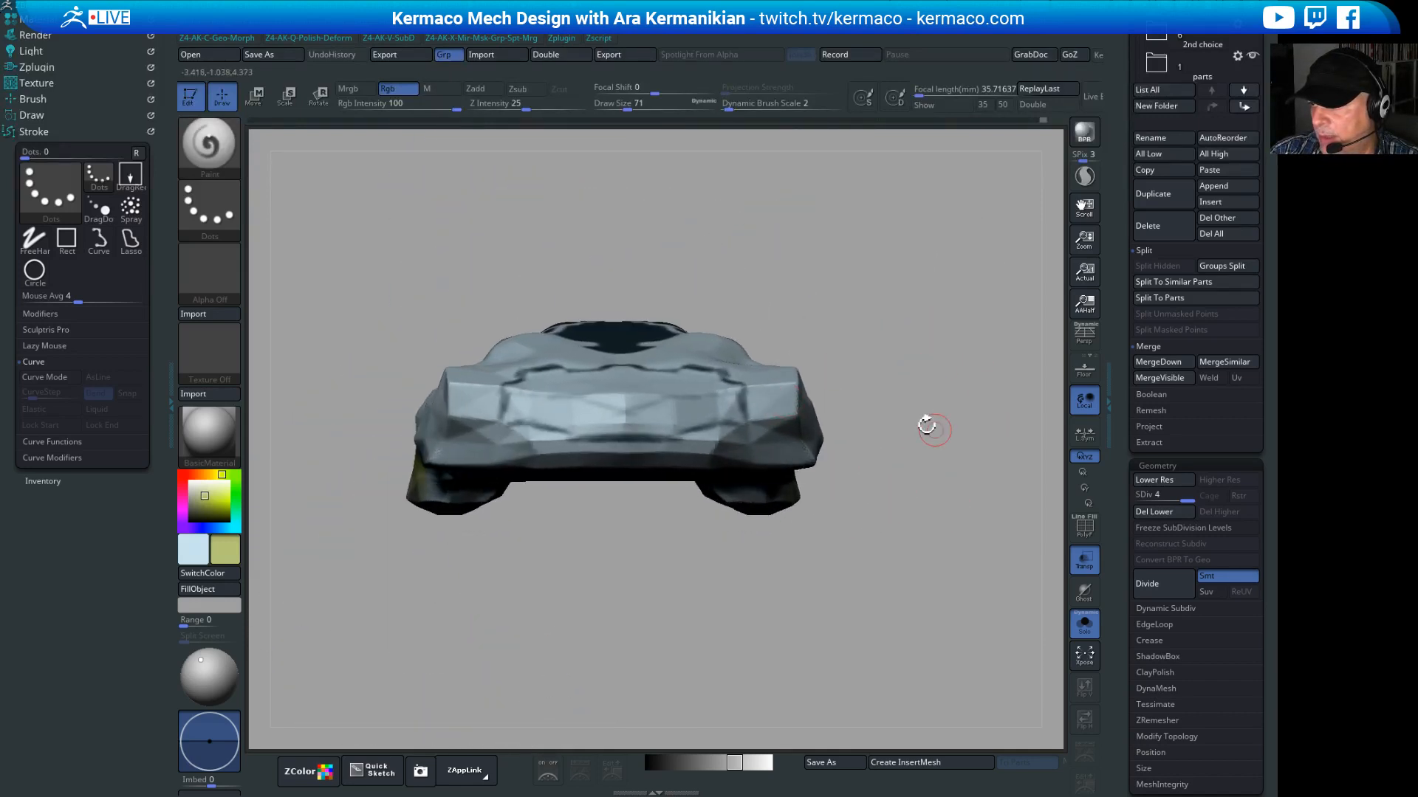
Step: Paint small olive patches on the outer corners of the rear face, trim their edges, and check the vehicle from the side and above
drag(927, 421, 904, 402)
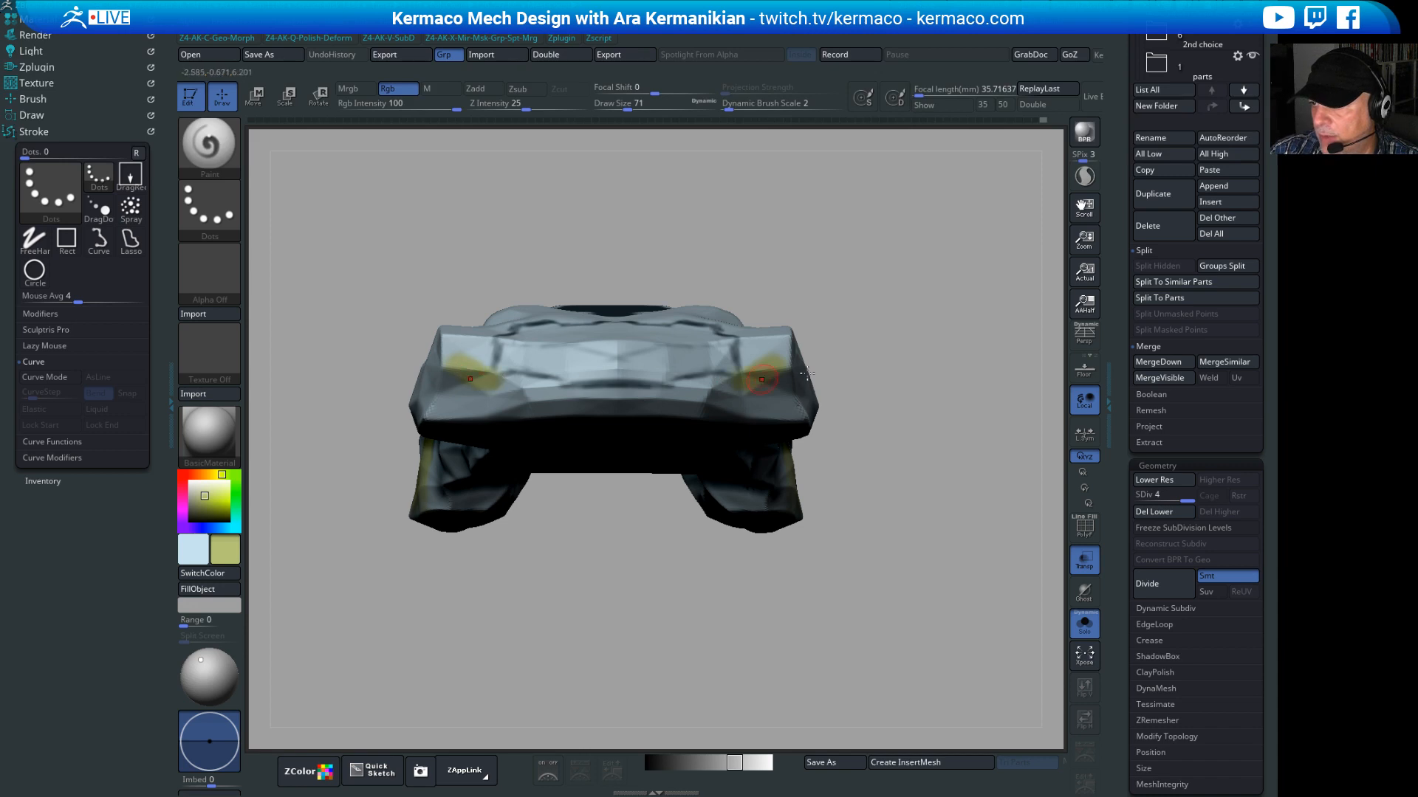
alt+drag(904, 345, 825, 362)
alt+drag(927, 319, 897, 335)
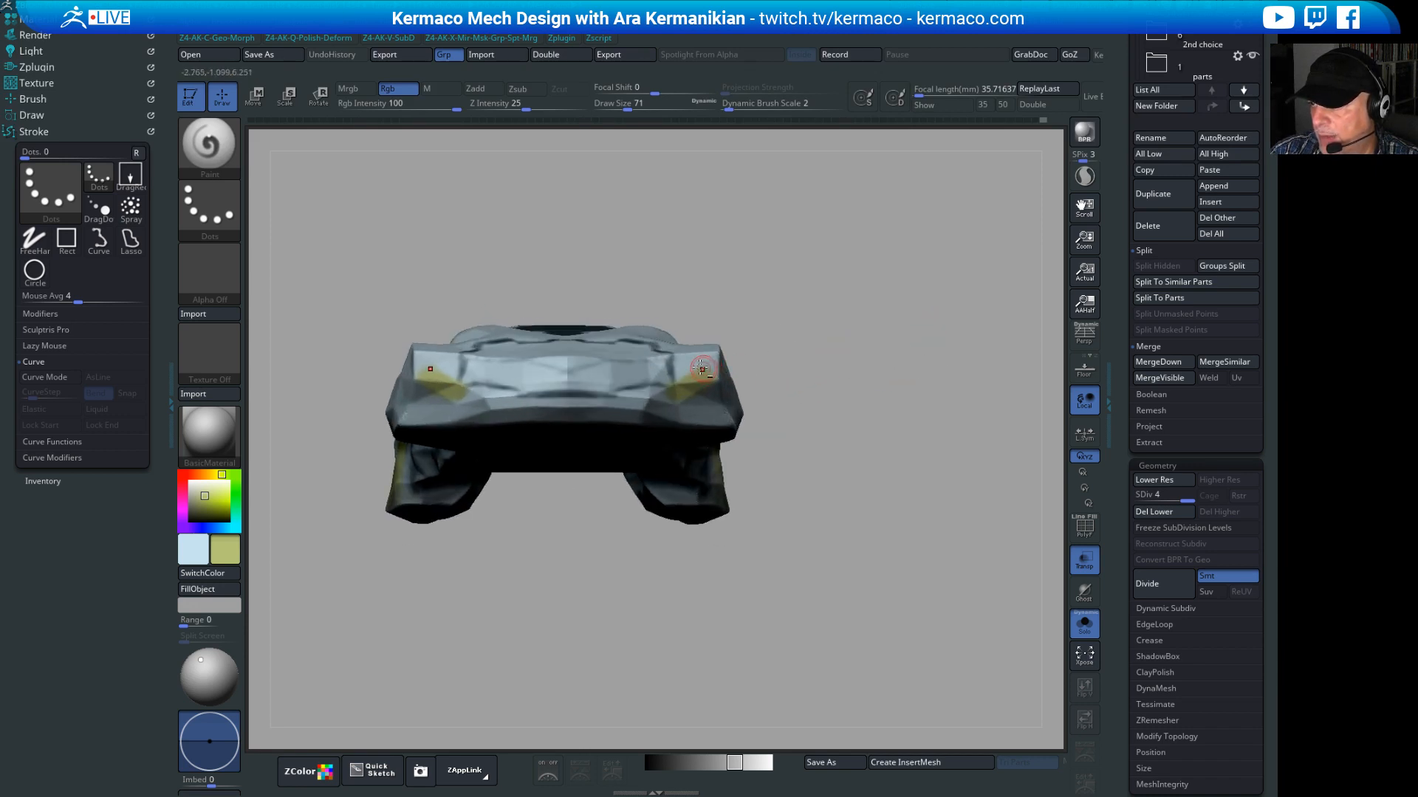
alt+drag(700, 367, 697, 371)
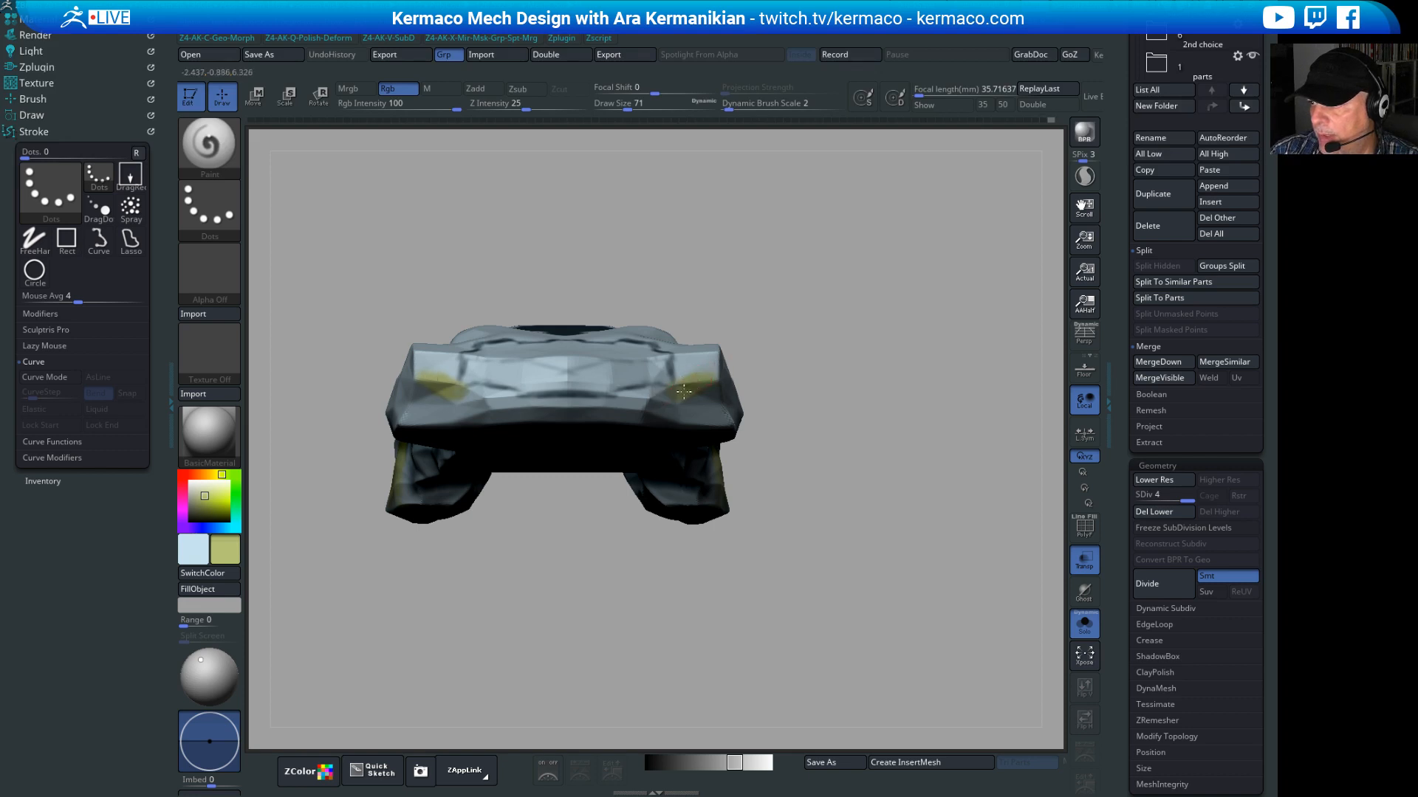
drag(662, 402, 901, 302)
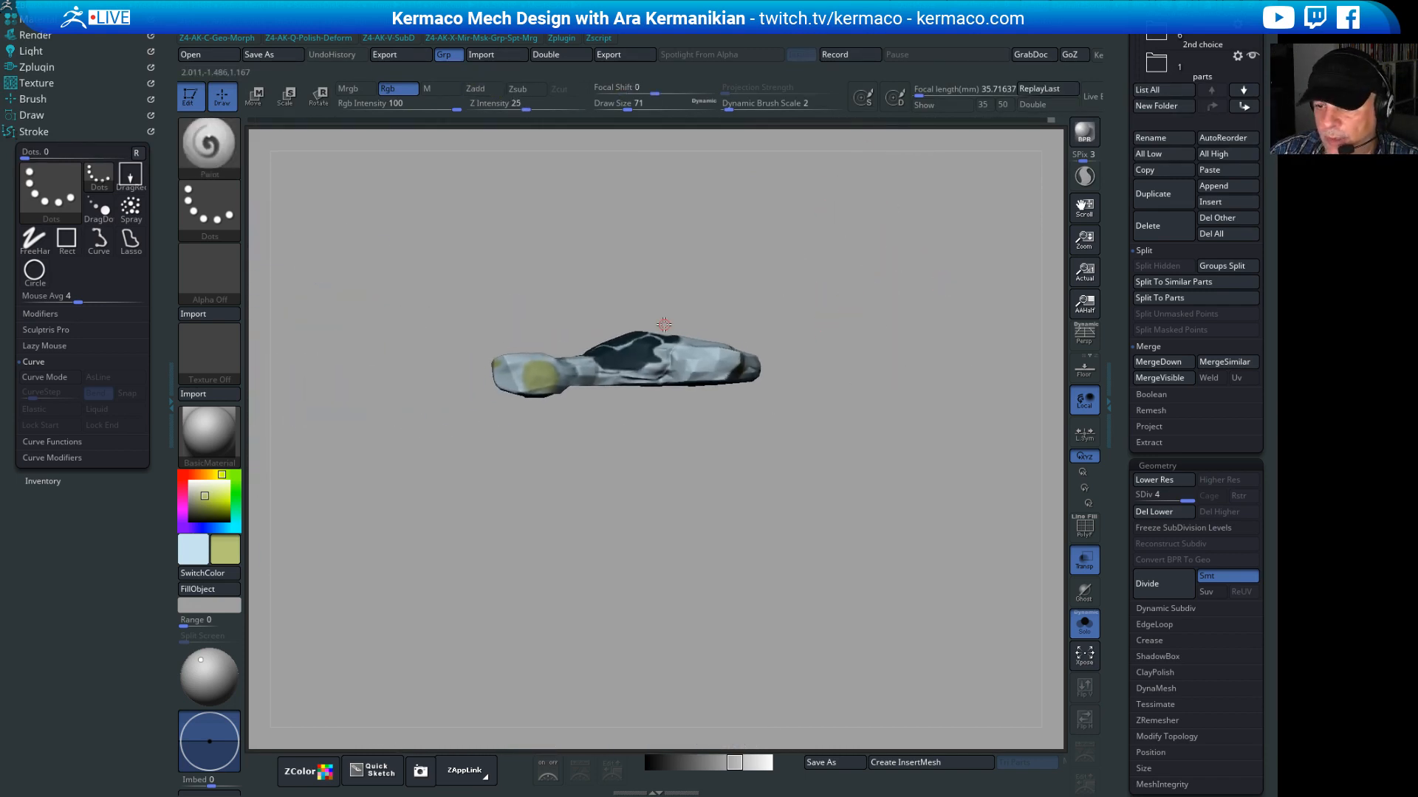
drag(765, 385, 833, 620)
alt+drag(834, 620, 794, 615)
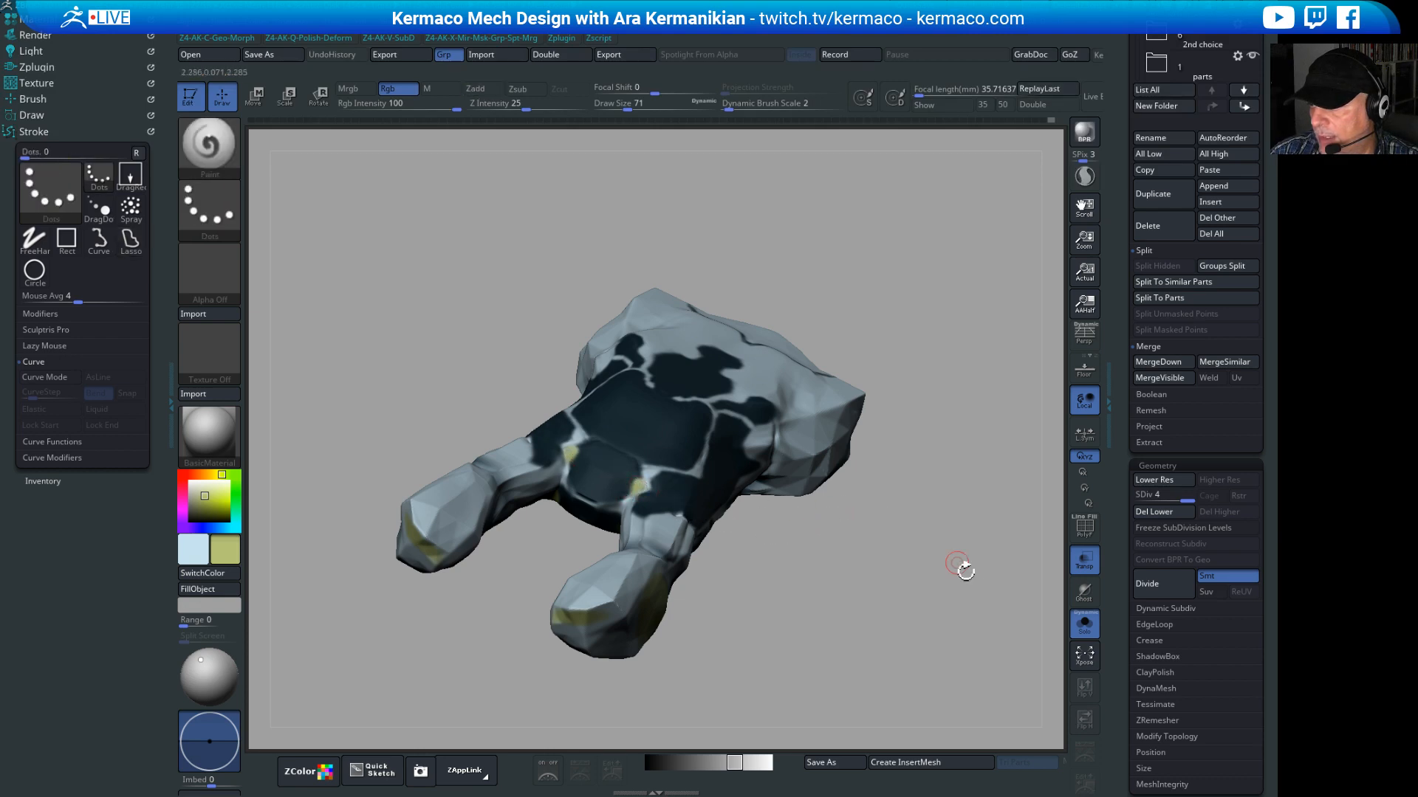
drag(964, 569, 881, 551)
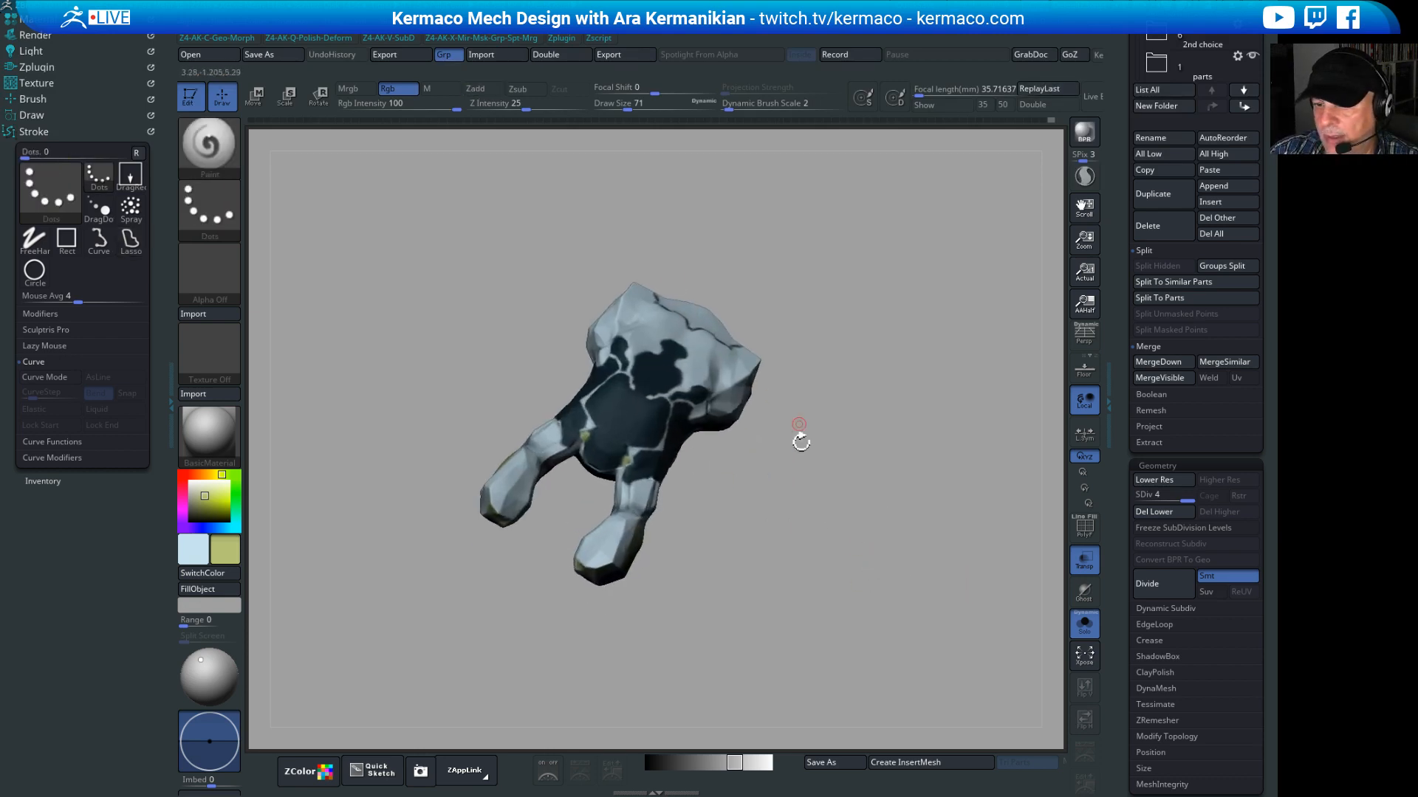
drag(742, 562, 902, 378)
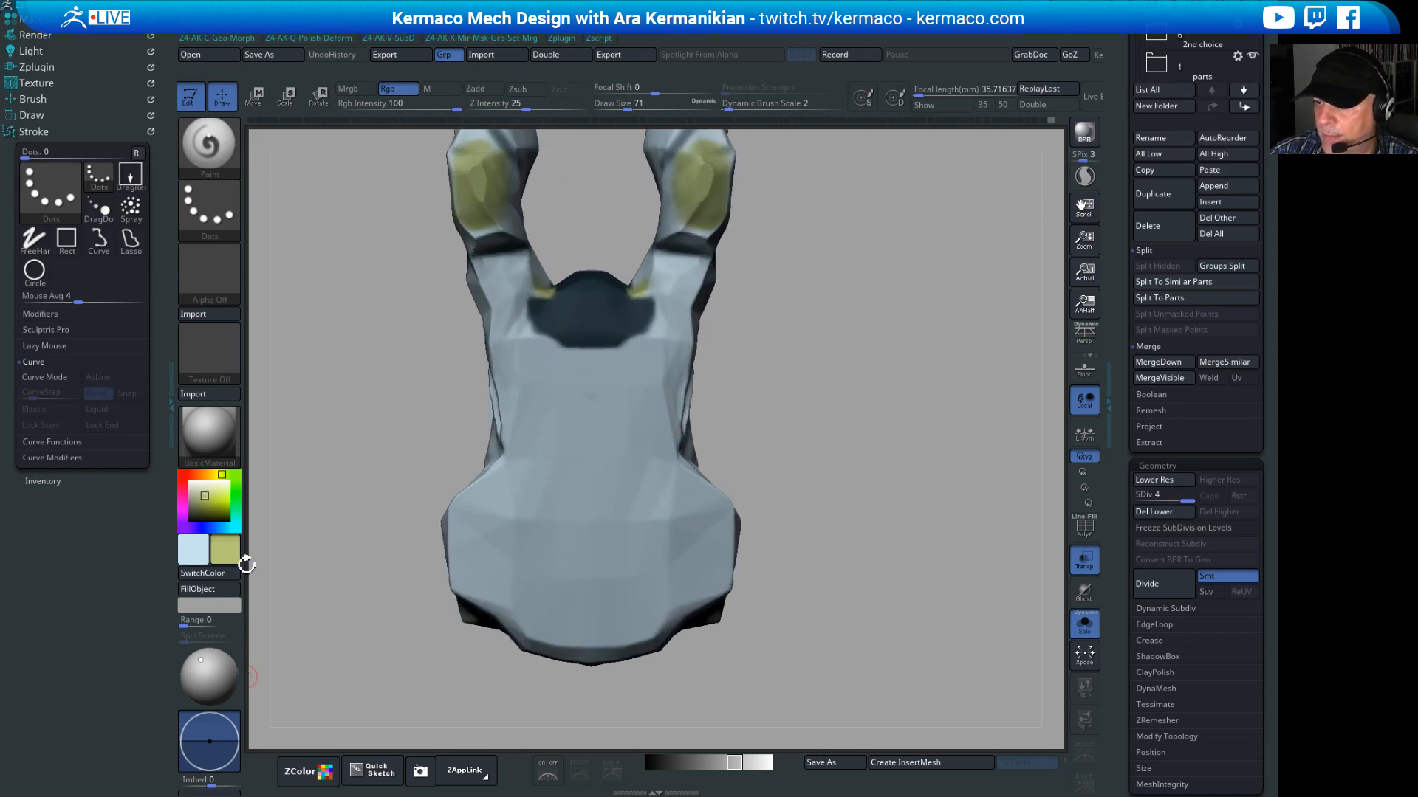
Step: Set the main colour to a deep saturated blue and sketch mirrored panel outlines across the hull's underside
drag(231, 559, 583, 317)
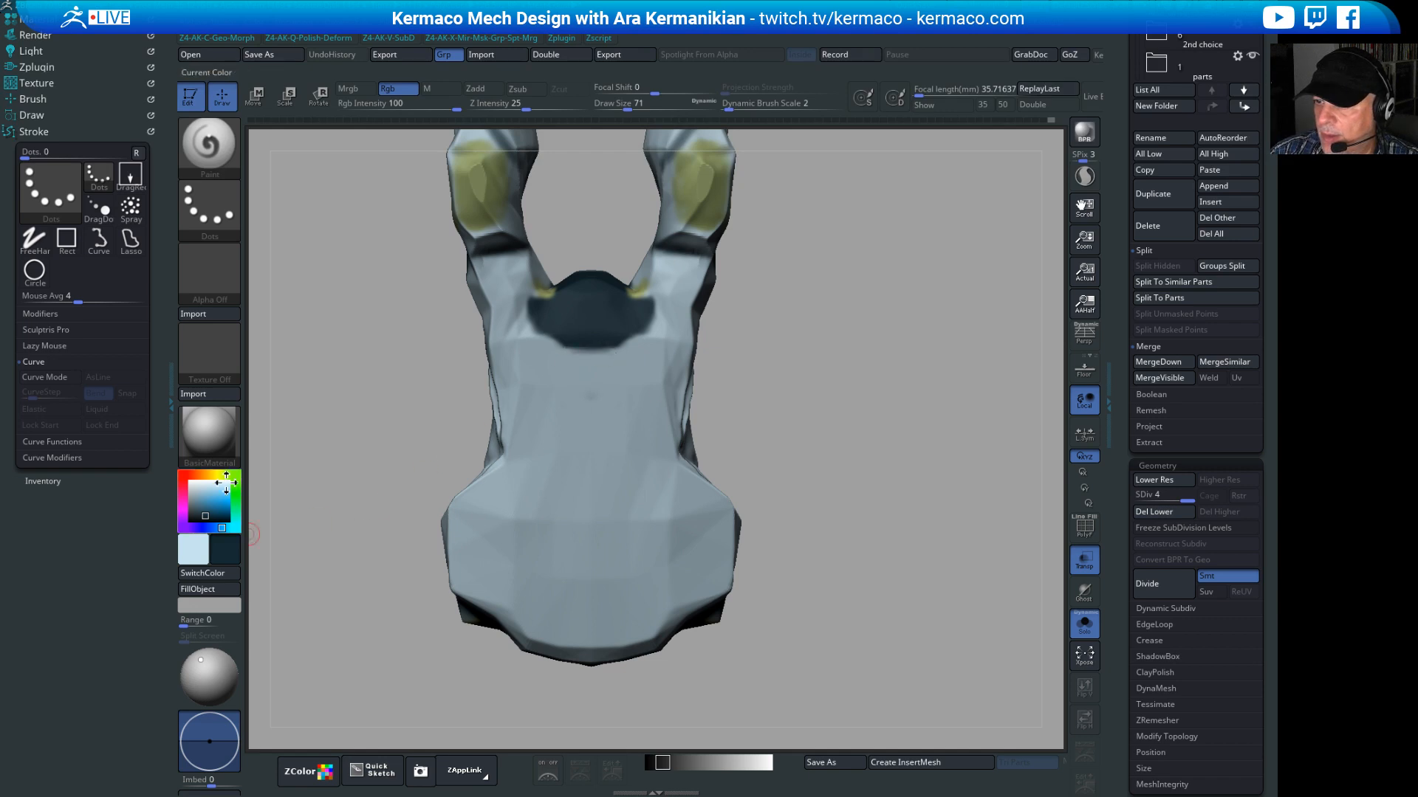
mouse_move(214, 501)
drag(215, 502, 221, 512)
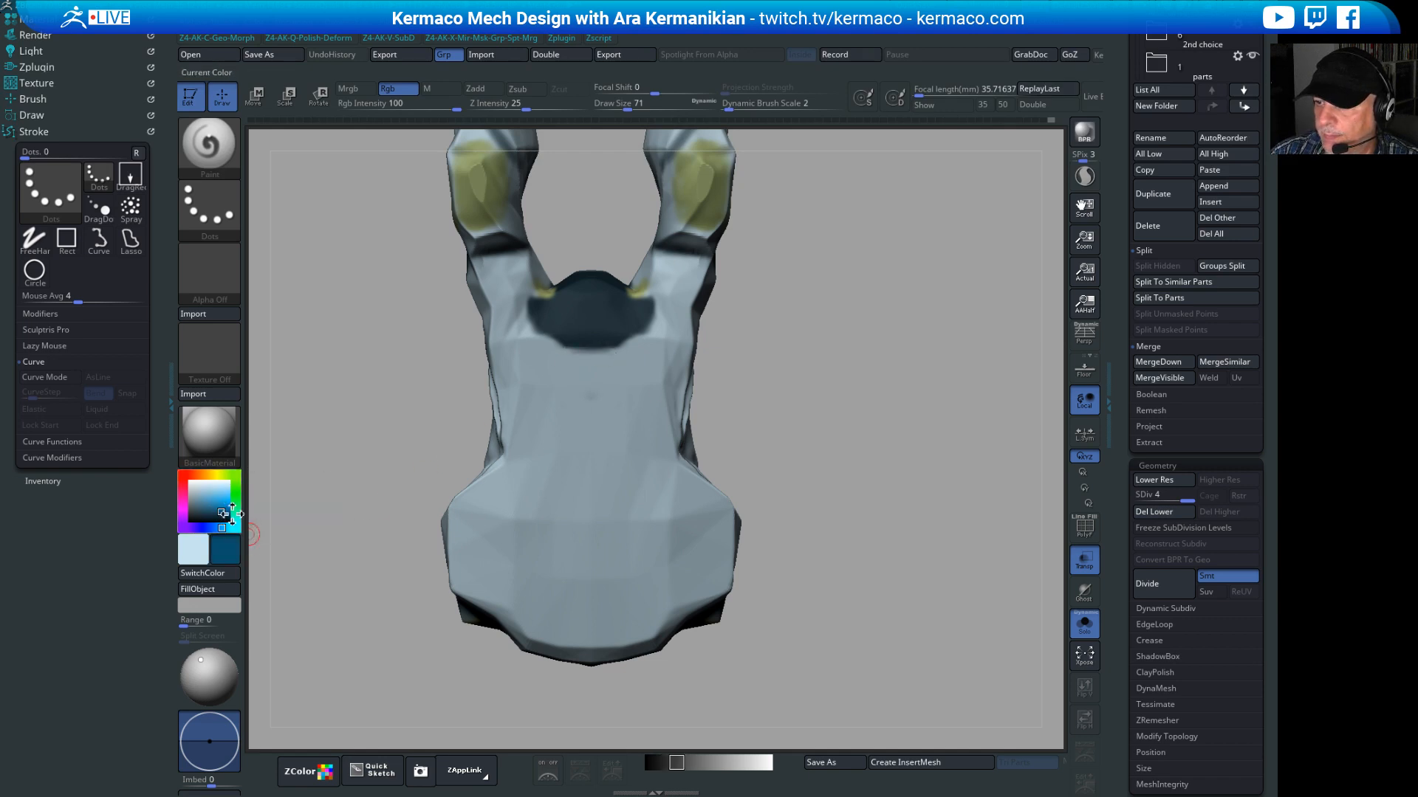
mouse_move(575, 407)
mouse_down()
mouse_move(620, 415)
mouse_move(563, 406)
mouse_move(586, 387)
mouse_move(642, 481)
mouse_up()
mouse_move(641, 417)
mouse_down()
mouse_move(638, 516)
mouse_move(591, 523)
mouse_move(697, 508)
mouse_up()
drag(714, 558, 660, 607)
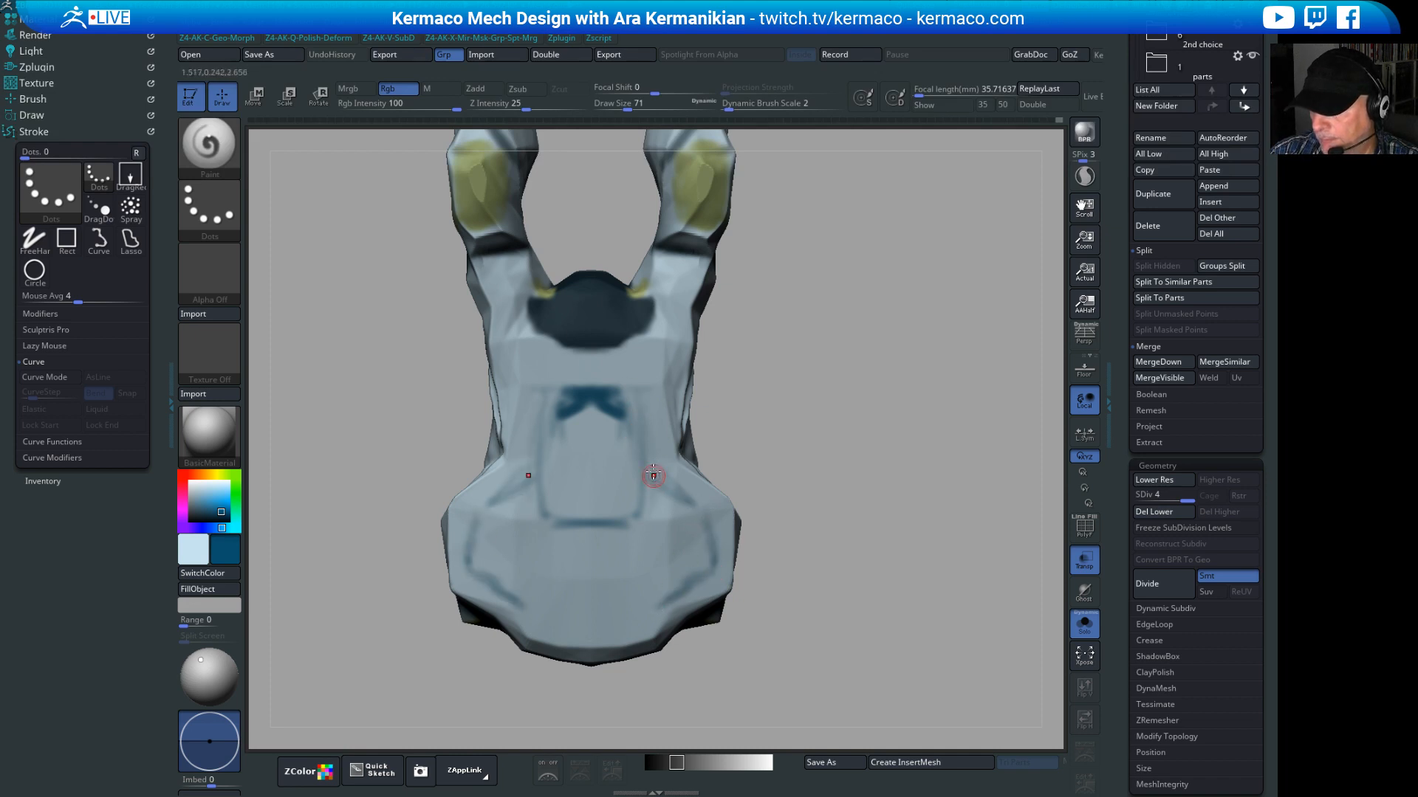
Step: Paint bold diagonal blue stripes on the mid underside and fill the arched shape behind the dark nose
drag(639, 473, 690, 510)
alt+drag(778, 519, 741, 464)
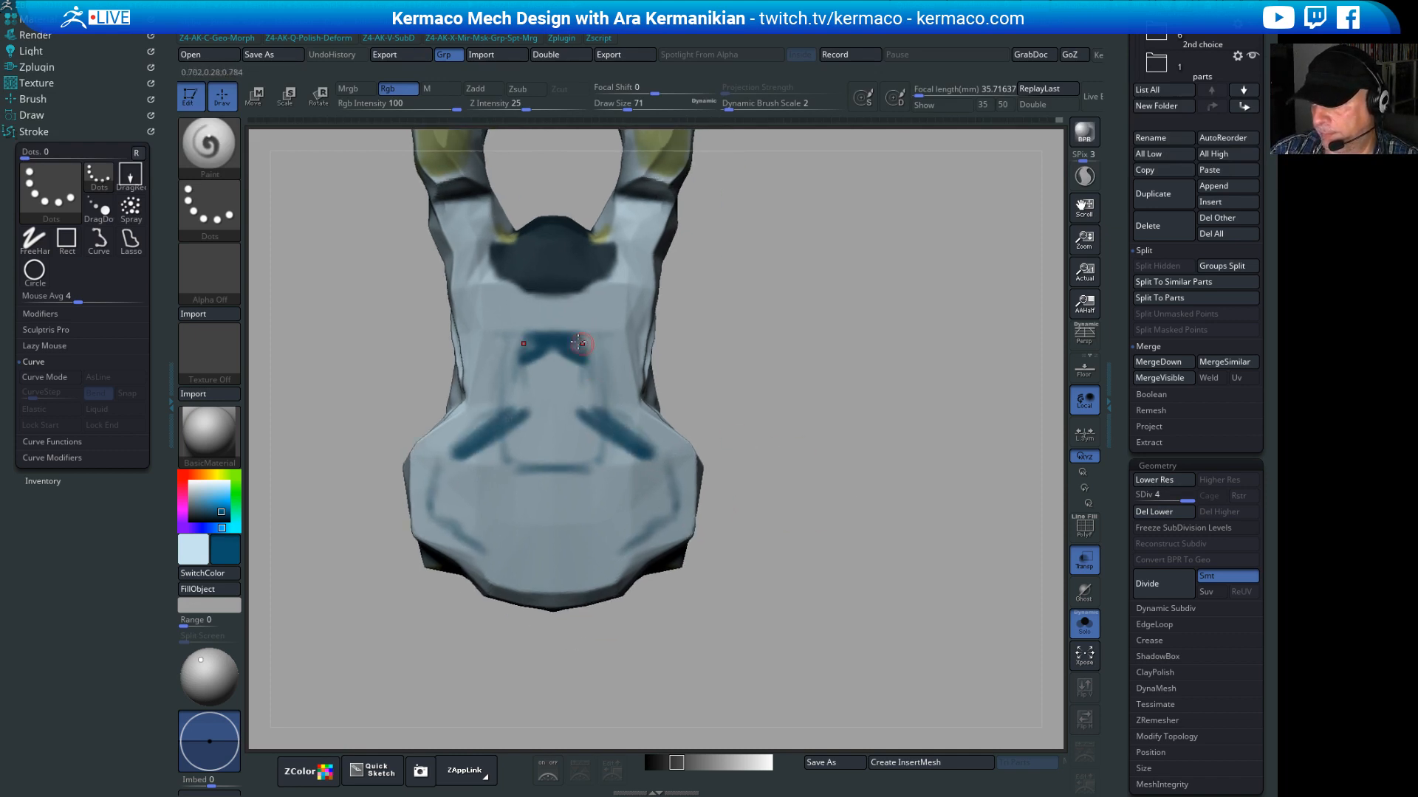
drag(580, 341, 593, 364)
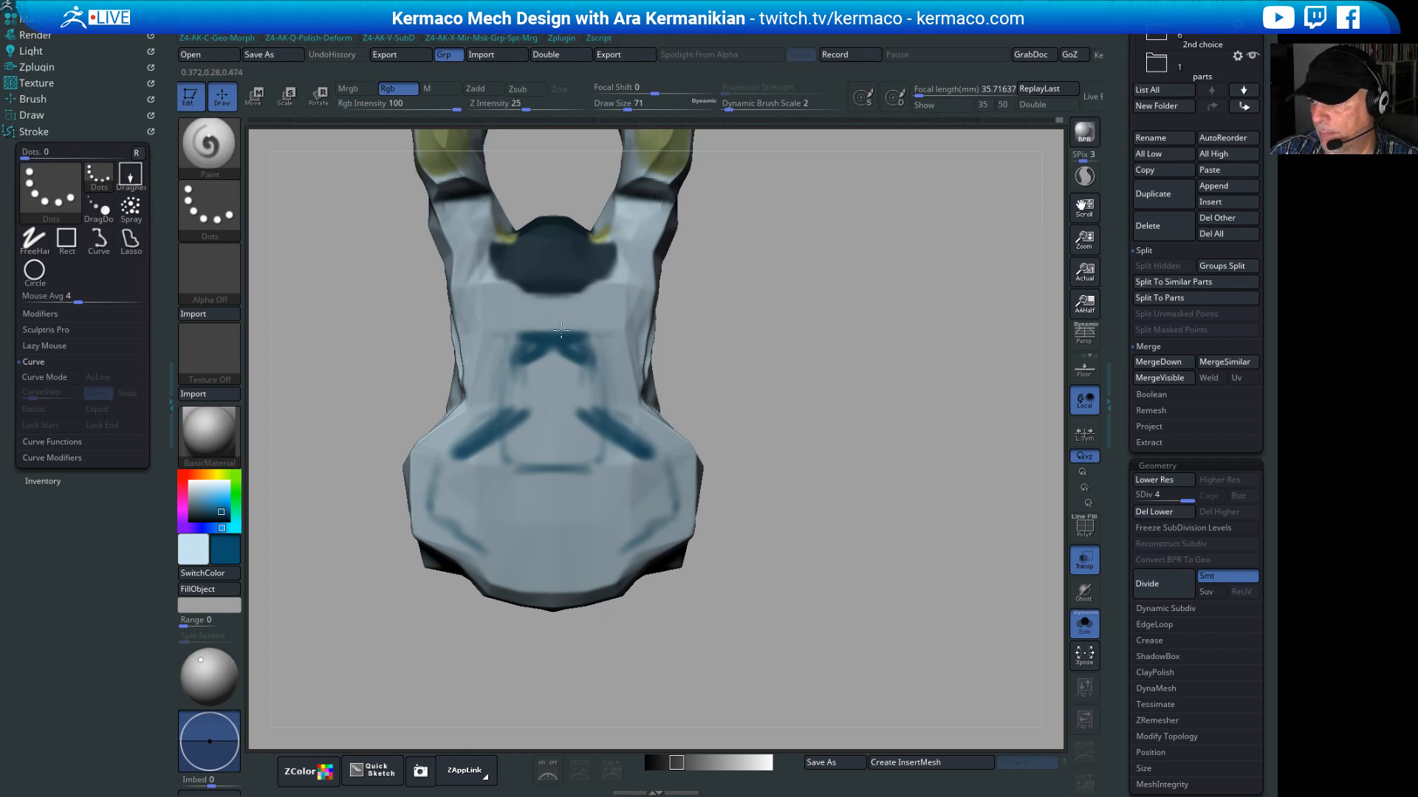
mouse_move(532, 326)
mouse_down()
mouse_move(542, 363)
mouse_move(570, 369)
mouse_move(590, 402)
mouse_move(583, 360)
mouse_move(601, 395)
mouse_up()
mouse_move(592, 346)
mouse_down()
mouse_move(592, 327)
mouse_move(597, 364)
mouse_move(571, 419)
mouse_up()
Step: Strengthen the blue outline around the wide rear underside and paint curved crossbars between its sides
mouse_move(723, 421)
alt+mouse_down()
mouse_move(639, 445)
mouse_move(796, 352)
mouse_move(802, 435)
alt+mouse_up()
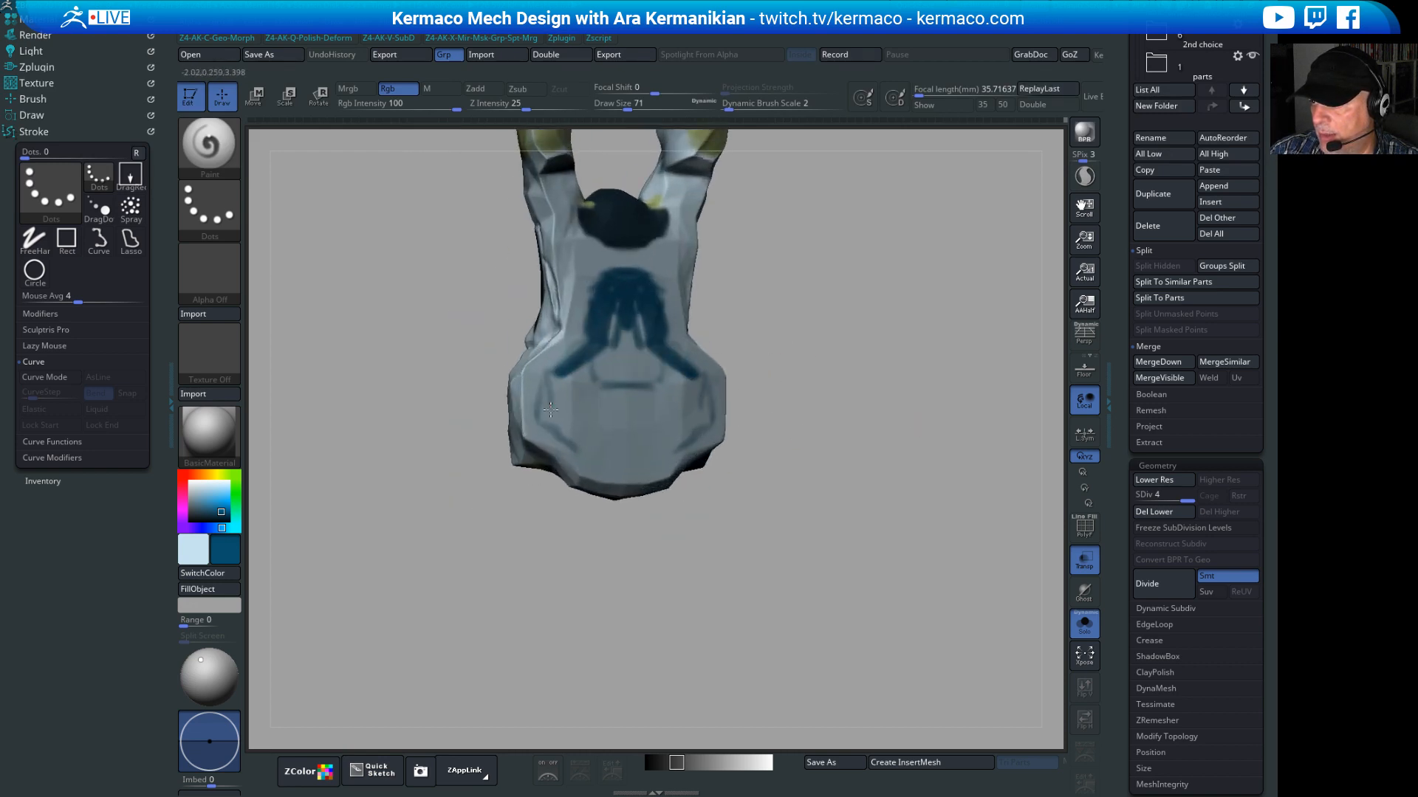
drag(564, 440, 574, 459)
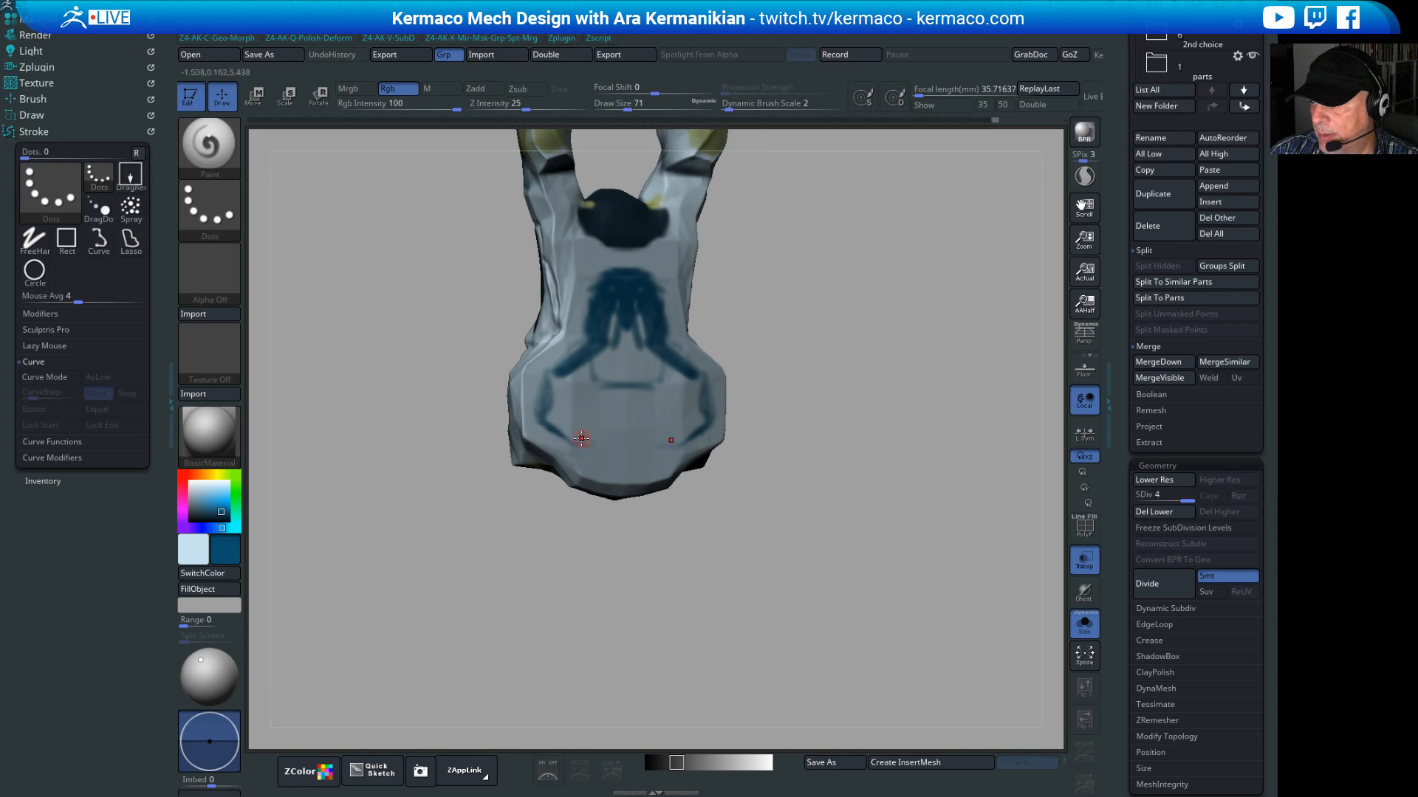
mouse_move(582, 439)
mouse_down()
mouse_move(623, 447)
mouse_move(561, 443)
mouse_move(580, 421)
mouse_move(632, 423)
mouse_up()
key(shift)
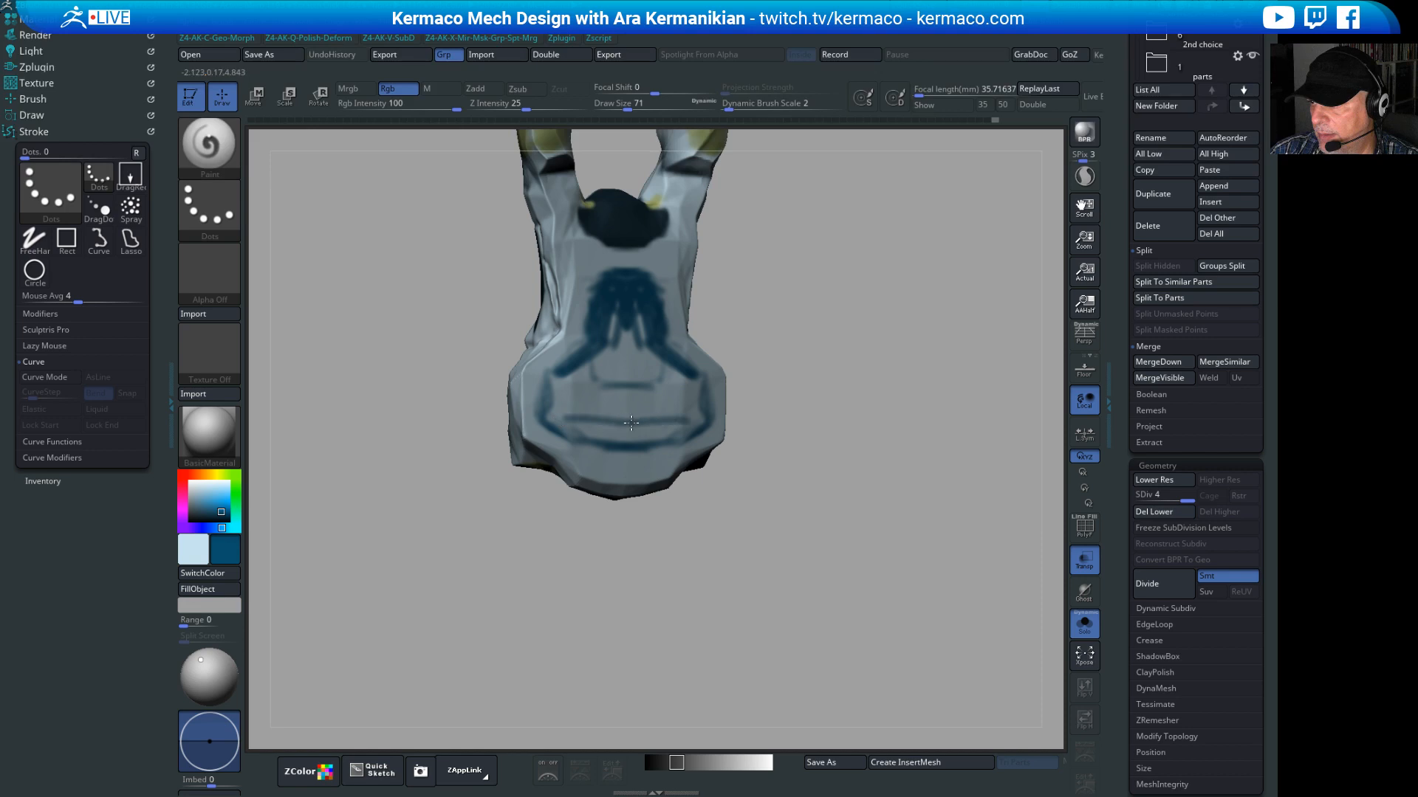
key(shift)
key(shift)
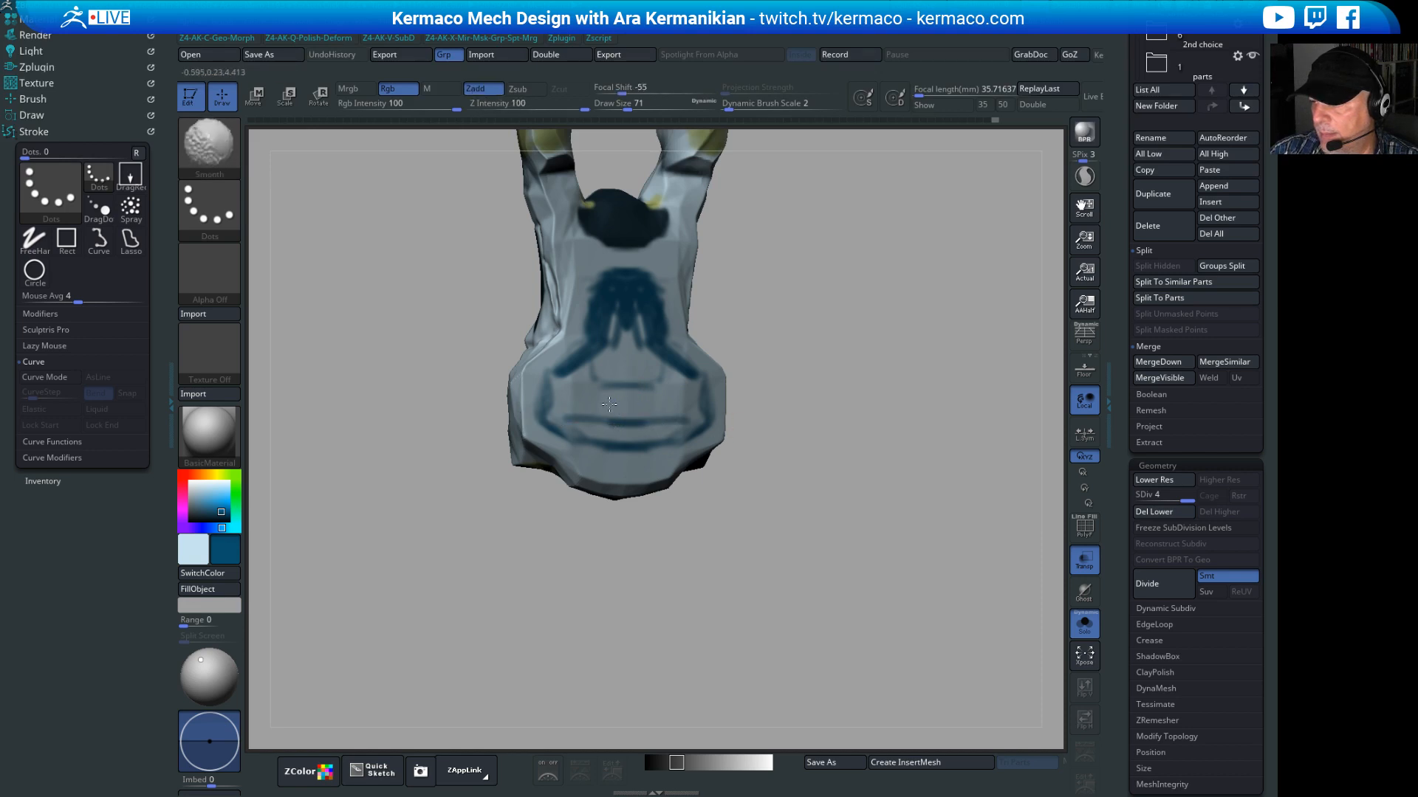
key(shift)
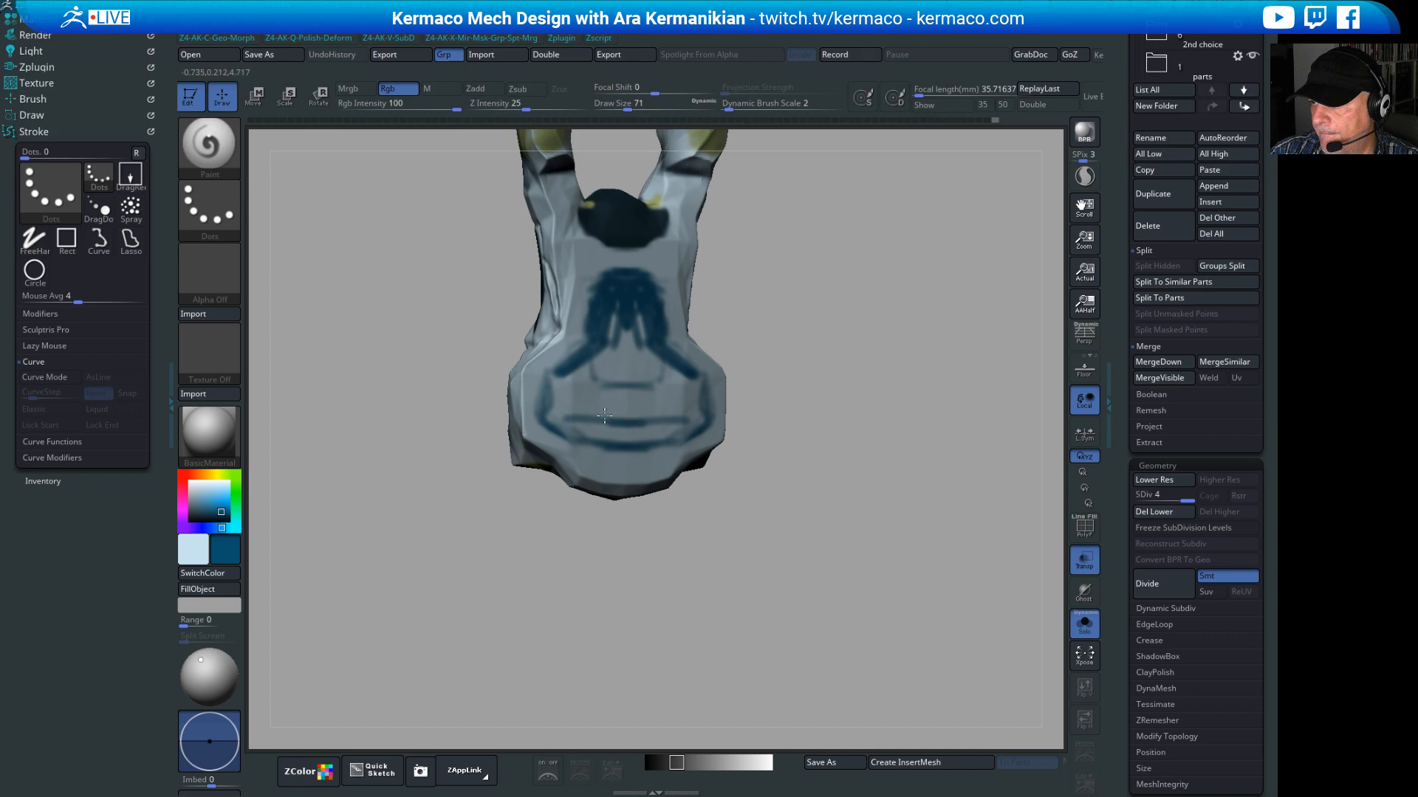
mouse_move(604, 416)
mouse_down()
mouse_move(625, 423)
mouse_move(576, 420)
mouse_move(592, 441)
mouse_up()
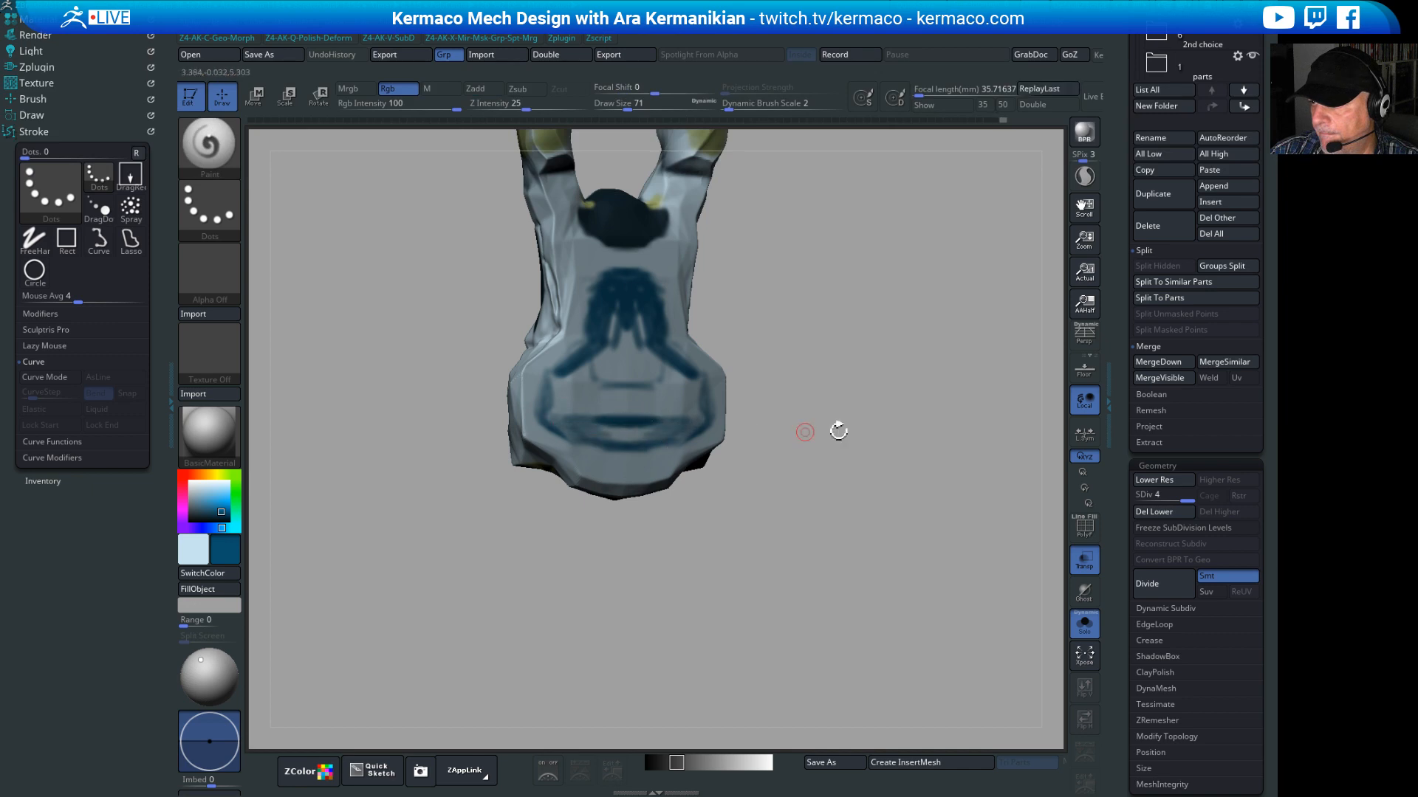
Step: Increase the brush's LazyRadius and repaint the side outlines of the rear underside with steadier blue strokes
key(ctrl+q)
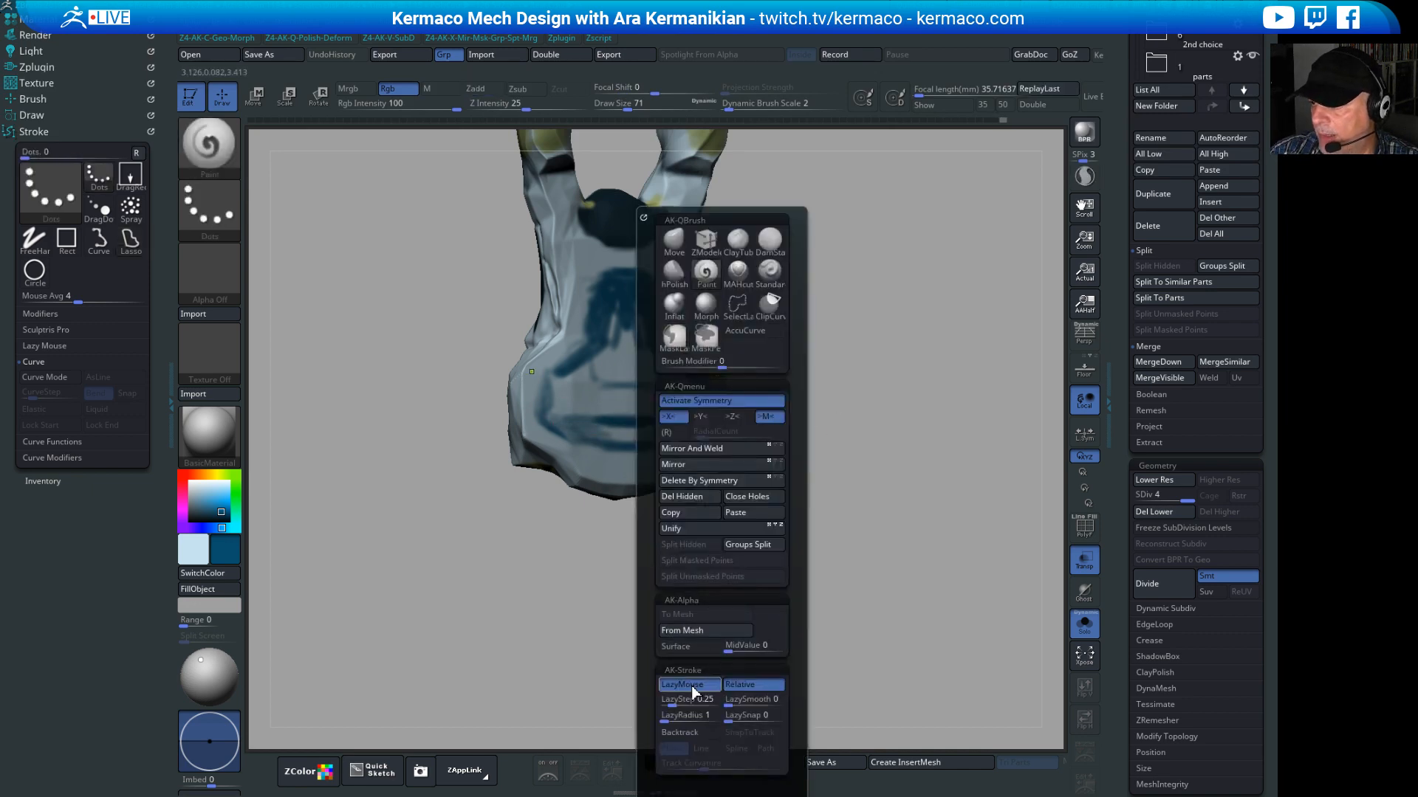
drag(672, 714, 680, 716)
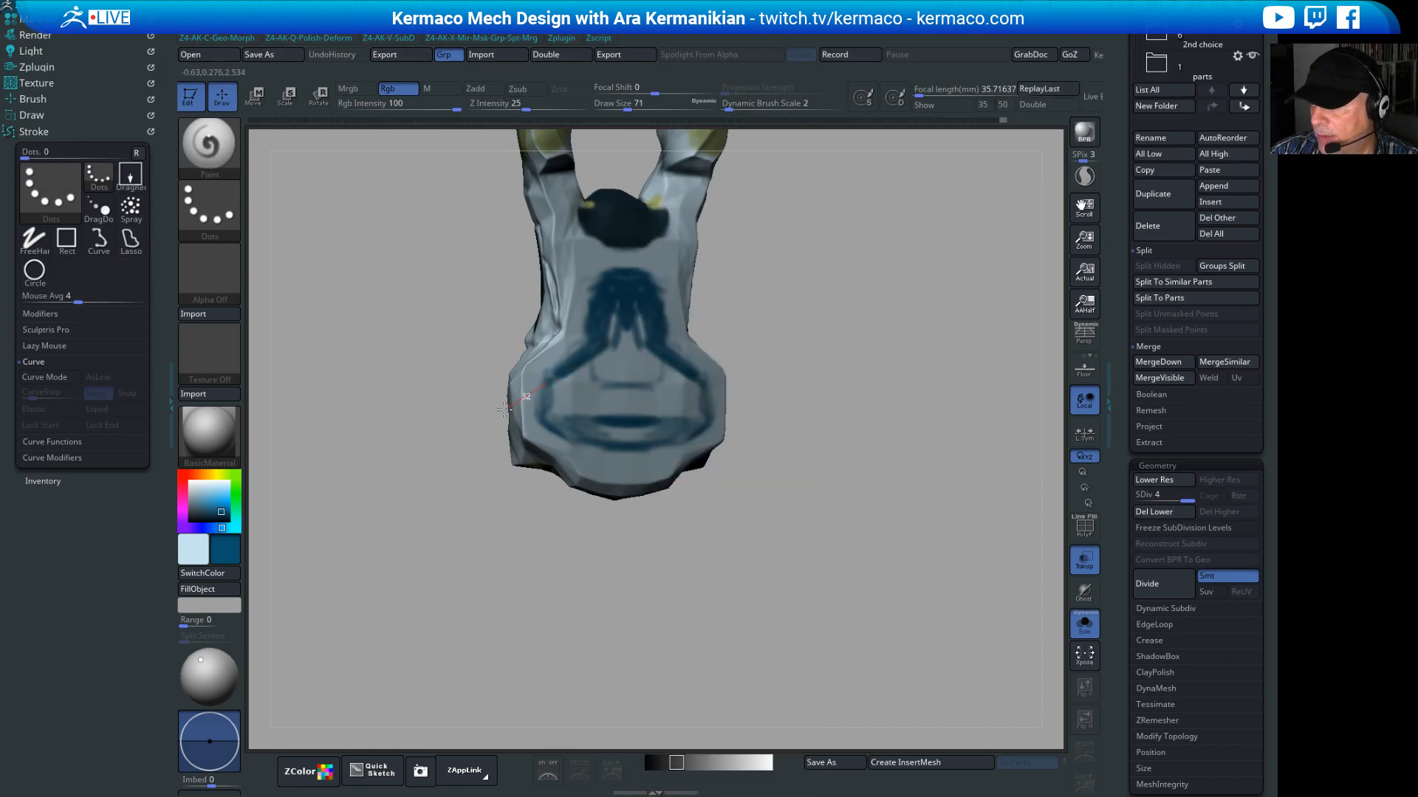
mouse_move(552, 404)
mouse_down()
mouse_move(552, 457)
mouse_move(628, 454)
mouse_up()
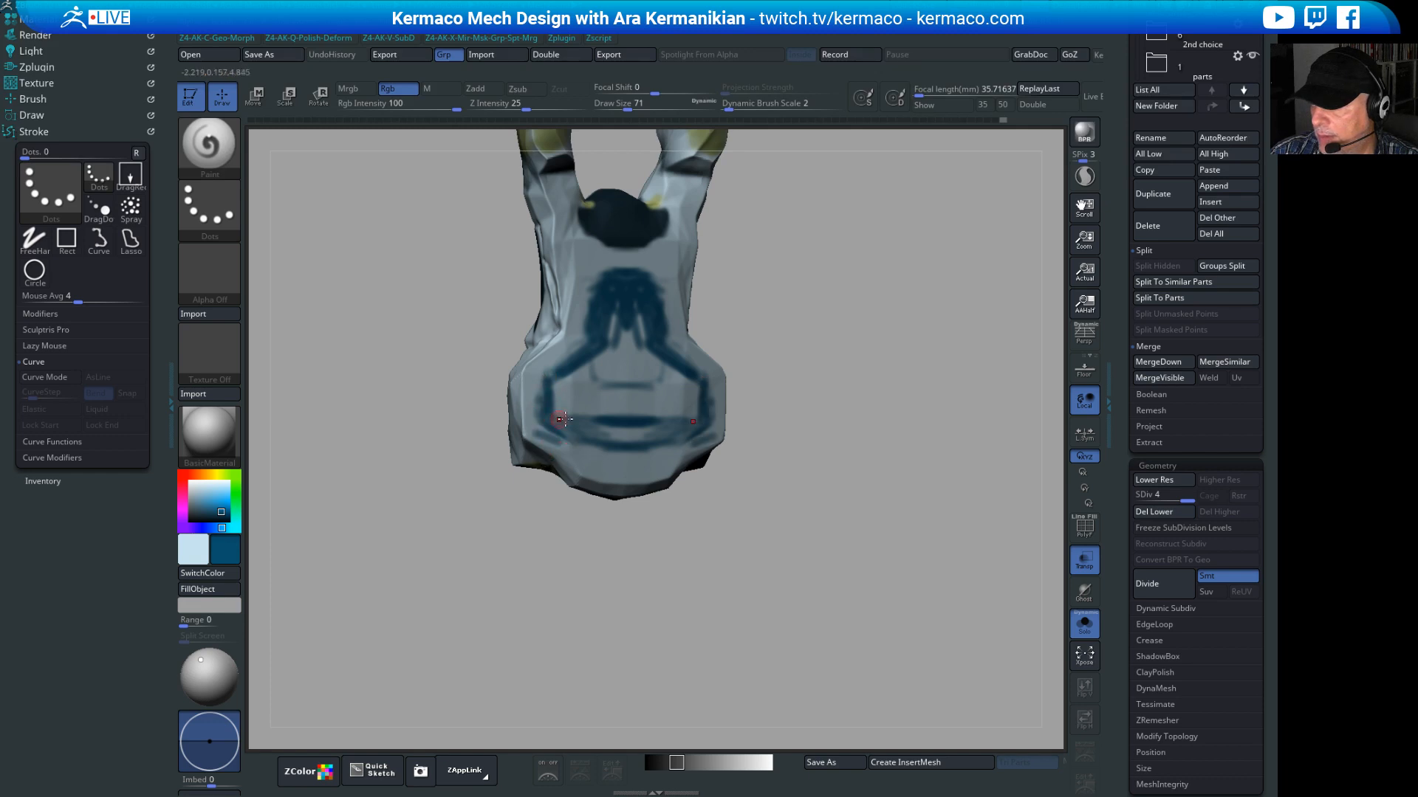
mouse_move(543, 428)
mouse_down()
mouse_move(629, 454)
mouse_move(665, 392)
mouse_up()
mouse_move(575, 421)
mouse_down()
mouse_move(627, 420)
mouse_move(570, 420)
mouse_up()
Step: Paint a thick straight blue crossbar on the rear underside and fill the notched band behind it
mouse_move(852, 502)
alt+mouse_down()
mouse_move(853, 476)
mouse_move(827, 476)
alt+mouse_up()
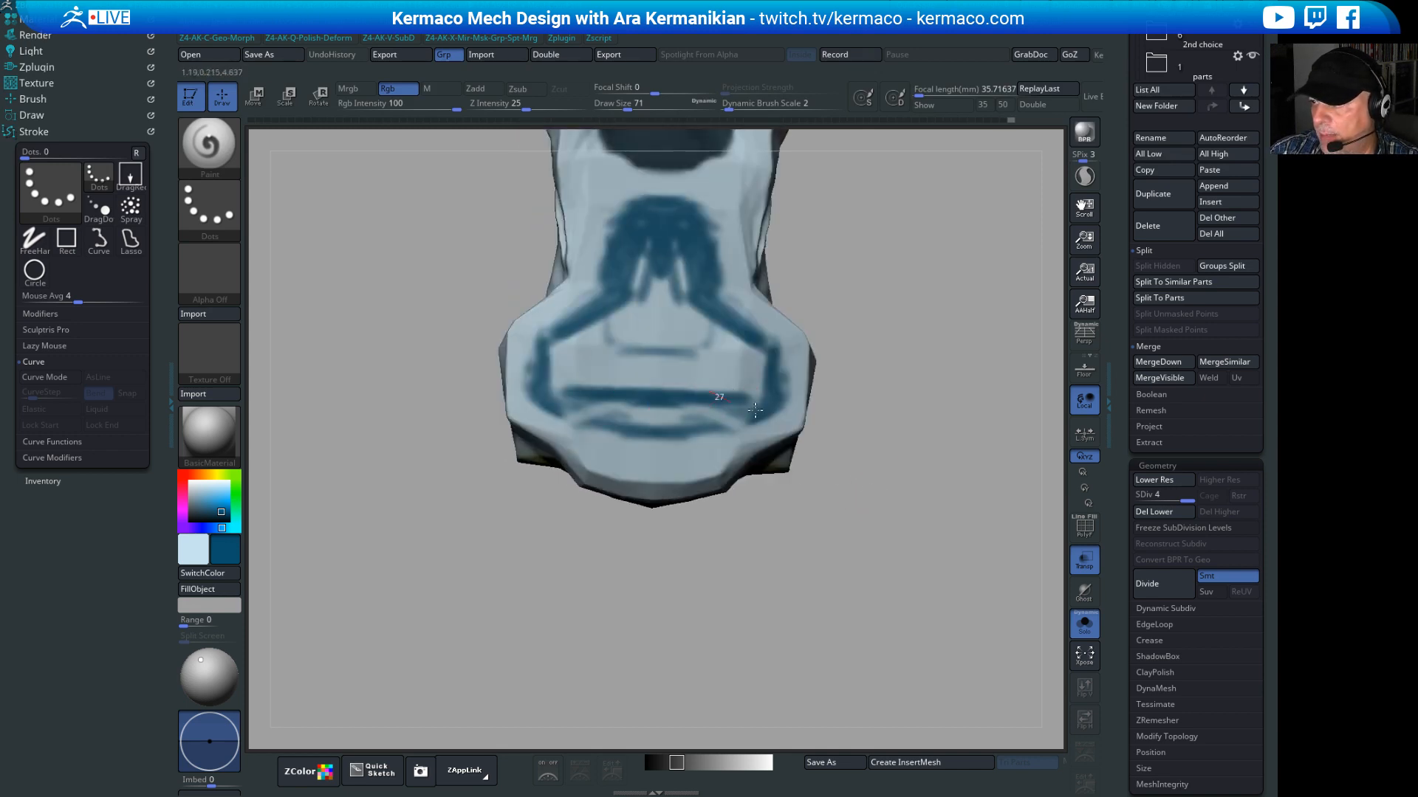
mouse_move(720, 399)
mouse_down()
mouse_move(750, 411)
mouse_move(613, 412)
mouse_move(623, 455)
mouse_move(641, 439)
mouse_move(620, 434)
mouse_move(659, 452)
mouse_up()
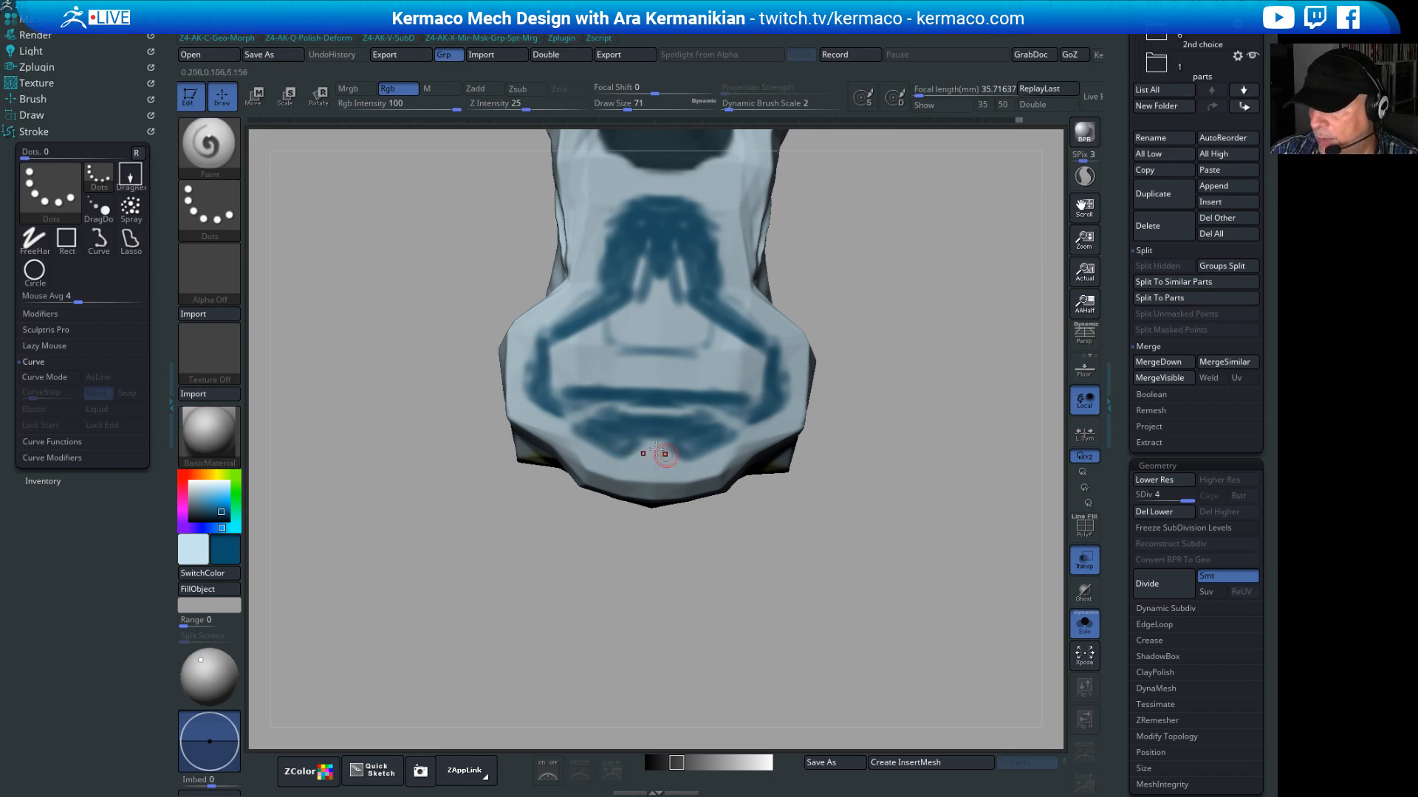
drag(599, 416, 596, 415)
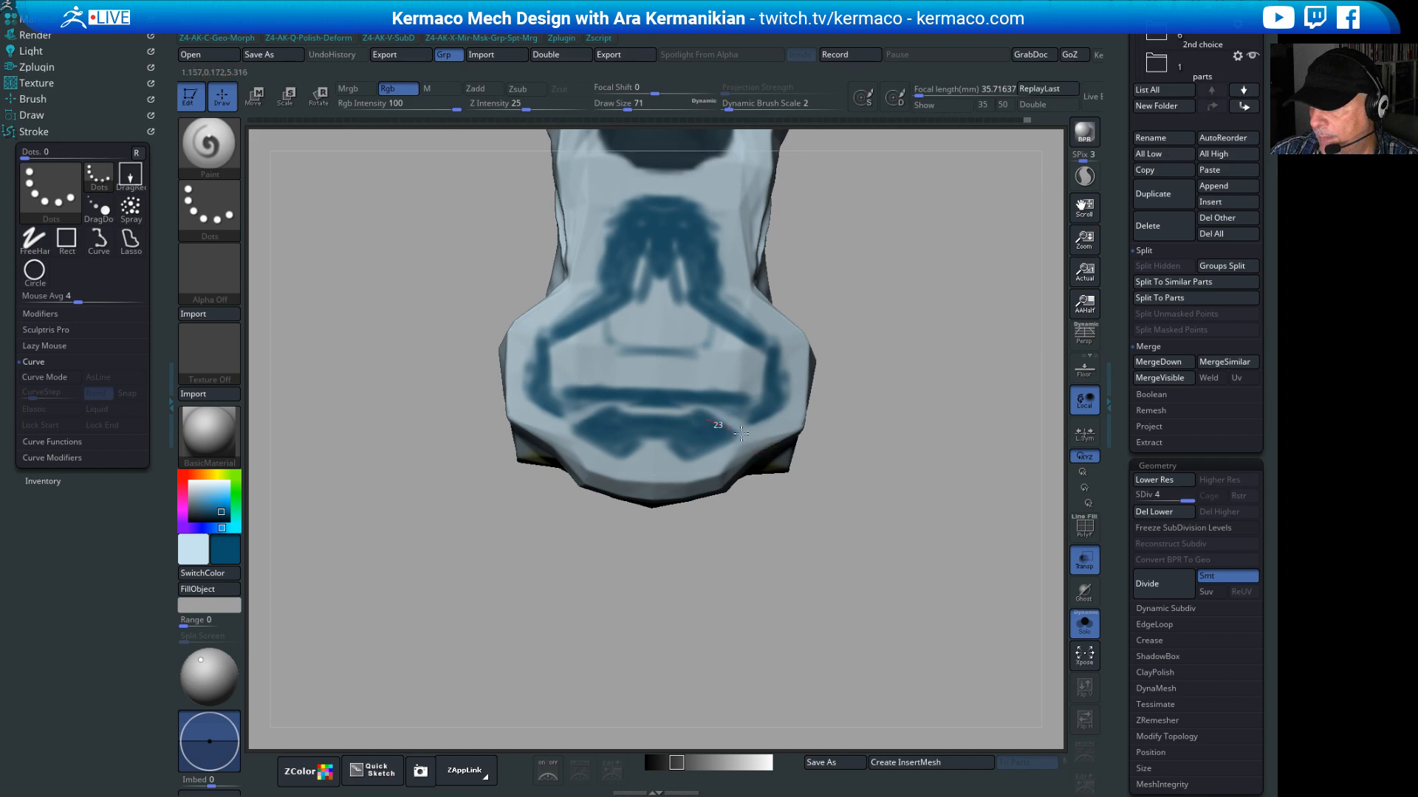
drag(724, 473, 726, 470)
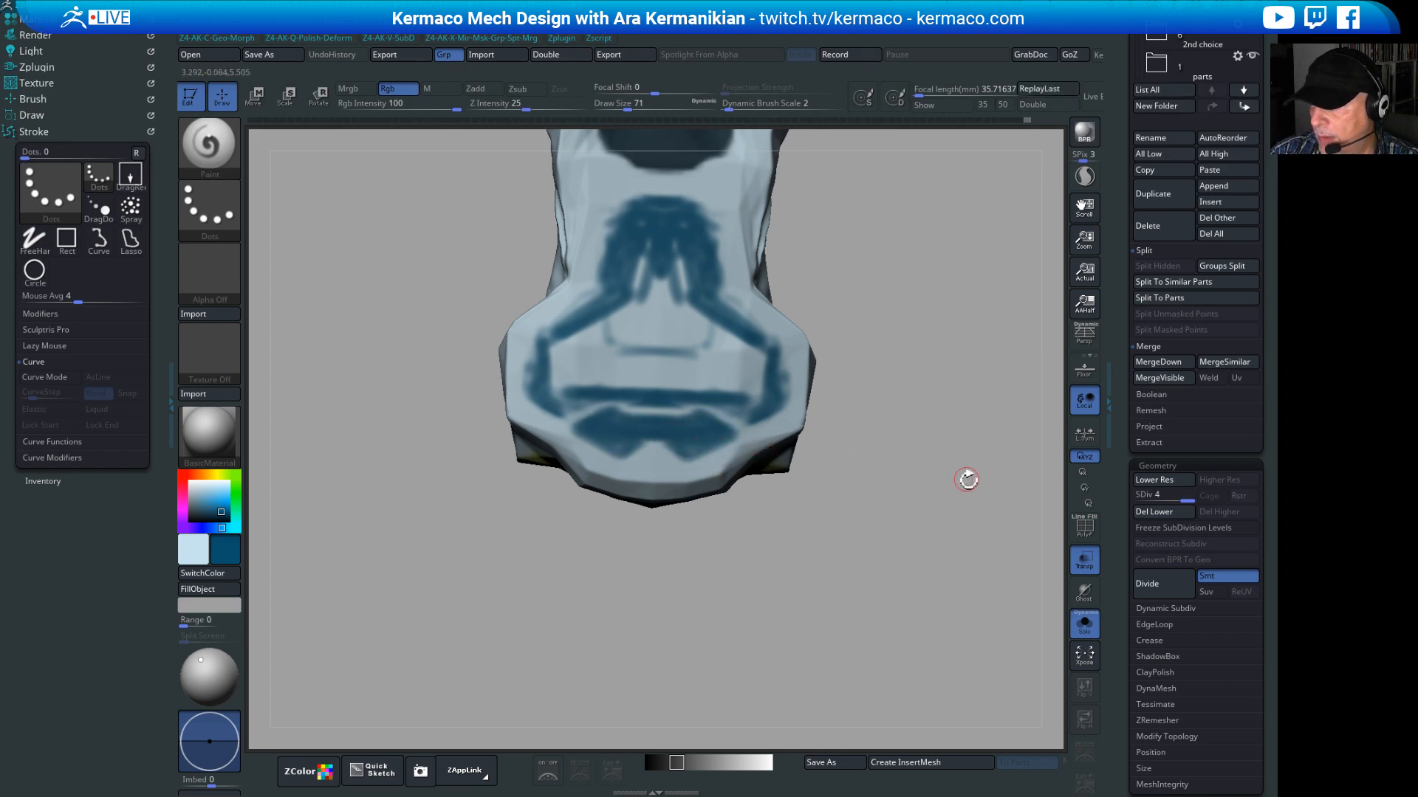
Step: Sharpen the slanted outer edges of the blue arched shape behind the nose on the underside
alt+drag(967, 480, 842, 454)
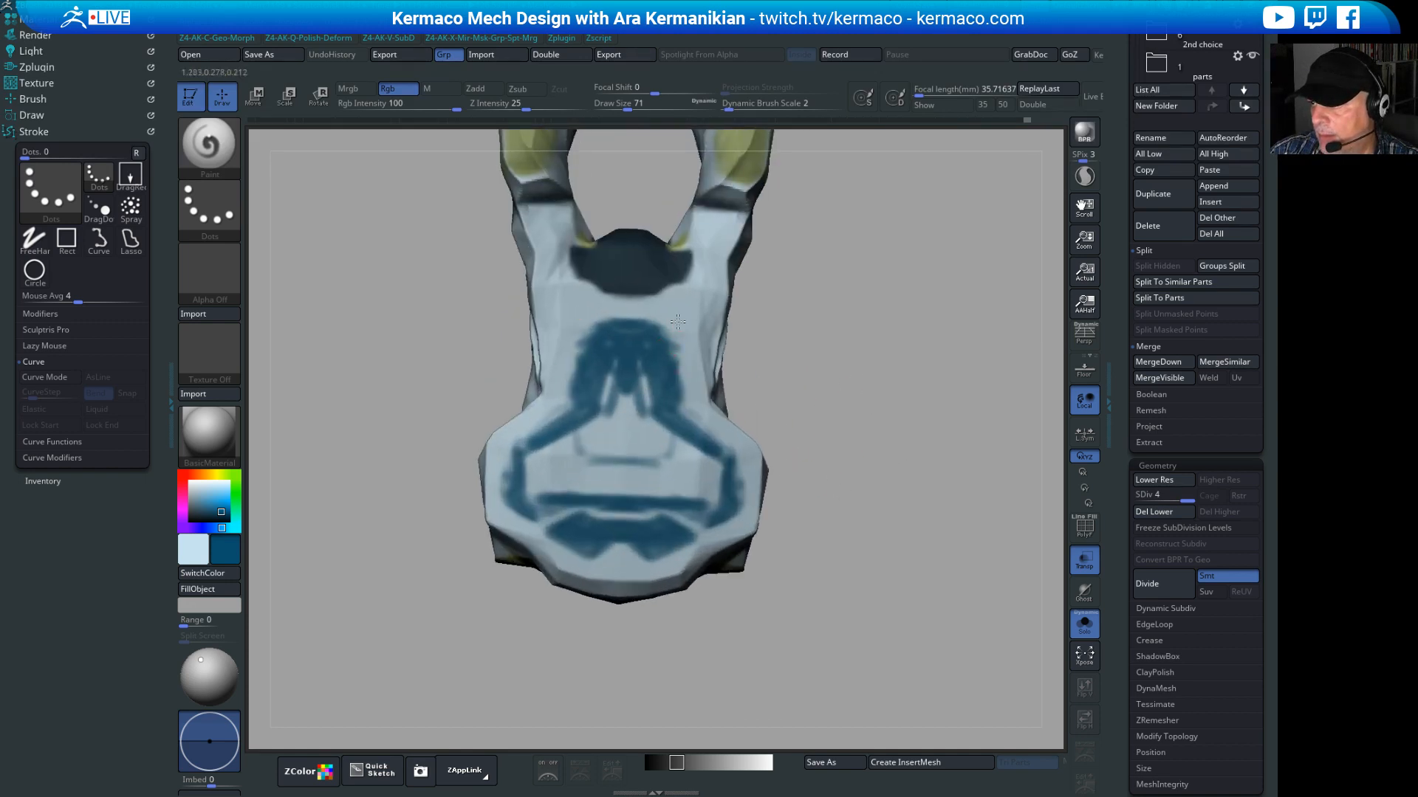
drag(672, 364, 696, 418)
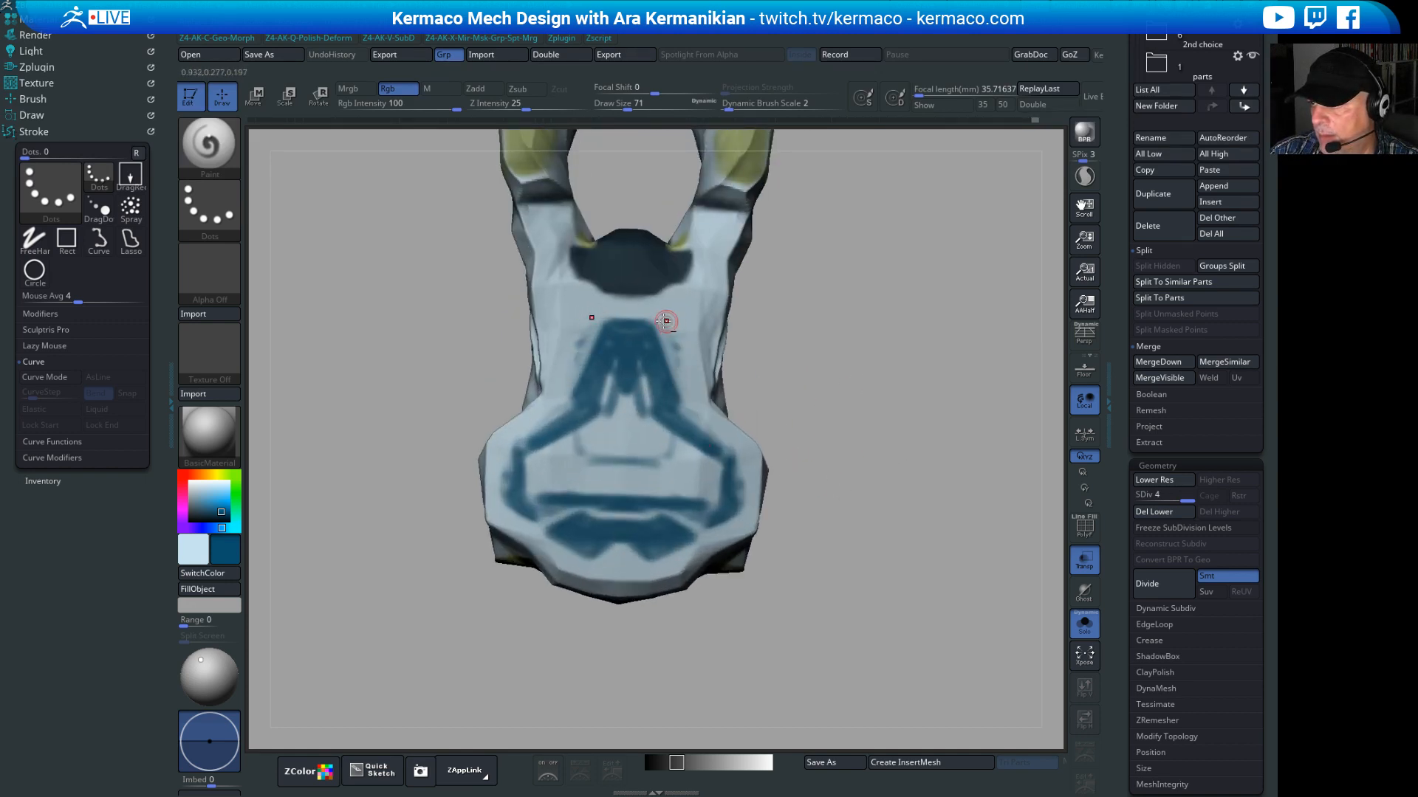
Step: Paint out the faint marks flanking the upper part of the blue outline with the light colour
mouse_move(666, 322)
mouse_down()
mouse_move(683, 406)
mouse_move(707, 419)
mouse_up()
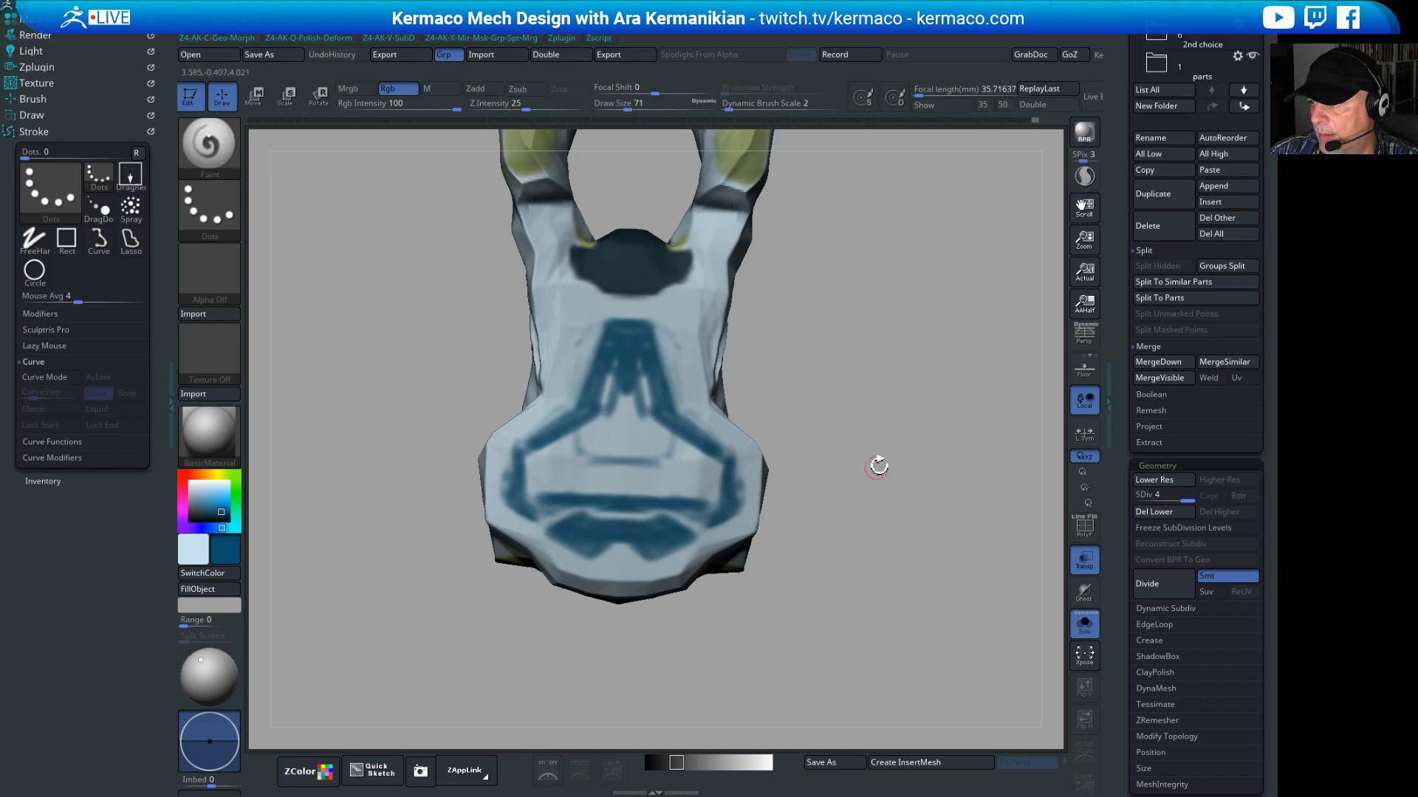
drag(877, 466, 935, 313)
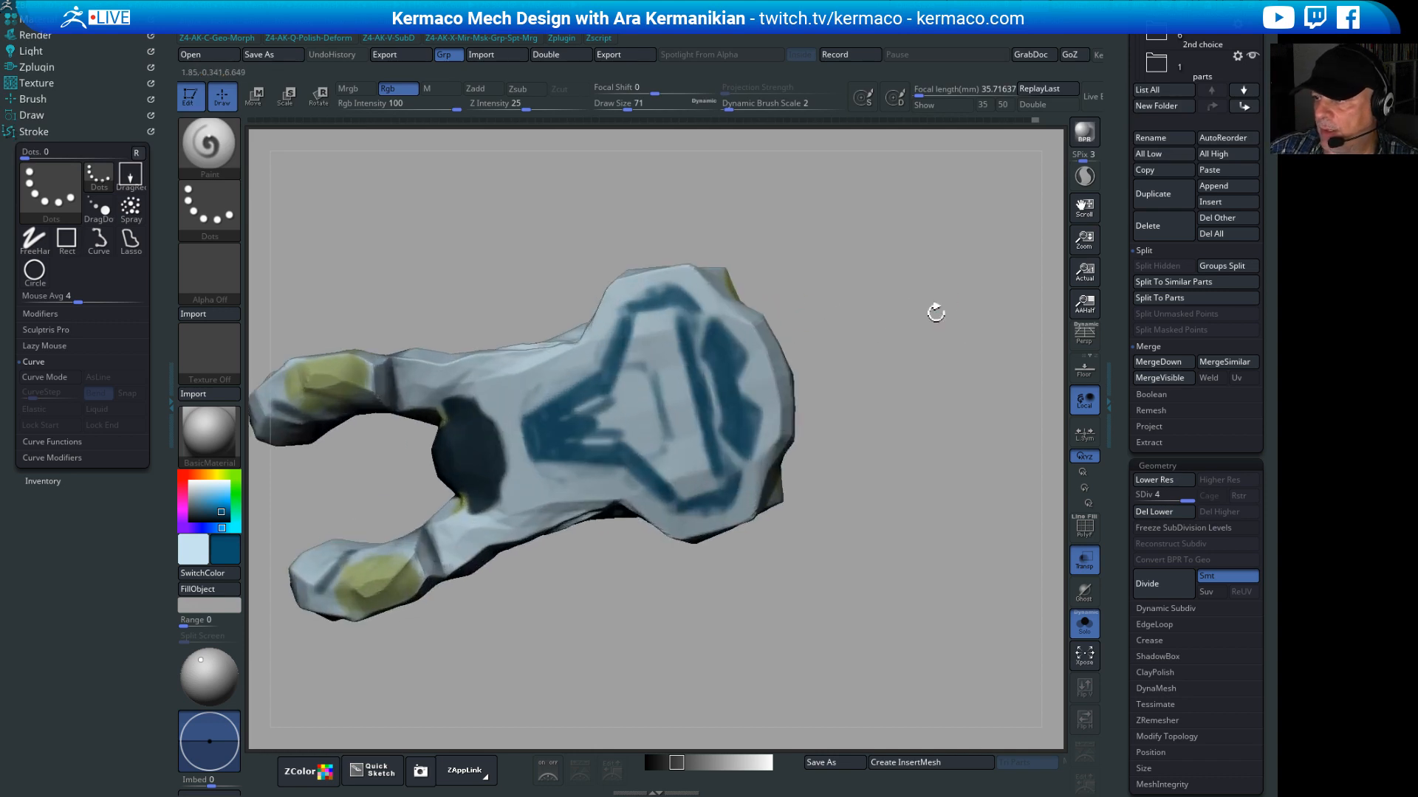
drag(726, 225, 709, 231)
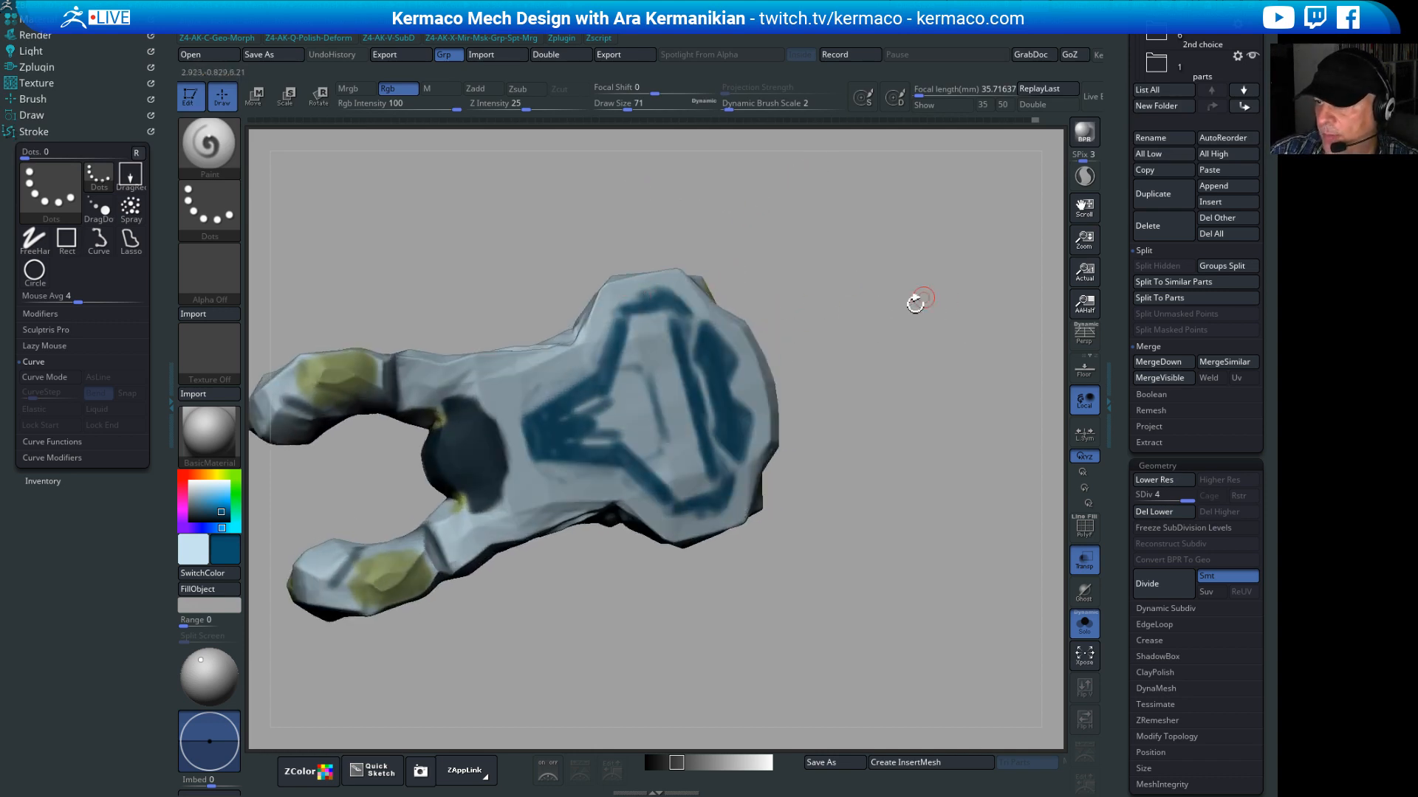
Step: Paint extra dark blue strokes inside the outlined design on the piece's broad face
mouse_move(918, 300)
alt+mouse_down()
mouse_move(824, 285)
mouse_move(847, 327)
mouse_move(847, 267)
mouse_move(828, 253)
mouse_move(861, 244)
mouse_move(811, 261)
mouse_move(925, 384)
mouse_move(985, 385)
alt+mouse_up()
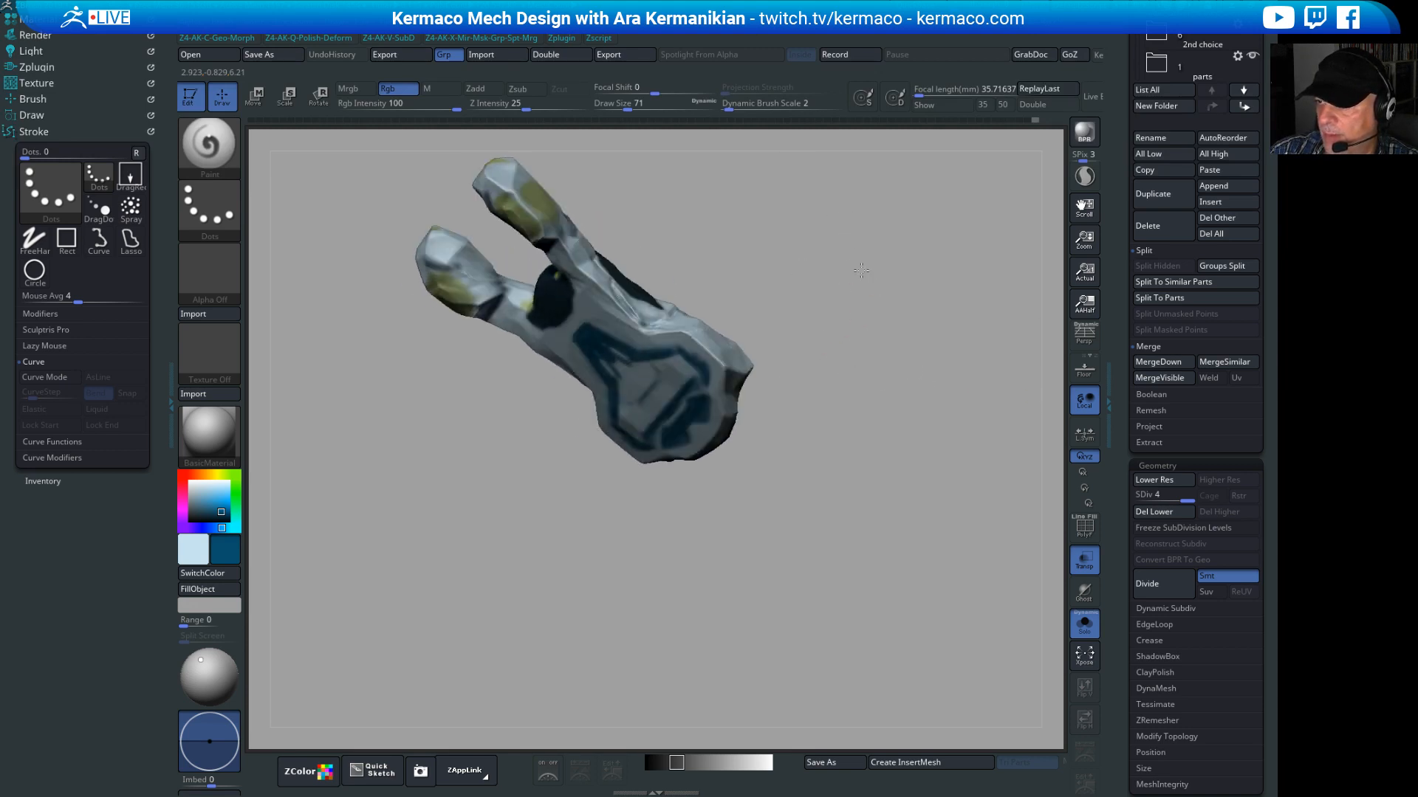
mouse_move(855, 269)
alt+mouse_down()
mouse_move(773, 255)
mouse_move(782, 347)
alt+mouse_up()
mouse_move(574, 347)
mouse_down()
mouse_move(655, 374)
mouse_move(640, 361)
mouse_move(644, 387)
mouse_up()
drag(620, 317, 674, 468)
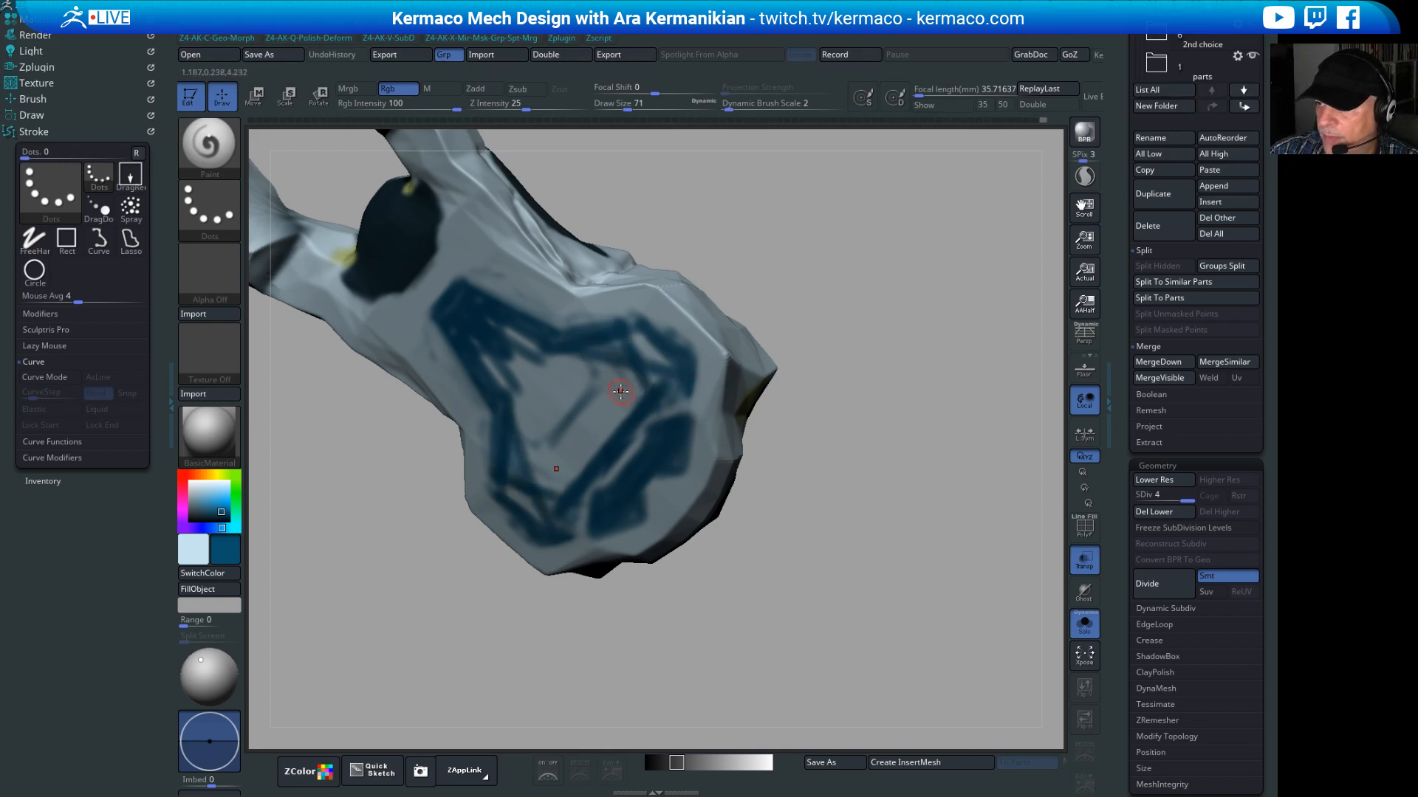
drag(598, 395, 548, 457)
alt+drag(823, 364, 801, 284)
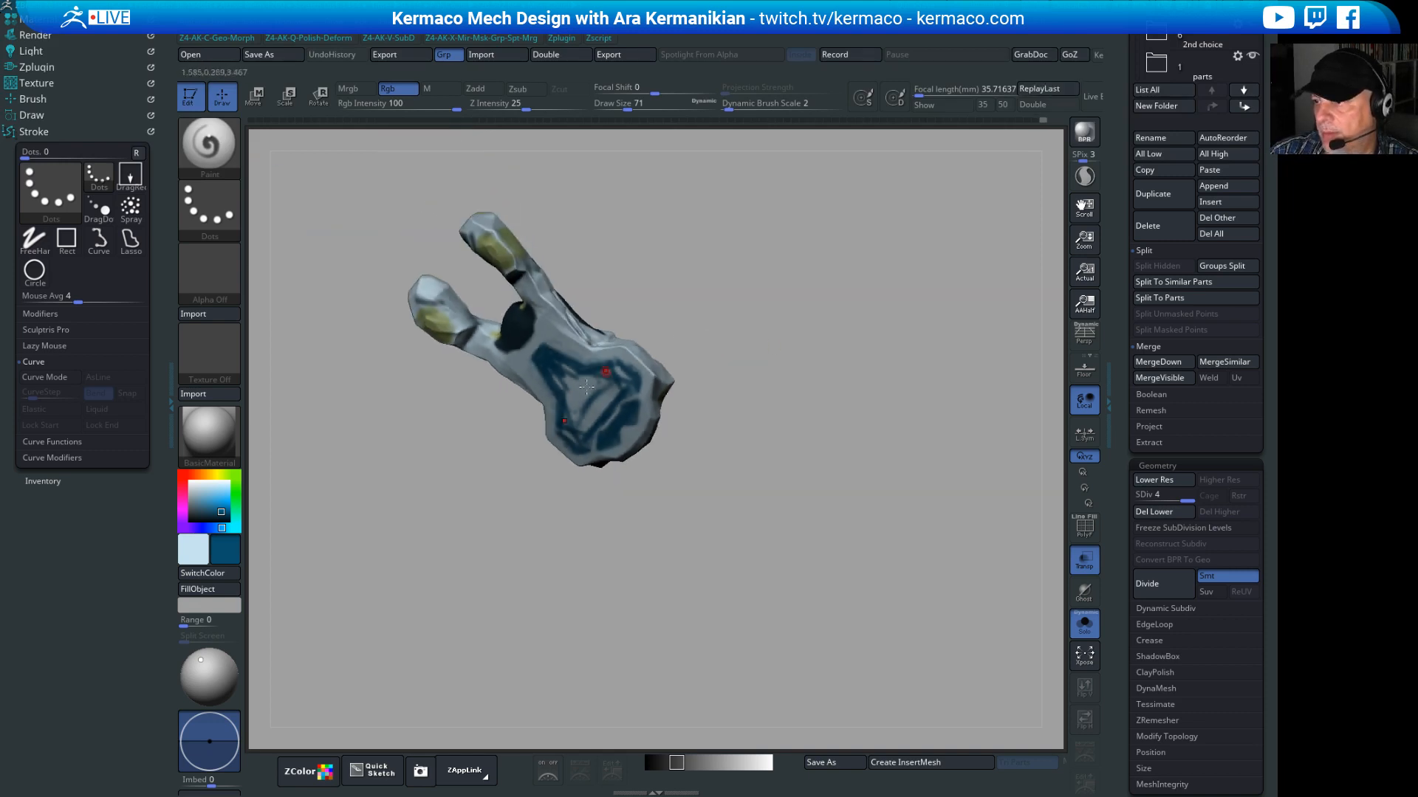
drag(591, 370, 552, 420)
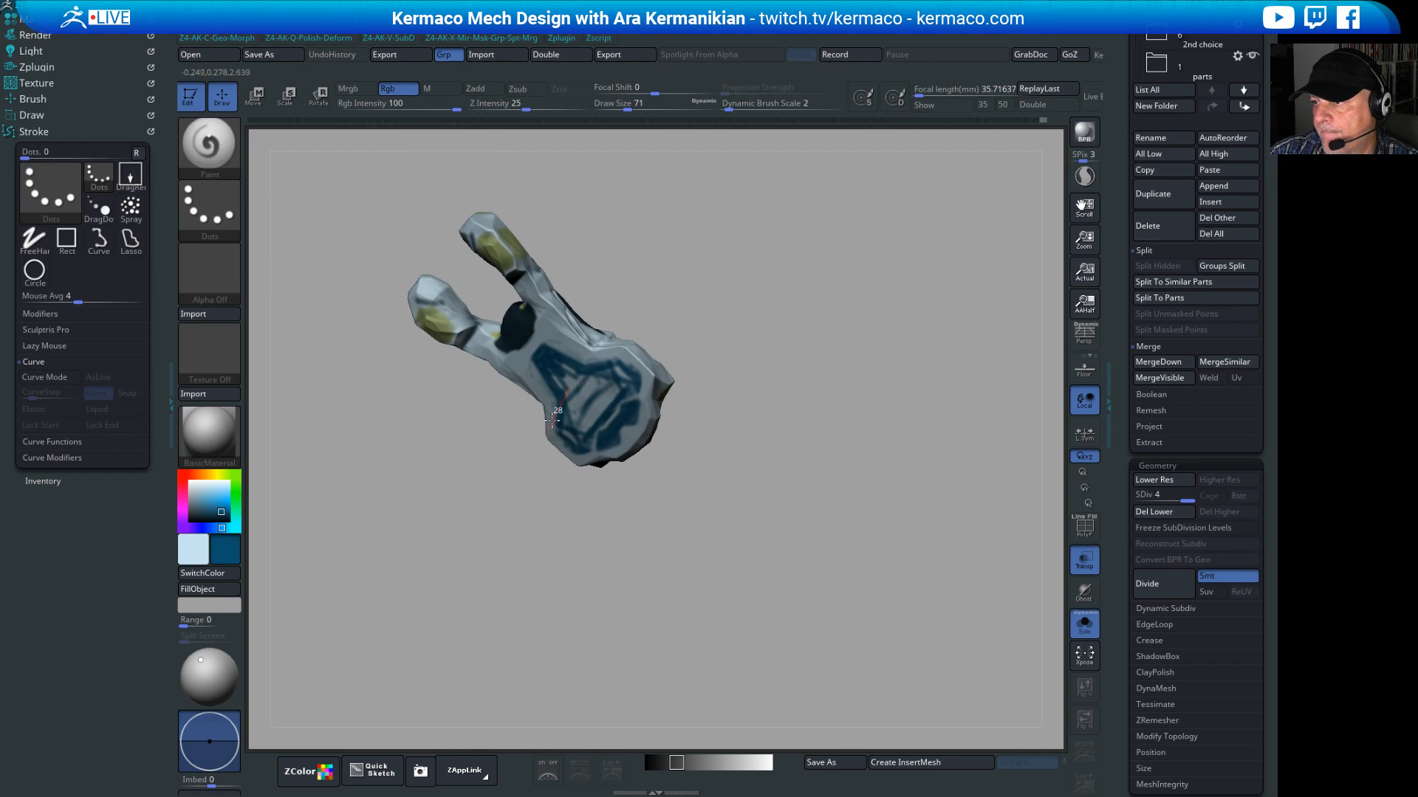
drag(822, 427, 797, 449)
Step: Set the brush draw size to 128 and cover the outer lines of the blue design with the light colour
key(ctrl+q)
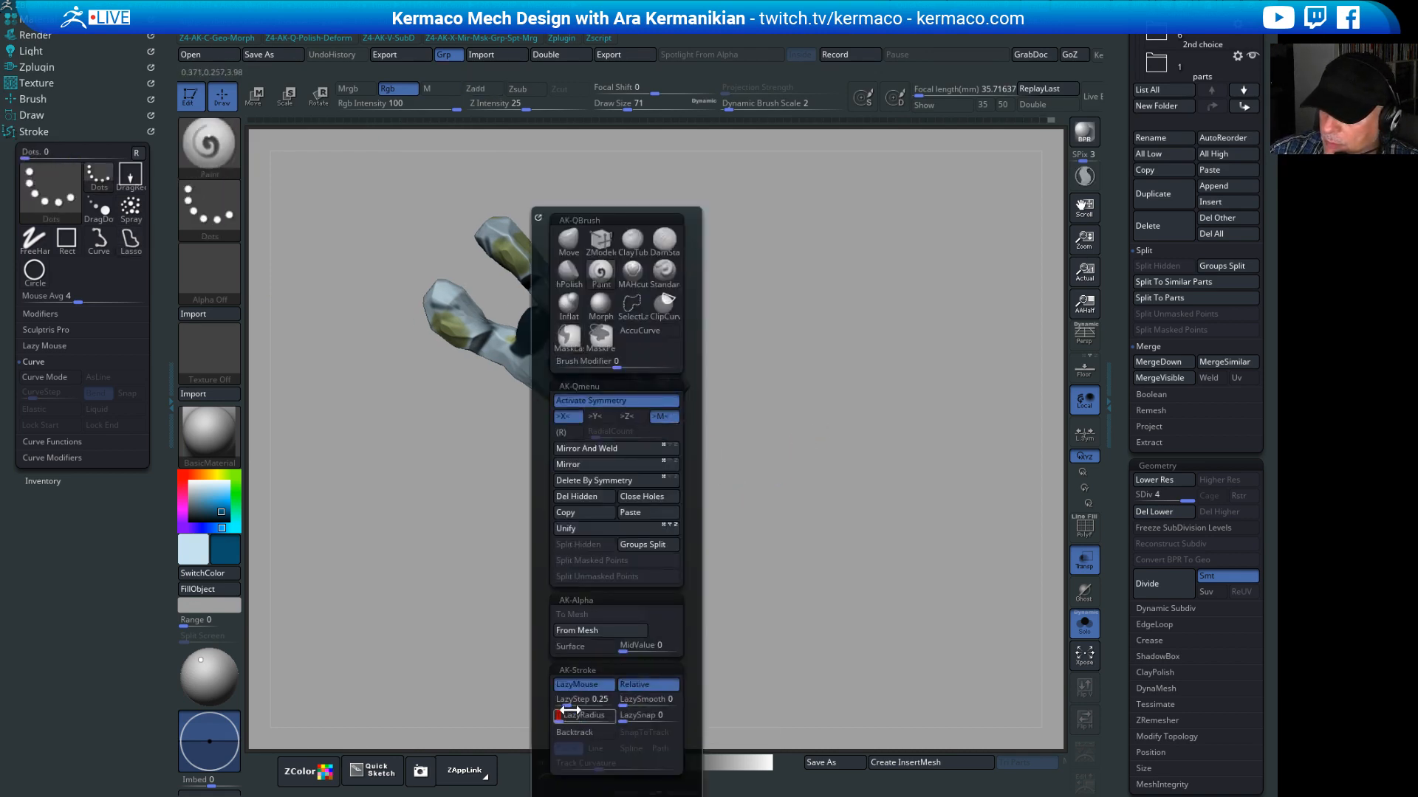
drag(843, 452, 801, 473)
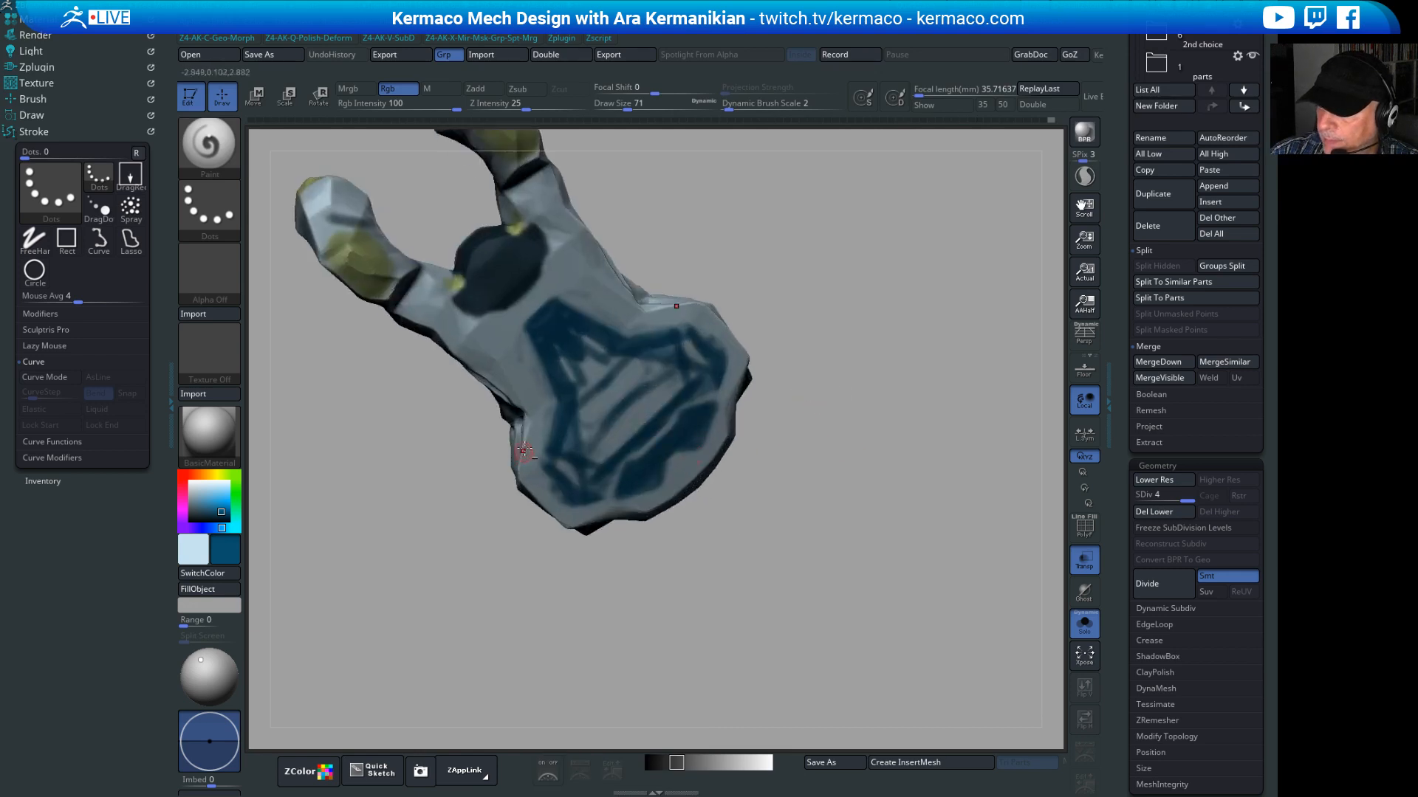
mouse_move(555, 395)
alt+mouse_down()
mouse_move(557, 535)
mouse_move(553, 405)
mouse_move(540, 440)
mouse_move(653, 462)
alt+mouse_up()
key(s)
click(575, 445)
mouse_move(678, 408)
alt+mouse_down()
mouse_move(664, 443)
mouse_move(687, 436)
mouse_move(652, 467)
mouse_move(555, 287)
alt+mouse_up()
mouse_move(655, 343)
alt+mouse_down()
mouse_move(613, 325)
mouse_move(609, 347)
mouse_move(646, 351)
mouse_move(707, 436)
alt+mouse_up()
Step: Fill the middle of the design as one solid dark blue shape, undoing the stray stroke near its upper end
mouse_move(586, 343)
mouse_down()
mouse_move(620, 351)
mouse_move(597, 327)
mouse_move(661, 369)
mouse_move(613, 384)
mouse_move(573, 429)
mouse_move(627, 410)
mouse_move(661, 454)
mouse_move(618, 409)
mouse_move(628, 417)
mouse_up()
drag(546, 343, 529, 327)
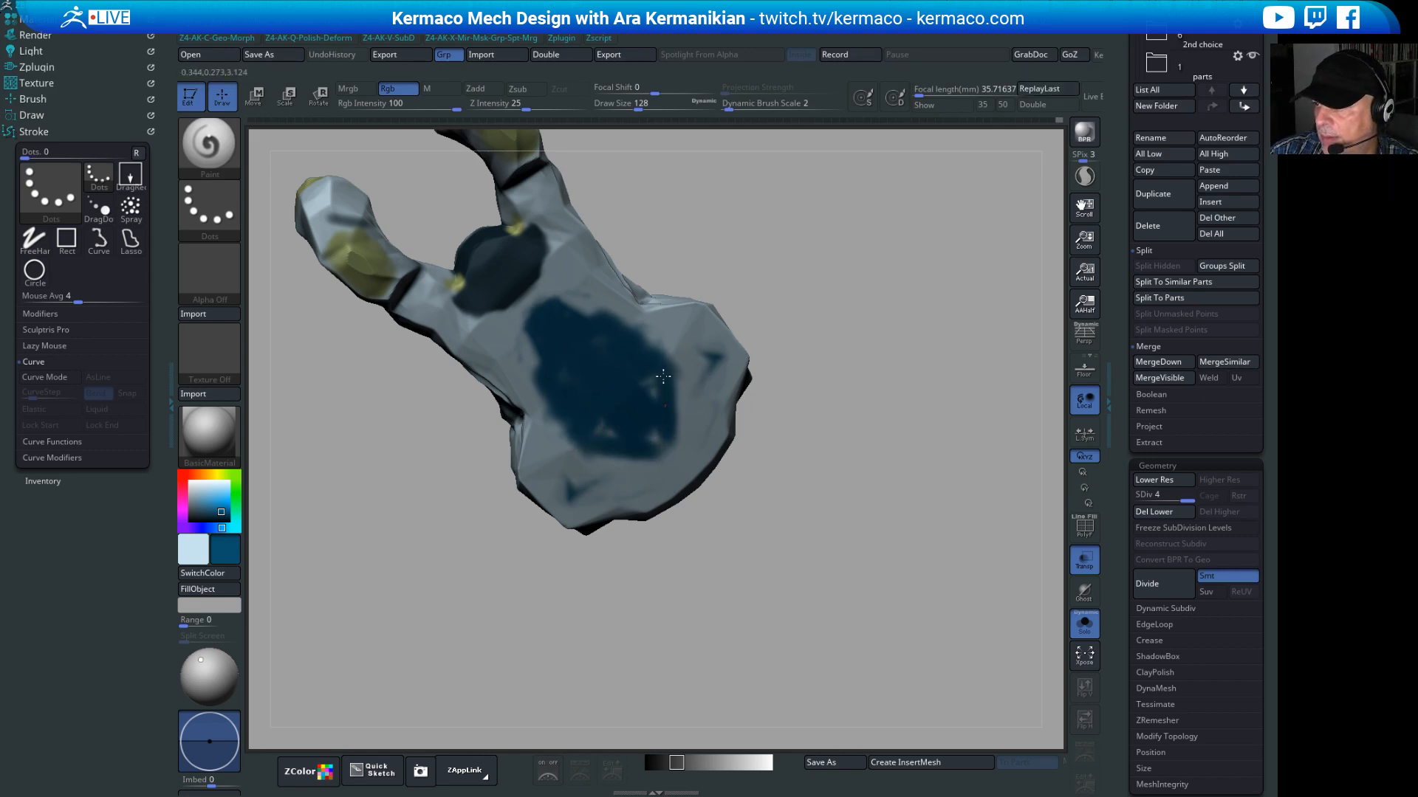
drag(663, 377, 649, 438)
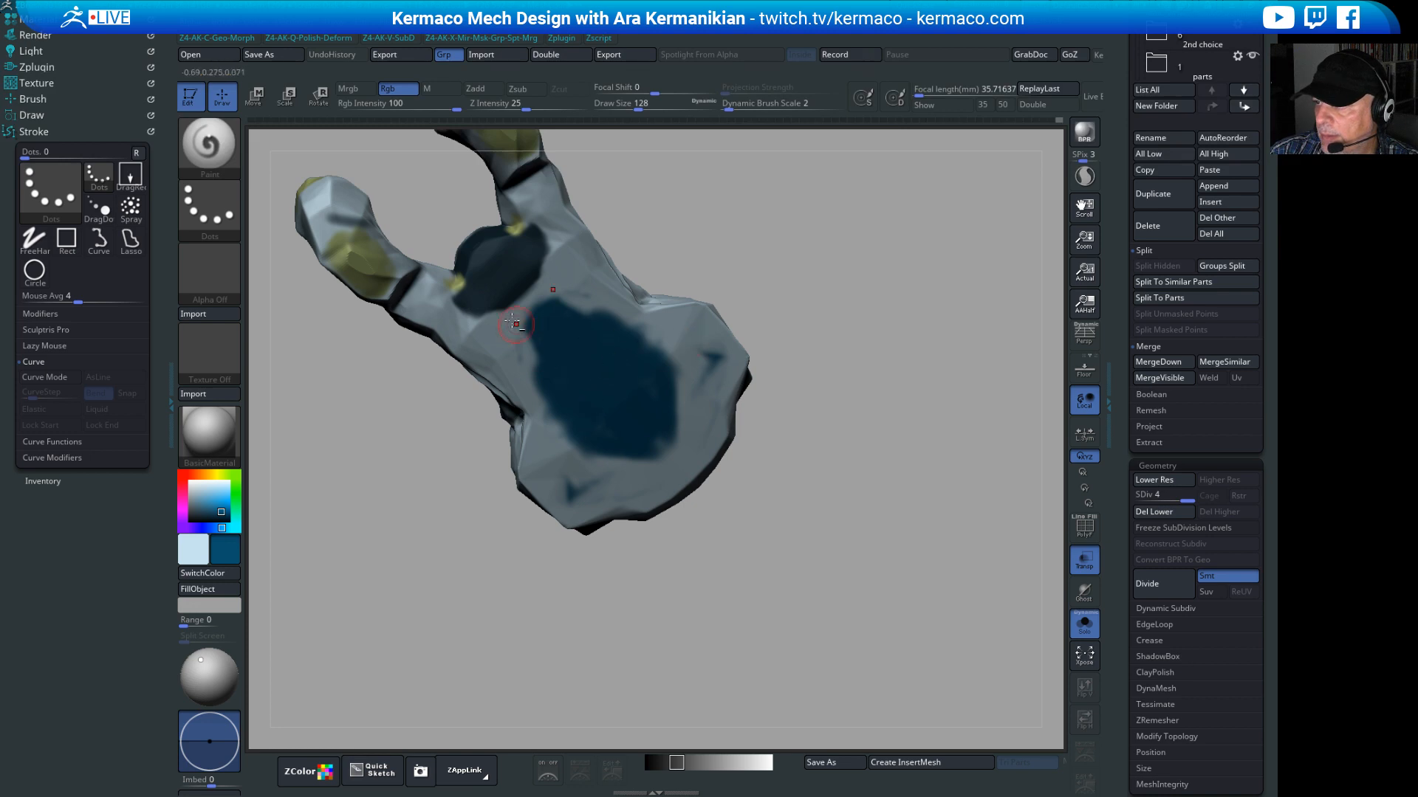
drag(523, 323, 549, 300)
key(ctrl+z)
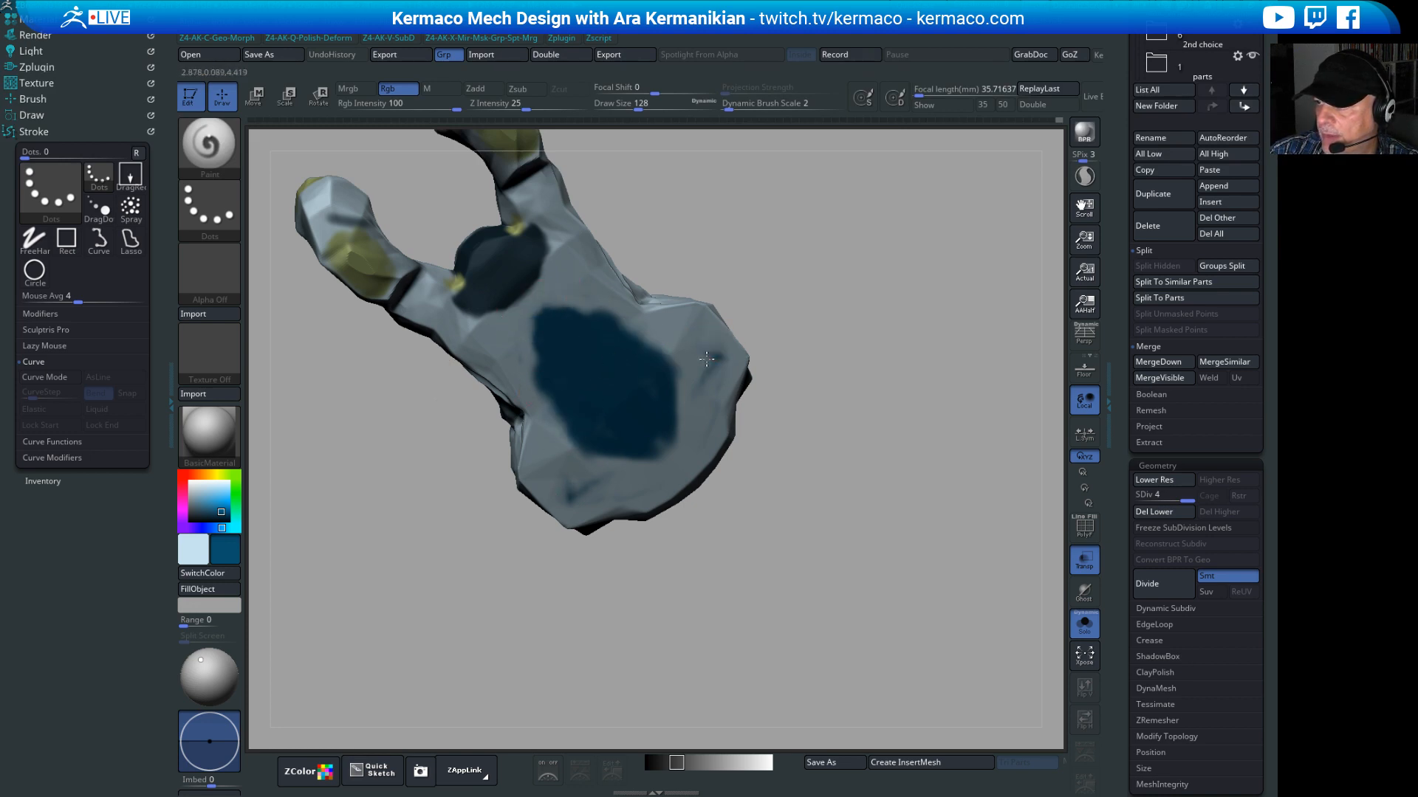
Step: Paint a dark blue triangle on each side of the central shape and extend the shape's upper end
mouse_move(701, 352)
mouse_down()
mouse_move(703, 407)
mouse_move(737, 378)
mouse_move(729, 395)
mouse_move(712, 390)
mouse_move(713, 349)
mouse_move(687, 365)
mouse_move(729, 369)
mouse_move(708, 369)
mouse_move(689, 329)
mouse_up()
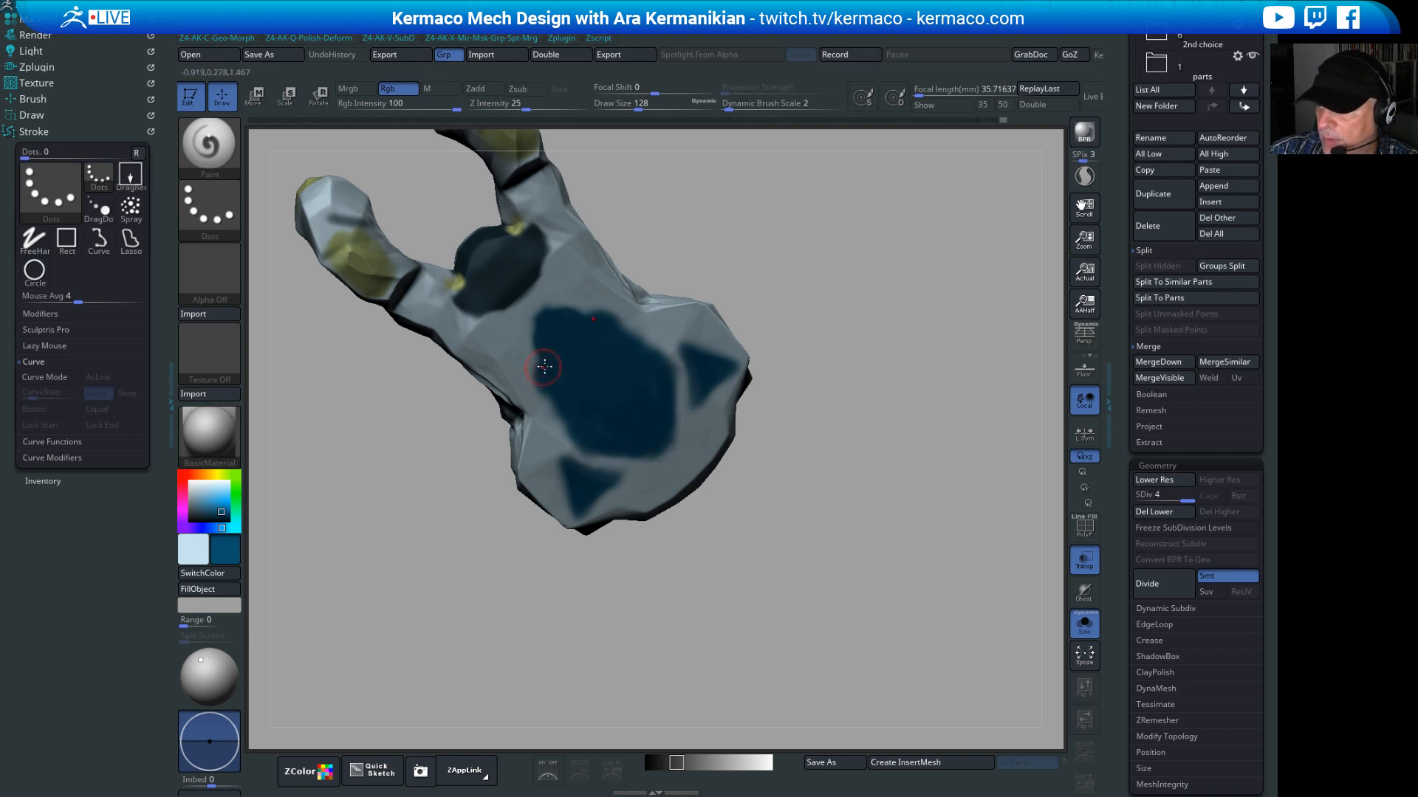
mouse_move(549, 357)
mouse_down()
mouse_move(529, 330)
mouse_move(538, 306)
mouse_up()
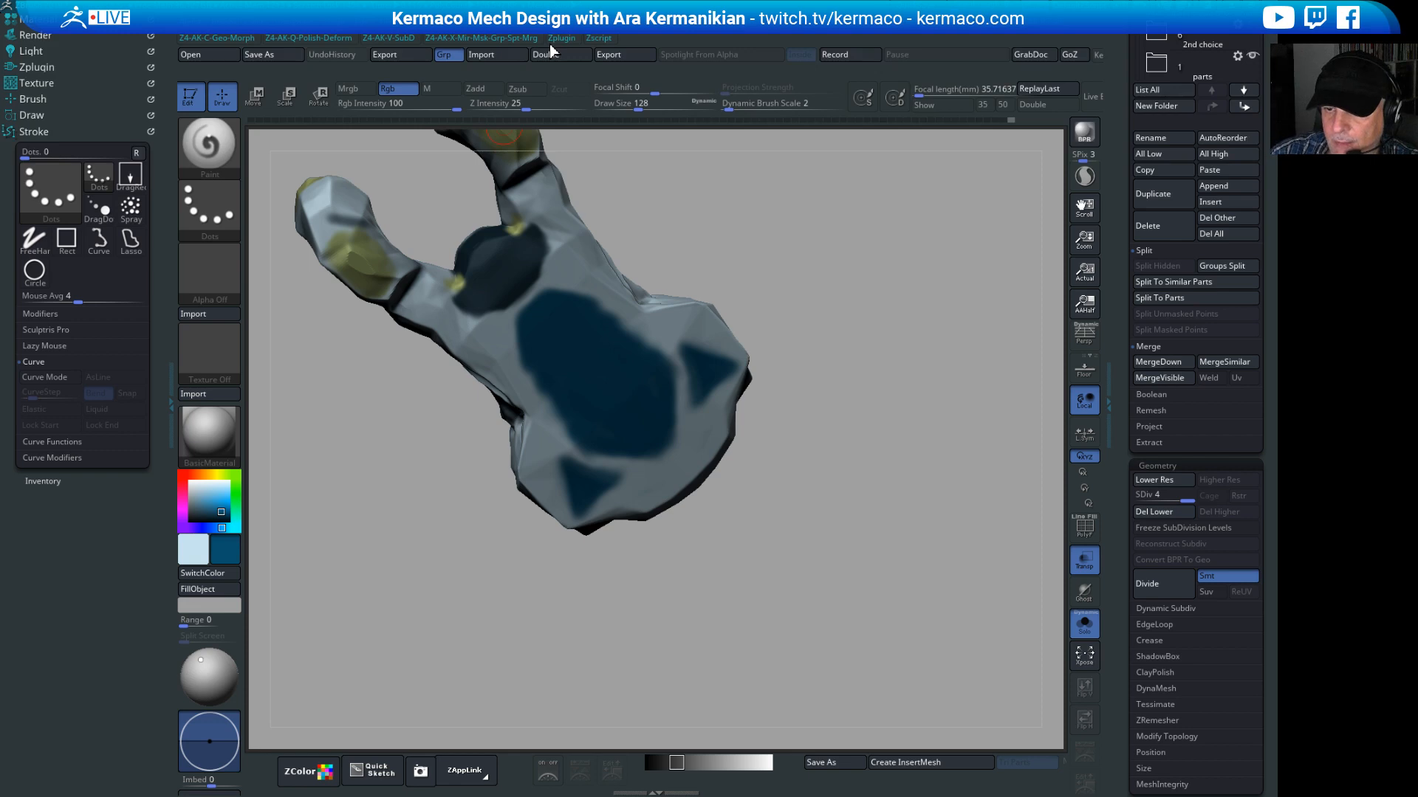
Step: Cut a narrow neck into both sides of the central blue shape, refining its edges with a draw size of 120
drag(849, 221, 837, 254)
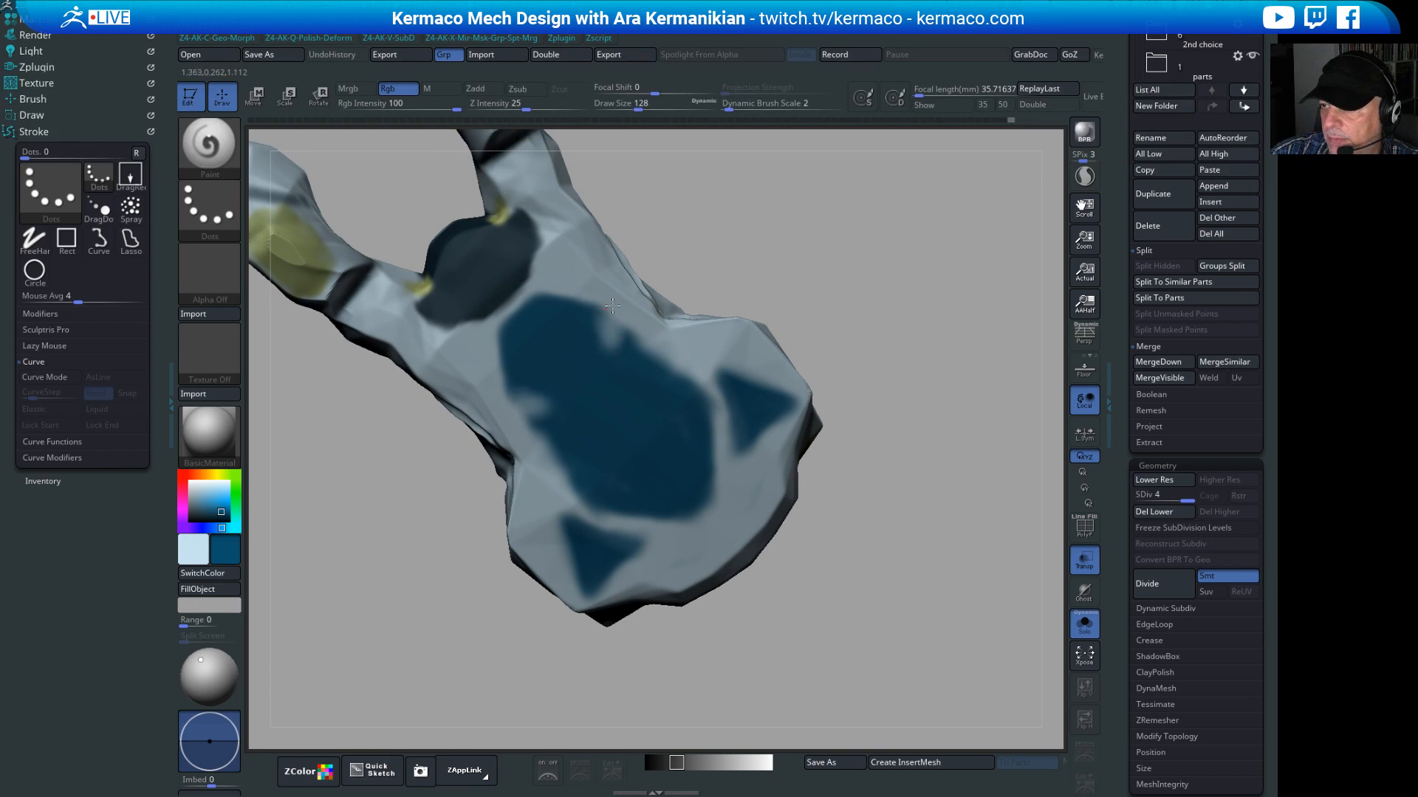
drag(650, 337, 627, 318)
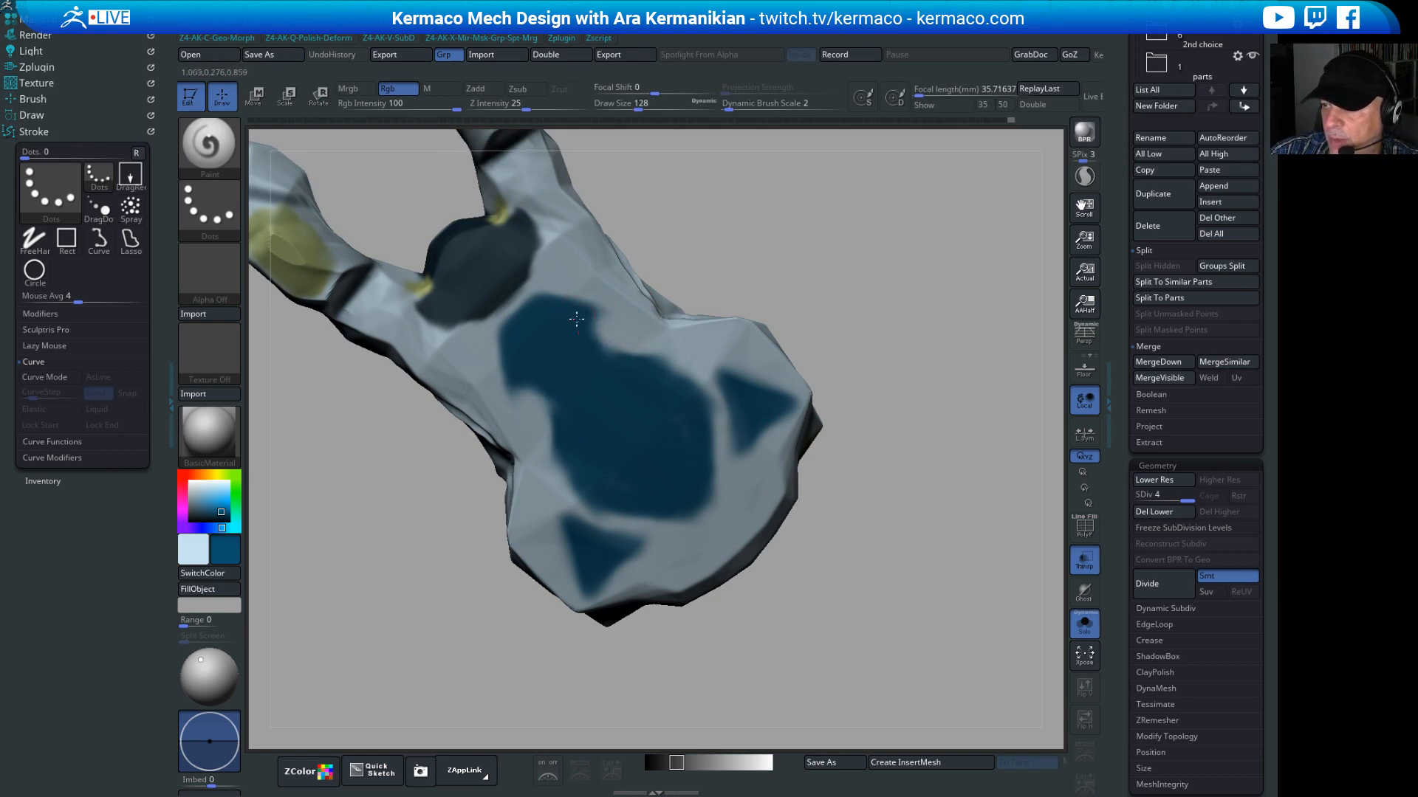
key(s)
click(580, 347)
drag(594, 325, 598, 350)
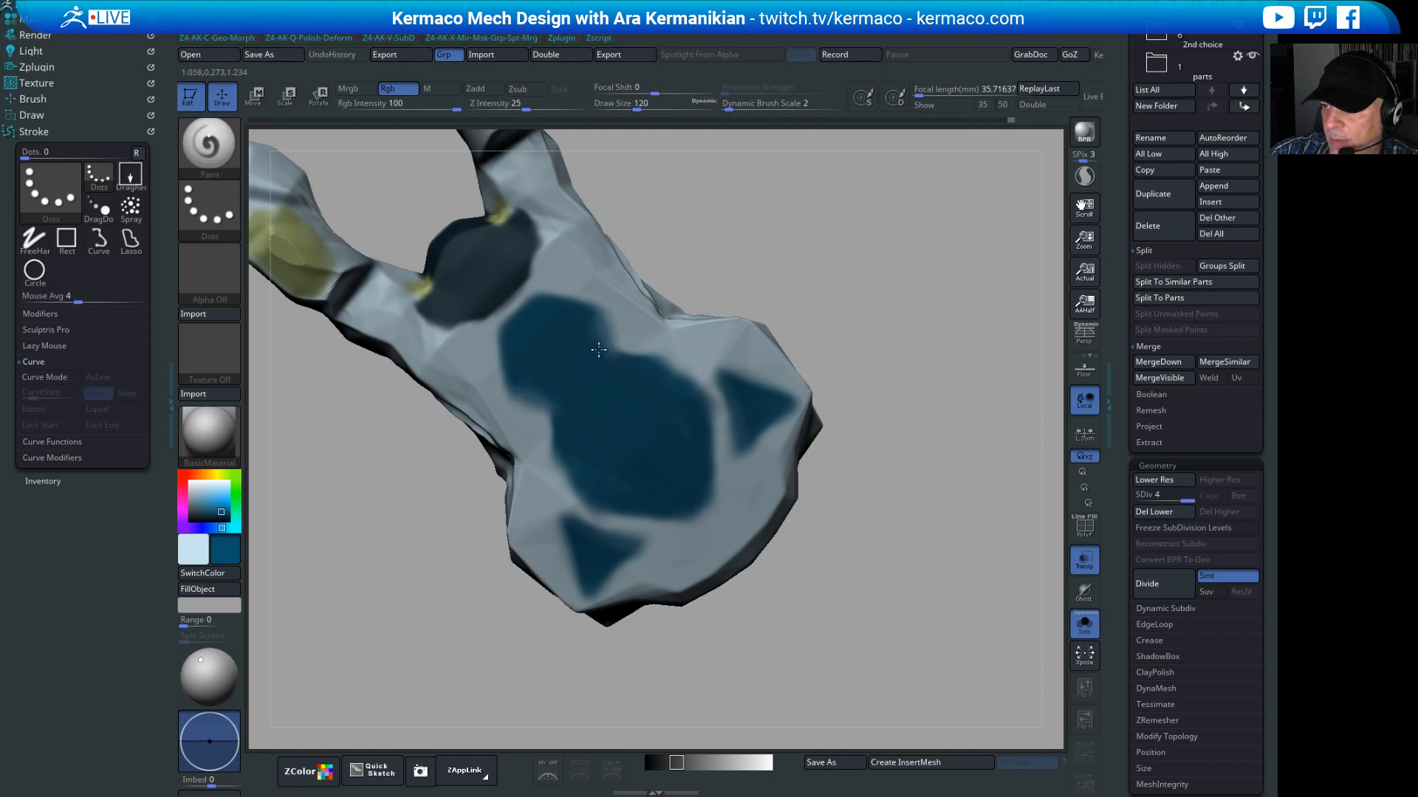
alt+drag(612, 297, 591, 301)
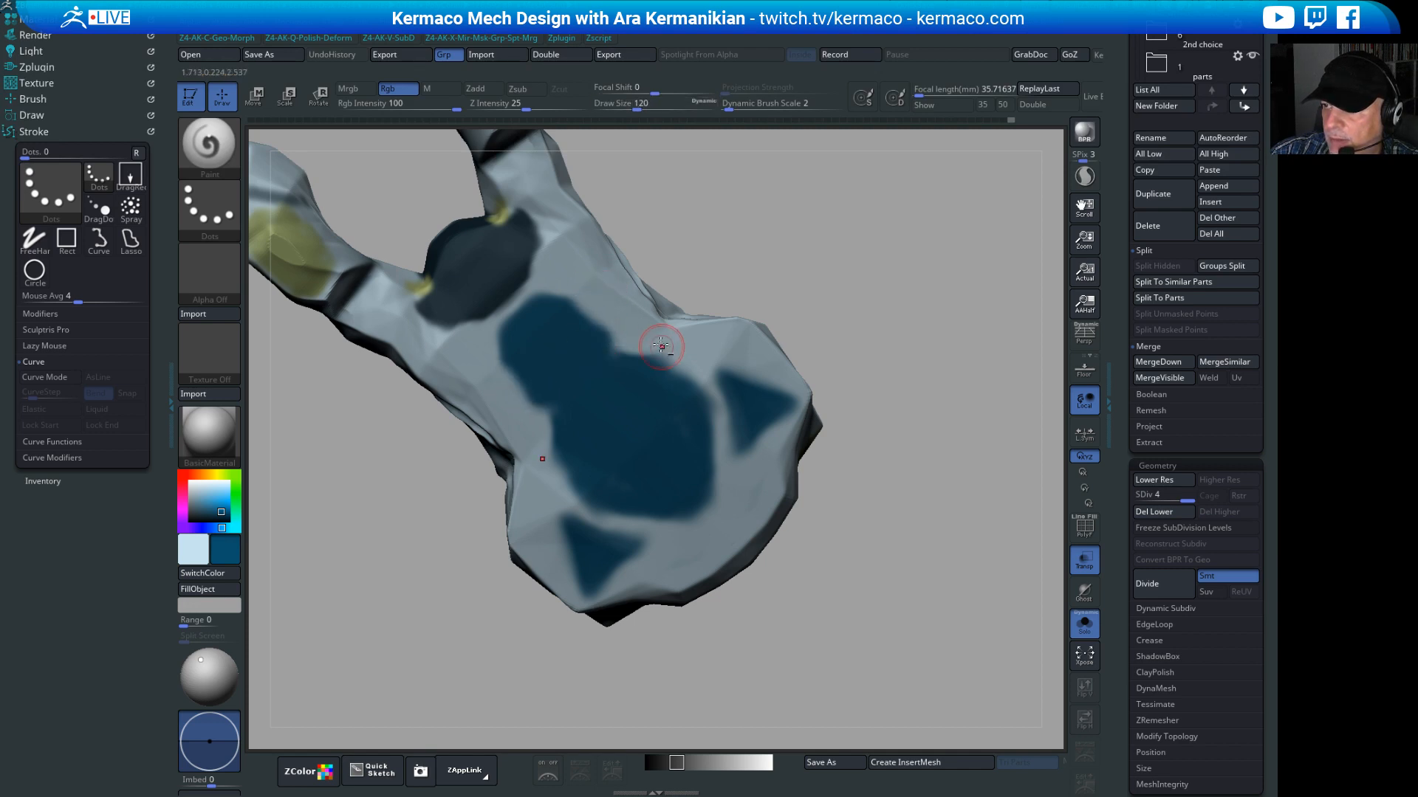
mouse_move(588, 355)
mouse_down()
mouse_move(568, 304)
mouse_move(608, 327)
mouse_move(588, 294)
mouse_move(632, 311)
mouse_move(627, 348)
mouse_move(694, 355)
mouse_up()
Step: Reshape the lower lobe of the central blue shape by trimming its corners and filling out its bottom edge
alt+drag(938, 337, 591, 399)
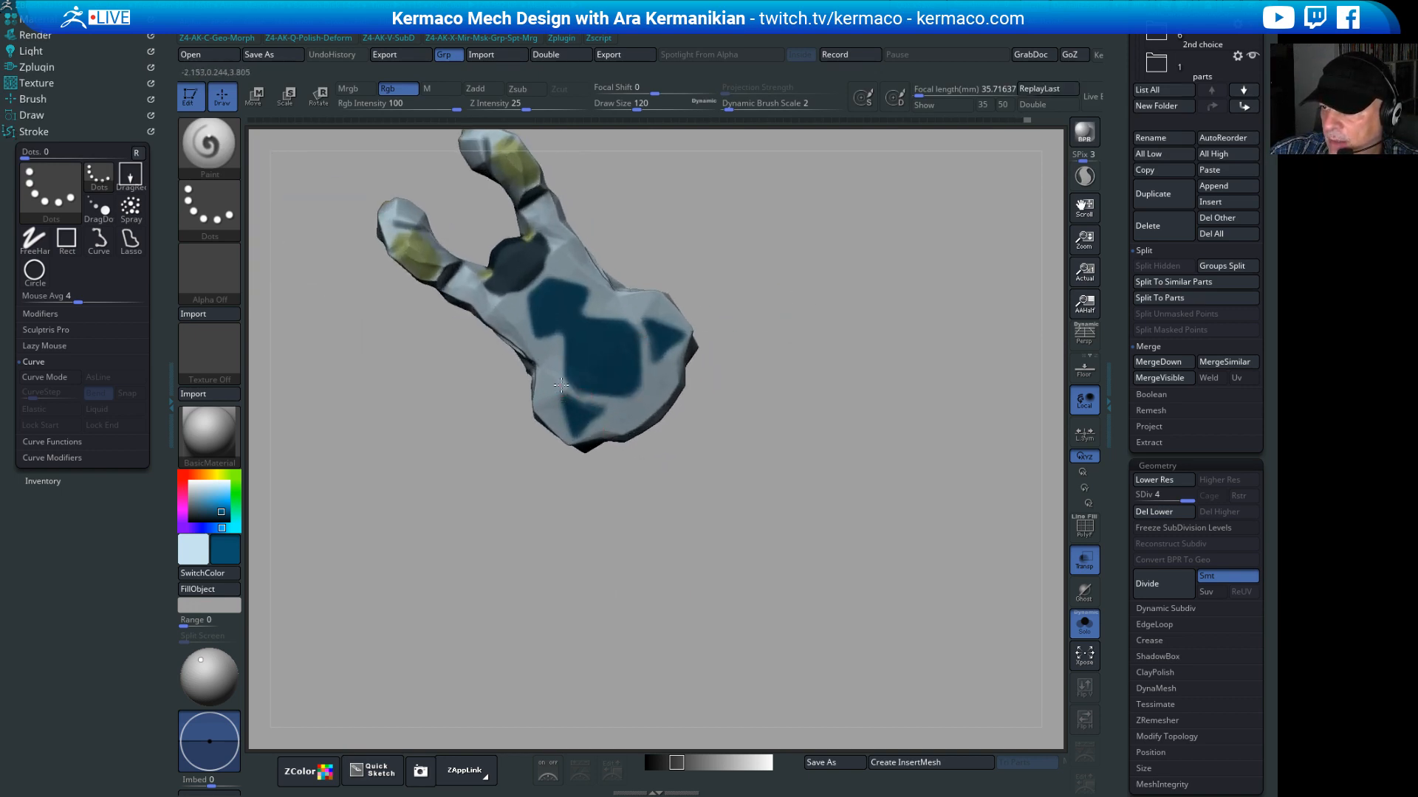
mouse_move(617, 397)
alt+mouse_down()
mouse_move(648, 398)
mouse_move(632, 385)
alt+mouse_up()
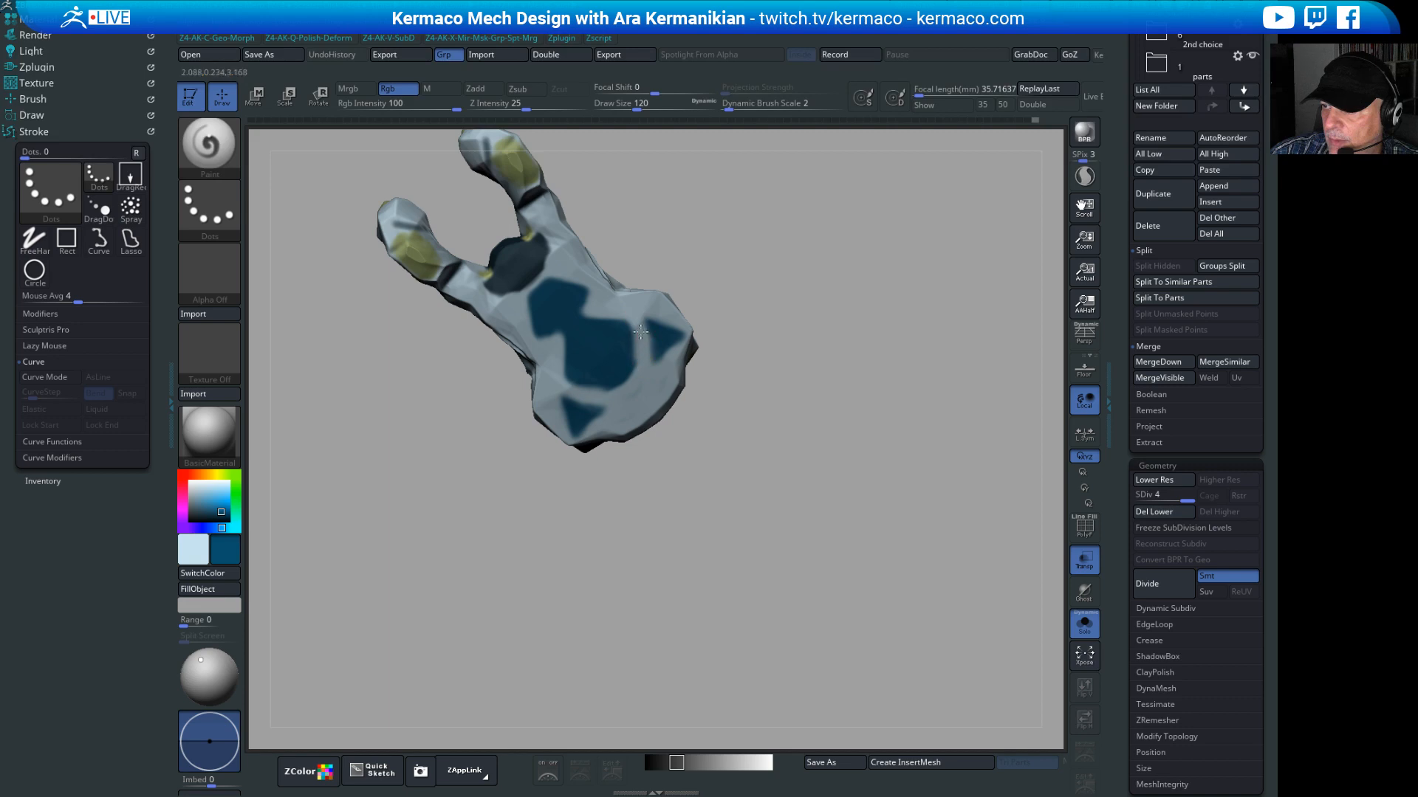
mouse_move(627, 330)
alt+mouse_down()
mouse_move(624, 374)
mouse_move(573, 384)
alt+mouse_up()
alt+drag(636, 318, 628, 368)
mouse_move(830, 385)
alt+mouse_down()
mouse_move(760, 347)
mouse_move(774, 263)
mouse_move(839, 310)
mouse_move(787, 340)
alt+mouse_up()
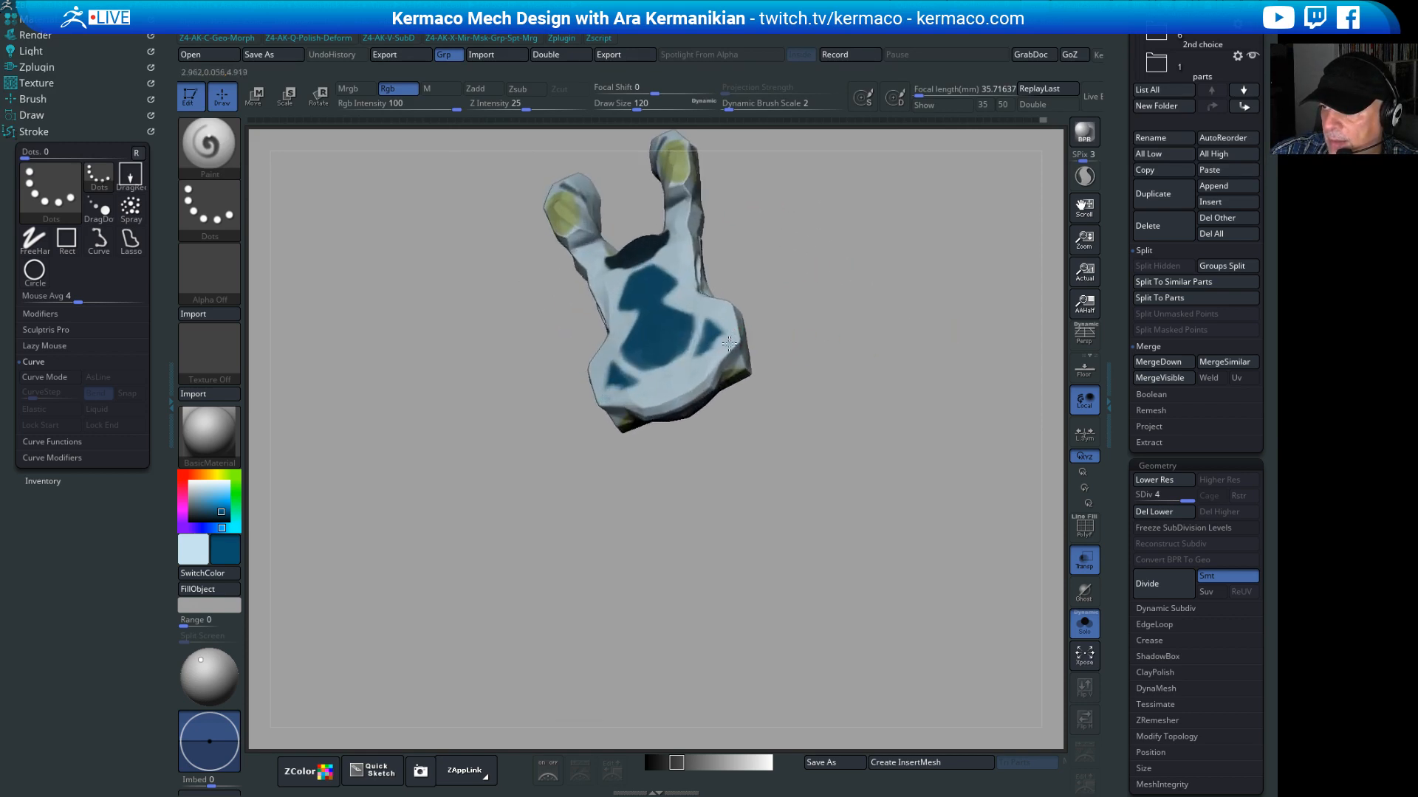
alt+drag(887, 367, 820, 380)
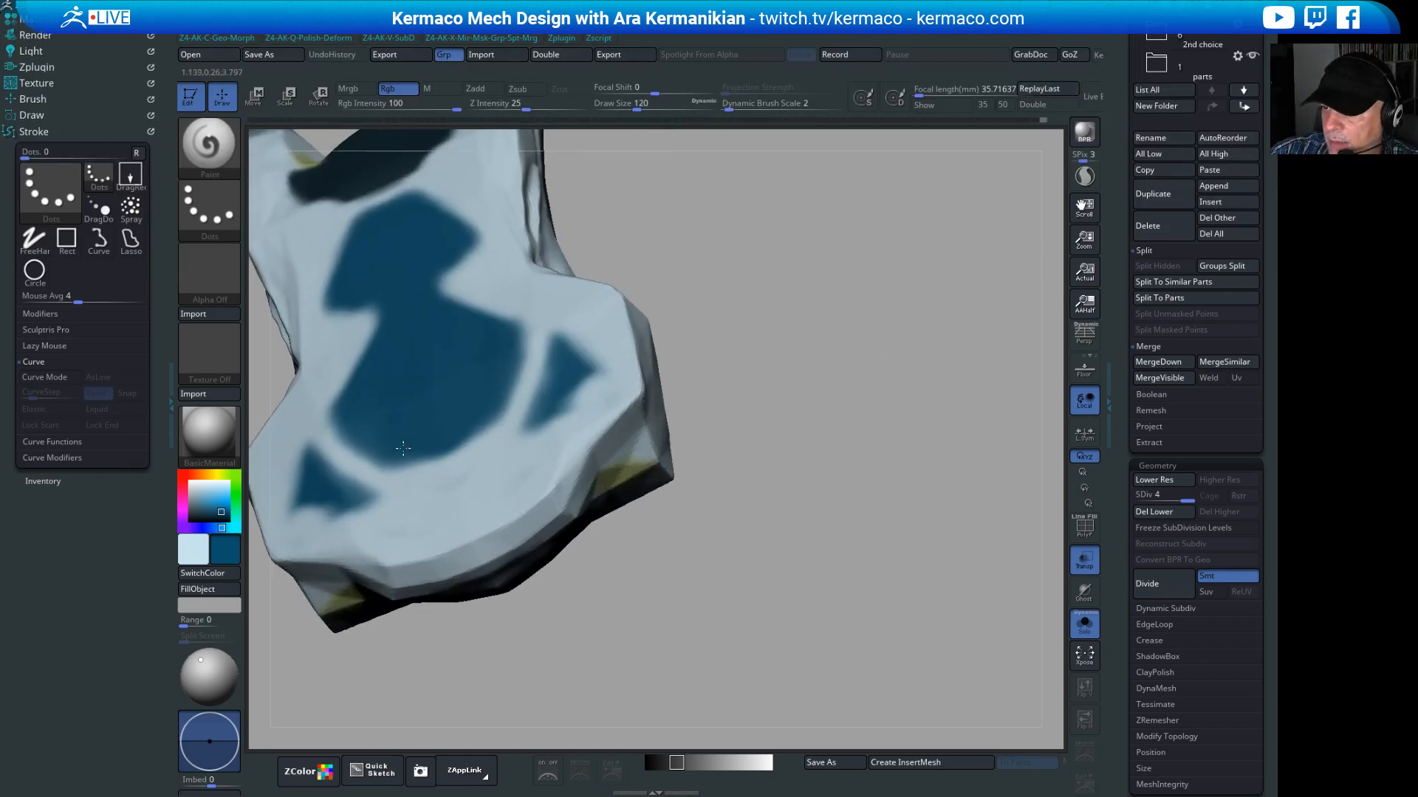
mouse_move(389, 453)
mouse_down()
mouse_move(325, 421)
mouse_move(480, 432)
mouse_move(436, 448)
mouse_up()
Step: Trim the two blue side triangles into small patches and tidy the neighbouring edges of the central shape
mouse_move(598, 378)
alt+mouse_down()
mouse_move(532, 407)
mouse_move(533, 430)
mouse_move(550, 433)
alt+mouse_up()
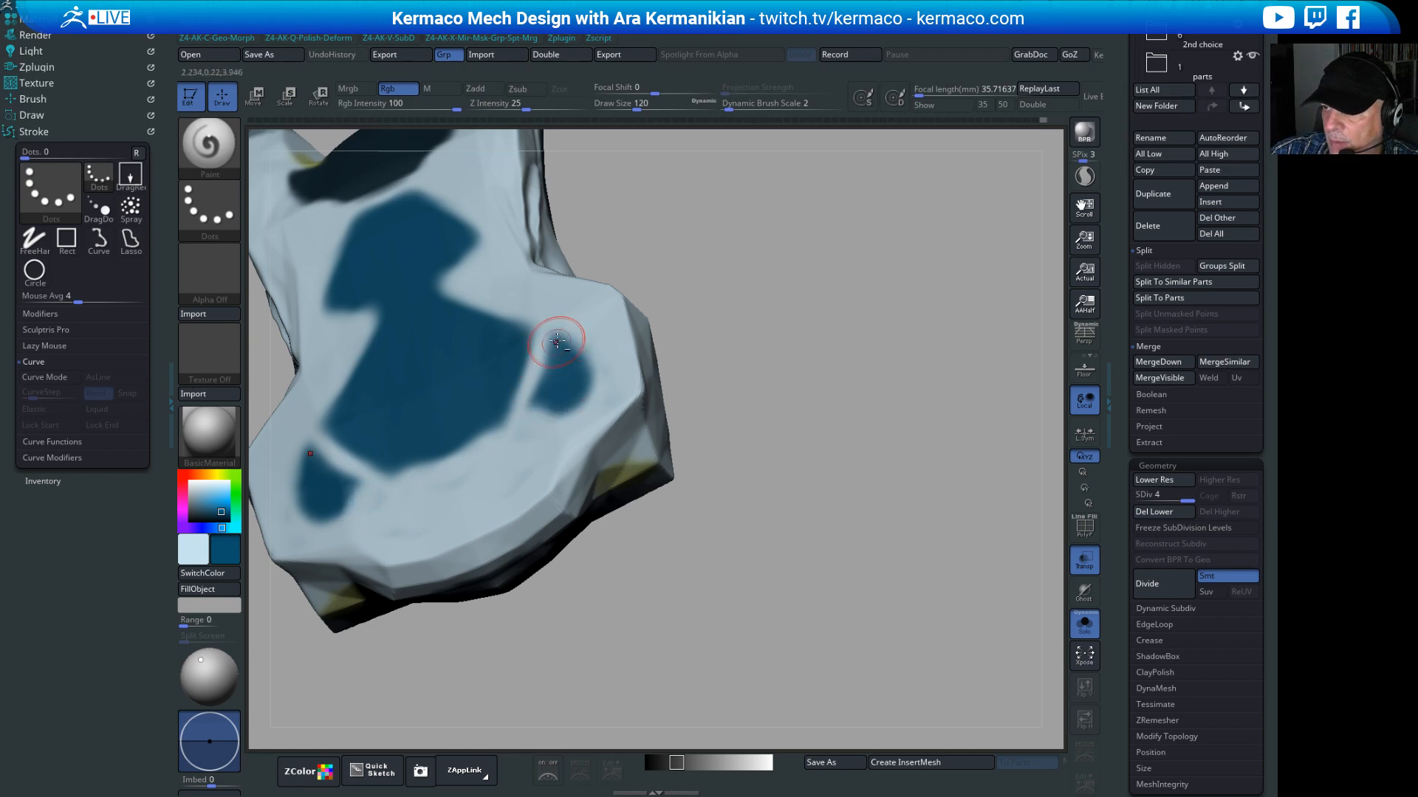
alt+drag(555, 334, 573, 339)
mouse_move(511, 304)
alt+mouse_down()
mouse_move(552, 326)
mouse_move(515, 322)
alt+mouse_up()
mouse_move(694, 344)
mouse_down()
mouse_move(753, 342)
mouse_move(691, 333)
mouse_move(780, 307)
mouse_move(731, 314)
mouse_up()
alt+drag(510, 327, 488, 386)
alt+drag(695, 366, 653, 381)
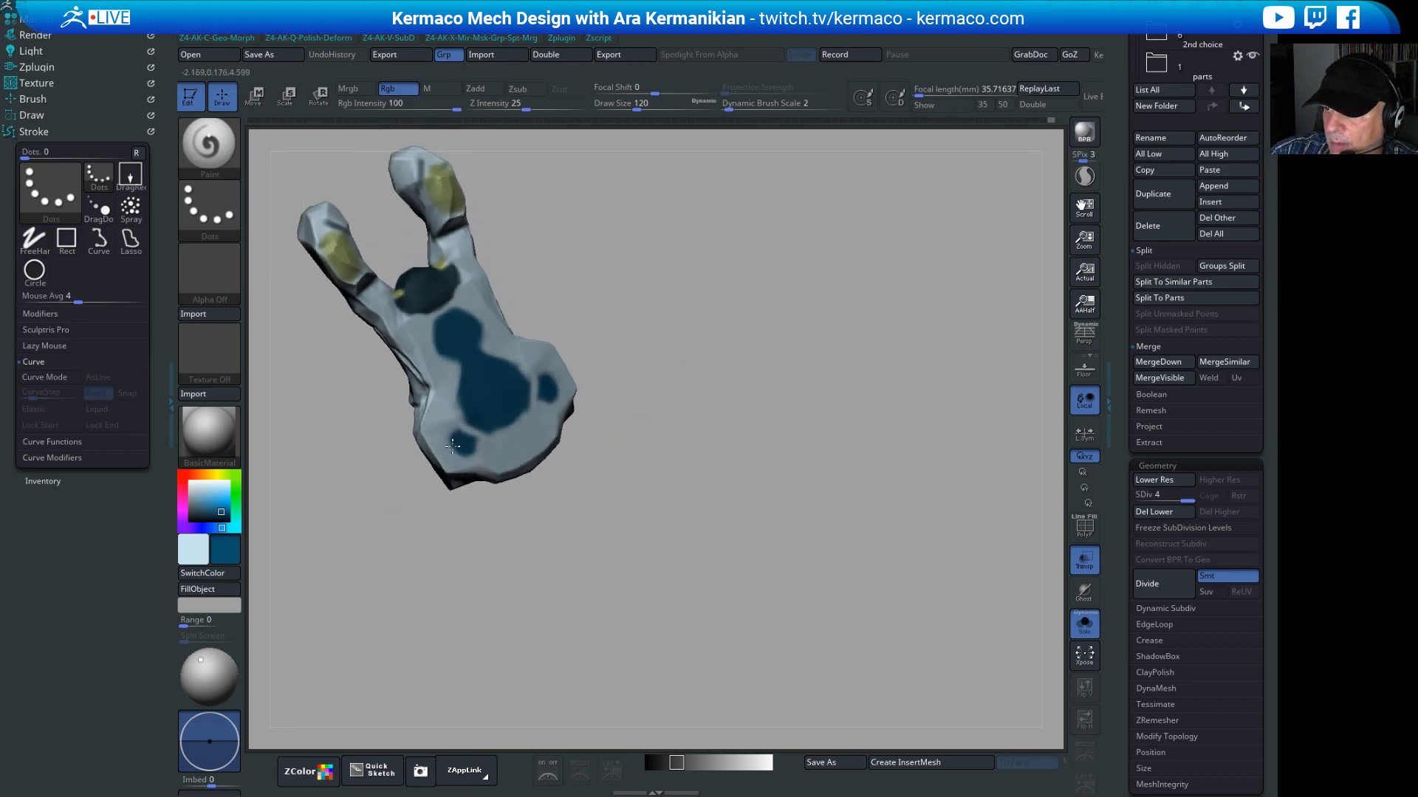
Step: Enlarge the two side patches into elongated dark blue ovals and clean up their edges
drag(452, 446, 468, 440)
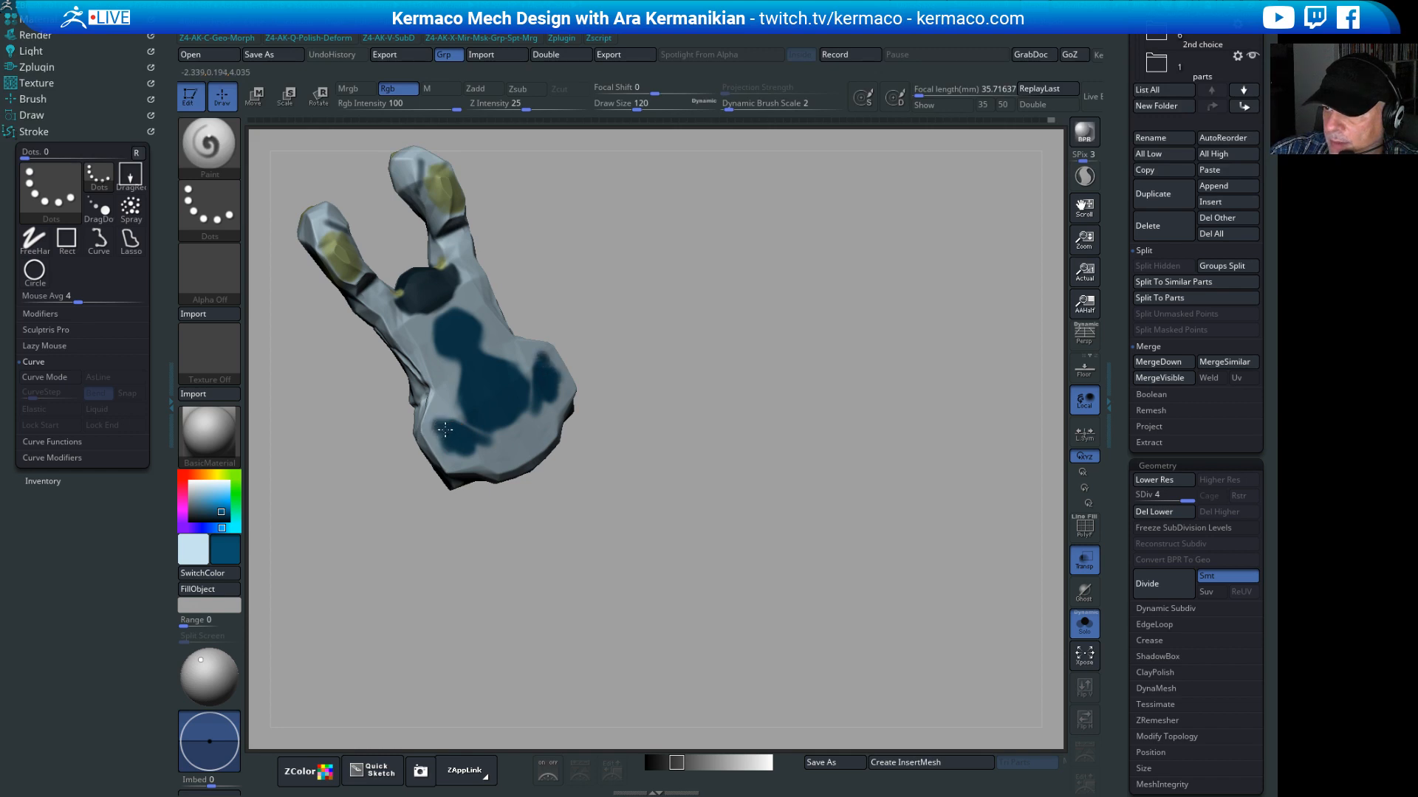
drag(453, 448, 465, 449)
alt+drag(697, 468, 700, 478)
alt+drag(460, 405, 559, 454)
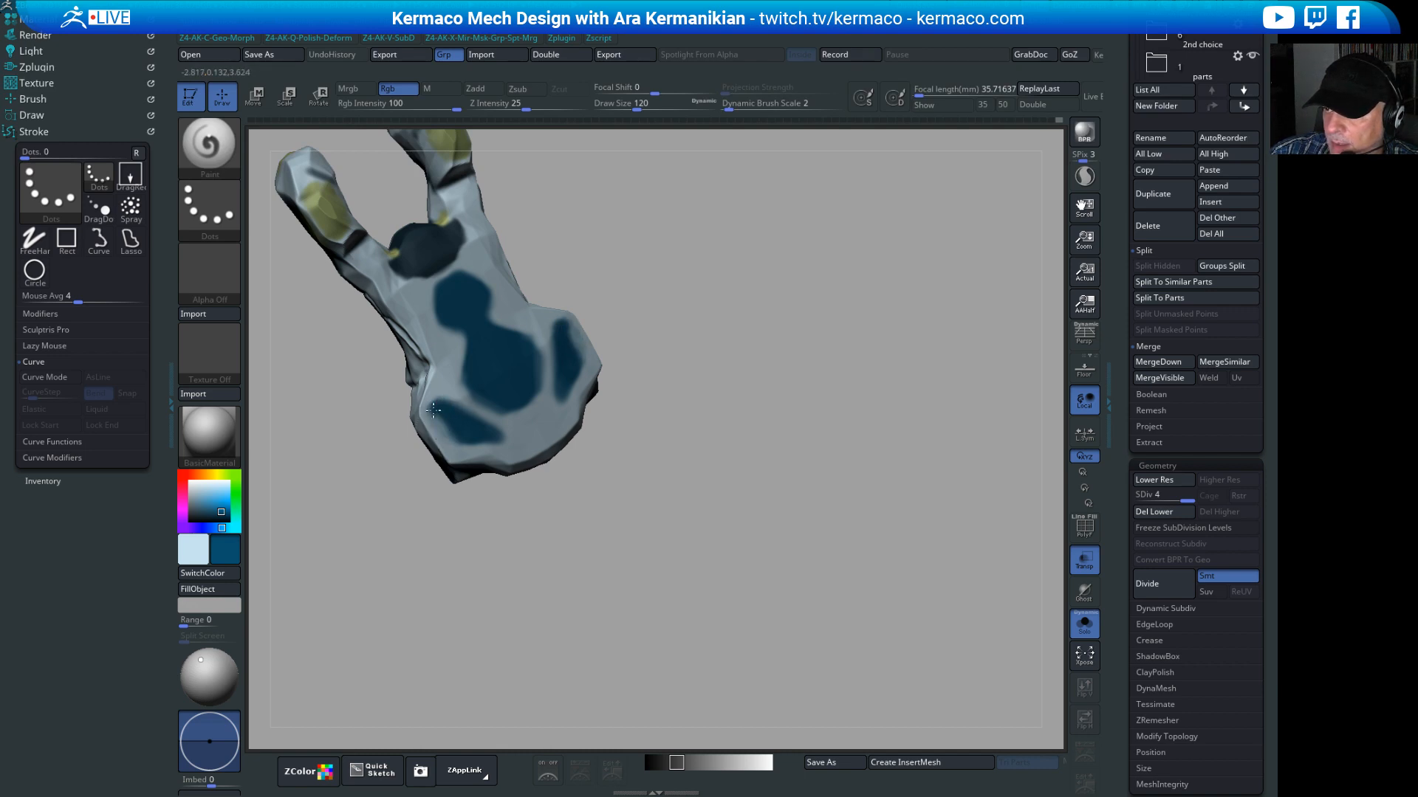
mouse_move(435, 410)
mouse_down()
mouse_move(447, 431)
mouse_move(436, 430)
mouse_up()
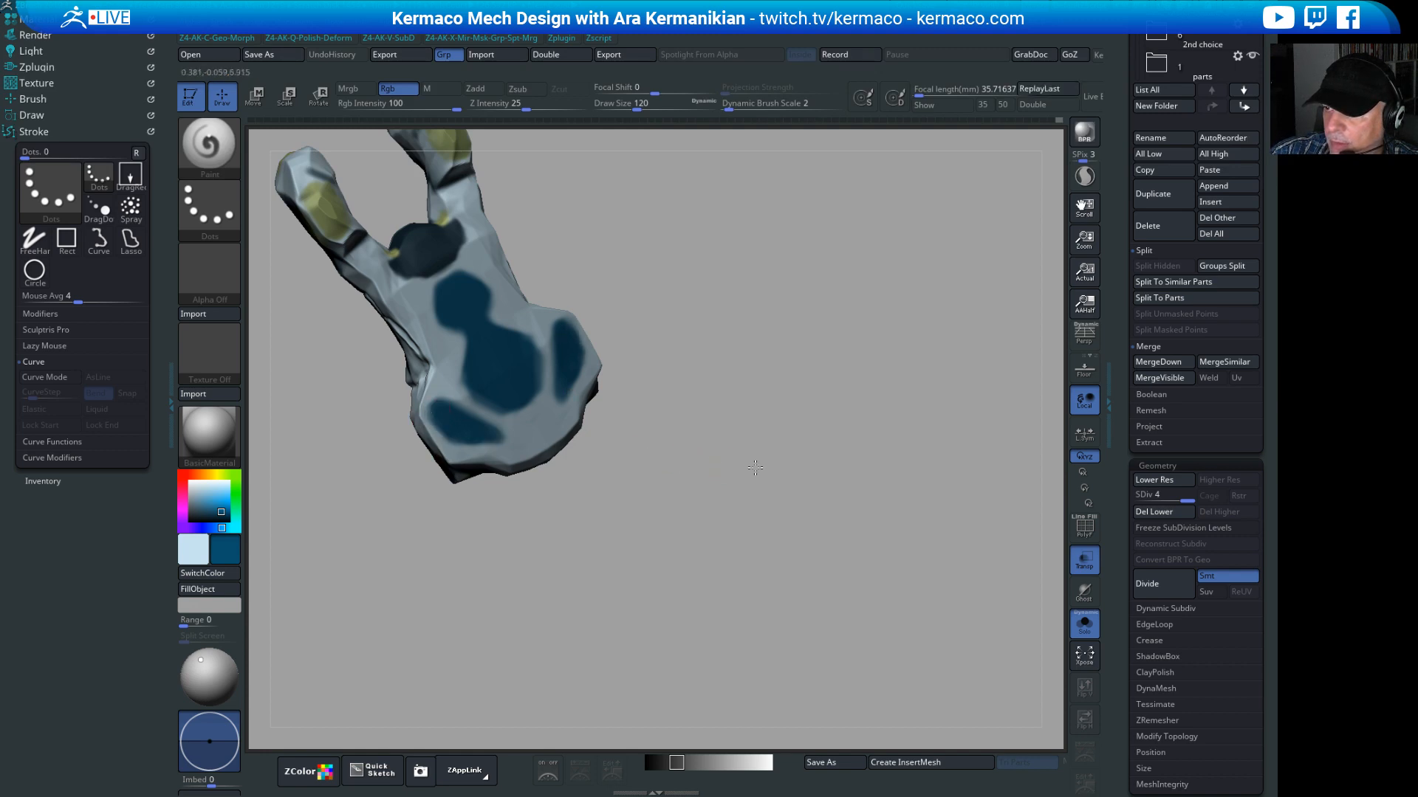
Step: Extend the lower ends of both blue side patches inward beneath the central shape and trim the gap between them
mouse_move(753, 468)
alt+mouse_down()
mouse_move(649, 303)
mouse_move(659, 407)
alt+mouse_up()
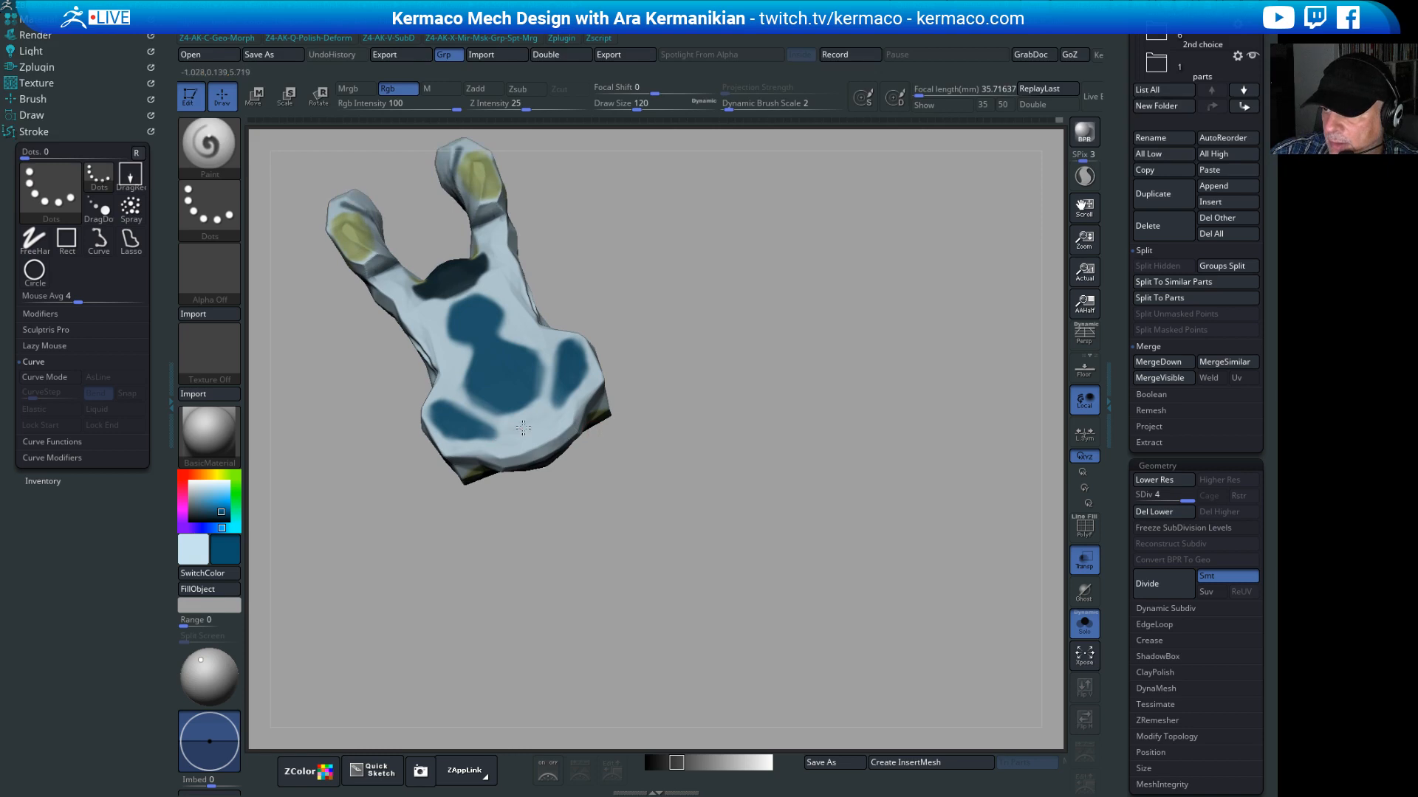
mouse_move(513, 434)
mouse_down()
mouse_move(491, 441)
mouse_move(560, 412)
mouse_move(511, 423)
mouse_move(528, 428)
mouse_up()
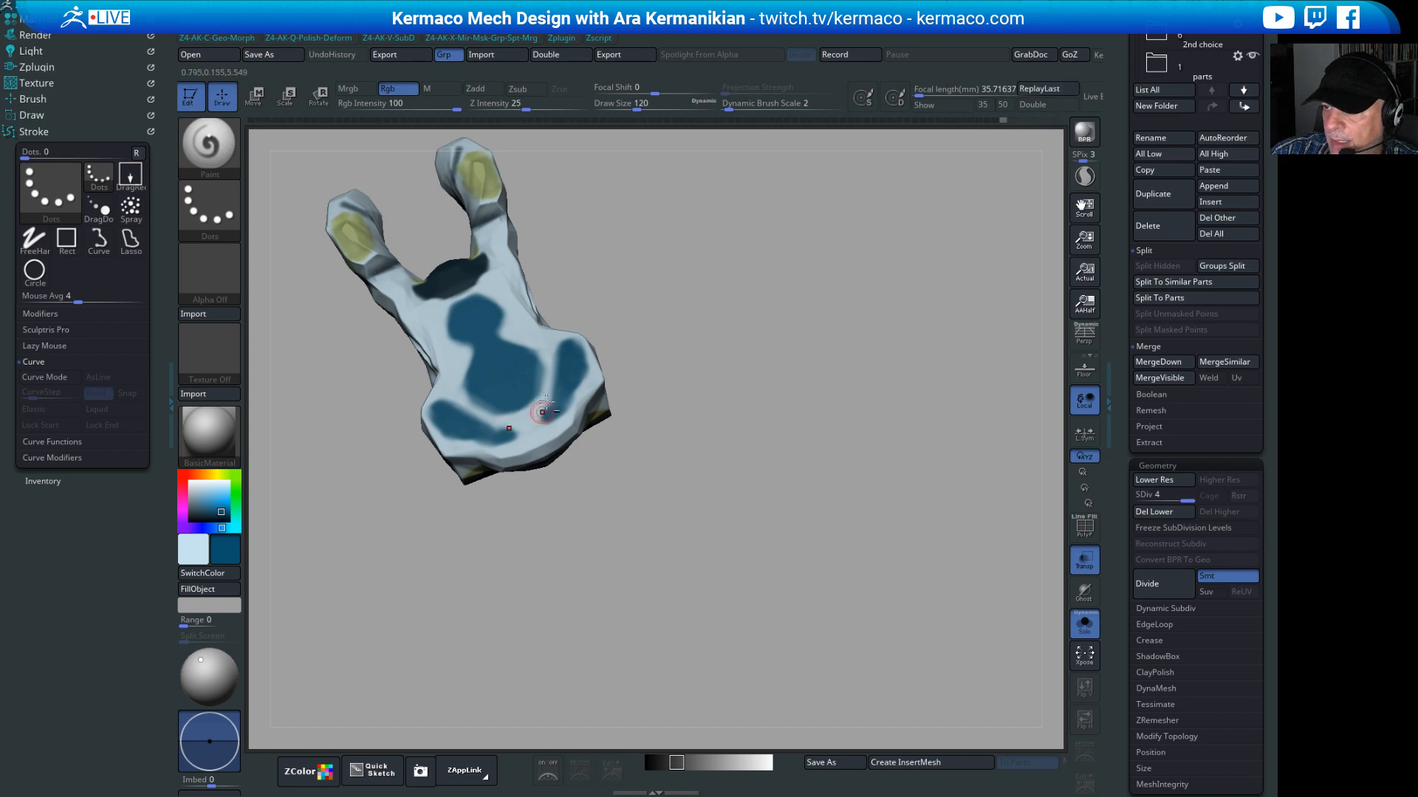
alt+drag(536, 349, 541, 363)
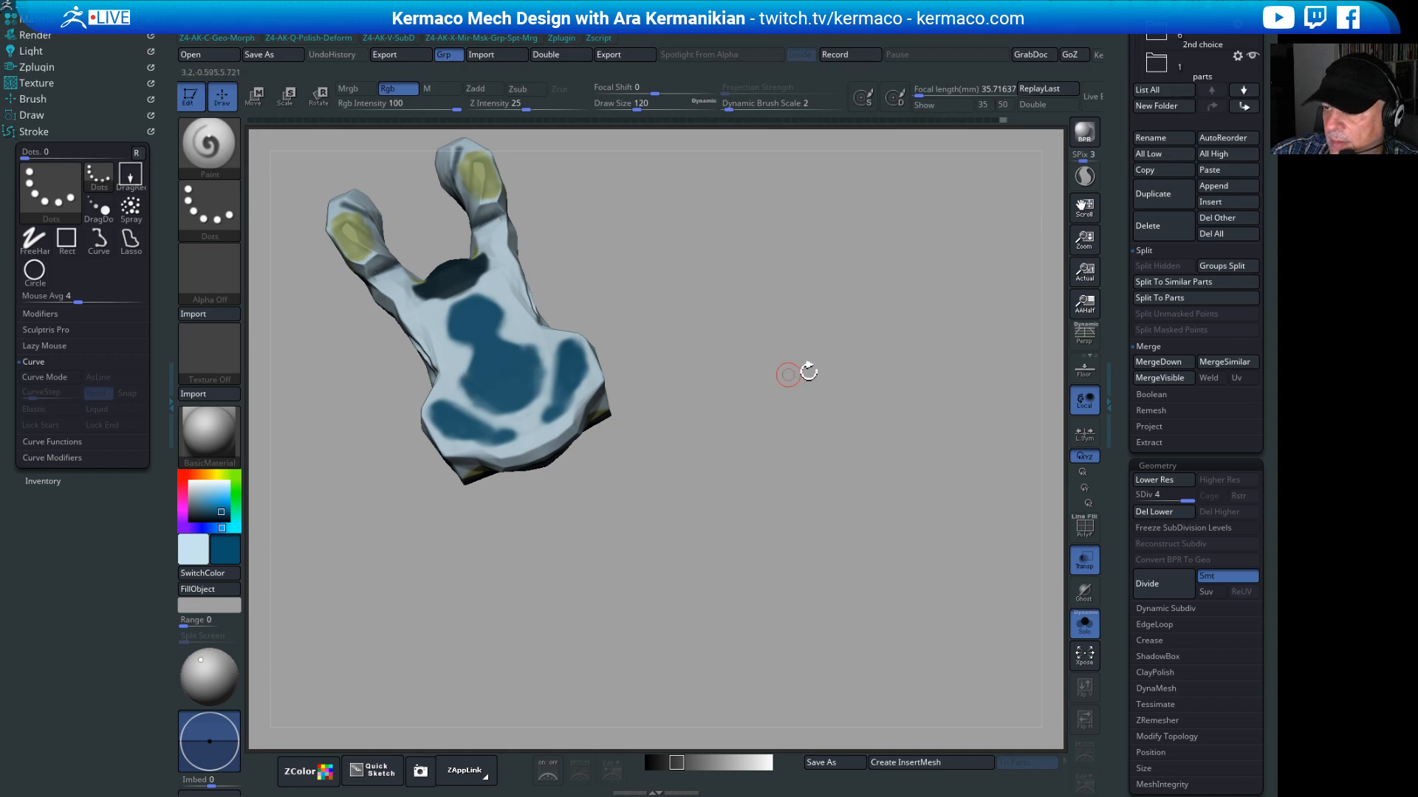
Step: Trim the upper side edges of the central blue shape's lower lobe with light blue so it tapers towards the neck
drag(798, 367, 906, 326)
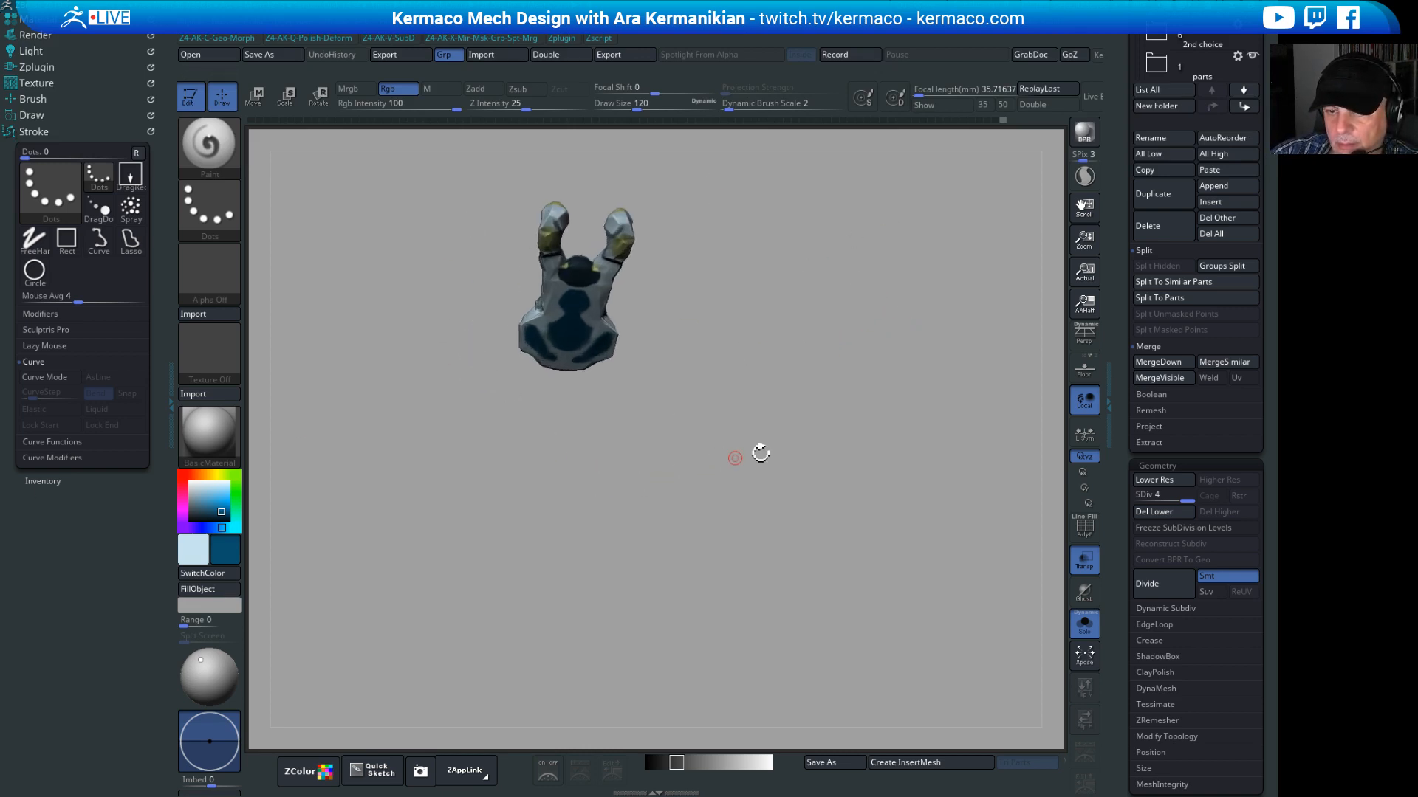
alt+drag(792, 403, 791, 475)
drag(827, 429, 858, 291)
alt+drag(858, 291, 799, 357)
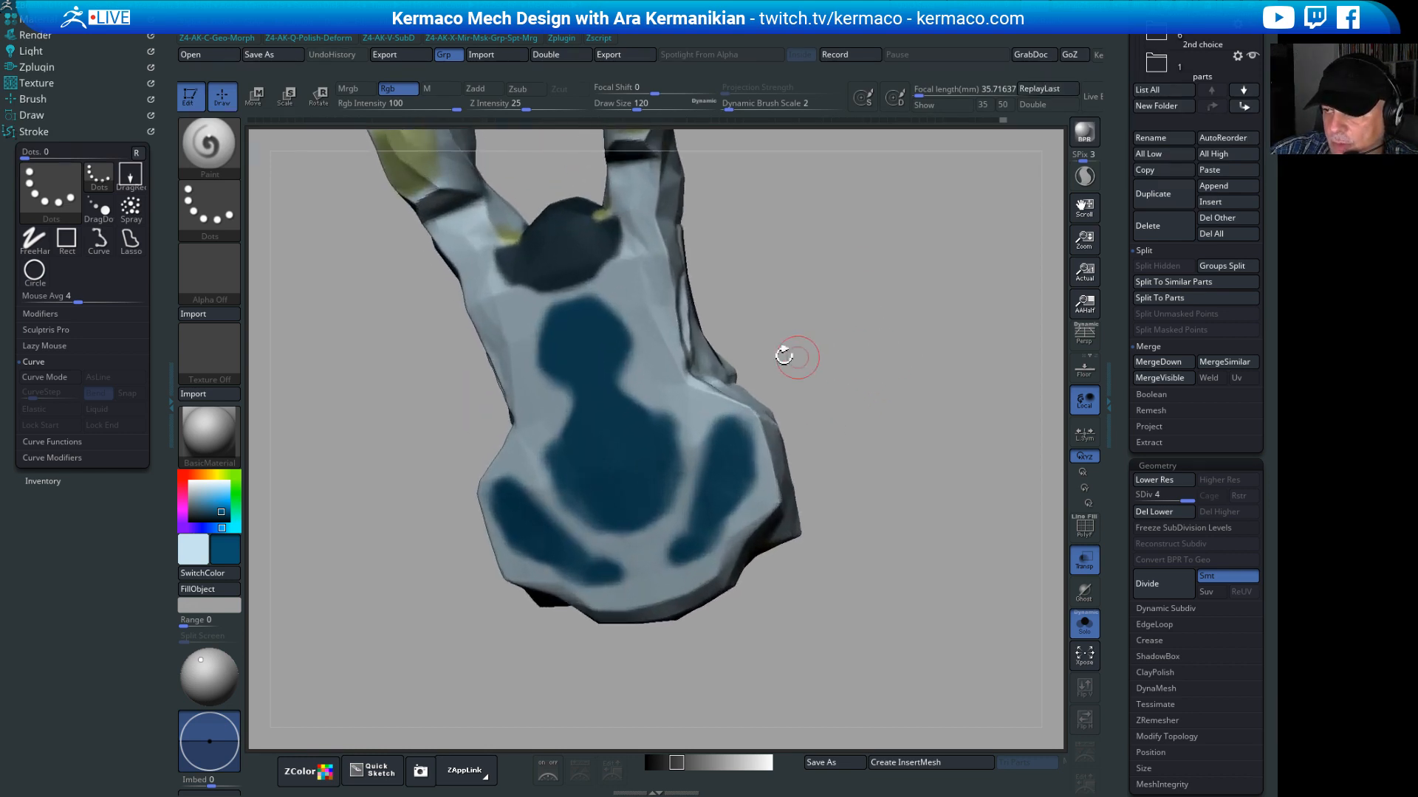
mouse_move(897, 380)
mouse_down()
mouse_move(911, 290)
mouse_move(849, 299)
mouse_up()
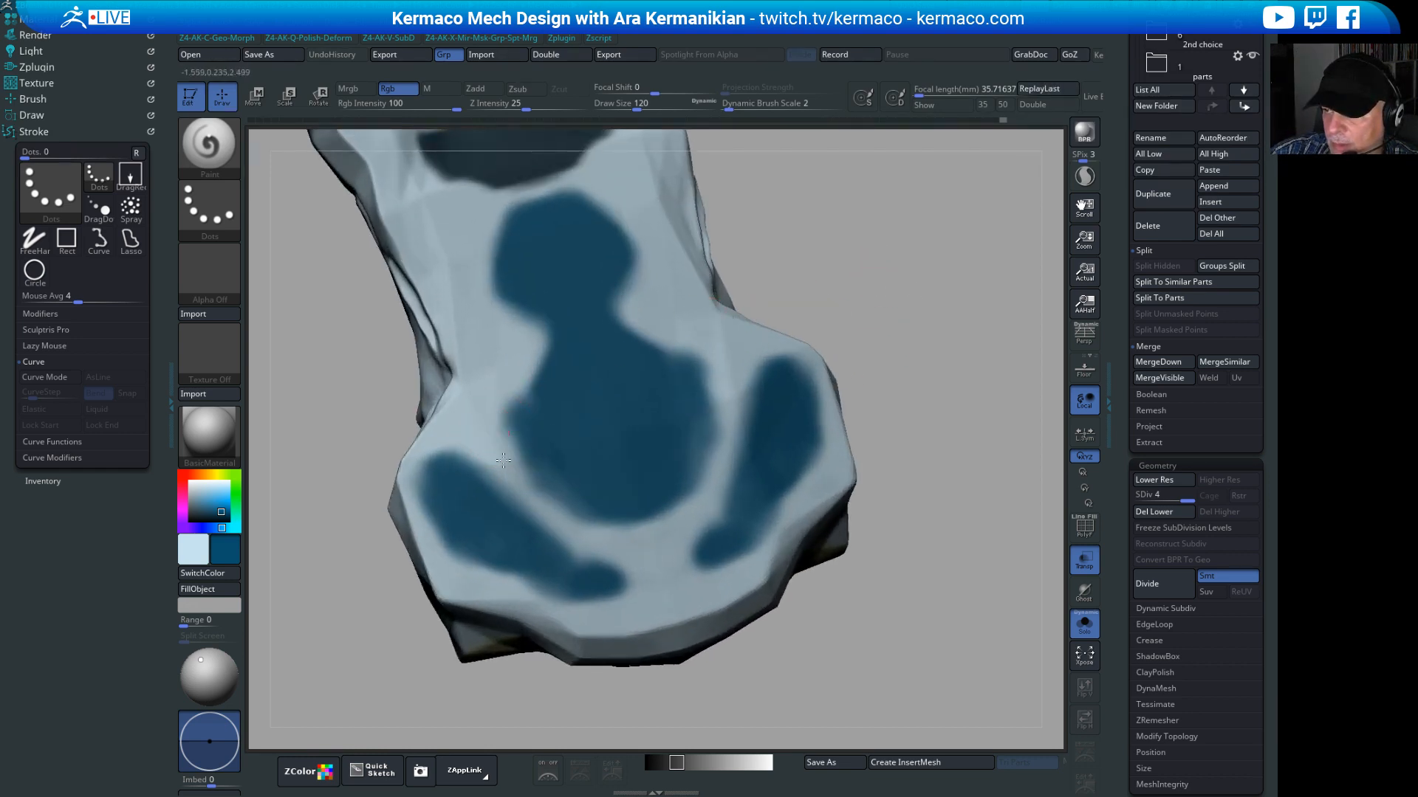
alt+drag(505, 429, 549, 506)
alt+drag(508, 383, 522, 405)
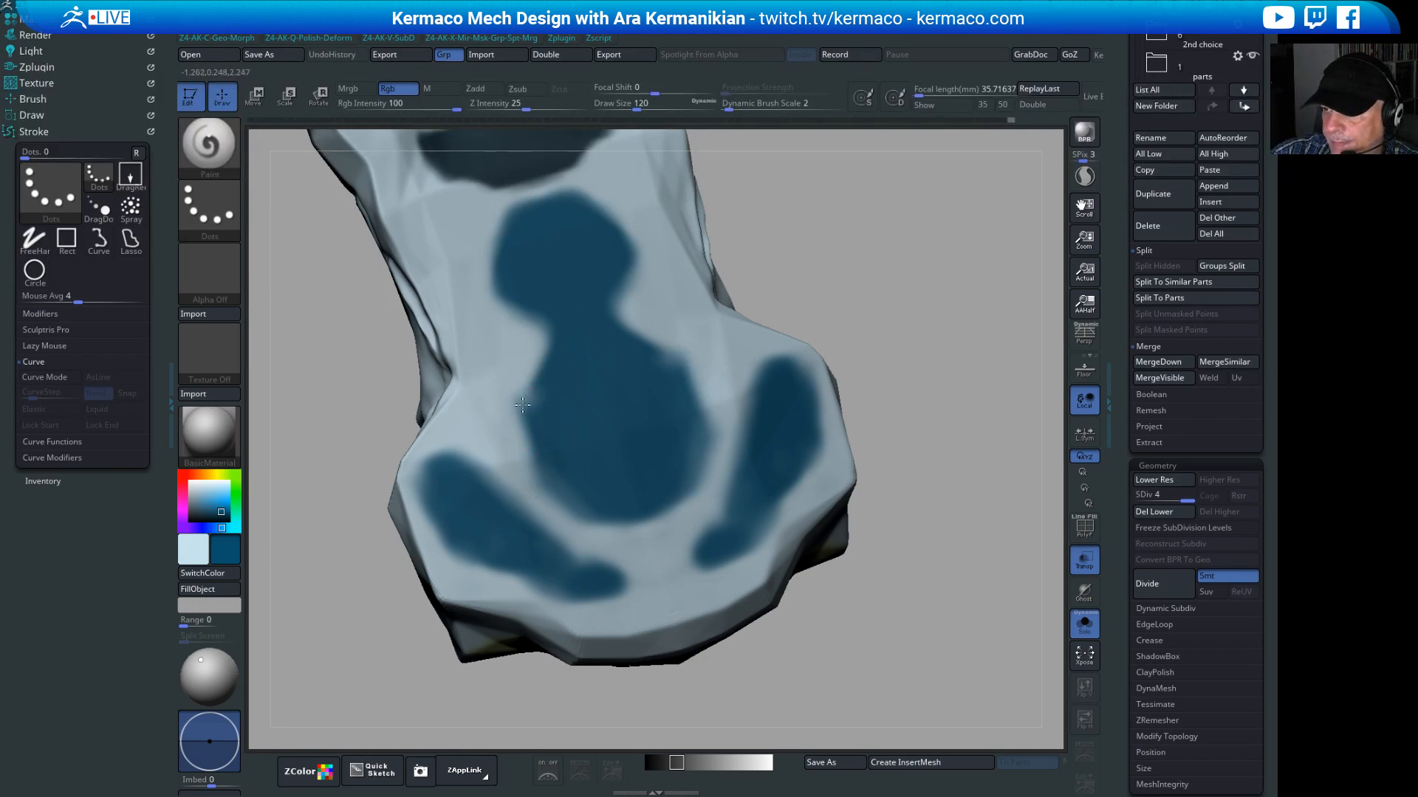
mouse_move(662, 356)
alt+mouse_down()
mouse_move(654, 338)
mouse_move(626, 340)
mouse_move(574, 378)
mouse_move(550, 370)
mouse_move(552, 392)
mouse_move(571, 355)
alt+mouse_up()
Step: Reduce the draw size to 62 and narrow the neck between the central shape's two lobes with the light blue
key(s)
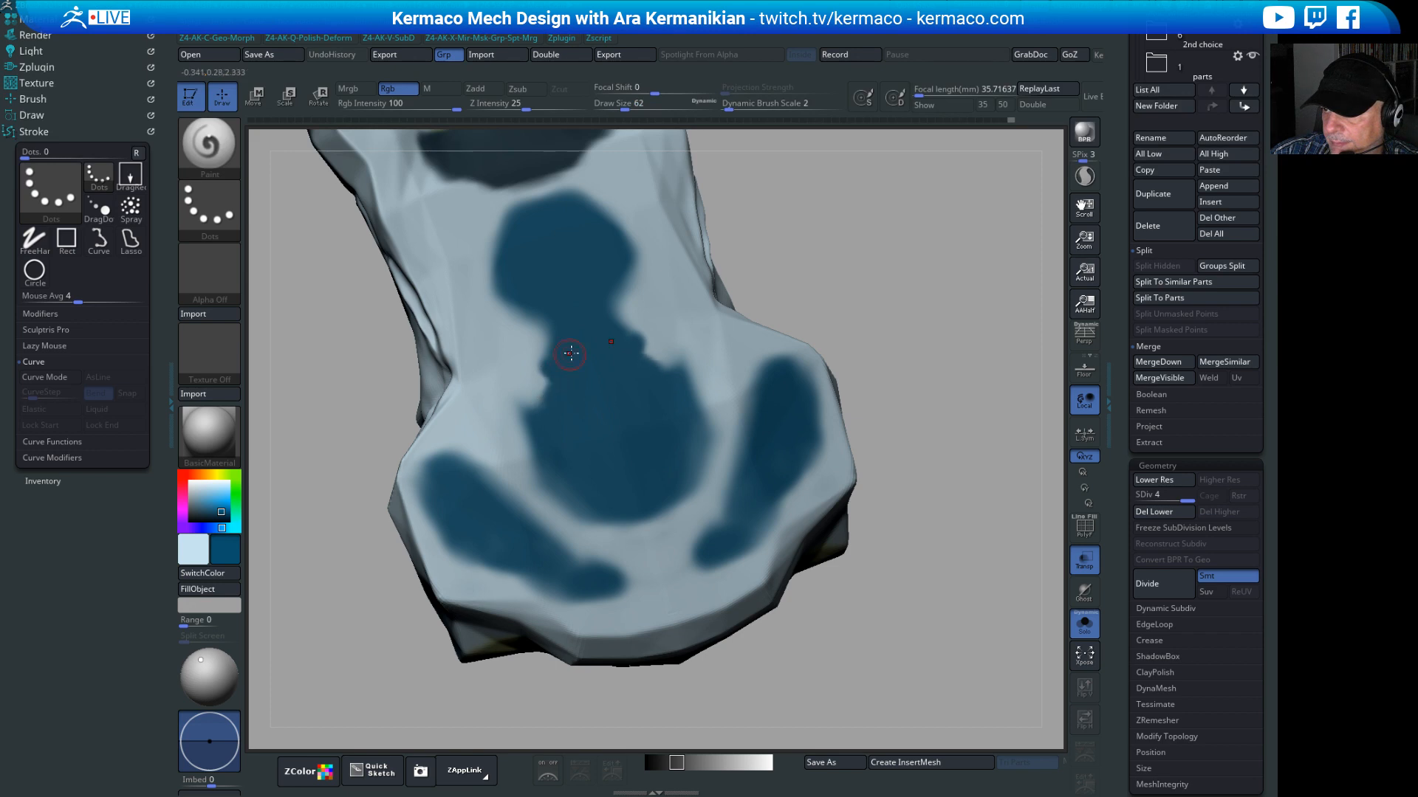
mouse_move(480, 306)
mouse_down()
mouse_move(491, 274)
mouse_move(494, 304)
mouse_move(548, 333)
mouse_up()
alt+drag(957, 231, 964, 378)
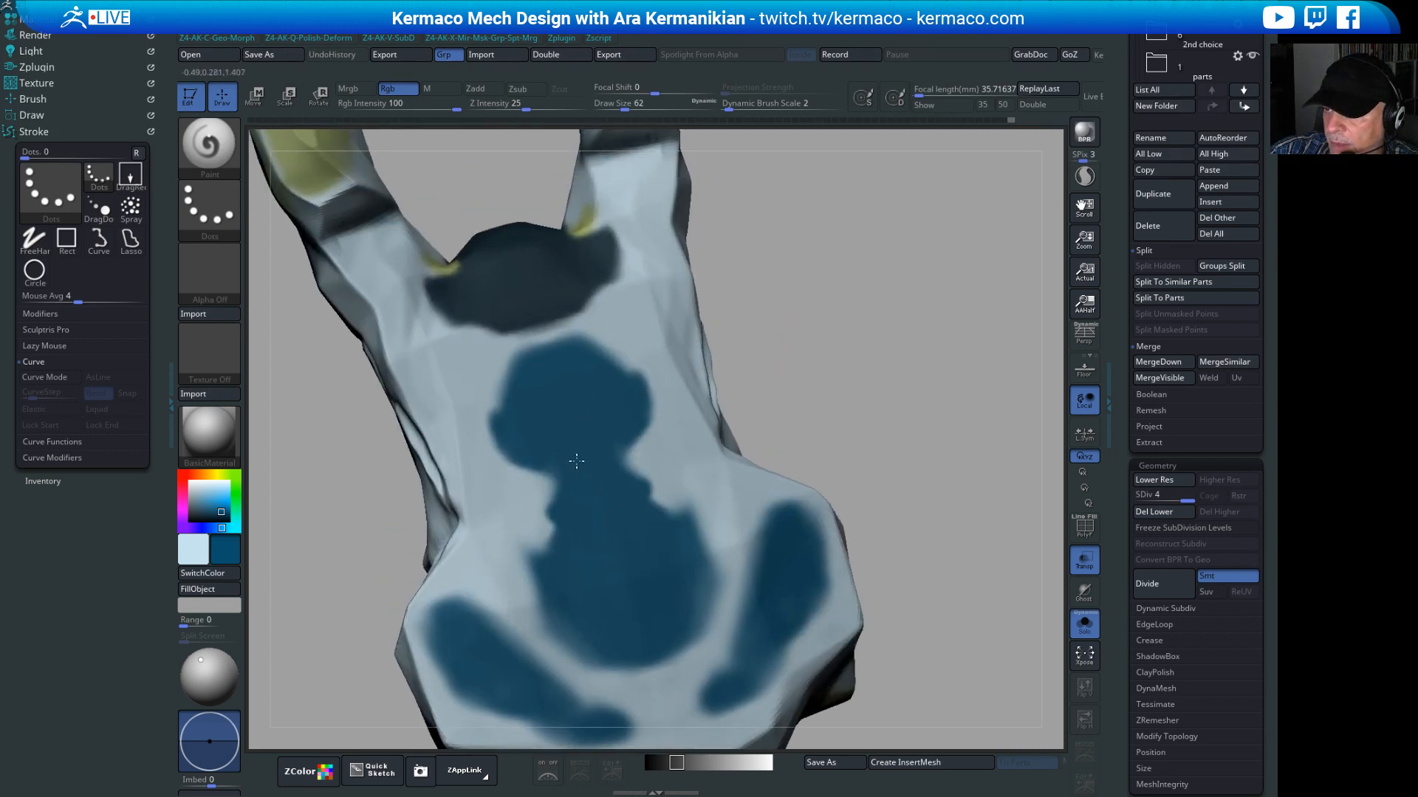
mouse_move(554, 466)
mouse_down()
mouse_move(565, 508)
mouse_move(539, 482)
mouse_up()
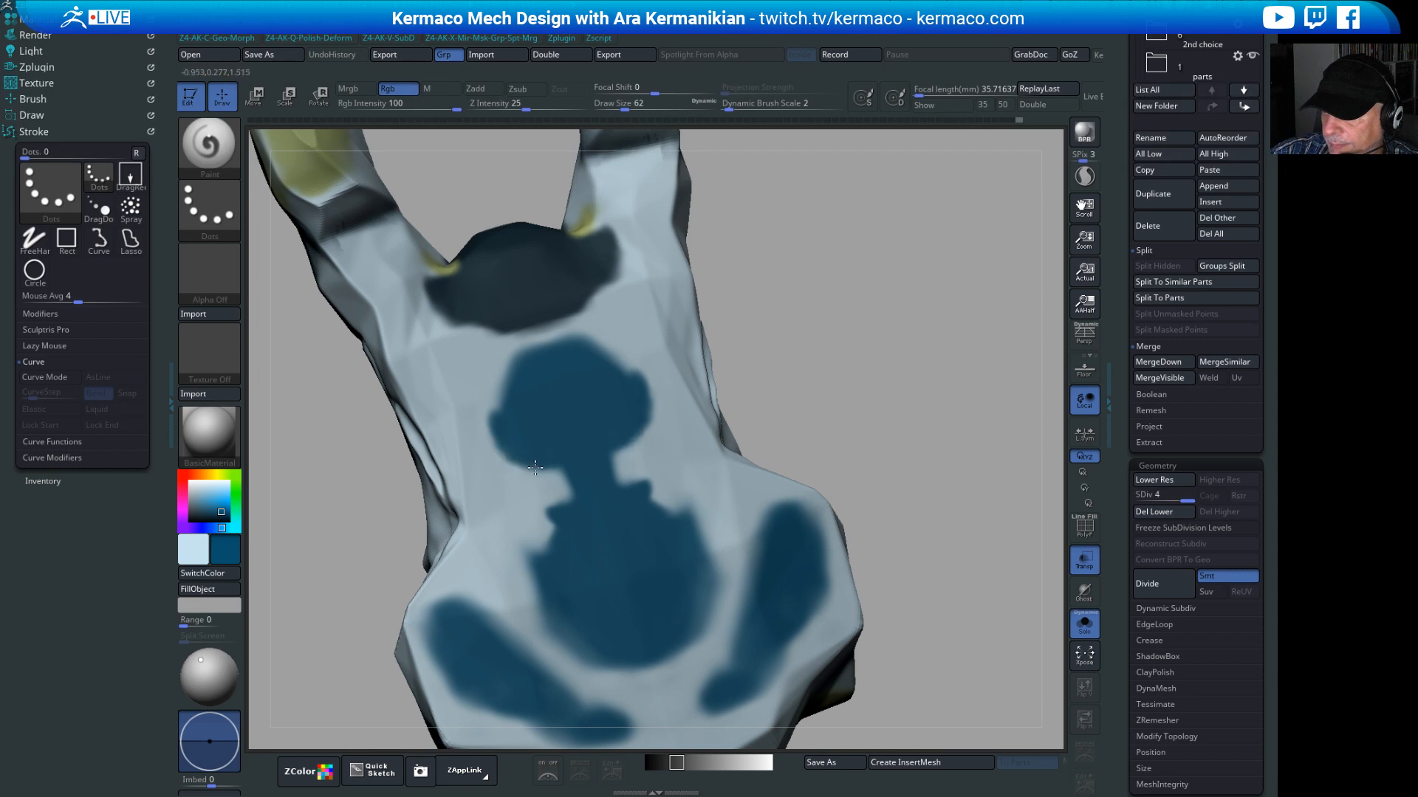
Step: Flare the sides of the central shape's upper lobe outward in dark blue and tidy the edges around the whole shape
mouse_move(490, 425)
mouse_down()
mouse_move(485, 467)
mouse_move(494, 453)
mouse_up()
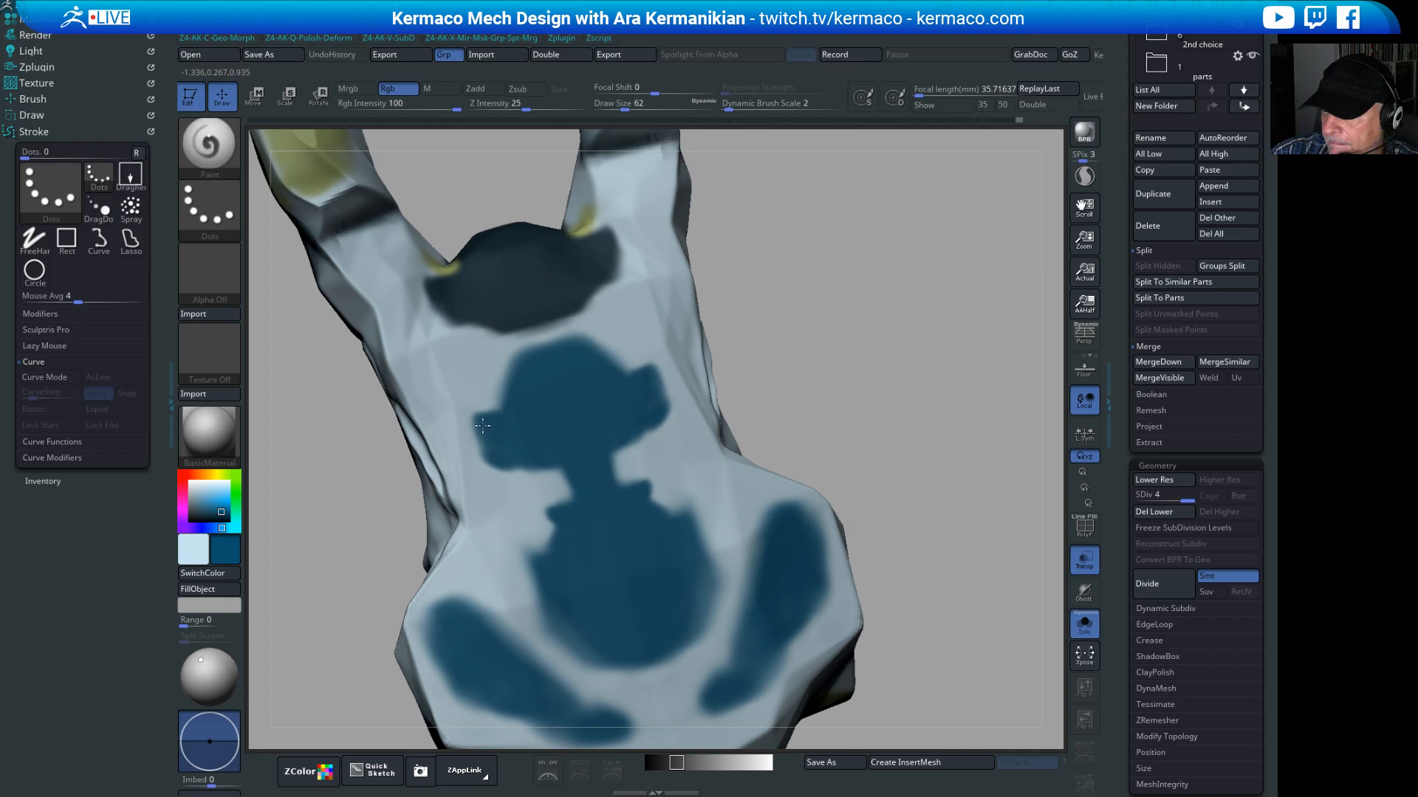
alt+drag(473, 447, 471, 428)
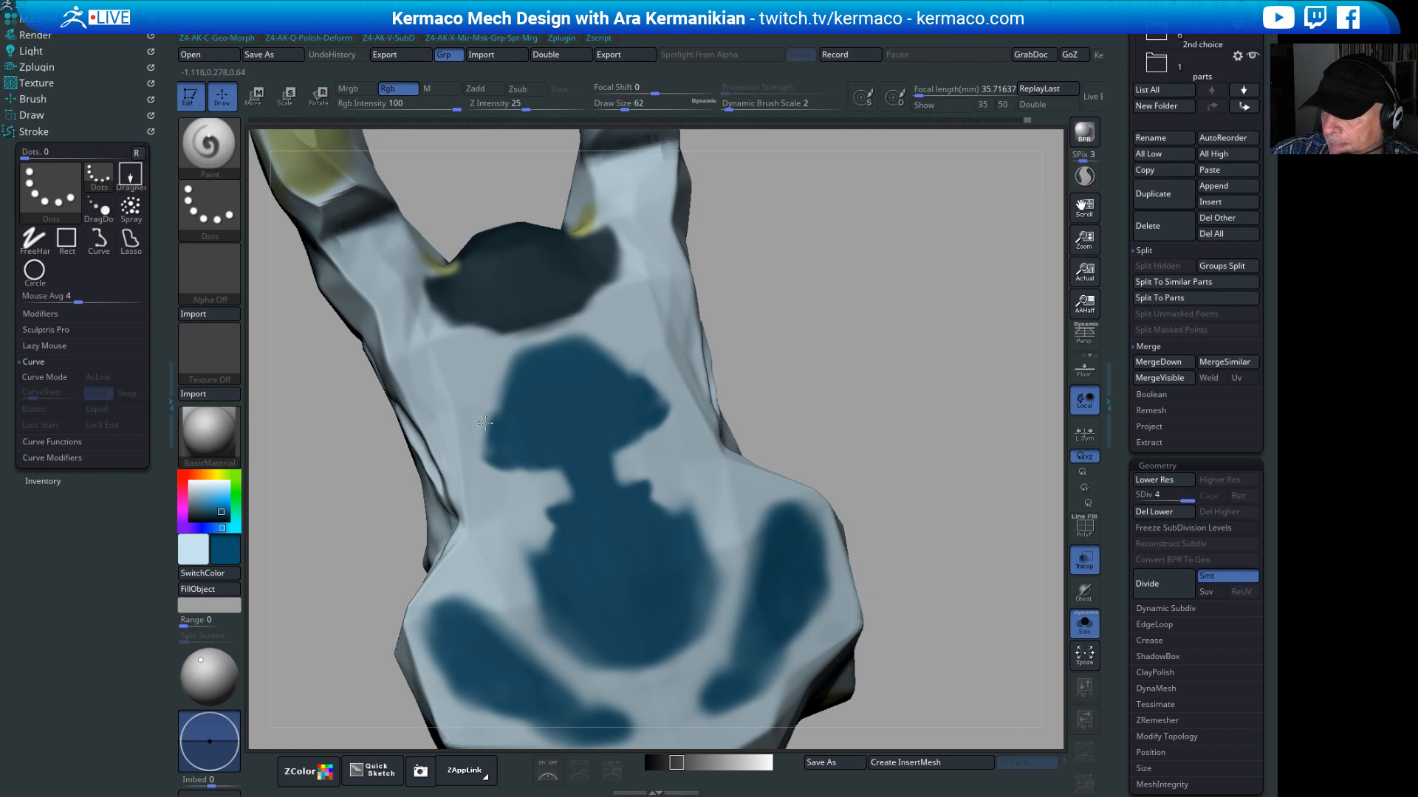
alt+drag(479, 452, 482, 446)
alt+drag(907, 436, 635, 332)
drag(810, 358, 600, 390)
alt+drag(923, 402, 920, 450)
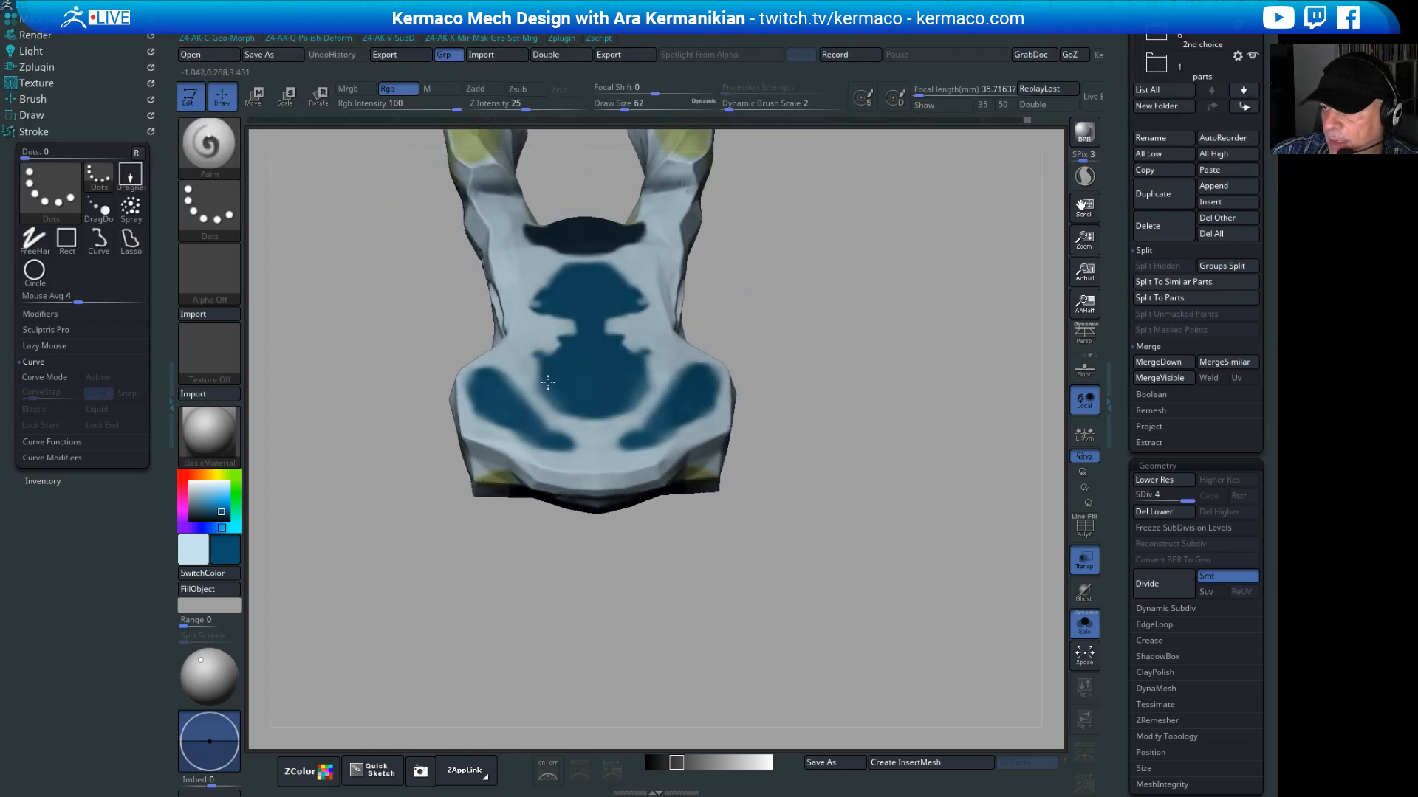
alt+drag(905, 430, 746, 358)
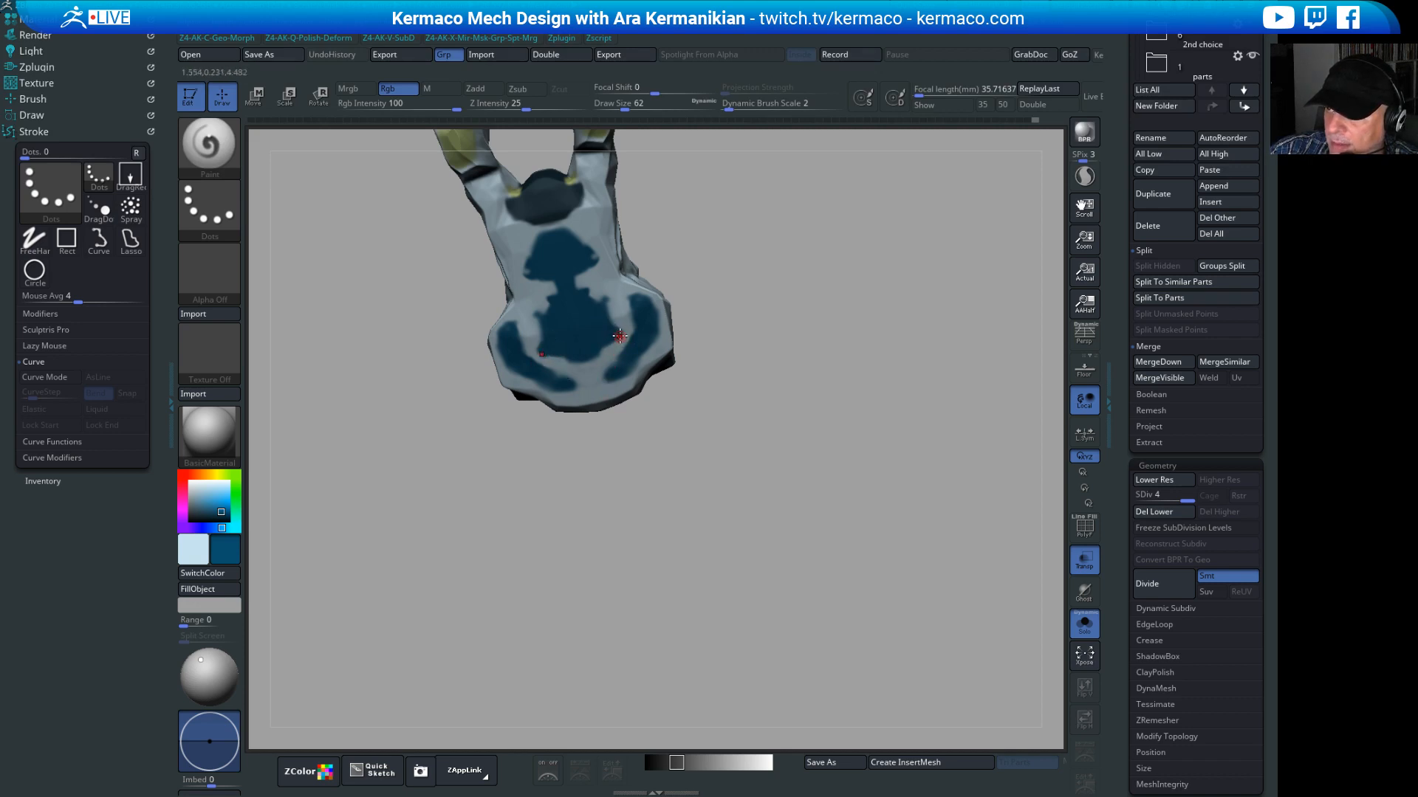
Step: Try rotating the whole part about its centre with the gizmo, undo the rotation and return to painting
drag(684, 377, 912, 392)
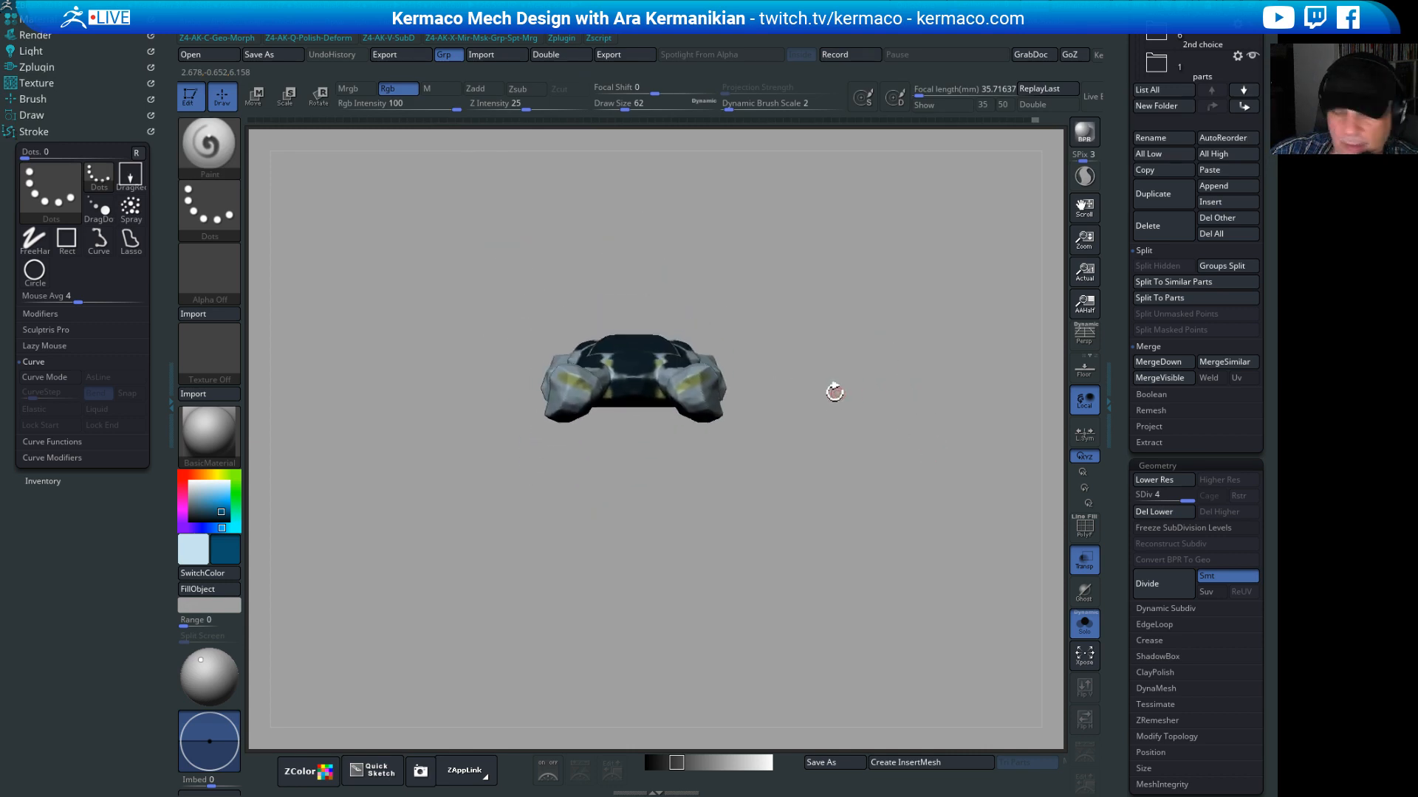
key(w)
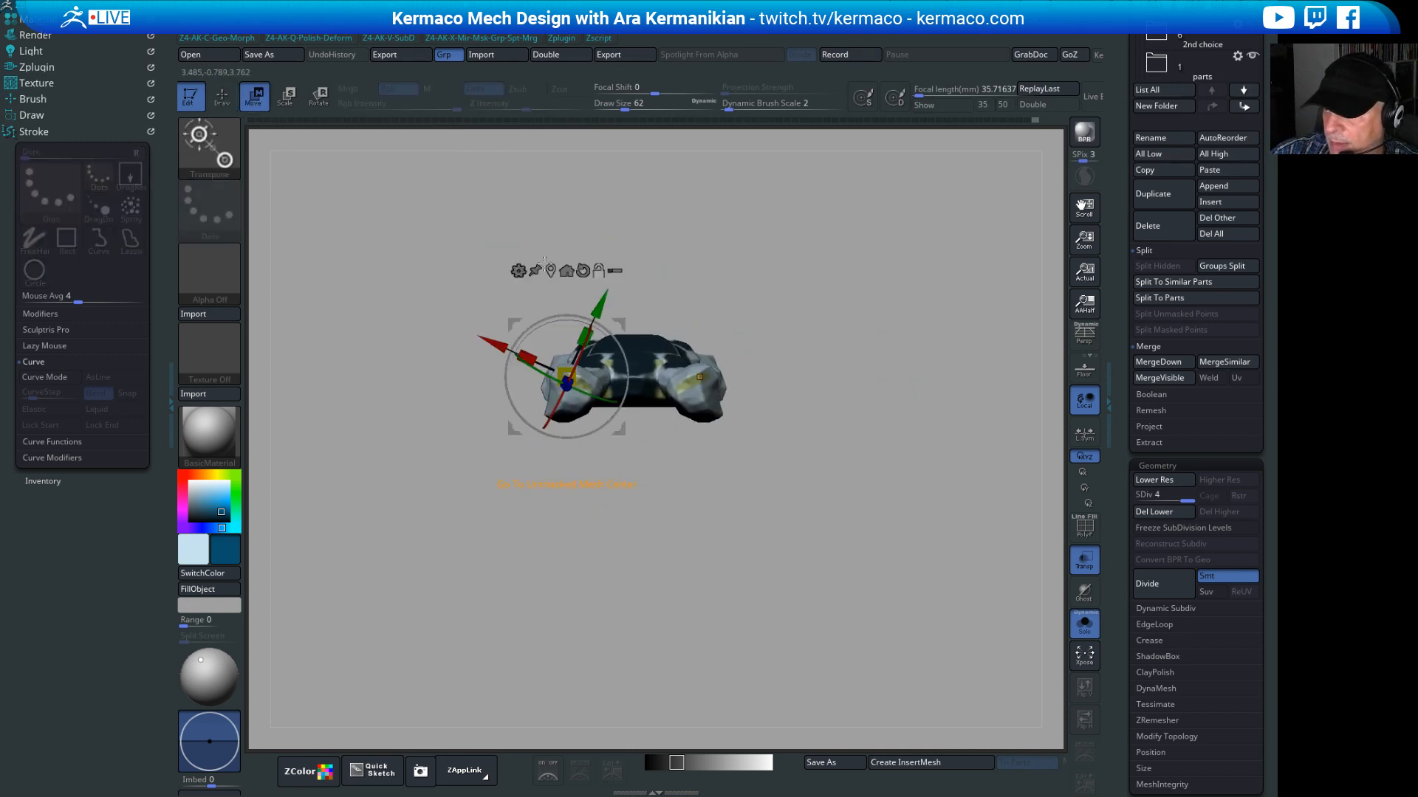
click(544, 262)
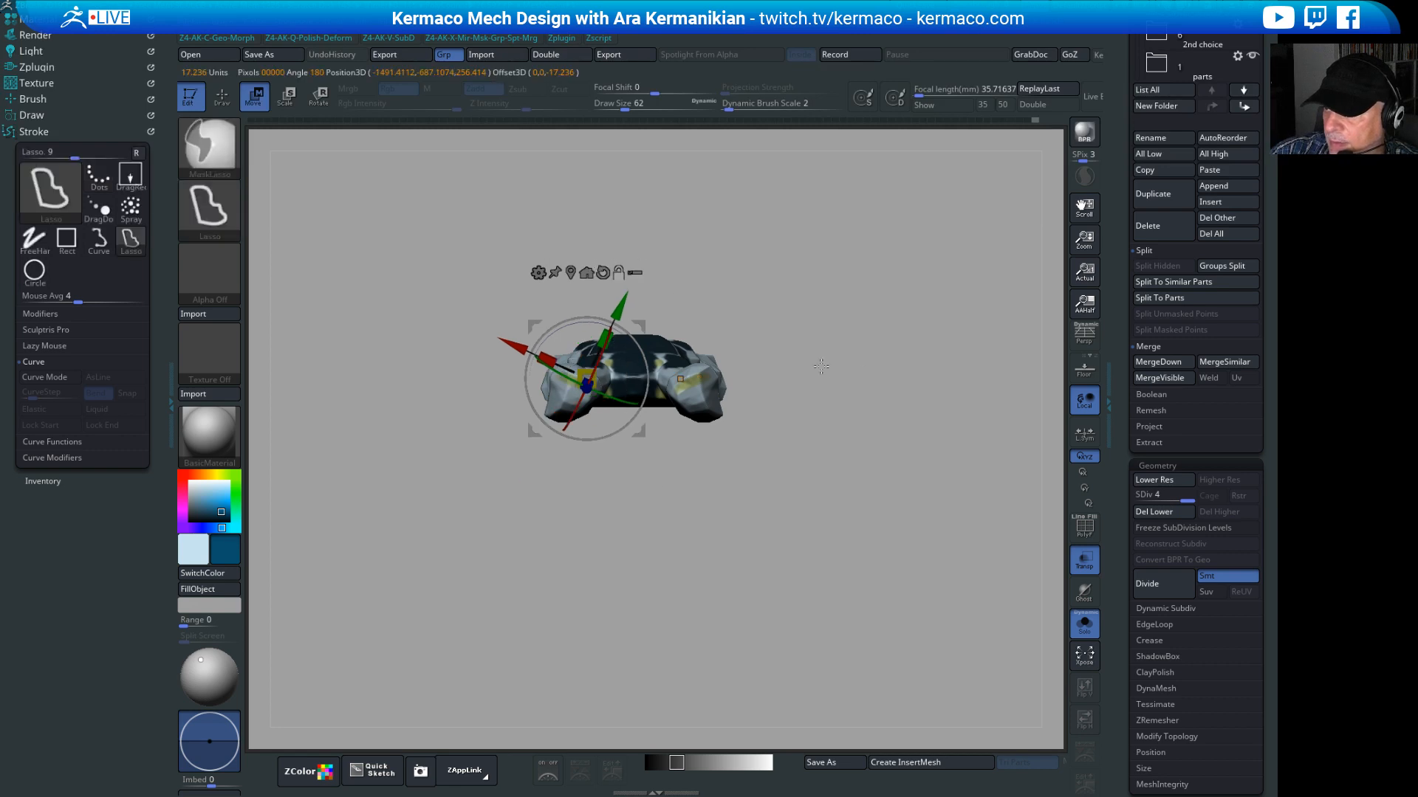
key(ctrl+alt+x)
click(819, 404)
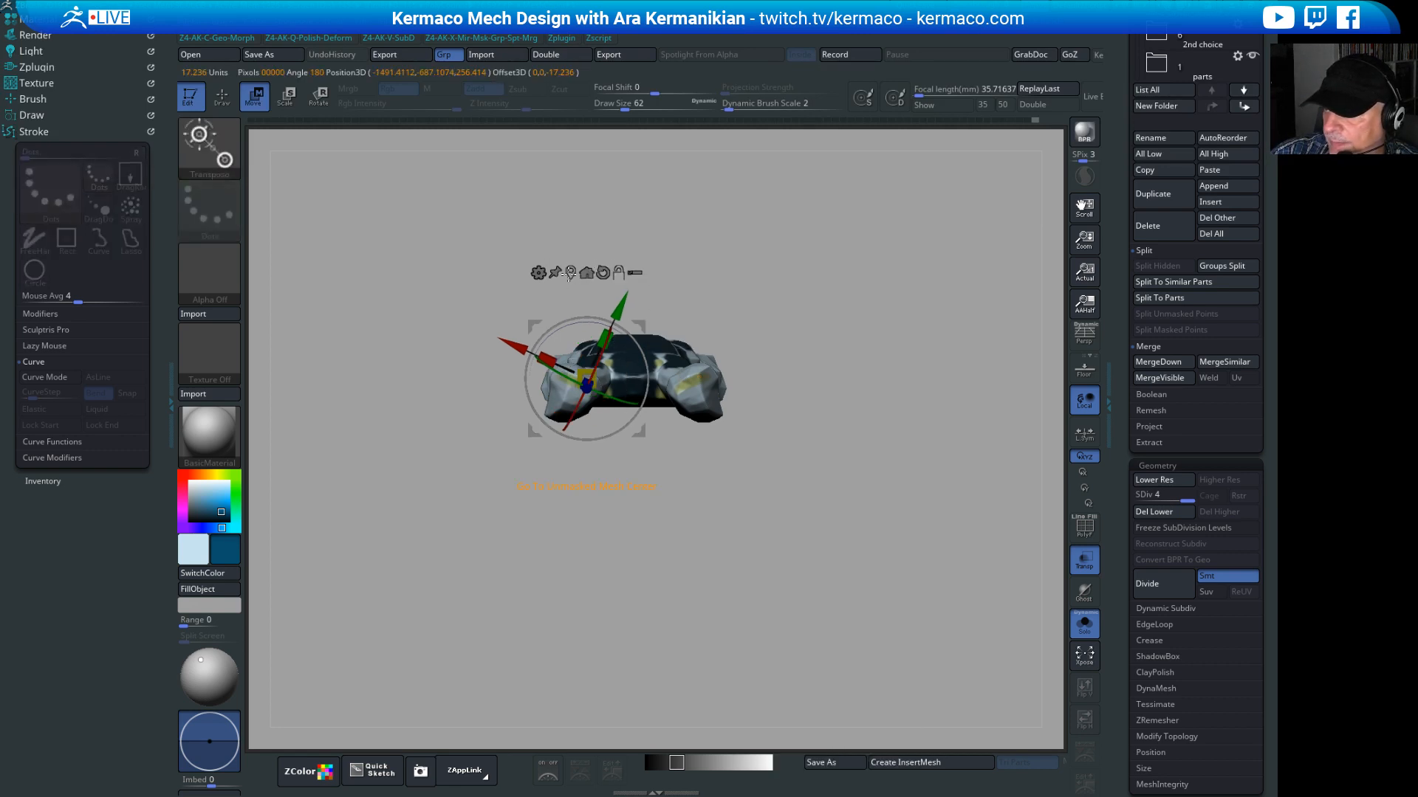
click(569, 273)
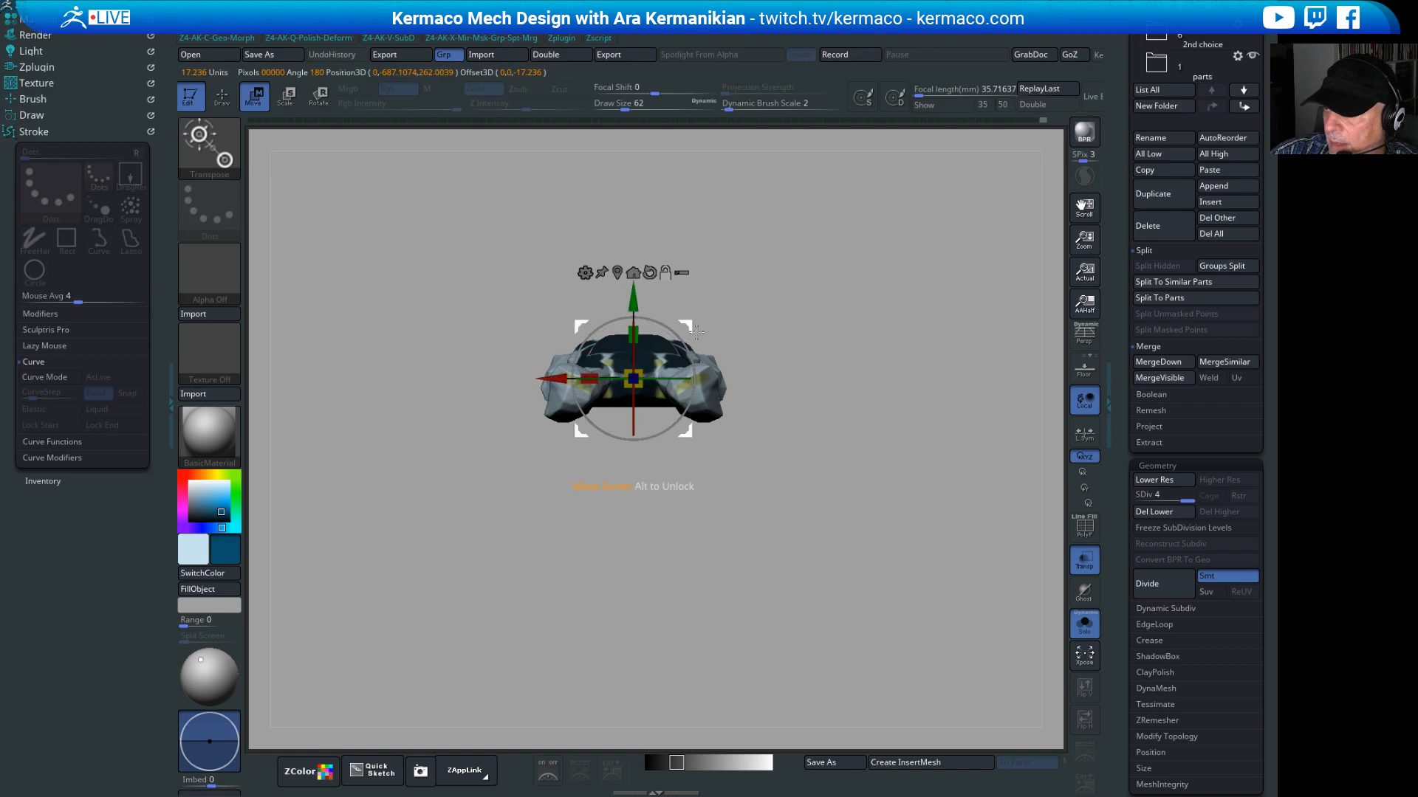
drag(695, 378, 695, 343)
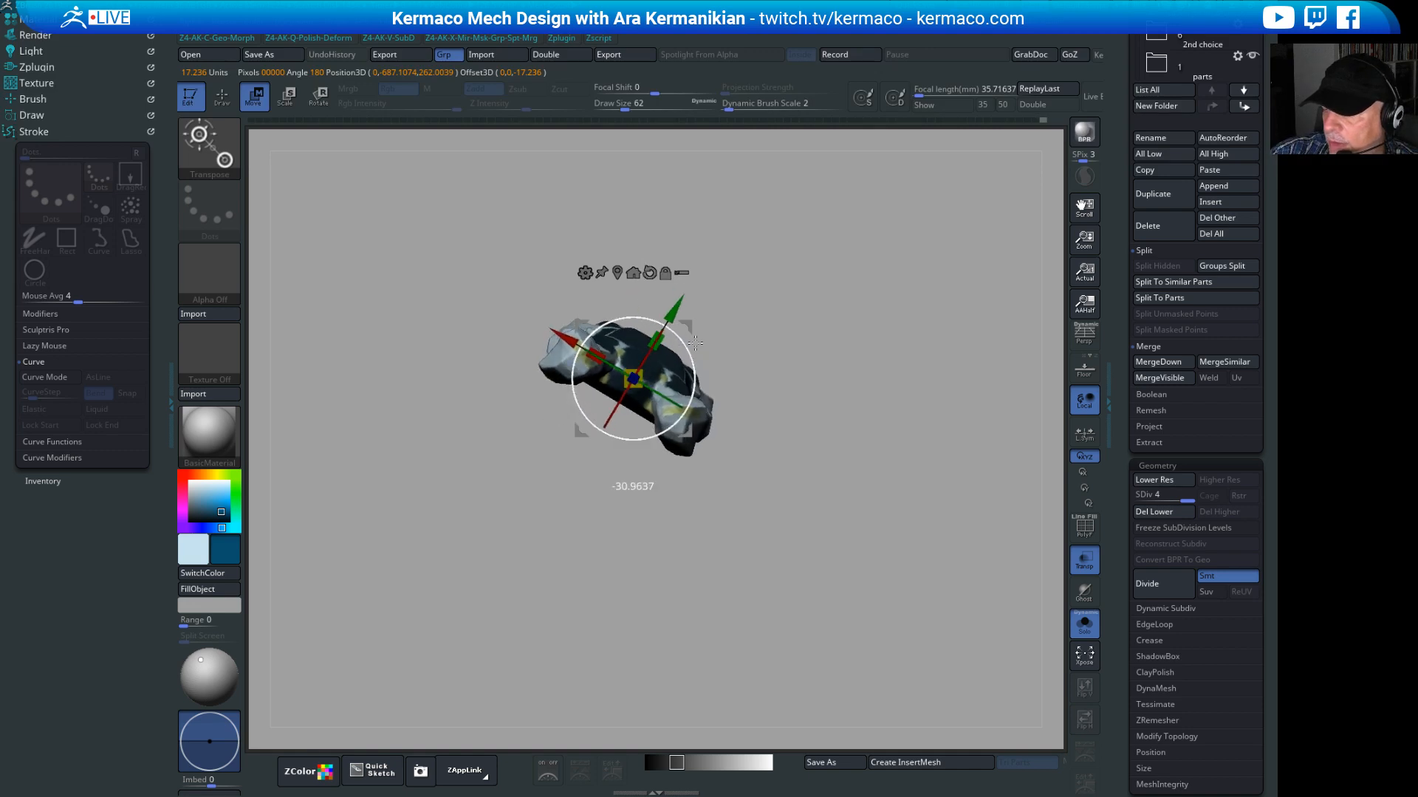
key(ctrl+z)
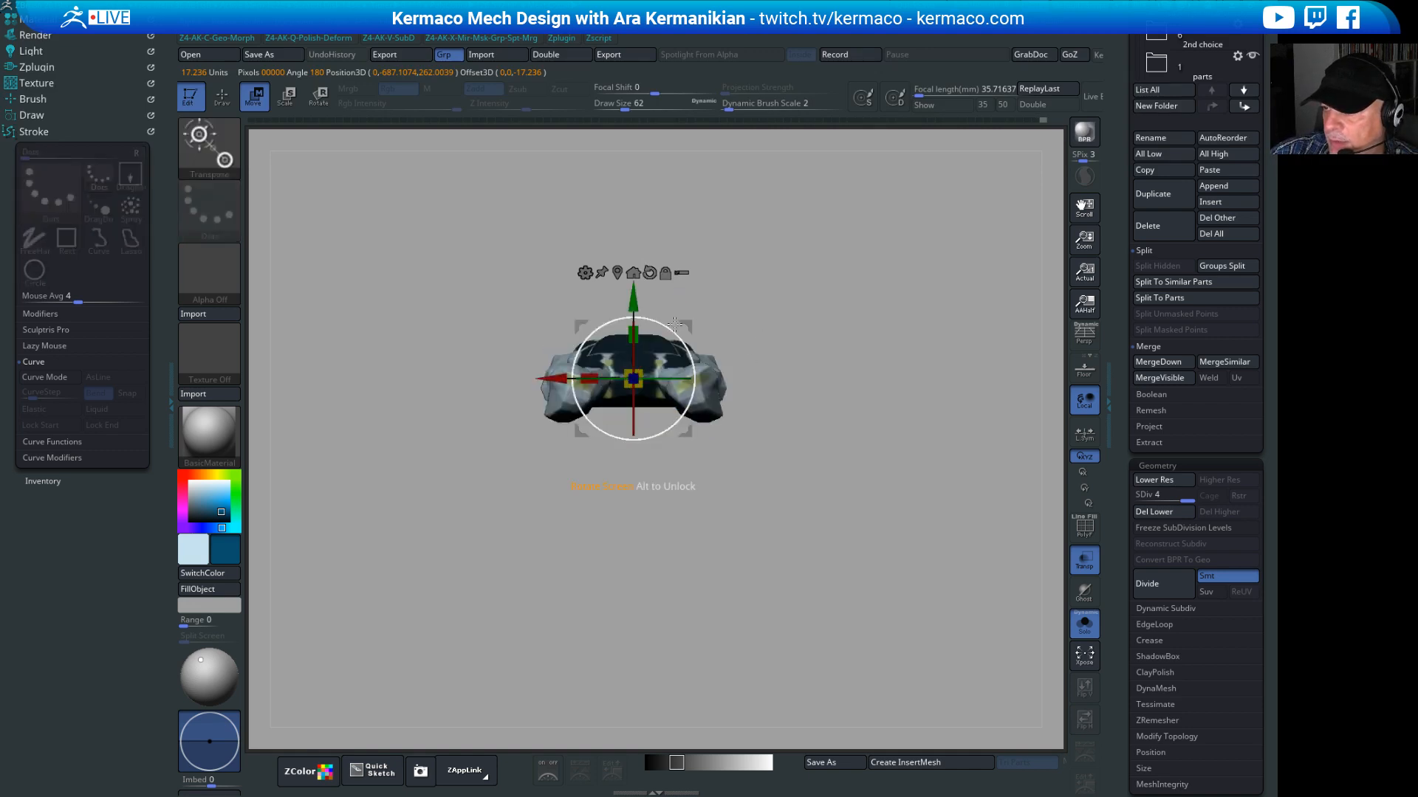
key(ctrl+x)
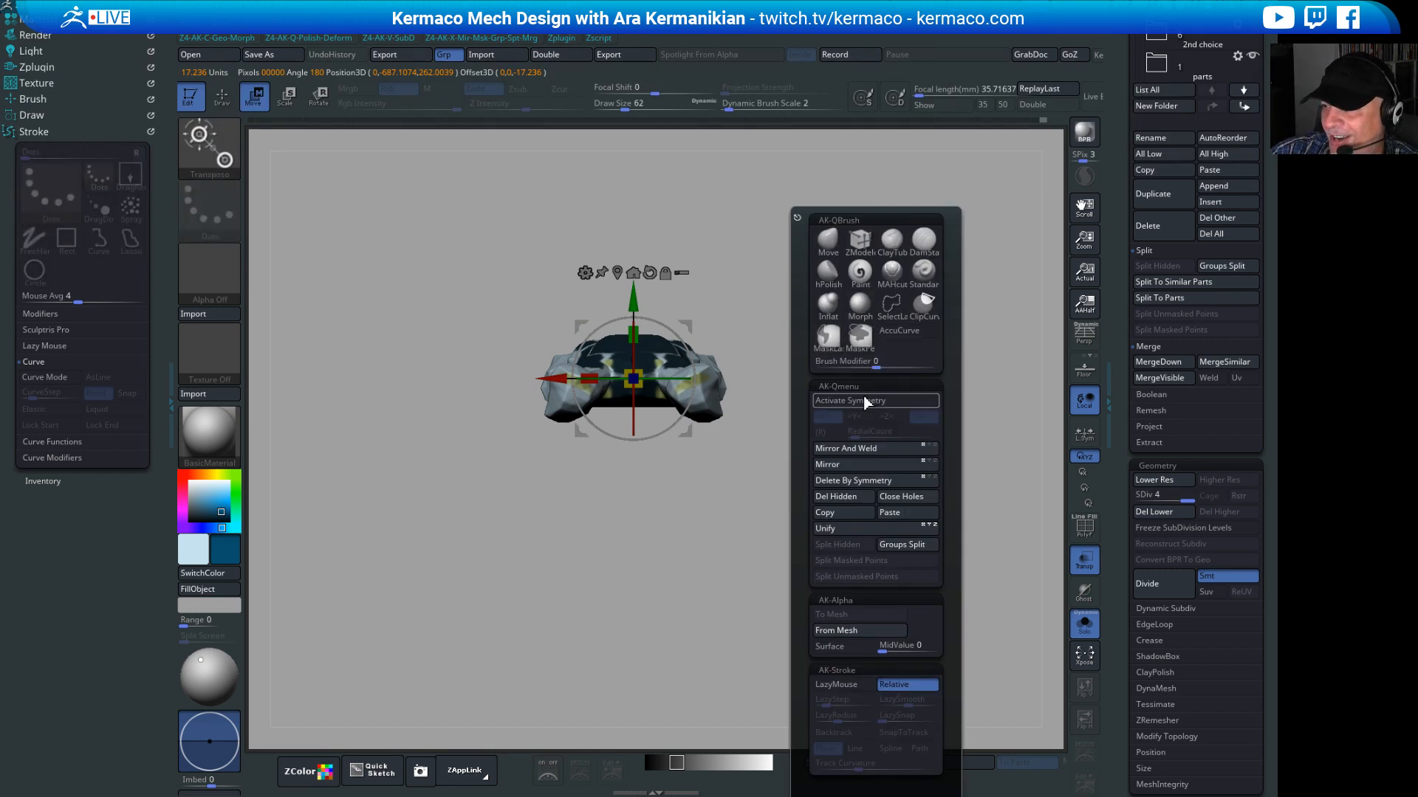
alt+drag(876, 381, 810, 392)
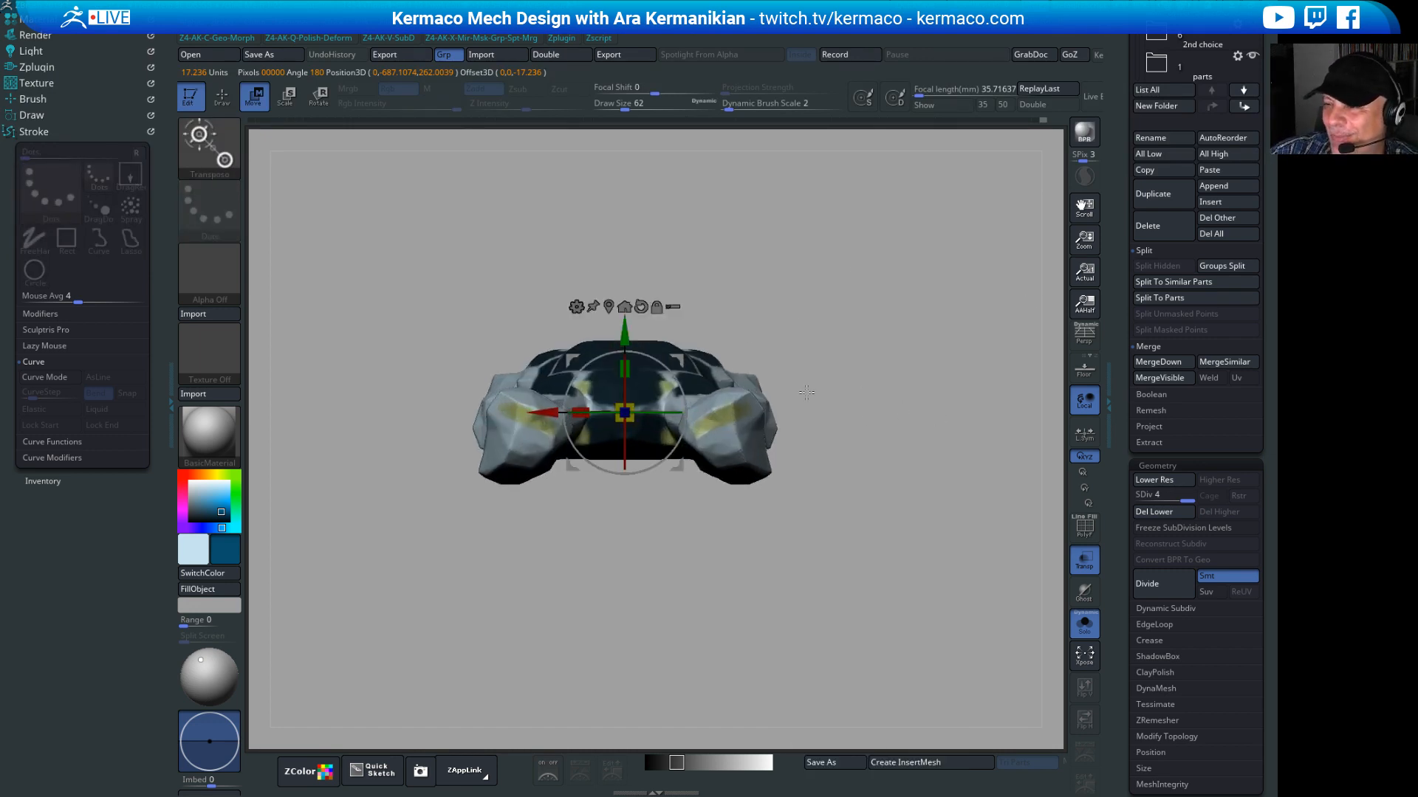
click(623, 307)
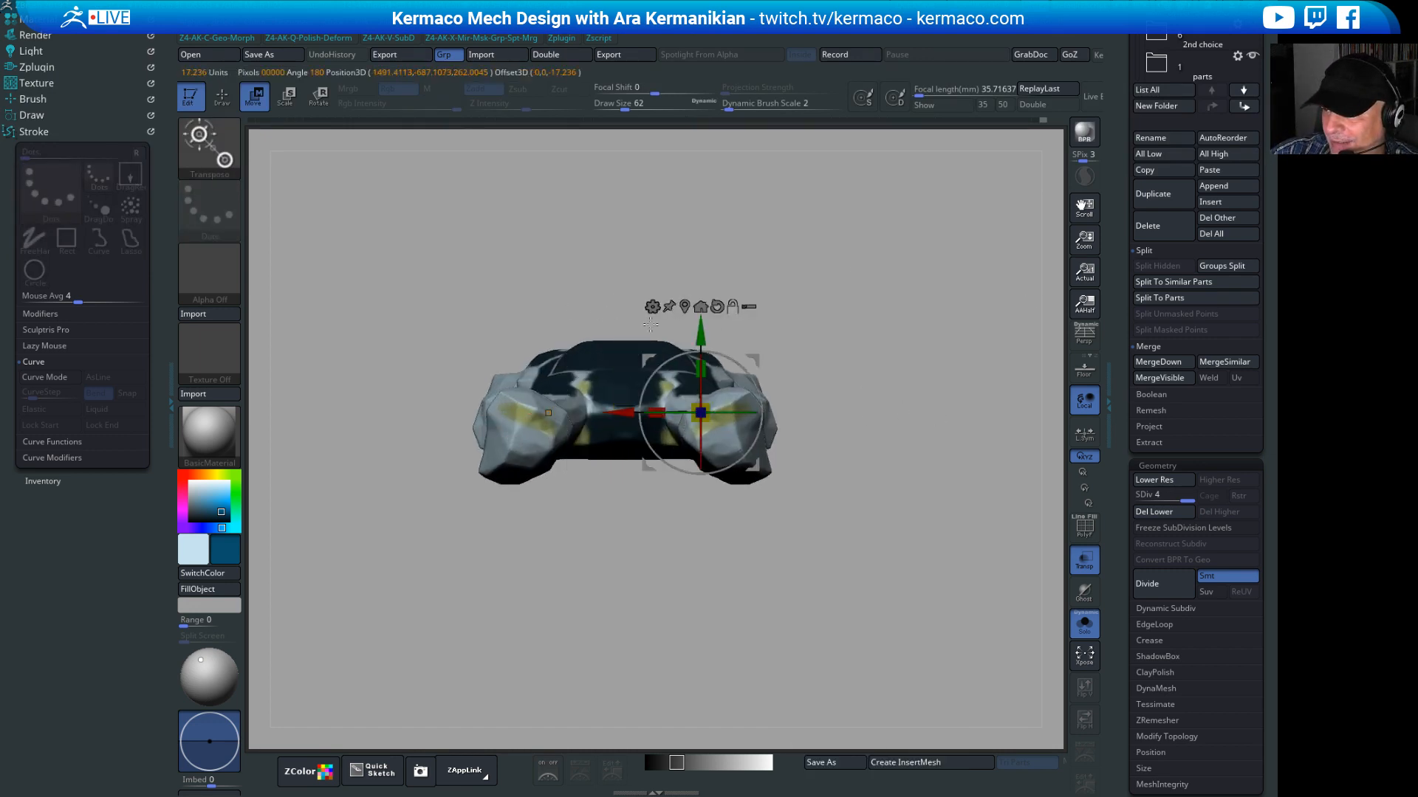
mouse_move(904, 362)
mouse_down()
mouse_move(873, 230)
mouse_move(779, 234)
mouse_move(807, 236)
mouse_up()
key(q)
Step: Try to flatten the raised dark top of the part with the ClipCurve brush along a horizontal line
alt+drag(590, 584, 494, 532)
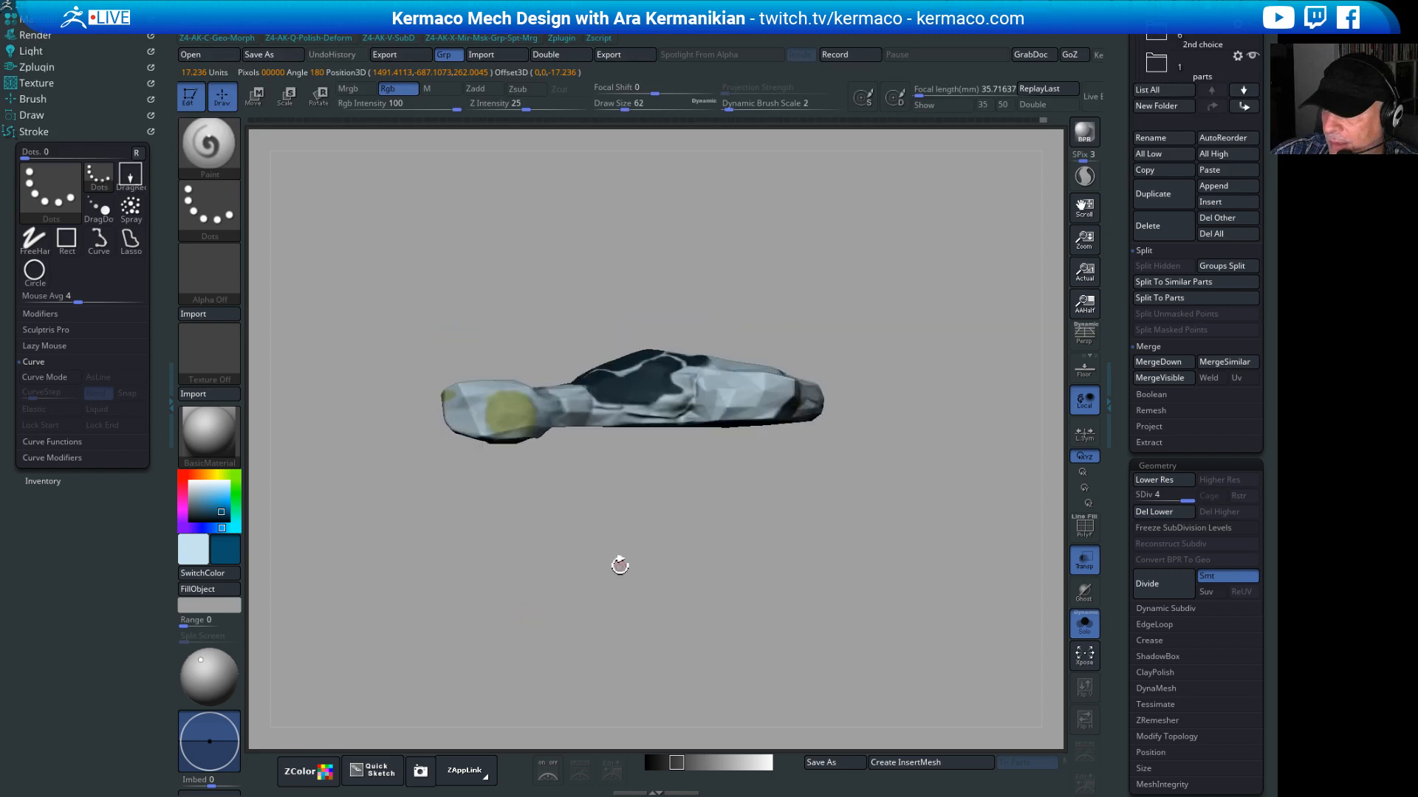
drag(617, 564, 797, 402)
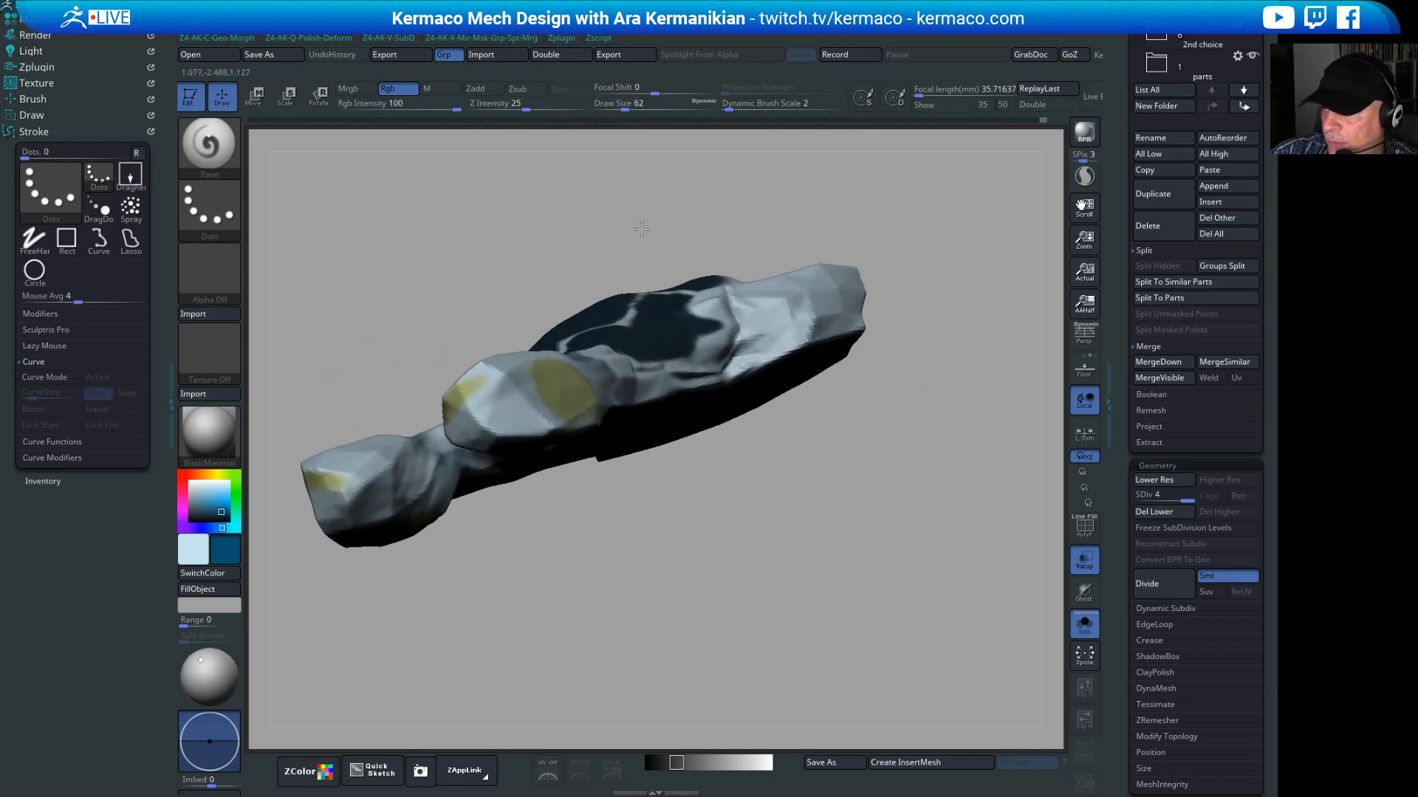
ctrl+shift+drag(457, 269, 731, 255)
mouse_move(852, 205)
mouse_down()
mouse_move(959, 272)
mouse_move(829, 225)
mouse_move(795, 232)
mouse_move(801, 207)
mouse_move(741, 220)
mouse_up()
key(ctrl+shift)
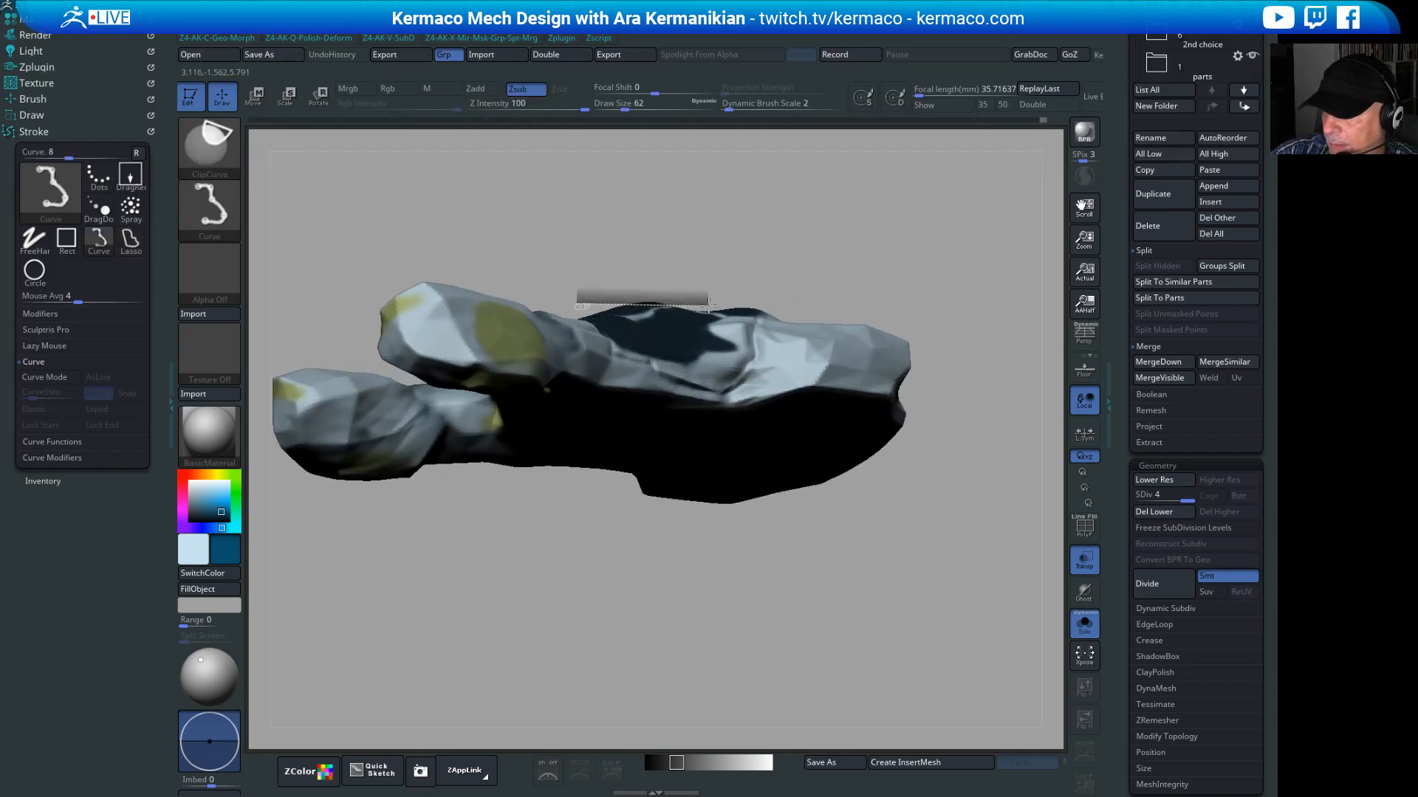
ctrl+shift+drag(717, 305, 764, 306)
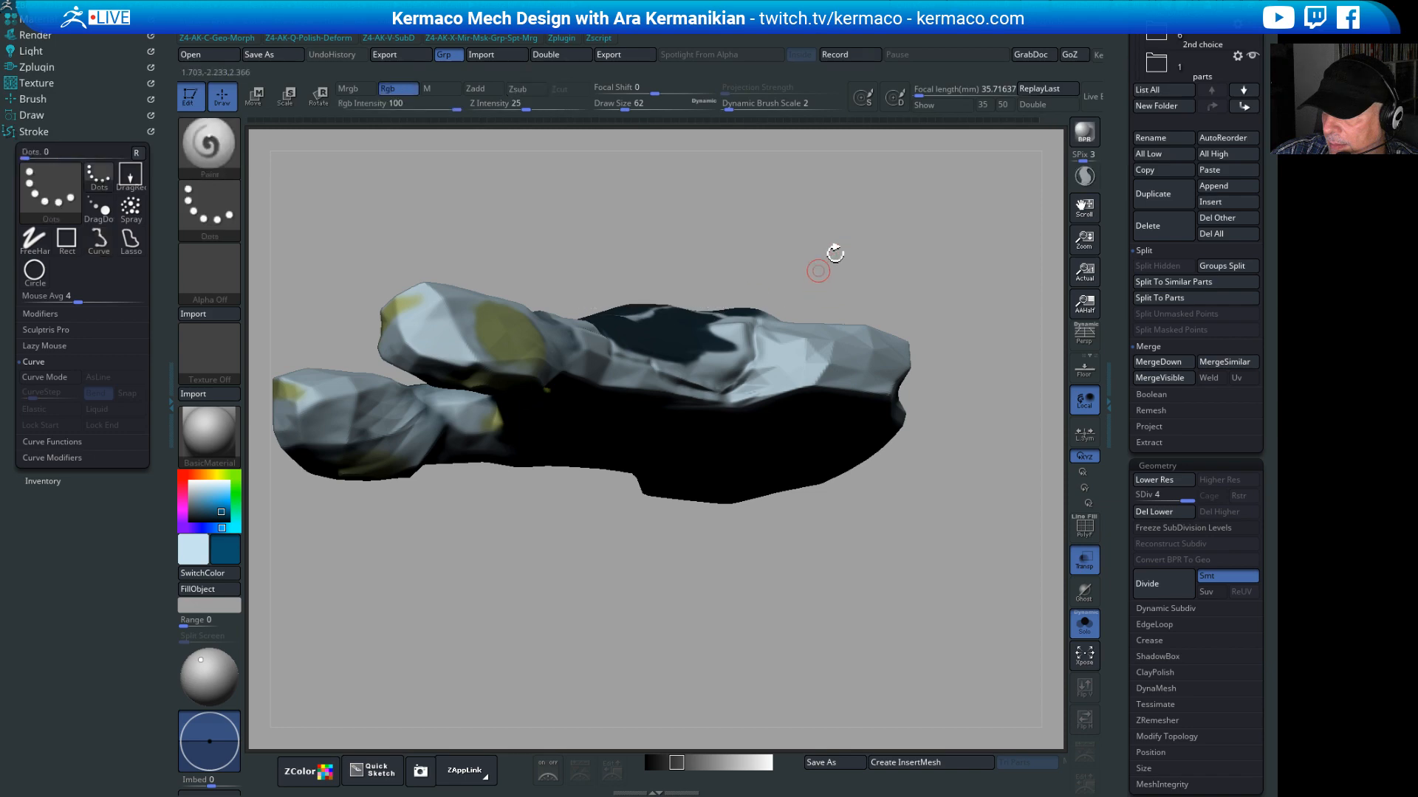
Step: Turn the part's polypaint off to inspect its bare form, and turn the polypaint back on
mouse_move(835, 250)
mouse_down()
mouse_move(889, 231)
mouse_move(897, 295)
mouse_move(872, 343)
mouse_move(890, 392)
mouse_move(917, 355)
mouse_move(845, 351)
mouse_move(904, 368)
mouse_up()
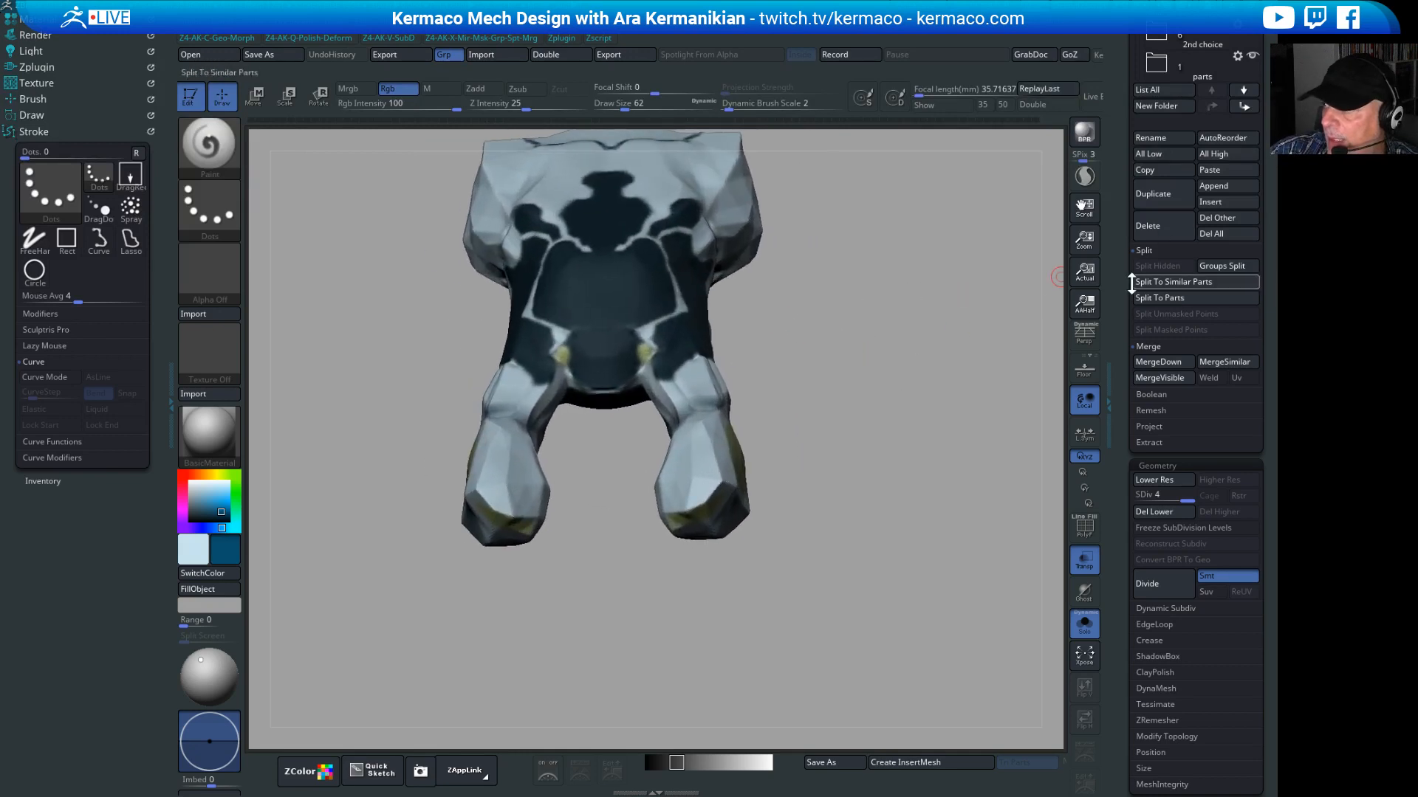
scroll(1181, 296, up, 5)
click(1238, 334)
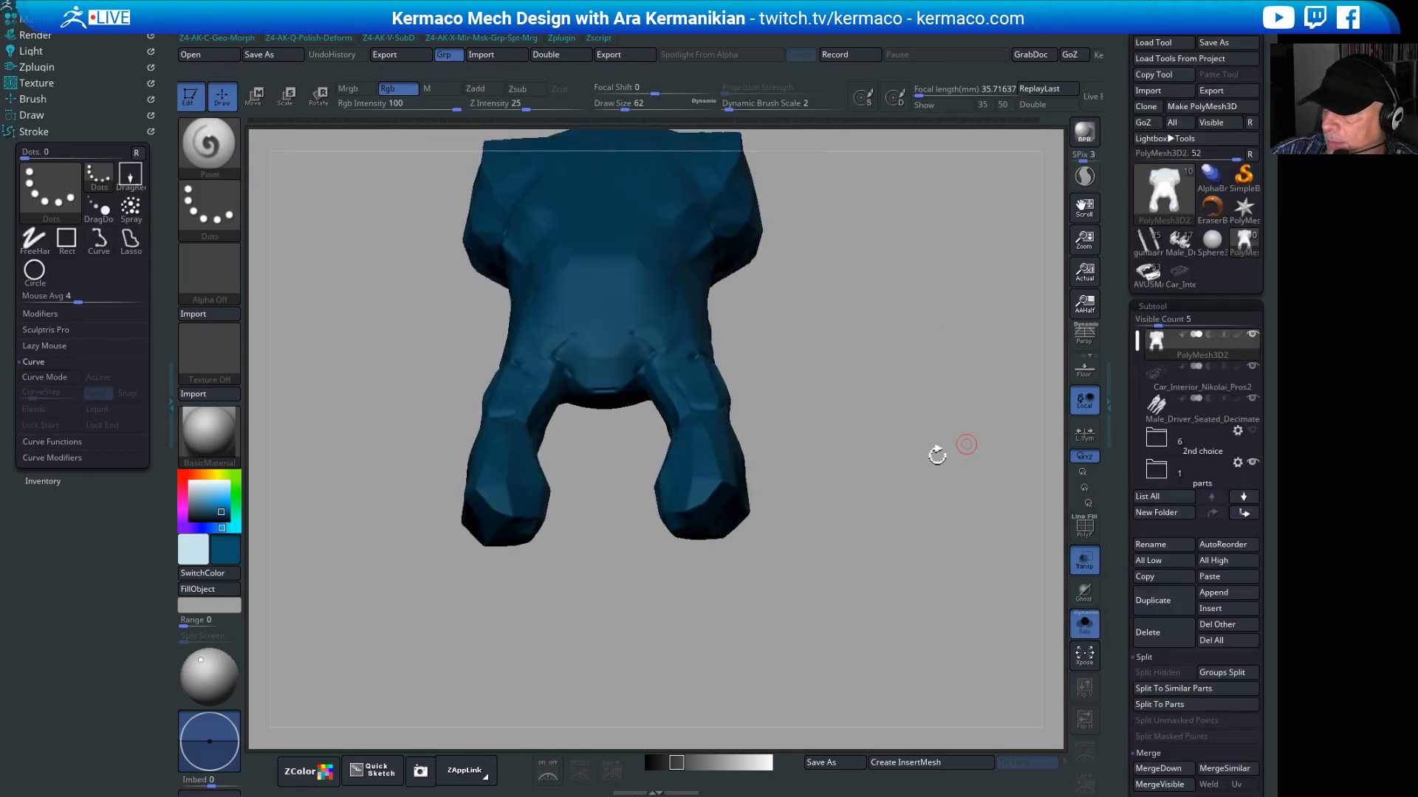
drag(935, 451, 953, 347)
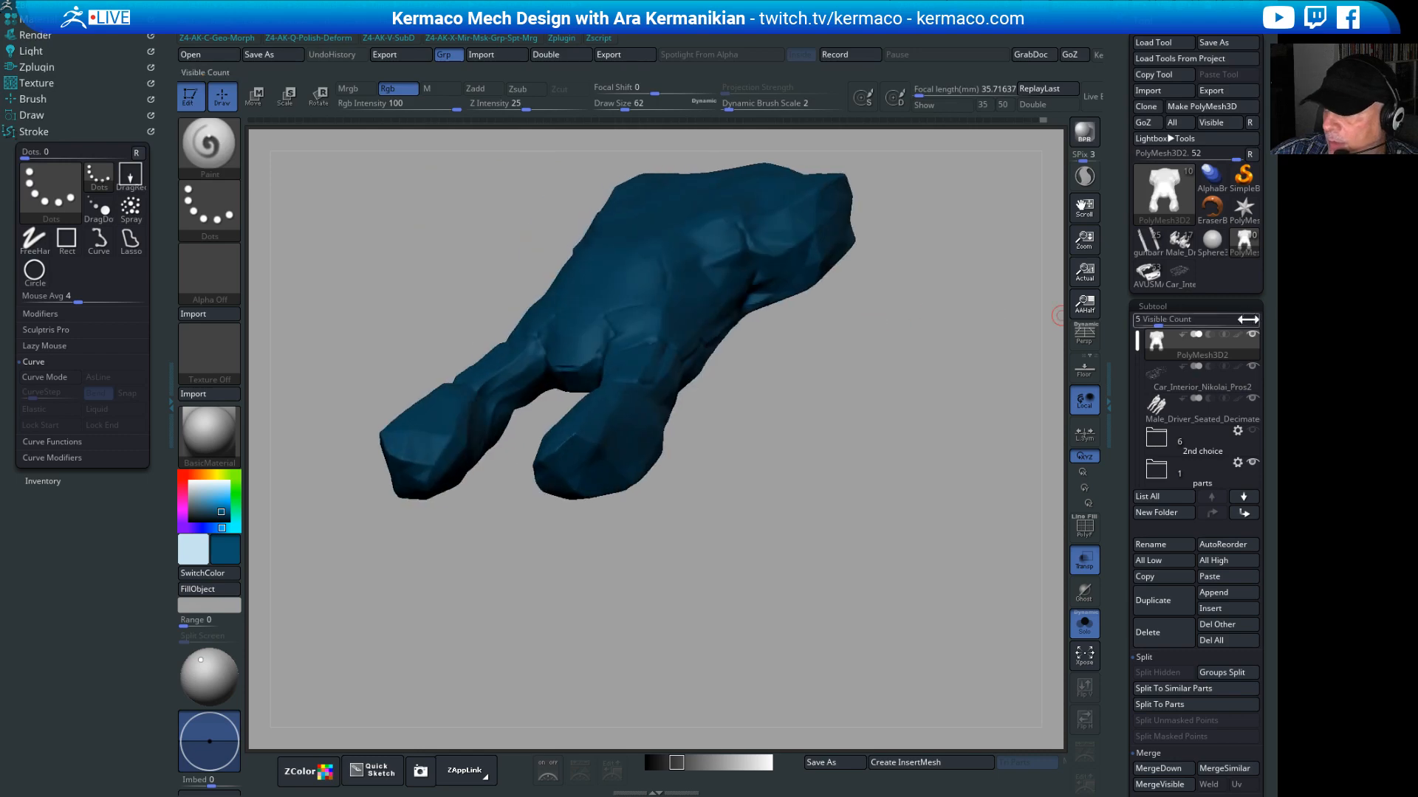
click(1239, 334)
Step: Sample the dark navy from the part's dark patch and, at draw size 46, paint along the patch's lower side edge
mouse_move(862, 445)
mouse_down()
mouse_move(792, 511)
mouse_move(940, 383)
mouse_move(776, 345)
mouse_move(923, 267)
mouse_move(868, 330)
mouse_move(852, 288)
mouse_move(620, 522)
mouse_move(735, 559)
mouse_move(684, 381)
mouse_up()
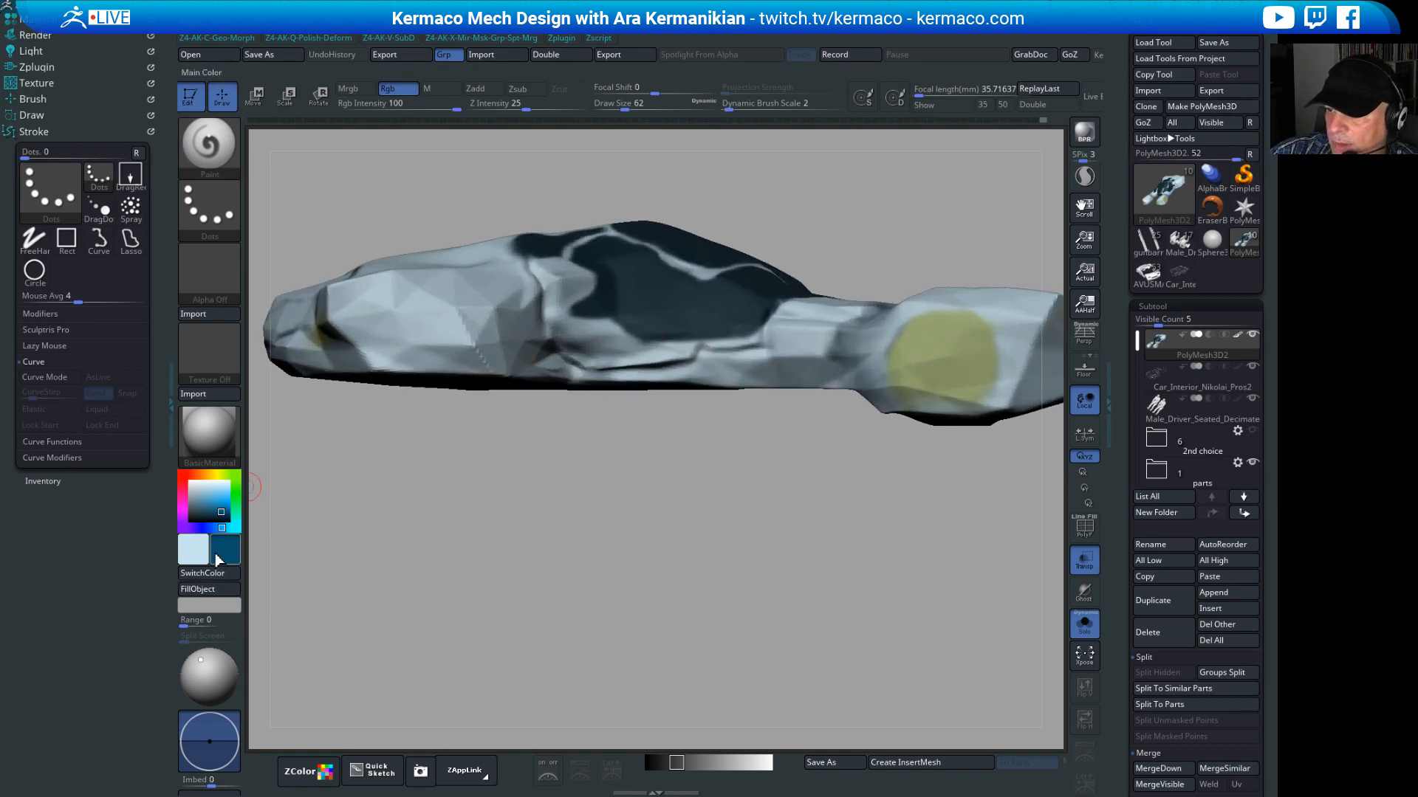
drag(218, 517, 708, 298)
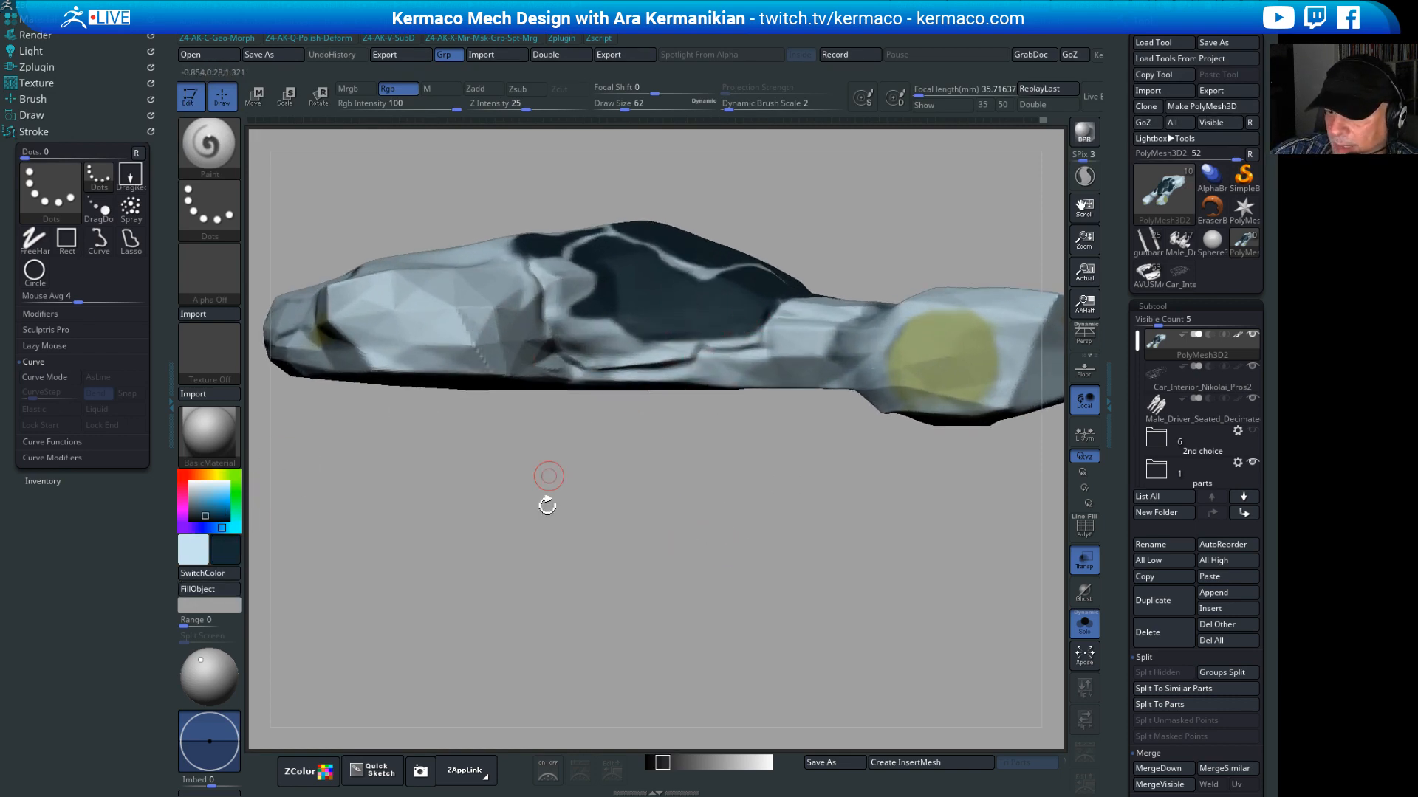
alt+drag(698, 514, 661, 545)
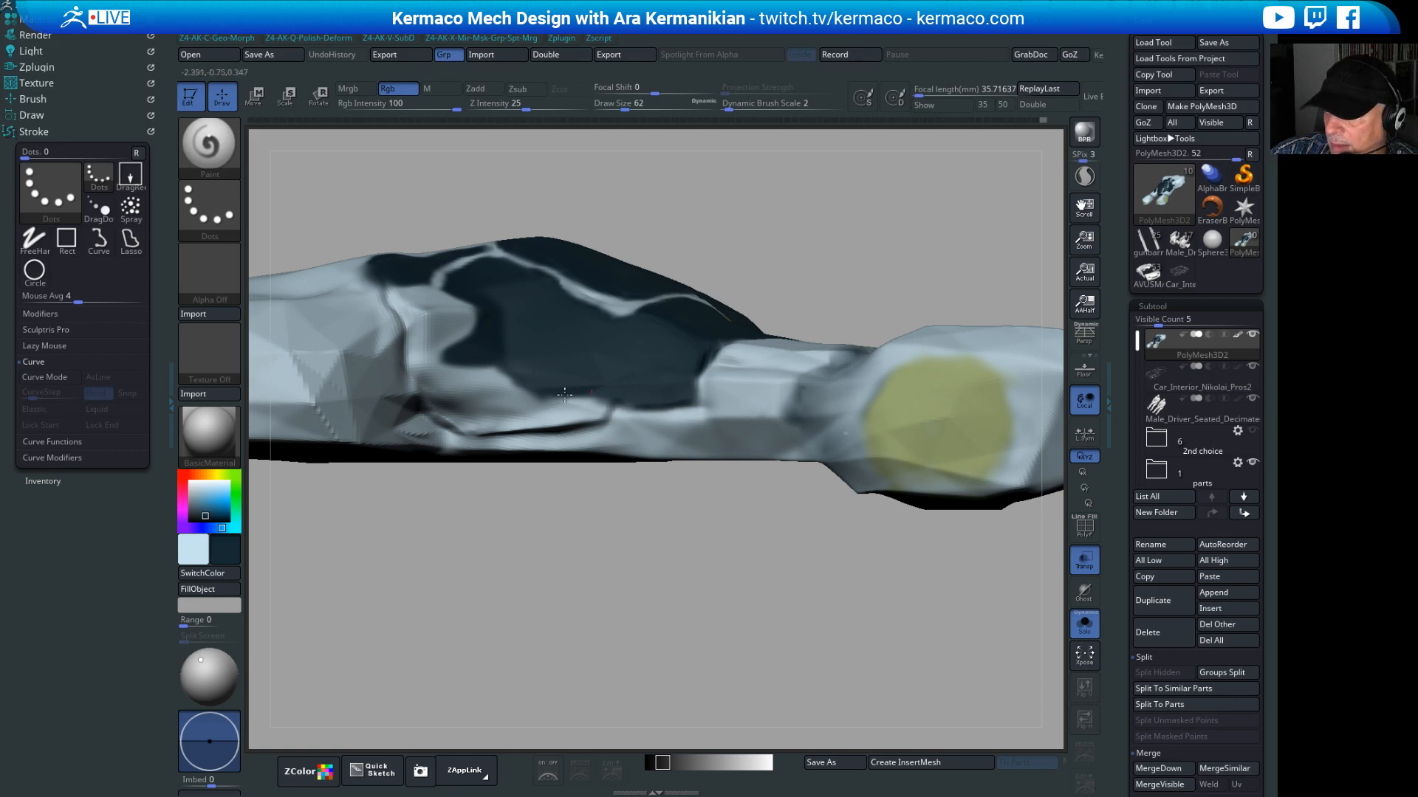
drag(731, 580, 727, 628)
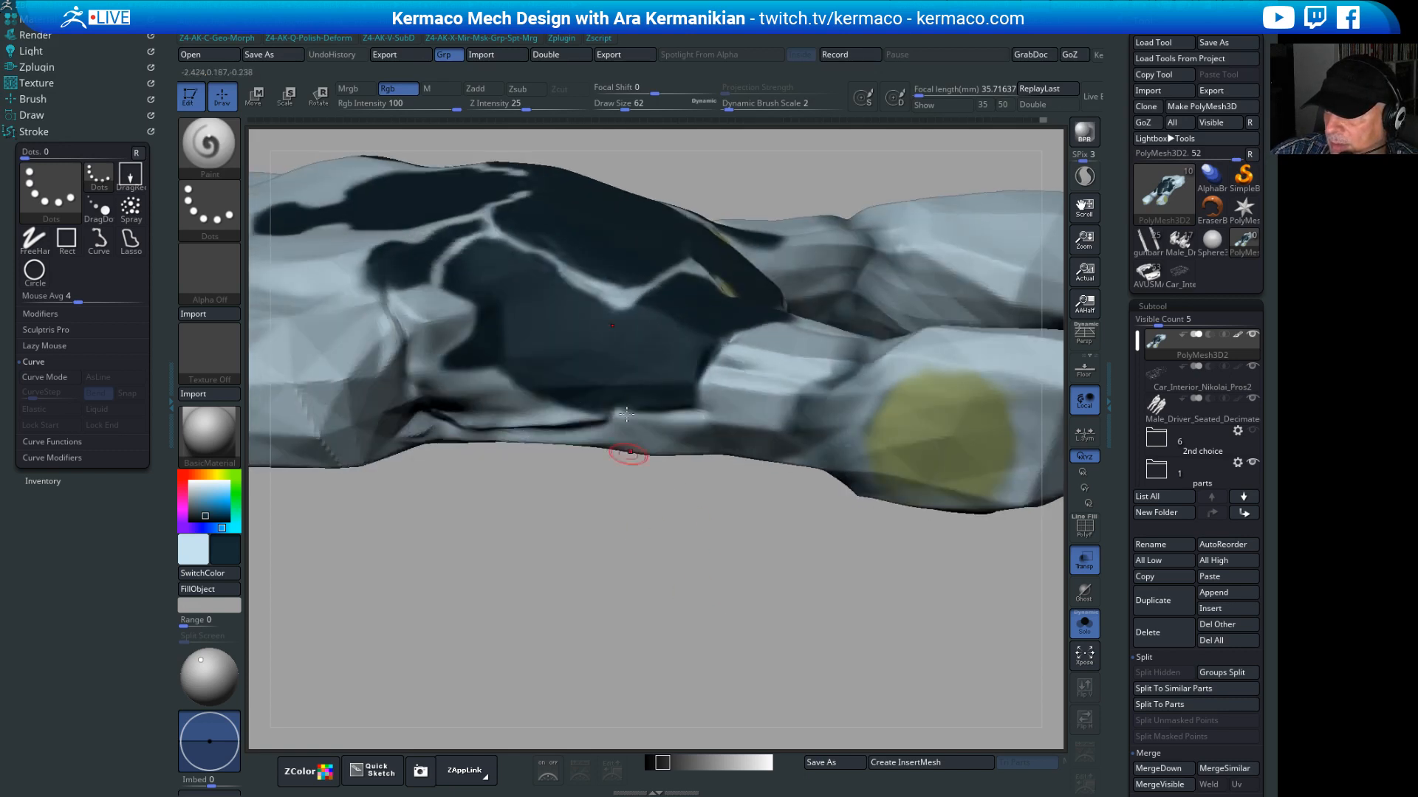
key(s)
click(595, 389)
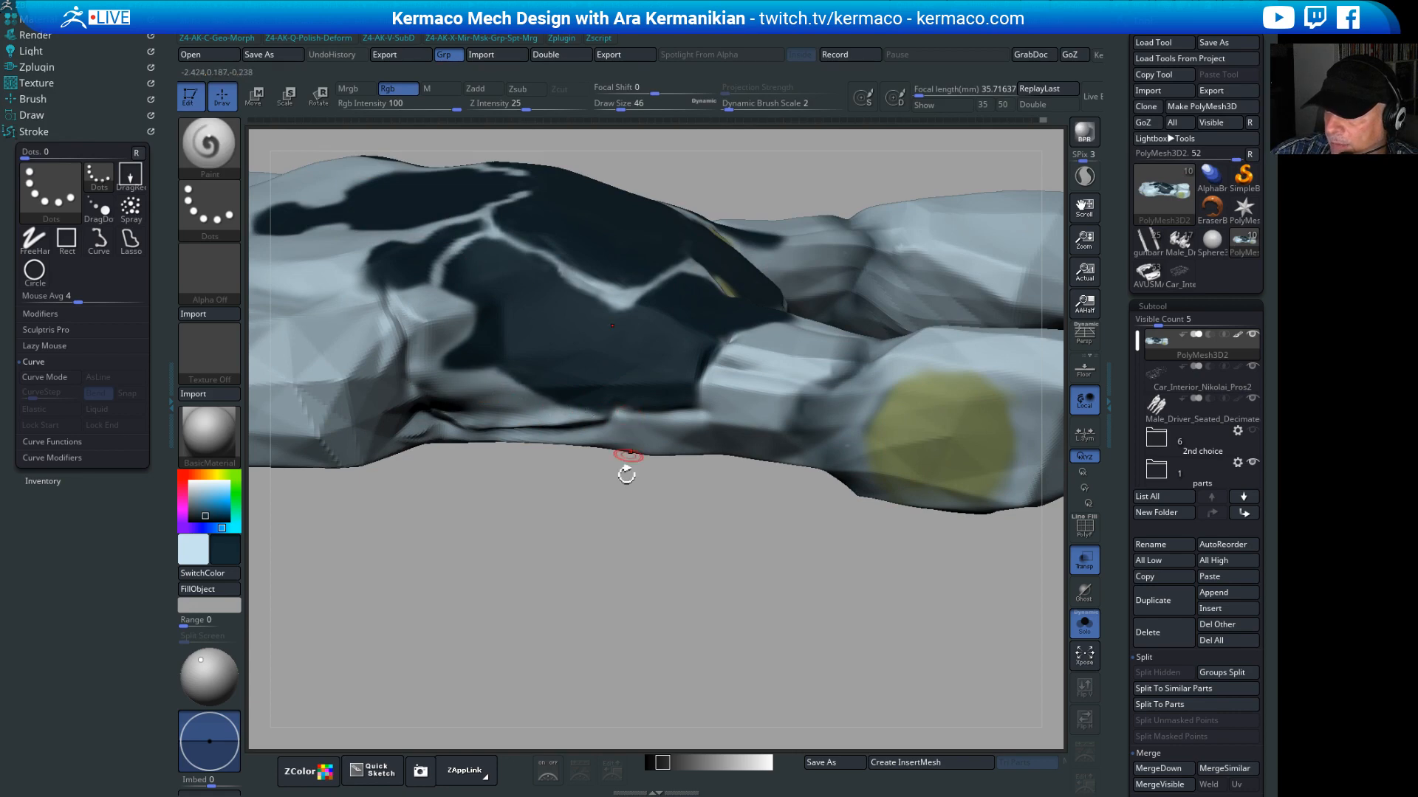
drag(627, 468, 563, 403)
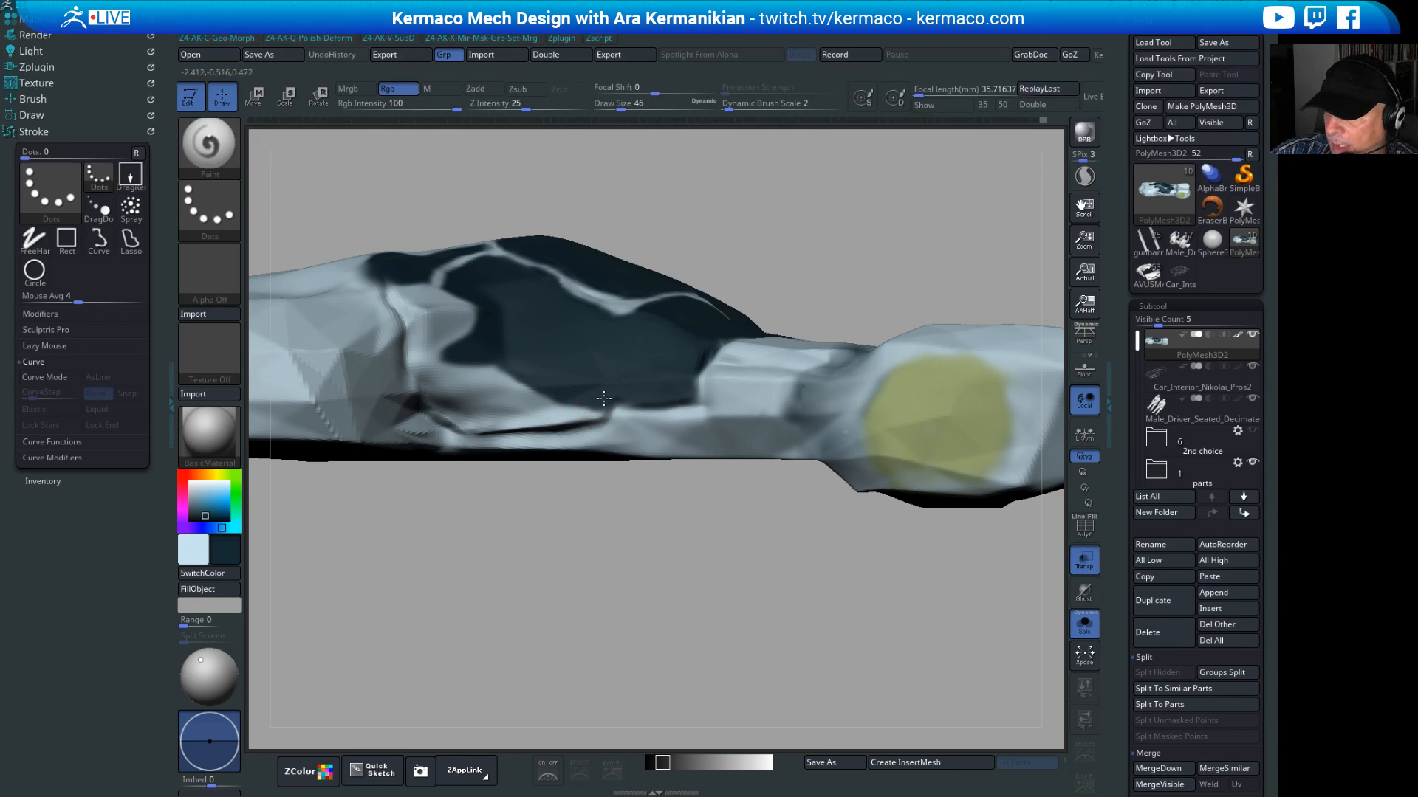
drag(677, 547, 585, 342)
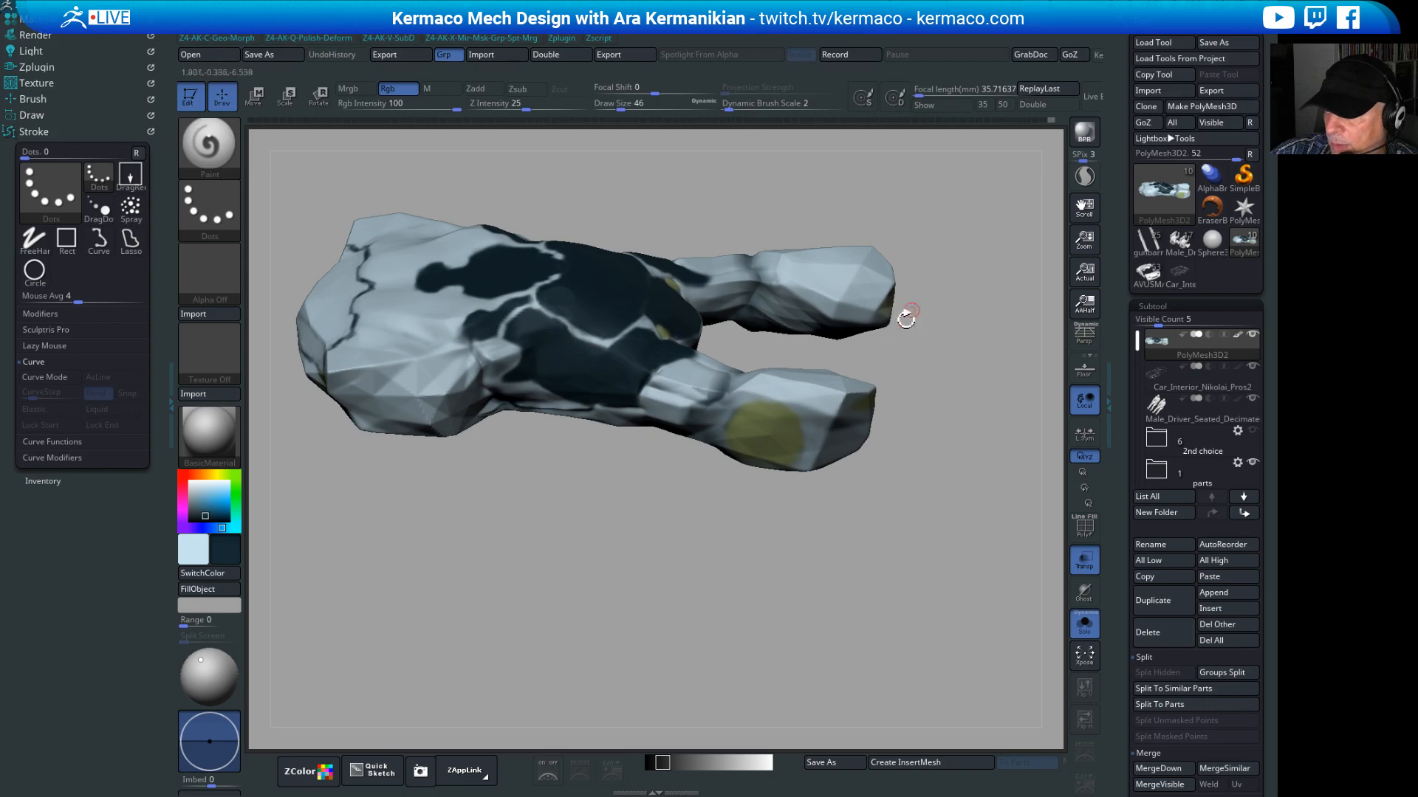
Step: At draw size 94, smooth the jagged surface on the side of the part's wide end, near its lower edge
drag(955, 365, 827, 520)
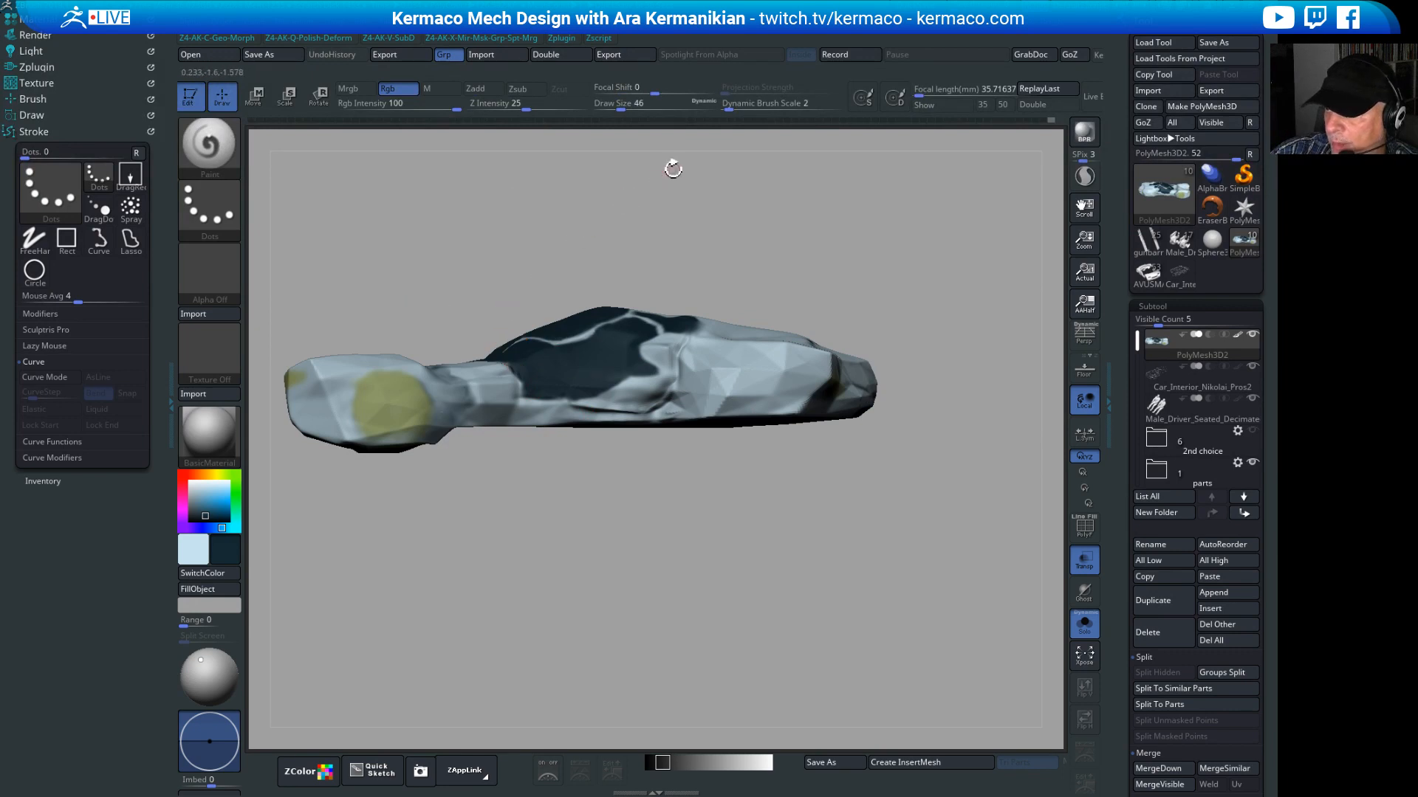
mouse_move(671, 168)
mouse_down()
mouse_move(715, 200)
mouse_move(660, 222)
mouse_move(662, 240)
mouse_up()
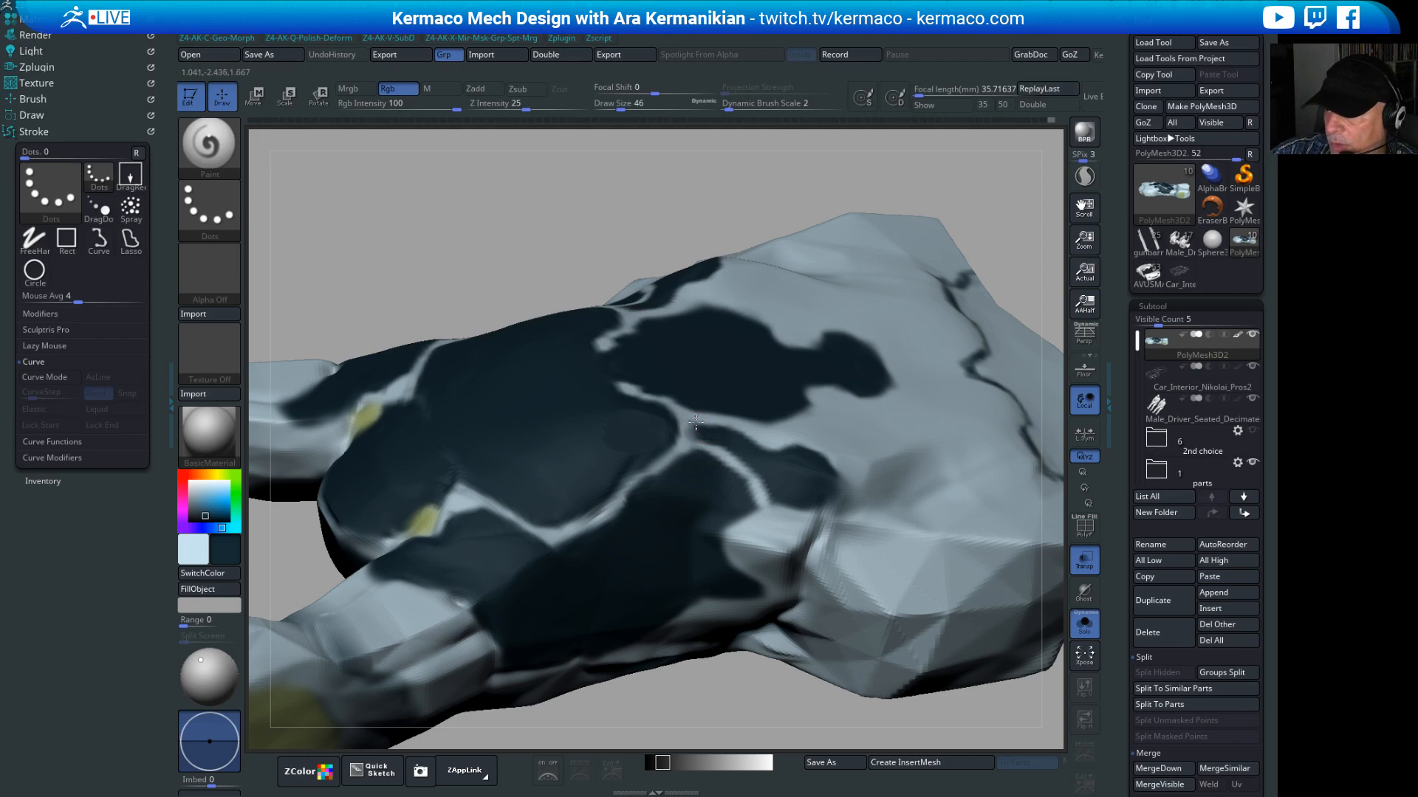
drag(680, 178, 616, 159)
mouse_move(886, 168)
alt+mouse_down()
mouse_move(737, 199)
mouse_move(890, 225)
alt+mouse_up()
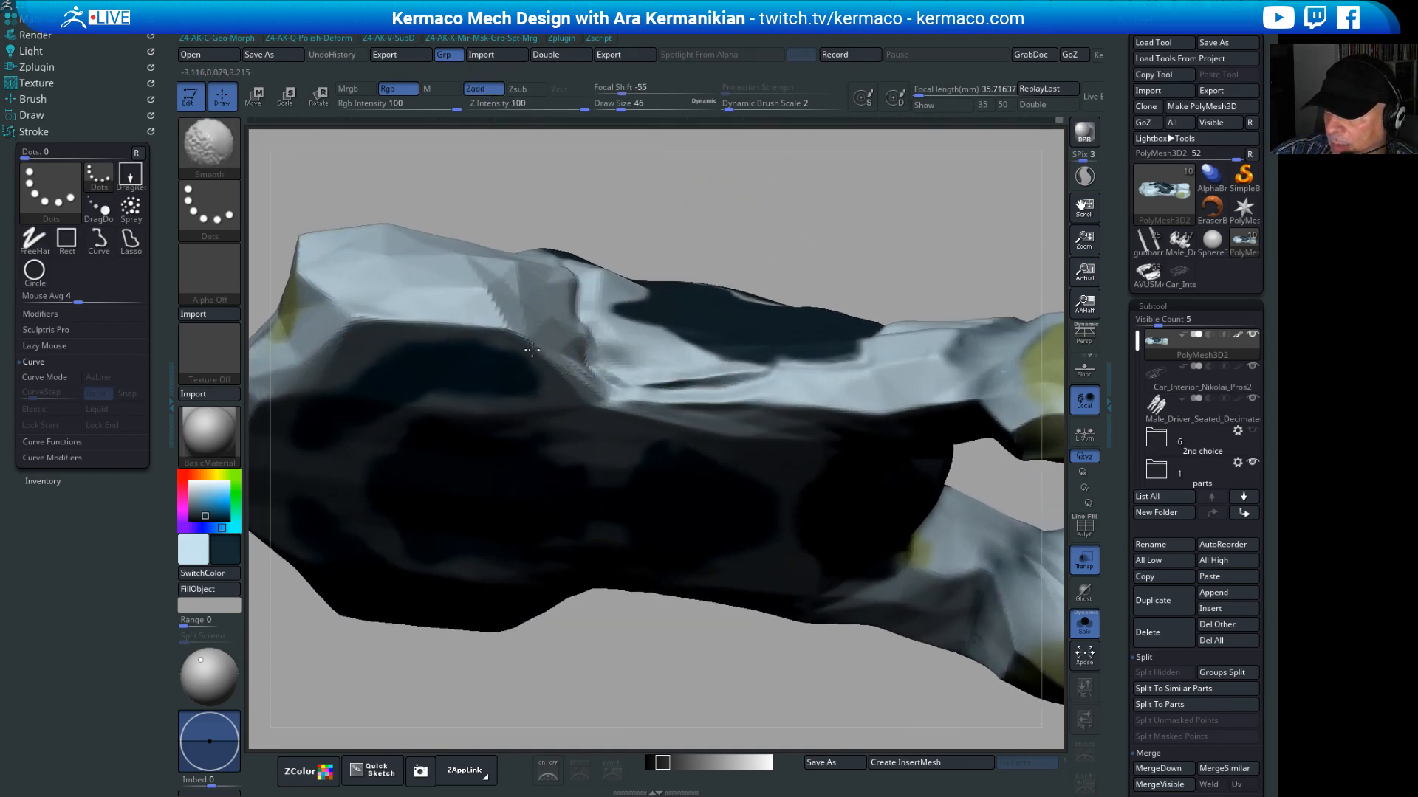
key(s)
click(580, 370)
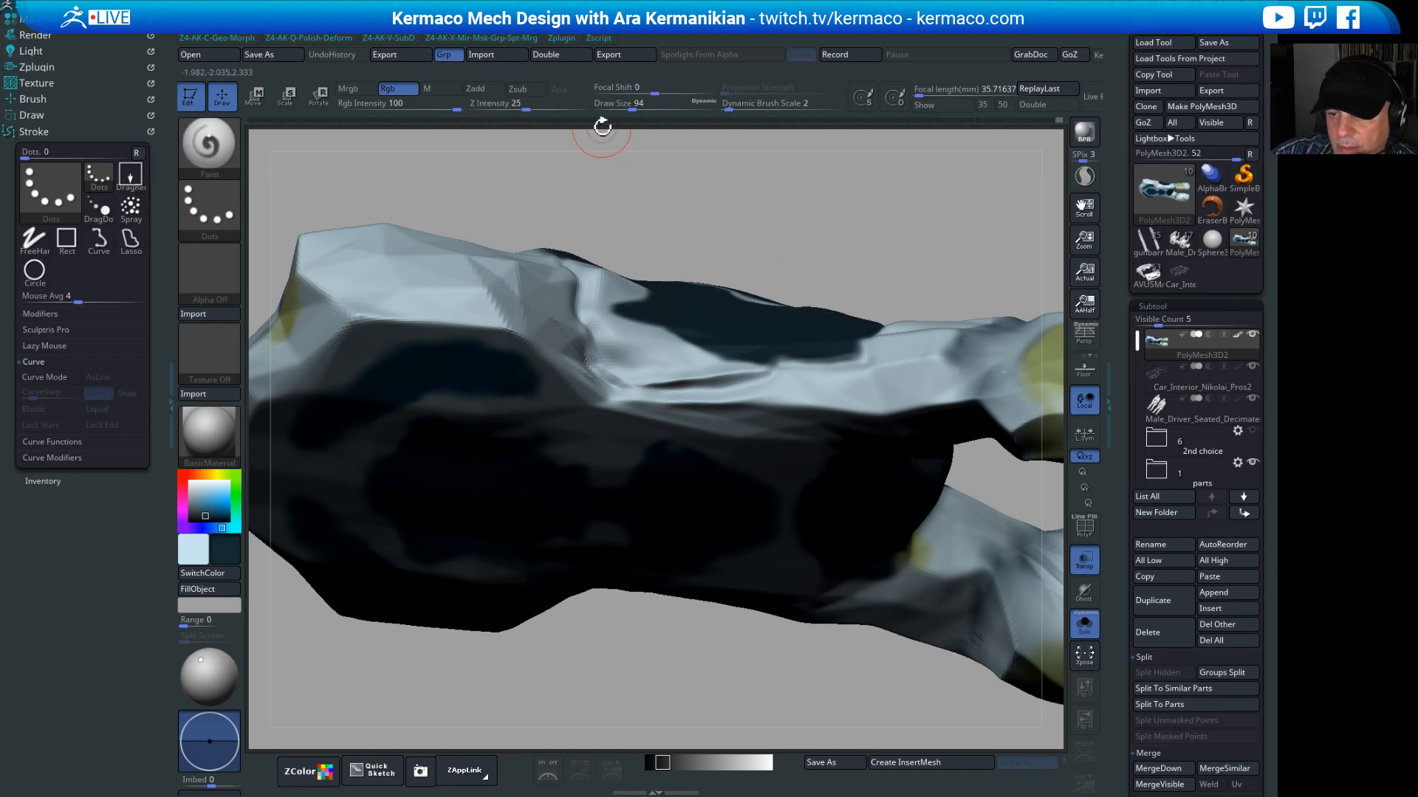
alt+drag(923, 227, 789, 266)
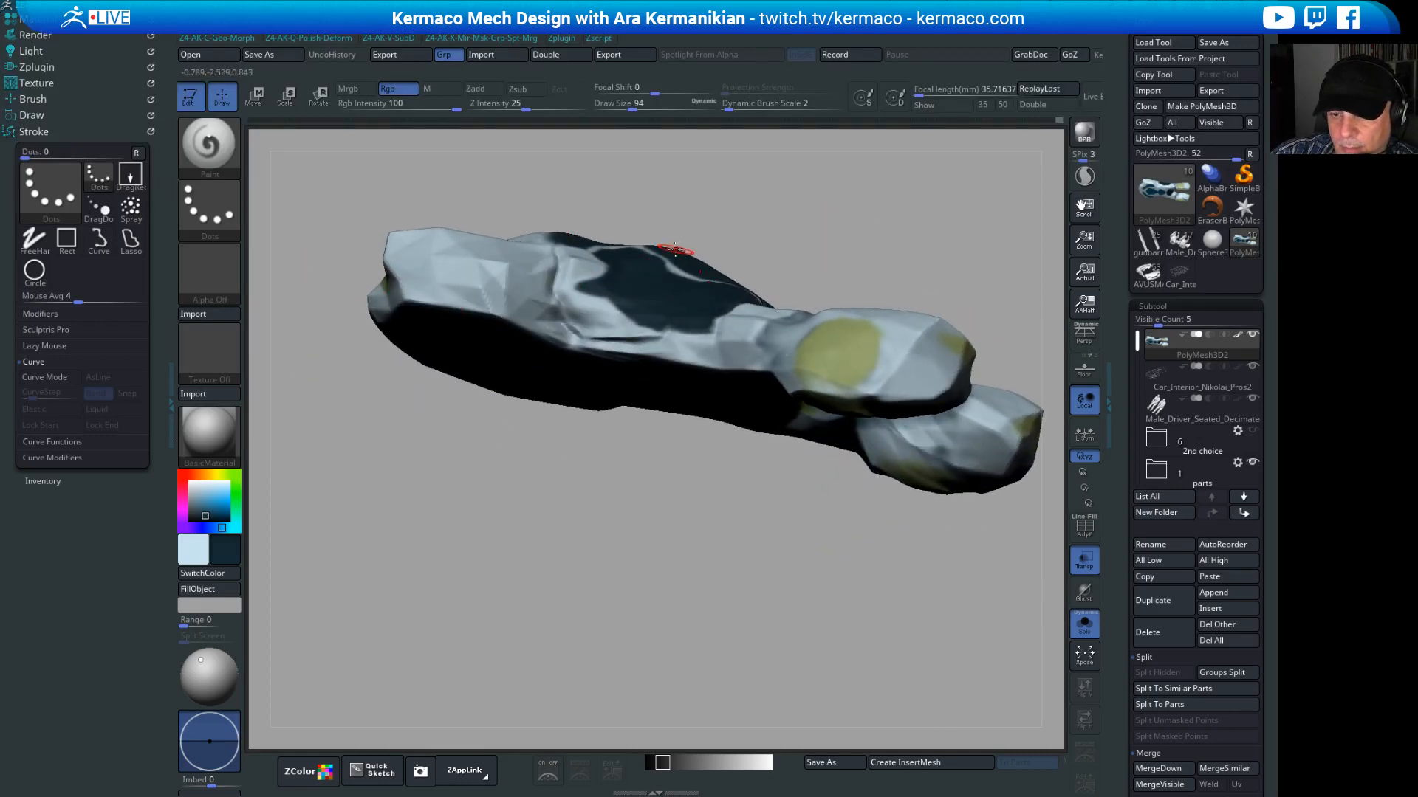
alt+drag(710, 218, 761, 257)
shift+drag(520, 328, 513, 332)
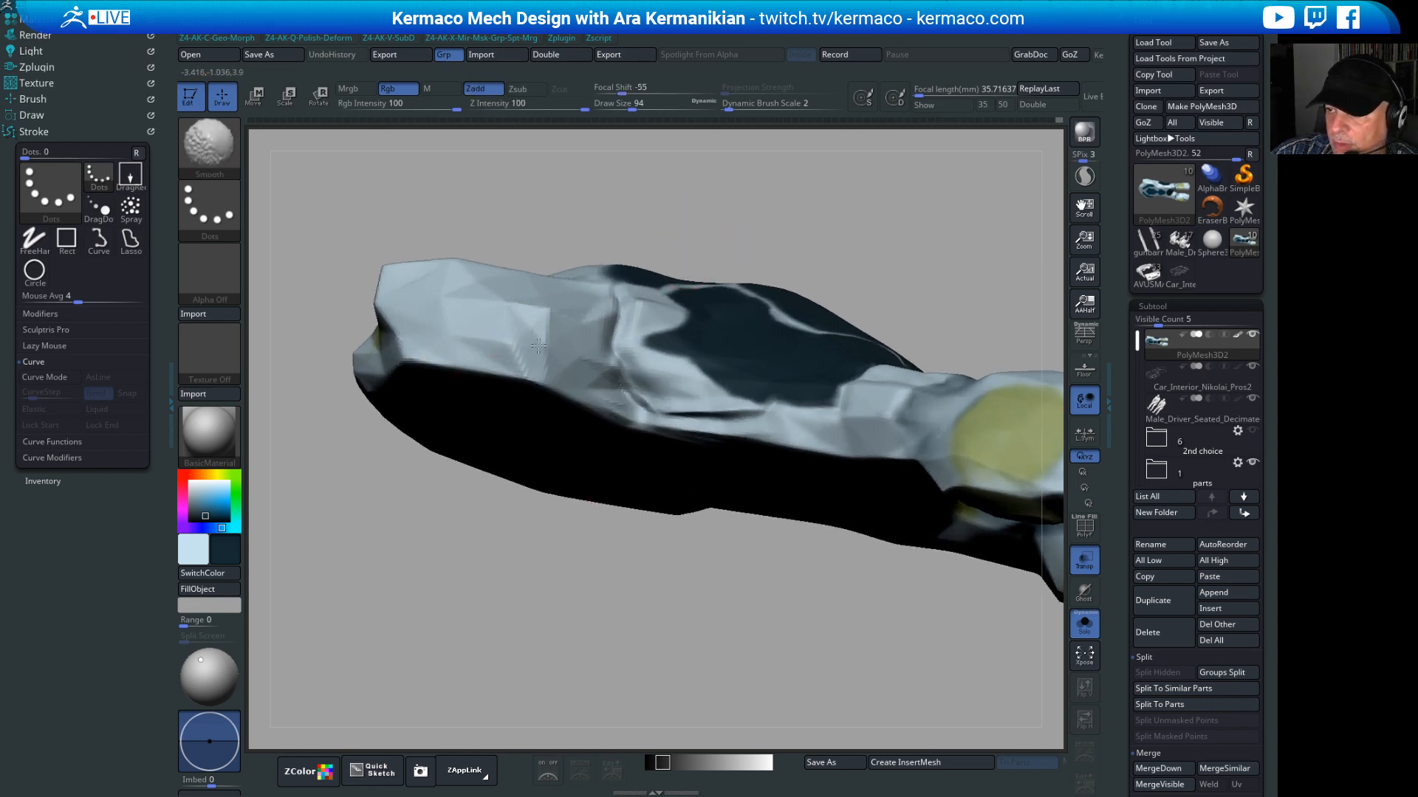
Step: Save the project and smooth the remaining rough spots along the lower side edge of the wide end
key(ctrl+s)
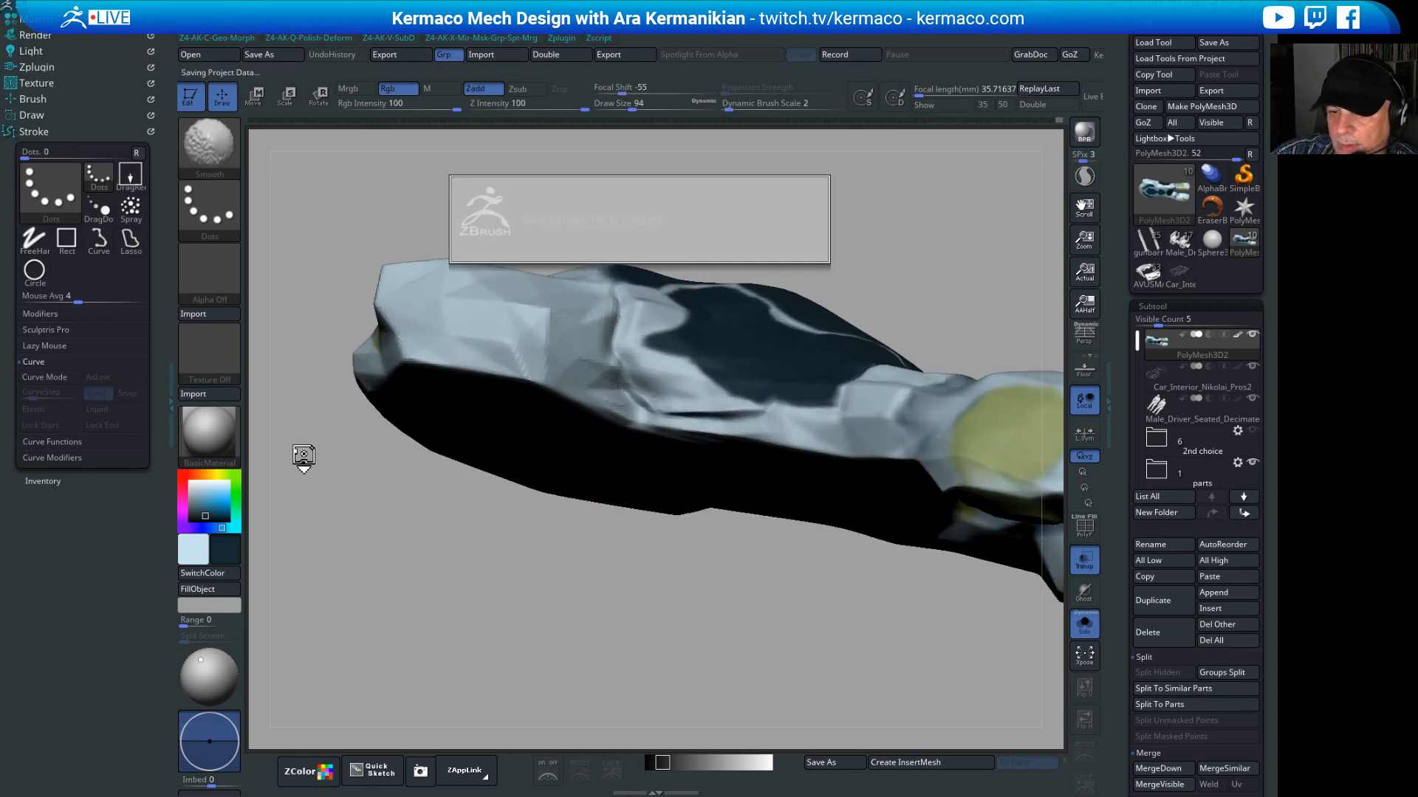
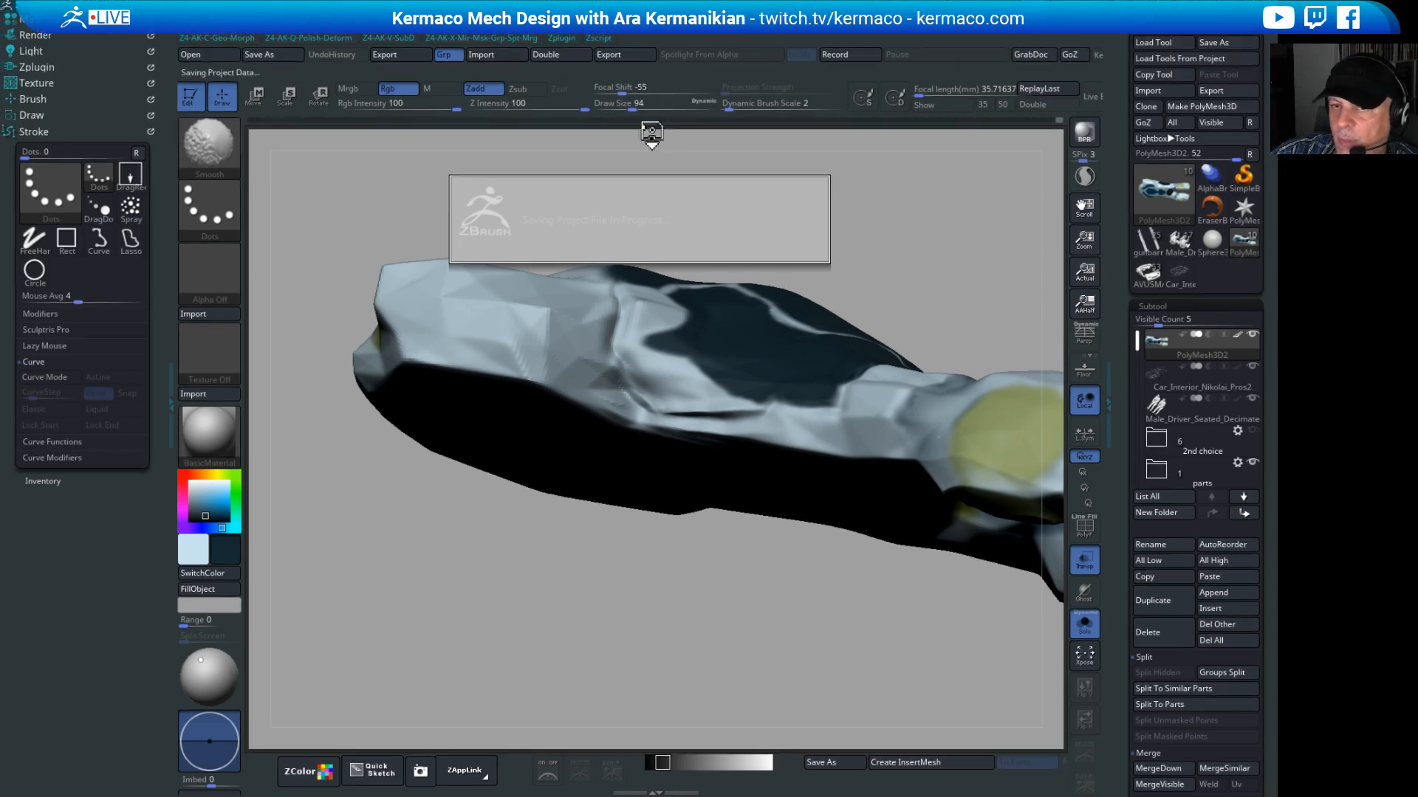
key(shift)
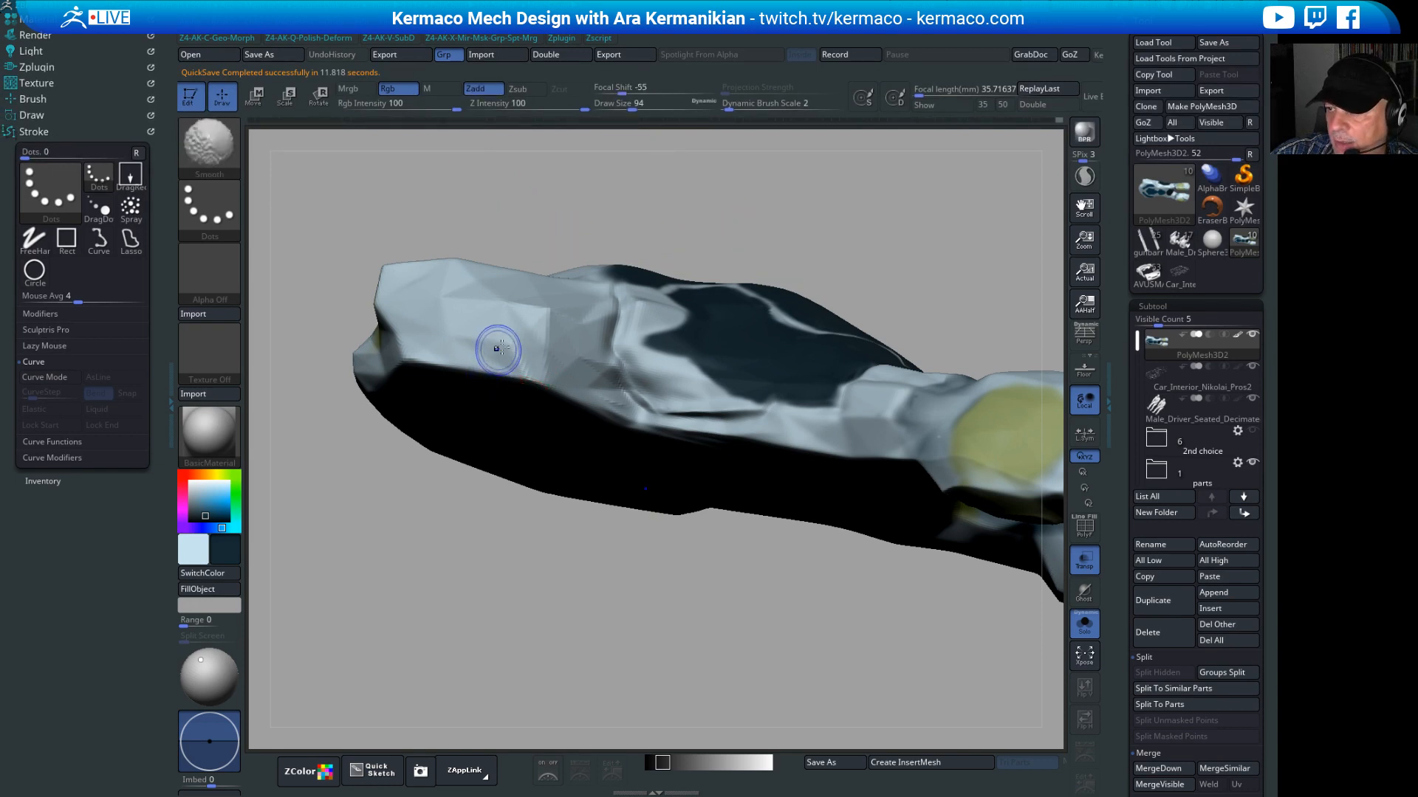
shift+drag(515, 361, 538, 384)
shift+drag(600, 342, 594, 369)
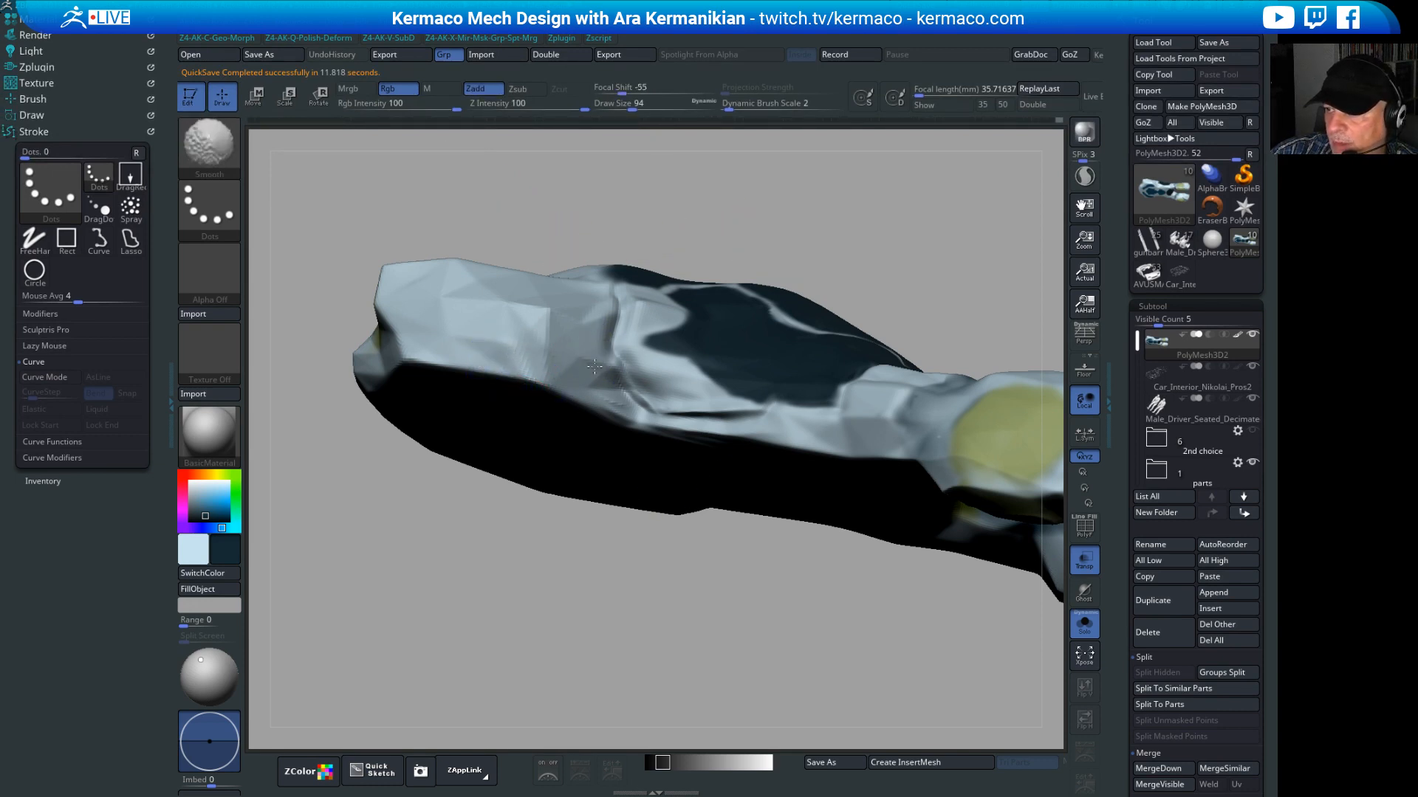
Step: Switch to the hPolish brush and flatten the side facets of the bulge at the part's wide end
mouse_move(880, 246)
alt+mouse_down()
mouse_move(790, 266)
mouse_move(753, 253)
mouse_move(817, 231)
mouse_move(847, 275)
mouse_move(738, 221)
mouse_move(896, 307)
mouse_move(822, 276)
mouse_move(871, 242)
mouse_move(849, 325)
alt+mouse_up()
alt+drag(731, 582, 769, 529)
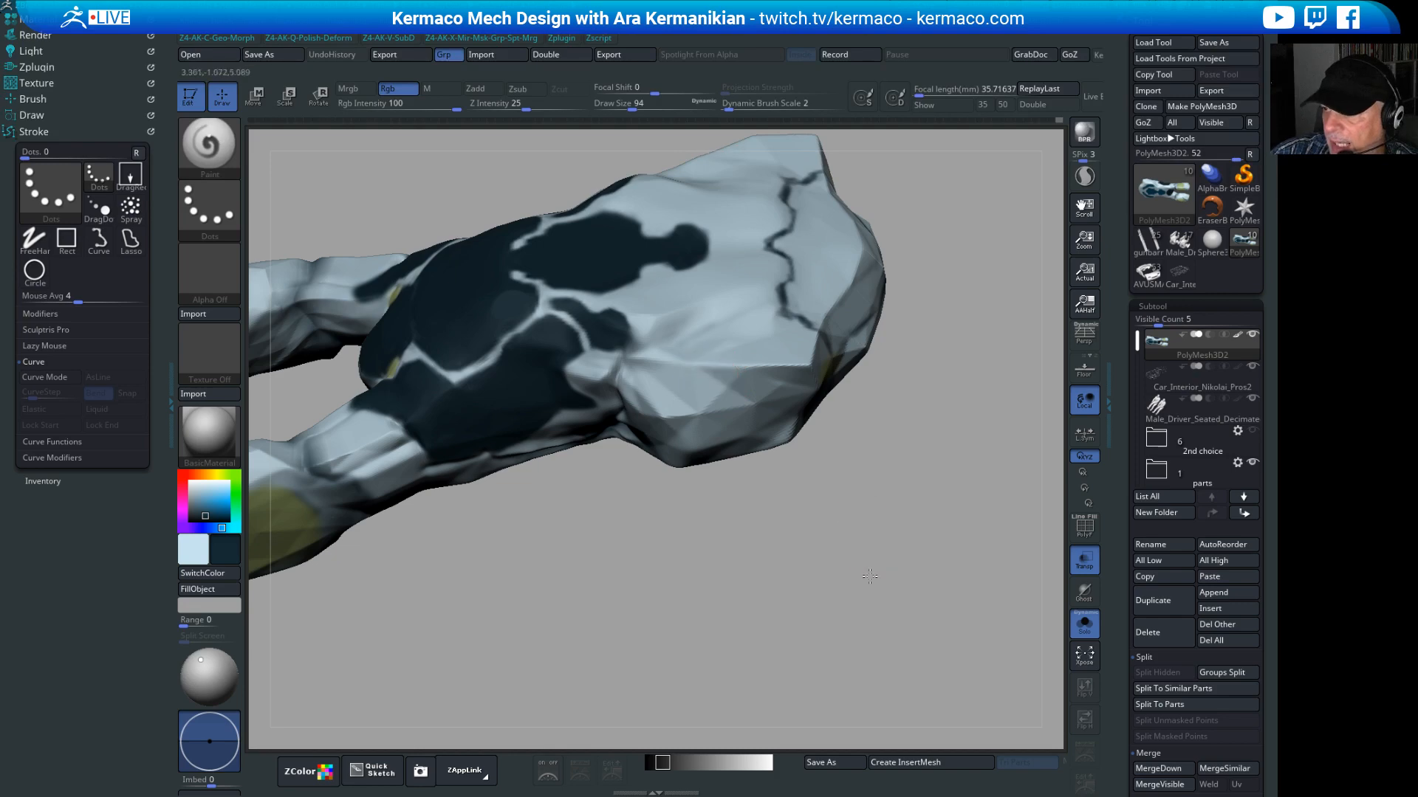
drag(717, 378, 855, 563)
key(space)
click(740, 272)
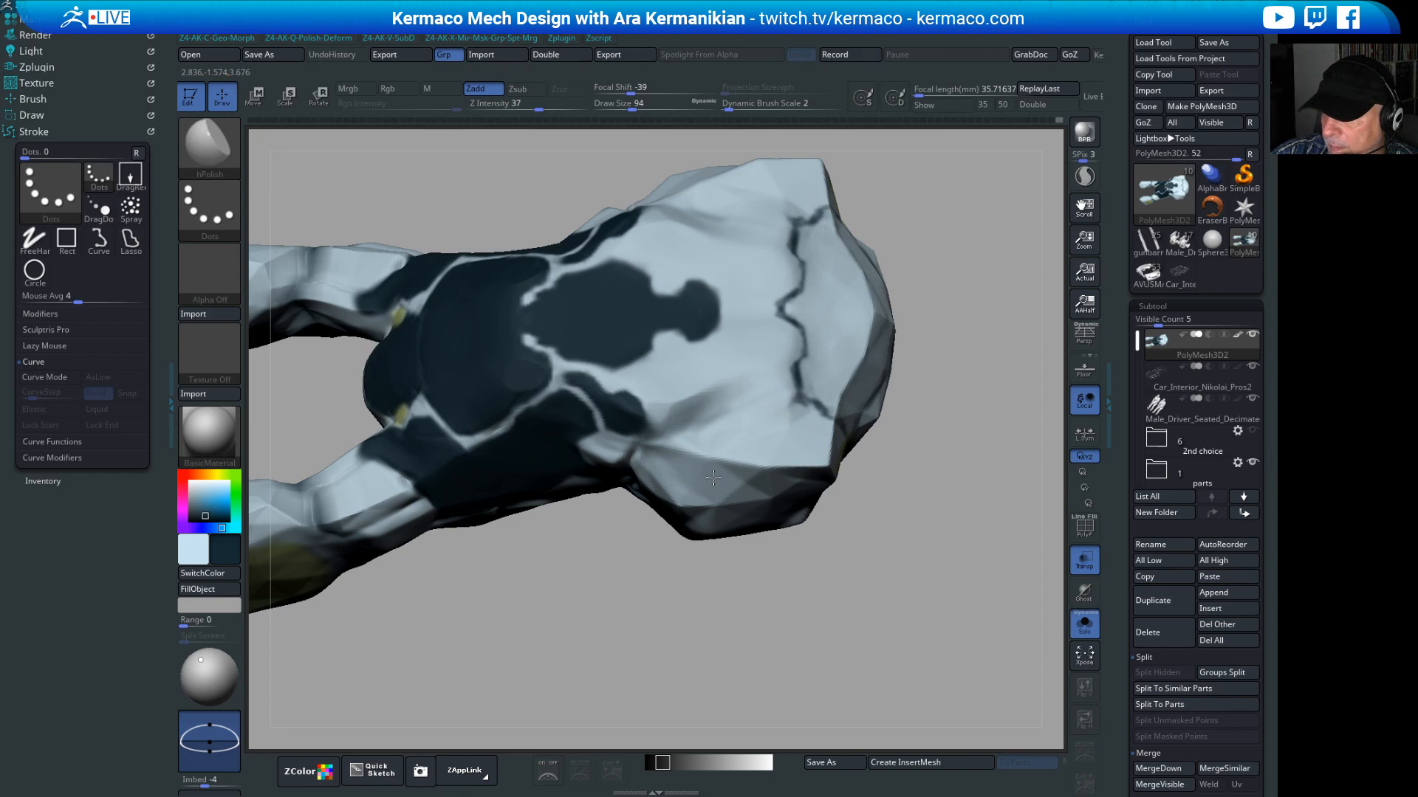
drag(835, 556, 841, 544)
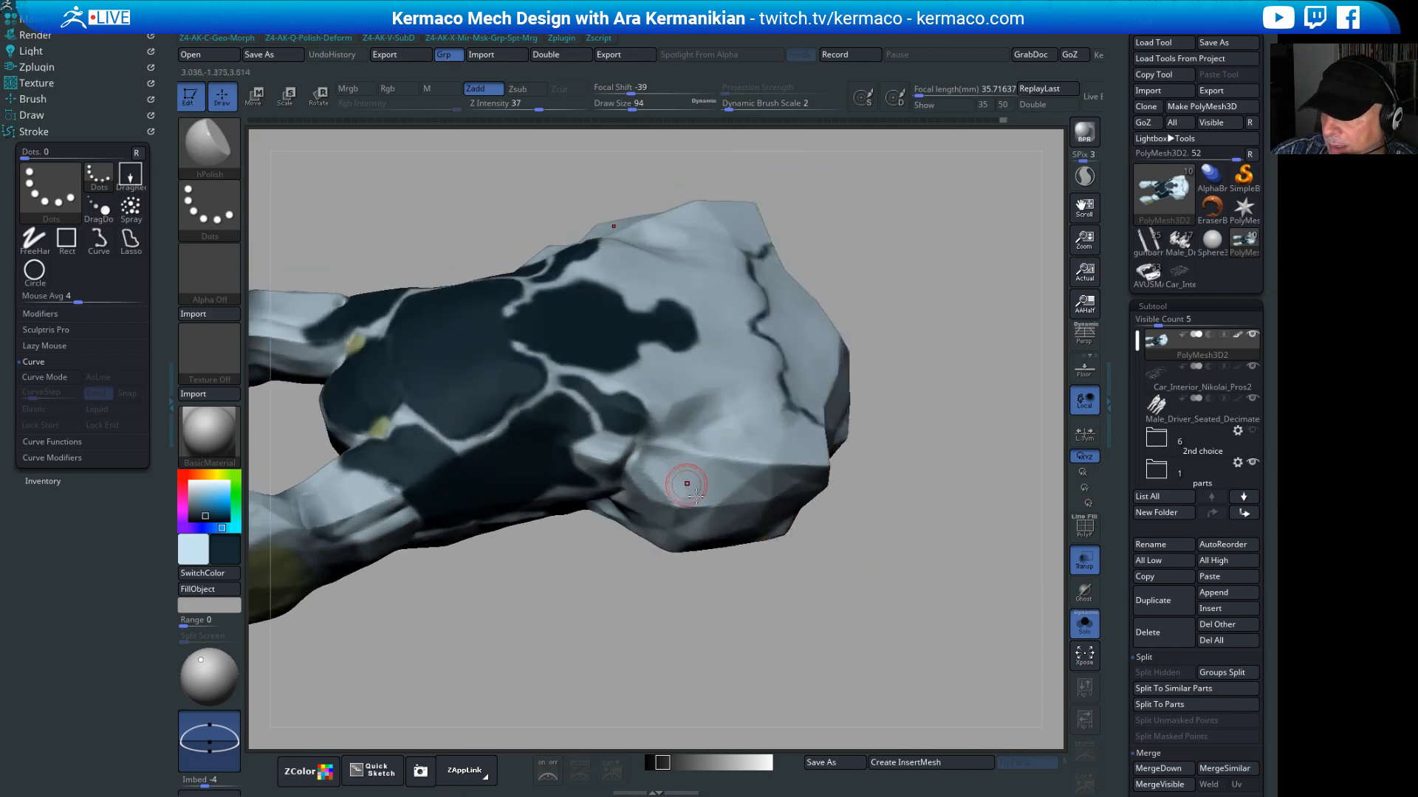
drag(809, 609, 806, 627)
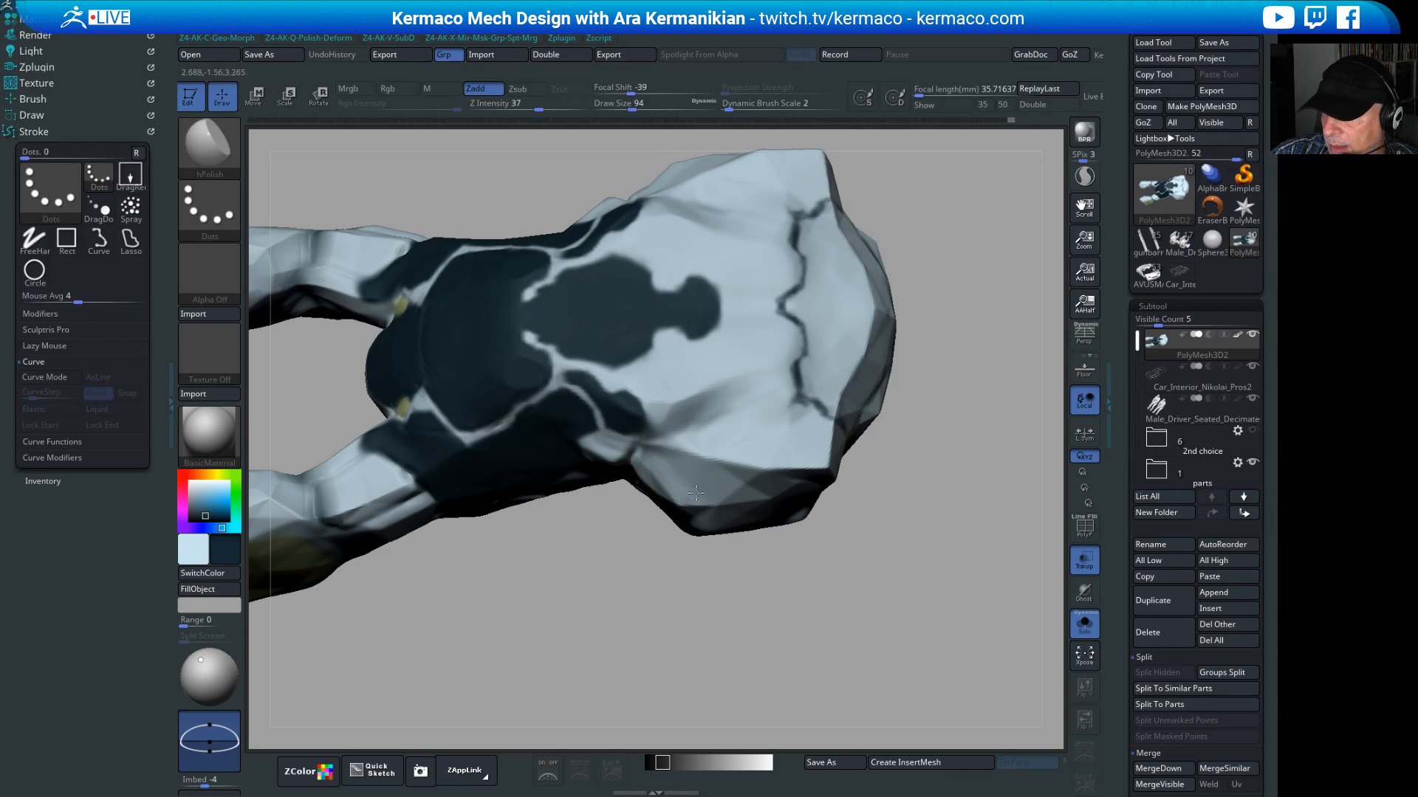
drag(776, 587, 760, 576)
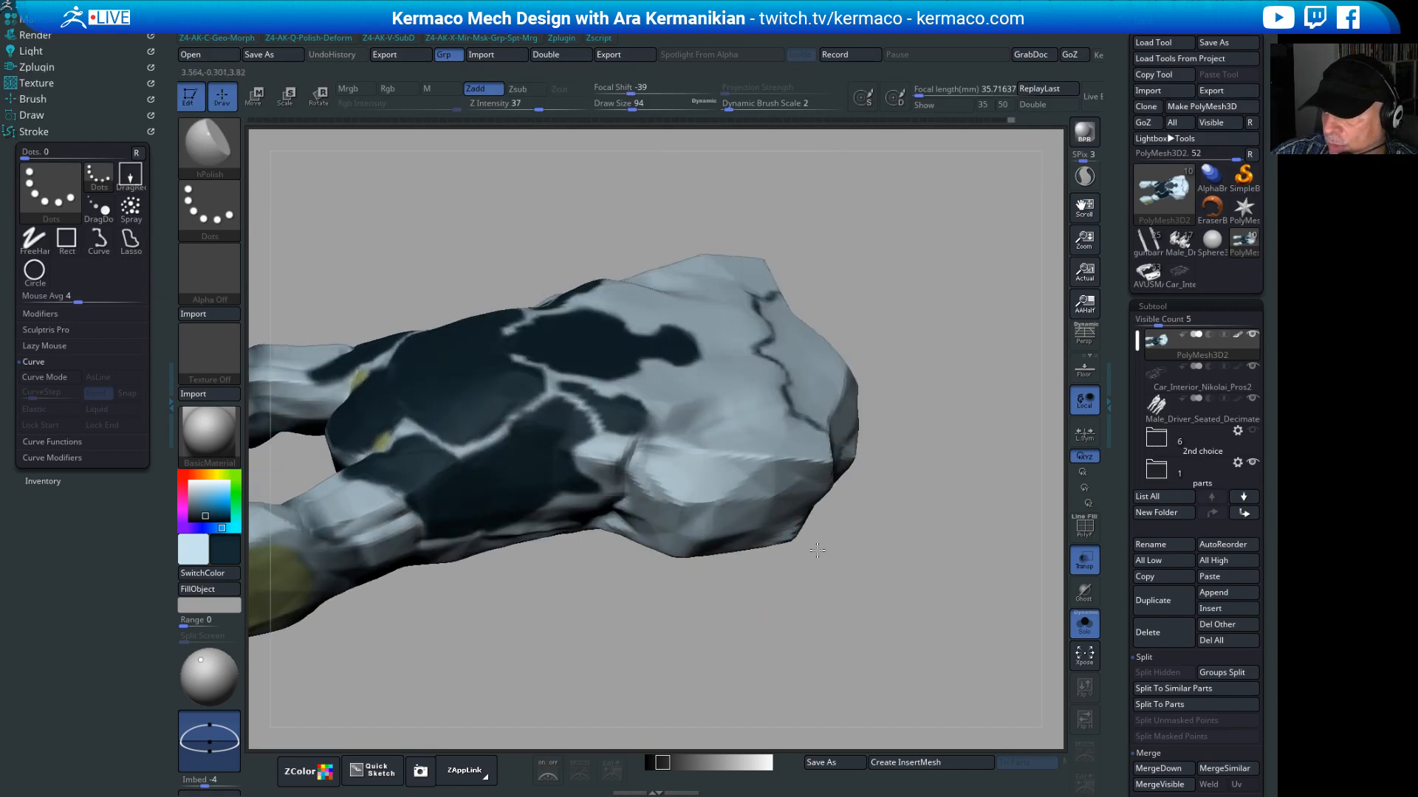
Step: Continue polishing the bulge with hPolish, flattening its outer side between the upper ridge and the lower edge
drag(875, 538, 720, 451)
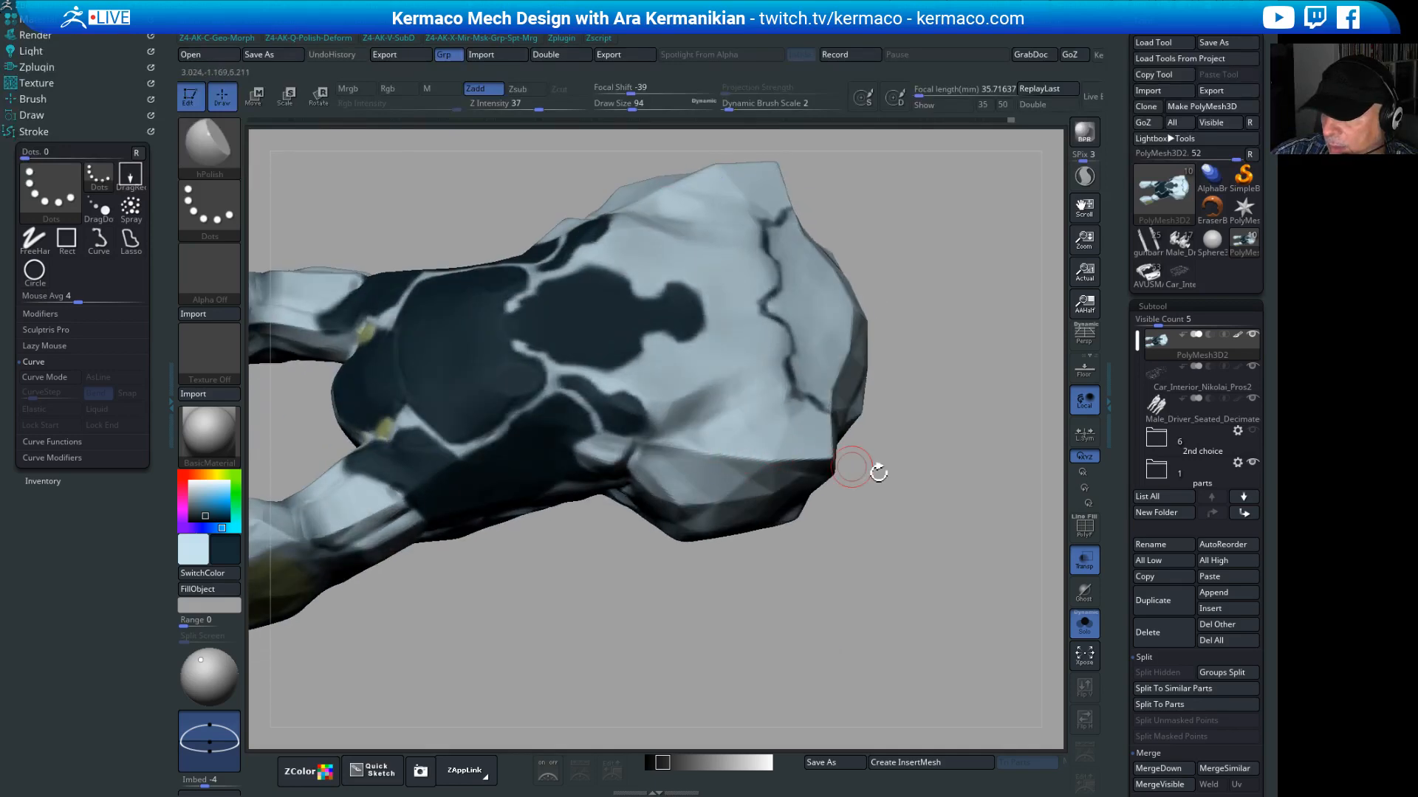
drag(877, 471, 921, 500)
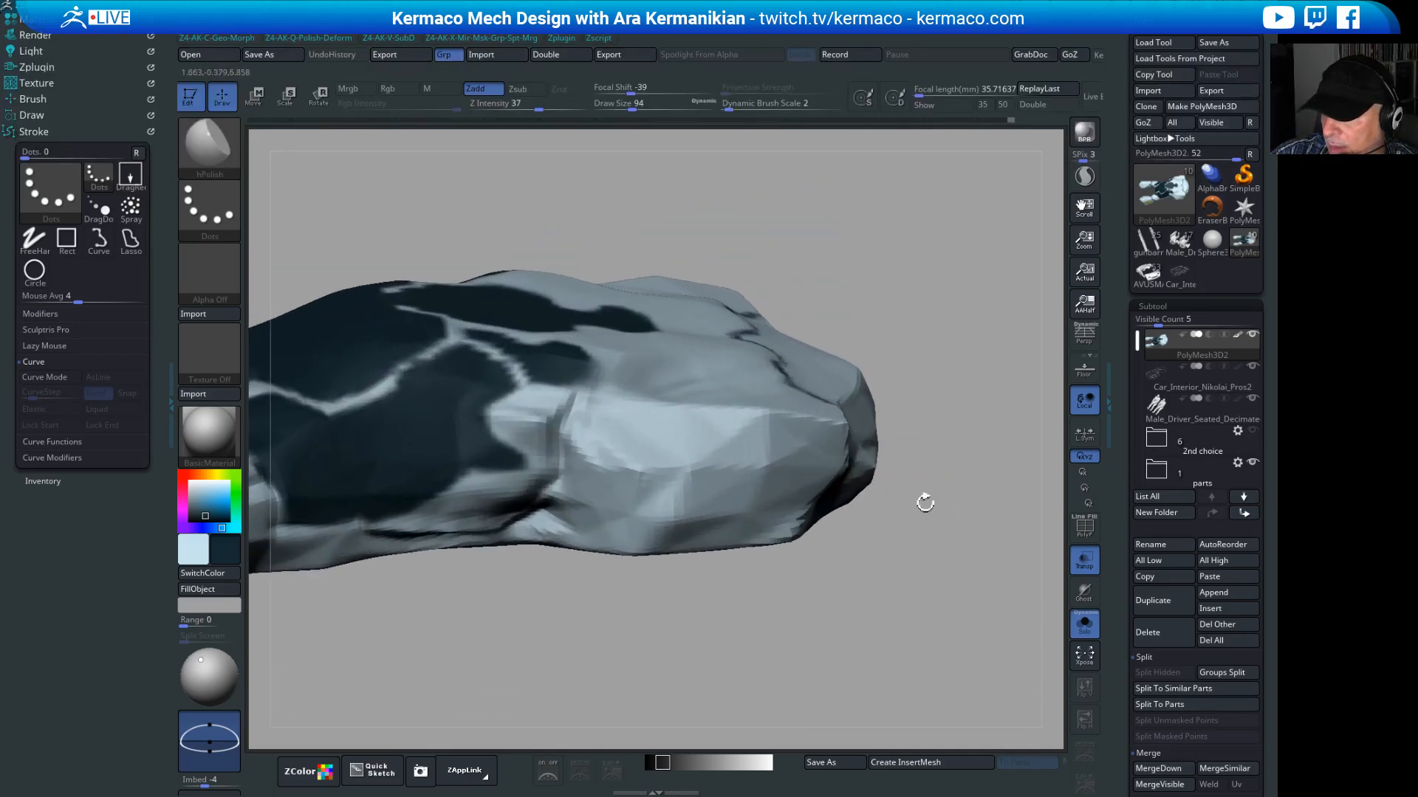
drag(760, 664, 655, 466)
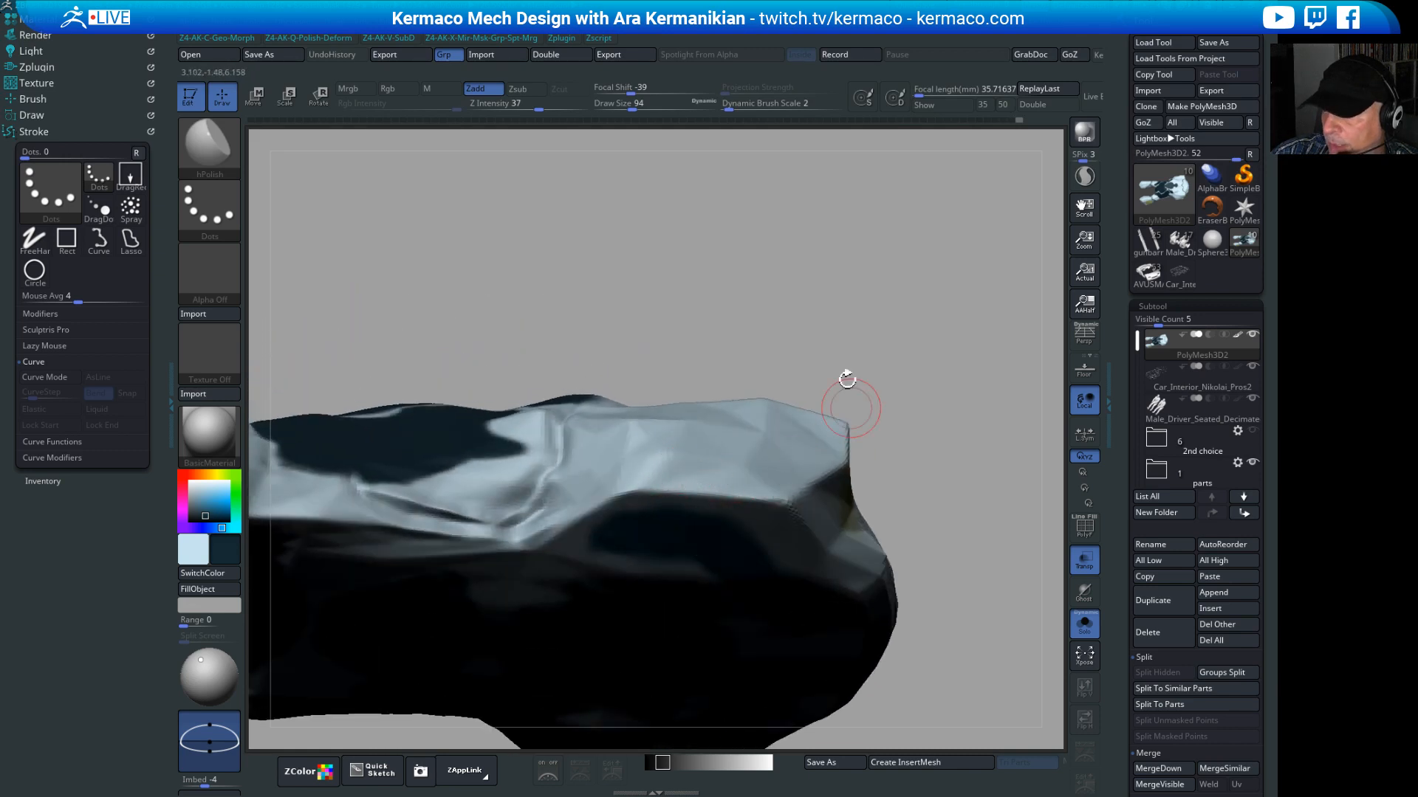
drag(844, 374, 687, 473)
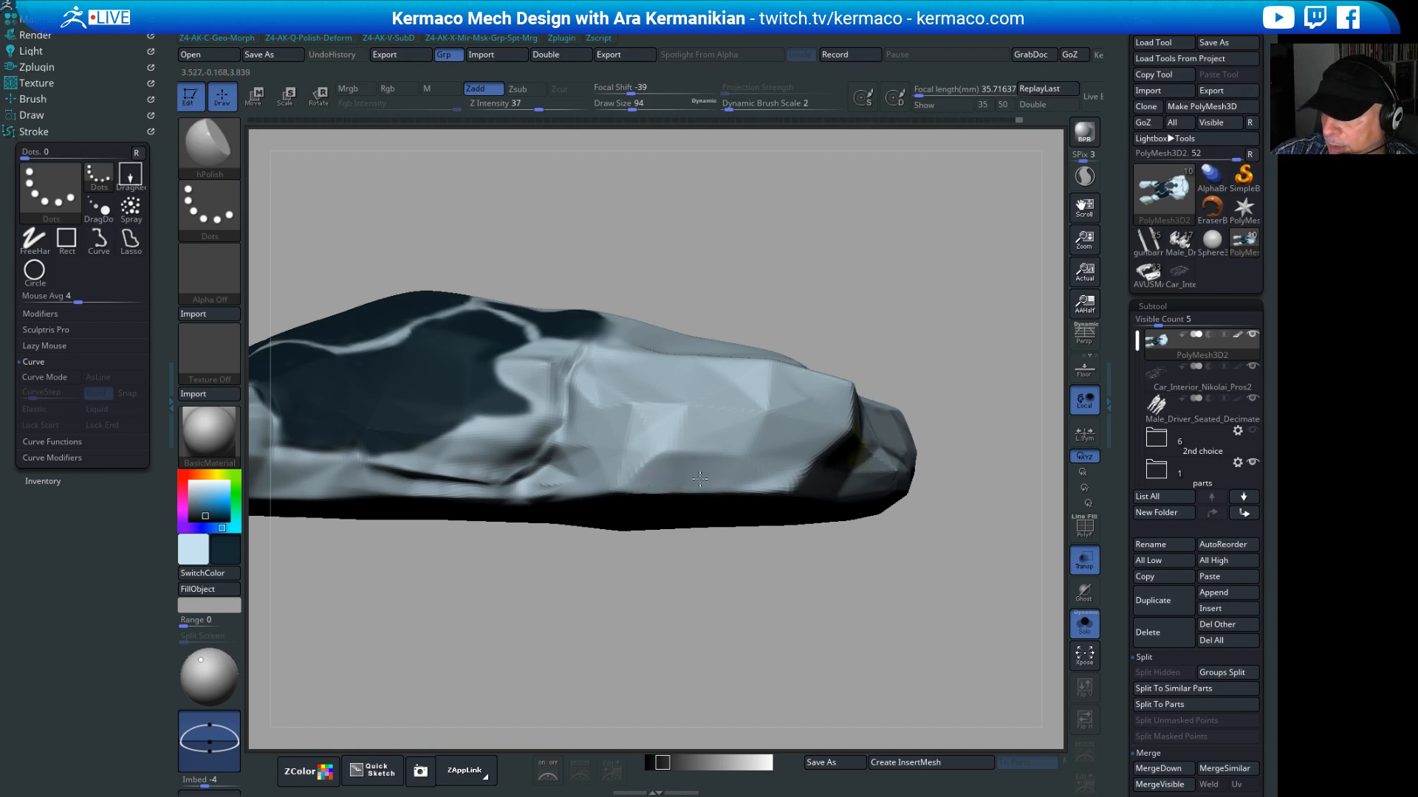
Step: Smooth the bulge's lower edge from the underside and polish the facets beside the side crease with hPolish
mouse_move(866, 644)
mouse_down()
mouse_move(877, 617)
mouse_move(775, 502)
mouse_move(673, 486)
mouse_up()
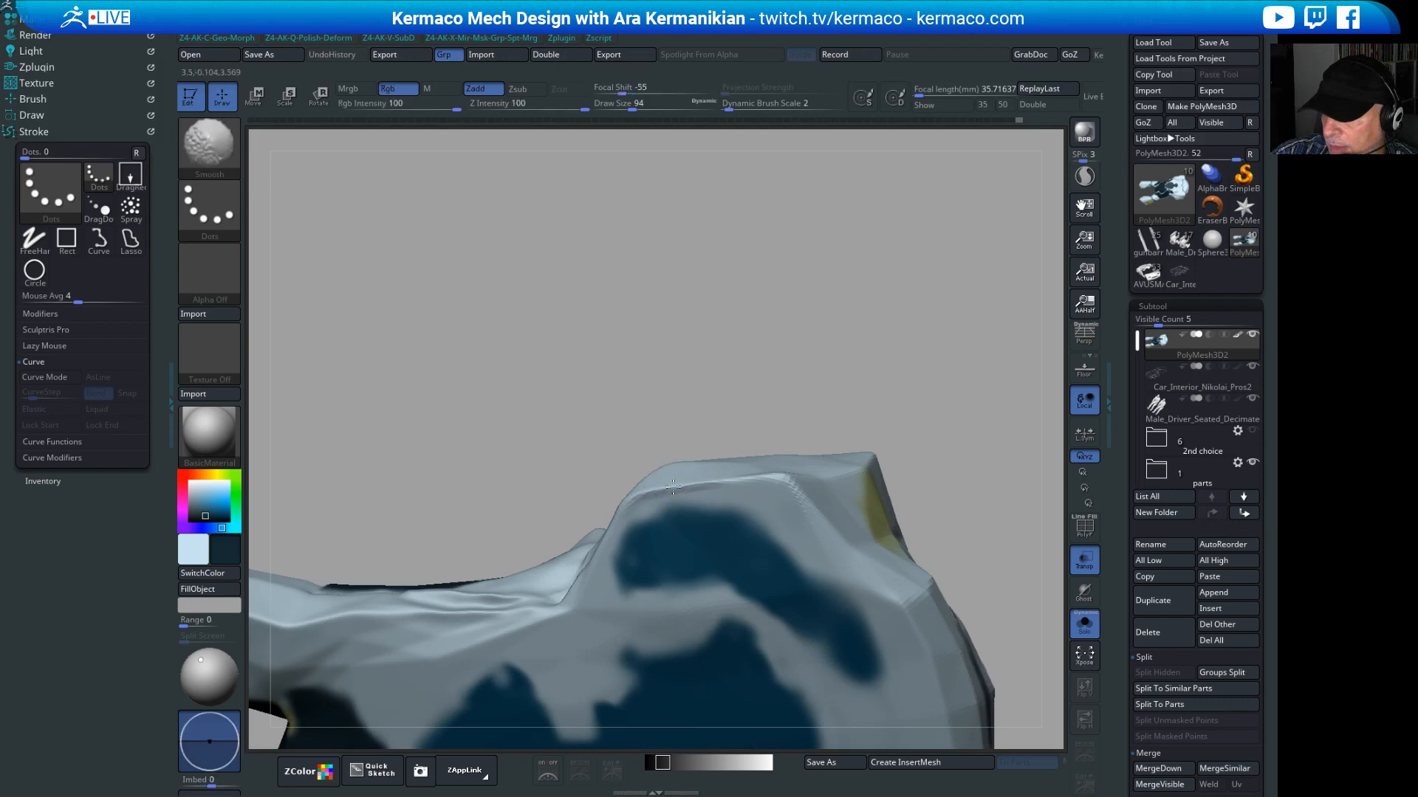
mouse_move(904, 465)
mouse_down()
mouse_move(893, 497)
mouse_move(827, 443)
mouse_up()
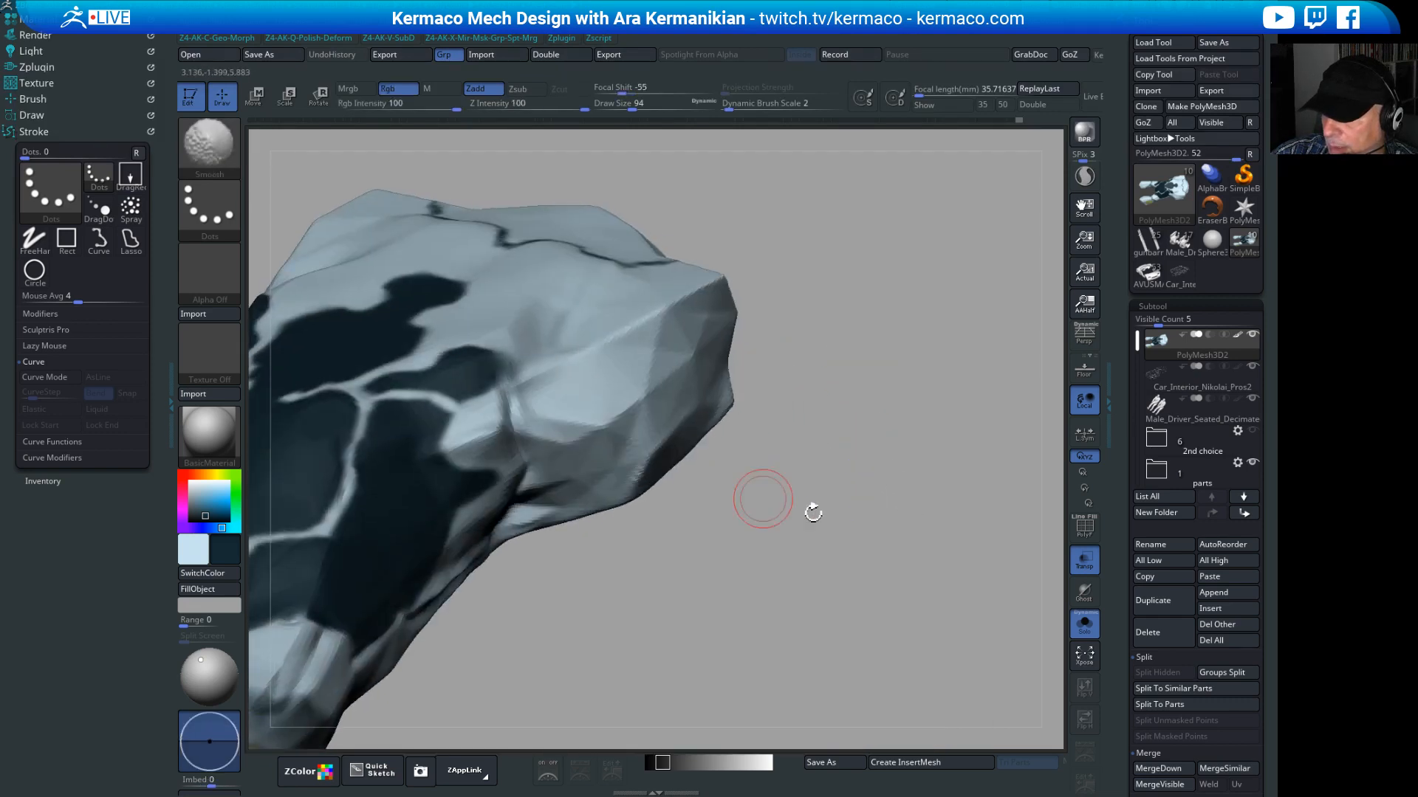
drag(813, 507, 760, 487)
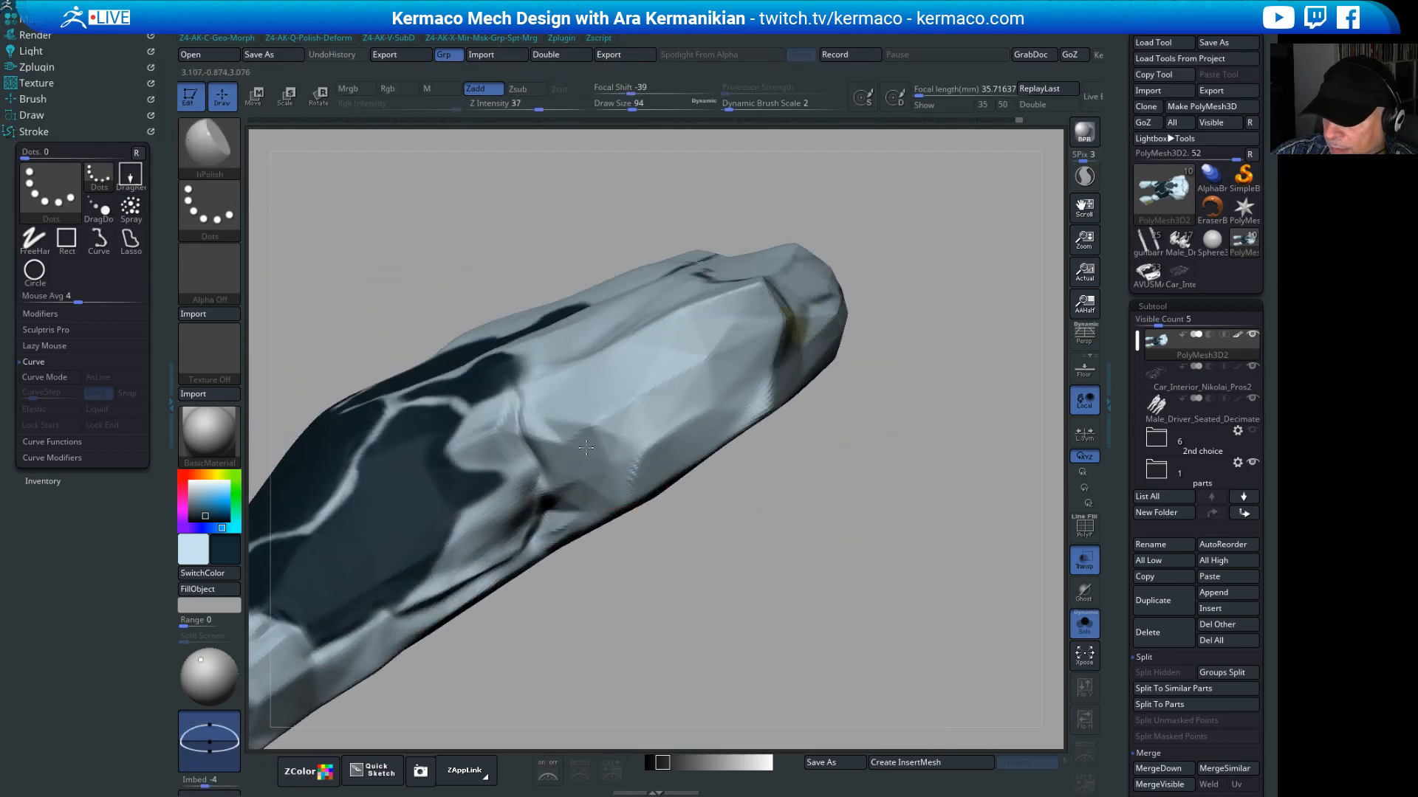
drag(712, 512, 655, 491)
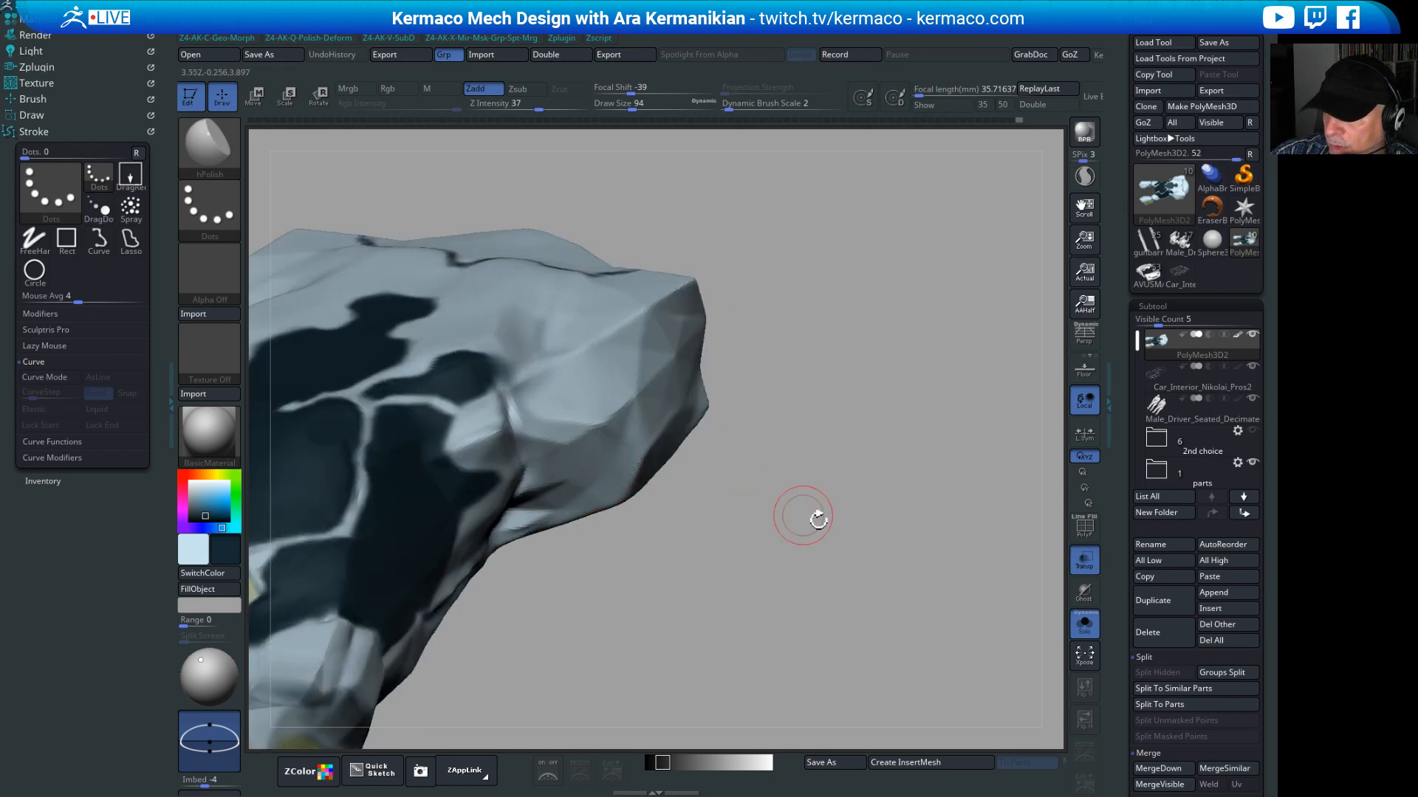
drag(813, 512, 583, 386)
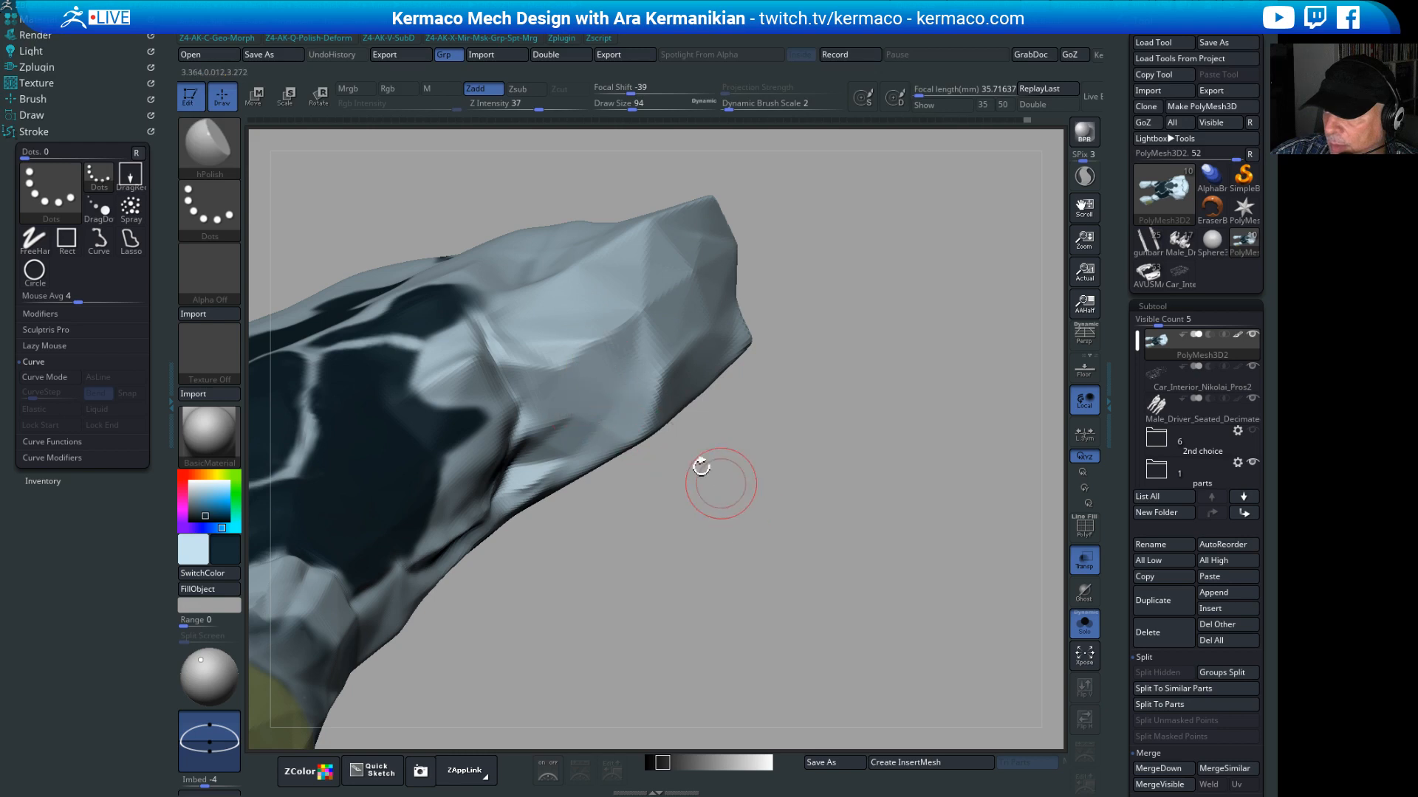
Step: Set the draw size to 65 and polish the lower facets around the crease where the bulge meets the navy patch
key(s)
click(628, 431)
drag(679, 473, 678, 531)
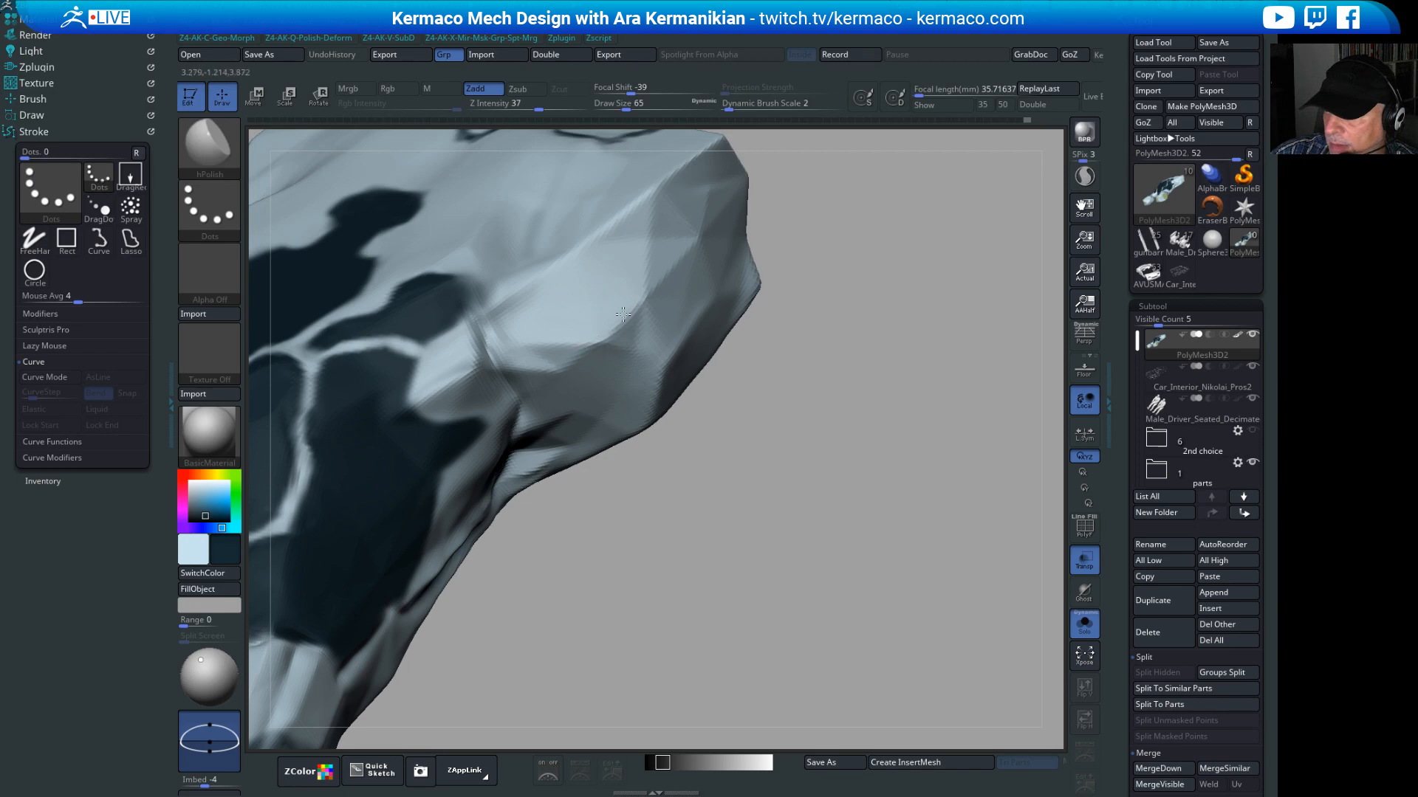
mouse_move(760, 506)
mouse_down()
mouse_move(776, 493)
mouse_move(760, 457)
mouse_up()
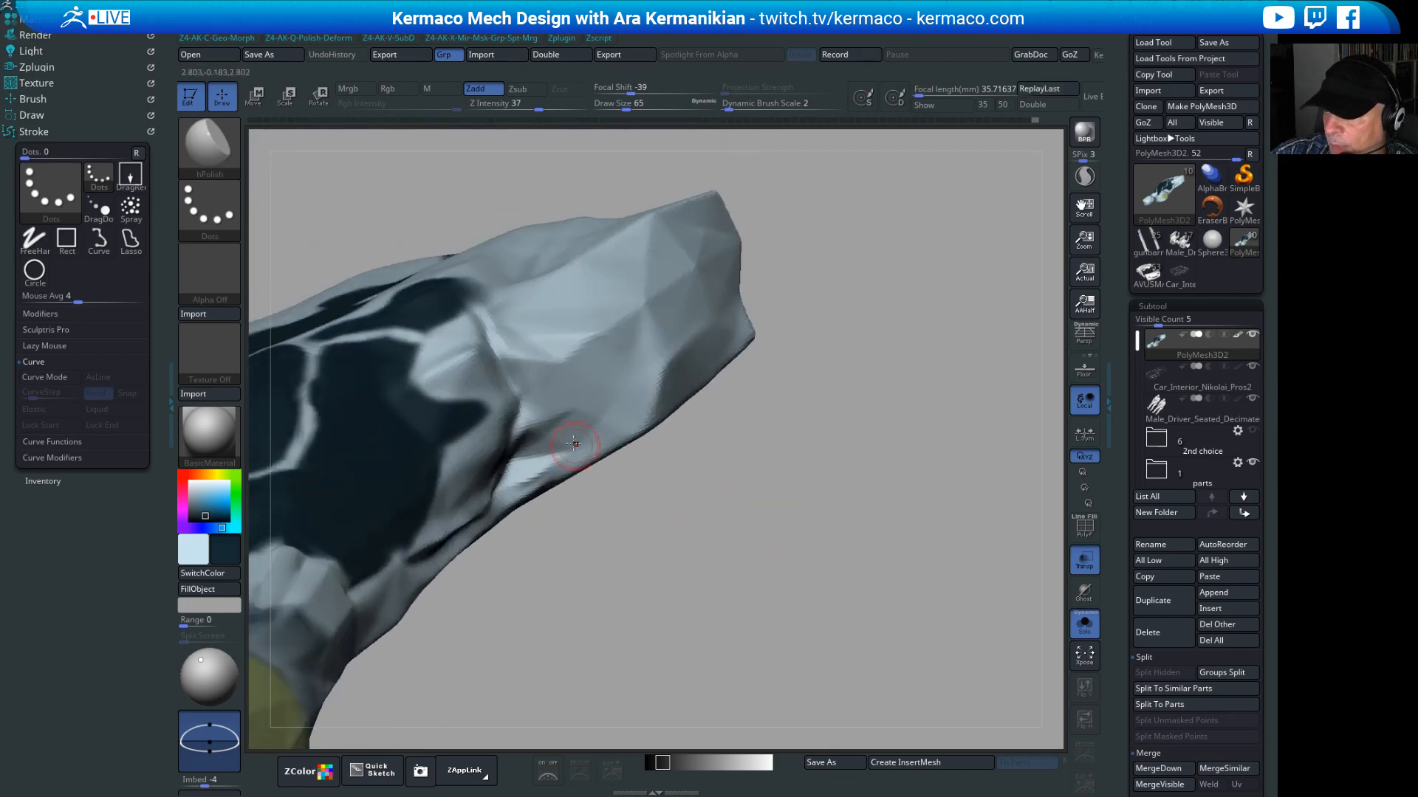
mouse_move(768, 564)
mouse_down()
mouse_move(791, 538)
mouse_move(768, 527)
mouse_up()
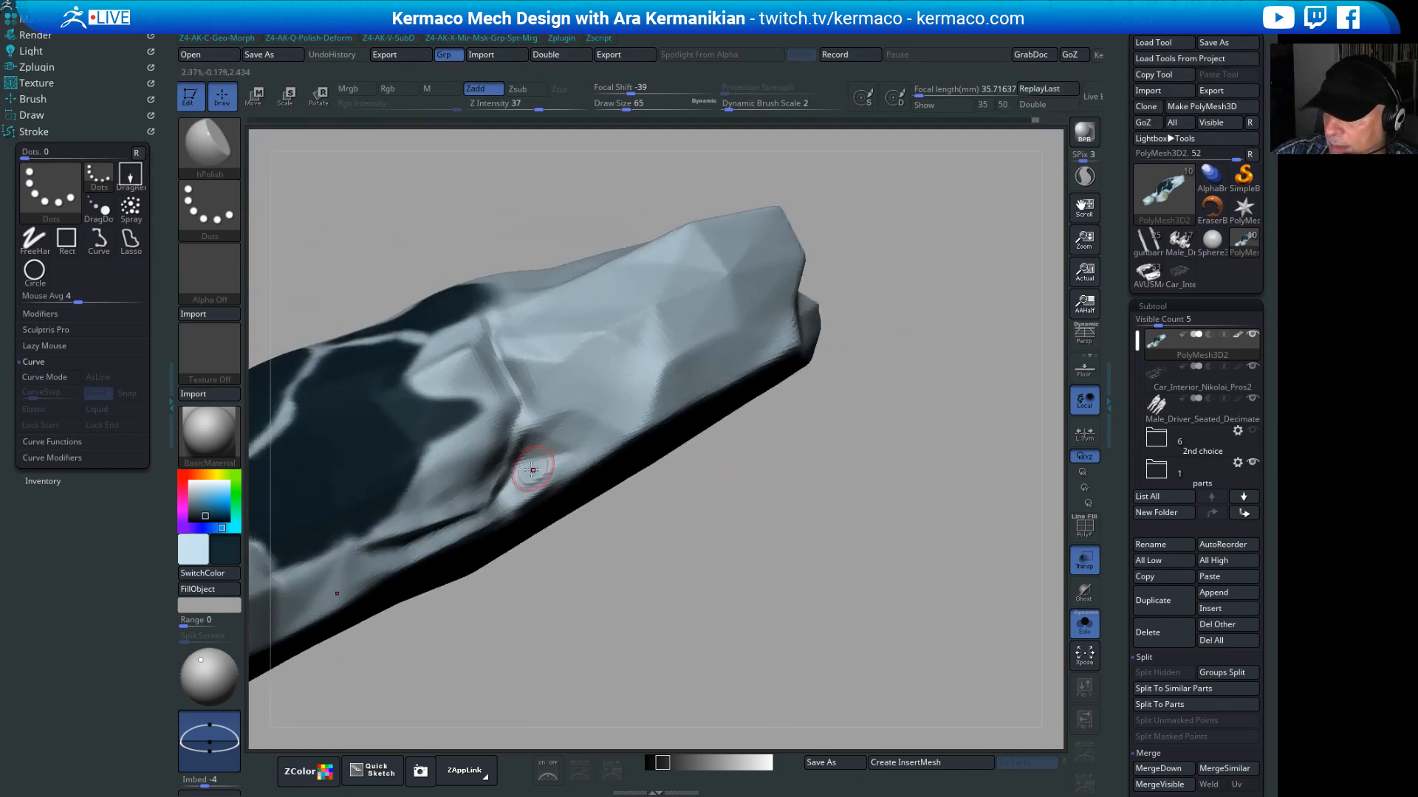
drag(536, 474, 561, 473)
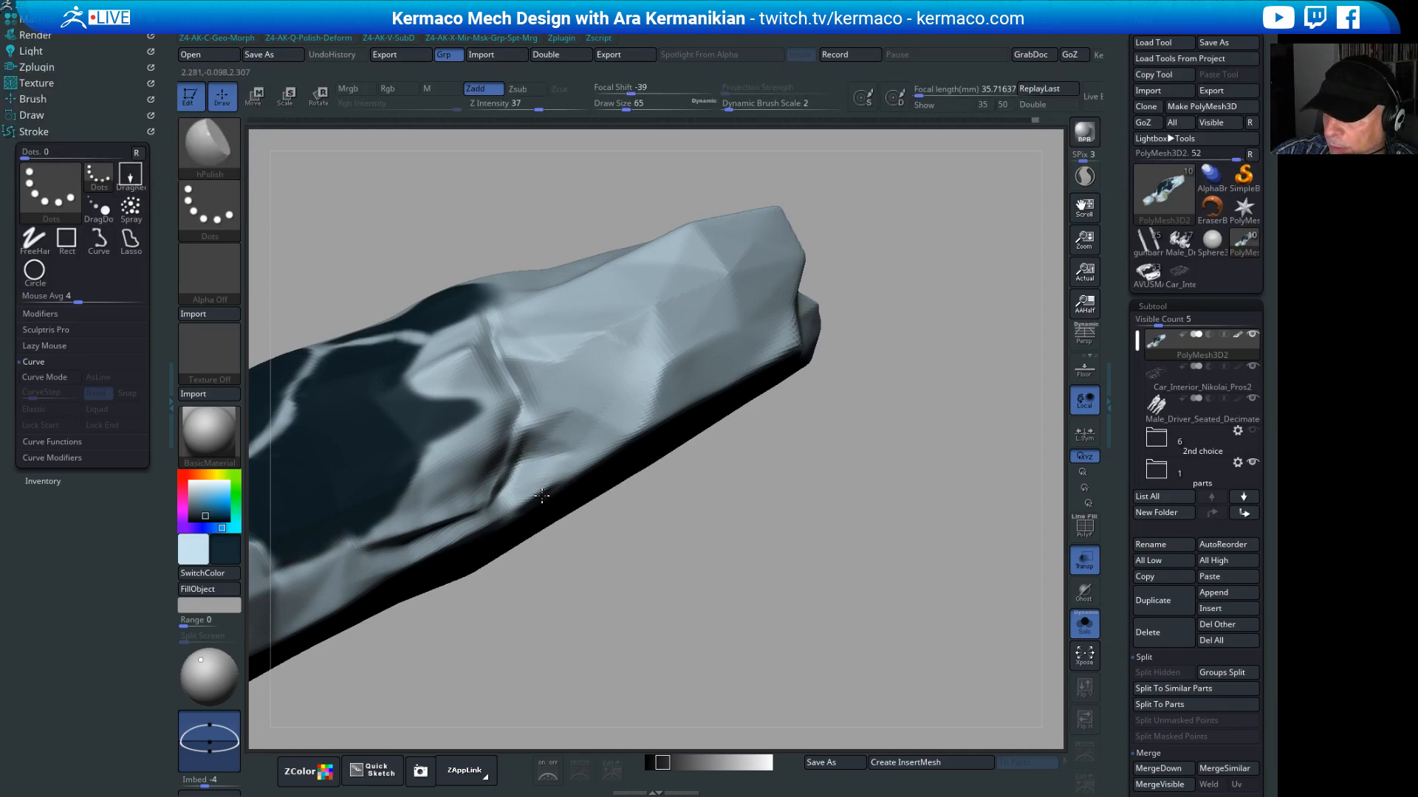
Step: Check the bulge from the underside and polish the planes along its upper ridge towards the rear corner
drag(753, 546, 664, 545)
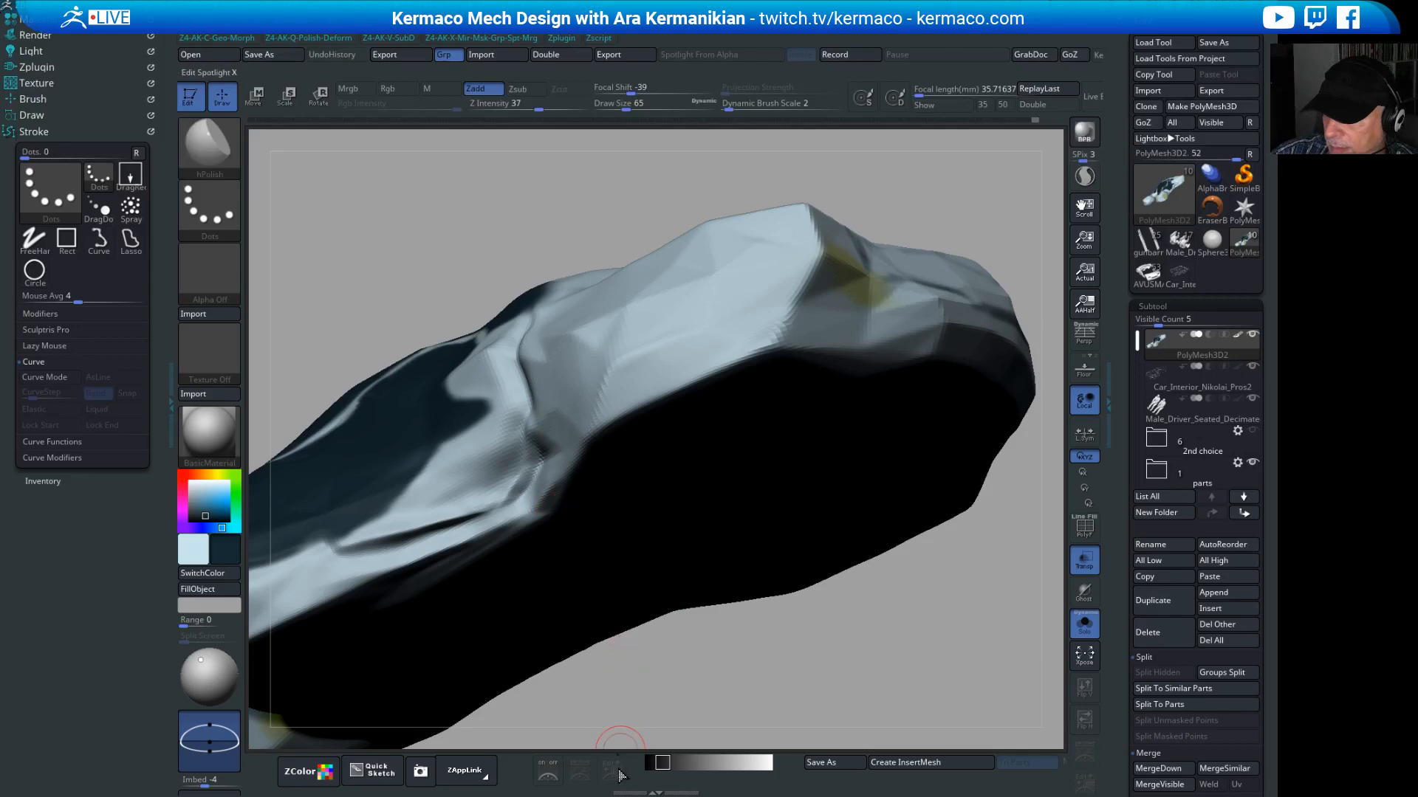
mouse_move(796, 687)
mouse_down()
mouse_move(809, 664)
mouse_move(761, 627)
mouse_up()
mouse_move(903, 514)
mouse_down()
mouse_move(882, 451)
mouse_move(834, 457)
mouse_up()
alt+drag(1006, 152, 916, 299)
mouse_move(825, 333)
alt+mouse_down()
mouse_move(956, 384)
mouse_move(886, 307)
mouse_move(826, 409)
mouse_move(889, 449)
mouse_move(819, 440)
mouse_move(785, 586)
mouse_move(871, 704)
mouse_move(856, 768)
alt+mouse_up()
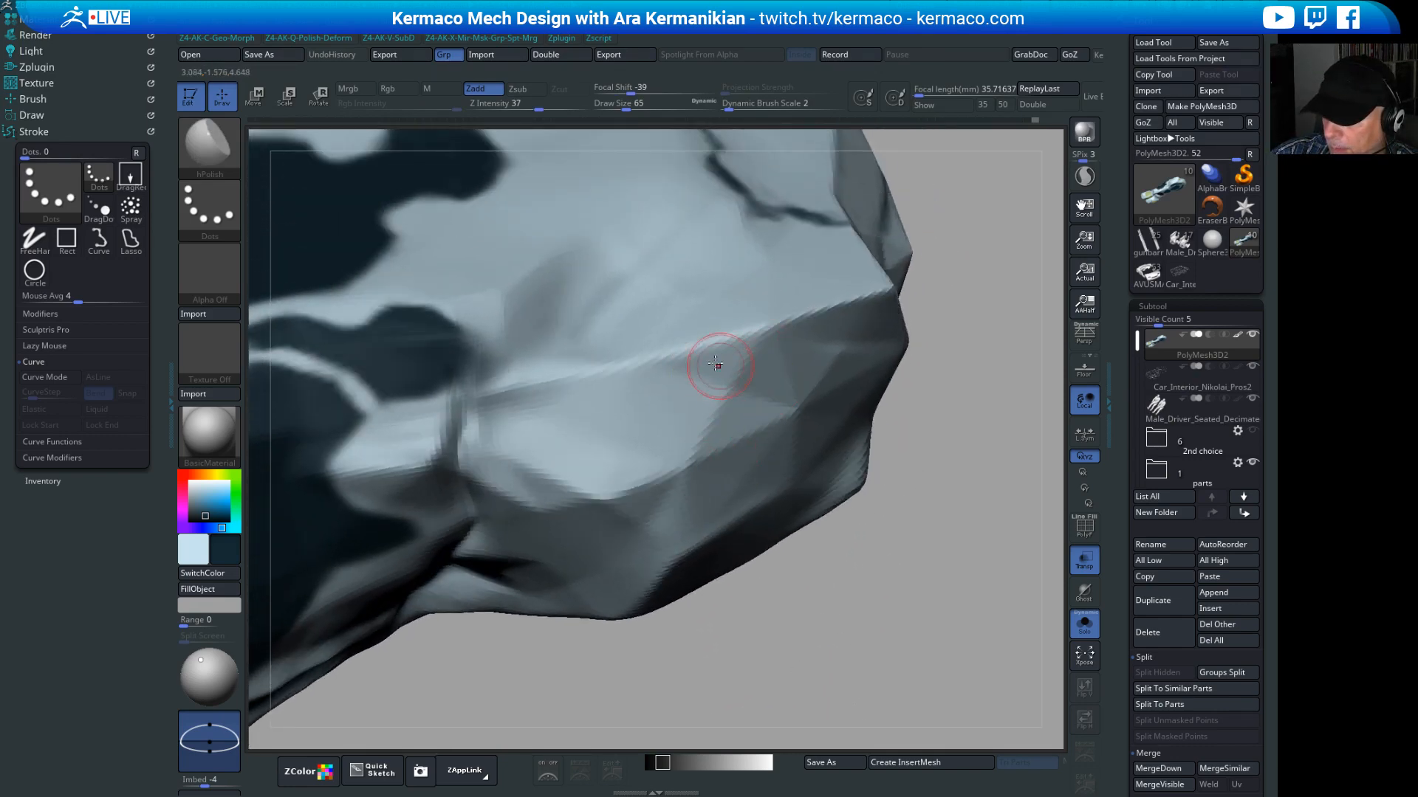
drag(952, 490, 951, 552)
drag(835, 633, 888, 509)
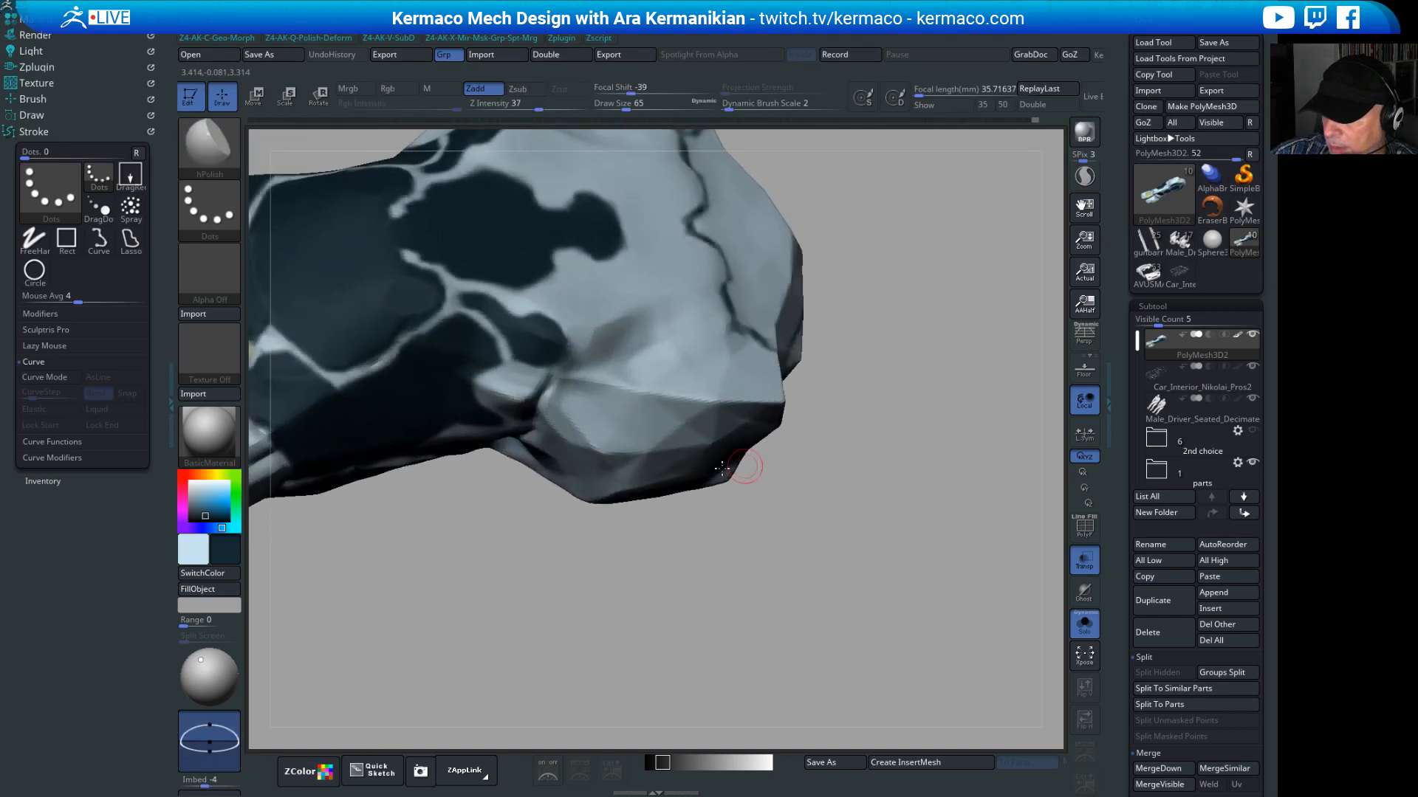
Step: Polish the bulge's lower outer facets, from the rear corner towards the middle of its side
drag(754, 468, 591, 434)
drag(774, 534, 798, 618)
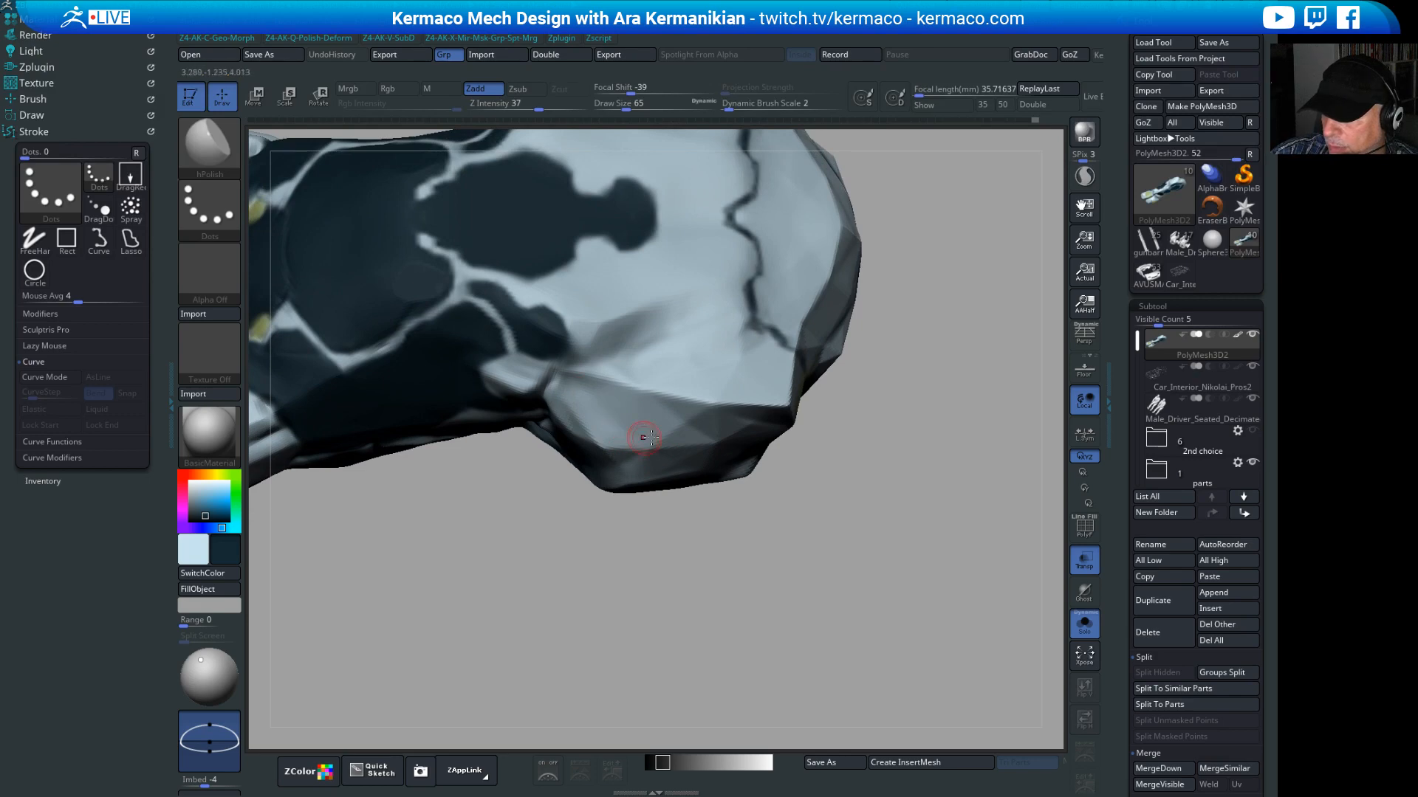
right_drag(644, 437, 670, 457)
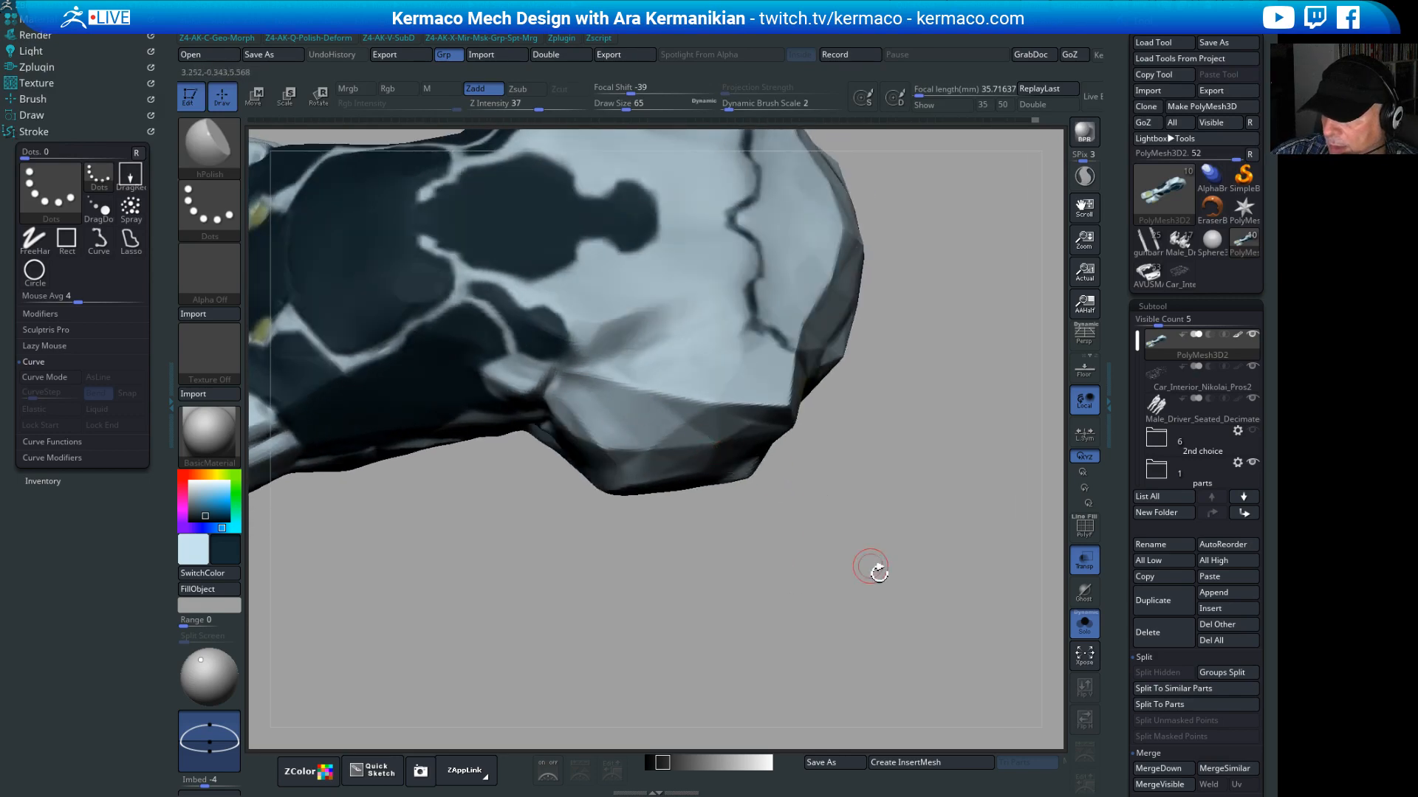
Step: Polish the broad plane just below the bulge's upper ridge, from the crease towards the rear corner
mouse_move(872, 566)
mouse_down()
mouse_move(876, 513)
mouse_move(856, 488)
mouse_up()
drag(585, 415, 709, 419)
mouse_move(957, 340)
mouse_down()
mouse_move(1009, 360)
mouse_move(1029, 405)
mouse_move(889, 421)
mouse_move(933, 490)
mouse_move(978, 457)
mouse_up()
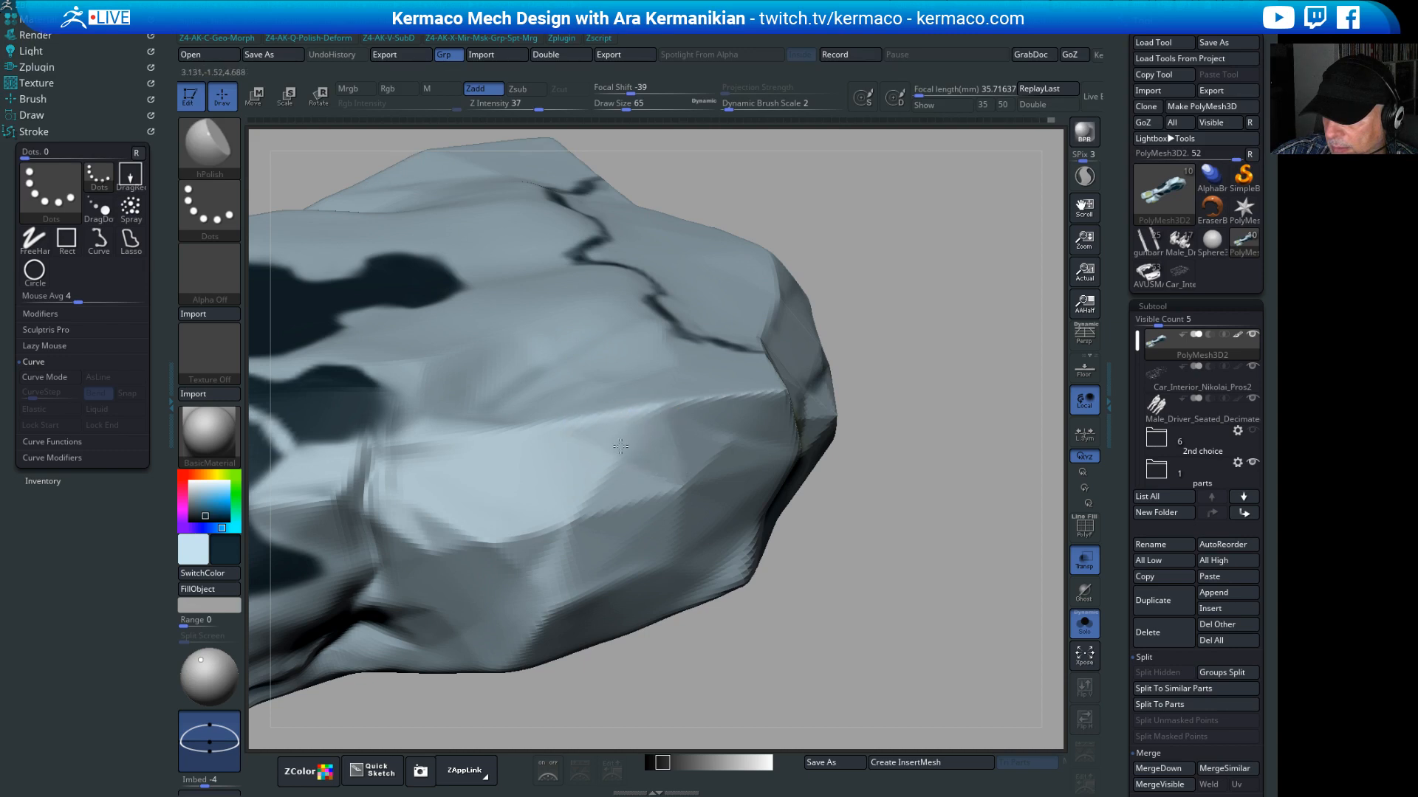
mouse_move(1032, 484)
mouse_down()
mouse_move(854, 462)
mouse_move(965, 499)
mouse_move(1025, 541)
mouse_up()
key(ctrl)
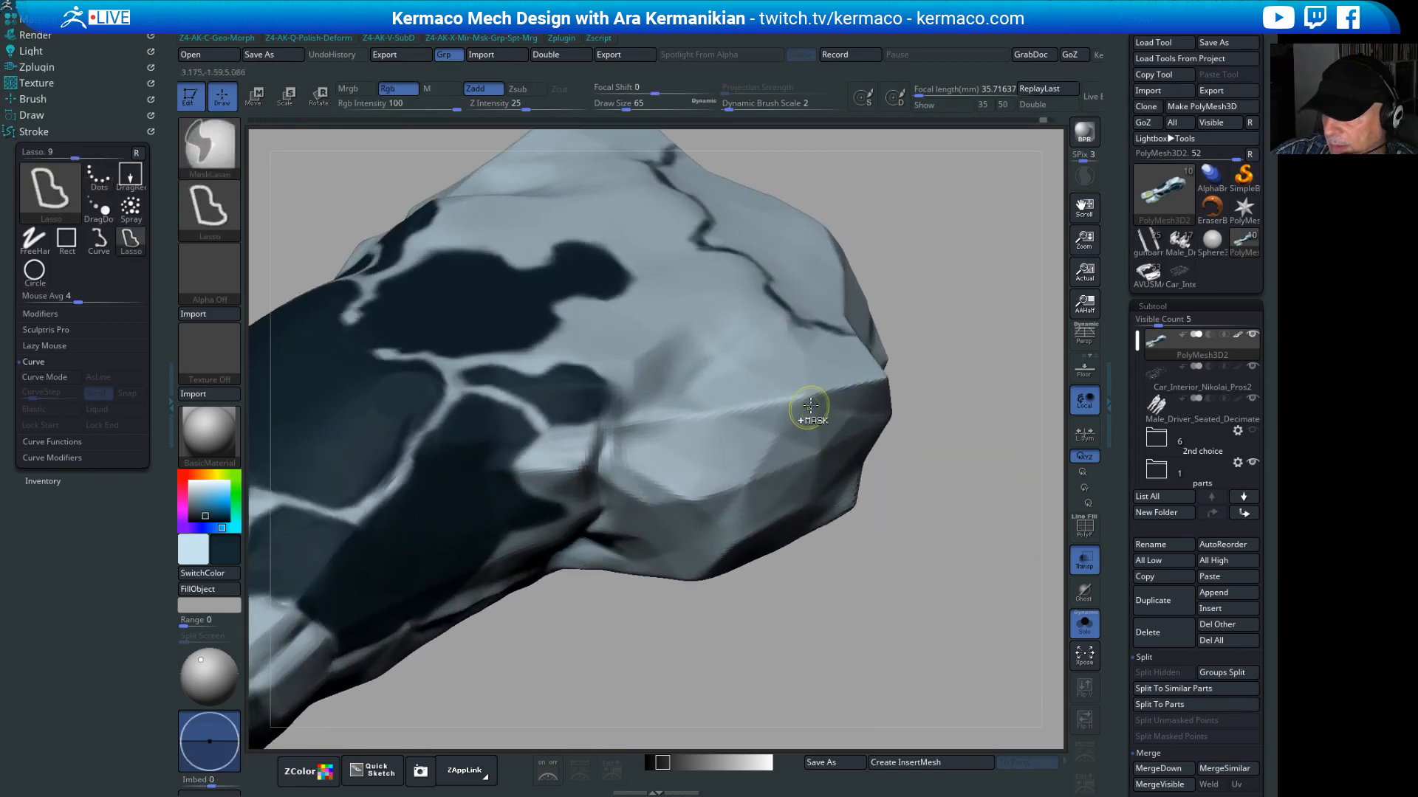
Step: Undo the last polish stroke on the bulge and accept discarding the newer undo history entries
key(ctrl+z)
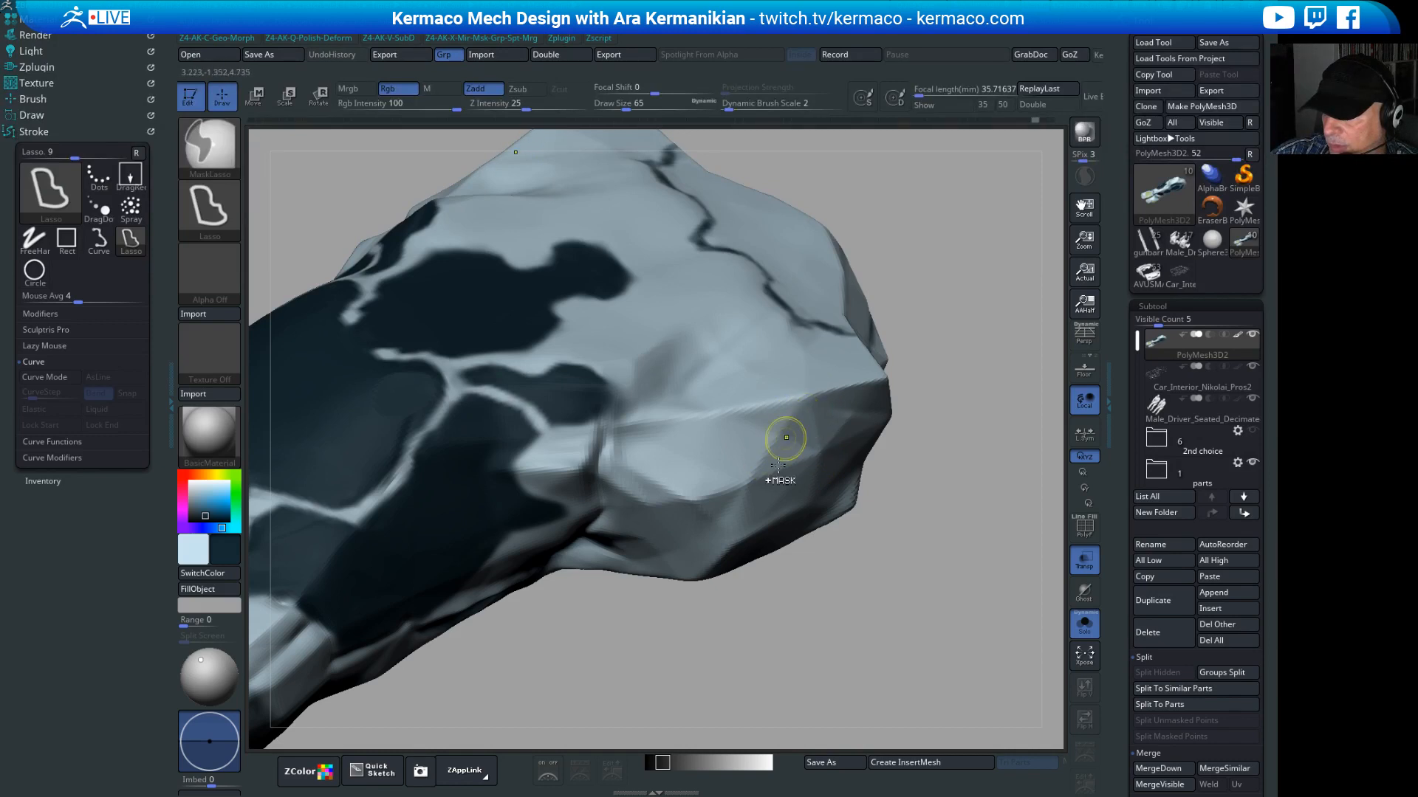
ctrl+click(908, 610)
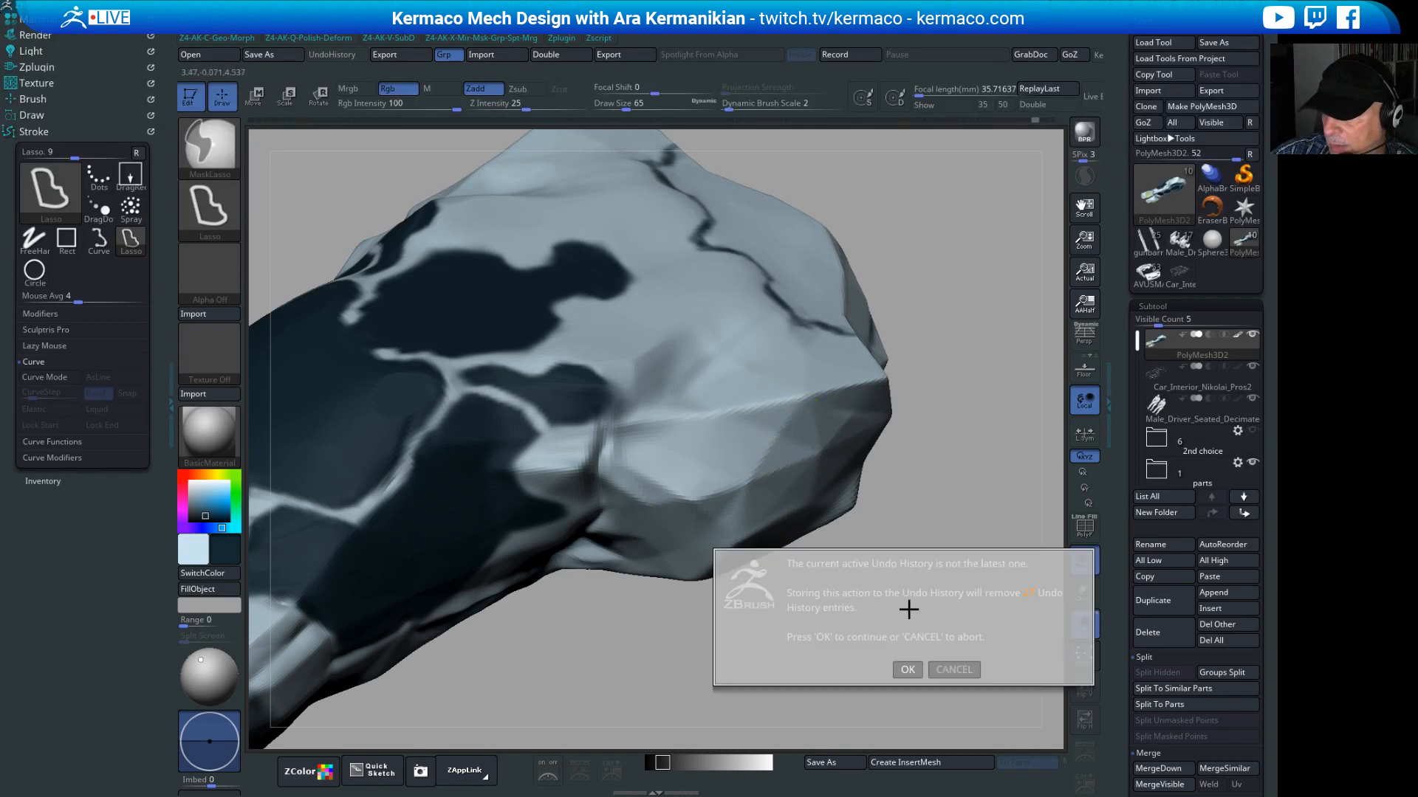
click(908, 668)
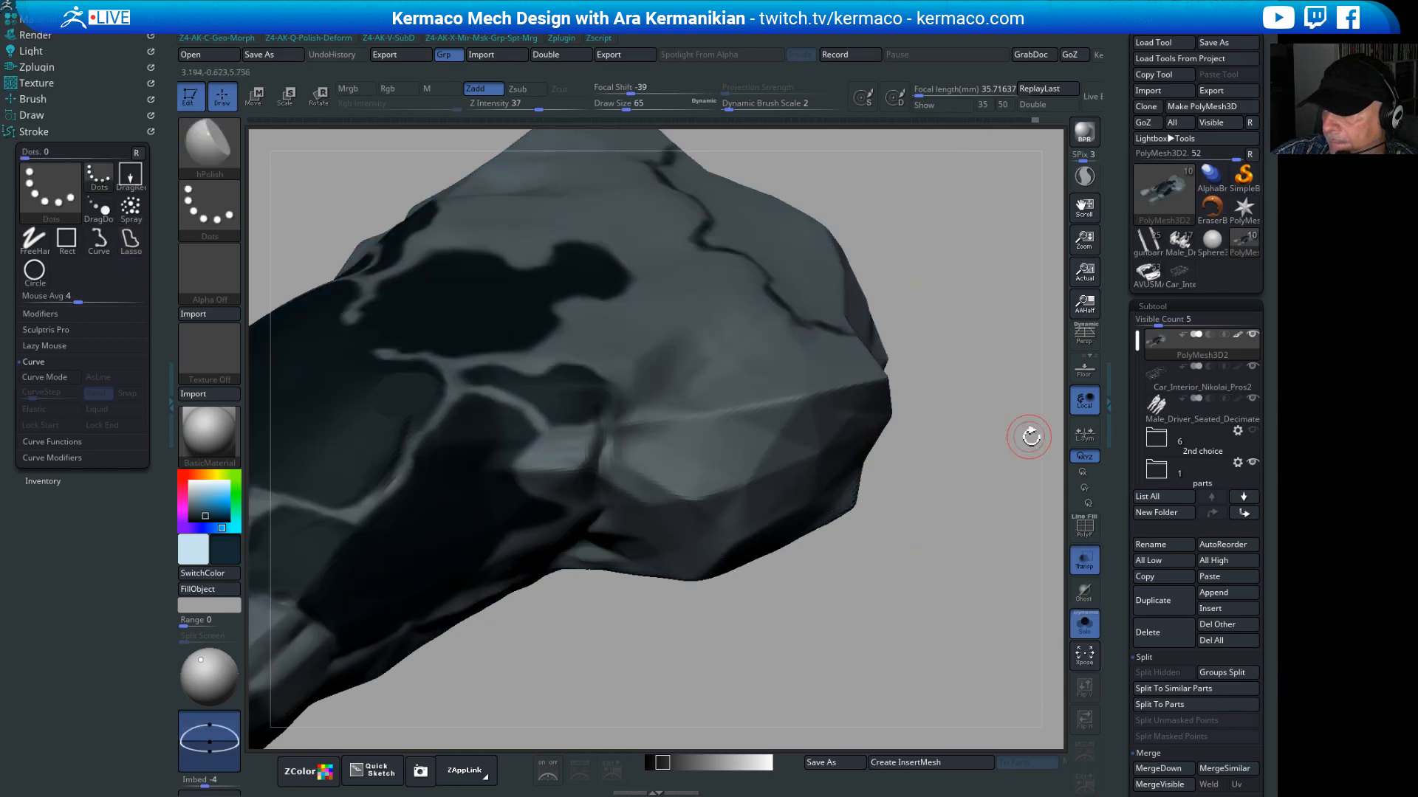
Step: Set the draw size to 83 and polish the facets between the bulge's upper ridge and its rear corner
mouse_move(1037, 518)
mouse_down()
mouse_move(946, 516)
mouse_move(946, 497)
mouse_up()
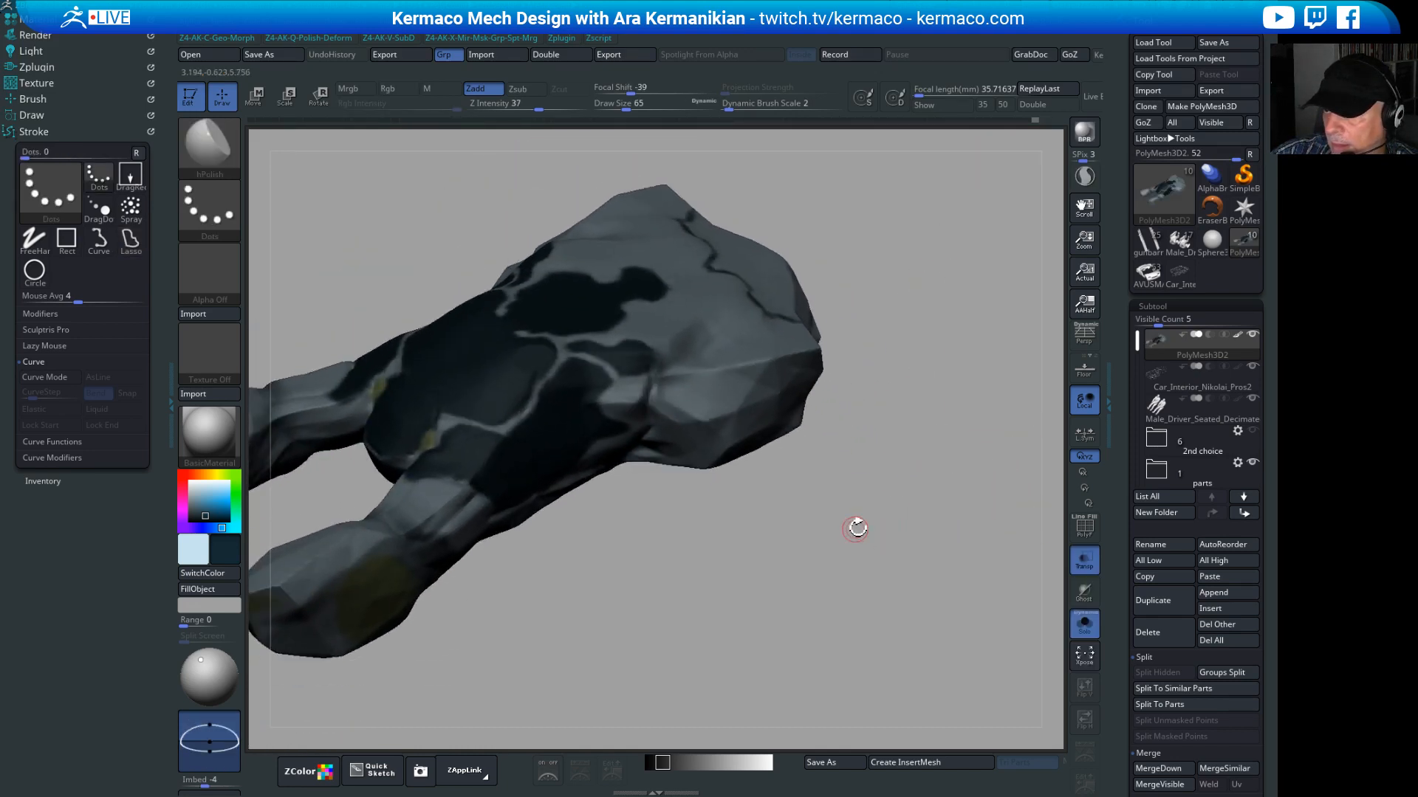
mouse_move(928, 560)
mouse_down()
mouse_move(917, 536)
mouse_move(928, 522)
mouse_move(918, 545)
mouse_up()
drag(792, 486, 792, 490)
mouse_move(891, 615)
mouse_down()
mouse_move(929, 520)
mouse_move(945, 519)
mouse_up()
key(s)
alt+drag(879, 556, 843, 470)
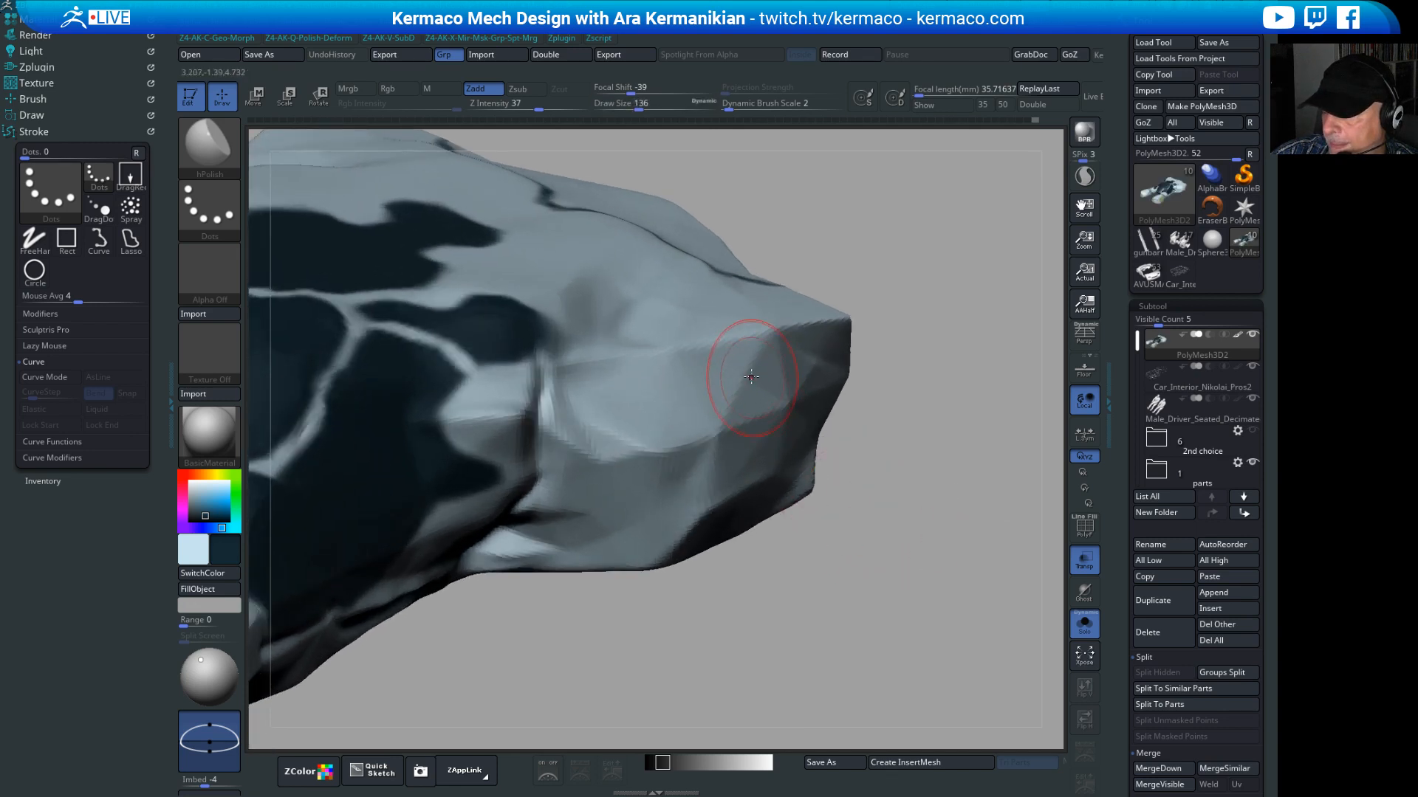
key(s)
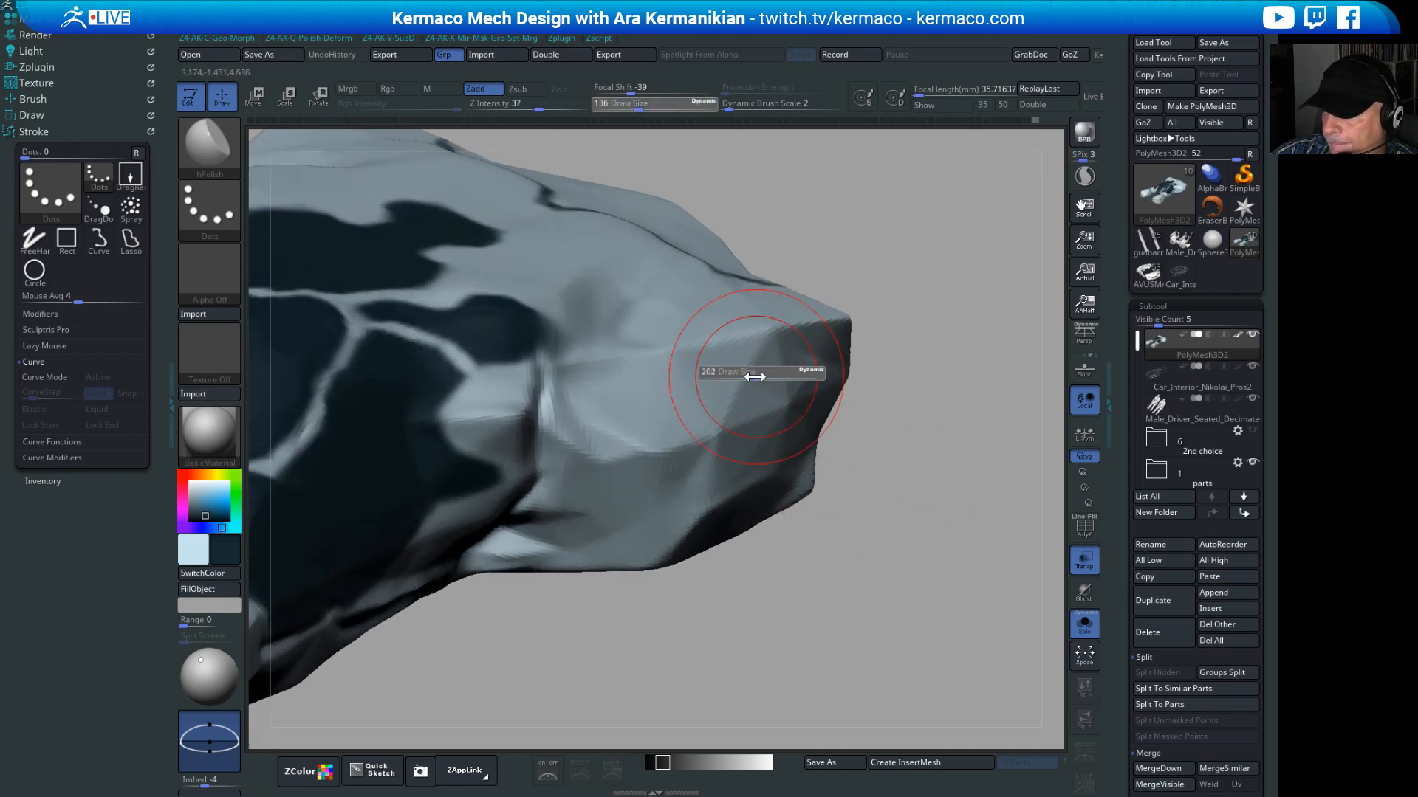
drag(736, 381, 738, 381)
drag(885, 559, 865, 454)
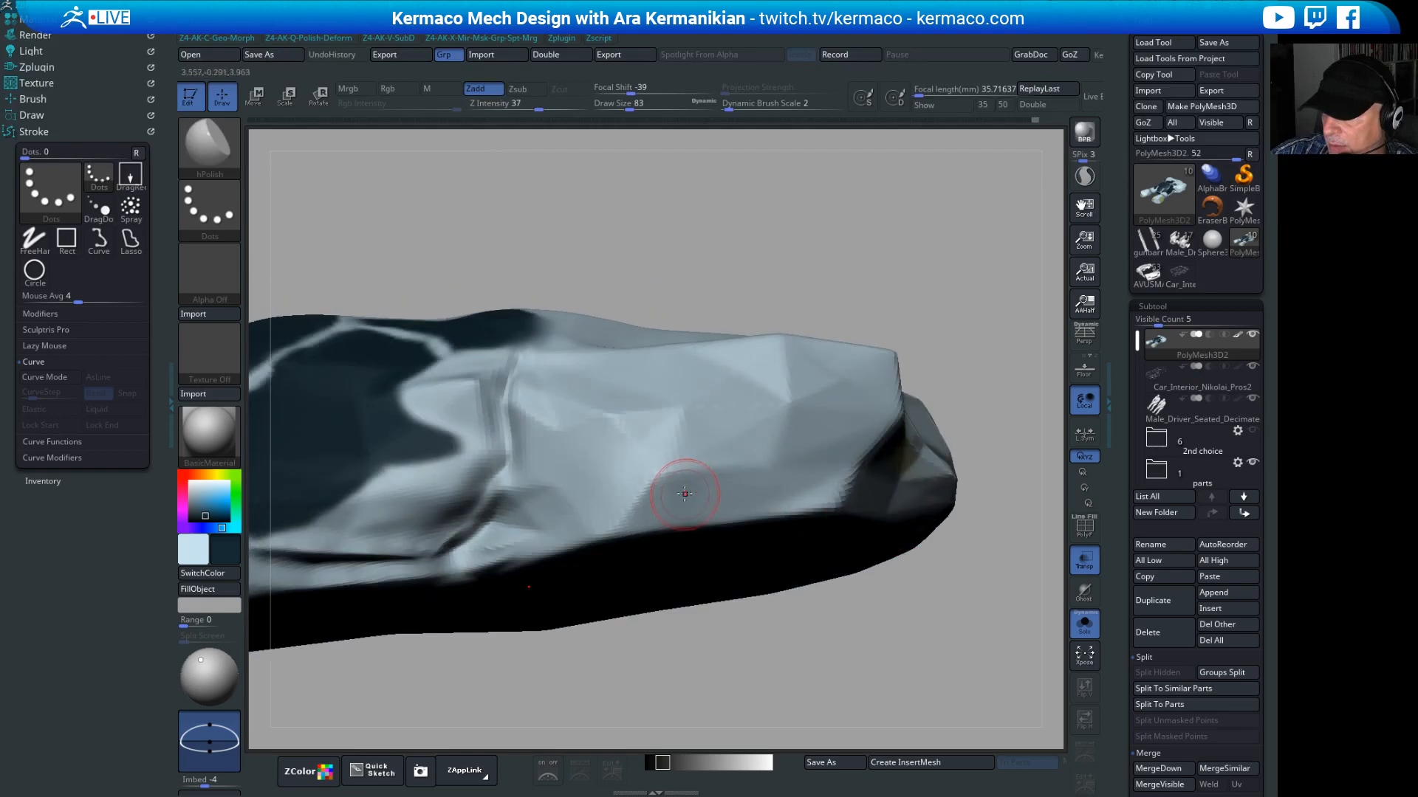
drag(871, 232, 704, 376)
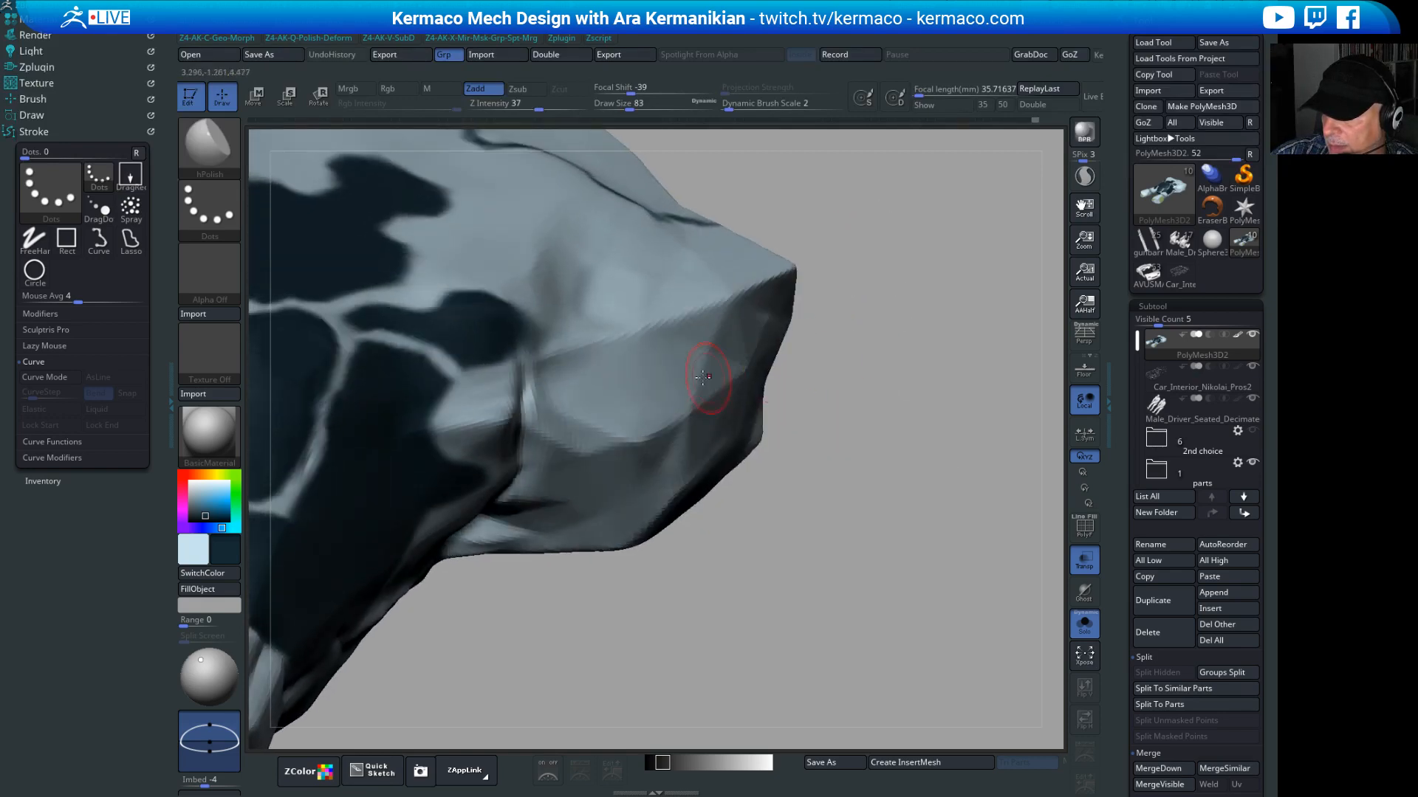
drag(952, 511, 839, 481)
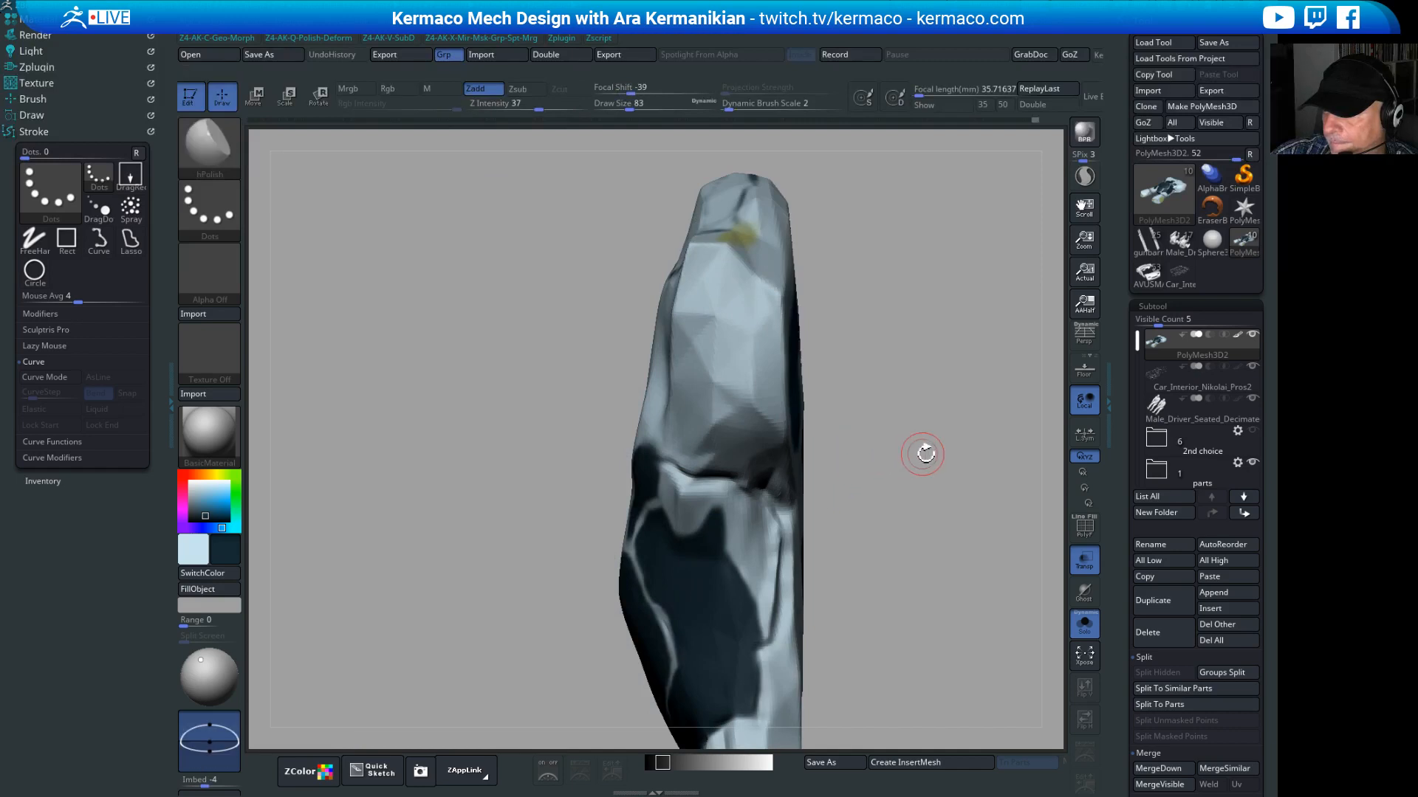
Step: Check the silhouette of the whole part and polish the bulge's side facets below the upper ridge from several angles
drag(921, 449, 842, 451)
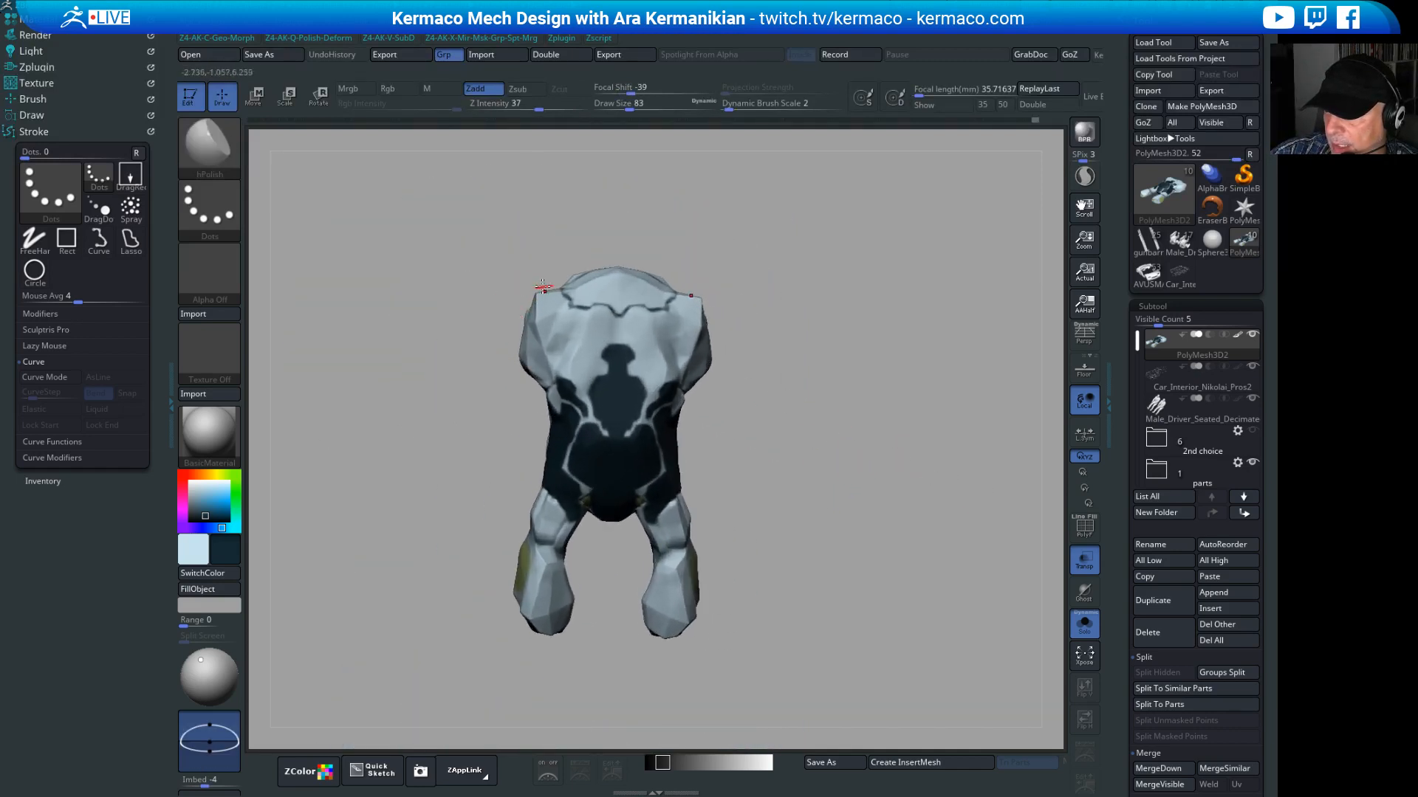
drag(820, 421, 896, 457)
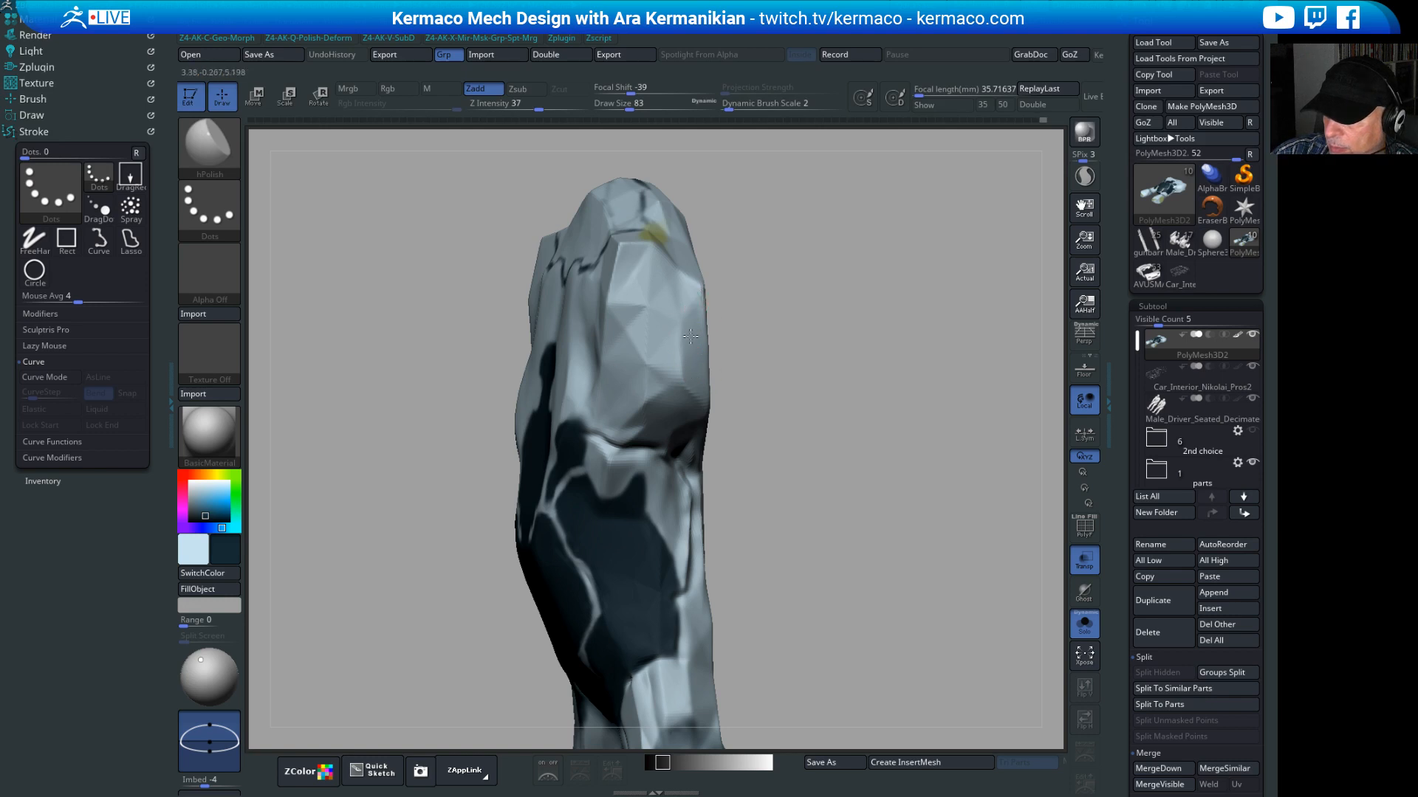
right_drag(686, 285, 668, 327)
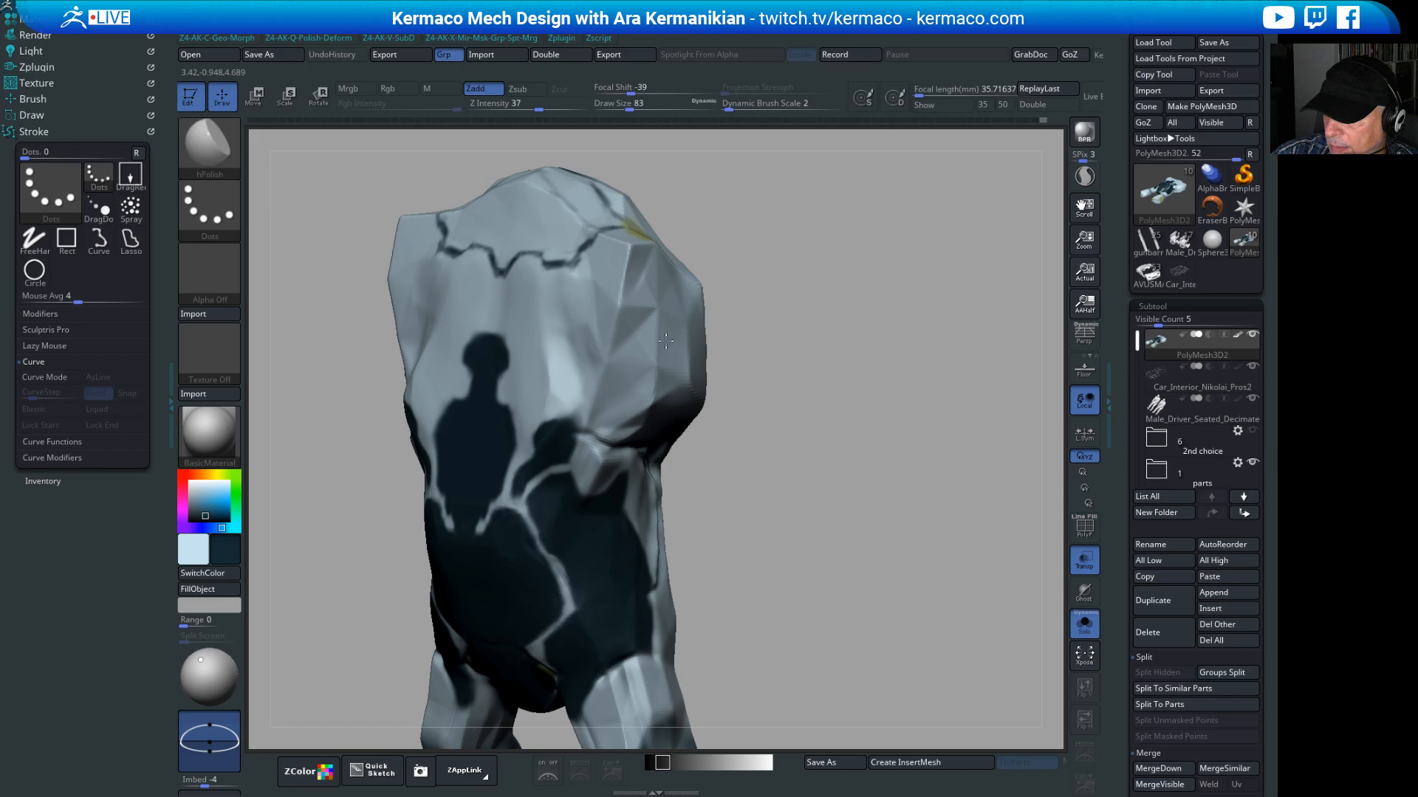
mouse_move(688, 402)
right_down()
mouse_move(886, 398)
mouse_move(927, 374)
mouse_move(915, 339)
mouse_move(857, 332)
right_up()
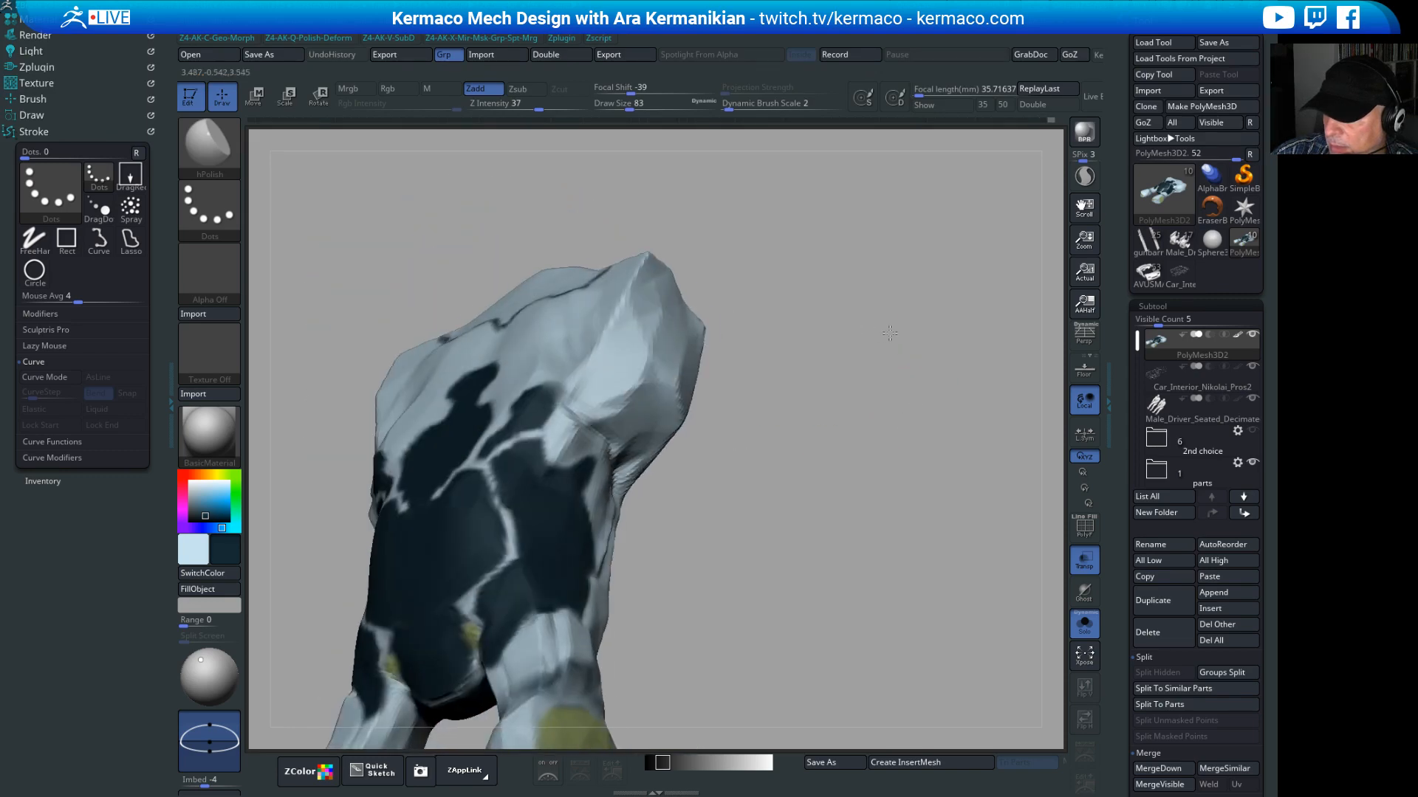
mouse_move(875, 255)
right_down()
mouse_move(911, 253)
mouse_move(961, 336)
mouse_move(888, 196)
mouse_move(977, 326)
mouse_move(797, 376)
mouse_move(930, 361)
mouse_move(873, 279)
mouse_move(913, 281)
right_up()
drag(913, 282, 880, 362)
drag(964, 351, 810, 490)
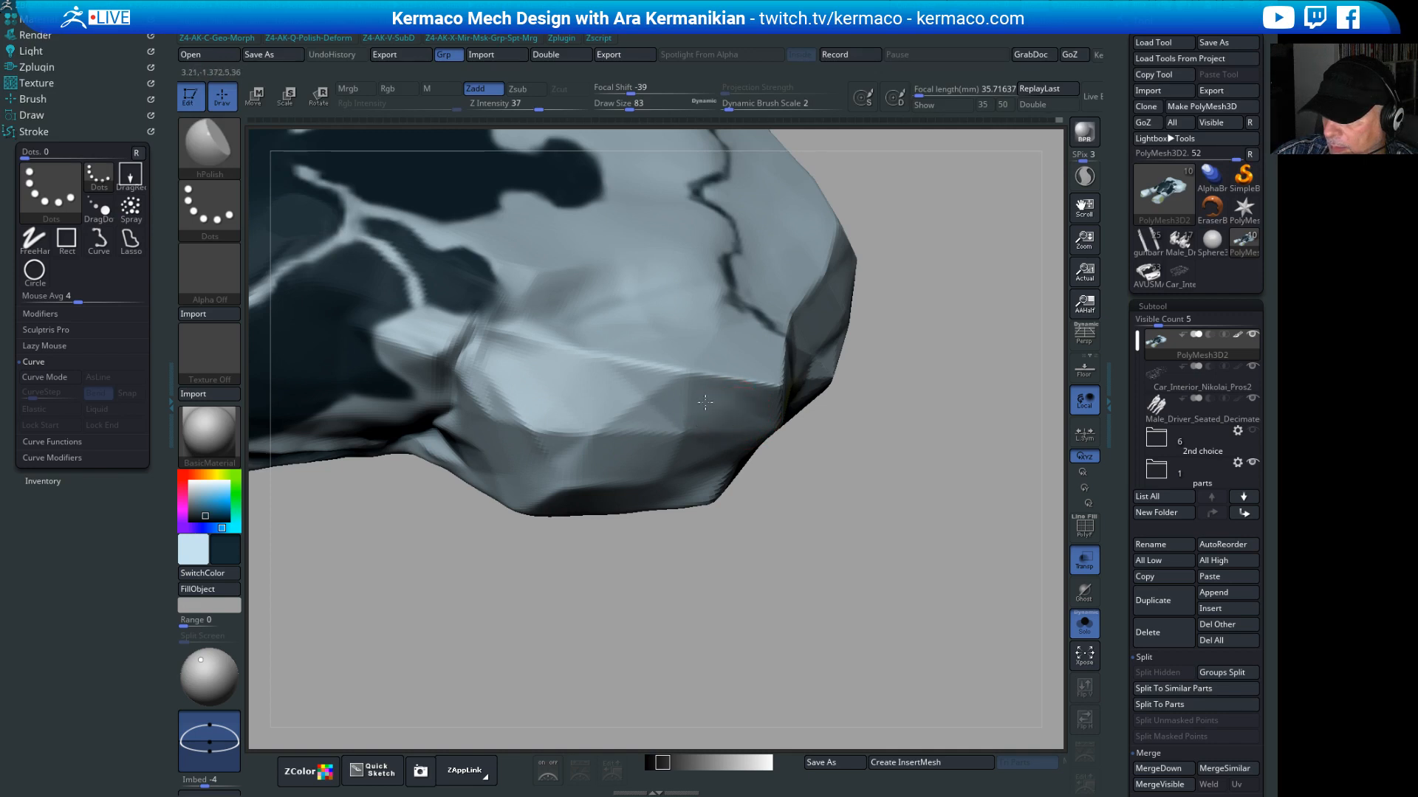
drag(879, 513, 785, 395)
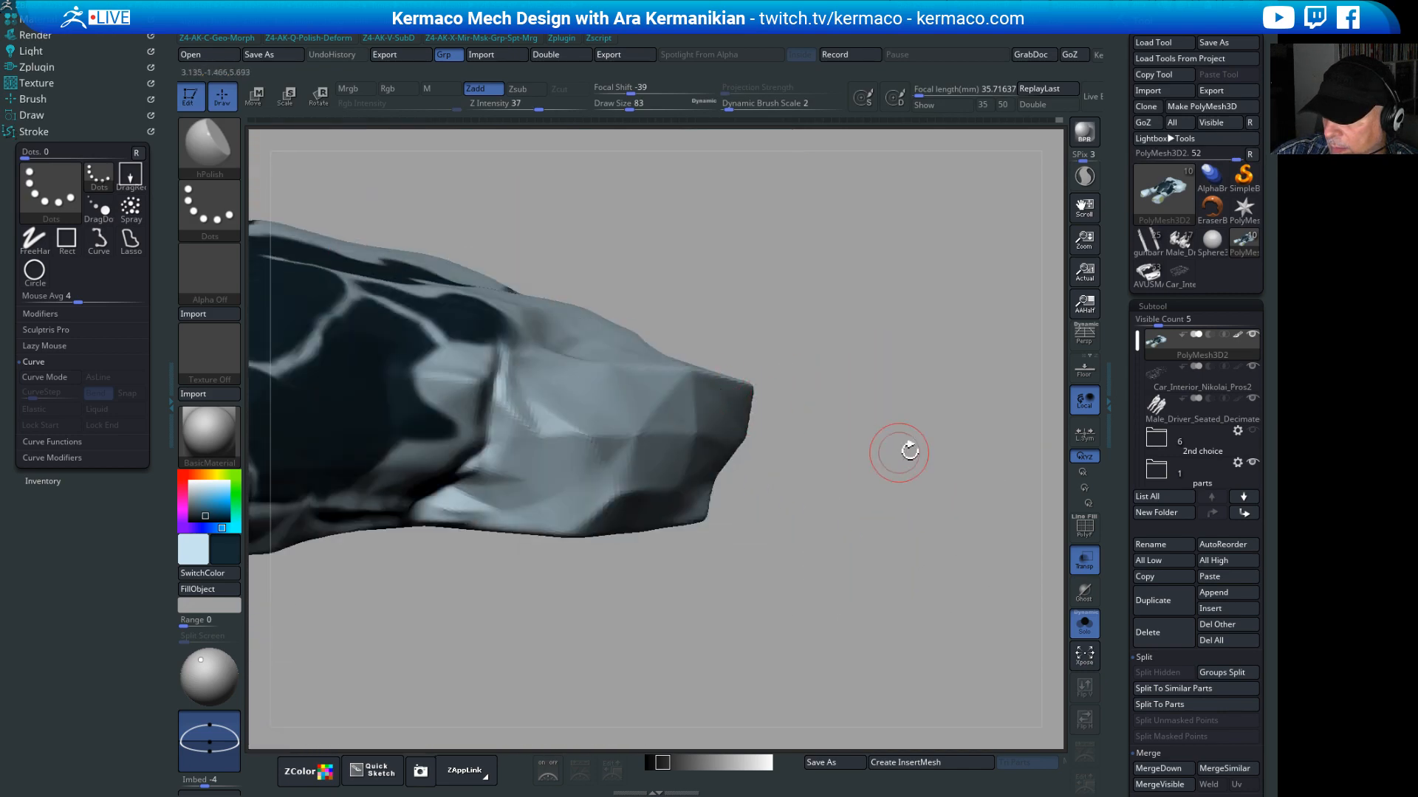
drag(900, 453, 832, 453)
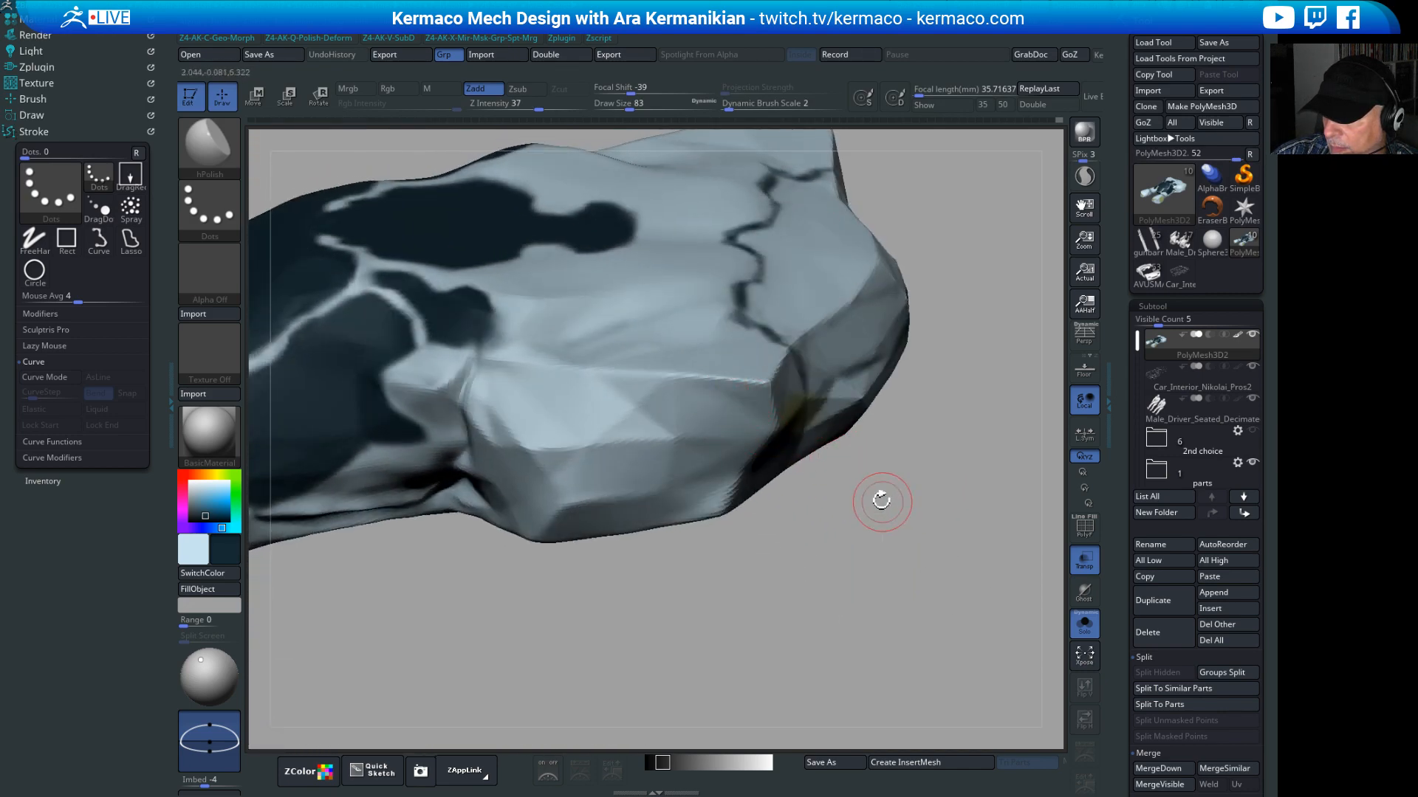
Step: Choose the DamStandard brush and carve a short notch into the bulge's upper ridge near the rear corner
key(b)
key(d)
key(s)
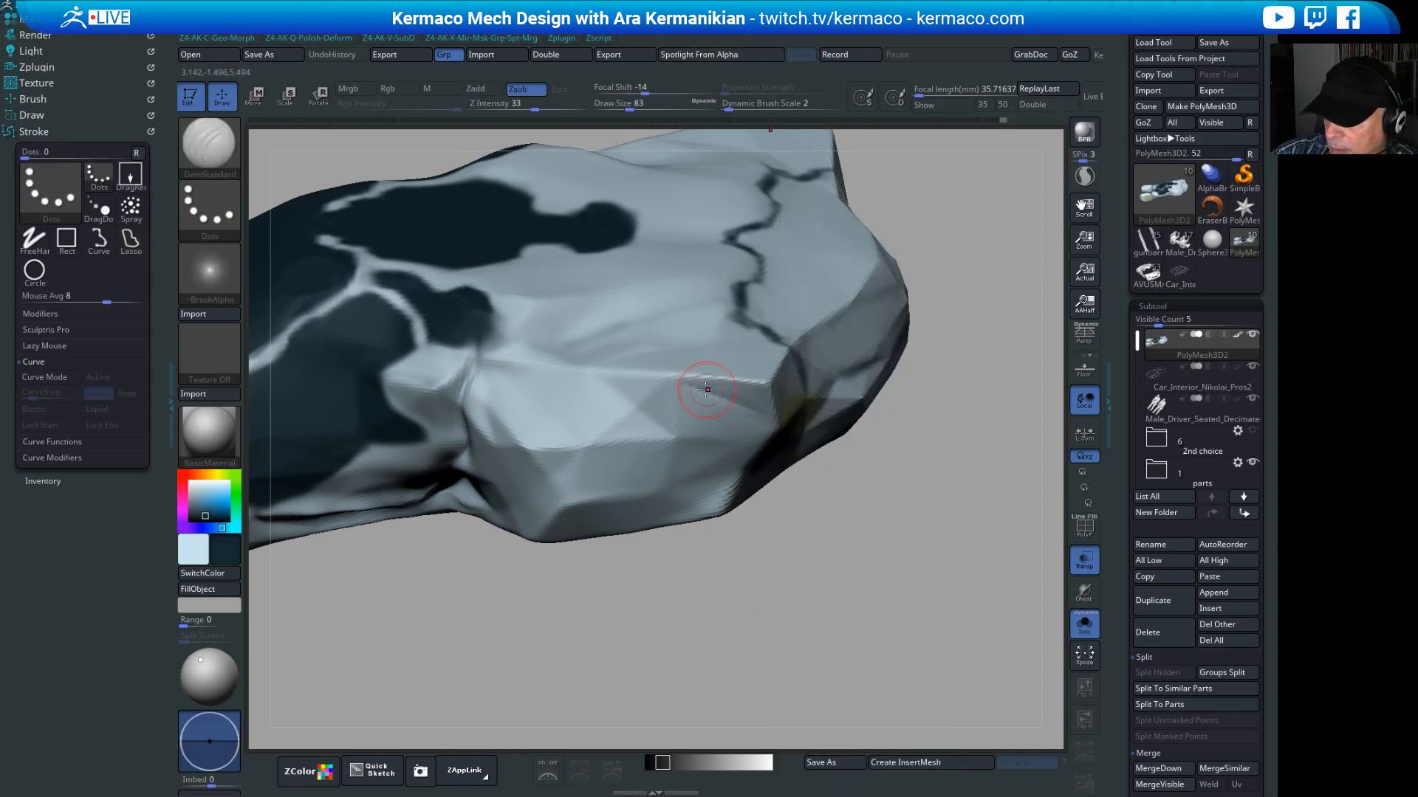
mouse_move(974, 545)
mouse_down()
mouse_move(963, 507)
mouse_move(726, 374)
mouse_up()
drag(889, 477, 728, 397)
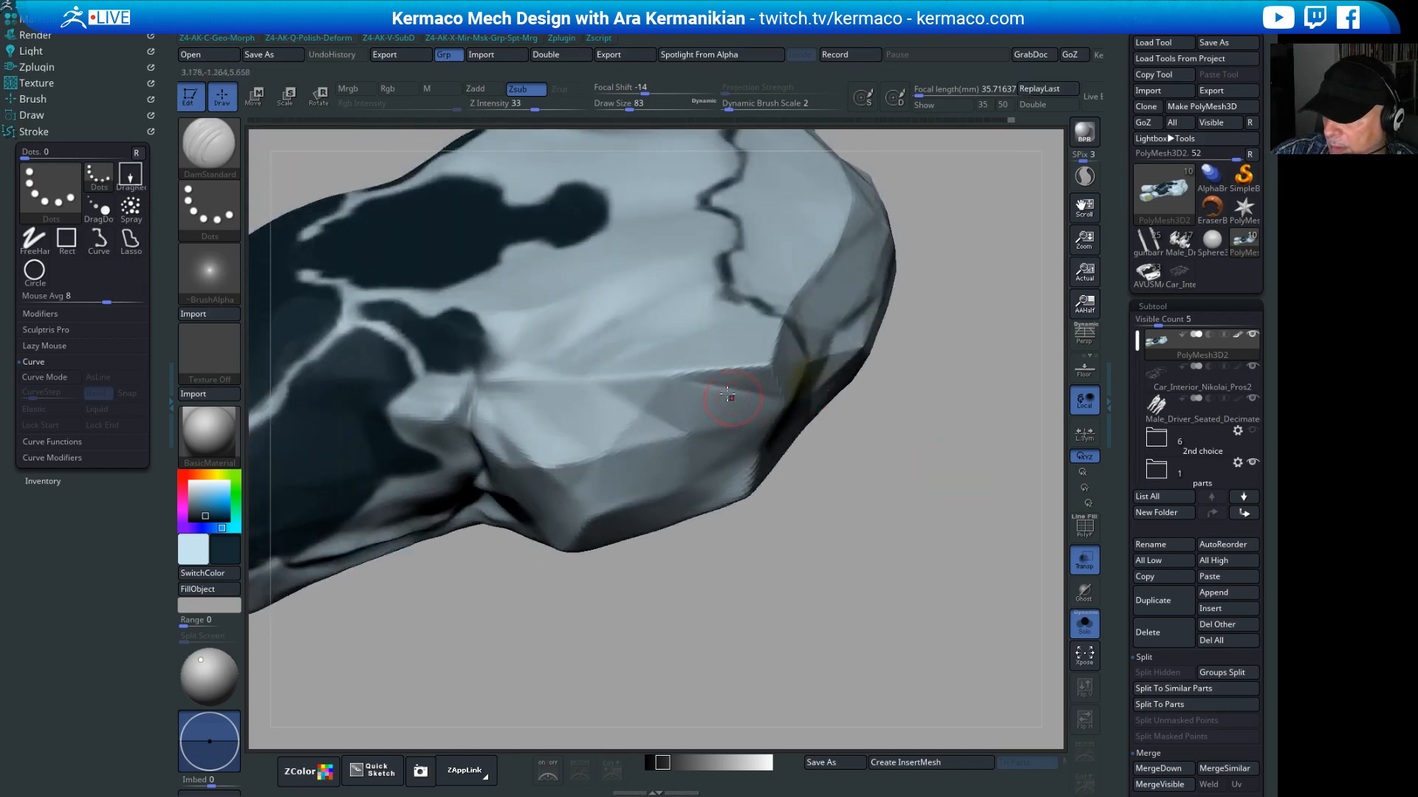
drag(882, 497, 721, 405)
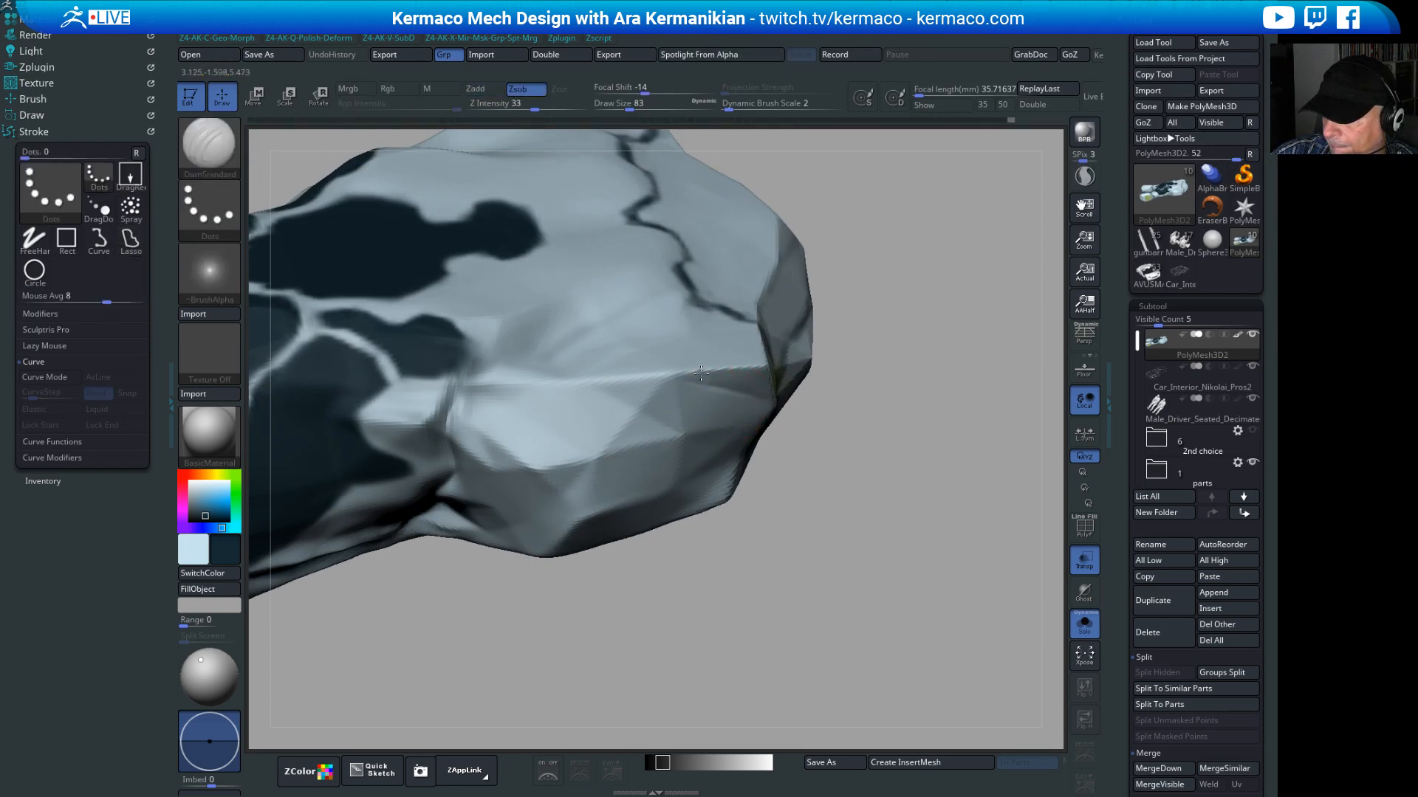
mouse_move(911, 435)
mouse_down()
mouse_move(936, 462)
mouse_move(927, 509)
mouse_up()
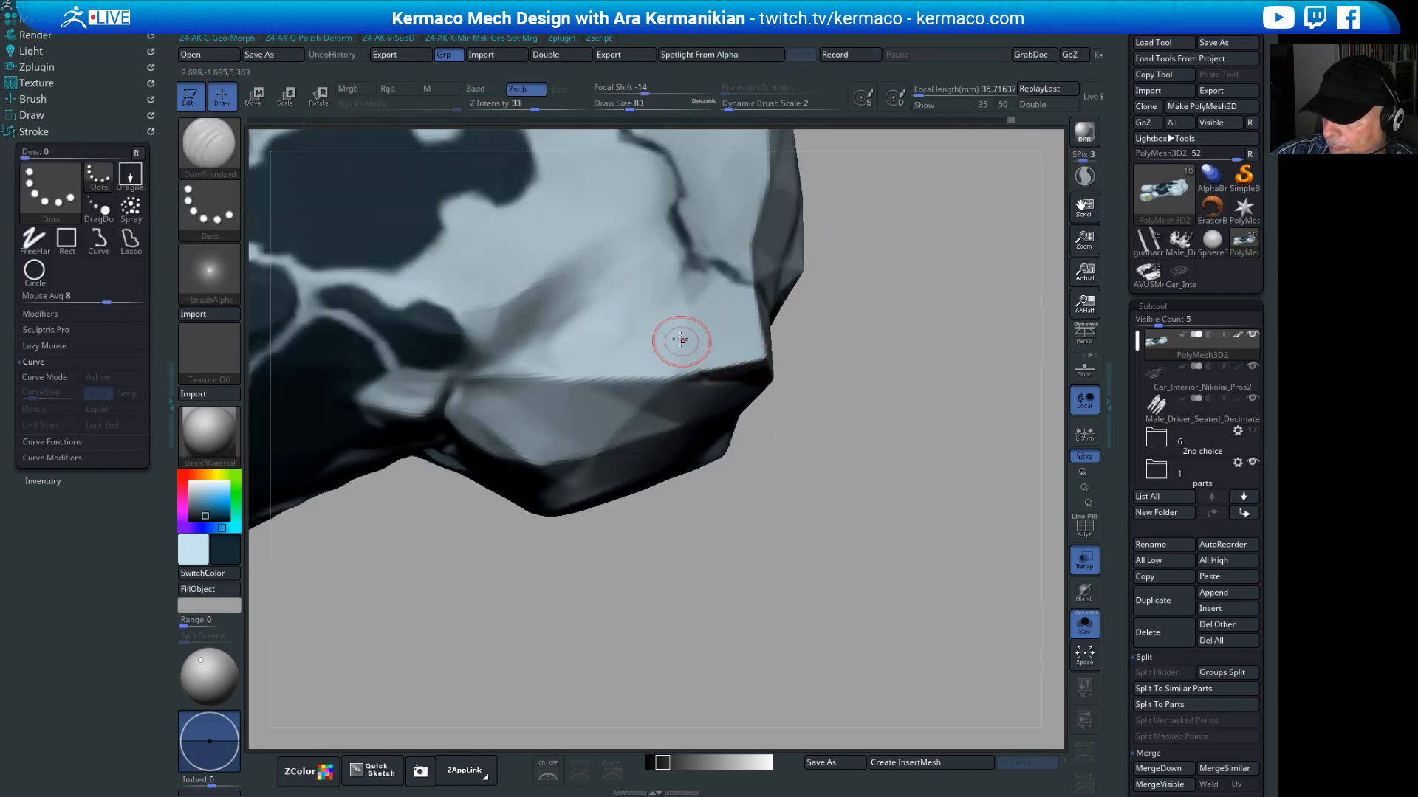
Step: Carve a groove from the ridge notch across the top surface towards the dark seam line
drag(886, 404, 914, 332)
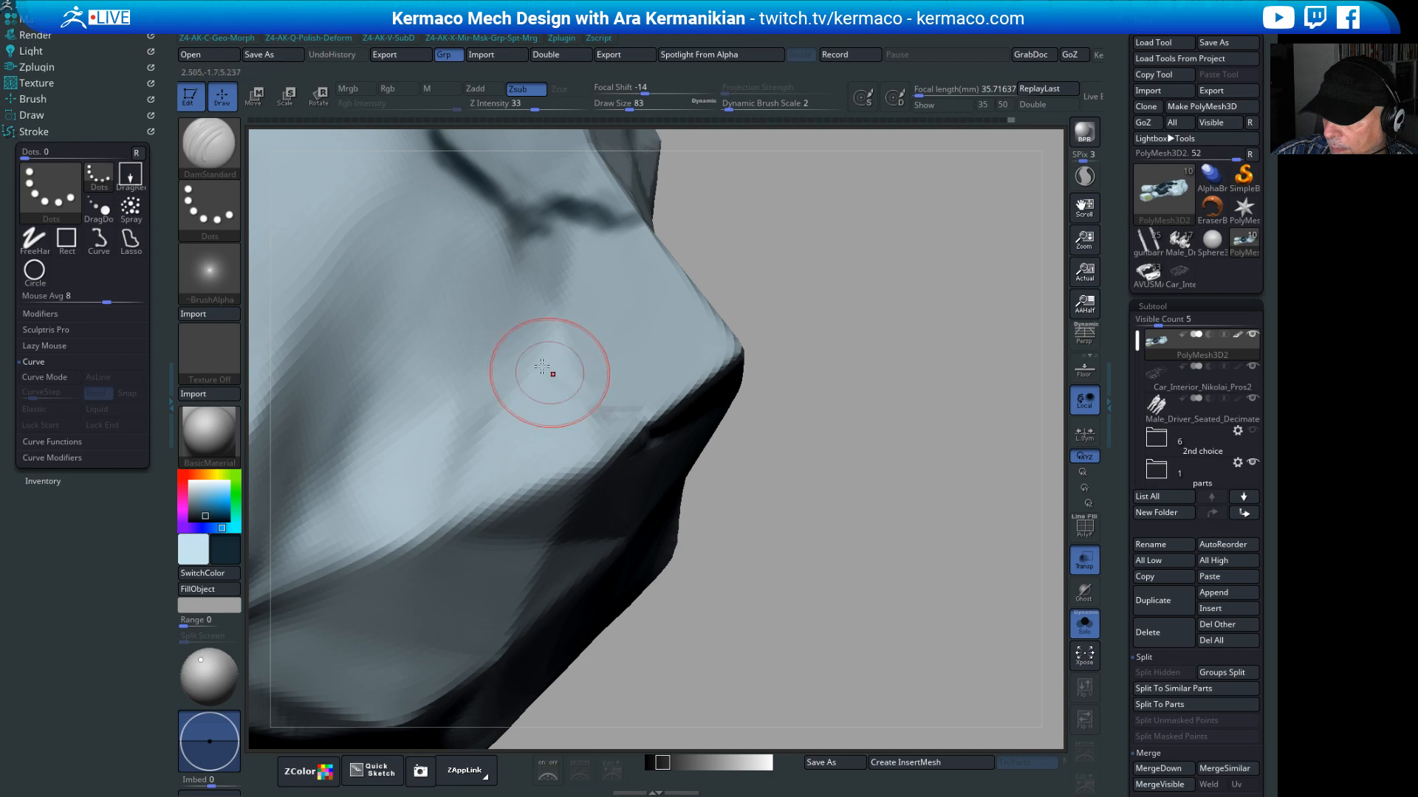
drag(547, 370, 588, 405)
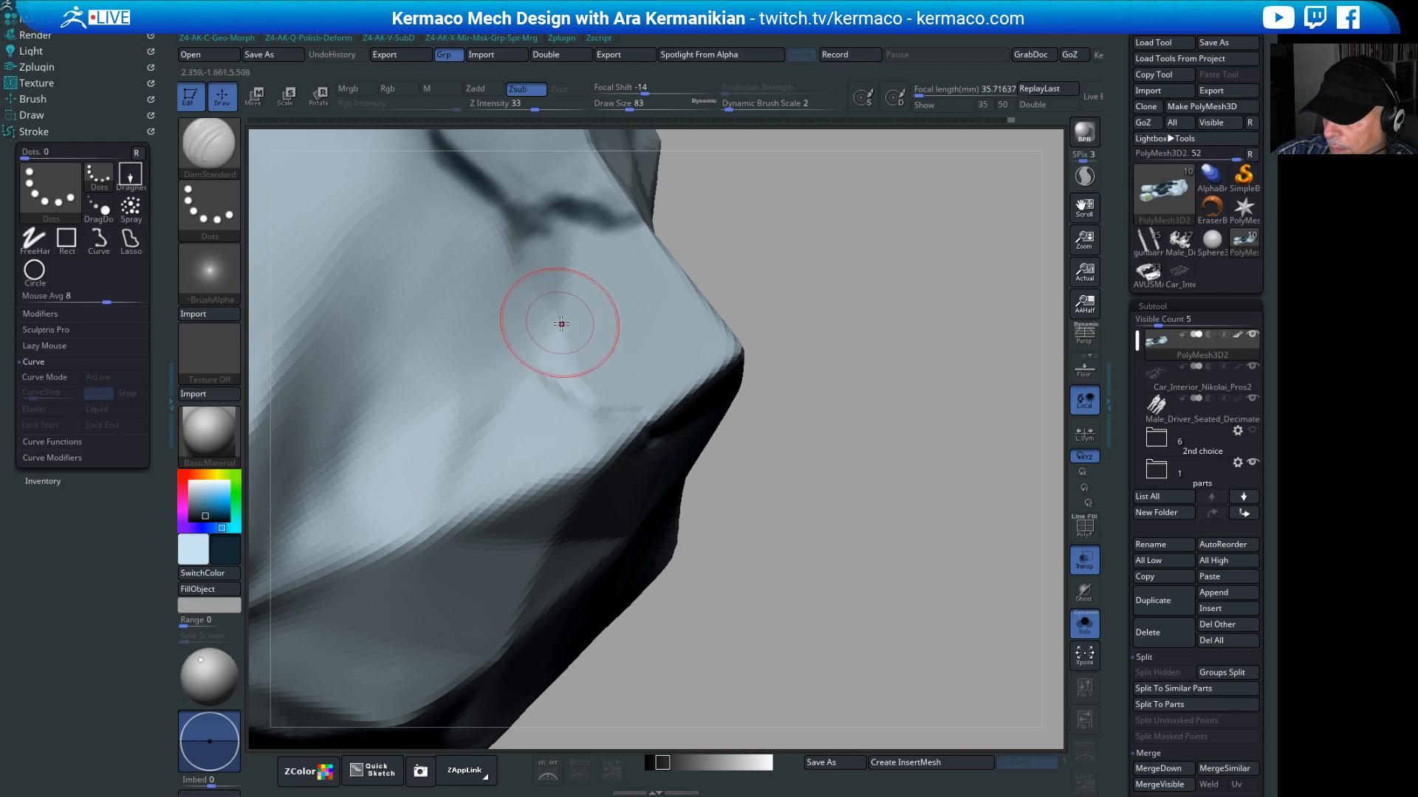
mouse_move(559, 323)
mouse_down()
mouse_move(538, 366)
mouse_move(576, 401)
mouse_up()
mouse_move(555, 337)
mouse_down()
mouse_move(532, 371)
mouse_move(570, 401)
mouse_up()
Step: Set the draw size to 33 and carve a finer groove that links the ridge notch to the dark seam
mouse_move(1002, 284)
alt+mouse_down()
mouse_move(788, 285)
mouse_move(816, 183)
mouse_move(843, 154)
mouse_move(908, 307)
mouse_move(632, 604)
mouse_move(605, 594)
mouse_move(614, 653)
alt+mouse_up()
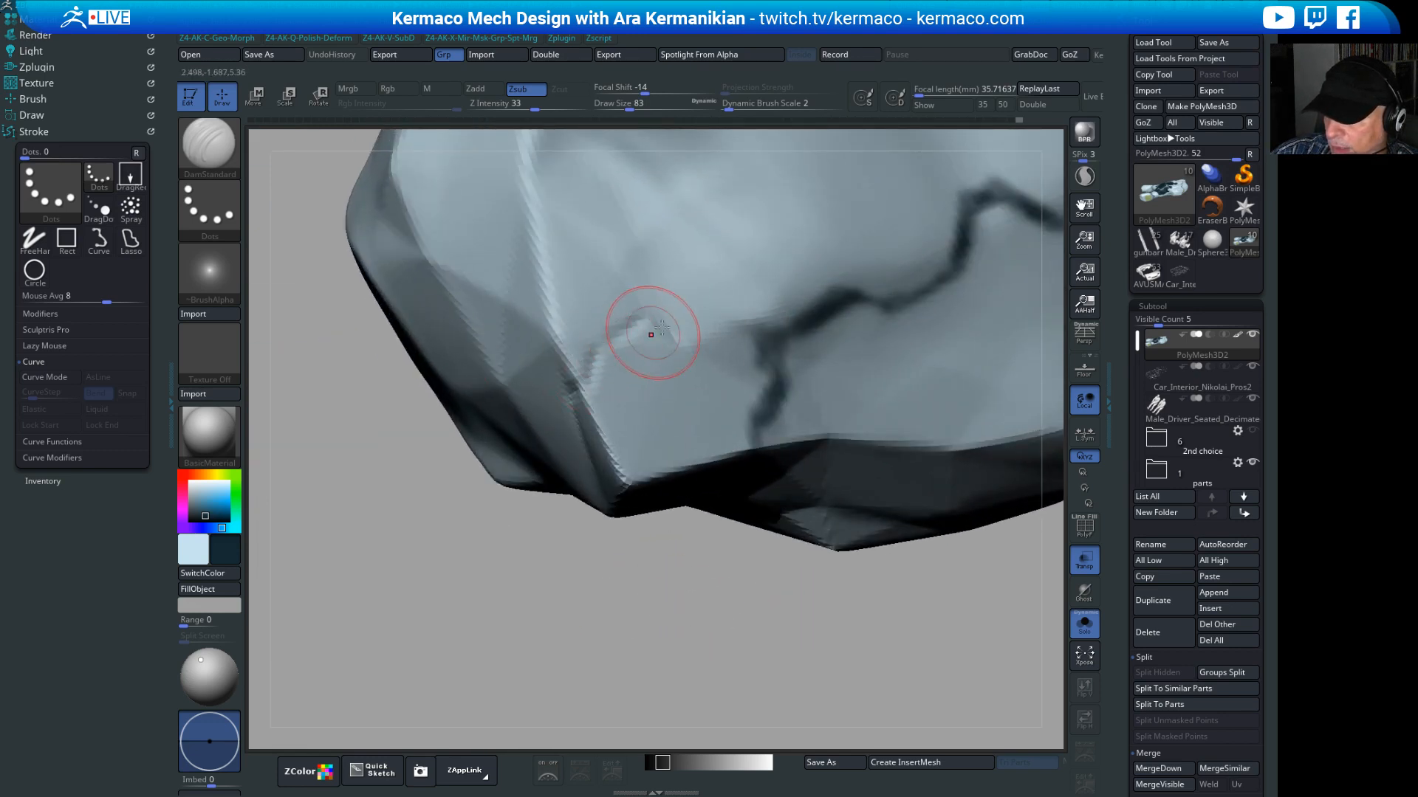
key(s)
drag(635, 335, 623, 332)
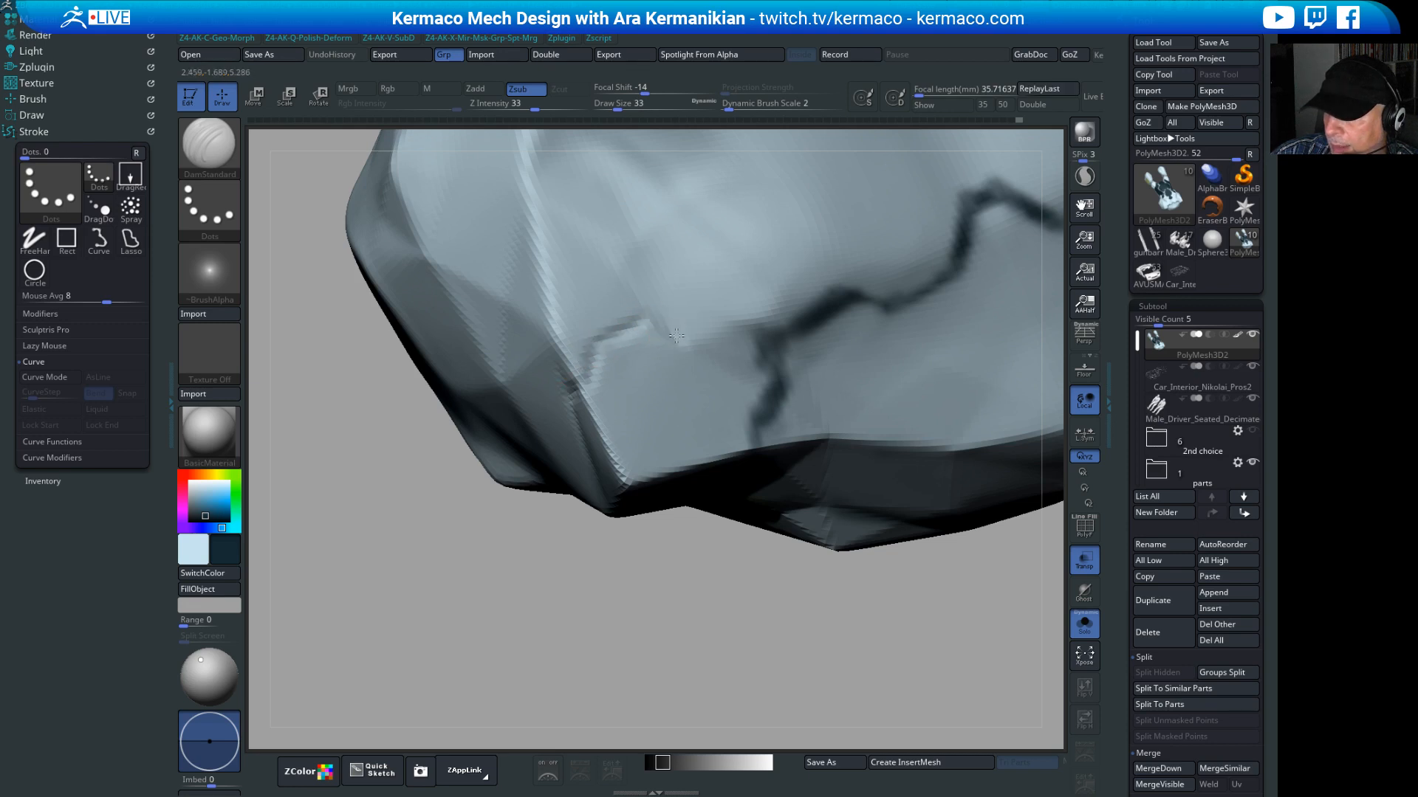
drag(674, 342, 761, 381)
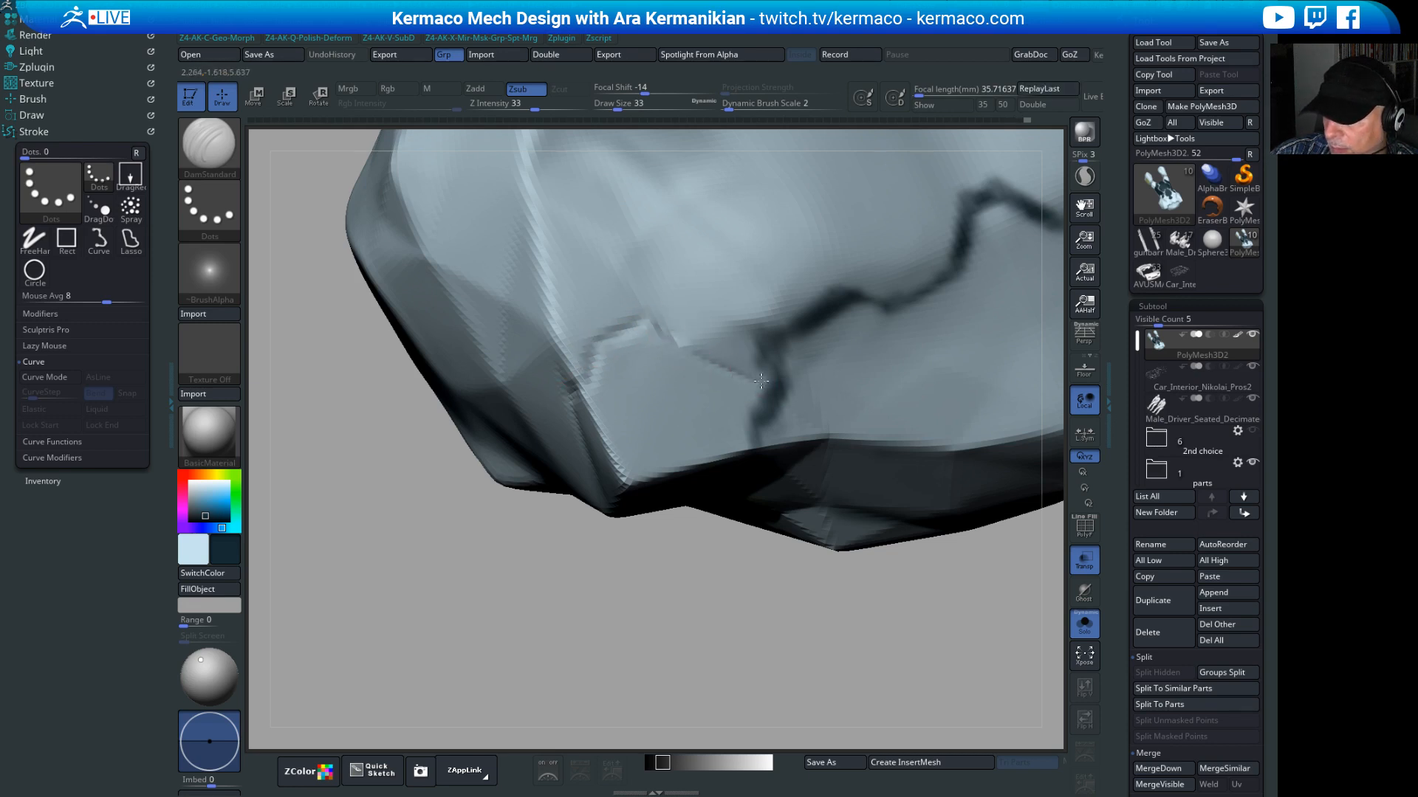
Step: Continue the groove beside the dark seam down the rear face to the lower edge, and check it from behind
drag(725, 647, 800, 407)
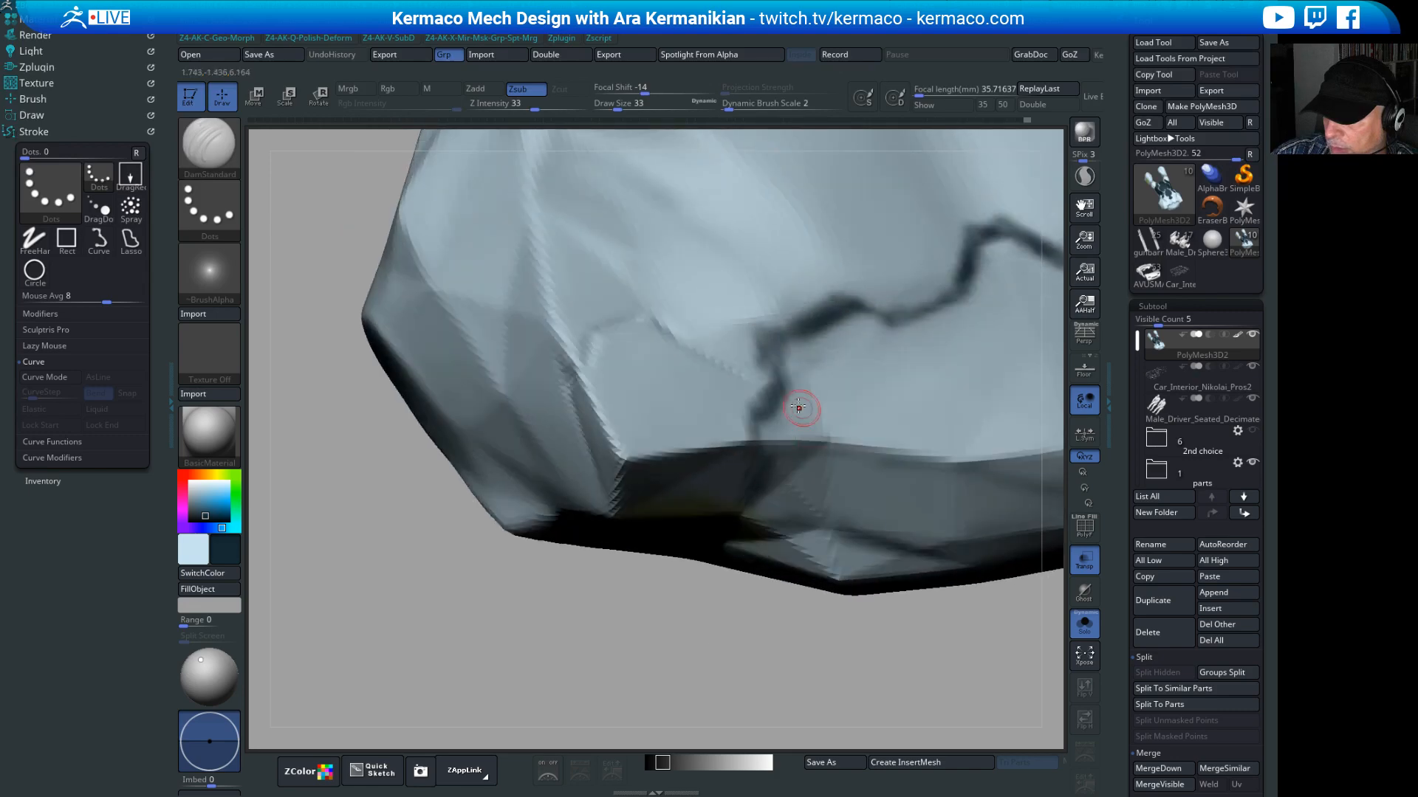
drag(660, 662, 785, 395)
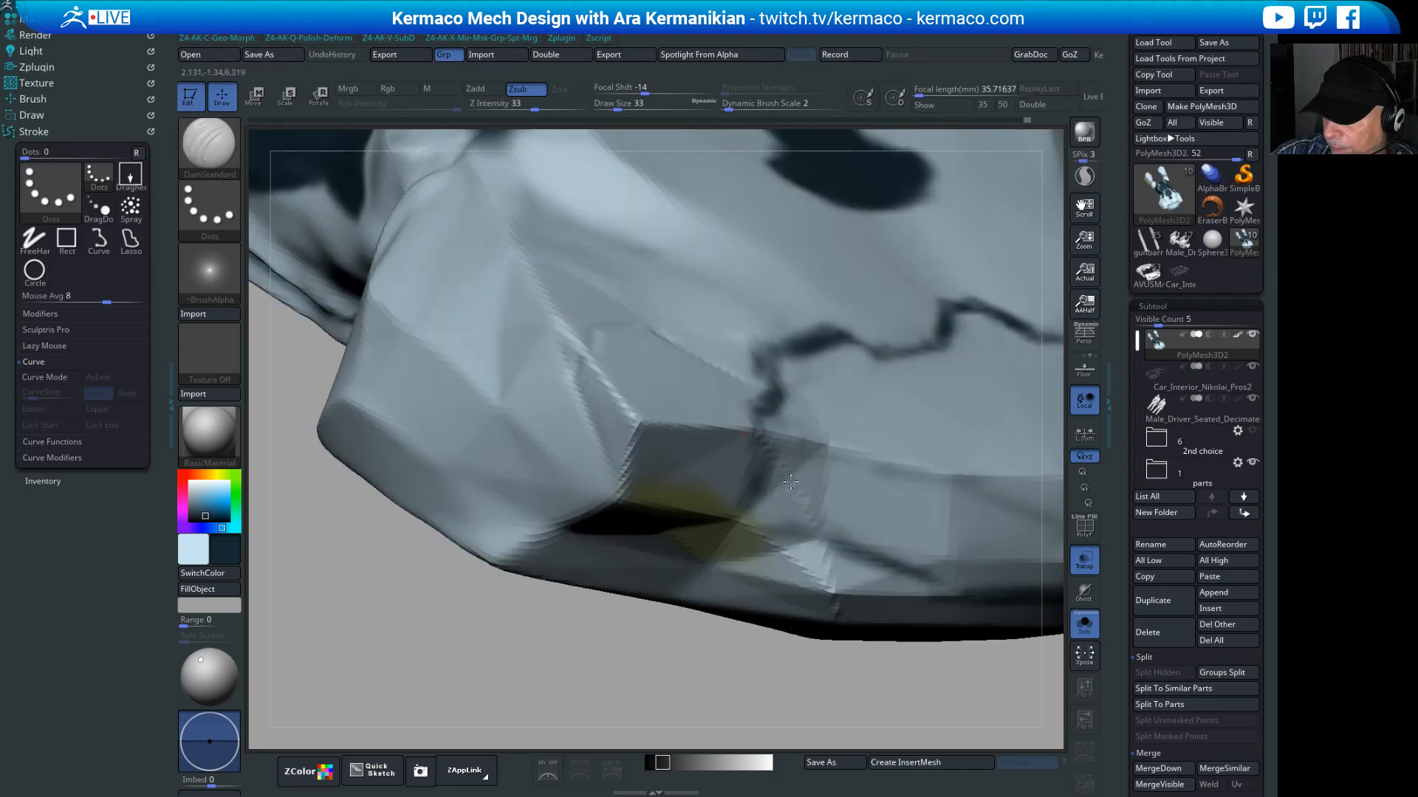
drag(585, 711, 835, 523)
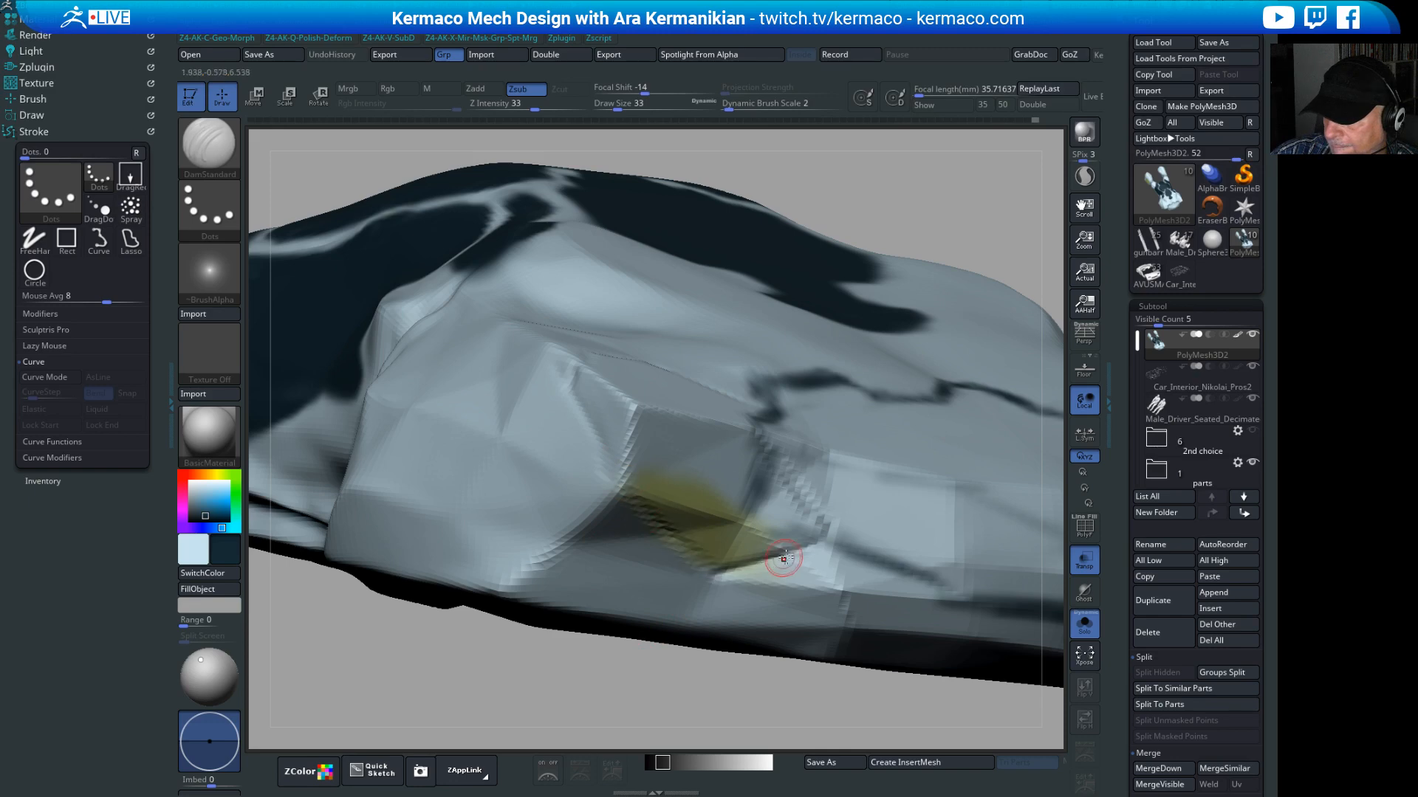
alt+drag(529, 682, 313, 669)
drag(723, 653, 545, 628)
alt+drag(544, 628, 112, 561)
drag(719, 587, 897, 498)
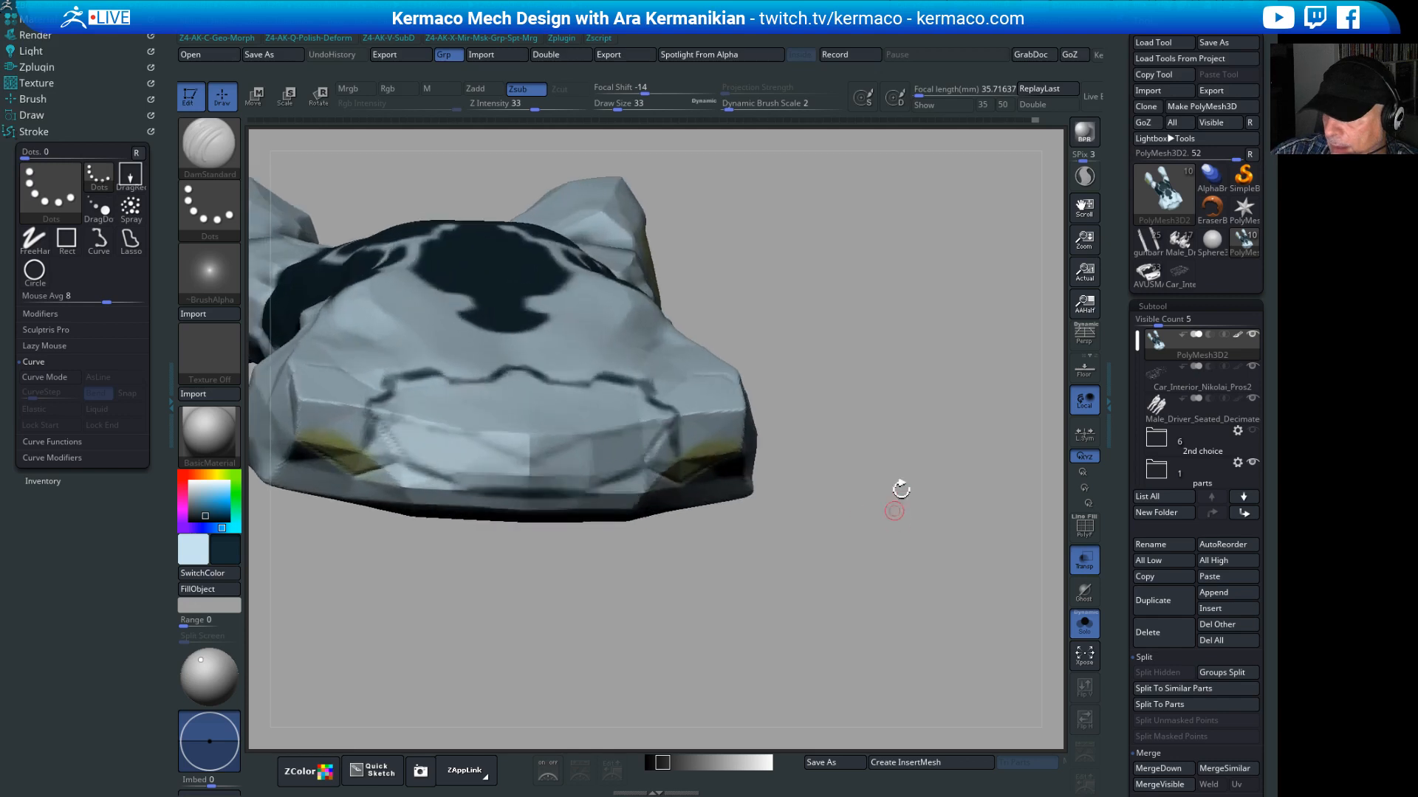
Step: Switch to the Paint brush with an olive-yellow colour and fill the rear corner panels beside the dark seam
key(space)
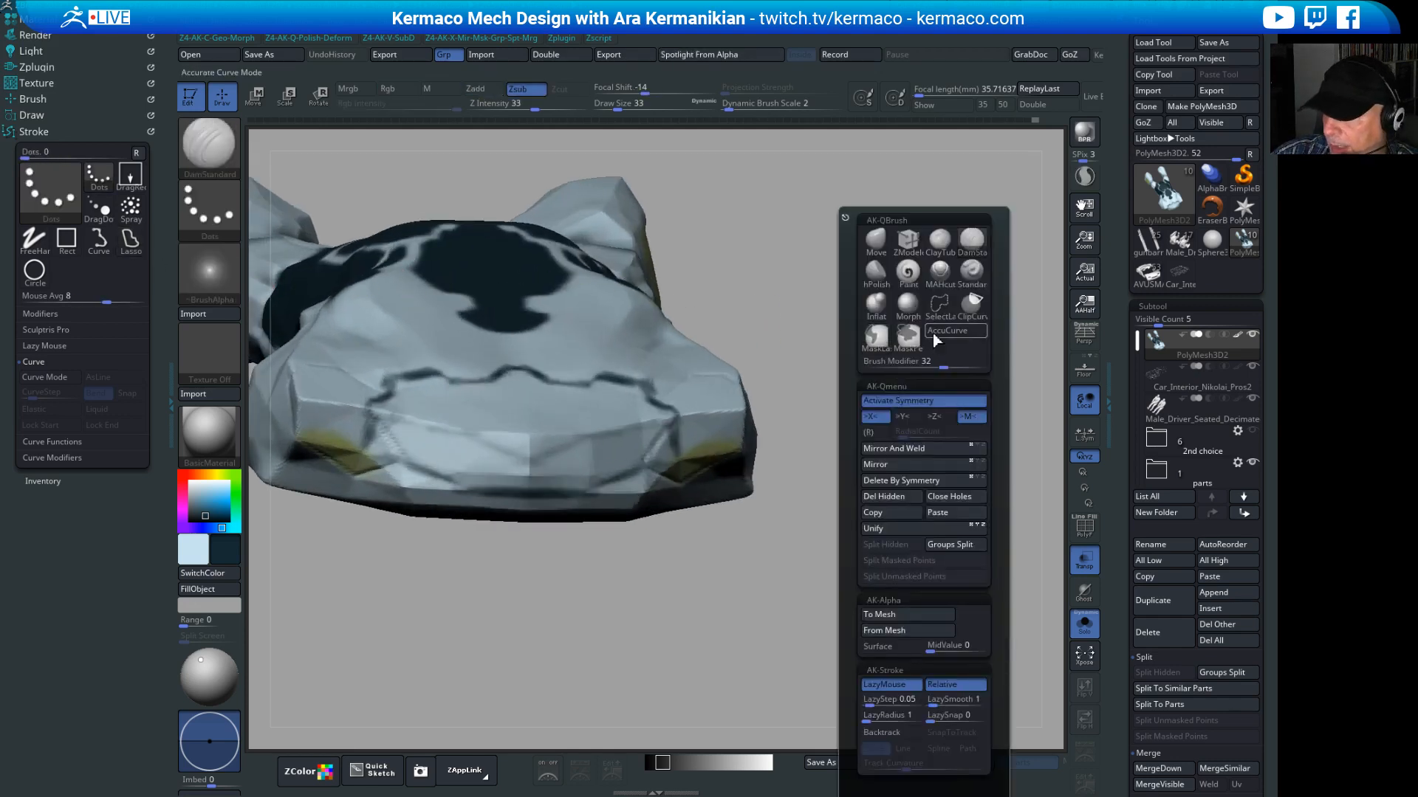
click(907, 272)
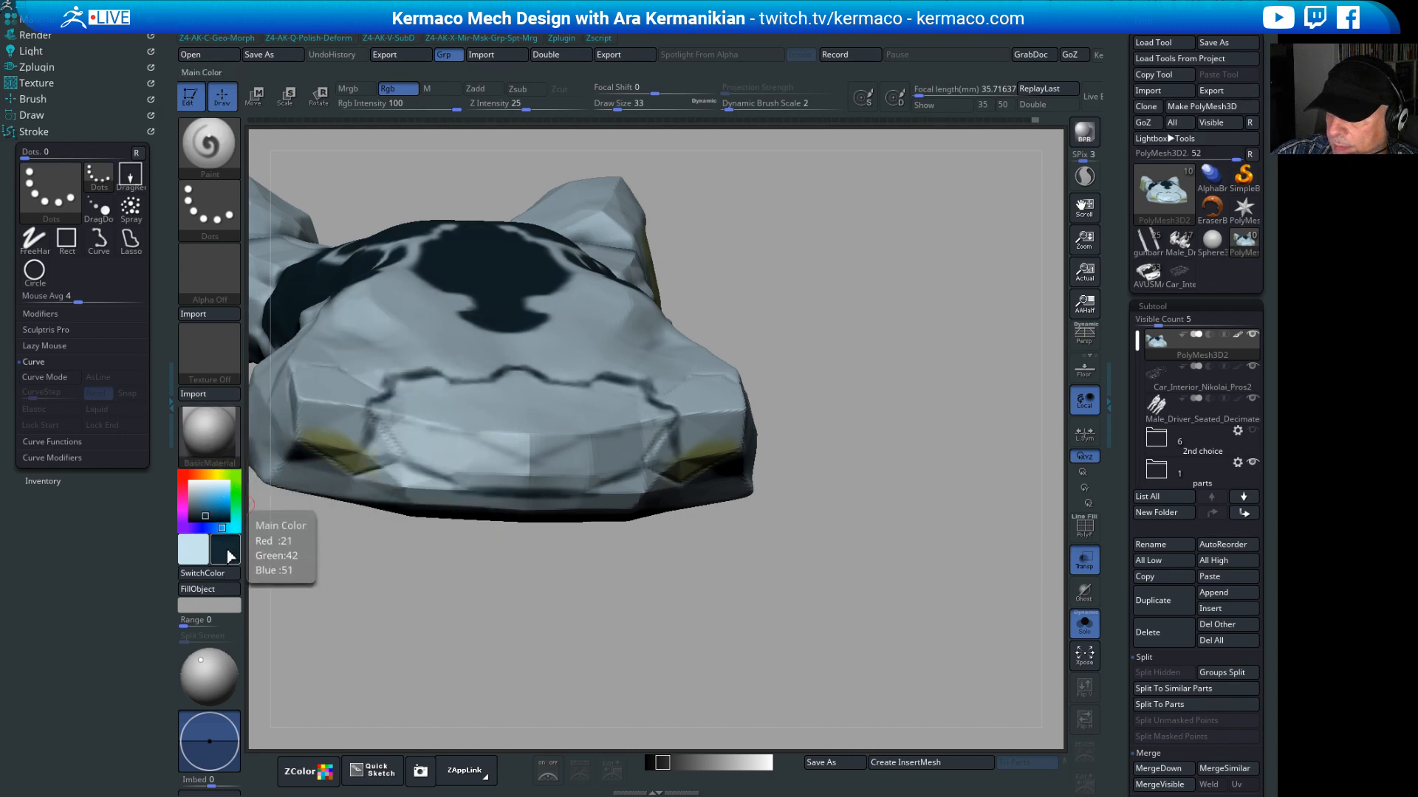
drag(234, 526, 342, 449)
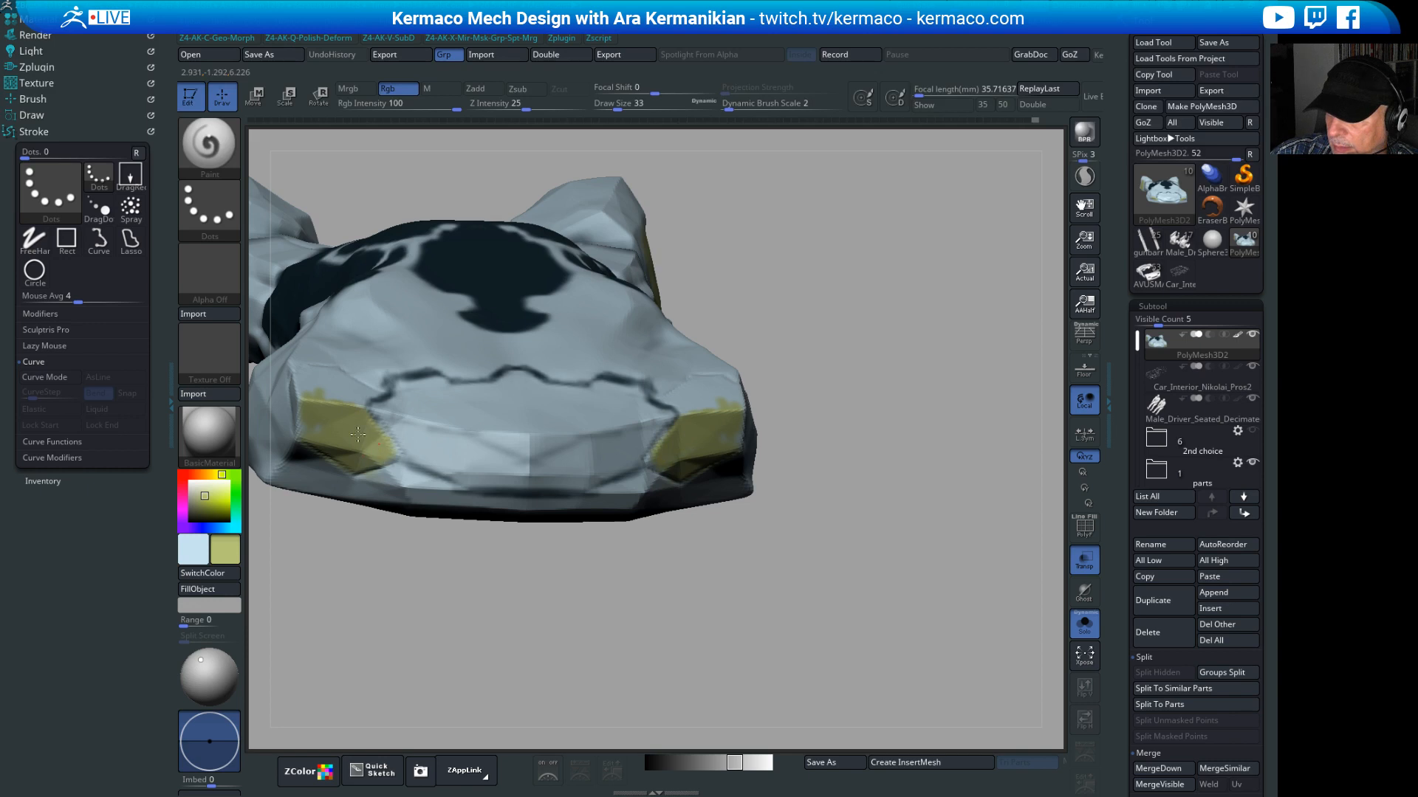
Step: Try extending the olive-yellow paint onto the top facets of both rear corners with the Paint brush at draw size 154
mouse_move(424, 649)
alt+mouse_down()
mouse_move(520, 646)
mouse_move(447, 634)
mouse_move(523, 642)
mouse_move(746, 605)
mouse_move(768, 588)
alt+mouse_up()
key(s)
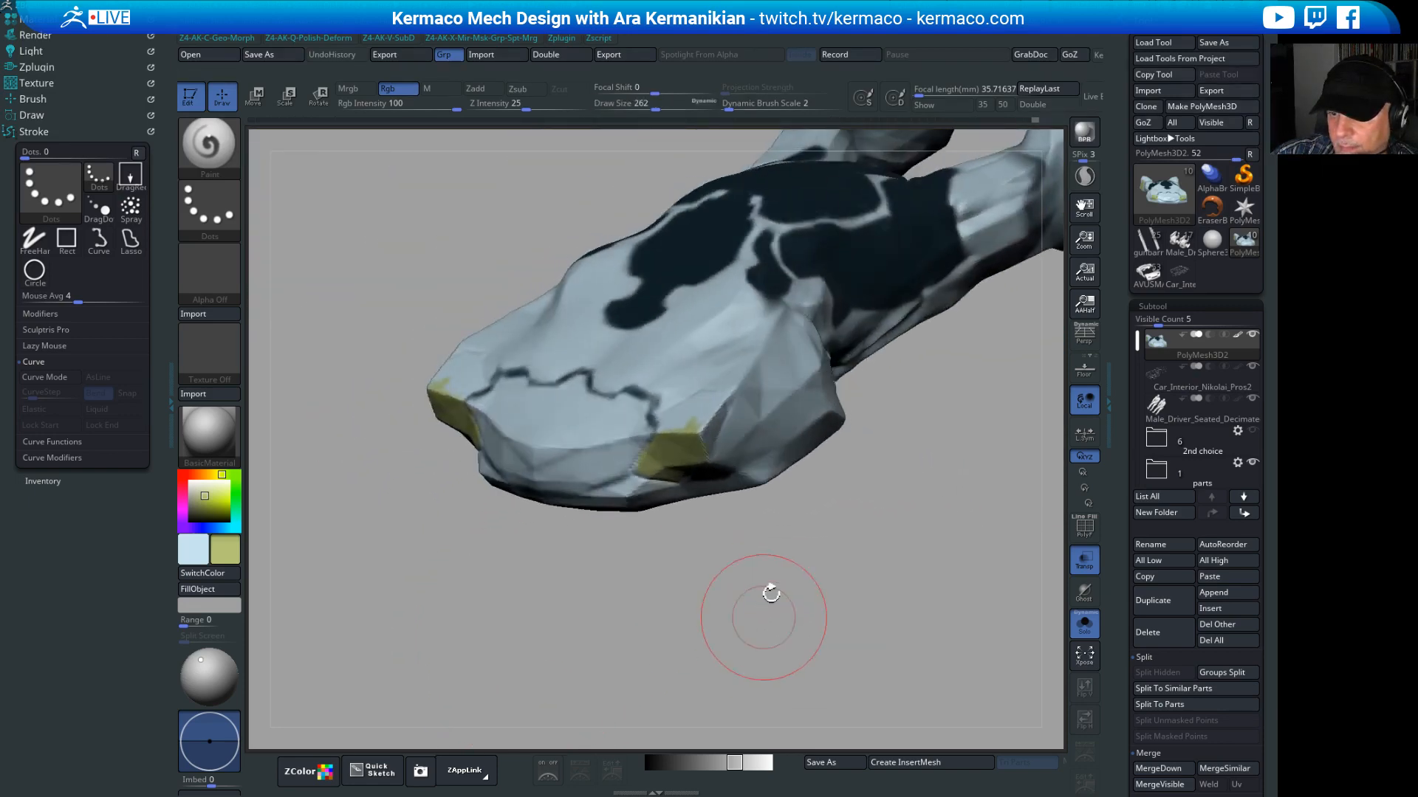
key(s)
drag(607, 569, 593, 569)
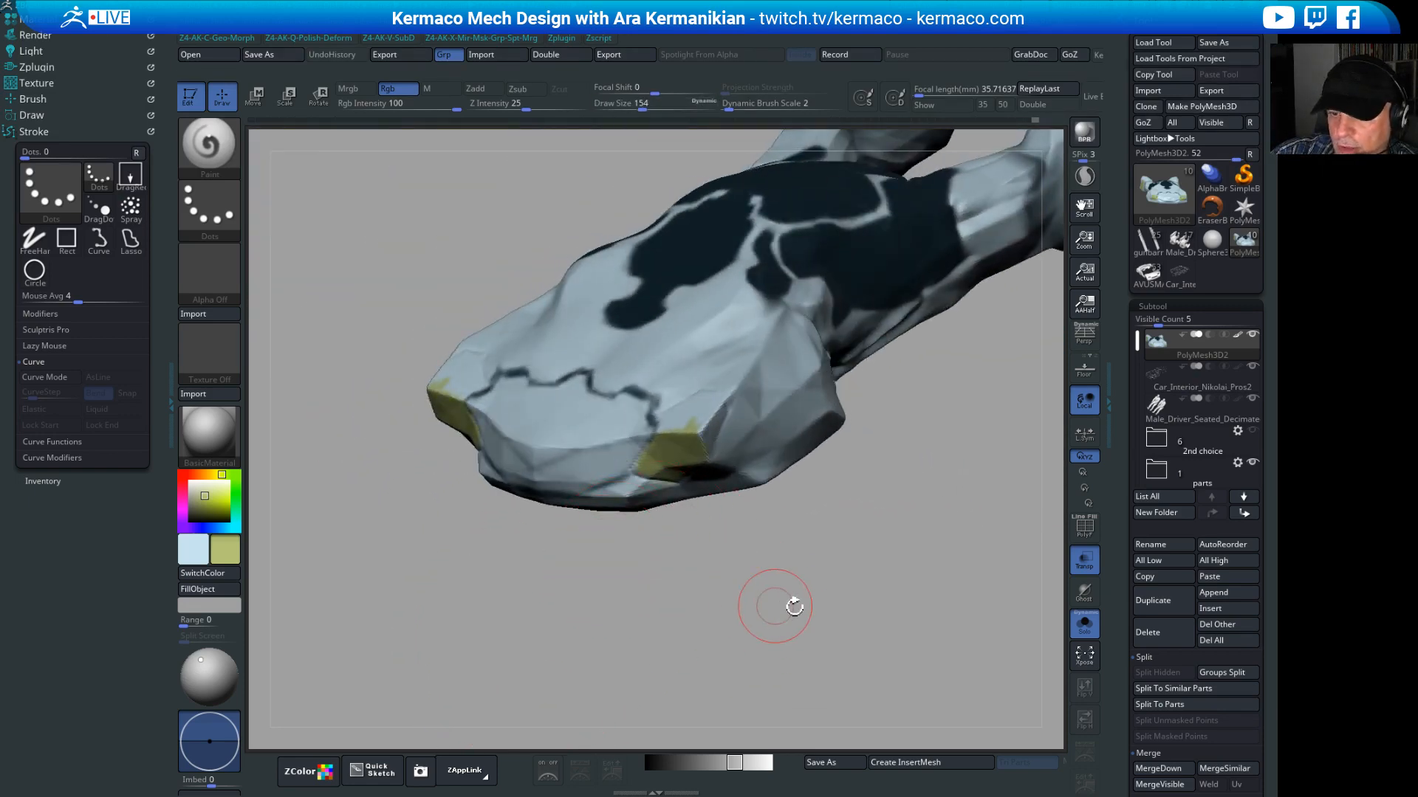
mouse_move(779, 606)
alt+mouse_down()
mouse_move(643, 597)
mouse_move(789, 643)
alt+mouse_up()
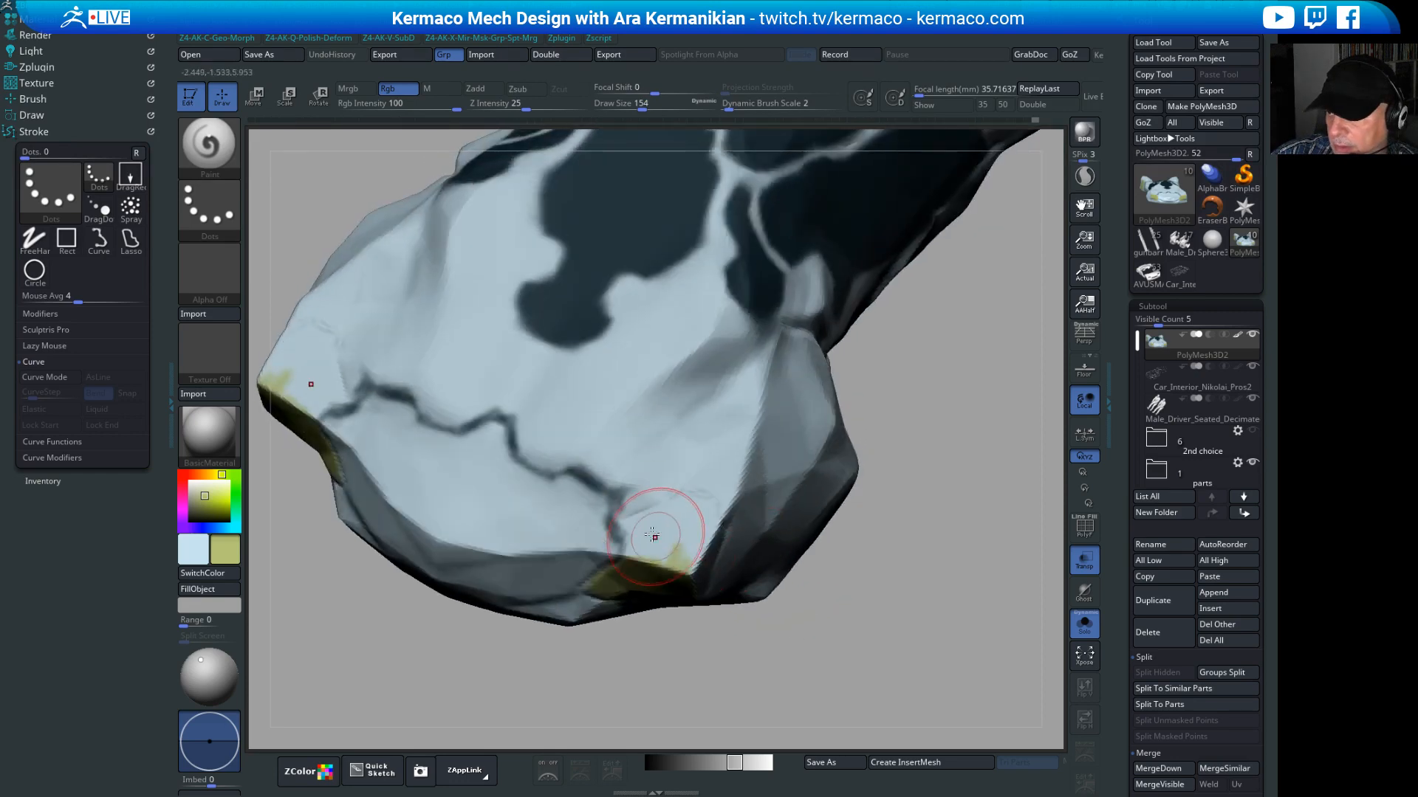
mouse_move(674, 552)
mouse_down()
mouse_move(667, 566)
mouse_move(664, 543)
mouse_up()
Step: Refine the edges of the yellow corner panels with the Paint brush at draw size 31 and check them from the side
key(s)
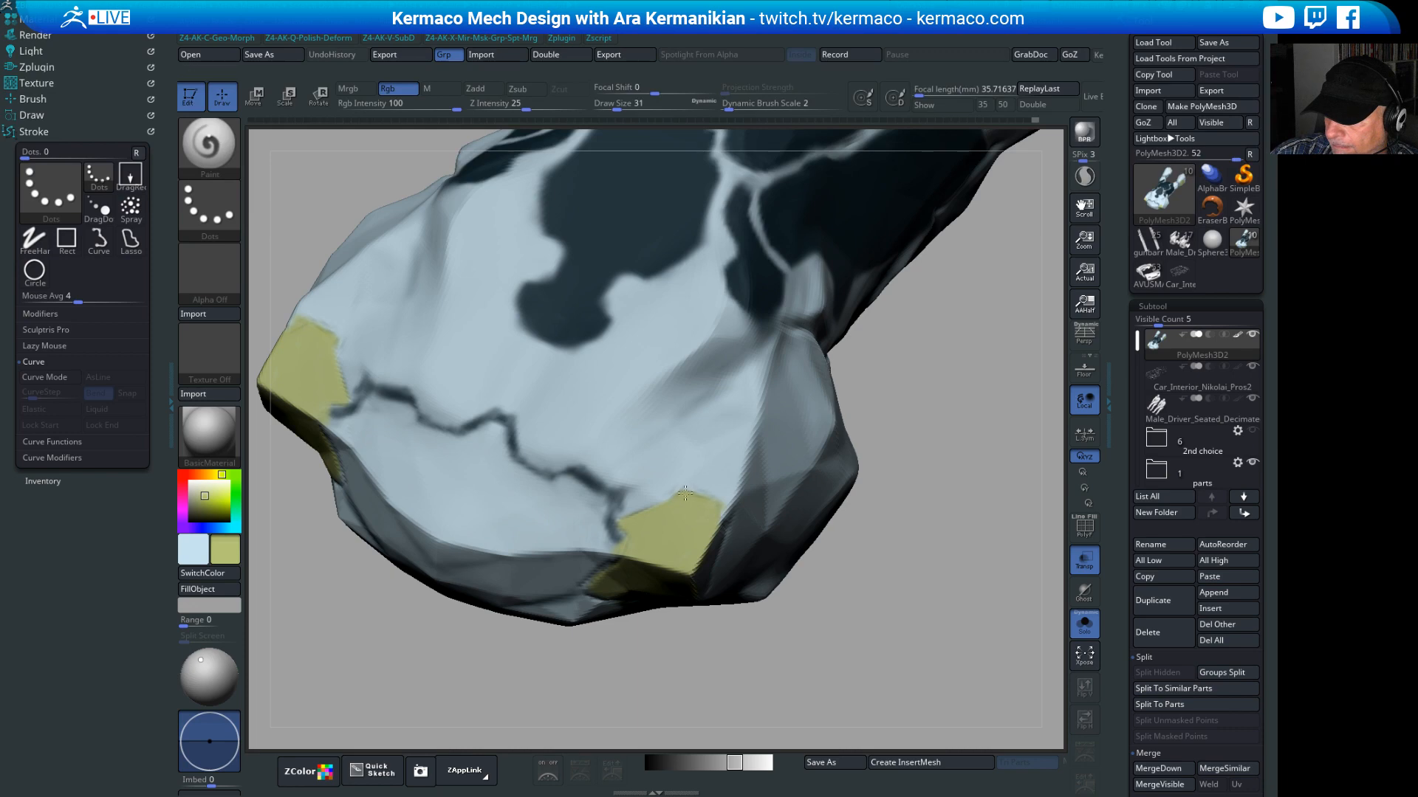
drag(913, 589, 704, 504)
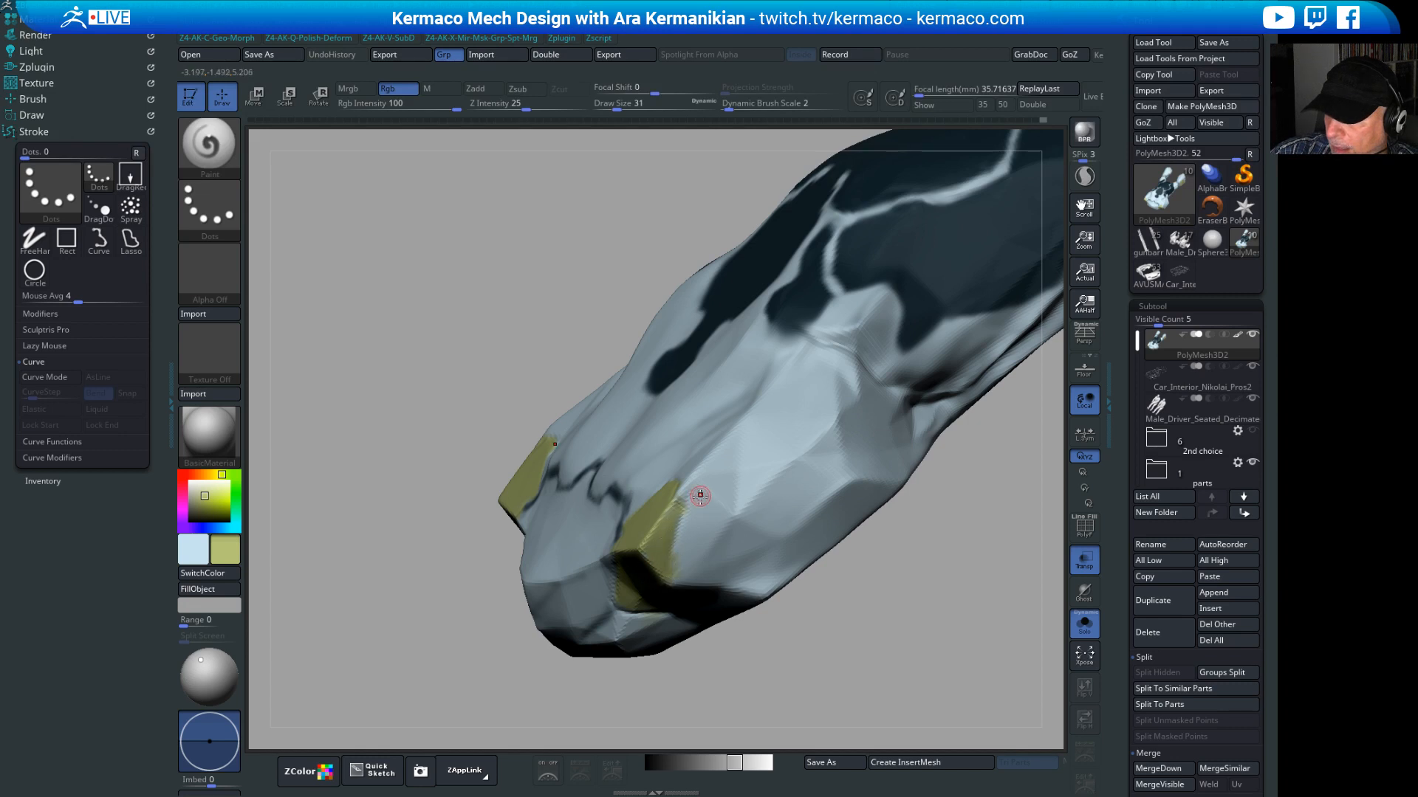
drag(359, 514, 623, 490)
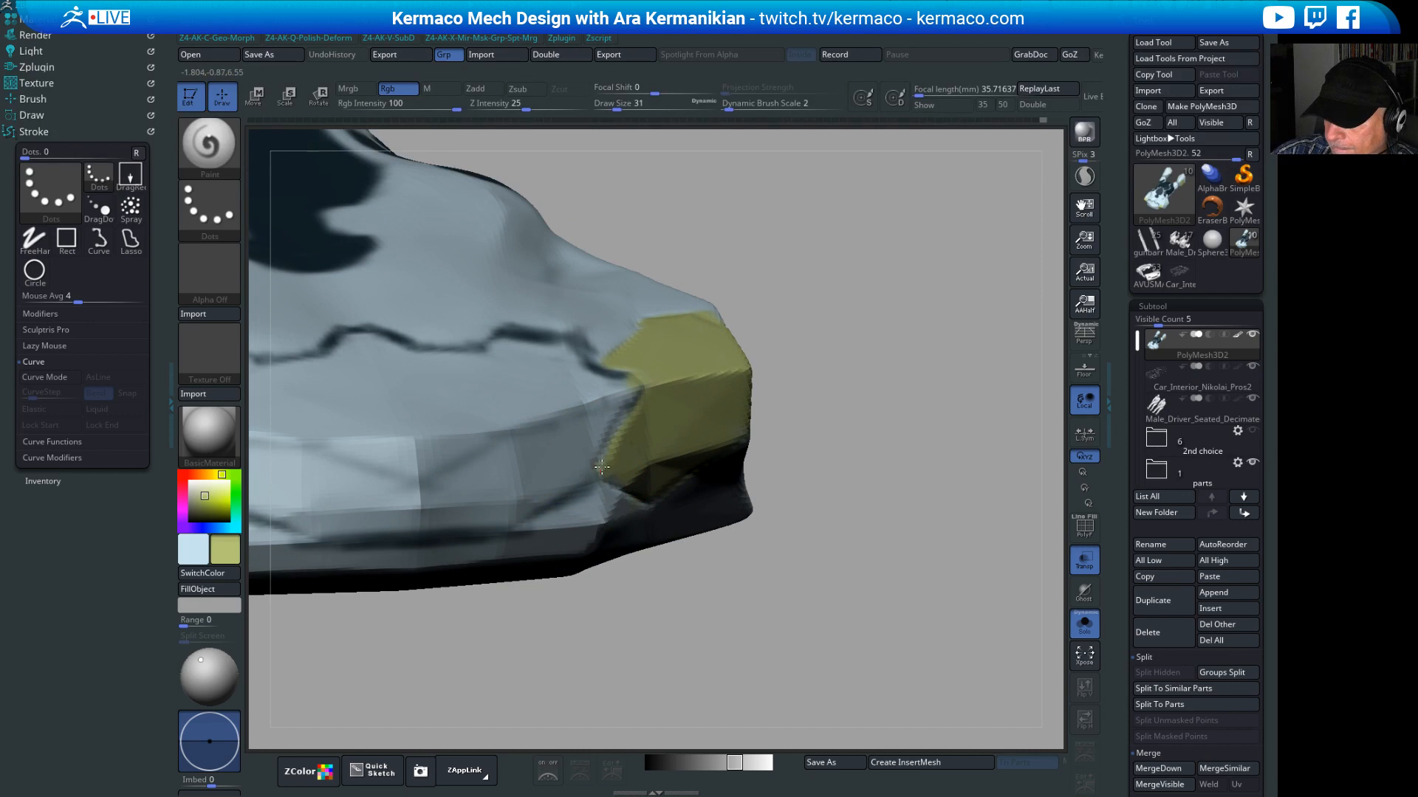
mouse_move(842, 462)
mouse_down()
mouse_move(798, 392)
mouse_move(848, 478)
mouse_move(642, 387)
mouse_move(753, 434)
mouse_move(967, 228)
mouse_move(895, 240)
mouse_move(1007, 213)
mouse_move(928, 275)
mouse_move(905, 262)
mouse_move(801, 278)
mouse_move(807, 313)
mouse_move(787, 332)
mouse_up()
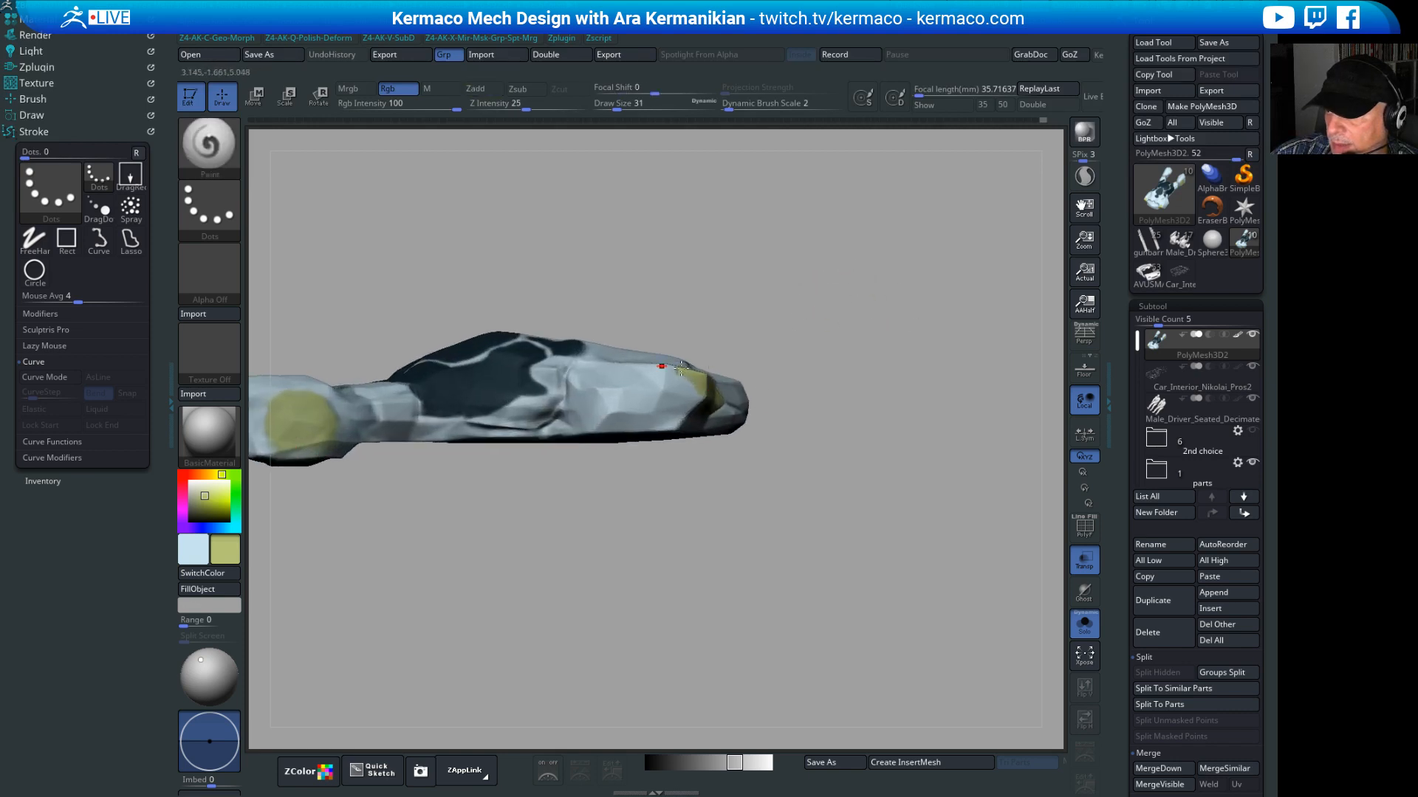
drag(681, 368, 486, 452)
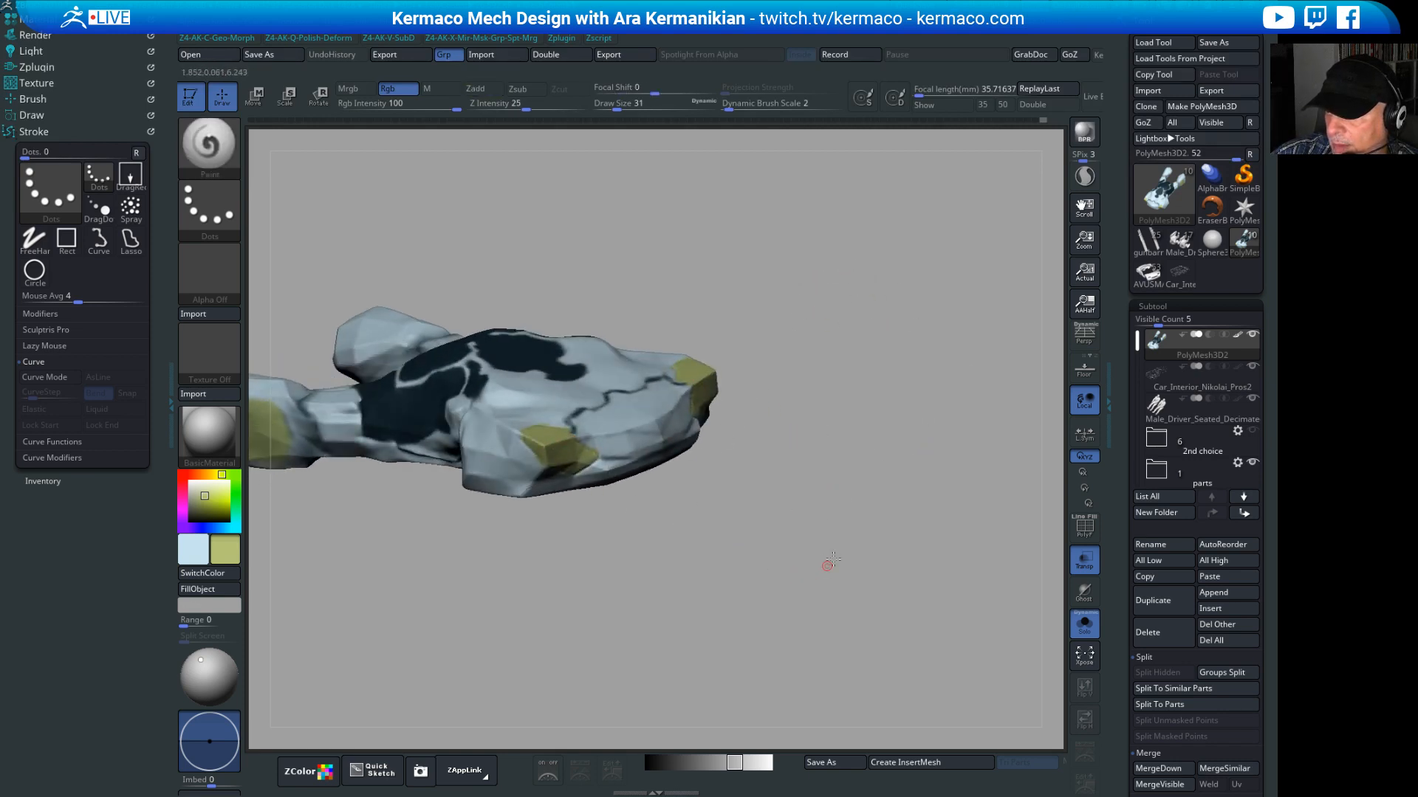
drag(832, 561, 668, 380)
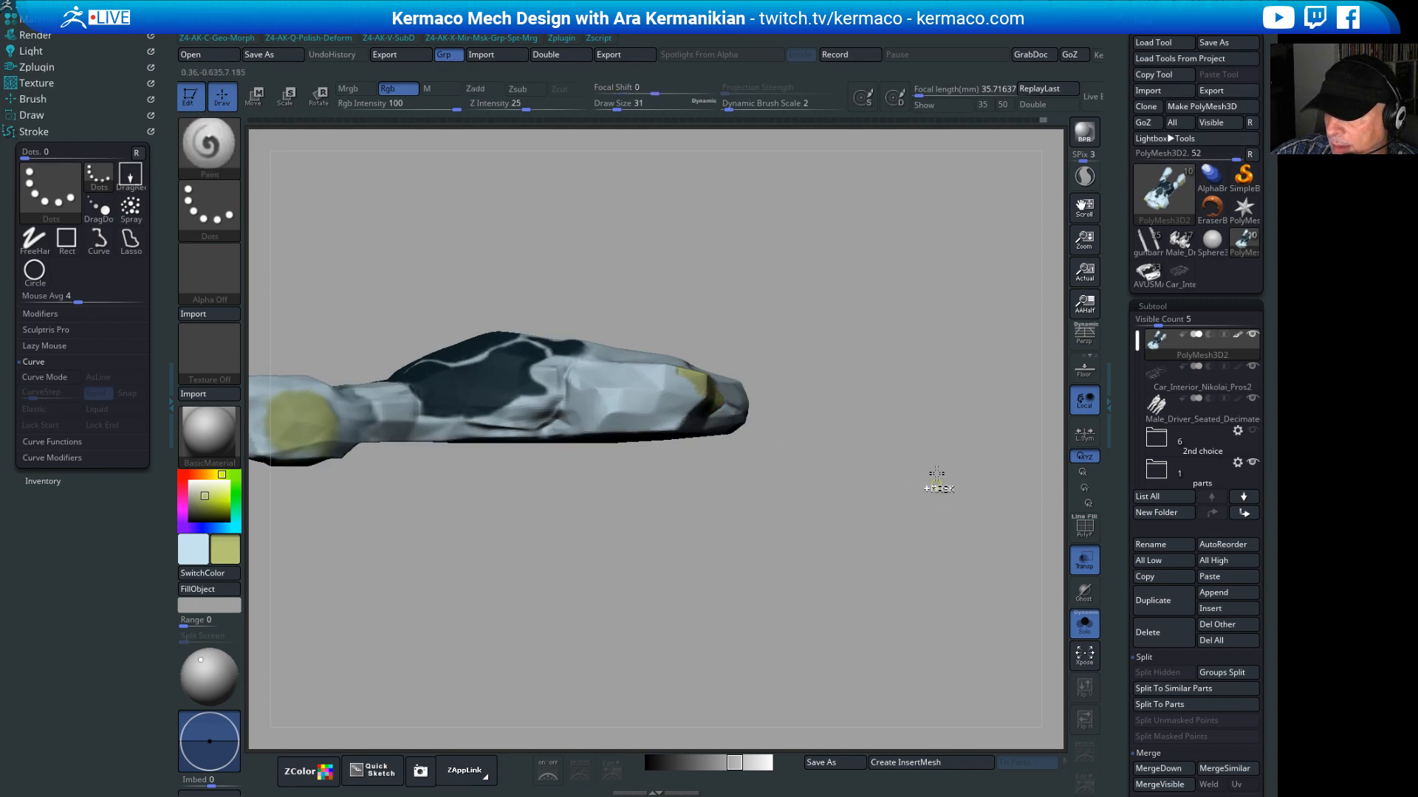
Step: Step back through the undo history to remove the yellow paint from the top facets of the rear corners
click(1035, 121)
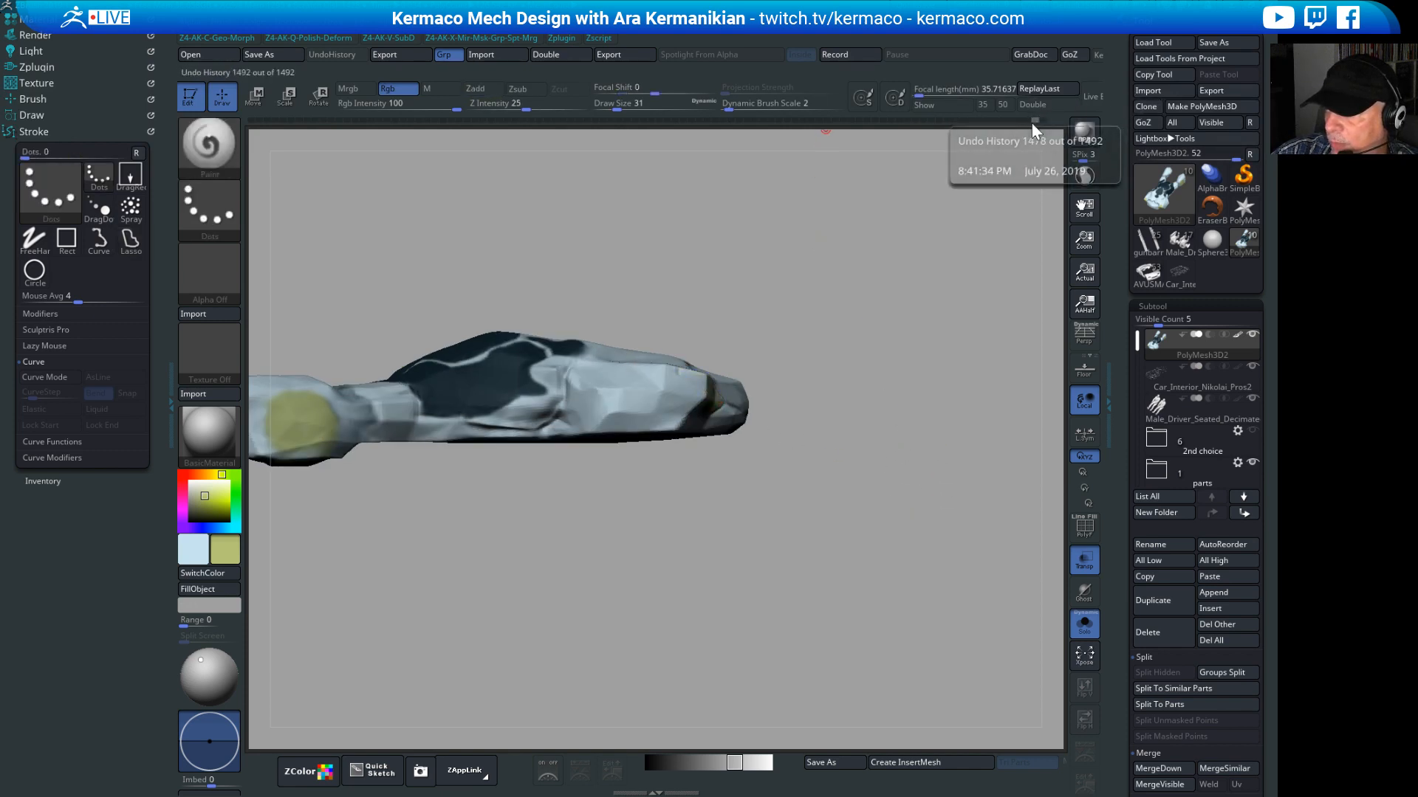
mouse_move(1032, 124)
mouse_down()
mouse_move(950, 124)
mouse_move(1020, 123)
mouse_up()
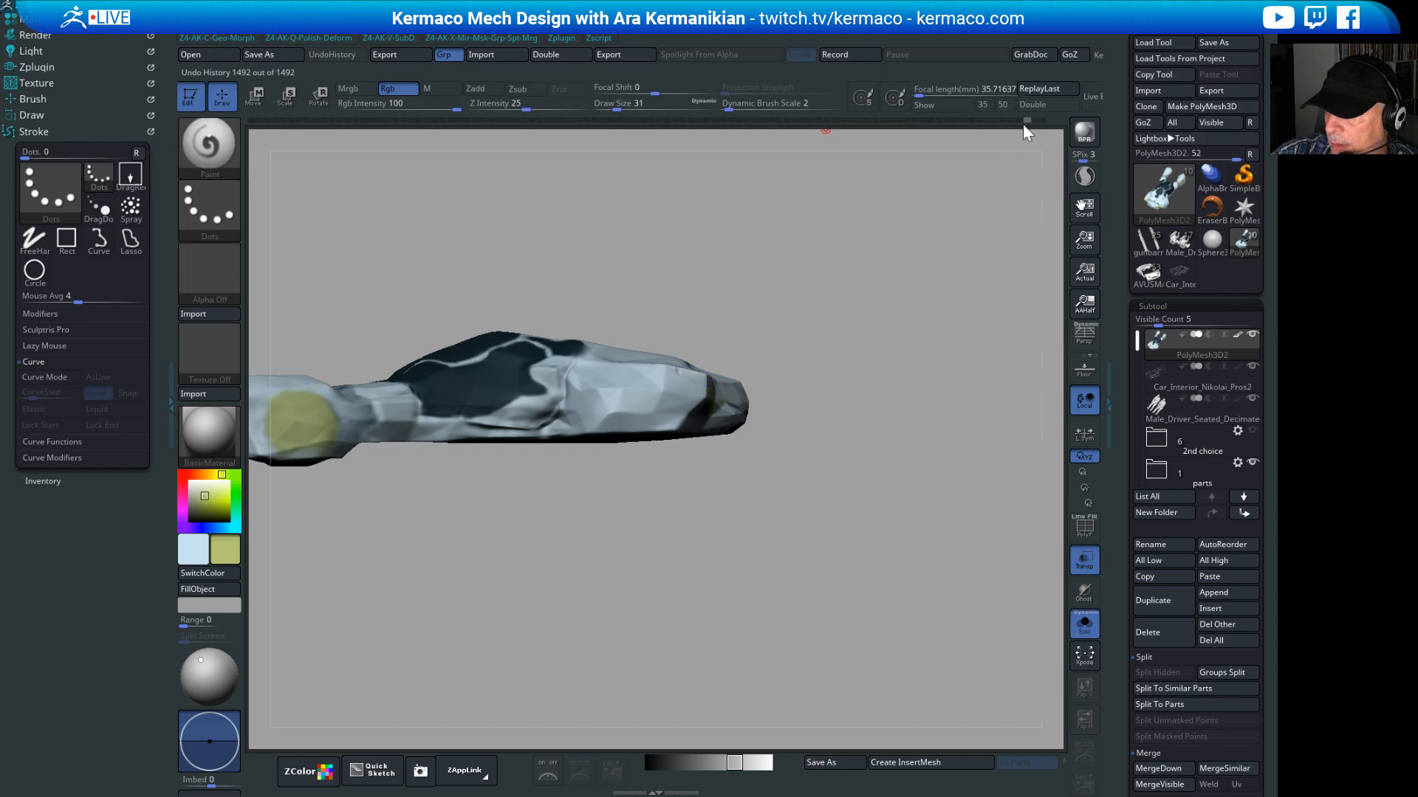
click(1021, 122)
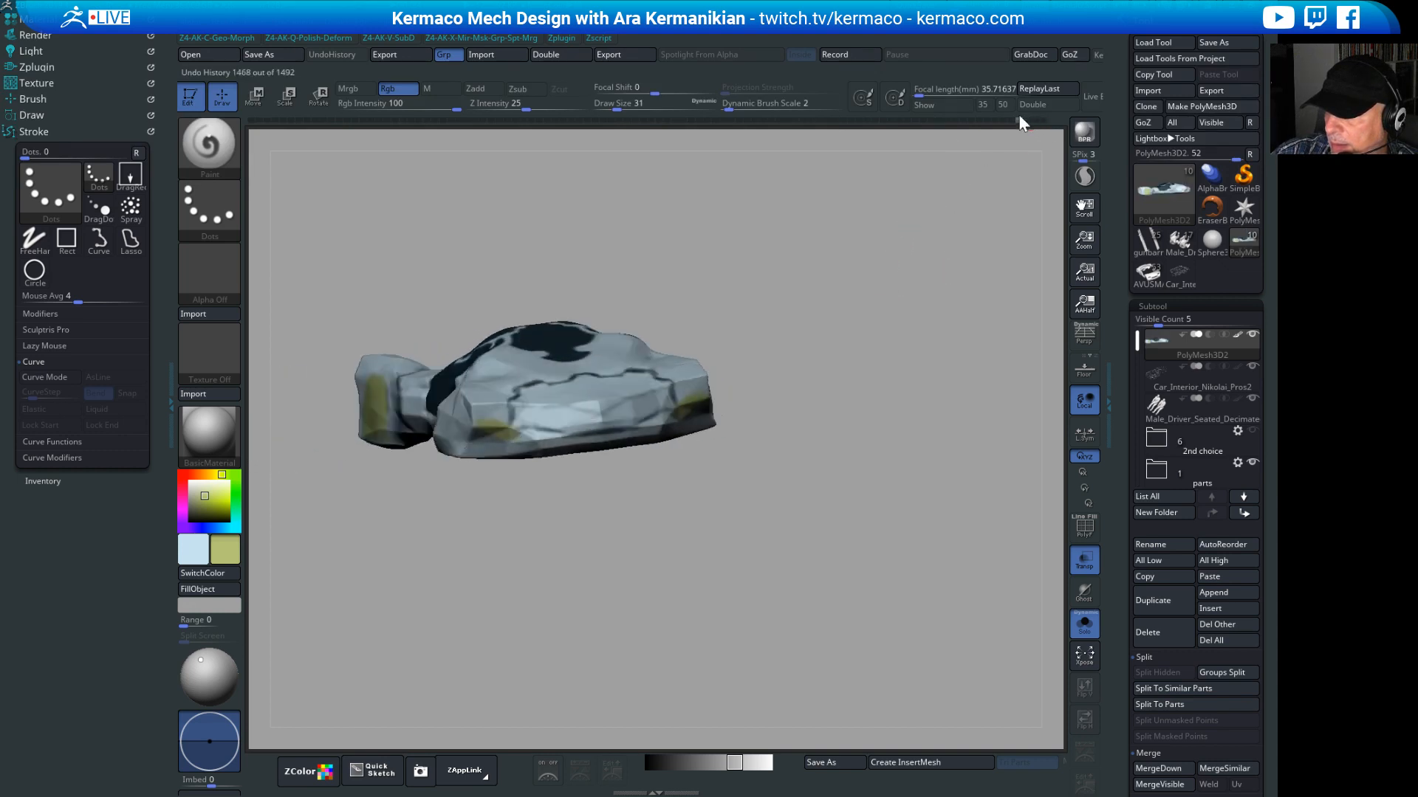
drag(1024, 119, 1032, 121)
Step: Pick the light blue-grey colour and paint over the remaining yellow on both rear corner panels
drag(950, 215, 442, 551)
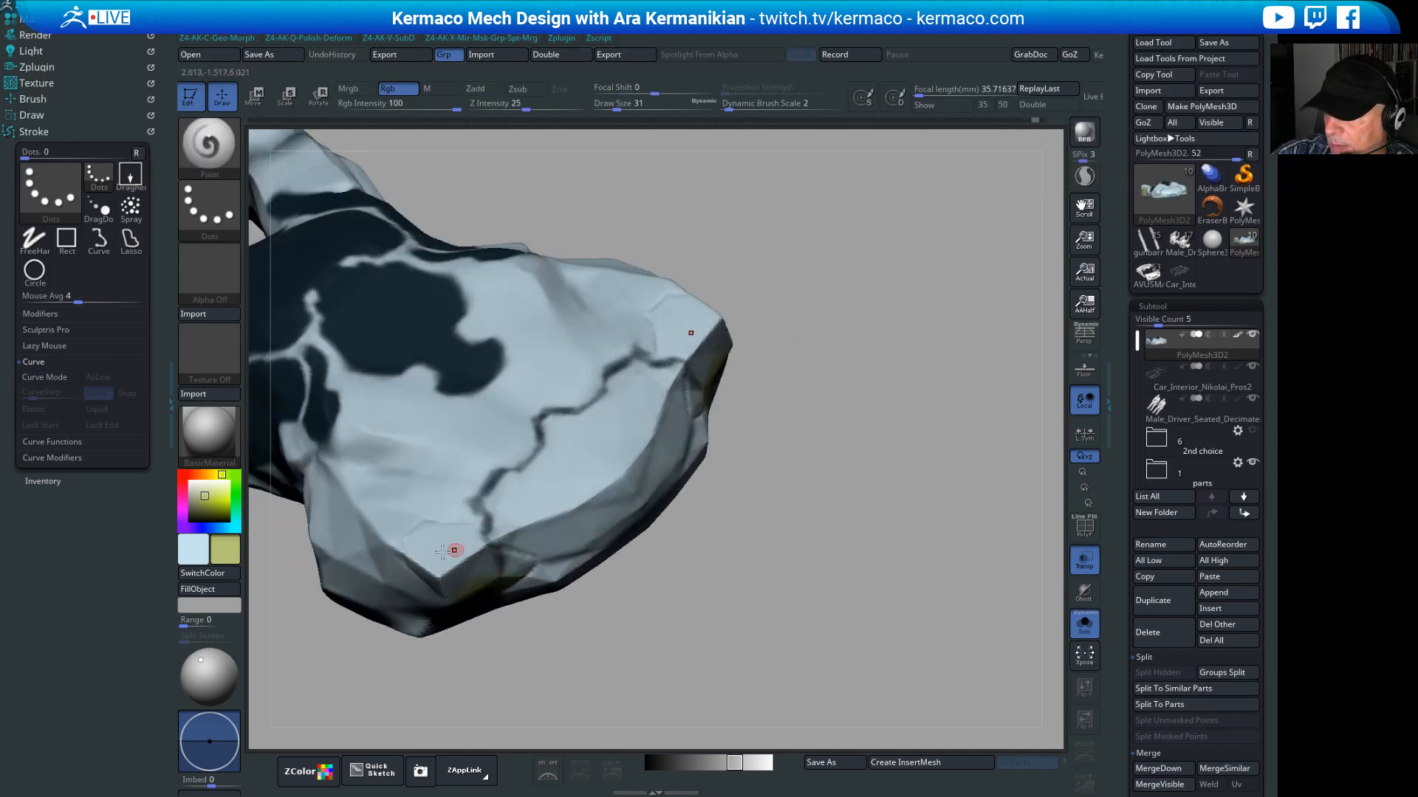
drag(739, 591, 553, 463)
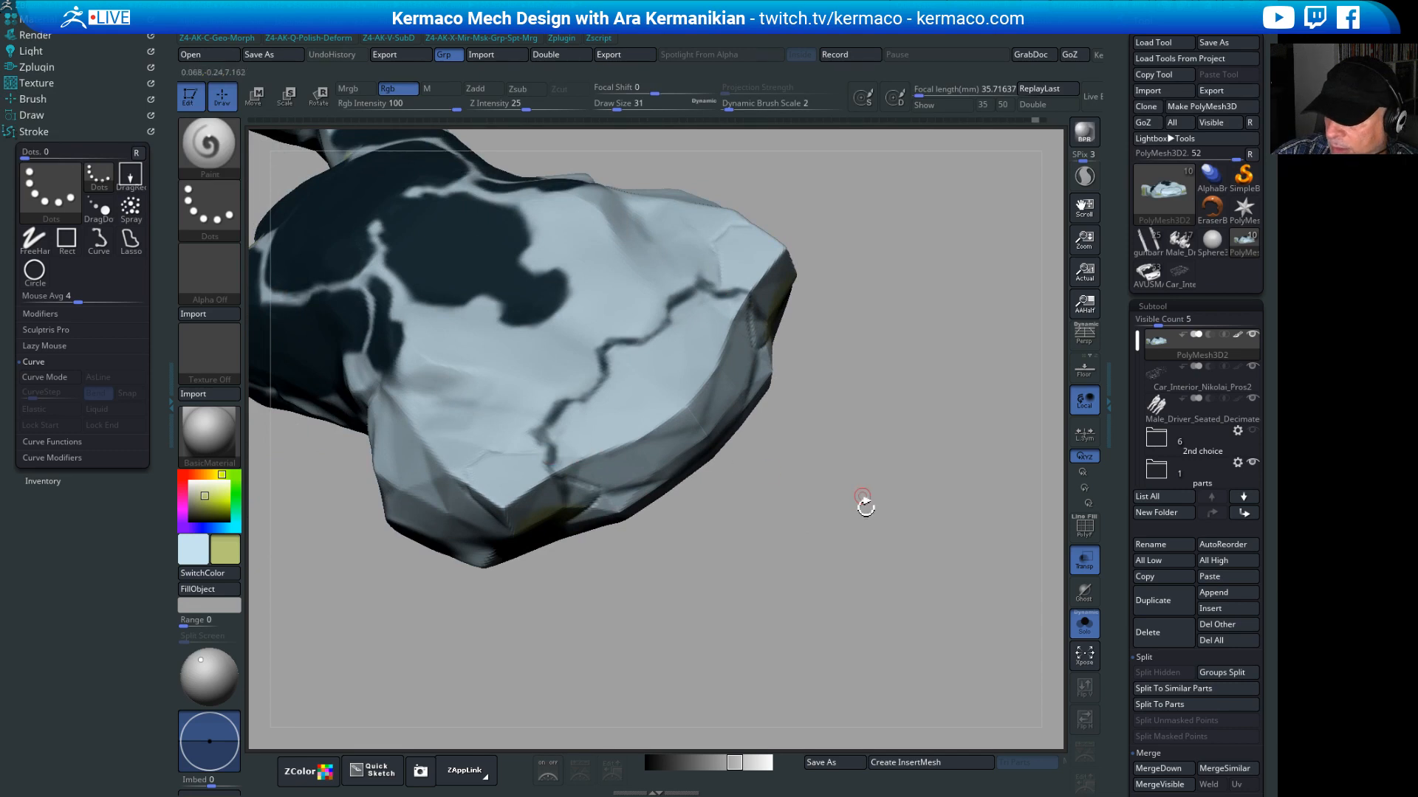
mouse_move(865, 507)
mouse_down()
mouse_move(857, 458)
mouse_move(804, 367)
mouse_up()
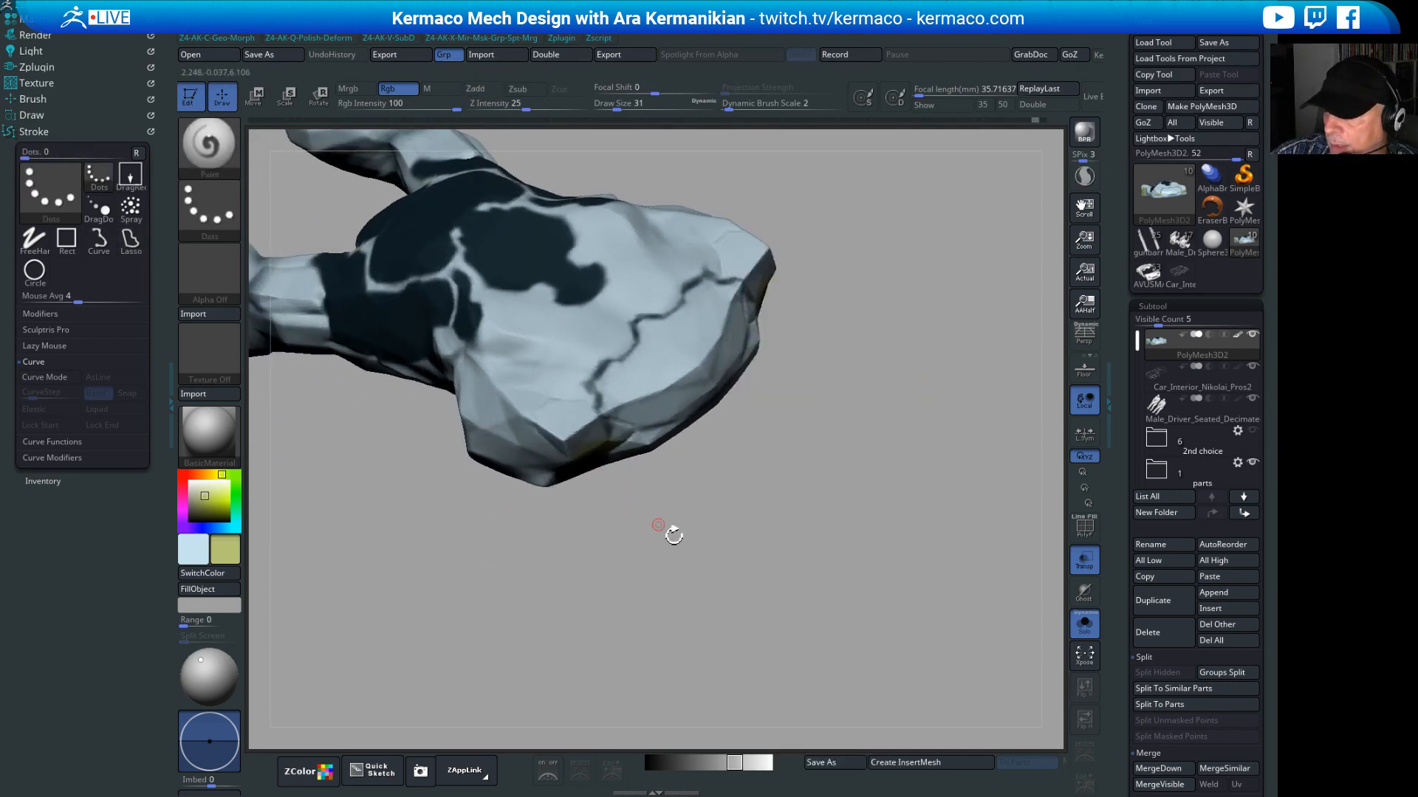
drag(674, 536, 536, 375)
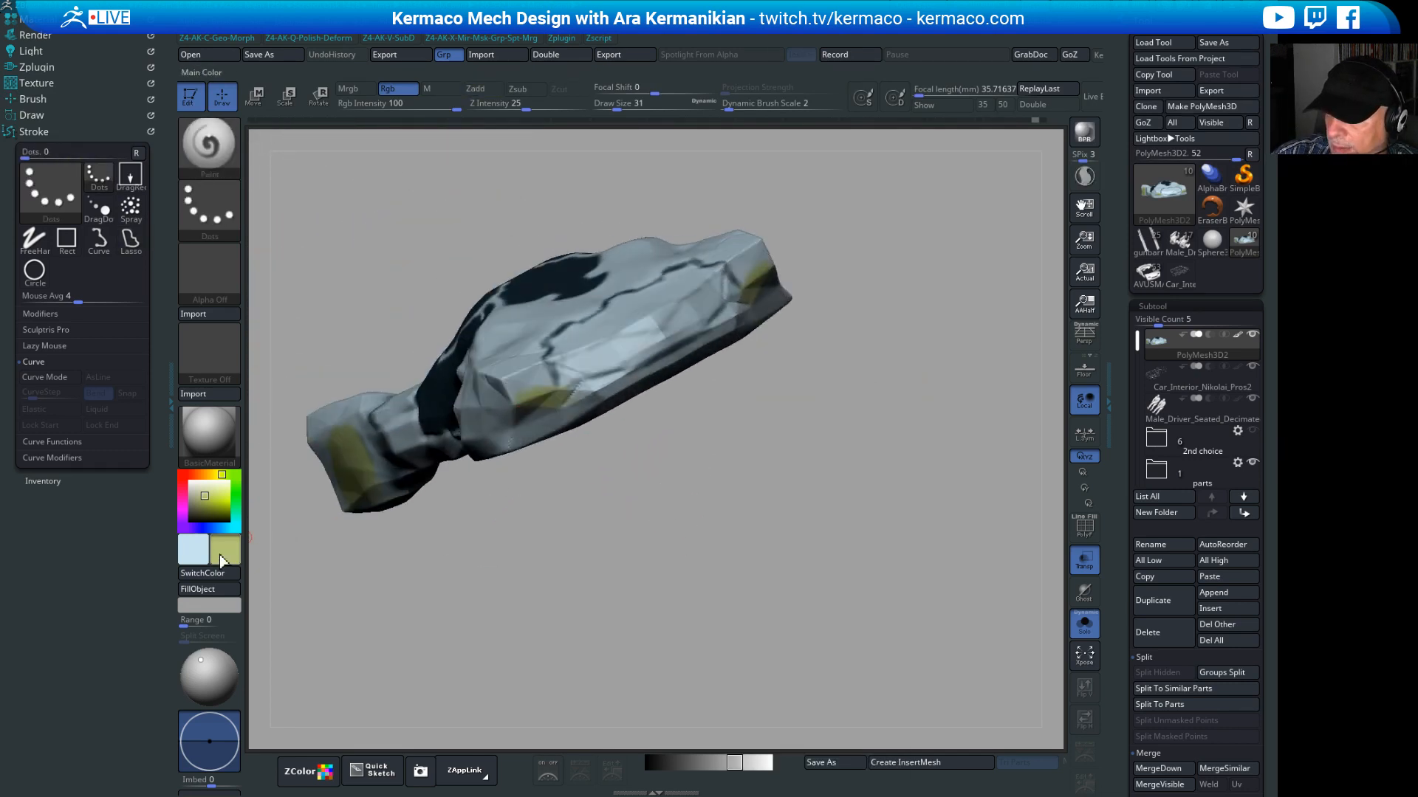
drag(221, 561, 629, 358)
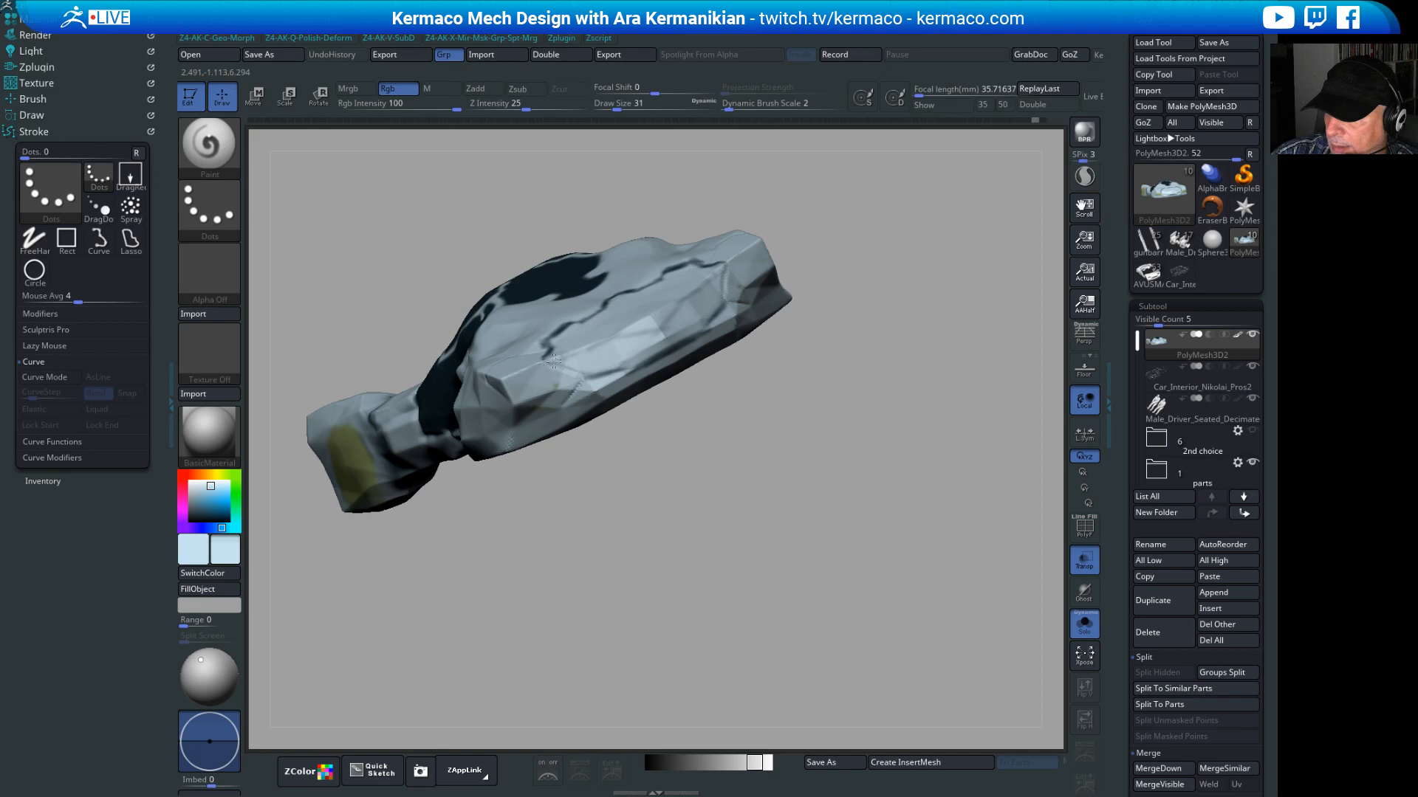
Step: Switch to the Move brush with a larger draw size and lower the mesh to subdivision level 3
mouse_move(799, 525)
alt+mouse_down()
mouse_move(714, 506)
mouse_move(750, 465)
mouse_move(859, 440)
mouse_move(756, 419)
mouse_move(789, 392)
mouse_move(856, 403)
mouse_move(785, 300)
alt+mouse_up()
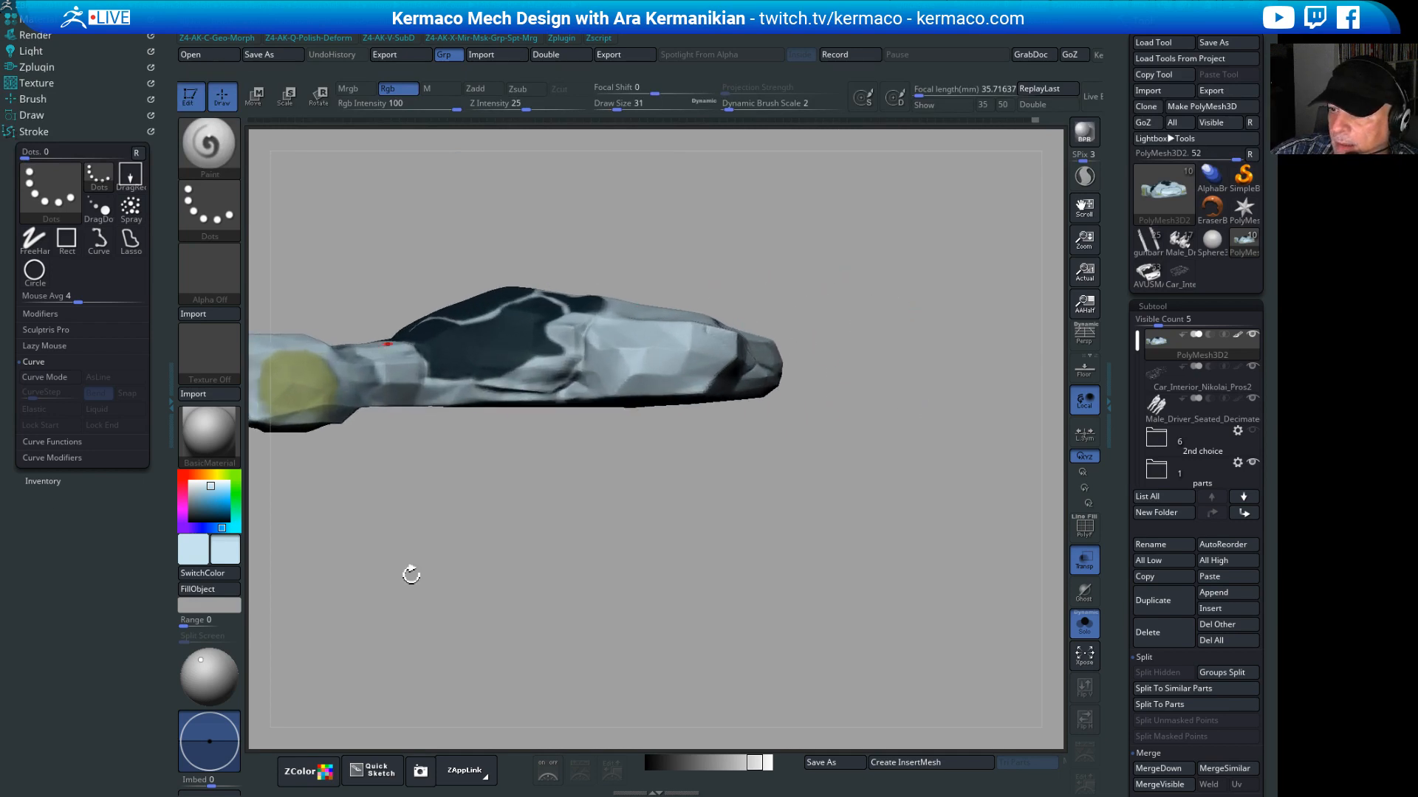
key(space)
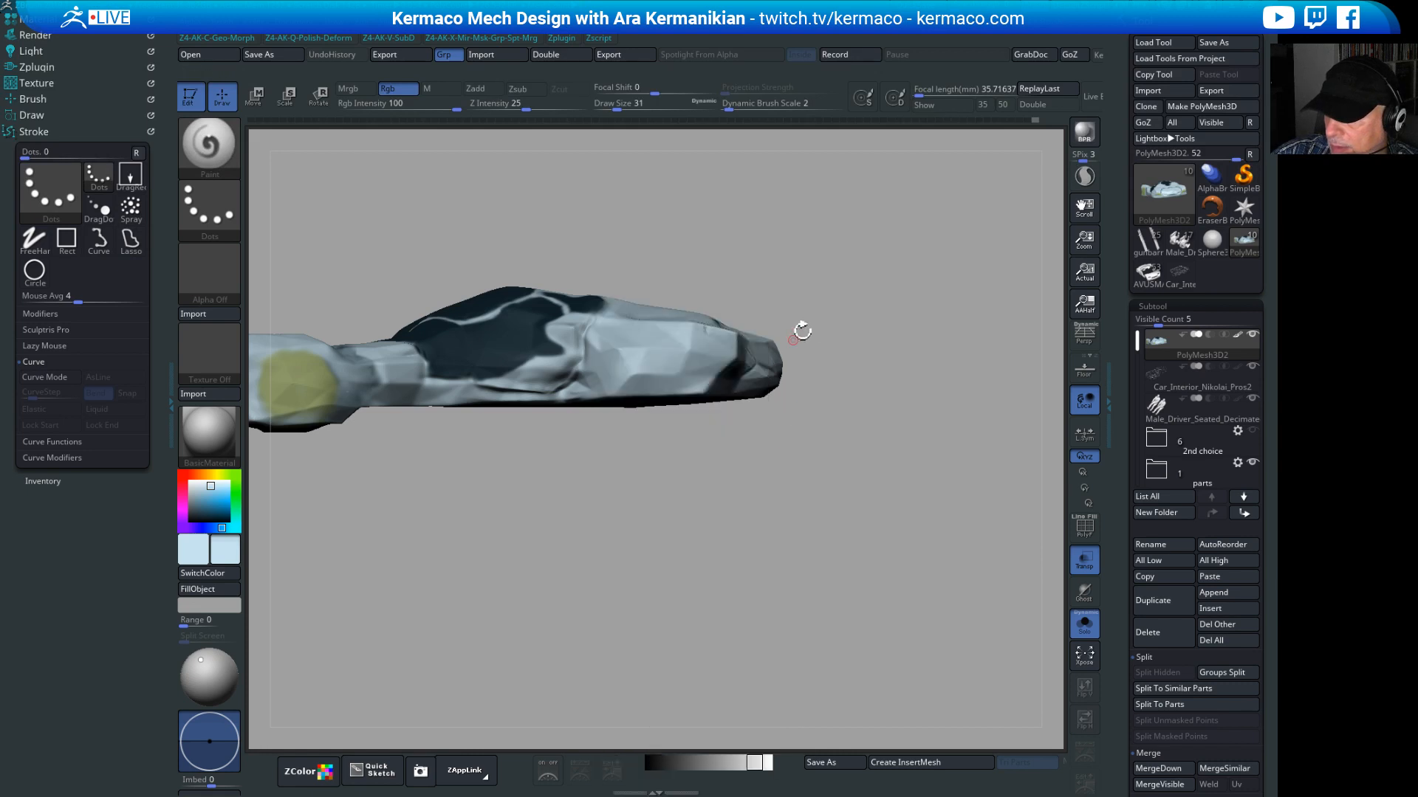
key(space)
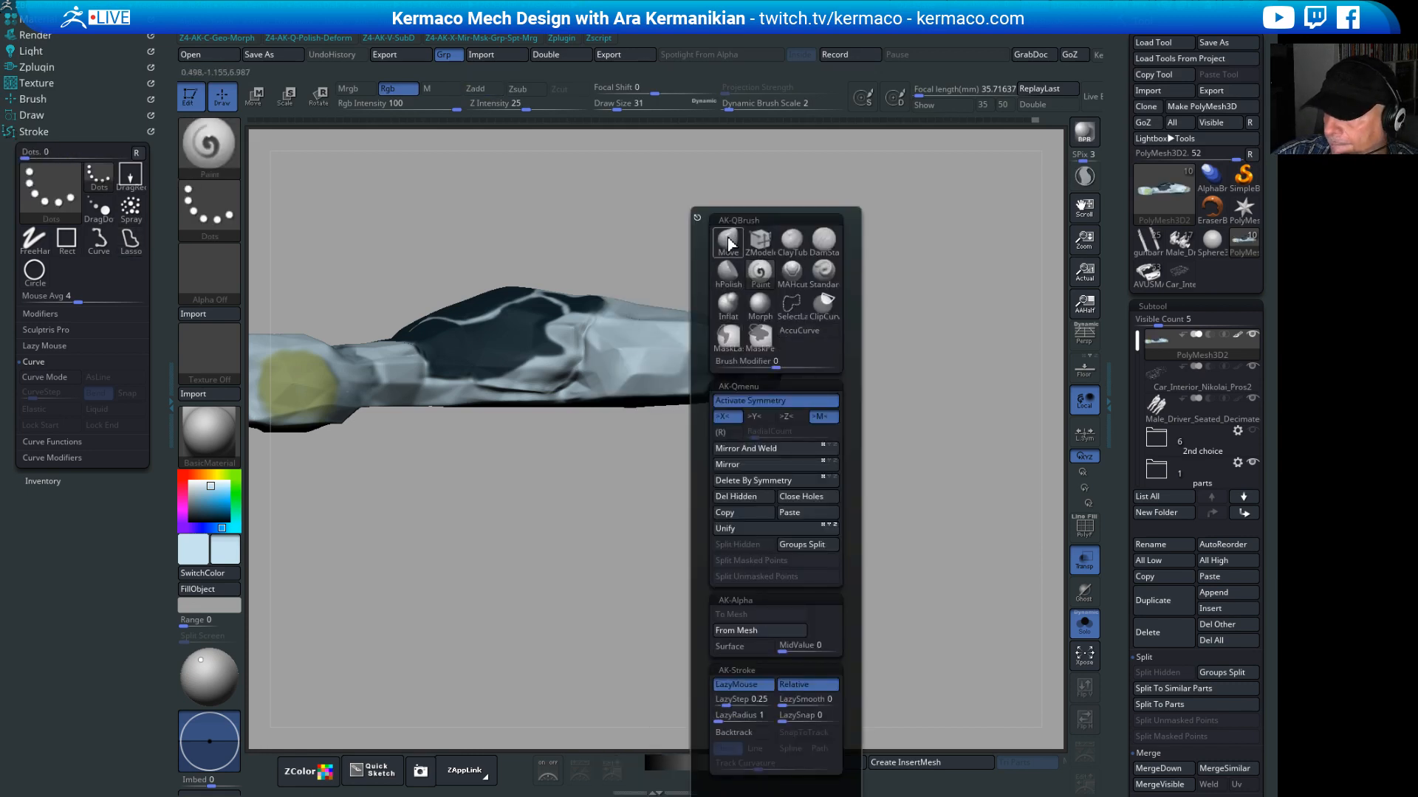
key(s)
drag(856, 497, 865, 496)
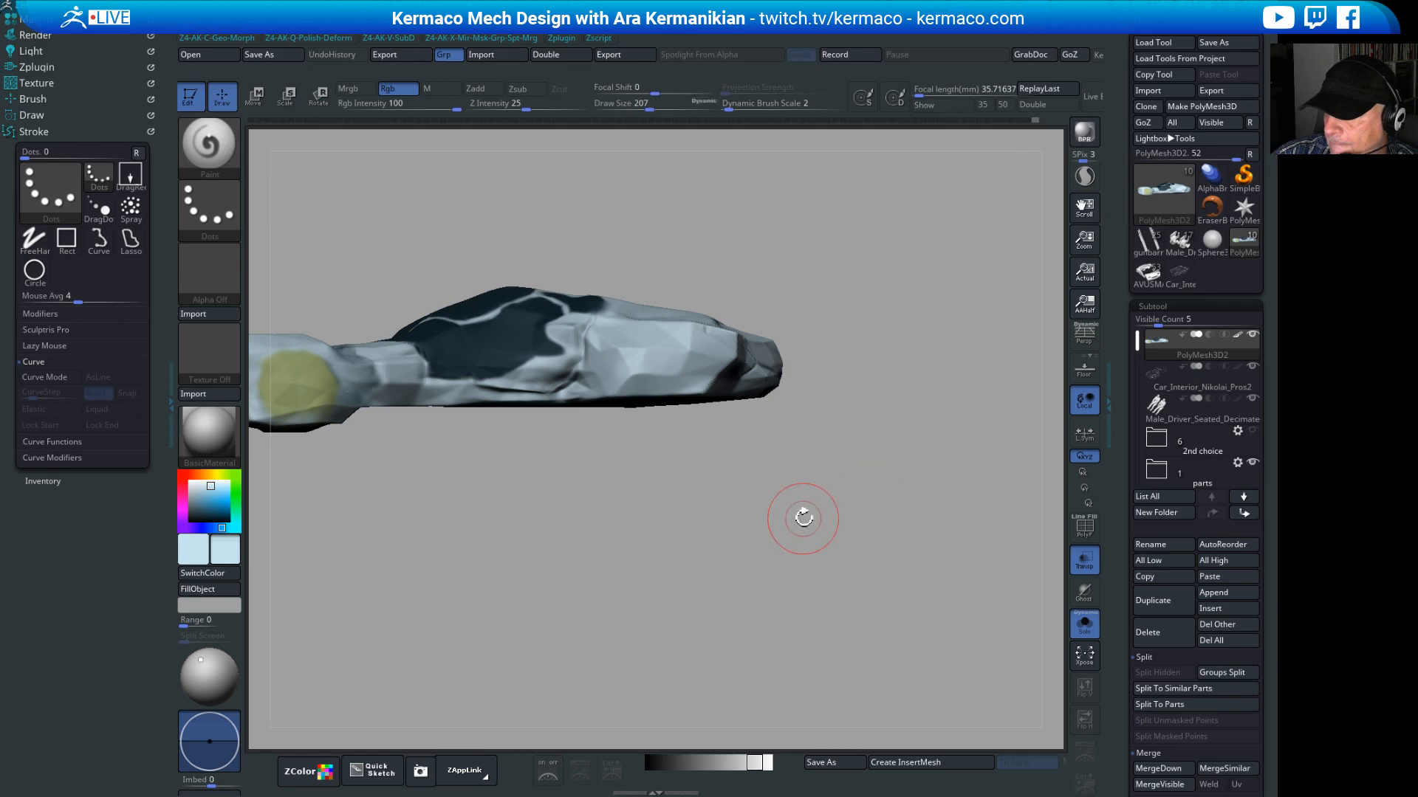
key(space)
click(796, 276)
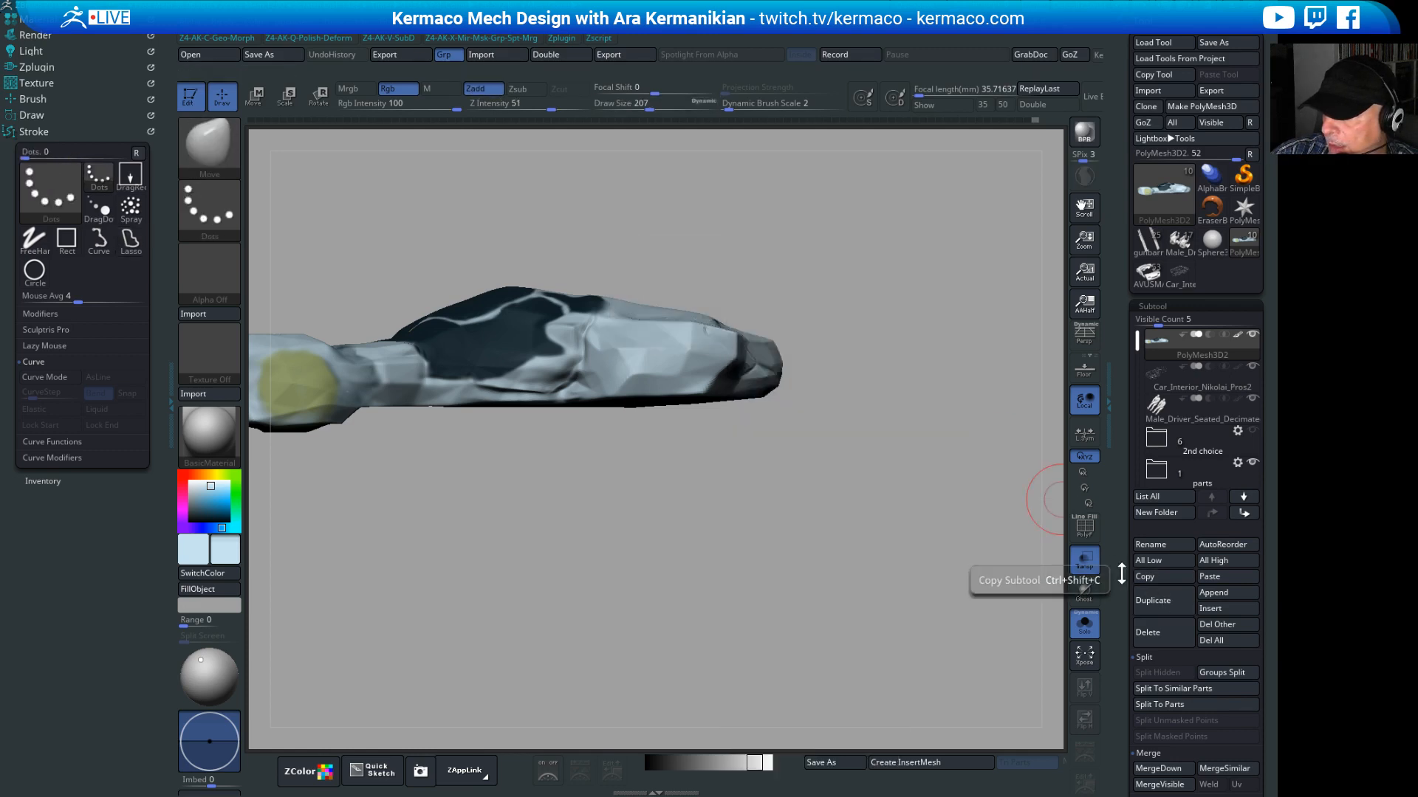
scroll(1167, 613, down, 4)
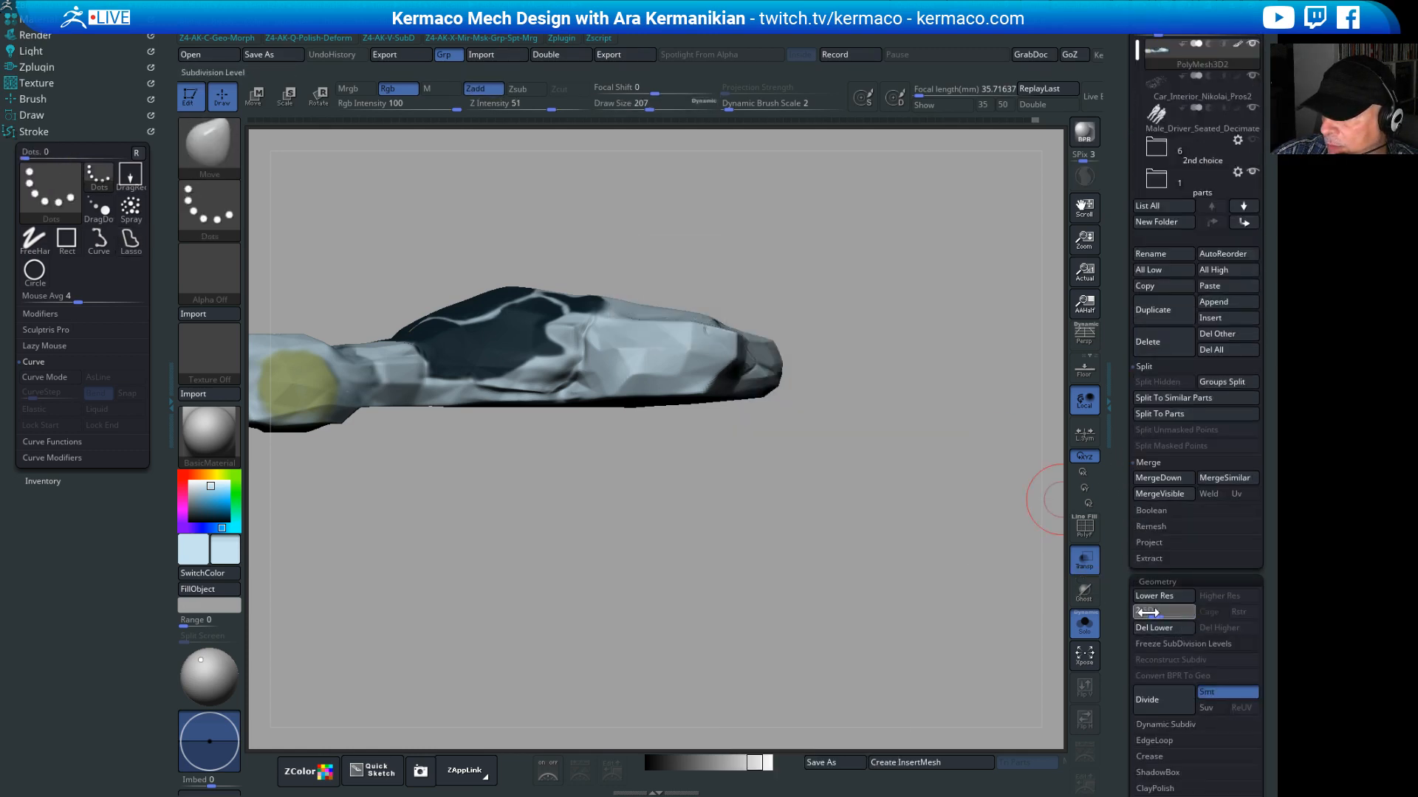
drag(1148, 612, 1138, 612)
click(1169, 613)
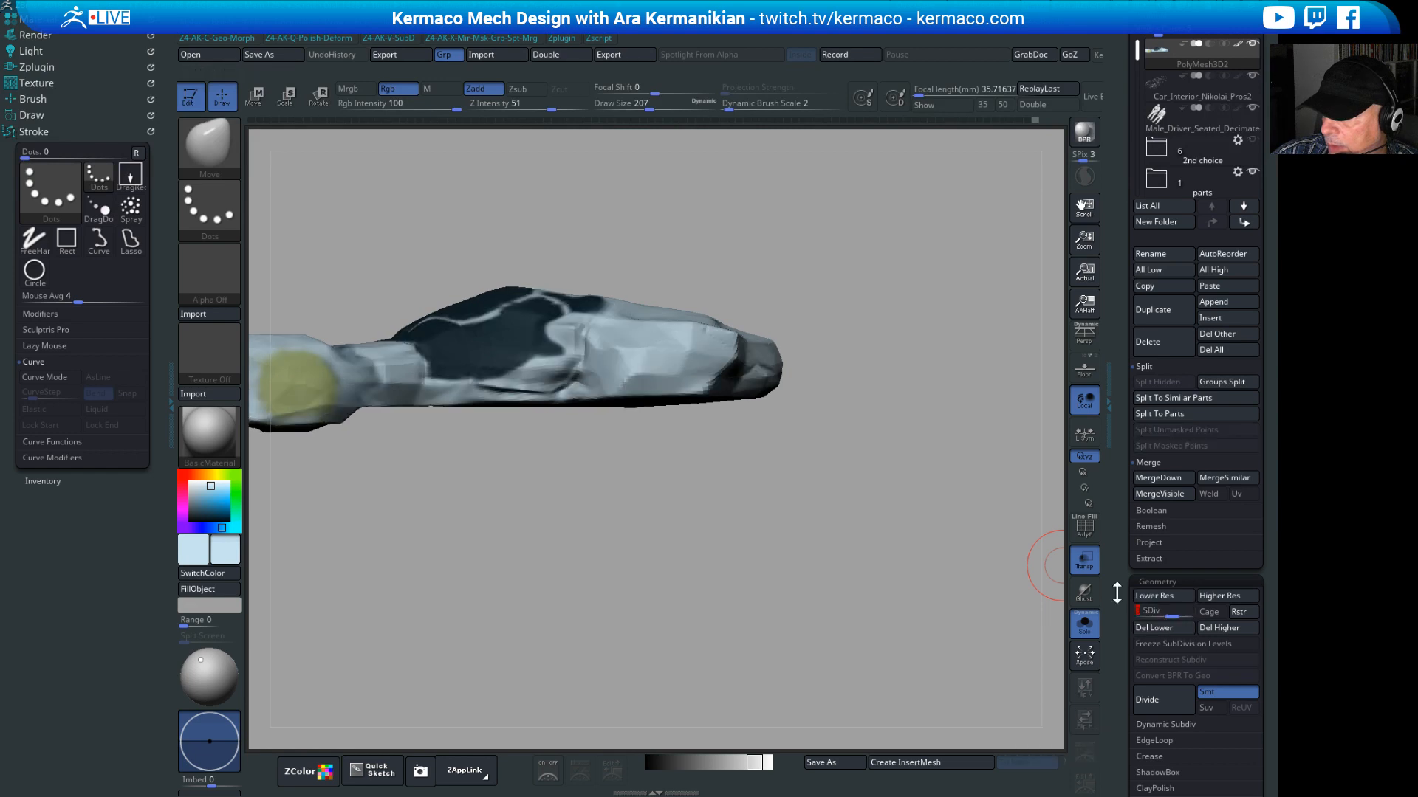
Step: Pull both rear corners upward in side view with the Move brush at draw size 358
alt+drag(902, 469, 884, 544)
key(s)
mouse_move(667, 433)
mouse_down()
mouse_move(738, 391)
mouse_move(659, 401)
mouse_up()
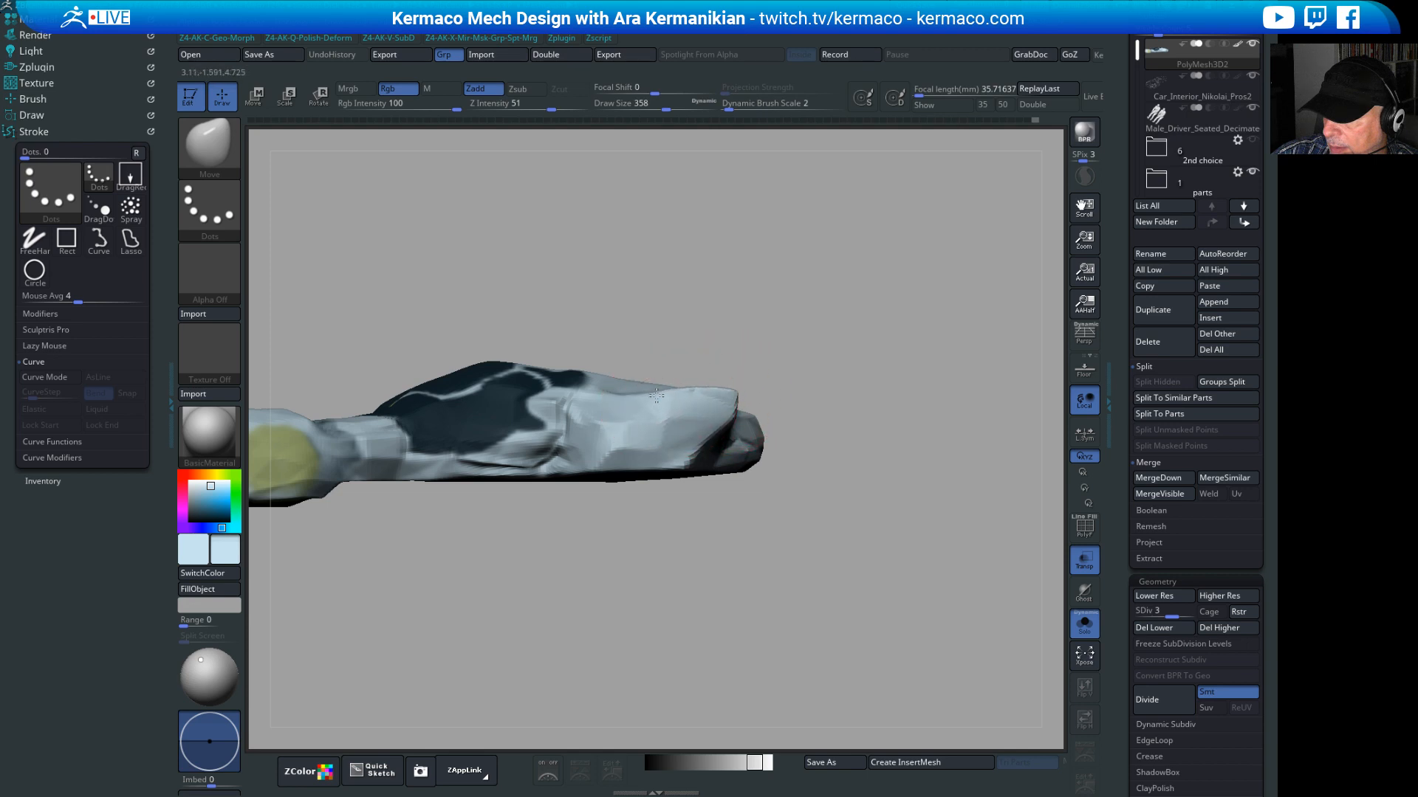
drag(871, 347, 688, 386)
Step: Set the draw size to 257 and shape the rear corners into pointed tips, checking them from above and the side
key(s)
click(665, 386)
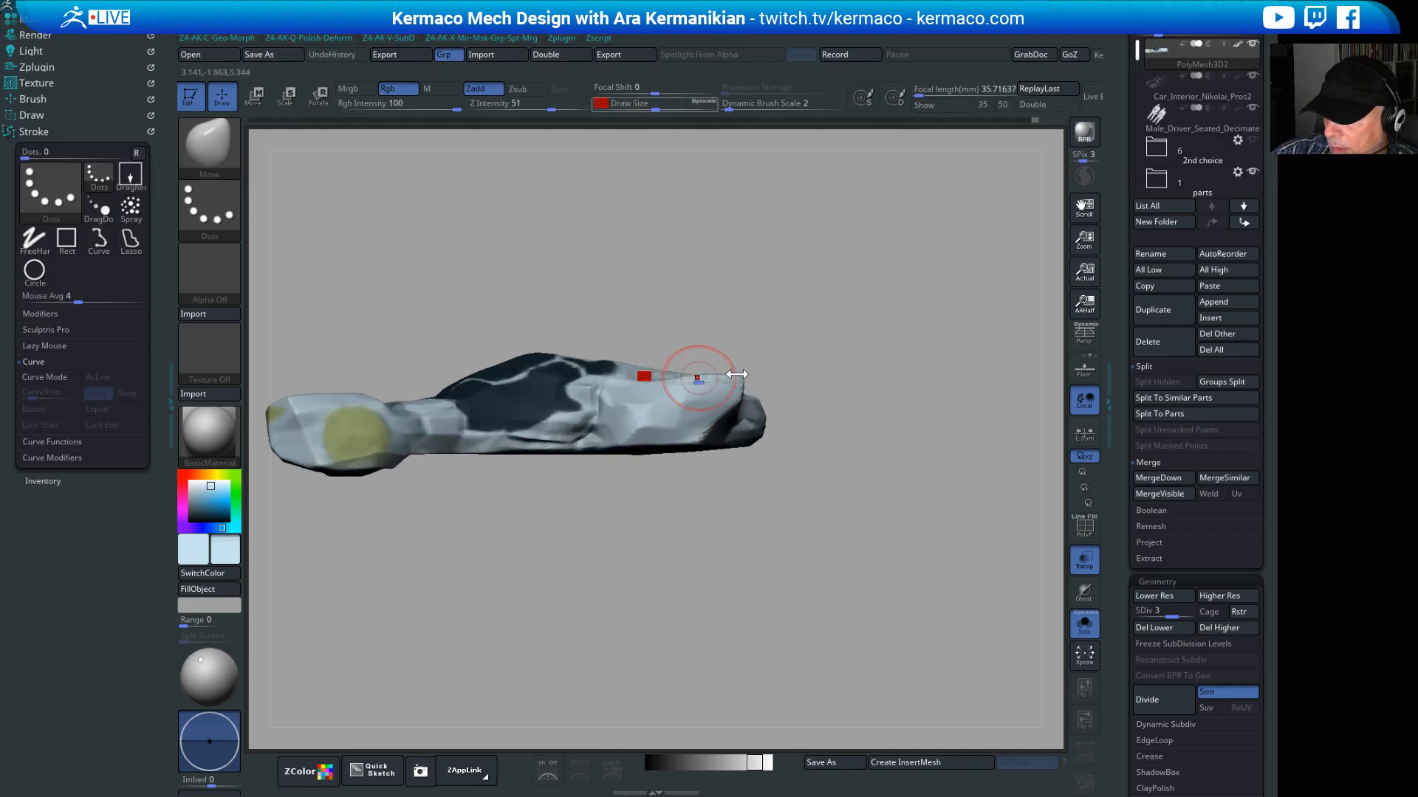
drag(839, 378, 904, 509)
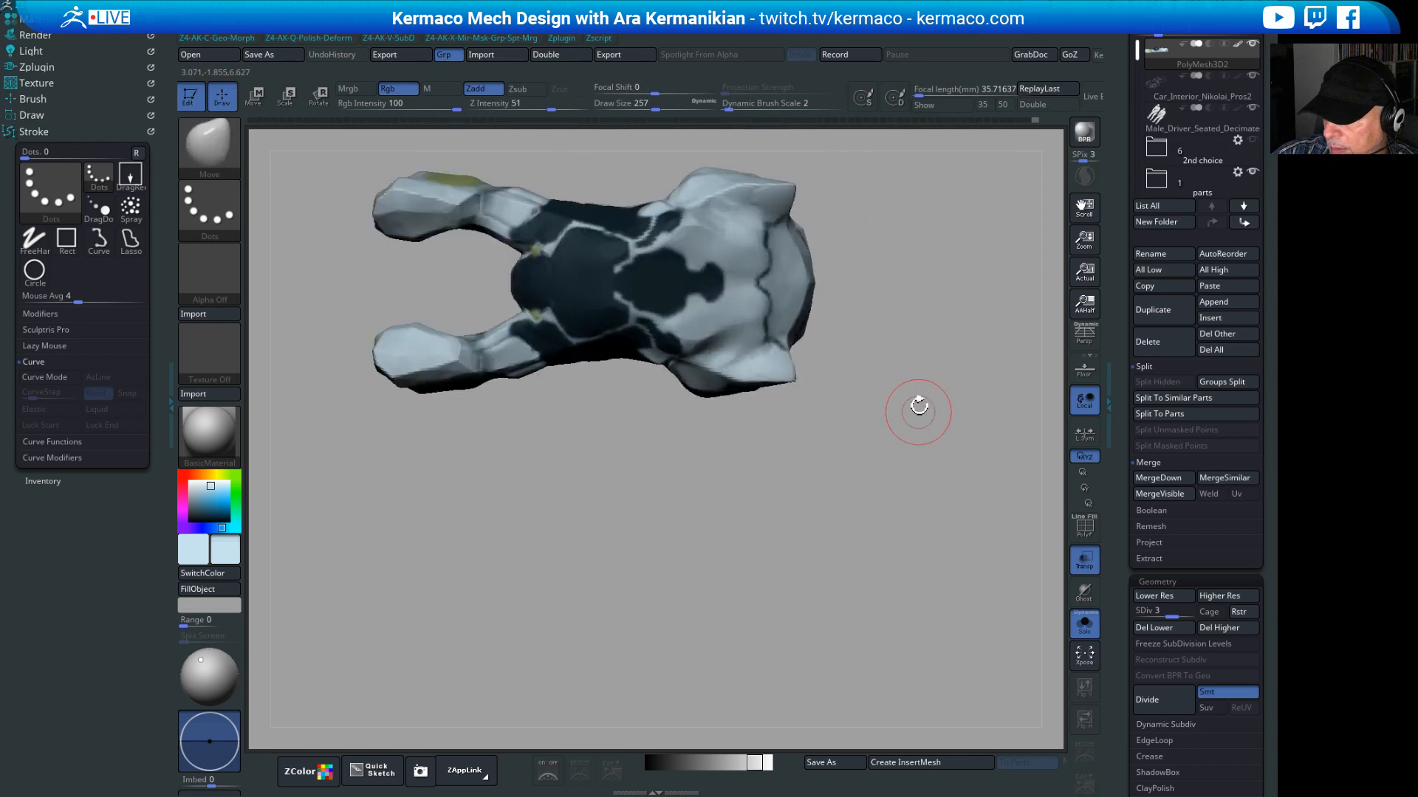
alt+drag(917, 405, 884, 602)
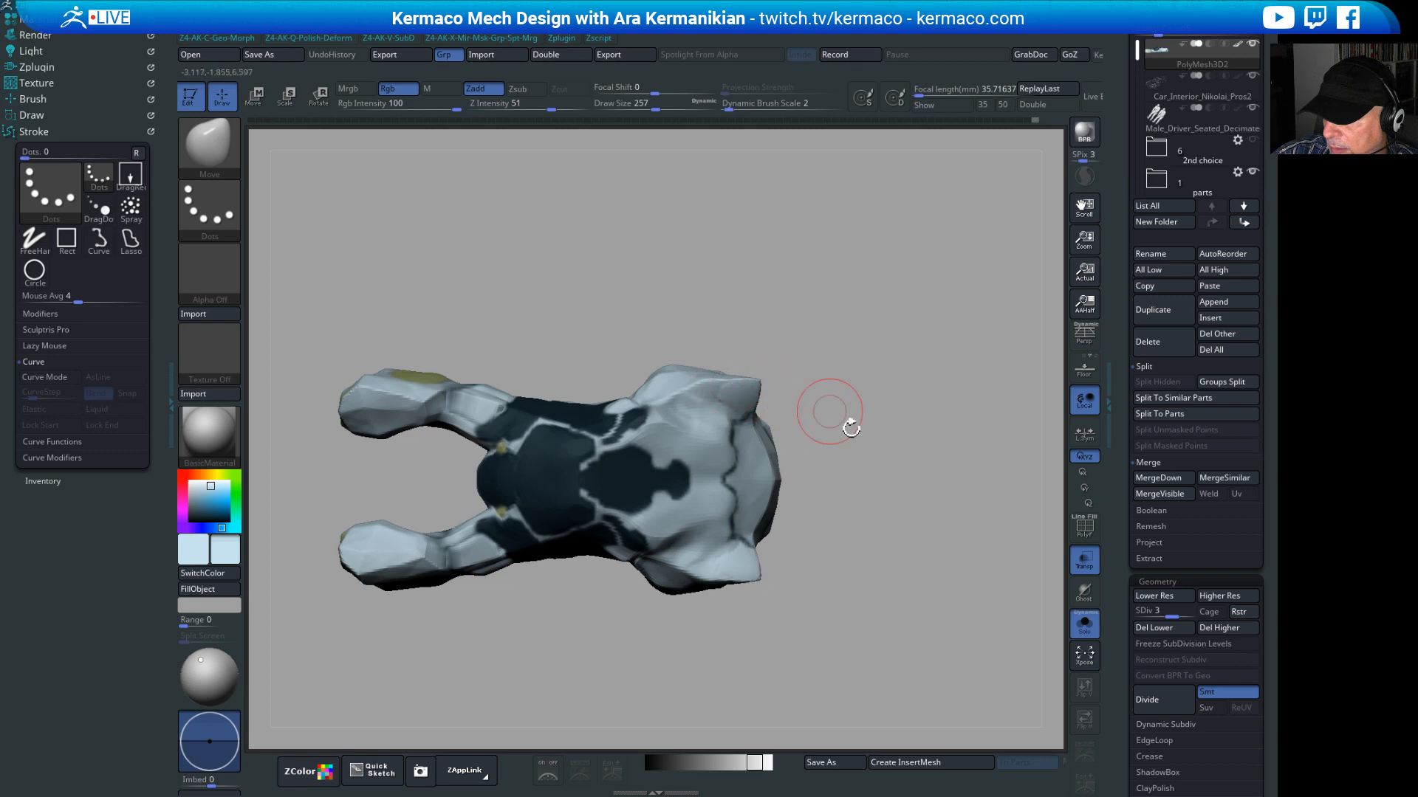
shift+drag(851, 428, 729, 371)
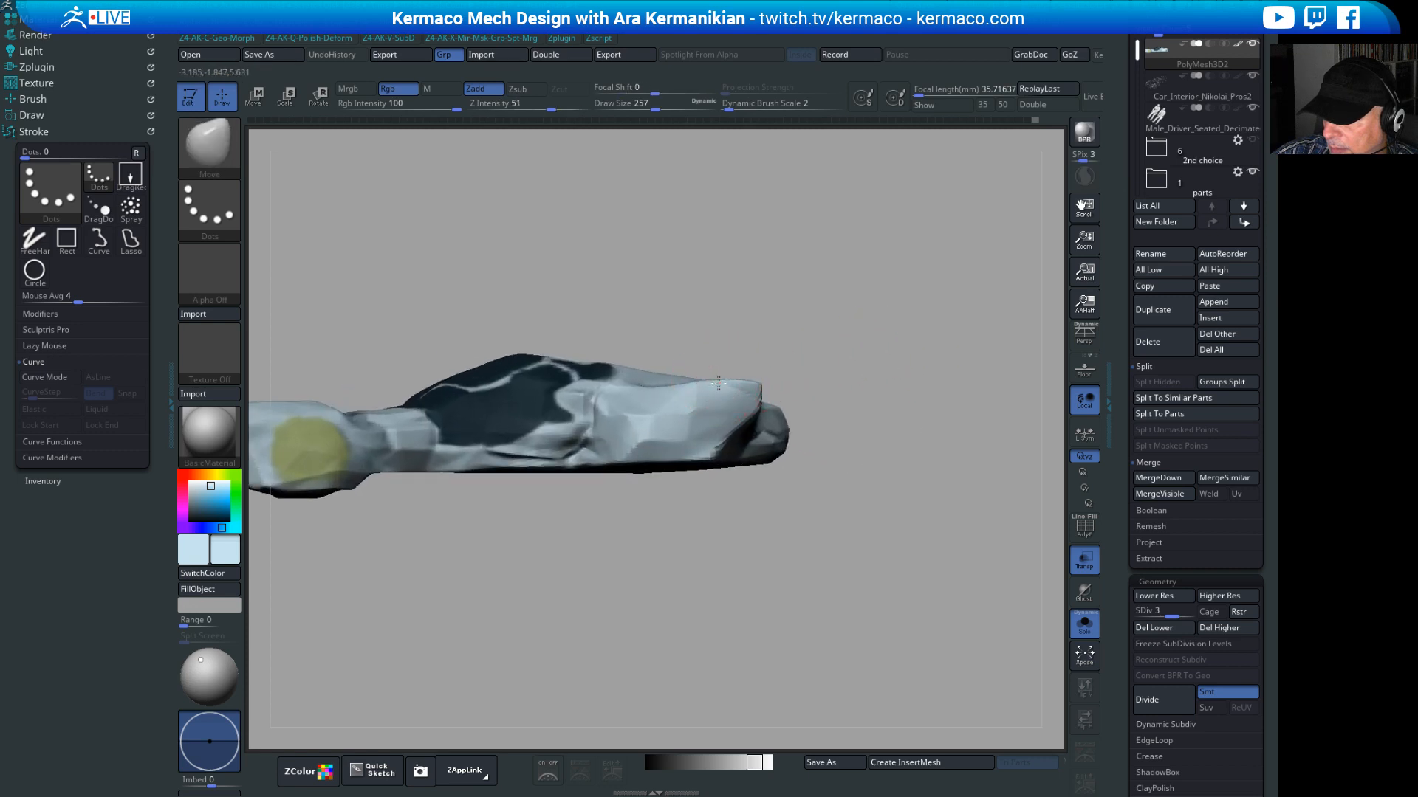
drag(849, 347, 794, 326)
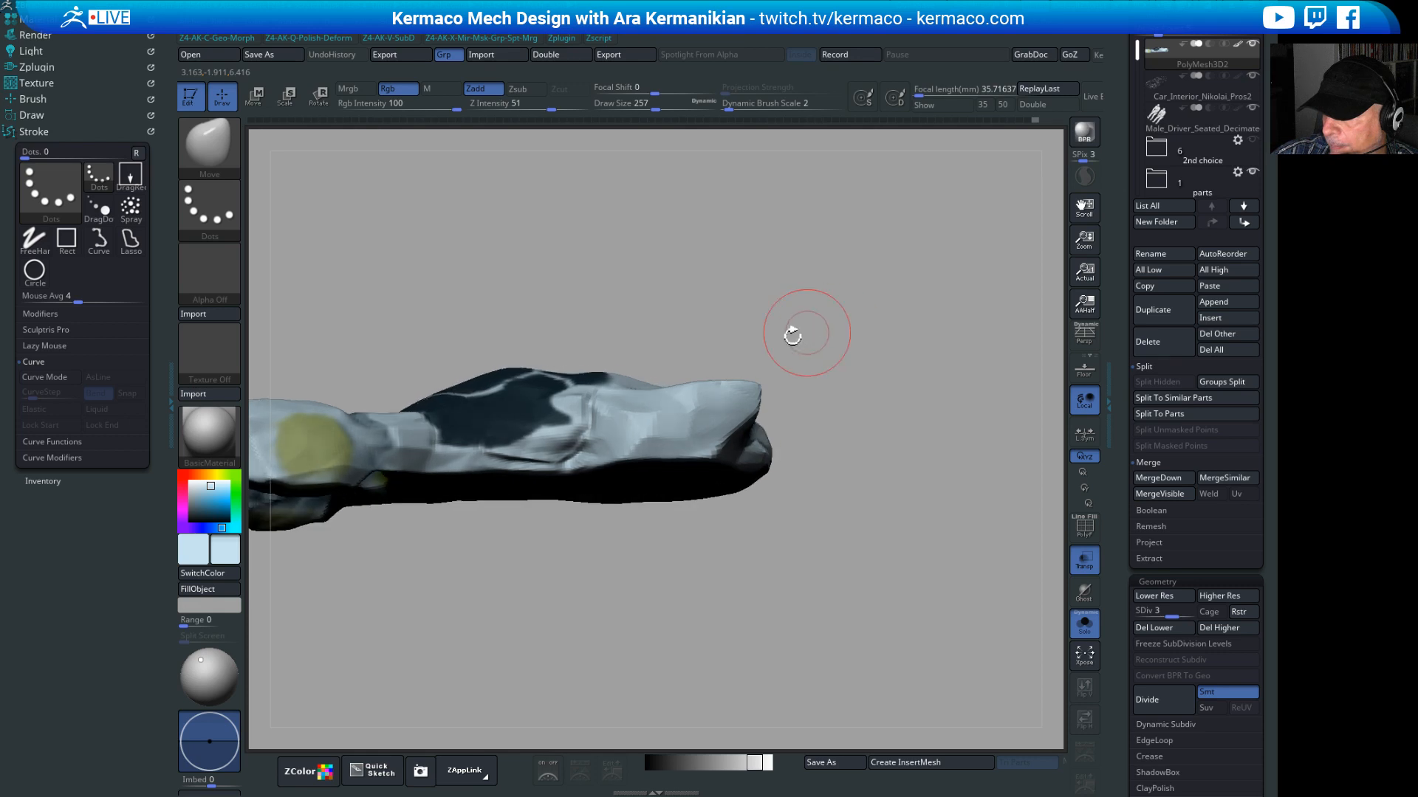
Step: Smooth the upper surface of the raised rear corners and check their profile from the front and side
mouse_move(680, 357)
ctrl+shift+mouse_down()
mouse_move(896, 341)
mouse_move(918, 354)
mouse_move(911, 381)
mouse_move(722, 380)
ctrl+shift+mouse_up()
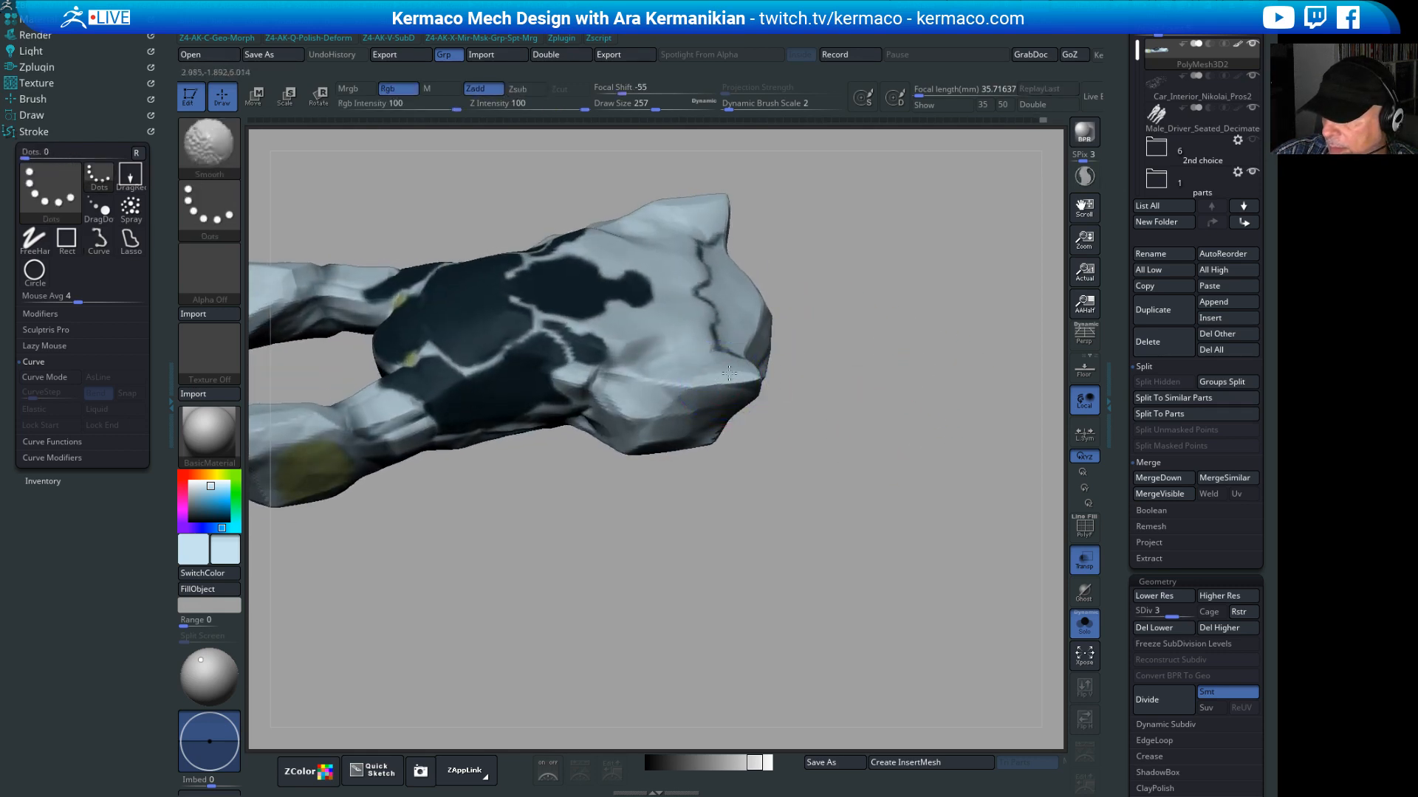
mouse_move(985, 415)
alt+mouse_down()
mouse_move(880, 350)
mouse_move(744, 367)
mouse_move(895, 378)
mouse_move(766, 366)
mouse_move(834, 373)
mouse_move(893, 444)
mouse_move(891, 415)
alt+mouse_up()
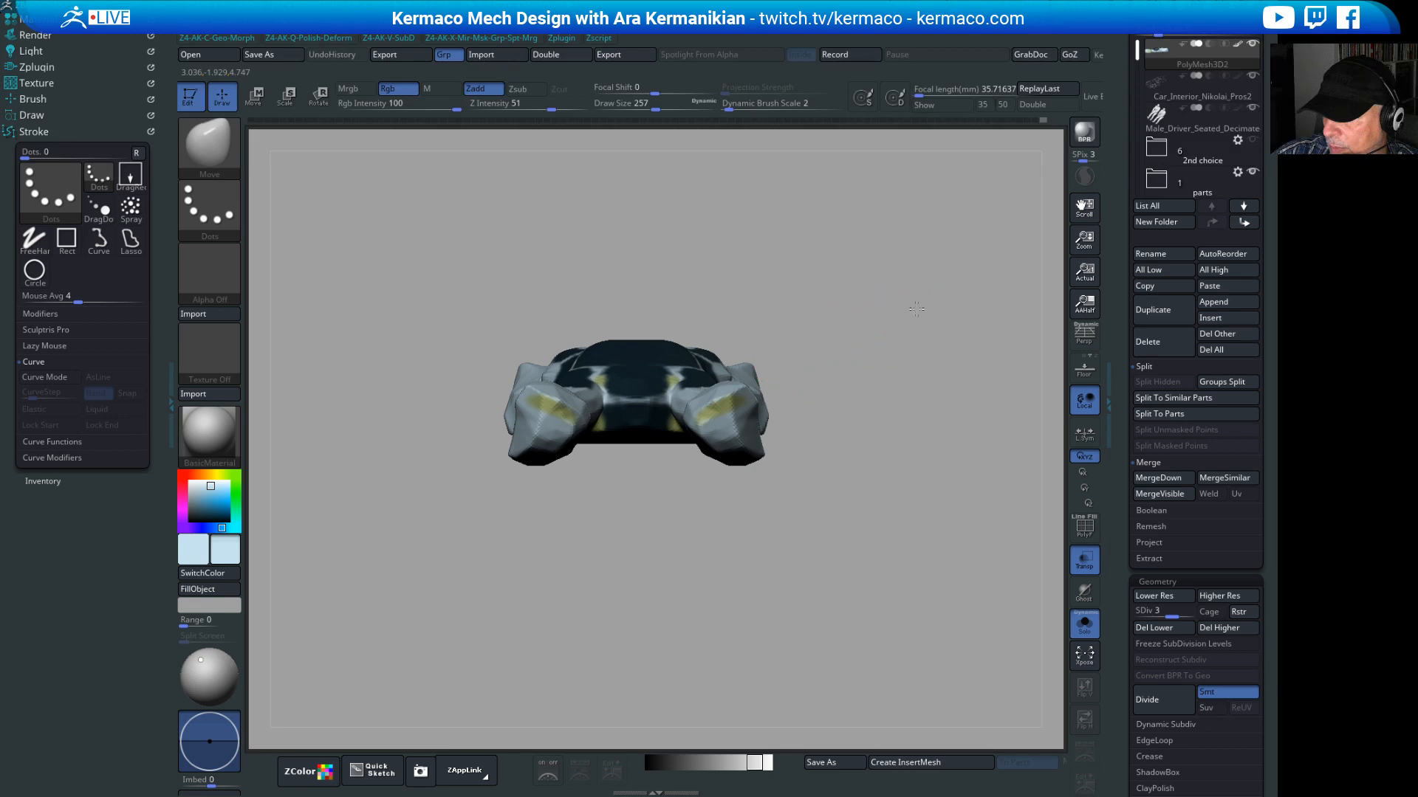
drag(916, 308, 819, 365)
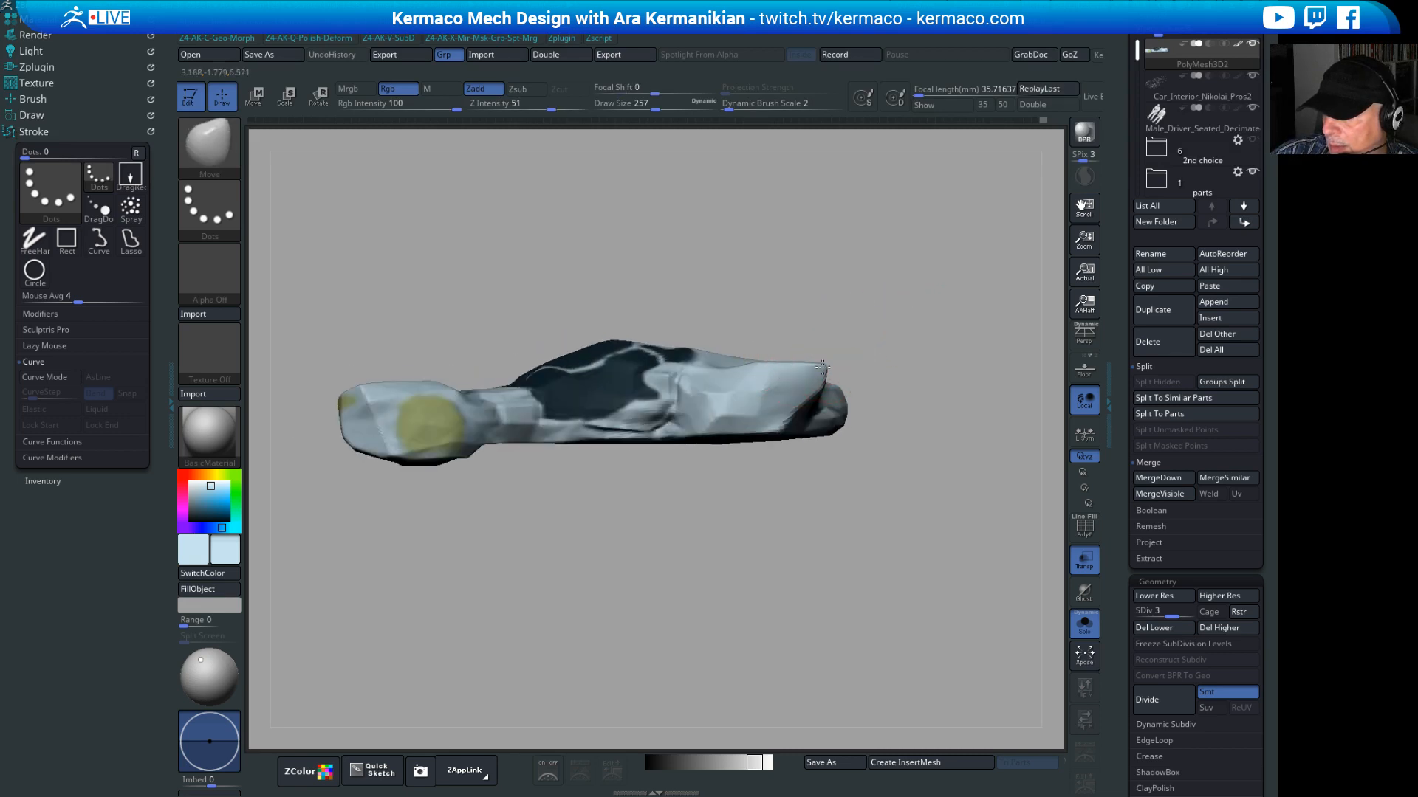
drag(893, 334, 878, 362)
Step: Switch to the hPolish brush and flatten the upper face of the raised rear corner in side view
key(ctrl+space)
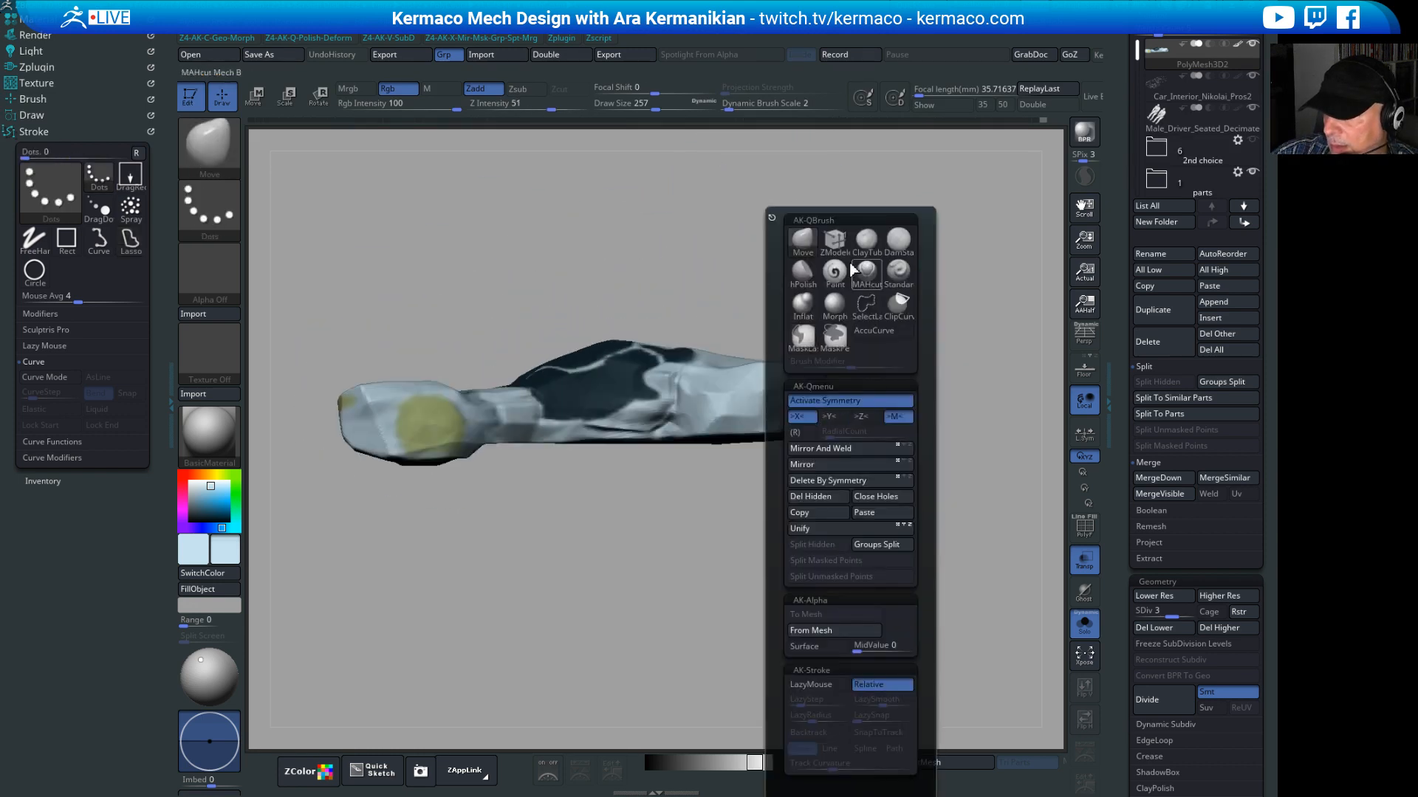
click(801, 270)
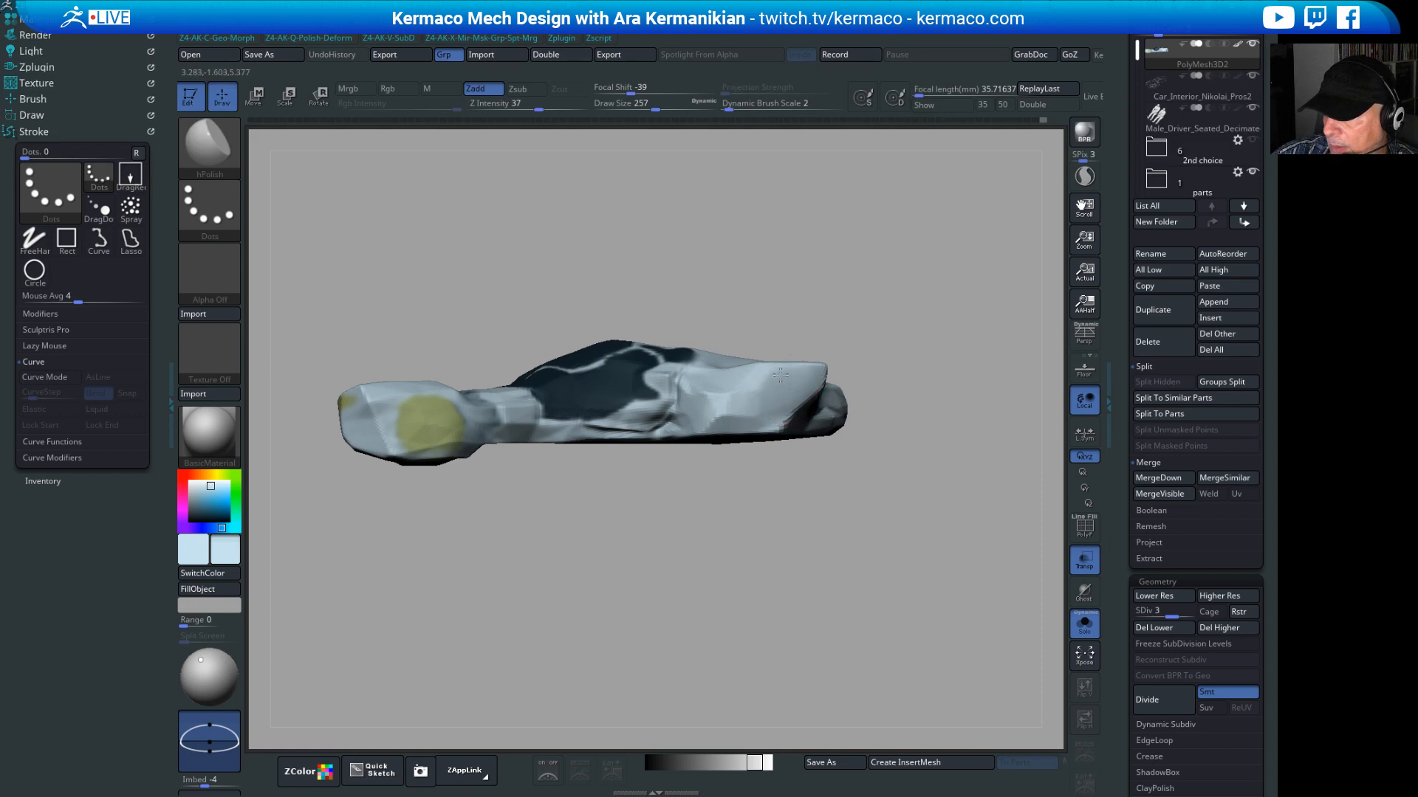
mouse_move(904, 319)
mouse_down()
mouse_move(926, 296)
mouse_move(949, 326)
mouse_move(939, 346)
mouse_move(775, 410)
mouse_up()
Step: Switch back to the Move brush and smooth the pointed tips and upper surfaces of the rear corners
key(ctrl)
key(space)
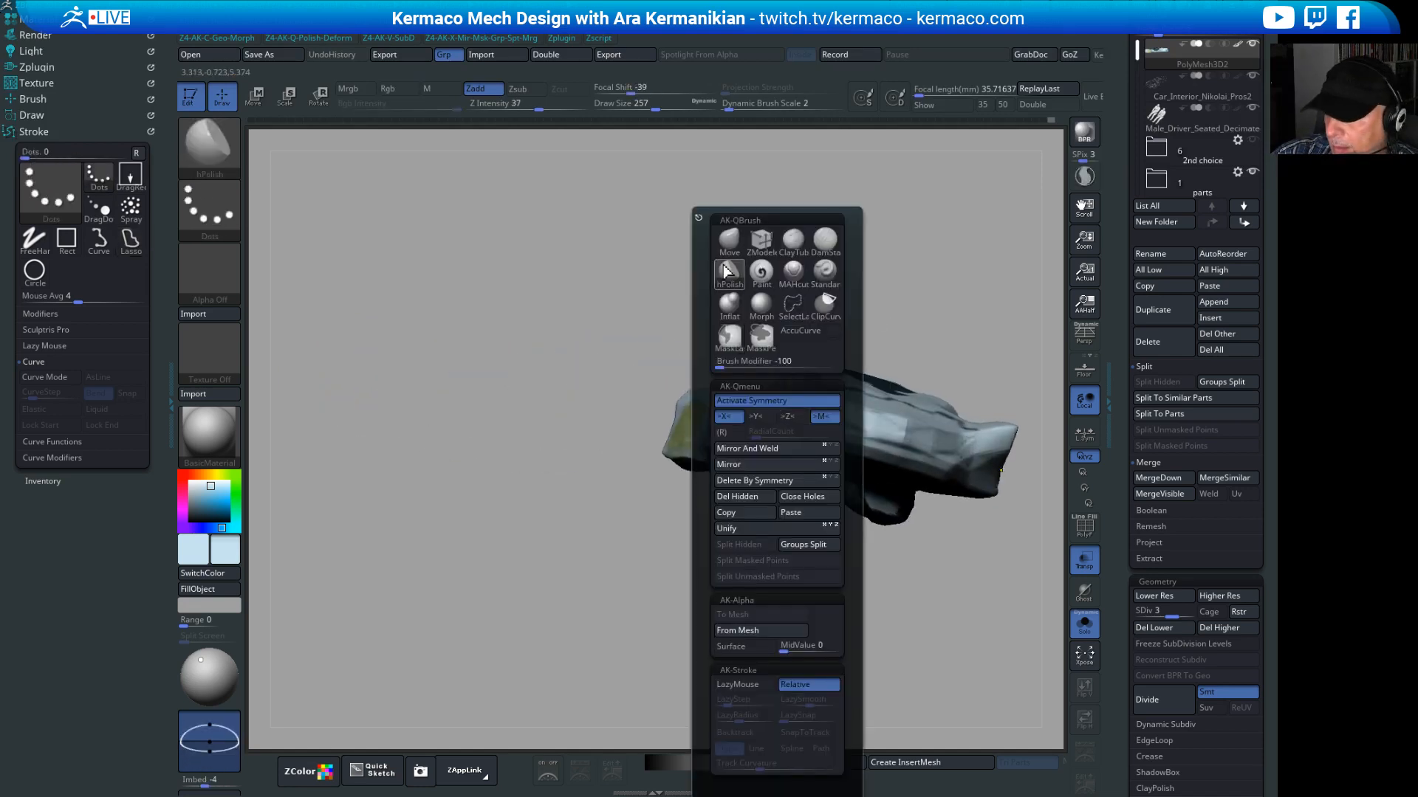
click(729, 238)
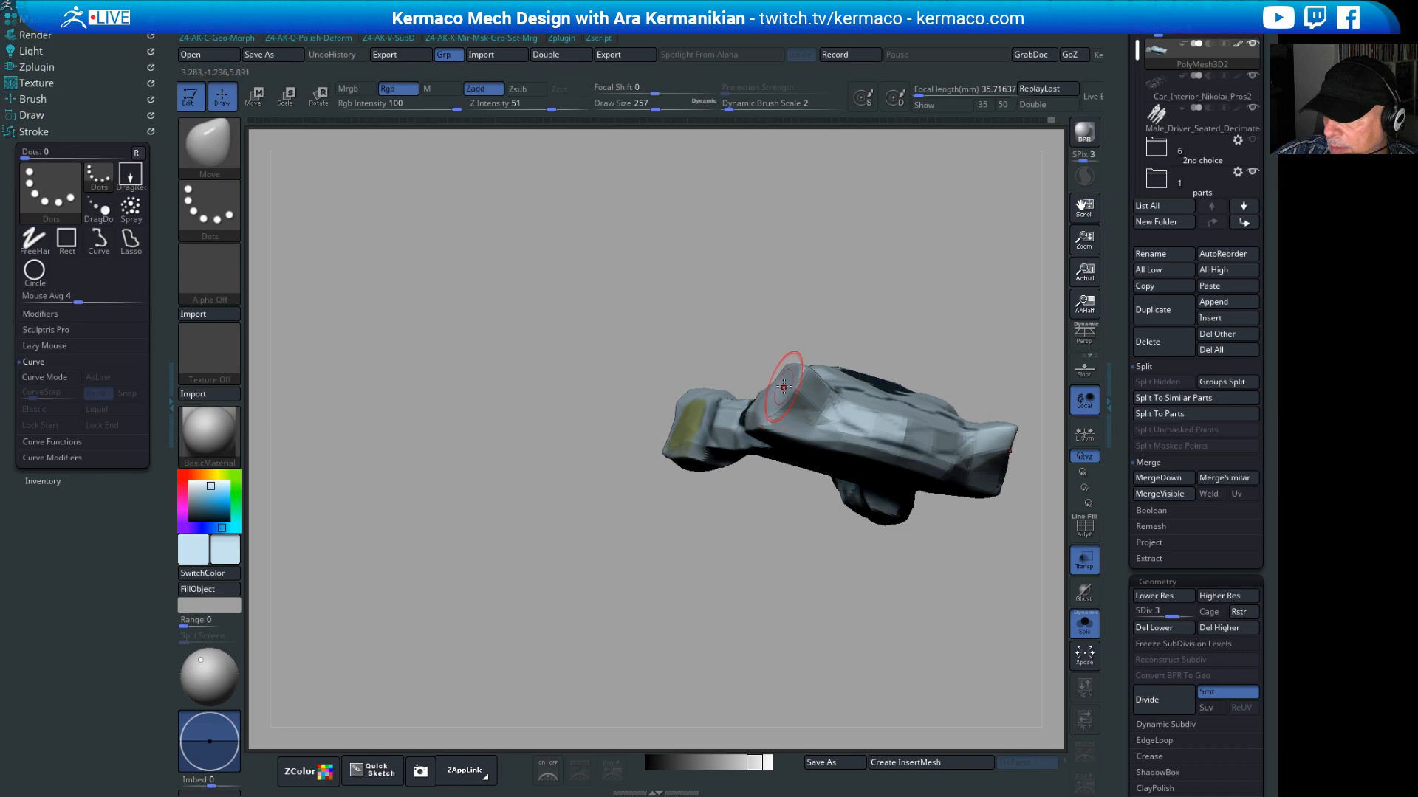
key(shift)
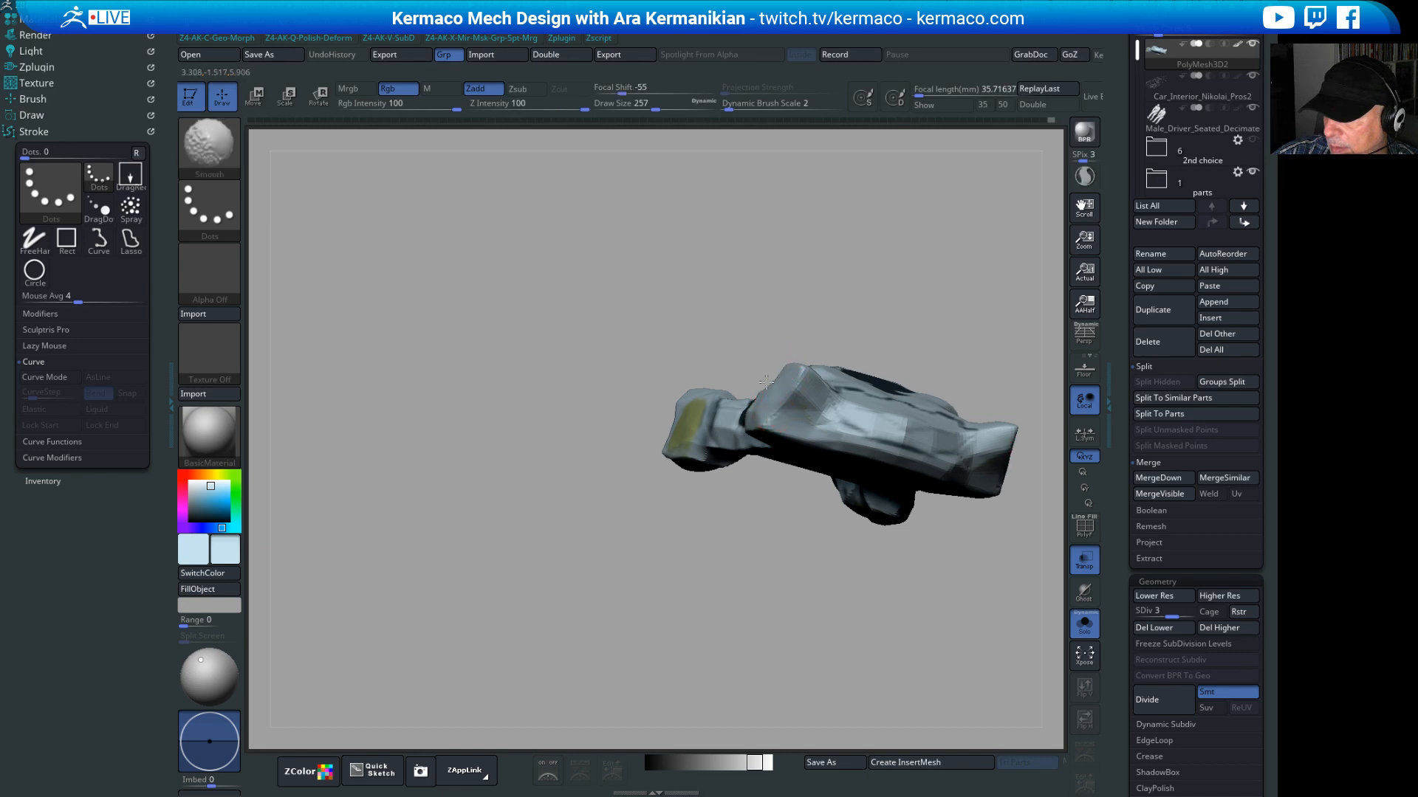
mouse_move(702, 320)
shift+mouse_down()
mouse_move(873, 348)
mouse_move(702, 328)
shift+mouse_up()
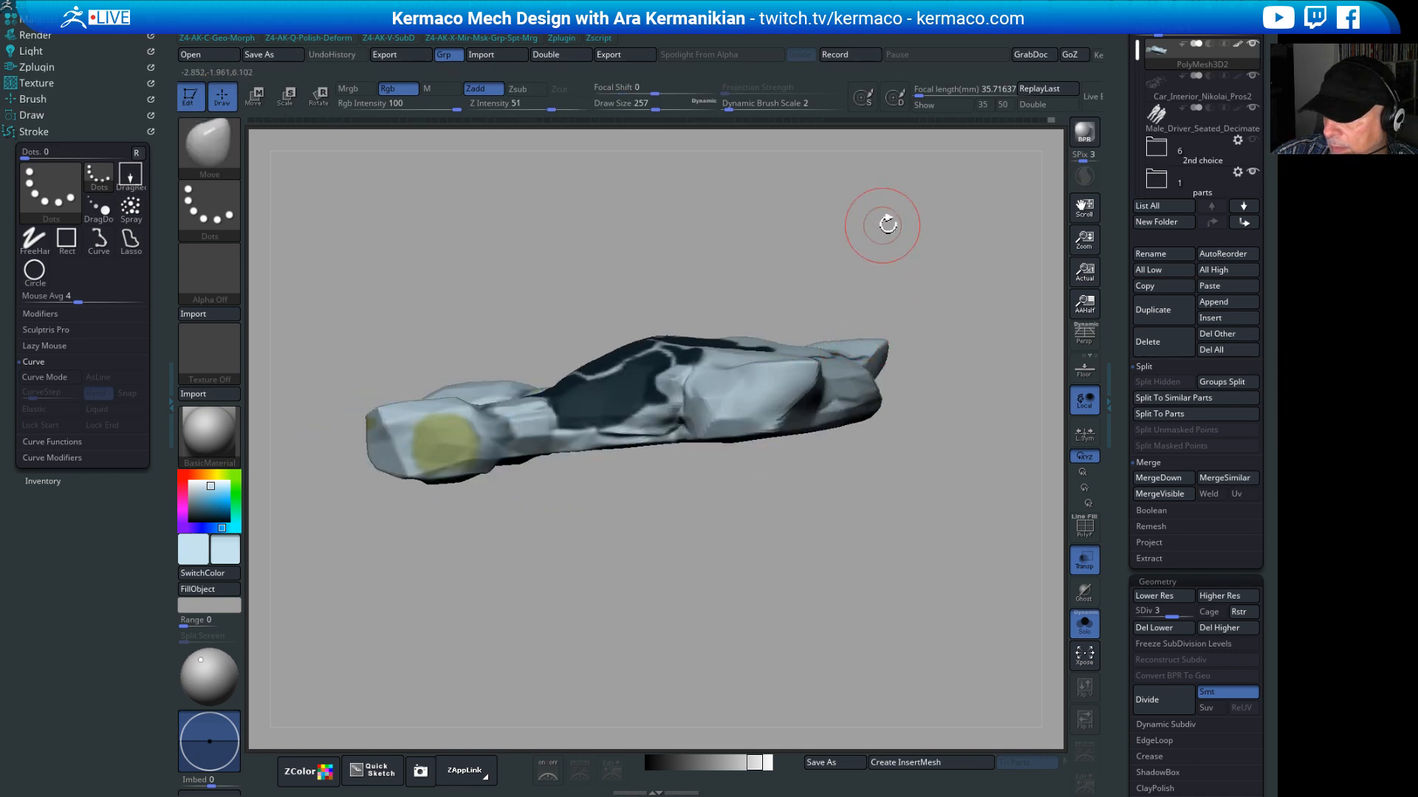
drag(886, 224, 816, 372)
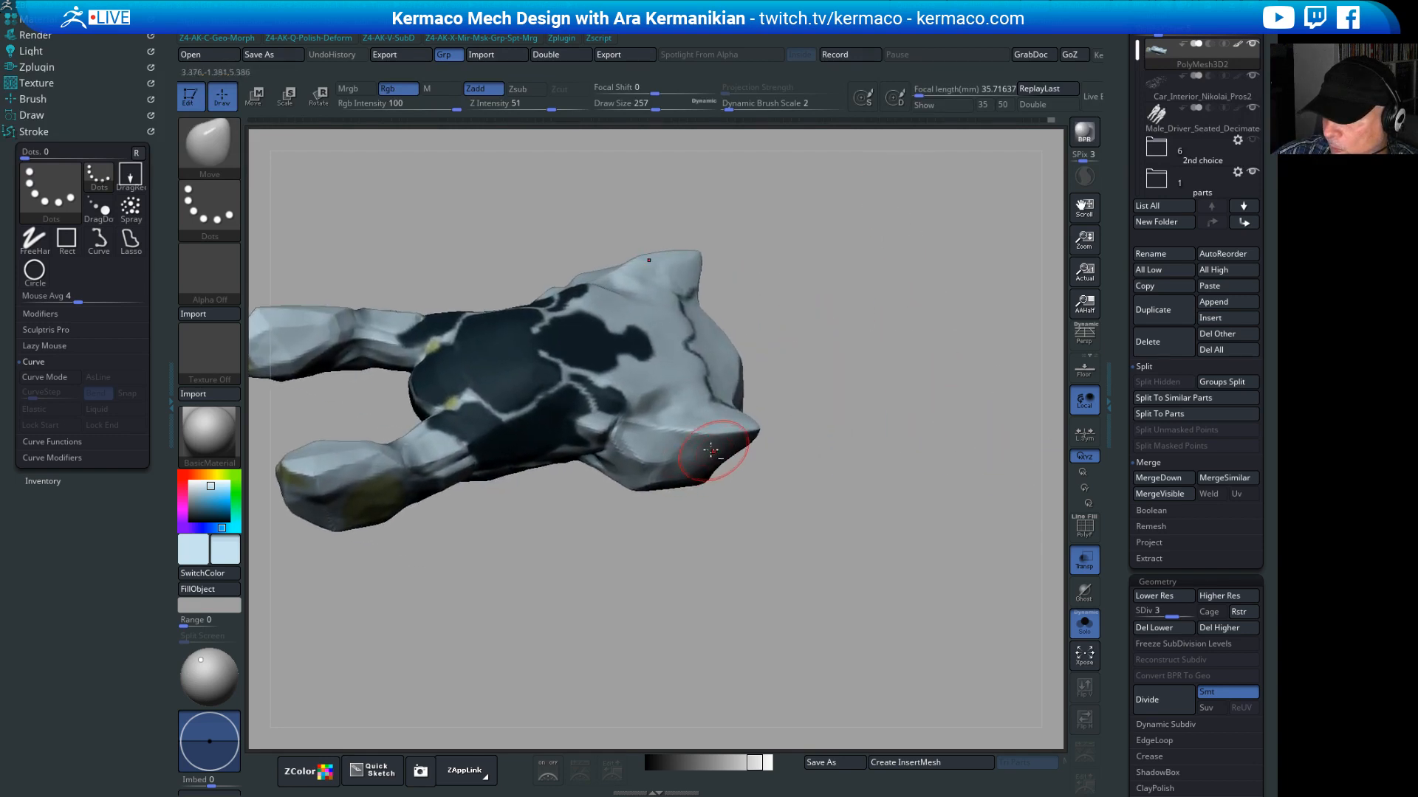
Step: Clip the outer sides of the rear corners along straight lines with the ClipCurve brush in top view
drag(861, 503, 517, 365)
alt+drag(738, 405, 782, 388)
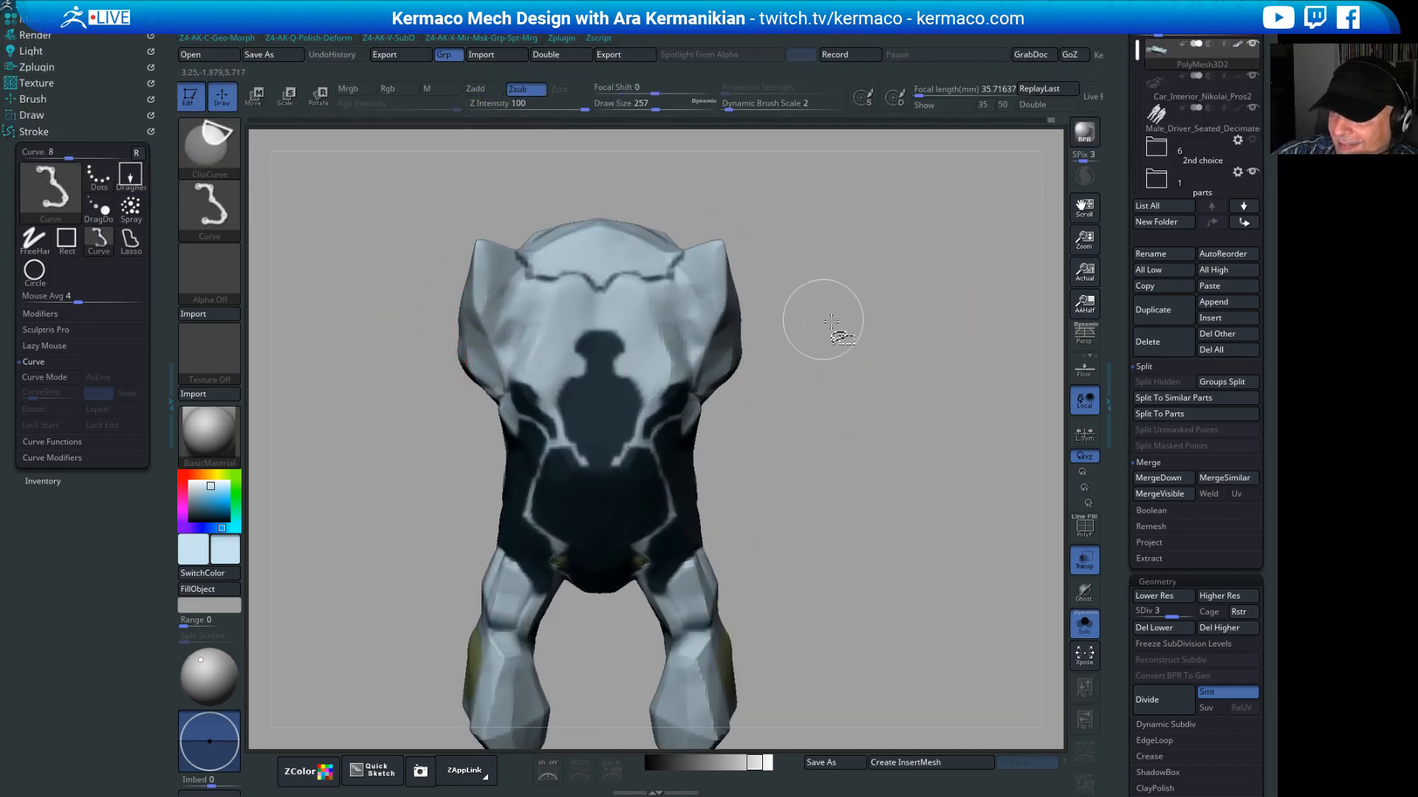
mouse_move(753, 186)
ctrl+shift+mouse_down()
mouse_move(849, 421)
mouse_move(754, 530)
mouse_move(767, 535)
mouse_move(728, 542)
mouse_move(766, 538)
mouse_move(747, 536)
mouse_move(753, 546)
ctrl+shift+mouse_up()
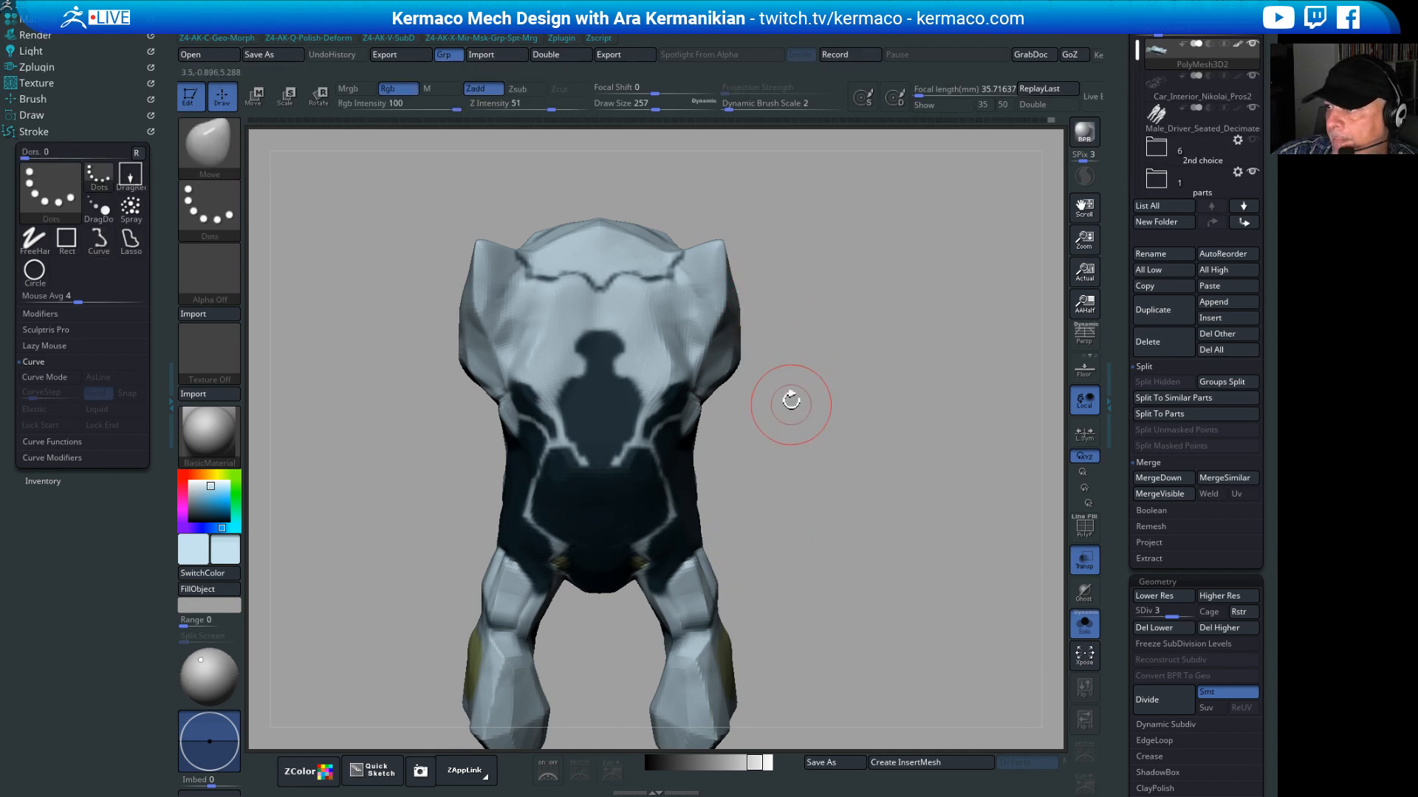
mouse_move(864, 270)
ctrl+shift+mouse_down()
mouse_move(753, 418)
mouse_move(703, 401)
ctrl+shift+mouse_up()
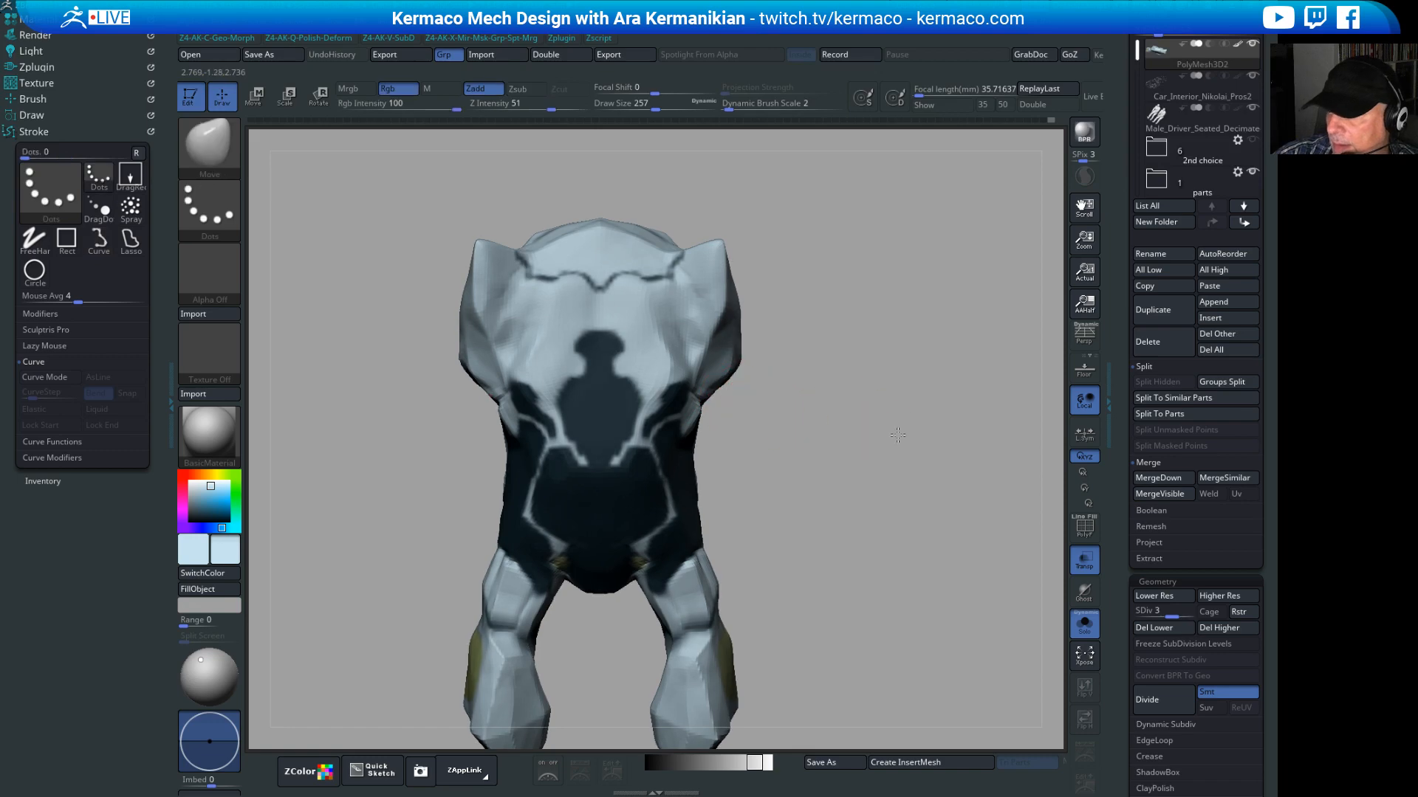
Step: Adjust the flank in front of the rear corner with the Move brush at draw size 149 and check the front view
mouse_move(907, 404)
mouse_down()
mouse_move(848, 360)
mouse_move(890, 345)
mouse_move(938, 364)
mouse_move(871, 328)
mouse_move(848, 392)
mouse_move(685, 395)
mouse_up()
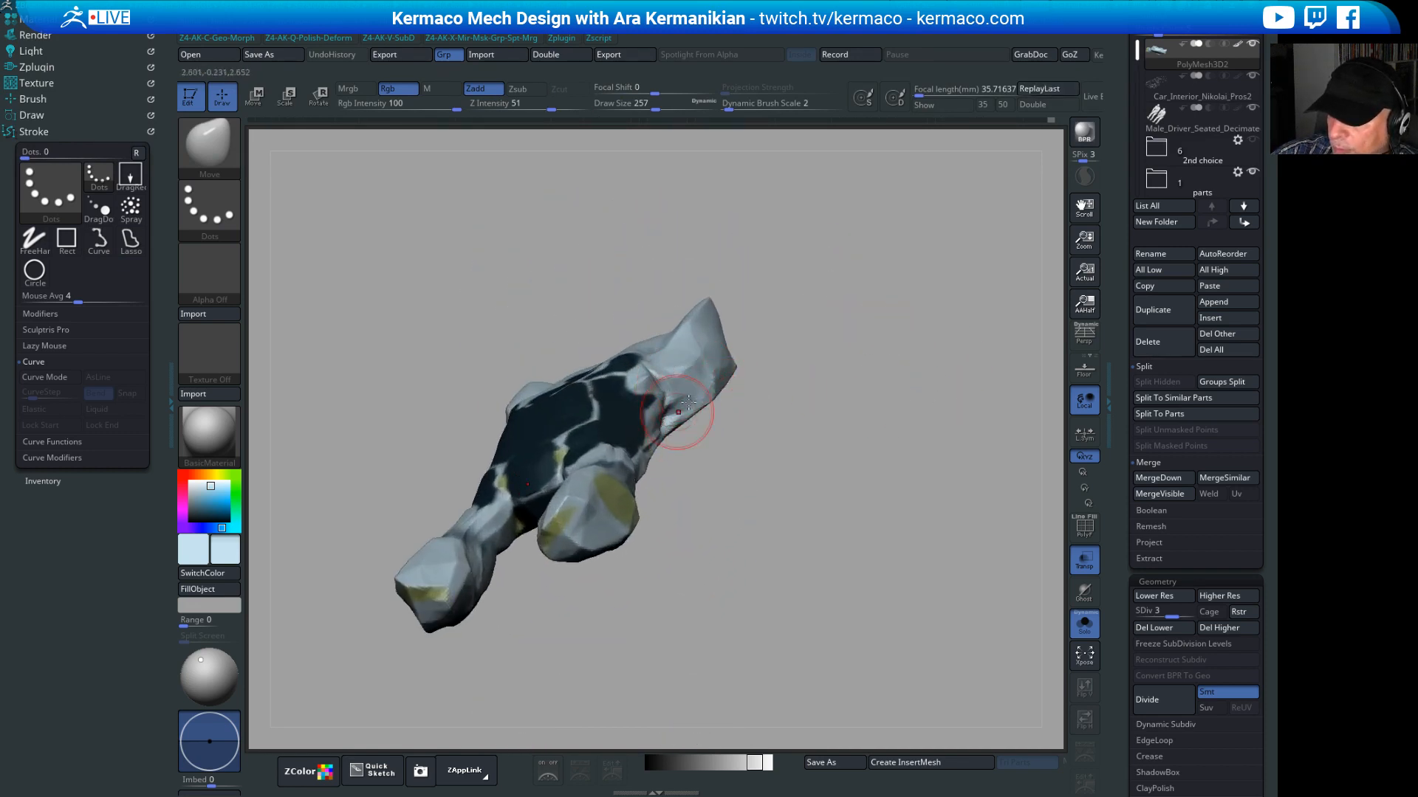
key(s)
mouse_move(865, 384)
mouse_down()
mouse_move(843, 384)
mouse_move(941, 443)
mouse_move(879, 453)
mouse_move(874, 468)
mouse_up()
alt+drag(875, 468, 864, 400)
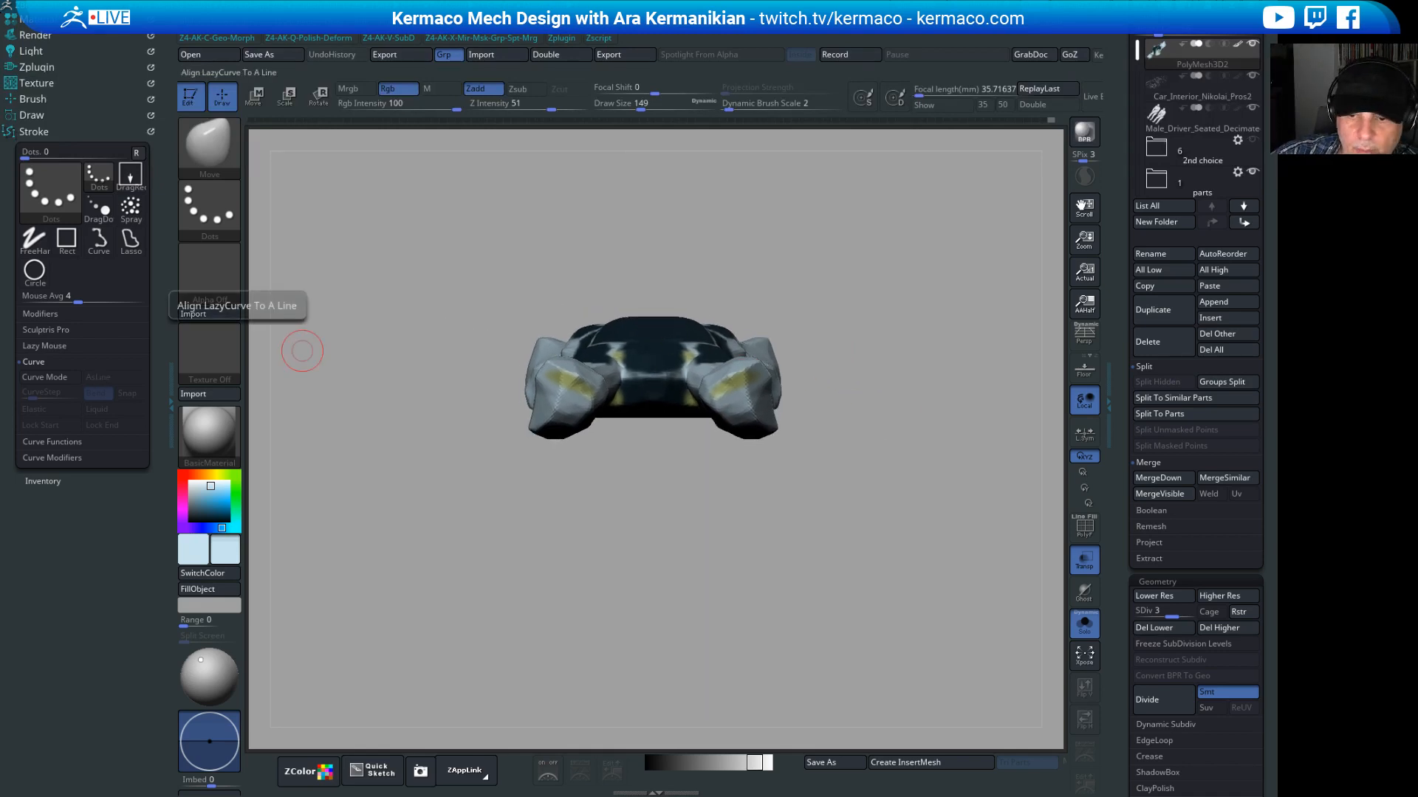
Step: Switch to the browser and examine the purple Spinner concept image among the kermaco Instagram posts
key(alt+Tab)
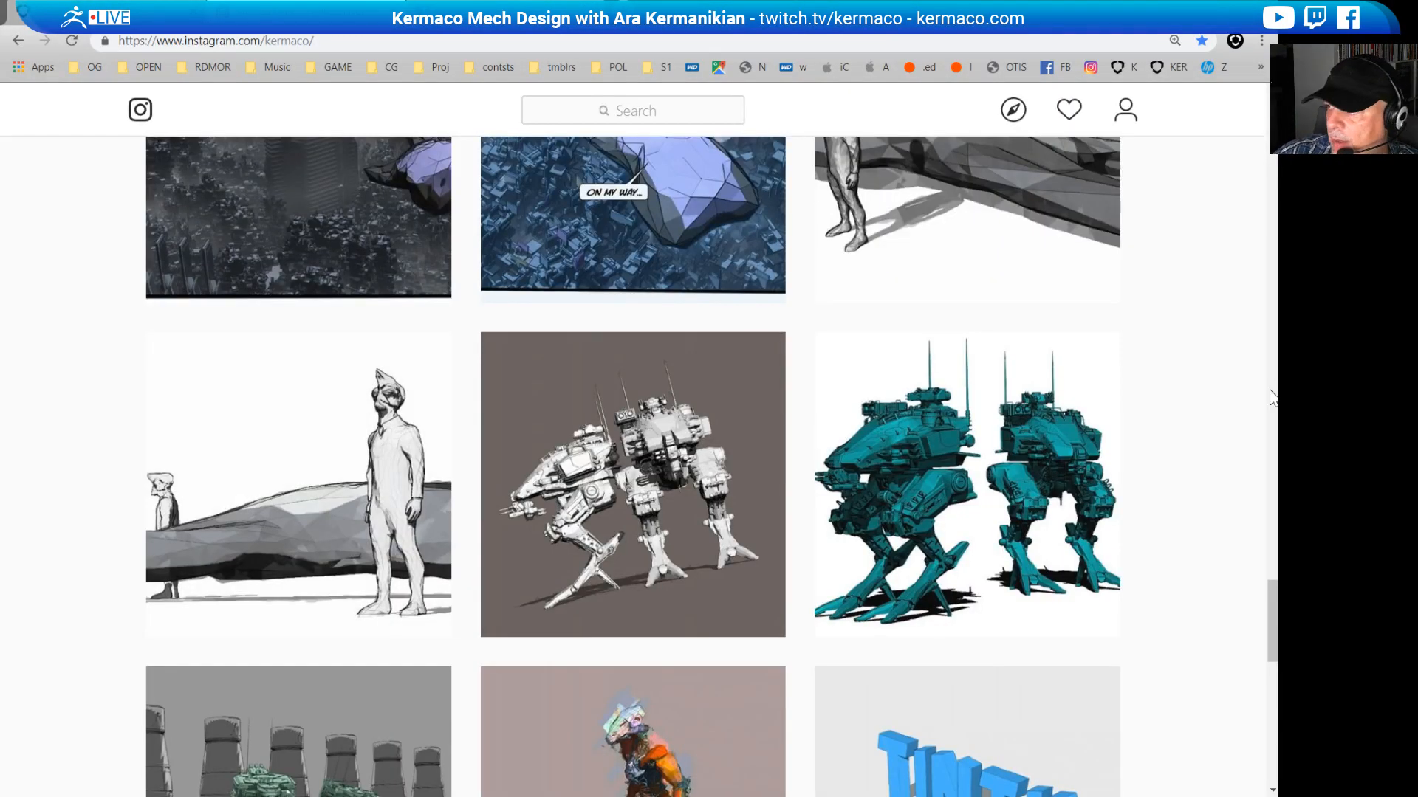
scroll(924, 348, up, 20)
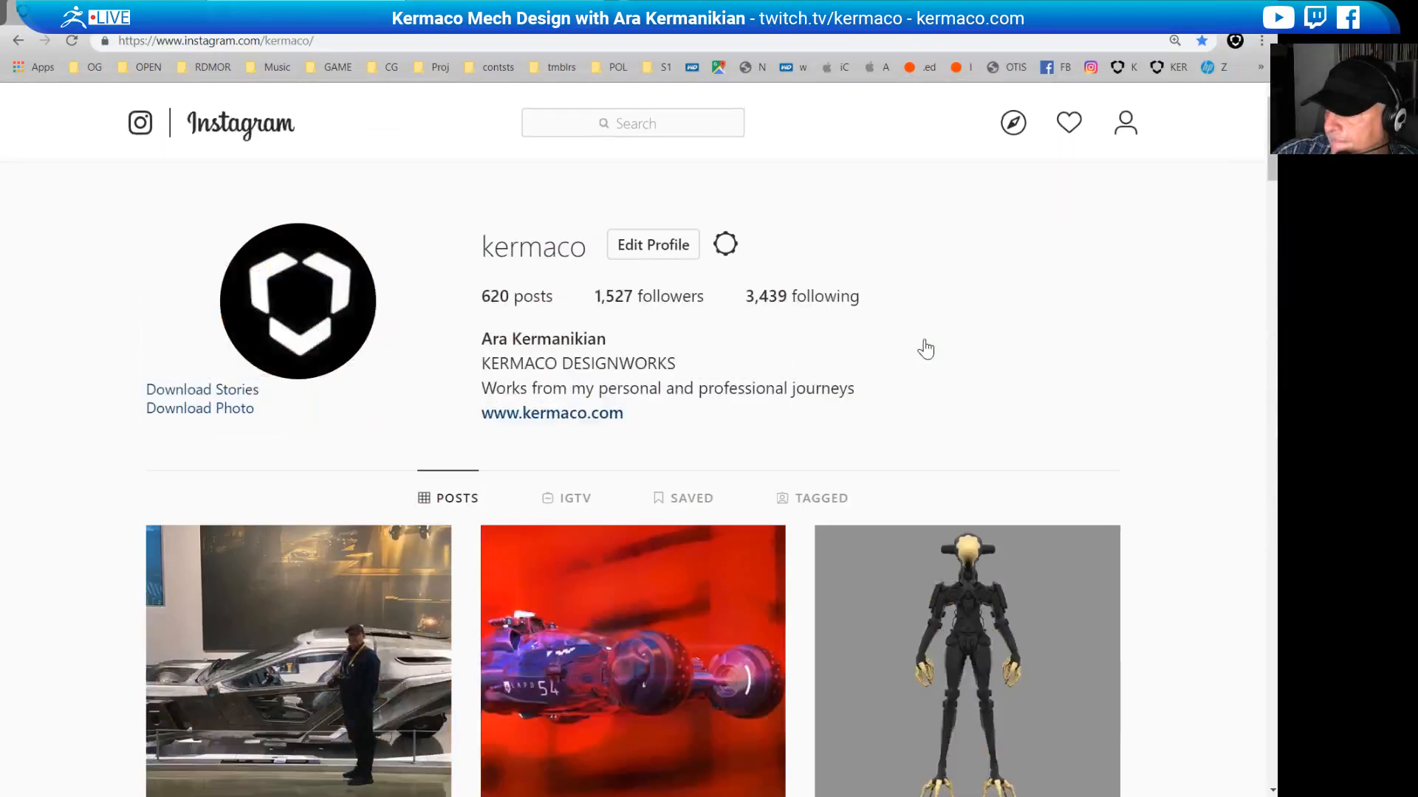
scroll(598, 522, down, 3)
click(545, 393)
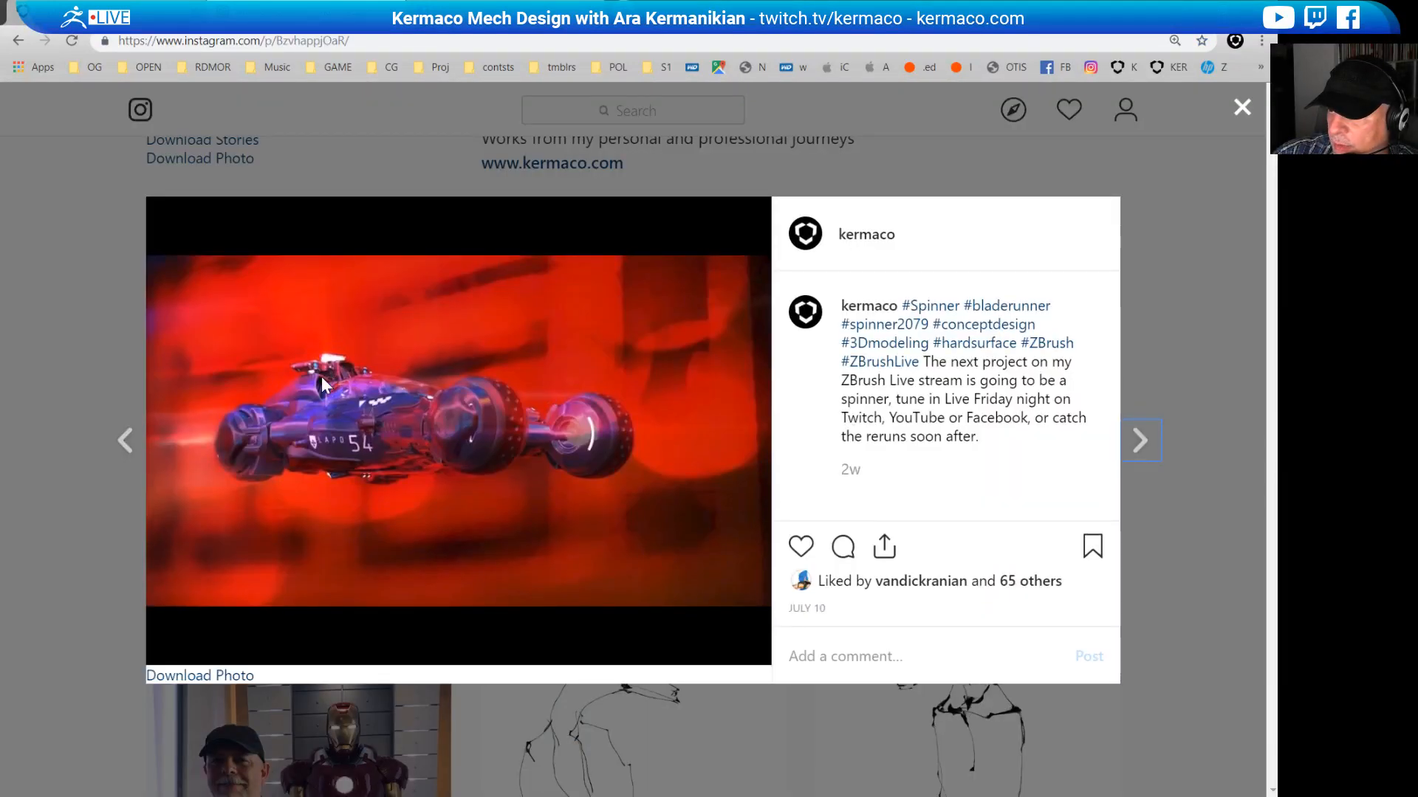
click(1242, 109)
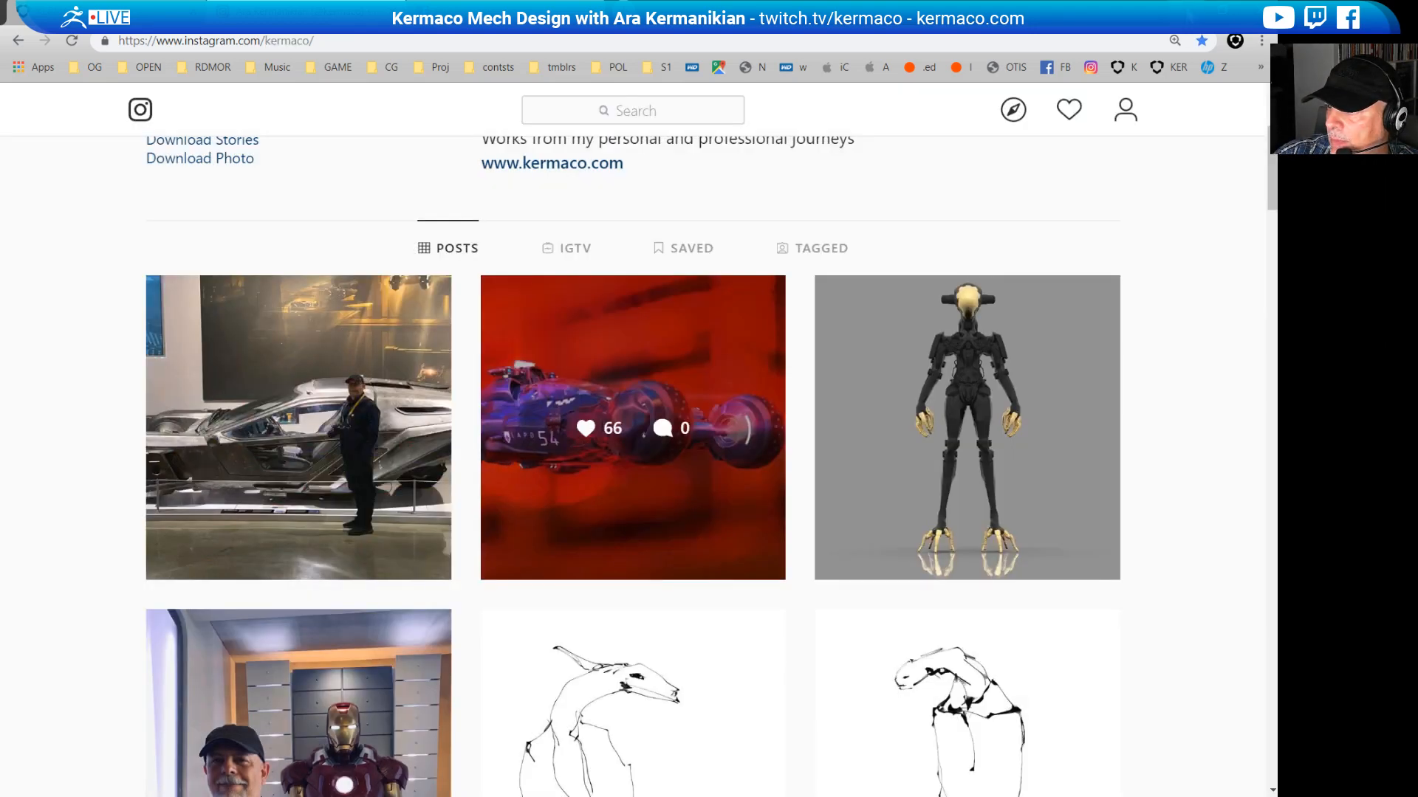
Step: Switch back to ZBrush, clip the part's outer side along a slanted line in front view, and smooth the rear corner
key(alt+Tab)
mouse_move(835, 668)
mouse_down()
mouse_move(854, 614)
mouse_move(845, 626)
mouse_move(867, 636)
mouse_move(952, 550)
mouse_move(909, 532)
mouse_move(932, 508)
mouse_move(888, 543)
mouse_up()
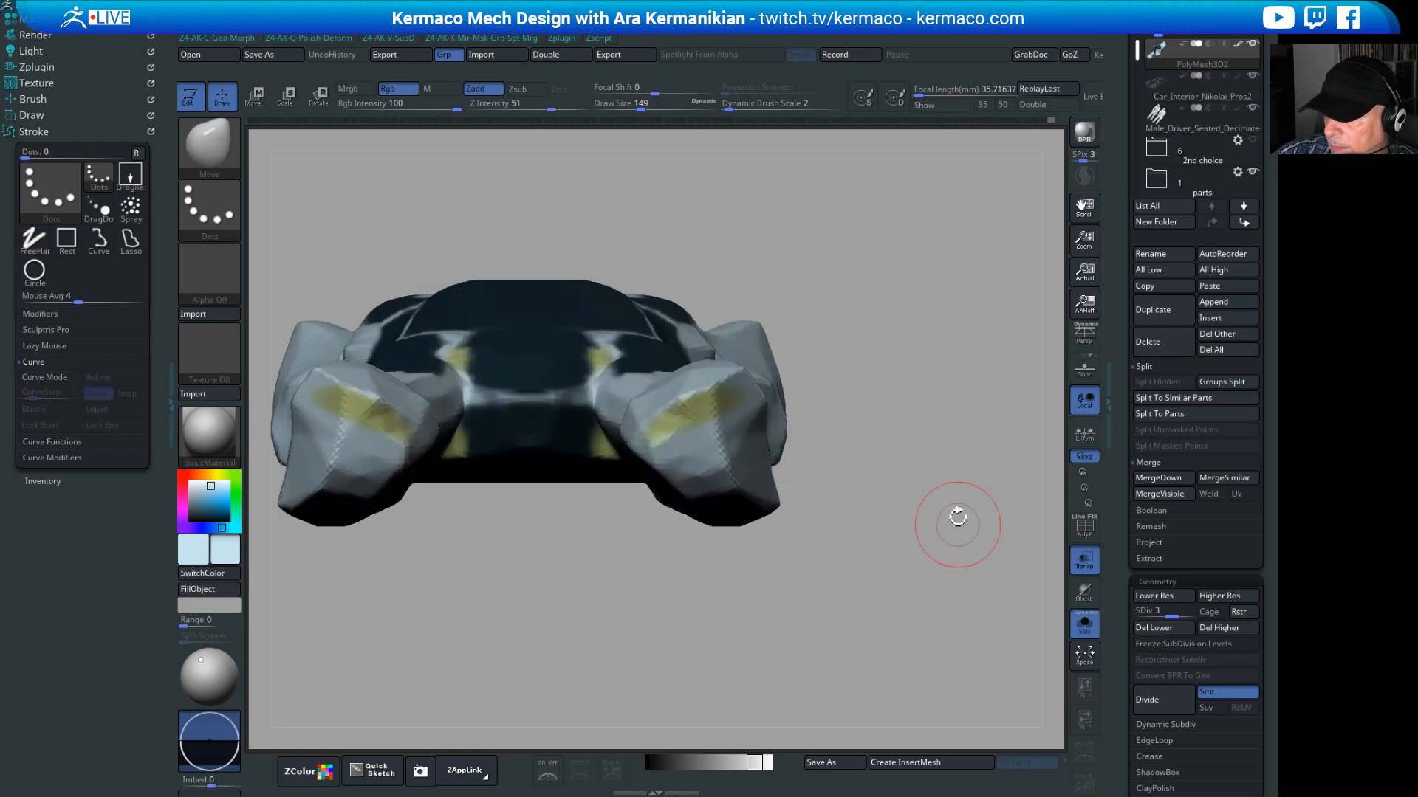
mouse_move(740, 201)
ctrl+shift+mouse_down()
mouse_move(840, 503)
mouse_move(833, 525)
mouse_move(816, 525)
mouse_move(846, 475)
mouse_move(807, 595)
mouse_move(852, 676)
mouse_move(820, 687)
ctrl+shift+mouse_up()
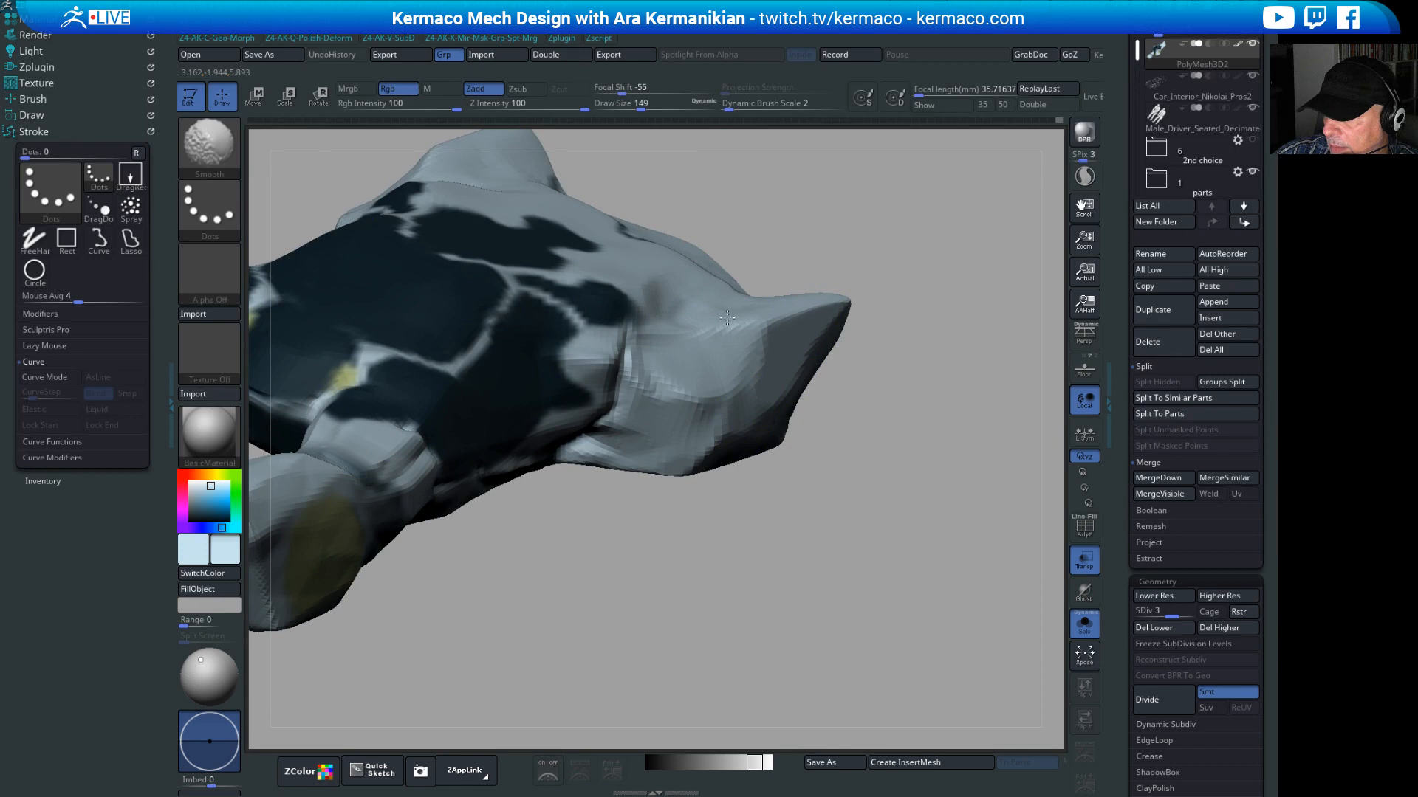
Step: Try to stretch the rear corners into long backward spikes in side view with the Move brush at draw size 274
mouse_move(925, 540)
alt+mouse_down()
mouse_move(893, 512)
mouse_move(1054, 437)
mouse_move(967, 524)
mouse_move(658, 550)
mouse_move(719, 564)
mouse_move(672, 560)
alt+mouse_up()
key(s)
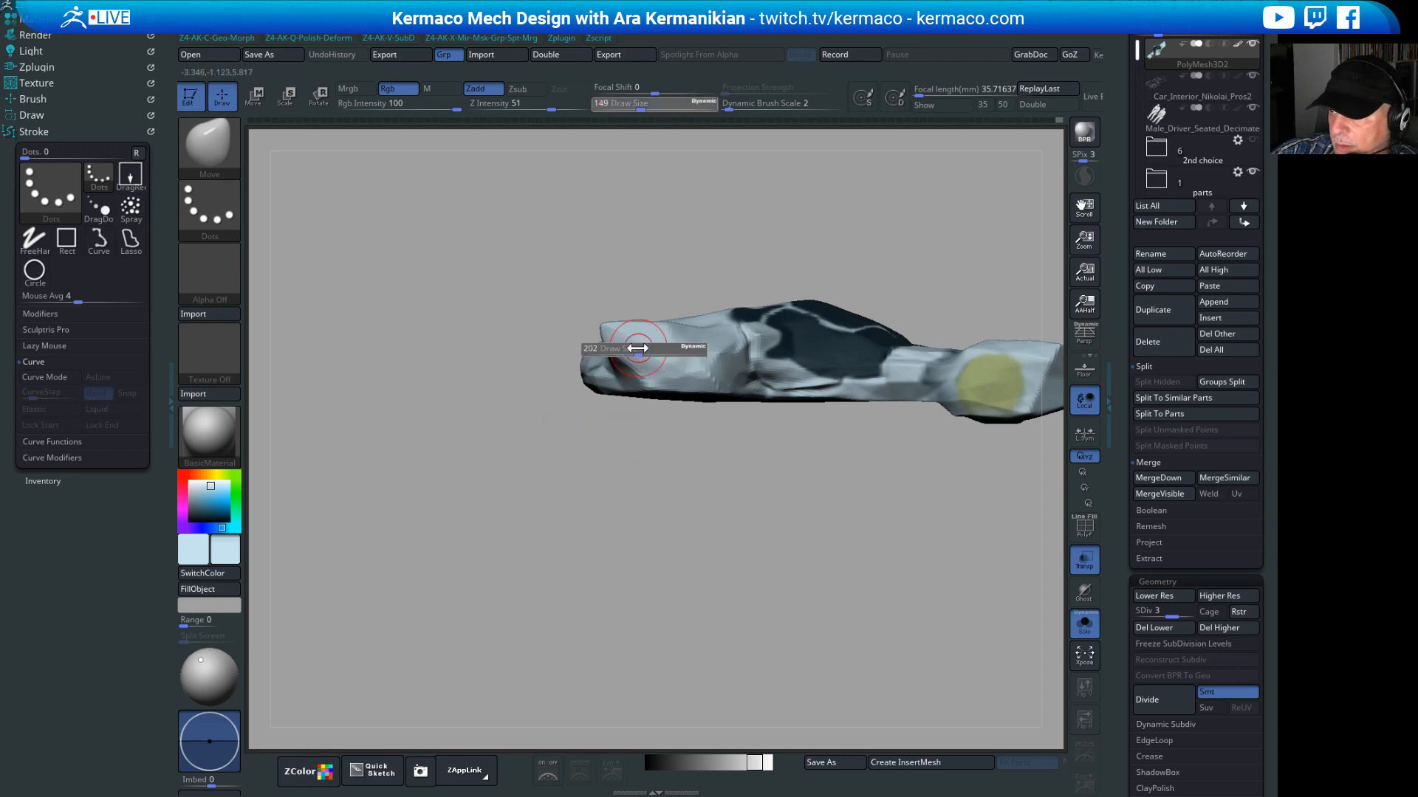
mouse_move(629, 344)
mouse_down()
mouse_move(646, 344)
mouse_move(597, 321)
mouse_up()
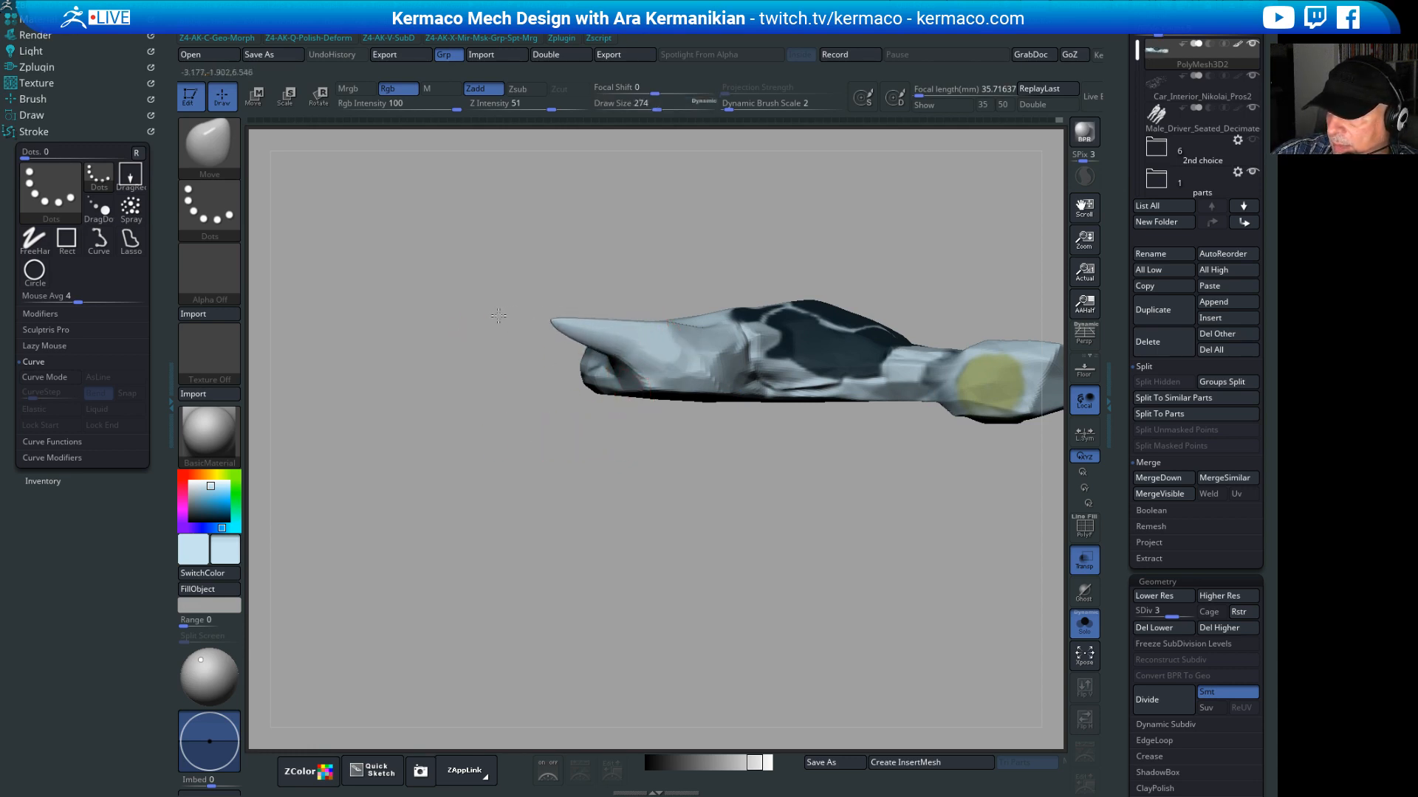
mouse_move(586, 503)
mouse_down()
mouse_move(626, 636)
mouse_move(698, 573)
mouse_up()
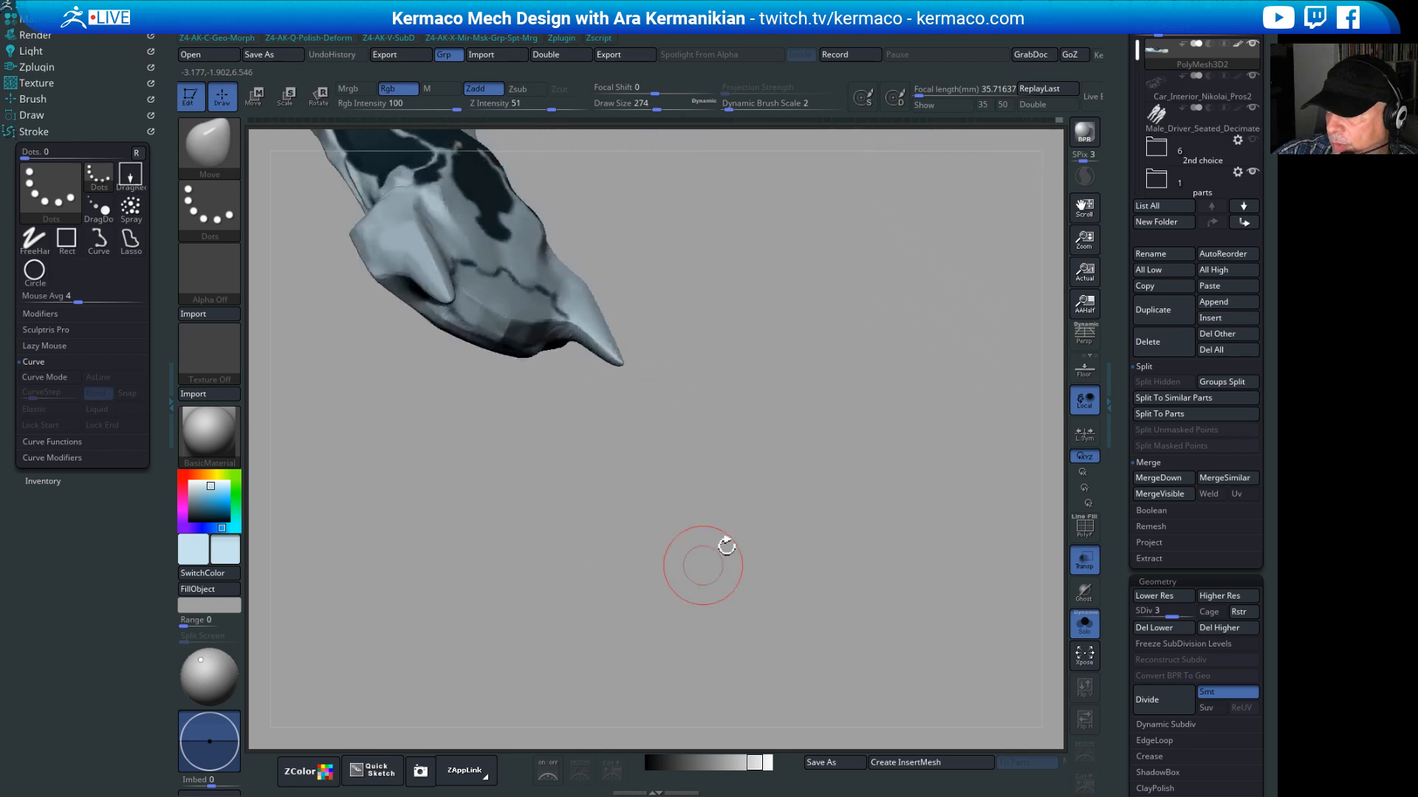
key(ctrl+z)
Step: Set the Move brush's draw size to 207 and refine the rear corner tips from above
mouse_move(979, 376)
shift+mouse_down()
mouse_move(920, 428)
mouse_move(990, 573)
shift+mouse_up()
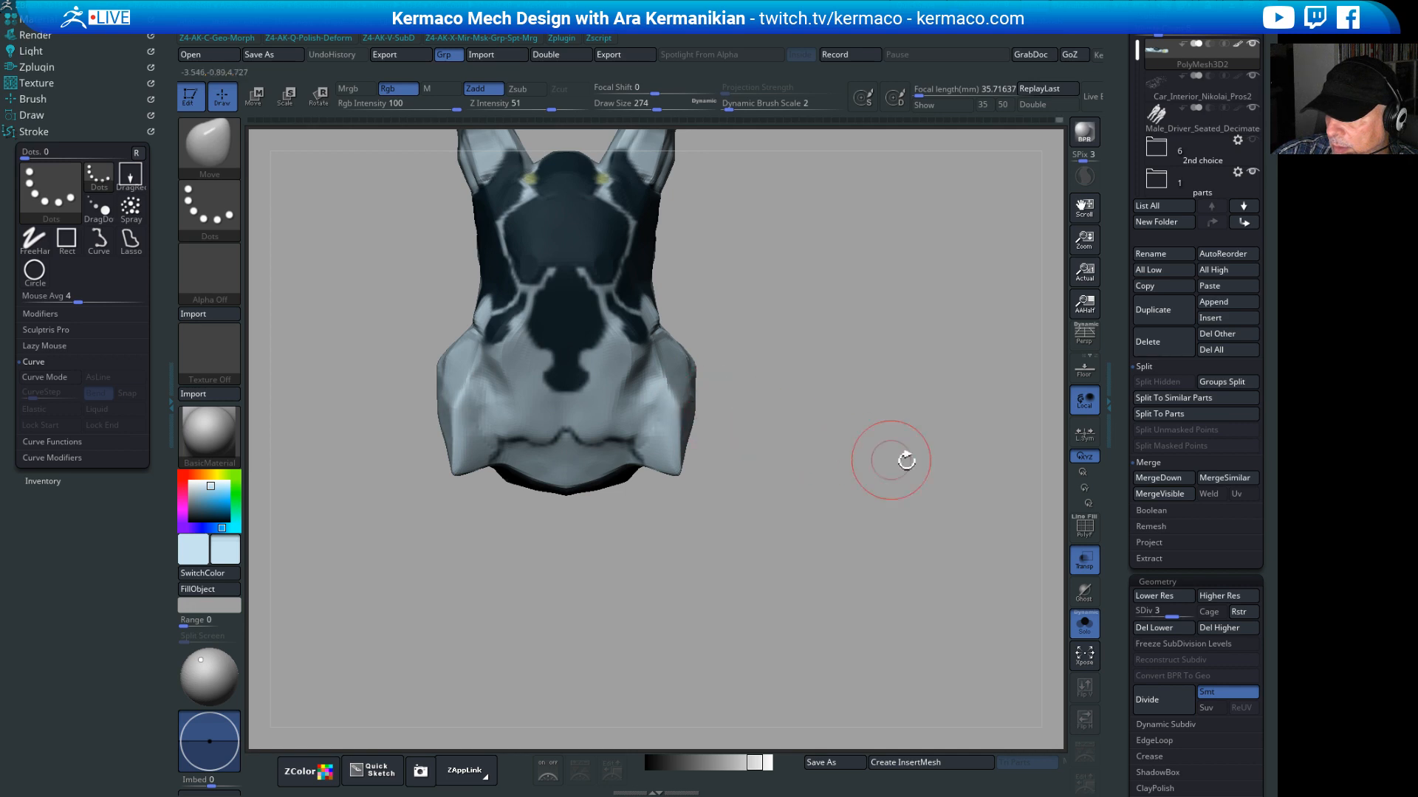
alt+drag(891, 461, 866, 447)
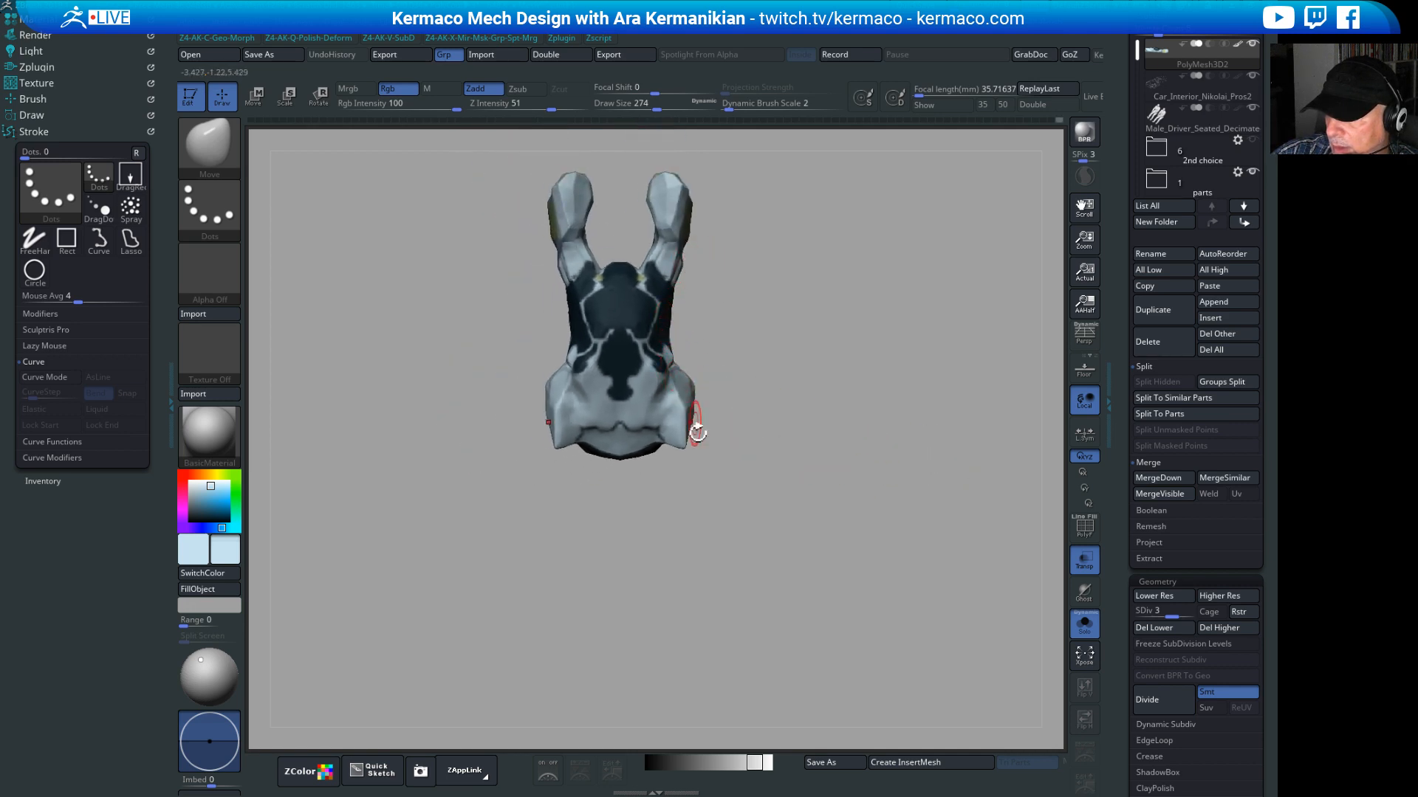
drag(753, 483, 857, 436)
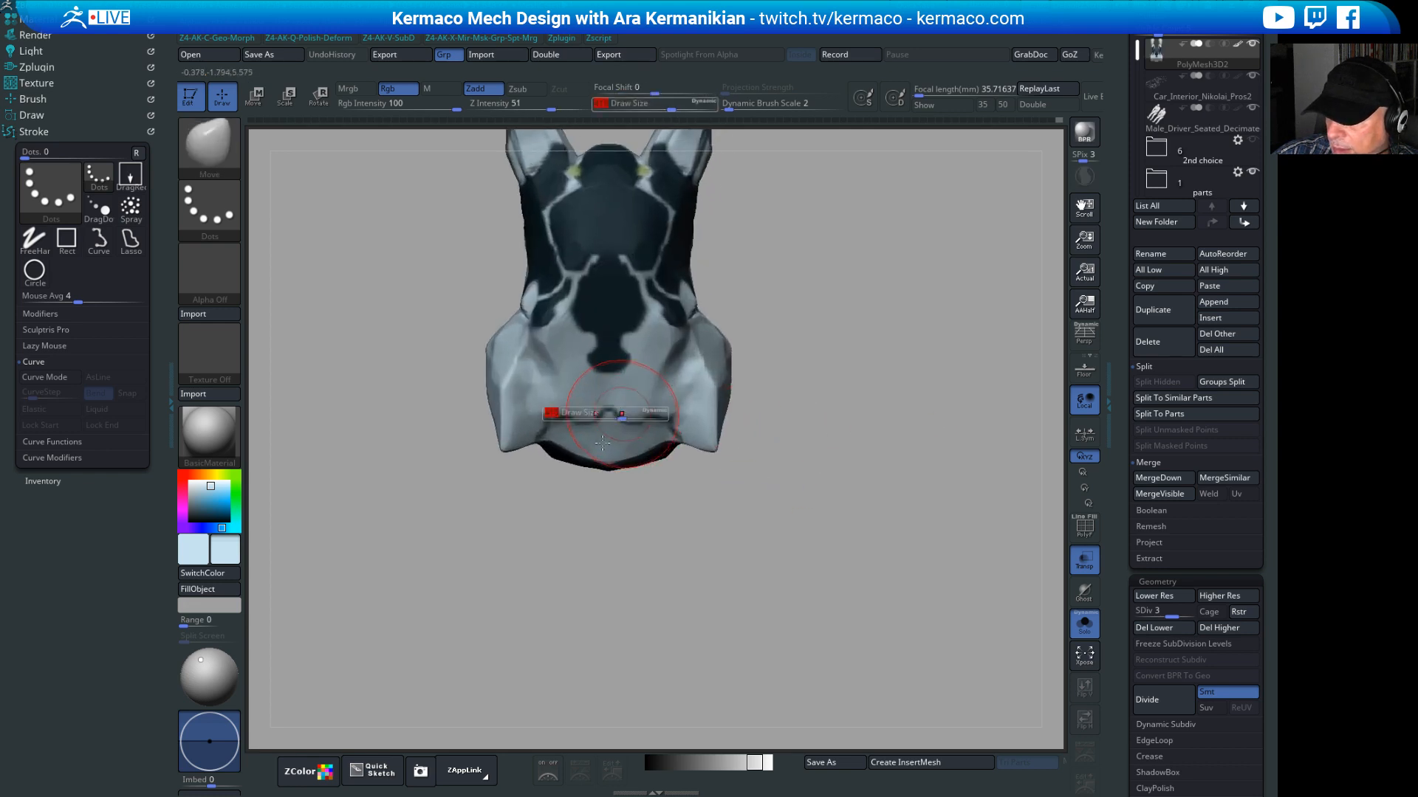
mouse_move(589, 422)
mouse_down()
mouse_move(573, 409)
mouse_move(576, 424)
mouse_up()
key(z)
key(z)
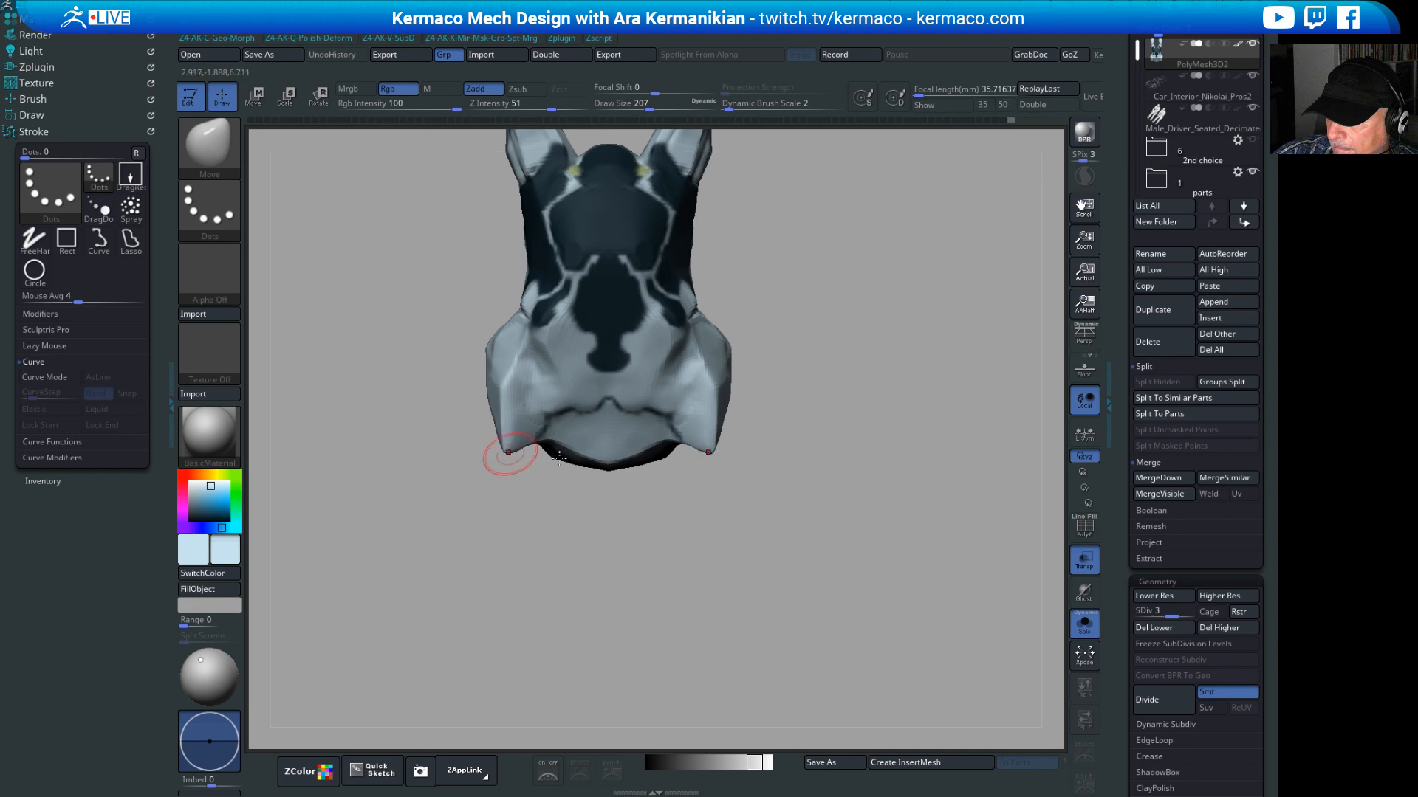
drag(889, 547, 842, 257)
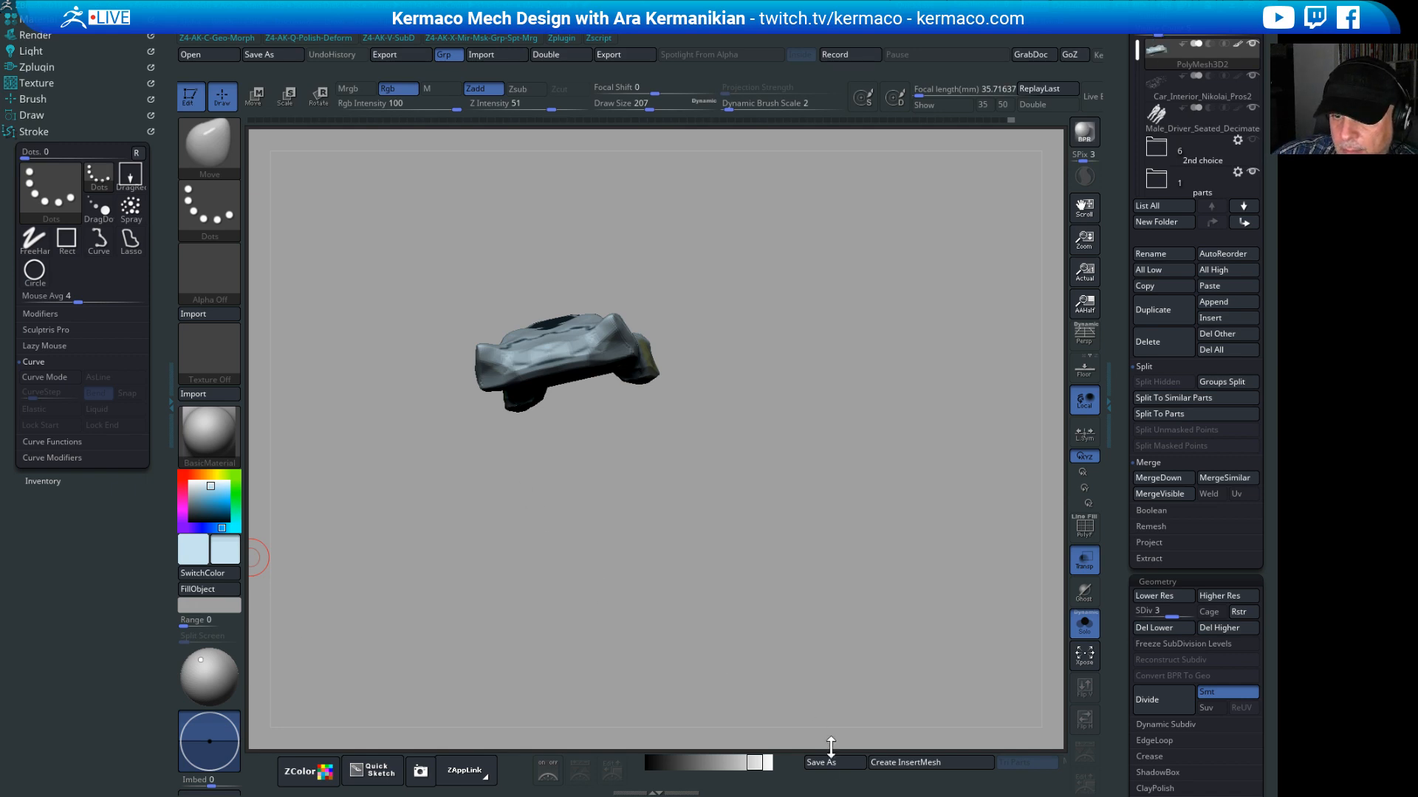
Step: Switch to the hPolish brush and flatten the upper face of the pointed rear corner
drag(785, 503, 920, 534)
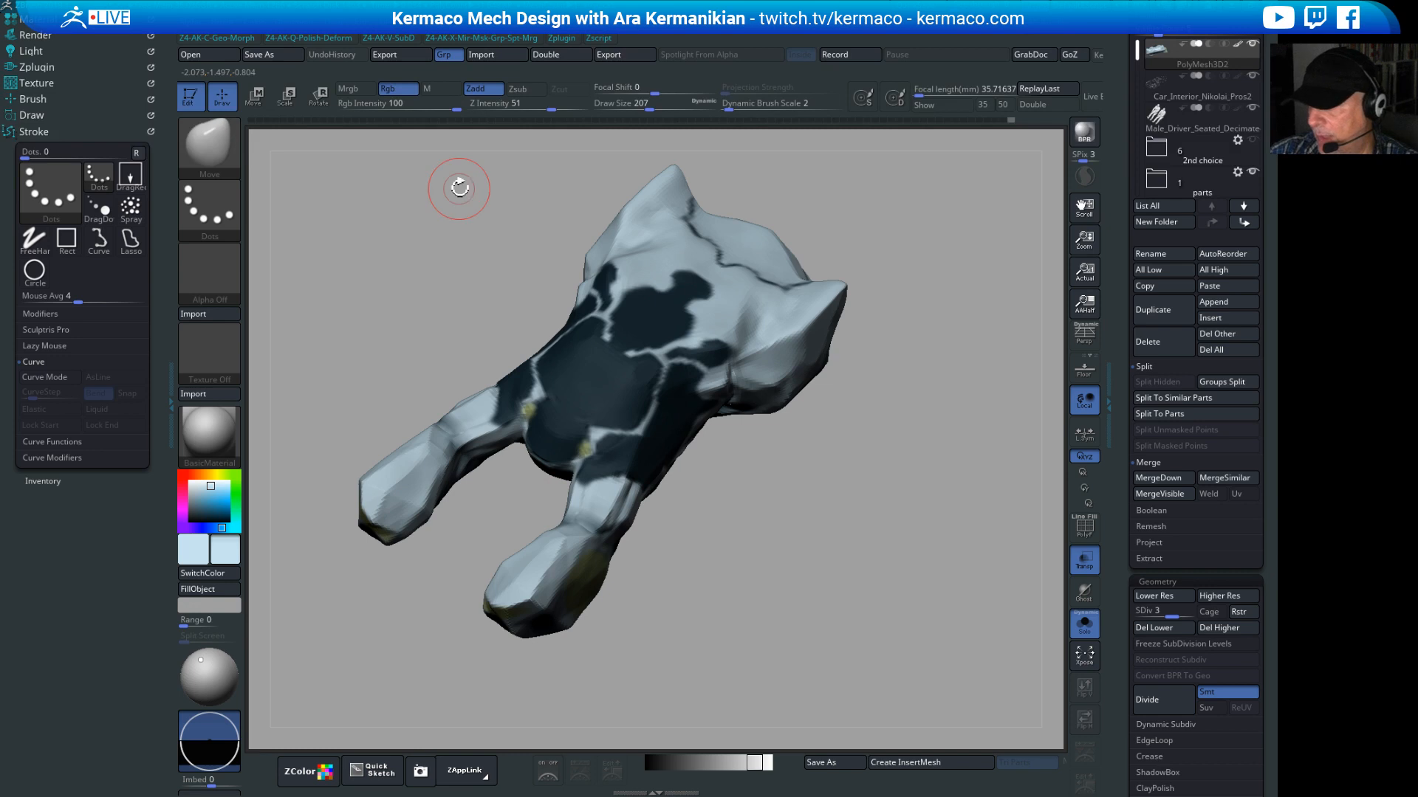
drag(830, 519, 757, 487)
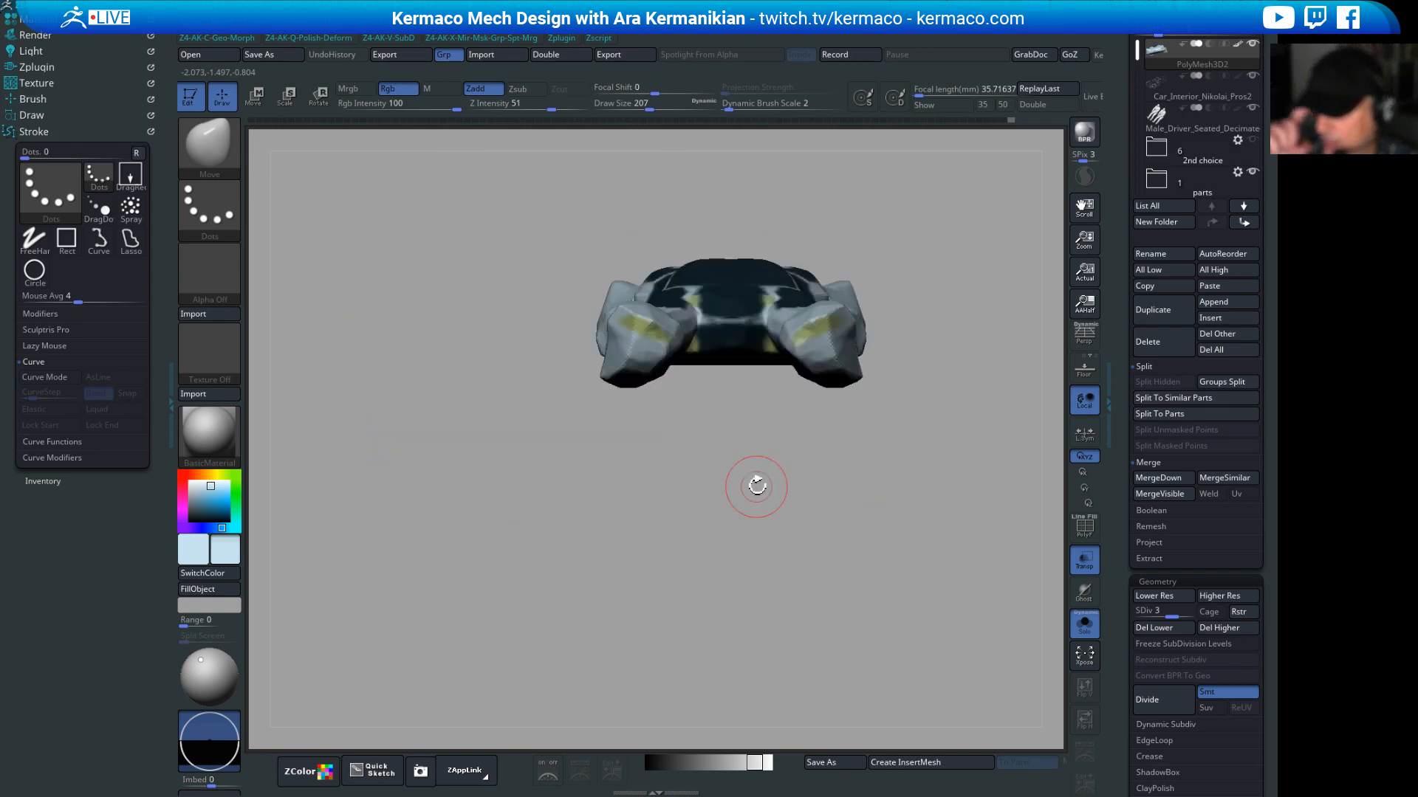
mouse_move(904, 542)
mouse_down()
mouse_move(810, 560)
mouse_move(768, 551)
mouse_move(831, 581)
mouse_move(739, 567)
mouse_move(851, 561)
mouse_move(876, 568)
mouse_move(873, 601)
mouse_move(845, 554)
mouse_up()
key(ctrl)
key(ctrl+x)
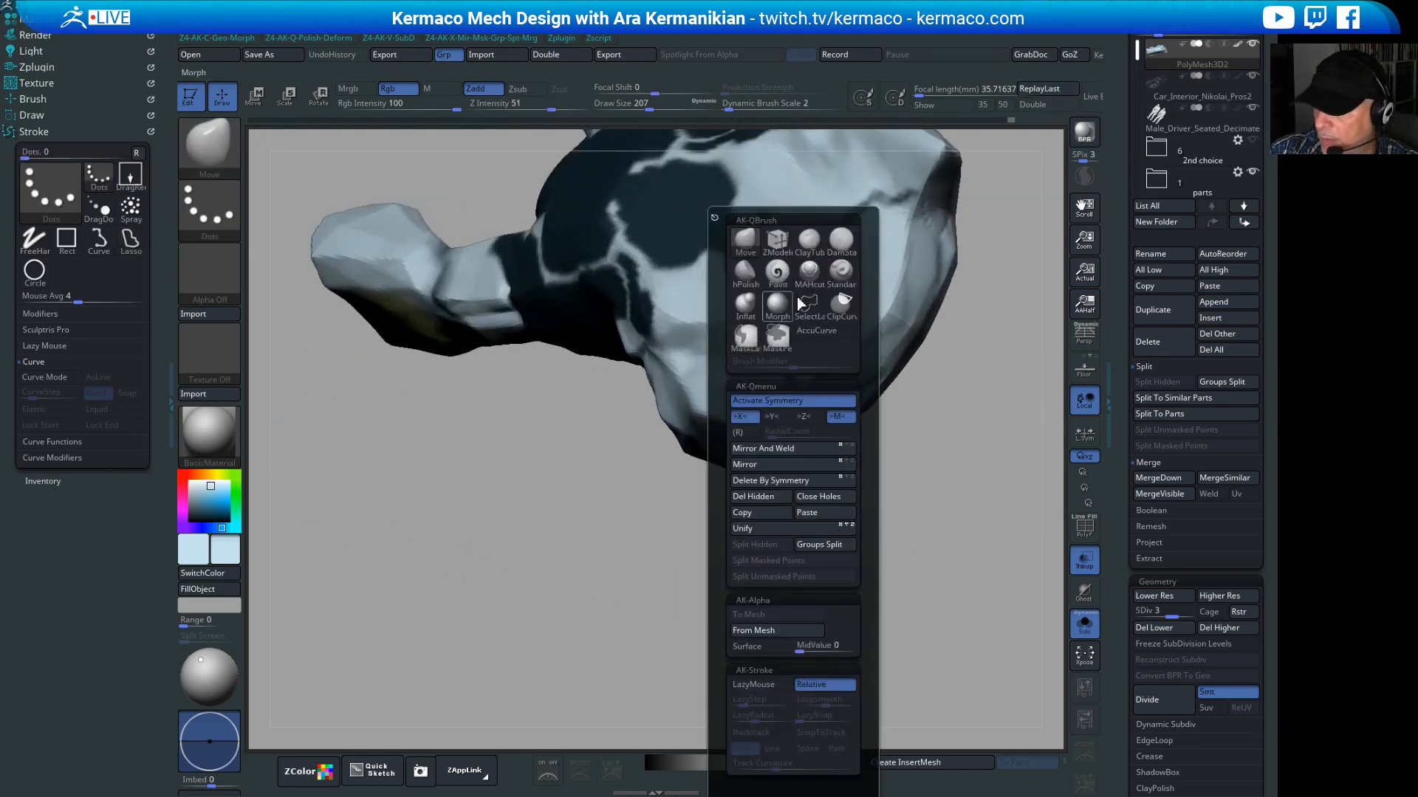
key(ctrl)
key(space)
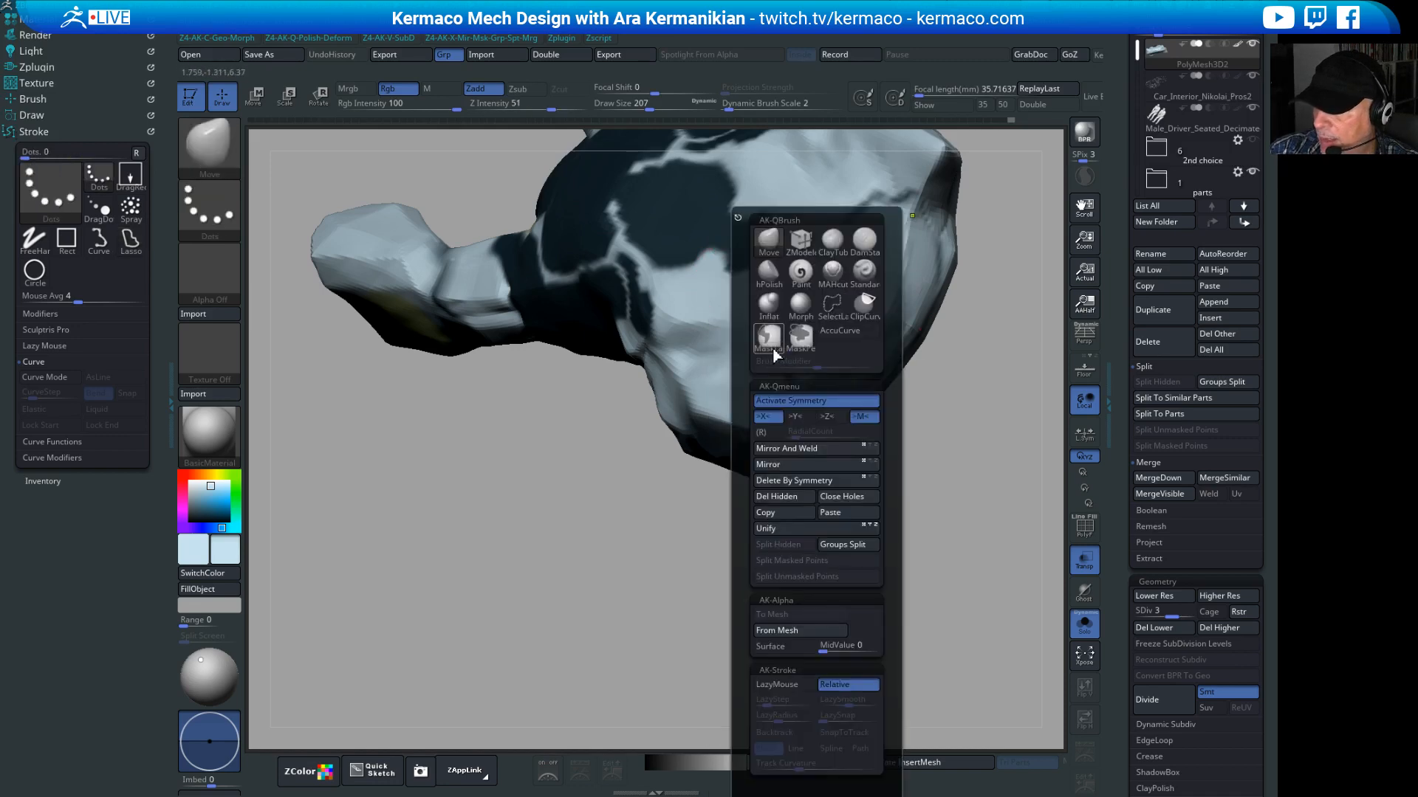
click(768, 274)
drag(917, 612, 965, 533)
mouse_move(988, 465)
mouse_down()
mouse_move(948, 485)
mouse_move(948, 473)
mouse_up()
mouse_move(652, 438)
mouse_down()
mouse_move(655, 452)
mouse_move(693, 457)
mouse_up()
Step: Set the draw size to 101 and polish crisp planes along the edges and tips of both rear corners
key(s)
key(s)
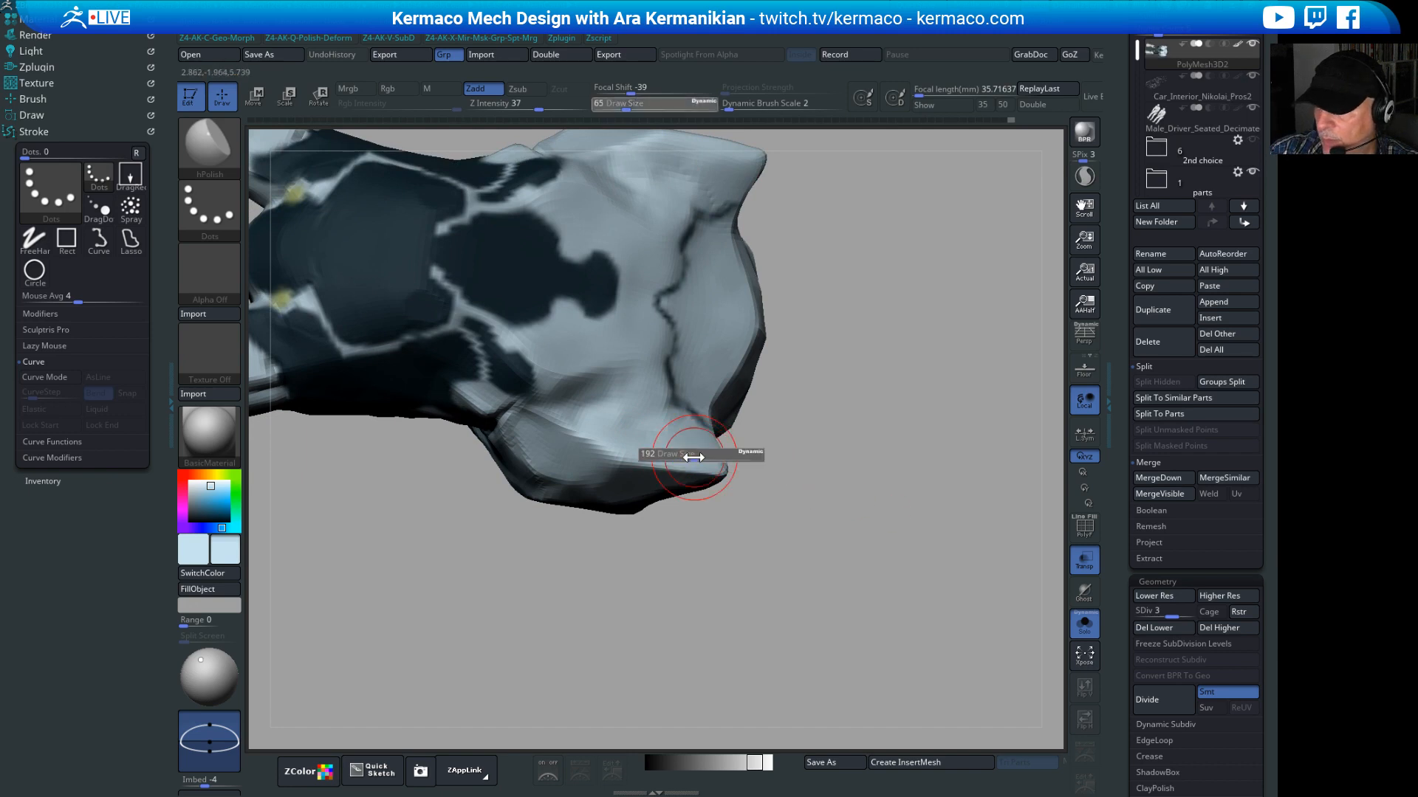
drag(883, 550, 932, 526)
key(s)
drag(686, 465, 666, 464)
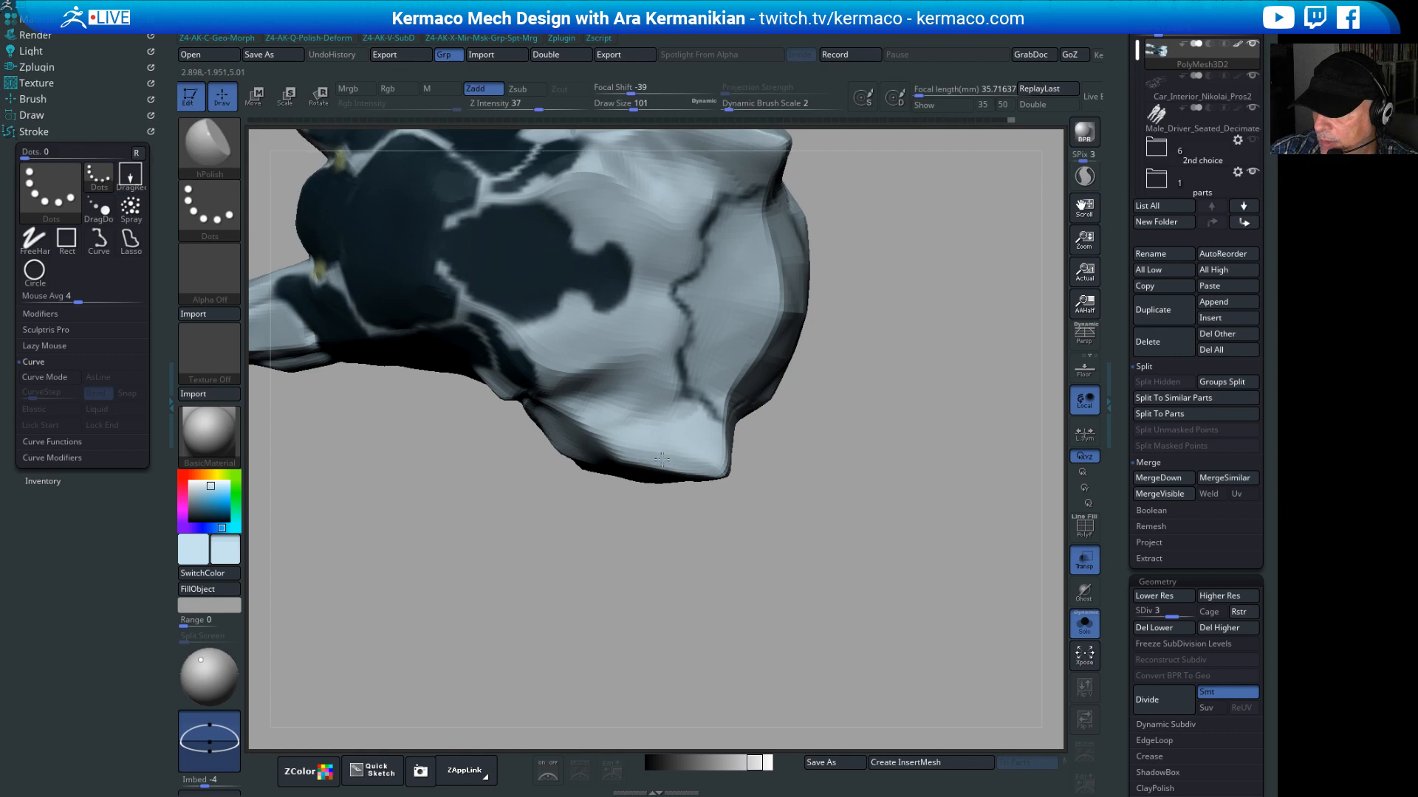
drag(904, 454, 864, 513)
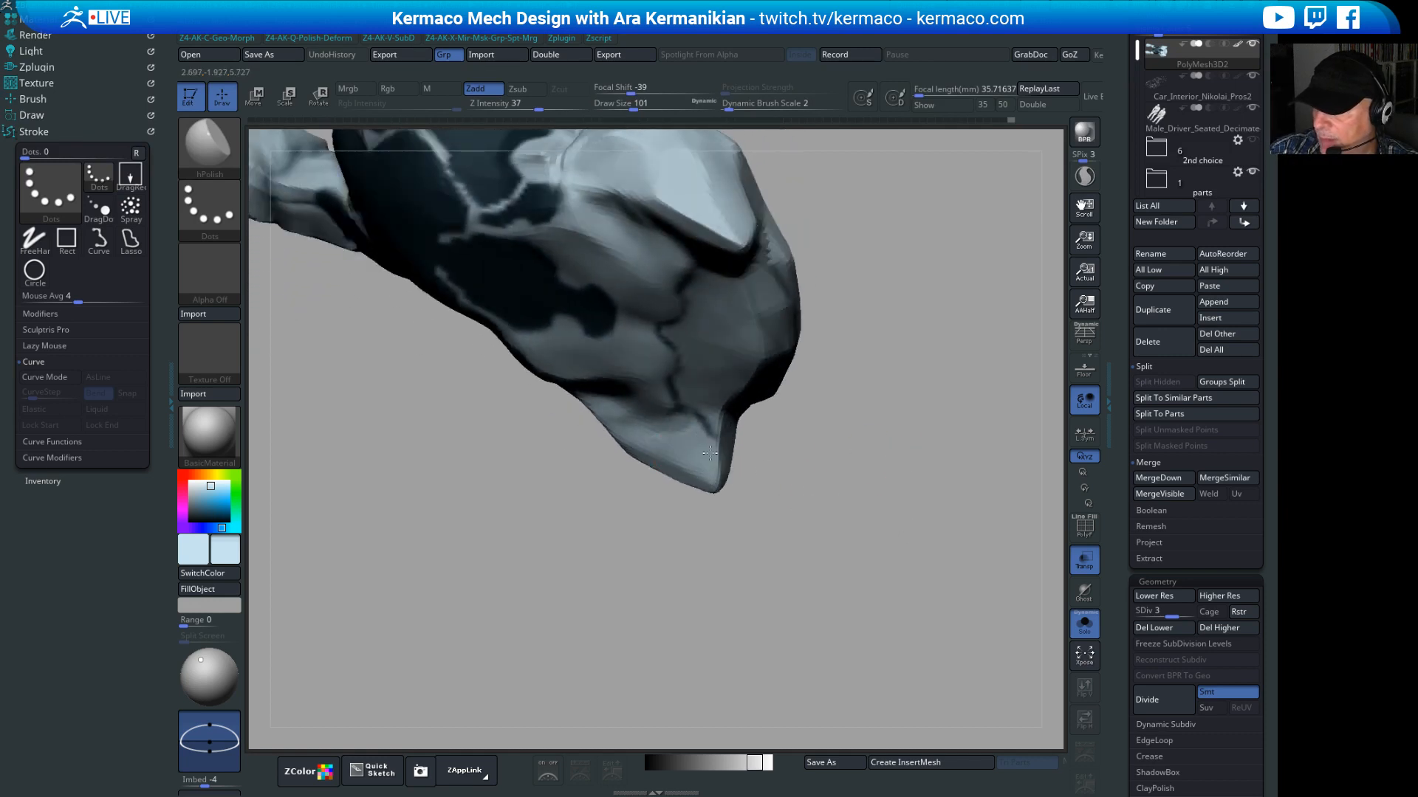
mouse_move(805, 464)
mouse_down()
mouse_move(930, 319)
mouse_move(889, 238)
mouse_move(845, 221)
mouse_move(877, 305)
mouse_up()
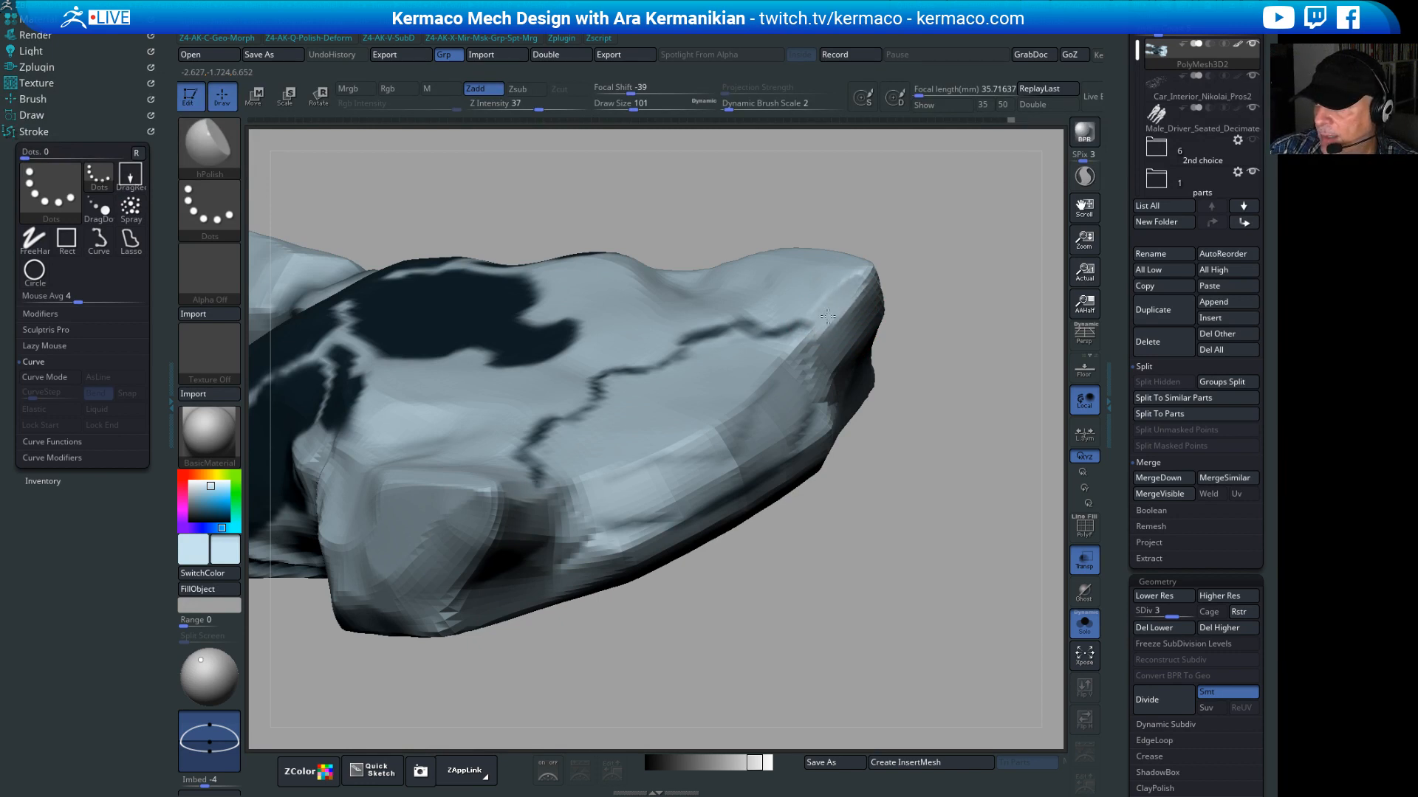
drag(962, 279, 918, 303)
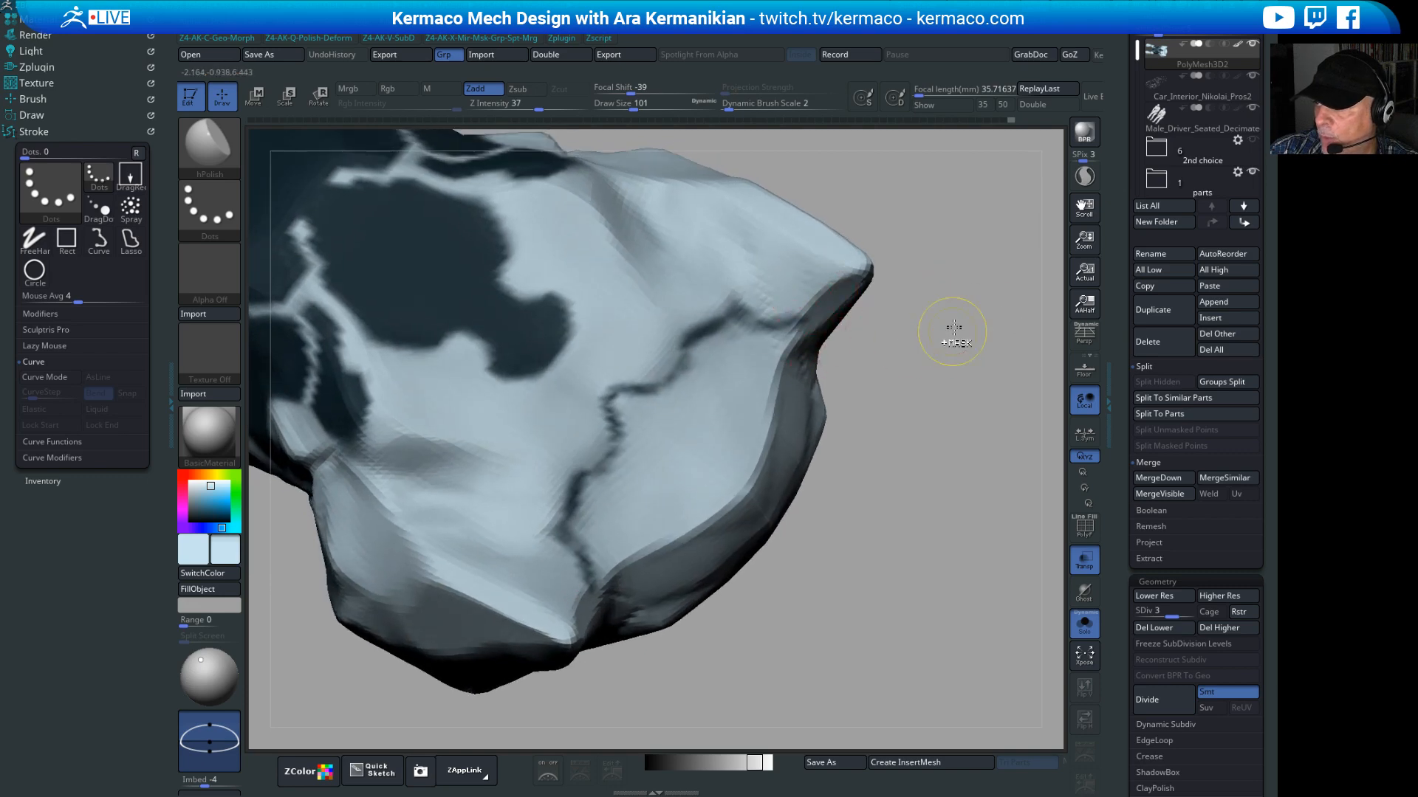
Step: Polish the lower rear edge between the two pointed corners into flat planes with the hPolish brush
drag(908, 380, 867, 325)
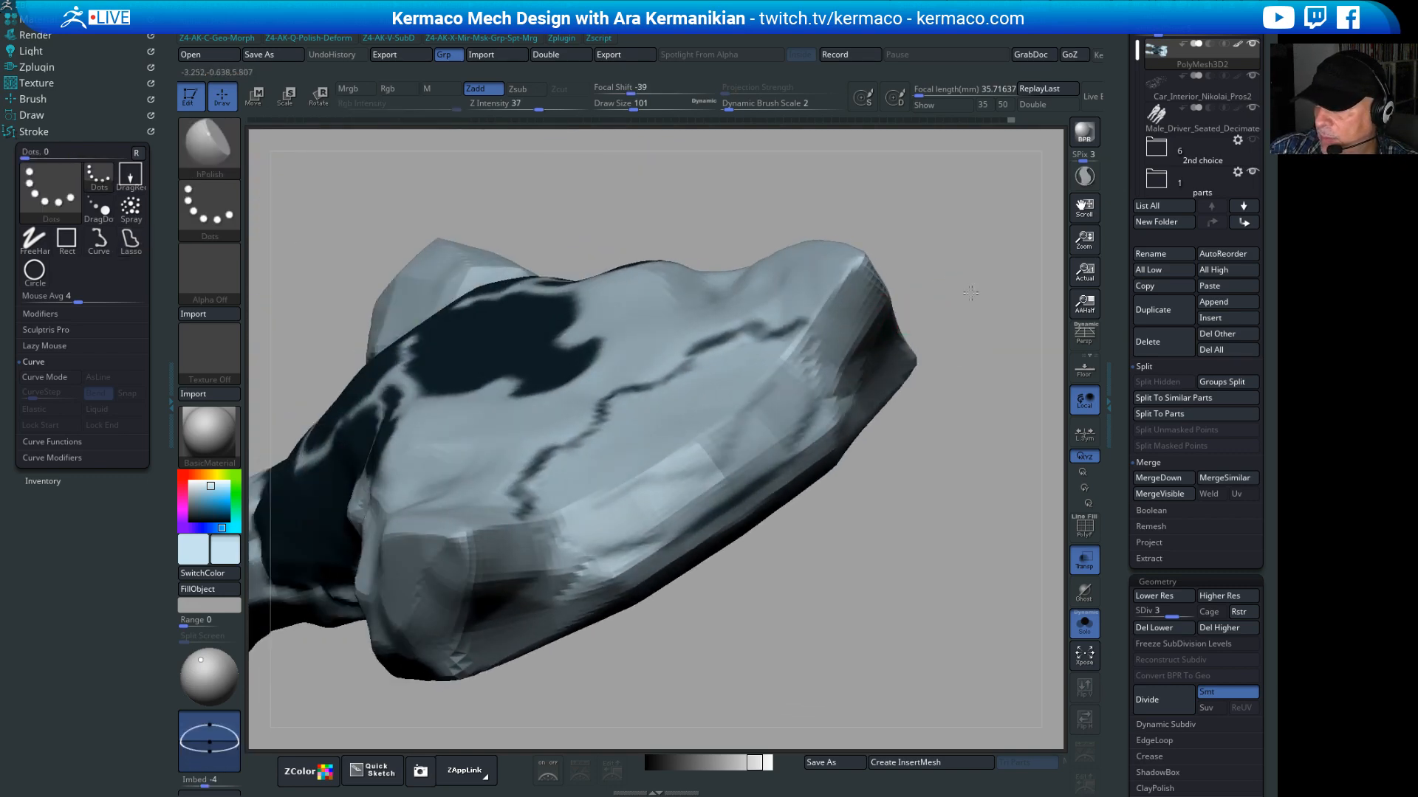
drag(970, 293, 849, 293)
mouse_move(502, 613)
mouse_down()
mouse_move(288, 629)
mouse_move(813, 499)
mouse_move(891, 464)
mouse_move(893, 414)
mouse_move(941, 333)
mouse_move(909, 258)
mouse_move(1000, 325)
mouse_up()
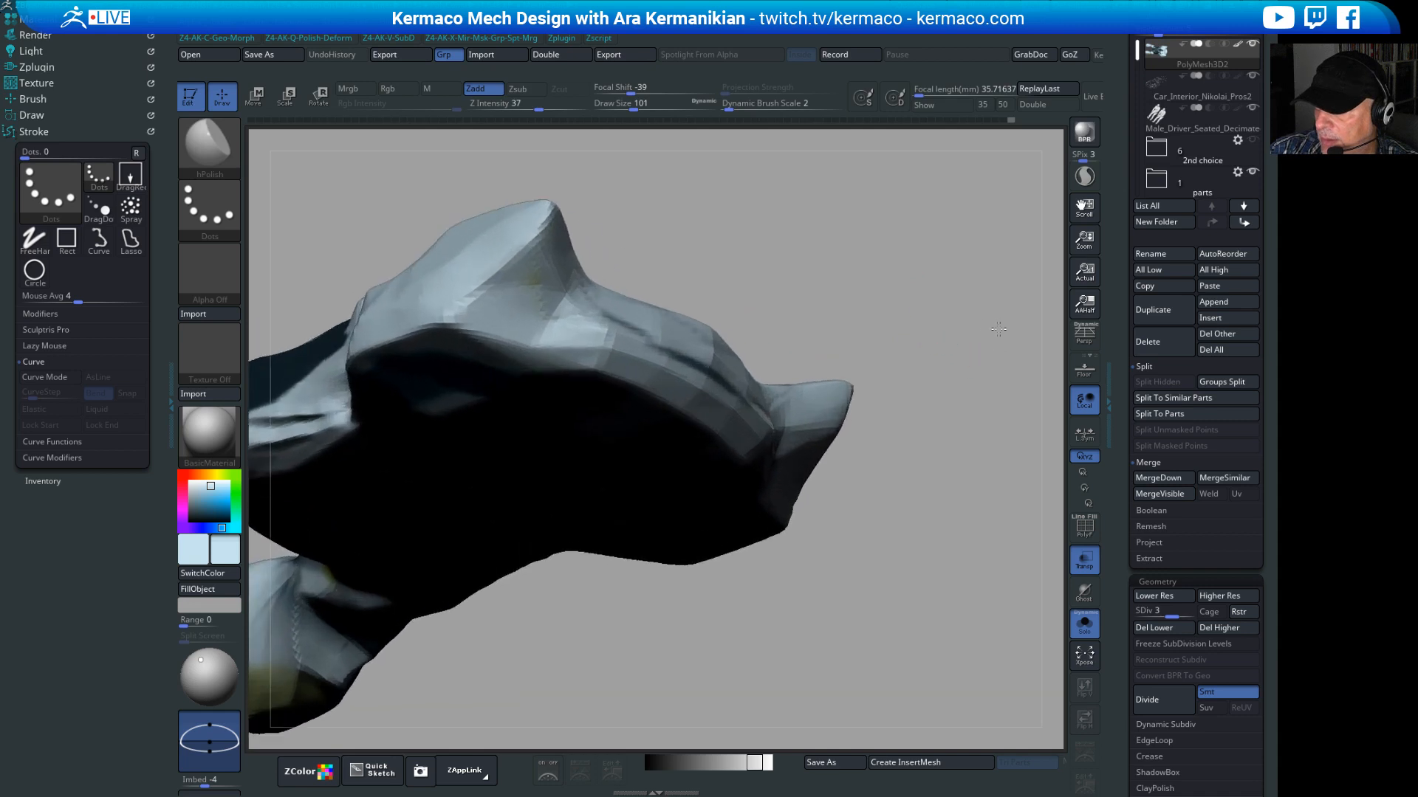
alt+drag(816, 247, 902, 272)
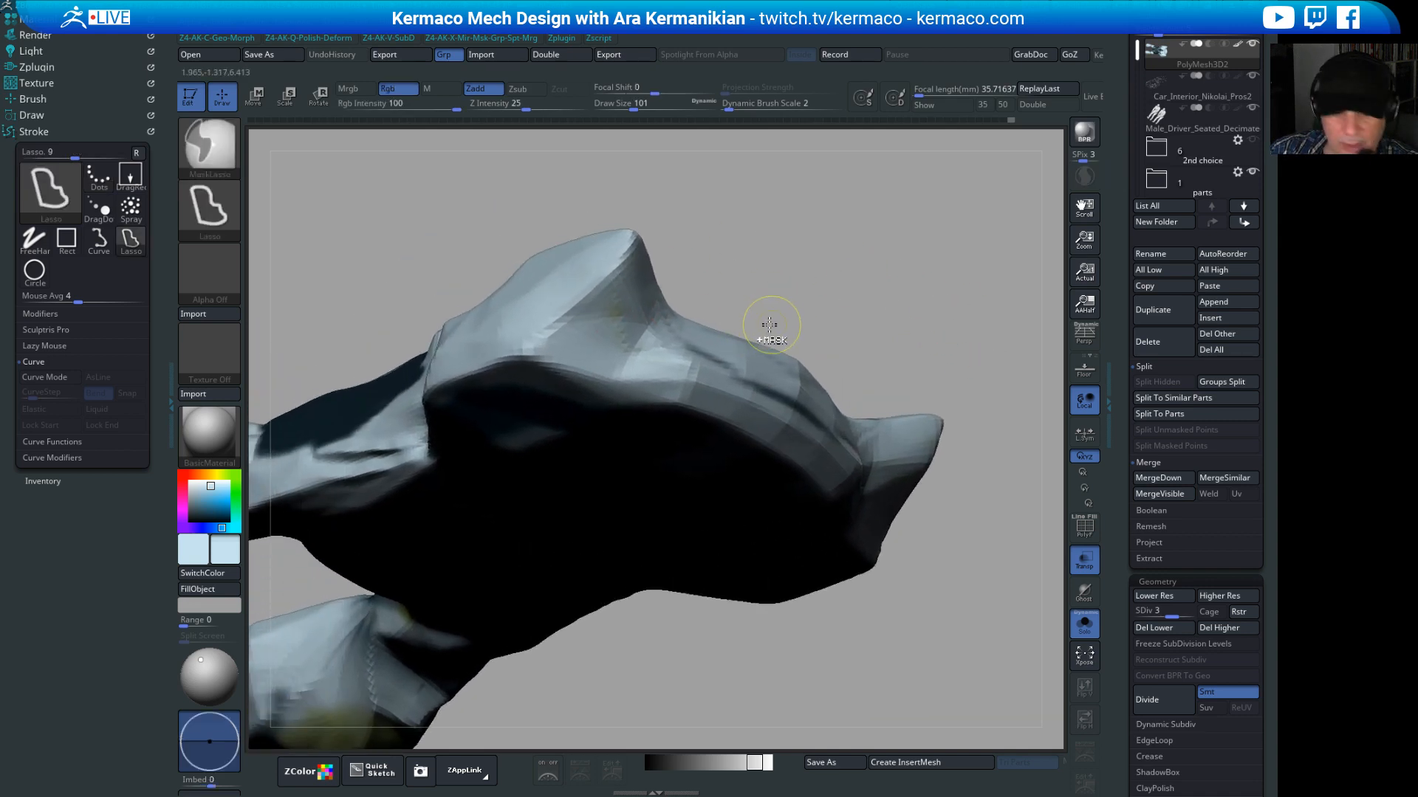
Step: Switch to the DamStandard brush and carve creases where the pointed rear corners meet the rear edge and side faces
key(space)
key(space)
click(879, 240)
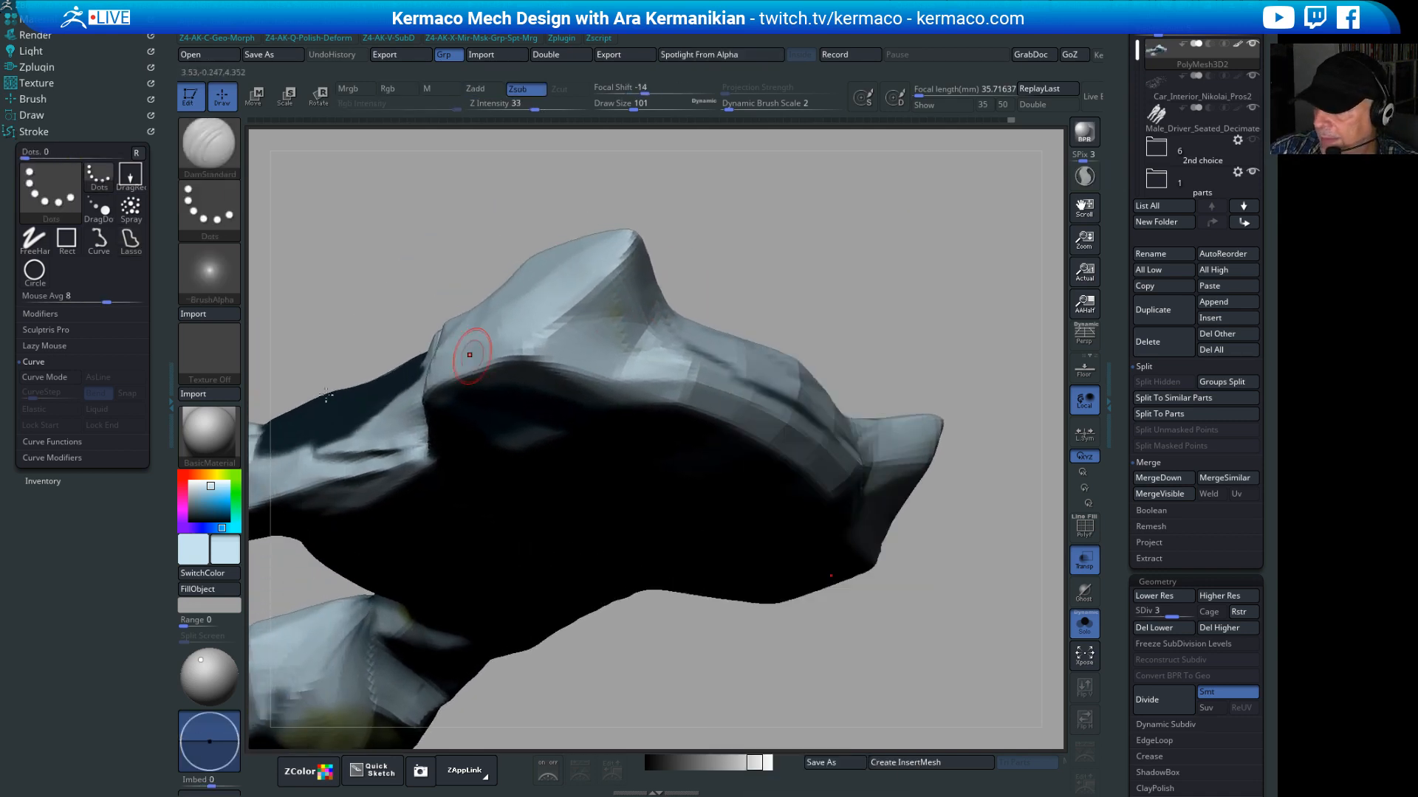
drag(947, 305, 902, 311)
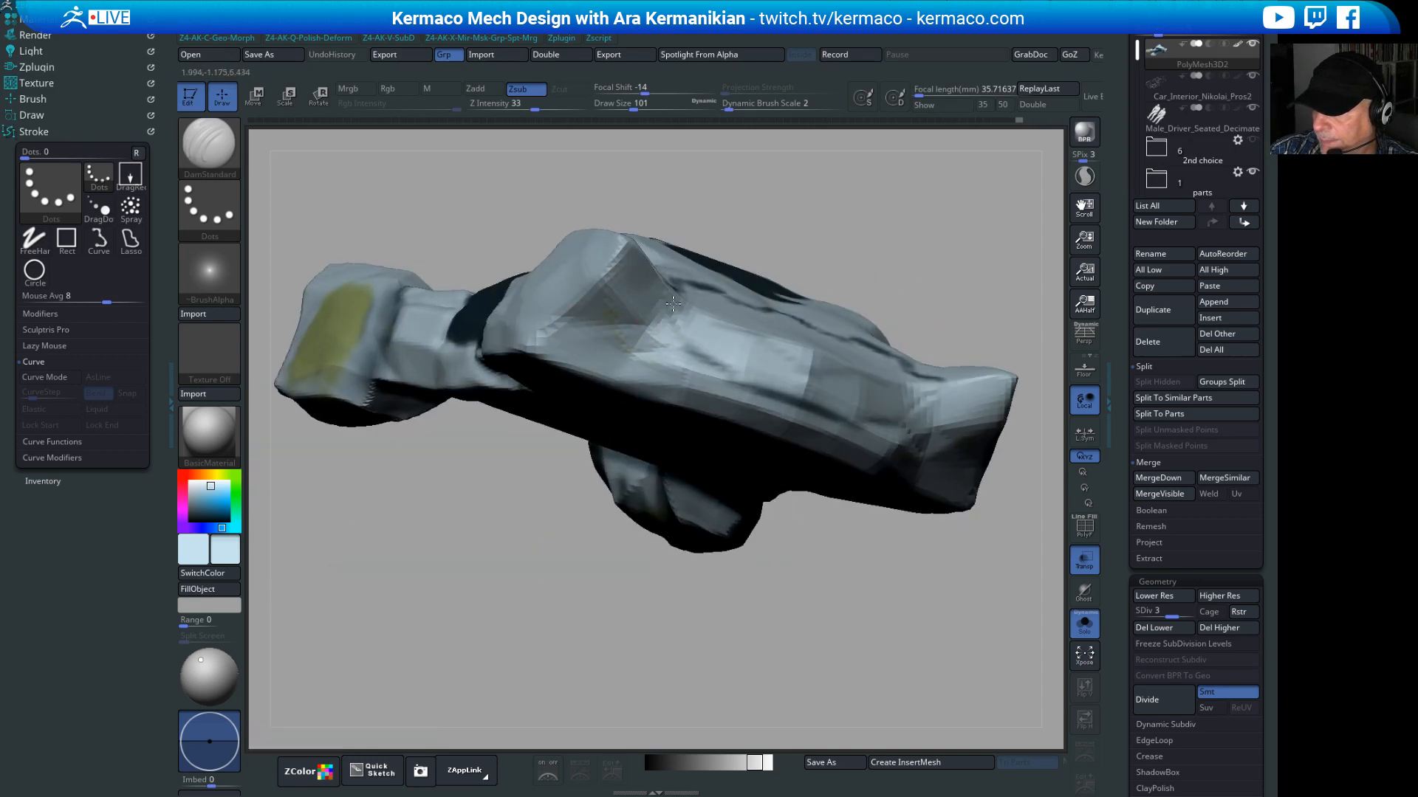
drag(959, 235, 931, 284)
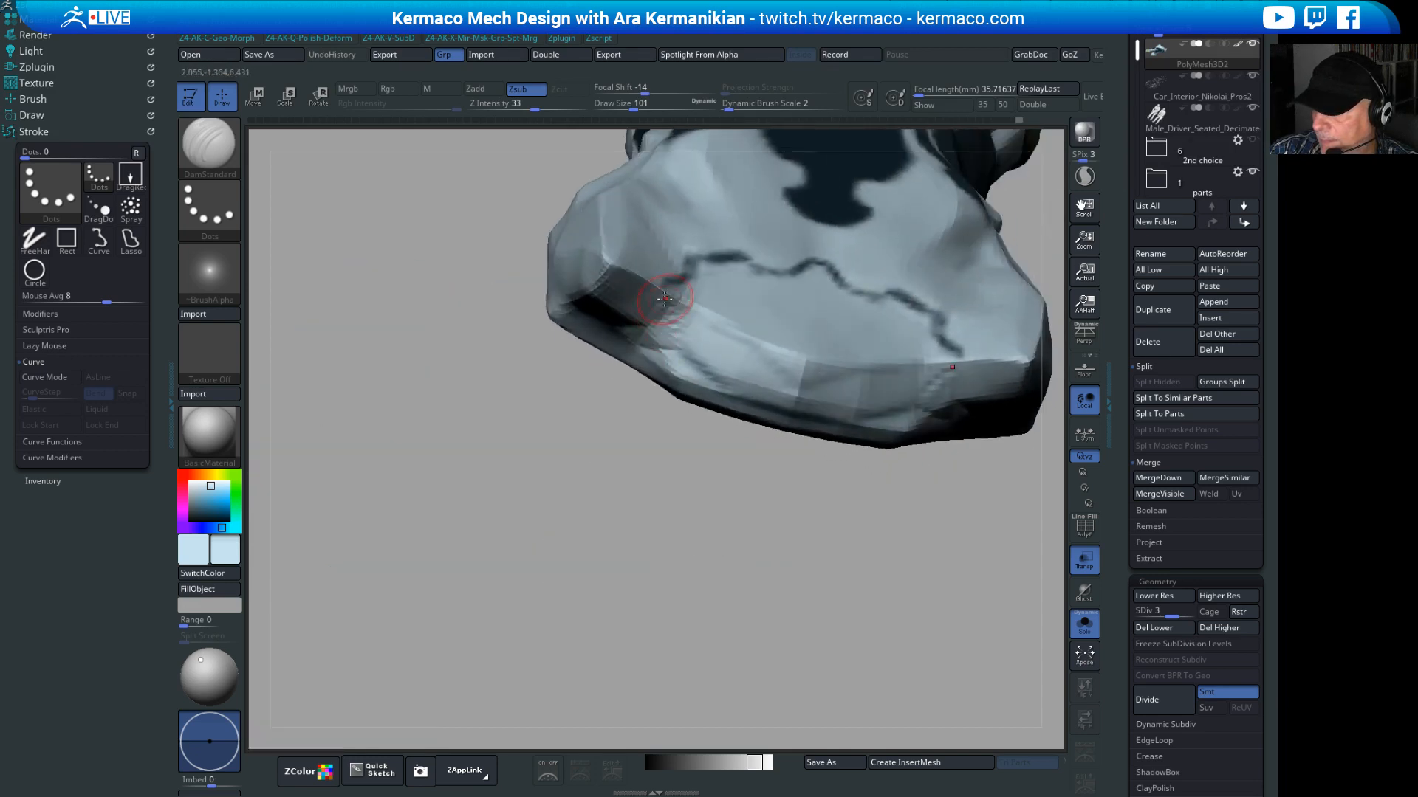
drag(601, 354, 596, 334)
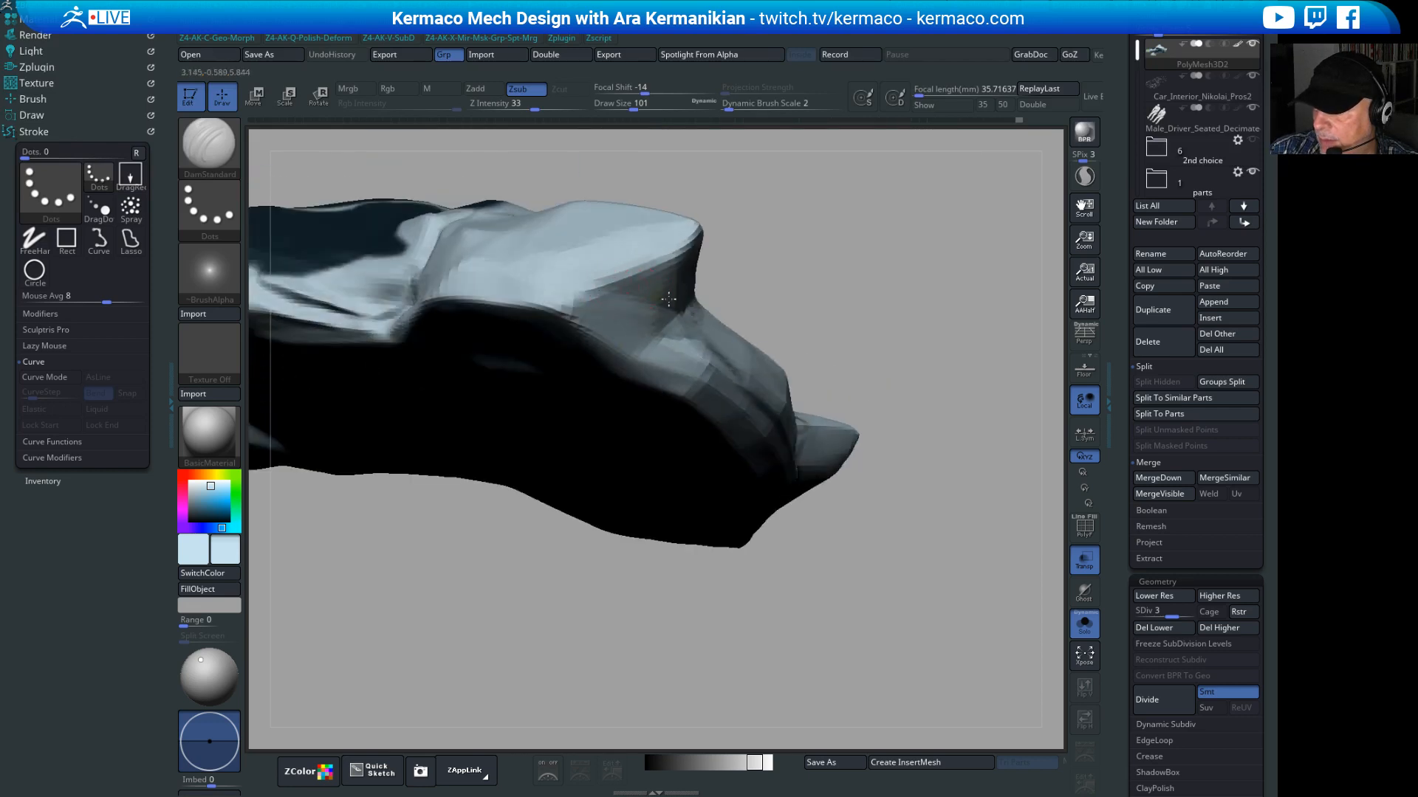
mouse_move(728, 304)
mouse_down()
mouse_move(801, 380)
mouse_move(575, 403)
mouse_move(568, 373)
mouse_move(533, 362)
mouse_up()
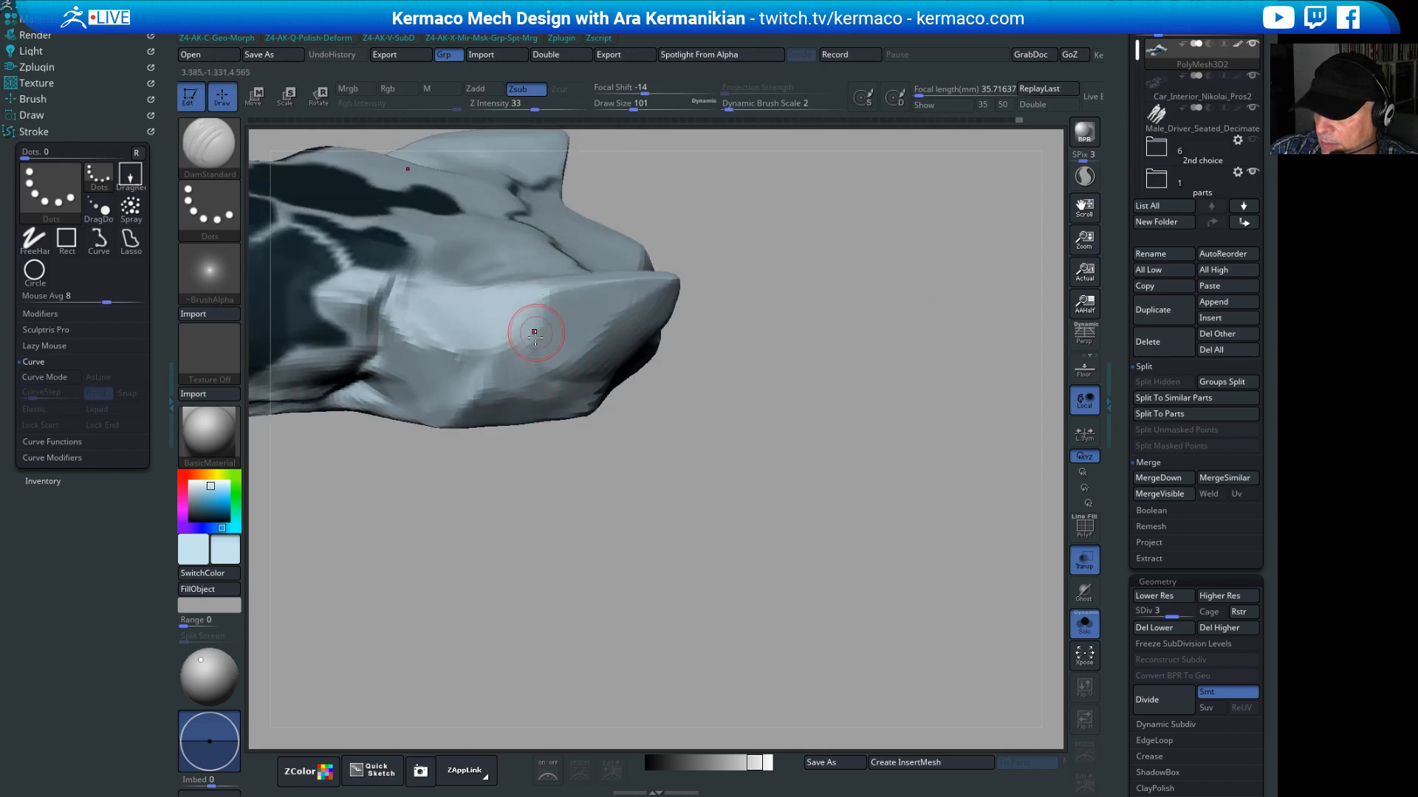
mouse_move(561, 293)
mouse_down()
mouse_move(516, 322)
mouse_move(578, 406)
mouse_up()
drag(687, 411, 748, 427)
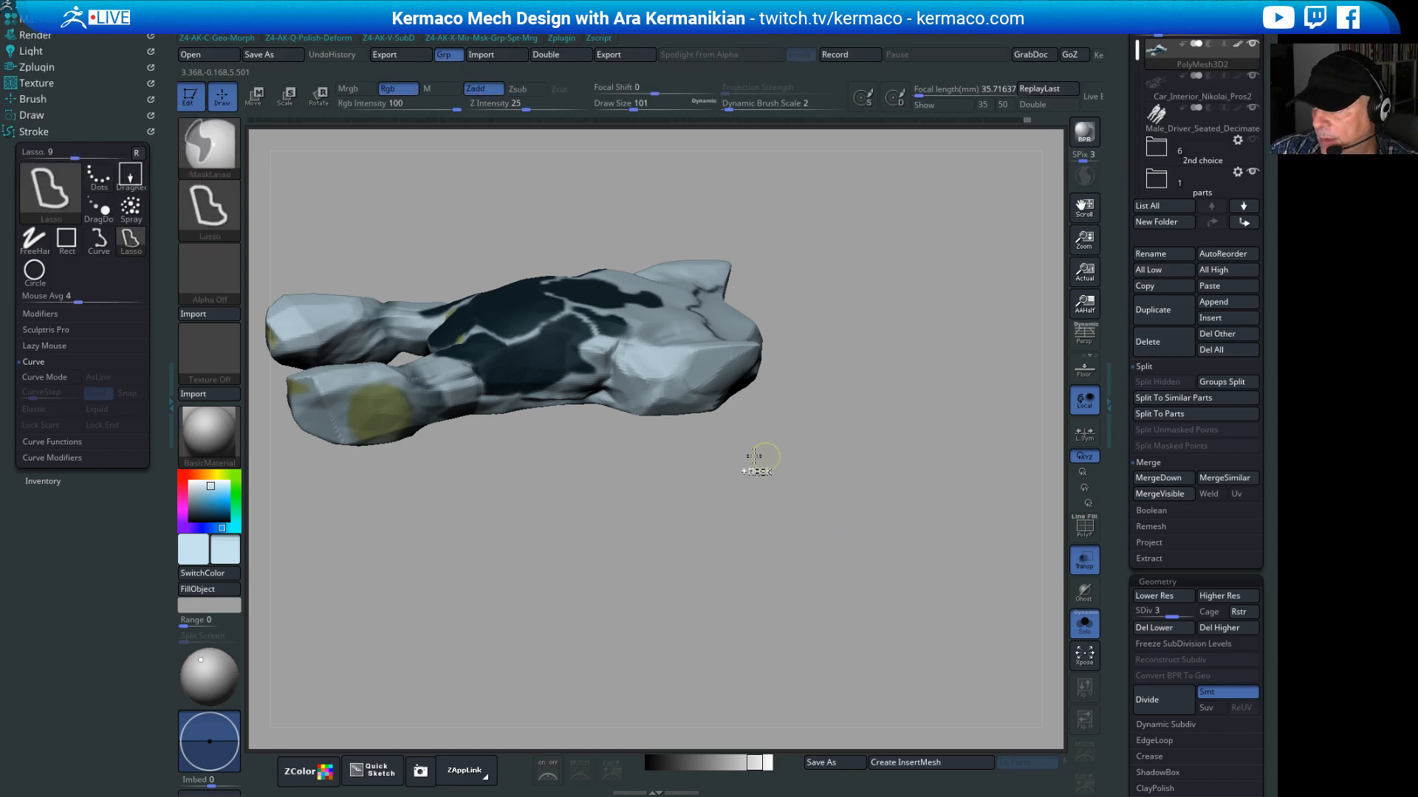
Step: Carve grooves with DamStandard at the inner base of both rear corners, beside the dark panels
mouse_move(705, 398)
mouse_down()
mouse_move(859, 464)
mouse_move(693, 406)
mouse_up()
drag(821, 492, 760, 432)
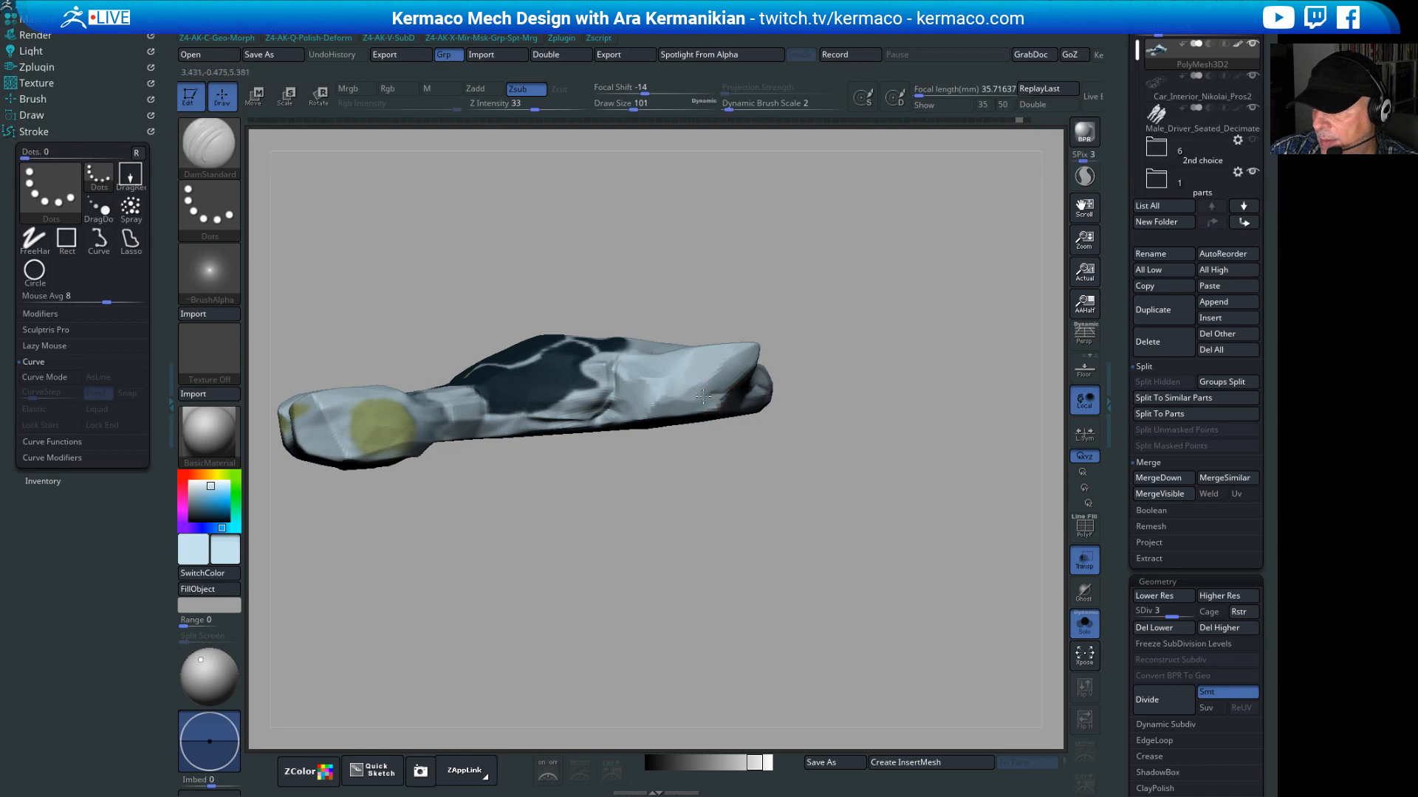
drag(817, 525, 696, 575)
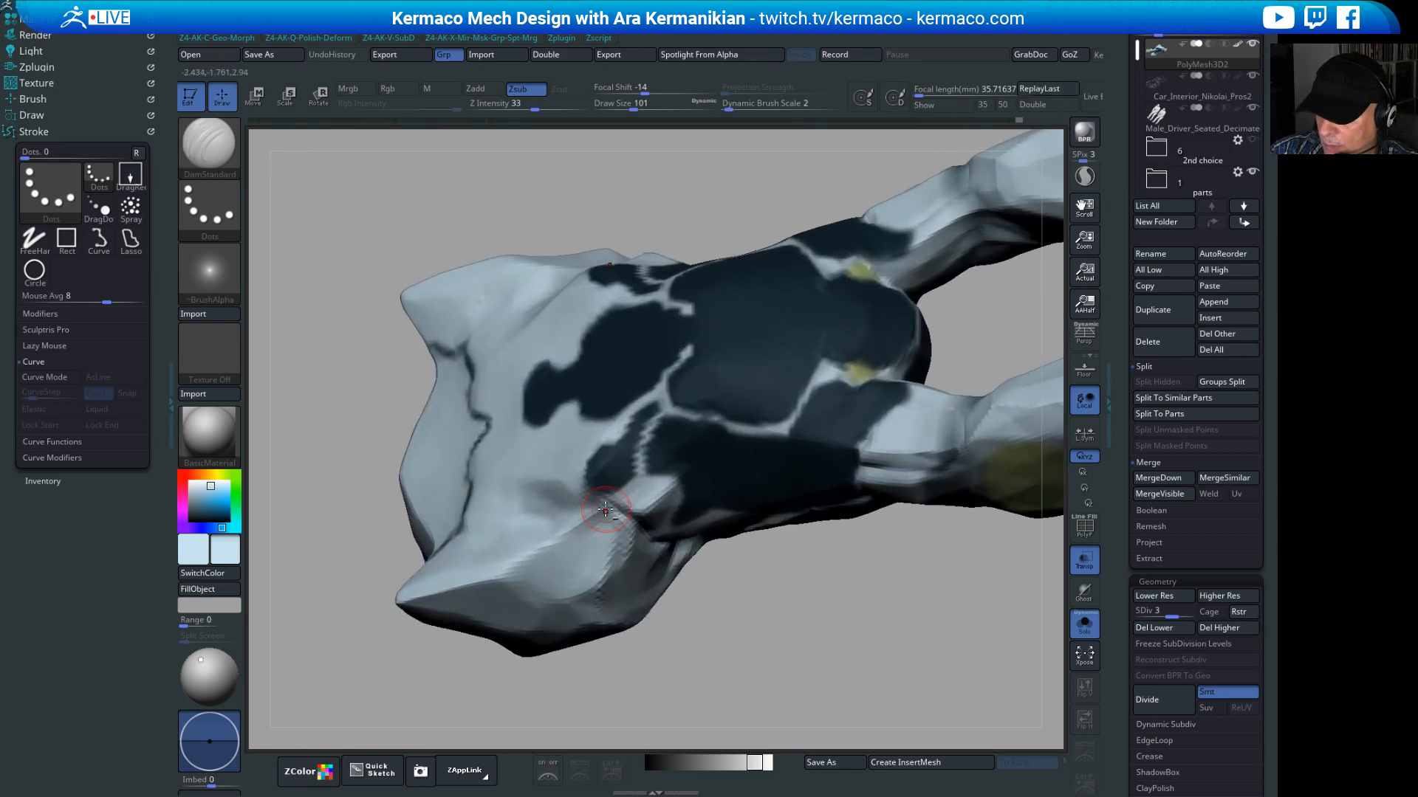
mouse_move(595, 513)
mouse_down()
mouse_move(493, 574)
mouse_move(561, 549)
mouse_up()
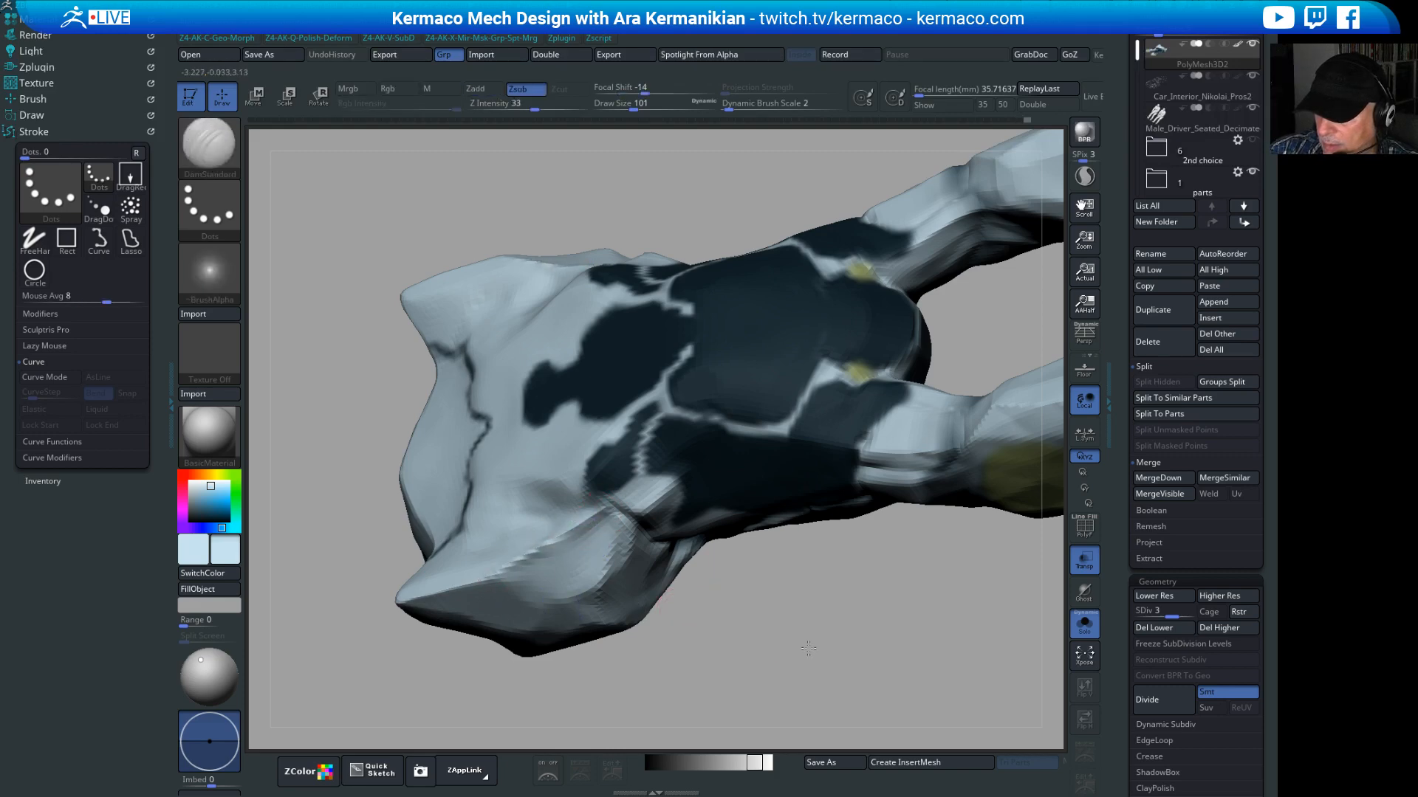
drag(803, 648, 716, 598)
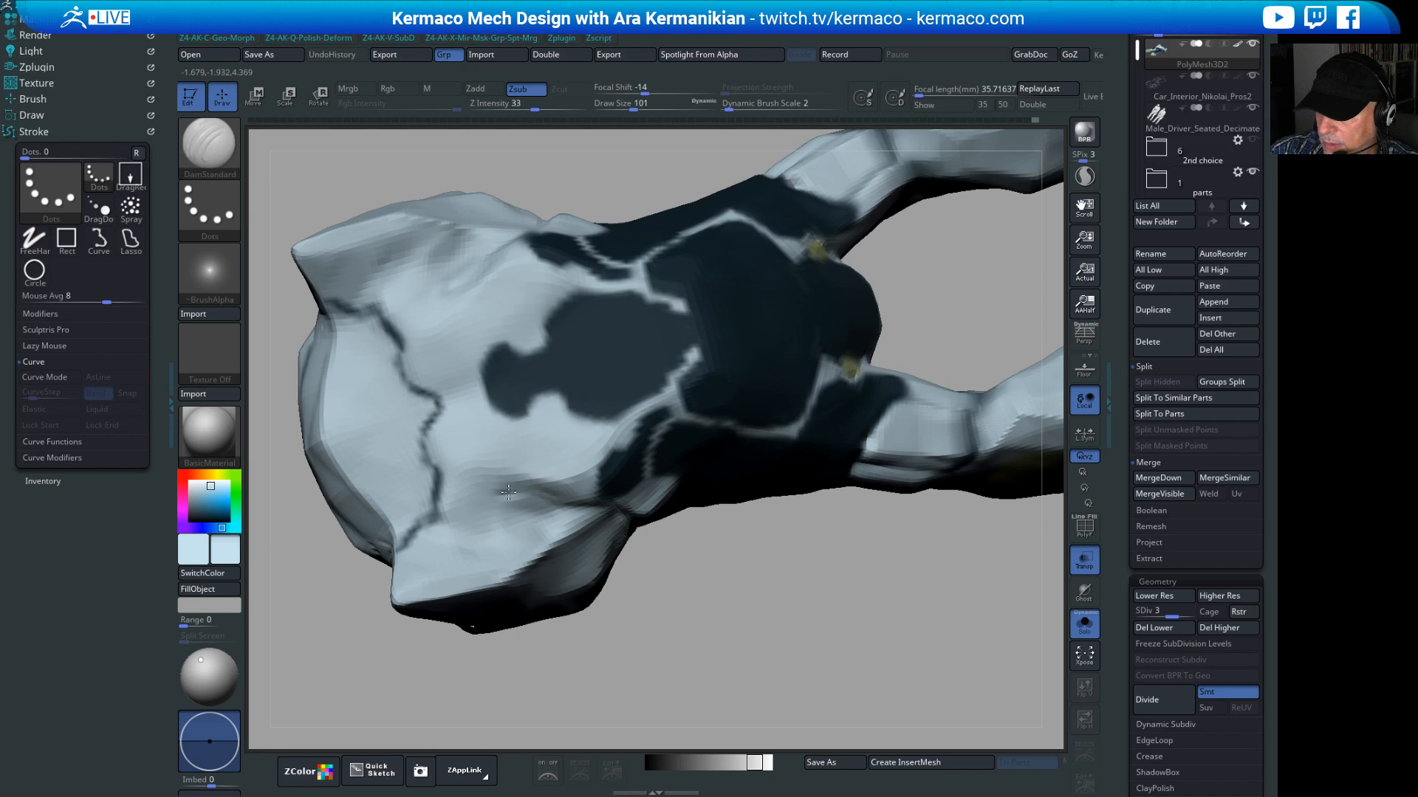
mouse_move(510, 498)
mouse_down()
mouse_move(456, 526)
mouse_move(472, 530)
mouse_up()
mouse_move(898, 613)
mouse_down()
mouse_move(817, 532)
mouse_move(809, 589)
mouse_move(829, 588)
mouse_move(683, 474)
mouse_move(877, 285)
mouse_move(784, 322)
mouse_move(671, 312)
mouse_move(702, 233)
mouse_move(689, 206)
mouse_move(637, 178)
mouse_move(802, 654)
mouse_move(521, 479)
mouse_up()
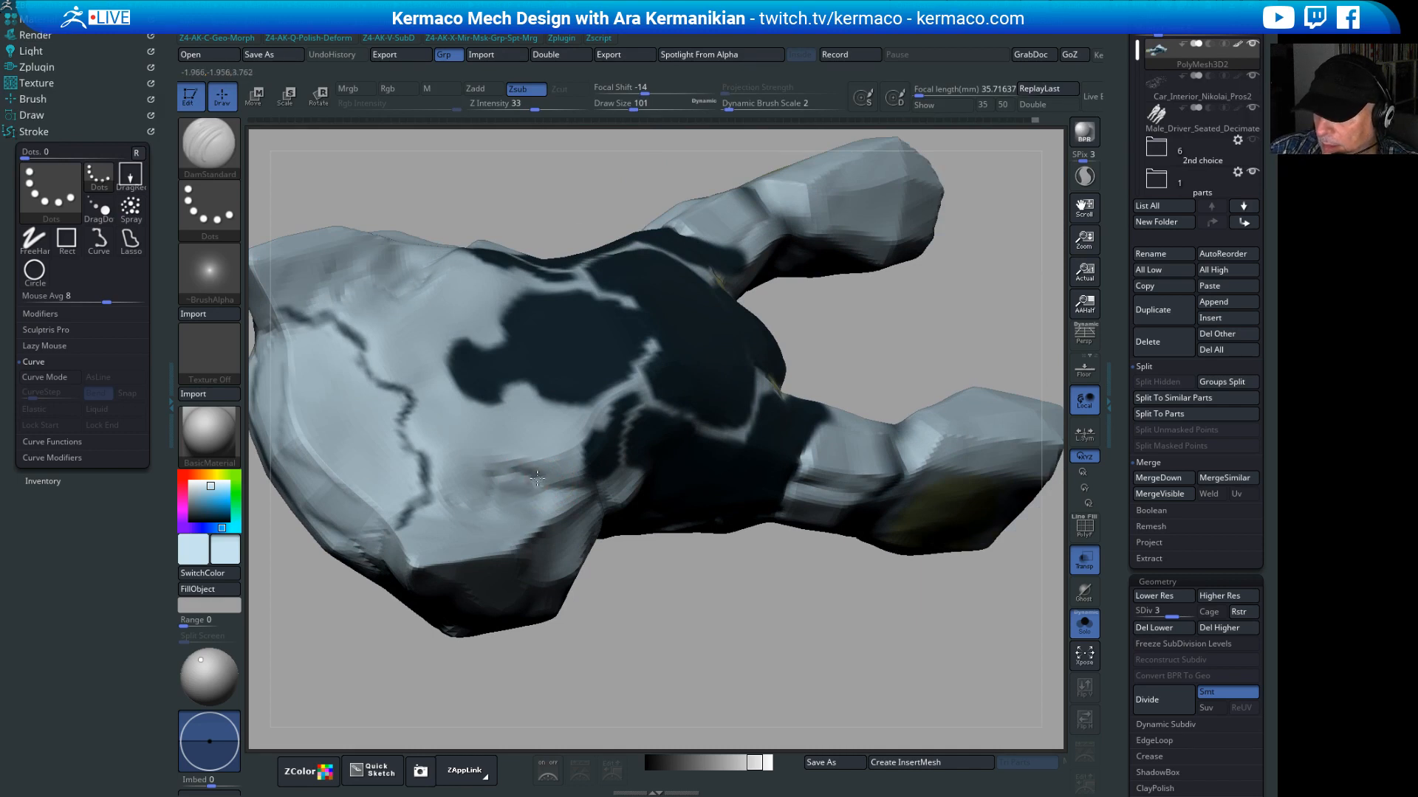
drag(814, 501, 590, 502)
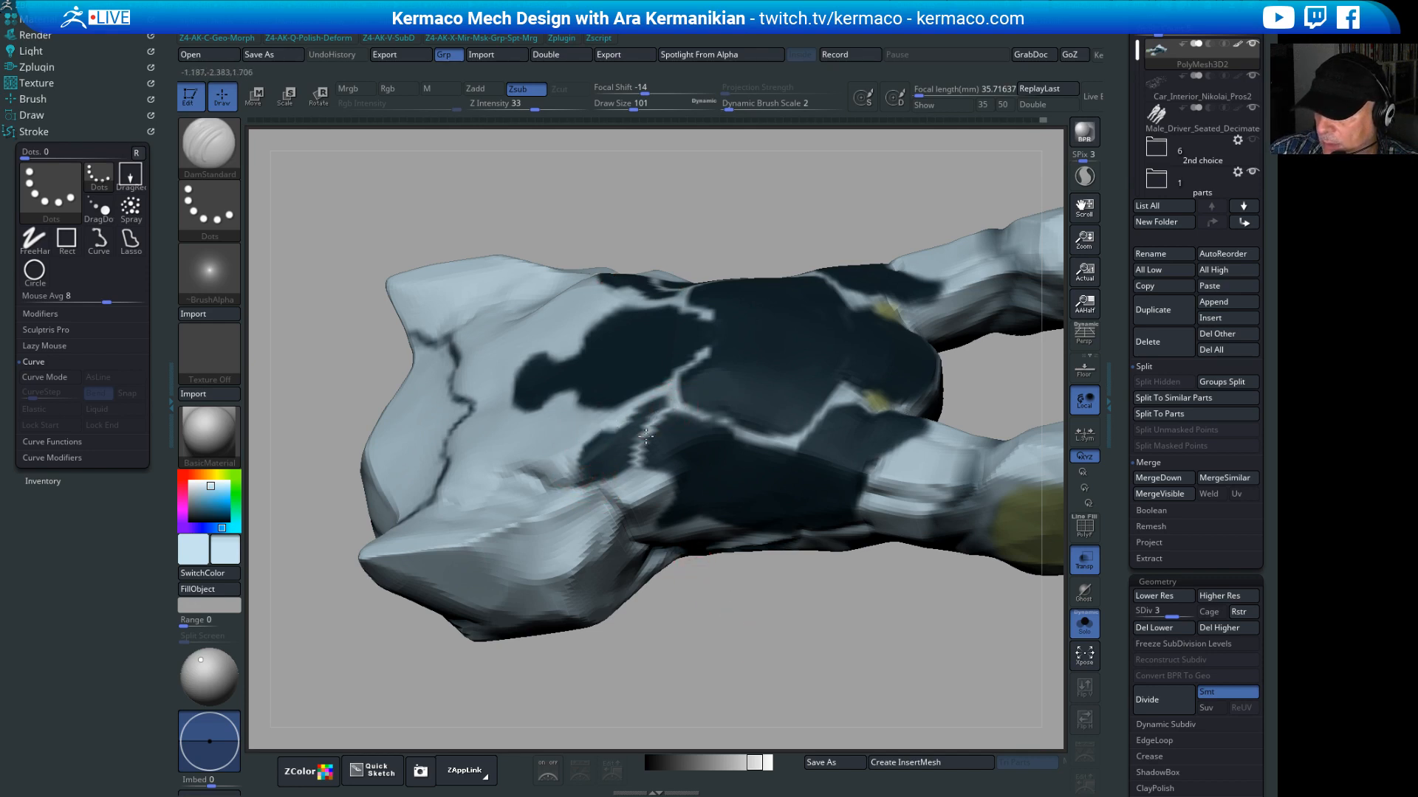
Step: Set the body's subdivision level to 4 and refine the grooves between the rear corners and the dark panels
mouse_move(748, 606)
alt+mouse_down()
mouse_move(785, 644)
mouse_move(746, 620)
alt+mouse_up()
drag(781, 565, 834, 524)
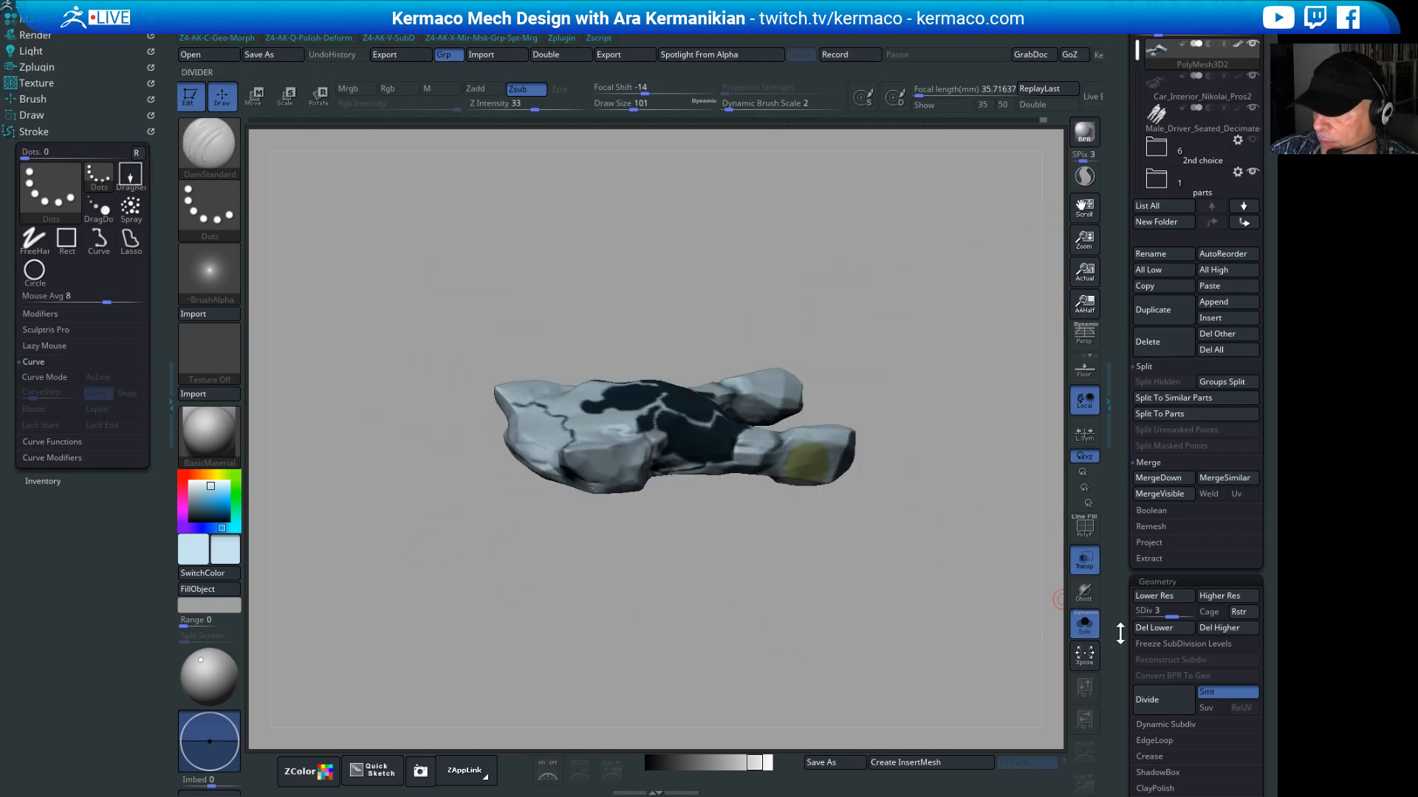
drag(1168, 611, 1188, 611)
drag(906, 612, 775, 609)
alt+drag(775, 609, 801, 628)
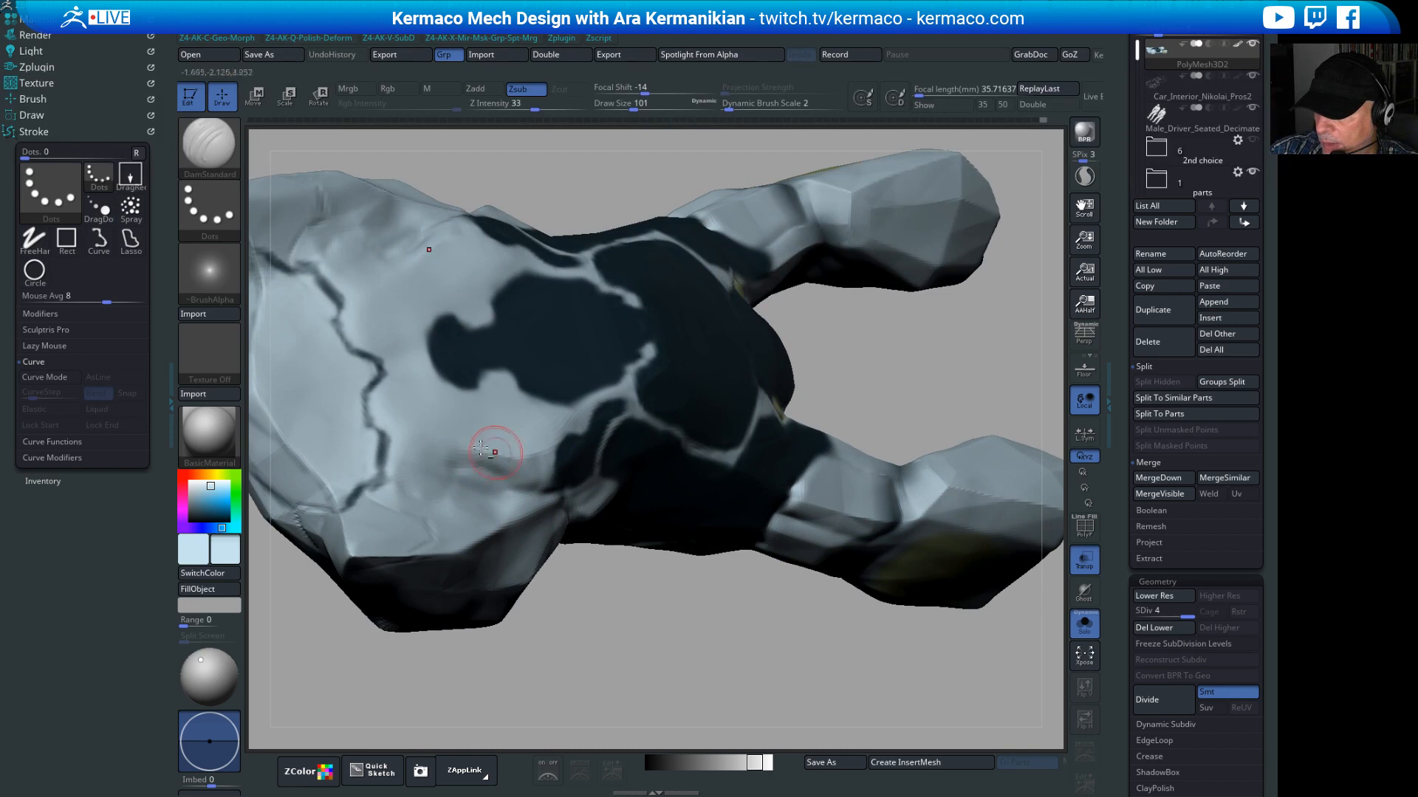
alt+drag(710, 594, 651, 635)
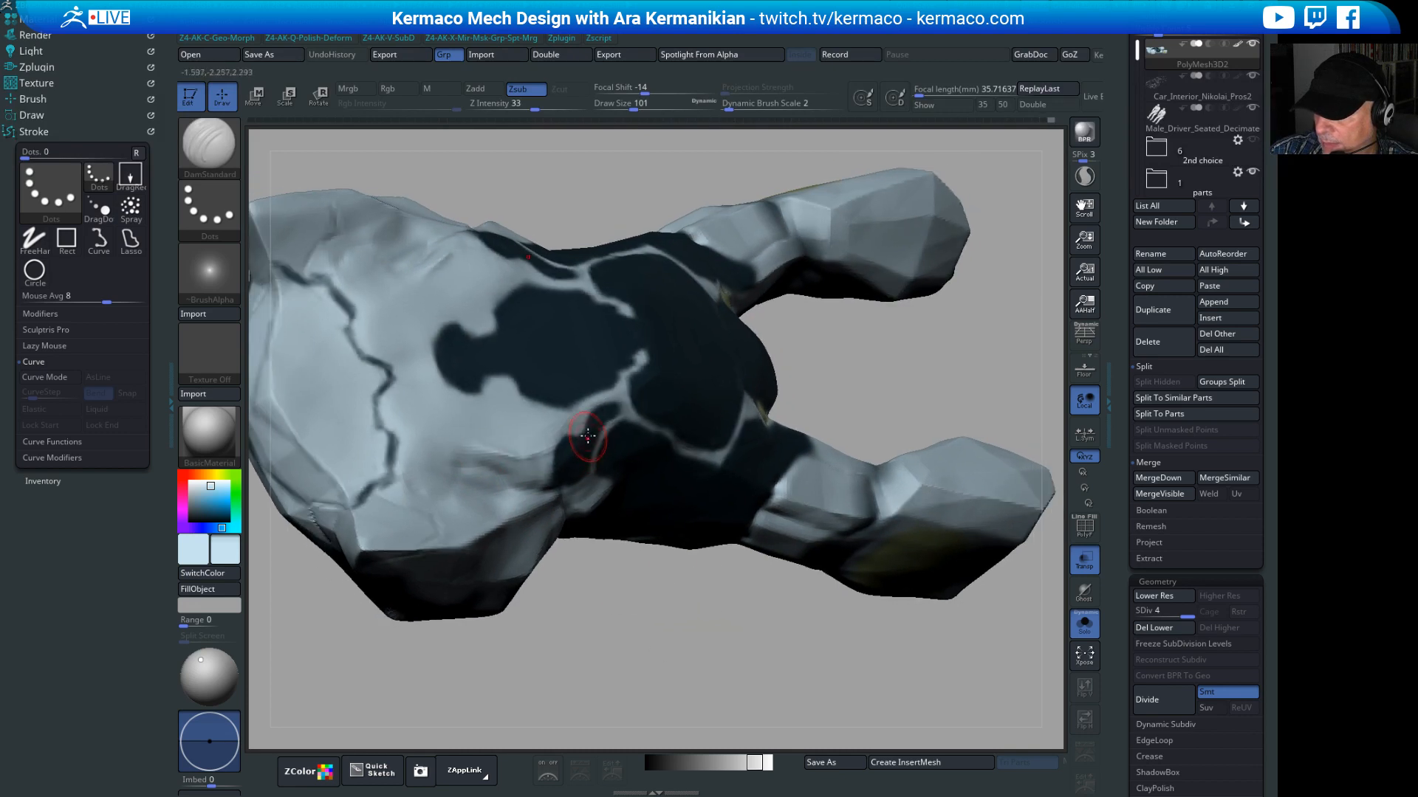
alt+drag(979, 364, 808, 355)
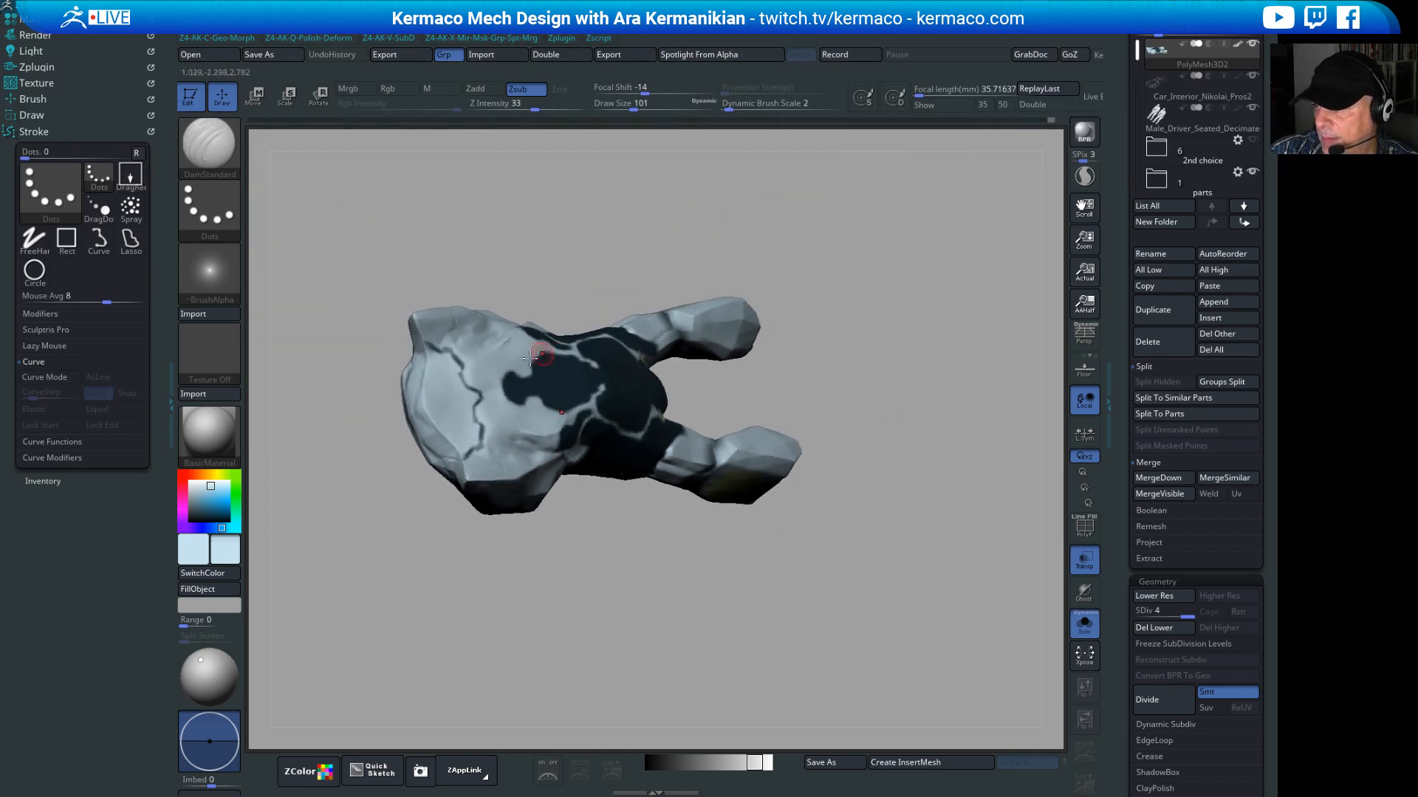
Step: Smooth the rough grooves around the rear shoulders and dark panel edges, and quick-save the project
shift+drag(498, 345, 507, 341)
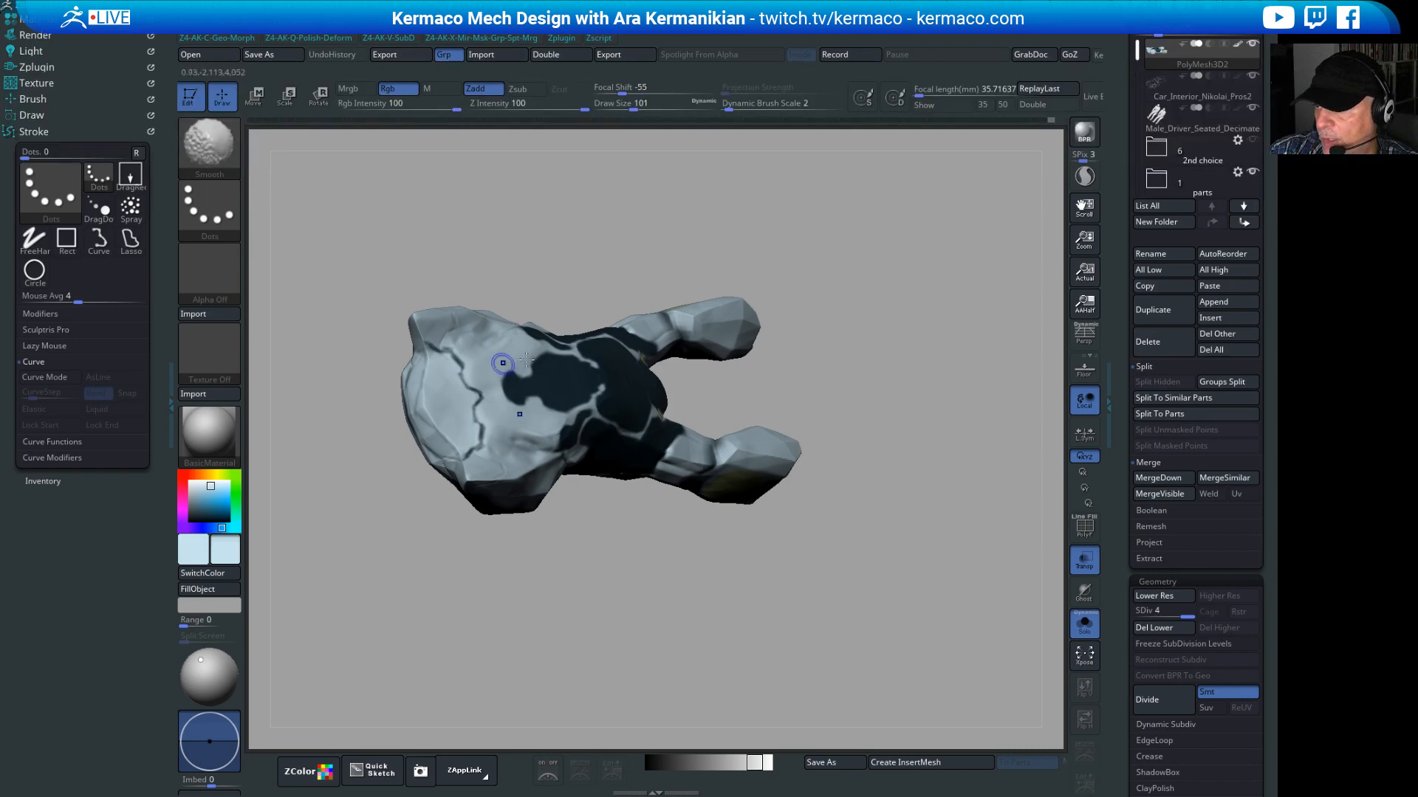
drag(1015, 470, 699, 371)
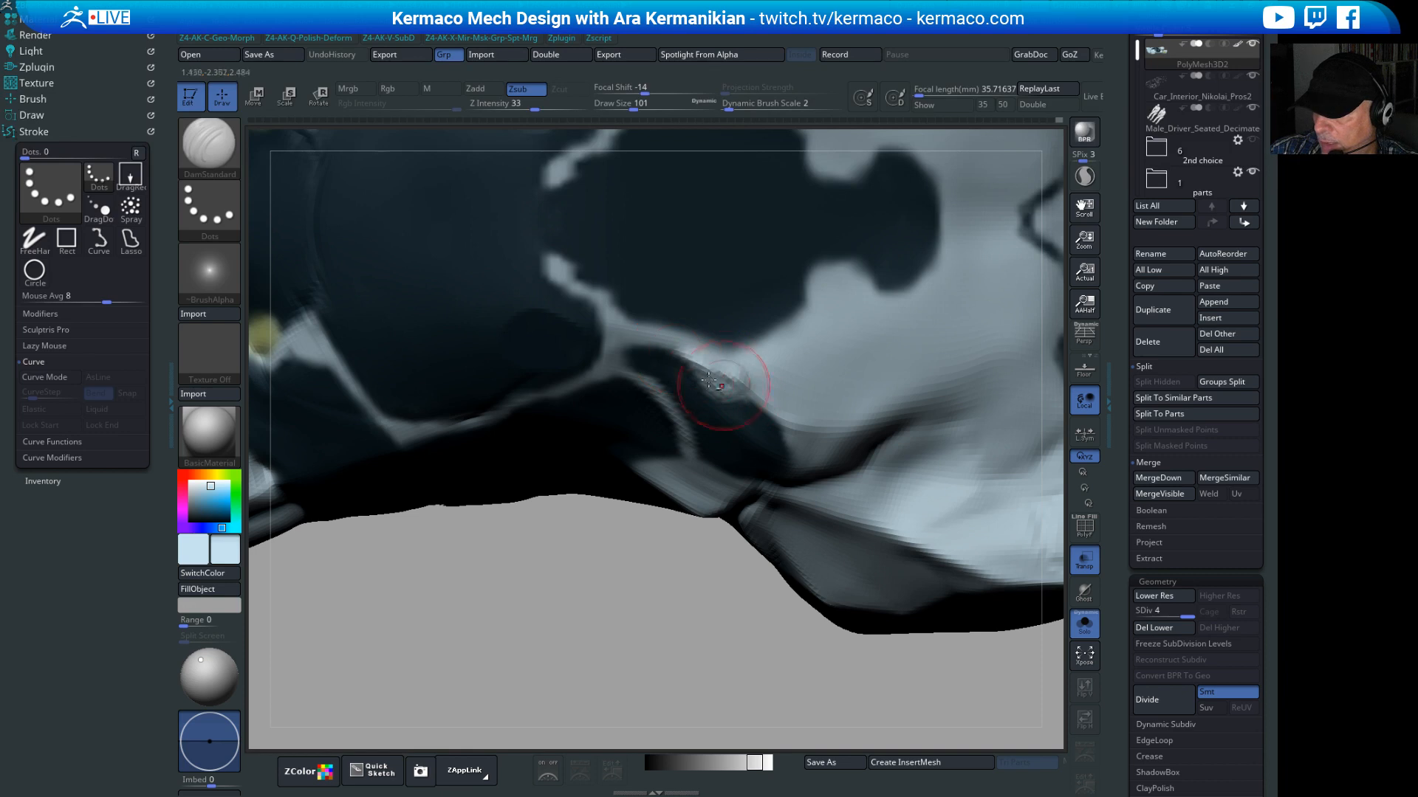
key(shift)
shift+drag(729, 387, 764, 412)
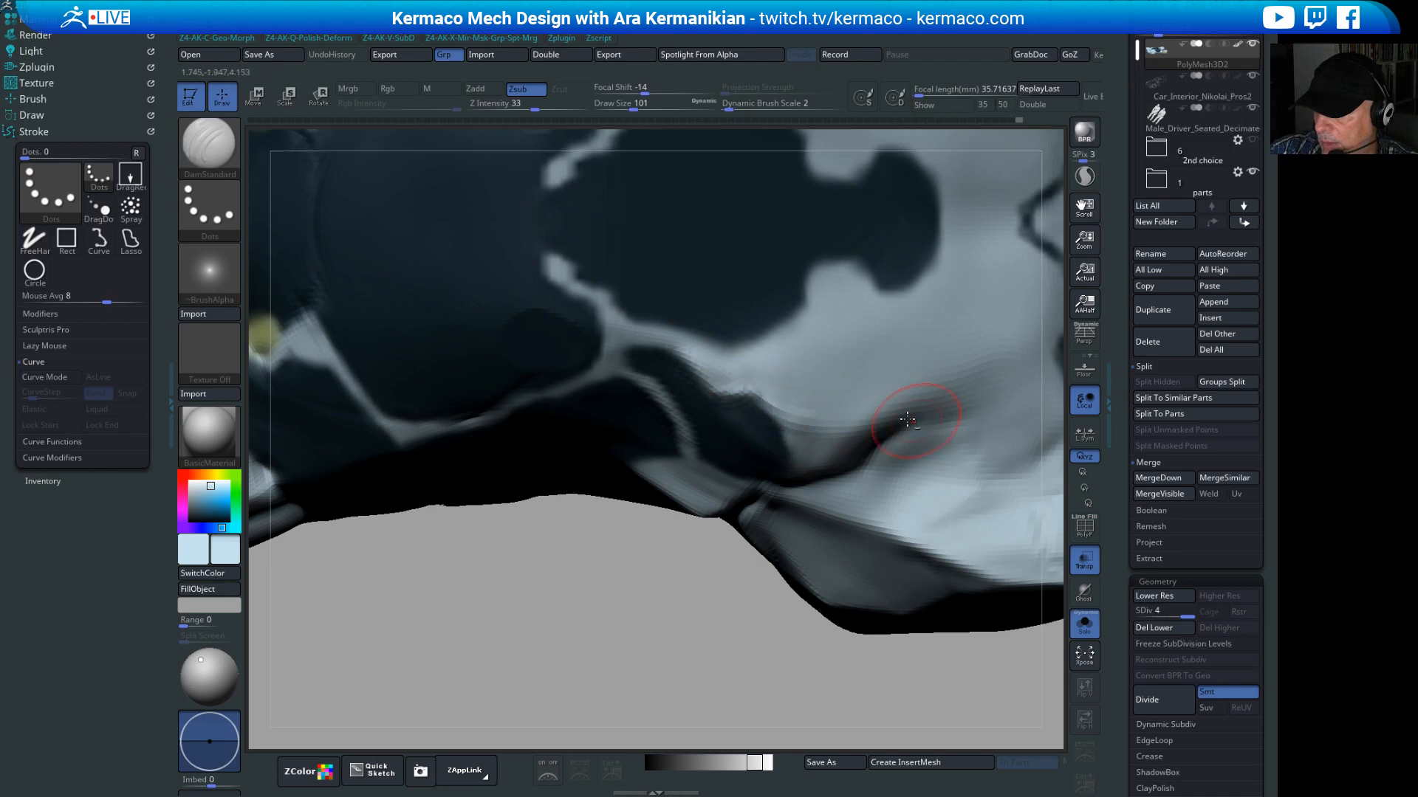
shift+drag(861, 410, 904, 469)
key(f)
mouse_move(381, 599)
mouse_down()
mouse_move(505, 552)
mouse_move(649, 465)
mouse_up()
mouse_move(852, 252)
mouse_down()
mouse_move(829, 237)
mouse_move(871, 268)
mouse_move(911, 272)
mouse_move(905, 292)
mouse_up()
drag(791, 307, 764, 376)
shift+drag(627, 377, 739, 373)
alt+drag(926, 253, 854, 253)
key(ctrl+s)
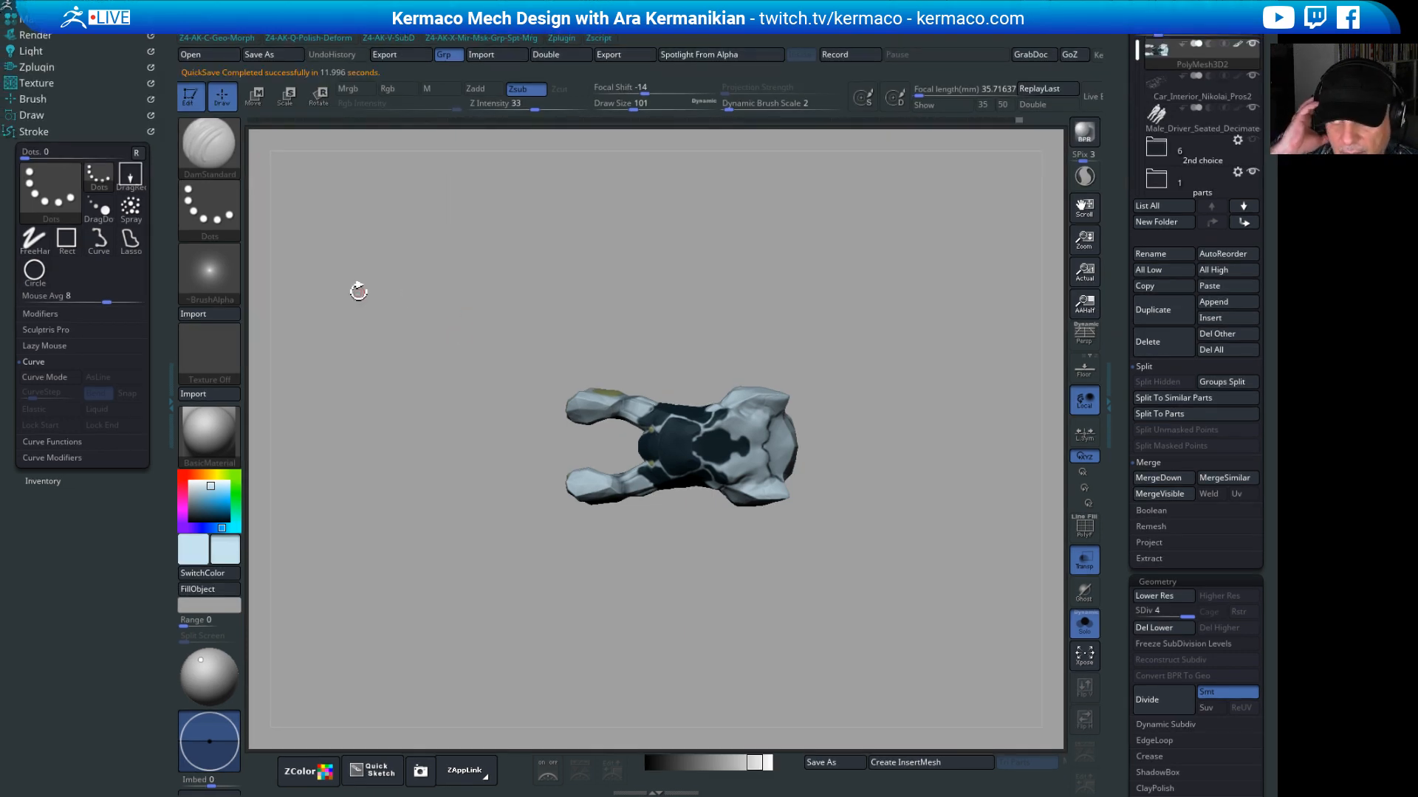
Step: Switch back to the hPolish brush and flatten the outer faces of the front prongs
drag(904, 515, 686, 335)
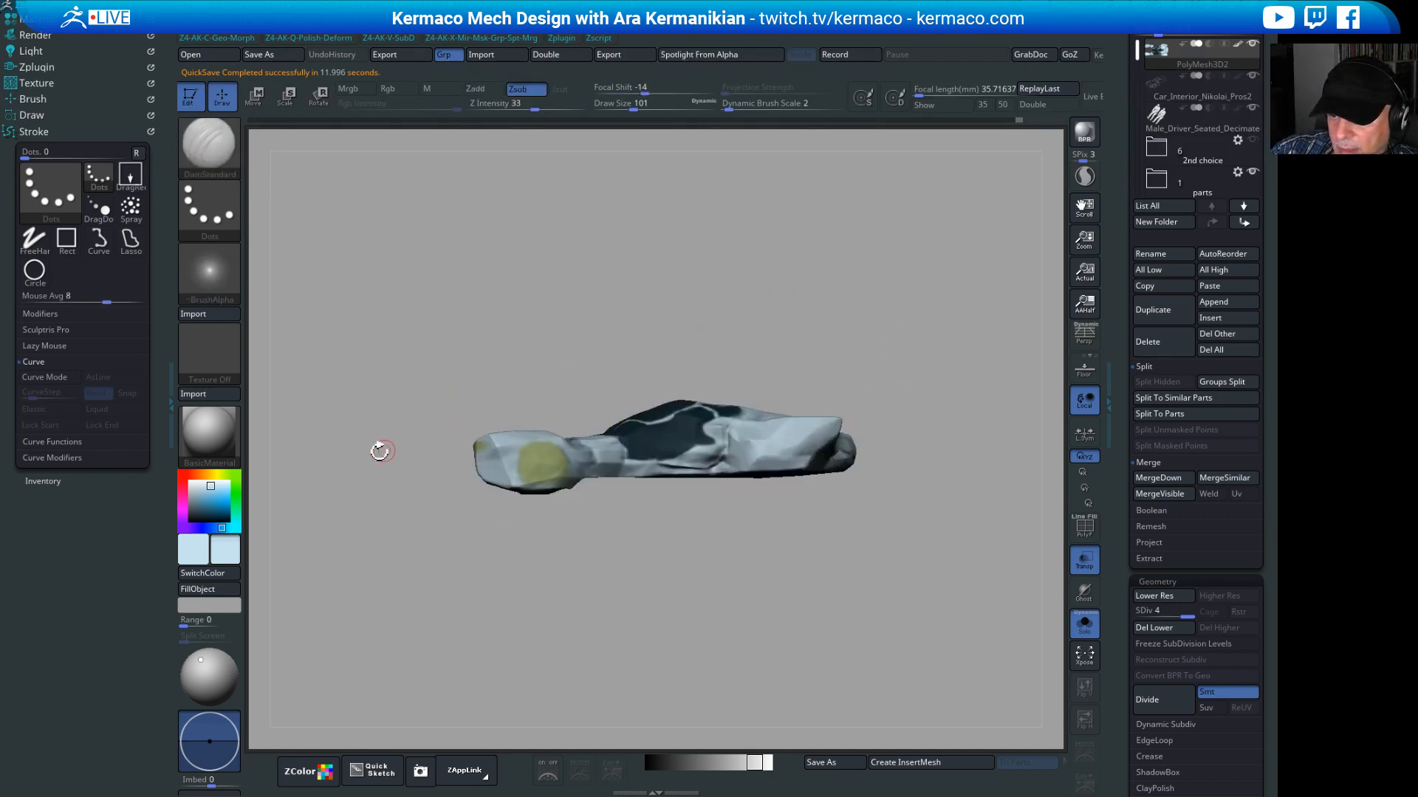
mouse_move(449, 385)
ctrl+shift+mouse_down()
mouse_move(588, 385)
mouse_move(565, 435)
mouse_move(587, 415)
ctrl+shift+mouse_up()
mouse_move(709, 322)
mouse_down()
mouse_move(528, 469)
mouse_move(425, 499)
mouse_up()
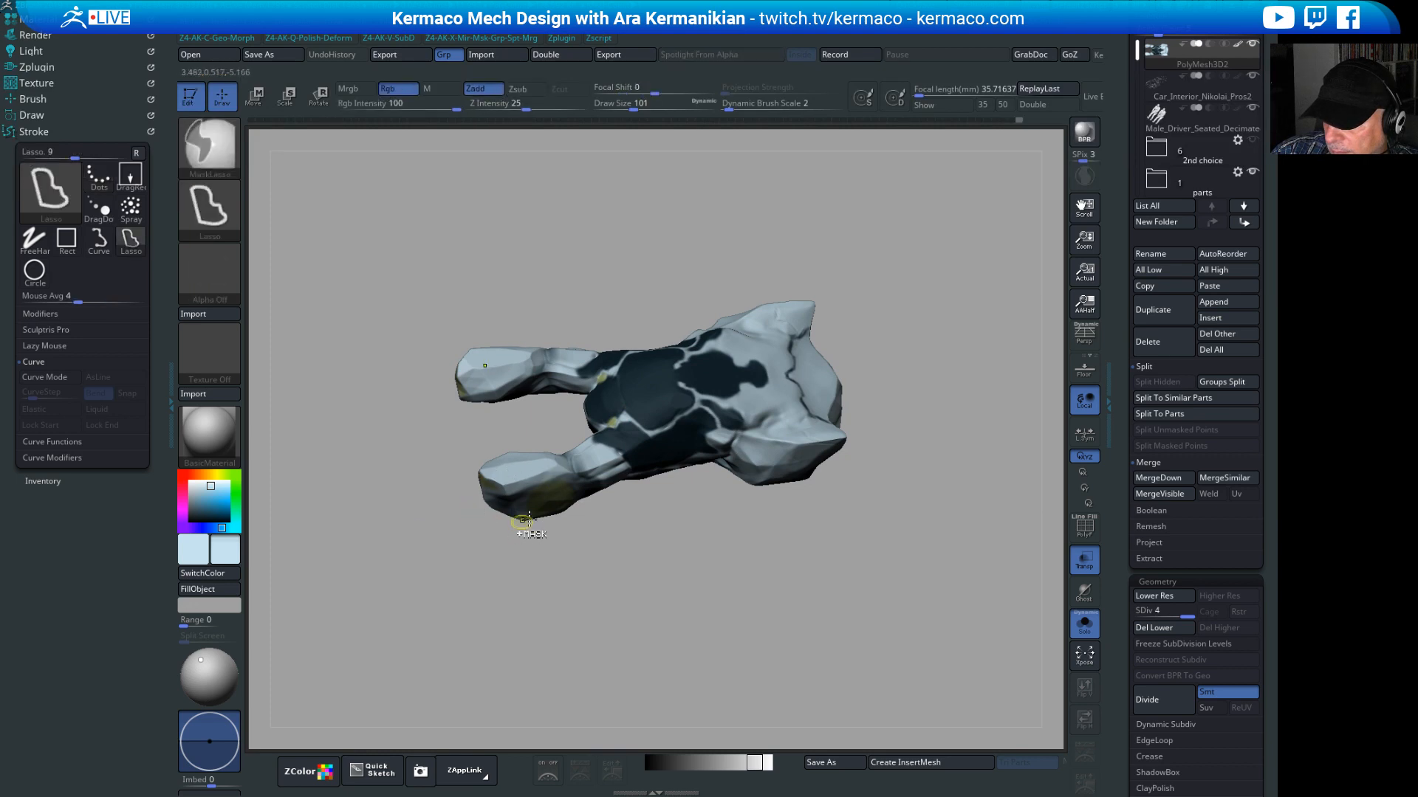
key(ctrl+x)
click(605, 448)
key(ctrl+x)
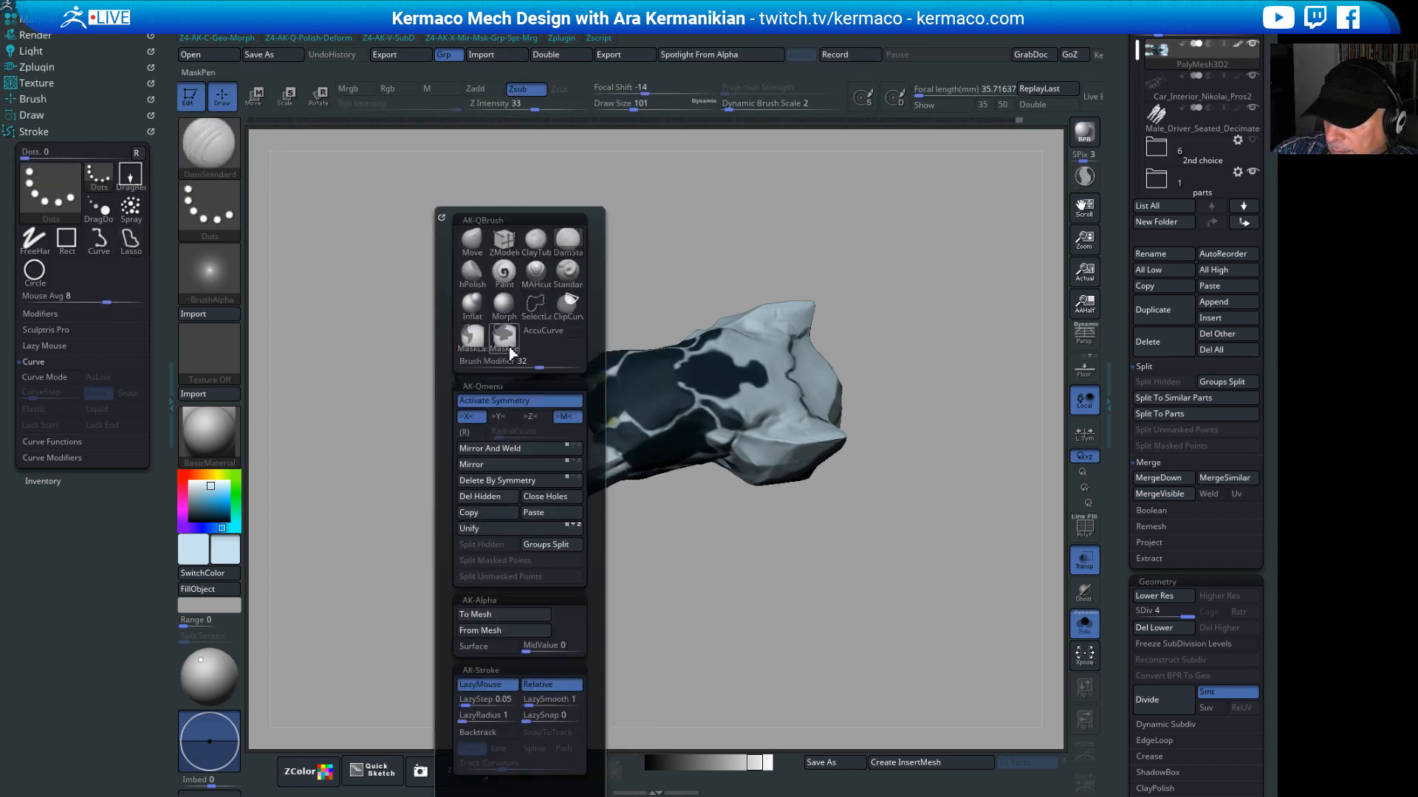
click(467, 277)
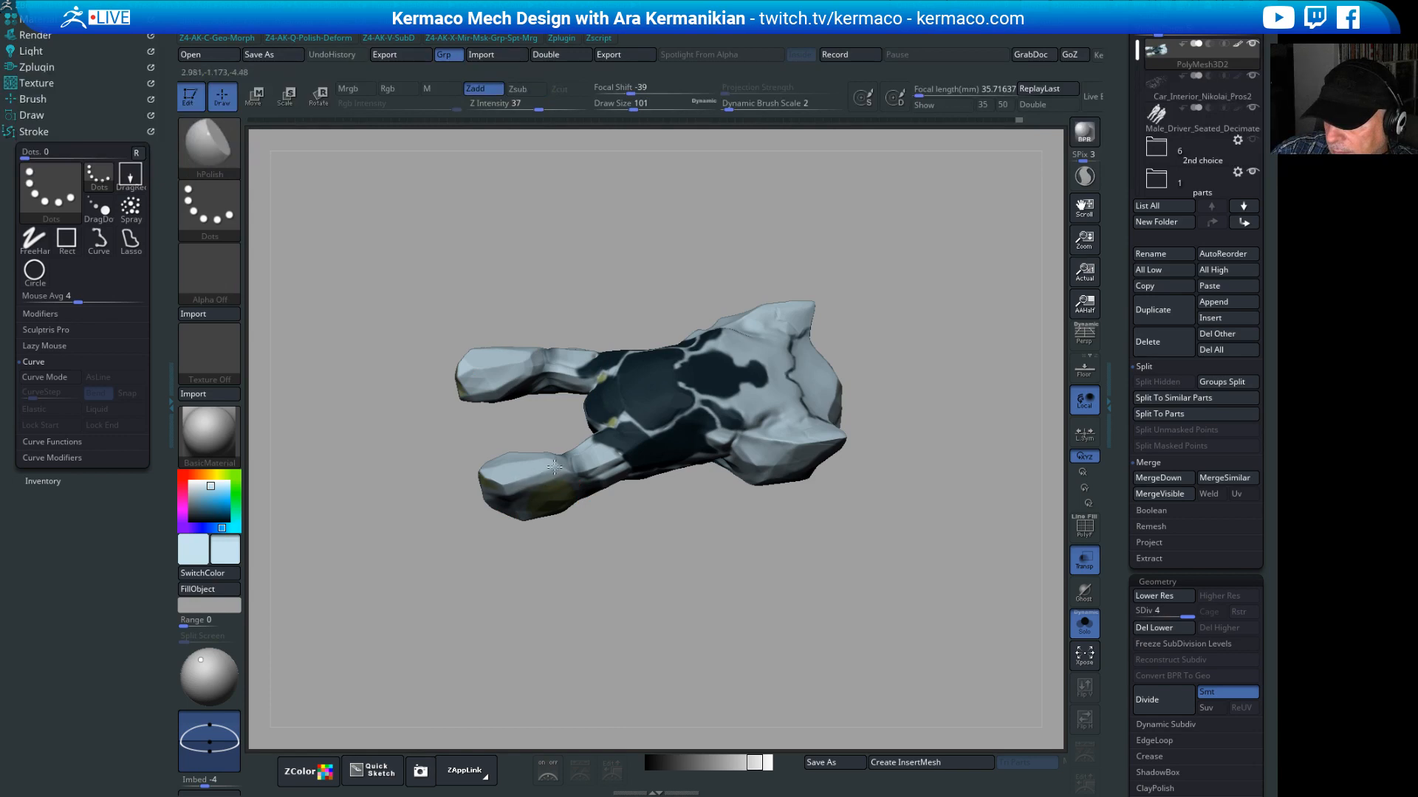
right_drag(502, 492, 533, 508)
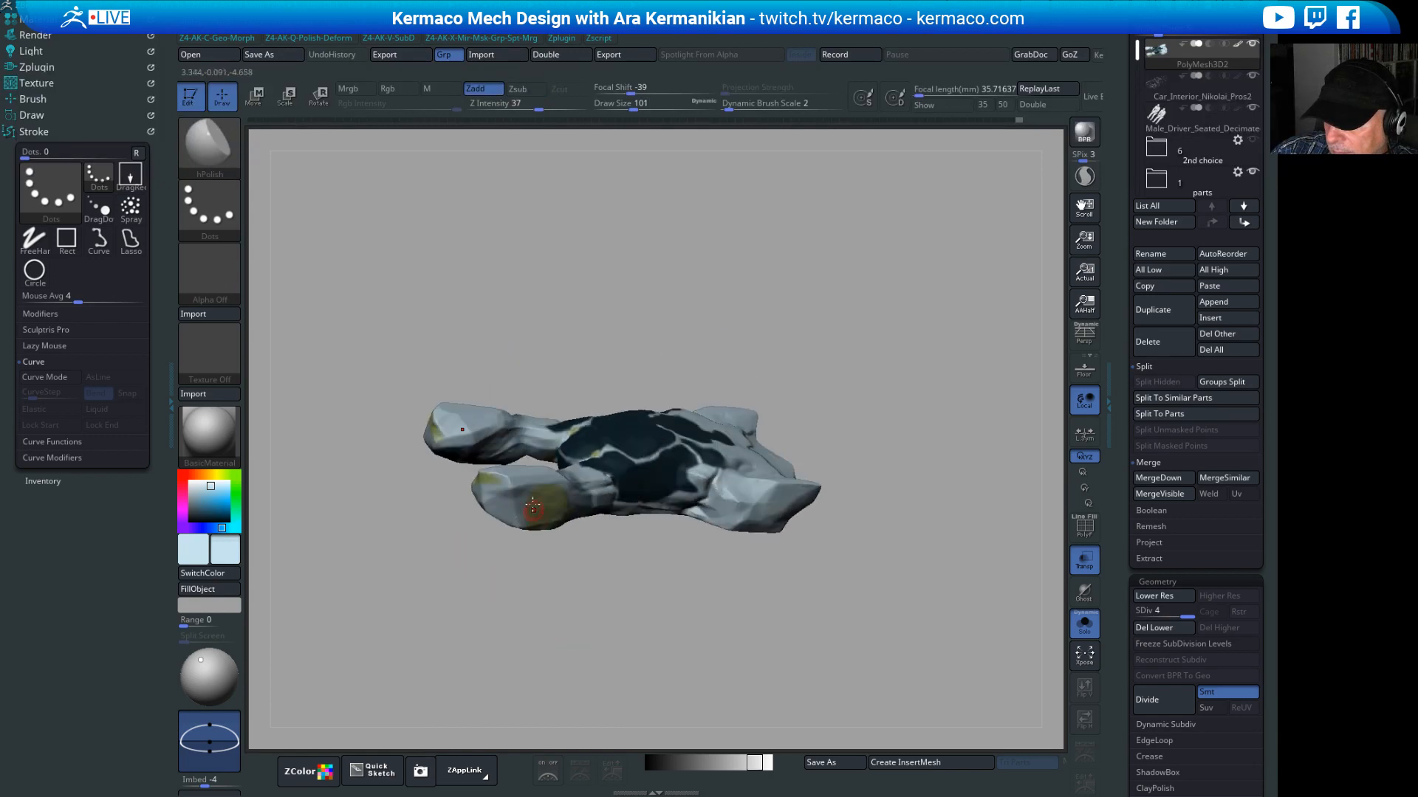
Step: Polish flat facets around the yellow panels on the tips of both front prongs
drag(716, 615, 928, 518)
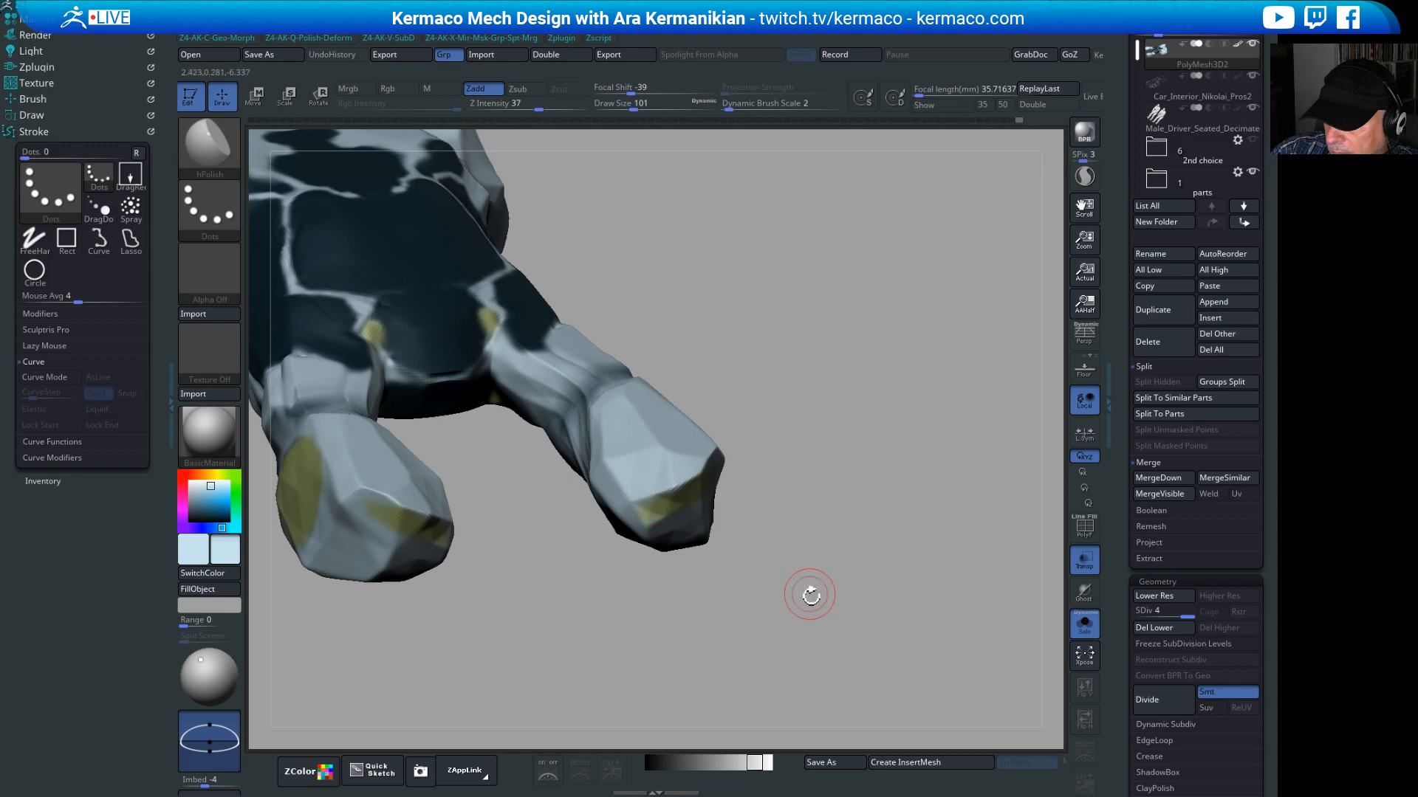
alt+drag(654, 638, 738, 631)
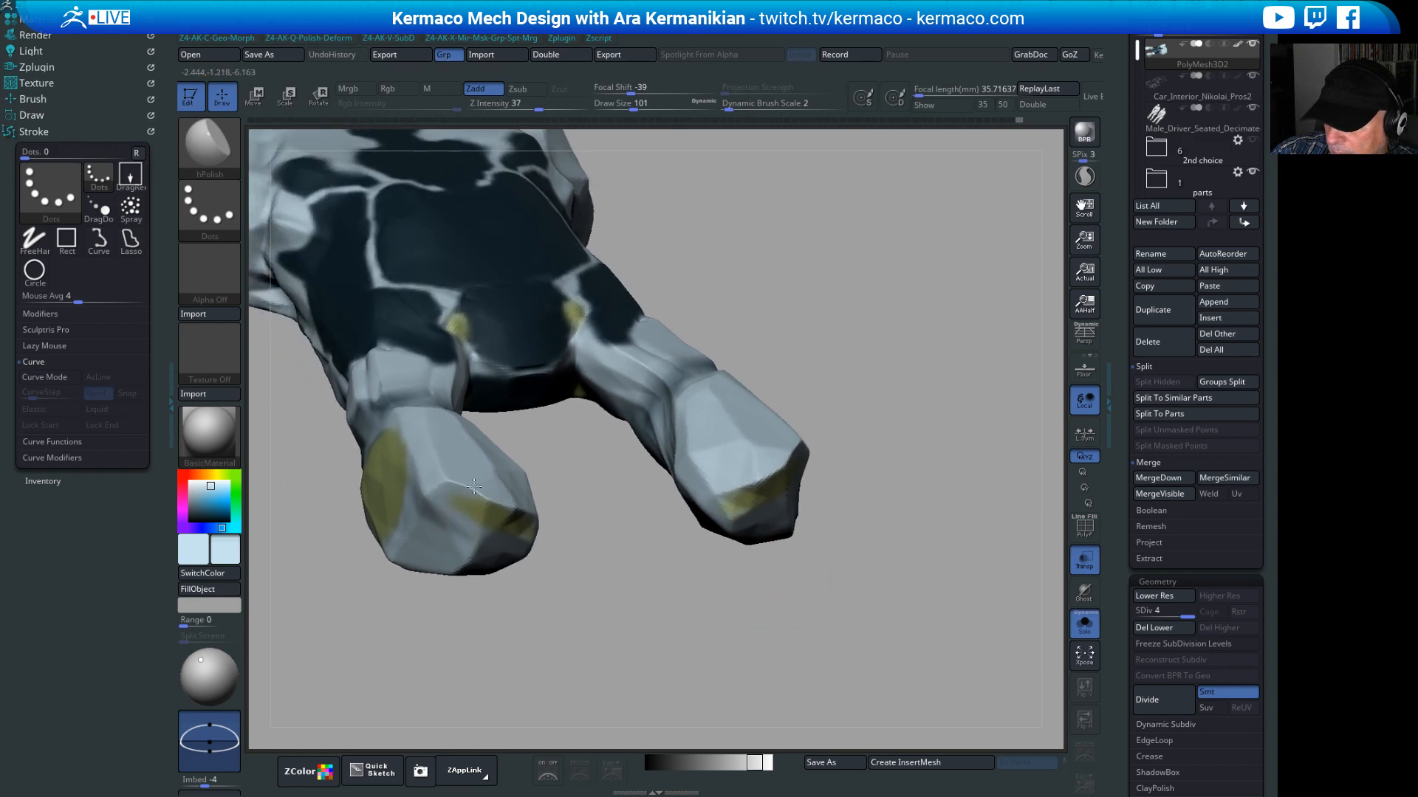
drag(587, 639, 472, 591)
drag(490, 505, 517, 516)
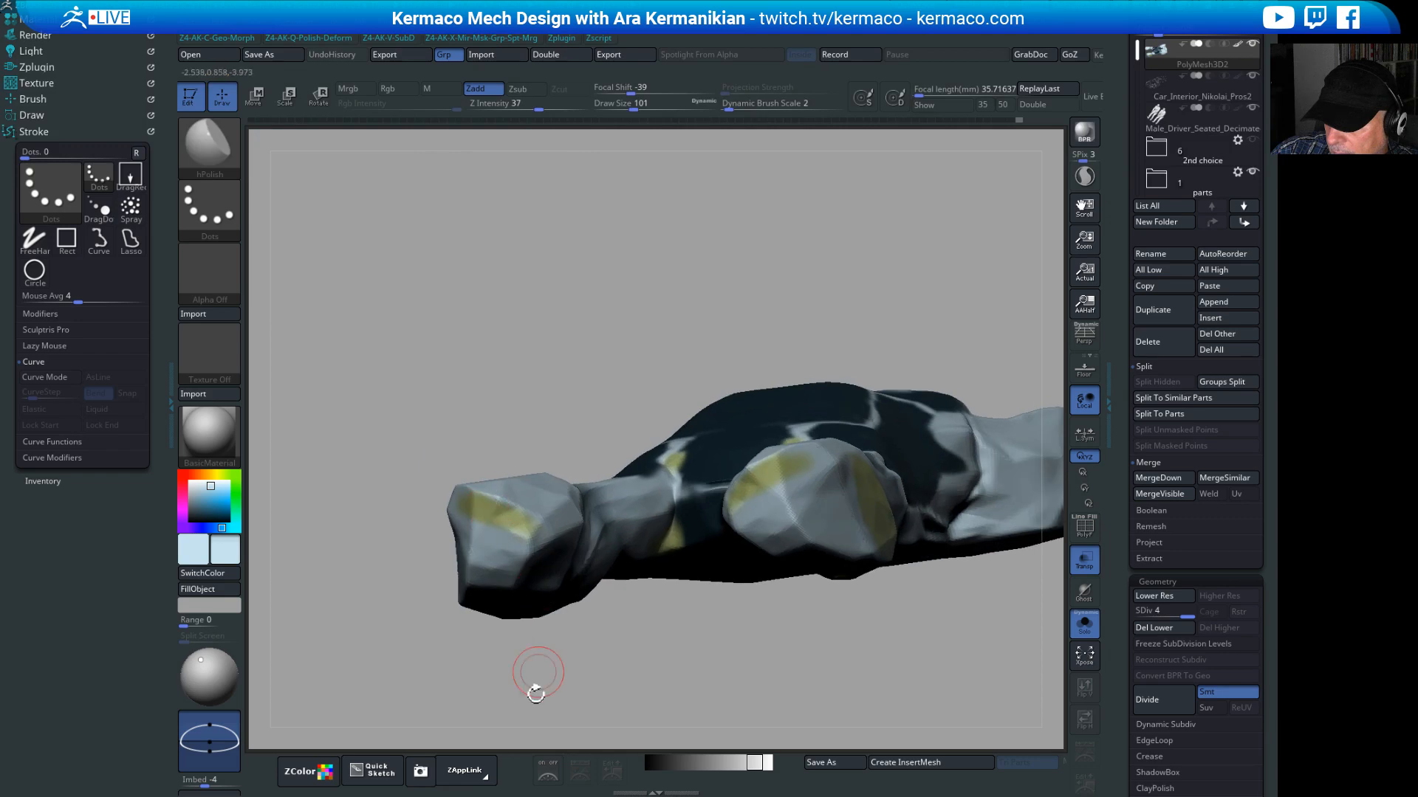
alt+drag(647, 699, 913, 467)
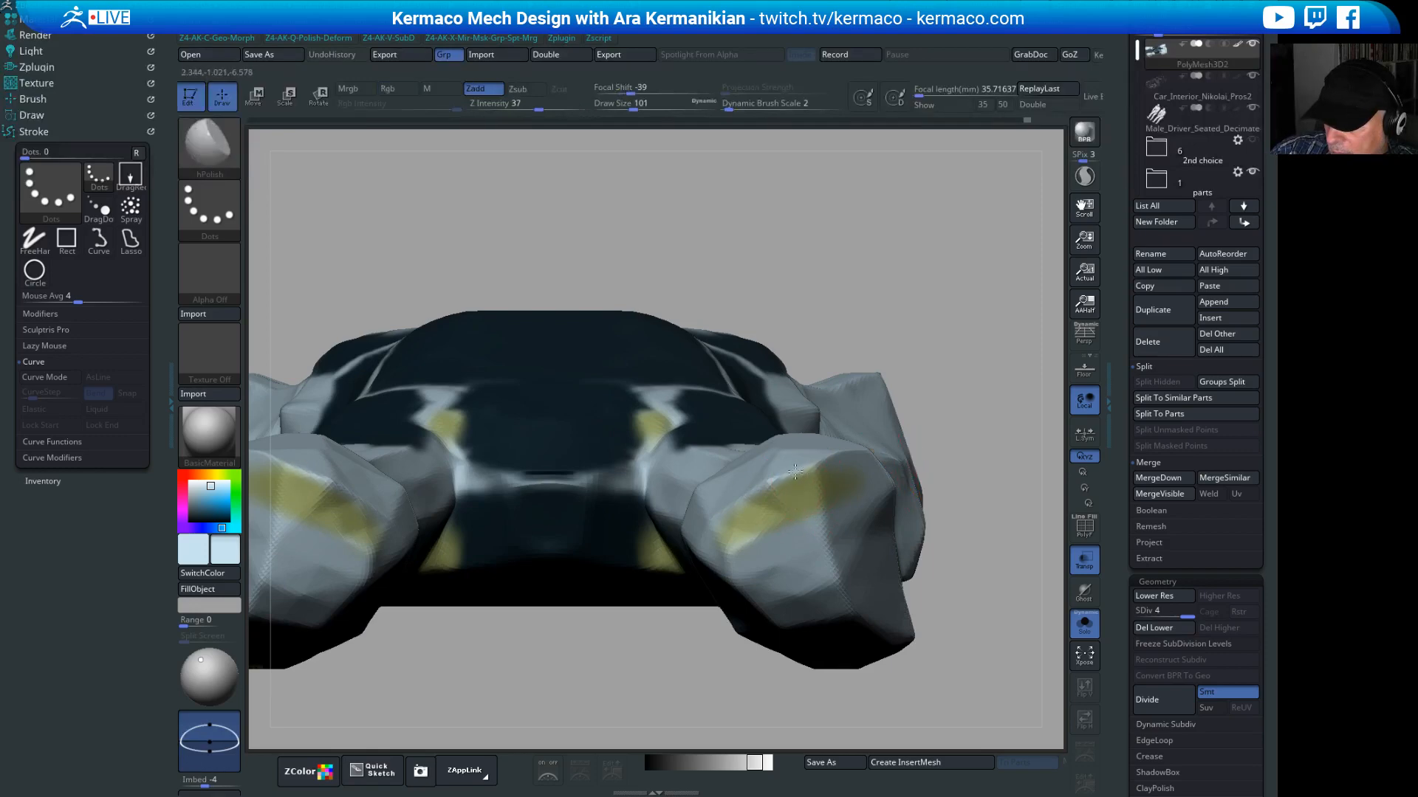
drag(880, 421, 690, 475)
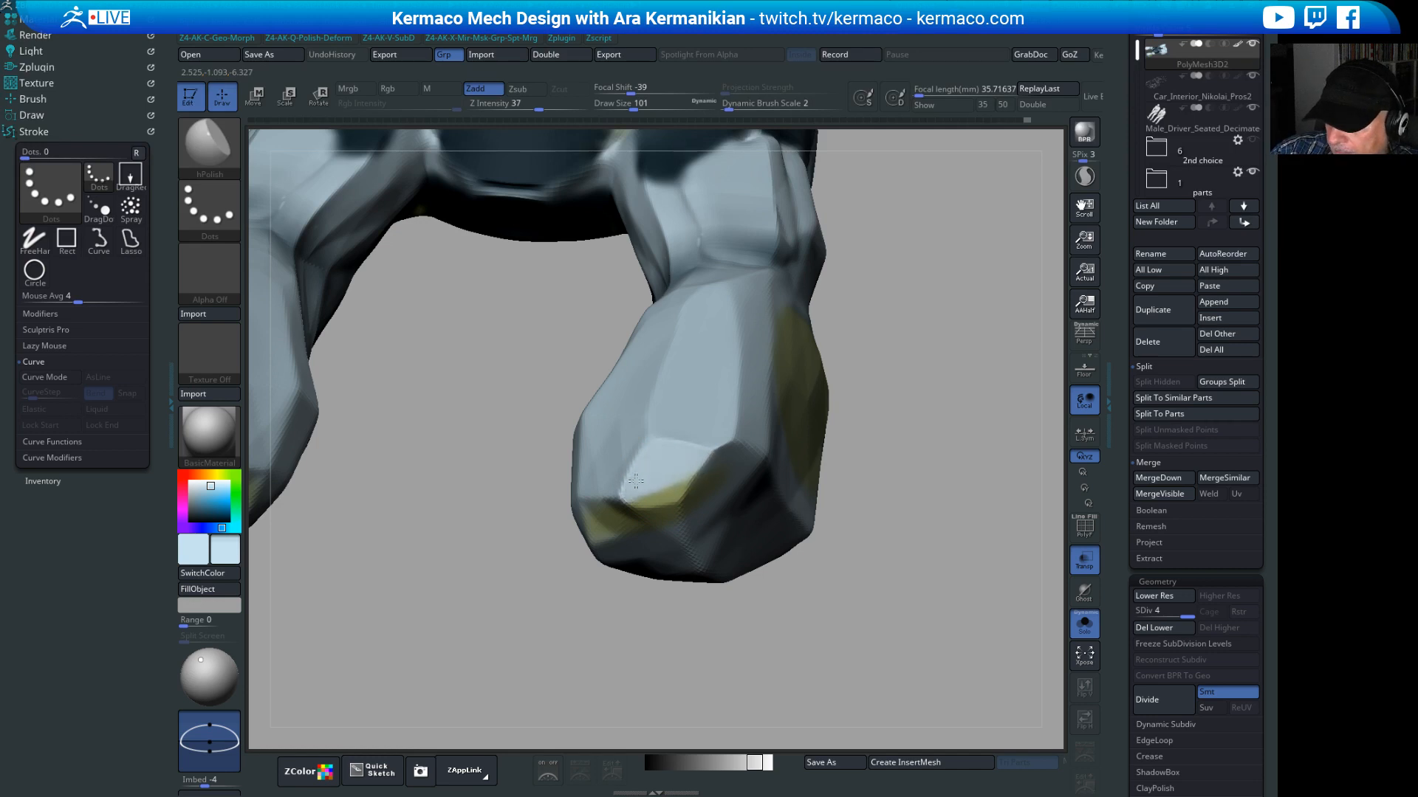
mouse_move(915, 620)
mouse_down()
mouse_move(883, 584)
mouse_move(702, 507)
mouse_up()
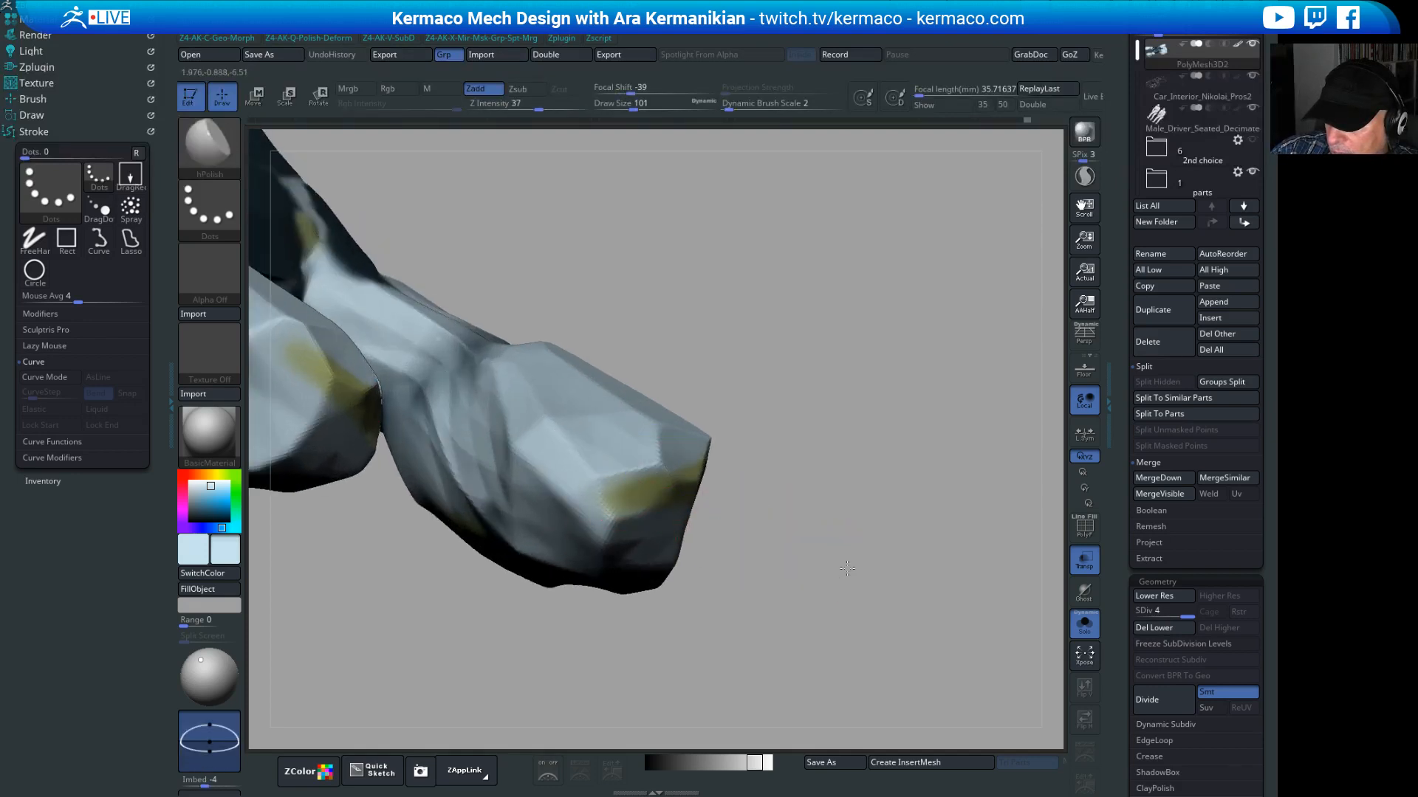
drag(847, 569, 629, 487)
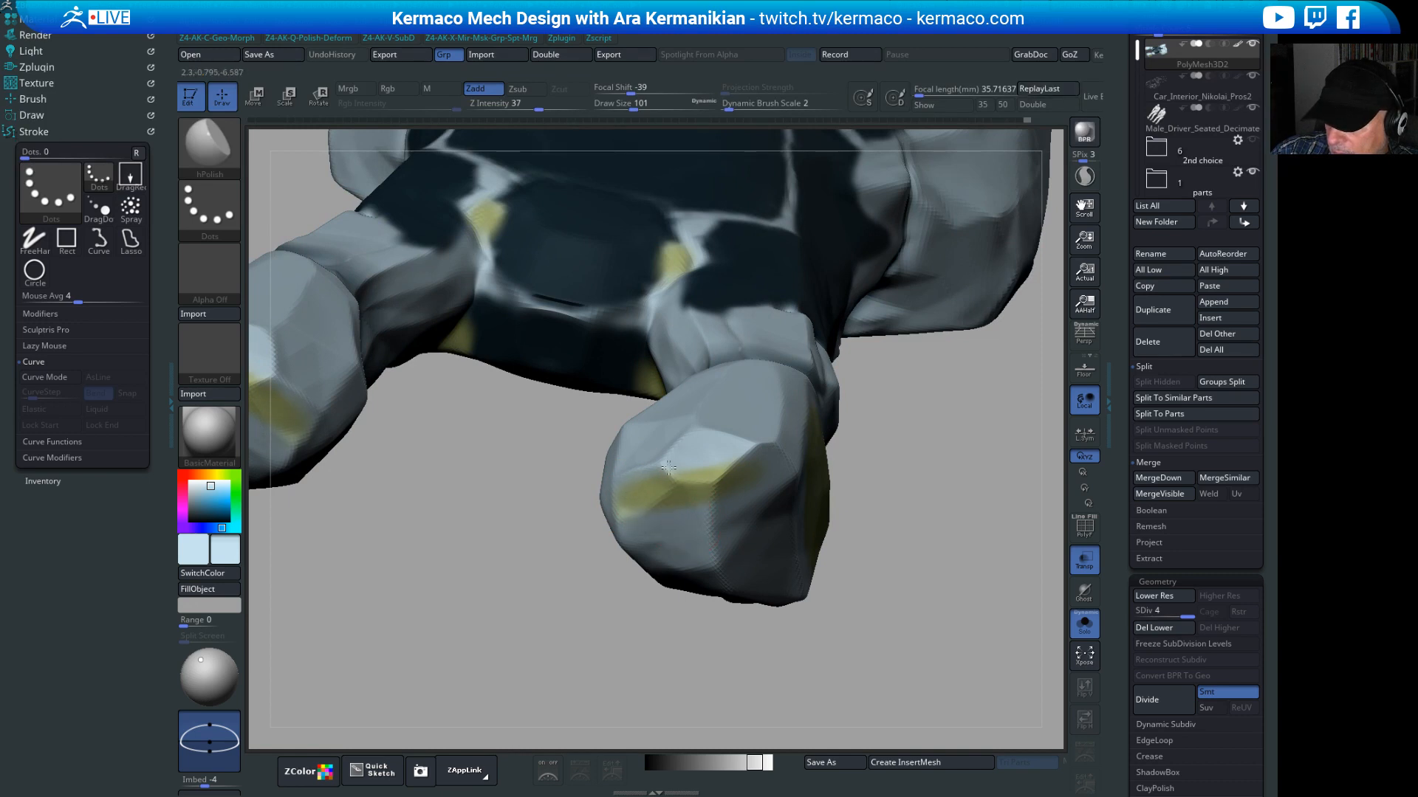
Step: Switch to the DamStandard brush and carve a crease below the yellow panels on the front faces of both prong tips
drag(857, 598, 870, 542)
drag(870, 543, 990, 352)
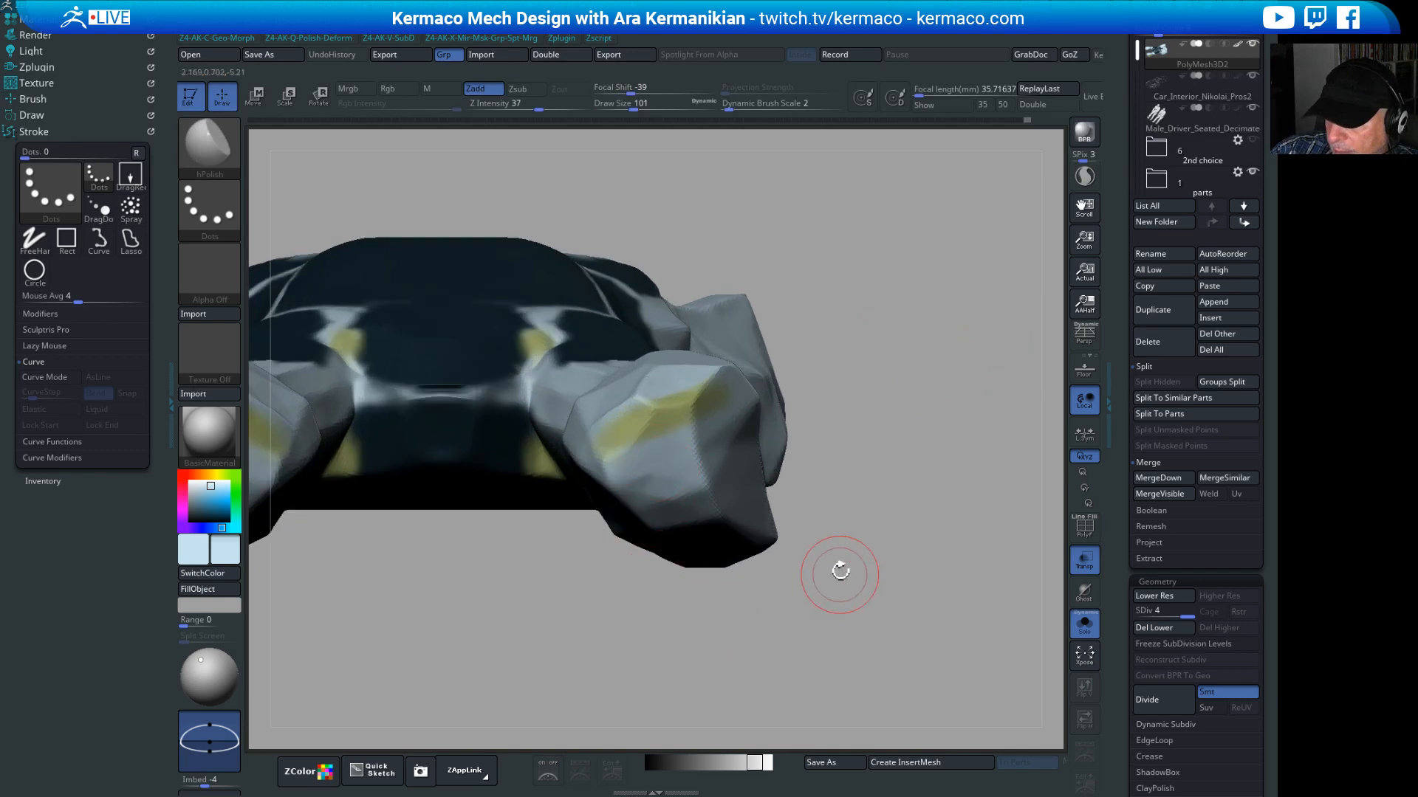
key(shift+q)
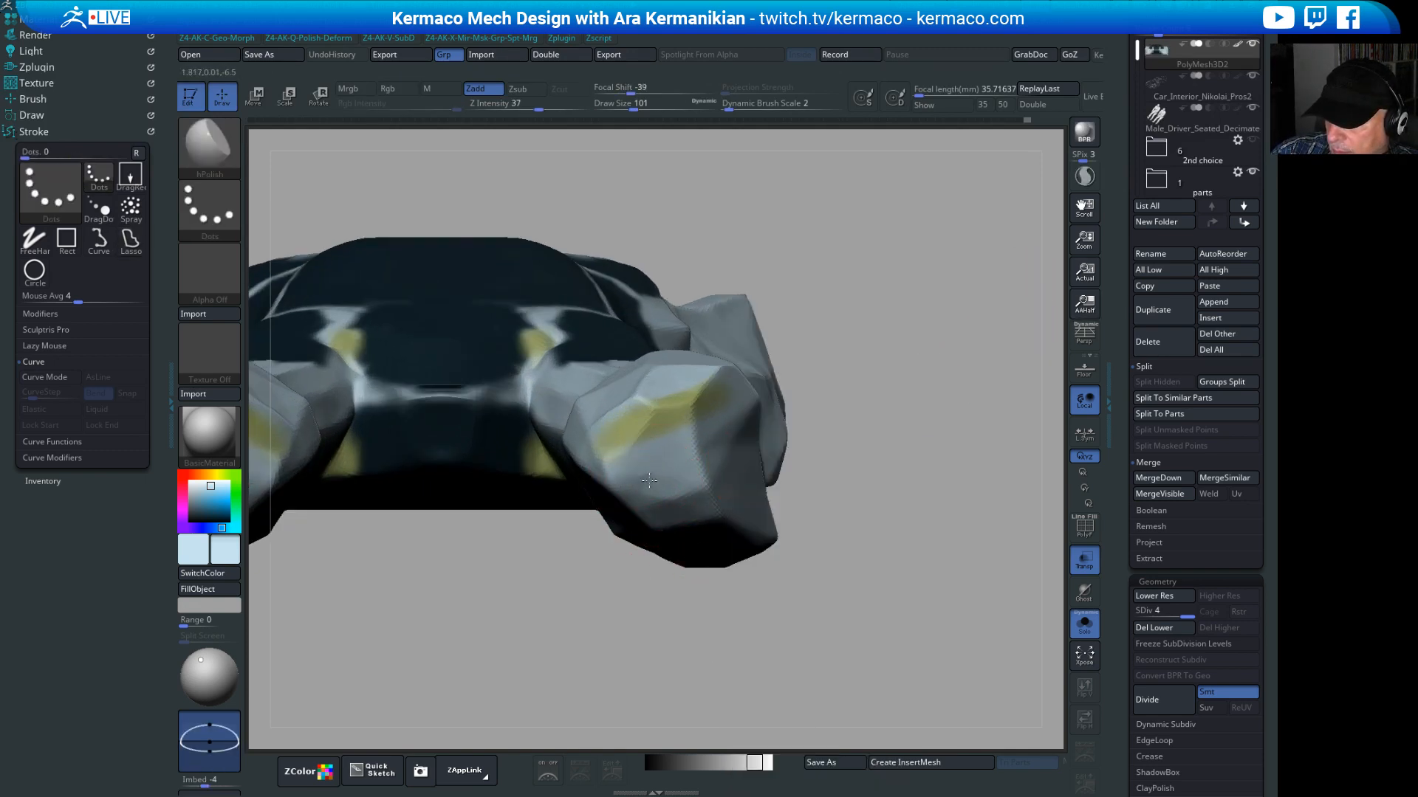
key(s)
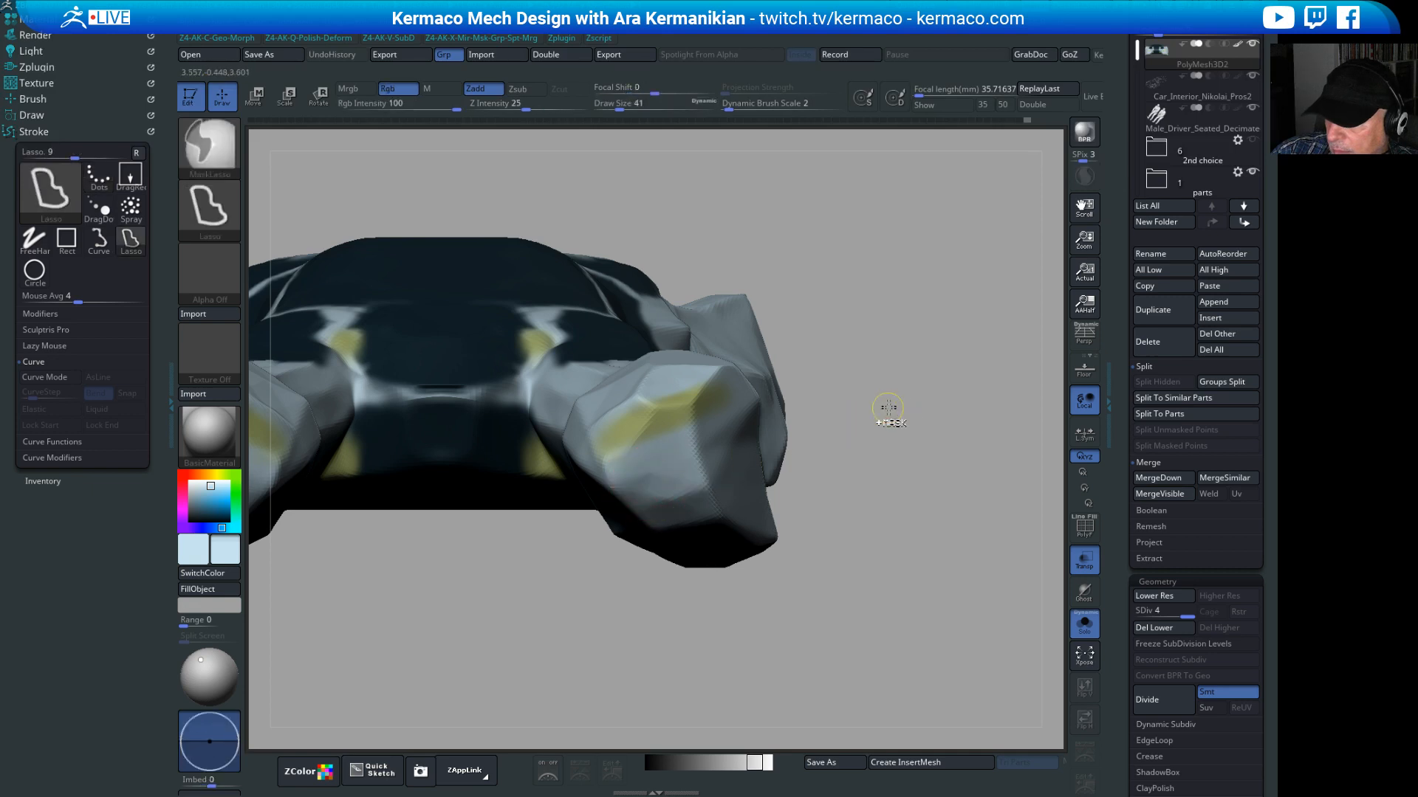
key(ctrl+q)
key(ctrl+q)
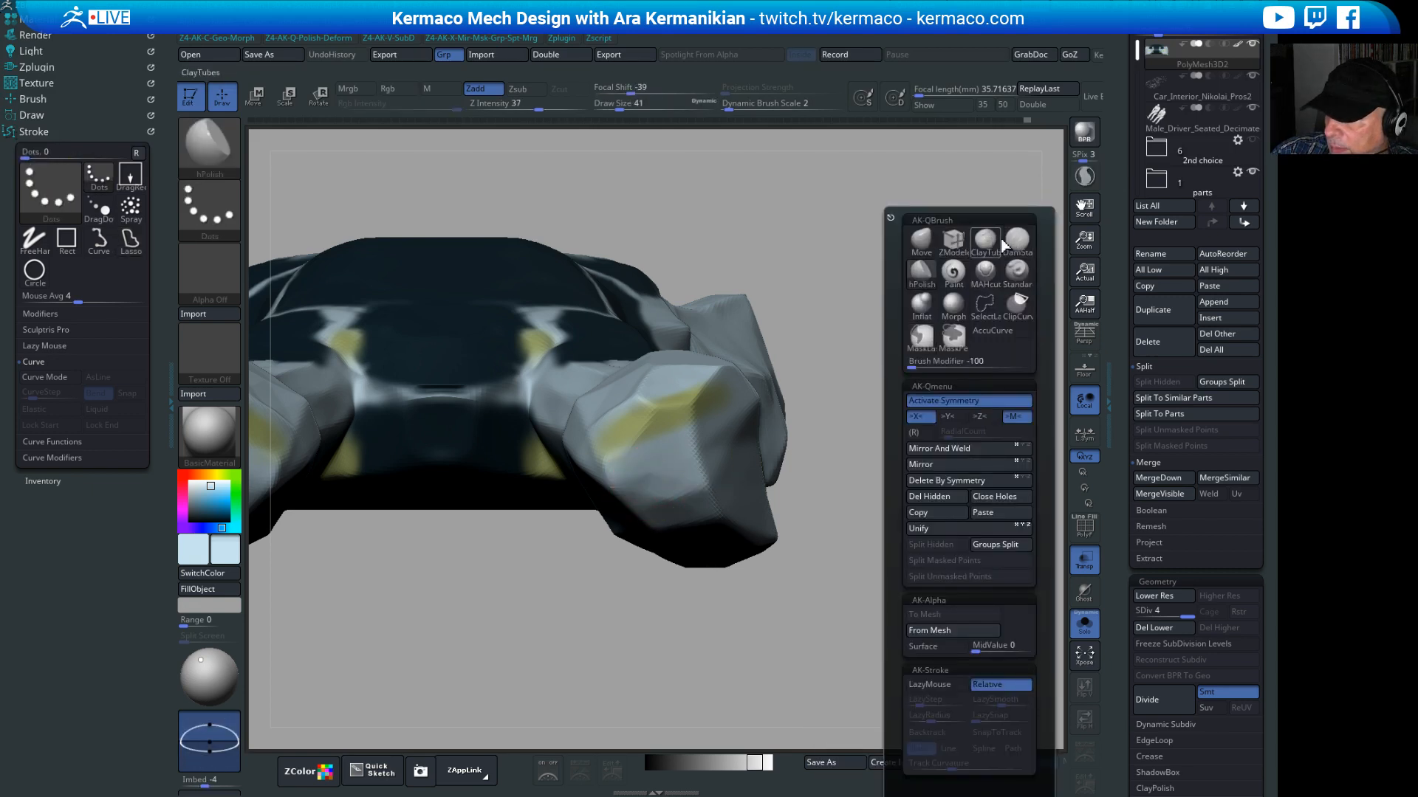
click(1017, 238)
key(s)
drag(677, 455, 677, 456)
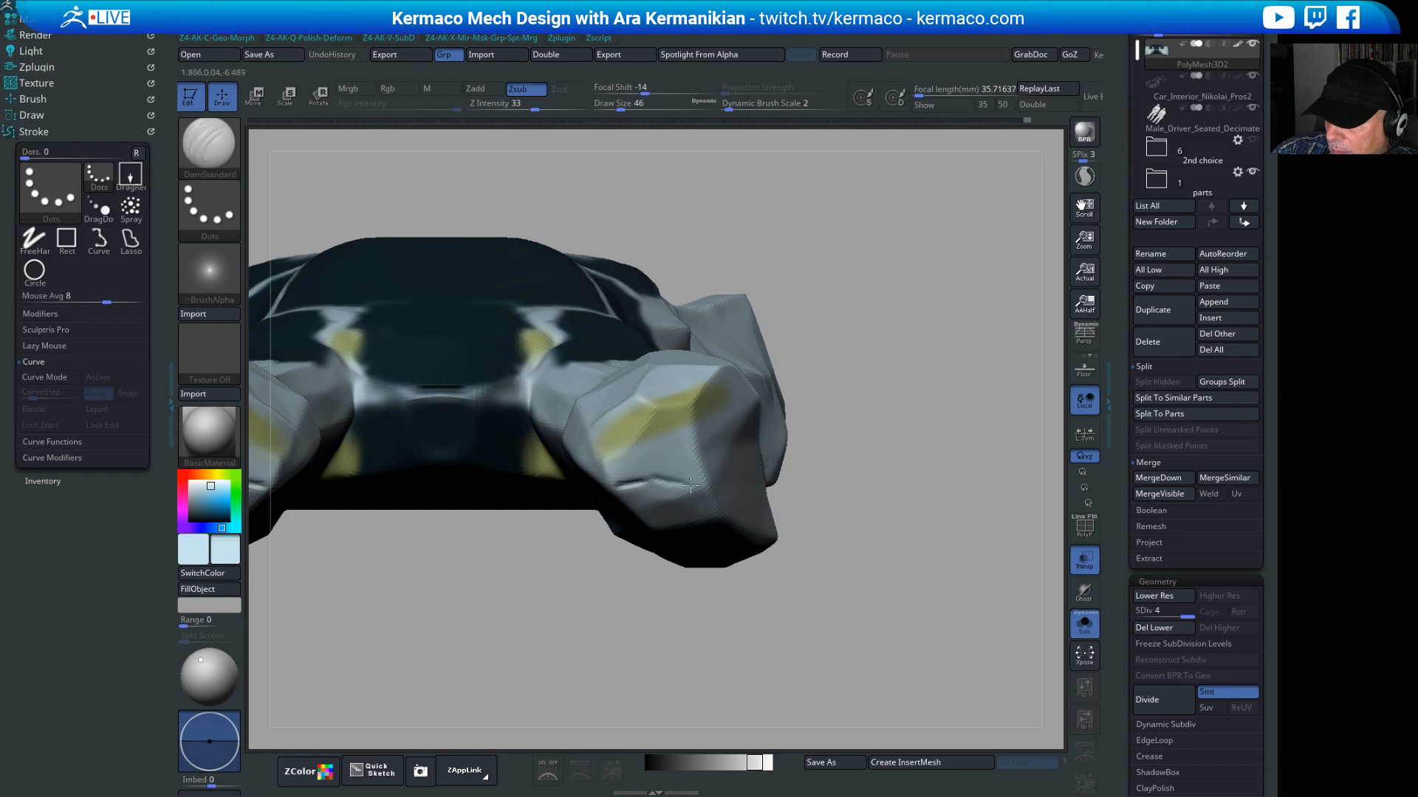
key(ctrl+z)
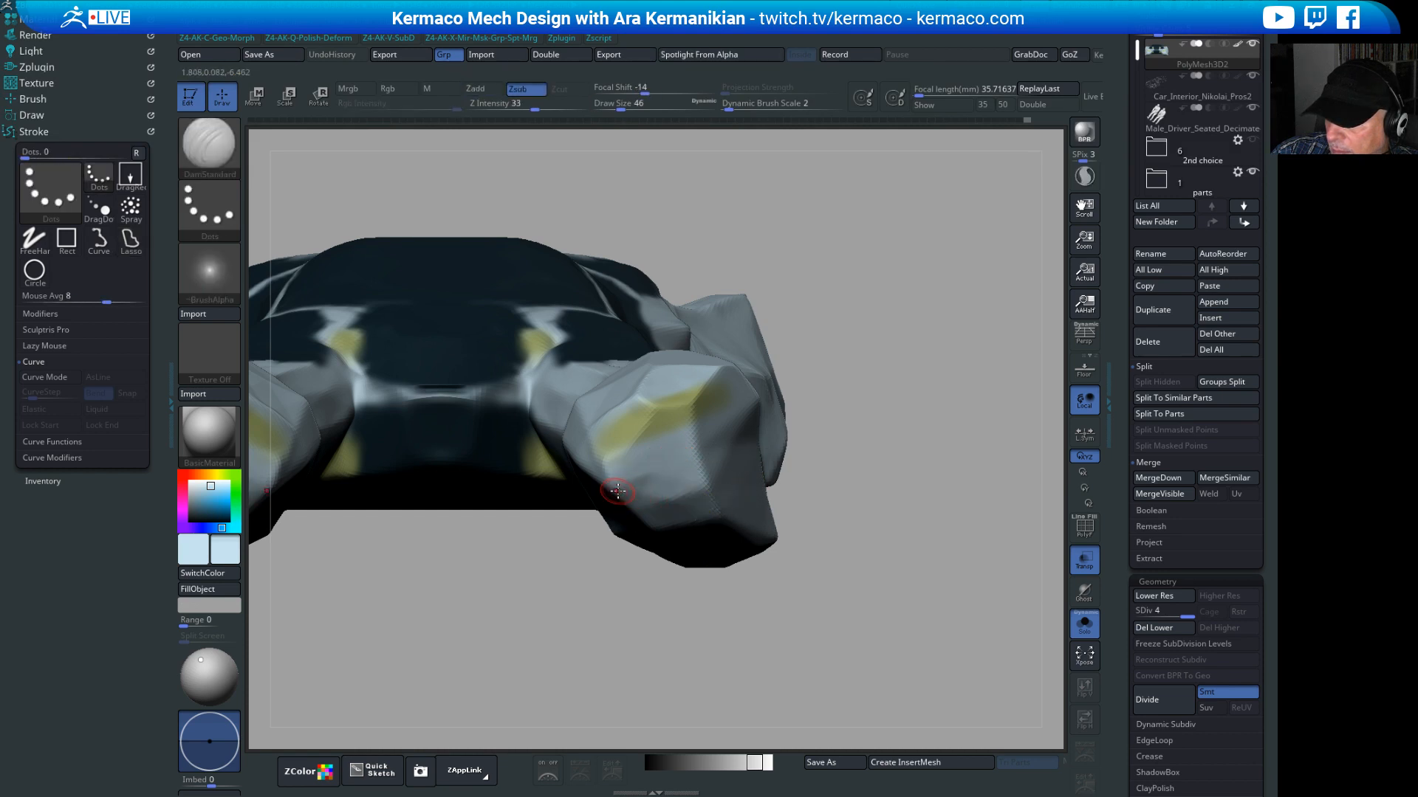
drag(638, 482, 633, 482)
key(f)
mouse_move(793, 488)
shift+mouse_down()
mouse_move(914, 454)
mouse_move(1035, 463)
shift+mouse_up()
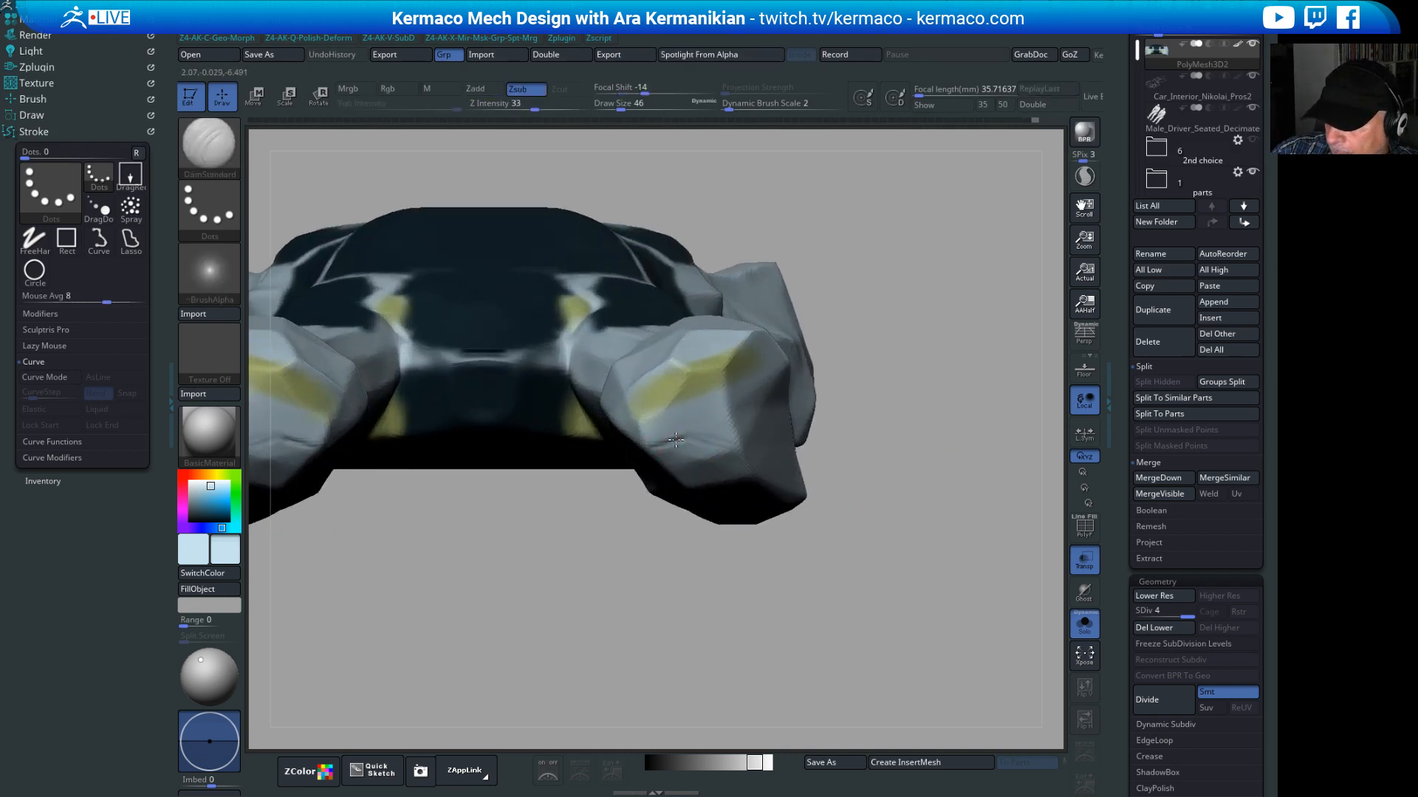
Step: Extend the carved crease around the outer corners of the prong tips and onto their outer faces
drag(794, 439, 770, 452)
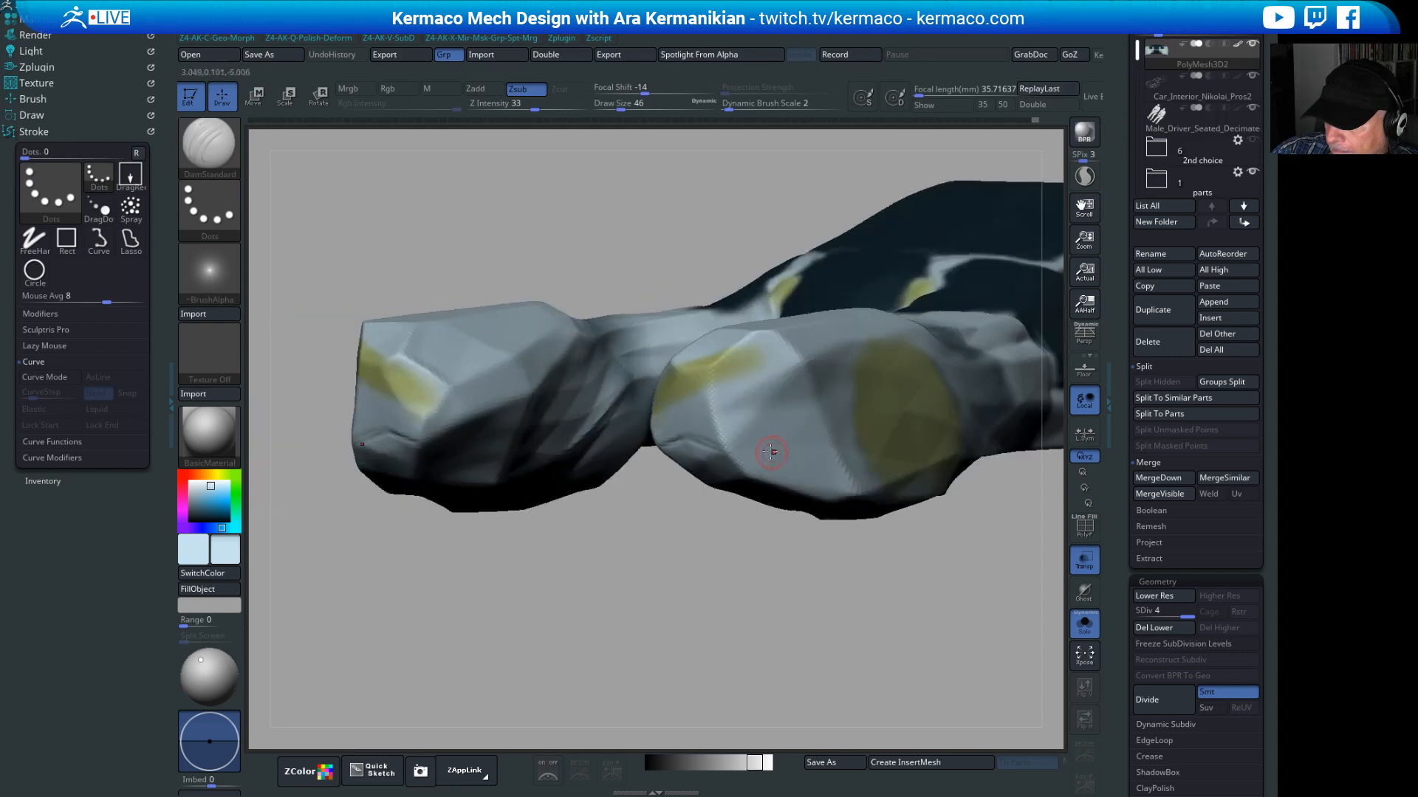
drag(721, 528, 743, 448)
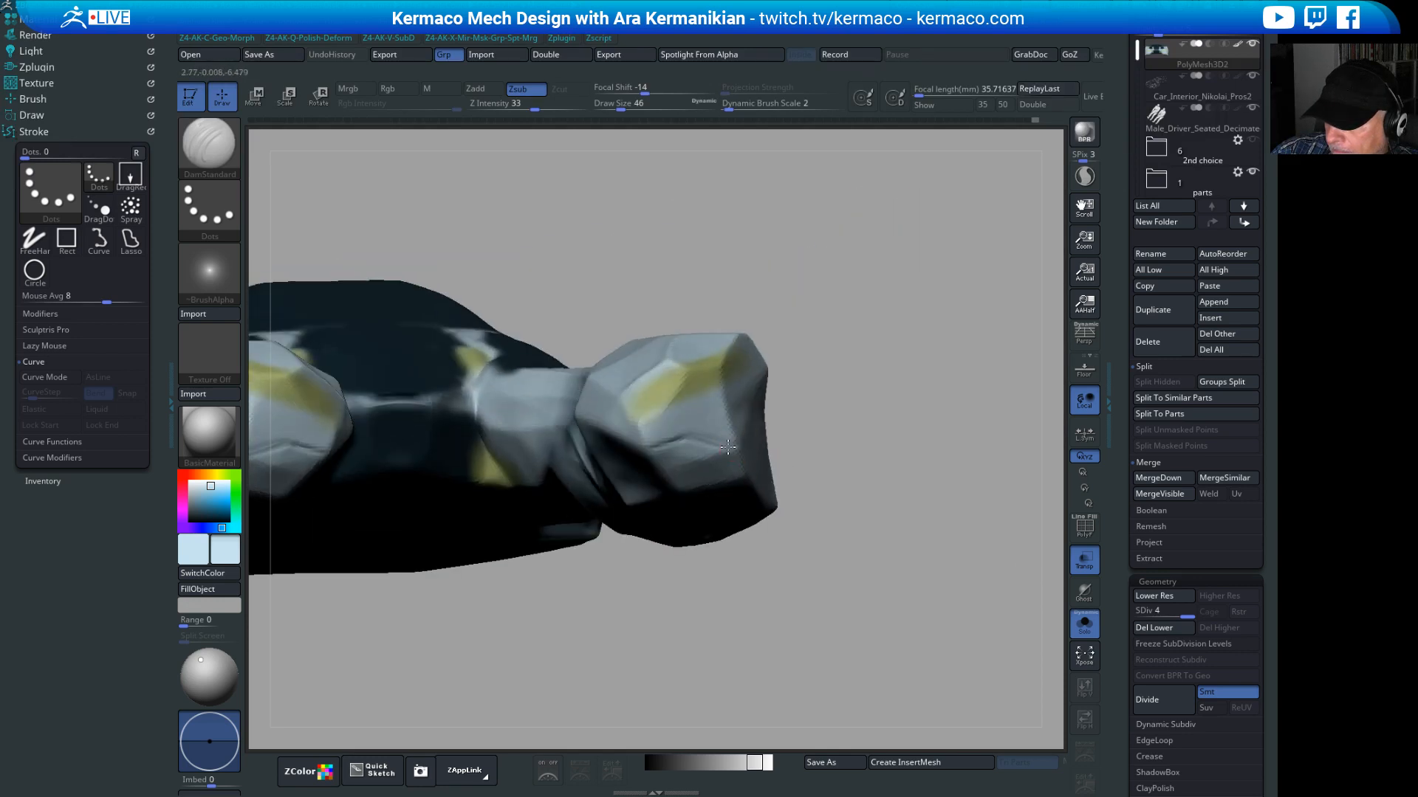
drag(837, 508, 753, 446)
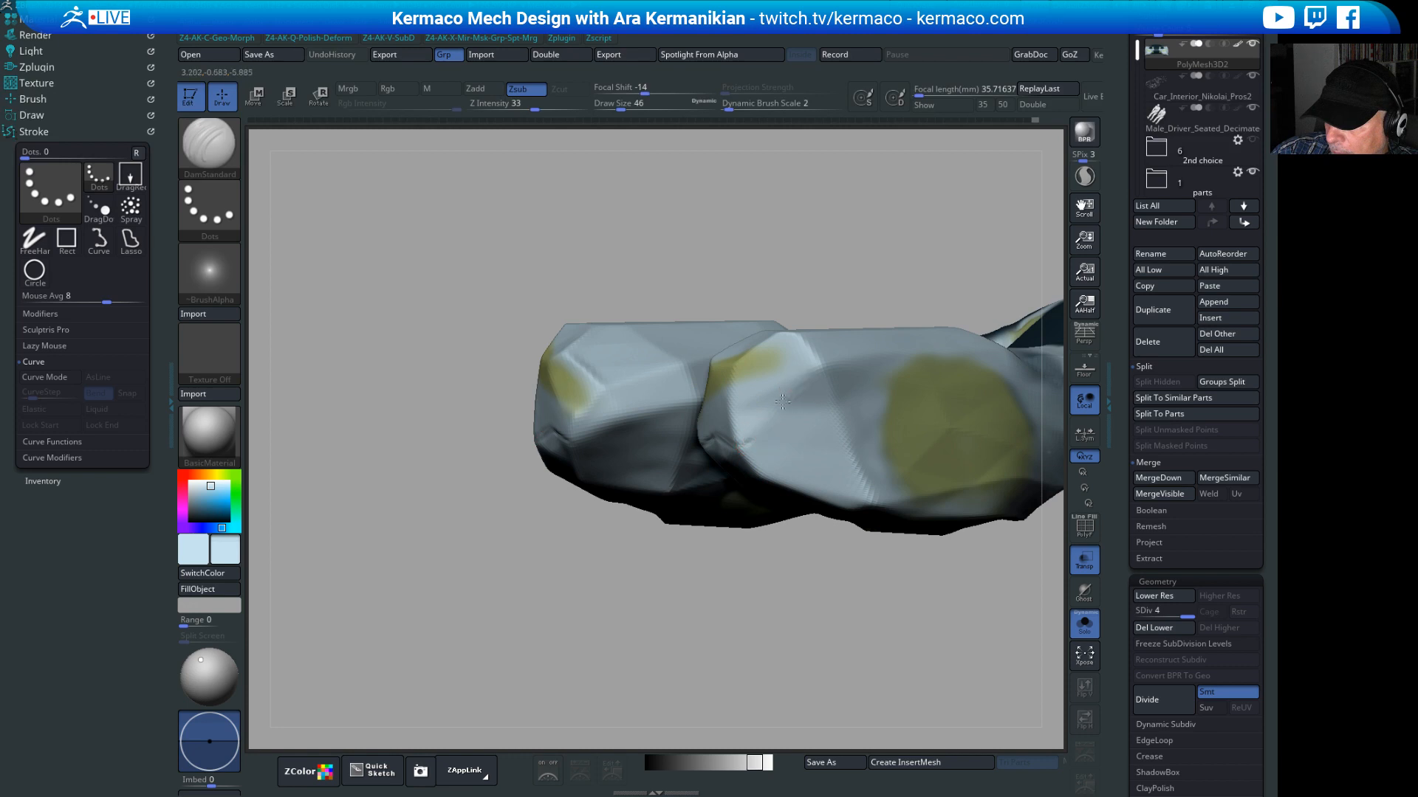
drag(498, 682, 546, 654)
drag(735, 626, 617, 661)
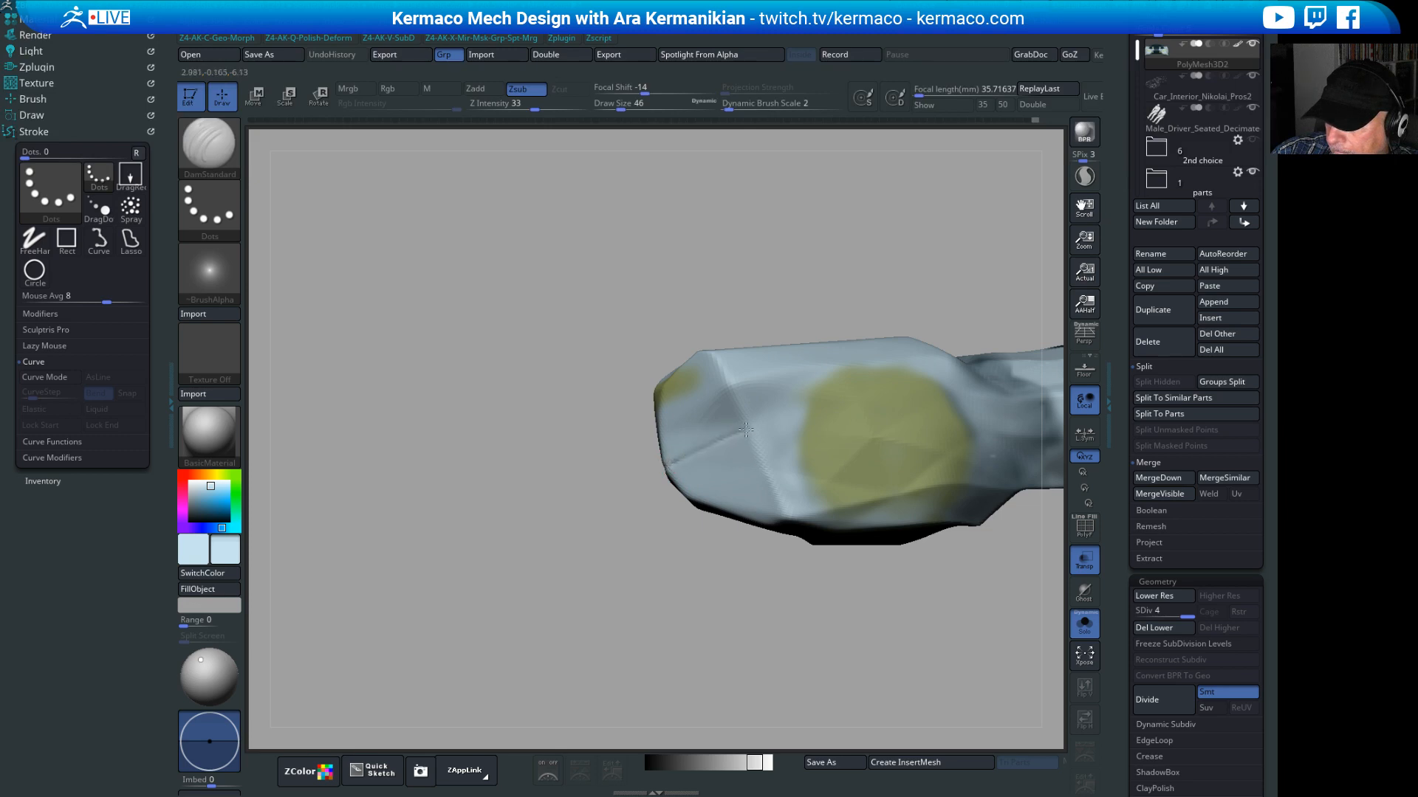
drag(586, 649, 622, 438)
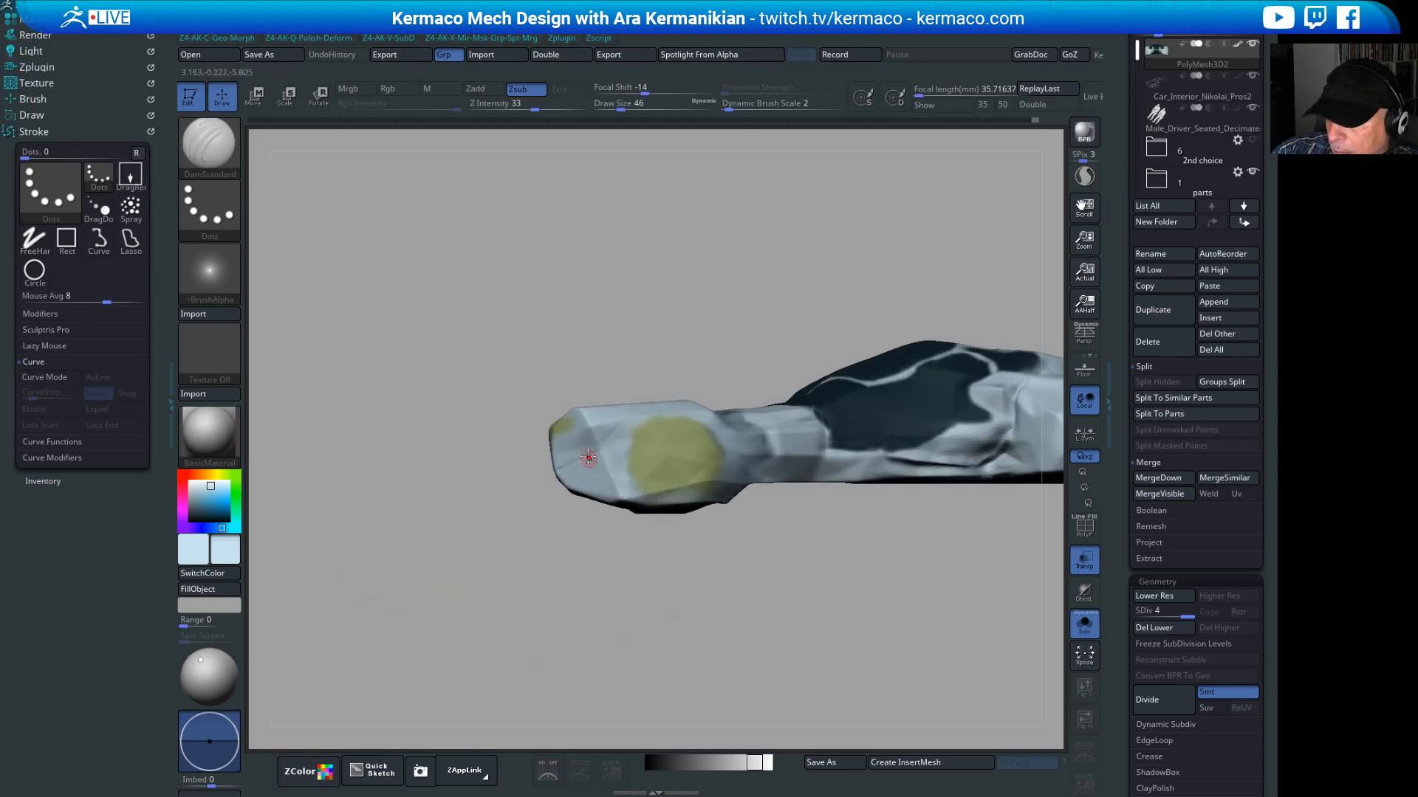
Step: Carve short grooves on top of the prong tips and along their outer faces towards the round yellow panels
key(ctrl)
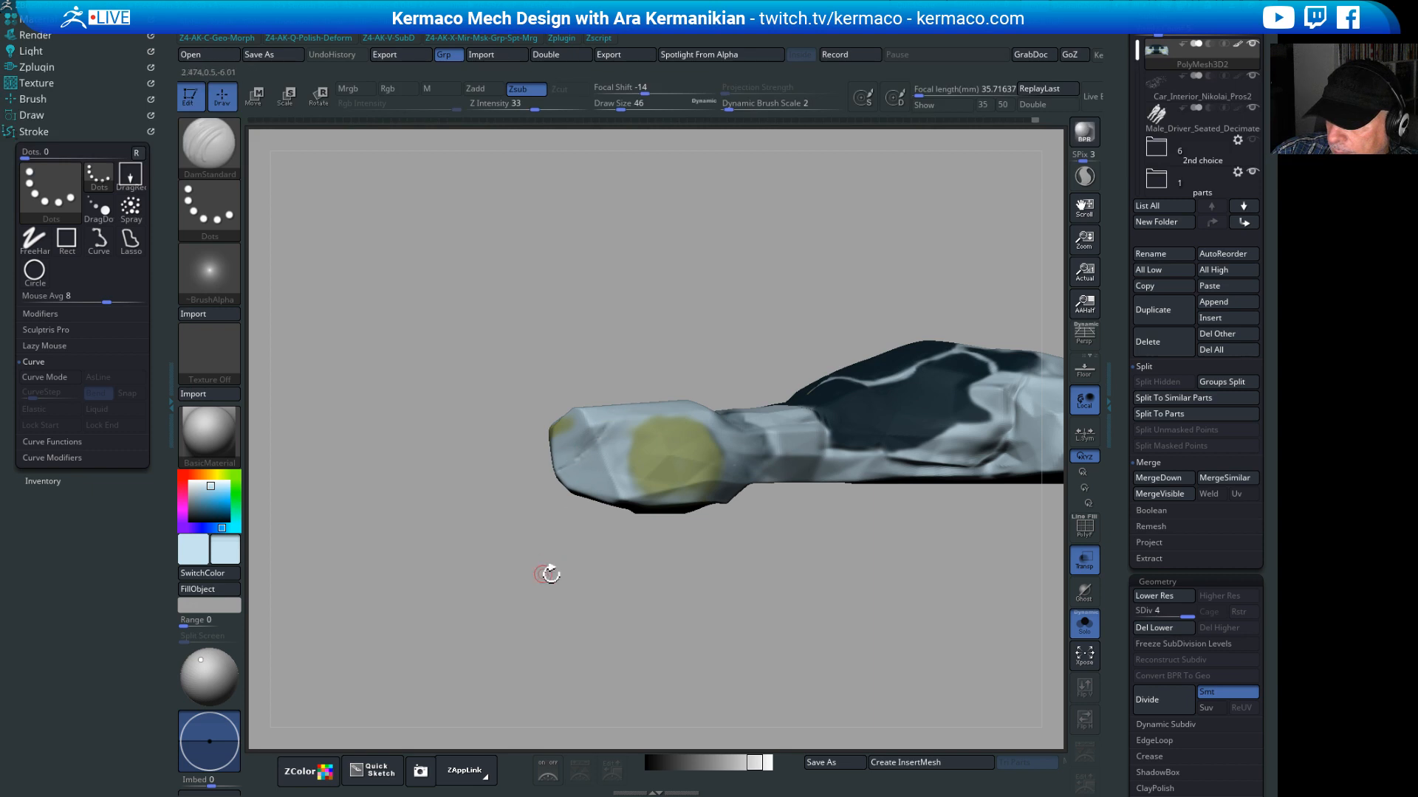
drag(551, 573, 636, 408)
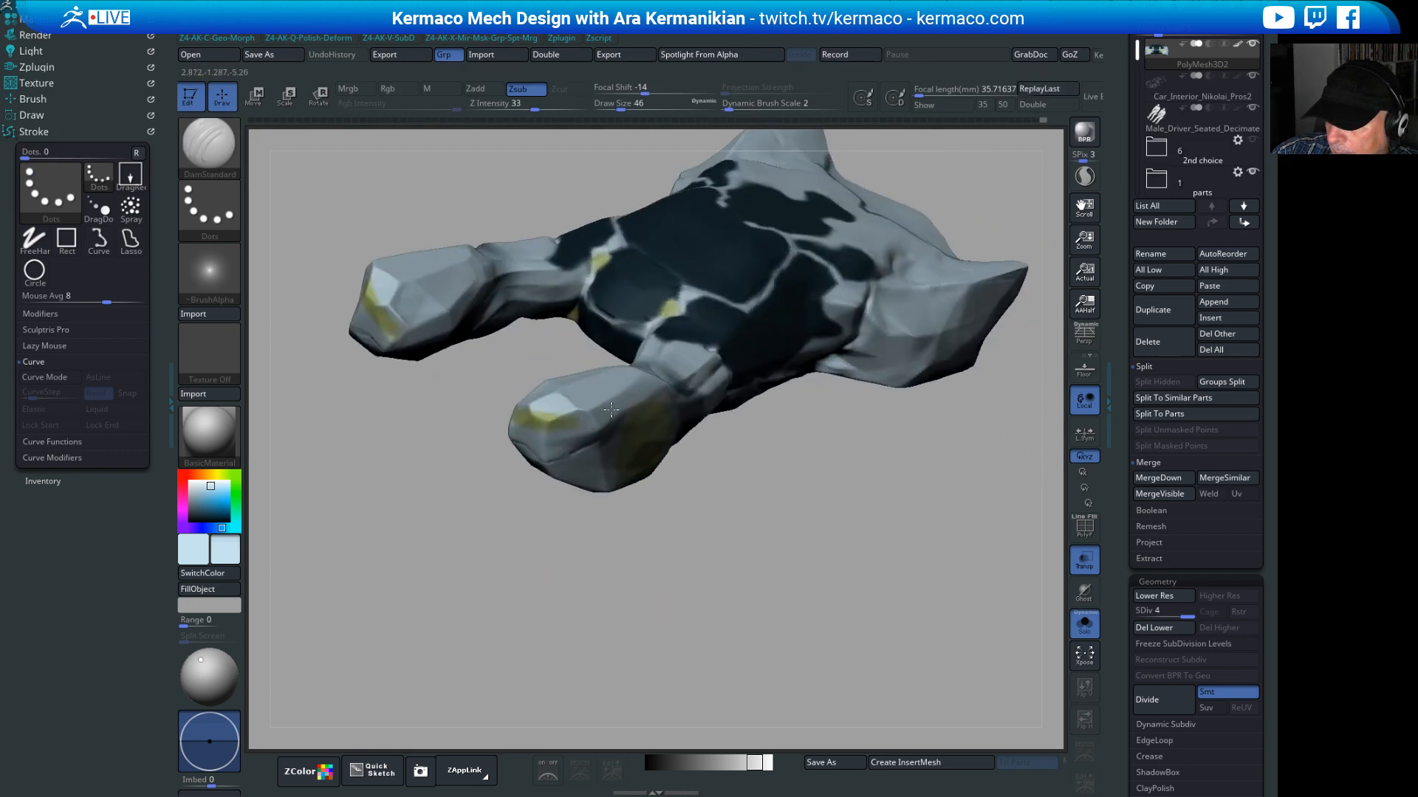
drag(697, 465, 808, 548)
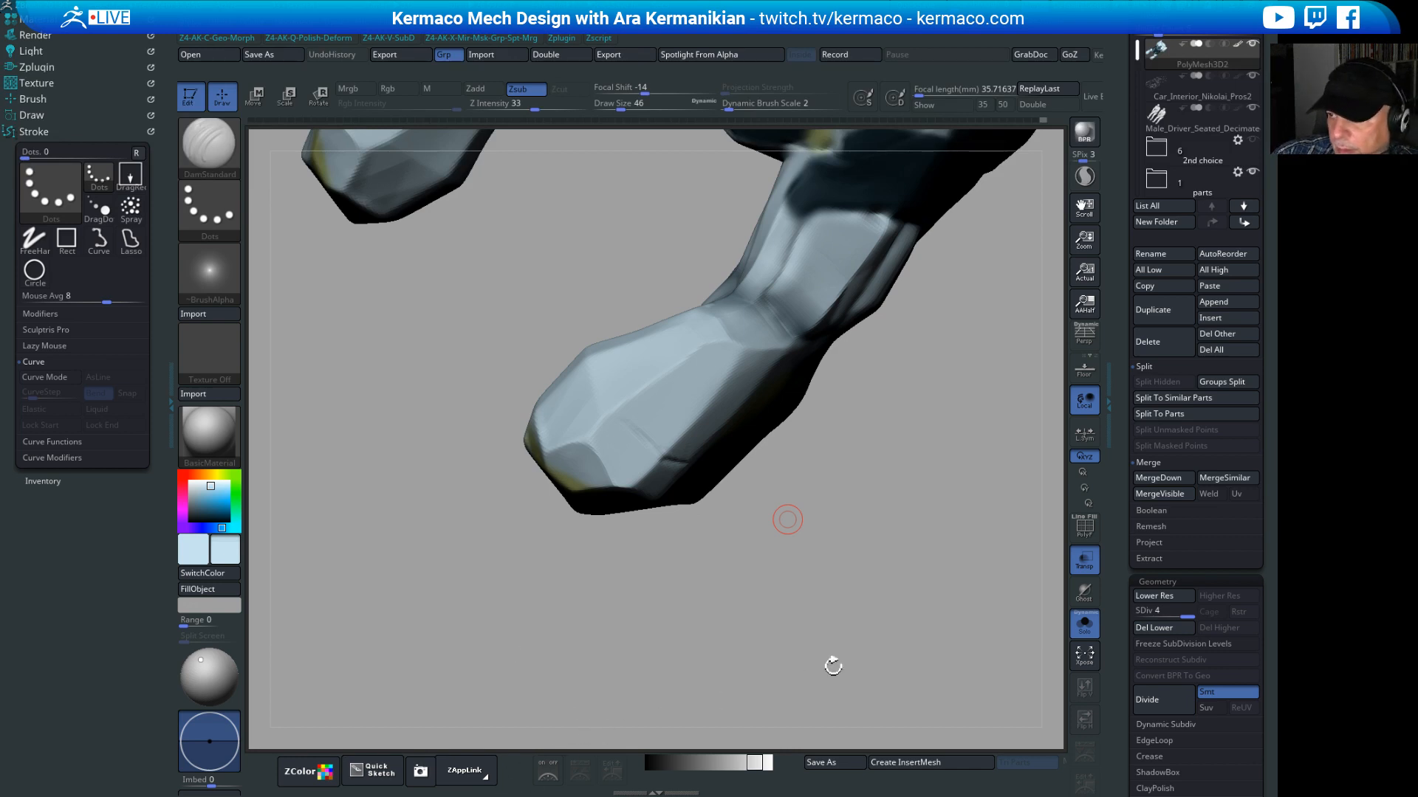
drag(832, 661, 833, 558)
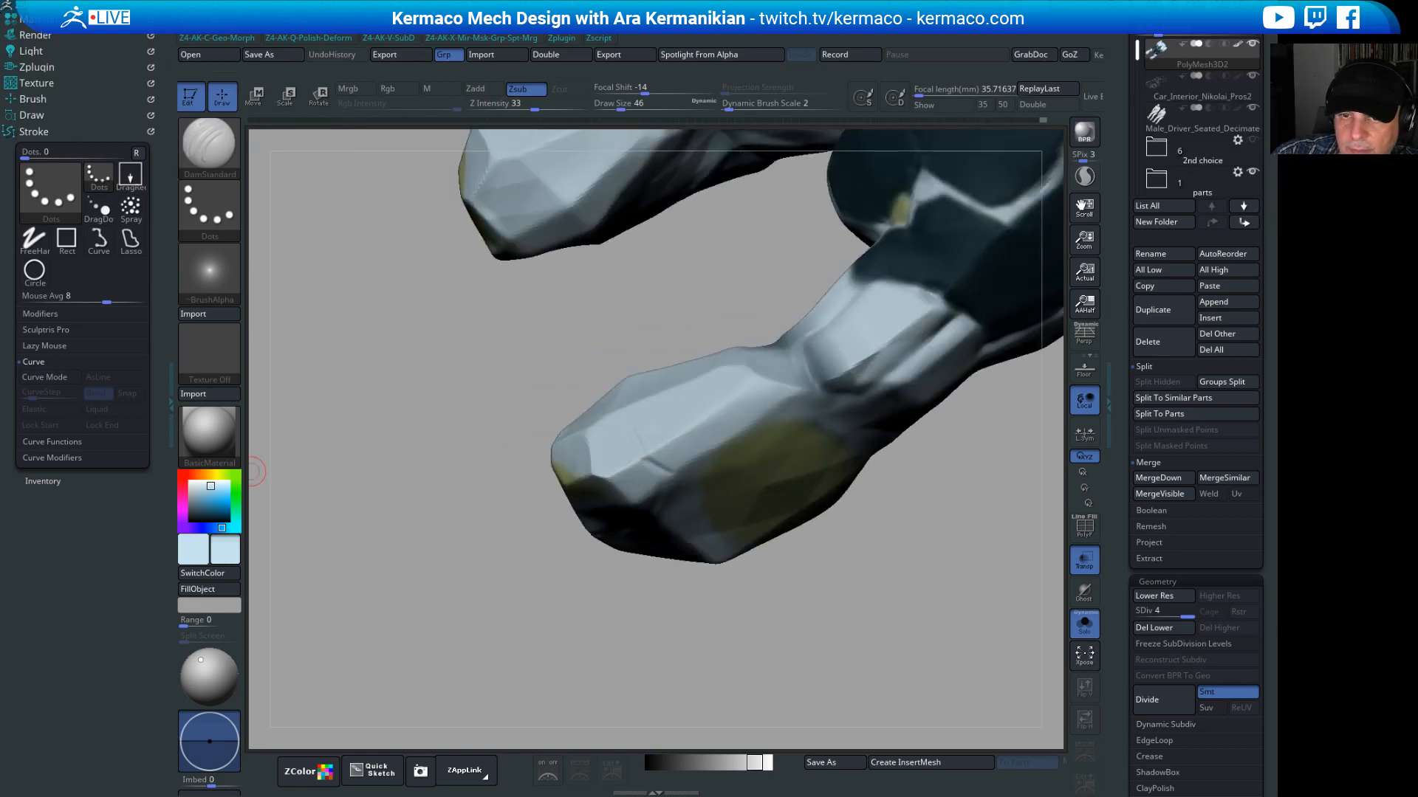
drag(744, 616, 737, 556)
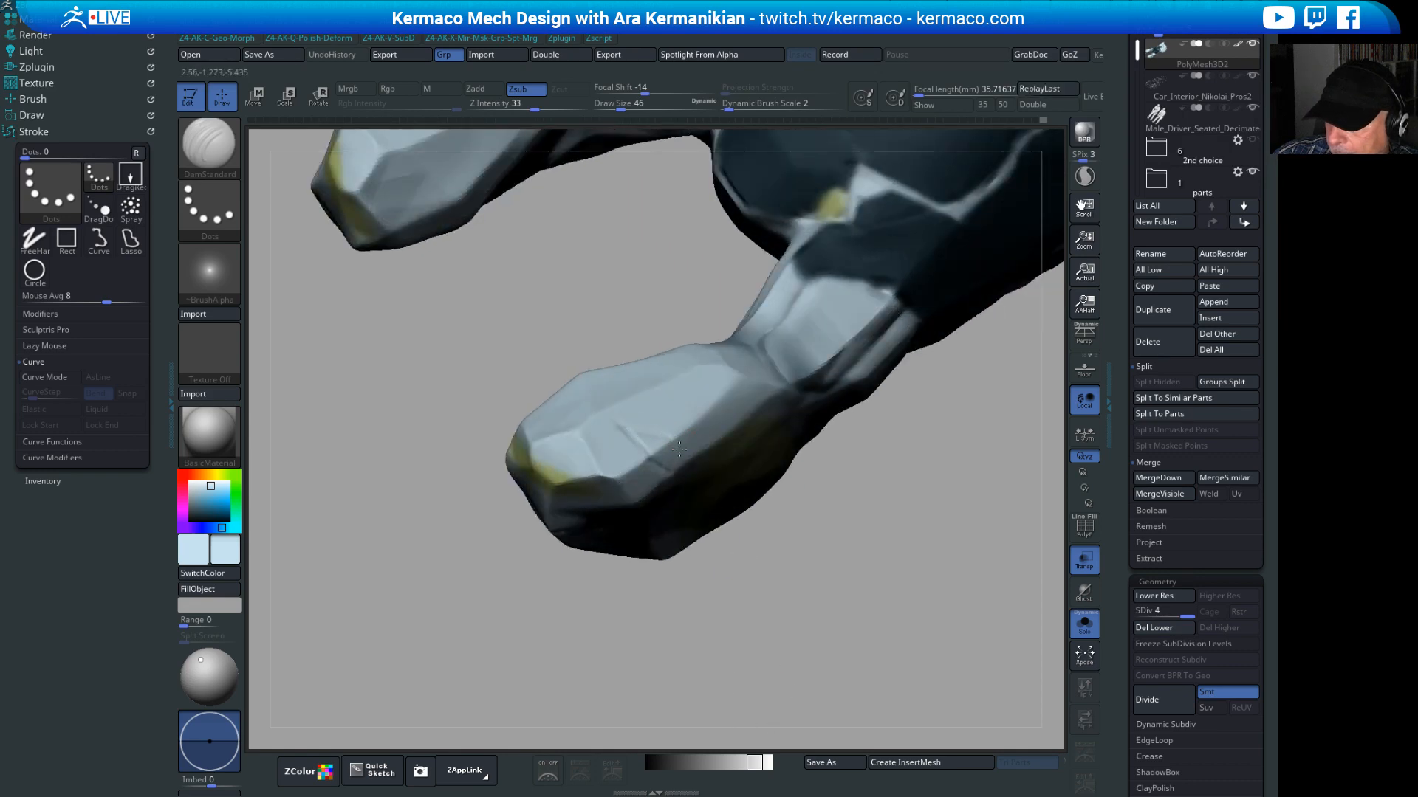
drag(804, 633, 680, 568)
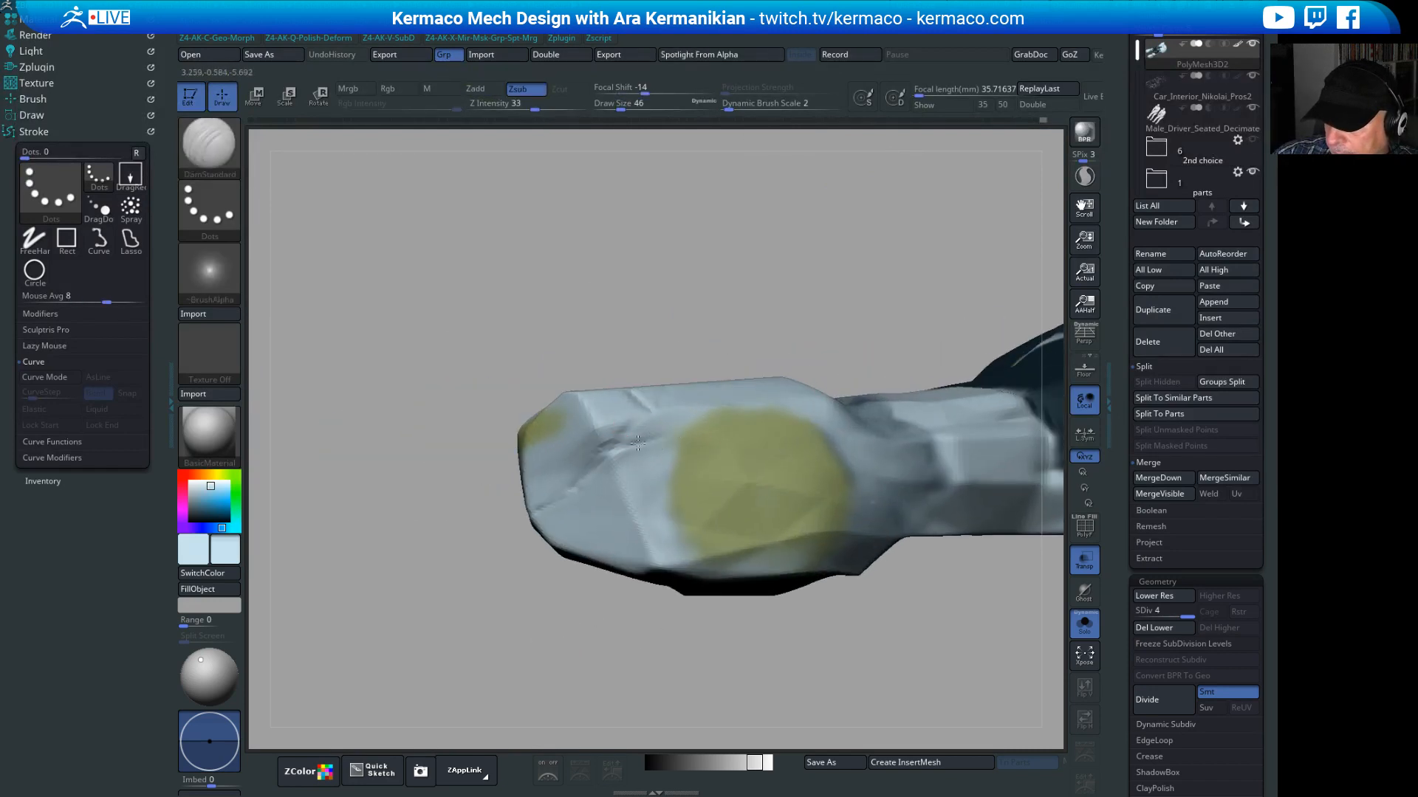
drag(724, 295, 657, 385)
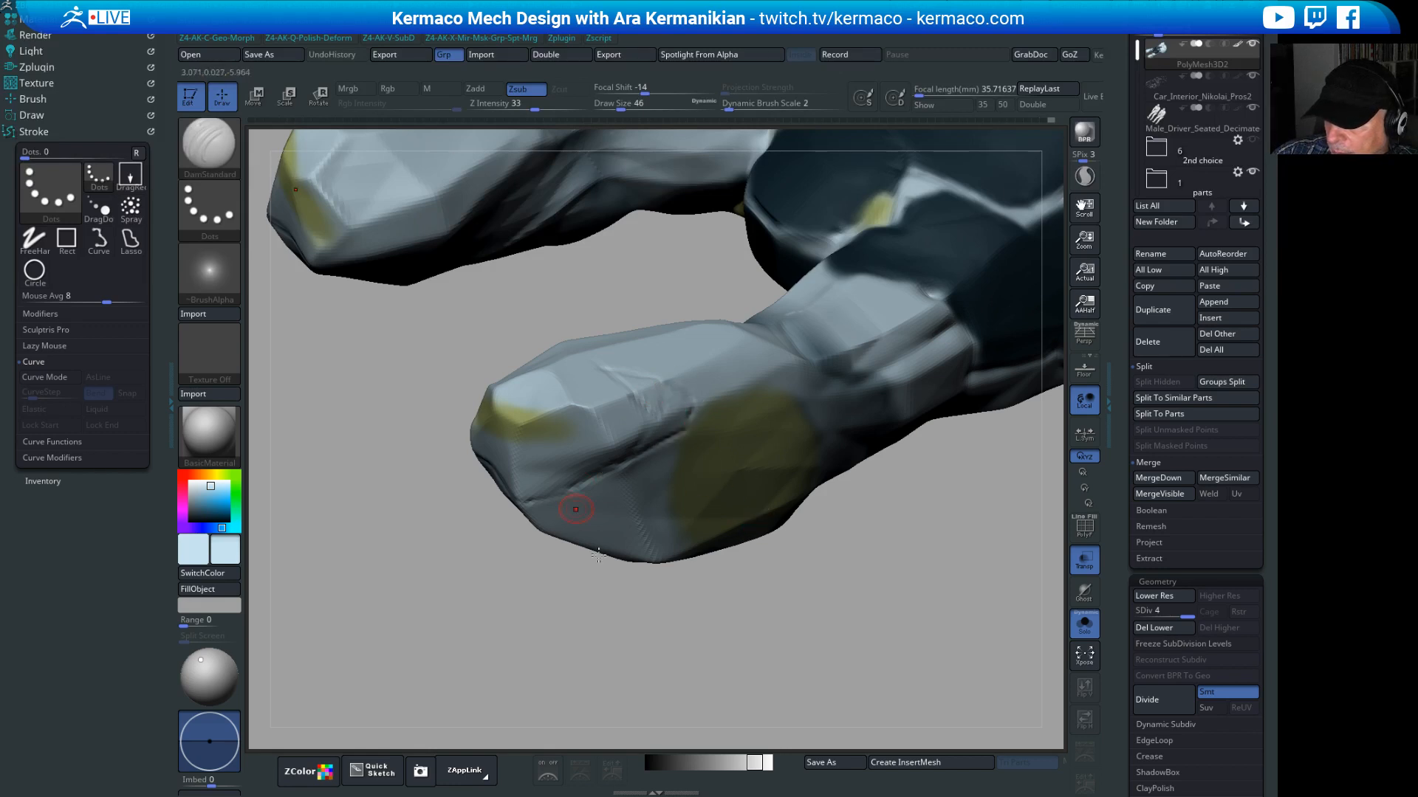
Step: Undo the latest groove strokes on the front prongs and compare the prong shape from the front
key(f)
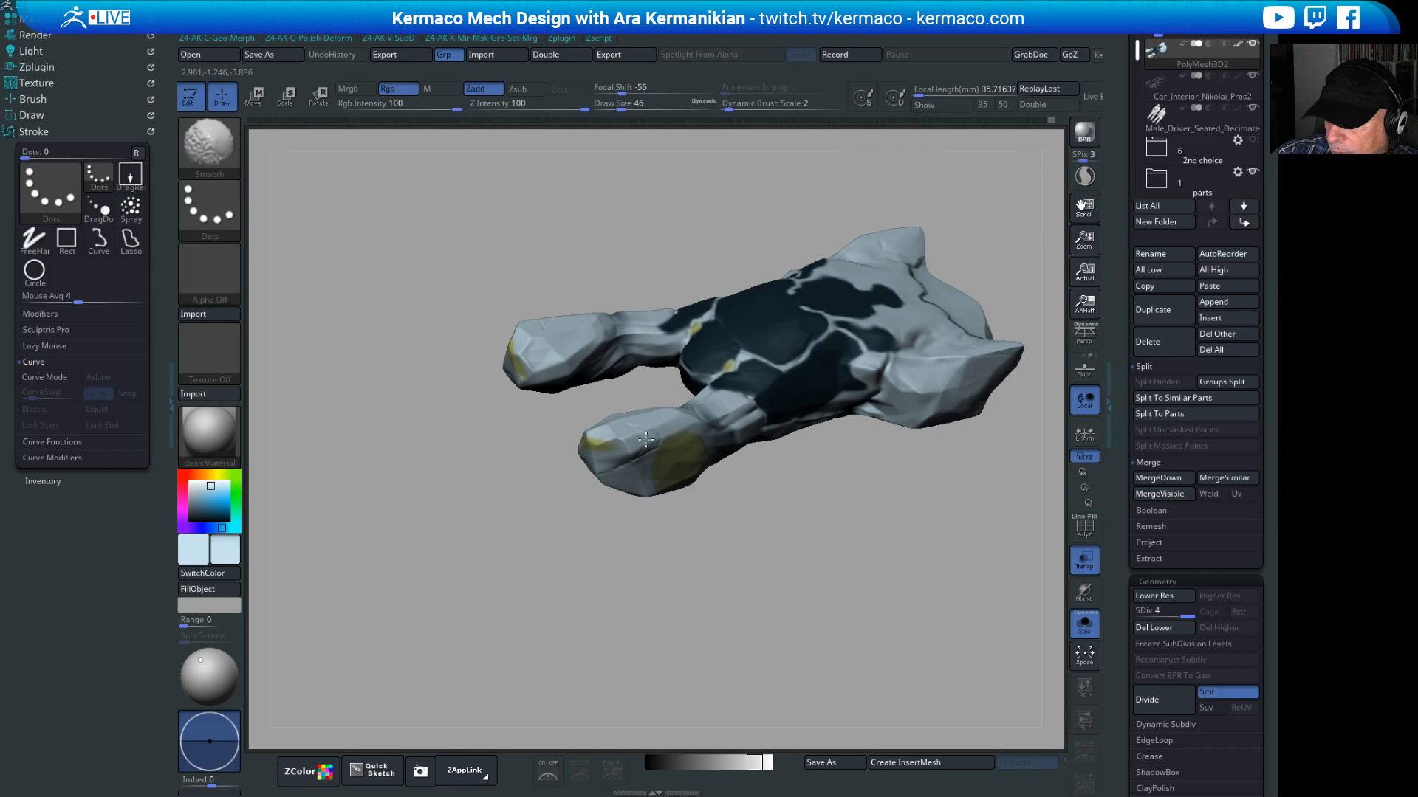
alt+drag(740, 561, 879, 582)
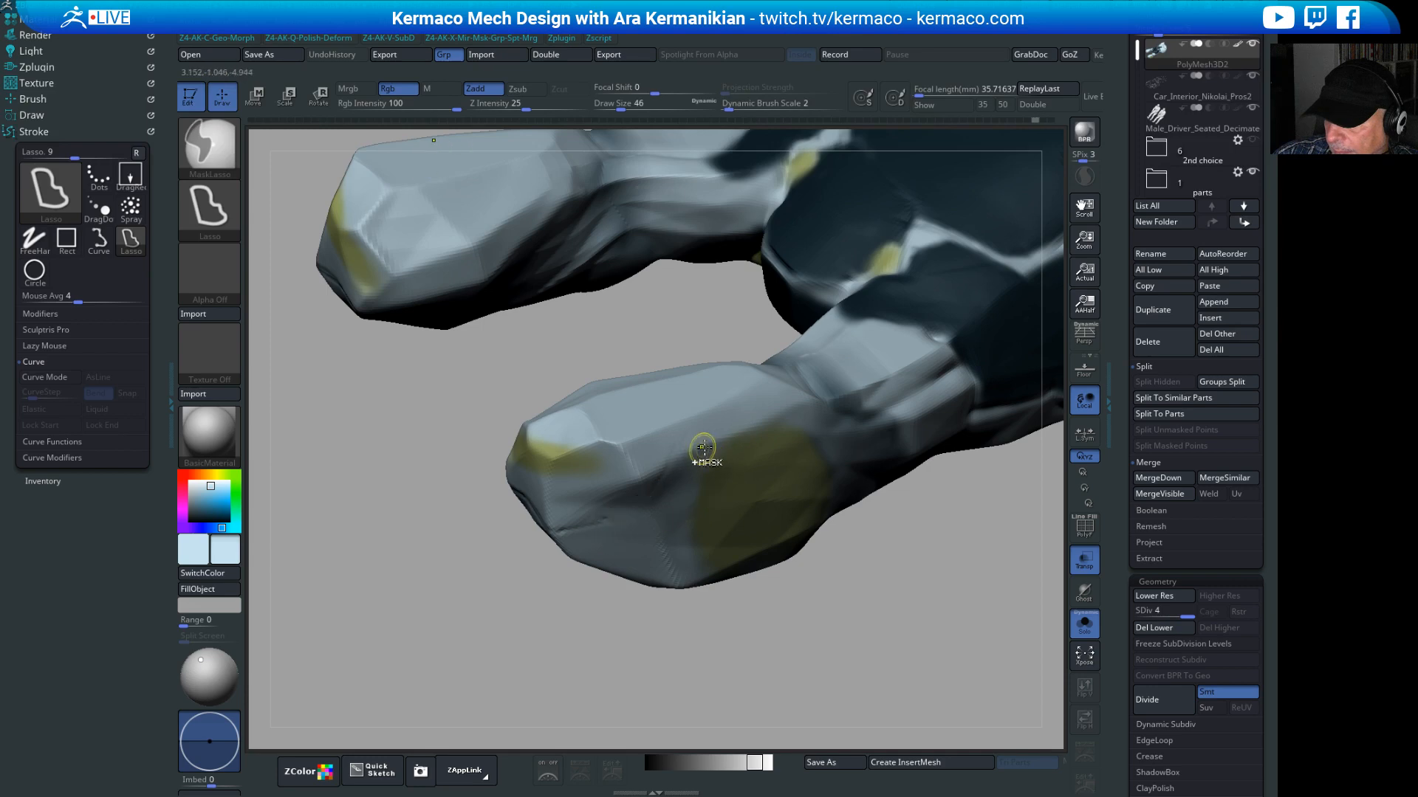
alt+drag(477, 669, 439, 564)
drag(547, 561, 664, 517)
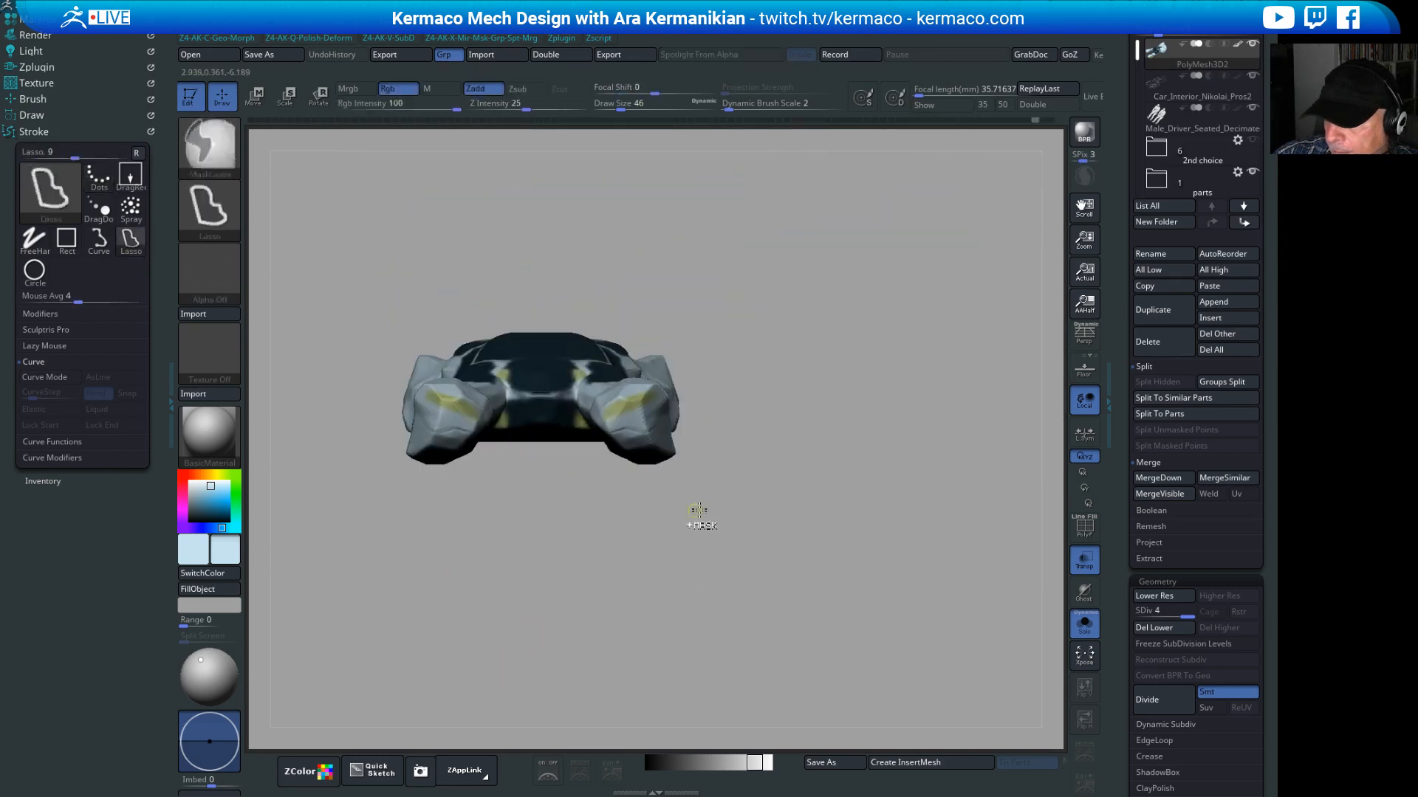
Step: Switch to the Paint brush and cancel the removal of the newer undo history entries
right_click(713, 509)
key(b)
key(p)
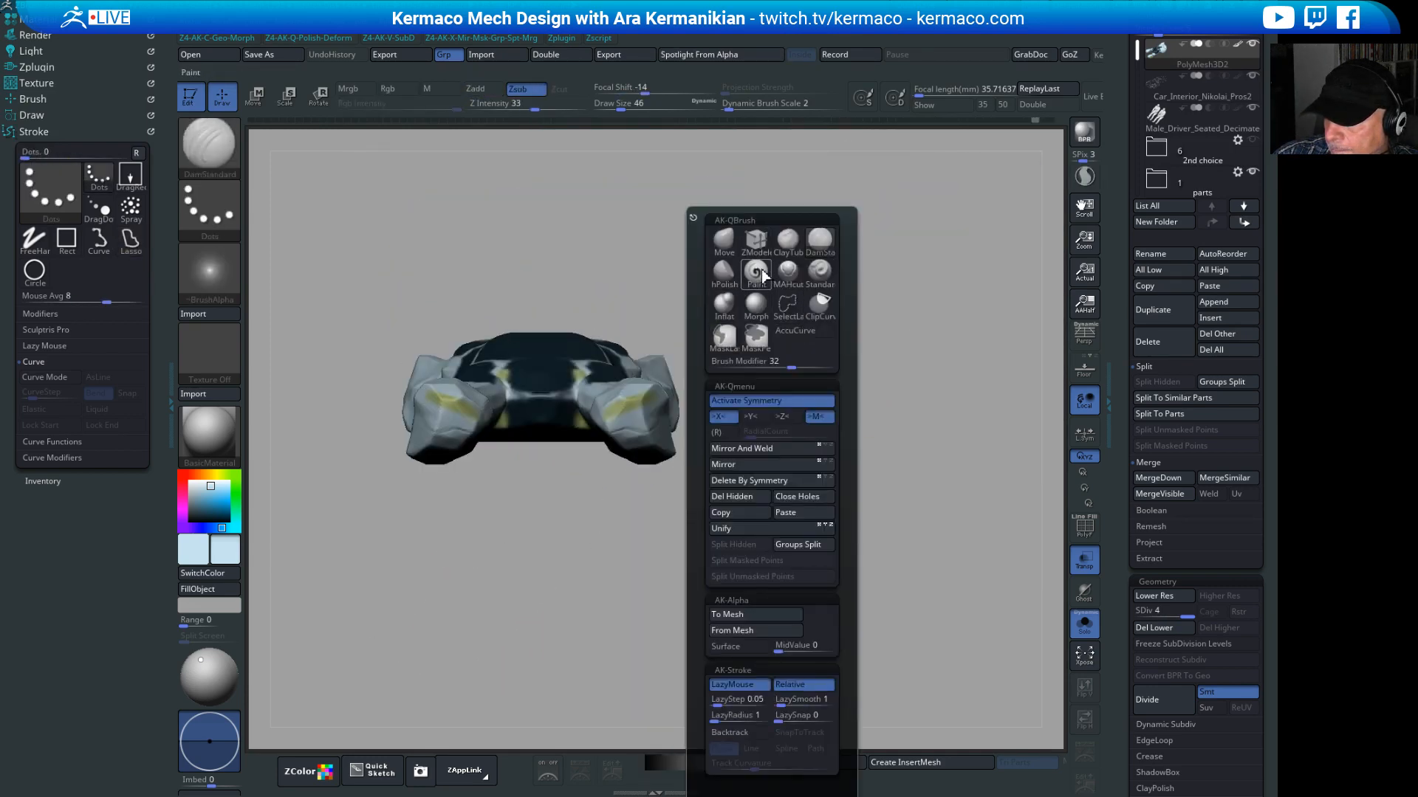
key(a)
drag(1034, 426, 969, 433)
alt+drag(680, 601, 614, 563)
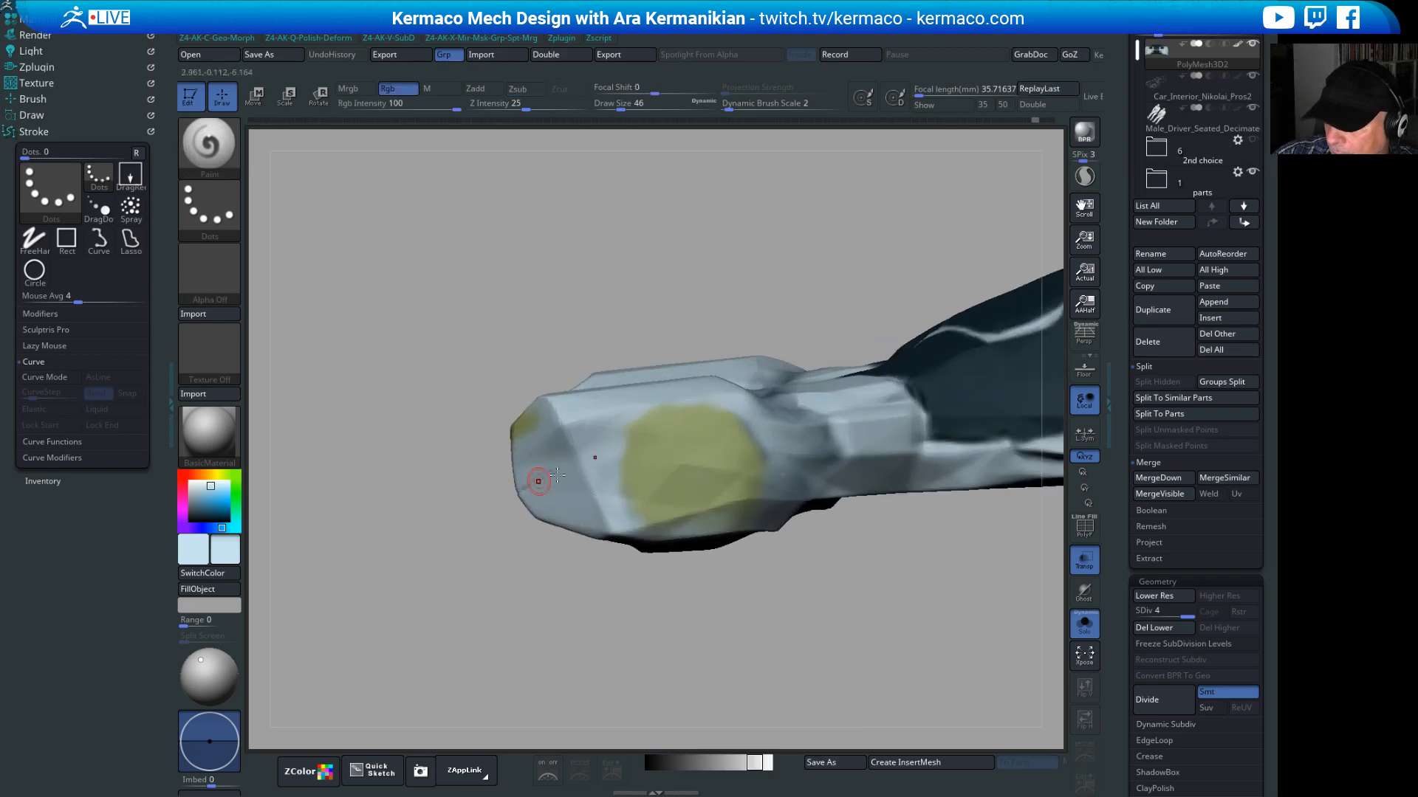
click(554, 471)
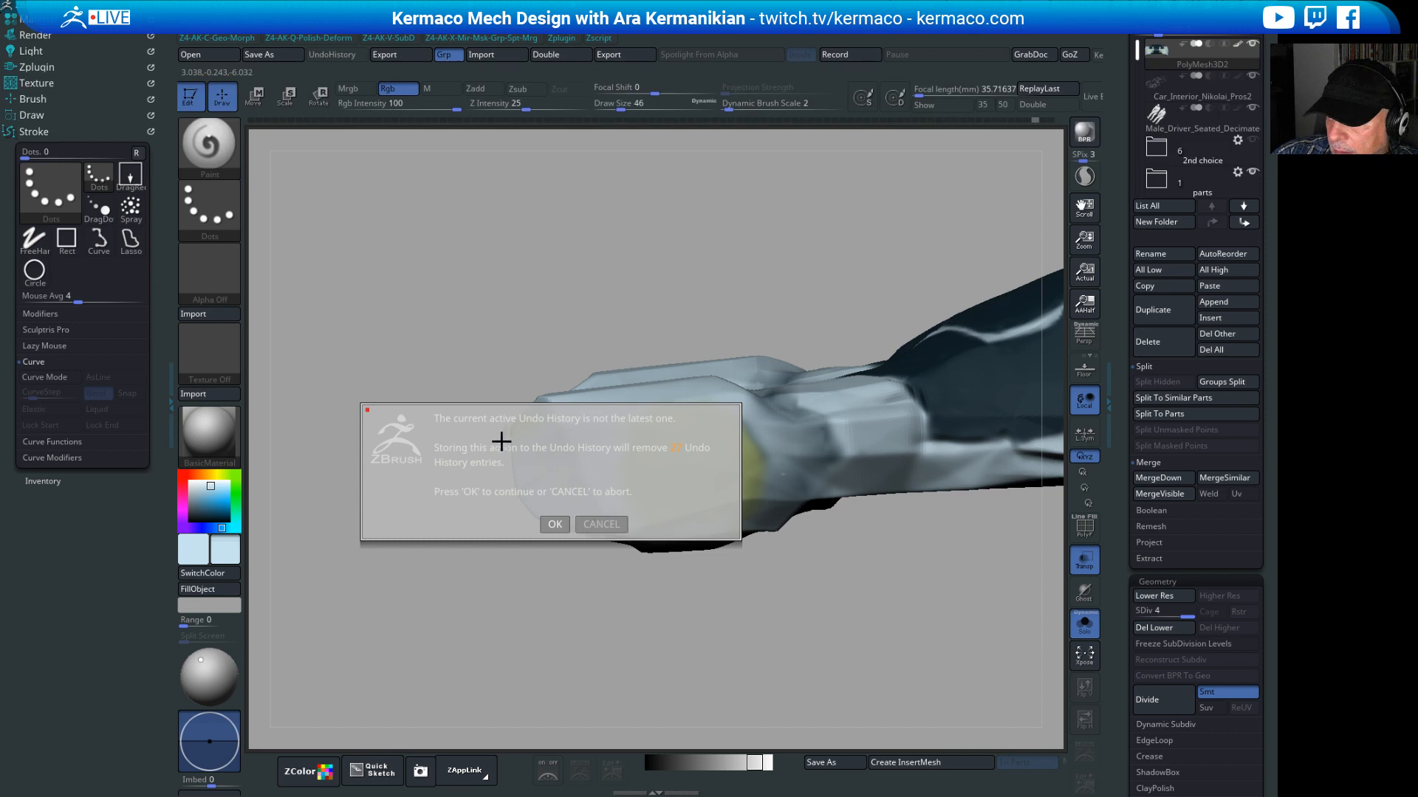
click(609, 526)
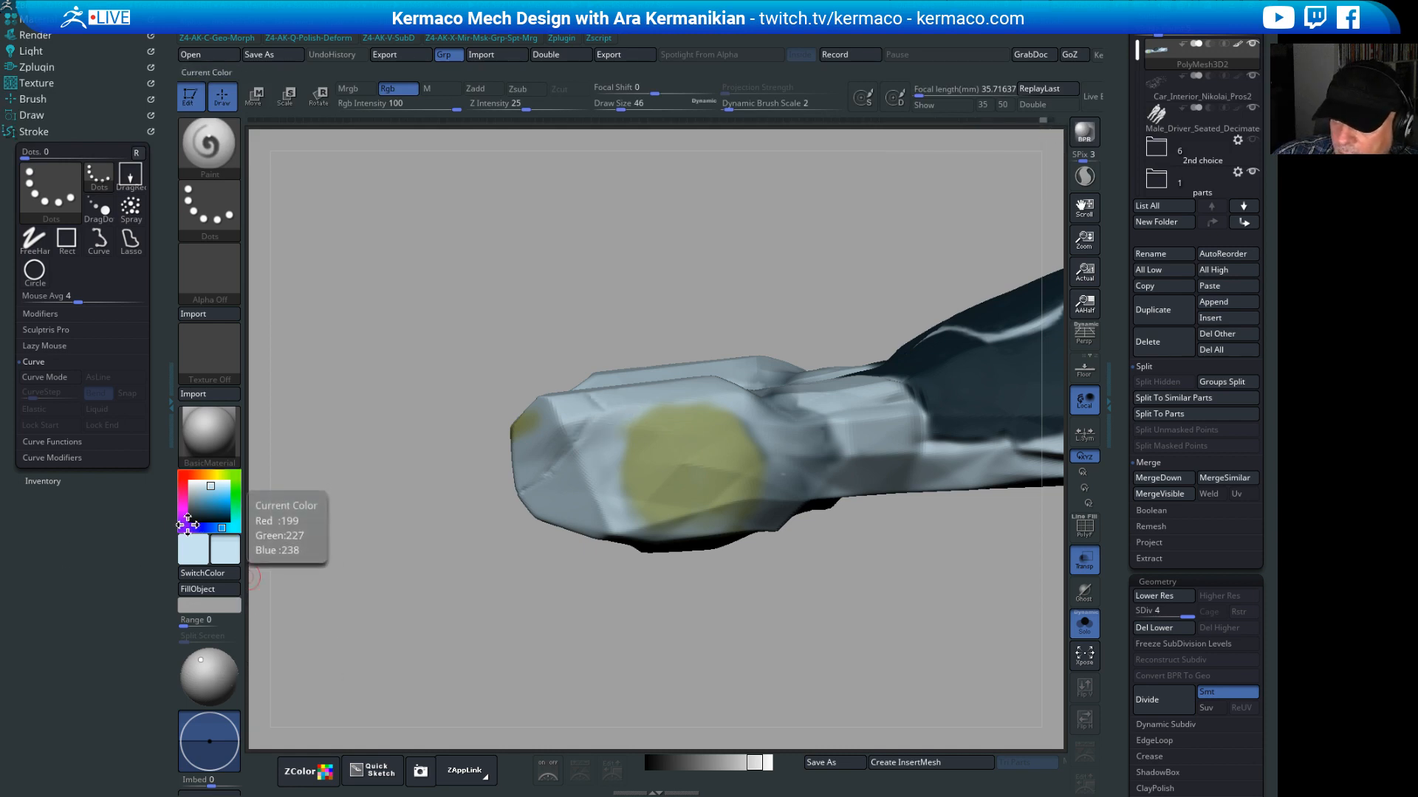
Step: Pick the dark blue of the body panels as paint colour, set the draw size to 44 and undo the test mark
drag(232, 559, 1023, 388)
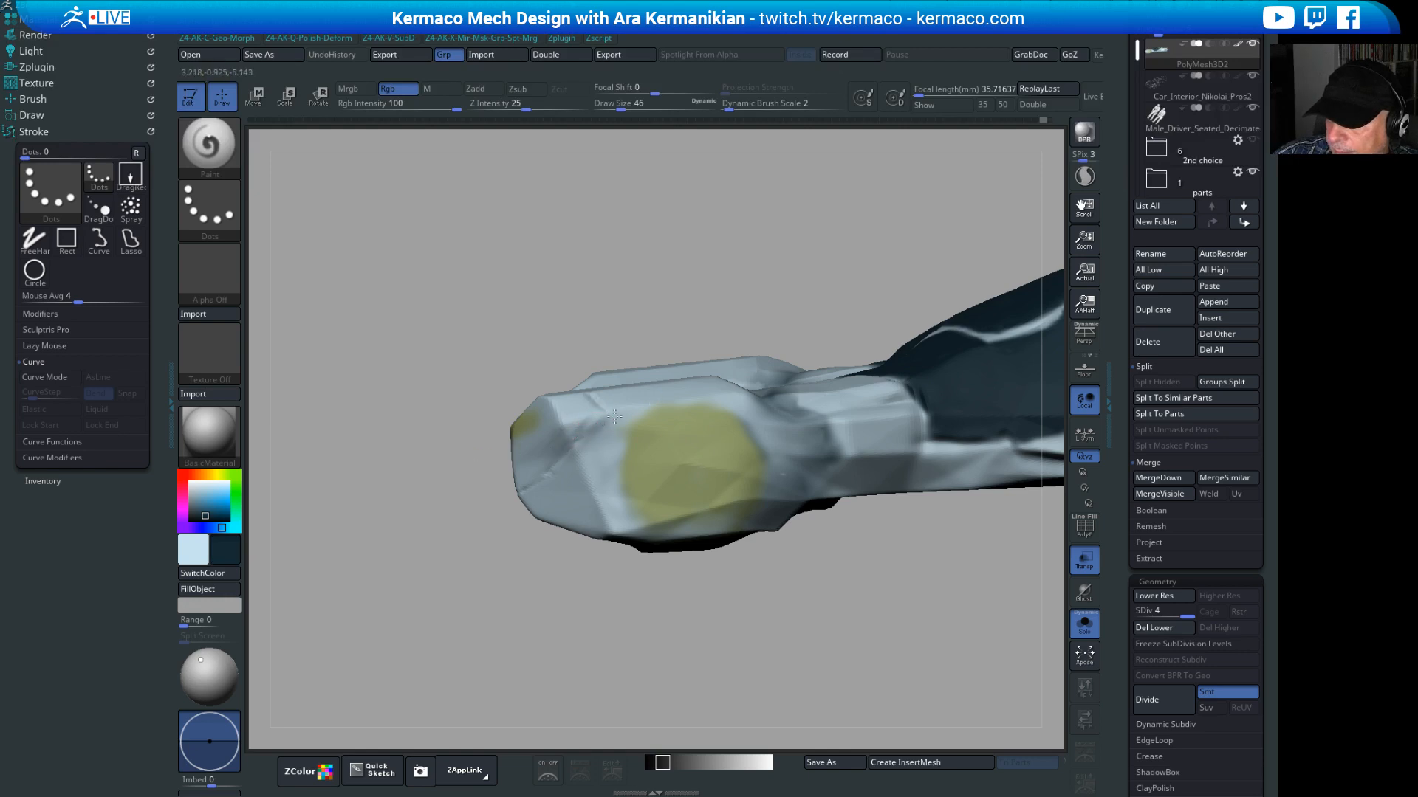
drag(594, 427, 575, 445)
key(s)
click(582, 444)
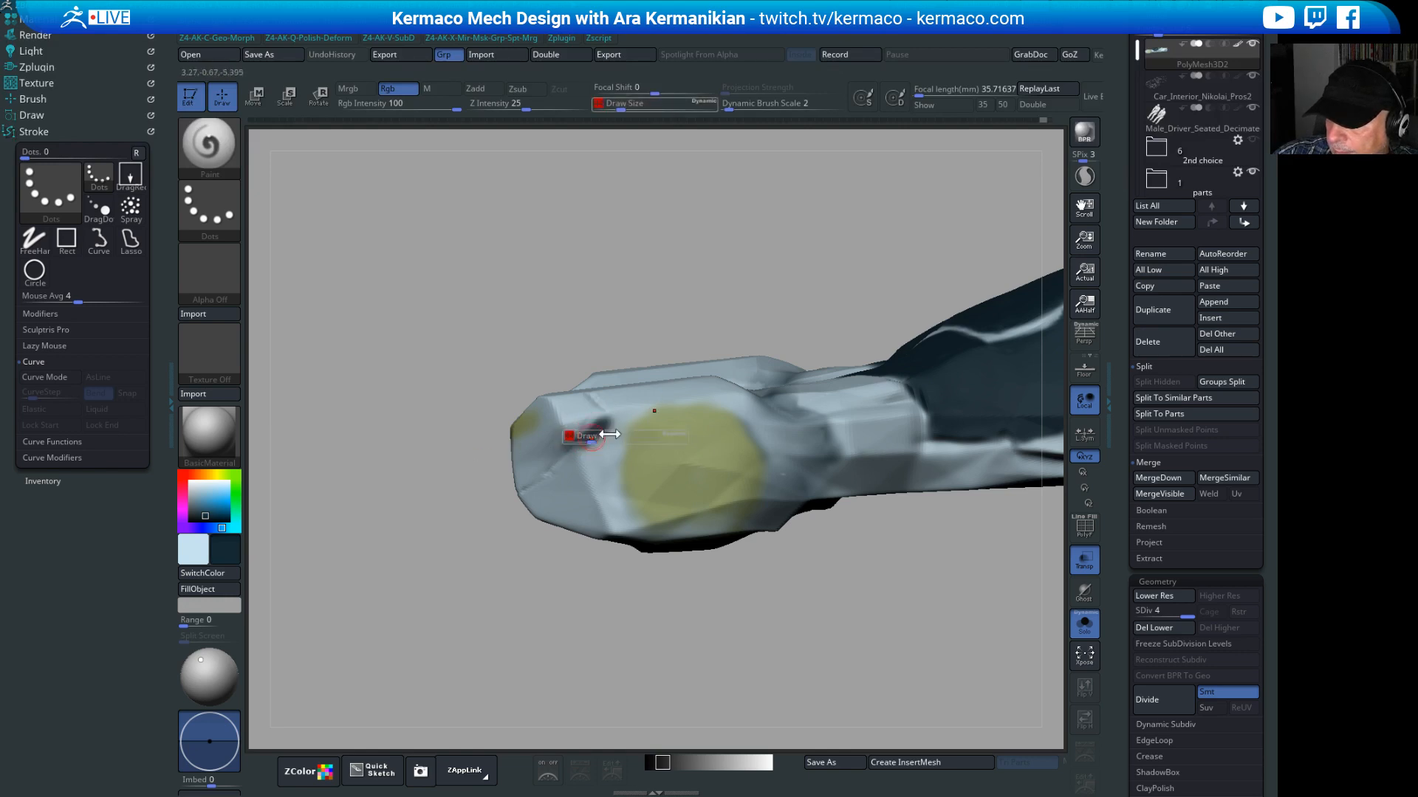
key(ctrl+z)
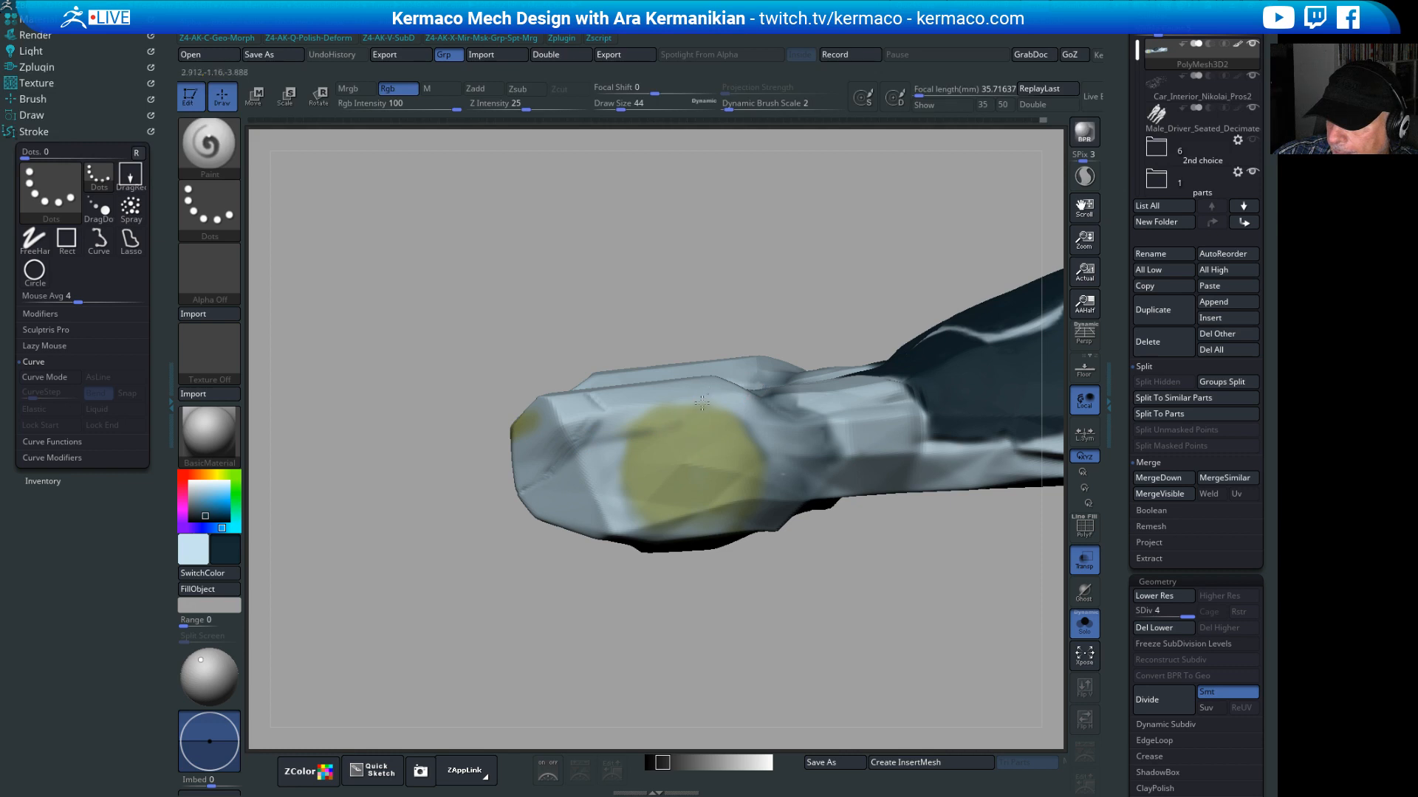
Step: Paint thin dark lines across the upper faces of both front prongs
drag(572, 325, 620, 325)
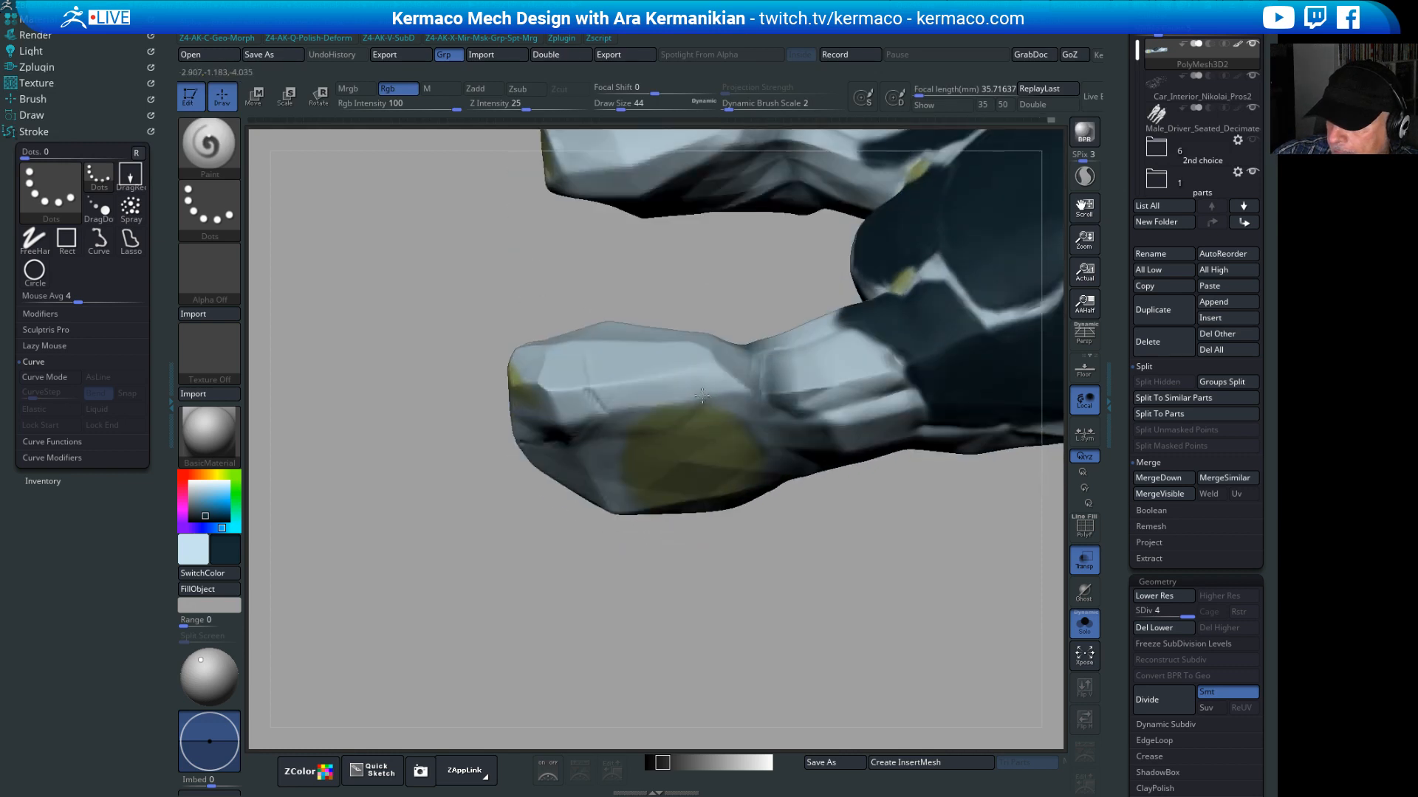
drag(383, 566, 576, 408)
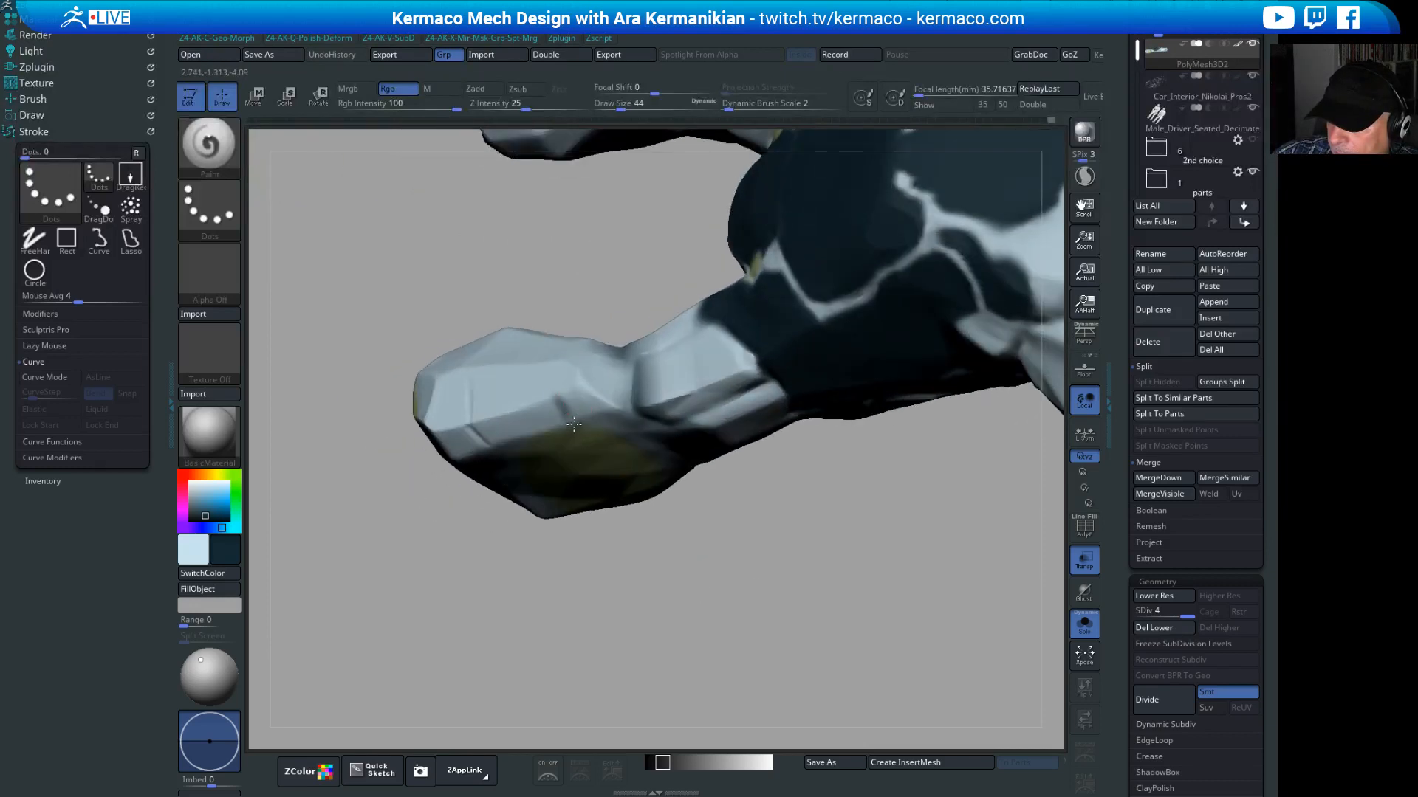
drag(588, 596, 578, 428)
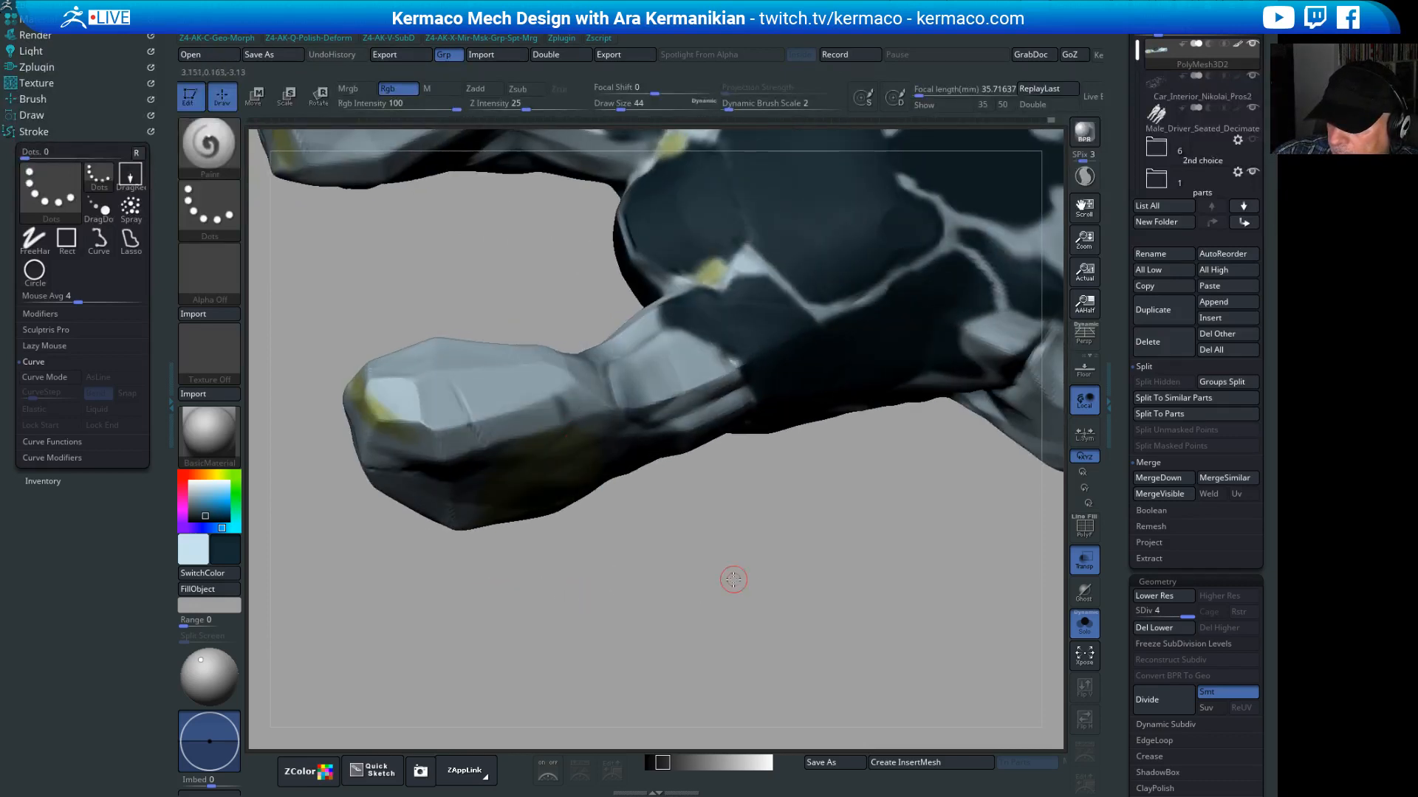
drag(734, 579, 570, 407)
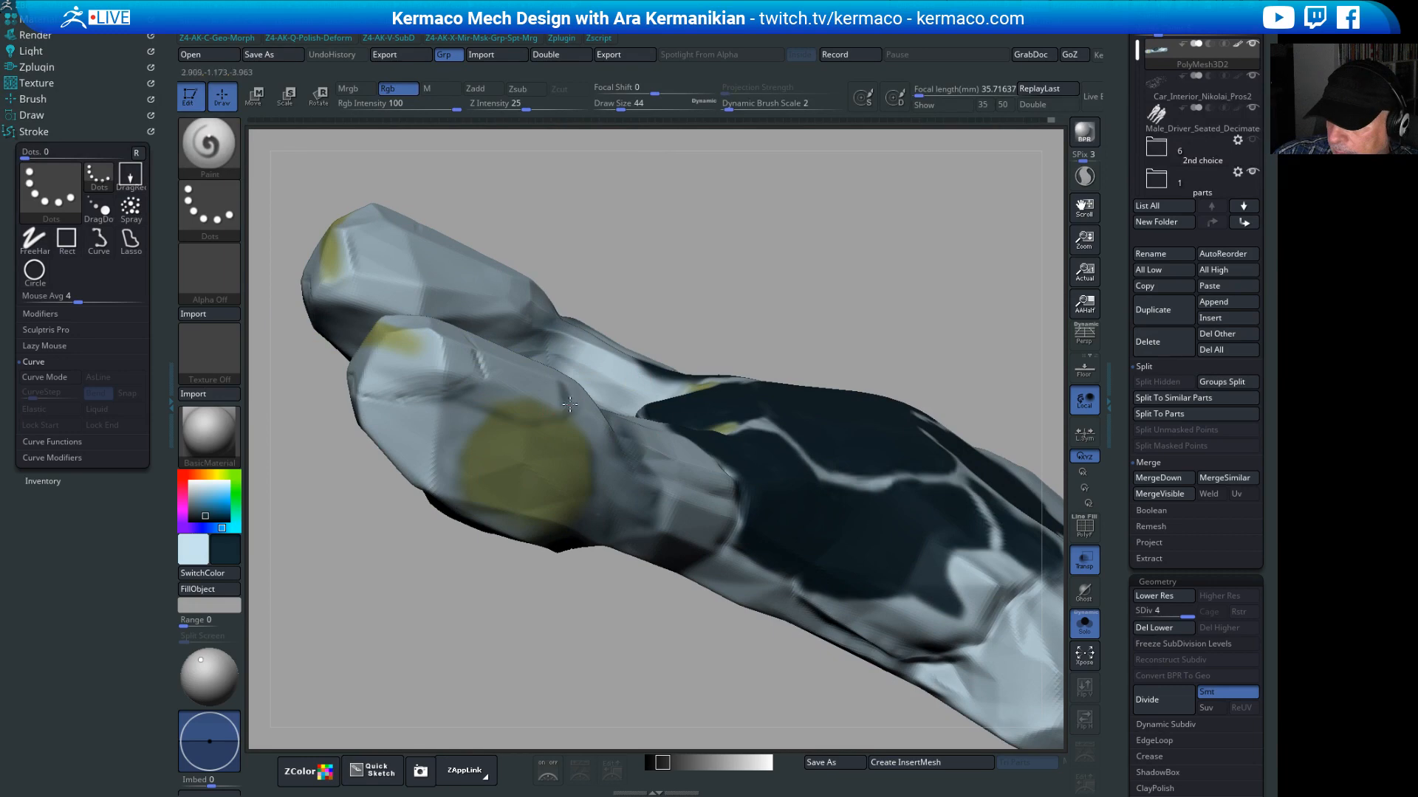
drag(824, 238, 610, 359)
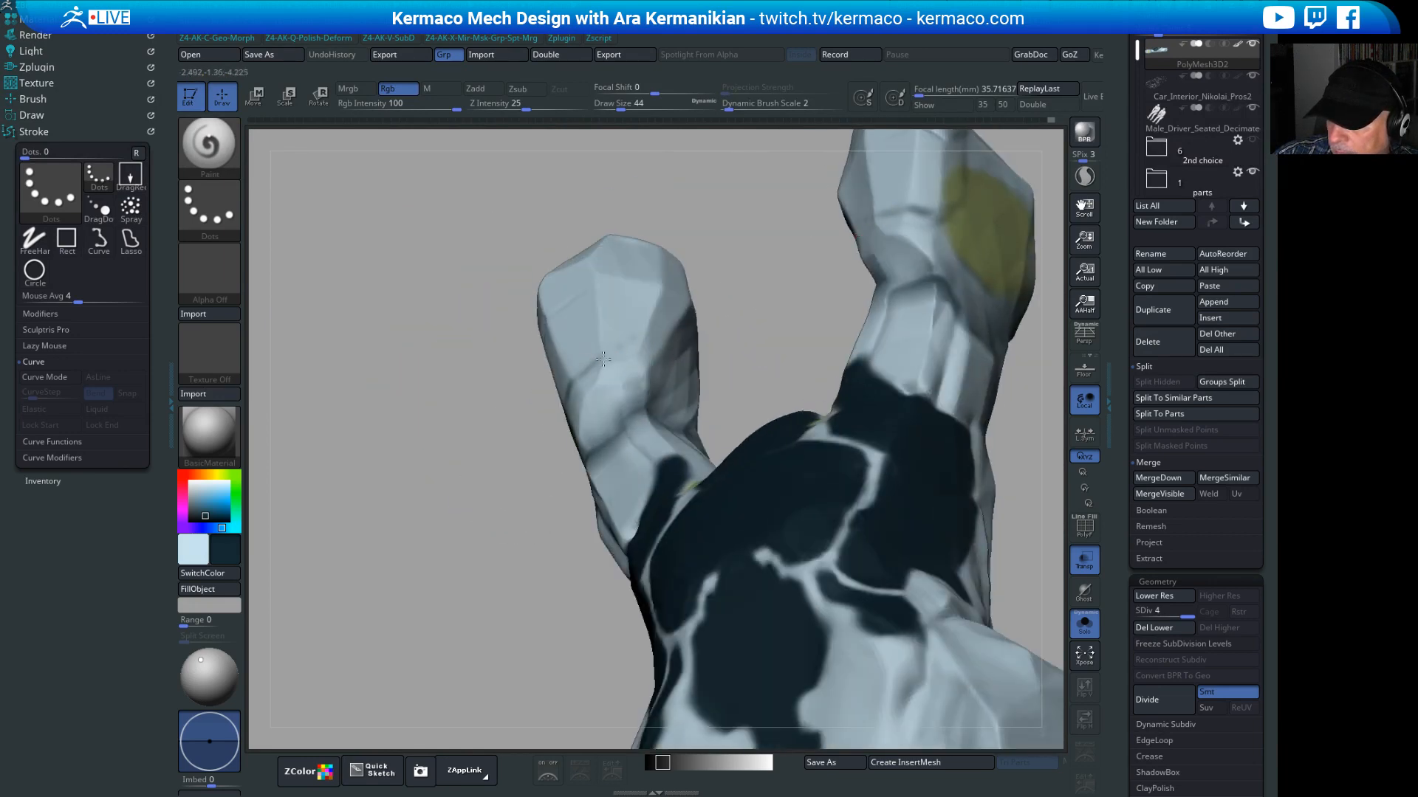
drag(795, 381, 580, 411)
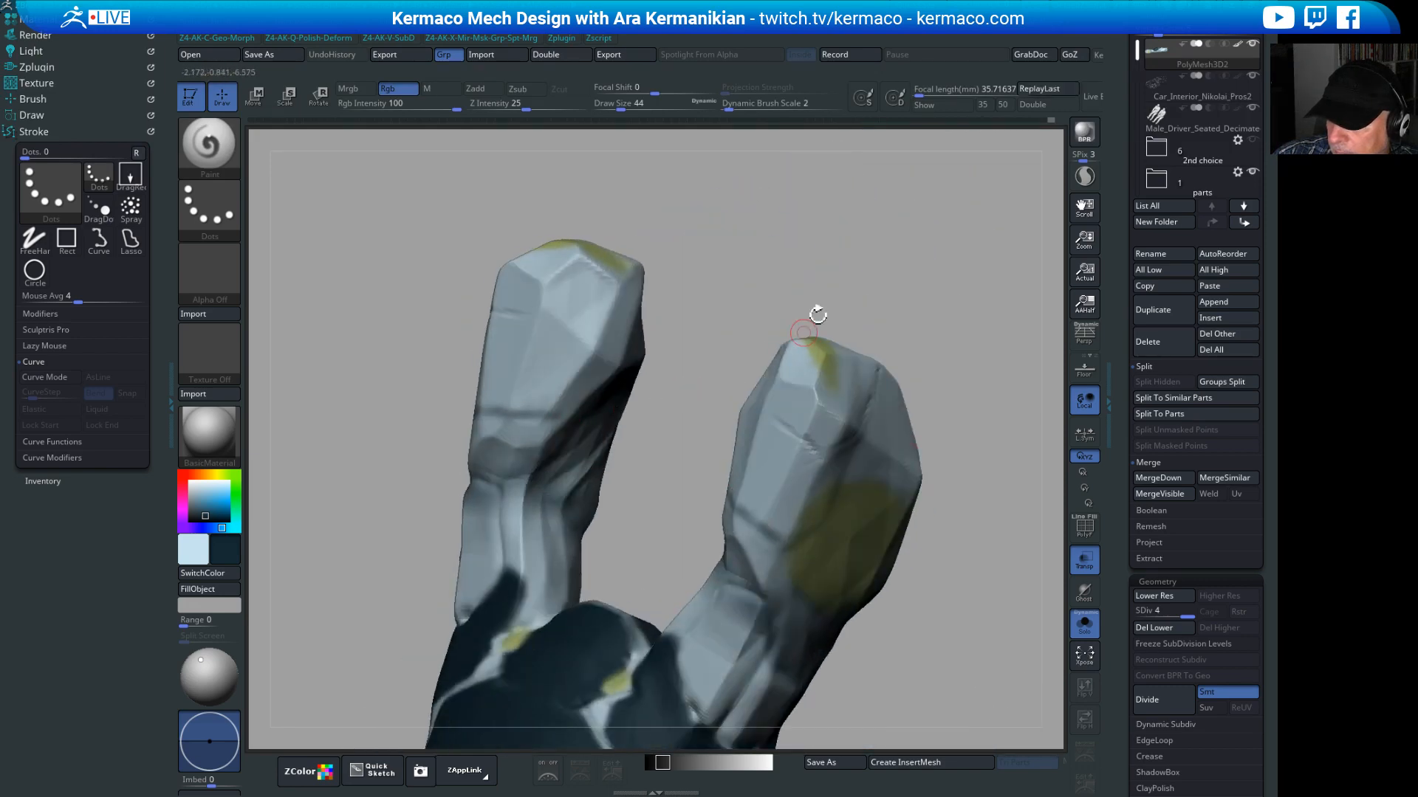
Step: Paint thin dark panel lines around the noses and along the upper edges of both front prongs
drag(817, 310, 549, 333)
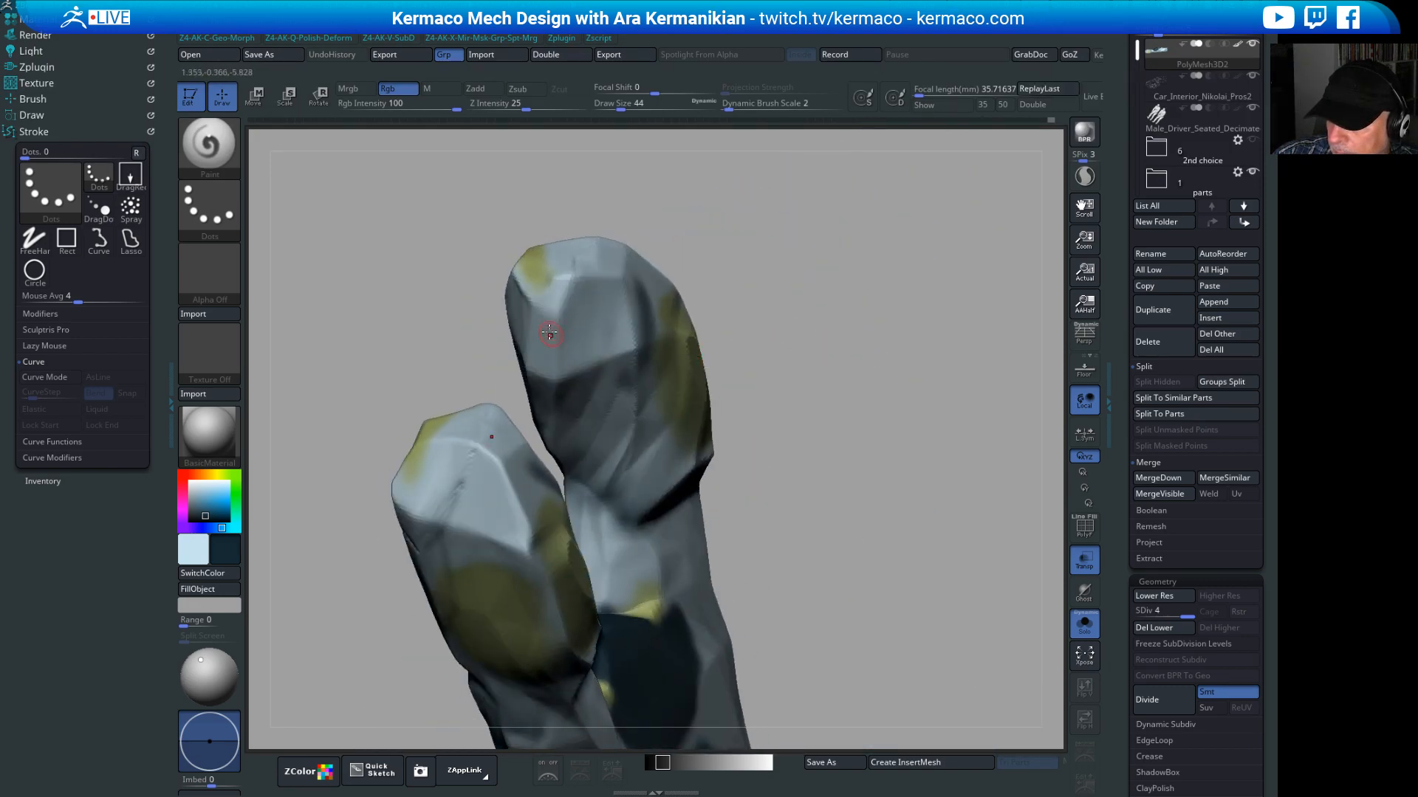
drag(818, 310, 736, 250)
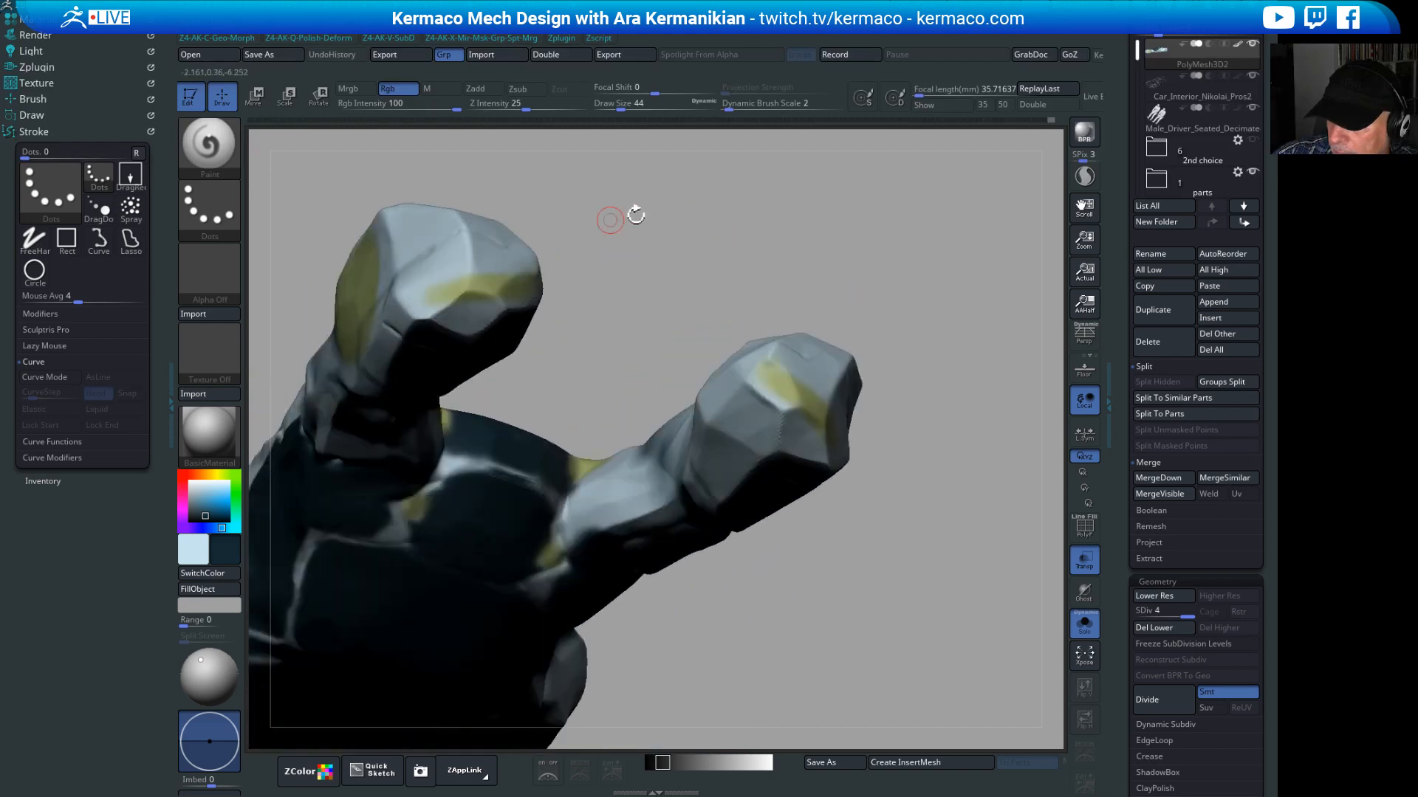
mouse_move(627, 216)
mouse_down()
mouse_move(592, 255)
mouse_move(542, 266)
mouse_up()
drag(641, 484, 605, 487)
drag(510, 274, 542, 278)
drag(571, 456, 562, 415)
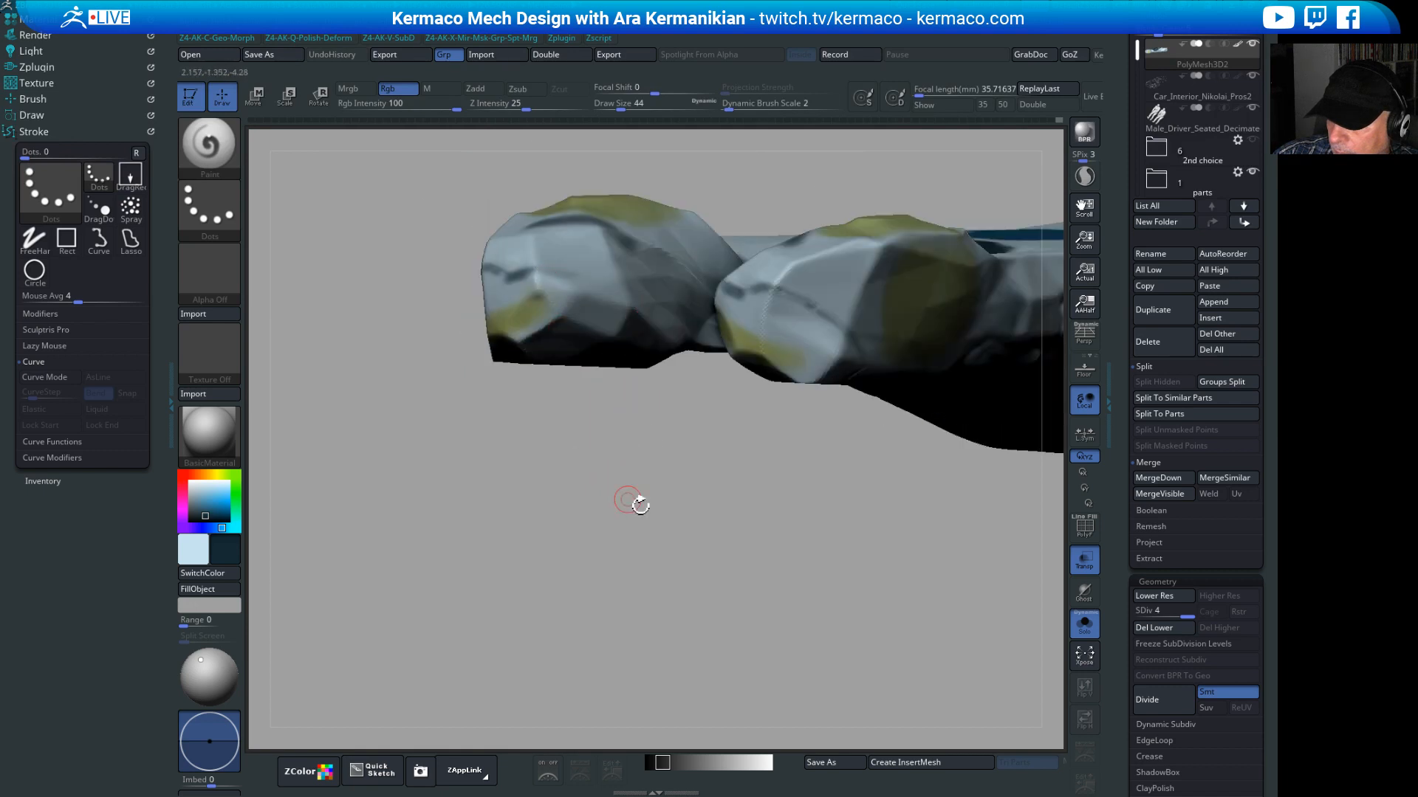
drag(639, 497, 689, 468)
mouse_move(530, 484)
mouse_down()
mouse_move(583, 249)
mouse_move(539, 268)
mouse_up()
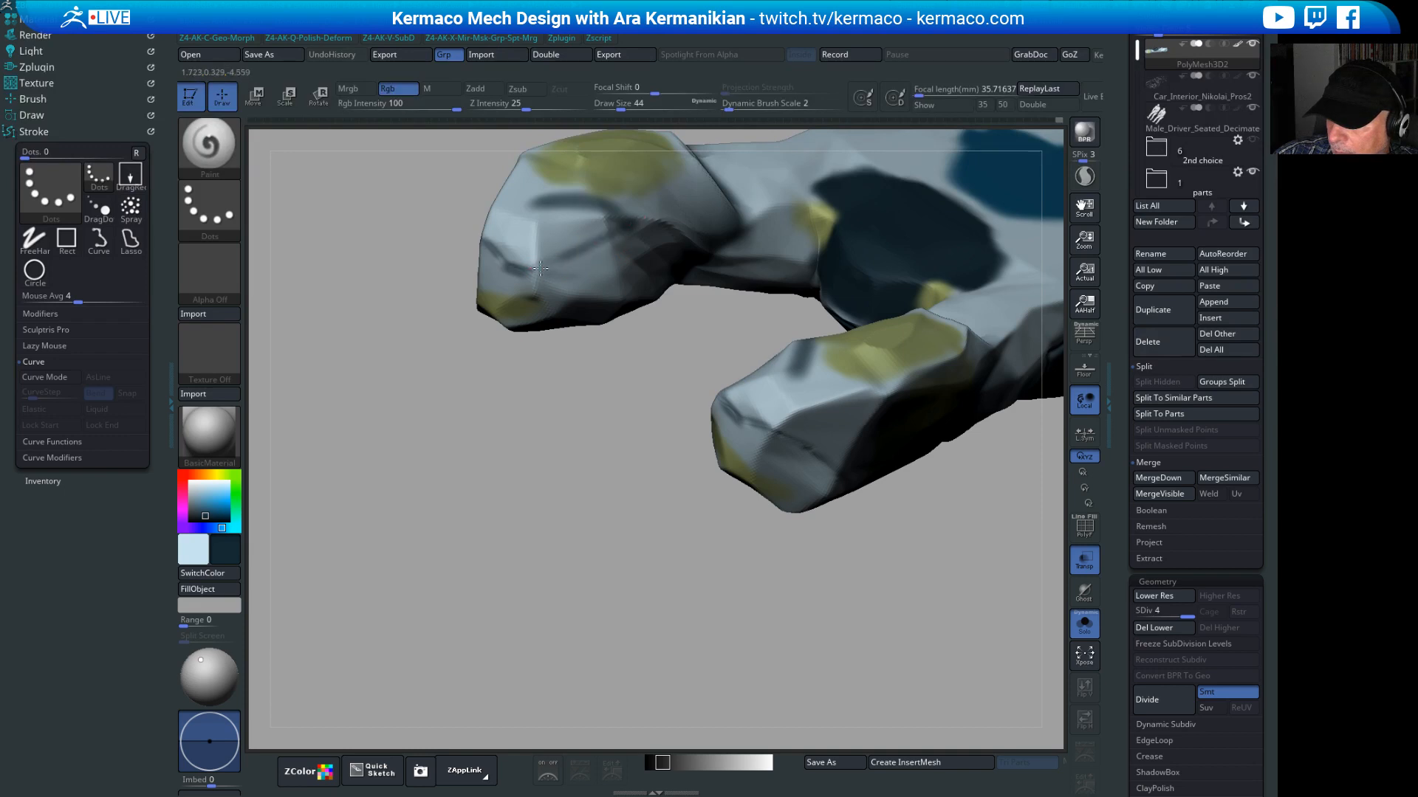
drag(575, 450, 550, 426)
mouse_move(725, 517)
alt+mouse_down()
mouse_move(810, 516)
mouse_move(598, 496)
mouse_move(804, 499)
mouse_move(713, 536)
alt+mouse_up()
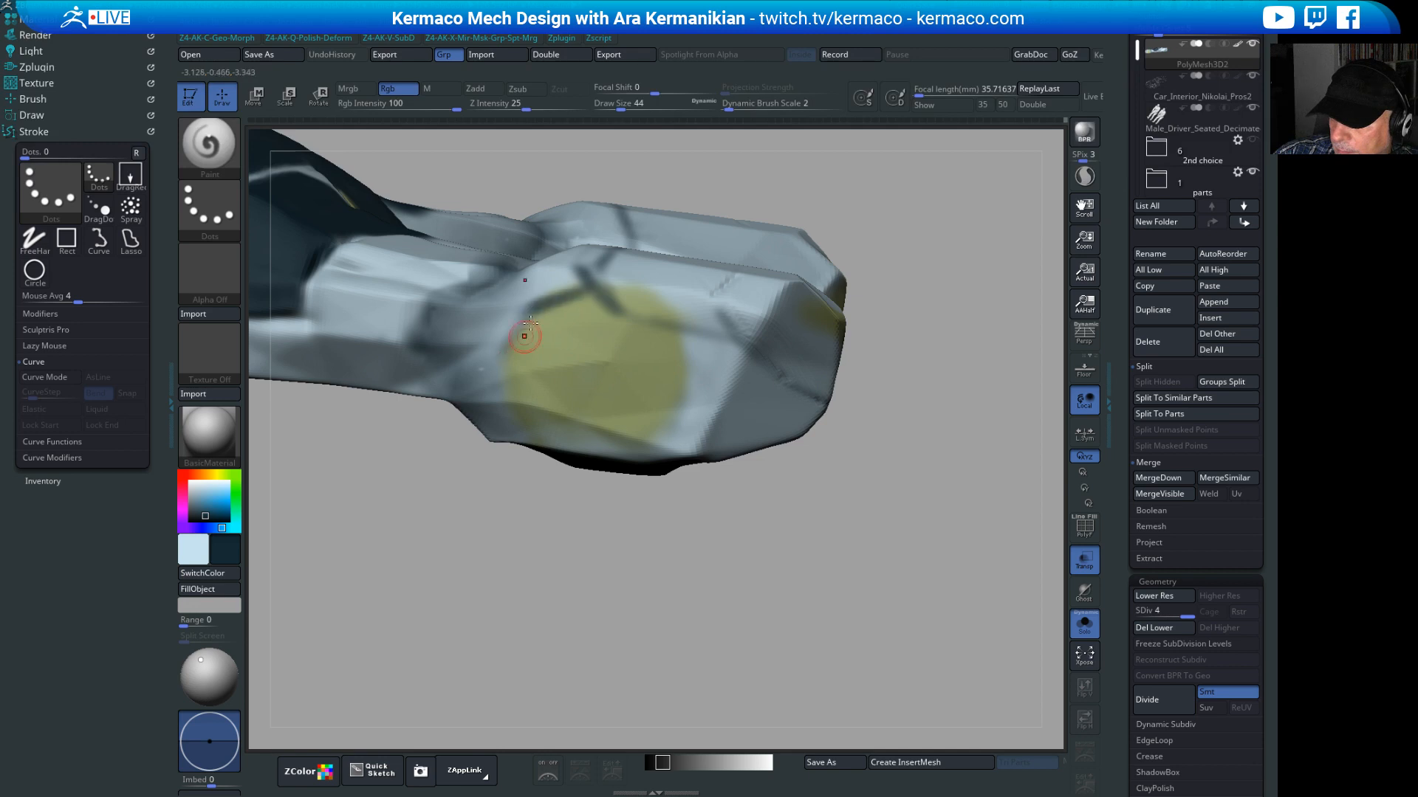
Step: Paint dark strokes along the outer side of the prong arm, behind the yellow patch
drag(473, 377, 543, 312)
mouse_move(470, 525)
right_down()
mouse_move(489, 525)
mouse_move(455, 596)
mouse_move(439, 570)
right_up()
alt+right_drag(440, 569, 557, 620)
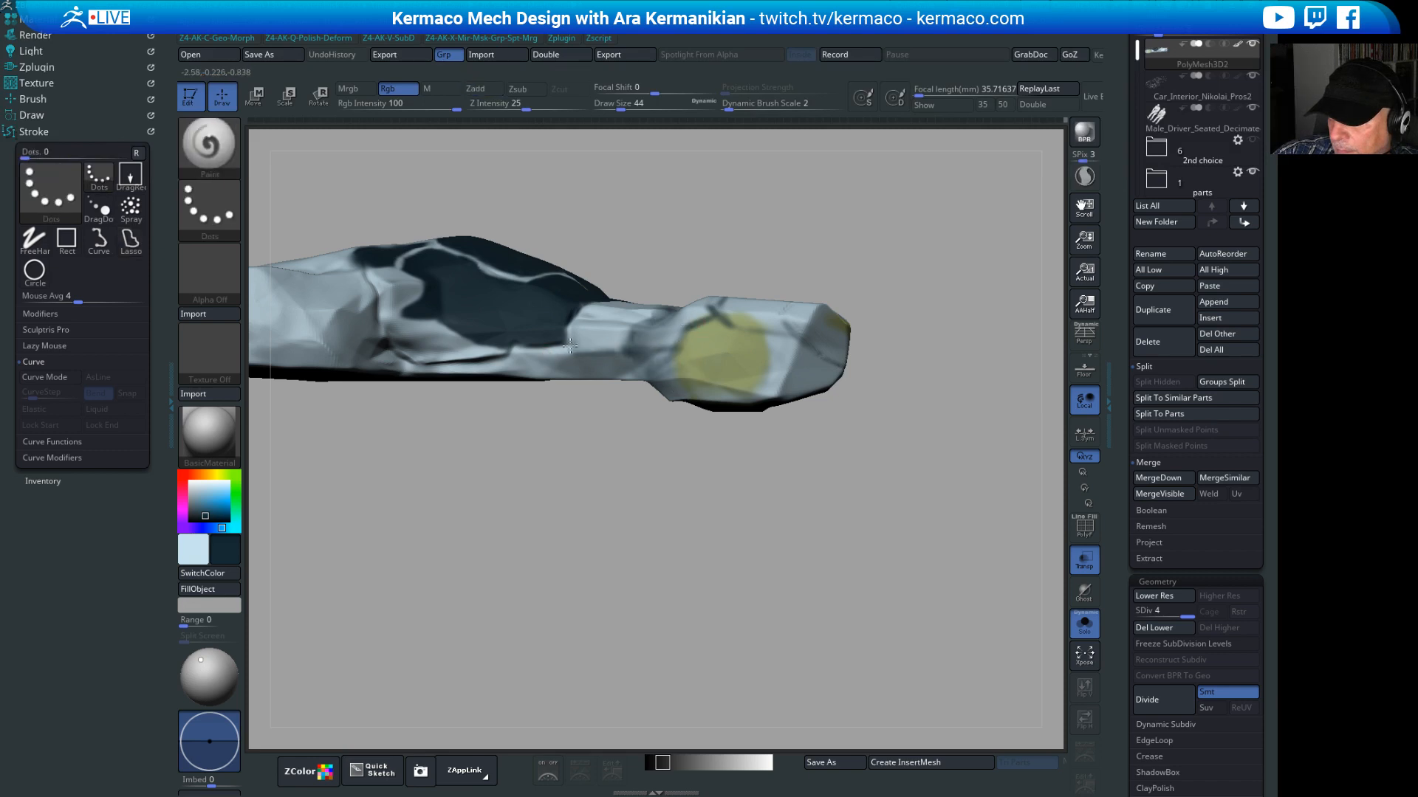
drag(585, 351, 654, 343)
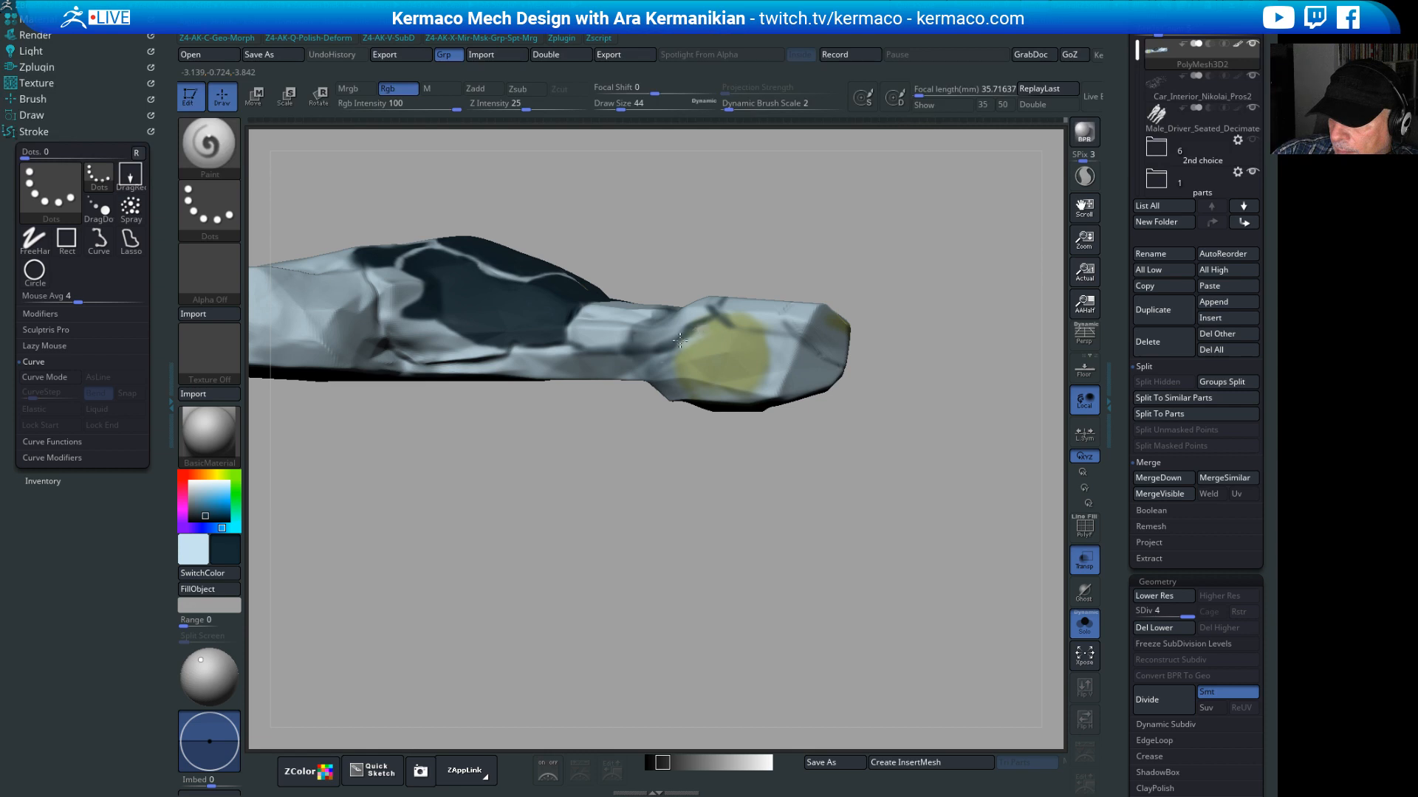
alt+drag(680, 539, 911, 474)
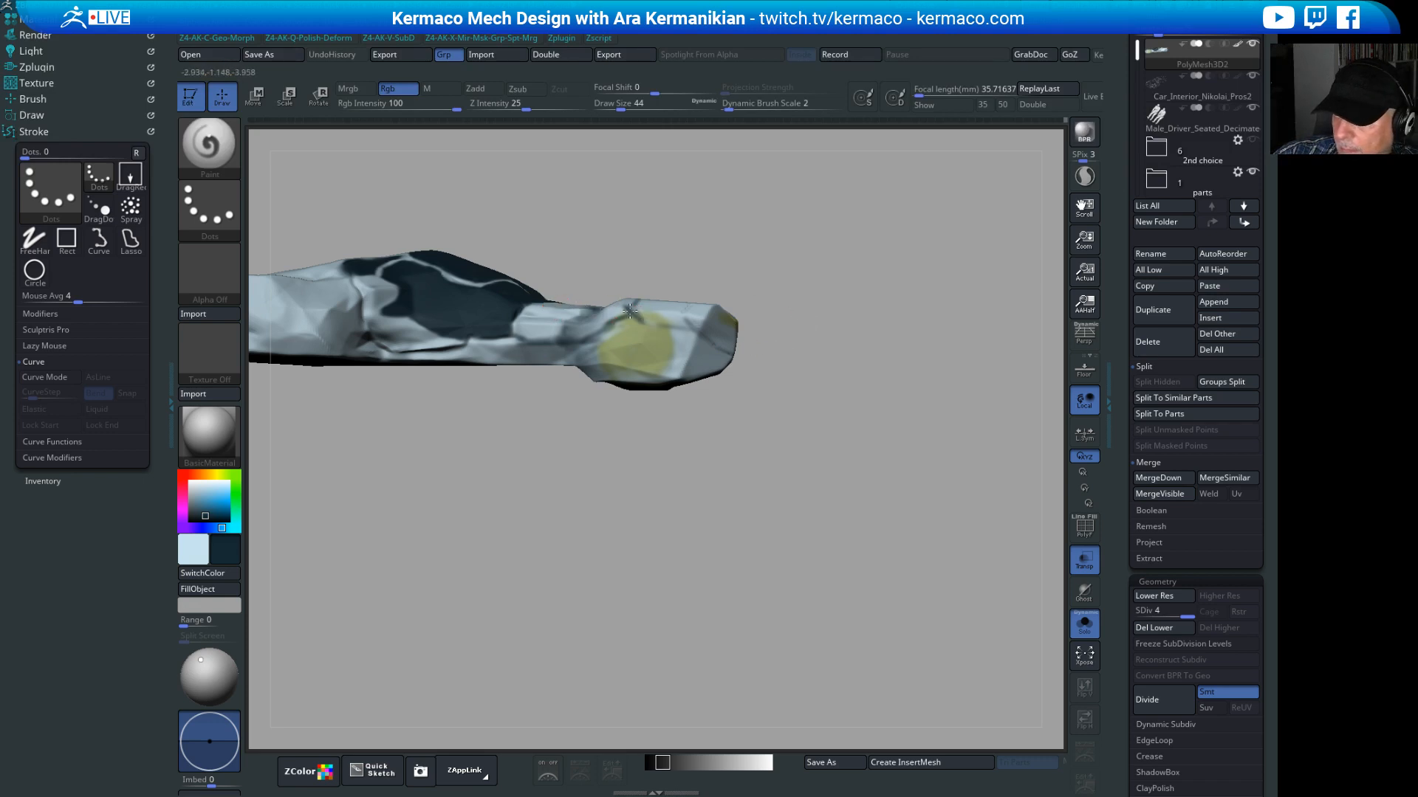
Step: Paint over the dark lines and the upper part of the yellow patch in light blue, using draw sizes 192 and 128
key(s)
drag(630, 311, 685, 342)
mouse_move(634, 314)
mouse_down()
mouse_move(711, 314)
mouse_move(764, 338)
mouse_move(633, 303)
mouse_move(661, 274)
mouse_up()
mouse_move(864, 306)
mouse_down()
mouse_move(953, 293)
mouse_move(973, 260)
mouse_up()
drag(670, 338, 569, 344)
shift+drag(799, 436, 712, 425)
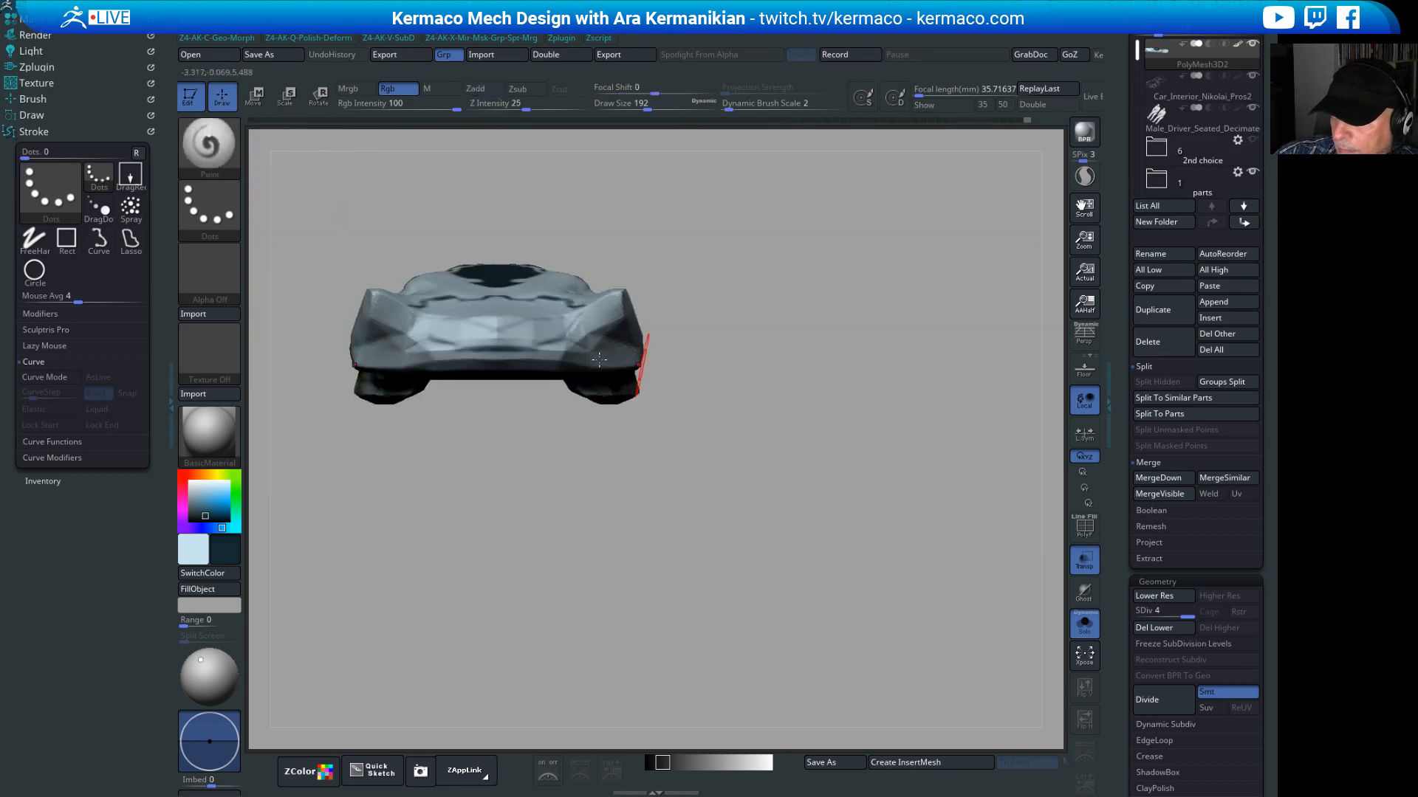
shift+drag(905, 383, 889, 370)
key(s)
drag(585, 377, 573, 377)
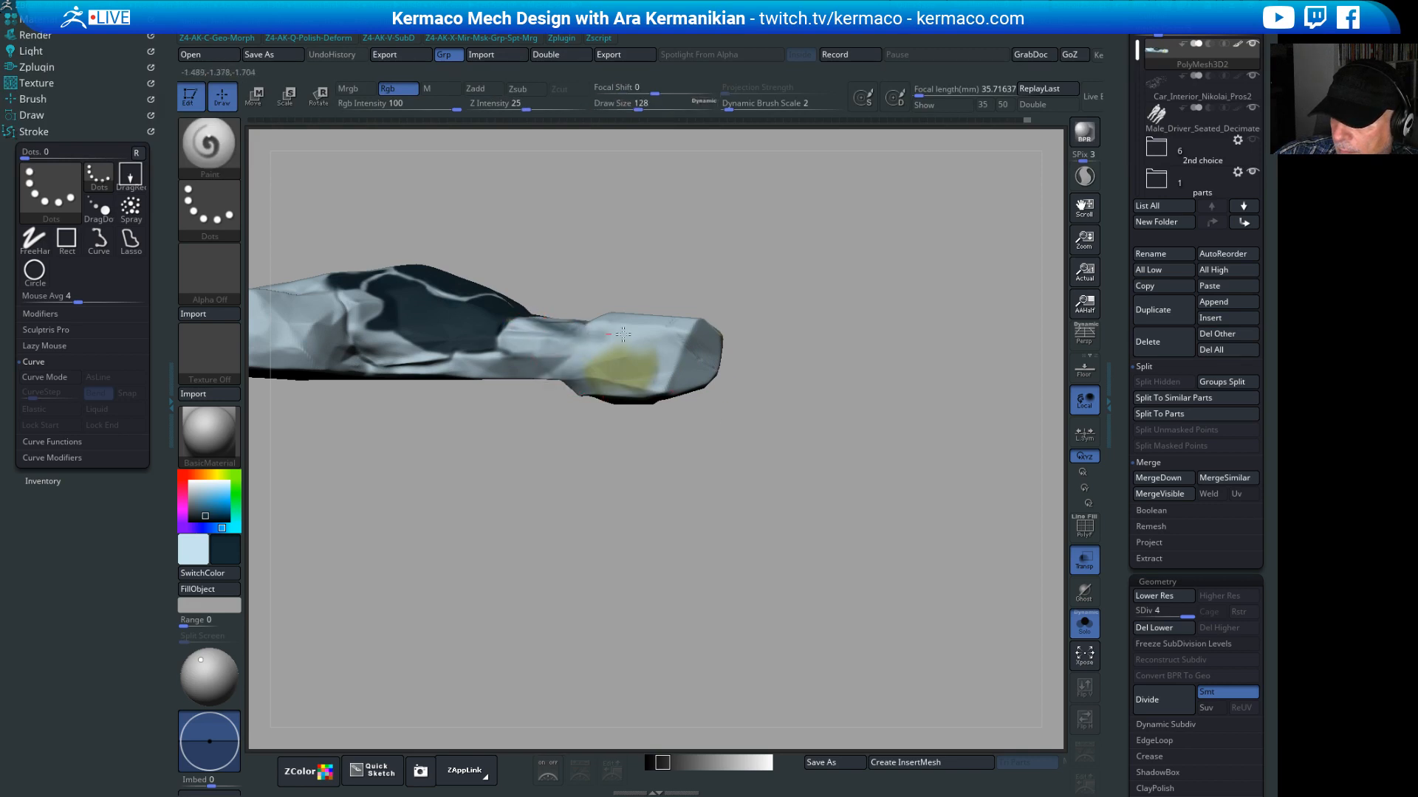
Step: Undo the last cover-up strokes, set the draw size to 46 and paint new dark lines across the prong's outer side
mouse_move(623, 334)
mouse_down()
mouse_move(559, 340)
mouse_move(535, 316)
mouse_move(612, 339)
mouse_up()
key(s)
key(ctrl+z)
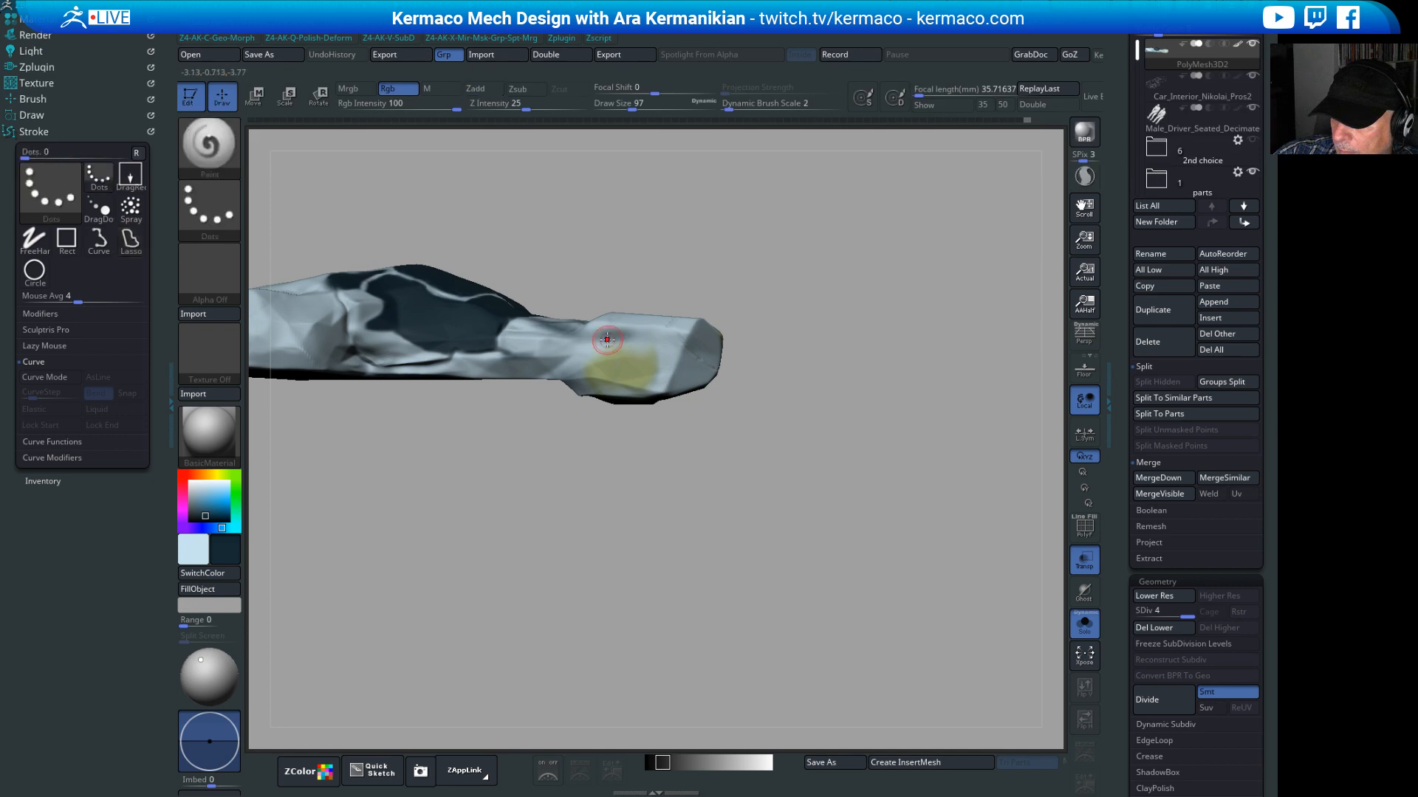
key(ctrl+z)
key(s)
drag(630, 343, 623, 343)
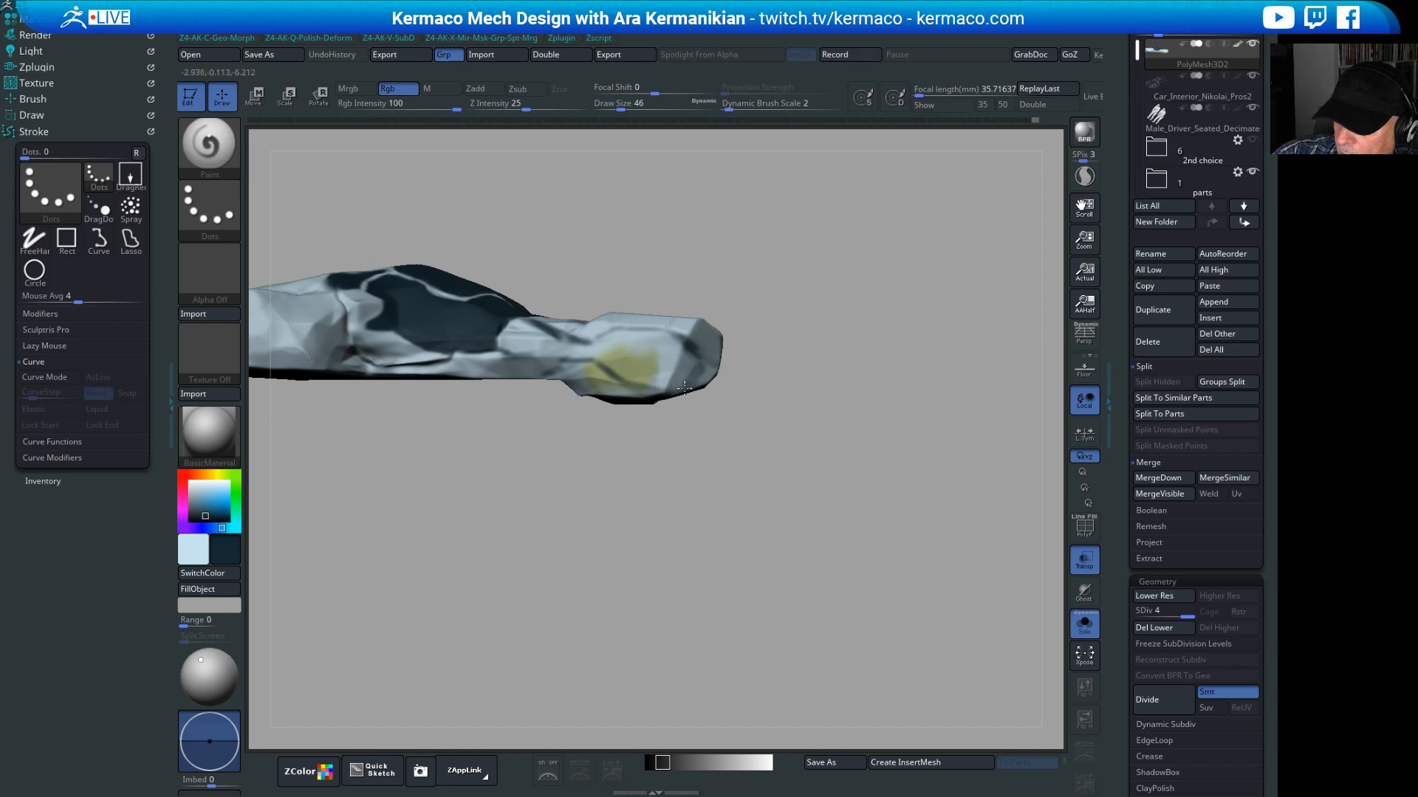
Step: Paint a stepped dark panel line along the lower outer side of the prong arm
alt+drag(614, 436, 937, 442)
mouse_move(938, 441)
alt+mouse_down()
mouse_move(785, 463)
mouse_move(828, 445)
mouse_move(807, 462)
mouse_move(835, 474)
mouse_move(914, 457)
mouse_move(817, 395)
mouse_move(876, 386)
mouse_move(879, 402)
mouse_move(659, 481)
mouse_move(830, 340)
mouse_move(728, 360)
alt+mouse_up()
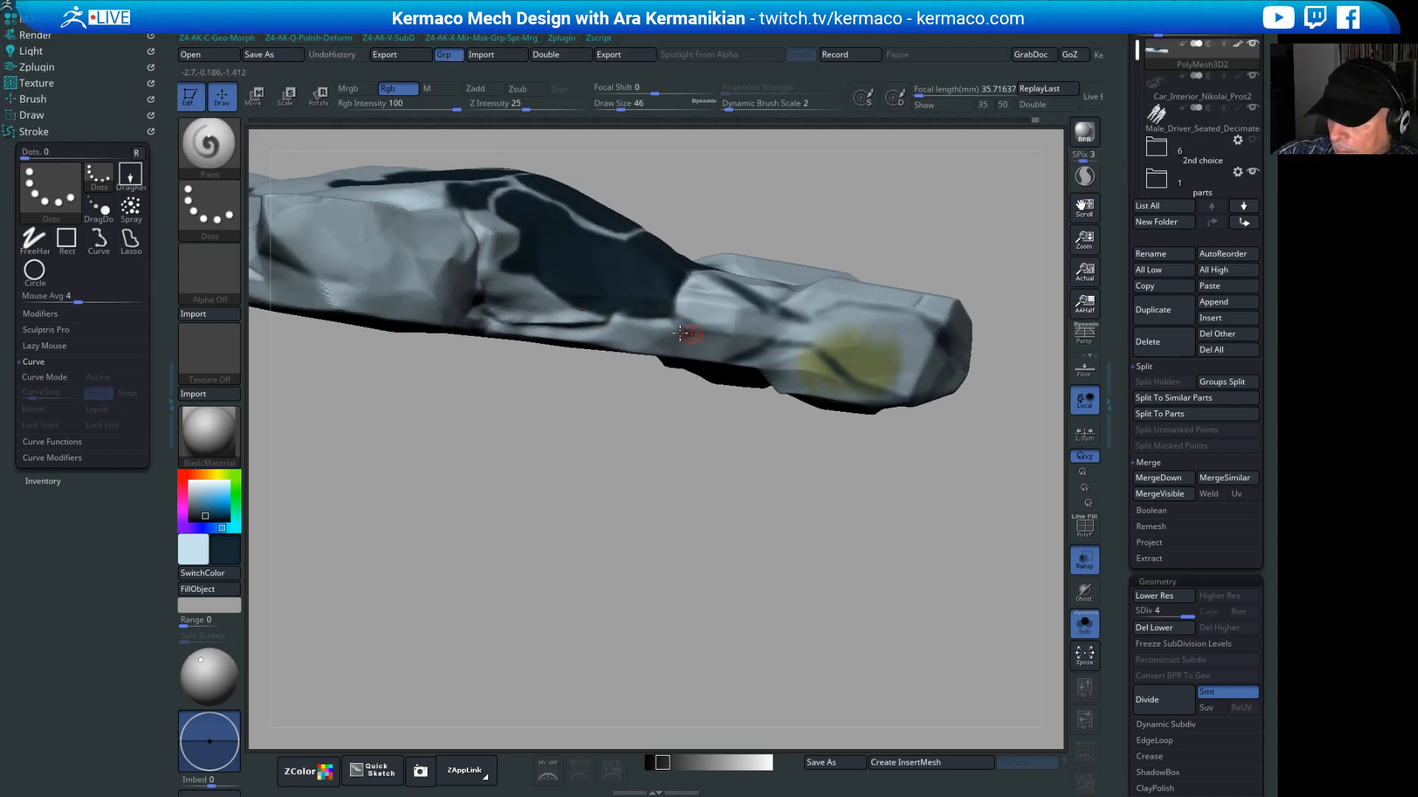
drag(733, 332, 726, 359)
alt+drag(780, 472, 728, 412)
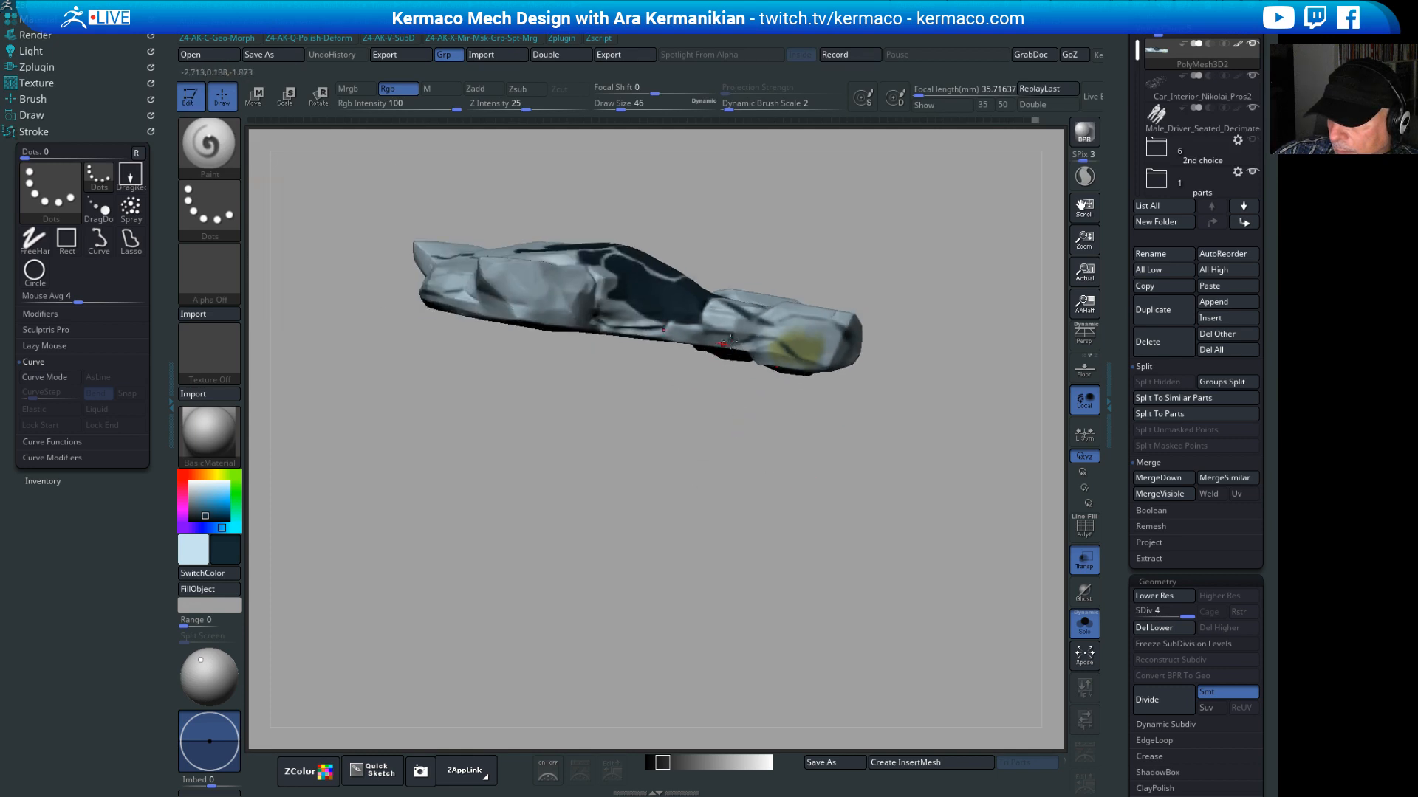
alt+drag(865, 387, 568, 390)
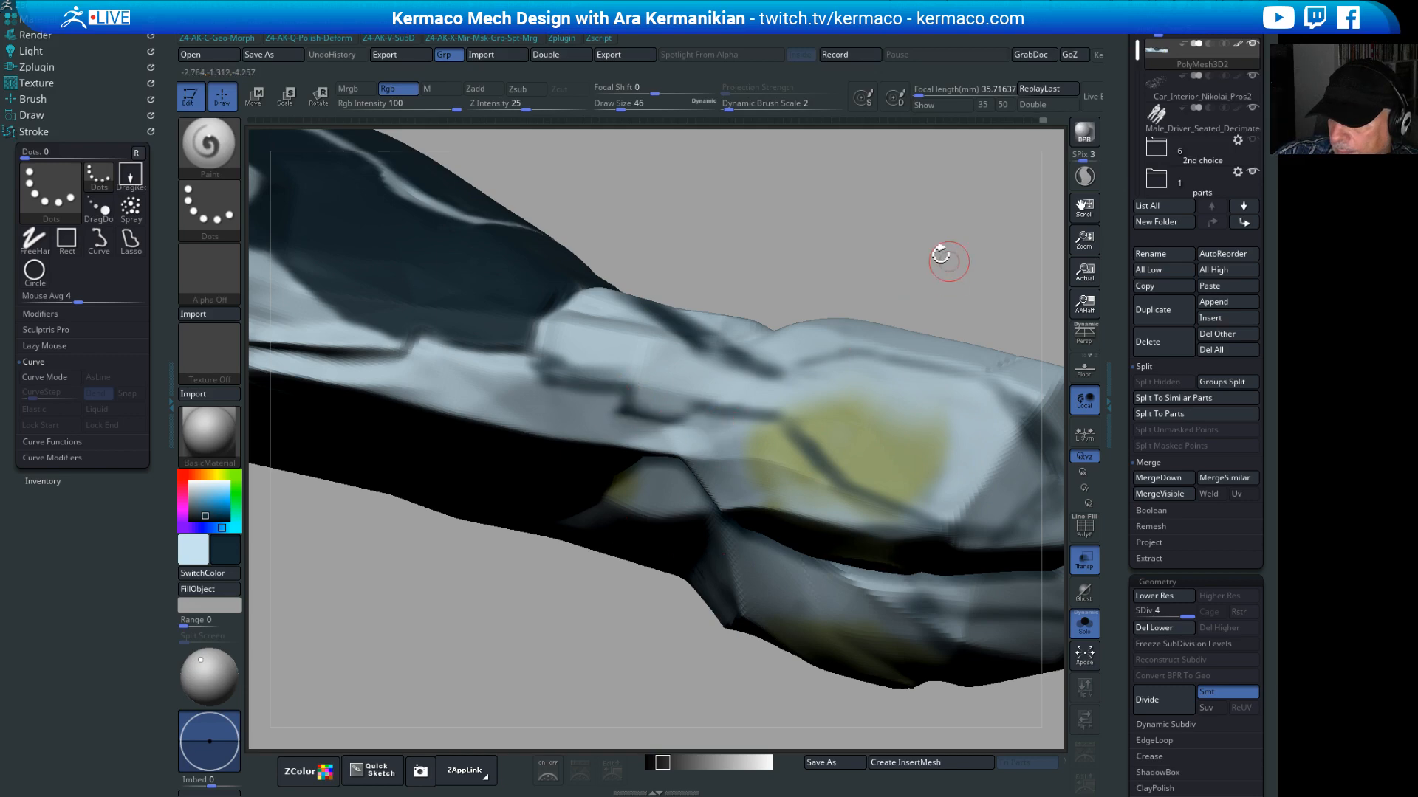
Step: Extend the dark panel line along the prong's upper outer edge and around its nose
drag(940, 254, 637, 325)
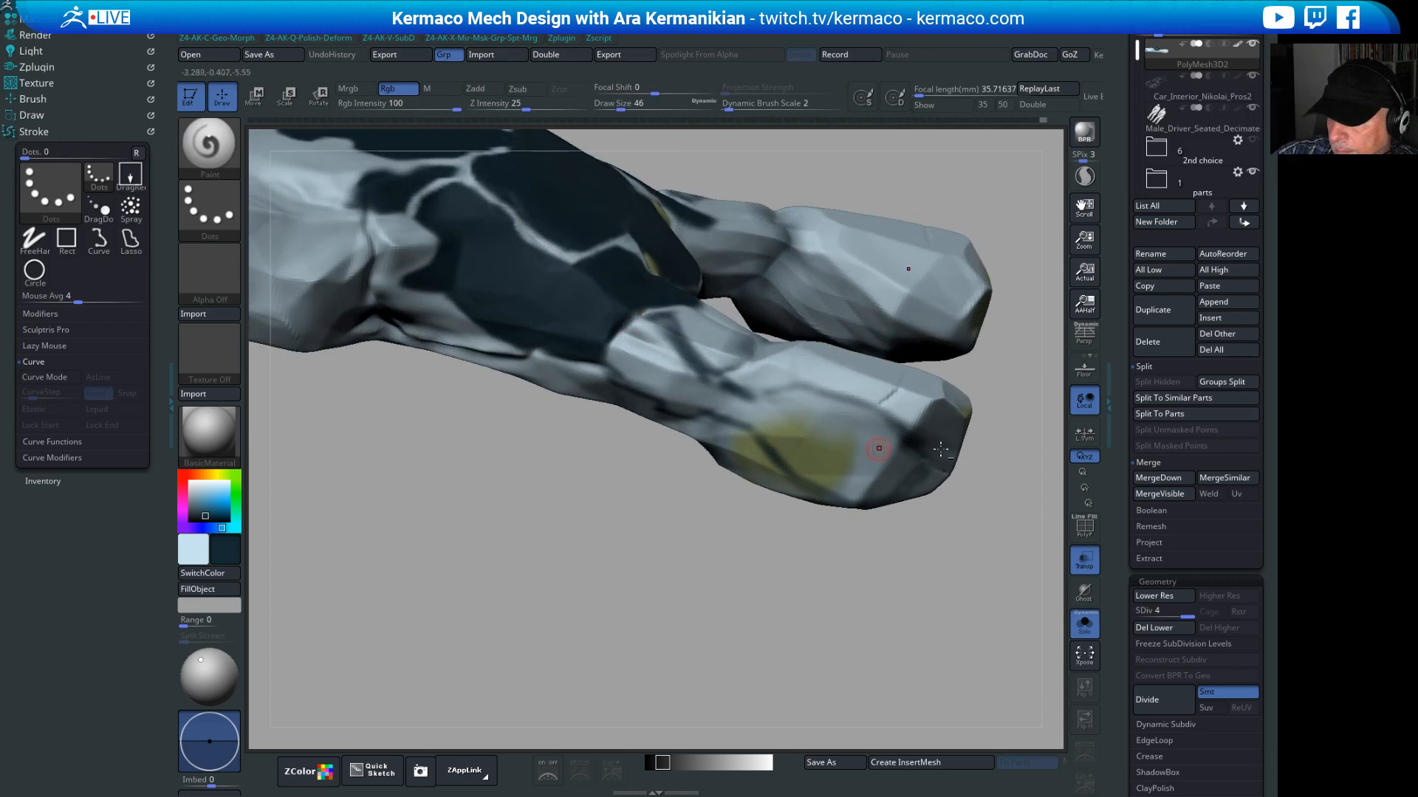
drag(940, 449, 904, 569)
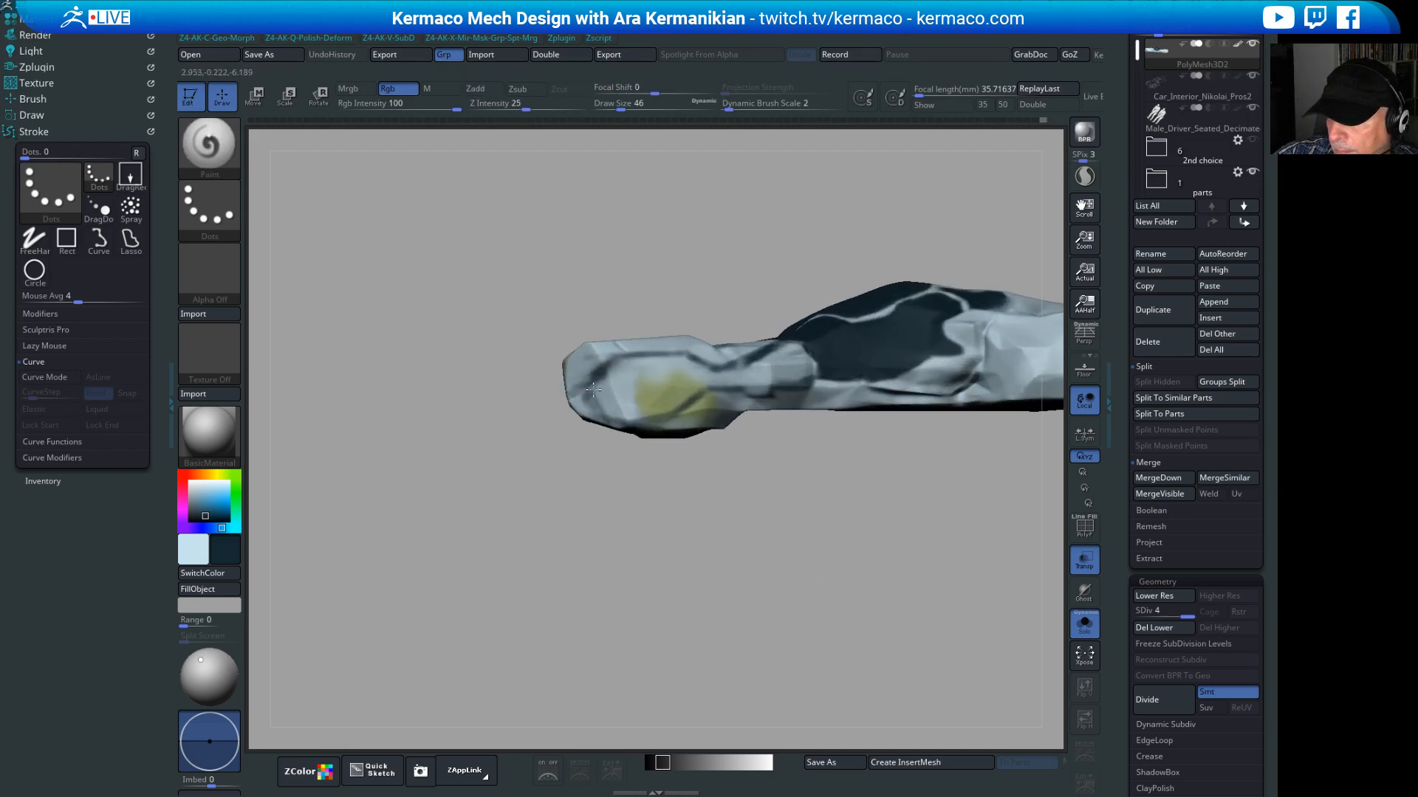
drag(650, 583, 804, 440)
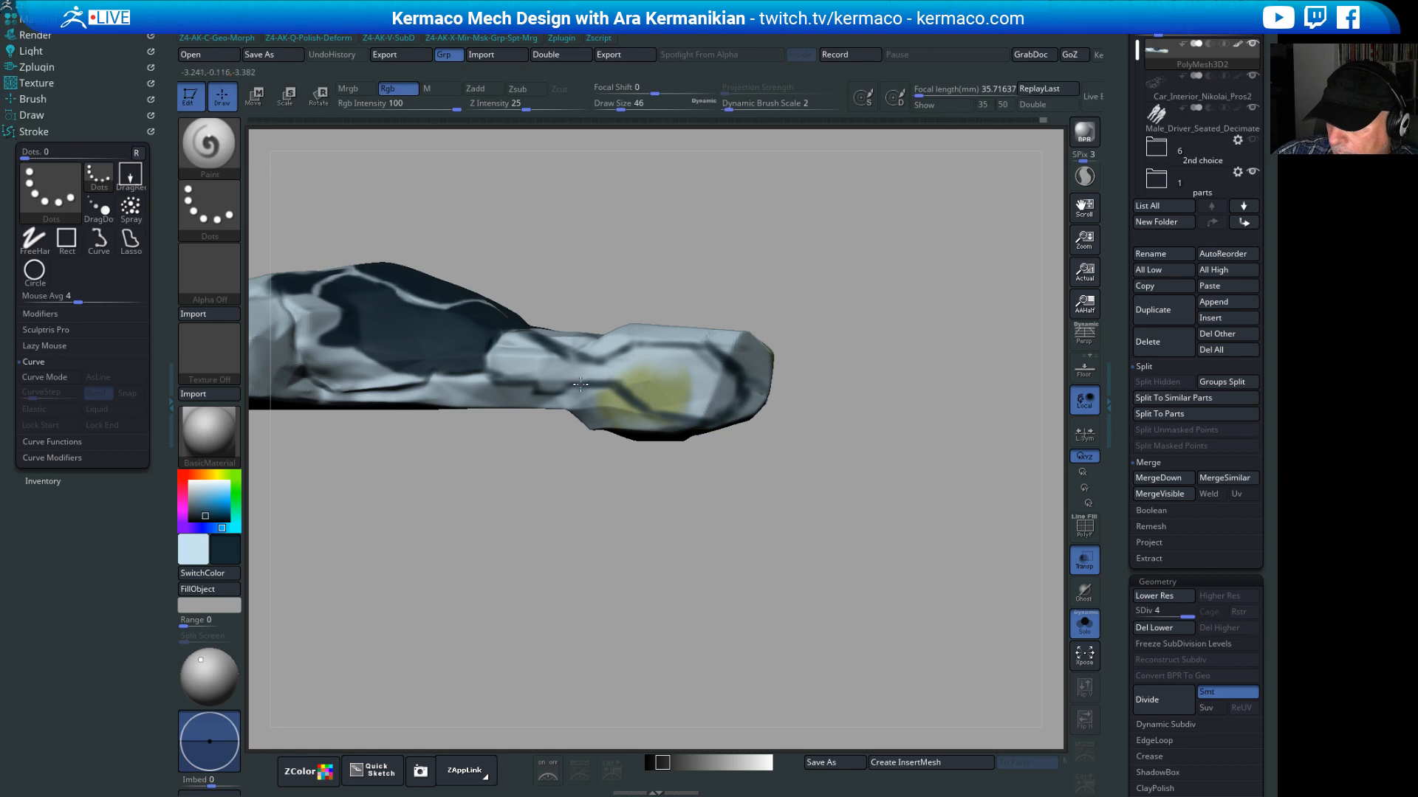
Step: Continue the dark panel line around the underside and inner side of the joint between arm and prong
mouse_move(823, 353)
mouse_down()
mouse_move(785, 335)
mouse_move(853, 404)
mouse_move(800, 412)
mouse_move(724, 573)
mouse_move(598, 580)
mouse_move(722, 620)
mouse_move(826, 582)
mouse_move(744, 611)
mouse_move(727, 594)
mouse_up()
drag(596, 344, 638, 386)
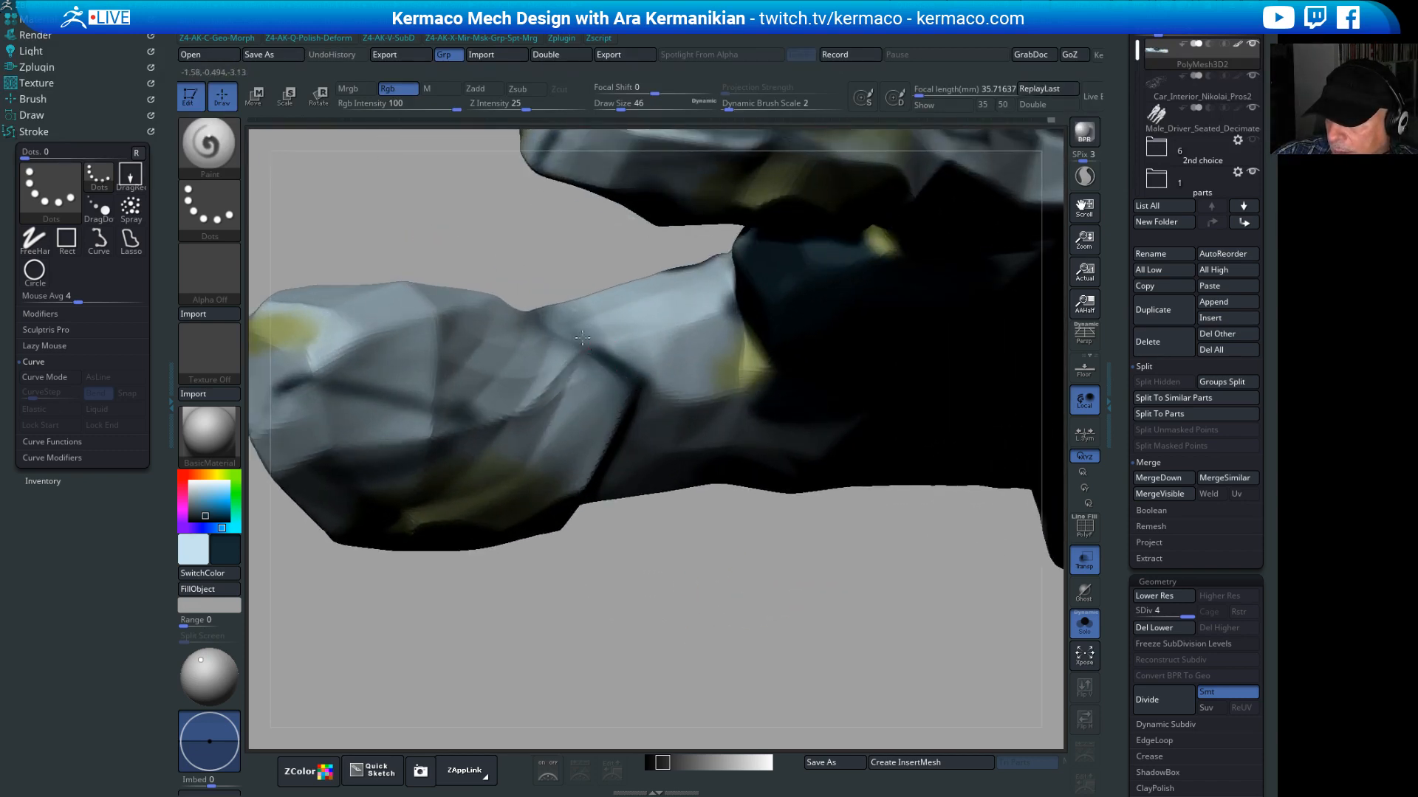
drag(583, 338, 569, 334)
drag(507, 226, 588, 310)
drag(677, 419, 699, 441)
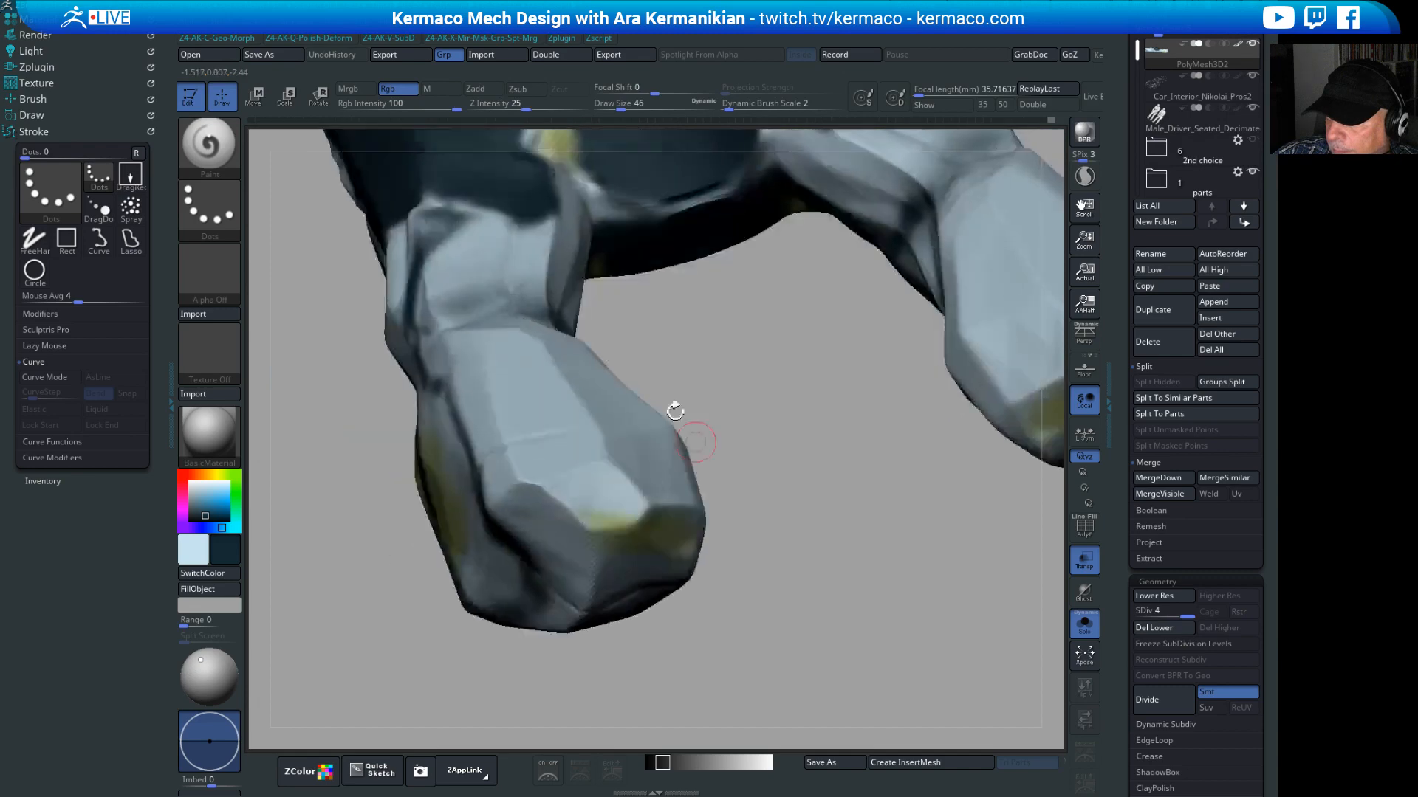
drag(545, 273, 550, 310)
mouse_move(699, 363)
mouse_down()
mouse_move(667, 373)
mouse_move(696, 406)
mouse_move(659, 392)
mouse_move(705, 404)
mouse_move(683, 360)
mouse_up()
alt+drag(657, 468, 620, 421)
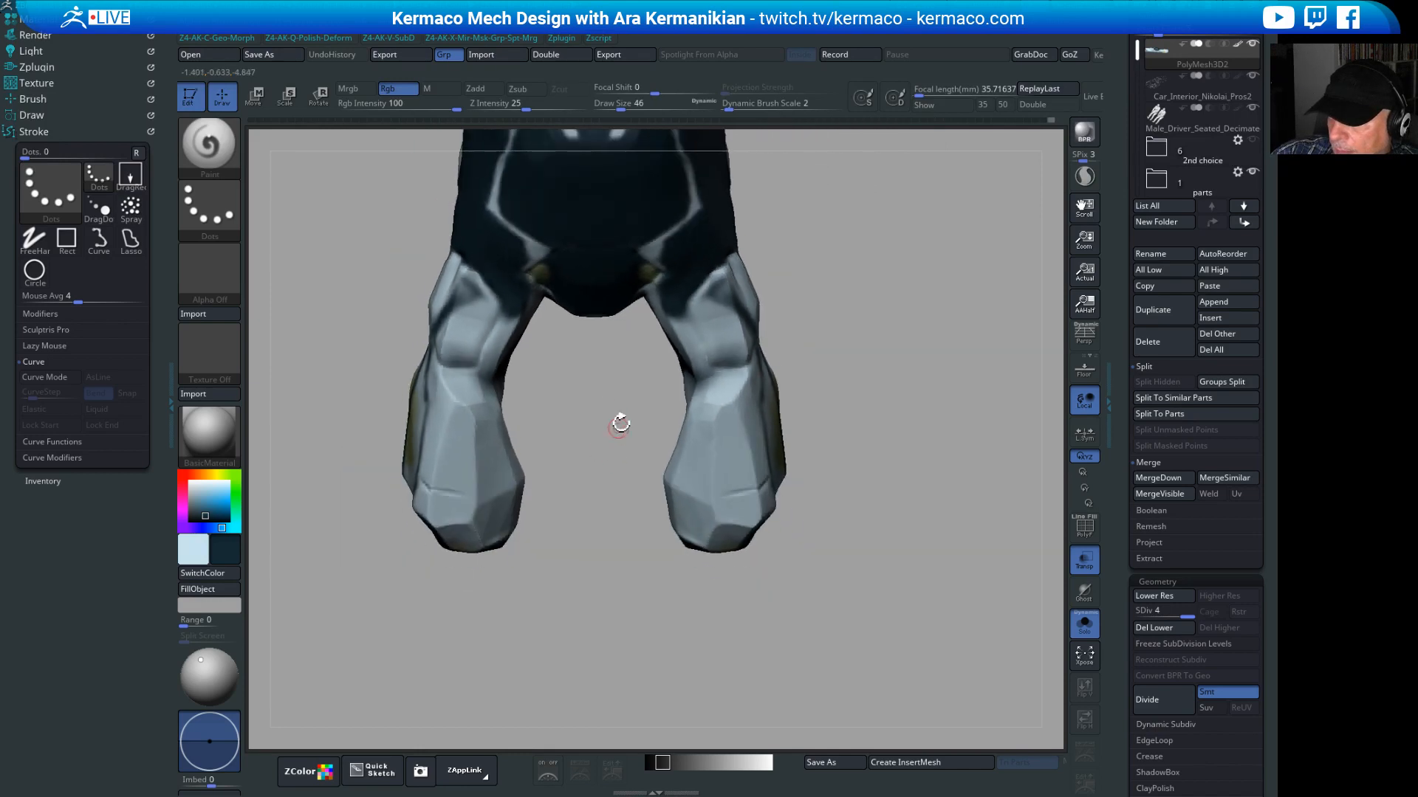
Step: Lower the subdivision level to 2 and adjust the inner contour of the prong arms with the Move brush at draw size 177
click(1142, 610)
key(ctrl+x)
click(782, 244)
key(z)
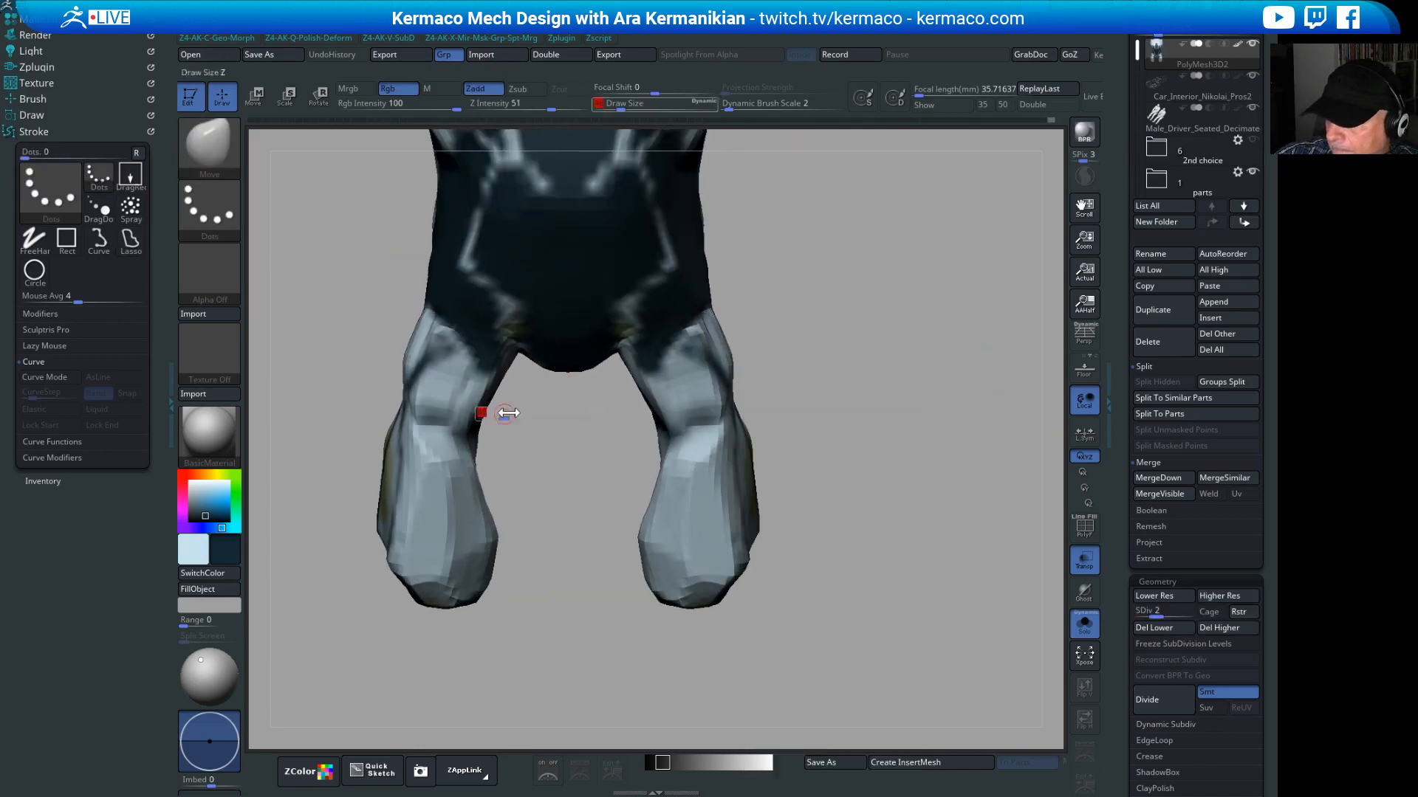
drag(507, 413, 530, 412)
drag(503, 348, 515, 350)
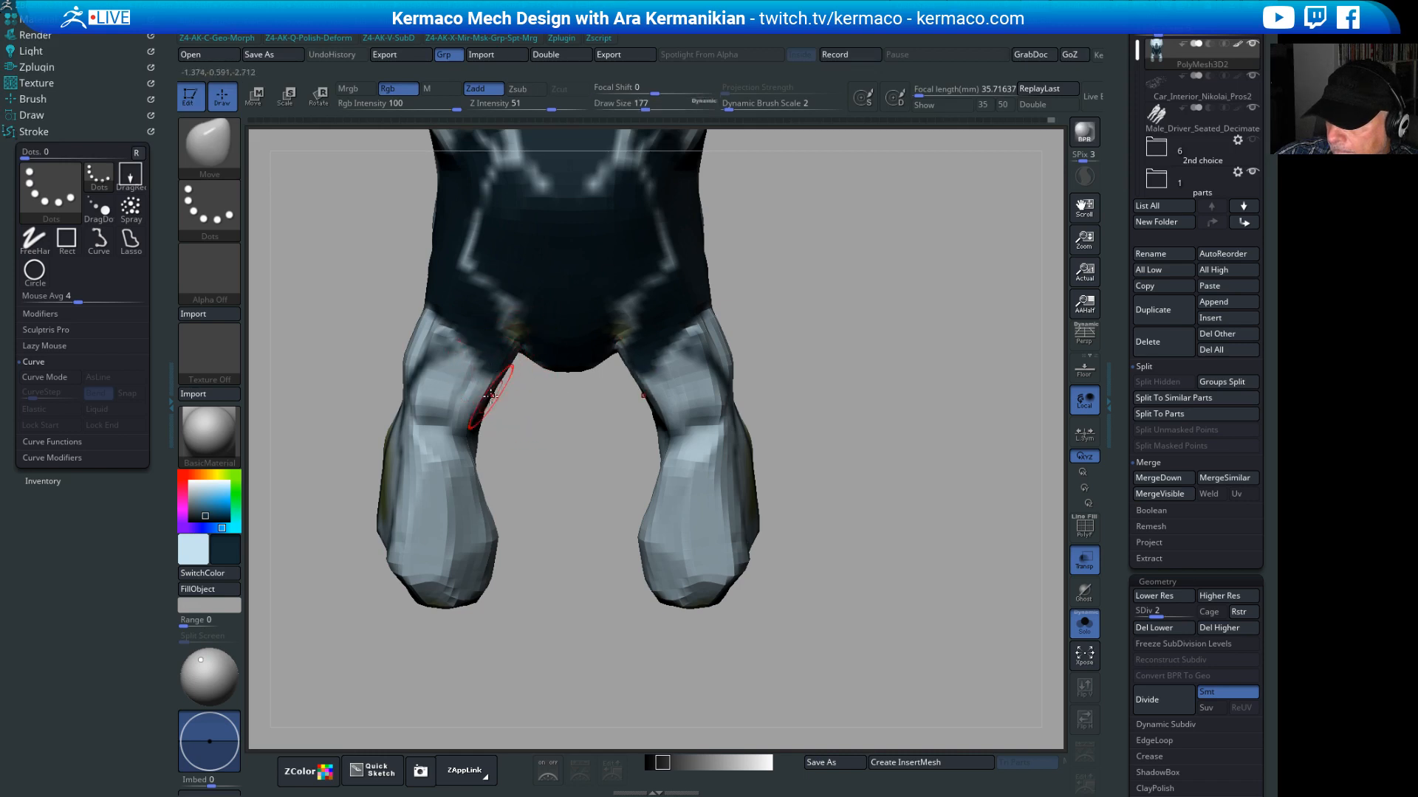
right_drag(491, 395, 466, 398)
Step: Refine the inner curve between arm and body from below with the Move brush, reducing the draw size to 120
right_drag(559, 463, 959, 280)
mouse_move(863, 372)
right_down()
mouse_move(914, 272)
mouse_move(901, 232)
mouse_move(908, 285)
mouse_move(854, 379)
right_up()
right_drag(679, 411, 587, 408)
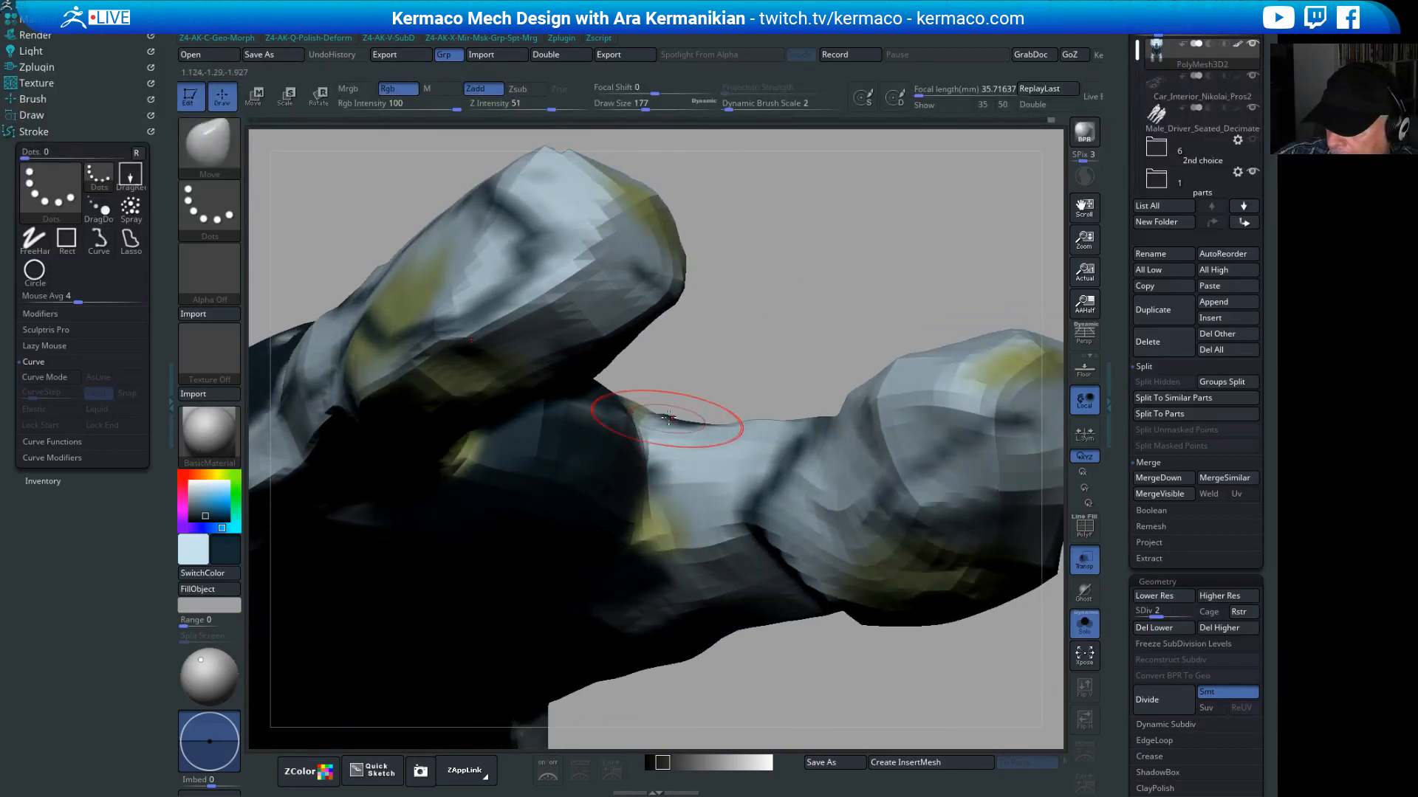
right_drag(768, 426, 670, 446)
key(s)
drag(694, 414, 684, 415)
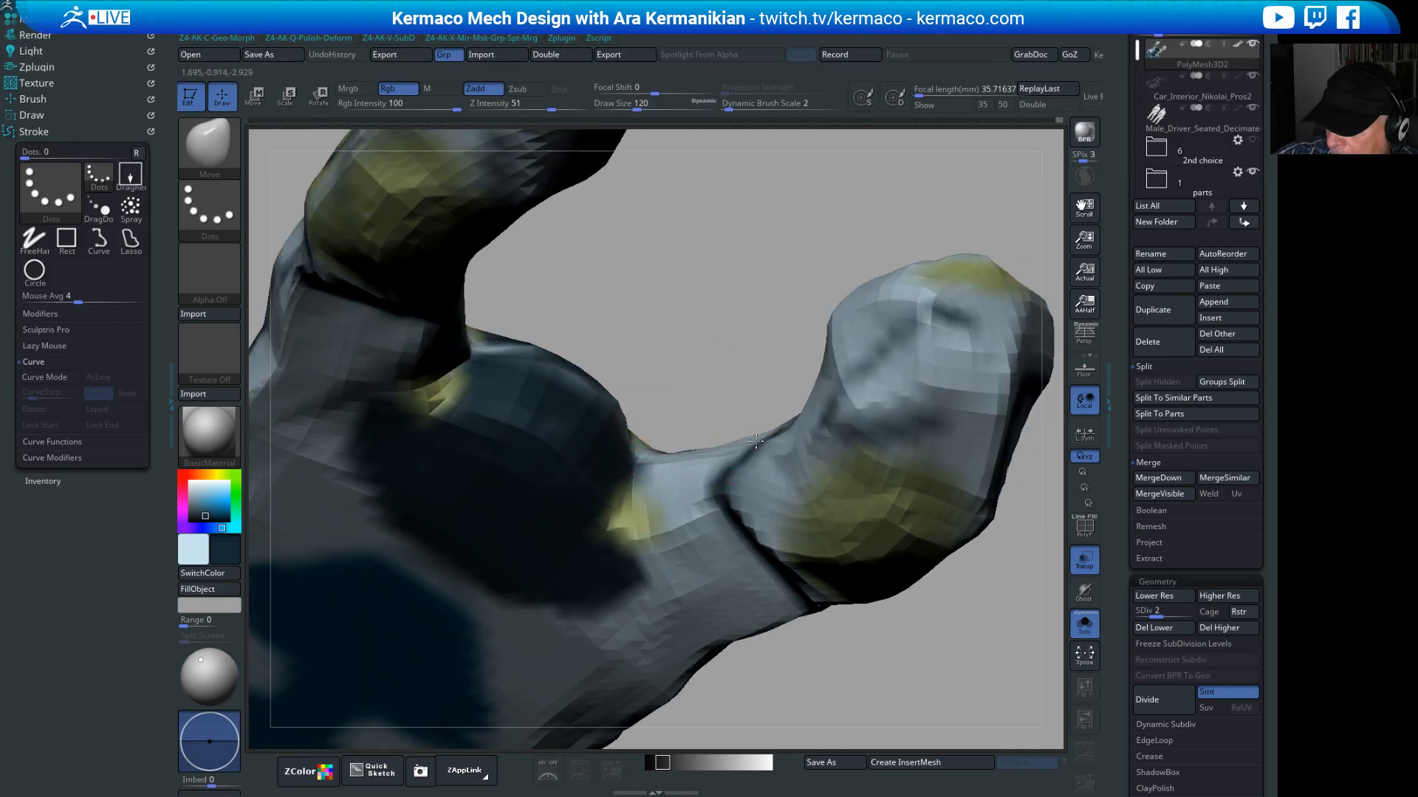
right_drag(749, 434, 739, 437)
Step: Flatten the inner faces and undersides of both prong arms with the hPolish brush
mouse_move(800, 319)
mouse_down()
mouse_move(815, 322)
mouse_move(760, 373)
mouse_move(768, 407)
mouse_up()
key(ctrl+q)
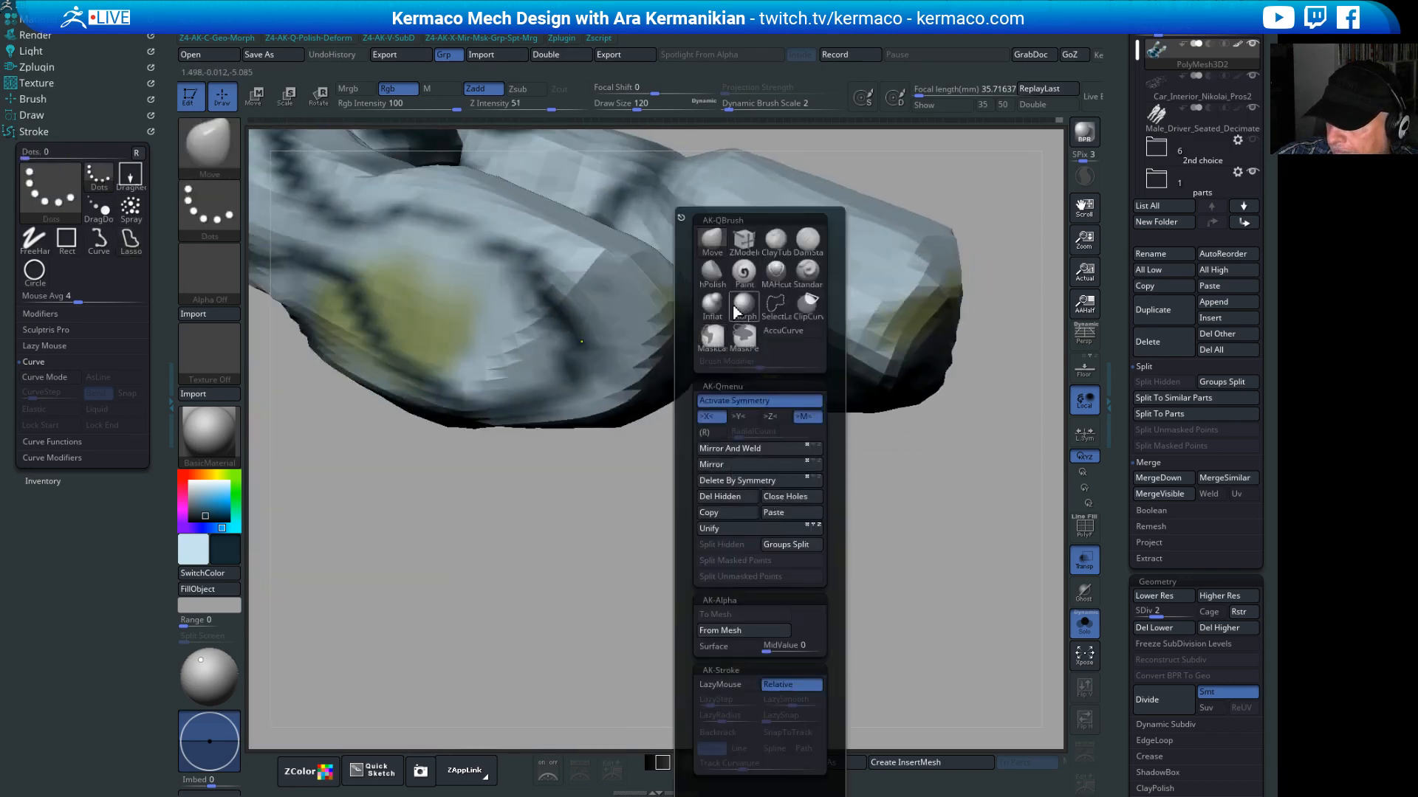
click(710, 273)
drag(979, 503, 986, 347)
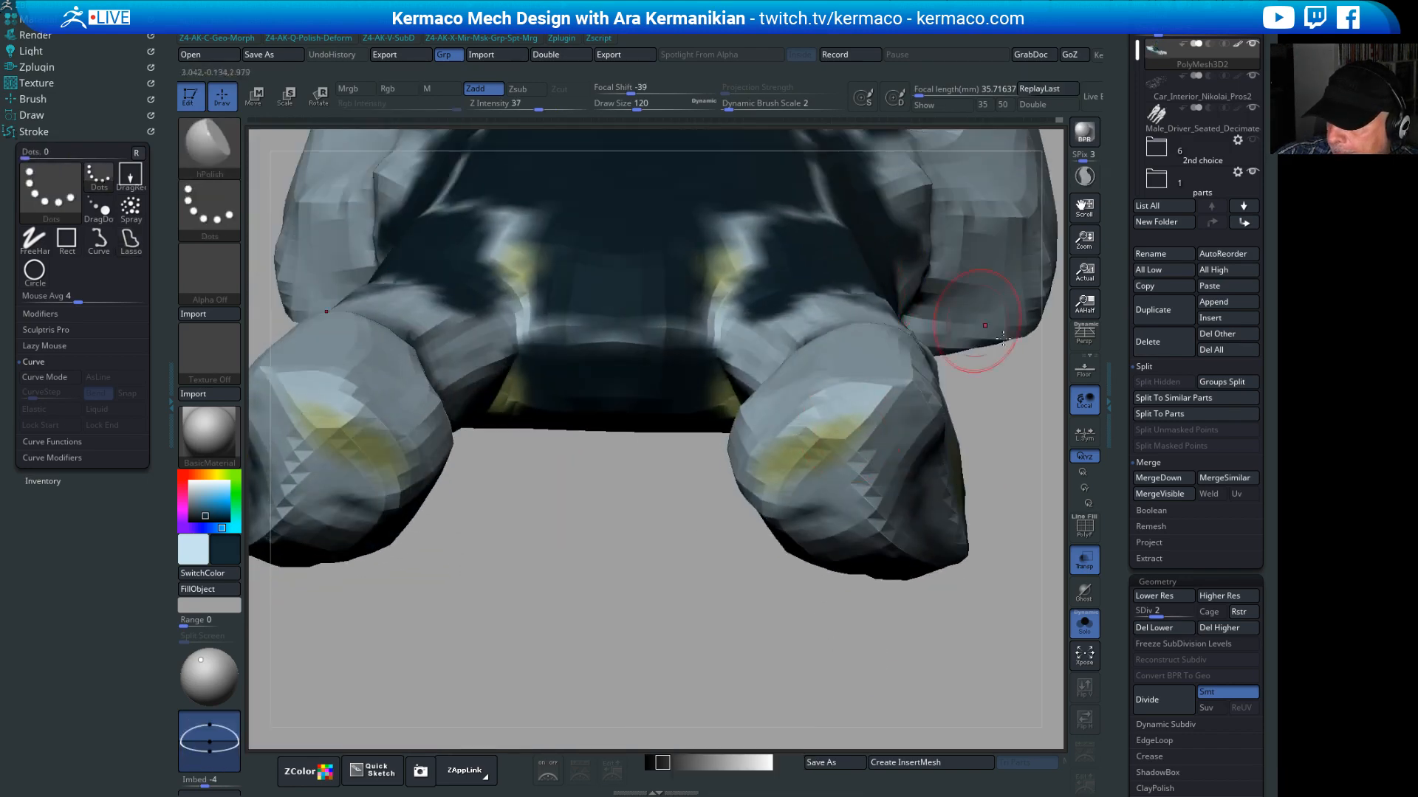
alt+drag(591, 660, 547, 582)
drag(547, 582, 548, 641)
mouse_move(605, 574)
alt+mouse_down()
mouse_move(564, 676)
mouse_move(568, 720)
alt+mouse_up()
alt+drag(561, 368, 552, 551)
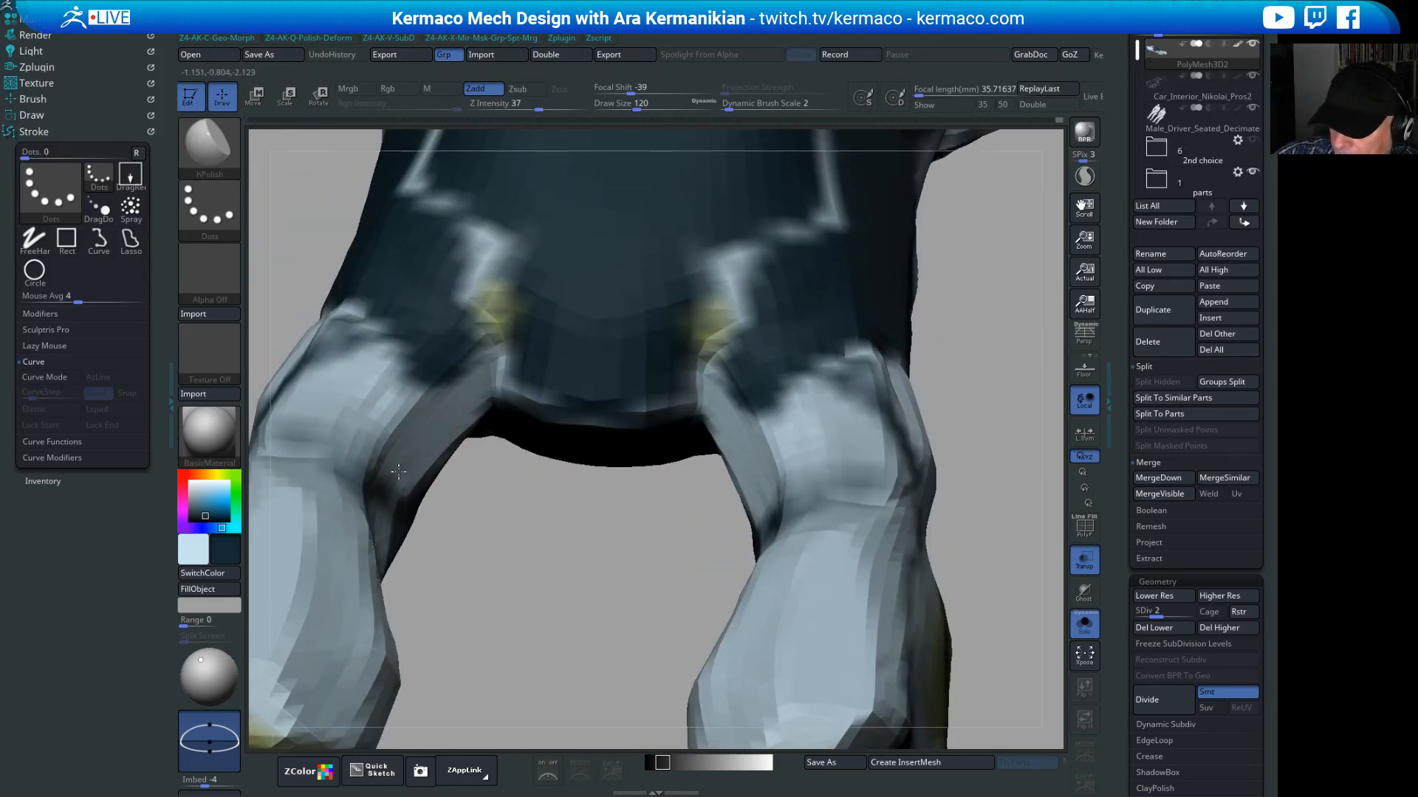
drag(408, 491, 409, 441)
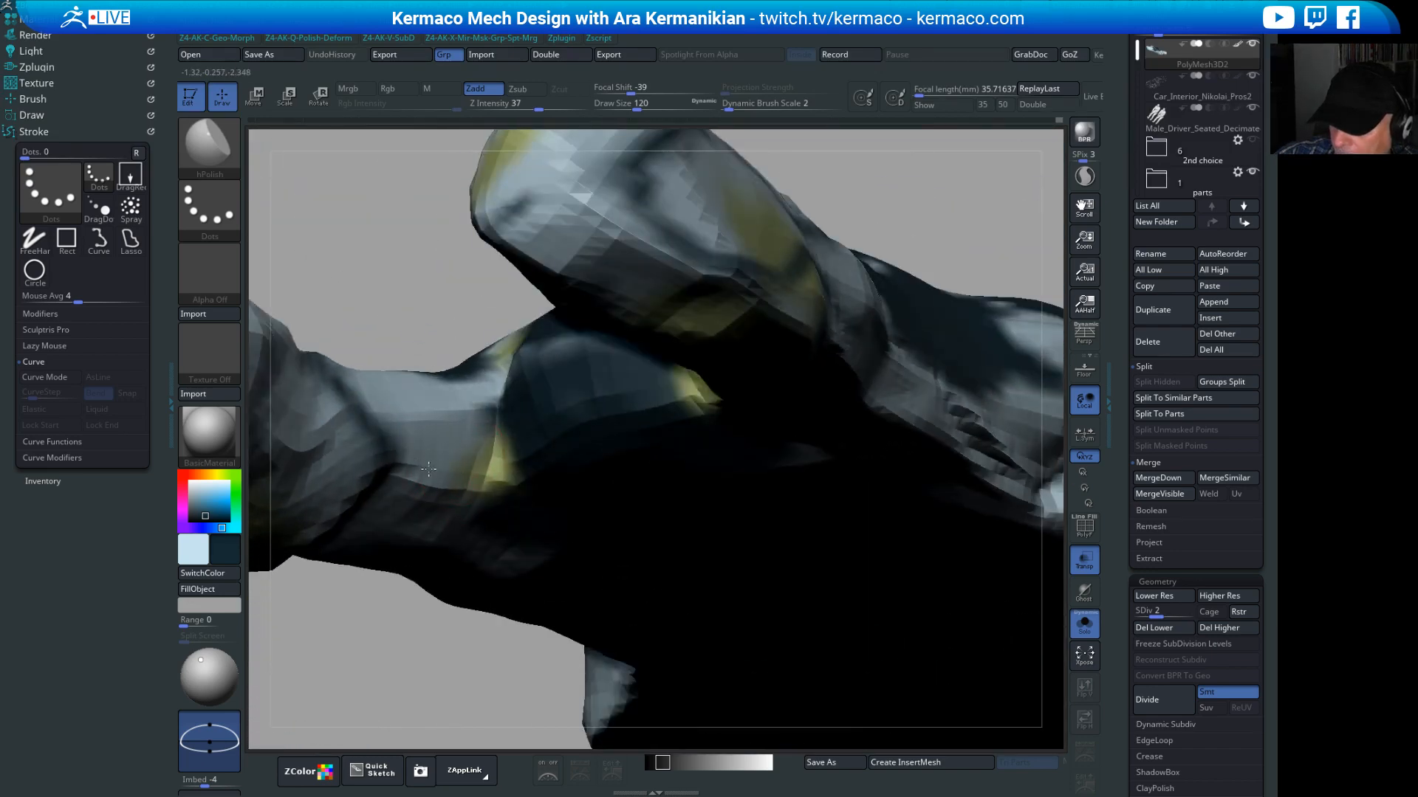
drag(369, 261, 628, 332)
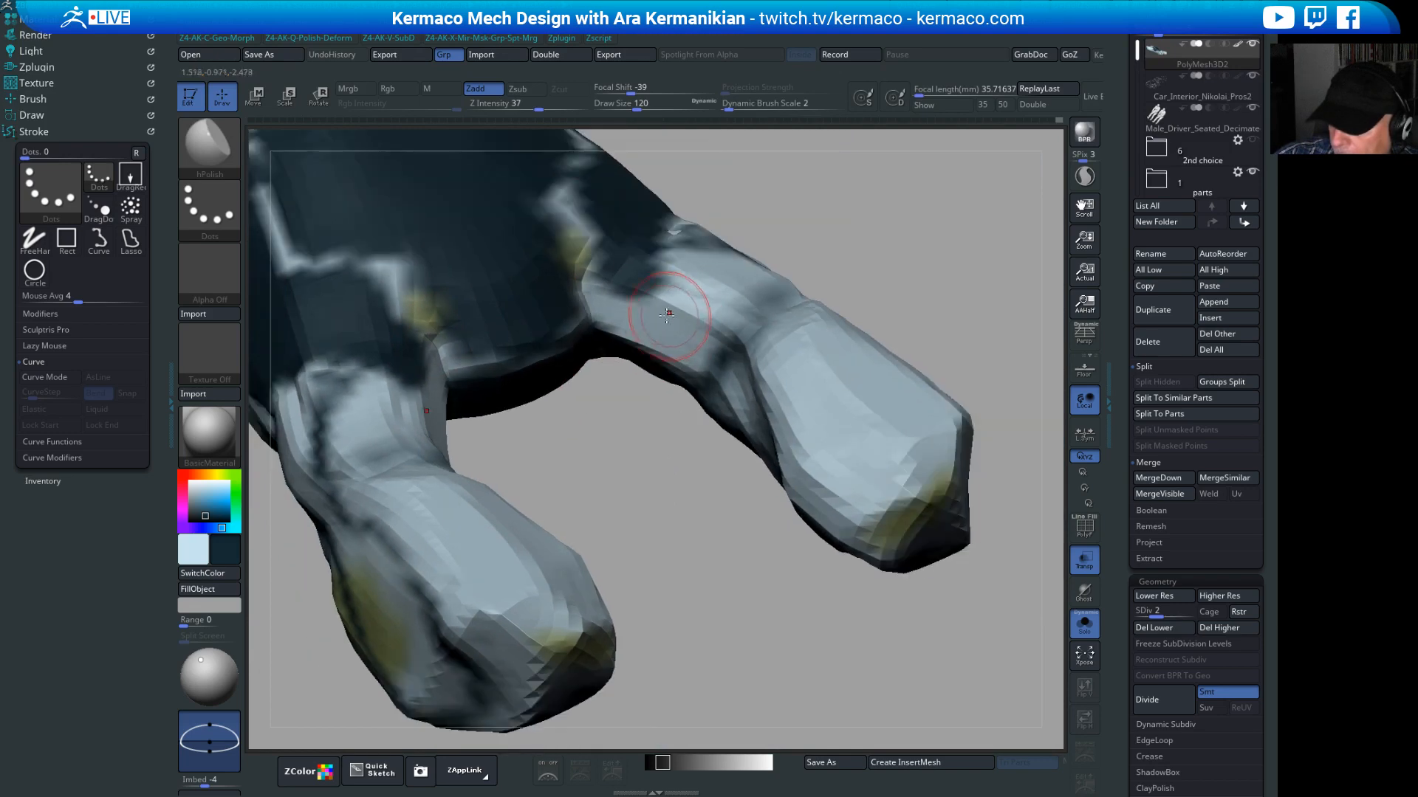
drag(649, 443, 705, 300)
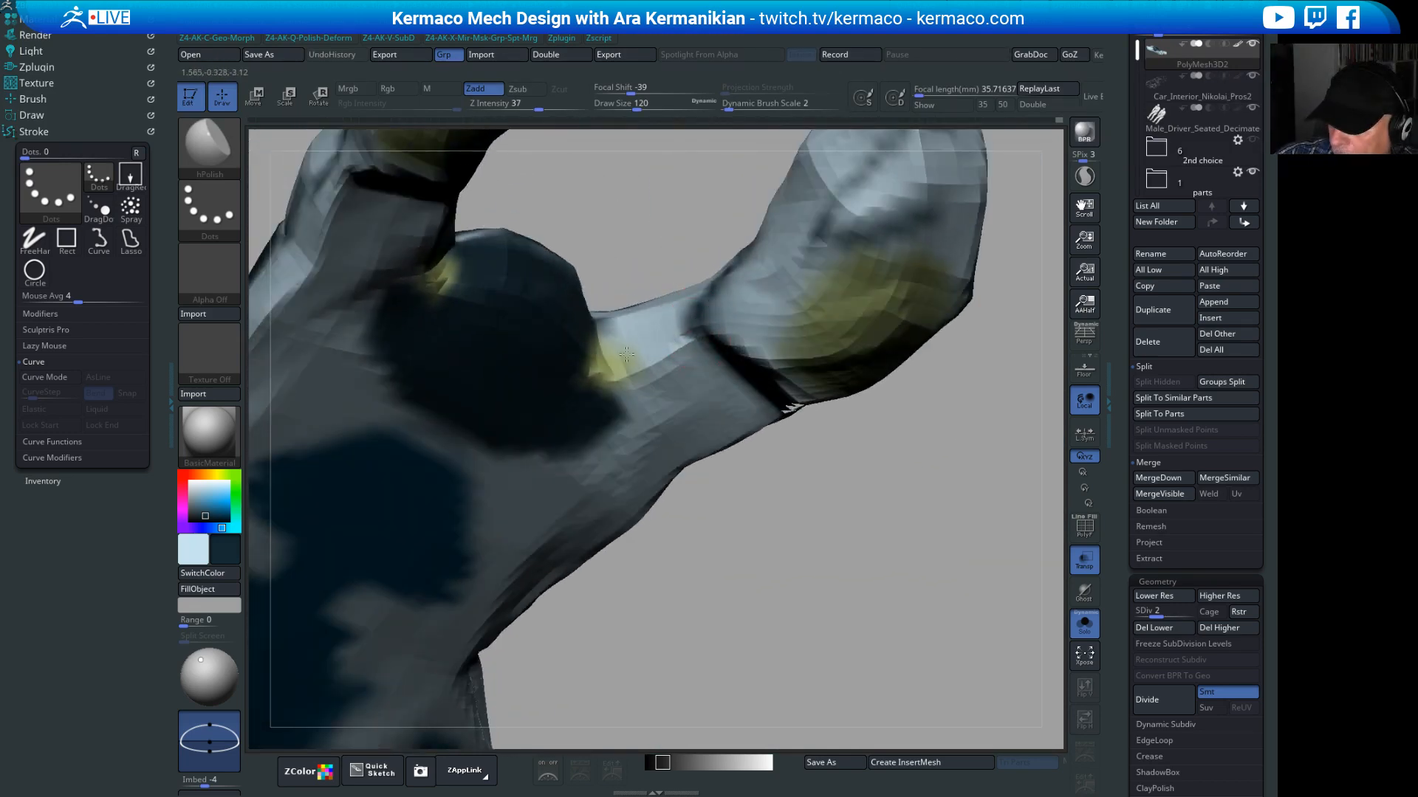
mouse_move(766, 578)
mouse_down()
mouse_move(886, 509)
mouse_move(893, 363)
mouse_move(794, 314)
mouse_up()
Step: Carve grooves along the inner sides of the prong arms with the DamStandard brush and smooth the arm surface beside them
mouse_move(889, 542)
alt+mouse_down()
mouse_move(680, 572)
mouse_move(714, 345)
mouse_move(1051, 459)
mouse_move(1042, 445)
mouse_move(1060, 435)
mouse_move(1051, 443)
mouse_move(1034, 411)
alt+mouse_up()
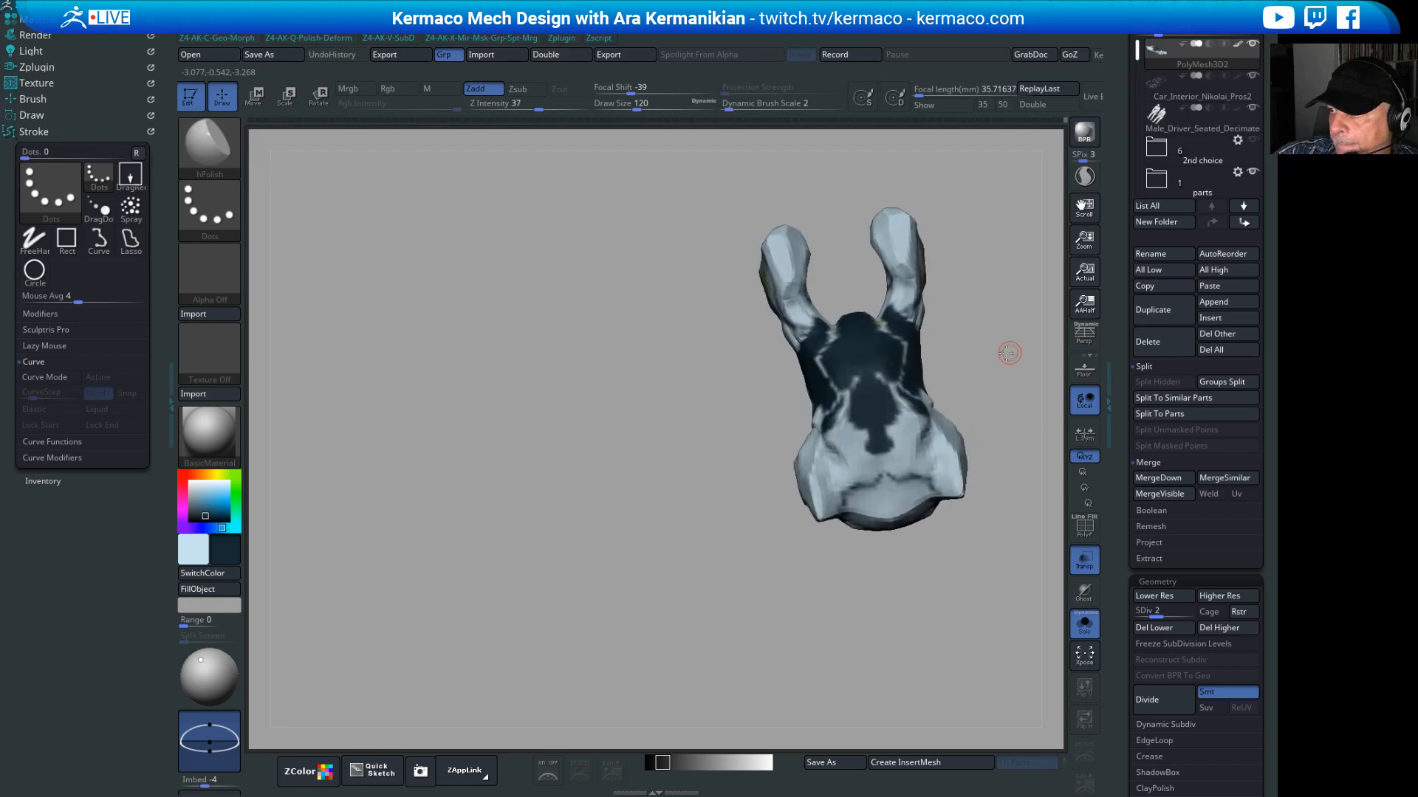
mouse_move(1009, 354)
alt+mouse_down()
mouse_move(750, 433)
mouse_move(891, 436)
mouse_move(879, 413)
mouse_move(921, 443)
mouse_move(471, 347)
alt+mouse_up()
key(ctrl+space)
click(895, 241)
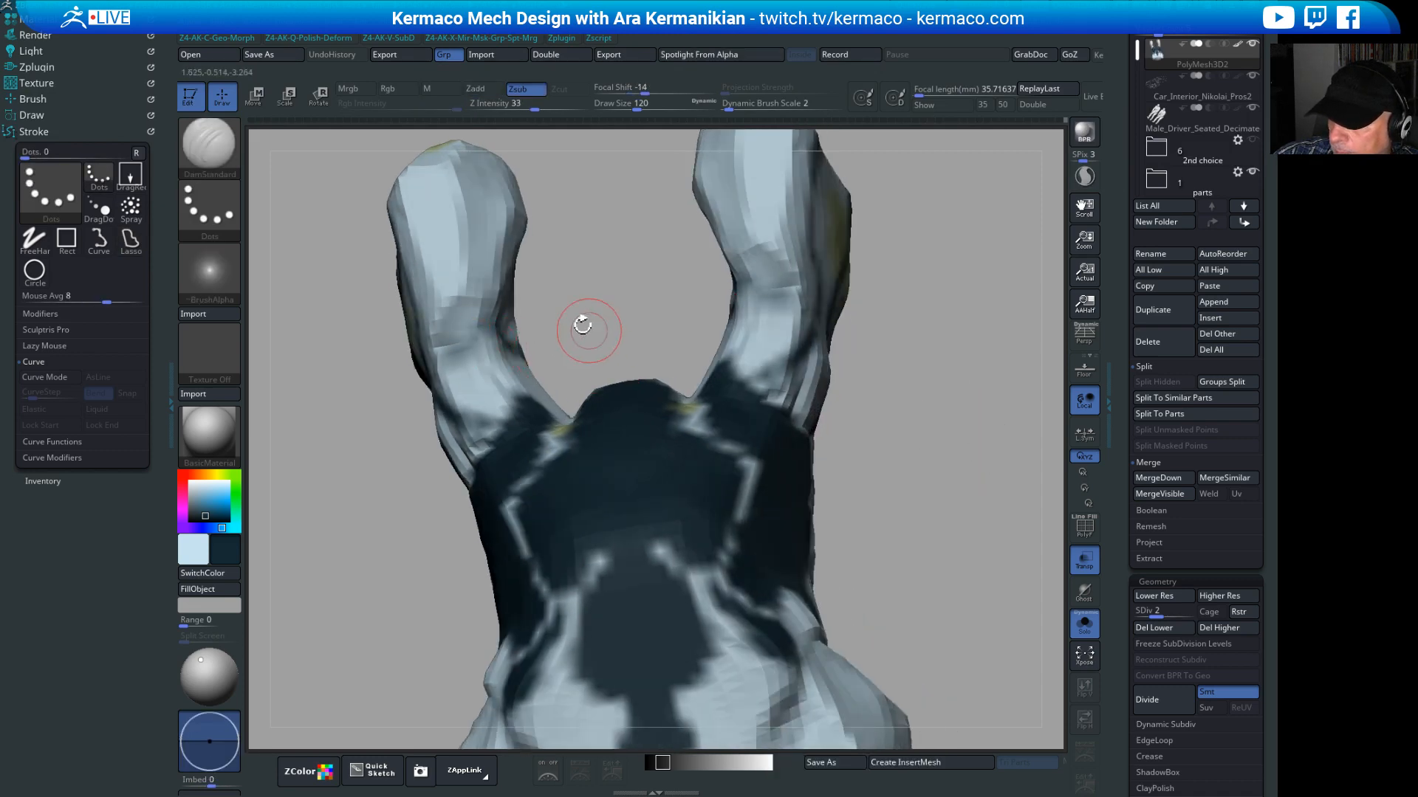
drag(583, 326, 470, 357)
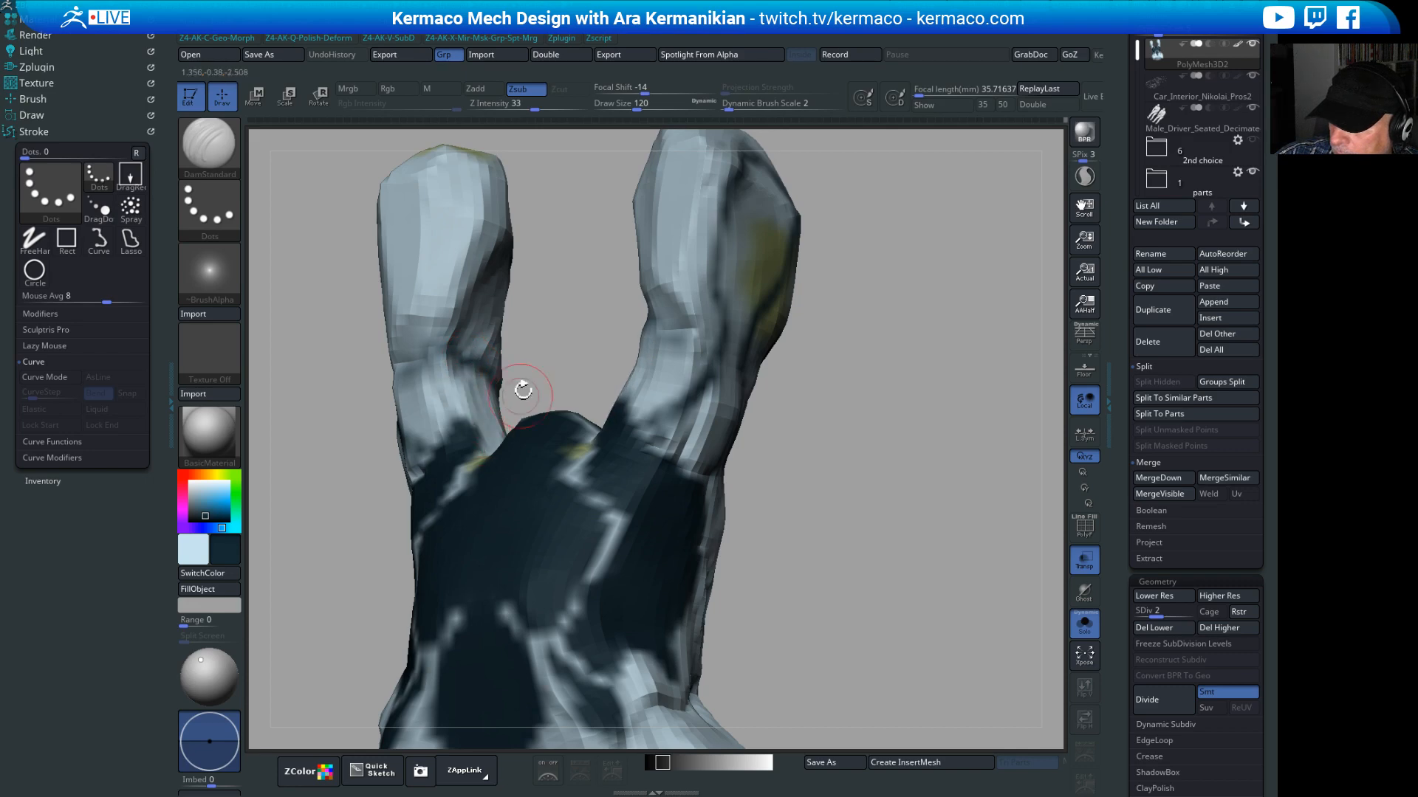
mouse_move(519, 386)
mouse_down()
mouse_move(563, 395)
mouse_move(492, 397)
mouse_up()
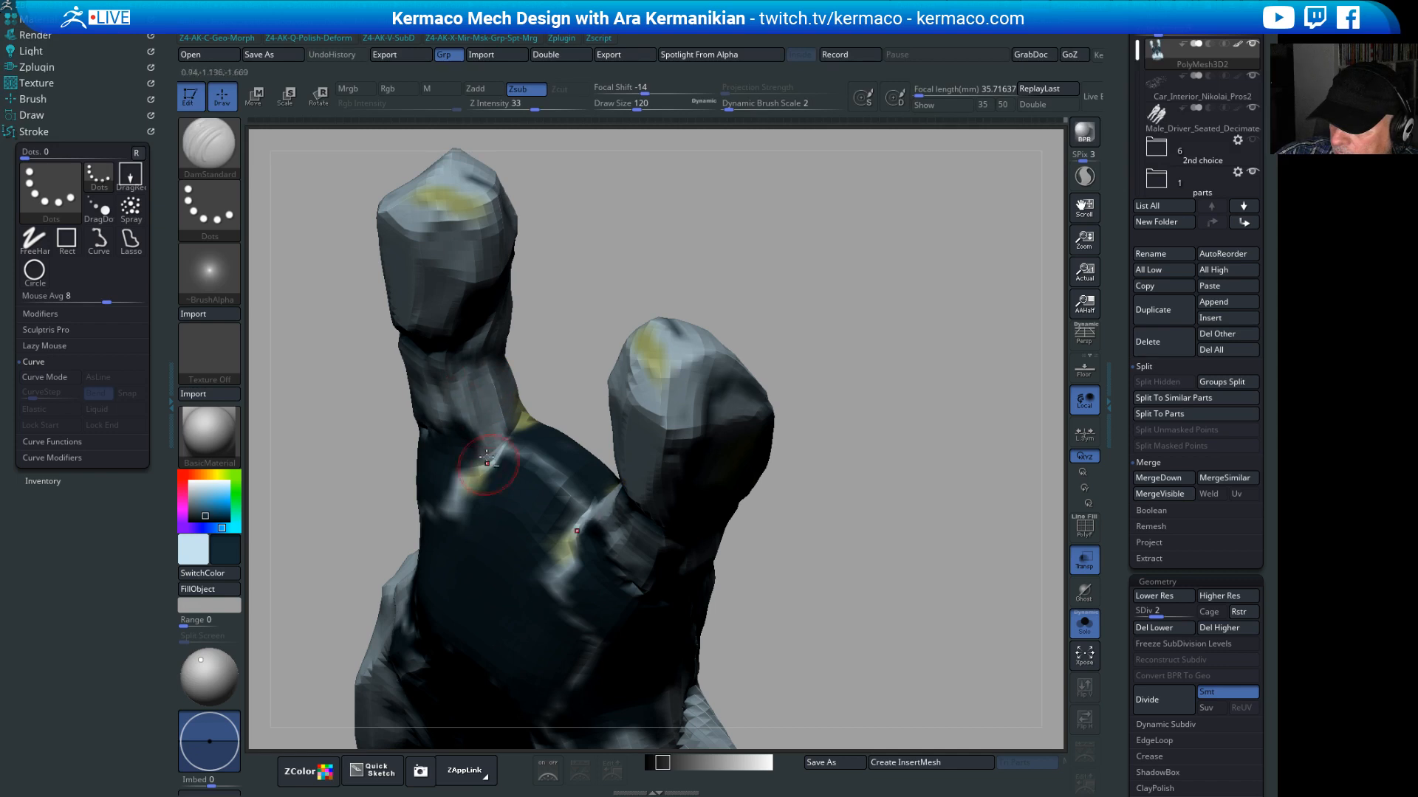
mouse_move(747, 246)
mouse_down()
mouse_move(812, 253)
mouse_move(876, 193)
mouse_move(785, 184)
mouse_move(874, 262)
mouse_move(862, 291)
mouse_up()
mouse_move(405, 295)
shift+mouse_down()
mouse_move(334, 301)
mouse_move(396, 332)
shift+mouse_up()
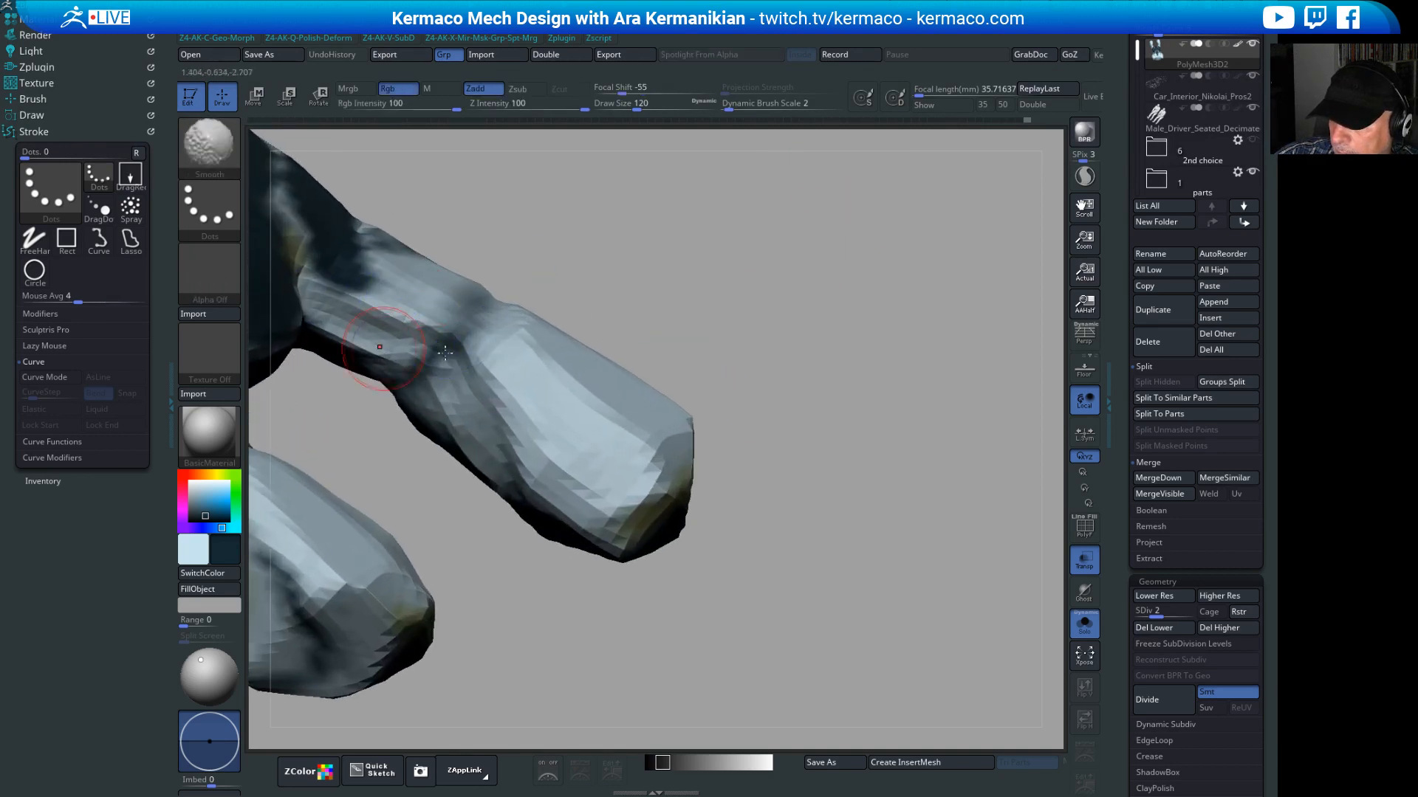
Step: Smooth the transition between arm and prong, and deepen the inner arm grooves toward the body with DamStandard
drag(584, 313, 550, 279)
mouse_move(443, 333)
shift+mouse_down()
mouse_move(369, 329)
mouse_move(446, 327)
shift+mouse_up()
drag(622, 238, 455, 311)
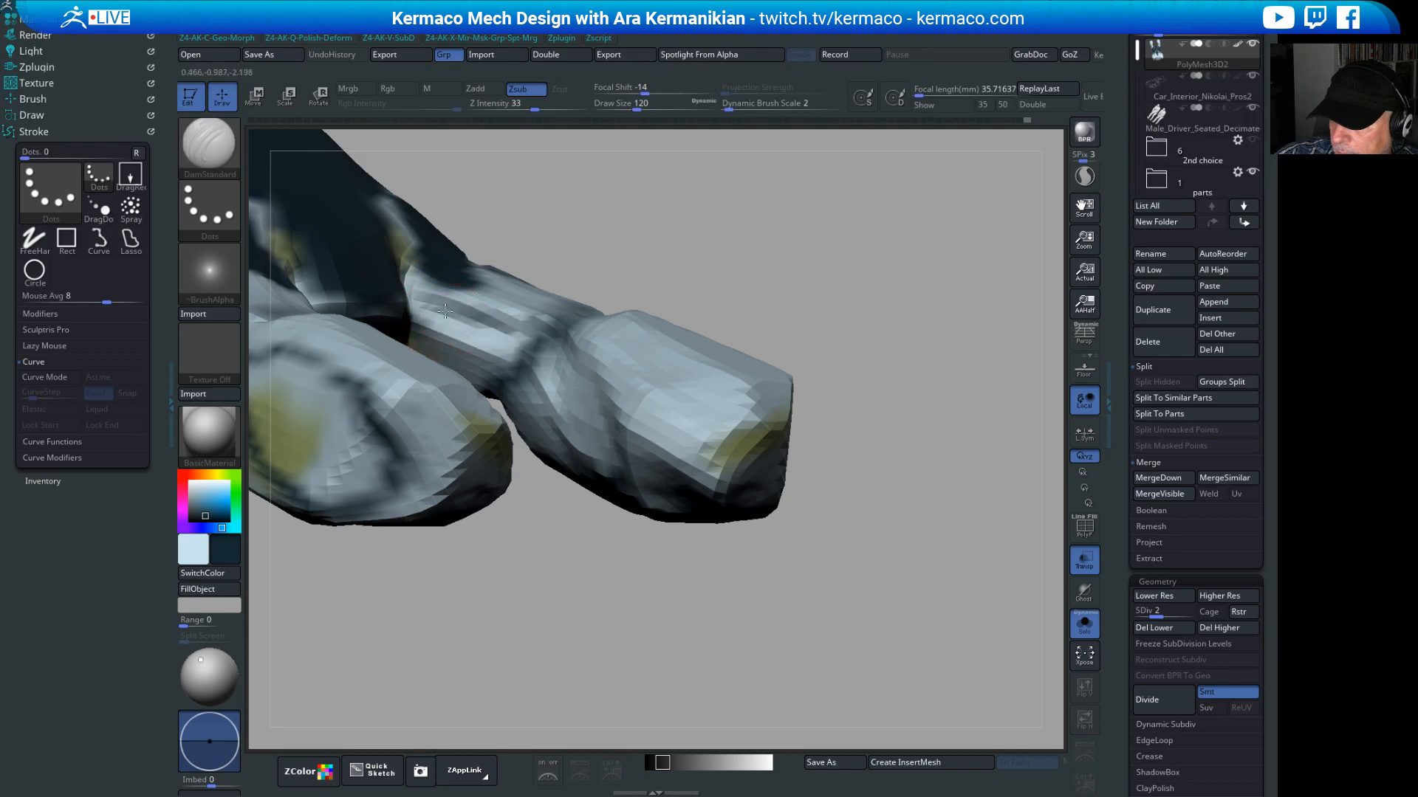
mouse_move(660, 248)
mouse_down()
mouse_move(741, 306)
mouse_move(727, 289)
mouse_up()
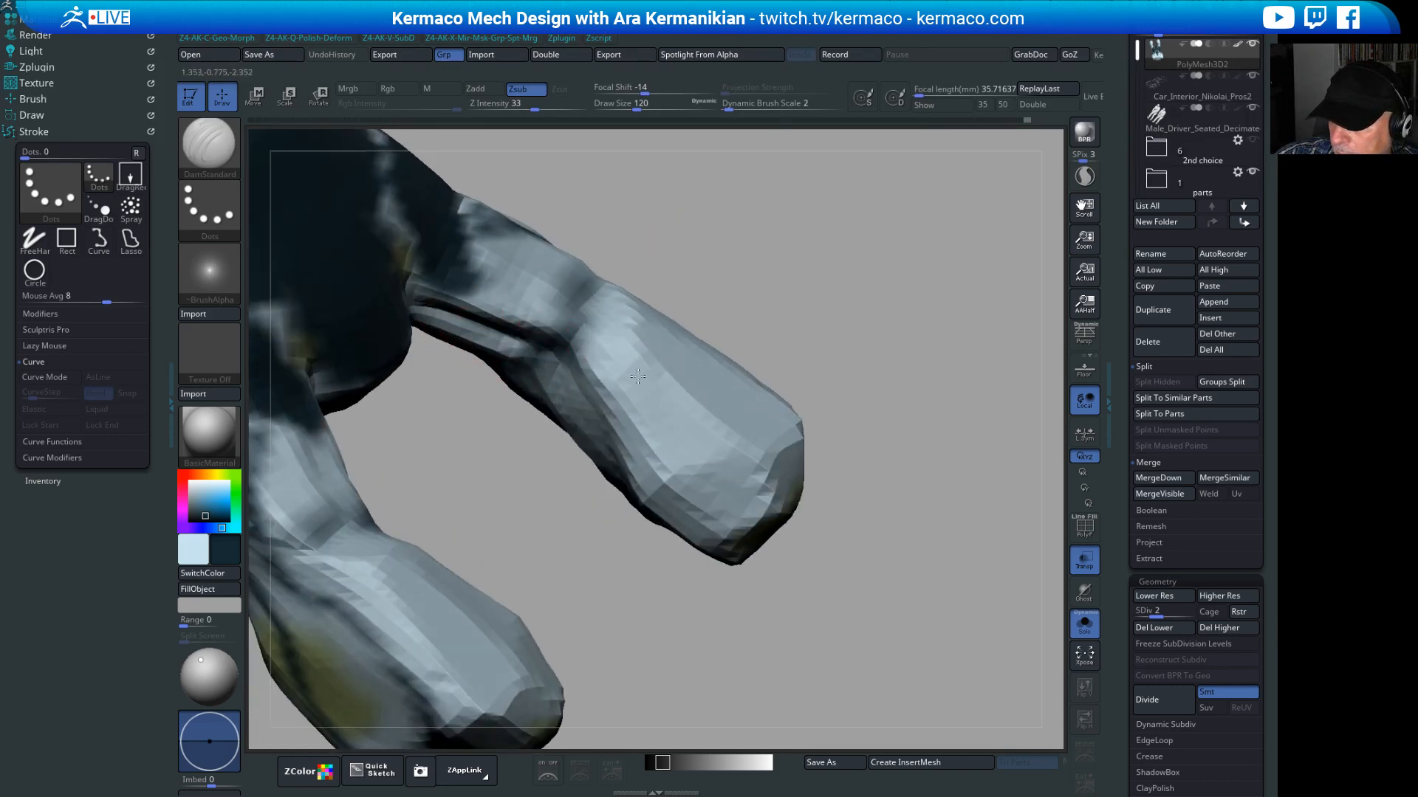
mouse_move(851, 339)
mouse_down()
mouse_move(871, 251)
mouse_move(405, 354)
mouse_up()
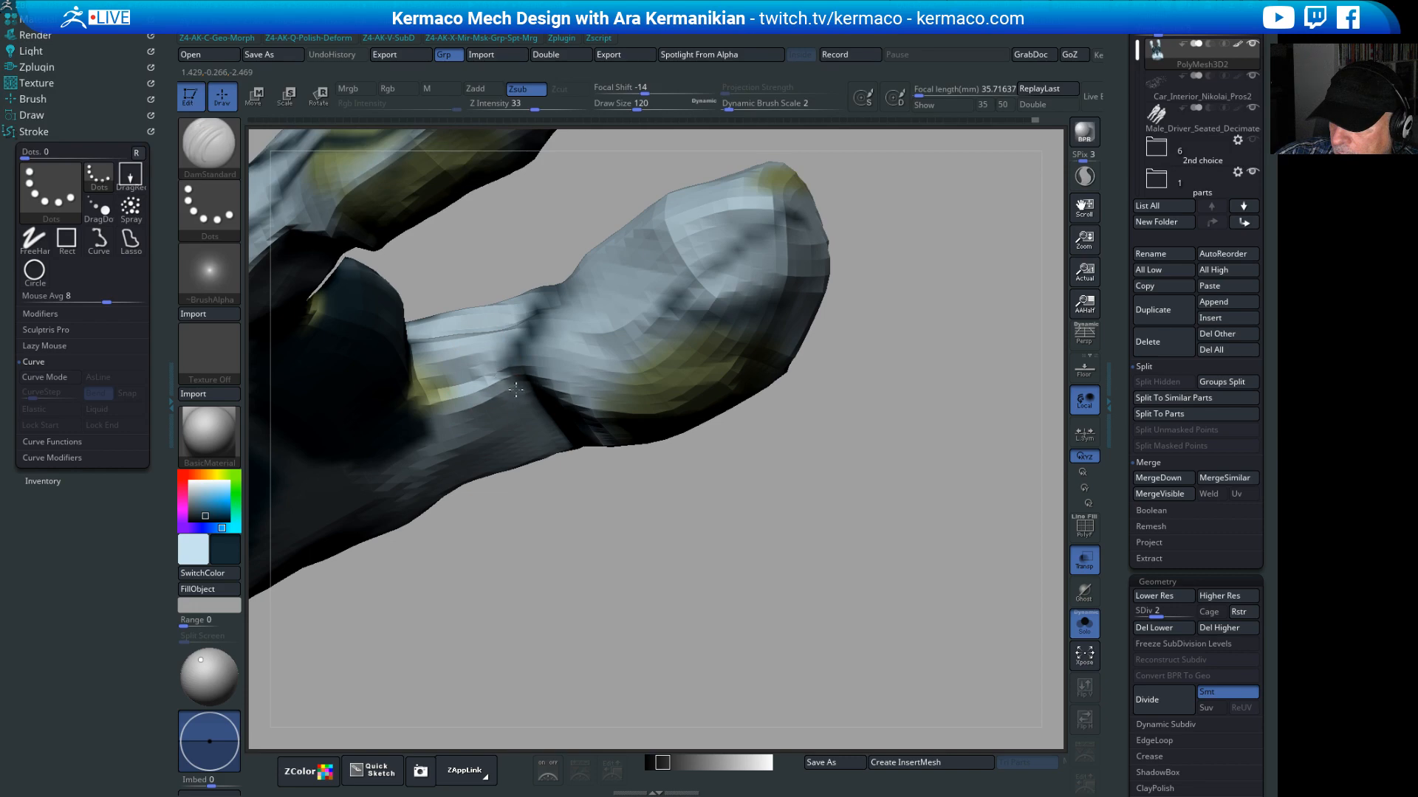
mouse_move(709, 558)
mouse_down()
mouse_move(737, 564)
mouse_move(854, 458)
mouse_move(803, 519)
mouse_move(822, 452)
mouse_move(832, 531)
mouse_move(599, 406)
mouse_up()
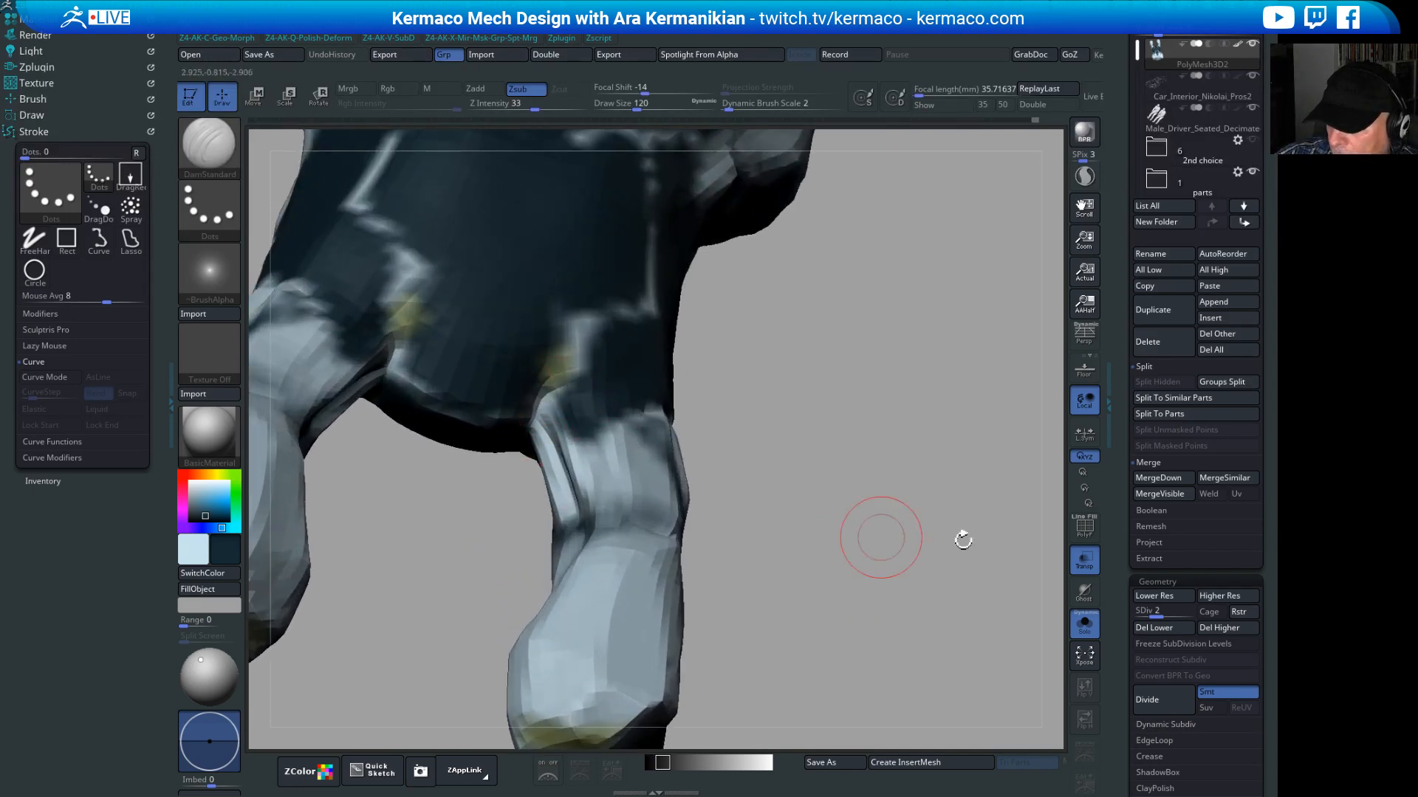
Step: Raise the subdivision level to 4 and sharpen the creases on the prong arms and their body joints with DamStandard
click(1174, 626)
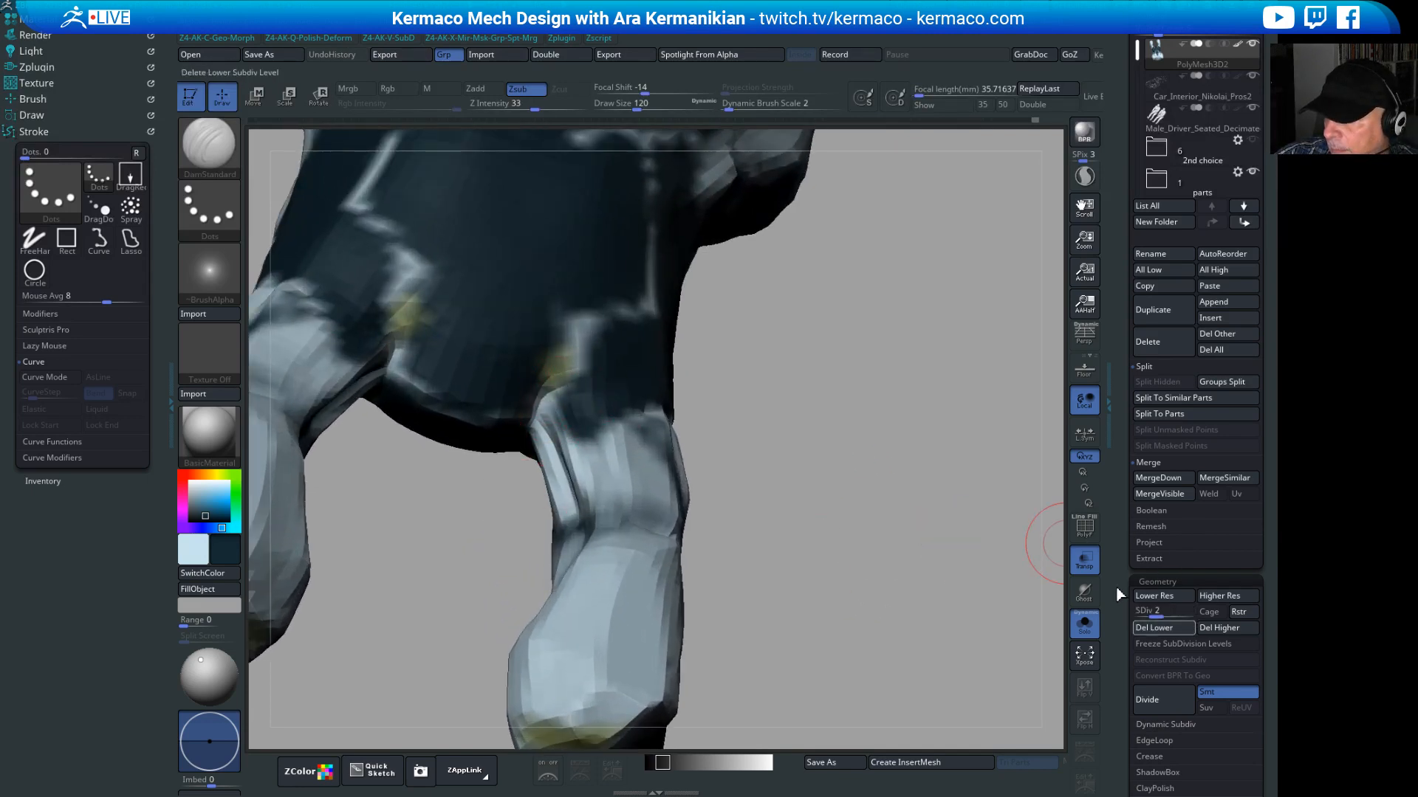
drag(1156, 611, 1204, 600)
mouse_move(843, 547)
alt+mouse_down()
mouse_move(845, 456)
mouse_move(826, 432)
alt+mouse_up()
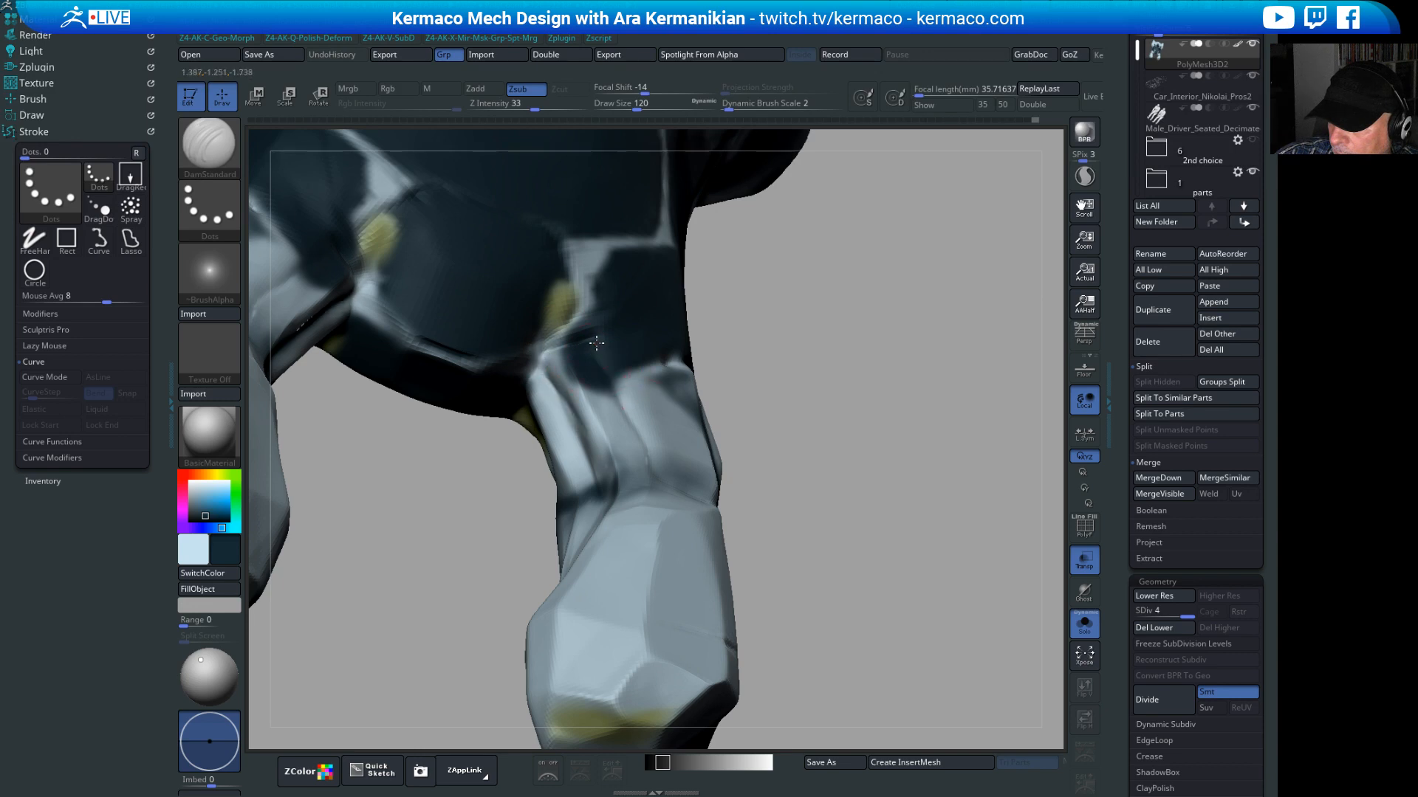
drag(864, 494, 871, 476)
mouse_move(891, 542)
alt+mouse_down()
mouse_move(857, 548)
mouse_move(870, 543)
alt+mouse_up()
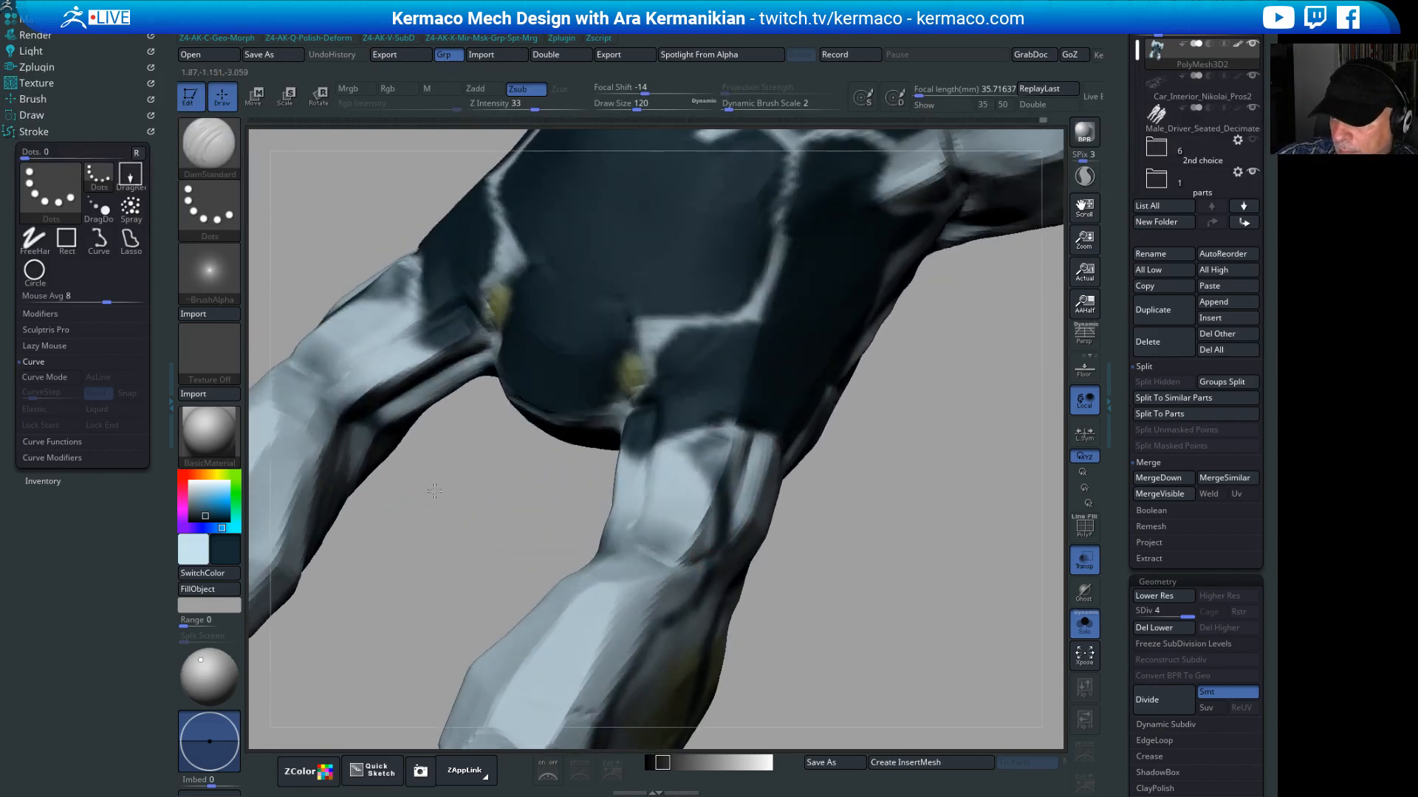
mouse_move(399, 509)
alt+mouse_down()
mouse_move(563, 596)
mouse_move(579, 544)
mouse_move(379, 480)
mouse_move(411, 493)
alt+mouse_up()
mouse_move(354, 623)
mouse_down()
mouse_move(406, 649)
mouse_move(407, 446)
mouse_move(364, 453)
mouse_move(408, 508)
mouse_up()
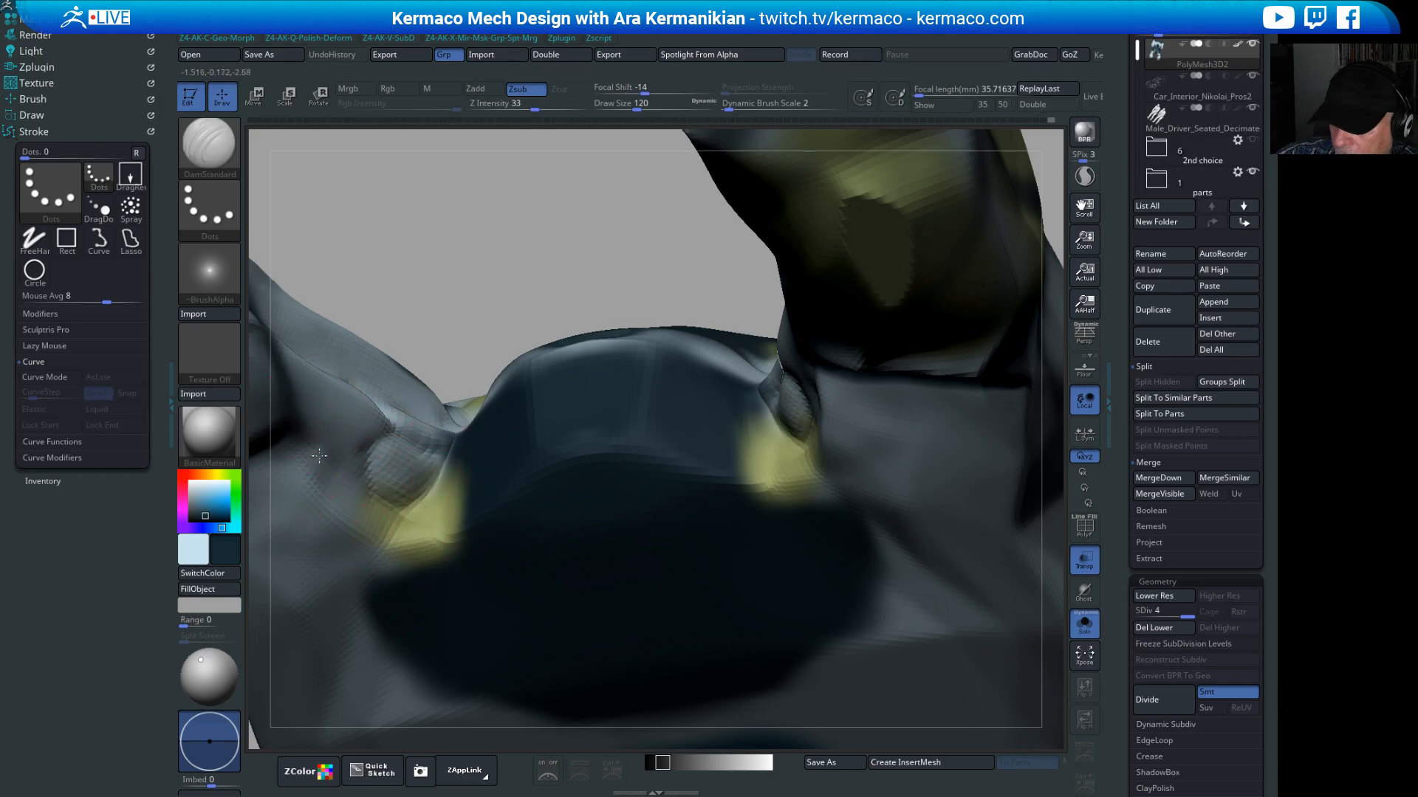
mouse_move(569, 237)
mouse_down()
mouse_move(591, 126)
mouse_move(643, 259)
mouse_move(925, 297)
mouse_move(834, 273)
mouse_move(871, 304)
mouse_move(988, 276)
mouse_move(1003, 234)
mouse_move(801, 412)
mouse_move(856, 381)
mouse_move(695, 349)
mouse_move(642, 380)
mouse_move(649, 332)
mouse_up()
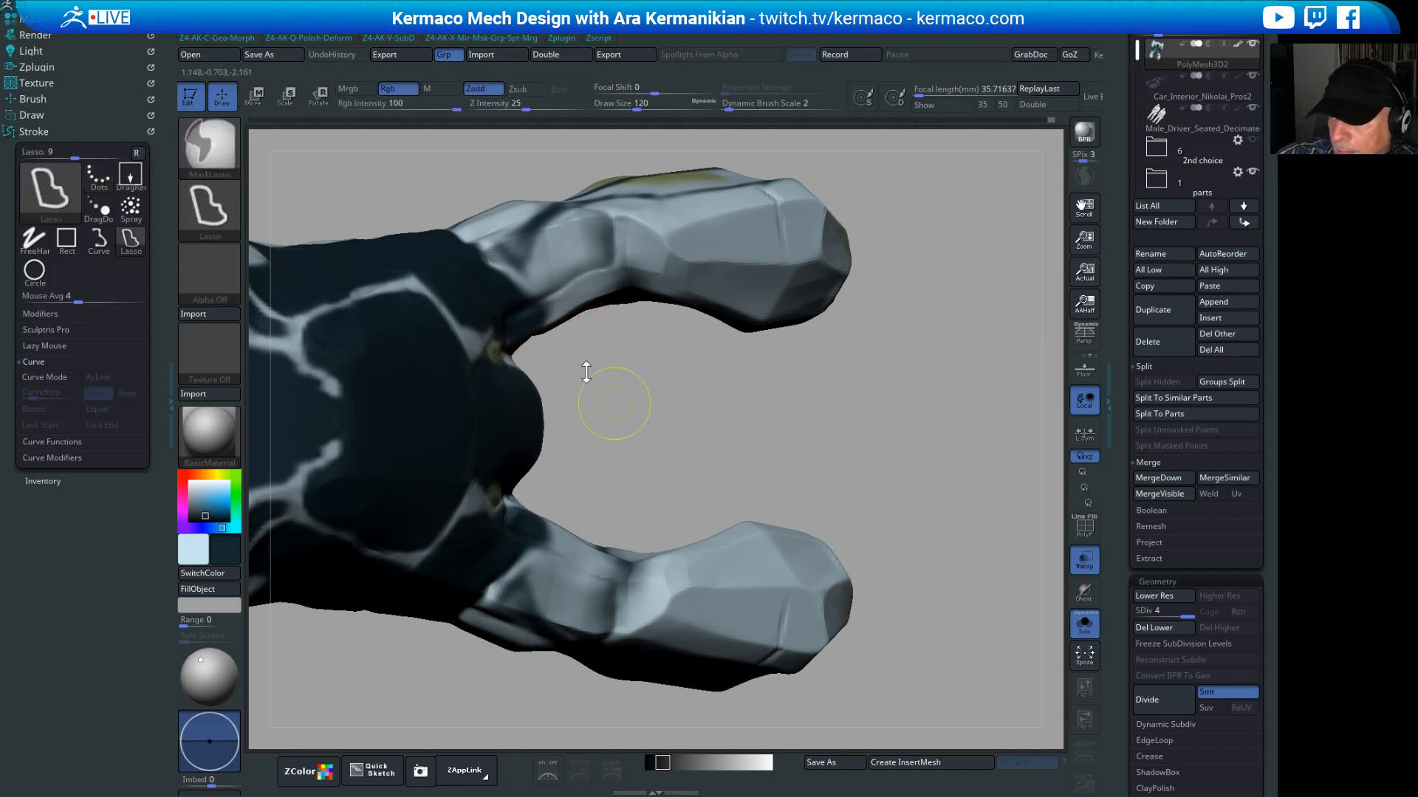
key(ctrl+x)
mouse_move(600, 316)
ctrl+shift+mouse_down()
mouse_move(406, 402)
mouse_move(617, 360)
mouse_move(564, 411)
mouse_move(712, 453)
ctrl+shift+mouse_up()
key(ctrl+z)
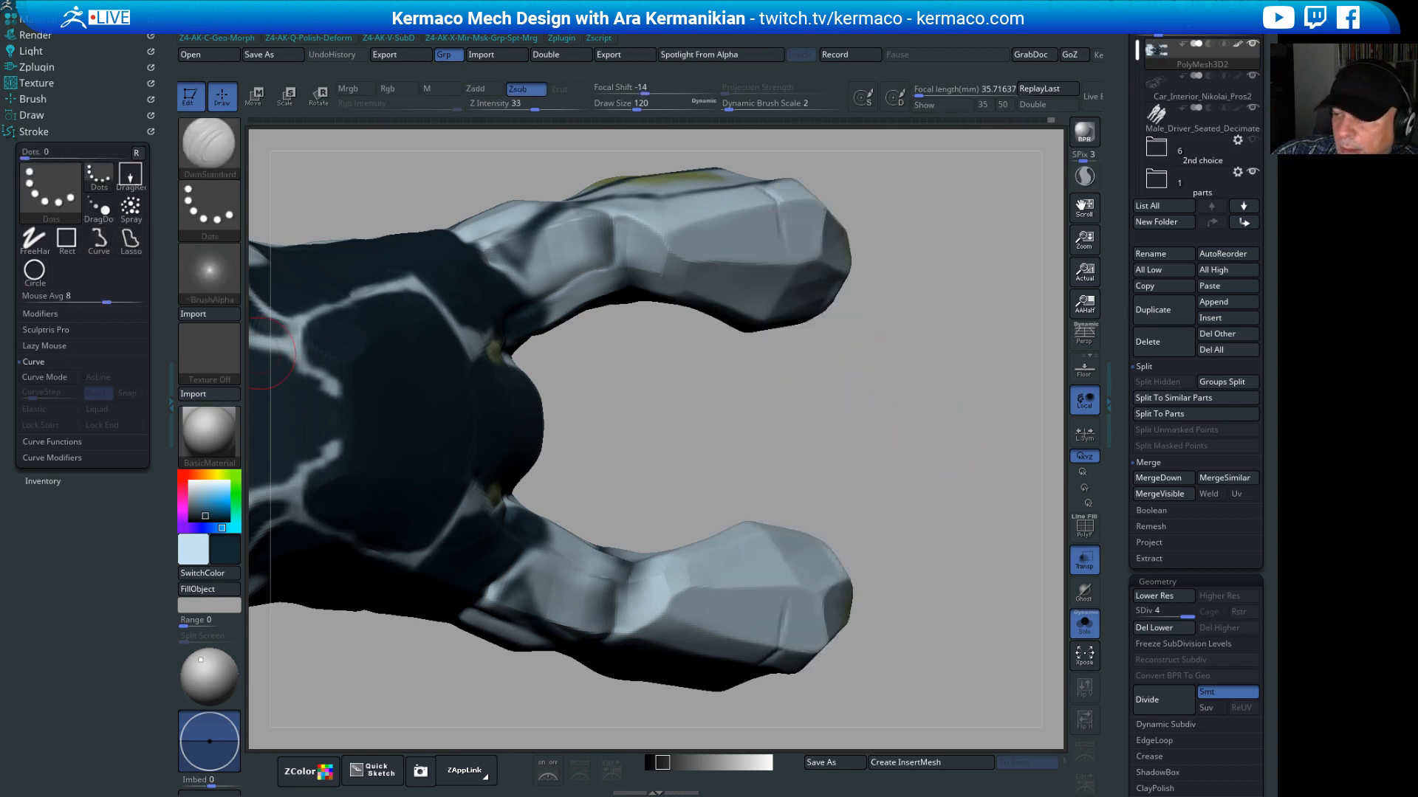
Step: Flatten the inner surfaces of the prong arms with the hPolish brush, reducing the draw size to 71
drag(731, 422, 670, 358)
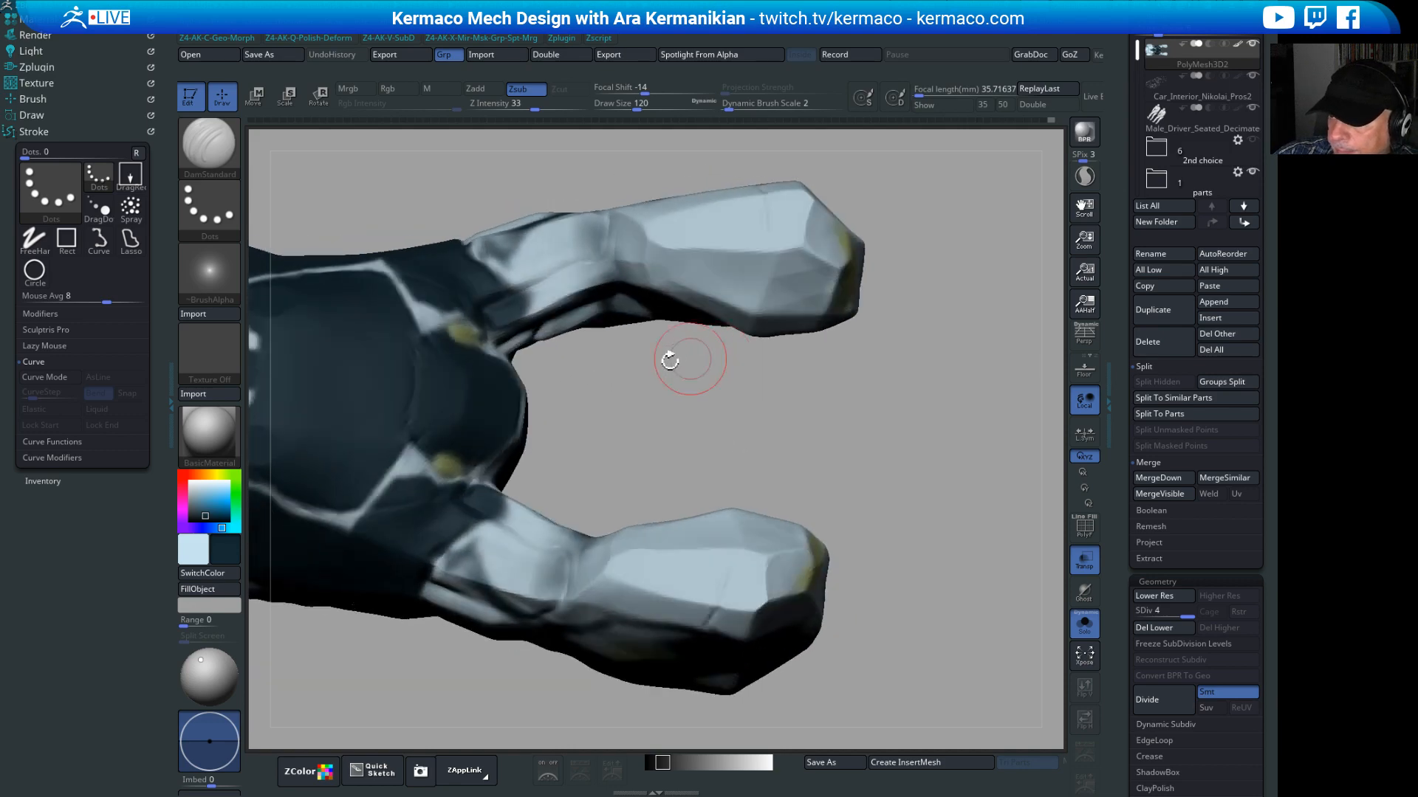
key(ctrl+shift+q)
click(617, 280)
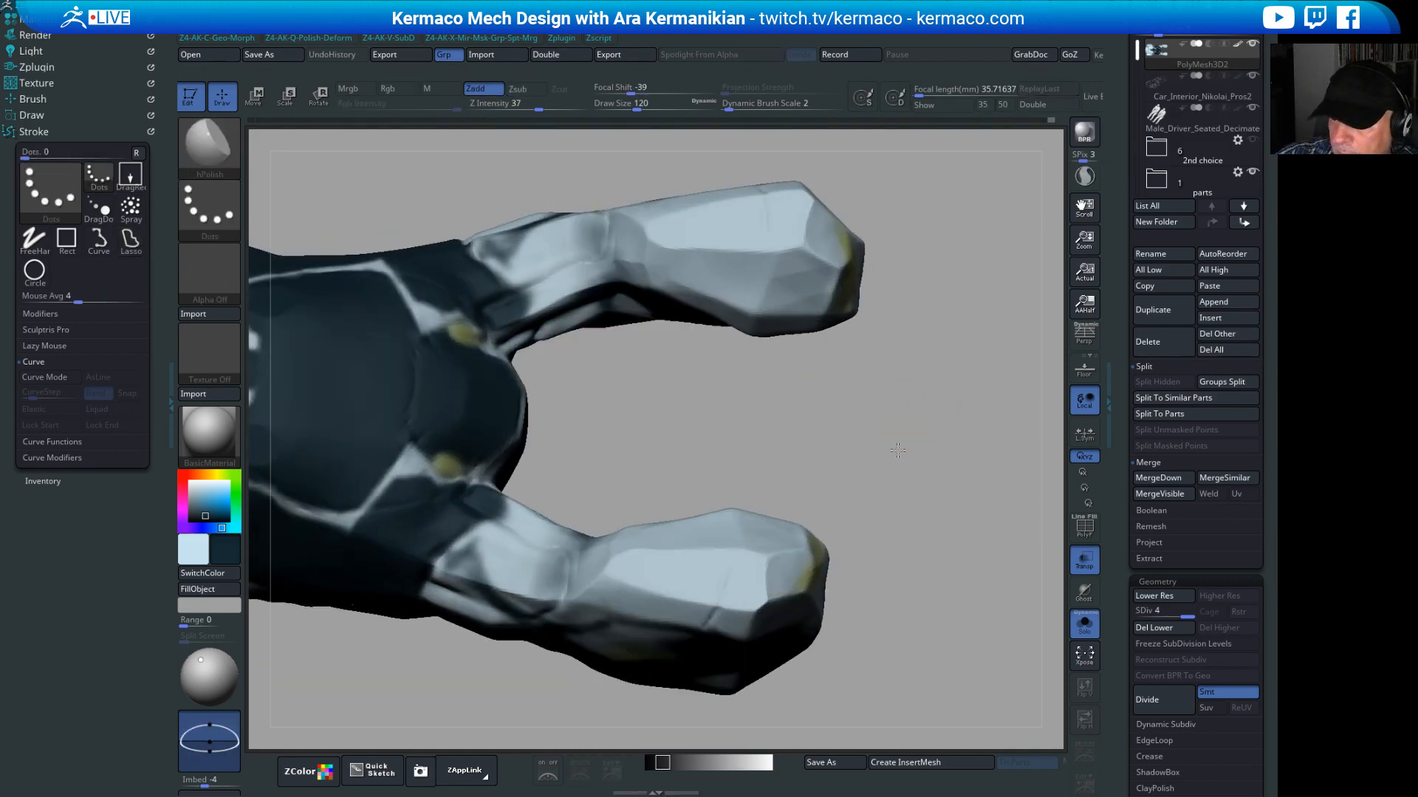
mouse_move(850, 417)
mouse_down()
mouse_move(878, 415)
mouse_move(792, 433)
mouse_move(506, 407)
mouse_up()
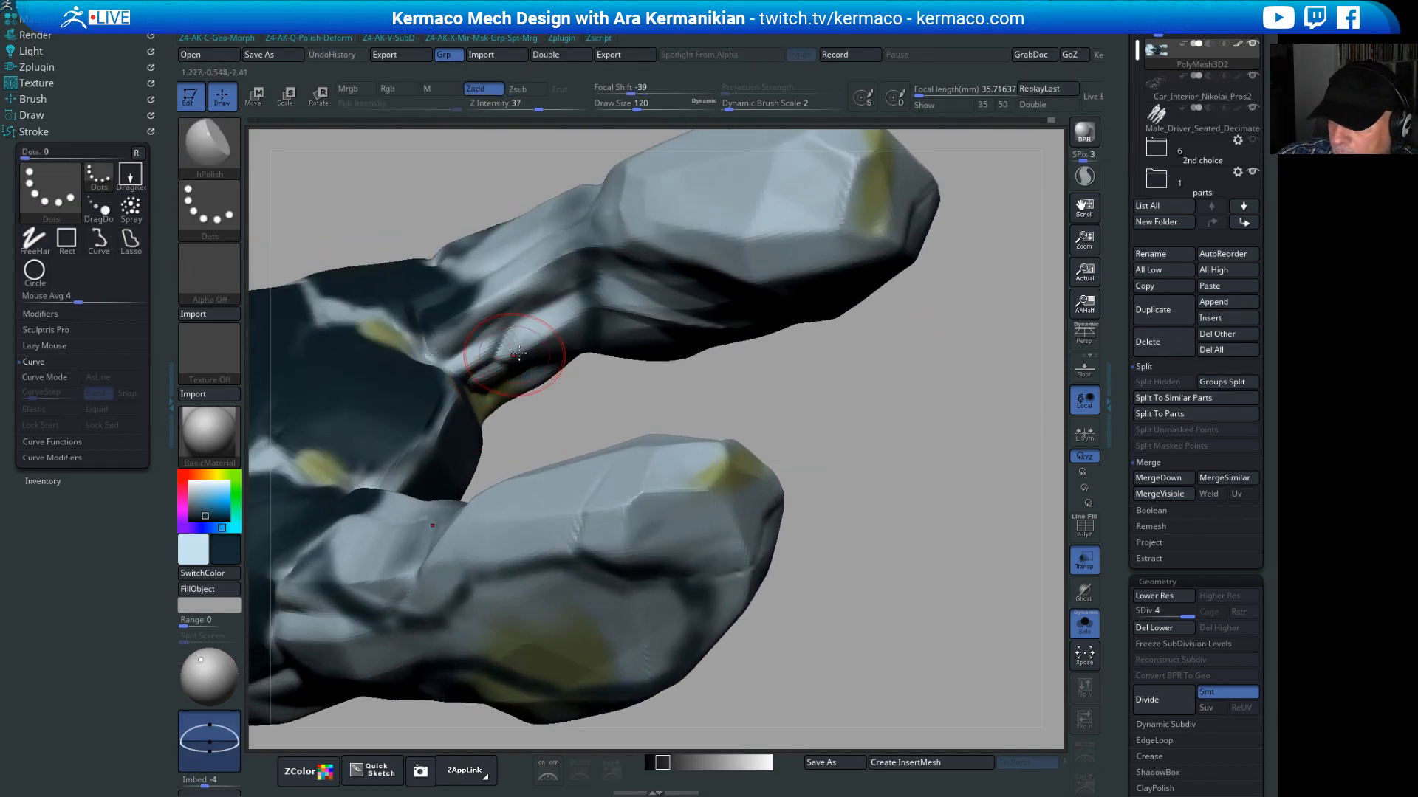
drag(557, 335, 496, 351)
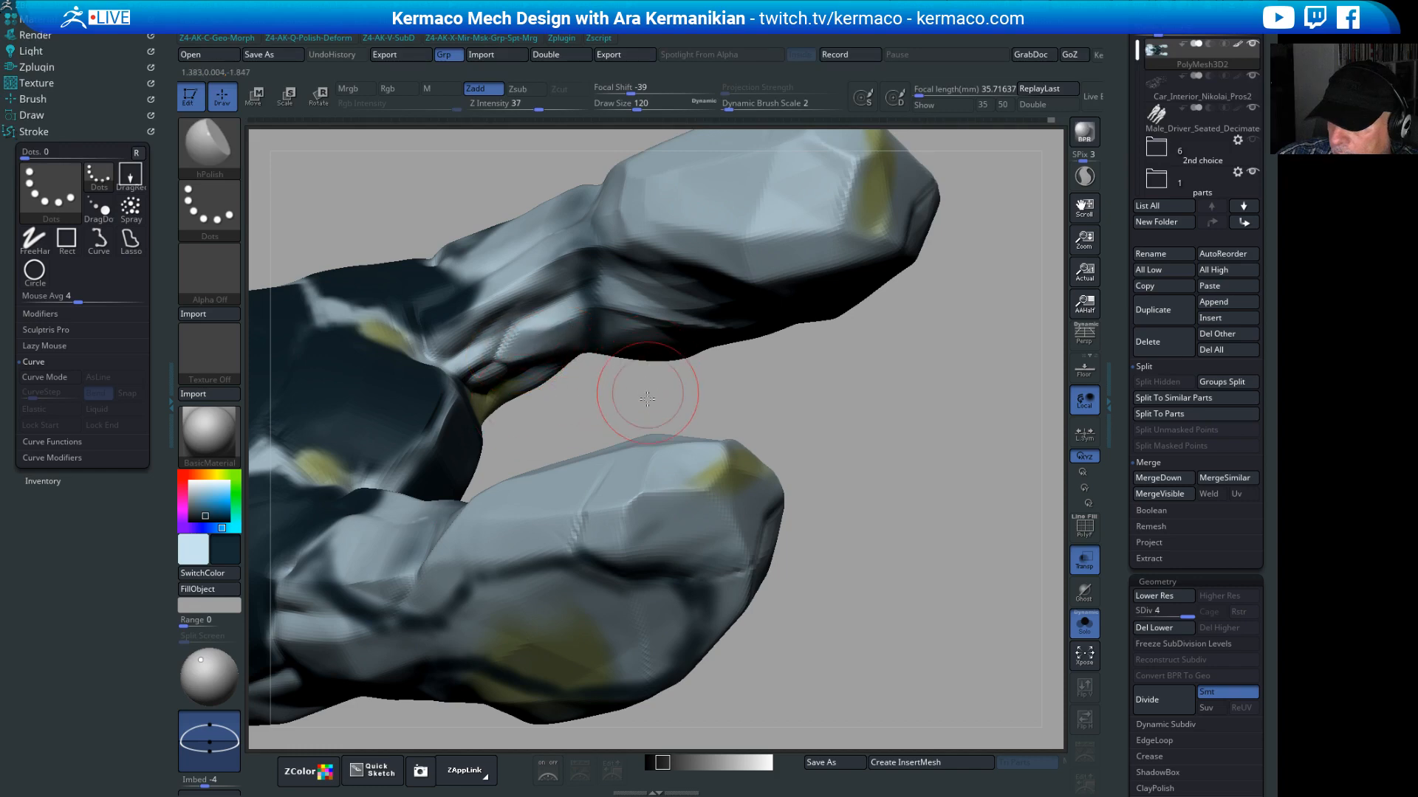
mouse_move(649, 396)
shift+mouse_down()
mouse_move(665, 421)
mouse_move(609, 400)
shift+mouse_up()
key(s)
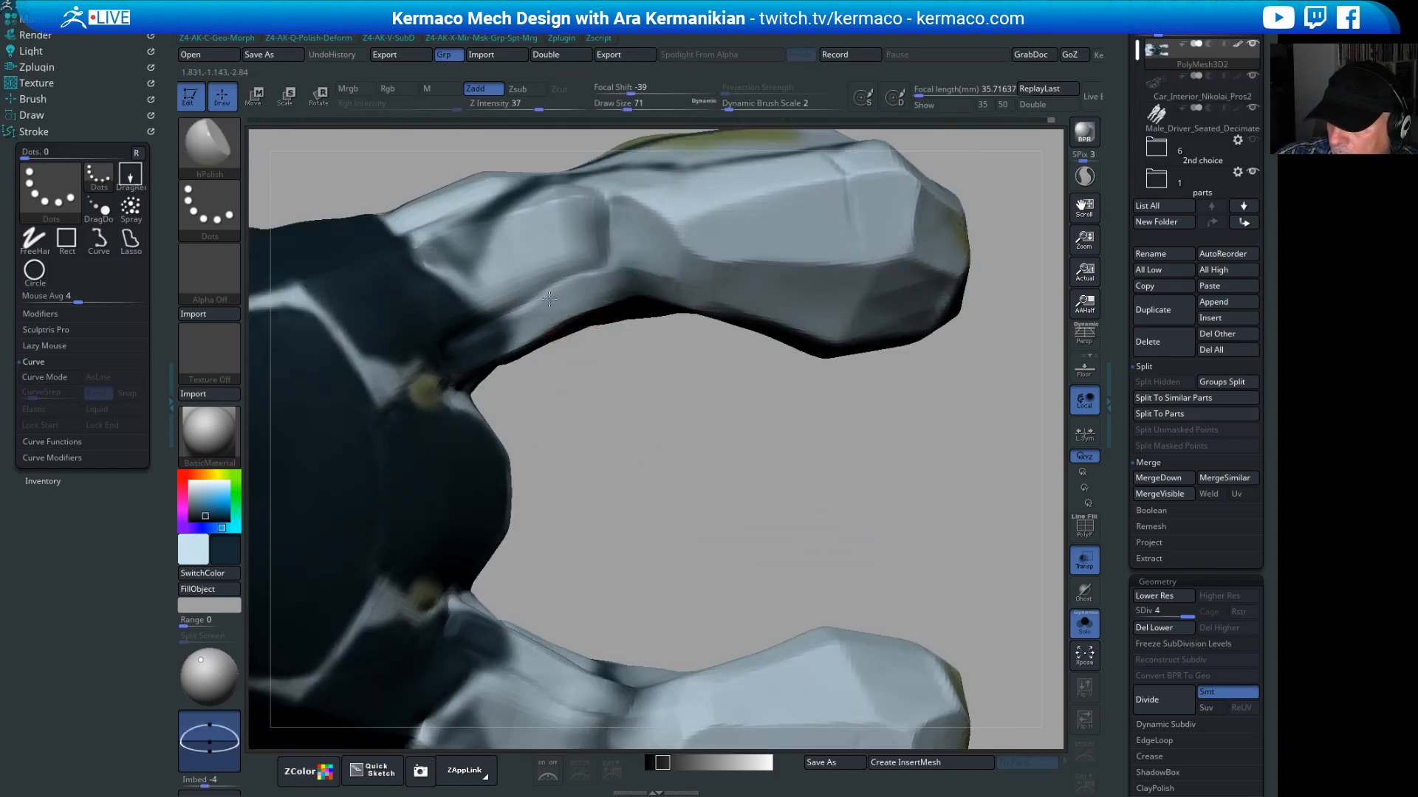
Step: Adjust the inner contour and upper surface of the prong arms with the Move brush at draw size 136
key(b)
key(m)
key(v)
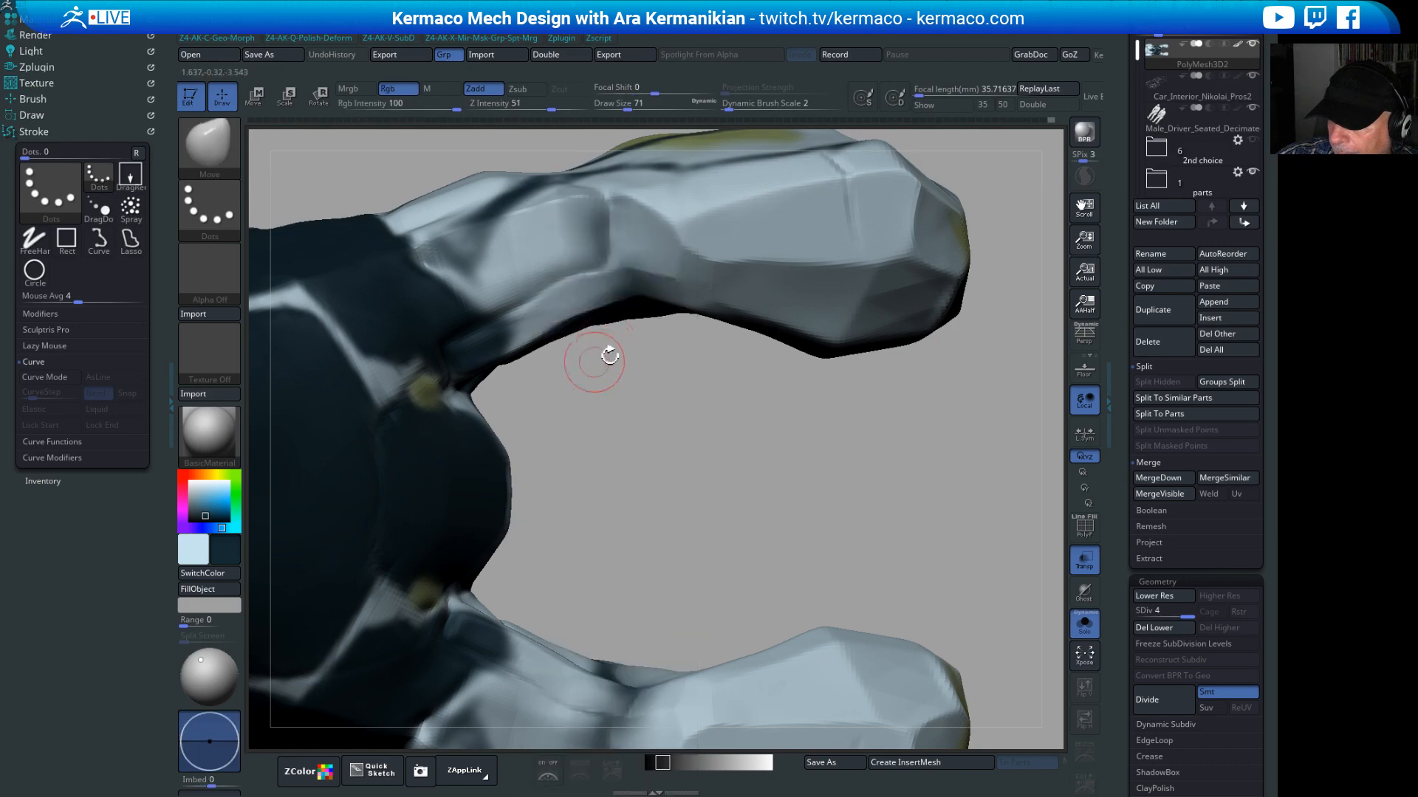
key(s)
drag(618, 350, 623, 351)
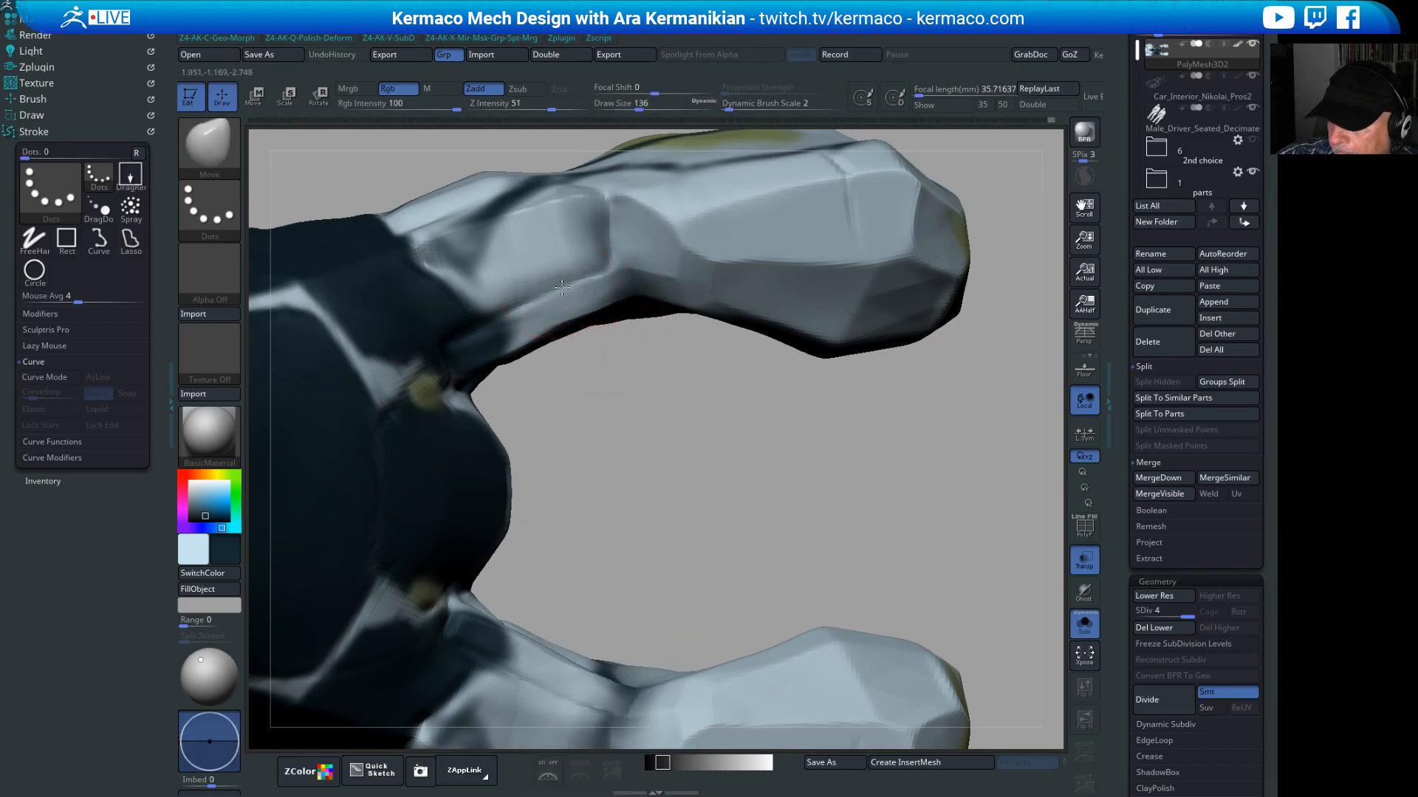
drag(738, 428, 907, 262)
alt+drag(773, 242, 671, 304)
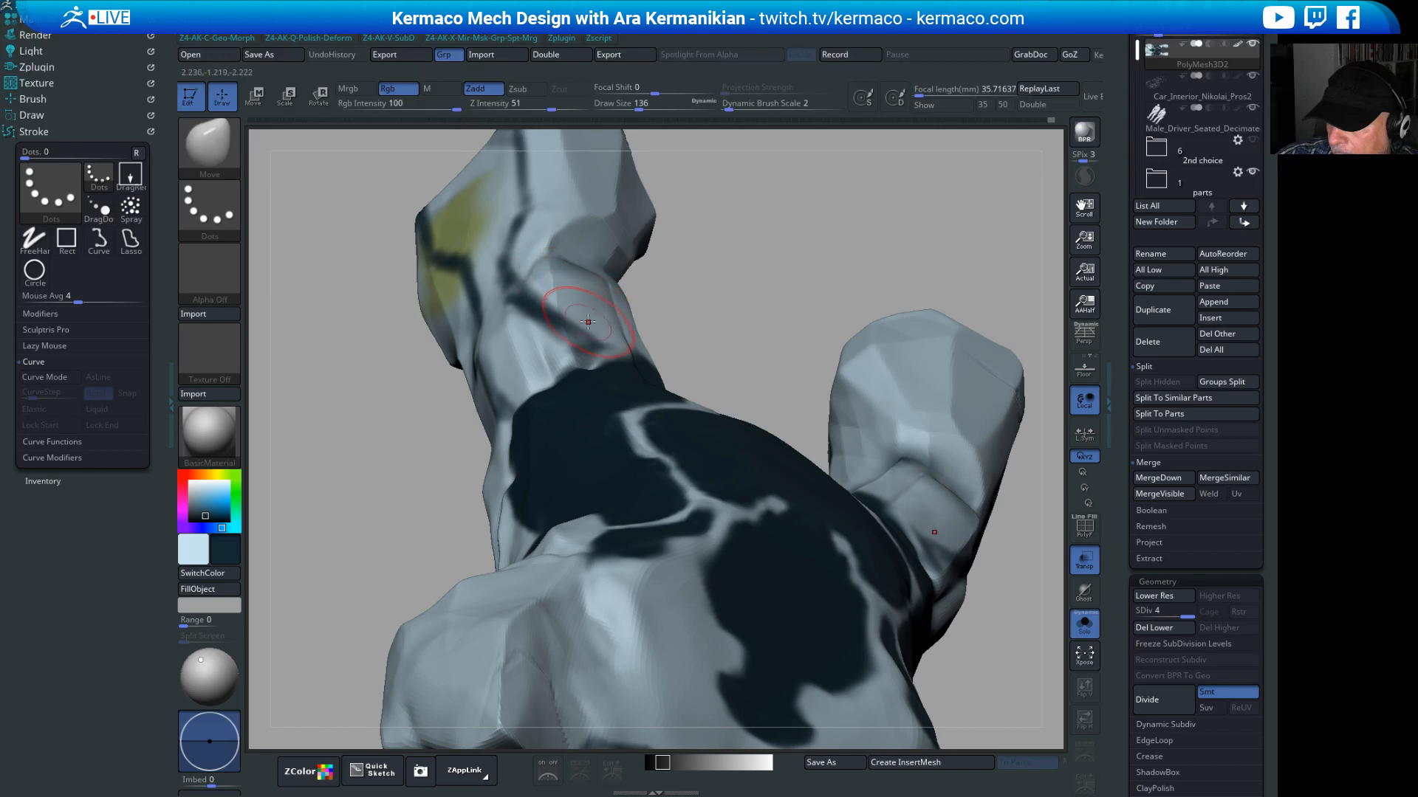
alt+drag(801, 293, 782, 174)
drag(863, 209, 911, 329)
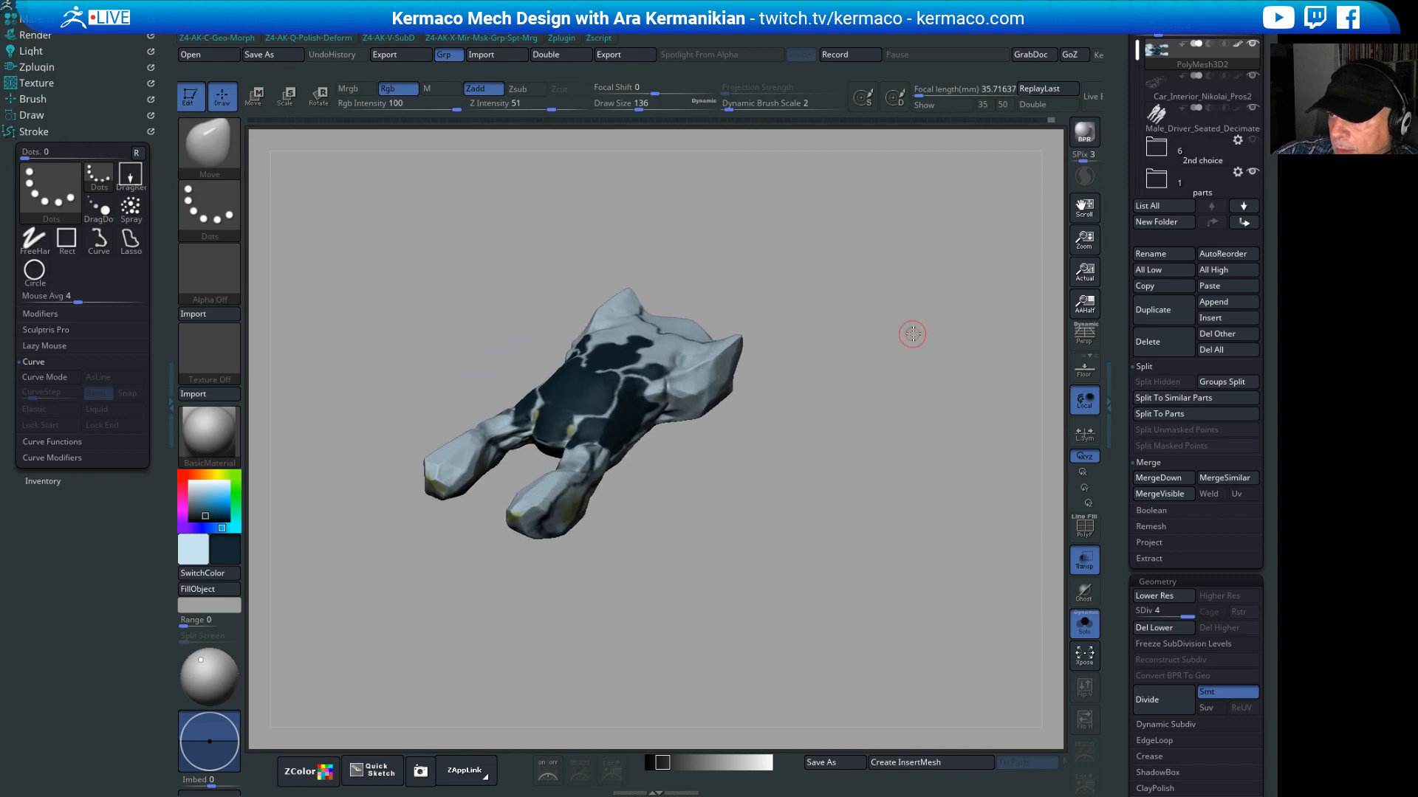
Step: Turn off the polypaint display on the body subtool and switch the active color to light blue
key(f)
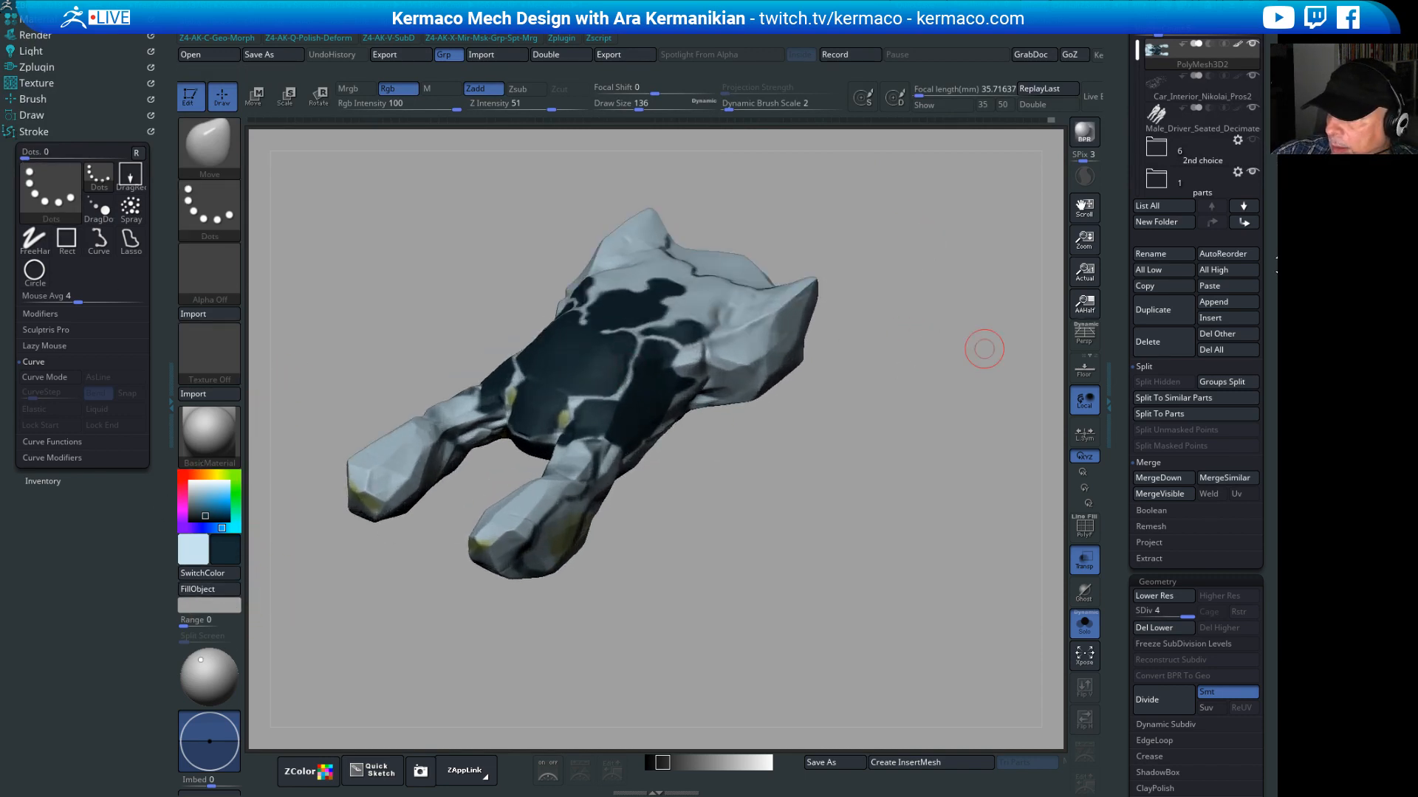
drag(1123, 121, 1106, 245)
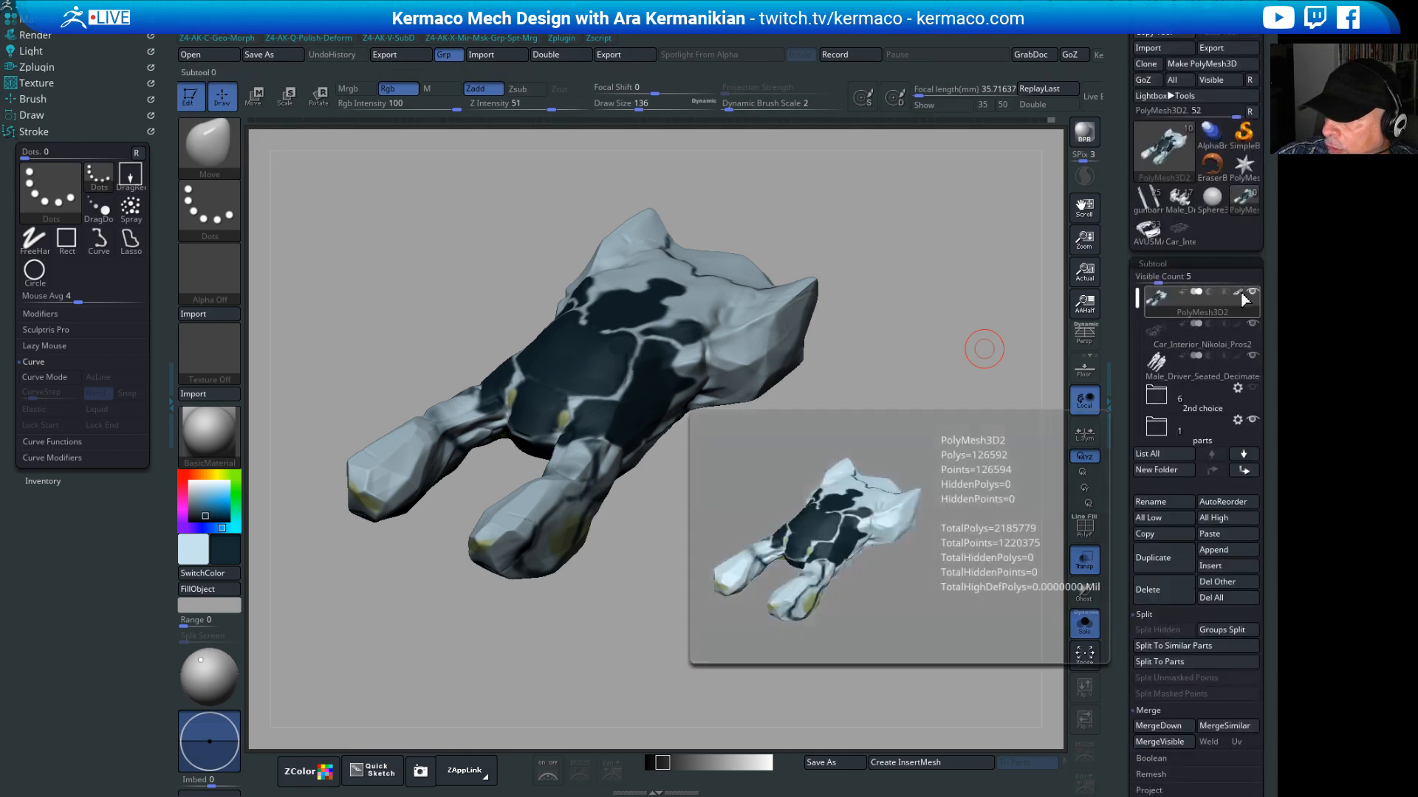
drag(919, 469, 580, 430)
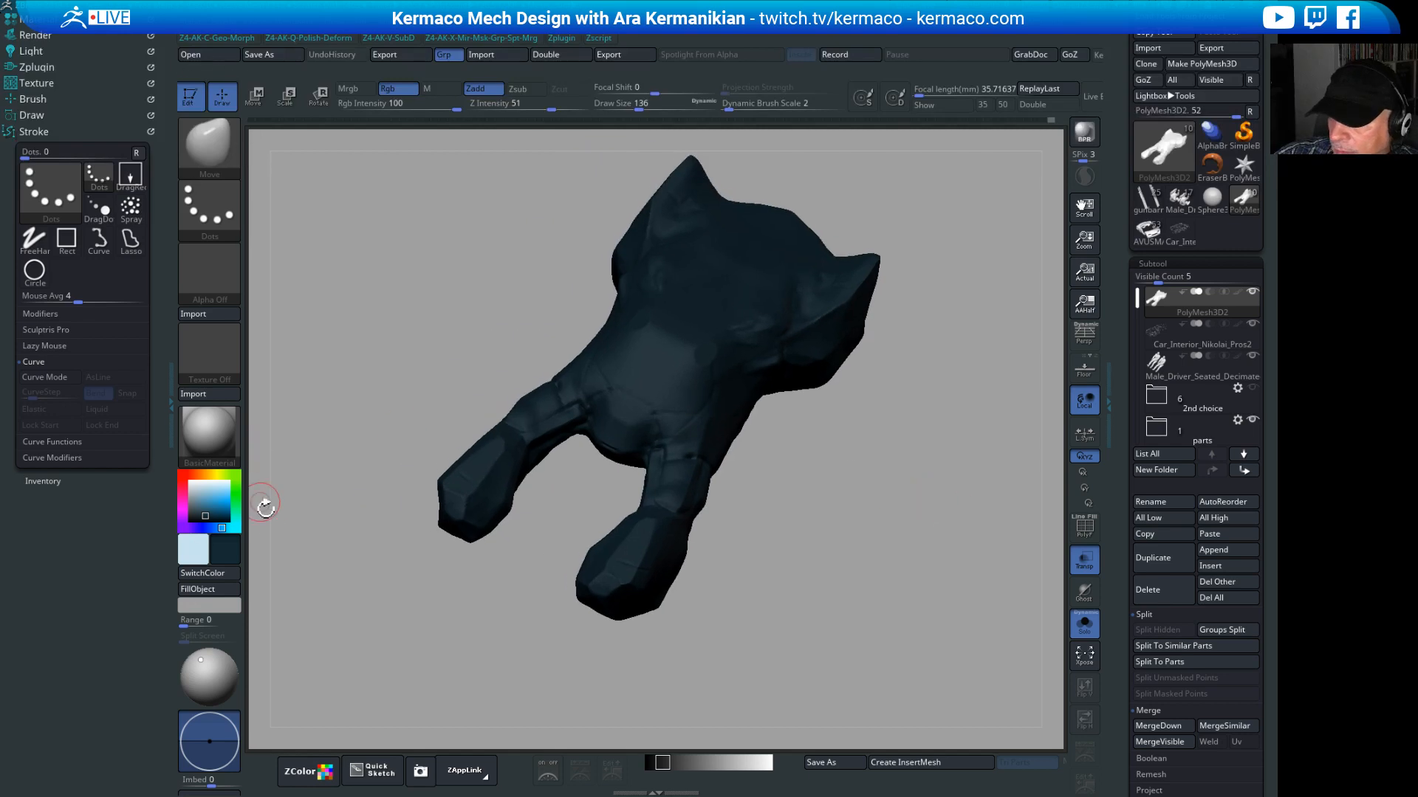
click(208, 575)
mouse_move(863, 554)
mouse_down()
mouse_move(940, 474)
mouse_move(876, 379)
mouse_move(876, 225)
mouse_move(842, 177)
mouse_move(827, 403)
mouse_move(879, 239)
mouse_move(915, 209)
mouse_move(827, 266)
mouse_move(871, 190)
mouse_move(815, 286)
mouse_up()
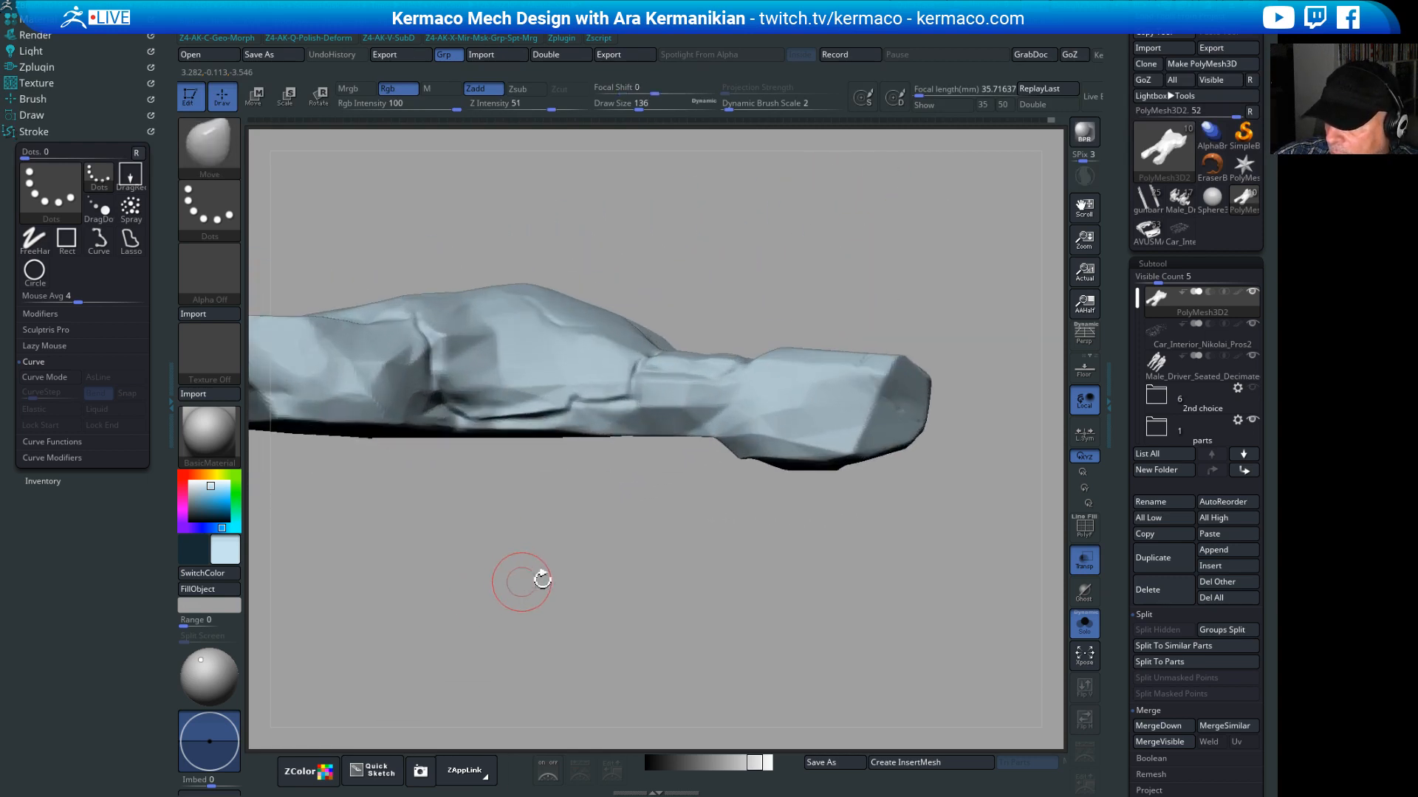
drag(540, 577, 500, 472)
key(f)
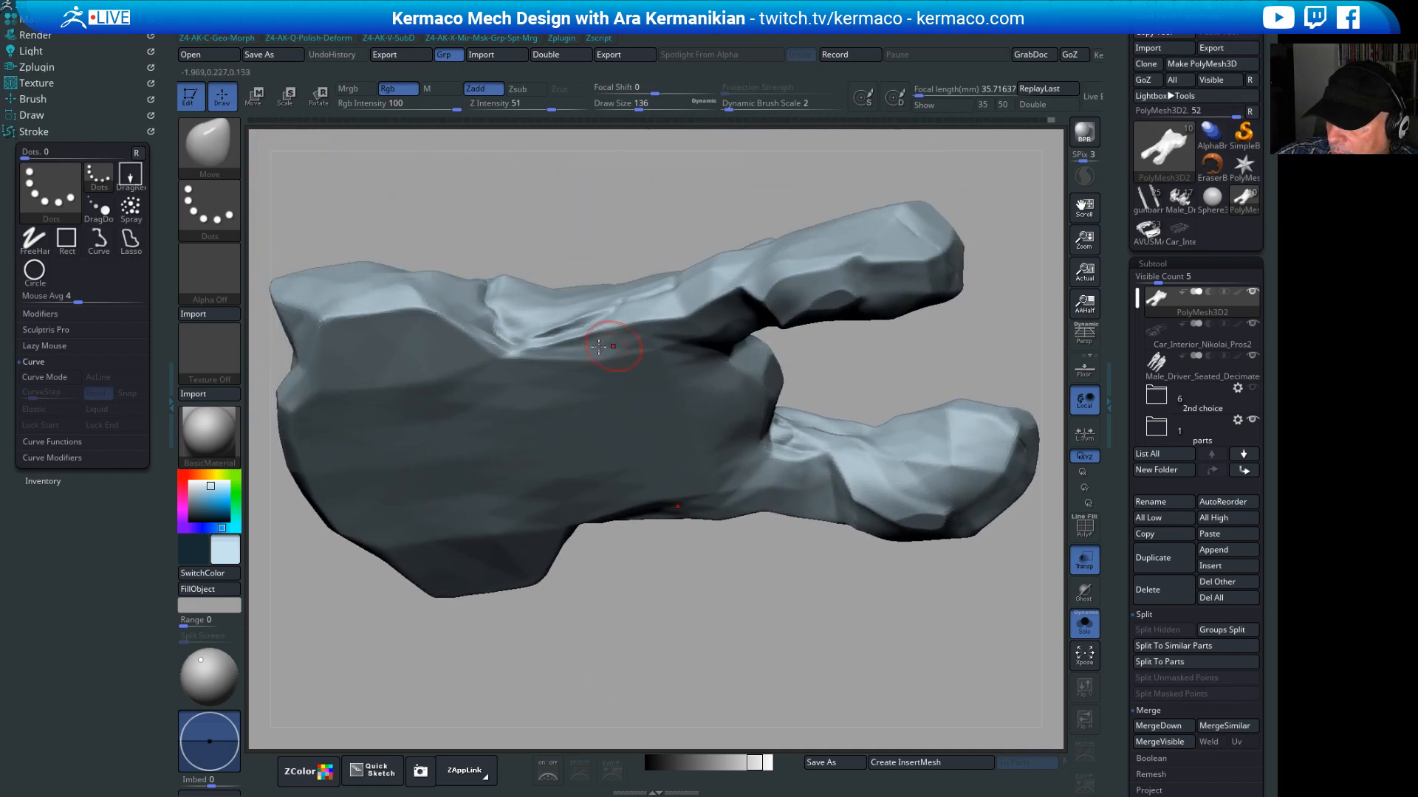
Step: Flatten the lower side edge of the body behind the prong arms with the hPolish brush at draw size 97
key(shift)
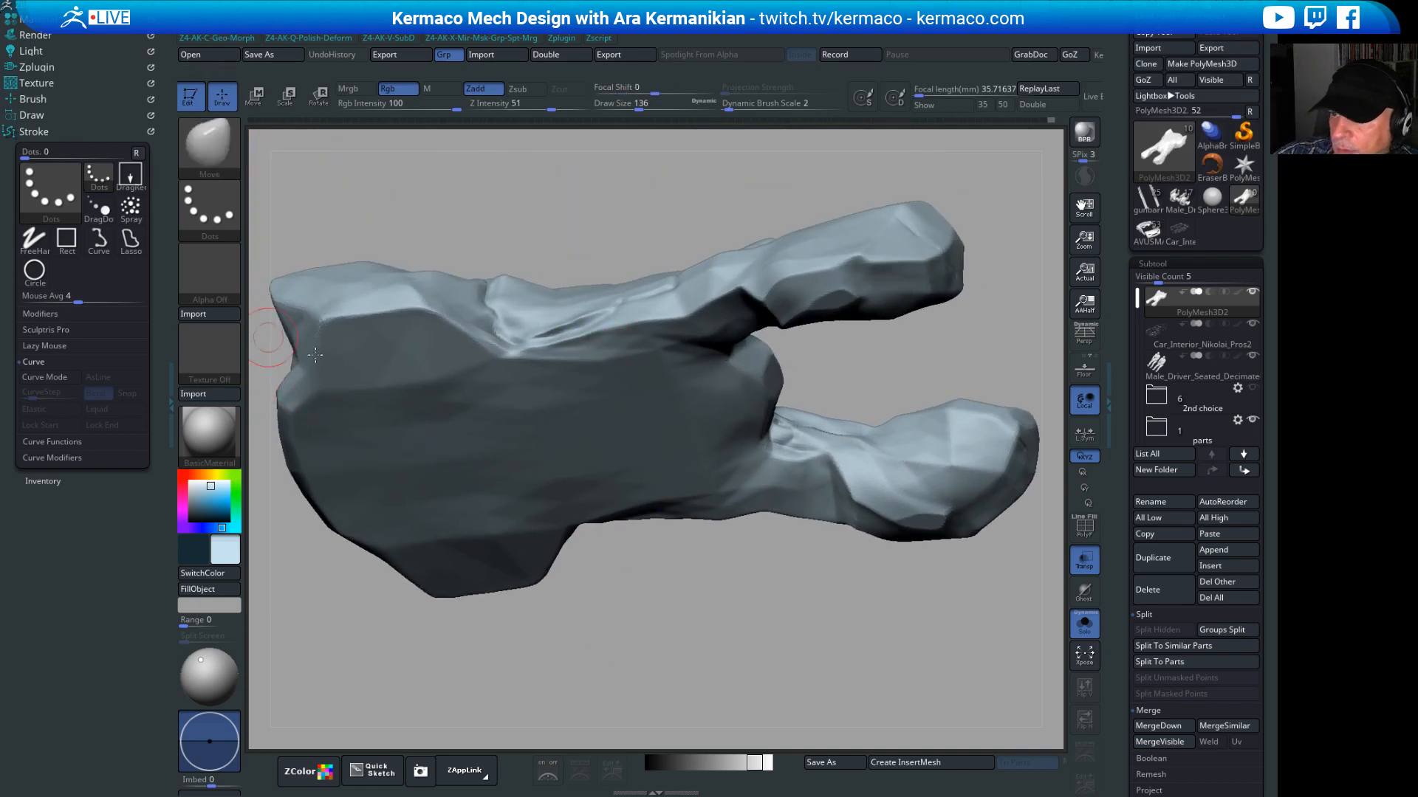
key(ctrl+space)
click(509, 274)
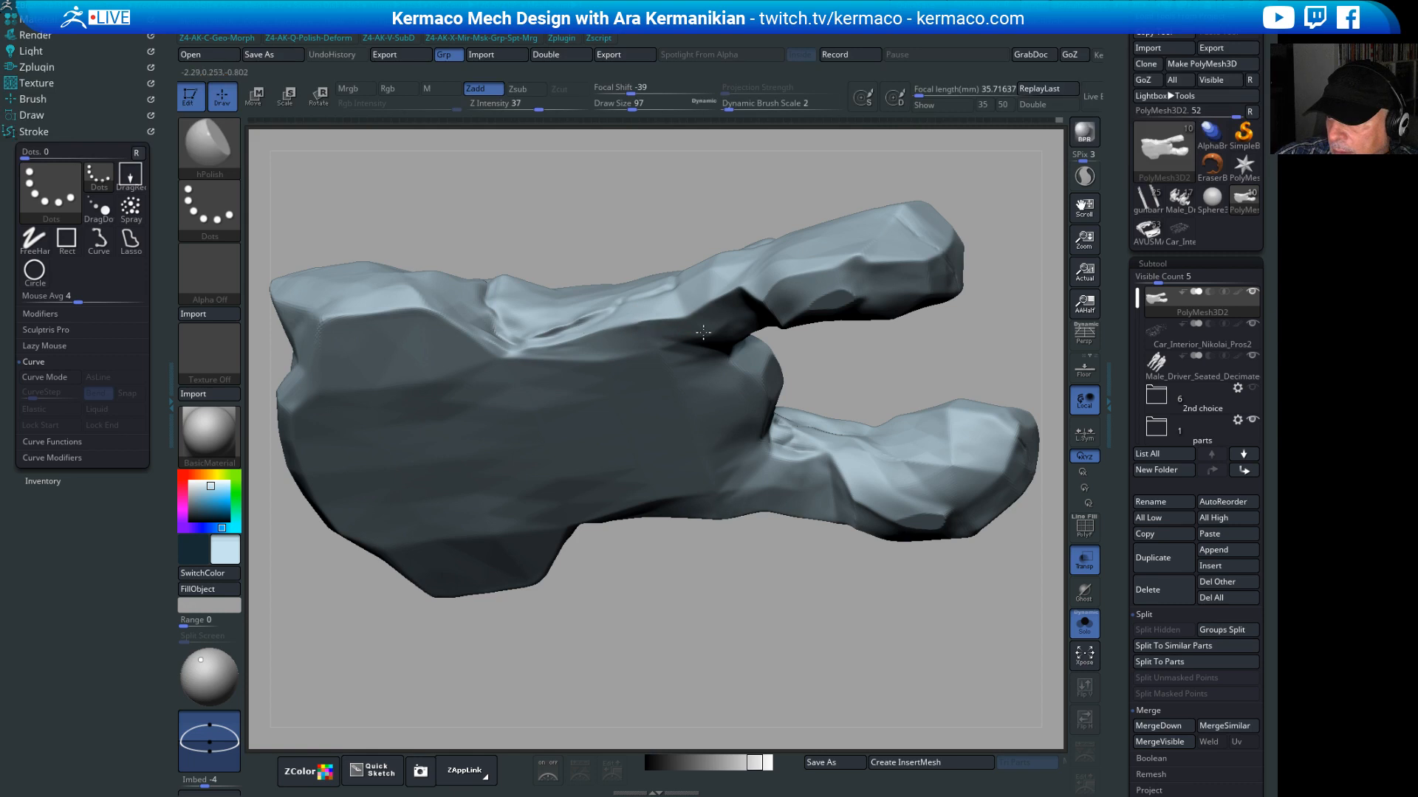
drag(699, 219, 659, 336)
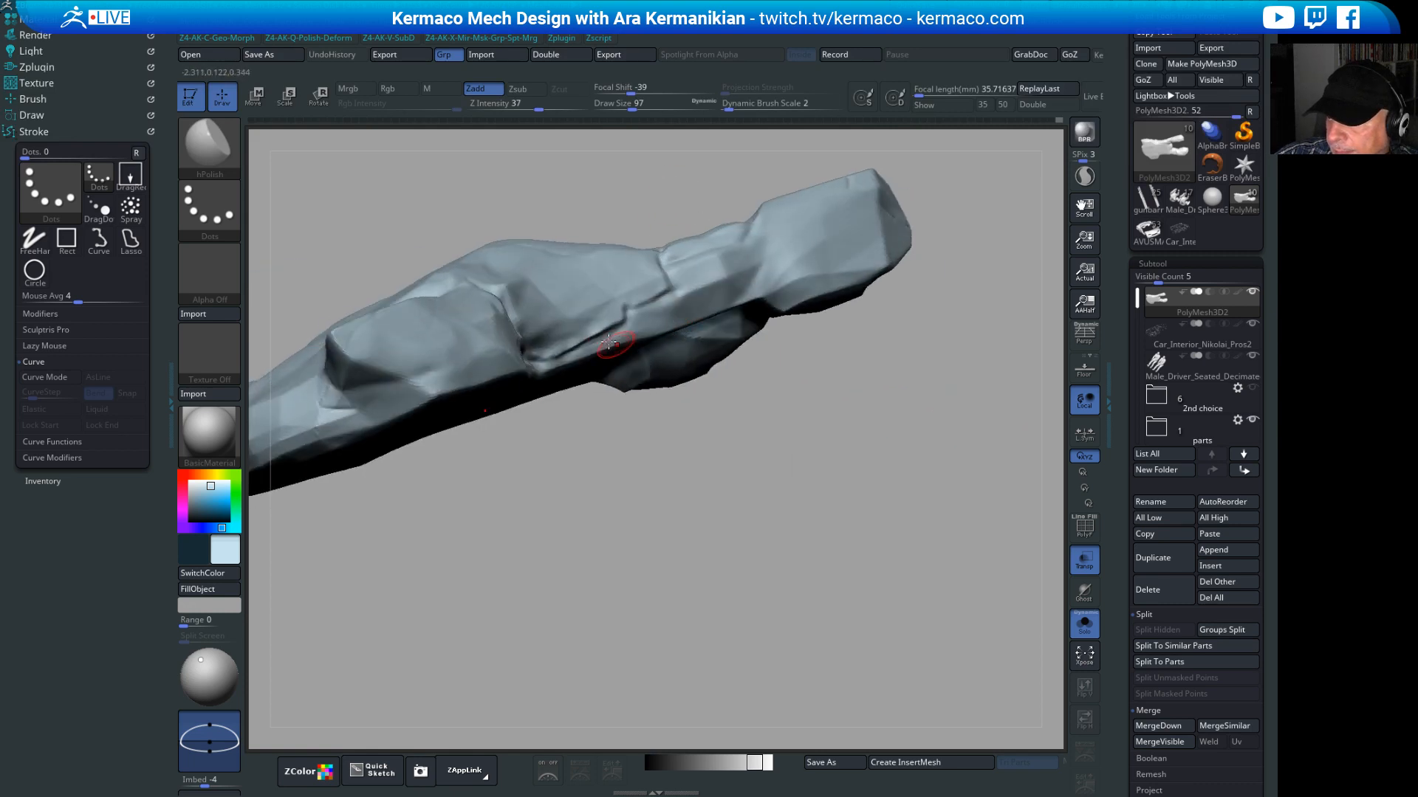
drag(643, 563, 677, 553)
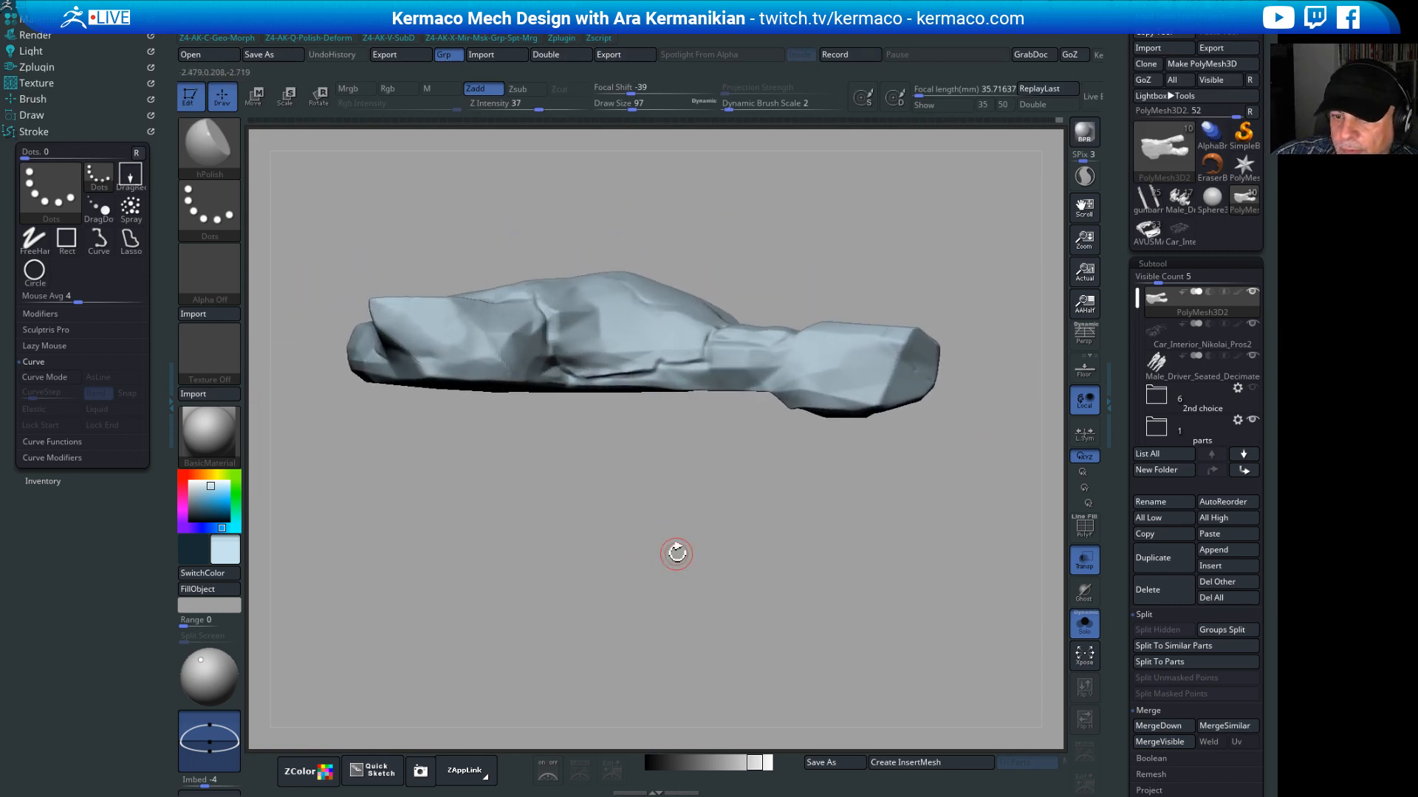